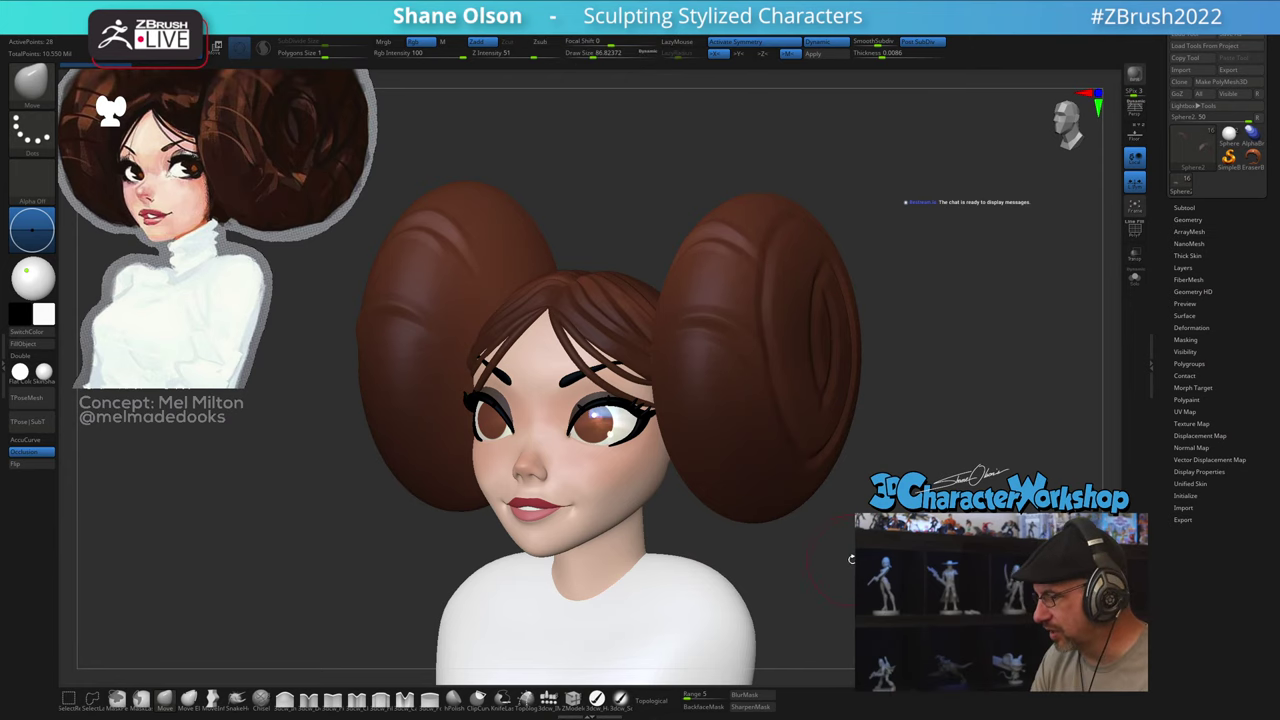
Step: Show the polyframe and make the hair cap on the head the active subtool
drag(852, 559, 827, 512)
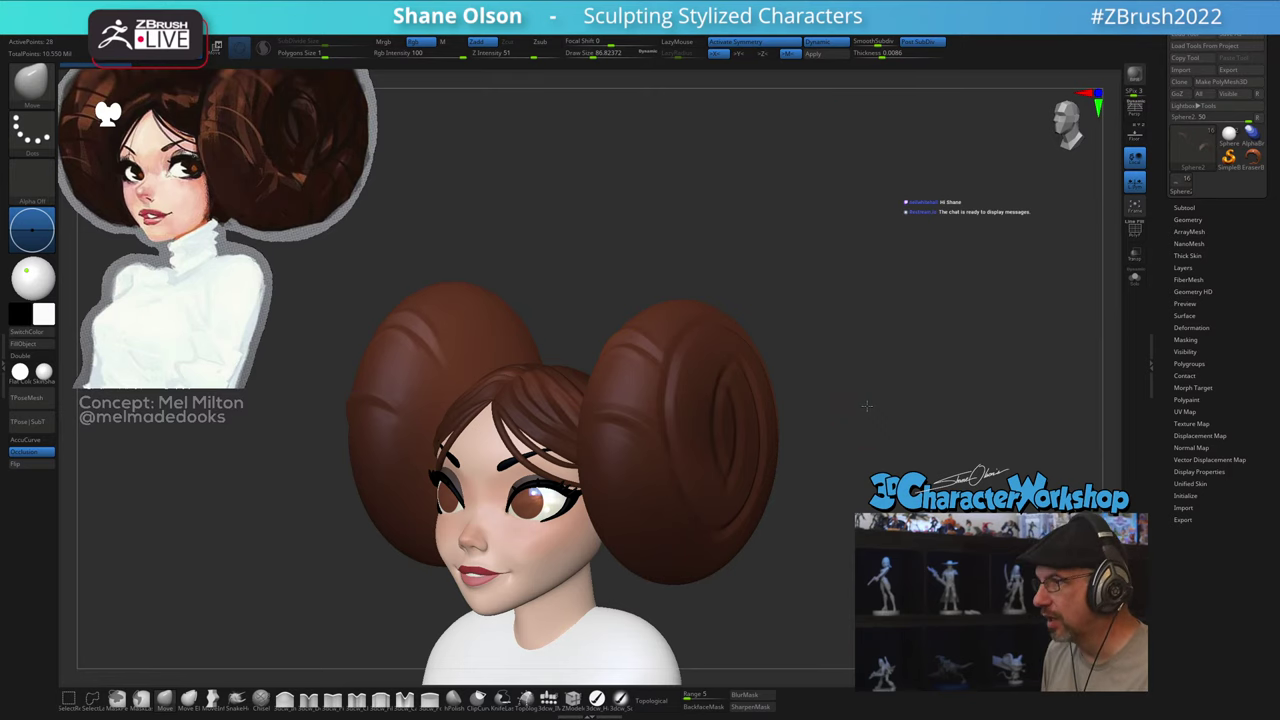
alt+drag(867, 405, 897, 346)
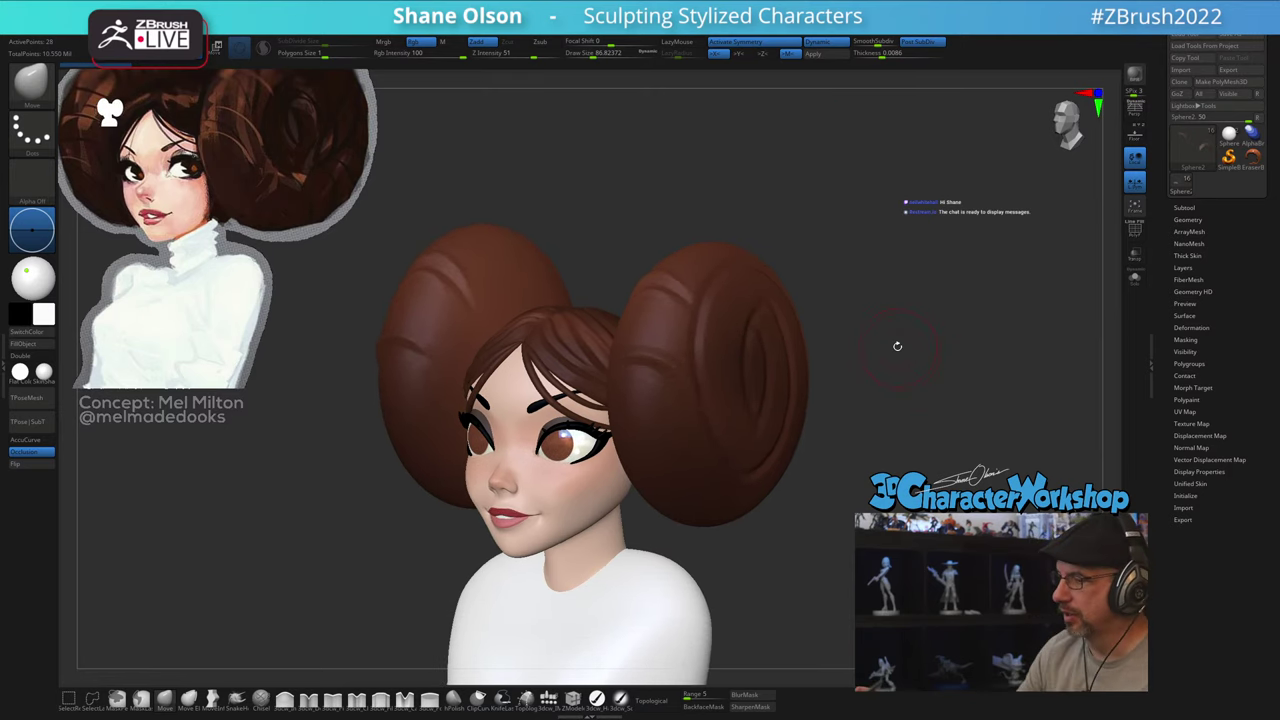
mouse_move(815, 562)
mouse_down()
mouse_move(806, 643)
mouse_move(836, 536)
mouse_up()
key(shift+f)
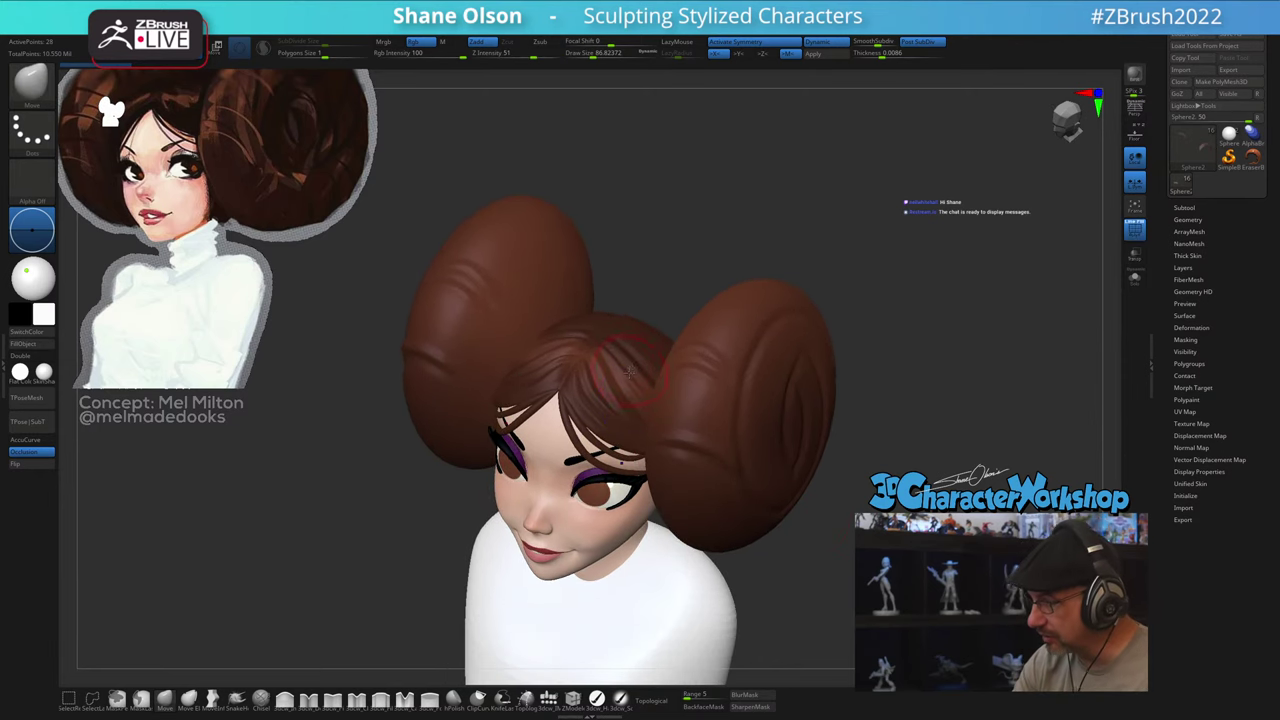
alt+click(624, 390)
Step: Examine the hair cap and side buns from front and three-quarter views, comparing their shapes with the concept art
mouse_move(668, 314)
alt+mouse_down()
mouse_move(672, 398)
mouse_move(648, 409)
mouse_move(652, 420)
mouse_move(645, 388)
alt+mouse_up()
key(s)
mouse_move(645, 388)
alt+right_down()
mouse_move(634, 453)
mouse_move(653, 417)
mouse_move(651, 366)
mouse_move(649, 380)
alt+right_up()
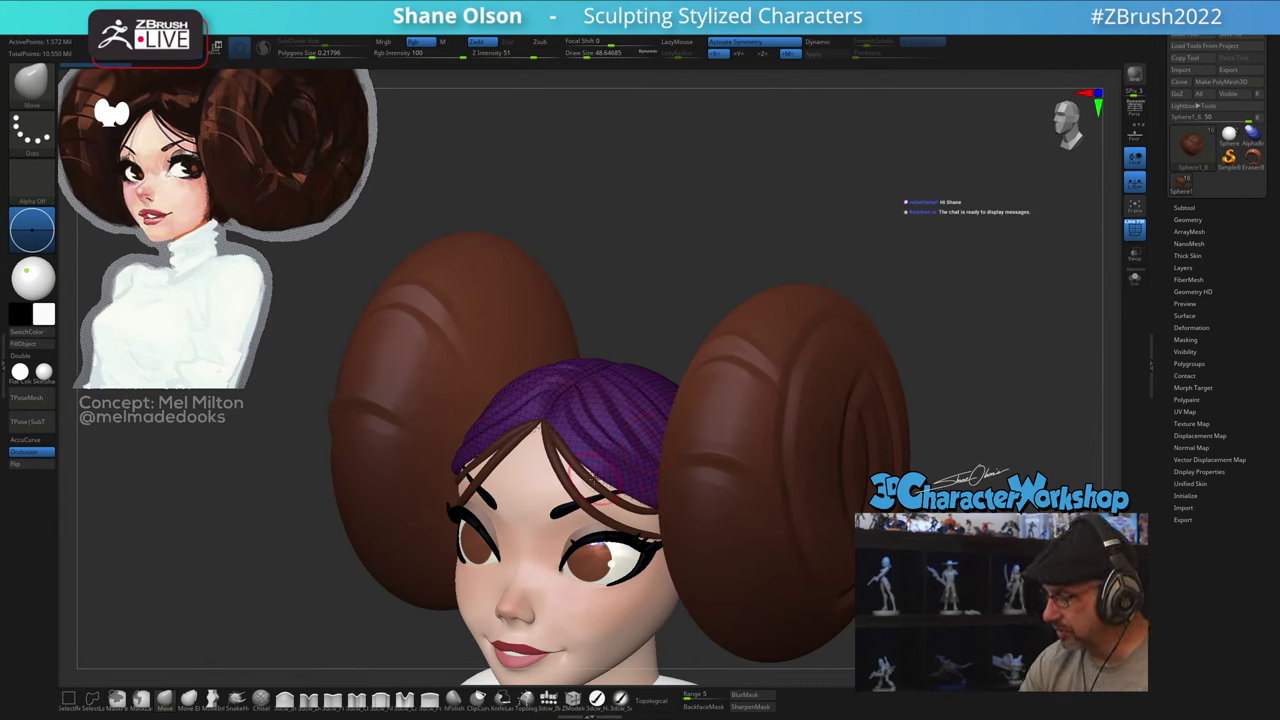
key(shift)
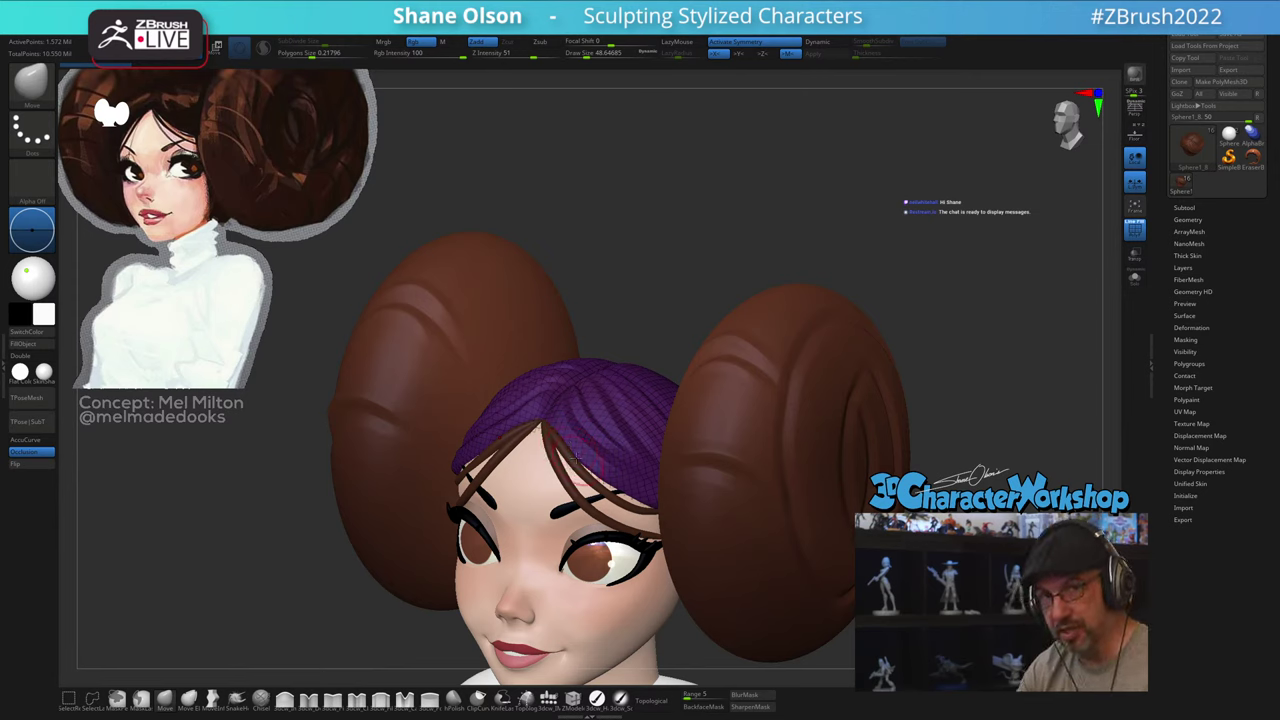
mouse_move(660, 562)
right_down()
mouse_move(698, 565)
mouse_move(674, 572)
right_up()
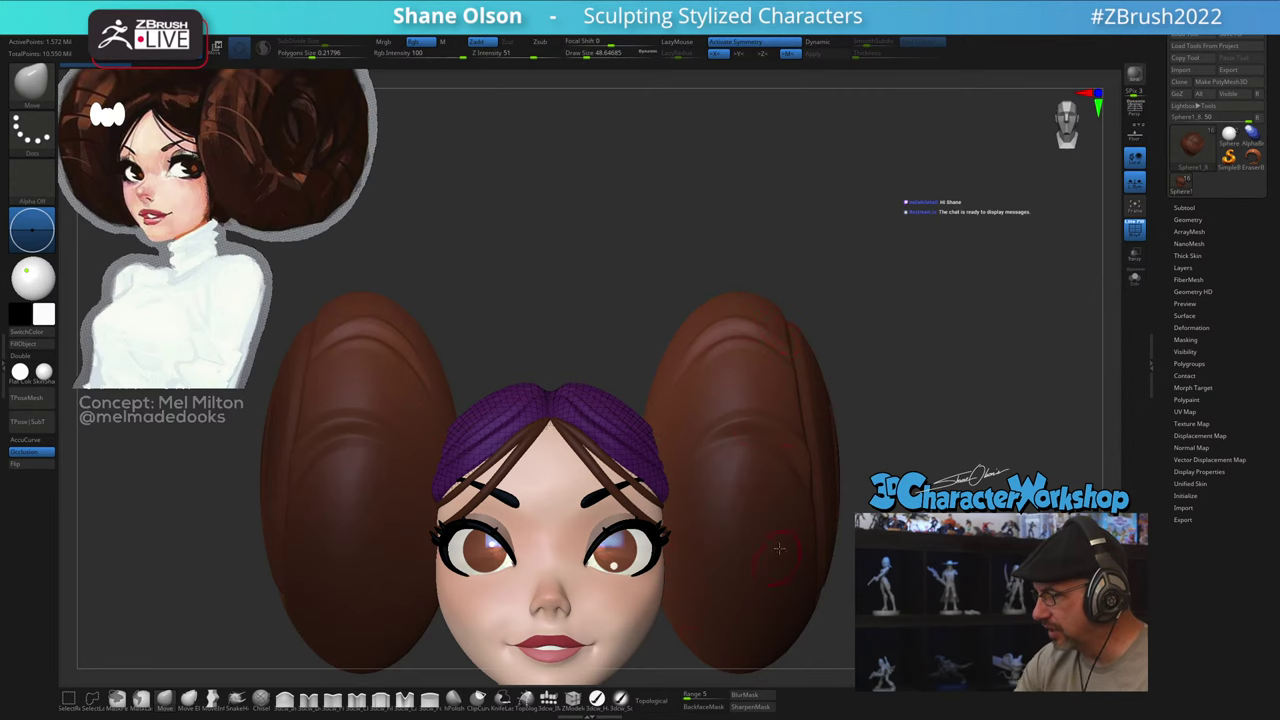
alt+right_drag(834, 523, 767, 480)
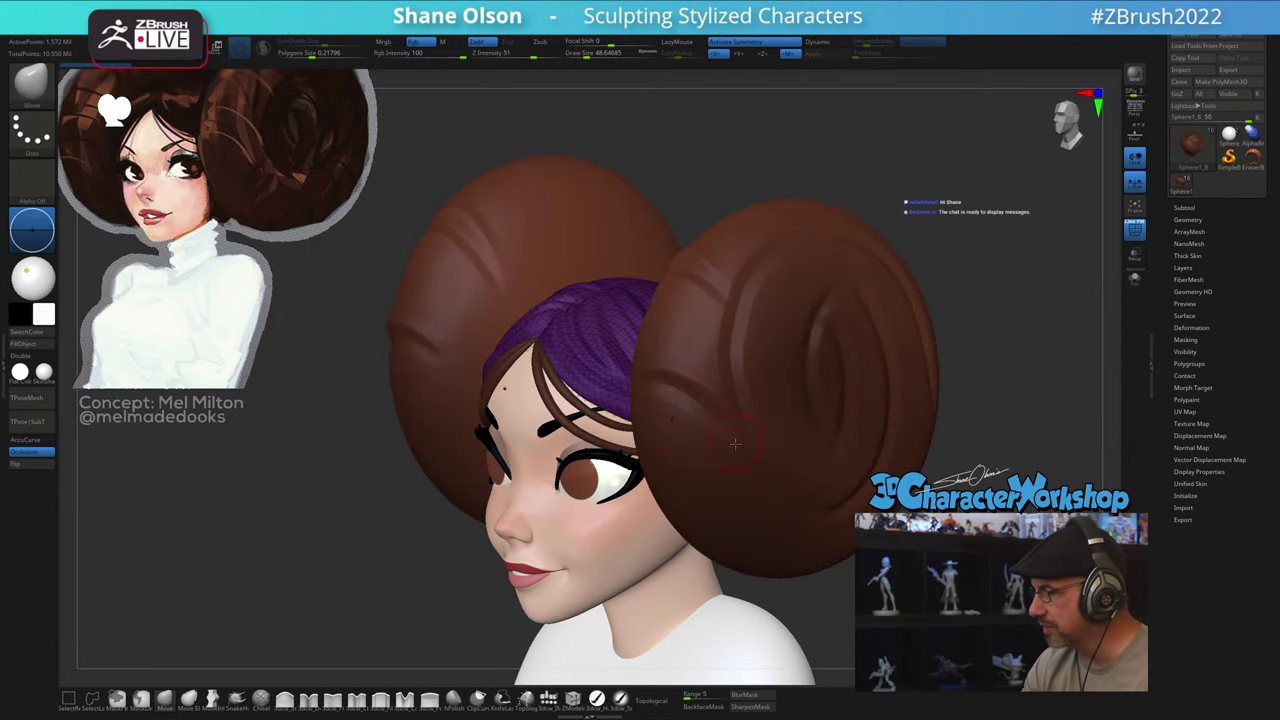
alt+right_drag(764, 434, 729, 473)
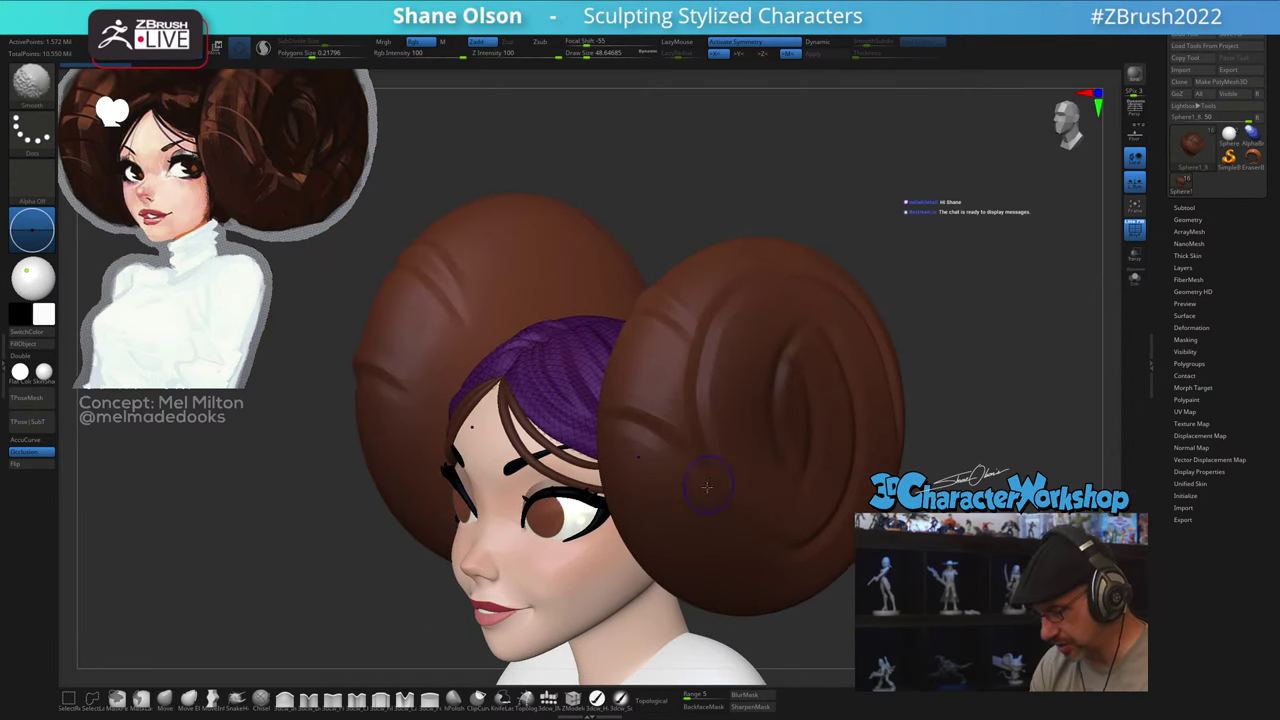
key(shift+f)
right_drag(580, 491, 778, 484)
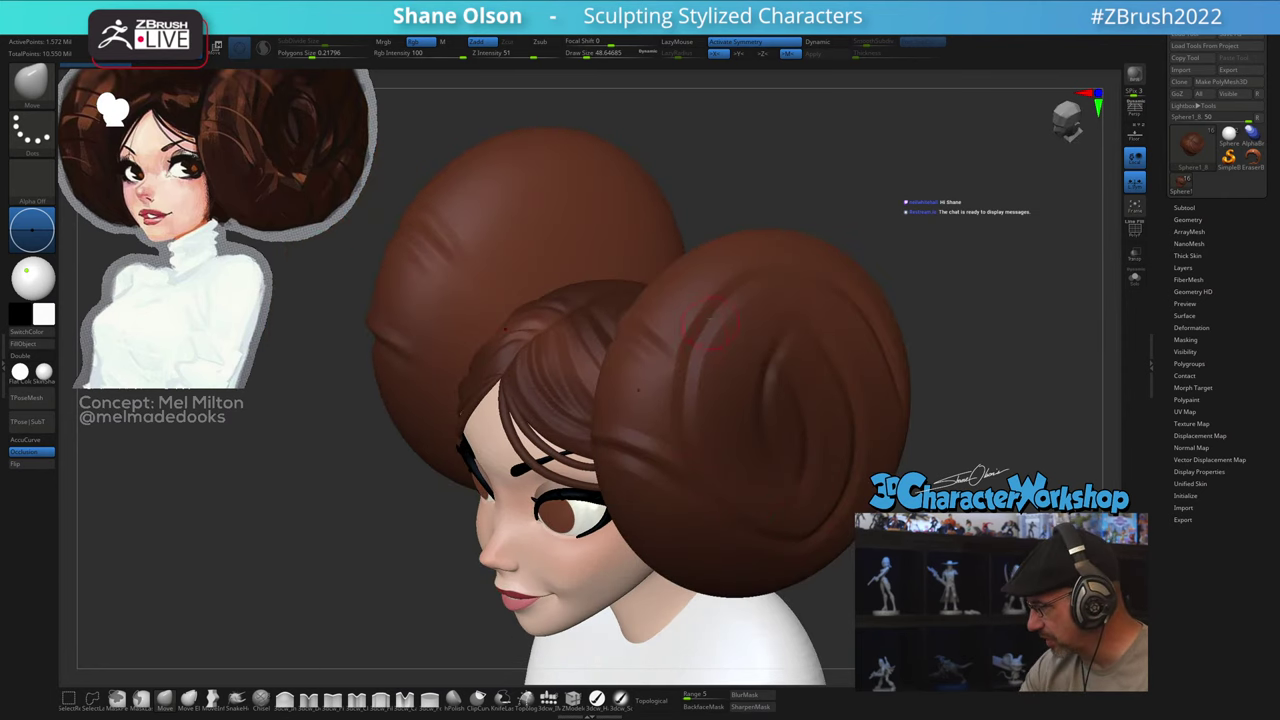
right_drag(673, 499, 690, 470)
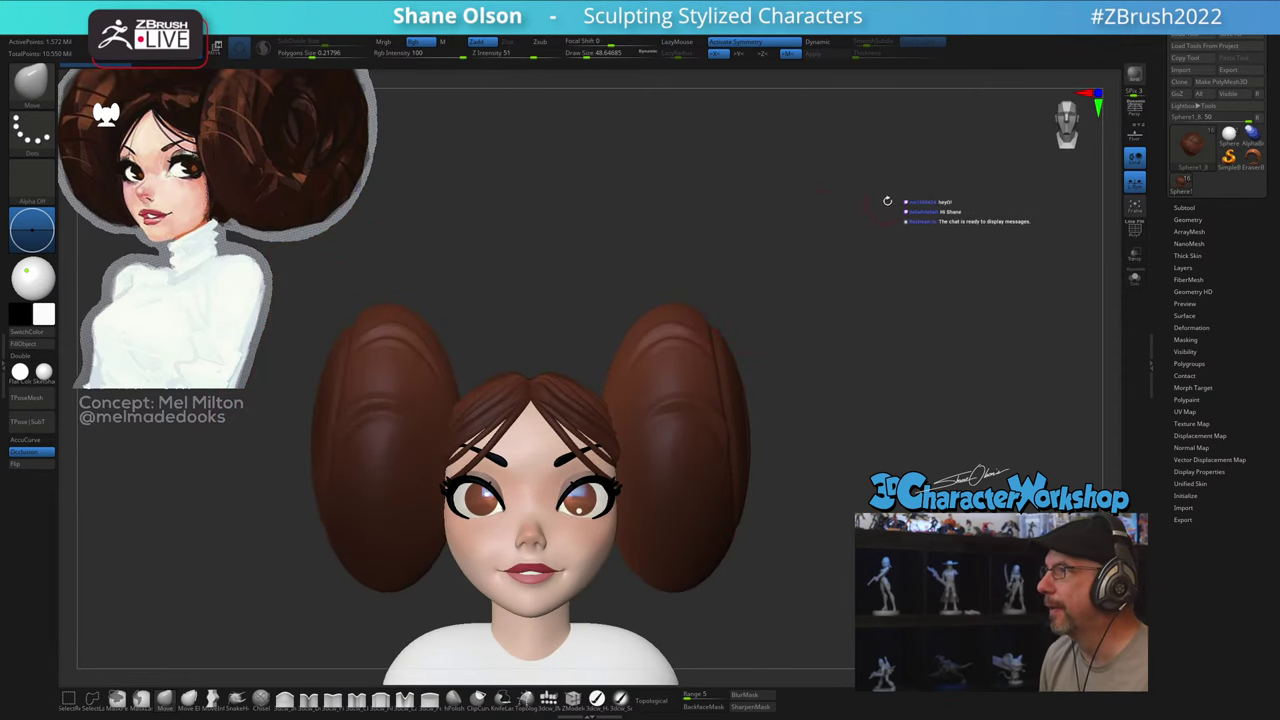
alt+right_drag(914, 226, 923, 149)
mouse_move(966, 235)
right_down()
mouse_move(913, 256)
mouse_move(893, 156)
right_up()
key(s)
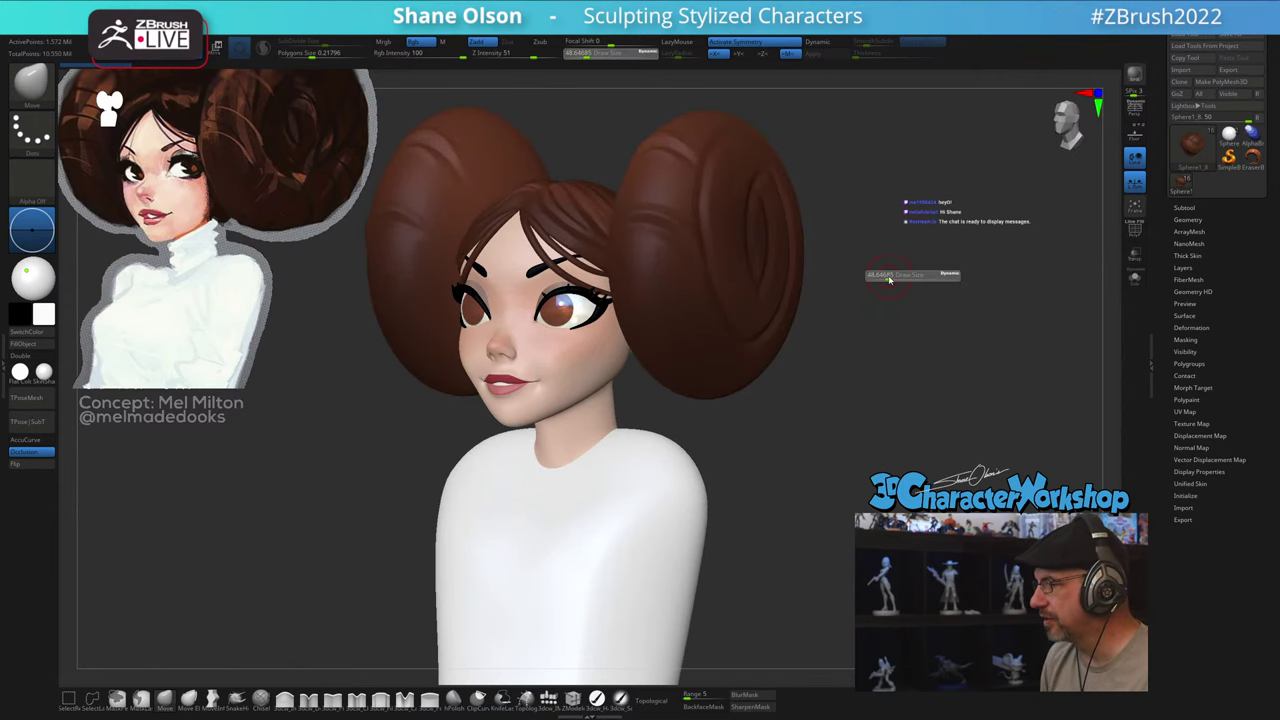
drag(888, 278, 892, 278)
mouse_move(882, 240)
alt+right_down()
mouse_move(873, 290)
mouse_move(938, 304)
alt+right_up()
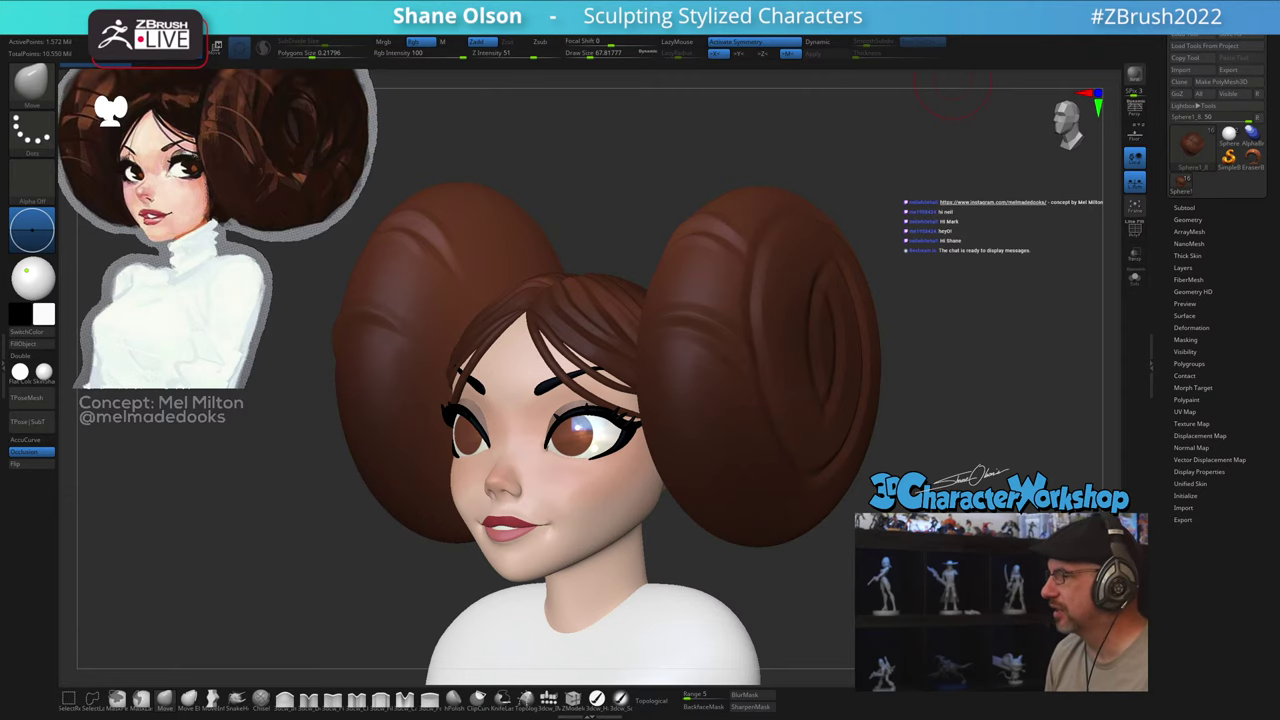
Step: Examine the side buns' spiral grooves and silhouette in profile and from the front
drag(930, 130, 1085, 160)
alt+drag(784, 364, 848, 352)
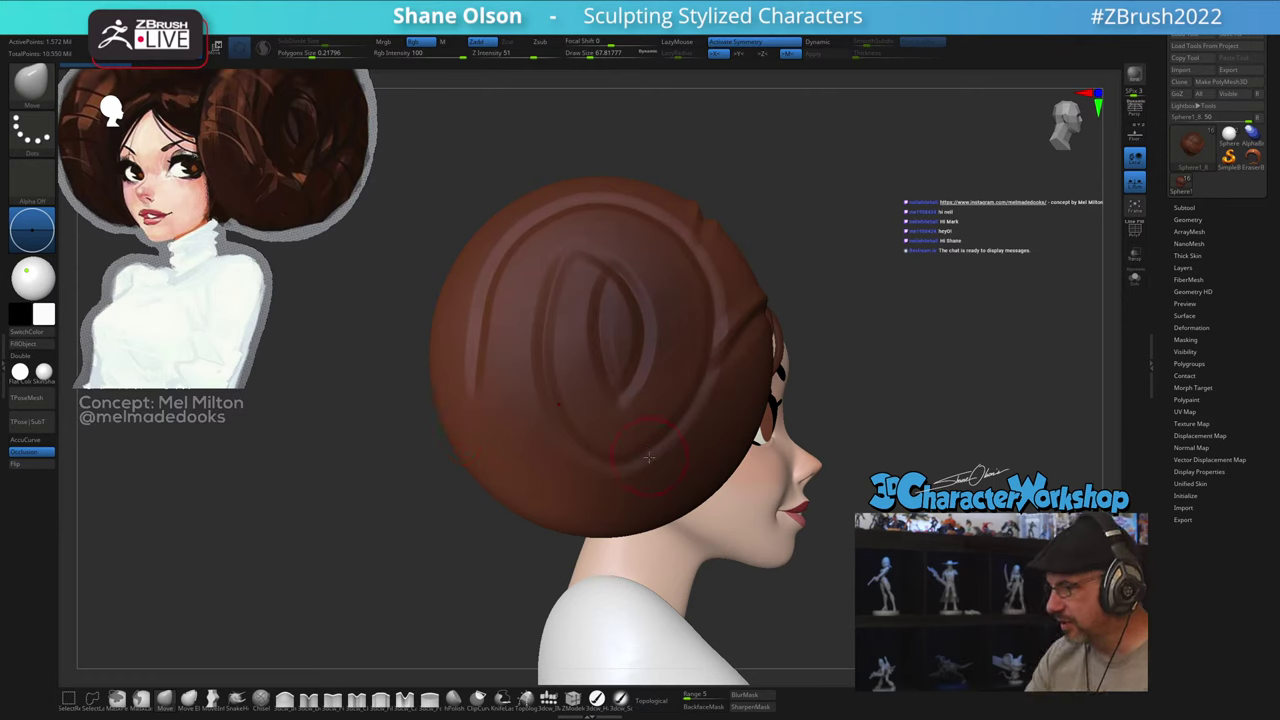
drag(866, 452, 867, 485)
key(s)
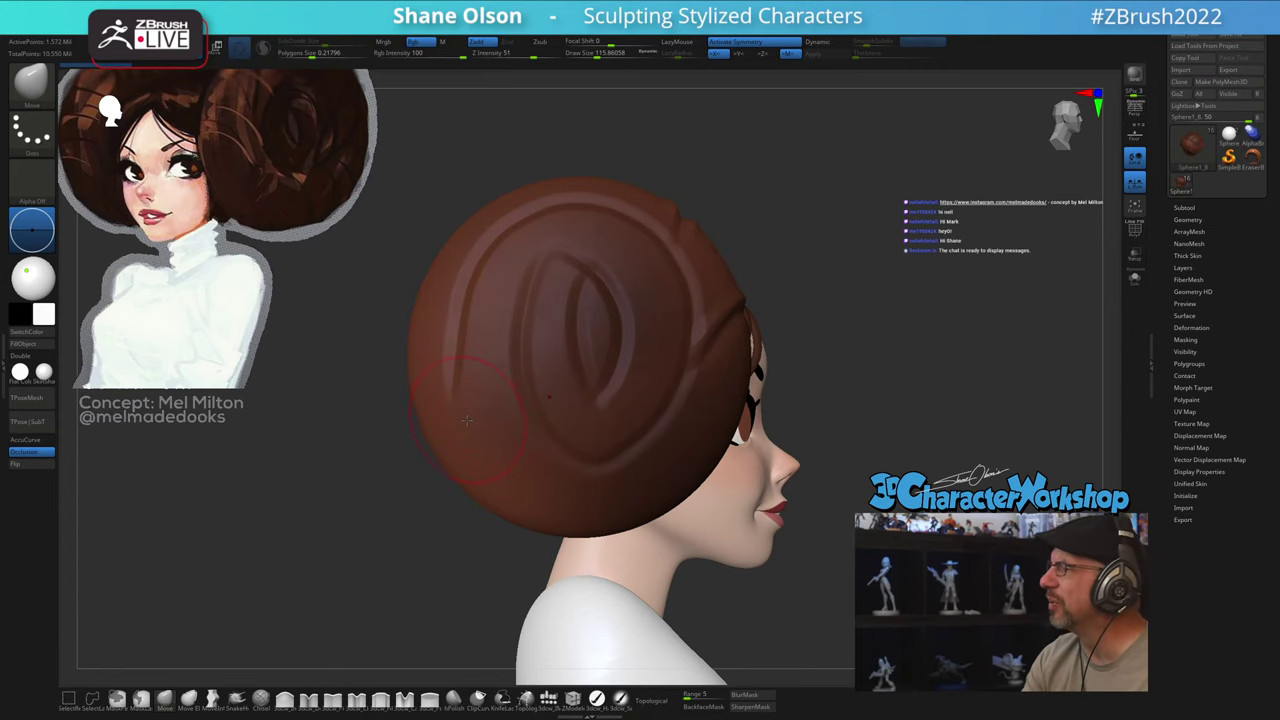
mouse_move(545, 465)
right_down()
mouse_move(760, 458)
mouse_move(555, 472)
mouse_move(560, 459)
right_up()
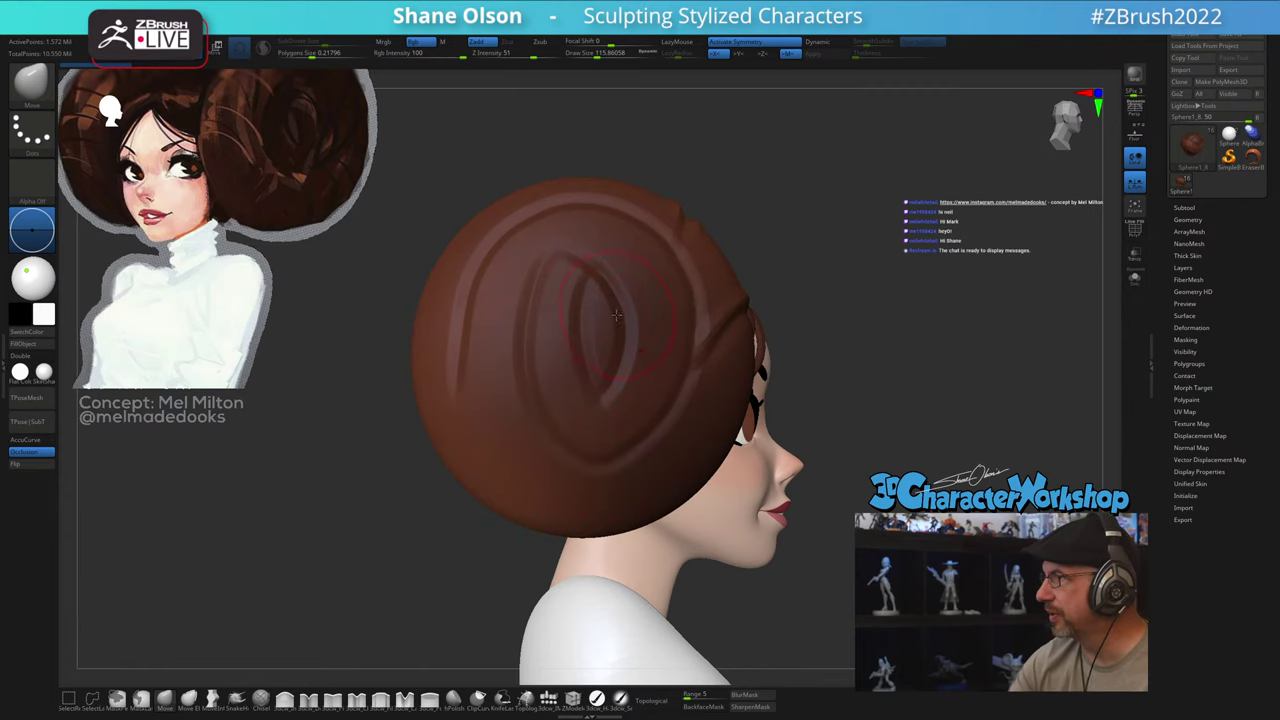
ctrl+right_drag(619, 312, 475, 315)
alt+right_drag(755, 418, 687, 420)
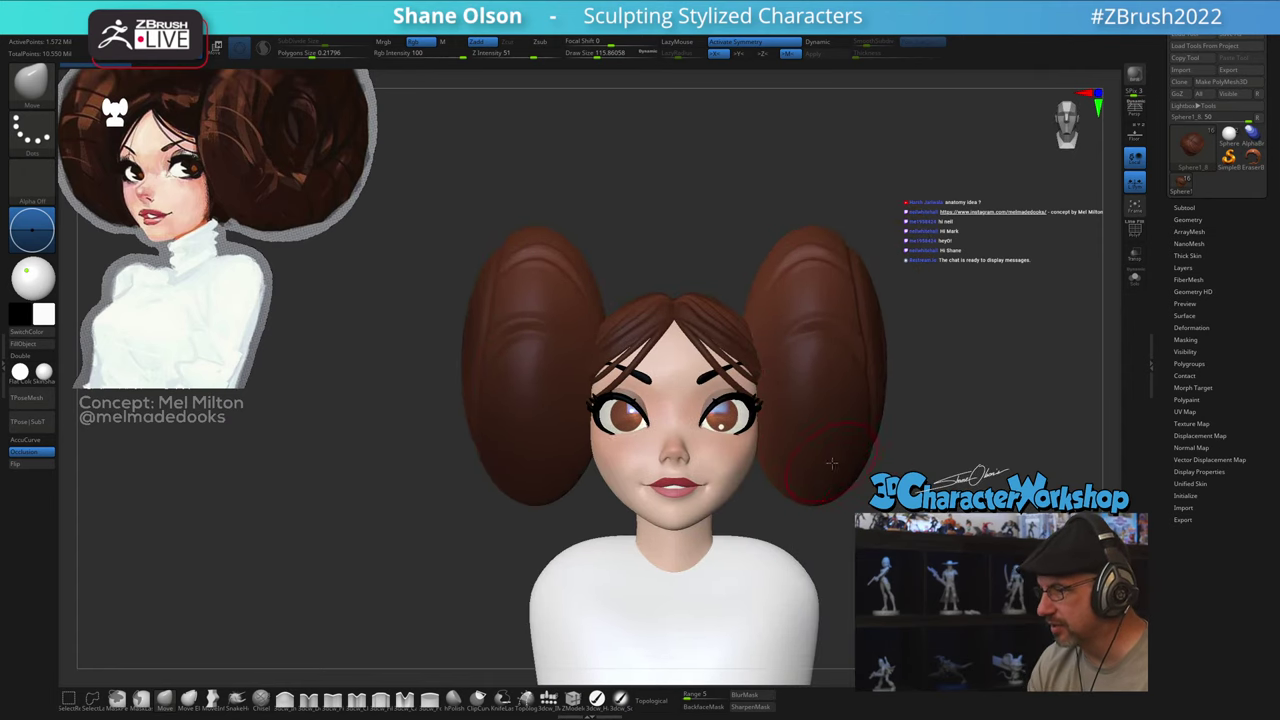
right_drag(832, 463, 985, 485)
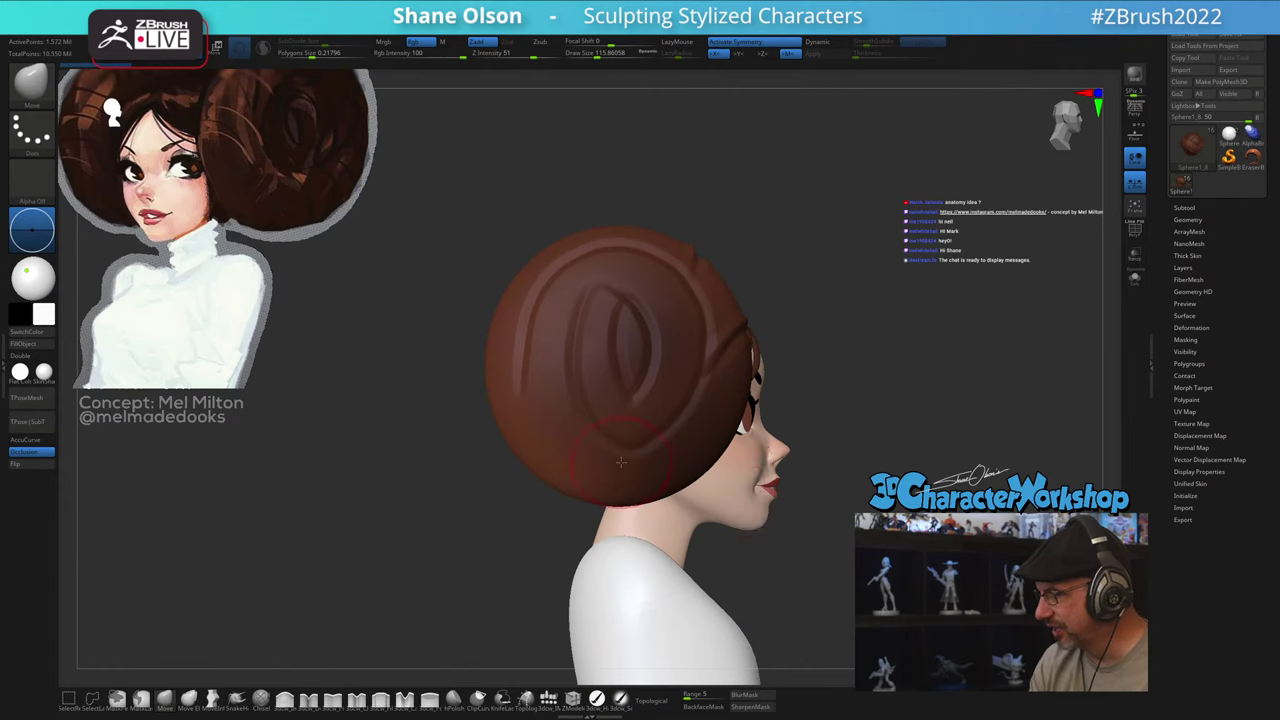
key(s)
drag(621, 462, 617, 463)
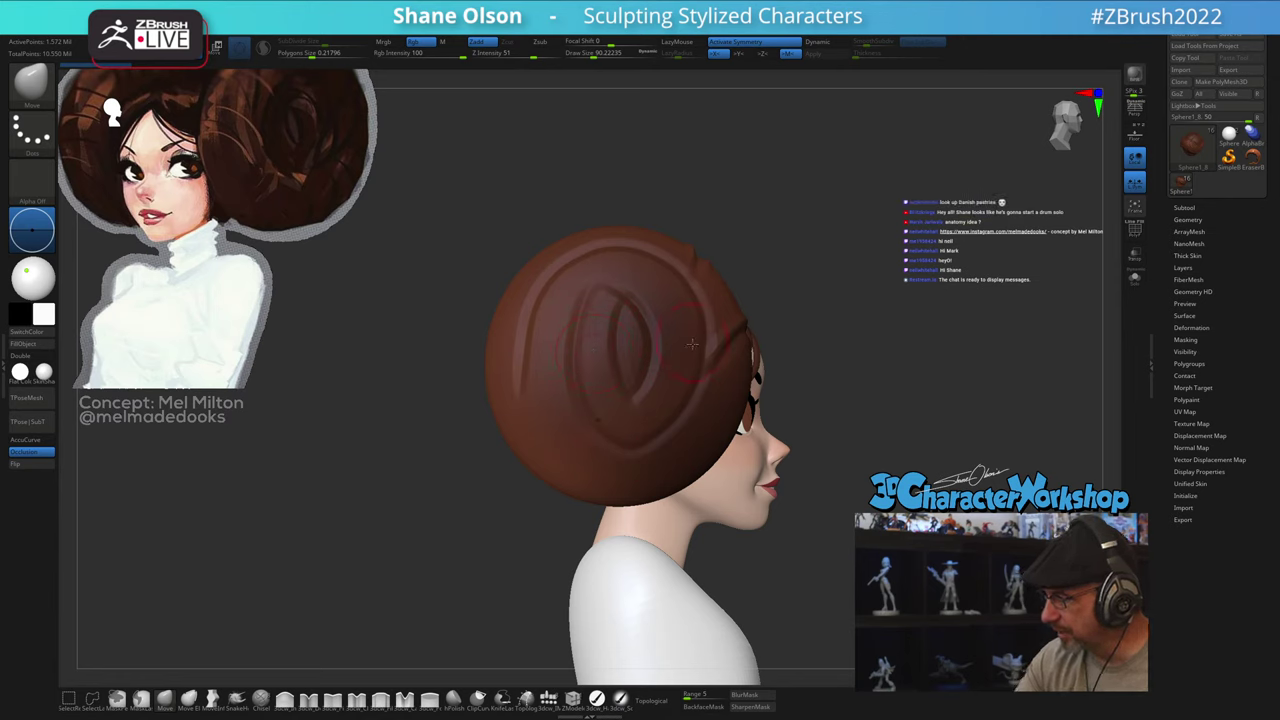
alt+right_drag(669, 412, 595, 402)
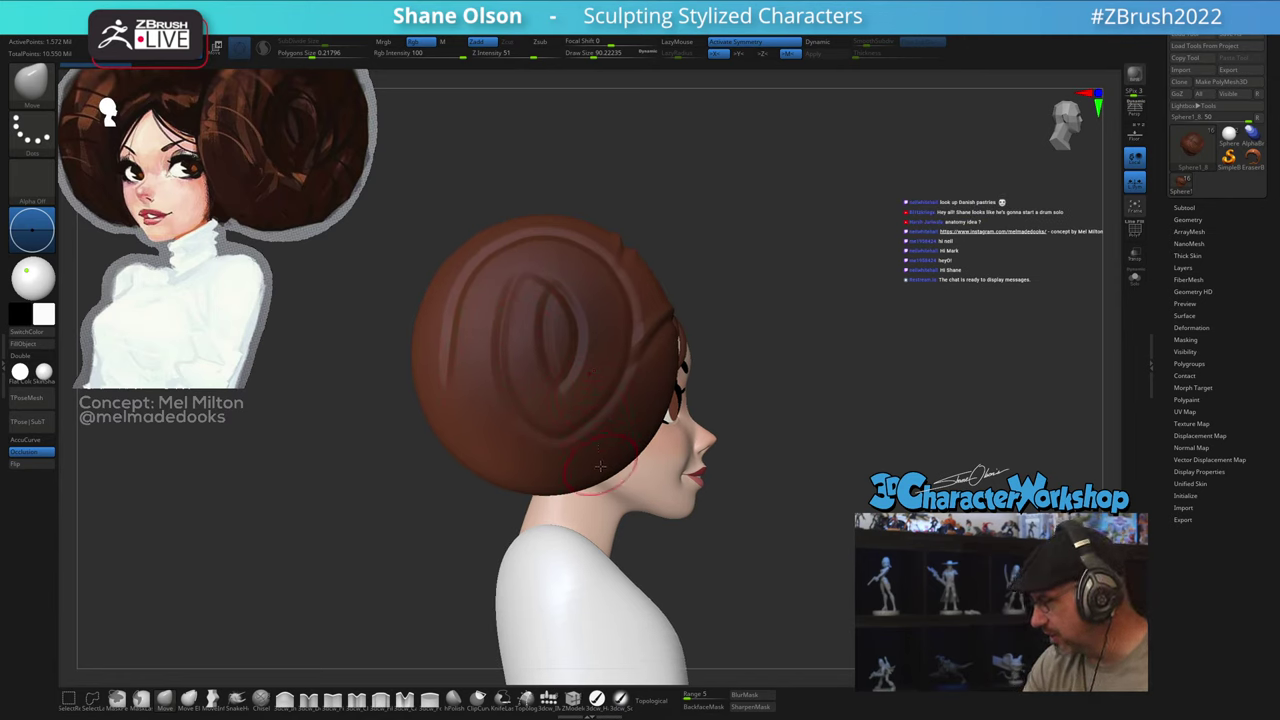
alt+drag(768, 573, 804, 549)
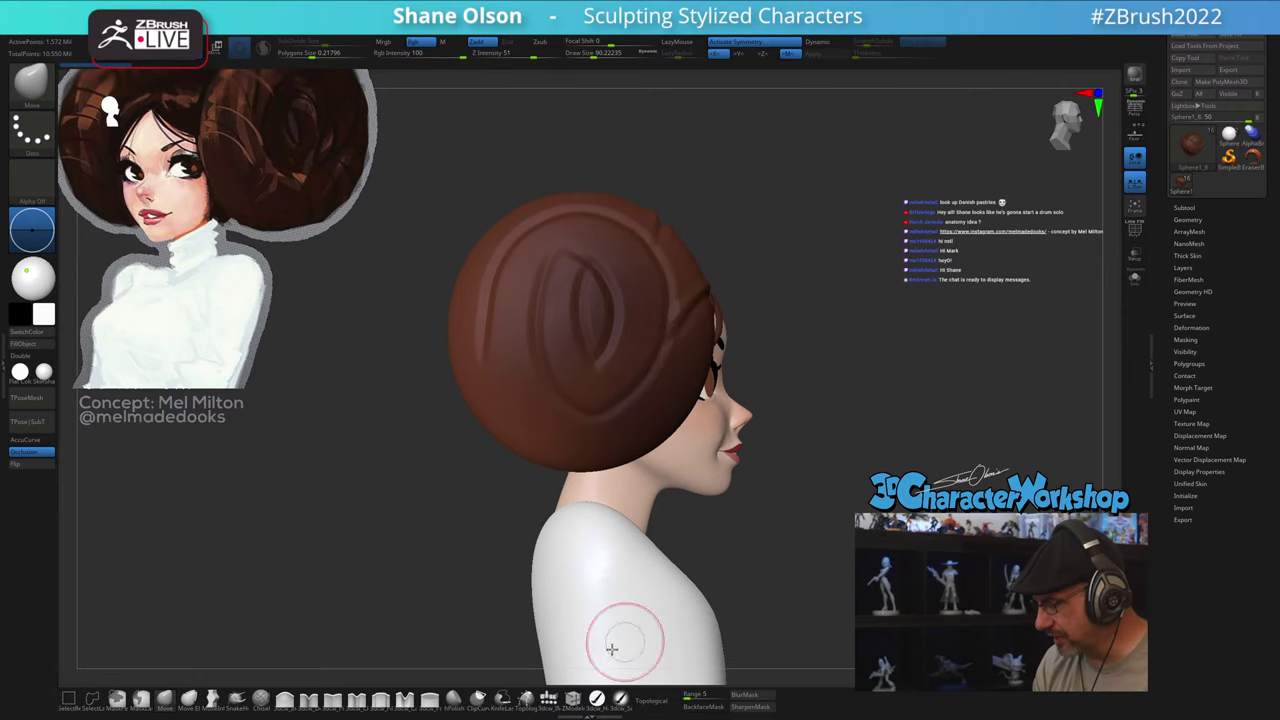
Step: Choose the 3dcw_IMM insert brush, set the draw size to about 116, and show the polyframe on a straight back view
click(548, 697)
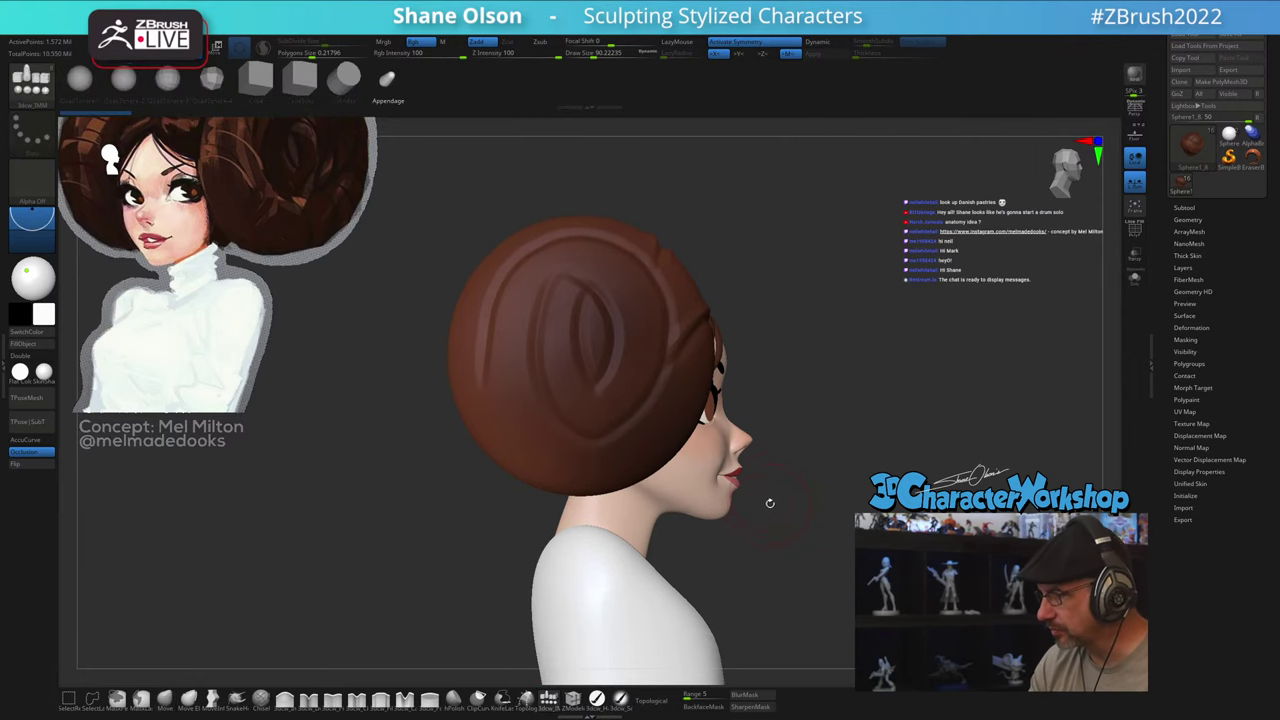
drag(439, 530, 485, 532)
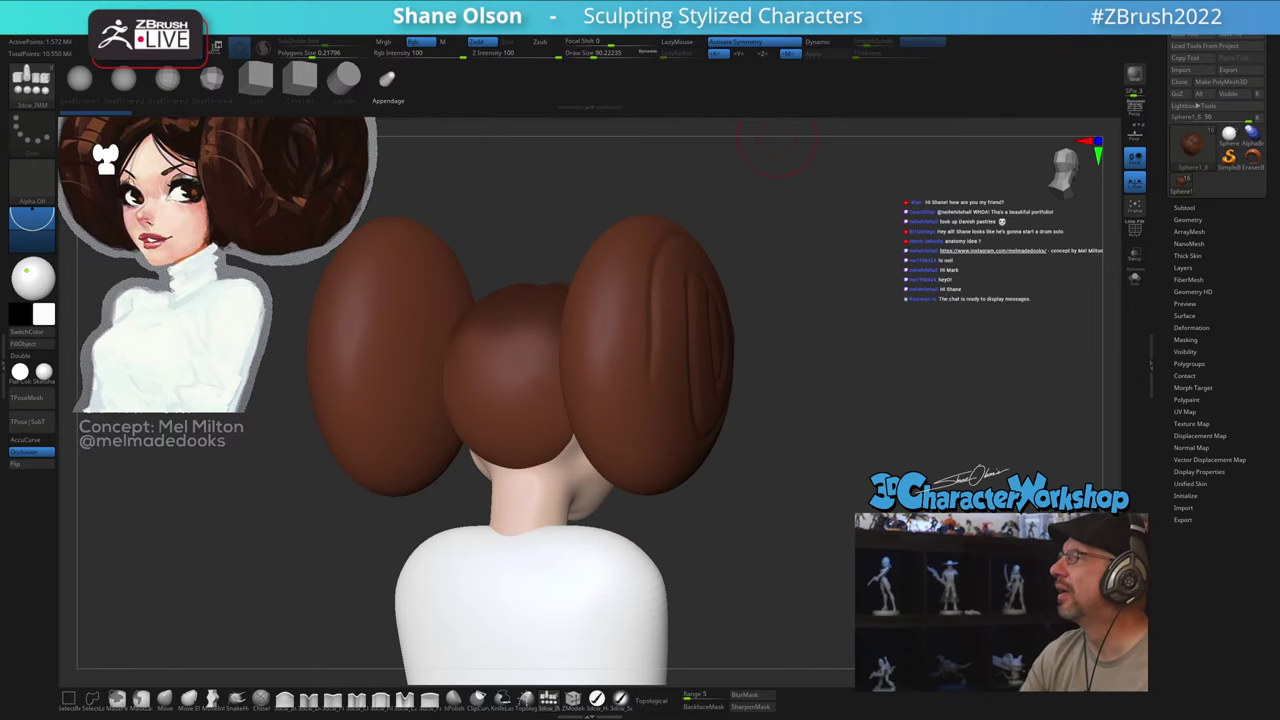
mouse_move(802, 432)
mouse_down()
mouse_move(748, 440)
mouse_move(783, 452)
mouse_move(811, 434)
mouse_move(789, 460)
mouse_up()
key(s)
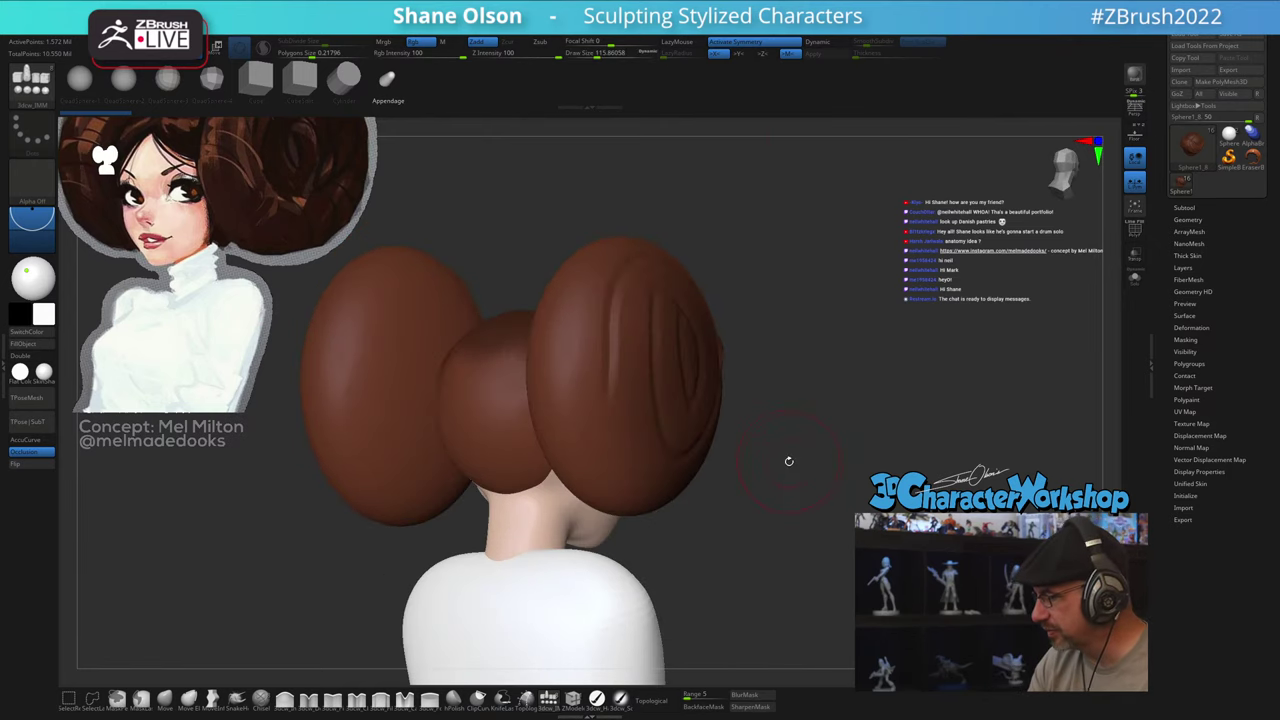
alt+drag(723, 516, 769, 506)
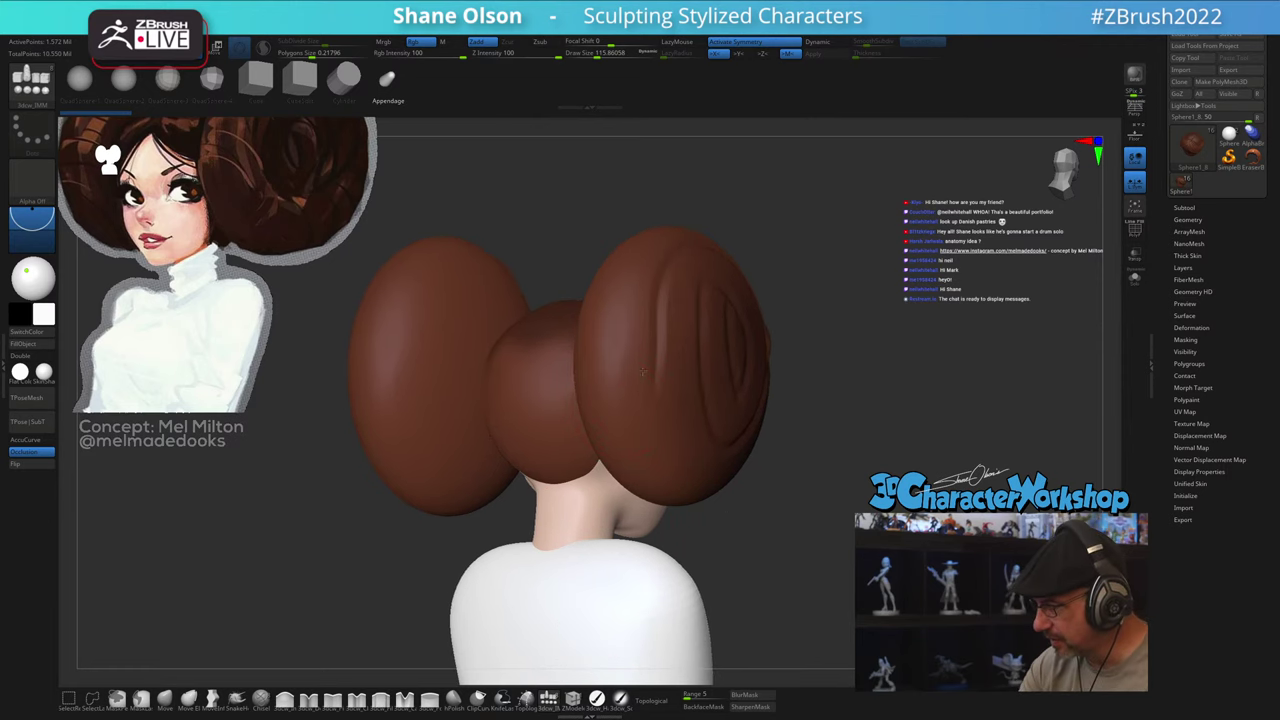
key(shift+f)
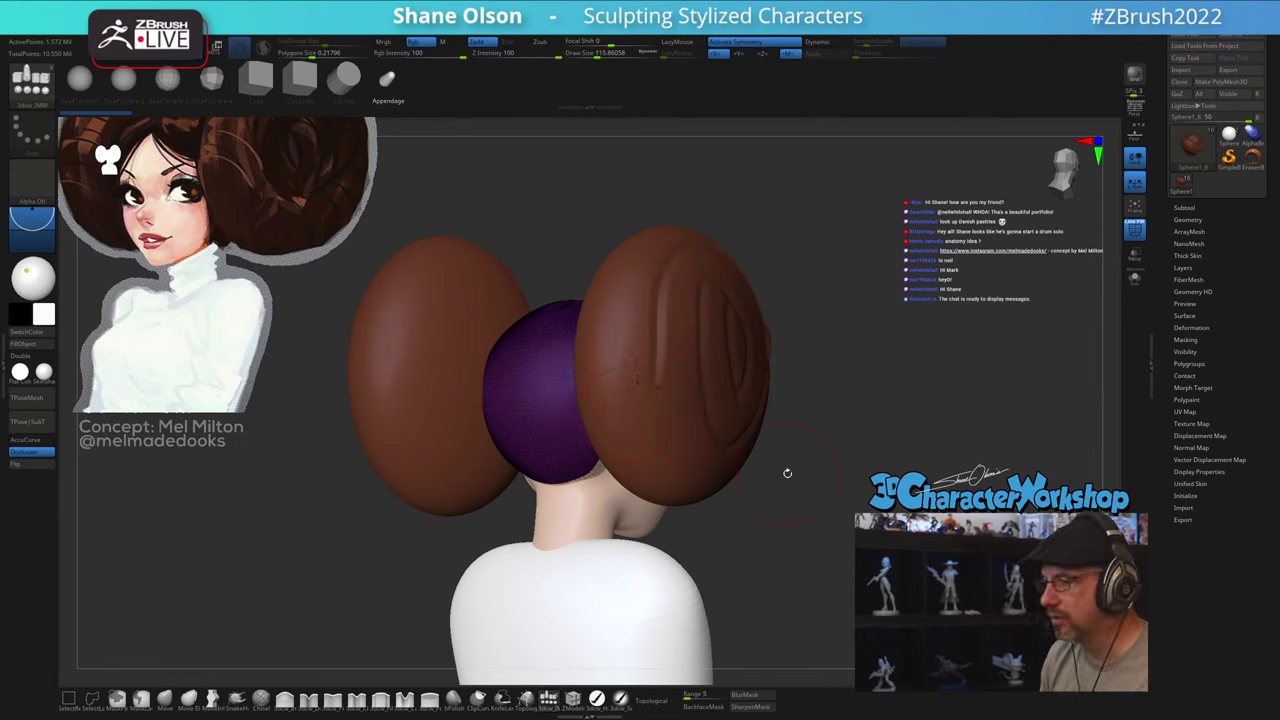
shift+drag(974, 332, 1018, 340)
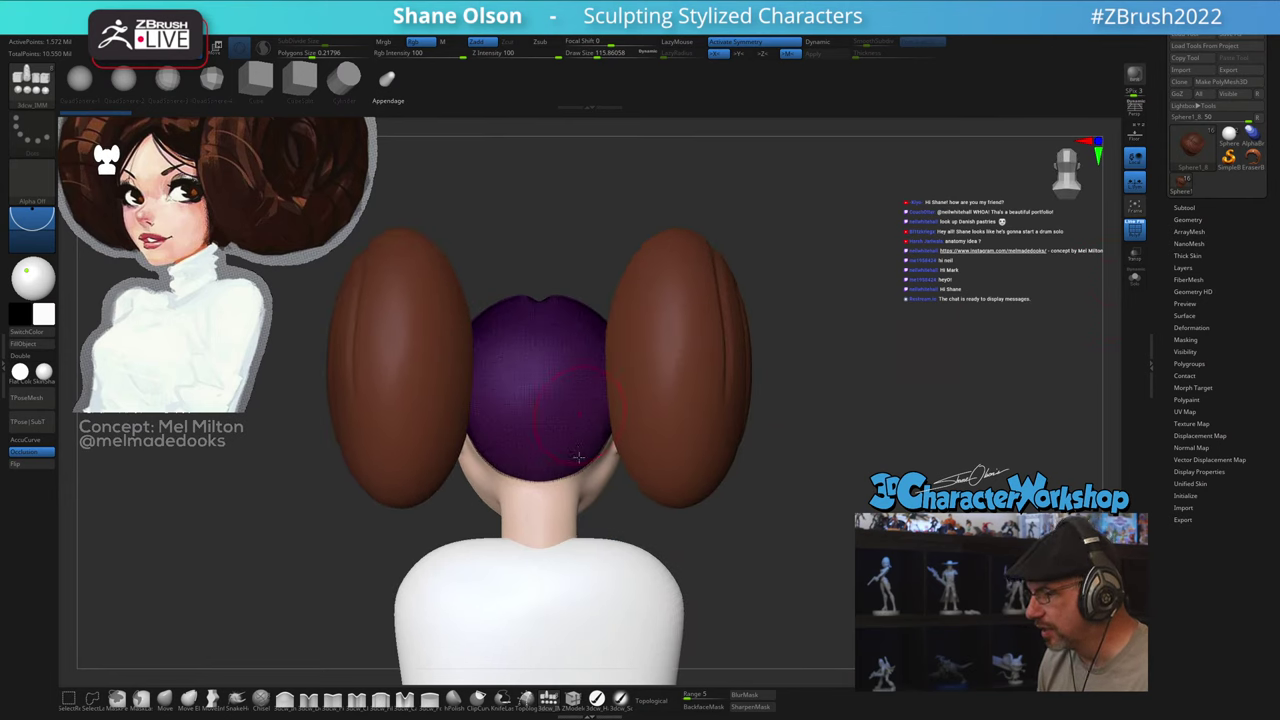
Step: Check the side buns' subtool and its subdivision levels in the geometry settings
click(1183, 207)
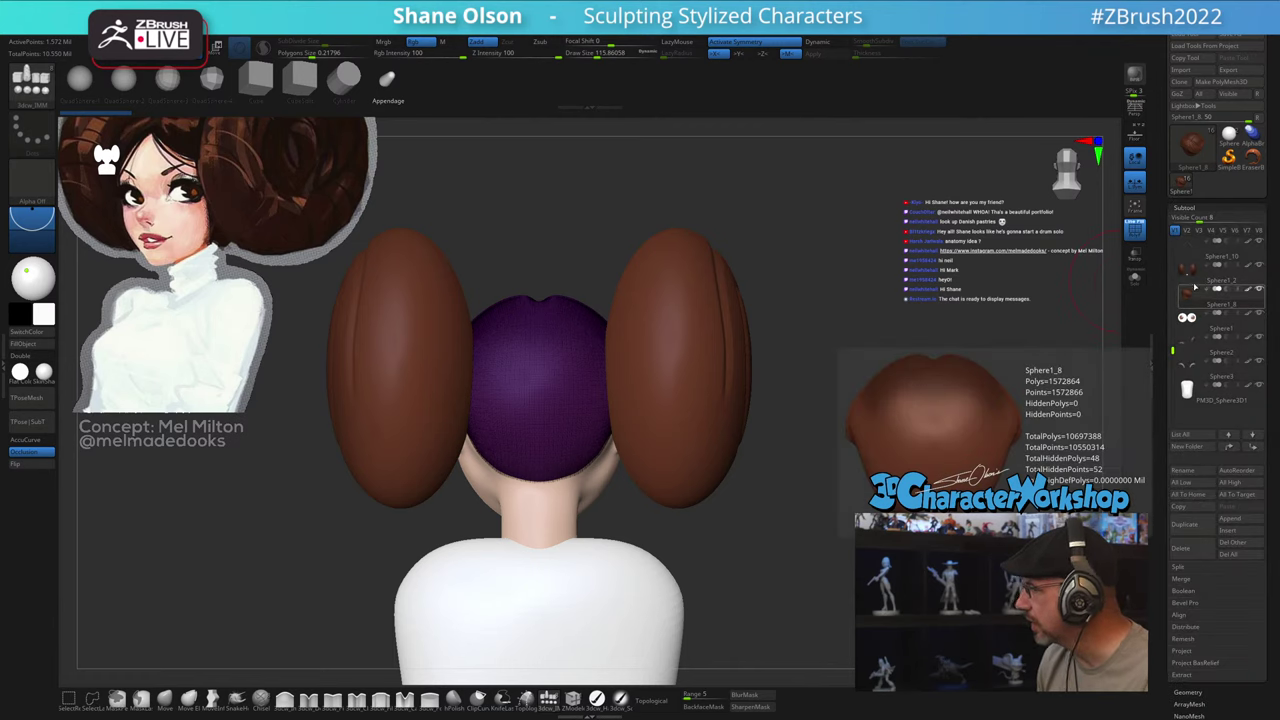
click(1195, 283)
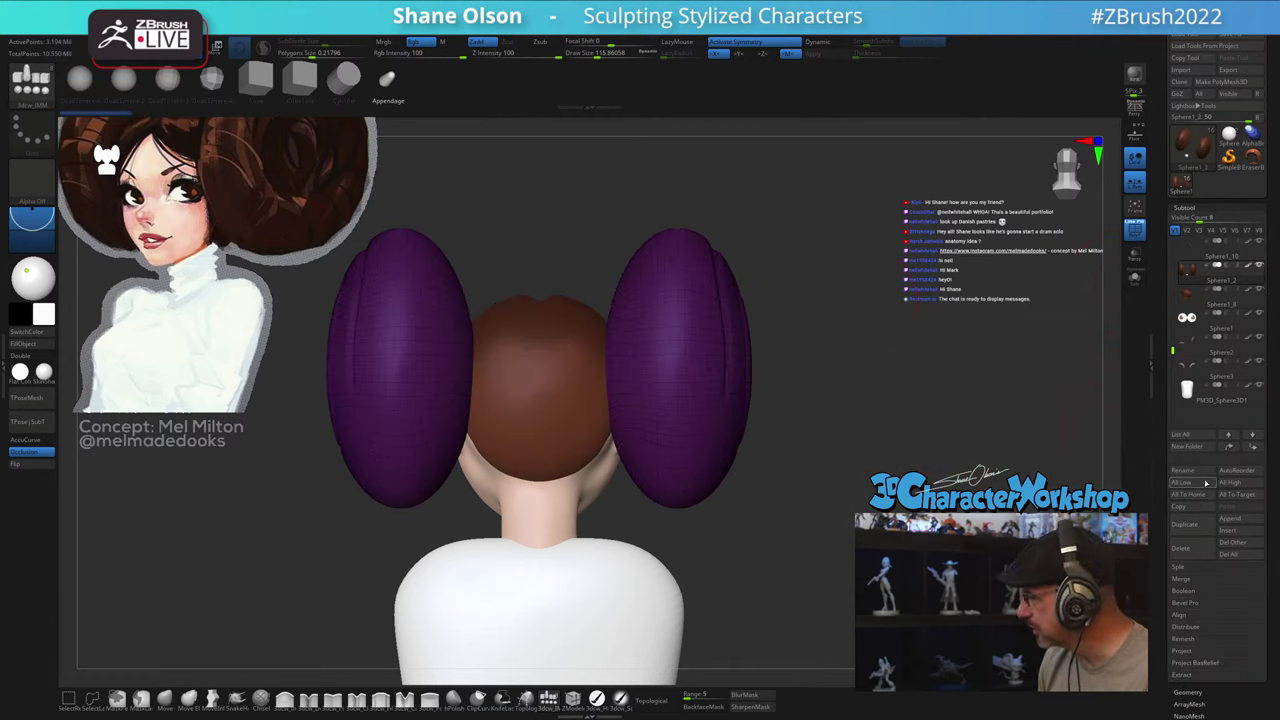
shift+click(1196, 690)
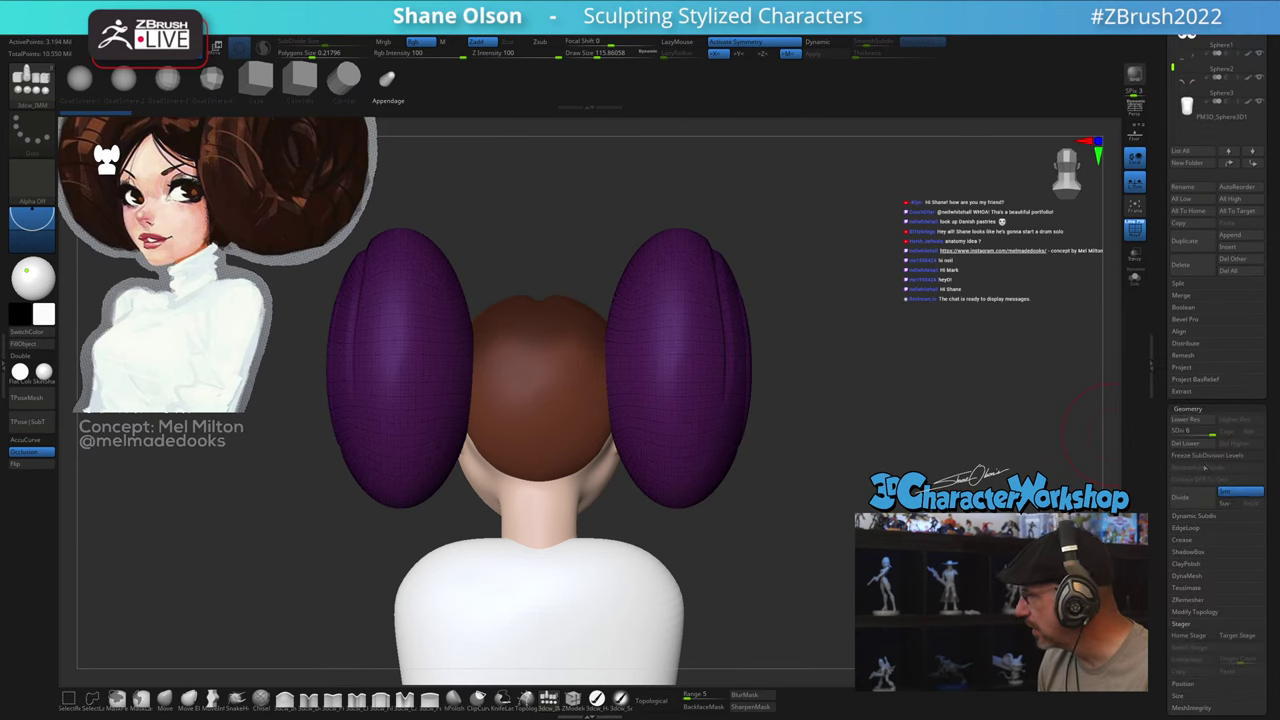
drag(1164, 313, 1164, 596)
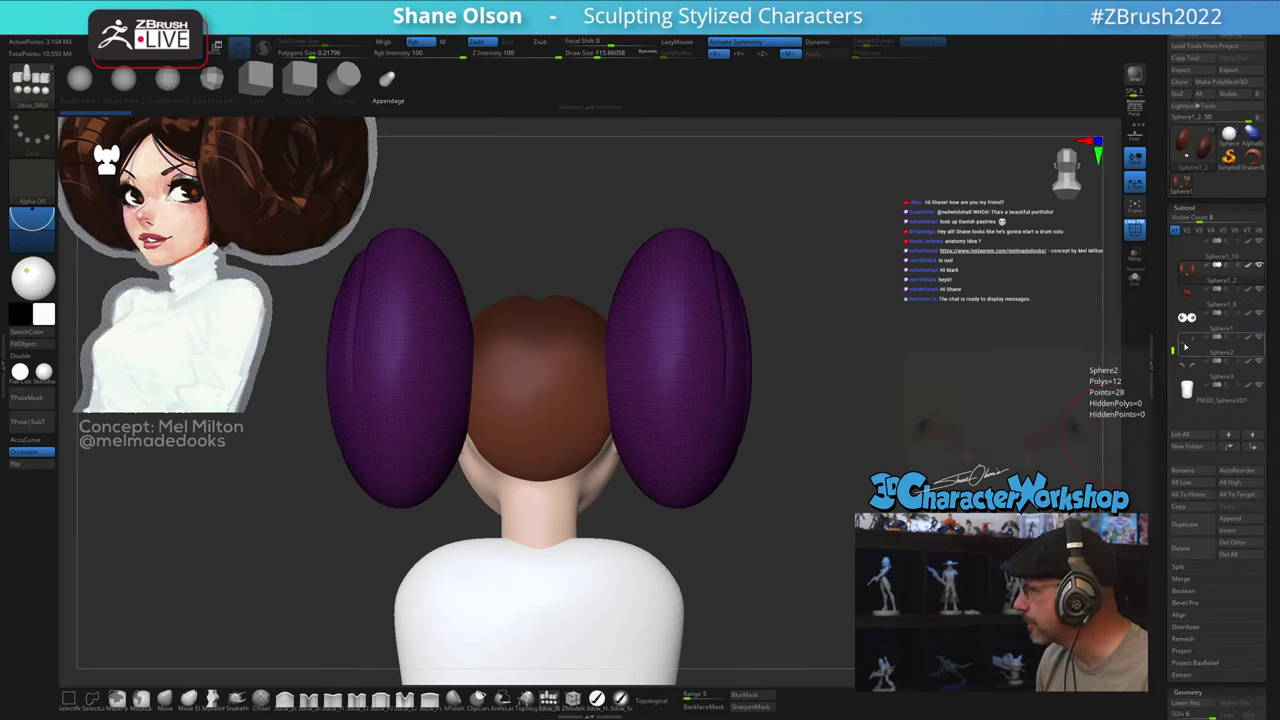
Step: Insert a mirrored Appendage mesh behind the head on the Sphere2 subtool and split it into its own subtool
click(1192, 345)
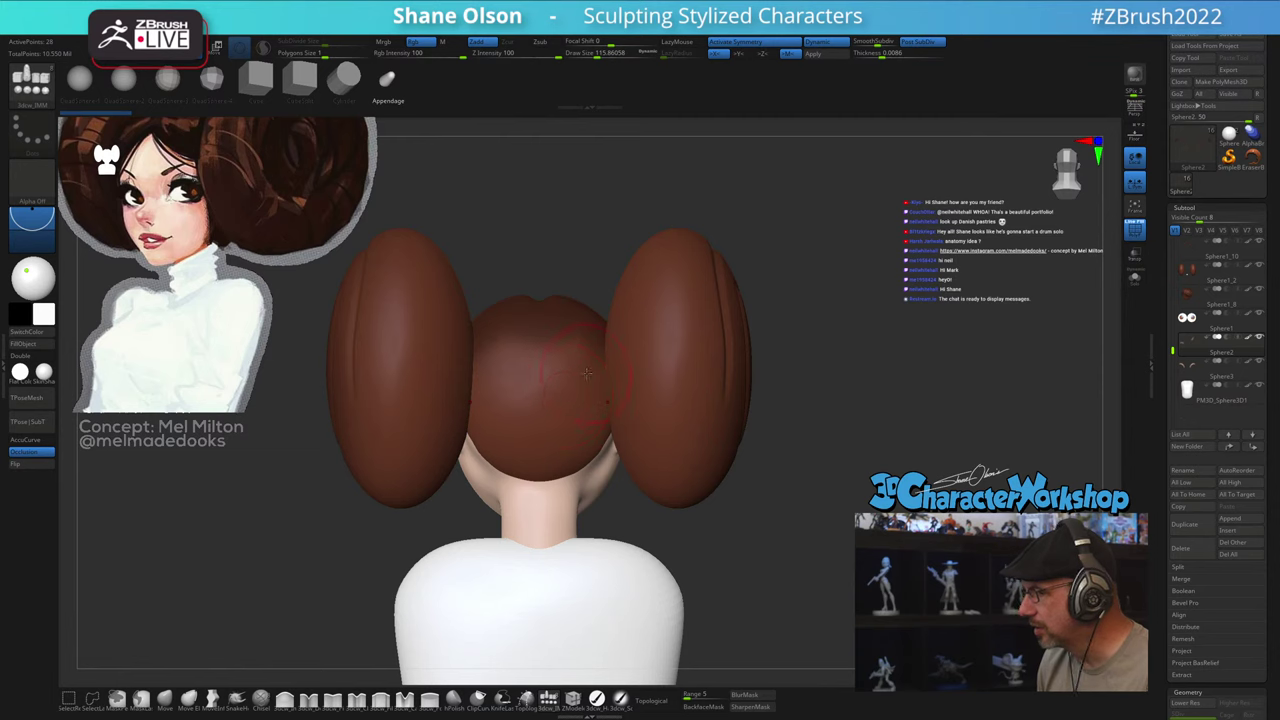
drag(593, 377, 883, 296)
key(grave)
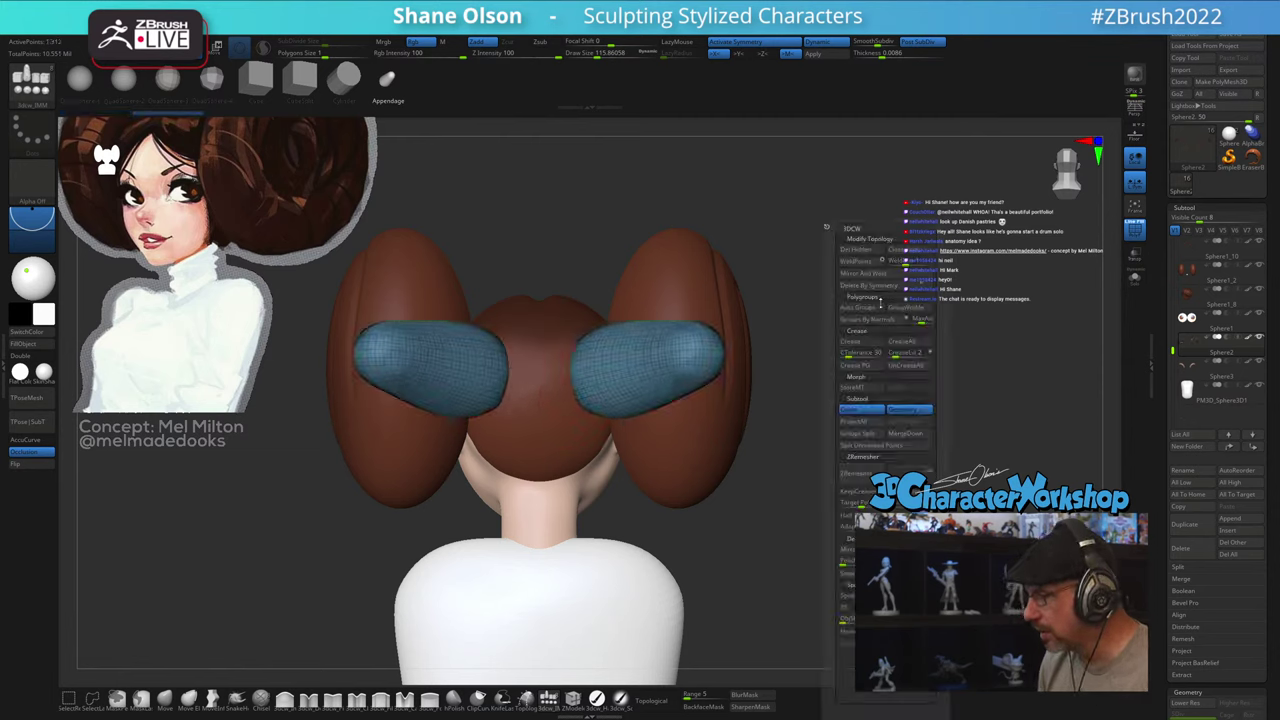
click(866, 444)
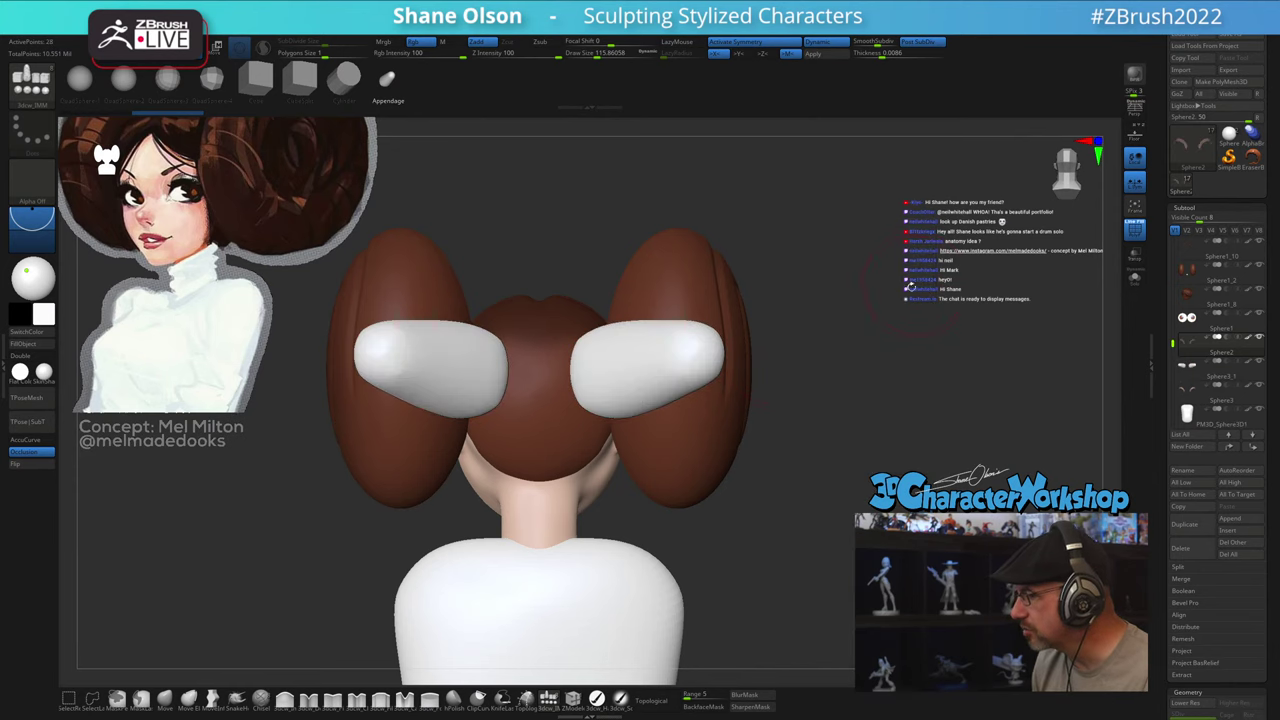
Step: Make the split-off appendage pair the active subtool and drop it to a lower subdivision level
key(Down)
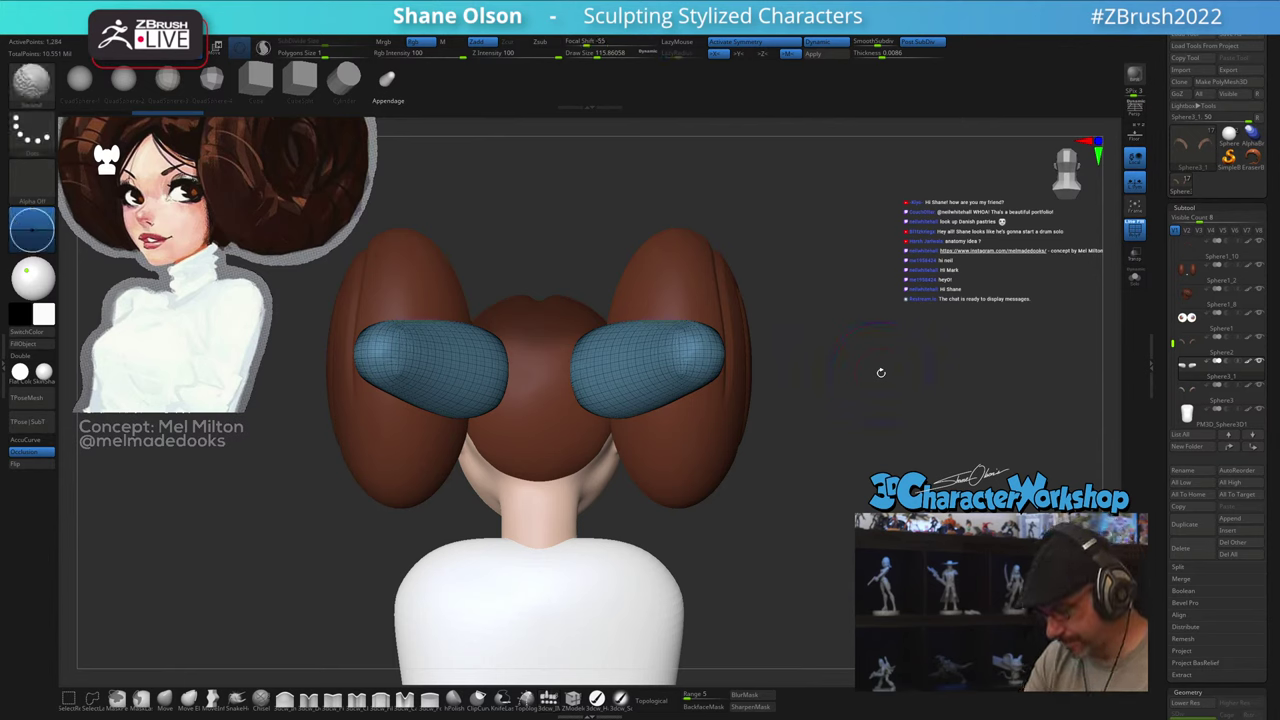
key(shift+d)
alt+drag(801, 483, 802, 464)
alt+drag(806, 400, 768, 392)
drag(784, 461, 792, 451)
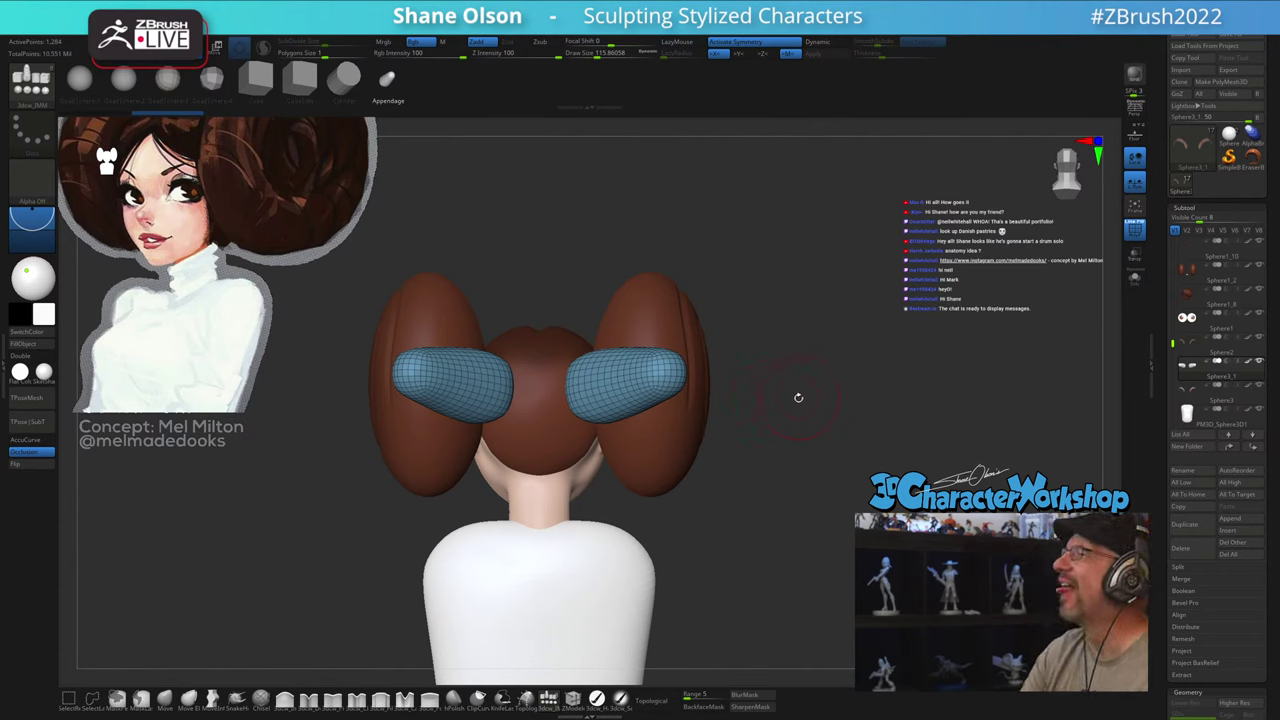
Step: Rotate the mirrored appendages with the gizmo so they point straight back from the buns when viewed from below
drag(798, 397, 826, 412)
key(w)
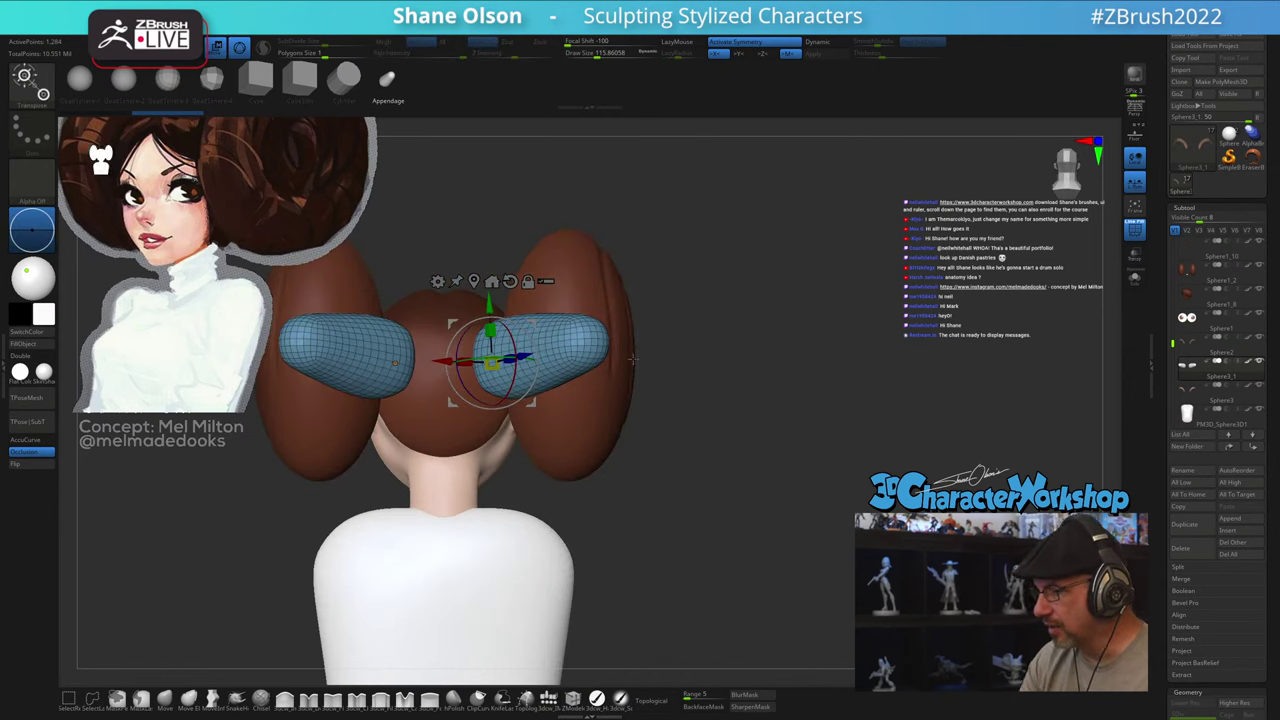
drag(533, 400, 582, 407)
drag(725, 412, 690, 514)
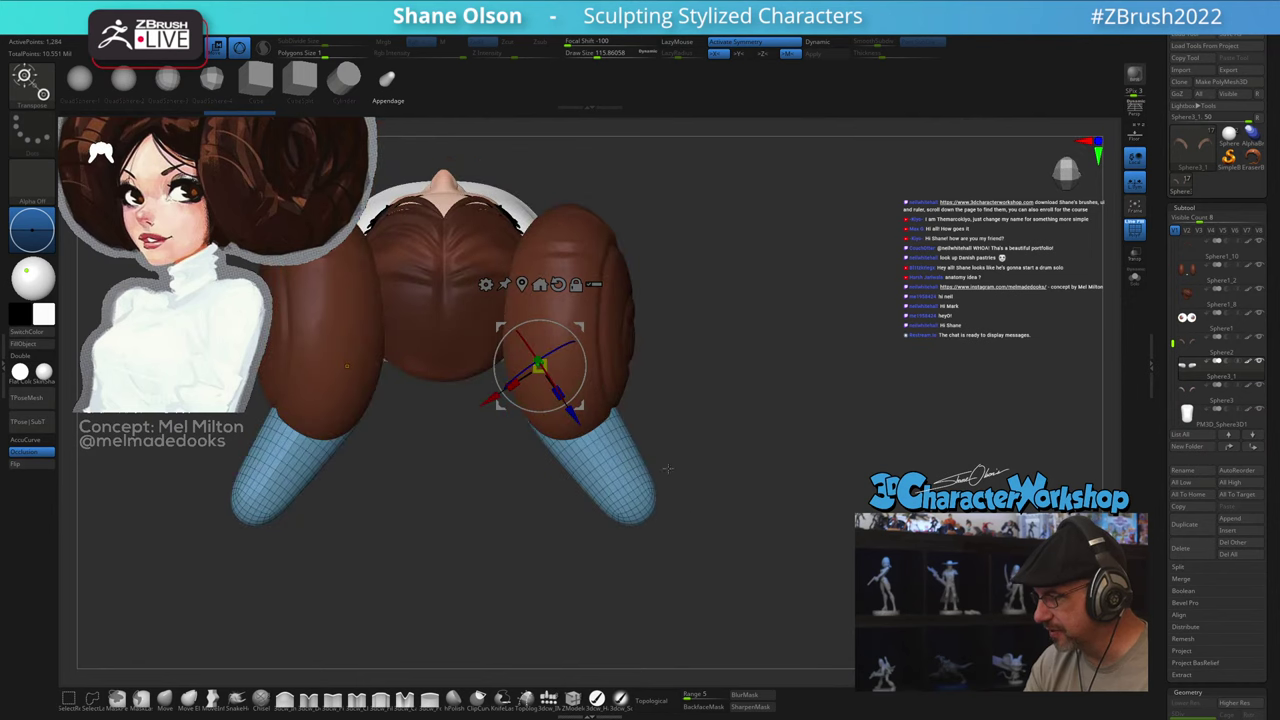
drag(587, 358, 583, 384)
drag(582, 327, 601, 325)
shift+drag(671, 513, 669, 507)
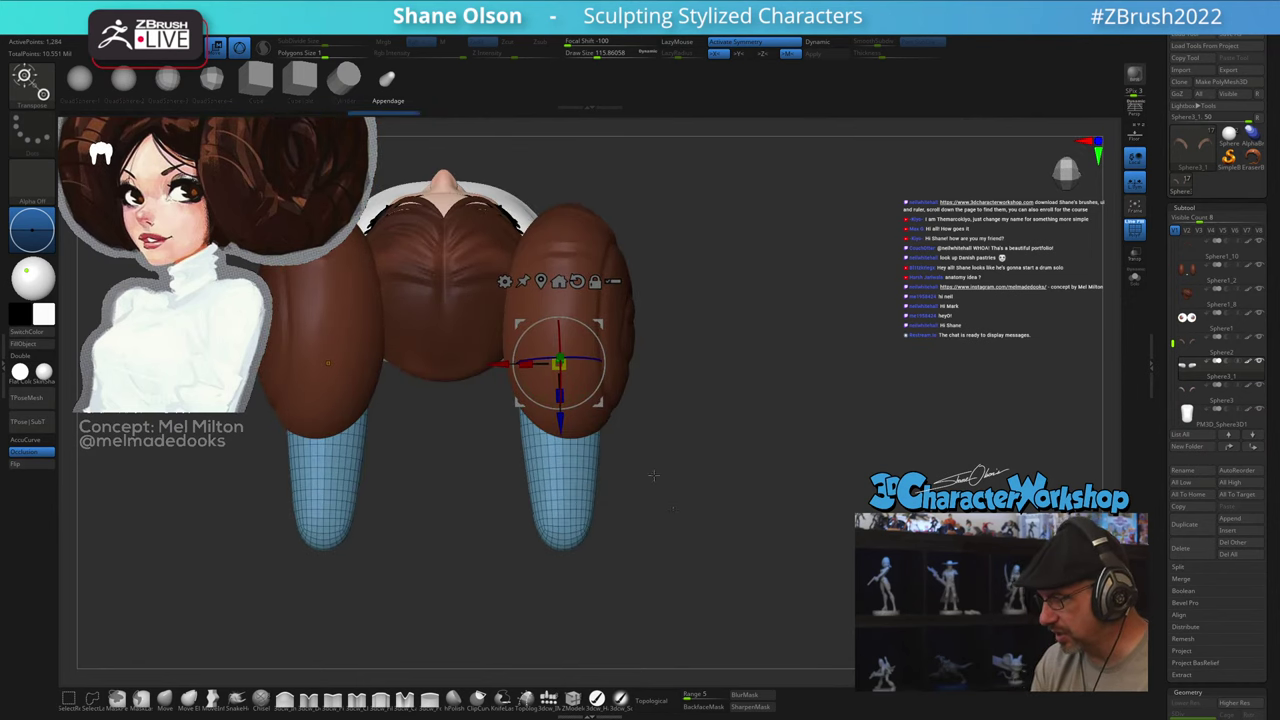
Step: Stretch both appendages lengthwise into long strands that extend far behind the side buns
drag(560, 396, 561, 436)
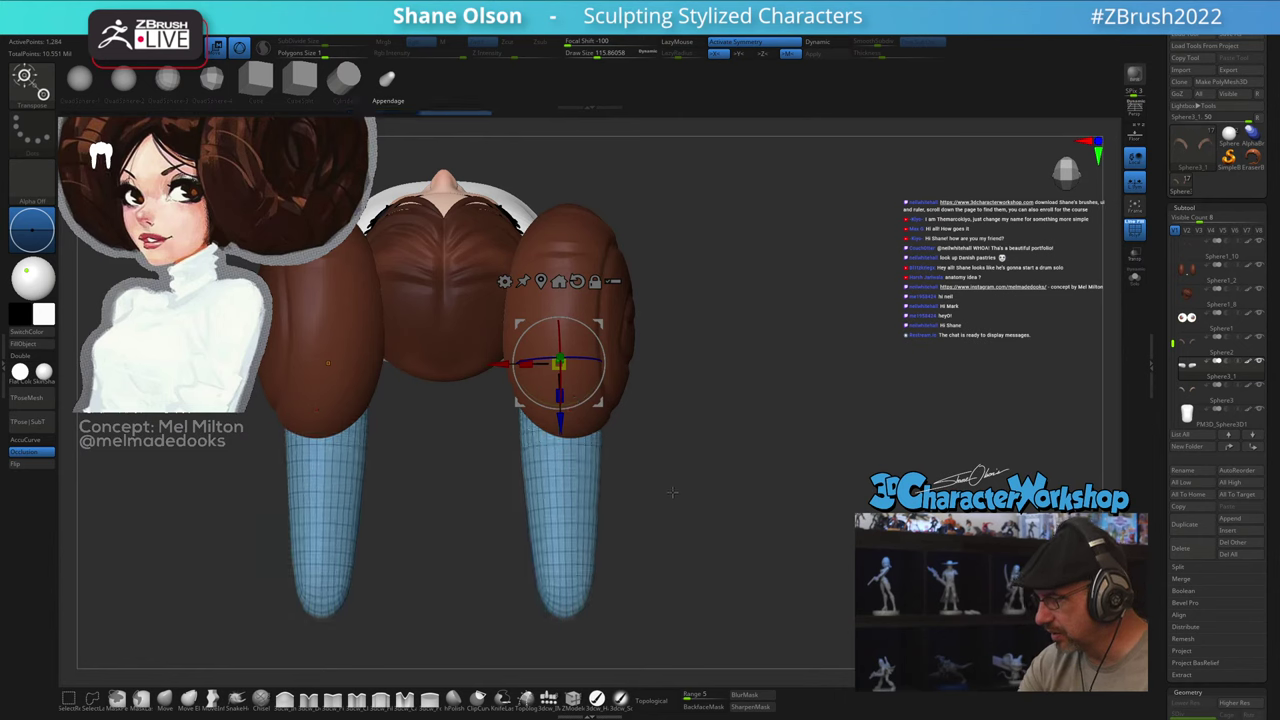
alt+drag(673, 492, 675, 478)
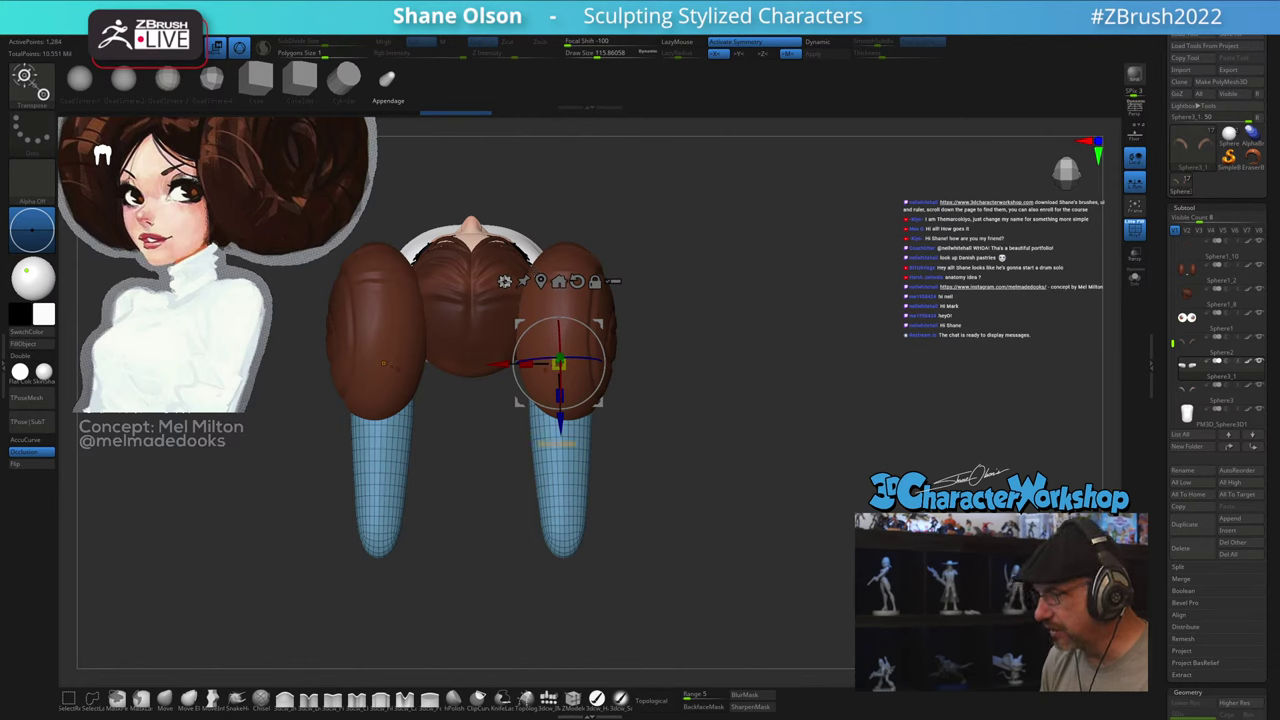
click(505, 281)
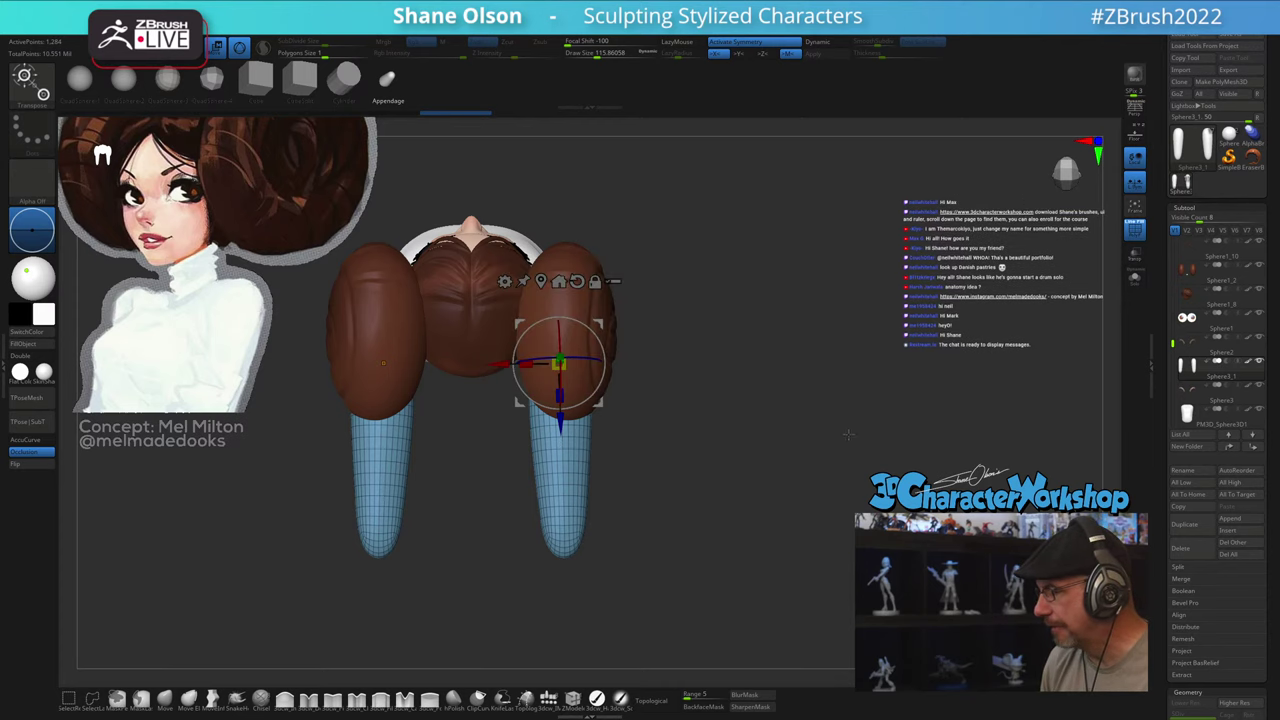
drag(848, 434, 728, 474)
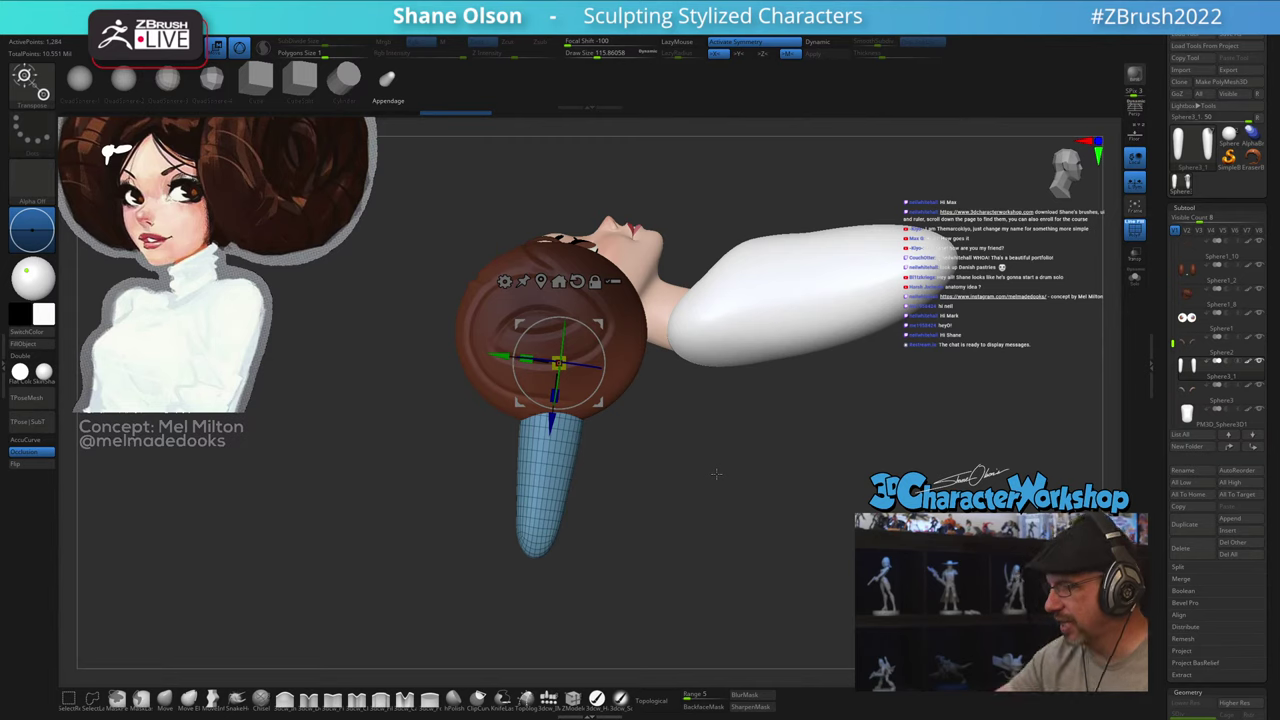
alt+drag(655, 543, 631, 498)
drag(556, 397, 550, 443)
alt+drag(609, 508, 617, 474)
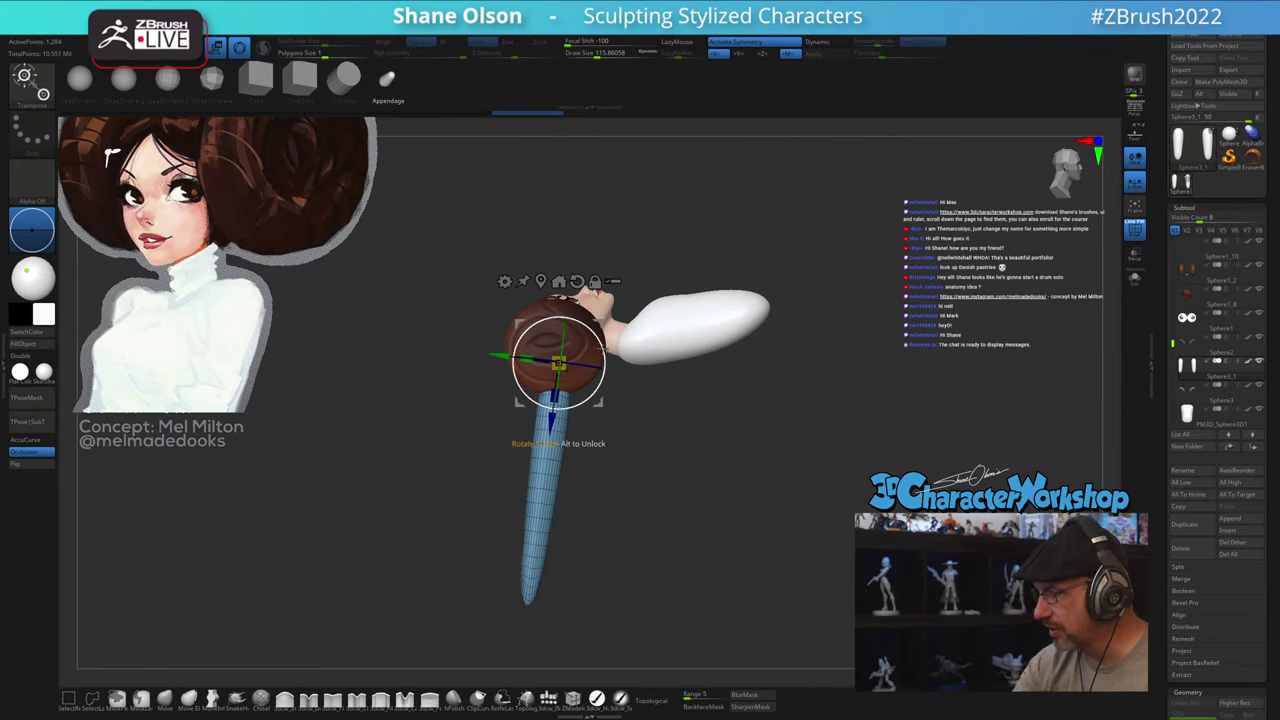
drag(556, 396, 553, 418)
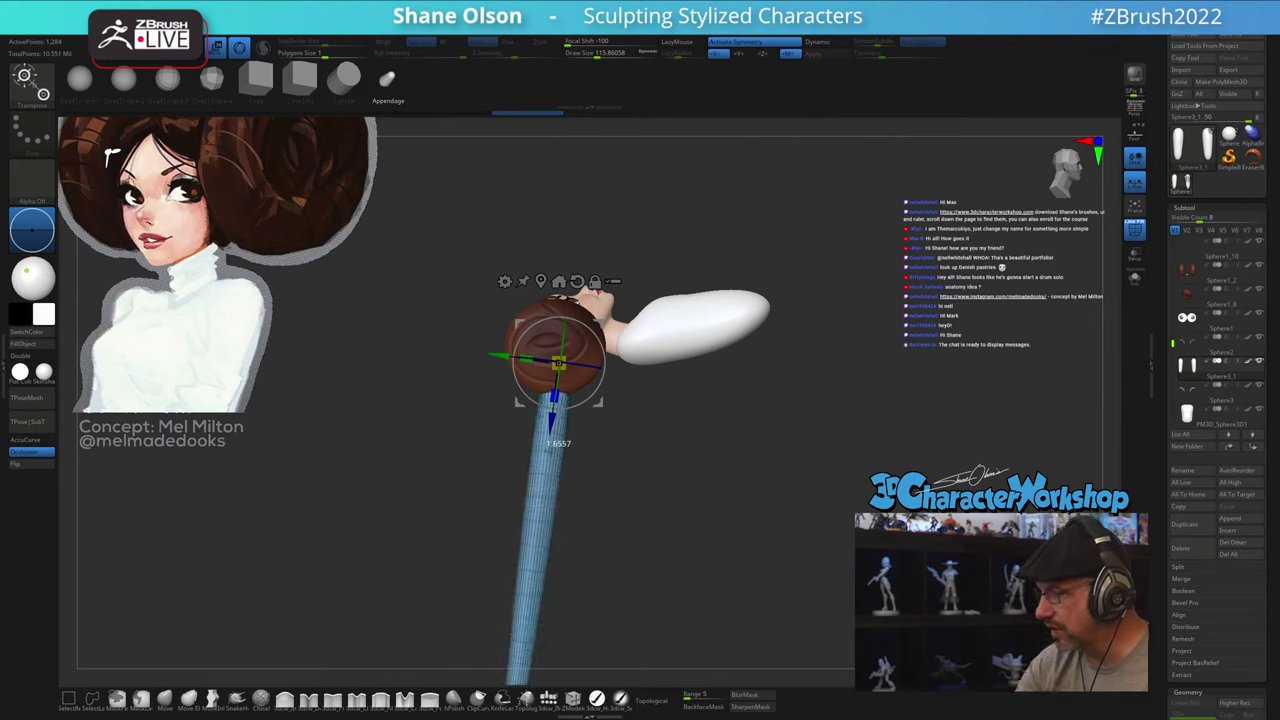
alt+drag(651, 545, 657, 488)
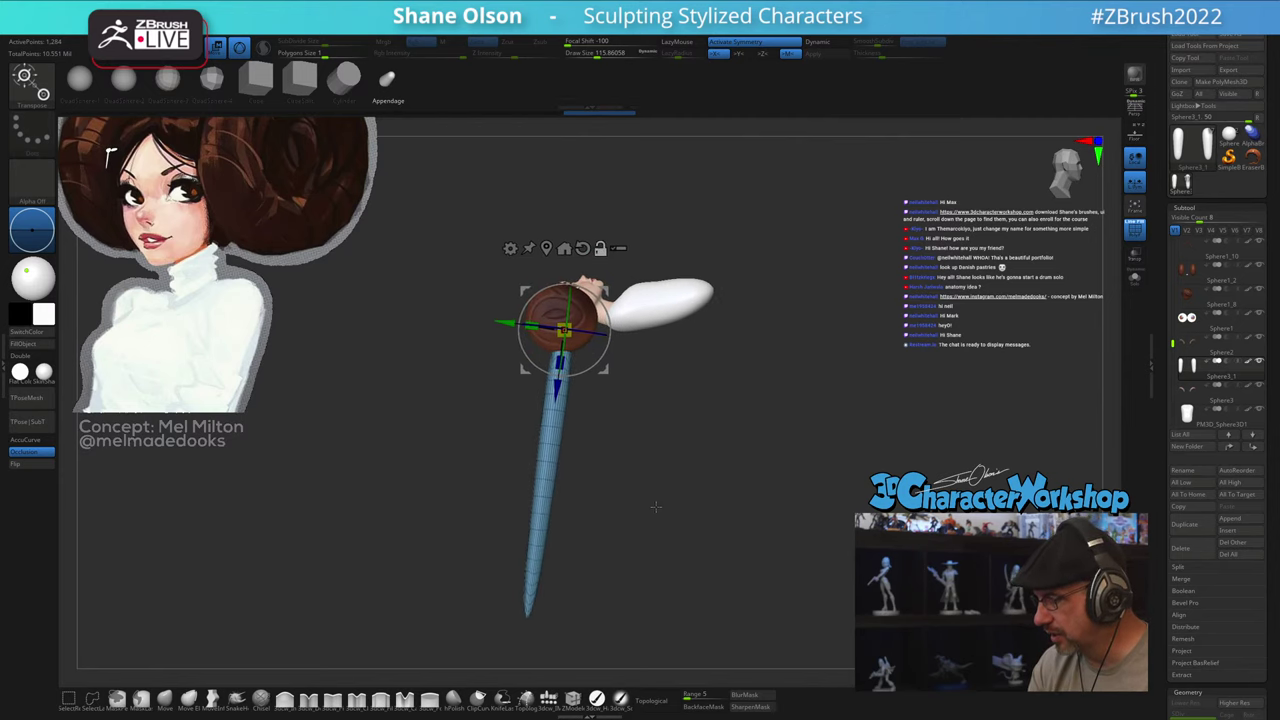
Step: Straighten the strand pair by rotating it until it runs straight back from the buns in the side view
alt+drag(642, 541, 643, 536)
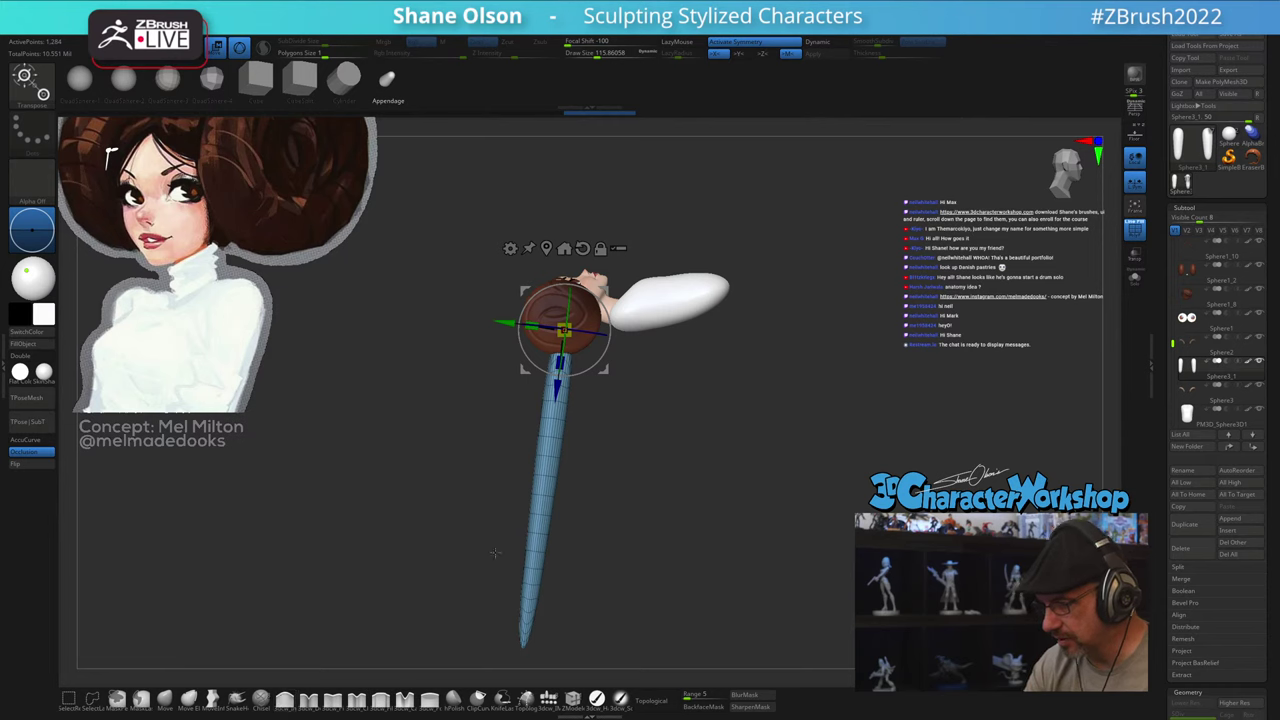
mouse_move(494, 552)
mouse_down()
mouse_move(713, 486)
mouse_move(675, 484)
mouse_up()
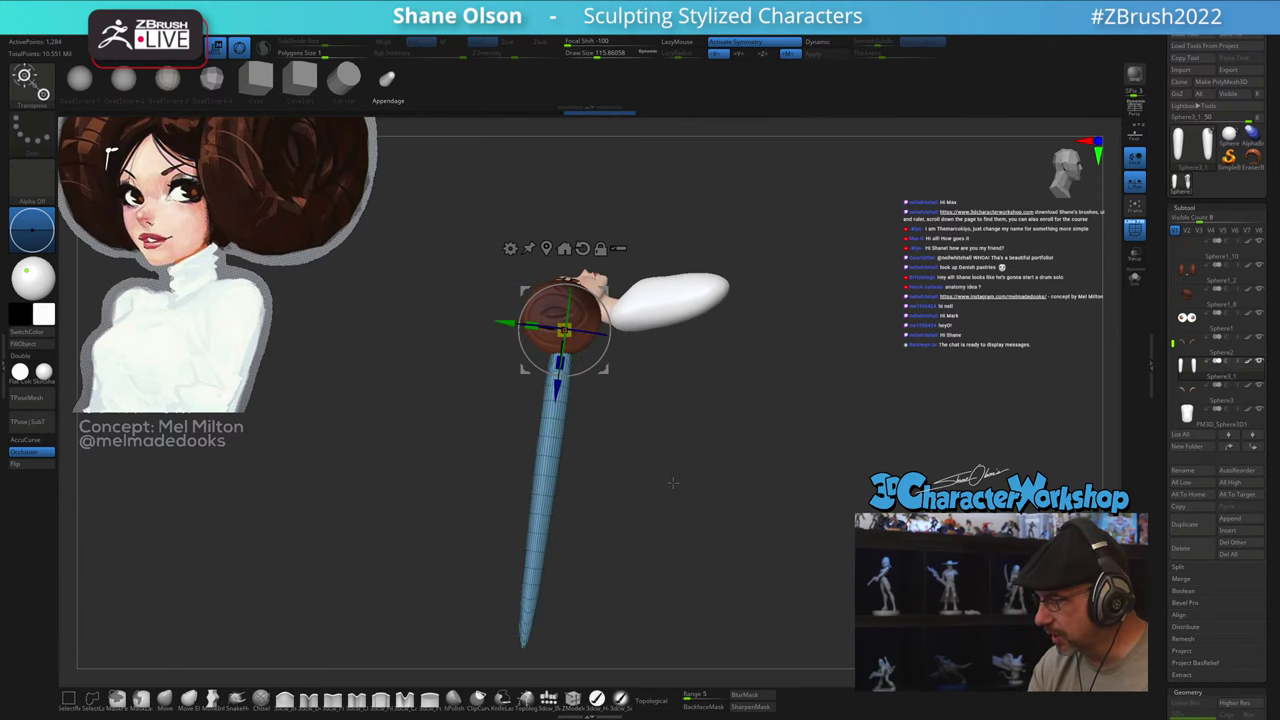
drag(610, 321, 609, 314)
drag(672, 428, 714, 433)
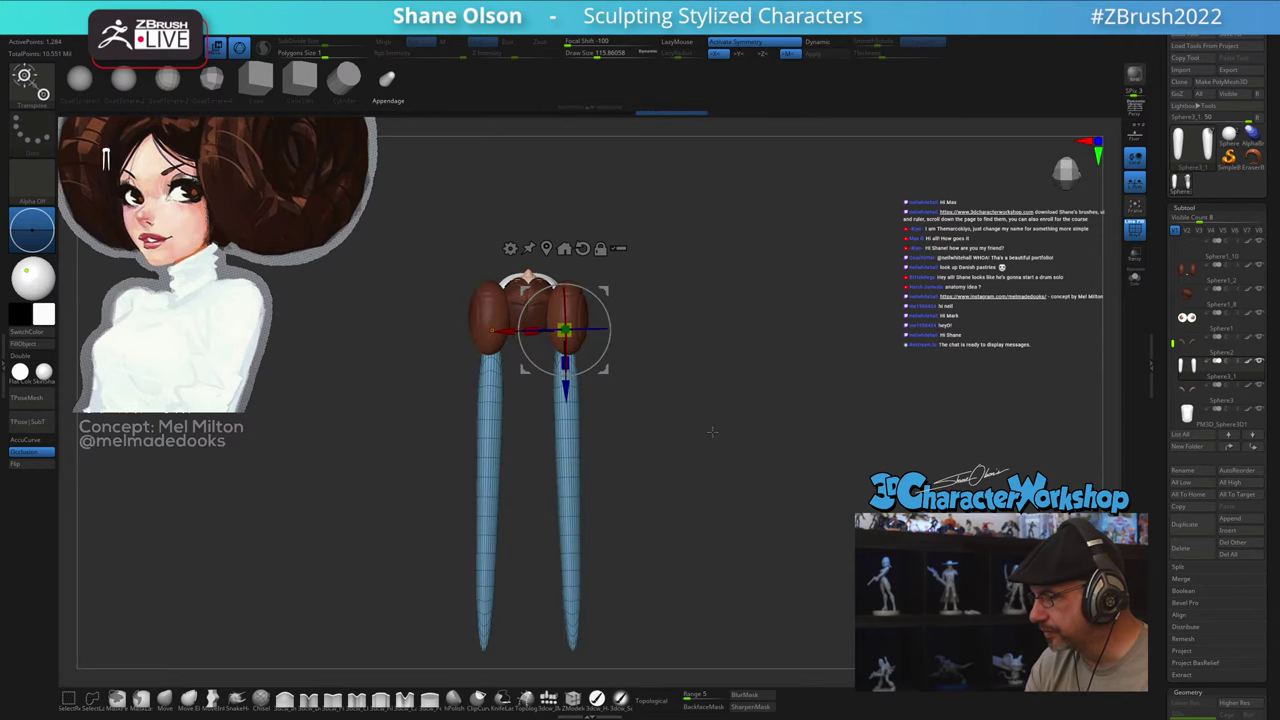
drag(611, 319, 611, 321)
drag(740, 441, 682, 505)
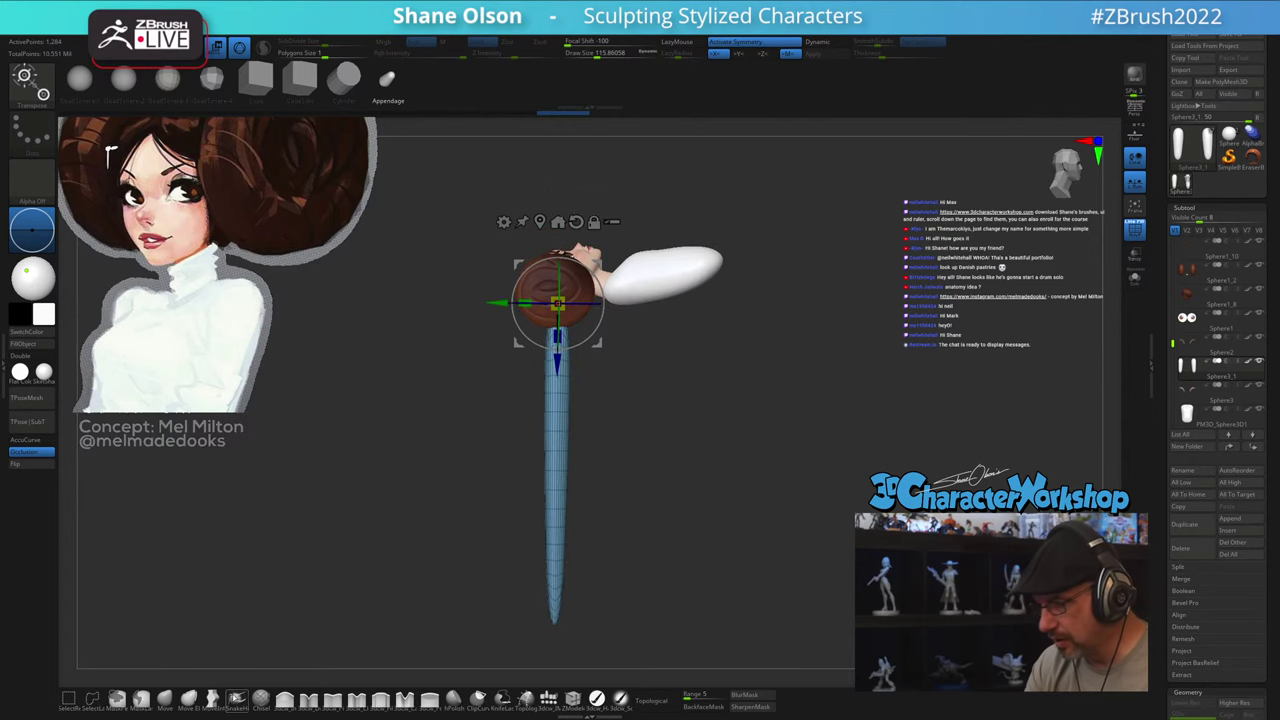
Step: Thicken the strands' thin tips and root ends with the 3dcw inflate brush, raising the draw size to about 228 and 324
click(285, 700)
key(s)
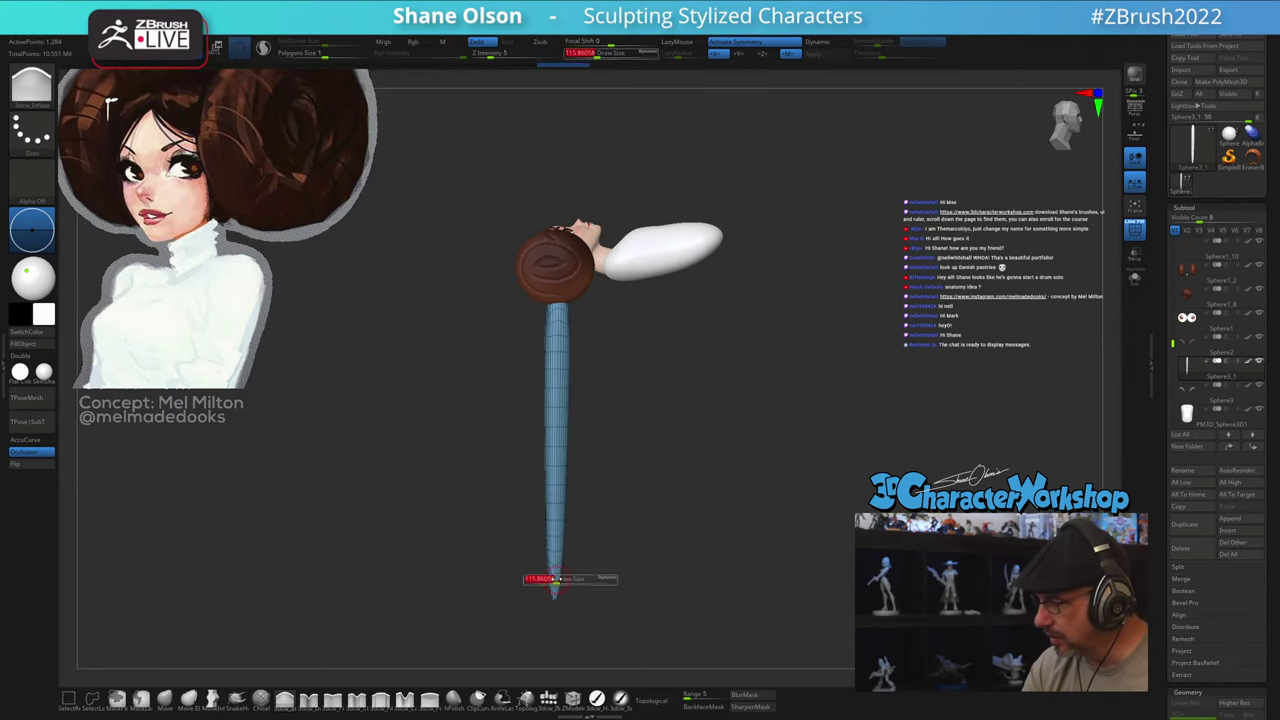
drag(567, 580, 549, 588)
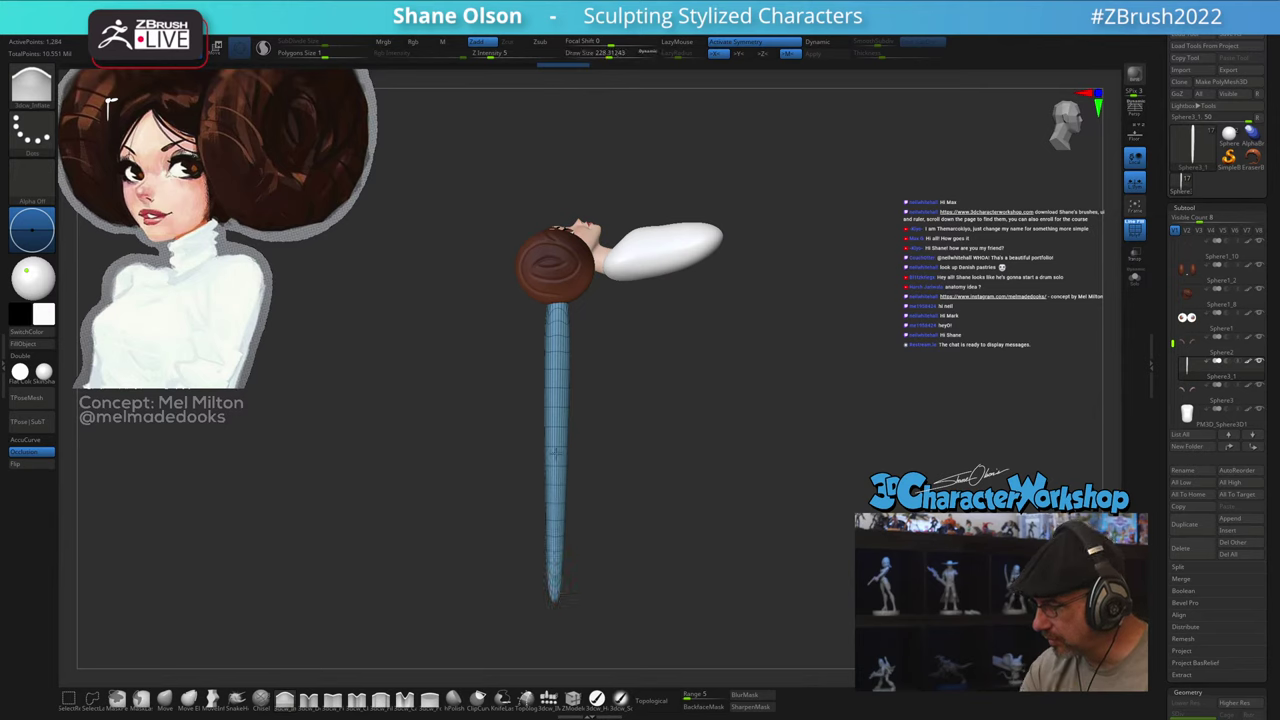
drag(585, 514, 636, 510)
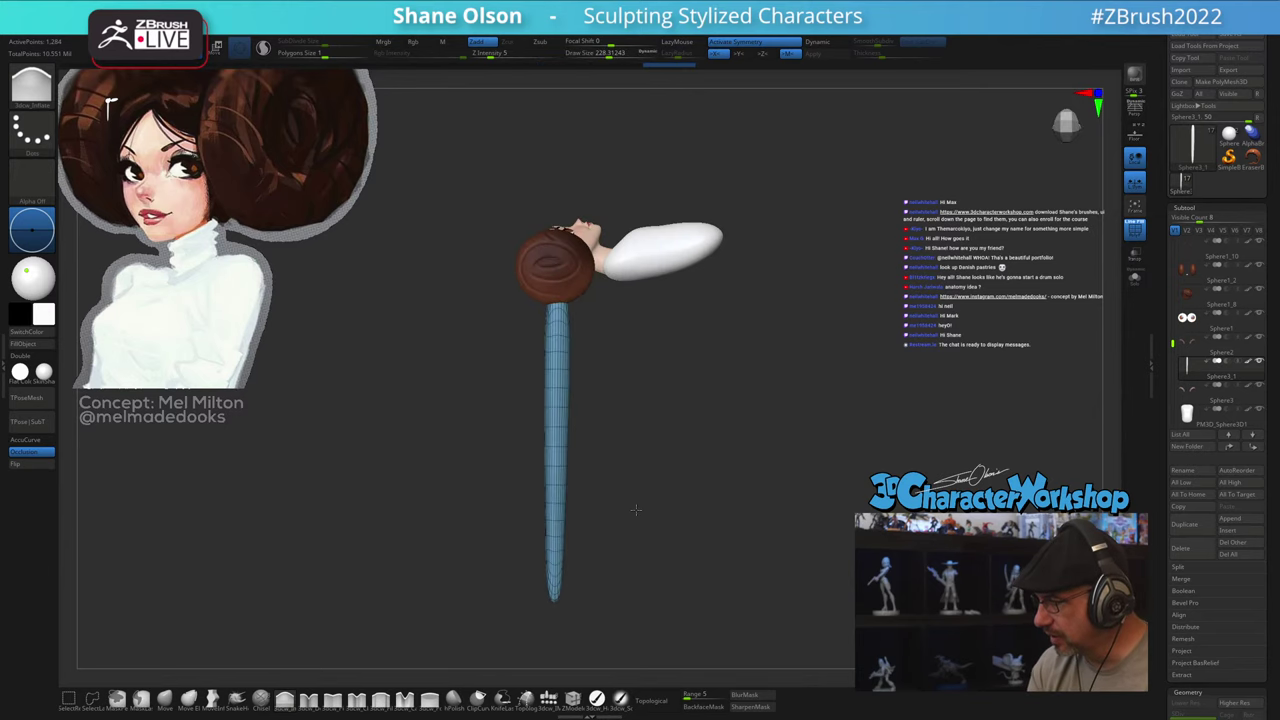
key(s)
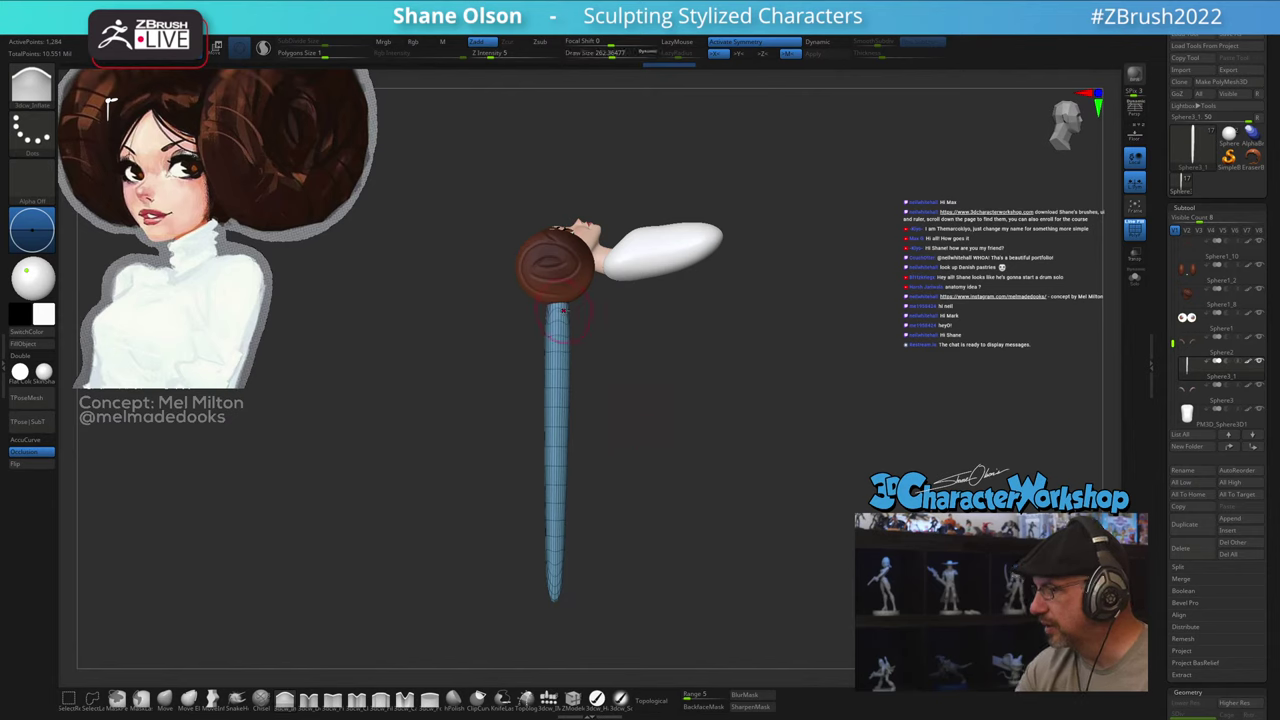
key(s)
drag(555, 311, 563, 311)
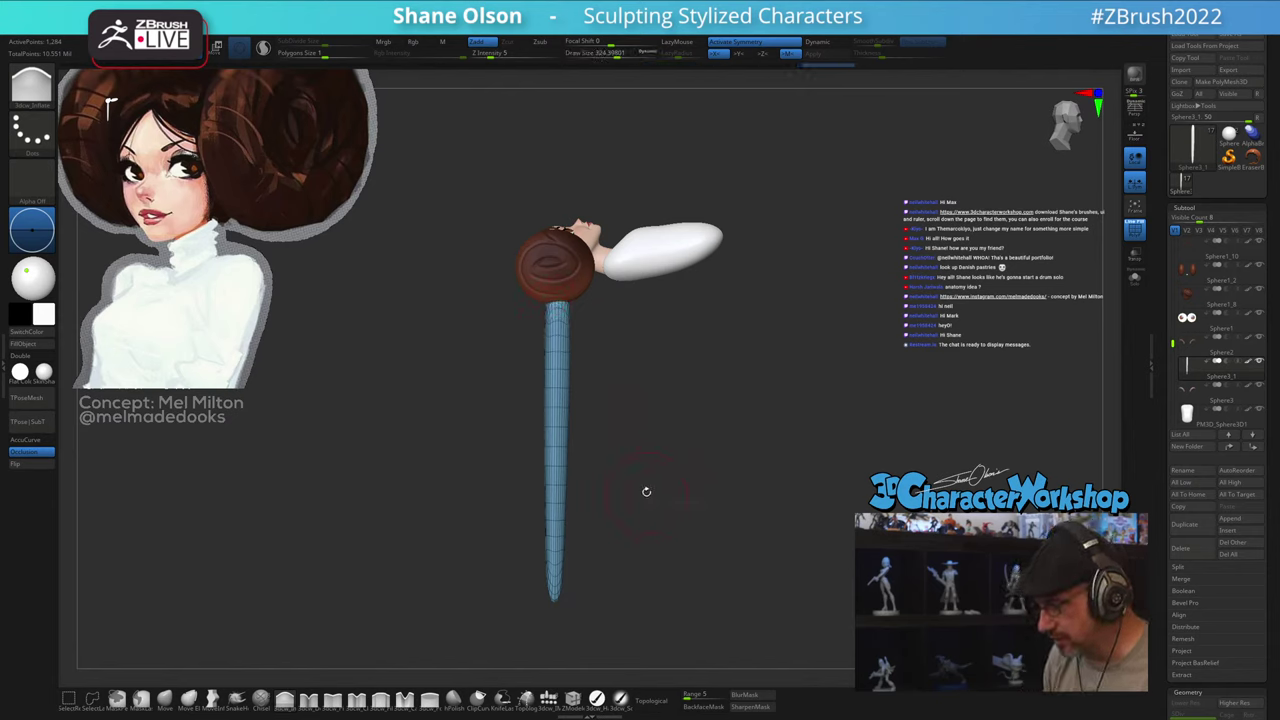
Step: ZRemesh the strand pair to give it evenly distributed polygons, and check the mesh from below and the side
key(w)
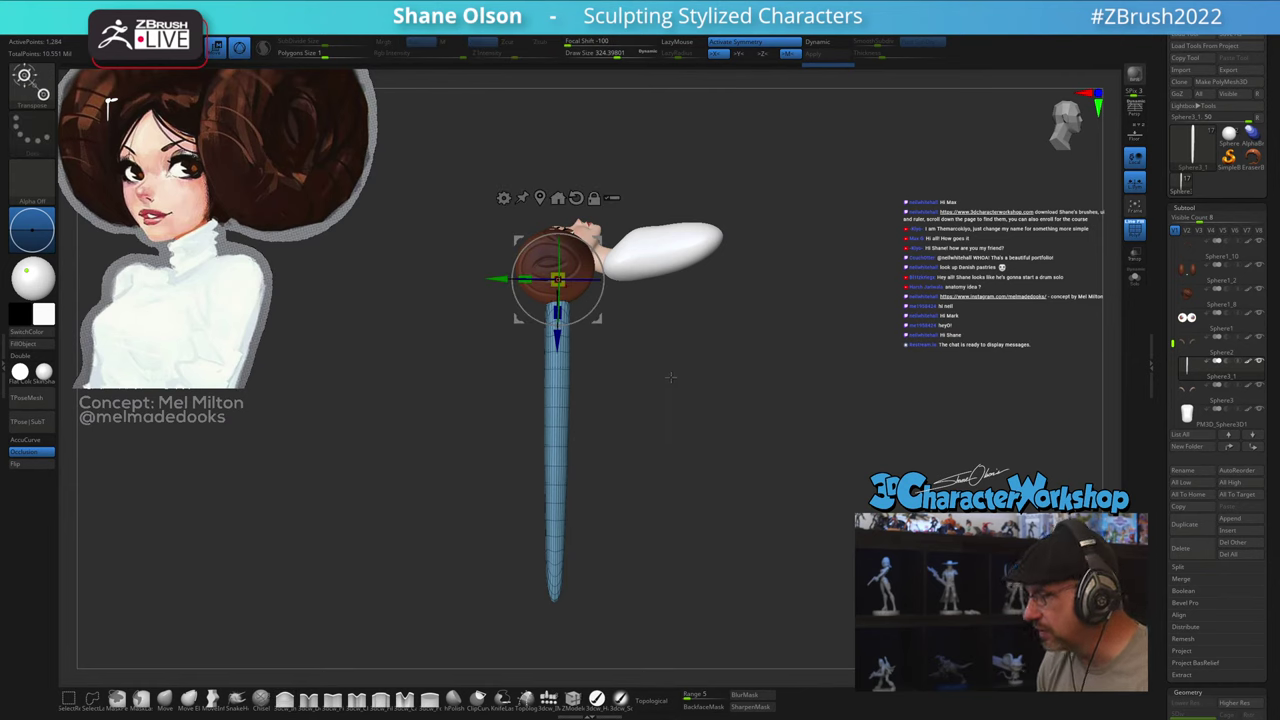
key(space)
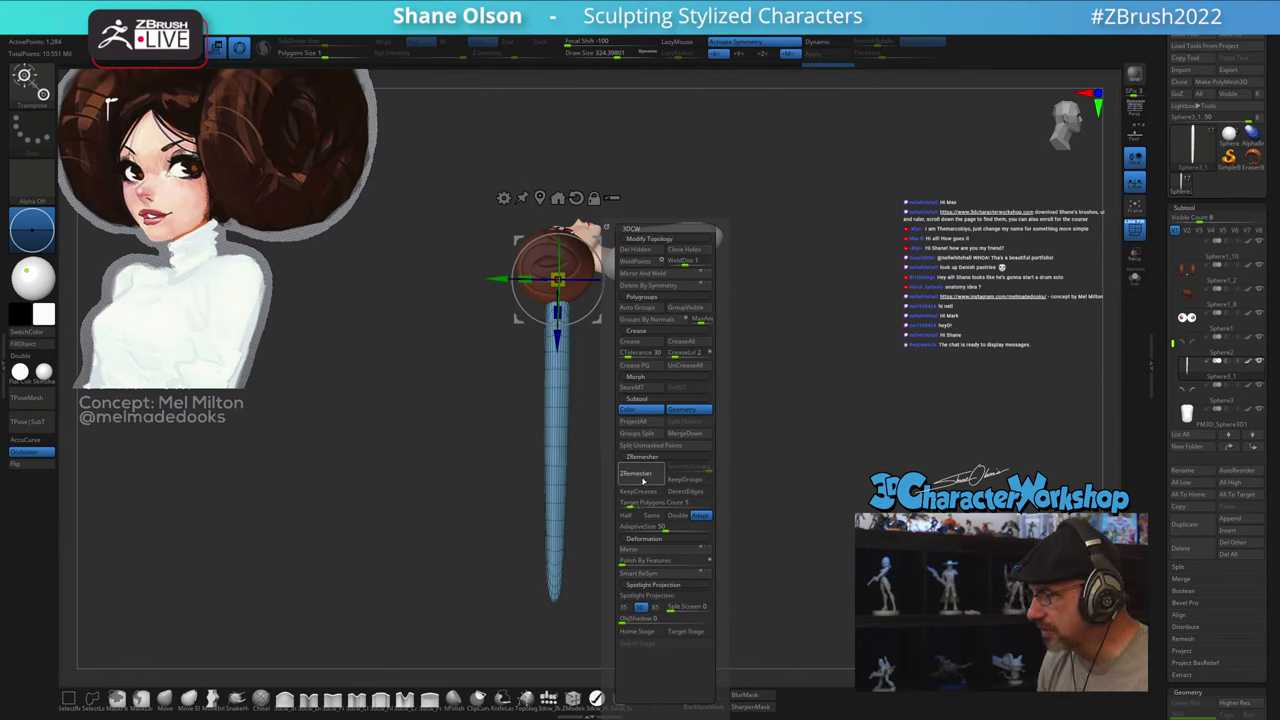
click(642, 477)
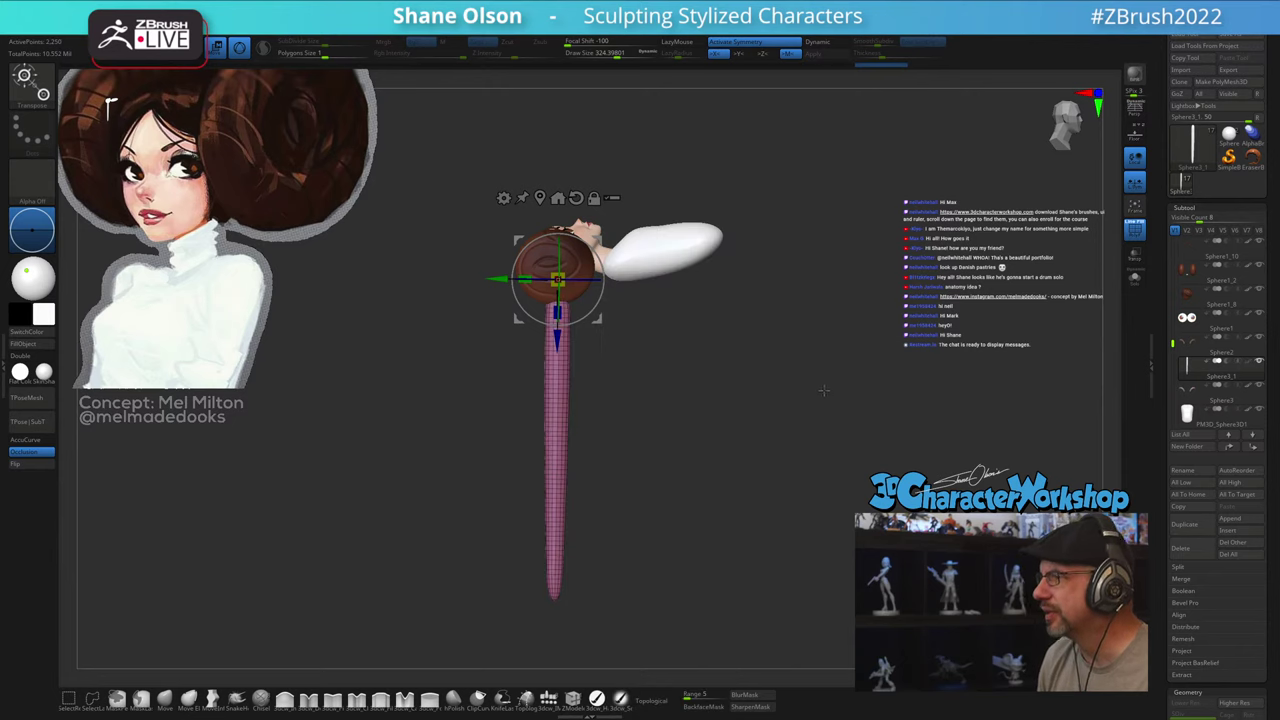
drag(748, 388, 803, 382)
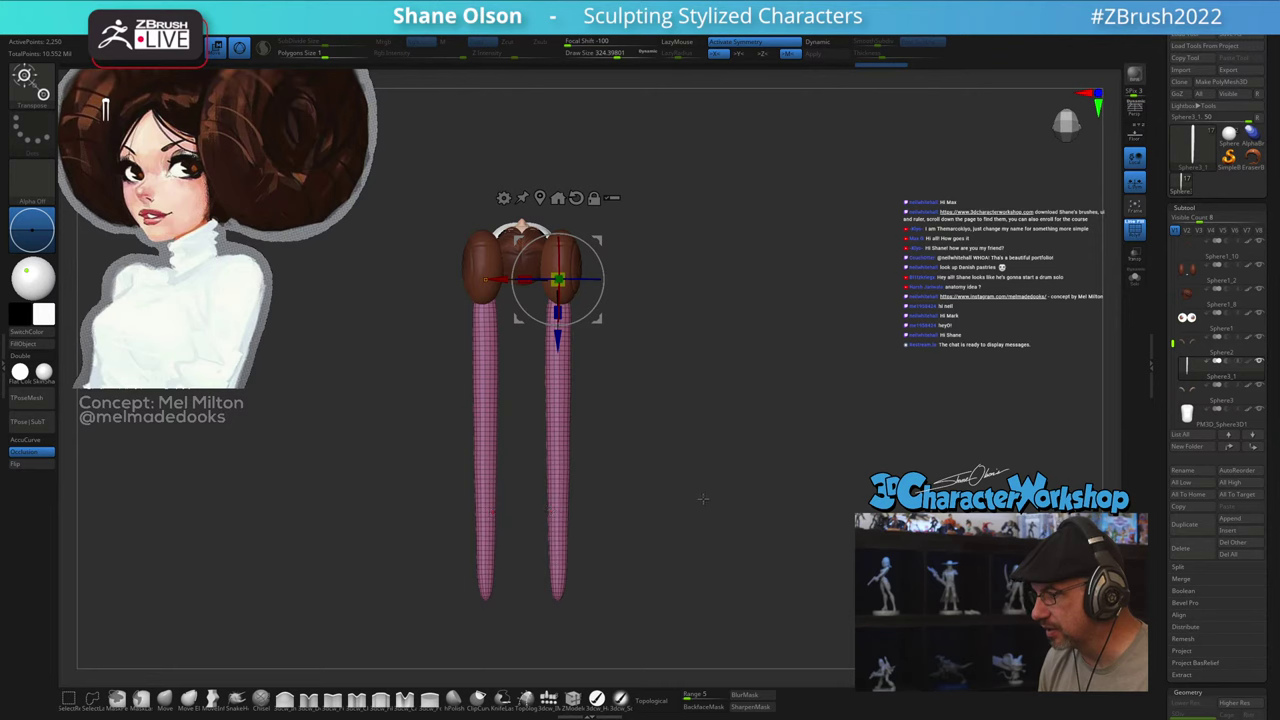
drag(703, 499, 665, 446)
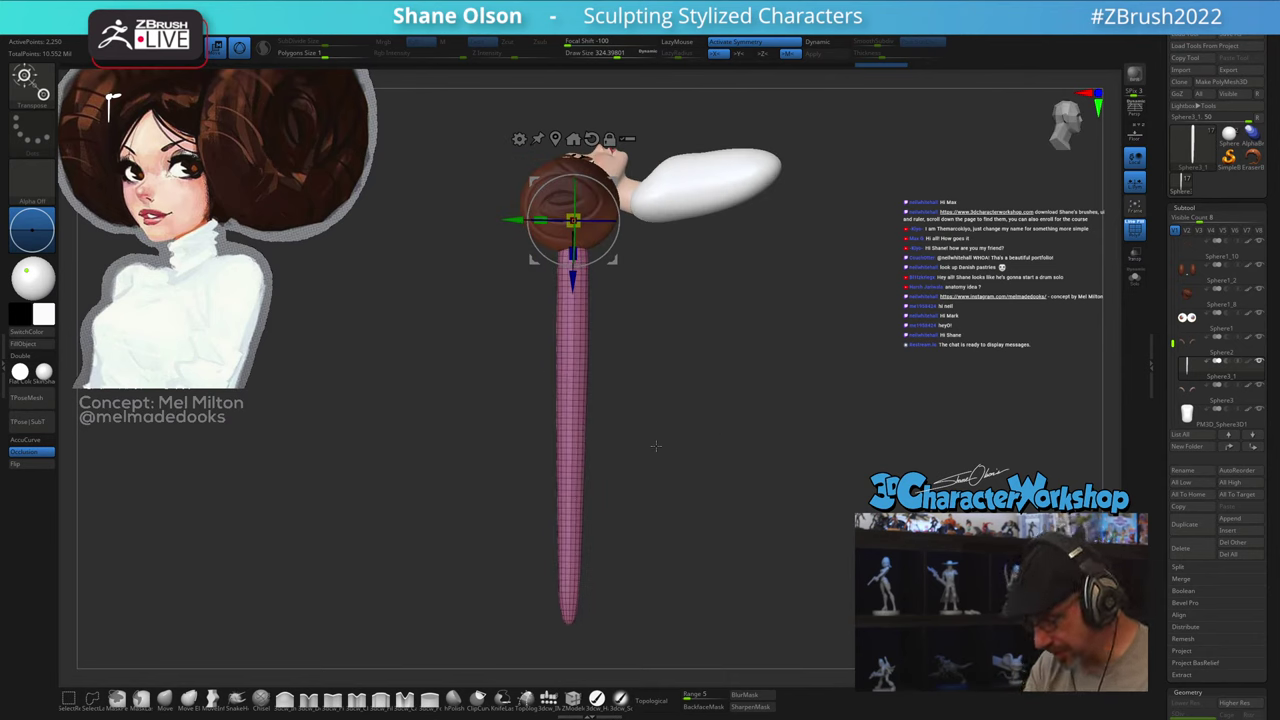
Step: ZRemesh the strand pair again with the Half option turned on for a lighter mesh
key(3)
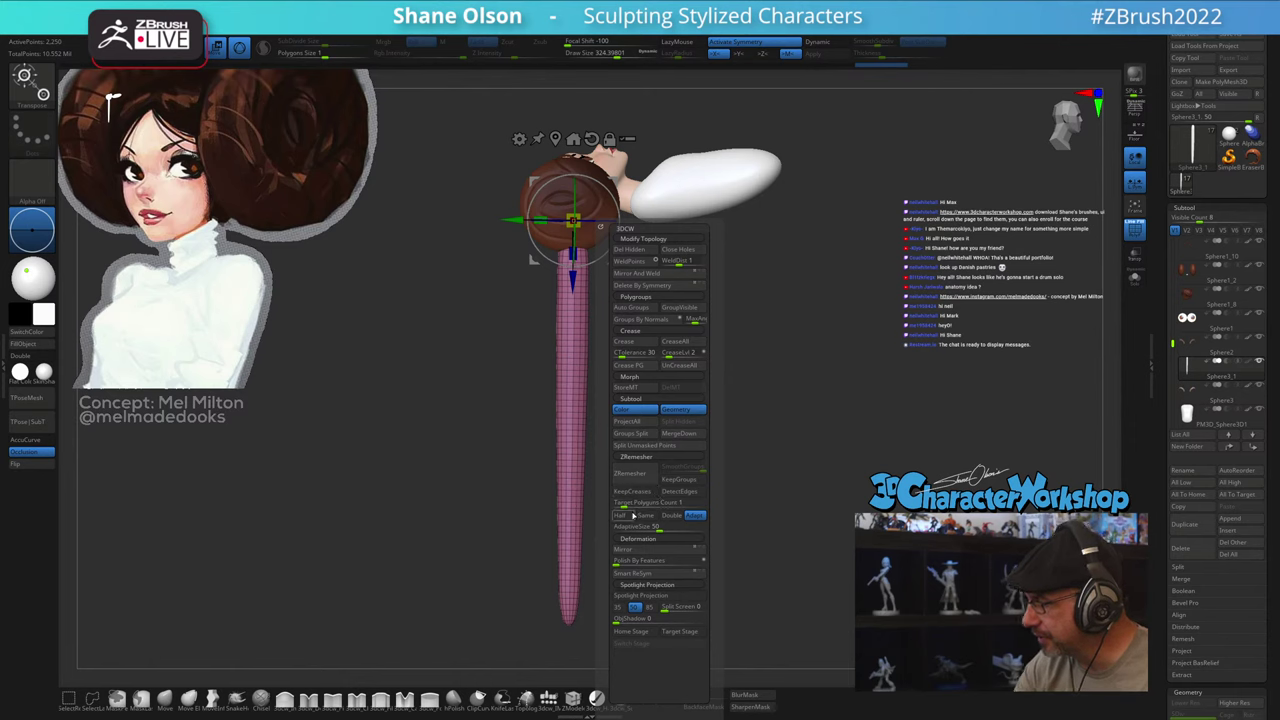
click(630, 515)
click(634, 474)
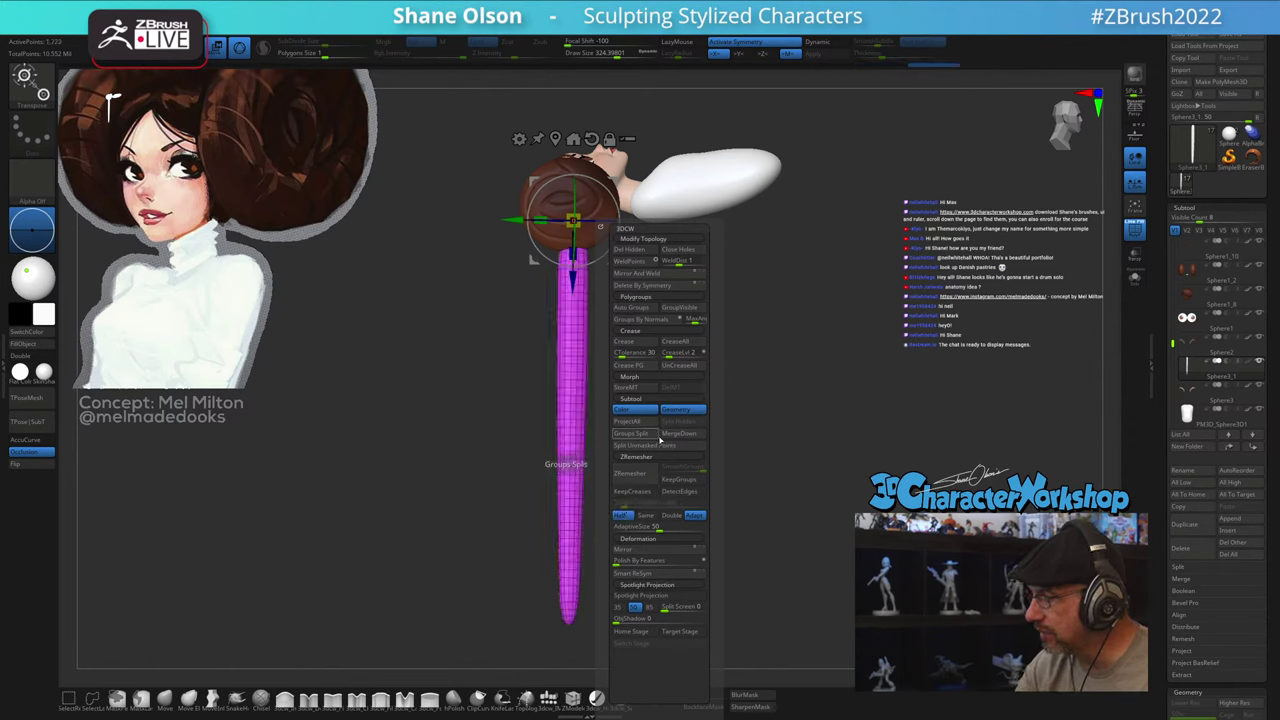
Step: Try one more ZRemesher pass with Half on the strands and undo it
click(632, 476)
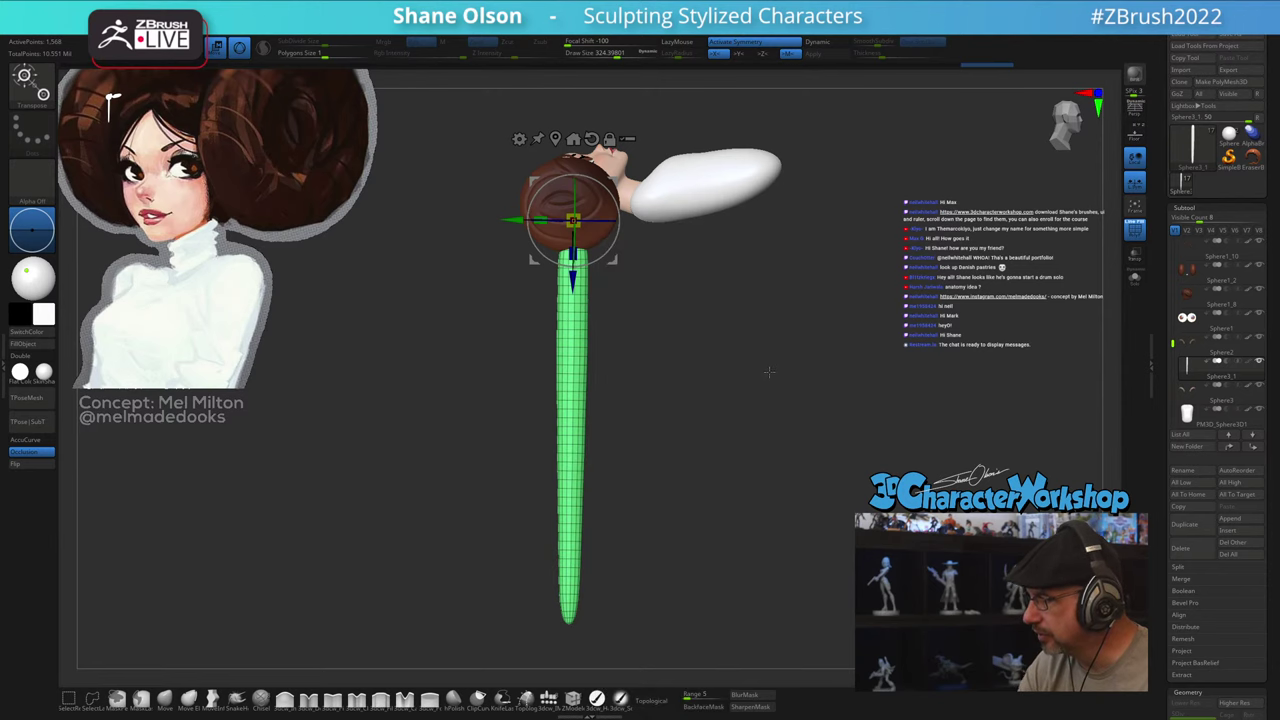
drag(718, 384, 698, 407)
key(ctrl+z)
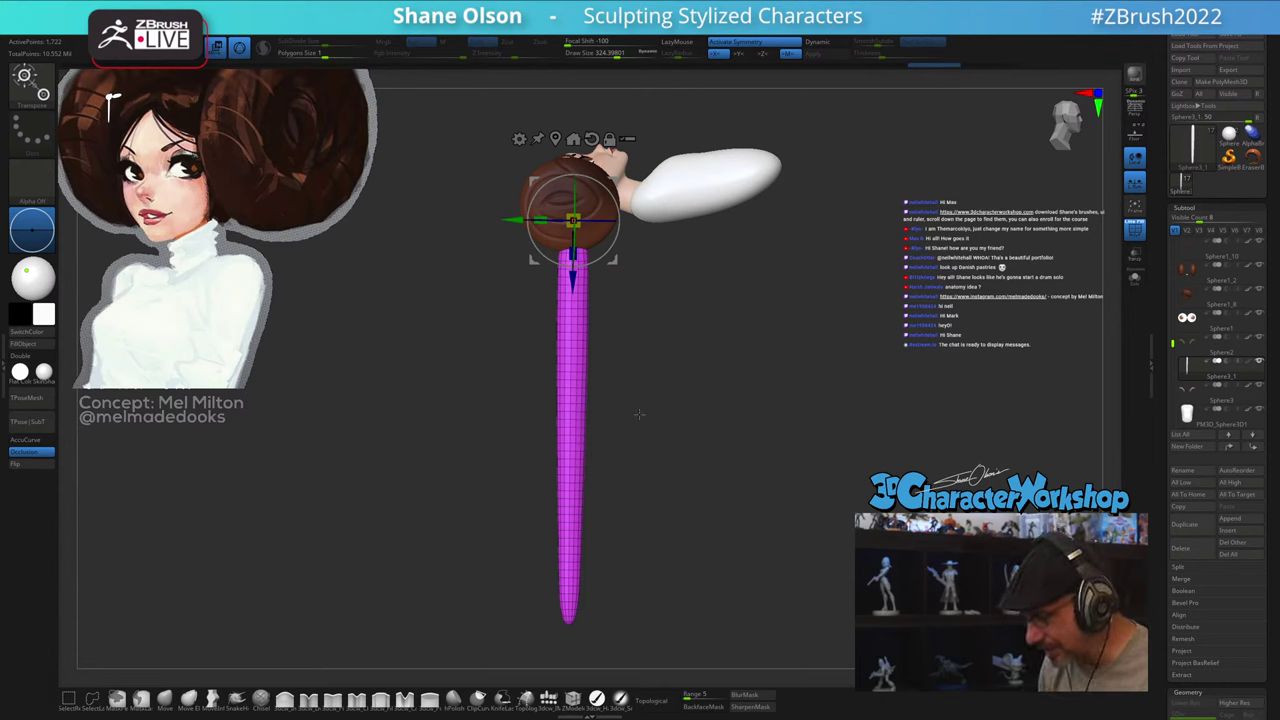
Step: Apply the Bend Curve deformer to the strands and raise its curve resolution to get five control points along their length
mouse_move(661, 353)
alt+mouse_down()
mouse_move(630, 389)
mouse_move(645, 363)
alt+mouse_up()
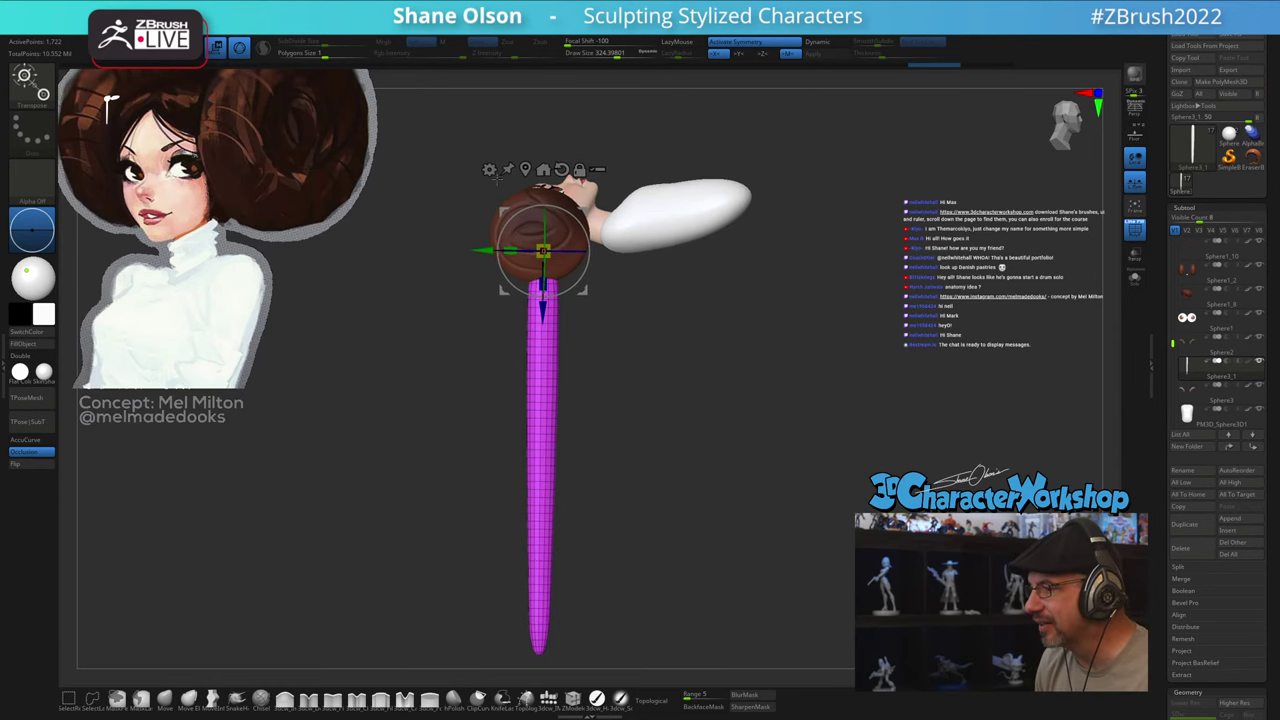
click(489, 169)
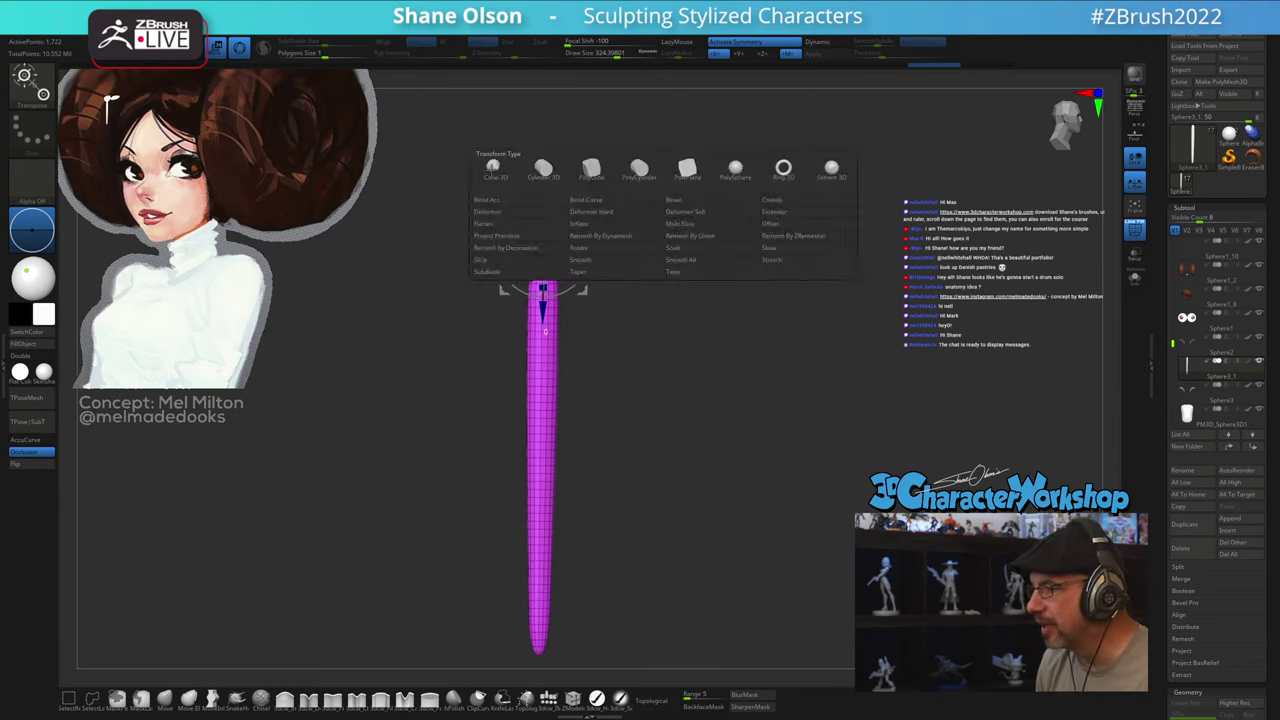
click(578, 211)
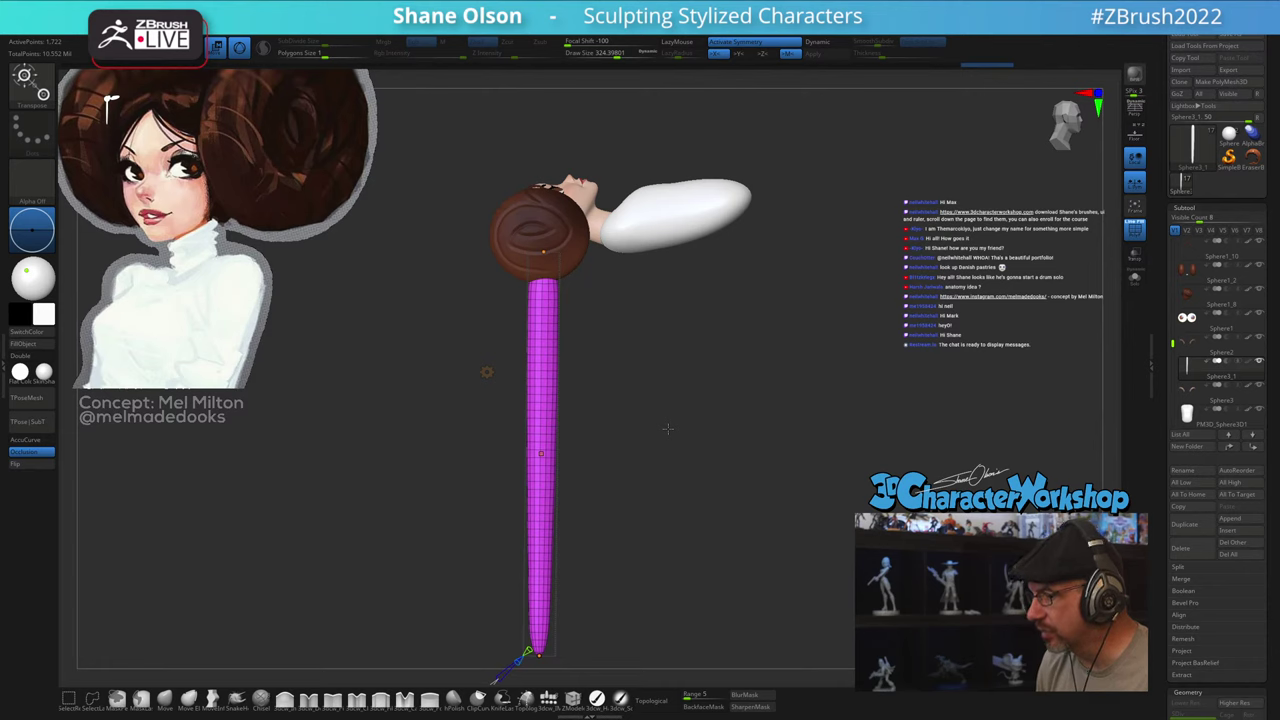
alt+drag(653, 466, 696, 397)
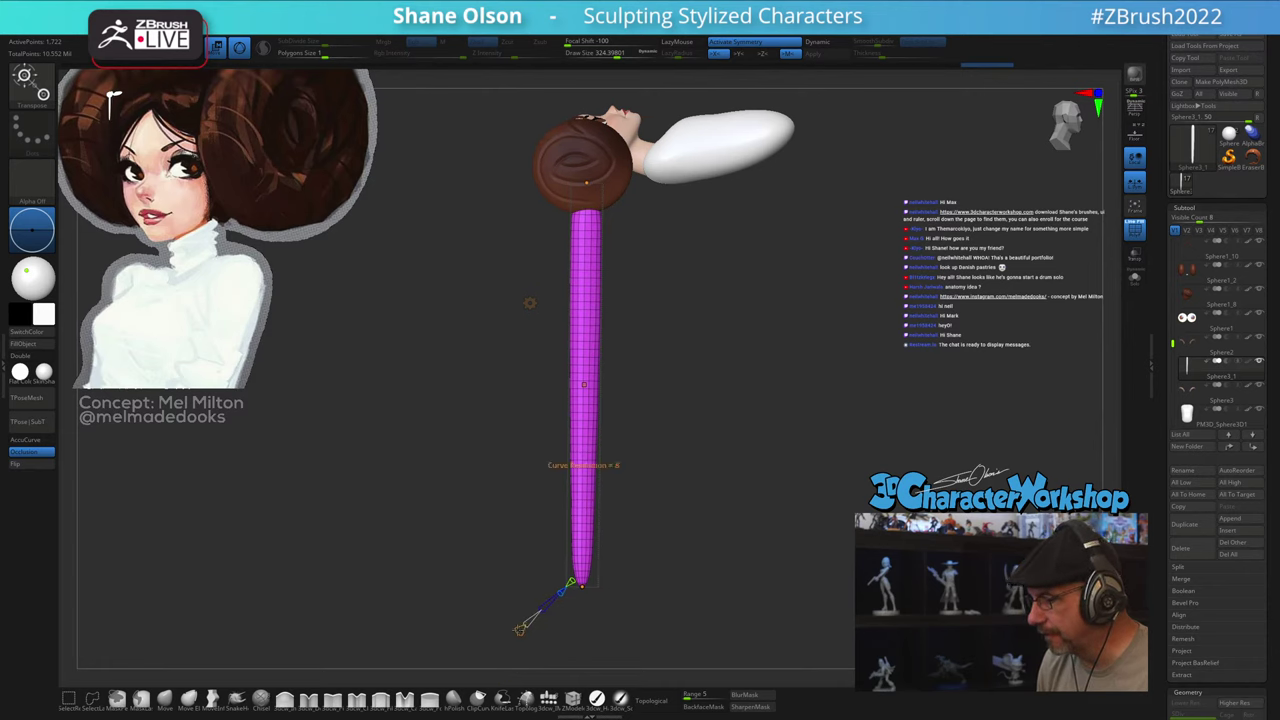
drag(525, 625, 514, 634)
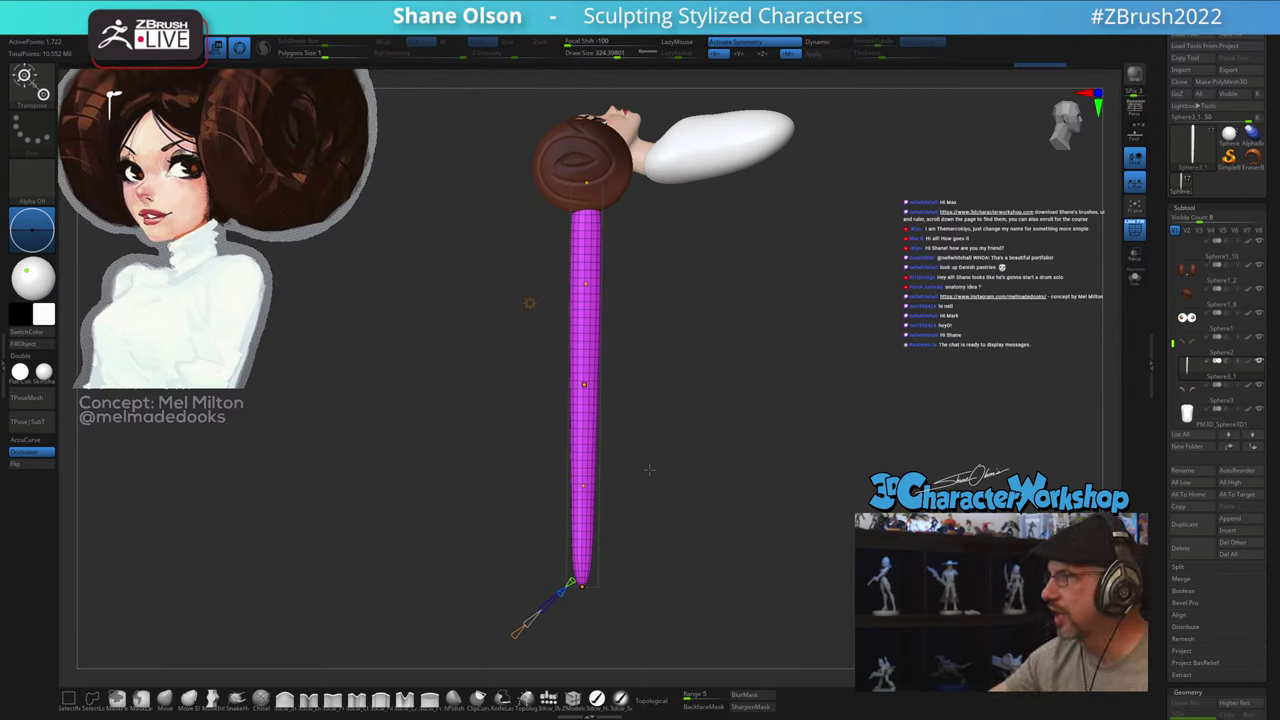
mouse_move(716, 425)
alt+mouse_down()
mouse_move(734, 419)
mouse_move(716, 443)
alt+mouse_up()
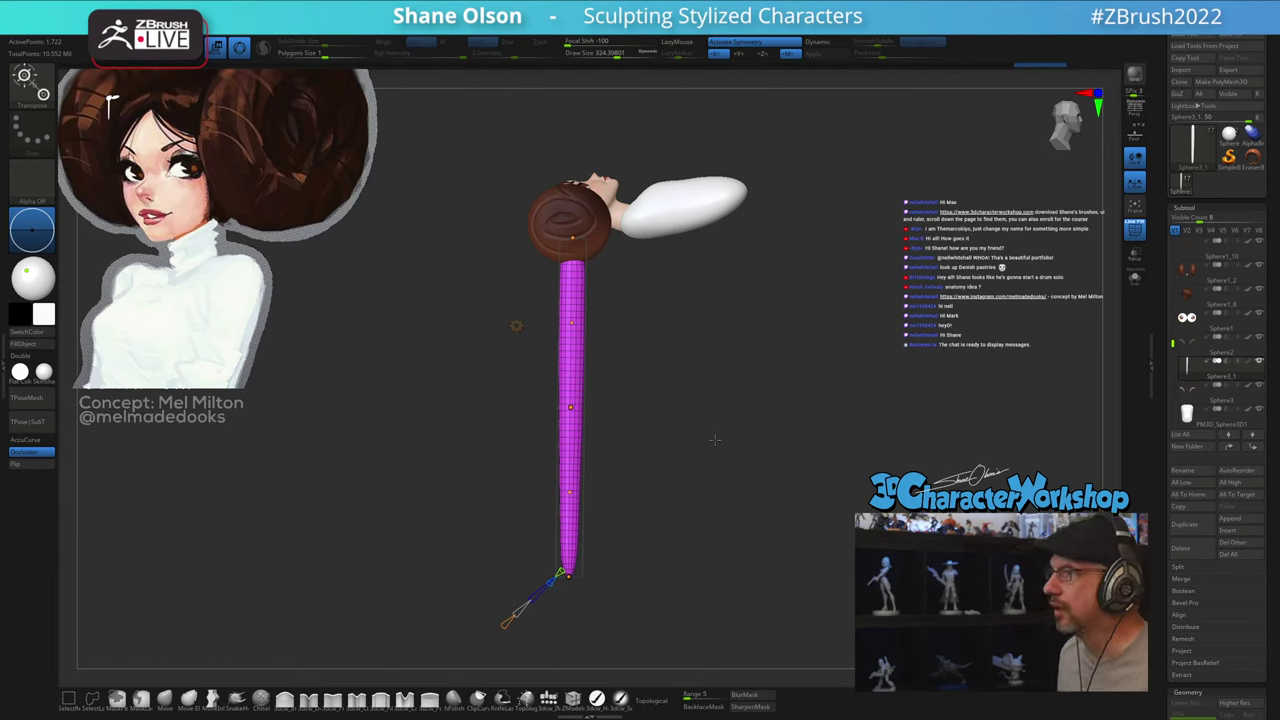
alt+drag(671, 384, 670, 444)
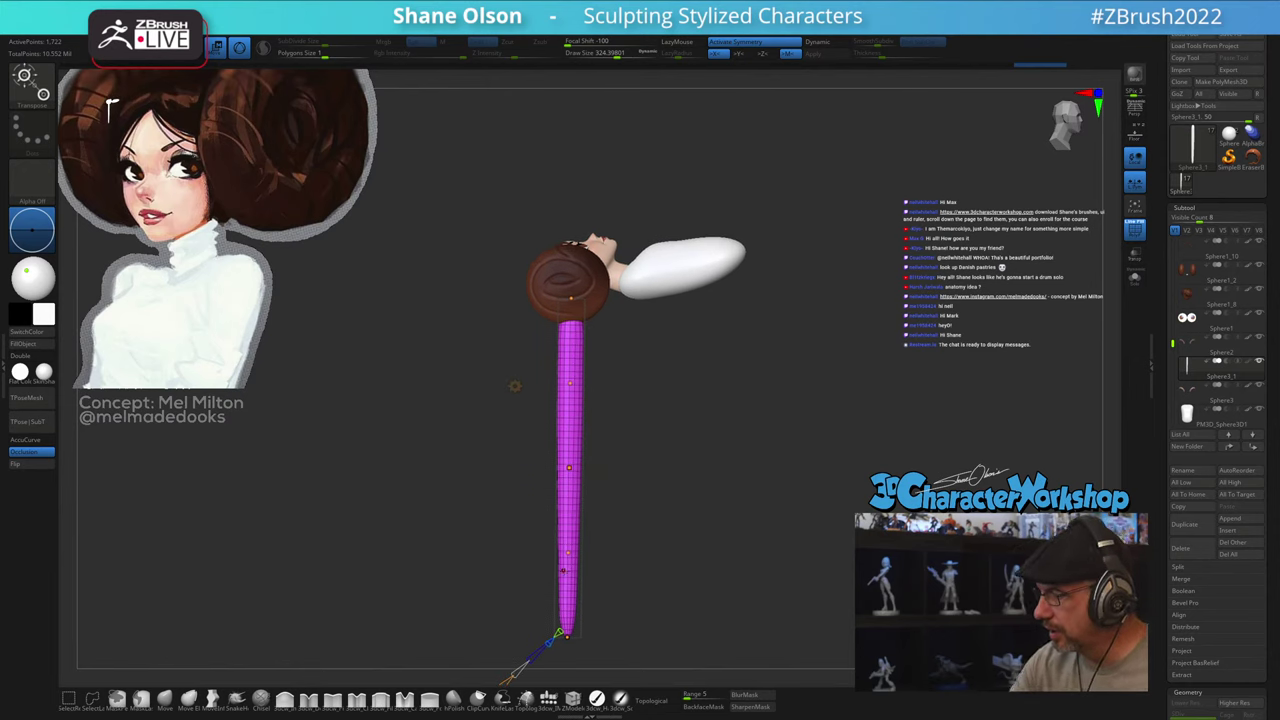
Step: Bend the strand's free end out toward the crown side, curving the lower half into a hook
drag(566, 636, 443, 372)
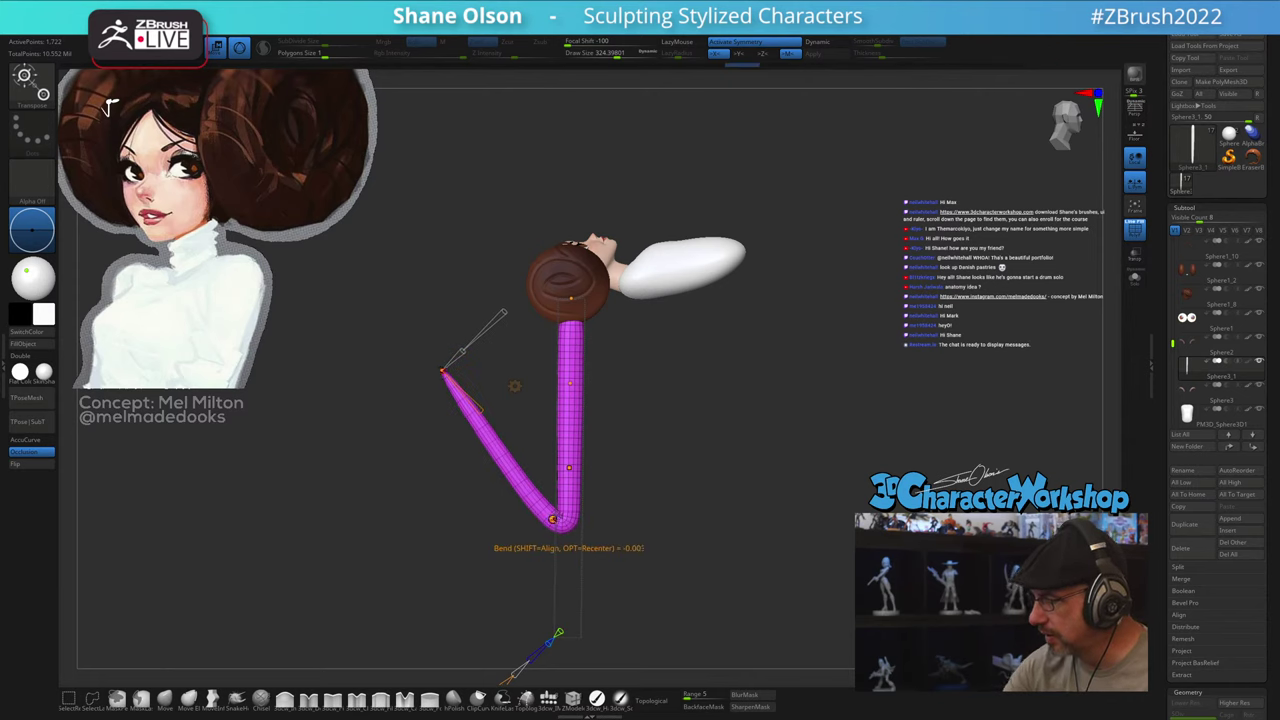
drag(553, 519, 503, 401)
drag(568, 465, 657, 468)
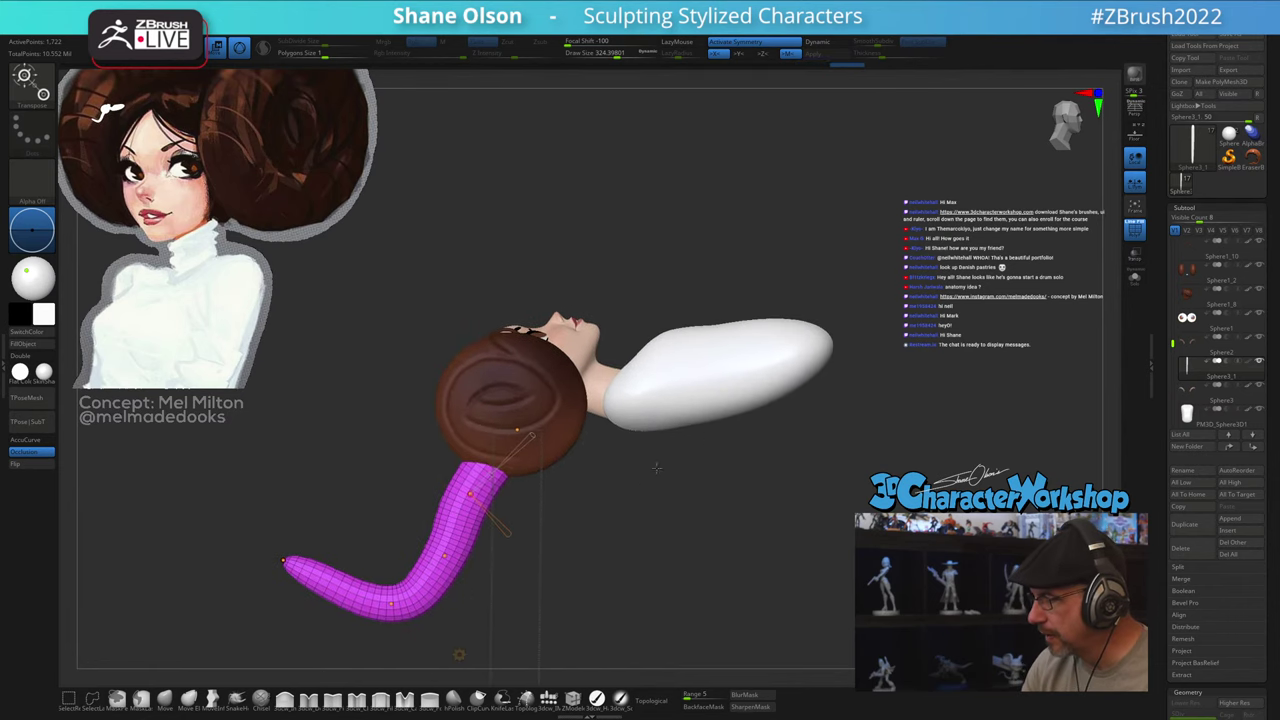
Step: Turn on ghost transparency for the other subtools and pull the strand's root half up into the back of the bun
click(1135, 254)
alt+drag(640, 520, 758, 525)
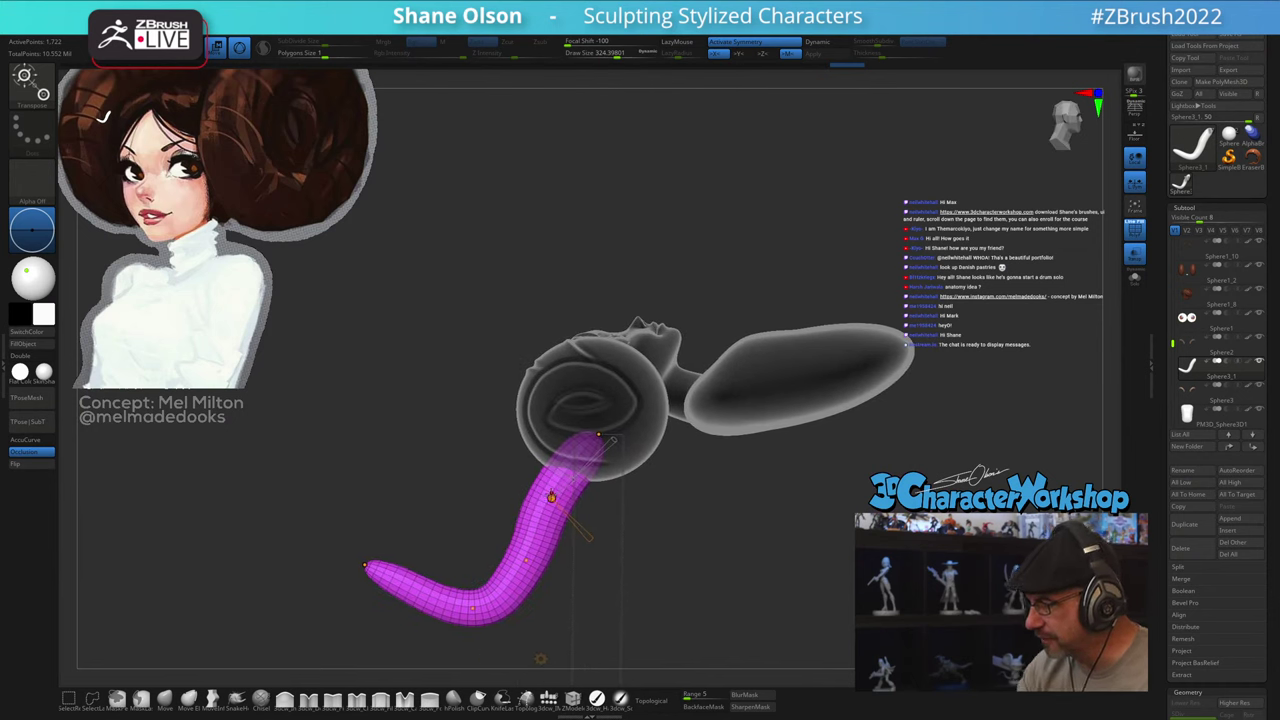
drag(551, 497, 548, 486)
drag(599, 435, 602, 445)
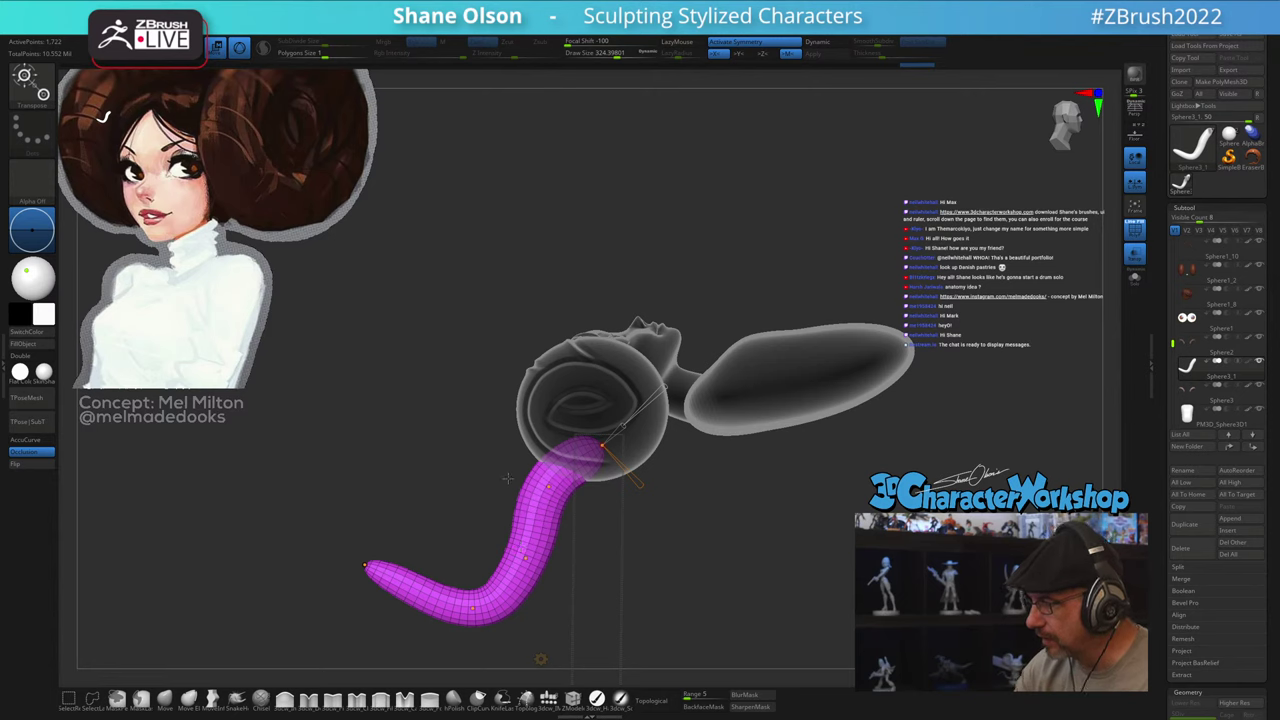
drag(526, 558, 556, 445)
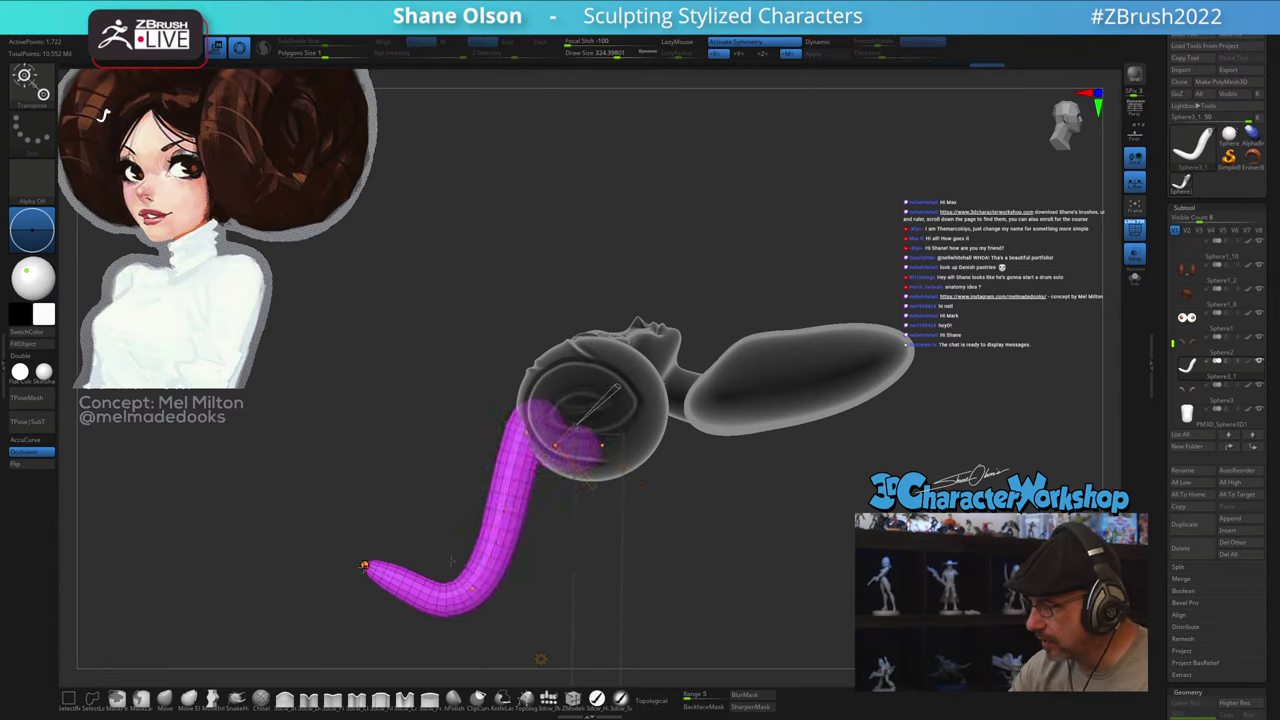
Step: Wrap the strand around the crown and face sides of the bun as an open ring, with its tip near the neck
drag(364, 566, 607, 371)
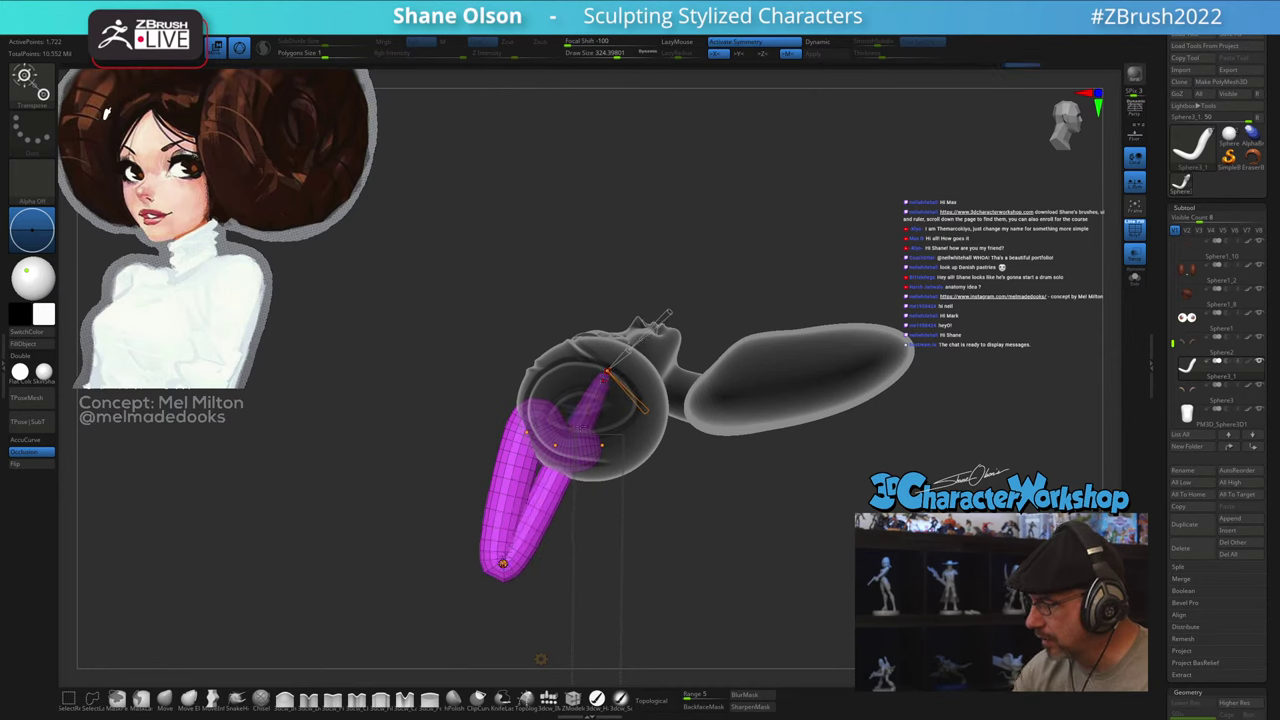
drag(503, 564, 645, 442)
drag(572, 345, 628, 363)
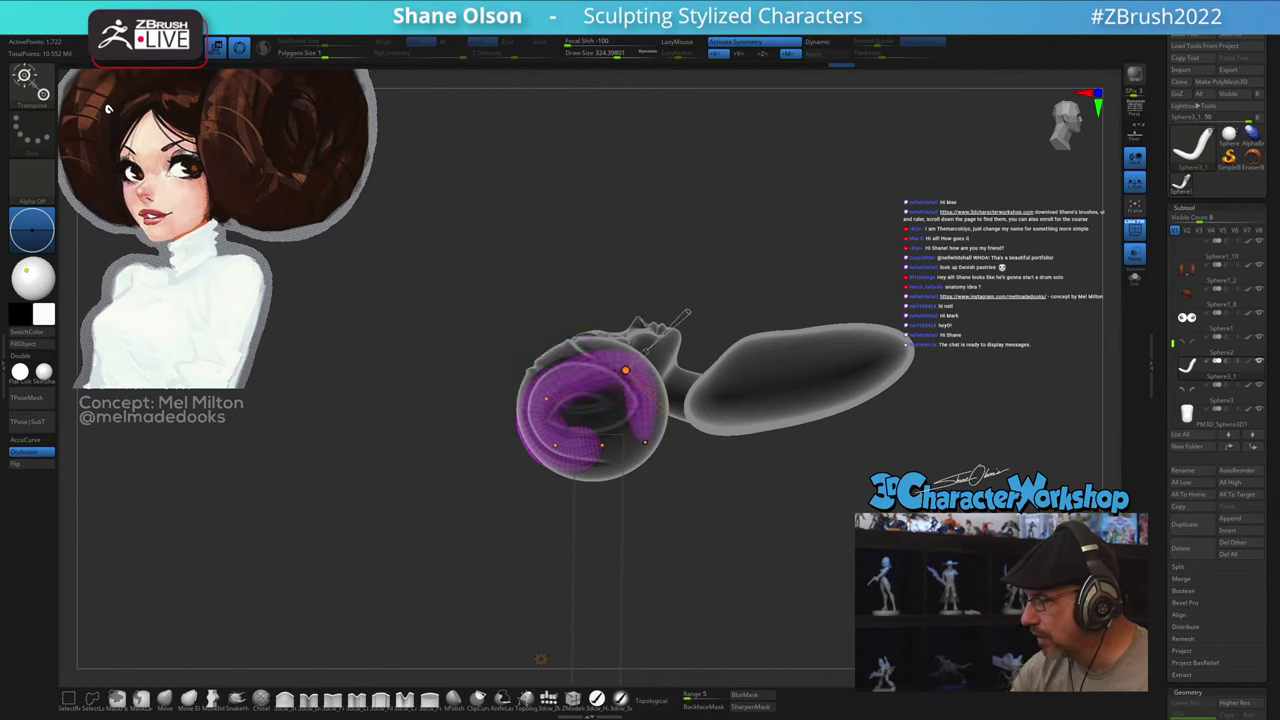
drag(549, 394, 574, 356)
drag(560, 438, 545, 401)
drag(600, 447, 597, 468)
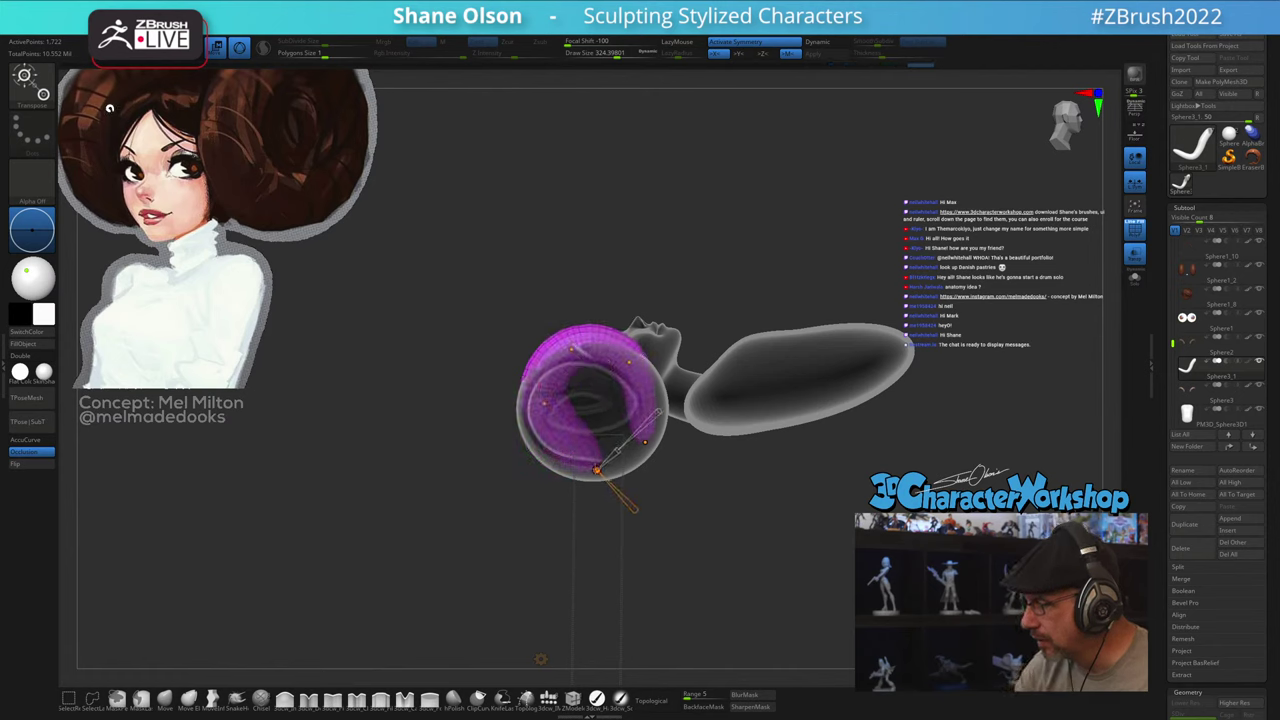
Step: Fine-tune the ring's control points so its crown side follows the bun's outline more closely
ctrl+right_drag(725, 432, 777, 504)
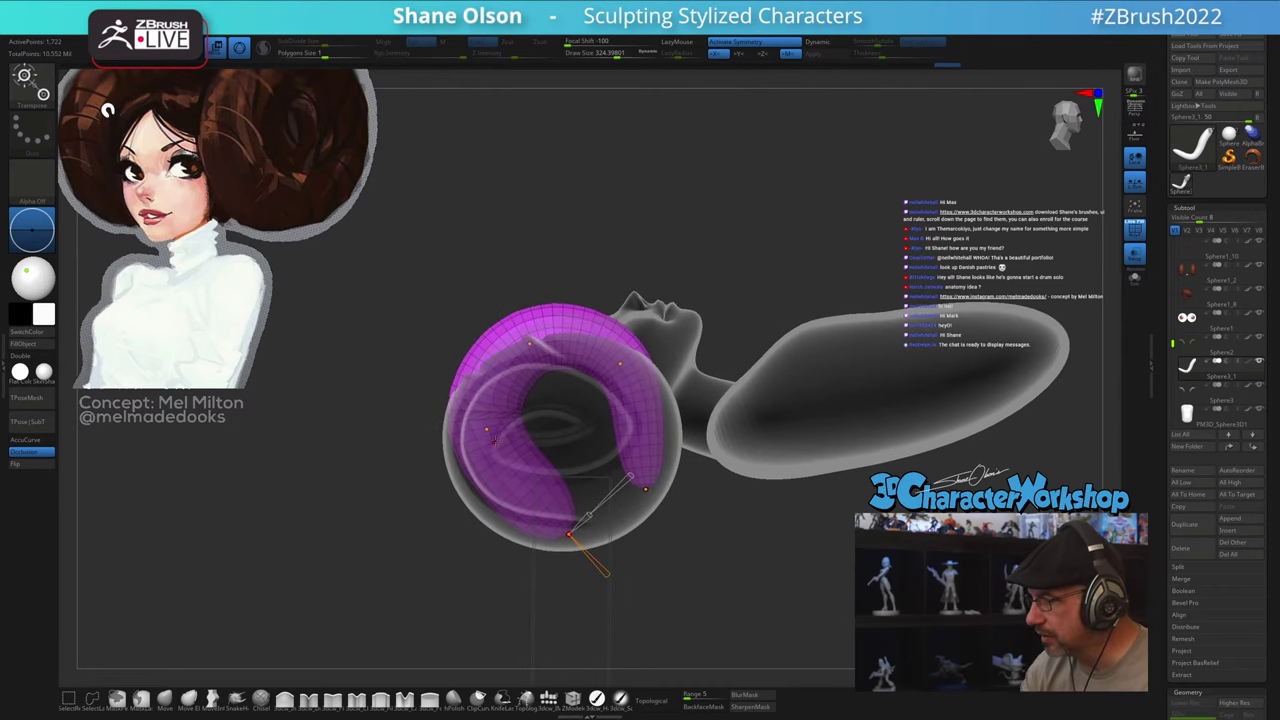
drag(487, 429, 482, 443)
right_drag(522, 429, 621, 433)
right_drag(922, 512, 826, 517)
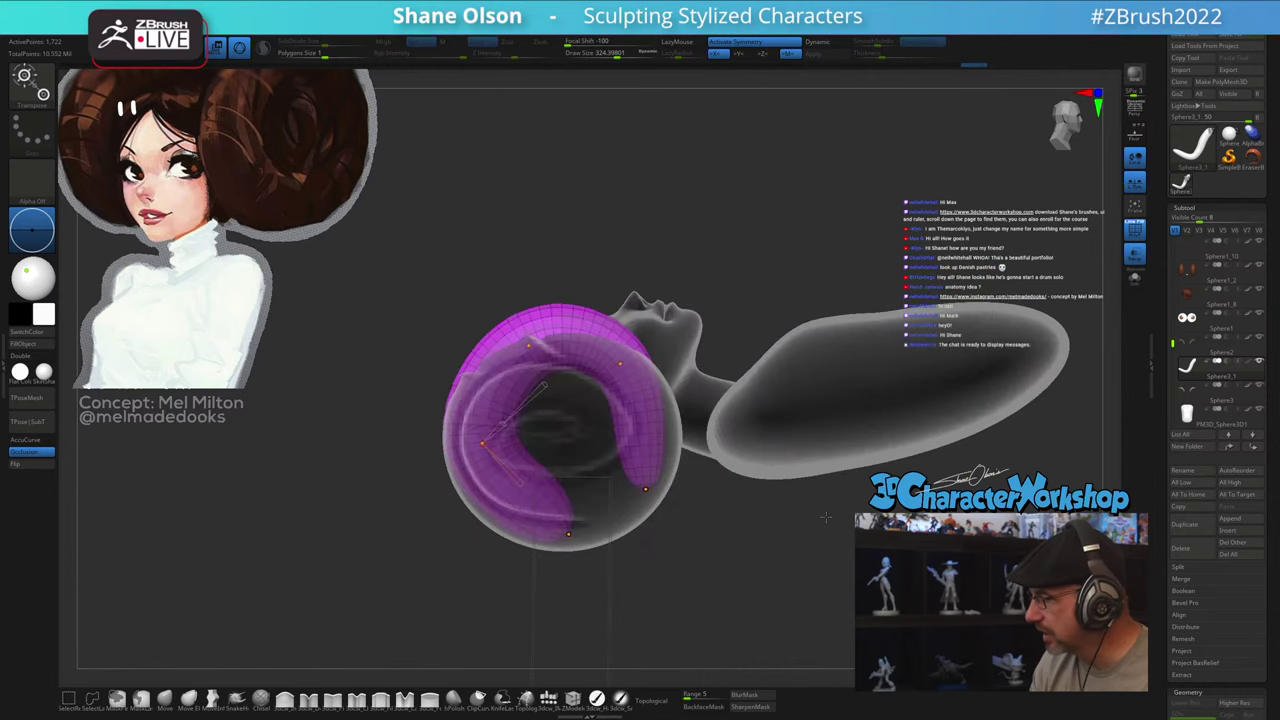
drag(528, 345, 526, 342)
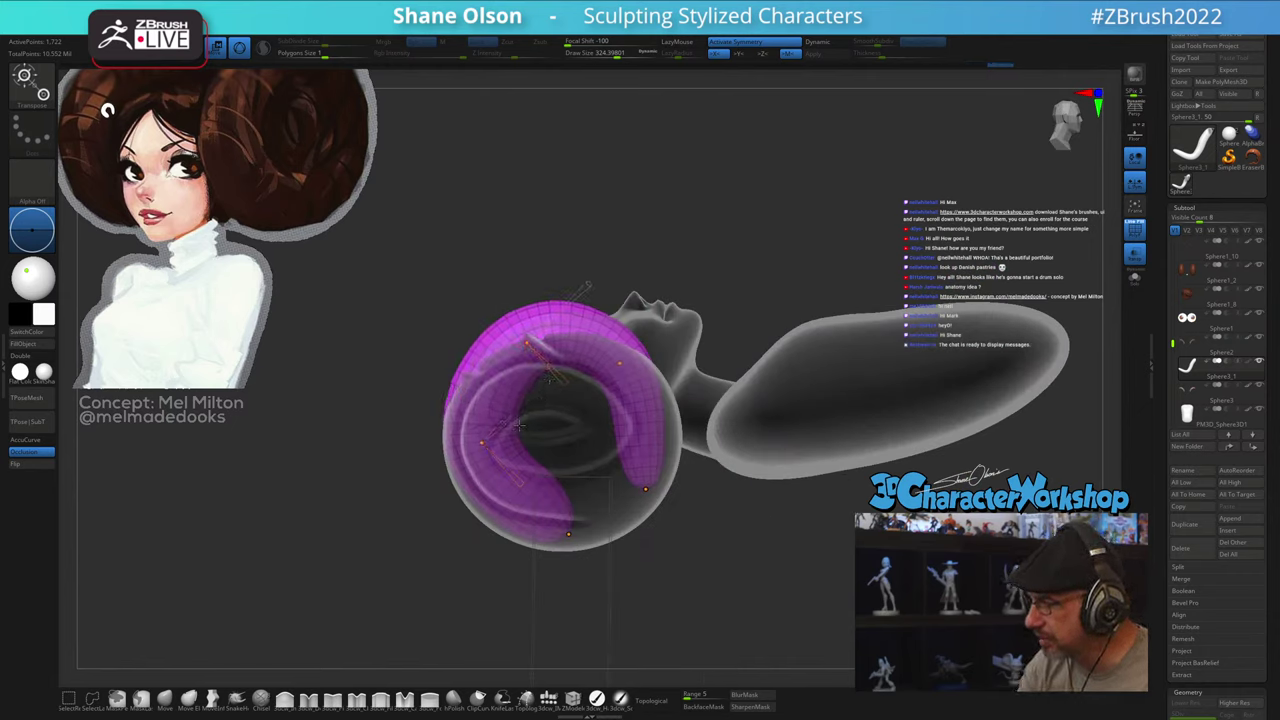
drag(482, 442, 475, 453)
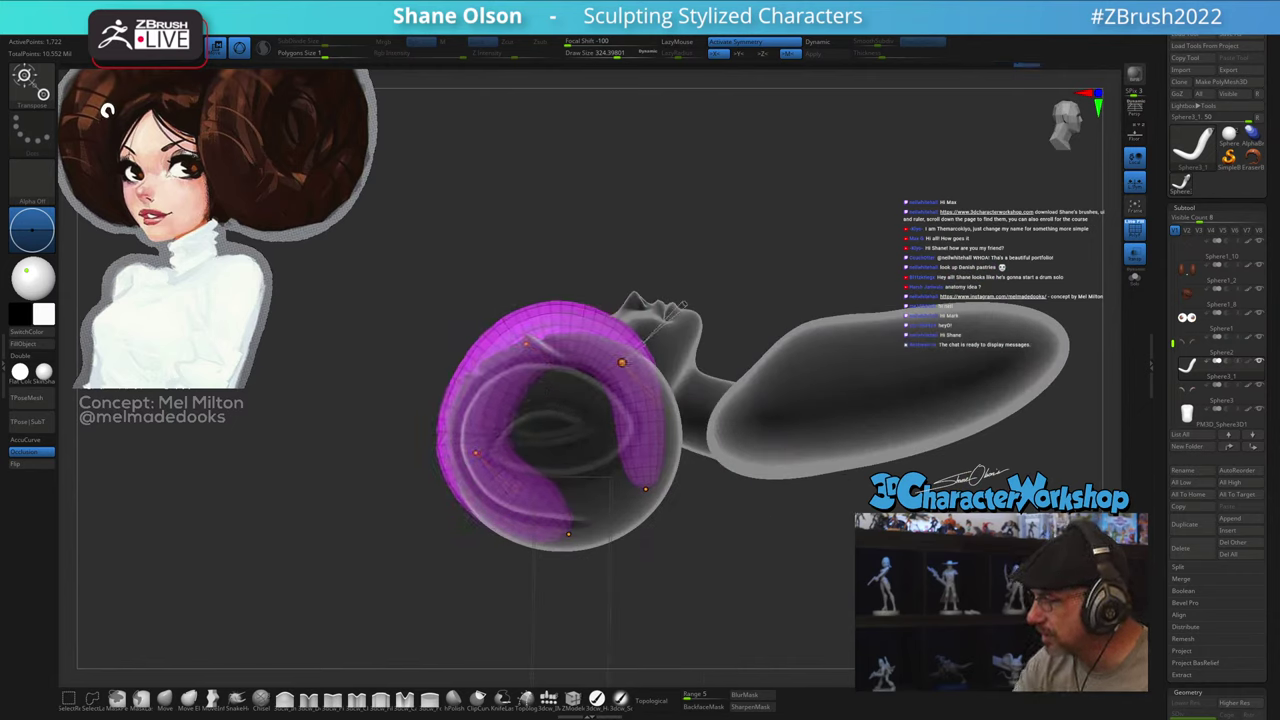
drag(620, 363, 631, 365)
Step: Turn the strand's tip inward, round out the arc on the neck and crown sides, and extend the root past the bun's back
drag(645, 489, 610, 498)
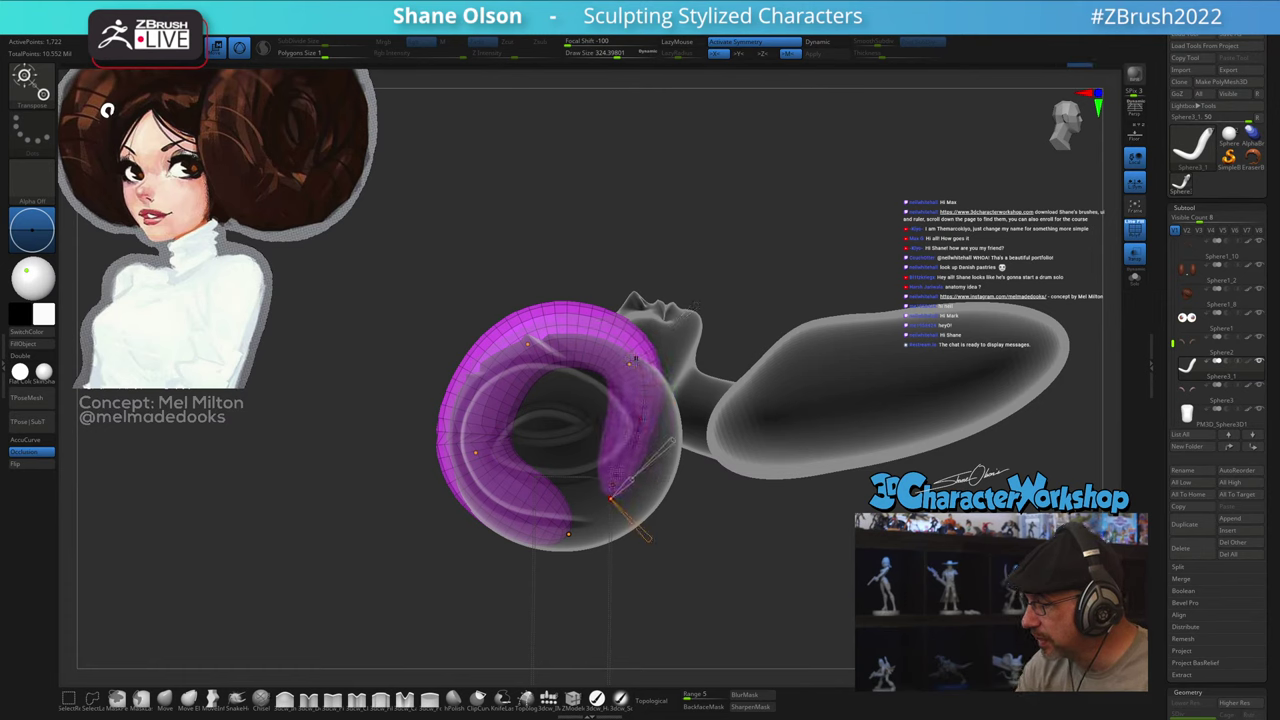
drag(631, 365, 663, 398)
drag(528, 345, 576, 333)
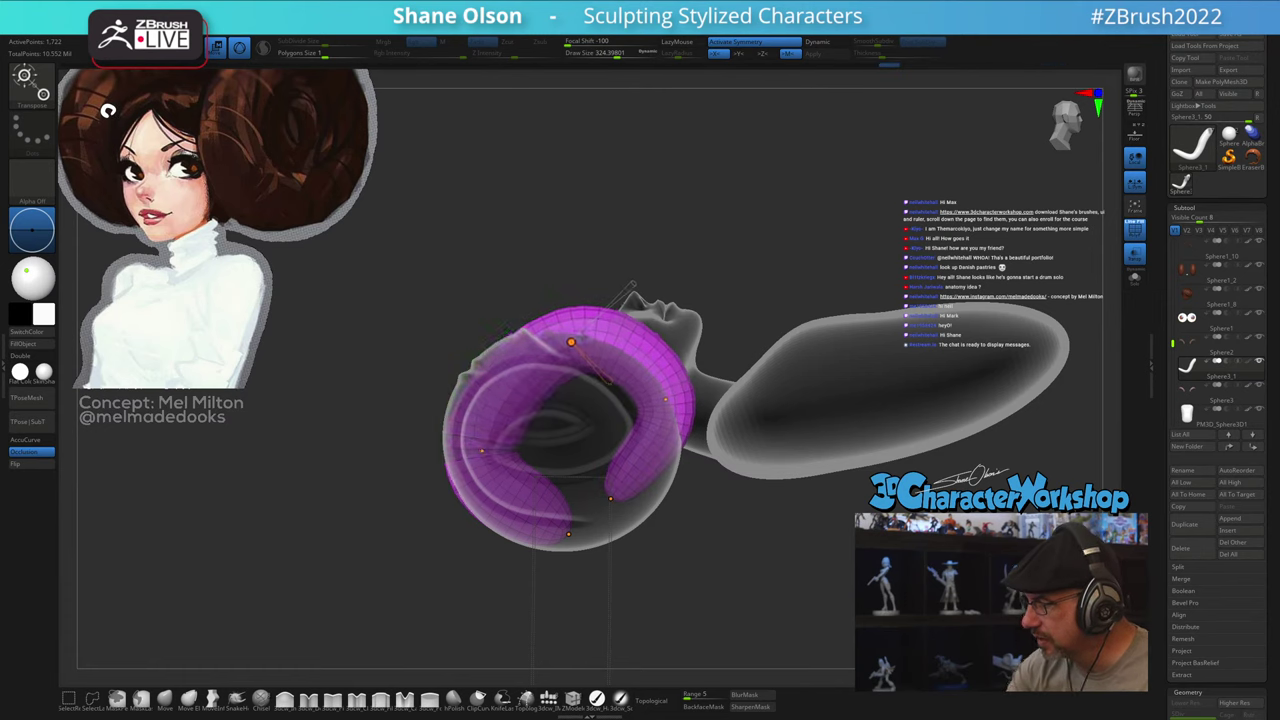
drag(481, 449, 479, 402)
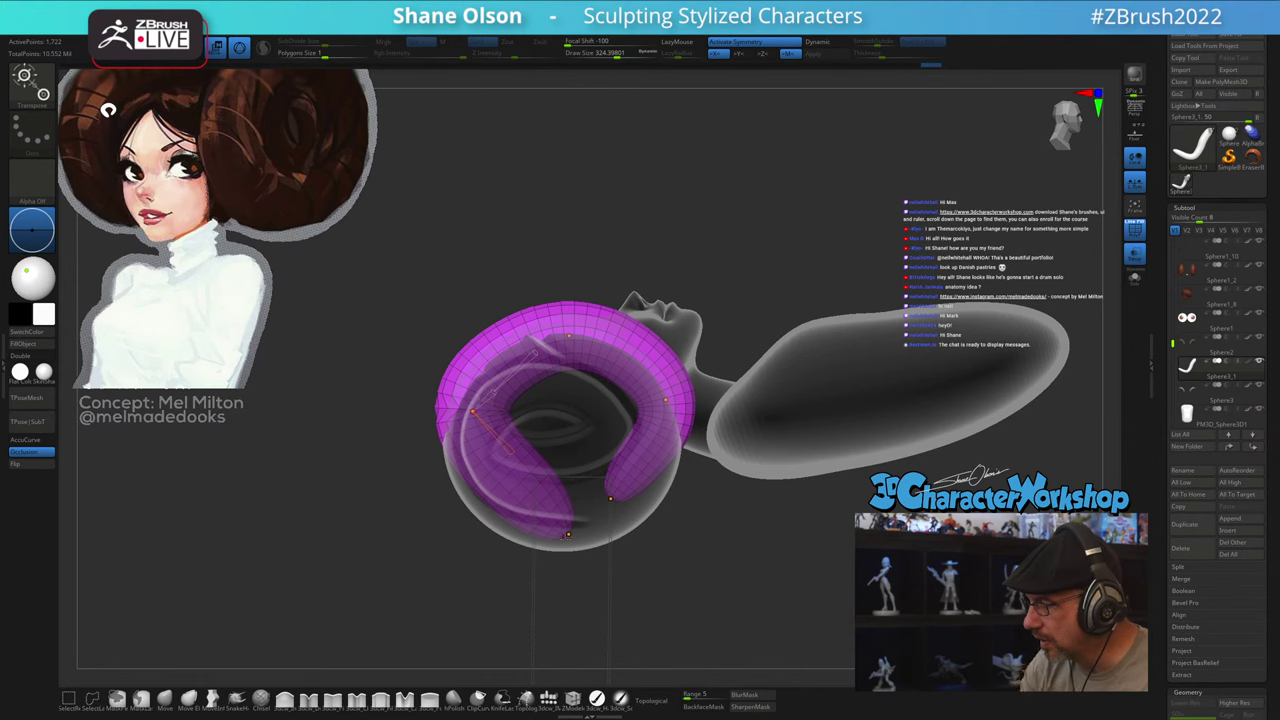
drag(567, 535, 560, 569)
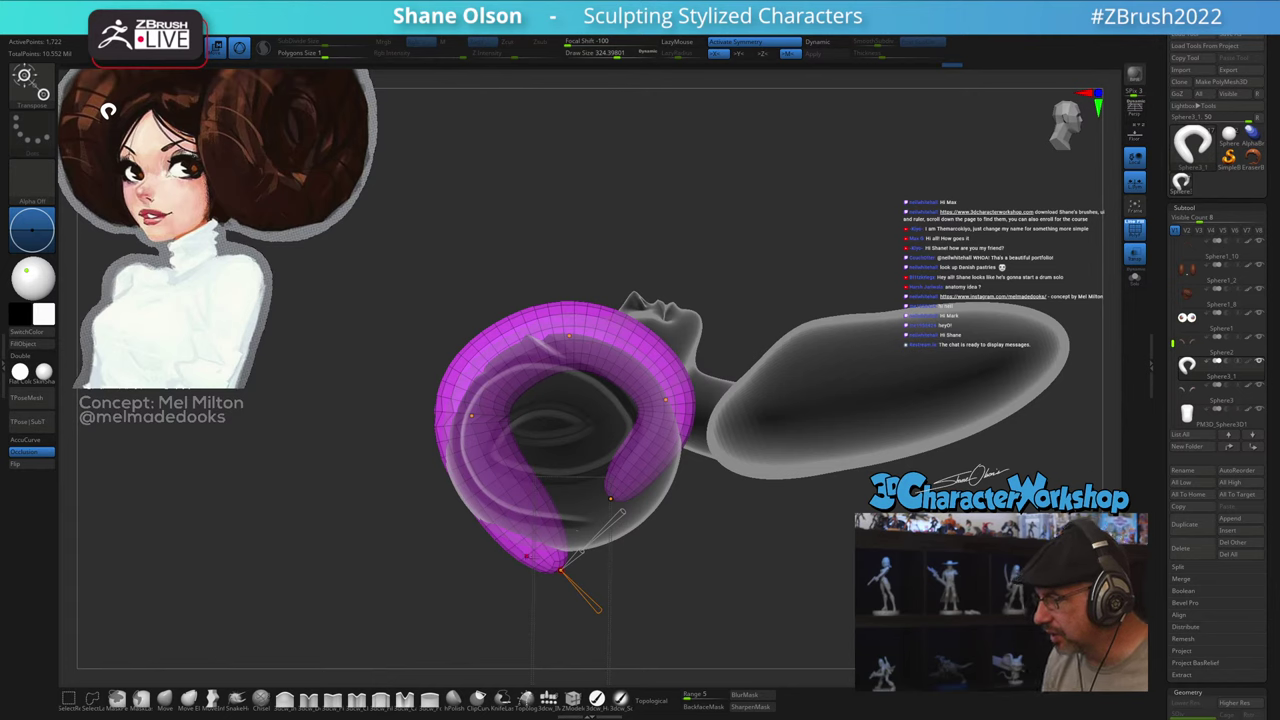
Step: Tuck the strand's tip into the bun's centre and curve the neck-side section around behind it
drag(611, 498, 516, 453)
drag(654, 396, 637, 482)
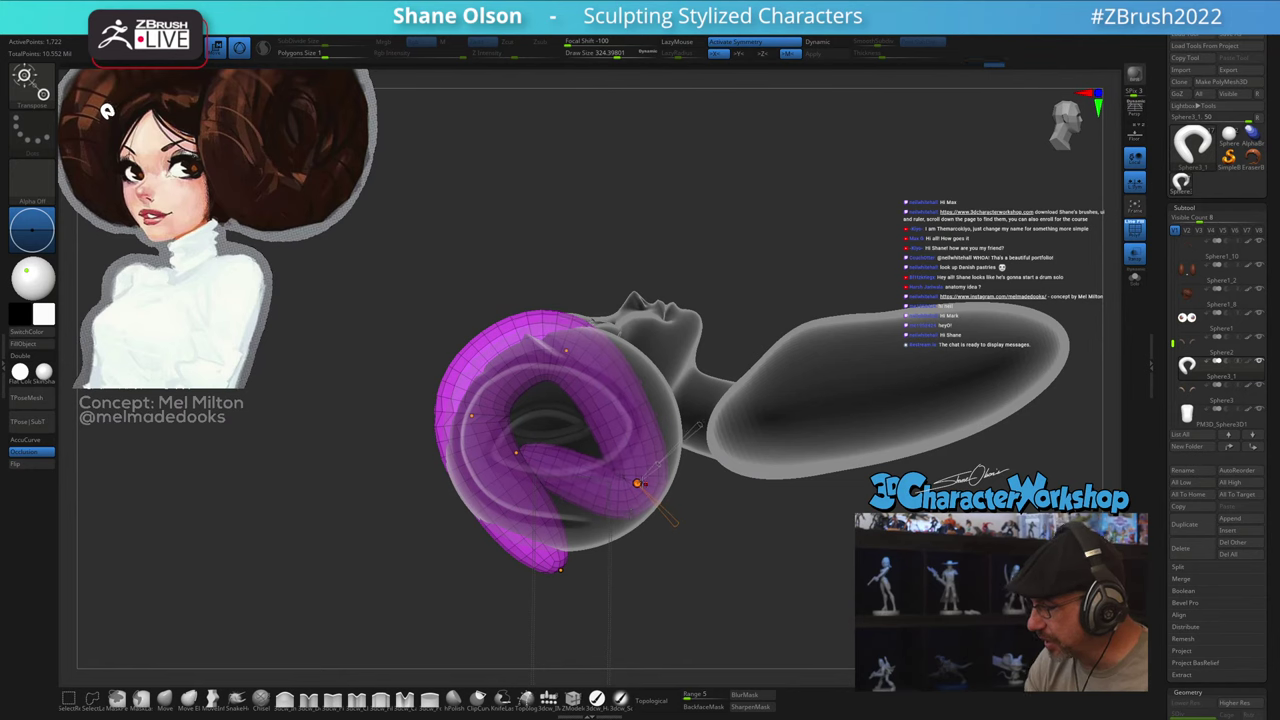
drag(567, 350, 609, 354)
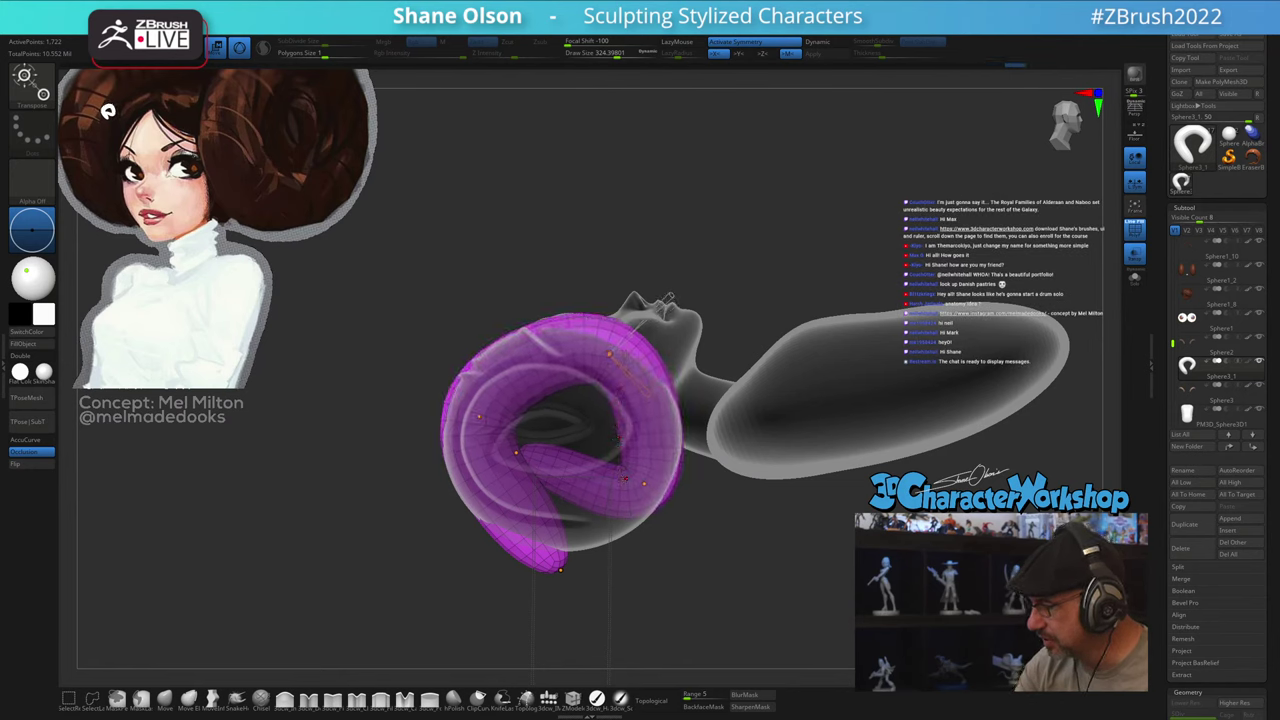
Step: Raise the Bend Curve's curve resolution to get nine control points along the strand
alt+drag(734, 337, 768, 328)
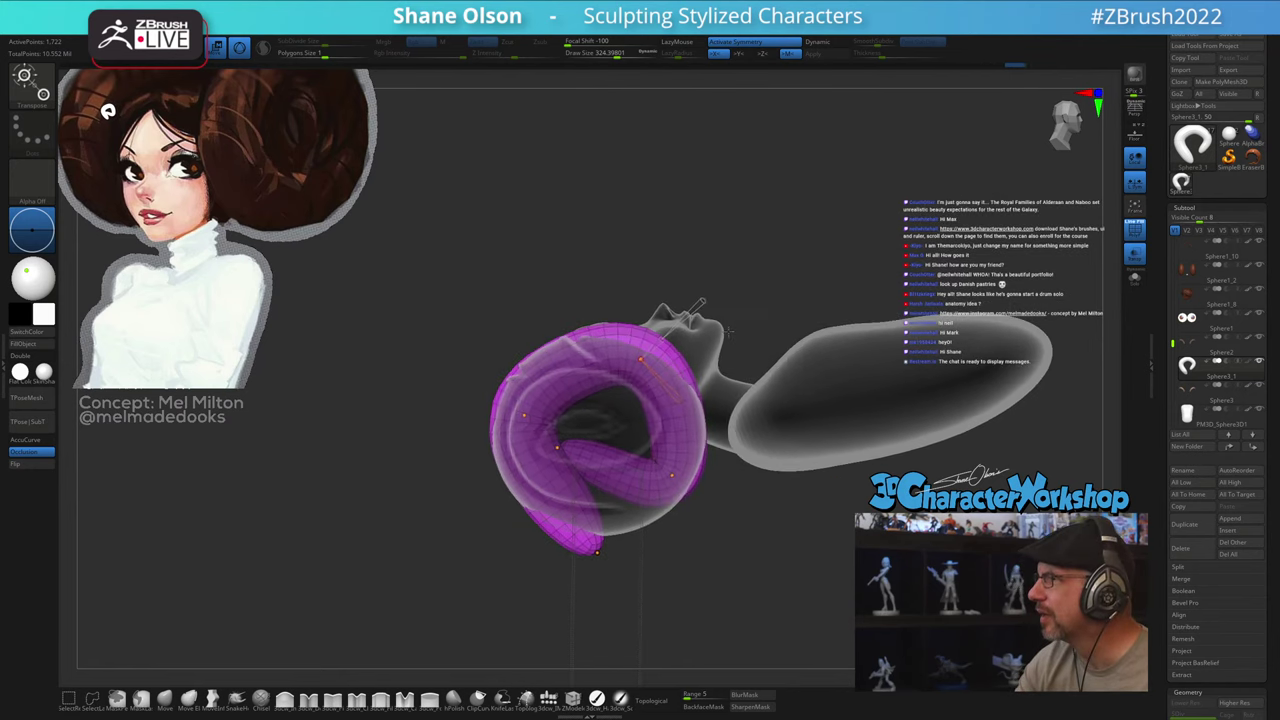
alt+drag(731, 511, 666, 303)
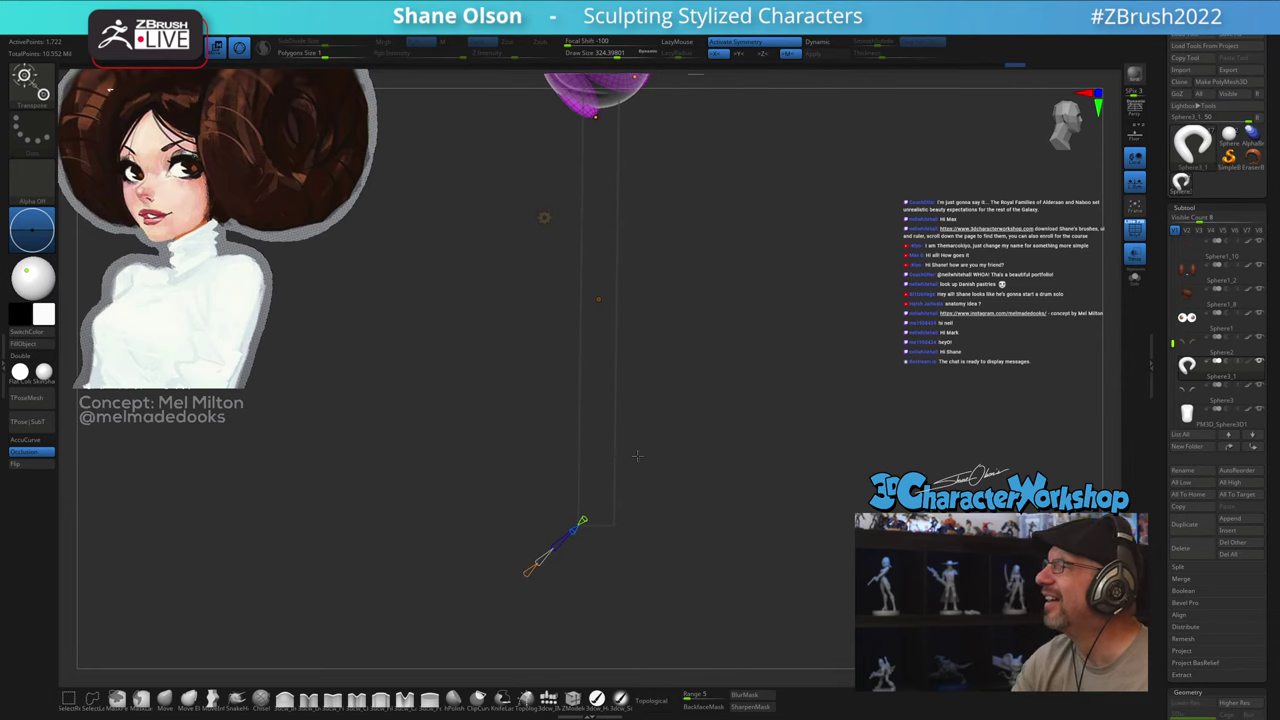
alt+drag(650, 441, 651, 484)
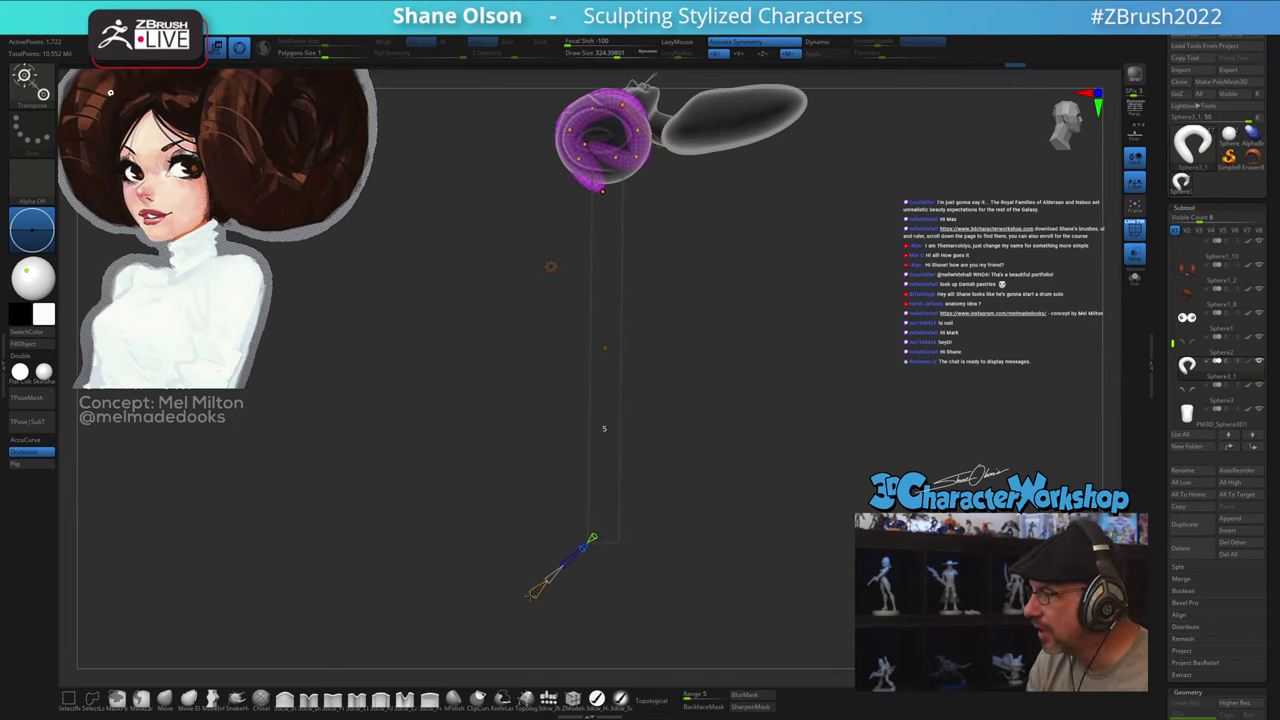
alt+drag(683, 268, 857, 581)
Step: Coil the strand's tip into a tight spiral at the bun's centre using the added control points
drag(489, 444, 539, 402)
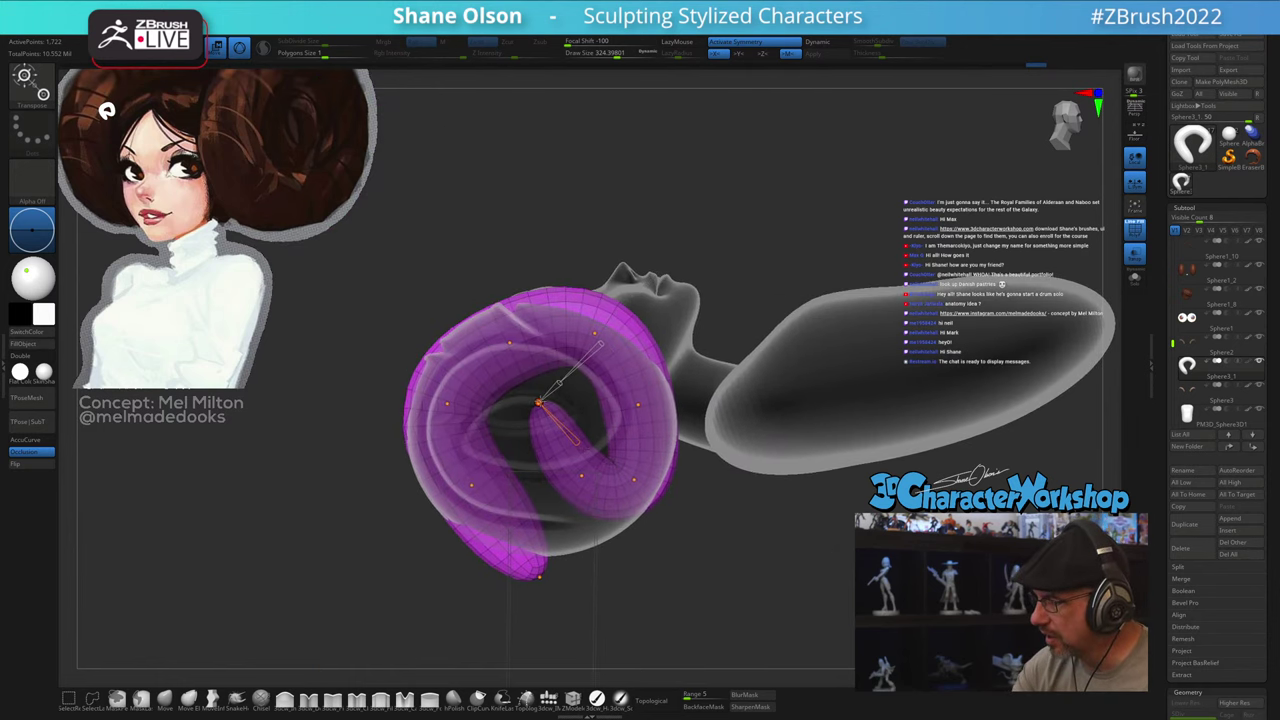
drag(575, 480, 559, 390)
drag(625, 475, 568, 480)
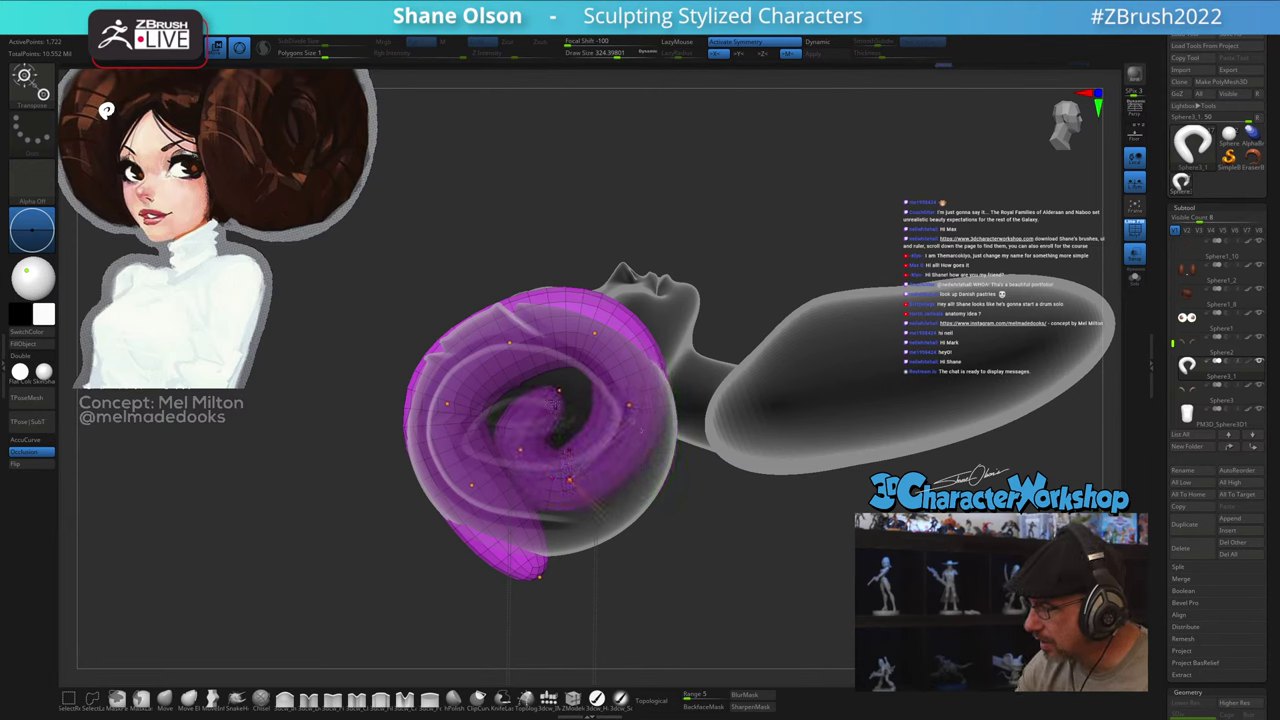
drag(559, 391, 564, 414)
drag(521, 453, 503, 435)
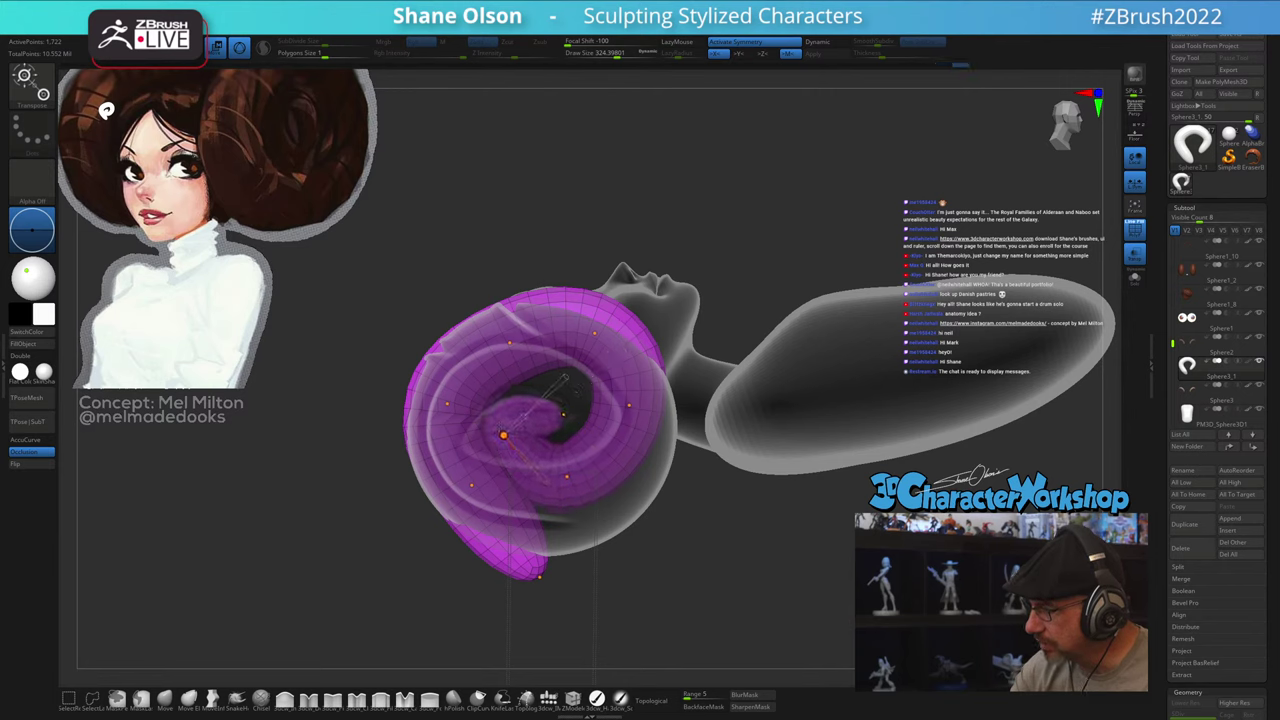
drag(567, 476, 548, 455)
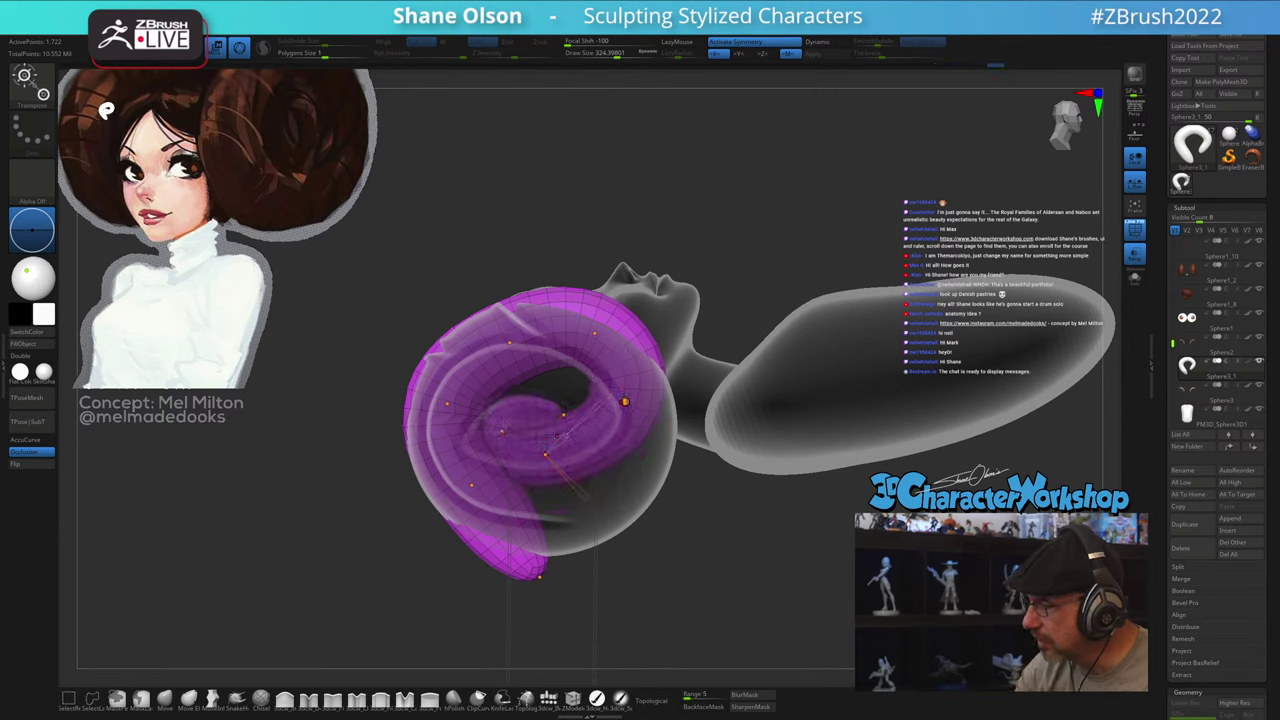
Step: Tighten the middle of the coil around the spiral and sweep the outer end across the bun's back to the neck side
drag(625, 402, 590, 413)
drag(595, 333, 446, 433)
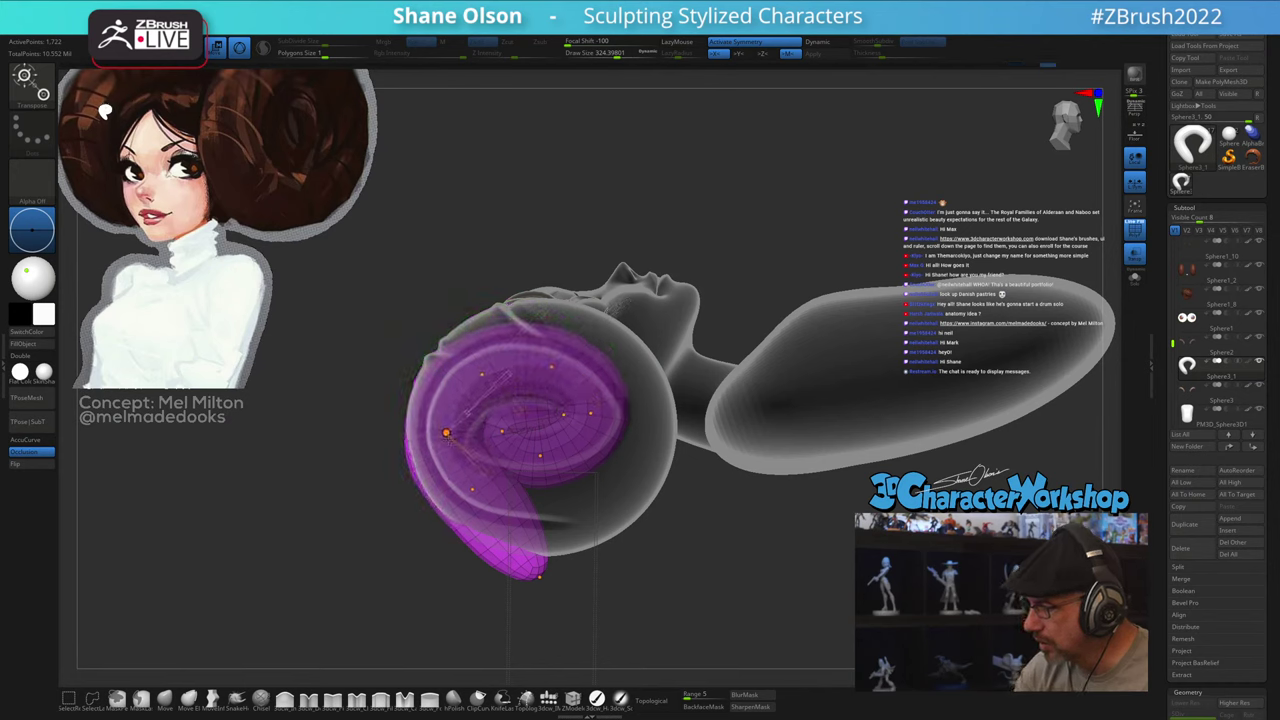
drag(472, 489, 509, 494)
drag(540, 577, 666, 437)
drag(510, 495, 572, 495)
drag(461, 437, 464, 482)
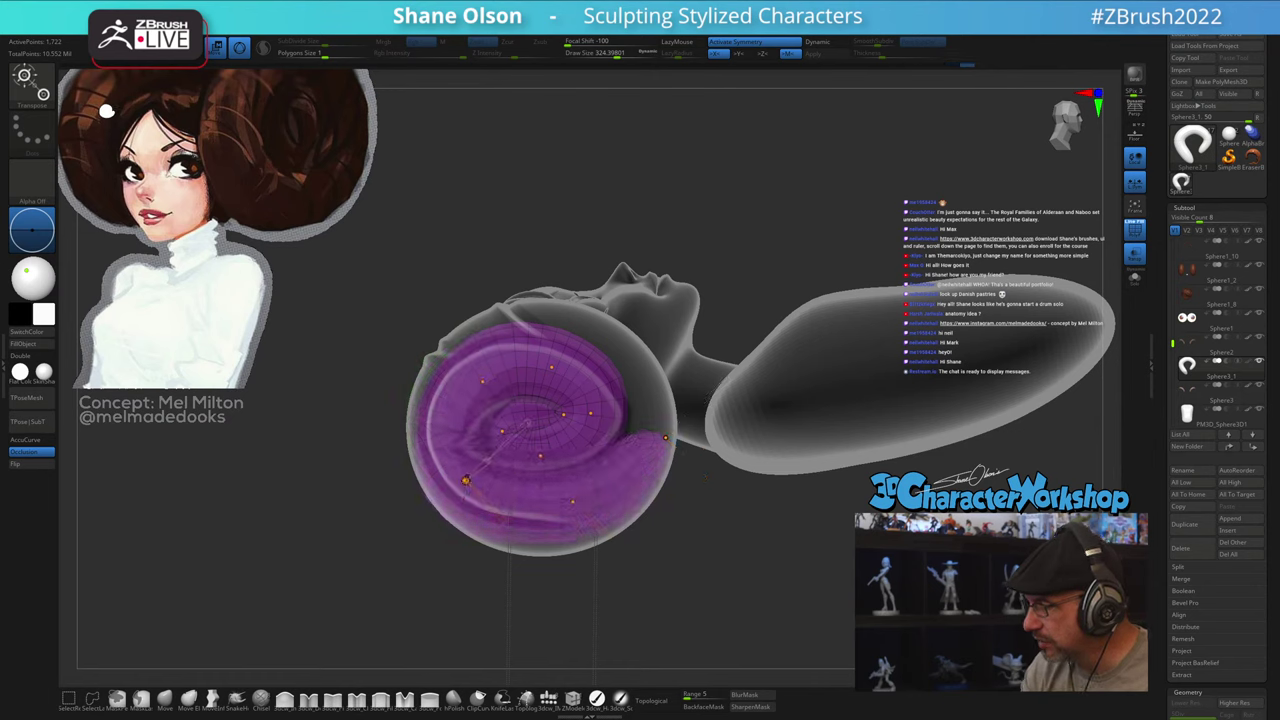
Step: Shift the coil's middle control points further along the spiral to free more length for the outer loop
drag(482, 378, 460, 410)
drag(547, 372, 520, 370)
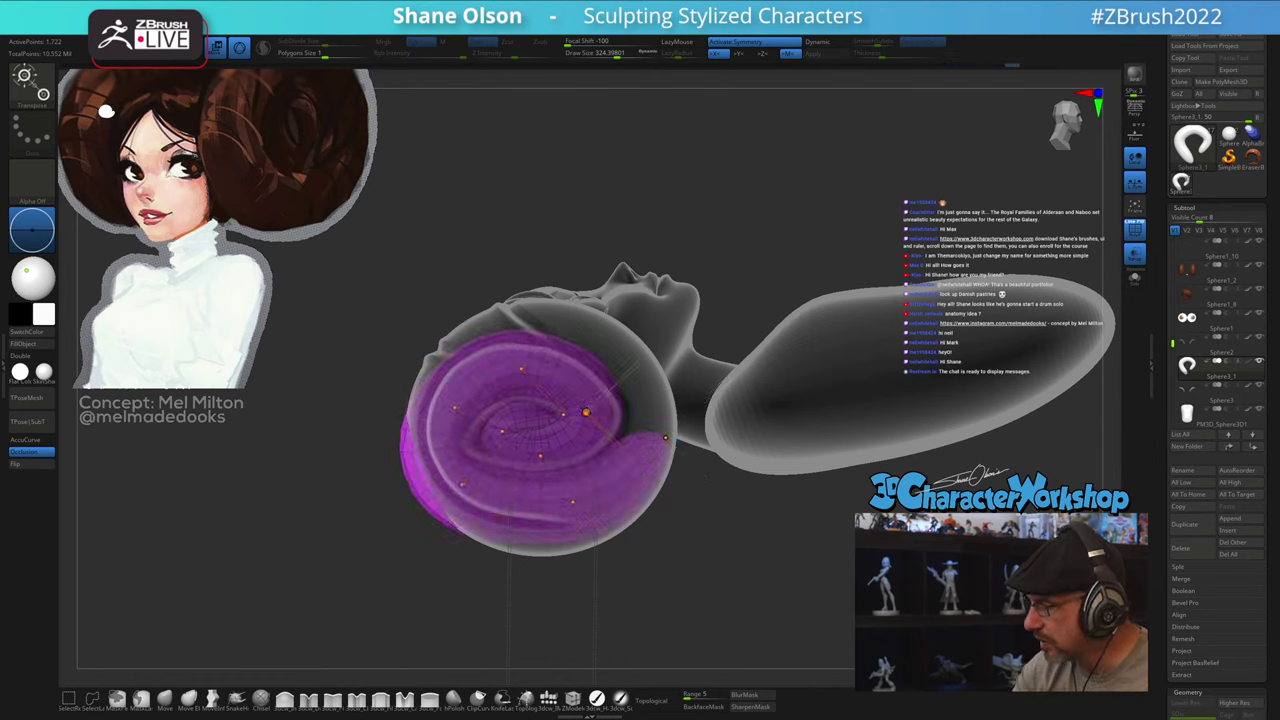
drag(586, 412, 575, 403)
drag(521, 369, 442, 438)
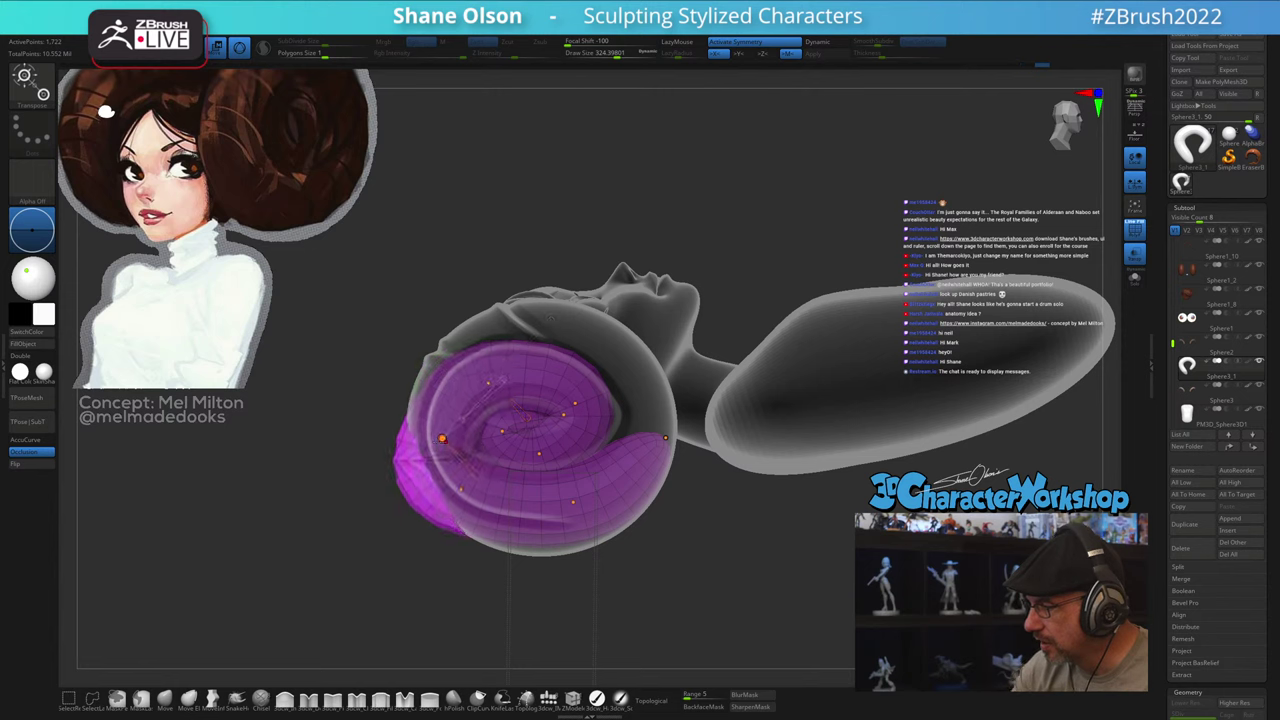
drag(461, 489, 624, 471)
Step: Carry the strand's outer end around the neck side and up to the face side of the bun
drag(668, 433, 588, 298)
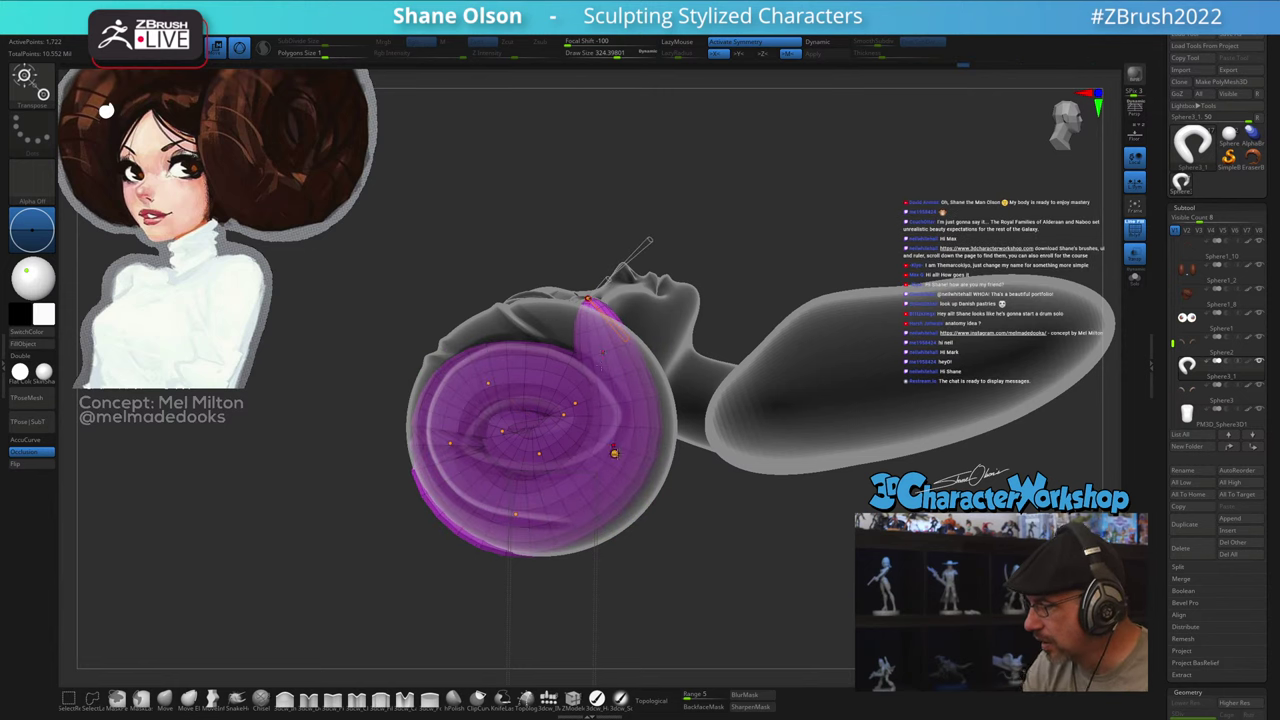
drag(615, 453, 654, 400)
drag(520, 506, 585, 516)
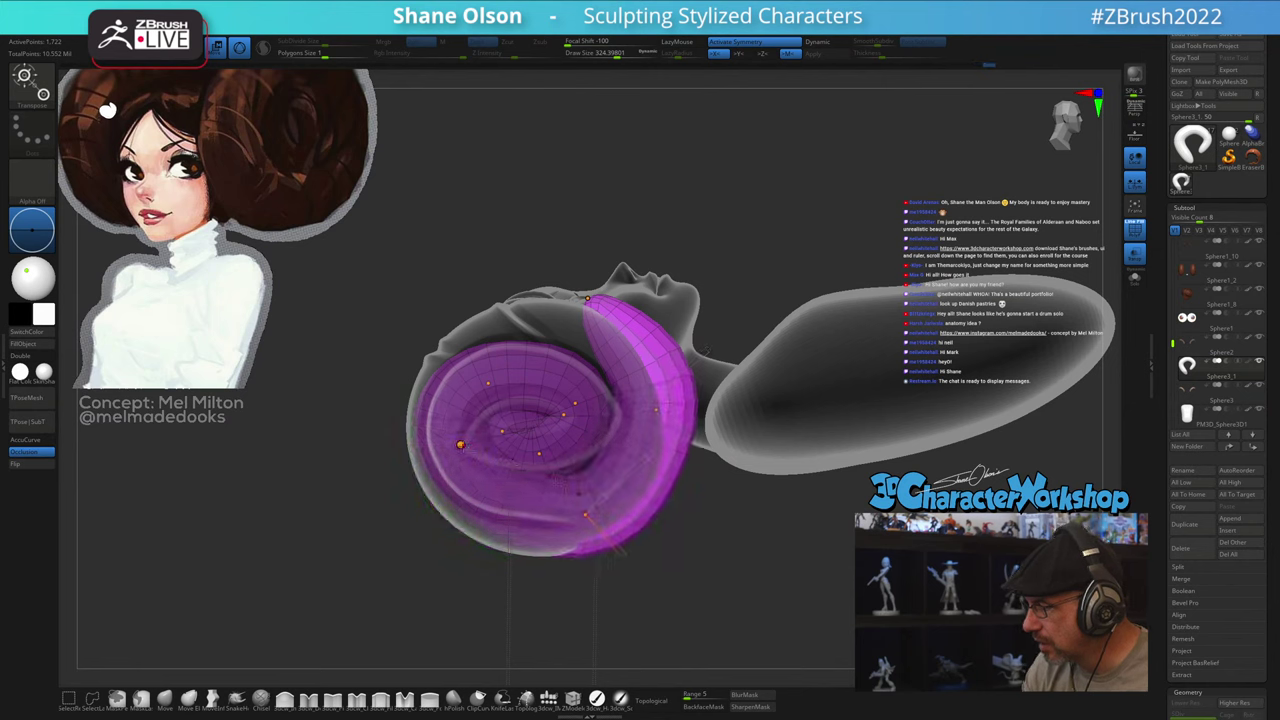
Step: Even out the inner turns of the coil and round the outer loop along the bun's back
drag(461, 445, 473, 504)
drag(488, 383, 468, 384)
drag(575, 403, 573, 393)
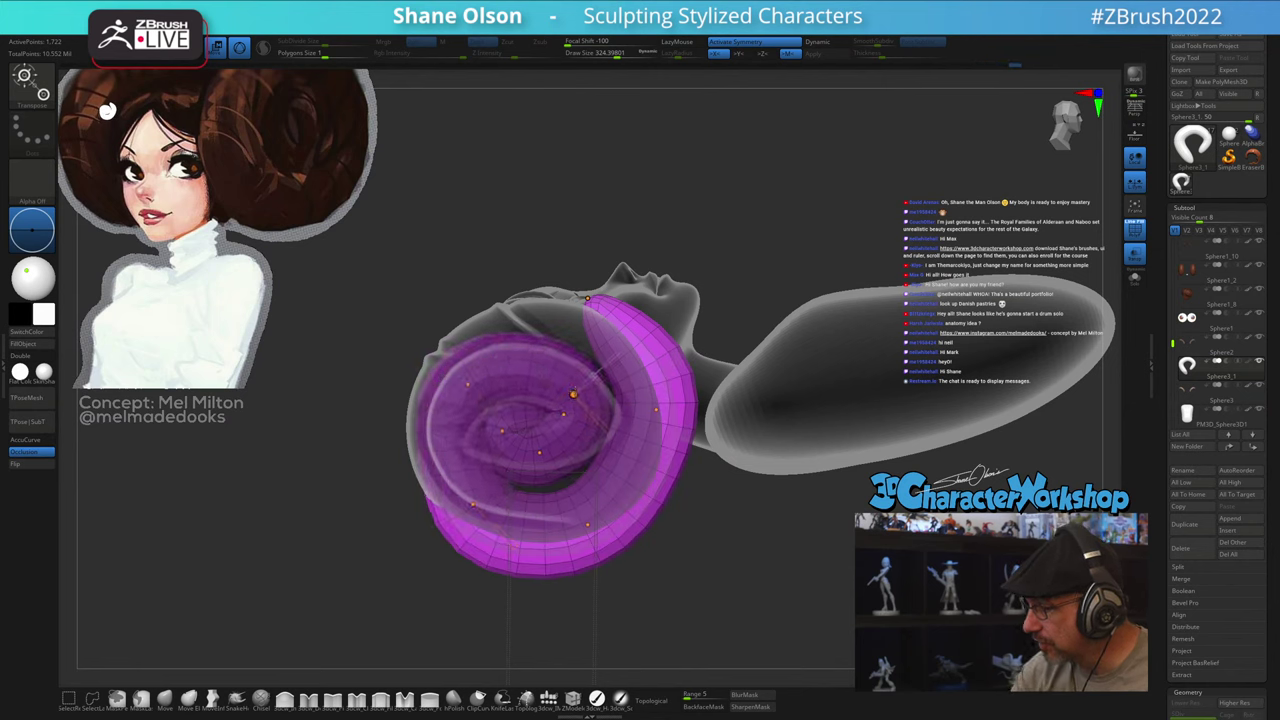
drag(468, 384, 474, 398)
drag(473, 504, 481, 518)
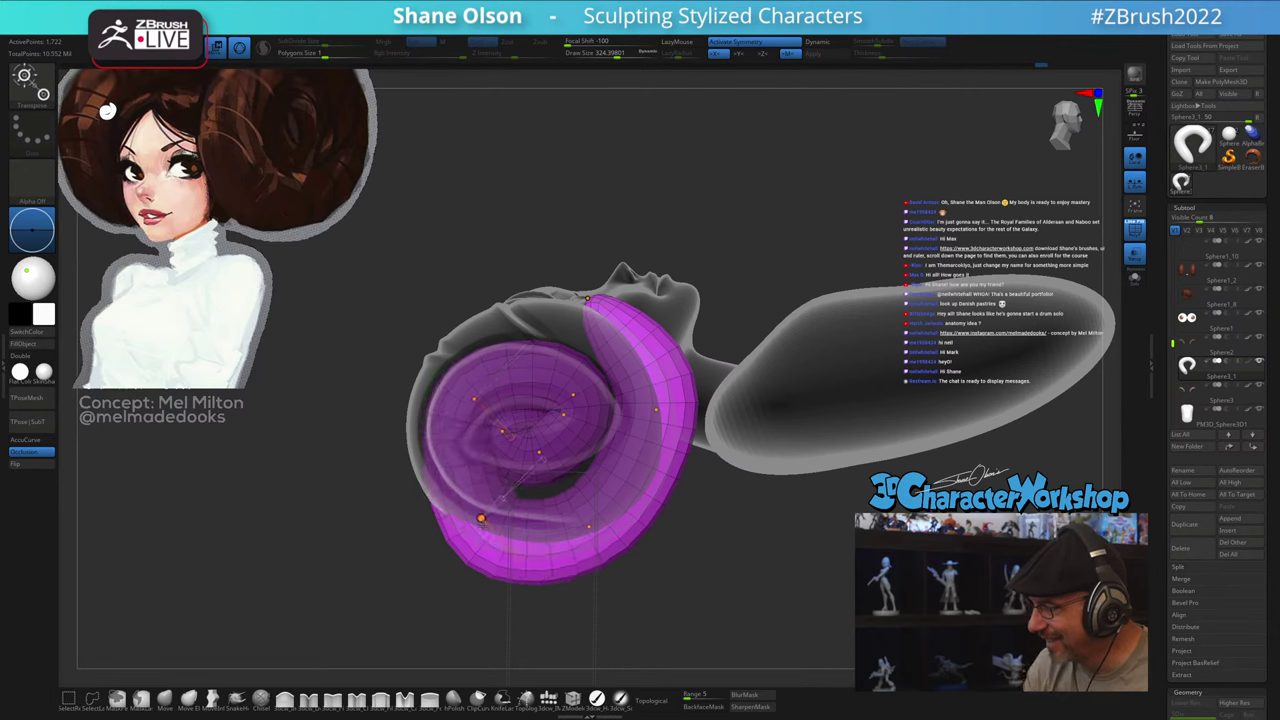
Step: Tighten the outer loop on the back and neck sides and extend the outer end over the face side to the crown
drag(589, 526, 646, 464)
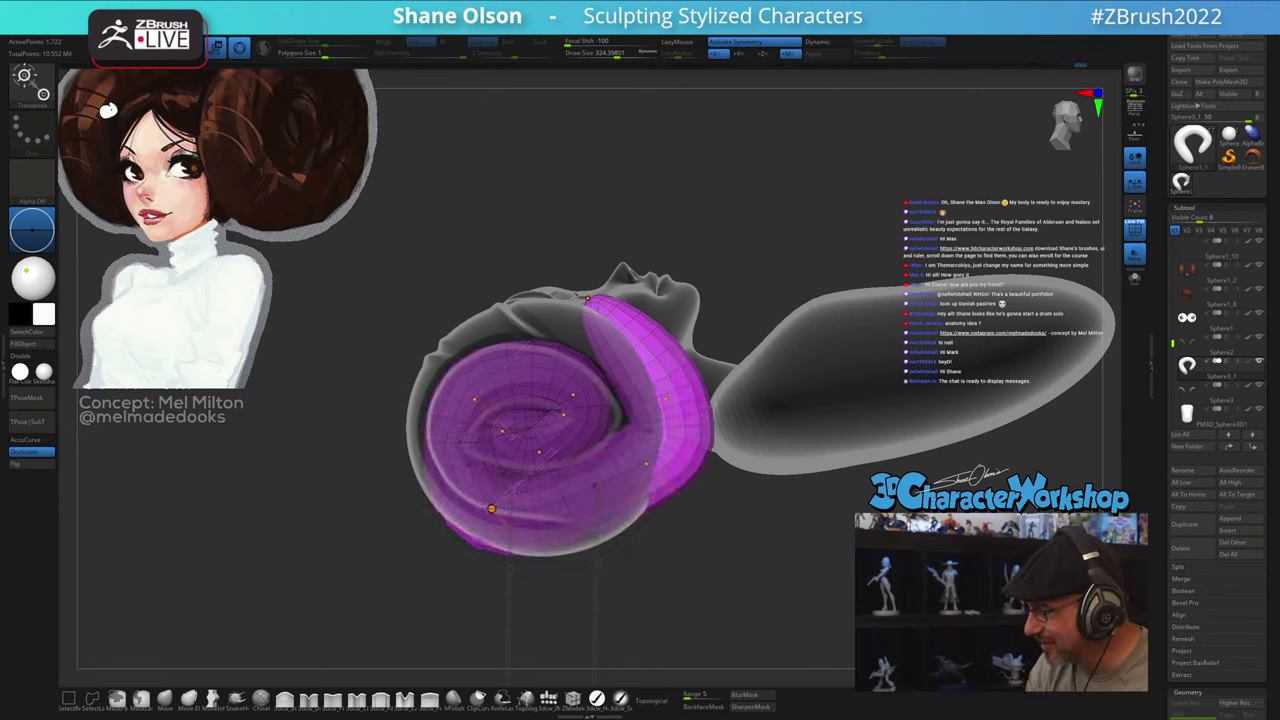
drag(491, 508, 503, 496)
drag(648, 461, 638, 450)
drag(666, 399, 615, 339)
drag(587, 297, 424, 326)
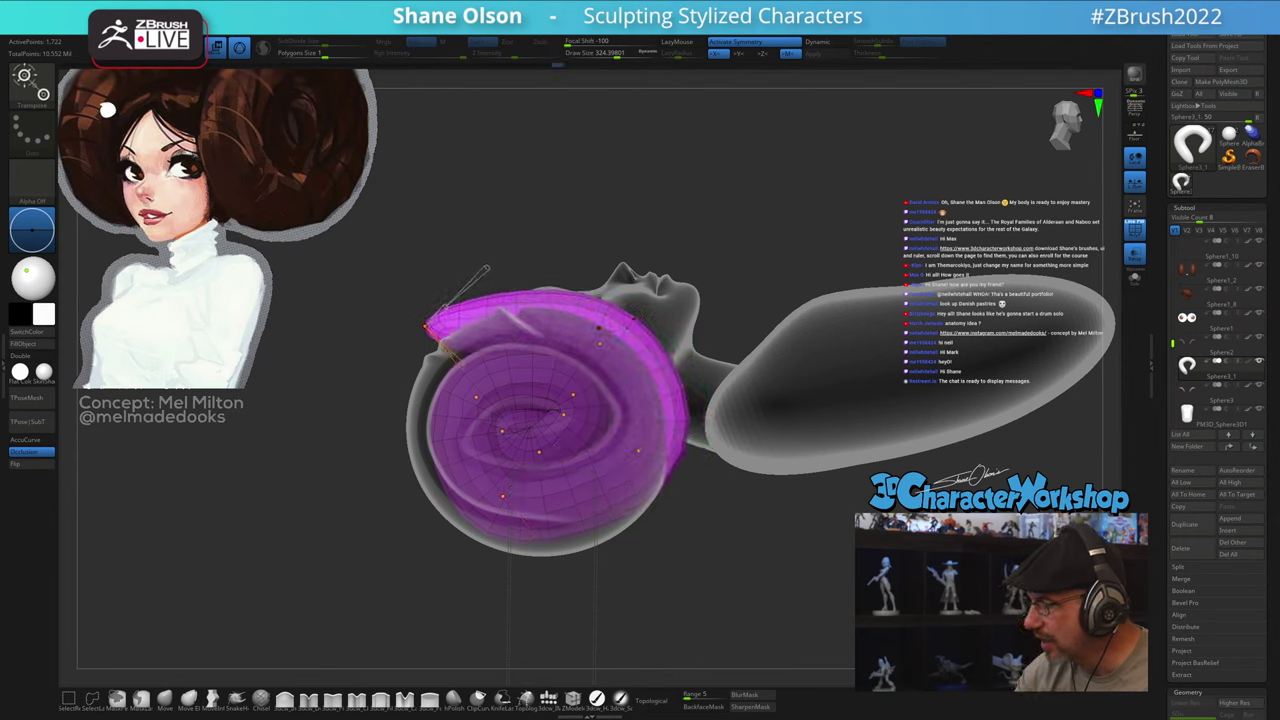
Step: Reshape the outer loop along the face and neck sides and tighten the inner turns of the coil toward its centre
drag(600, 343, 581, 328)
drag(634, 446, 635, 399)
drag(581, 321, 581, 318)
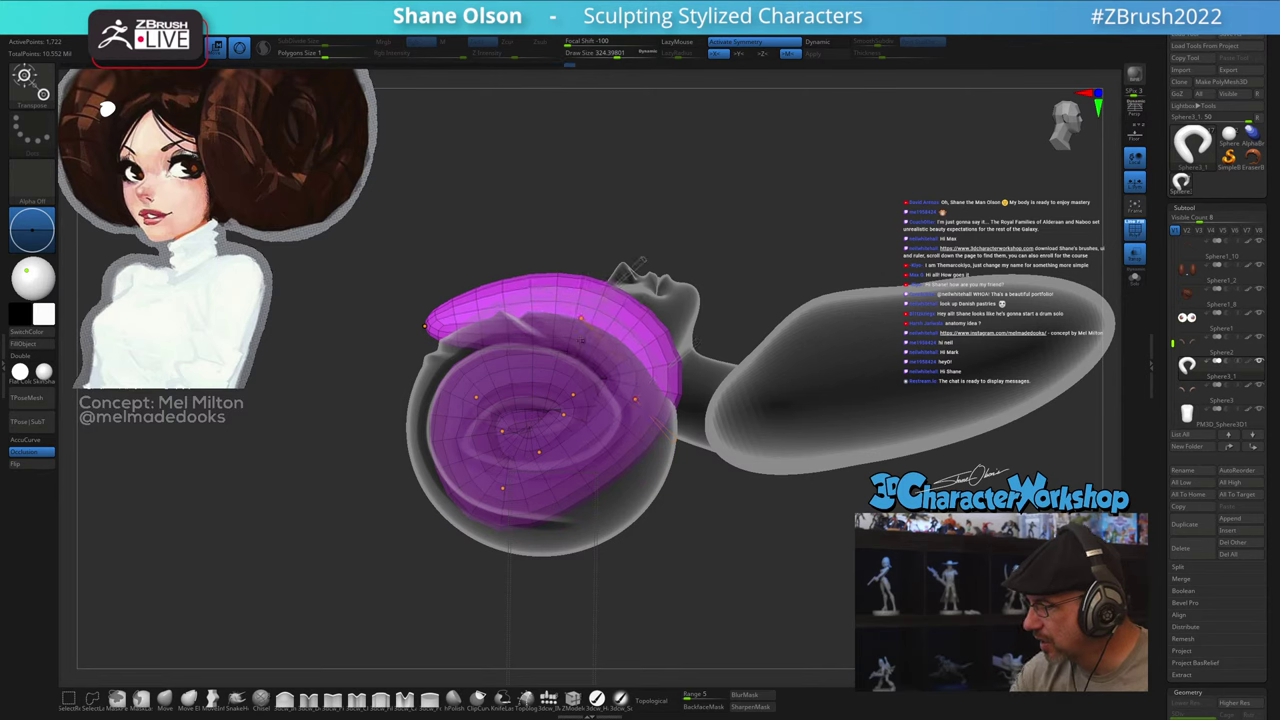
drag(502, 488, 531, 490)
drag(476, 397, 466, 421)
drag(565, 383, 540, 377)
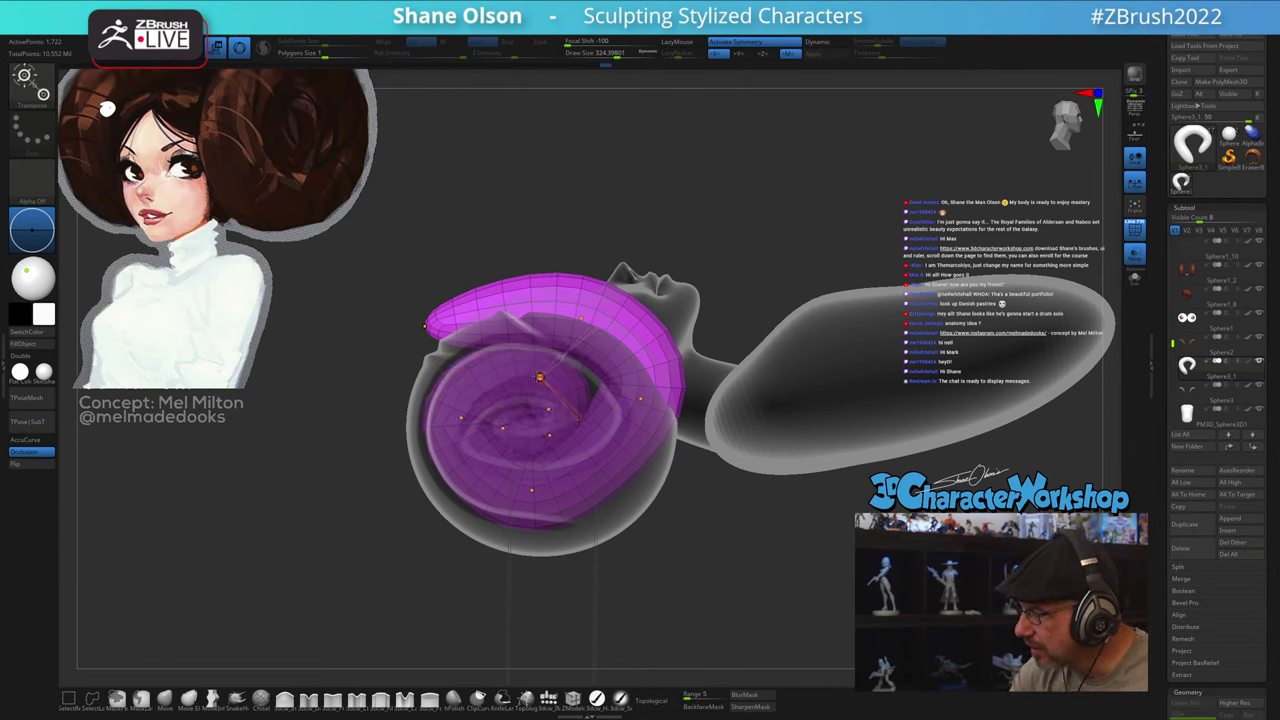
Step: Widen the inner turn on the crown and back sides and shift the face-side loop toward the crown
drag(460, 418, 451, 430)
drag(534, 498, 555, 490)
drag(643, 387, 628, 389)
drag(579, 315, 527, 321)
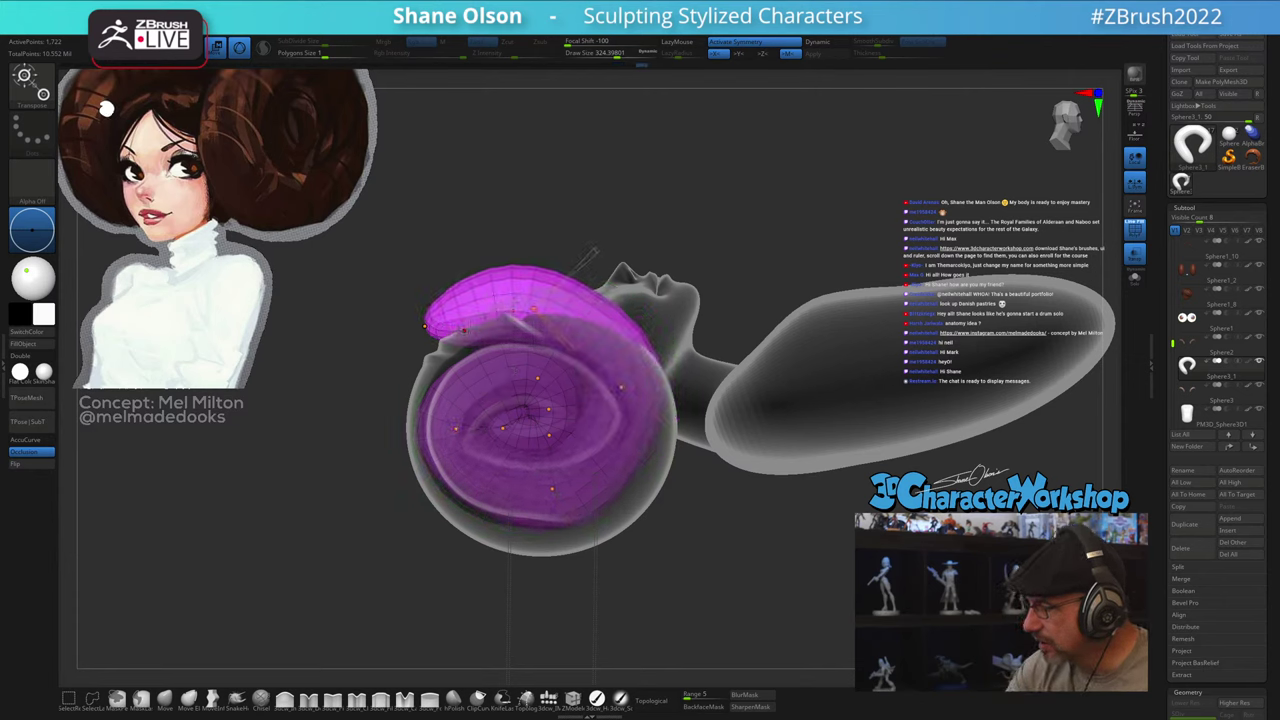
Step: Extend the strand's outer end down past the crown side and smooth the face-side arc leading into it
drag(425, 326, 372, 424)
drag(527, 321, 494, 309)
drag(616, 385, 614, 380)
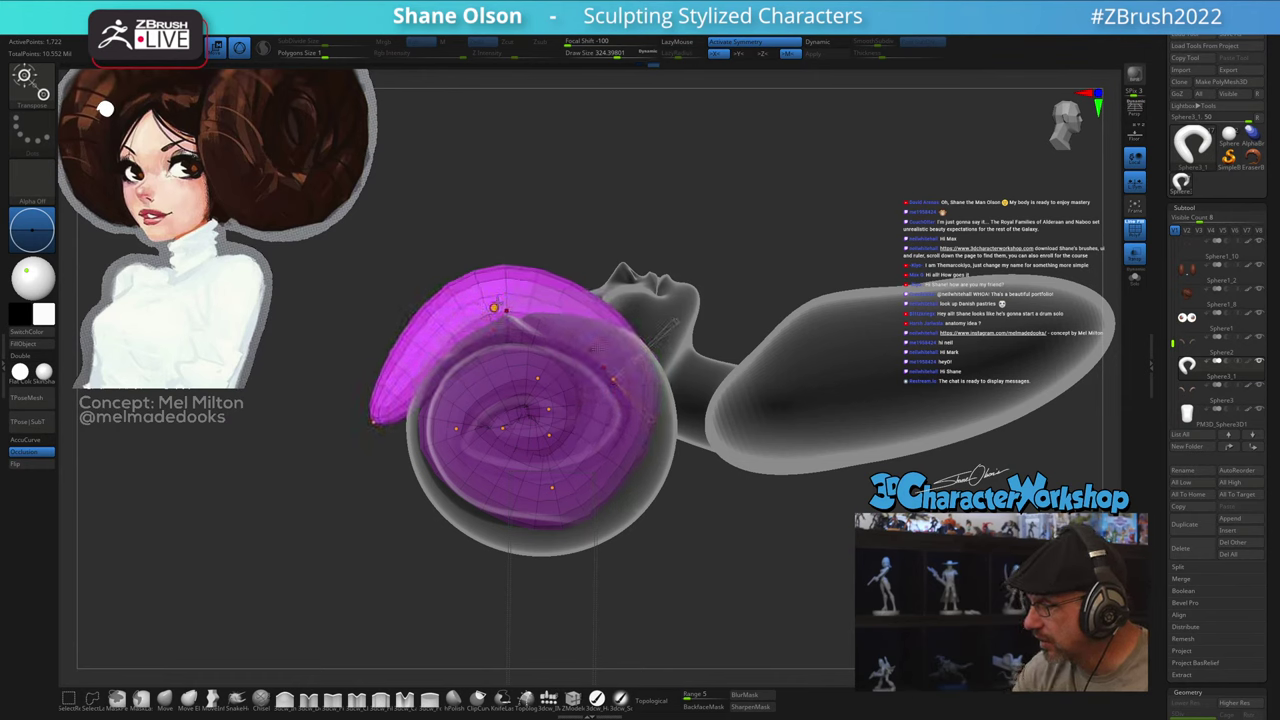
drag(494, 308, 487, 317)
drag(374, 422, 386, 446)
Step: Isolate the coiled strand from the other subtools and examine the shape of its spiral
drag(440, 580, 606, 569)
alt+drag(777, 515, 728, 549)
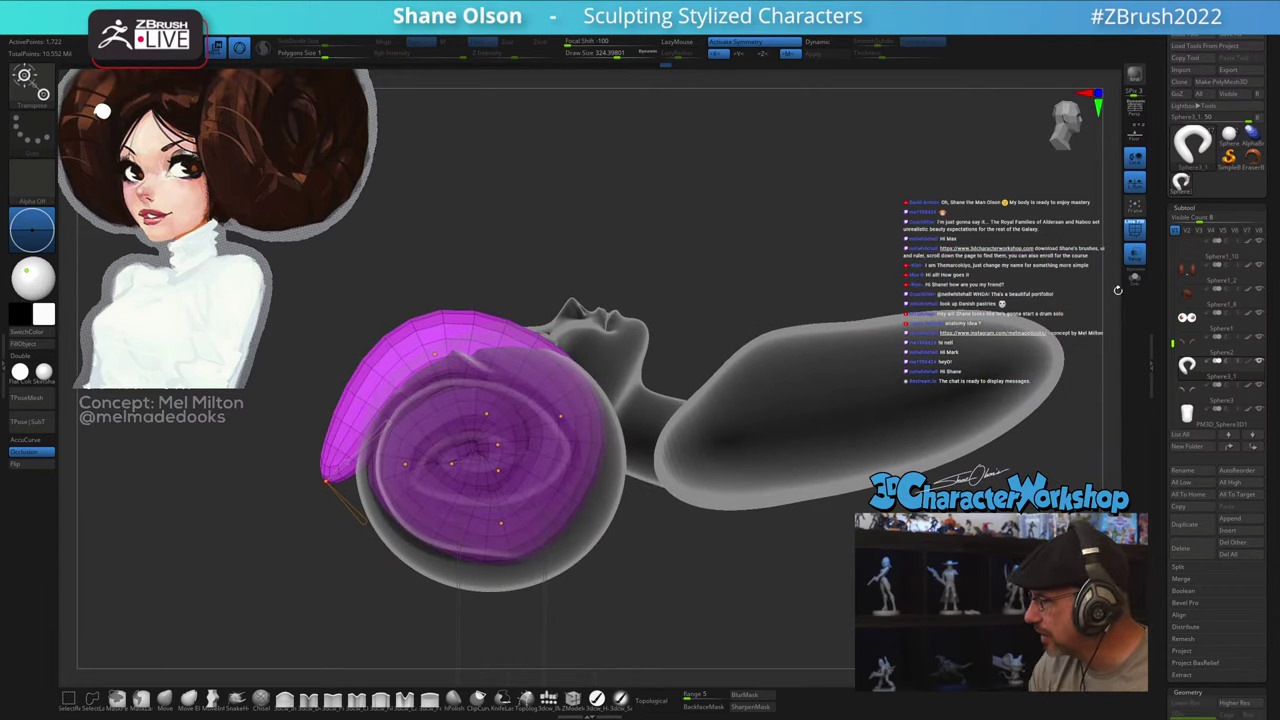
click(1134, 280)
alt+drag(640, 518, 717, 515)
drag(717, 515, 612, 526)
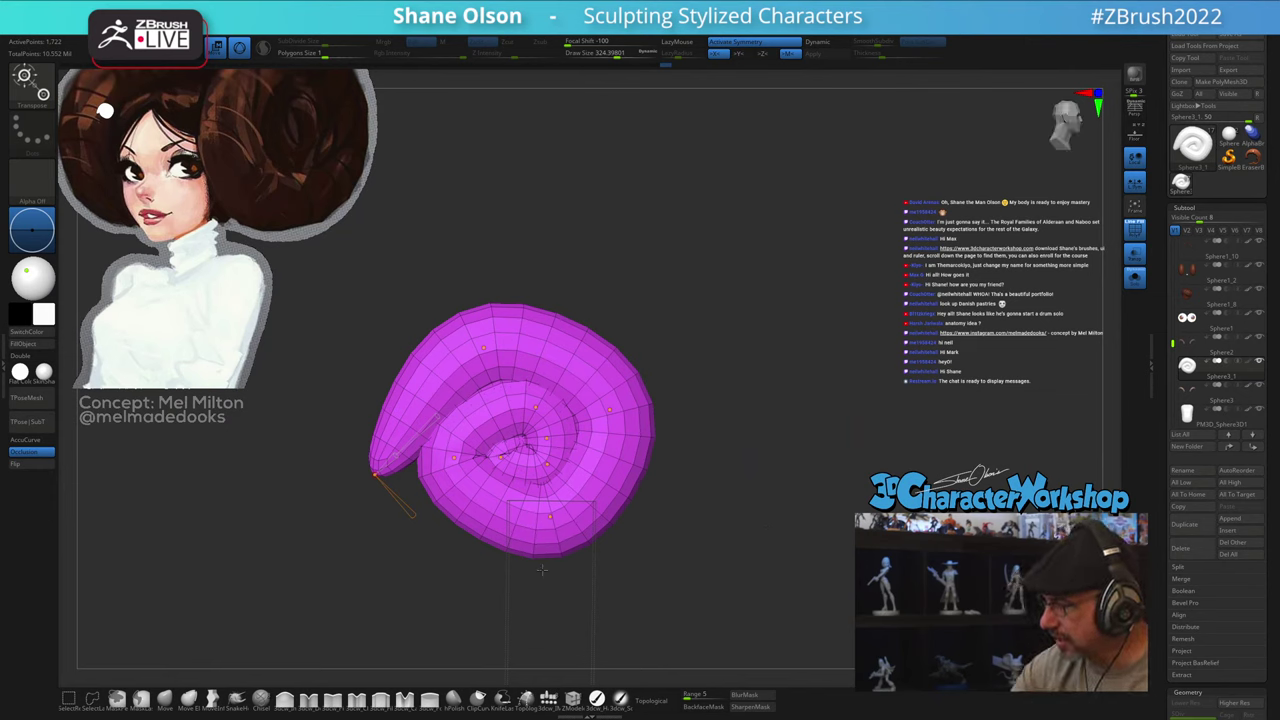
alt+drag(690, 482, 685, 488)
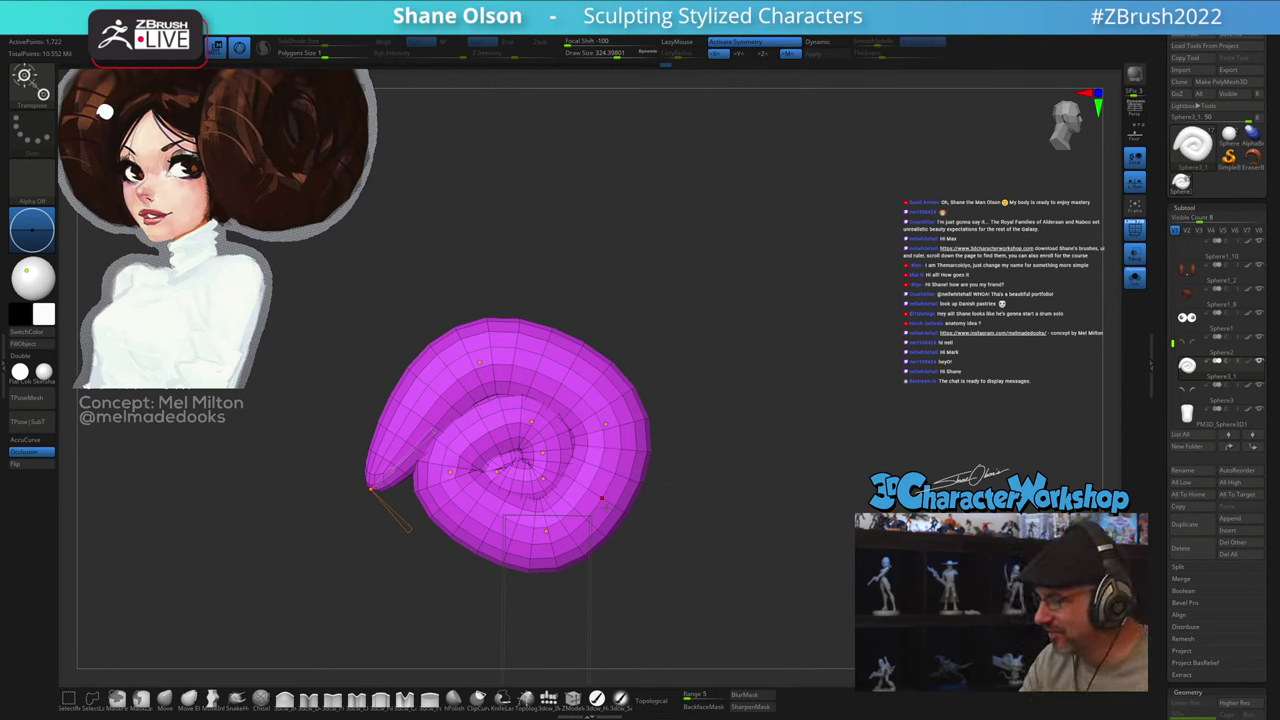
alt+drag(668, 533, 701, 485)
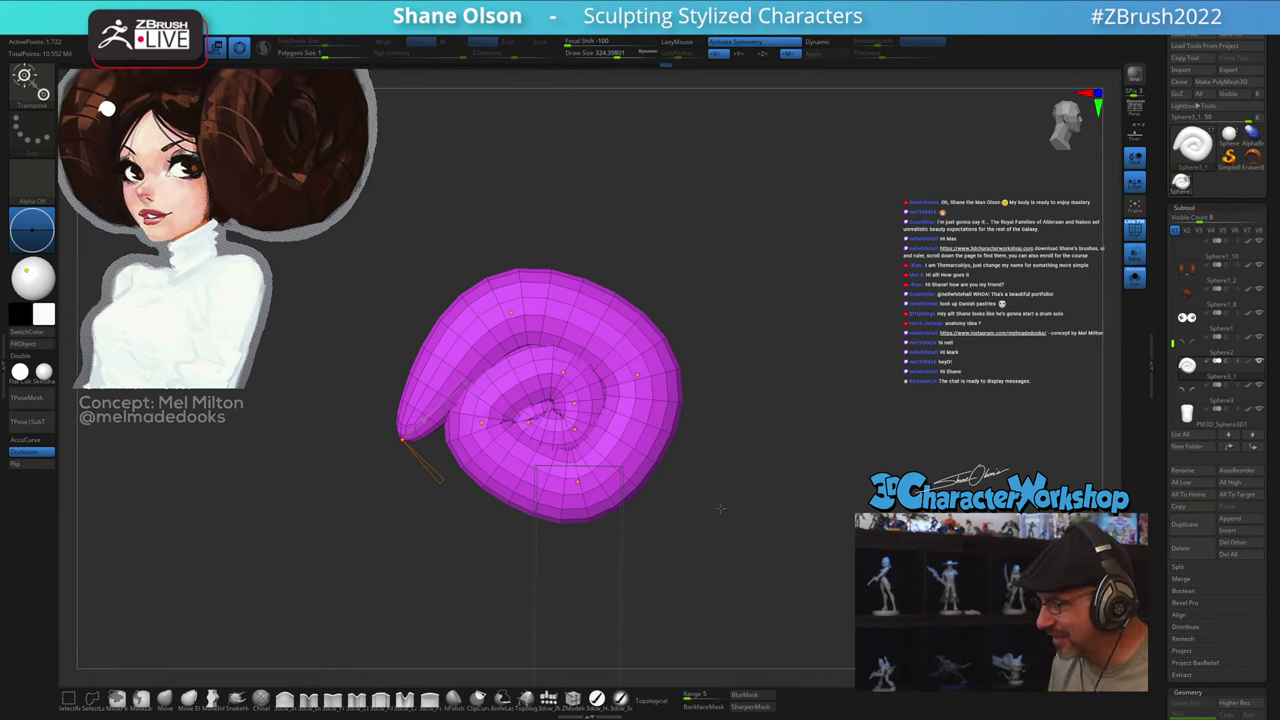
drag(736, 490, 734, 419)
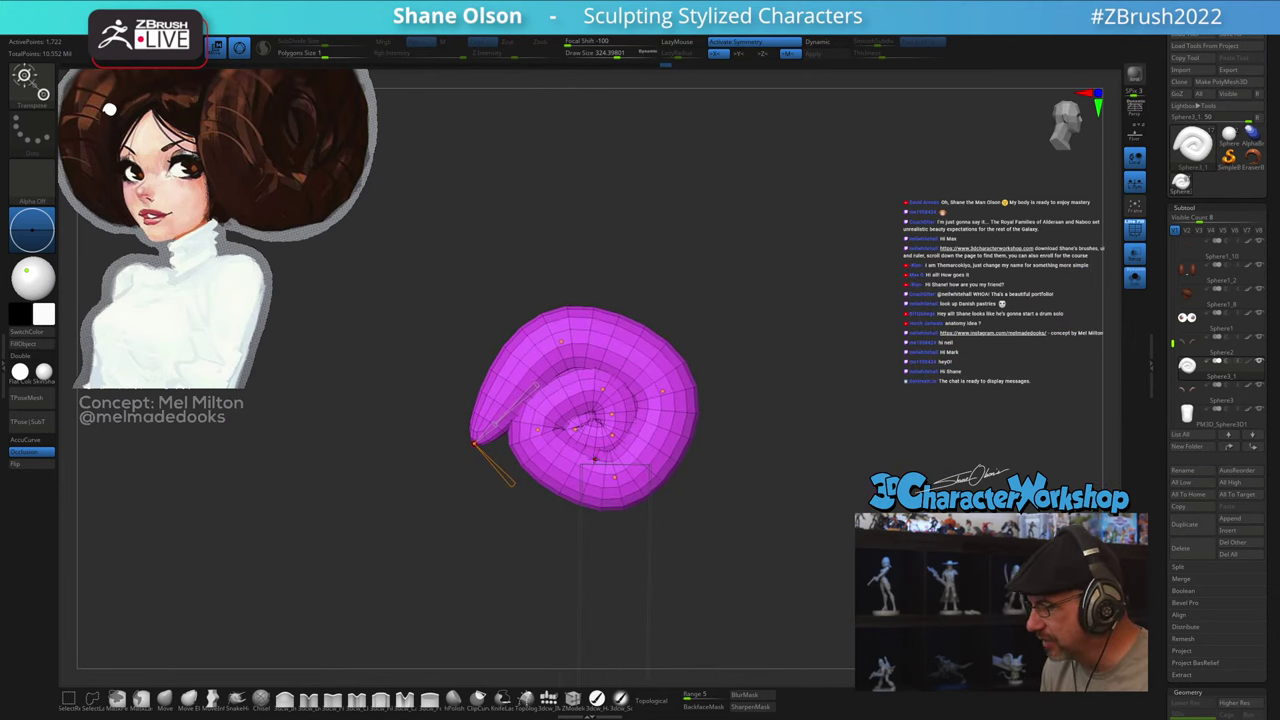
Step: Accept the Bend Curve deformation on the coiled strand and return to brush sculpting
alt+drag(768, 573, 735, 483)
click(626, 482)
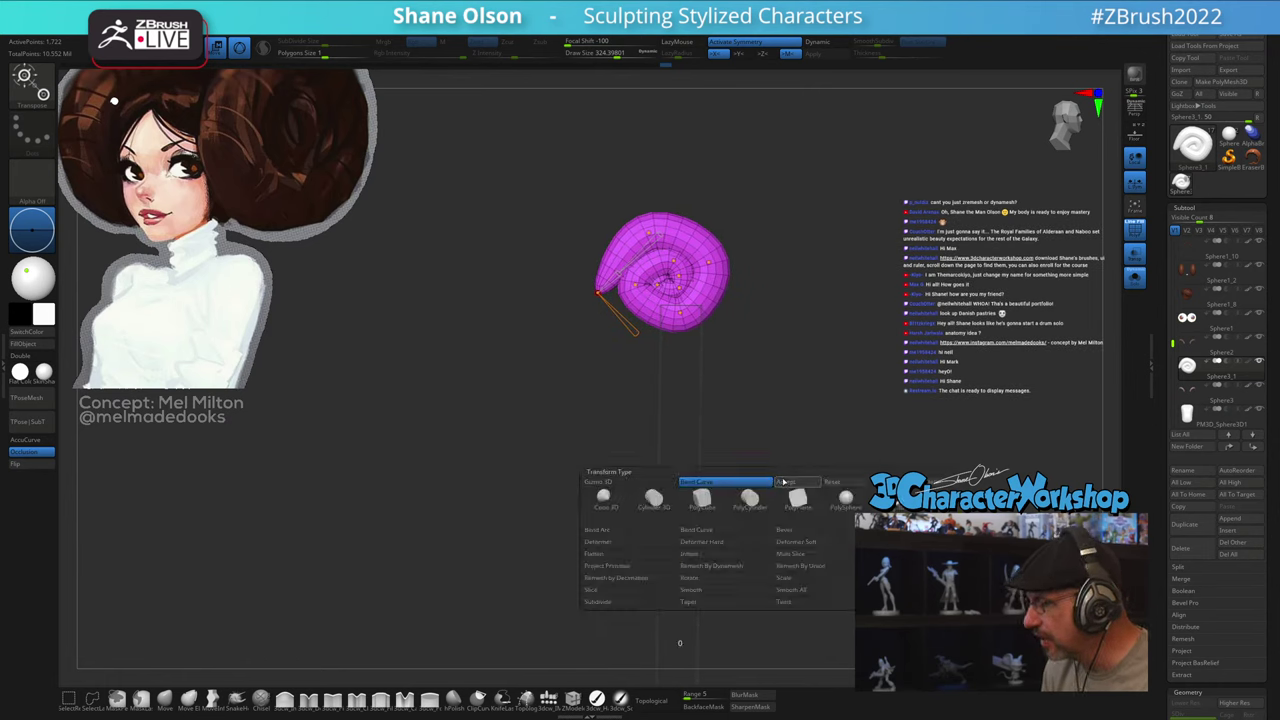
click(605, 481)
alt+drag(827, 314, 774, 485)
key(q)
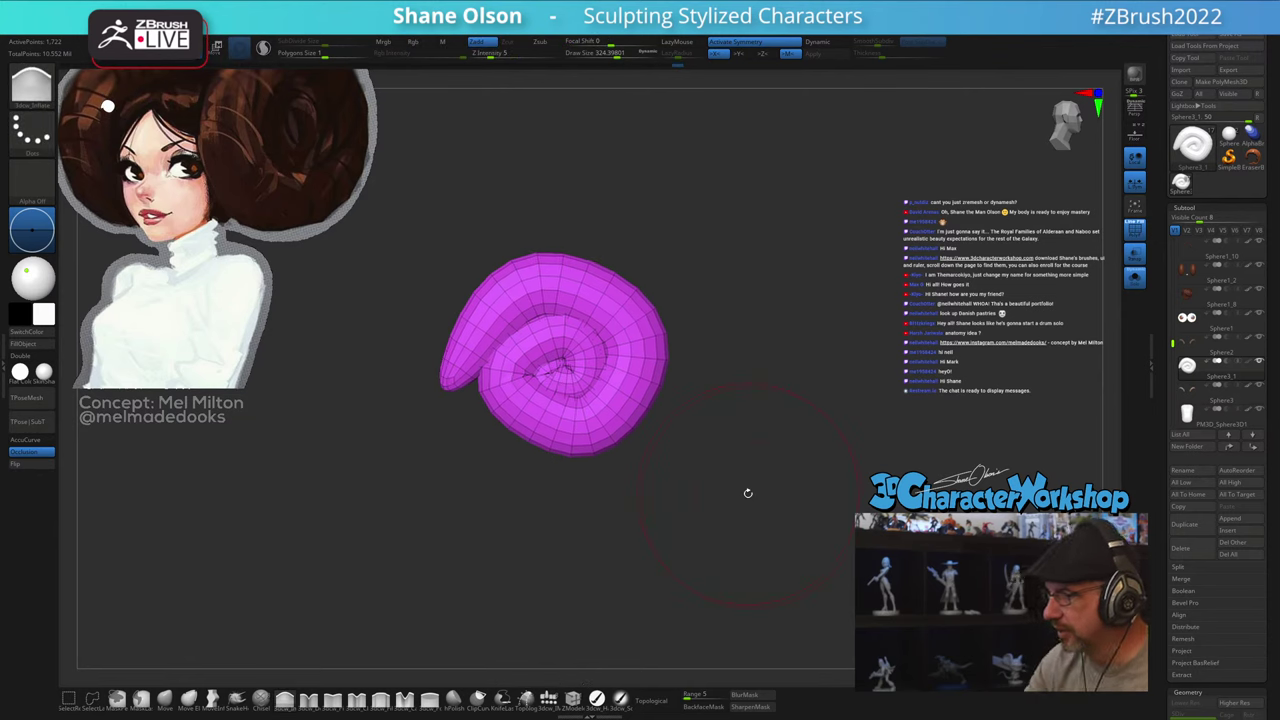
Step: Switch to the Move Elastic brush with topological masking enabled at a range of 3
alt+drag(373, 538, 397, 496)
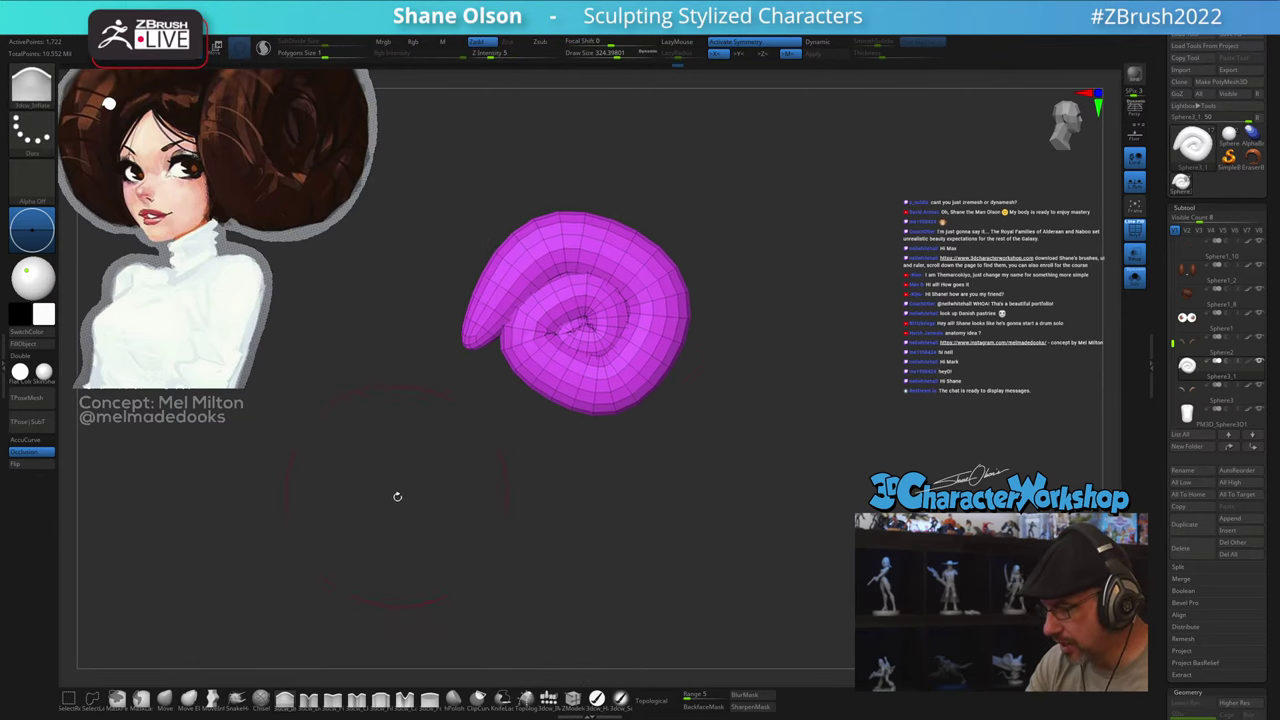
click(190, 697)
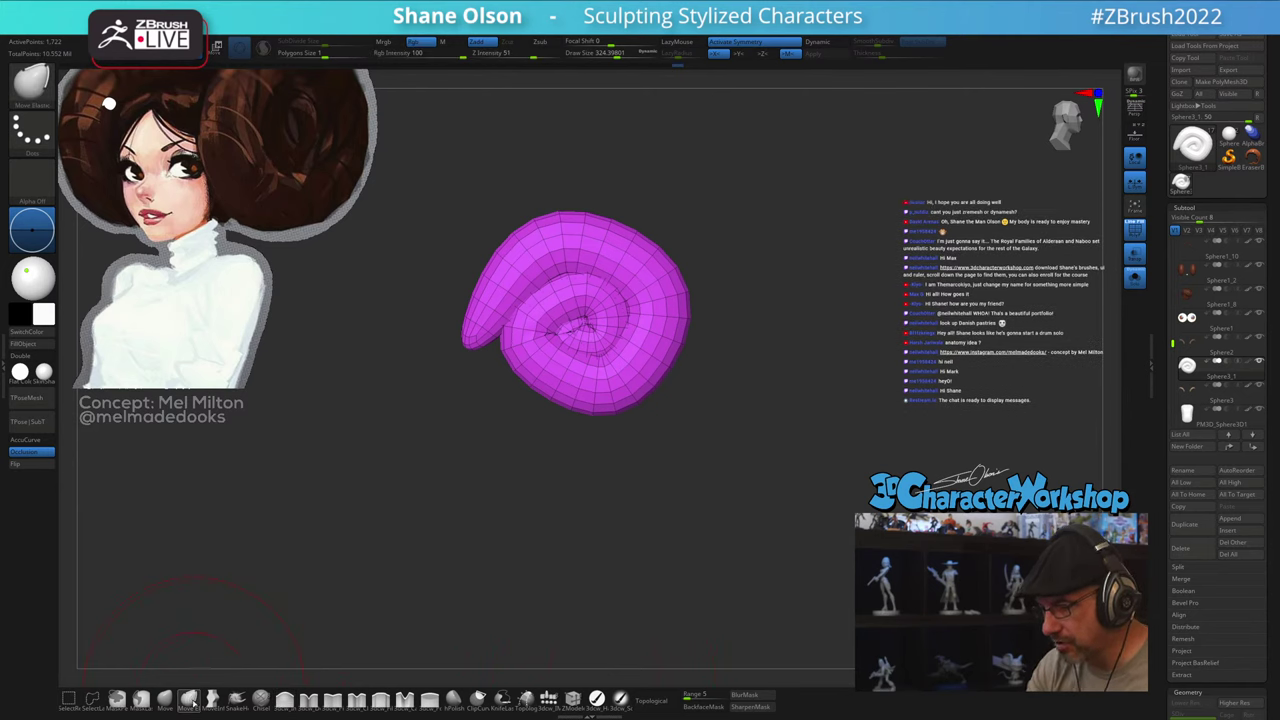
click(658, 702)
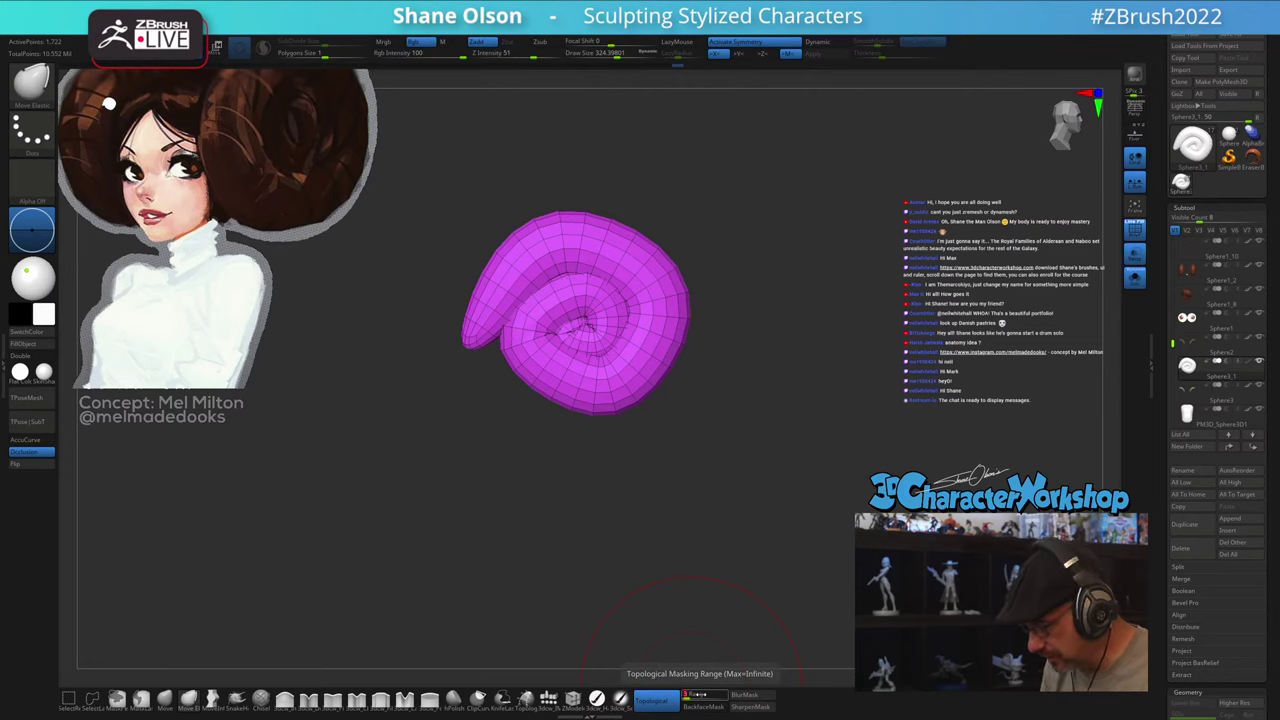
text(4)
key(Return)
Step: Stretch the strand's outer end along the crown side toward the back, reducing the brush size to about 212 for the tip
drag(480, 330, 466, 388)
drag(524, 272, 499, 276)
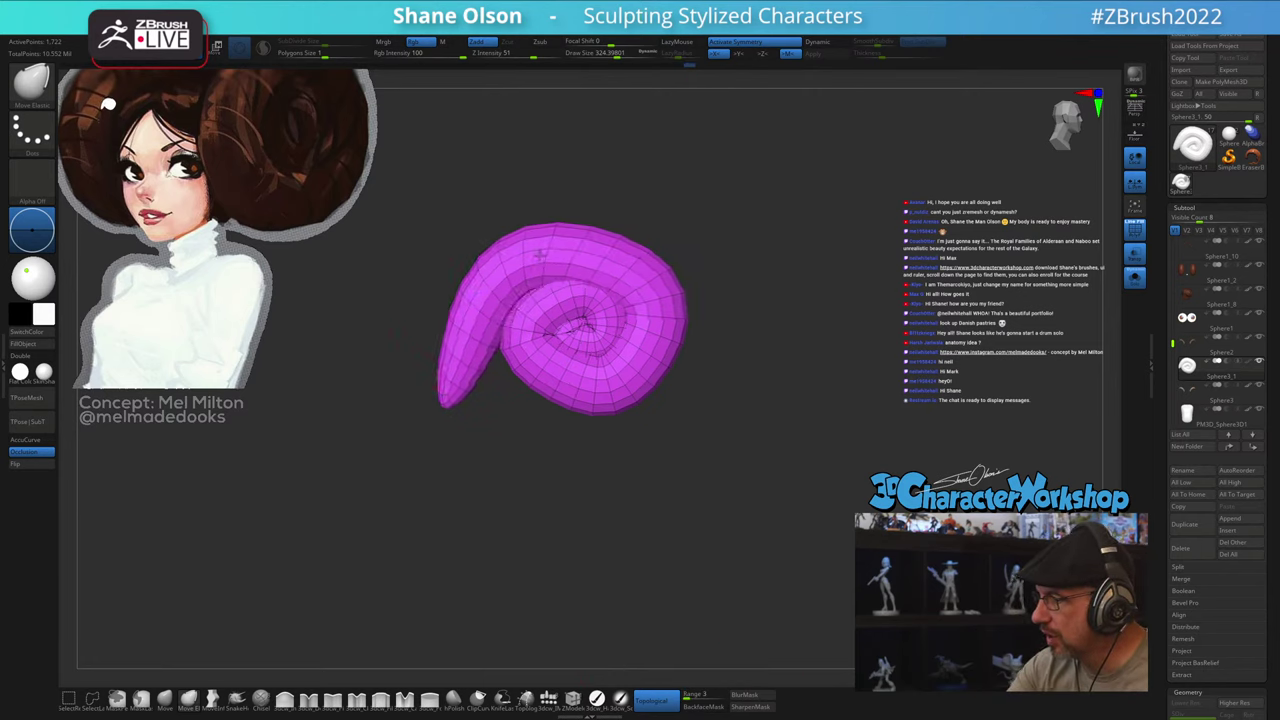
drag(659, 296, 654, 282)
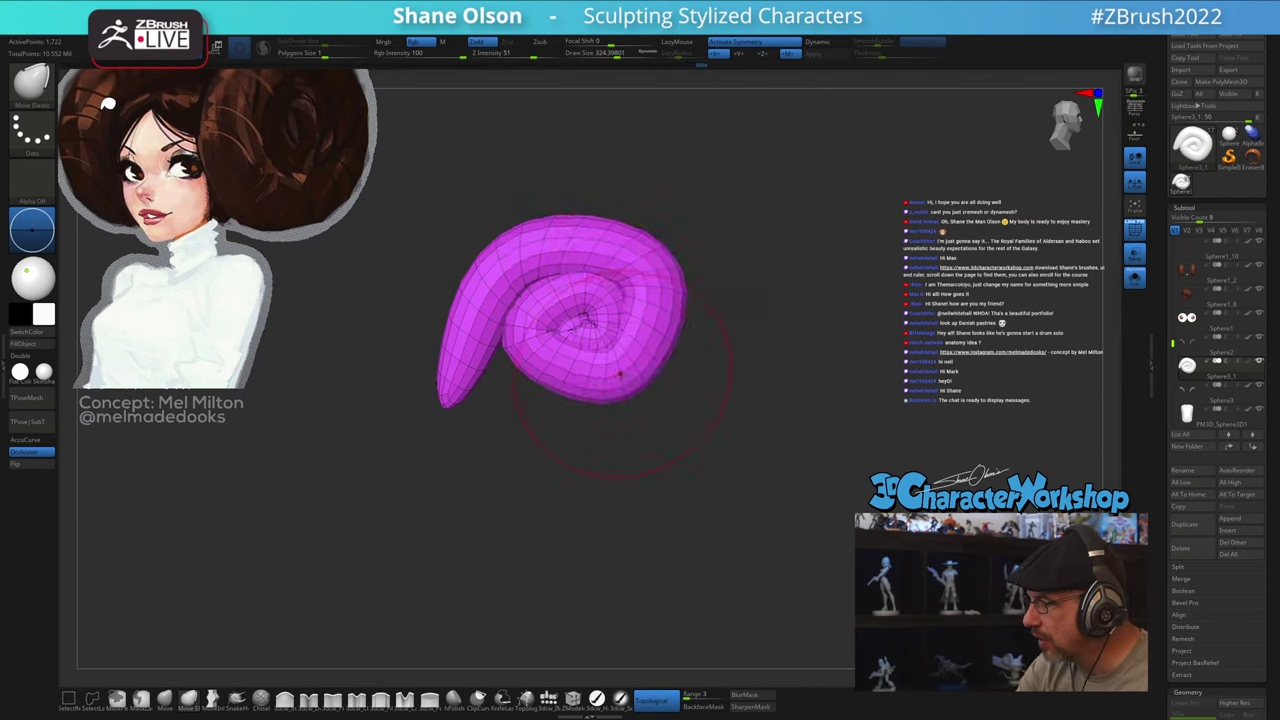
key(s)
drag(587, 377, 557, 379)
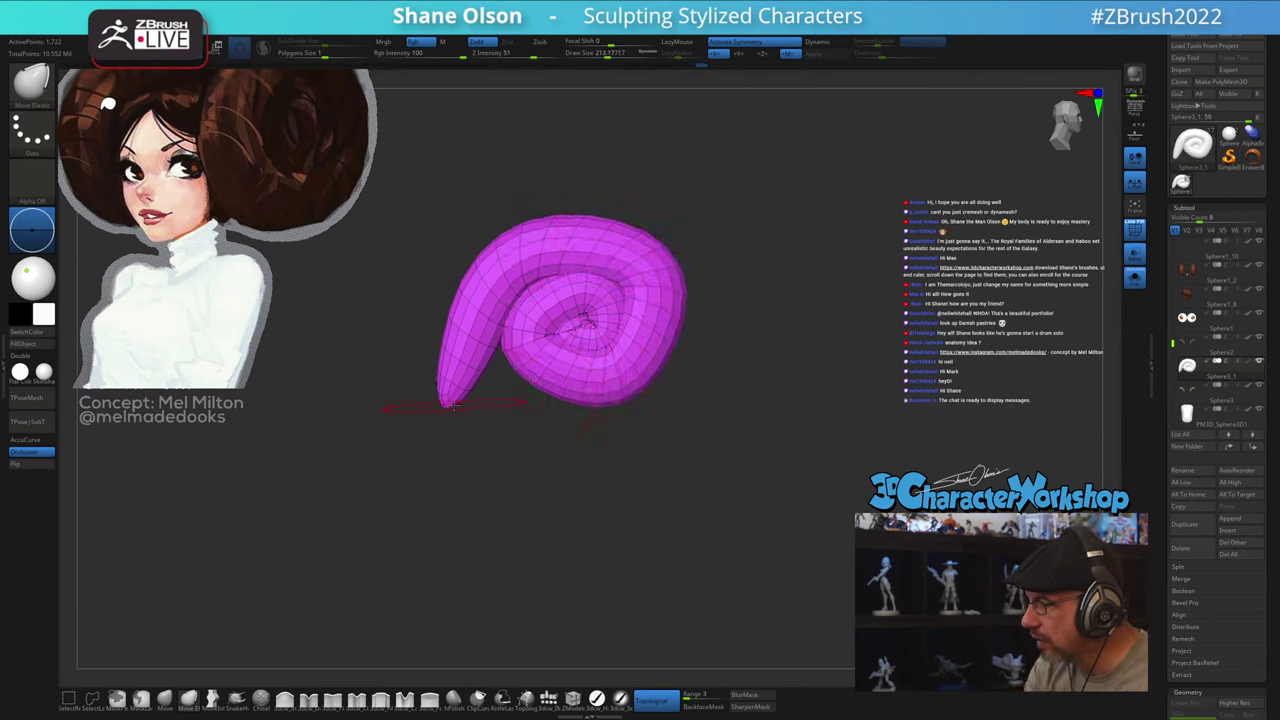
drag(454, 406, 481, 464)
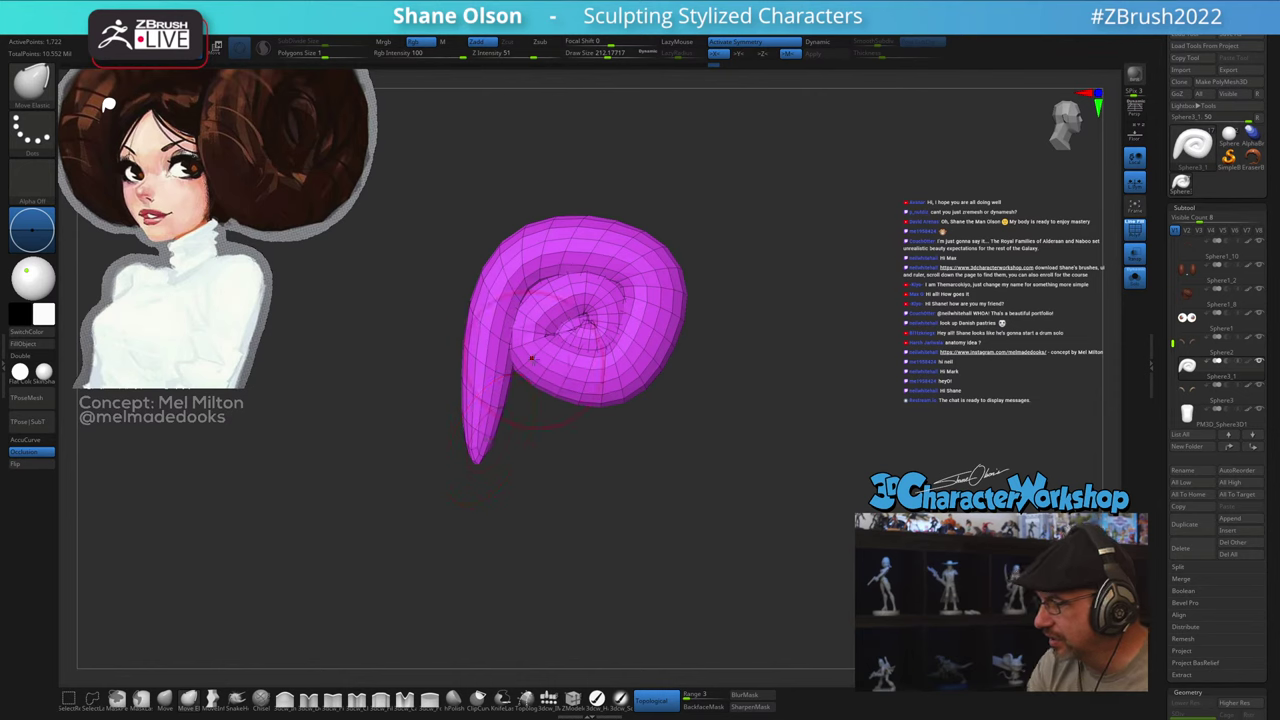
Step: Round the outer loop and bend the strand's tip toward the coil with a brush size of about 293
key(s)
drag(590, 243, 598, 243)
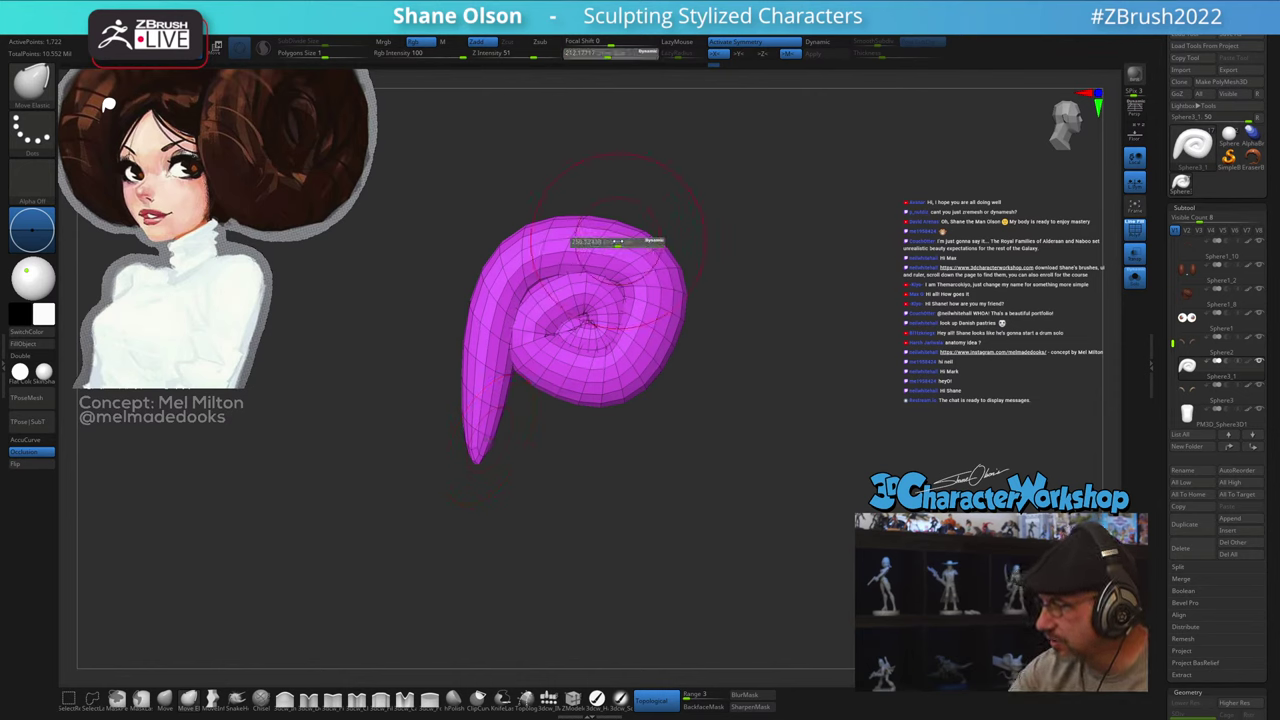
drag(522, 268, 513, 261)
mouse_move(641, 248)
mouse_down()
mouse_move(626, 246)
mouse_move(620, 285)
mouse_up()
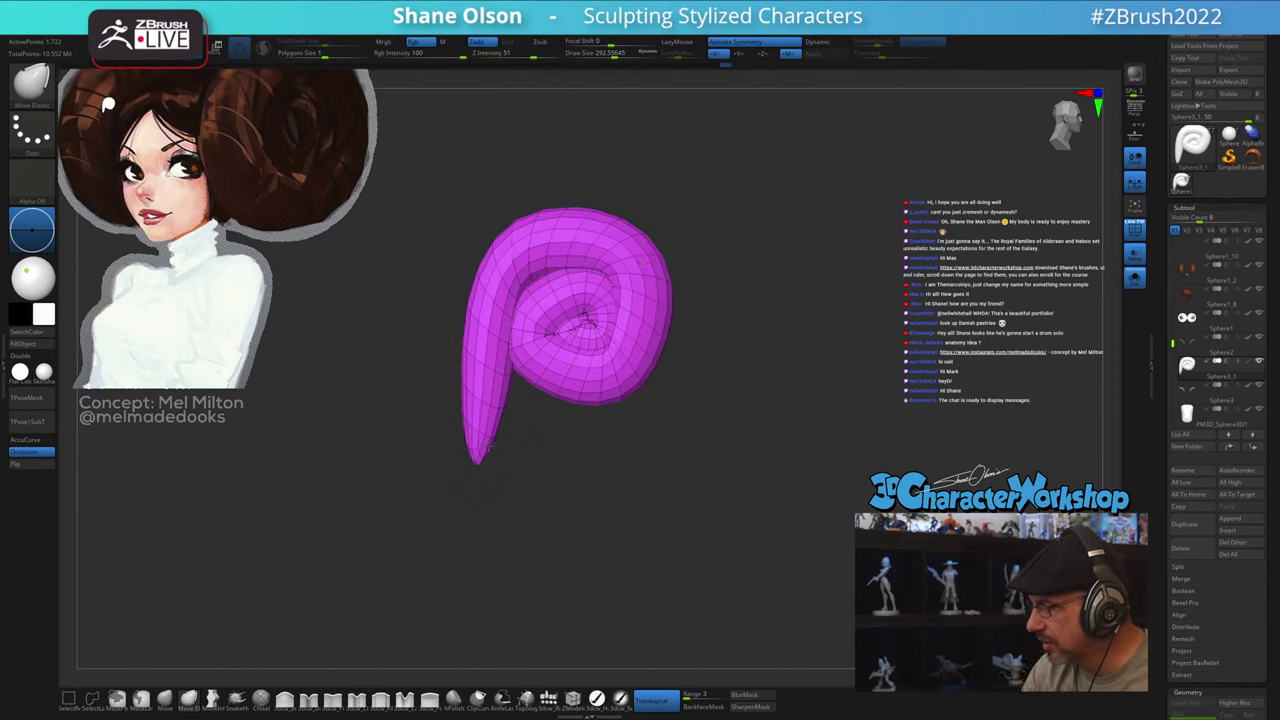
drag(489, 444, 527, 437)
drag(495, 359, 472, 353)
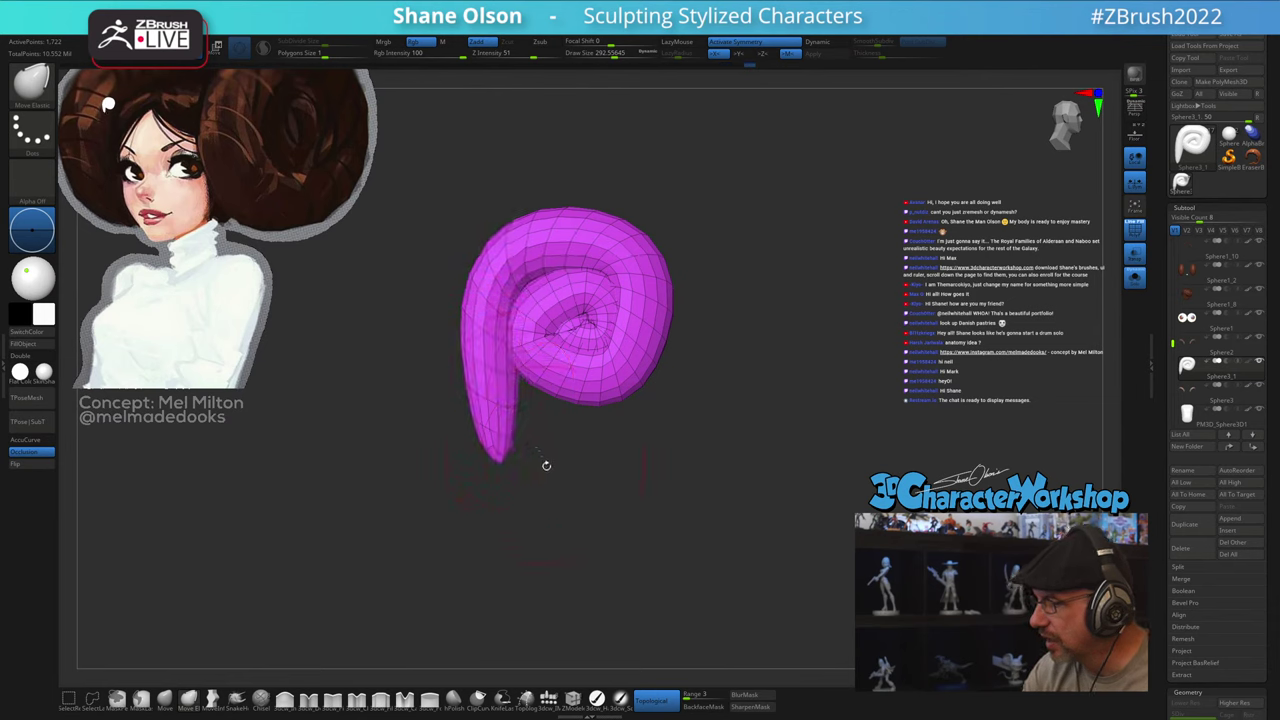
mouse_move(546, 464)
mouse_down()
mouse_move(628, 464)
mouse_move(562, 476)
mouse_up()
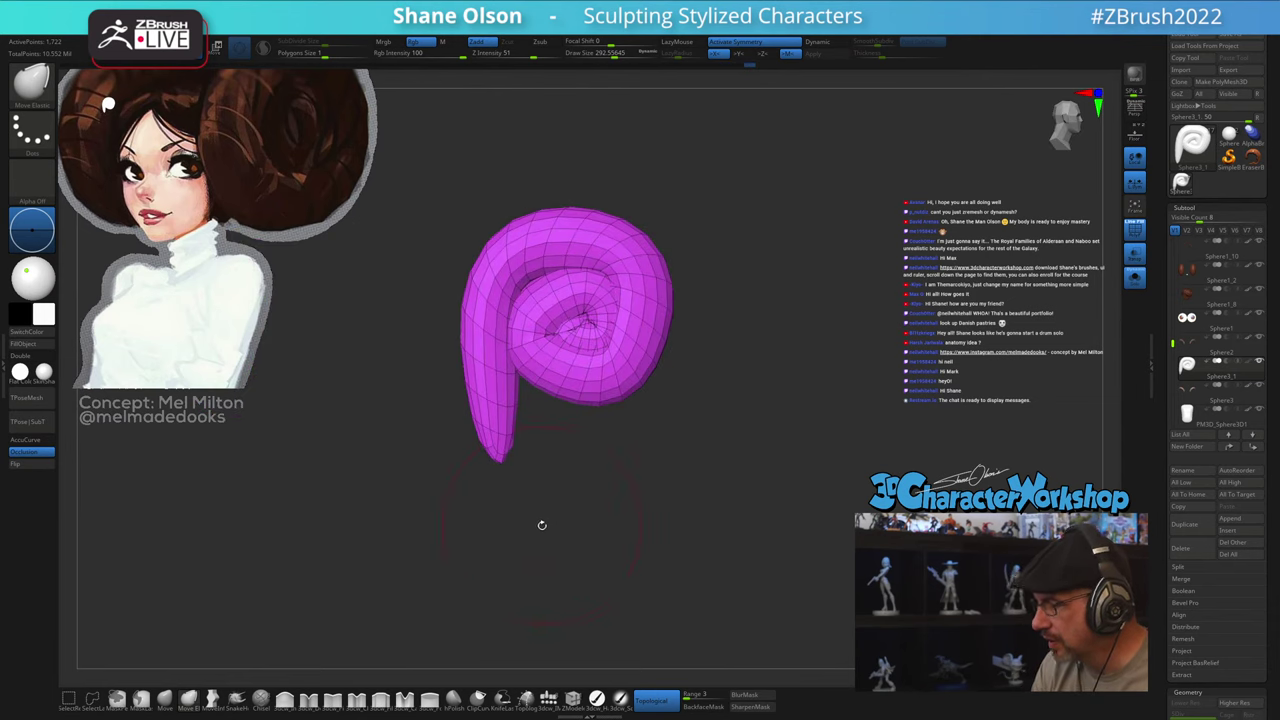
Step: Mask the coil except for the strand's outer end and rotate that end in under the coil
alt+drag(437, 552, 452, 609)
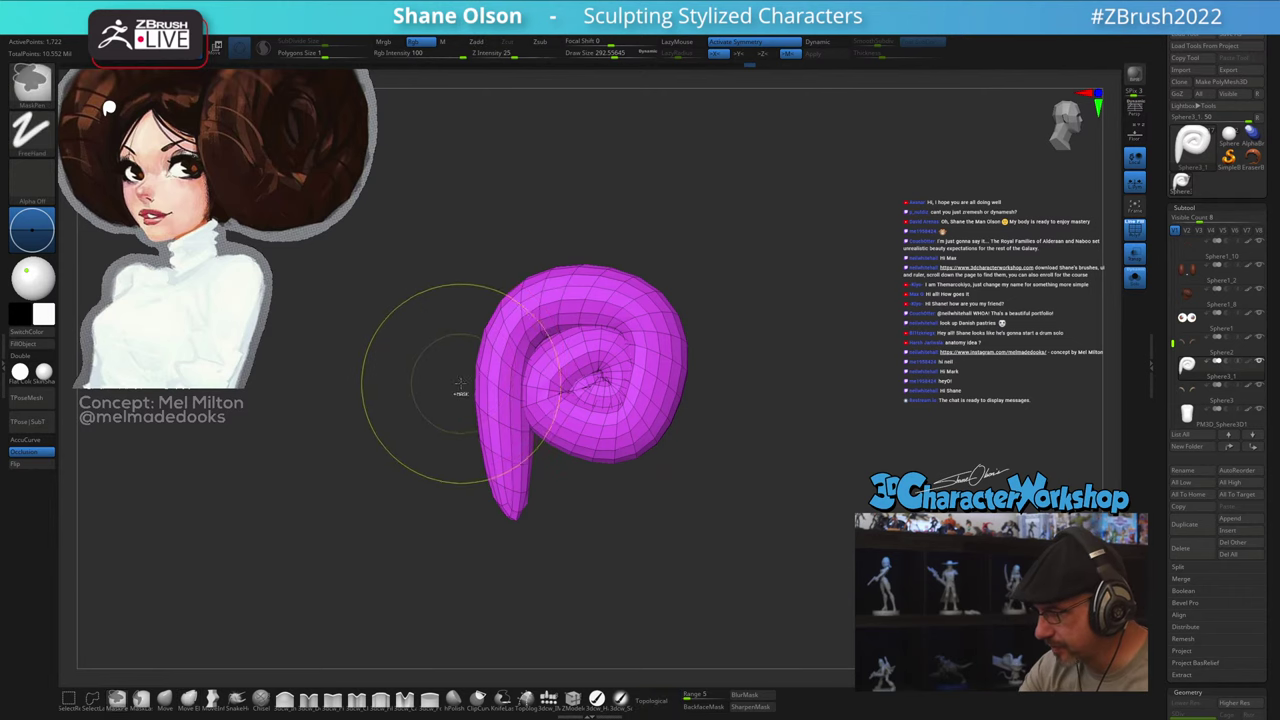
key(r)
mouse_move(507, 358)
ctrl+mouse_down()
mouse_move(498, 408)
mouse_move(505, 375)
ctrl+mouse_up()
mouse_move(560, 502)
mouse_down()
mouse_move(596, 502)
mouse_move(578, 457)
mouse_move(573, 496)
mouse_up()
mouse_move(545, 379)
mouse_down()
mouse_move(542, 362)
mouse_move(533, 384)
mouse_up()
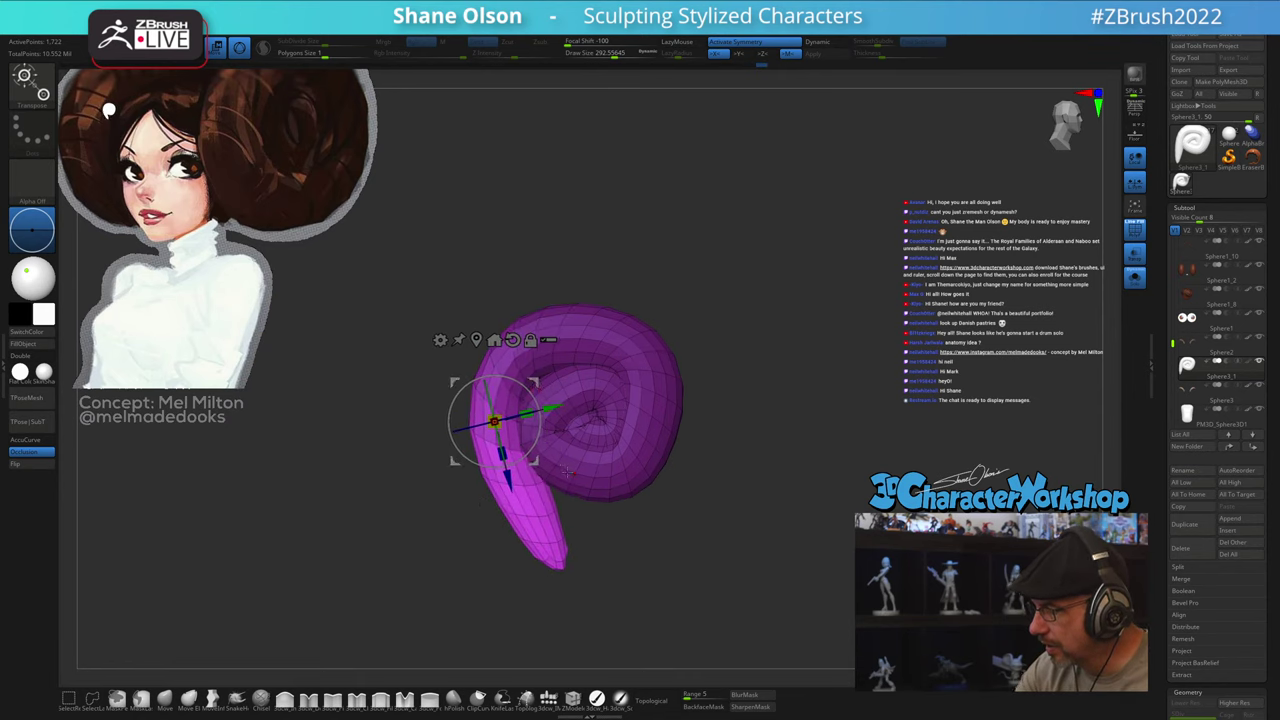
drag(574, 524, 538, 530)
Step: Pull the unmasked strand tip up closer to the underside of the coil
drag(657, 514, 633, 516)
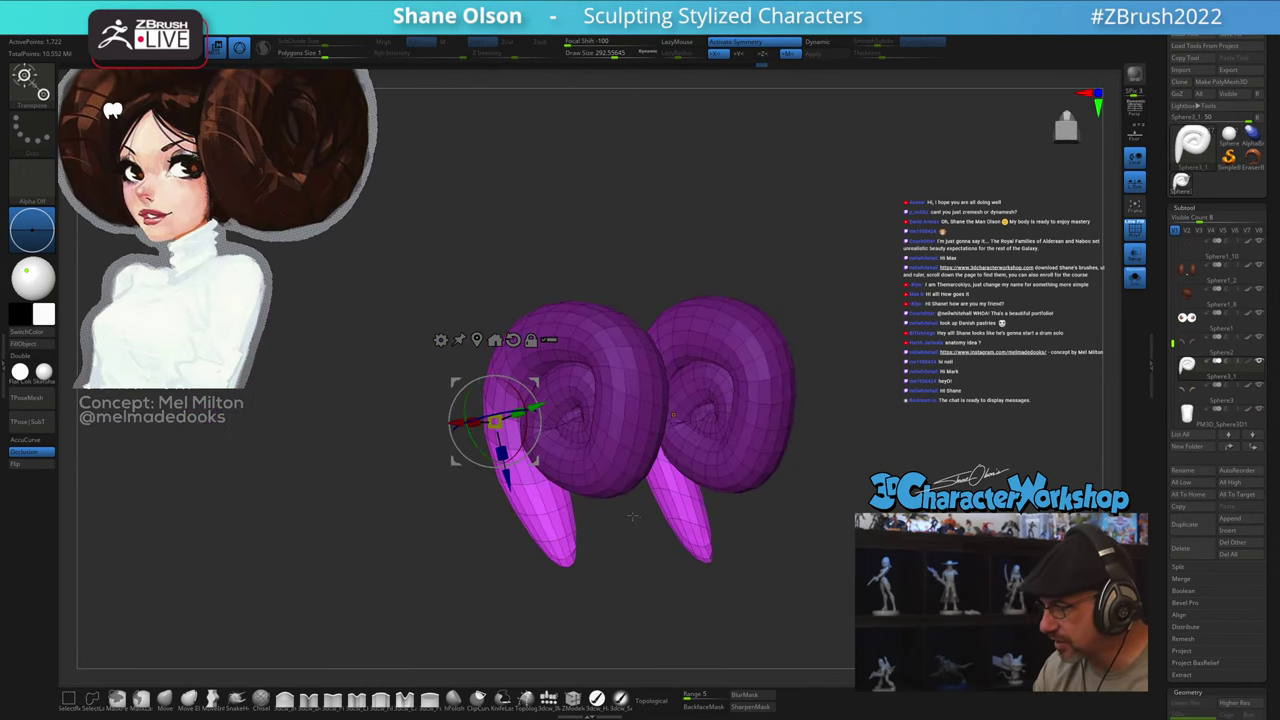
key(q)
shift+drag(556, 578, 591, 554)
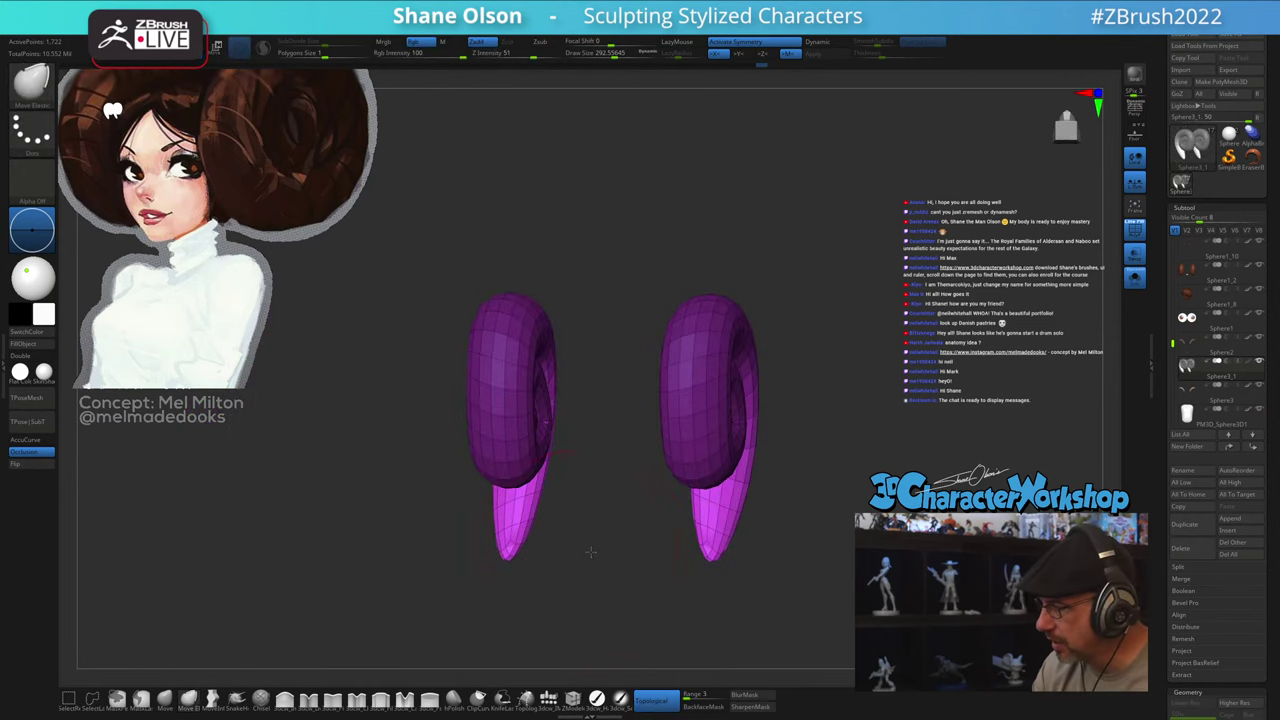
drag(516, 505, 547, 412)
mouse_move(540, 583)
mouse_down()
mouse_move(500, 572)
mouse_move(535, 569)
mouse_up()
drag(629, 558, 631, 523)
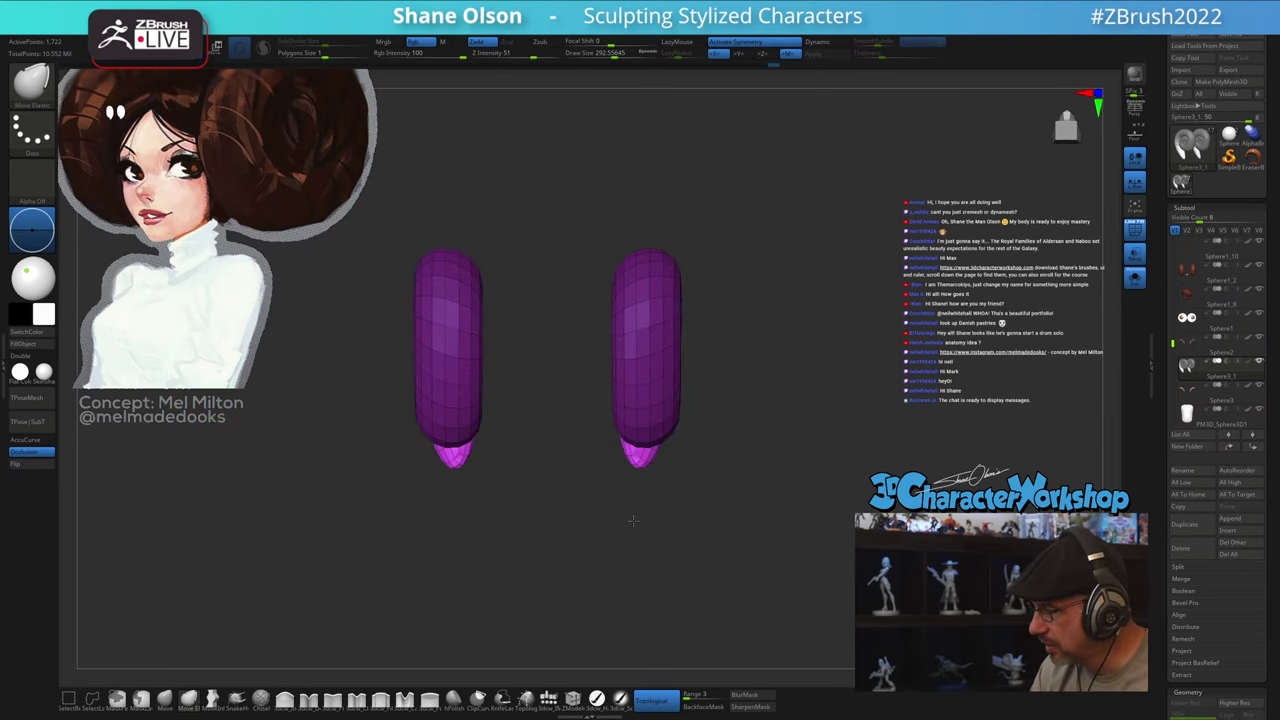
Step: Wrap the strand's tip up around the coil's outer edge and lean it inward toward the opposite bun
alt+drag(595, 592, 501, 428)
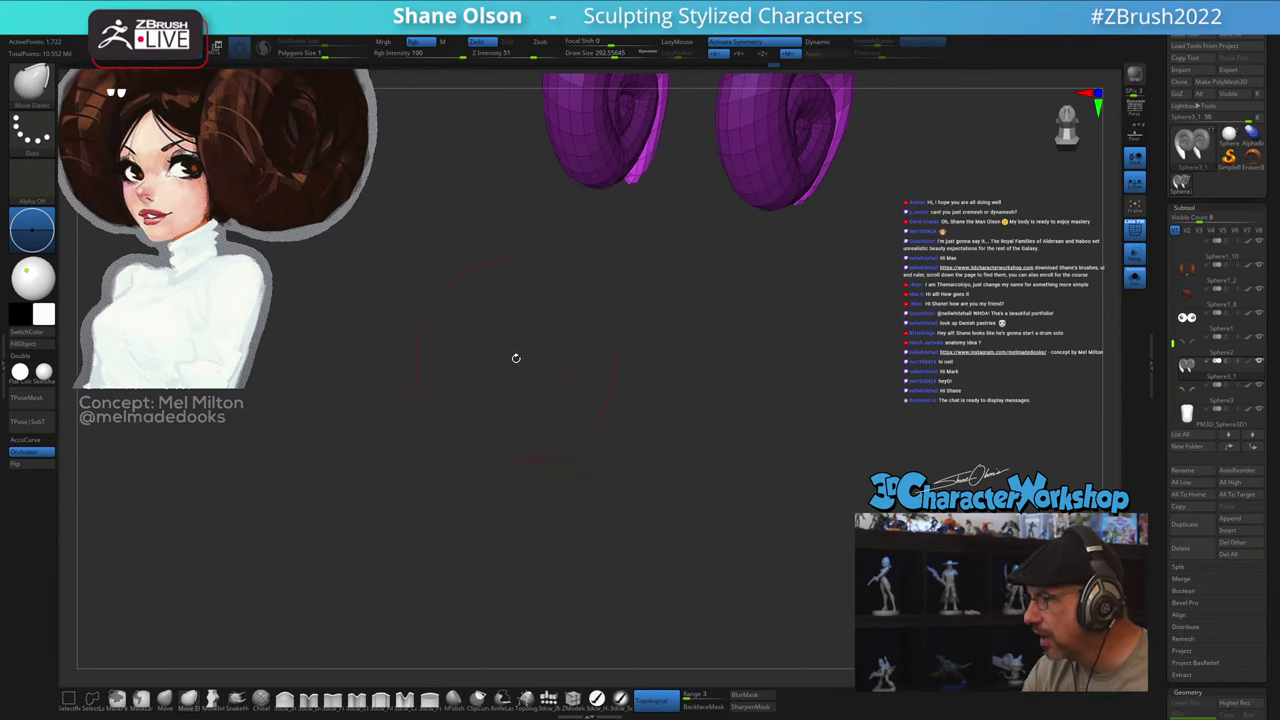
drag(581, 361, 584, 265)
shift+drag(523, 531, 534, 517)
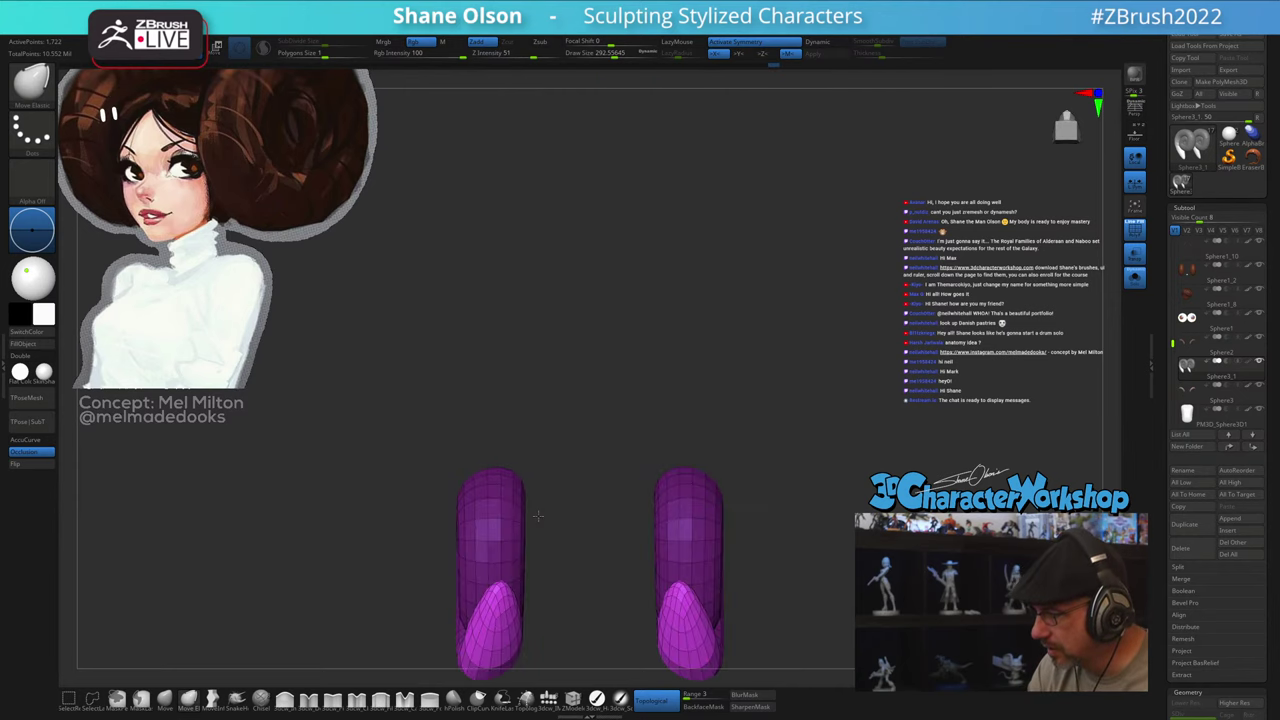
mouse_move(558, 578)
alt+mouse_down()
mouse_move(545, 507)
mouse_move(522, 495)
mouse_move(524, 509)
mouse_move(525, 432)
alt+mouse_up()
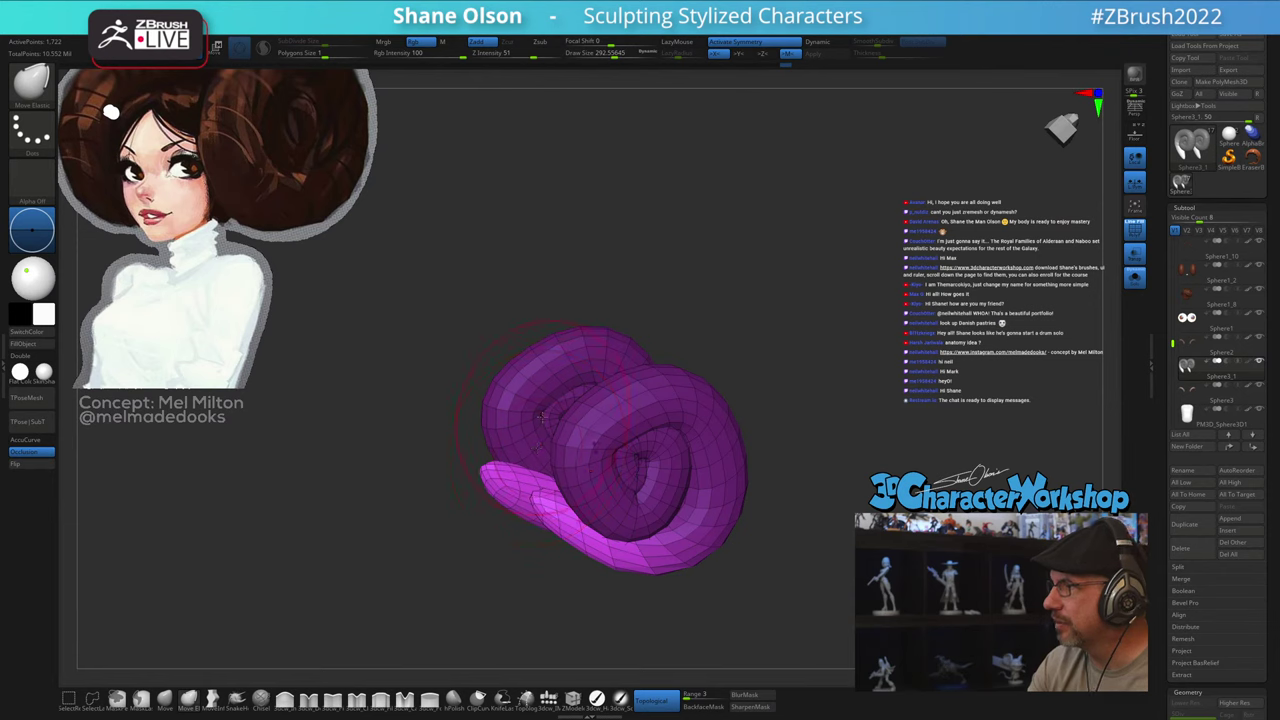
key([)
drag(488, 469, 517, 439)
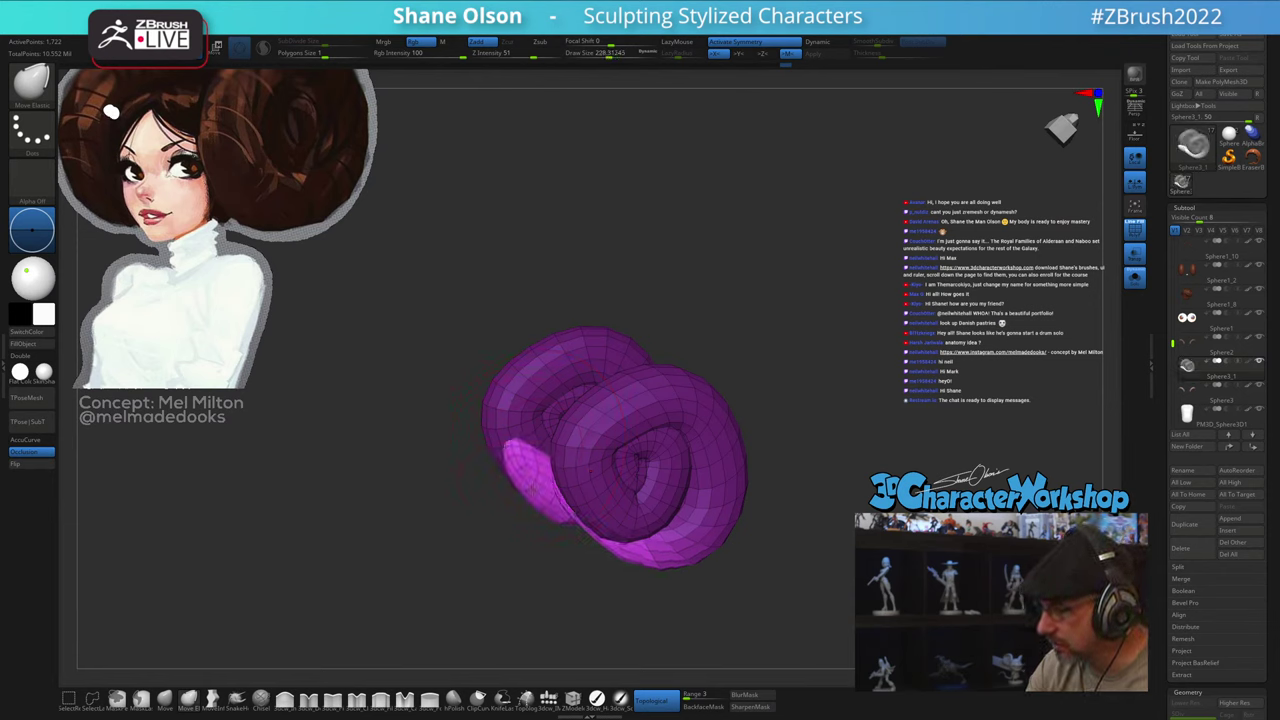
drag(534, 544, 574, 520)
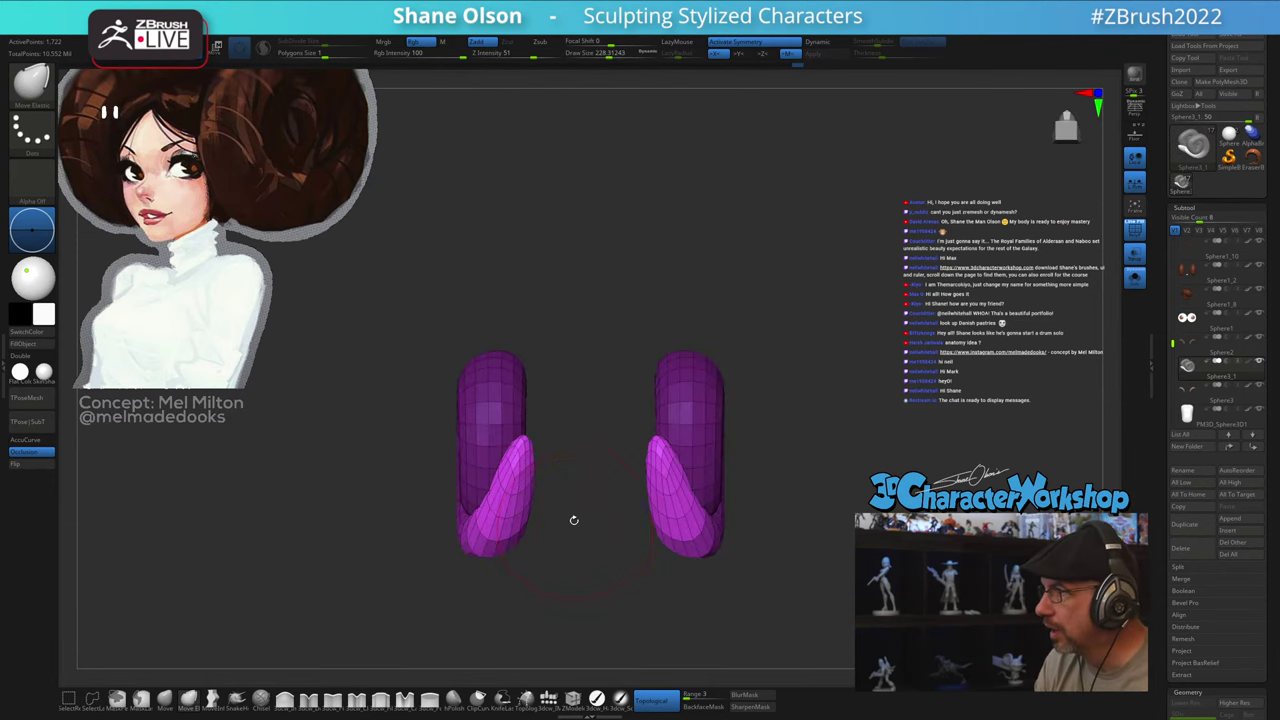
drag(520, 459, 558, 432)
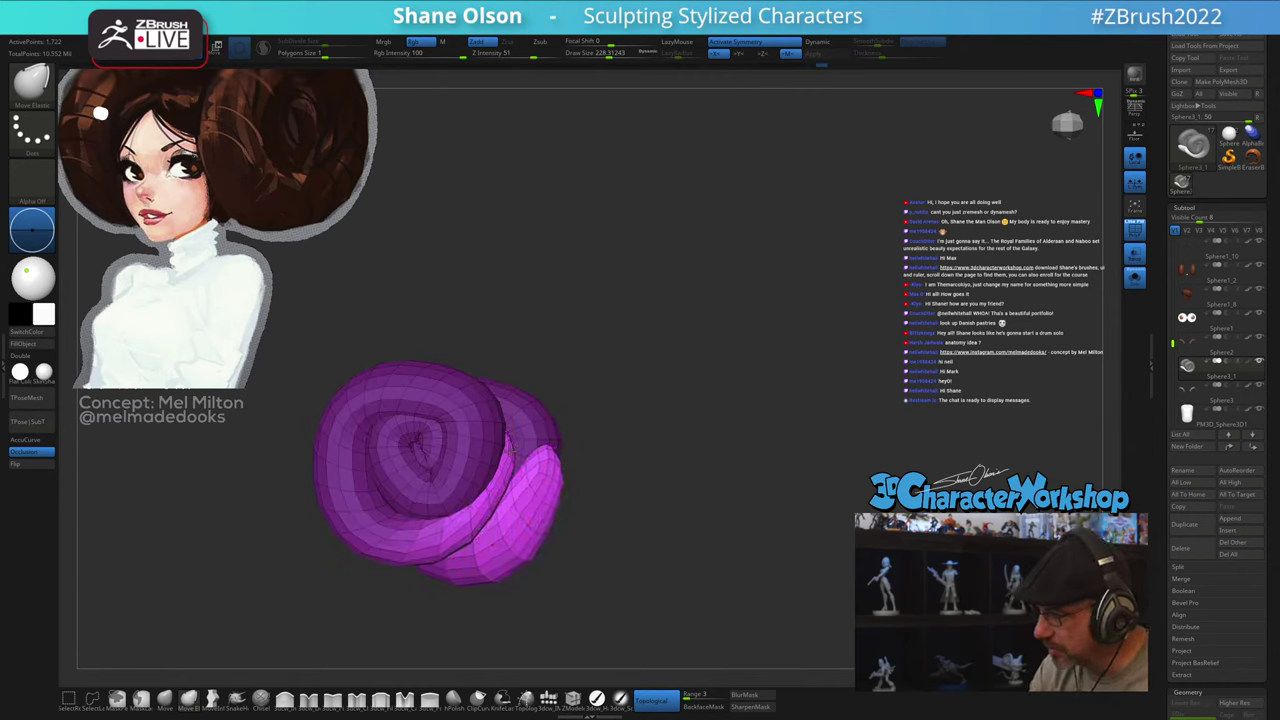
Step: Round out the coil's outer loop in side view with Move Elastic, using brush sizes of about 351 and 262
drag(608, 506, 733, 536)
key(s)
drag(703, 473, 712, 472)
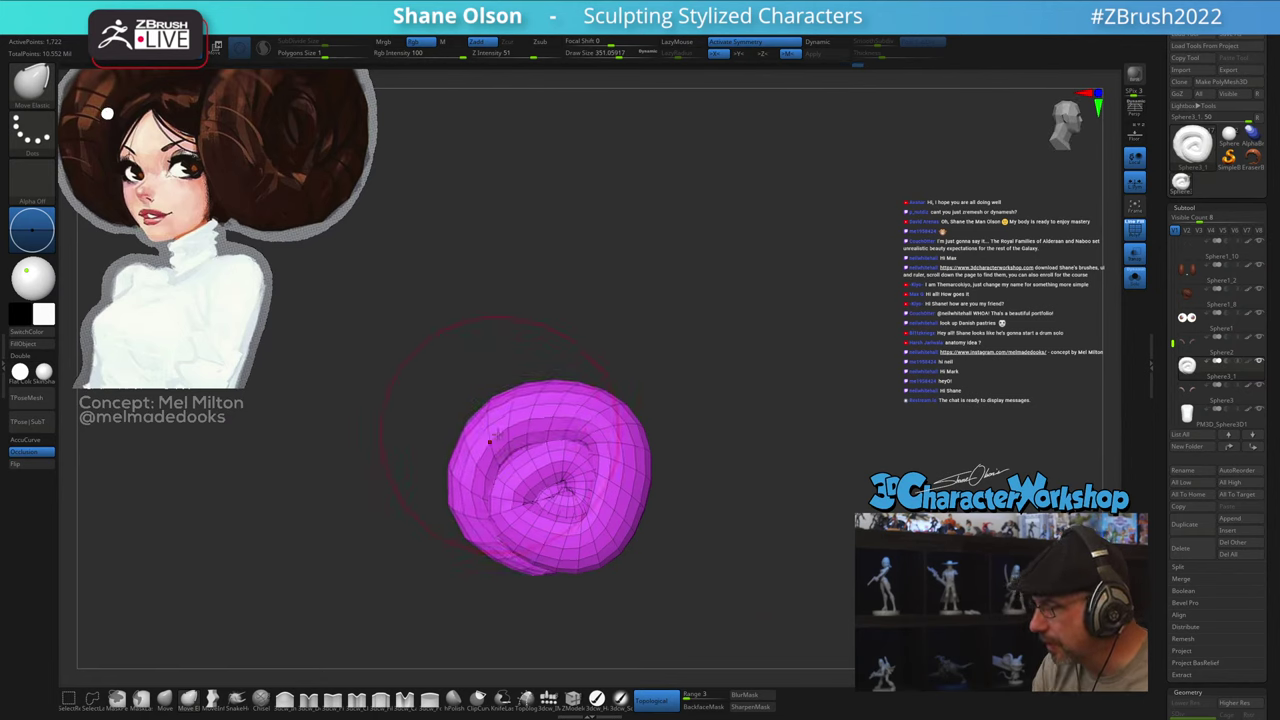
drag(613, 426, 605, 419)
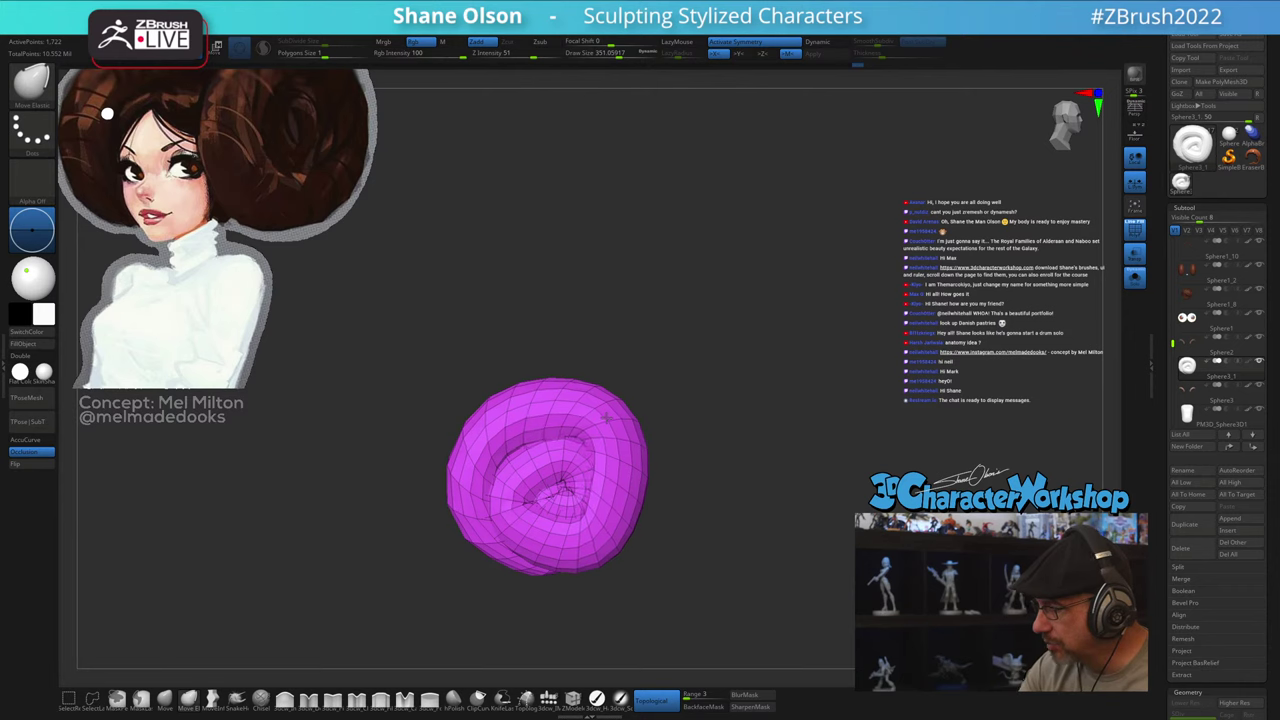
key(s)
drag(612, 505, 604, 505)
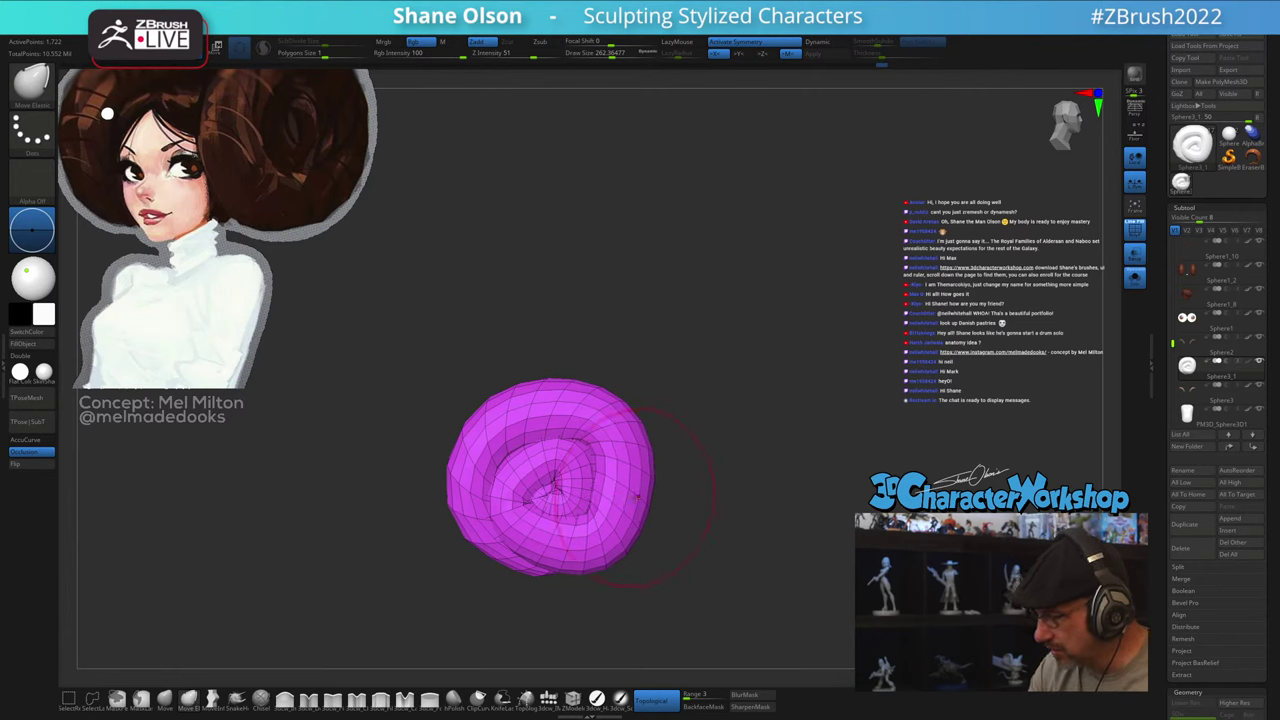
Step: Turn on the dynamic subdivision preview of the coils and hide their polygroup wireframe
key(d)
click(684, 225)
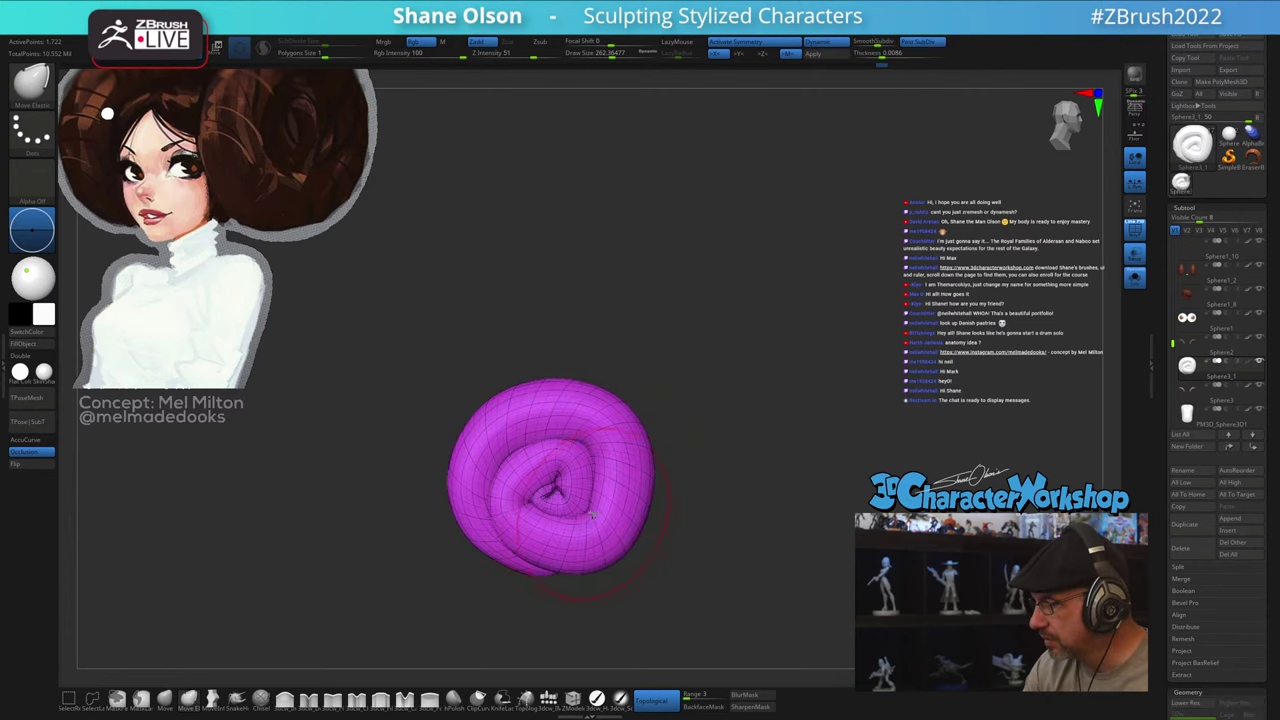
key(shift+f)
drag(682, 523, 720, 523)
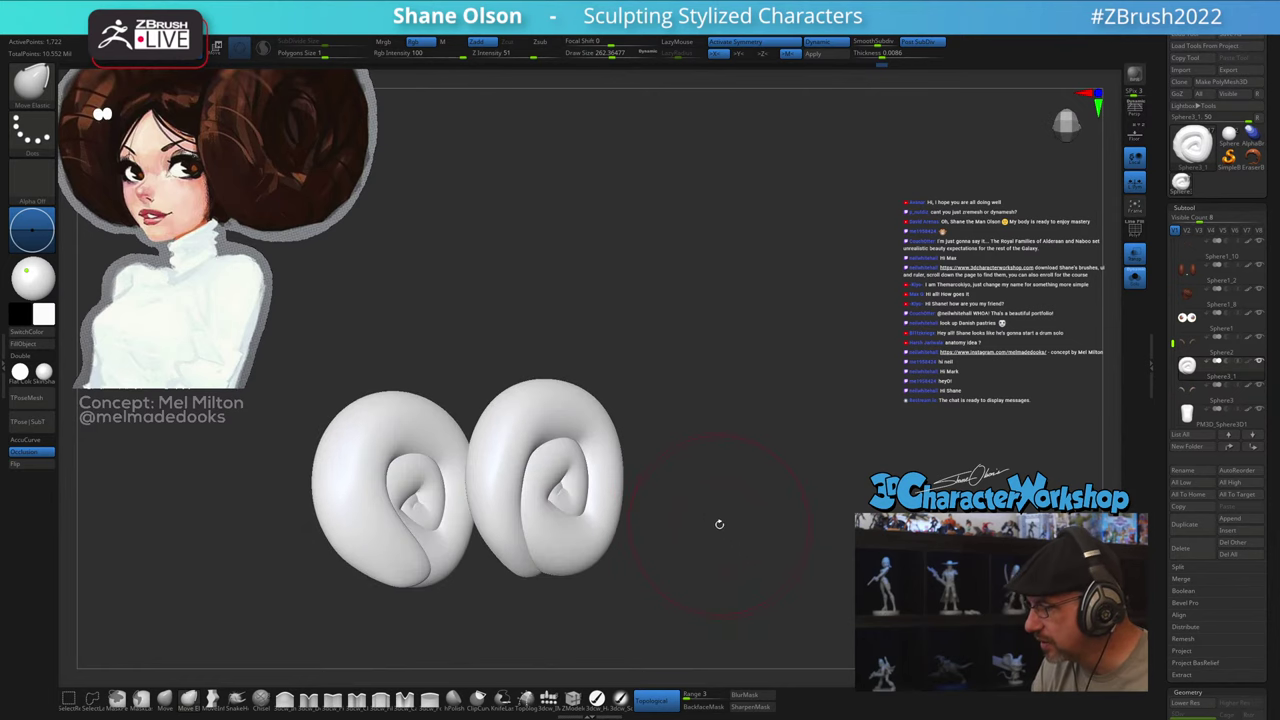
Step: Tuck the strand's end against the coil's inner side, then nudge it further with dynamic subdivision turned off
drag(608, 553, 725, 435)
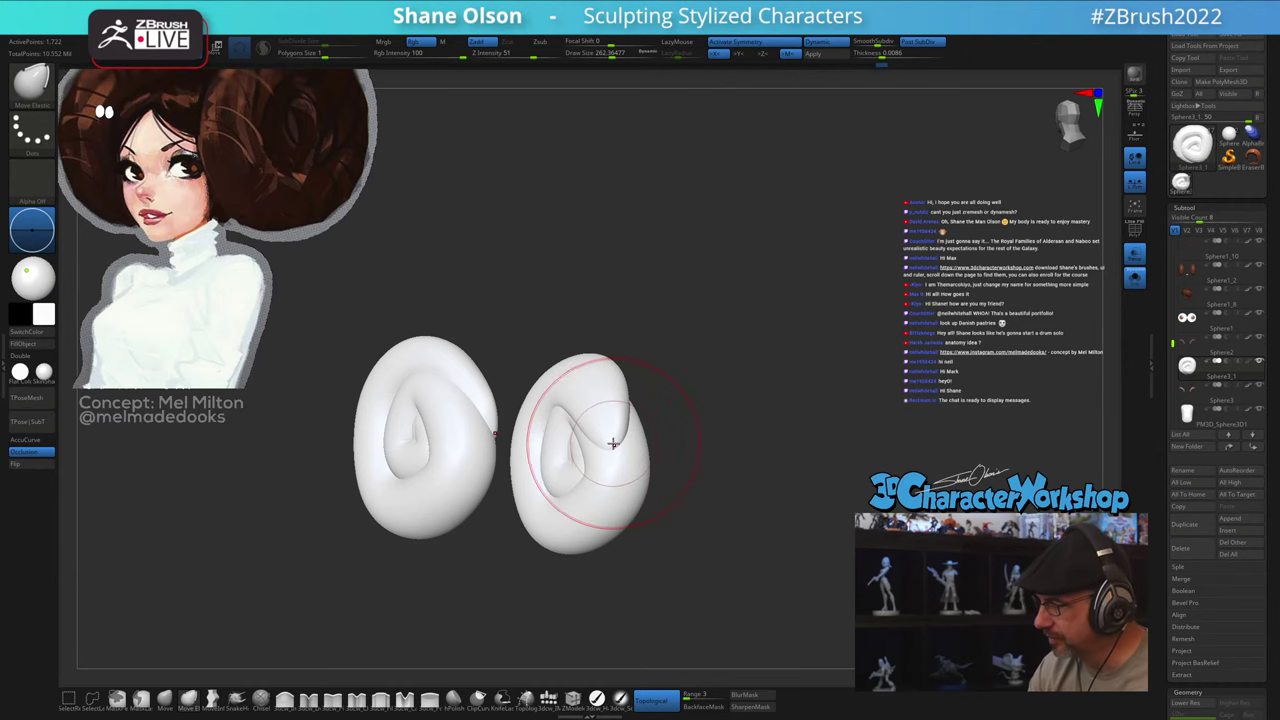
drag(613, 443, 602, 460)
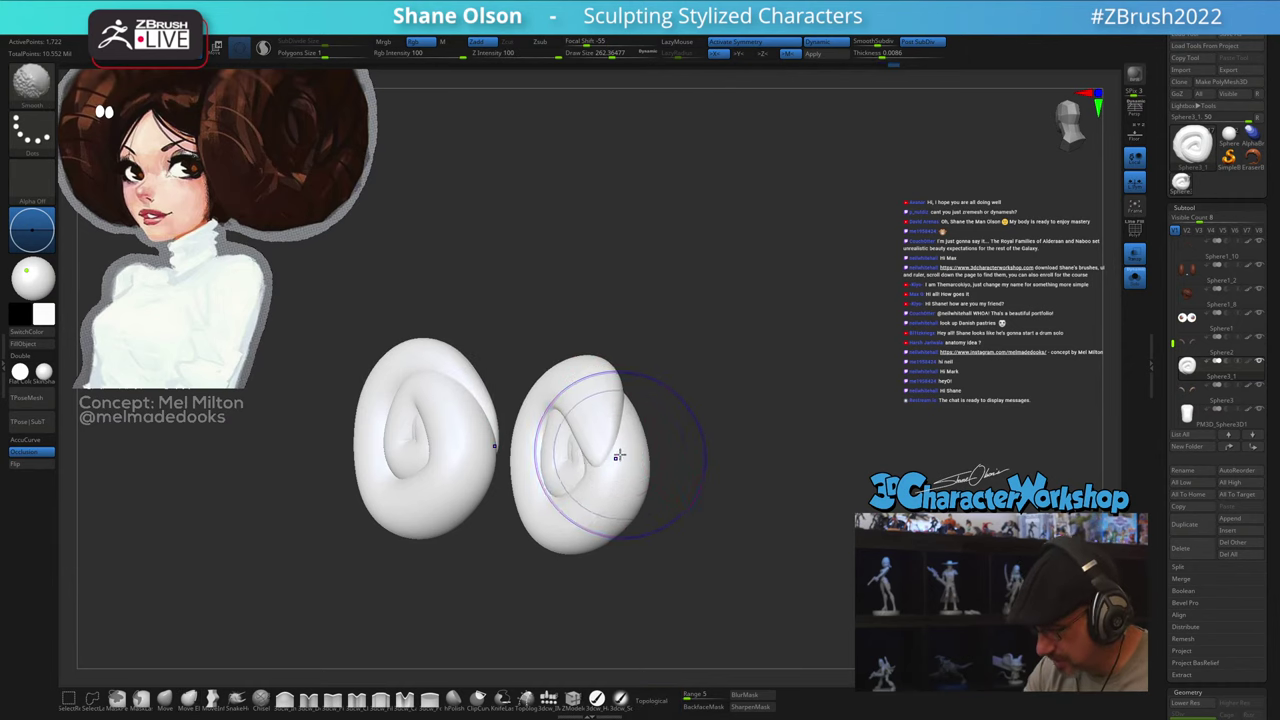
key(shift+d)
drag(603, 406, 608, 402)
drag(688, 410, 738, 415)
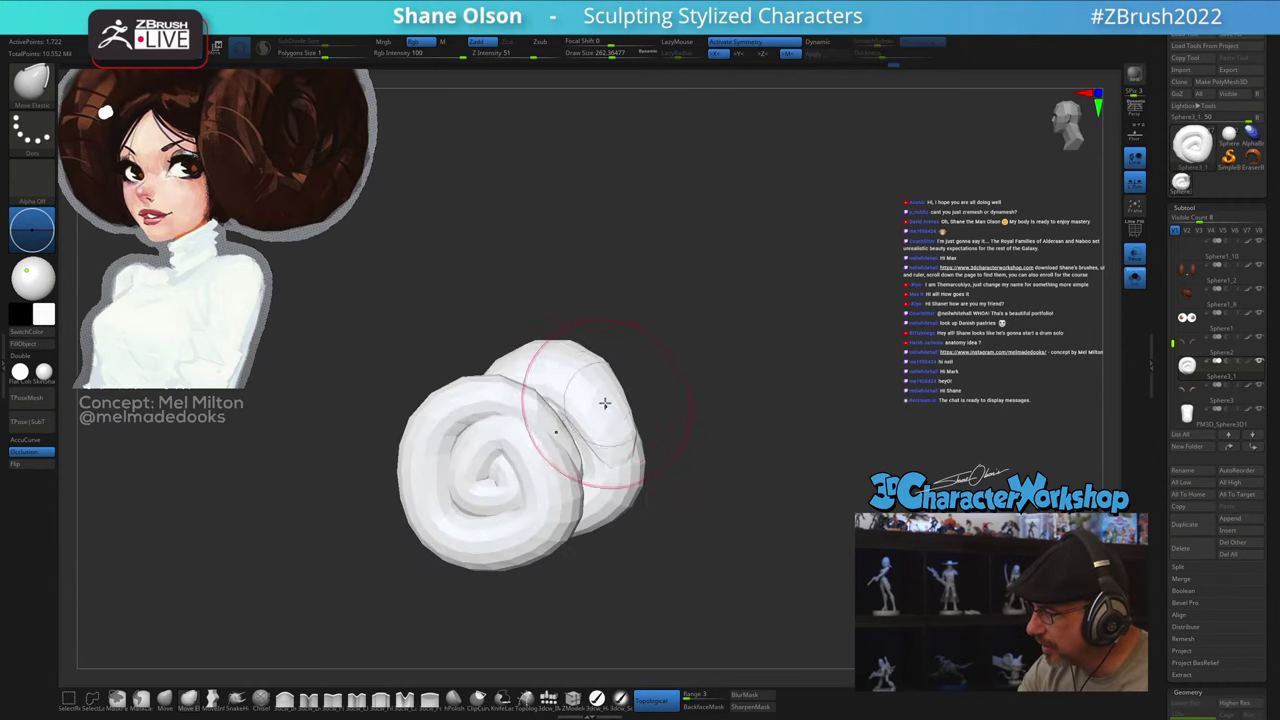
drag(567, 383, 580, 373)
Step: Turn the dynamic subdivision preview back on and set the brush size to about 197
mouse_move(690, 385)
mouse_down()
mouse_move(642, 394)
mouse_move(594, 354)
mouse_up()
drag(640, 570, 723, 560)
drag(763, 512, 707, 557)
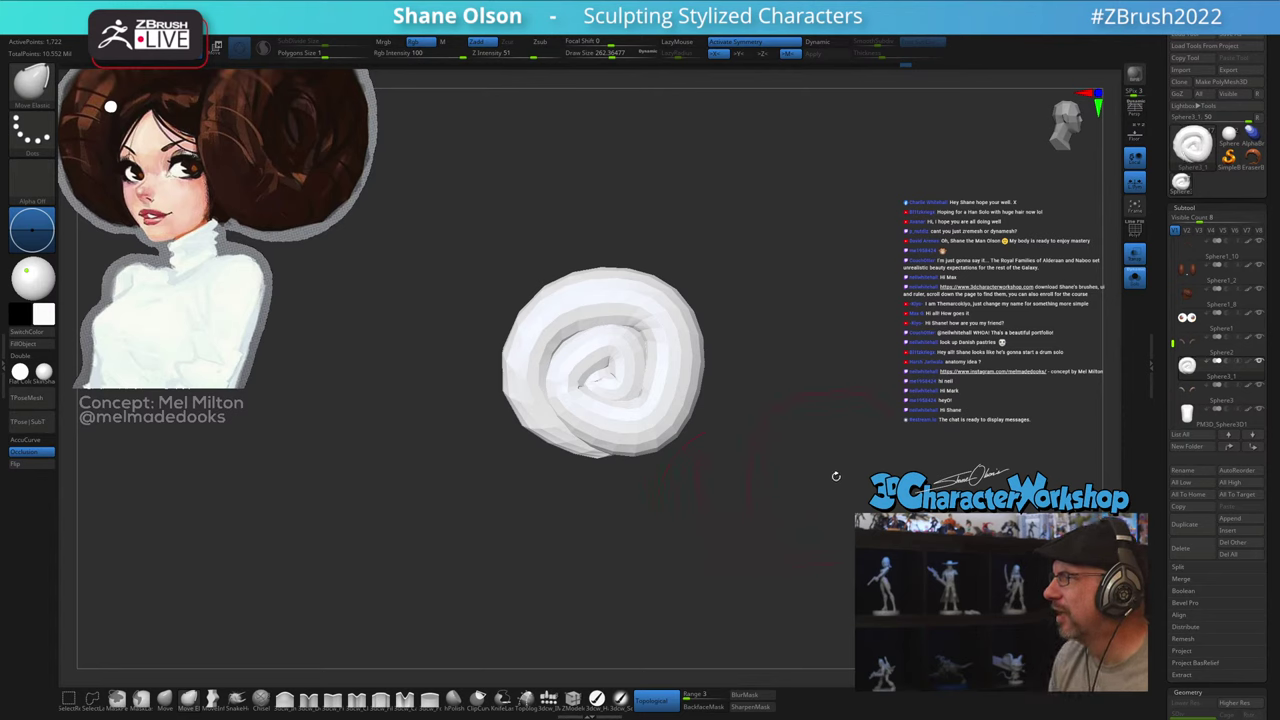
mouse_move(841, 323)
alt+mouse_down()
mouse_move(866, 324)
mouse_move(822, 329)
alt+mouse_up()
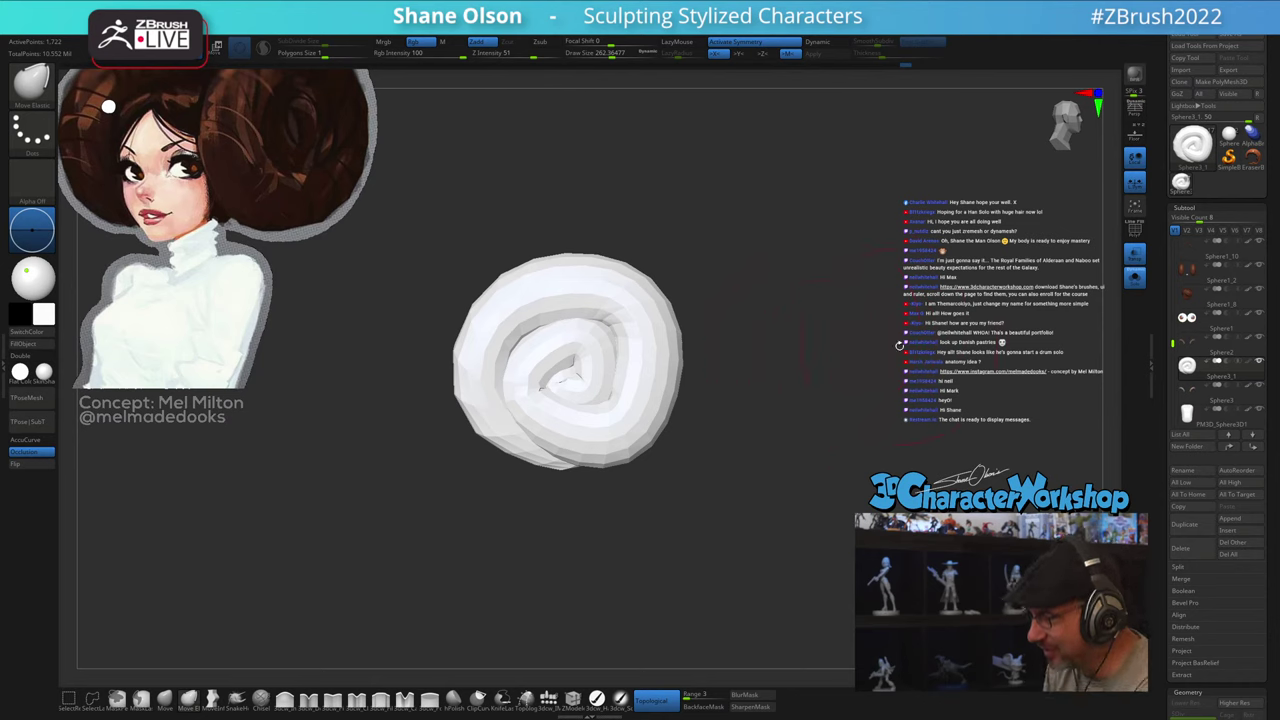
key(d)
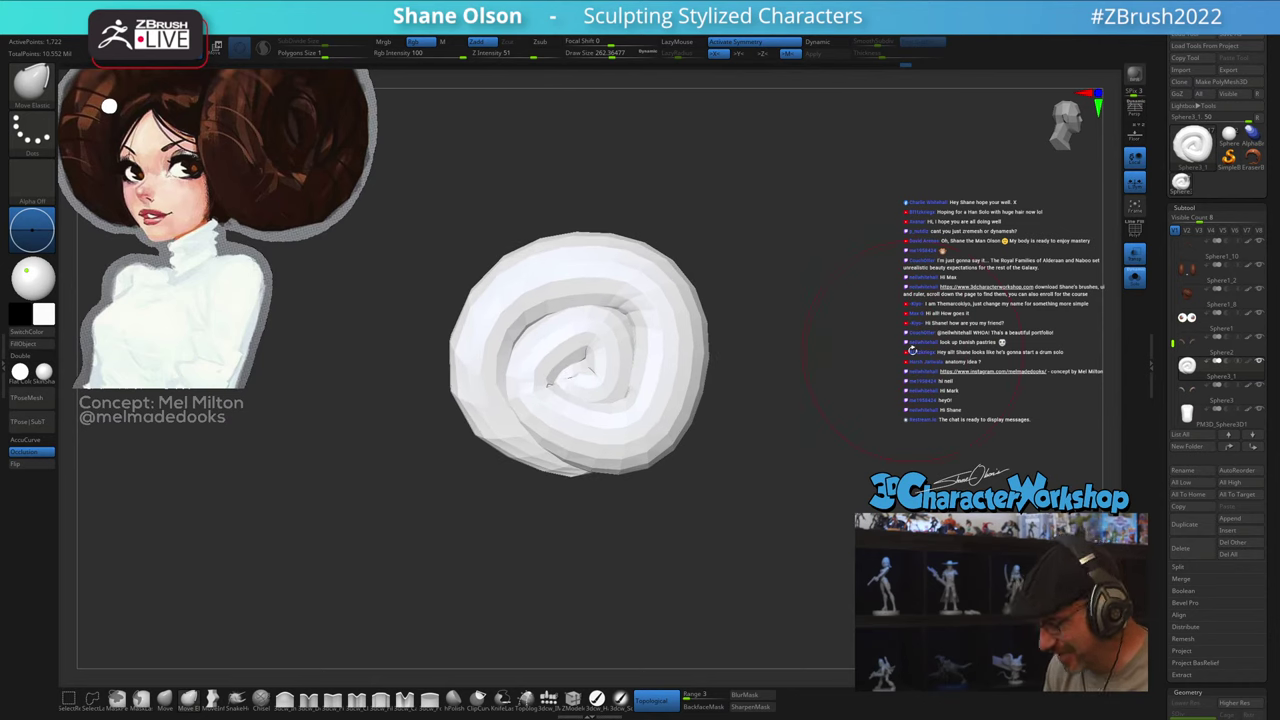
alt+drag(847, 331, 818, 366)
key(s)
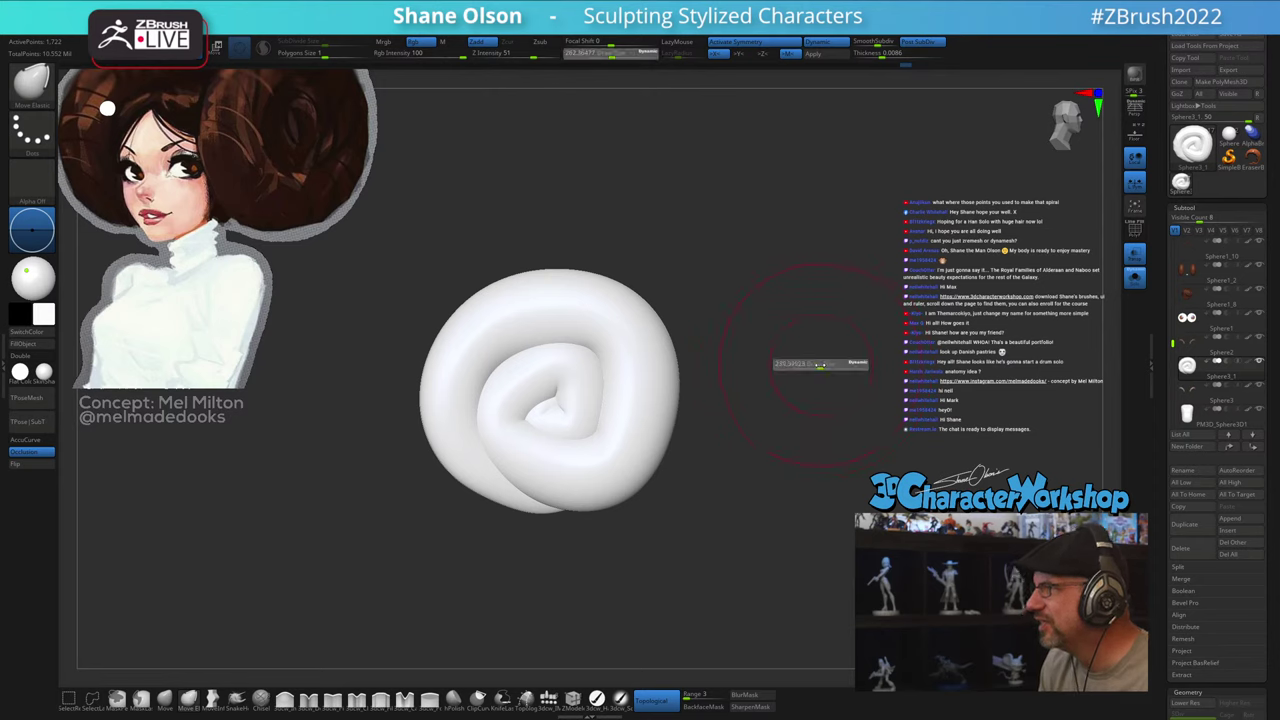
click(816, 364)
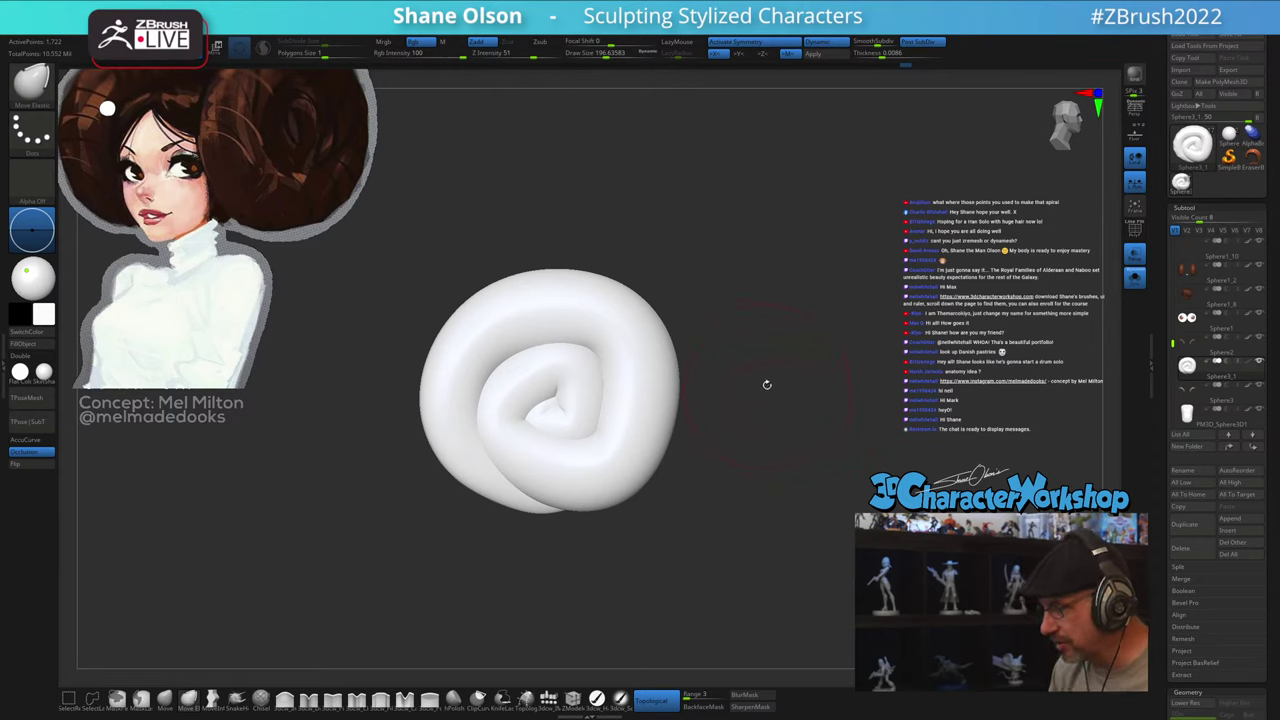
key(w)
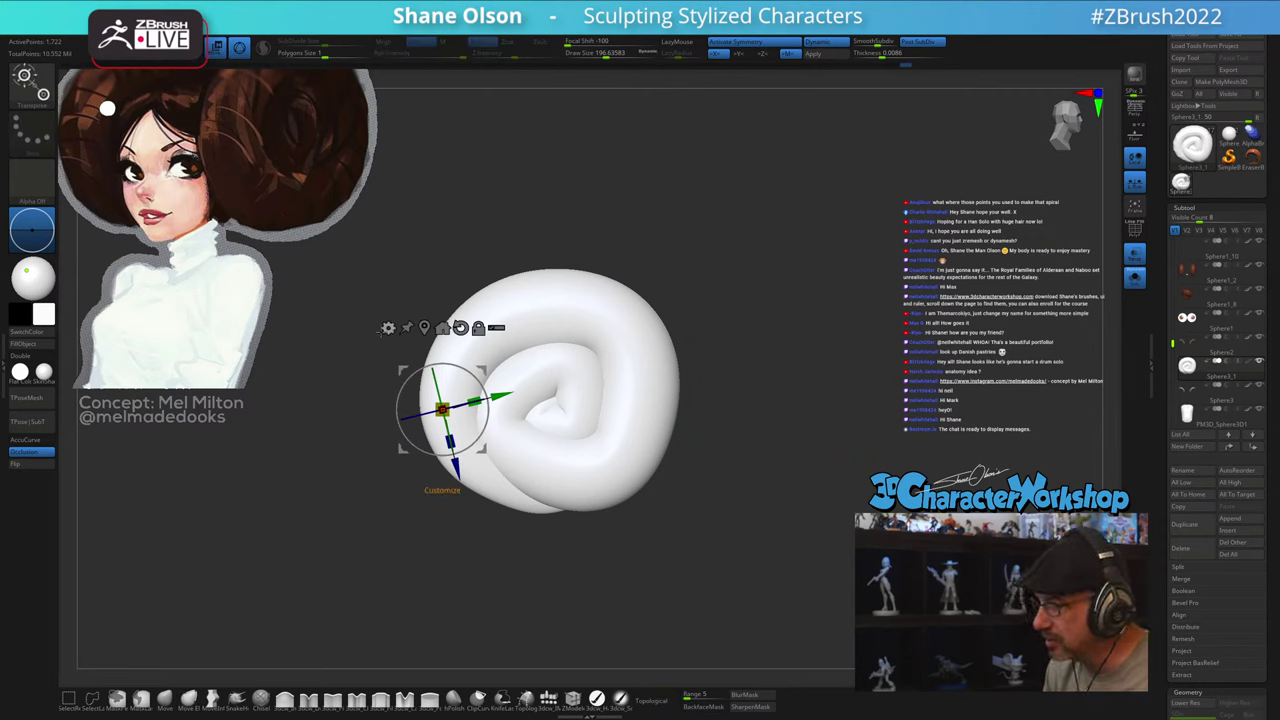
click(388, 327)
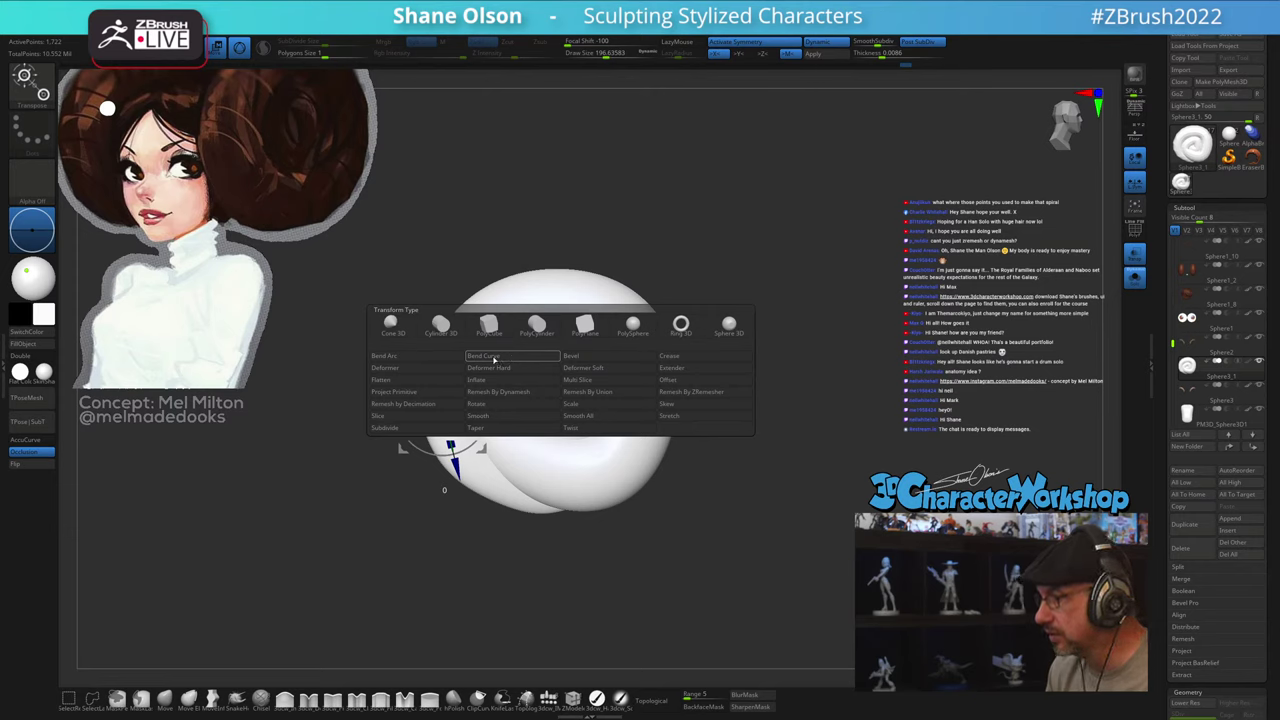
key(ctrl+z)
key(ctrl+z)
key(q)
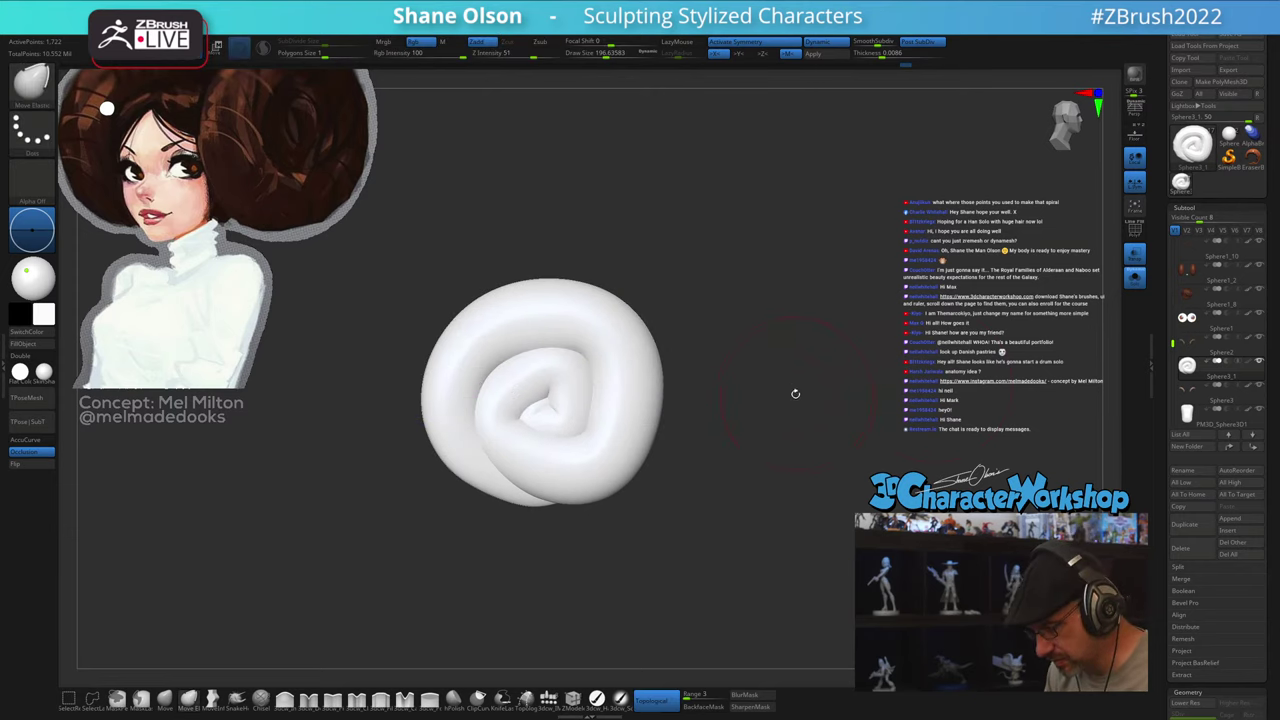
Step: Examine the smoothed coils from the front and the side to judge their thickness and silhouette
mouse_move(794, 394)
mouse_down()
mouse_move(735, 393)
mouse_move(766, 386)
mouse_up()
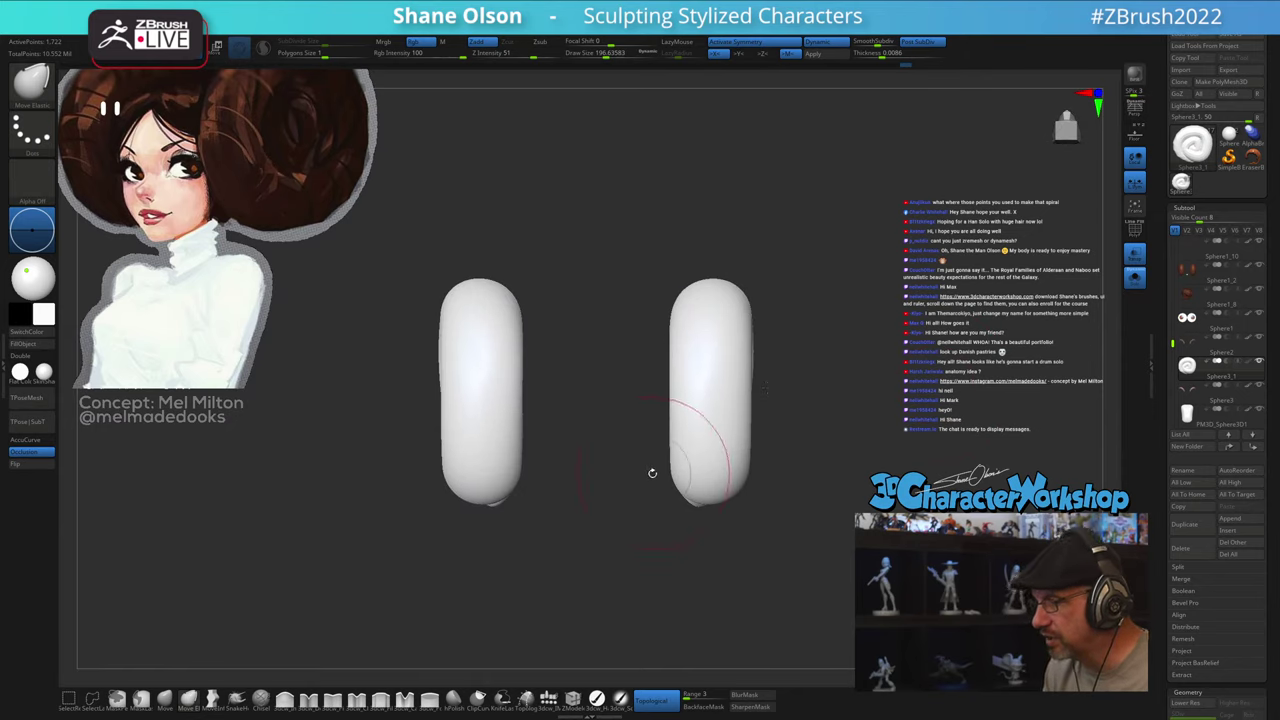
shift+drag(603, 540, 657, 528)
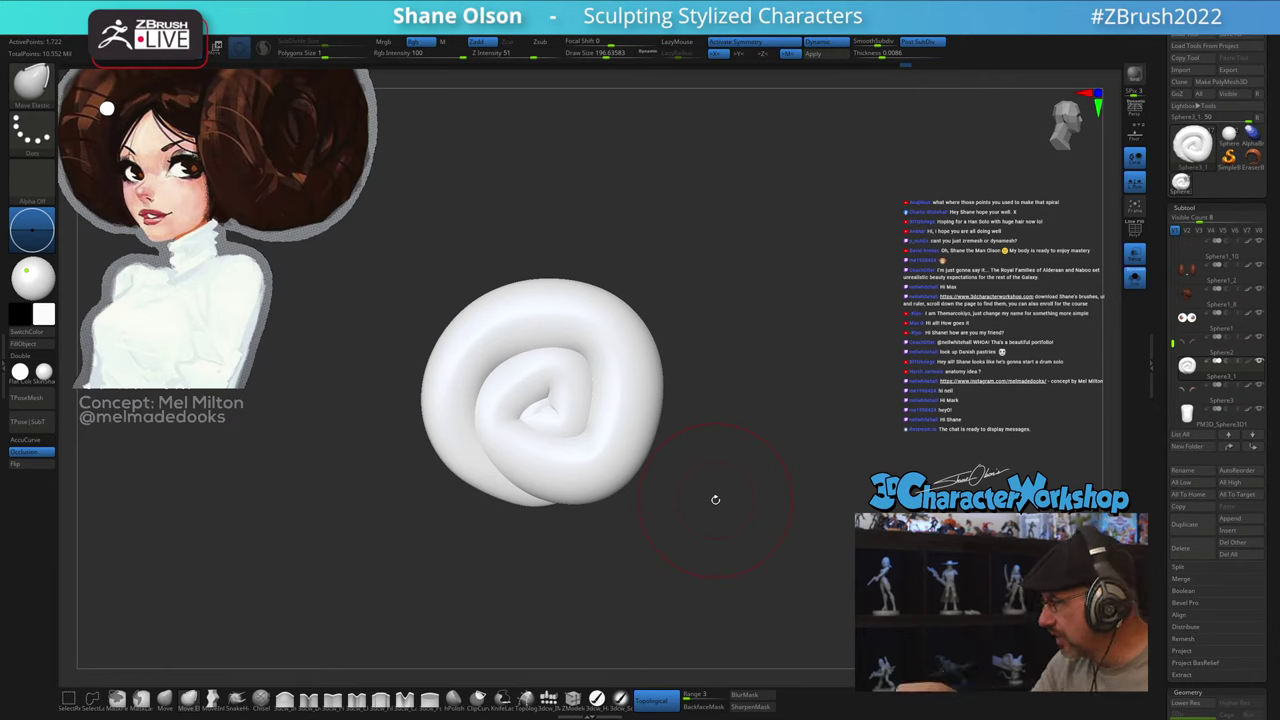
alt+drag(787, 548, 757, 563)
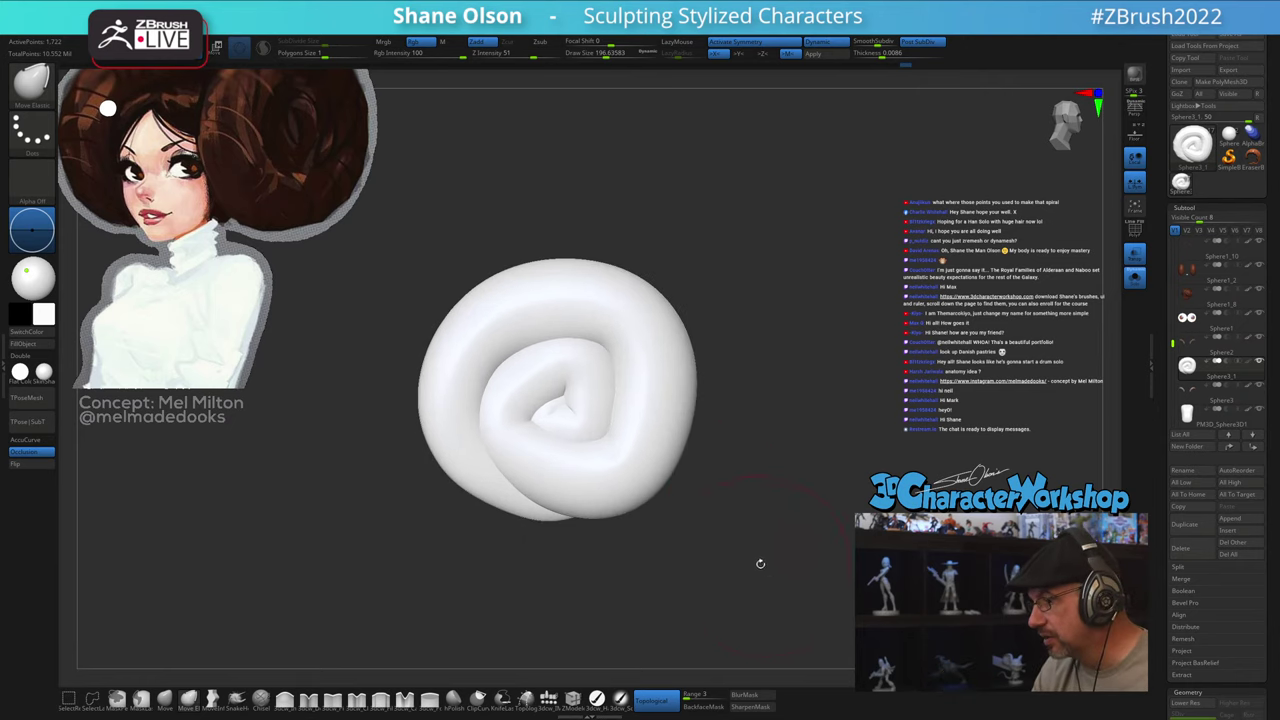
mouse_move(743, 414)
mouse_down()
mouse_move(777, 440)
mouse_move(740, 446)
mouse_move(721, 480)
mouse_move(743, 543)
mouse_move(725, 553)
mouse_up()
key(s)
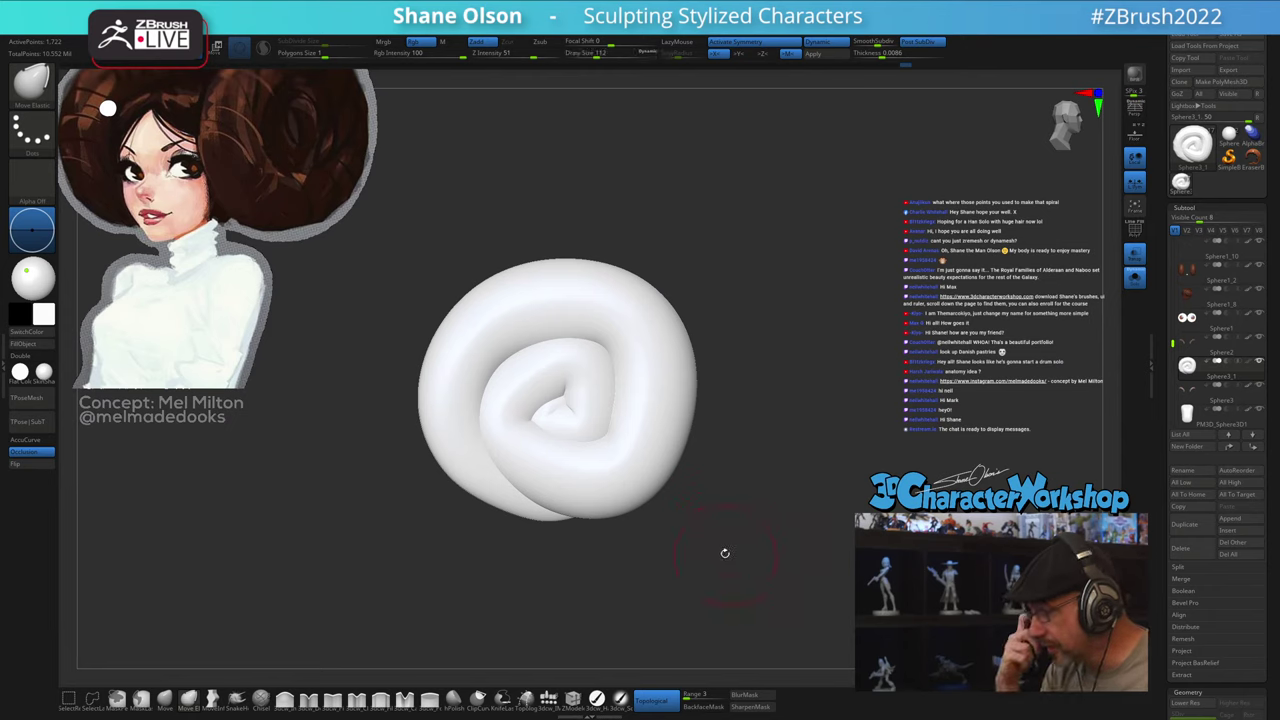
drag(1036, 393, 1116, 405)
alt+drag(896, 524, 830, 473)
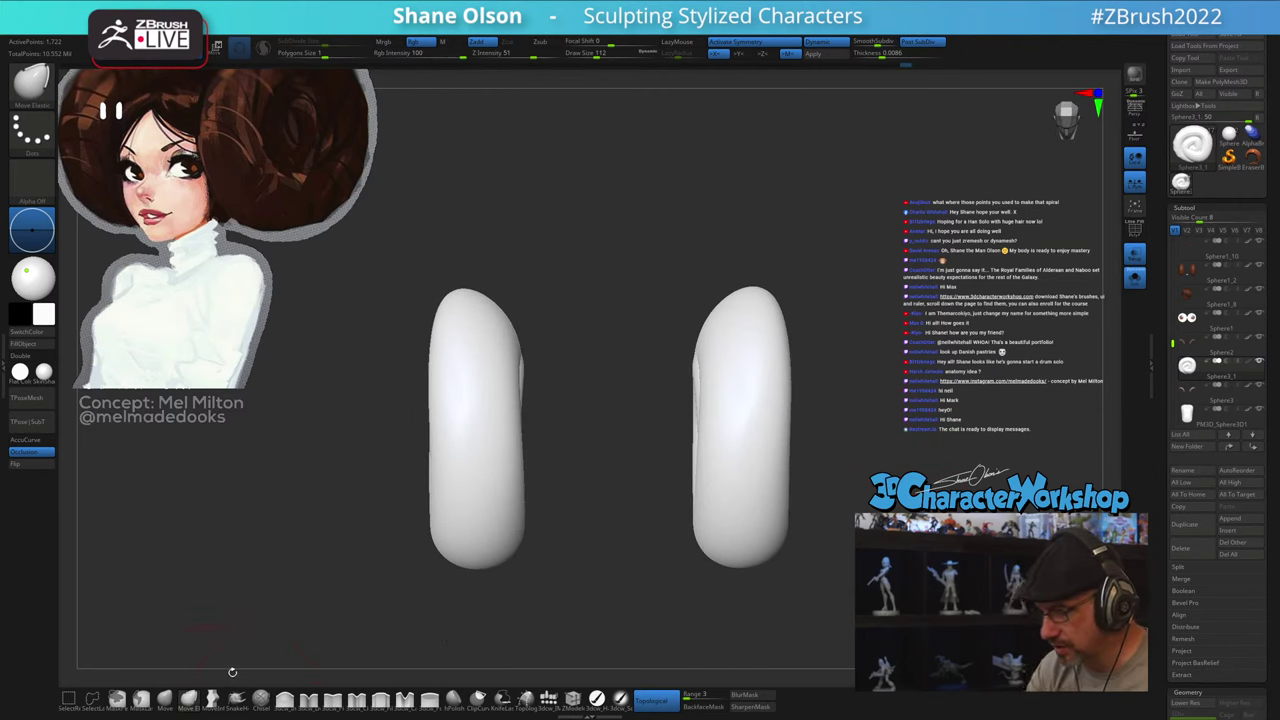
Step: Thicken the thin upper section of the coil with the Inflate brush at a size of about 177
click(285, 700)
mouse_move(622, 330)
mouse_down()
mouse_move(557, 326)
mouse_move(504, 293)
mouse_up()
key(s)
drag(538, 332, 560, 365)
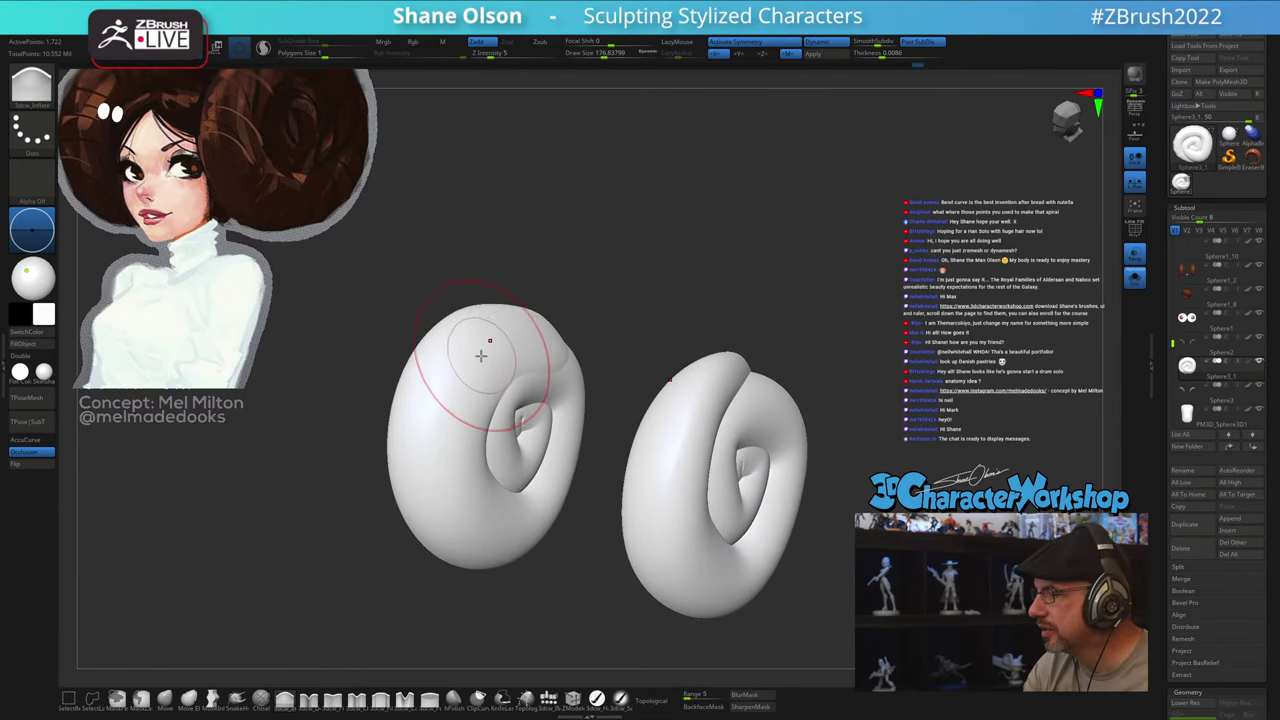
mouse_move(552, 284)
mouse_down()
mouse_move(604, 250)
mouse_move(553, 321)
mouse_up()
Step: Turn off the dynamic subdivision preview and lower the Smooth brush's intensity to 7
key(shift)
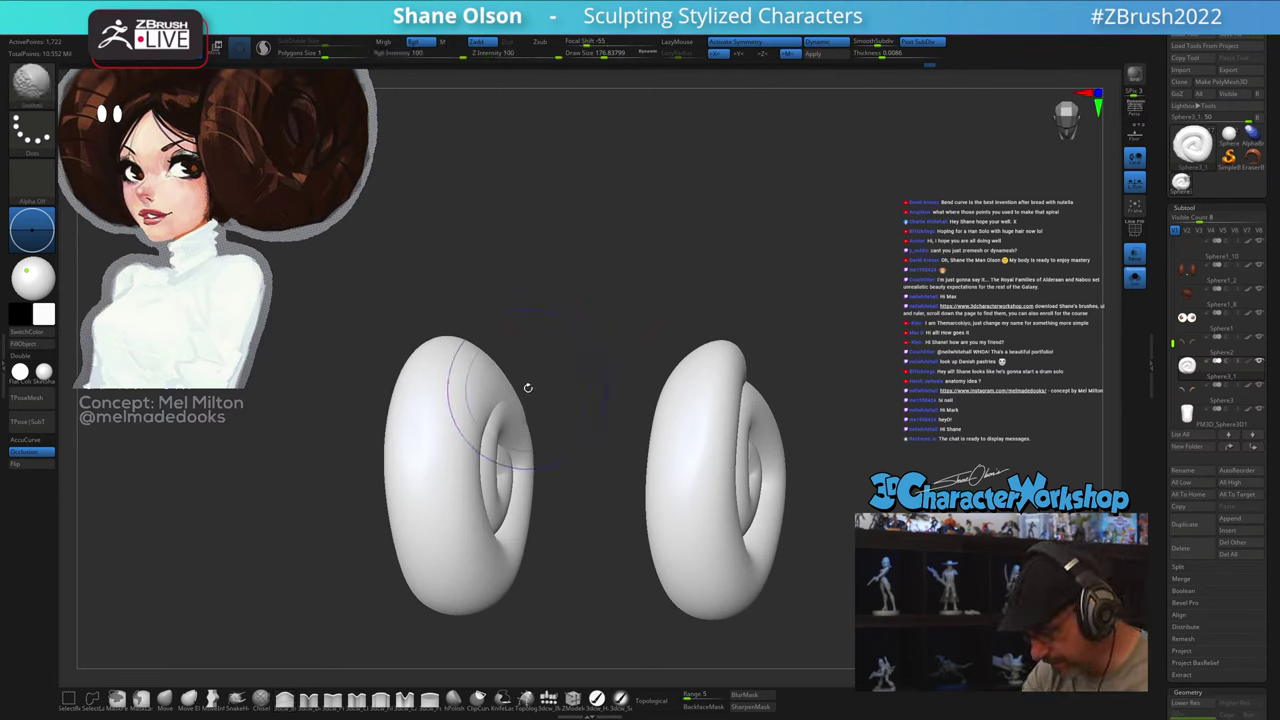
key(shift+d)
mouse_move(538, 346)
mouse_down()
mouse_move(484, 376)
mouse_move(444, 430)
mouse_move(440, 468)
mouse_up()
mouse_move(604, 272)
mouse_down()
mouse_move(567, 321)
mouse_move(531, 327)
mouse_move(660, 266)
mouse_move(650, 260)
mouse_move(709, 256)
mouse_move(640, 290)
mouse_up()
drag(645, 530, 510, 345)
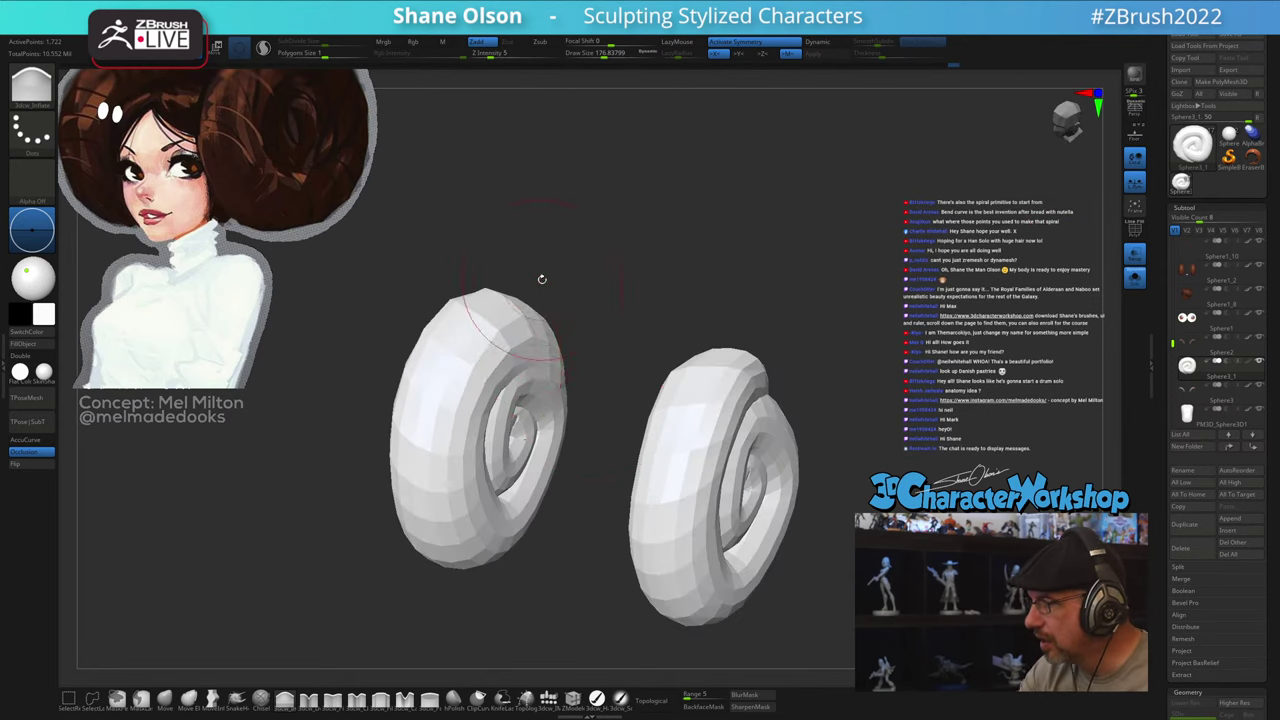
shift+drag(512, 54, 494, 54)
Step: Lightly smooth the coil's outer band and upper edge, undoing the first smoothing stroke
mouse_move(510, 305)
shift+mouse_down()
mouse_move(504, 323)
mouse_move(580, 294)
mouse_move(563, 346)
shift+mouse_up()
key(ctrl+z)
mouse_move(482, 266)
shift+mouse_down()
mouse_move(450, 287)
mouse_move(428, 350)
mouse_move(446, 380)
mouse_move(436, 400)
shift+mouse_up()
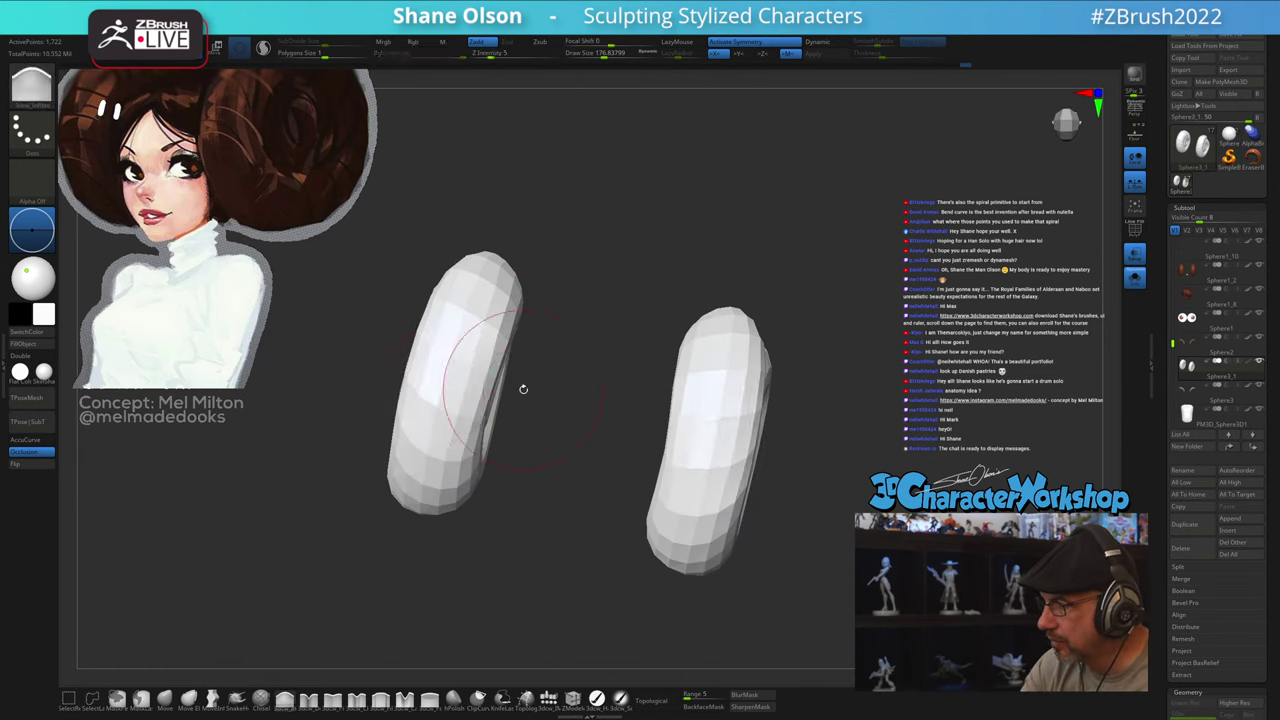
drag(525, 440, 526, 385)
shift+drag(433, 454, 437, 437)
mouse_move(376, 566)
mouse_down()
mouse_move(446, 568)
mouse_move(450, 592)
mouse_move(422, 612)
mouse_move(345, 616)
mouse_up()
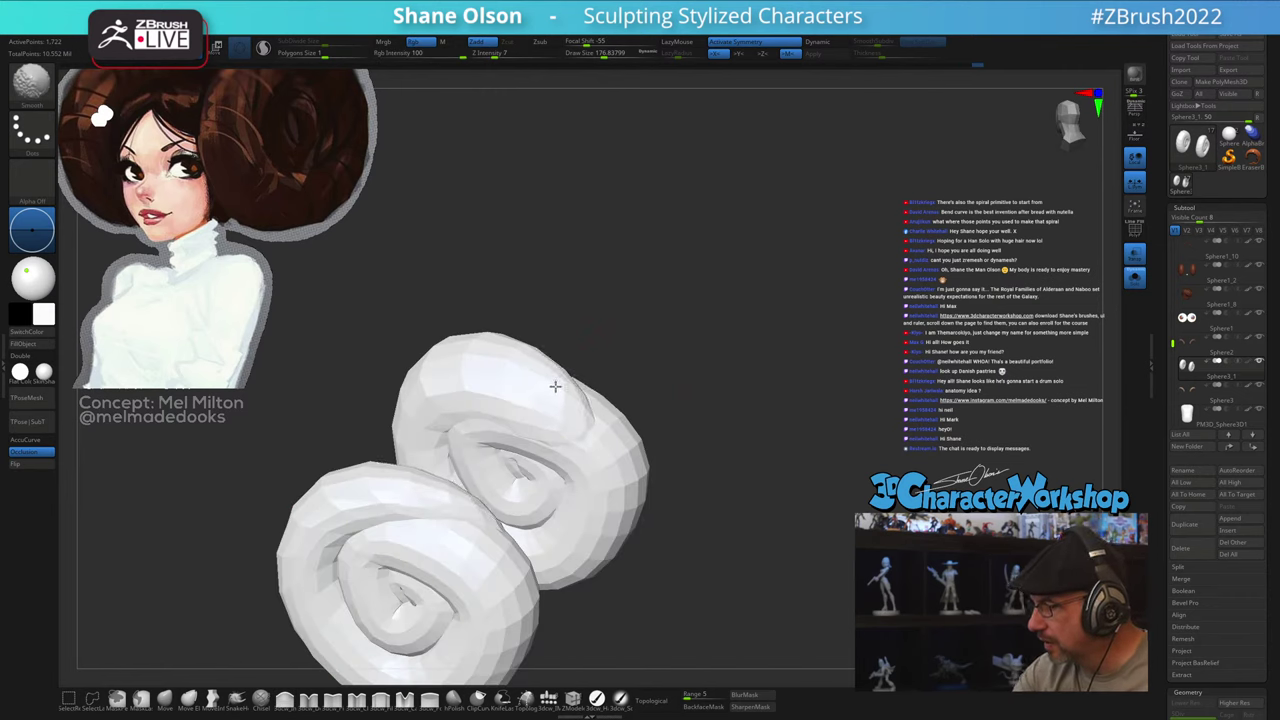
shift+drag(545, 392, 584, 415)
Step: Leave Solo mode and turn off transparency to show the coils on the full character
mouse_move(712, 404)
mouse_down()
mouse_move(722, 424)
mouse_move(669, 426)
mouse_up()
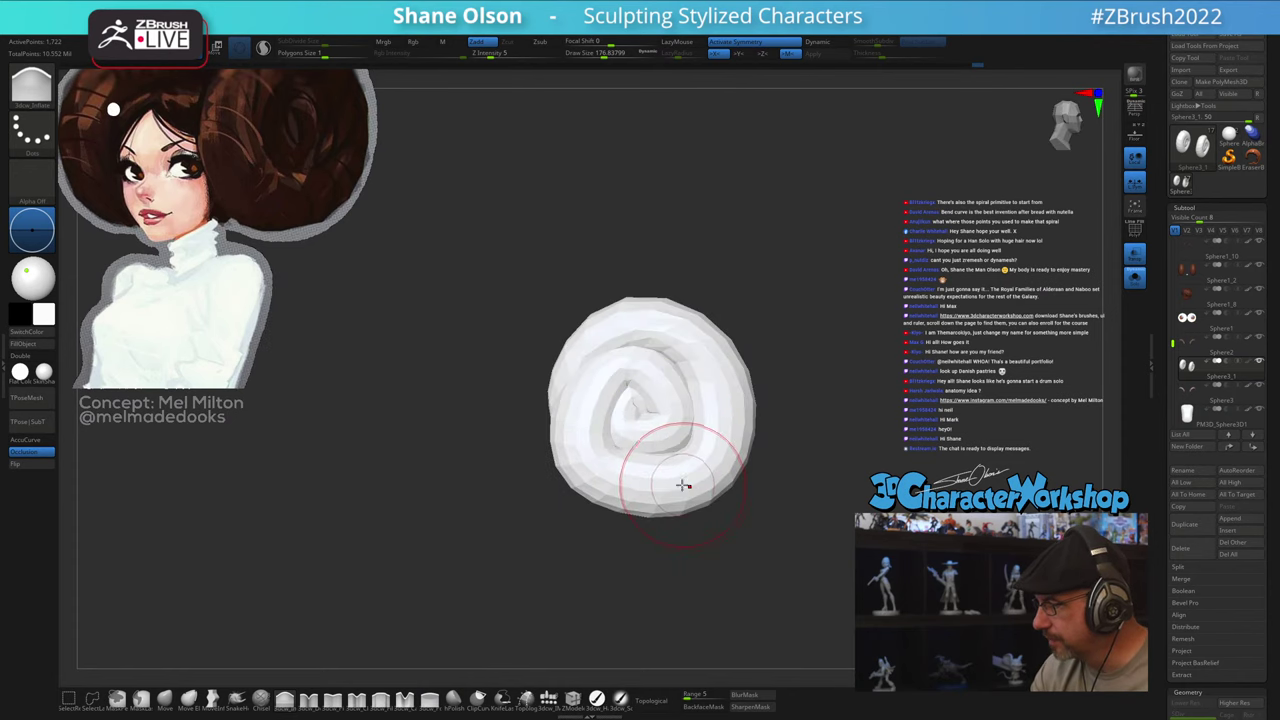
drag(738, 566, 746, 337)
click(1133, 287)
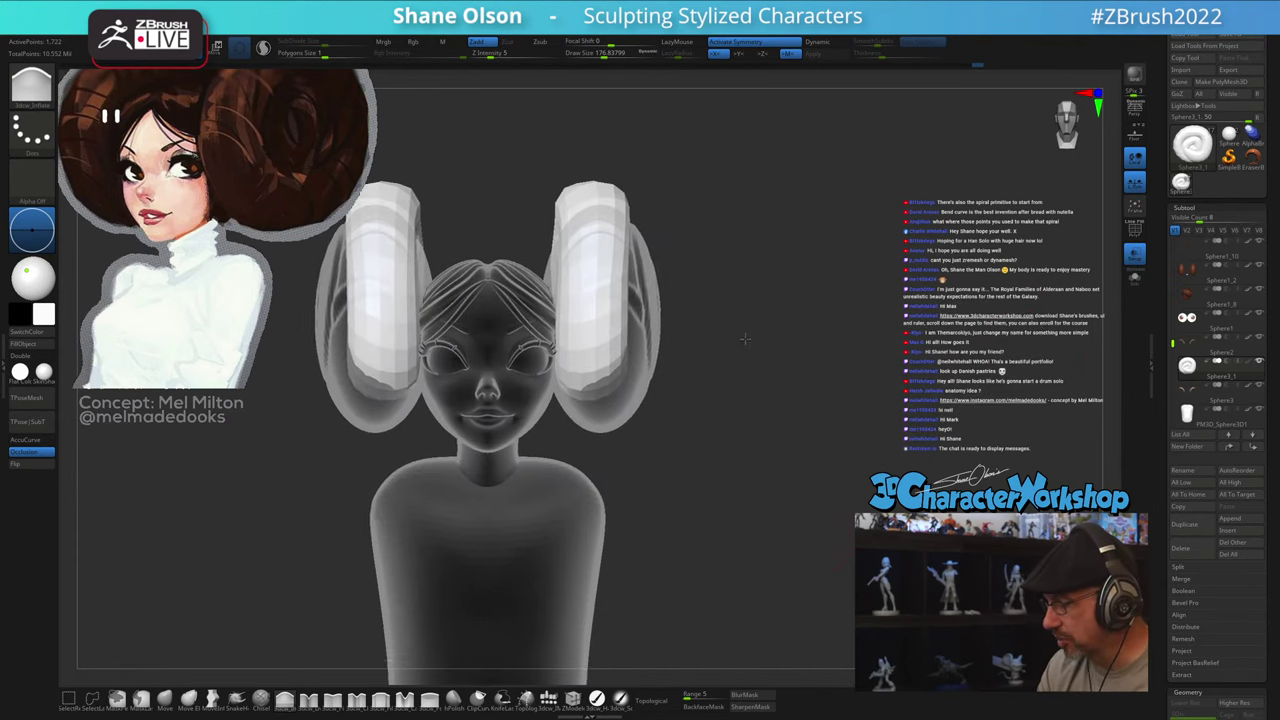
click(1134, 257)
alt+drag(766, 468, 813, 554)
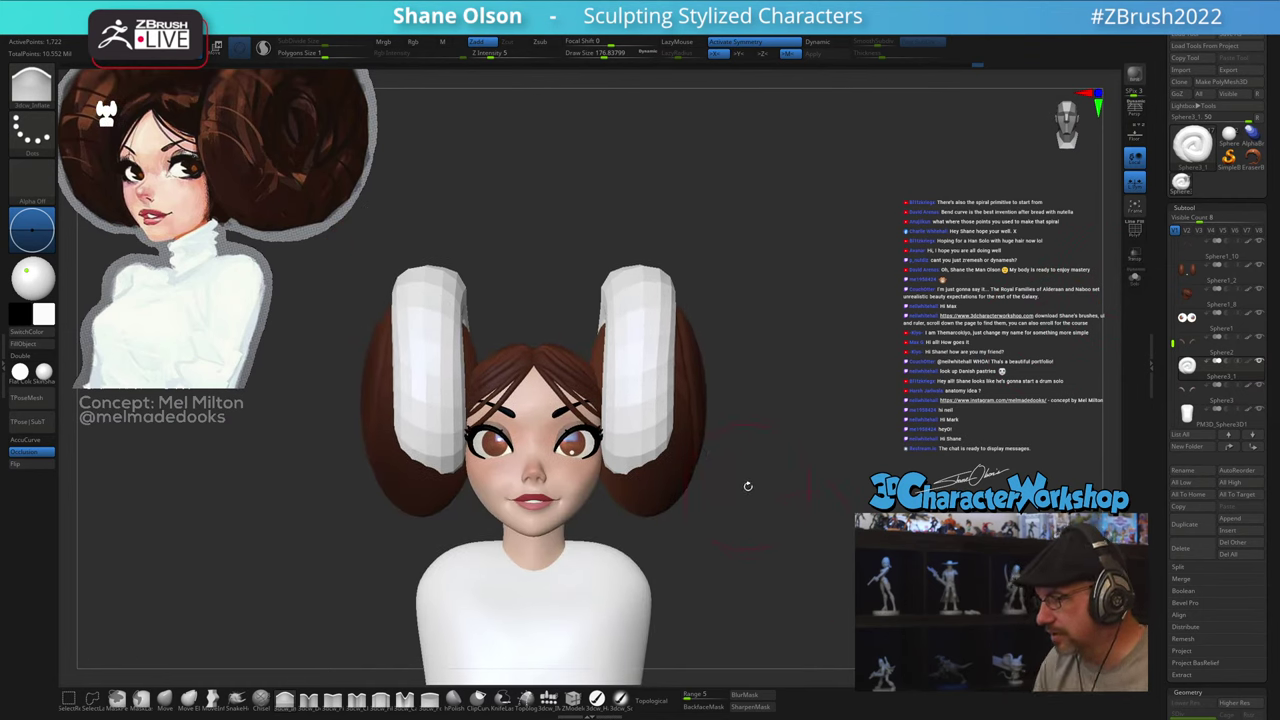
Step: Center the gizmo on the white coil, reset its orientation and move the coil over the brown bun in side view
alt+drag(798, 407, 751, 383)
alt+drag(630, 366, 790, 314)
key(w)
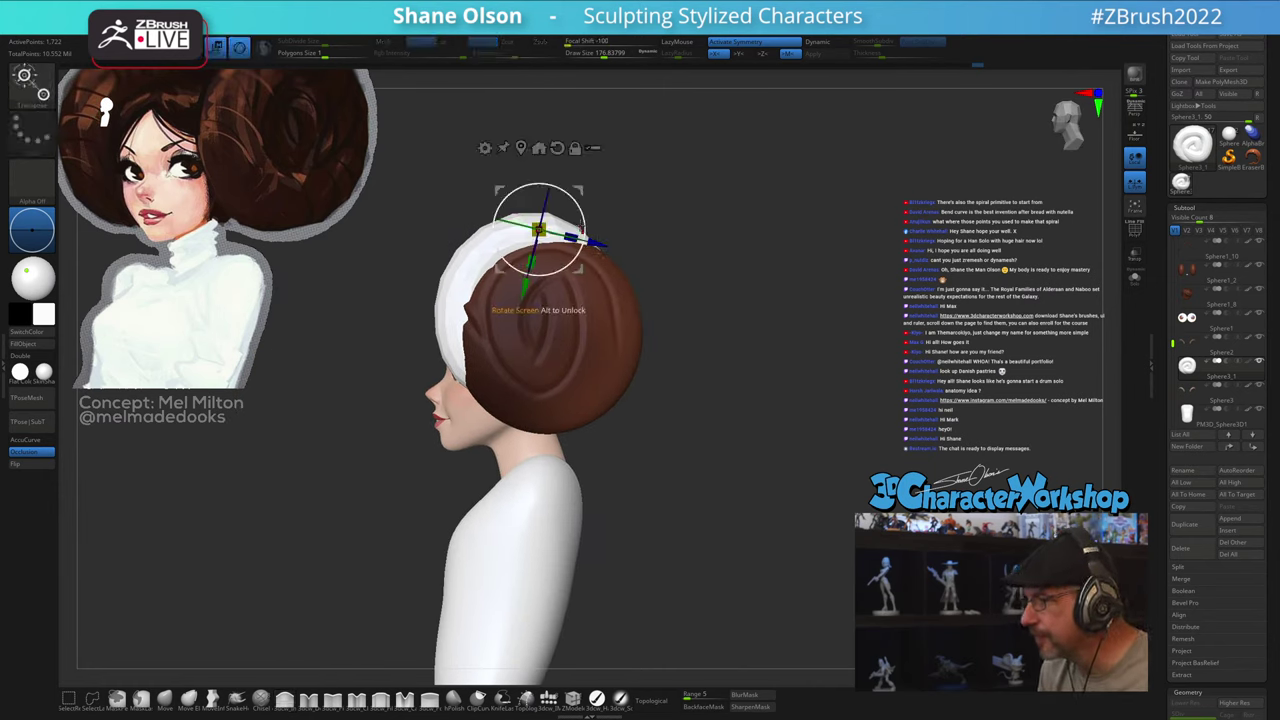
click(521, 147)
click(544, 228)
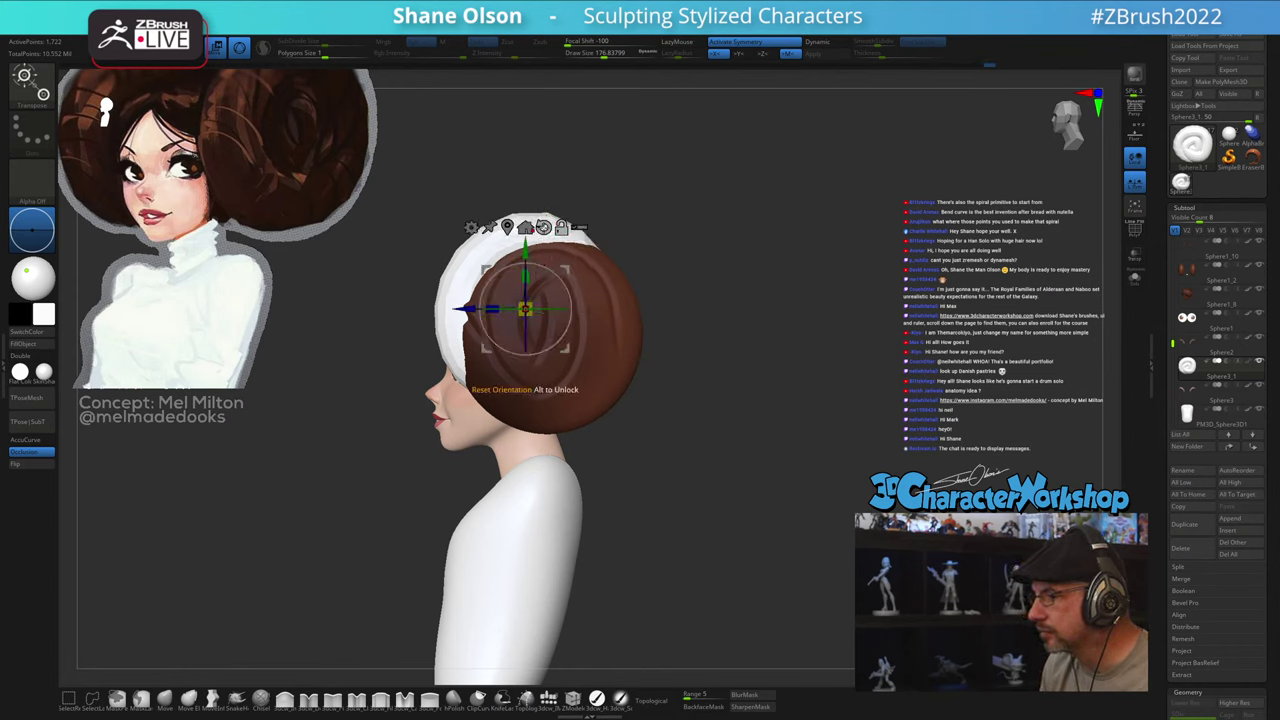
drag(569, 270, 591, 293)
Step: Align the white coils with the brown buns in front view by shifting them outward along the X axis
drag(722, 268, 811, 263)
alt+drag(692, 175, 697, 178)
drag(497, 335, 502, 338)
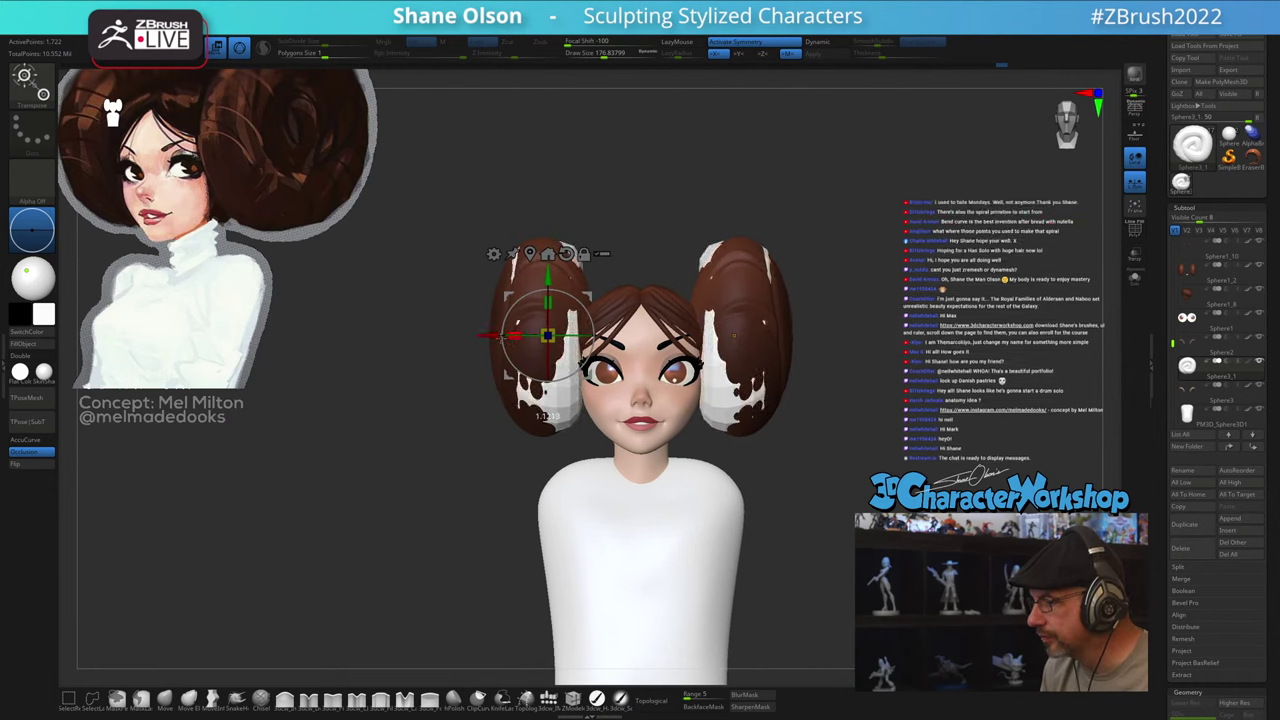
alt+drag(671, 152, 622, 174)
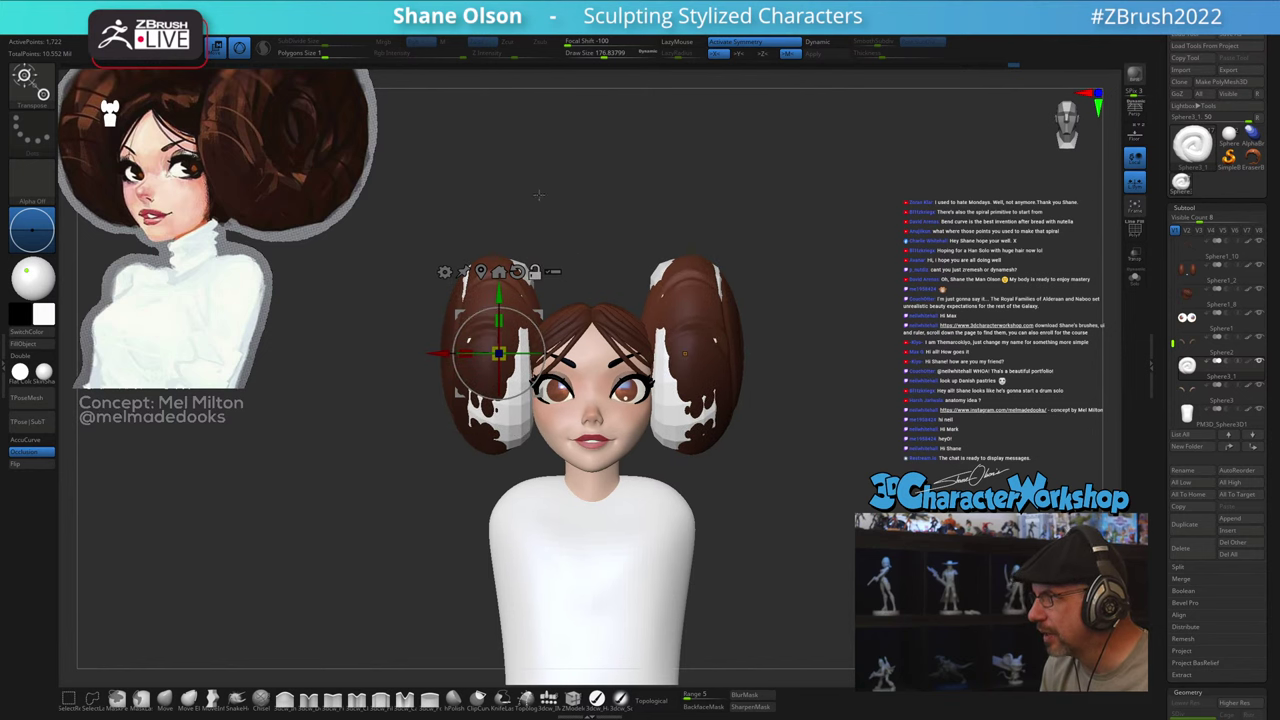
alt+drag(540, 195, 579, 199)
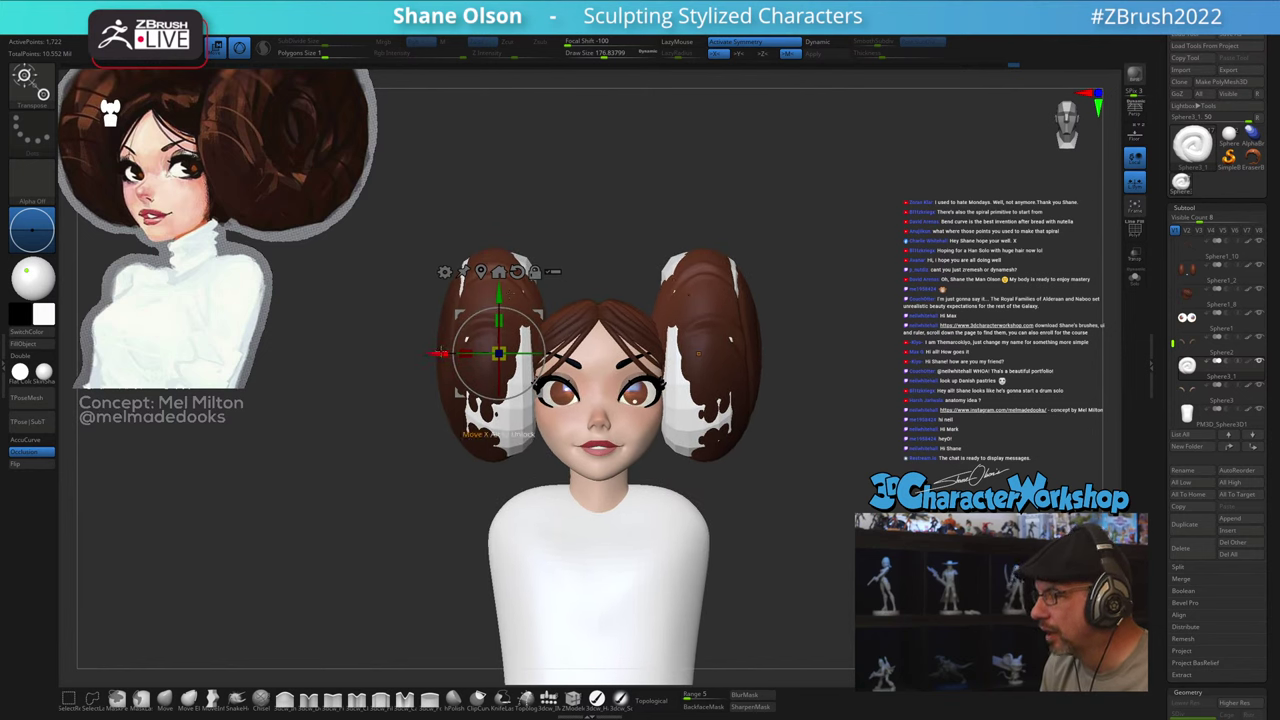
drag(441, 352, 436, 352)
drag(597, 212, 571, 195)
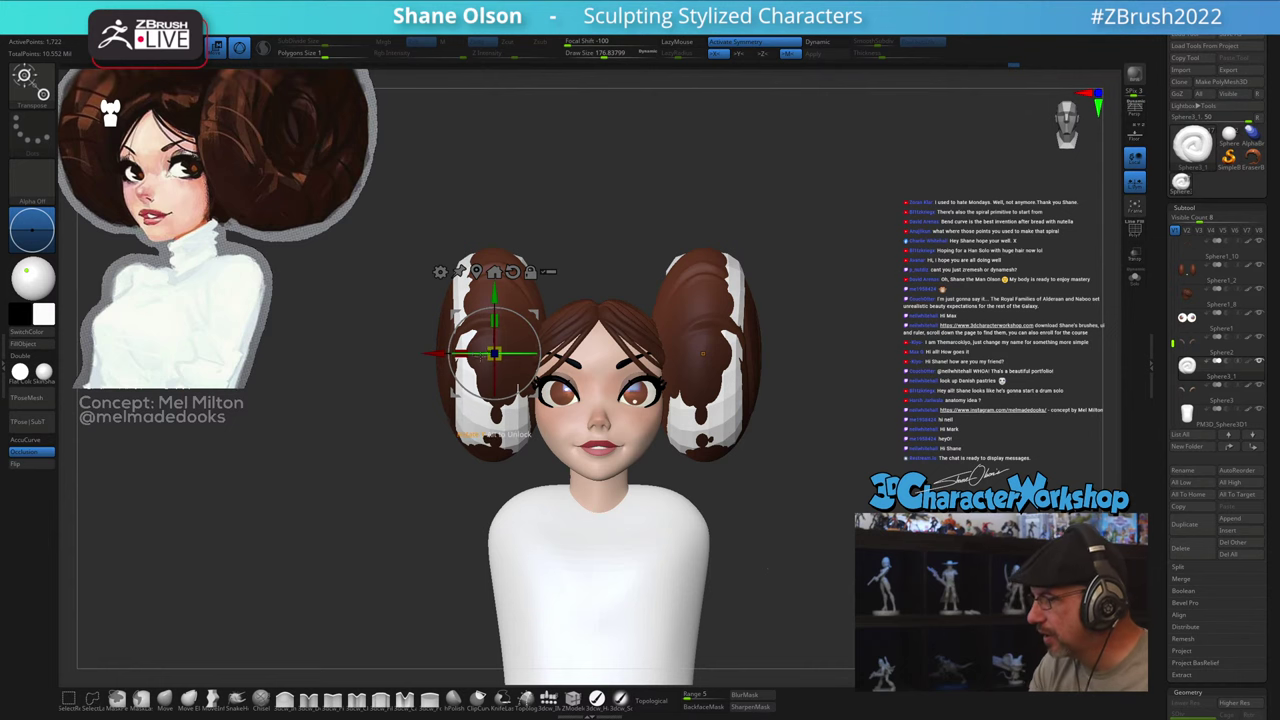
Step: Nudge the white coils slightly outward along X and smooth the front of their outer bands
drag(462, 351, 456, 347)
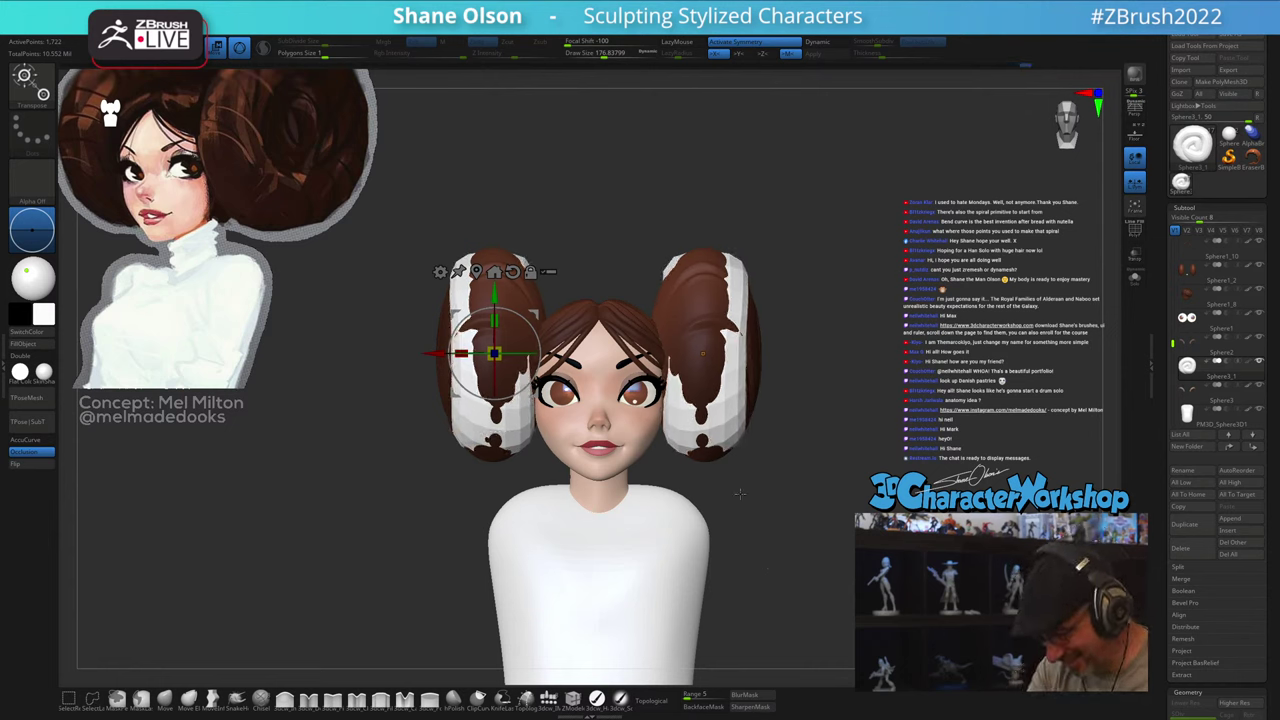
key(q)
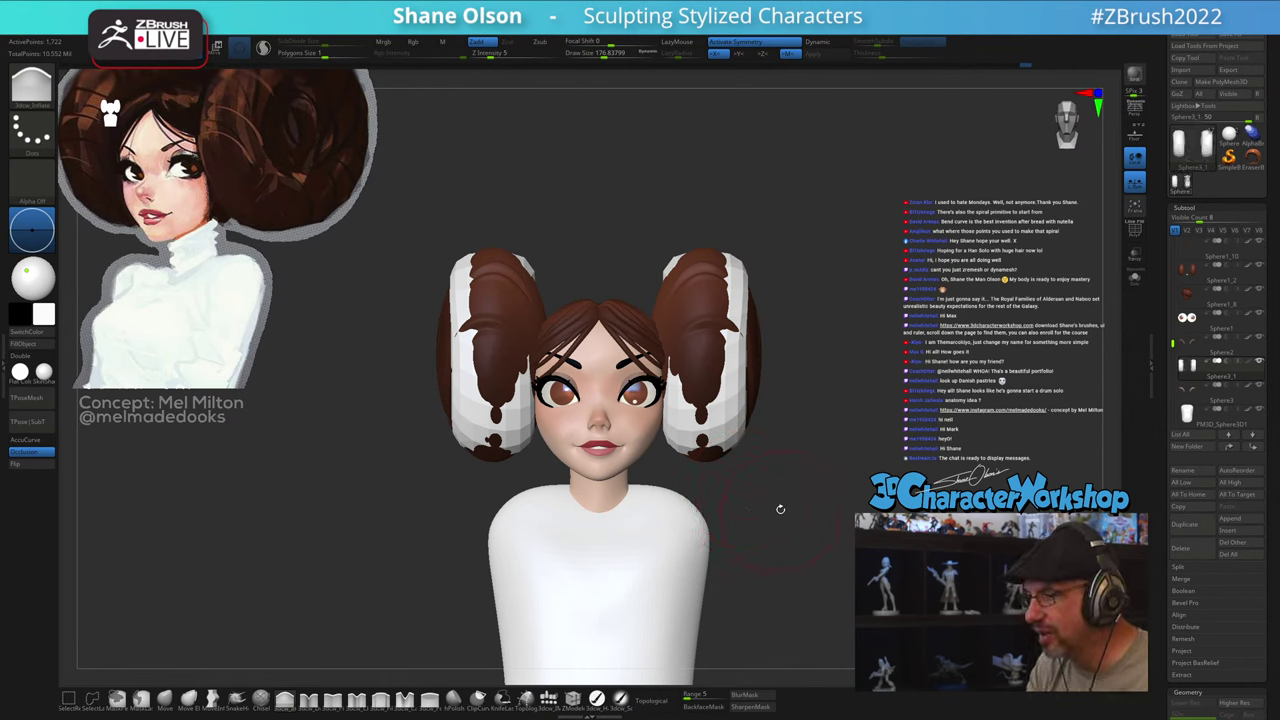
drag(780, 509, 777, 503)
key(s)
drag(783, 454, 796, 454)
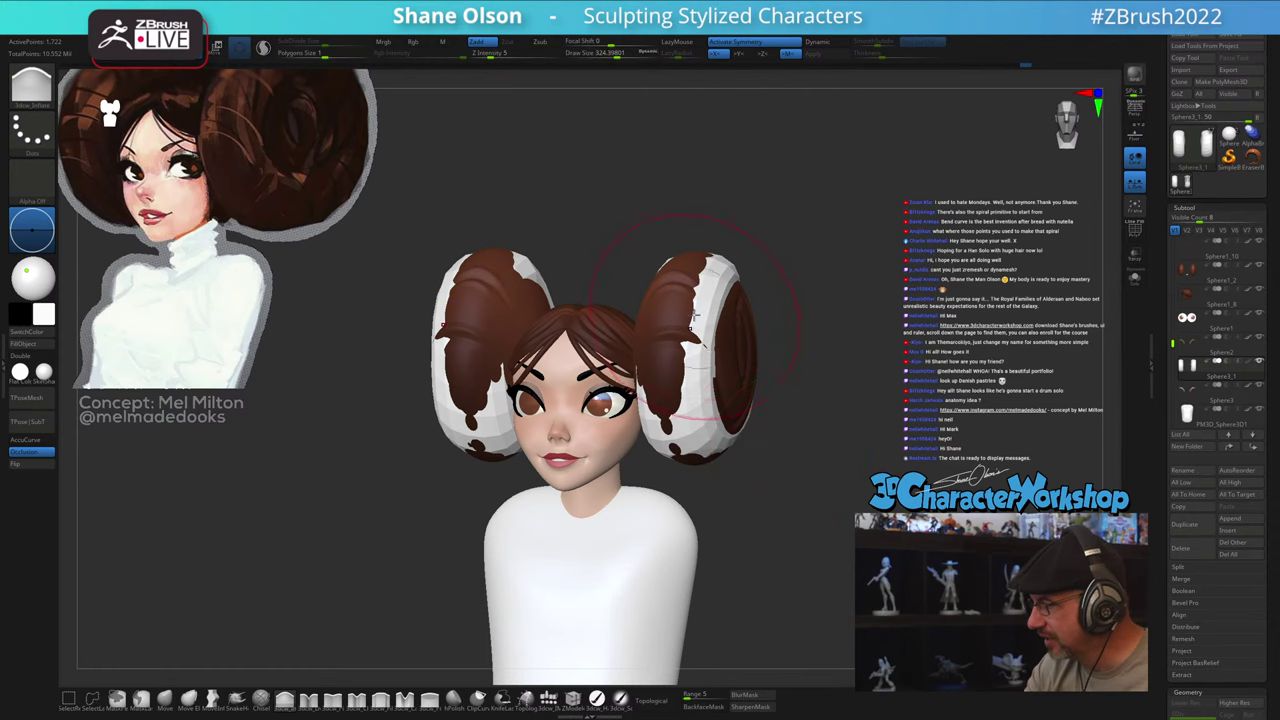
shift+drag(694, 315, 690, 390)
mouse_move(836, 498)
mouse_down()
mouse_move(783, 505)
mouse_move(812, 488)
mouse_up()
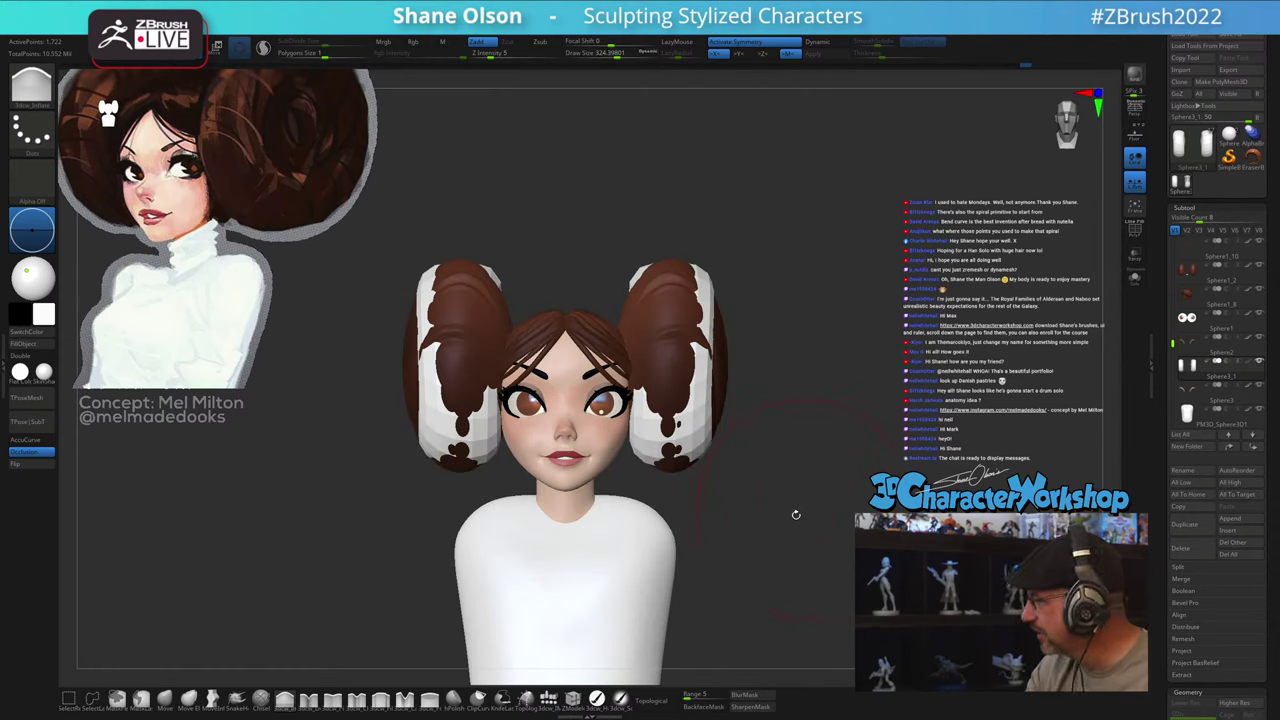
Step: Hide the original brown buns so that only the white coils show beside the head
click(285, 700)
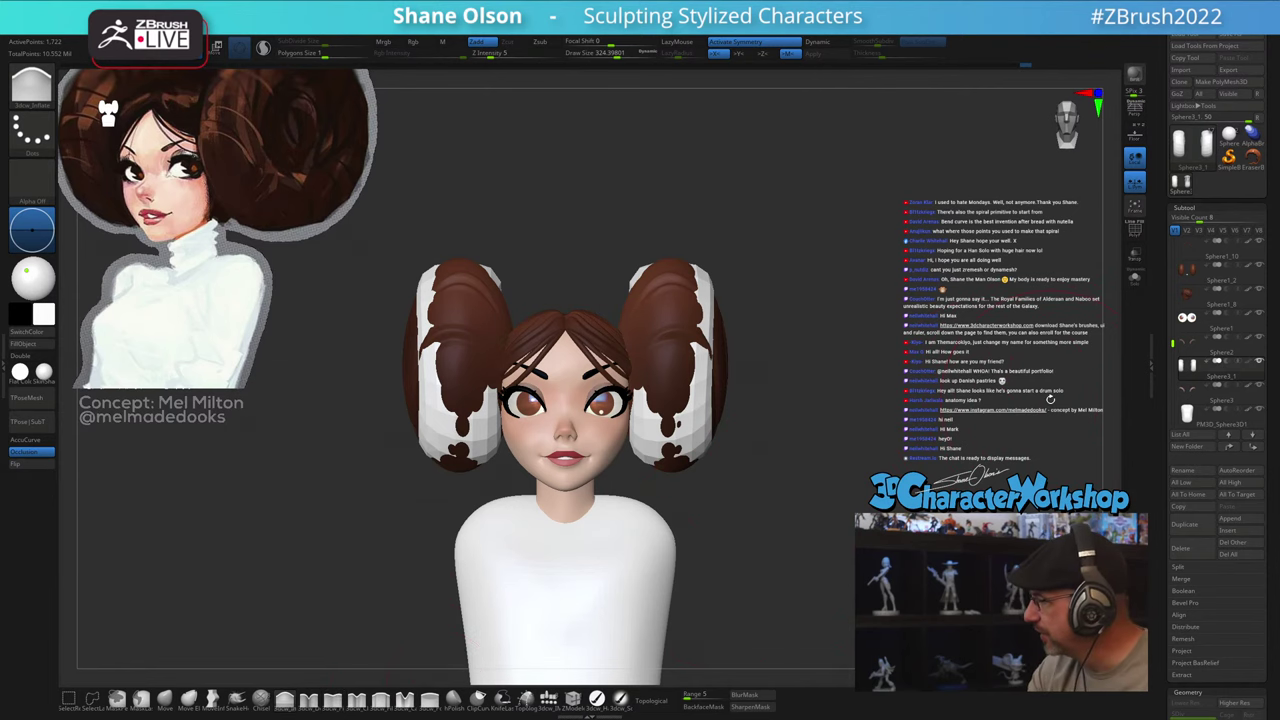
click(1260, 265)
mouse_move(773, 422)
alt+mouse_down()
mouse_move(755, 474)
mouse_move(763, 446)
alt+mouse_up()
key(s)
alt+drag(774, 432, 784, 386)
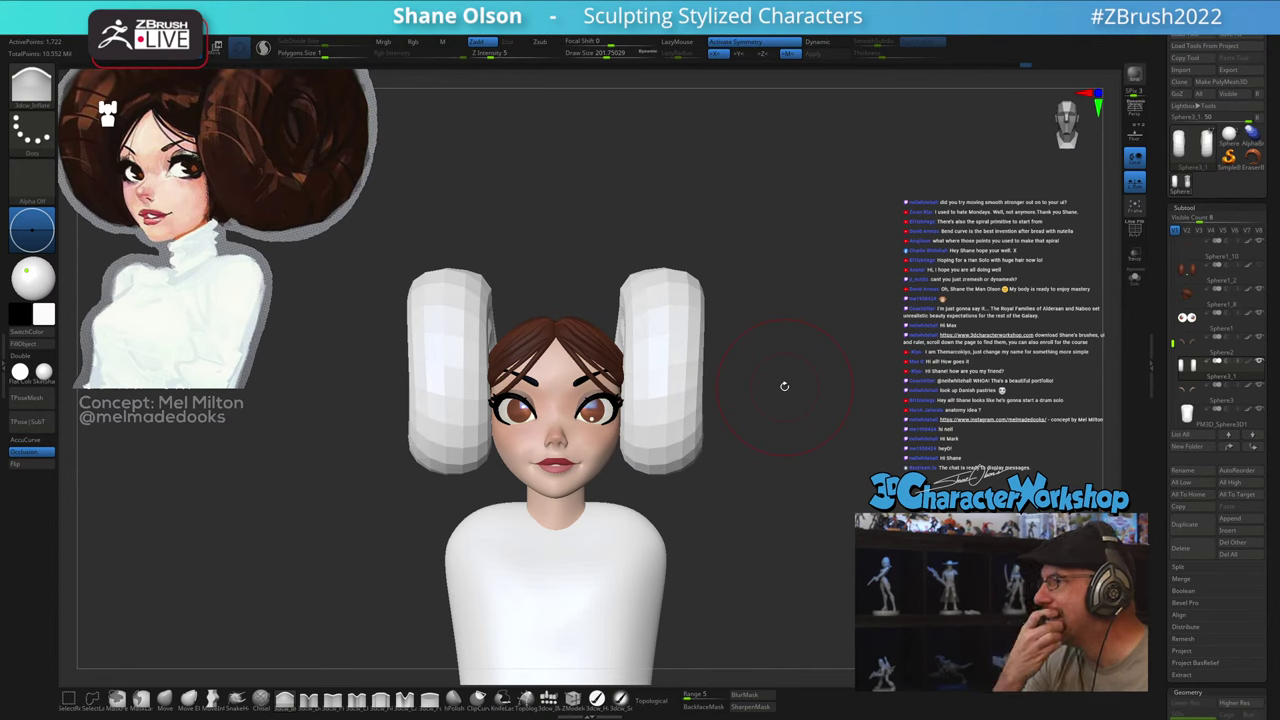
Step: Inflate the upper outer bands of both coils from the front and from above with the Inflate brush
key(s)
drag(674, 295, 669, 295)
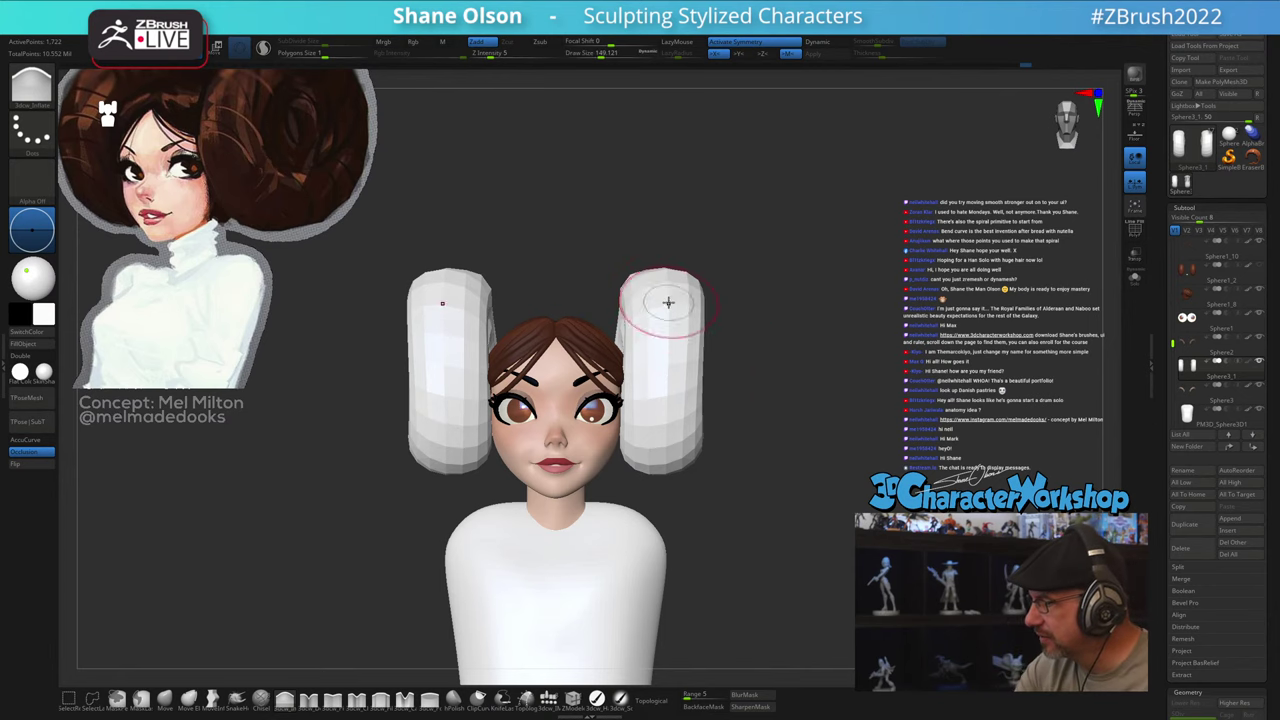
right_drag(675, 299, 676, 420)
alt+right_drag(674, 274, 669, 303)
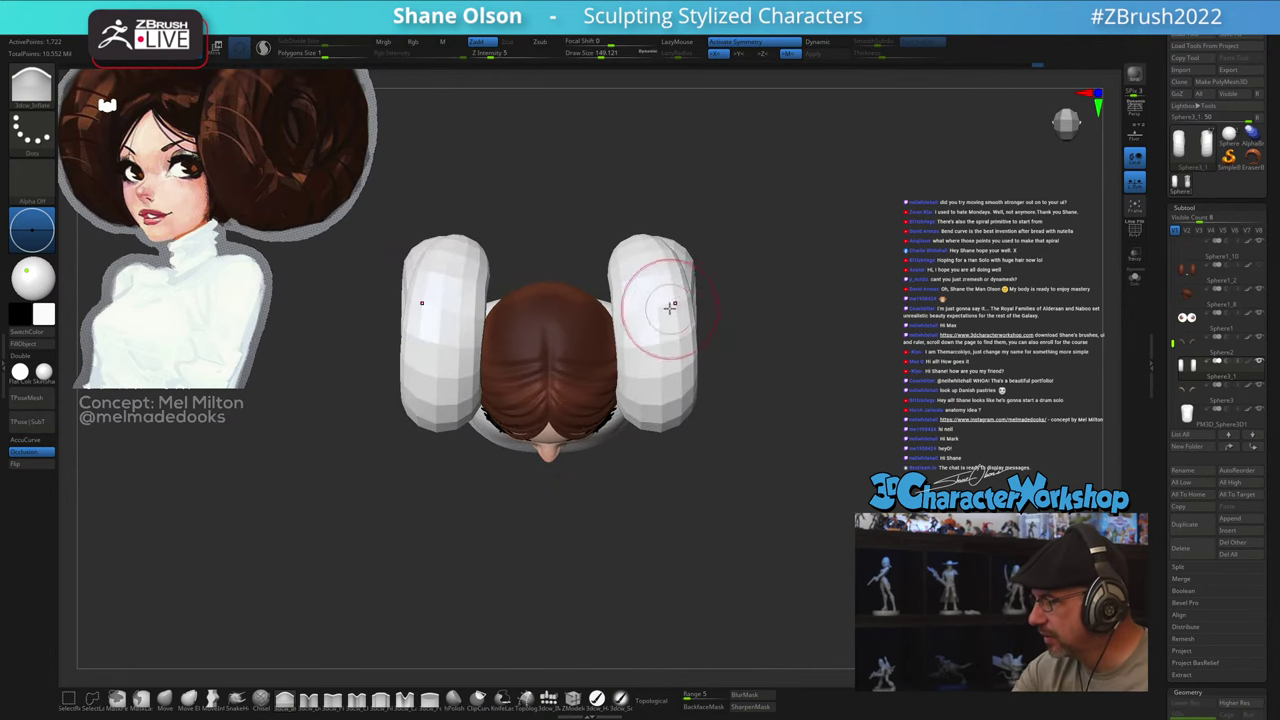
key(s)
drag(663, 287, 660, 287)
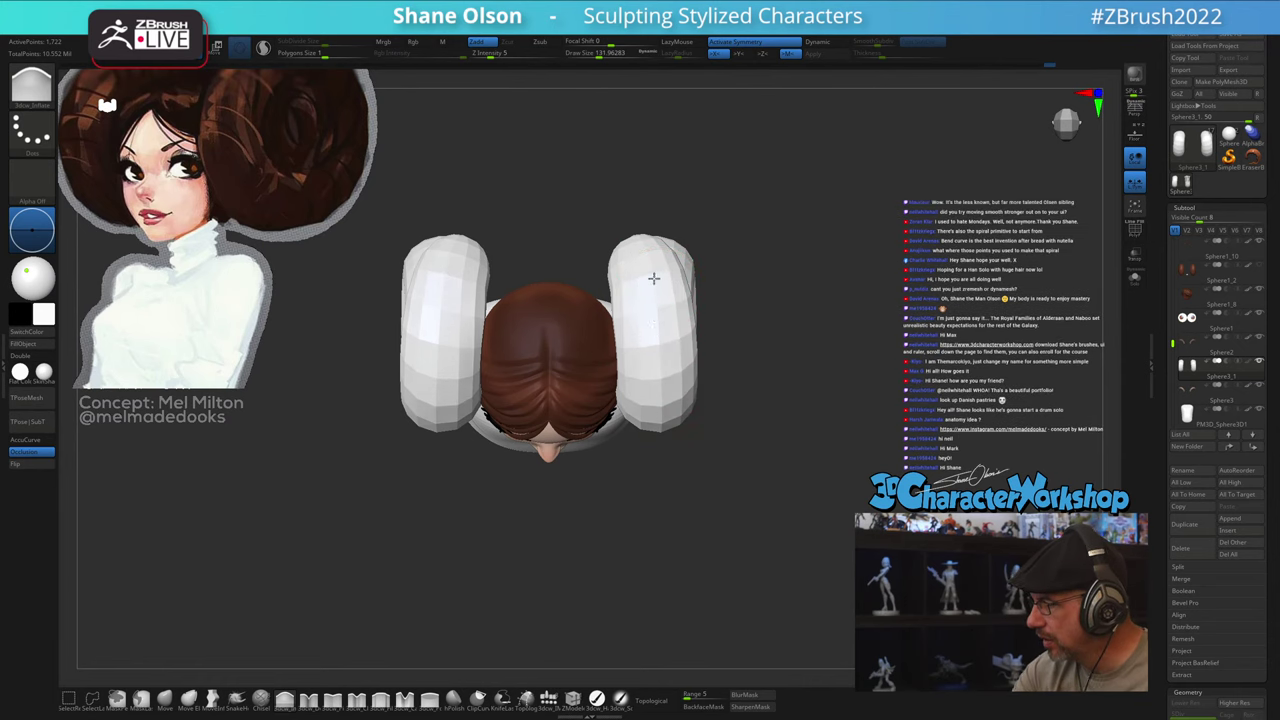
Step: Inflate the lower outer portion of the coils with a larger Inflate brush
drag(758, 505, 763, 370)
alt+drag(768, 457, 776, 411)
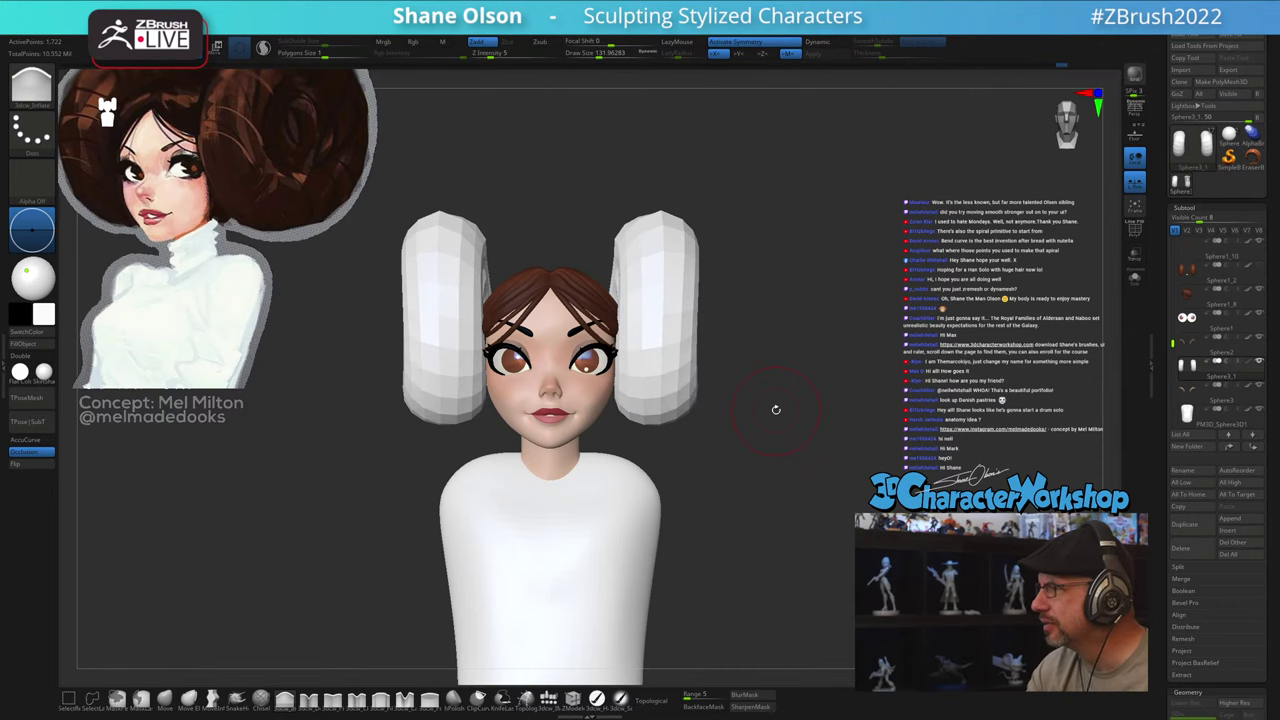
right_drag(776, 410, 769, 407)
mouse_move(738, 329)
right_down()
mouse_move(723, 334)
mouse_move(751, 328)
right_up()
mouse_move(750, 350)
mouse_down()
mouse_move(721, 358)
mouse_move(766, 324)
mouse_up()
key(s)
drag(638, 350, 686, 325)
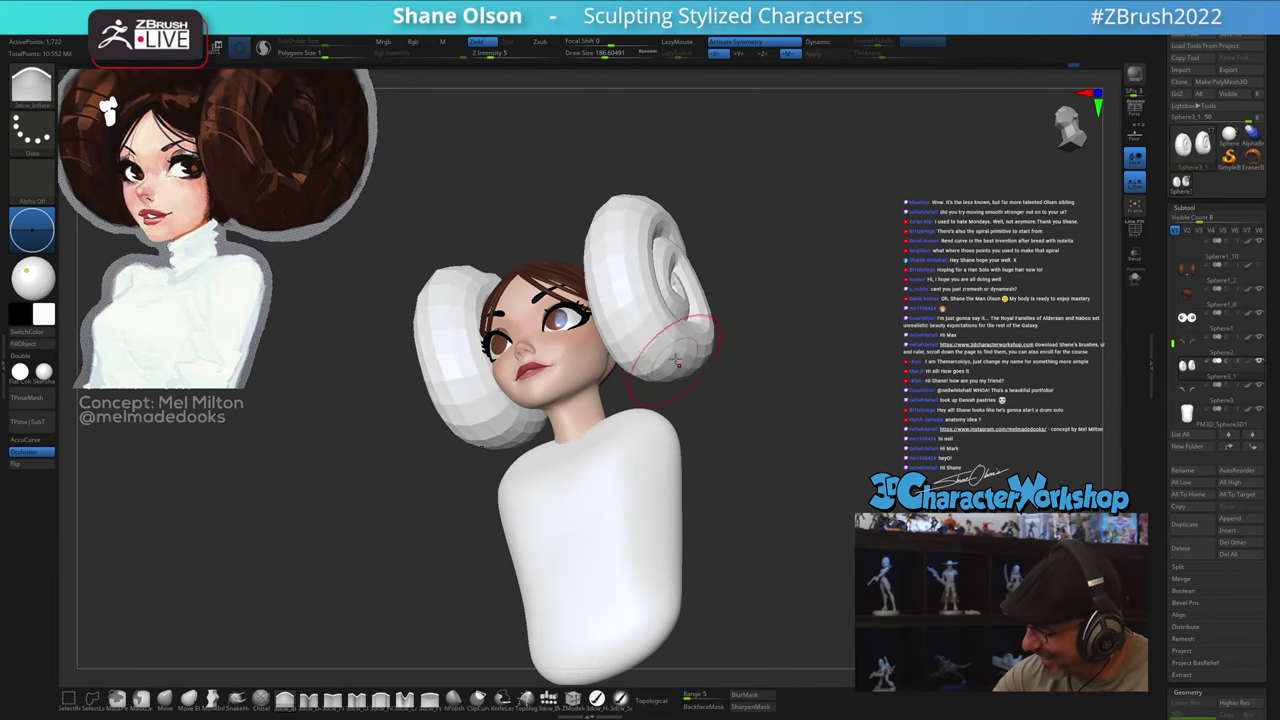
Step: Inflate the lower back of the coils, working from behind the head
drag(759, 344, 726, 337)
mouse_move(817, 388)
mouse_down()
mouse_move(771, 477)
mouse_move(742, 469)
mouse_up()
mouse_move(598, 426)
mouse_down()
mouse_move(684, 428)
mouse_move(815, 472)
mouse_up()
right_drag(815, 472, 836, 472)
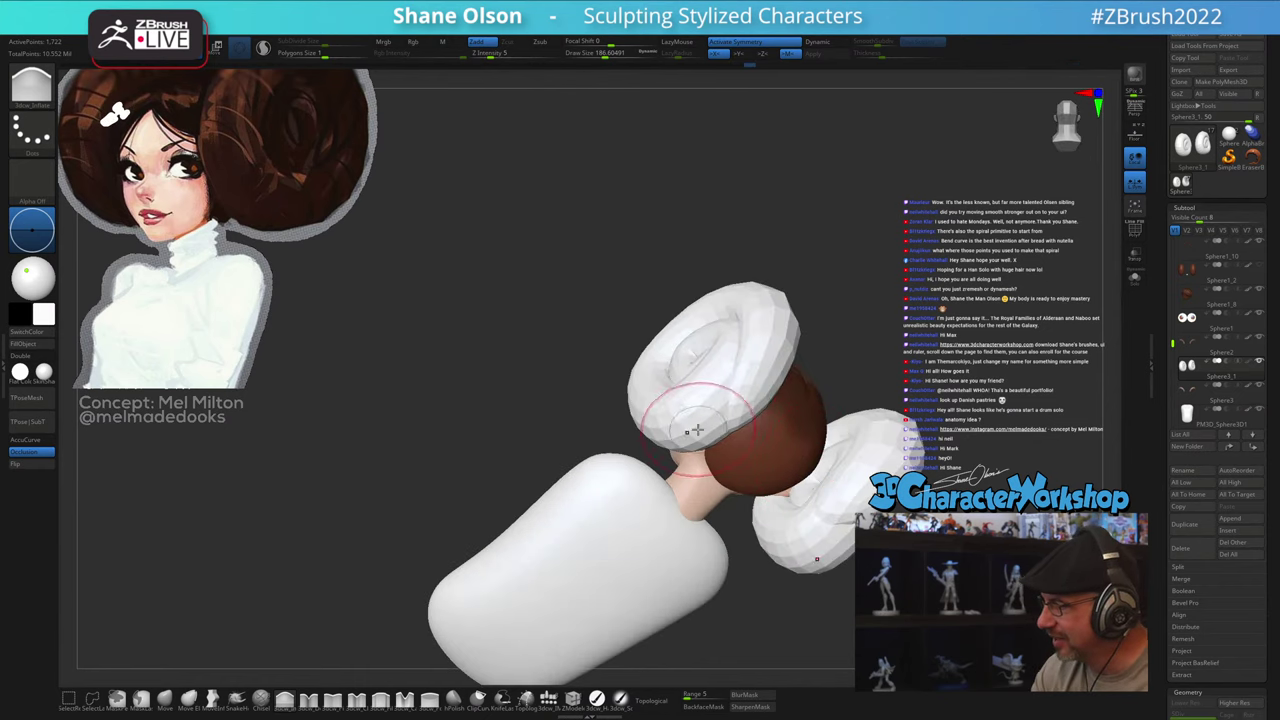
drag(694, 428, 722, 404)
mouse_move(725, 343)
right_down()
mouse_move(737, 401)
mouse_move(771, 366)
mouse_move(768, 476)
mouse_move(801, 465)
right_up()
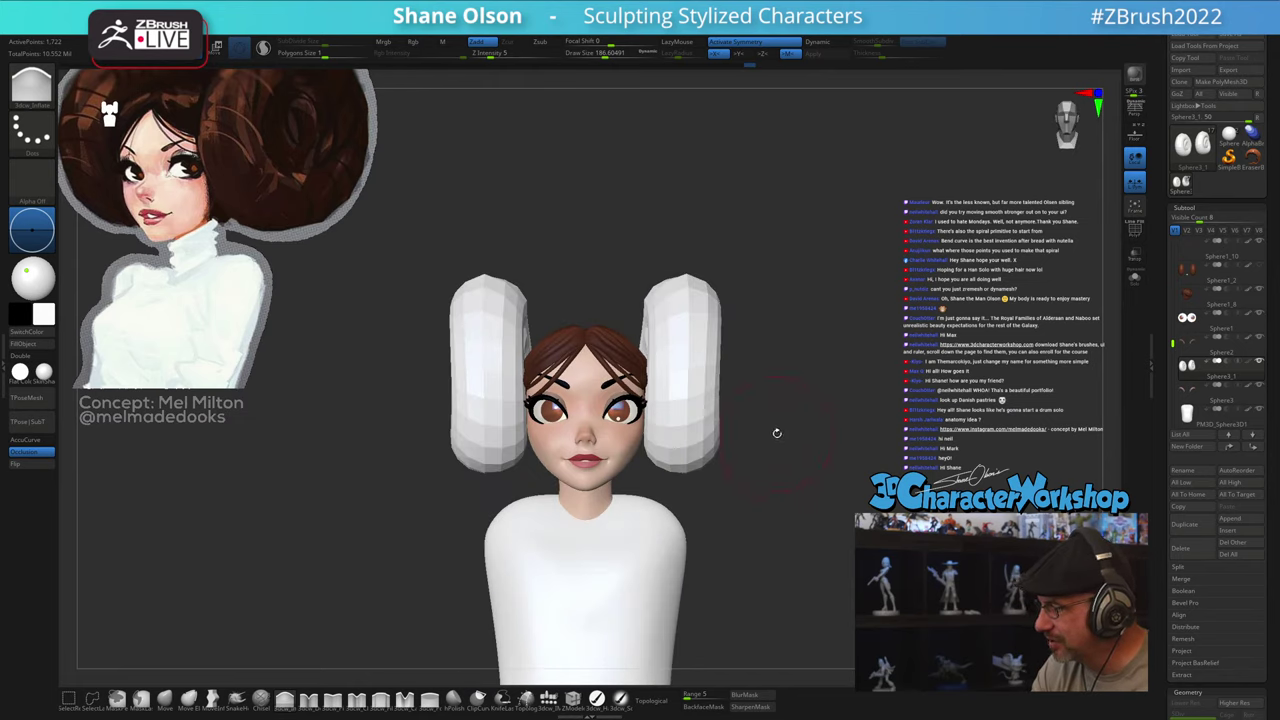
alt+right_drag(714, 315, 688, 399)
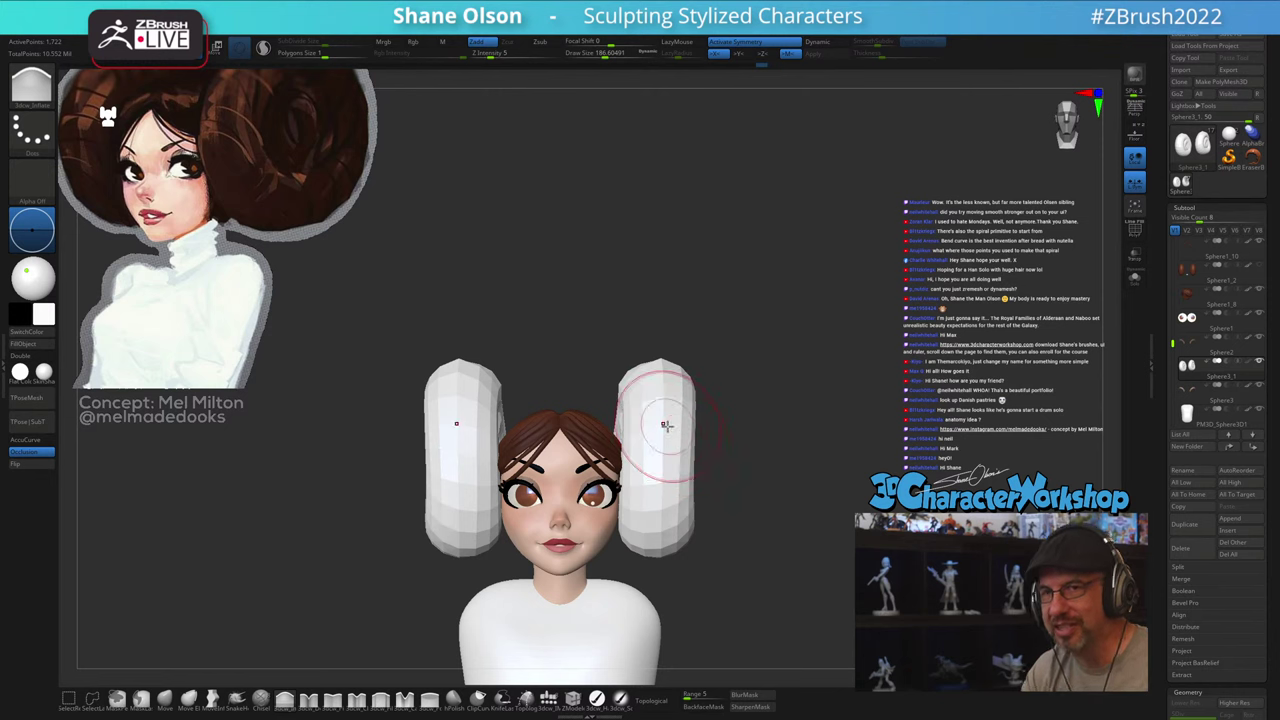
Step: Reshape the outer band of the coils with the Move Elastic brush
right_drag(665, 424, 702, 440)
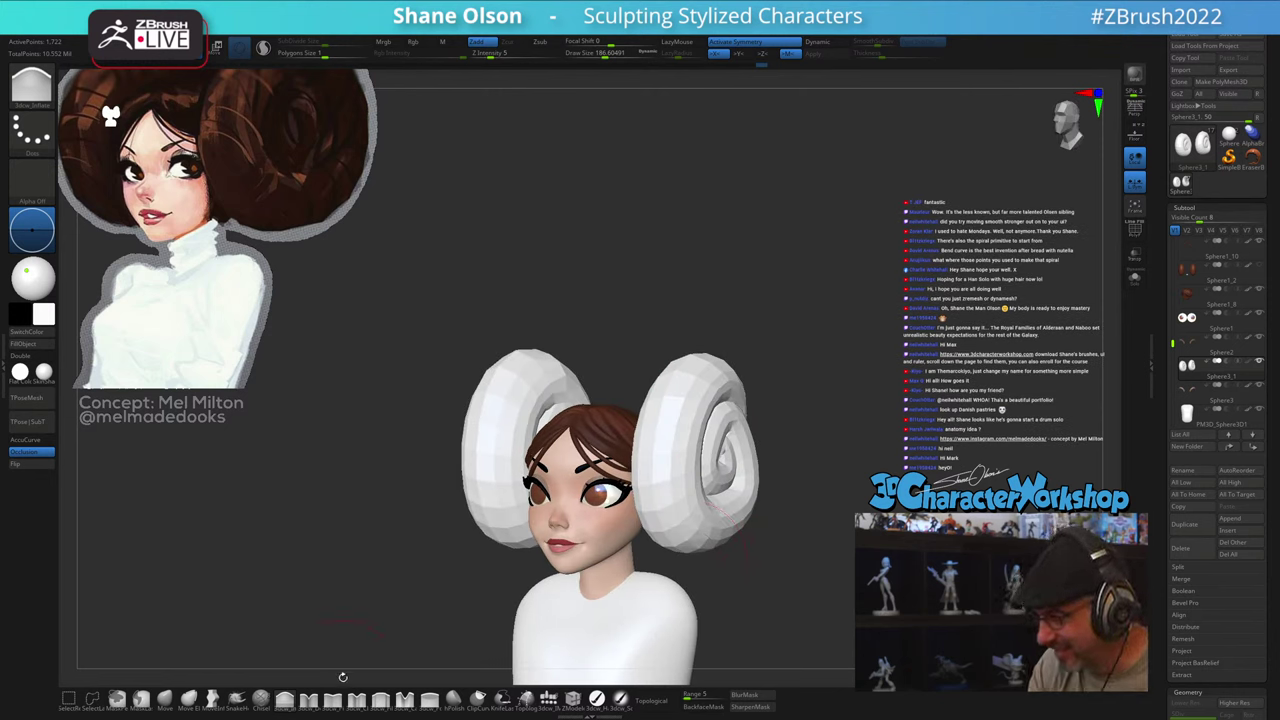
click(188, 697)
mouse_move(789, 499)
alt+right_down()
mouse_move(739, 537)
mouse_move(715, 467)
mouse_move(686, 486)
alt+right_up()
key(s)
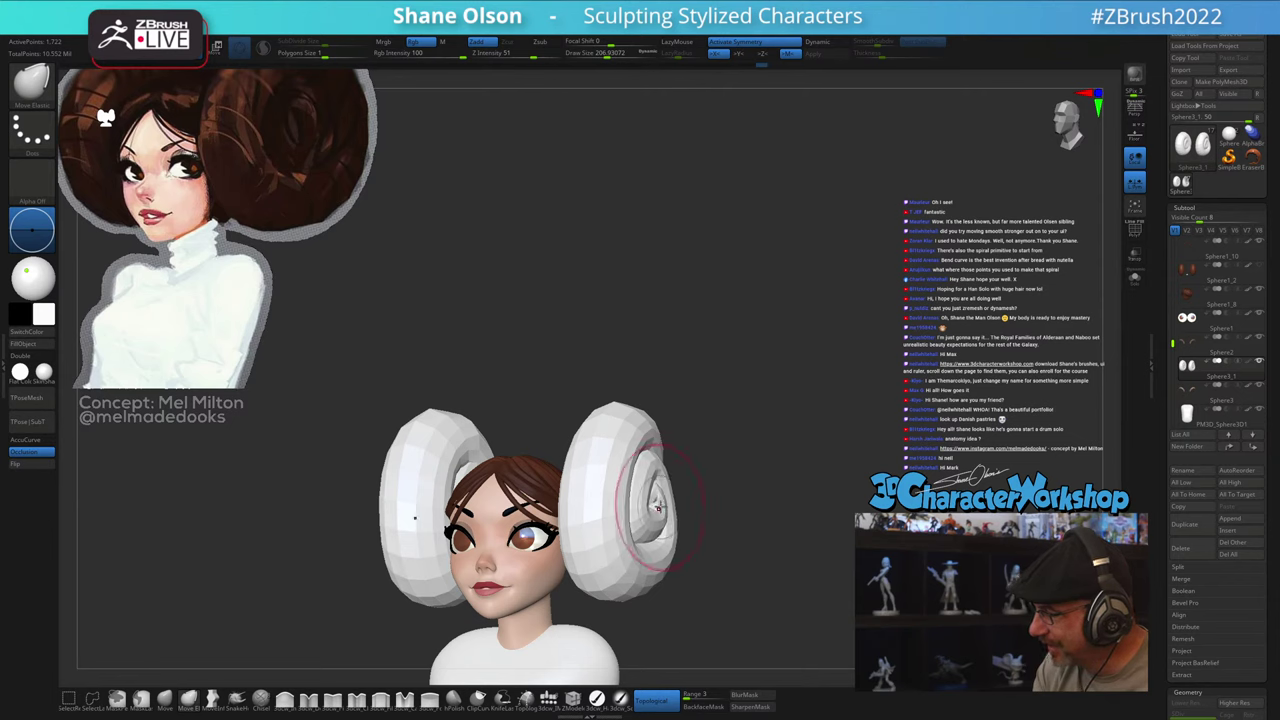
right_drag(770, 503, 685, 524)
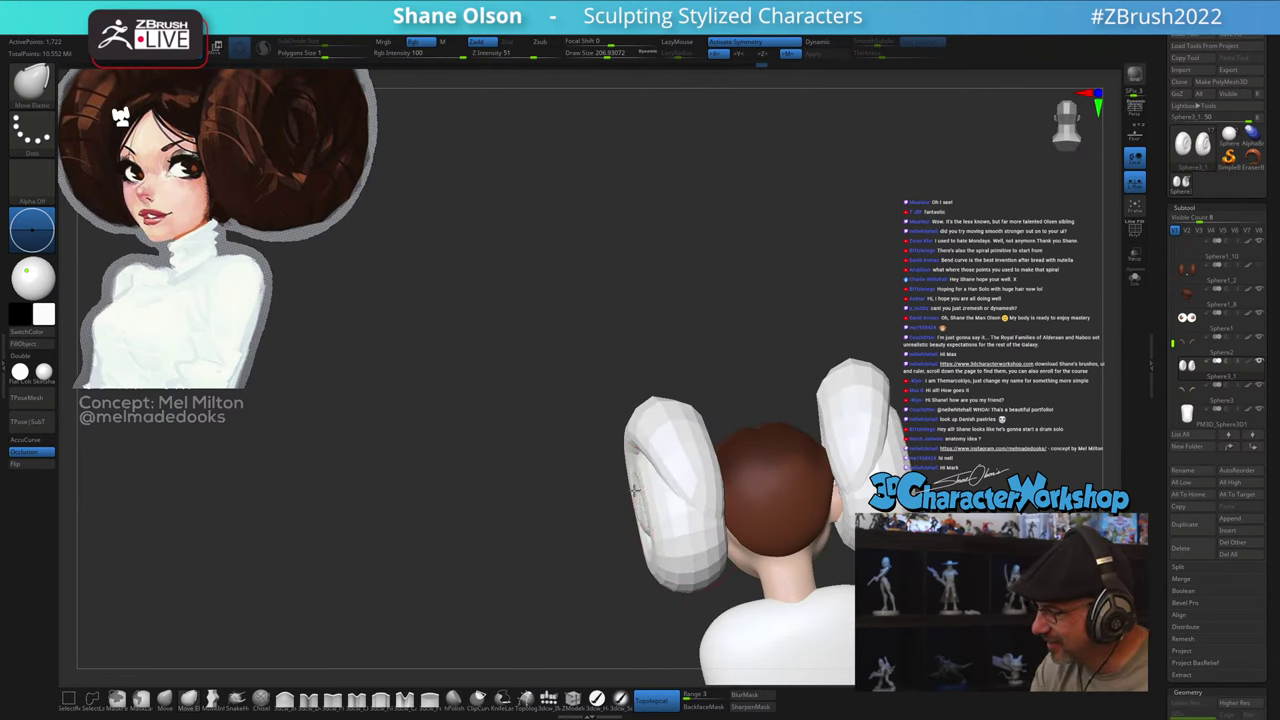
mouse_move(635, 490)
right_down()
mouse_move(657, 508)
mouse_move(698, 502)
mouse_move(738, 520)
mouse_move(727, 546)
mouse_move(786, 552)
mouse_move(748, 552)
right_up()
mouse_move(748, 500)
right_down()
mouse_move(743, 420)
mouse_move(729, 443)
mouse_move(697, 426)
right_up()
drag(603, 403, 592, 414)
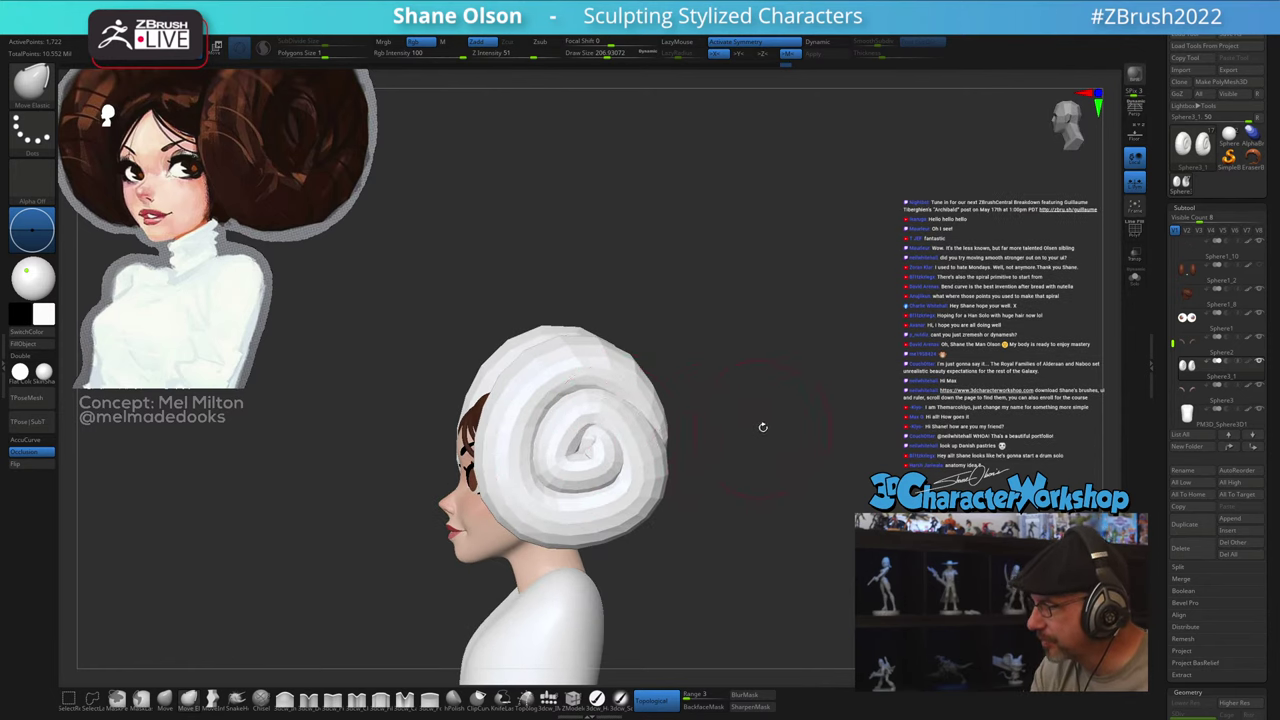
Step: Adjust the rear outer edge of the coils and their inner side behind the head with a larger Move Elastic brush
right_drag(763, 427, 704, 432)
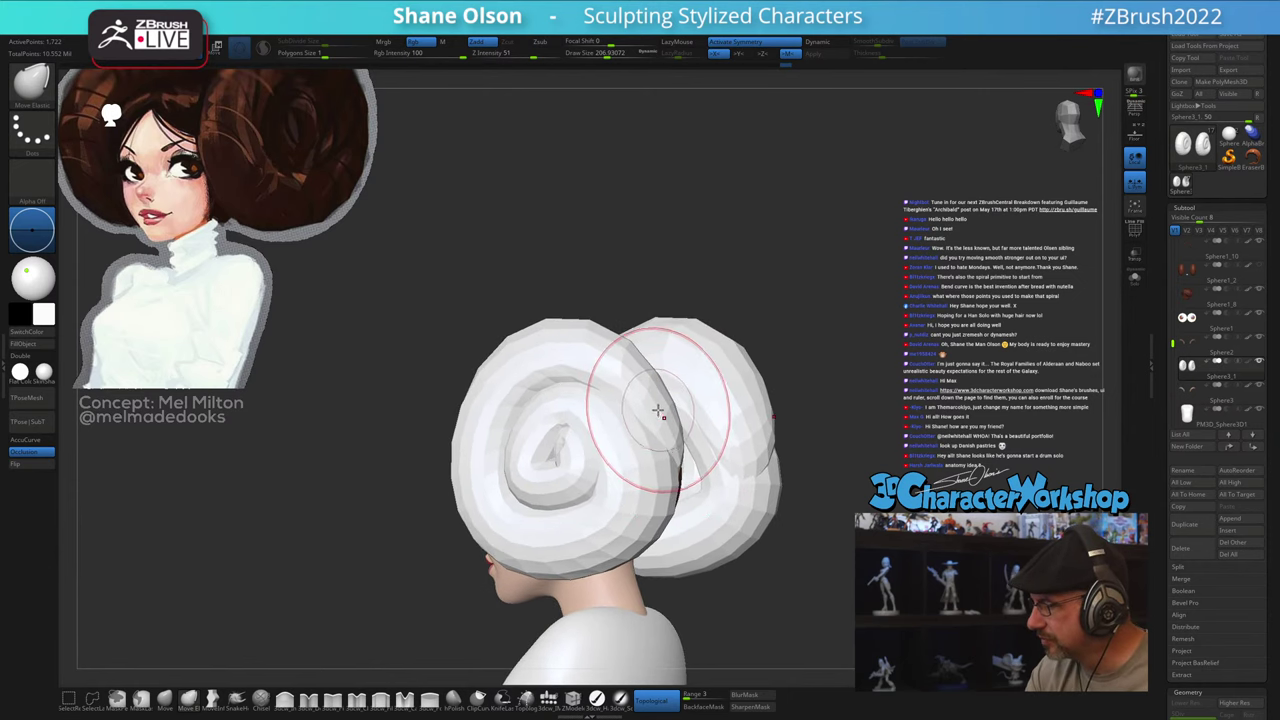
drag(644, 400, 657, 408)
mouse_move(670, 431)
right_down()
mouse_move(622, 350)
mouse_move(598, 340)
right_up()
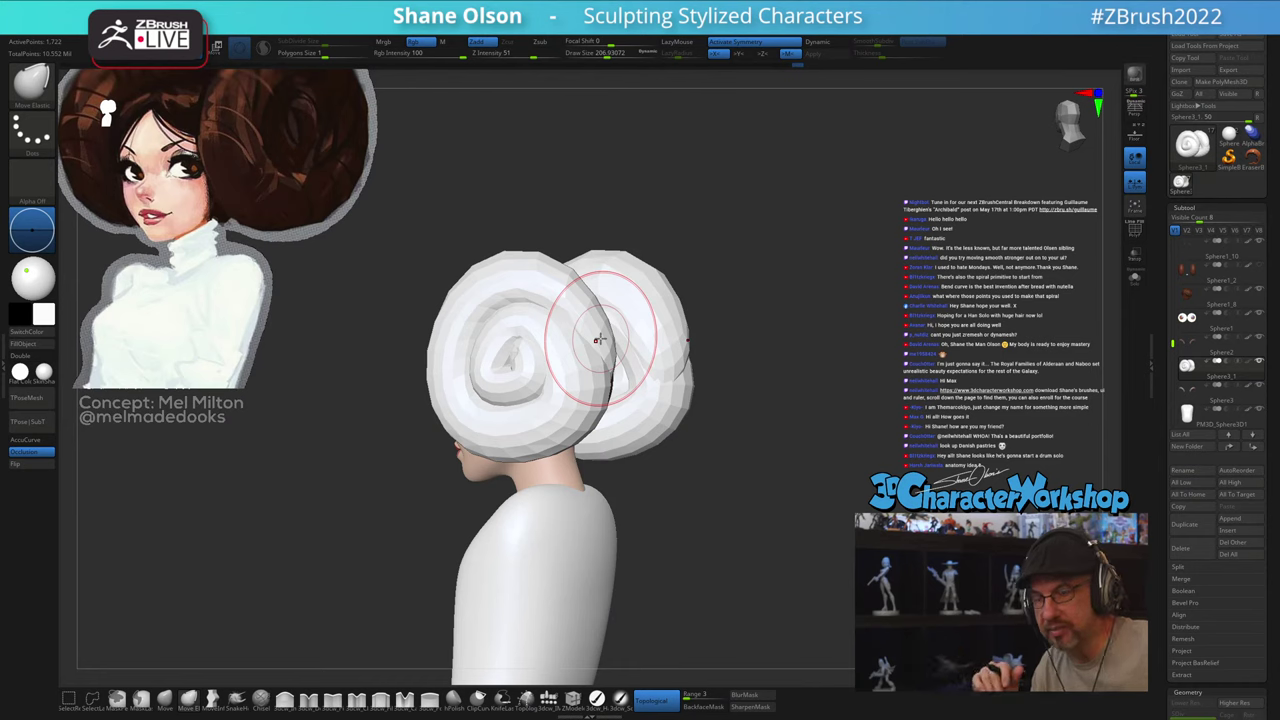
mouse_move(731, 546)
mouse_down()
mouse_move(744, 552)
mouse_move(720, 557)
mouse_move(849, 526)
mouse_move(612, 533)
mouse_up()
key(s)
drag(656, 394, 682, 381)
mouse_move(618, 520)
mouse_down()
mouse_move(720, 522)
mouse_move(620, 520)
mouse_up()
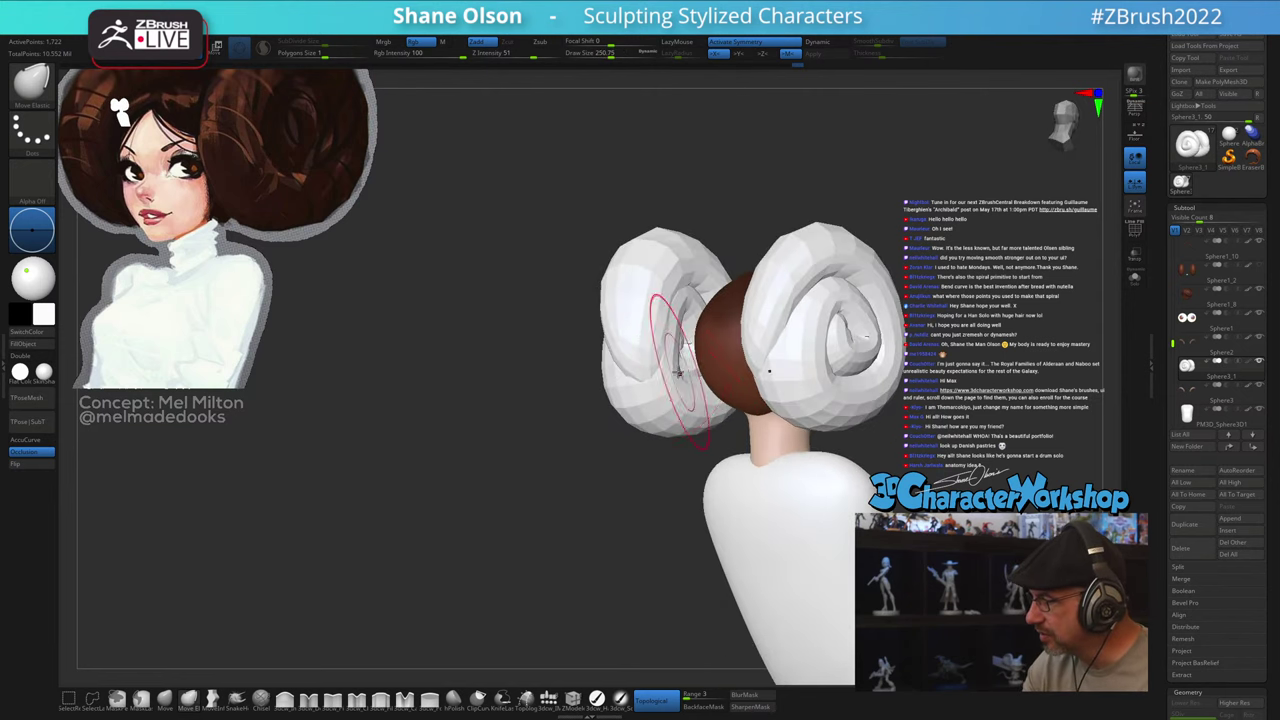
drag(648, 358, 657, 363)
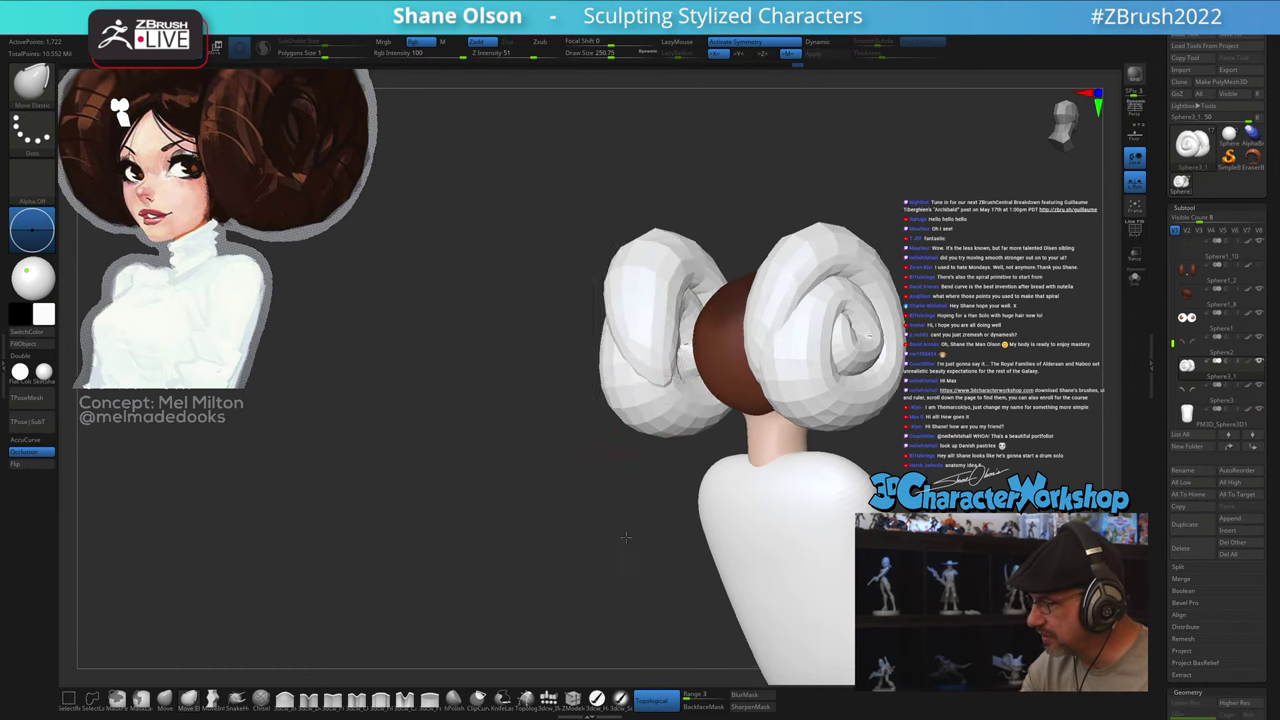
shift+drag(629, 537, 680, 514)
drag(851, 538, 903, 529)
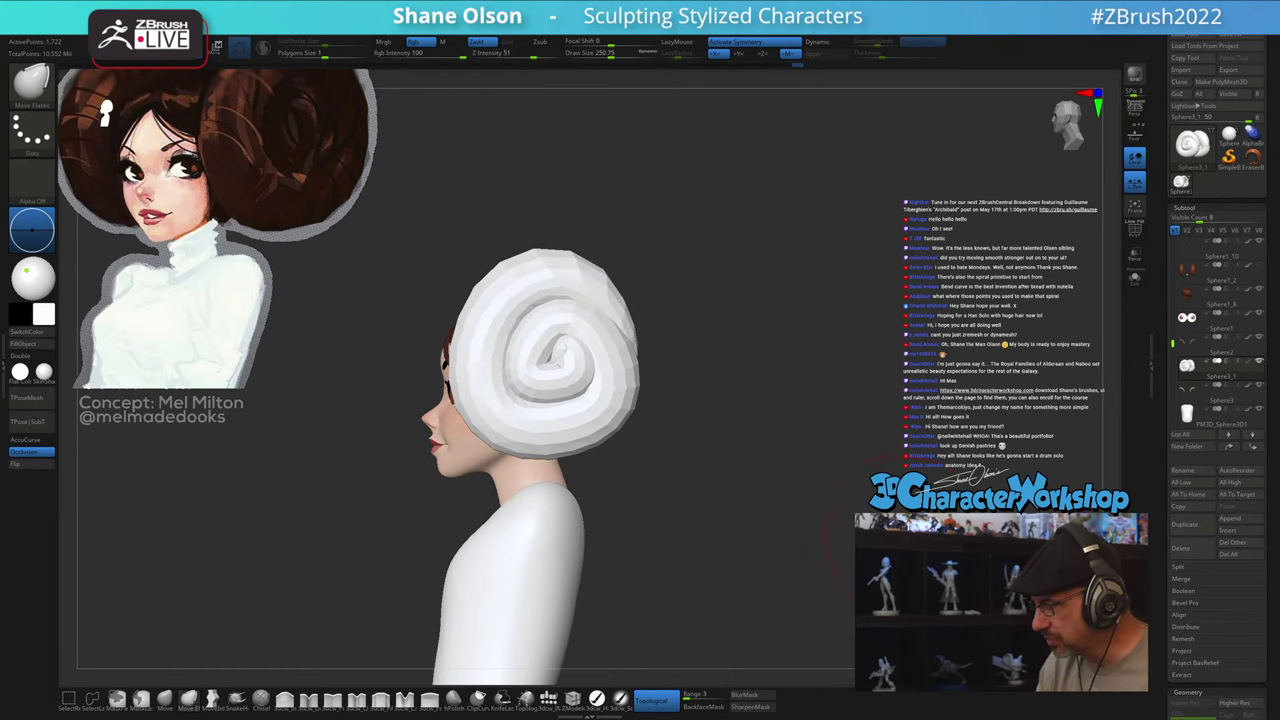
Step: Display the wireframe on the coils and examine their topology and shape from the side and back
key(shift+f)
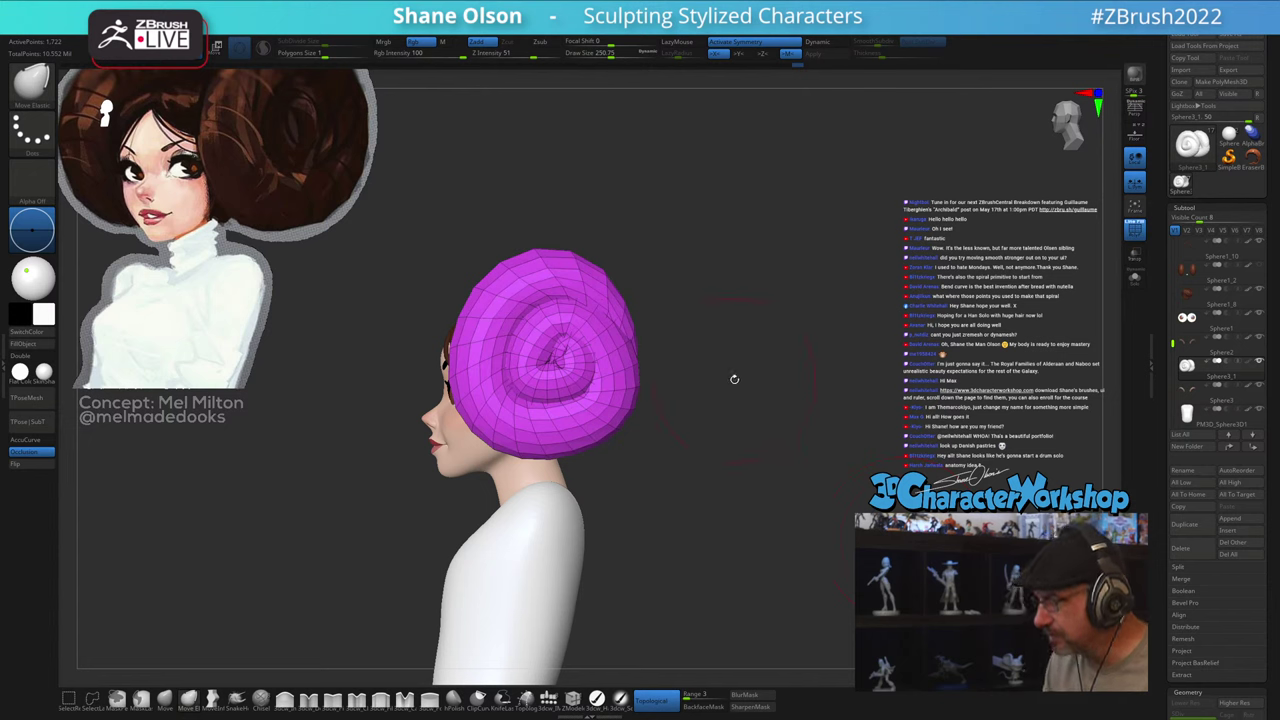
drag(734, 379, 681, 327)
drag(790, 308, 598, 311)
drag(430, 278, 555, 265)
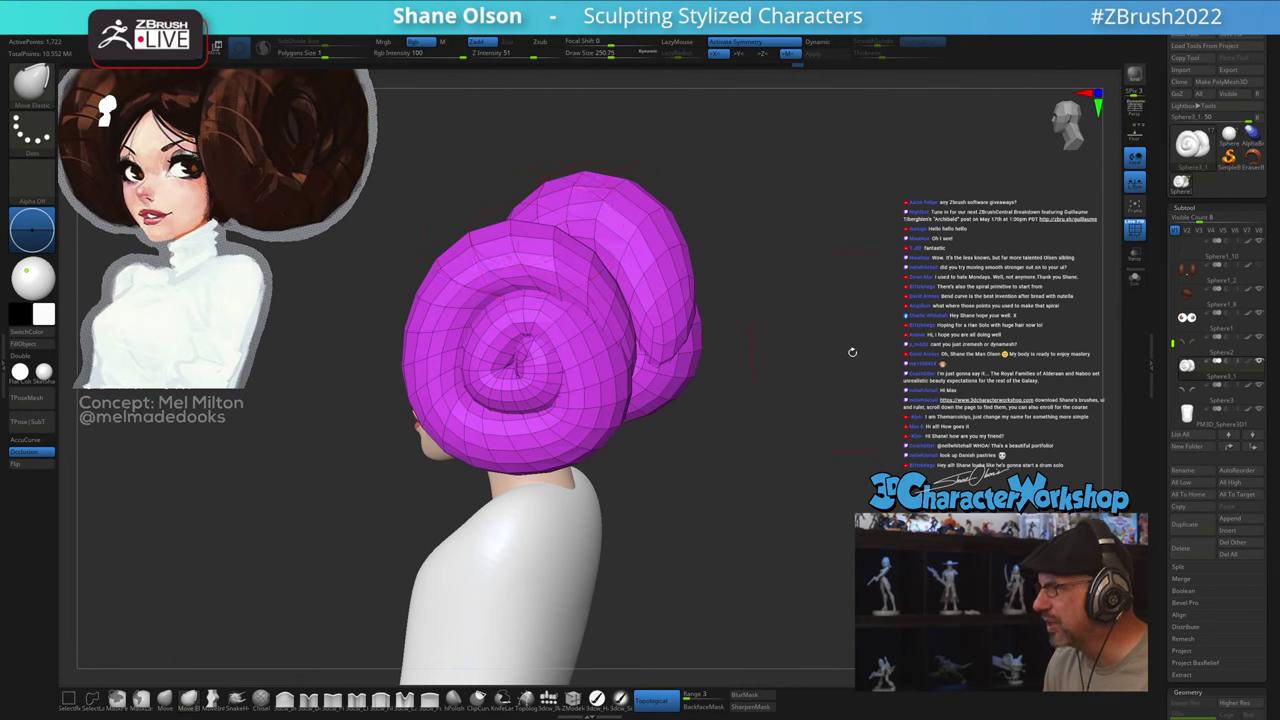
mouse_move(852, 352)
mouse_down()
mouse_move(872, 404)
mouse_move(736, 426)
mouse_up()
key(s)
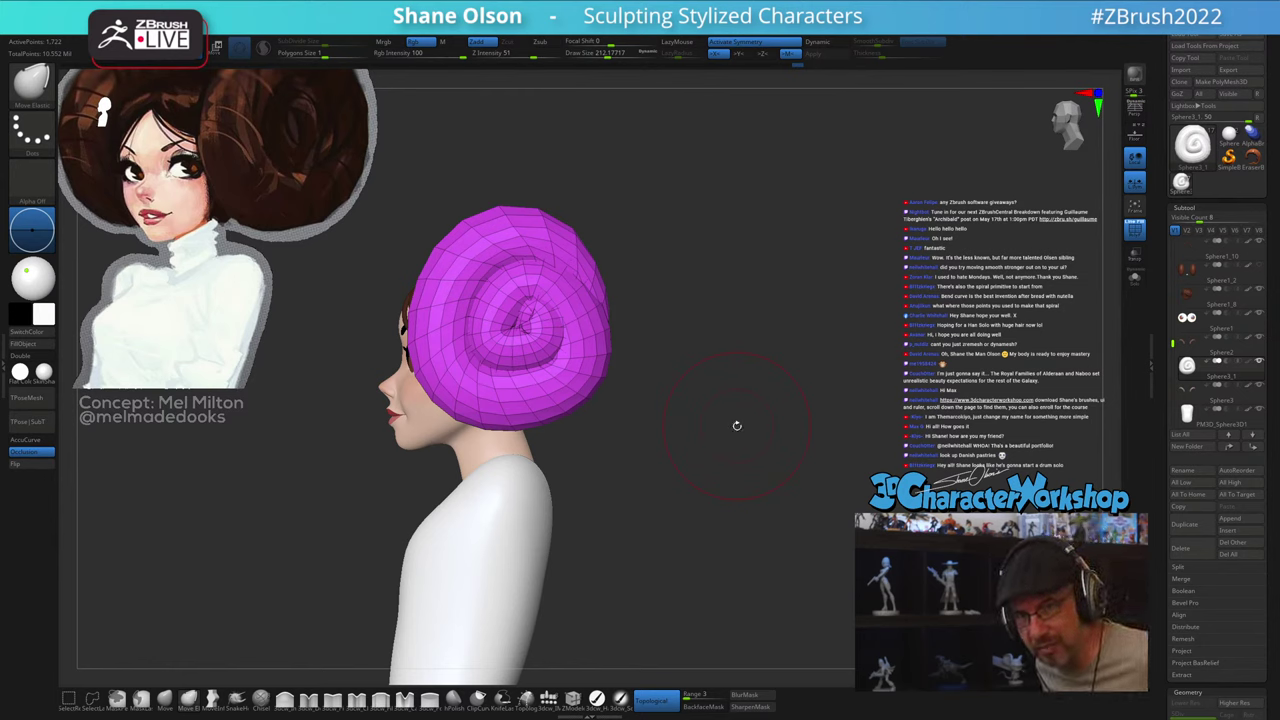
drag(666, 439, 668, 441)
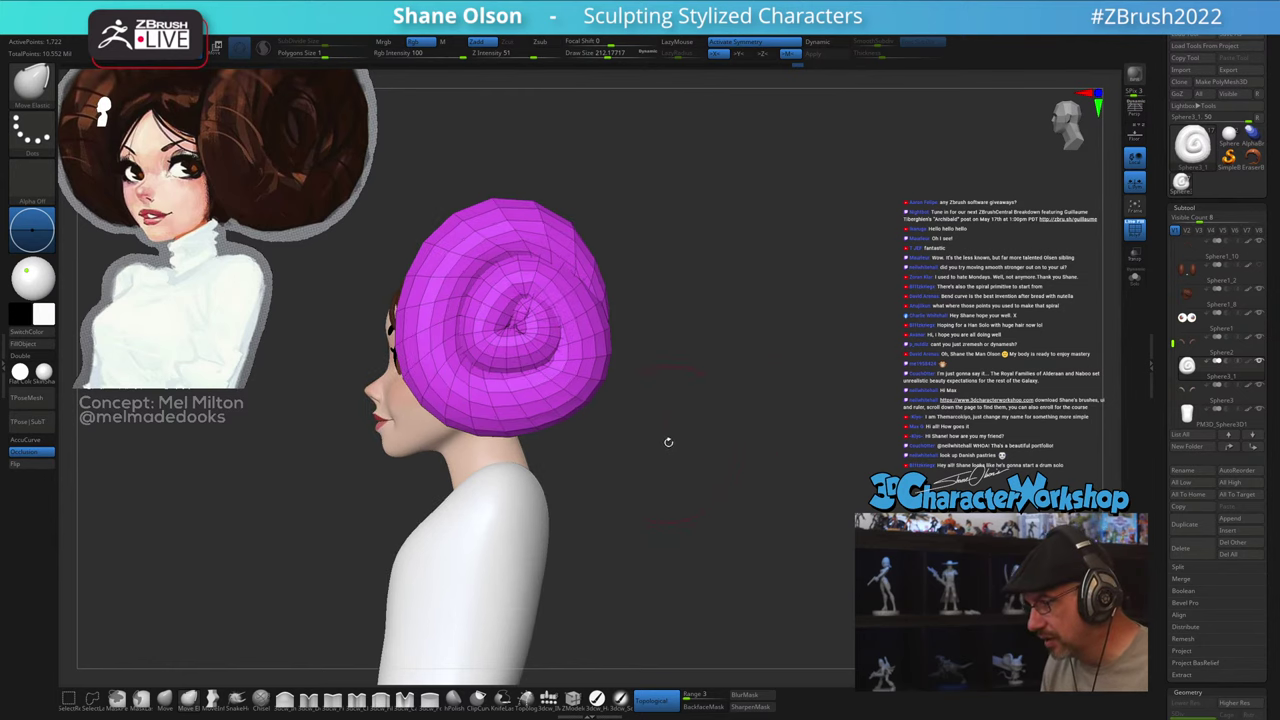
drag(795, 431, 734, 437)
mouse_move(394, 534)
mouse_down()
mouse_move(409, 532)
mouse_move(382, 540)
mouse_move(386, 517)
mouse_move(457, 494)
mouse_move(445, 493)
mouse_up()
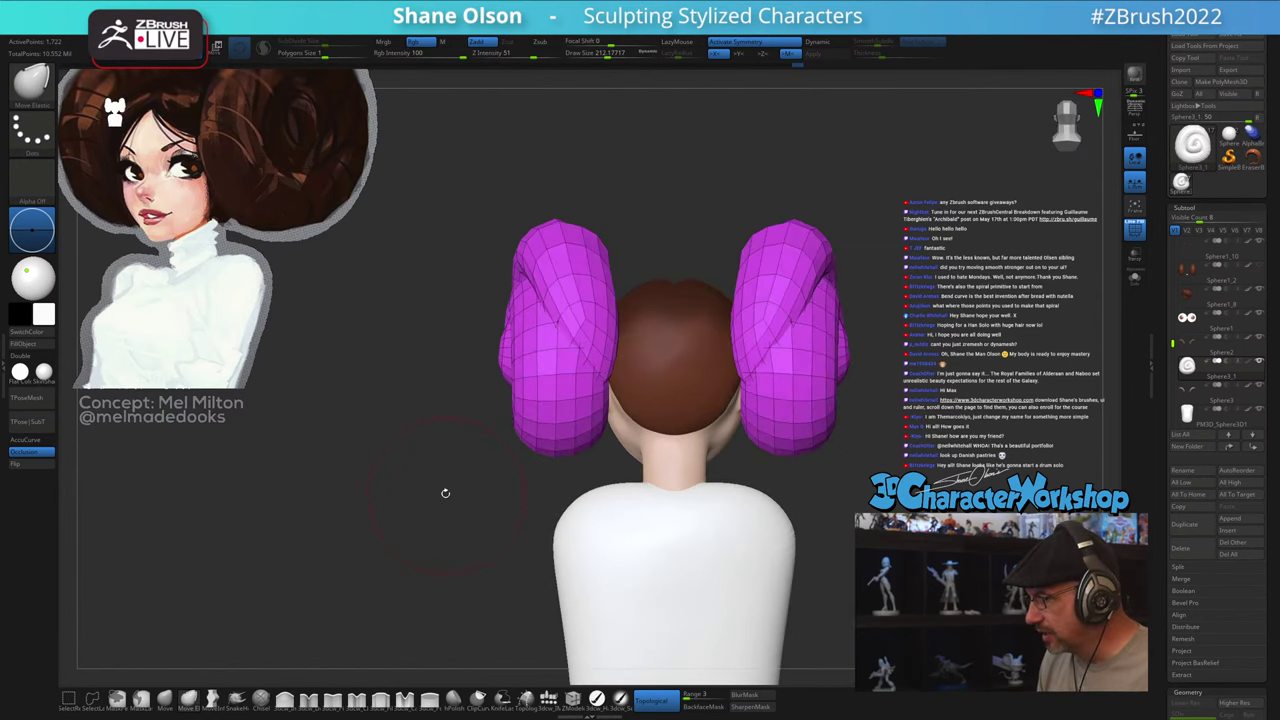
Step: Pull the coils' inner edges slightly away from the back of the head with the Move Elastic brush
drag(617, 316, 608, 318)
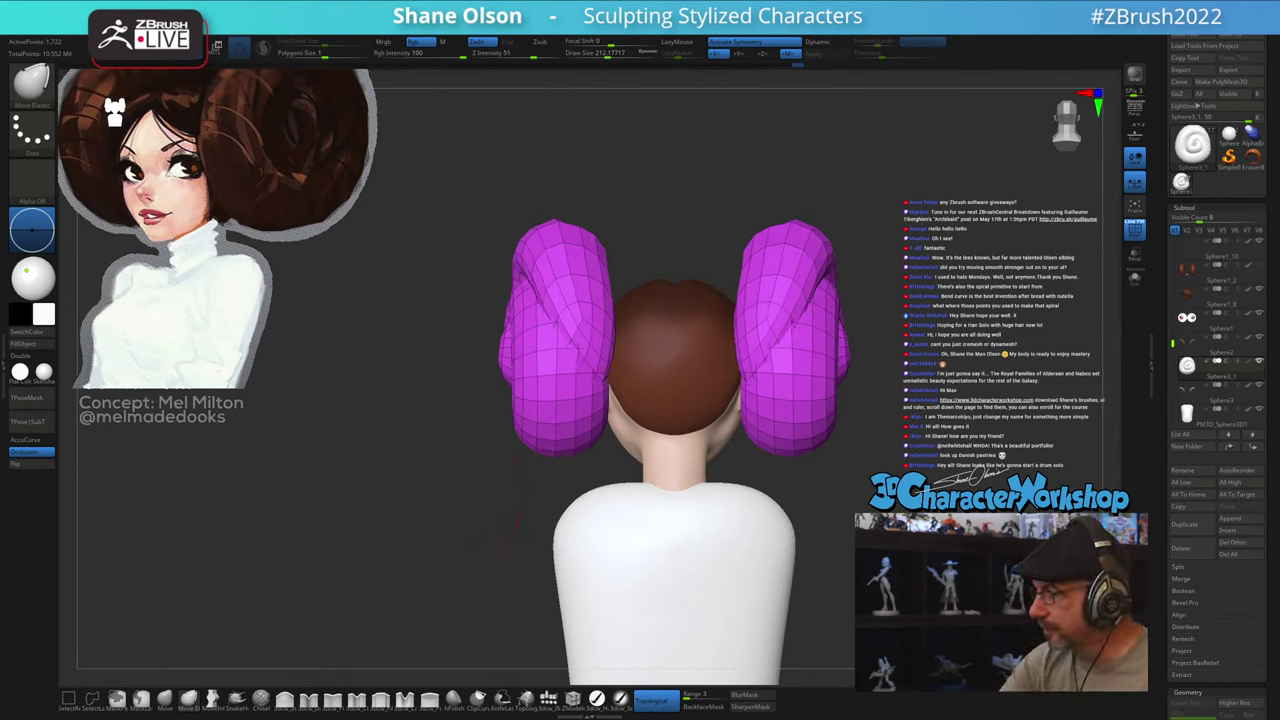
drag(496, 530, 455, 550)
key(s)
drag(608, 283, 604, 283)
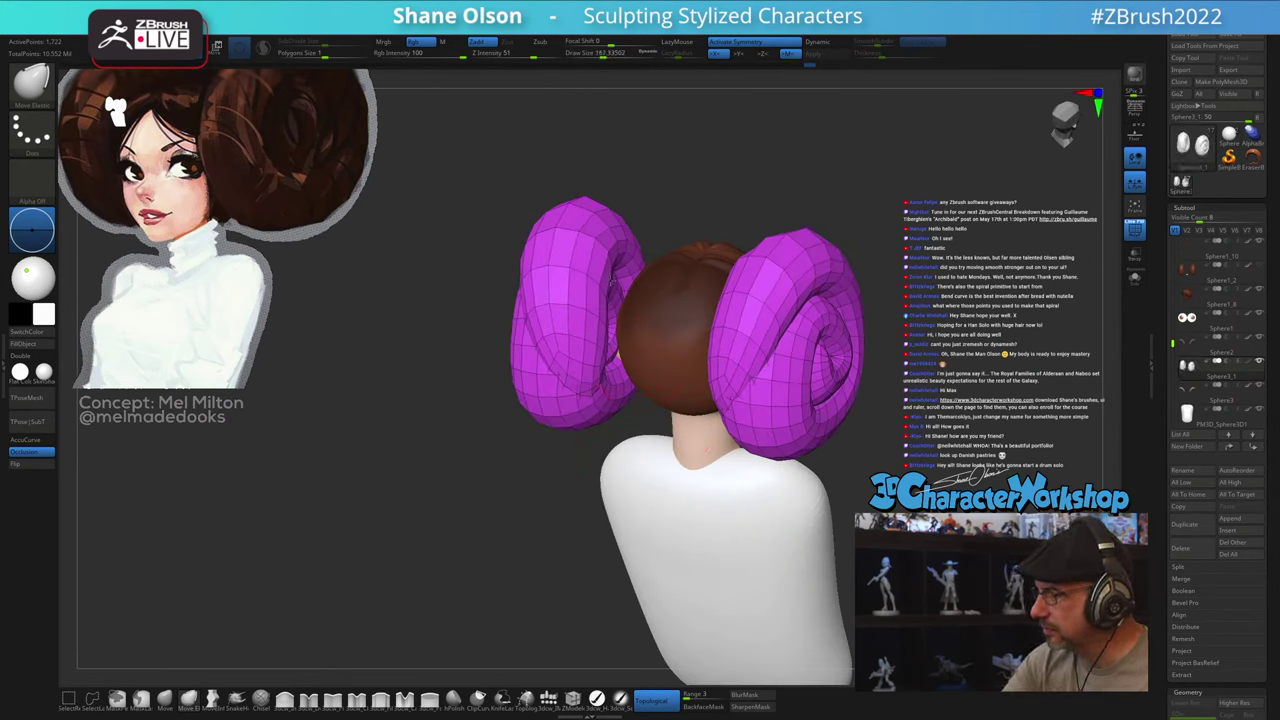
drag(480, 505, 508, 412)
Step: Duplicate the coil subtool
drag(830, 510, 789, 557)
click(1191, 519)
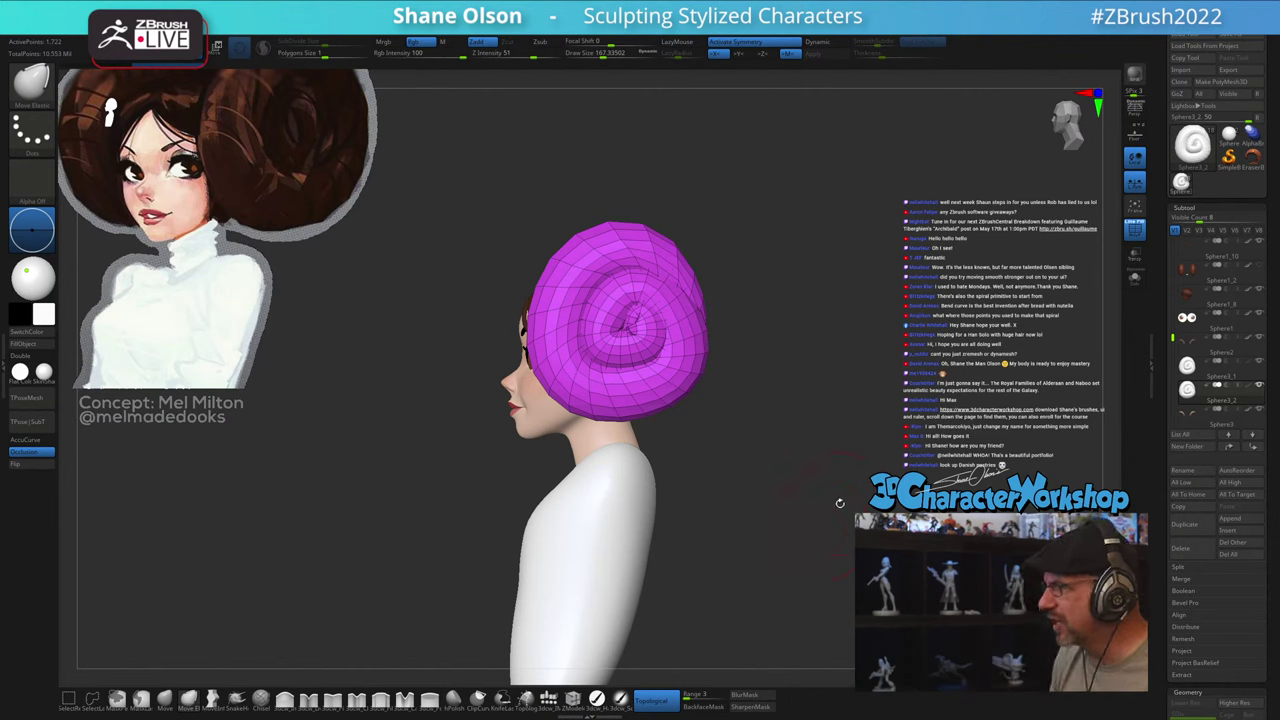
alt+drag(843, 323, 846, 308)
alt+drag(846, 308, 806, 354)
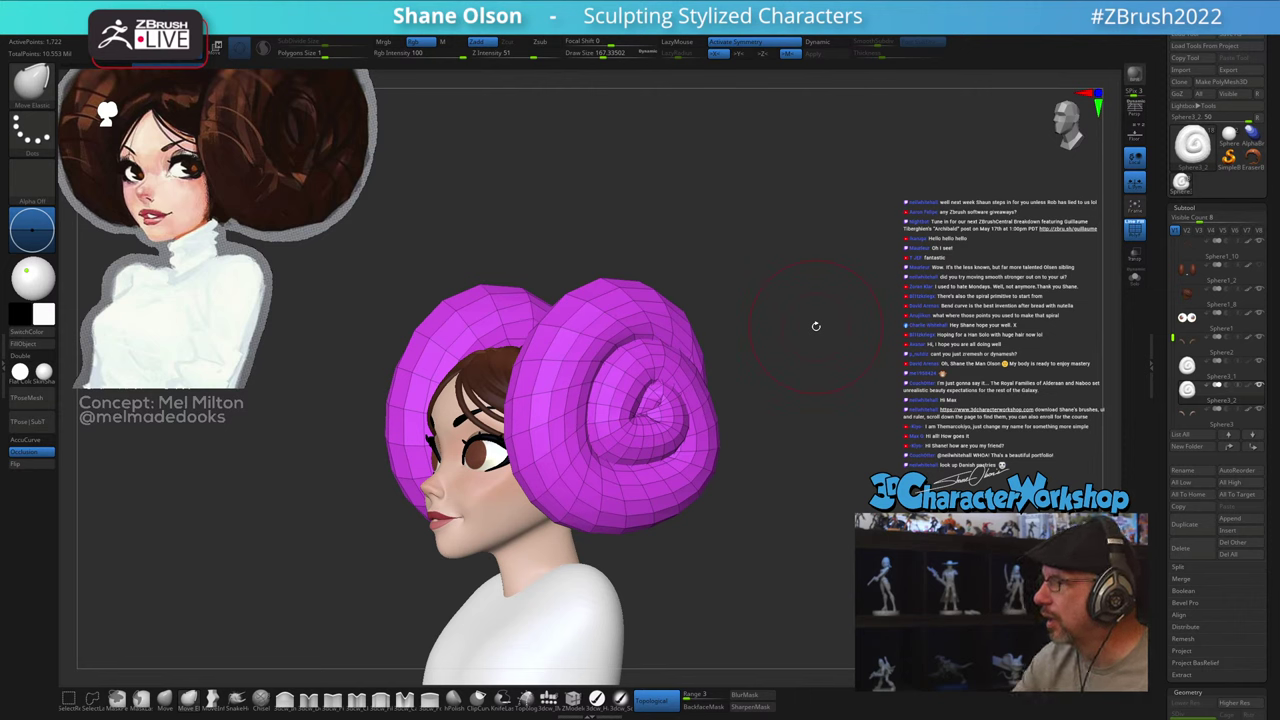
Step: Try a Move Elastic adjustment near the spiral center of the duplicated coil and undo it
mouse_move(743, 395)
mouse_down()
mouse_move(836, 343)
mouse_move(832, 359)
mouse_up()
key(s)
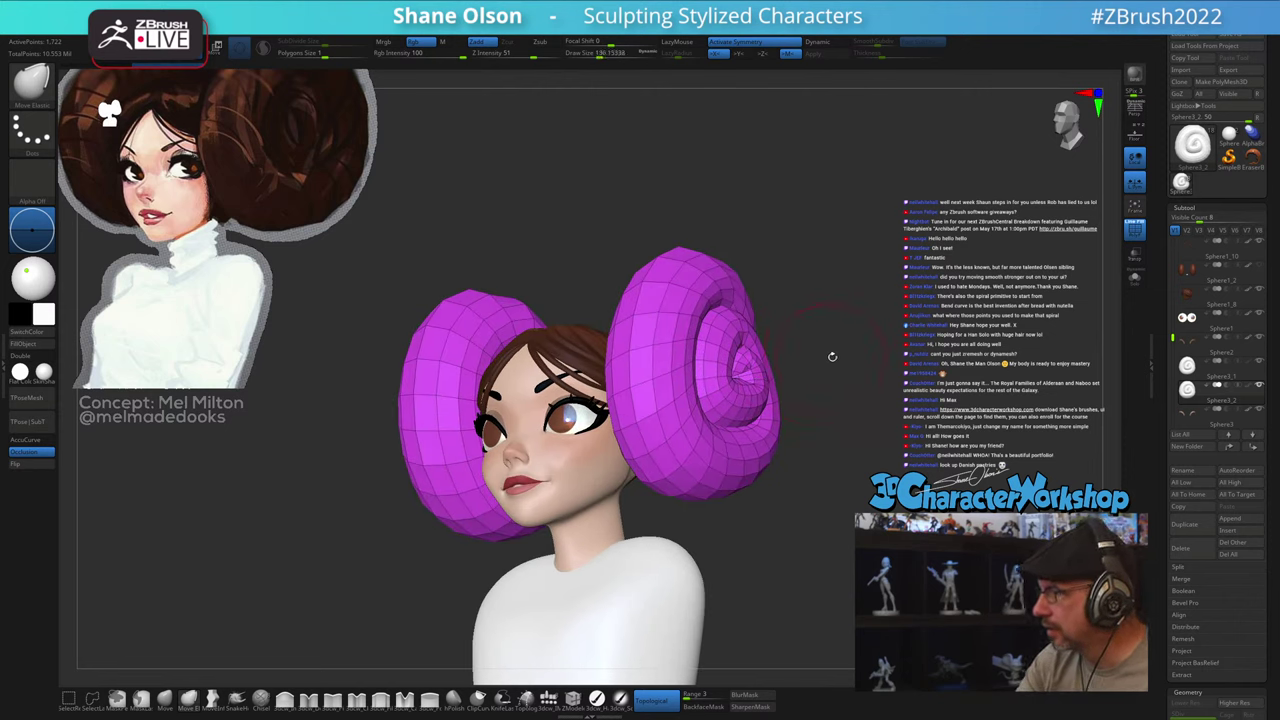
mouse_move(832, 356)
right_down()
mouse_move(811, 372)
mouse_move(714, 378)
mouse_move(703, 420)
mouse_move(678, 430)
mouse_move(726, 440)
mouse_move(757, 414)
right_up()
drag(728, 422, 705, 425)
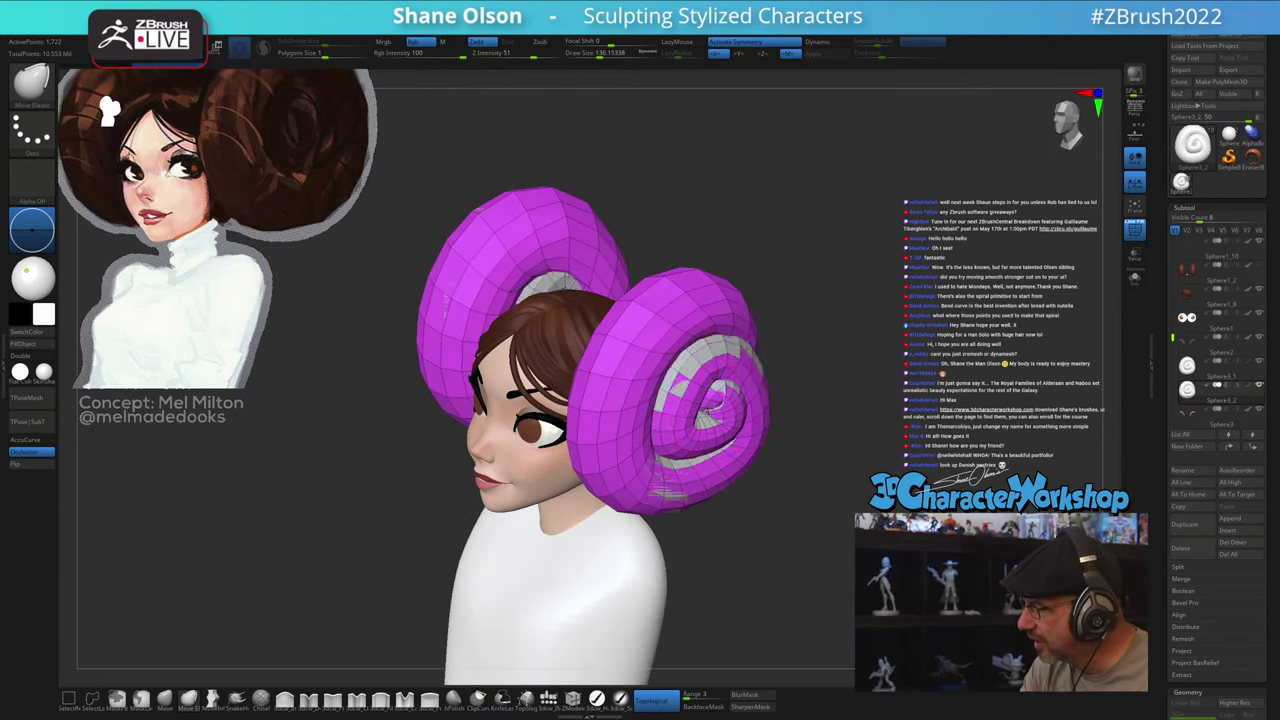
key(ctrl+z)
Step: Isolate the duplicated coils in Solo mode
click(1135, 278)
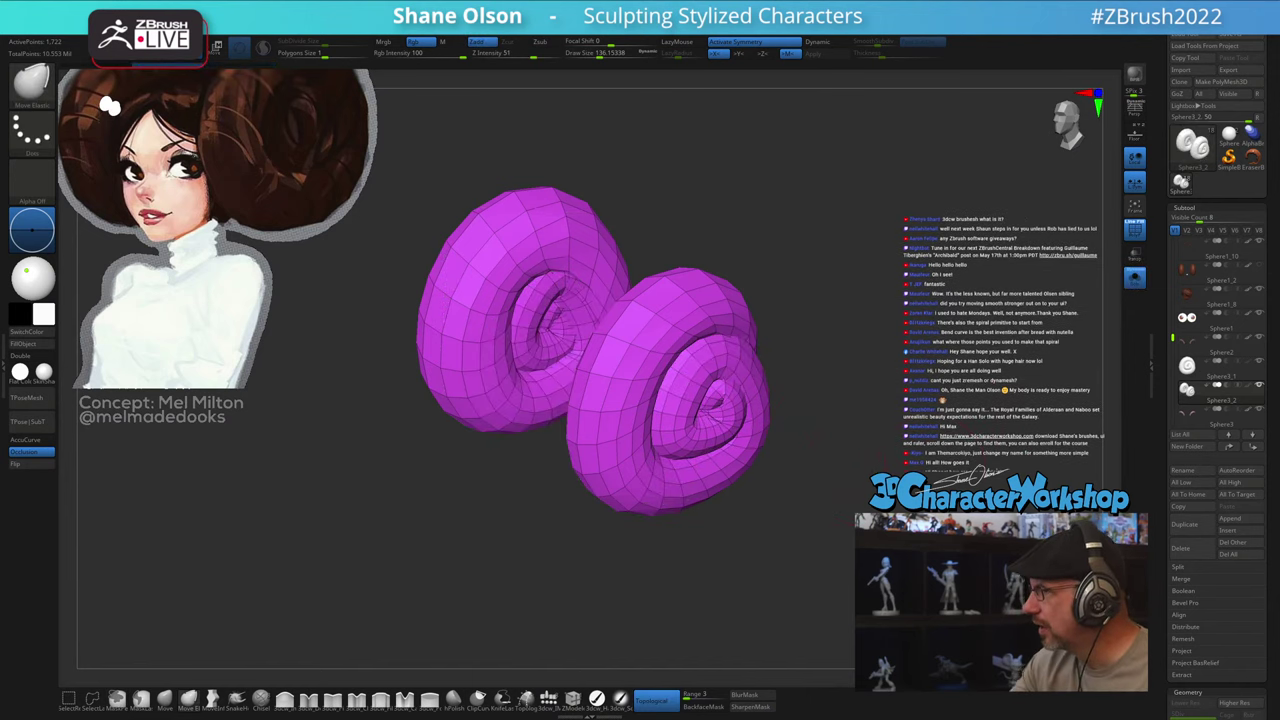
Step: Inspect the isolated coils' spiral from the side and at an angle, briefly previewing them with dynamic subdivision
ctrl+right_drag(866, 514, 785, 505)
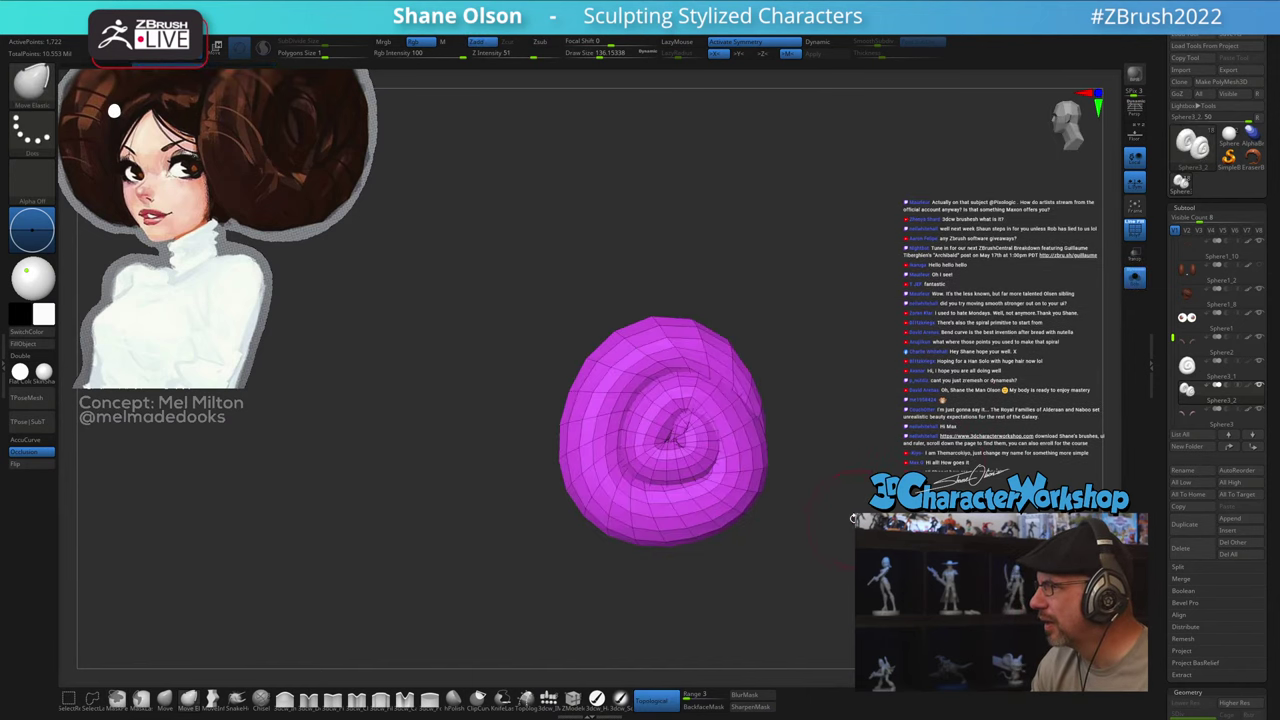
alt+right_drag(890, 496, 865, 511)
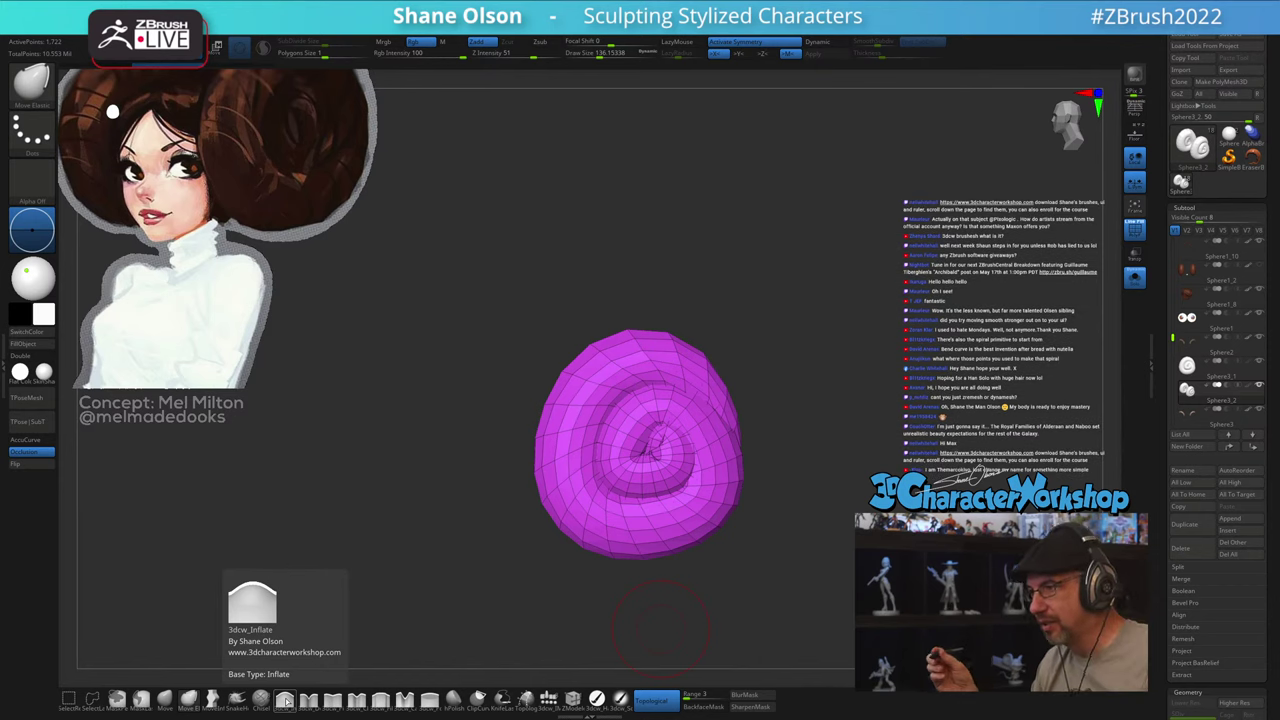
drag(800, 425, 811, 477)
mouse_move(882, 452)
mouse_down()
mouse_move(845, 453)
mouse_move(833, 476)
mouse_up()
key(s)
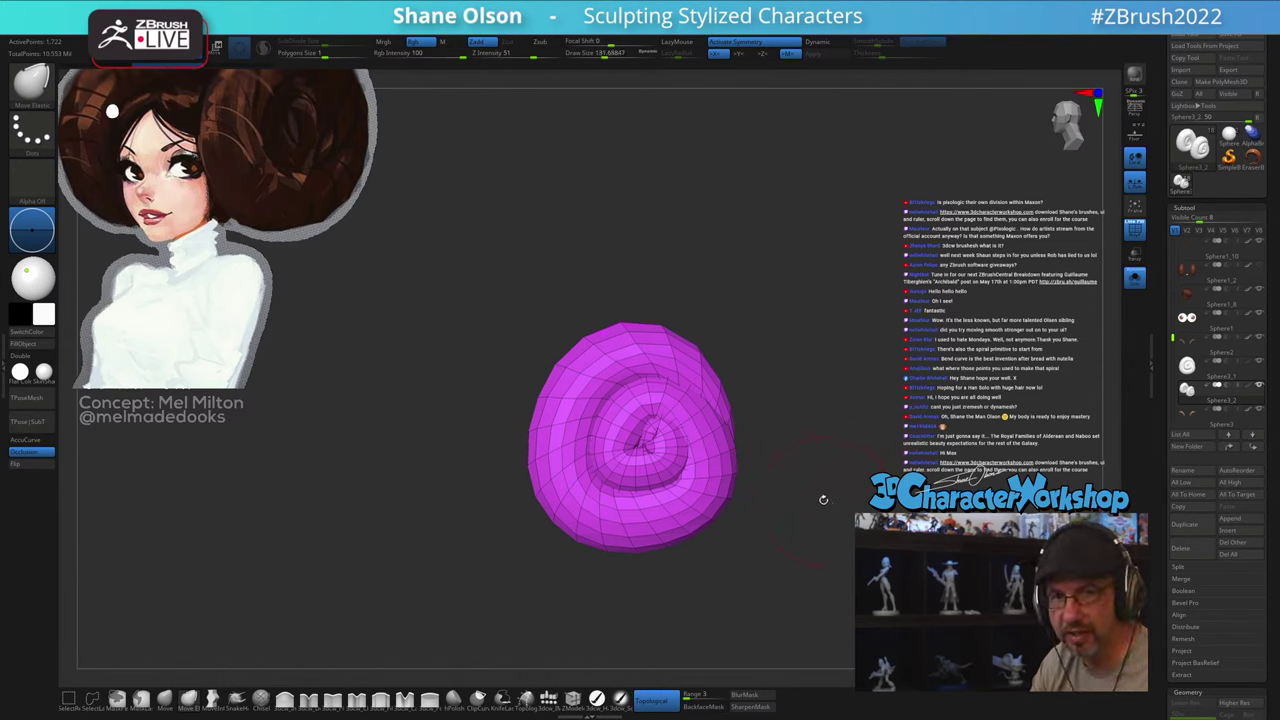
key(d)
drag(826, 481, 789, 501)
key(shift+d)
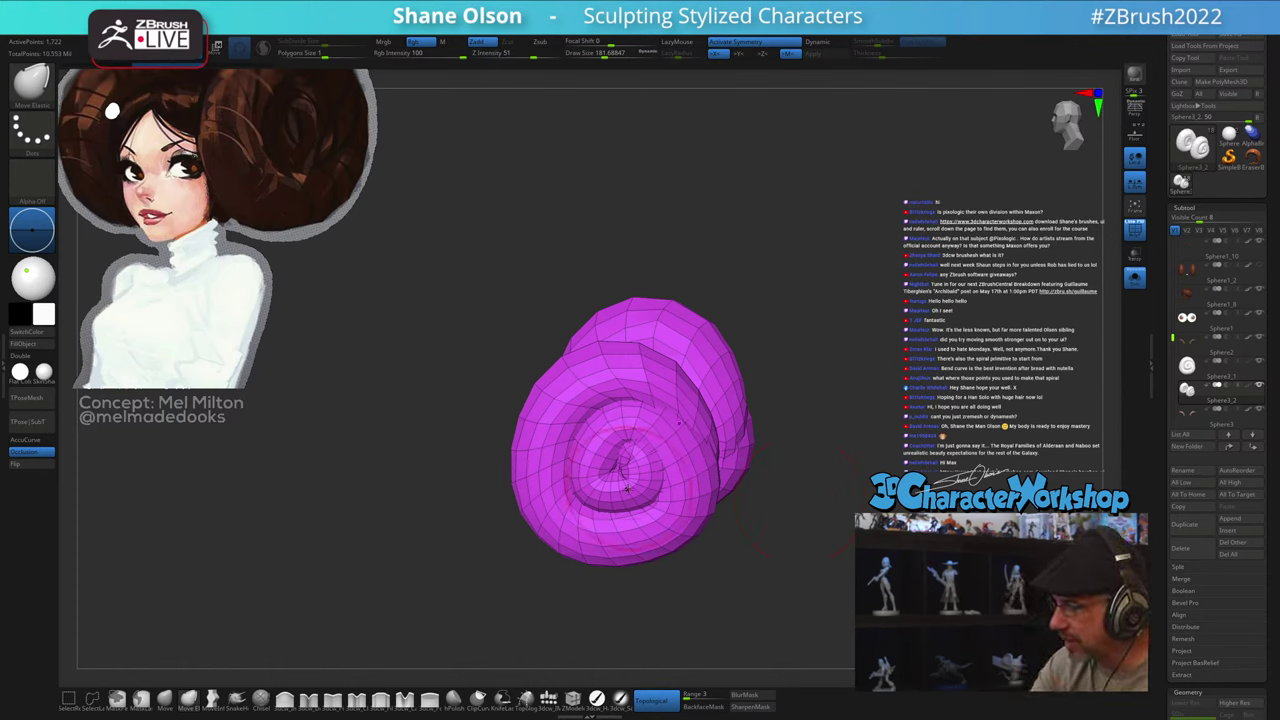
drag(760, 548, 827, 569)
drag(810, 595, 872, 582)
mouse_move(823, 536)
mouse_down()
mouse_move(743, 560)
mouse_move(780, 560)
mouse_move(866, 470)
mouse_move(786, 477)
mouse_move(866, 474)
mouse_up()
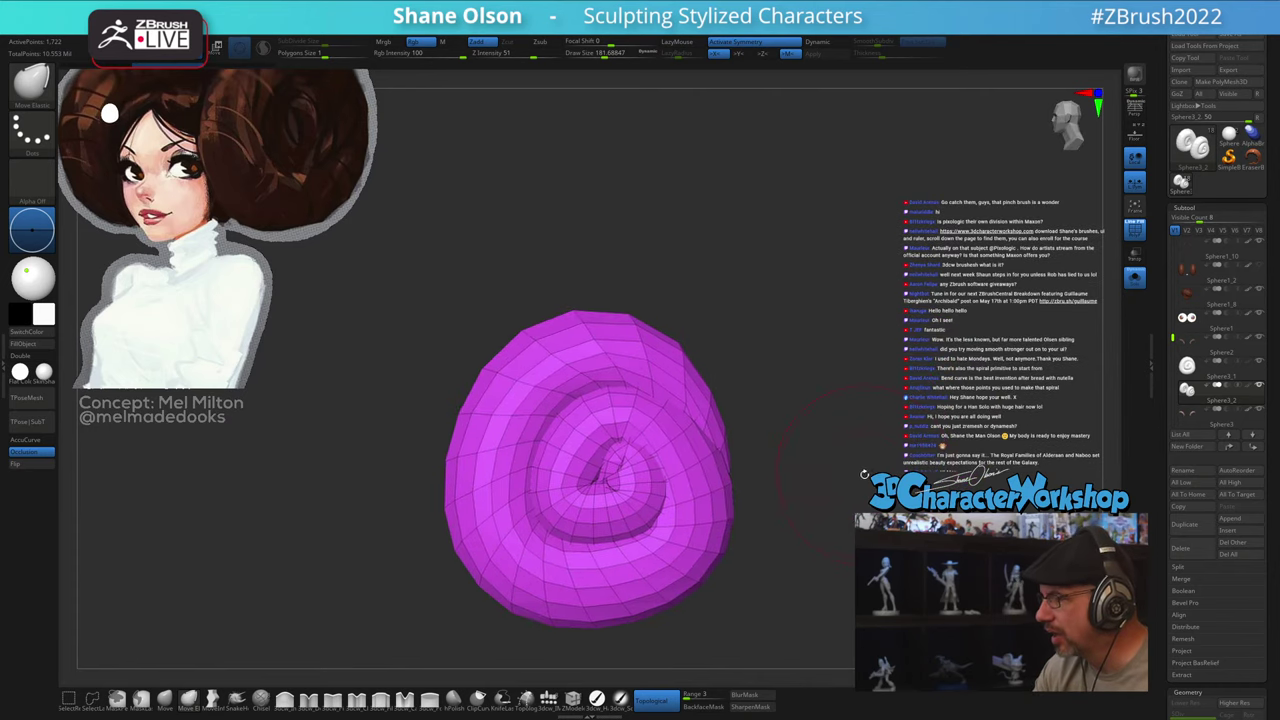
Step: Insert two edge loops along the upper part of the duplicated coil with the ZModeler brush
key(s)
click(857, 475)
click(574, 700)
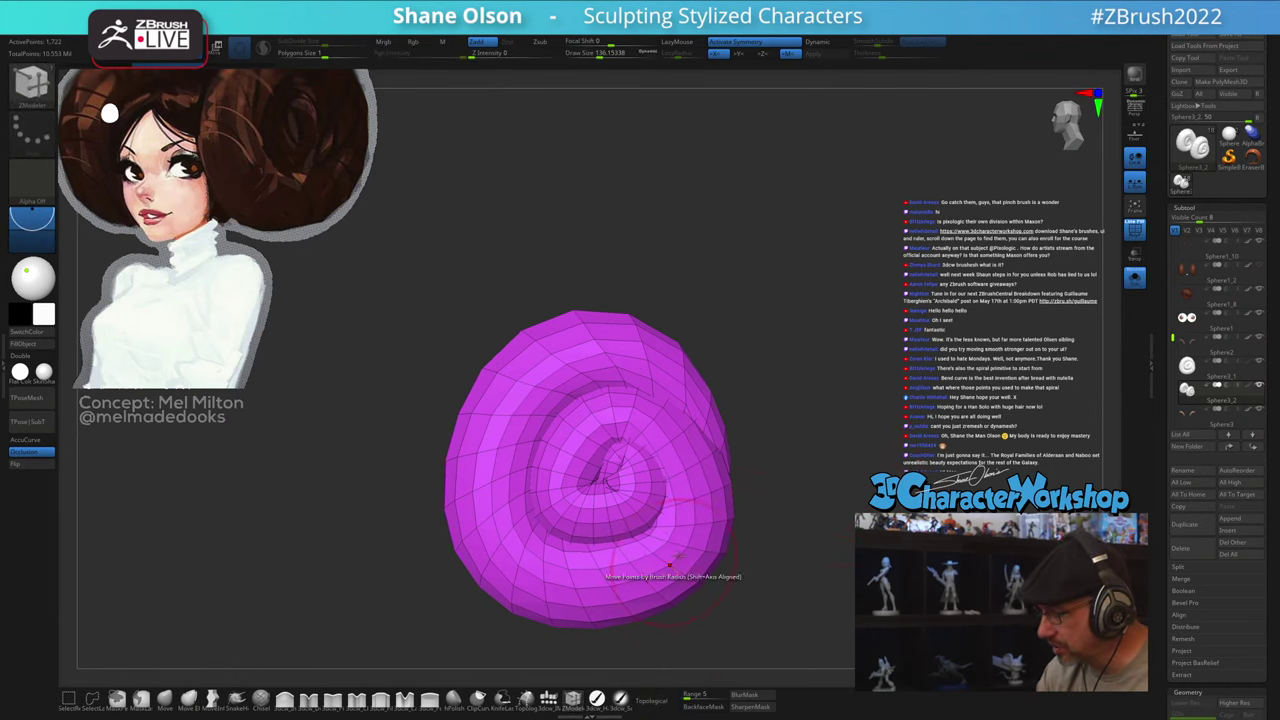
mouse_move(768, 392)
alt+mouse_down()
mouse_move(797, 316)
mouse_move(772, 463)
mouse_move(776, 482)
mouse_move(795, 480)
mouse_move(768, 469)
alt+mouse_up()
key(s)
click(564, 418)
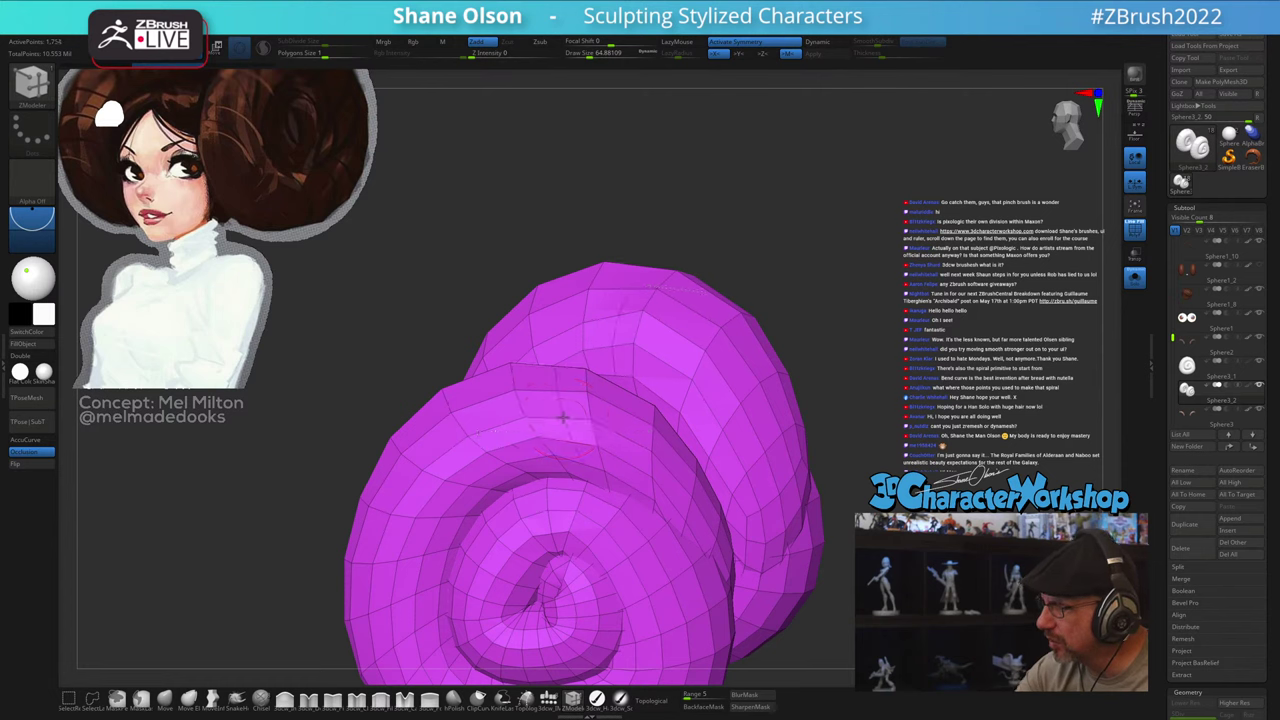
click(622, 436)
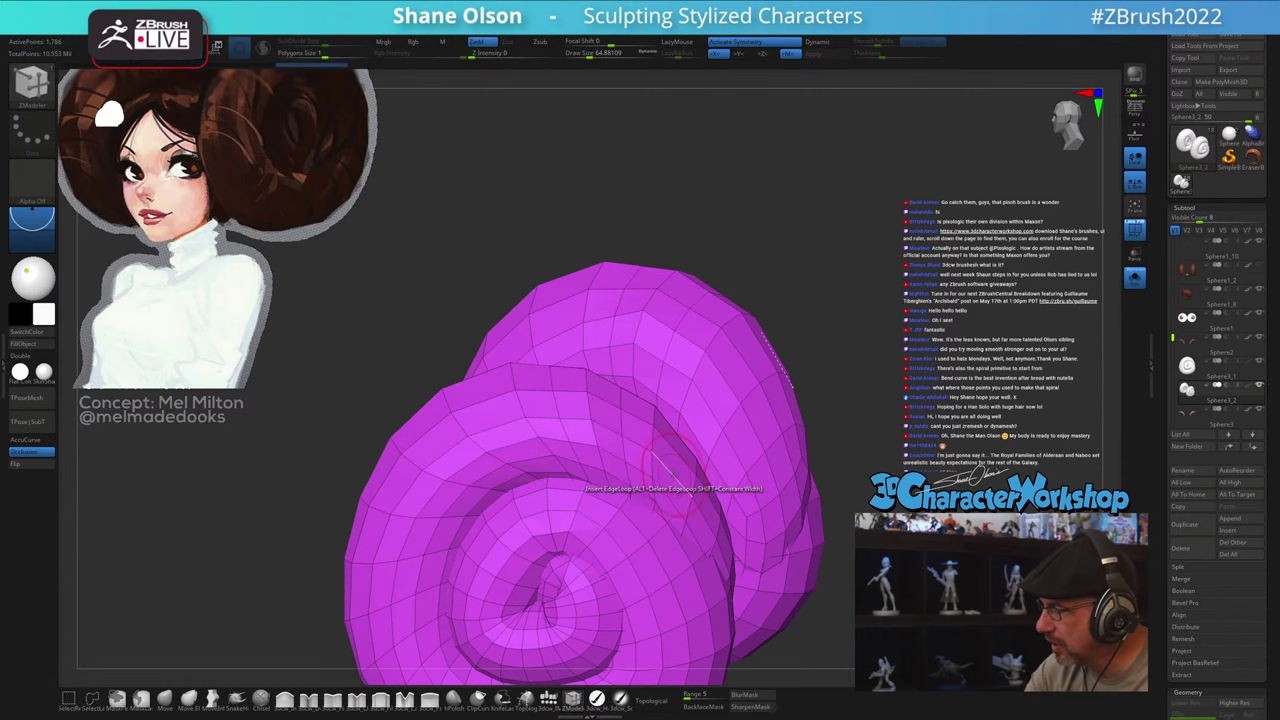
Step: Insert further ZModeler edge loops along the outer coil and in toward the spiral
click(498, 424)
drag(972, 416, 785, 362)
drag(581, 511, 672, 488)
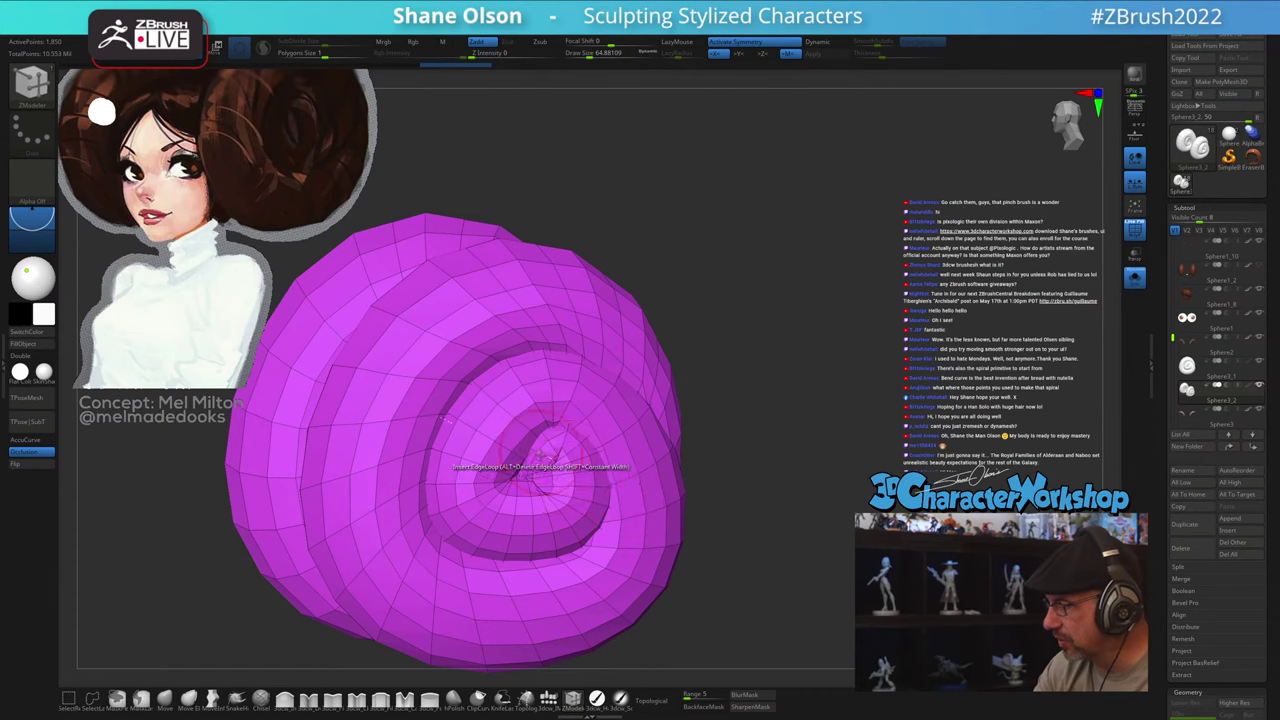
drag(850, 440, 755, 450)
alt+right_drag(634, 484, 596, 496)
click(677, 475)
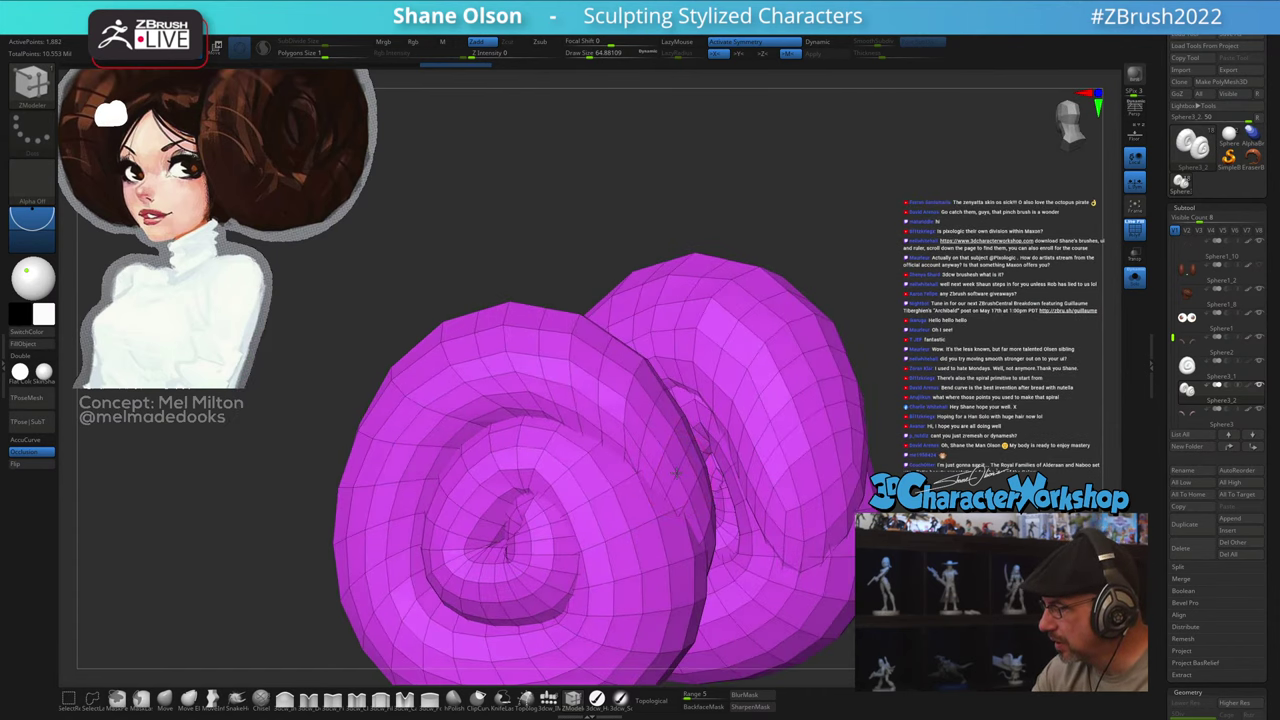
Step: Smooth the coil's surface and rear overlap with Topological masking enabled on the Smooth brush and a draw size of about 251
right_drag(733, 545, 568, 546)
drag(568, 545, 693, 531)
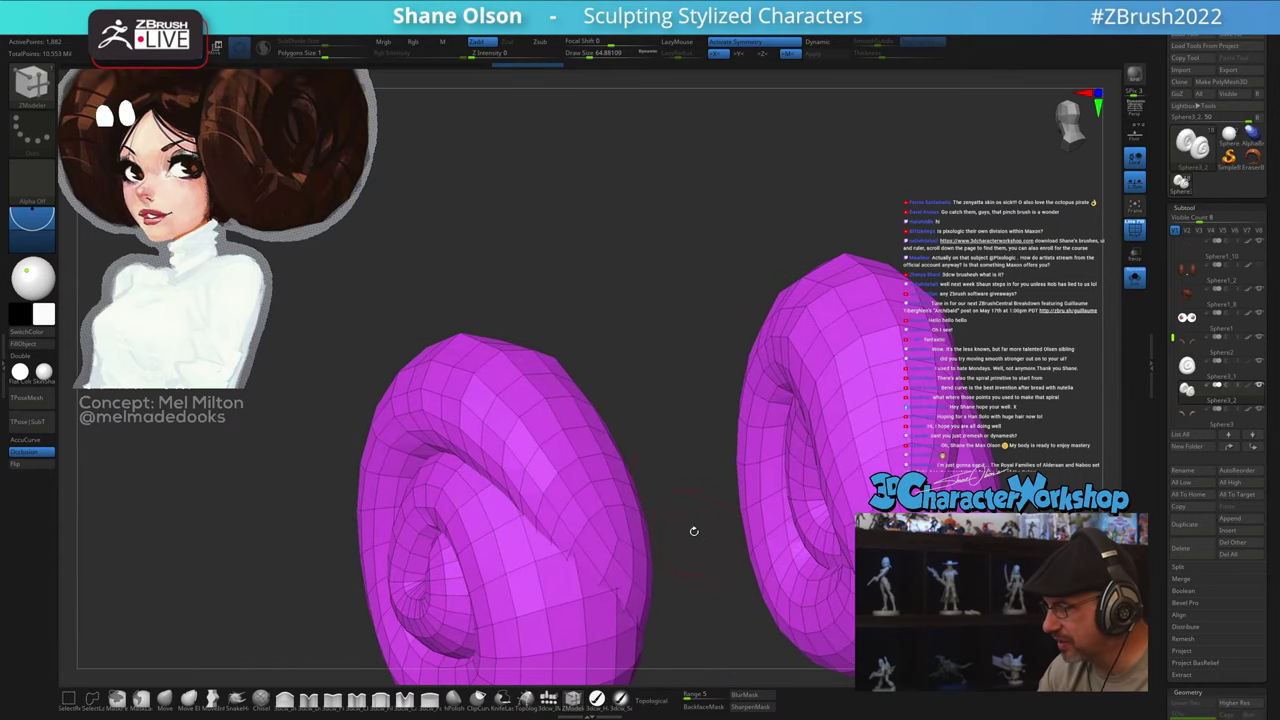
right_drag(665, 459, 701, 450)
right_drag(760, 563, 717, 563)
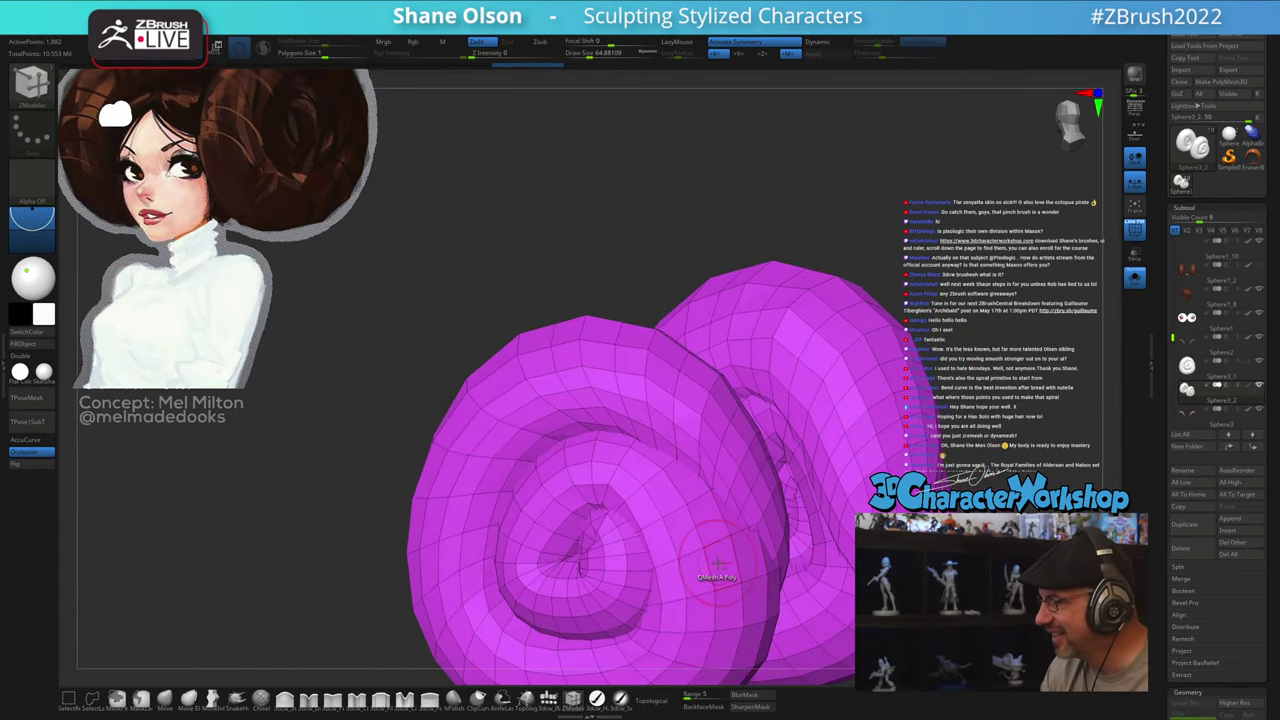
drag(705, 483, 716, 483)
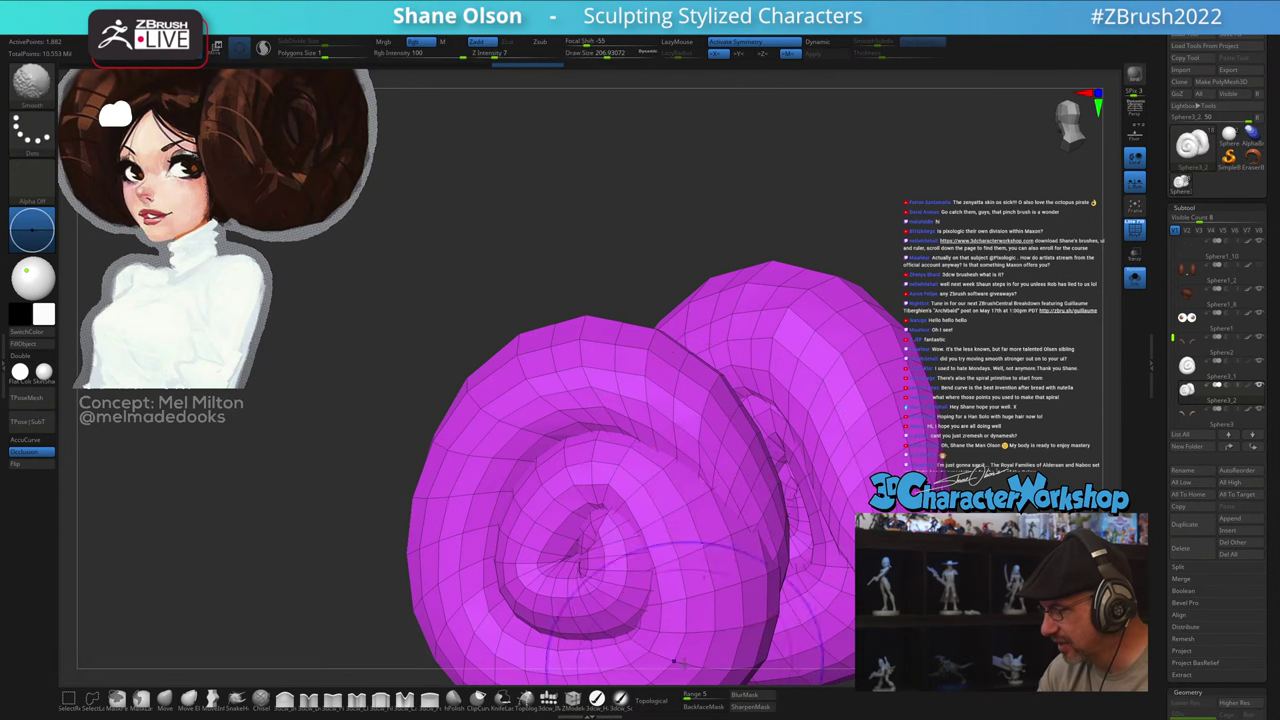
ctrl+click(657, 701)
key(s)
mouse_move(676, 386)
mouse_down()
mouse_move(688, 386)
mouse_move(649, 377)
mouse_move(660, 392)
mouse_up()
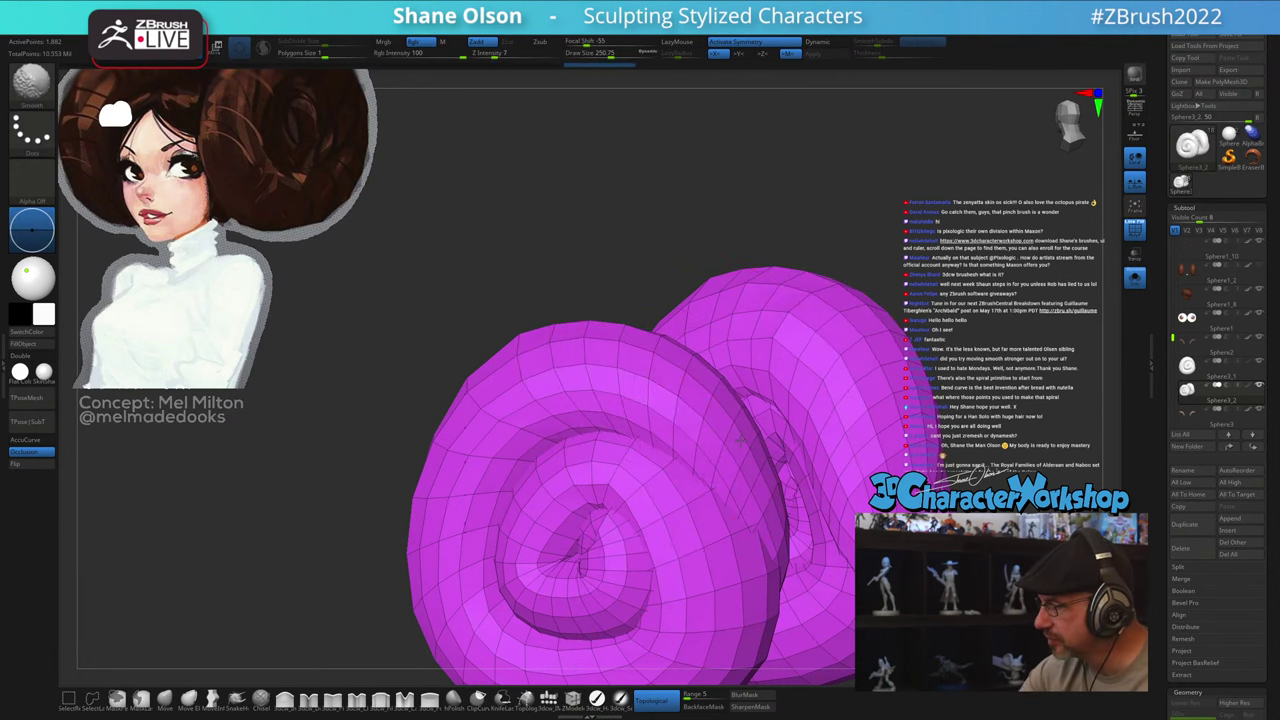
mouse_move(740, 438)
shift+mouse_down()
mouse_move(765, 503)
mouse_move(700, 455)
shift+mouse_up()
mouse_move(705, 473)
alt+right_down()
mouse_move(695, 445)
mouse_move(784, 468)
alt+right_up()
mouse_move(840, 518)
right_down()
mouse_move(807, 529)
mouse_move(800, 518)
right_up()
shift+drag(738, 392, 778, 495)
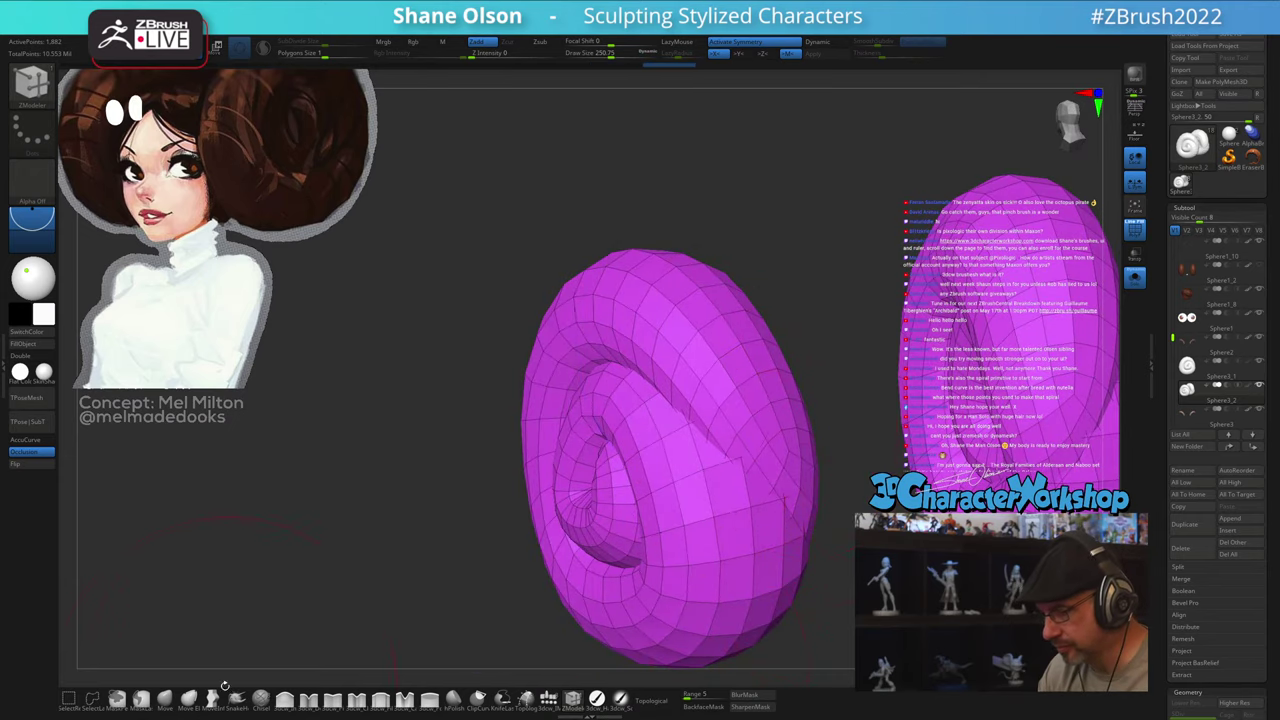
Step: Leave Solo mode and hide the original coil subtool Sphere3_1 so only the duplicate shows around the head
click(188, 698)
right_drag(834, 540, 762, 453)
mouse_move(792, 392)
alt+right_down()
mouse_move(594, 392)
mouse_move(602, 370)
mouse_move(692, 392)
mouse_move(649, 386)
alt+right_up()
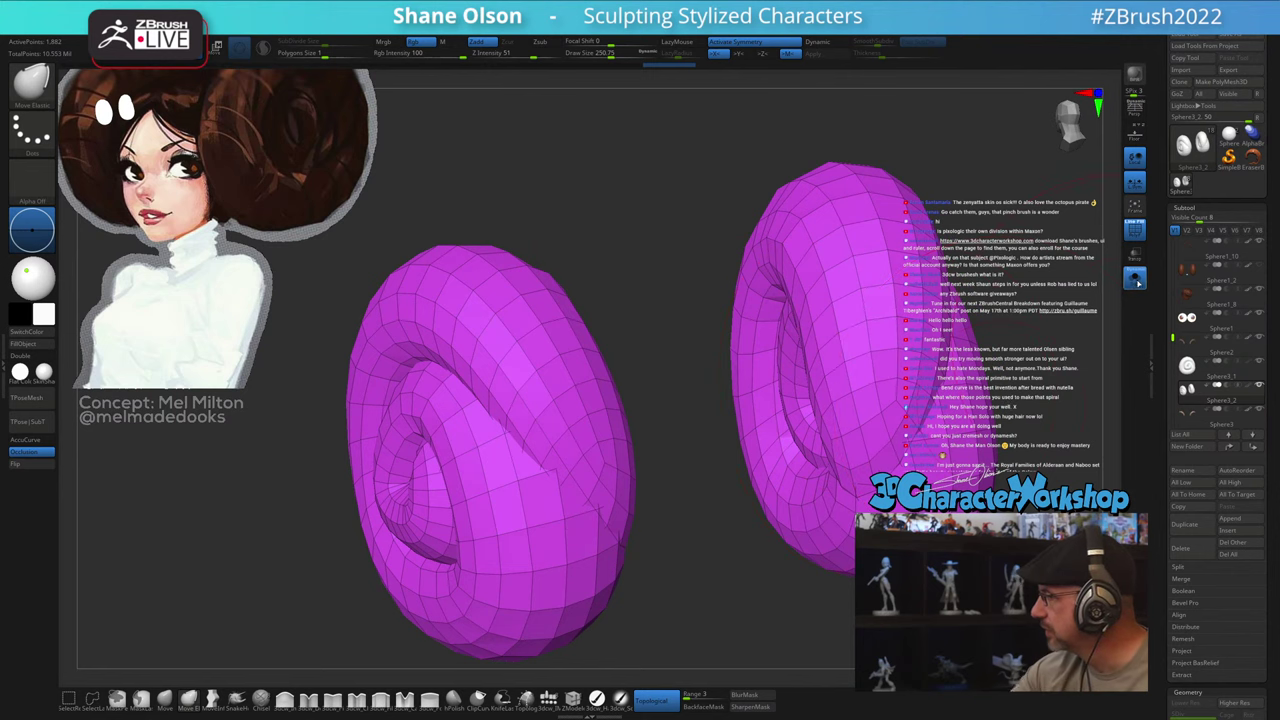
click(1138, 284)
right_drag(800, 480, 582, 490)
drag(584, 508, 640, 502)
key(ctrl+z)
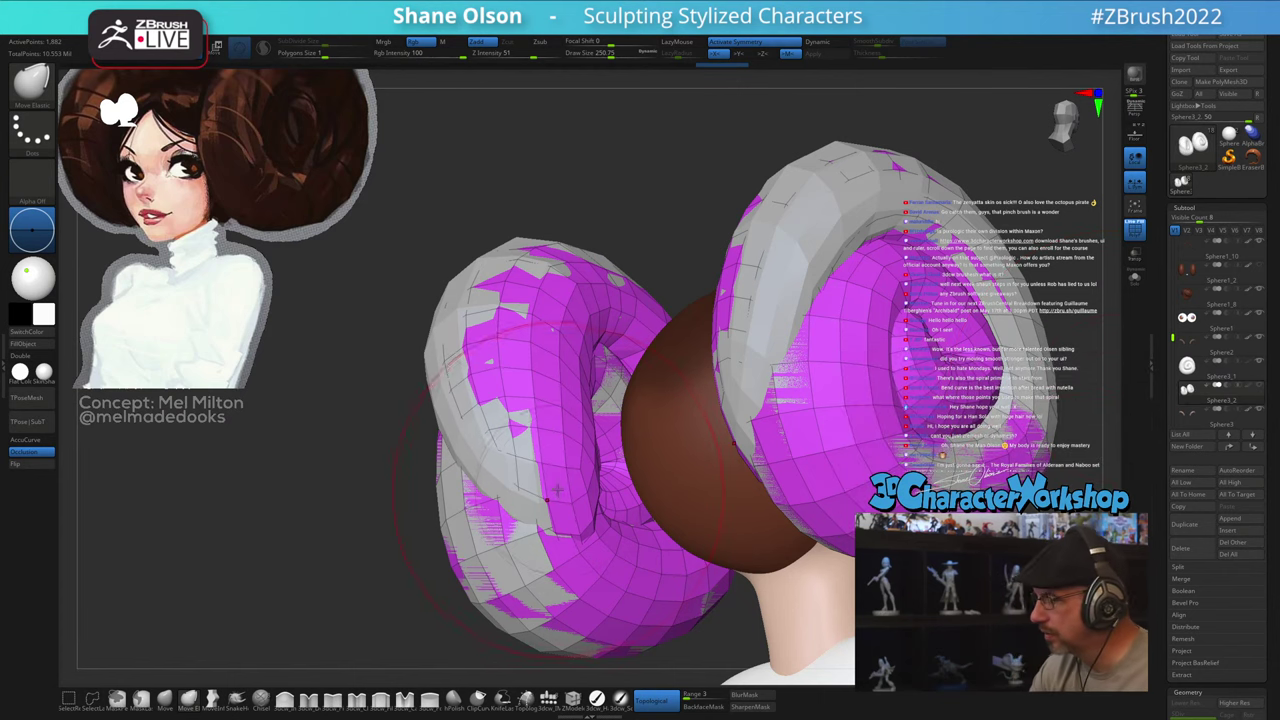
mouse_move(600, 495)
right_down()
mouse_move(610, 504)
mouse_move(609, 481)
right_up()
alt+right_drag(609, 481, 572, 502)
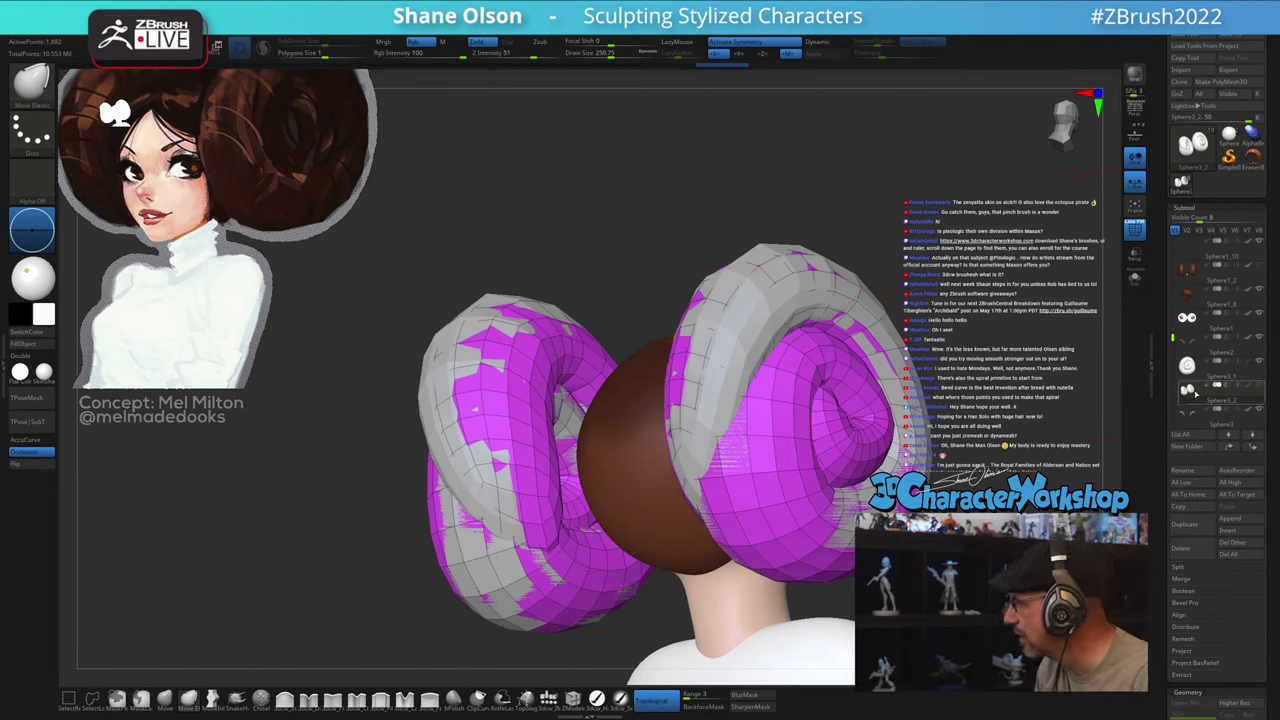
click(1259, 366)
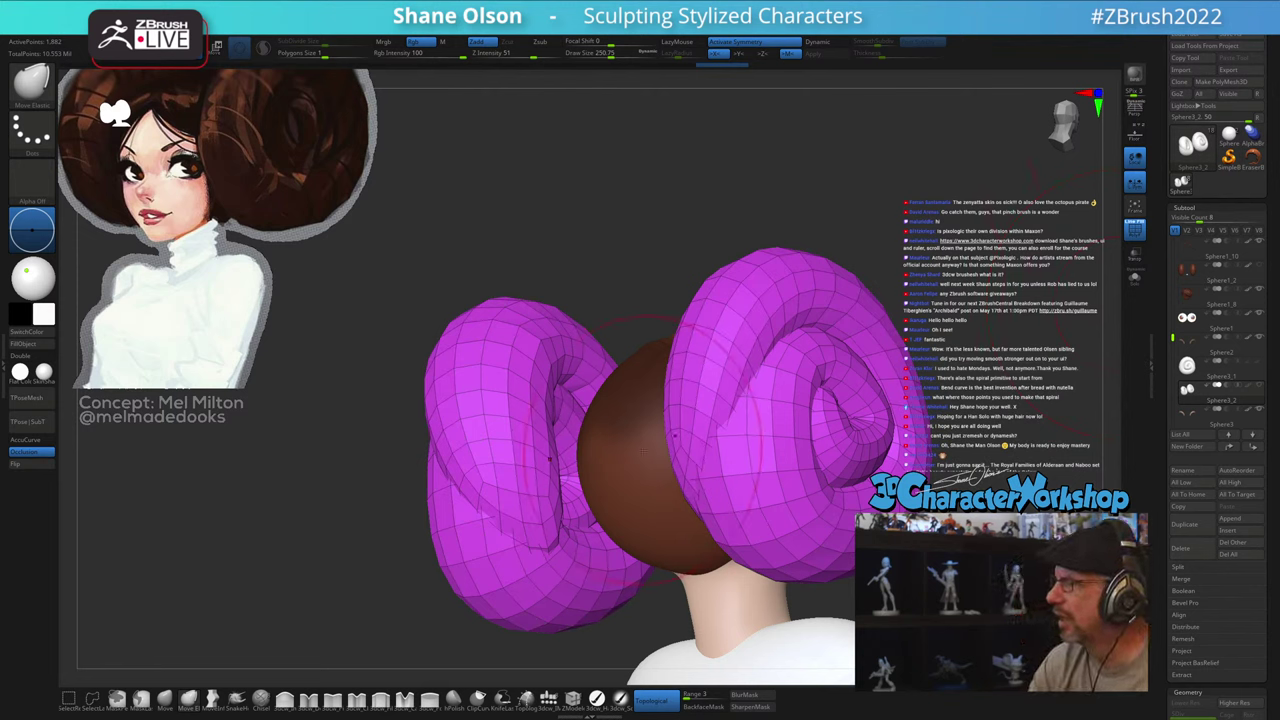
Step: Adjust the coils' inner edges around the back and crown of the head with the Move Elastic brush
right_drag(643, 452, 603, 424)
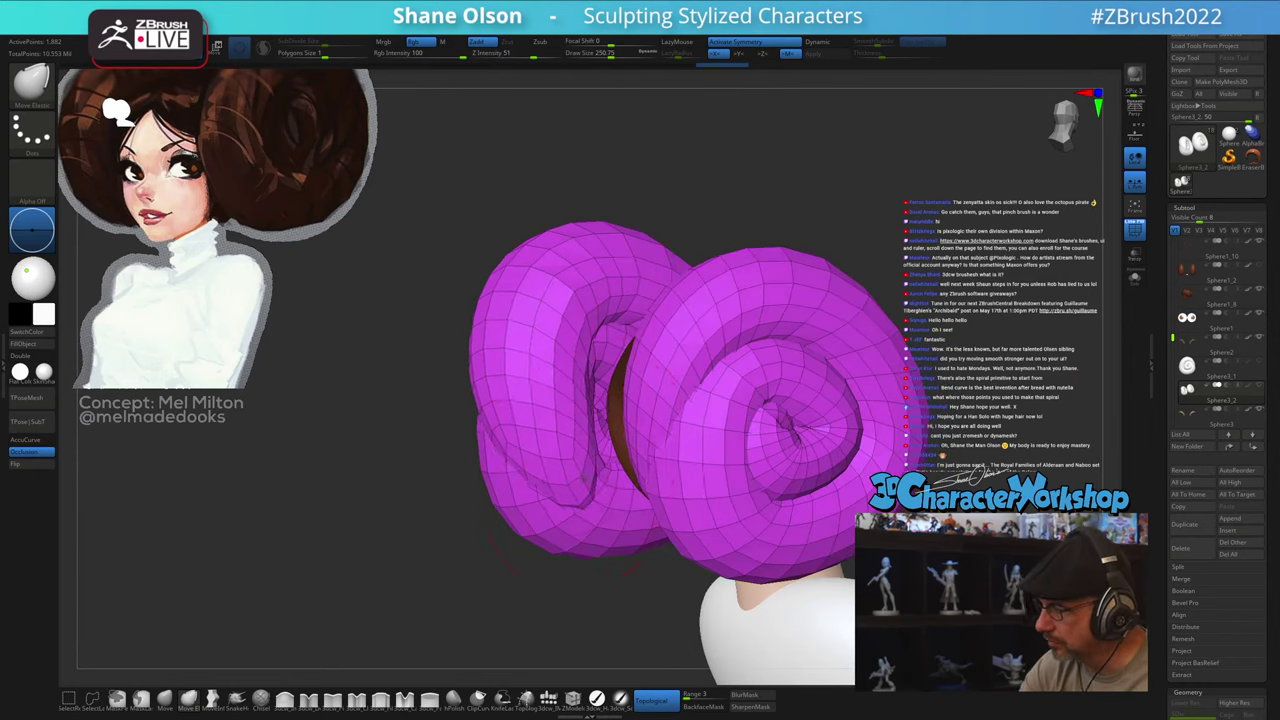
drag(580, 478, 610, 468)
right_drag(540, 456, 589, 451)
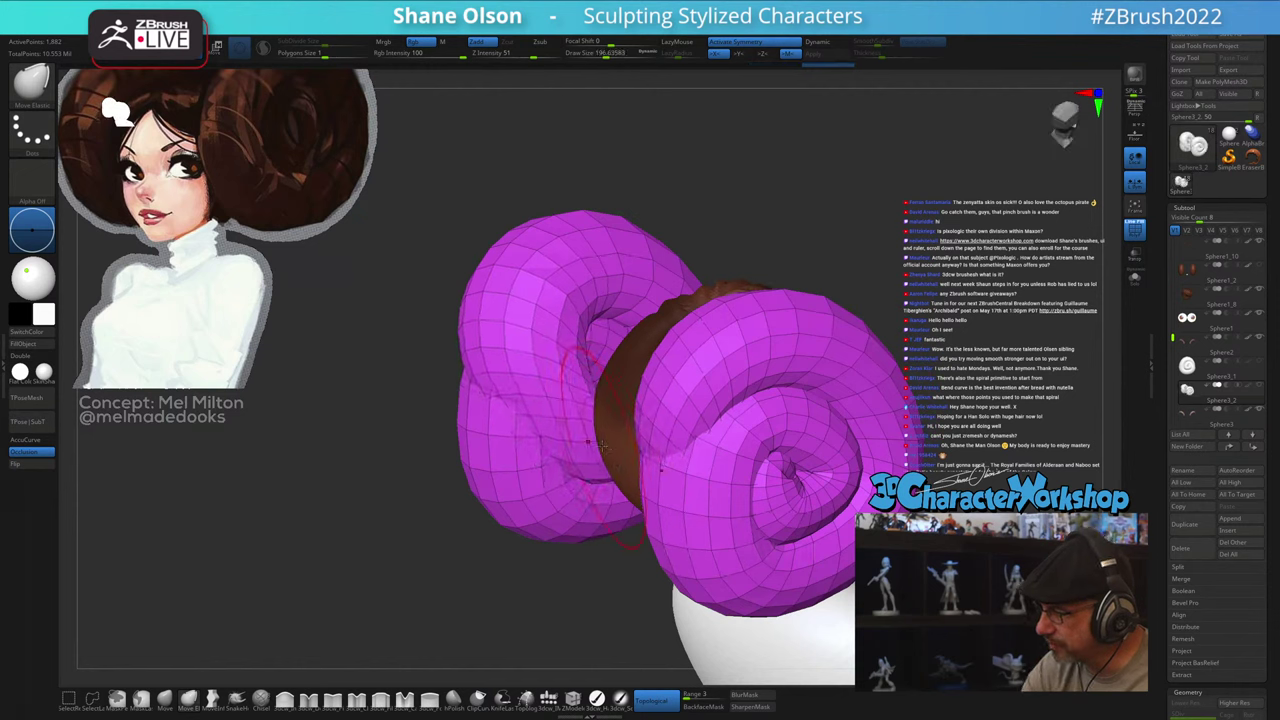
drag(603, 446, 582, 428)
right_drag(505, 345, 523, 374)
key(s)
drag(523, 374, 511, 404)
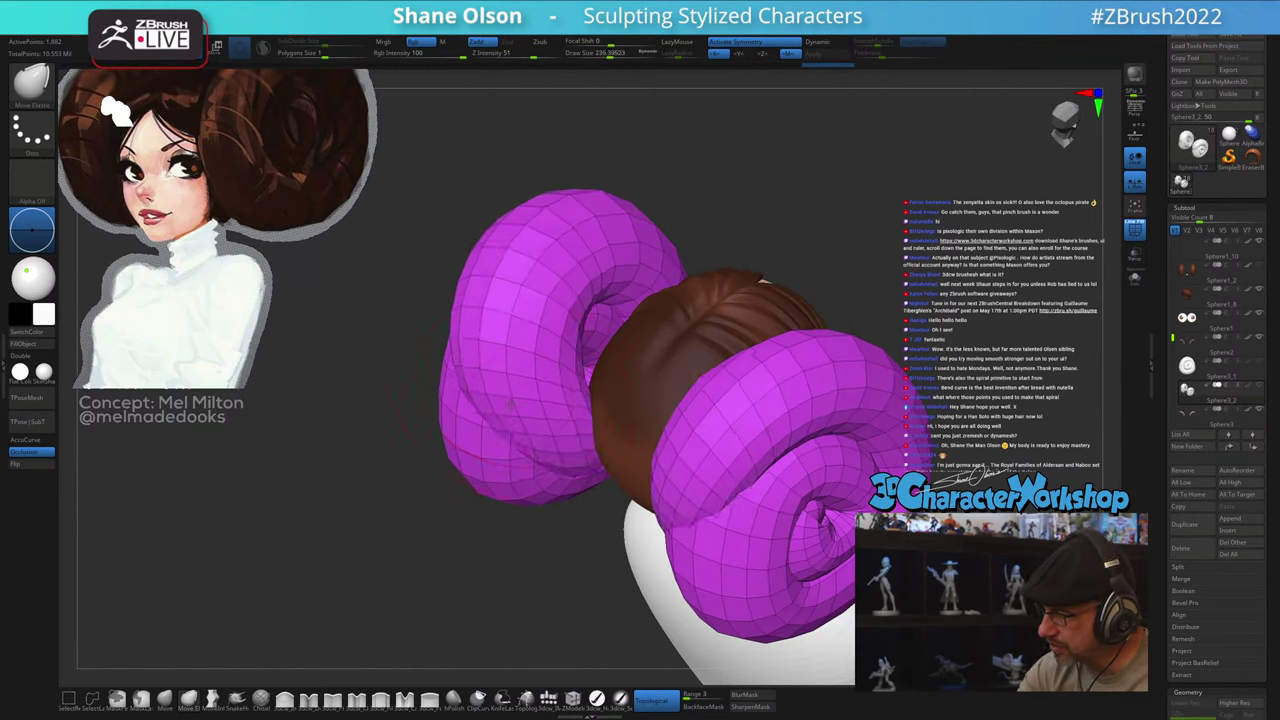
right_drag(519, 410, 549, 482)
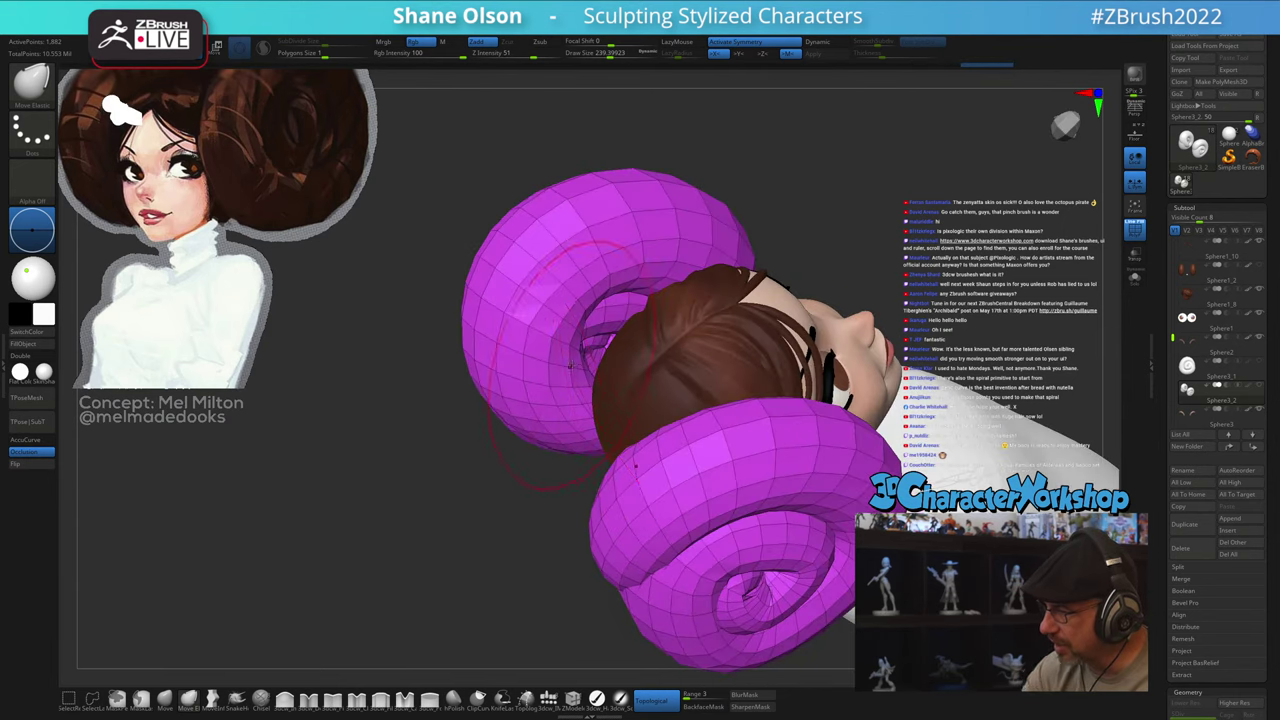
drag(562, 354, 586, 350)
Step: Nudge the coils' lower inner edges slightly outward near the nape with Move Elastic
right_drag(540, 540, 514, 446)
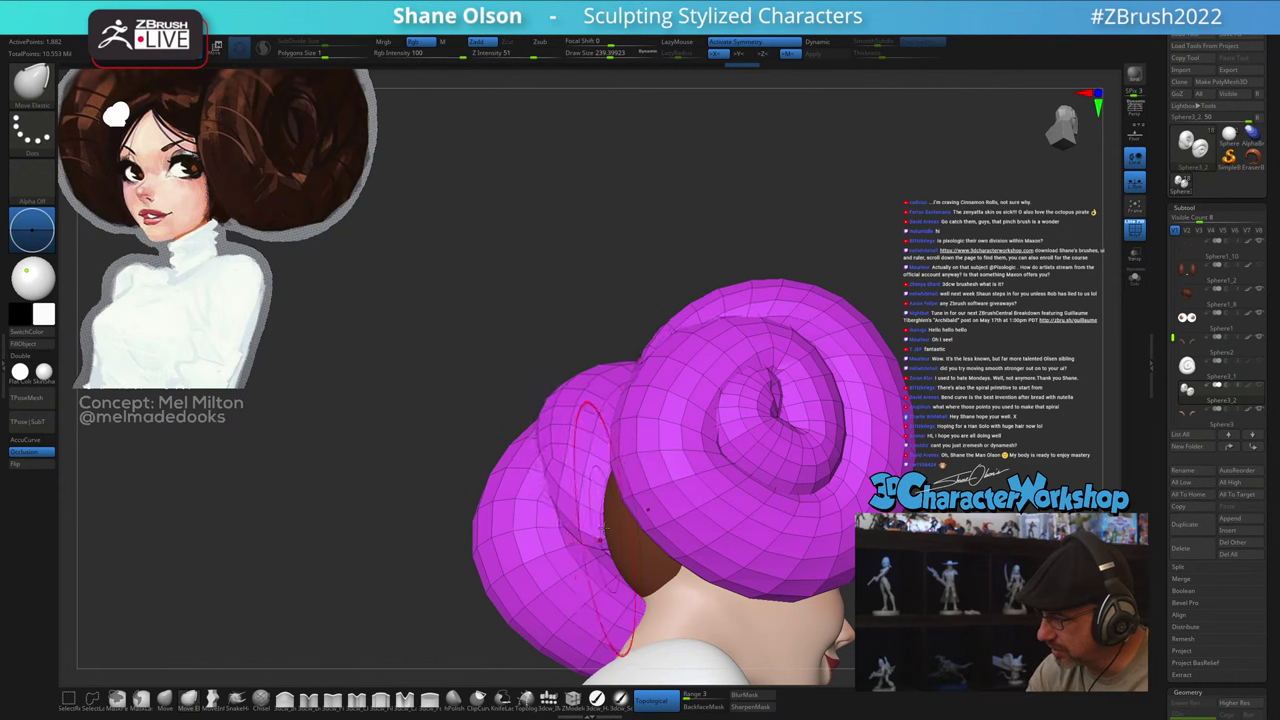
right_drag(607, 501, 655, 506)
drag(612, 528, 601, 530)
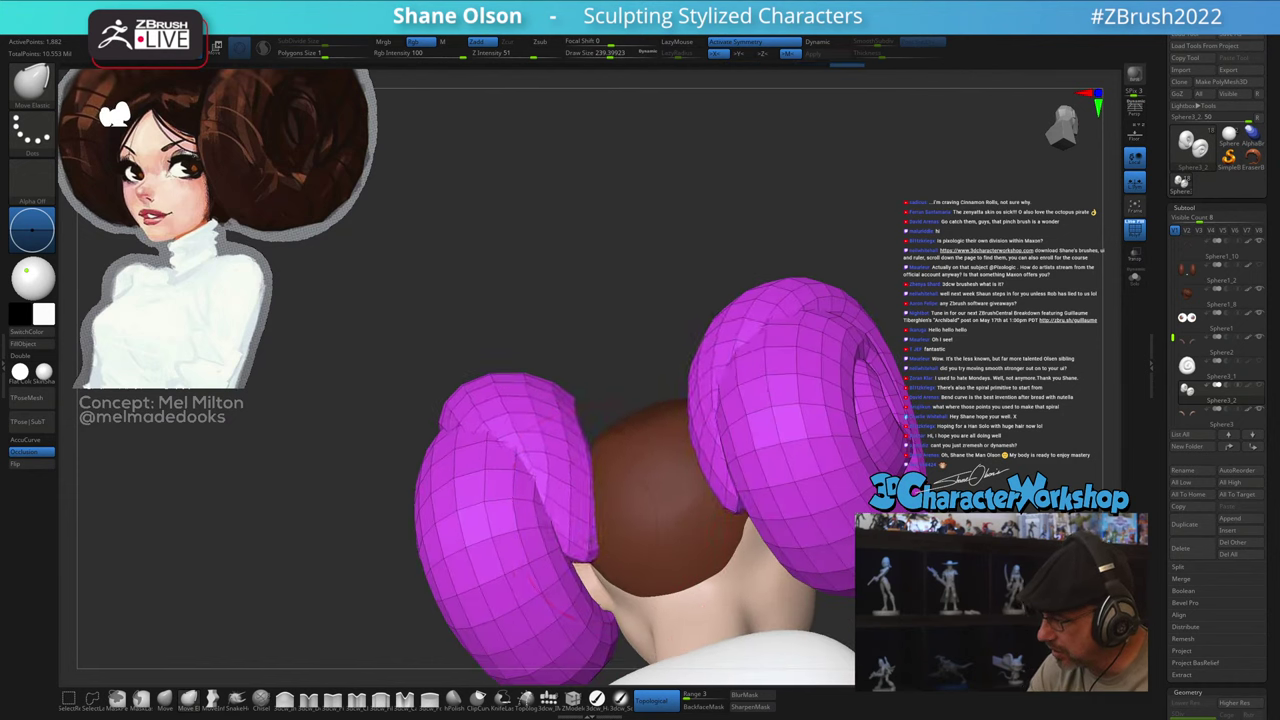
right_drag(609, 455, 655, 490)
drag(582, 545, 574, 545)
Step: Reshape the coil's outline in side view with a larger Move Elastic brush, shifting its front edge back from the face
right_drag(585, 500, 629, 450)
shift+right_drag(537, 342, 548, 344)
key(s)
drag(533, 345, 565, 348)
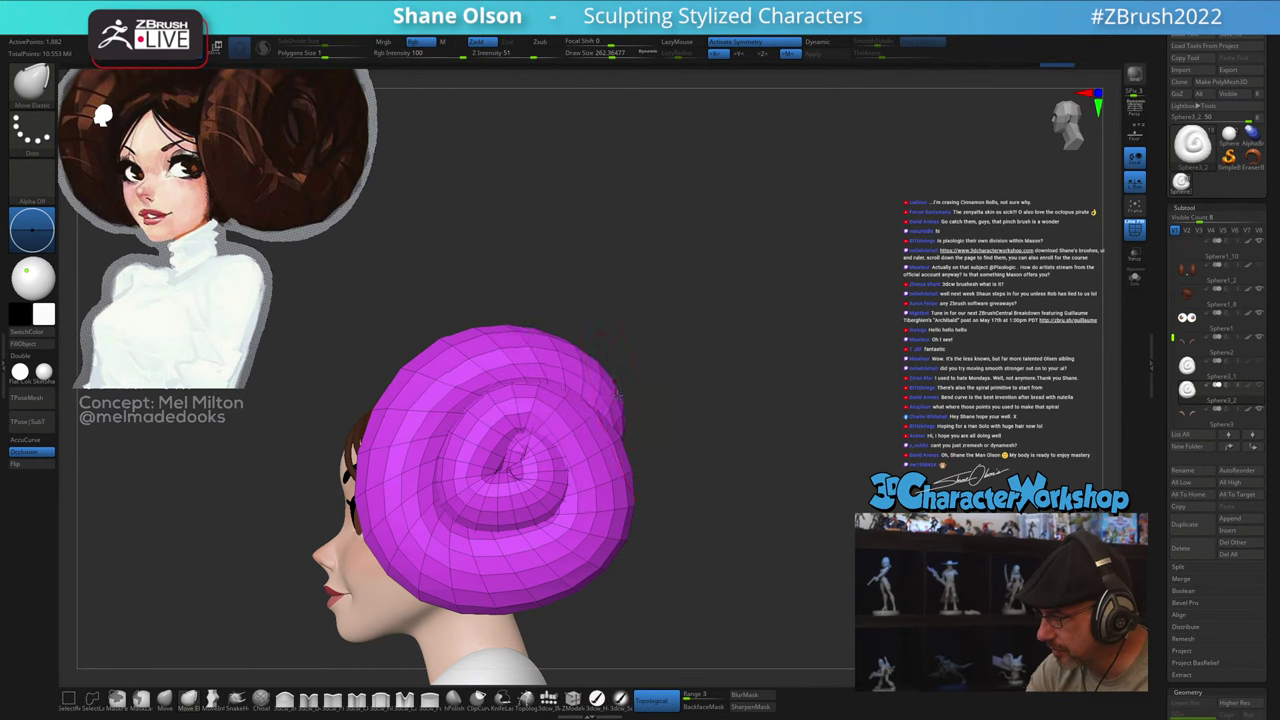
drag(418, 422, 430, 424)
drag(422, 543, 431, 536)
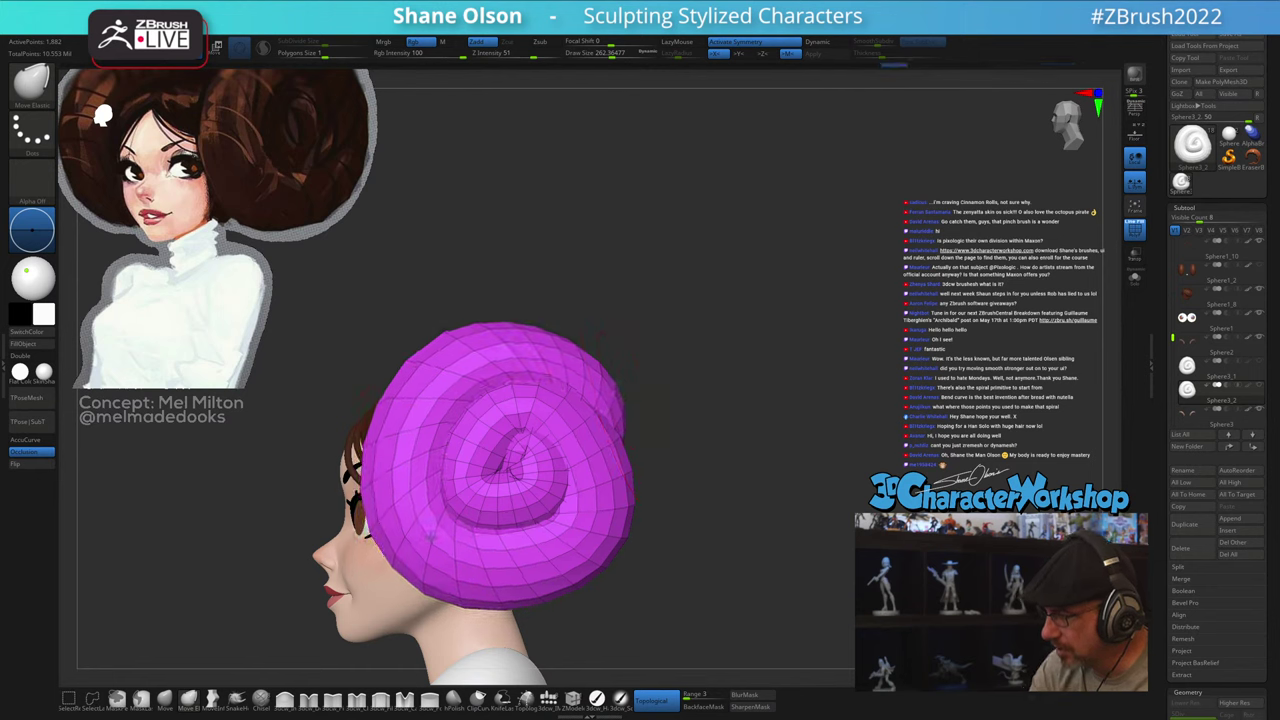
mouse_move(683, 507)
right_down()
mouse_move(562, 518)
mouse_move(645, 521)
right_up()
key(s)
drag(588, 523, 580, 530)
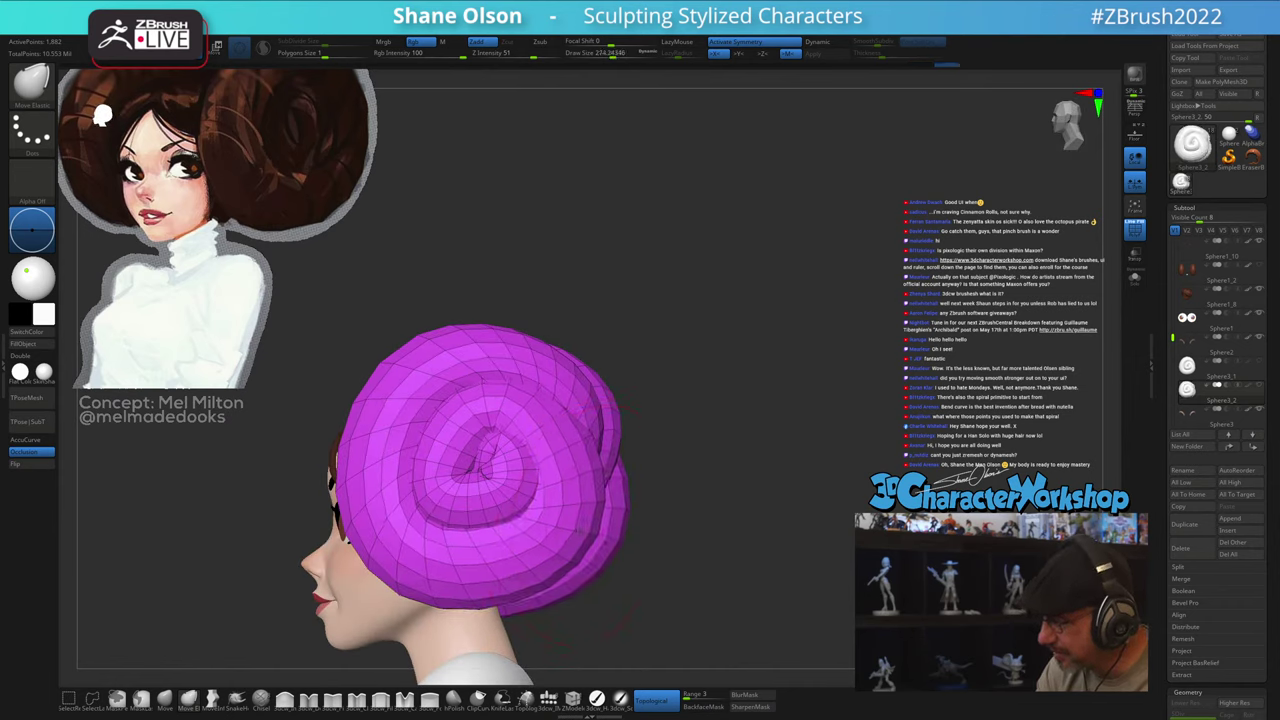
Step: Refine the overlapping coil ends behind the head with a smaller Move Elastic brush
mouse_move(792, 423)
right_down()
mouse_move(566, 412)
mouse_move(598, 414)
right_up()
alt+right_drag(598, 414, 537, 440)
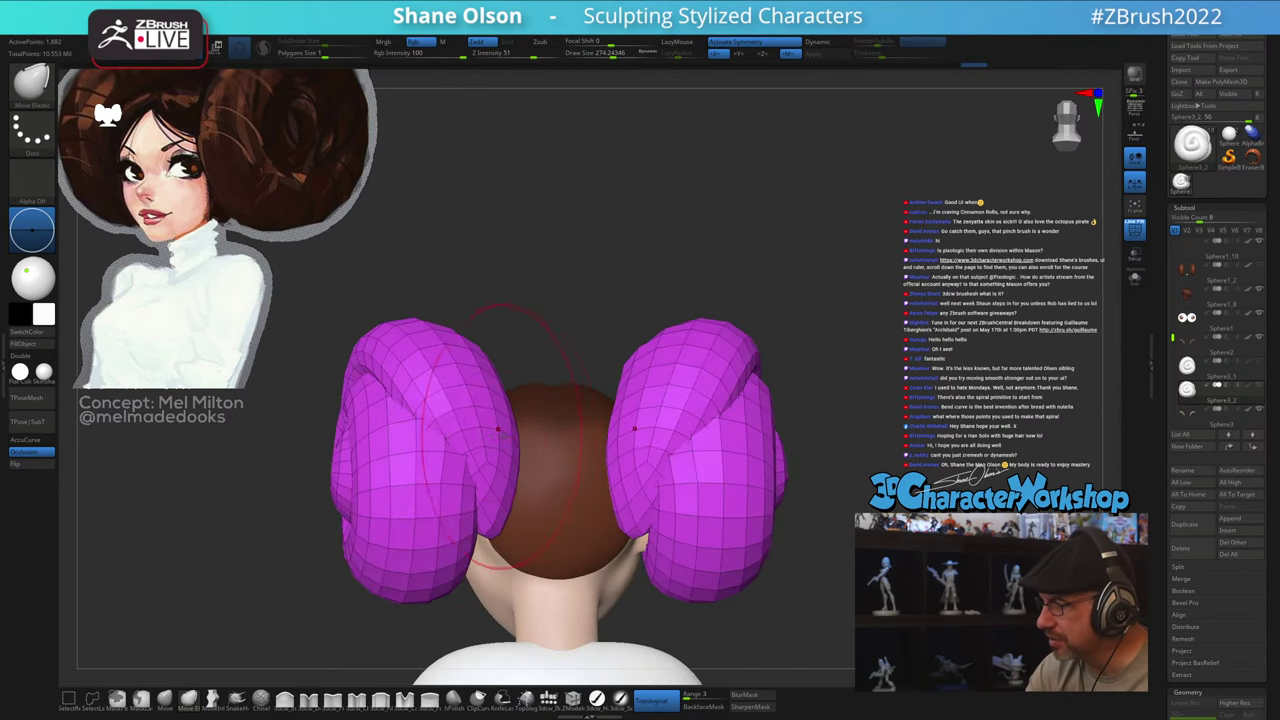
key(s)
mouse_move(483, 446)
mouse_down()
mouse_move(472, 447)
mouse_move(481, 455)
mouse_up()
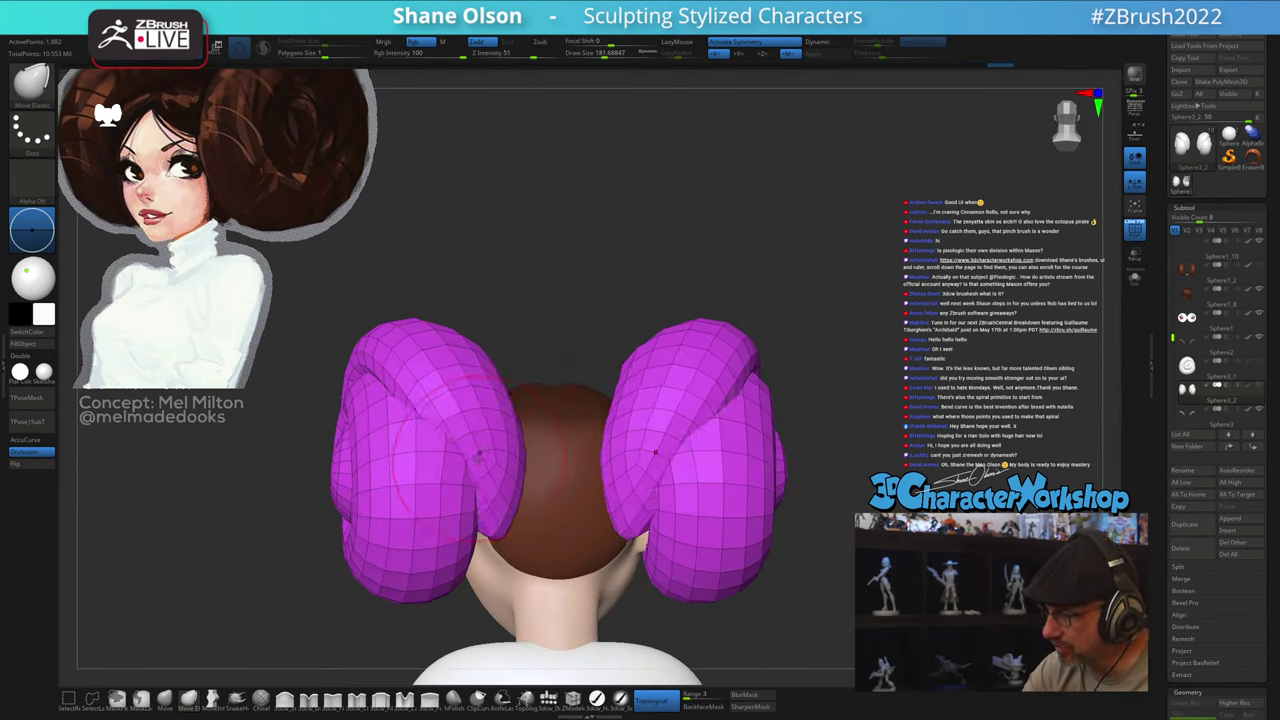
right_drag(560, 466, 519, 481)
drag(512, 481, 507, 482)
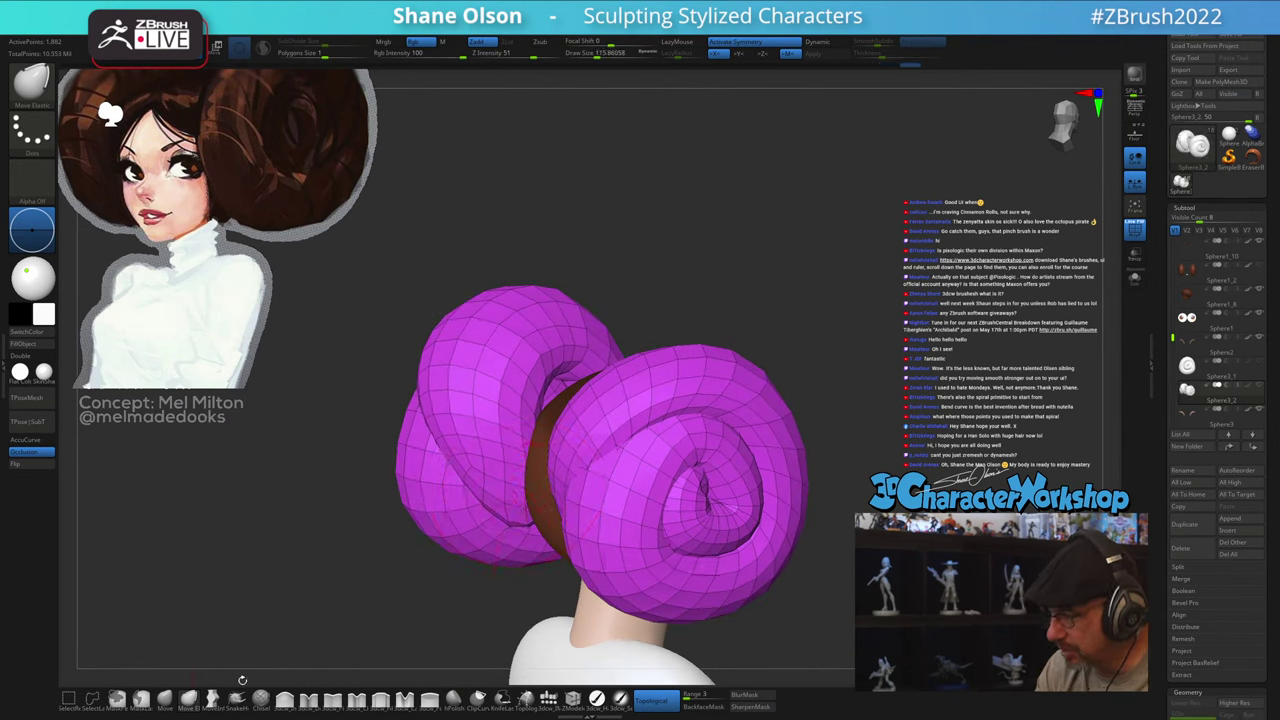
Step: Pull the coils' inner edges away from the back of the head using the Move brush with Topological enabled
click(166, 700)
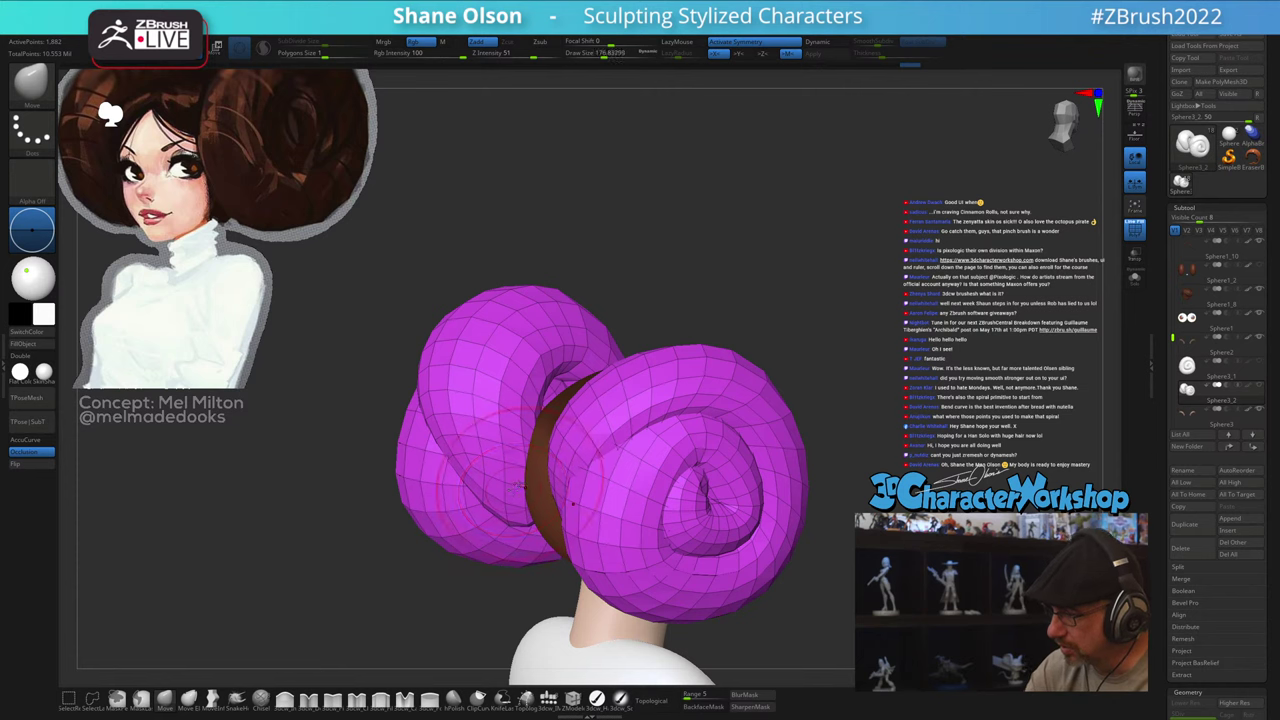
click(668, 698)
key(s)
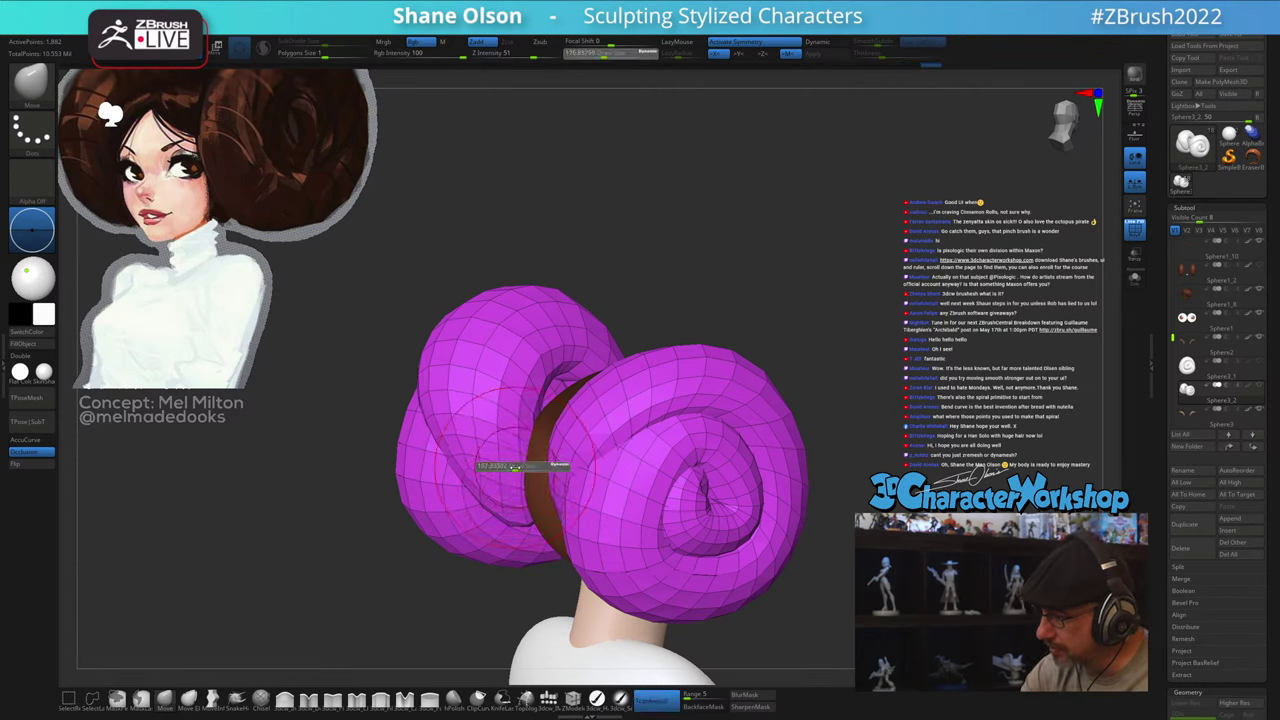
drag(514, 465, 520, 466)
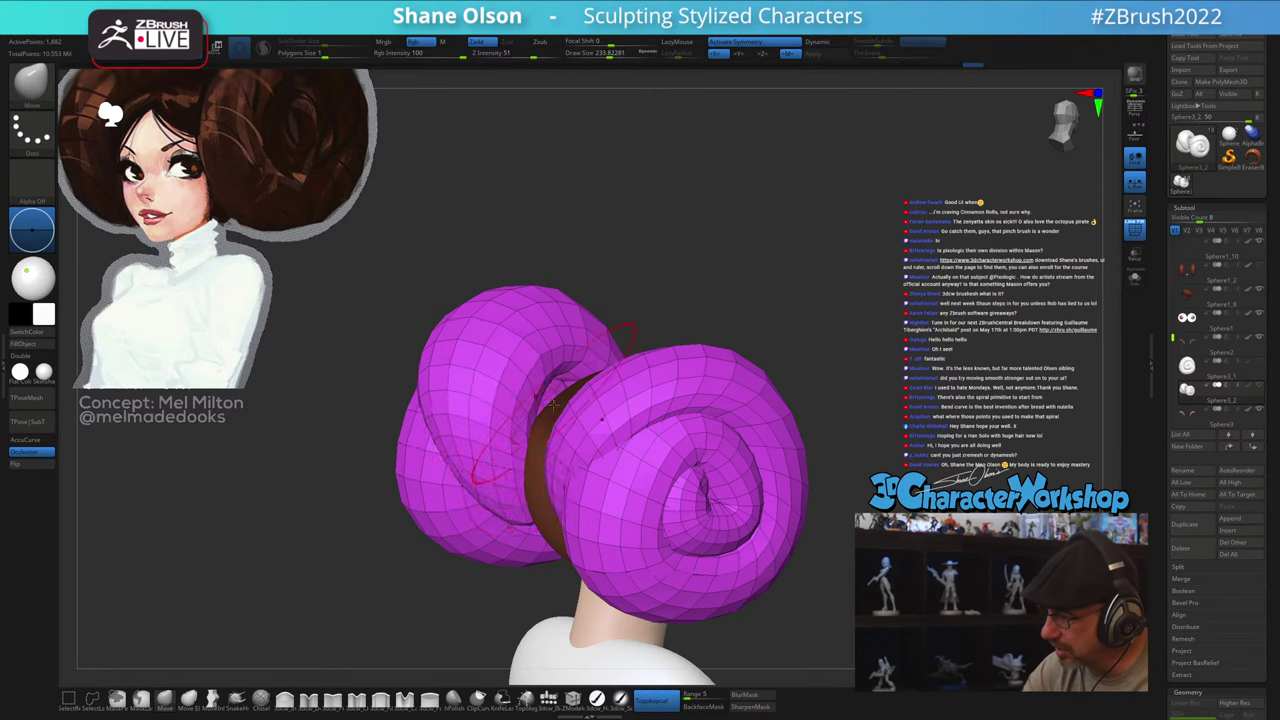
right_drag(553, 404, 550, 462)
mouse_move(630, 366)
right_down()
mouse_move(618, 425)
mouse_move(597, 356)
right_up()
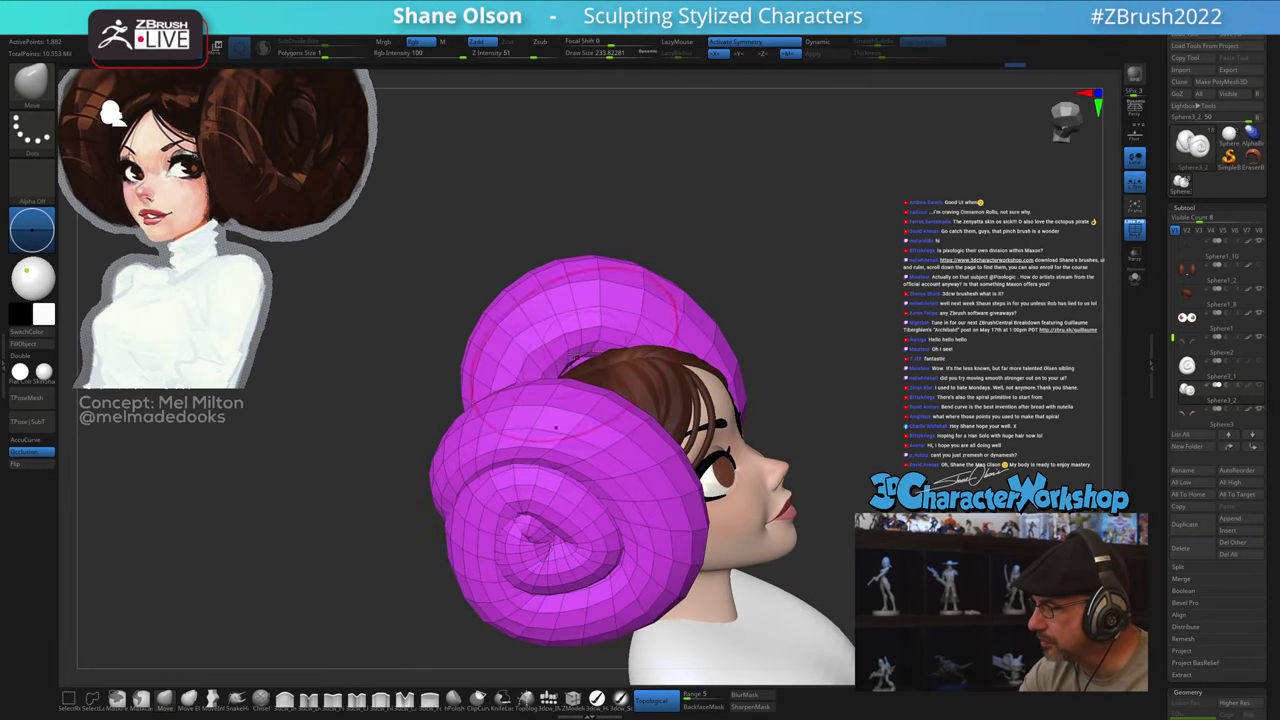
key(shift)
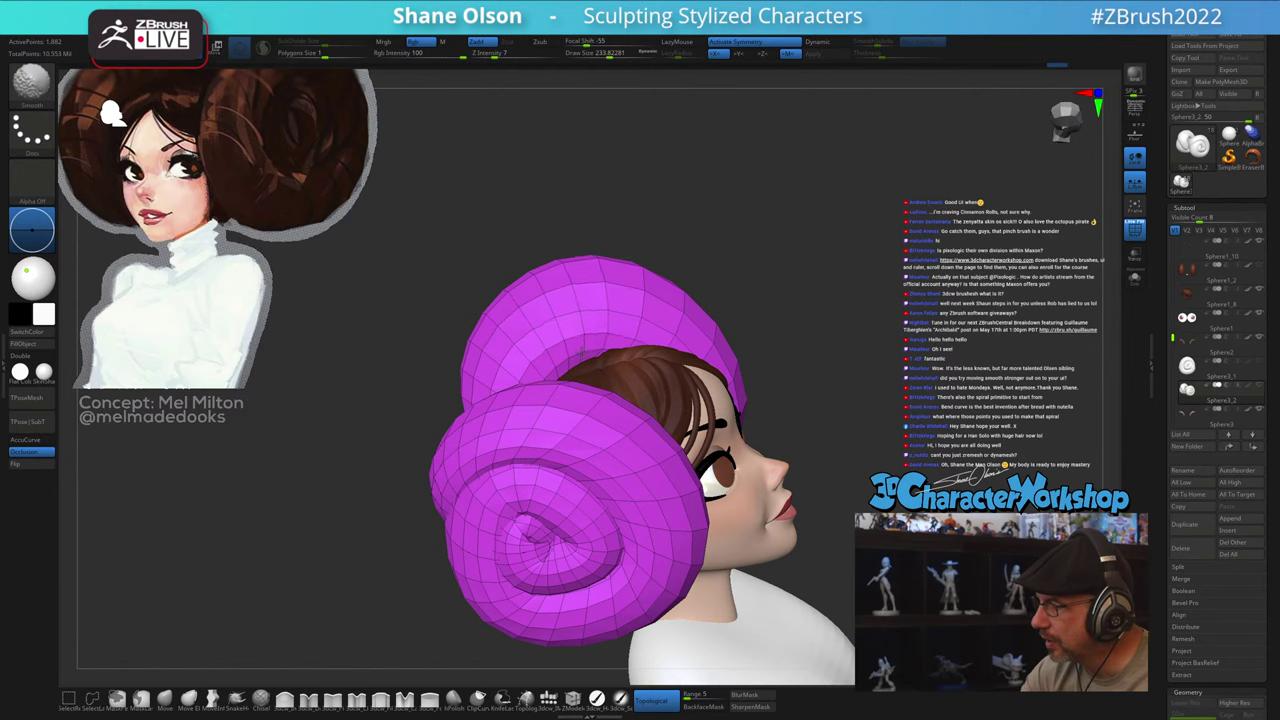
mouse_move(584, 352)
right_down()
mouse_move(606, 373)
mouse_move(688, 380)
mouse_move(535, 378)
mouse_move(797, 360)
right_up()
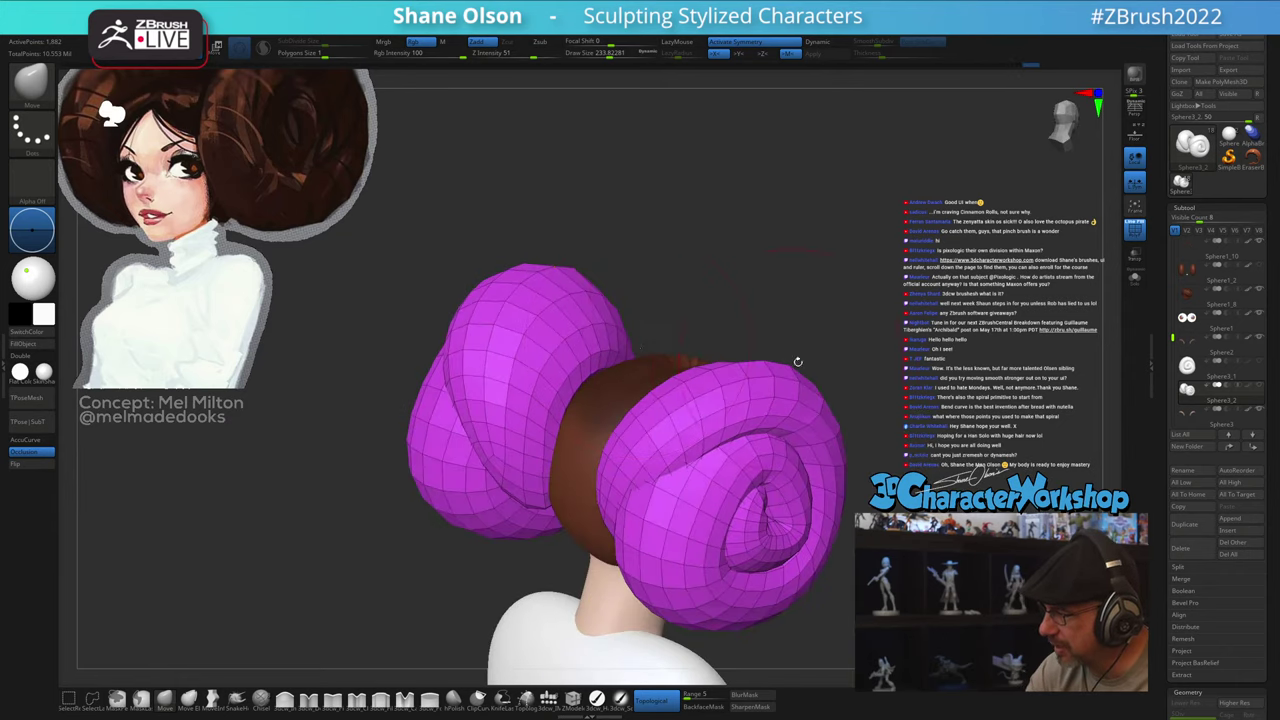
Step: Enlarge the Move brush to about 311 and adjust the coils' inner front edges beside the hairline
mouse_move(985, 366)
right_down()
mouse_move(845, 386)
mouse_move(843, 449)
mouse_move(849, 426)
mouse_move(808, 455)
mouse_move(828, 482)
mouse_move(856, 450)
right_up()
key(s)
drag(816, 324, 825, 324)
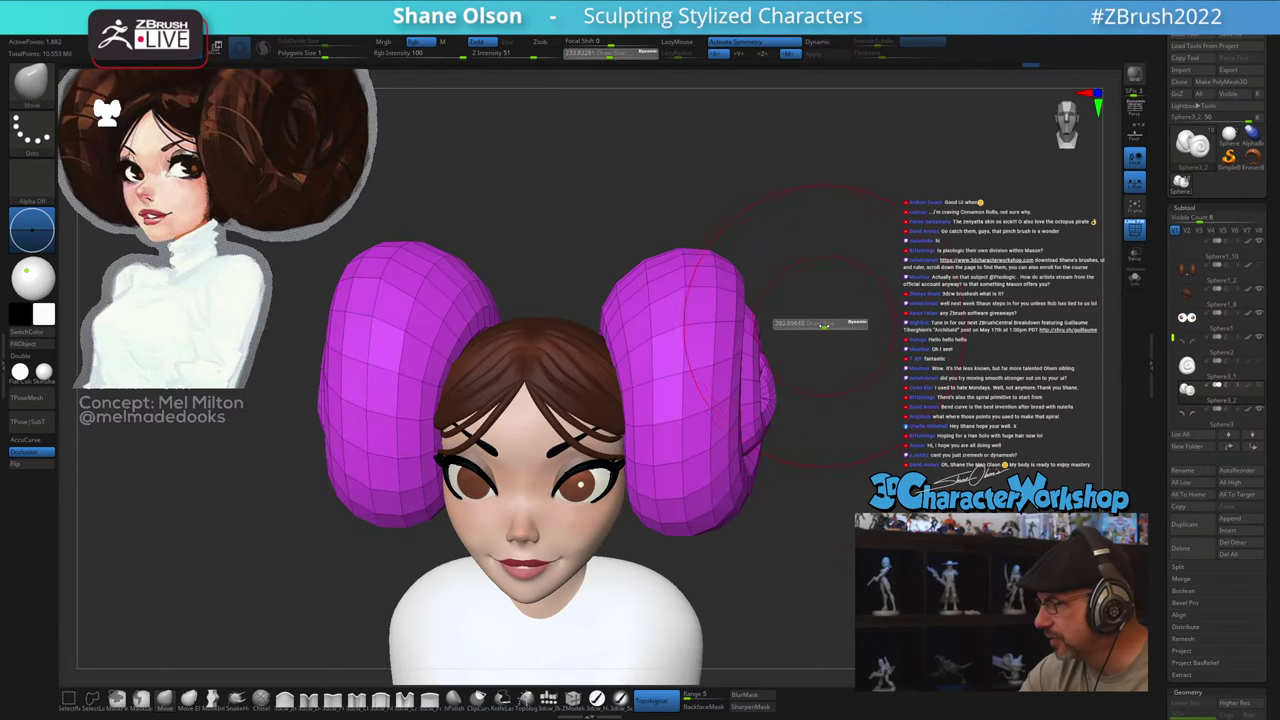
right_drag(838, 330, 806, 385)
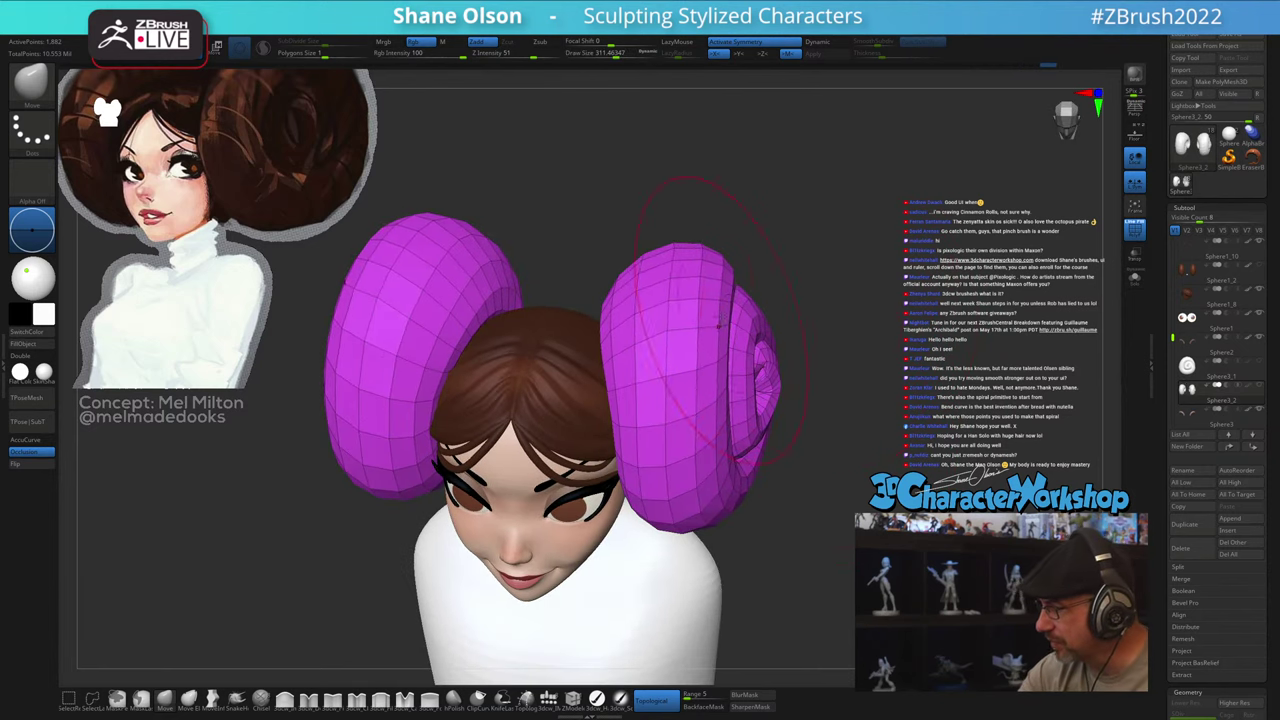
right_drag(718, 326, 664, 343)
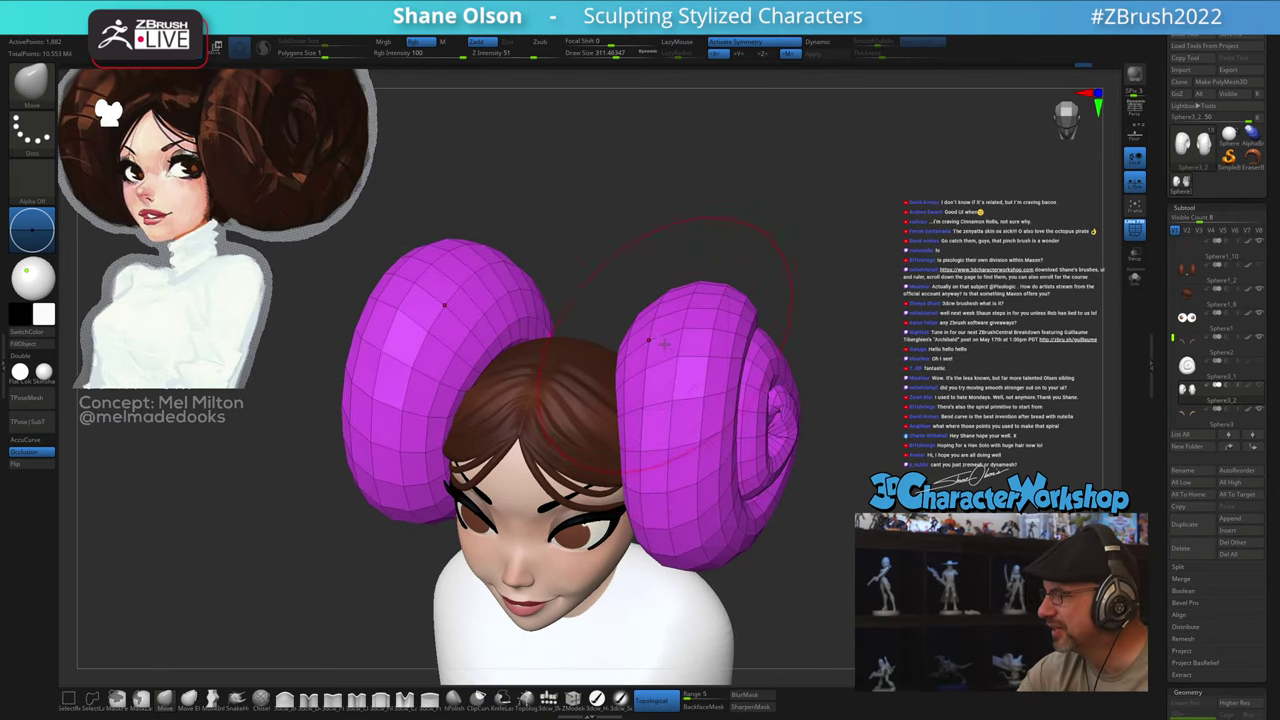
drag(671, 435, 659, 429)
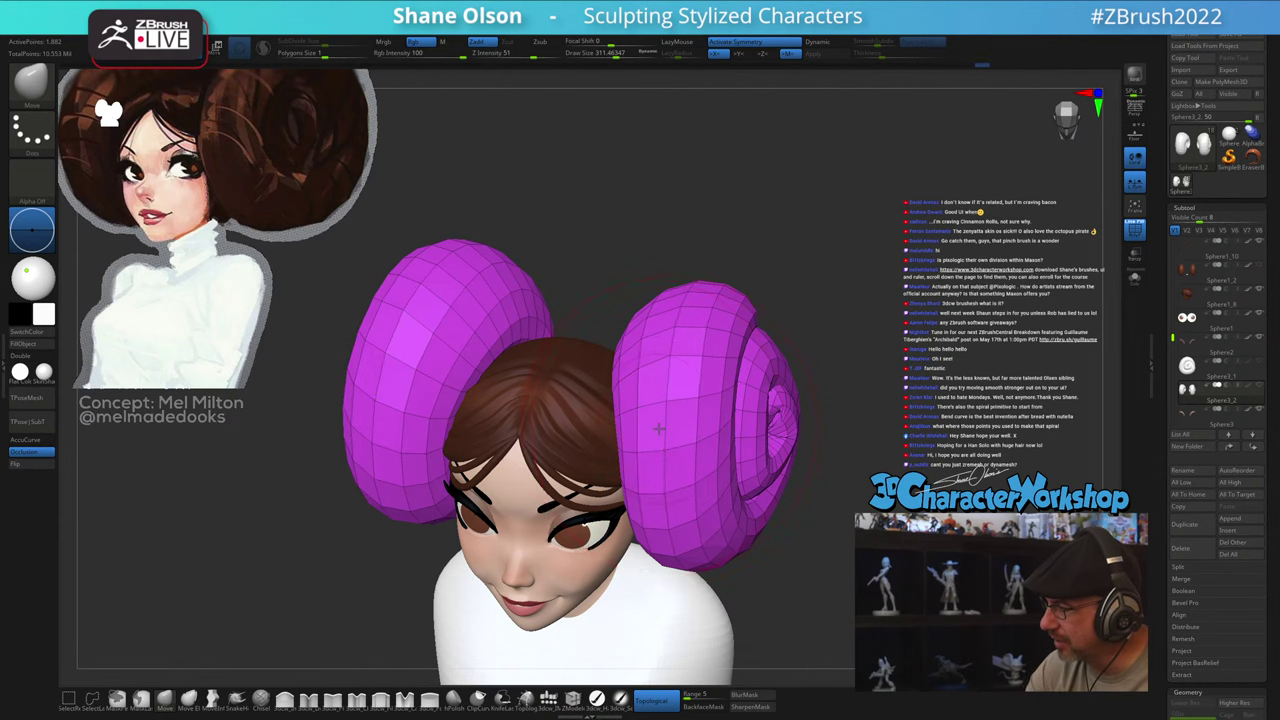
Step: Reshape the coils' upper and outer contours from above with the large Move brush
right_drag(687, 496, 632, 494)
drag(695, 510, 700, 500)
right_drag(700, 500, 648, 540)
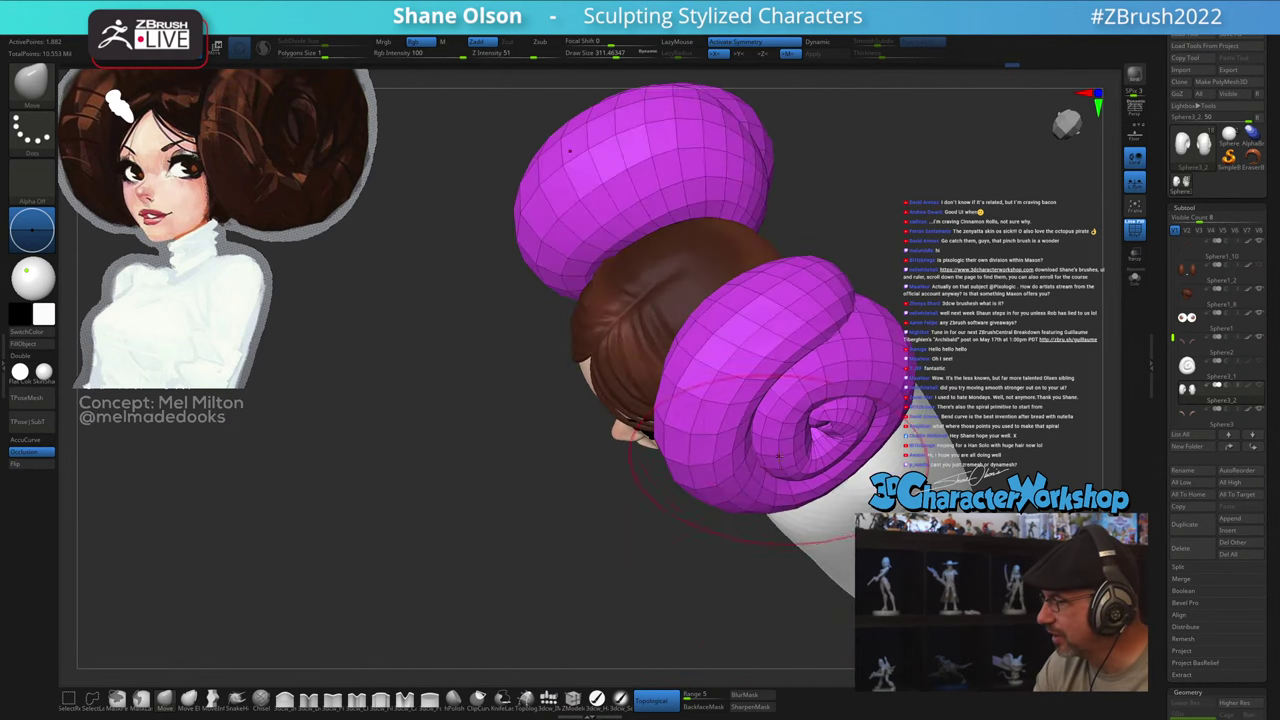
mouse_move(786, 396)
right_down()
mouse_move(775, 385)
mouse_move(788, 388)
right_up()
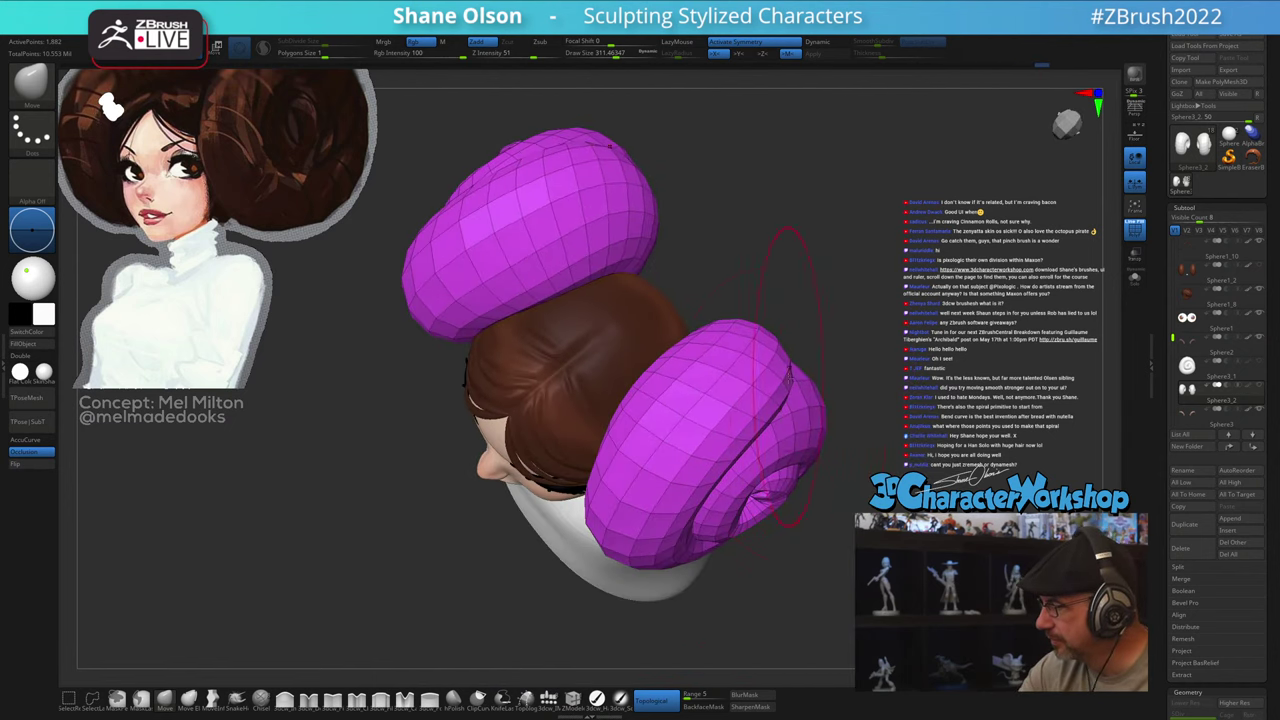
right_drag(768, 580, 685, 486)
mouse_move(840, 490)
alt+right_down()
mouse_move(785, 520)
mouse_move(714, 522)
mouse_move(725, 551)
alt+right_up()
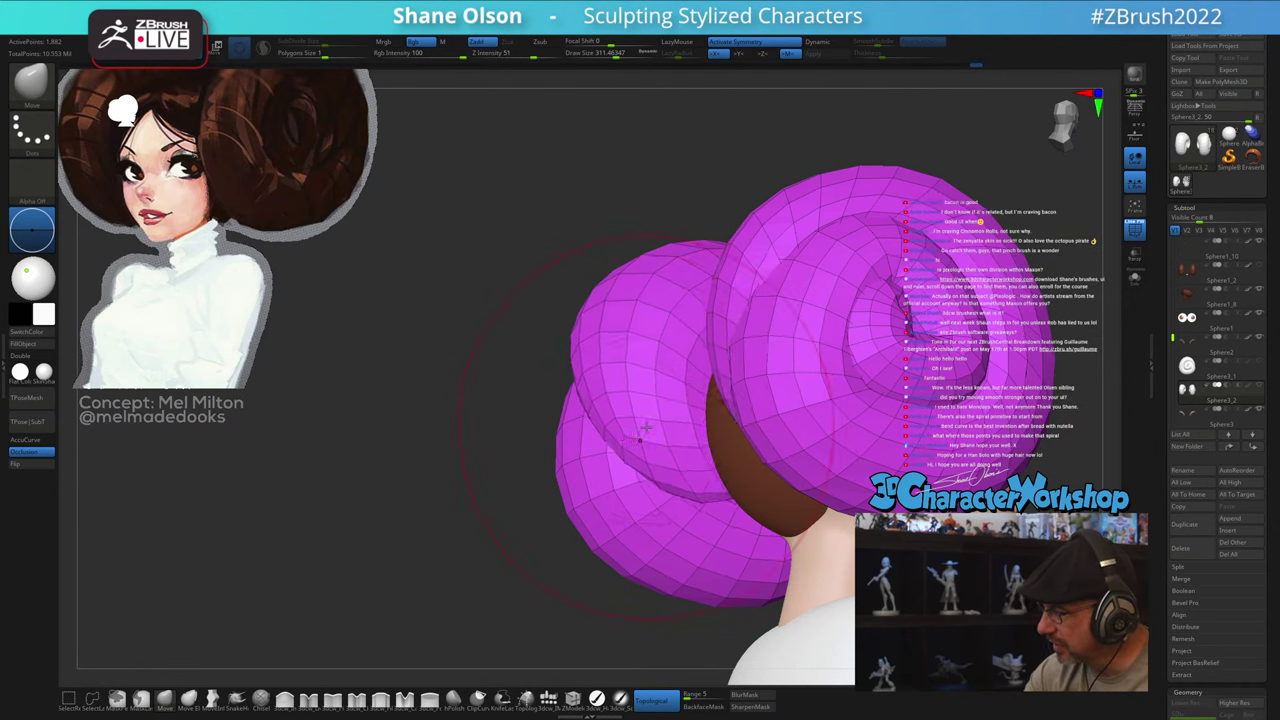
Step: Tuck the coils' inner ends against the back of the head, reducing the Move brush to about 245
right_drag(646, 428, 705, 440)
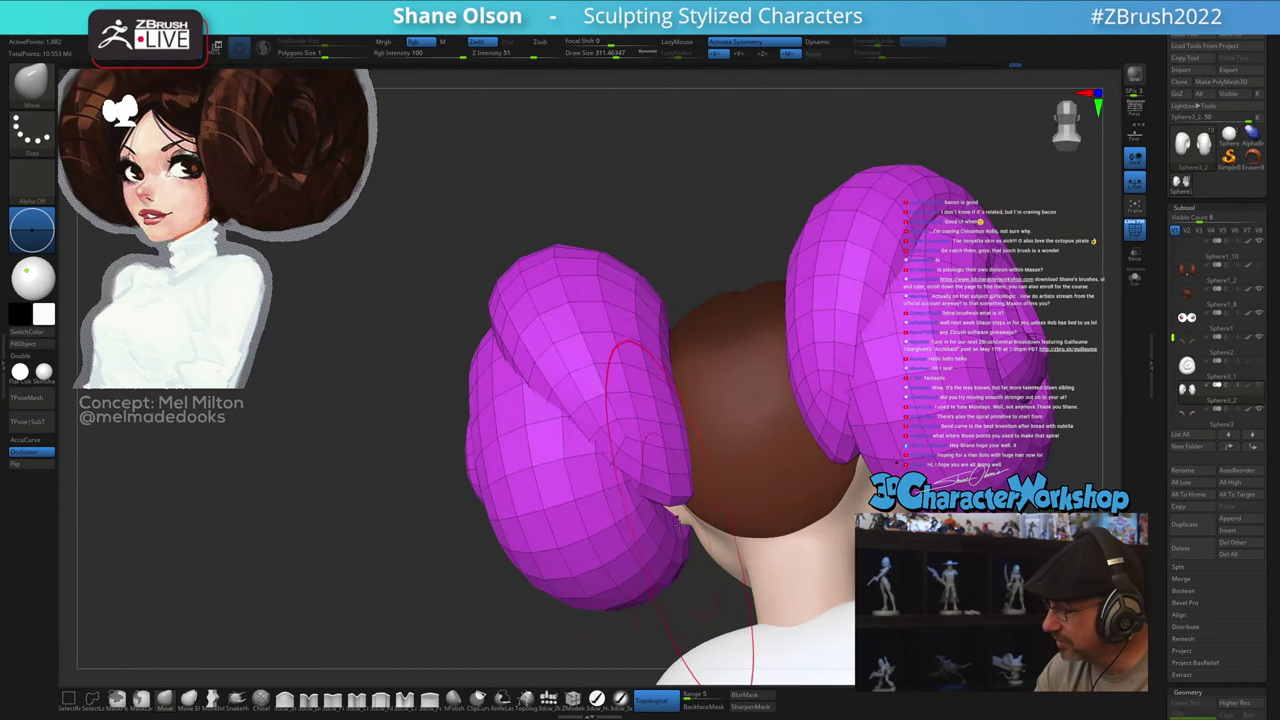
mouse_move(681, 512)
right_down()
mouse_move(702, 548)
mouse_move(682, 517)
right_up()
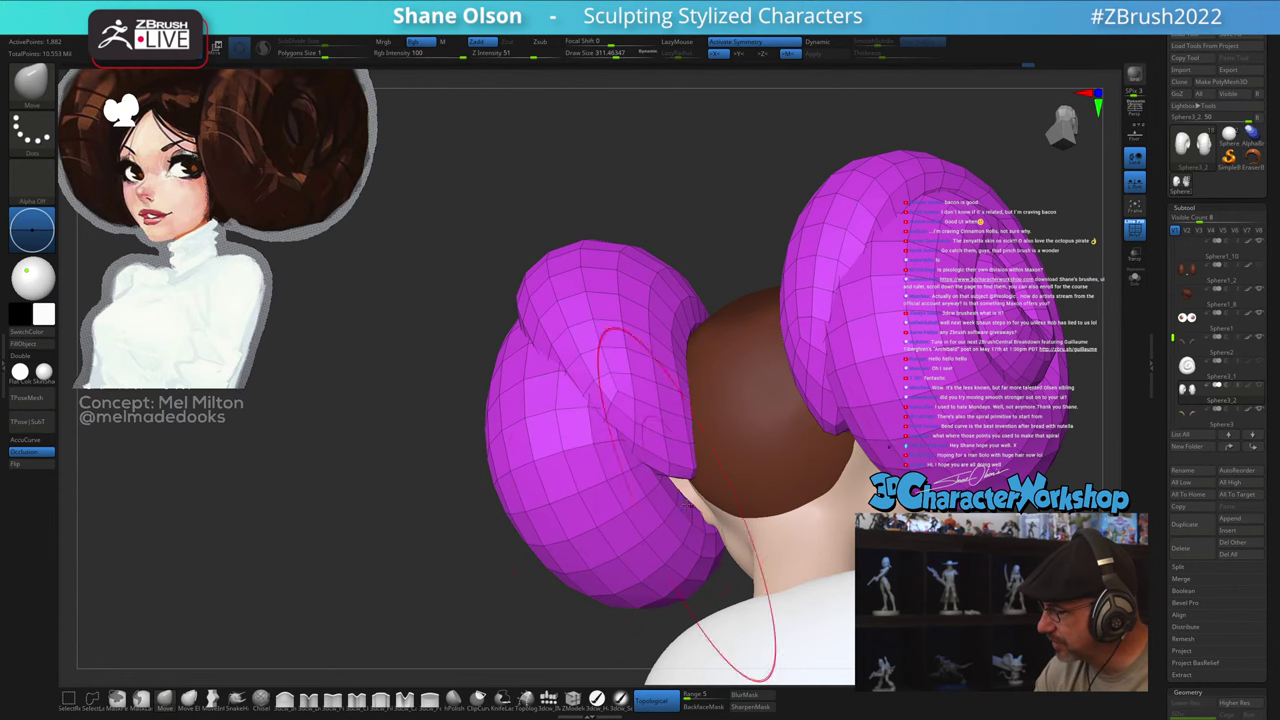
drag(688, 475, 690, 438)
mouse_move(690, 438)
right_down()
mouse_move(695, 400)
mouse_move(667, 470)
mouse_move(680, 433)
right_up()
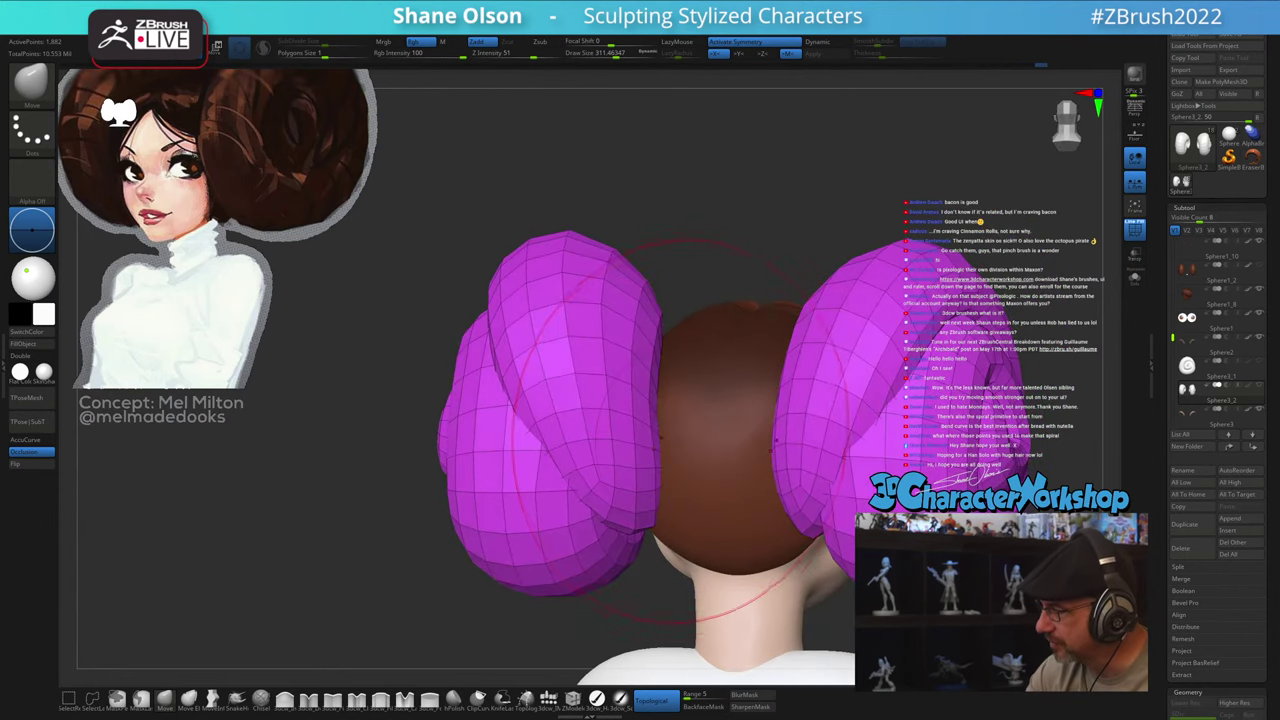
key(s)
drag(671, 449, 663, 448)
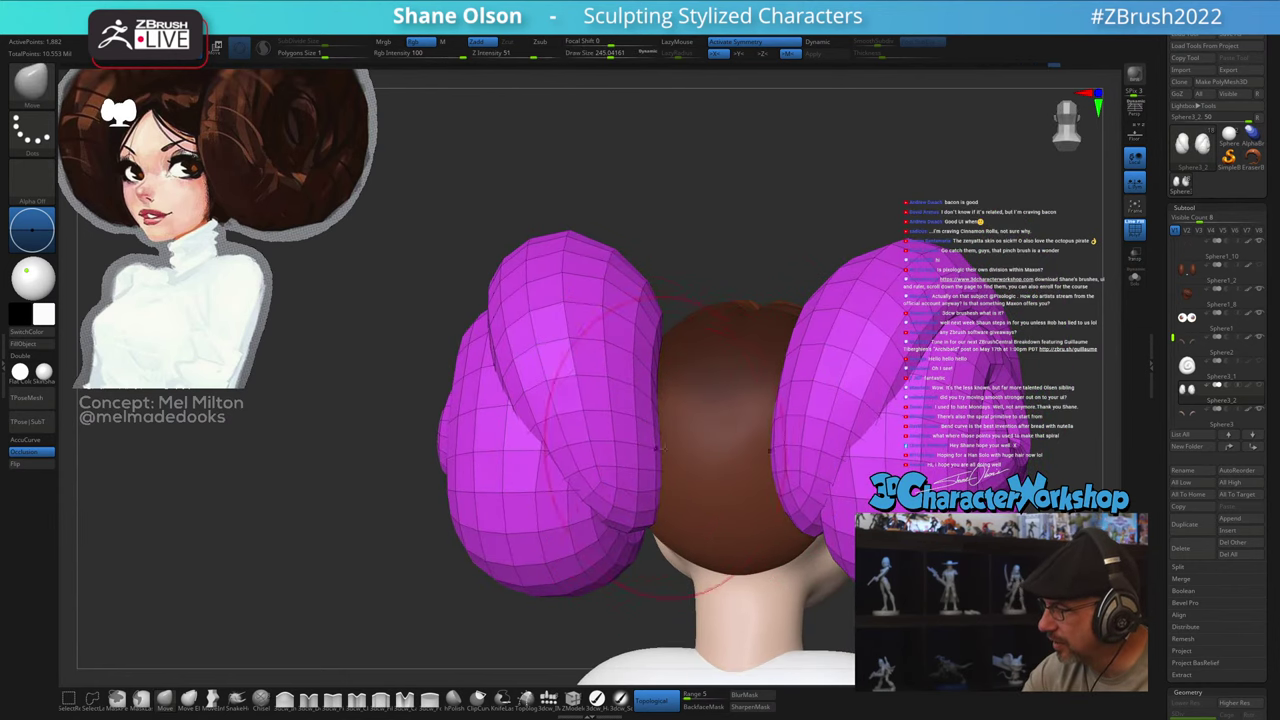
right_drag(662, 449, 740, 543)
Step: Switch to the transform gizmo and reposition it on the side coil's centre
mouse_move(818, 569)
ctrl+right_down()
mouse_move(808, 534)
mouse_move(838, 545)
mouse_move(782, 564)
ctrl+right_up()
key(w)
alt+right_drag(698, 514, 745, 461)
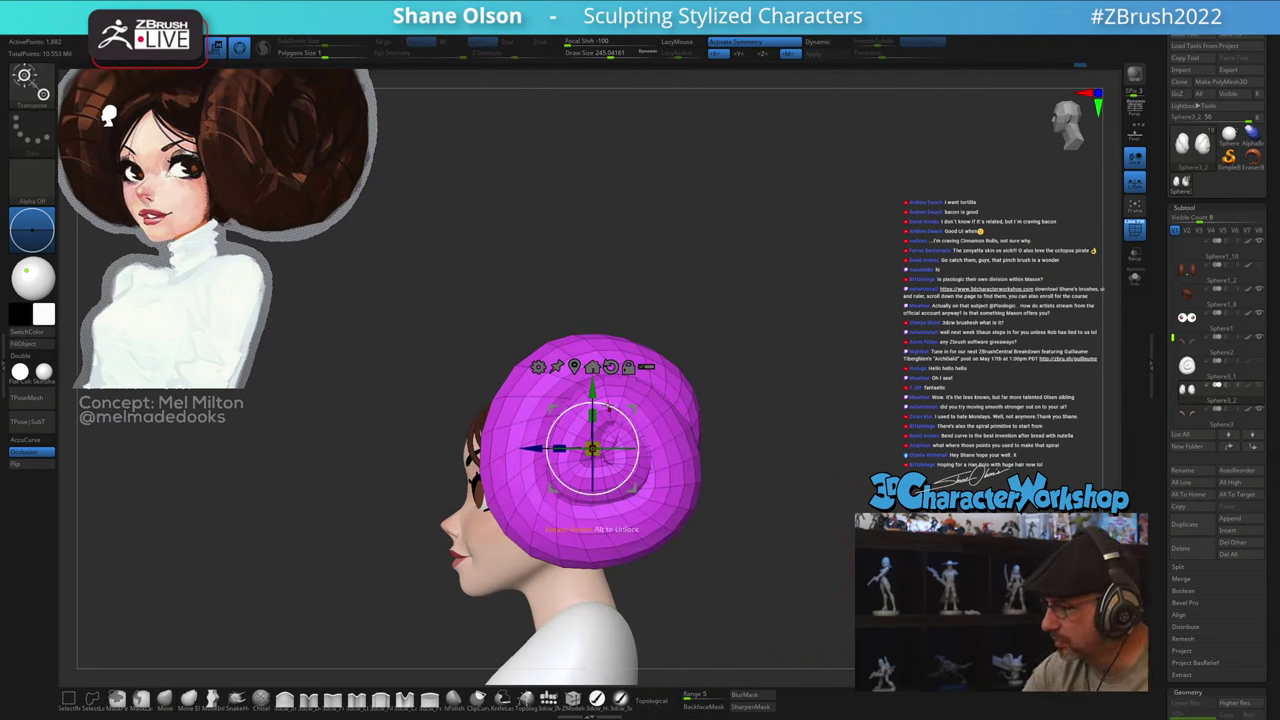
right_drag(614, 402, 676, 428)
alt+click(565, 451)
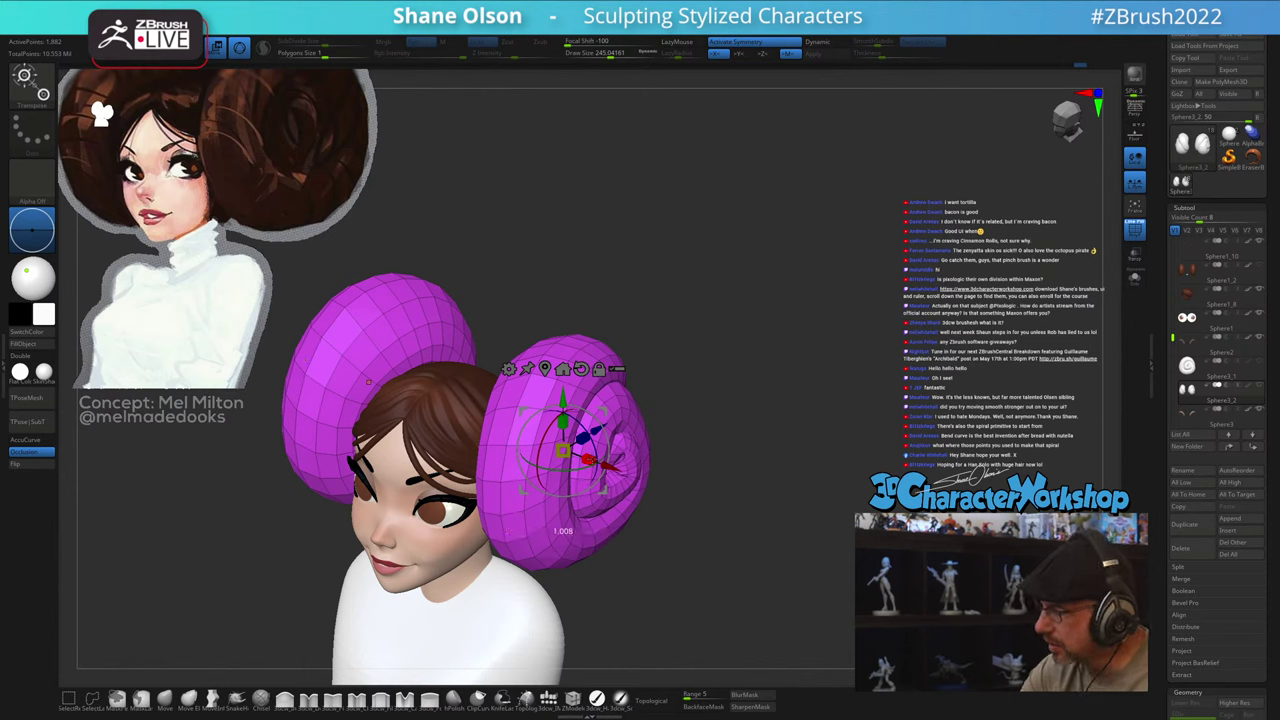
Step: Scale both coils up in Y and Z only, by a factor of about 1.16, redoing the first scaling attempt
alt+drag(591, 462, 605, 470)
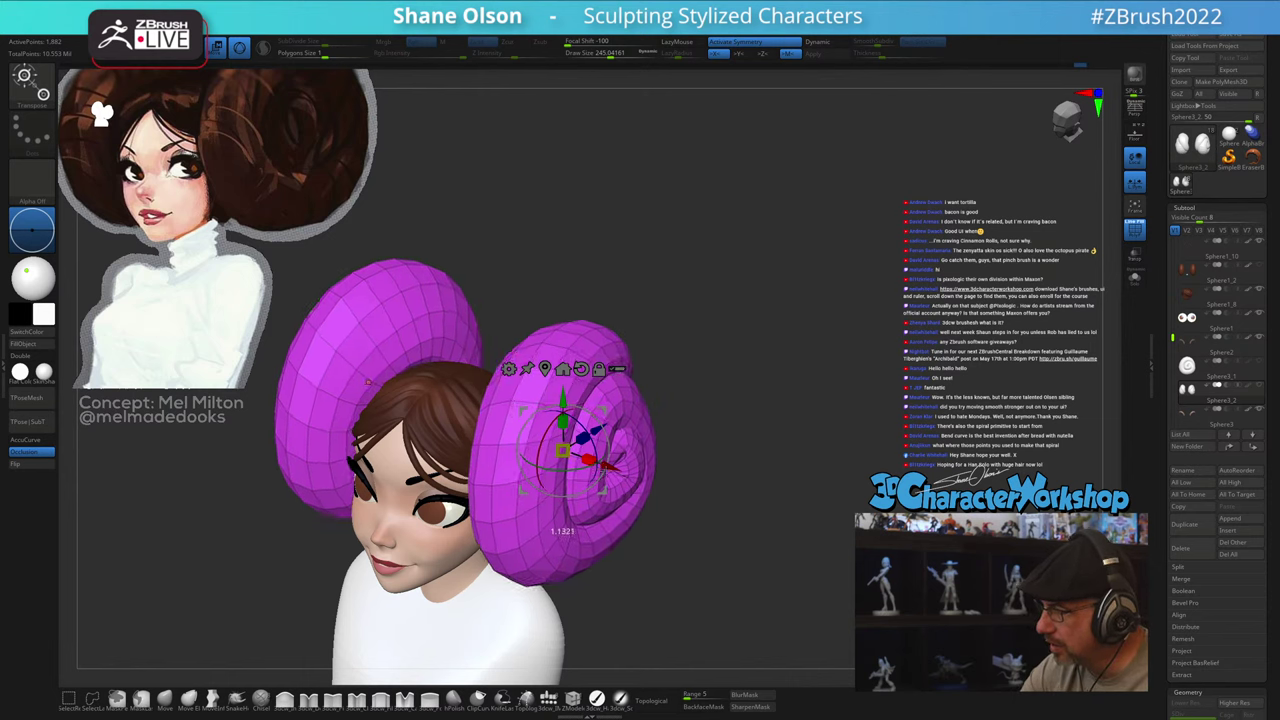
key(ctrl+z)
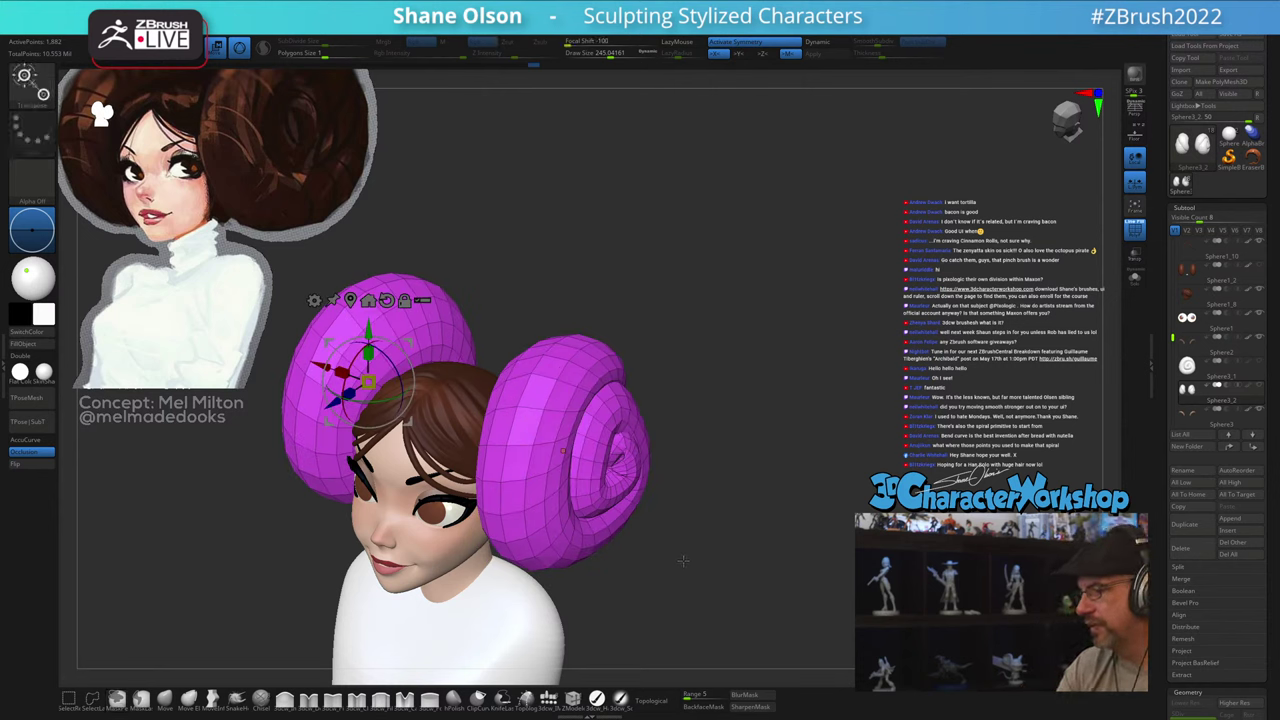
mouse_move(563, 451)
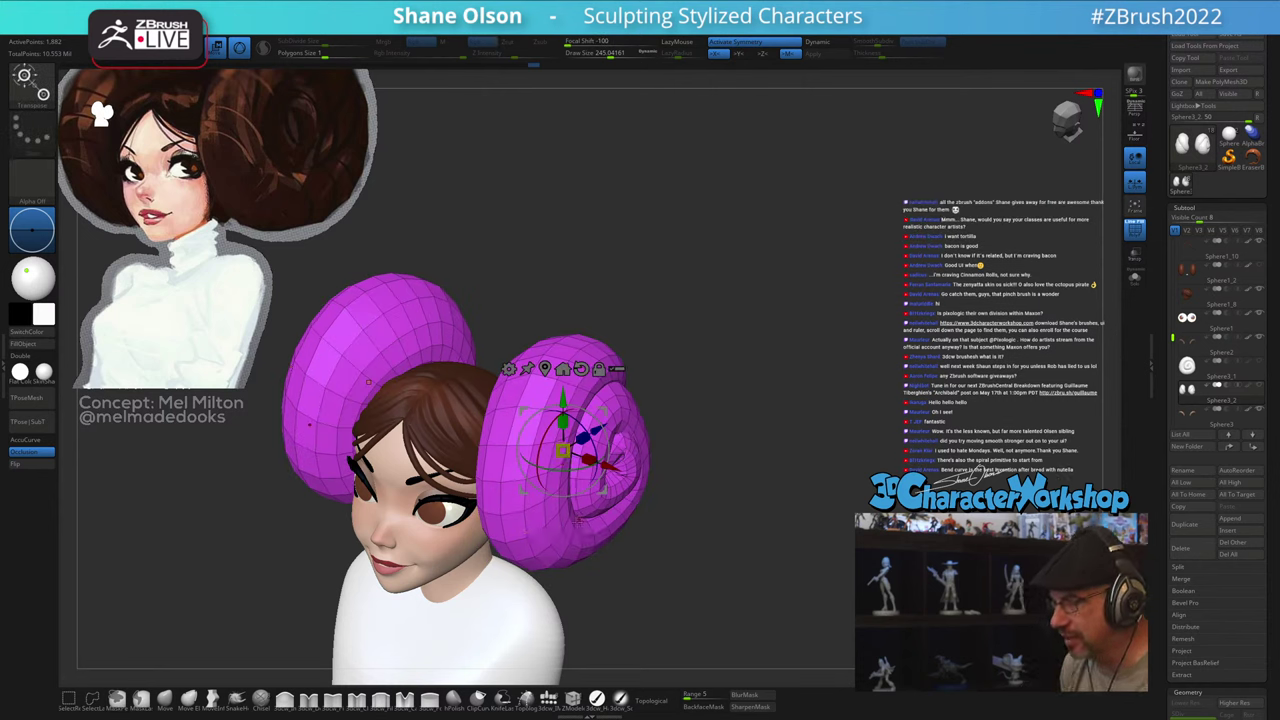
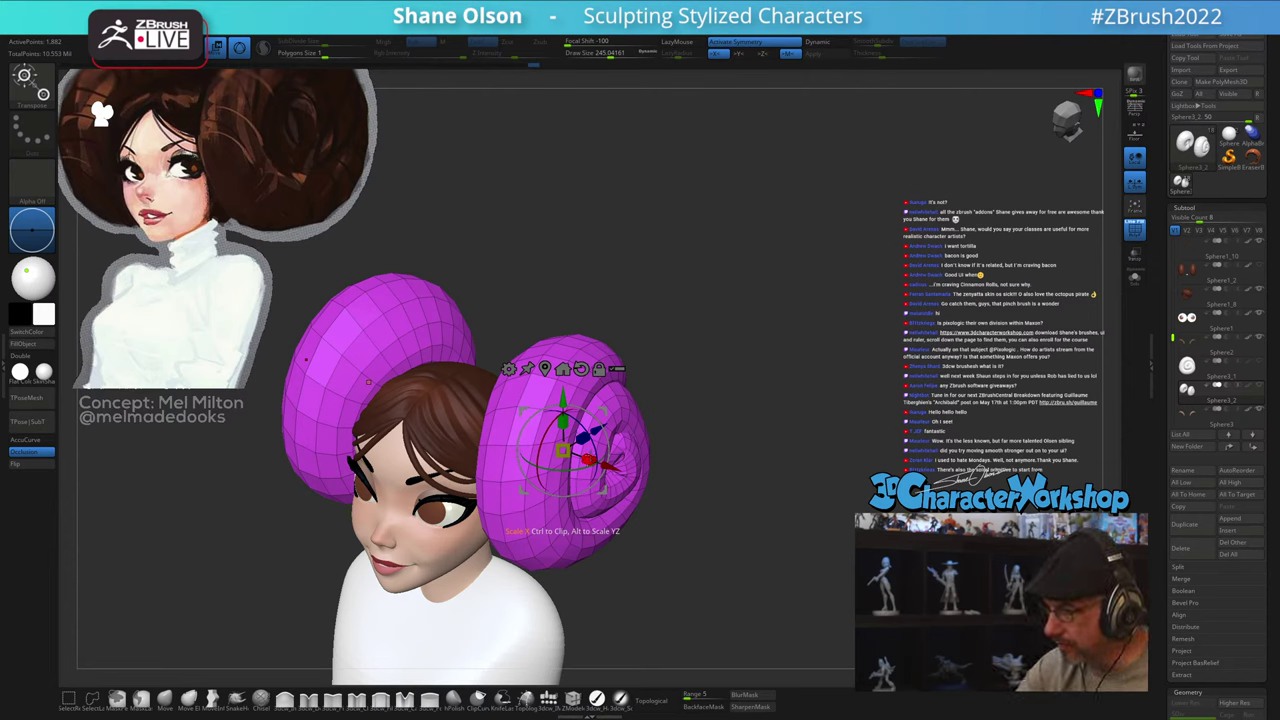
drag(588, 460, 610, 467)
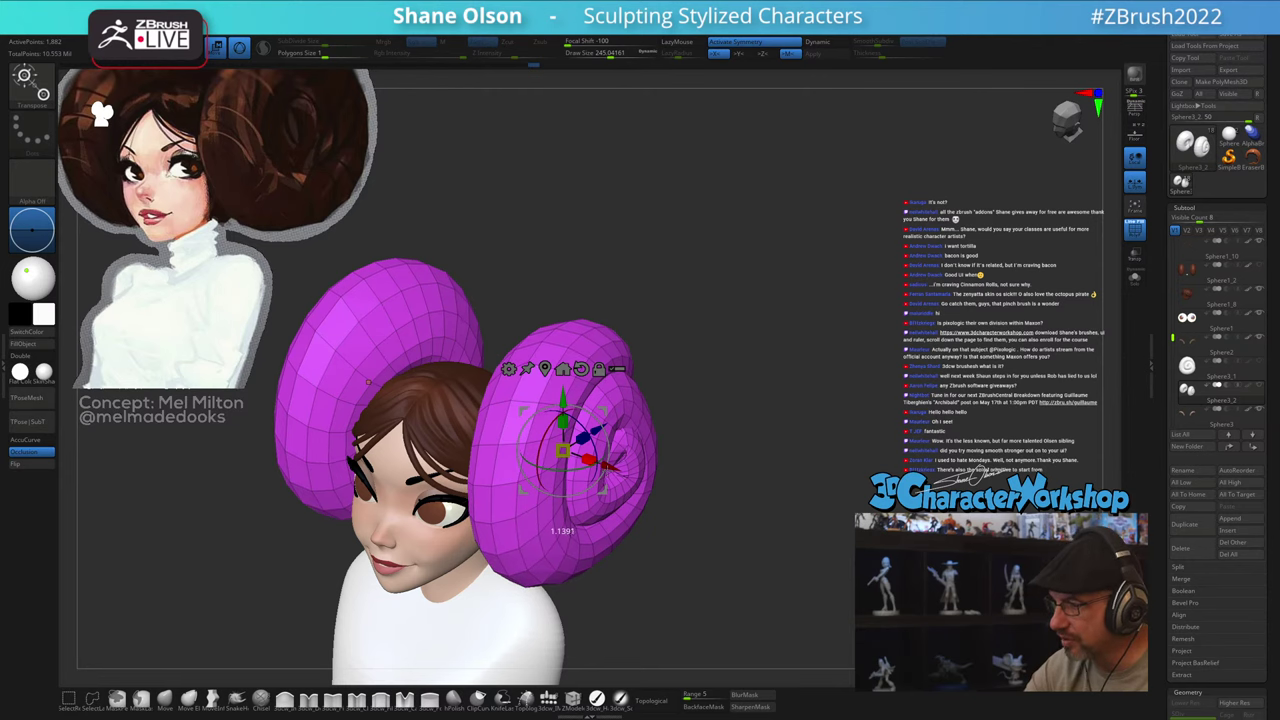
drag(563, 525, 567, 525)
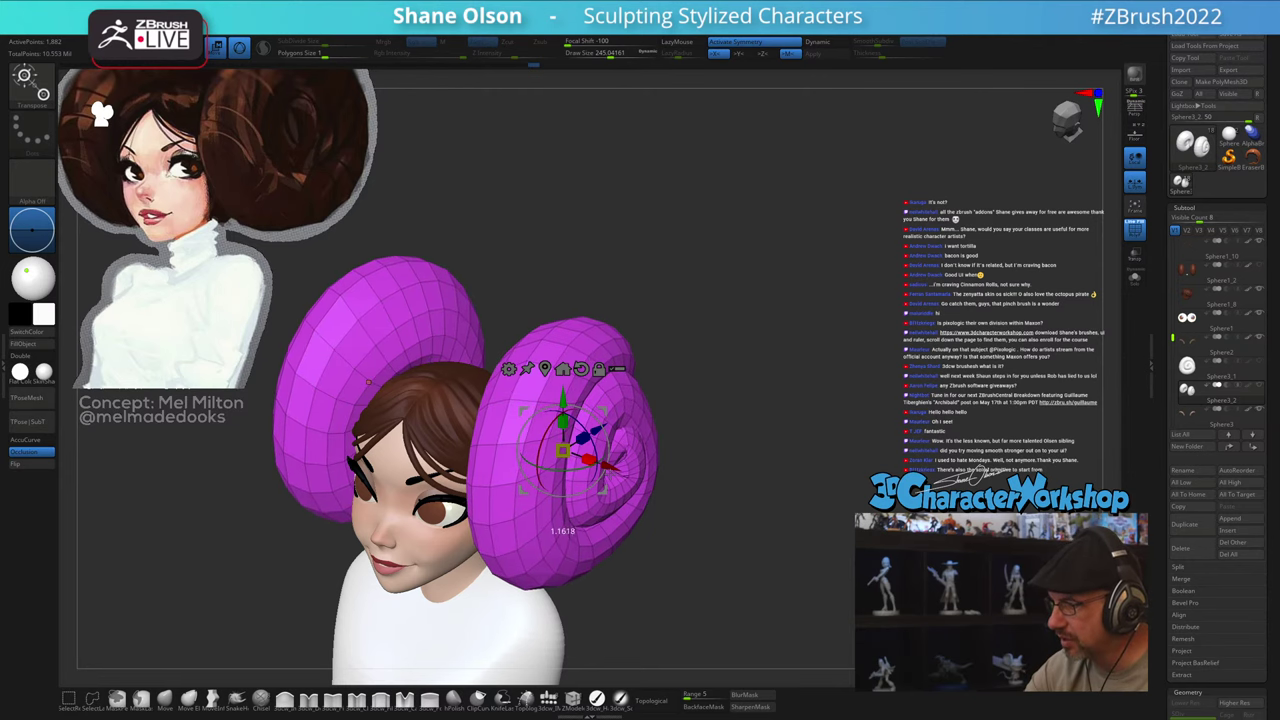
mouse_move(703, 566)
mouse_down()
mouse_move(737, 563)
mouse_move(700, 573)
mouse_move(711, 560)
mouse_up()
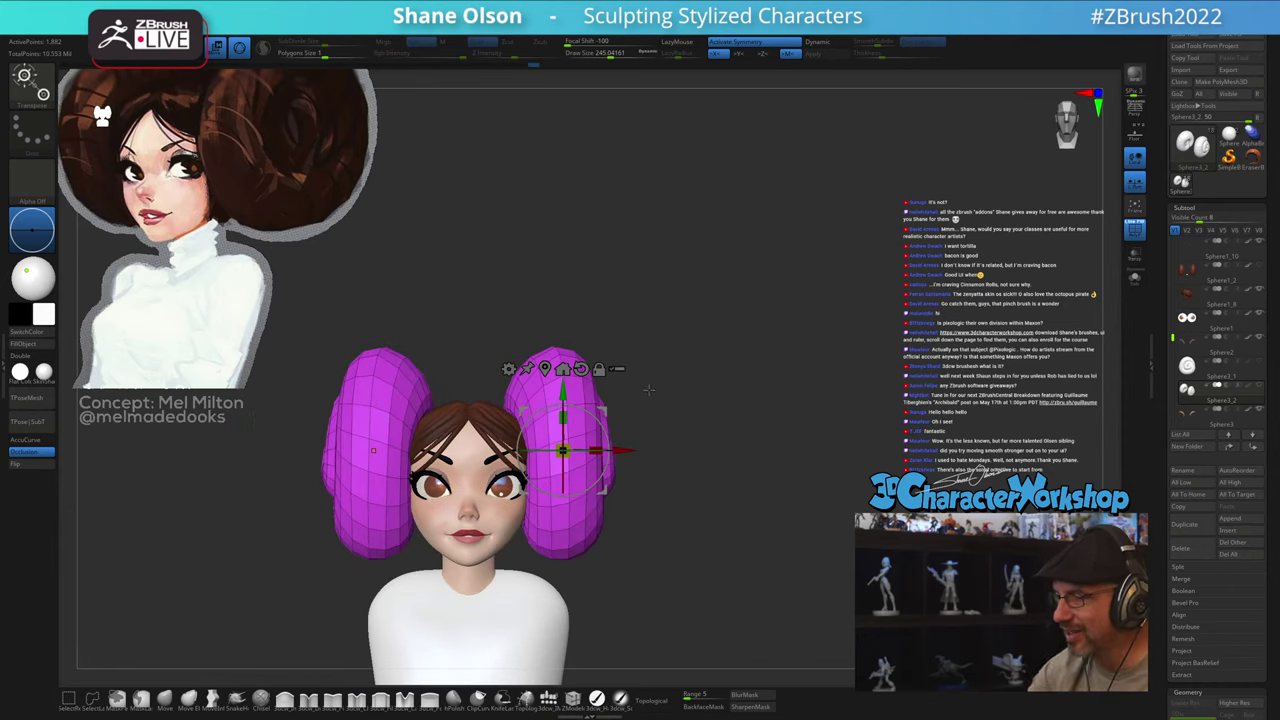
drag(605, 411, 607, 414)
Step: Return to the Move brush, preview the coils with Dynamic Subdivision and compare their silhouette with the concept art from several angles
drag(699, 510, 666, 513)
key(q)
key(d)
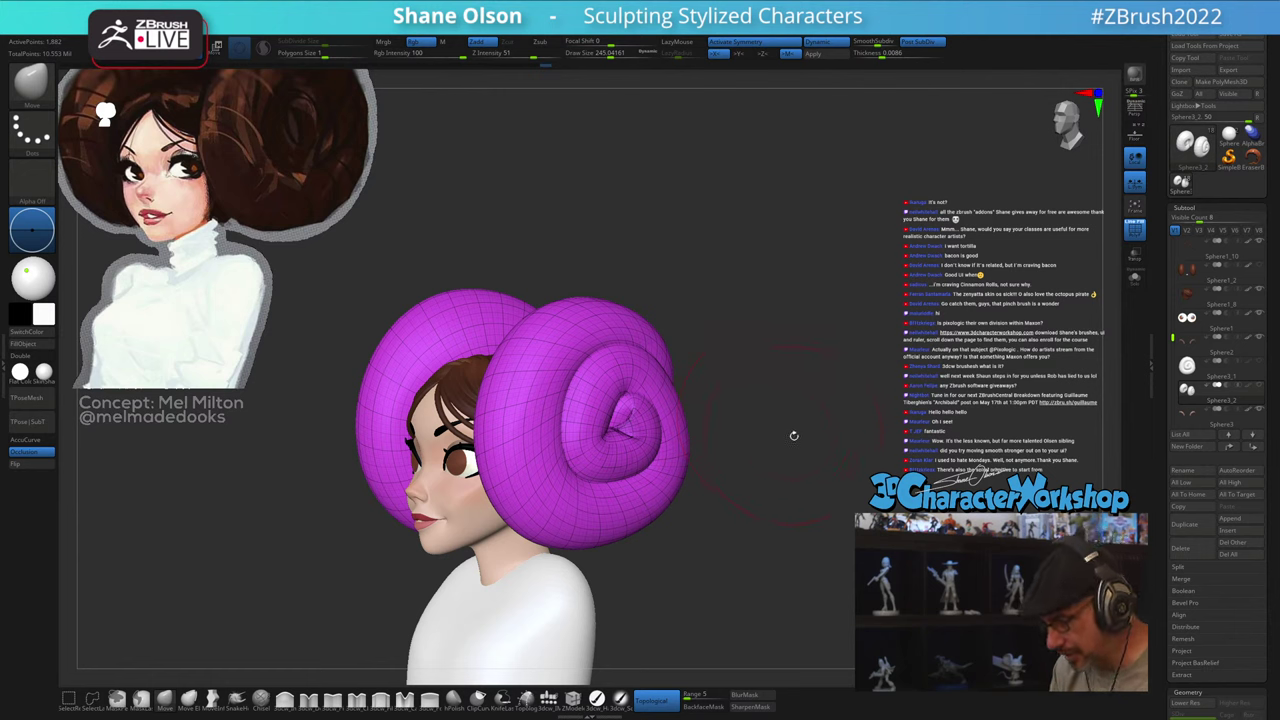
drag(794, 435, 746, 452)
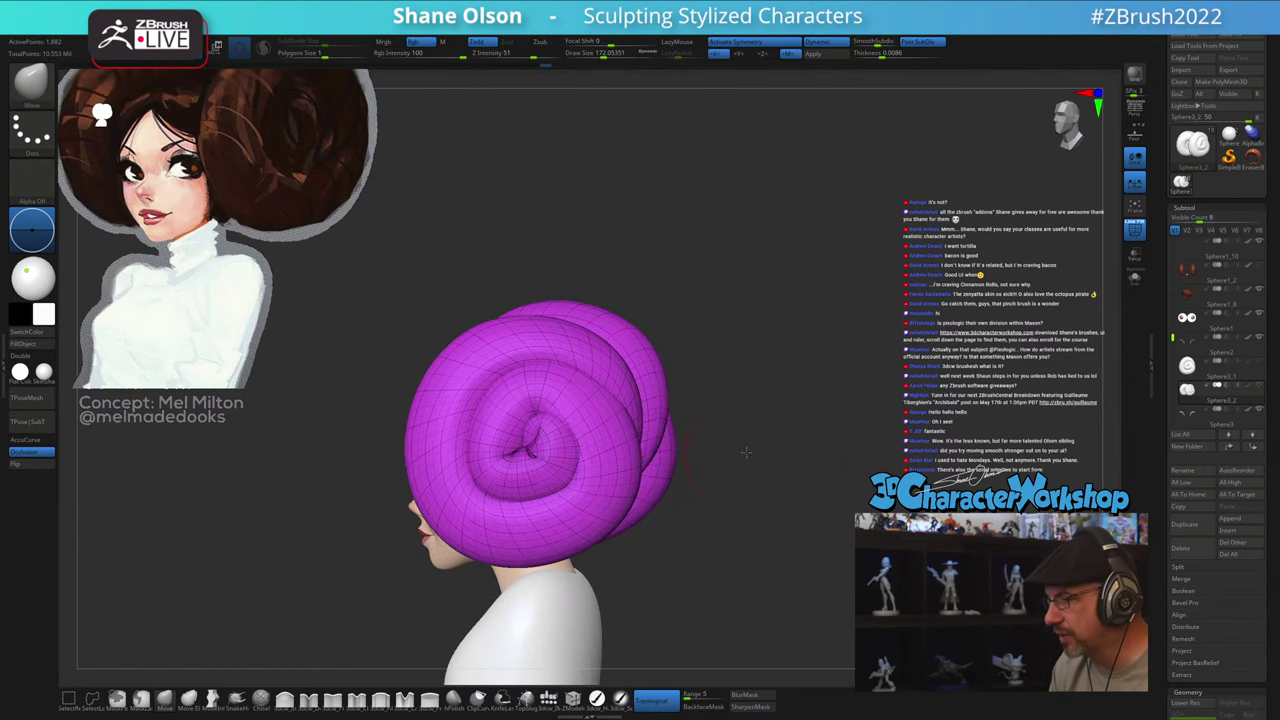
drag(741, 511, 766, 511)
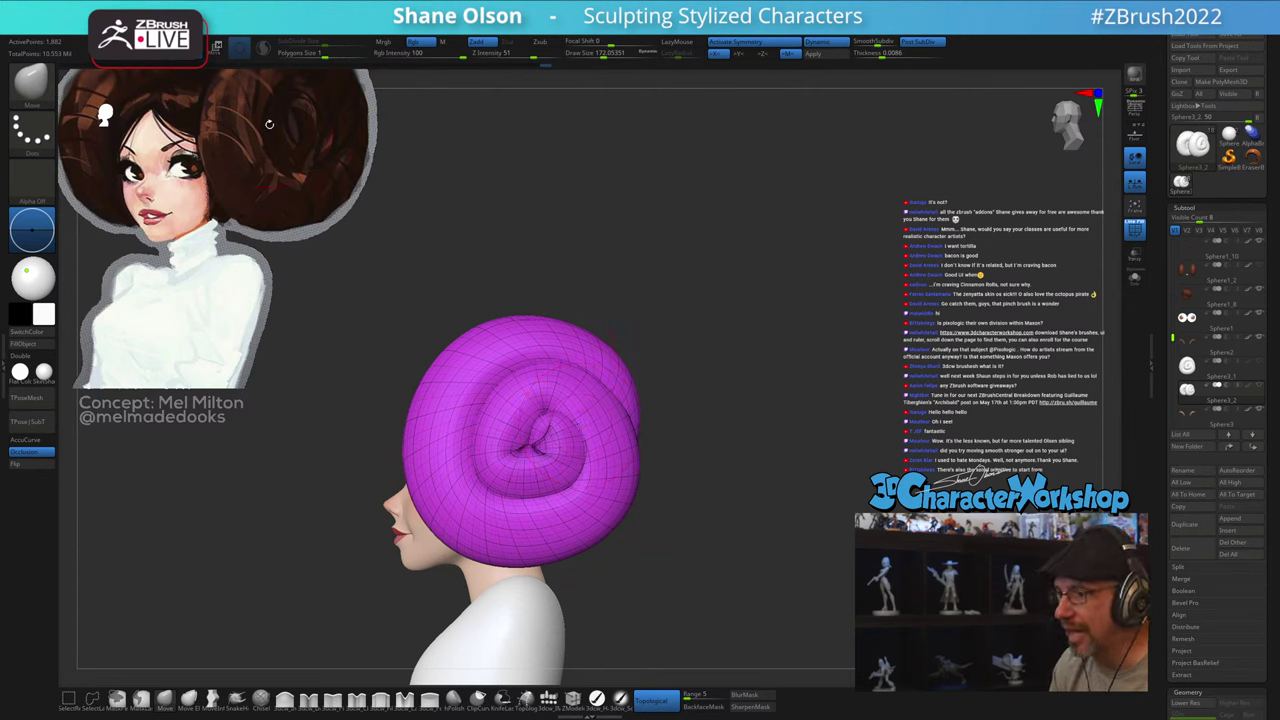
drag(762, 313, 739, 324)
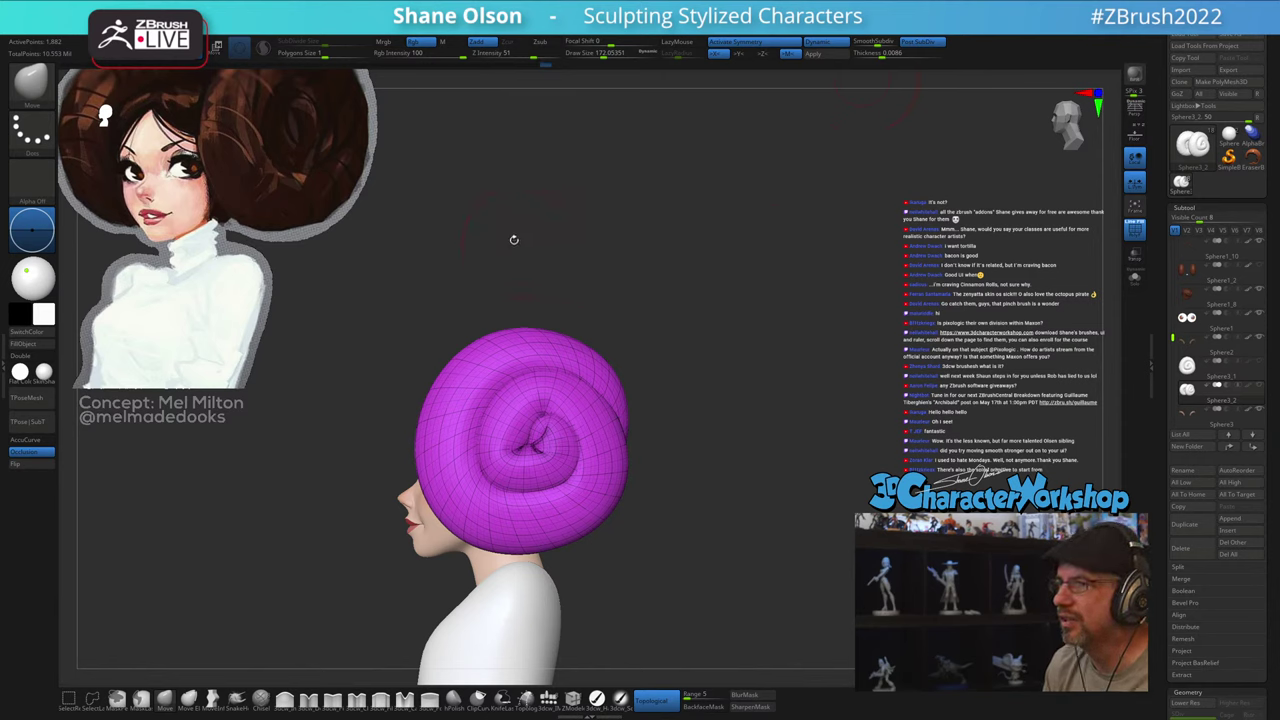
drag(679, 301, 711, 339)
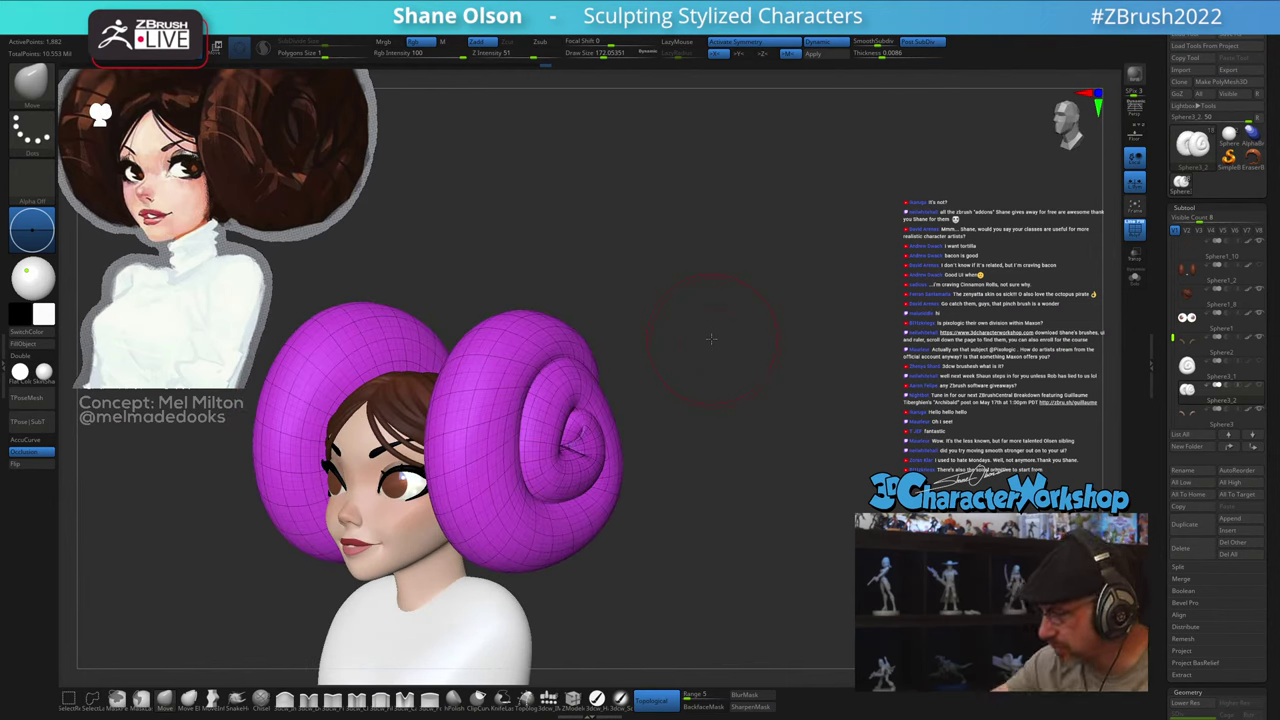
alt+drag(651, 453, 757, 452)
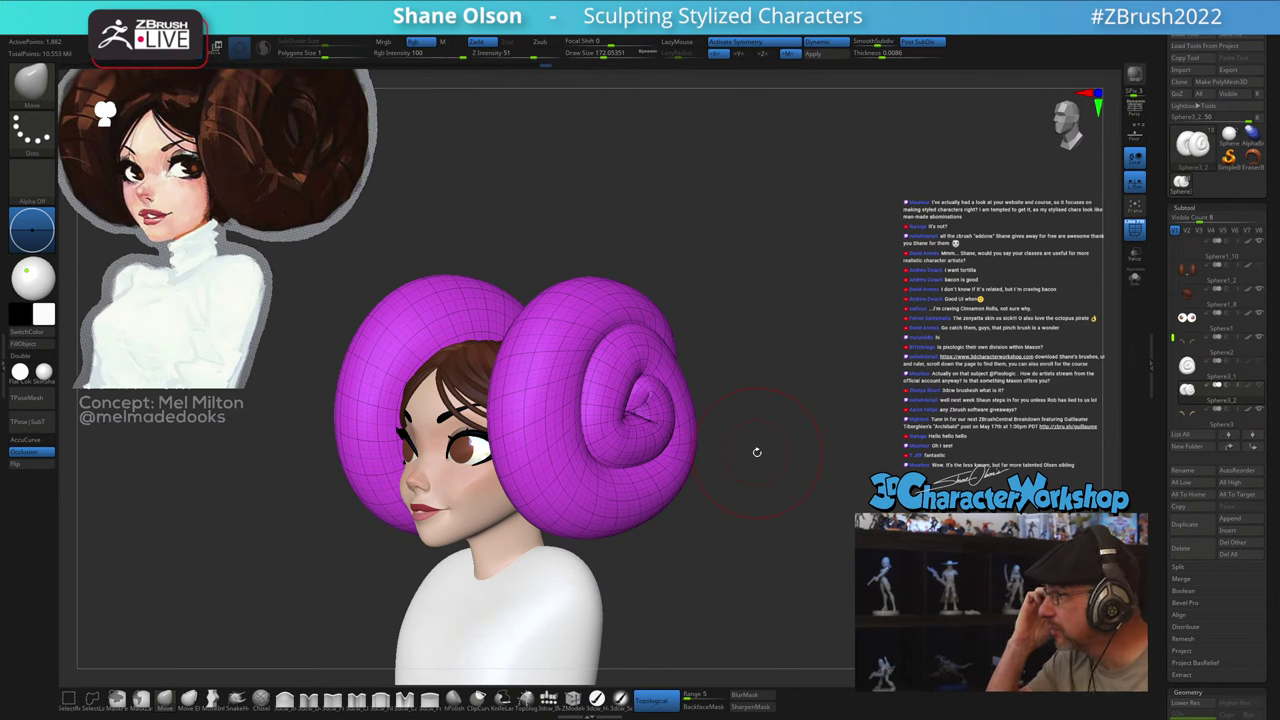
alt+drag(757, 442, 777, 362)
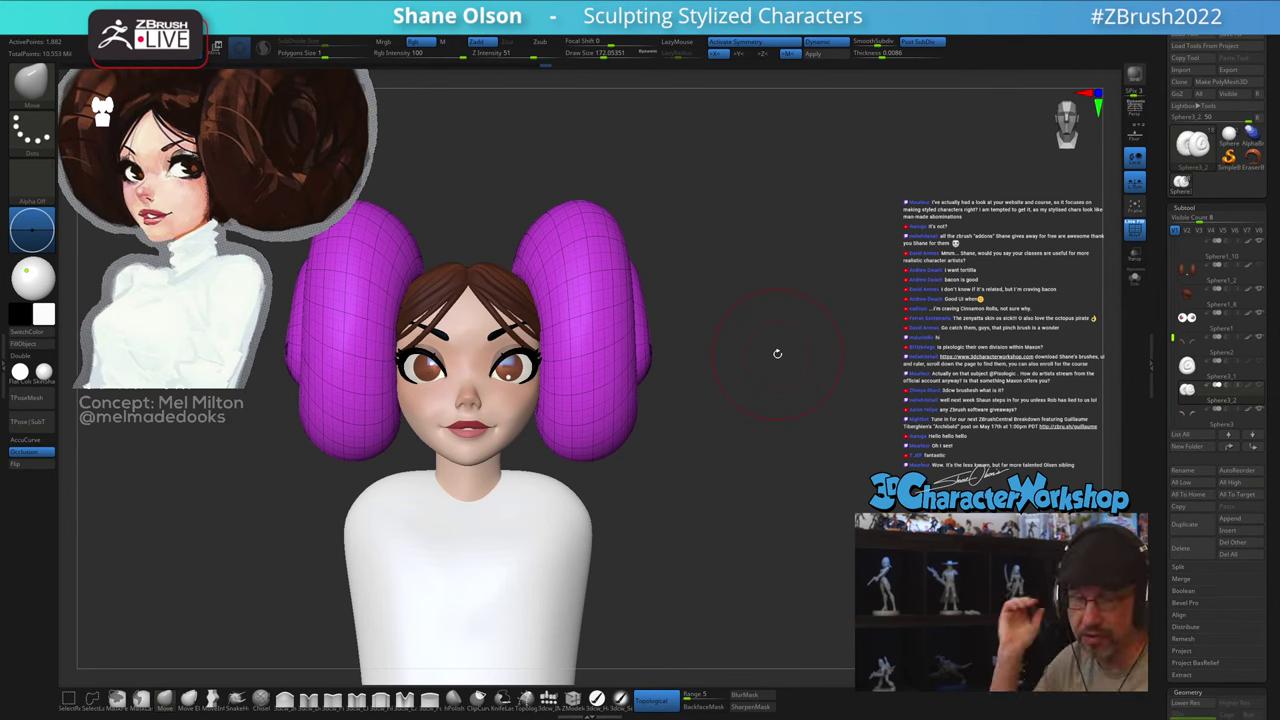
alt+drag(697, 388, 671, 460)
Step: Turn off the coils' polyframe and smooth subdivision preview, and select the Move Elastic brush
key(shift+f)
key(shift+d)
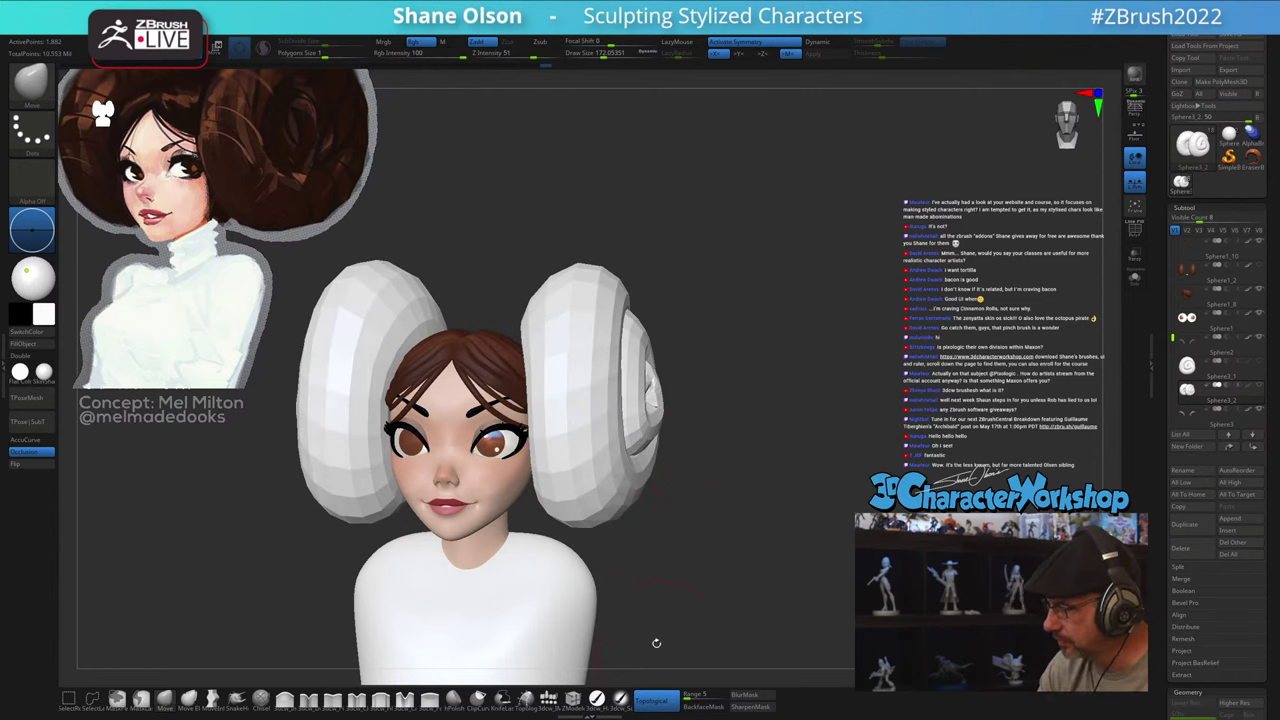
click(189, 700)
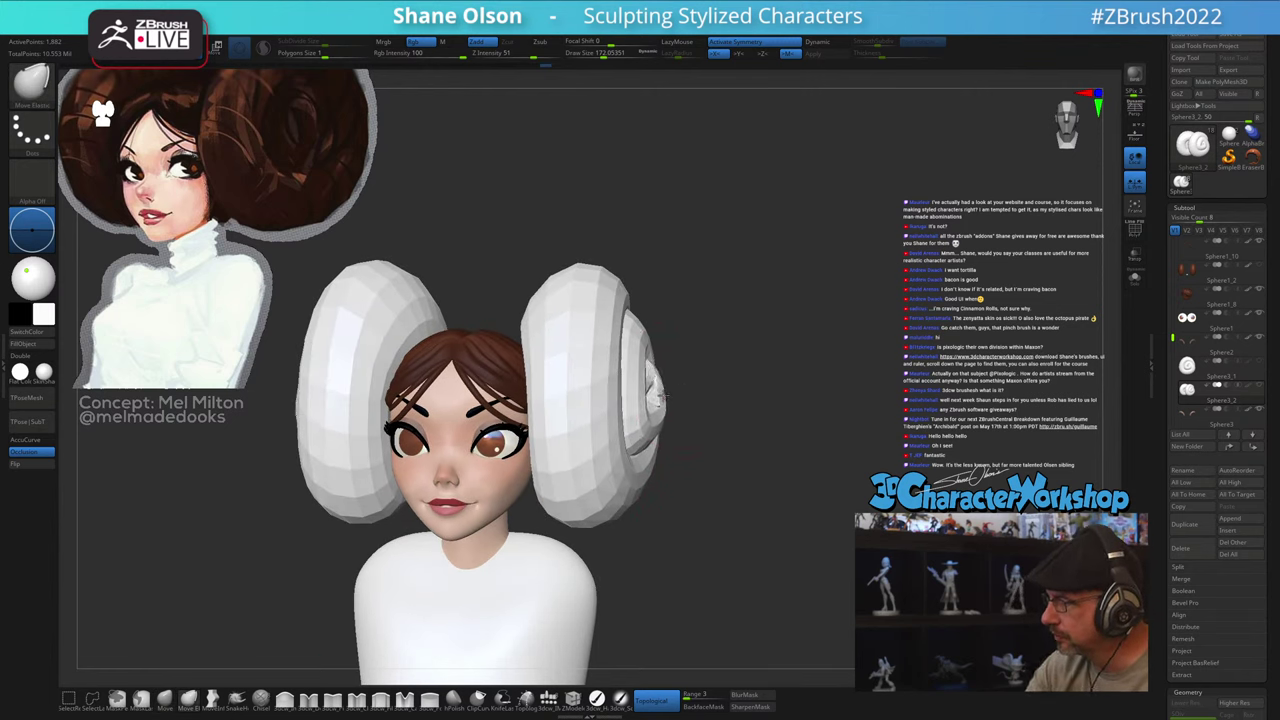
Step: Reshape the protruding centres of both side coils from front and back with Move Elastic, using a draw size of about 217
drag(657, 411, 650, 396)
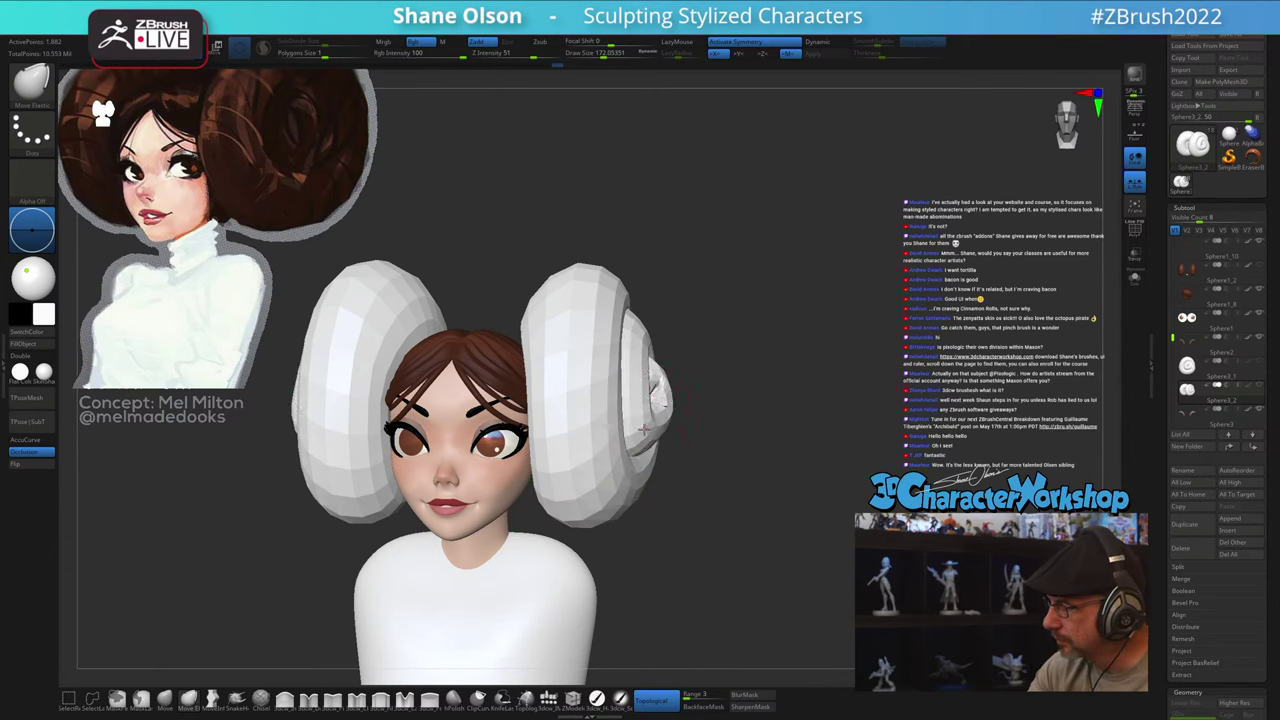
right_drag(644, 429, 520, 340)
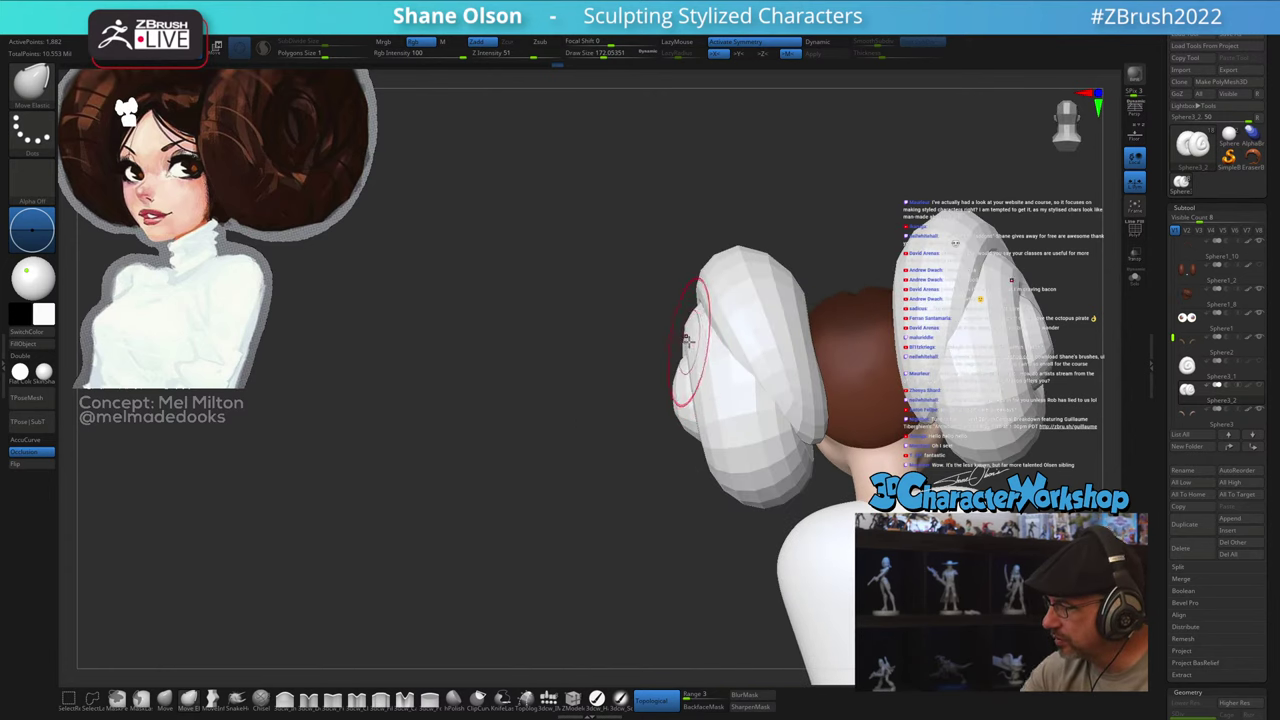
key(])
key(])
drag(688, 339, 686, 346)
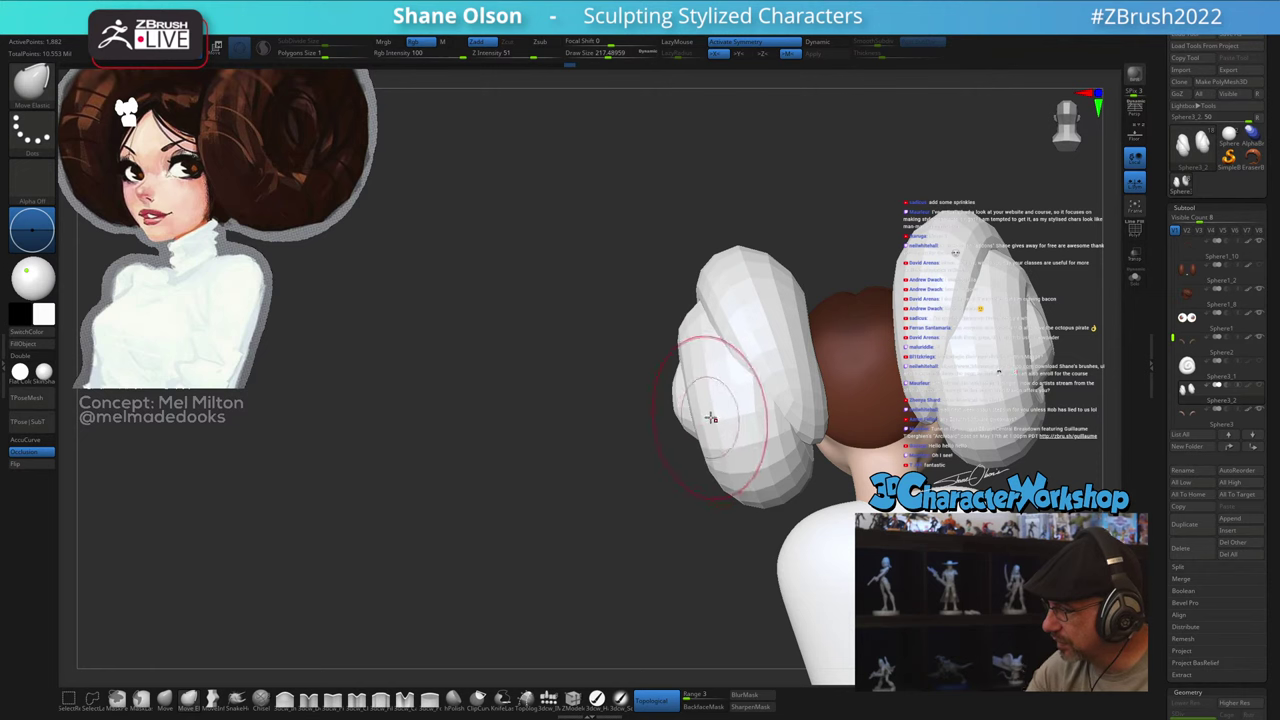
drag(711, 418, 702, 422)
mouse_move(694, 426)
right_down()
mouse_move(734, 437)
mouse_move(676, 400)
right_up()
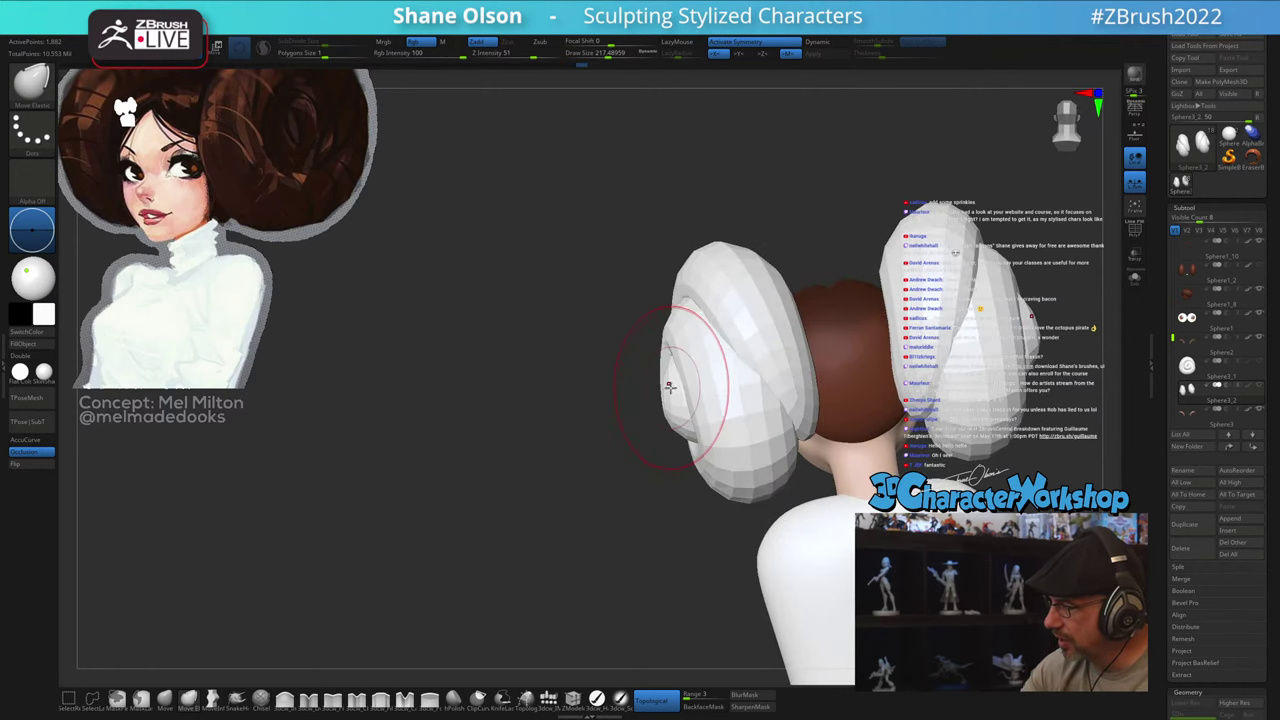
drag(669, 387, 674, 412)
mouse_move(674, 412)
right_down()
mouse_move(717, 423)
mouse_move(716, 441)
mouse_move(737, 426)
mouse_move(738, 494)
right_up()
right_drag(722, 437, 688, 443)
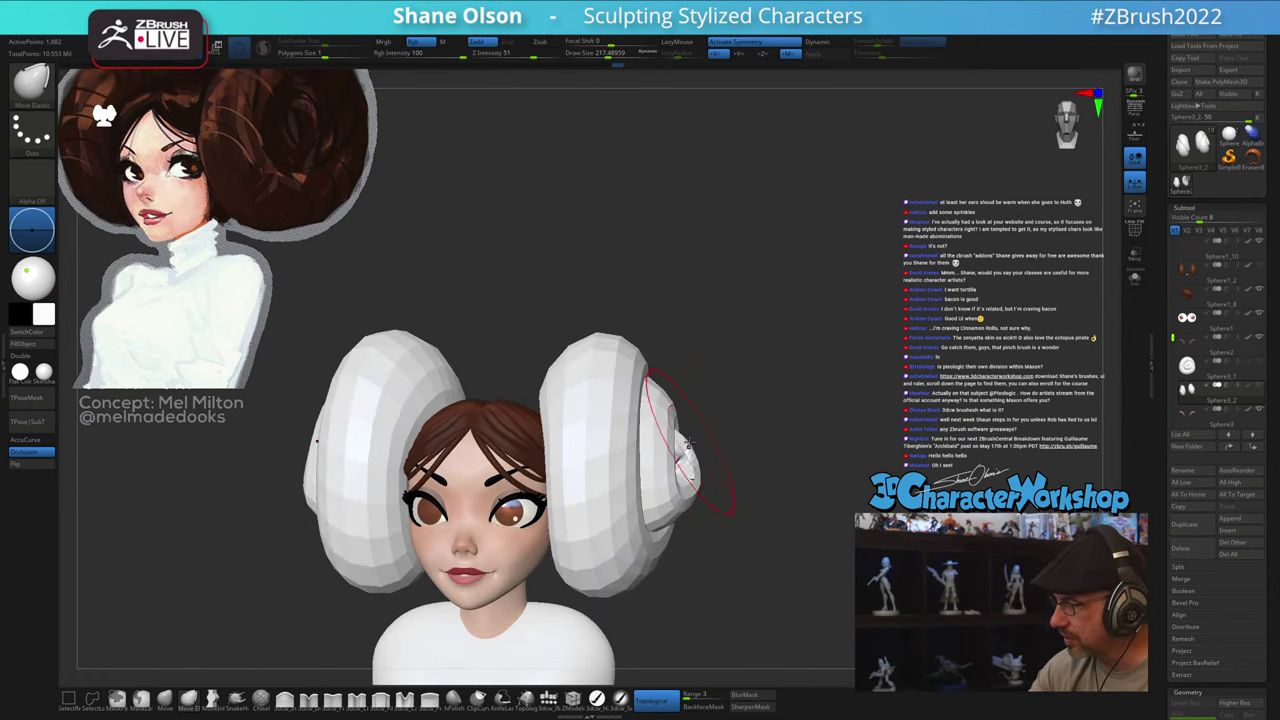
Step: Examine the coils' silhouette and spiral centre from the front and side, enlarging the brush to a draw size of about 305
key([)
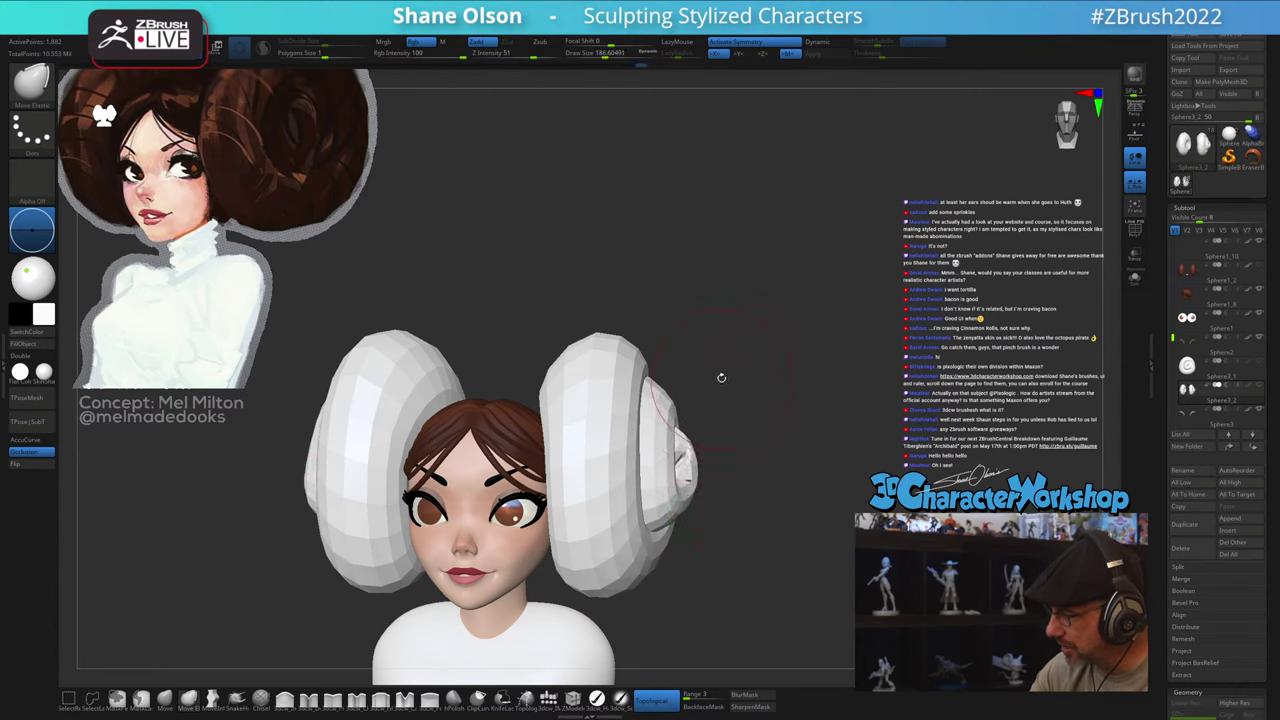
shift+right_drag(722, 378, 730, 379)
key(s)
drag(689, 386, 694, 386)
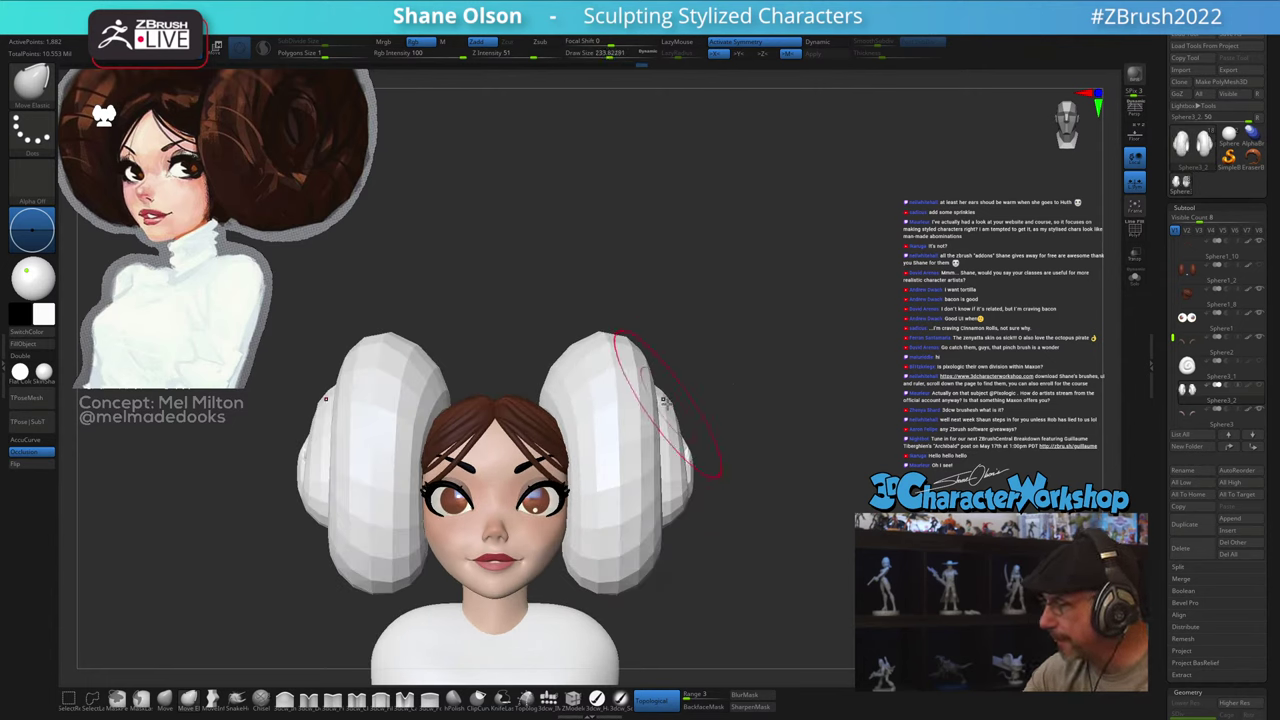
drag(728, 459, 717, 433)
alt+right_drag(717, 433, 701, 423)
key(s)
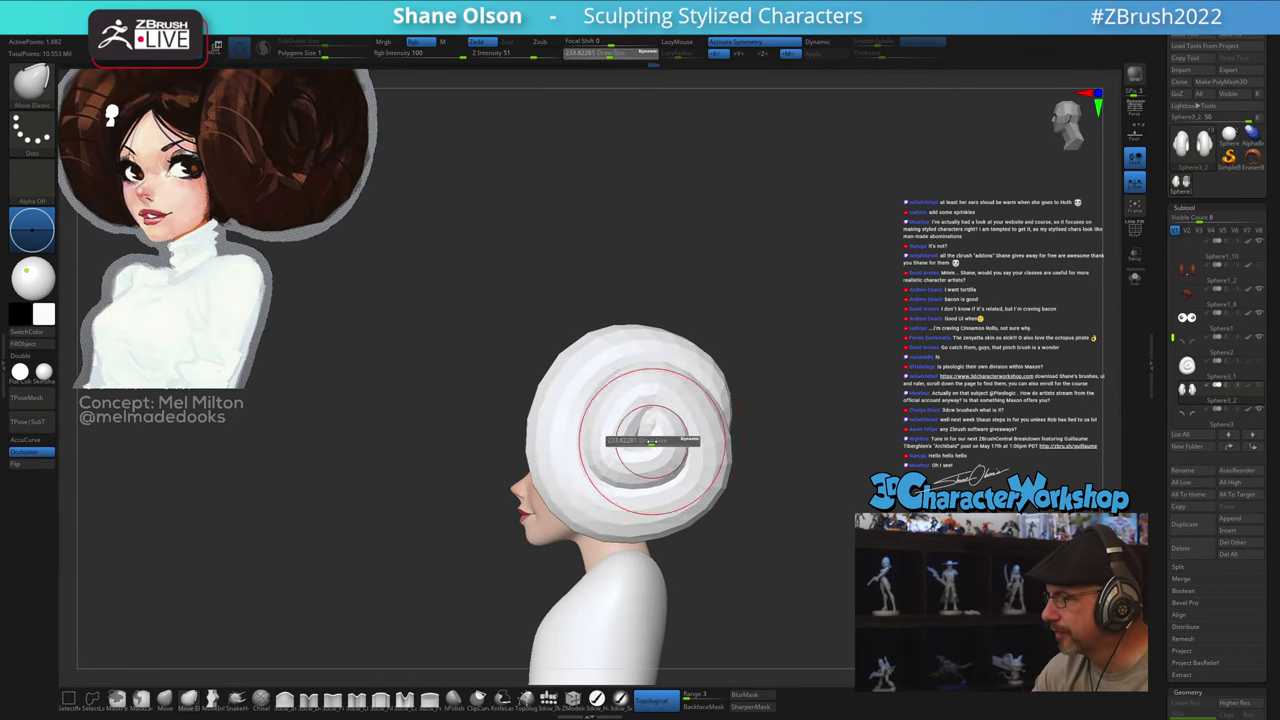
drag(653, 439, 659, 438)
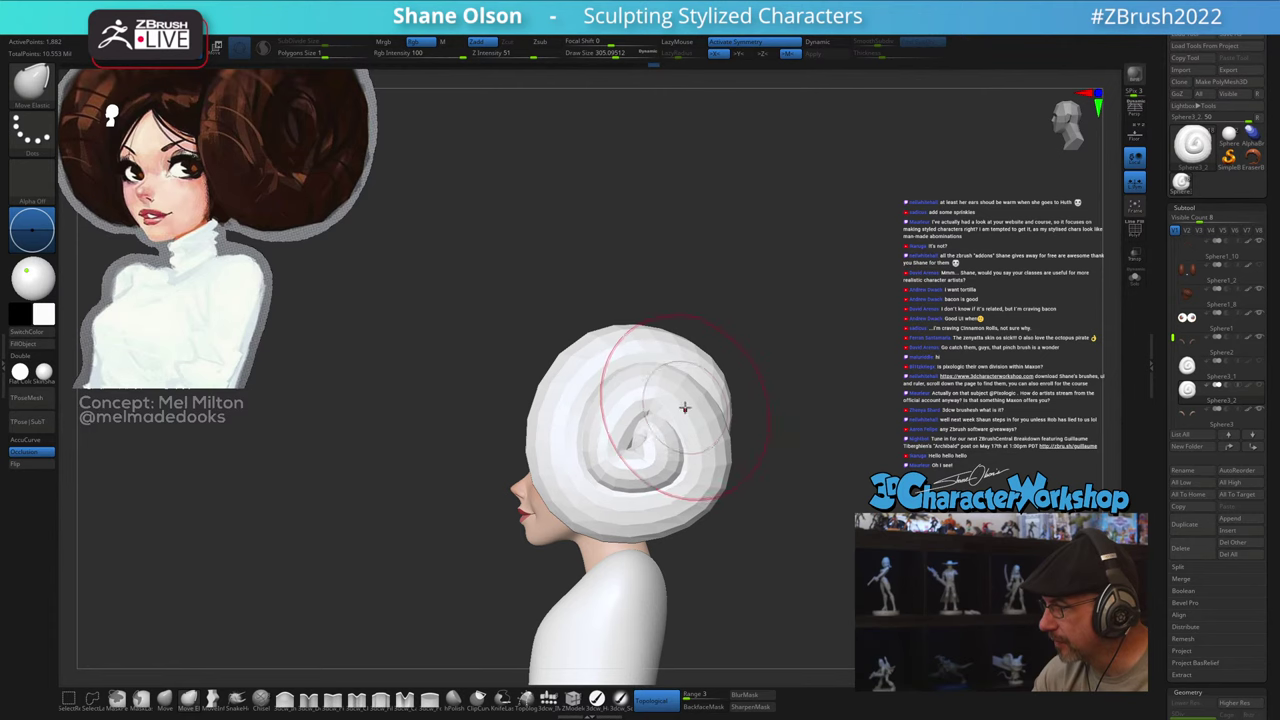
right_drag(720, 431, 739, 451)
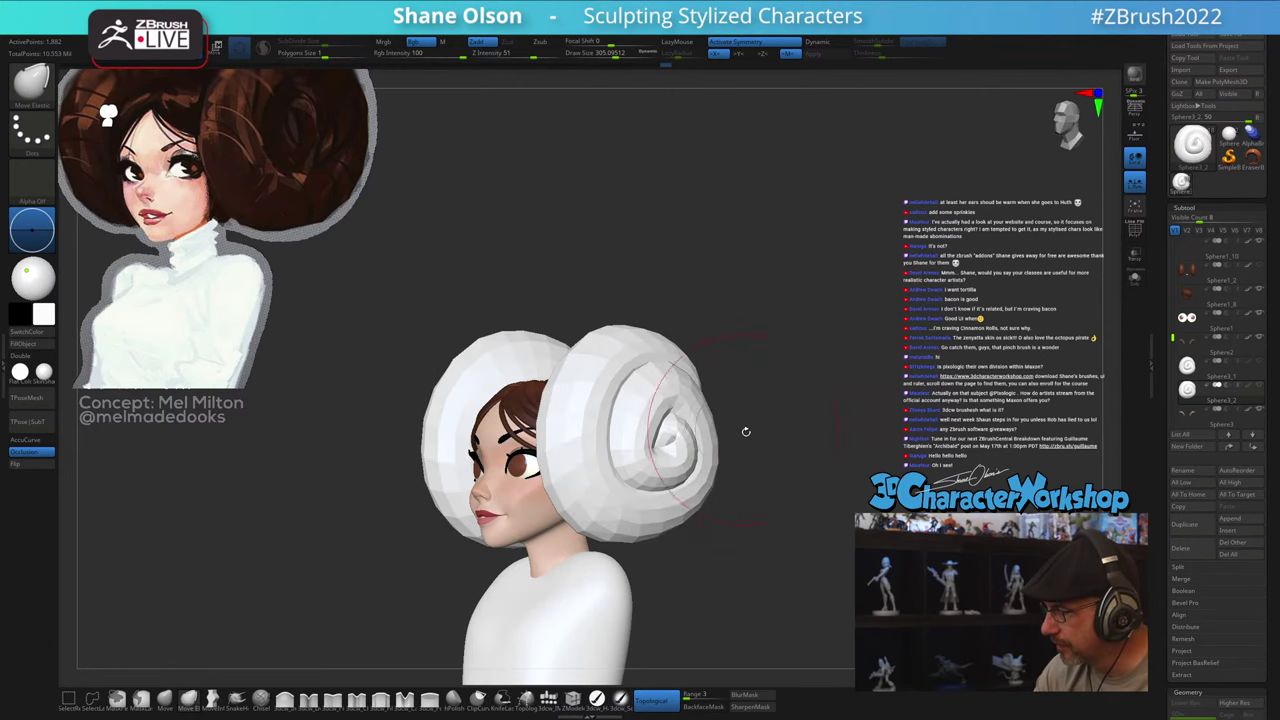
mouse_move(781, 514)
mouse_down()
mouse_move(706, 522)
mouse_move(806, 504)
mouse_move(726, 508)
mouse_up()
Step: Turn on the coils' polyframe, set the draw size to about 299, and try shifting the outer ring from above
key(shift+f)
mouse_move(743, 457)
alt+mouse_down()
mouse_move(743, 497)
mouse_move(761, 486)
mouse_move(750, 540)
alt+mouse_up()
key(s)
drag(742, 478, 736, 560)
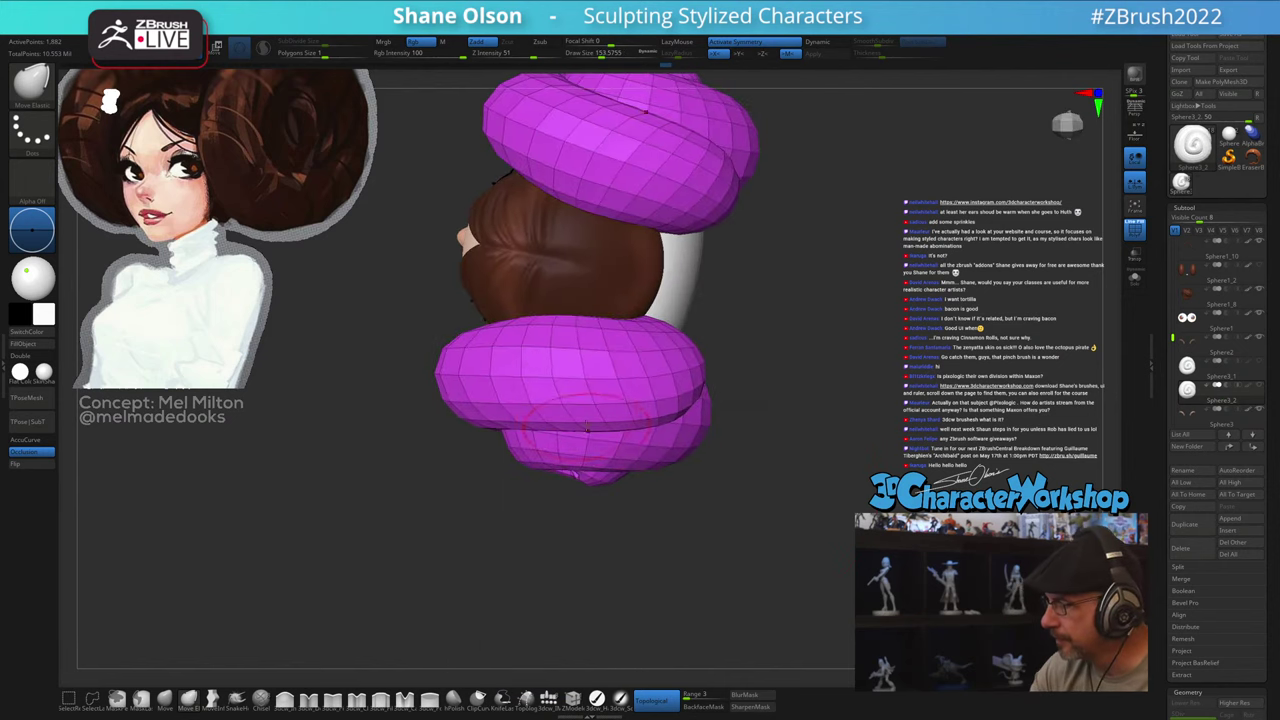
key(s)
drag(572, 383, 586, 381)
drag(738, 420, 795, 420)
drag(543, 377, 604, 393)
key(ctrl+z)
Step: Pull the front edge of the side coils' outer ring beside the face into shape with the Move brush
click(168, 698)
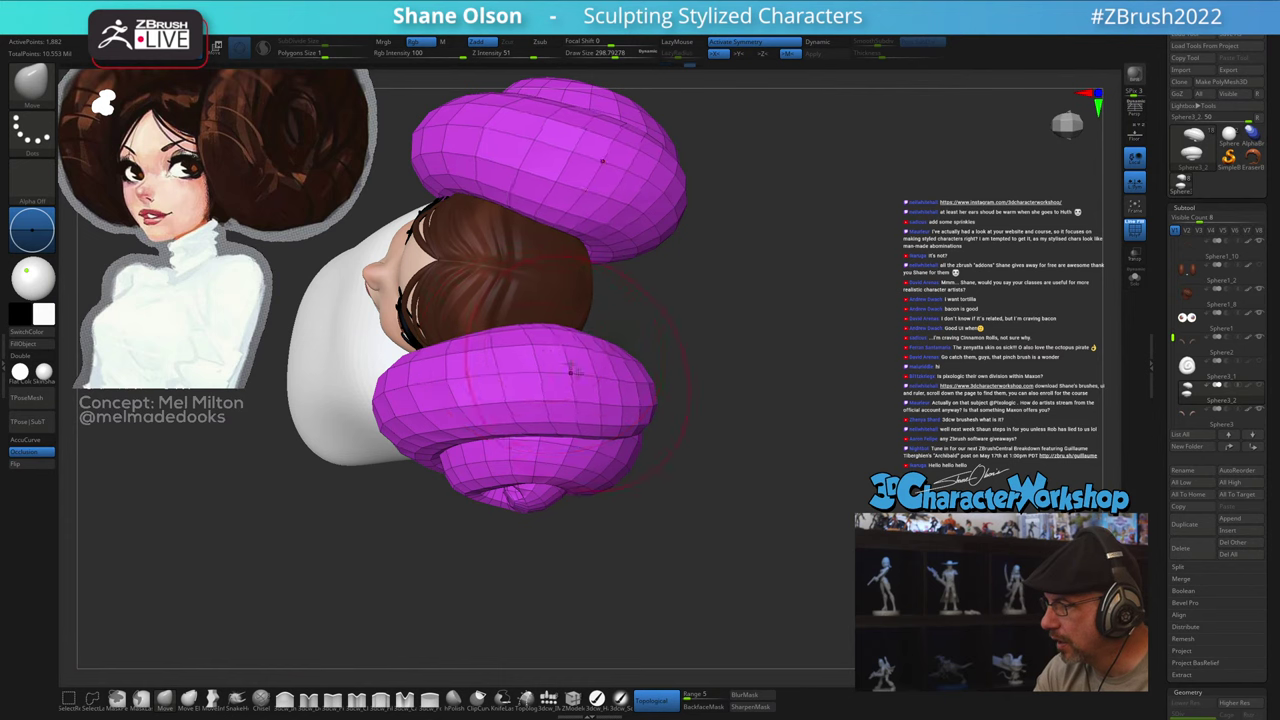
mouse_move(740, 393)
mouse_down()
mouse_move(645, 386)
mouse_move(646, 366)
mouse_move(632, 379)
mouse_move(670, 398)
mouse_up()
mouse_move(642, 392)
right_down()
mouse_move(732, 280)
mouse_move(785, 282)
right_up()
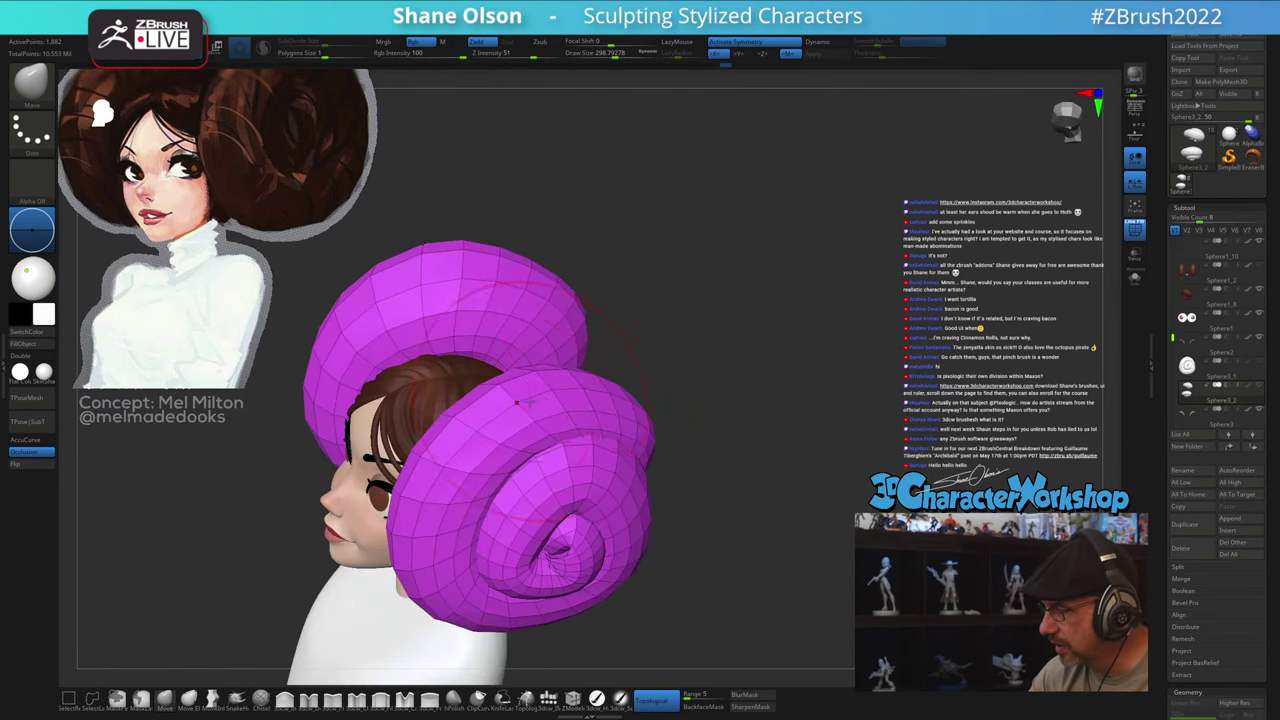
mouse_move(451, 465)
mouse_down()
mouse_move(439, 458)
mouse_move(433, 504)
mouse_up()
mouse_move(695, 440)
right_down()
mouse_move(611, 394)
mouse_move(695, 460)
mouse_move(733, 450)
right_up()
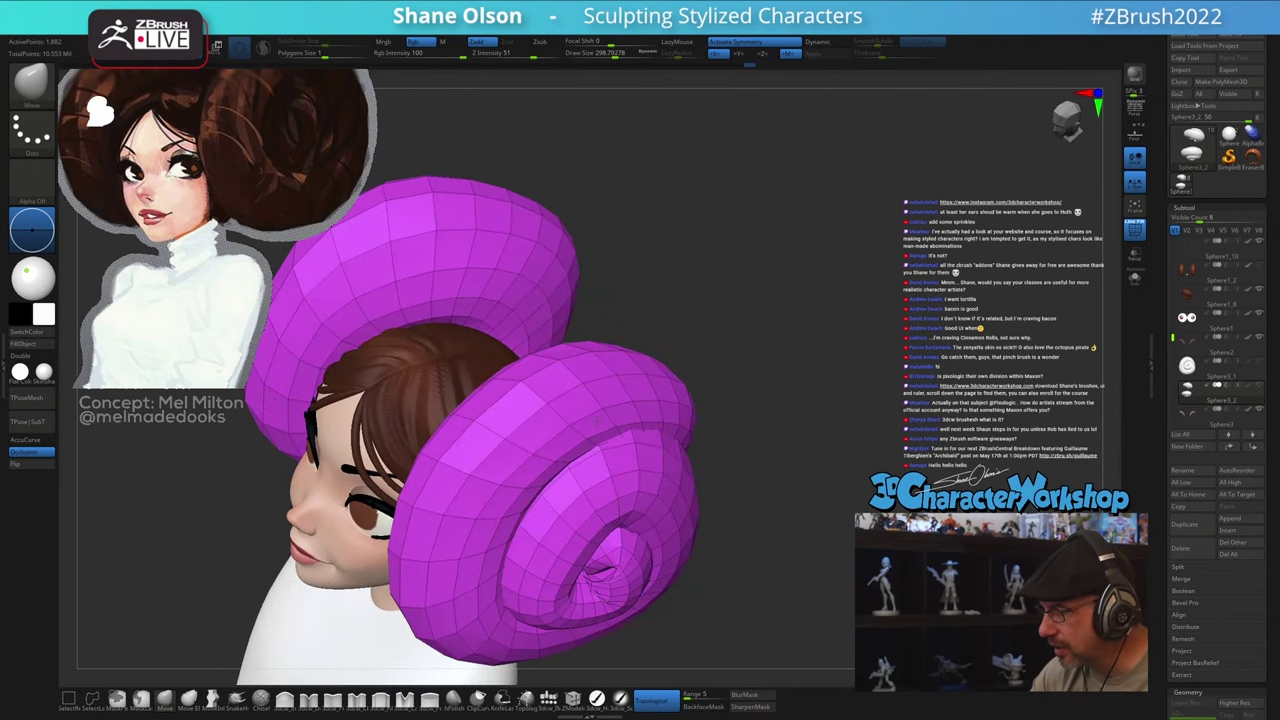
Step: Insert edge loops across the coils' outer ring with ZModeler and smooth the surrounding polygons
click(573, 702)
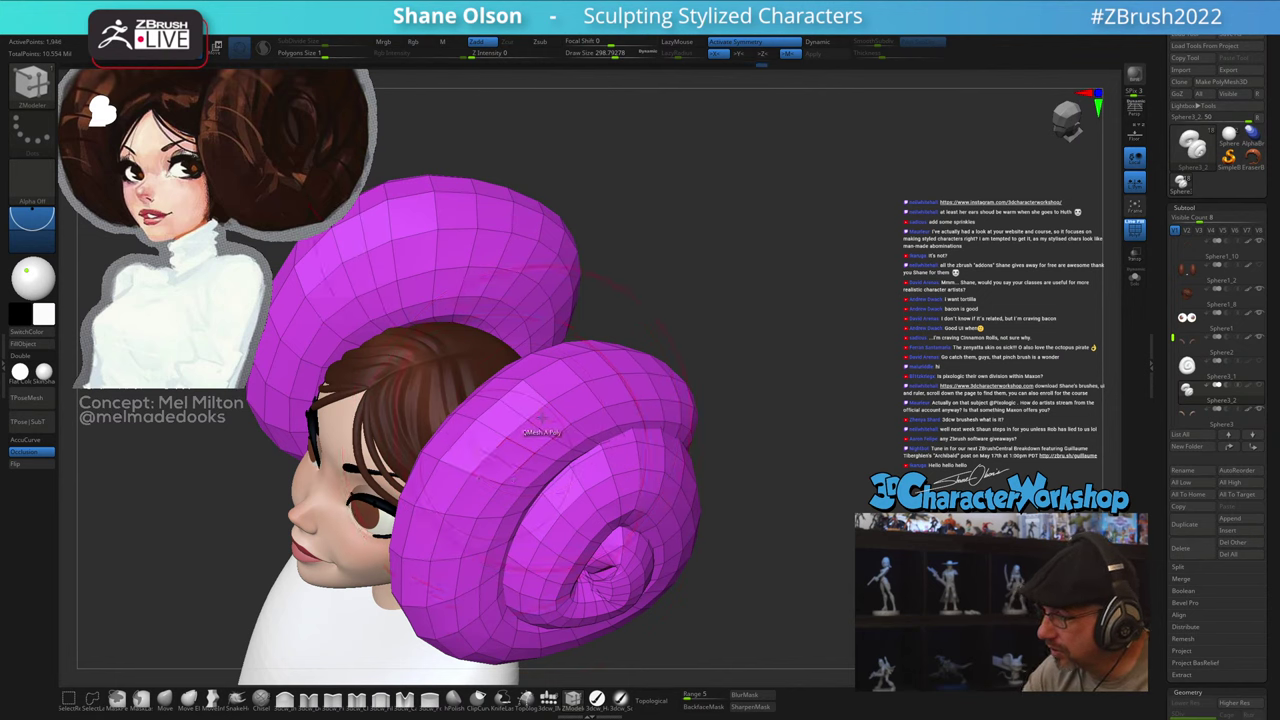
key(shift)
shift+drag(508, 434, 500, 448)
right_drag(640, 422, 600, 434)
key(shift)
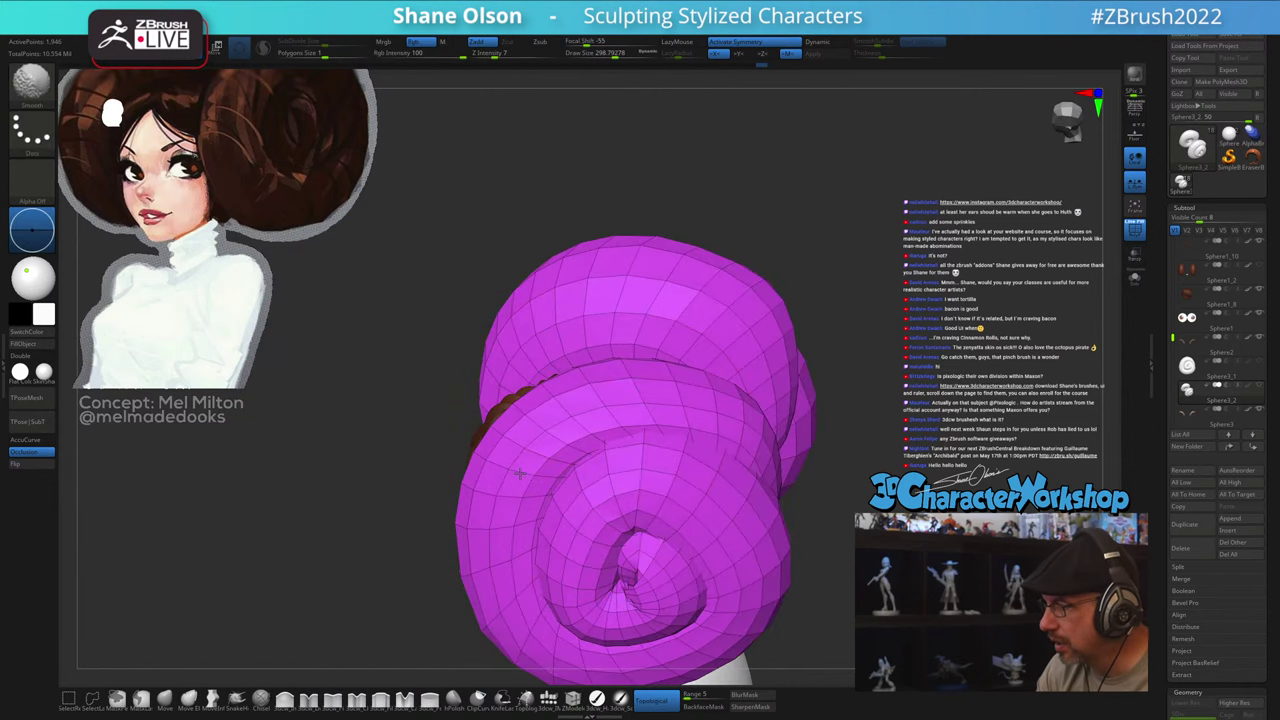
mouse_move(530, 606)
right_down()
mouse_move(552, 570)
mouse_move(547, 462)
right_up()
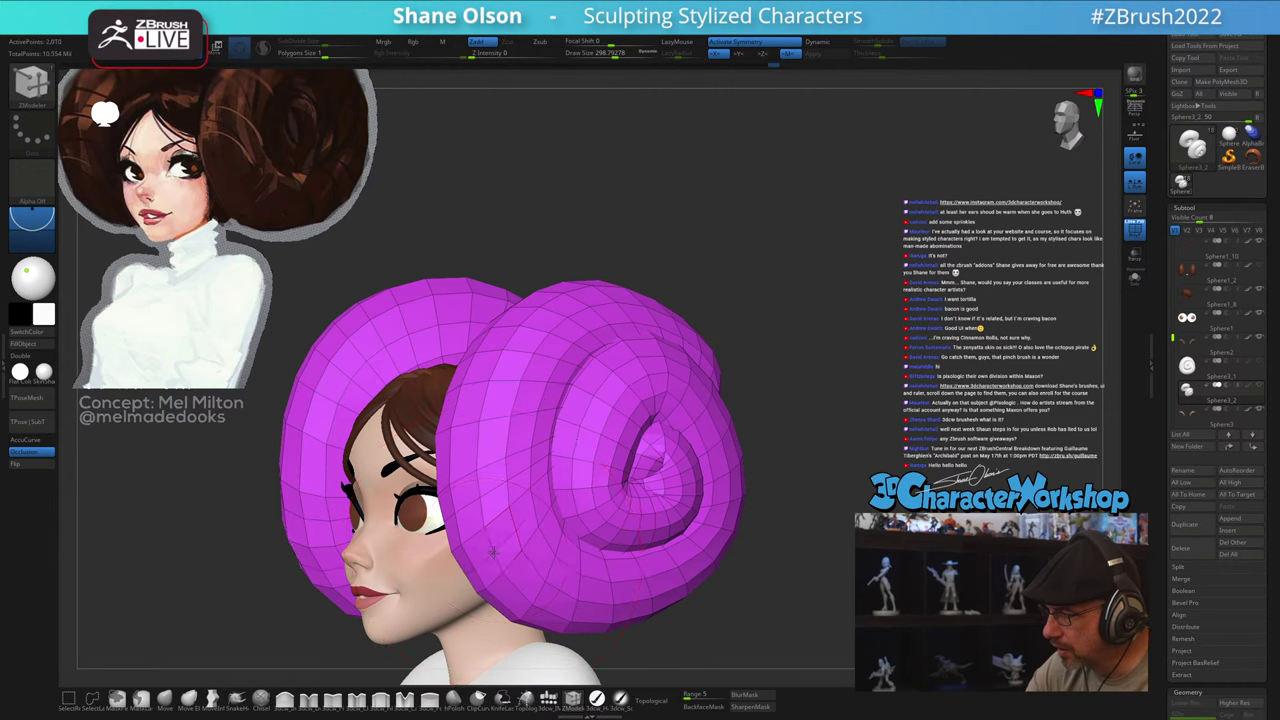
key(shift)
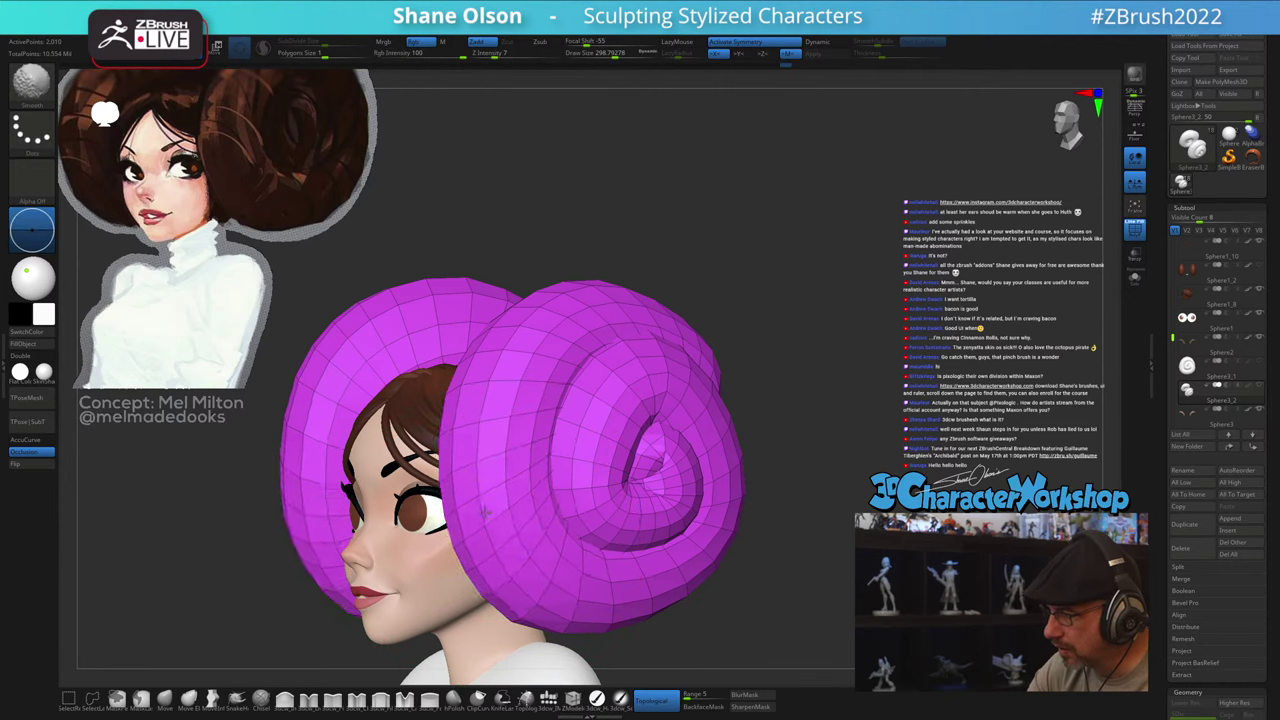
Step: Insert more edge loops in the lower part of the outer ring and smooth its lower back and front areas
mouse_move(785, 565)
right_down()
mouse_move(690, 582)
mouse_move(708, 558)
mouse_move(694, 492)
right_up()
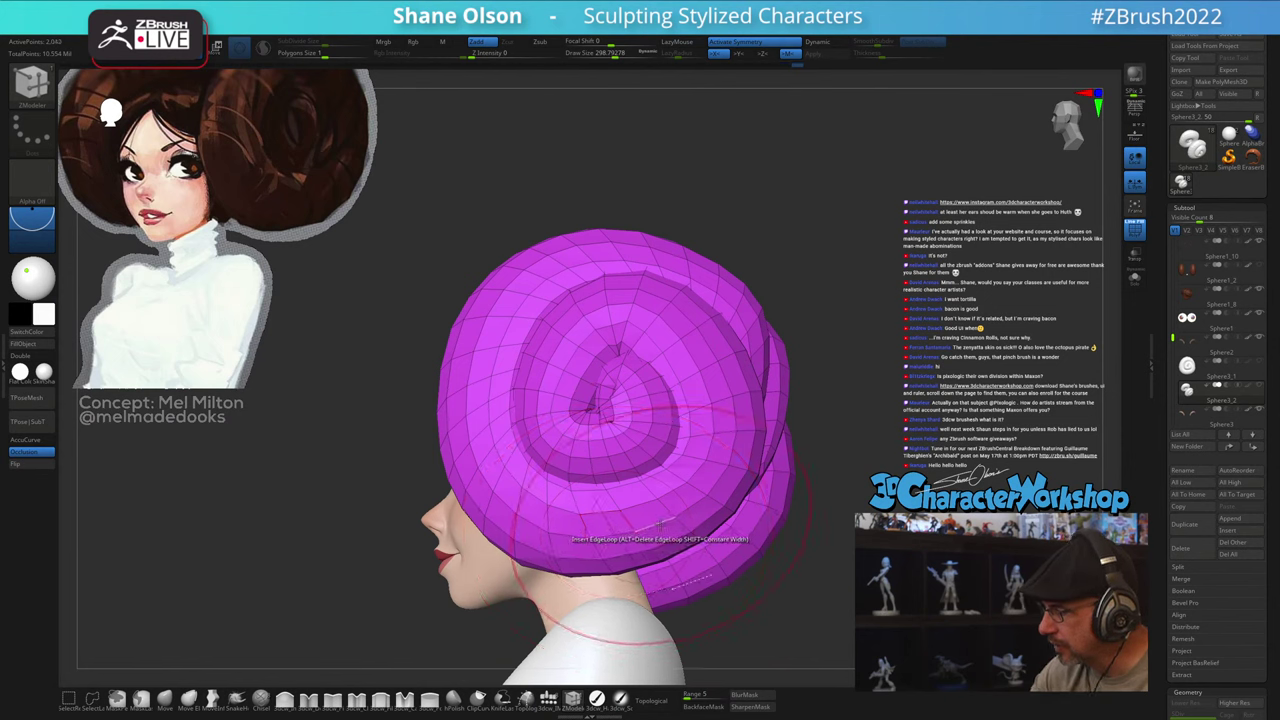
click(606, 514)
key(shift)
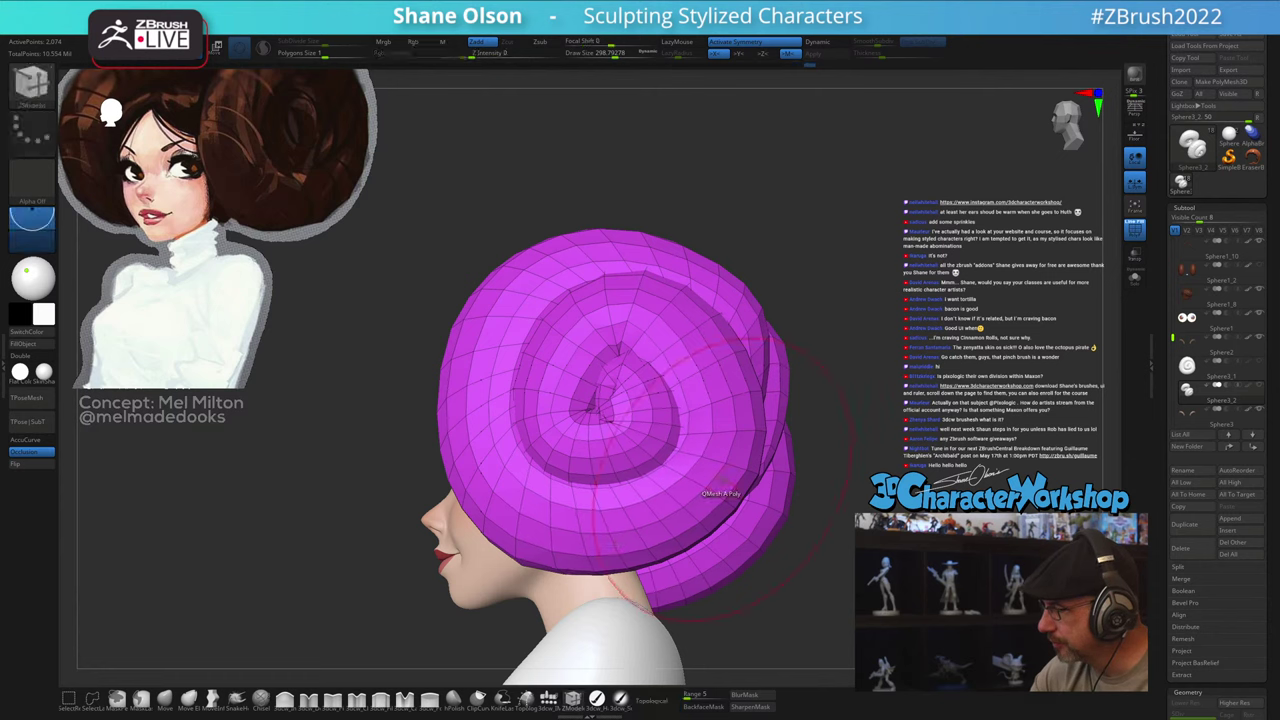
shift+drag(733, 494, 742, 482)
mouse_move(860, 505)
right_down()
mouse_move(730, 505)
mouse_move(870, 505)
right_up()
shift+drag(496, 520, 503, 511)
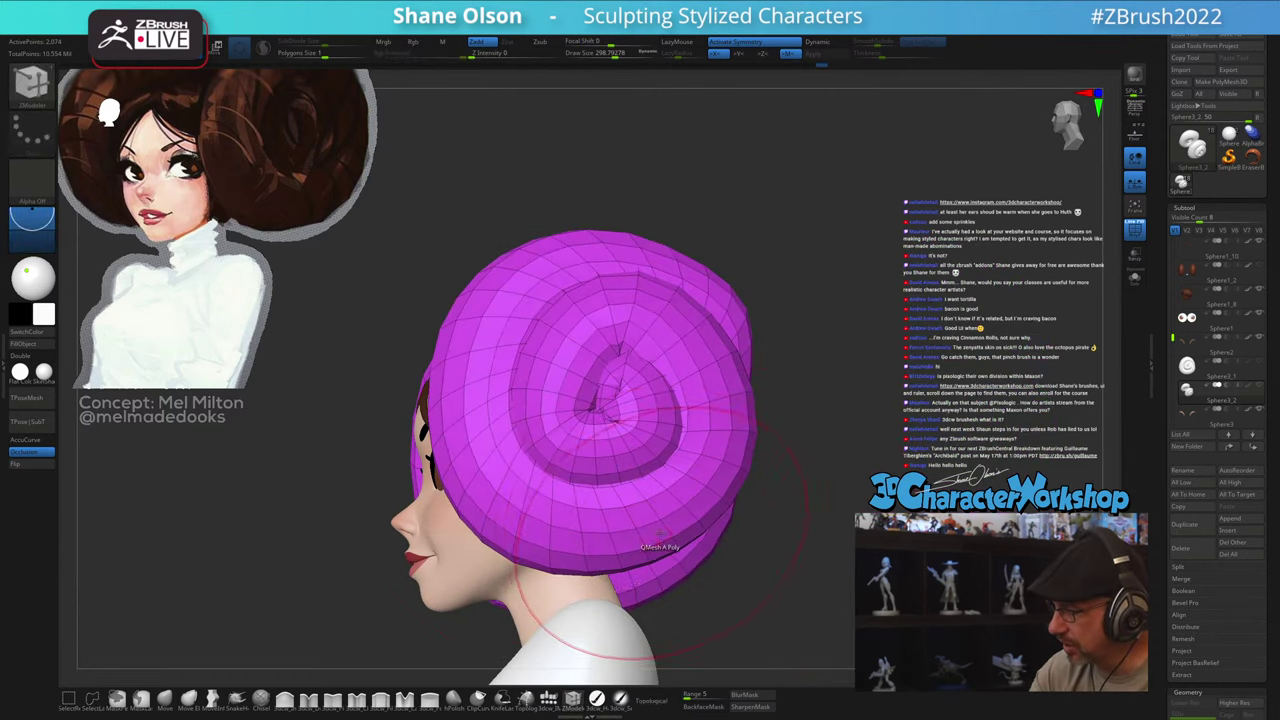
Step: Reduce the draw size to about 234 and smooth the upper rings of the side coil
right_drag(770, 550, 796, 568)
drag(796, 567, 759, 570)
key(s)
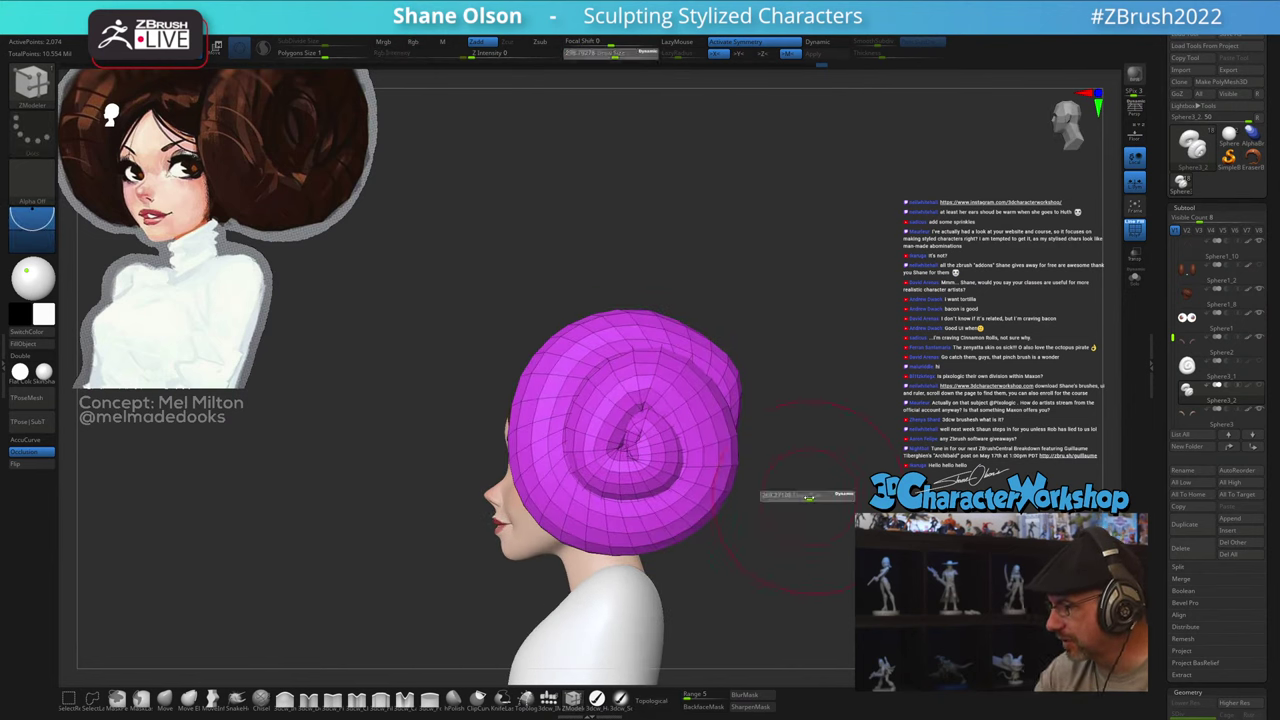
drag(812, 492, 806, 492)
ctrl+right_drag(806, 491, 803, 504)
shift+drag(638, 397, 628, 310)
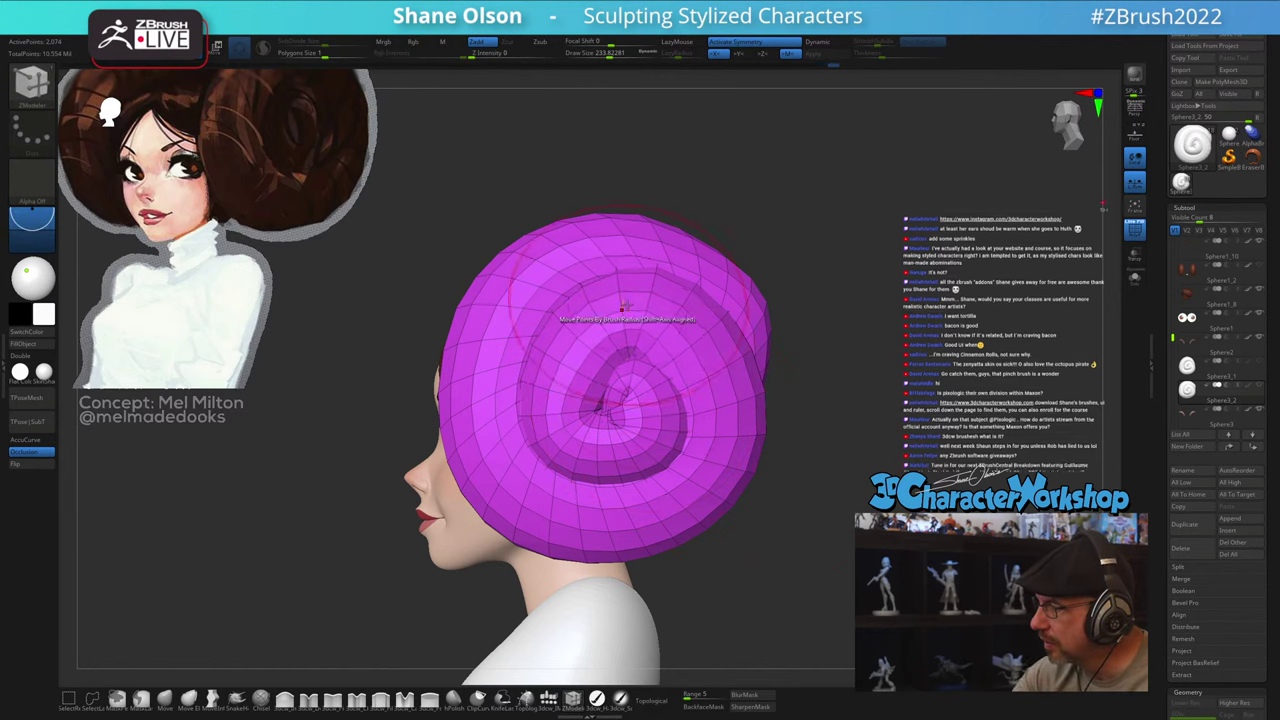
right_drag(707, 450, 698, 485)
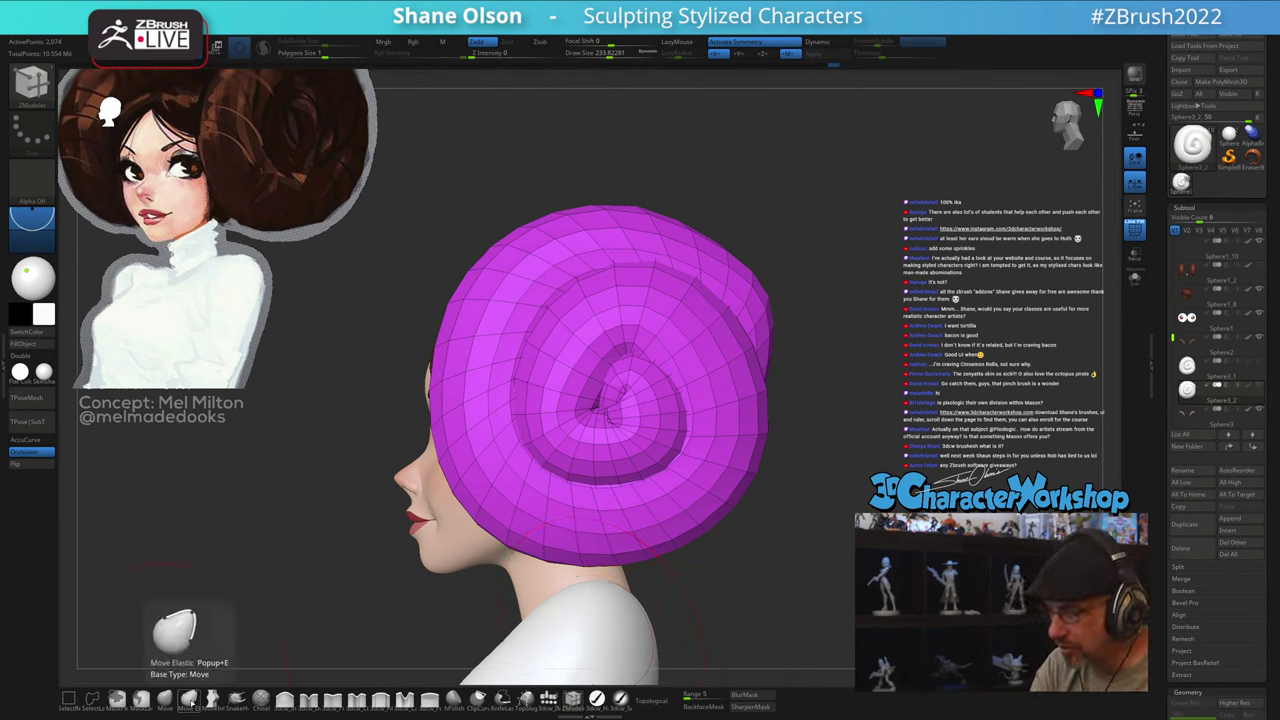
Step: Select Move Elastic, set the draw size to about 351, and try two reshaping pulls on the coil's upper rings
click(189, 698)
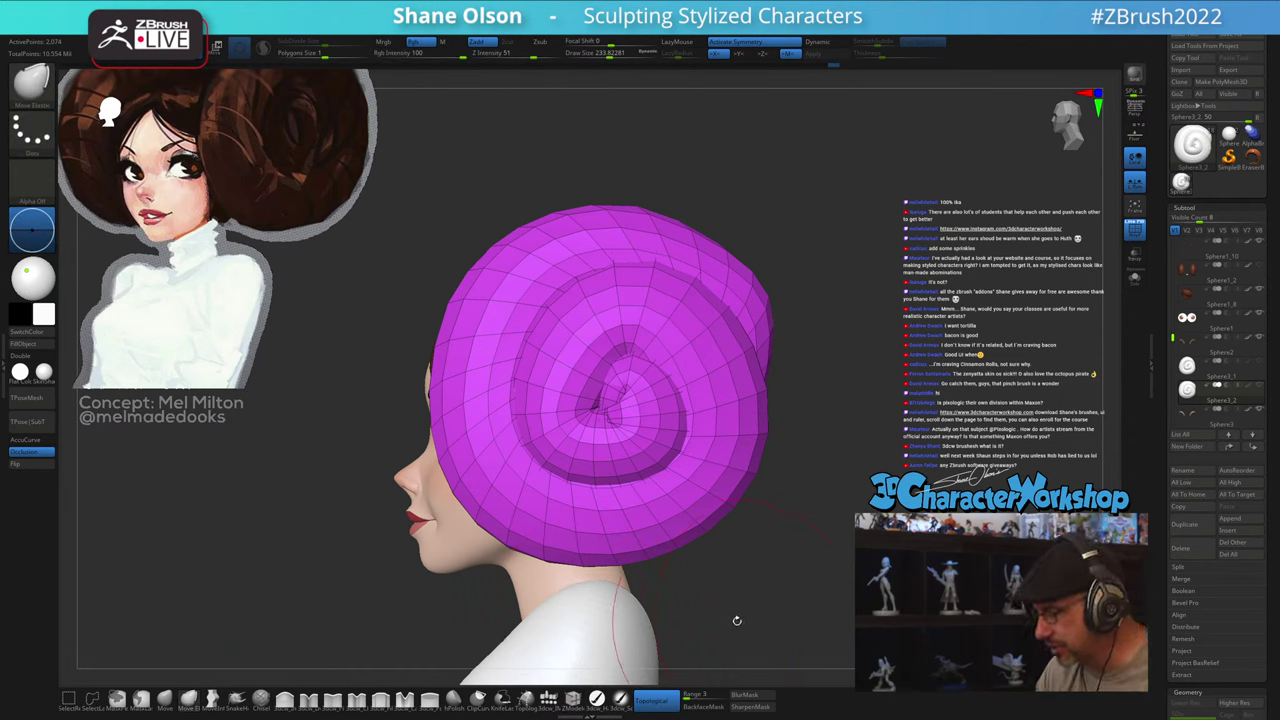
key(s)
drag(737, 621, 726, 621)
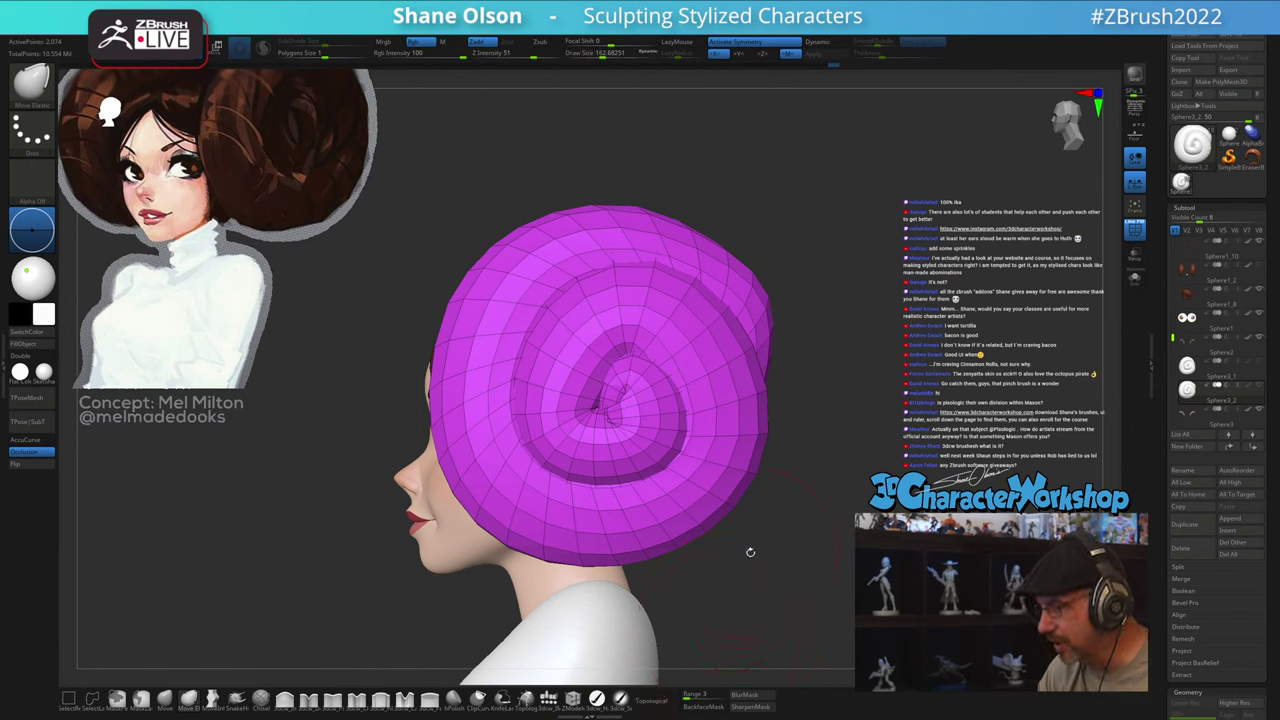
key(s)
drag(767, 567, 768, 567)
alt+drag(735, 250, 710, 340)
key(s)
mouse_move(636, 323)
mouse_down()
mouse_move(630, 286)
mouse_move(645, 334)
mouse_move(648, 292)
mouse_move(678, 298)
mouse_move(624, 354)
mouse_move(604, 345)
mouse_up()
key(ctrl+z)
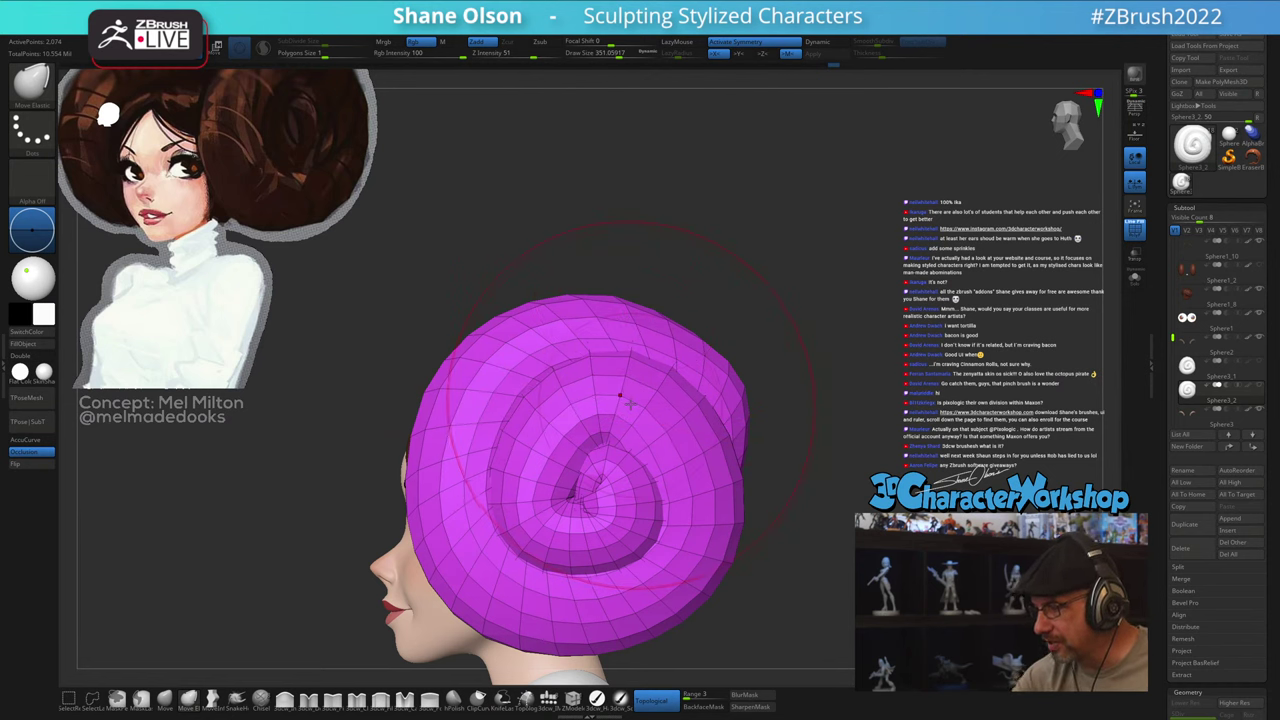
mouse_move(624, 318)
mouse_down()
mouse_move(620, 286)
mouse_move(618, 338)
mouse_move(621, 278)
mouse_move(622, 296)
mouse_up()
key(ctrl+z)
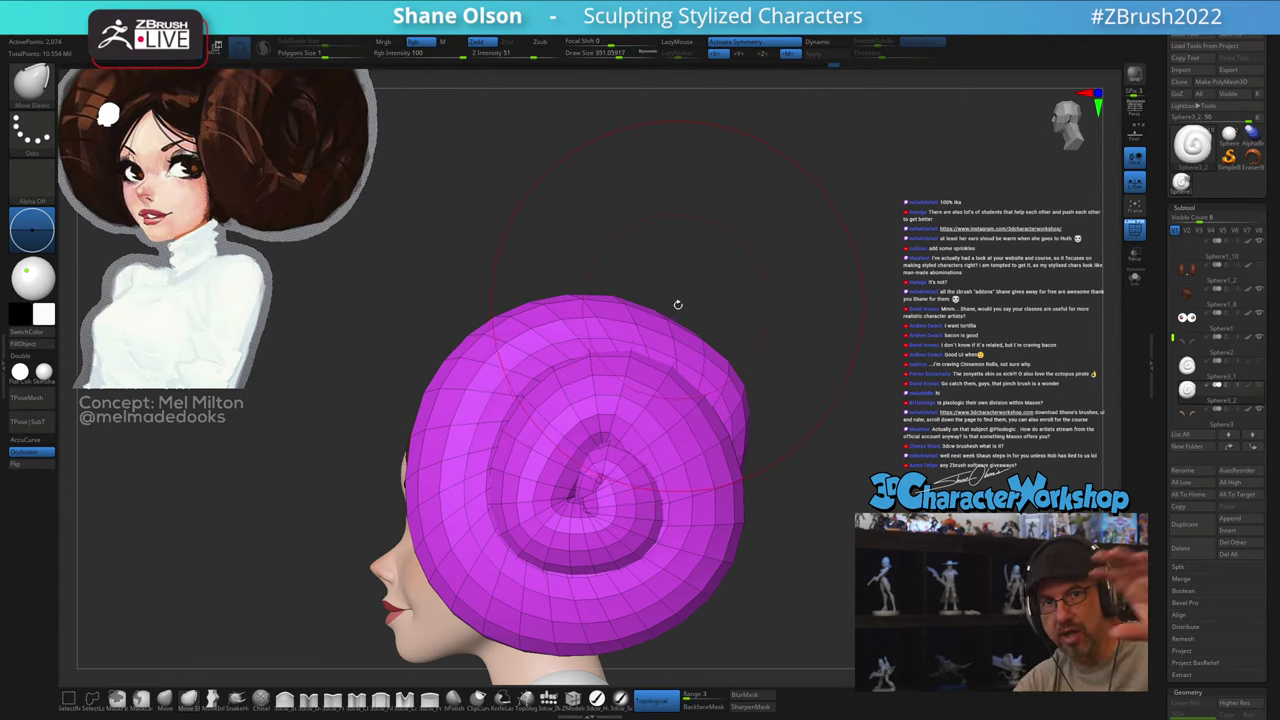
Step: Nudge the coil's top edge and its lower front edge slightly upward with Move Elastic
drag(645, 315, 642, 305)
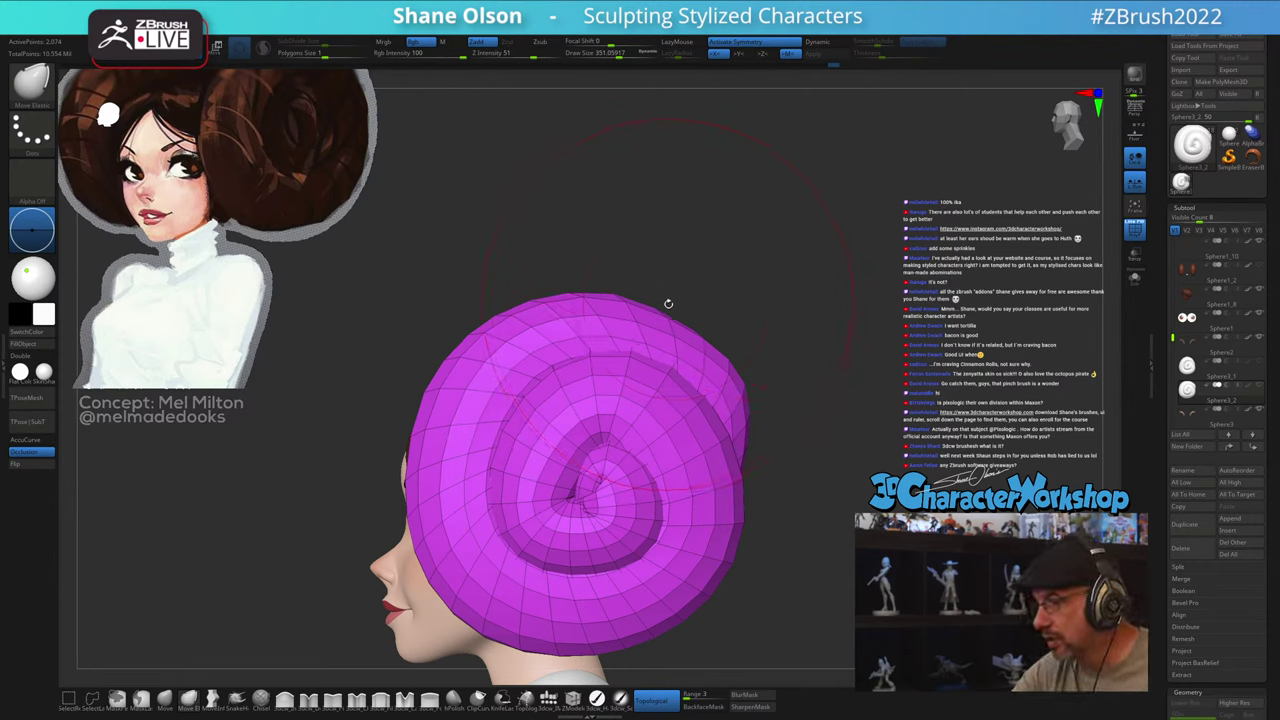
drag(808, 536, 786, 487)
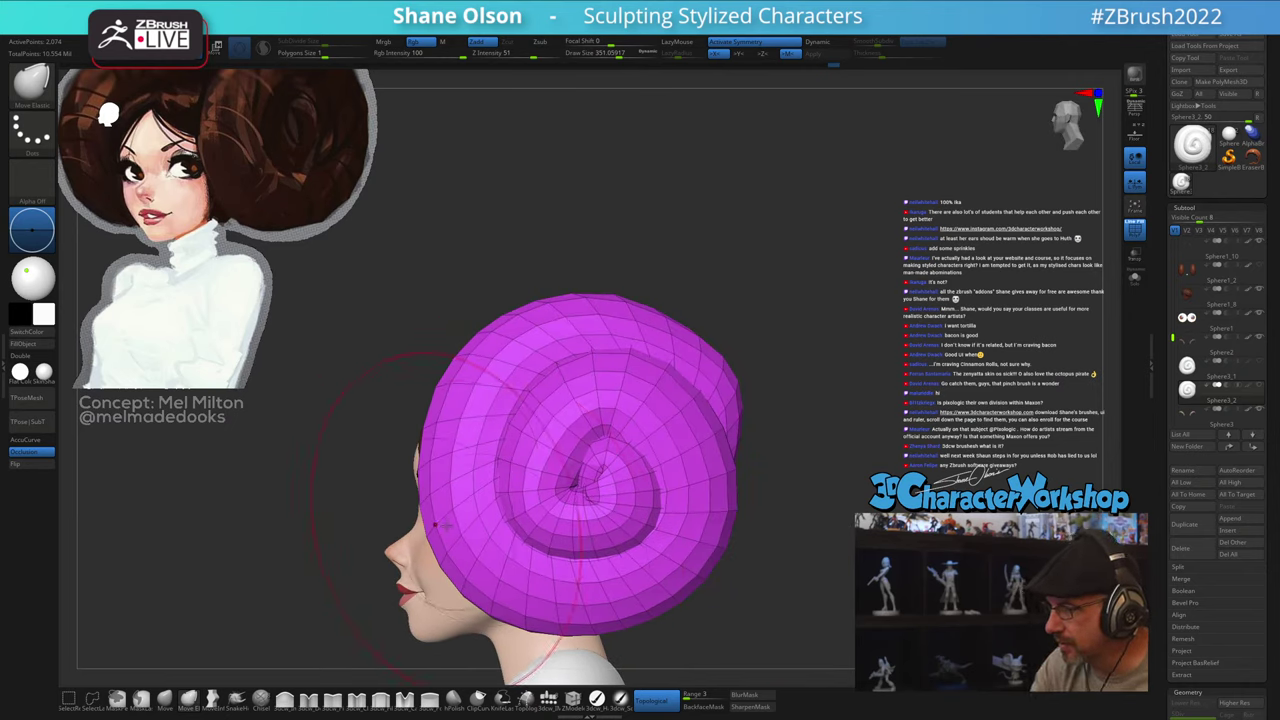
drag(466, 545, 466, 532)
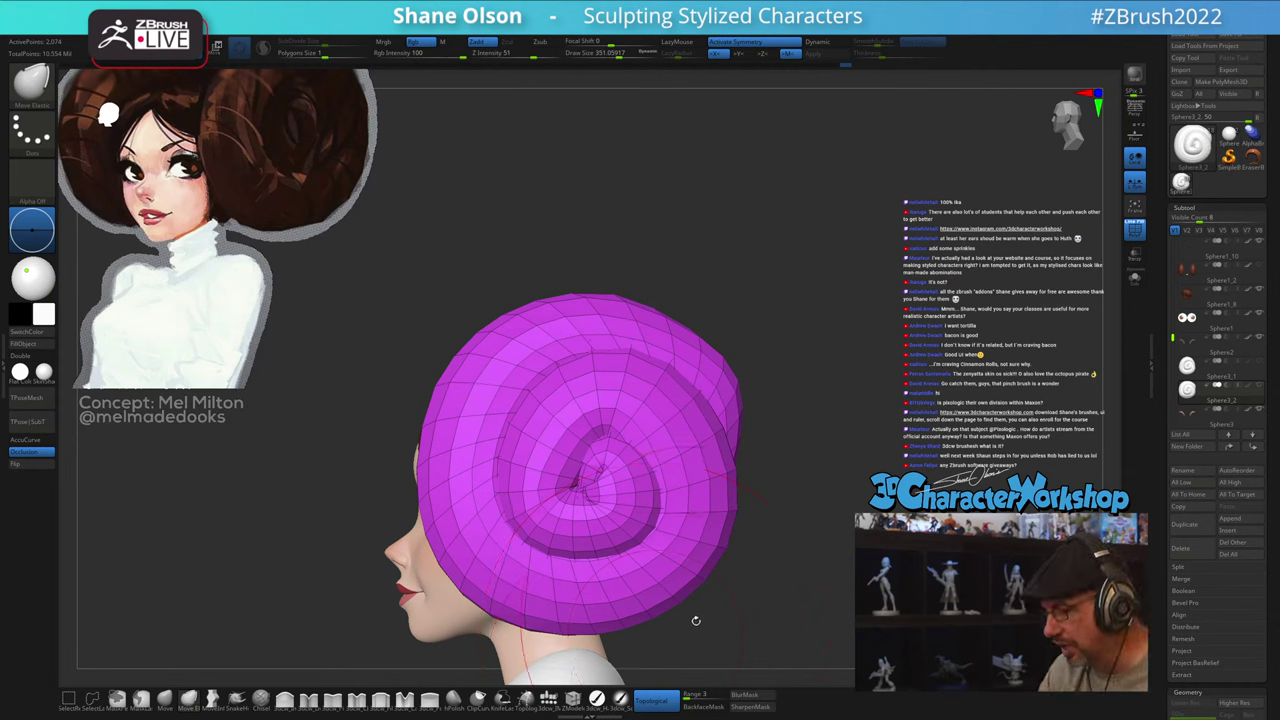
Step: Enable topological masking for the Smooth brush and reduce the draw size to about 207 over the inner spiral
key(shift)
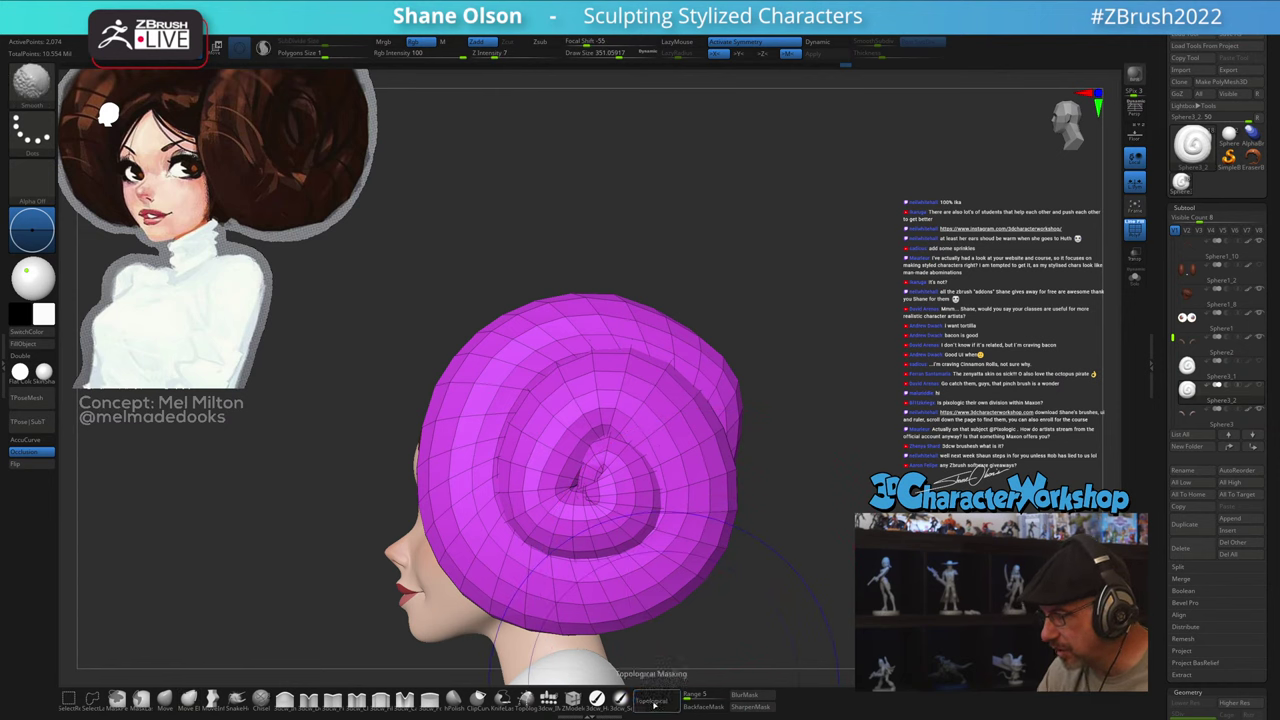
click(654, 702)
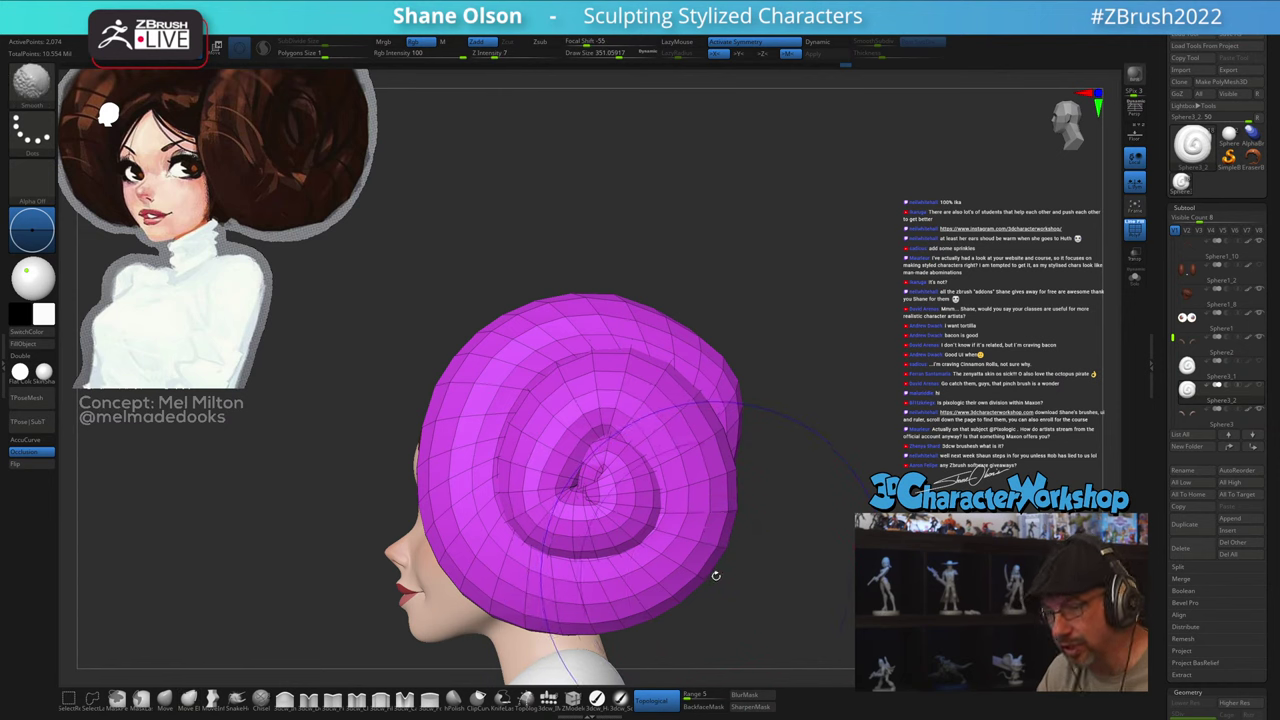
key(s)
drag(593, 513, 548, 497)
key(s)
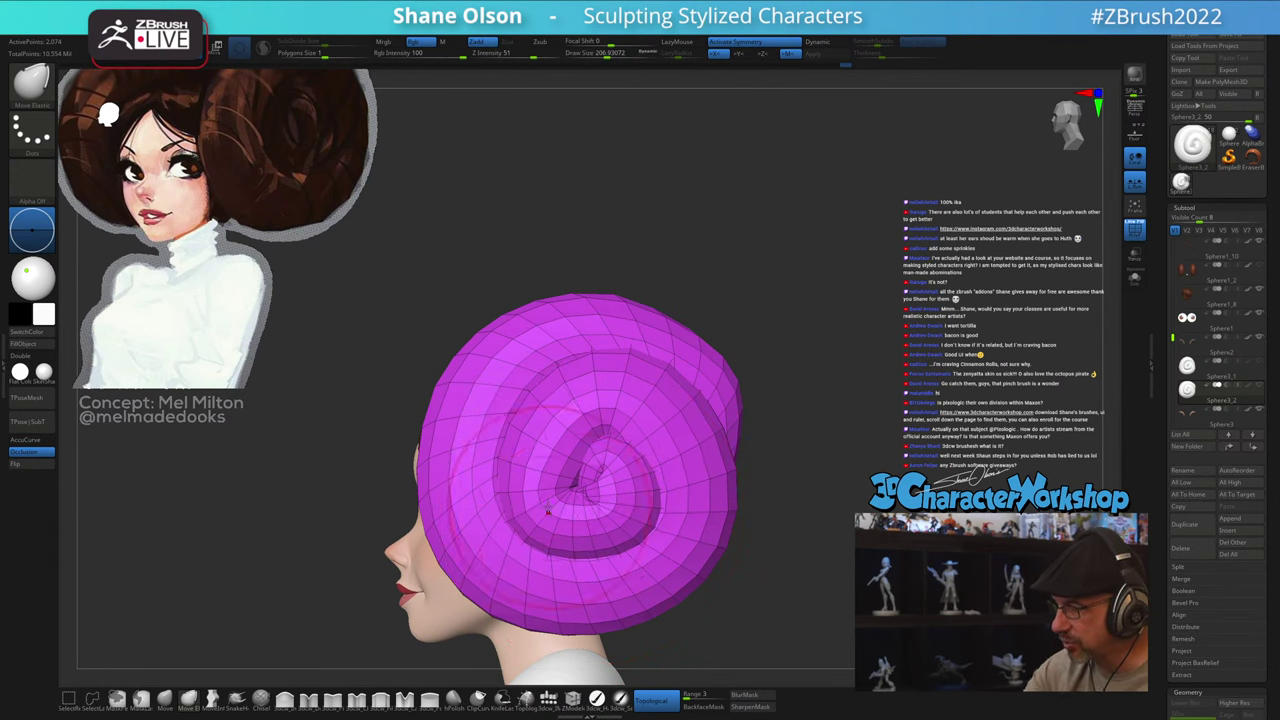
key(shift)
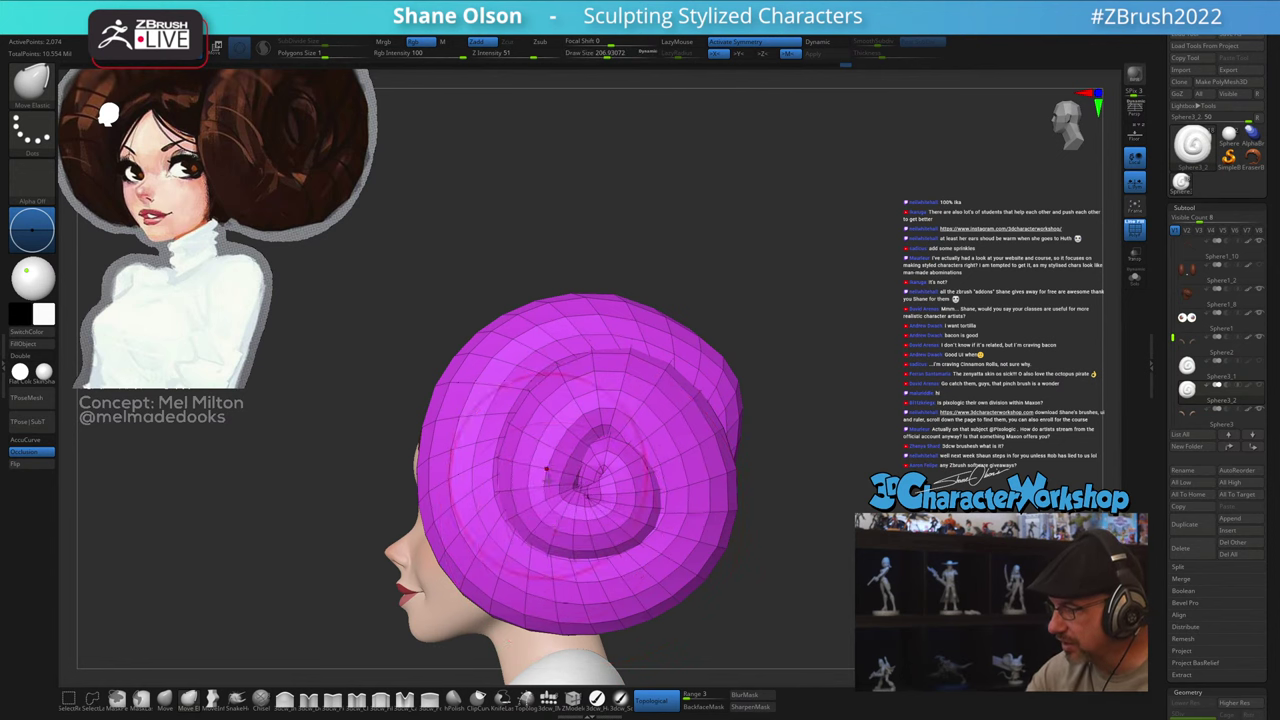
Step: Reduce the brush draw size to about 59 for close work on the side coil's inner spiral
key(shift)
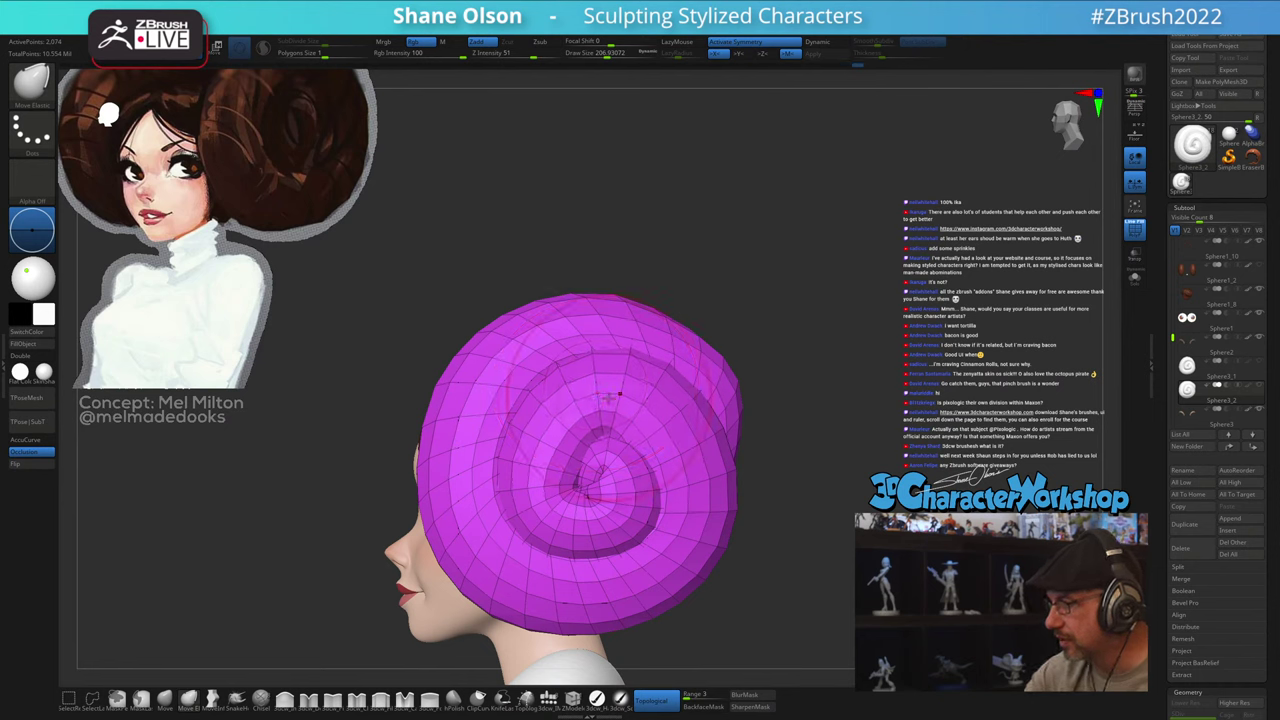
mouse_move(757, 540)
mouse_down()
mouse_move(783, 526)
mouse_move(760, 514)
mouse_move(806, 542)
mouse_move(786, 560)
mouse_move(925, 545)
mouse_move(791, 555)
mouse_move(806, 570)
mouse_move(796, 564)
mouse_up()
key(shift)
key(s)
mouse_move(798, 566)
mouse_down()
mouse_move(785, 580)
mouse_move(794, 622)
mouse_move(780, 580)
mouse_move(794, 543)
mouse_move(782, 555)
mouse_move(866, 546)
mouse_move(842, 552)
mouse_move(831, 534)
mouse_up()
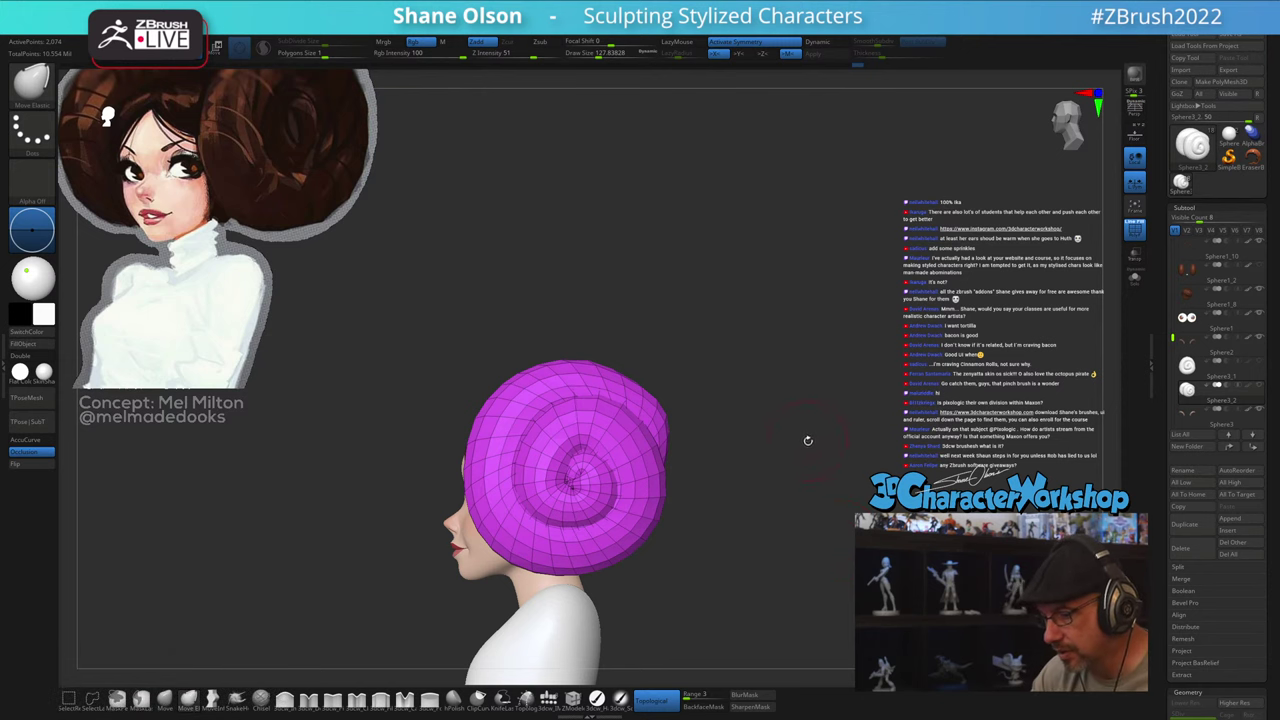
mouse_move(808, 440)
alt+mouse_down()
mouse_move(789, 480)
mouse_move(797, 546)
mouse_move(863, 537)
alt+mouse_up()
key(s)
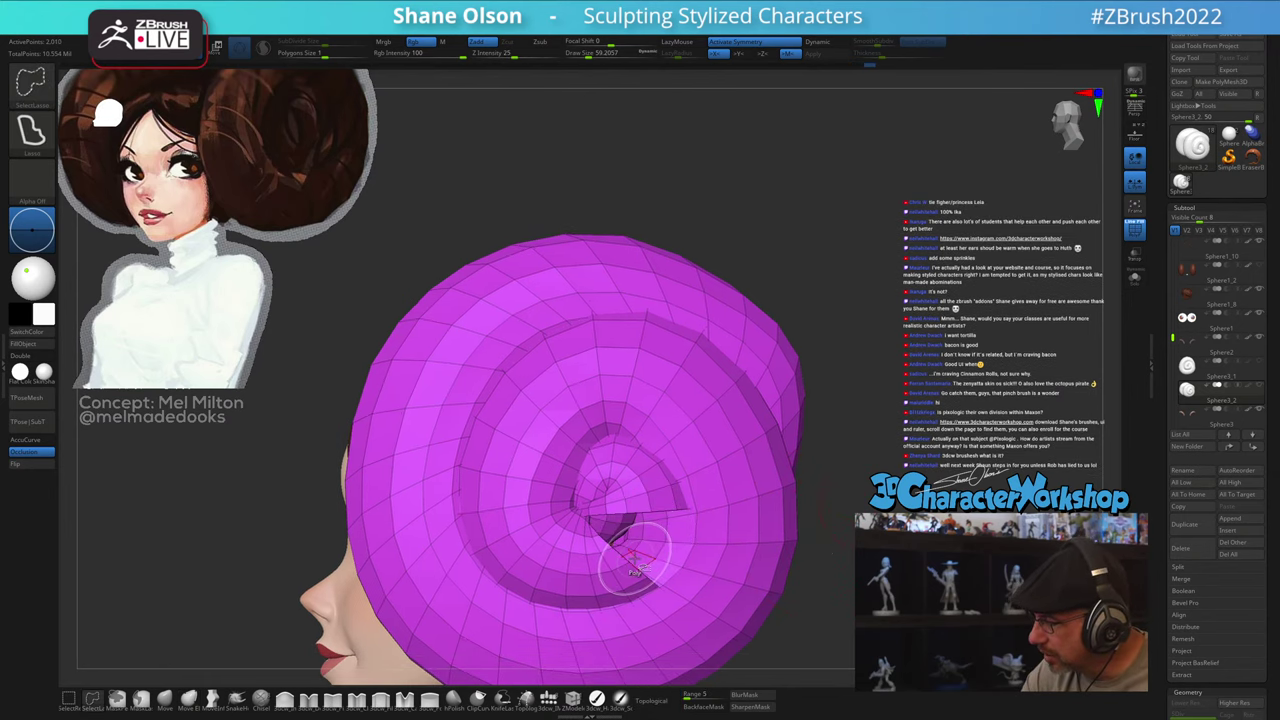
Step: Hide the polygon loops just below the spiral's centre and the segments of the ring above and behind it
ctrl+shift+click(600, 572)
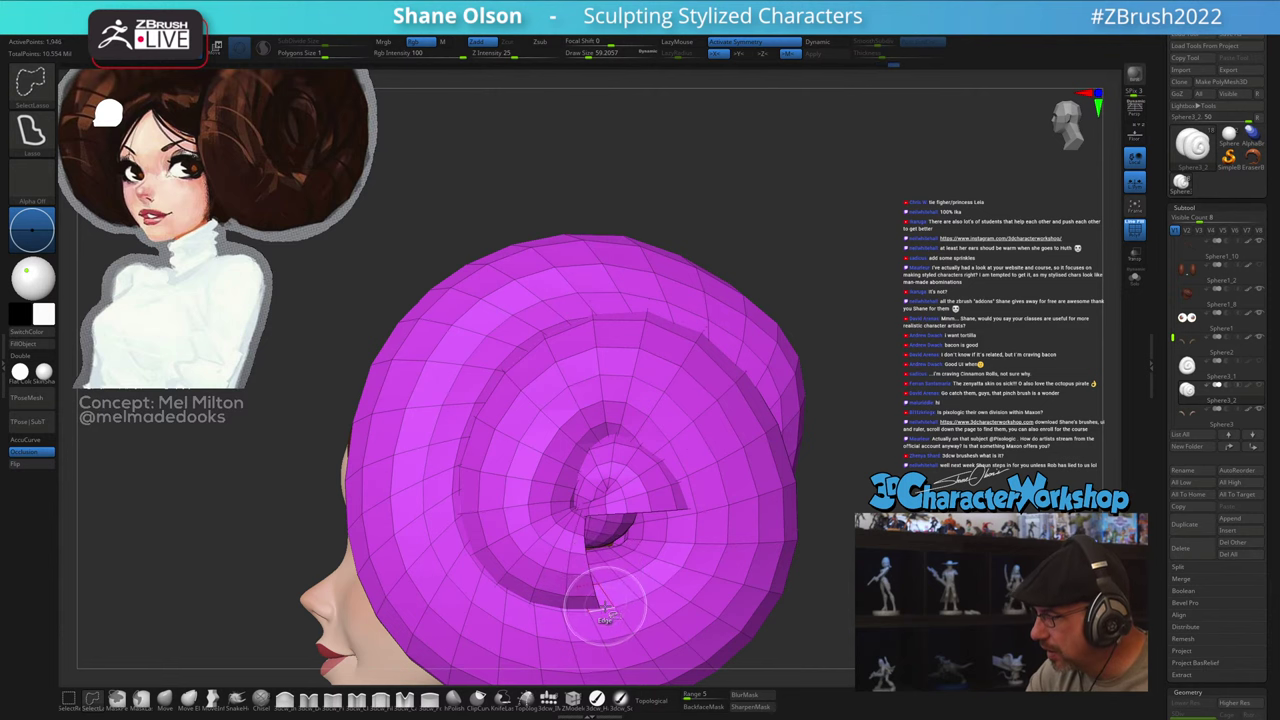
ctrl+right_drag(682, 476, 681, 420)
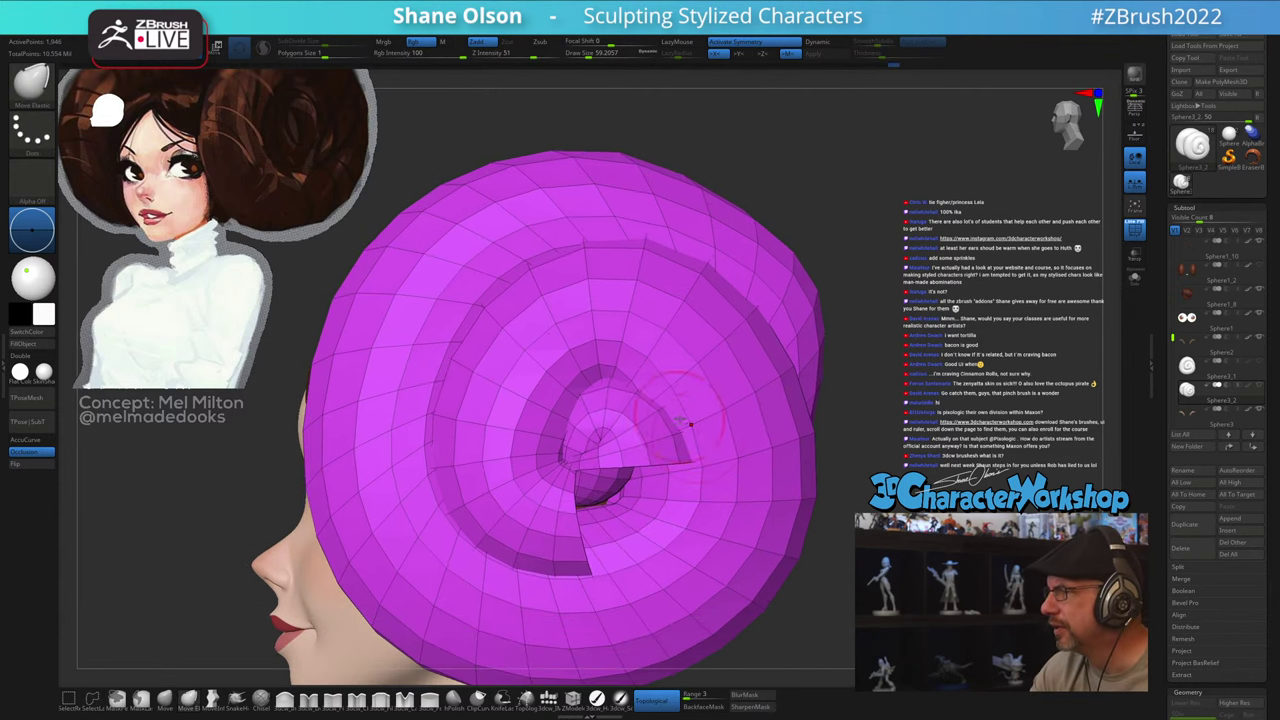
mouse_move(822, 538)
right_down()
mouse_move(720, 538)
mouse_move(850, 538)
mouse_move(826, 538)
right_up()
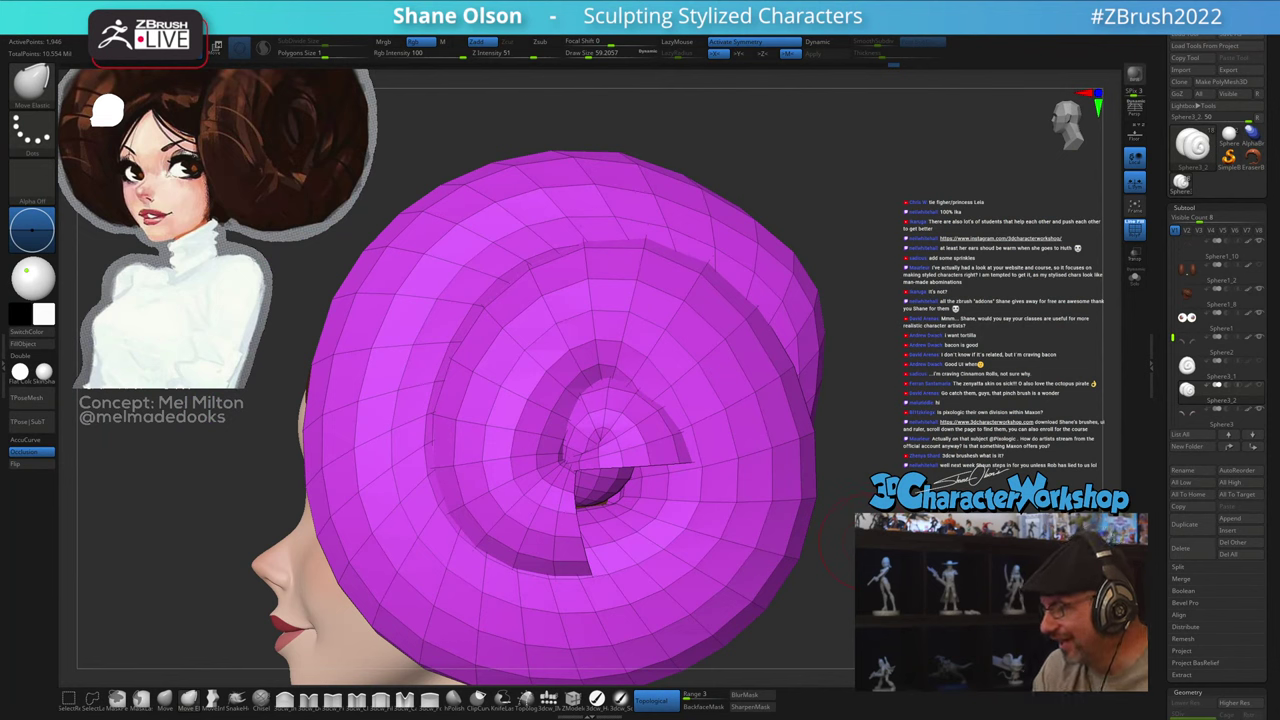
ctrl+shift+click(617, 341)
ctrl+shift+click(648, 358)
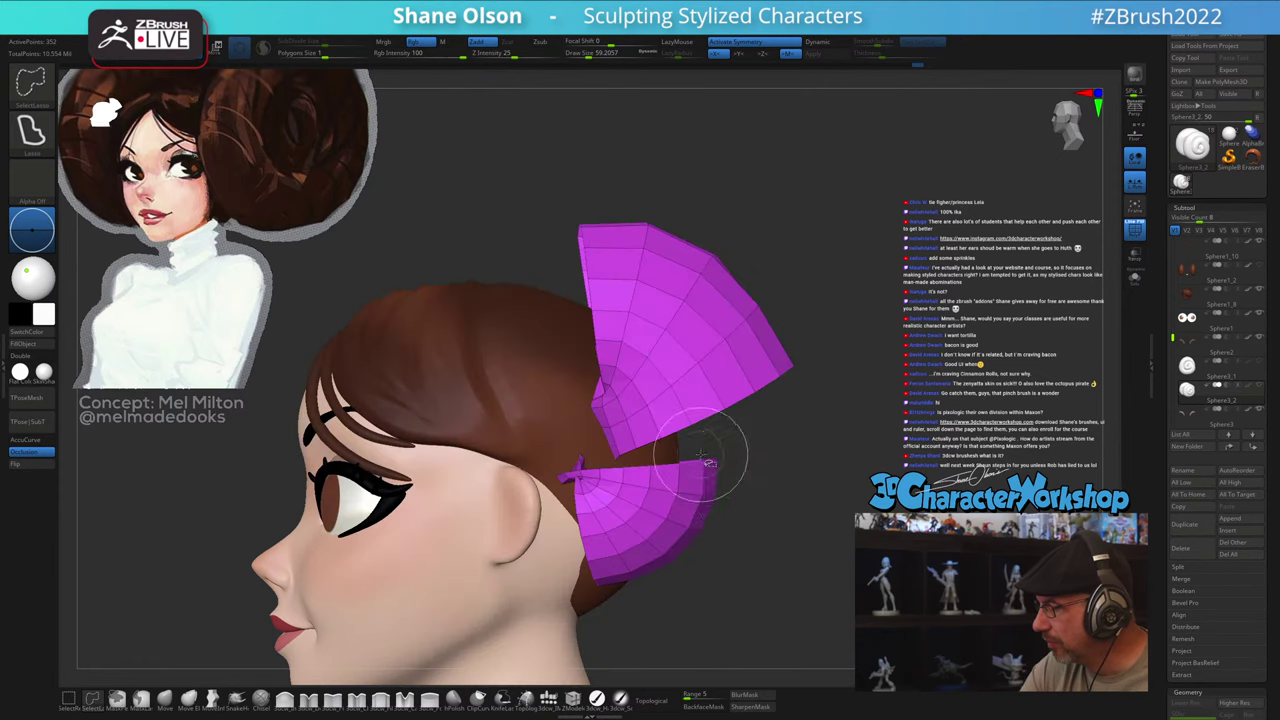
ctrl+shift+click(722, 590)
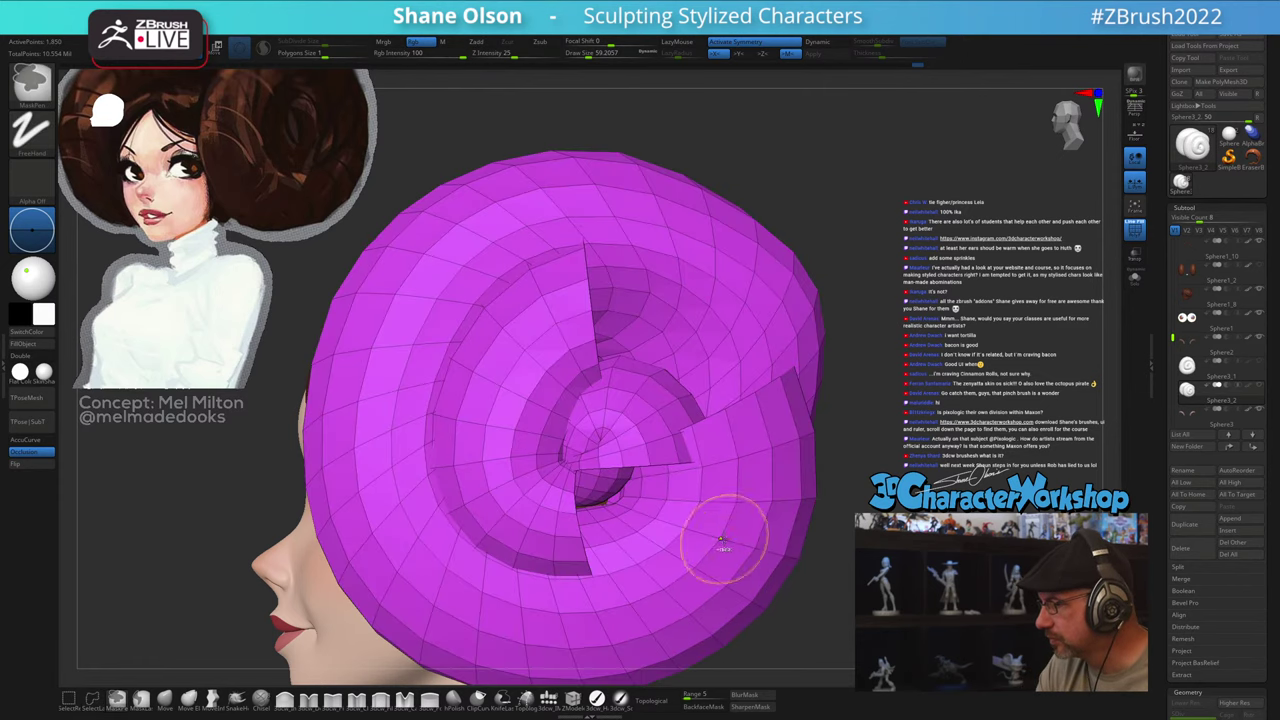
ctrl+shift+click(733, 438)
Step: Hide the outer ring's polygon loops one after another from the lower front edge up to the forehead, exposing the face
alt+drag(815, 567, 851, 501)
ctrl+shift+click(544, 538)
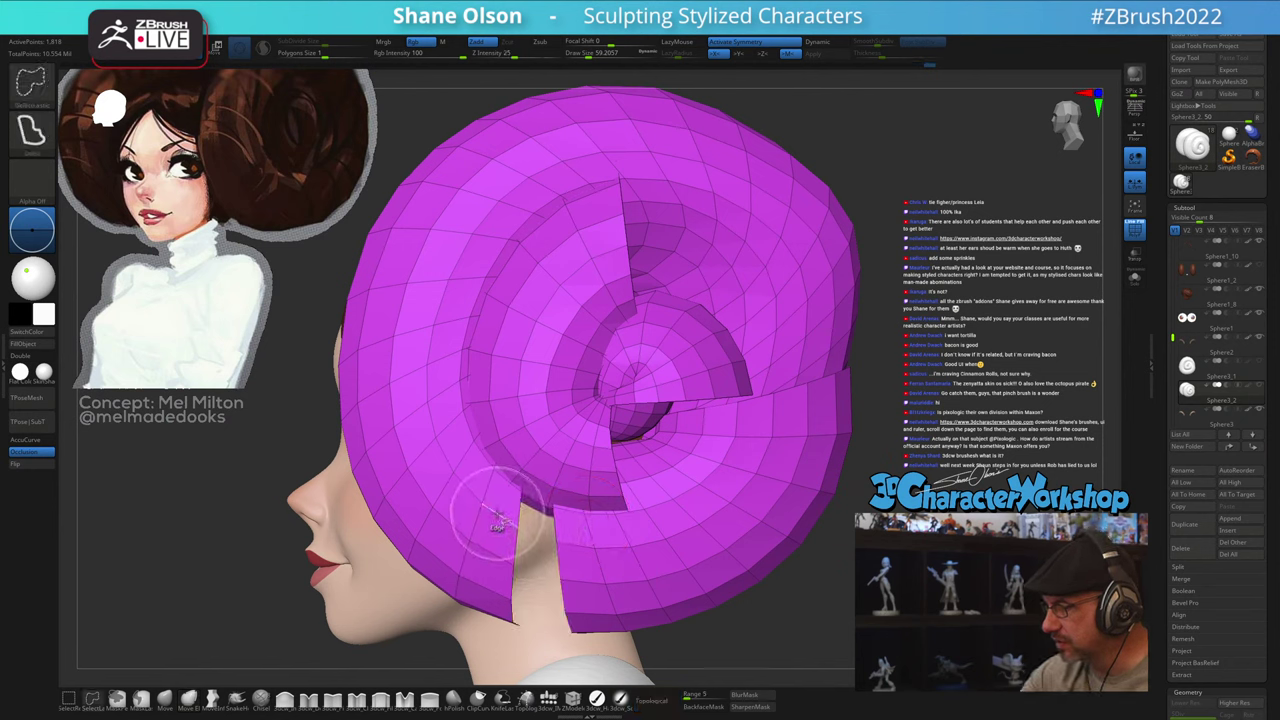
ctrl+shift+click(498, 512)
ctrl+shift+click(466, 490)
ctrl+shift+click(435, 431)
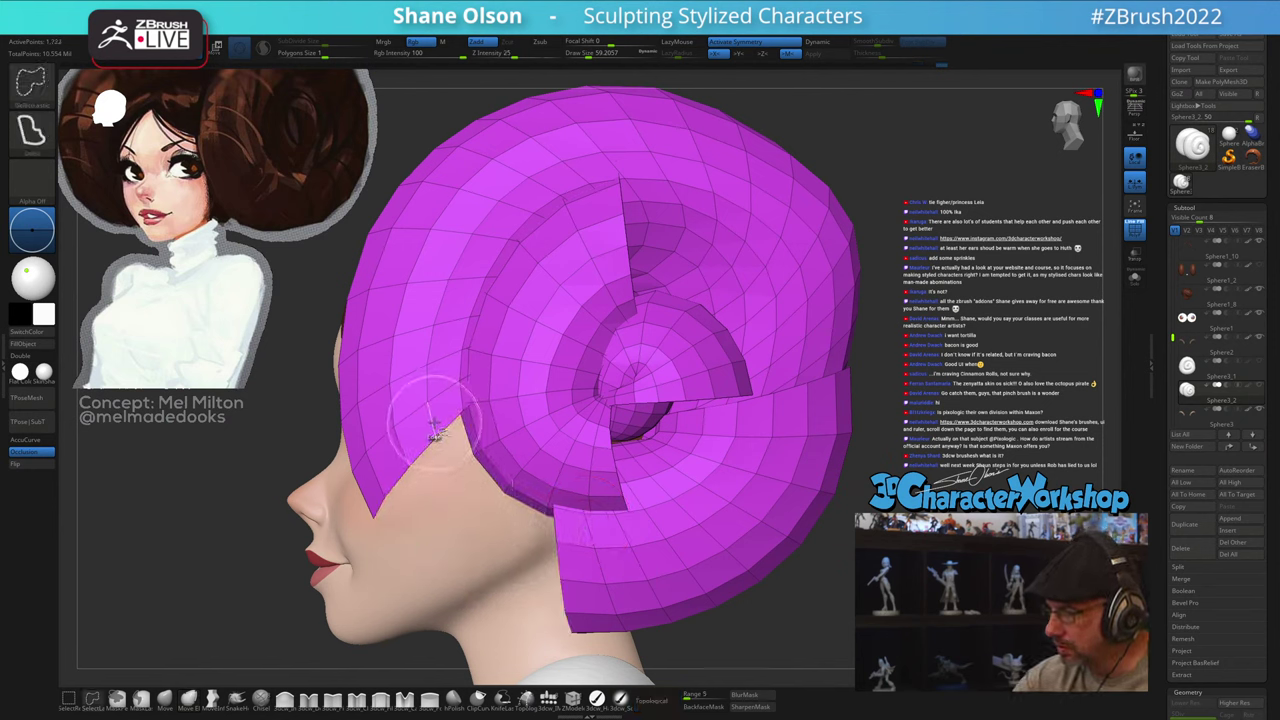
ctrl+shift+click(433, 418)
ctrl+shift+click(425, 370)
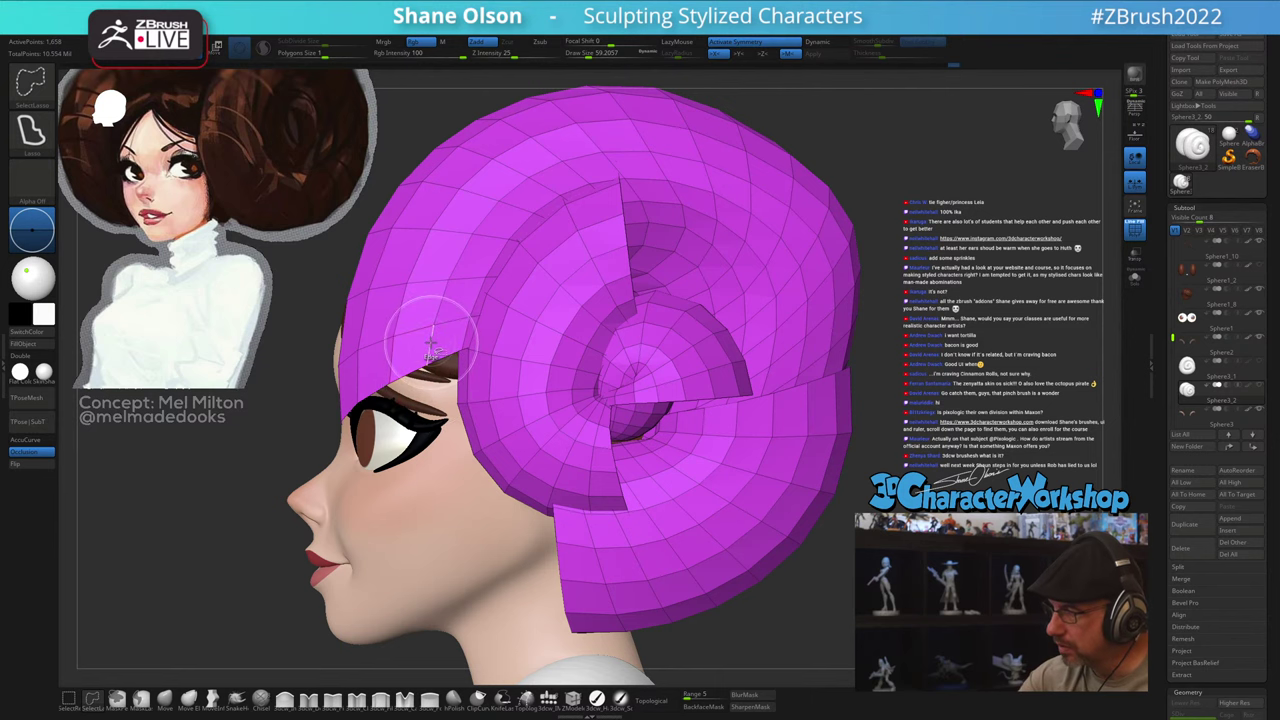
ctrl+shift+click(429, 335)
alt+drag(877, 493, 842, 551)
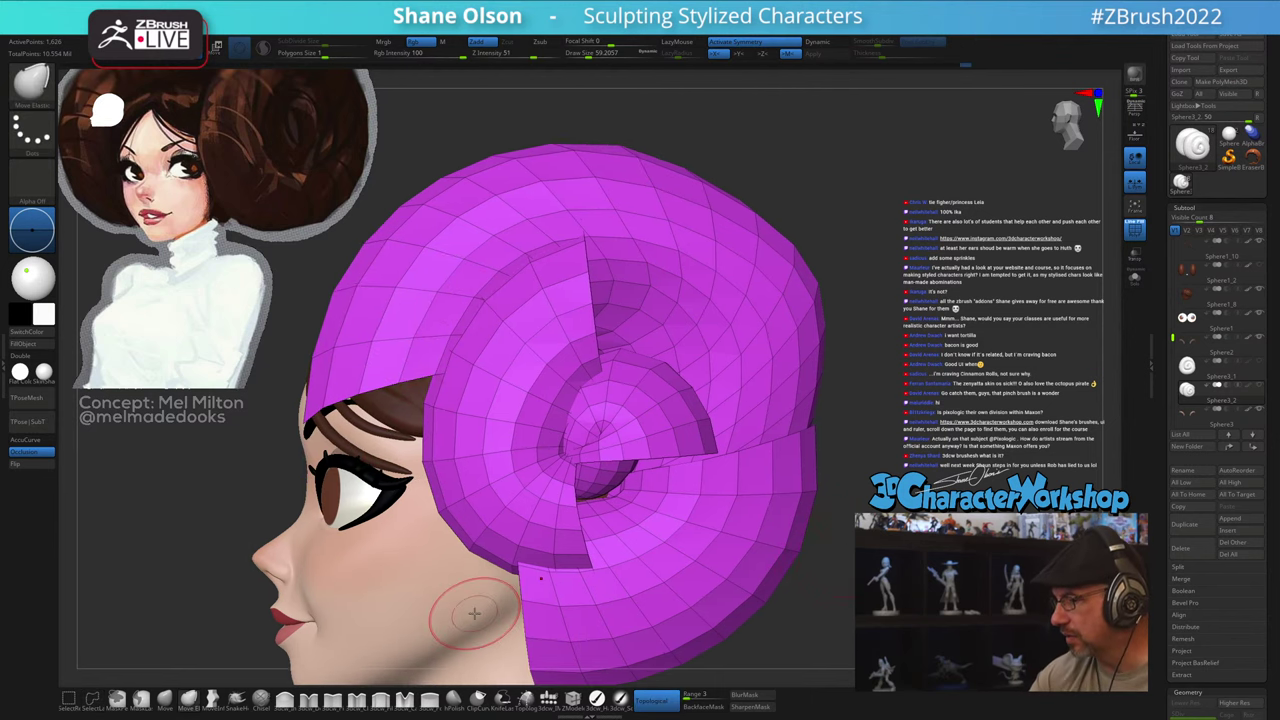
alt+drag(882, 370, 831, 440)
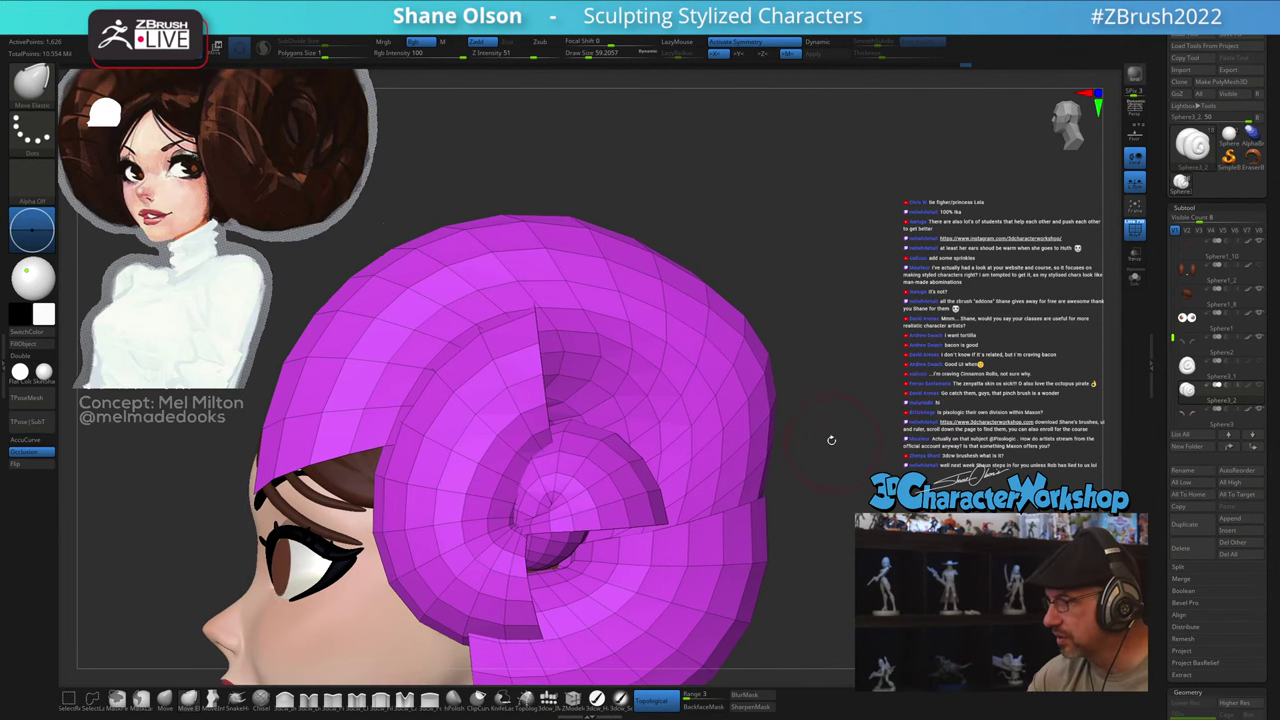
Step: Hide successive polygon loops along the outer ring's upper back, and check the remaining coil pieces from behind and from the side
ctrl+shift+click(602, 315)
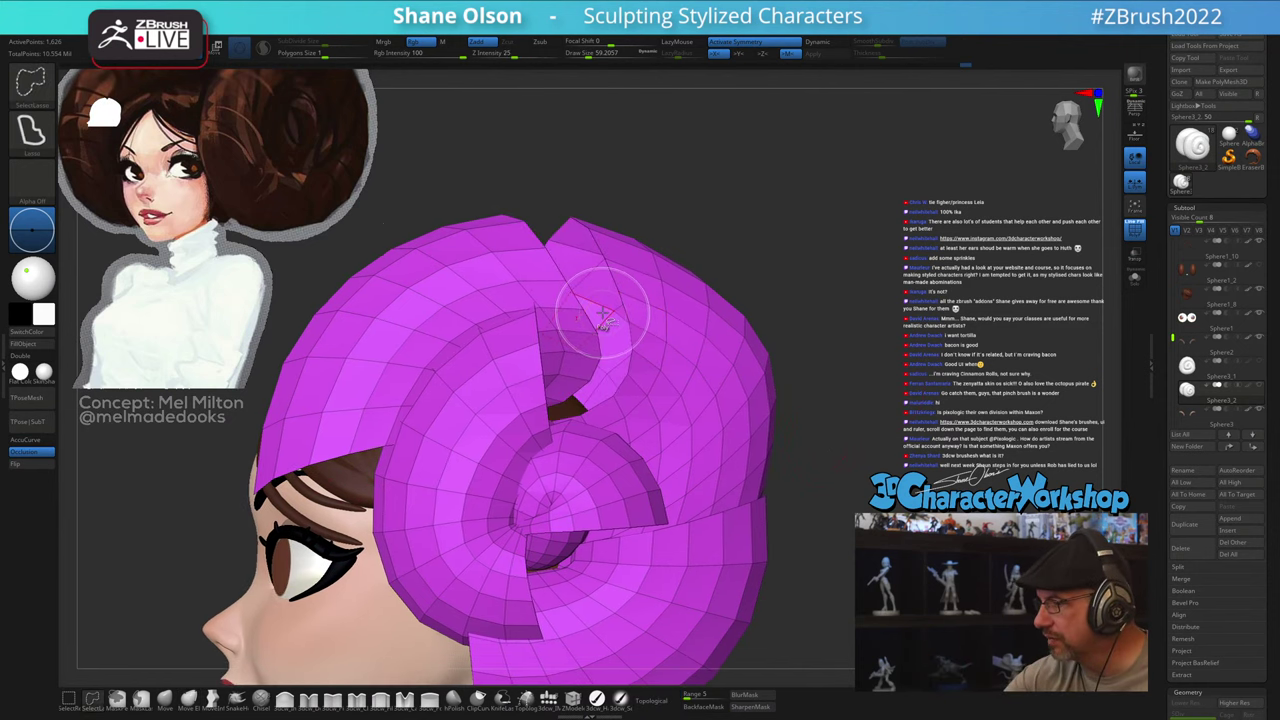
ctrl+shift+click(653, 334)
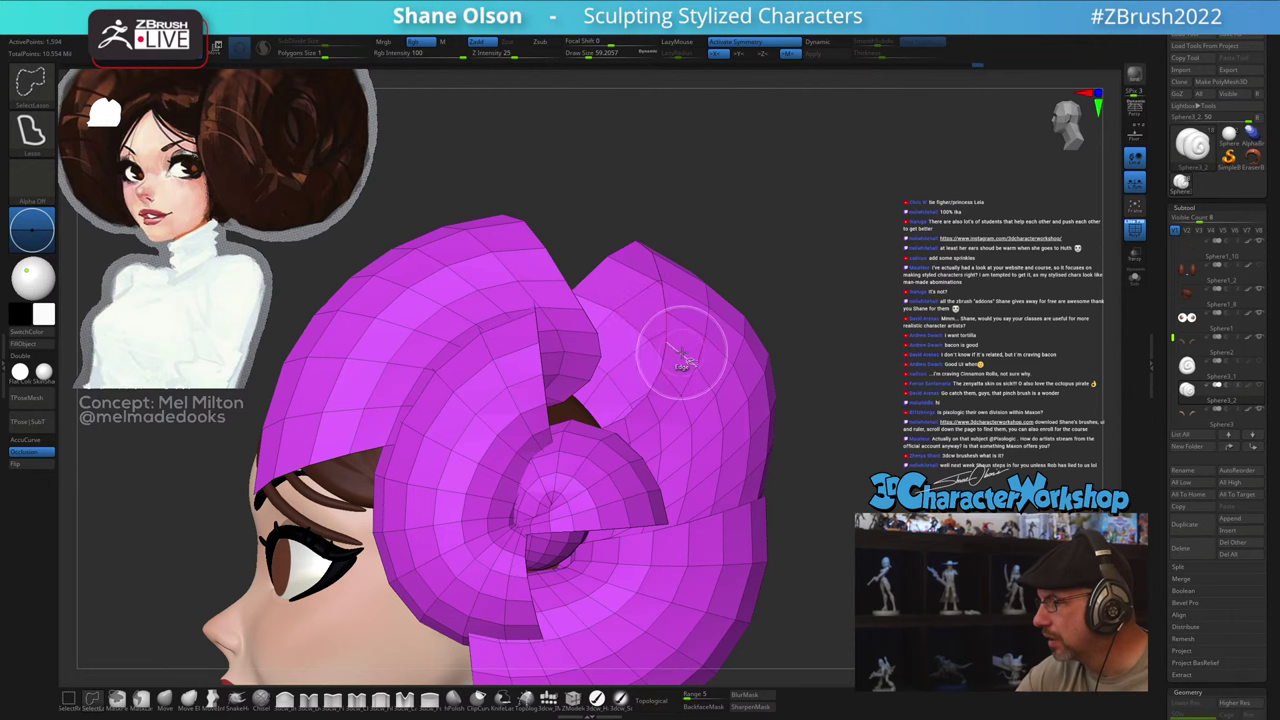
ctrl+shift+click(683, 355)
ctrl+shift+click(705, 385)
ctrl+shift+click(724, 419)
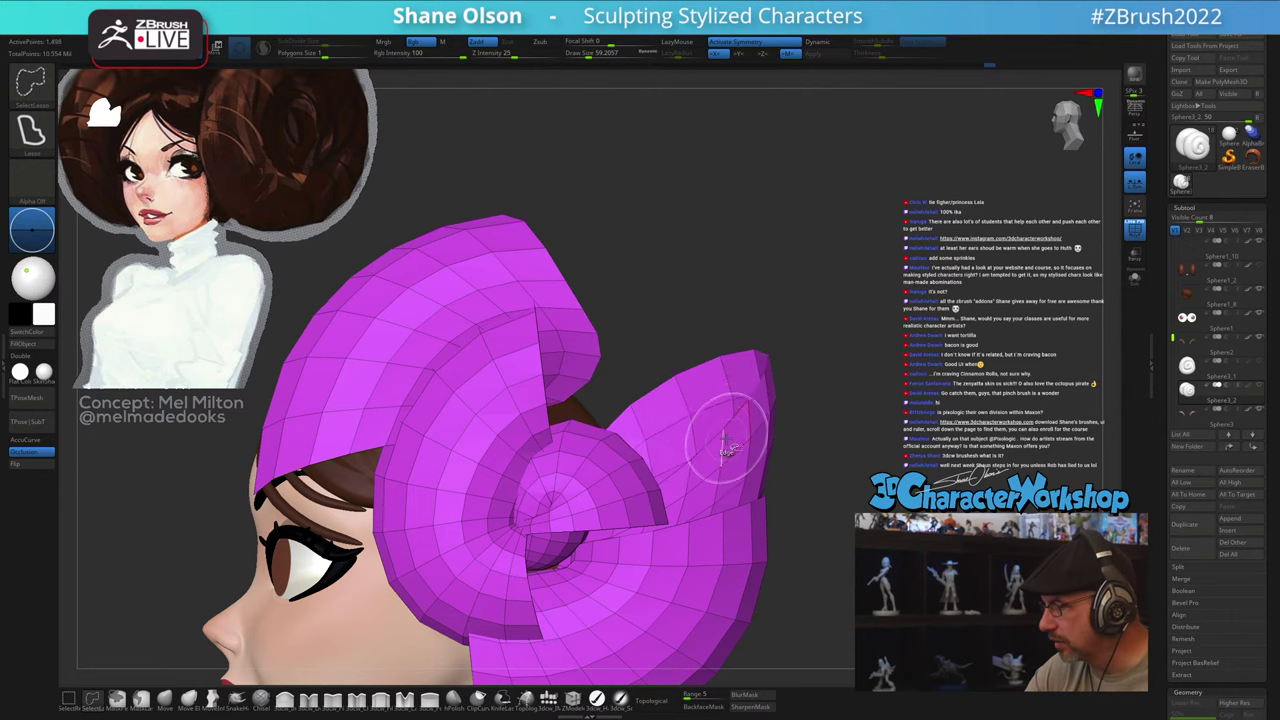
ctrl+shift+click(724, 449)
mouse_move(800, 420)
mouse_down()
mouse_move(690, 448)
mouse_move(808, 477)
mouse_up()
ctrl+shift+click(808, 421)
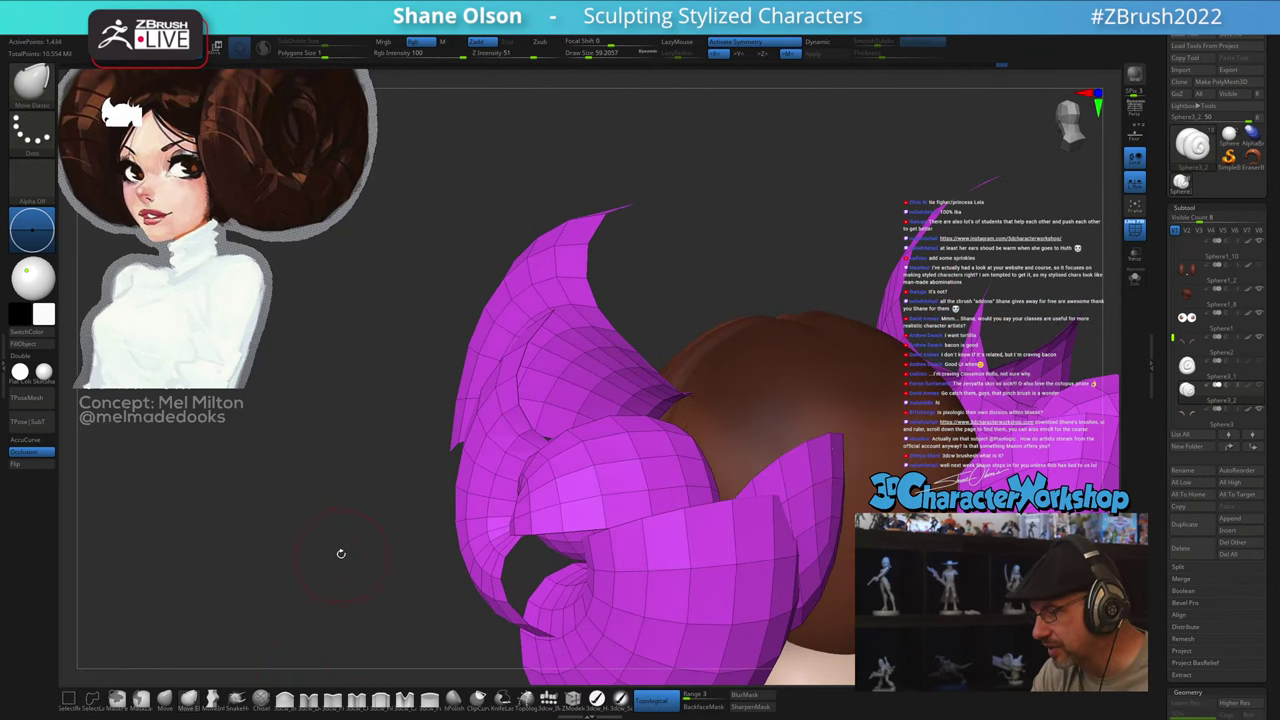
drag(345, 556, 505, 475)
mouse_move(862, 526)
mouse_down()
mouse_move(839, 574)
mouse_move(841, 501)
mouse_move(814, 394)
mouse_up()
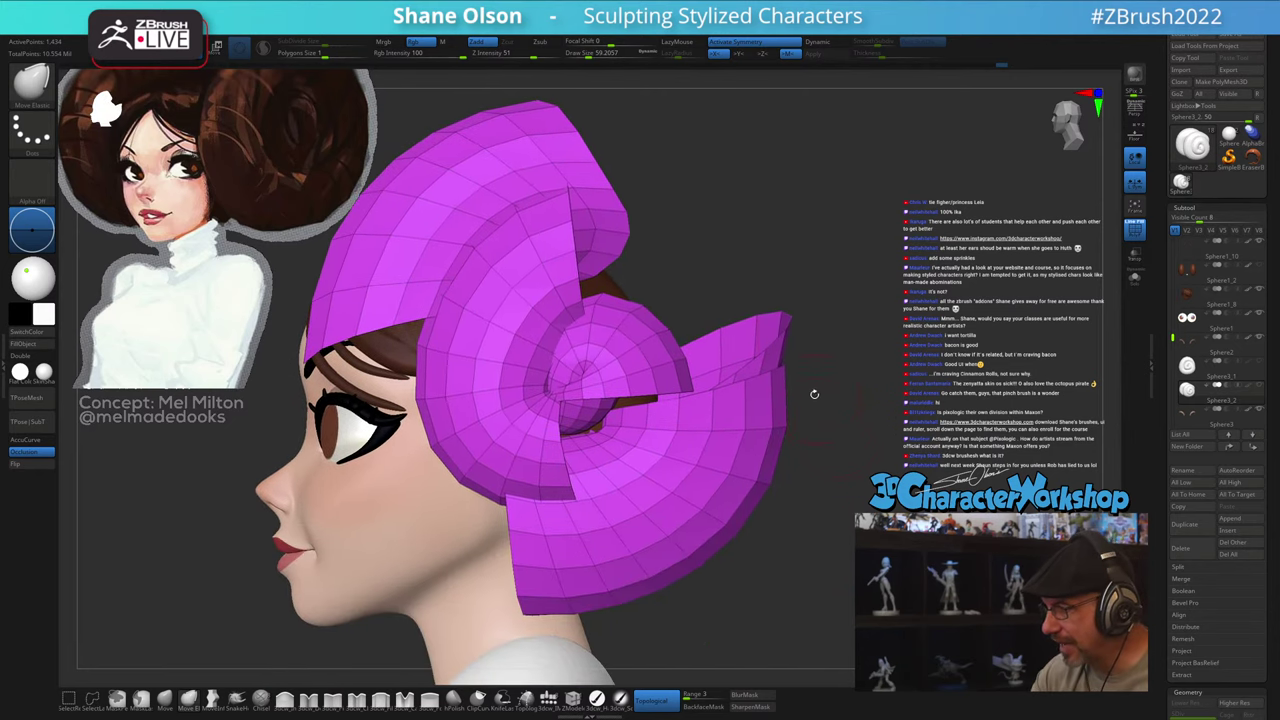
Step: Auto-group the visible sections of the hair buns so each separate piece gets its own polygroup
key(space)
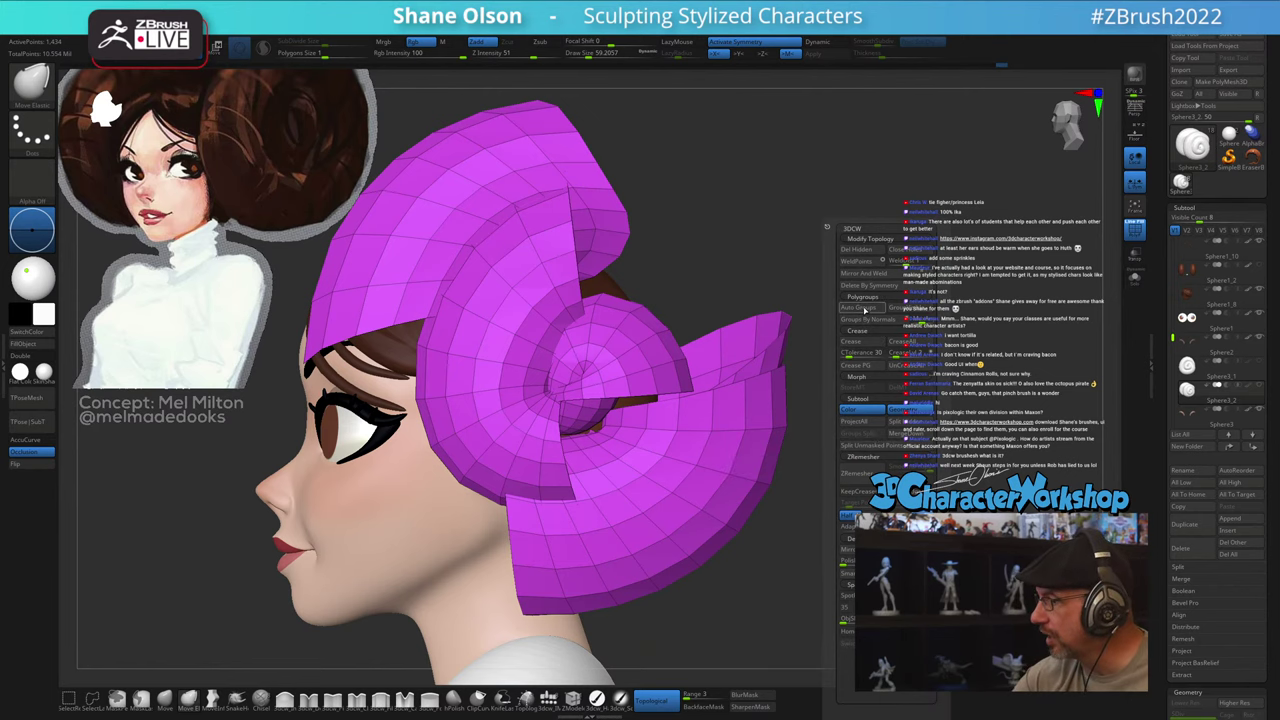
click(865, 310)
mouse_move(890, 400)
mouse_down()
mouse_move(765, 420)
mouse_move(859, 492)
mouse_move(872, 450)
mouse_move(872, 462)
mouse_up()
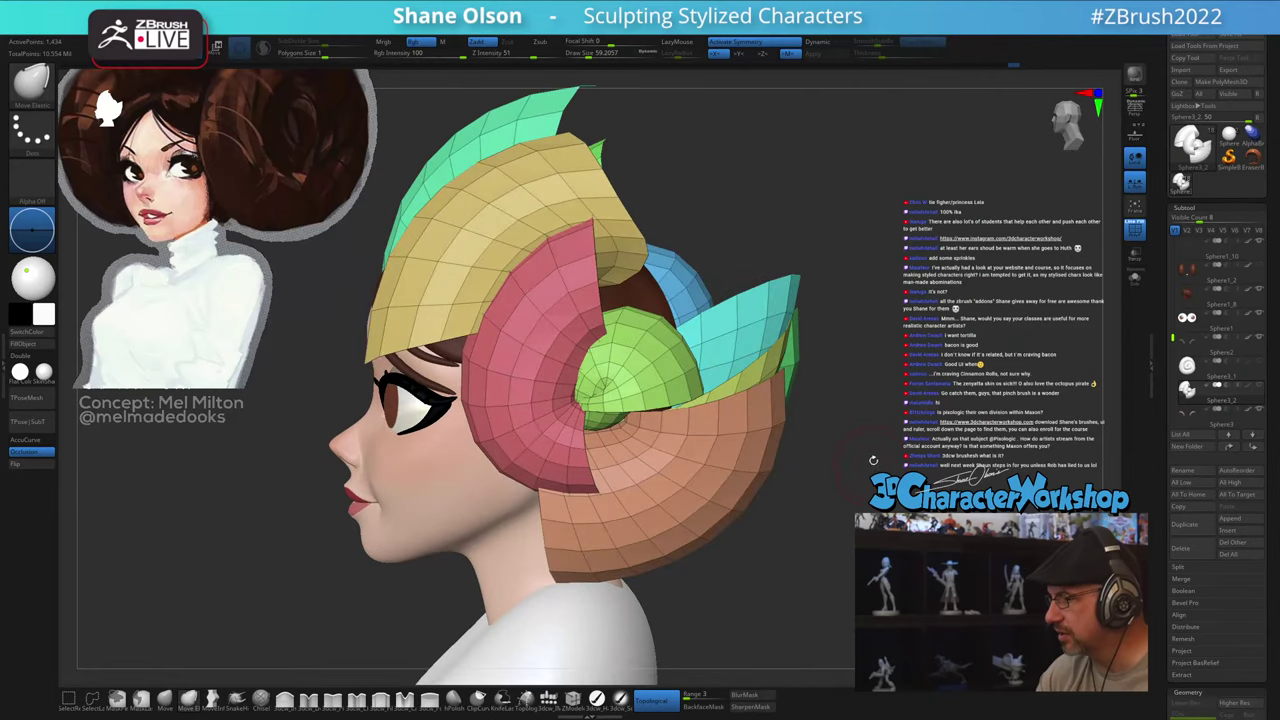
Step: Invert the buns' visibility to auto-group the remaining sections, and show the complete mesh again
mouse_move(857, 396)
ctrl+shift+mouse_down()
mouse_move(852, 530)
mouse_move(862, 487)
ctrl+shift+mouse_up()
key(g)
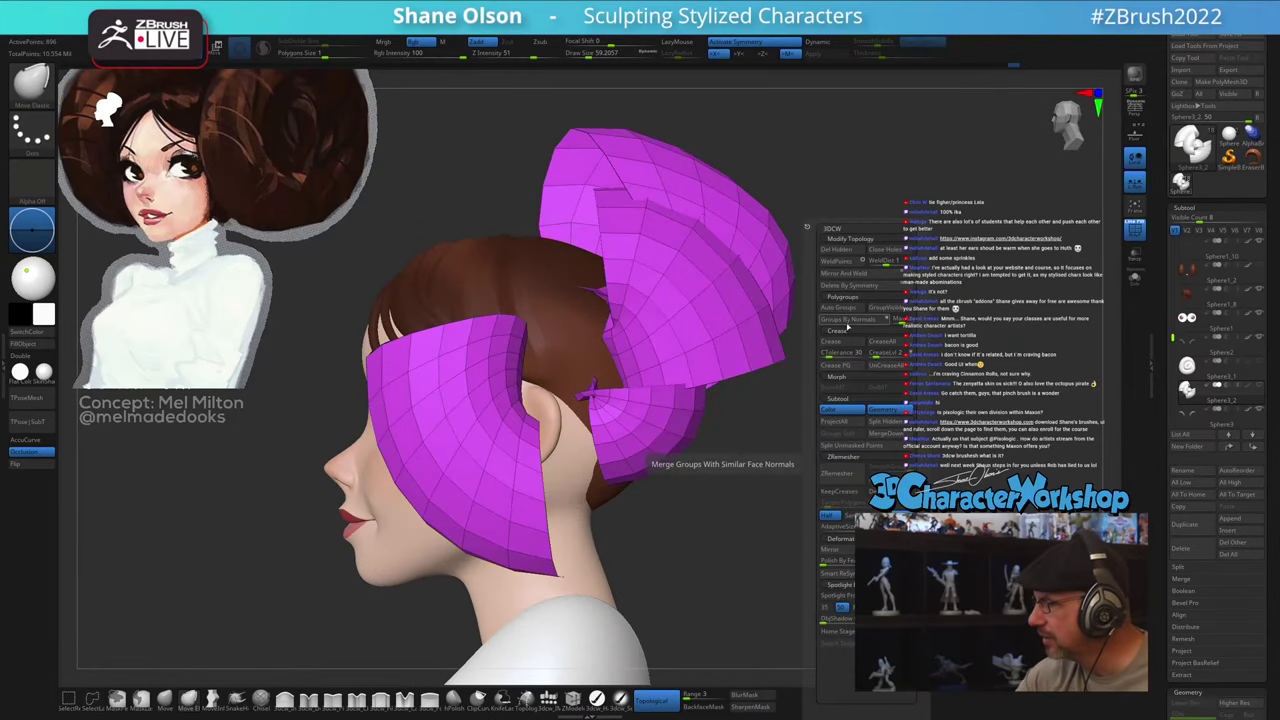
click(846, 308)
alt+drag(864, 469, 814, 466)
ctrl+shift+click(832, 518)
mouse_move(826, 514)
mouse_down()
mouse_move(777, 526)
mouse_move(856, 504)
mouse_move(792, 496)
mouse_up()
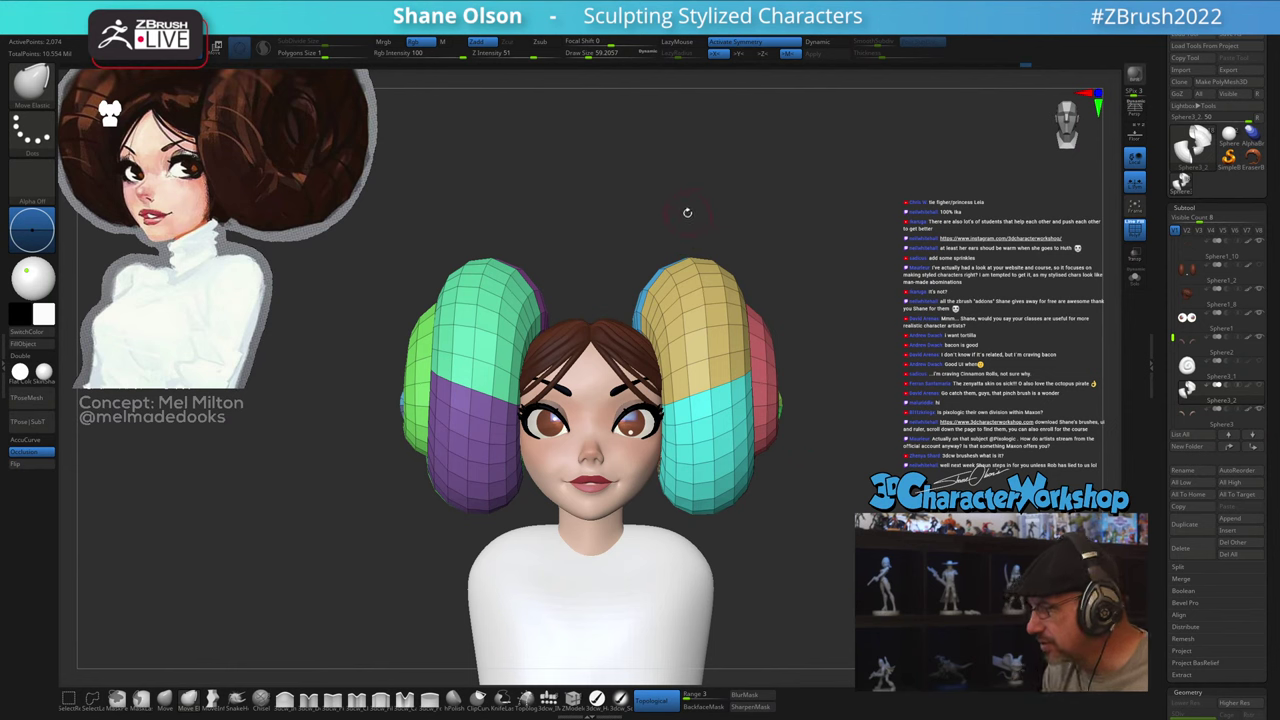
Step: Apply Mirror And Weld to the hair buns so both sides share the same shape and polygroups
key(space)
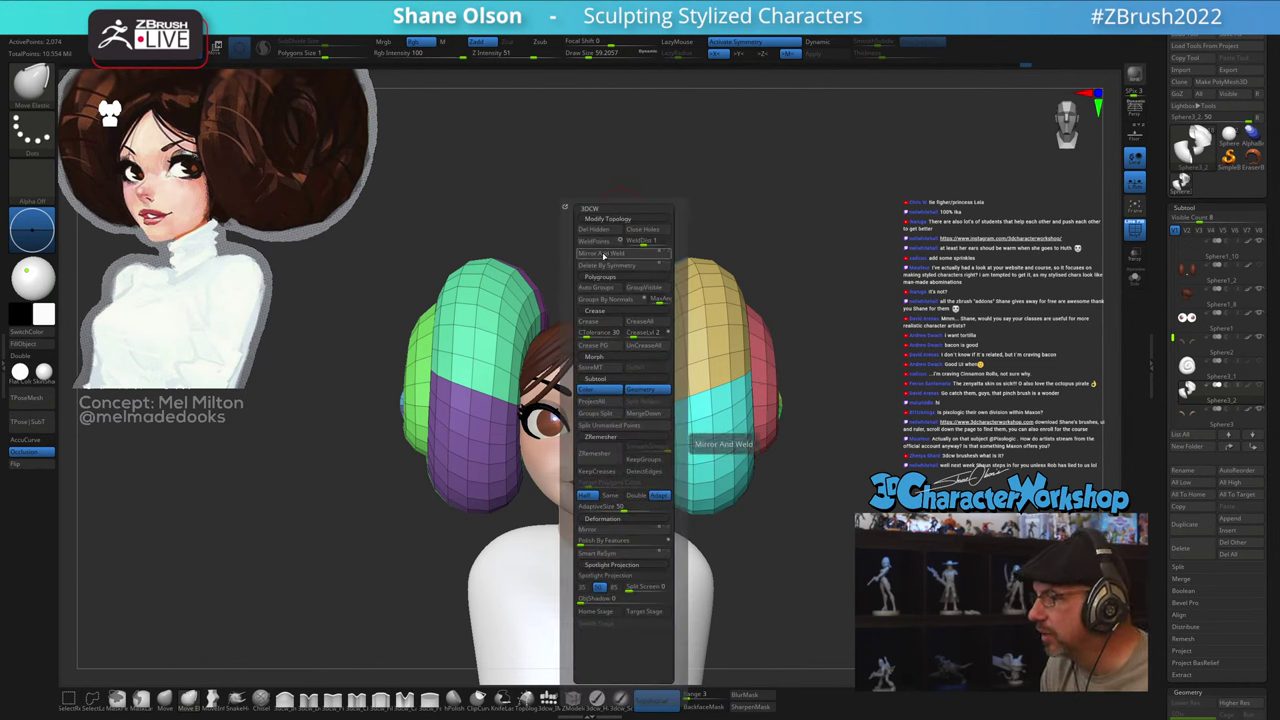
click(604, 254)
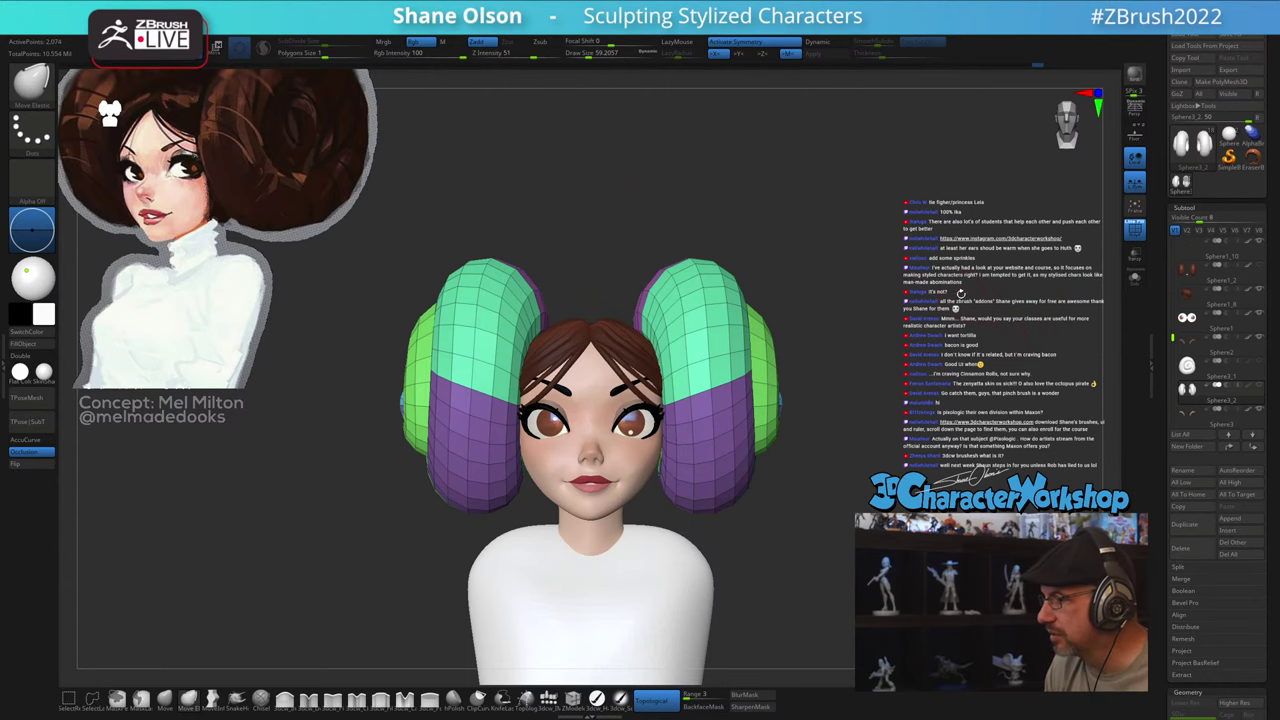
alt+drag(961, 293, 700, 275)
alt+drag(896, 273, 660, 274)
drag(660, 274, 862, 338)
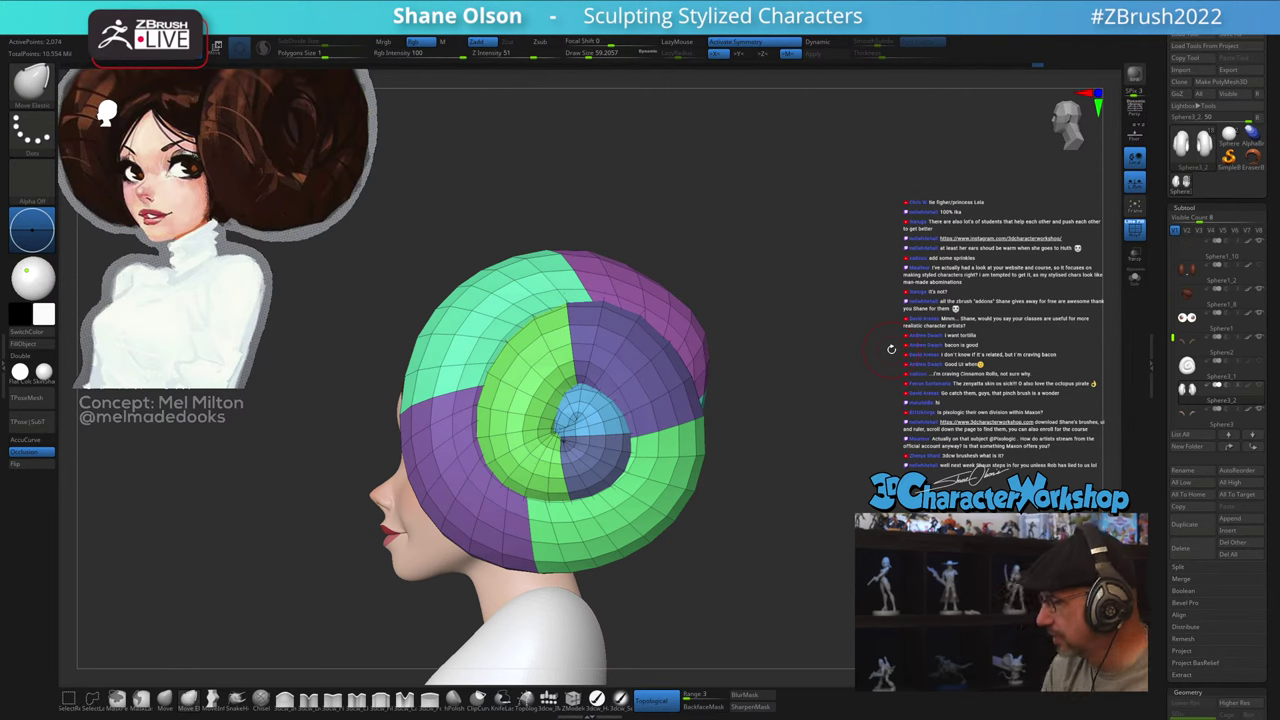
drag(845, 414, 838, 379)
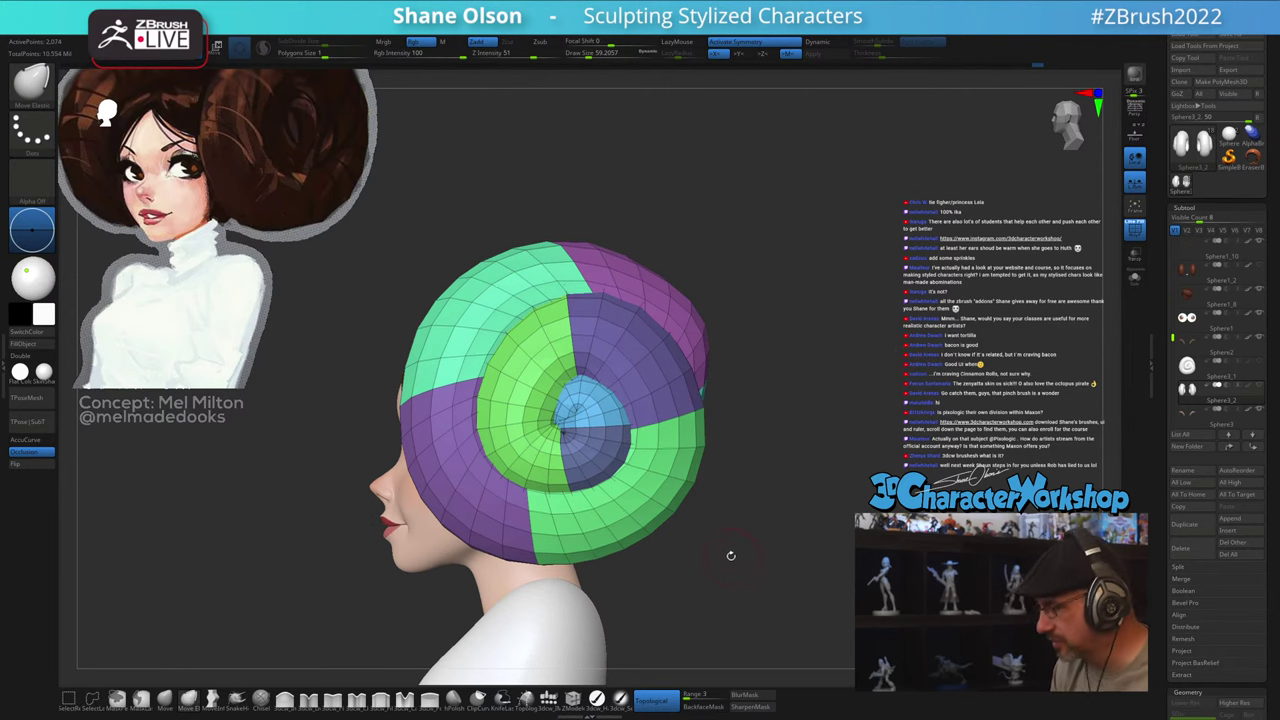
alt+drag(767, 497, 805, 394)
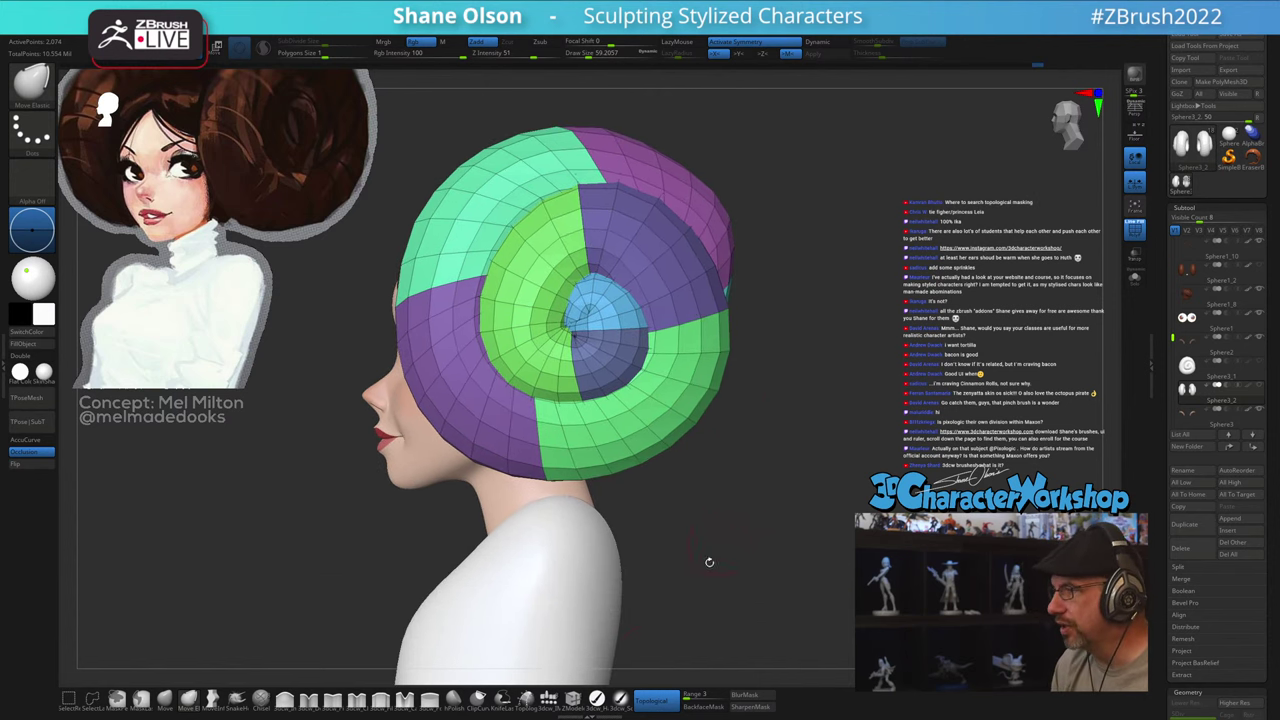
Step: Locate the Topological masking option in the Move Elastic brush's Auto Masking settings
key(ctrl)
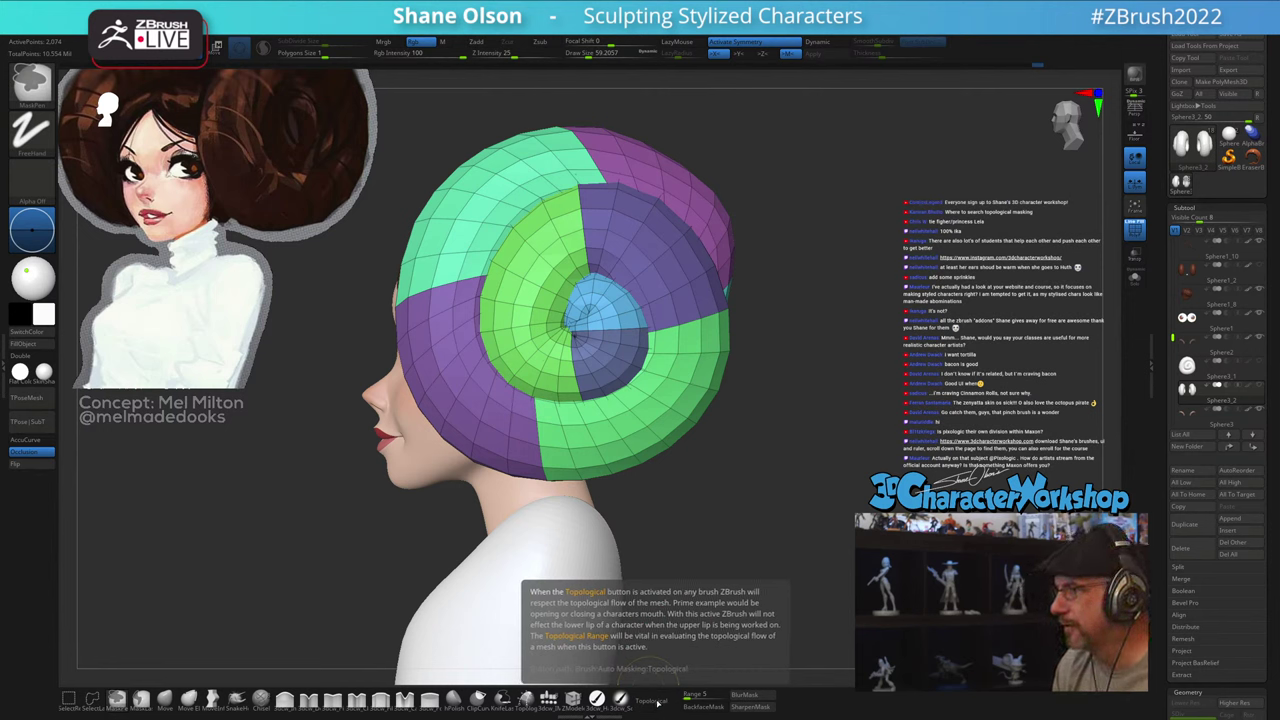
click(656, 701)
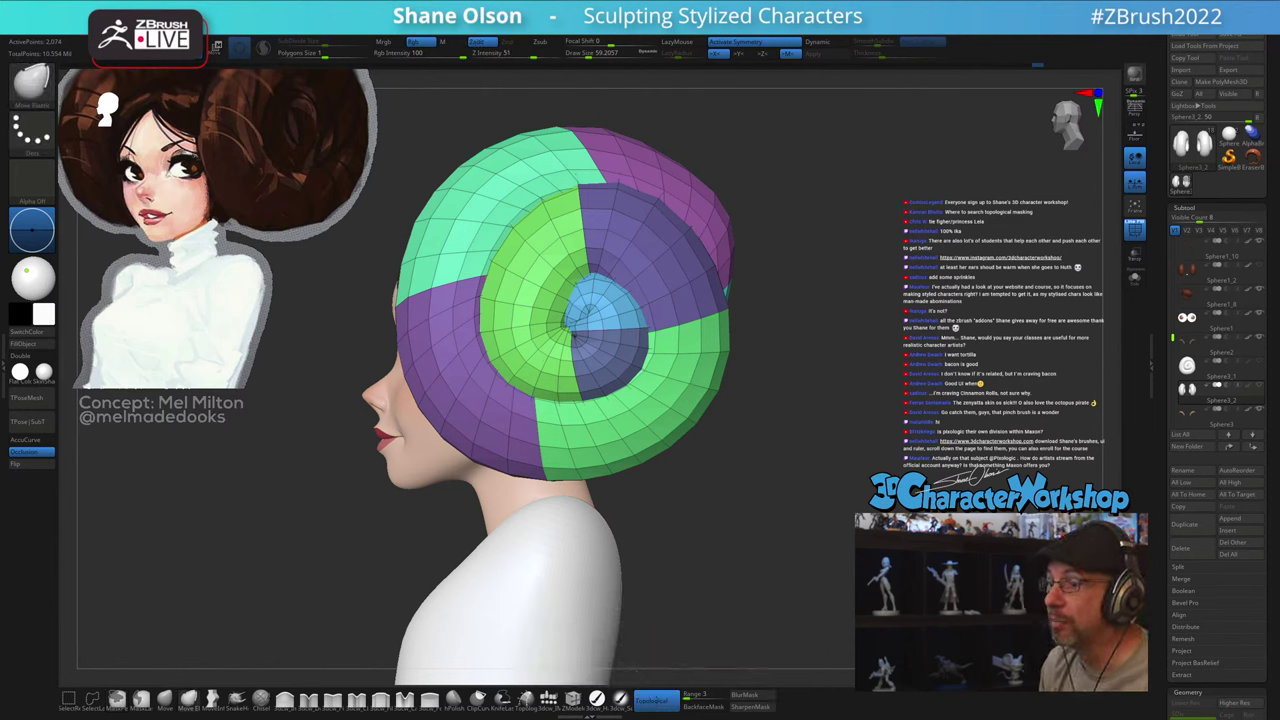
mouse_move(87, 29)
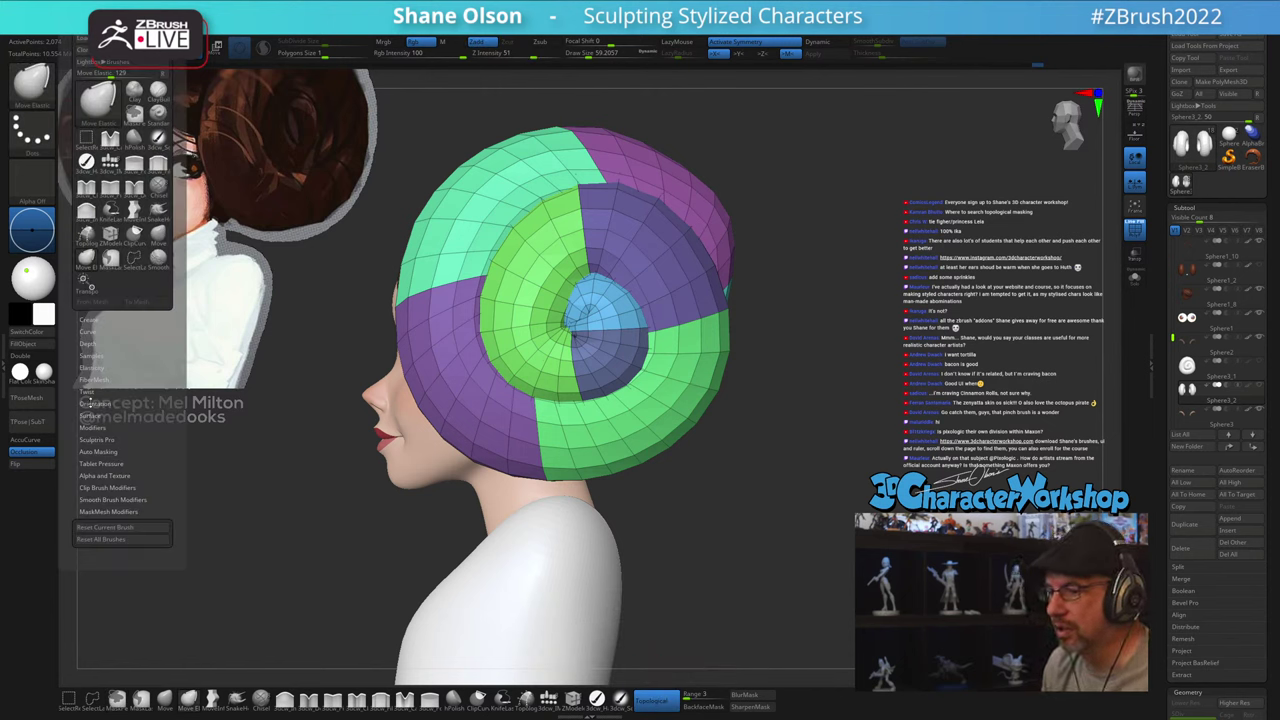
click(96, 451)
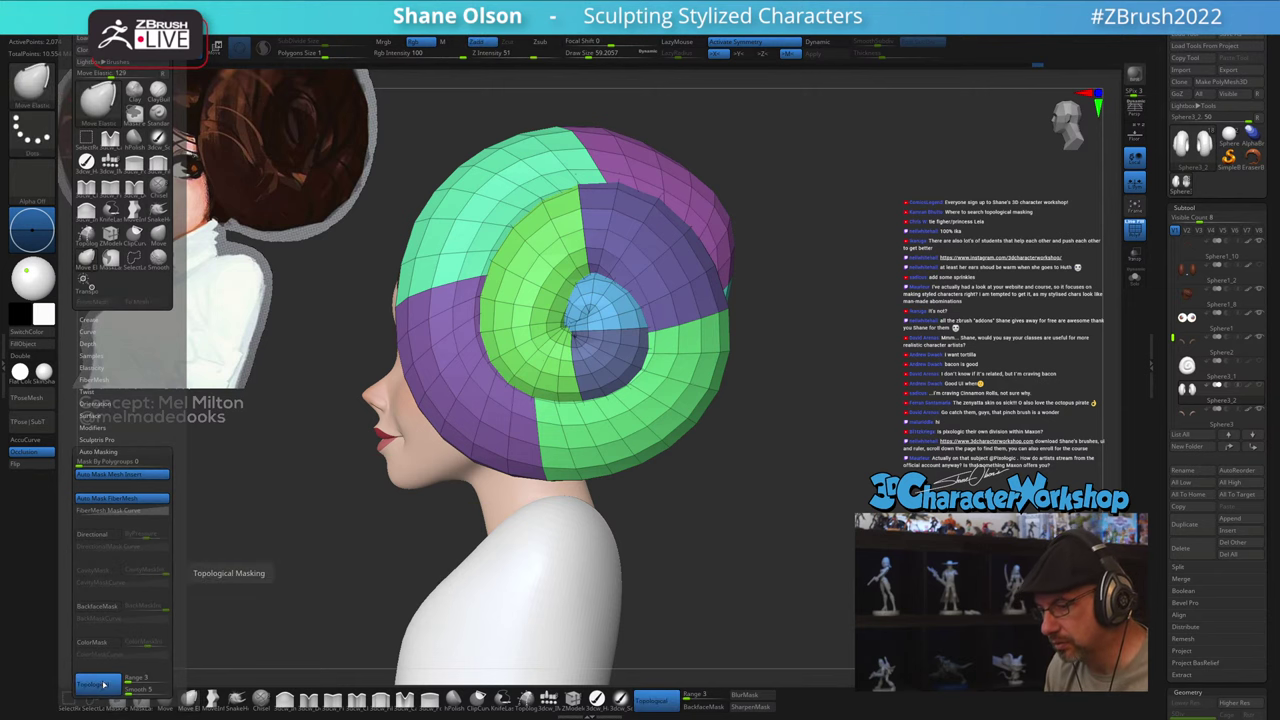
drag(790, 426, 938, 453)
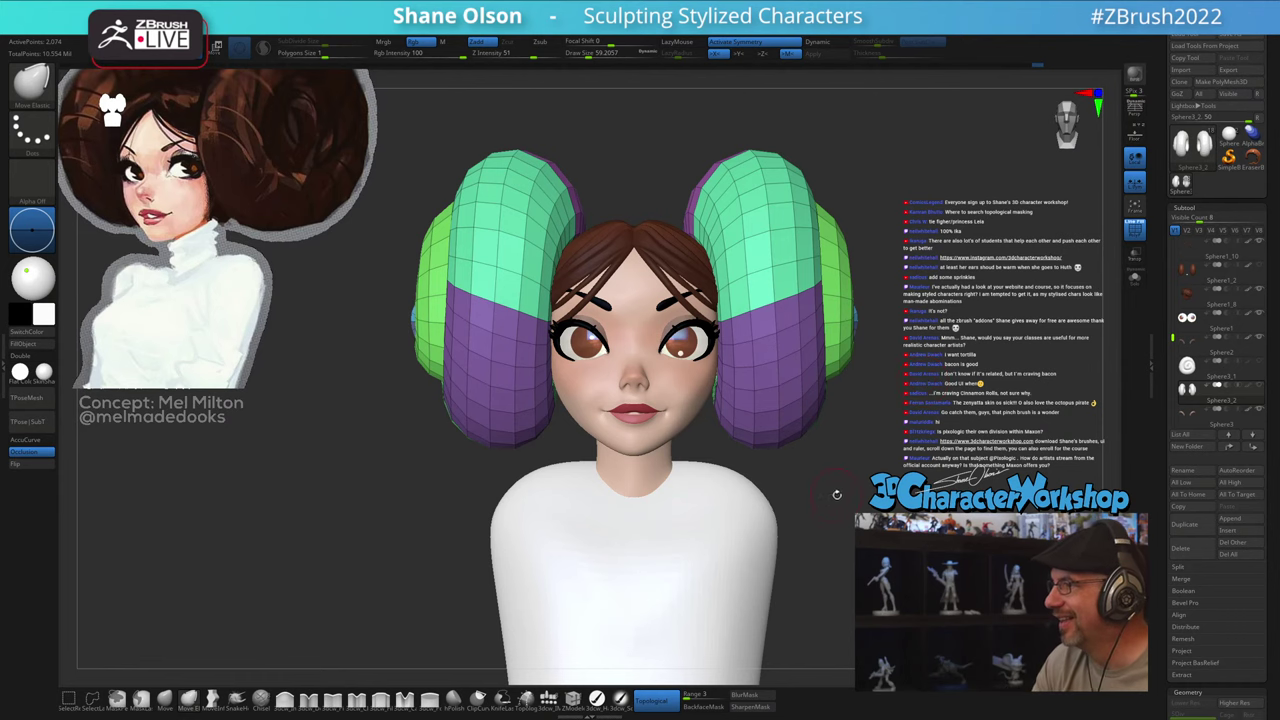
drag(837, 494, 832, 495)
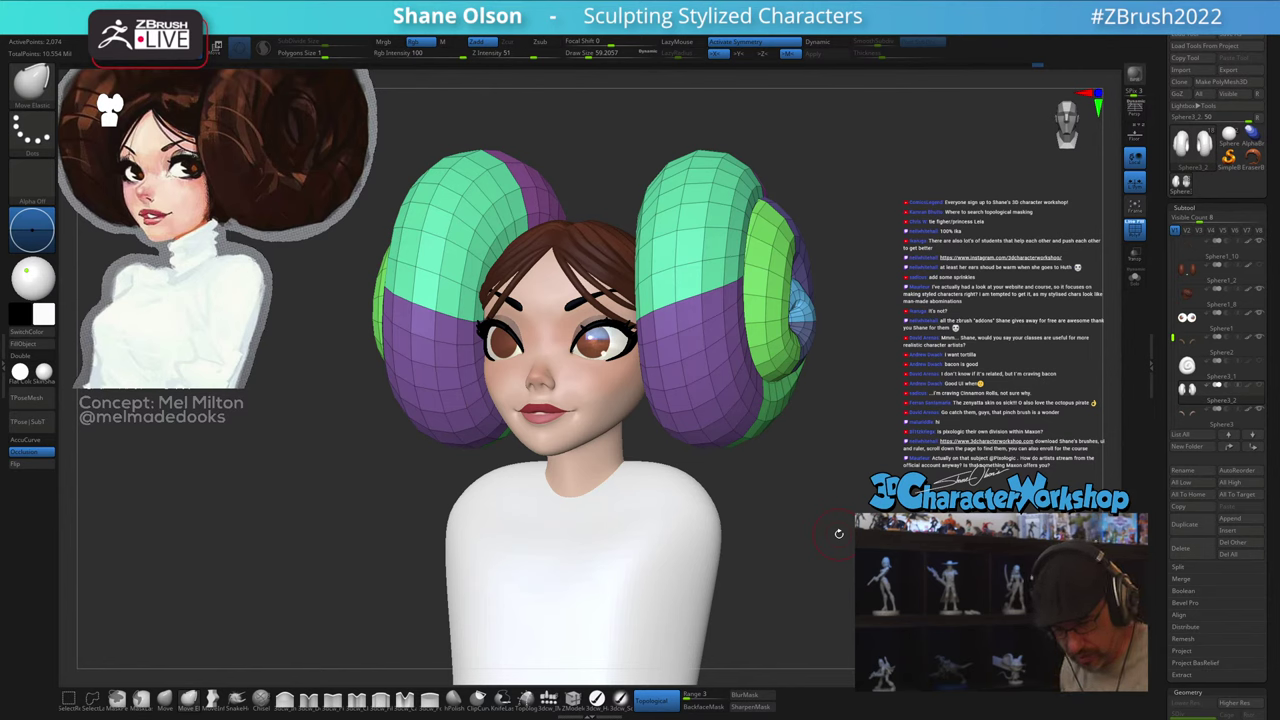
mouse_move(831, 544)
mouse_down()
mouse_move(790, 523)
mouse_move(746, 531)
mouse_move(789, 520)
mouse_move(793, 543)
mouse_up()
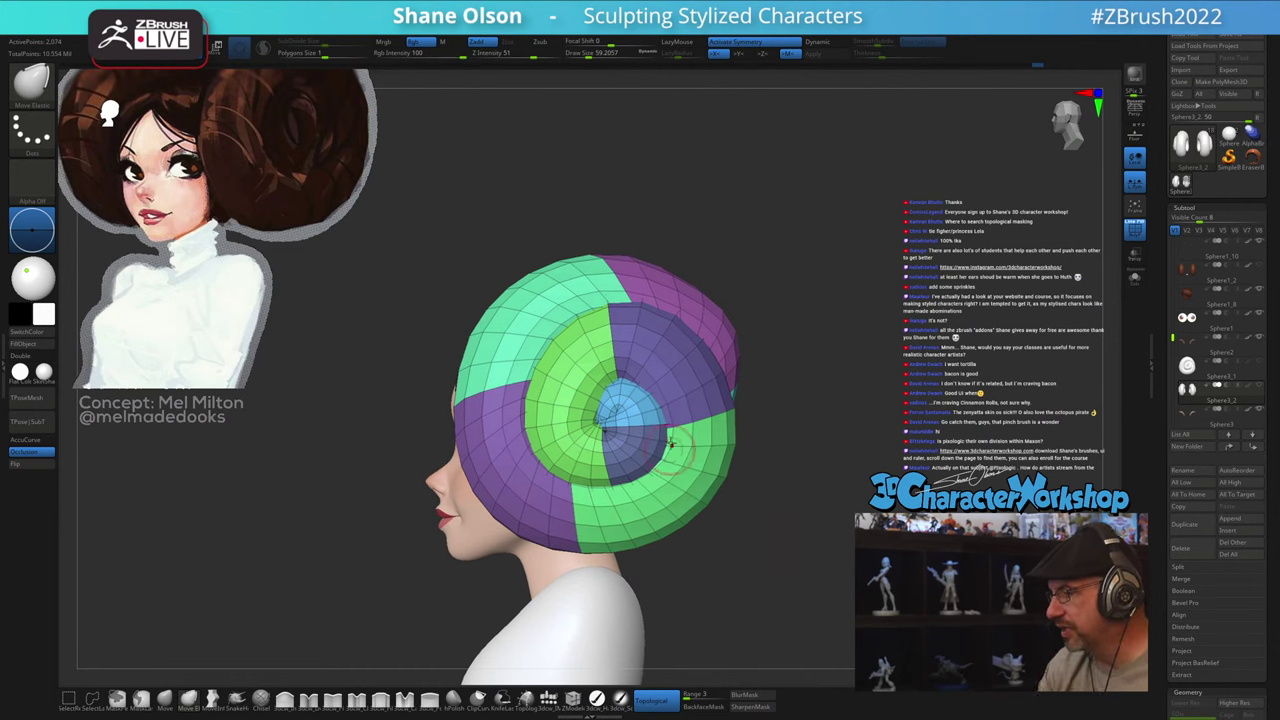
Step: Try a topological transpose mask around the bun's dark purple section, and clear the mask
key(w)
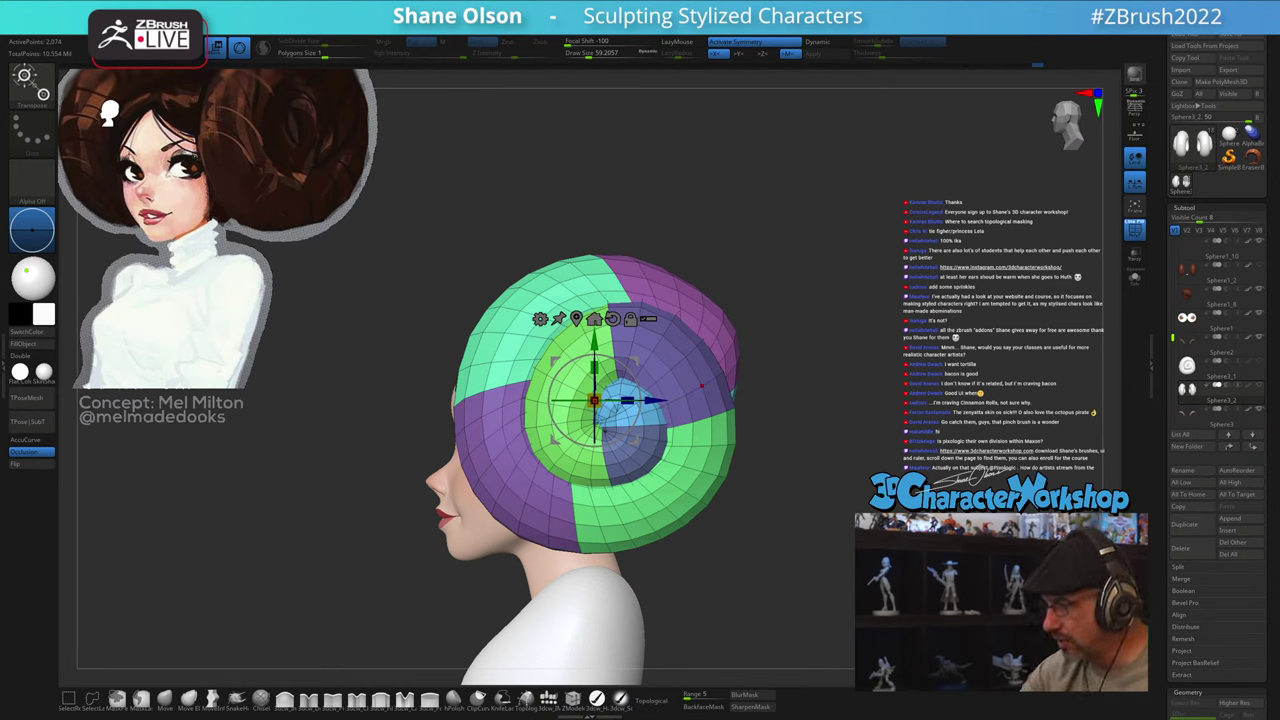
ctrl+click(685, 356)
mouse_move(808, 533)
mouse_down()
mouse_move(745, 538)
mouse_move(792, 545)
mouse_up()
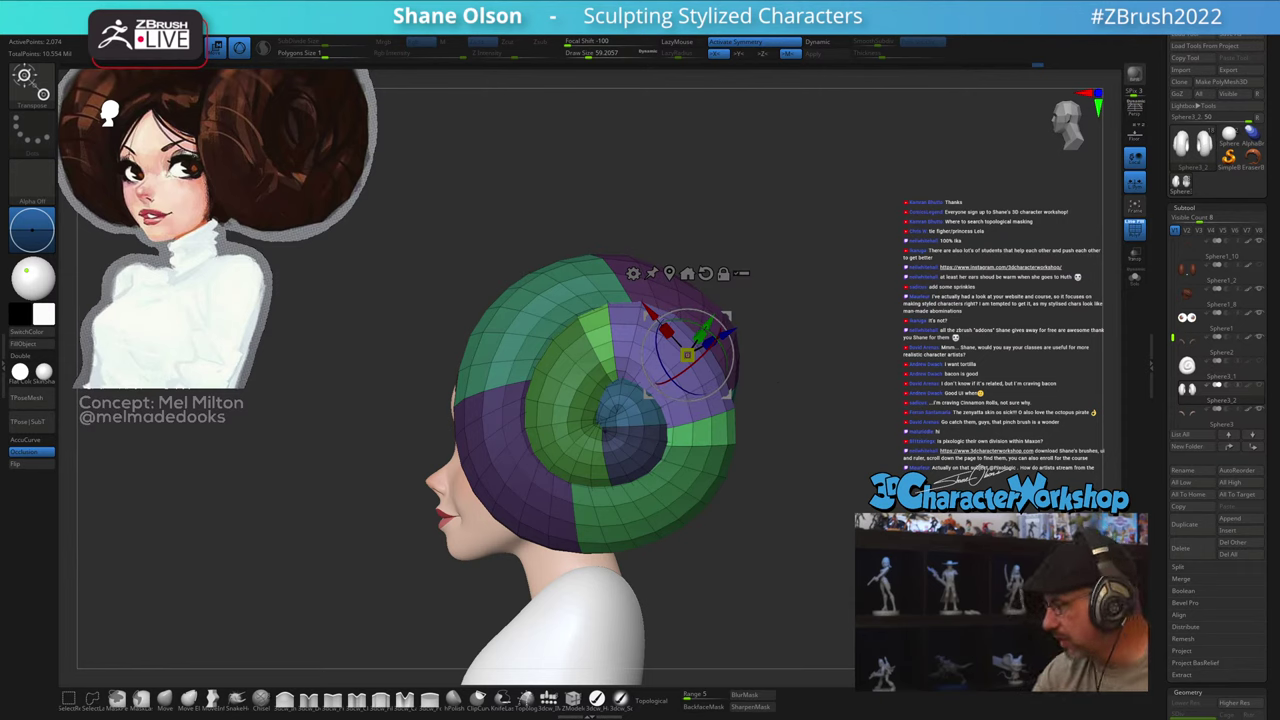
ctrl+drag(784, 510, 795, 519)
key(q)
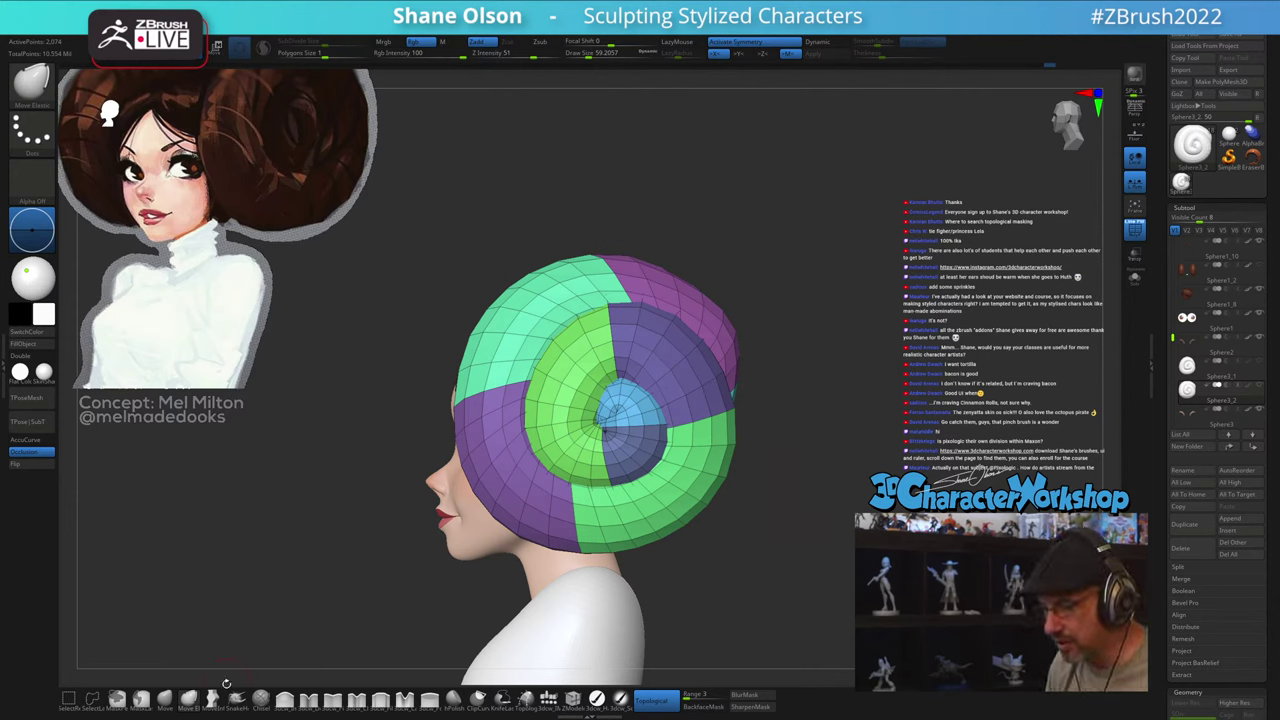
Step: Push in the bun's rear edge for a rounder outline using the Move brush at a draw size of about 212
key(s)
click(165, 699)
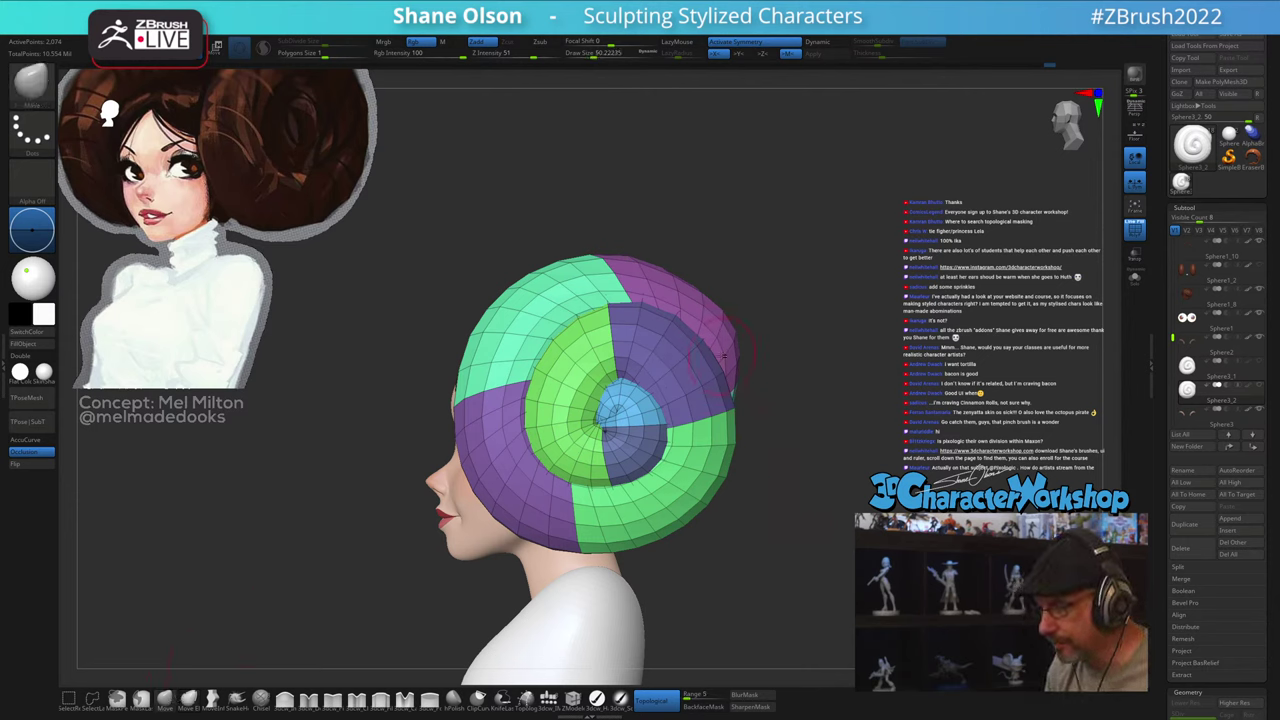
key(s)
drag(831, 282, 845, 293)
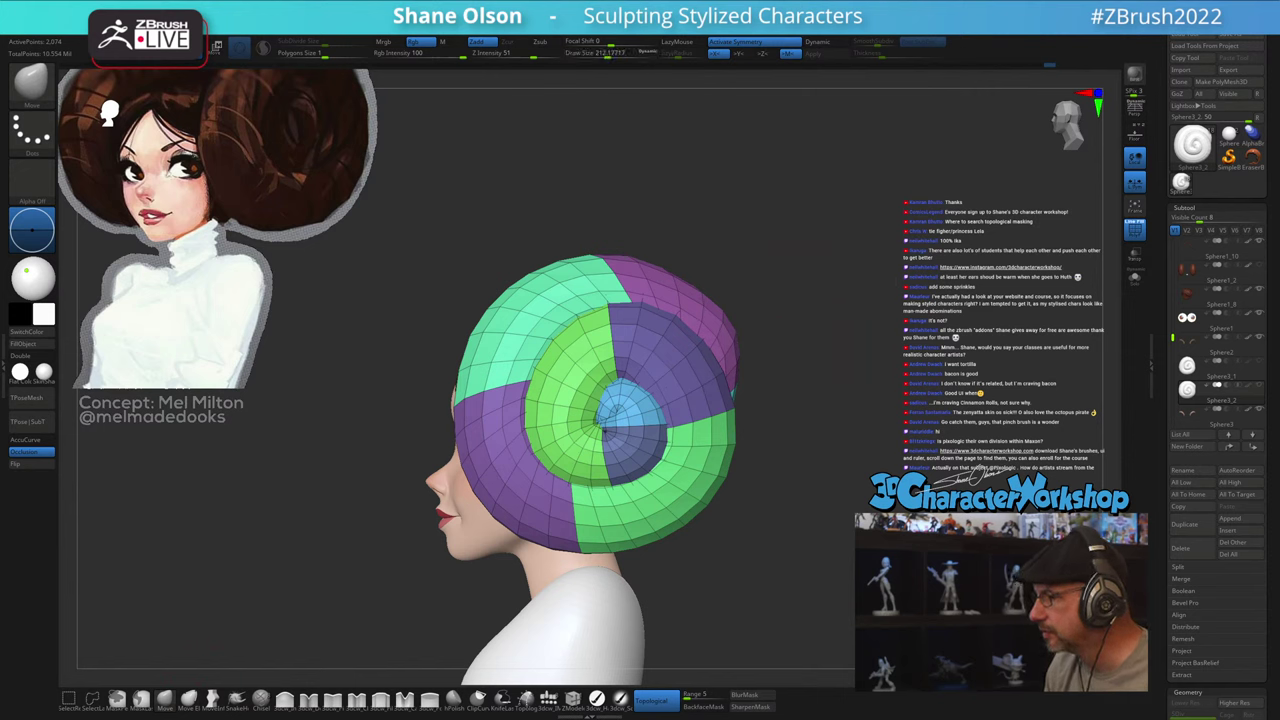
drag(800, 341, 708, 352)
mouse_move(943, 304)
mouse_down()
mouse_move(877, 312)
mouse_move(982, 299)
mouse_move(976, 288)
mouse_up()
alt+drag(976, 538, 897, 480)
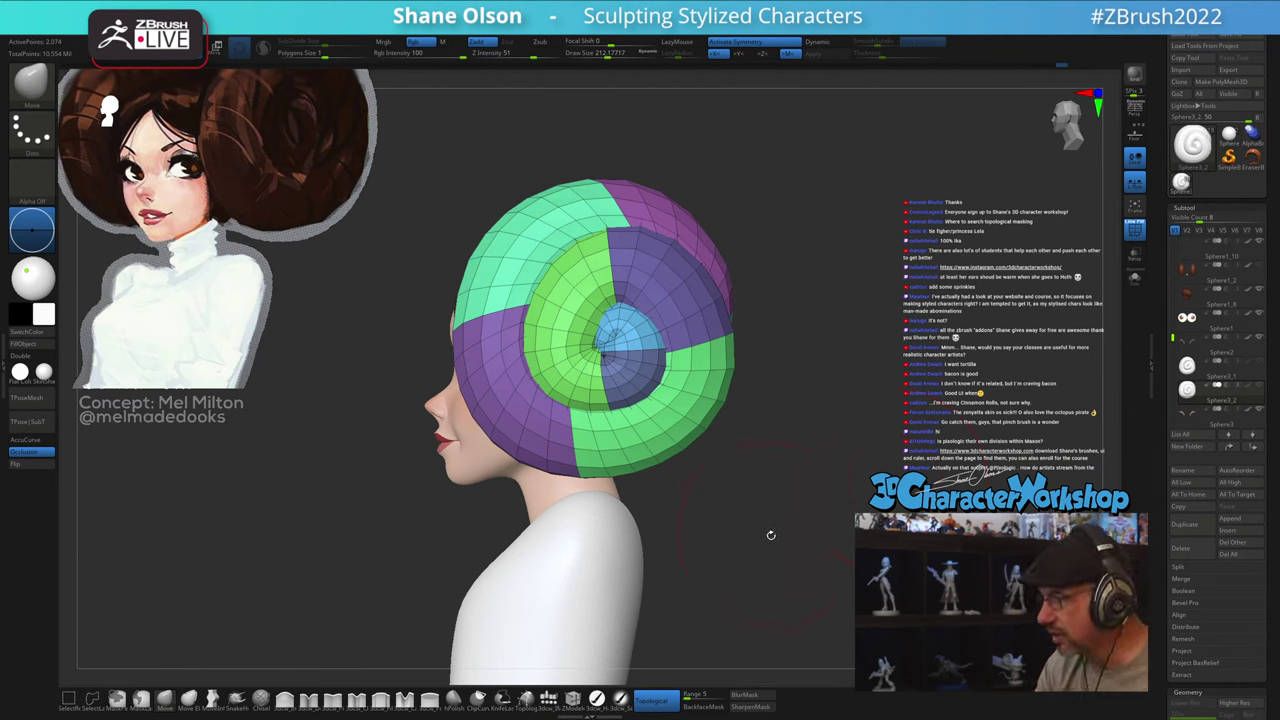
key(ctrl)
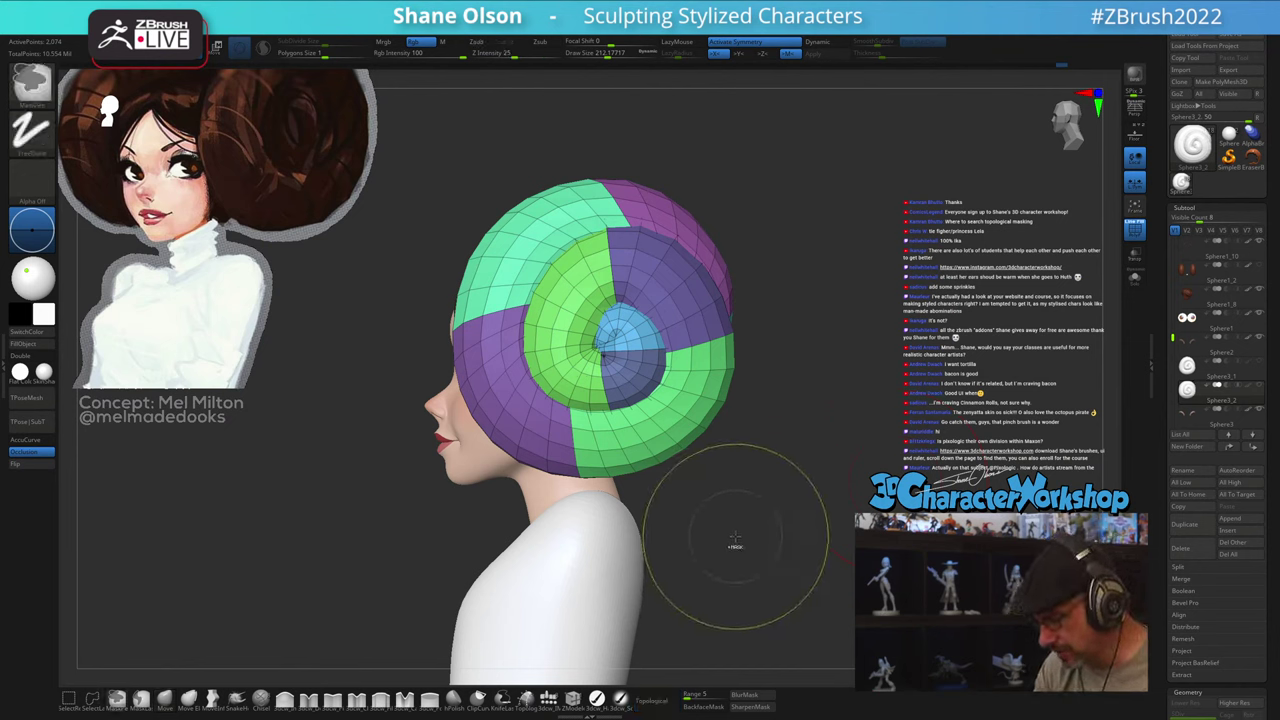
ctrl+click(735, 538)
ctrl+click(735, 545)
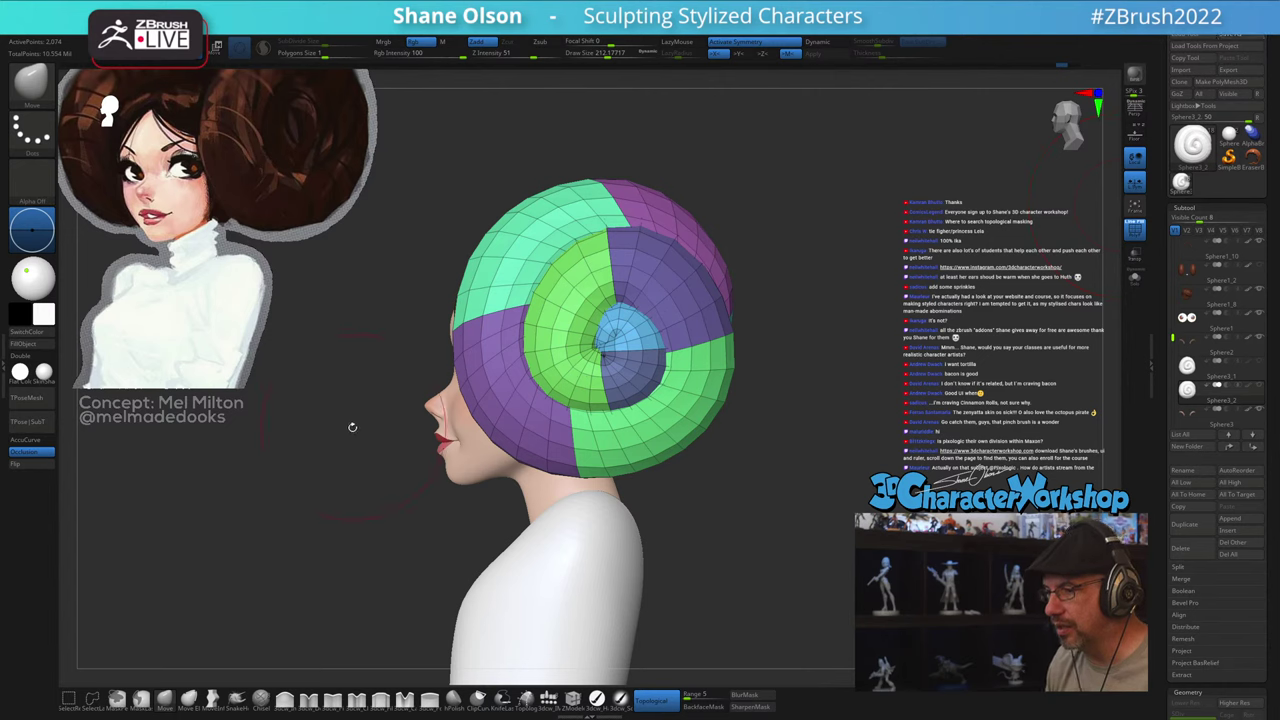
key(bracketleft)
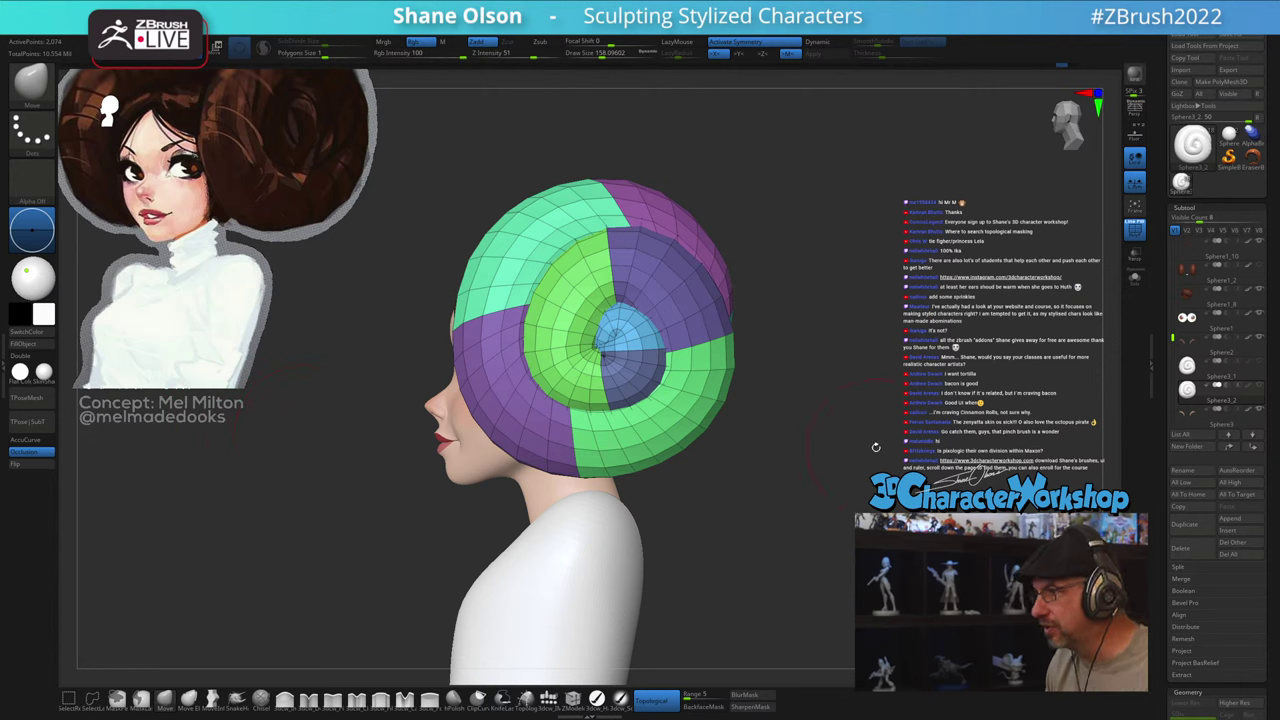
ctrl+right_drag(872, 451, 872, 447)
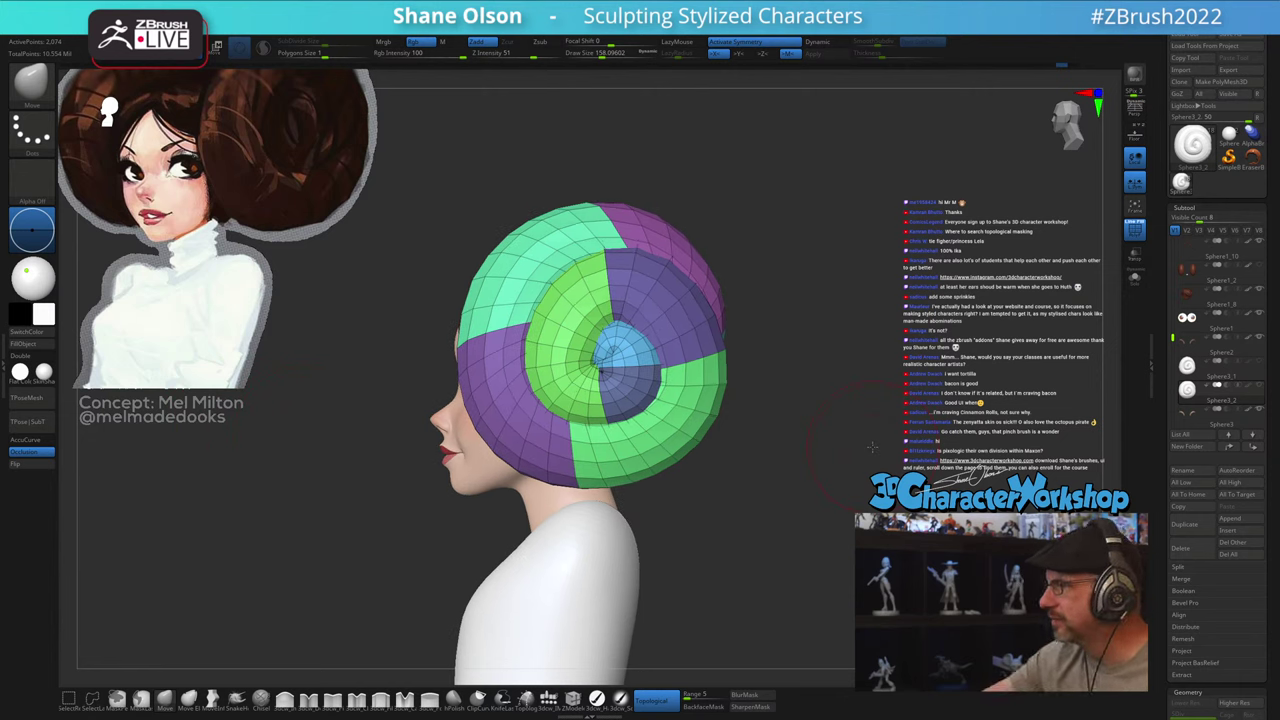
mouse_move(749, 509)
right_down()
mouse_move(738, 511)
mouse_move(764, 492)
right_up()
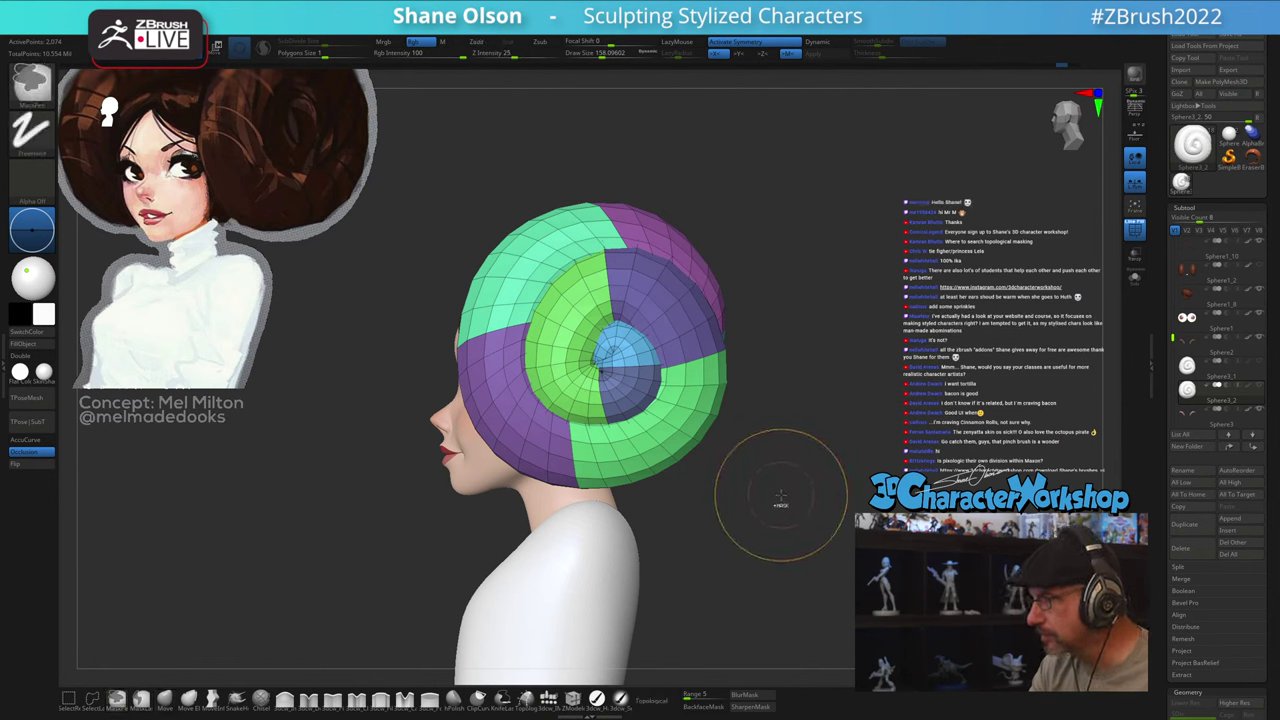
Step: Divide the hair bun mesh repeatedly up to subdivision level 6
key(ctrl+d)
key(ctrl+d)
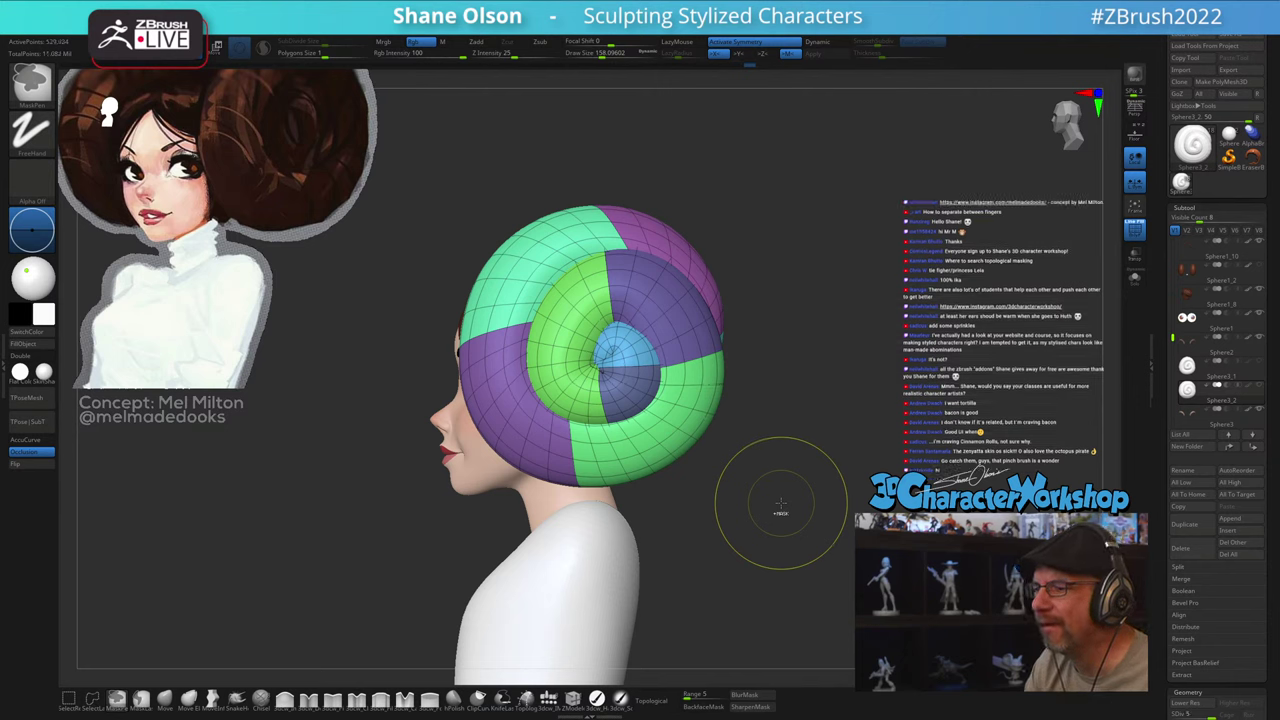
mouse_move(779, 475)
mouse_down()
mouse_move(796, 477)
mouse_move(753, 508)
mouse_move(753, 492)
mouse_move(768, 531)
mouse_move(750, 523)
mouse_move(771, 498)
mouse_move(751, 534)
mouse_move(769, 514)
mouse_up()
key(ctrl+d)
Step: Reduce the Move brush's draw size to about 87 and turn off the buns' polyframe display
key(s)
drag(749, 438, 758, 509)
key(shift+f)
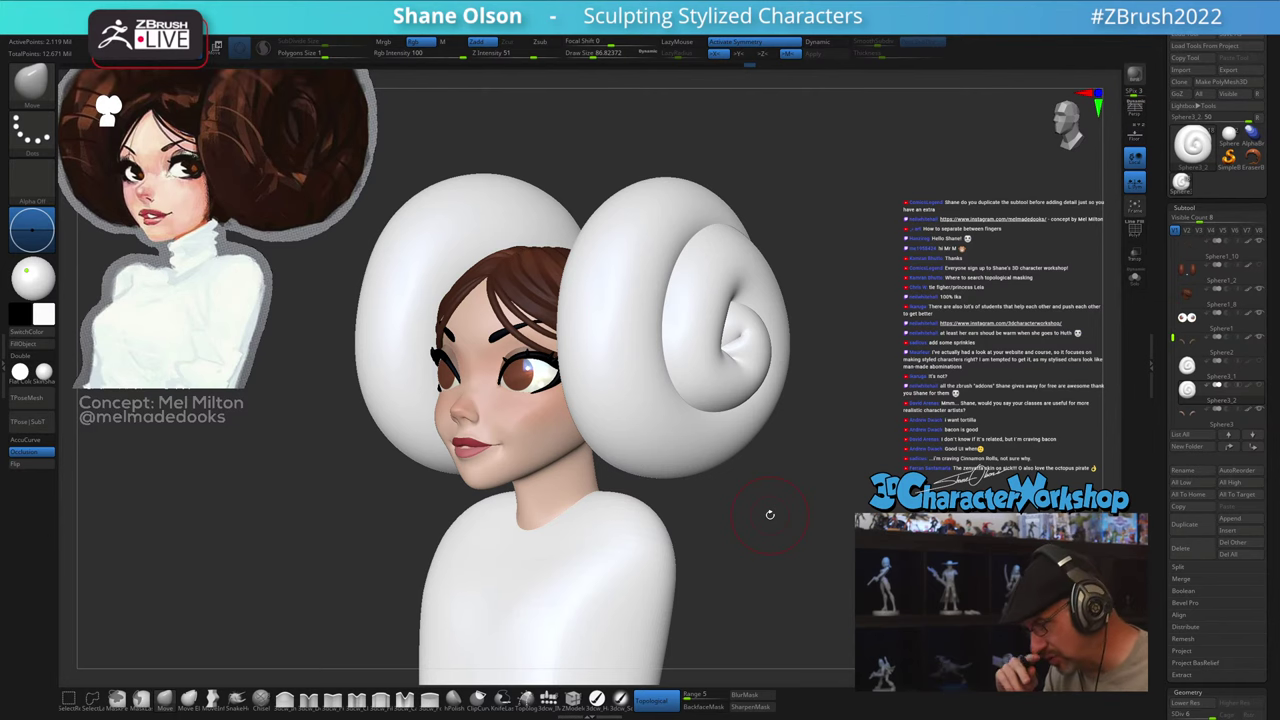
Step: Mask the bun except for its lower-back outer section with a topological transpose mask
mouse_move(749, 474)
mouse_down()
mouse_move(715, 486)
mouse_move(736, 497)
mouse_move(775, 449)
mouse_up()
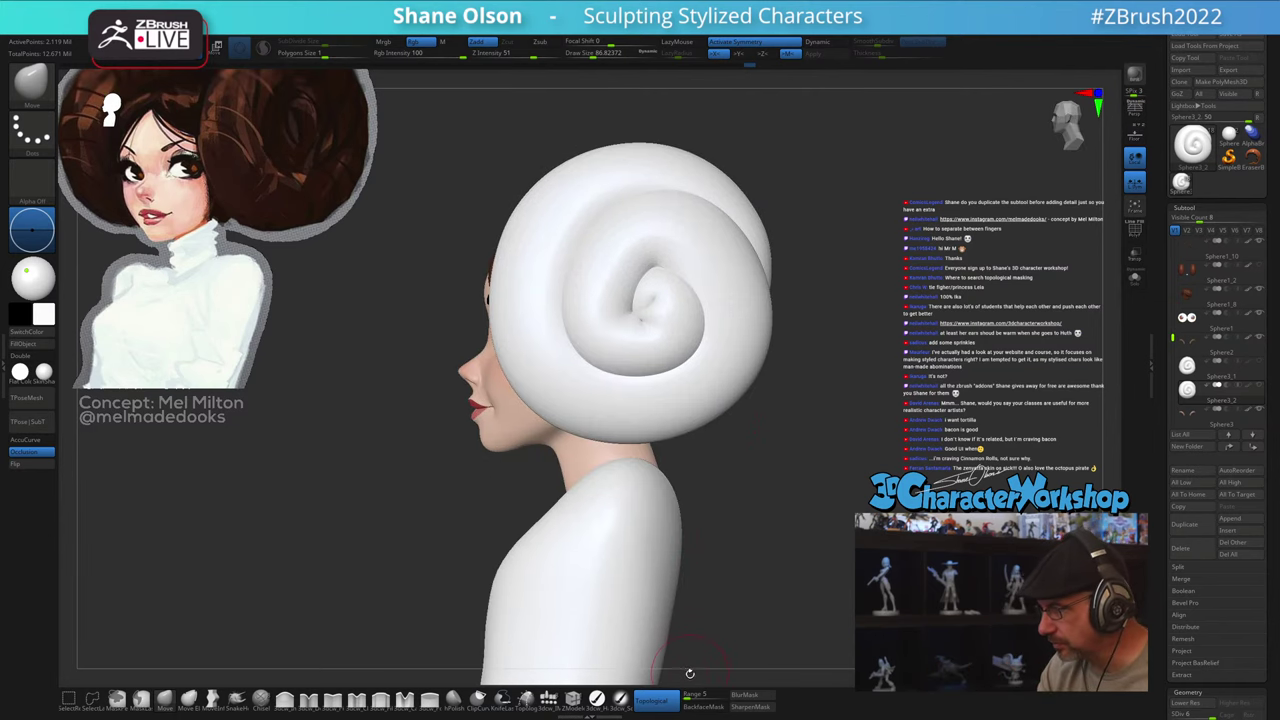
key(w)
ctrl+drag(621, 411, 598, 491)
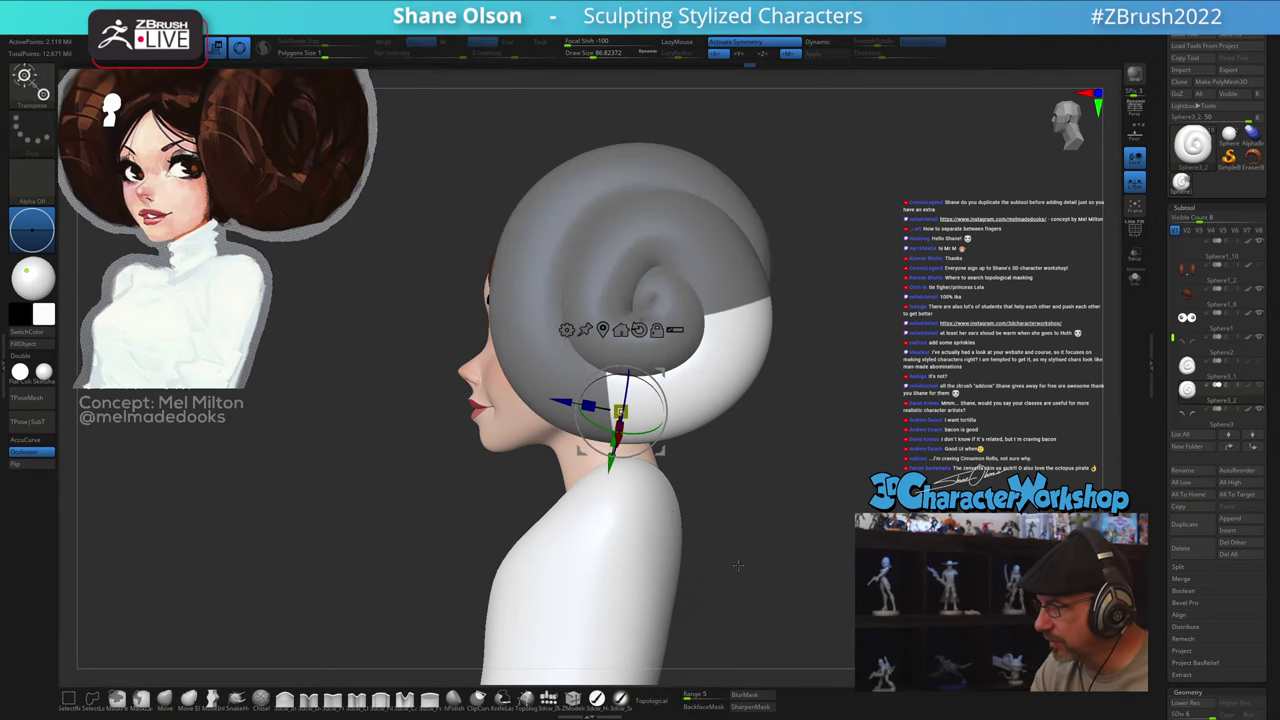
key(q)
mouse_move(770, 448)
alt+mouse_down()
mouse_move(765, 484)
mouse_move(740, 509)
mouse_move(757, 466)
alt+mouse_up()
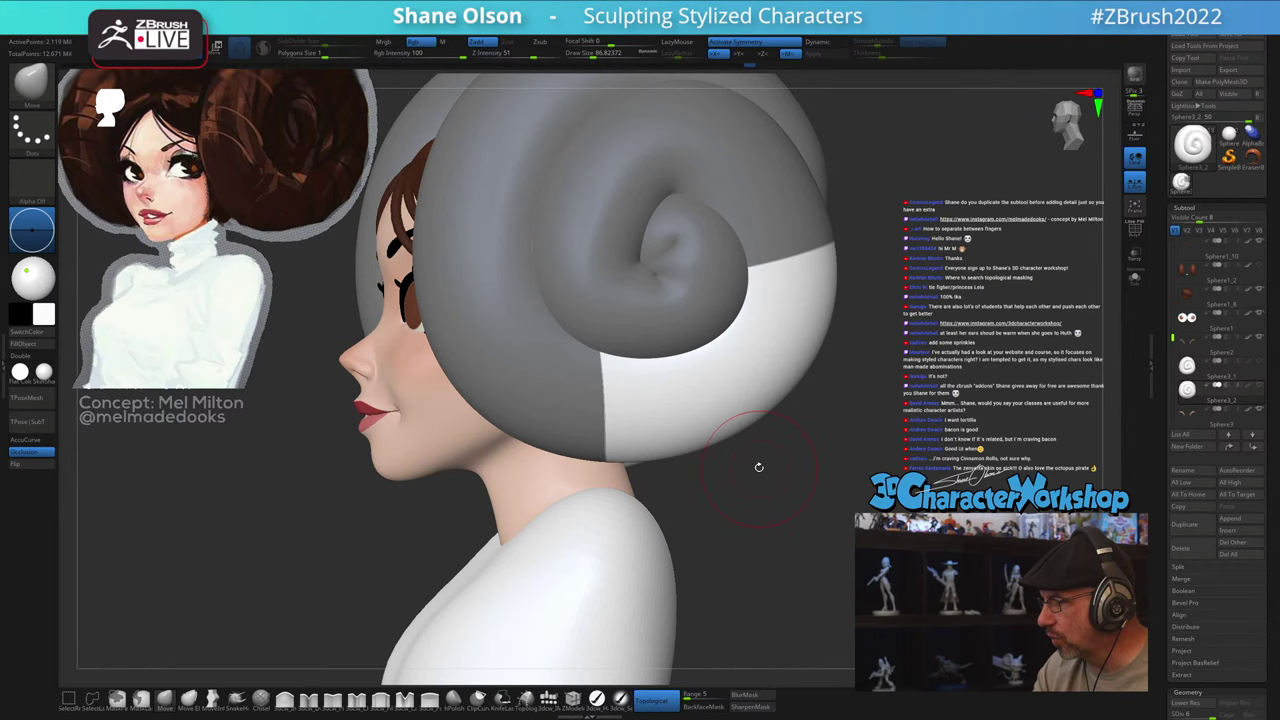
Step: Switch the selection brush to SelectRect and hide the bun's small inner section, keeping the other sections visible
ctrl+shift+click(706, 322)
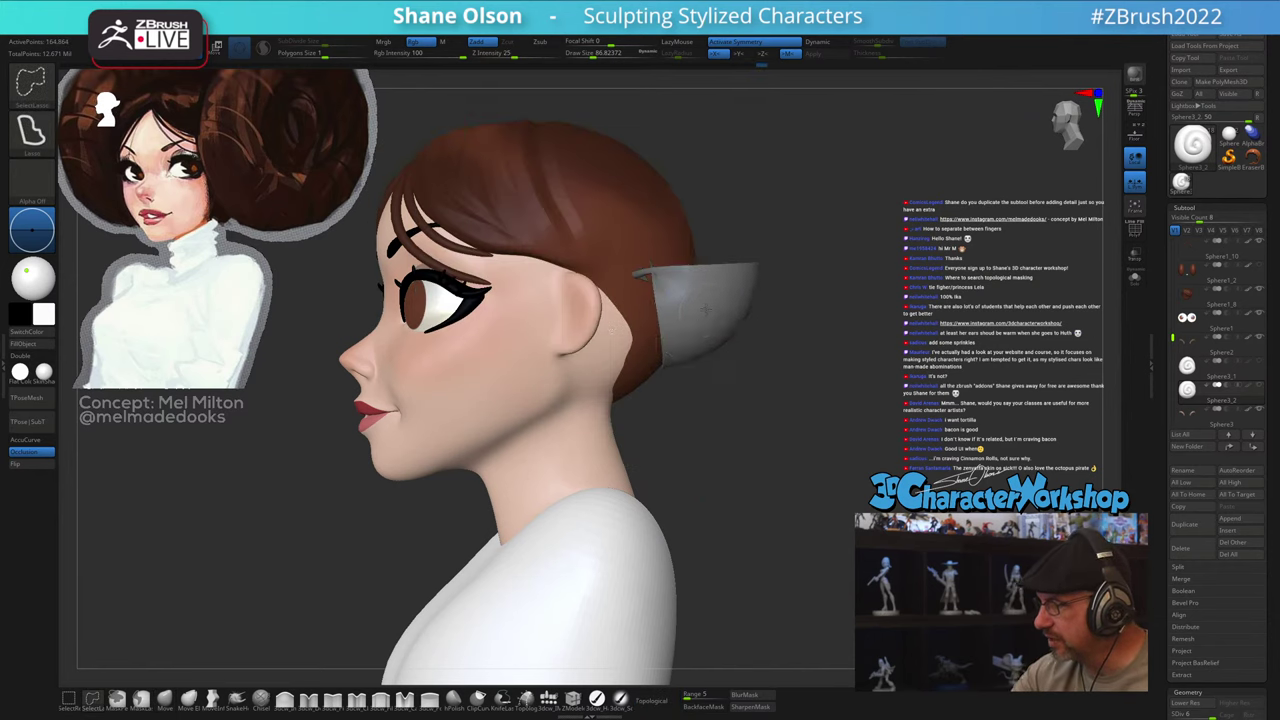
click(72, 700)
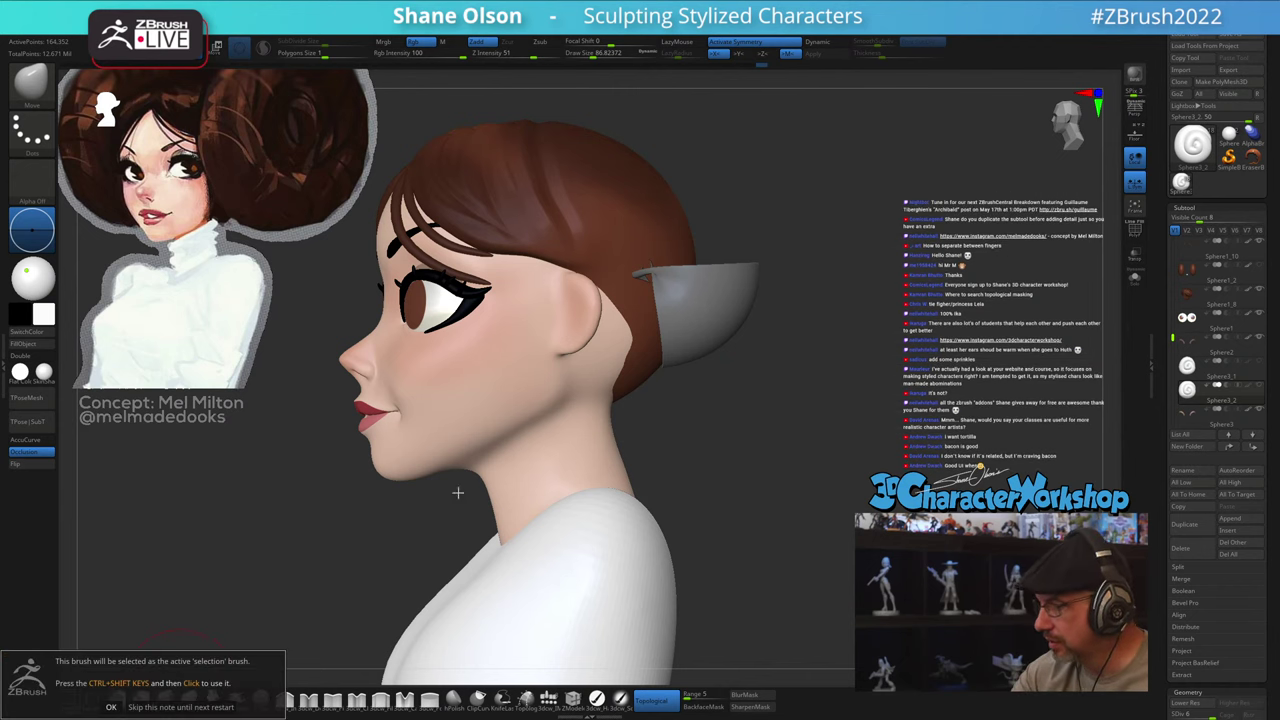
click(177, 709)
ctrl+shift+click(700, 312)
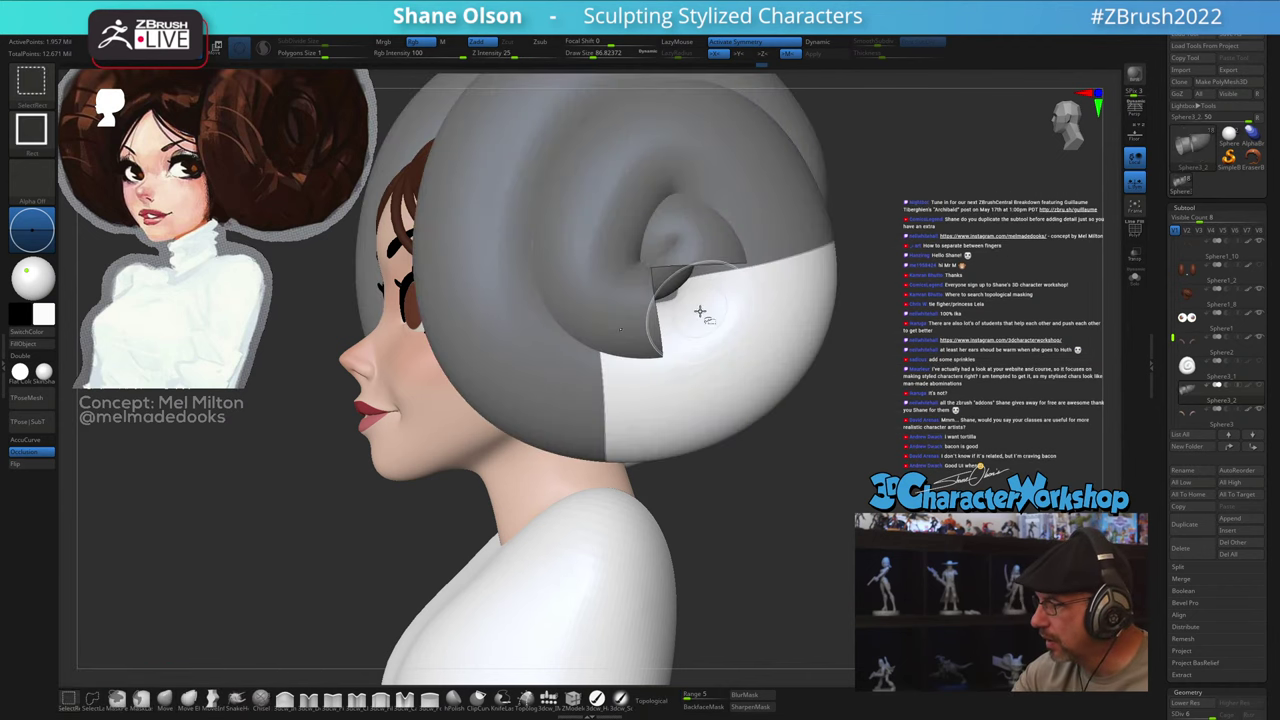
Step: Hide the bun's inner ring and centre sections, leaving only the outer ring visible, and reduce the draw size to about 51
mouse_move(862, 478)
mouse_down()
mouse_move(806, 477)
mouse_move(835, 474)
mouse_up()
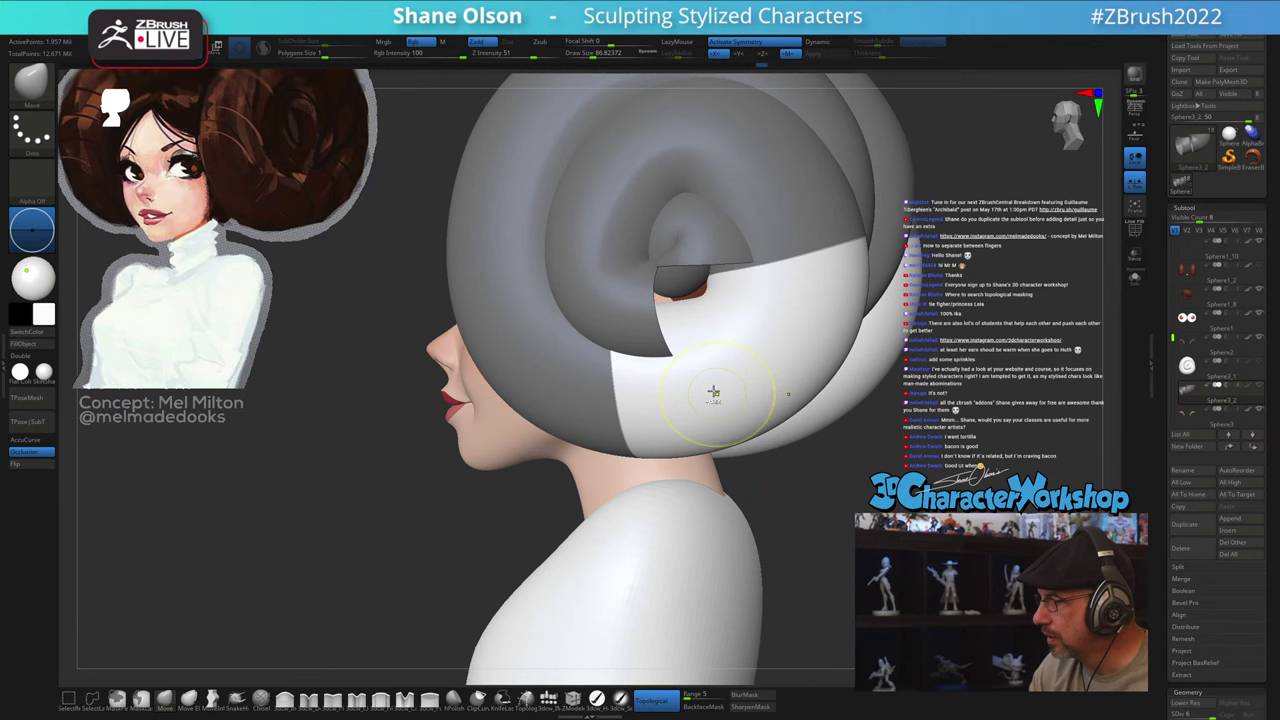
ctrl+shift+click(647, 314)
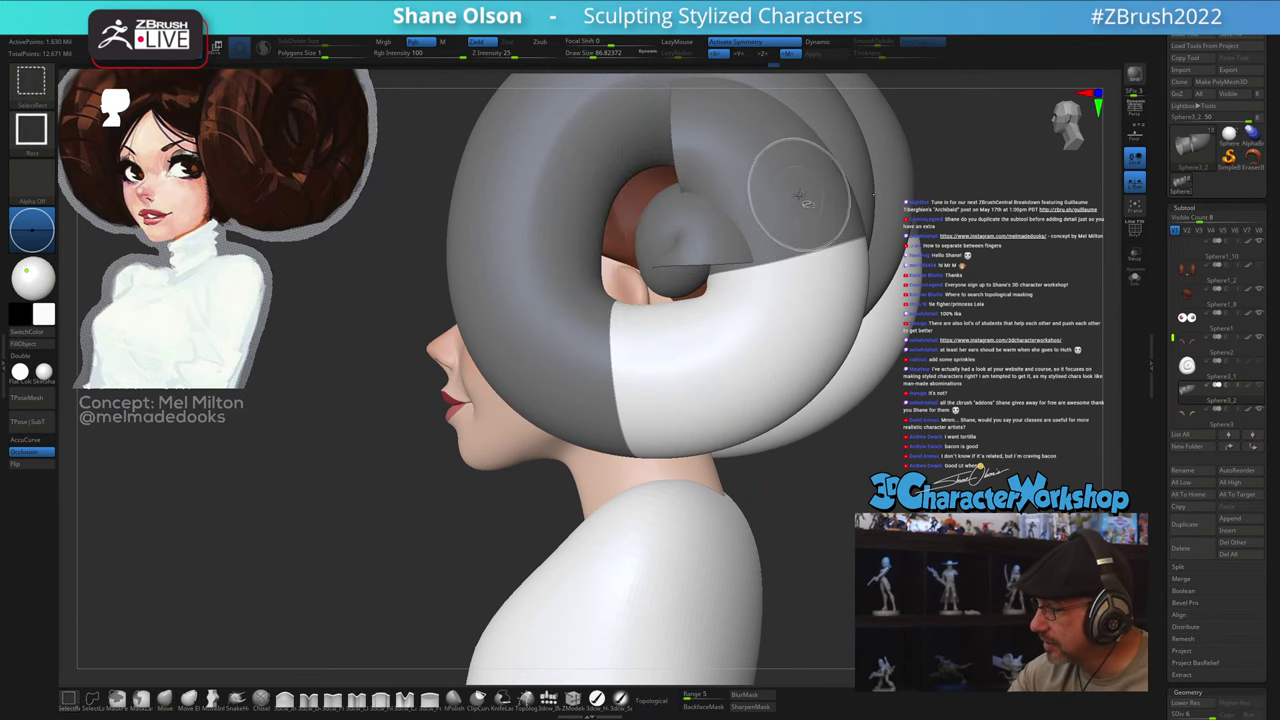
ctrl+shift+click(702, 246)
mouse_move(826, 416)
mouse_down()
mouse_move(735, 418)
mouse_move(842, 418)
mouse_move(745, 415)
mouse_move(788, 443)
mouse_move(804, 480)
mouse_move(780, 514)
mouse_up()
key(s)
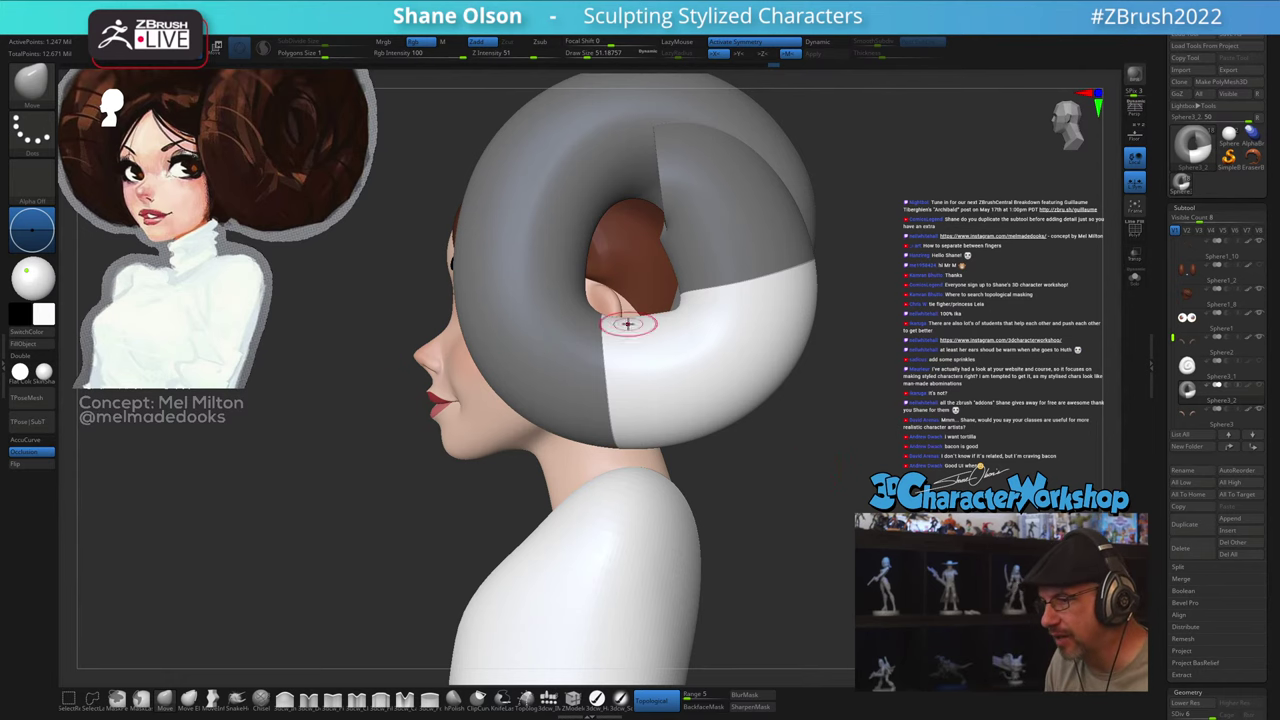
Step: Switch to the Move gizmo and inspect the bun's unmasked lower section, showing and hiding its polyframe
alt+drag(880, 457, 815, 449)
key(w)
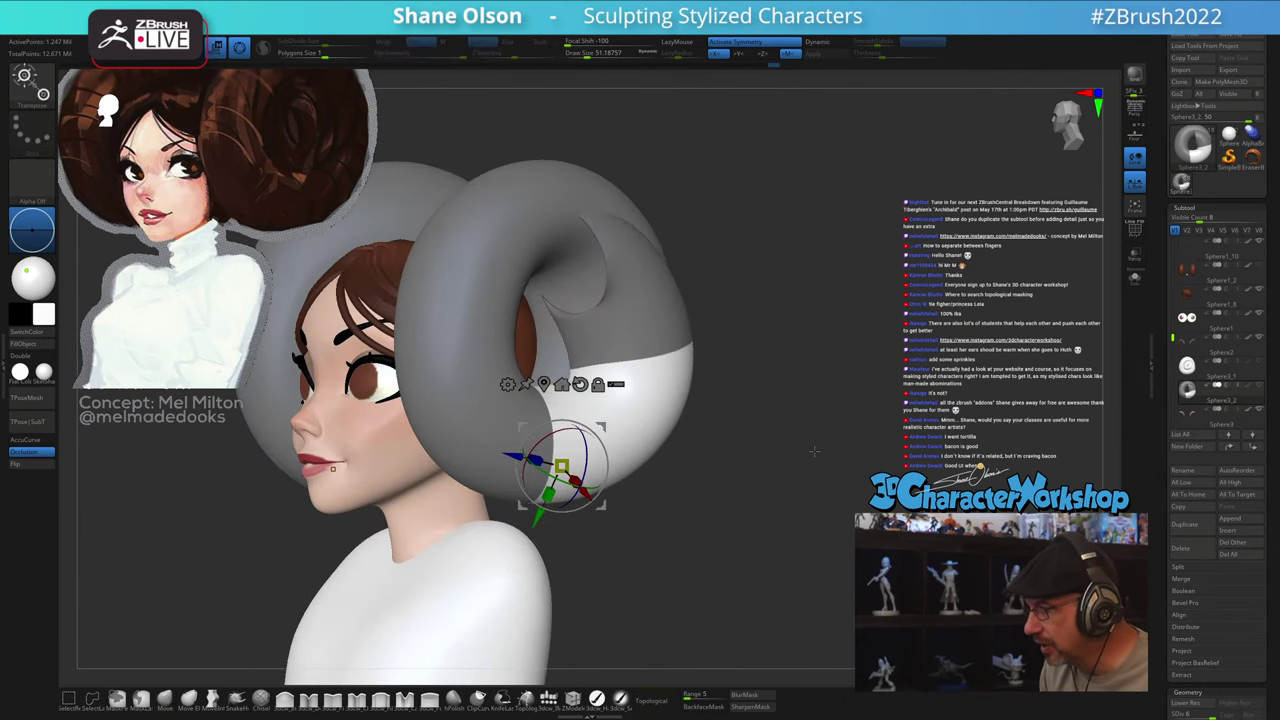
alt+drag(755, 377, 755, 418)
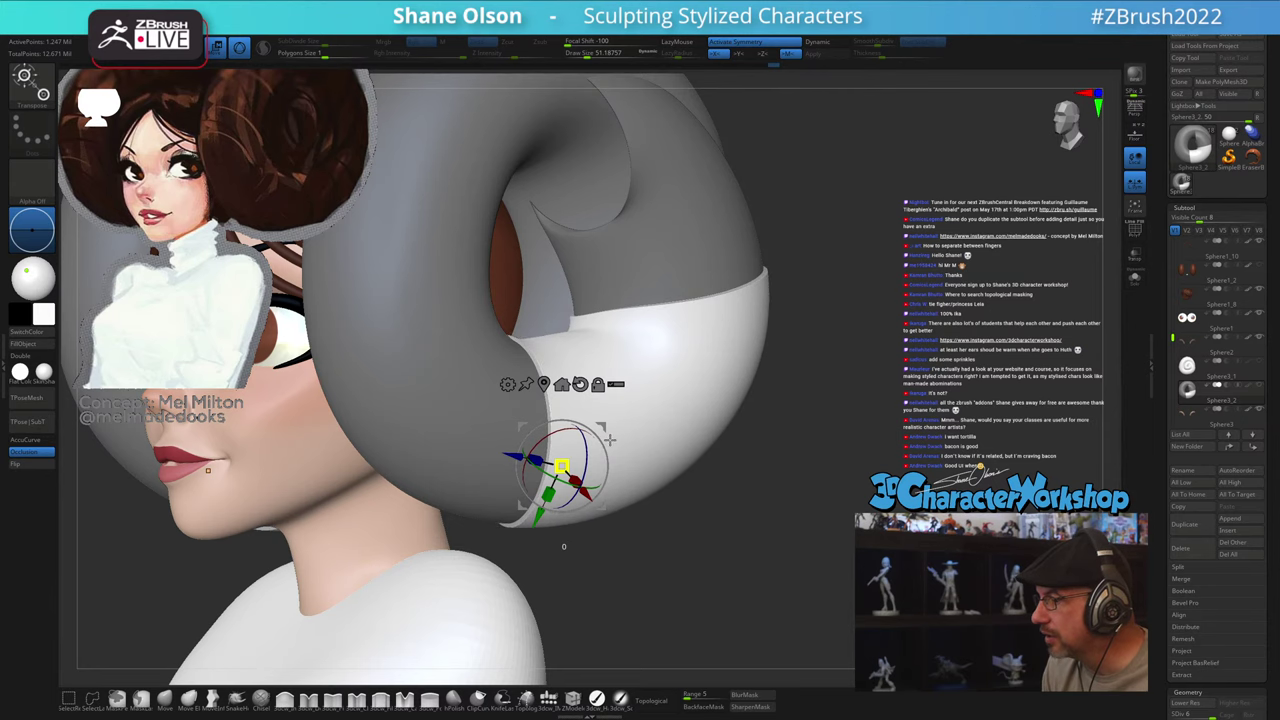
drag(821, 435, 829, 447)
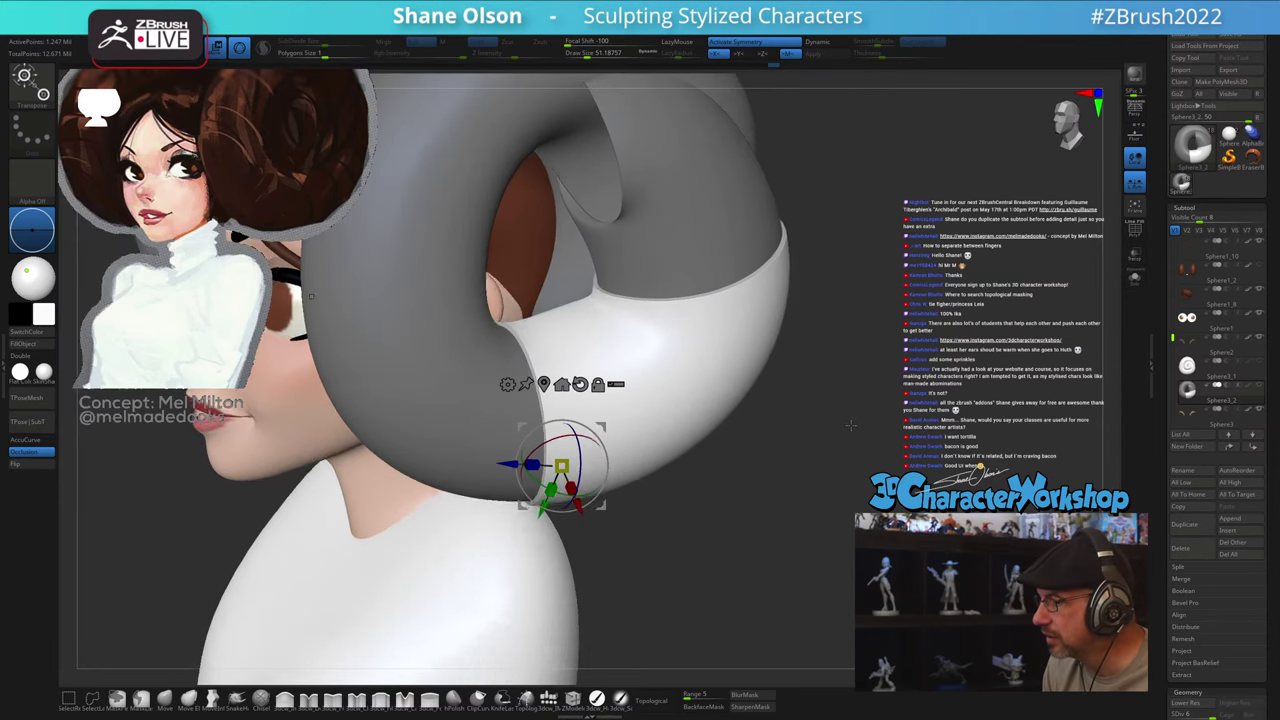
key(shift+f)
key(shift+f)
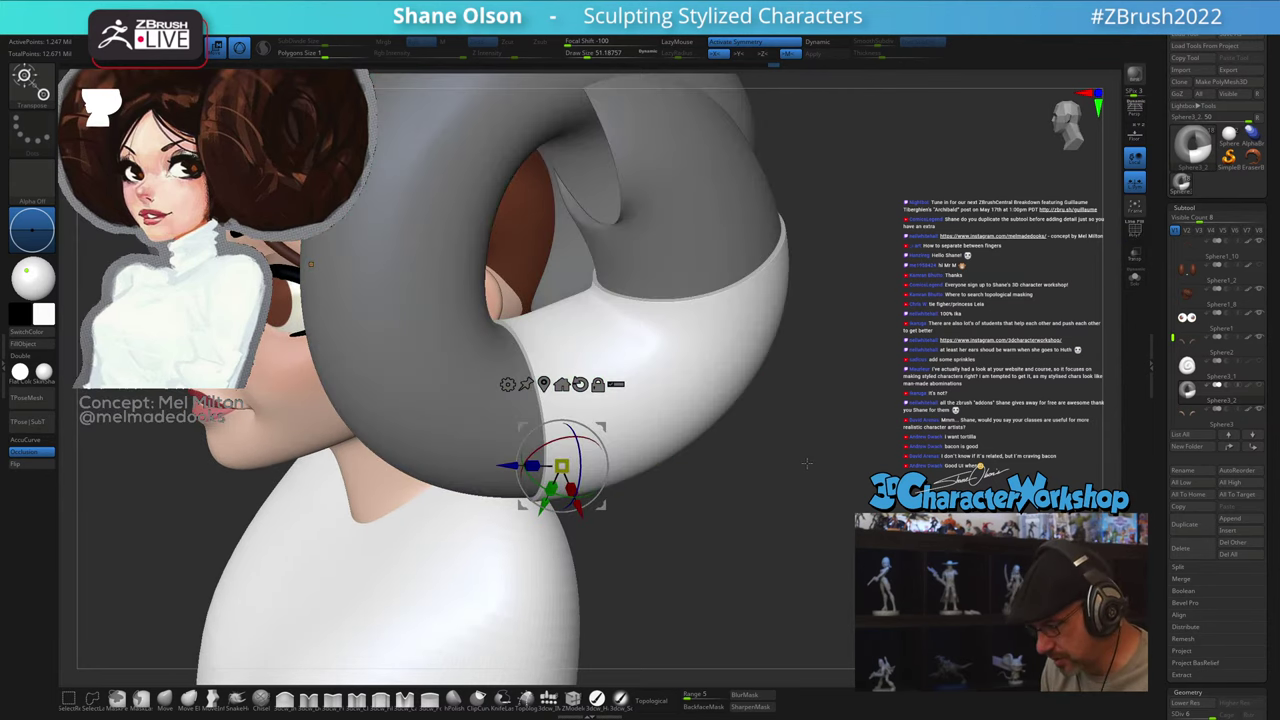
Step: Clear the bun's mask, return to Draw mode, and undo the mask clearing
mouse_move(818, 464)
ctrl+mouse_down()
mouse_move(826, 488)
mouse_move(829, 458)
mouse_move(758, 460)
mouse_move(818, 459)
ctrl+mouse_up()
key(q)
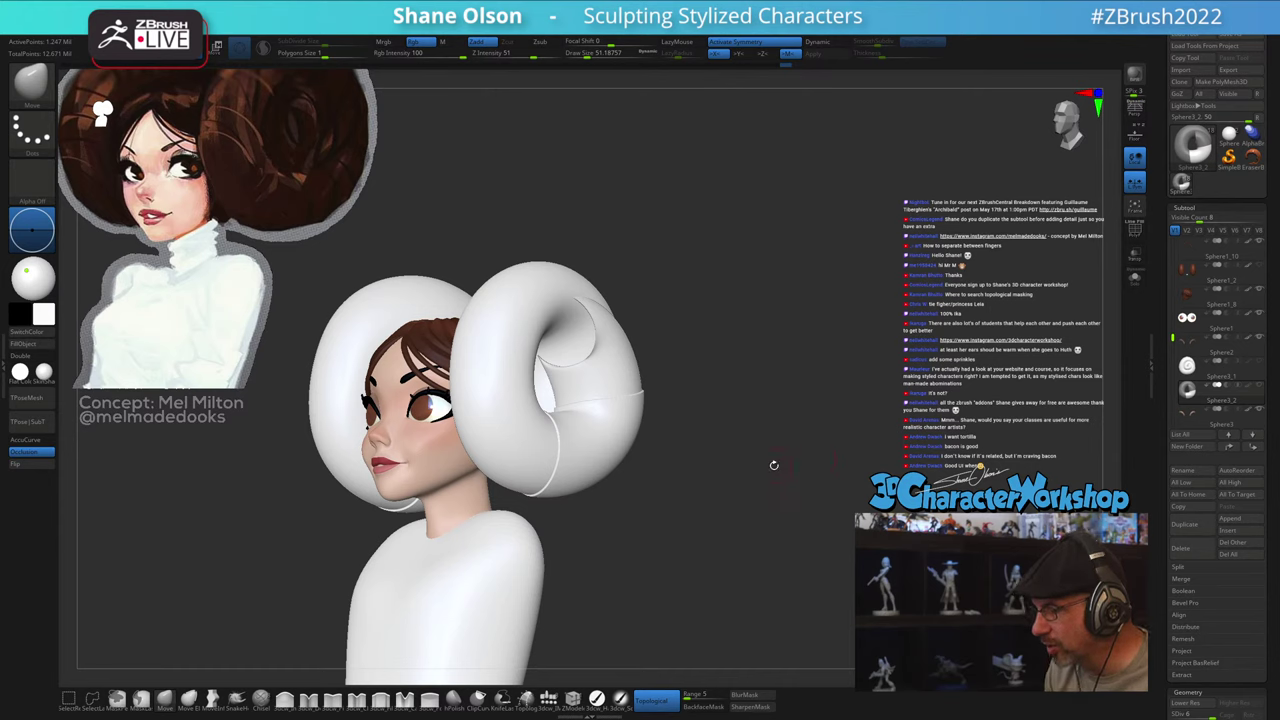
drag(688, 459, 690, 474)
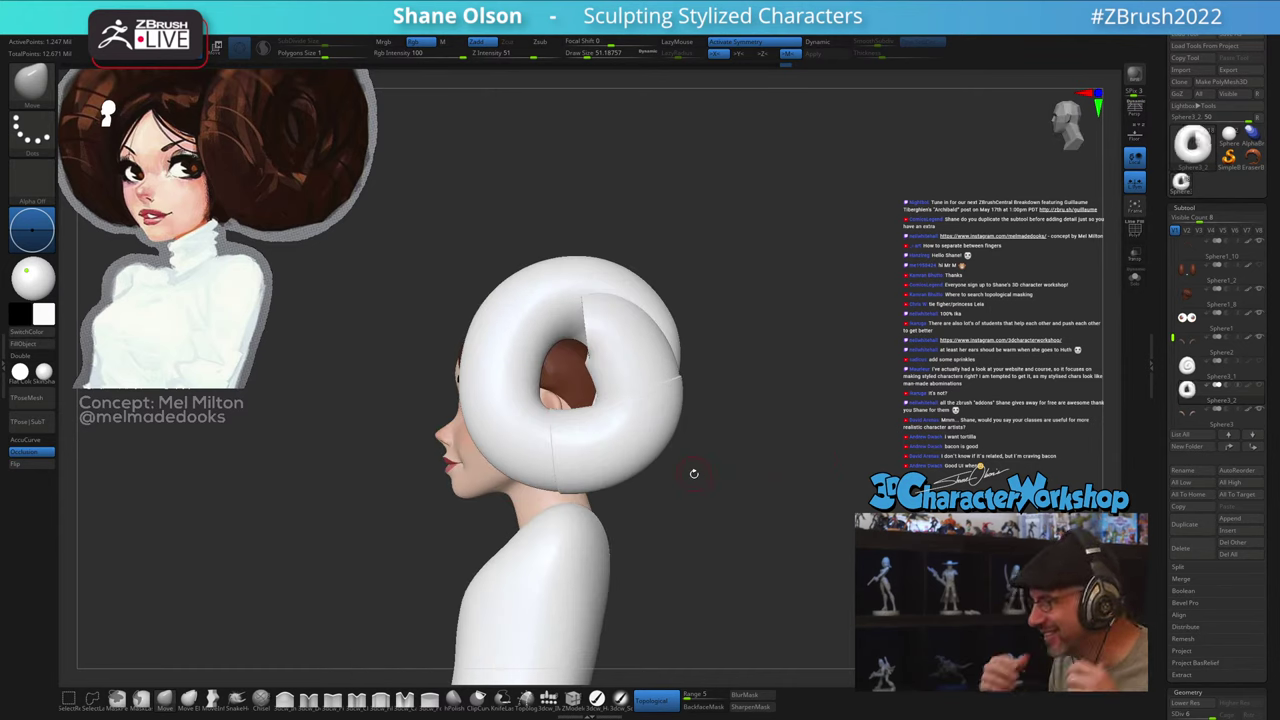
mouse_move(725, 492)
mouse_down()
mouse_move(738, 517)
mouse_move(724, 507)
mouse_up()
key(ctrl+z)
key(ctrl+z)
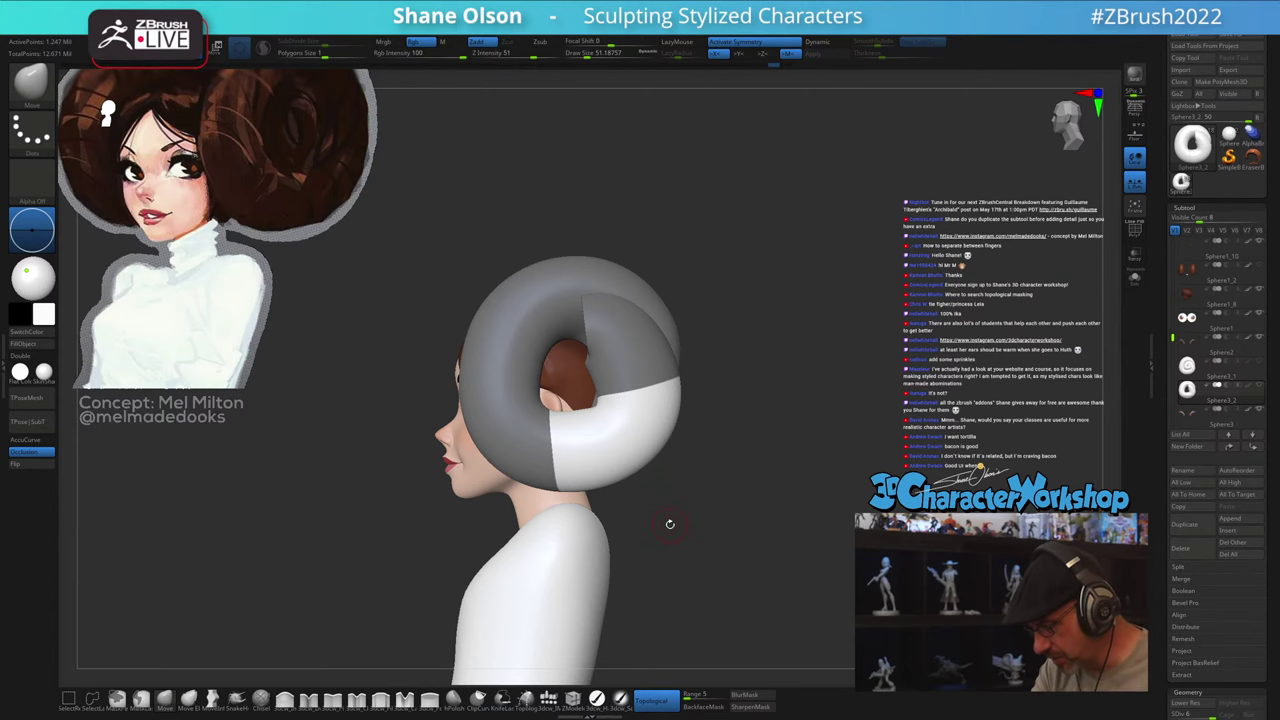
Step: Choose the Orb_Cracks brush and set its draw size to about 54
key(b)
key(o)
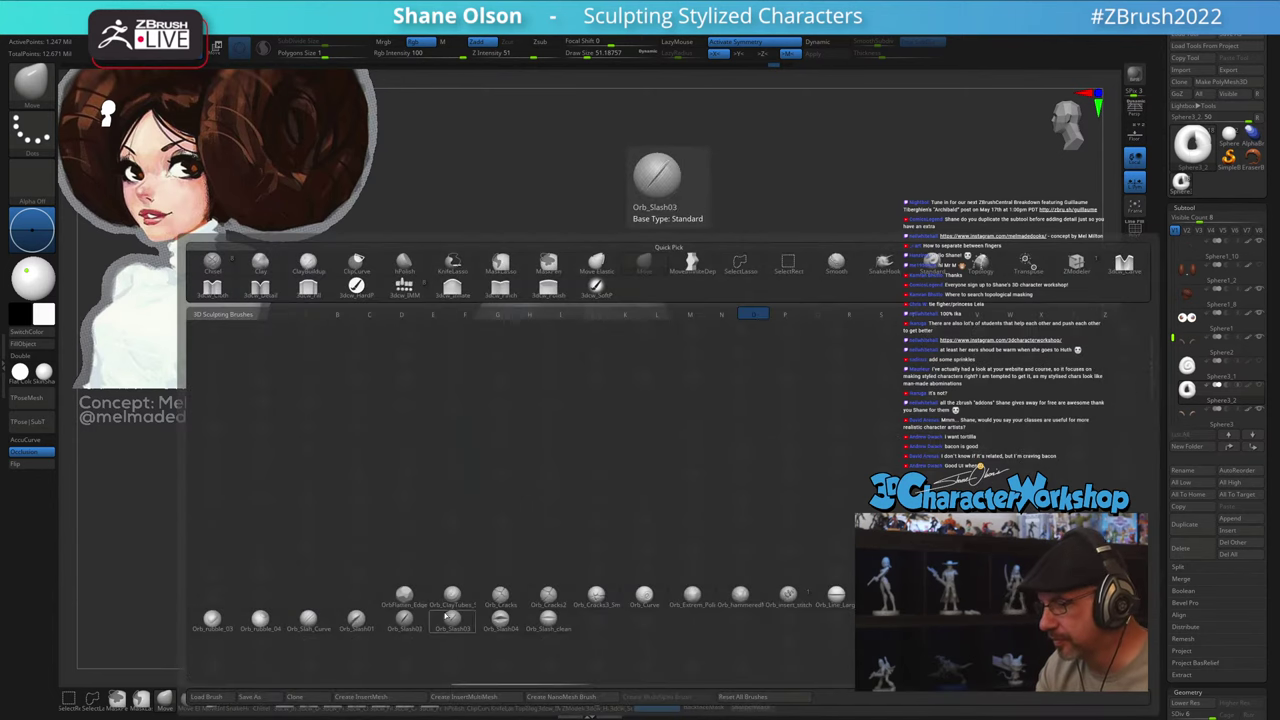
click(499, 596)
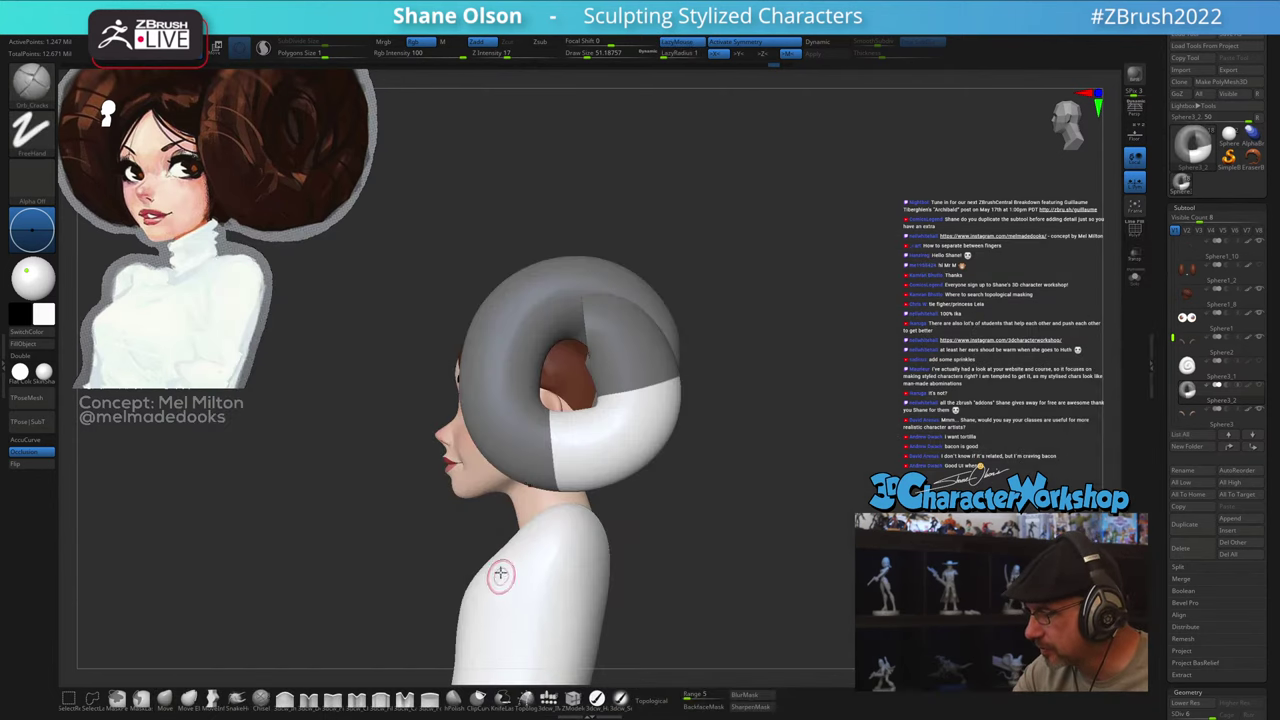
key(s)
mouse_move(671, 524)
mouse_down()
mouse_move(695, 585)
mouse_move(717, 574)
mouse_move(702, 519)
mouse_move(709, 538)
mouse_up()
key(s)
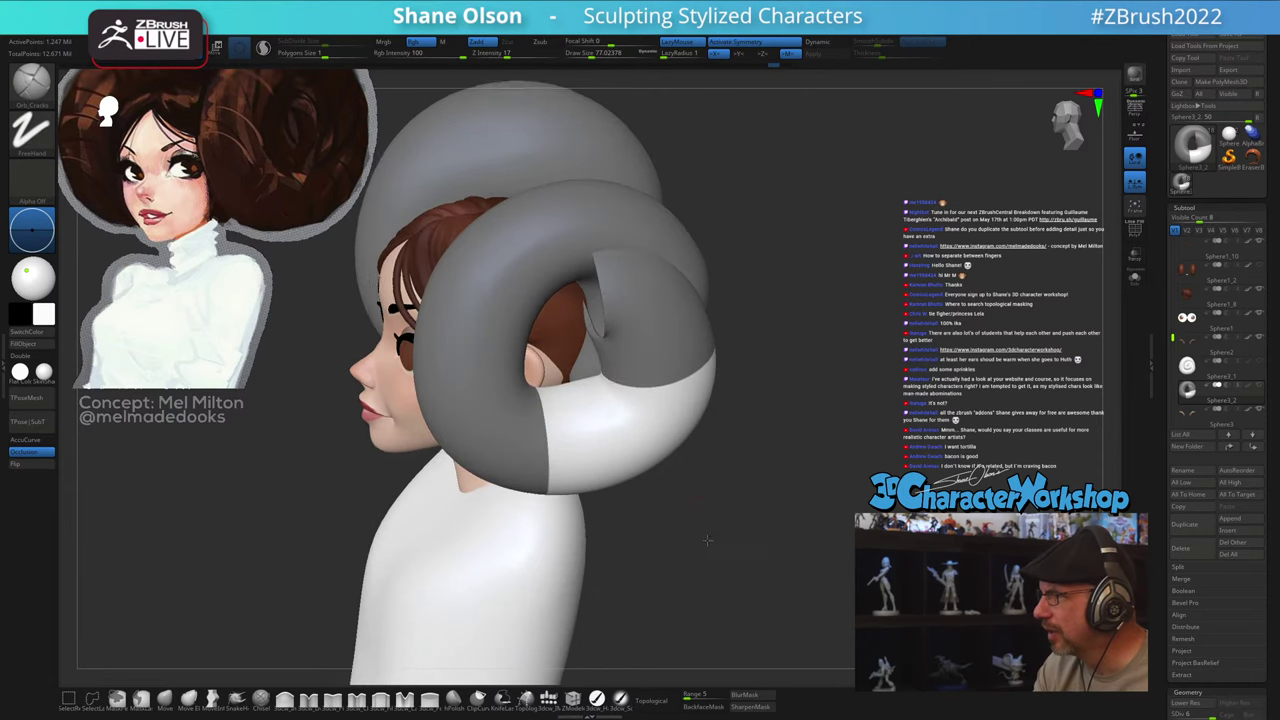
right_drag(580, 394, 586, 404)
key(s)
drag(586, 404, 581, 404)
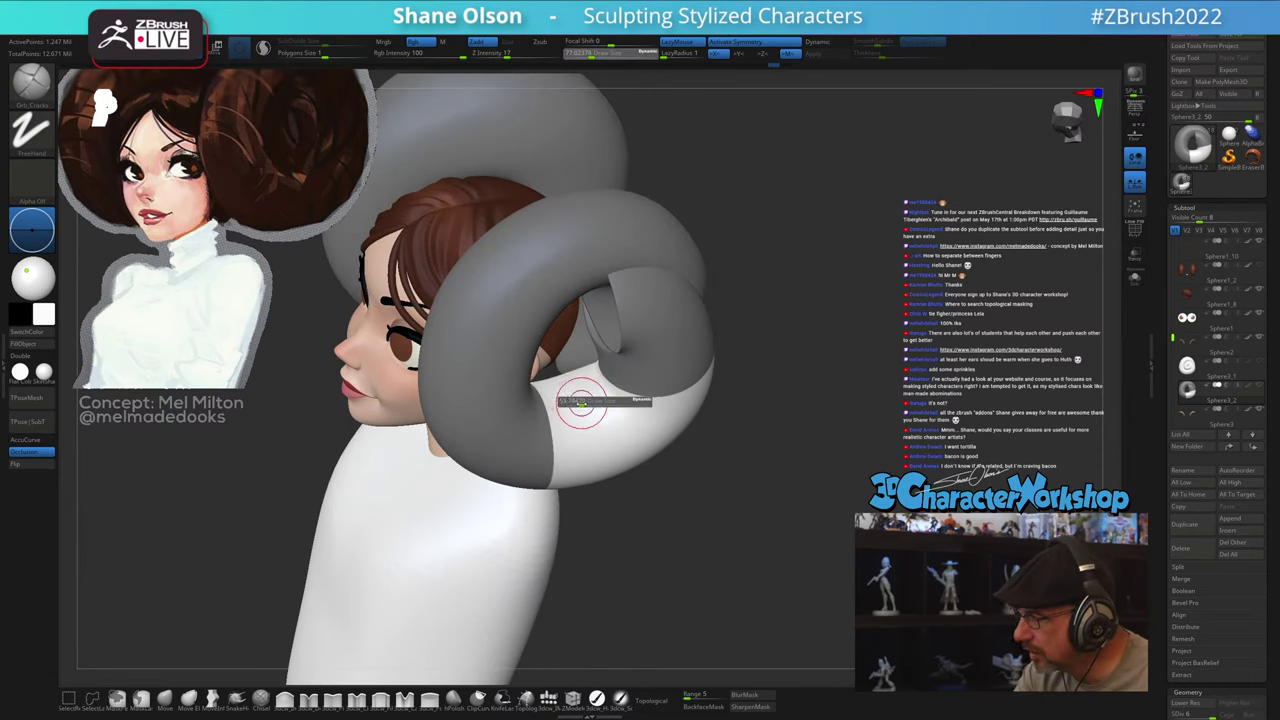
mouse_move(586, 402)
right_down()
mouse_move(577, 395)
mouse_move(589, 419)
right_up()
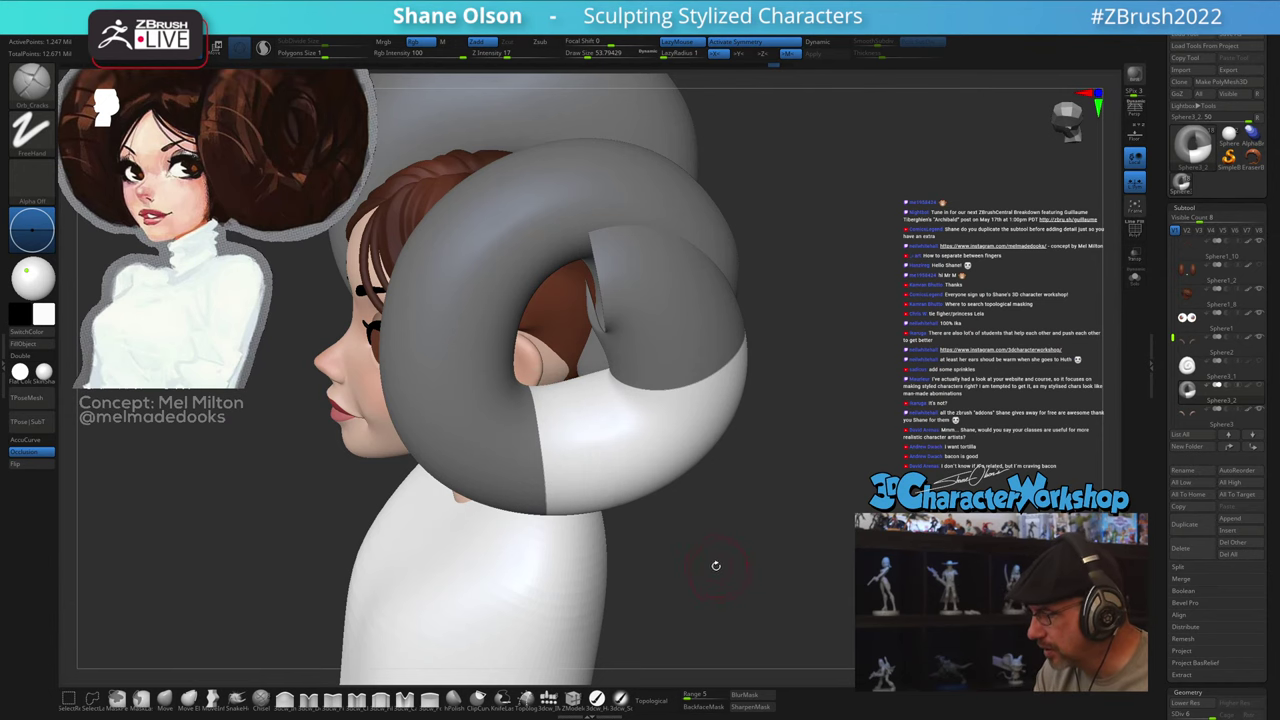
Step: Switch to the Orb_Cracks2 brush, try a crease across the unmasked section at draw size about 97, and undo it
key(b)
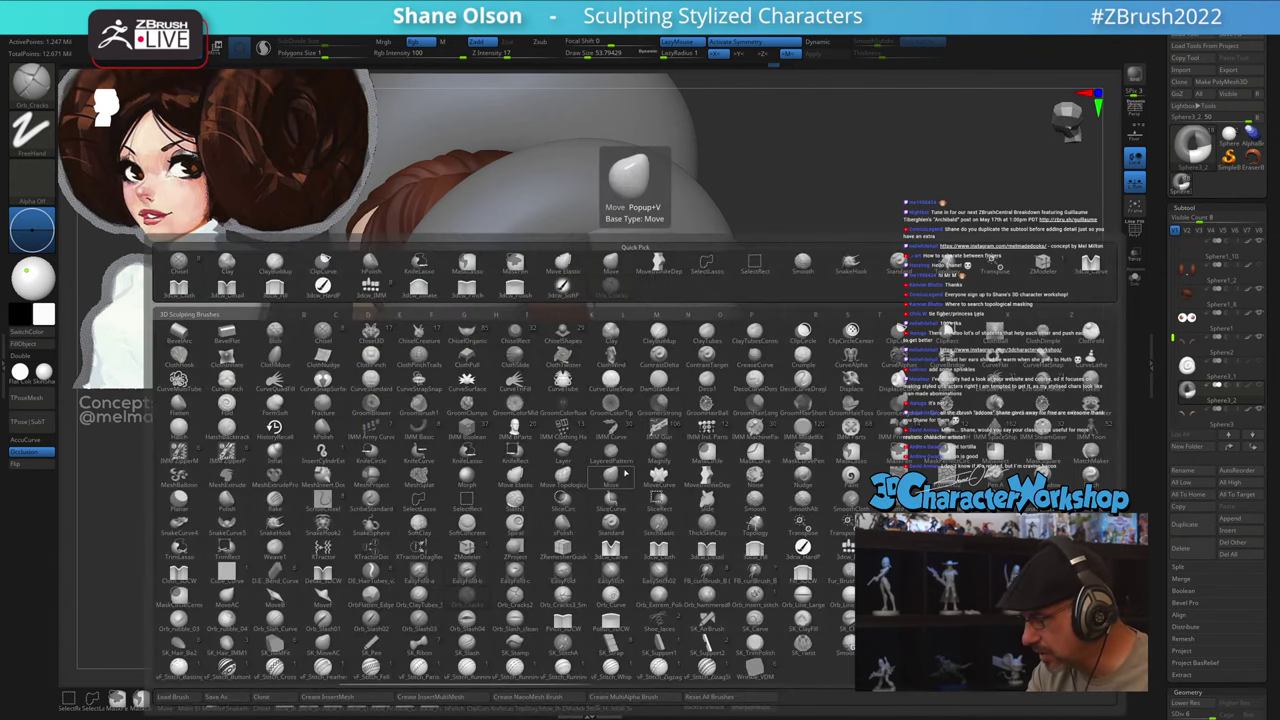
click(524, 599)
mouse_move(598, 403)
mouse_down()
mouse_move(665, 540)
mouse_move(699, 555)
mouse_up()
key(ctrl+z)
key(s)
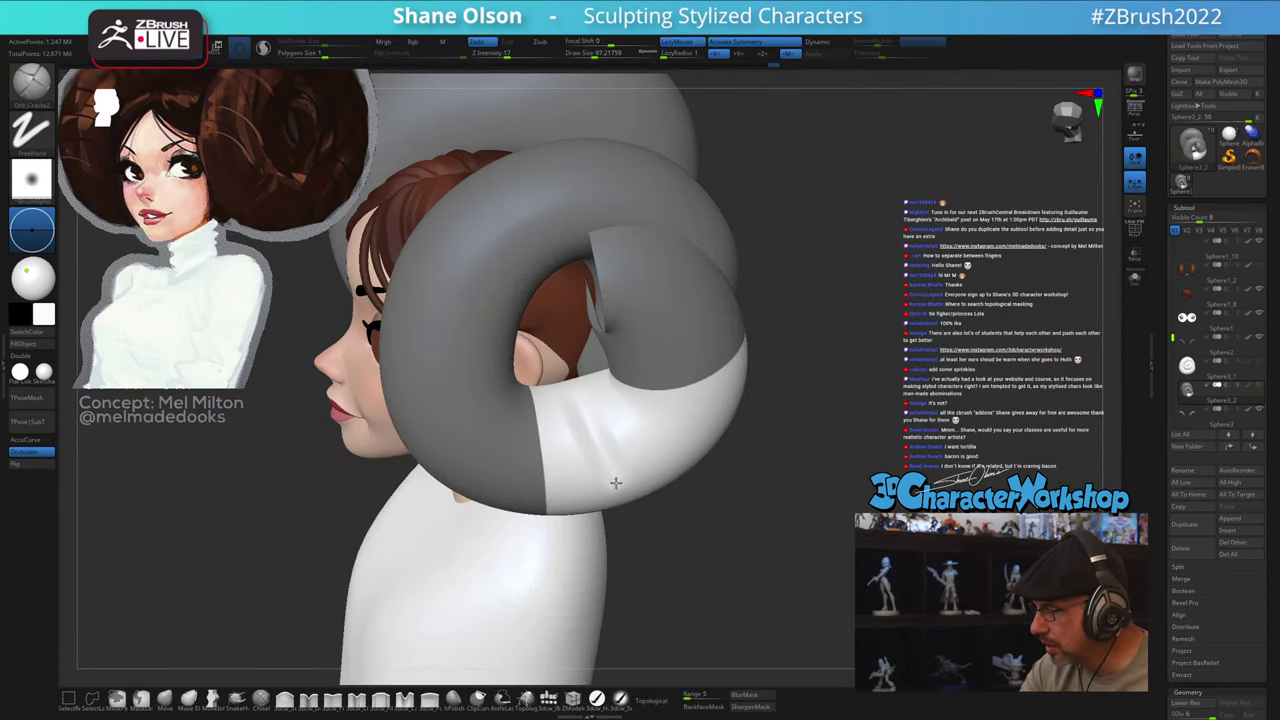
drag(760, 598, 840, 545)
shift+drag(925, 580, 838, 590)
key(s)
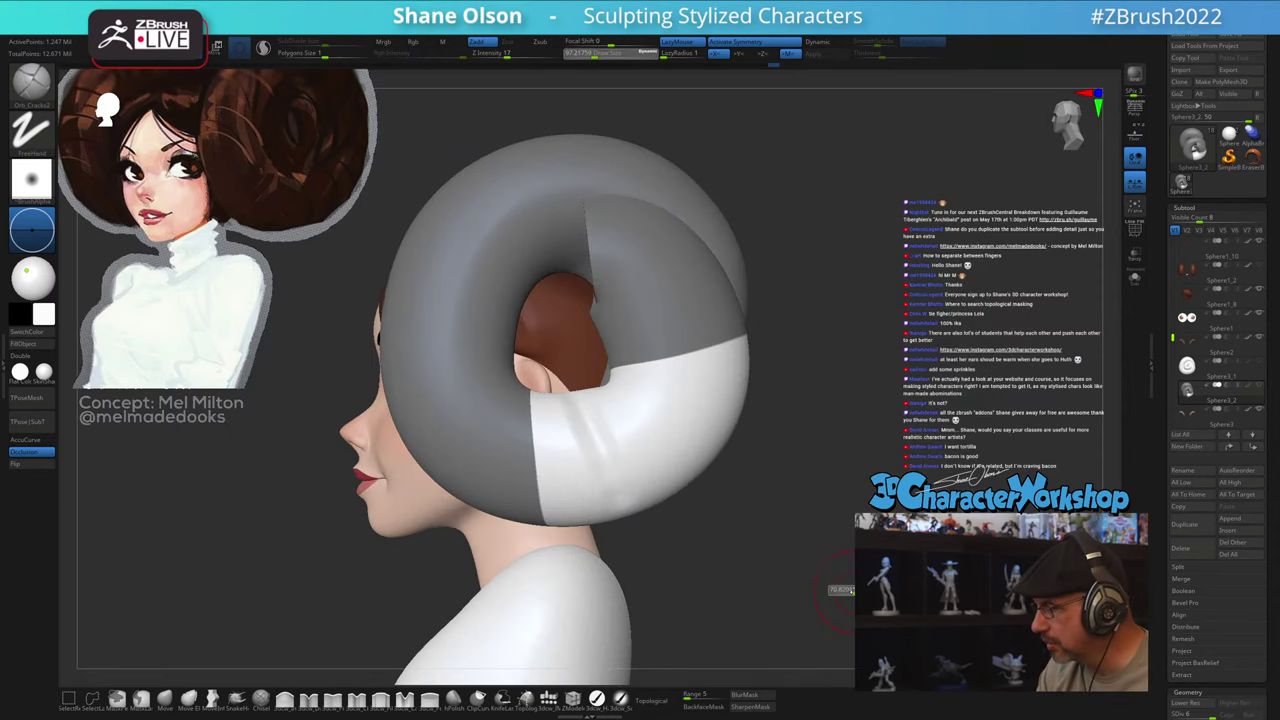
key(ctrl+z)
Step: Clear the mask and carve a narrow diagonal crease across the bun's lower section using Orb_Cracks2 at draw size about 33
key(s)
drag(602, 424, 594, 426)
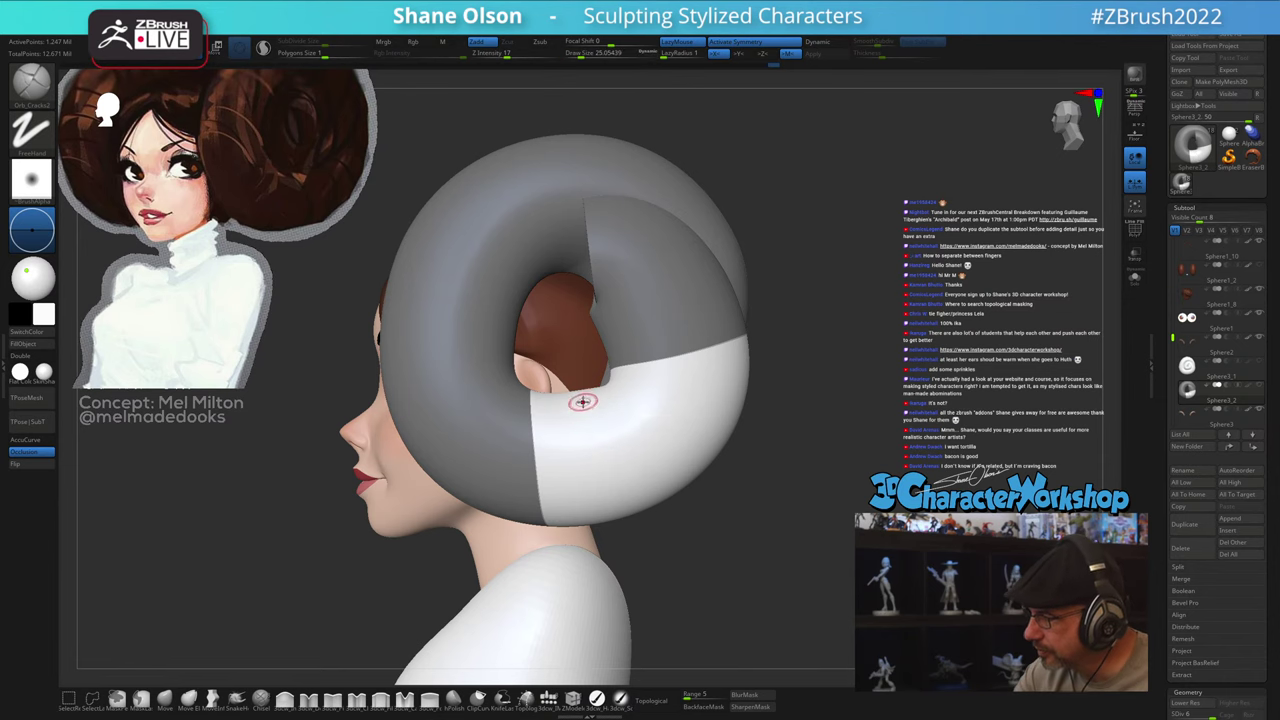
mouse_move(718, 568)
mouse_down()
mouse_move(752, 545)
mouse_move(765, 513)
mouse_move(704, 578)
mouse_move(645, 515)
mouse_move(676, 515)
mouse_move(666, 502)
mouse_move(702, 589)
mouse_move(669, 600)
mouse_move(717, 577)
mouse_move(698, 554)
mouse_up()
key(s)
key(s)
alt+drag(703, 549, 748, 593)
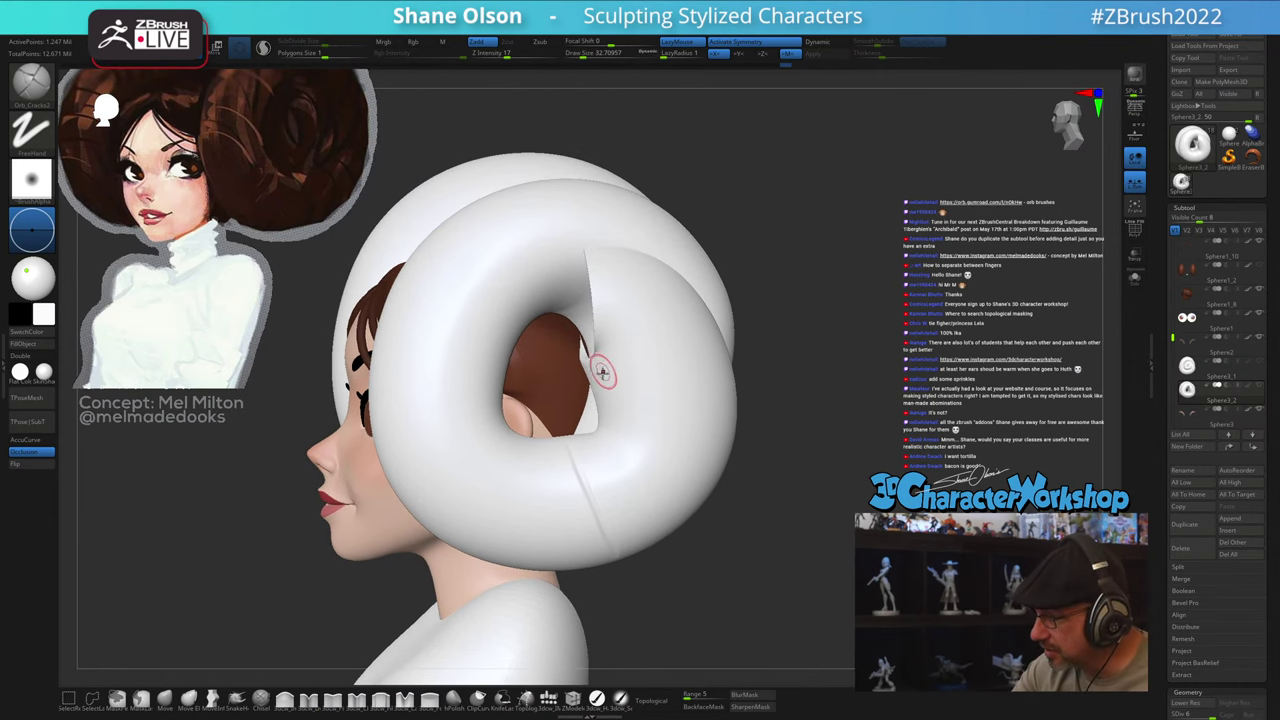
right_drag(624, 409, 628, 433)
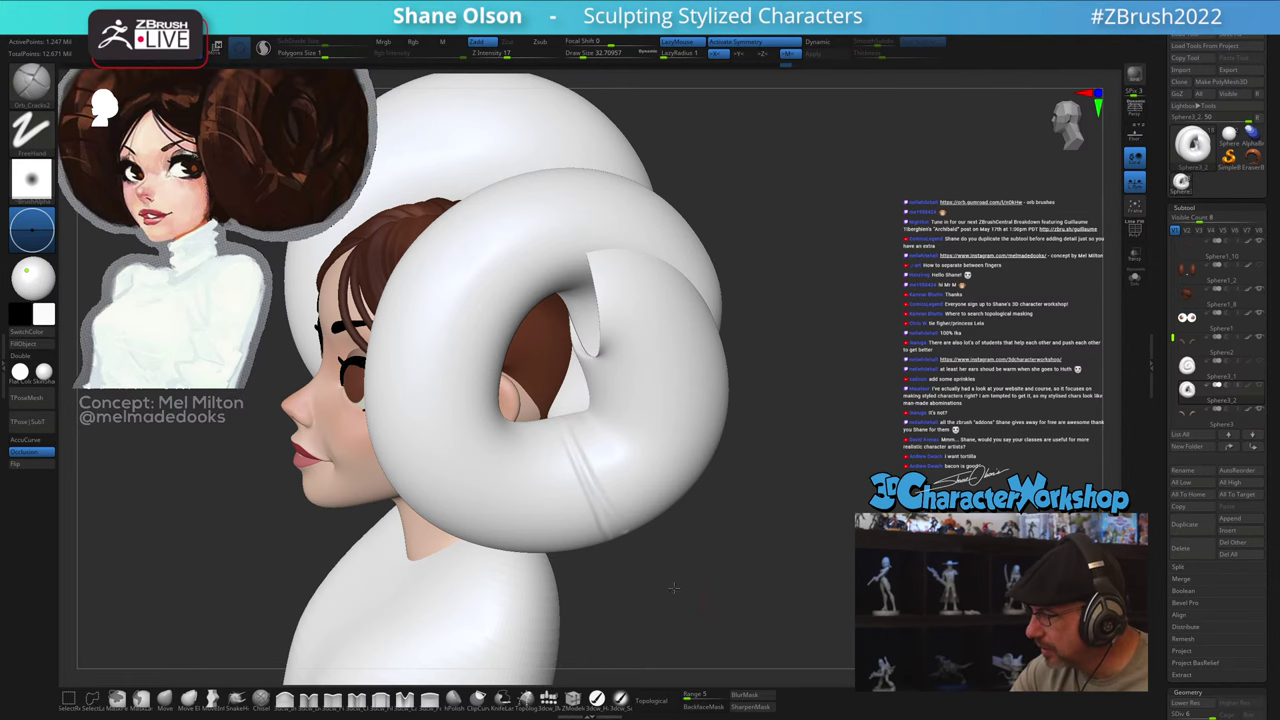
mouse_move(683, 530)
mouse_down()
mouse_move(662, 538)
mouse_move(671, 523)
mouse_move(611, 520)
mouse_up()
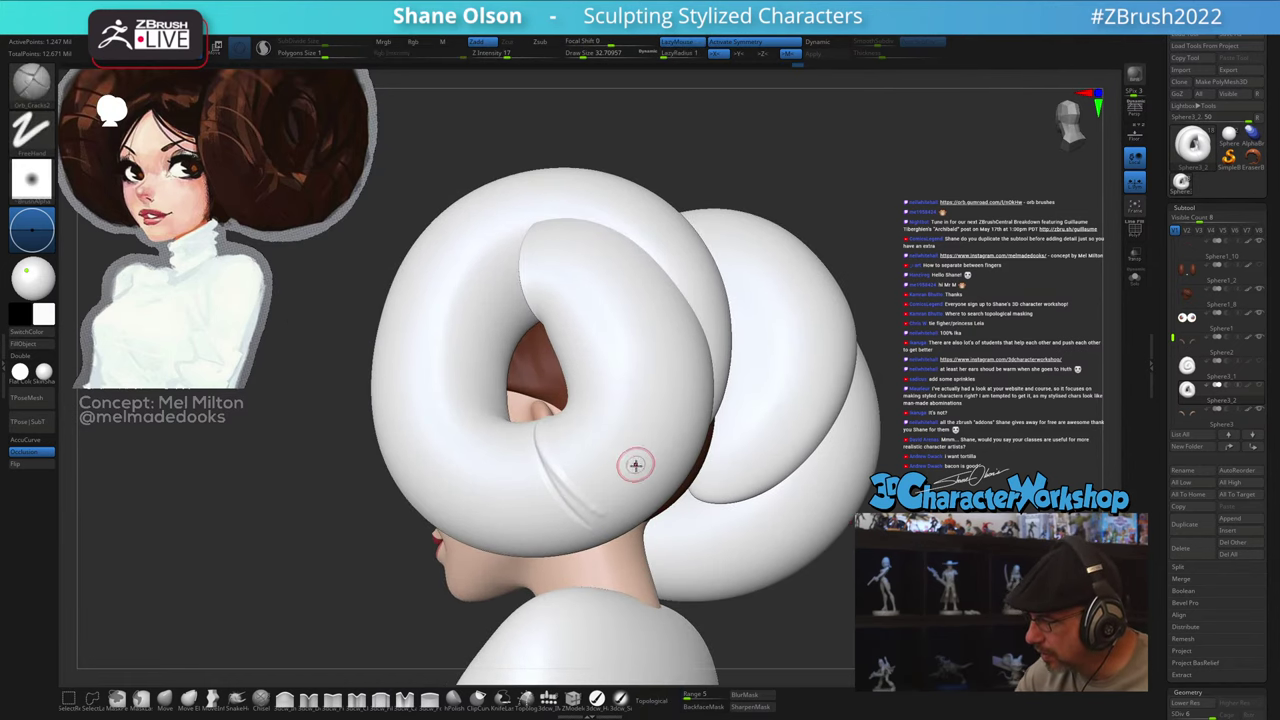
Step: Set the Smooth brush to intensity 100 at draw size about 49 and smooth the lower end of the crease
click(651, 701)
key(s)
drag(600, 455, 604, 457)
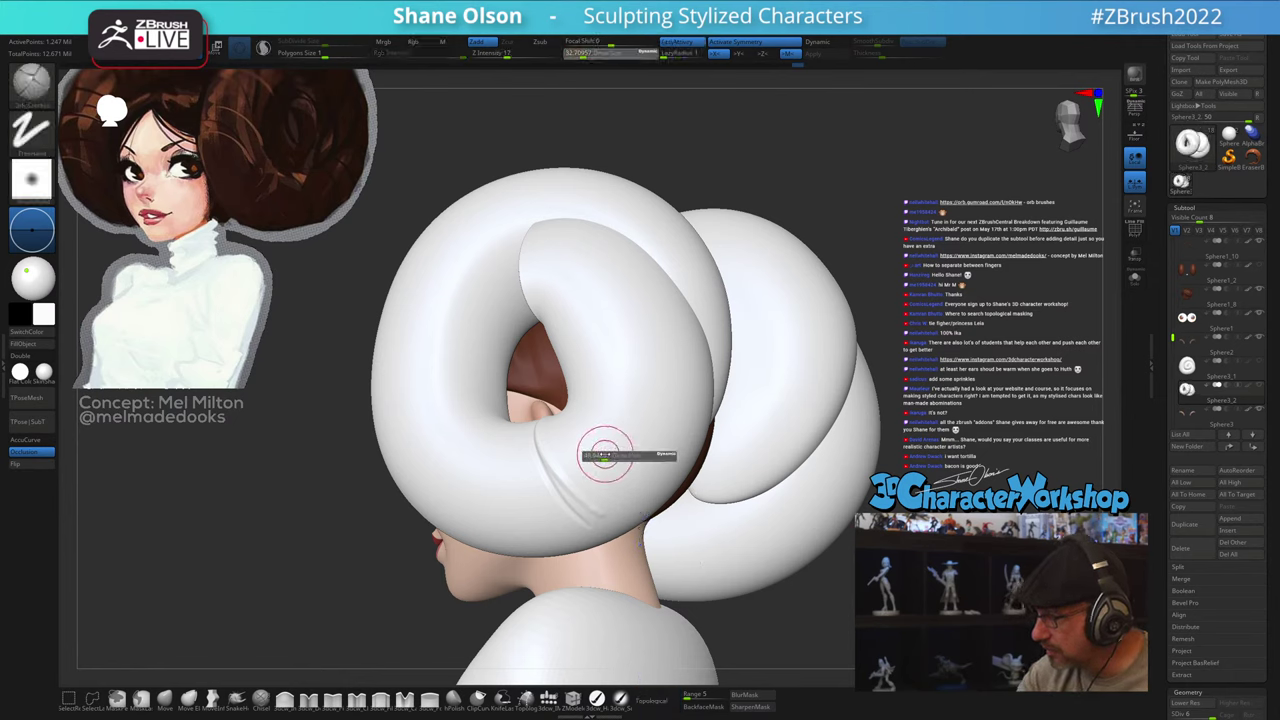
shift+drag(598, 501, 606, 514)
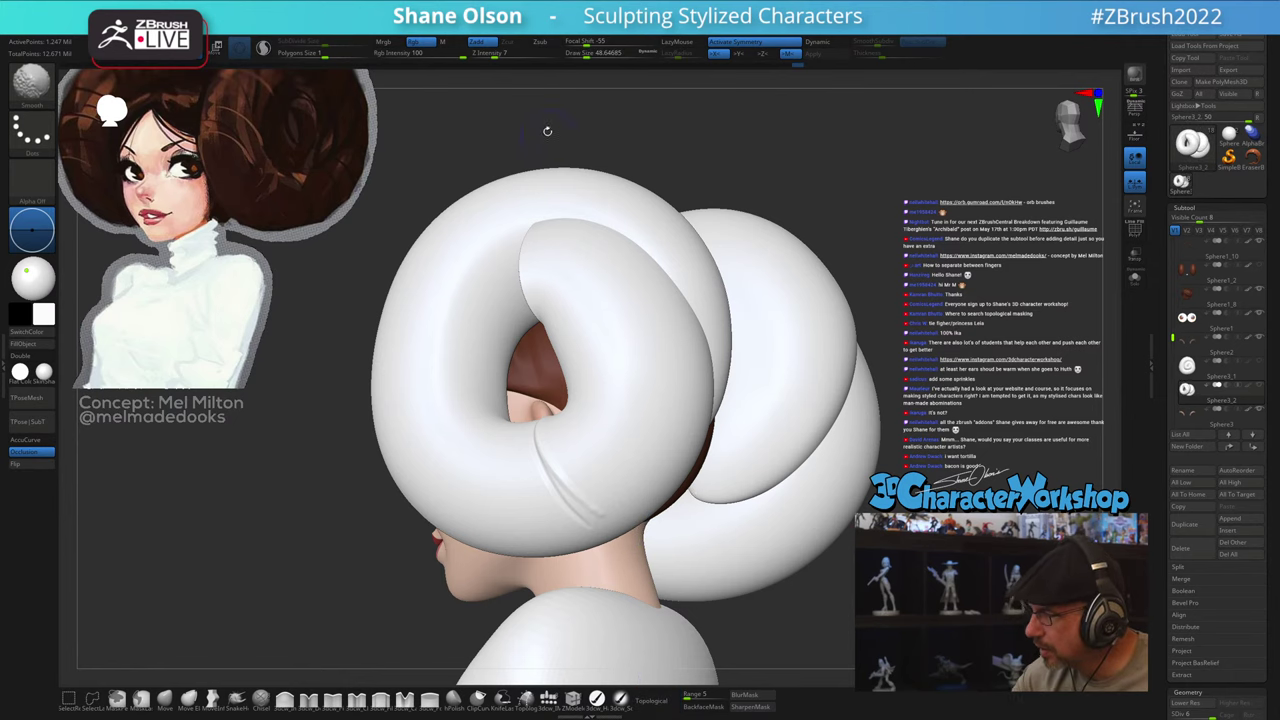
shift+drag(554, 53, 561, 53)
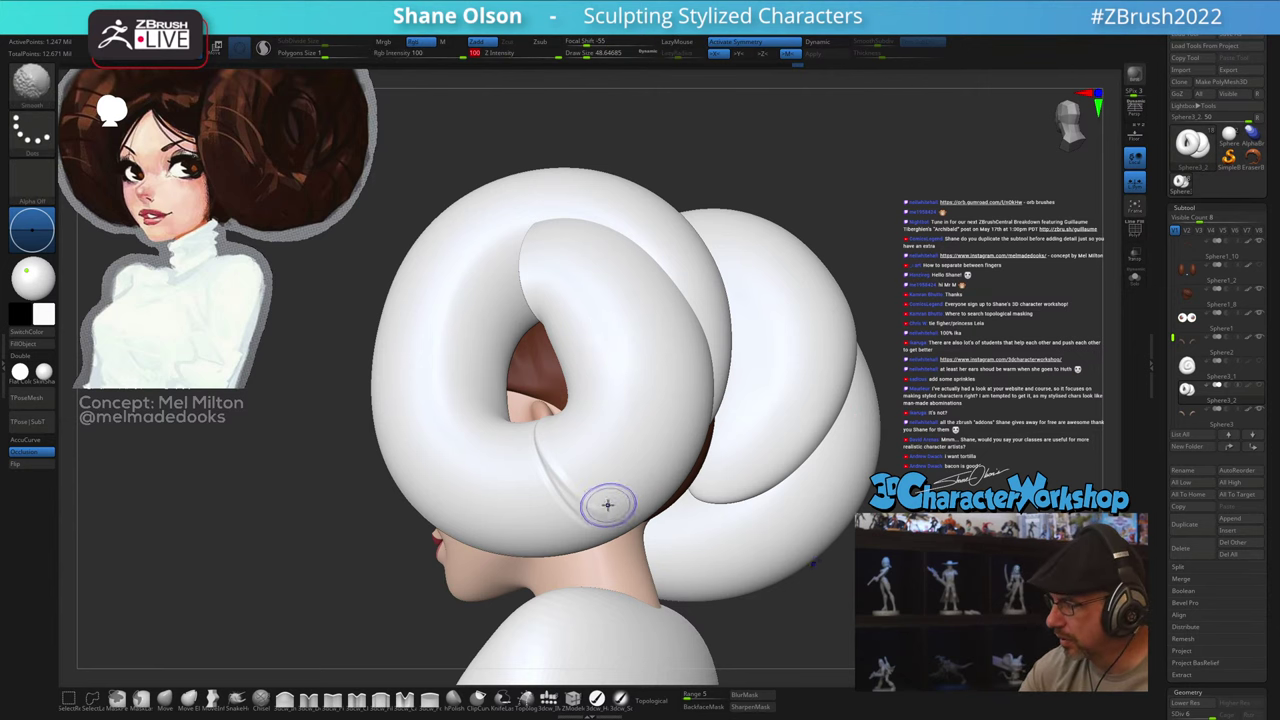
mouse_move(607, 504)
shift+mouse_down()
mouse_move(598, 497)
mouse_move(597, 524)
shift+mouse_up()
Step: Reduce the brush's draw size to about 23 and turn on double-sided display for the bun
mouse_move(617, 446)
right_down()
mouse_move(635, 450)
mouse_move(605, 474)
mouse_move(643, 460)
mouse_move(697, 484)
right_up()
key(s)
drag(708, 509, 705, 508)
mouse_move(714, 498)
shift+right_down()
mouse_move(809, 503)
mouse_move(696, 499)
shift+right_up()
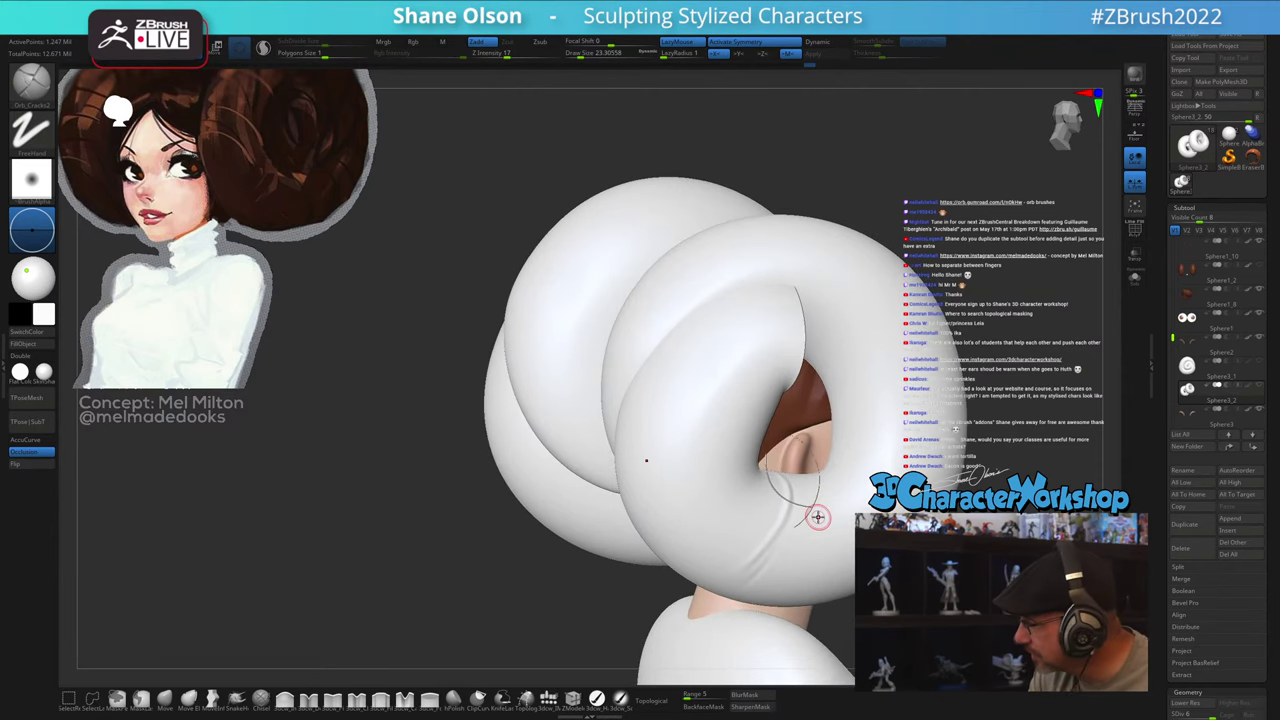
click(26, 356)
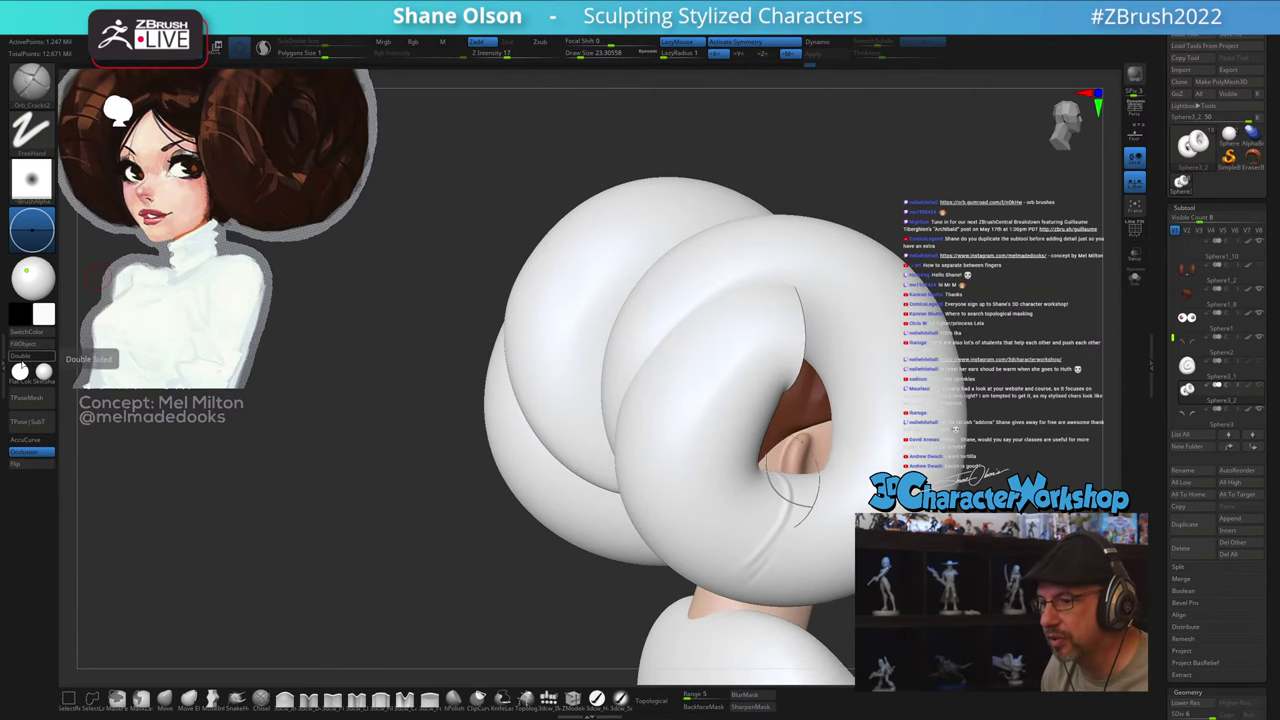
Step: Turn on the bun's polyframe display and examine the lines near the inner edge of its lower section
alt+drag(466, 513, 348, 515)
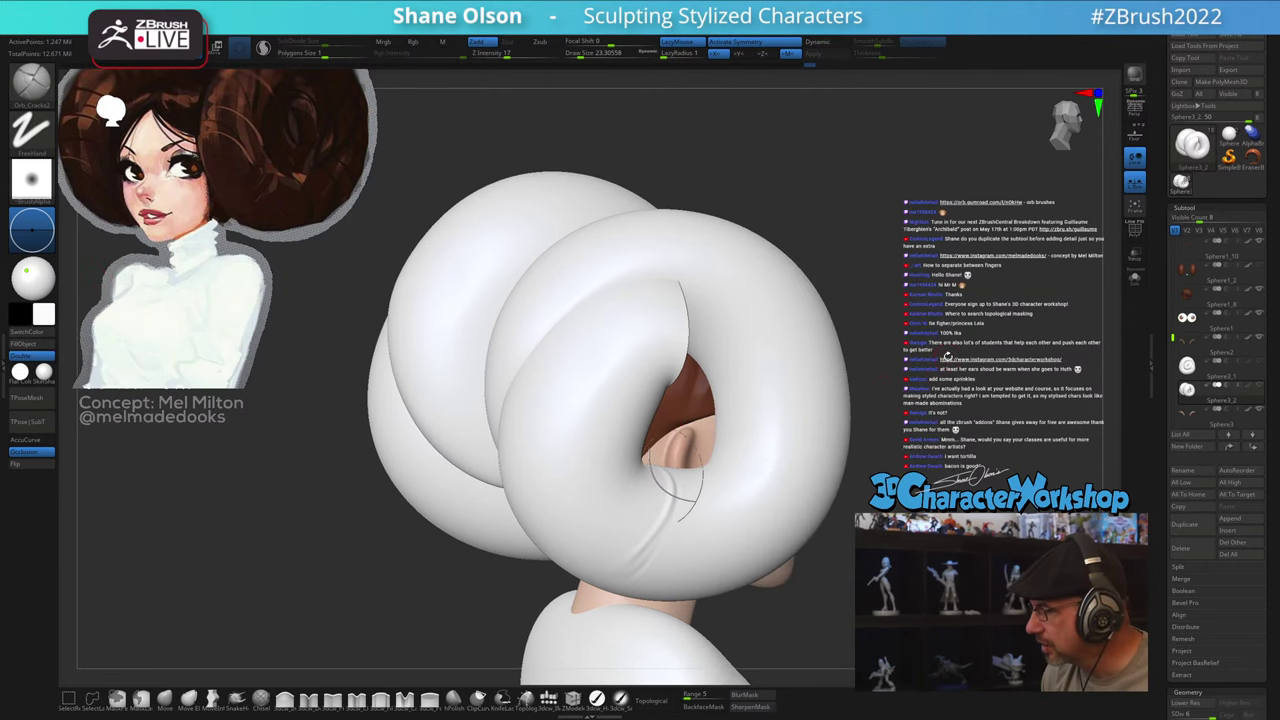
mouse_move(948, 356)
mouse_down()
mouse_move(1040, 352)
mouse_move(882, 350)
mouse_move(931, 349)
mouse_move(886, 370)
mouse_move(902, 366)
mouse_move(1040, 300)
mouse_up()
key(shift+f)
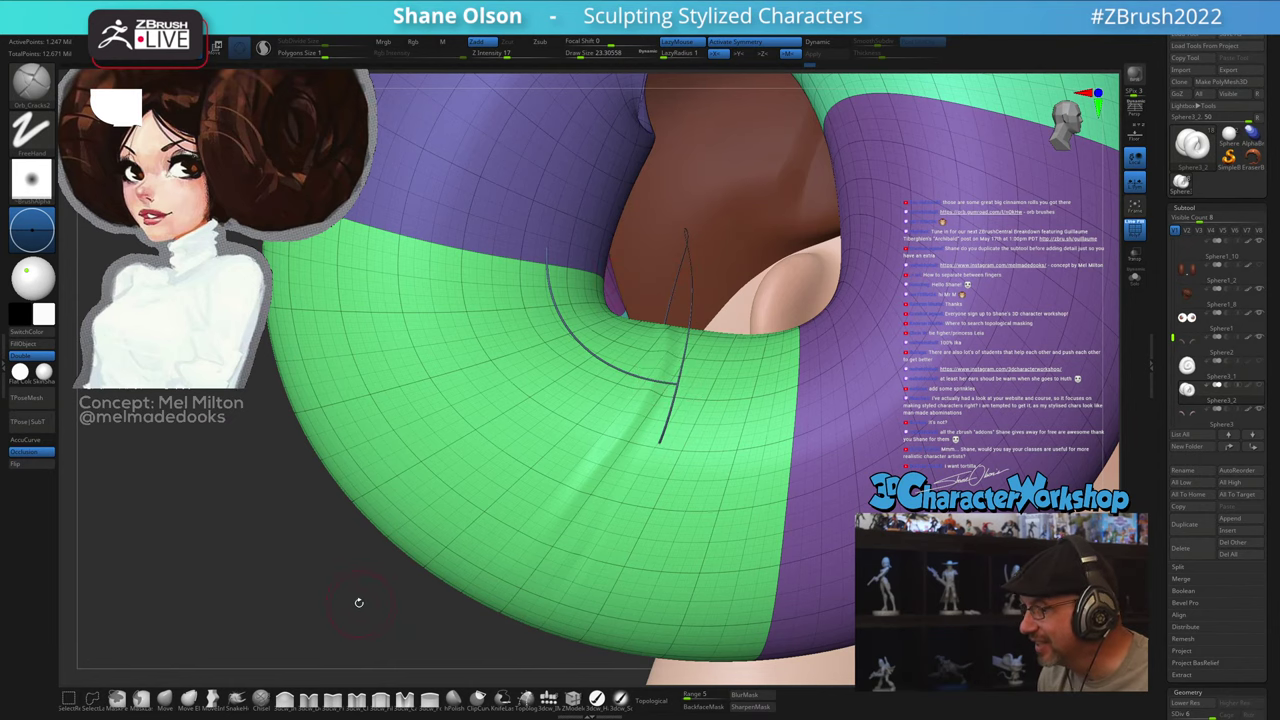
drag(355, 603, 220, 590)
Step: Invert the visibility of the bun's sections to check the hidden parts, and restore the whole bun to view
ctrl+right_drag(800, 560, 775, 460)
ctrl+shift+drag(780, 415, 838, 505)
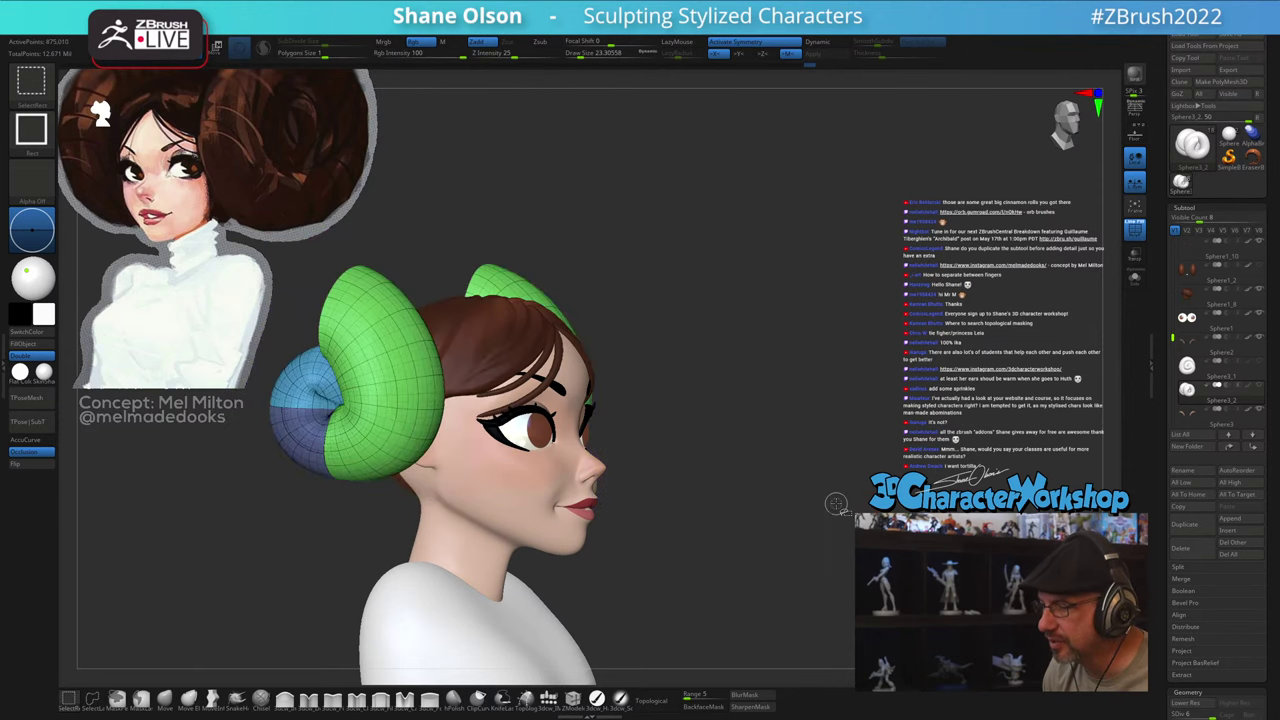
ctrl+shift+drag(780, 403, 842, 561)
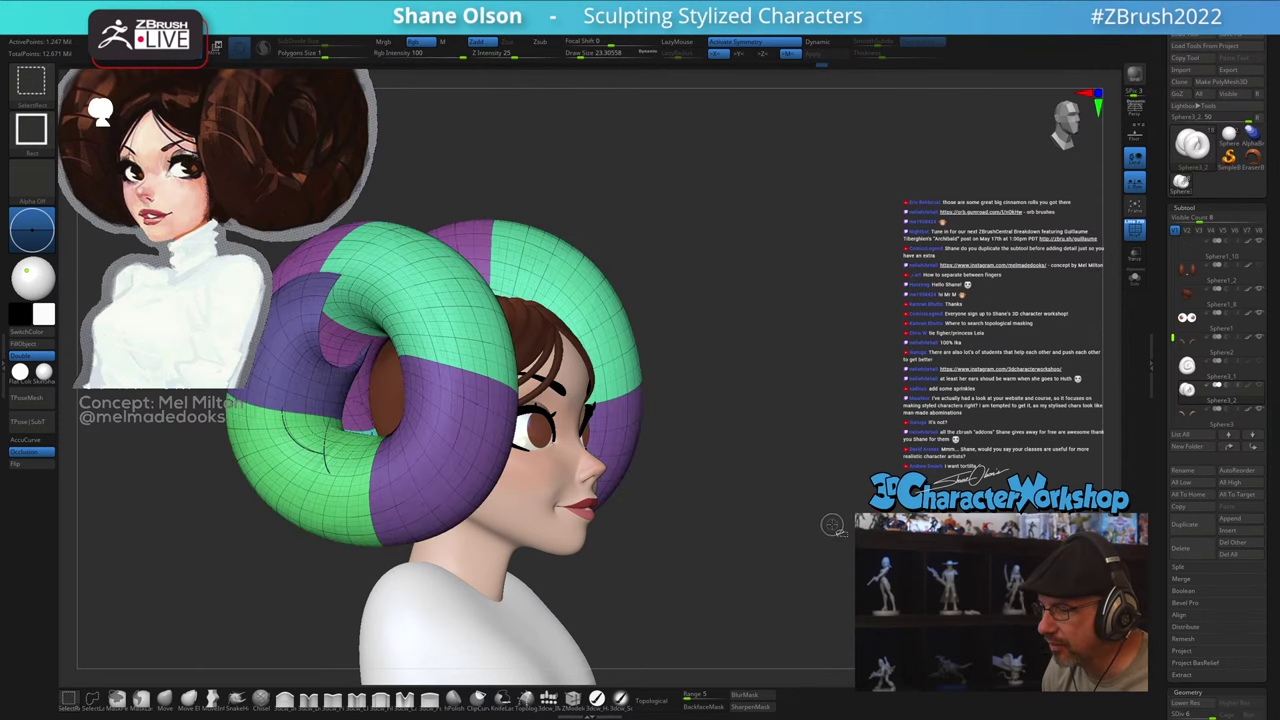
ctrl+shift+click(830, 525)
Step: Step back through the undo history to the low-polygon version of the buns
drag(794, 486, 804, 489)
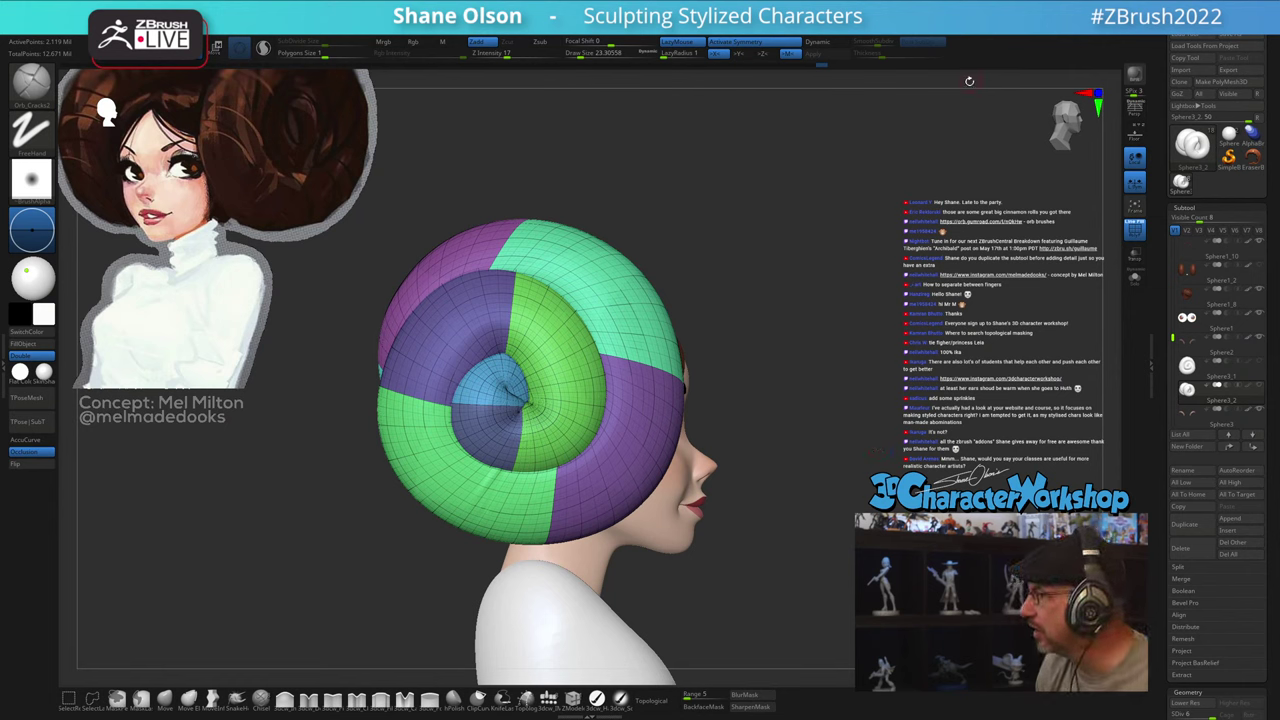
mouse_move(812, 68)
mouse_down()
mouse_move(608, 85)
mouse_move(713, 85)
mouse_up()
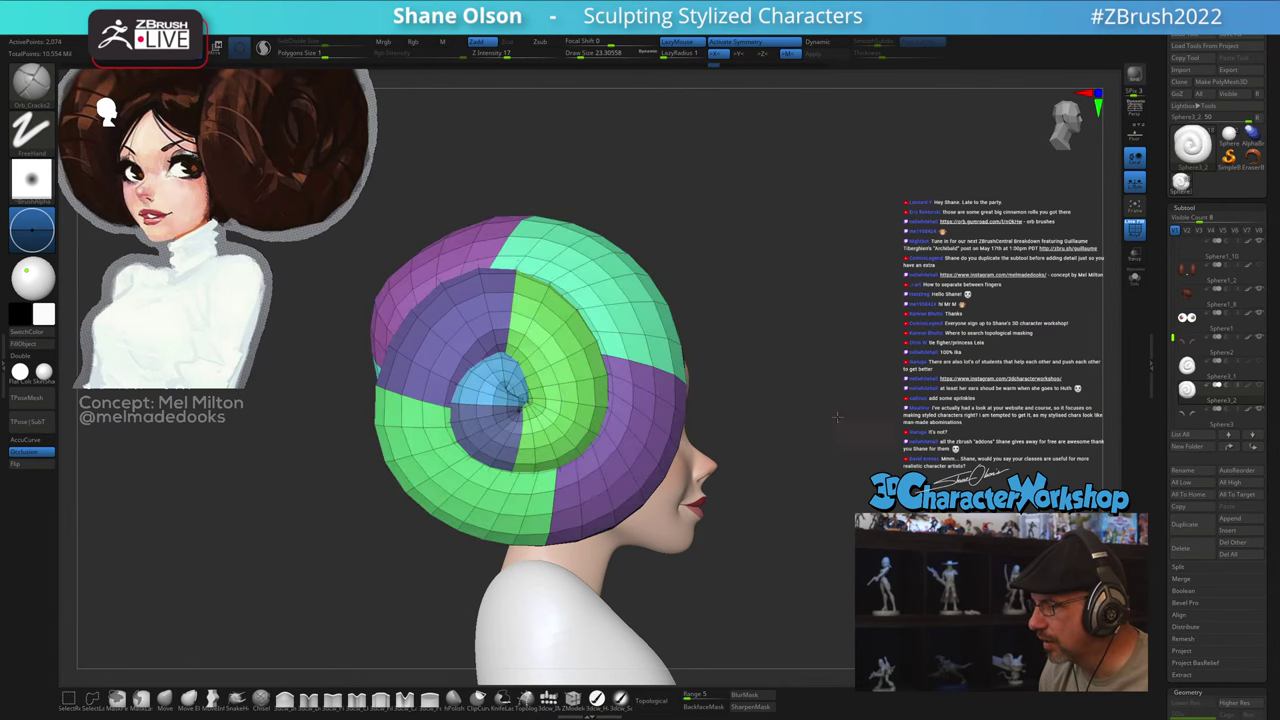
Step: Mirror the edited bun and apply Mirror And Weld to rebuild the matching bun on the other side of the head
mouse_move(823, 420)
mouse_down()
mouse_move(643, 426)
mouse_move(1100, 483)
mouse_up()
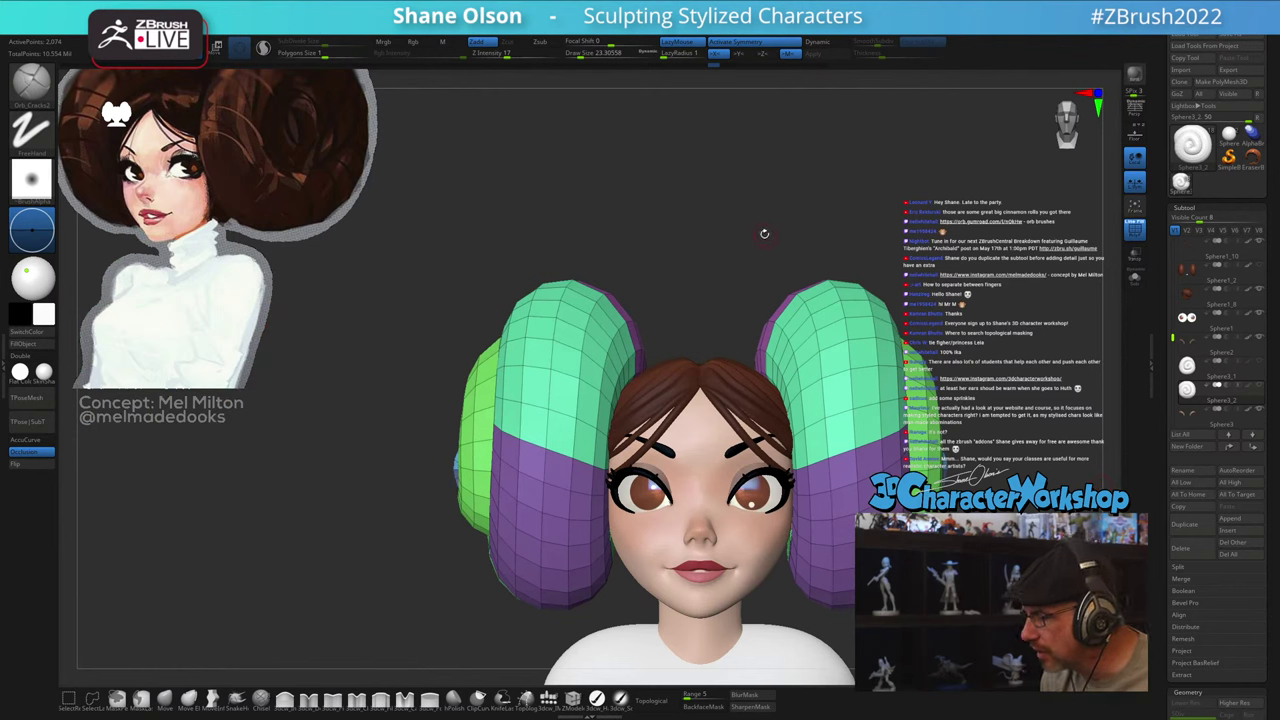
key(space)
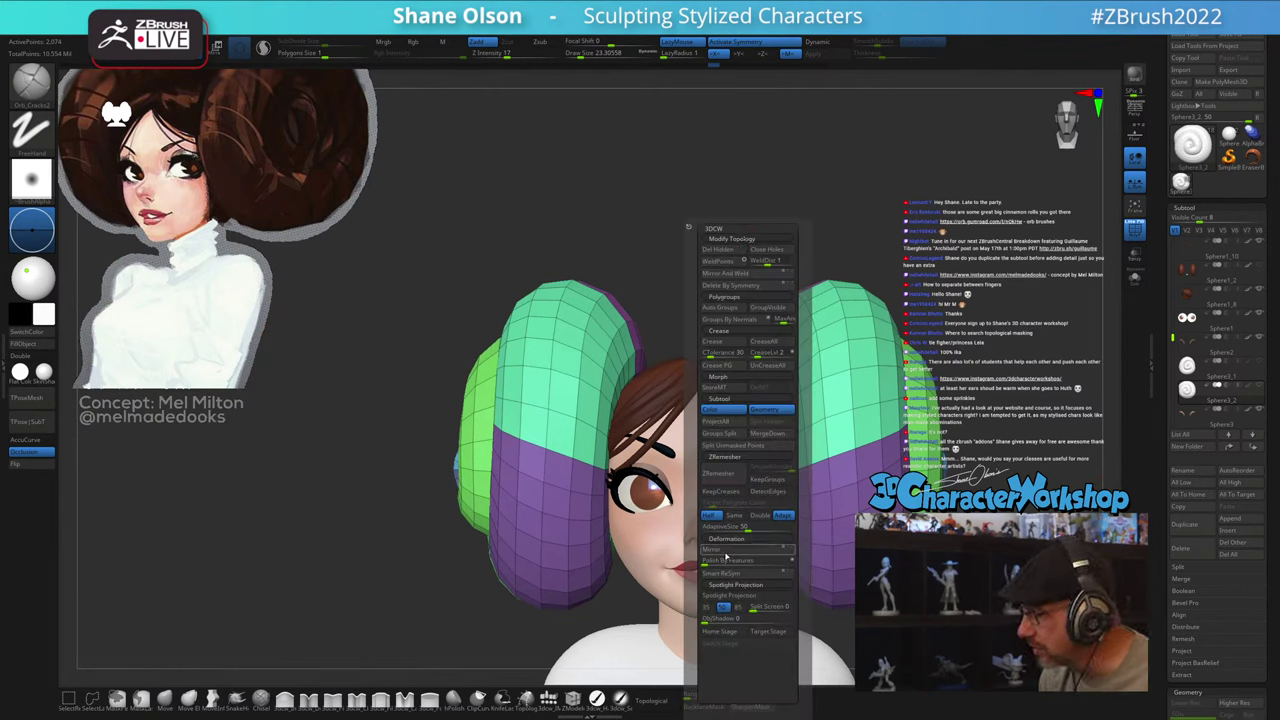
click(726, 551)
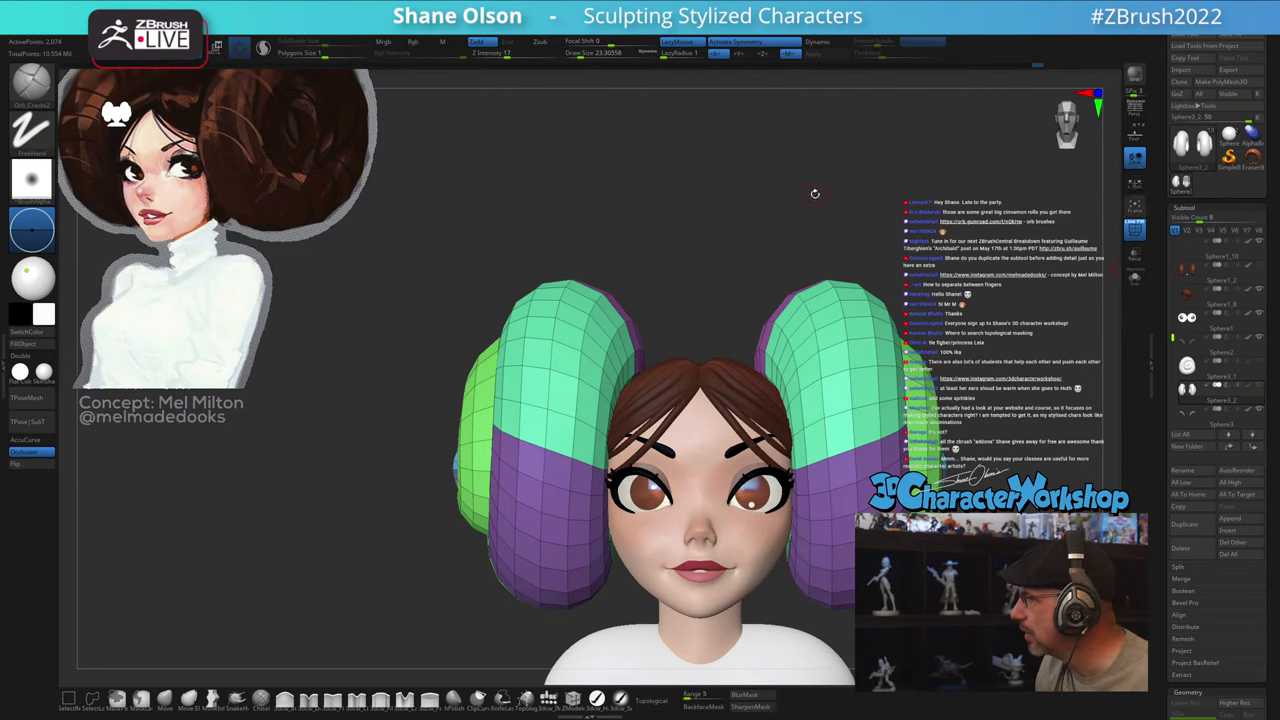
key(3)
click(788, 248)
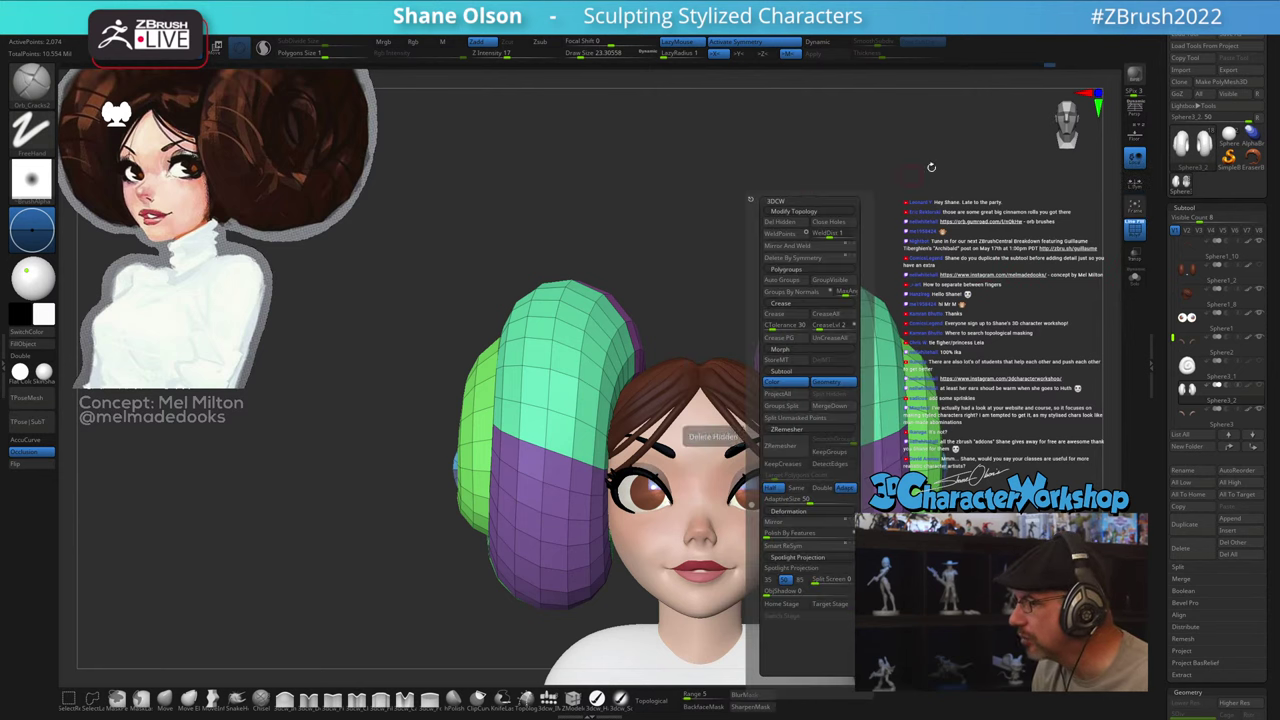
Step: Hide the inner spiral sections of the bun to examine the outer coil, and restore the whole bun to view
drag(743, 217, 634, 233)
ctrl+shift+click(707, 500)
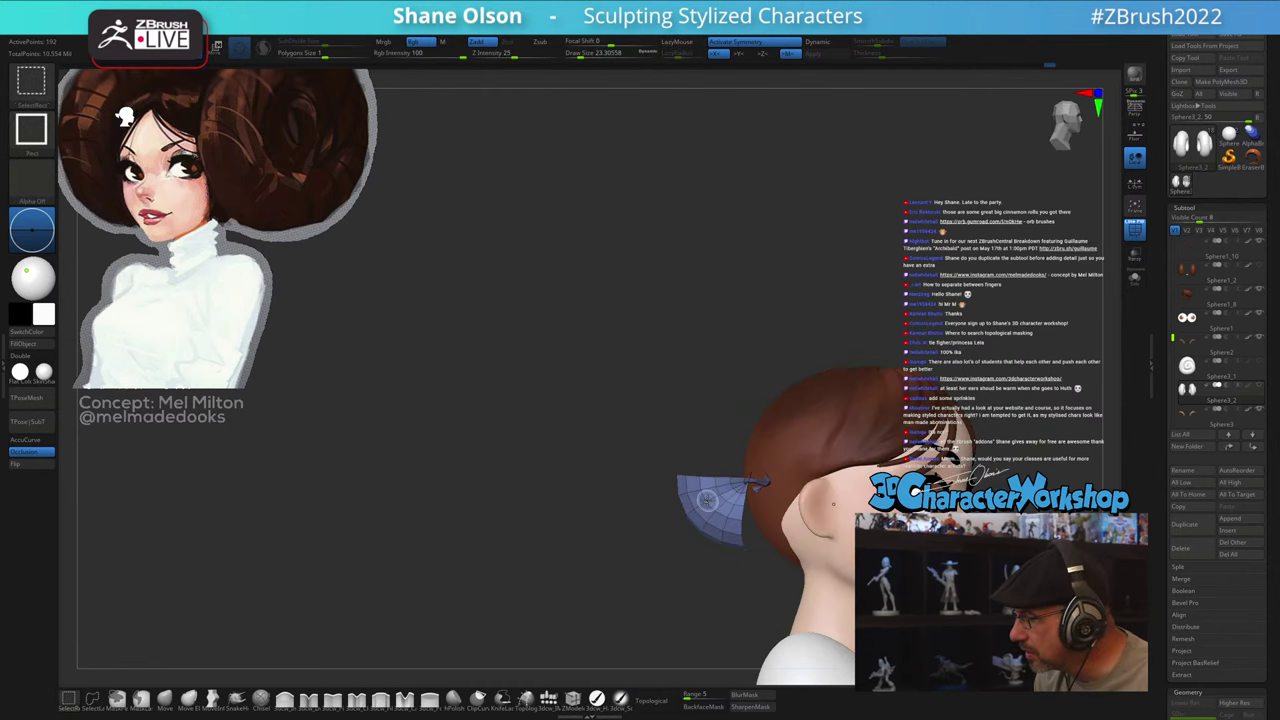
ctrl+shift+click(707, 501)
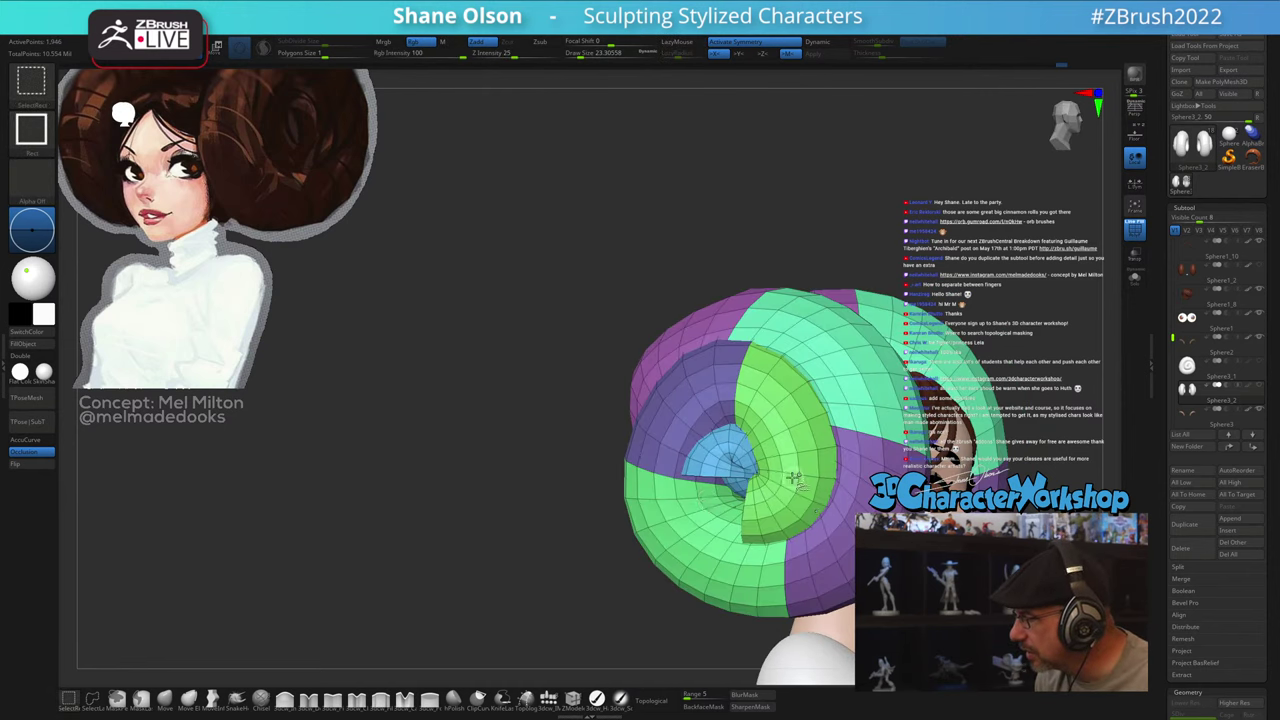
ctrl+alt+shift+click(793, 481)
ctrl+shift+click(721, 462)
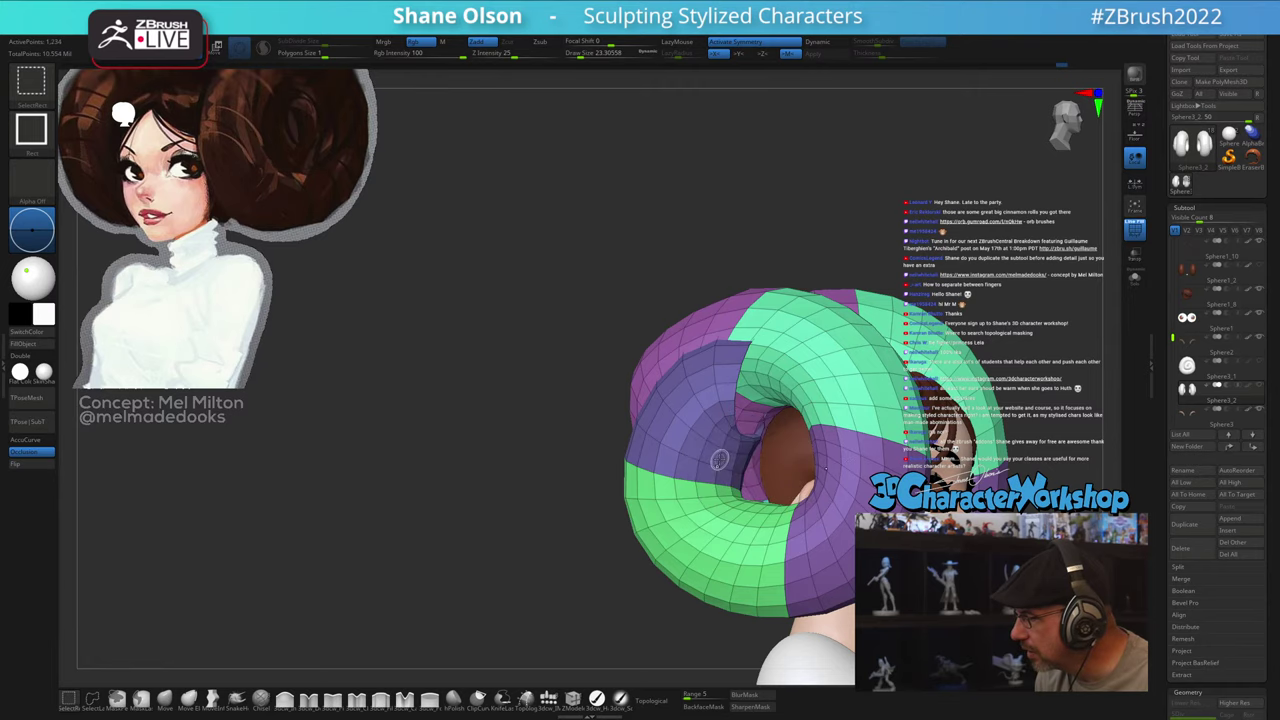
drag(514, 501, 556, 512)
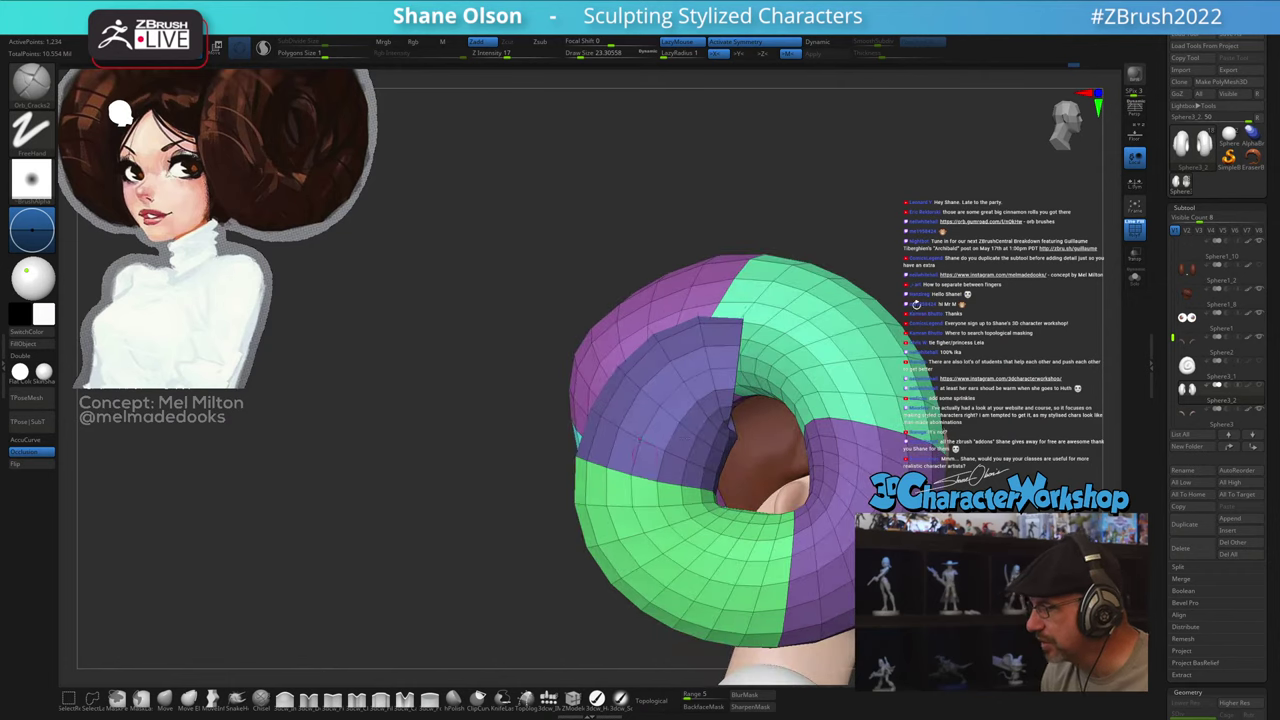
ctrl+shift+click(862, 218)
drag(862, 218, 817, 227)
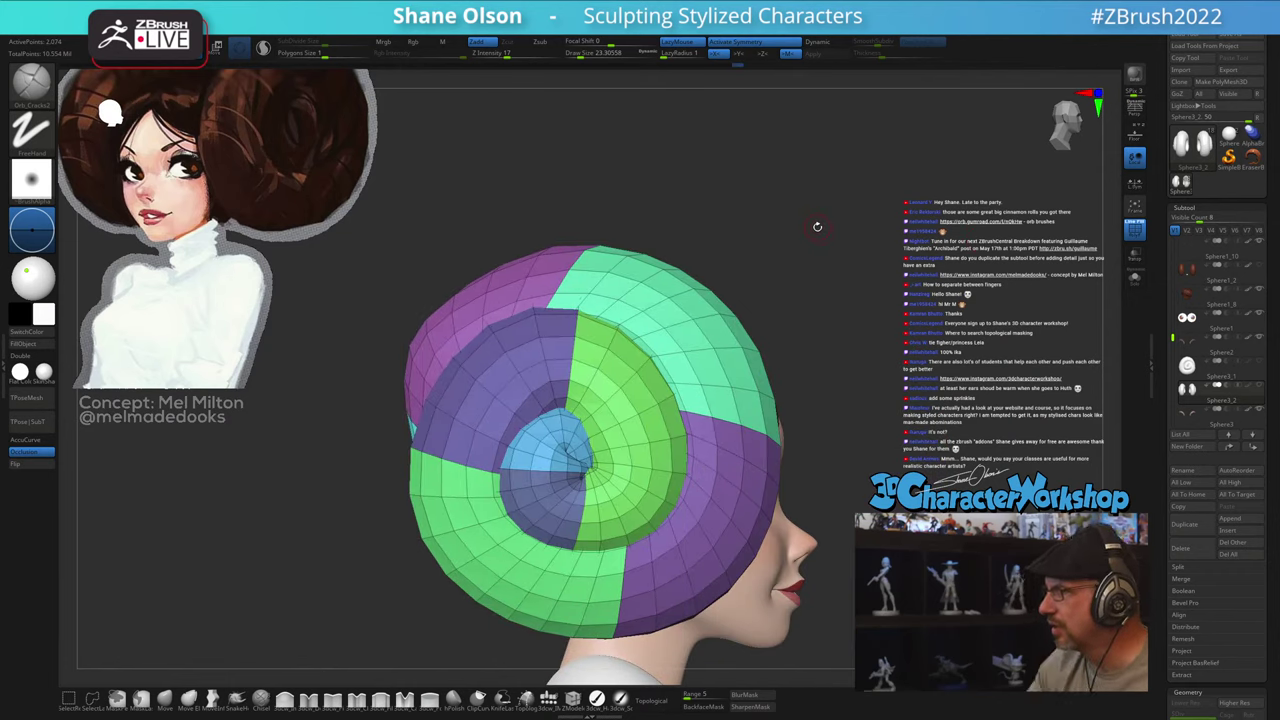
Step: Subdivide the low-polygon buns up to subdivision level 6
right_drag(735, 469, 630, 470)
alt+right_drag(807, 476, 629, 516)
key(ctrl)
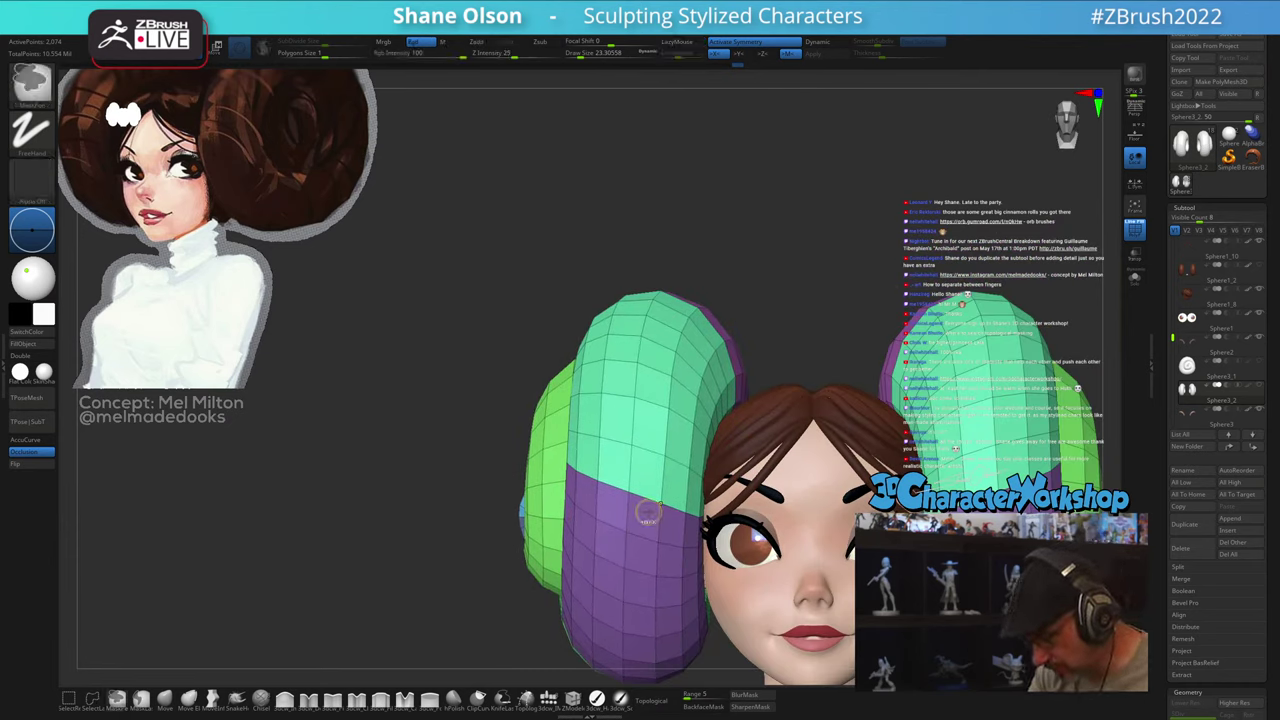
key(ctrl+d)
key(ctrl+d)
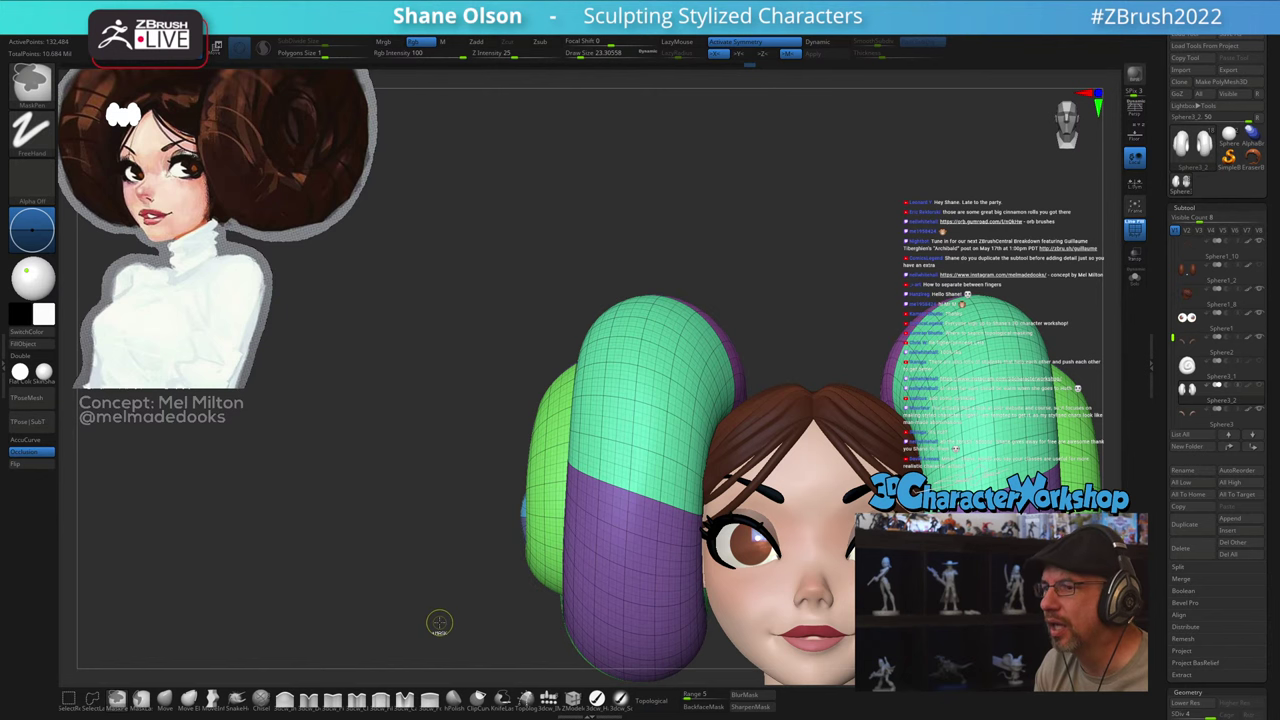
key(ctrl+d)
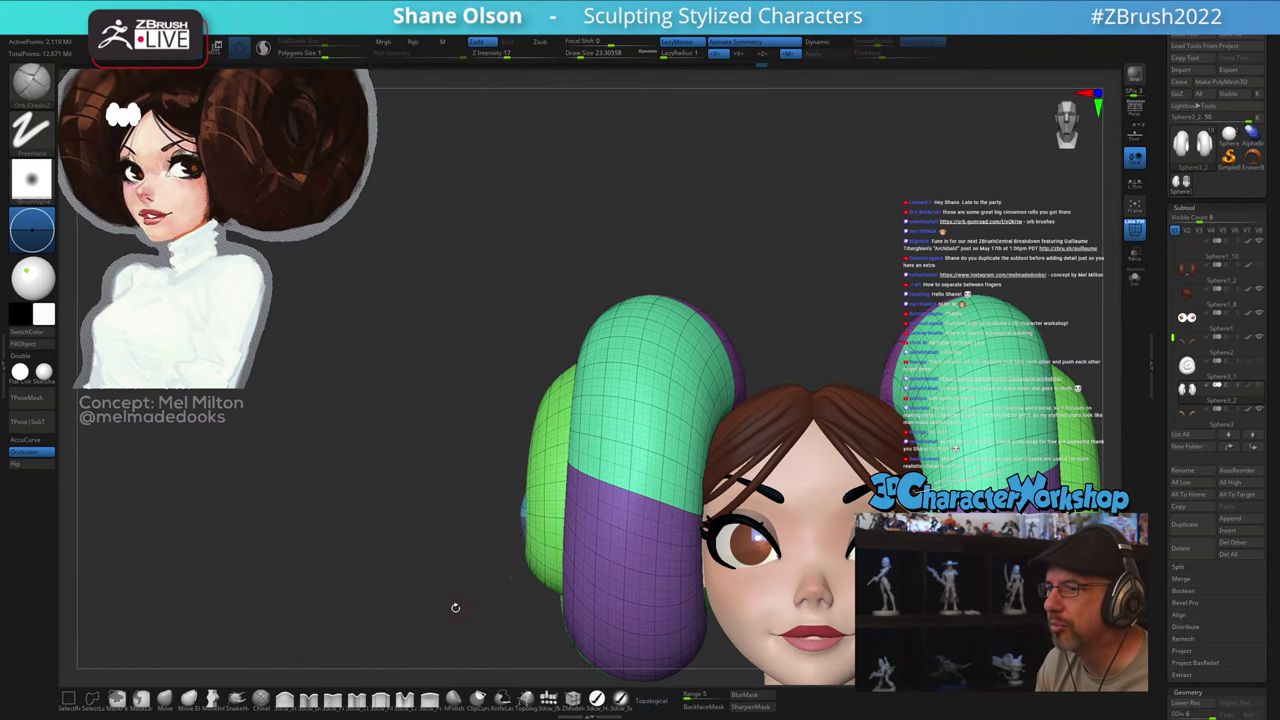
Step: Hide the inner spiral sections so only the outer coil of the buns shows, and turn off the polyframe display
alt+drag(1082, 480, 965, 443)
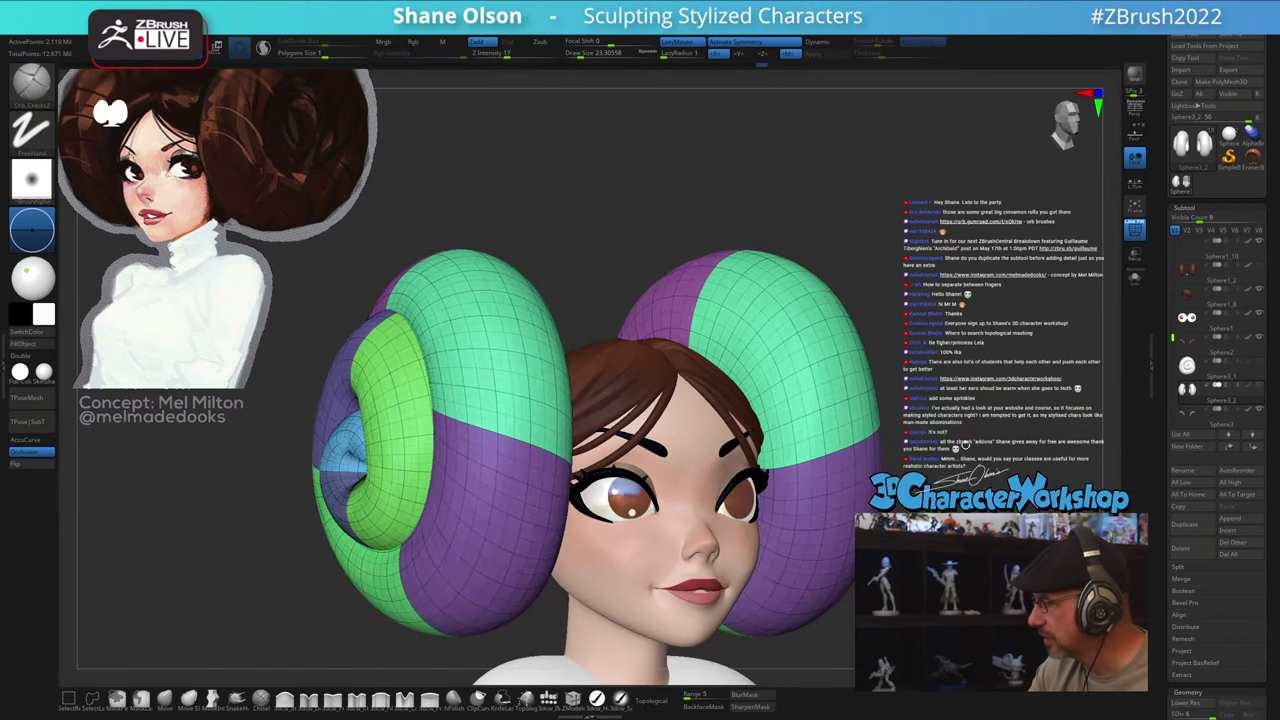
drag(880, 465, 938, 483)
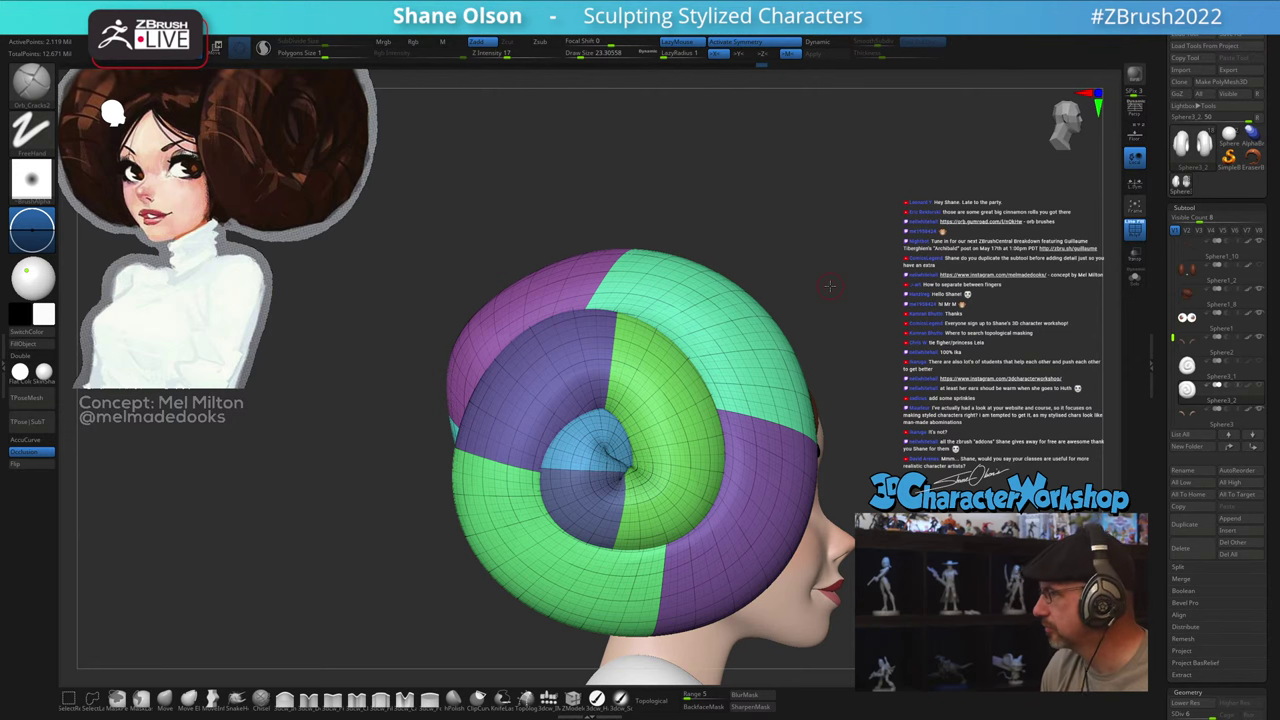
mouse_move(889, 401)
mouse_down()
mouse_move(790, 404)
mouse_move(889, 402)
mouse_up()
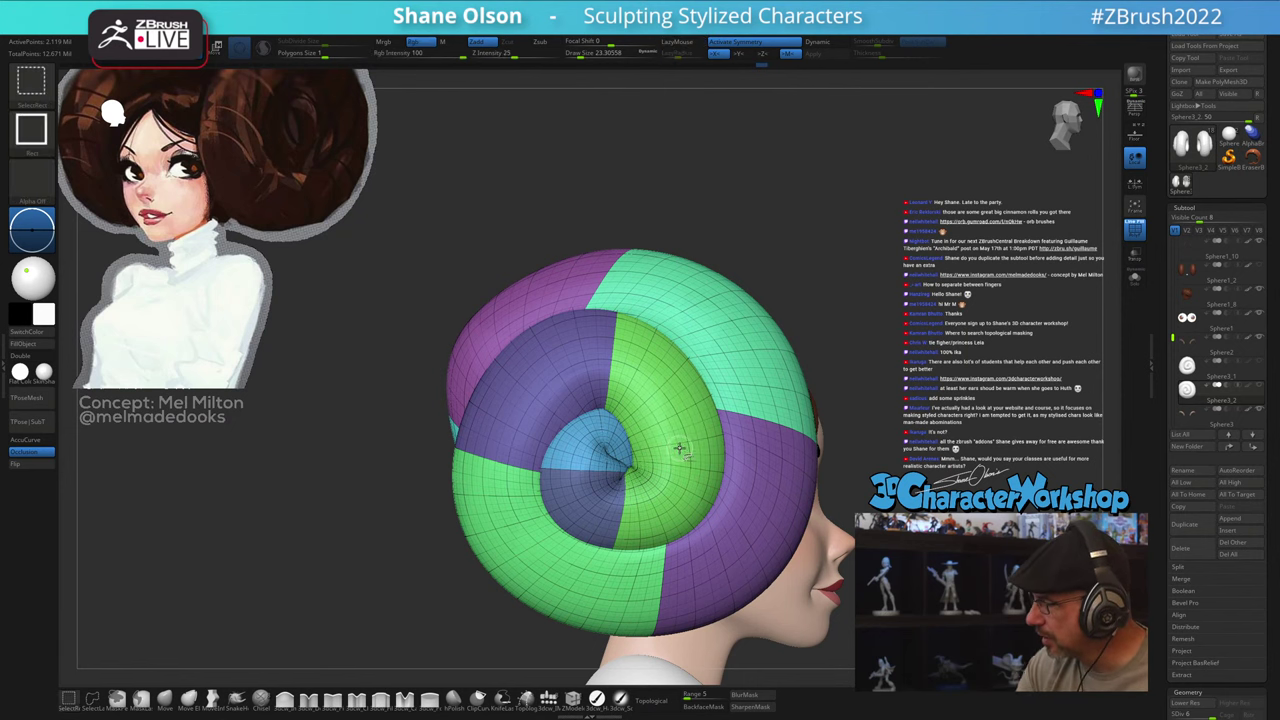
ctrl+shift+click(679, 449)
ctrl+shift+click(680, 447)
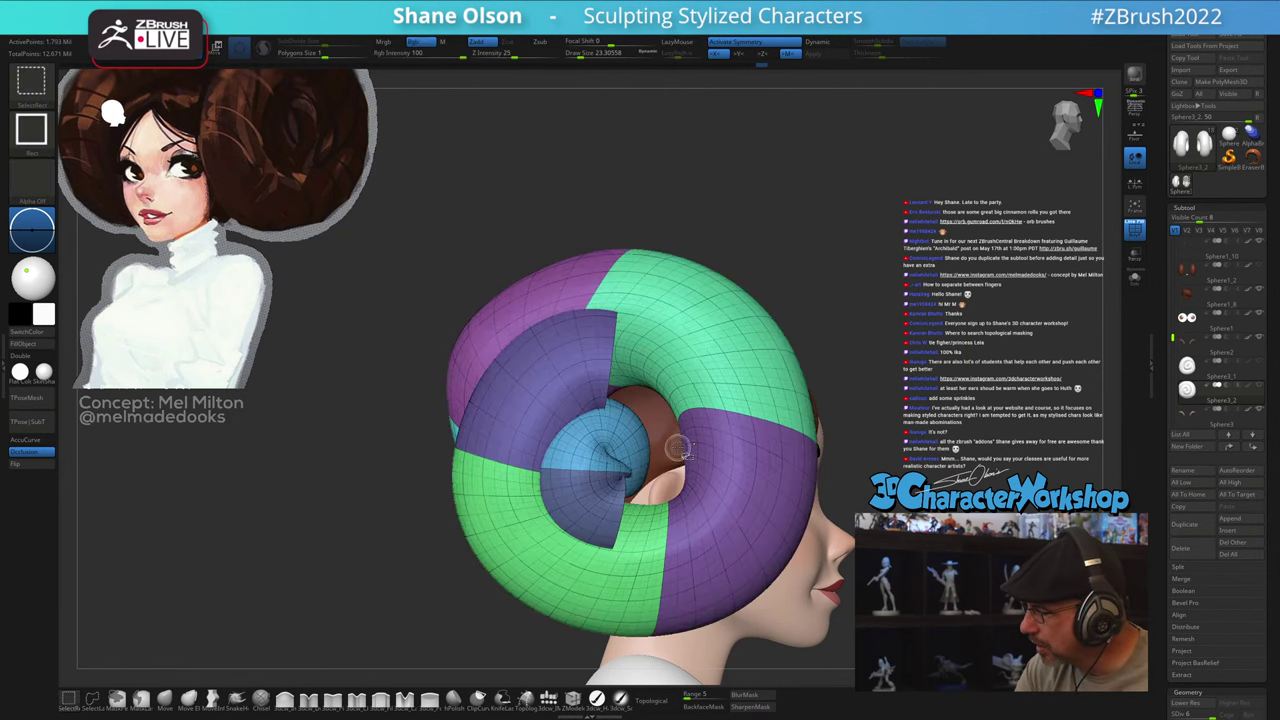
ctrl+shift+click(591, 504)
ctrl+shift+click(597, 447)
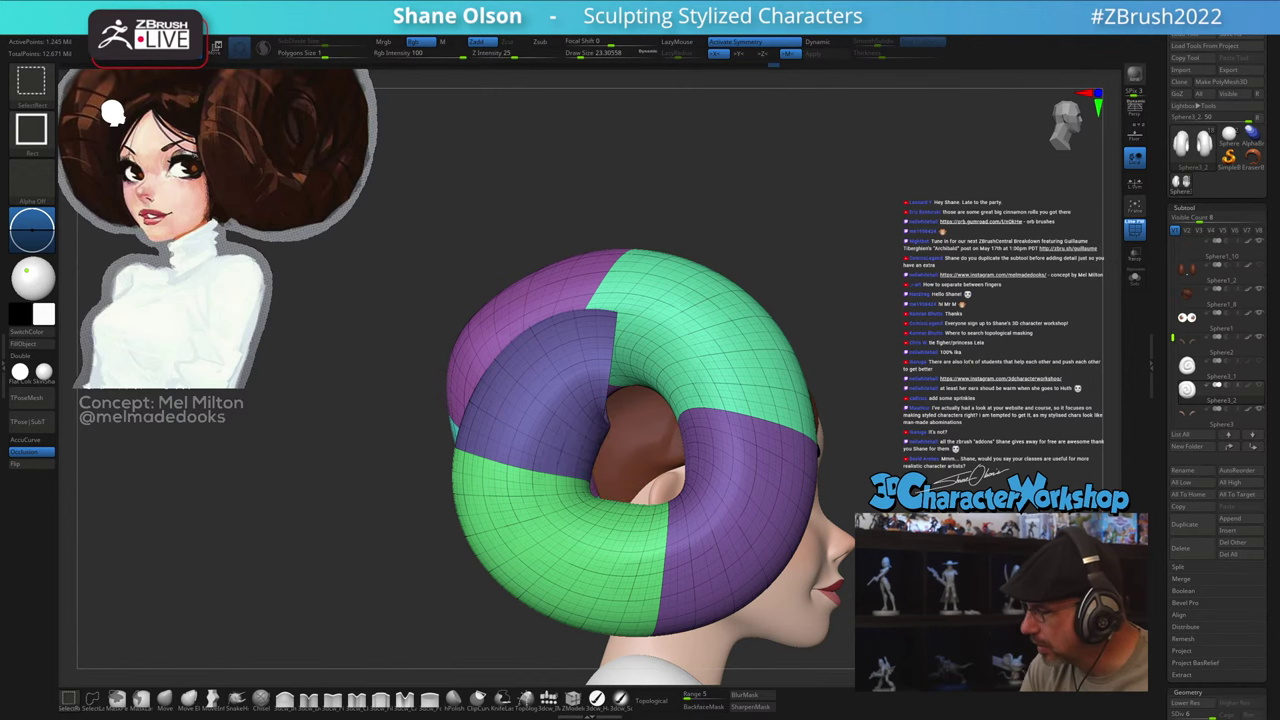
mouse_move(597, 447)
alt+right_down()
mouse_move(571, 409)
mouse_move(640, 409)
mouse_move(525, 412)
mouse_move(575, 398)
alt+right_up()
key(shift+f)
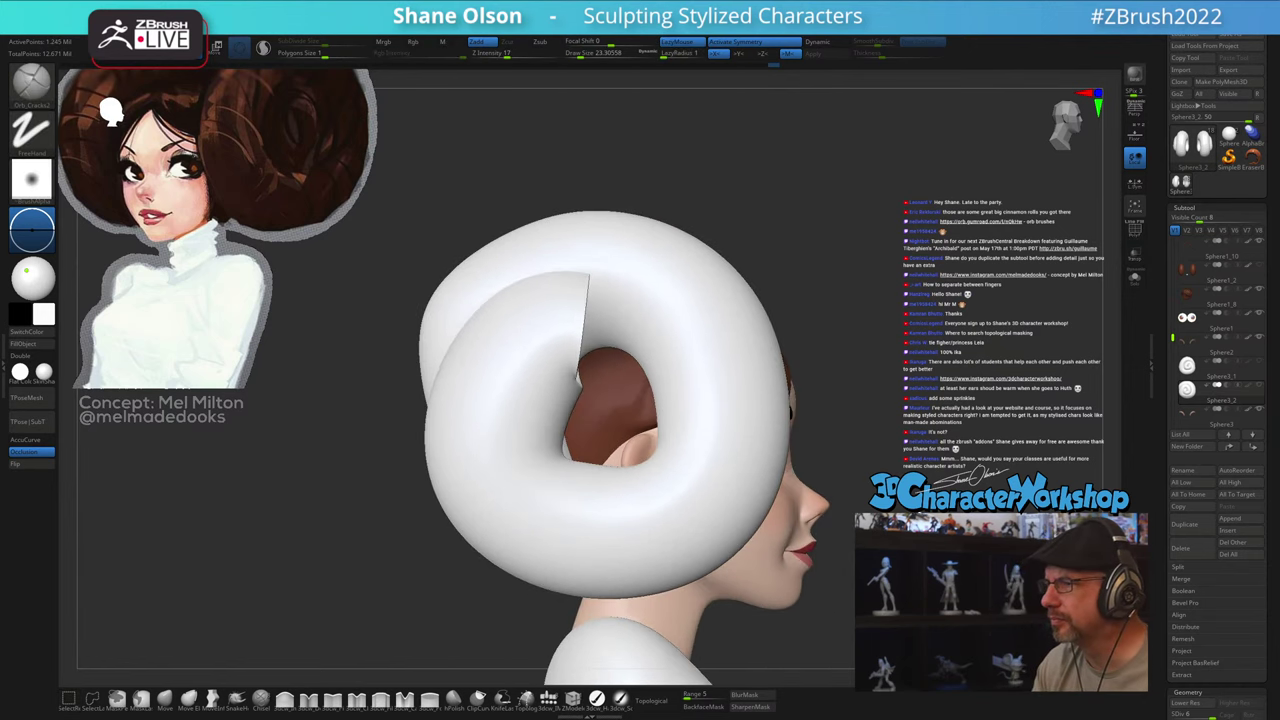
Step: Paint five curved mask lines around the outer coil, each sweeping from the central hole toward the outer edge
alt+drag(906, 388, 878, 414)
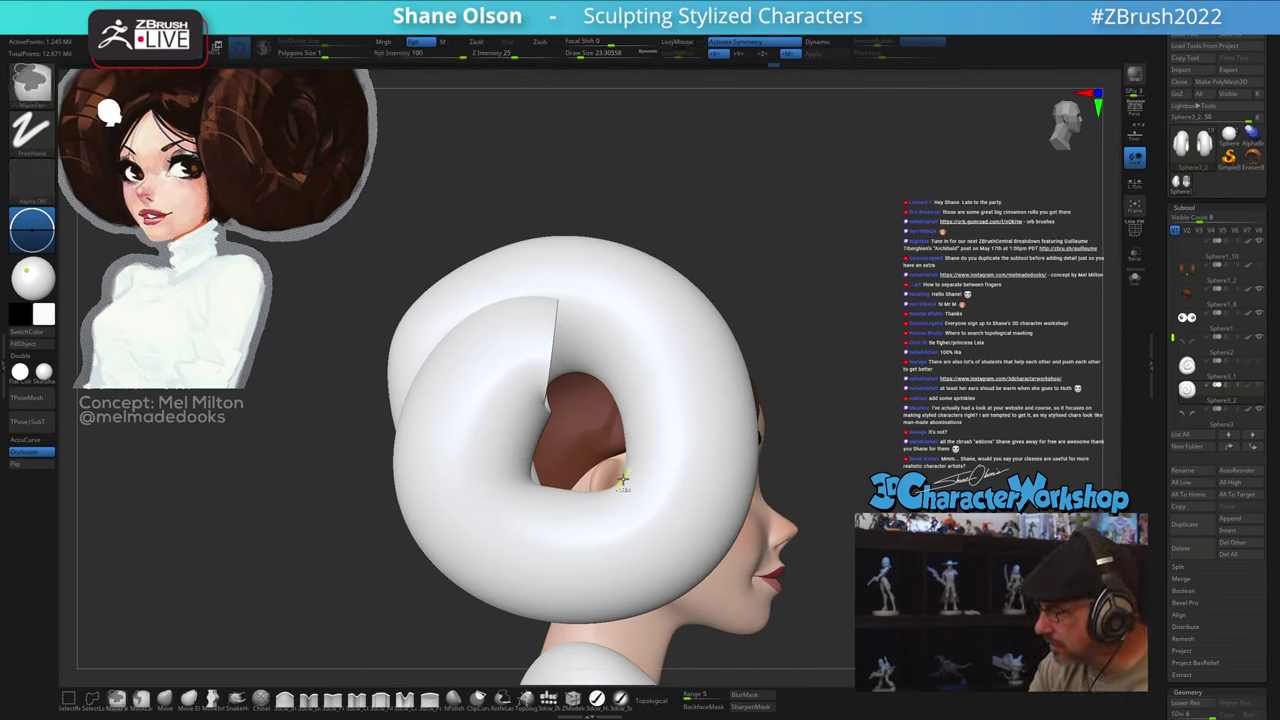
ctrl+drag(624, 480, 733, 423)
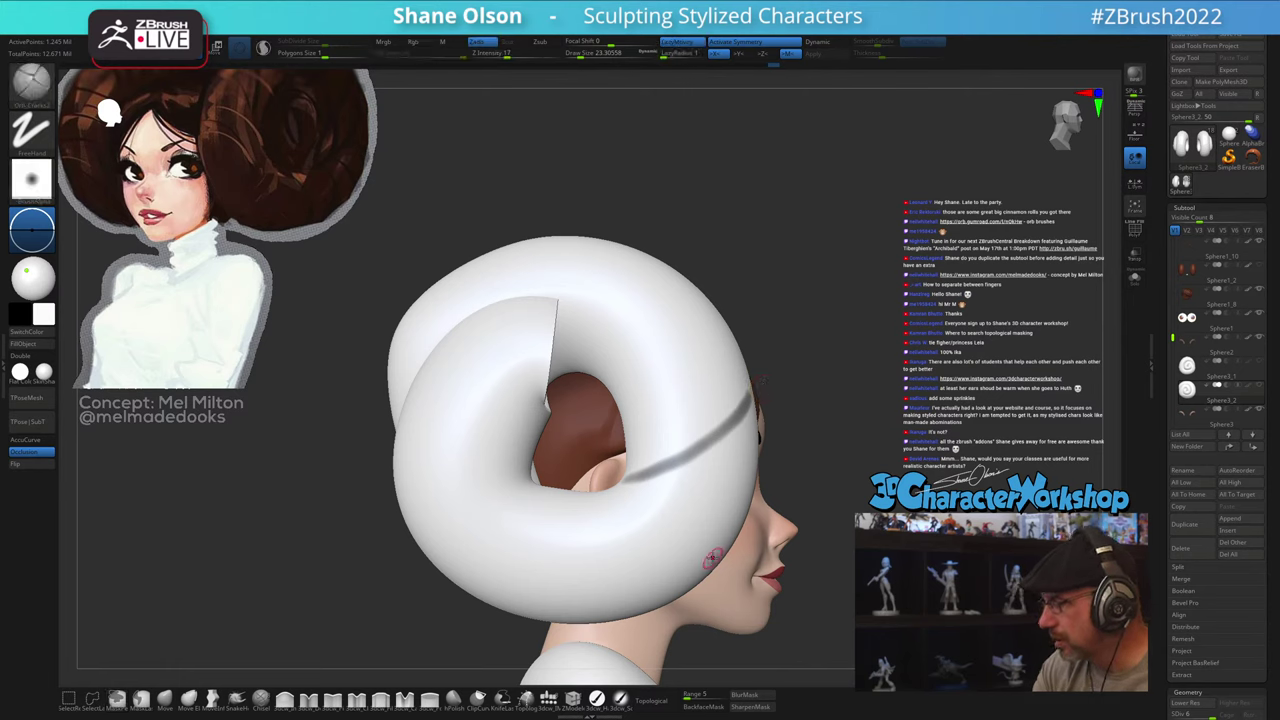
ctrl+drag(550, 492, 648, 606)
mouse_move(541, 434)
ctrl+mouse_down()
mouse_move(476, 468)
mouse_move(452, 580)
mouse_move(385, 608)
mouse_move(270, 604)
mouse_move(405, 606)
ctrl+mouse_up()
alt+drag(808, 454, 776, 486)
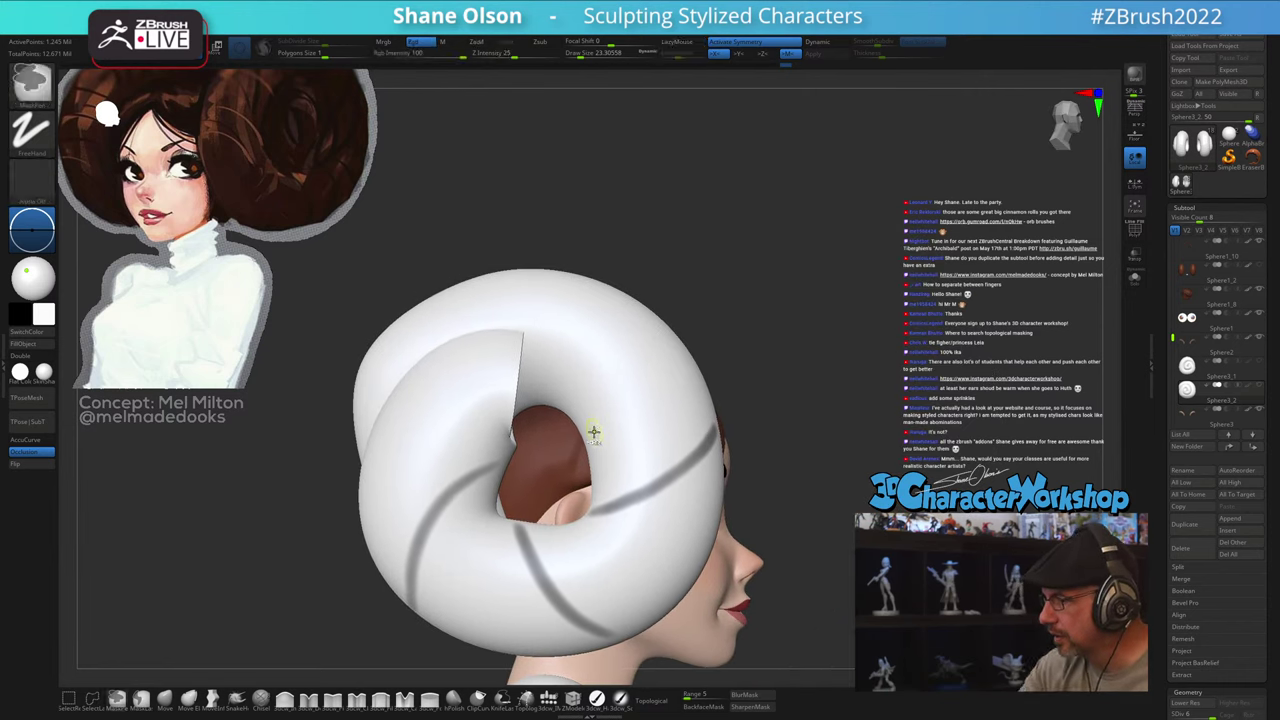
mouse_move(592, 437)
ctrl+mouse_down()
mouse_move(607, 417)
mouse_move(627, 256)
ctrl+mouse_up()
mouse_move(802, 398)
mouse_down()
mouse_move(668, 405)
mouse_move(795, 402)
mouse_up()
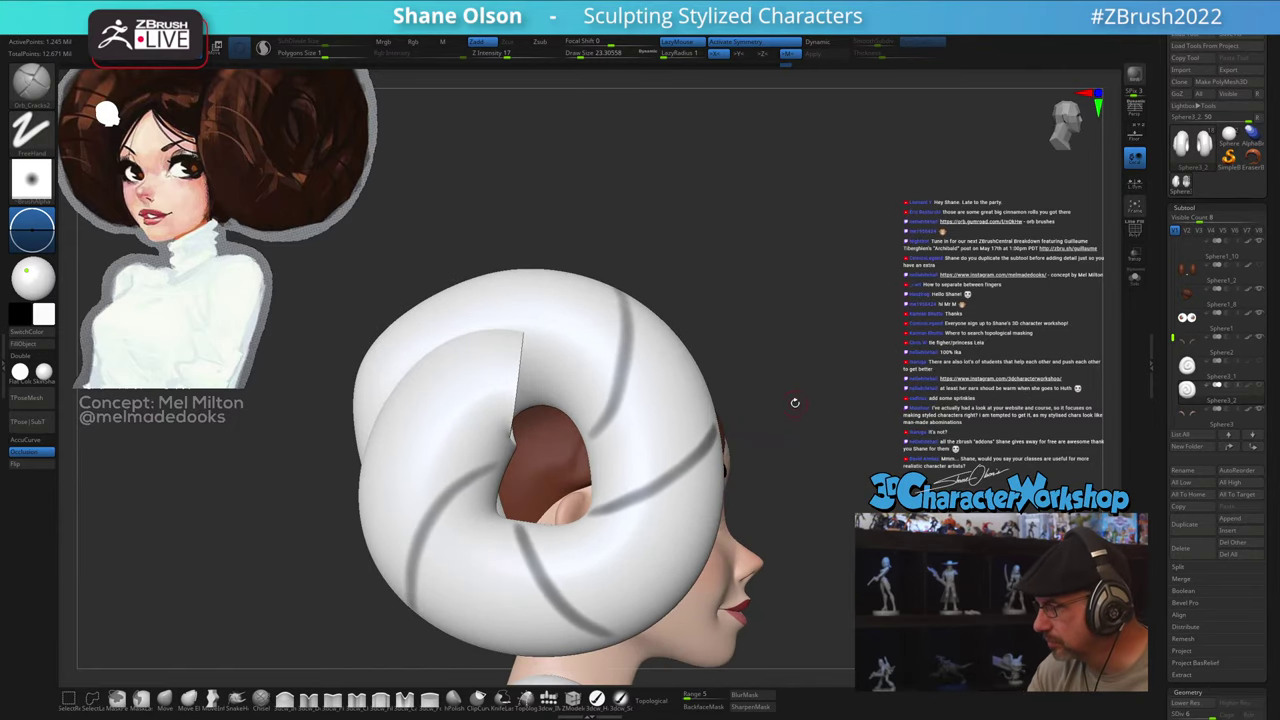
key(ctrl)
ctrl+drag(559, 398, 490, 262)
Step: Retrace the inner end of the mask line on the coil's underside and reduce the brush's draw size to about 15.5
alt+drag(799, 355, 820, 410)
alt+drag(785, 520, 799, 434)
drag(799, 434, 806, 527)
ctrl+drag(577, 412, 578, 493)
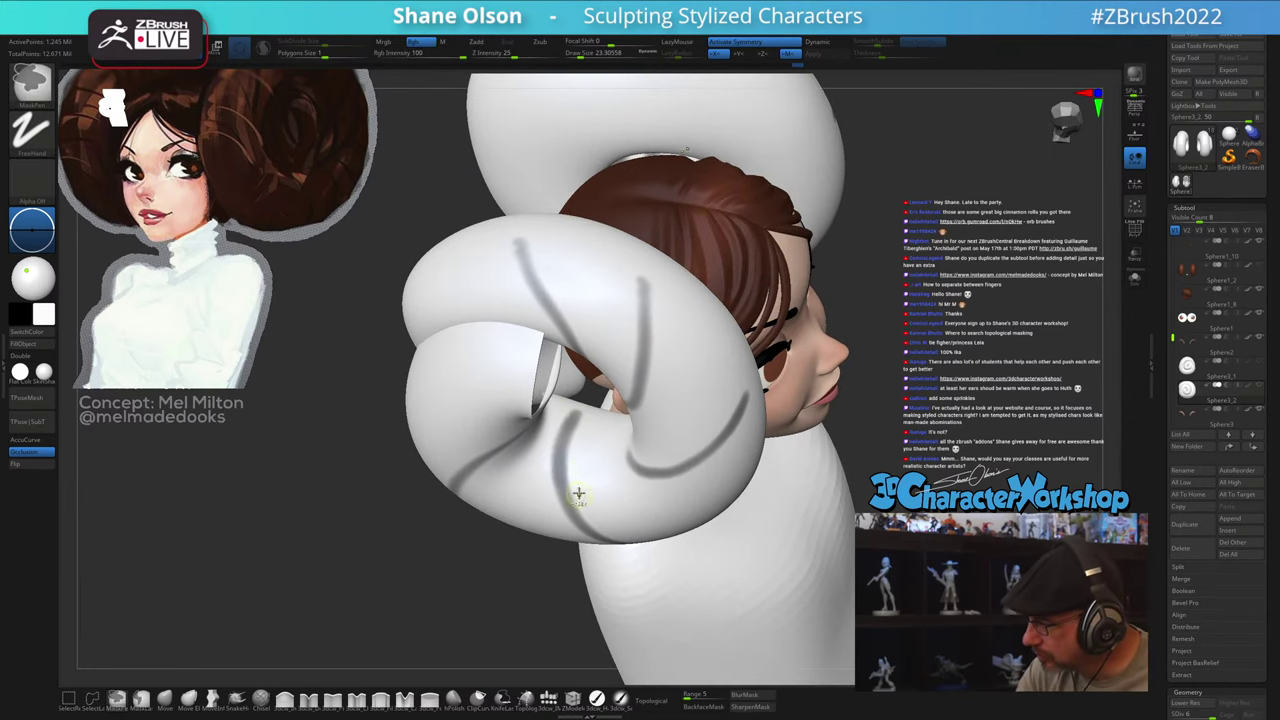
right_drag(609, 490, 587, 466)
key(s)
drag(589, 472, 586, 470)
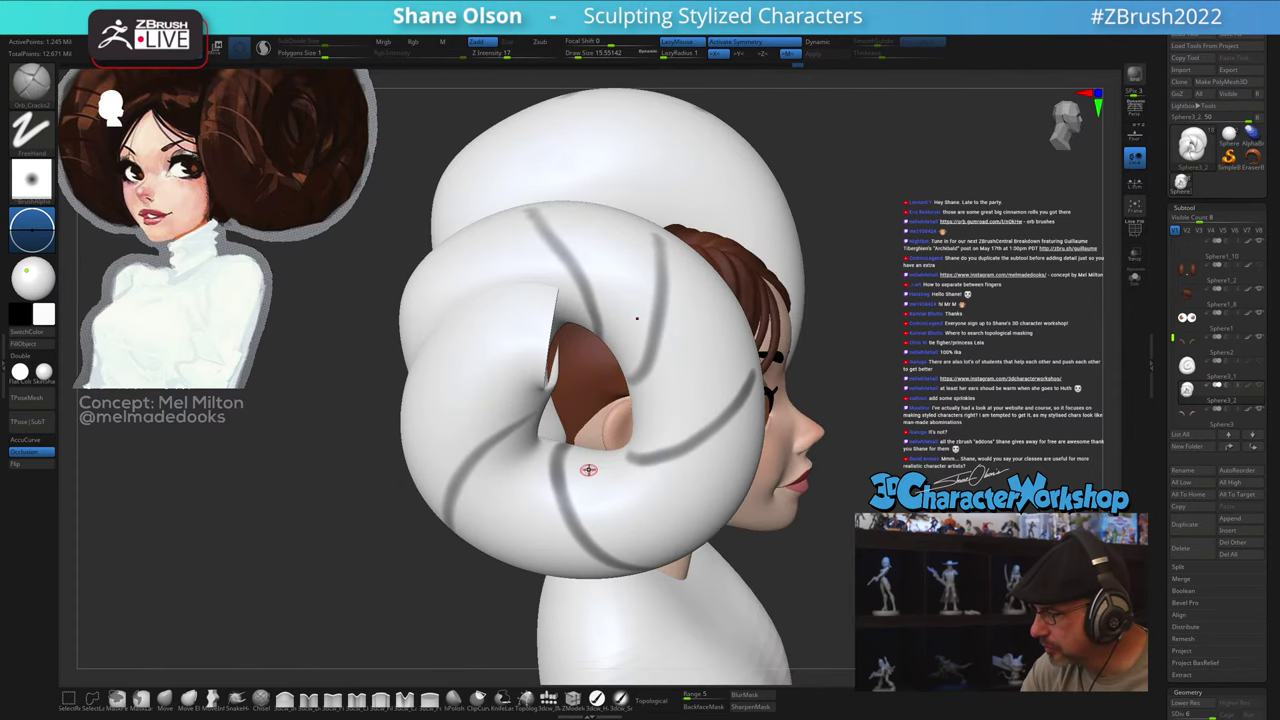
Step: Try to paint over the lower mask line with the smaller brush, and undo that stroke
right_drag(588, 468, 577, 480)
ctrl+drag(564, 434, 577, 530)
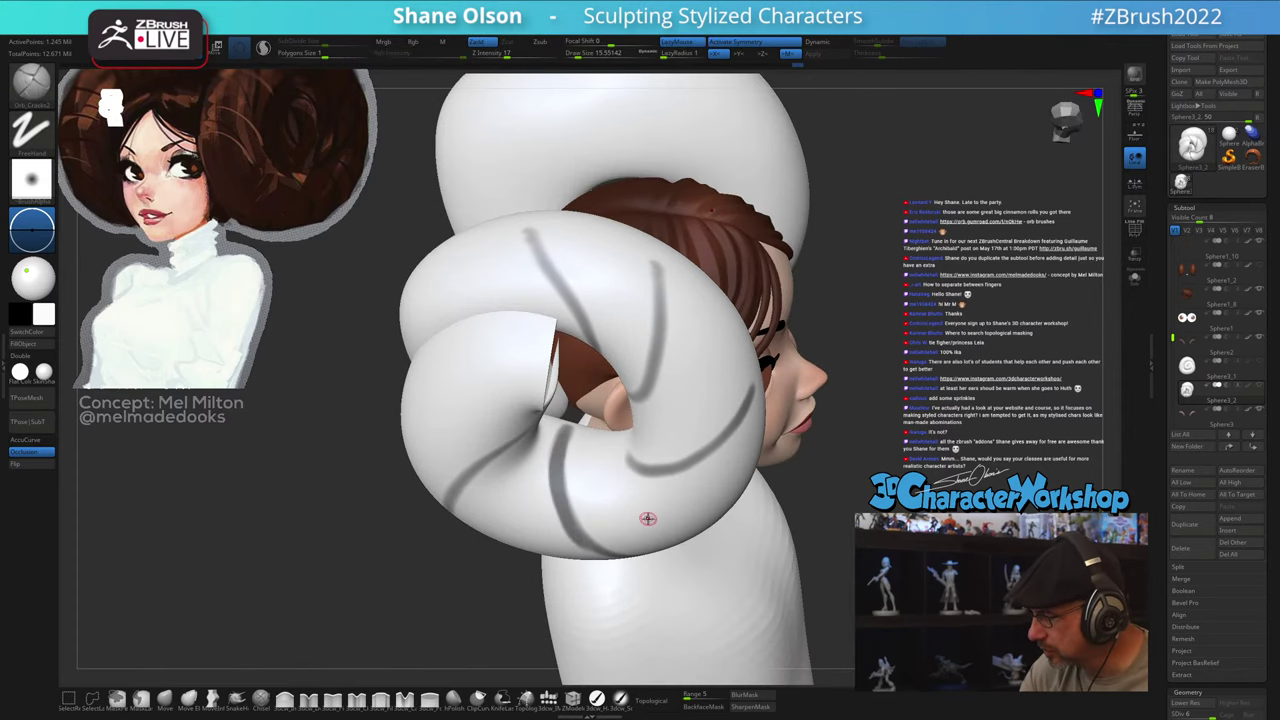
right_drag(649, 520, 671, 517)
key(ctrl+z)
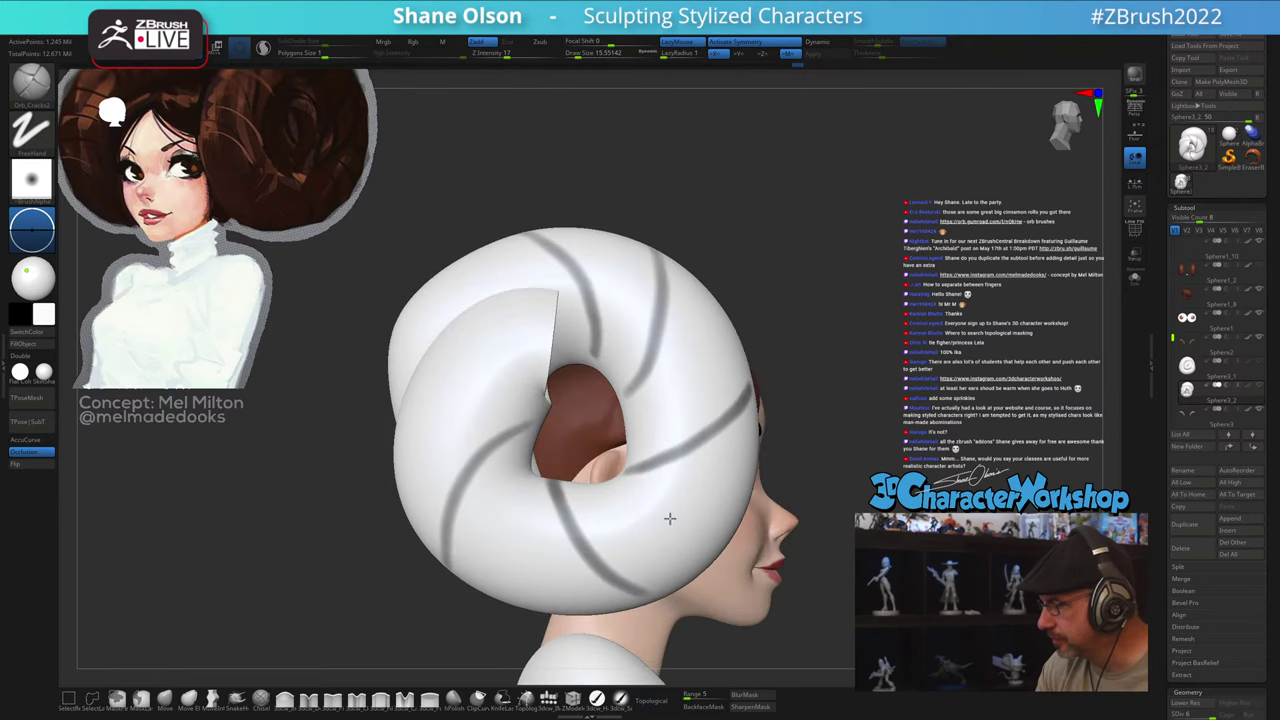
Step: Extend the mask line at the coil's lower front around the outer edge toward the face side
alt+right_drag(869, 561, 841, 535)
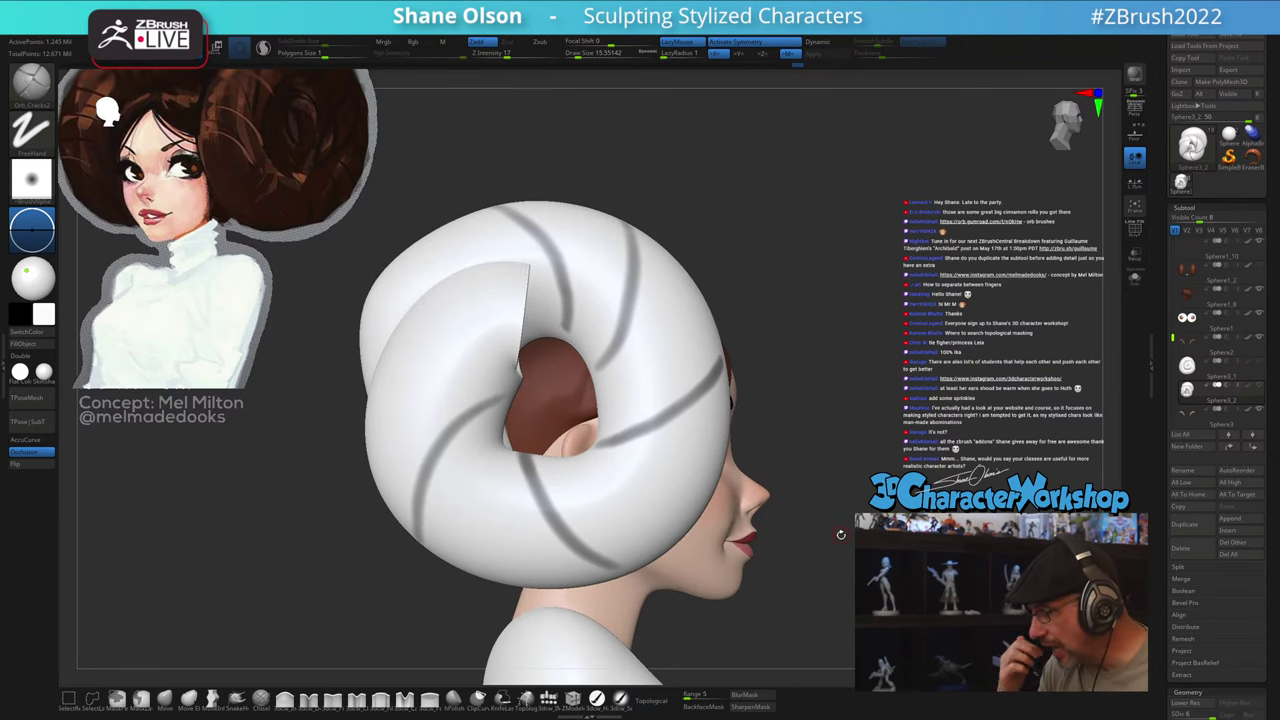
right_drag(627, 517, 697, 581)
right_drag(711, 488, 663, 497)
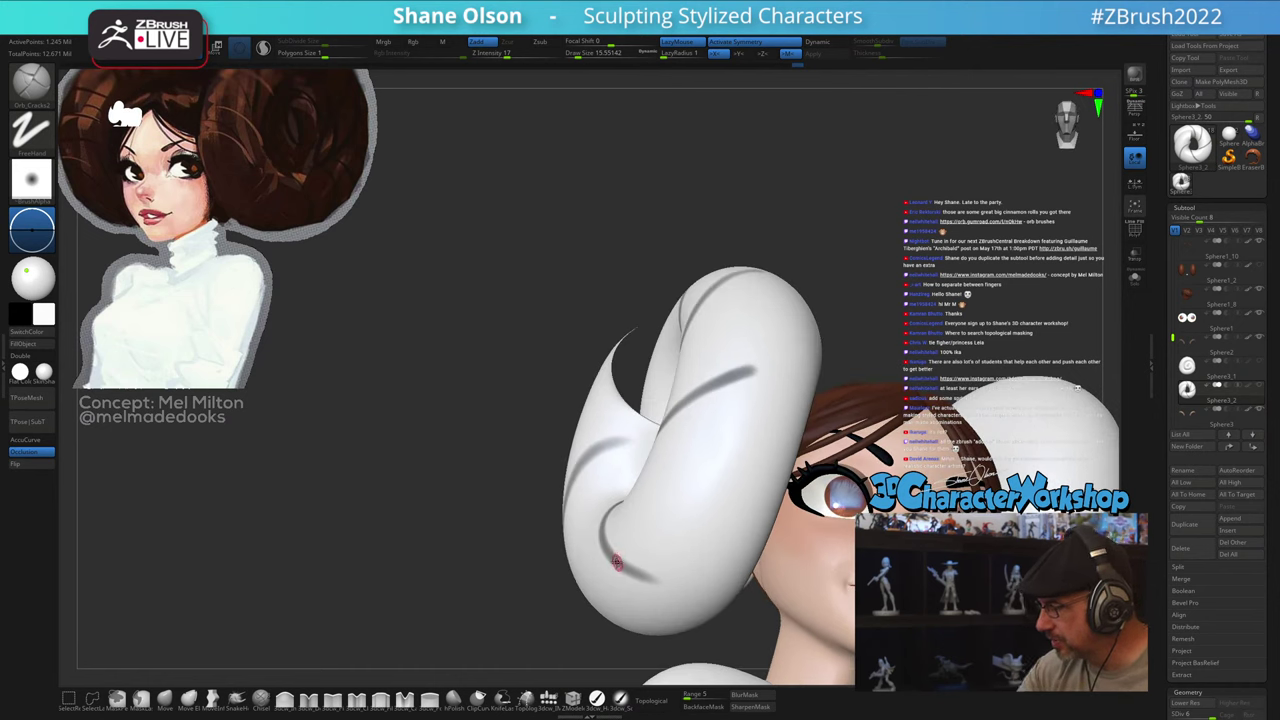
mouse_move(608, 549)
ctrl+mouse_down()
mouse_move(626, 568)
mouse_move(744, 579)
ctrl+mouse_up()
right_drag(836, 530, 780, 505)
right_drag(753, 573, 759, 578)
key(ctrl)
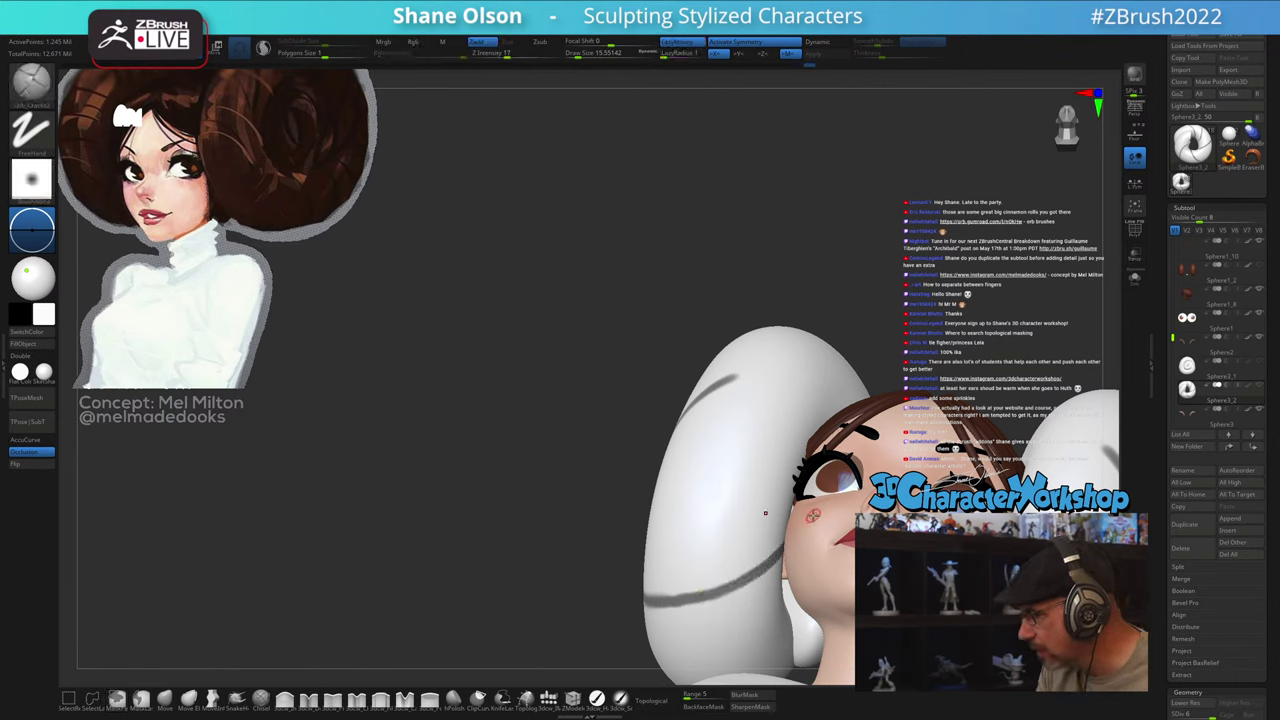
Step: Strengthen the inner end of the mask line beneath the coil and lengthen its outer end along the same curve
mouse_move(792, 565)
right_down()
mouse_move(820, 560)
mouse_move(798, 586)
mouse_move(716, 490)
mouse_move(677, 326)
mouse_move(729, 436)
mouse_move(734, 529)
mouse_move(722, 494)
right_up()
key(ctrl)
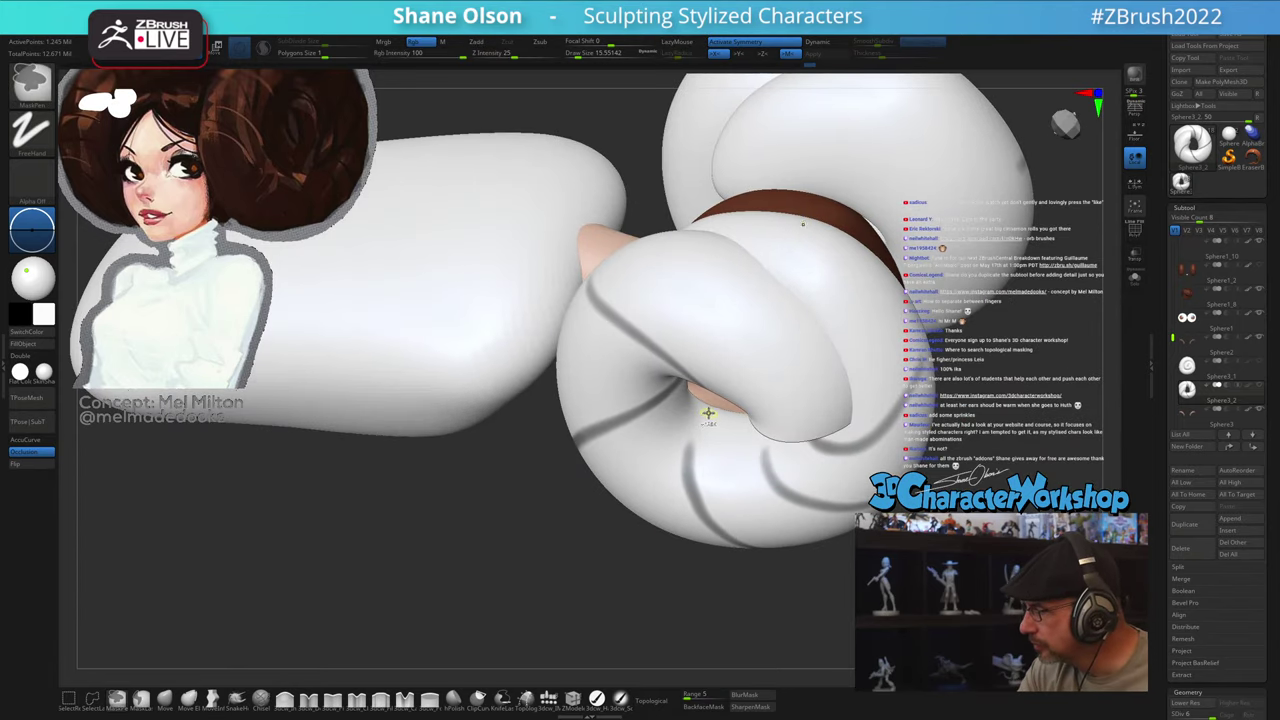
ctrl+drag(698, 431, 689, 496)
right_drag(737, 503, 729, 467)
key(ctrl)
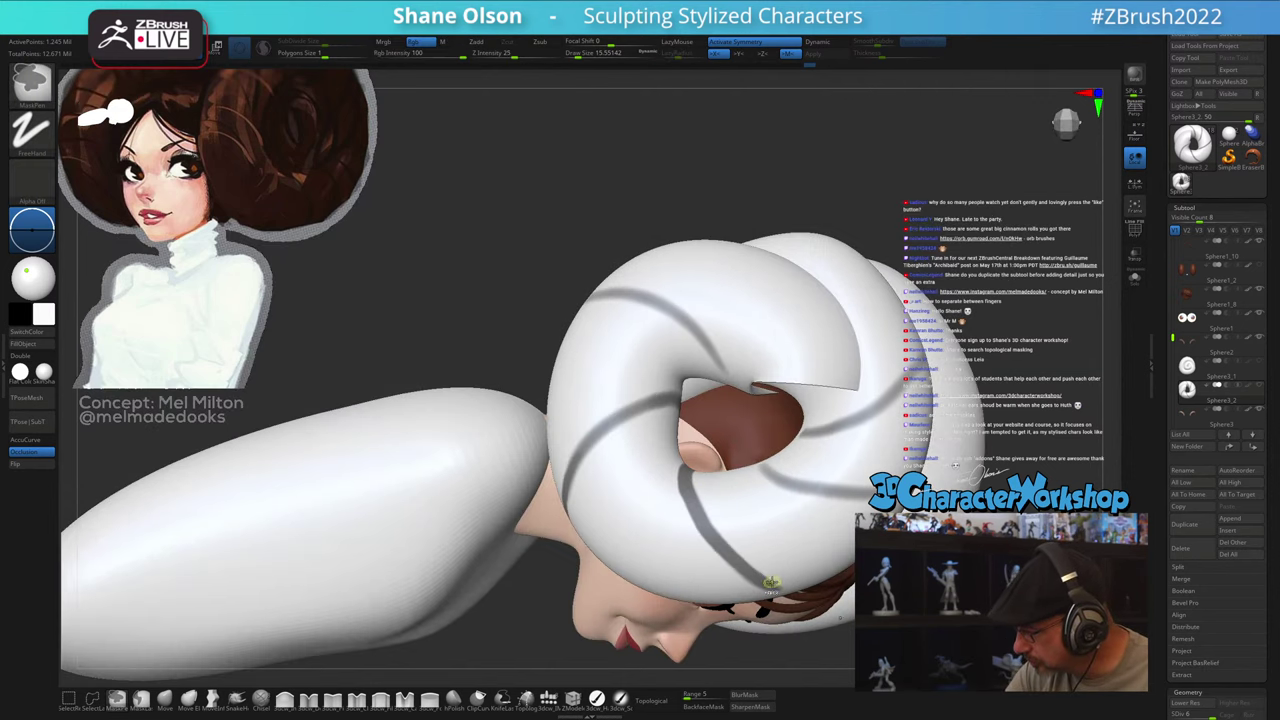
mouse_move(771, 583)
right_down()
mouse_move(791, 537)
mouse_move(789, 565)
right_up()
key(ctrl)
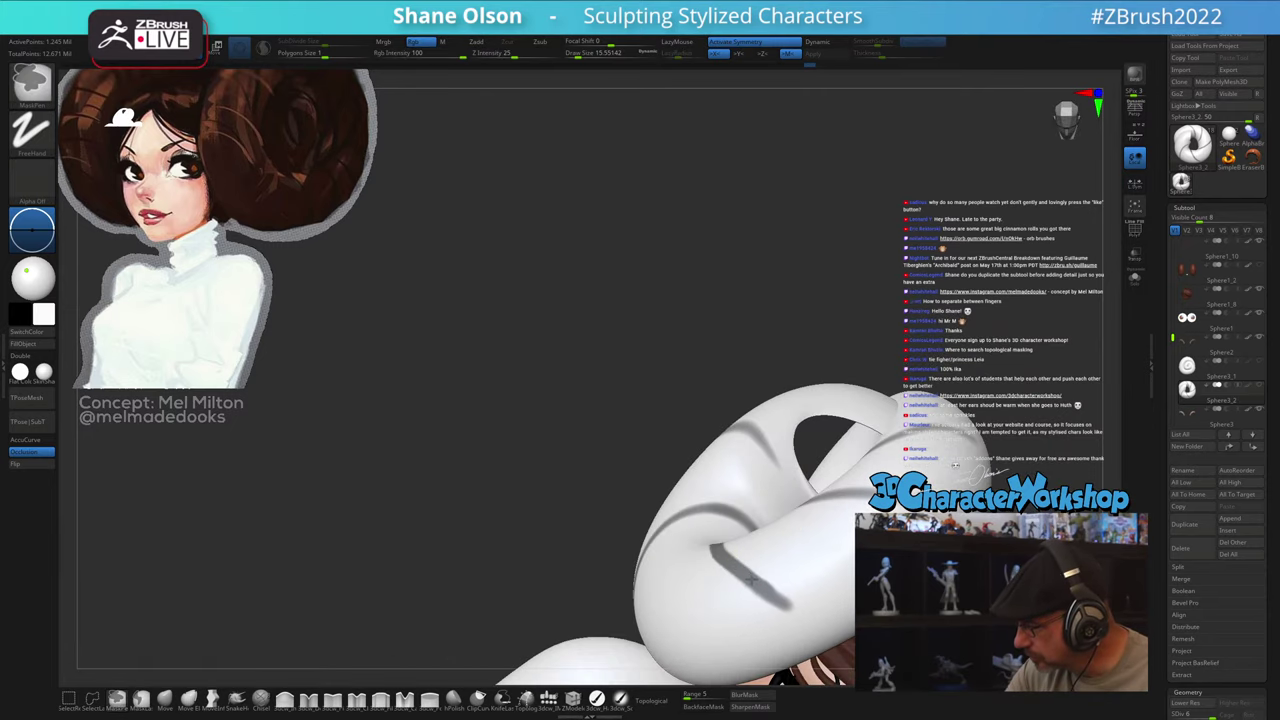
ctrl+drag(787, 602, 818, 622)
Step: Isolate the buns with Solo mode and continue the mask line across the head-facing side of the coil to the central hole
right_drag(844, 628, 768, 499)
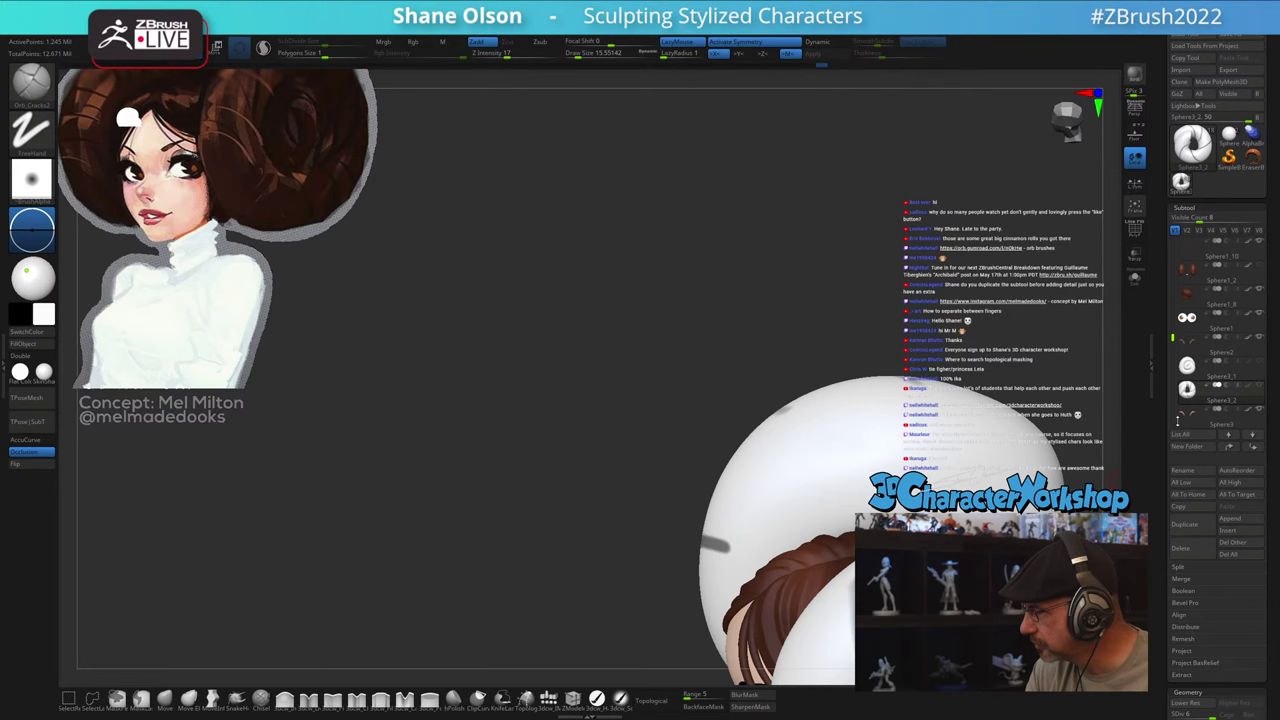
click(1136, 281)
mouse_move(931, 506)
alt+right_down()
mouse_move(777, 474)
mouse_move(768, 457)
alt+right_up()
key(ctrl)
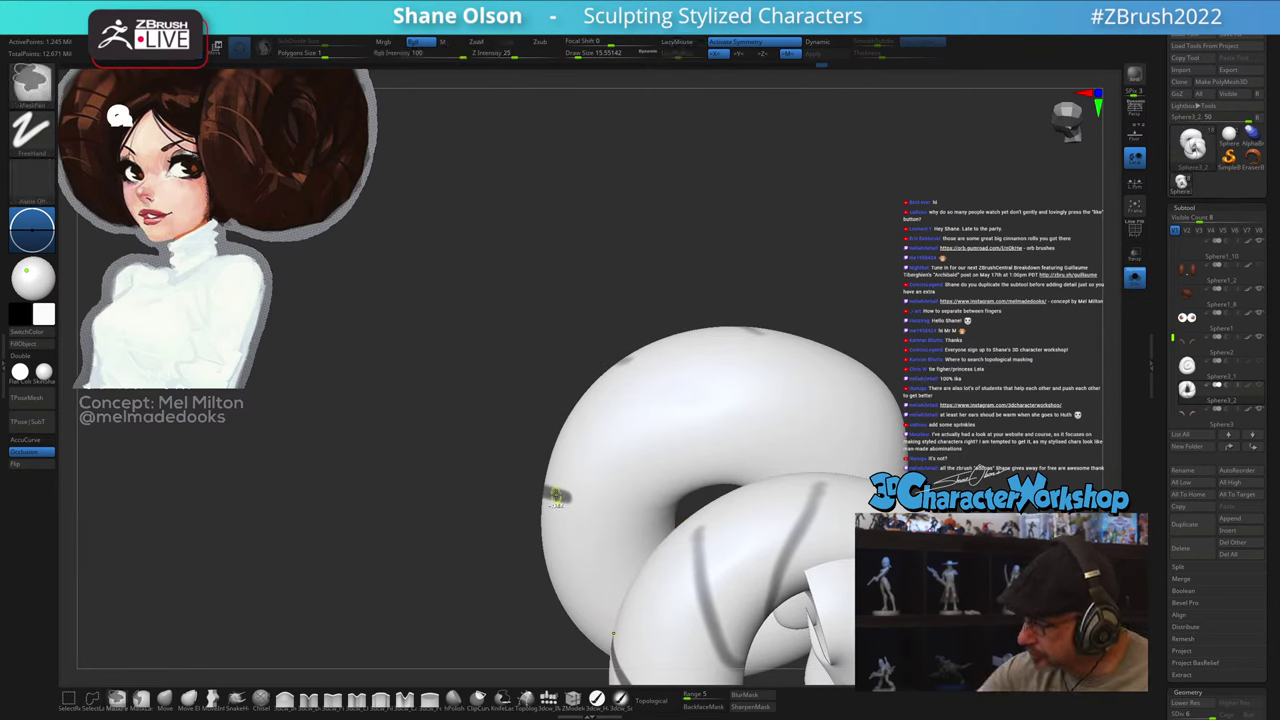
ctrl+drag(661, 507, 674, 507)
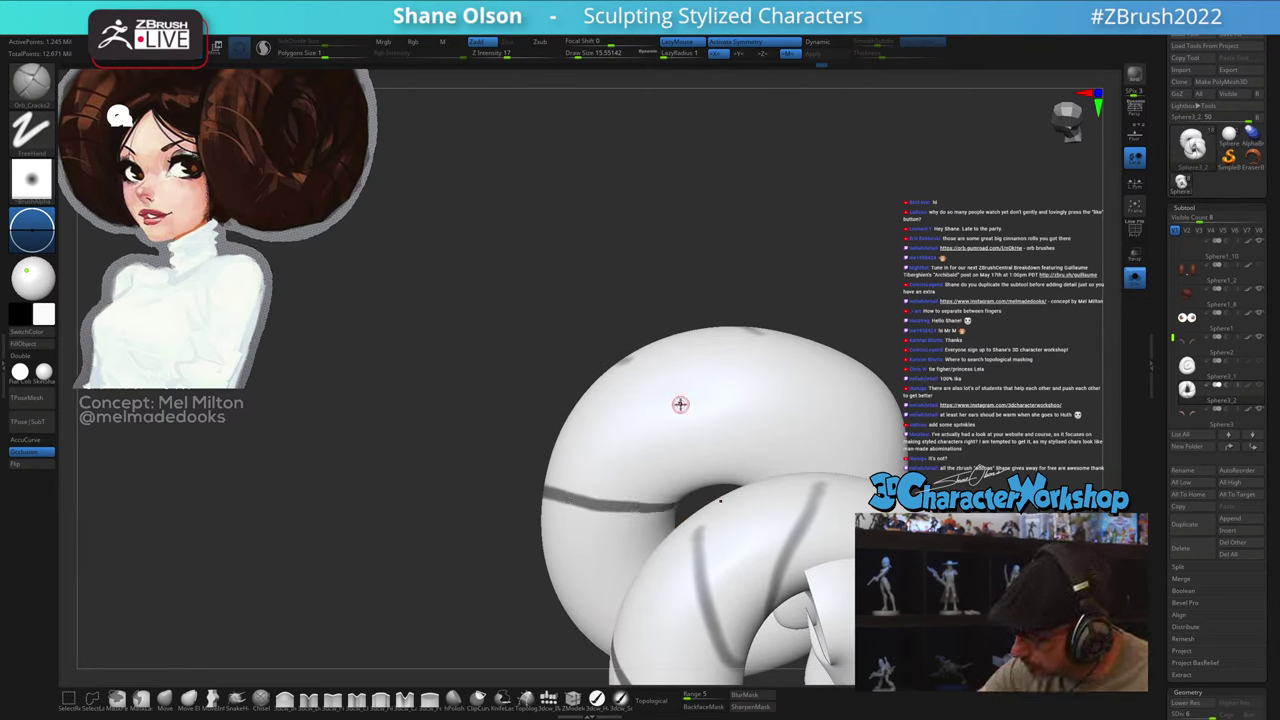
Step: Darken the faint mask line below the central hole down to the coil's outer edge, undoing and repainting its lower stroke
mouse_move(680, 406)
right_down()
mouse_move(684, 345)
mouse_move(683, 414)
mouse_move(645, 400)
right_up()
mouse_move(598, 241)
right_down()
mouse_move(570, 268)
mouse_move(588, 312)
mouse_move(567, 476)
right_up()
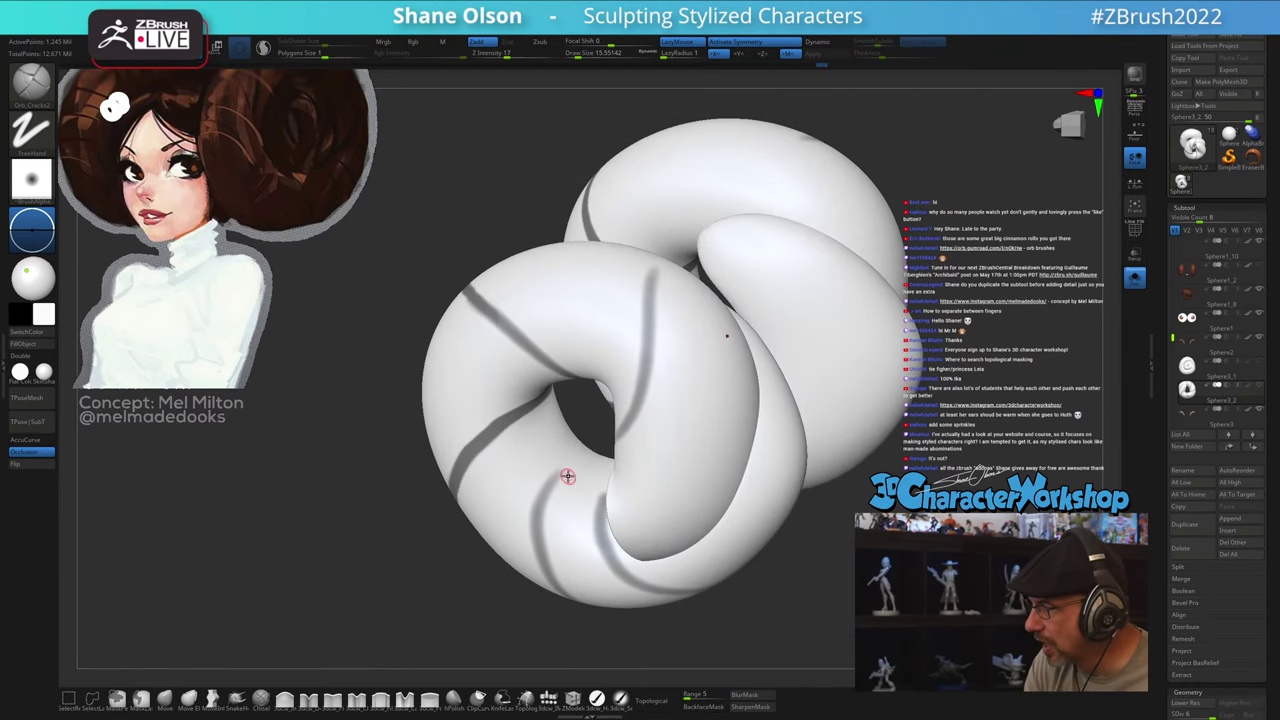
key(ctrl)
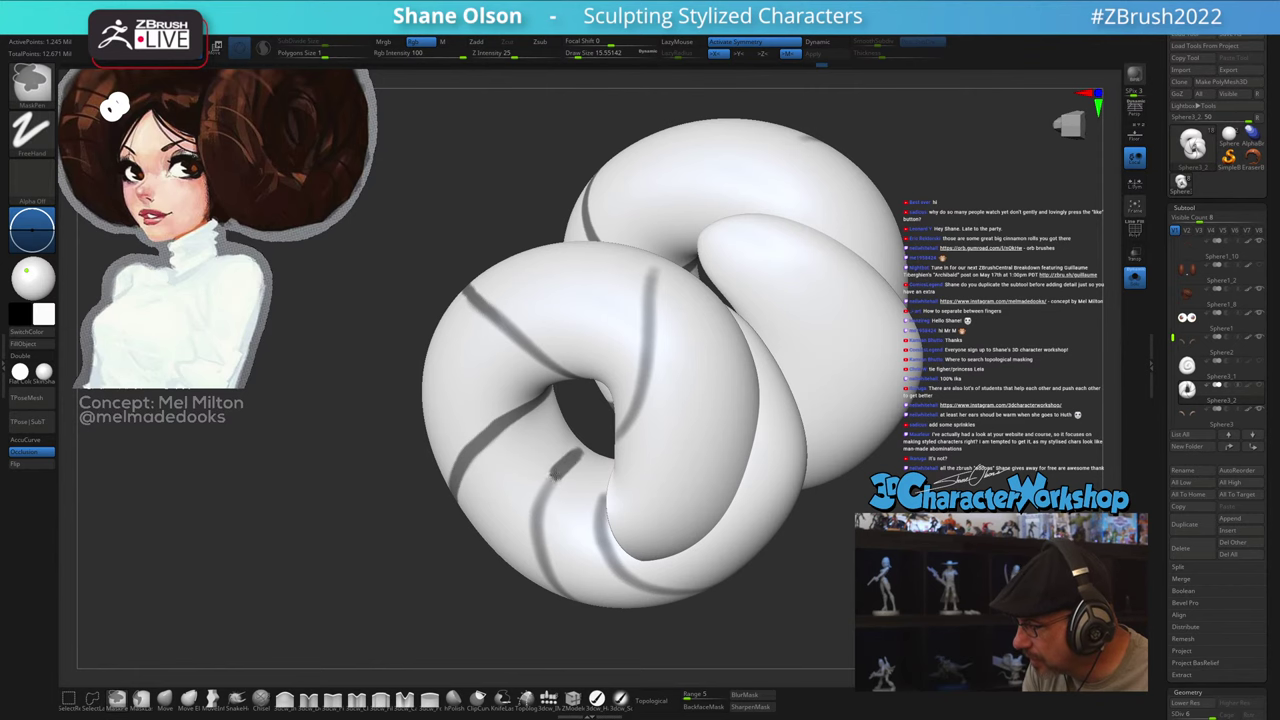
mouse_move(540, 512)
right_down()
mouse_move(606, 503)
mouse_move(583, 497)
mouse_move(583, 510)
right_up()
key(ctrl)
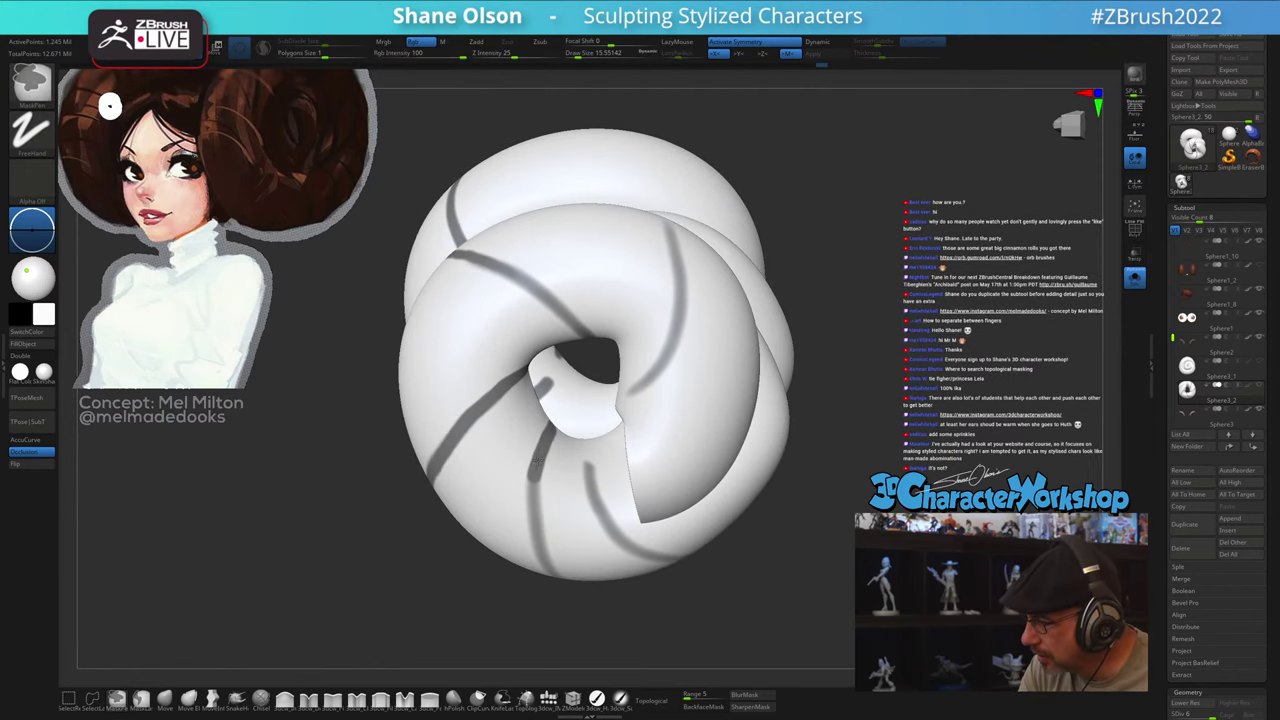
ctrl+drag(538, 537, 547, 564)
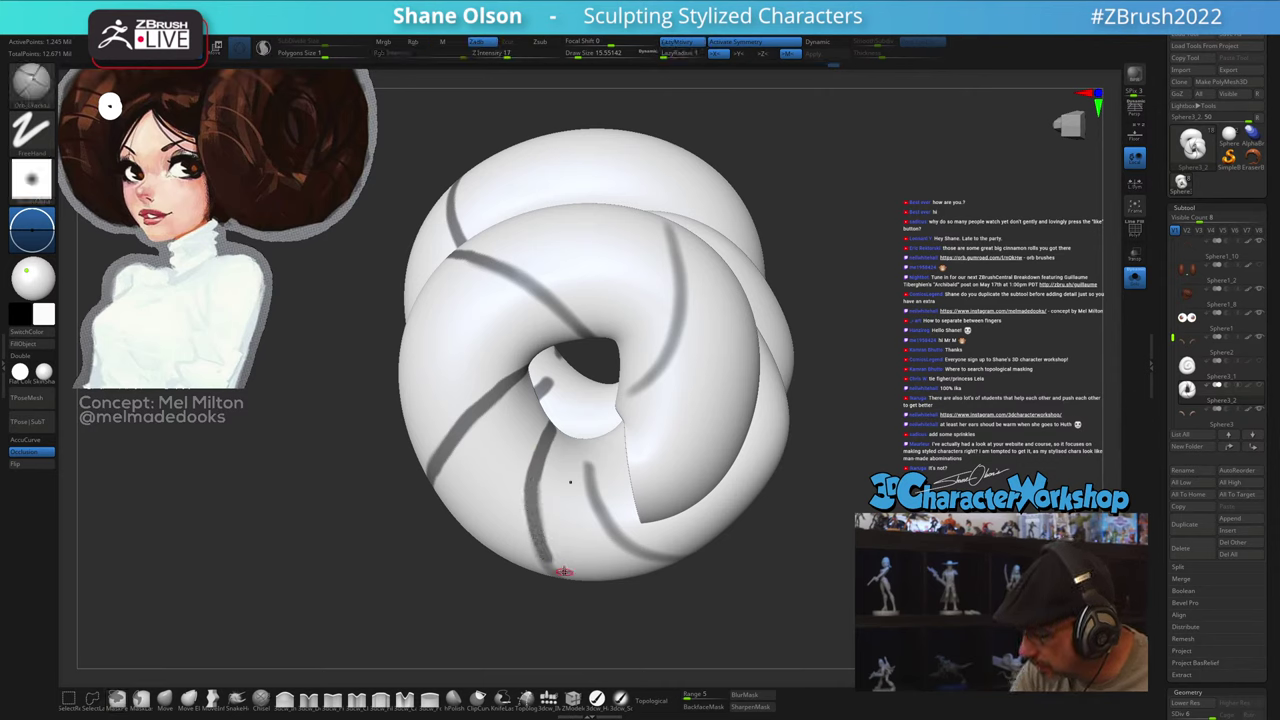
key(ctrl+z)
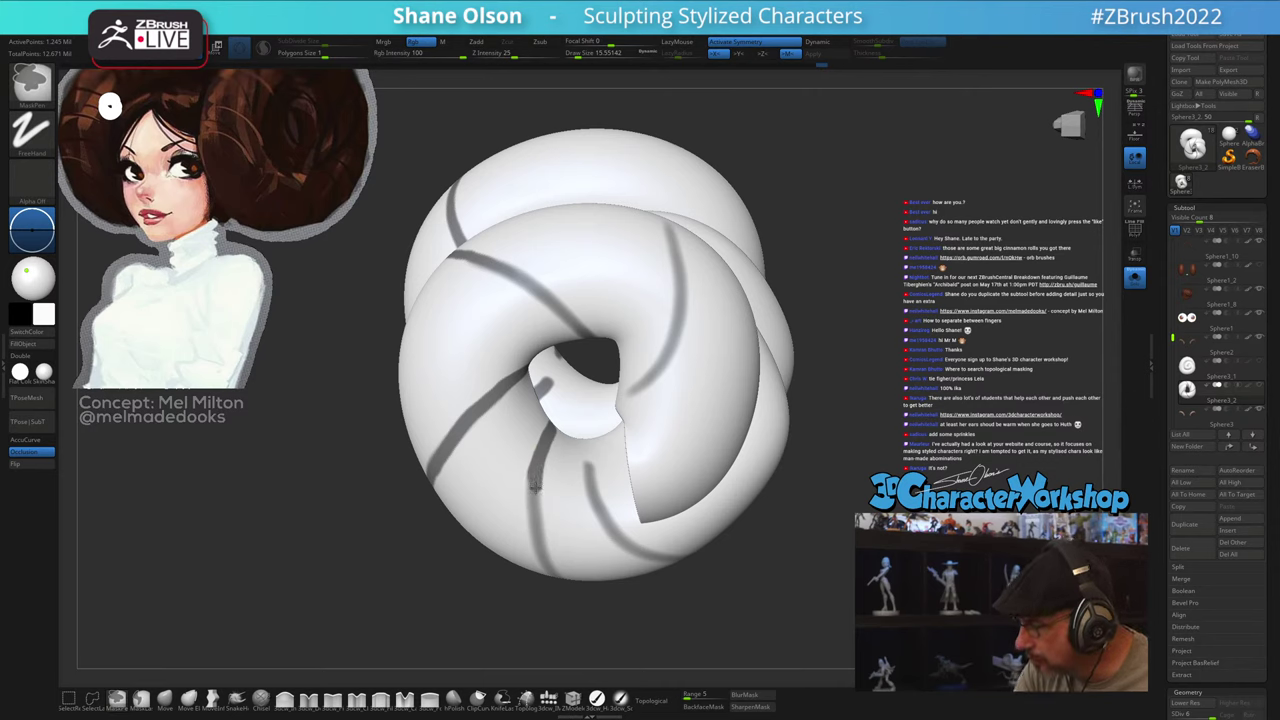
ctrl+drag(545, 553, 549, 562)
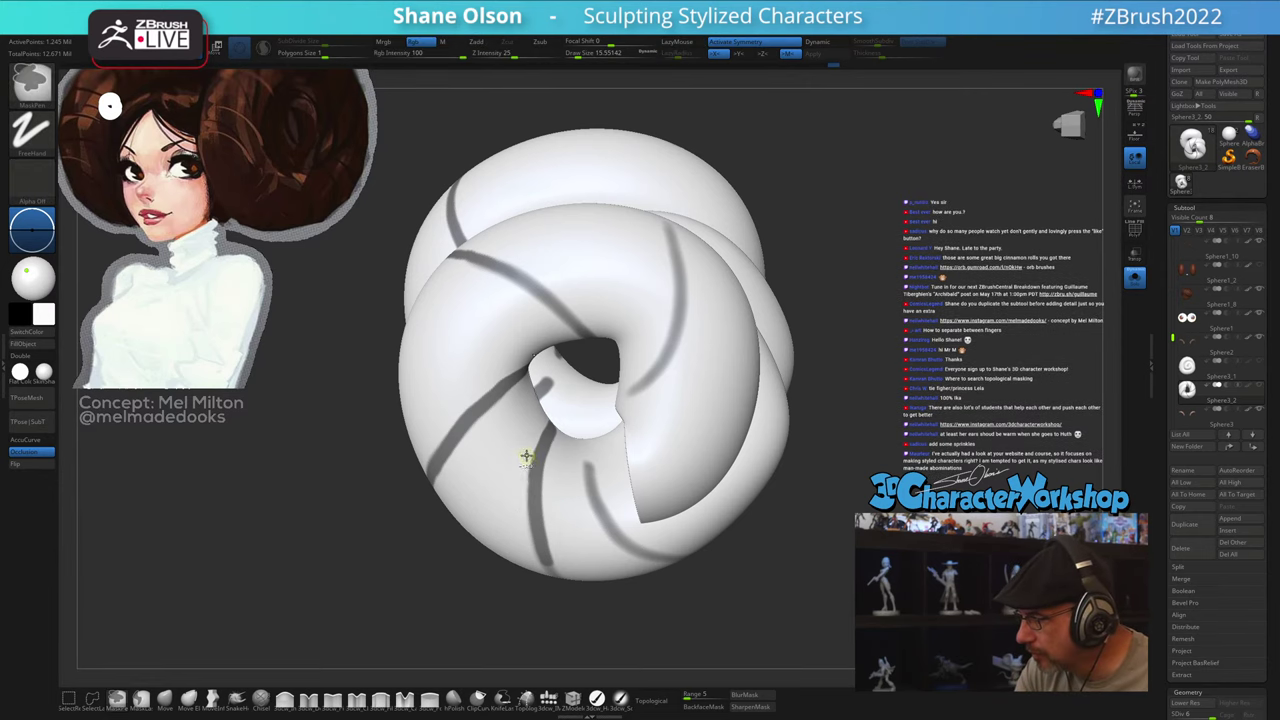
Step: Extend the darkened mask line over the coil's outer edge and across its underside to the inner opening
mouse_move(583, 514)
right_down()
mouse_move(591, 499)
mouse_move(571, 497)
mouse_move(560, 465)
right_up()
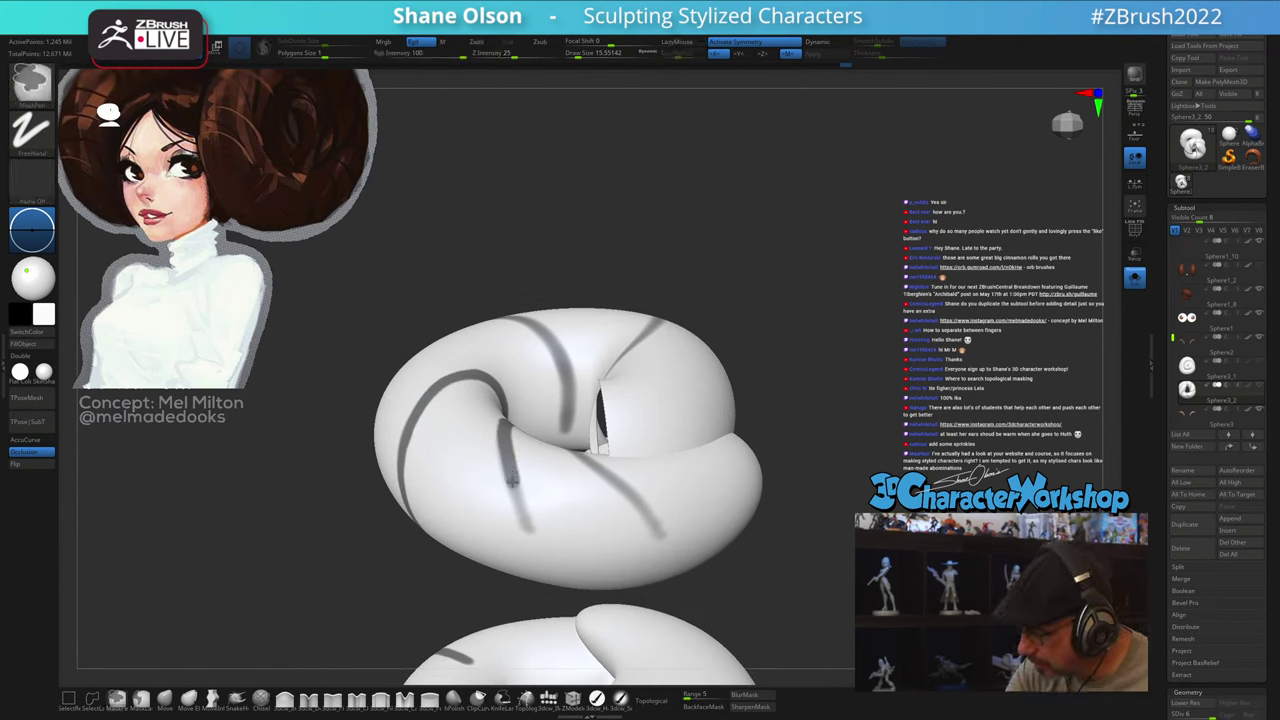
ctrl+drag(512, 480, 547, 571)
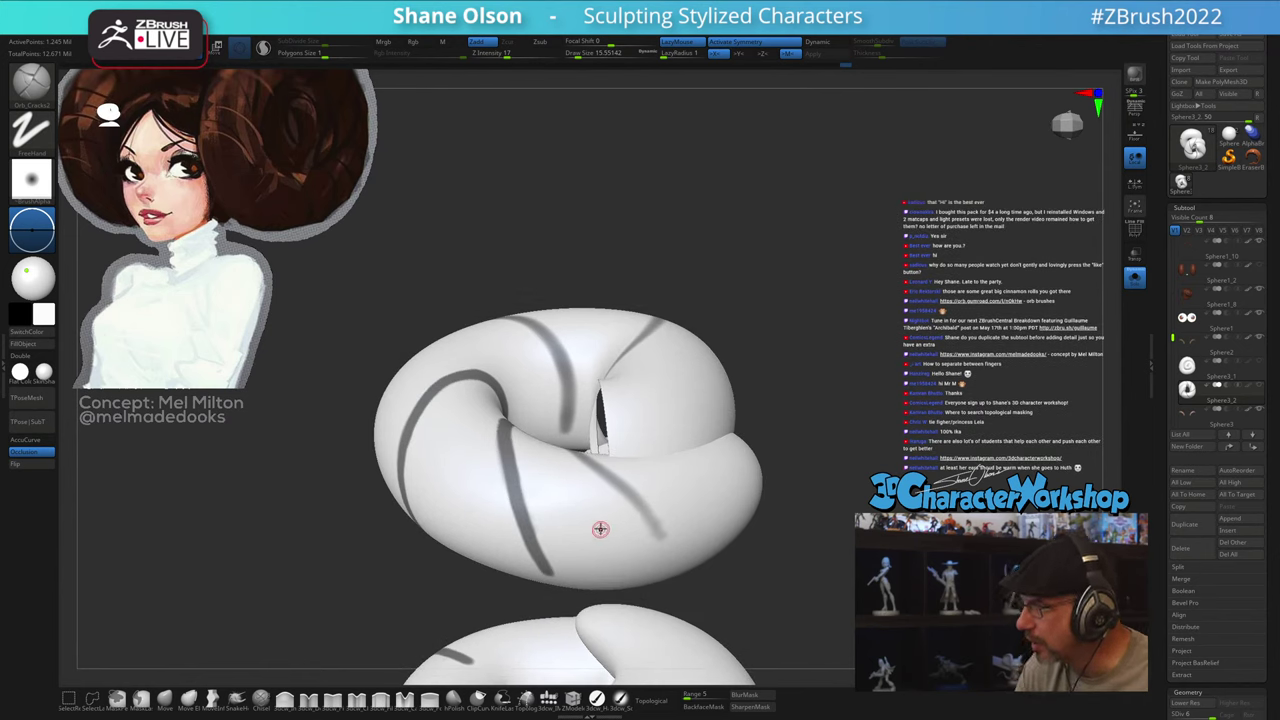
right_drag(606, 520, 670, 526)
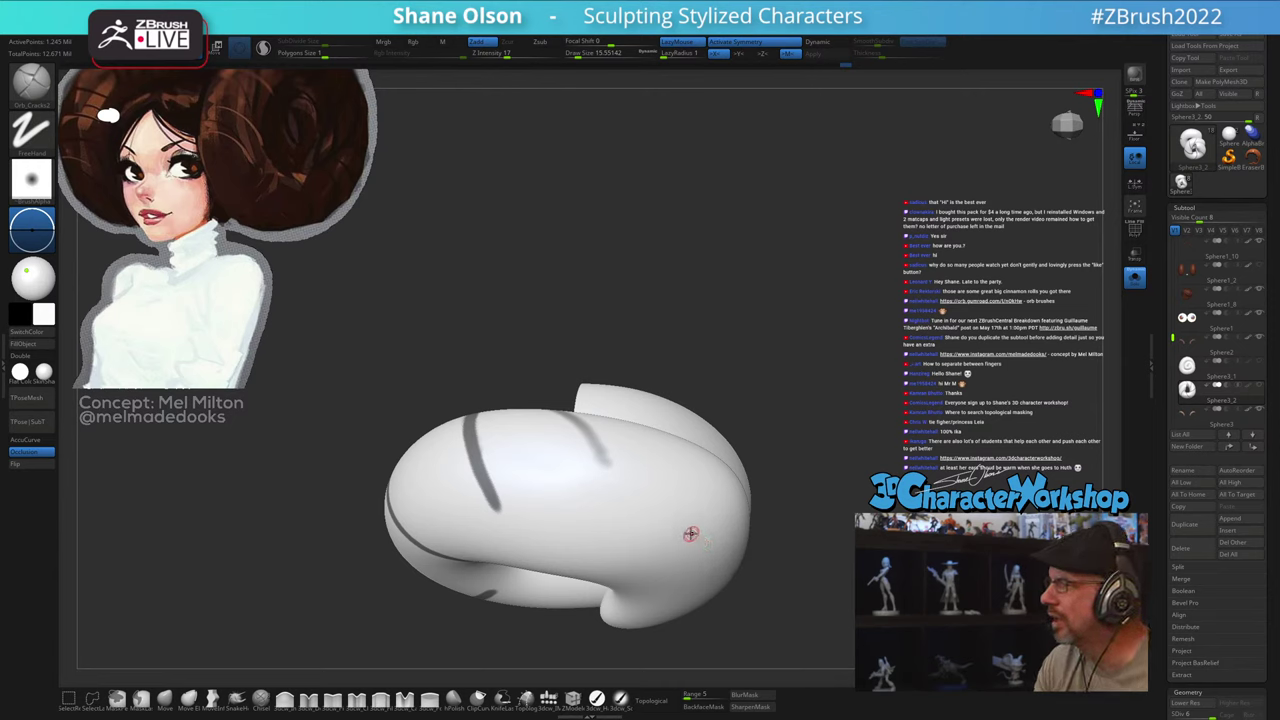
mouse_move(690, 534)
right_down()
mouse_move(629, 451)
mouse_move(608, 490)
mouse_move(607, 473)
mouse_move(590, 471)
right_up()
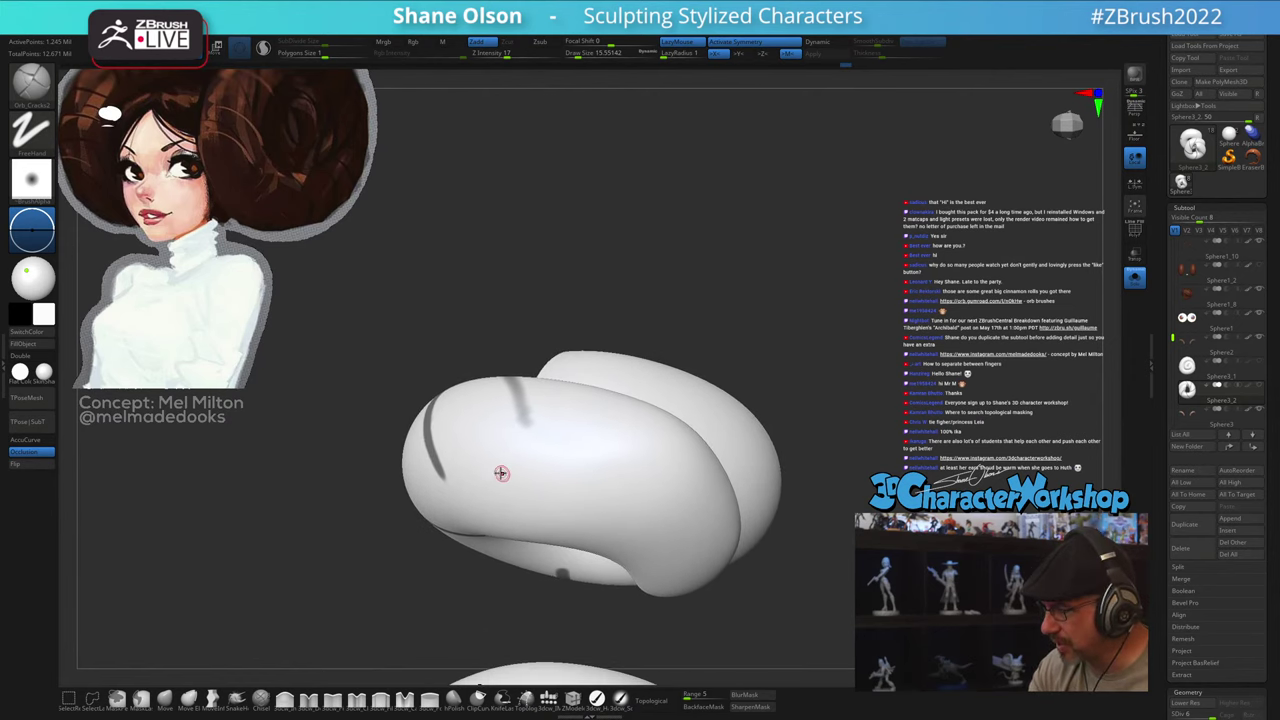
right_drag(502, 474, 494, 446)
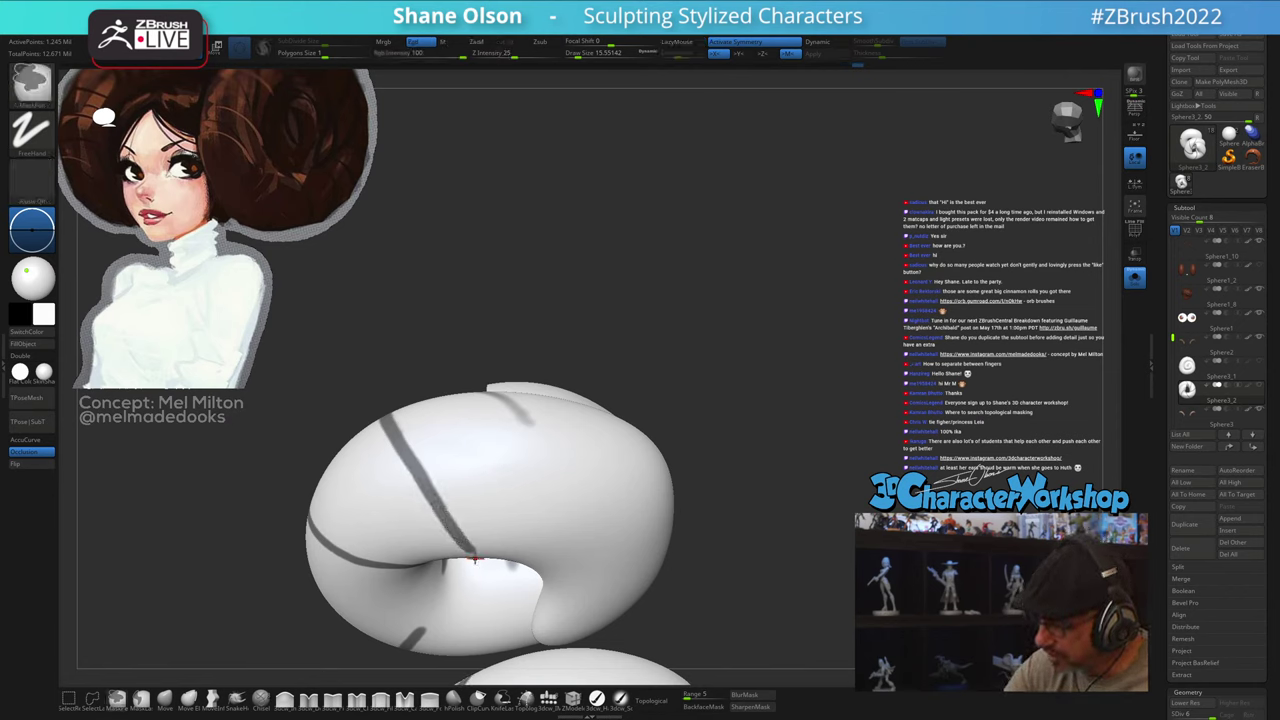
mouse_move(492, 562)
right_down()
mouse_move(585, 583)
mouse_move(581, 548)
right_up()
Step: Strengthen the next mask line beside the coil's inner end, following its curve from the central hole over the lower front
mouse_move(569, 473)
right_down()
mouse_move(594, 485)
mouse_move(583, 563)
mouse_move(579, 534)
mouse_move(516, 483)
right_up()
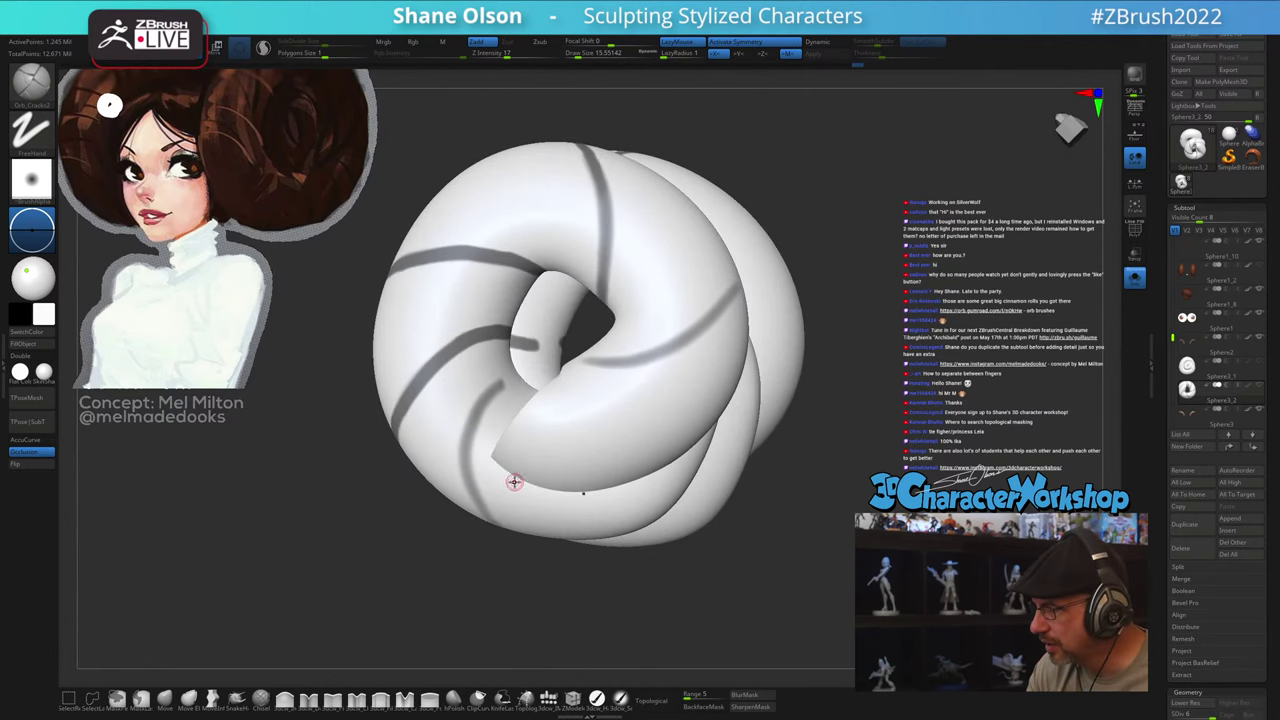
key(ctrl)
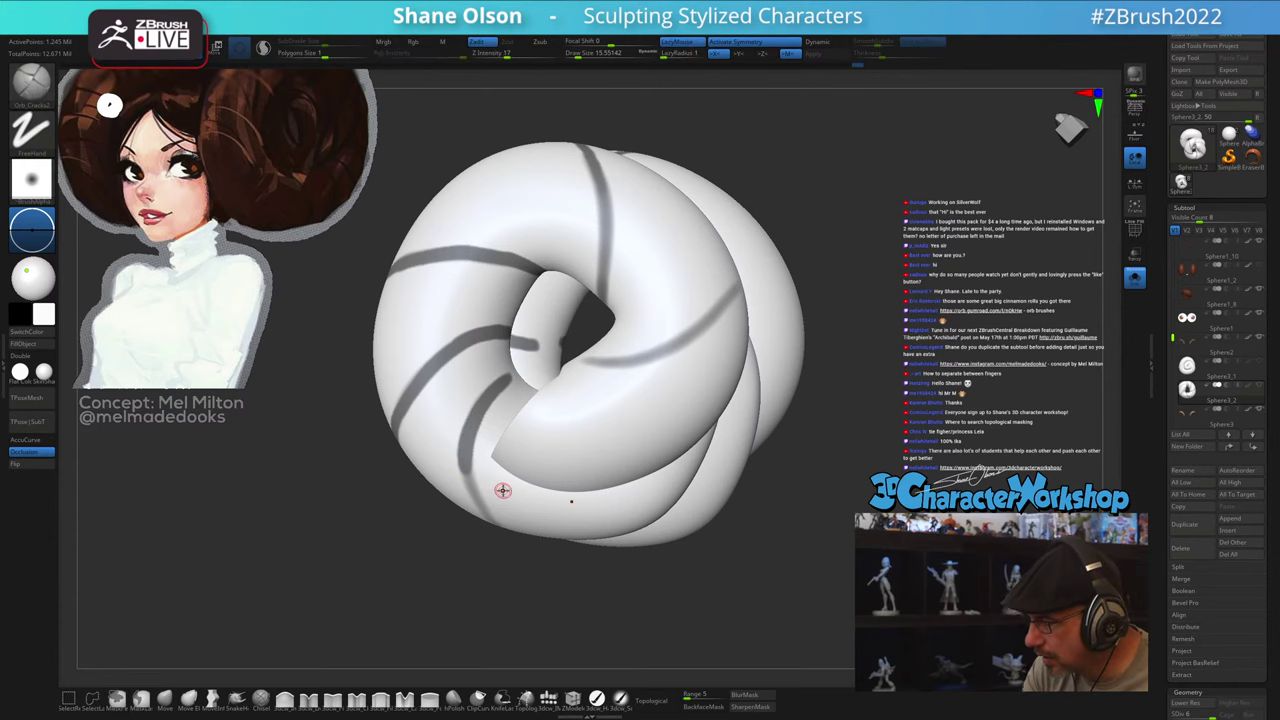
right_drag(503, 489, 563, 423)
key(ctrl)
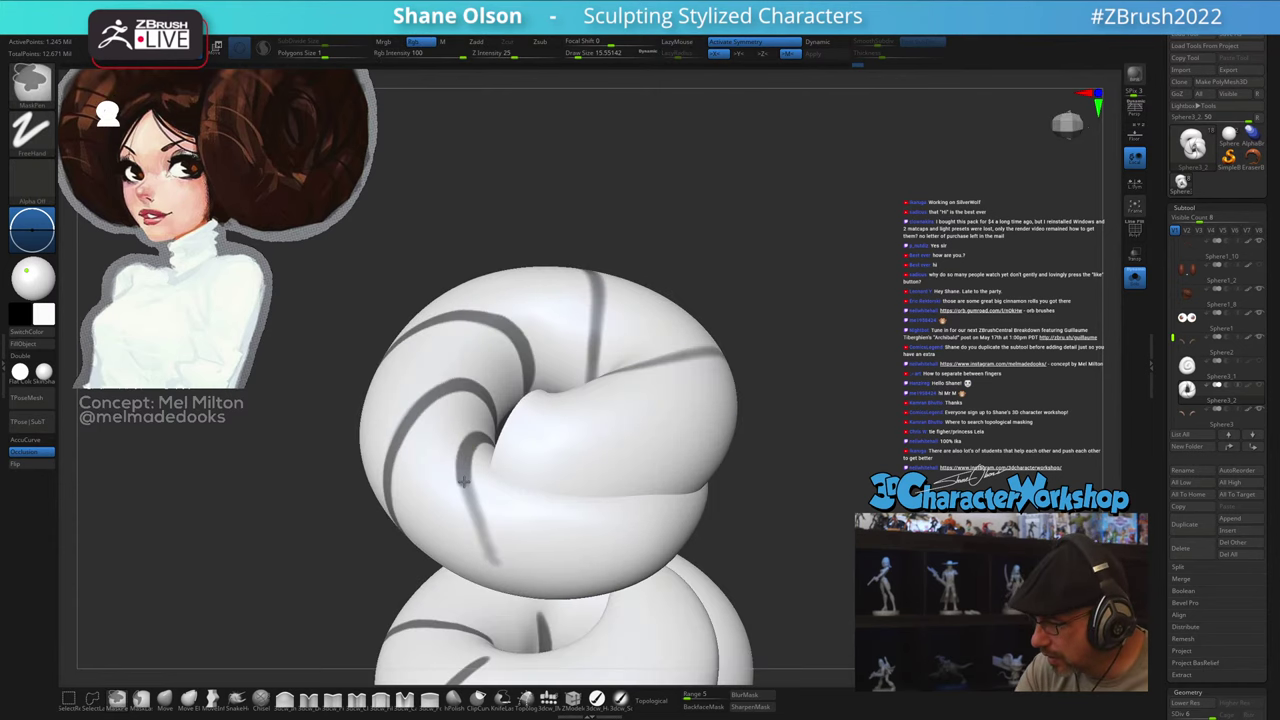
ctrl+drag(463, 480, 488, 553)
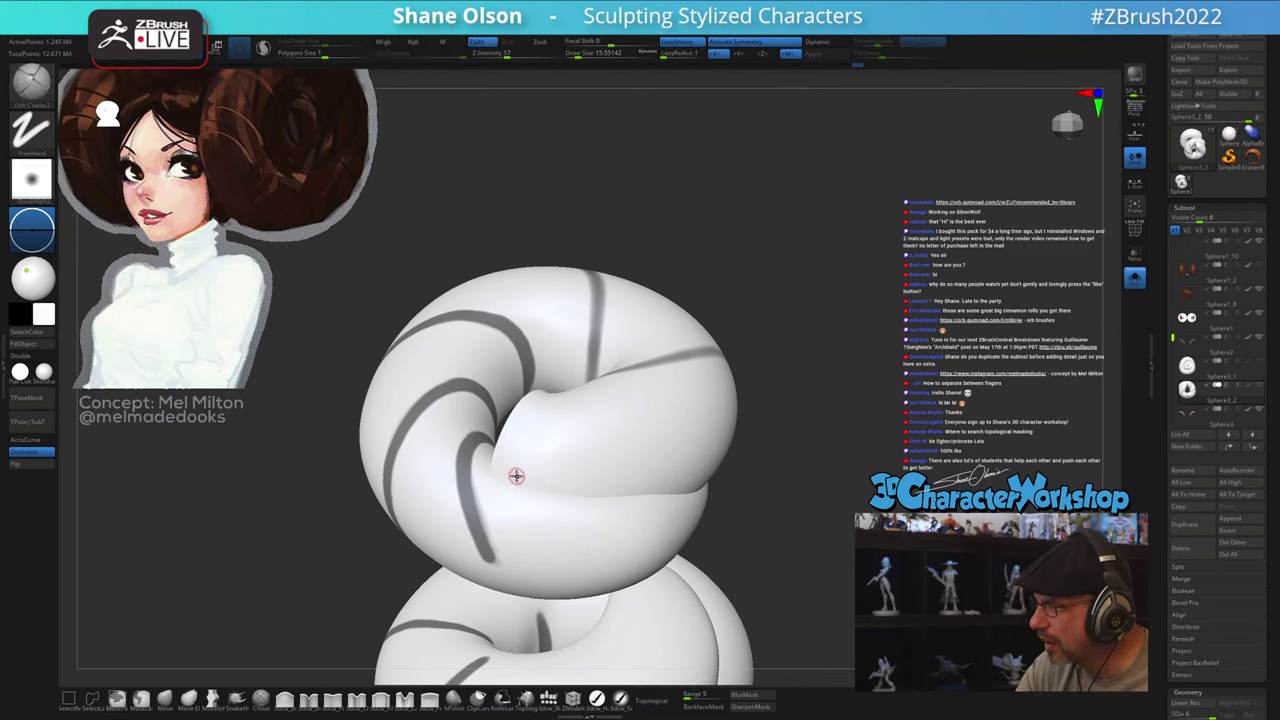
right_drag(518, 480, 517, 466)
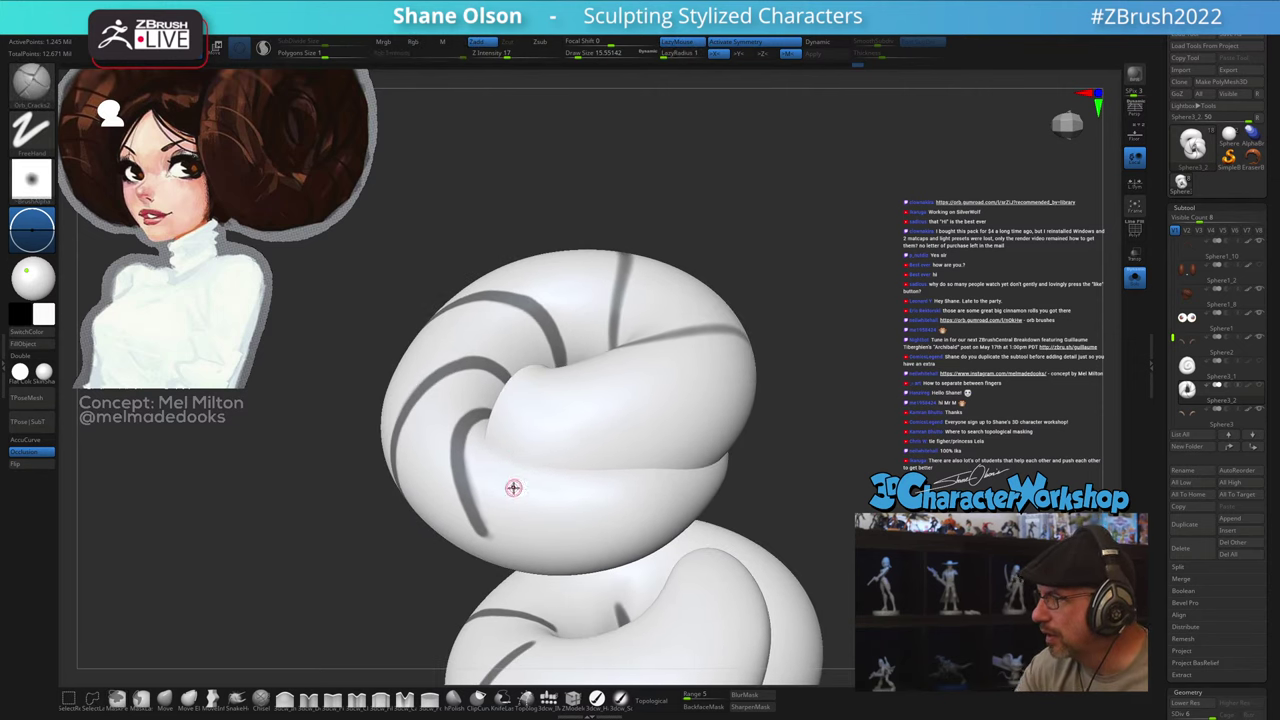
key(ctrl)
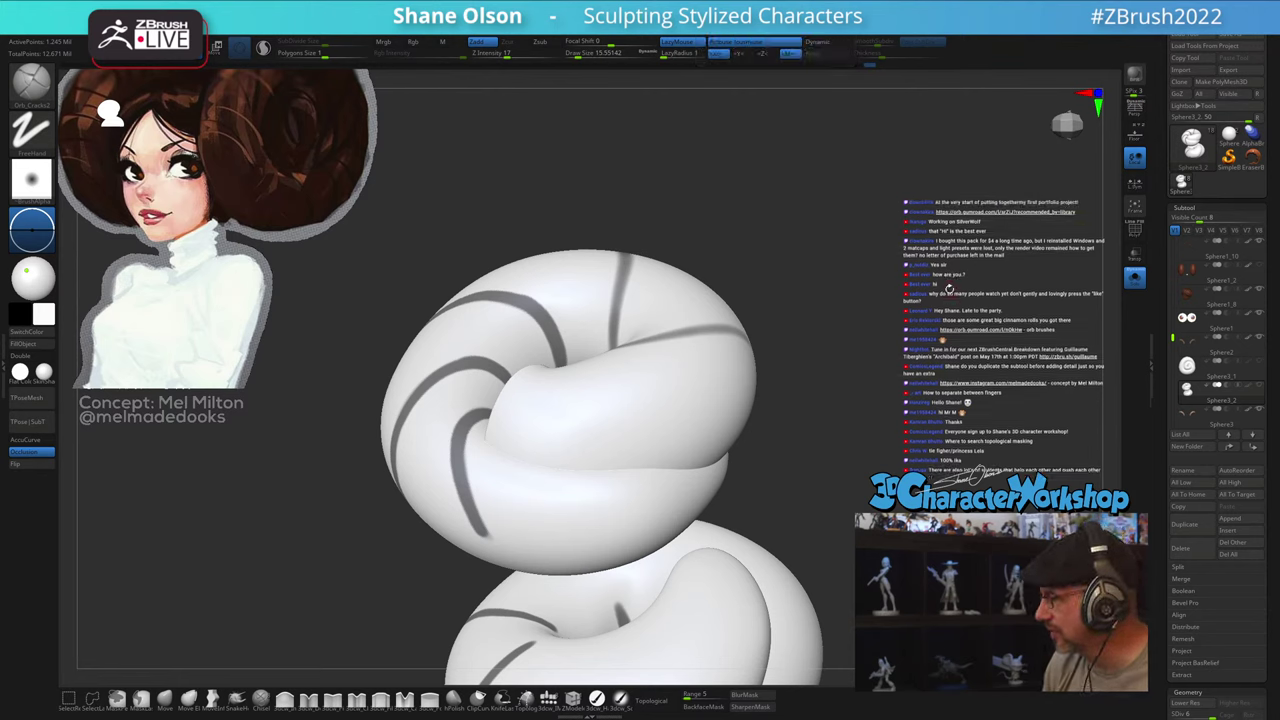
Step: Extend the mask line nearest the coil's inner end across the underside, undoing and repainting the first stroke
mouse_move(949, 289)
mouse_down()
mouse_move(788, 508)
mouse_move(769, 429)
mouse_move(763, 457)
mouse_move(765, 446)
mouse_move(702, 500)
mouse_up()
right_drag(498, 464, 487, 387)
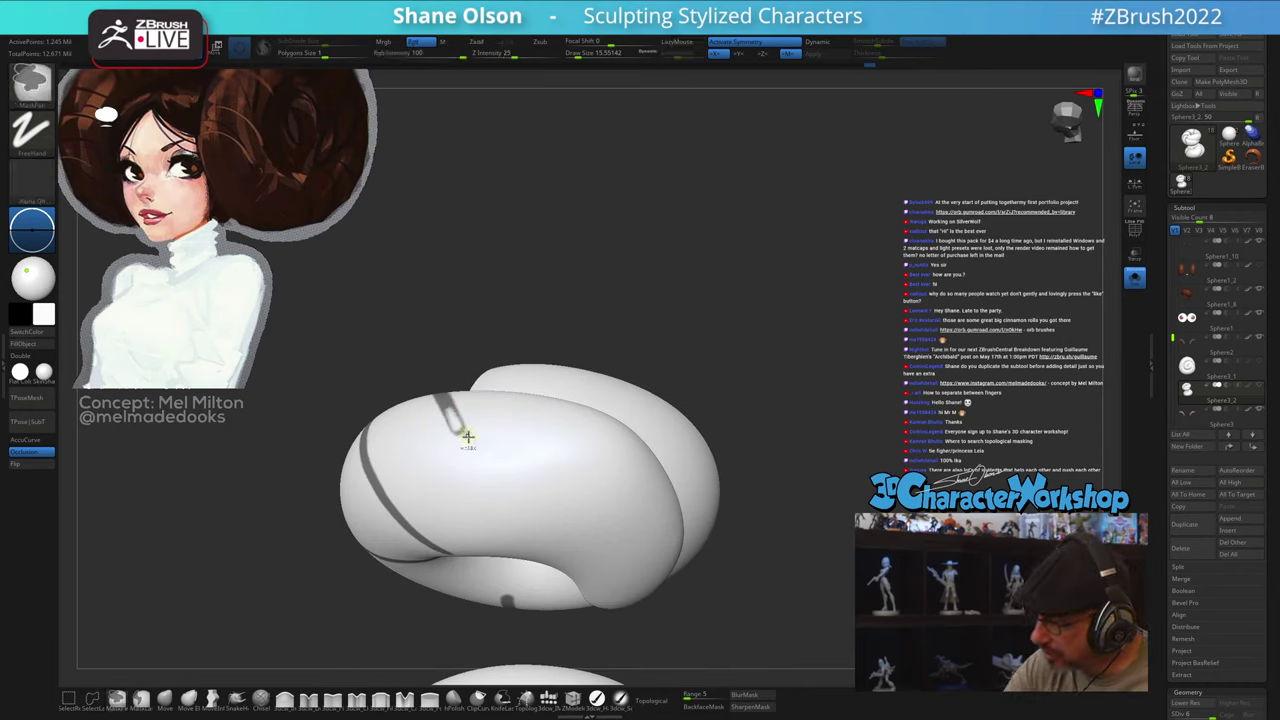
ctrl+drag(462, 432, 449, 411)
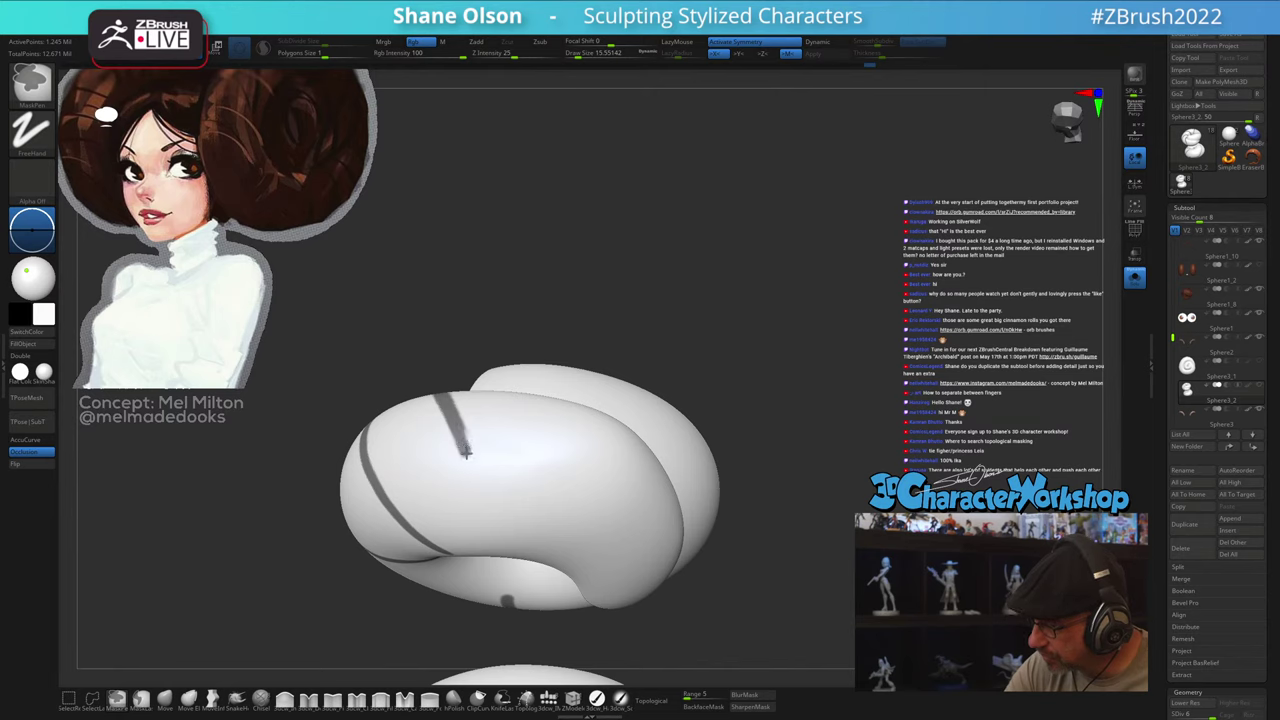
key(ctrl+z)
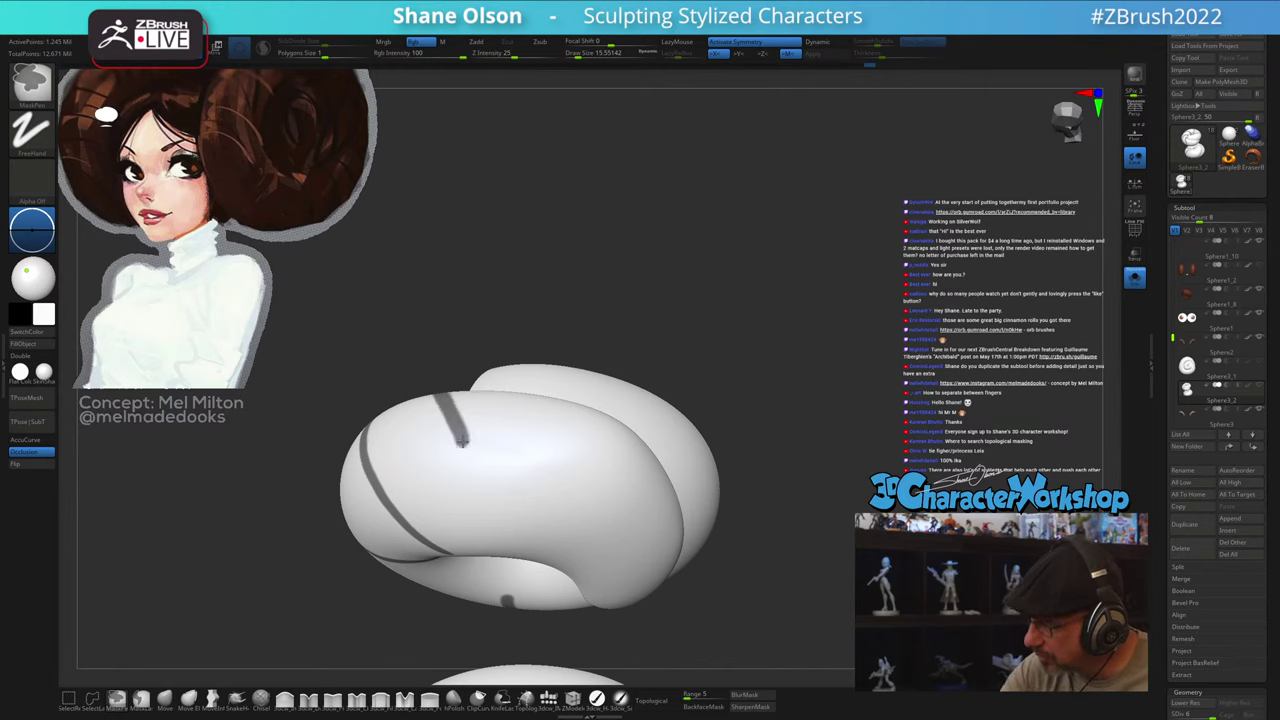
ctrl+drag(472, 463, 524, 555)
Step: Darken the faint mask line on the bun's opposite side from the central hole to the coil's outer edge
right_drag(640, 524, 618, 586)
right_drag(645, 509, 692, 517)
mouse_move(783, 482)
right_down()
mouse_move(748, 517)
mouse_move(771, 495)
right_up()
right_drag(832, 436, 735, 463)
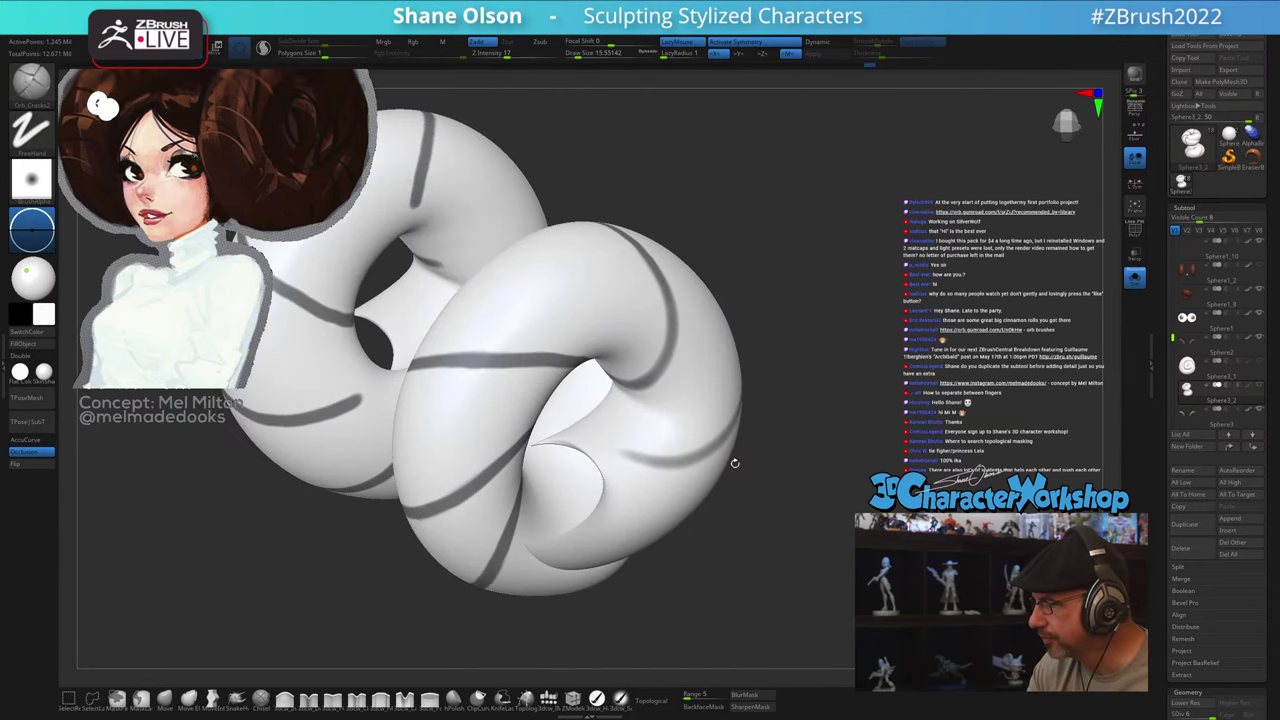
right_drag(597, 406, 759, 446)
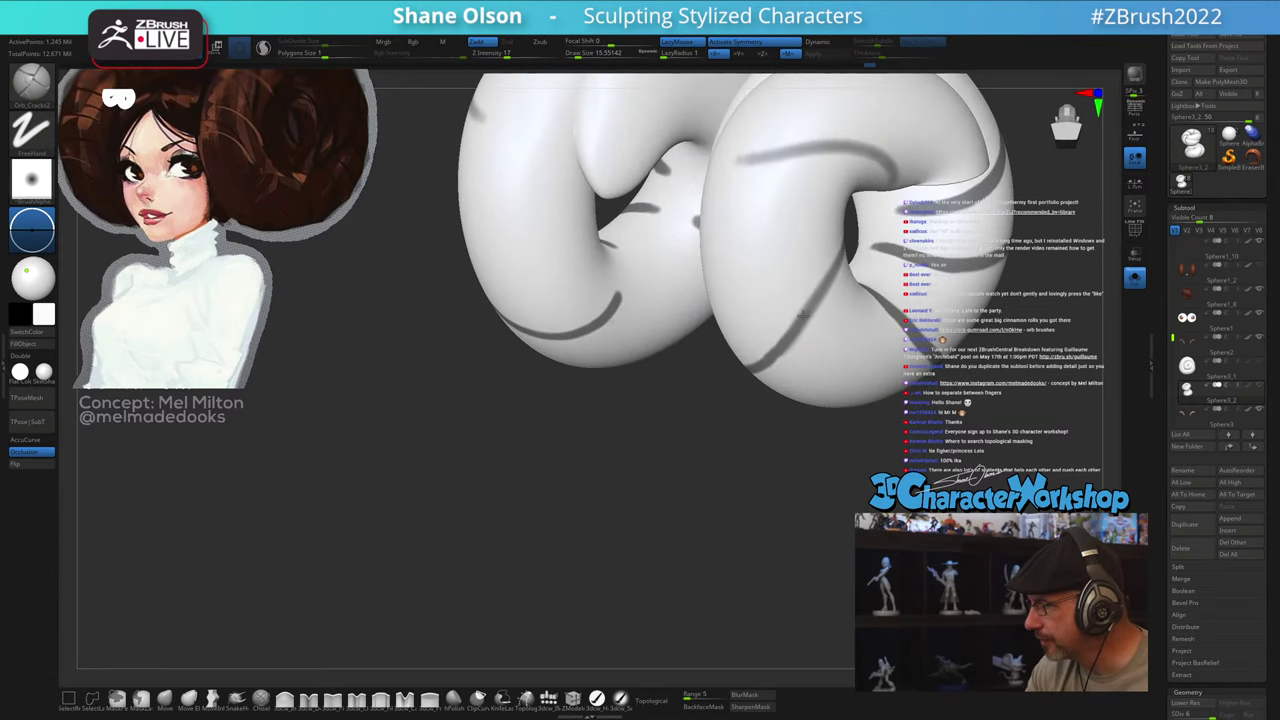
mouse_move(803, 316)
right_down()
mouse_move(711, 534)
mouse_move(665, 548)
mouse_move(682, 501)
right_up()
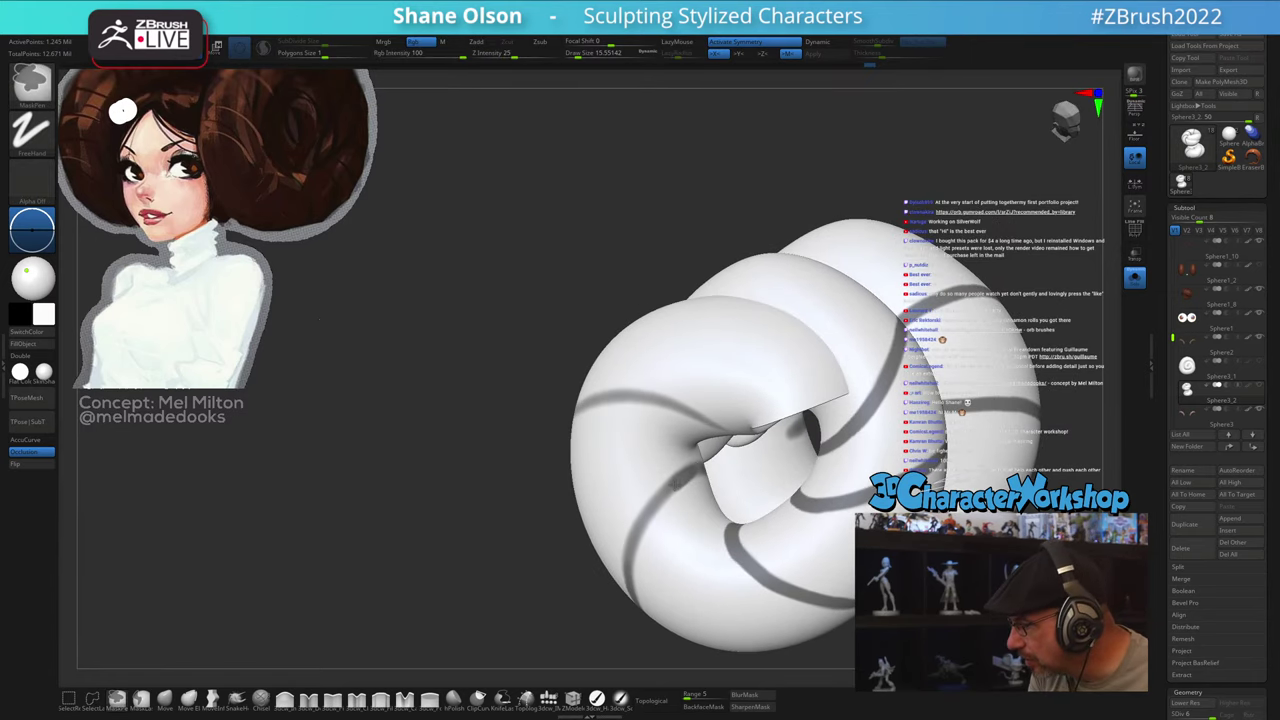
ctrl+drag(645, 518, 635, 540)
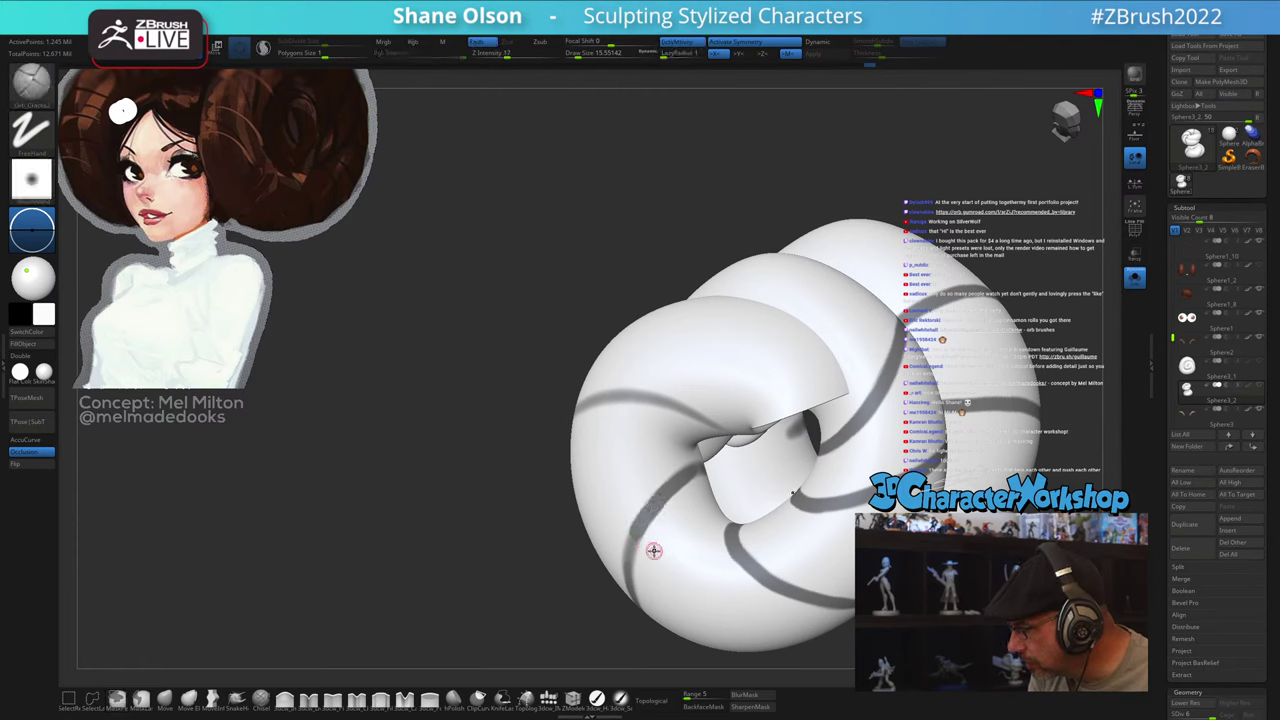
right_drag(651, 551, 677, 509)
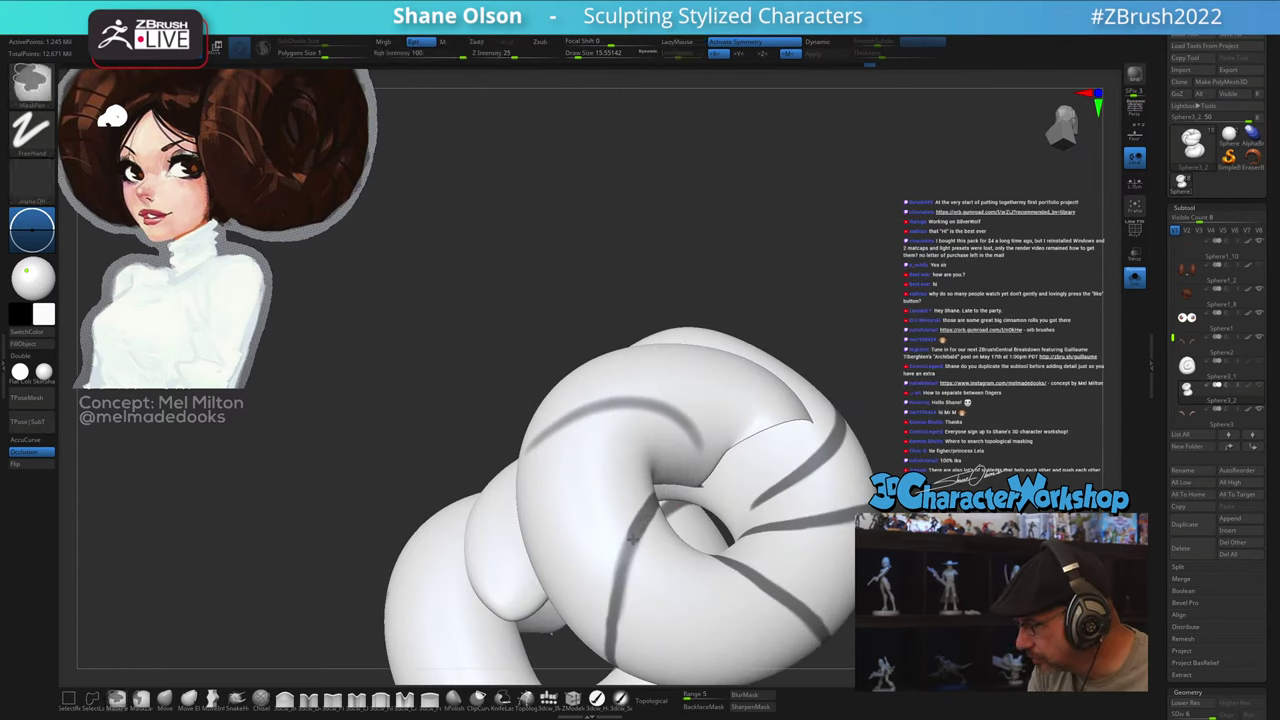
ctrl+drag(612, 622, 612, 648)
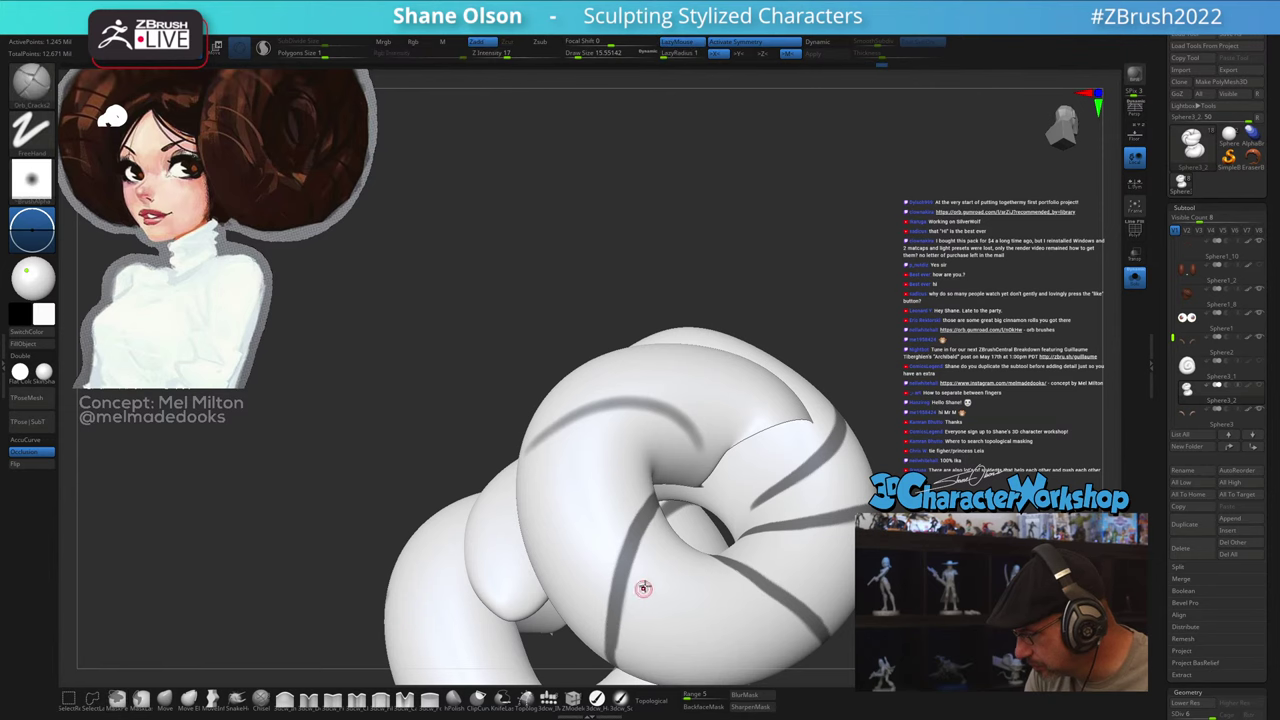
Step: Strengthen the faint mask line beside the coil's open end and carry it around the outer edge to the neighbouring coil
mouse_move(655, 587)
right_down()
mouse_move(620, 606)
mouse_move(686, 582)
mouse_move(563, 491)
mouse_move(571, 463)
mouse_move(654, 597)
mouse_move(626, 537)
mouse_move(694, 480)
mouse_move(686, 557)
mouse_move(685, 534)
right_up()
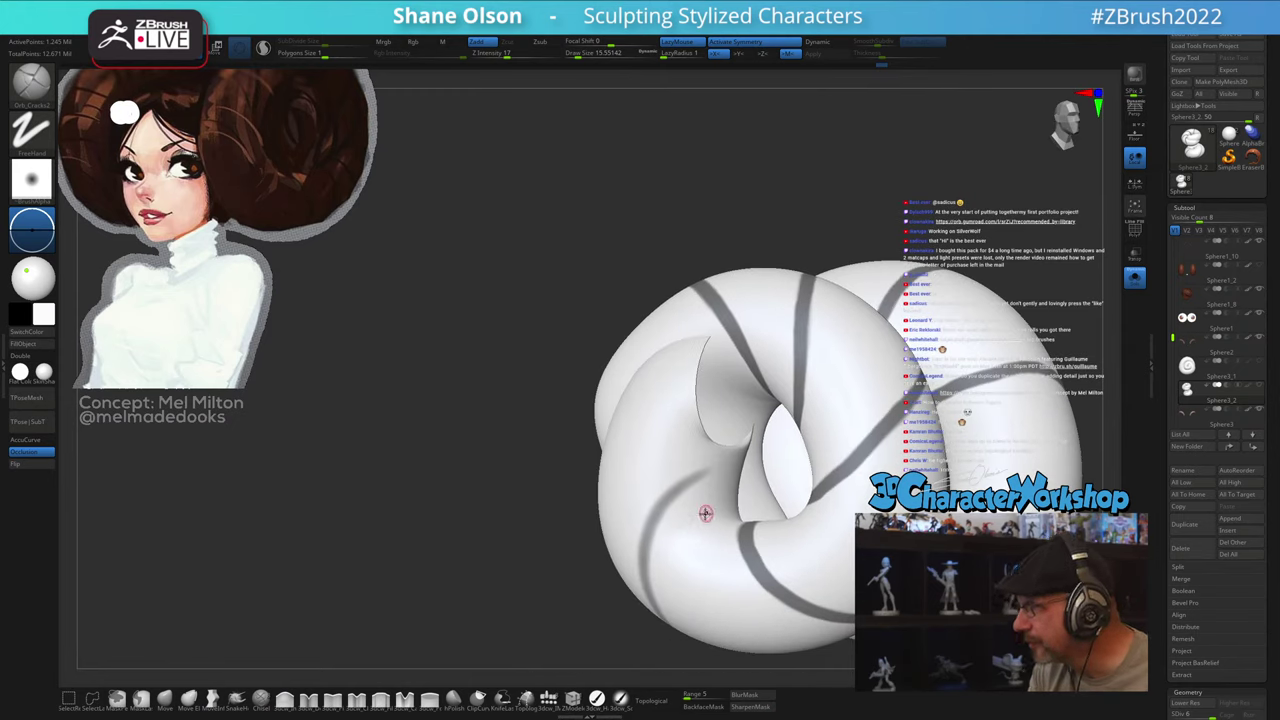
key(ctrl)
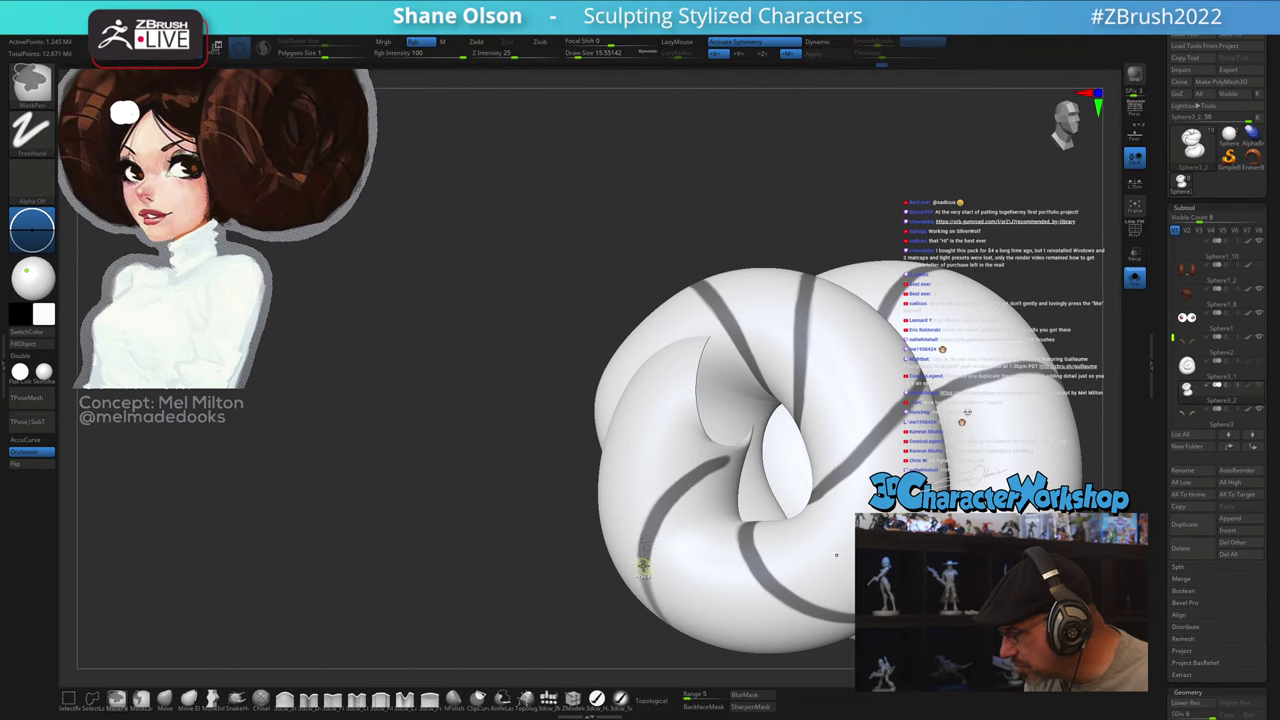
mouse_move(708, 583)
right_down()
mouse_move(680, 606)
mouse_move(666, 591)
mouse_move(650, 517)
right_up()
key(ctrl)
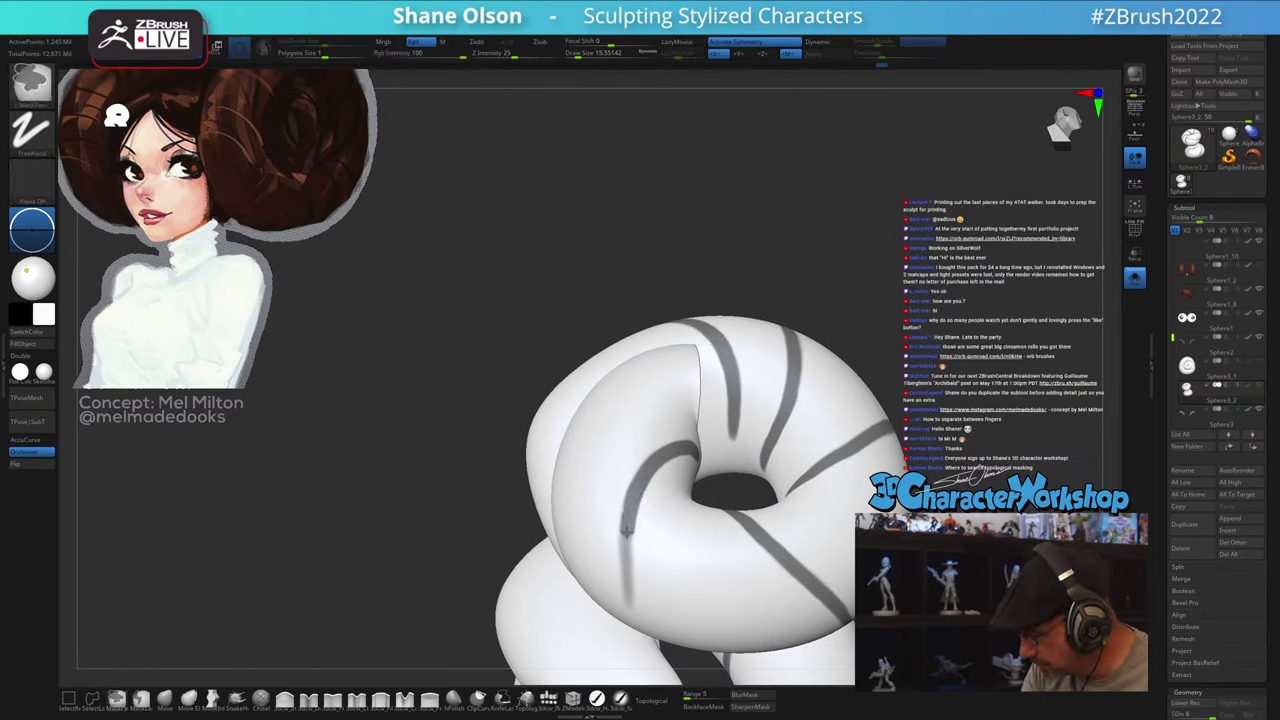
right_drag(685, 597, 689, 534)
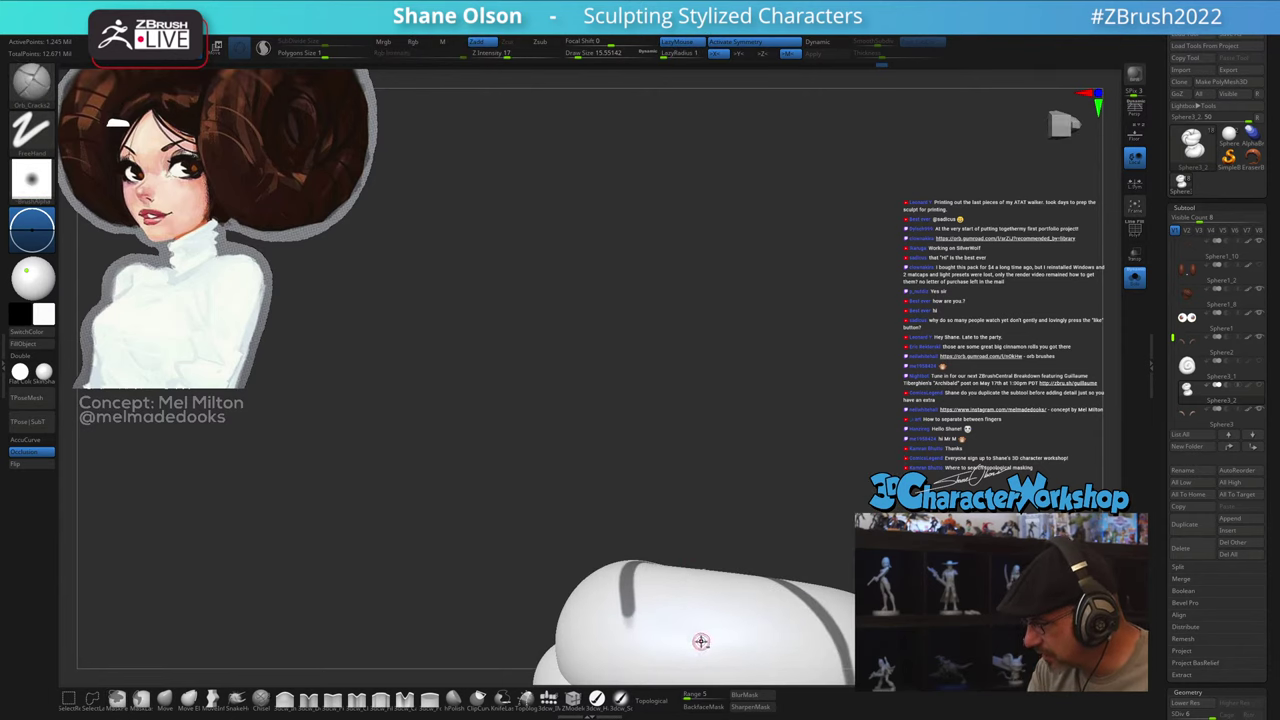
alt+right_drag(700, 640, 612, 464)
key(ctrl)
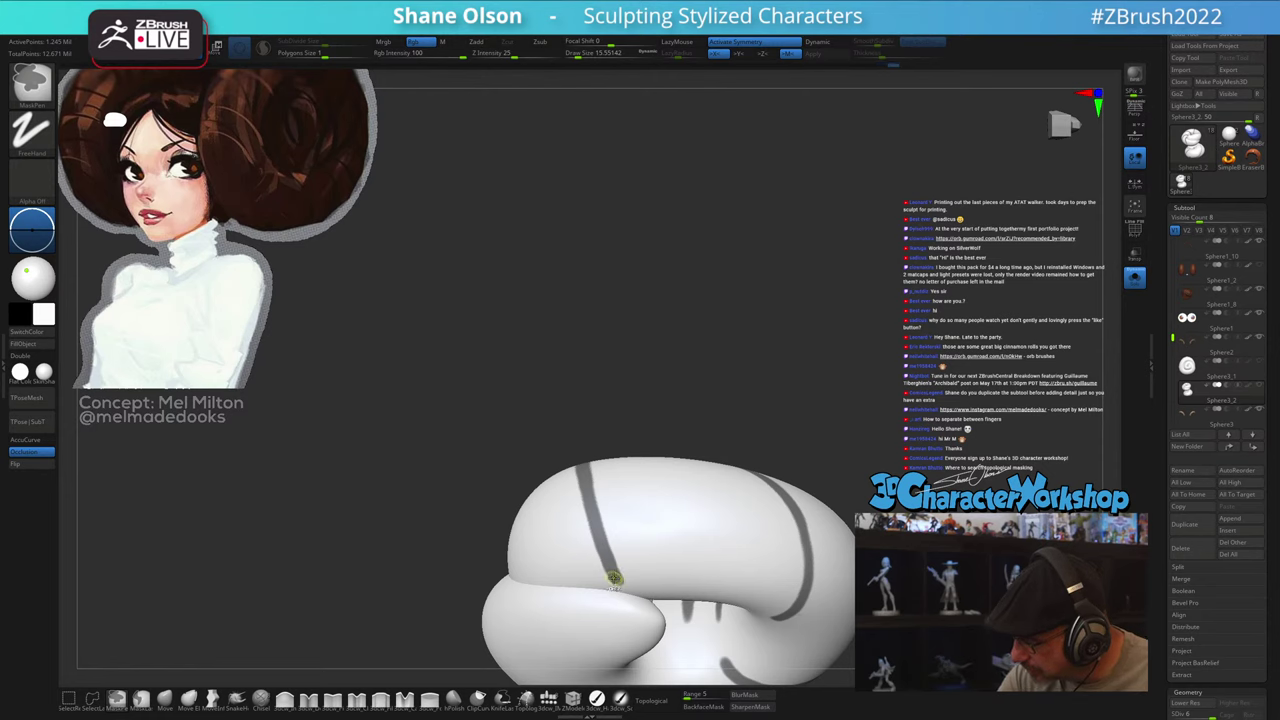
Step: Hide the overlapping coil section and continue the mask line across the newly exposed surface
right_drag(694, 589, 720, 546)
mouse_move(685, 618)
alt+right_down()
mouse_move(673, 500)
mouse_move(642, 516)
mouse_move(629, 477)
mouse_move(646, 445)
mouse_move(674, 494)
mouse_move(640, 471)
alt+right_up()
key(ctrl+shift)
ctrl+shift+click(621, 543)
key(ctrl)
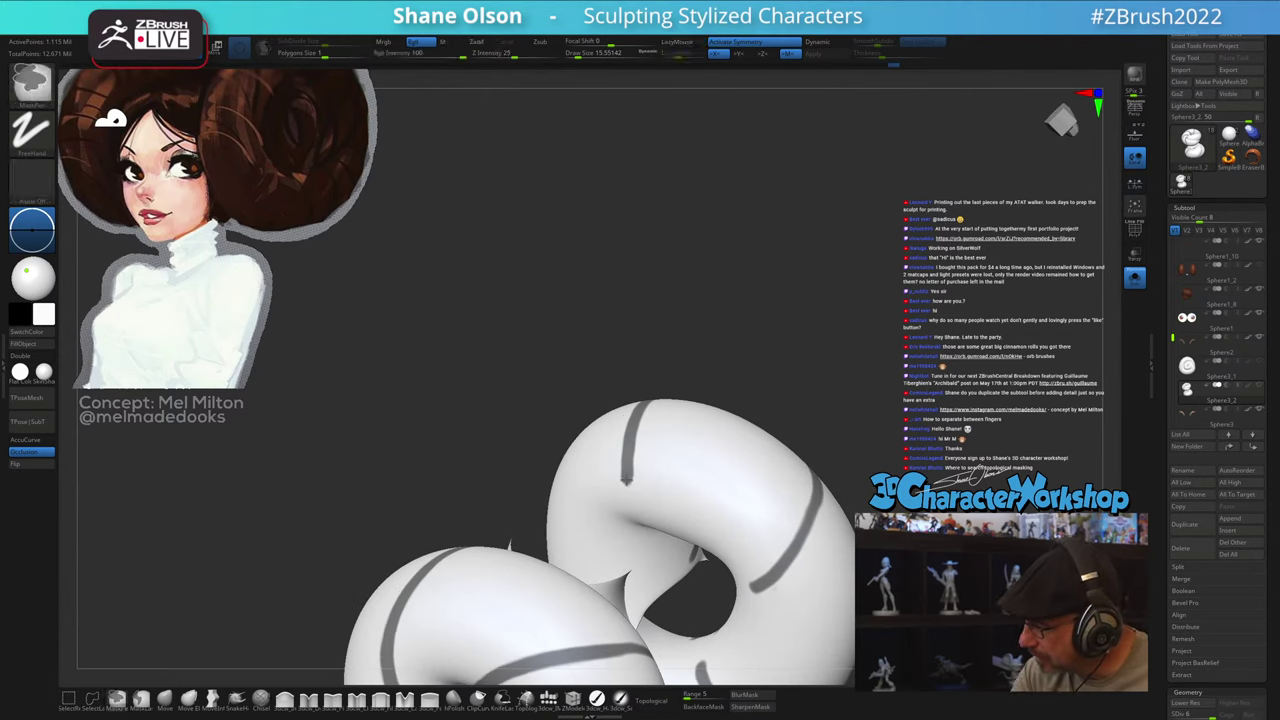
drag(806, 576, 445, 531)
drag(722, 302, 834, 299)
ctrl+right_drag(834, 299, 631, 496)
alt+right_drag(624, 446, 615, 402)
drag(615, 401, 605, 388)
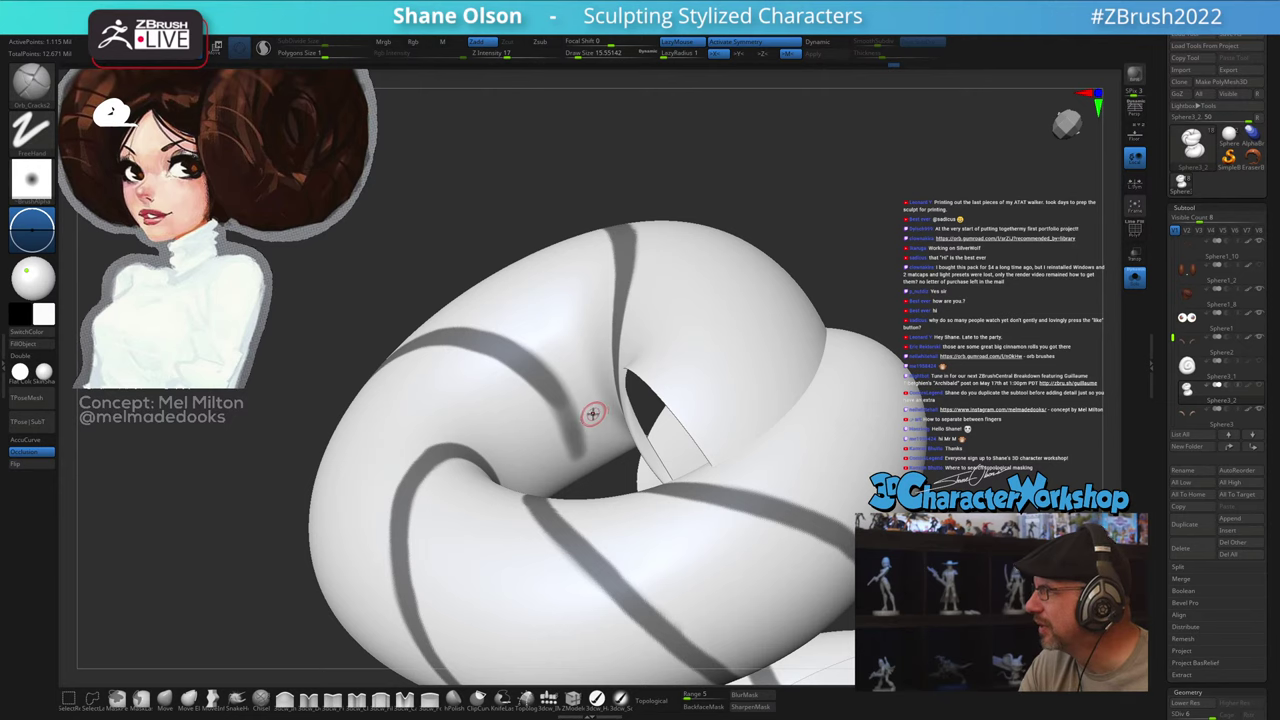
Step: Darken and slightly lengthen the inner end of the adjacent mask line toward the central opening
key(ctrl)
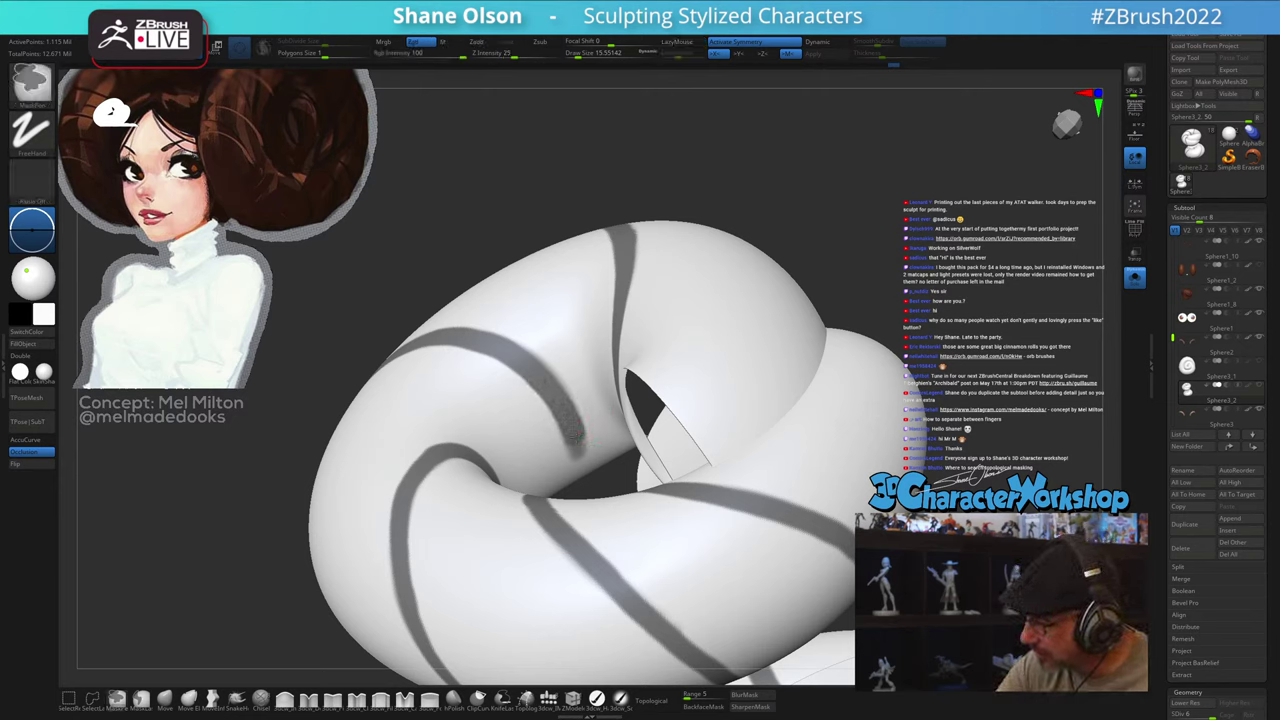
ctrl+drag(582, 460, 583, 466)
mouse_move(629, 403)
right_down()
mouse_move(669, 400)
mouse_move(661, 415)
right_up()
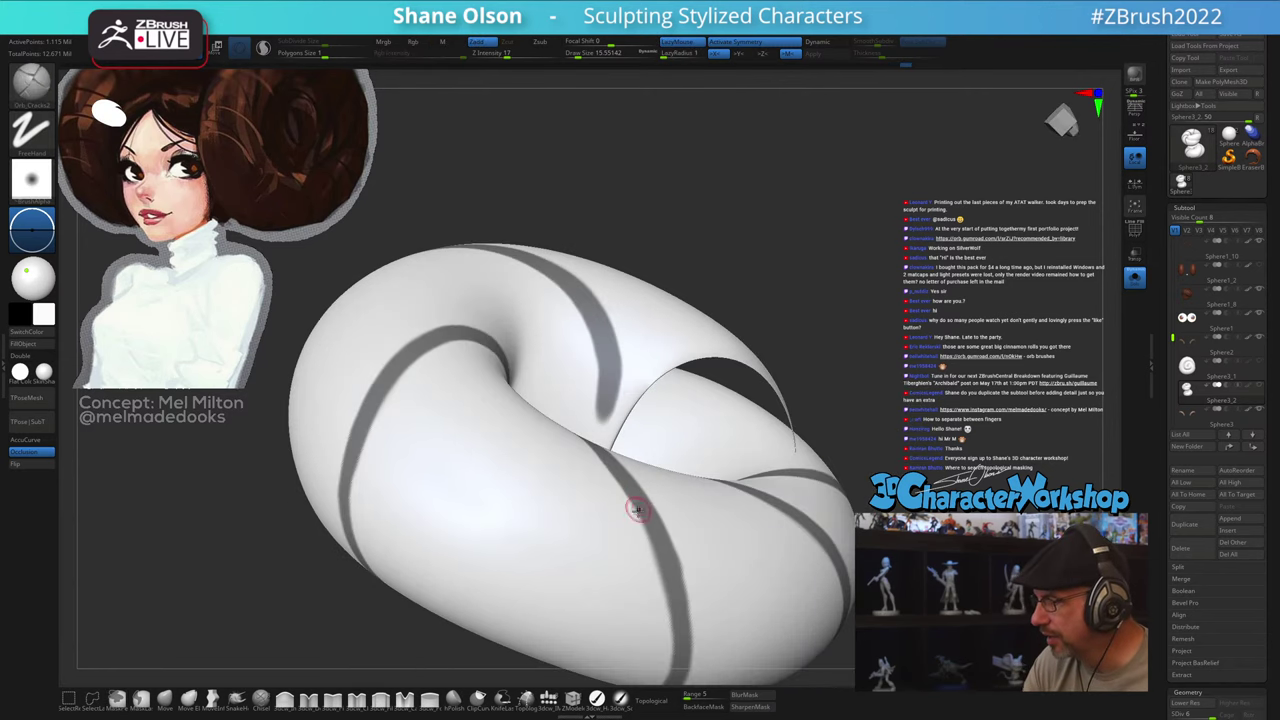
Step: Strengthen the mask line running from the central hole down the coil to its outer edge and reduce the draw size to about 7.5
right_drag(638, 511, 615, 566)
alt+right_drag(764, 513, 643, 517)
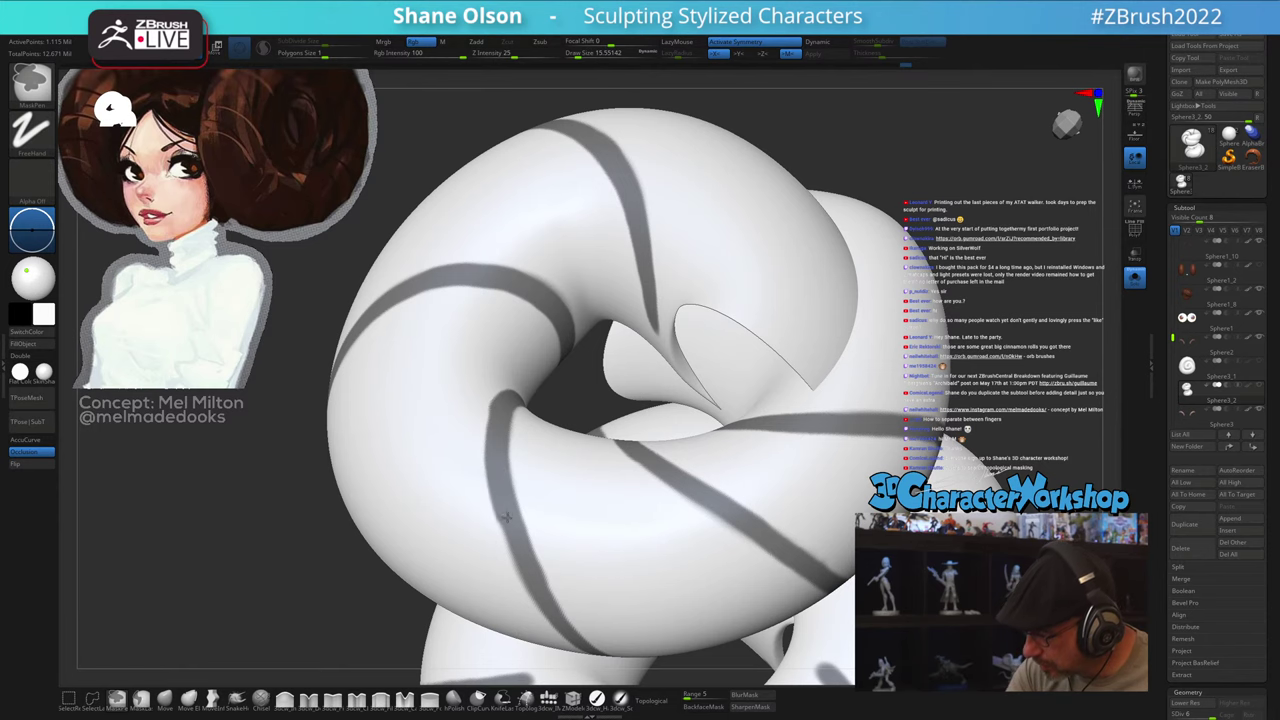
ctrl+drag(528, 578, 566, 620)
mouse_move(675, 582)
alt+right_down()
mouse_move(666, 571)
mouse_move(683, 591)
alt+right_up()
mouse_move(778, 611)
right_down()
mouse_move(809, 589)
mouse_move(786, 592)
mouse_move(776, 601)
mouse_move(829, 589)
mouse_move(806, 601)
mouse_move(838, 620)
mouse_move(838, 662)
right_up()
right_drag(525, 470, 522, 494)
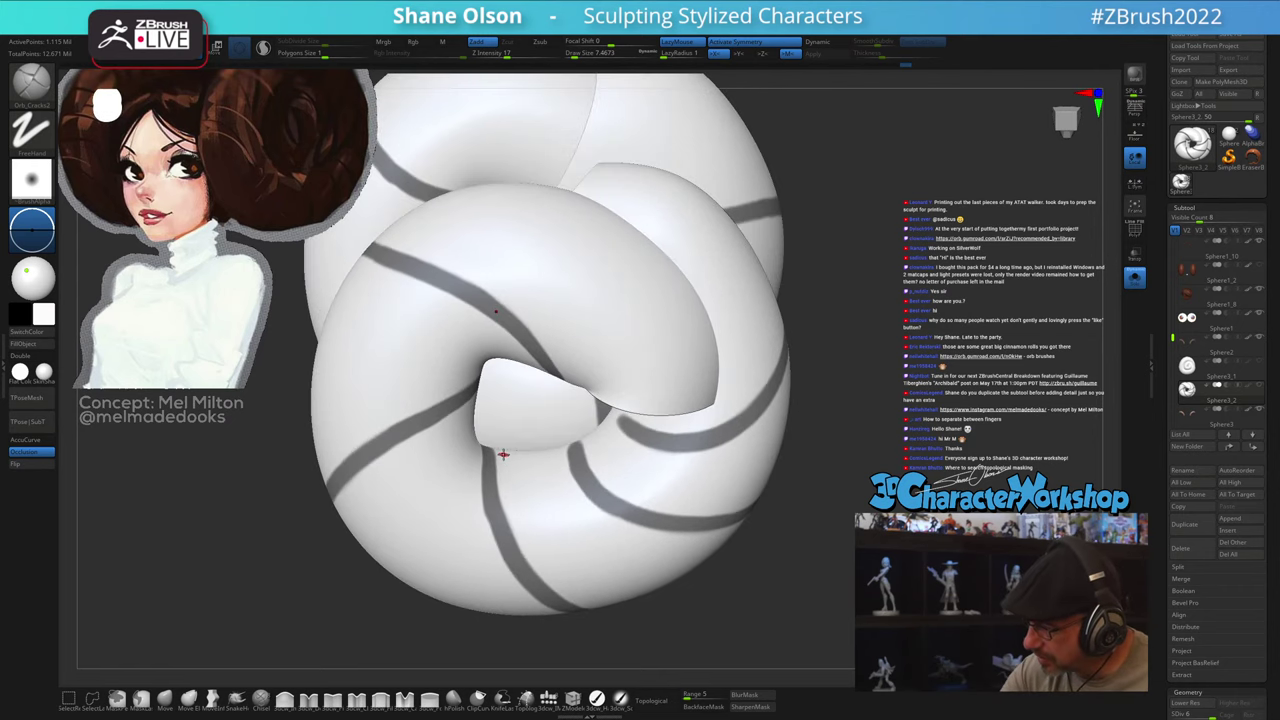
key(ctrl)
key(ctrl)
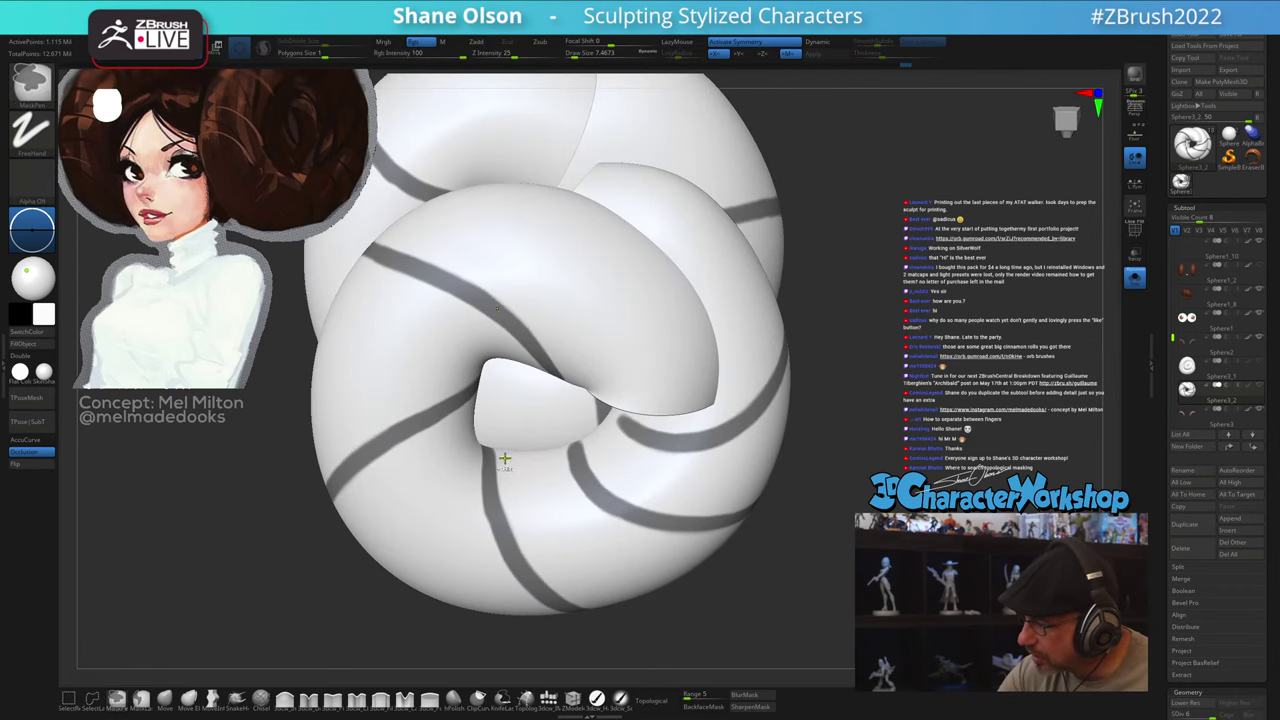
mouse_move(515, 495)
ctrl+mouse_down()
mouse_move(558, 555)
mouse_move(635, 599)
ctrl+mouse_up()
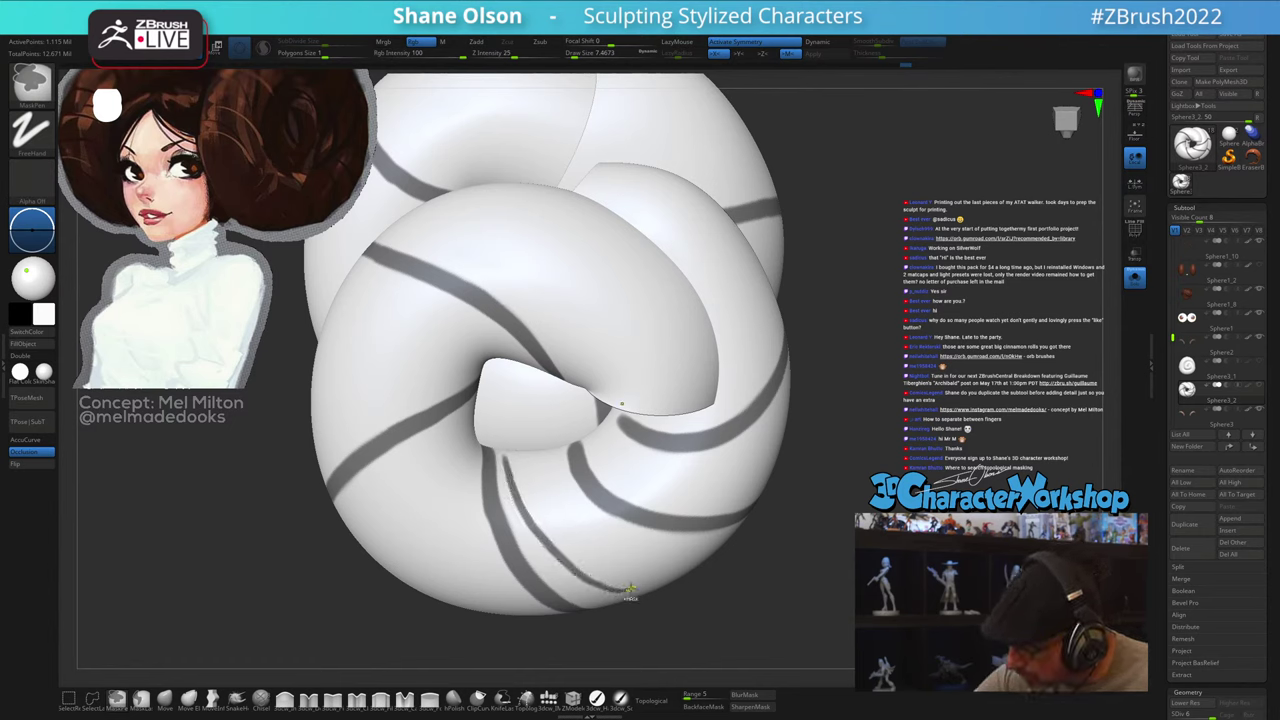
key(ctrl+z)
Step: Mask a thinner curved line beside the lower crease line, from the central hole around to the coil's outer edge
key(ctrl)
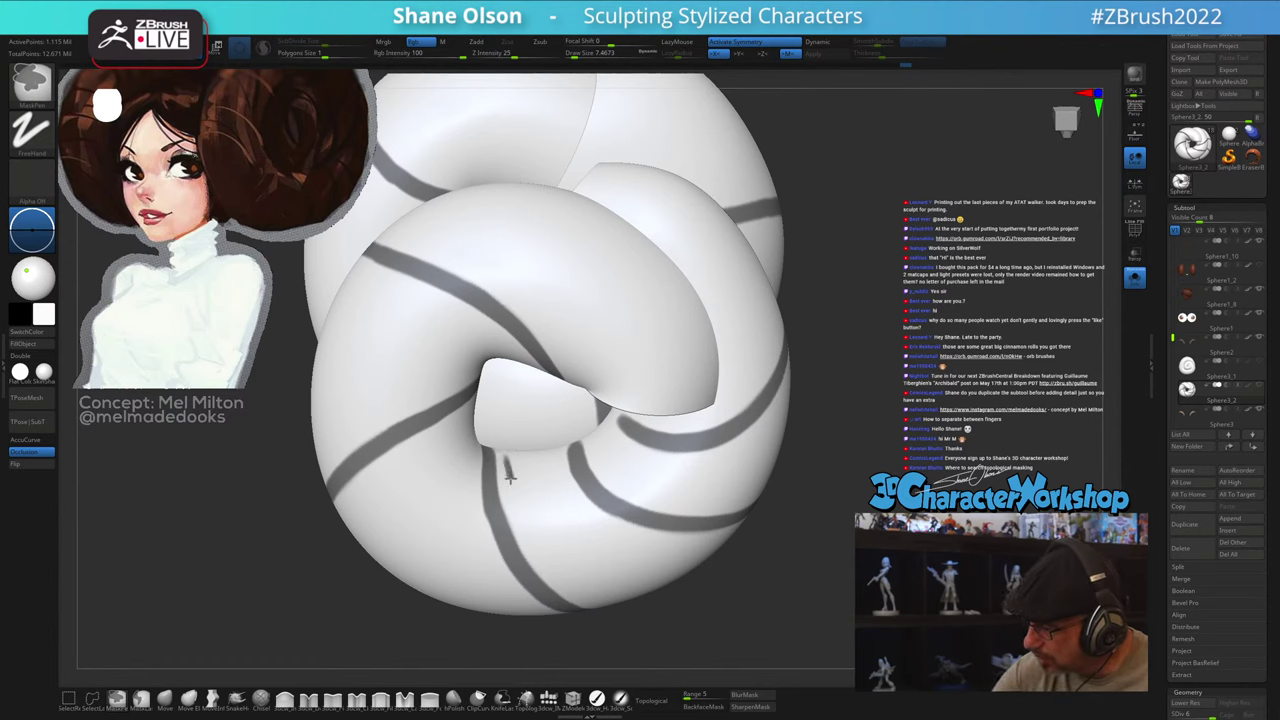
ctrl+drag(574, 568, 604, 588)
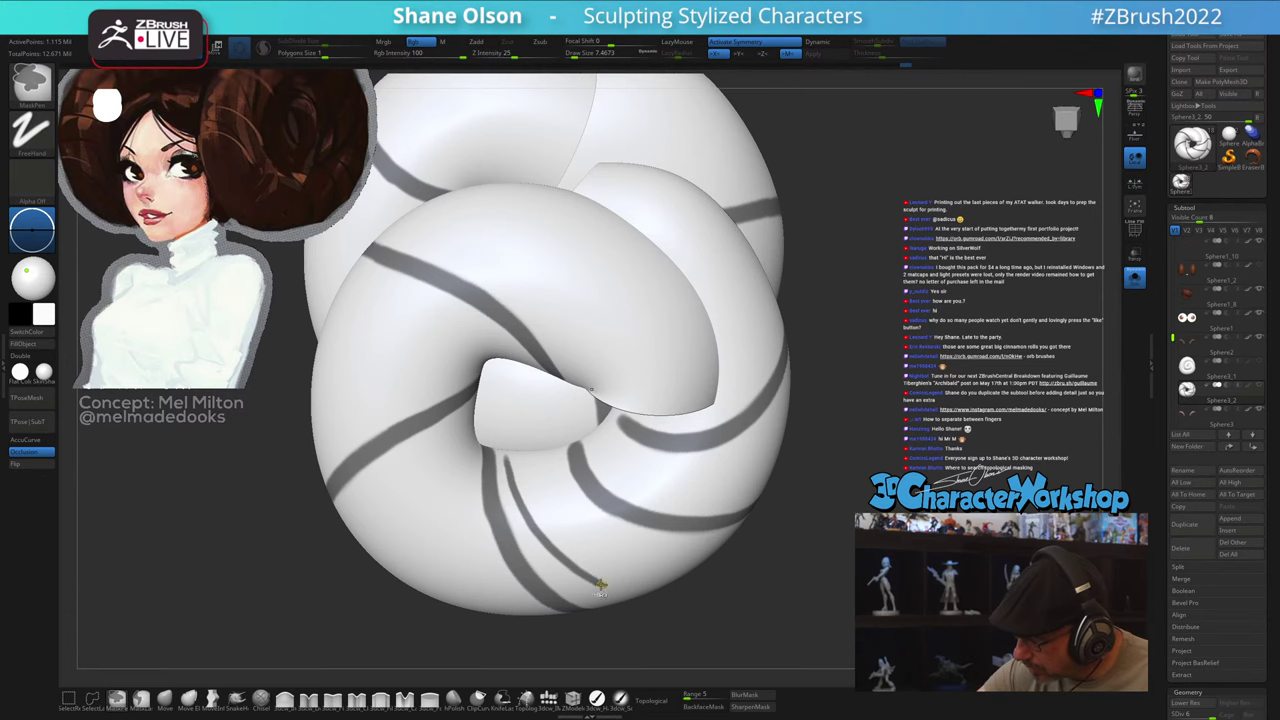
mouse_move(730, 604)
mouse_down()
mouse_move(800, 460)
mouse_move(967, 429)
mouse_up()
drag(641, 546, 565, 549)
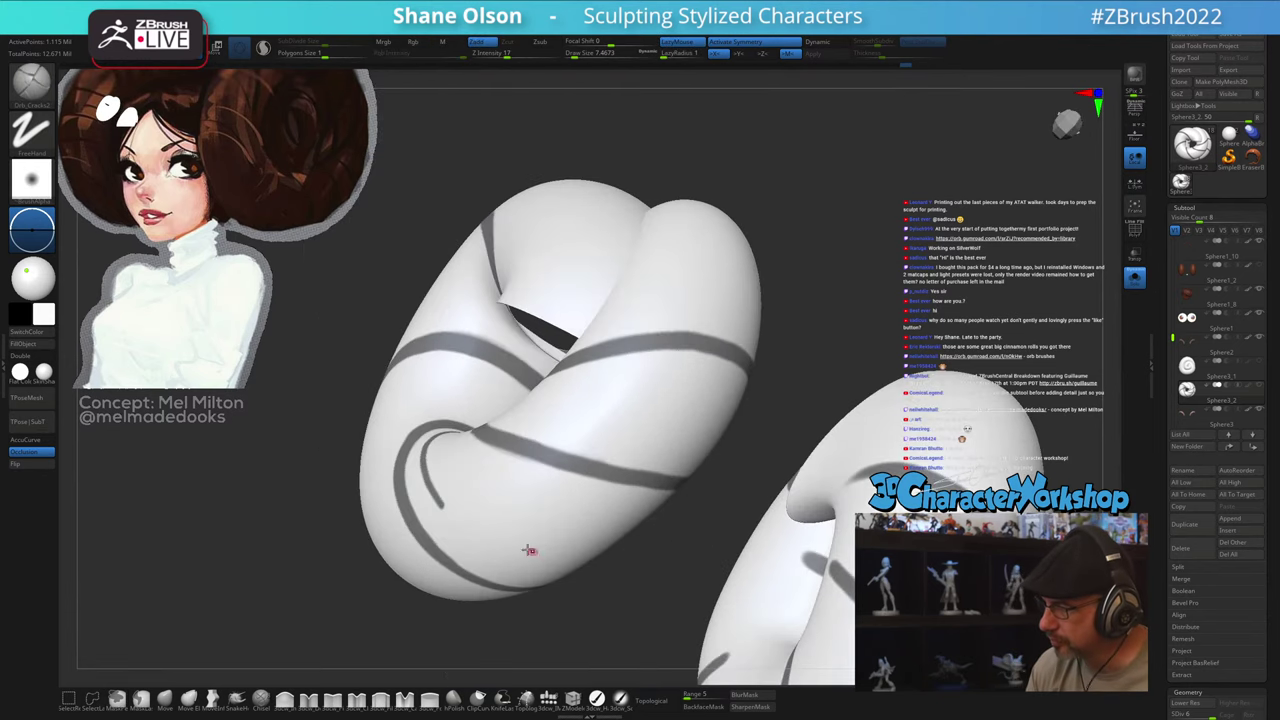
key(ctrl)
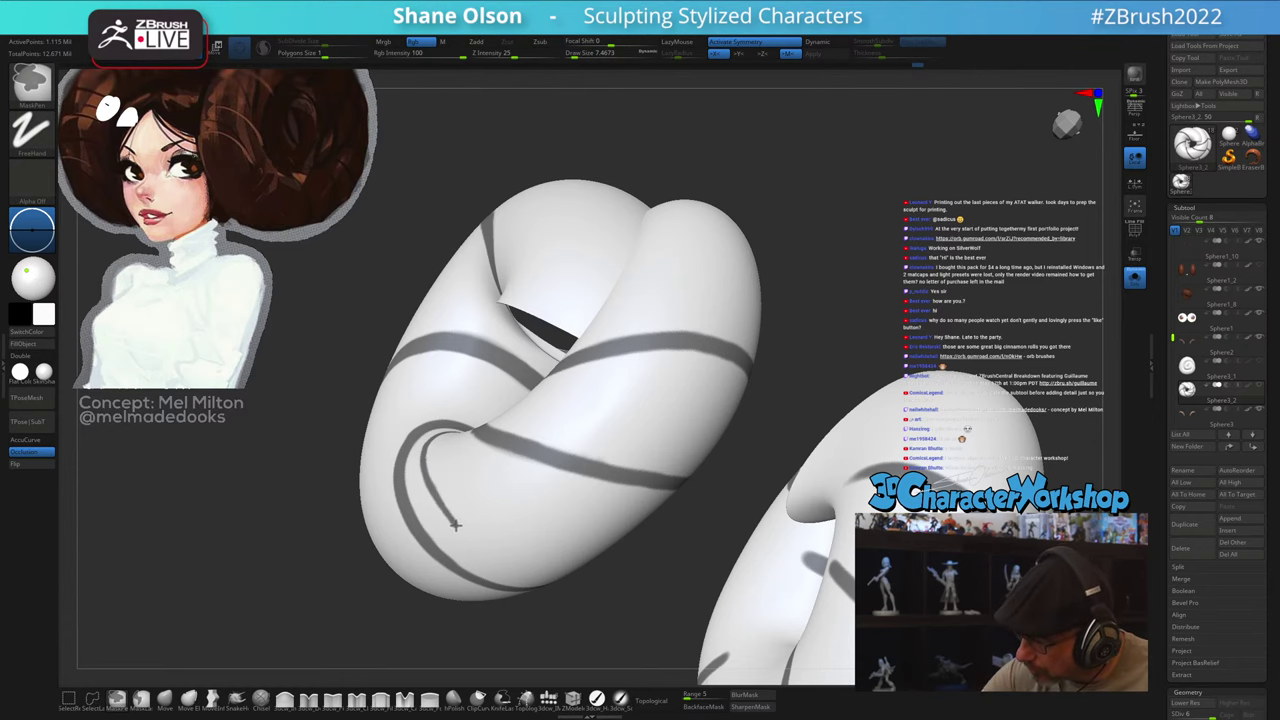
ctrl+drag(503, 565, 565, 581)
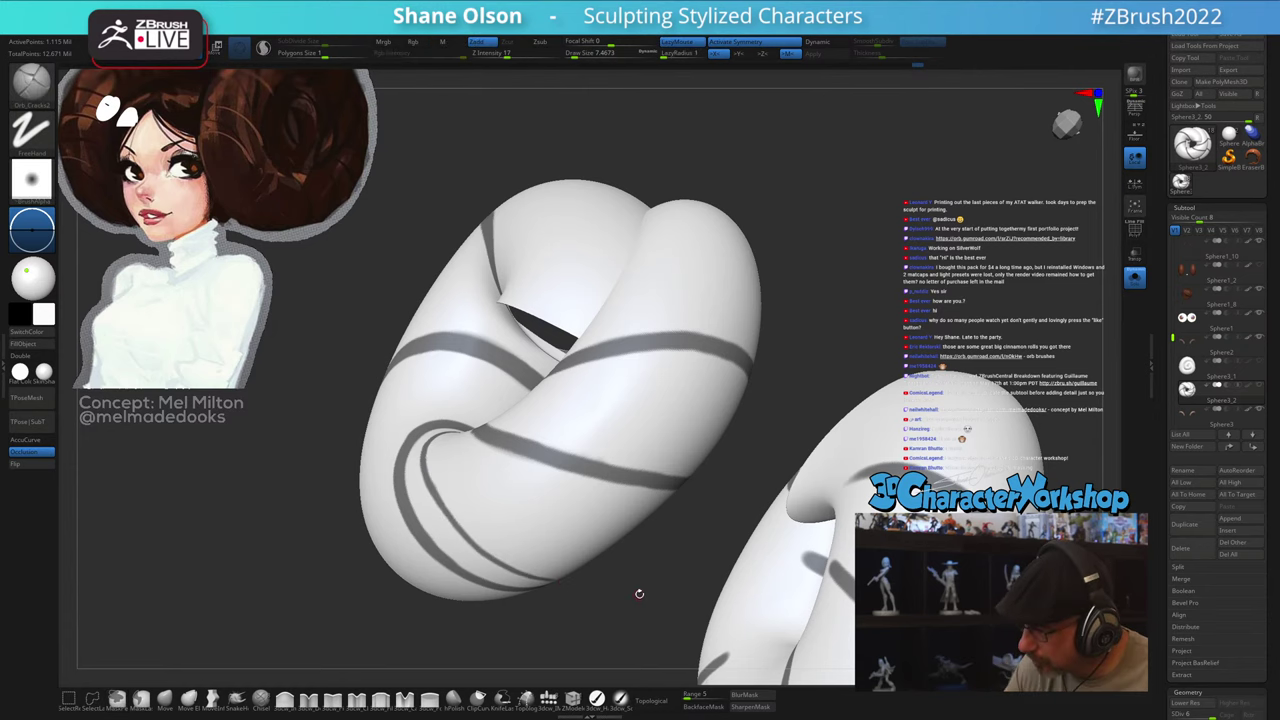
Step: Reinforce the paired thick and thin mask lines where they cross the coil's outer curve
drag(640, 594, 706, 553)
drag(835, 489, 808, 497)
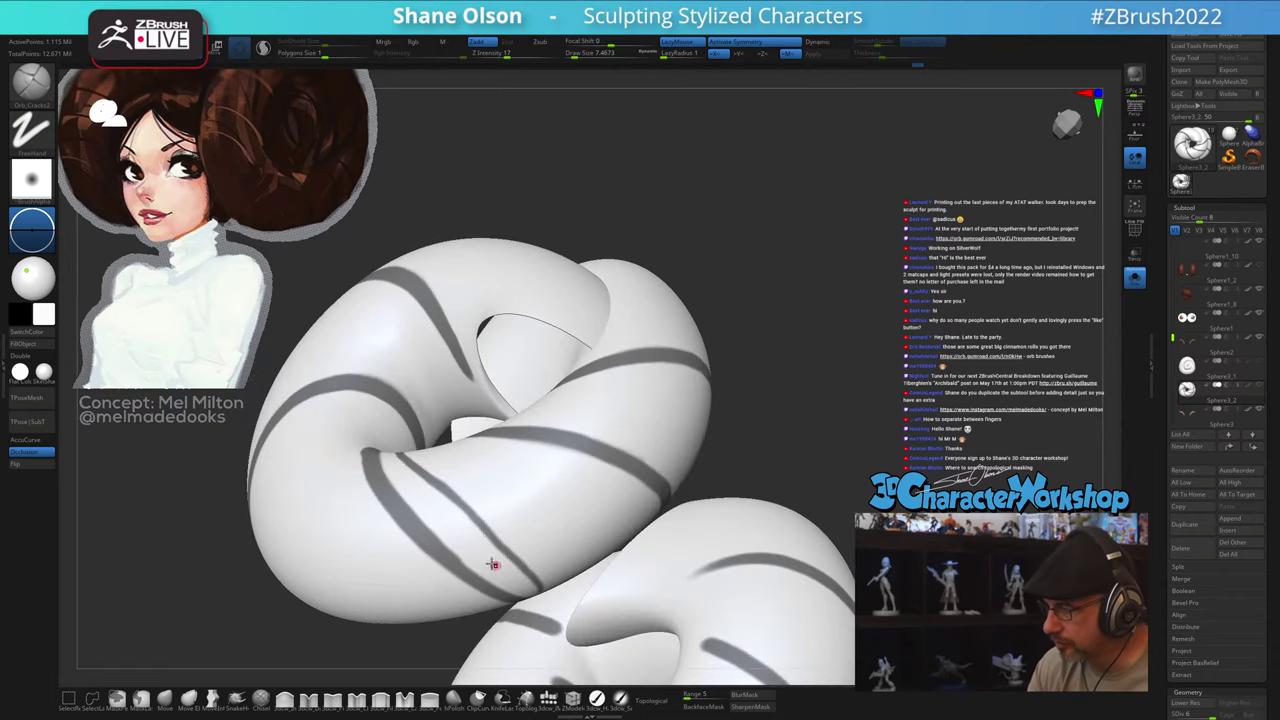
key(ctrl)
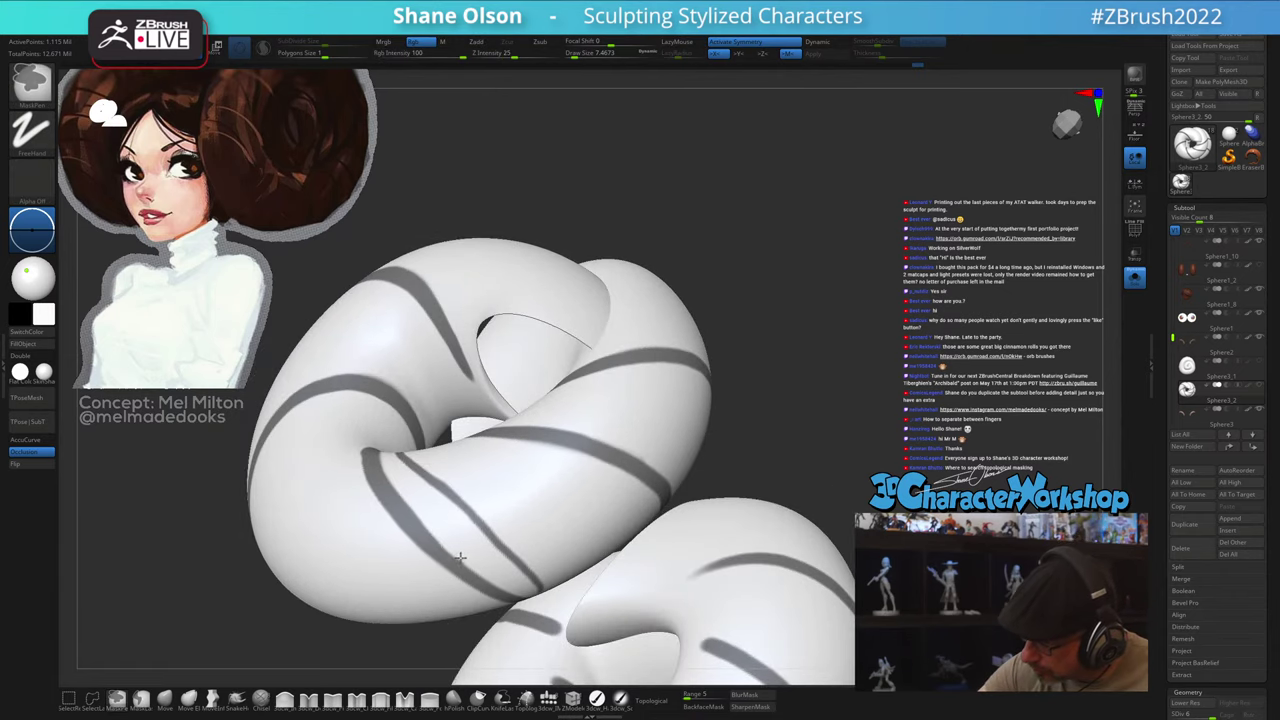
right_drag(491, 479, 506, 503)
Step: Carry the thin mask line down the inner wall of the central hole beside the thicker line
alt+drag(757, 467, 816, 581)
drag(816, 581, 797, 517)
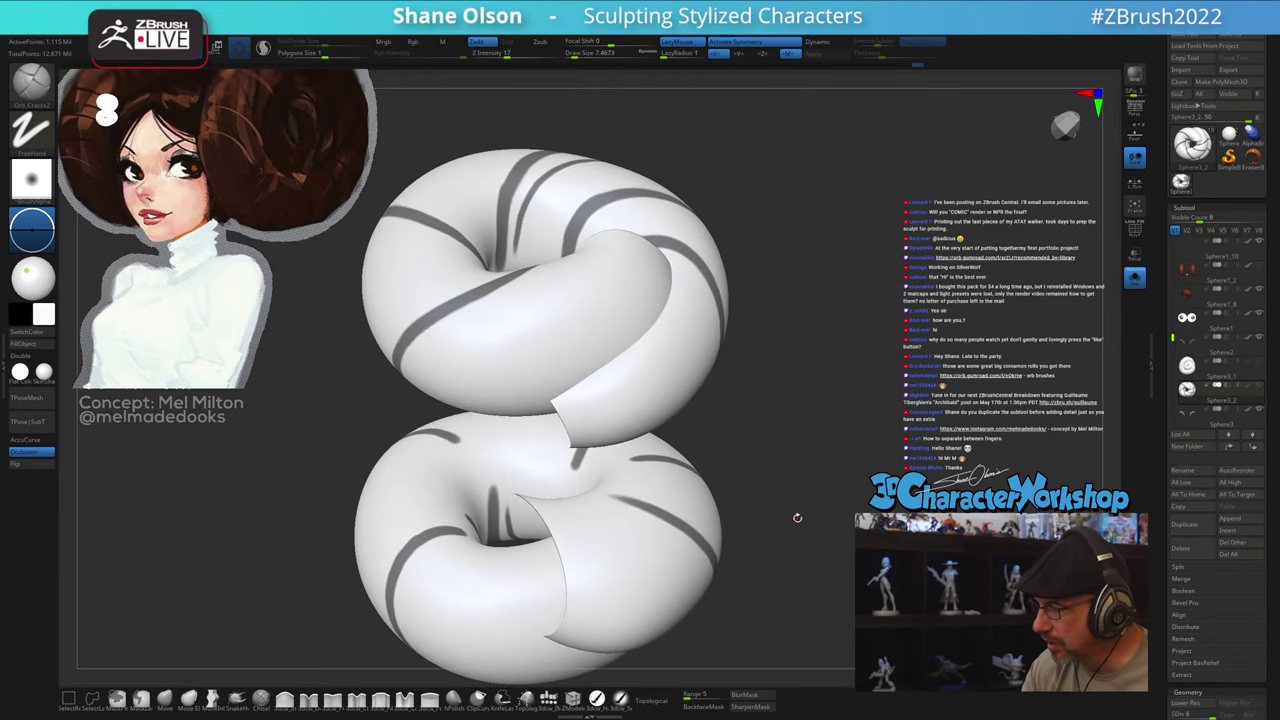
right_drag(536, 466, 521, 502)
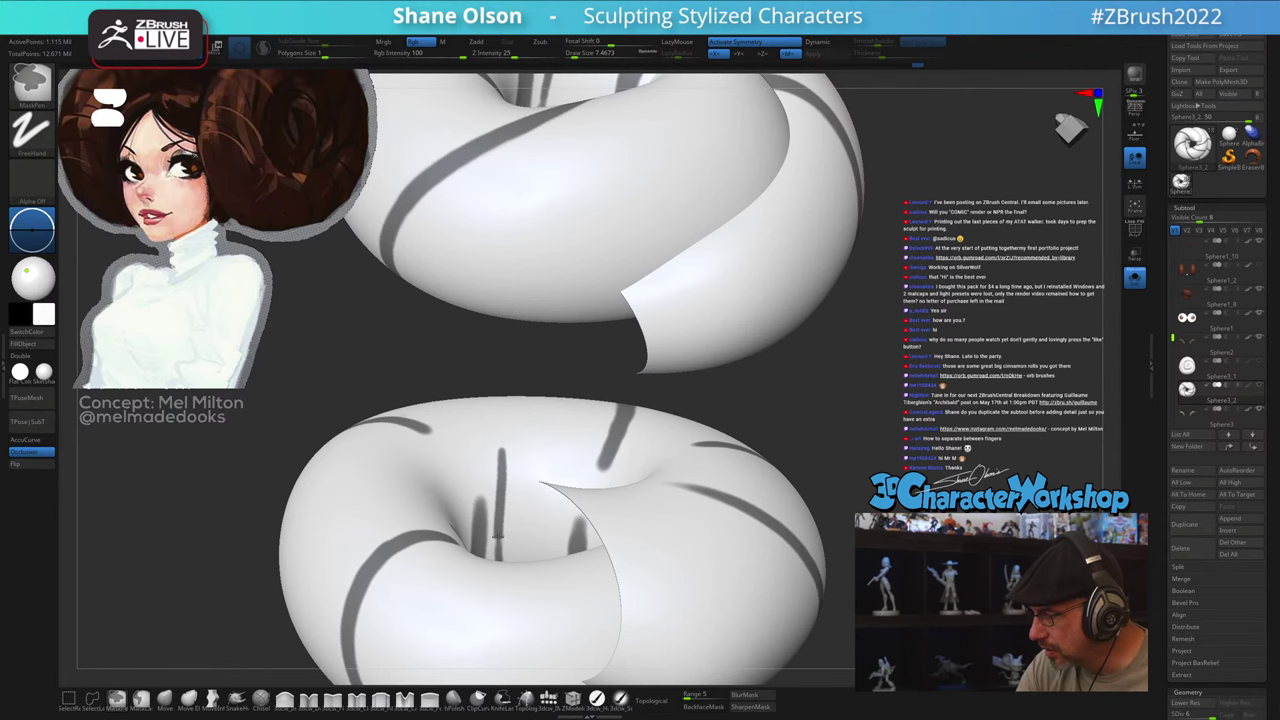
right_drag(511, 496, 501, 551)
key(ctrl)
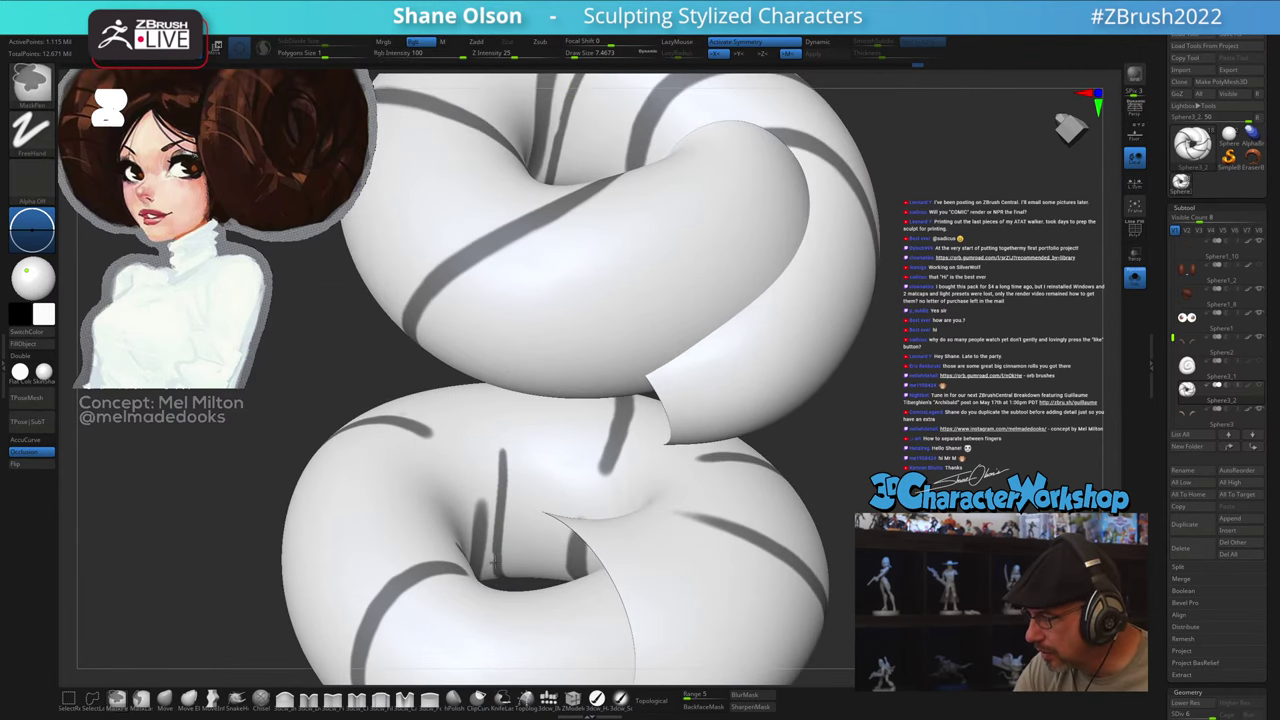
Step: Examine the spacing and flow of the mask lines around both buns from several angles
right_drag(839, 543, 830, 442)
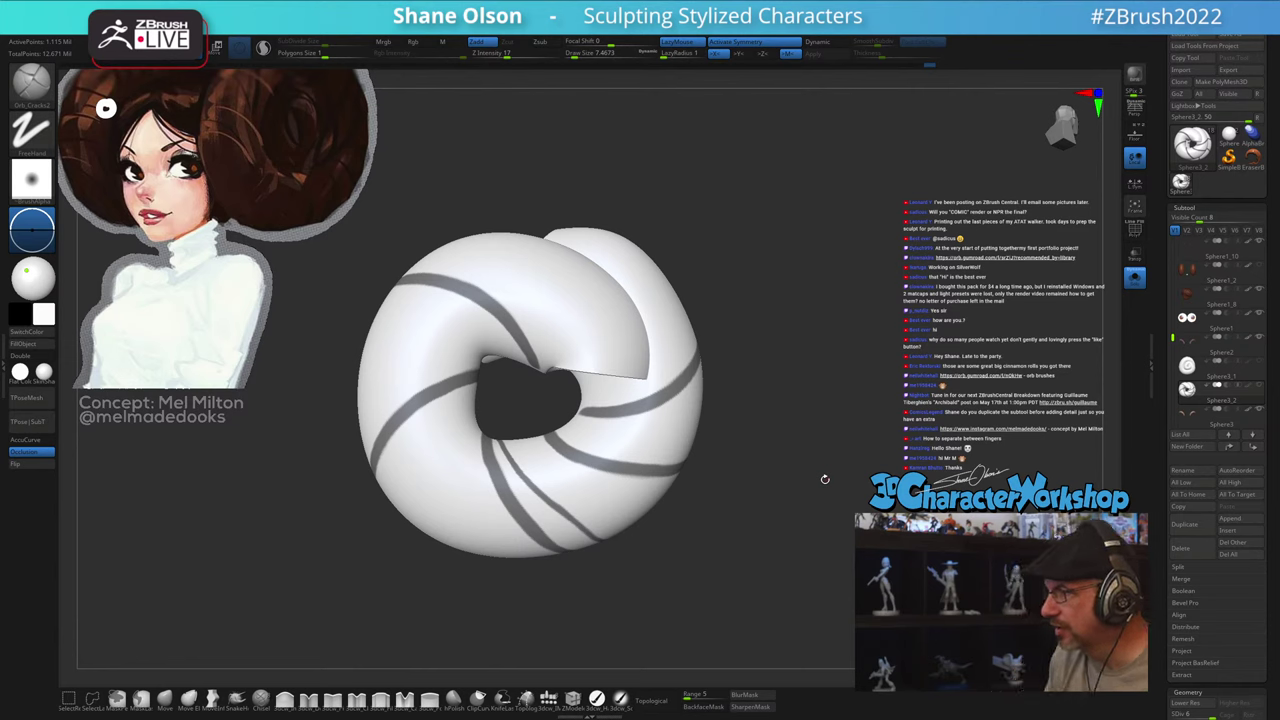
right_drag(809, 315, 798, 318)
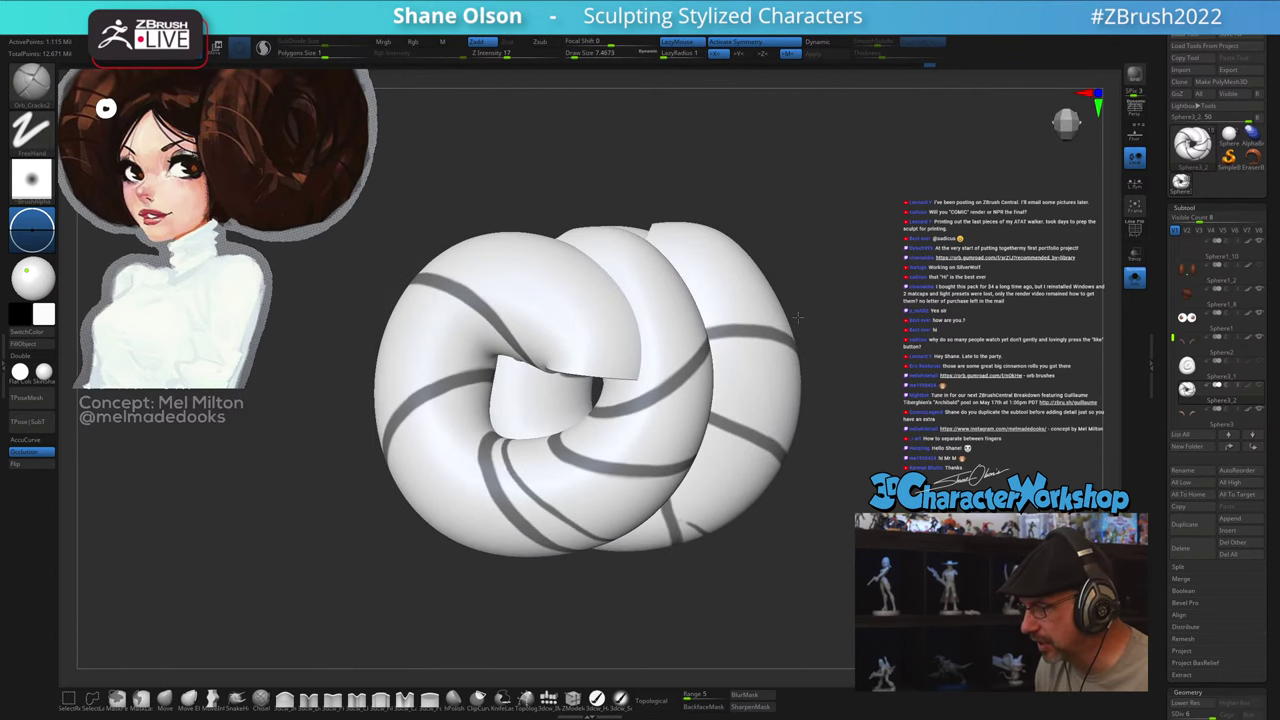
right_drag(932, 366, 921, 362)
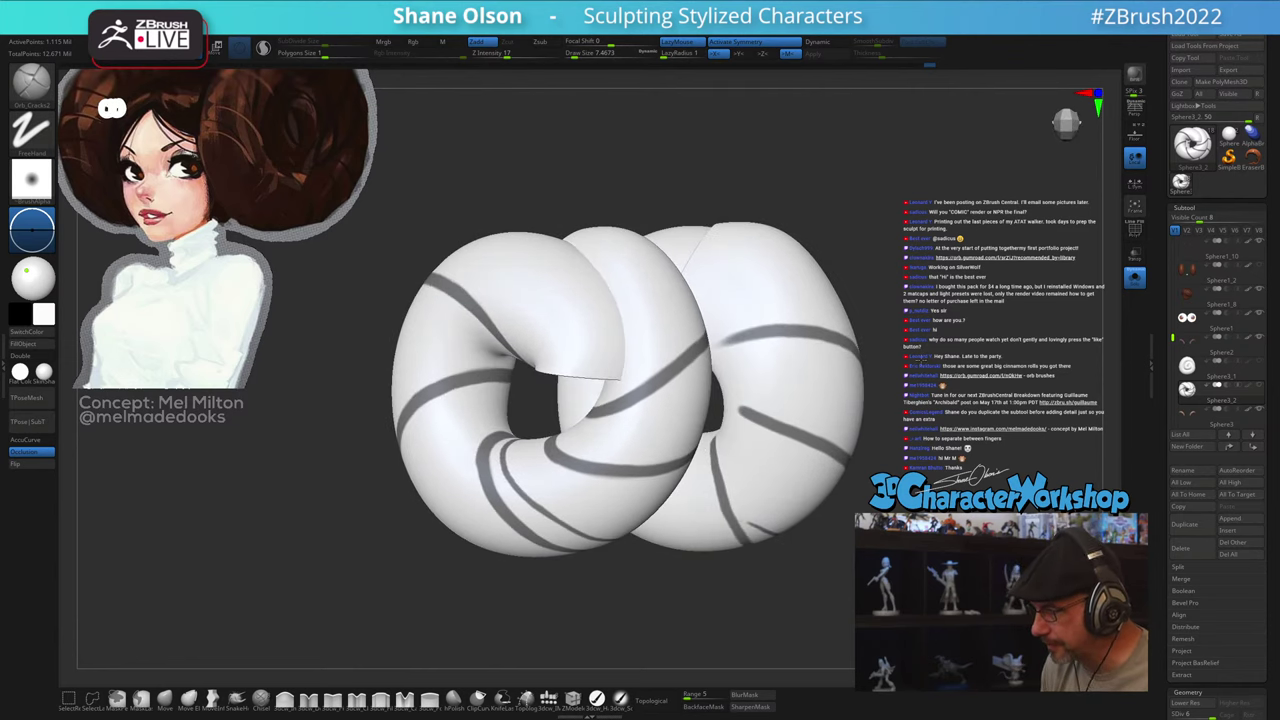
right_drag(661, 591, 696, 584)
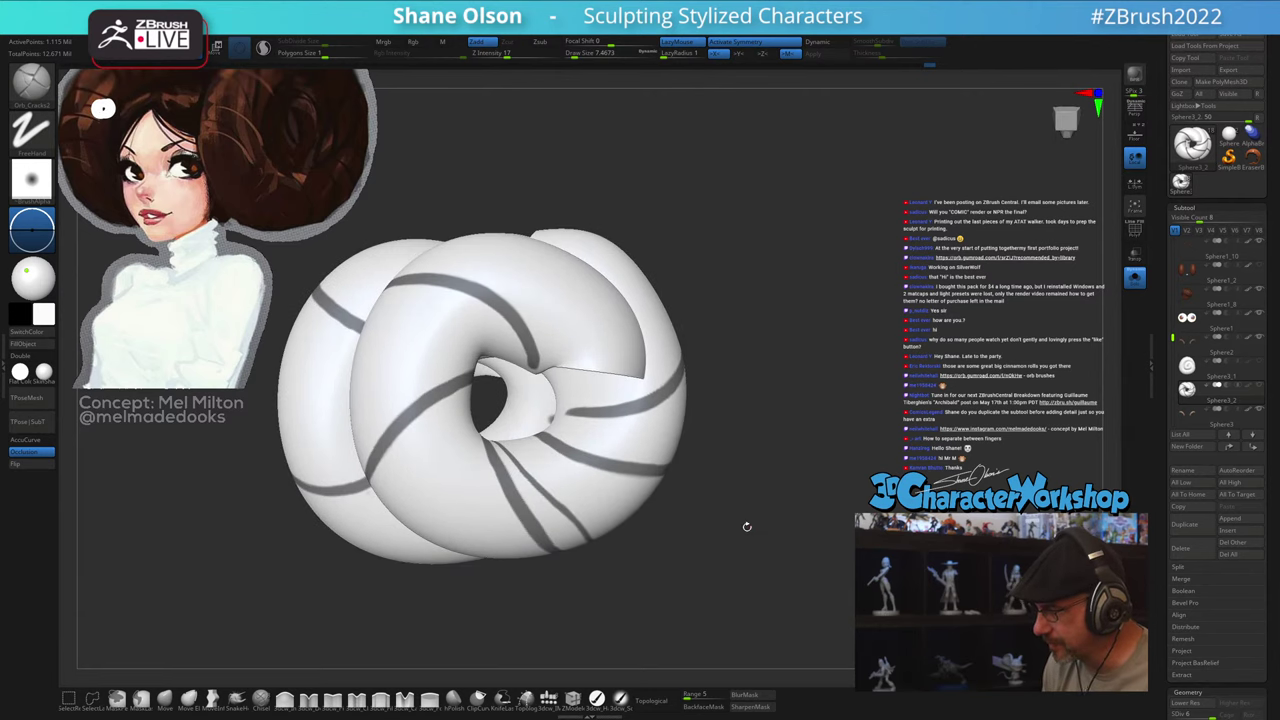
mouse_move(747, 526)
mouse_down()
mouse_move(757, 535)
mouse_move(740, 531)
mouse_up()
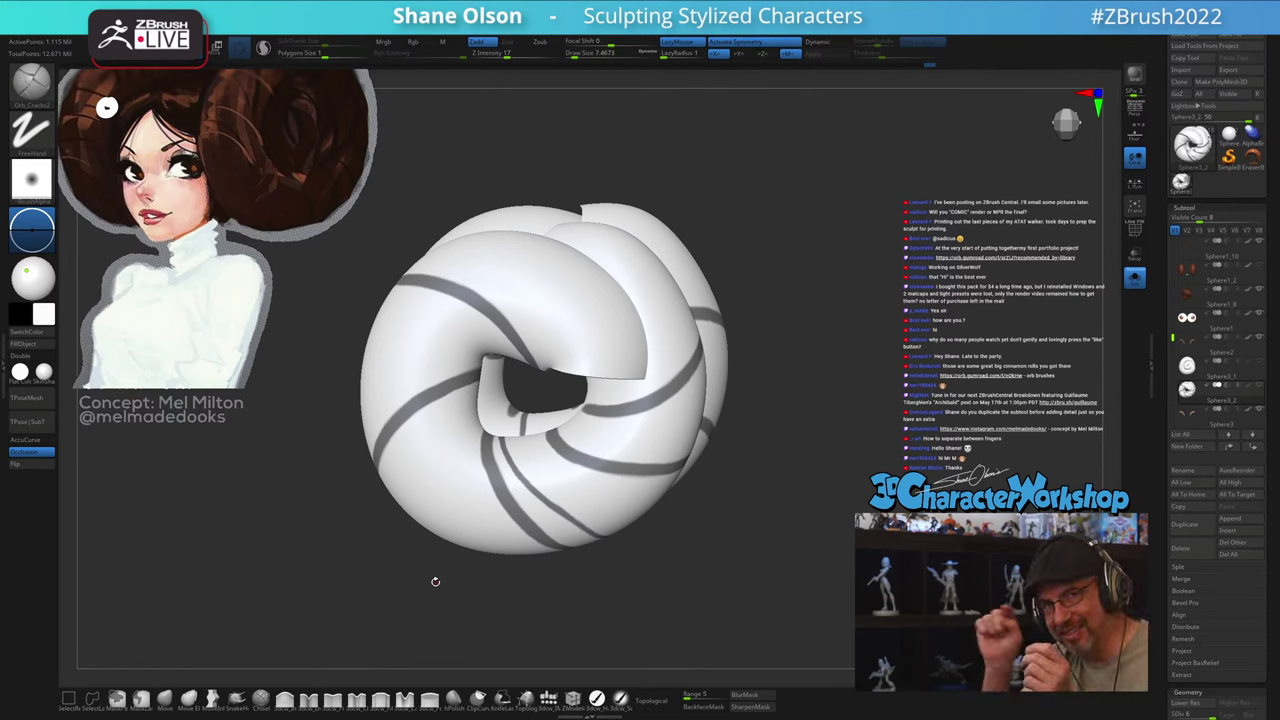
drag(684, 546, 823, 556)
drag(825, 601, 812, 672)
key(ctrl)
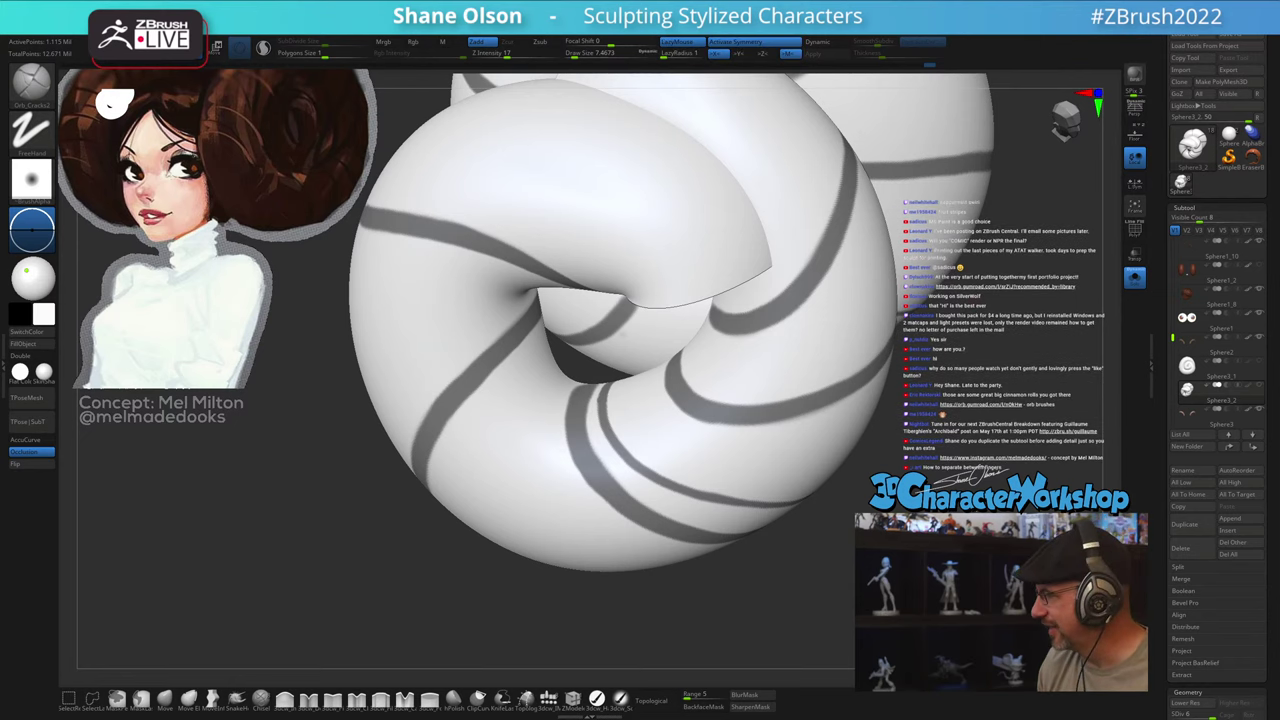
Step: Mask a thin curved line from the central hole outward between the two thick lines on the coil's side
right_drag(706, 572, 689, 590)
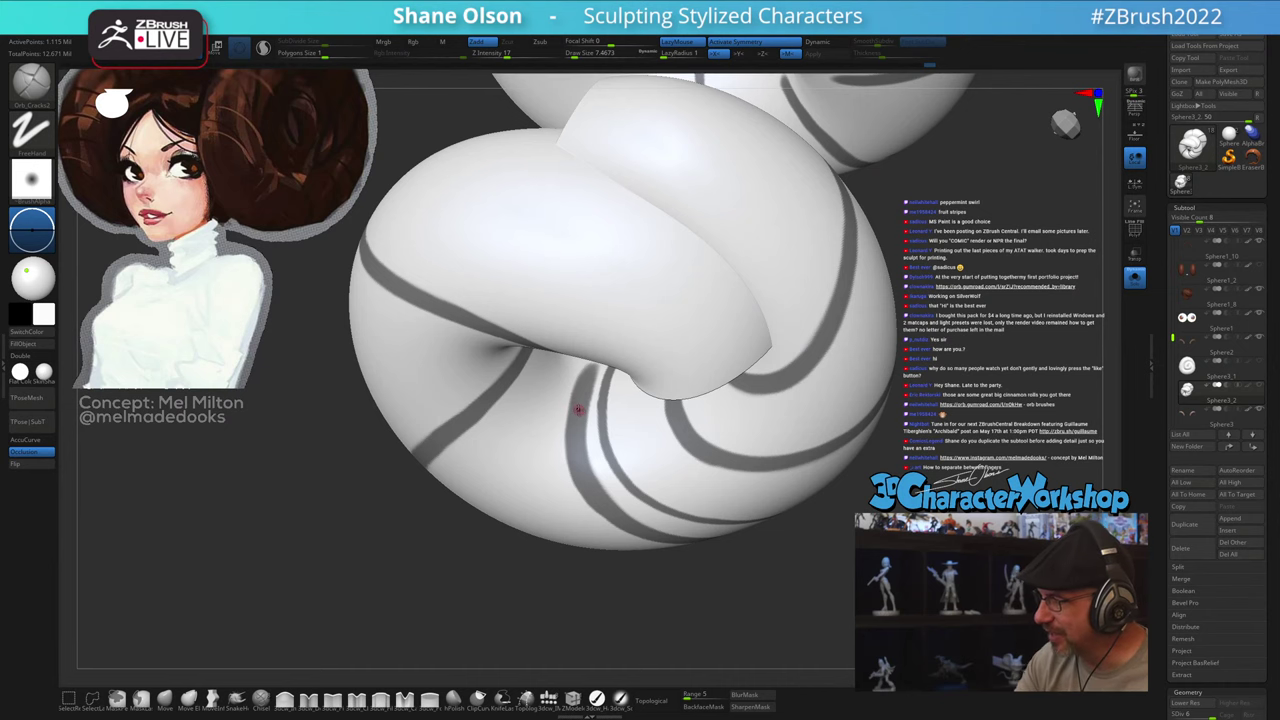
mouse_move(579, 398)
right_down()
mouse_move(576, 363)
mouse_move(583, 526)
mouse_move(580, 507)
right_up()
right_drag(507, 491, 546, 451)
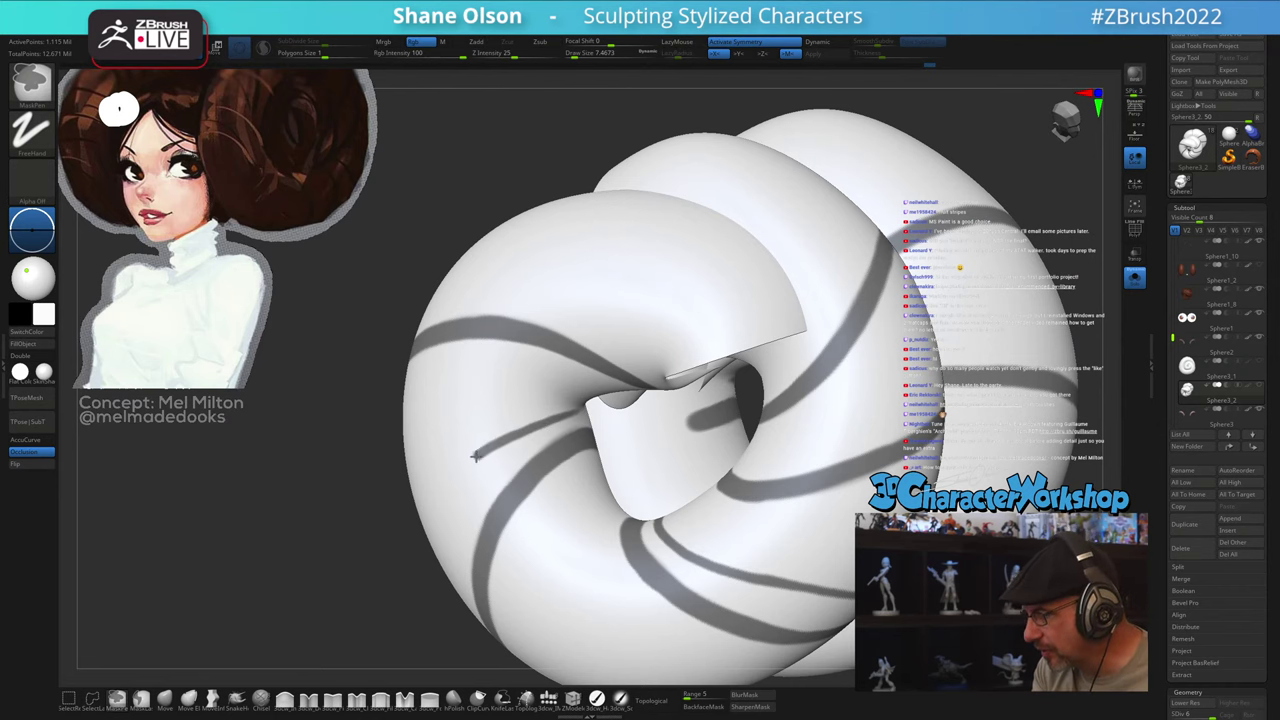
mouse_move(567, 617)
right_down()
mouse_move(591, 597)
mouse_move(578, 438)
right_up()
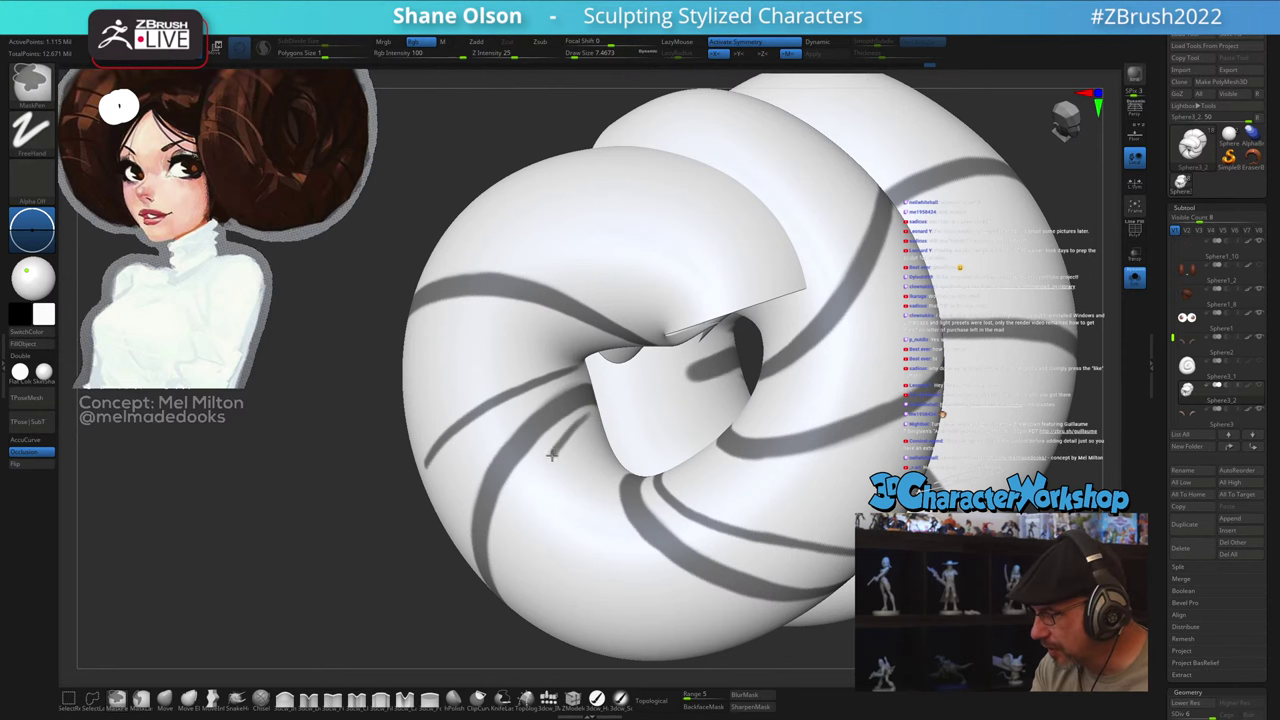
ctrl+drag(552, 455, 519, 616)
right_drag(605, 577, 648, 546)
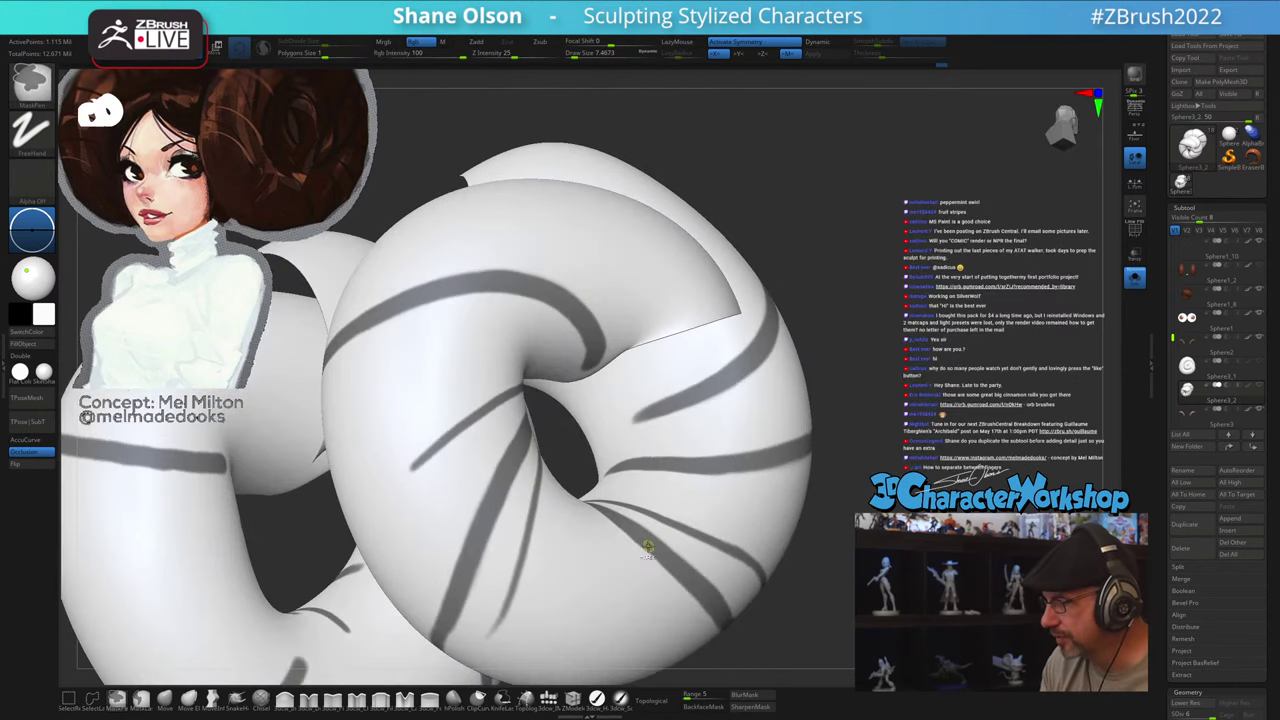
key(ctrl+z)
Step: Extend the new thin mask line diagonally across the coil to its outer edge
mouse_move(588, 573)
right_down()
mouse_move(557, 573)
mouse_move(485, 525)
right_up()
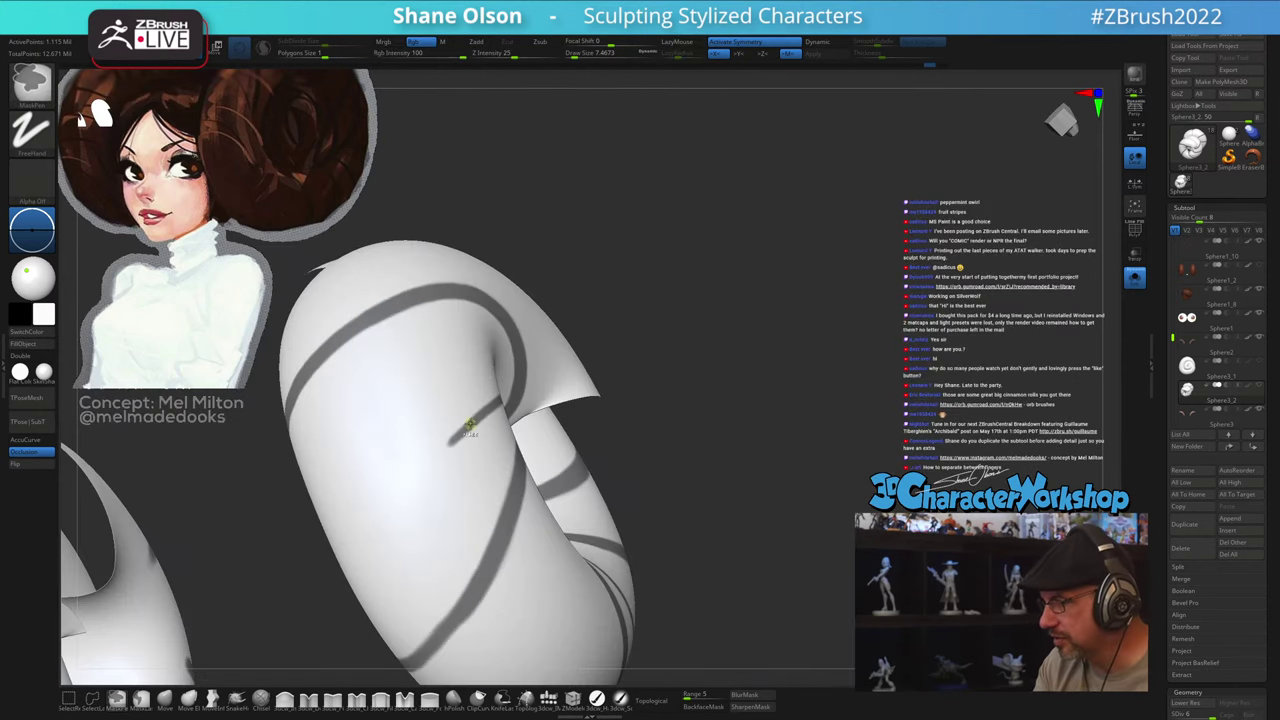
ctrl+drag(433, 461, 350, 566)
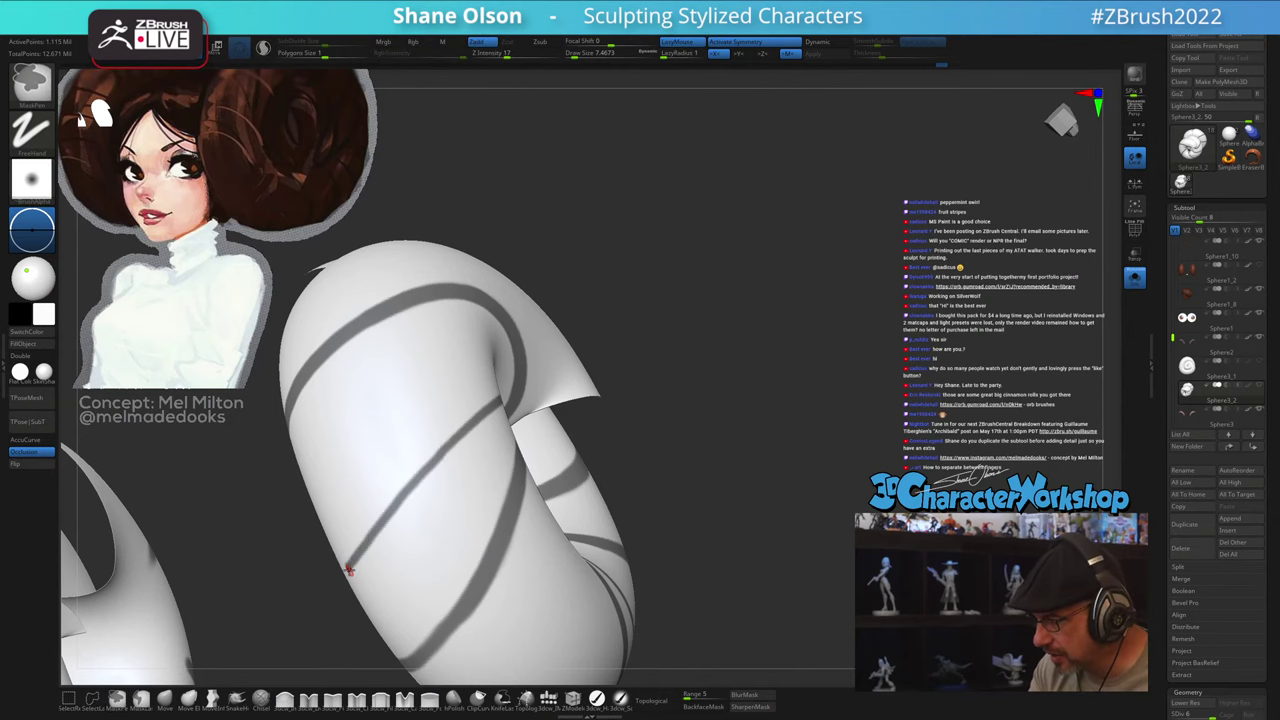
mouse_move(812, 560)
right_down()
mouse_move(758, 607)
mouse_move(745, 500)
mouse_move(790, 600)
mouse_move(688, 588)
mouse_move(826, 547)
mouse_move(960, 548)
right_up()
Step: Extend the thin mask line's inner end on the second bun across the coil to the edge of the central opening
ctrl+right_drag(788, 528, 826, 508)
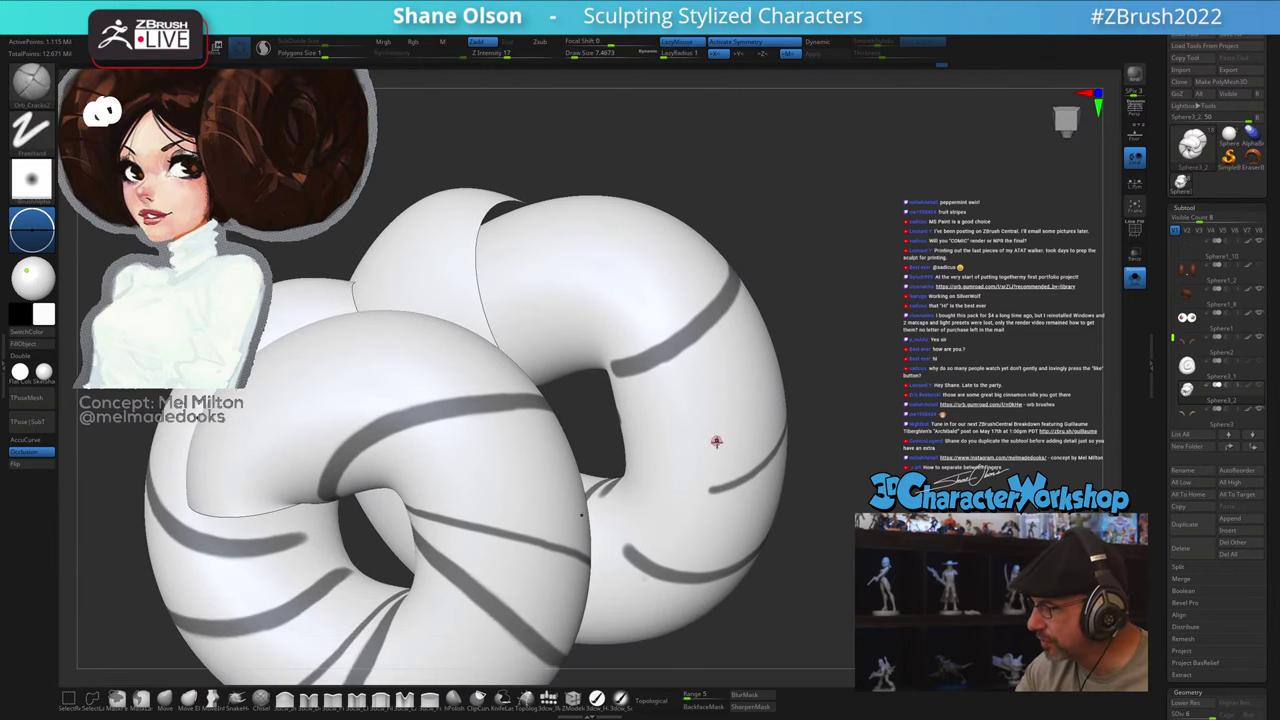
right_drag(720, 487, 620, 618)
mouse_move(723, 511)
right_down()
mouse_move(697, 535)
mouse_move(749, 497)
right_up()
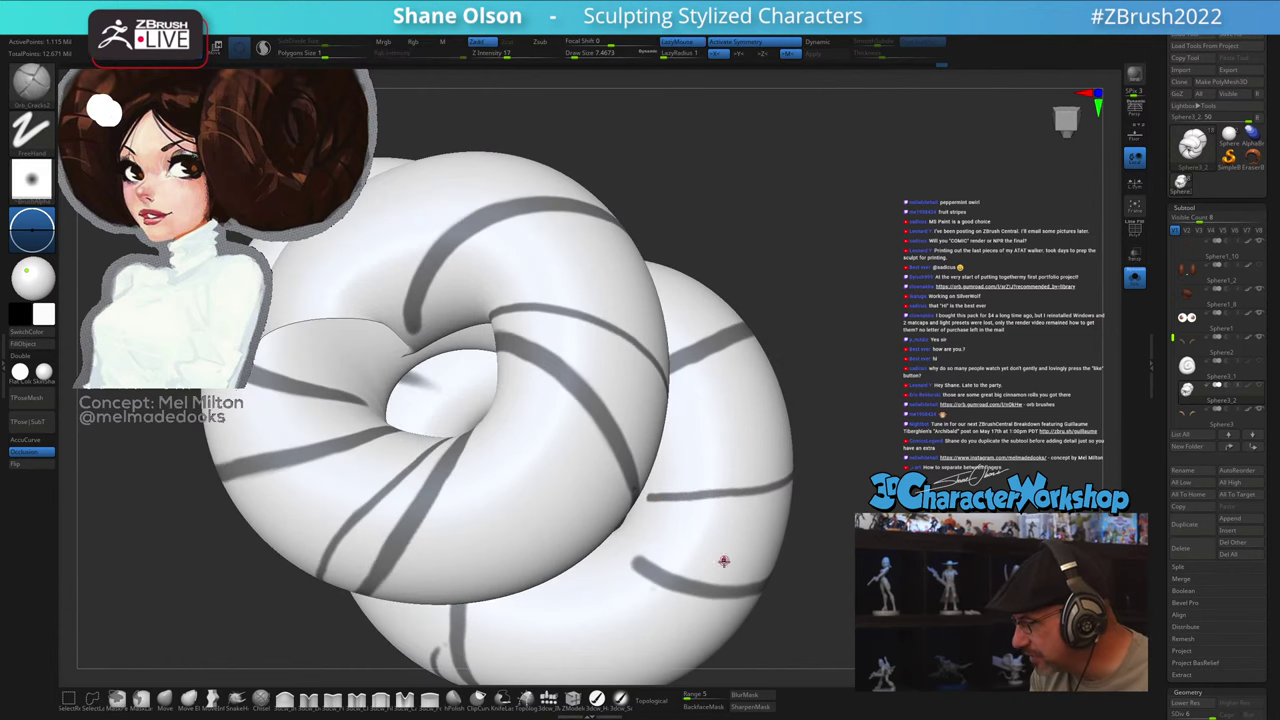
mouse_move(744, 597)
right_down()
mouse_move(708, 591)
mouse_move(706, 563)
mouse_move(662, 588)
right_up()
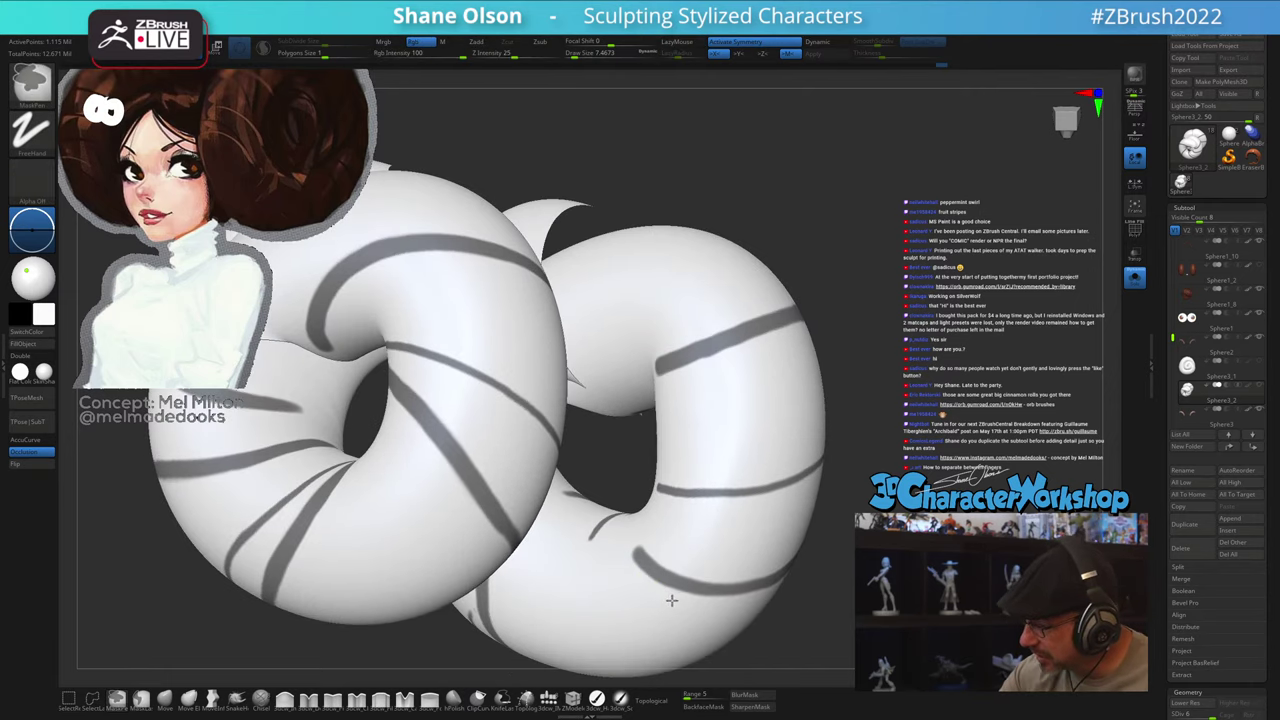
mouse_move(729, 541)
right_down()
mouse_move(759, 522)
mouse_move(785, 530)
mouse_move(838, 586)
mouse_move(701, 627)
right_up()
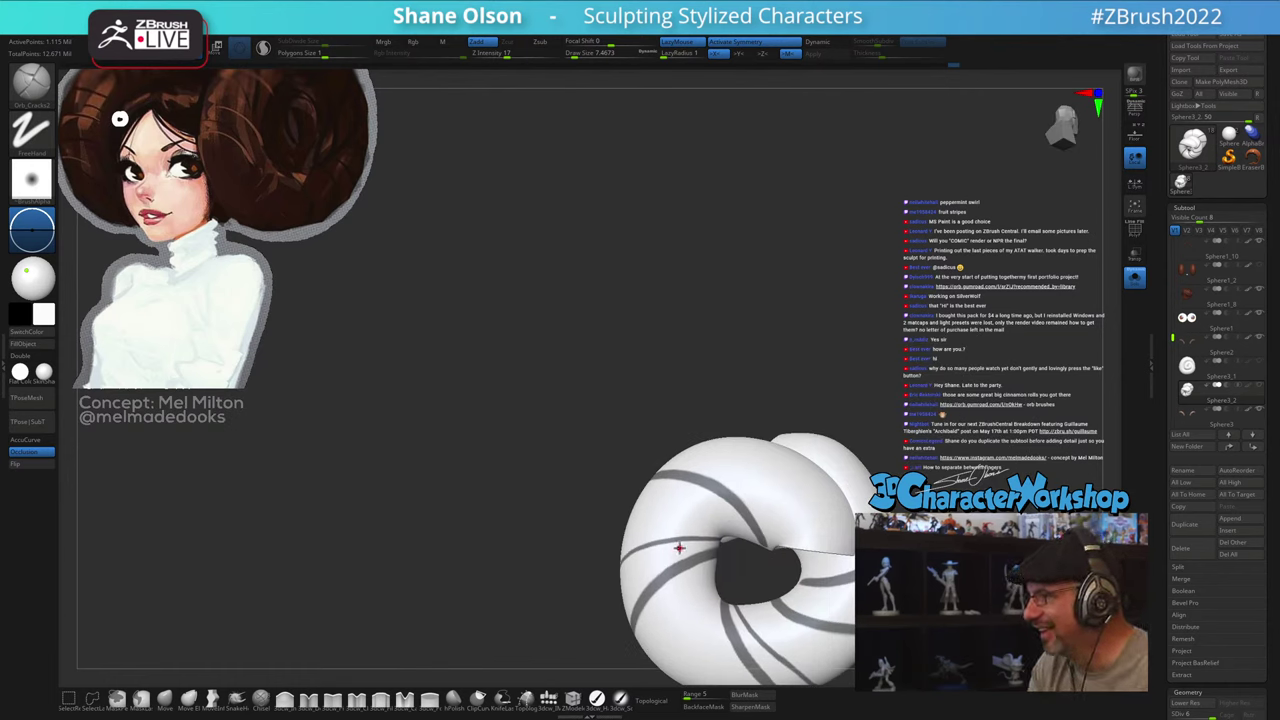
Step: Extend the inner end of the thick mask line to the seam corner at the coil's central opening
right_drag(680, 548, 728, 519)
right_drag(613, 514, 658, 541)
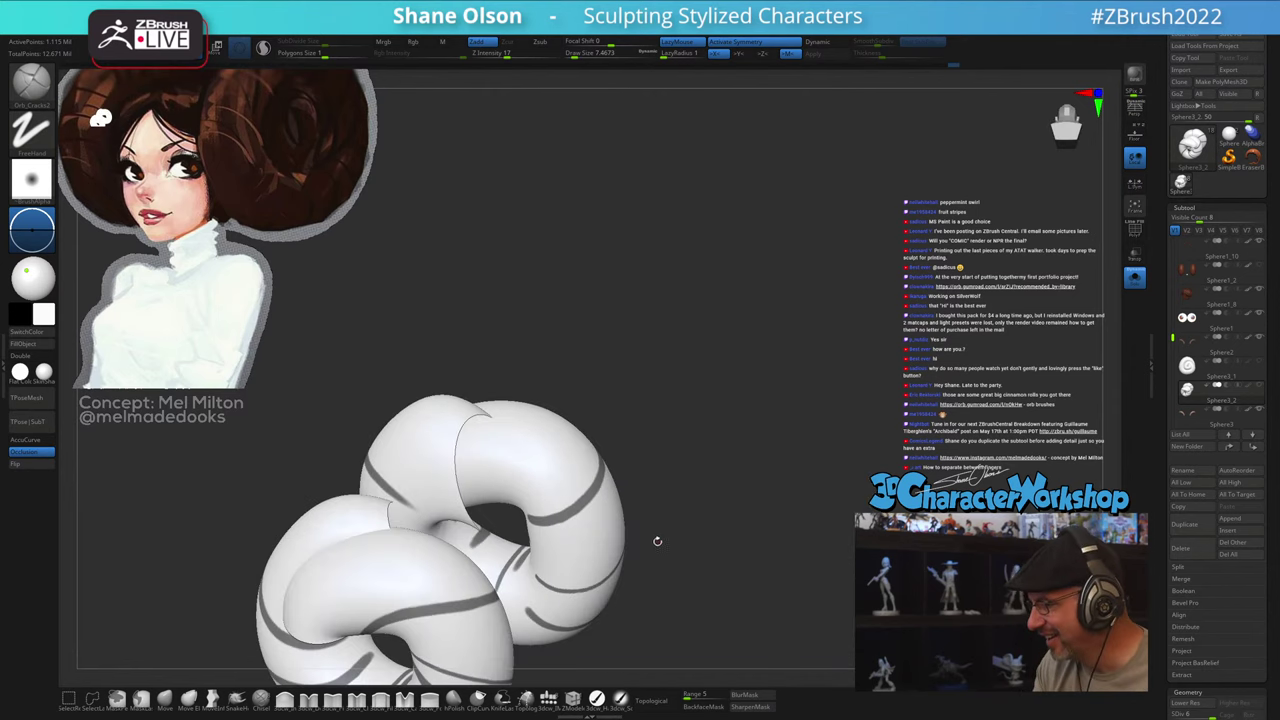
mouse_move(599, 486)
right_down()
mouse_move(586, 576)
mouse_move(591, 486)
right_up()
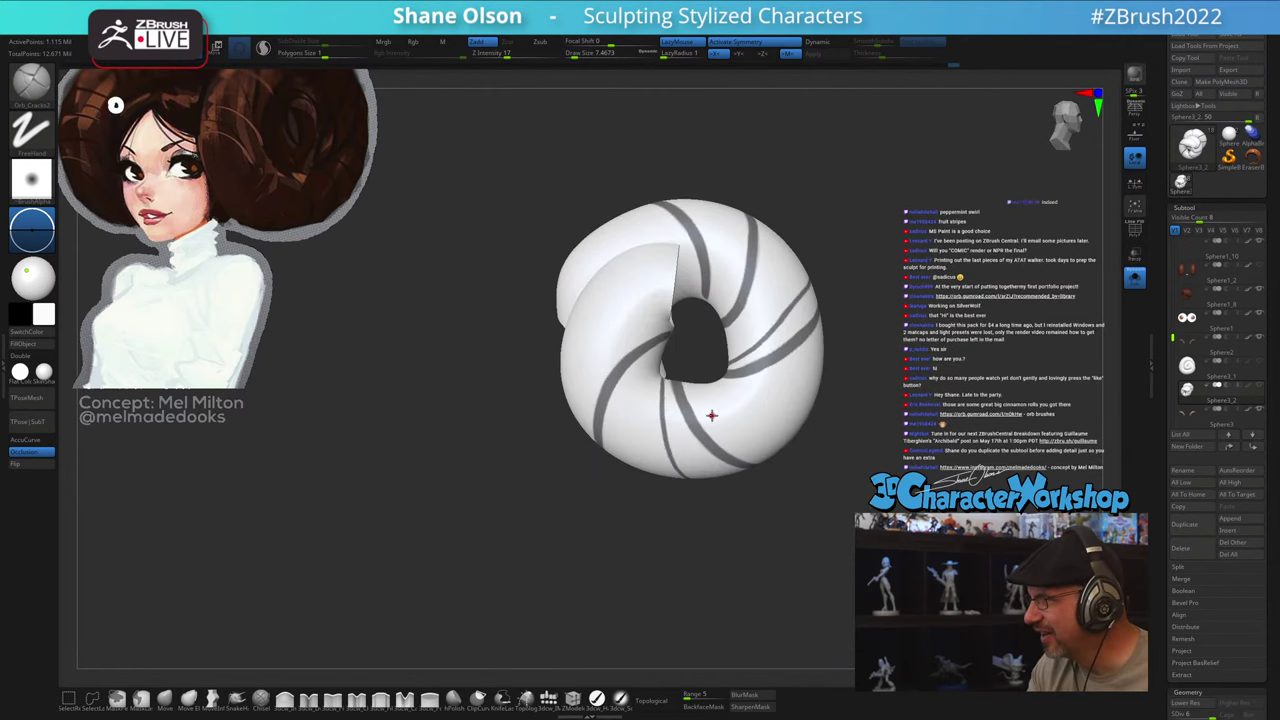
alt+right_drag(711, 417, 533, 365)
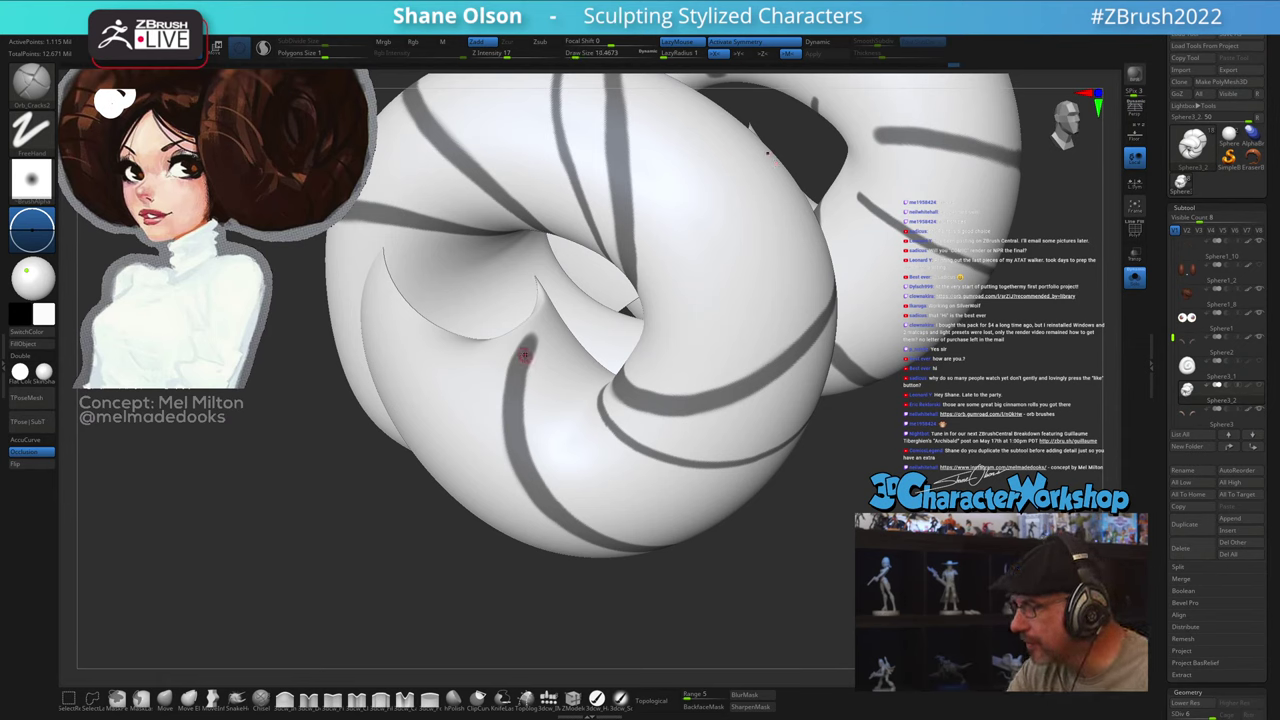
ctrl+drag(514, 388, 547, 312)
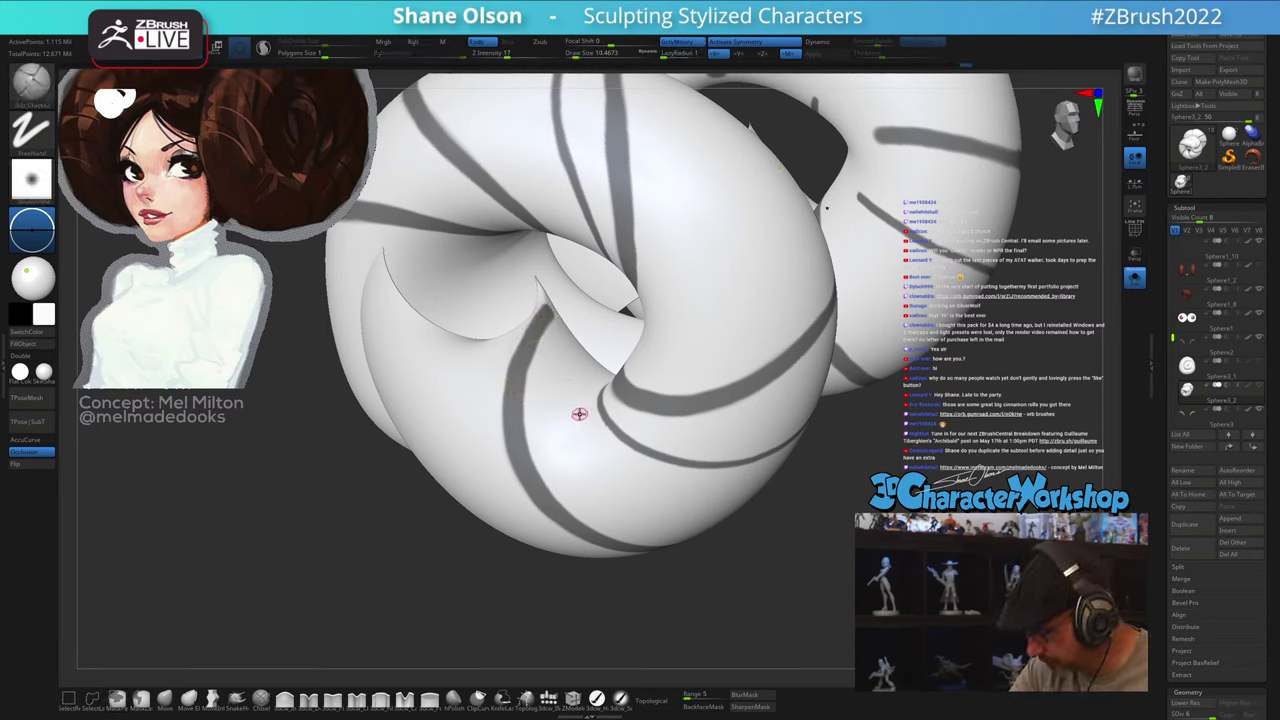
Step: Mask a thin curved line from the central opening down the coil, alongside the extended thick line
alt+right_drag(556, 355, 529, 331)
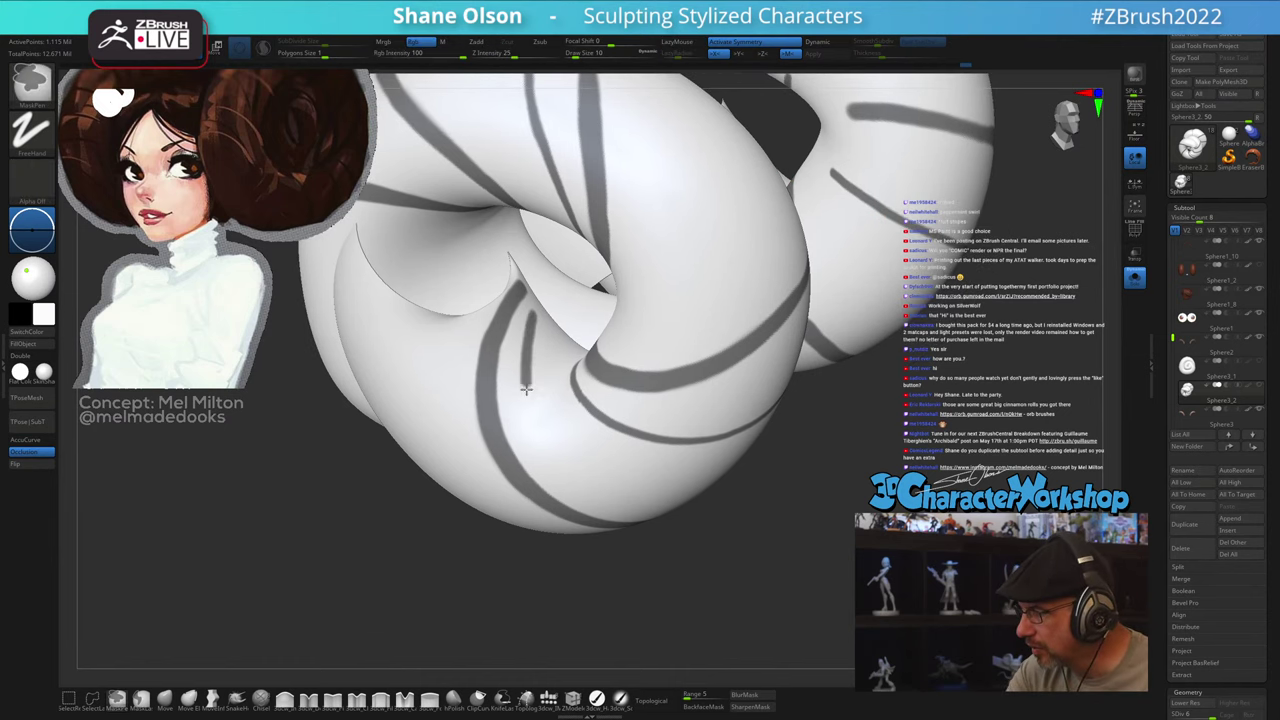
alt+right_drag(550, 362, 520, 390)
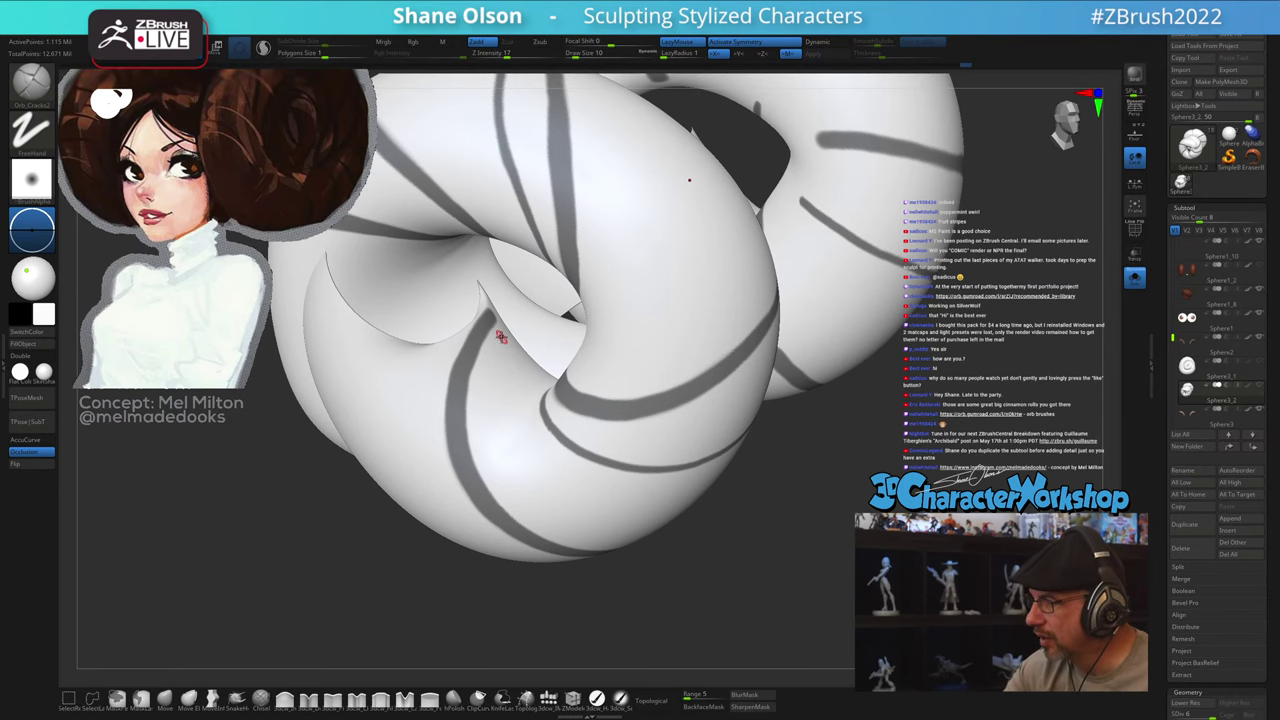
ctrl+drag(496, 378, 511, 456)
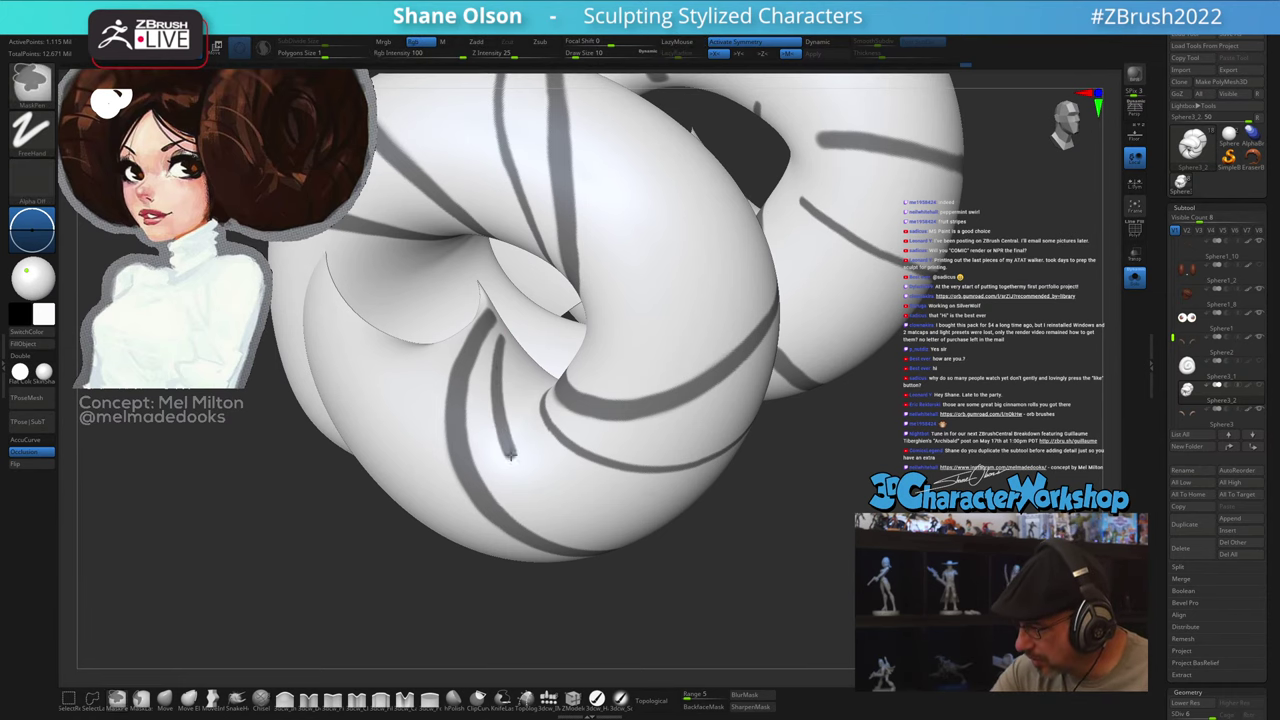
ctrl+drag(545, 500, 592, 524)
mouse_move(771, 620)
right_down()
mouse_move(815, 580)
mouse_move(808, 600)
mouse_move(620, 590)
right_up()
right_drag(630, 529, 522, 490)
key(ctrl)
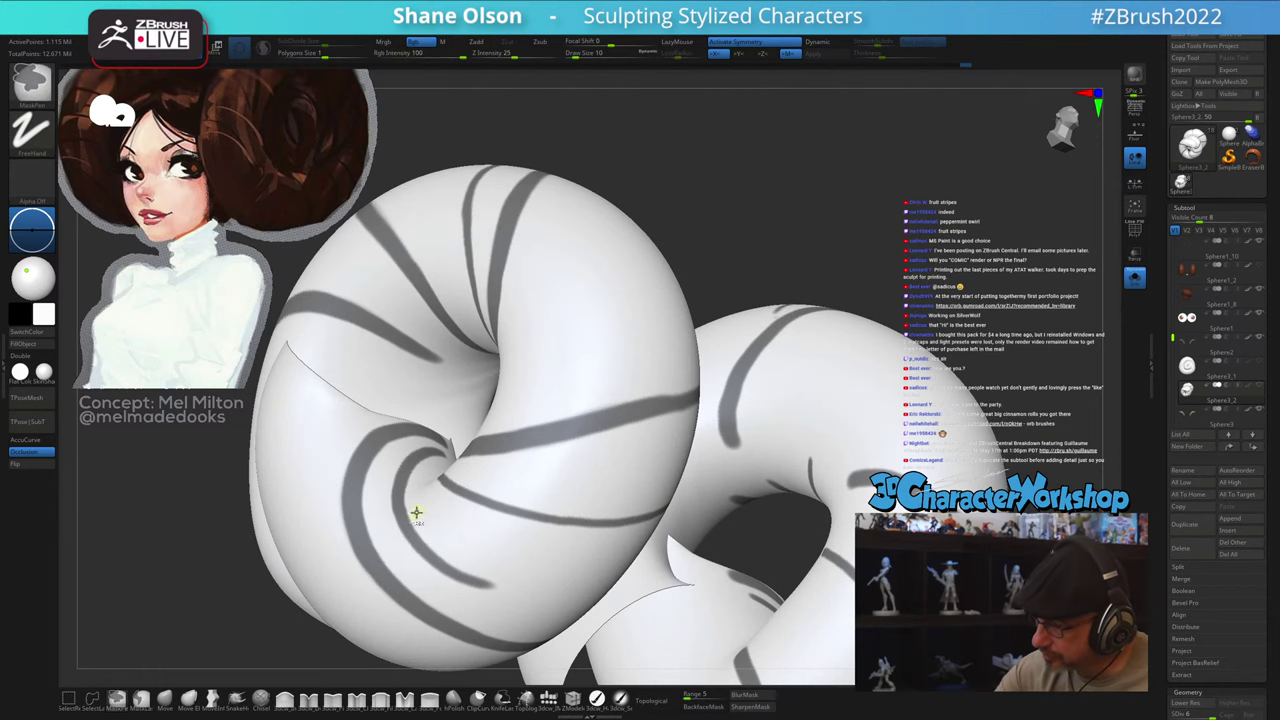
Step: Erase mask around the outer end of the new thin line to taper it to a point
right_drag(443, 500, 437, 494)
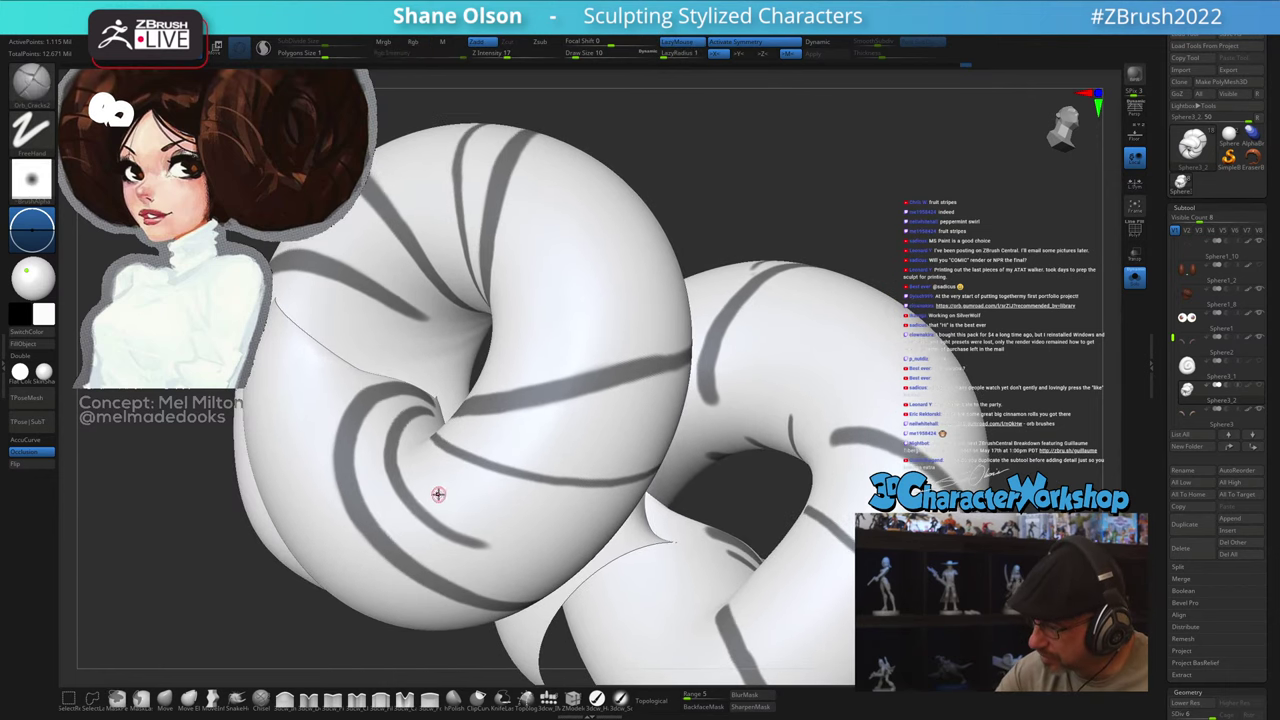
key(ctrl)
ctrl+alt+drag(463, 533, 496, 547)
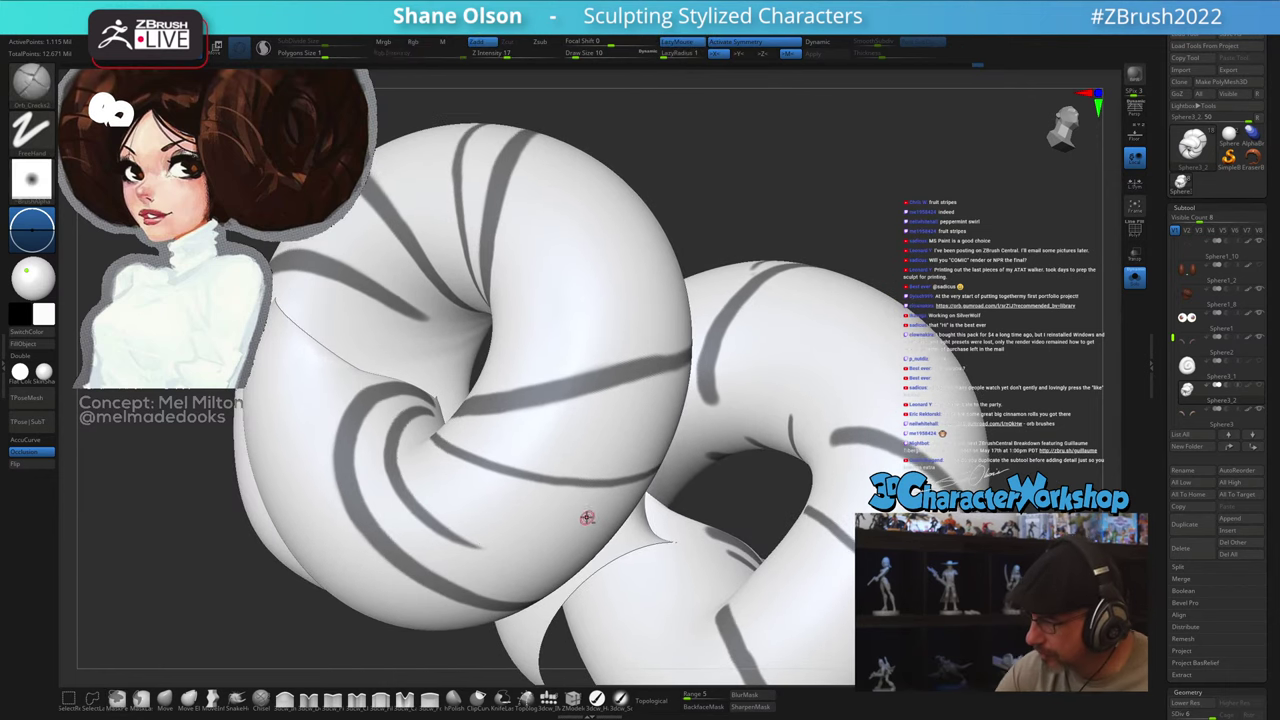
alt+right_drag(588, 517, 560, 417)
mouse_move(728, 371)
right_down()
mouse_move(801, 411)
mouse_move(766, 520)
mouse_move(722, 580)
mouse_move(756, 576)
mouse_move(726, 612)
right_up()
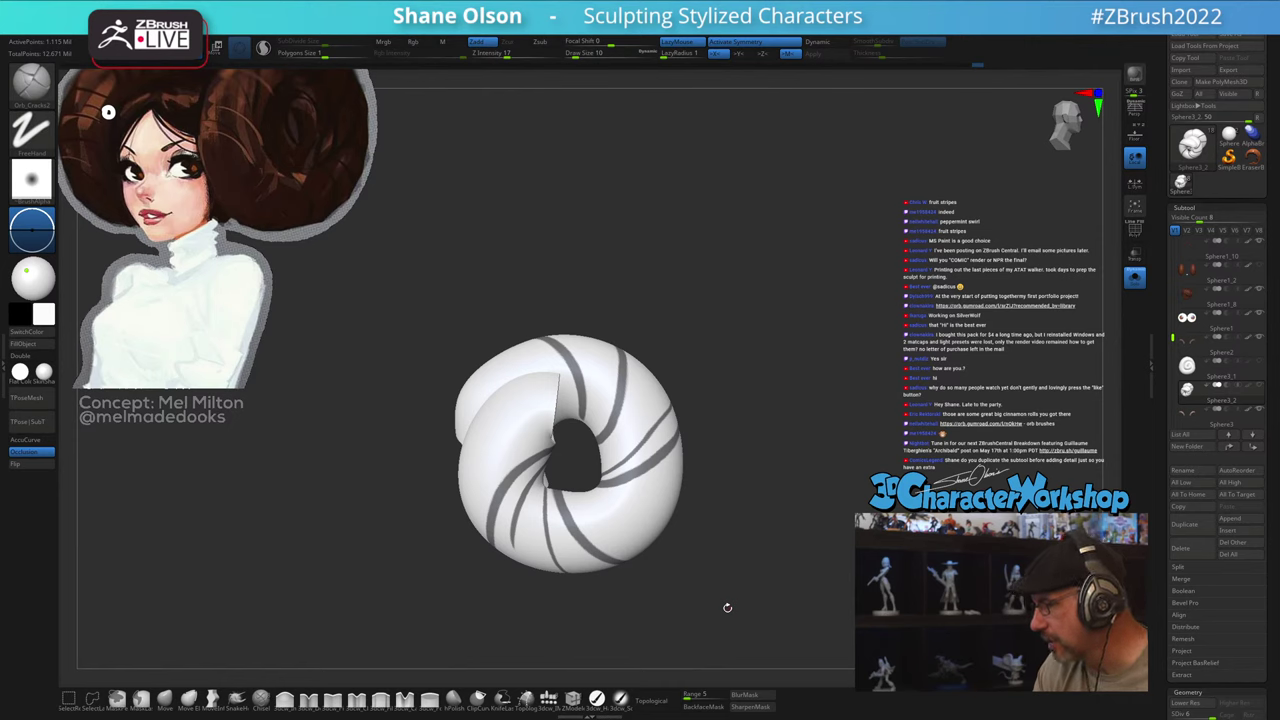
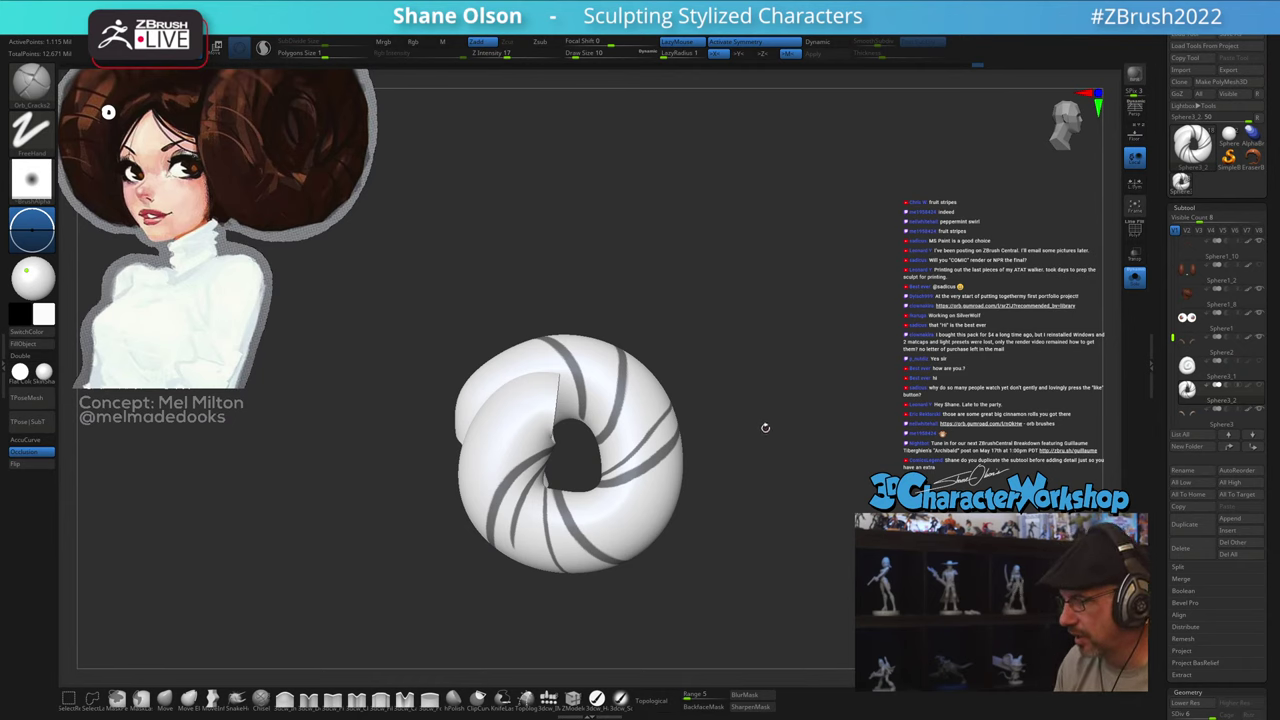
Step: Blur the crease-line mask on the buns and invert it so only the lines are unmasked
alt+drag(765, 427, 807, 493)
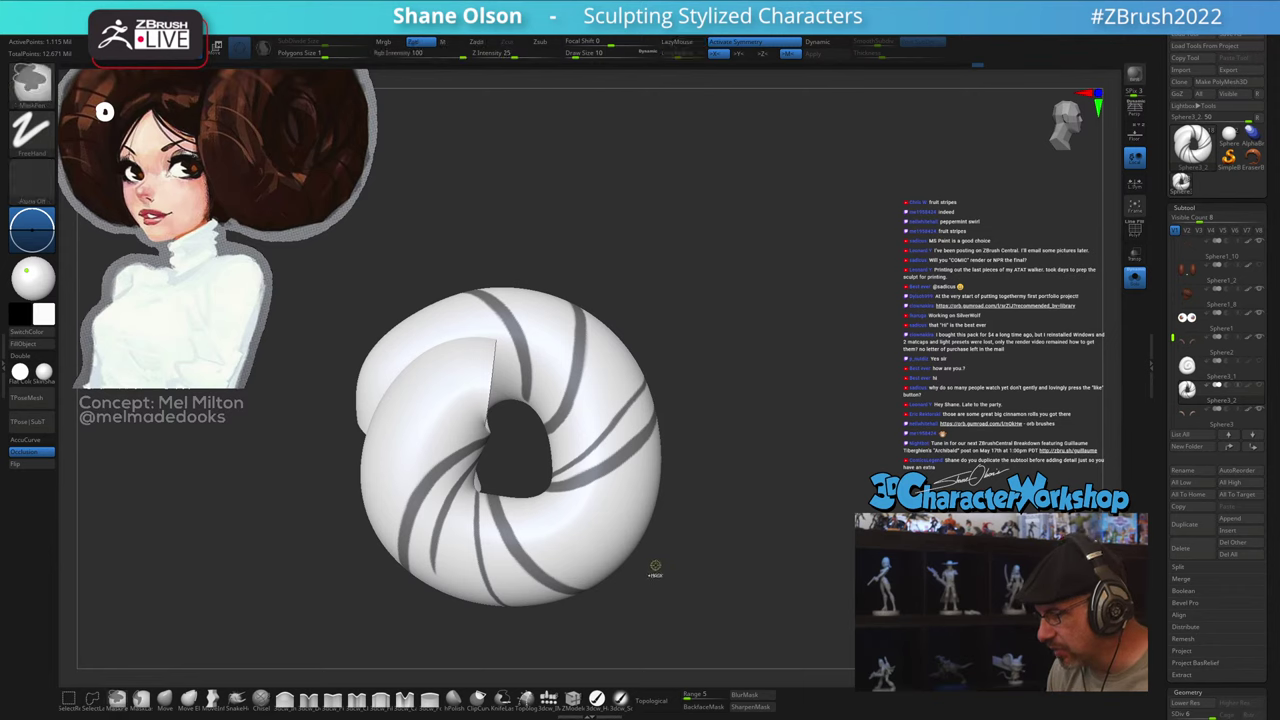
click(743, 694)
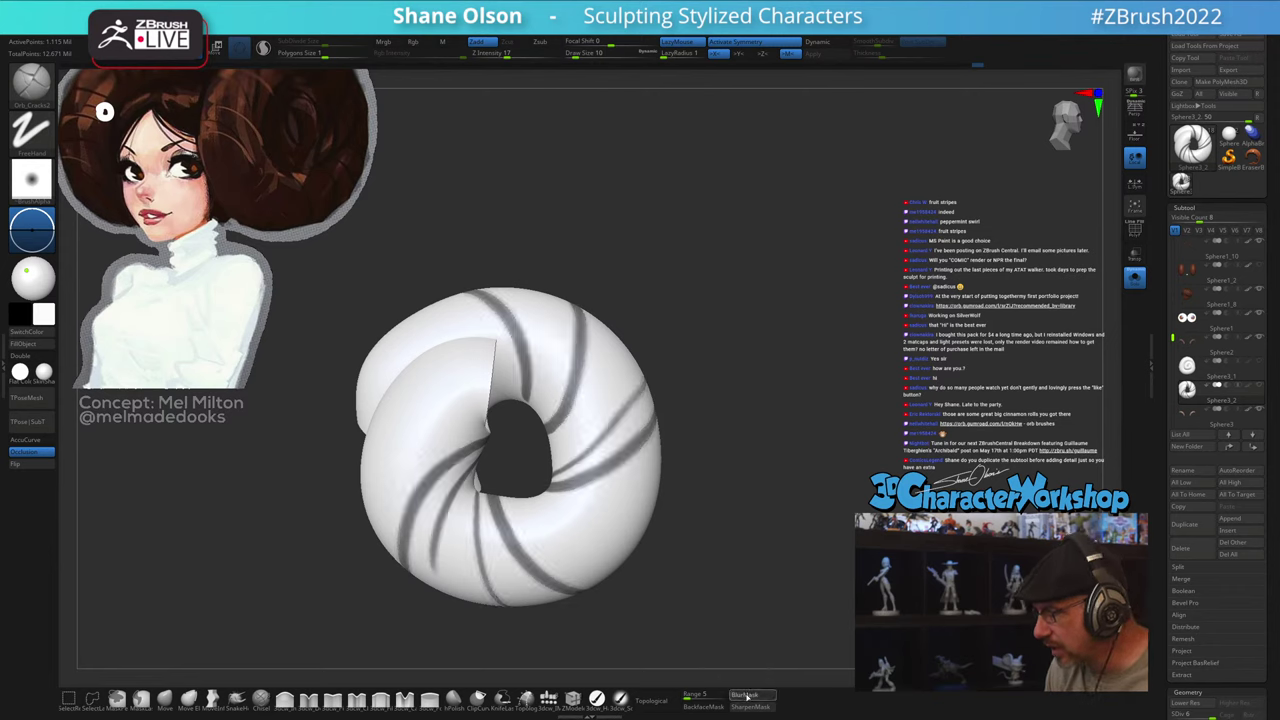
ctrl+click(822, 508)
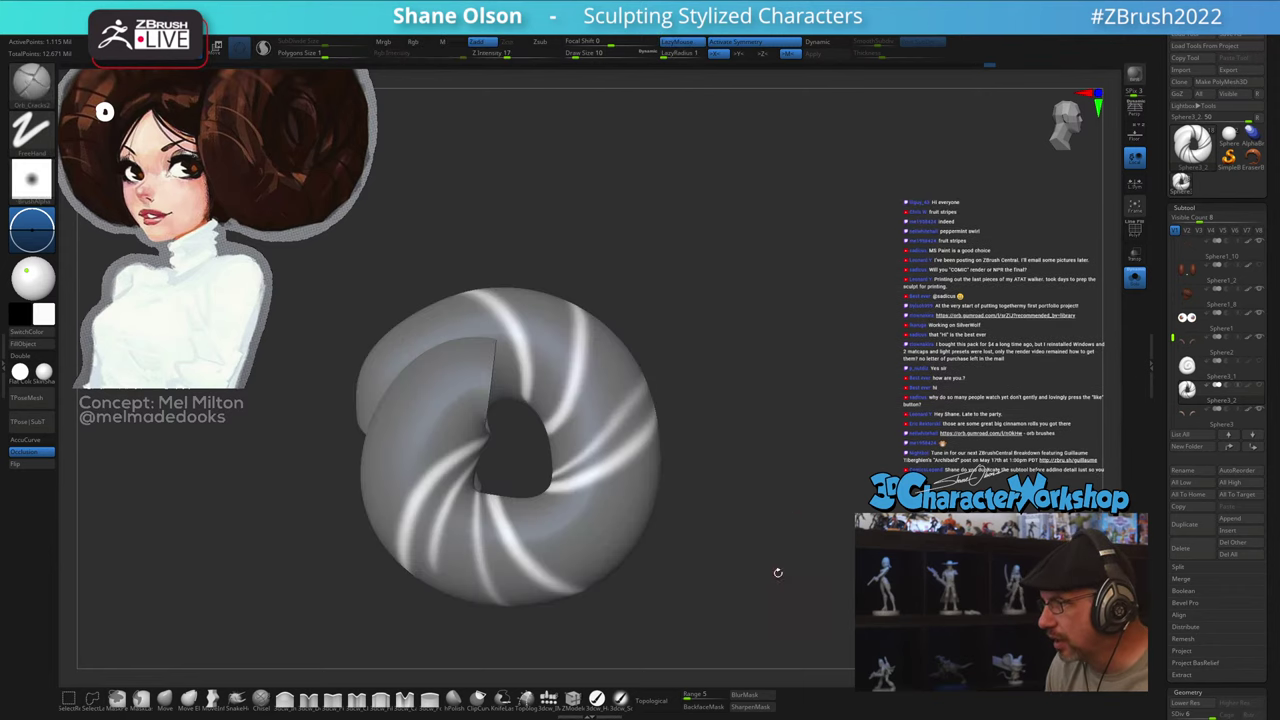
Step: Deflate the unmasked crease lines inward with the transform gizmo to form grooves across the coils
key(w)
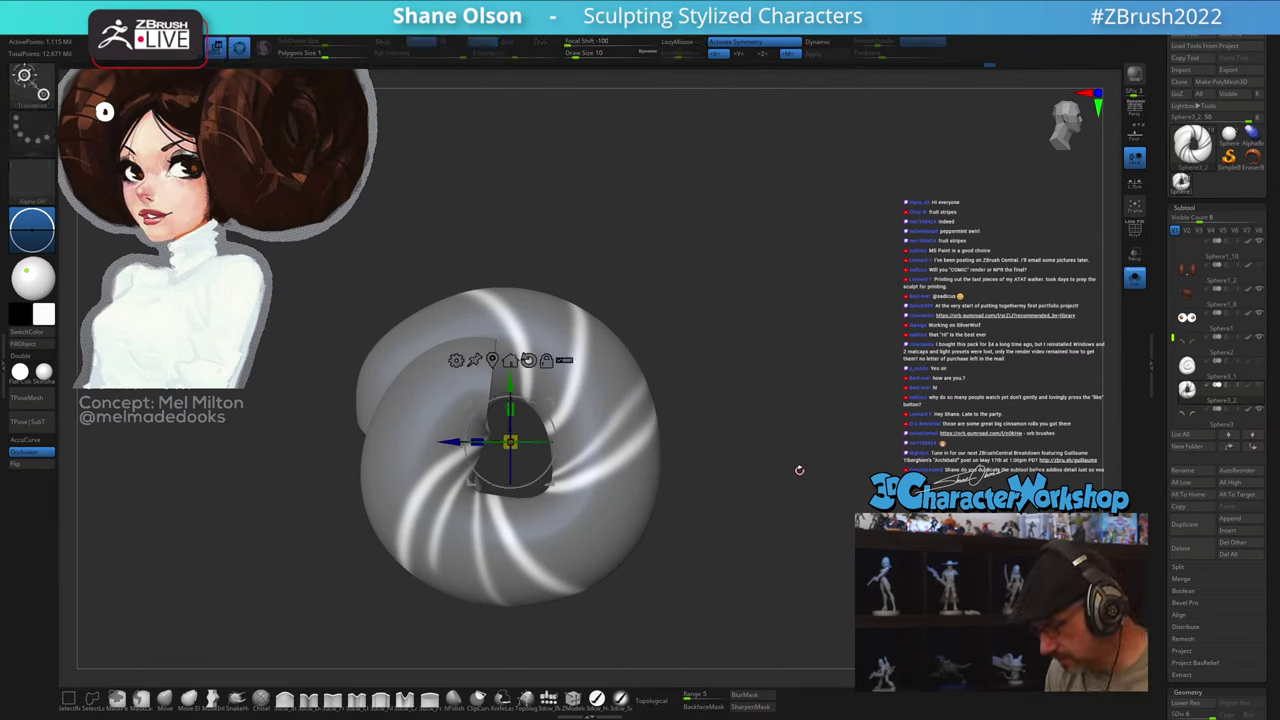
drag(776, 473, 785, 474)
drag(785, 363, 784, 373)
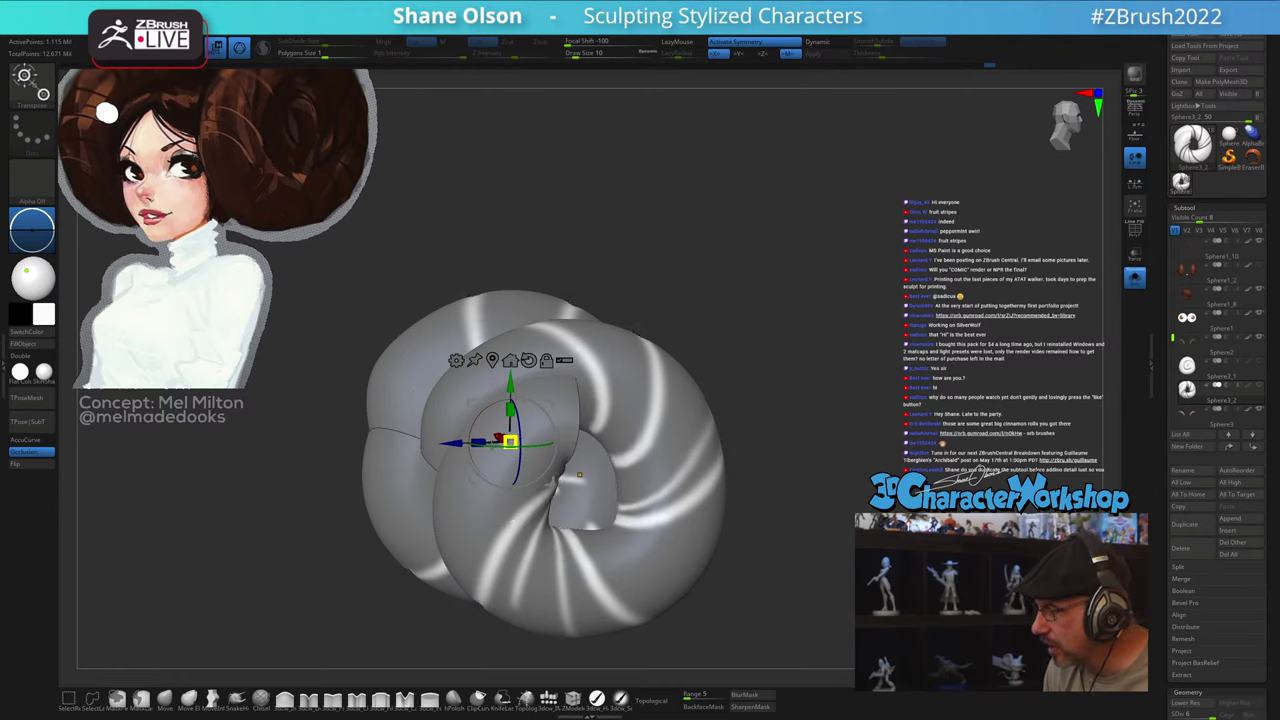
ctrl+drag(489, 442, 476, 444)
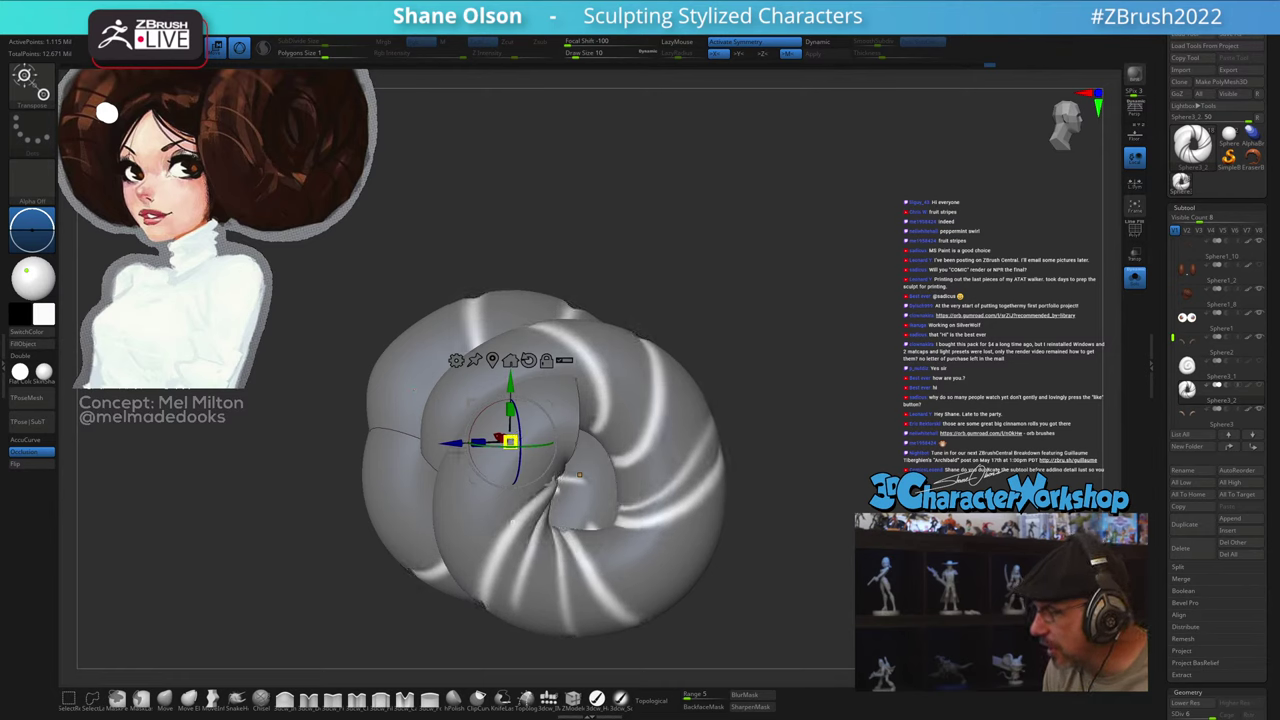
Step: Turn off the mask display and inspect the grooves on the buns from several angles
drag(1166, 556, 1161, 461)
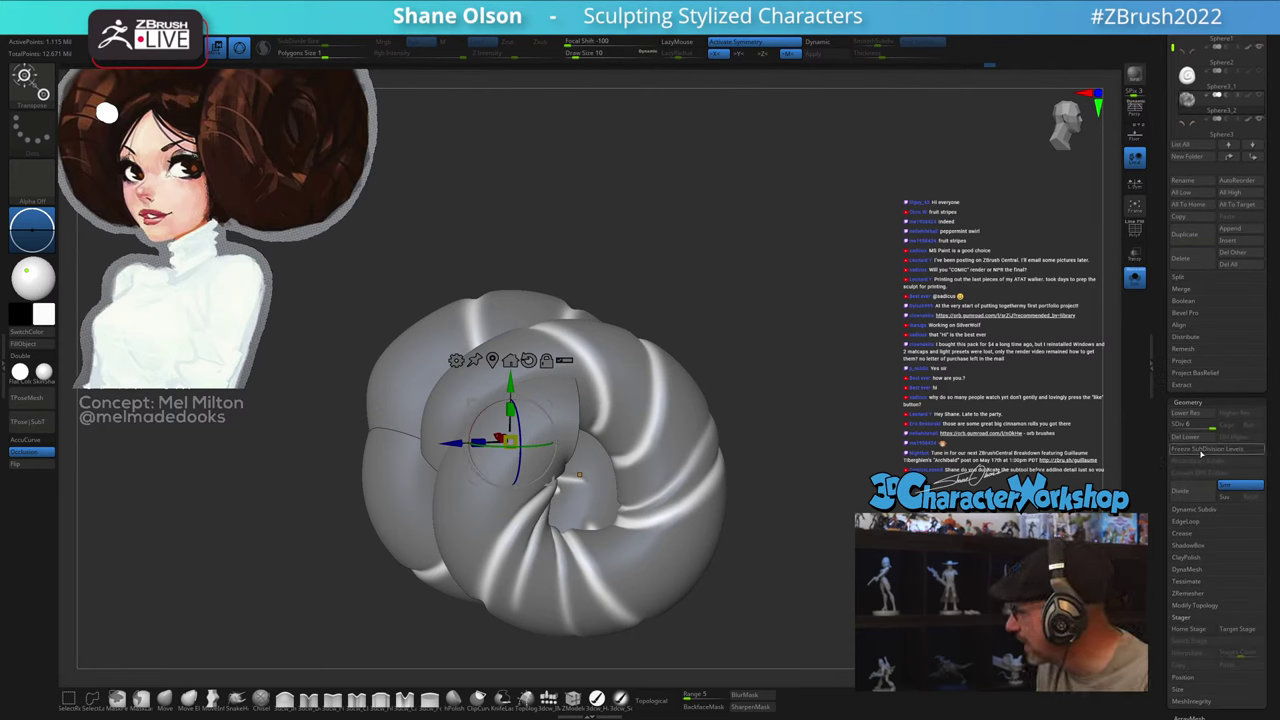
drag(1174, 566, 1170, 496)
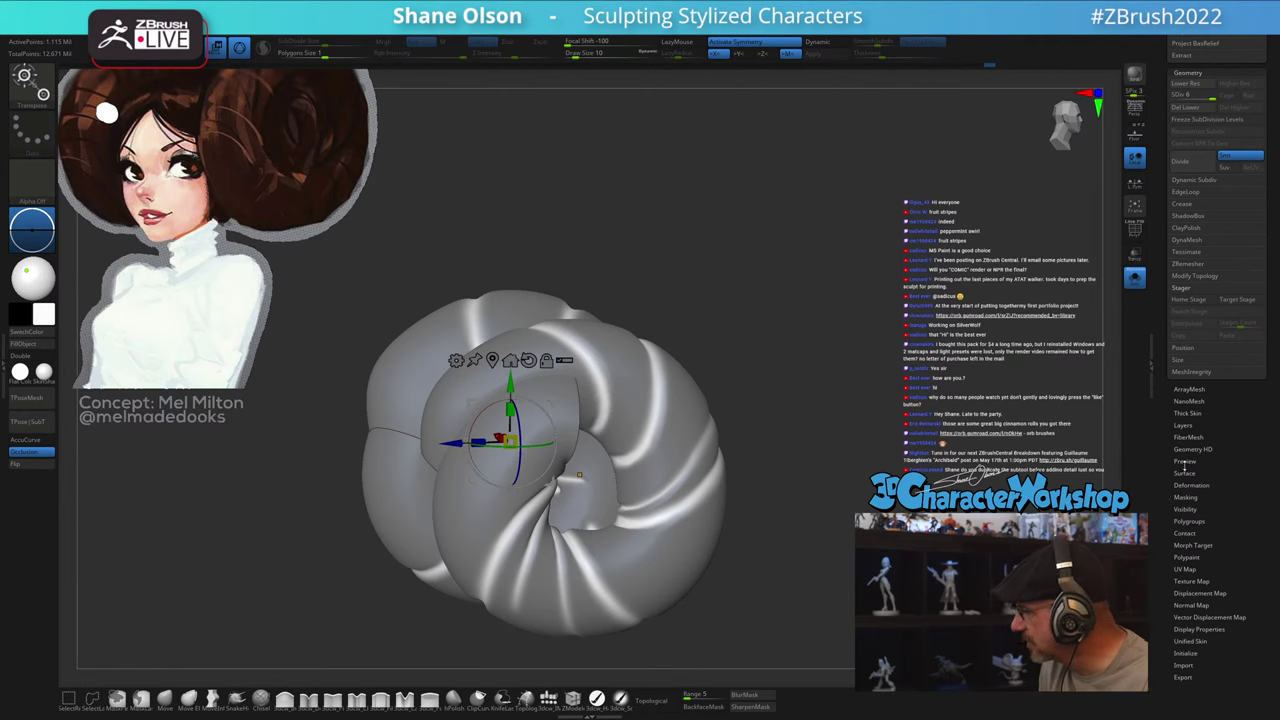
click(1202, 496)
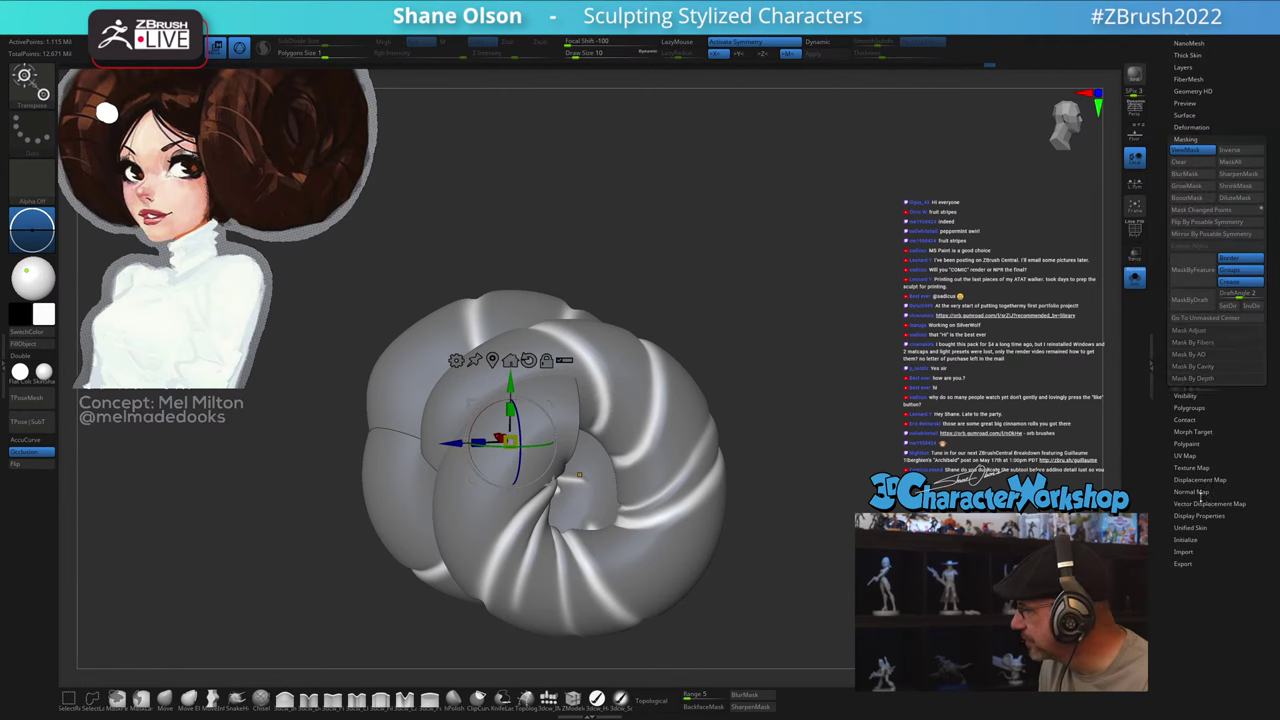
click(1200, 153)
ctrl+right_drag(760, 500, 660, 490)
drag(382, 481, 570, 470)
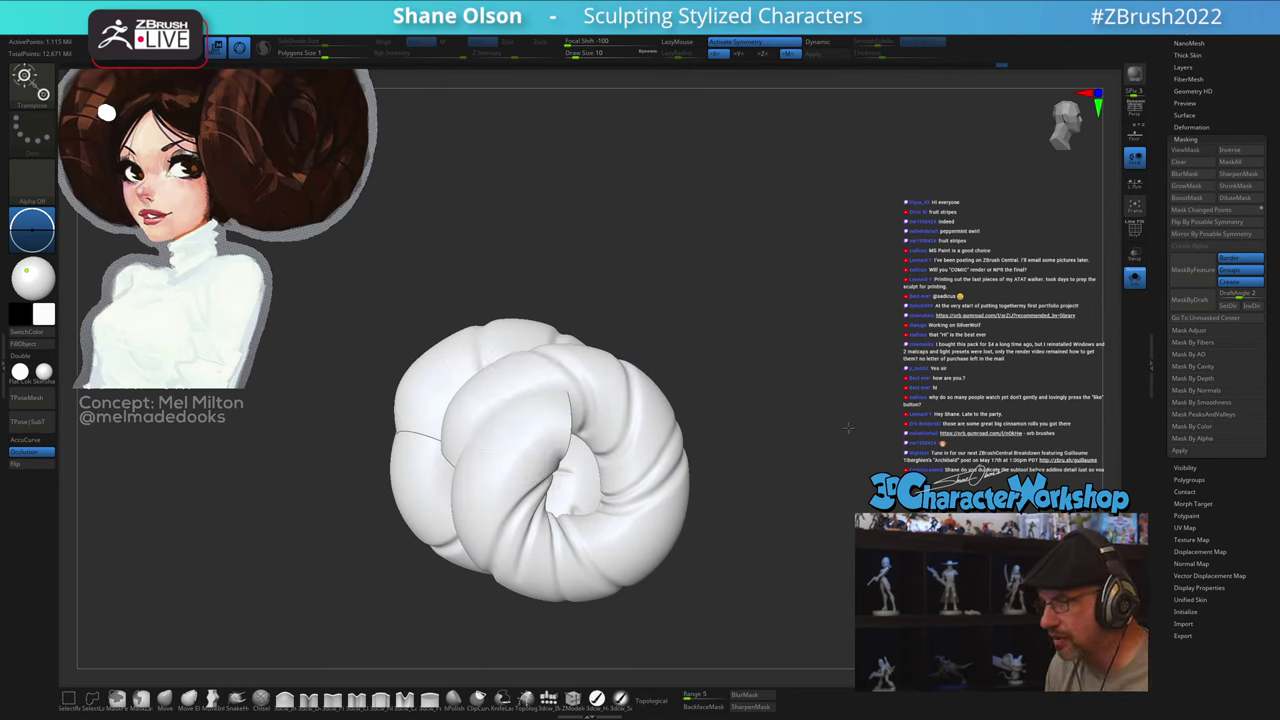
ctrl+right_drag(847, 432, 829, 422)
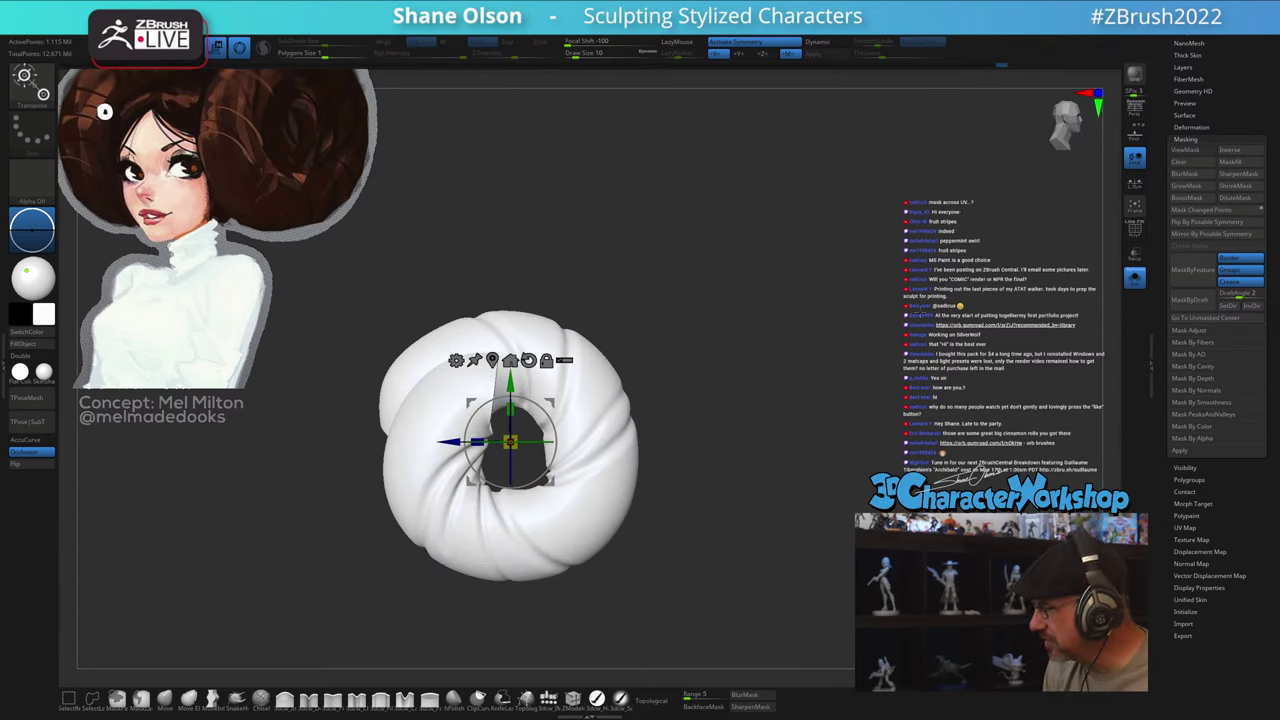
ctrl+right_drag(912, 312, 879, 330)
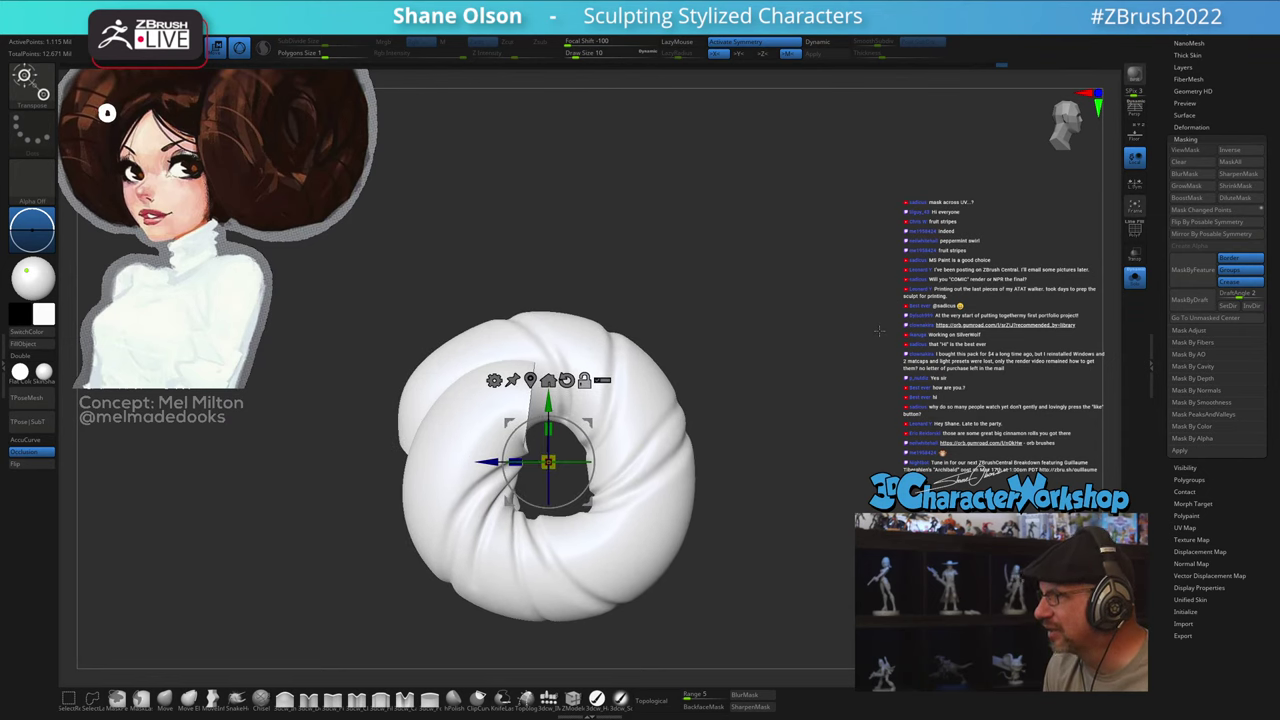
alt+drag(824, 337, 824, 350)
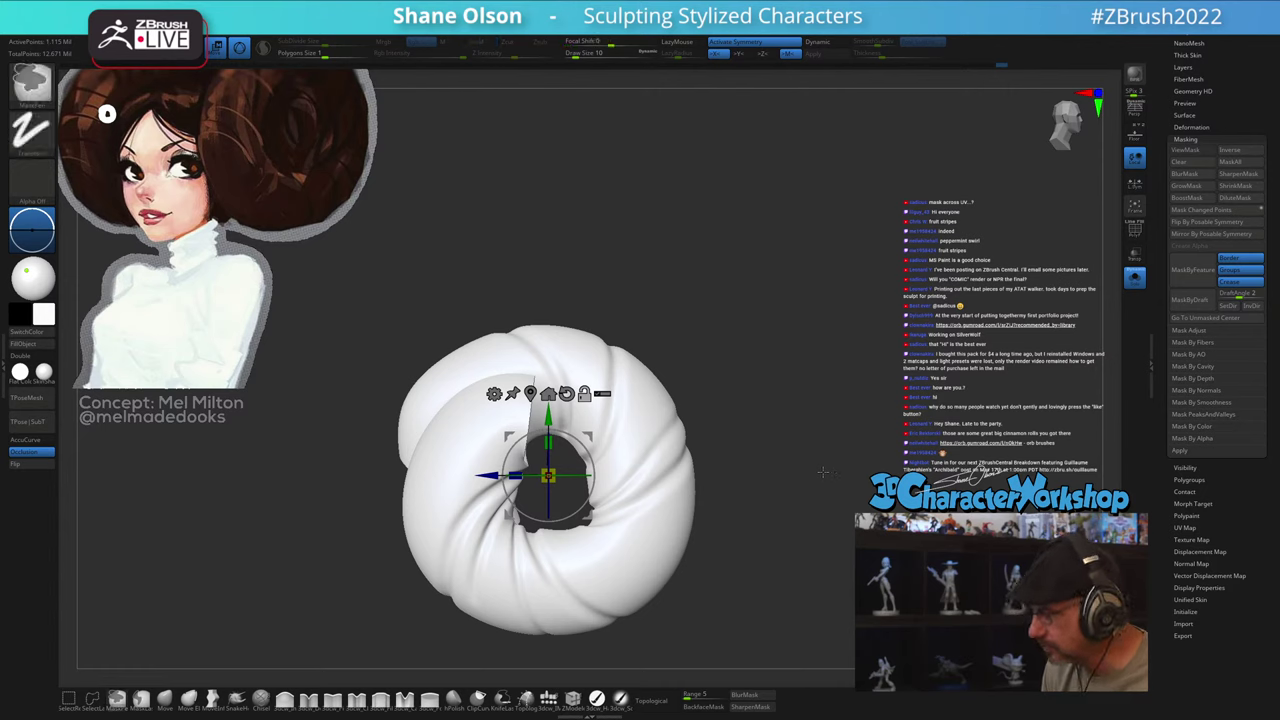
Step: Undo the groove deformation on the buns and return to sculpting mode
key(ctrl+h)
key(ctrl+z)
ctrl+drag(769, 381, 811, 448)
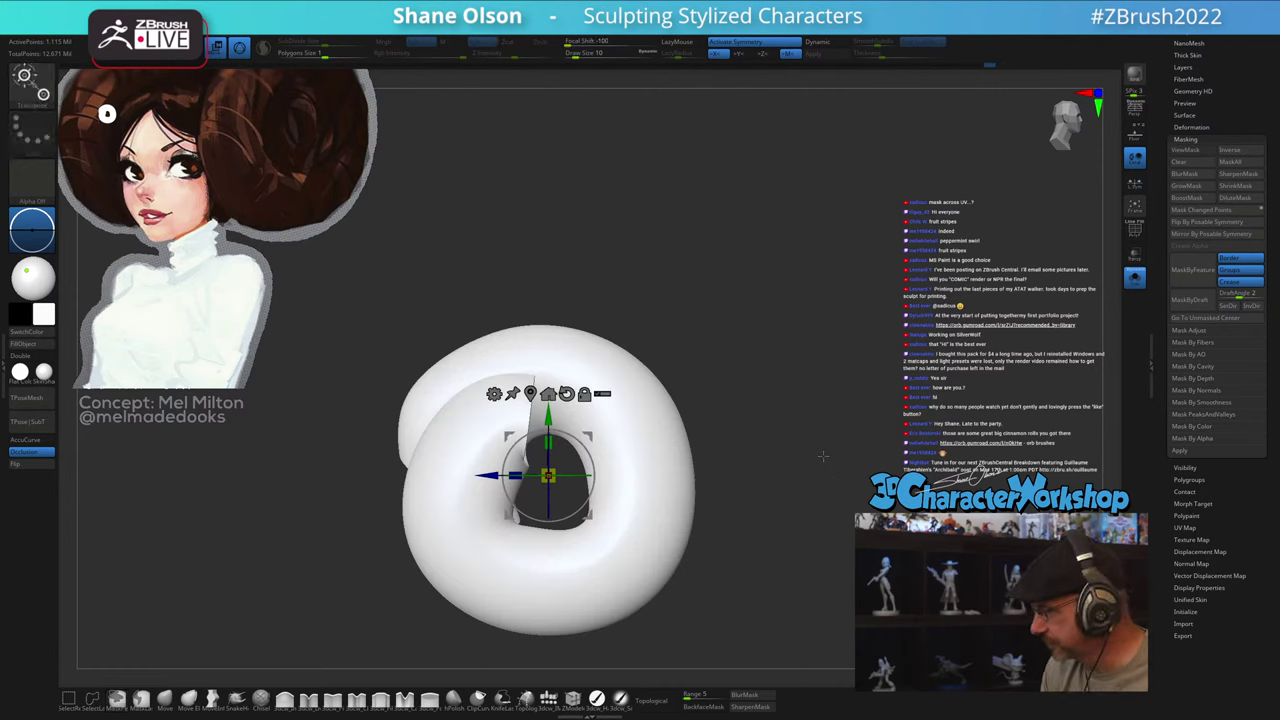
key(q)
alt+drag(758, 551, 793, 511)
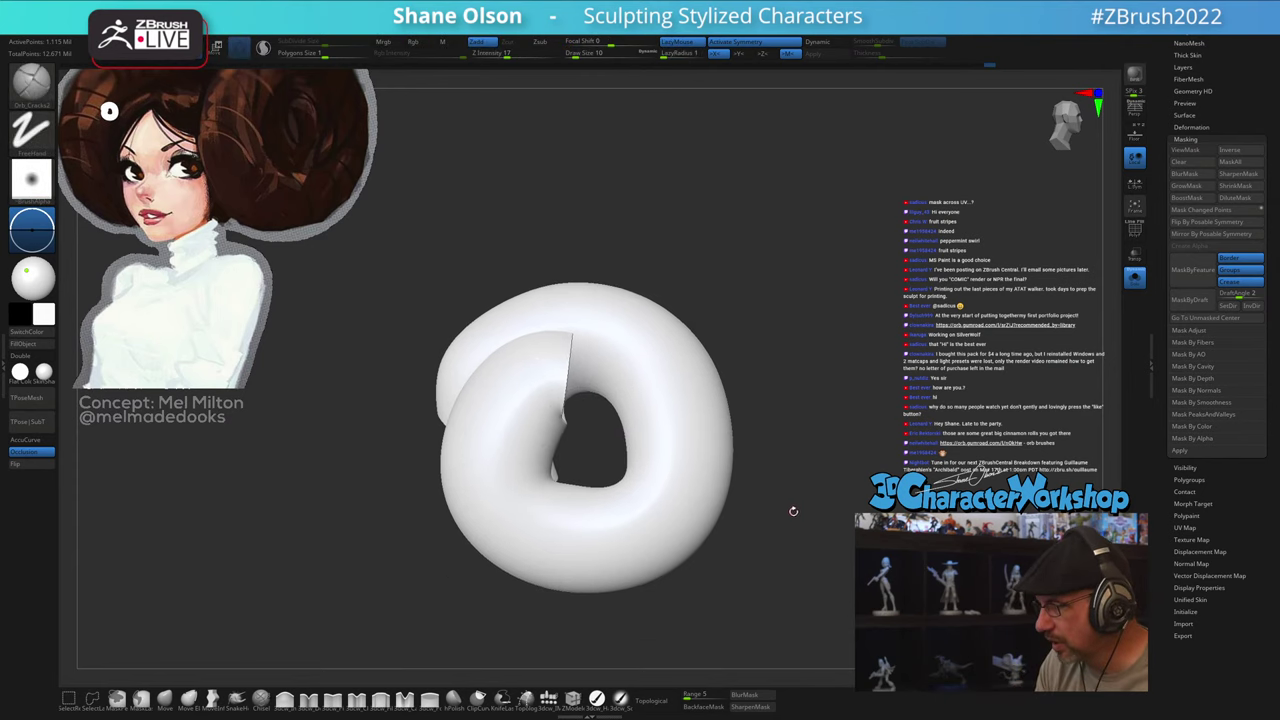
Step: Unhide the complete spiral buns and store a morph target of their smooth shape
drag(672, 605, 826, 563)
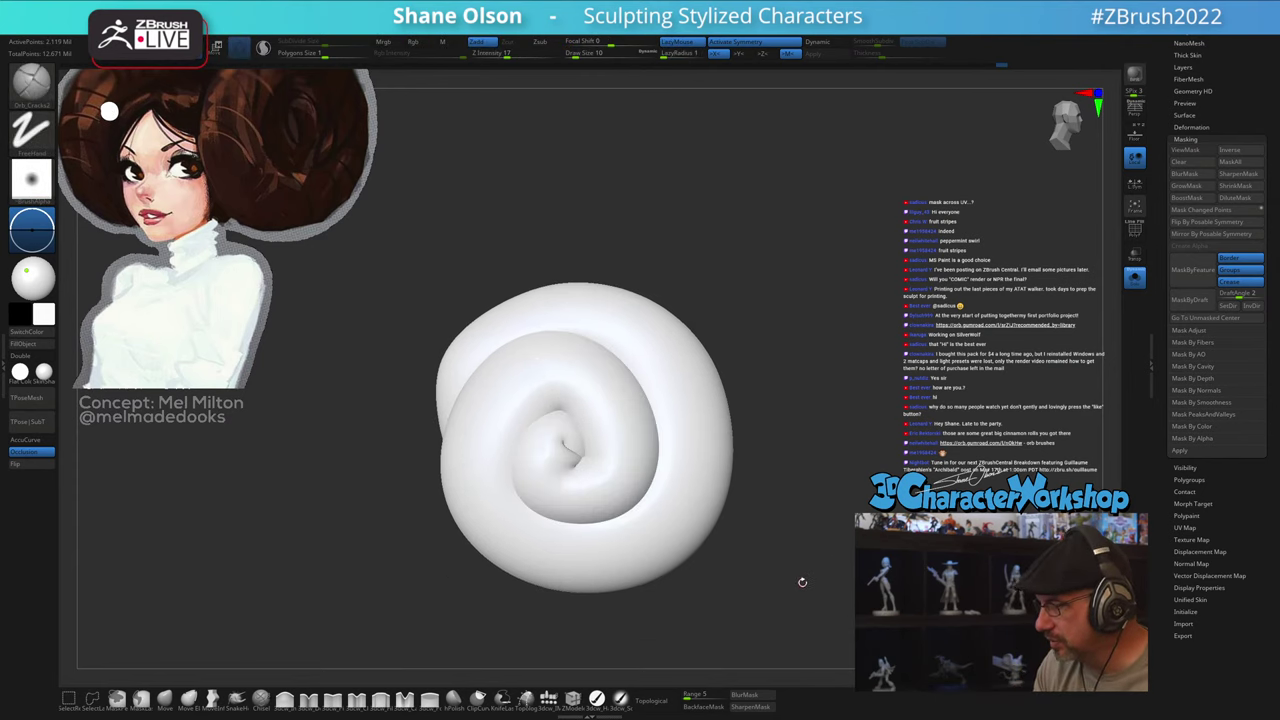
key(3)
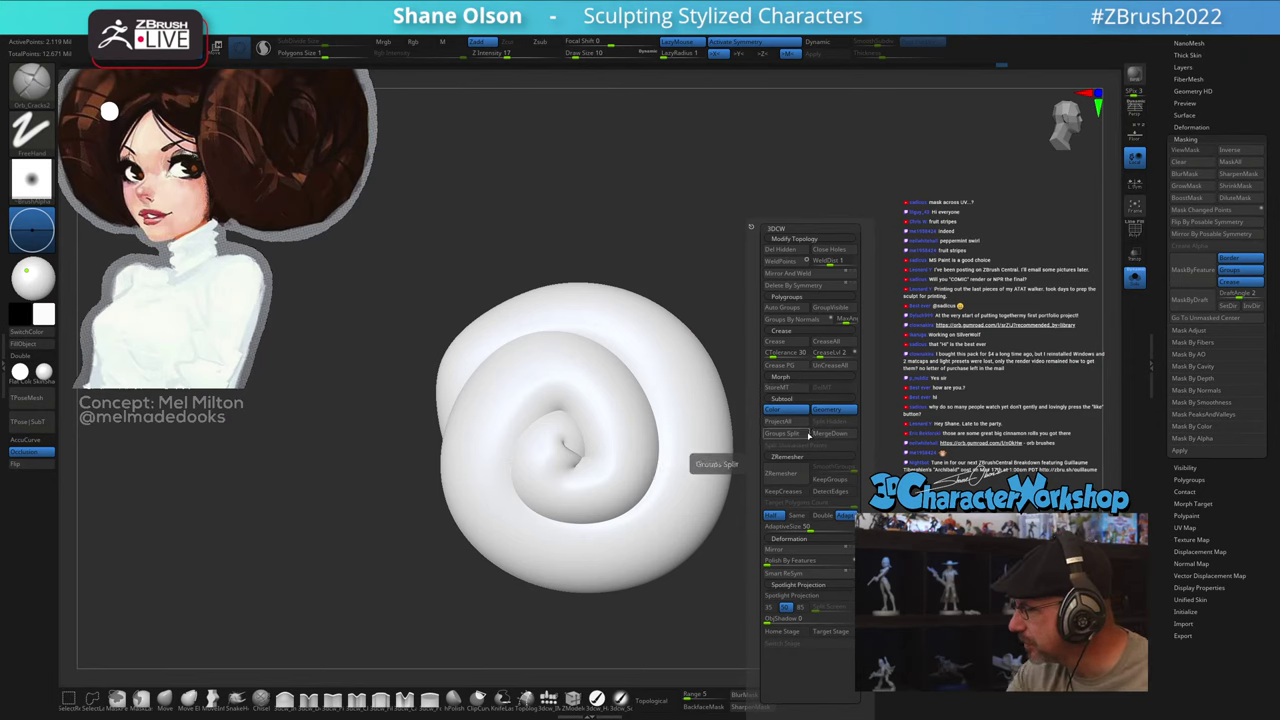
click(798, 390)
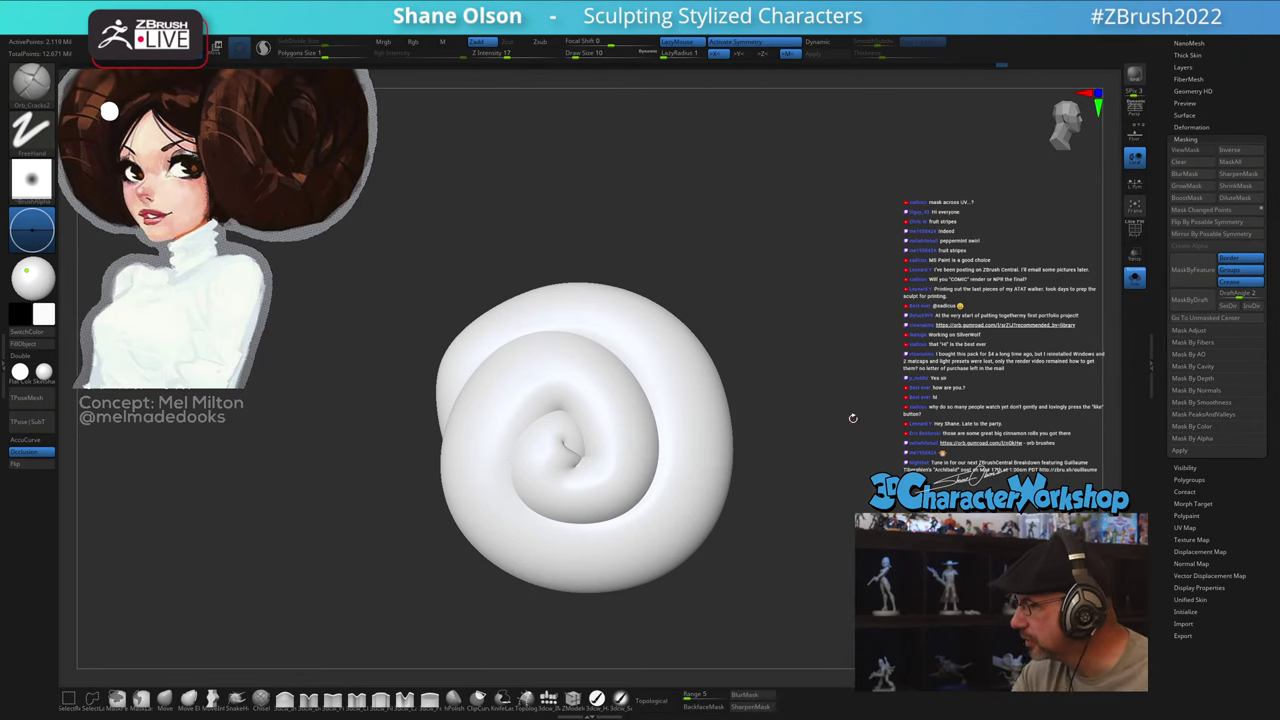
Step: Display the polygroups and hide the blue and green groups that form the spiral's inner coil
key(shift+f)
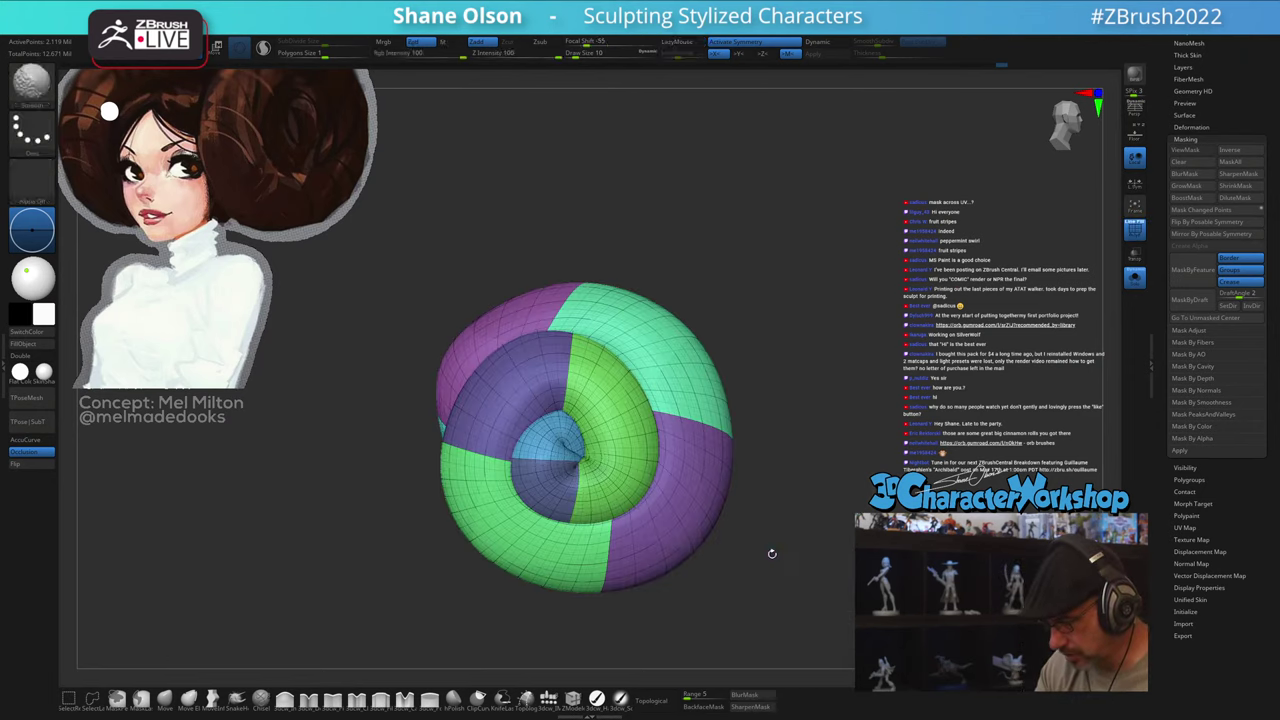
ctrl+shift+click(563, 444)
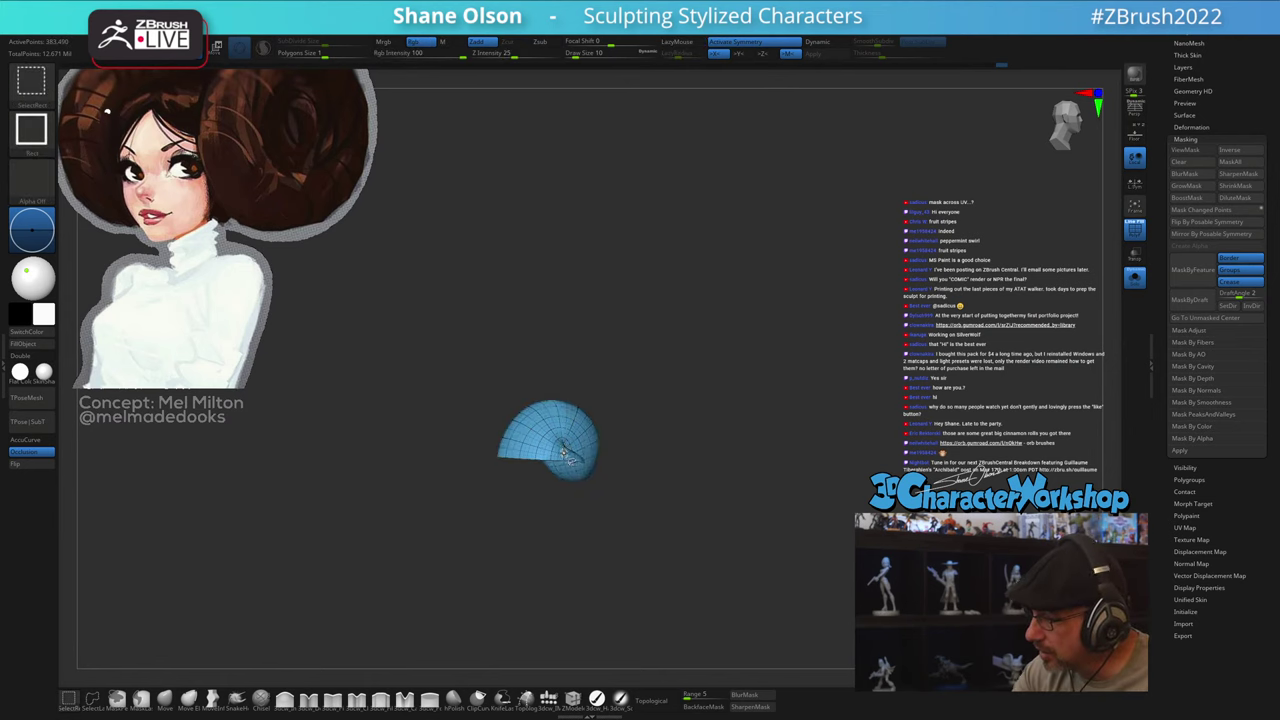
ctrl+shift+click(563, 448)
ctrl+shift+click(564, 479)
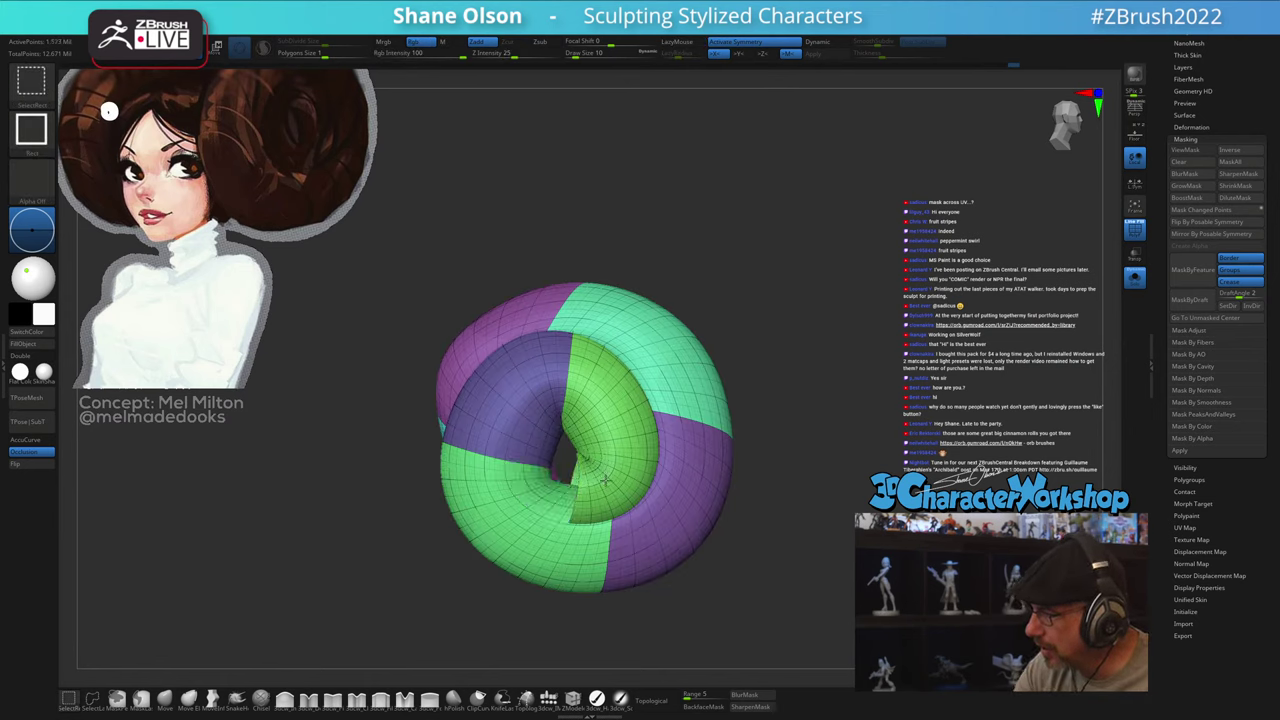
ctrl+shift+click(609, 437)
Step: Hide the cyan and purple polygroups at the back end of the coil, leaving only the outer ring
right_drag(617, 403, 765, 410)
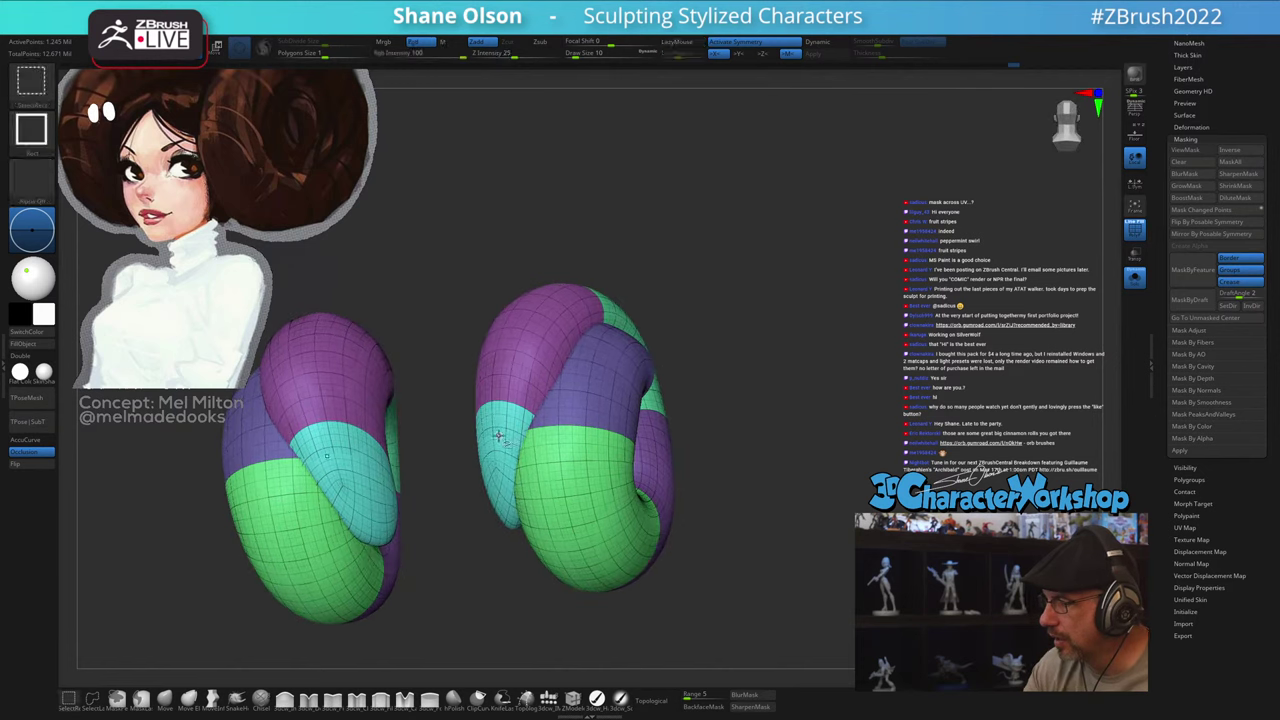
ctrl+shift+click(506, 407)
ctrl+shift+click(525, 376)
right_drag(757, 469, 860, 495)
right_drag(773, 549, 803, 560)
mouse_move(803, 560)
right_down()
mouse_move(776, 584)
mouse_move(800, 568)
right_up()
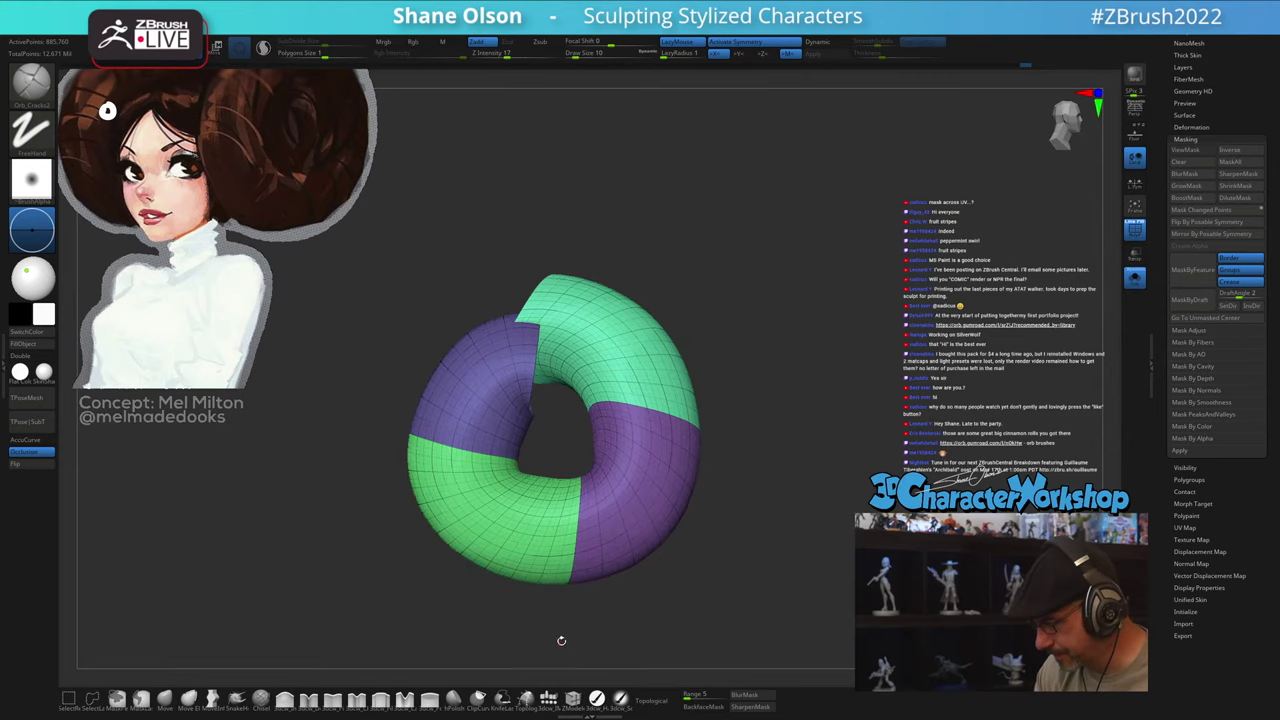
Step: Turn off the polygroup wireframe display and enlarge the Orb_Cracks2 brush to a draw size of about 59
key(shift+f)
key(b)
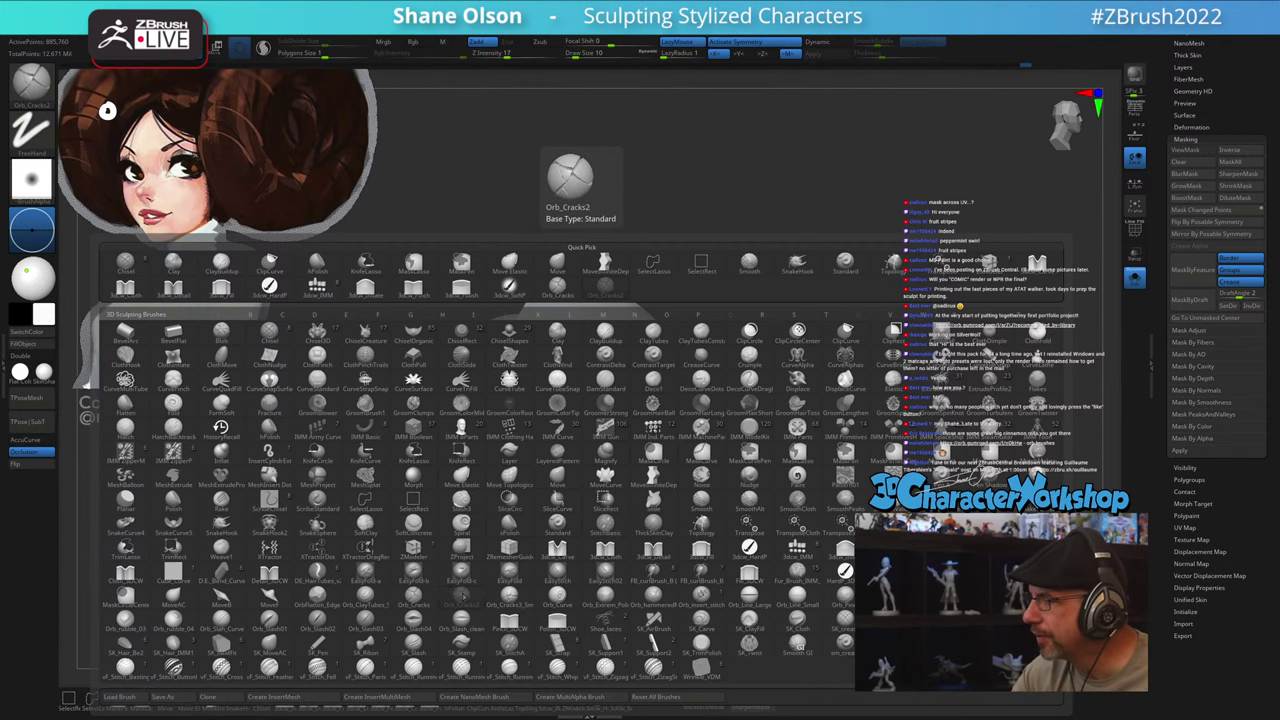
key(s)
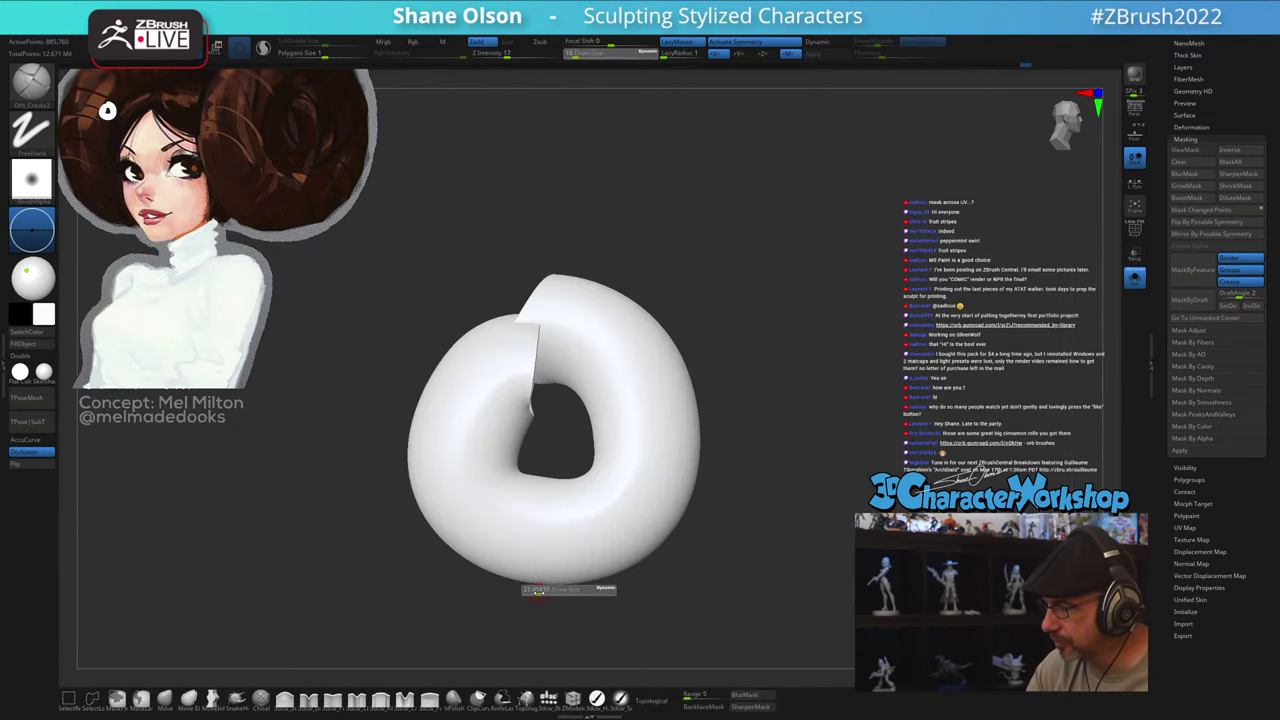
drag(538, 592, 547, 592)
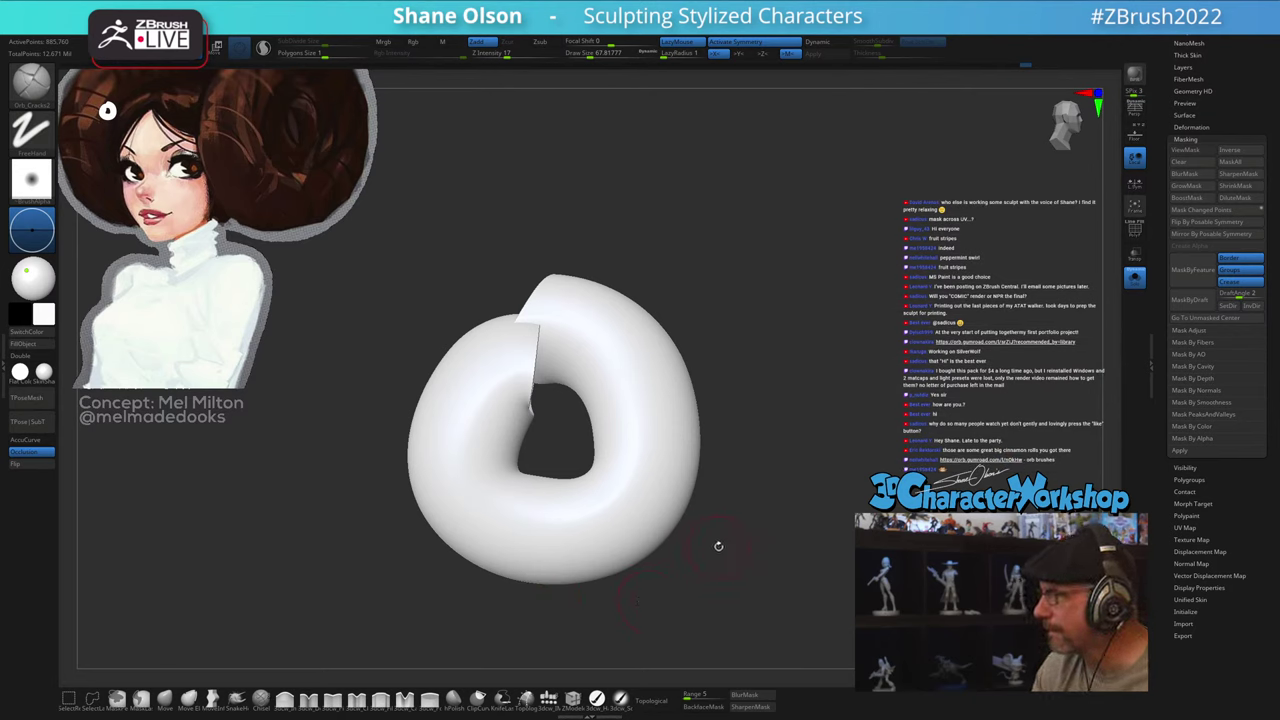
key(s)
mouse_move(755, 480)
mouse_down()
mouse_move(749, 490)
mouse_move(762, 438)
mouse_move(749, 466)
mouse_up()
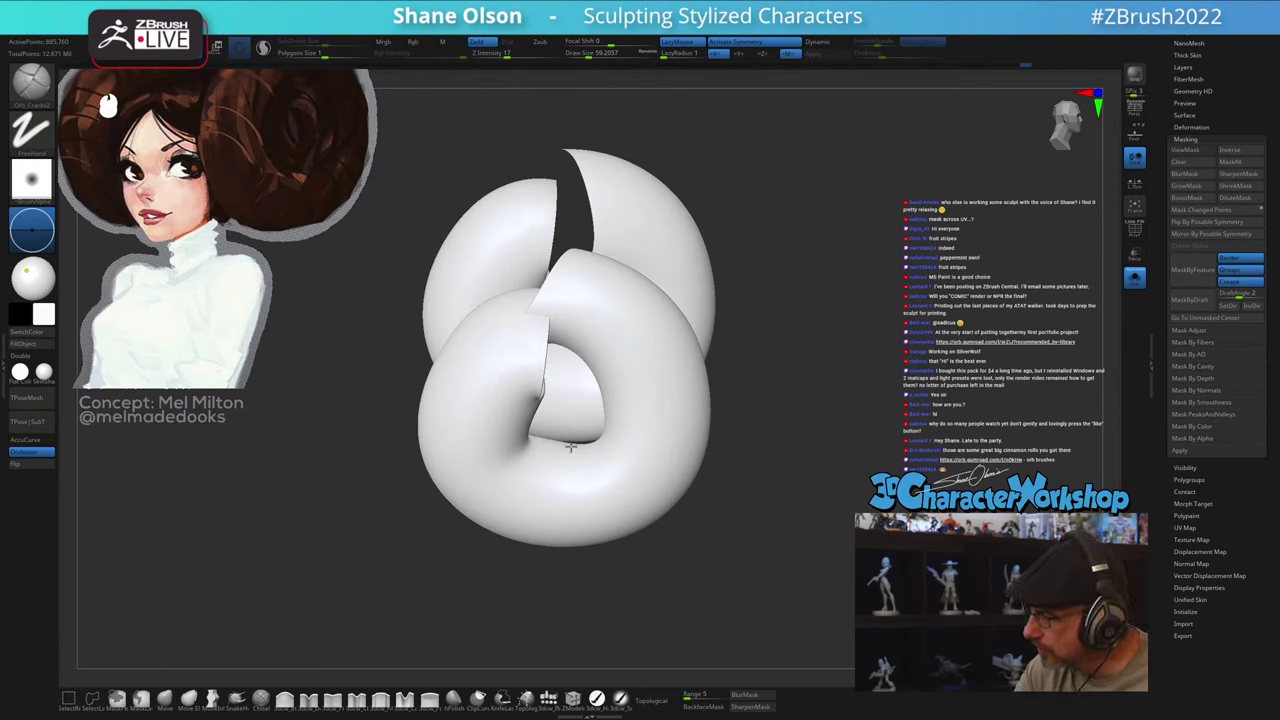
Step: Carve a groove across the lower part of the outer ring, from the inner hole outward, undoing unwanted strokes
drag(576, 498, 639, 583)
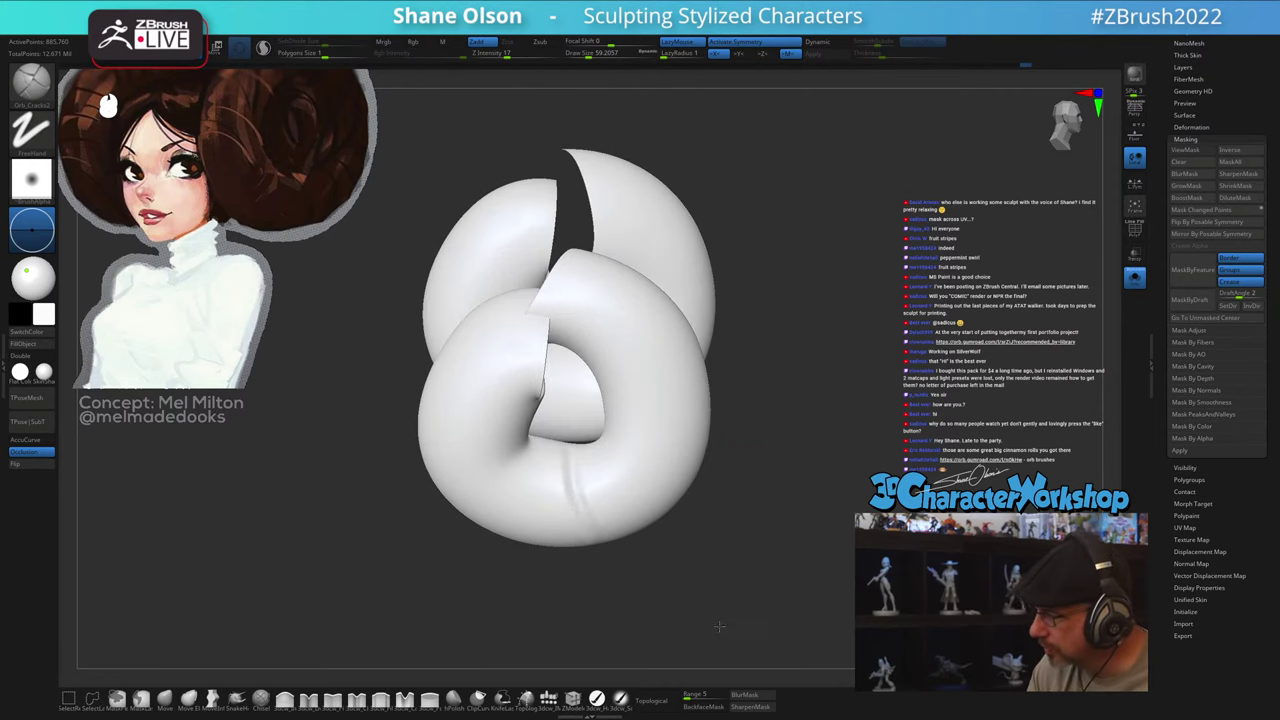
drag(719, 626, 719, 578)
key(ctrl+z)
right_drag(620, 462, 612, 494)
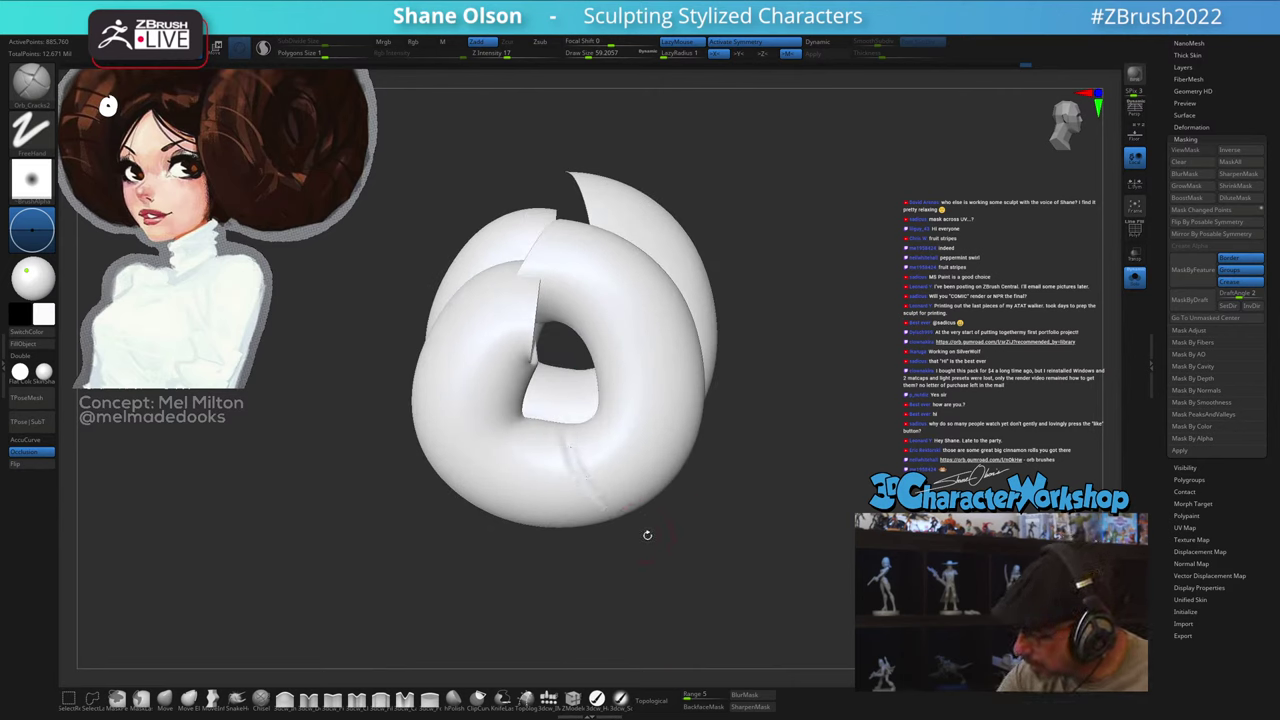
mouse_move(783, 608)
mouse_down()
mouse_move(814, 549)
mouse_move(828, 606)
mouse_move(849, 597)
mouse_move(824, 596)
mouse_move(824, 622)
mouse_move(803, 641)
mouse_up()
drag(756, 530, 779, 588)
drag(550, 457, 591, 586)
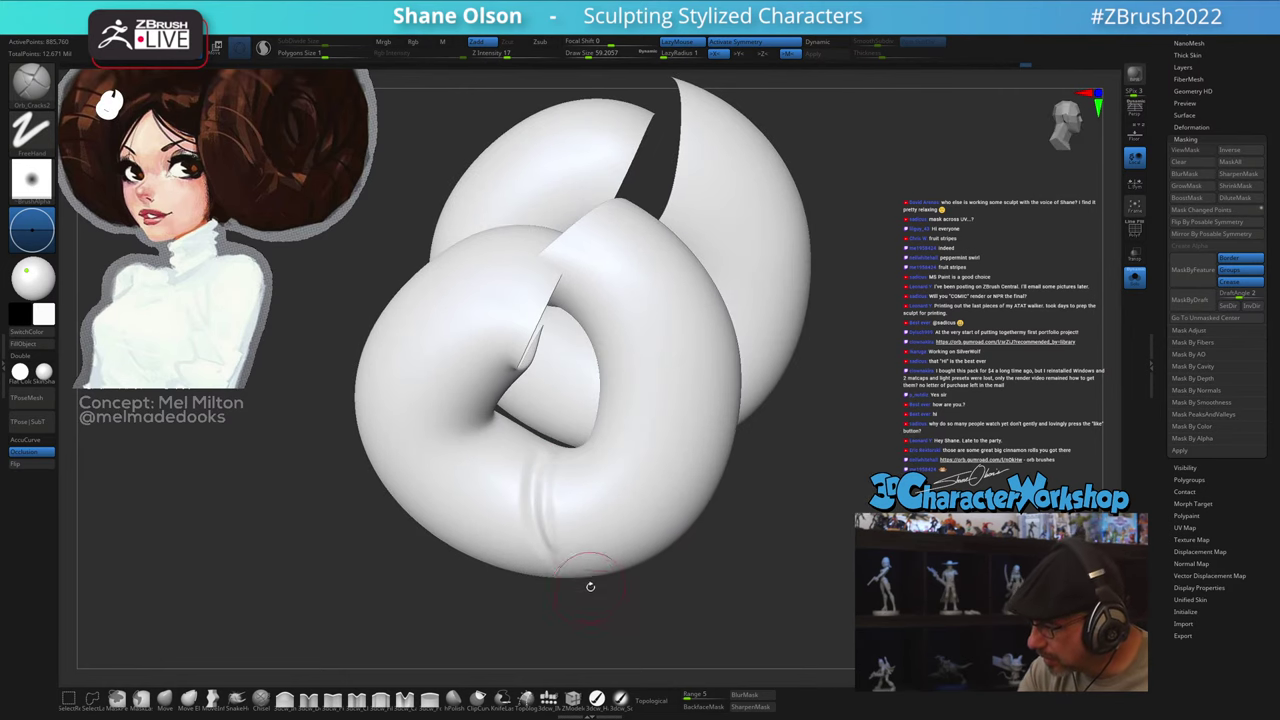
key(ctrl+z)
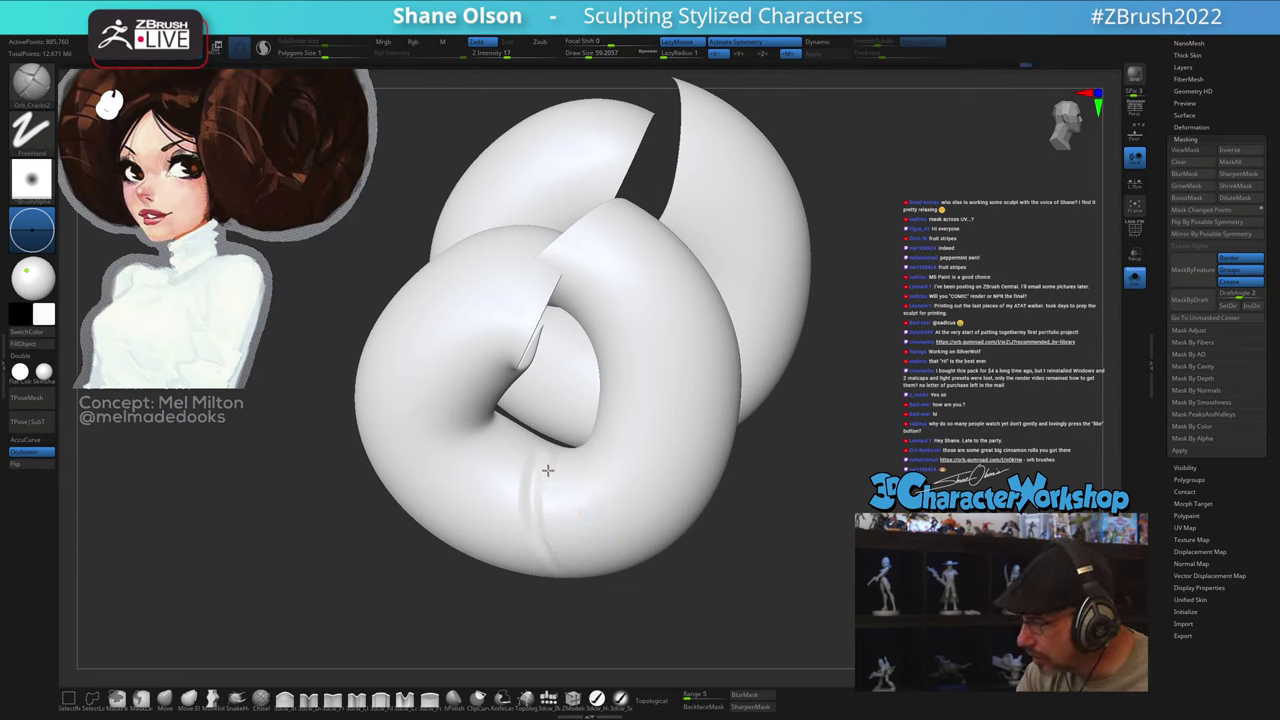
Step: Reduce the brush's draw size to about 44 and carve a second groove beside the first across the ring
mouse_move(655, 604)
mouse_down()
mouse_move(812, 603)
mouse_move(780, 650)
mouse_up()
key(s)
click(808, 604)
drag(525, 448, 574, 578)
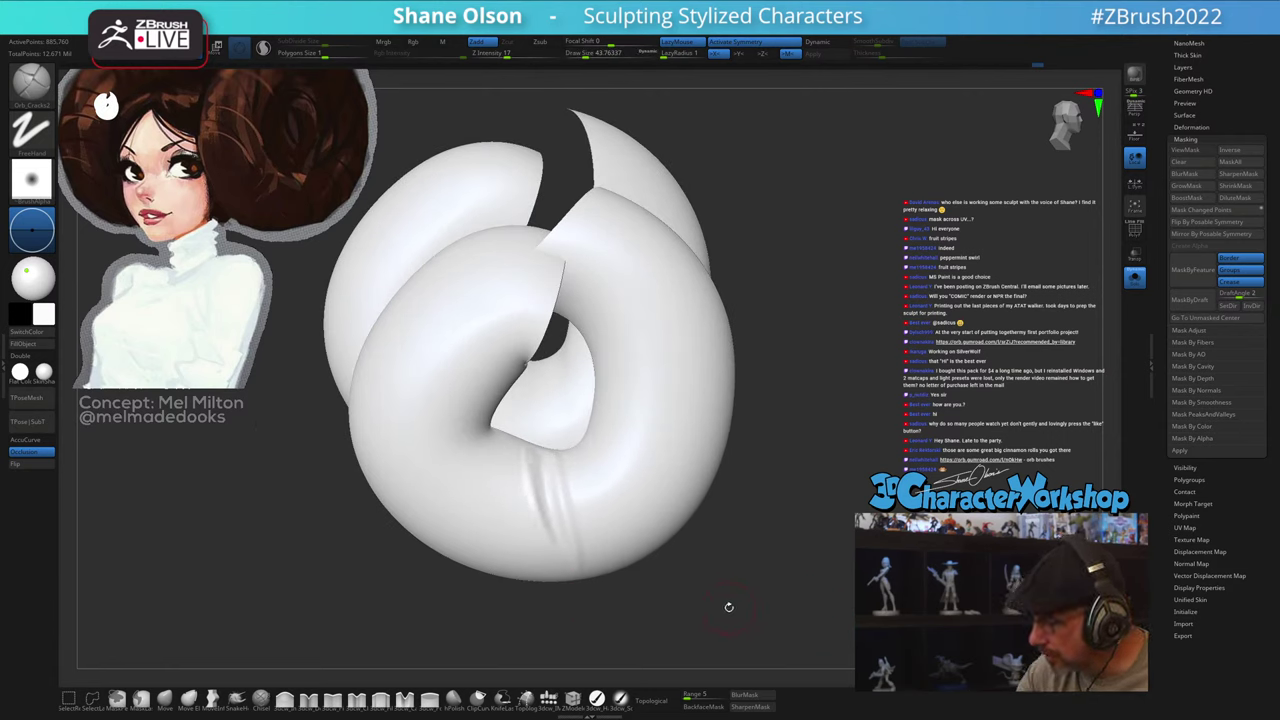
Step: Reduce the draw size to about 29 and carve a finer groove next to the existing pair, undoing unwanted strokes
mouse_move(729, 607)
mouse_down()
mouse_move(751, 583)
mouse_move(813, 590)
mouse_move(788, 603)
mouse_move(800, 604)
mouse_move(796, 642)
mouse_up()
key(s)
click(790, 606)
drag(539, 453, 558, 574)
key(ctrl+z)
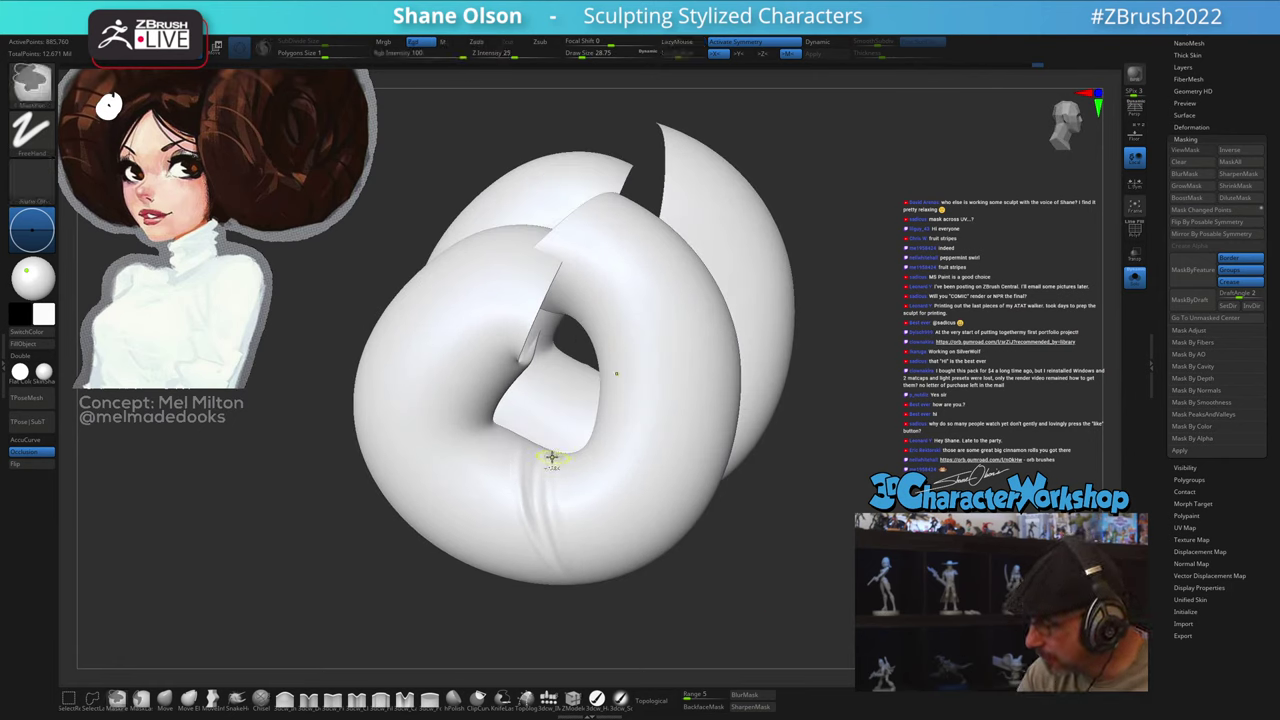
key(ctrl+z)
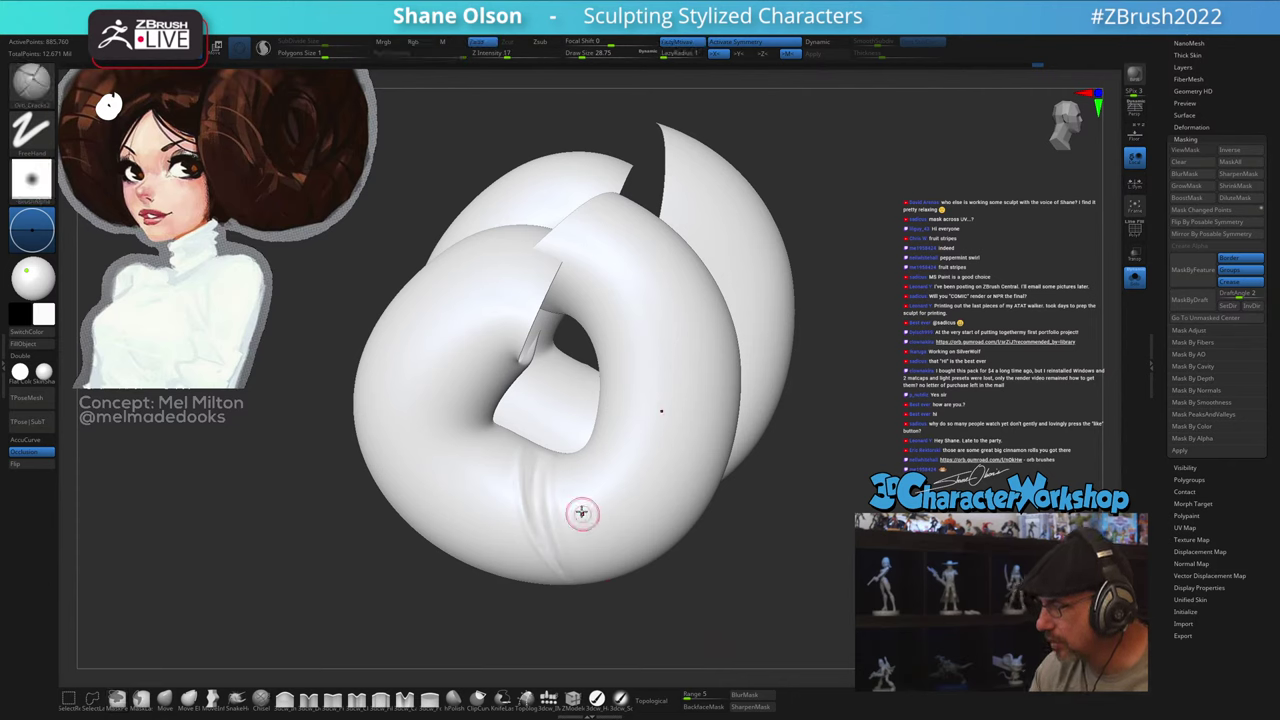
mouse_move(577, 473)
right_down()
mouse_move(583, 437)
mouse_move(577, 455)
right_up()
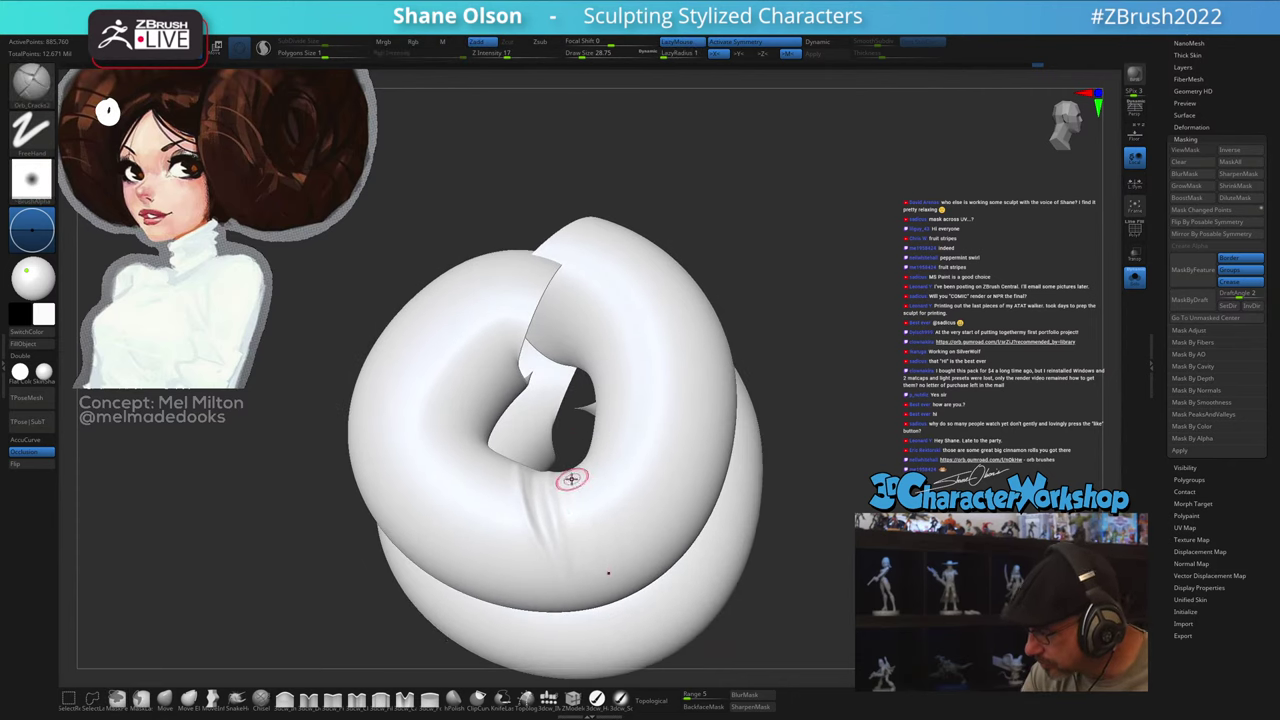
drag(569, 484, 579, 594)
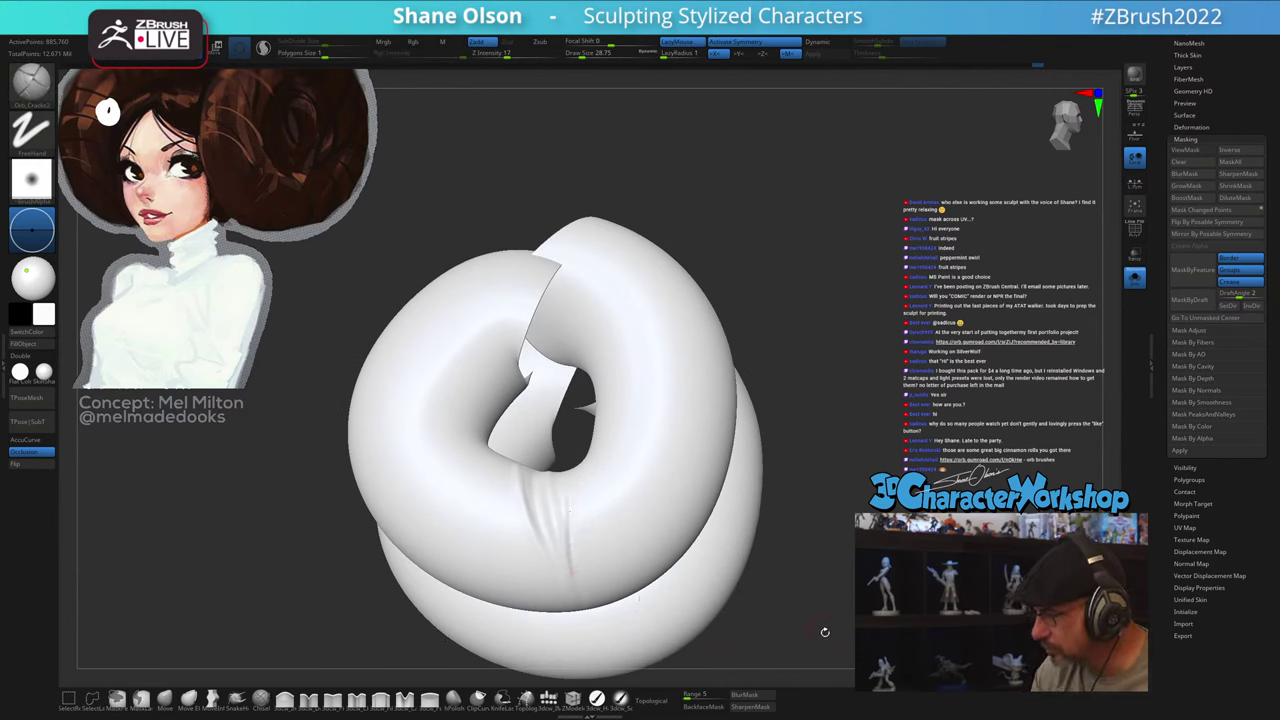
Step: Smooth the grooves on the lower part of the ring so they taper into the surrounding surface
mouse_move(825, 632)
mouse_down()
mouse_move(820, 645)
mouse_move(720, 642)
mouse_move(925, 640)
mouse_move(880, 640)
mouse_up()
drag(797, 502, 770, 564)
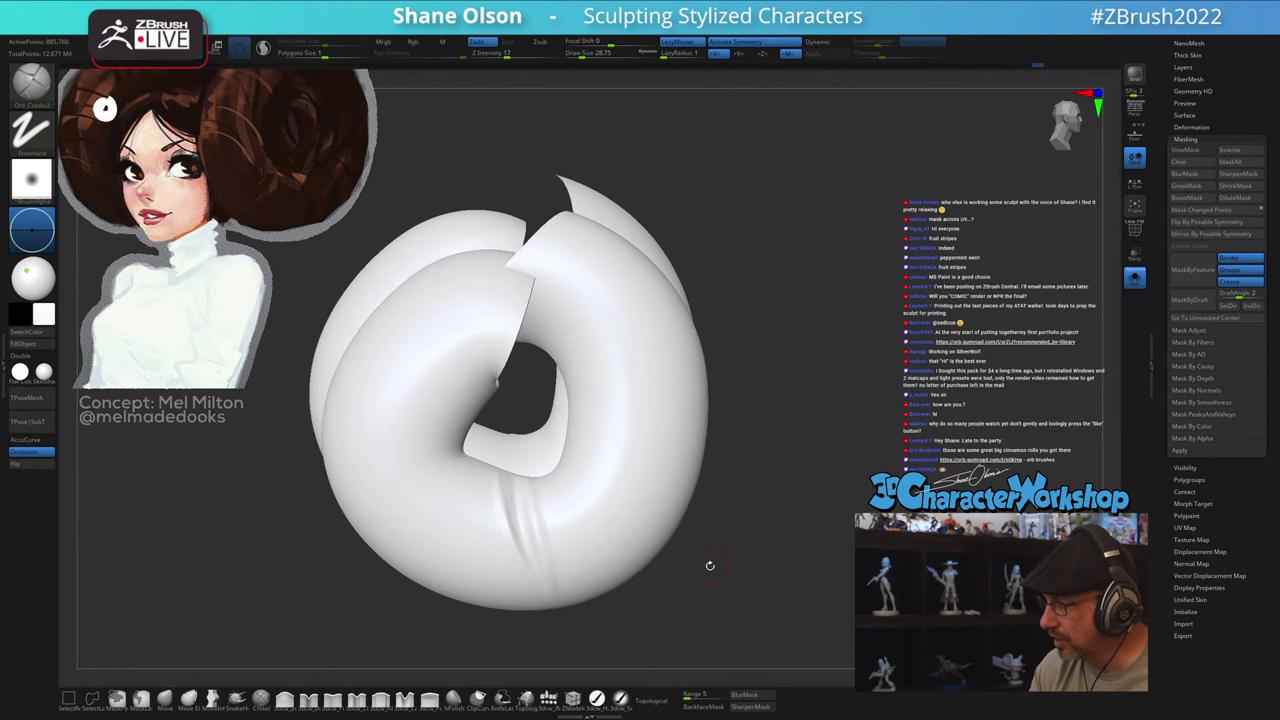
mouse_move(511, 494)
shift+mouse_down()
mouse_move(531, 567)
mouse_move(523, 555)
shift+mouse_up()
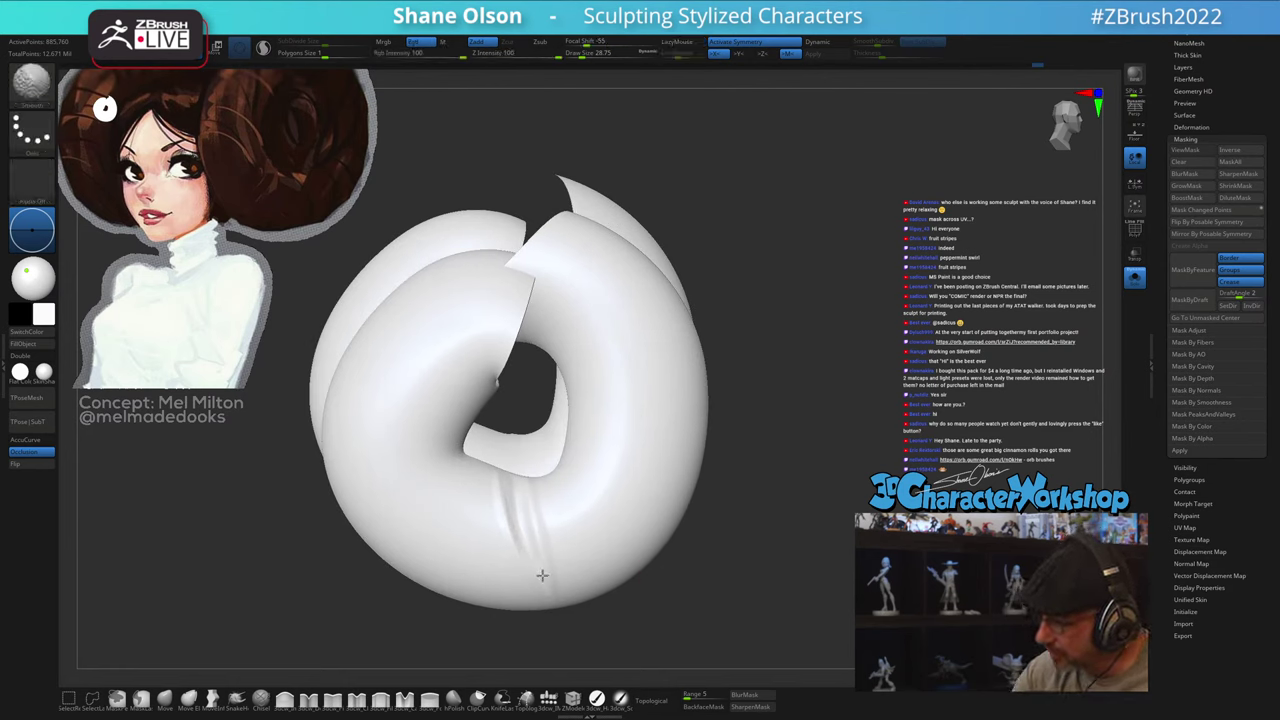
right_drag(535, 498, 539, 506)
shift+drag(505, 474, 522, 518)
right_drag(554, 483, 545, 500)
shift+drag(541, 484, 544, 496)
mouse_move(546, 511)
right_down()
mouse_move(557, 517)
mouse_move(569, 489)
right_up()
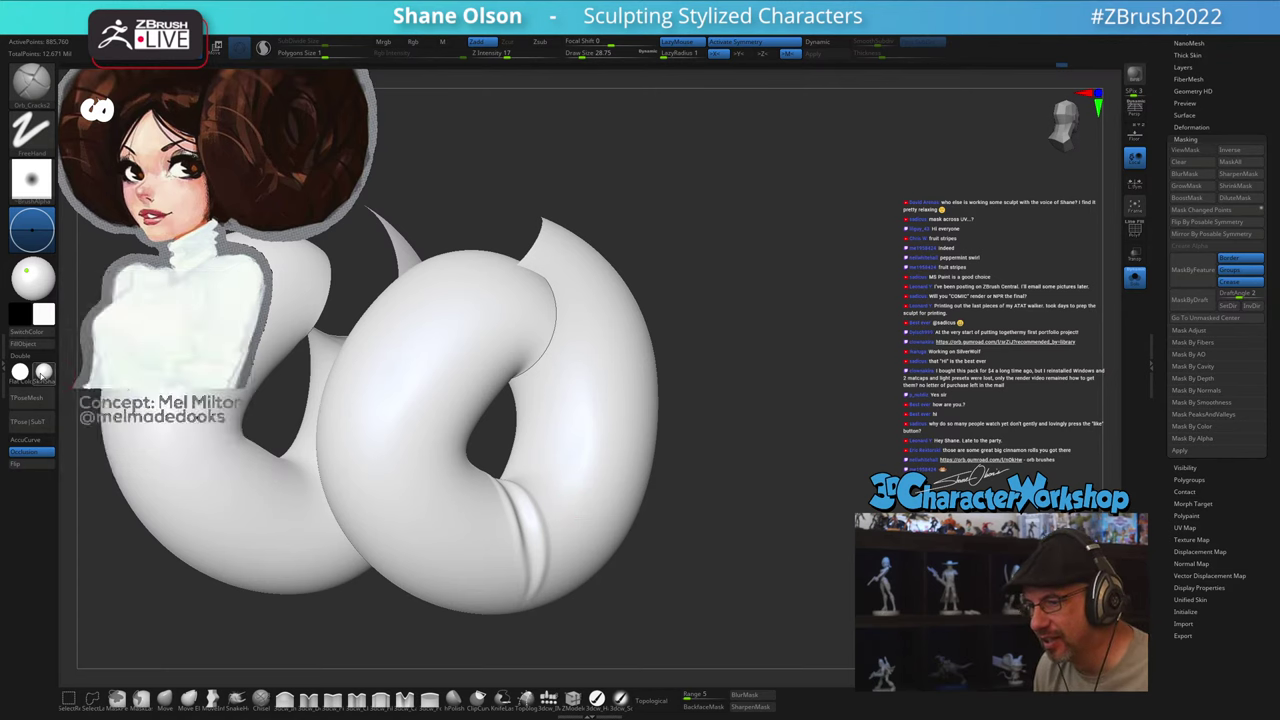
Step: Switch the model's material to the grey zbro_modeling MatCap and inspect the grooves from several angles
click(41, 373)
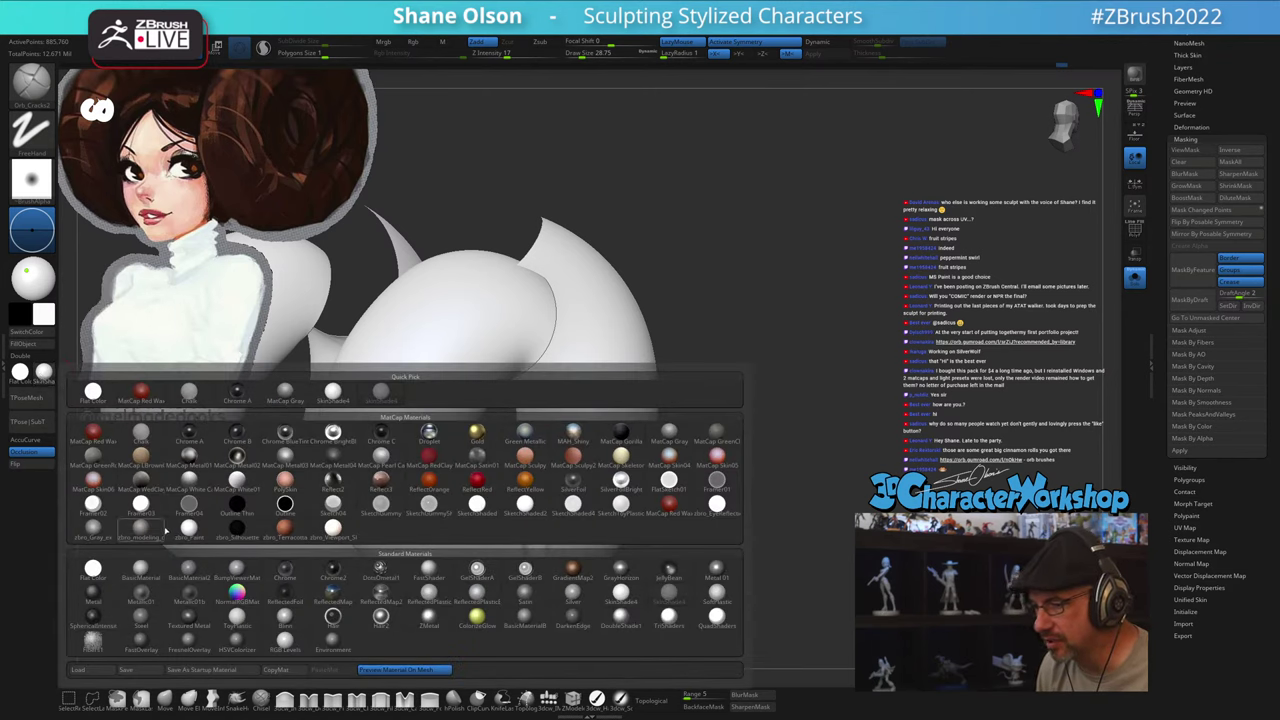
click(140, 530)
mouse_move(752, 508)
mouse_down()
mouse_move(712, 510)
mouse_move(729, 513)
mouse_up()
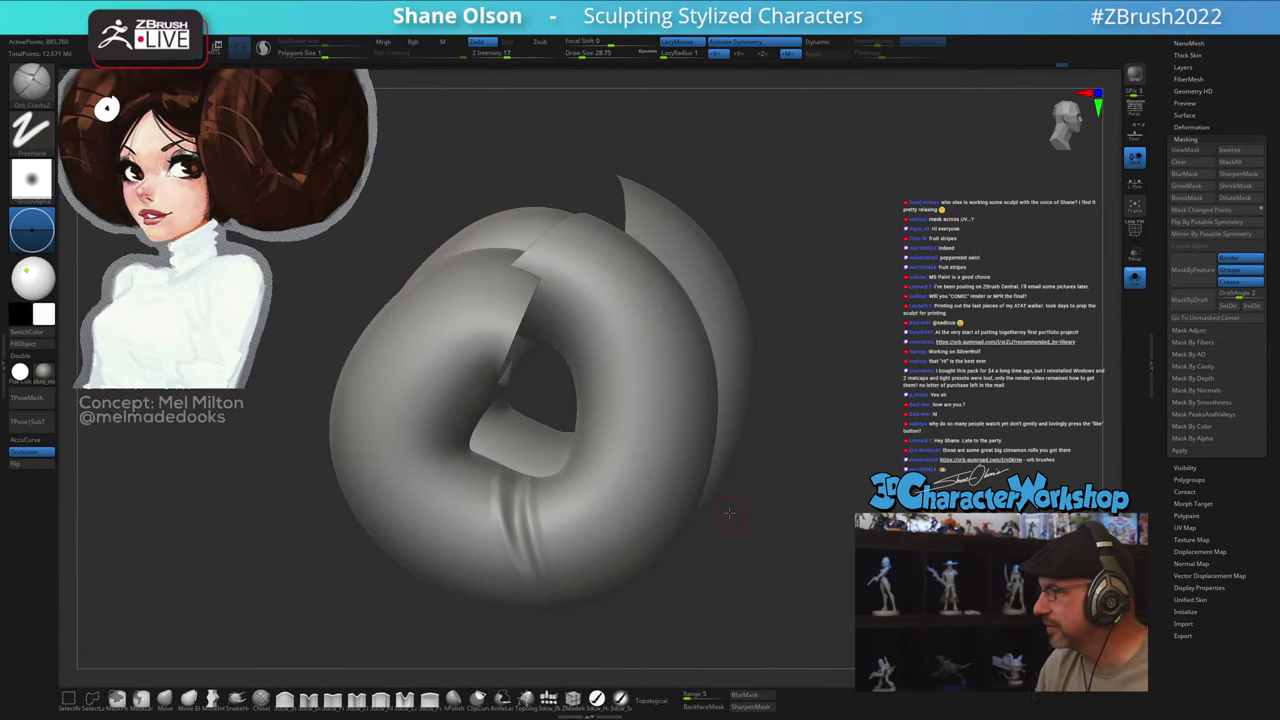
mouse_move(751, 561)
mouse_down()
mouse_move(774, 514)
mouse_move(826, 508)
mouse_up()
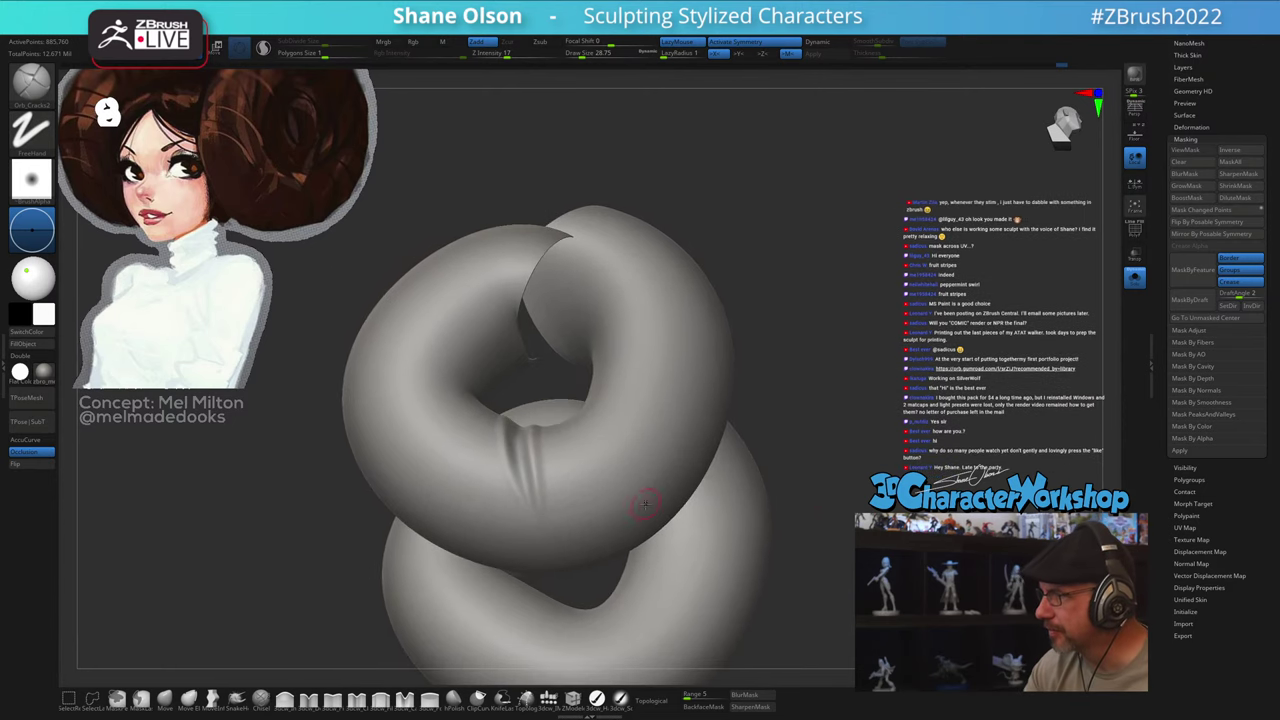
Step: Add thin curved grooves alongside the existing group, starting at the ring's inner edge, and undo the unwanted stroke
right_drag(523, 454, 537, 443)
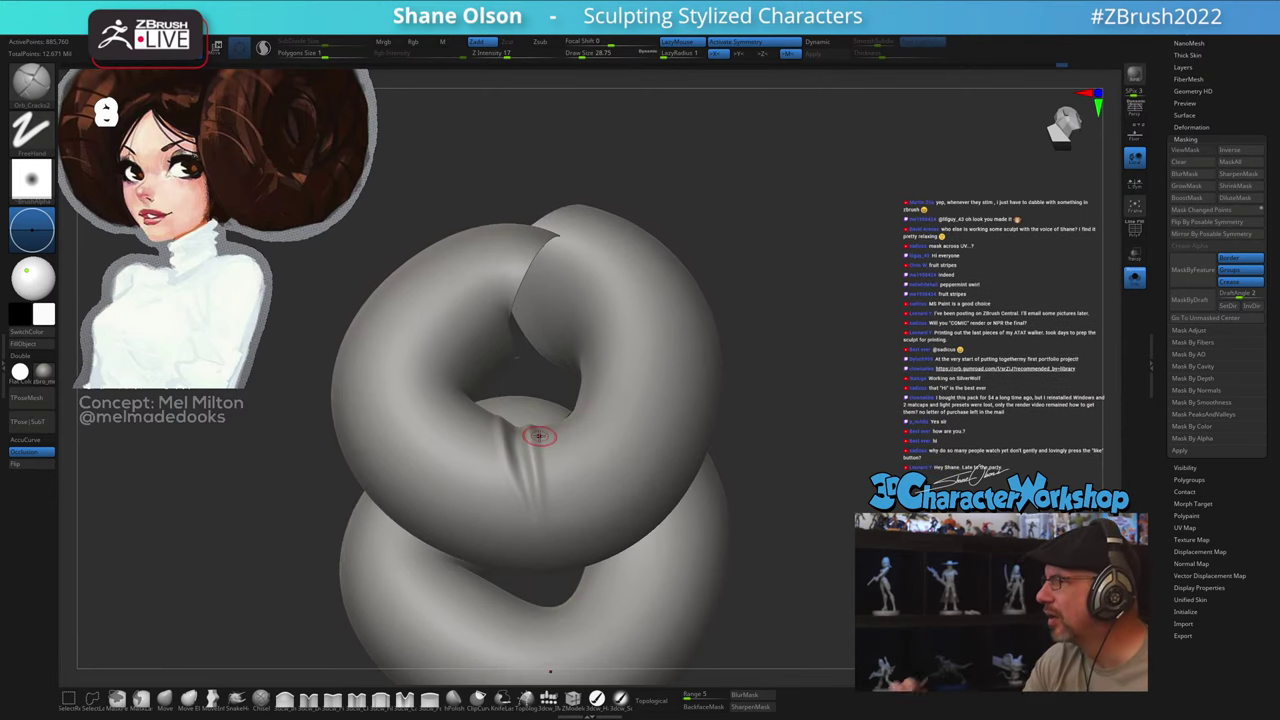
alt+right_drag(536, 499, 528, 450)
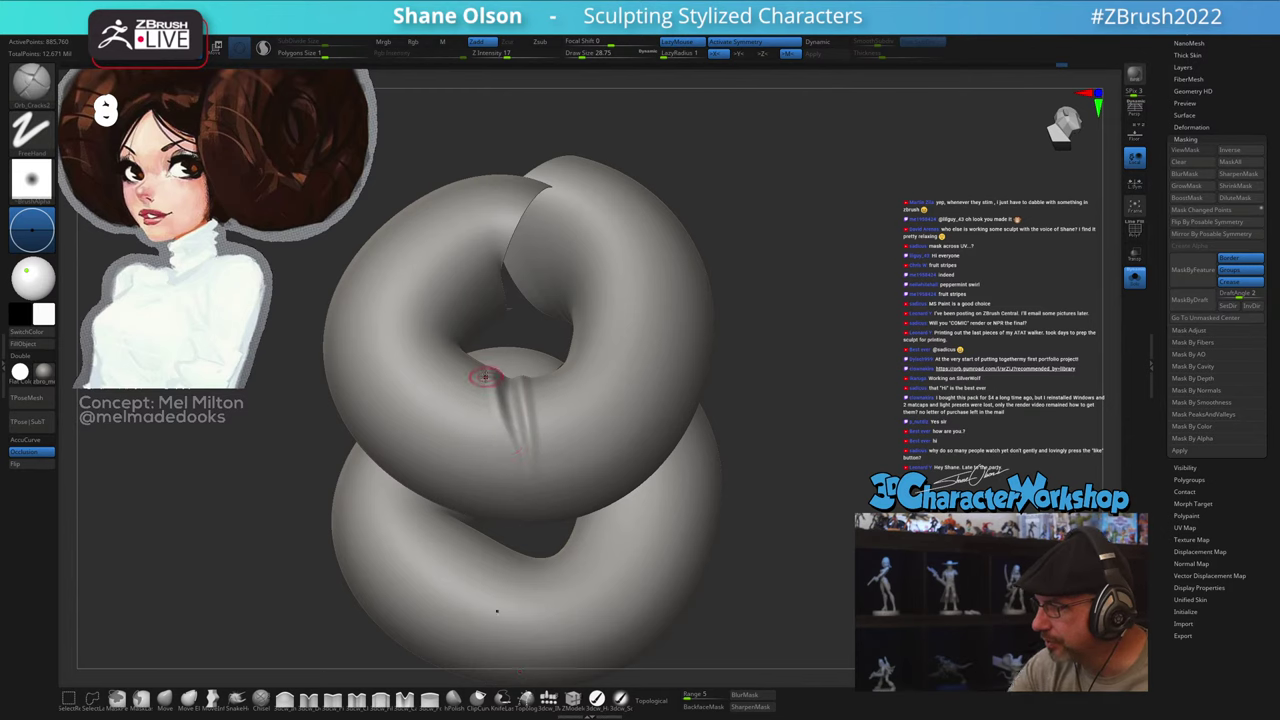
right_drag(485, 377, 487, 379)
drag(481, 383, 494, 460)
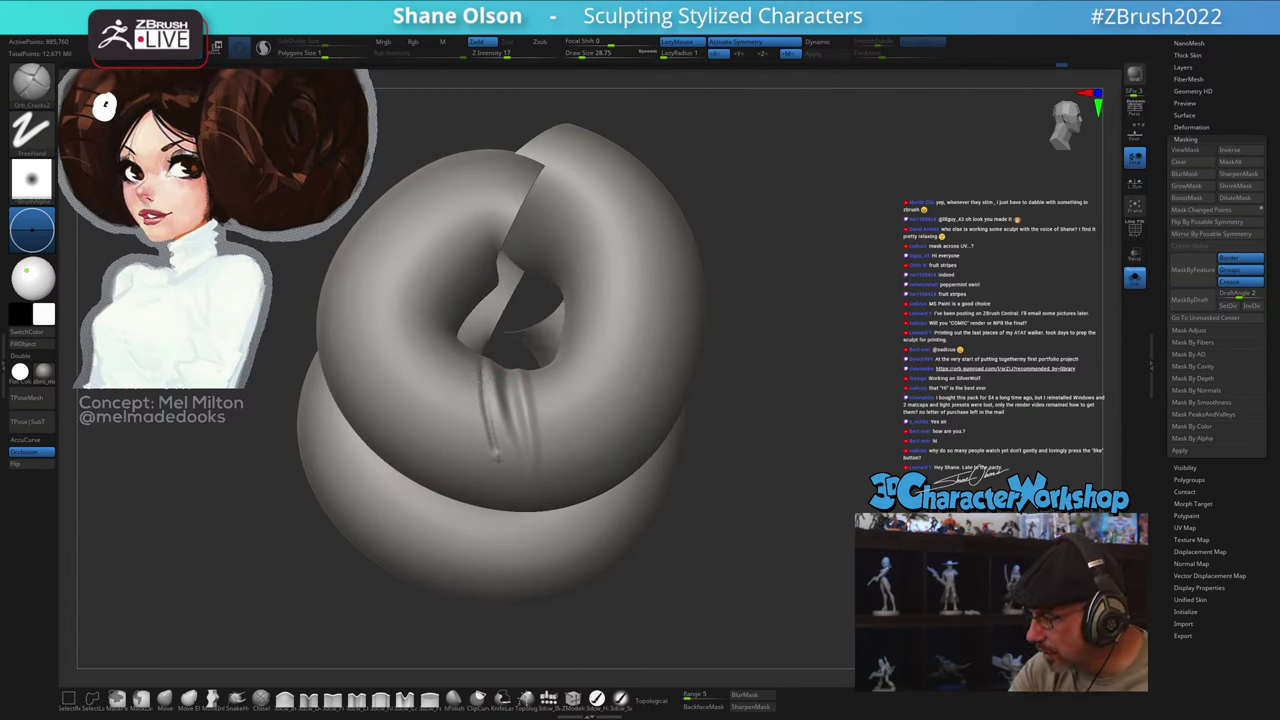
key(ctrl+z)
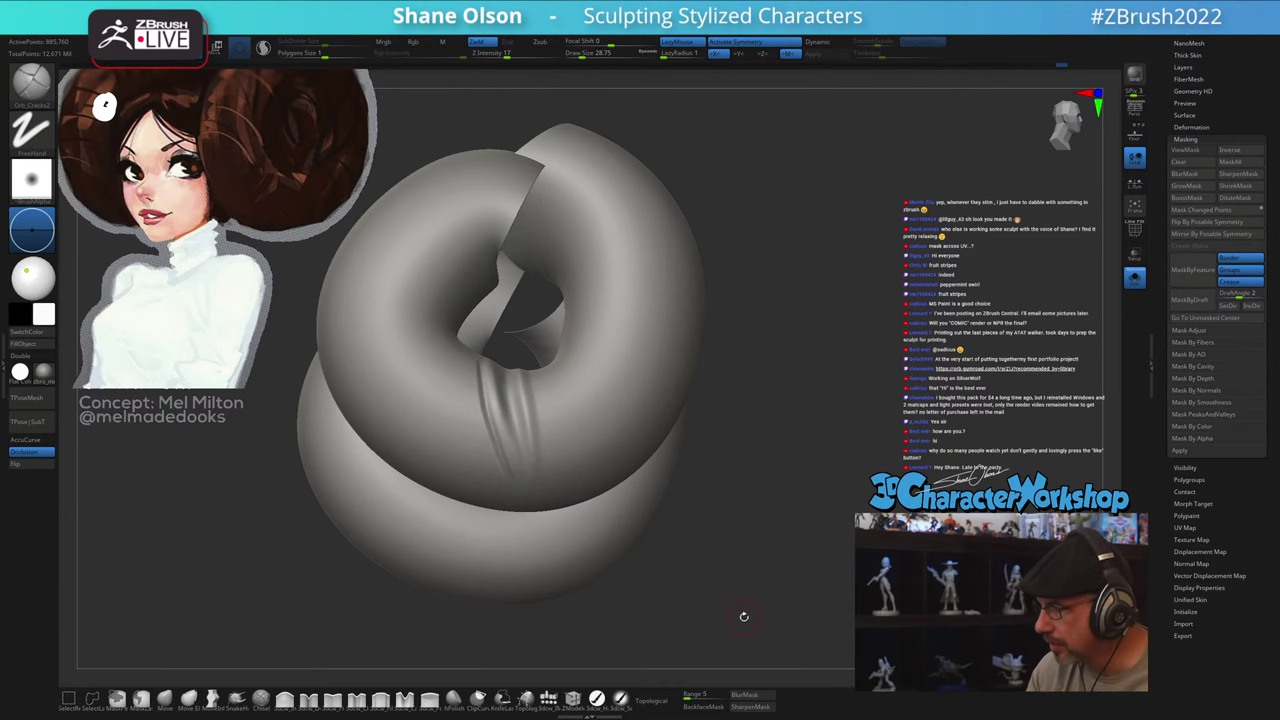
Step: Carve a separate pair of grooves farther along the ring, from the inner hole toward the outer edge, and soften them
drag(744, 617, 905, 615)
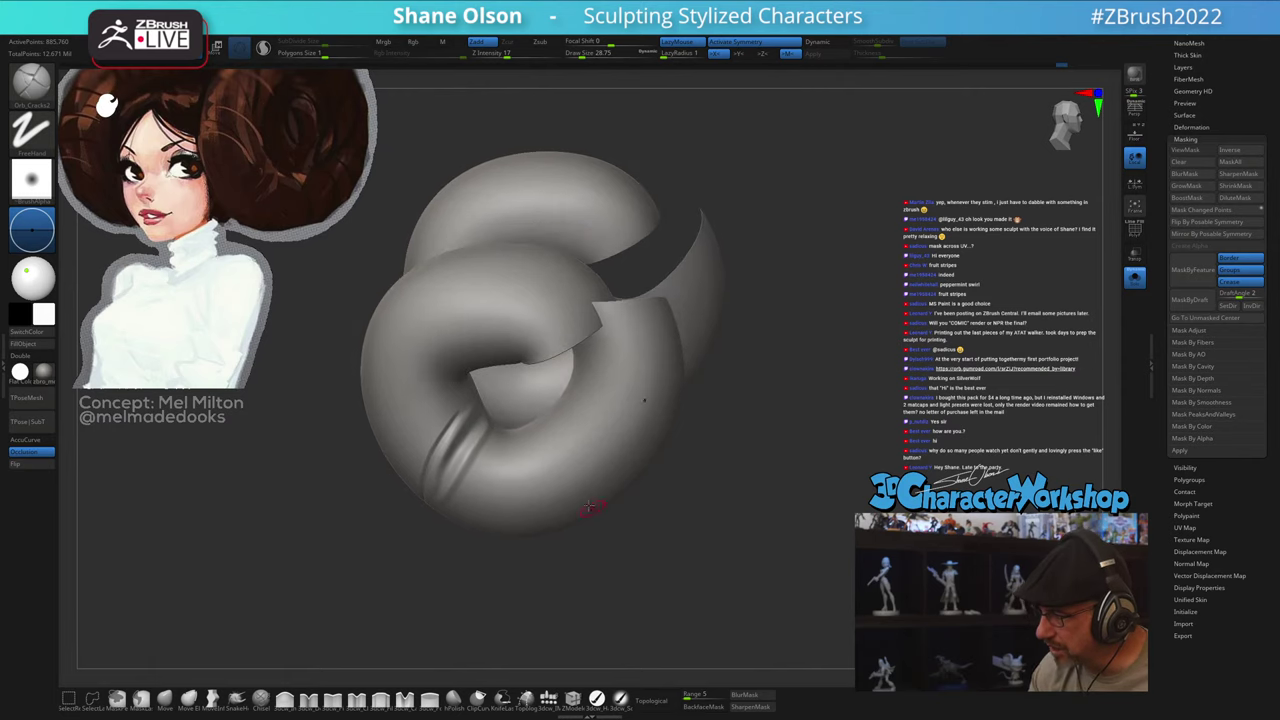
drag(591, 508, 515, 431)
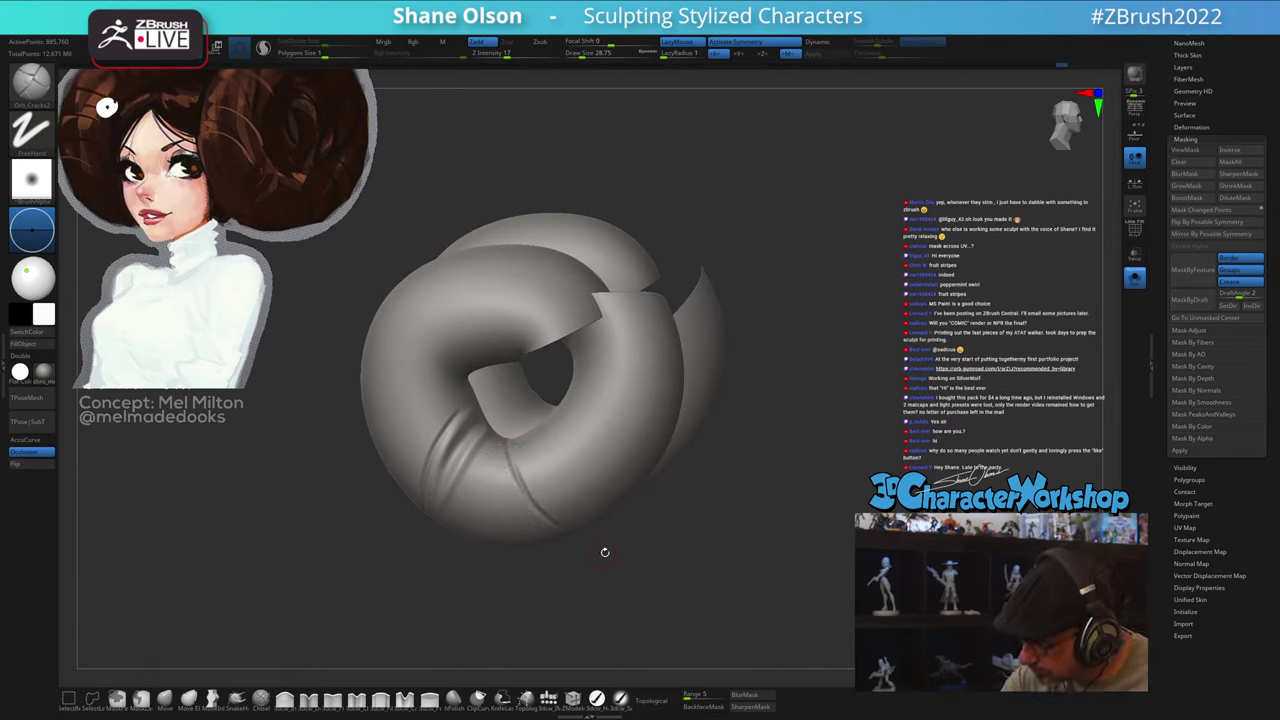
drag(701, 598, 616, 608)
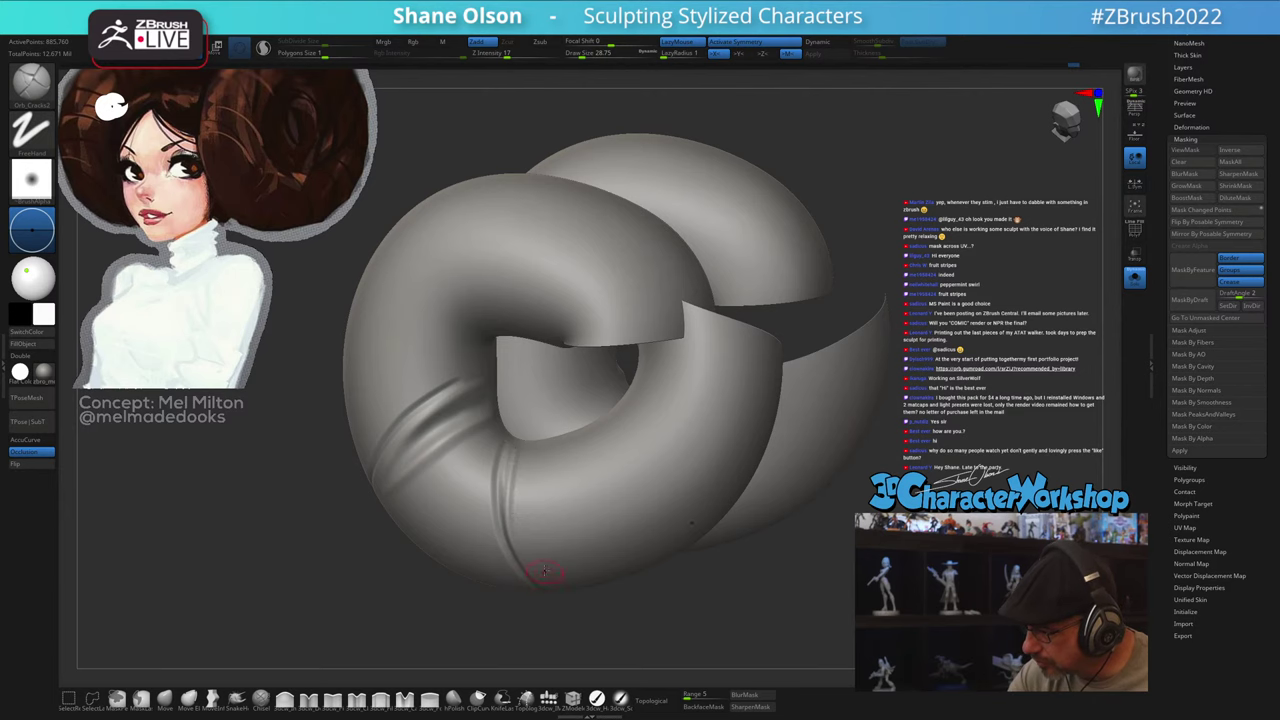
mouse_move(579, 548)
right_down()
mouse_move(530, 550)
mouse_move(630, 530)
mouse_move(584, 545)
mouse_move(598, 494)
mouse_move(586, 490)
right_up()
key(shift)
key(shift)
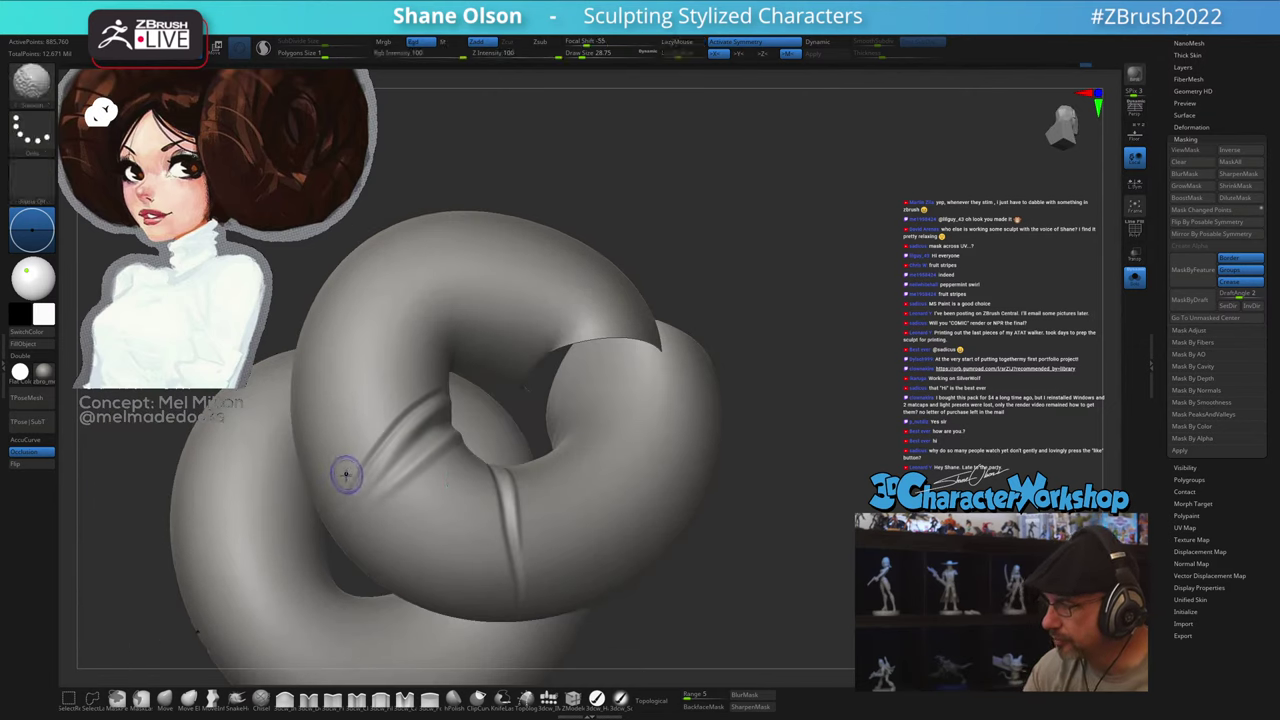
Step: Carve a diagonal groove beside the second pair, fanning out from the ring's inner edge, redoing the stroke once
mouse_move(546, 543)
right_down()
mouse_move(575, 543)
mouse_move(505, 480)
mouse_move(590, 472)
mouse_move(564, 480)
right_up()
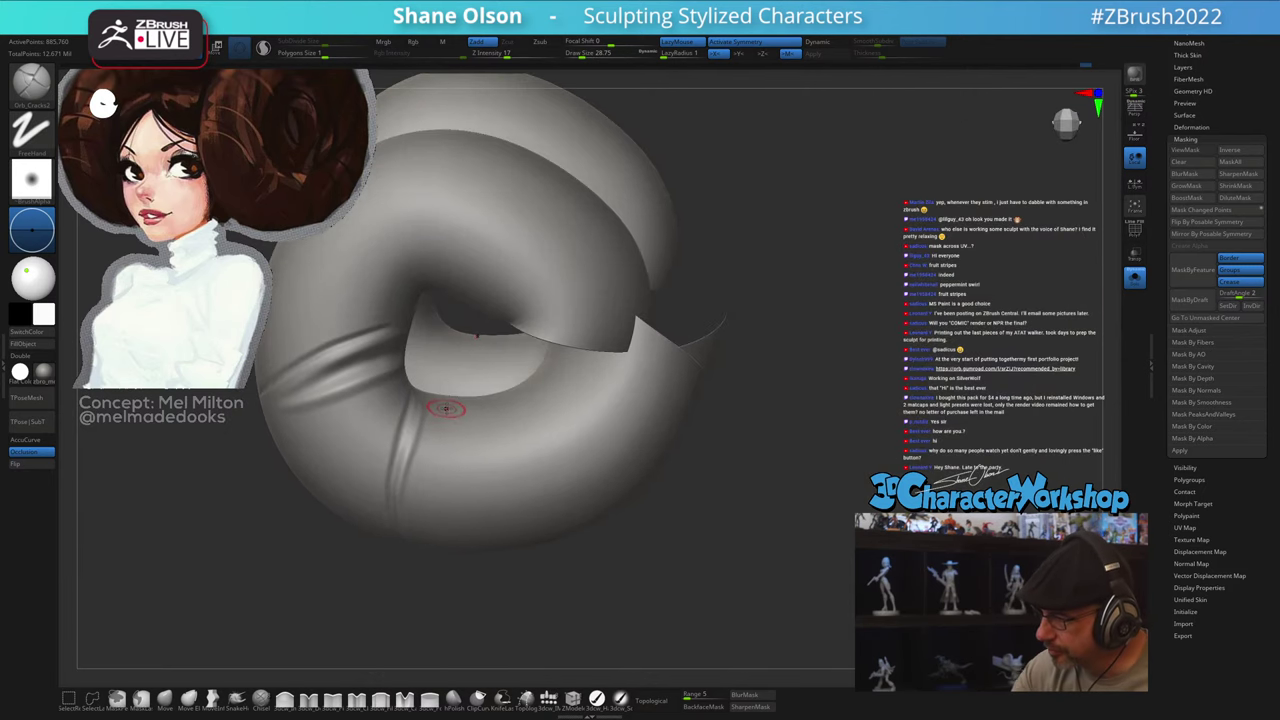
right_drag(448, 426, 434, 410)
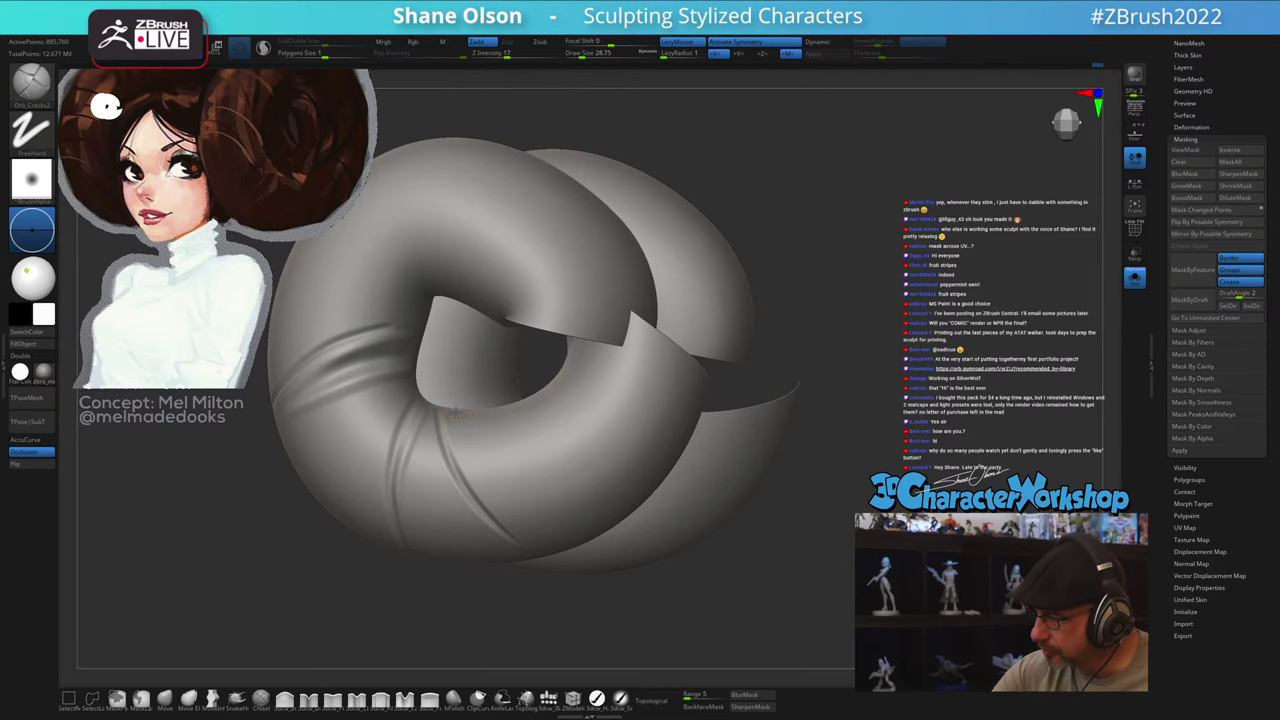
key(ctrl+z)
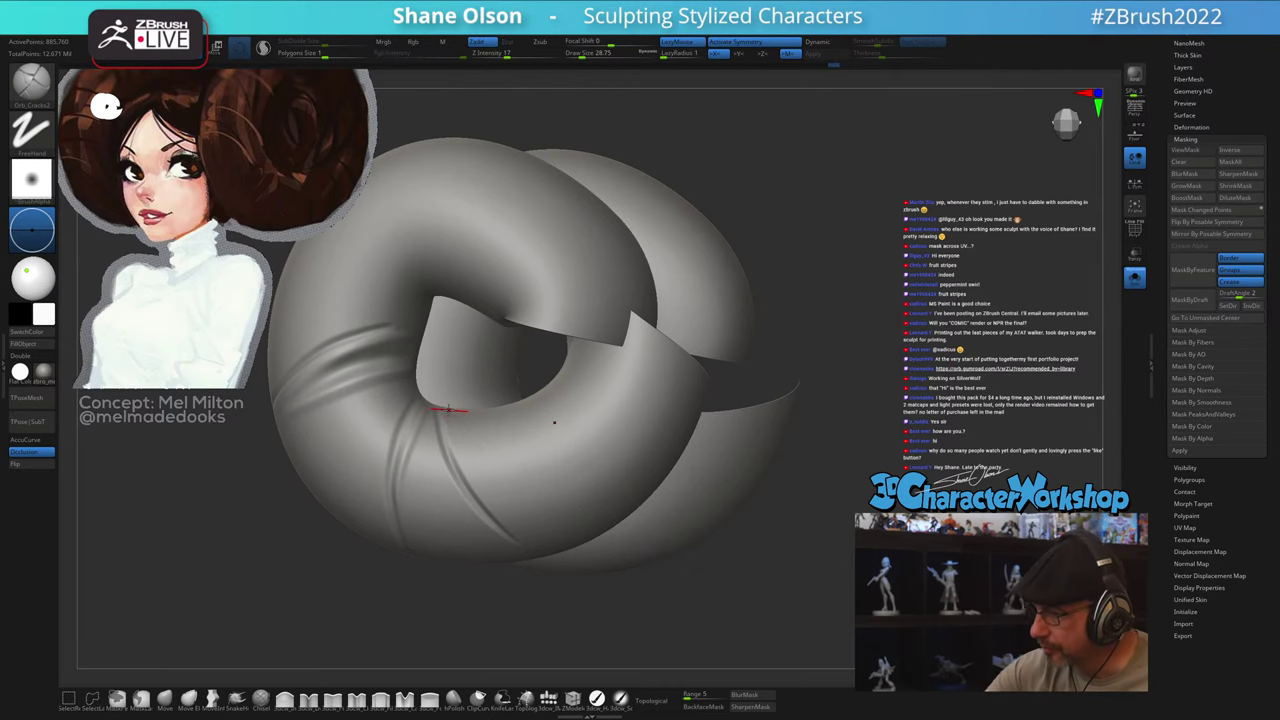
drag(448, 410, 527, 503)
Step: Review both groove clusters from other angles and refine the second cluster near the ring's inner edge
mouse_move(765, 612)
alt+right_down()
mouse_move(757, 594)
mouse_move(794, 577)
mouse_move(783, 598)
mouse_move(965, 585)
alt+right_up()
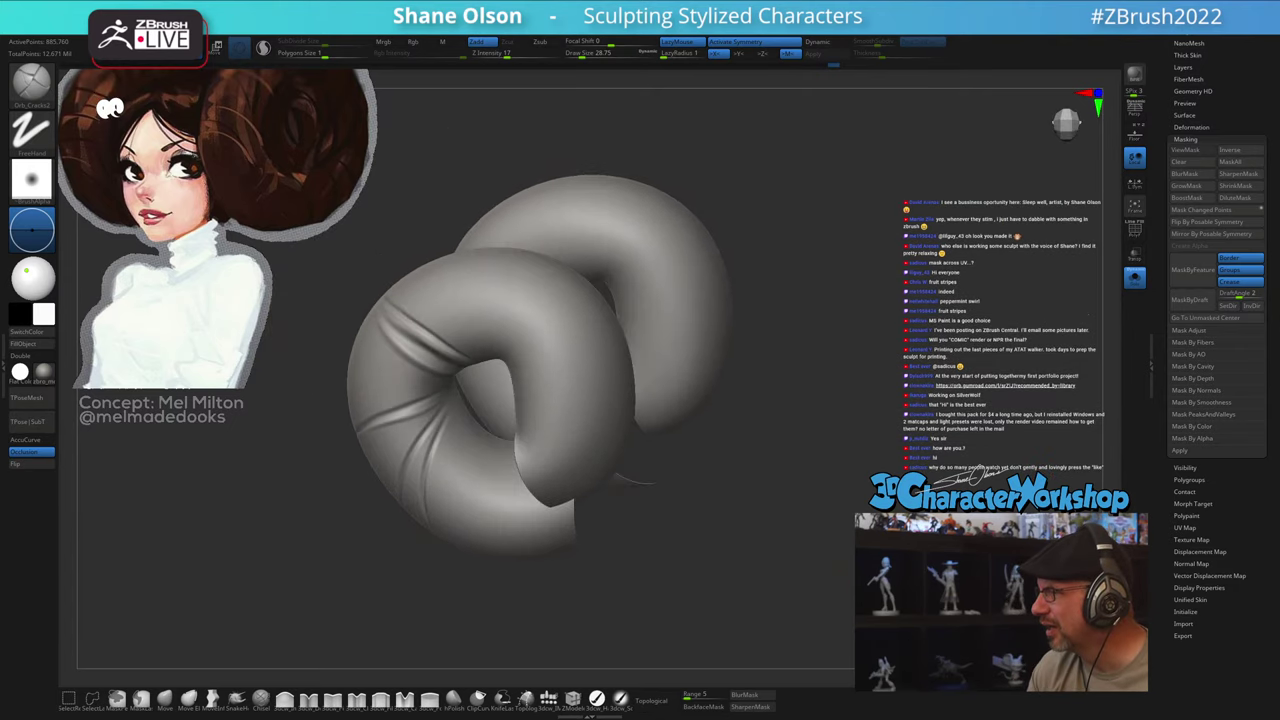
mouse_move(834, 463)
ctrl+right_down()
mouse_move(820, 518)
mouse_move(840, 509)
mouse_move(770, 540)
ctrl+right_up()
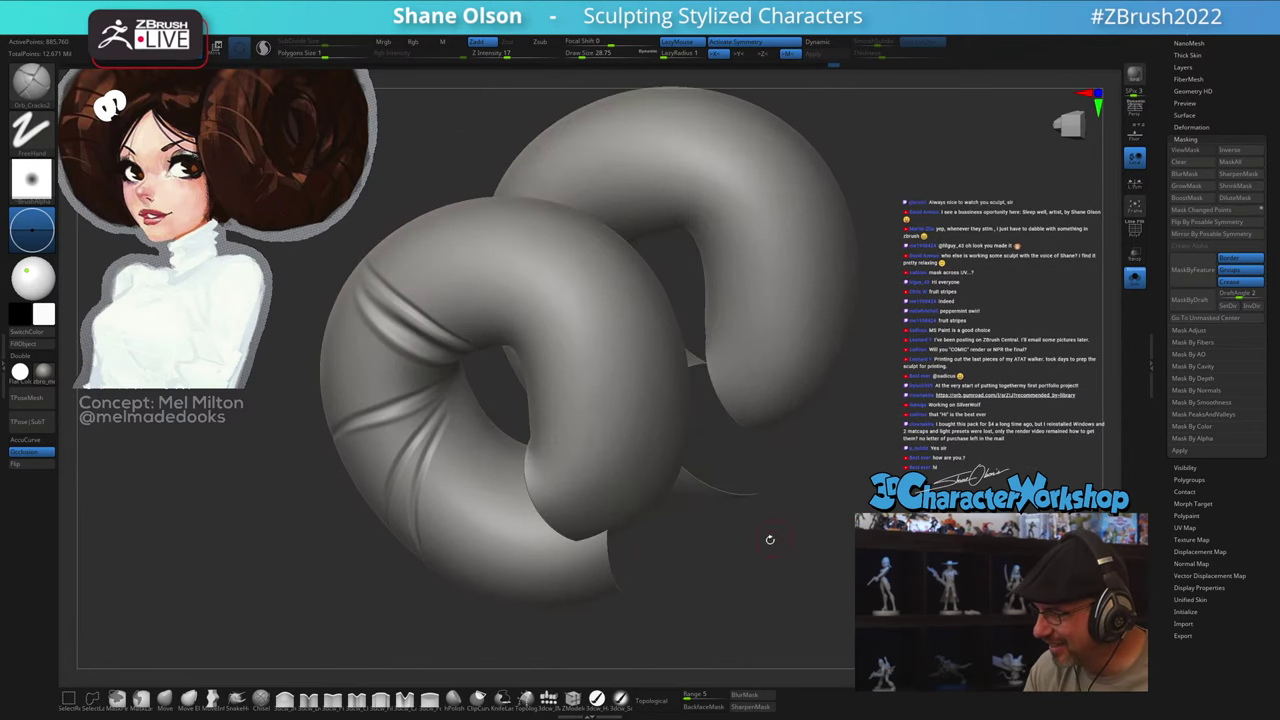
key(shift)
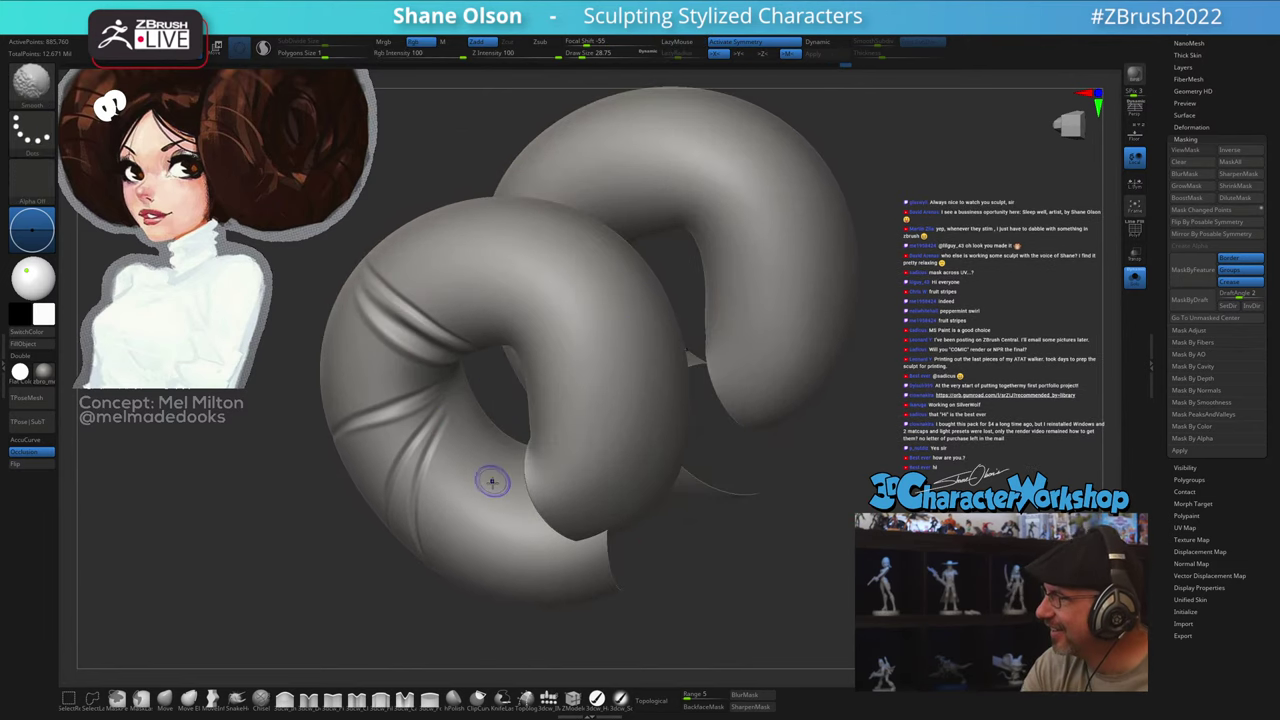
mouse_move(482, 471)
right_down()
mouse_move(497, 460)
mouse_move(482, 438)
mouse_move(466, 469)
right_up()
right_drag(455, 402, 449, 414)
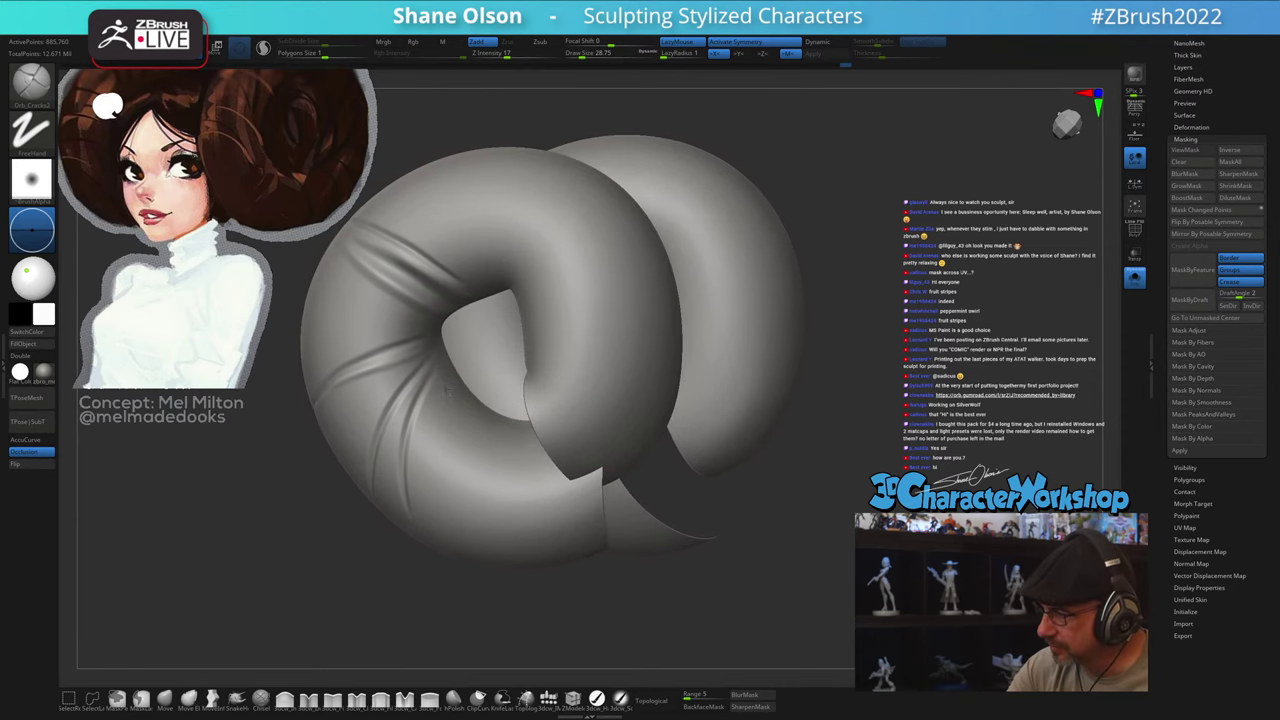
Step: Try another groove farther along the ring beyond the second cluster and undo the stroke
right_drag(612, 618, 659, 569)
right_drag(761, 591, 706, 602)
right_drag(541, 501, 523, 497)
key(ctrl+z)
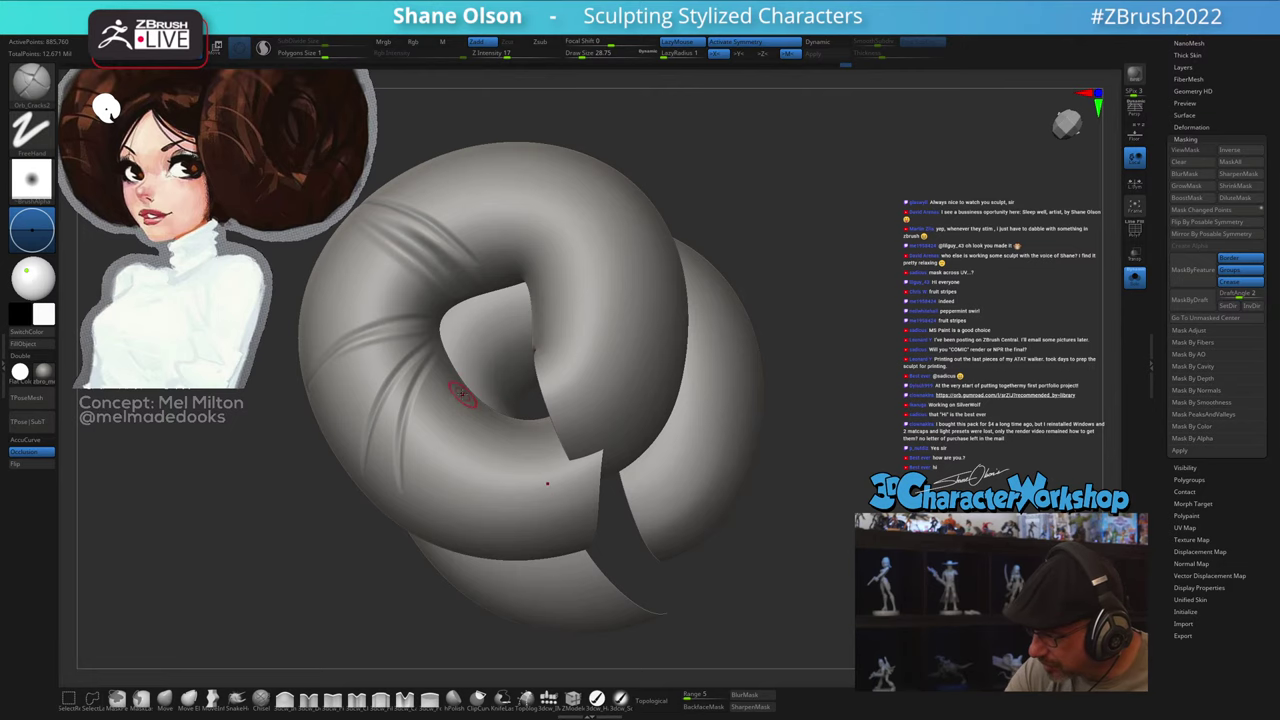
Step: Carve a slanting pair of grooves farther along the ring, from the inner hole toward the outer edge near the open end
drag(467, 404, 549, 543)
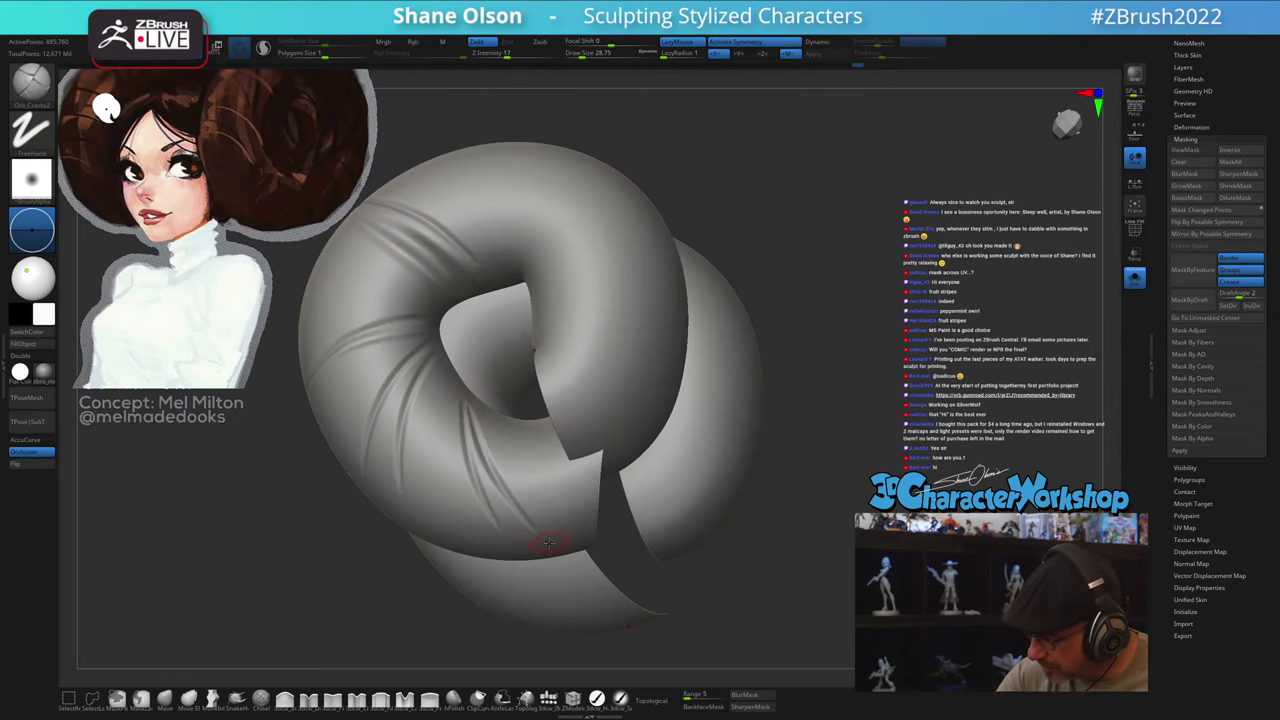
drag(759, 573, 637, 610)
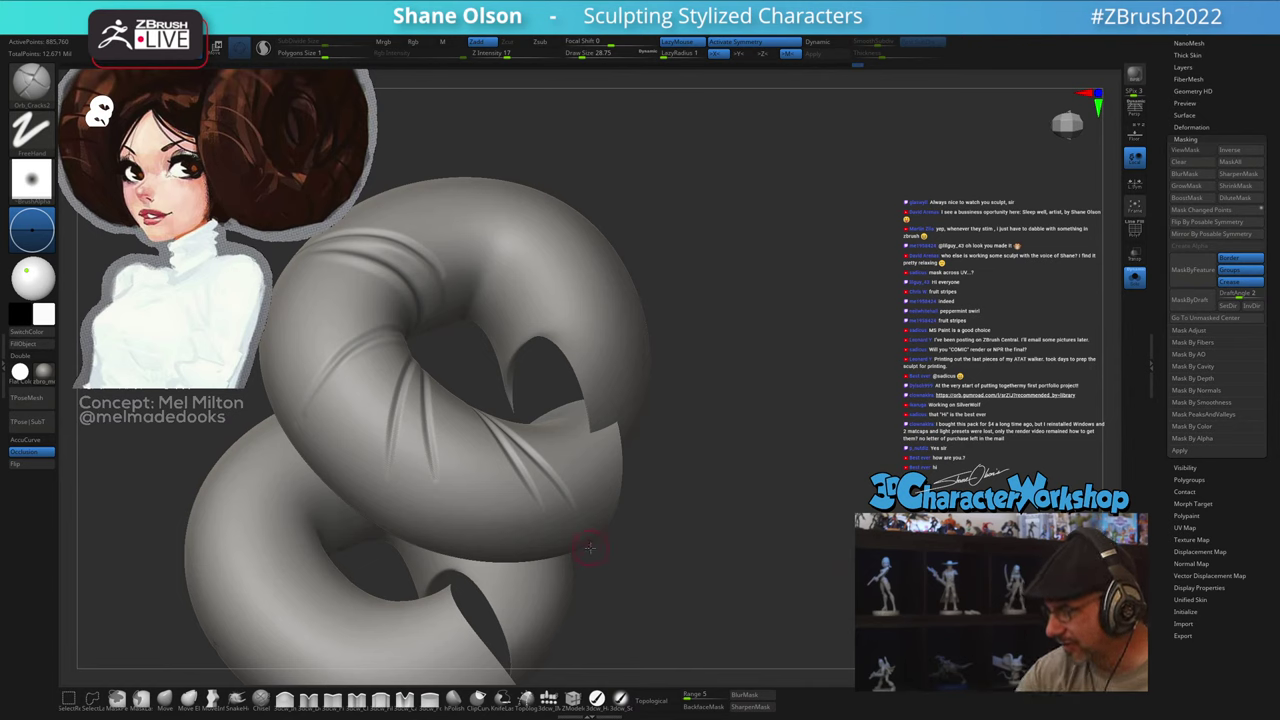
mouse_move(748, 587)
mouse_down()
mouse_move(783, 577)
mouse_move(758, 574)
mouse_move(739, 606)
mouse_up()
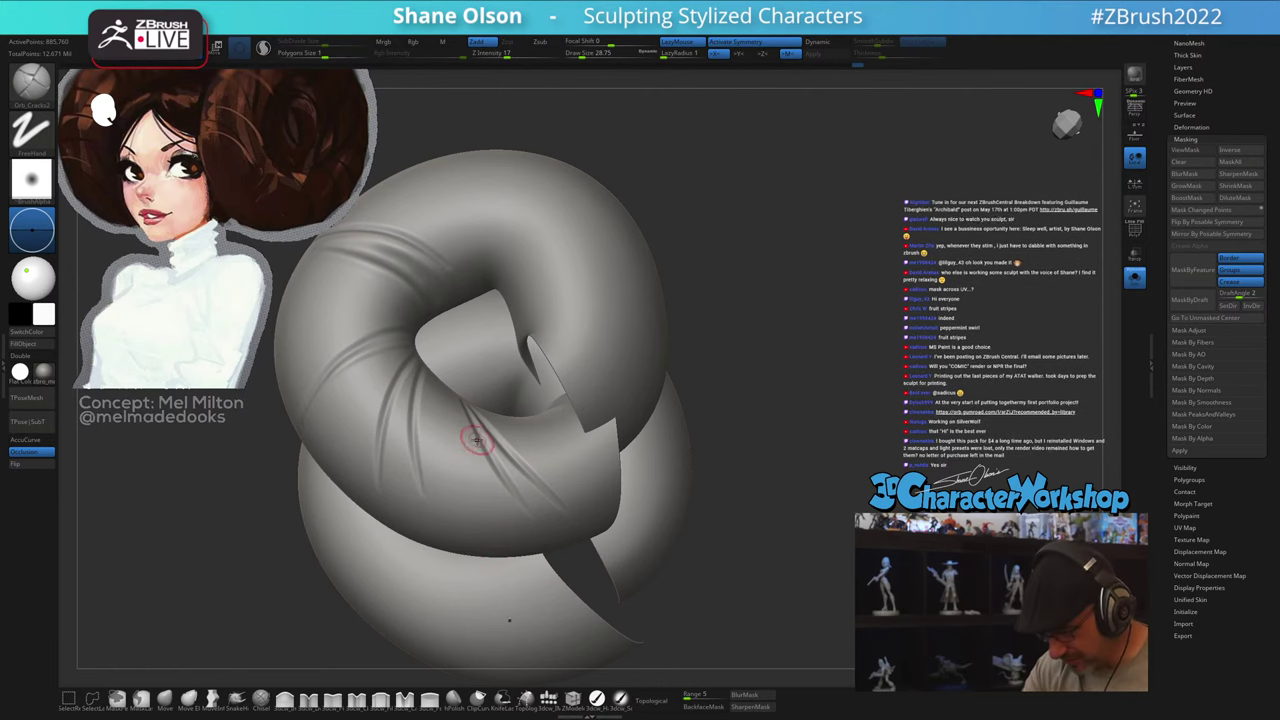
Step: Rework the inner groove of the second cluster near the hole, redoing the stroke twice, and smooth the crossing area
mouse_move(474, 440)
right_down()
mouse_move(438, 435)
mouse_move(428, 410)
right_up()
drag(432, 320, 392, 462)
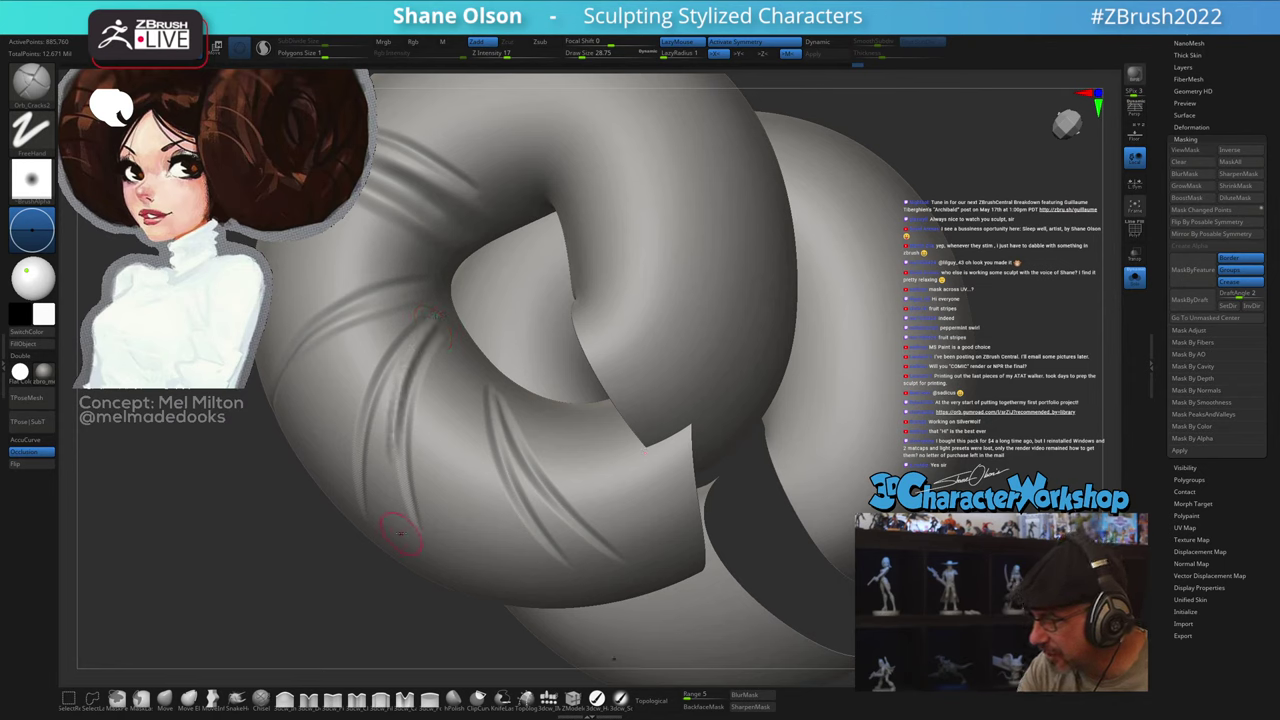
key(ctrl+z)
drag(442, 313, 392, 462)
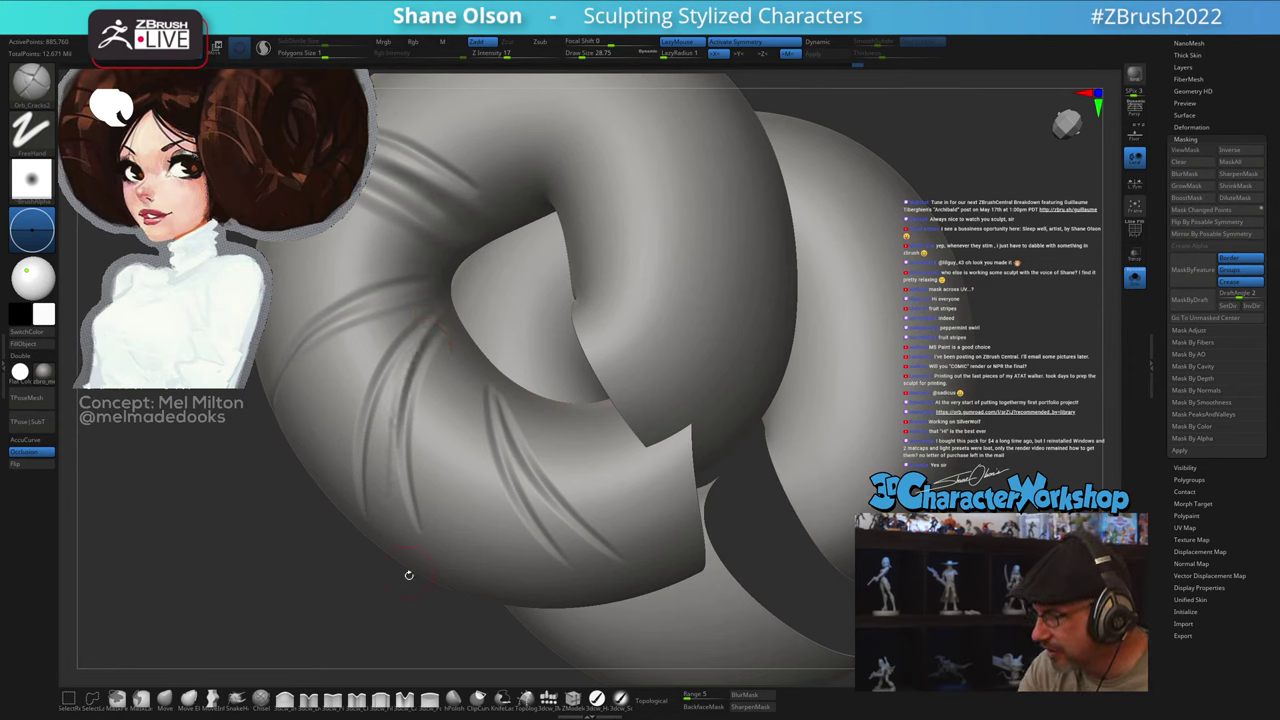
key(ctrl+z)
drag(432, 314, 390, 430)
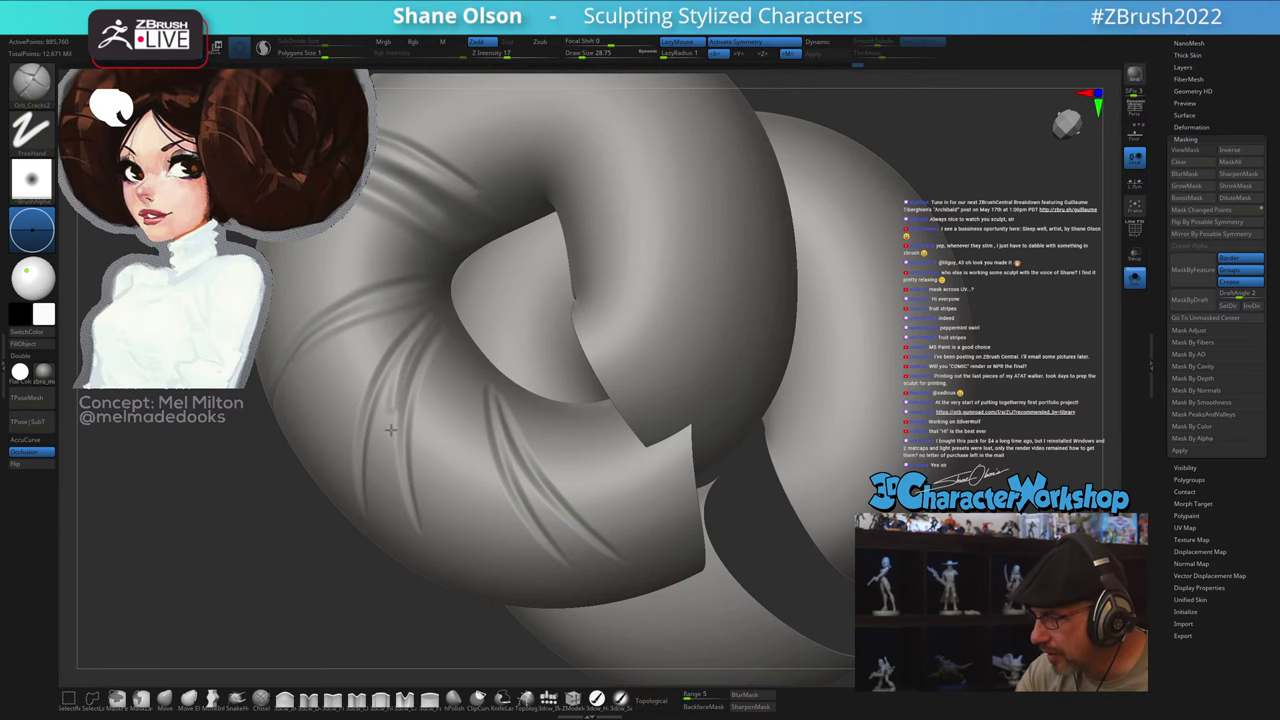
right_drag(503, 520, 430, 505)
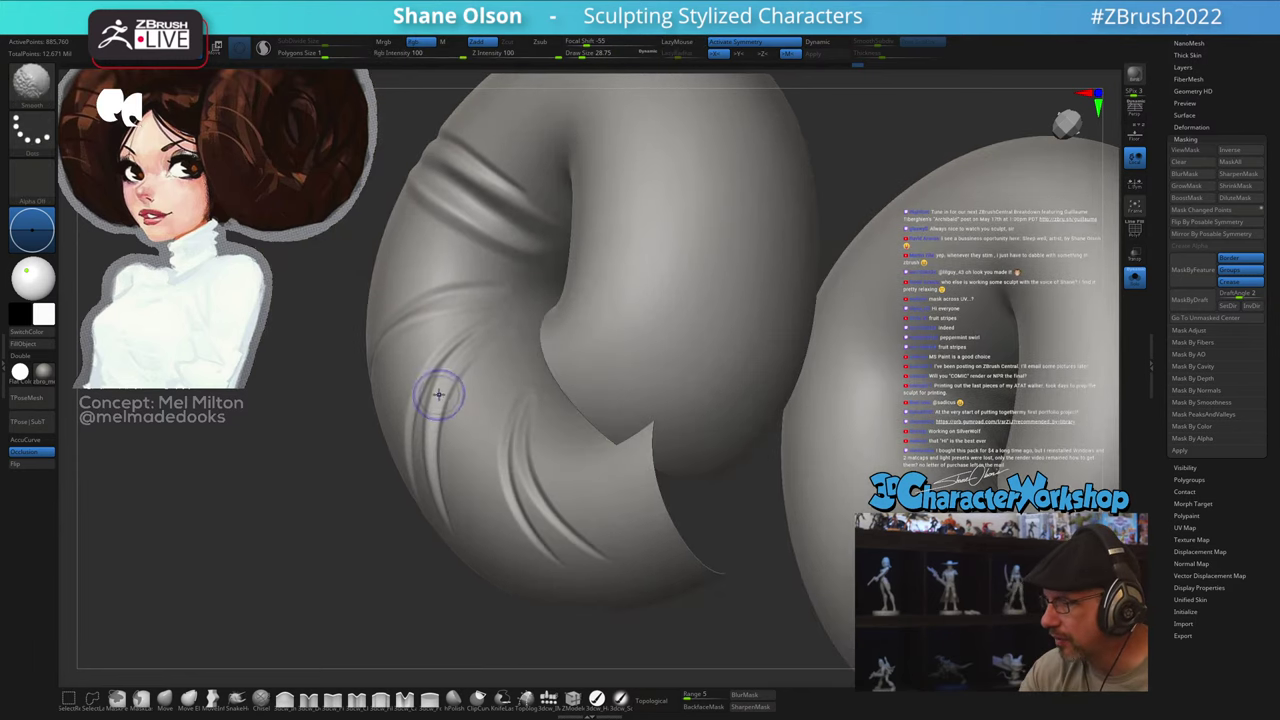
shift+drag(441, 394, 450, 379)
Step: Add a fanning groove beside the pair nearest the open end, redoing the stroke once, and soften the inner ends
mouse_move(482, 476)
right_down()
mouse_move(494, 505)
mouse_move(499, 470)
right_up()
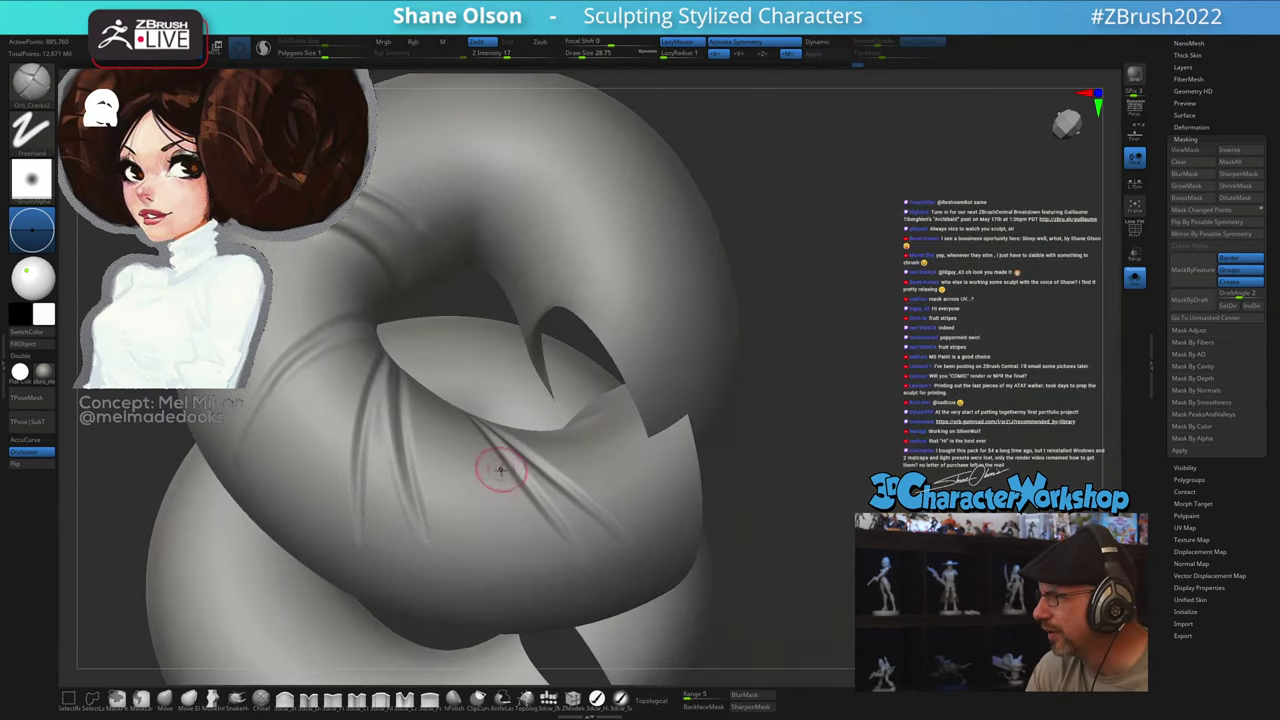
ctrl+right_drag(504, 526, 508, 517)
mouse_move(575, 540)
right_down()
mouse_move(634, 451)
mouse_move(586, 523)
mouse_move(602, 552)
mouse_move(594, 598)
right_up()
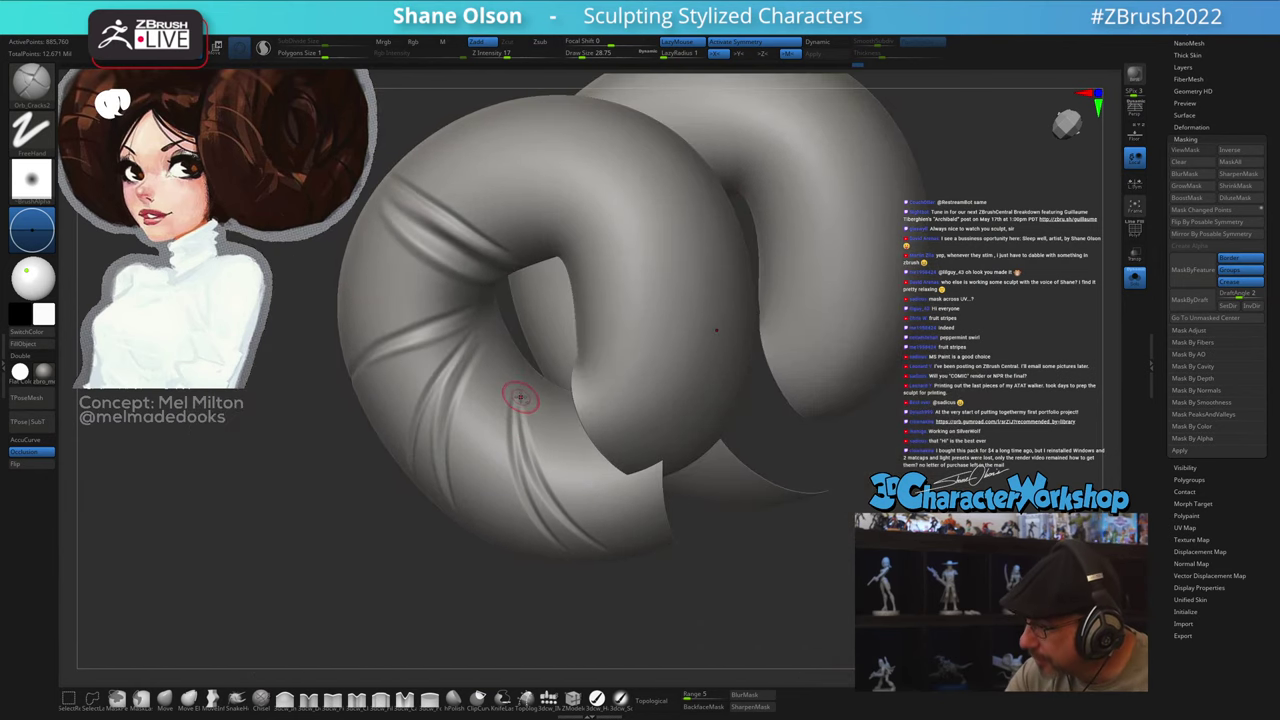
drag(520, 397, 597, 537)
key(ctrl+z)
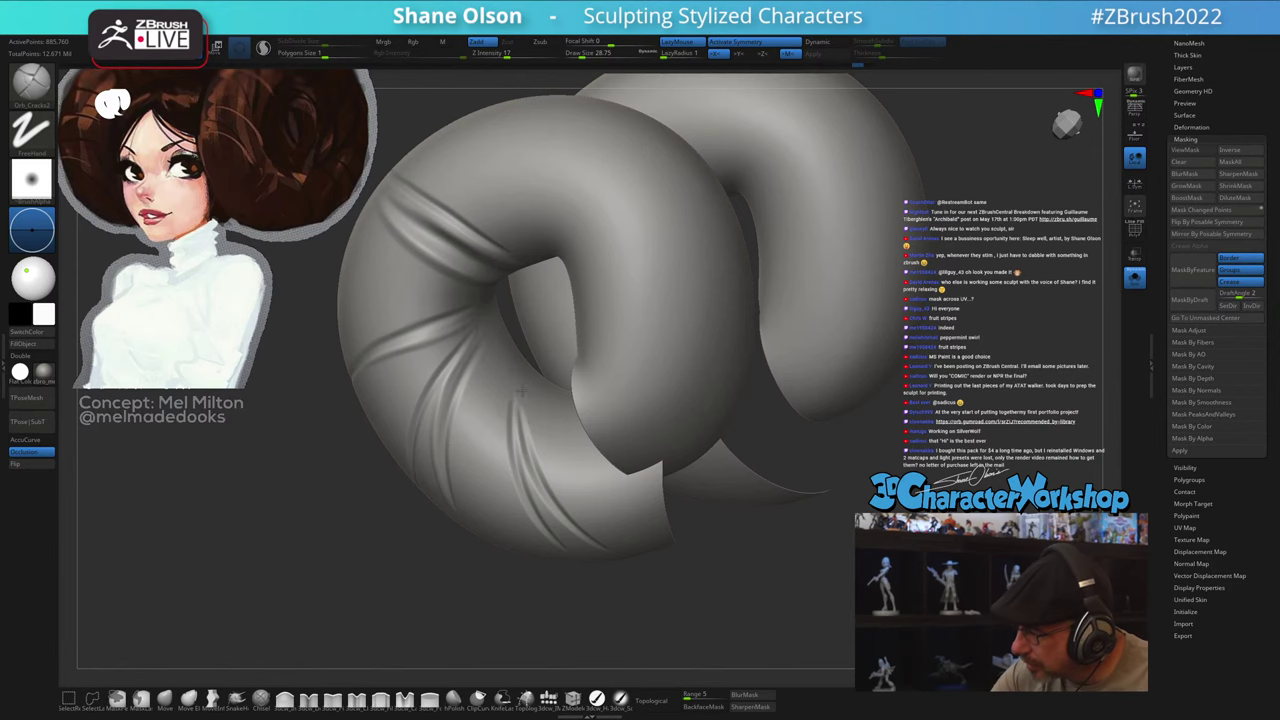
drag(530, 433, 575, 517)
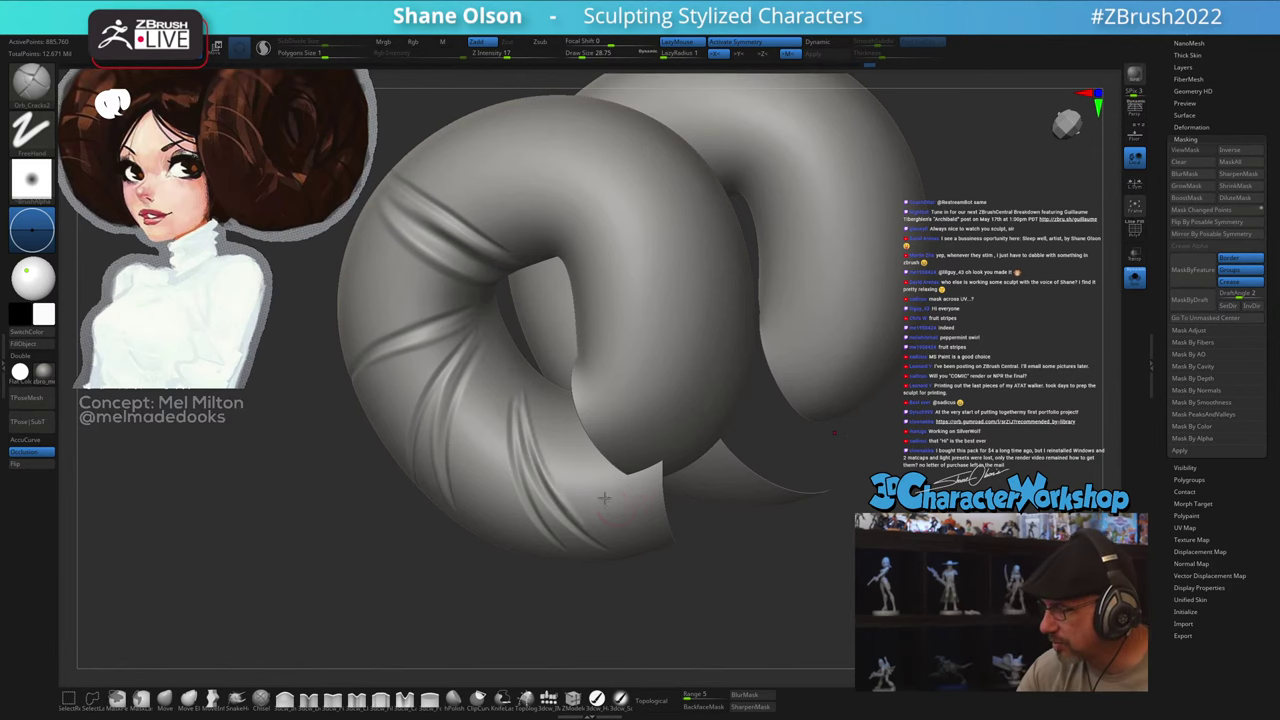
mouse_move(604, 498)
right_down()
mouse_move(582, 511)
mouse_move(629, 517)
mouse_move(600, 532)
mouse_move(532, 481)
right_up()
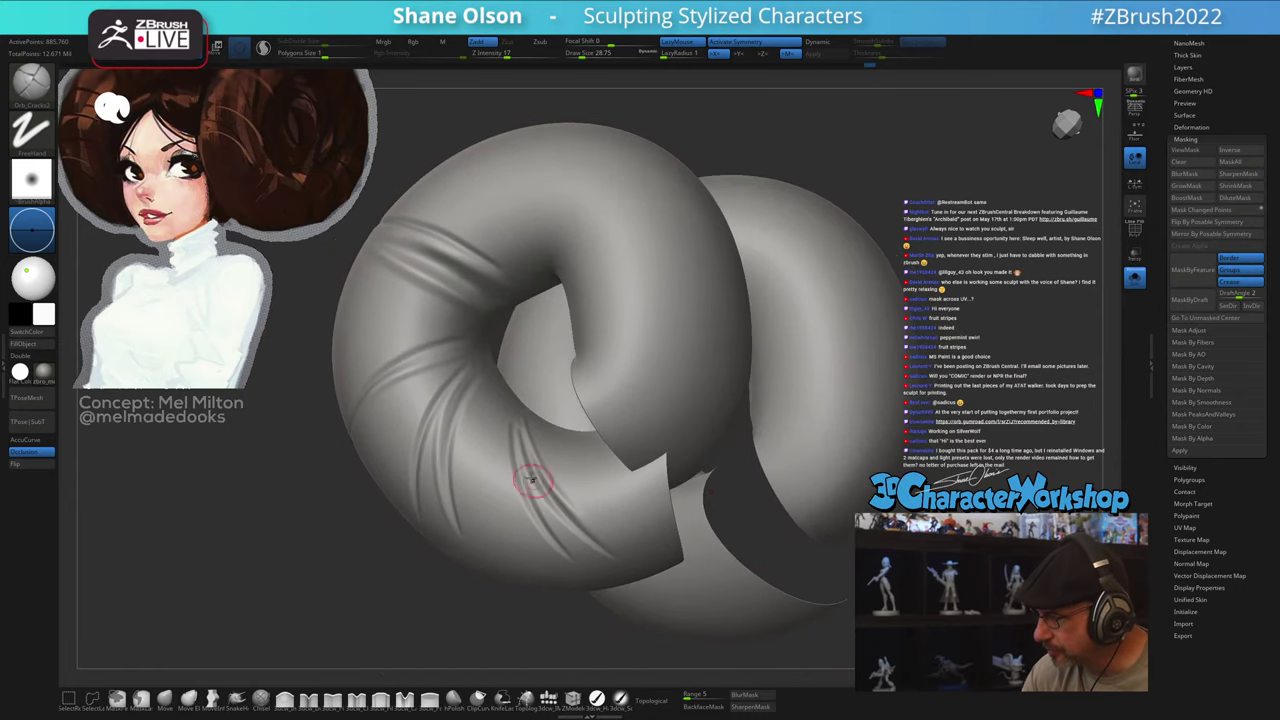
right_drag(514, 416, 516, 415)
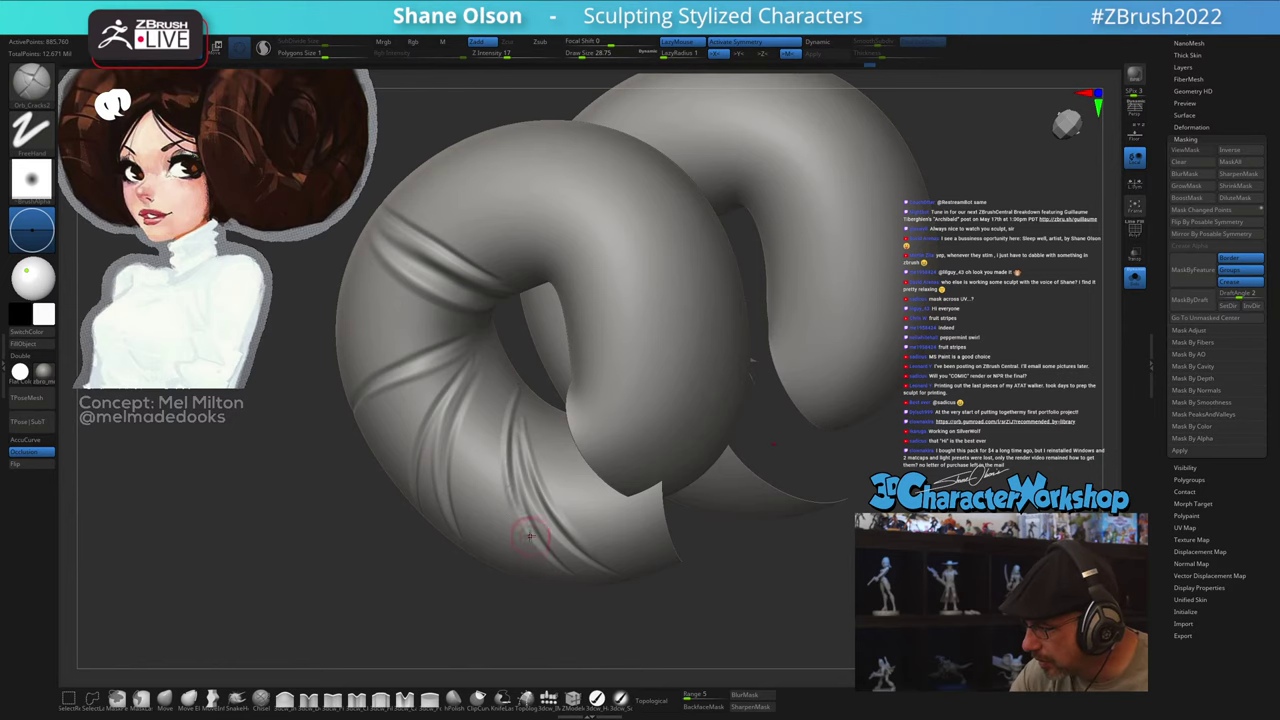
shift+drag(542, 443, 518, 410)
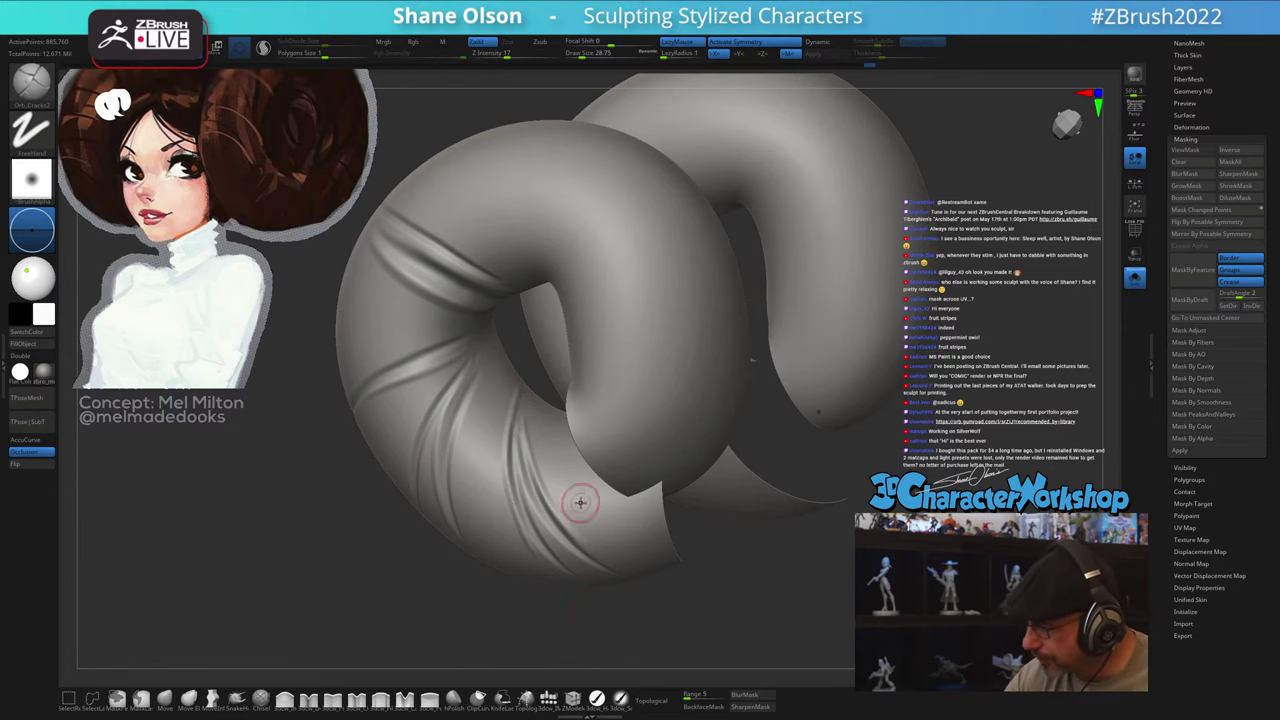
Step: Turn off Solo mode and inspect the grooved bun against the full head from above and from the side
right_drag(580, 503, 574, 440)
right_drag(589, 561, 718, 518)
right_drag(714, 577, 730, 551)
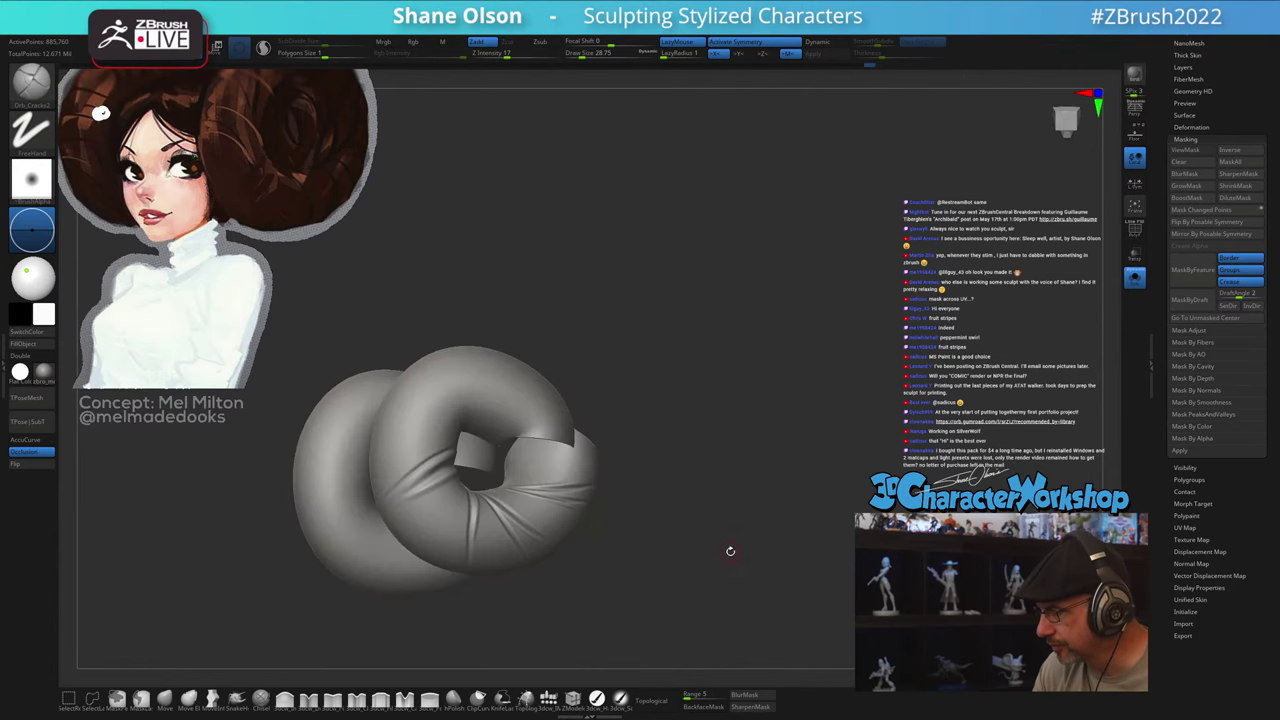
click(1131, 282)
mouse_move(800, 578)
right_down()
mouse_move(685, 562)
mouse_move(788, 564)
mouse_move(797, 587)
mouse_move(803, 560)
mouse_move(769, 457)
mouse_move(697, 580)
mouse_move(598, 564)
right_up()
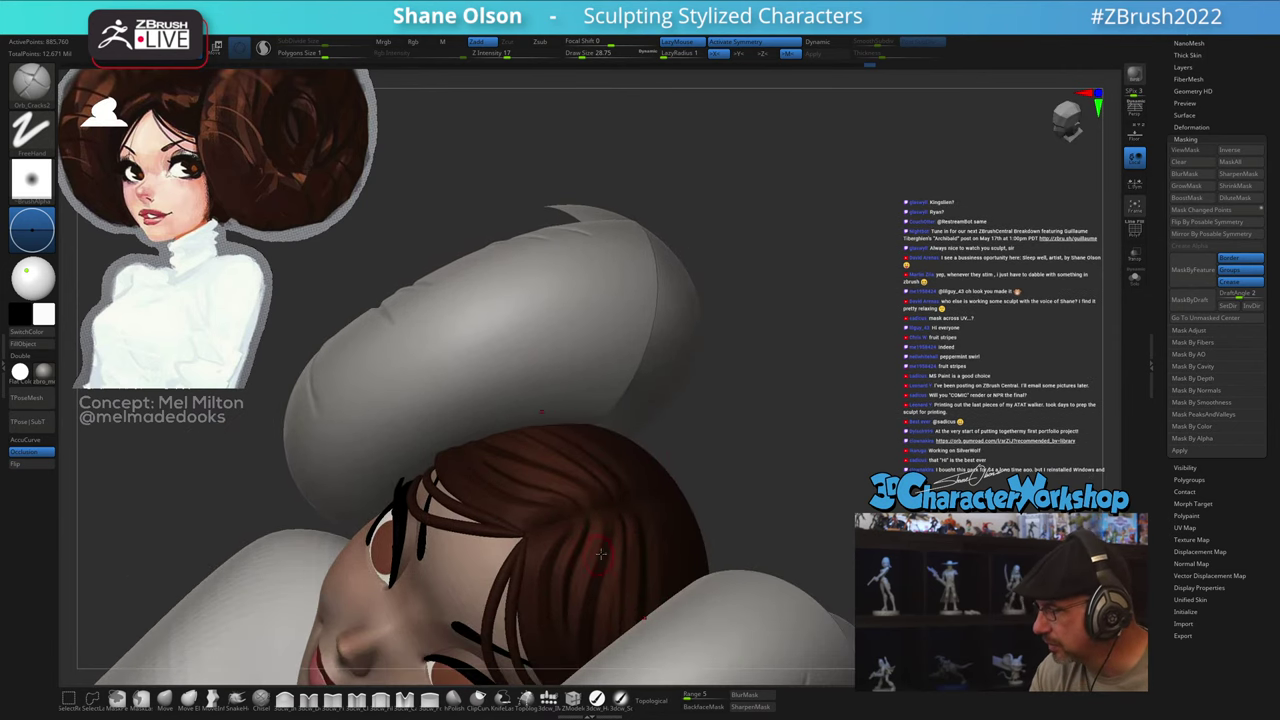
right_drag(730, 410, 777, 461)
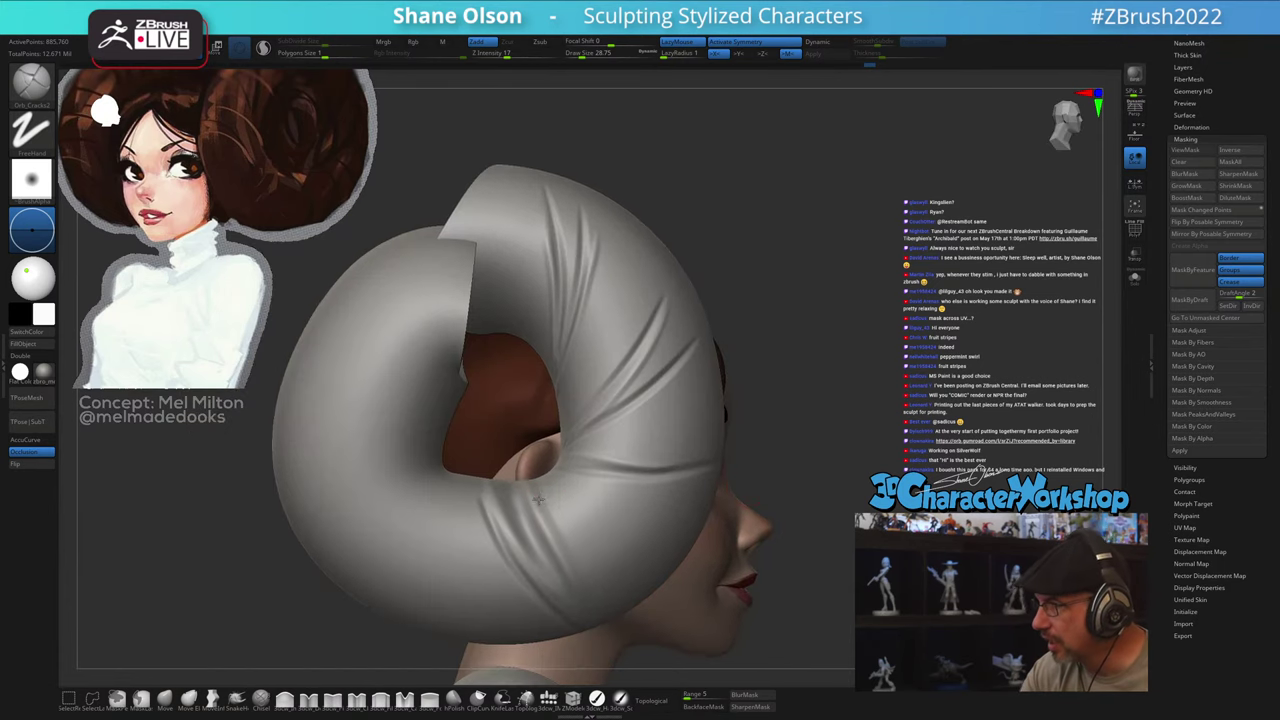
Step: Smooth the inner ends of the groove cluster below the bun's hole and carve another groove beside it toward the back
mouse_move(549, 462)
right_down()
mouse_move(554, 563)
mouse_move(544, 540)
mouse_move(467, 495)
mouse_move(462, 457)
right_up()
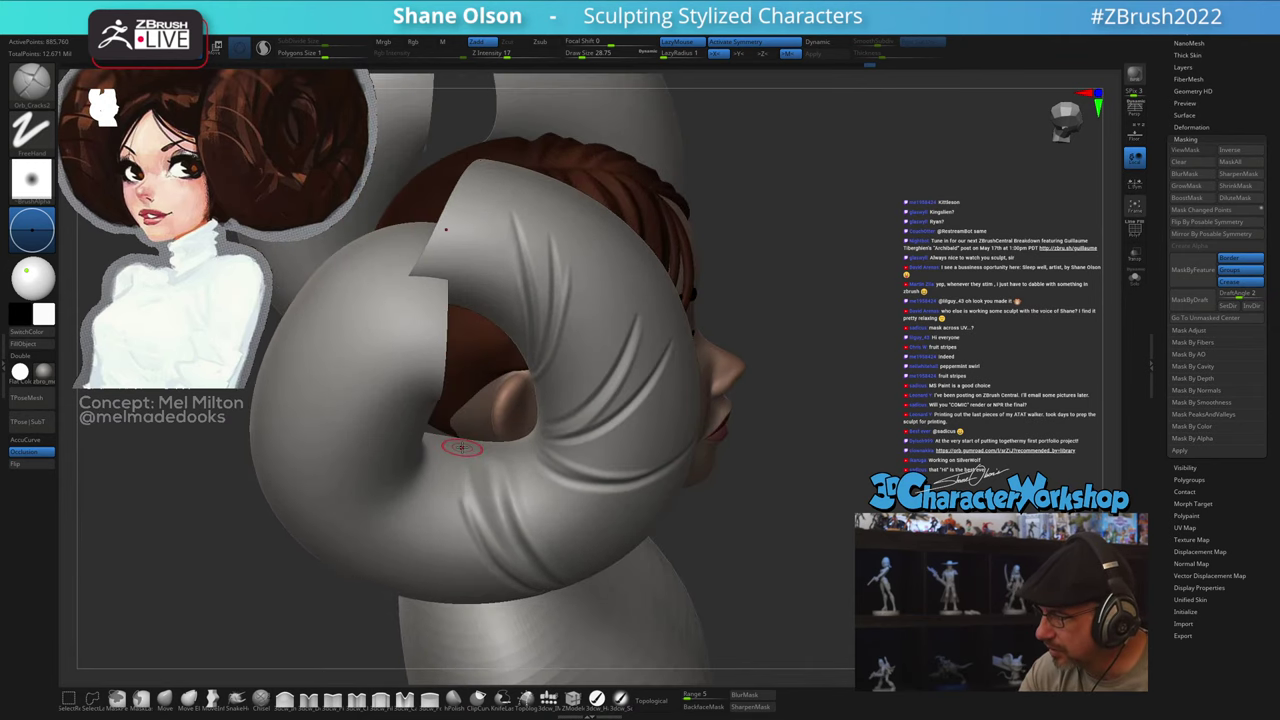
shift+drag(498, 476, 466, 474)
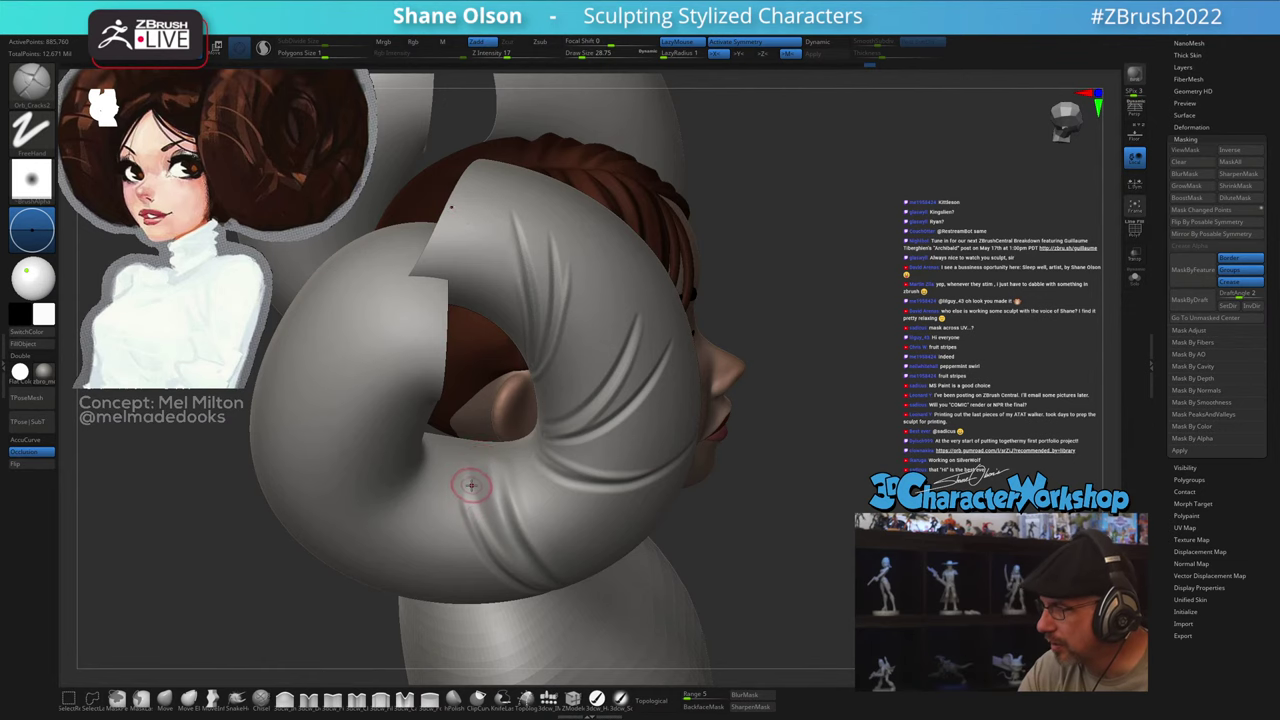
shift+drag(484, 532, 470, 516)
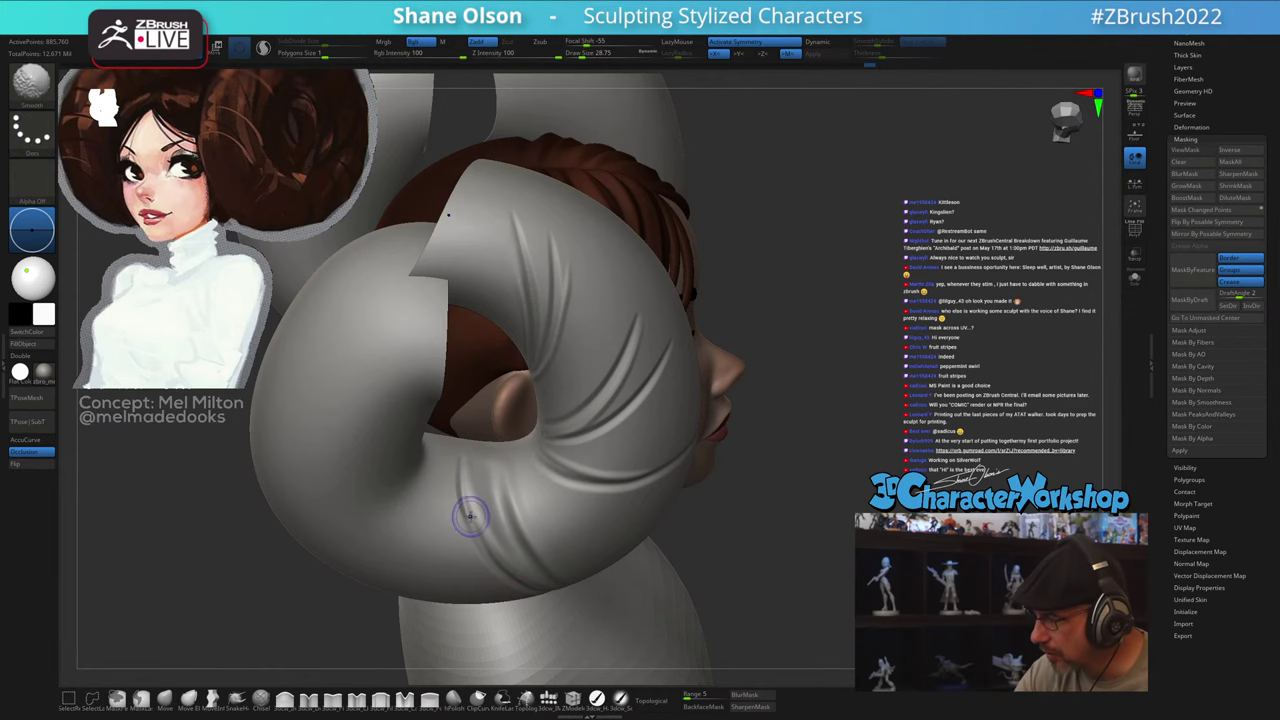
mouse_move(481, 514)
right_down()
mouse_move(481, 487)
mouse_move(456, 493)
mouse_move(460, 506)
right_up()
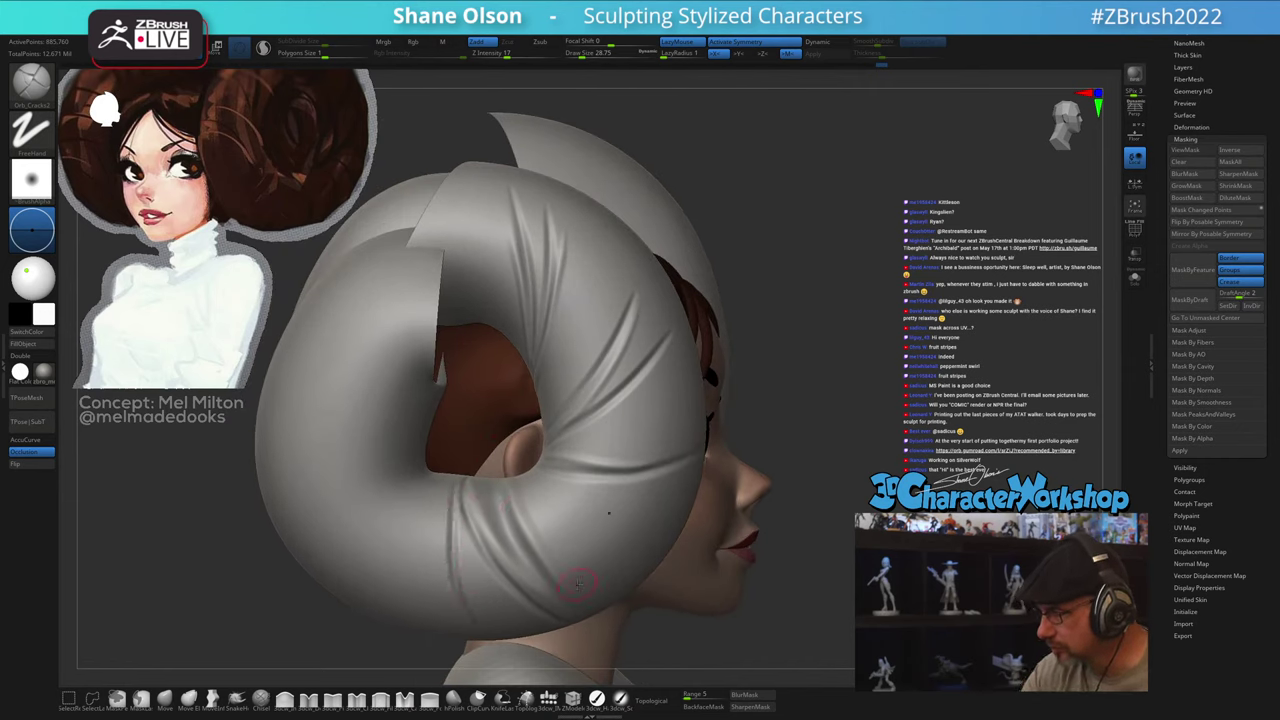
mouse_move(602, 583)
right_down()
mouse_move(611, 529)
mouse_move(583, 592)
right_up()
key(ctrl+z)
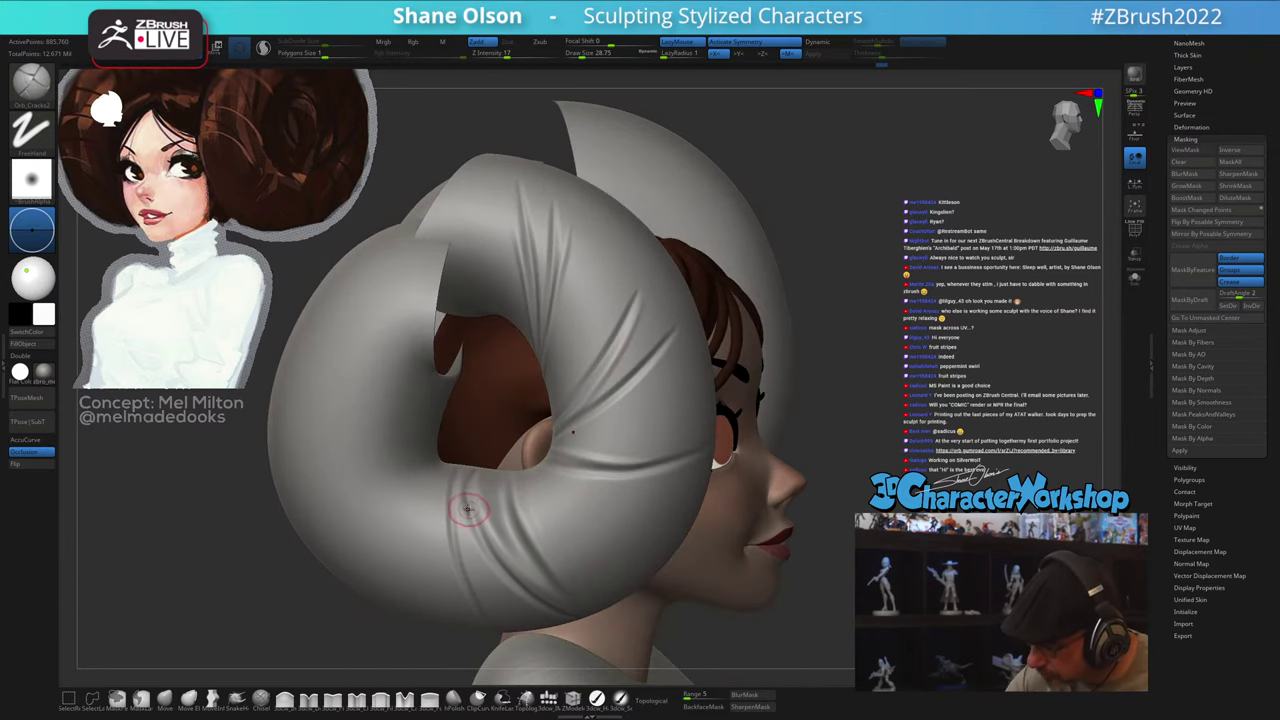
Step: Carve broader grooves at Draw Size 48.75 farther back along the bun below the hole, undoing an unwanted stroke
right_drag(467, 511, 465, 498)
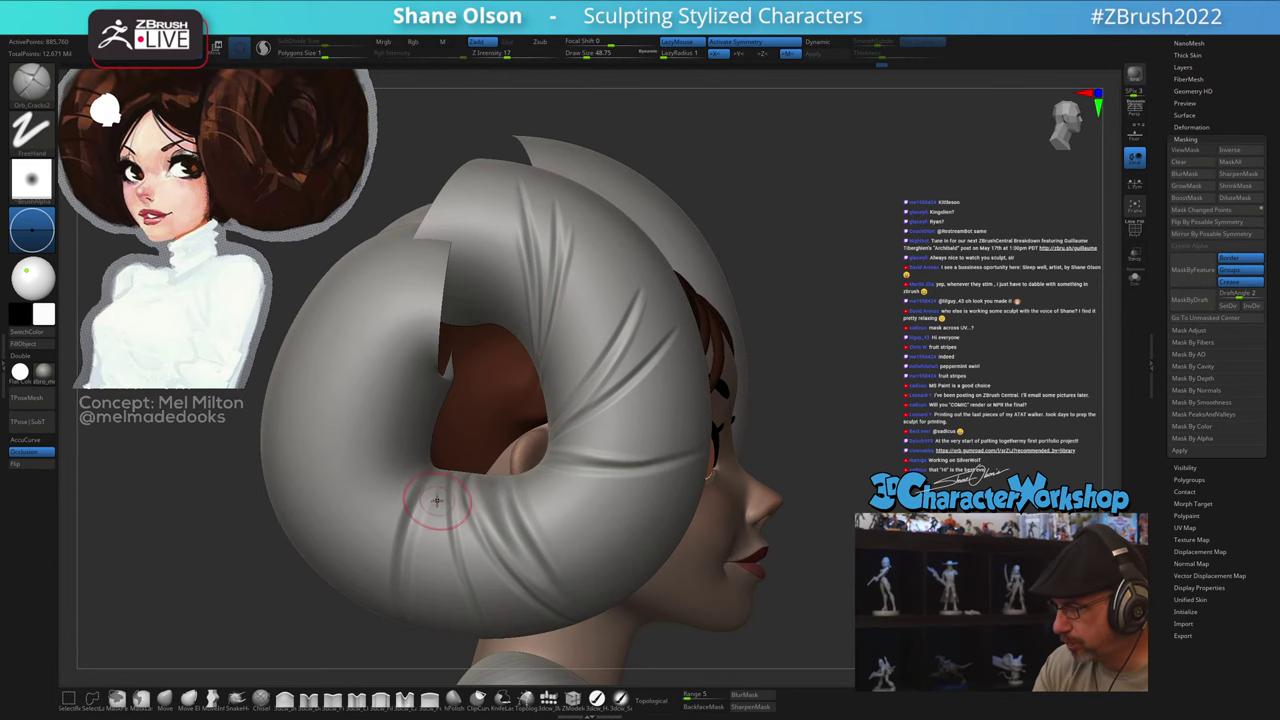
ctrl+right_drag(640, 562, 744, 613)
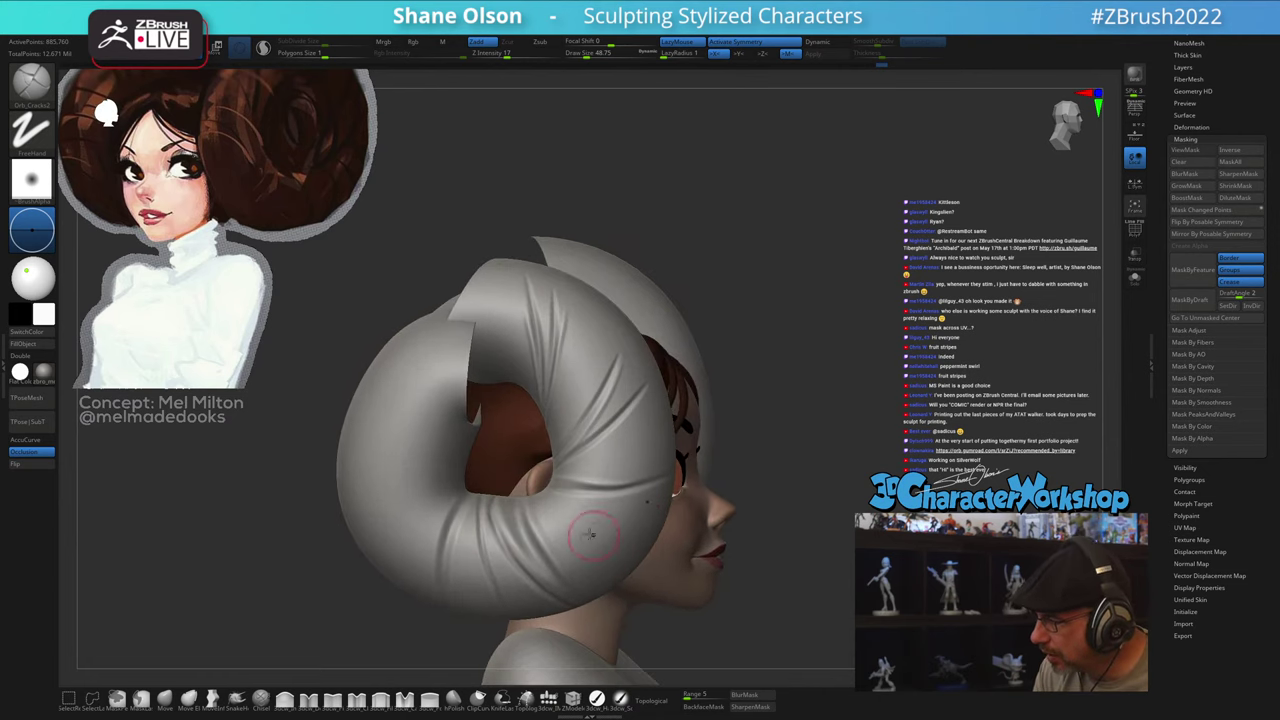
key(ctrl+z)
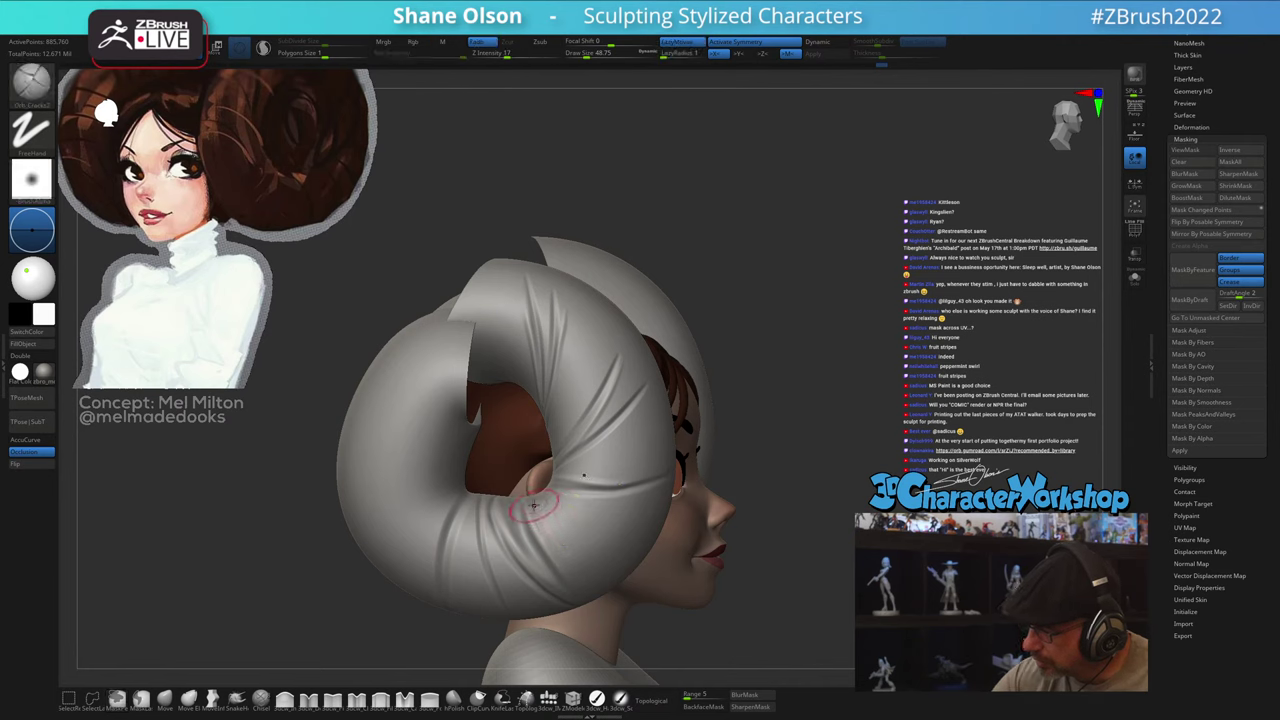
drag(811, 604, 825, 548)
drag(740, 550, 760, 515)
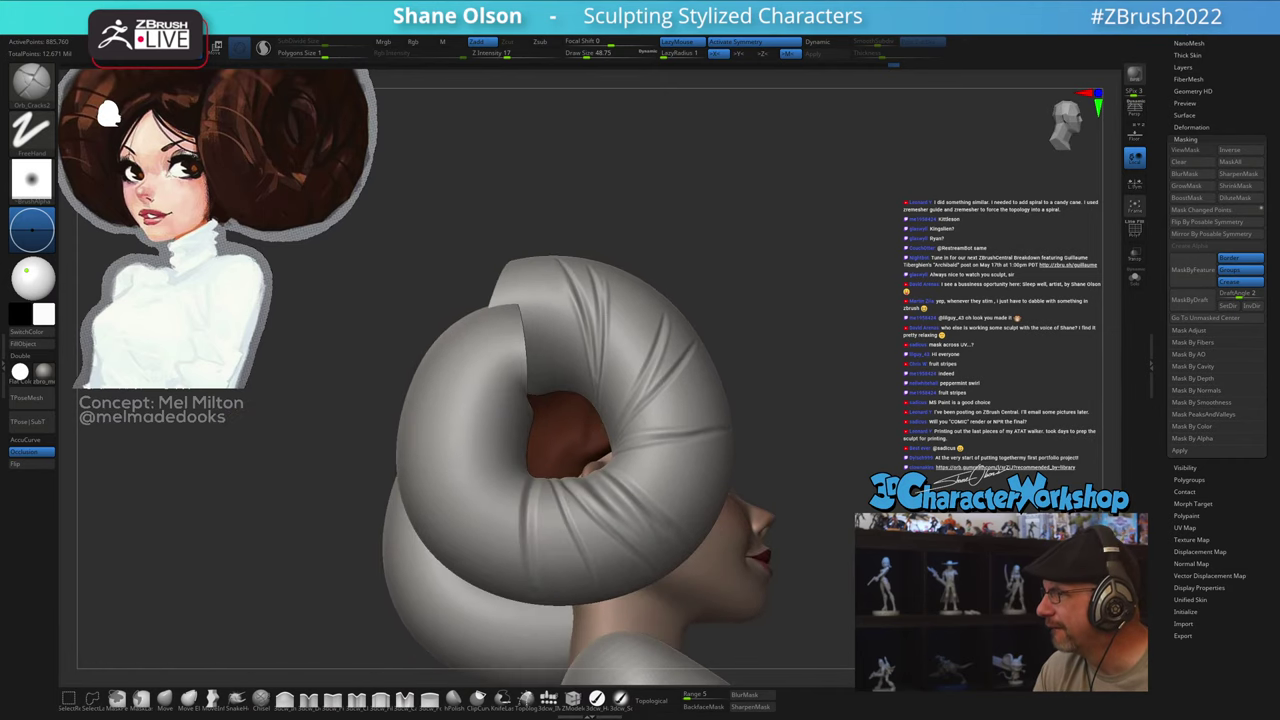
Step: Carve a long groove across the underside of the bun beside the existing cluster, redoing it at Draw Size 32.70957
drag(712, 440, 763, 541)
mouse_move(637, 440)
ctrl+right_down()
mouse_move(634, 425)
mouse_move(620, 525)
mouse_move(551, 486)
ctrl+right_up()
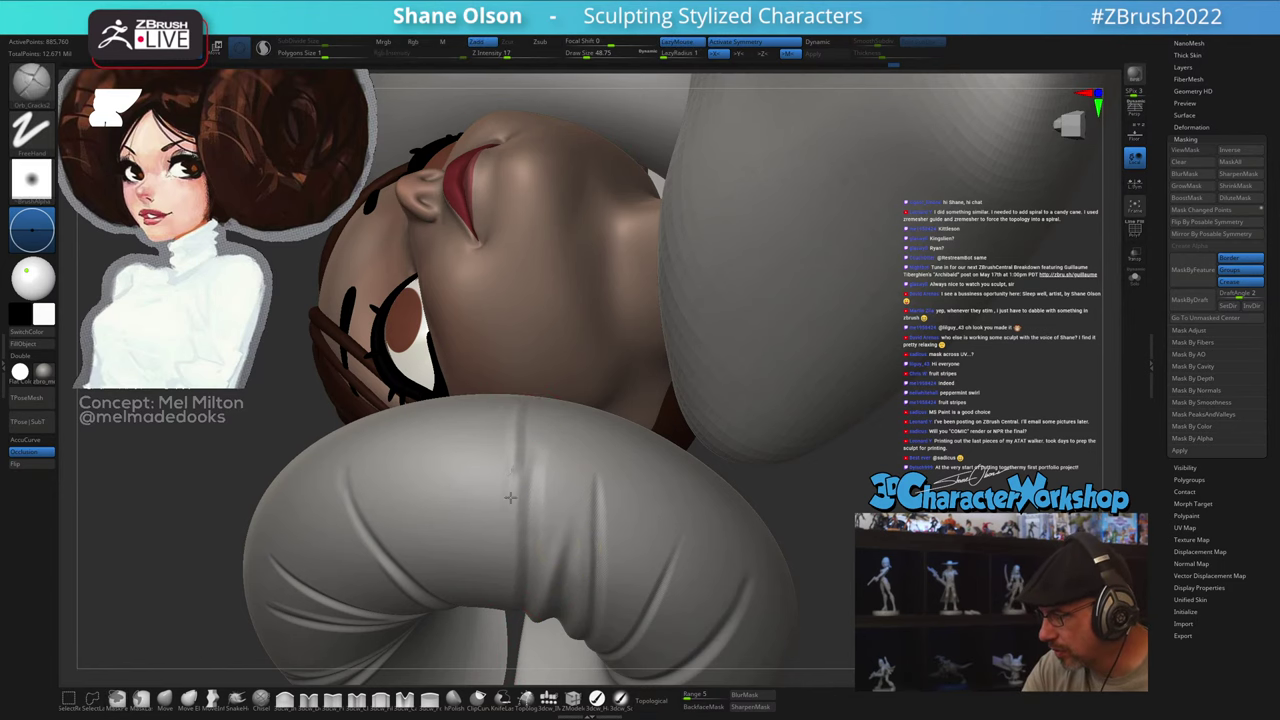
drag(510, 497, 516, 562)
key(ctrl+z)
mouse_move(546, 500)
right_down()
mouse_move(549, 437)
mouse_move(549, 479)
right_up()
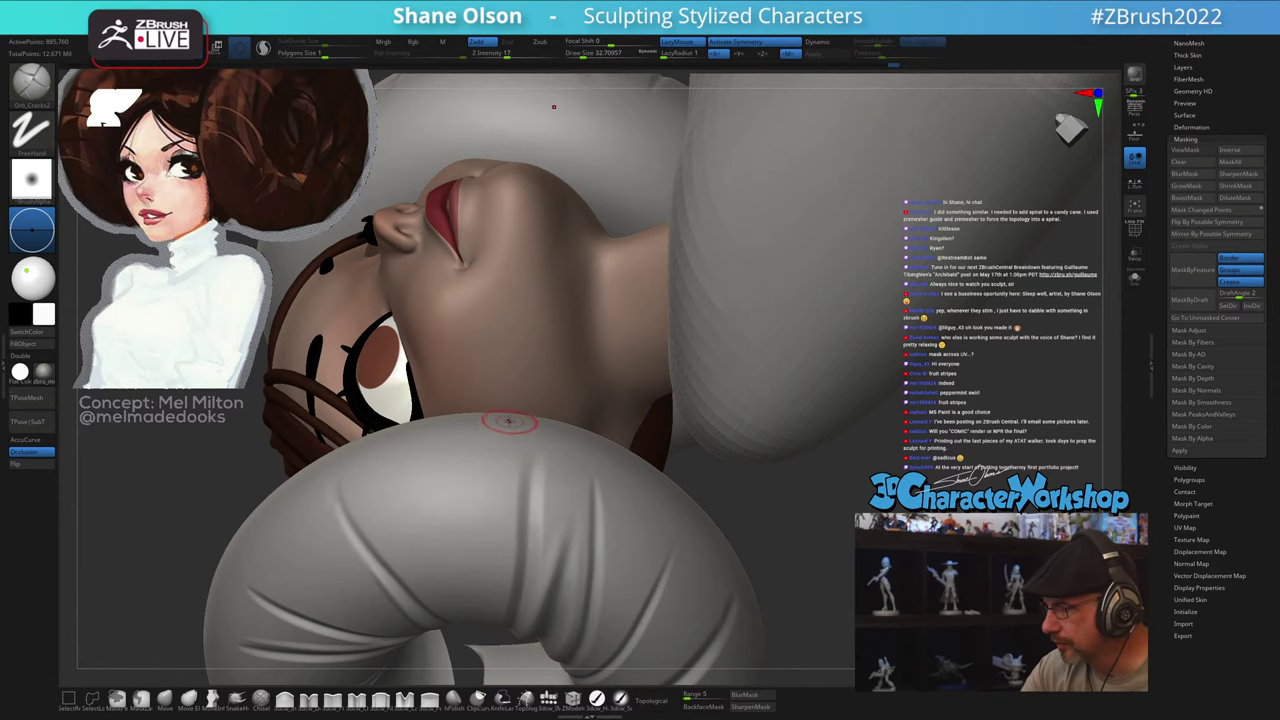
drag(514, 499, 519, 581)
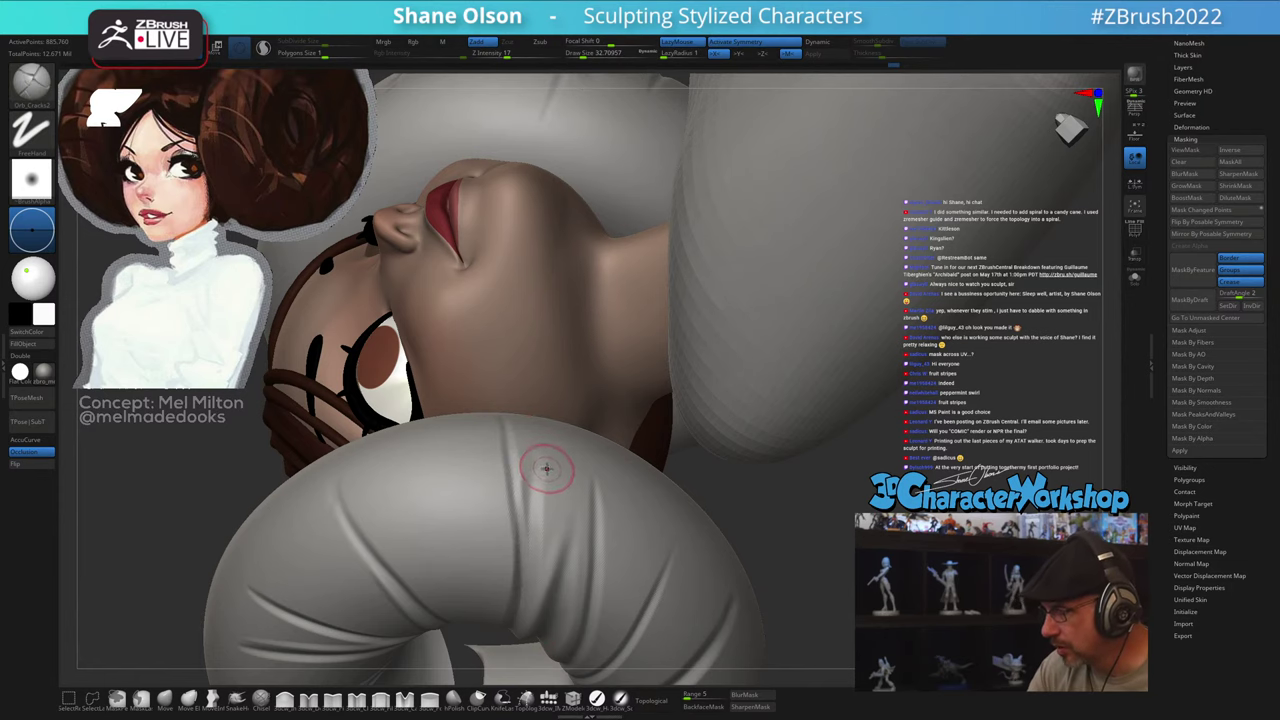
Step: Carve an additional groove beside the lone groove on the bun's underside, running in to the hole, redoing the stroke once
mouse_move(549, 467)
right_down()
mouse_move(580, 494)
mouse_move(576, 558)
right_up()
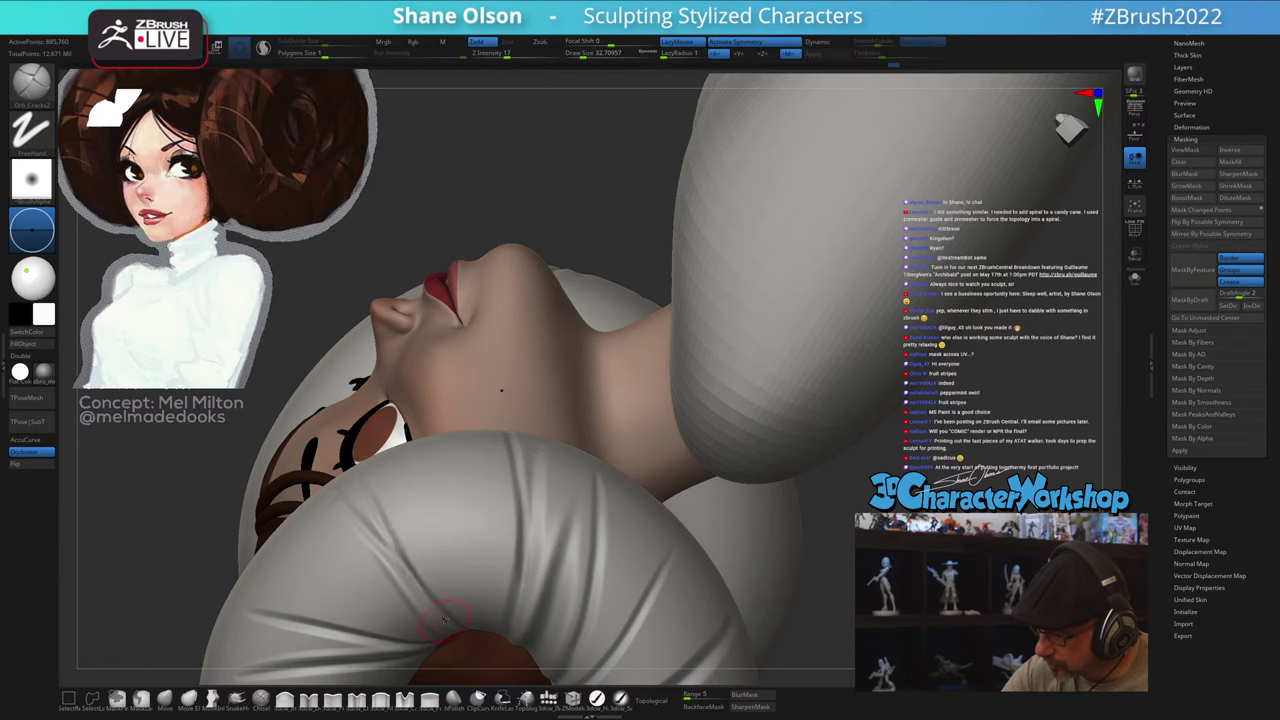
key(ctrl+z)
drag(362, 482, 442, 610)
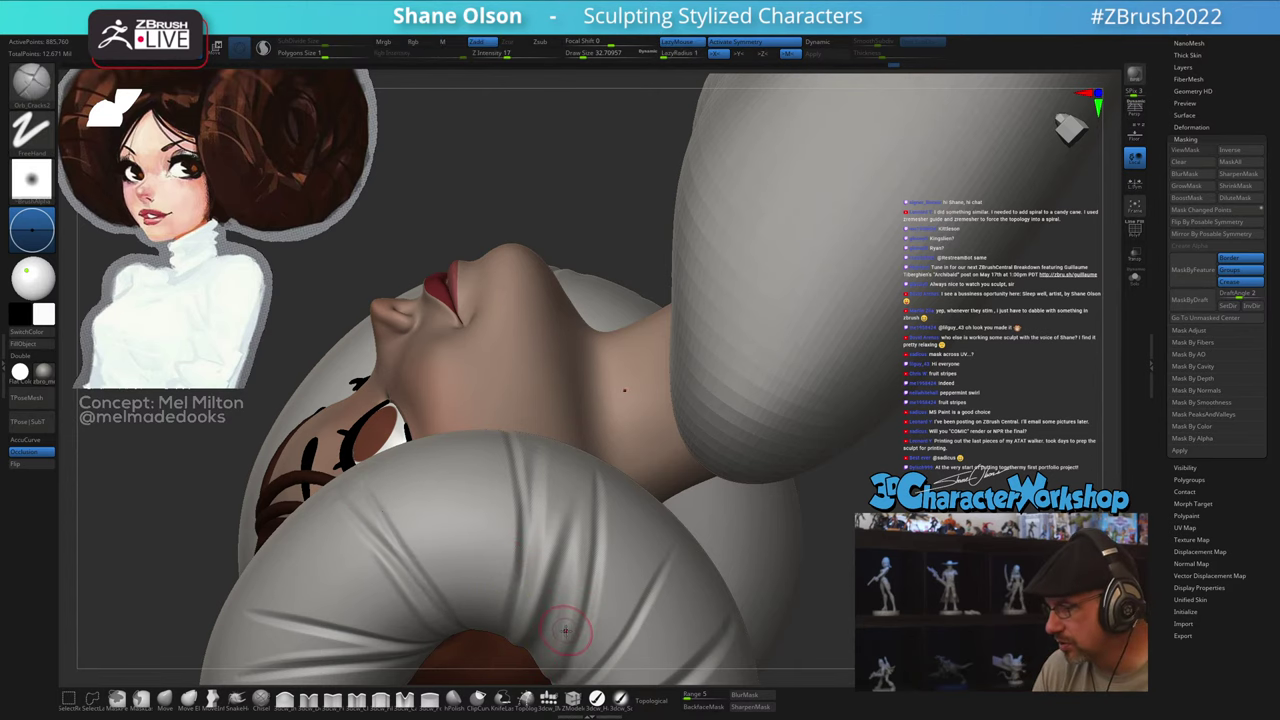
Step: Try carving two thin grooves with the Chisel brush on the inner rim of the bun's hole, behind the existing cluster
mouse_move(565, 632)
right_down()
mouse_move(571, 600)
mouse_move(562, 570)
mouse_move(545, 590)
mouse_move(520, 481)
mouse_move(548, 590)
mouse_move(545, 550)
mouse_move(570, 500)
mouse_move(612, 572)
mouse_move(594, 563)
mouse_move(740, 525)
mouse_move(709, 523)
mouse_move(706, 580)
mouse_move(738, 542)
mouse_move(727, 617)
right_up()
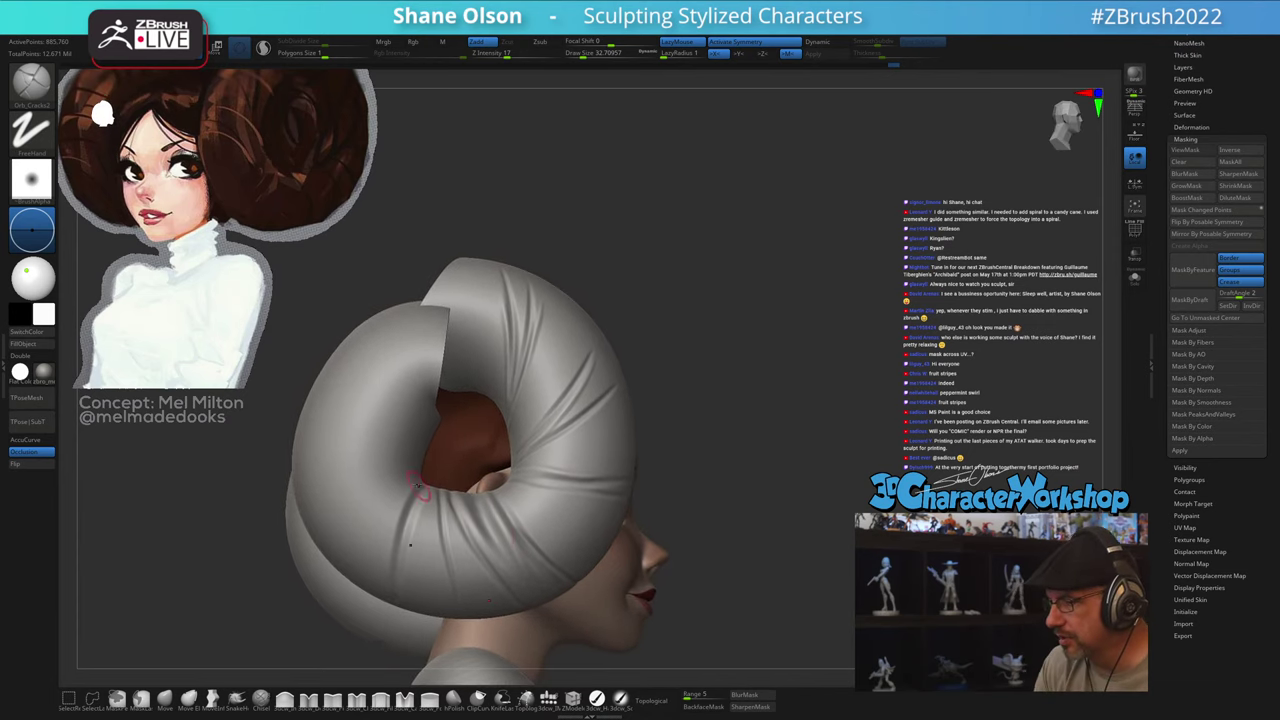
right_drag(410, 545, 424, 597)
alt+right_drag(379, 477, 411, 506)
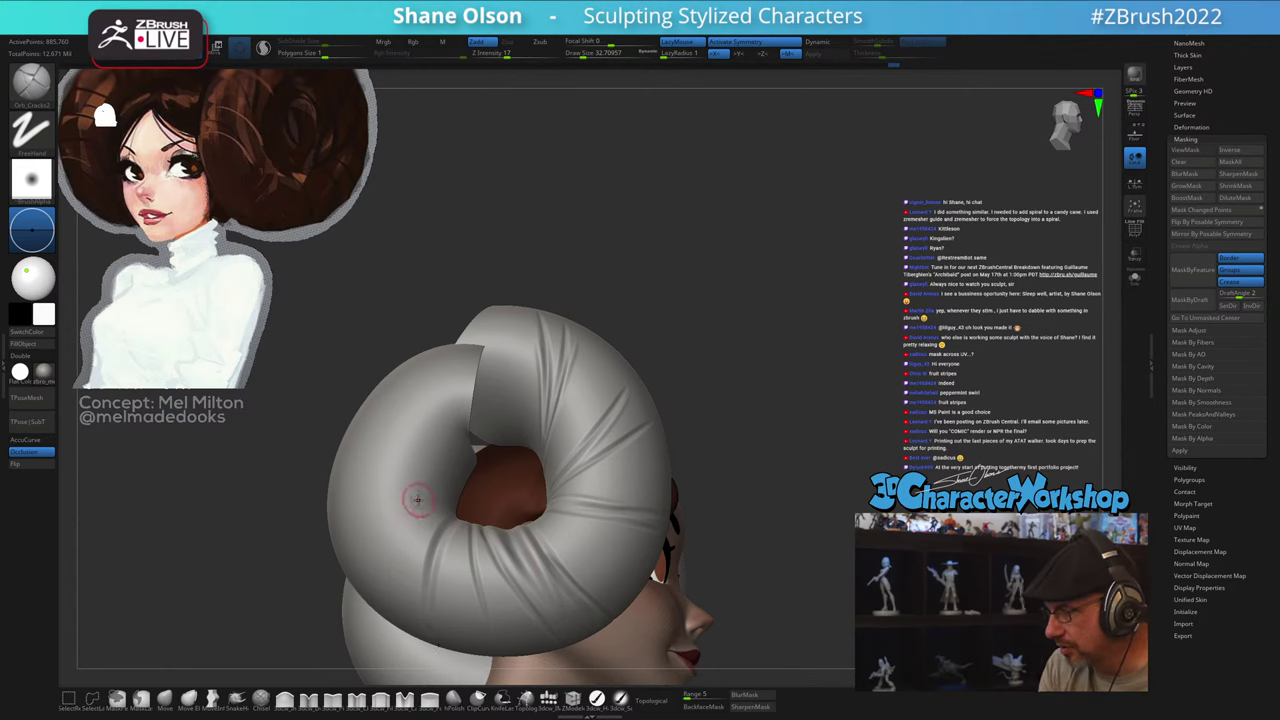
right_drag(776, 551, 728, 581)
mouse_move(500, 579)
alt+right_down()
mouse_move(525, 606)
mouse_move(502, 592)
alt+right_up()
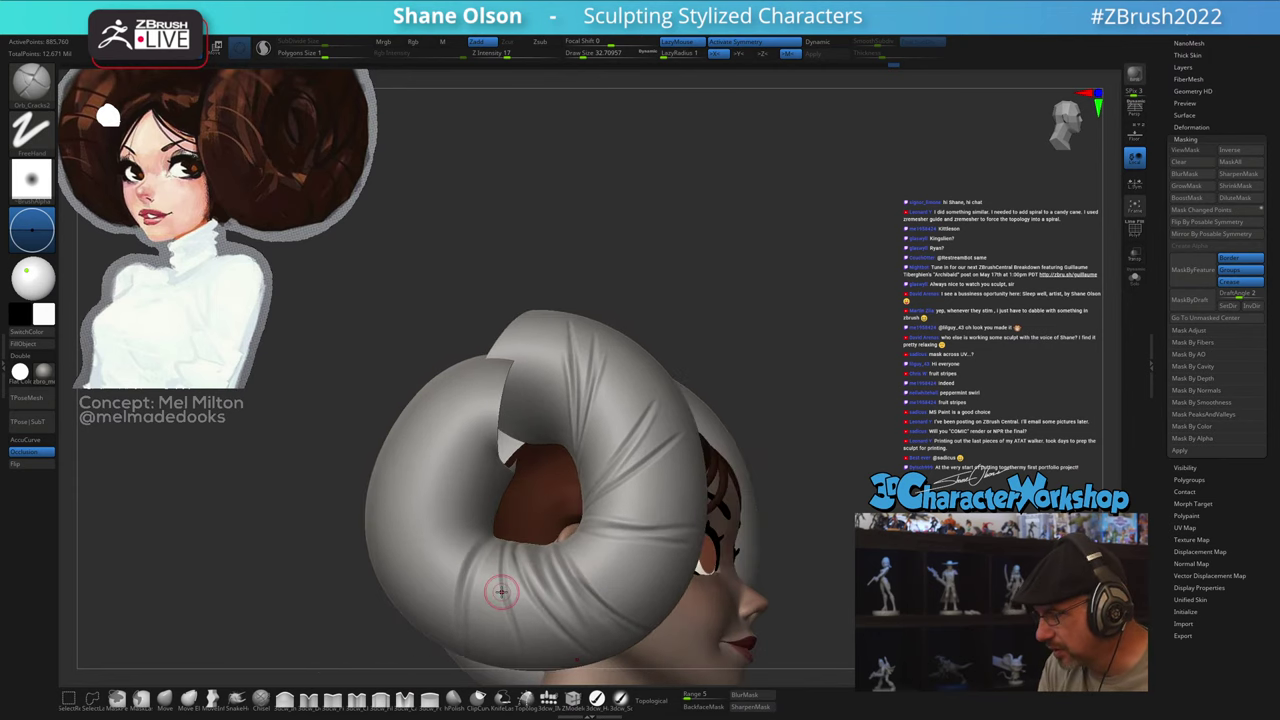
click(261, 699)
key(s)
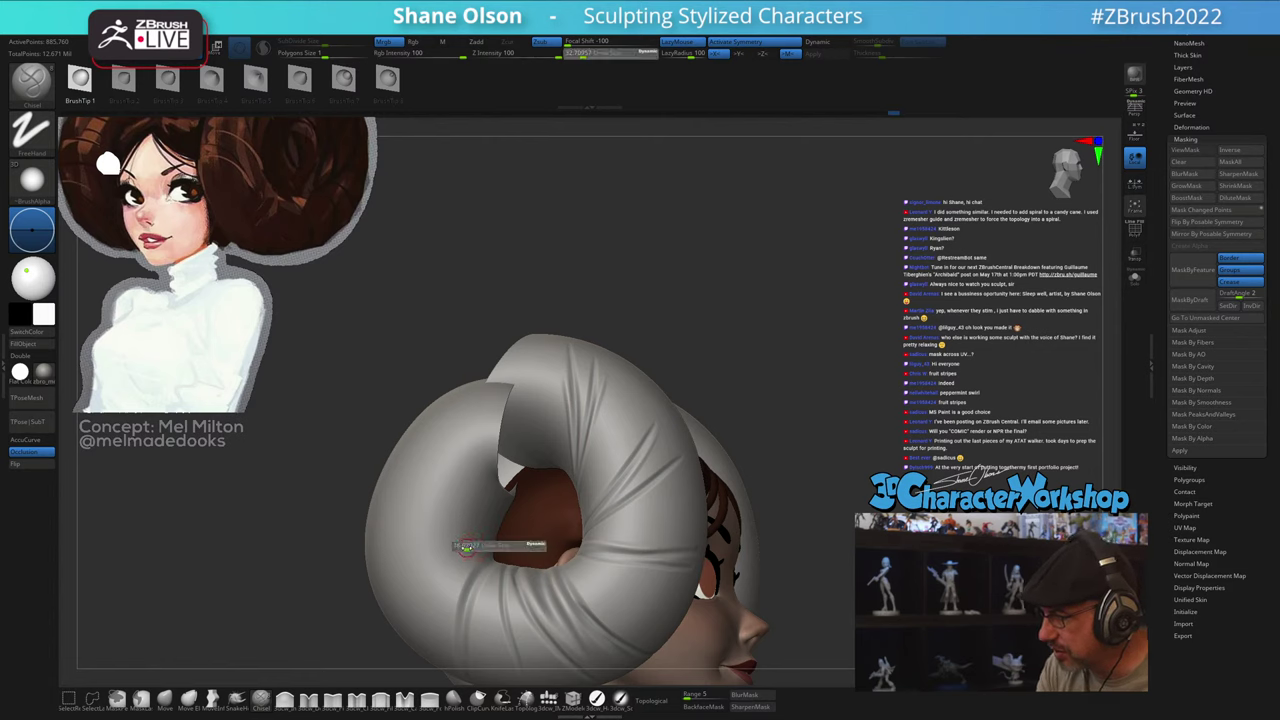
click(465, 549)
drag(490, 541, 414, 598)
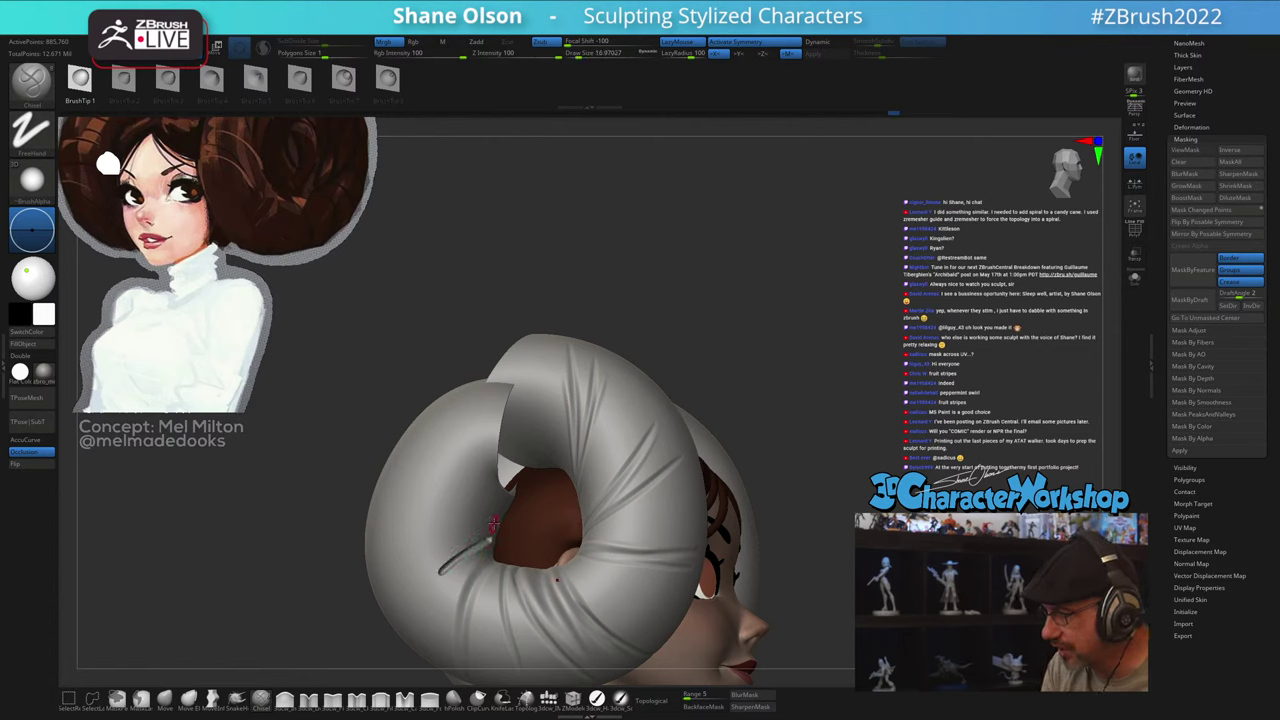
drag(494, 524, 405, 561)
right_drag(716, 589, 599, 602)
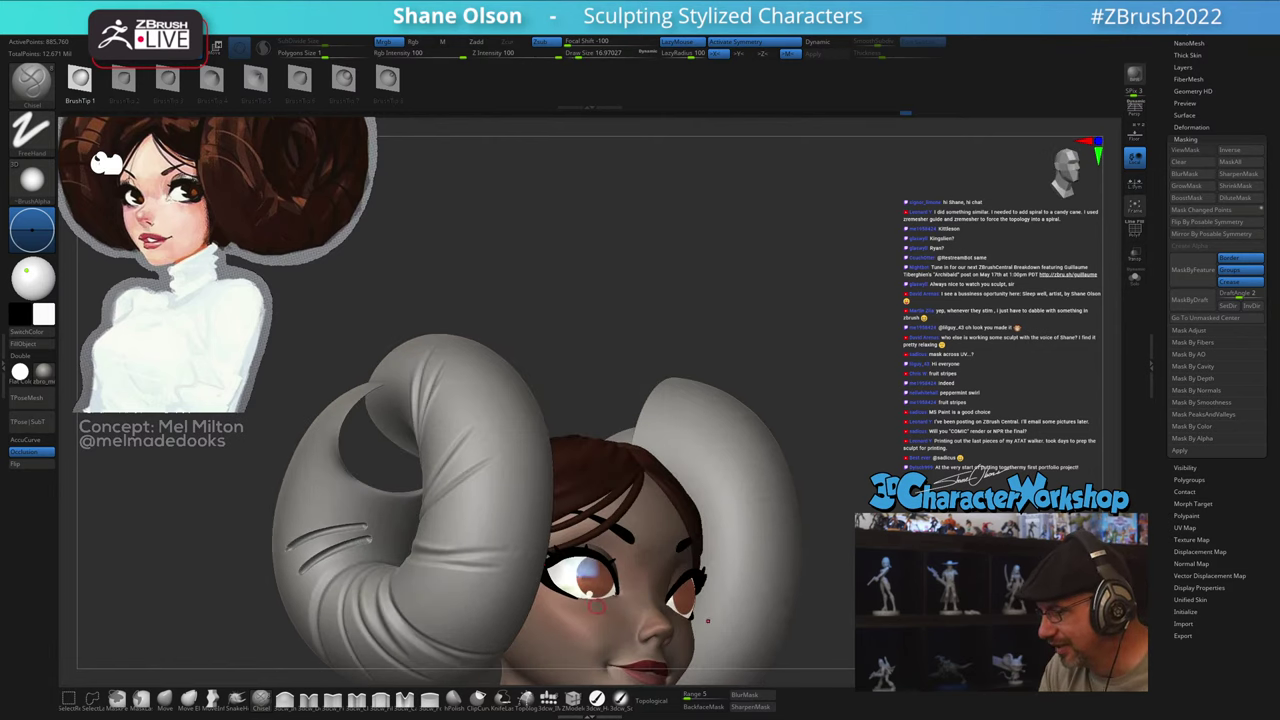
Step: Smooth the two thin chisel grooves at a larger brush size, and undo the smoothing and both strokes
key(s)
click(353, 551)
mouse_move(344, 543)
shift+mouse_down()
mouse_move(332, 538)
mouse_move(347, 543)
shift+mouse_up()
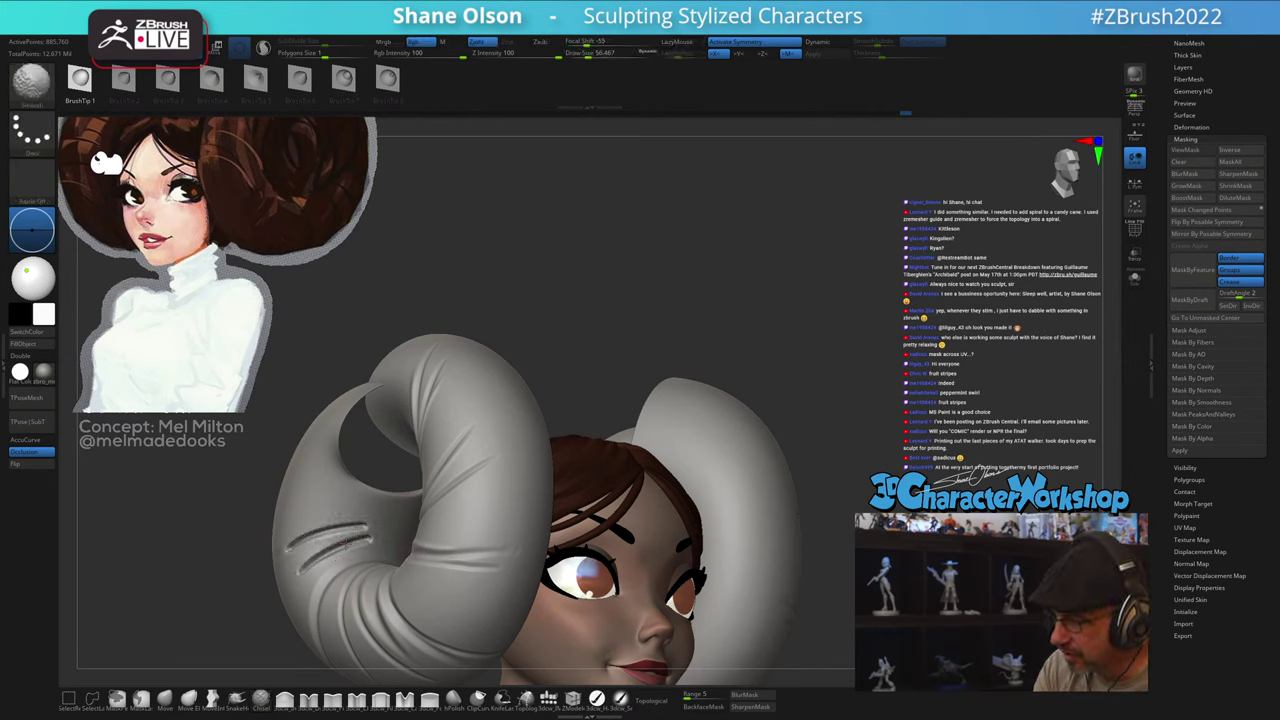
right_drag(481, 607, 566, 583)
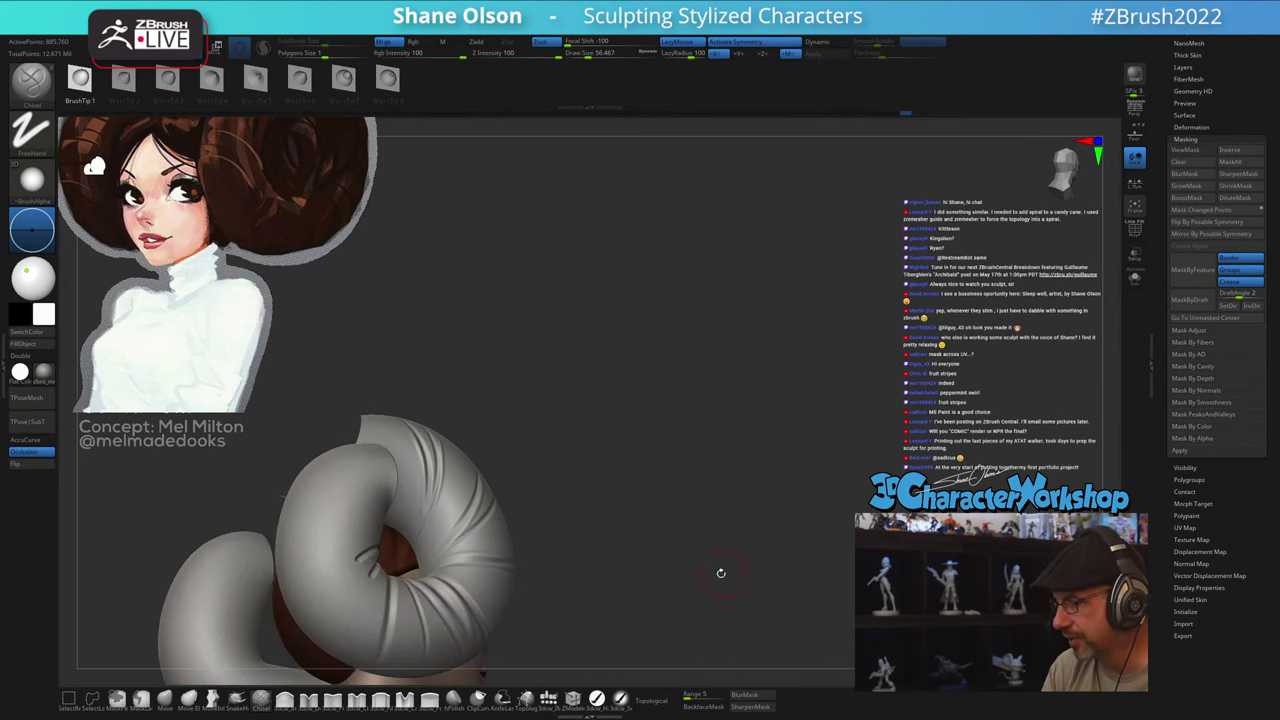
mouse_move(720, 574)
right_down()
mouse_move(687, 596)
mouse_move(743, 540)
right_up()
key(ctrl+z)
key(ctrl+z)
key(ctrl+z)
Step: Set the Draw Size to 28.75 and switch back to the Orb_Cracks2 brush
key(s)
click(714, 577)
key(b)
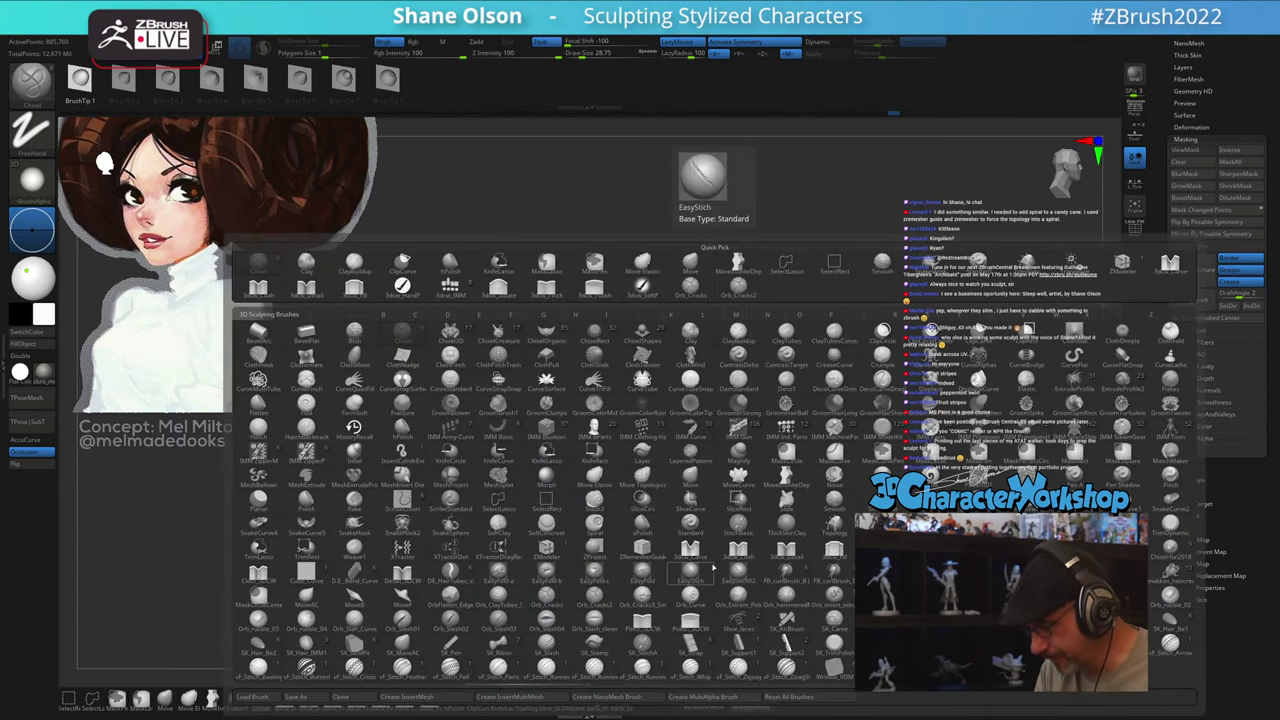
key(o)
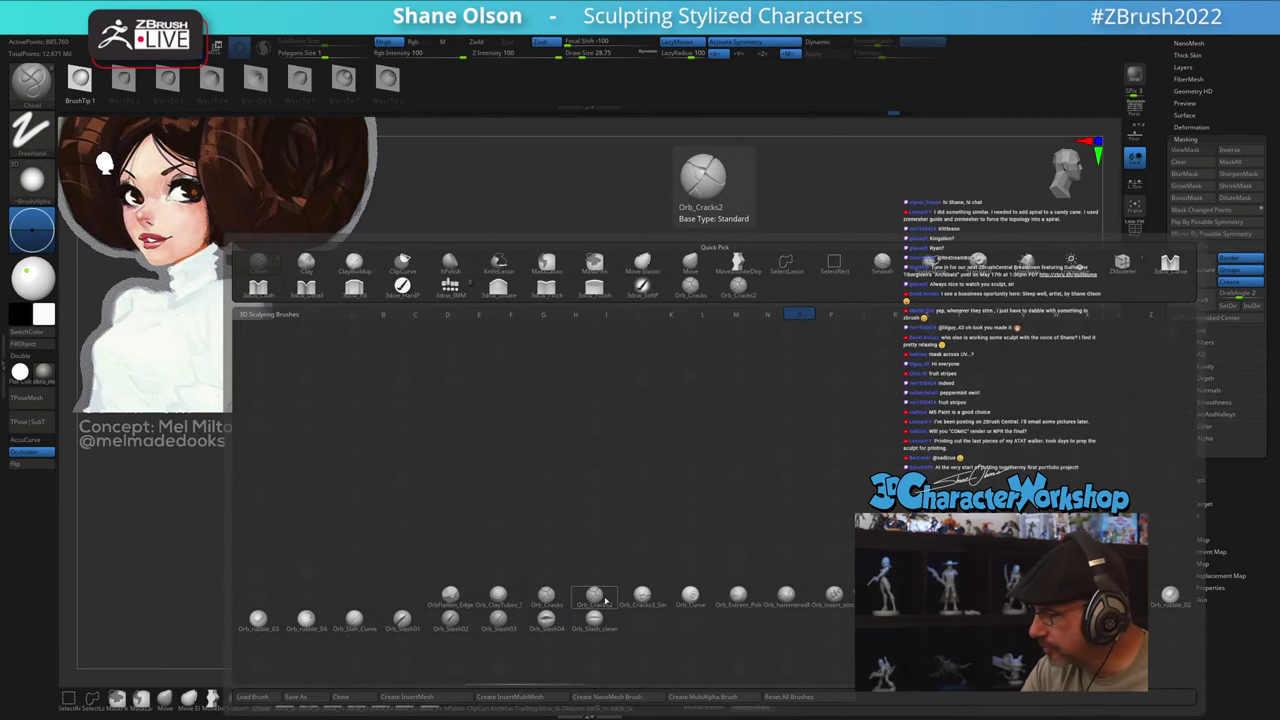
click(596, 596)
mouse_move(735, 527)
mouse_down()
mouse_move(702, 550)
mouse_move(737, 590)
mouse_move(711, 480)
mouse_move(700, 523)
mouse_move(740, 532)
mouse_up()
alt+drag(824, 556, 749, 518)
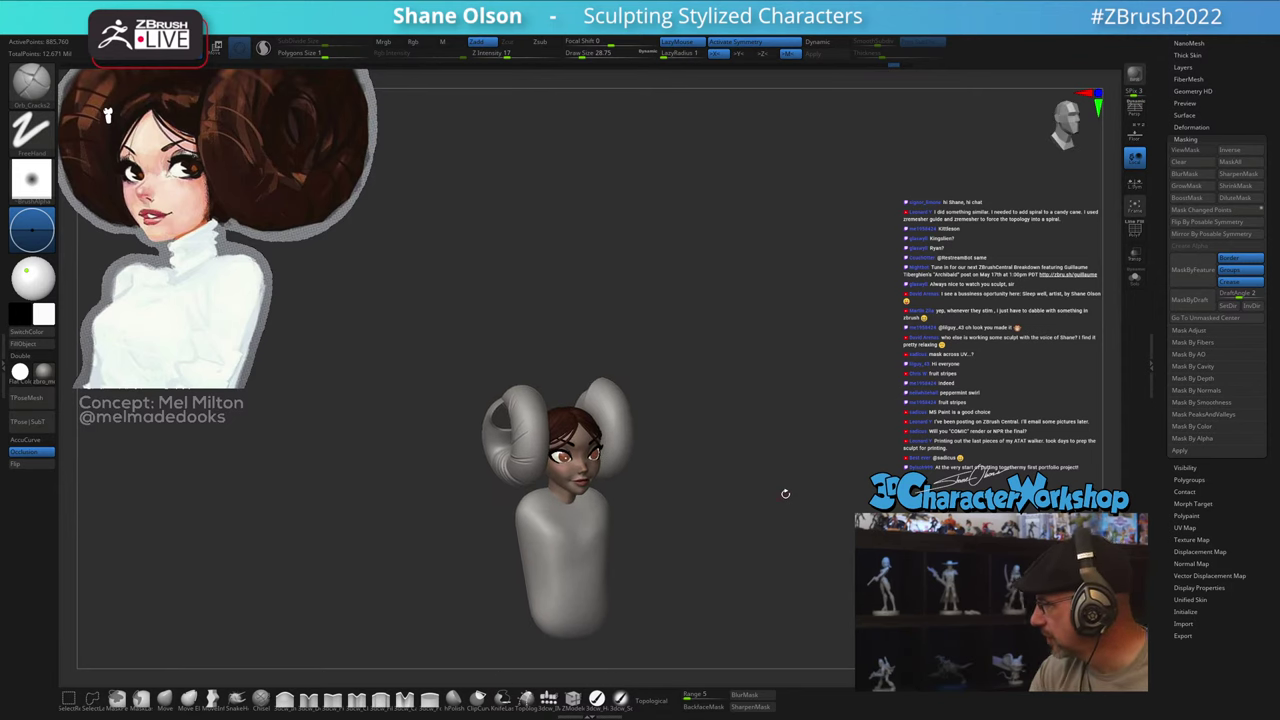
Step: Preview the buns with the SkinShade4 material in a dark brown sampled from the character's hair
click(44, 372)
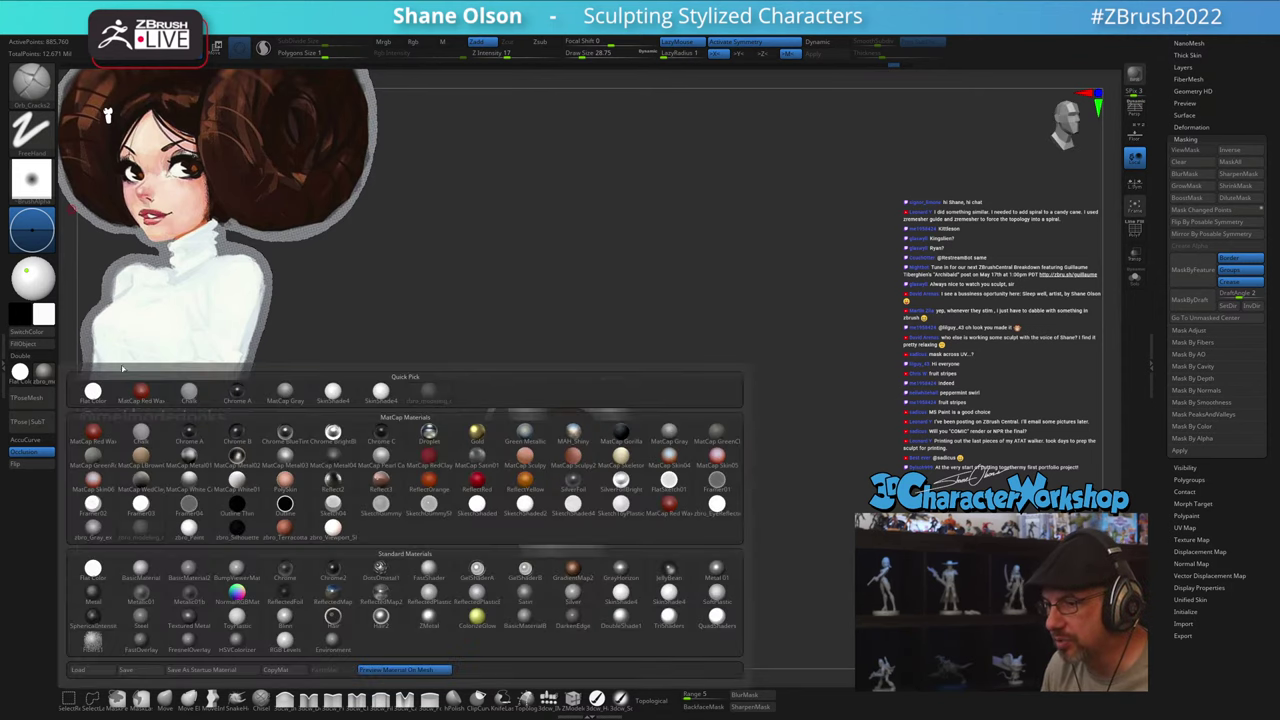
click(392, 391)
drag(704, 340, 780, 495)
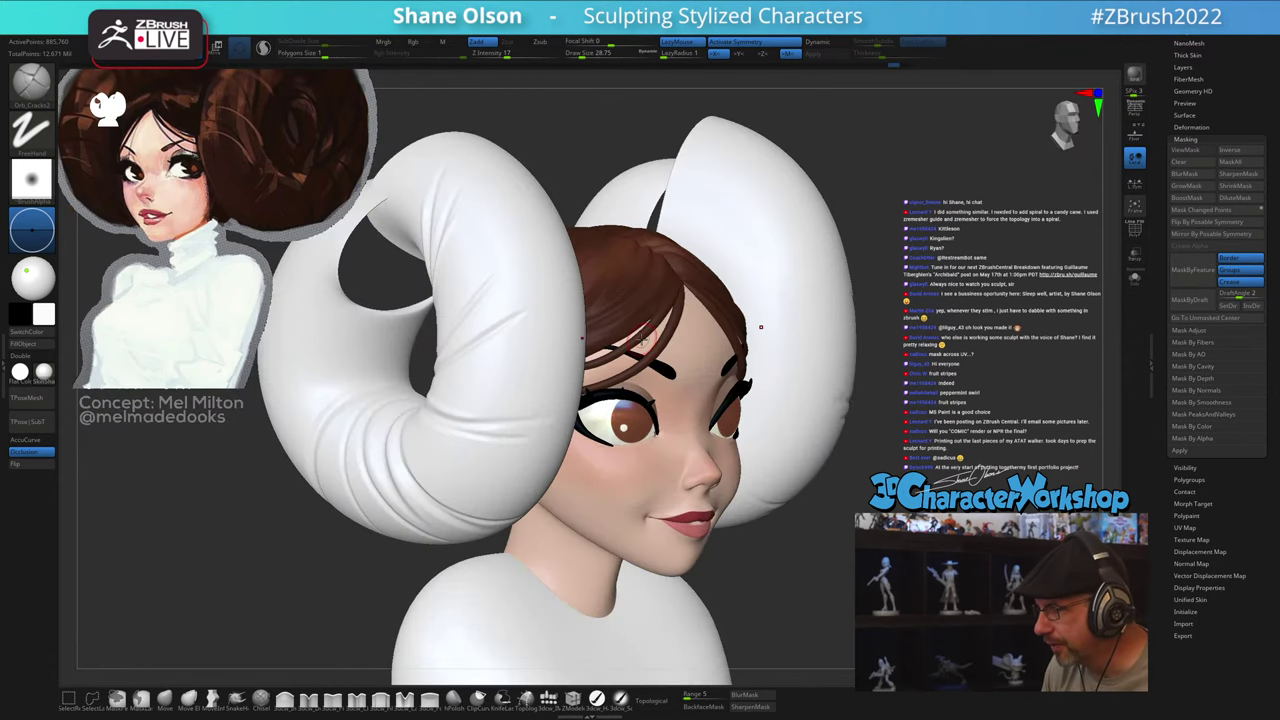
key(c)
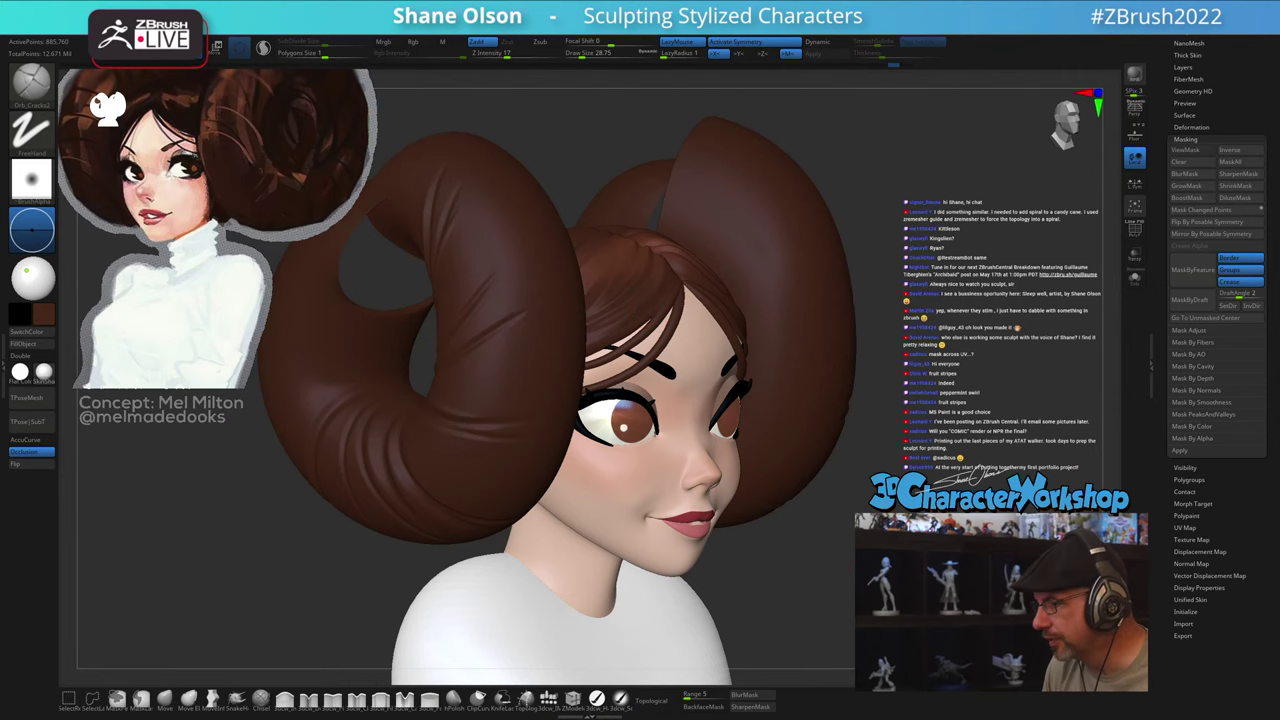
Step: Unhide the hidden inner coils of both spiral buns and check them from the side and three-quarter view
alt+drag(776, 640, 708, 453)
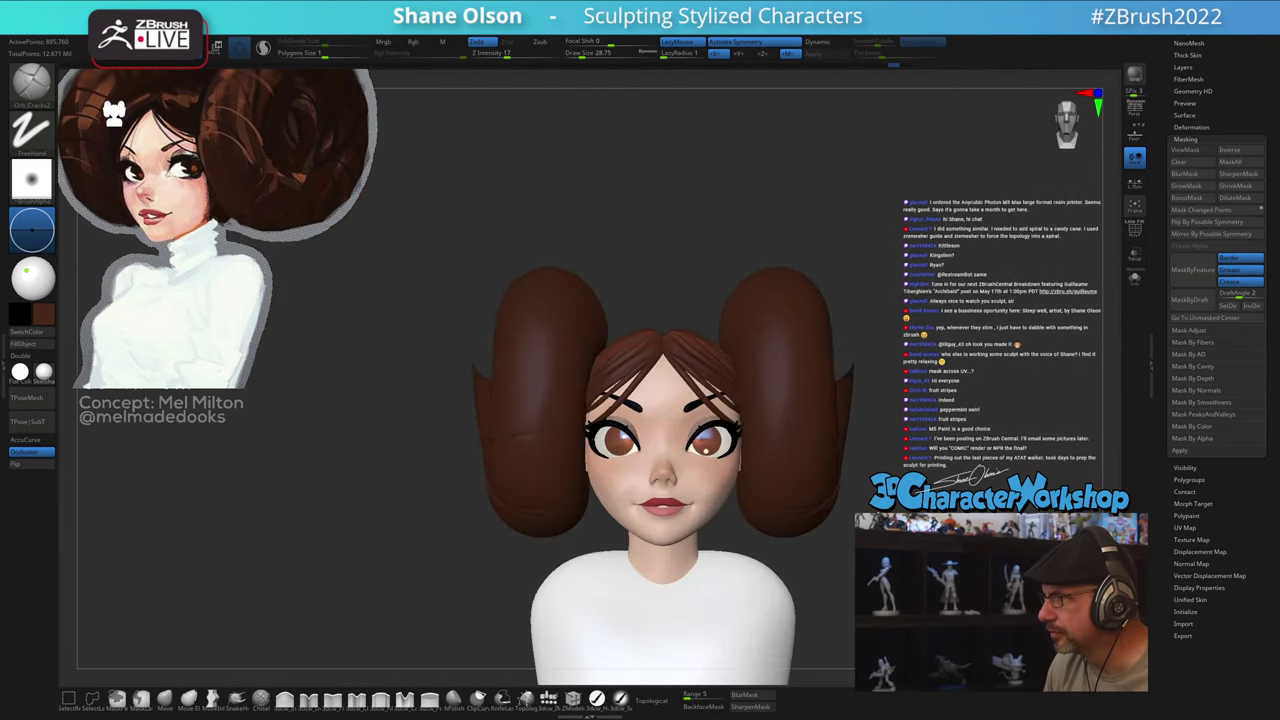
mouse_move(366, 503)
ctrl+shift+mouse_down()
mouse_move(390, 568)
mouse_move(386, 555)
mouse_move(396, 574)
mouse_move(436, 576)
ctrl+shift+mouse_up()
ctrl+shift+click(386, 555)
drag(798, 551, 845, 550)
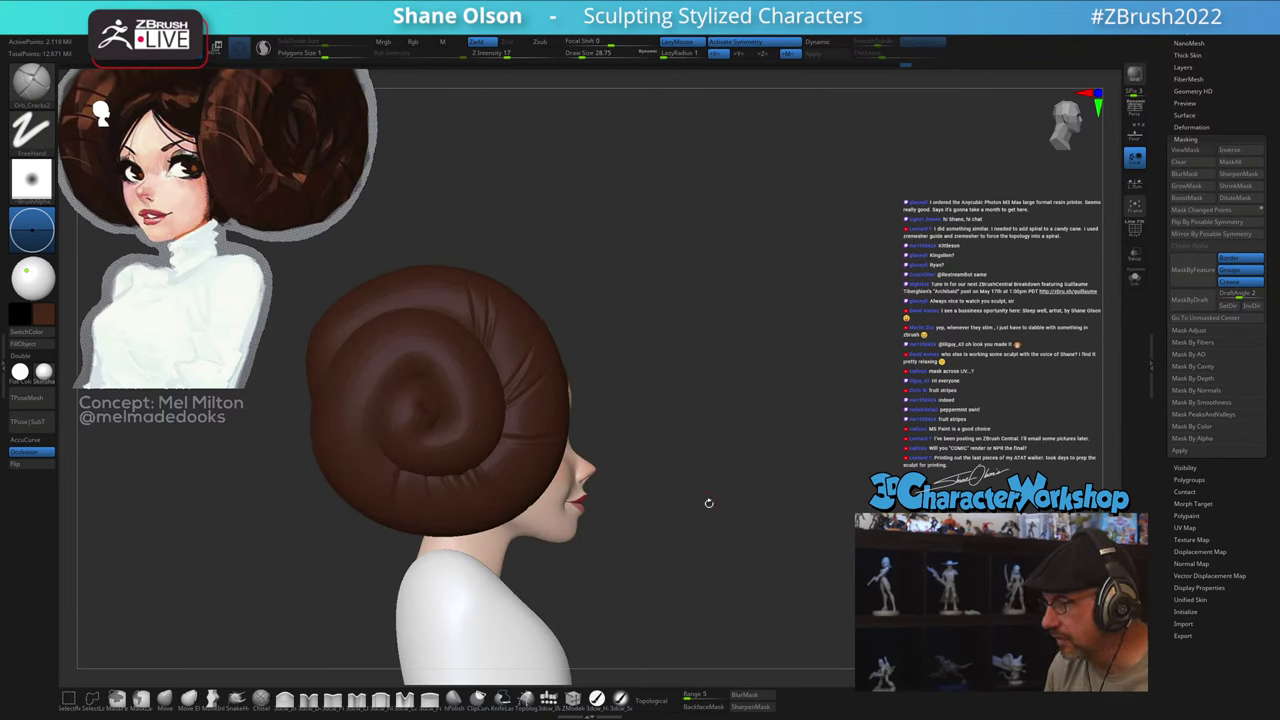
mouse_move(708, 503)
mouse_down()
mouse_move(728, 568)
mouse_move(770, 577)
mouse_up()
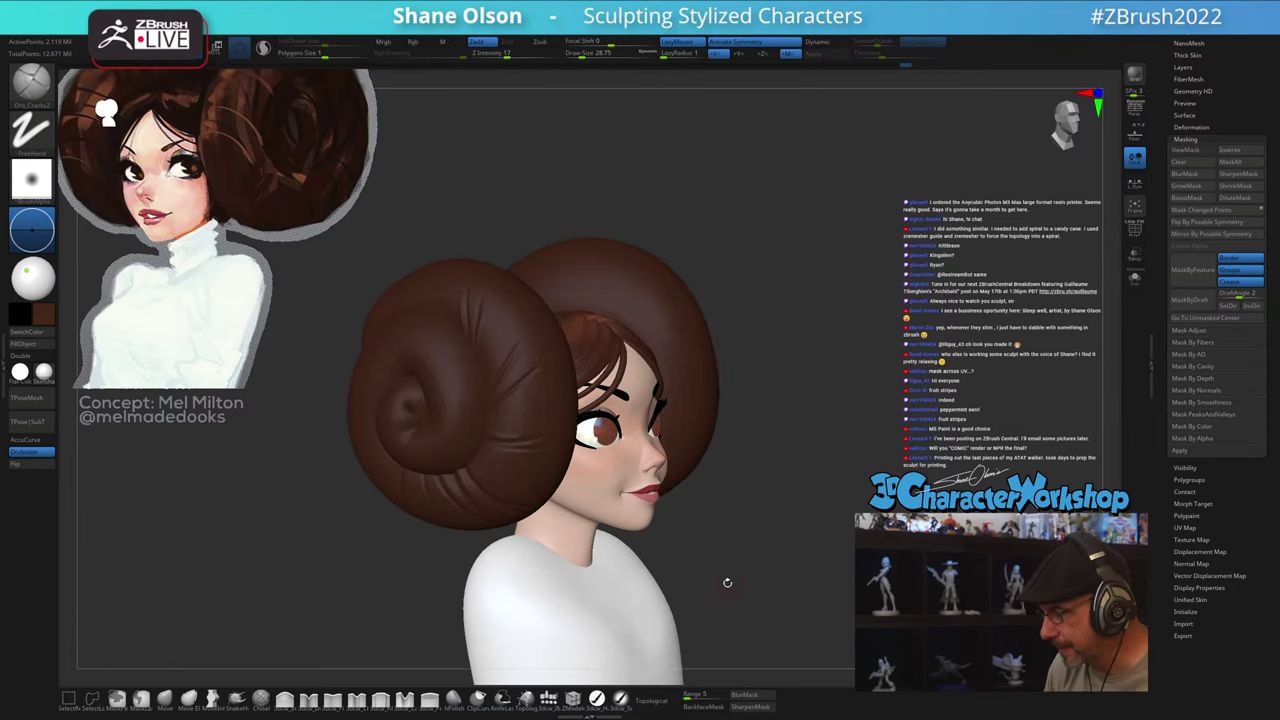
Step: Switch to the 3dcw_HardP paint brush
click(596, 697)
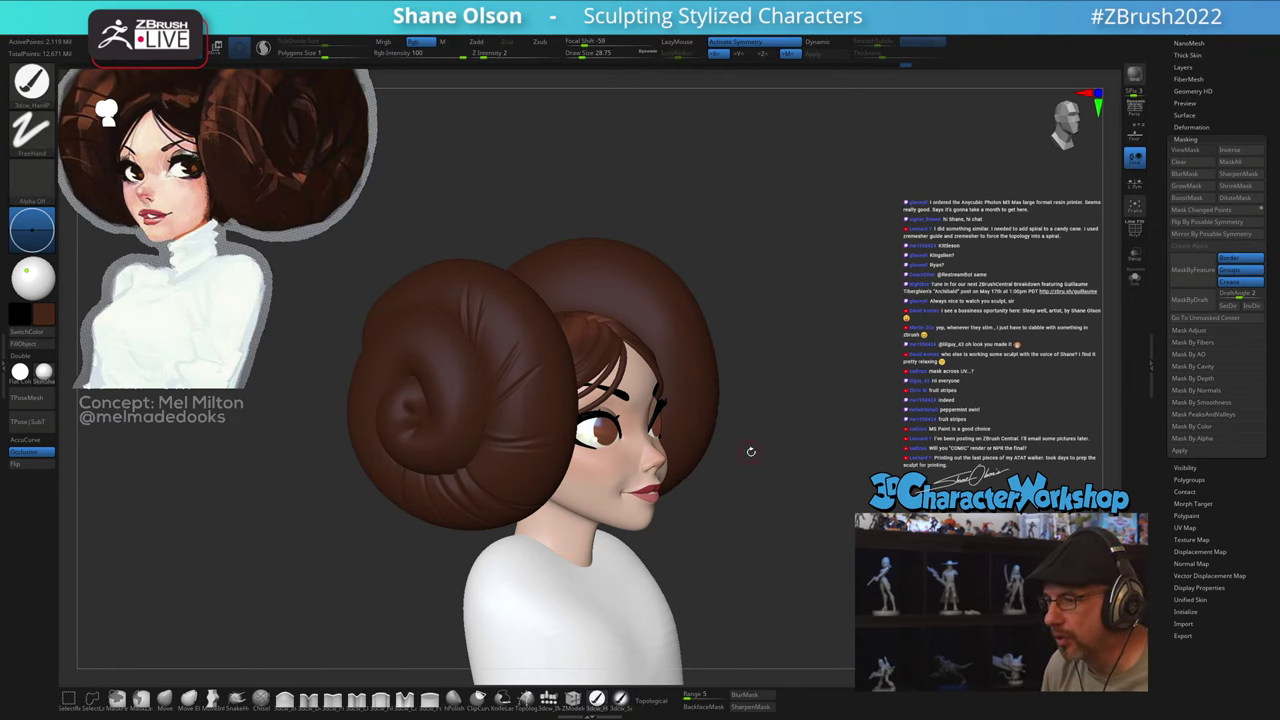
drag(819, 455, 794, 516)
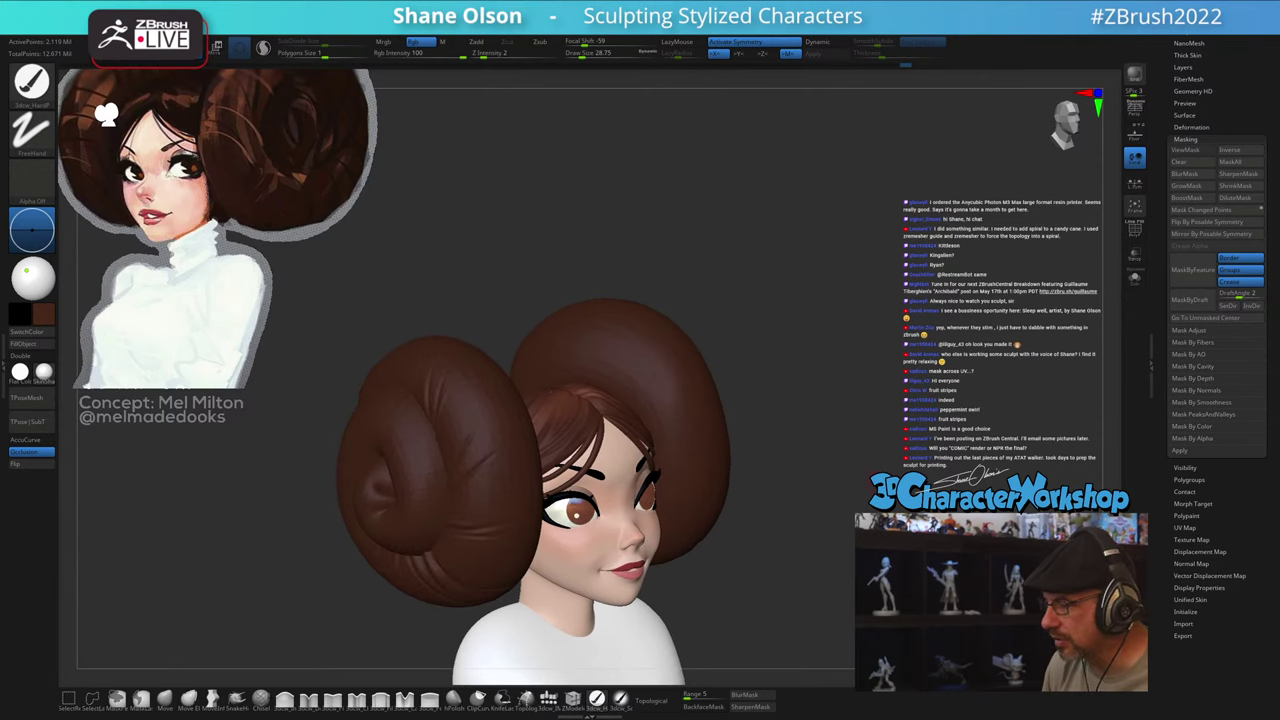
drag(888, 440, 873, 444)
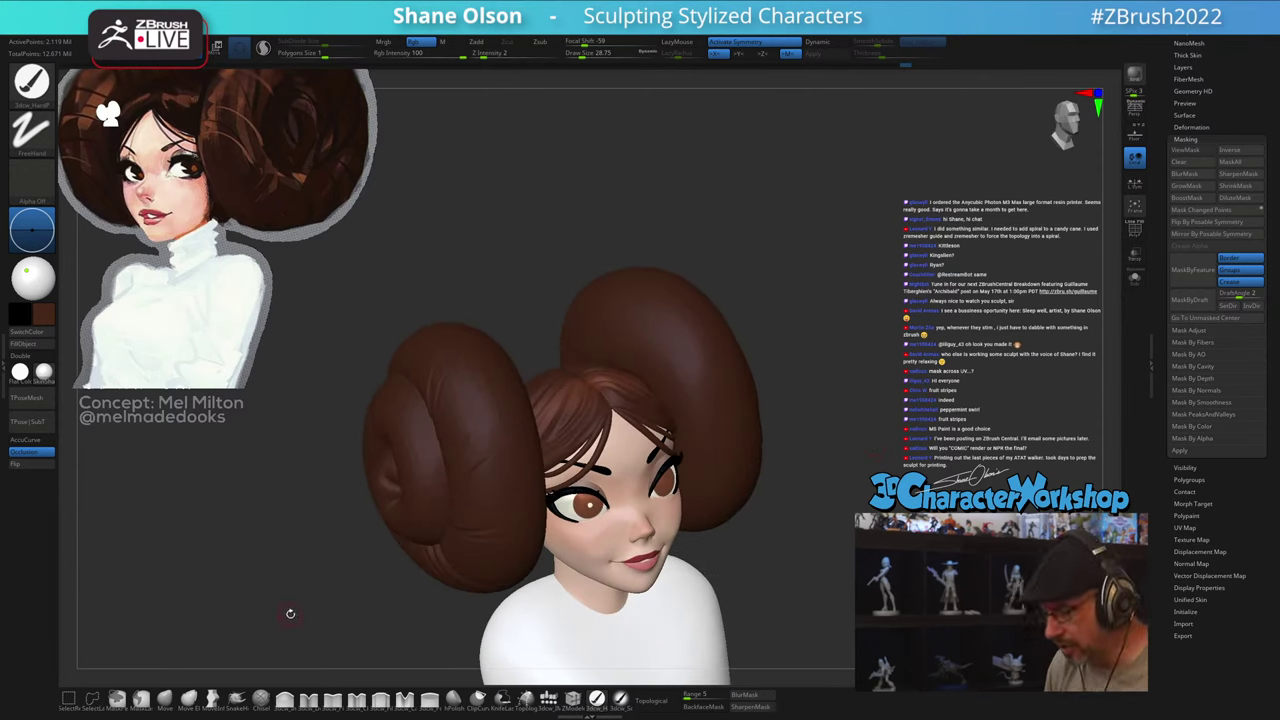
Step: Switch to the 3dcw_Fill brush and set the Draw Size to 48.64685
key(b)
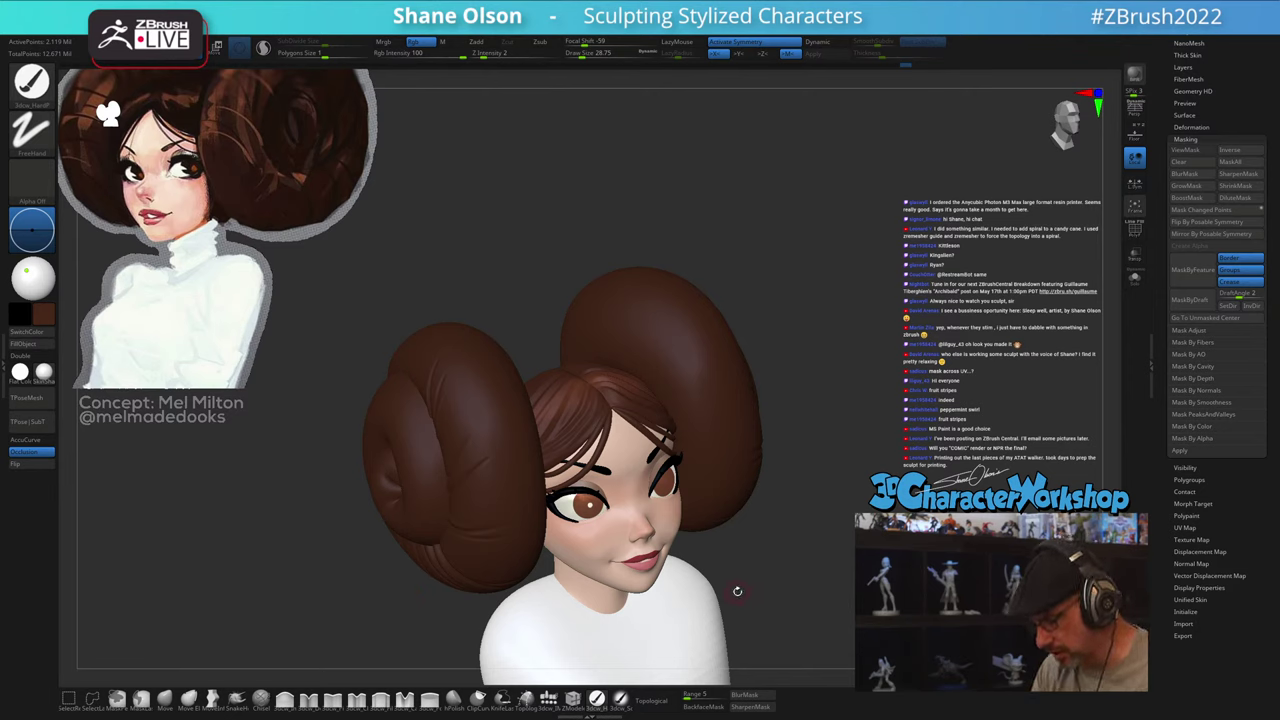
click(381, 701)
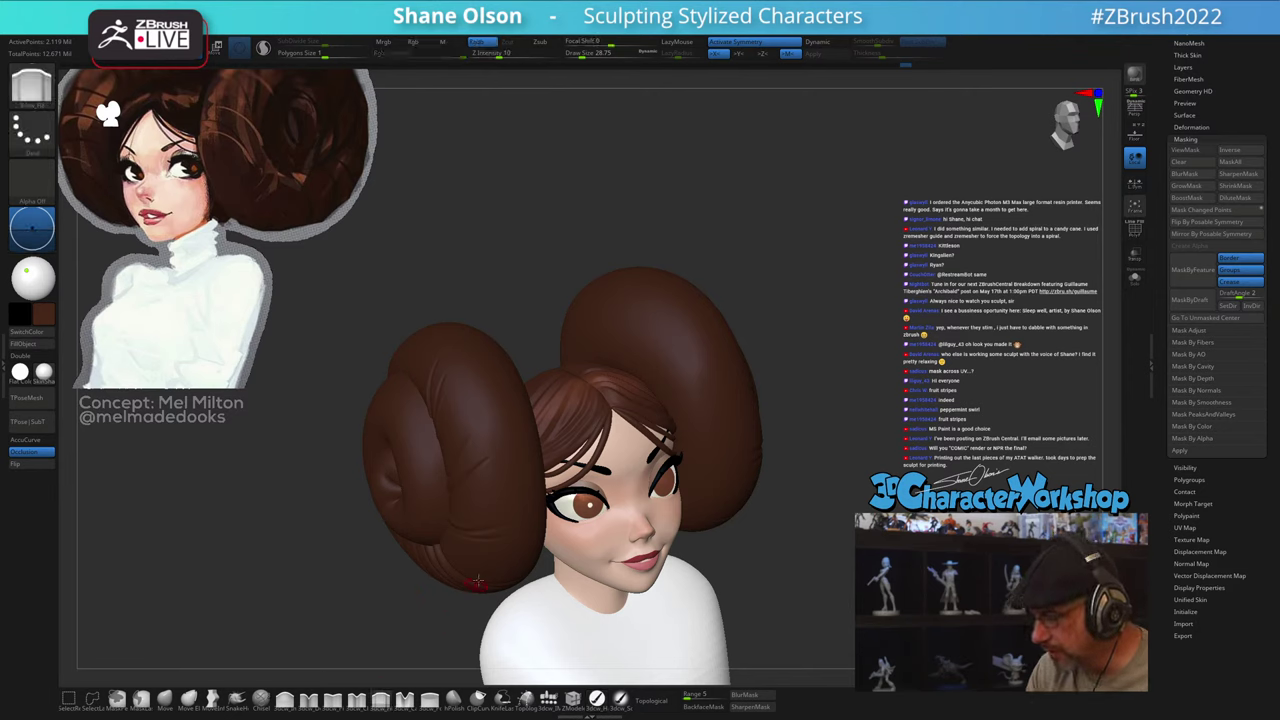
key(s)
click(510, 443)
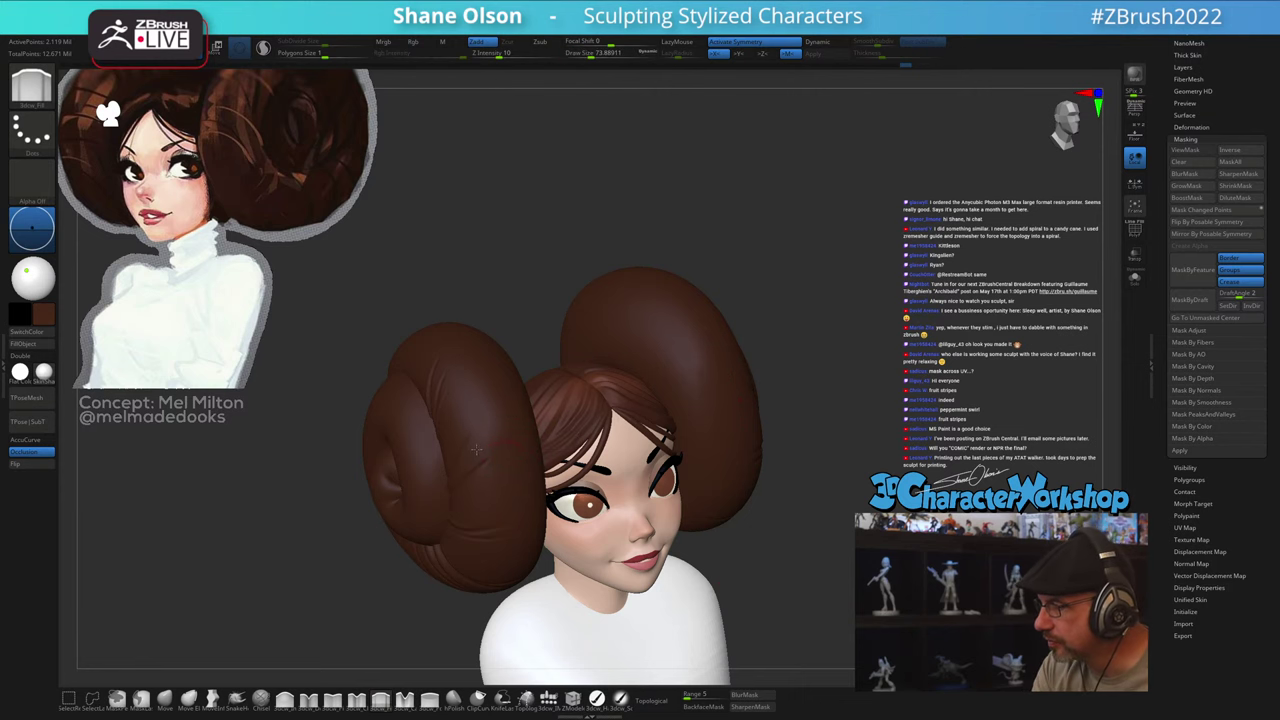
key(s)
click(511, 441)
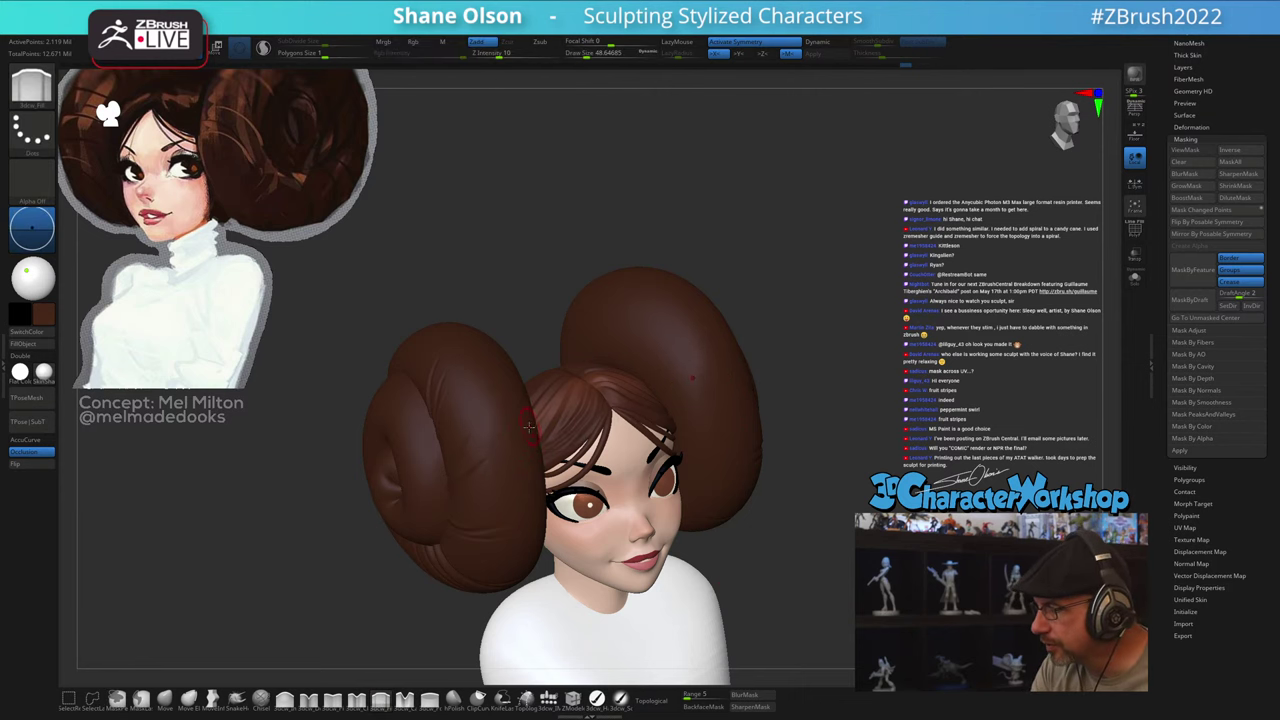
Step: Switch to the ClayTubes brush
key(b)
key(c)
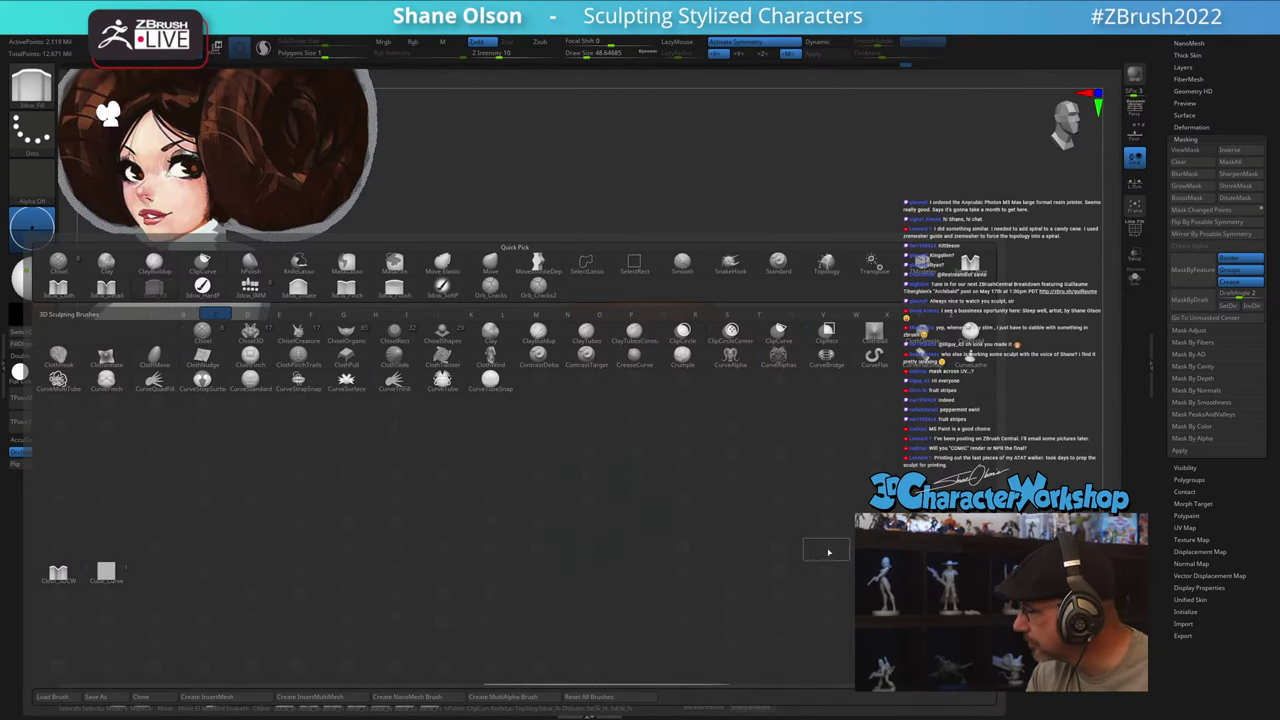
key(Escape)
key(b)
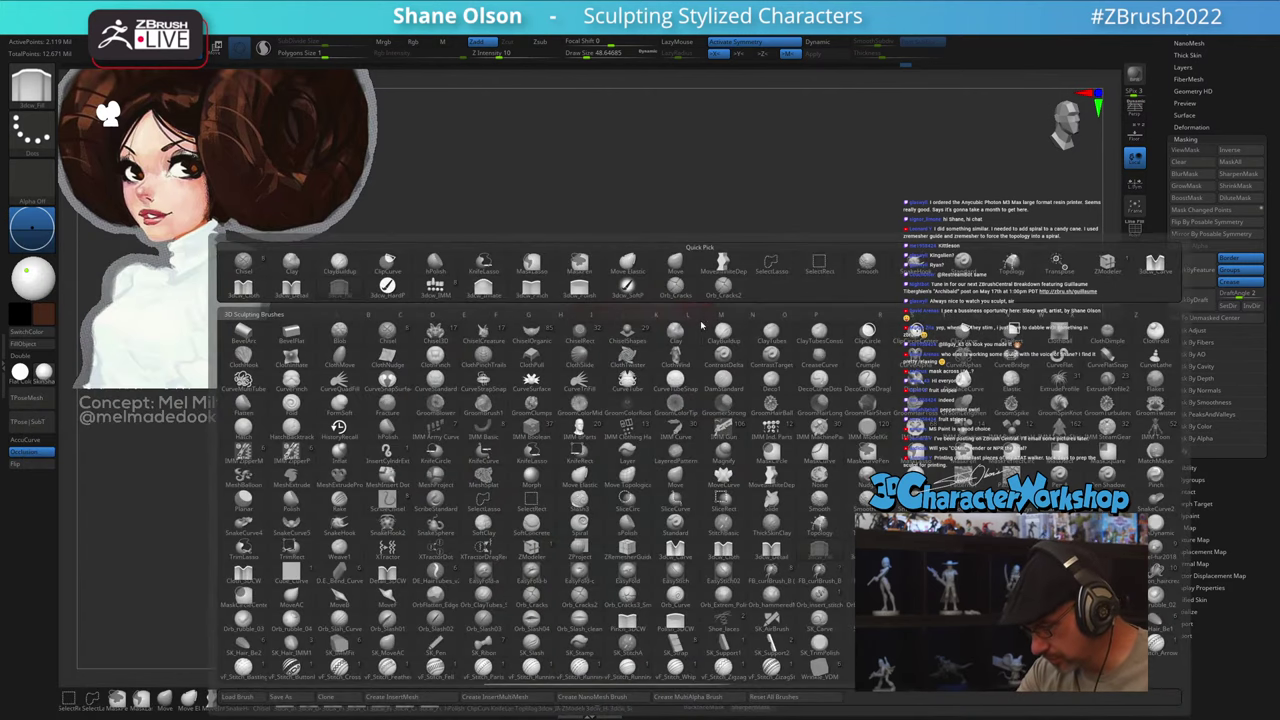
key(c)
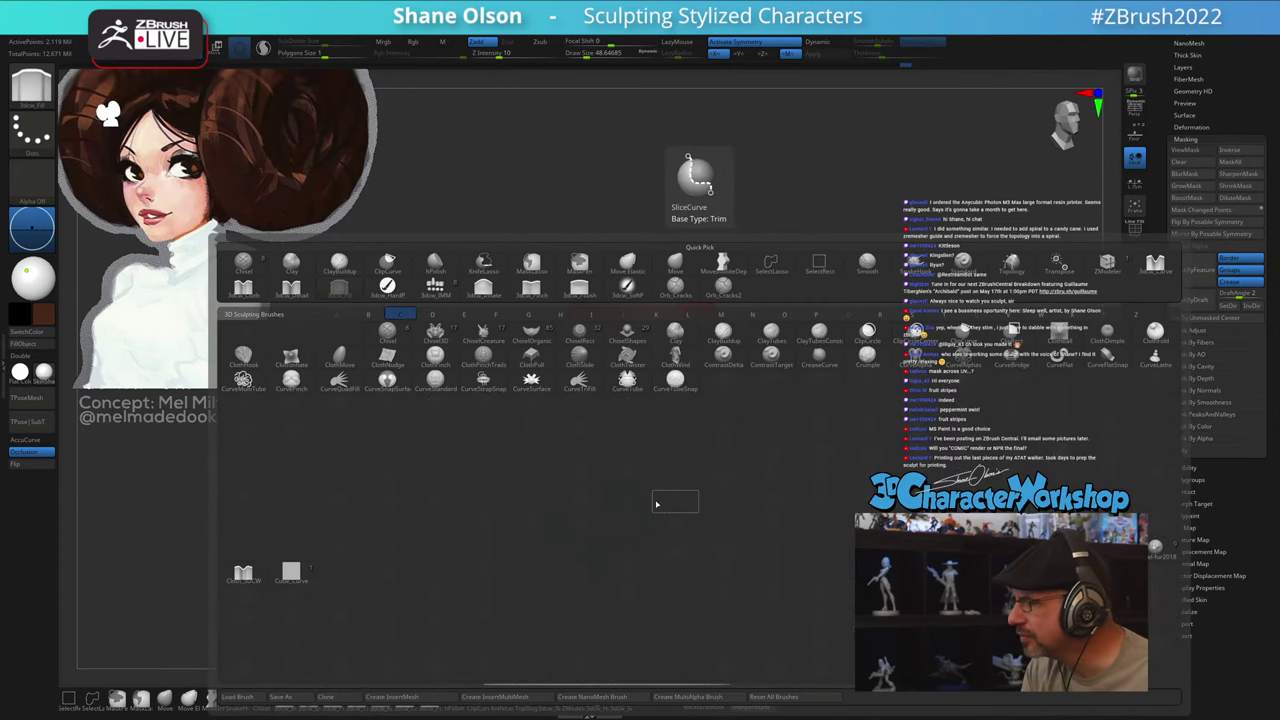
click(773, 338)
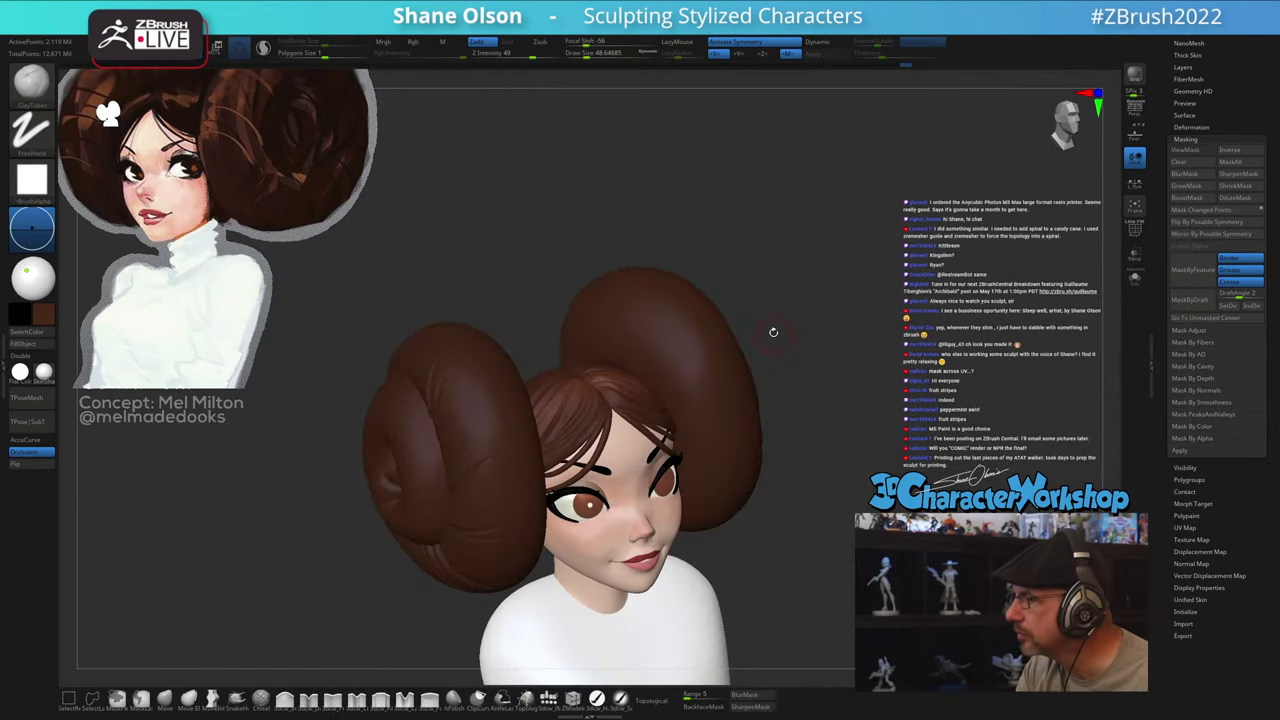
Step: Try ClayTubes strokes across the front faces of the buns, and undo them
drag(479, 433, 504, 427)
right_drag(590, 438, 548, 450)
key(ctrl+z)
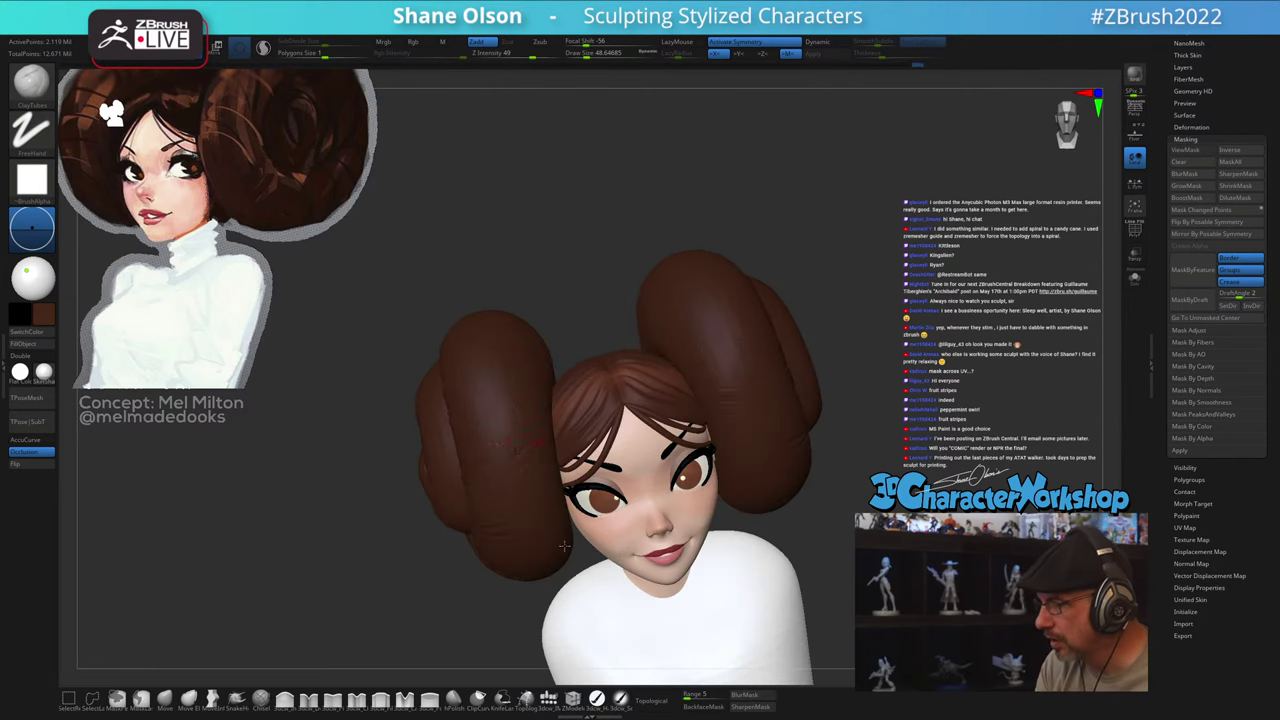
right_drag(564, 546, 726, 562)
right_drag(890, 592, 864, 600)
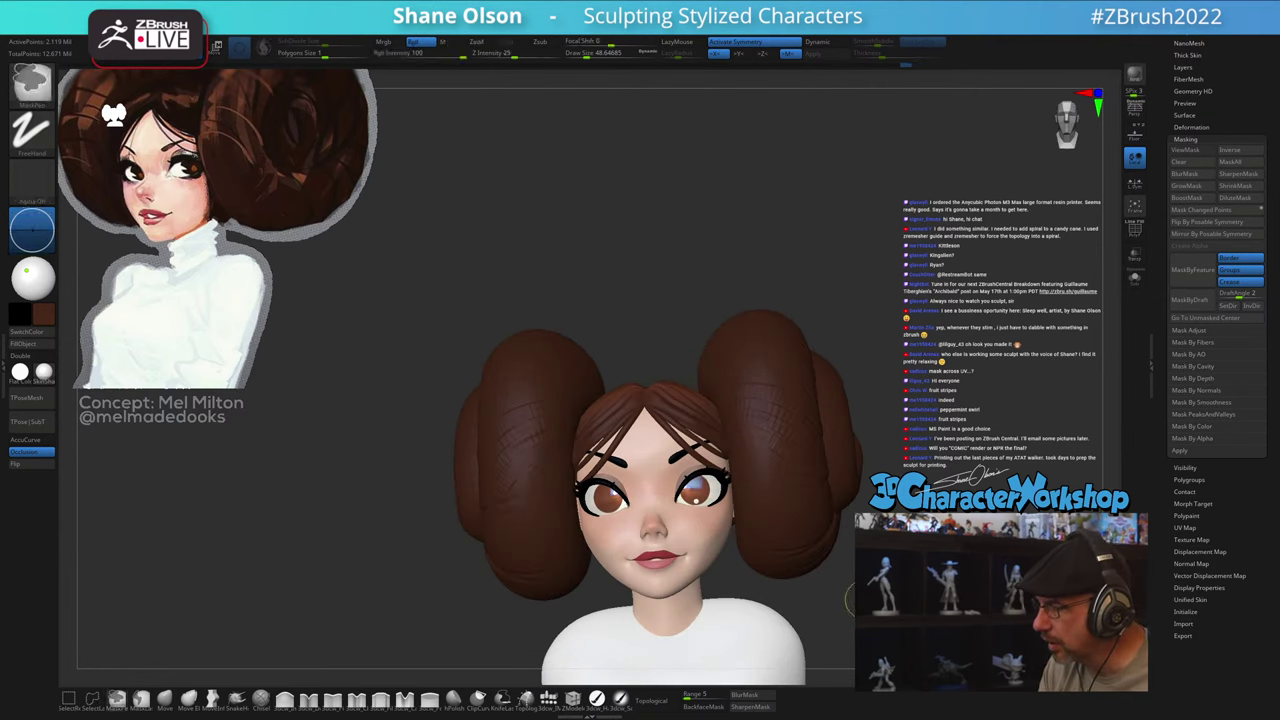
right_drag(850, 601, 900, 600)
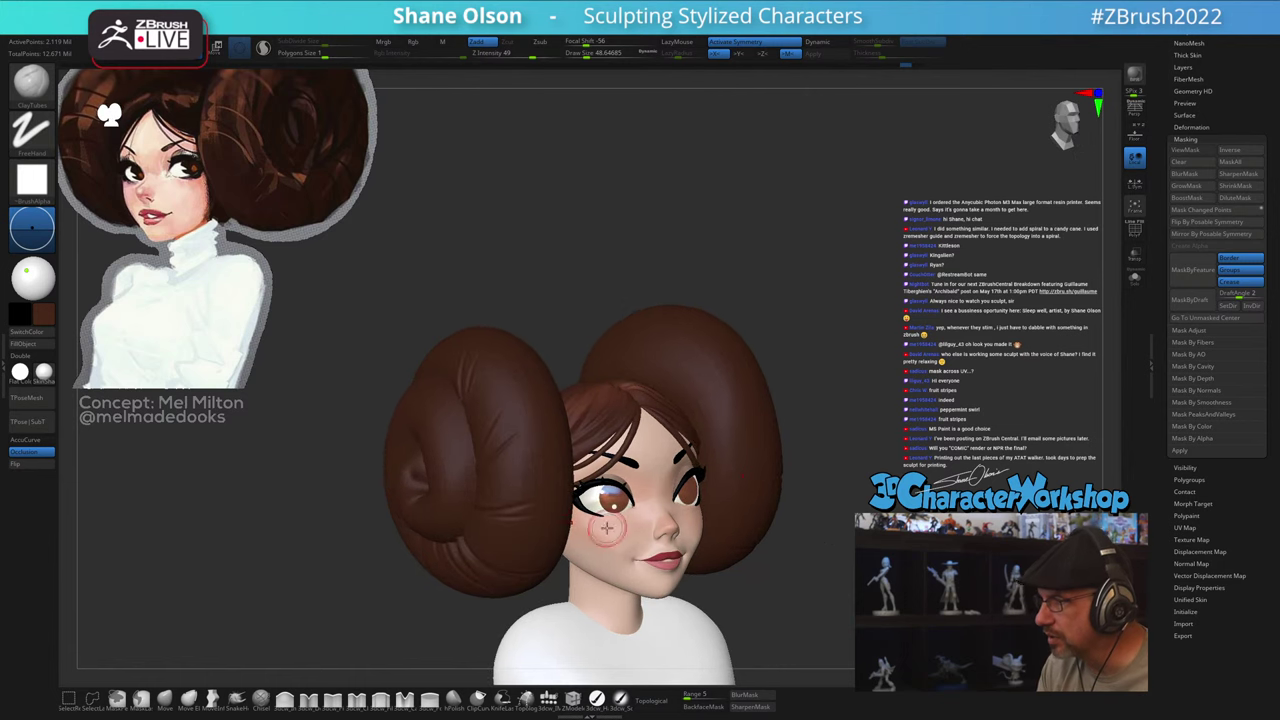
Step: Try building up ClayTubes strokes over the grooves on the bun's outer coil, and undo them
ctrl+right_drag(604, 462, 488, 427)
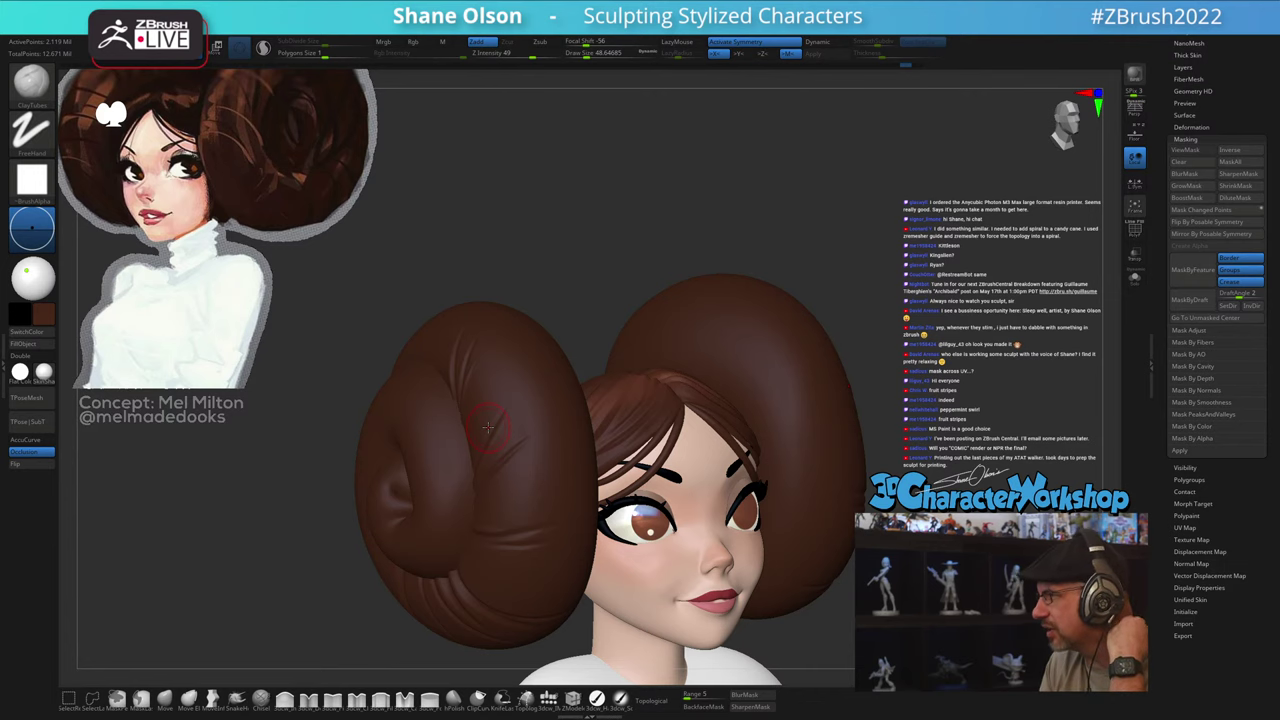
right_drag(503, 434, 683, 567)
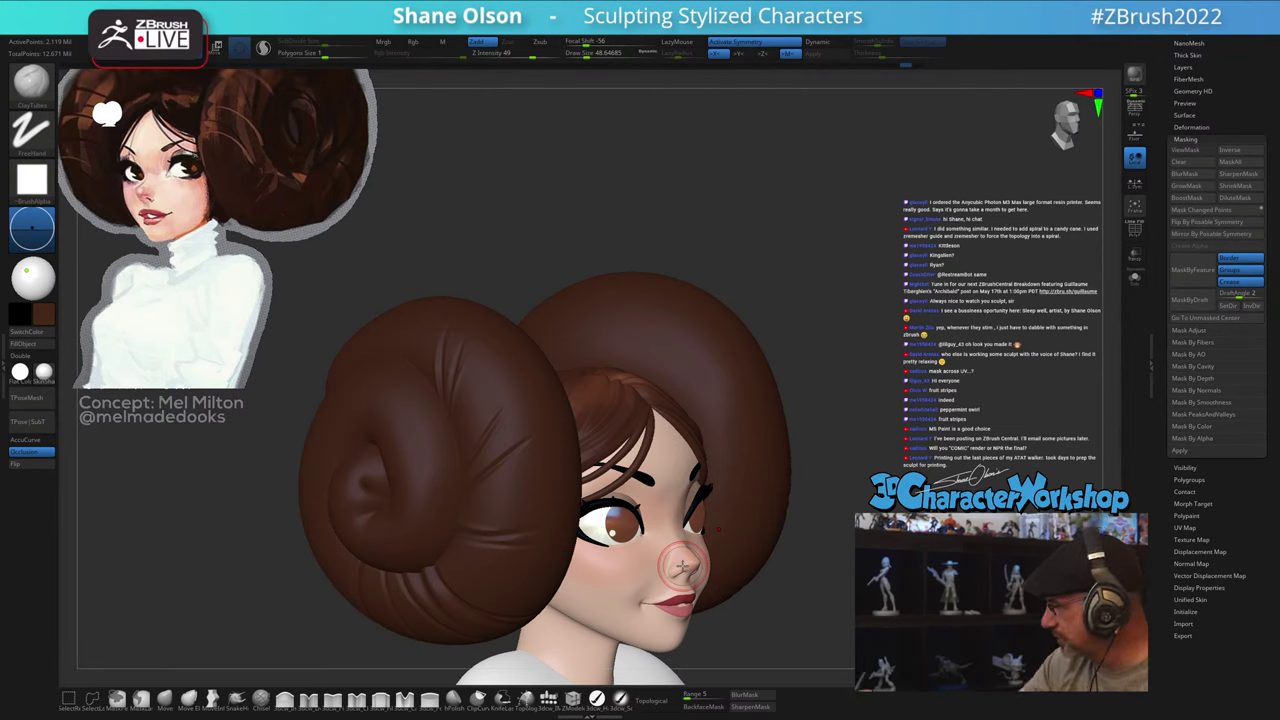
drag(808, 199, 822, 201)
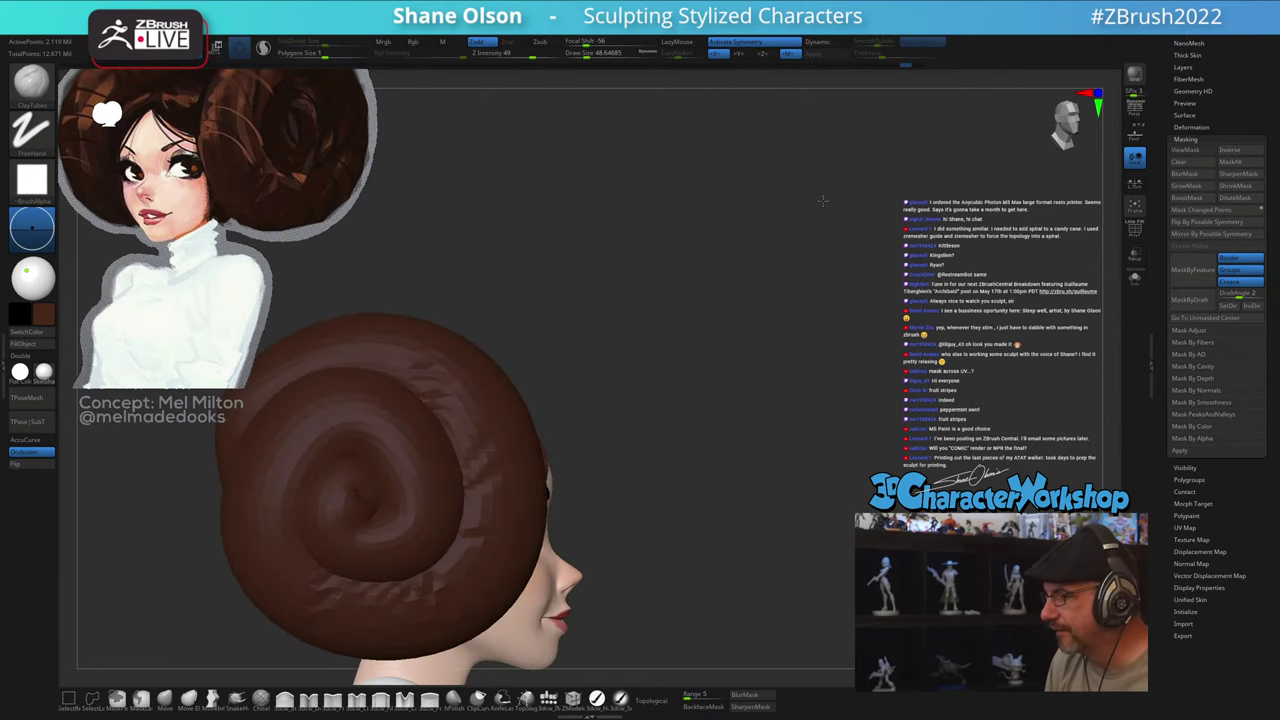
drag(783, 361, 793, 187)
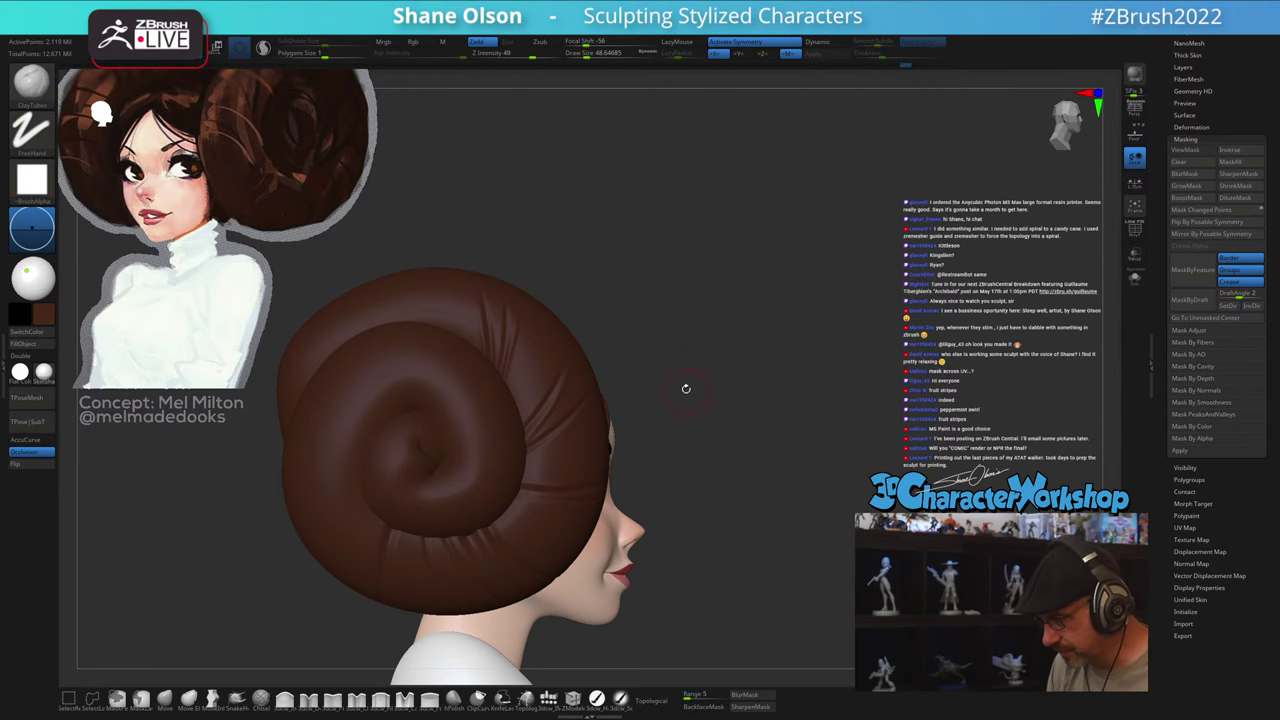
Step: Switch to the ClayTubesConstant brush and try strokes over the grooves on the bun's outer coil
key(b)
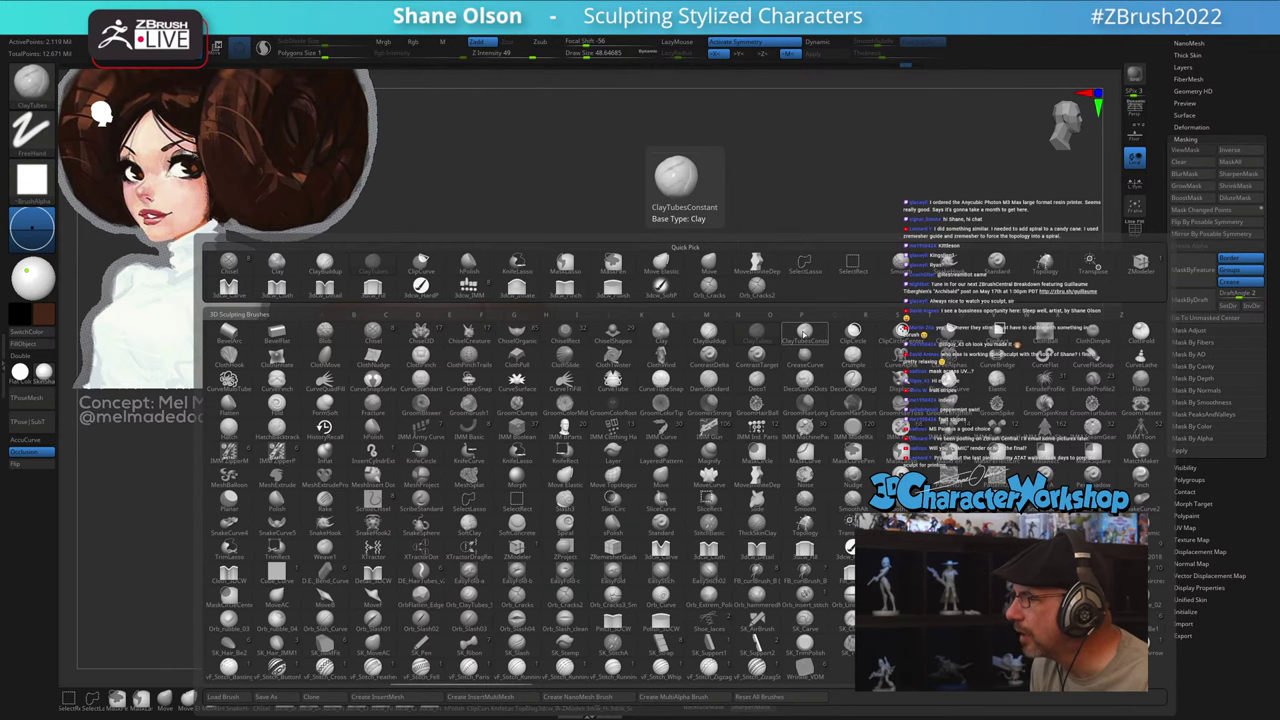
click(804, 331)
drag(587, 409, 531, 470)
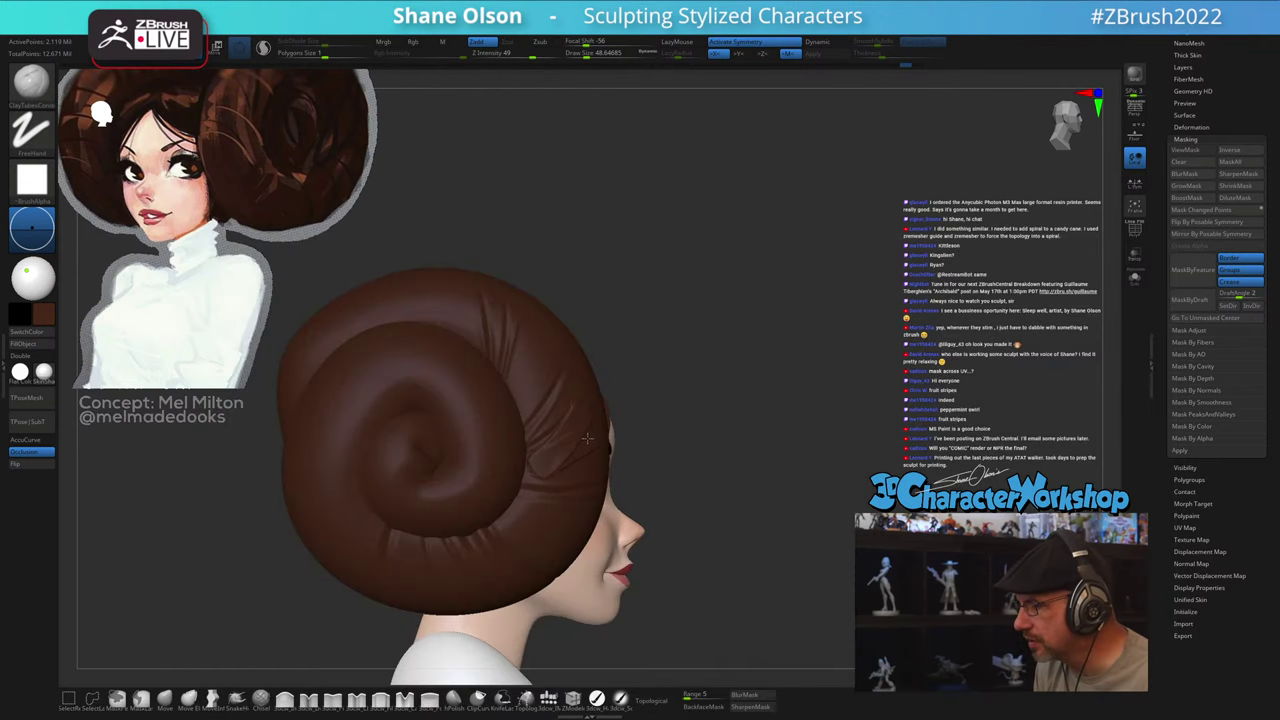
drag(721, 360, 706, 368)
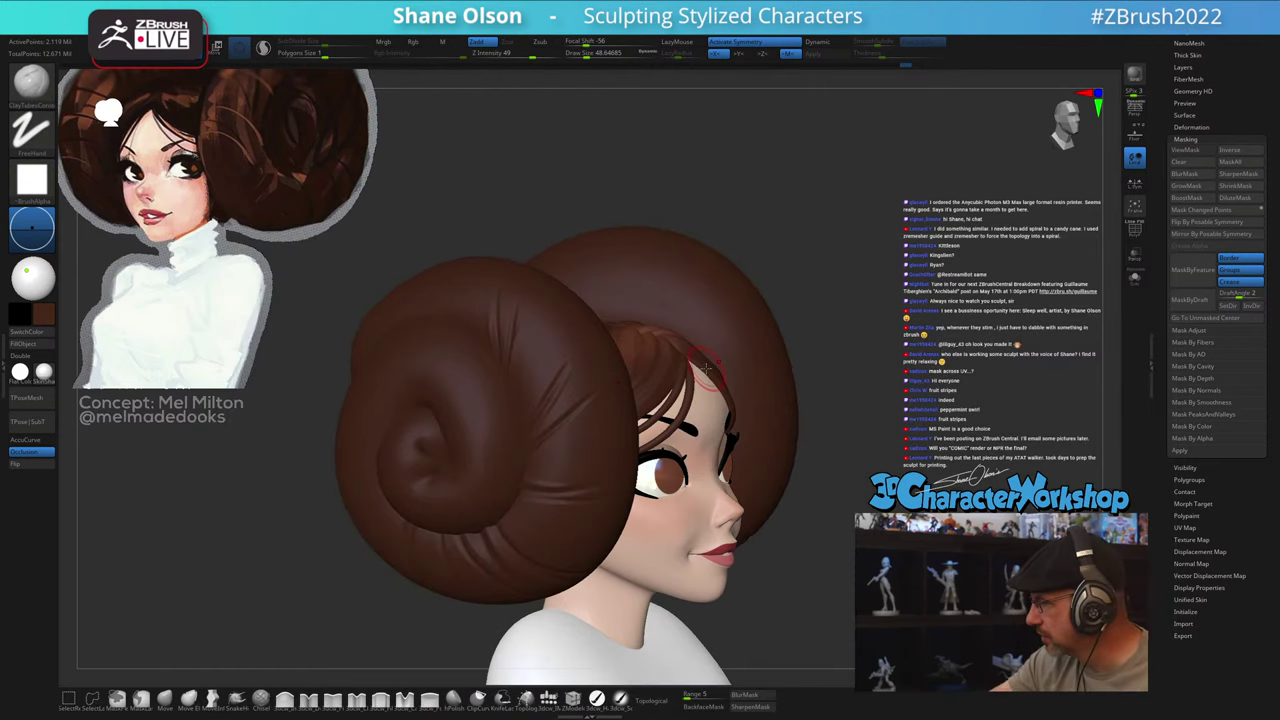
right_drag(664, 424, 610, 440)
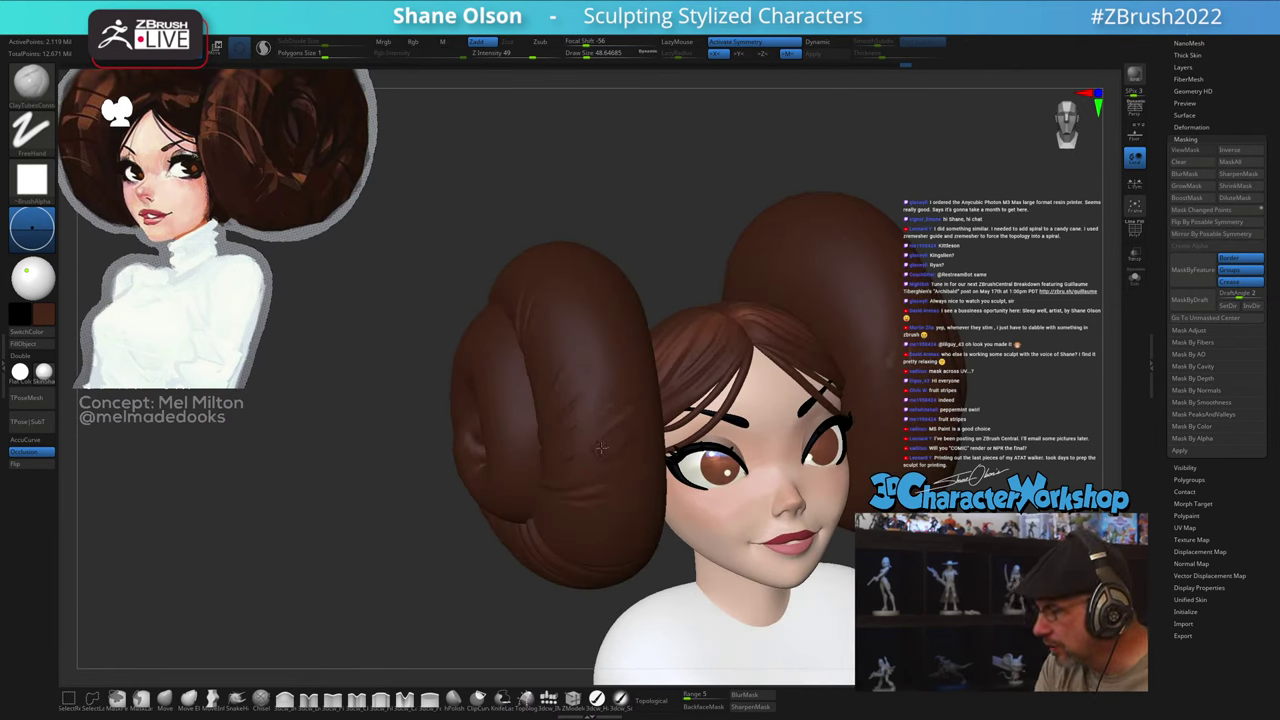
Step: Revert the buns through the undo history to the smooth spiral without sculpted grooves
right_drag(573, 604, 641, 515)
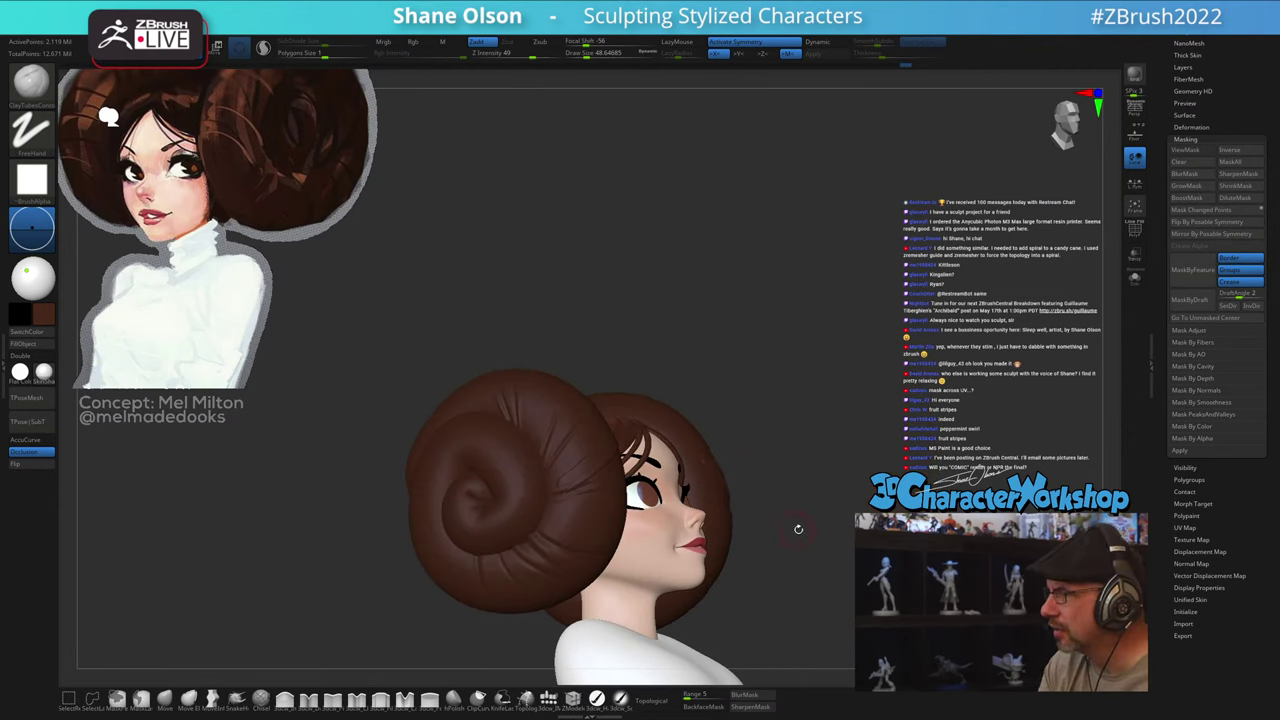
right_drag(798, 529, 786, 560)
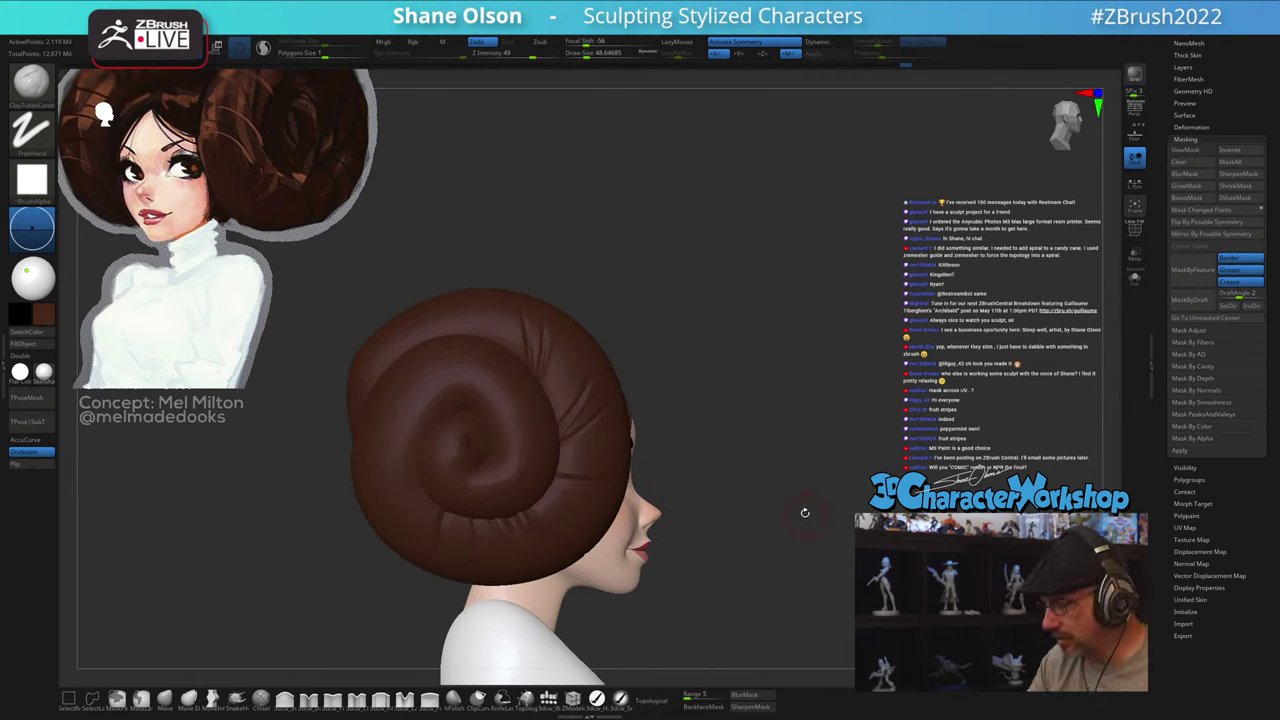
drag(756, 449, 838, 484)
drag(802, 262, 782, 251)
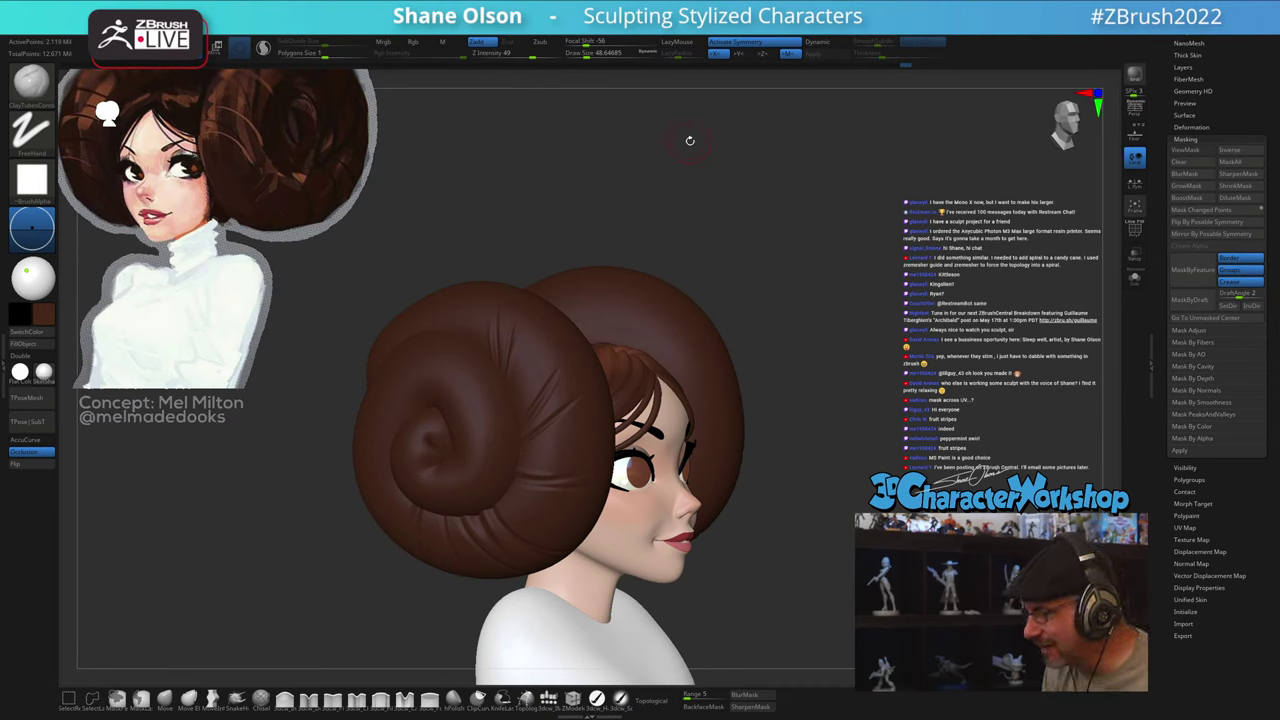
drag(690, 140, 694, 174)
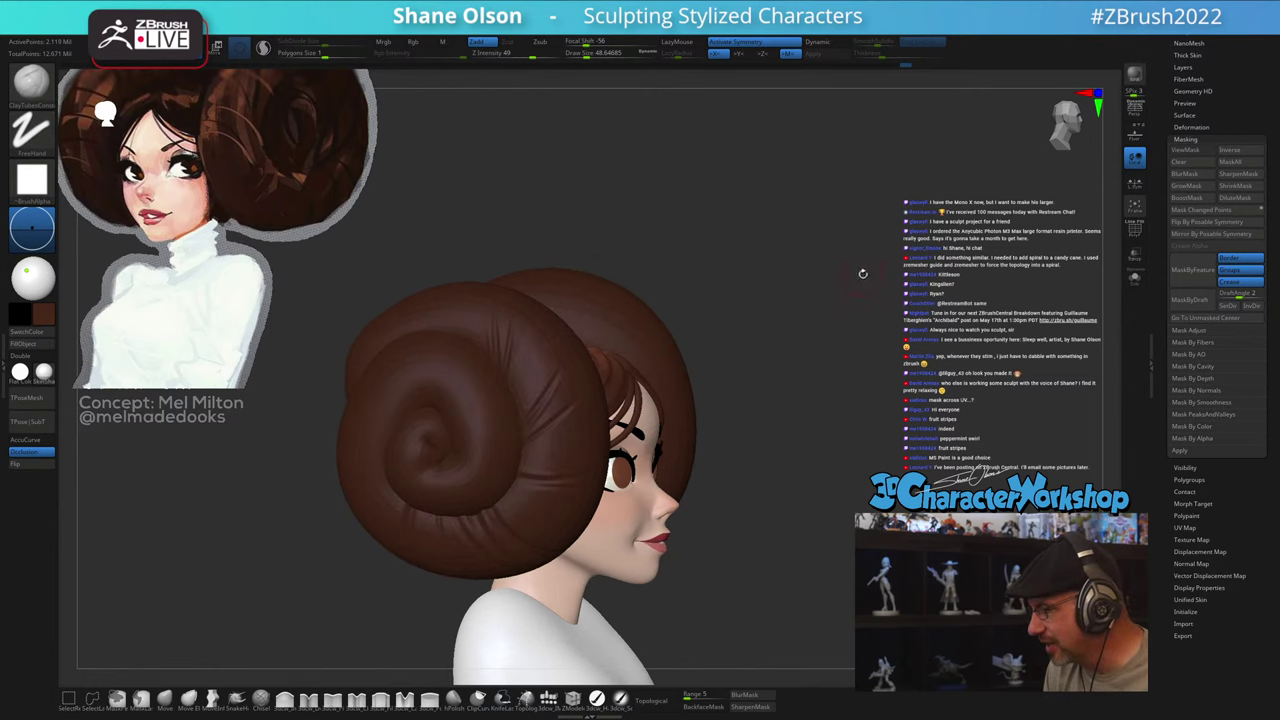
mouse_move(863, 273)
mouse_down()
mouse_move(800, 276)
mouse_move(874, 276)
mouse_up()
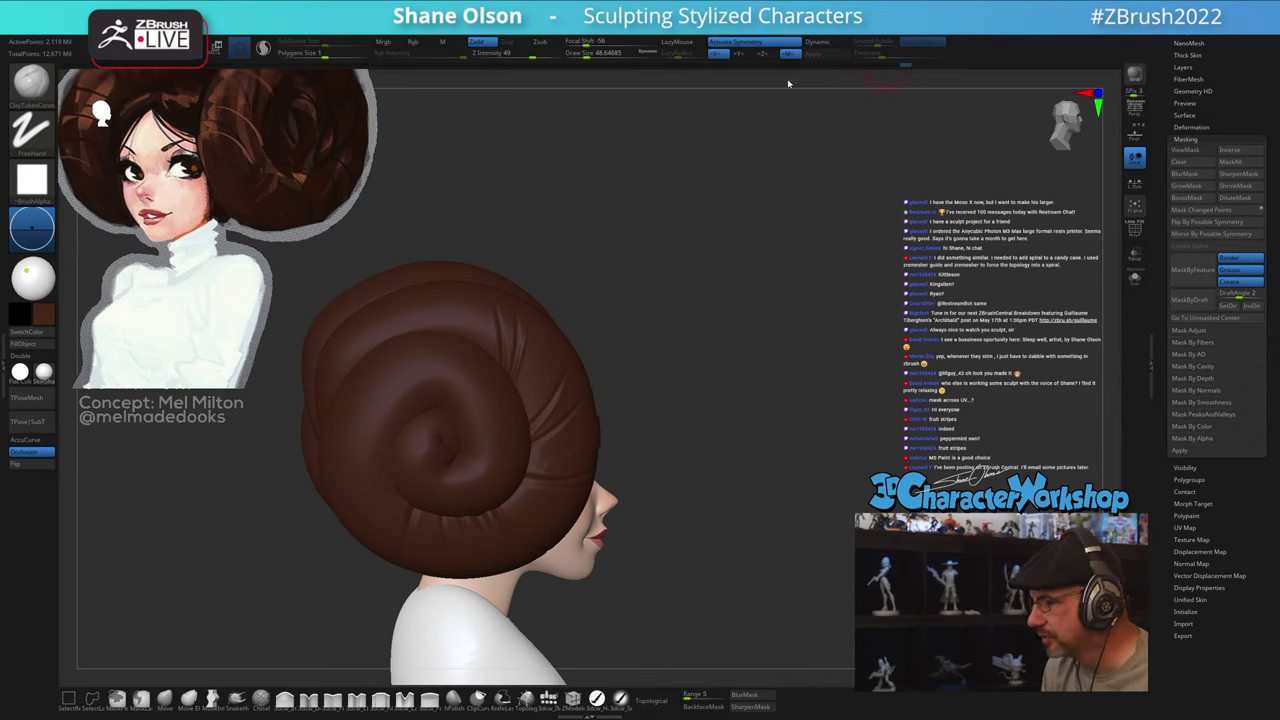
drag(788, 81, 576, 98)
drag(720, 216, 705, 219)
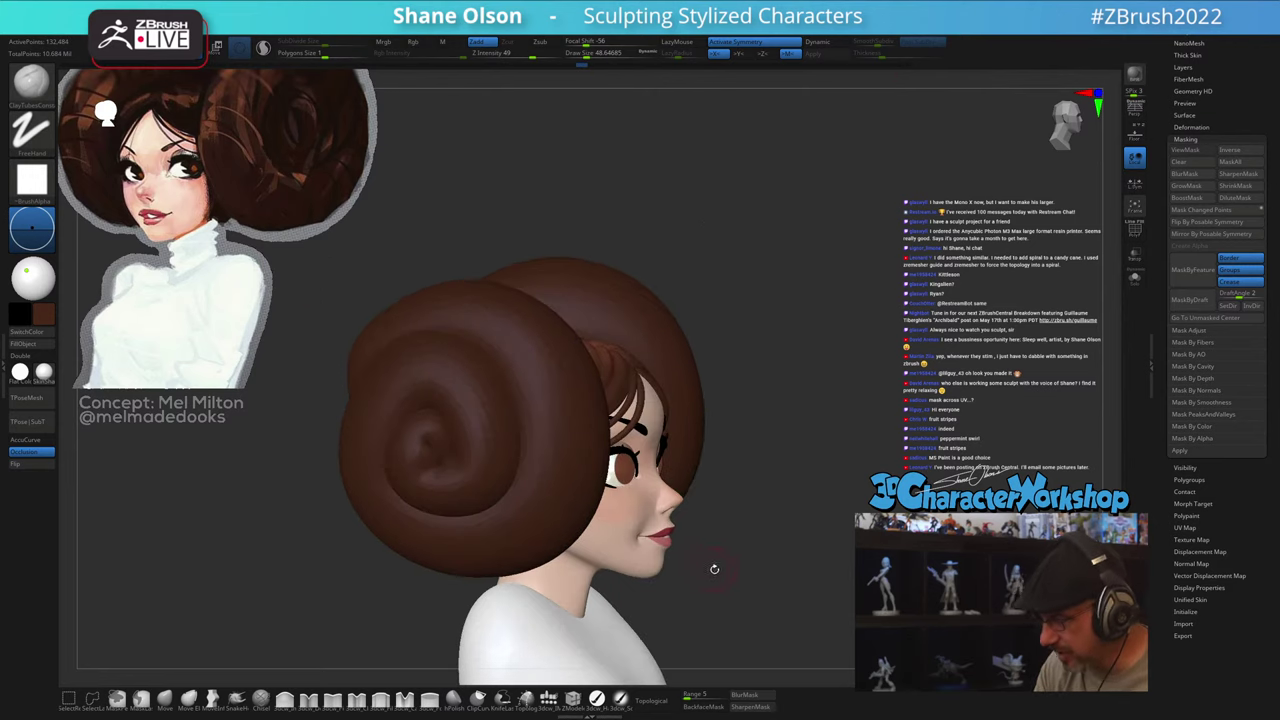
Step: Isolate the polygroup at the start of the spiral, and hide the innermost coil section of the buns
alt+drag(715, 569, 716, 591)
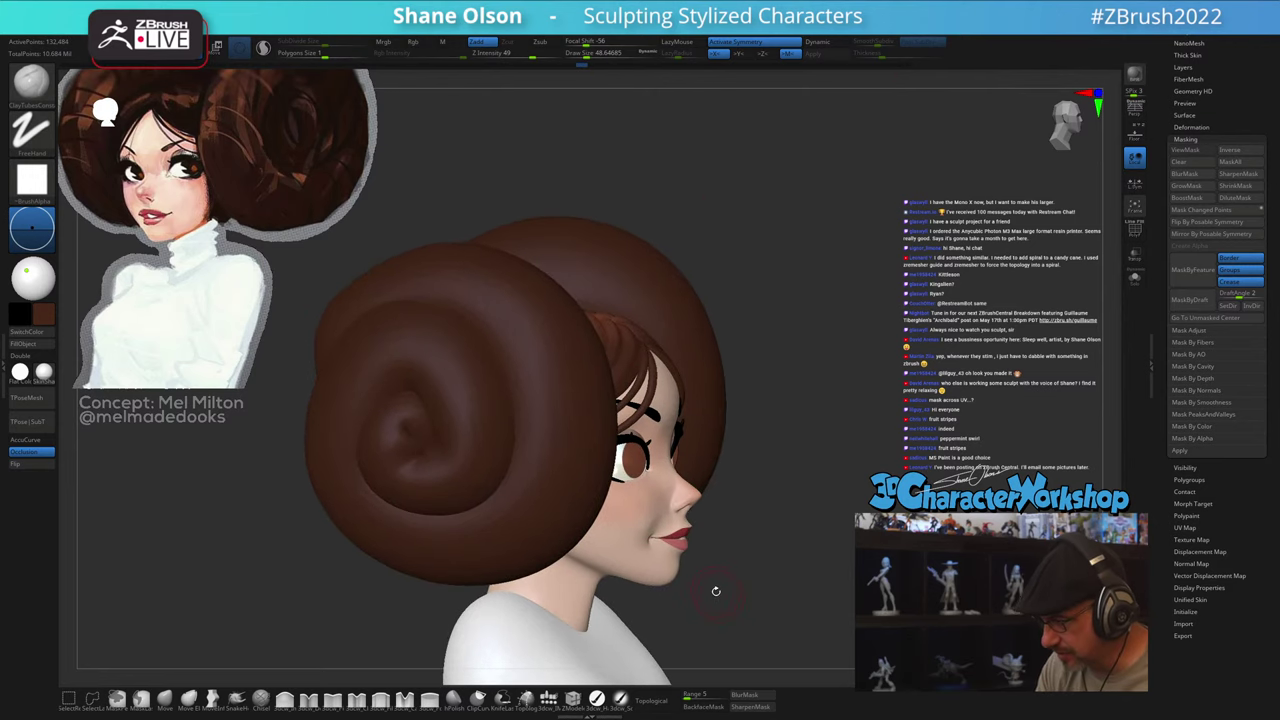
ctrl+shift+click(403, 412)
click(405, 452)
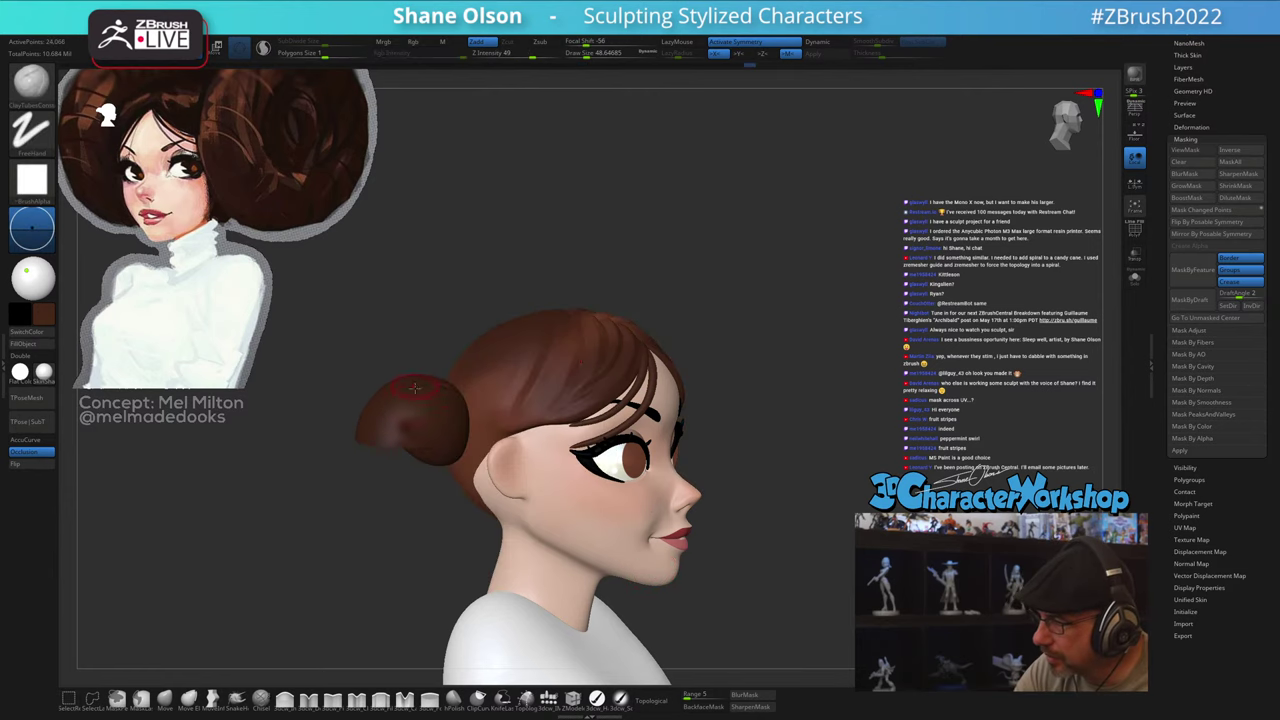
ctrl+shift+click(412, 409)
ctrl+shift+click(403, 466)
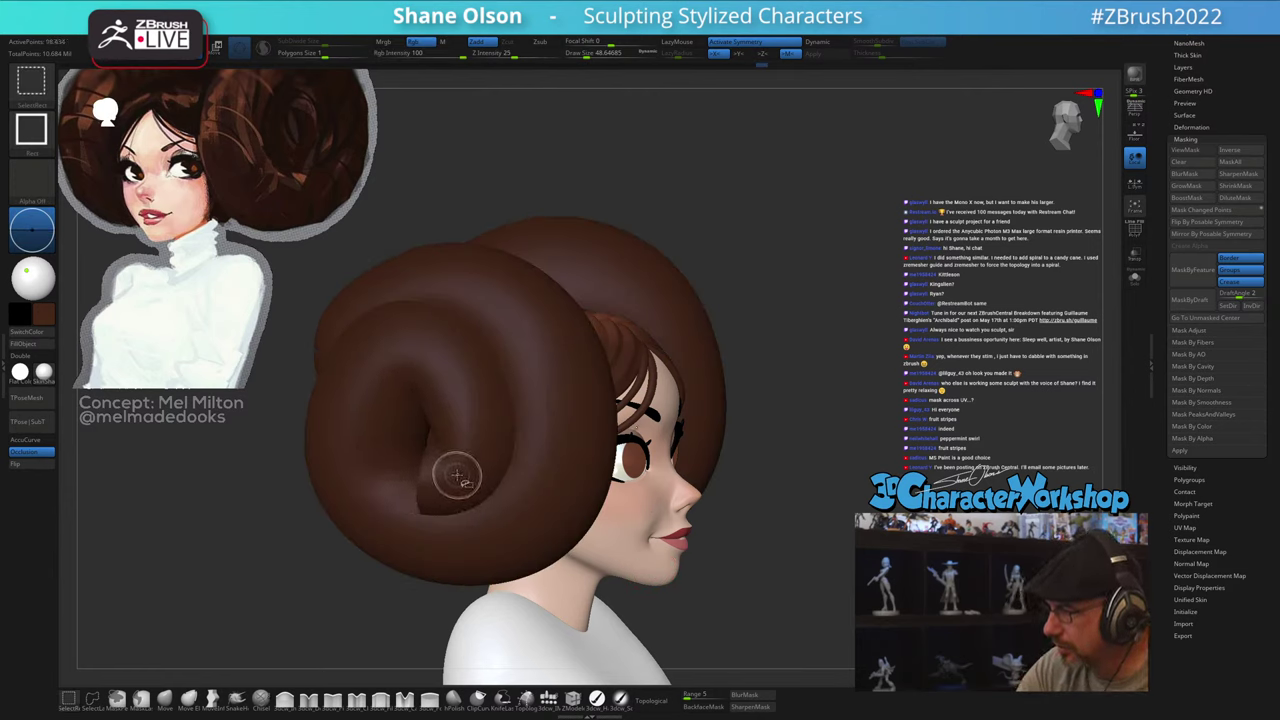
Step: Hide the remaining inner and rear polygroups of the spirals, leaving only the large outer coil sections
ctrl+shift+click(457, 474)
right_drag(538, 393, 592, 398)
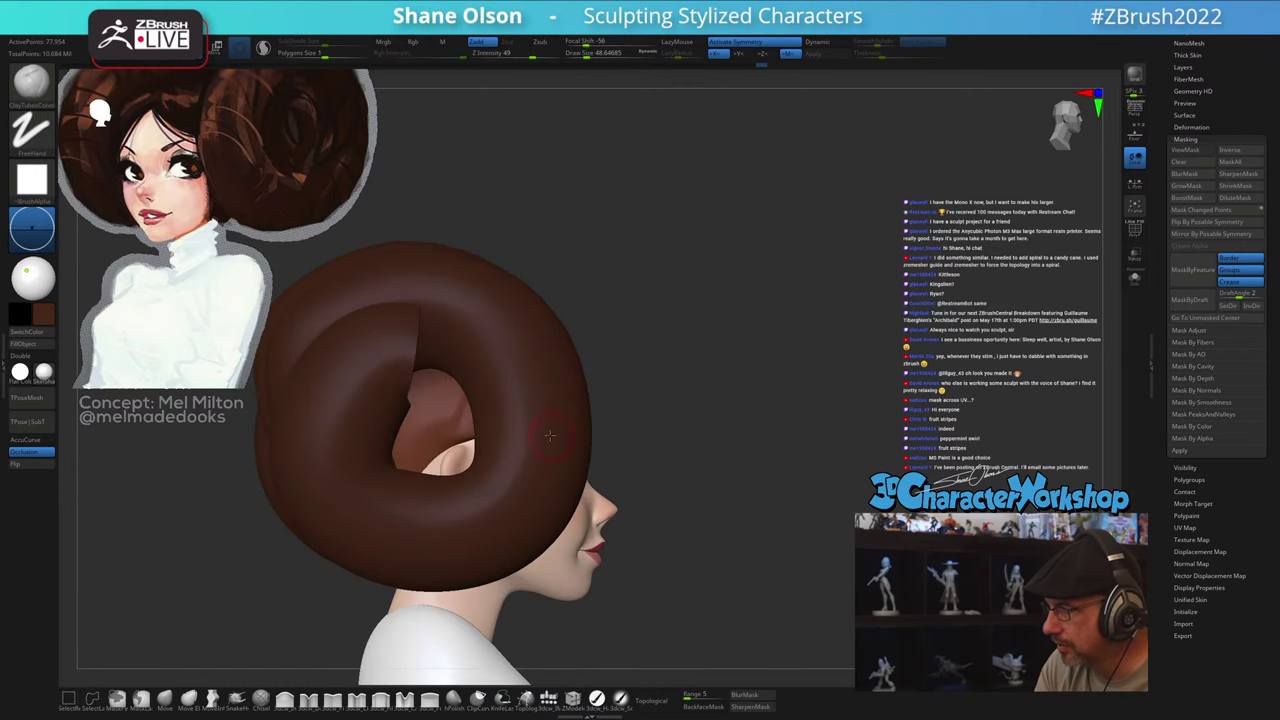
ctrl+shift+click(374, 288)
right_drag(282, 399, 368, 402)
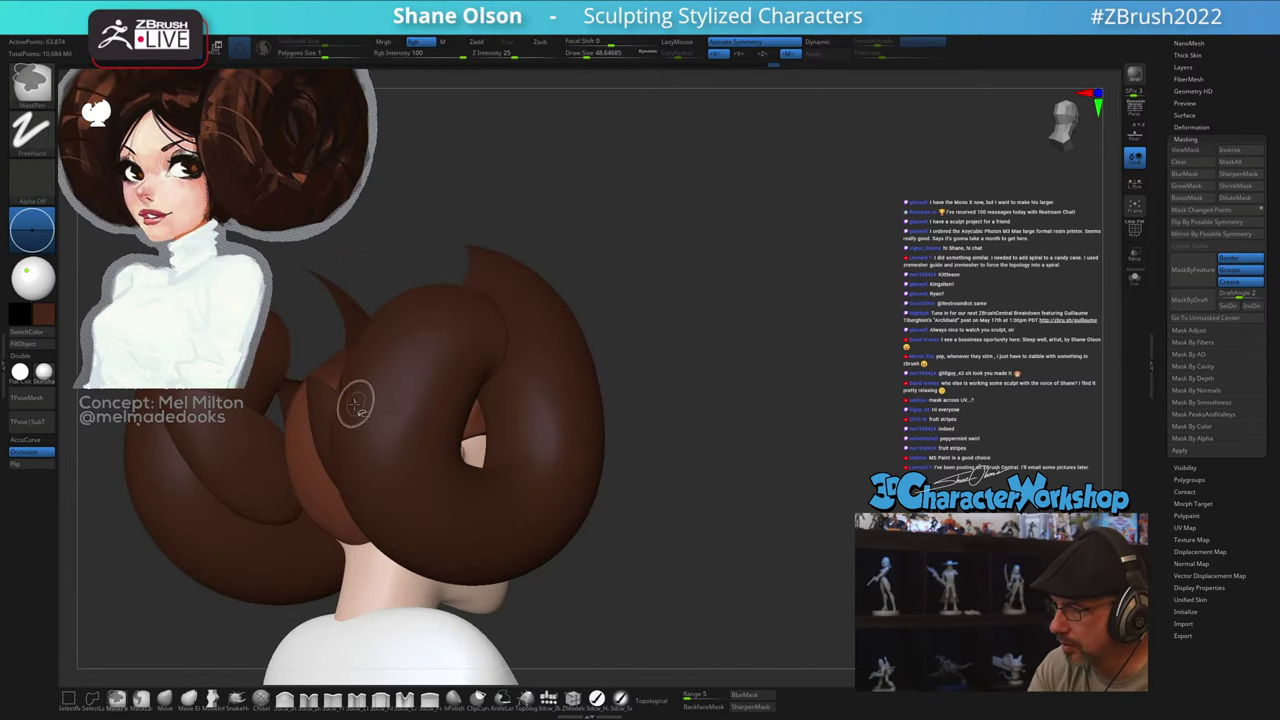
ctrl+shift+click(323, 406)
right_drag(825, 532, 702, 538)
right_drag(823, 566, 850, 572)
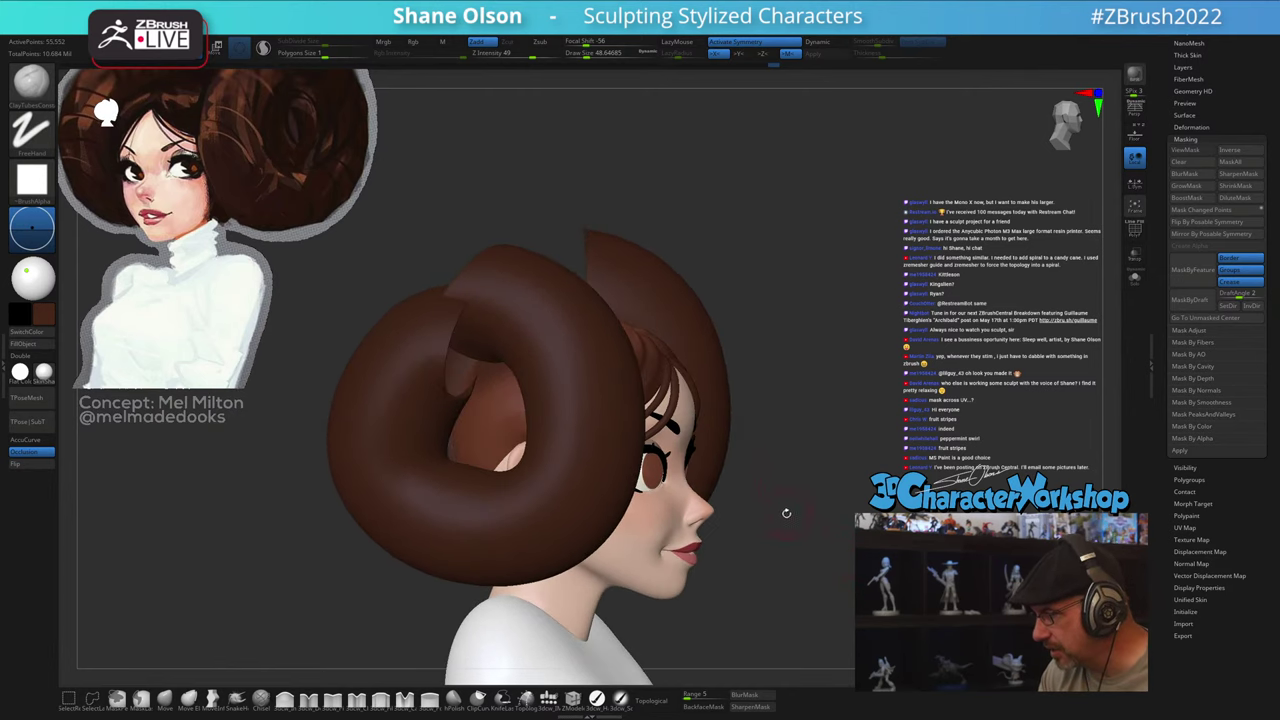
Step: Try a topological Transpose mask along the upper front of the outer coil, clear it, and return to Draw mode
right_drag(787, 513, 803, 426)
key(w)
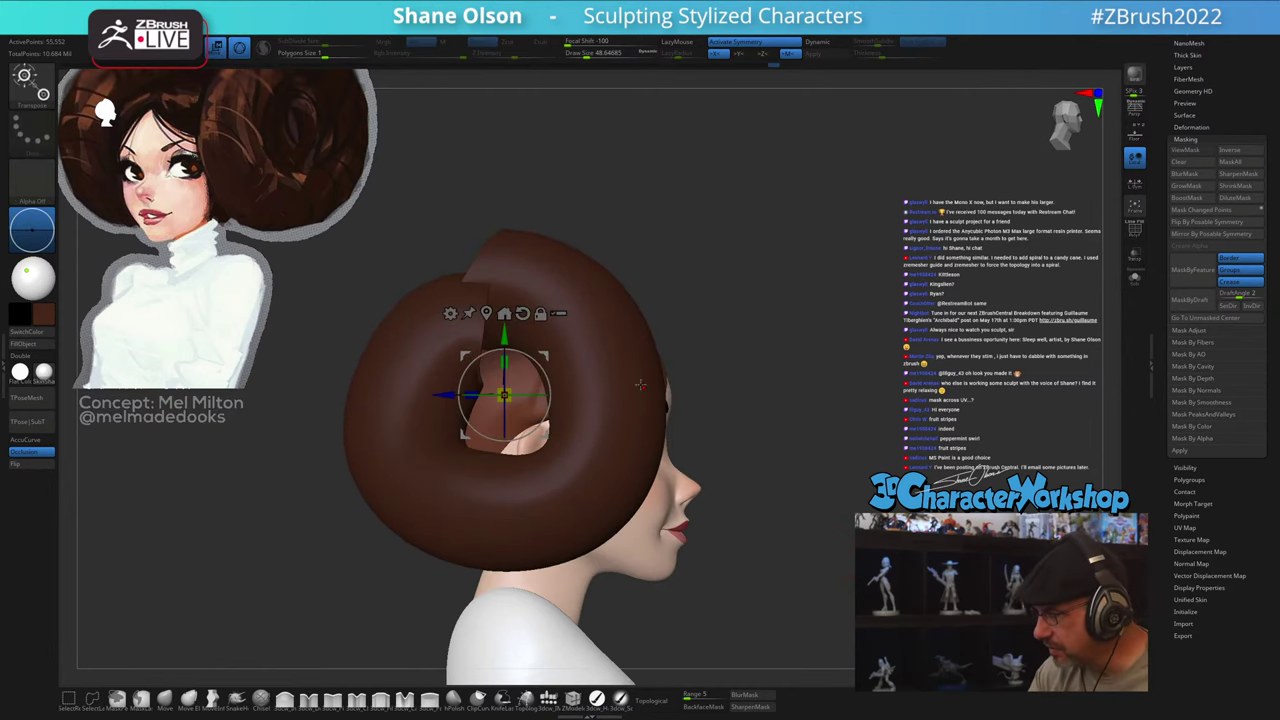
ctrl+drag(584, 328, 609, 407)
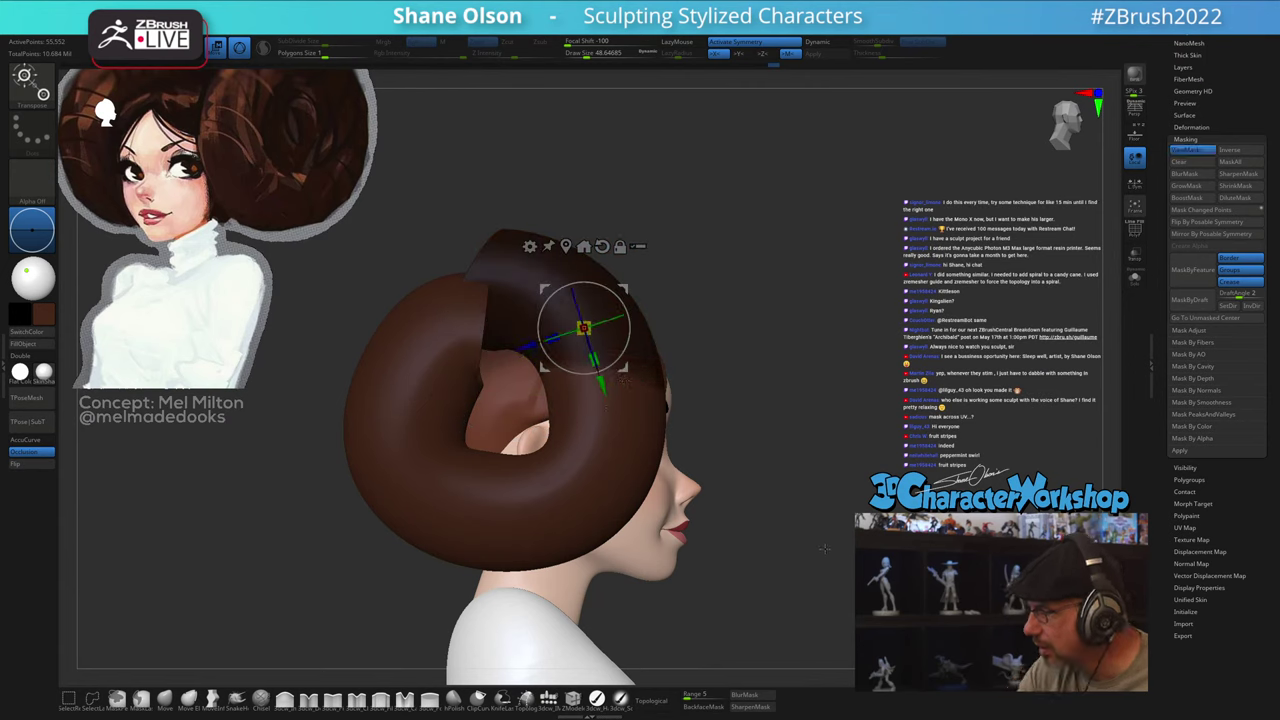
mouse_move(805, 552)
right_down()
mouse_move(783, 563)
mouse_move(808, 551)
right_up()
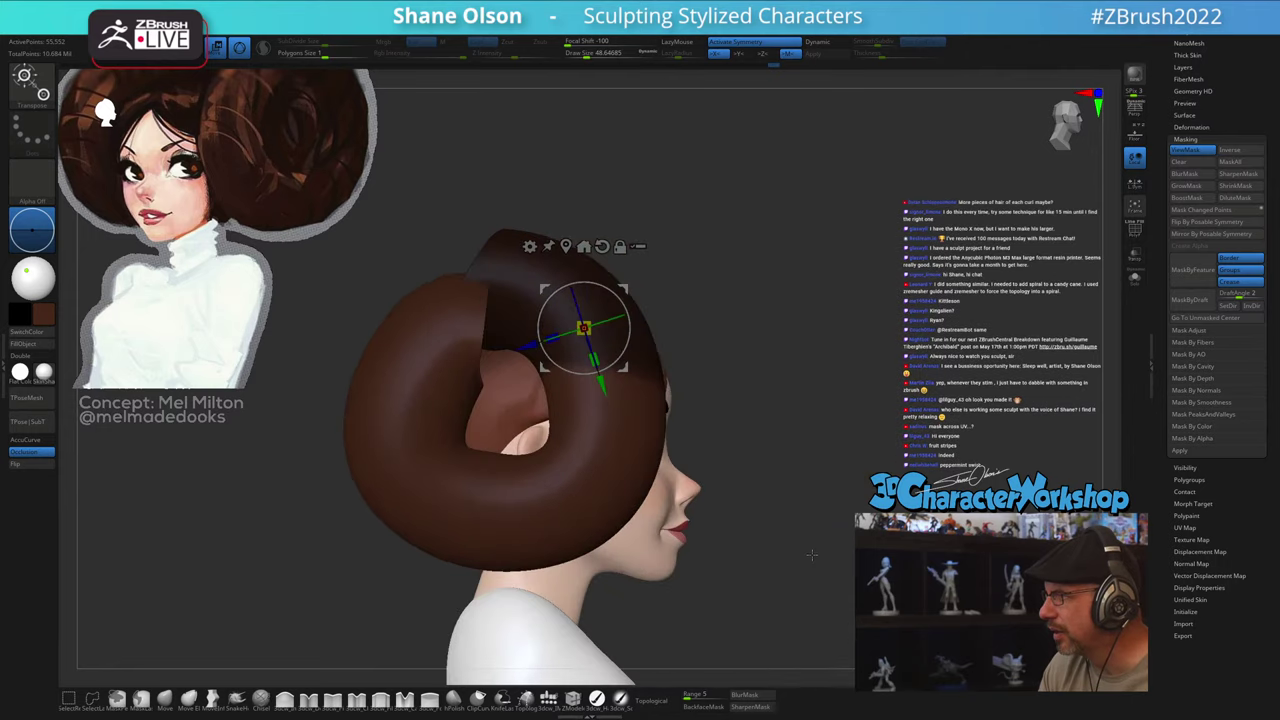
ctrl+drag(808, 551, 815, 544)
mouse_move(828, 446)
alt+right_down()
mouse_move(840, 479)
mouse_move(831, 472)
mouse_move(829, 492)
mouse_move(817, 485)
mouse_move(806, 371)
mouse_move(793, 436)
mouse_move(780, 442)
mouse_move(778, 424)
alt+right_up()
key(q)
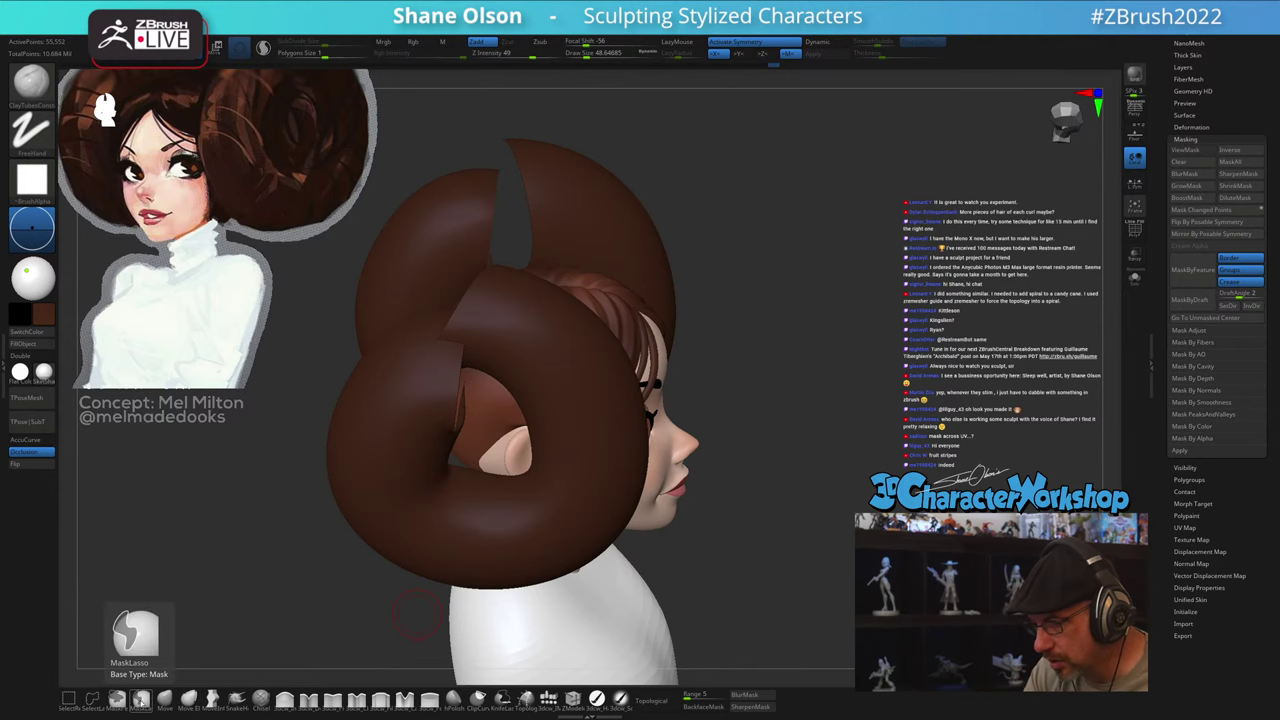
Step: Choose the MaskLasso brush and mask the upper halves of both outer coils from a tilted front view
click(141, 698)
click(181, 707)
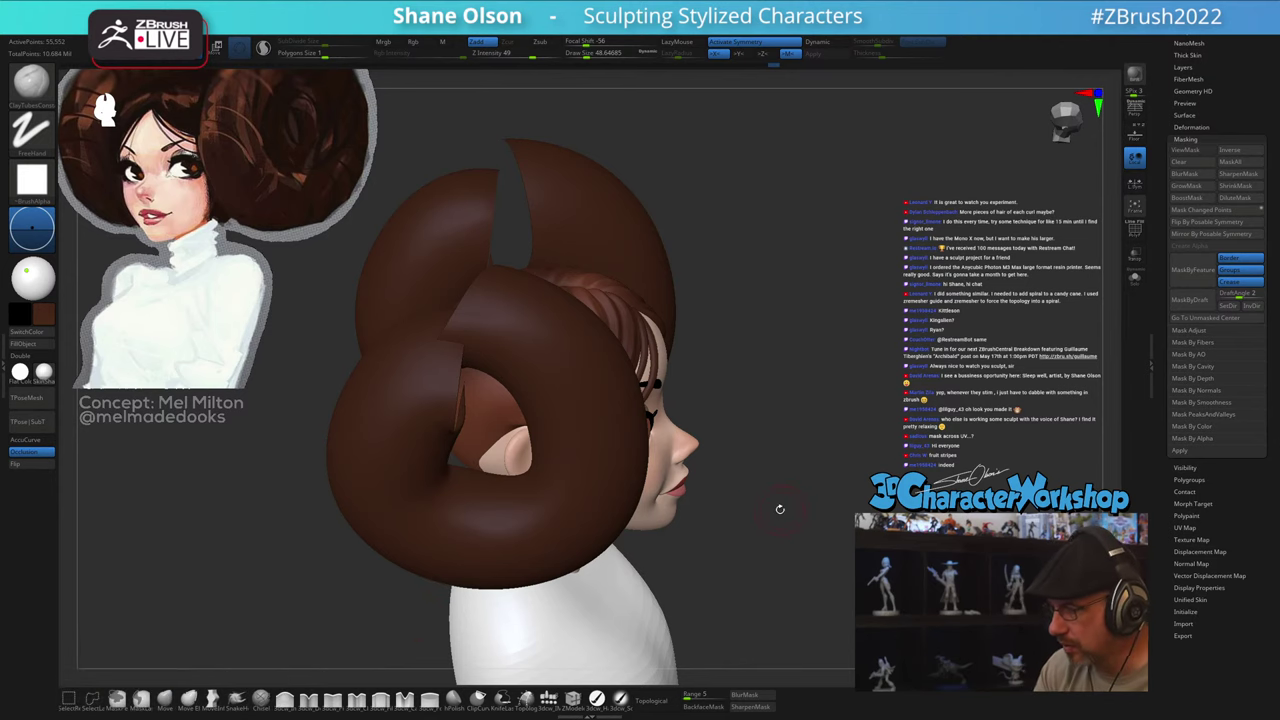
mouse_move(778, 509)
mouse_down()
mouse_move(769, 543)
mouse_move(746, 560)
mouse_move(814, 504)
mouse_up()
mouse_move(819, 460)
mouse_down()
mouse_move(797, 503)
mouse_move(836, 461)
mouse_up()
right_drag(835, 461, 803, 467)
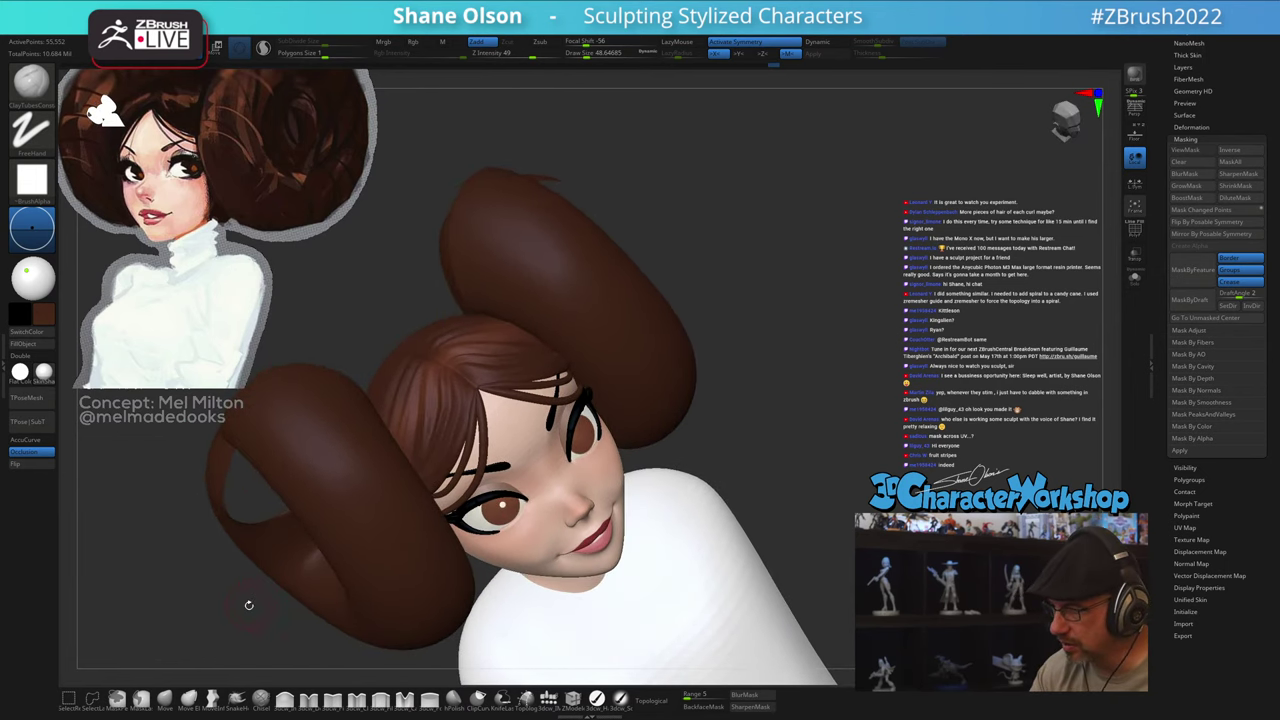
ctrl+drag(199, 613, 288, 318)
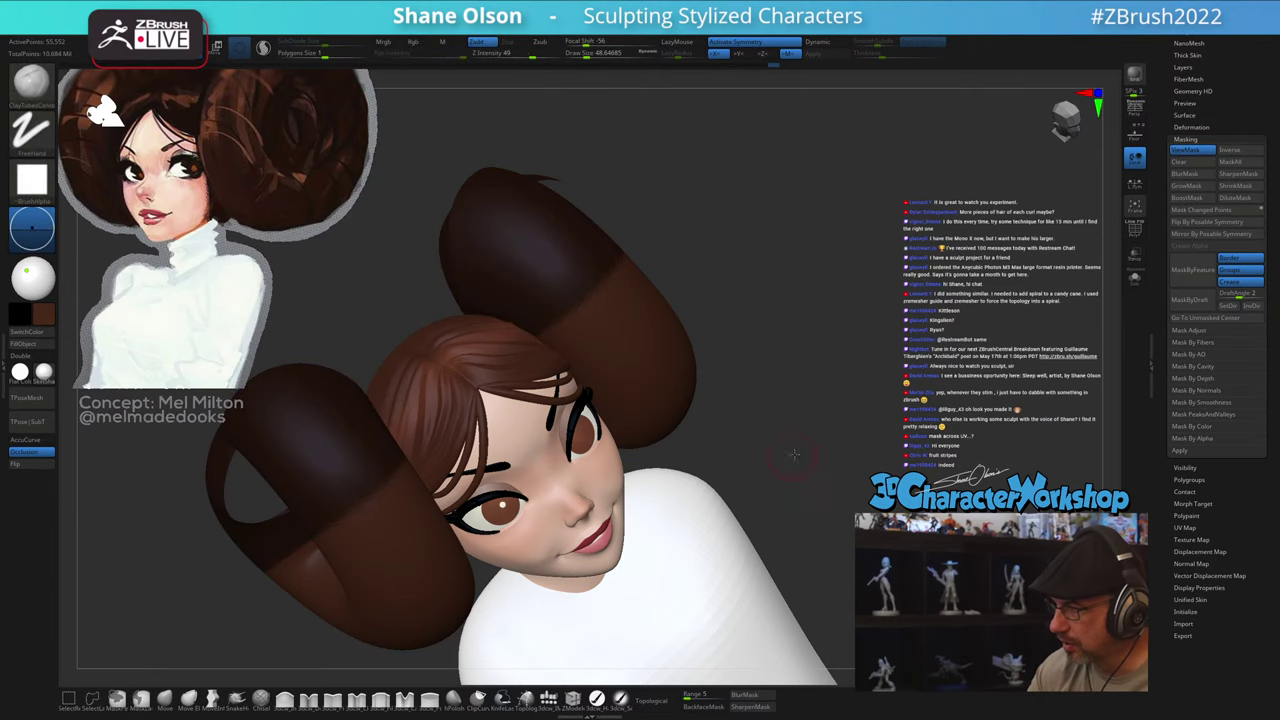
Step: Refine the lasso mask across the upper part of the outer bun coil and invert the mask
mouse_move(794, 457)
shift+mouse_down()
mouse_move(834, 443)
mouse_move(762, 590)
shift+mouse_up()
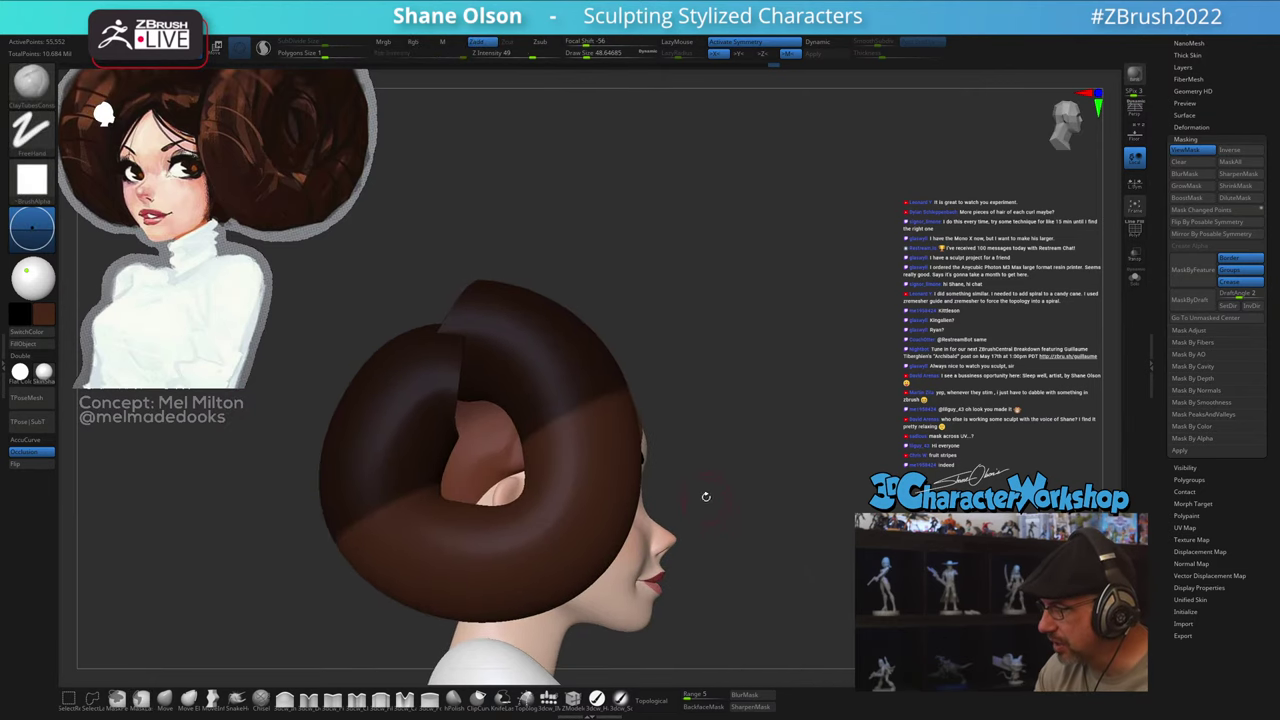
key(ctrl)
key(ctrl+shift)
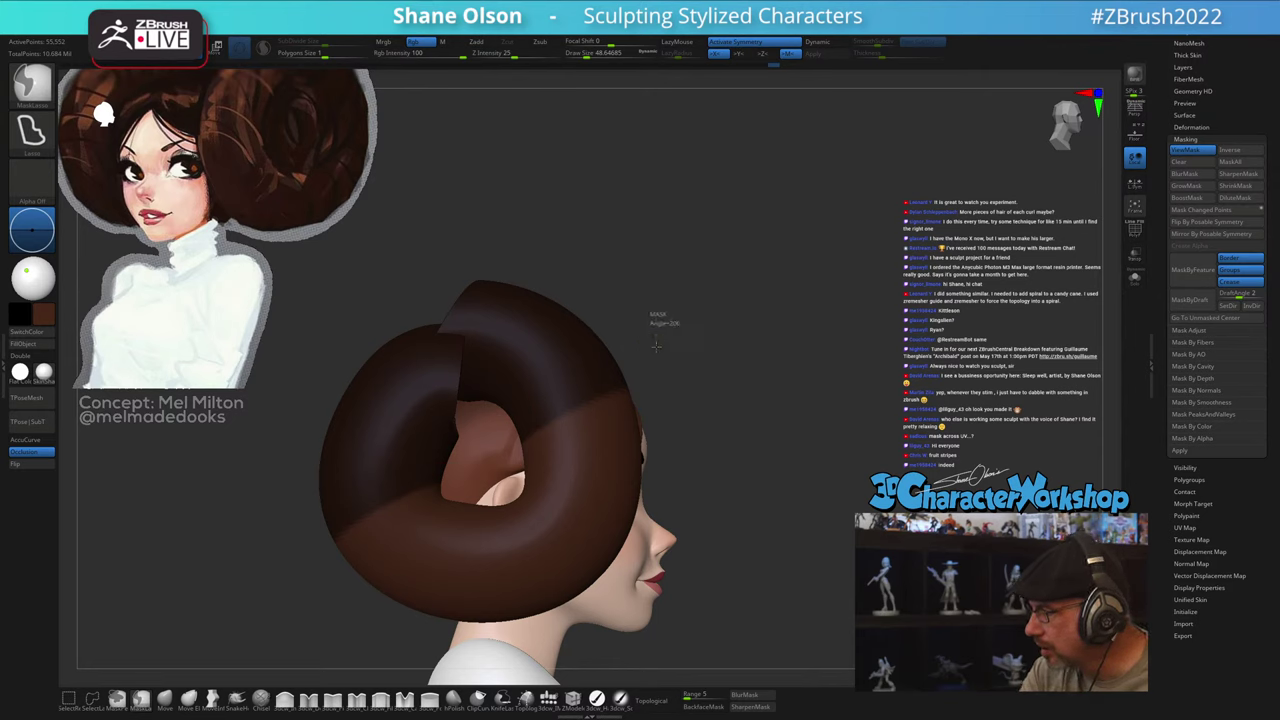
mouse_move(614, 405)
ctrl+mouse_down()
mouse_move(550, 445)
mouse_move(588, 280)
mouse_move(630, 288)
ctrl+mouse_up()
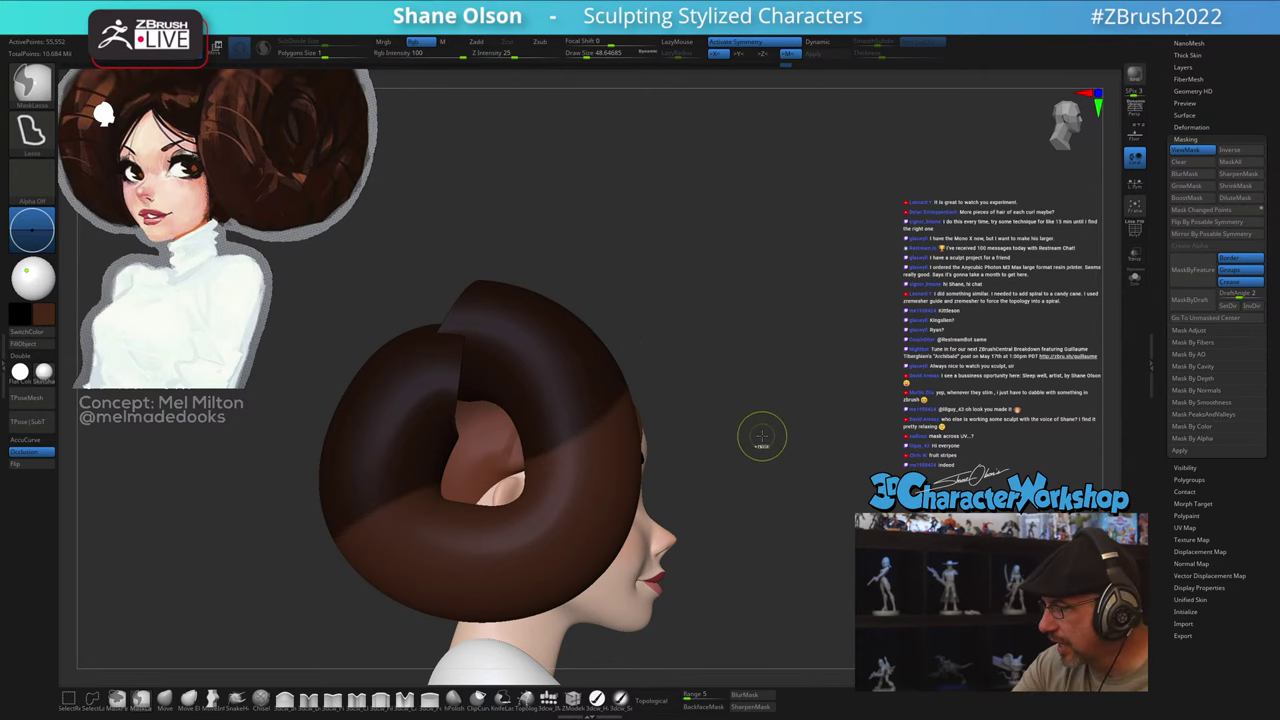
mouse_move(764, 445)
mouse_down()
mouse_move(790, 489)
mouse_move(746, 507)
mouse_move(781, 501)
mouse_up()
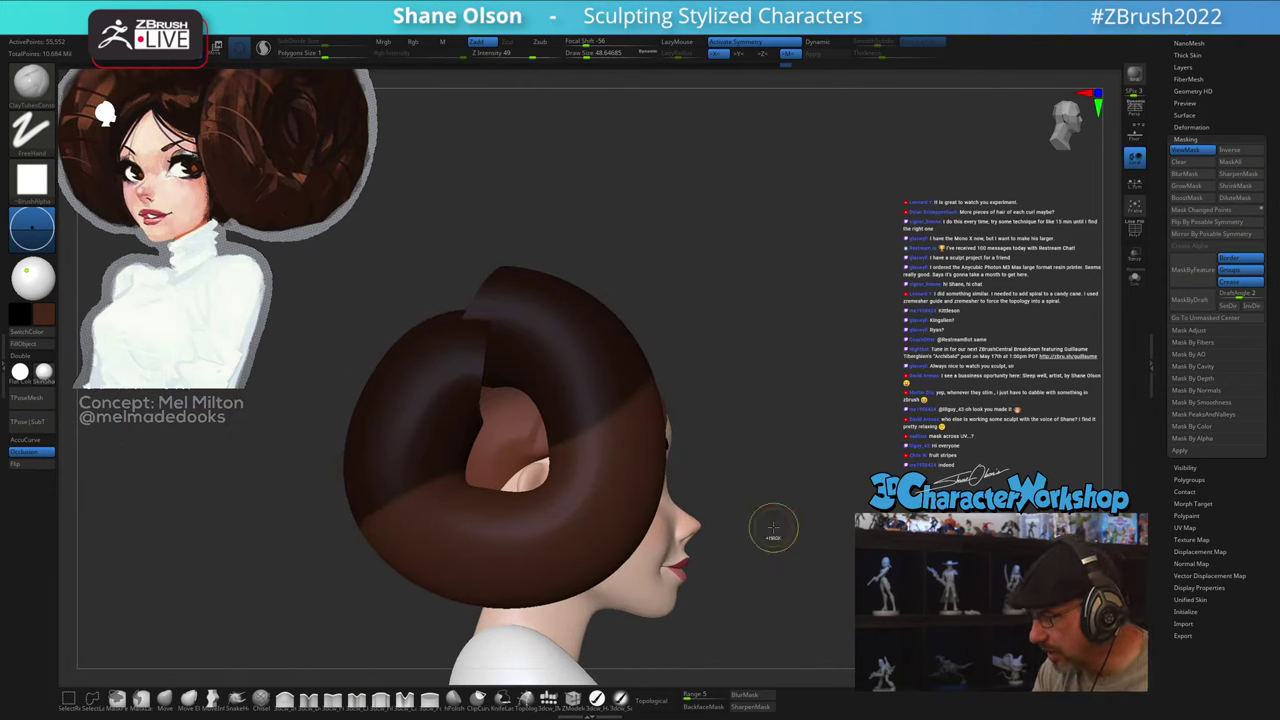
ctrl+click(775, 530)
Step: Push the unmasked hair out along the mask border with the Move brush at draw size about 257, reduced to about 207, forming an overlapping fold
key(w)
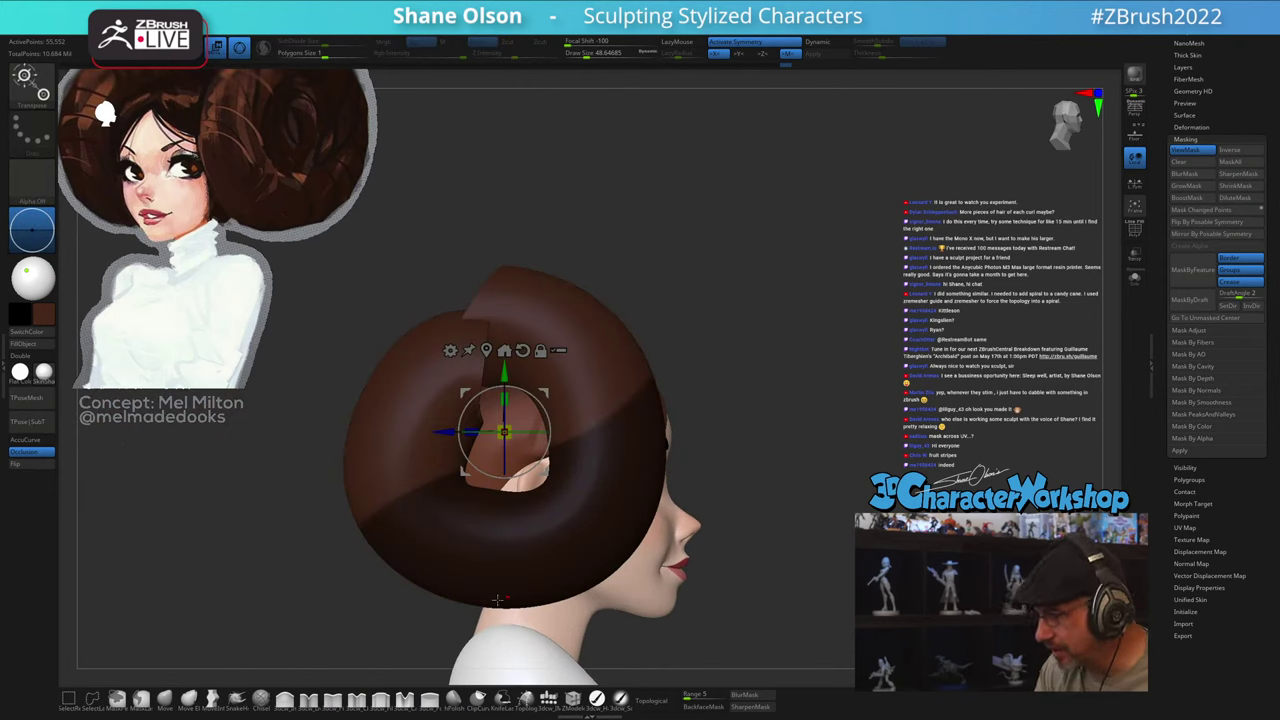
click(166, 700)
key(s)
drag(750, 452, 772, 452)
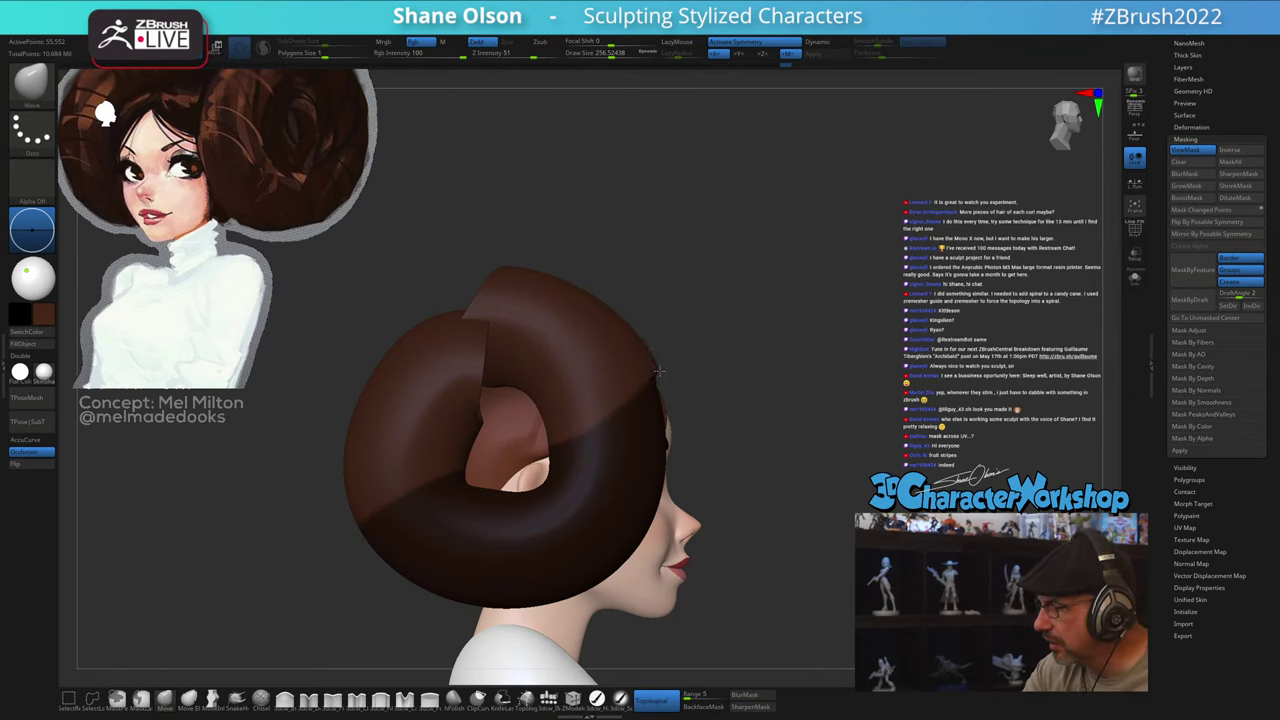
drag(700, 392, 673, 414)
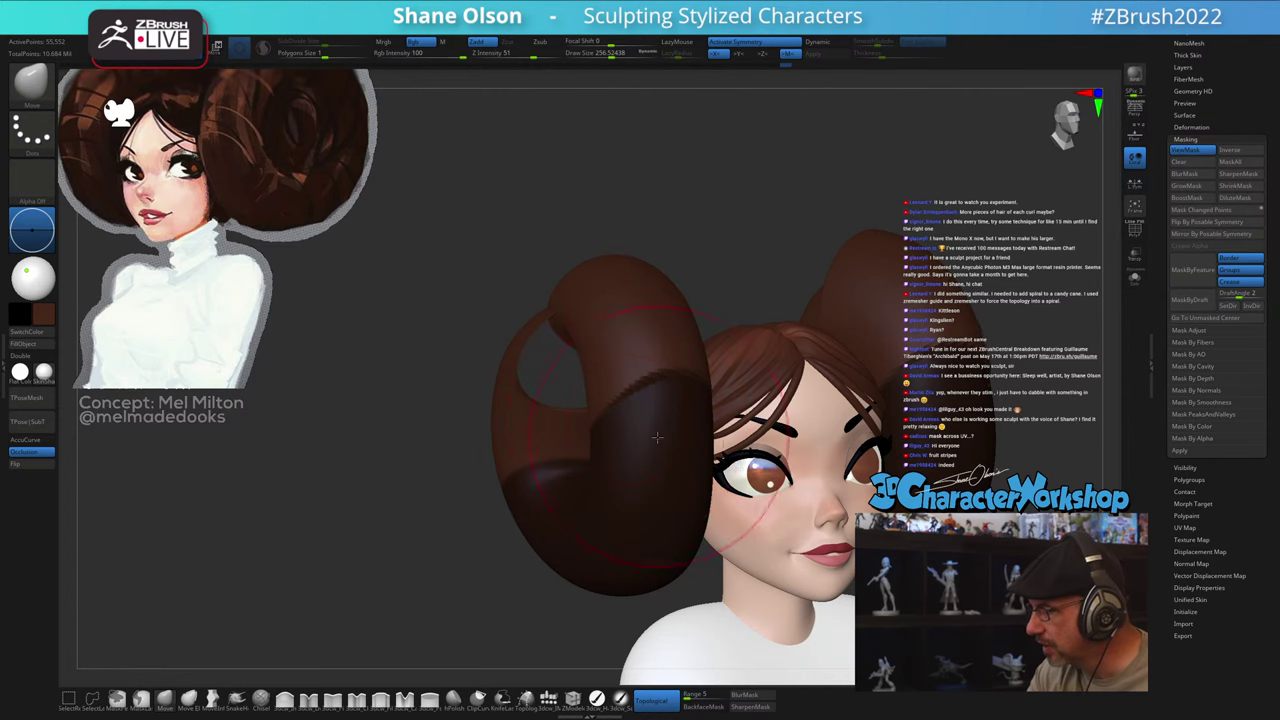
mouse_move(657, 437)
shift+right_down()
mouse_move(645, 423)
mouse_move(662, 426)
shift+right_up()
key(s)
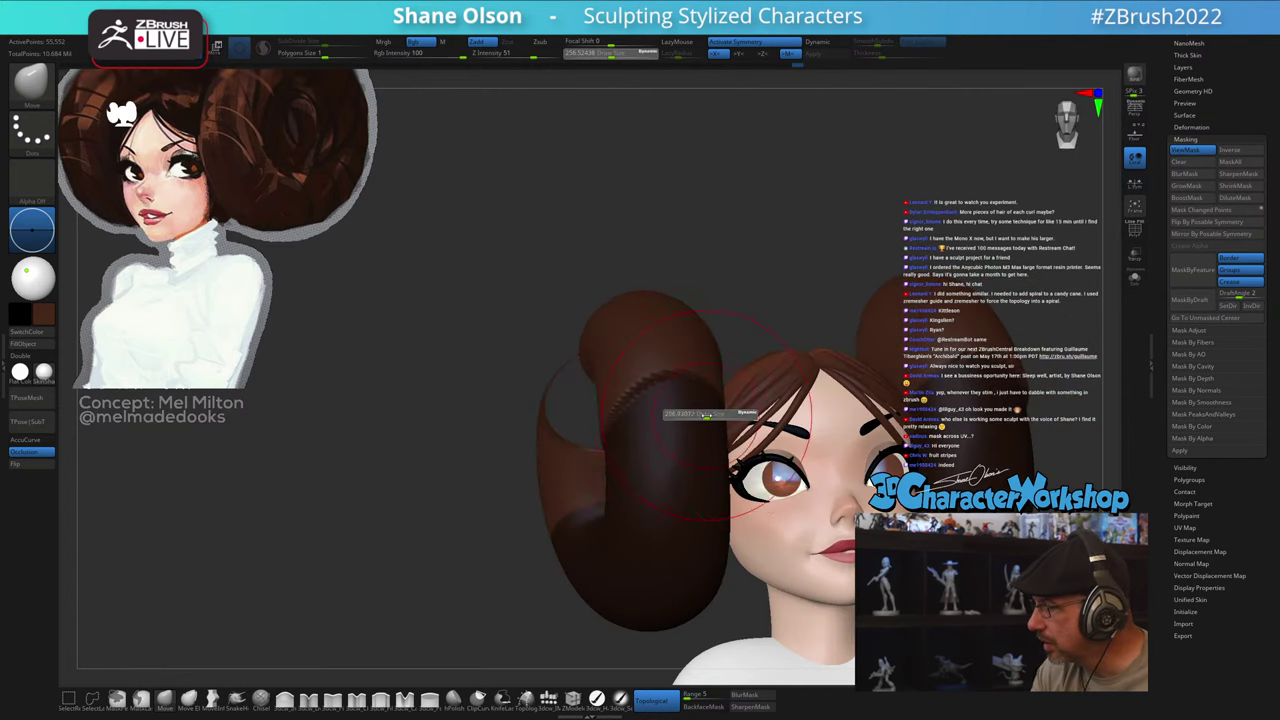
drag(711, 416, 706, 416)
mouse_move(702, 428)
right_down()
mouse_move(686, 452)
mouse_move(670, 433)
mouse_move(627, 453)
mouse_move(727, 463)
mouse_move(690, 509)
mouse_move(742, 545)
mouse_move(780, 550)
right_up()
Step: Clear the mask and lightly soften the fold on the bun with the Smooth brush at Z Intensity 22
key(ctrl+h)
right_drag(868, 582, 846, 594)
shift+drag(562, 428, 579, 424)
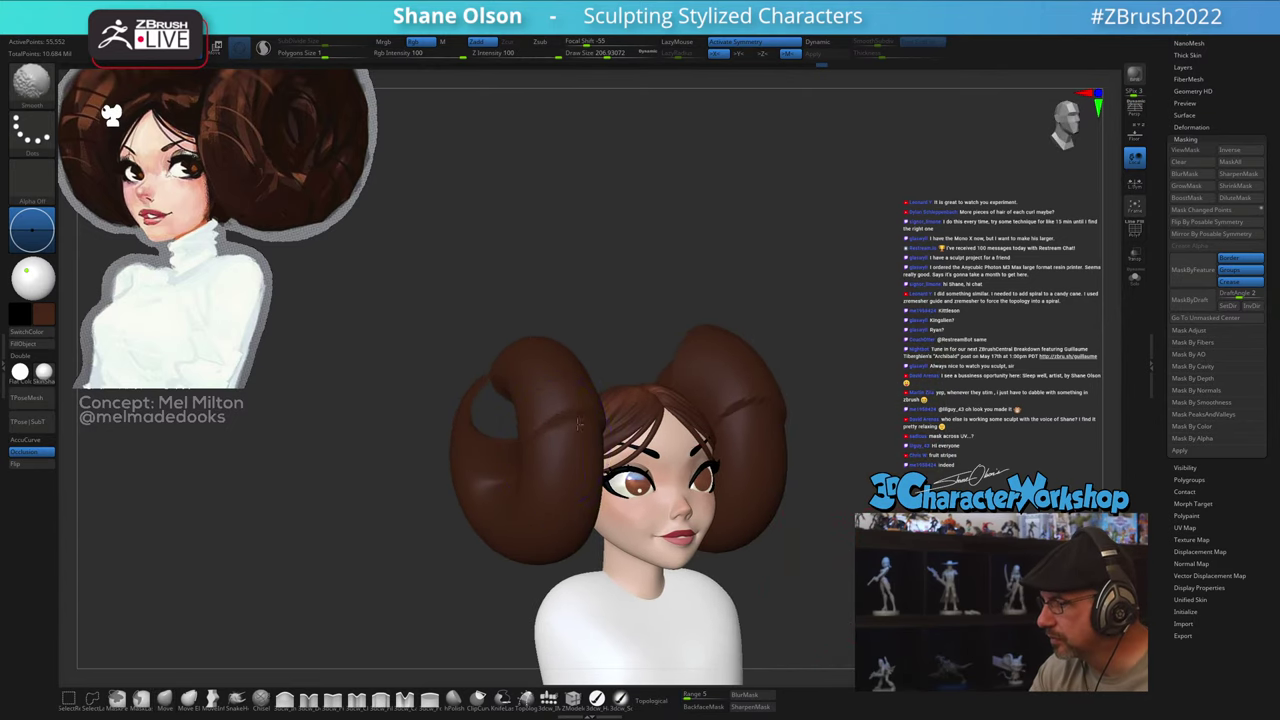
key(ctrl+z)
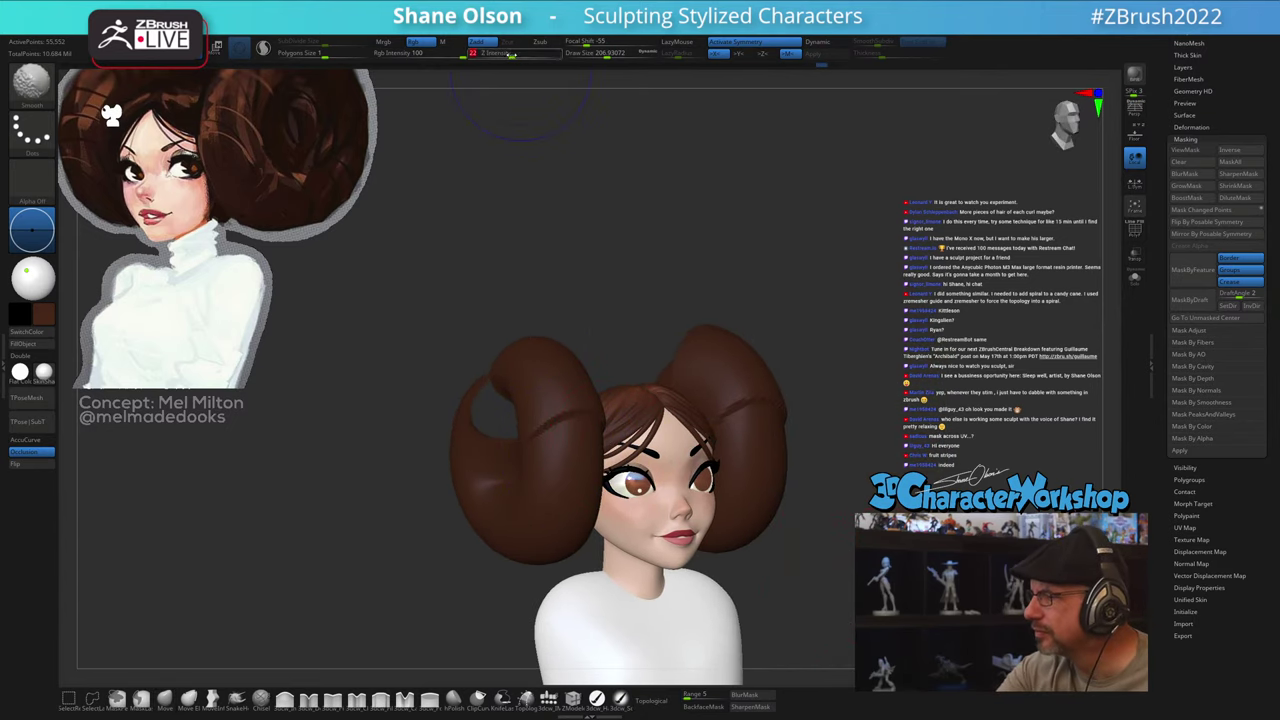
shift+drag(572, 425, 600, 428)
right_drag(882, 540, 834, 531)
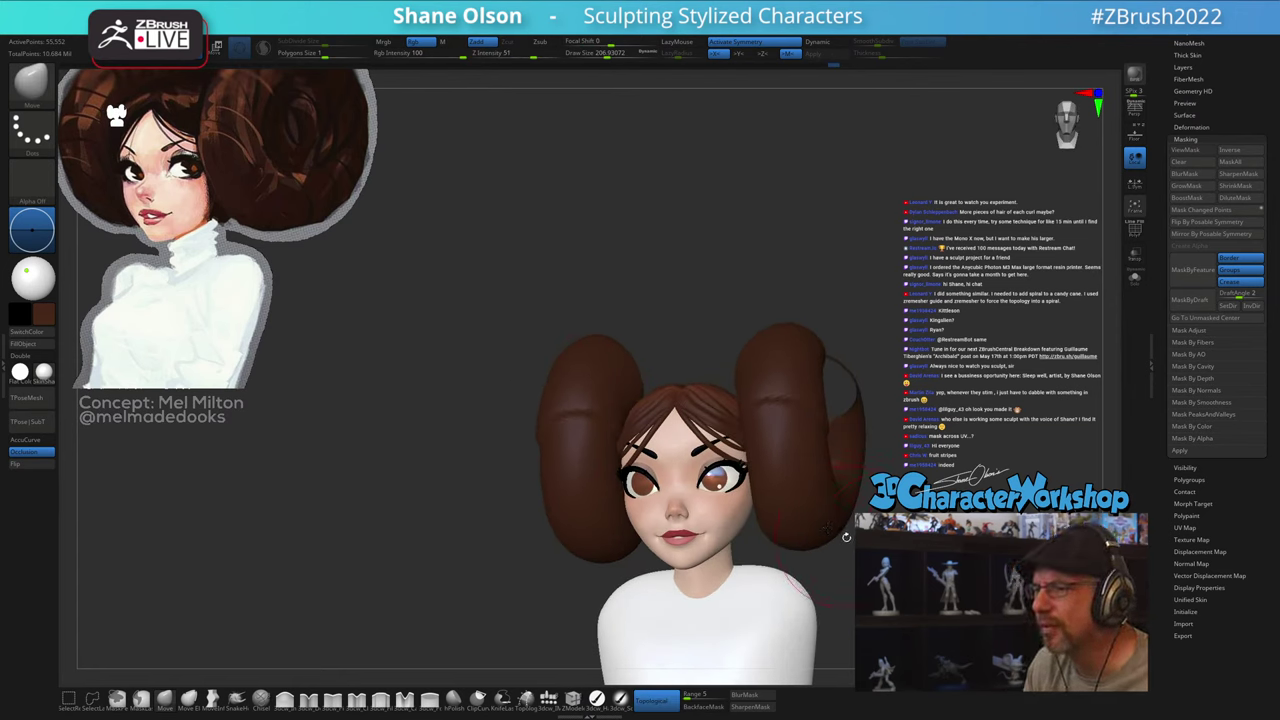
mouse_move(827, 528)
right_down()
mouse_move(792, 530)
mouse_move(884, 527)
right_up()
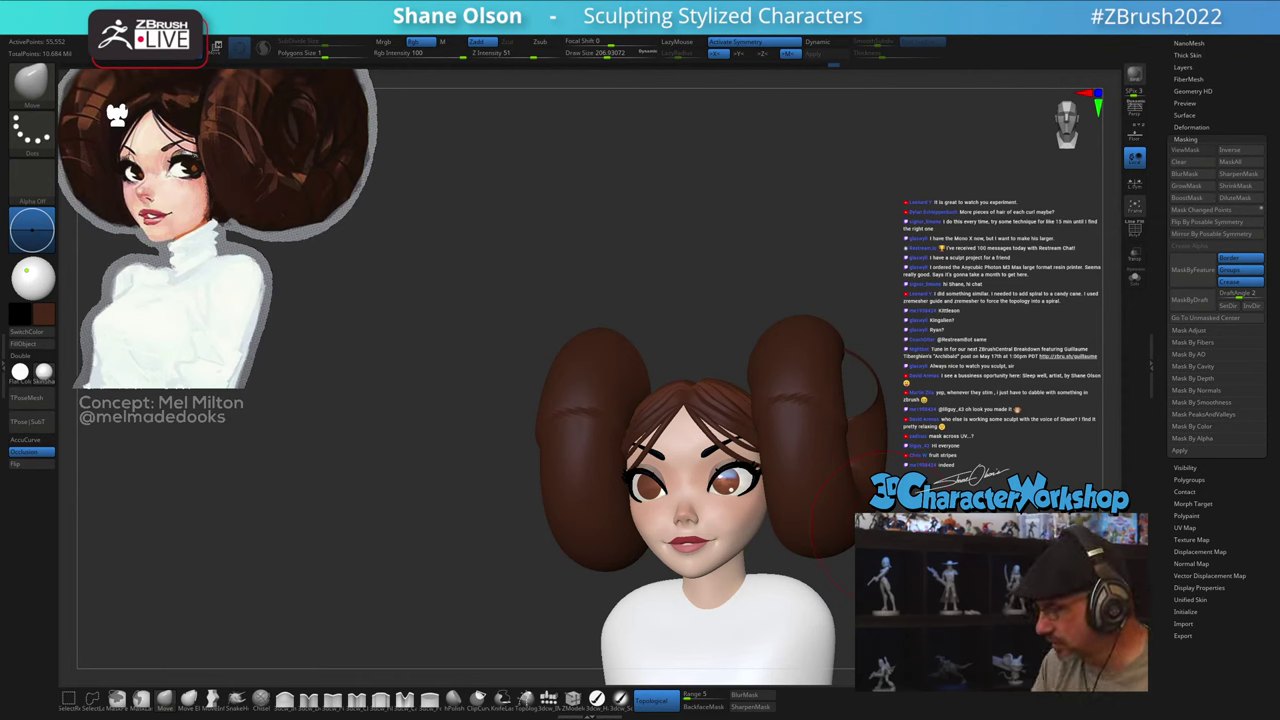
mouse_move(772, 277)
alt+mouse_down()
mouse_move(646, 226)
mouse_move(663, 225)
alt+mouse_up()
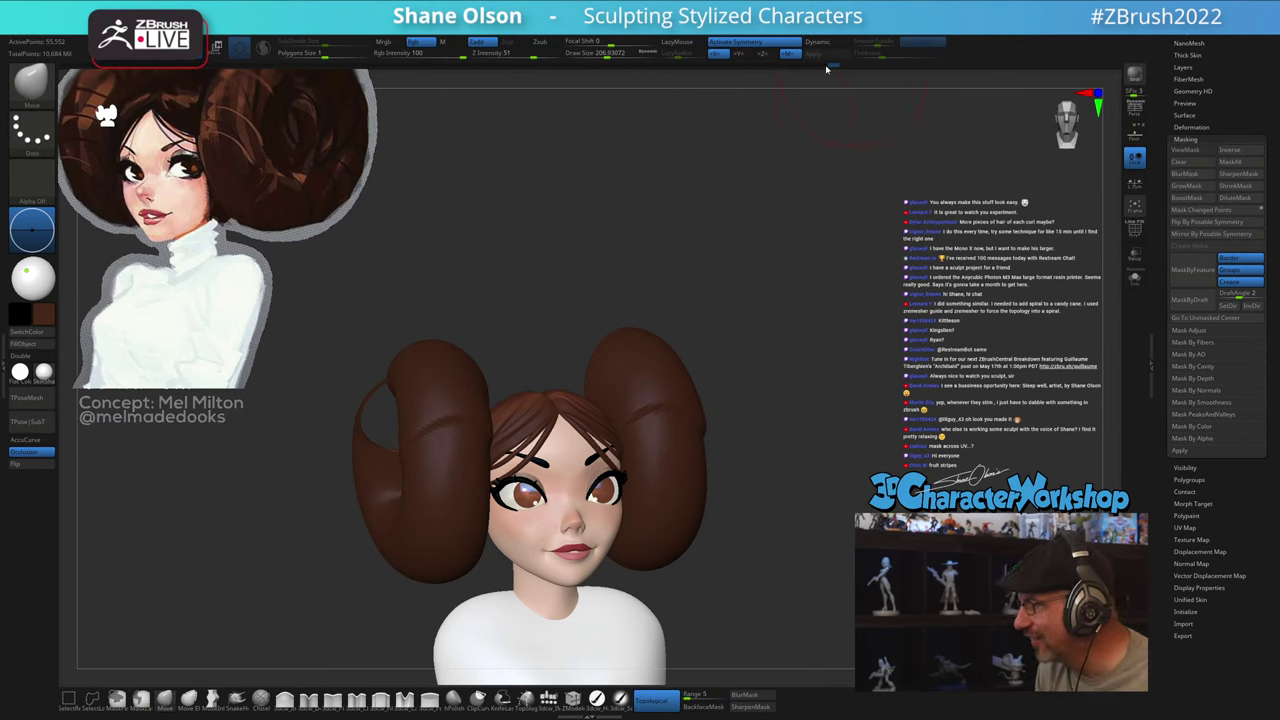
Step: Step back through the undo history to before the bun's outer coil was isolated, masked and folded
key(ctrl+h)
key(ctrl+i)
key(ctrl+h)
key(ctrl+h)
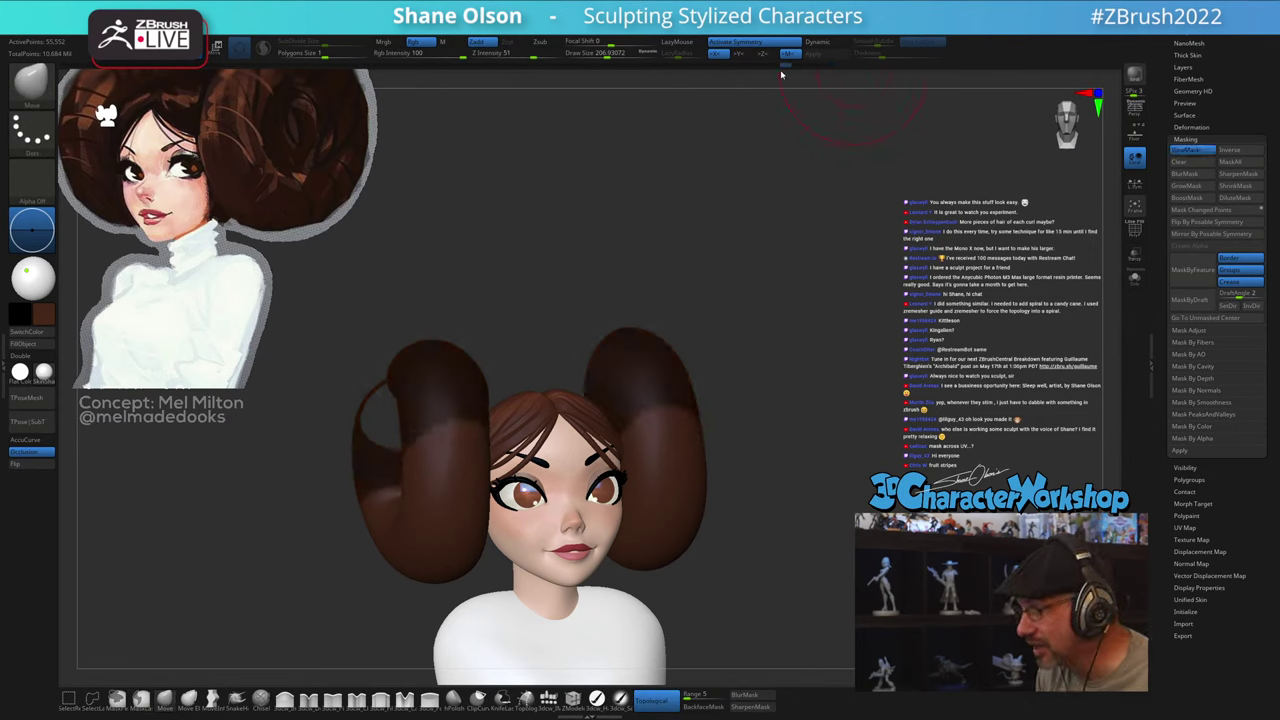
drag(782, 74, 760, 79)
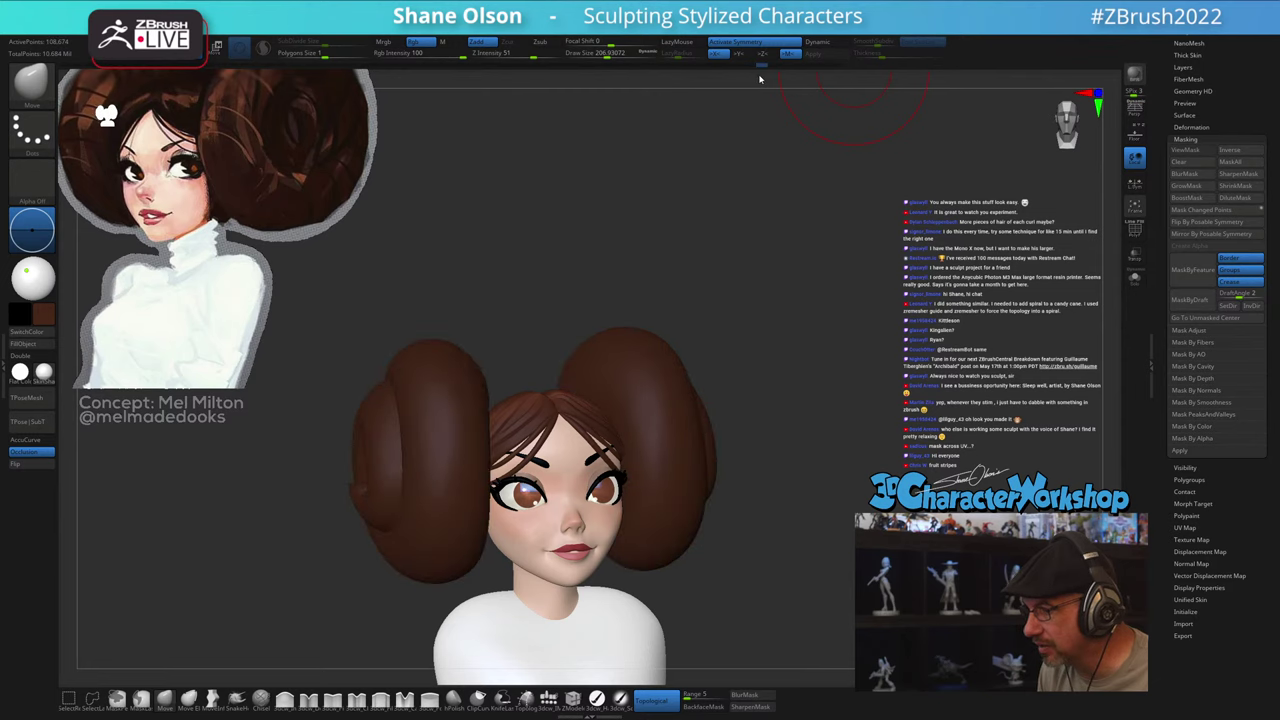
Step: Unhide the missing centre of the spiral hair bun and subdivide the mesh twice
drag(748, 151, 788, 154)
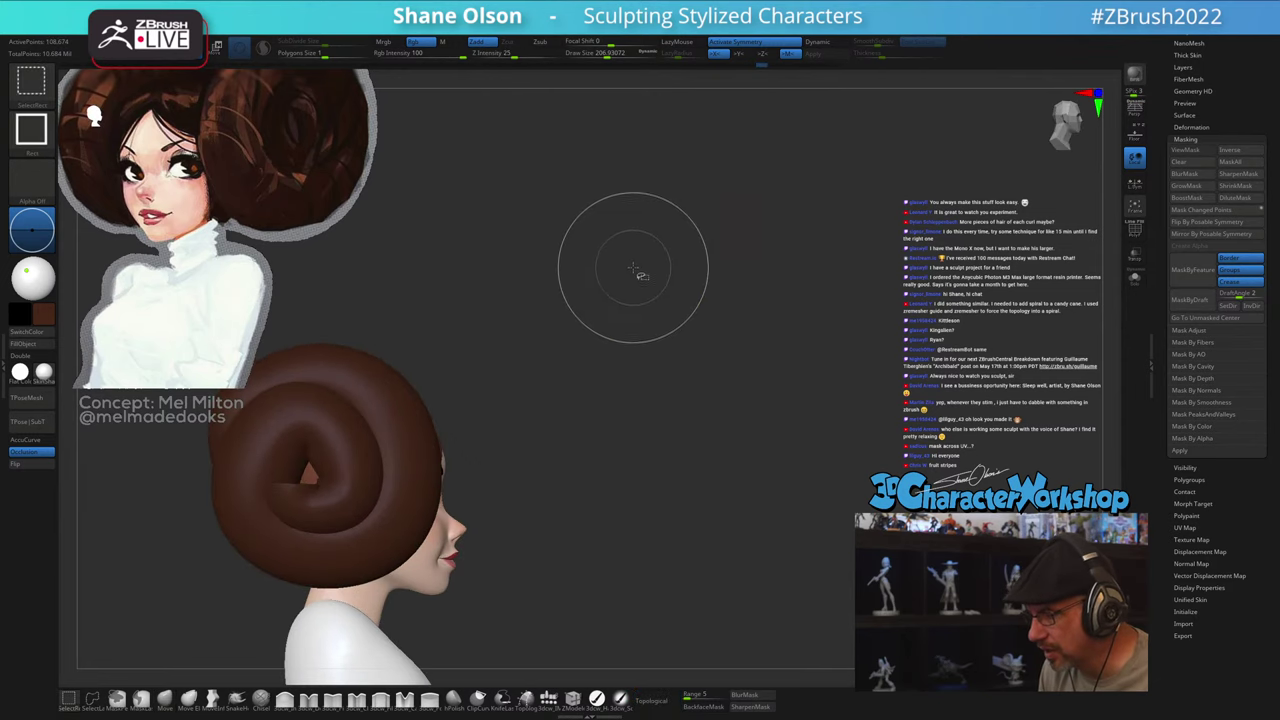
ctrl+shift+drag(634, 270, 704, 478)
ctrl+shift+click(688, 396)
mouse_move(616, 418)
alt+mouse_down()
mouse_move(722, 387)
mouse_move(791, 317)
alt+mouse_up()
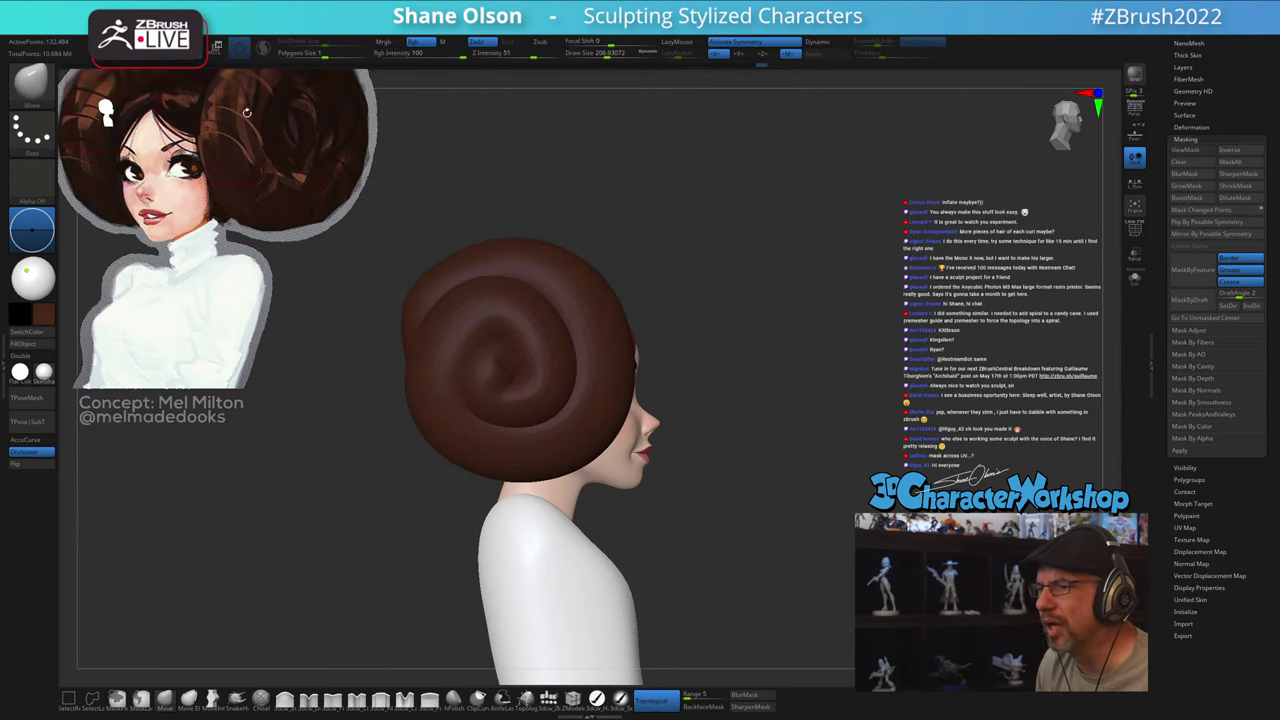
key(ctrl+d)
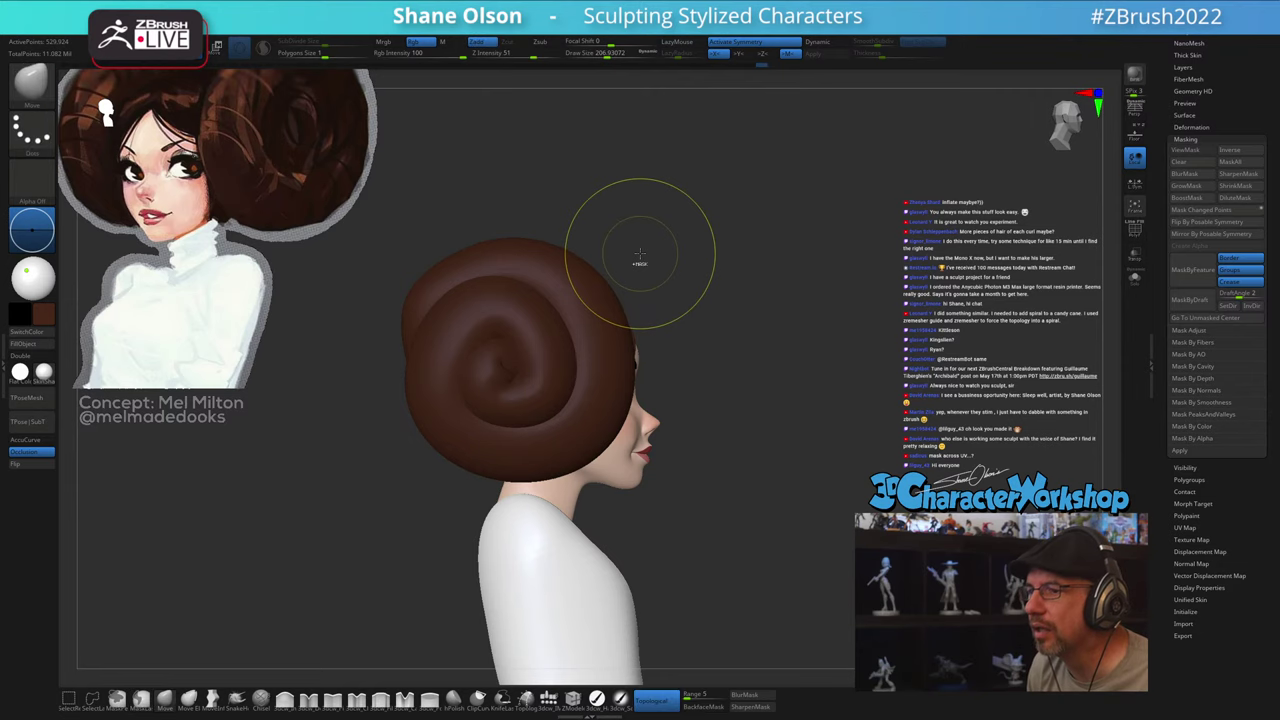
key(ctrl+d)
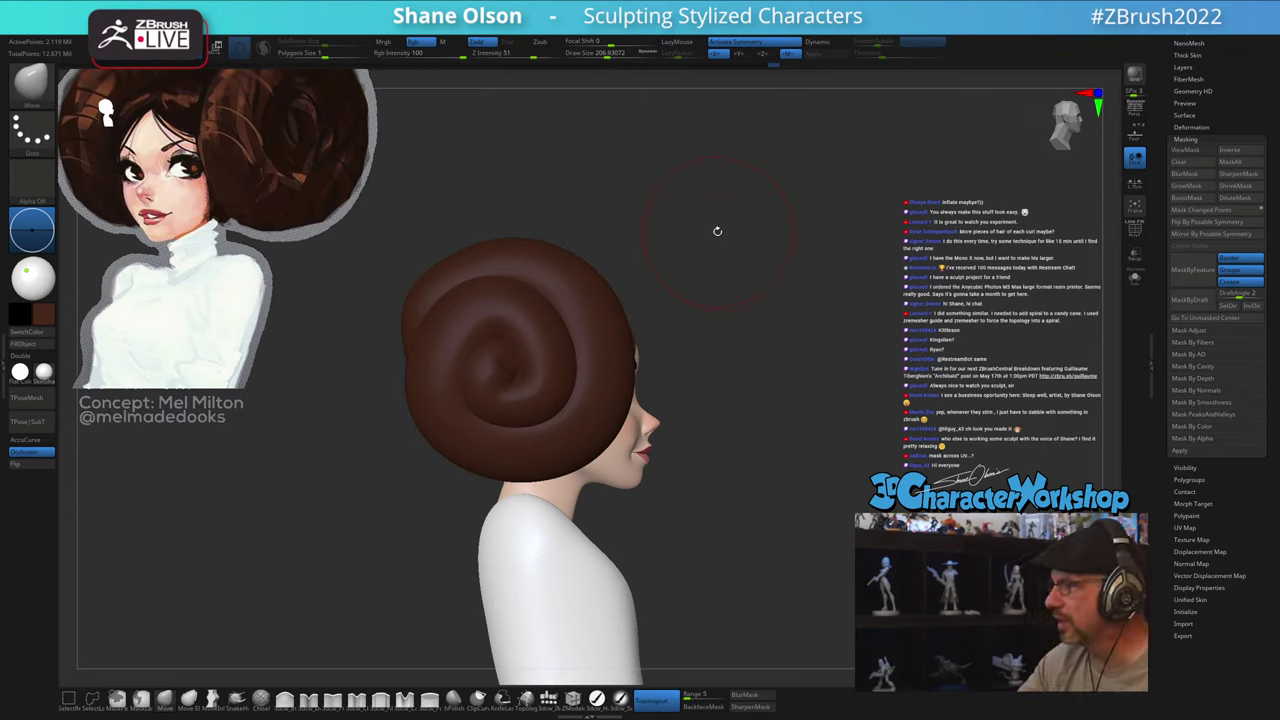
Step: Hide the inner spiral polygroups of the bun one after another, leaving only the outer coil's sections visible
ctrl+right_drag(529, 375, 521, 368)
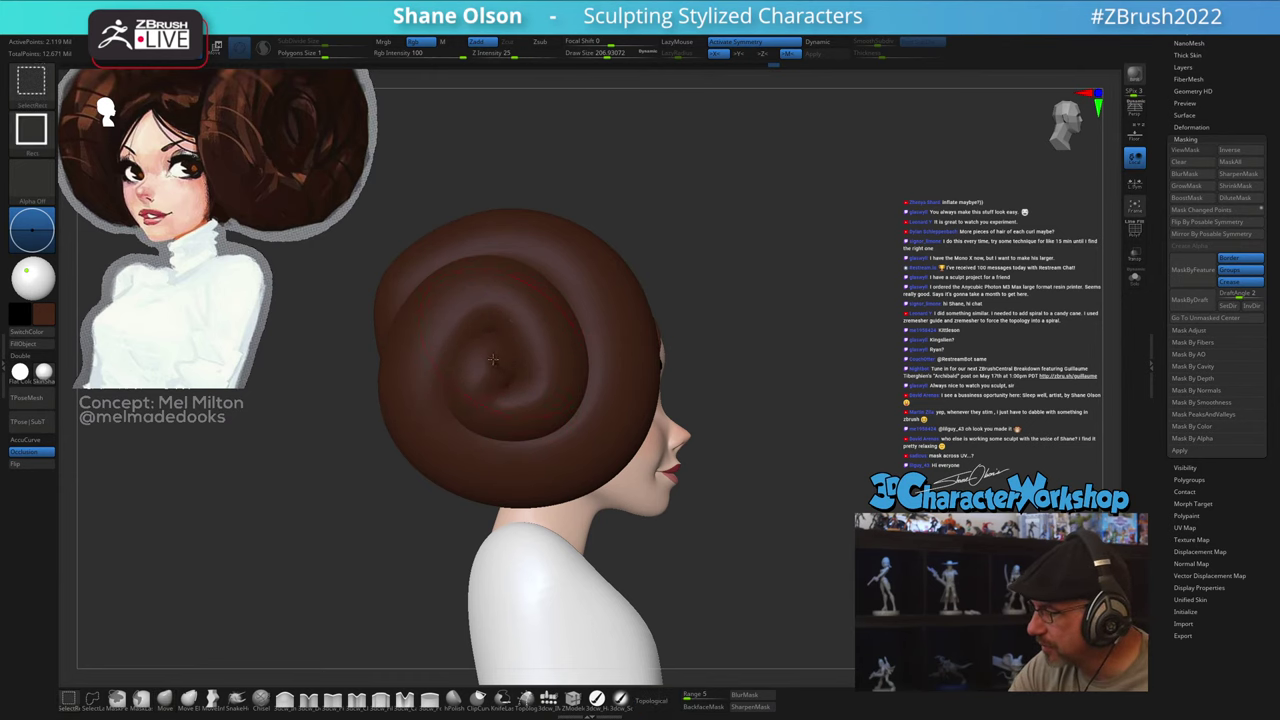
ctrl+shift+click(494, 361)
ctrl+shift+click(494, 360)
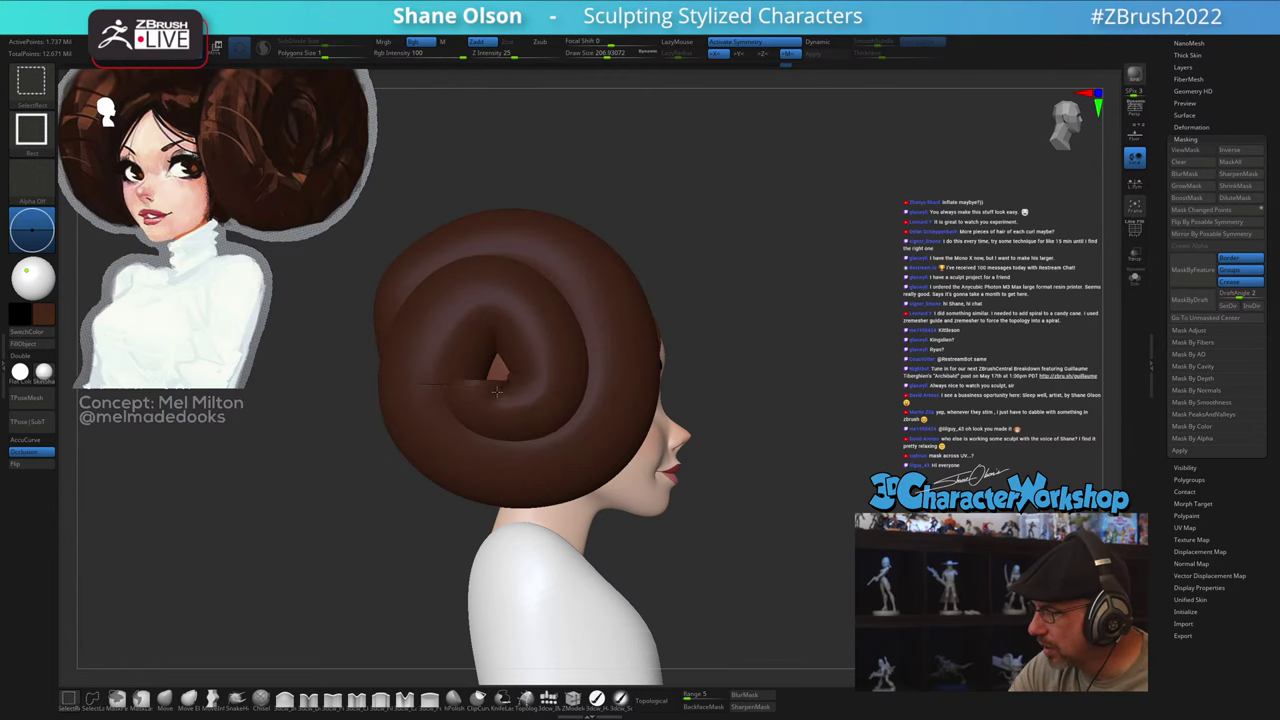
ctrl+shift+click(498, 384)
ctrl+shift+click(554, 378)
ctrl+shift+click(541, 324)
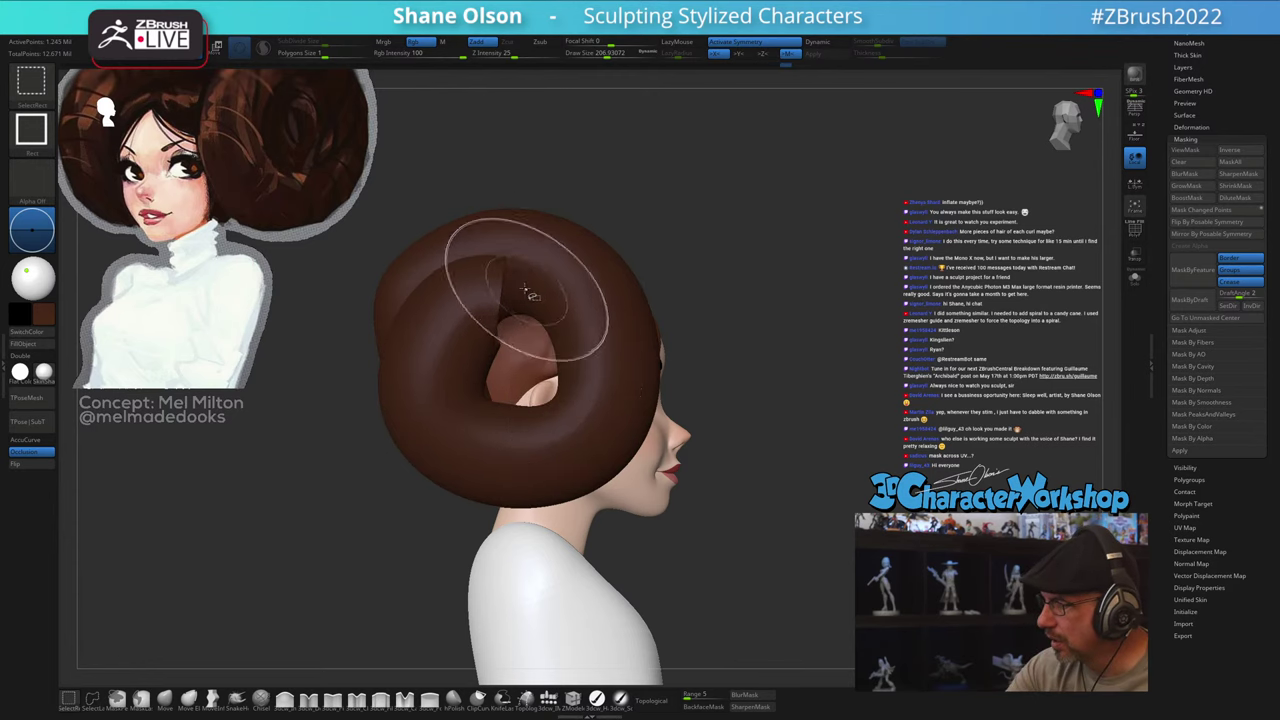
ctrl+shift+click(456, 250)
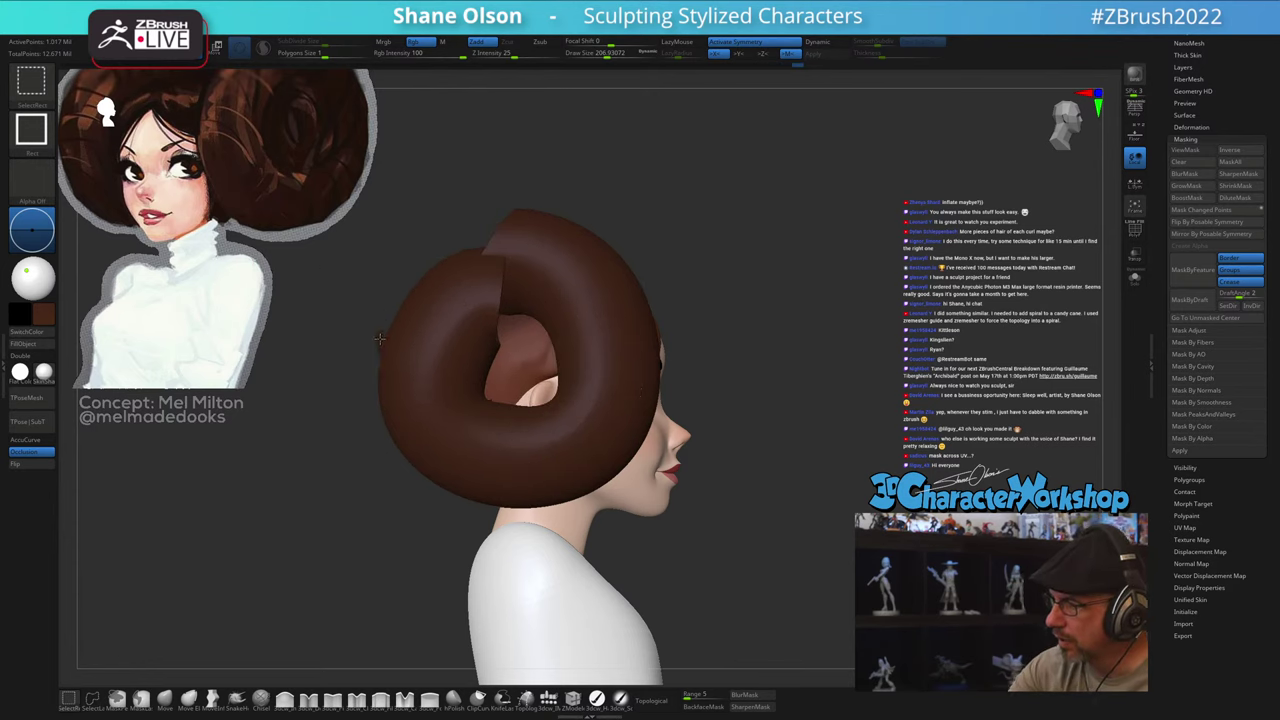
ctrl+shift+click(380, 339)
drag(789, 449, 790, 447)
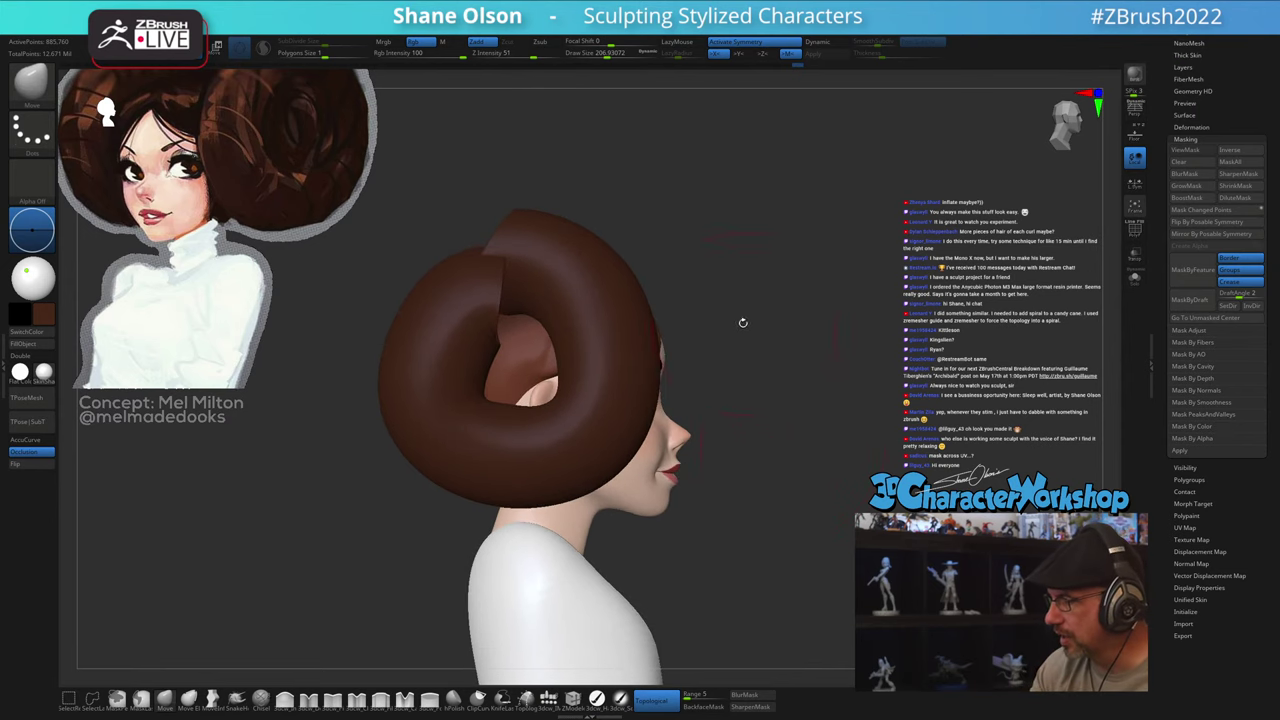
Step: Lasso-mask the upper part of the visible outer coil along a diagonal edge in side view
alt+drag(743, 323, 726, 386)
ctrl+drag(670, 300, 655, 339)
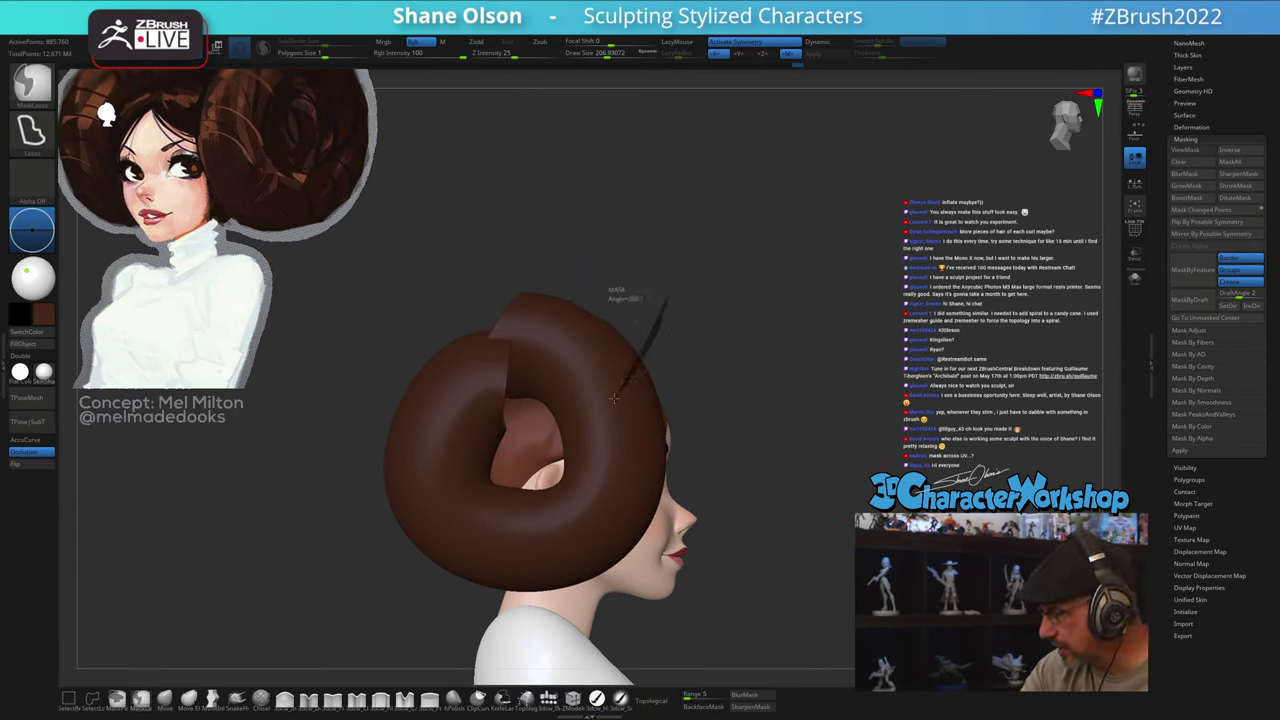
mouse_move(614, 398)
ctrl+mouse_down()
mouse_move(560, 436)
mouse_move(390, 306)
mouse_move(664, 285)
ctrl+mouse_up()
mouse_move(804, 447)
mouse_down()
mouse_move(741, 466)
mouse_move(779, 456)
mouse_up()
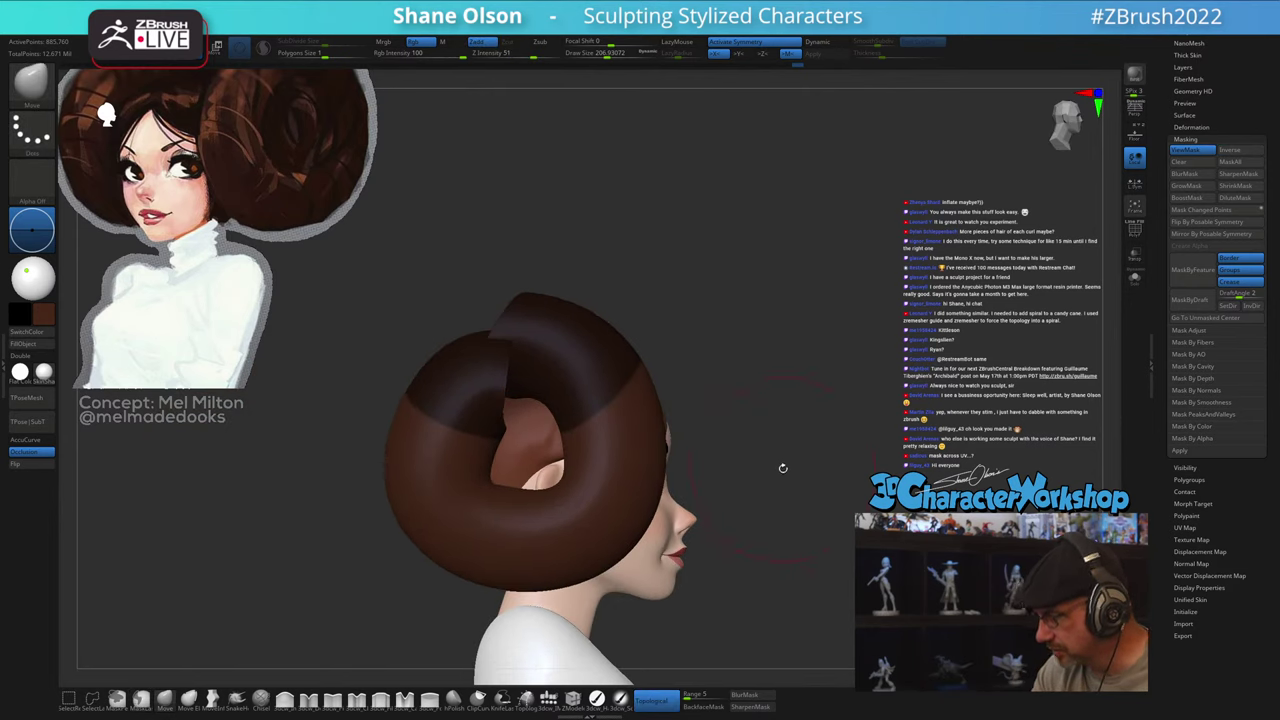
Step: Invert the mask and pull the upper coil outward along the mask border with the Move brush at draw size about 268
key(w)
click(165, 699)
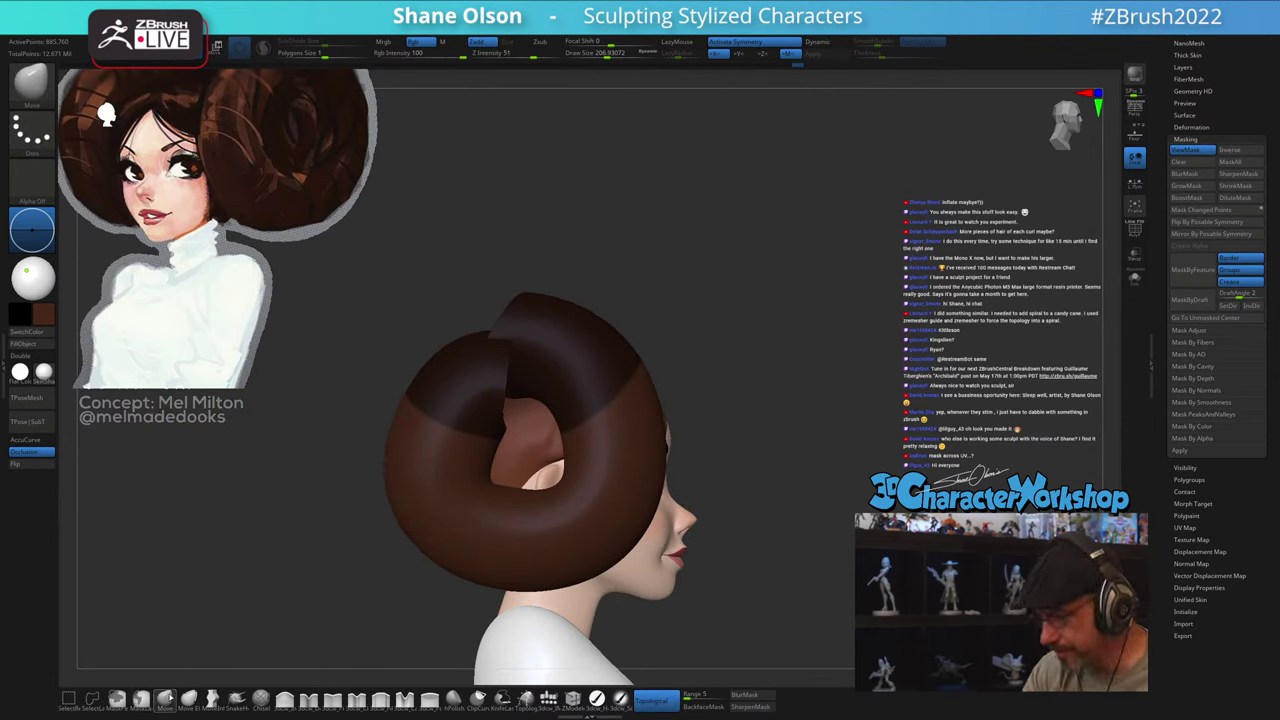
key(s)
drag(704, 366, 710, 367)
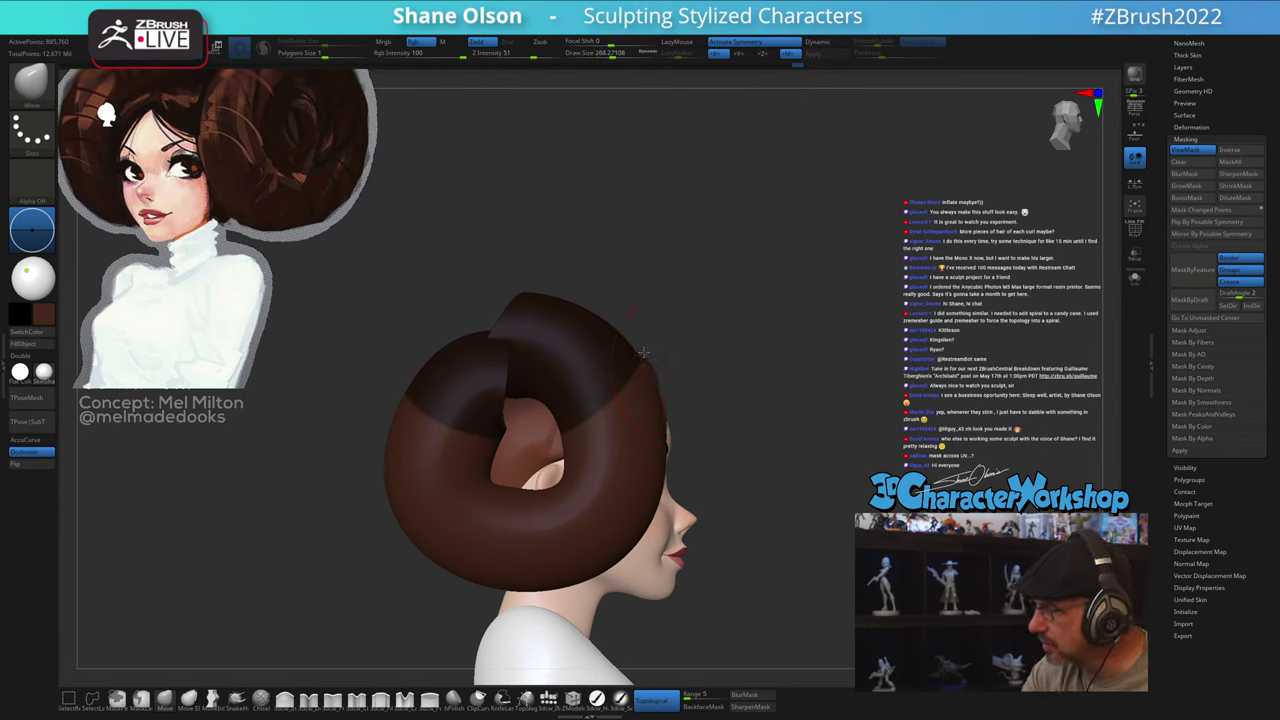
ctrl+click(705, 380)
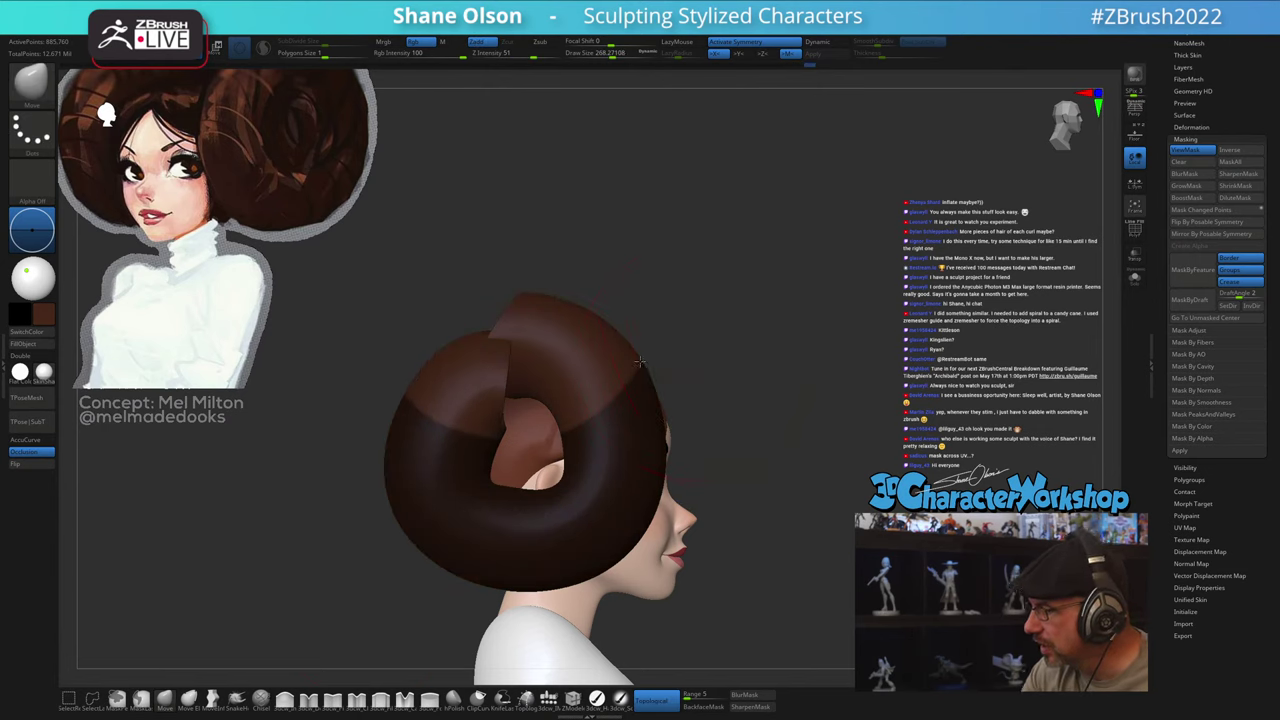
drag(775, 400, 707, 417)
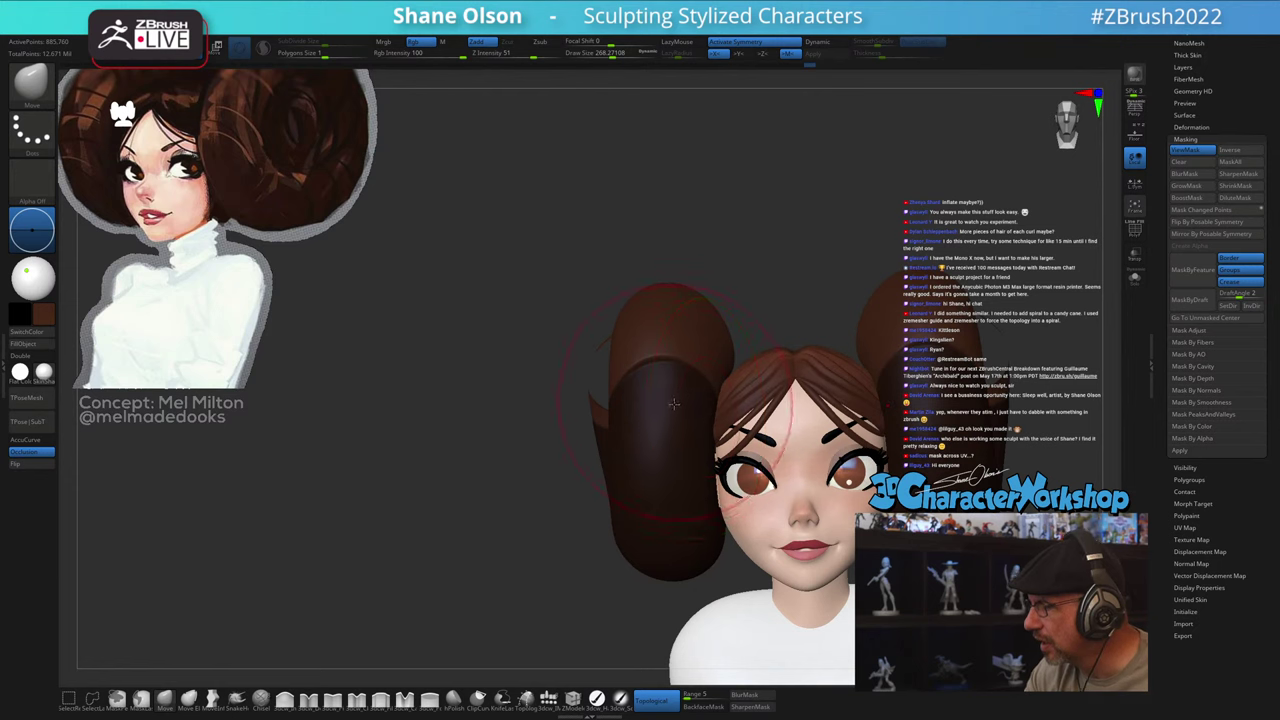
mouse_move(674, 404)
right_down()
mouse_move(717, 343)
mouse_move(697, 388)
right_up()
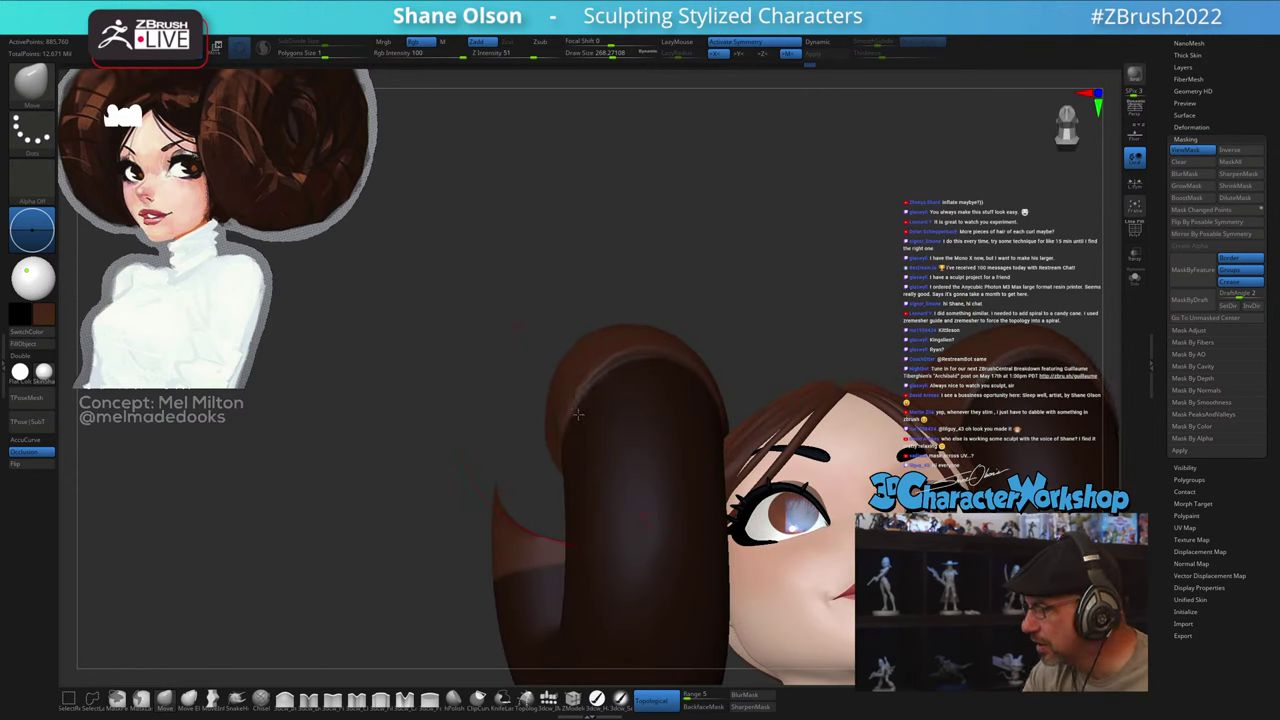
mouse_move(716, 414)
right_down()
mouse_move(655, 414)
mouse_move(698, 408)
right_up()
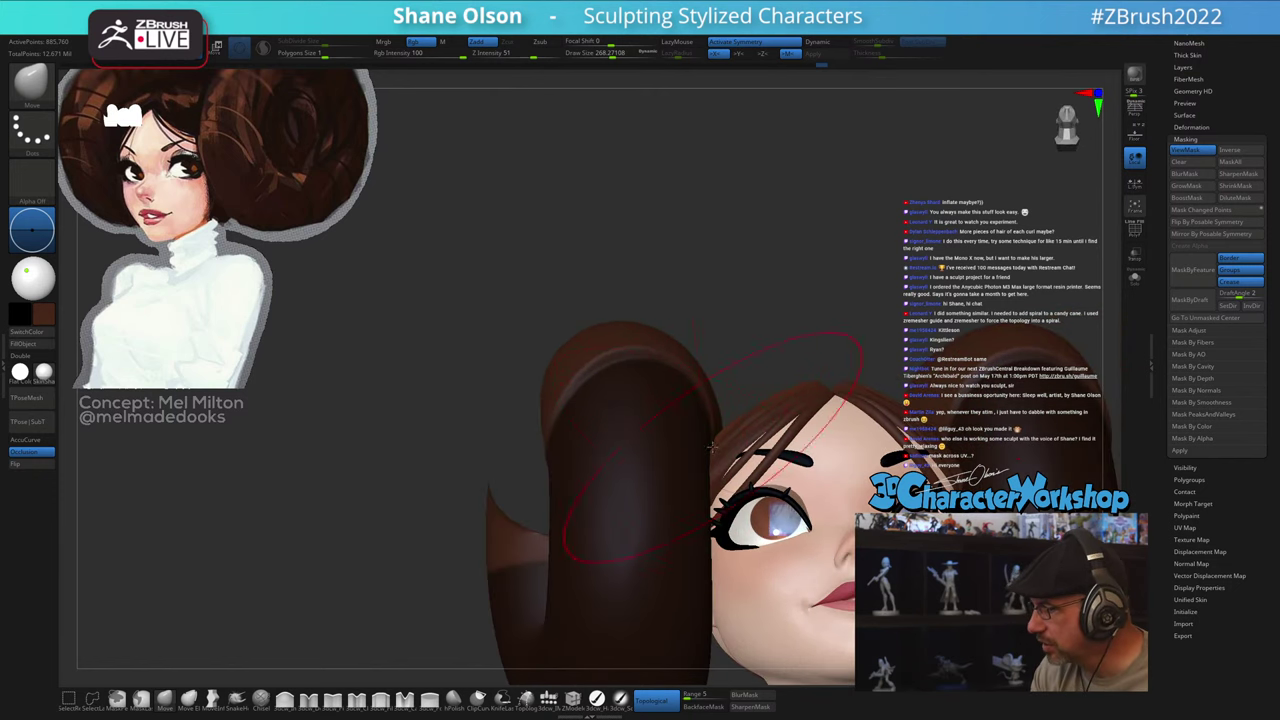
right_drag(580, 522, 651, 488)
Step: Refine the raised edge of the upper outer coil with the Move brush at draw size about 158, and clear the mask
key(s)
drag(478, 477, 461, 452)
key(s)
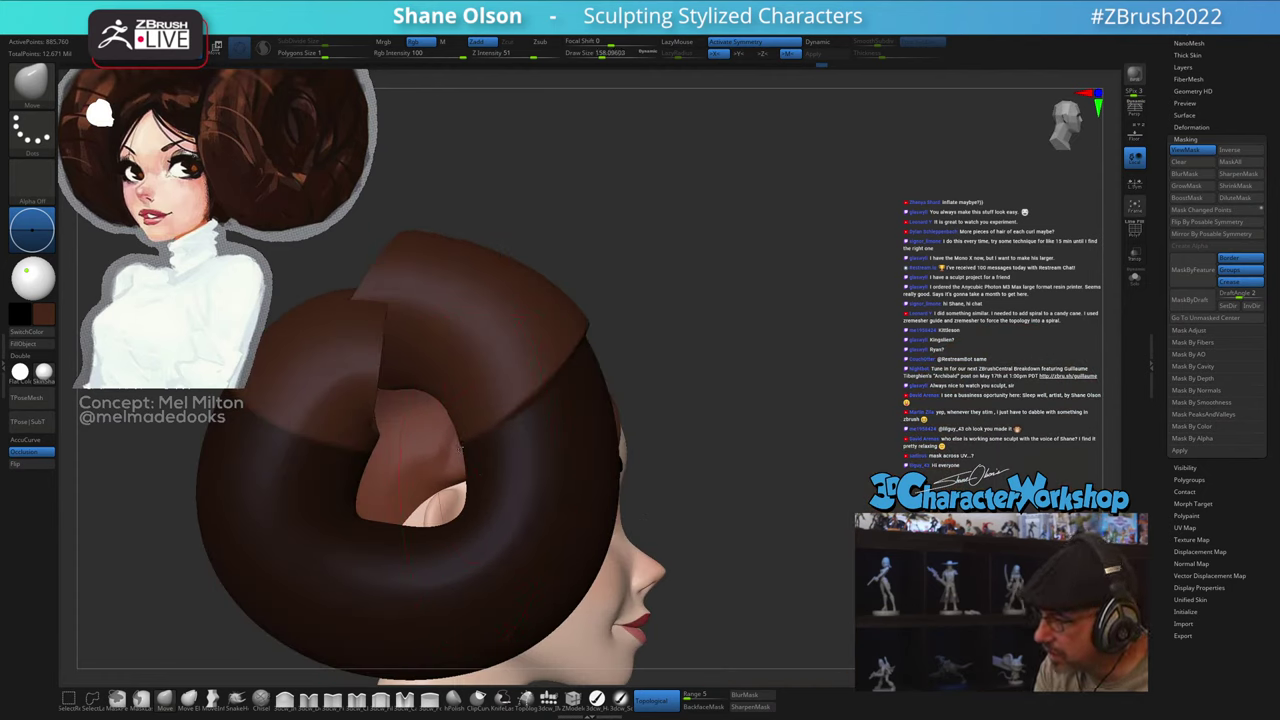
mouse_move(461, 443)
right_down()
mouse_move(385, 480)
mouse_move(533, 491)
mouse_move(456, 480)
mouse_move(464, 440)
right_up()
key(ctrl)
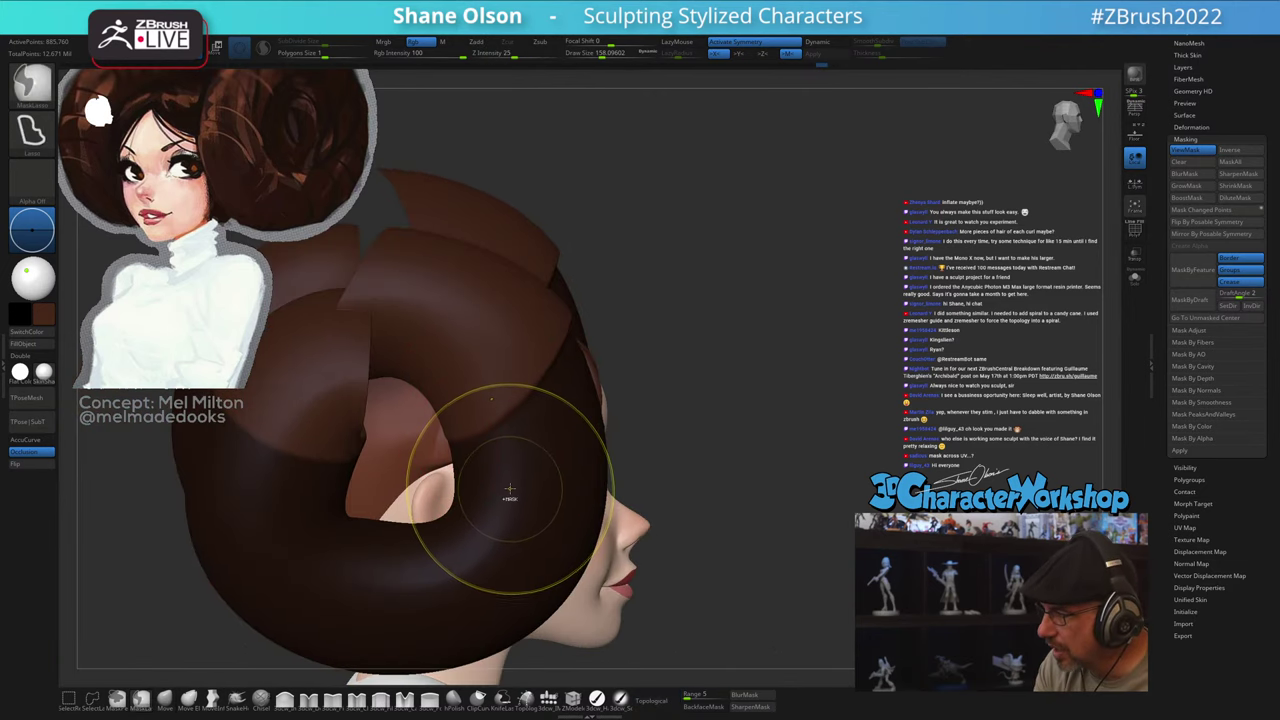
mouse_move(650, 482)
right_down()
mouse_move(678, 481)
mouse_move(700, 460)
mouse_move(757, 463)
right_up()
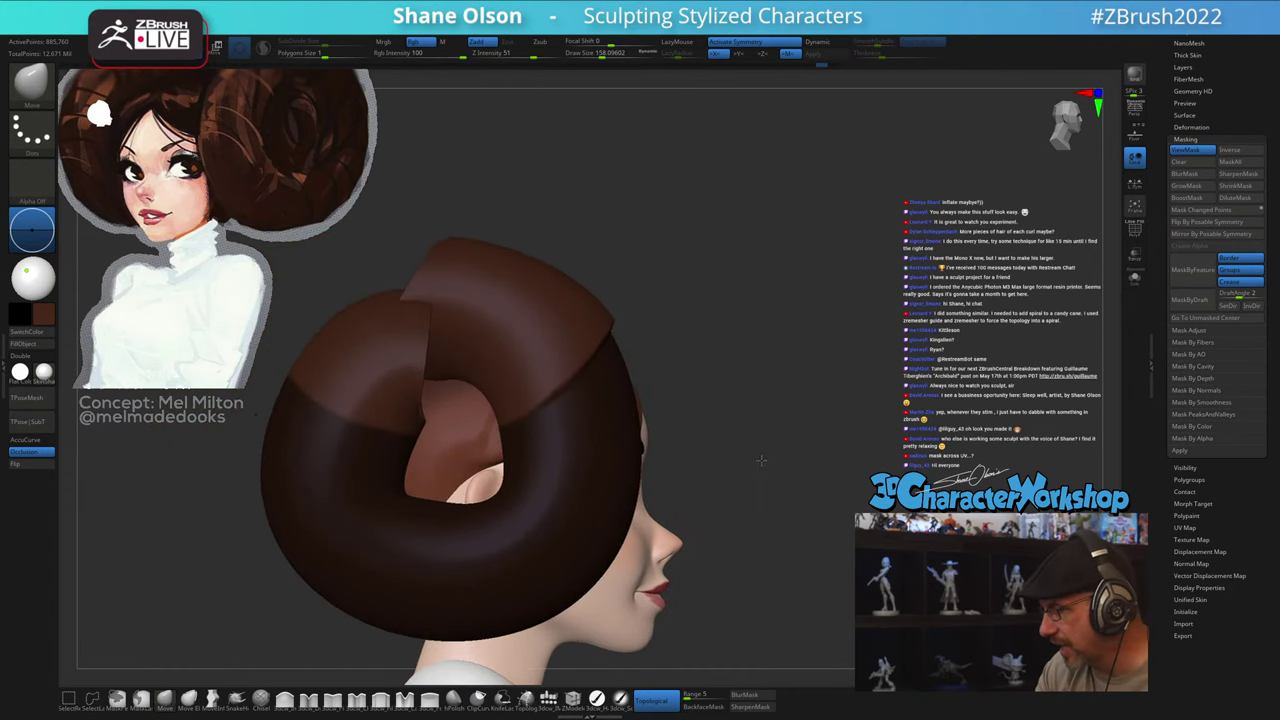
ctrl+drag(757, 486, 769, 480)
mouse_move(769, 480)
ctrl+right_down()
mouse_move(606, 474)
mouse_move(815, 482)
ctrl+right_up()
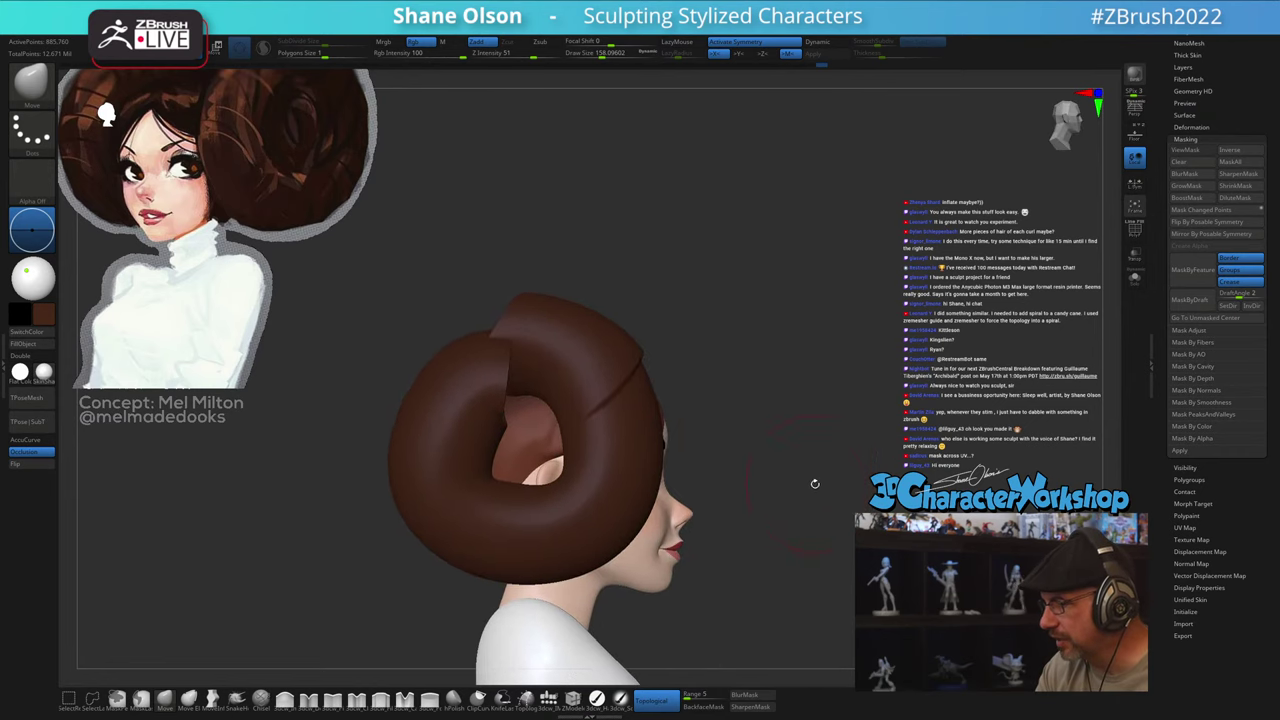
Step: Lasso-mask the upper section of the outer coil to slightly beyond the first fold, and invert the mask
mouse_move(685, 334)
ctrl+shift+mouse_down()
mouse_move(637, 417)
mouse_move(487, 392)
mouse_move(690, 260)
ctrl+shift+mouse_up()
ctrl+shift+click(694, 357)
key(ctrl)
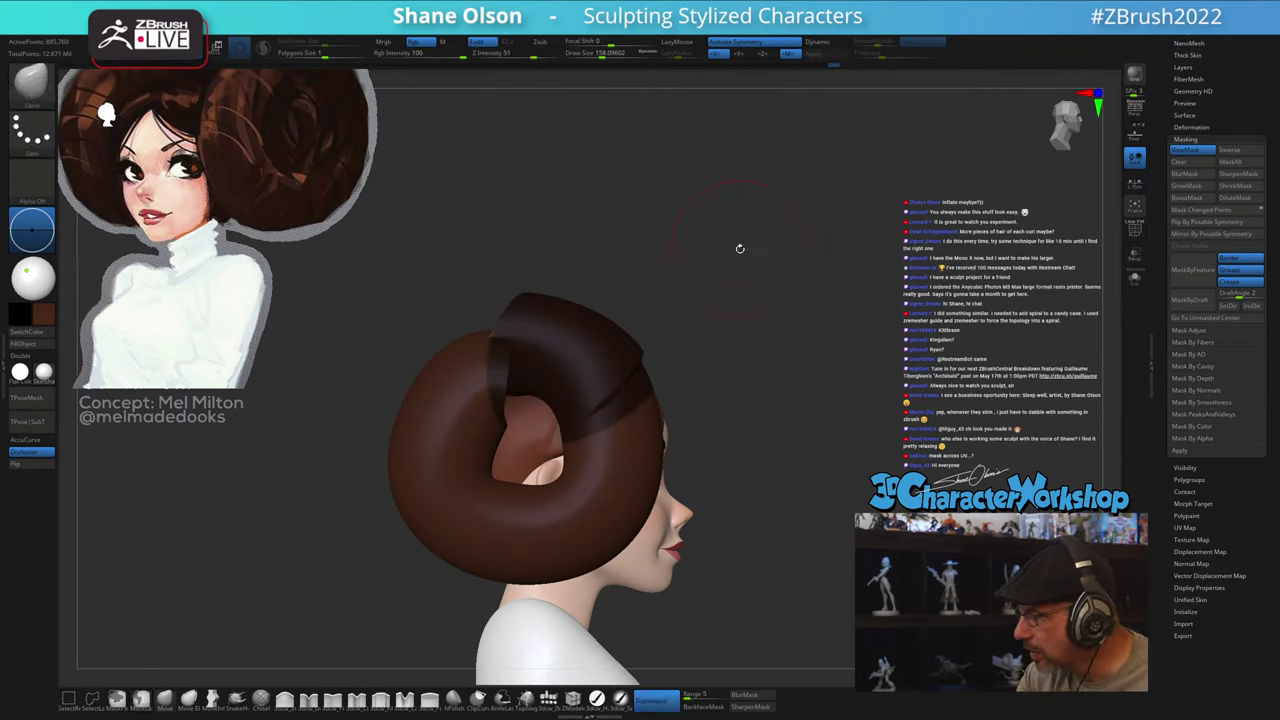
ctrl+click(751, 428)
alt+drag(751, 427, 751, 446)
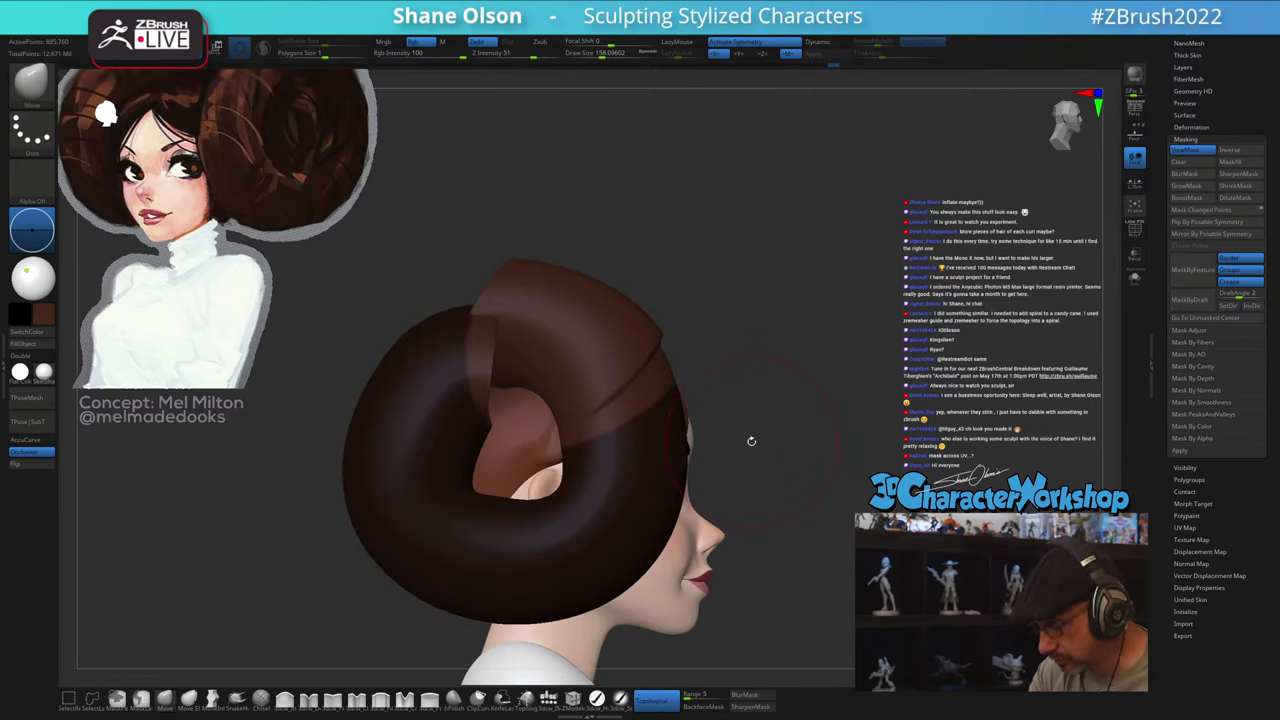
Step: Pull the upper coil outward along the mask border with the Move brush at draw size about 172 to layer a second fold
key(w)
key(q)
key(s)
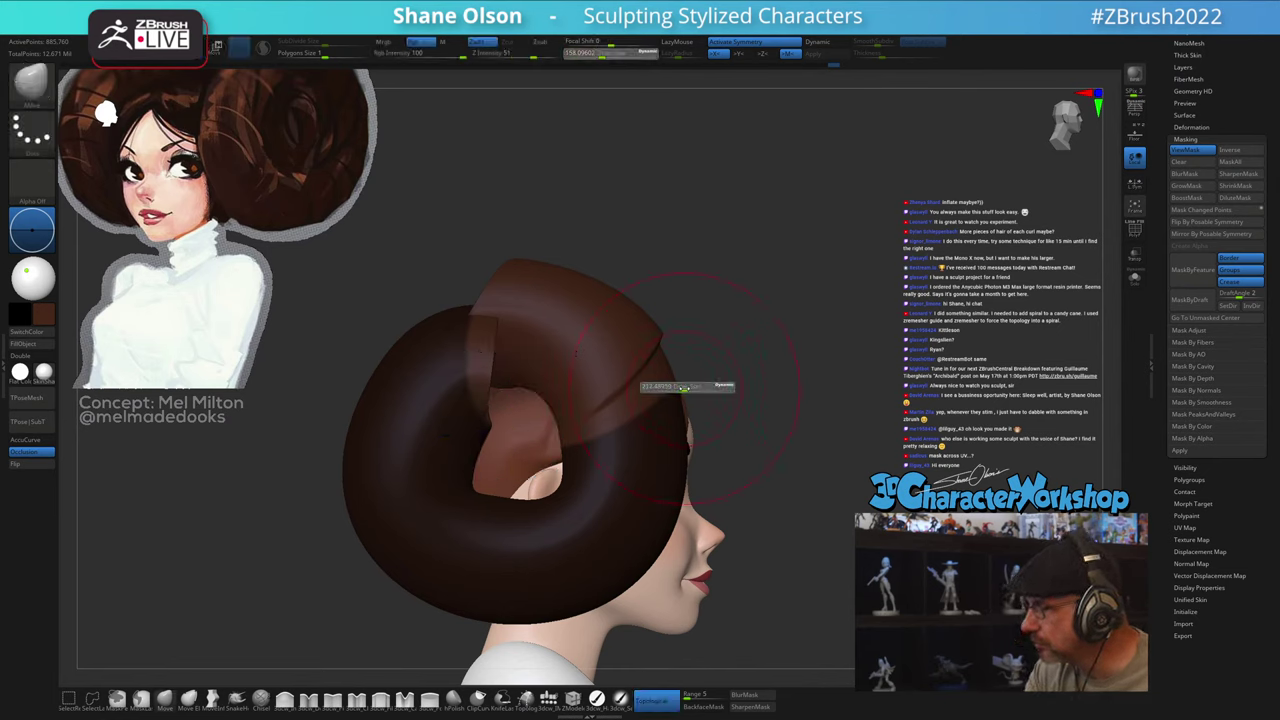
click(685, 389)
drag(744, 357, 701, 414)
right_drag(680, 416, 617, 437)
key(s)
drag(613, 437, 610, 437)
mouse_move(610, 437)
right_down()
mouse_move(646, 458)
mouse_move(597, 498)
mouse_move(640, 488)
mouse_move(665, 515)
right_up()
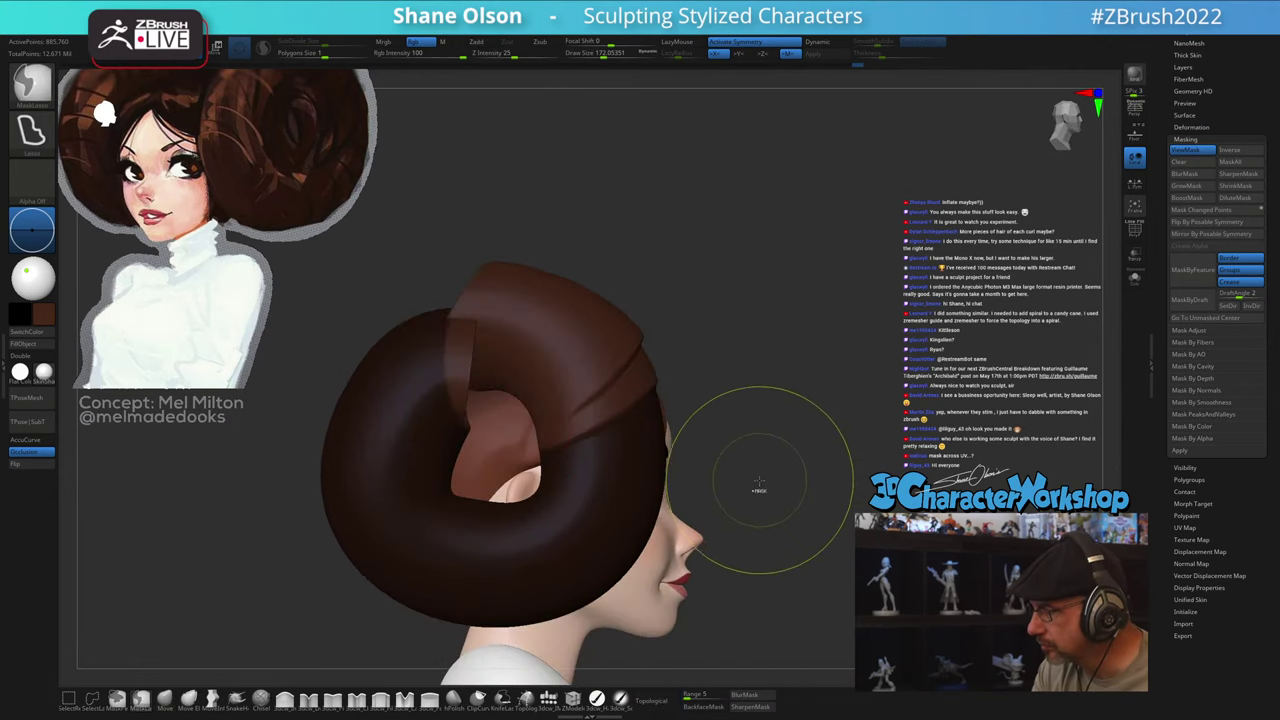
ctrl+drag(758, 490, 785, 487)
mouse_move(783, 483)
right_down()
mouse_move(745, 484)
mouse_move(800, 488)
mouse_move(777, 480)
right_up()
key(ctrl+z)
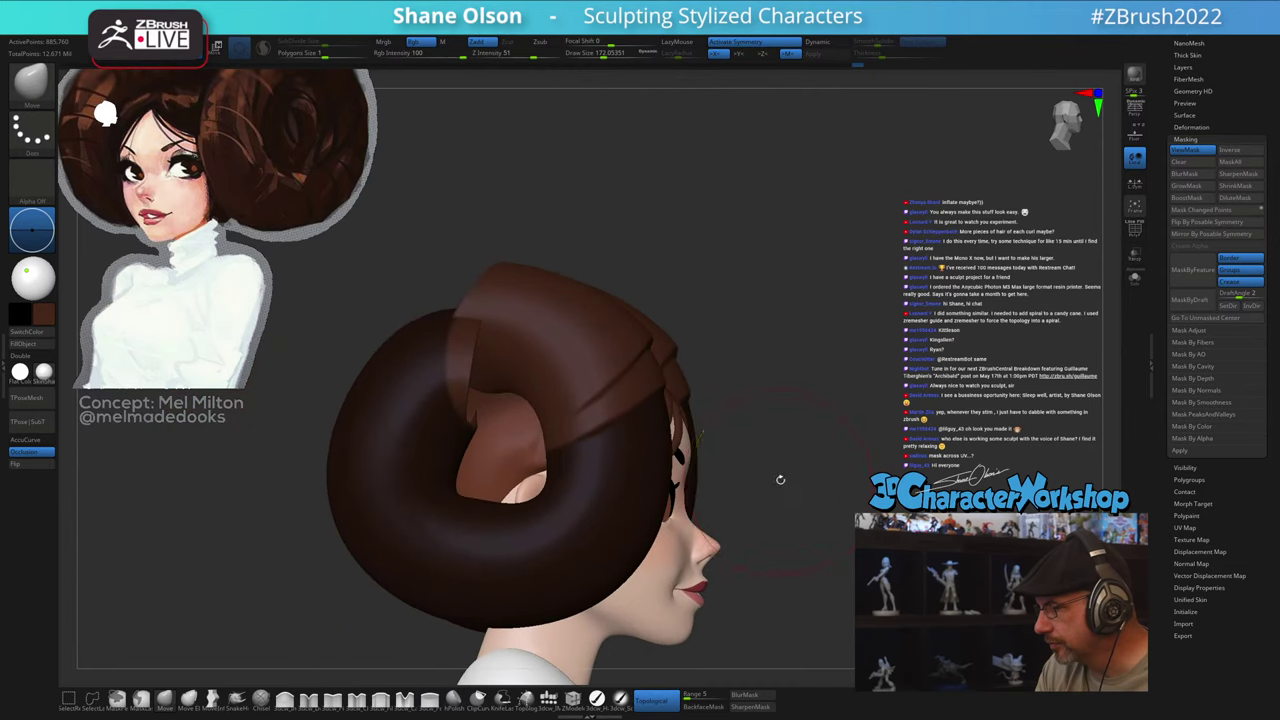
ctrl+drag(777, 480, 803, 471)
right_drag(803, 471, 786, 512)
key(ctrl+h)
Step: Clear the mask, lasso-mask the upper rear part of the outer coil behind the folds, and invert the new mask
alt+right_drag(764, 368, 781, 439)
key(ctrl)
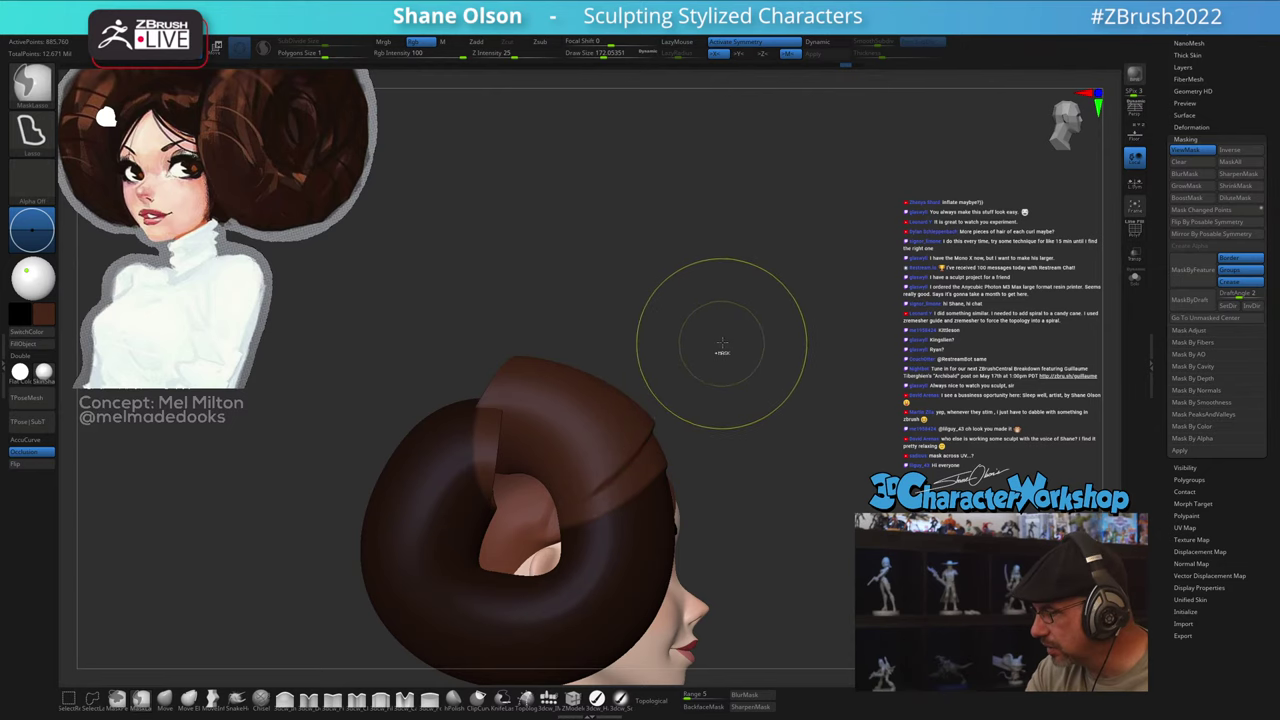
key(s)
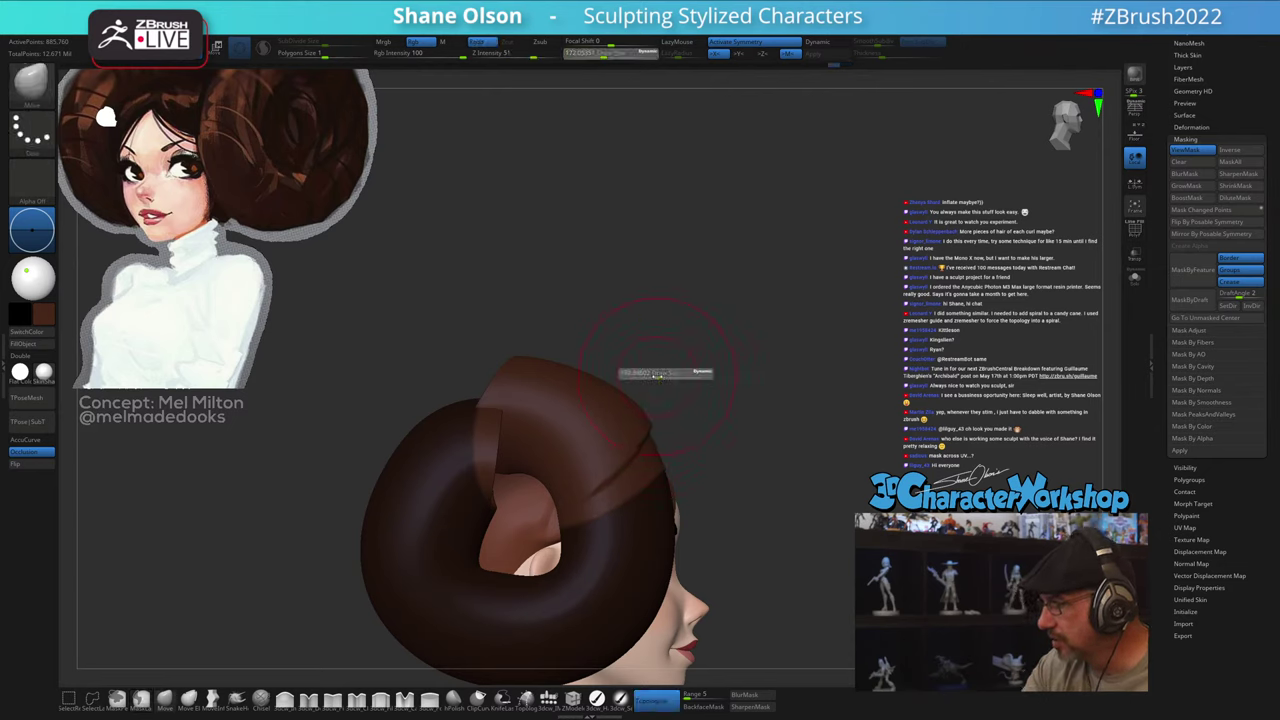
mouse_move(658, 378)
mouse_down()
mouse_move(669, 360)
mouse_move(633, 374)
mouse_up()
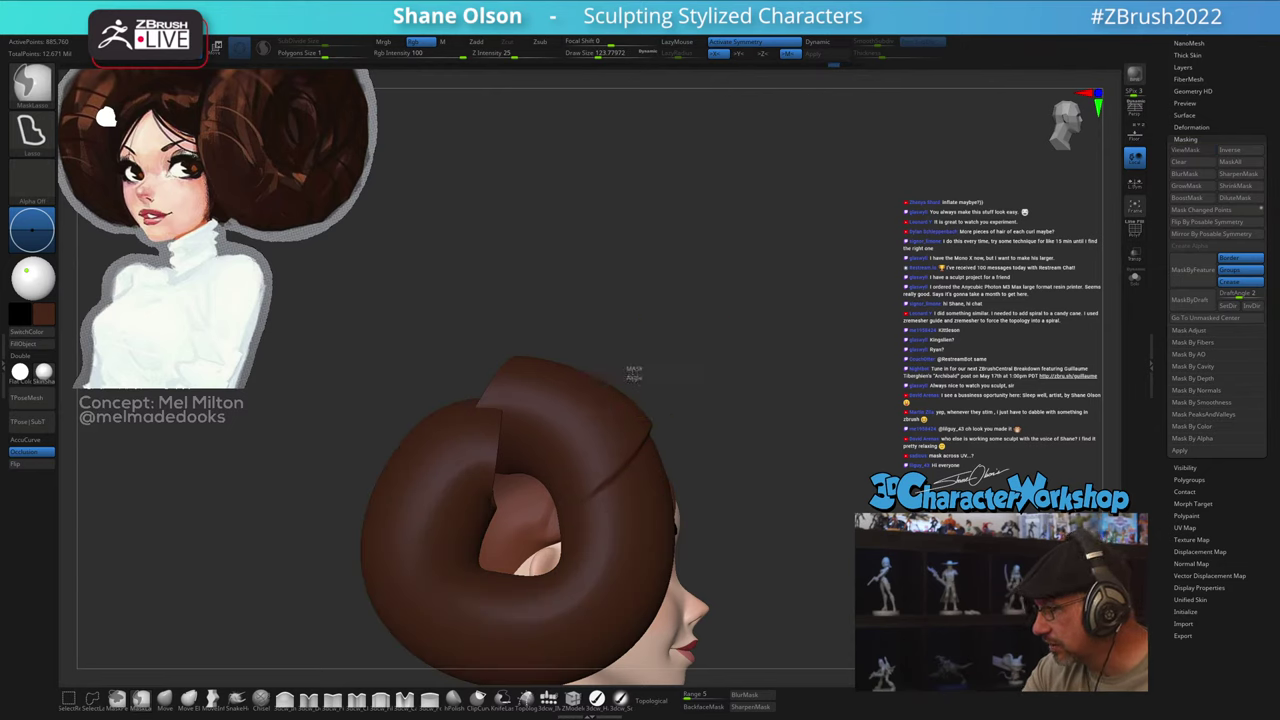
mouse_move(582, 449)
ctrl+mouse_down()
mouse_move(428, 402)
mouse_move(690, 310)
ctrl+mouse_up()
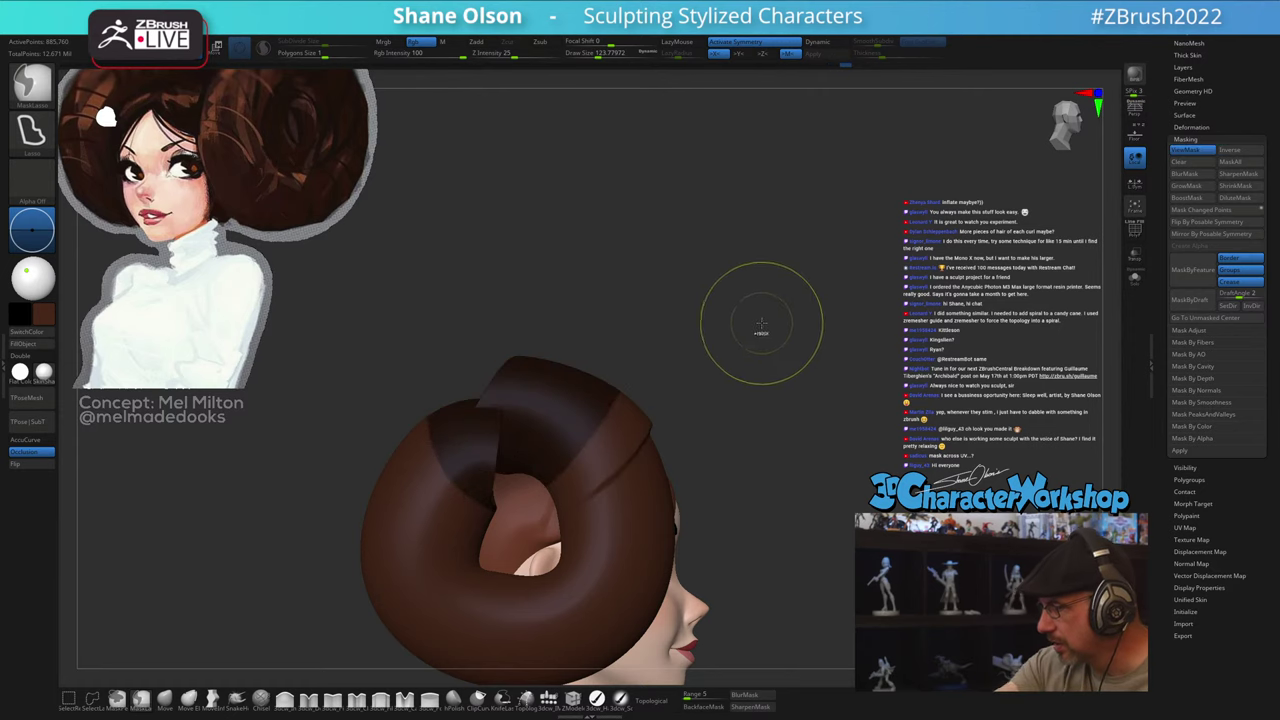
ctrl+click(768, 418)
Step: Pull the unmasked upper coil outward along the mask border with the Move brush at draw size about 197, and clear the mask
key(w)
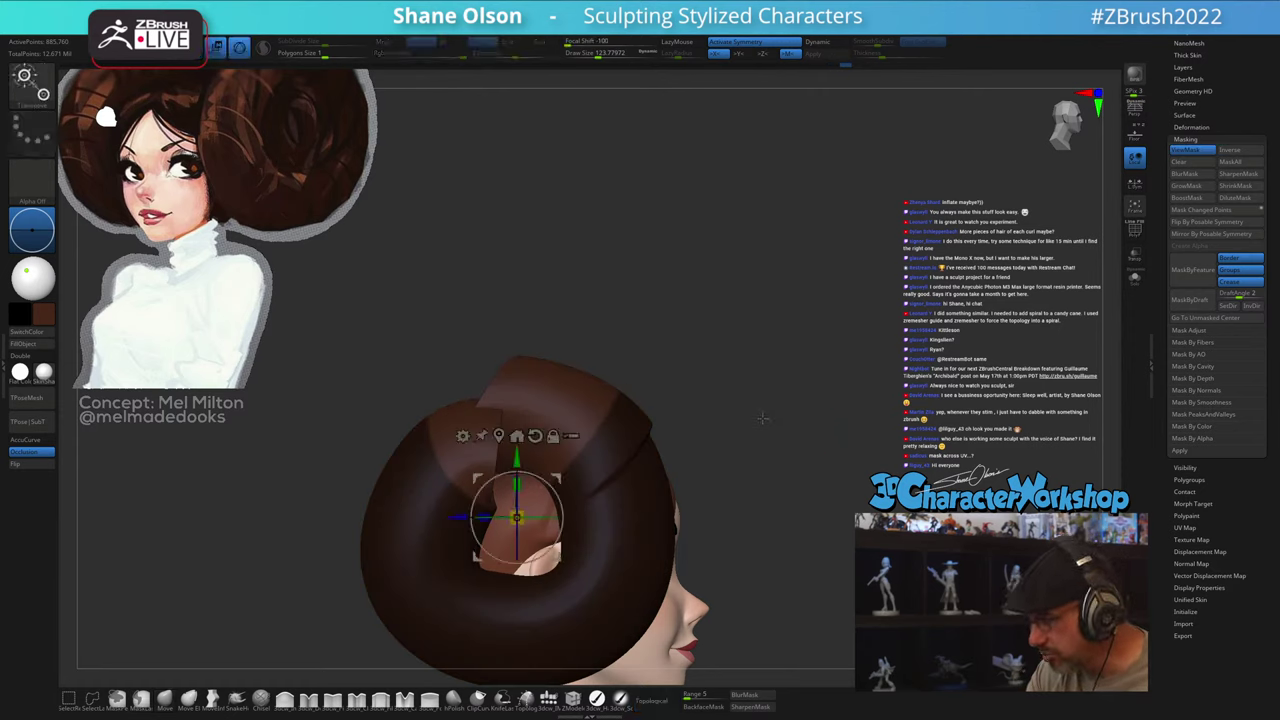
key(q)
mouse_move(757, 437)
mouse_down()
mouse_move(723, 454)
mouse_move(660, 440)
mouse_move(642, 454)
mouse_up()
key(s)
mouse_move(642, 453)
right_down()
mouse_move(627, 451)
mouse_move(632, 472)
mouse_move(690, 472)
mouse_move(589, 478)
right_up()
drag(748, 459, 706, 474)
right_drag(684, 557, 734, 509)
mouse_move(728, 451)
right_down()
mouse_move(676, 516)
mouse_move(696, 470)
mouse_move(727, 468)
right_up()
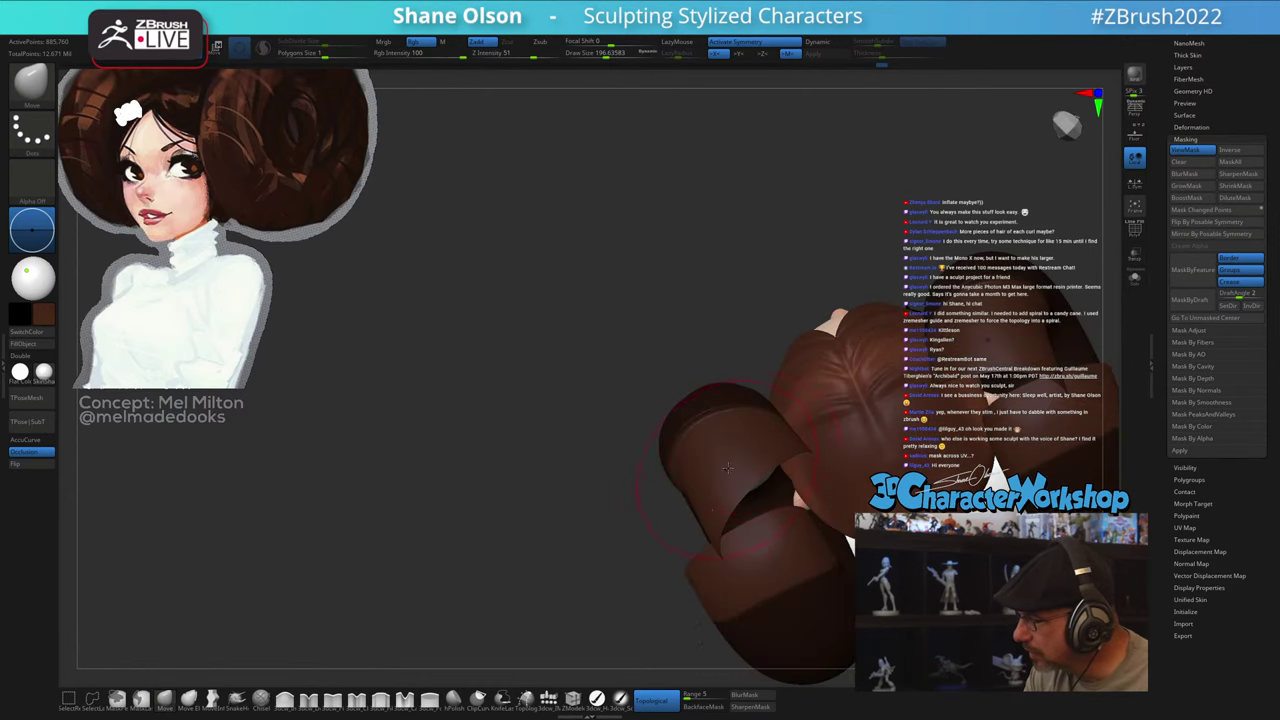
right_drag(744, 424, 700, 455)
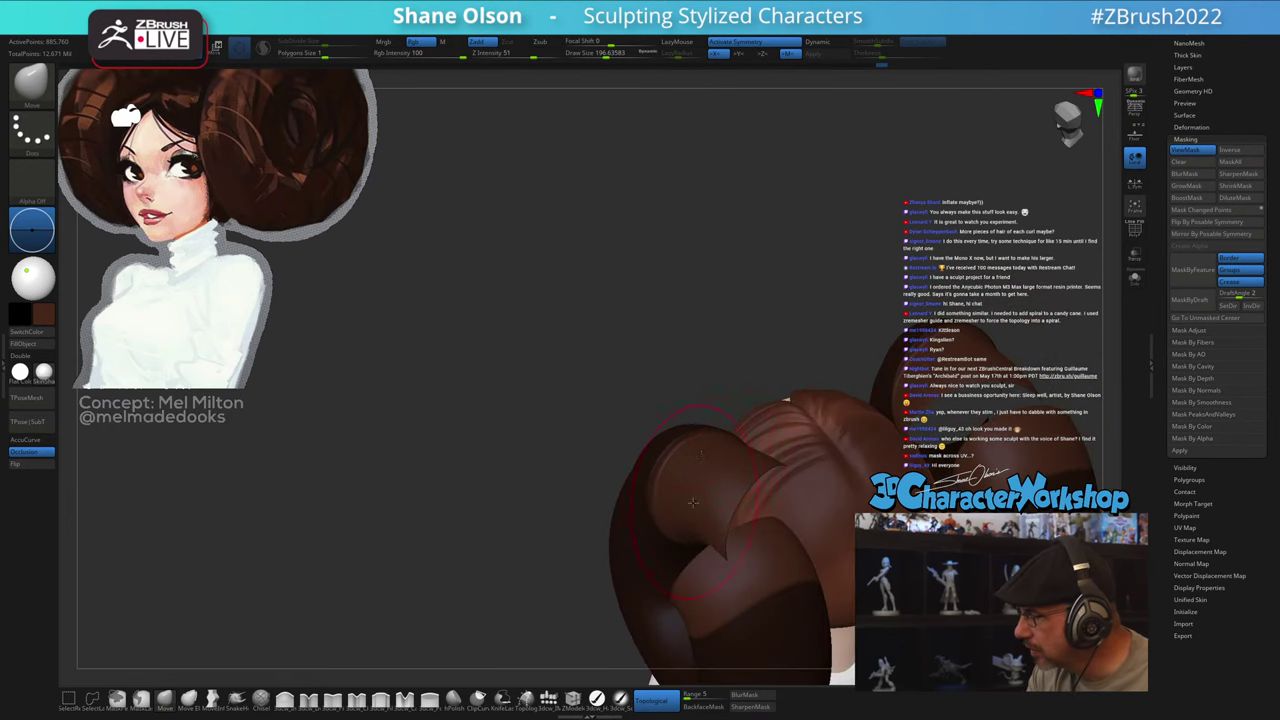
right_drag(693, 502, 740, 450)
ctrl+drag(746, 443, 767, 414)
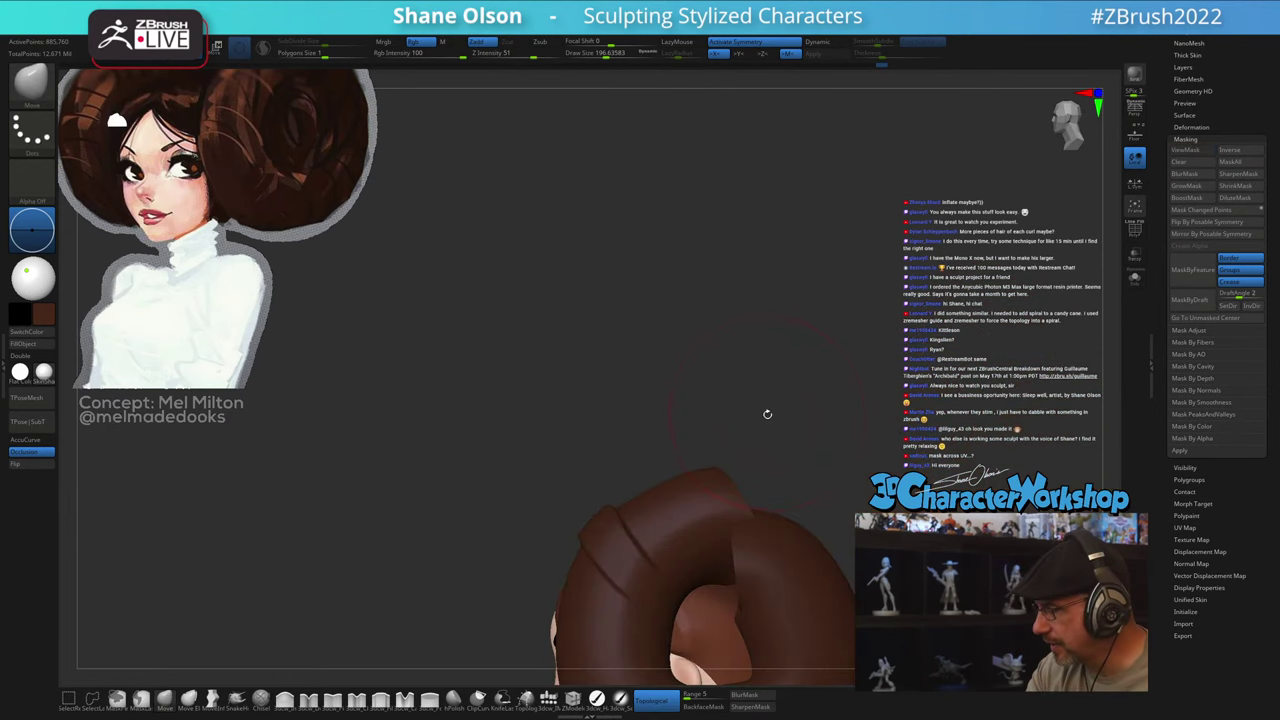
alt+right_drag(767, 414, 754, 443)
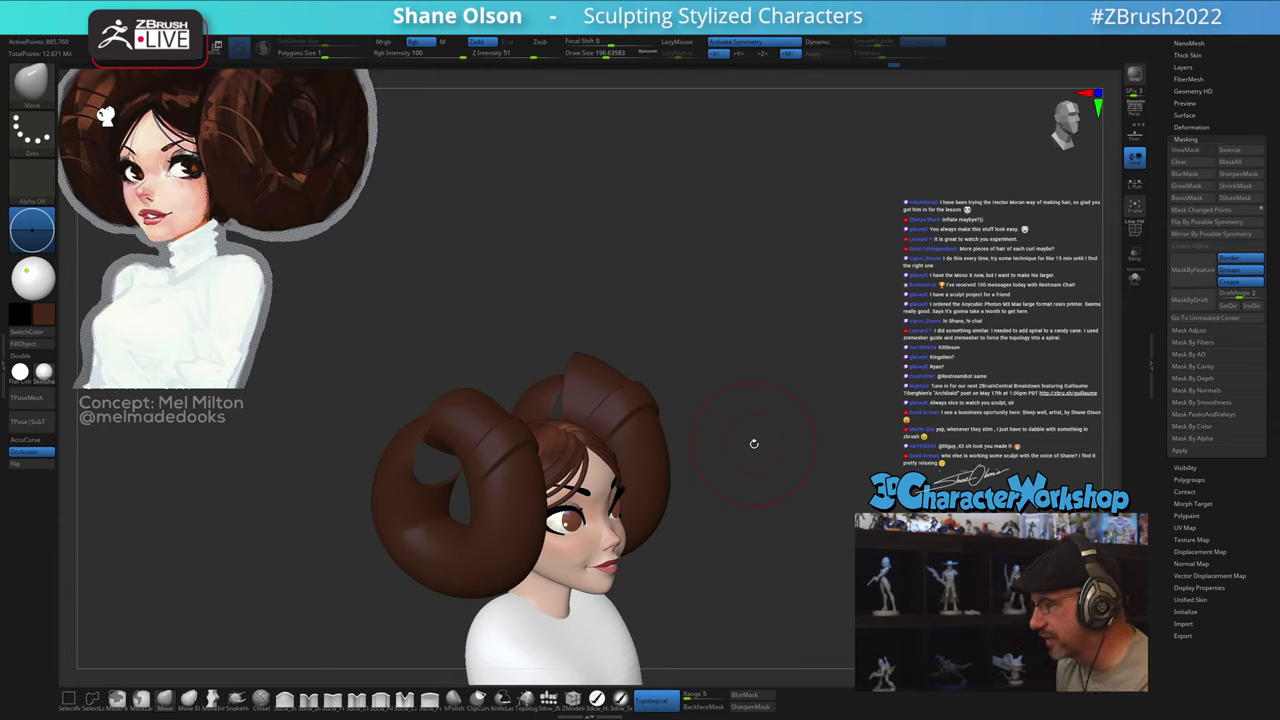
Step: Lasso-mask a narrow tapered band across the front of the outer coil below the existing folds, and invert the mask
mouse_move(712, 484)
mouse_down()
mouse_move(763, 490)
mouse_move(751, 558)
mouse_up()
key(s)
key(s)
drag(773, 503, 757, 493)
key(ctrl)
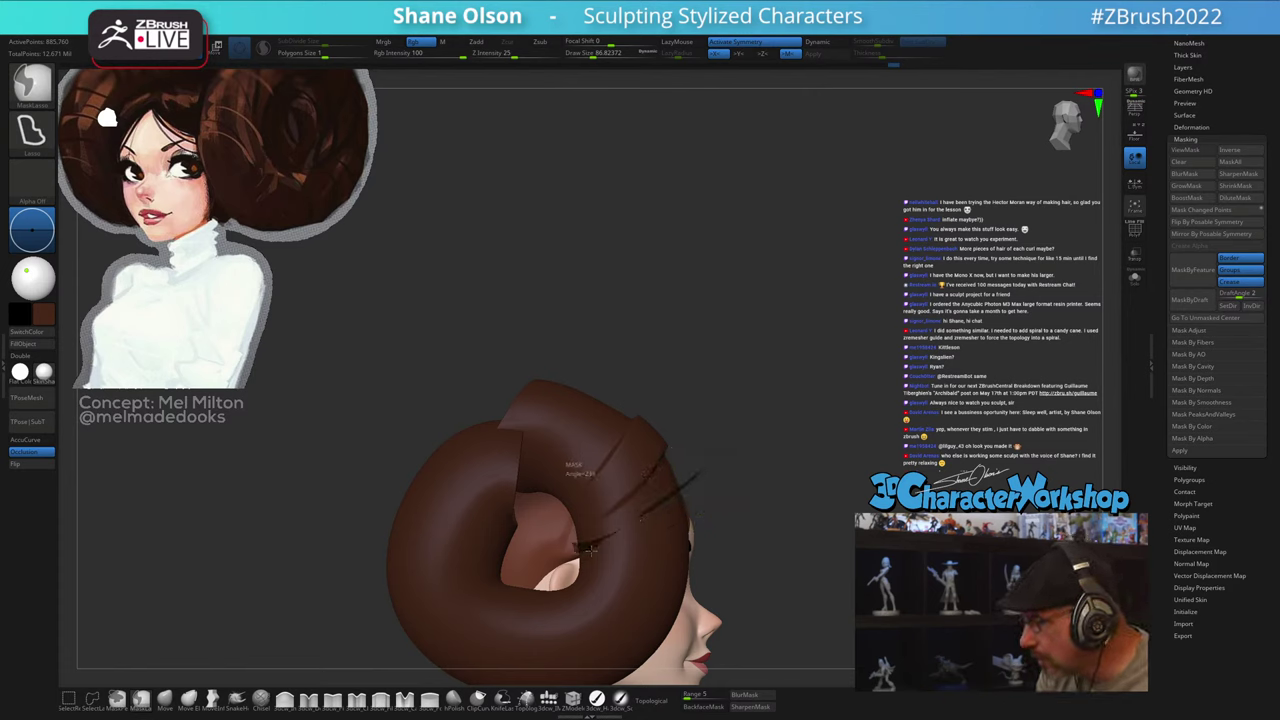
ctrl+drag(722, 489, 723, 489)
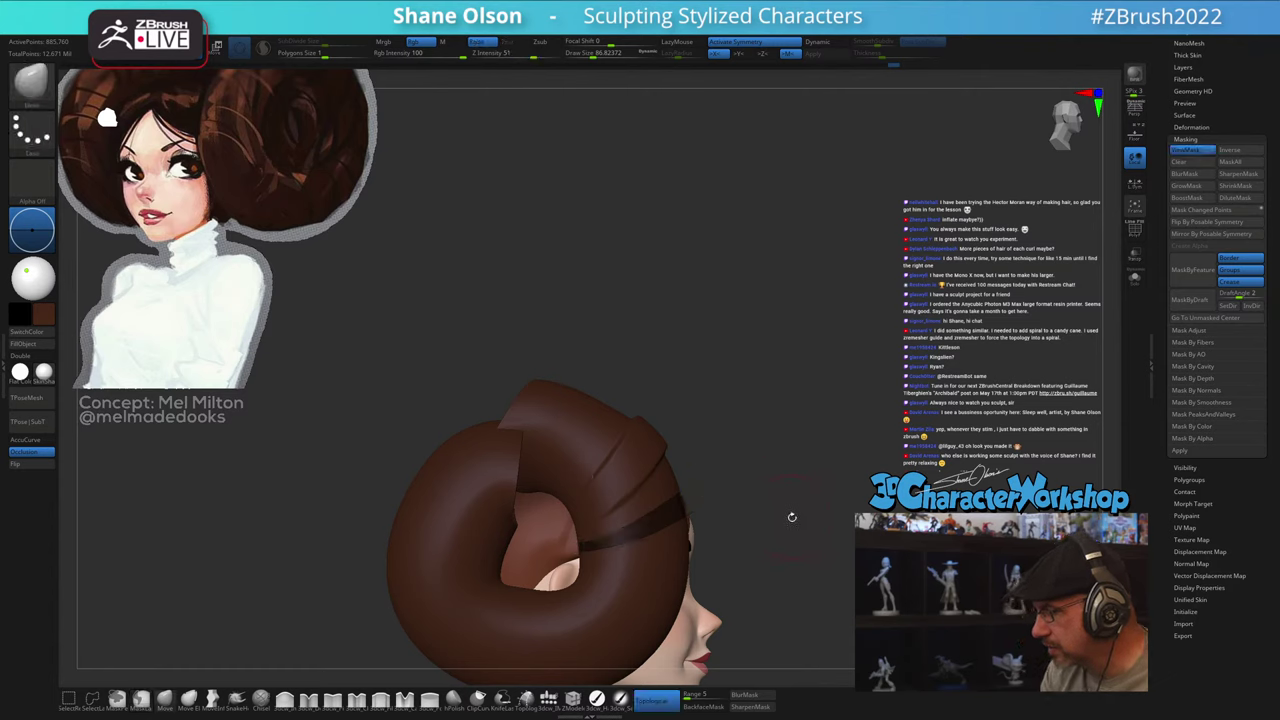
ctrl+click(797, 539)
Step: Raise the unmasked tapered band into a fold with the Move brush at draw size about 153, and clear the mask
key(w)
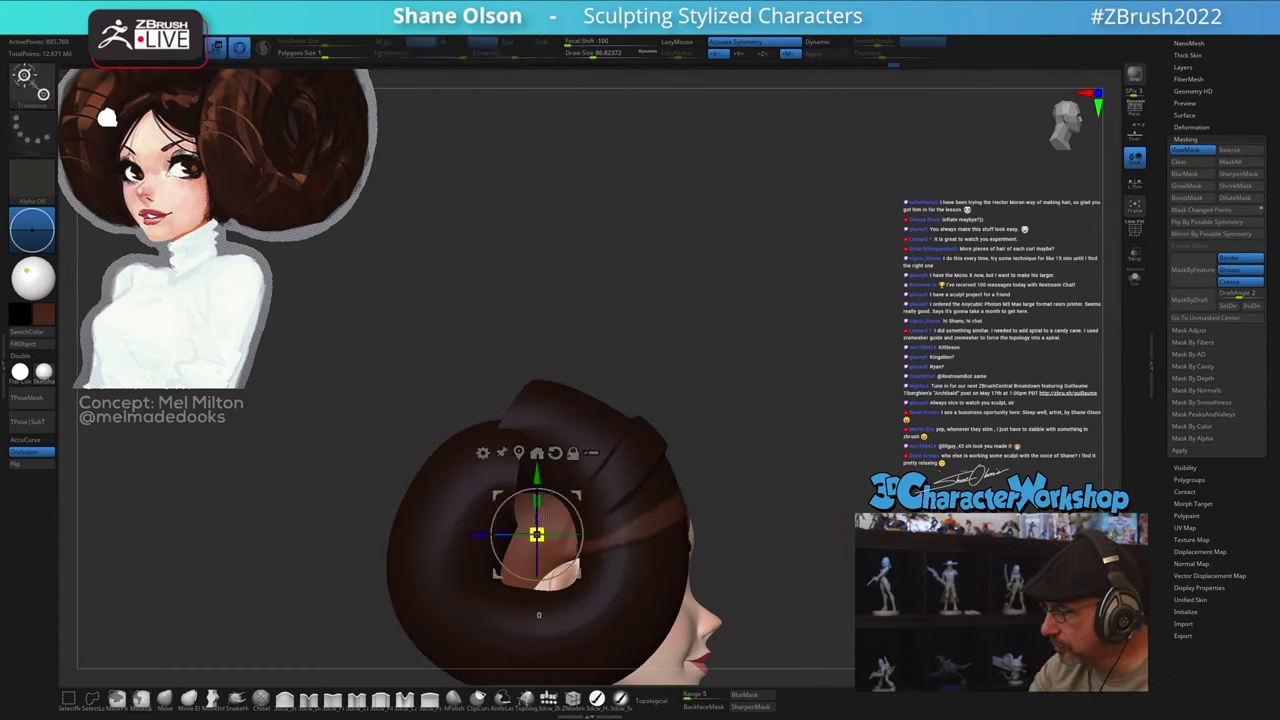
ctrl+drag(550, 506, 550, 505)
mouse_move(751, 551)
mouse_down()
mouse_move(711, 563)
mouse_move(747, 549)
mouse_up()
key(q)
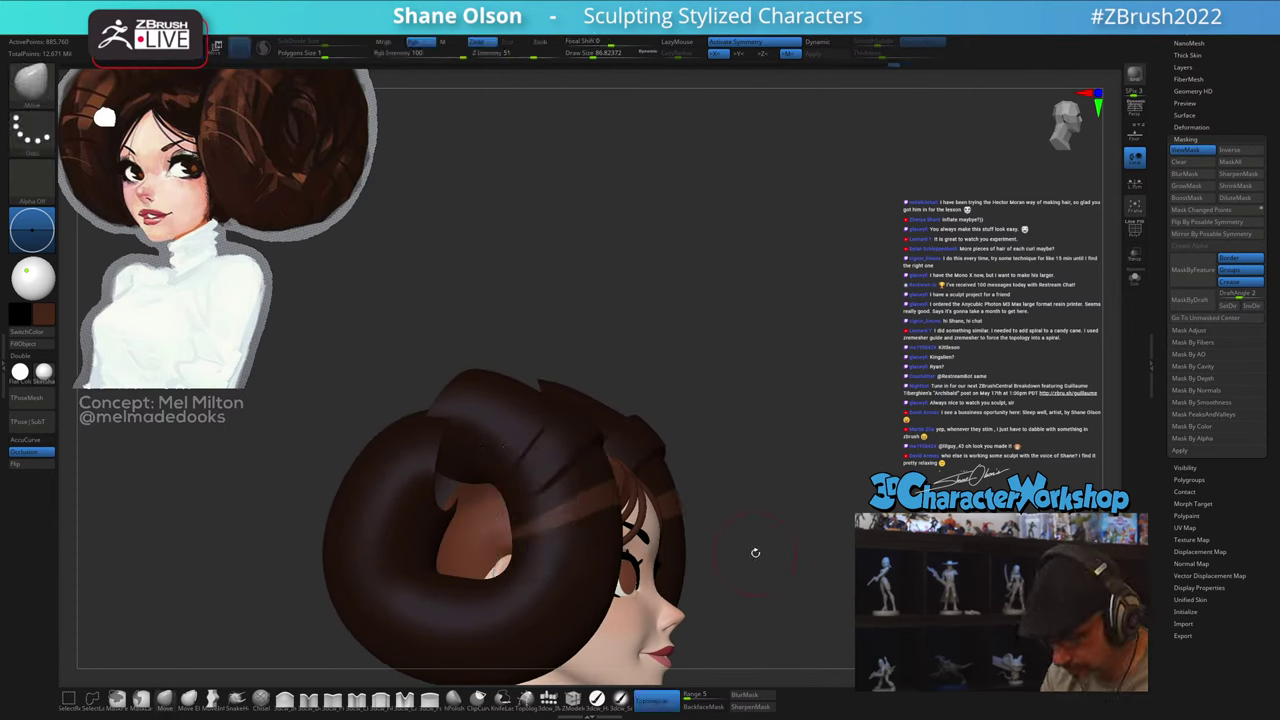
mouse_move(729, 492)
shift+mouse_down()
mouse_move(679, 517)
mouse_move(731, 563)
mouse_move(670, 528)
shift+mouse_up()
key(s)
mouse_move(757, 513)
mouse_down()
mouse_move(764, 541)
mouse_move(748, 565)
mouse_up()
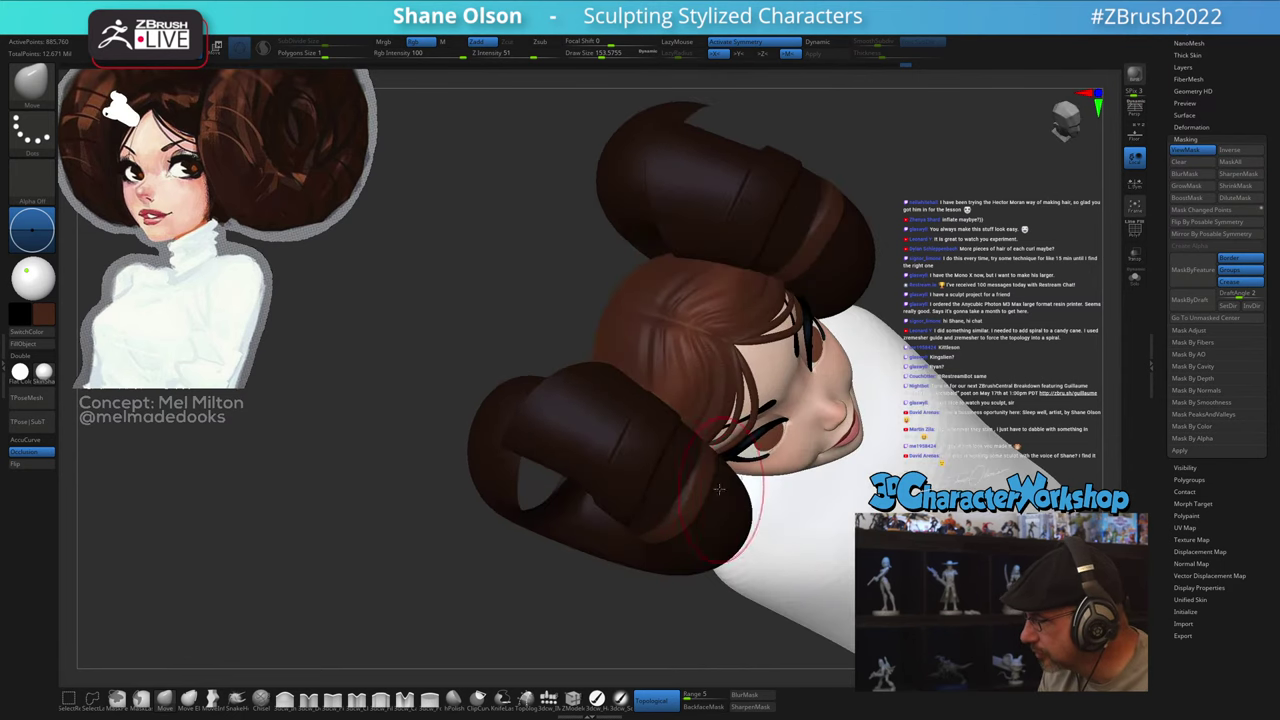
drag(780, 516, 672, 526)
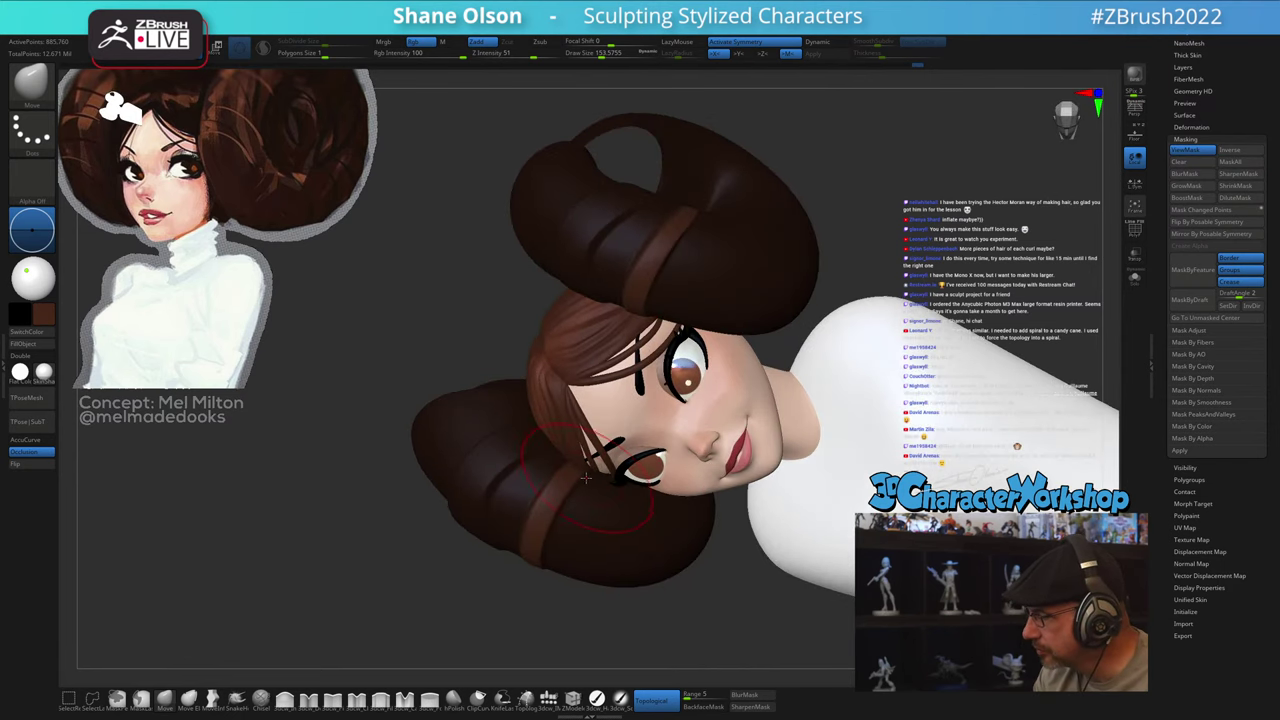
right_drag(576, 472, 840, 410)
mouse_move(874, 405)
ctrl+mouse_down()
mouse_move(886, 414)
mouse_move(822, 480)
mouse_move(706, 520)
ctrl+mouse_up()
Step: Touch up the front folds of the outer coil with the Move brush at draw size about 97
mouse_move(710, 619)
right_down()
mouse_move(746, 620)
mouse_move(704, 597)
mouse_move(735, 572)
right_up()
key(s)
click(731, 569)
mouse_move(734, 537)
alt+mouse_down()
mouse_move(723, 564)
mouse_move(740, 583)
mouse_move(751, 556)
mouse_move(635, 562)
alt+mouse_up()
Step: Carve creases between the front folds of the outer coil with the Orb_Cracks2 brush at draw size about 41
key(b)
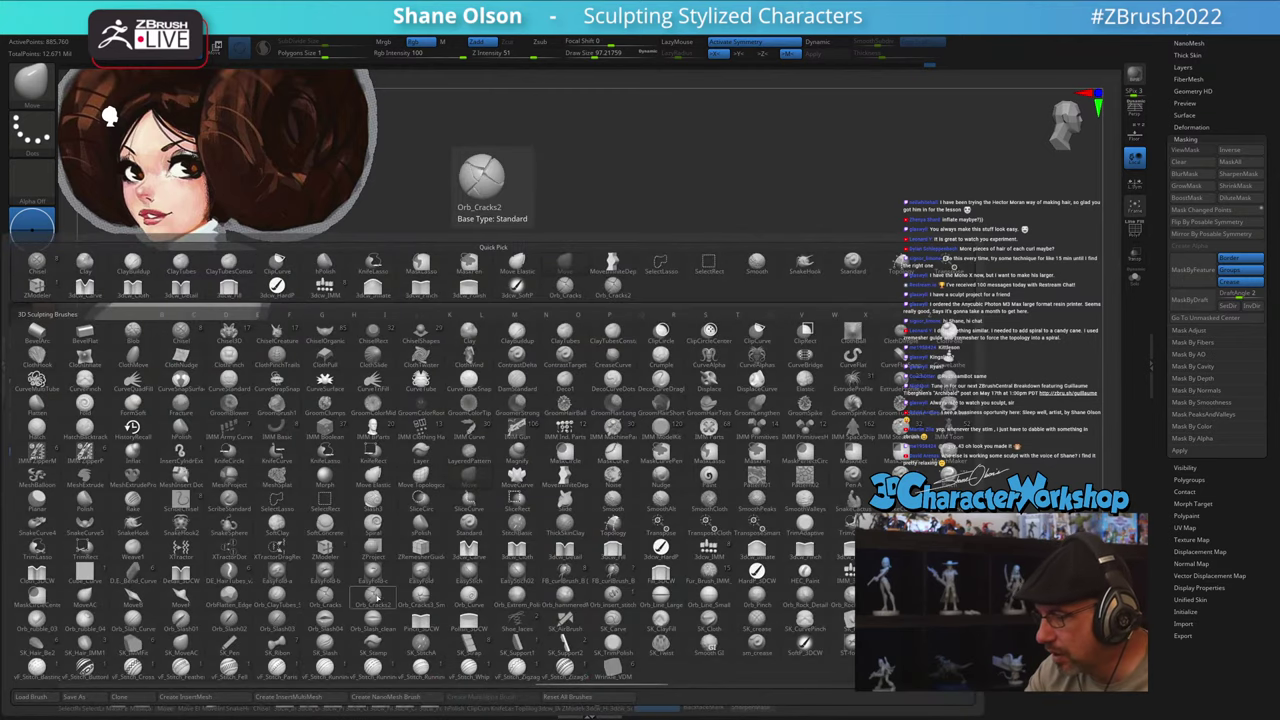
click(373, 596)
key(s)
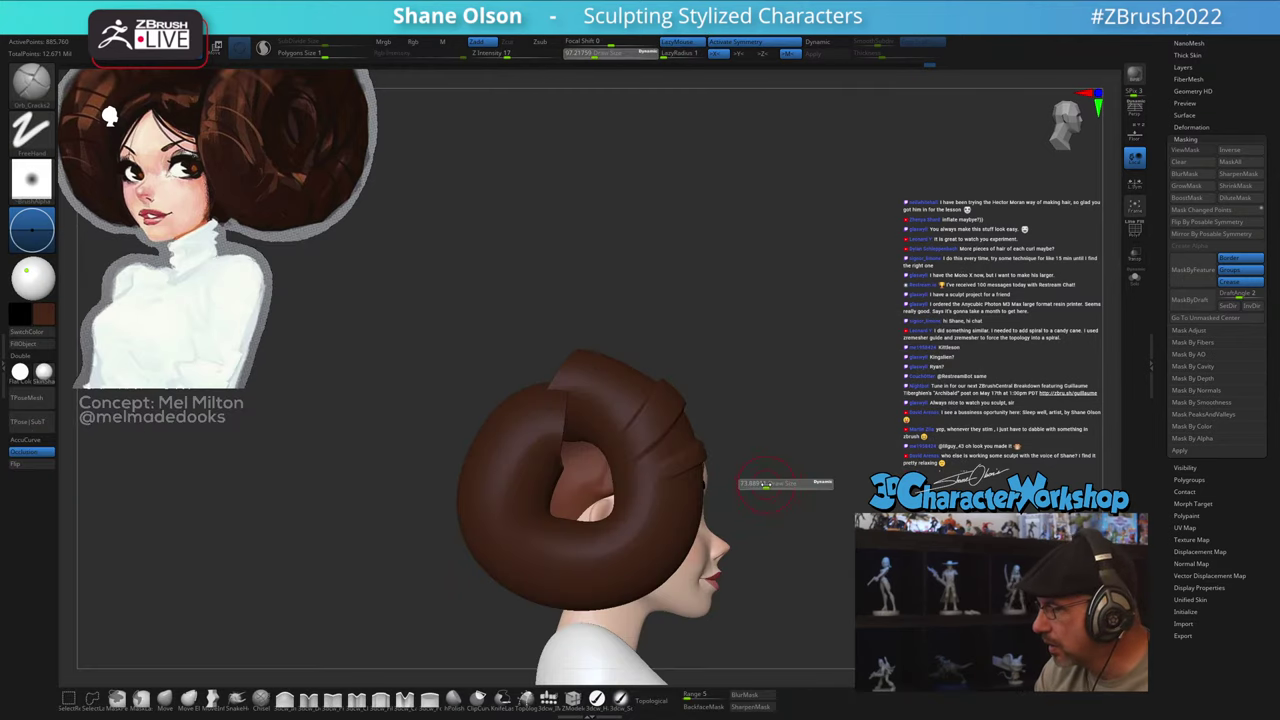
mouse_move(770, 489)
mouse_down()
mouse_move(719, 439)
mouse_move(797, 504)
mouse_move(792, 541)
mouse_up()
key(s)
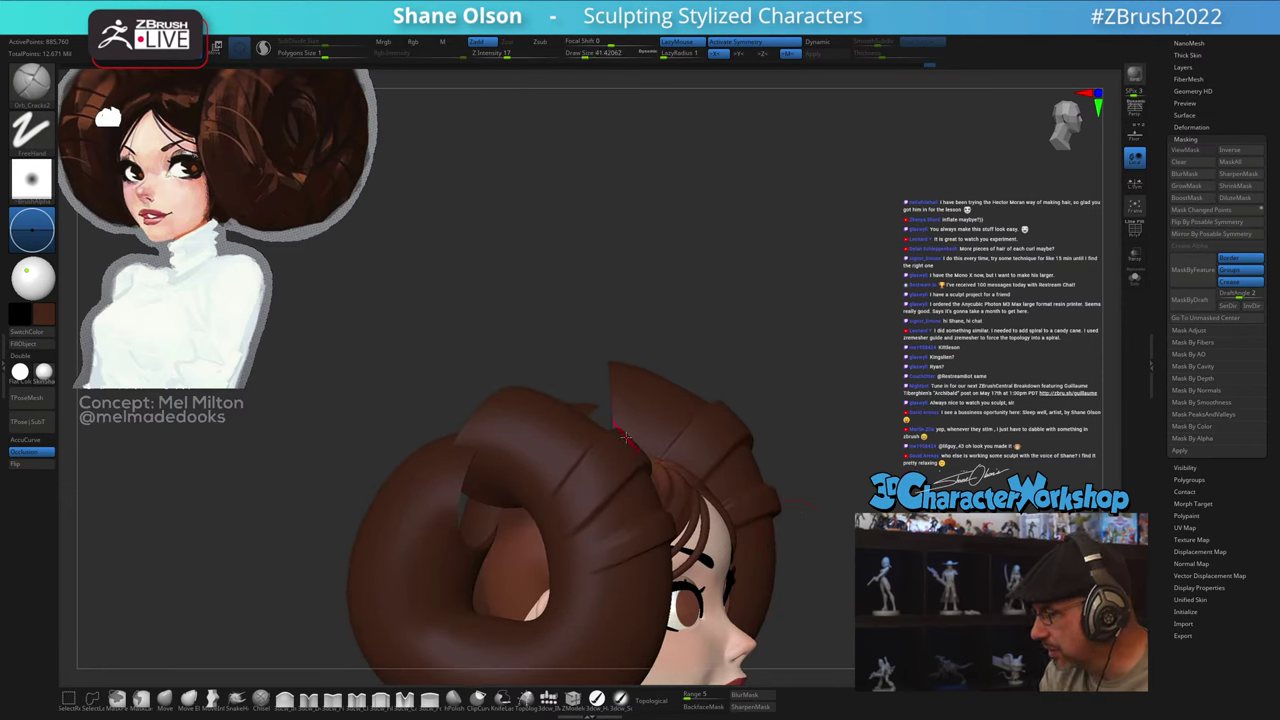
right_drag(705, 521, 686, 498)
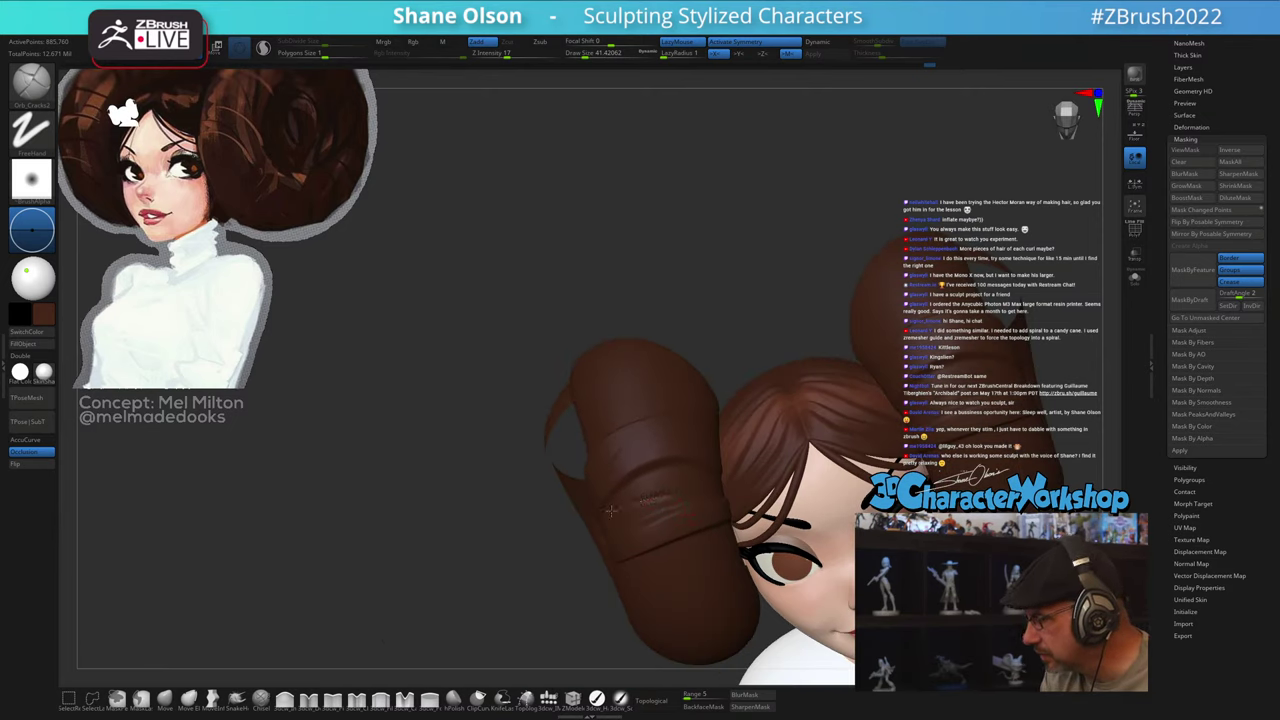
right_drag(644, 574, 676, 540)
ctrl+right_drag(676, 540, 822, 553)
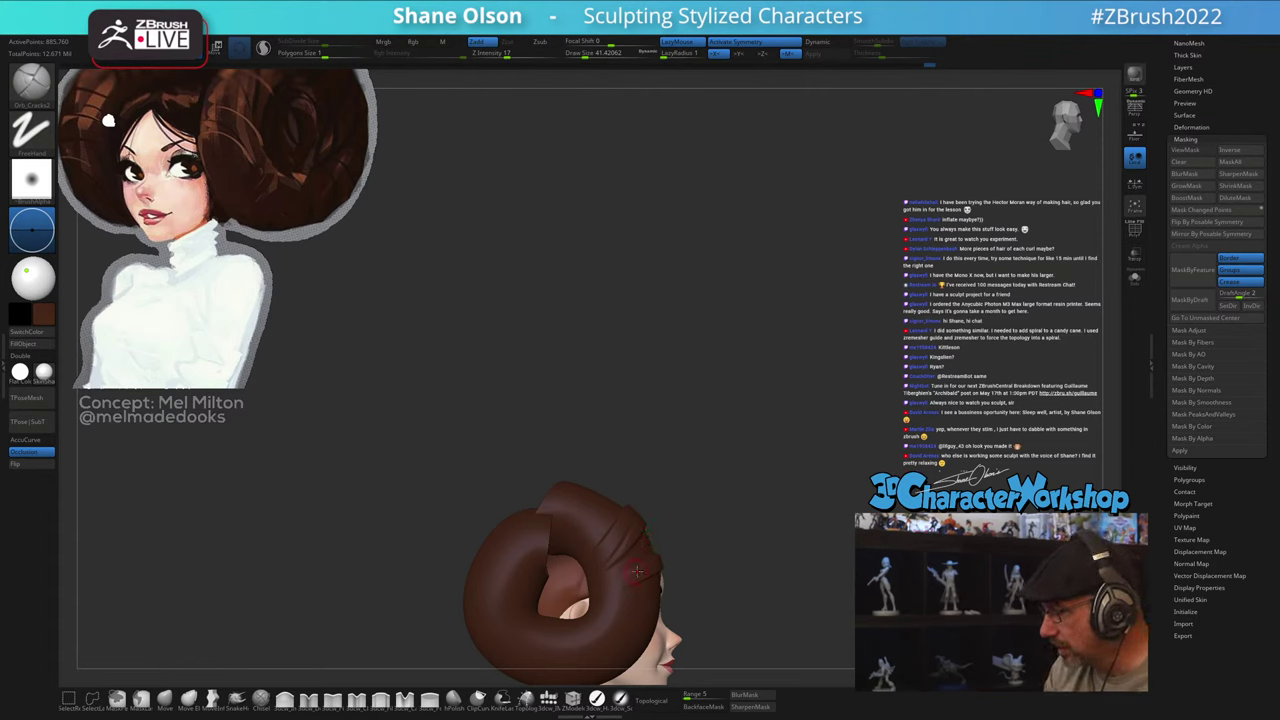
drag(775, 593, 717, 507)
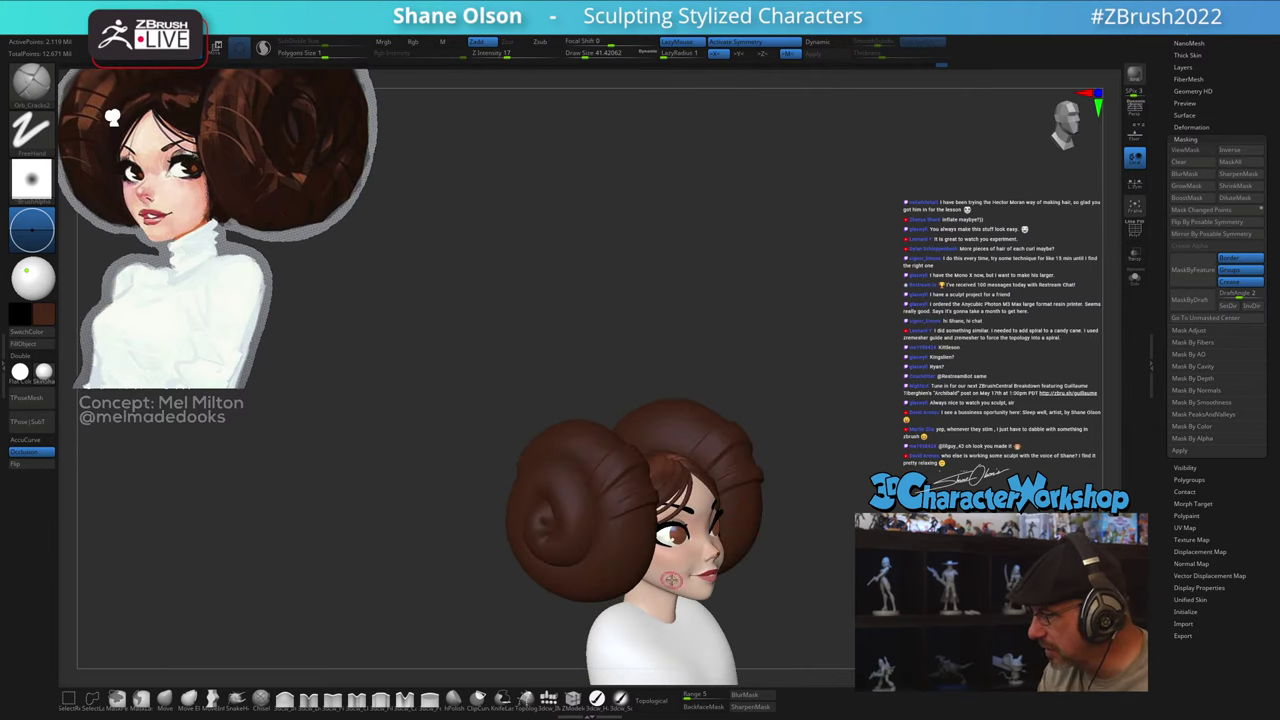
drag(827, 568, 745, 472)
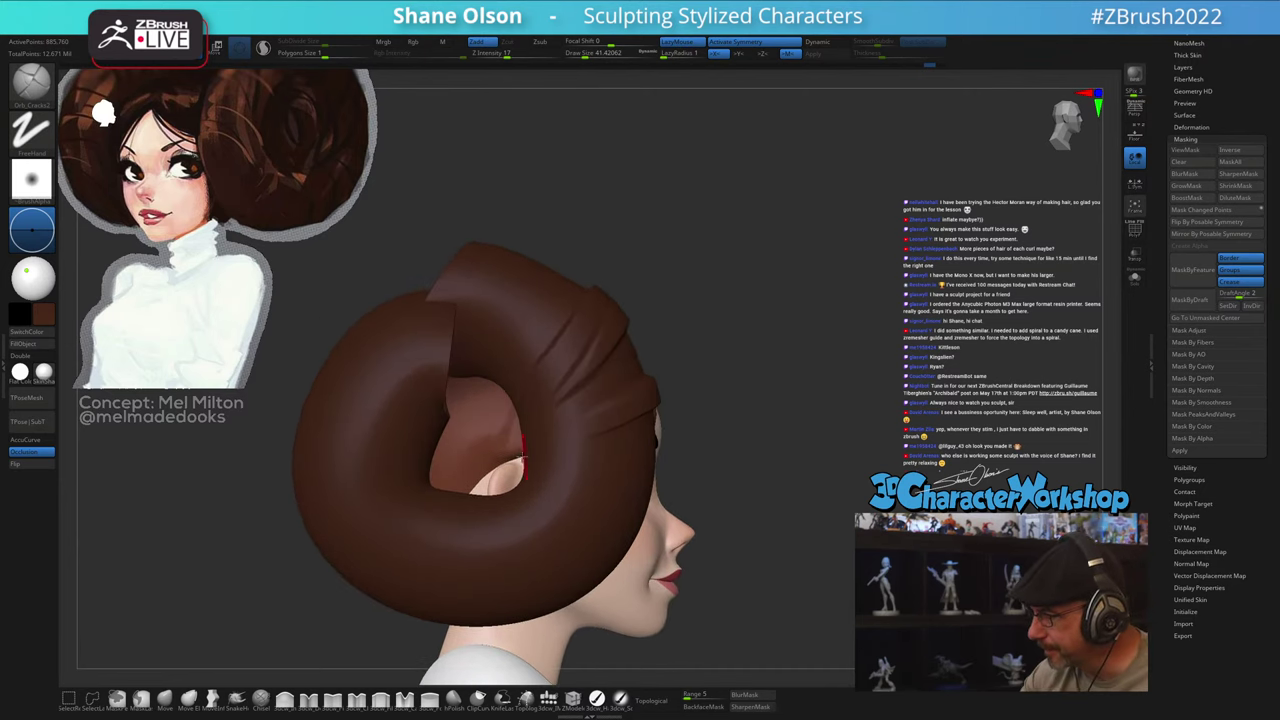
Step: Lasso-mask two tapered bands across the lower front of the outer coil, and invert the mask
key(ctrl)
mouse_move(562, 470)
ctrl+mouse_down()
mouse_move(650, 472)
mouse_move(666, 486)
mouse_move(532, 476)
ctrl+mouse_up()
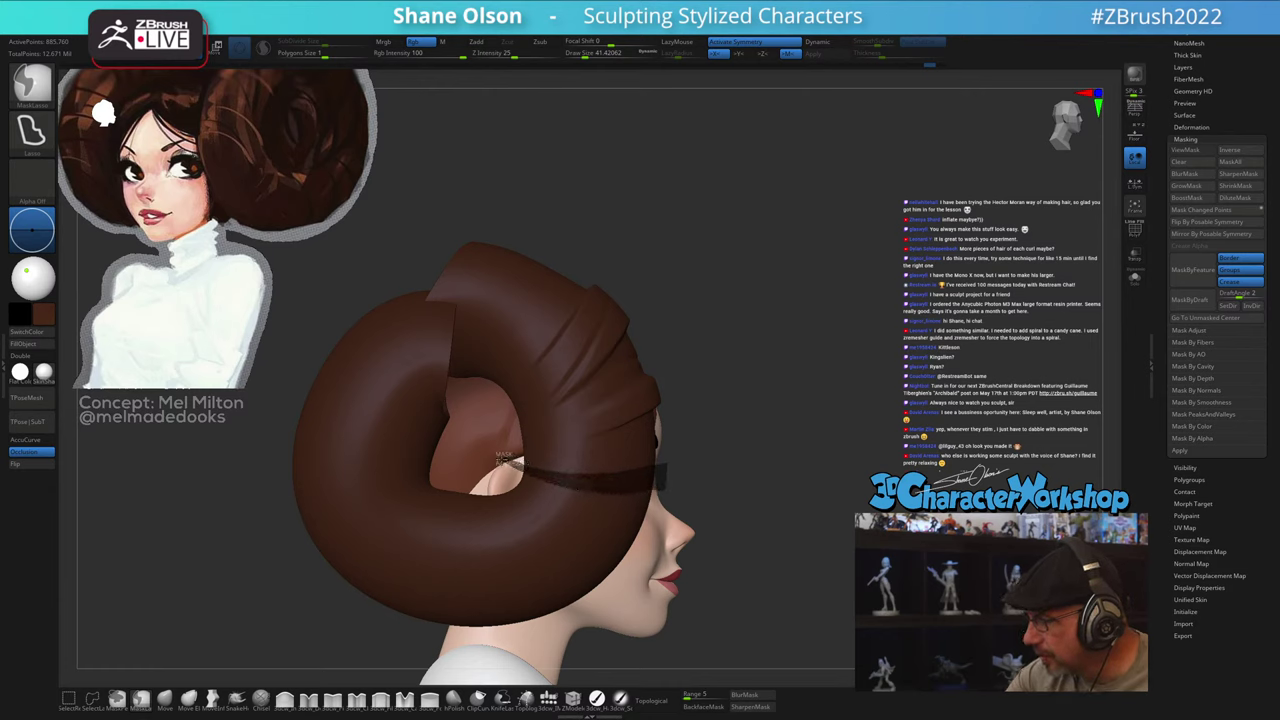
mouse_move(575, 523)
ctrl+mouse_down()
mouse_move(630, 546)
mouse_move(618, 572)
mouse_move(451, 429)
ctrl+mouse_up()
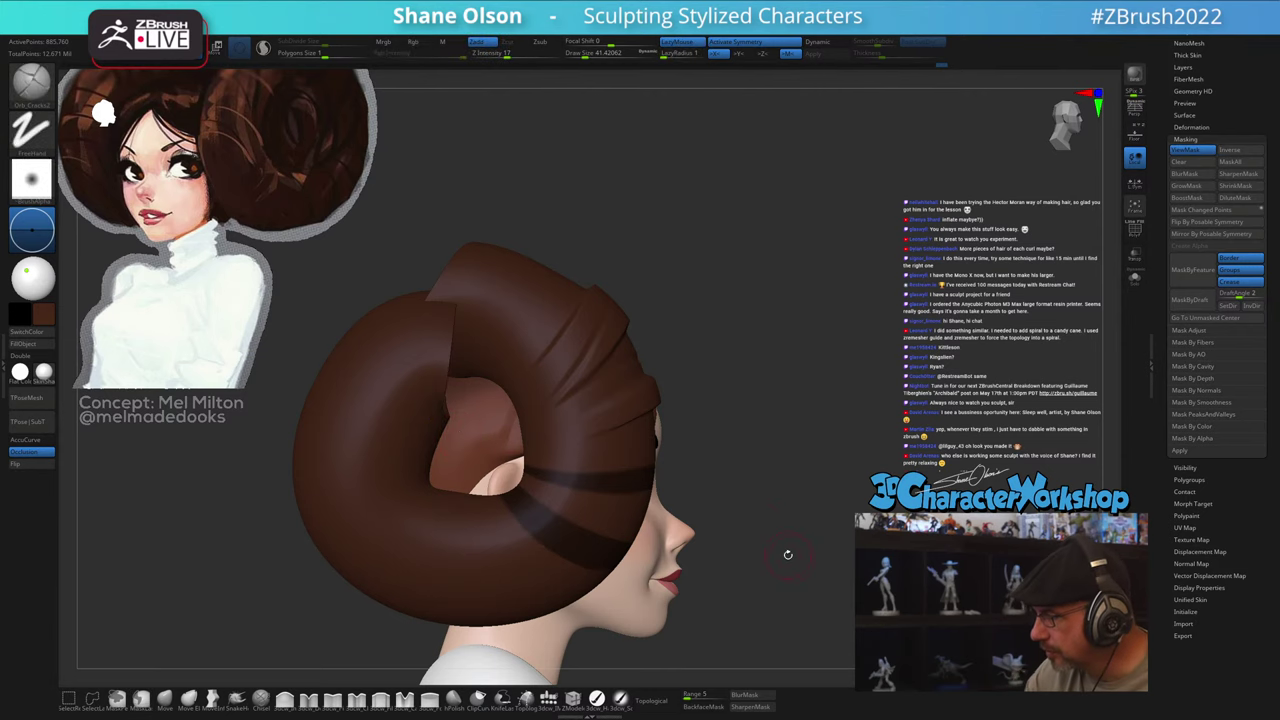
drag(776, 549, 791, 583)
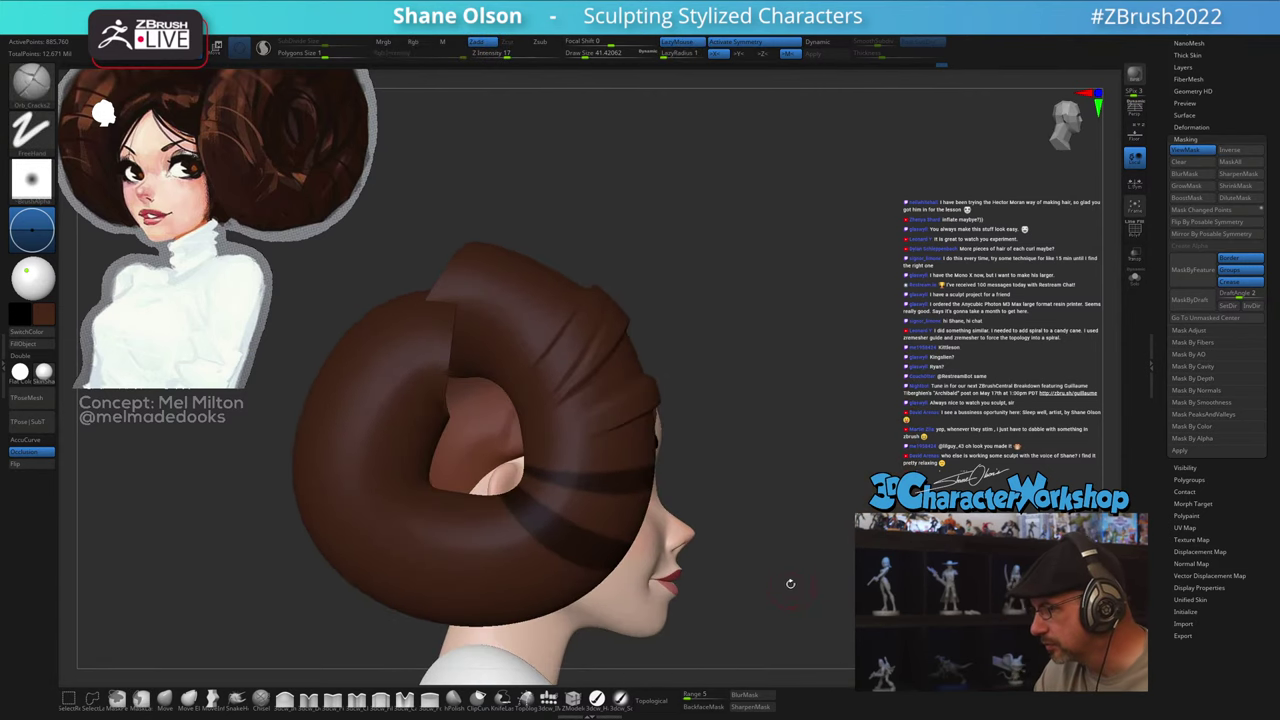
ctrl+click(812, 603)
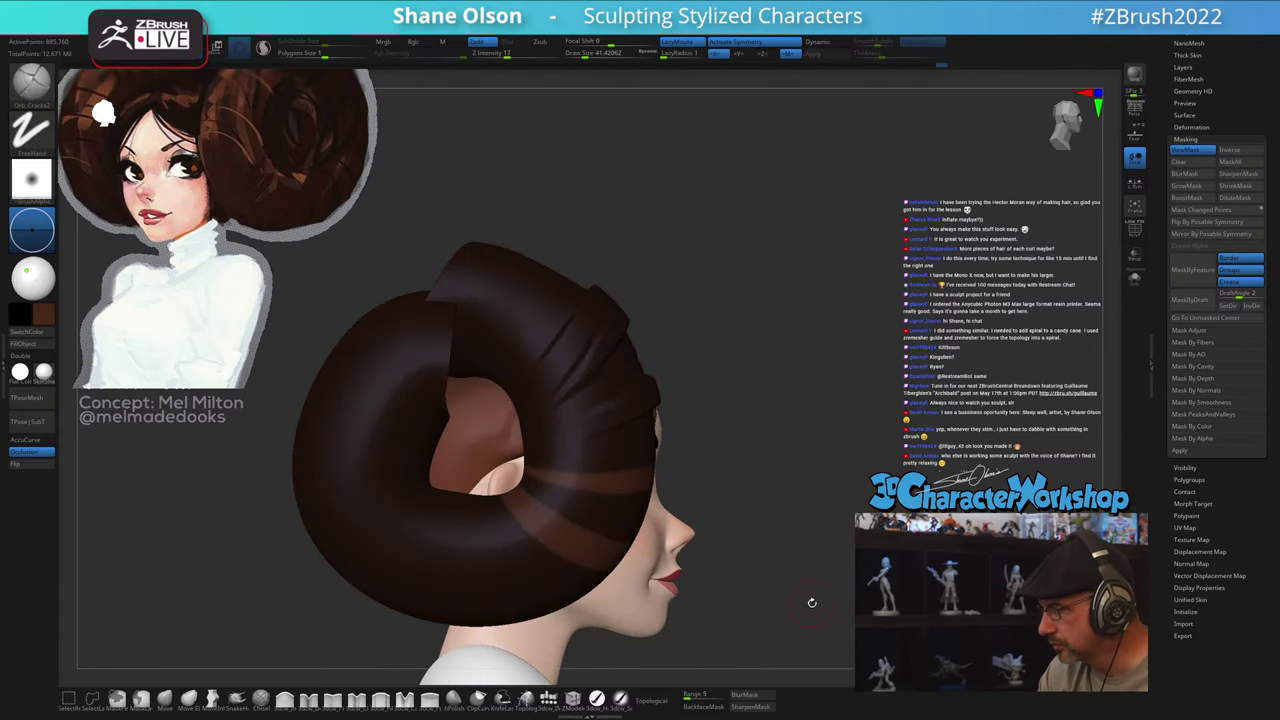
Step: Raise the two unmasked bands on the lower front of the outer coil with the Move brush at draw size about 149, and clear the mask
click(165, 700)
key(s)
drag(195, 557, 207, 557)
key(s)
drag(635, 480, 586, 478)
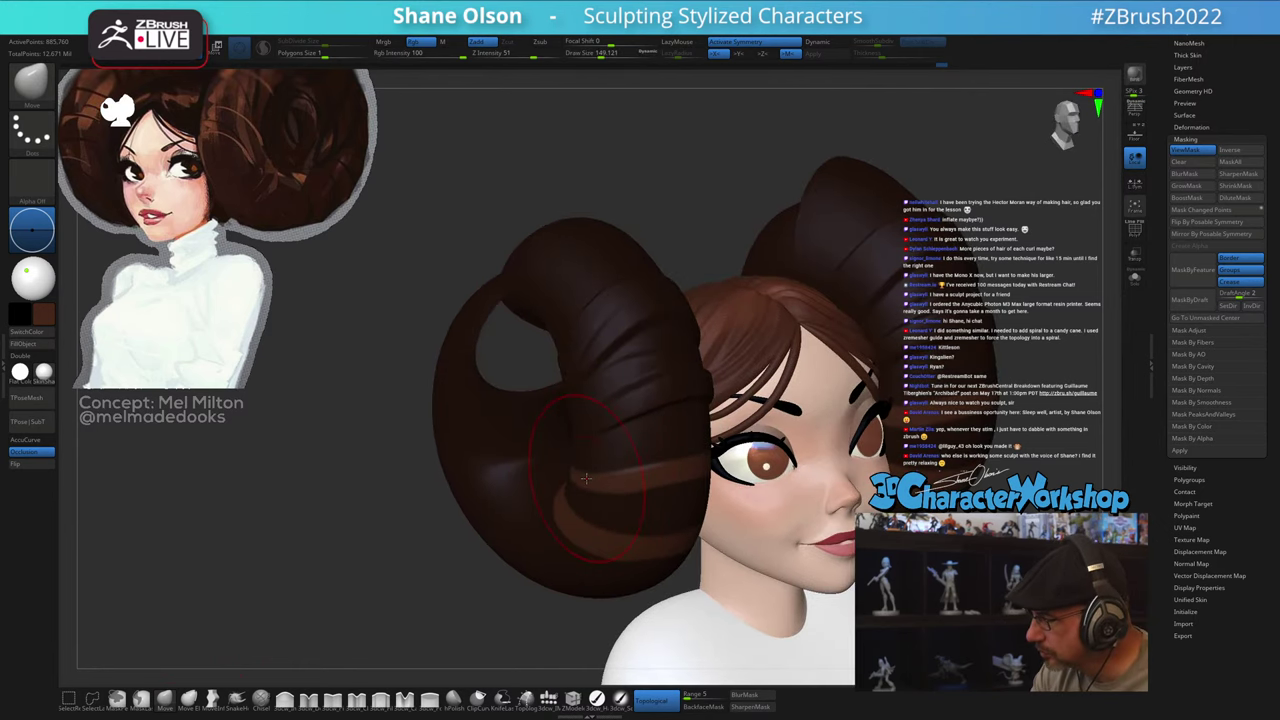
mouse_move(628, 537)
right_down()
mouse_move(610, 539)
mouse_move(651, 547)
right_up()
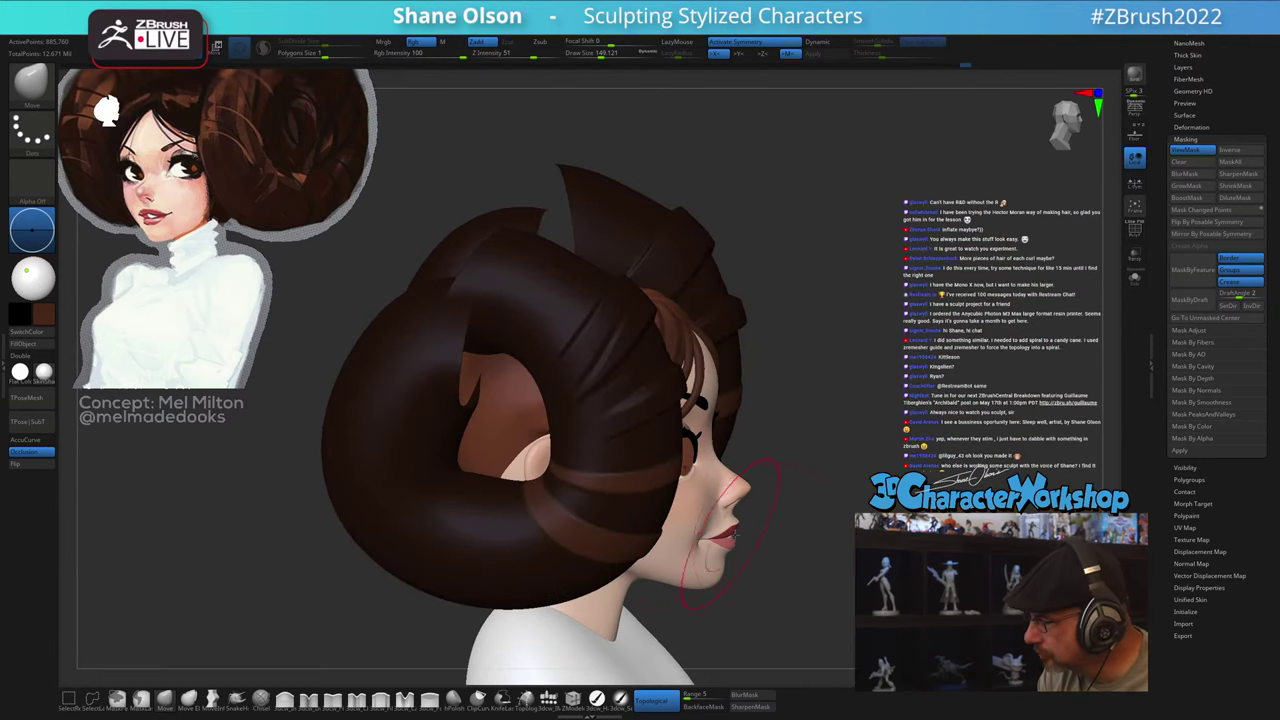
mouse_move(735, 536)
right_down()
mouse_move(690, 526)
mouse_move(728, 532)
mouse_move(697, 535)
right_up()
right_drag(622, 552, 662, 557)
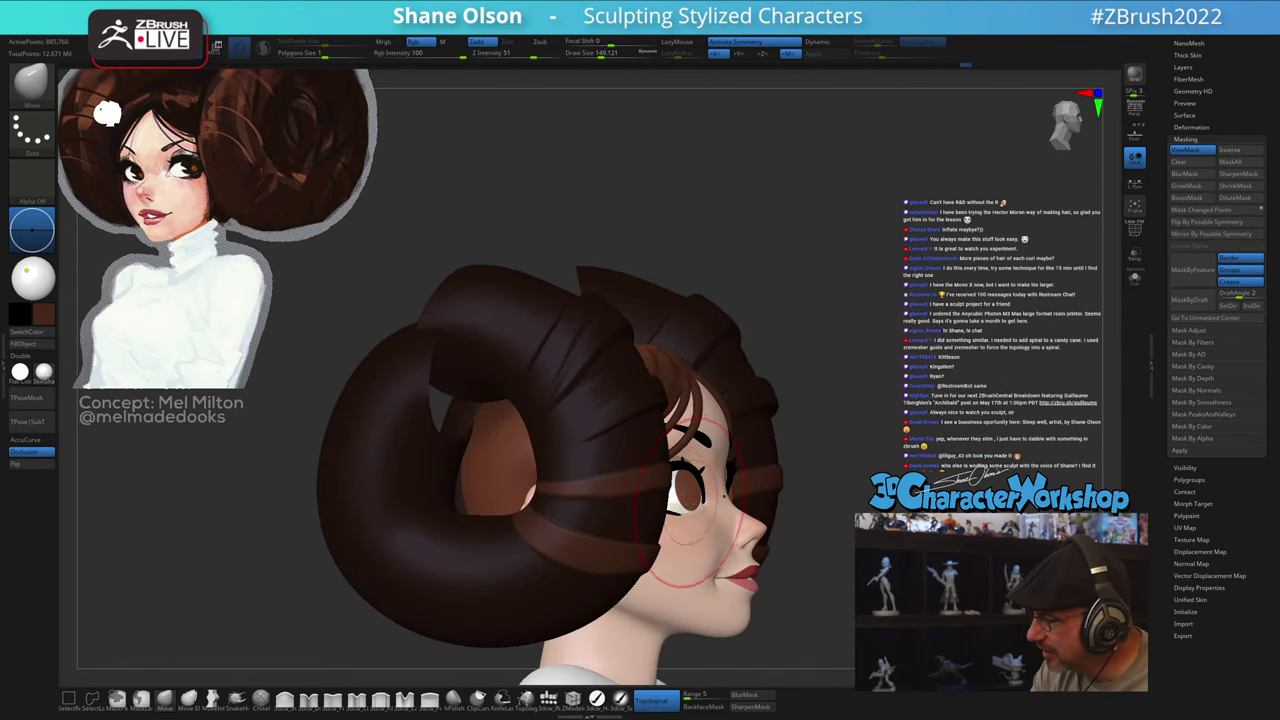
right_drag(690, 503, 646, 490)
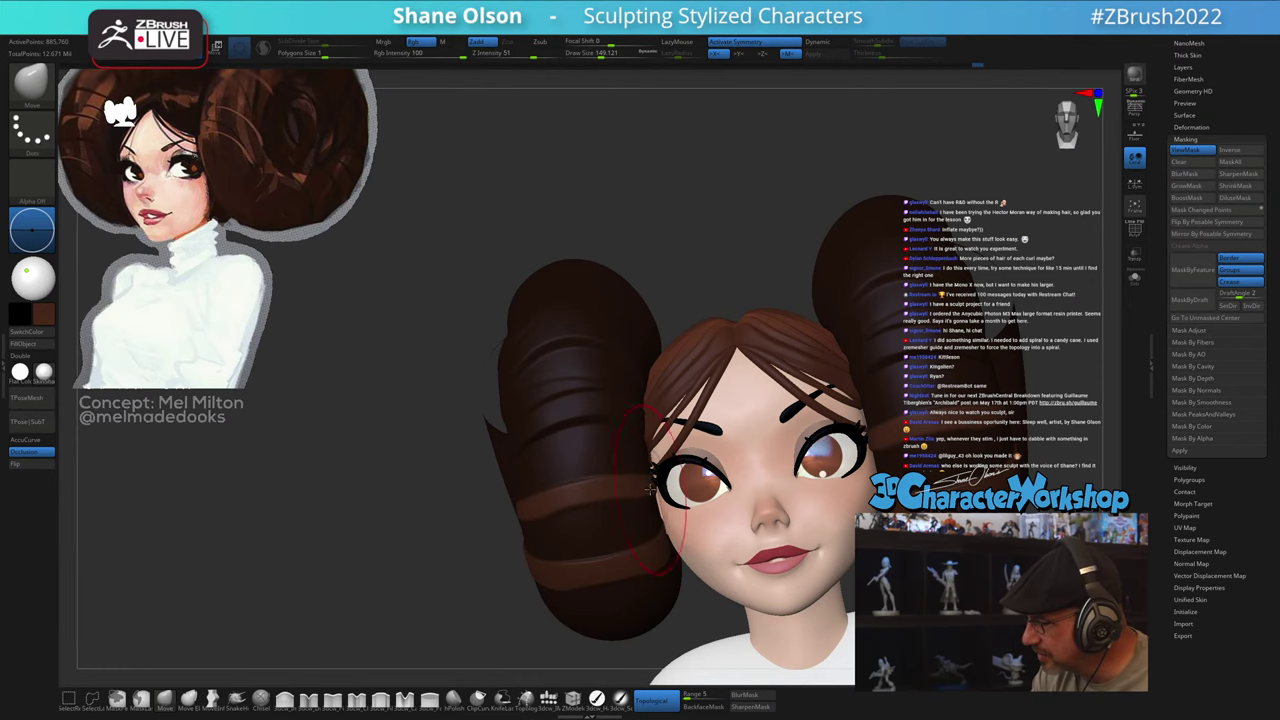
drag(651, 490, 659, 546)
right_drag(650, 518, 684, 500)
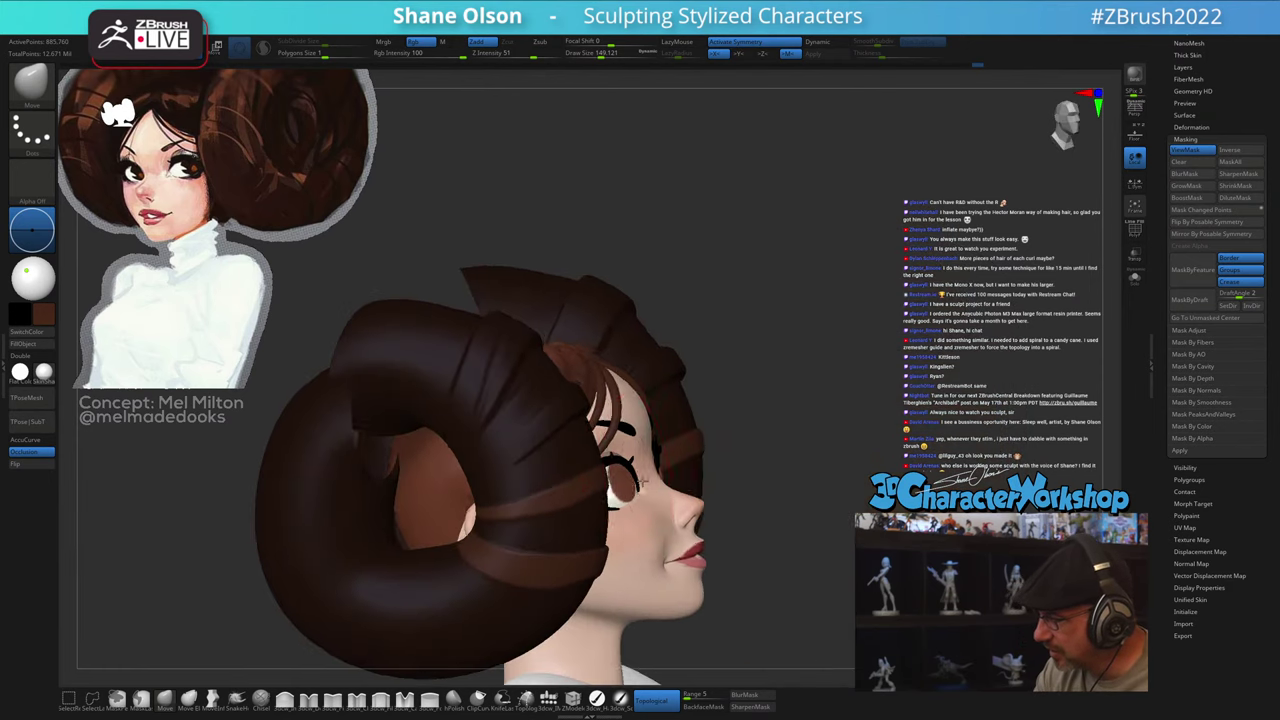
drag(574, 491, 562, 491)
right_drag(568, 490, 637, 525)
mouse_move(684, 509)
mouse_down()
mouse_move(809, 591)
mouse_move(779, 481)
mouse_move(808, 566)
mouse_move(851, 581)
mouse_move(793, 576)
mouse_move(820, 579)
mouse_move(780, 429)
mouse_move(758, 443)
mouse_move(767, 496)
mouse_up()
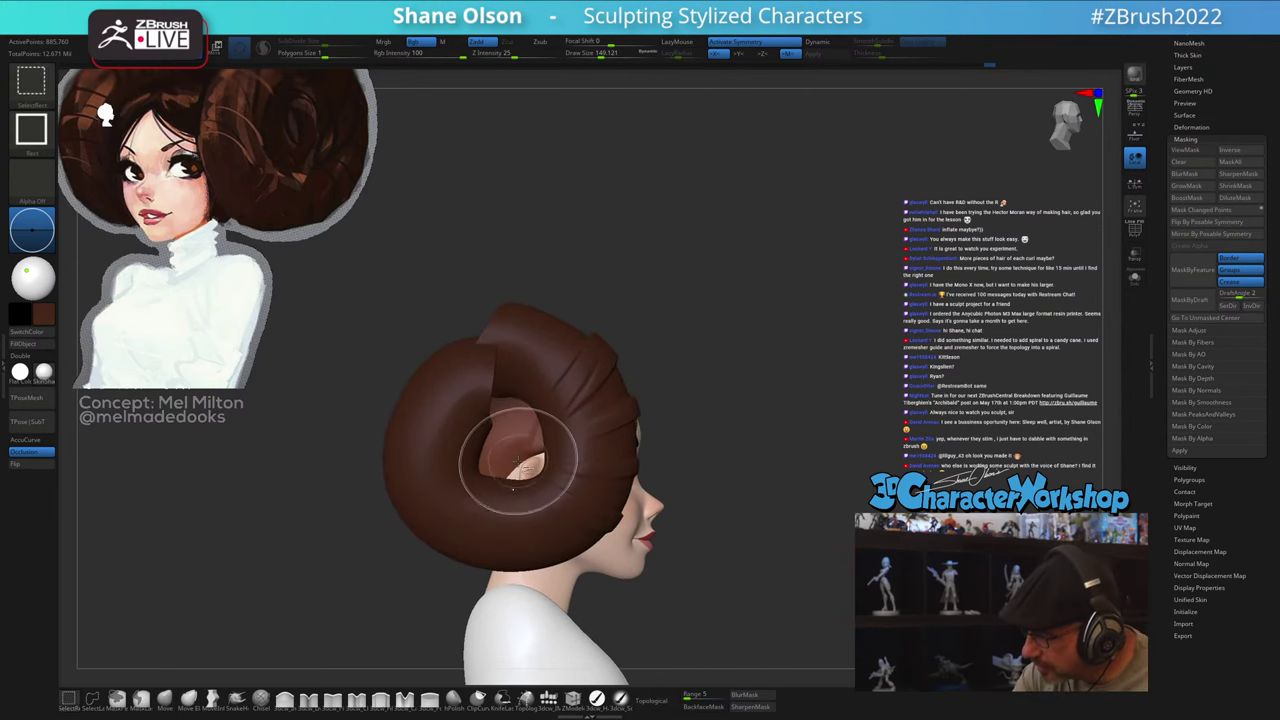
Step: Lasso-mask two tapered bands across the underside of the outer coil, and invert the mask
ctrl+shift+drag(518, 458, 544, 576)
key(ctrl+z)
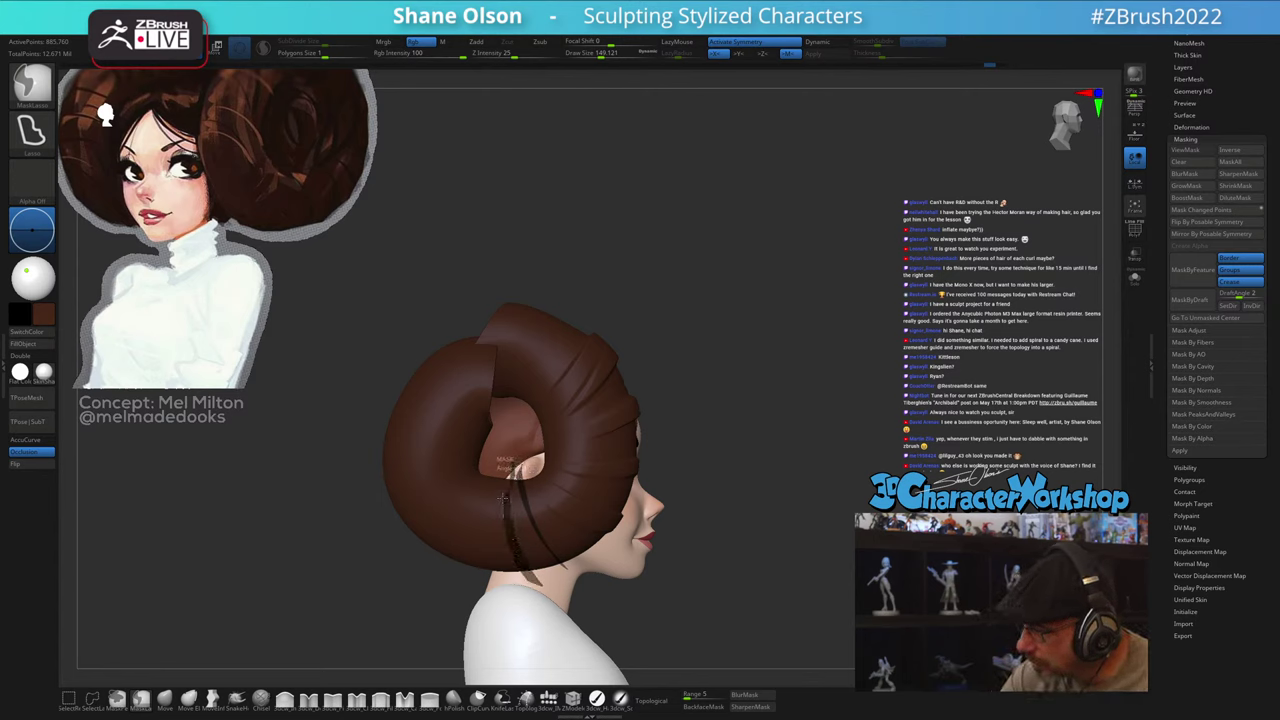
ctrl+drag(509, 465, 511, 463)
mouse_move(748, 532)
alt+mouse_down()
mouse_move(742, 562)
mouse_move(751, 486)
mouse_move(762, 519)
alt+mouse_up()
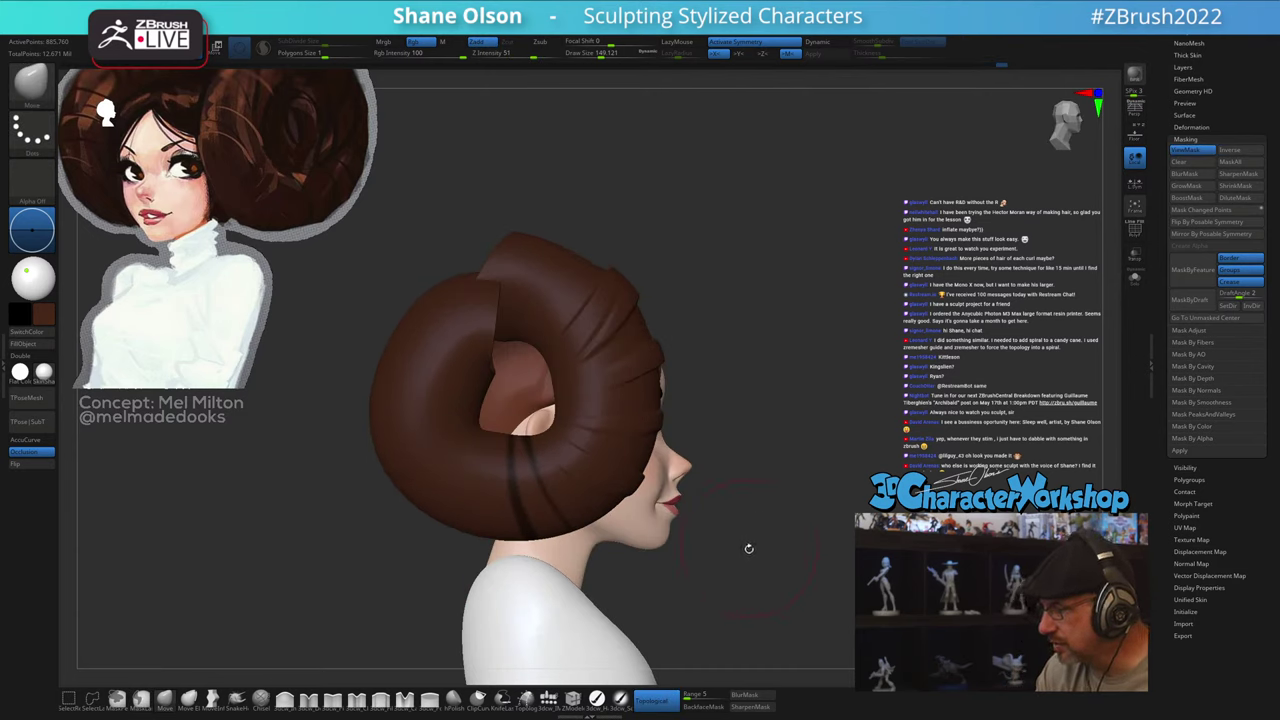
ctrl+click(762, 518)
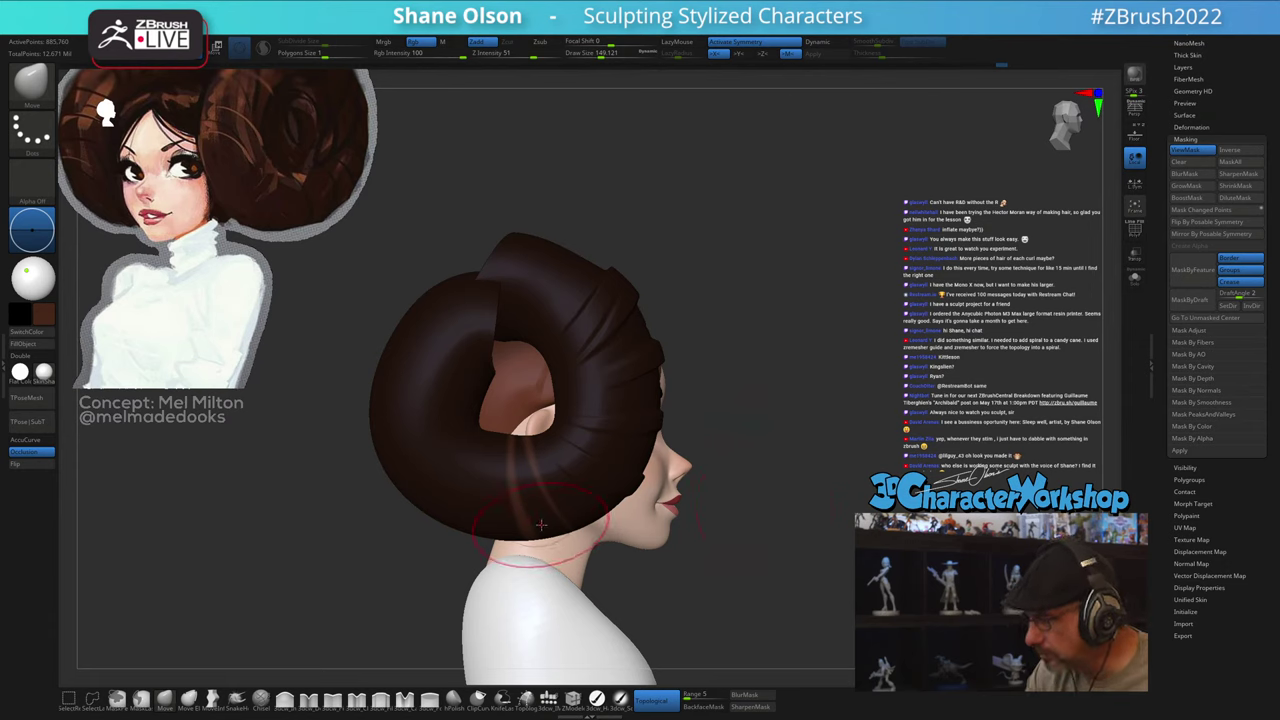
Step: Pull the unmasked underside bands into folds with the Move brush at draw size about 187, and clear the mask
key(s)
drag(541, 525, 545, 528)
mouse_move(598, 495)
right_down()
mouse_move(550, 520)
mouse_move(568, 521)
mouse_move(541, 502)
mouse_move(541, 556)
right_up()
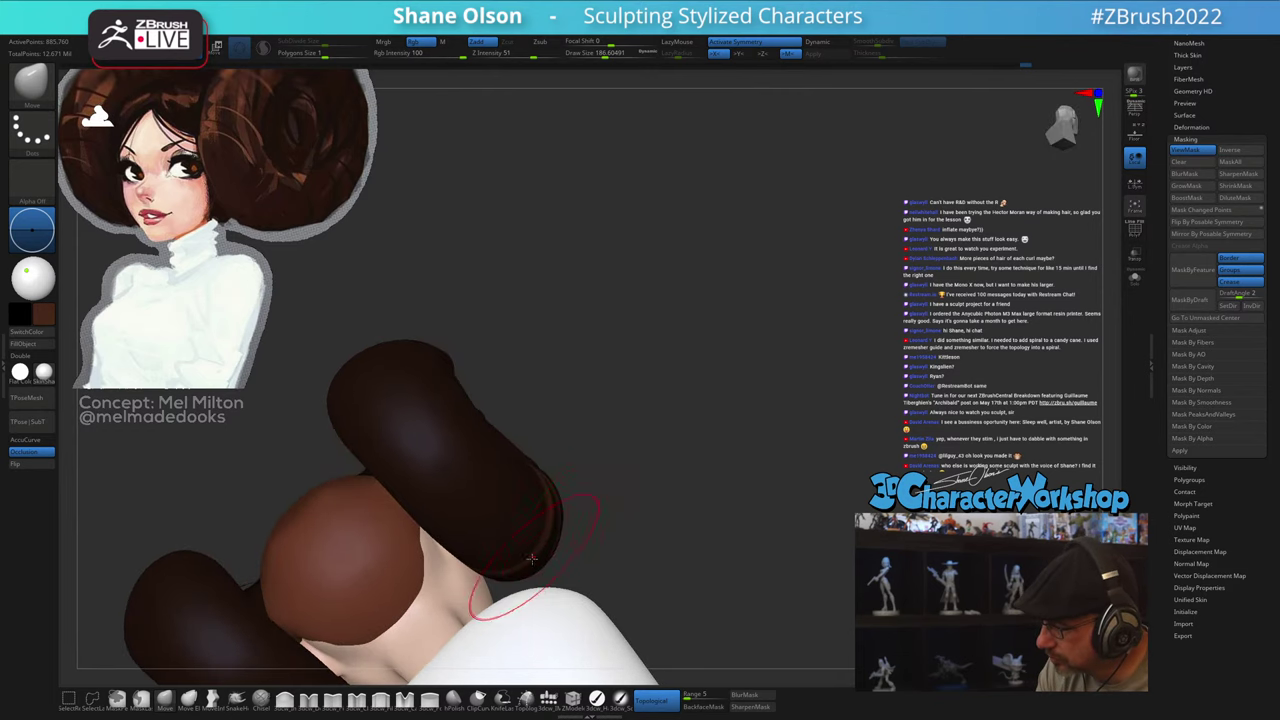
drag(518, 562, 507, 556)
mouse_move(535, 548)
right_down()
mouse_move(561, 536)
mouse_move(569, 558)
mouse_move(580, 529)
mouse_move(599, 529)
right_up()
ctrl+drag(745, 552, 754, 557)
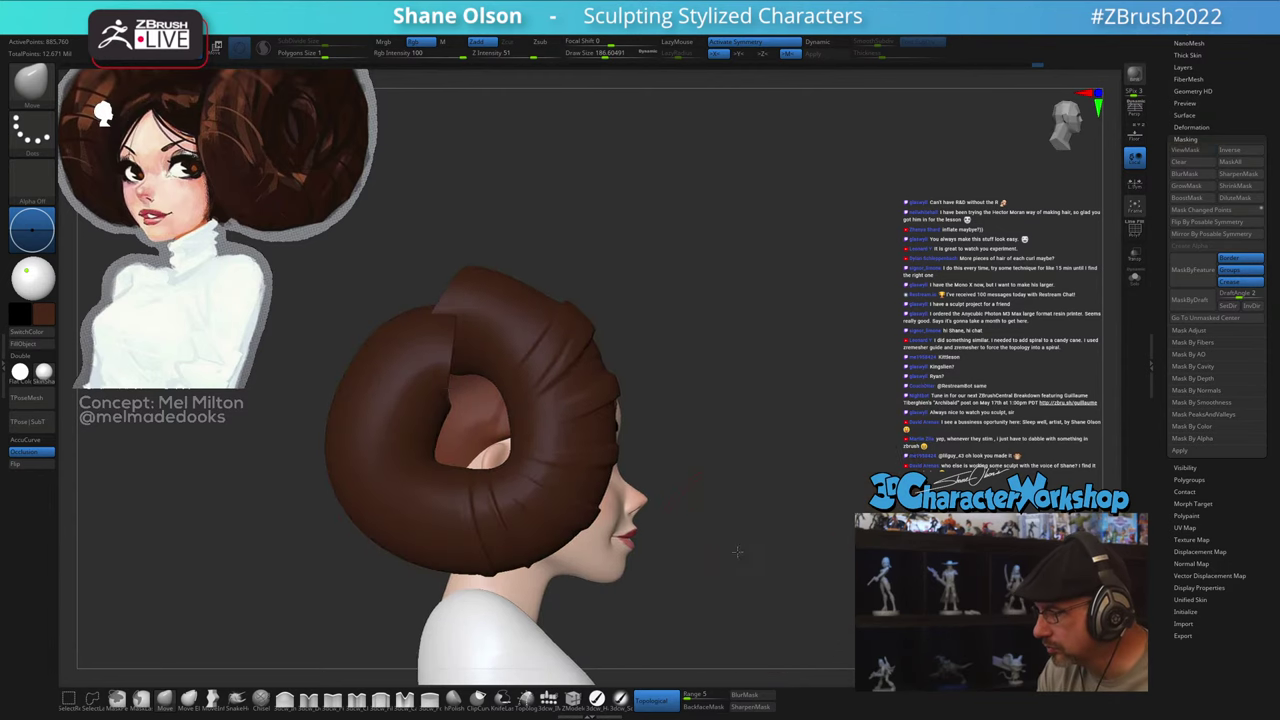
key(s)
mouse_move(738, 552)
alt+right_down()
mouse_move(724, 586)
mouse_move(690, 572)
mouse_move(760, 566)
mouse_move(727, 563)
mouse_move(760, 542)
alt+right_up()
click(725, 587)
key(s)
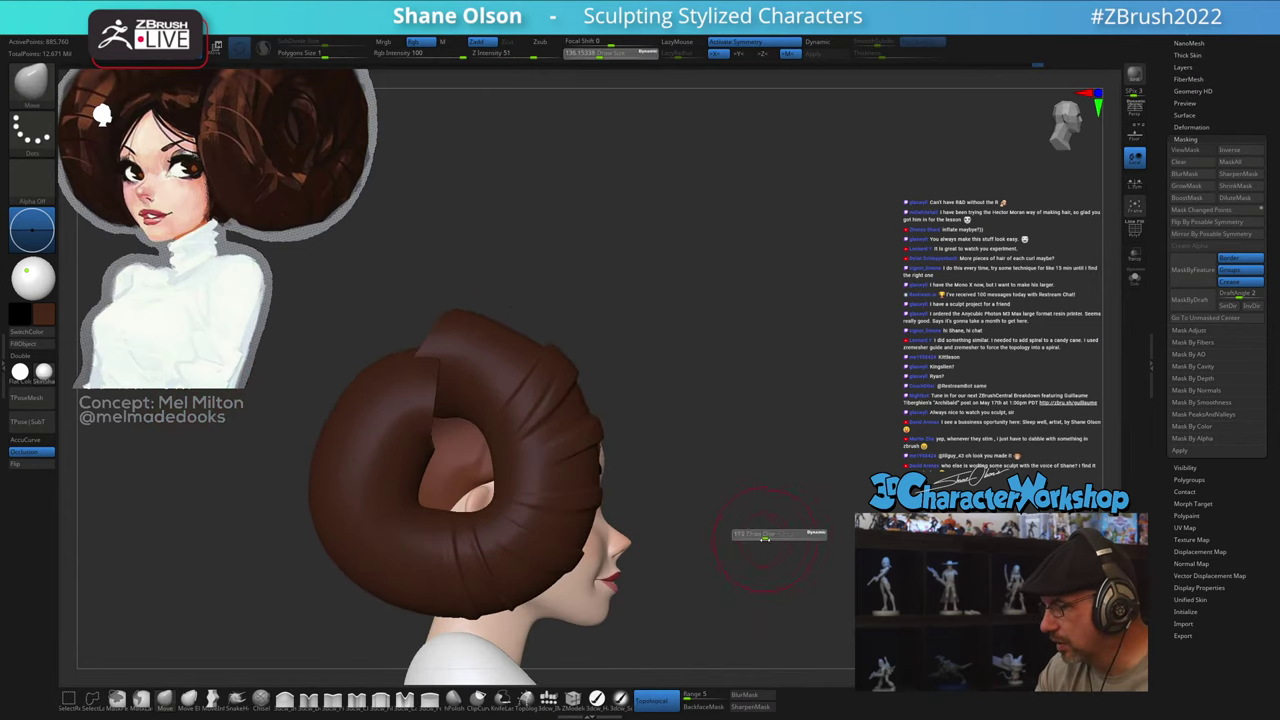
drag(758, 540, 753, 541)
key(s)
drag(761, 548, 762, 548)
ctrl+right_drag(757, 549, 756, 612)
key(ctrl)
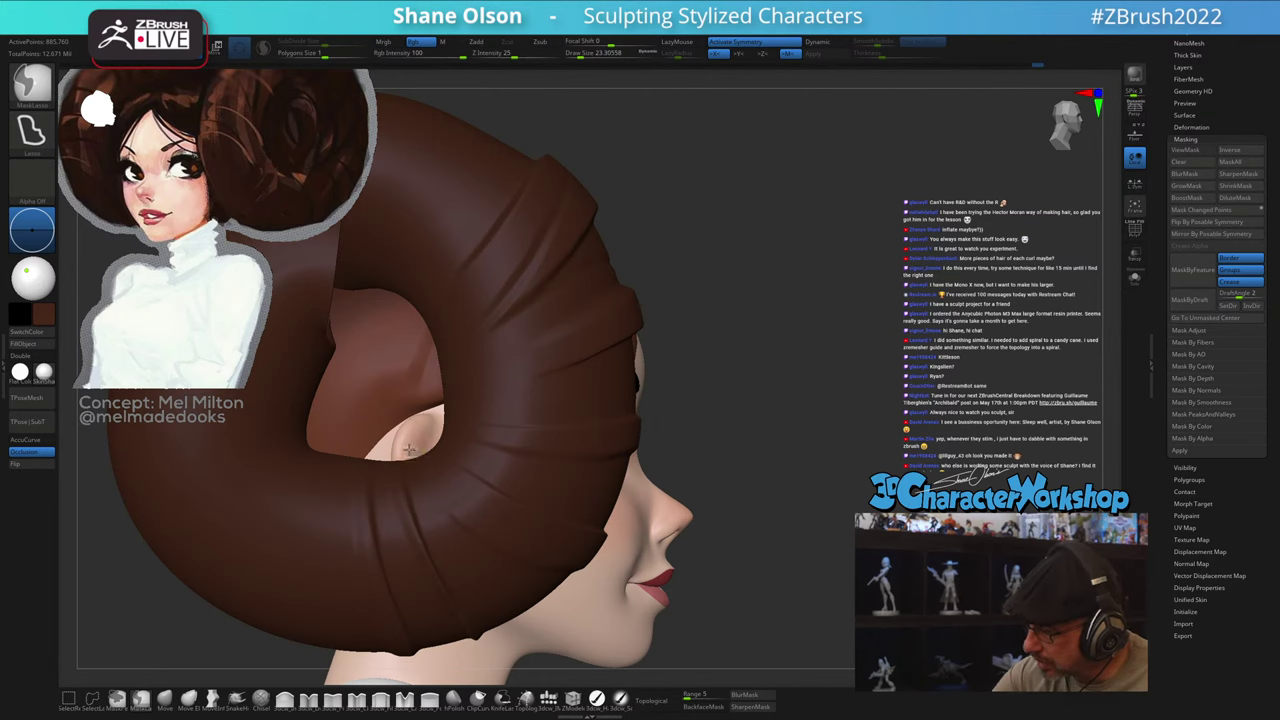
mouse_move(433, 481)
ctrl+mouse_down()
mouse_move(583, 548)
mouse_move(614, 544)
mouse_move(564, 540)
ctrl+mouse_up()
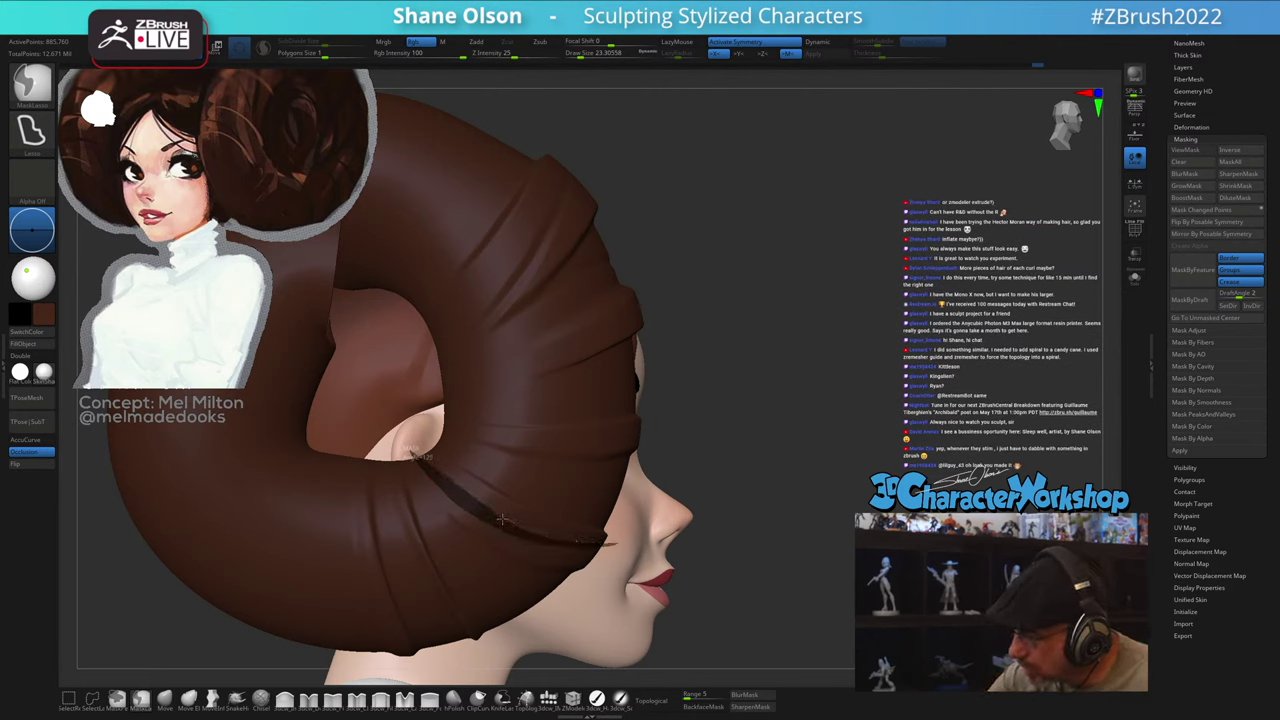
ctrl+drag(470, 498, 432, 470)
ctrl+right_drag(432, 470, 463, 540)
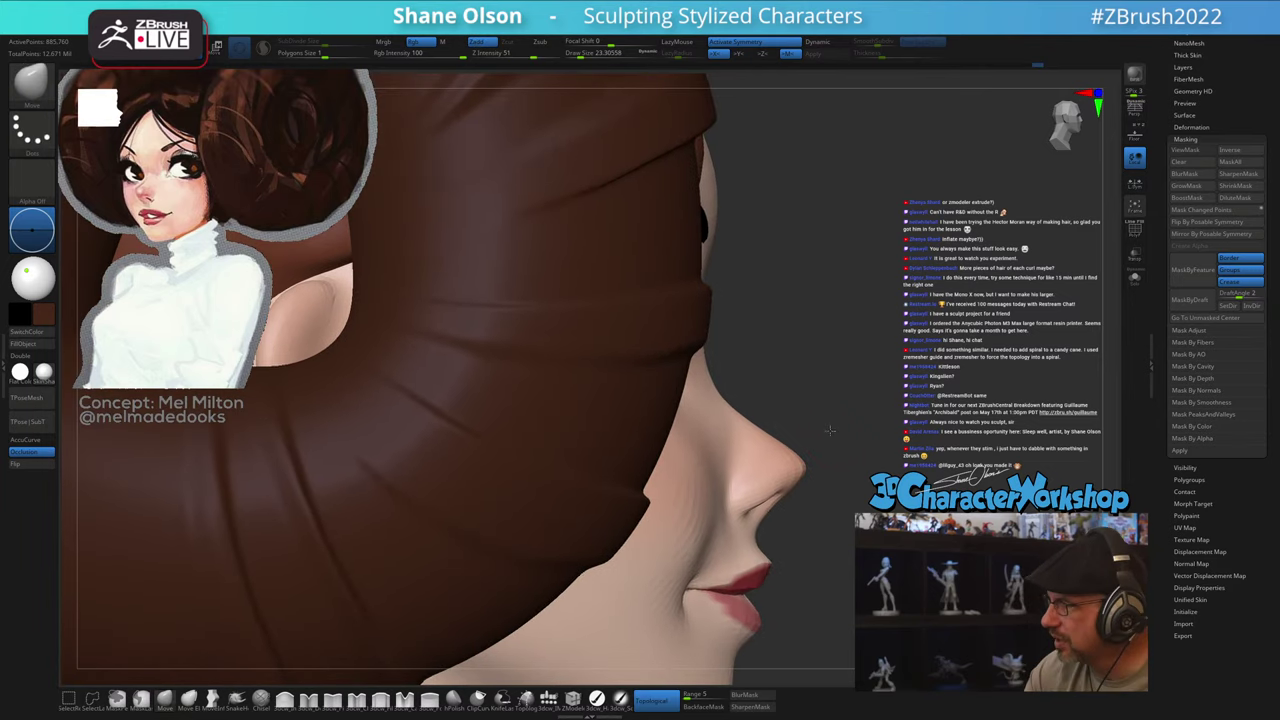
alt+drag(826, 470, 821, 395)
alt+drag(759, 422, 882, 491)
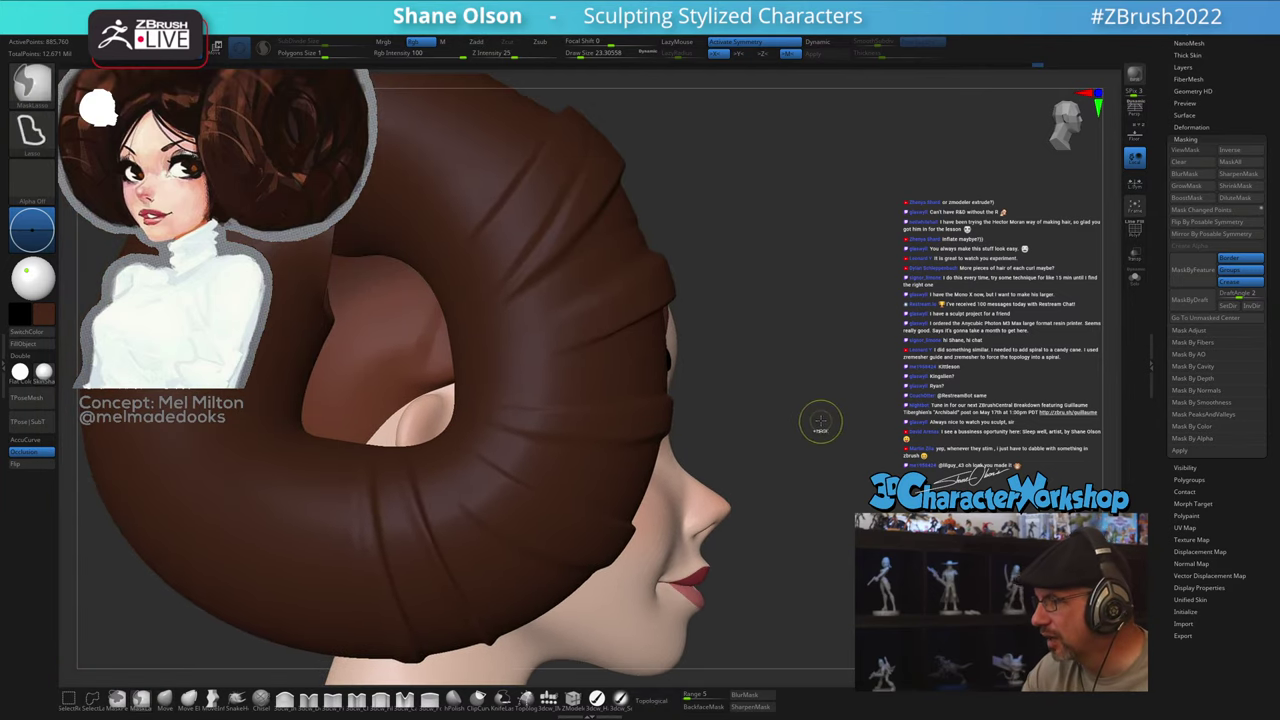
alt+right_drag(655, 457, 697, 482)
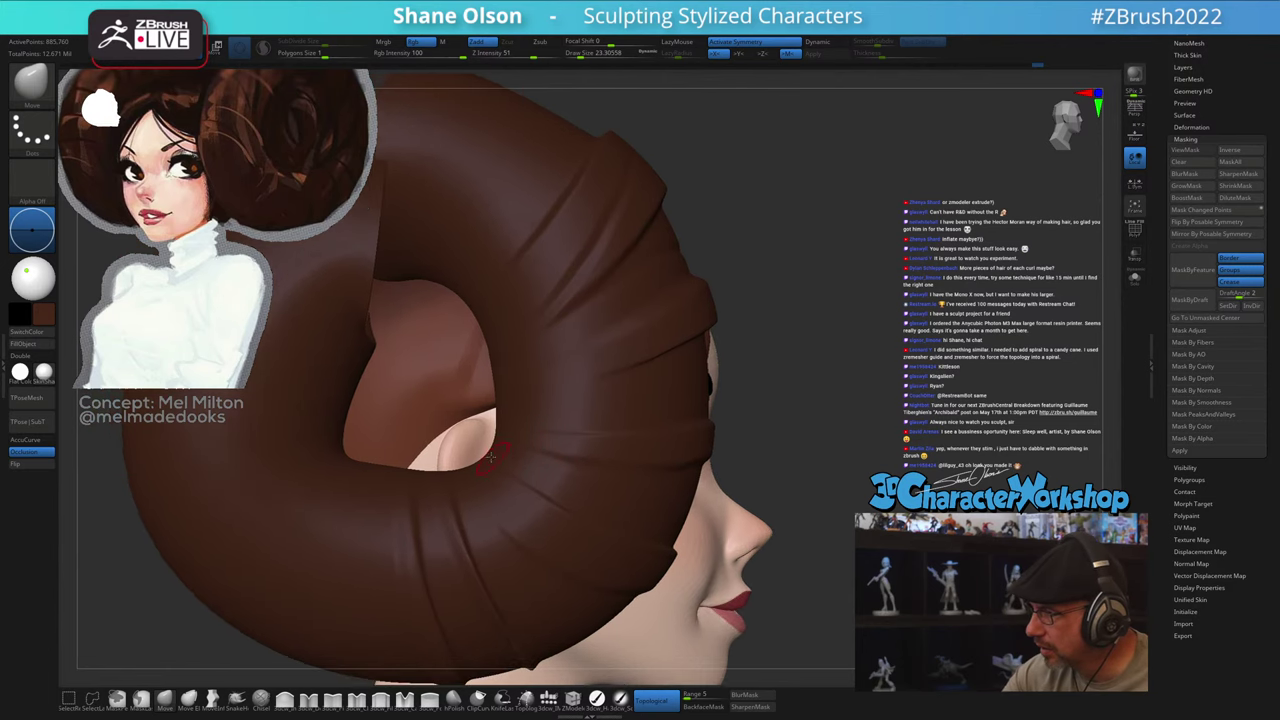
Step: Lasso-mask one thin curved band from the coil's inner edge below the ear toward the cheek, and invert the mask
key(ctrl)
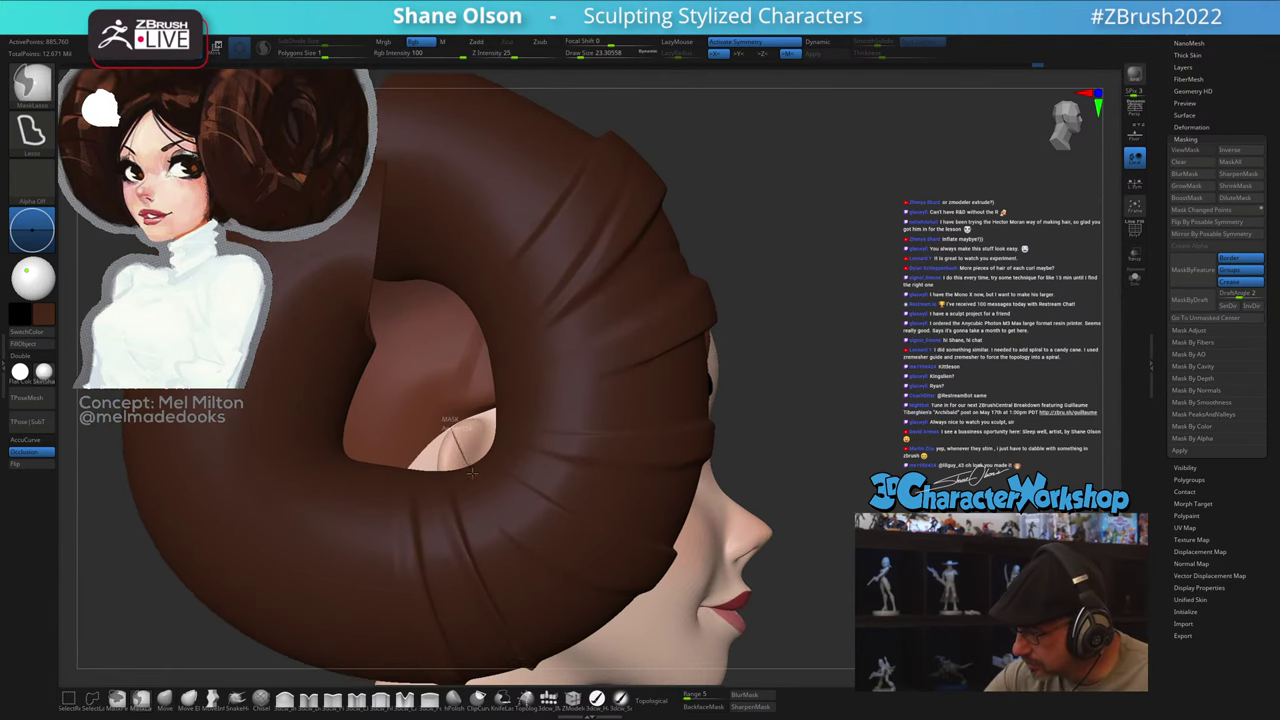
mouse_move(472, 473)
ctrl+mouse_down()
mouse_move(521, 522)
mouse_move(610, 569)
mouse_move(668, 576)
mouse_move(594, 554)
mouse_move(520, 507)
ctrl+mouse_up()
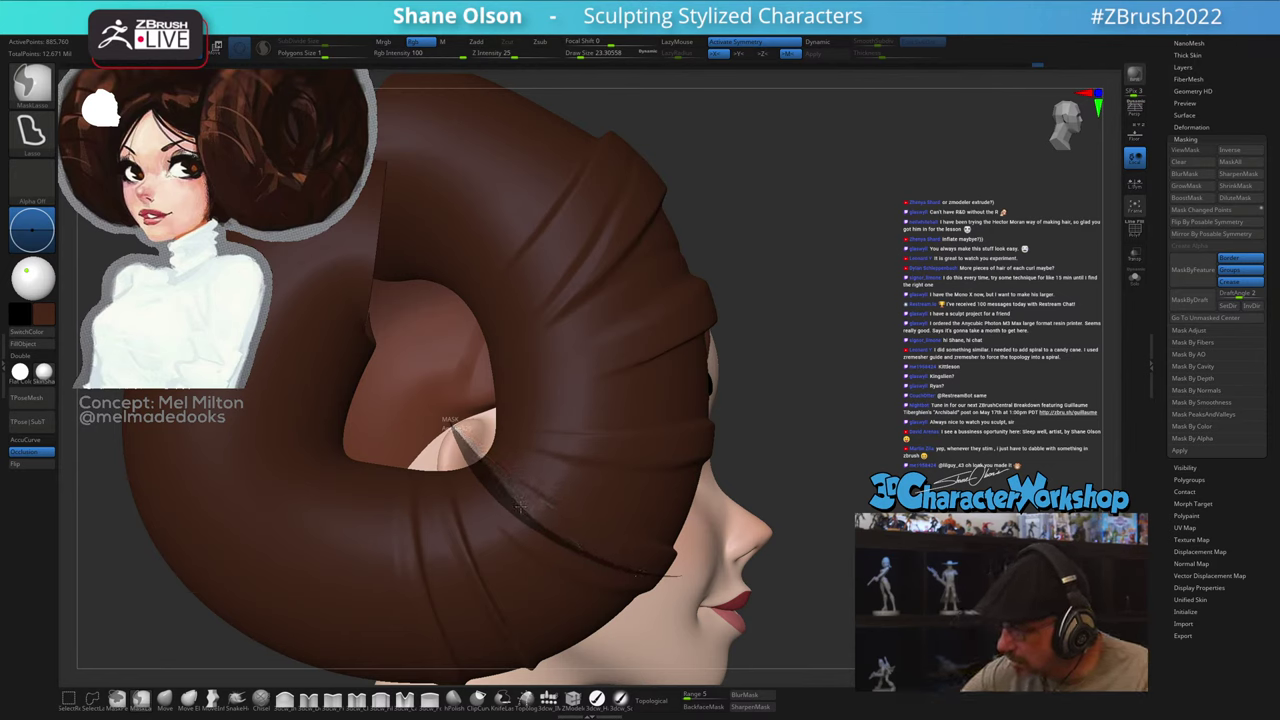
ctrl+drag(478, 457, 470, 440)
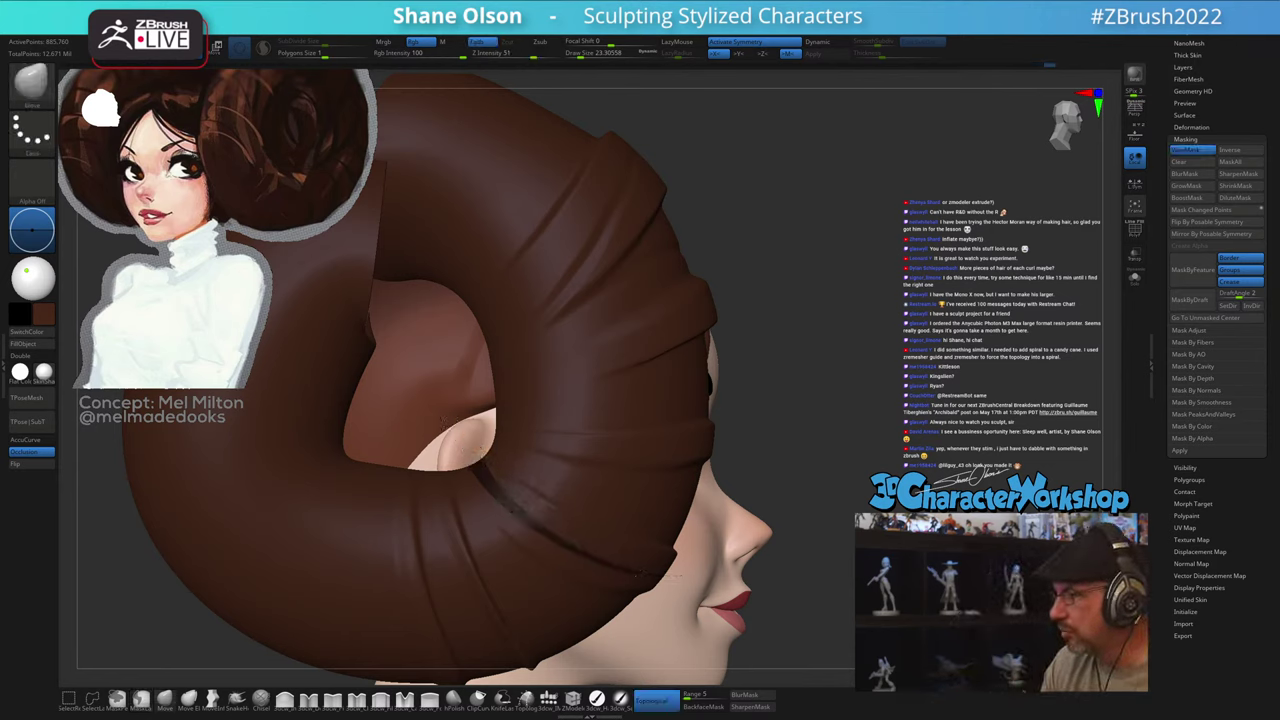
alt+drag(853, 527, 871, 521)
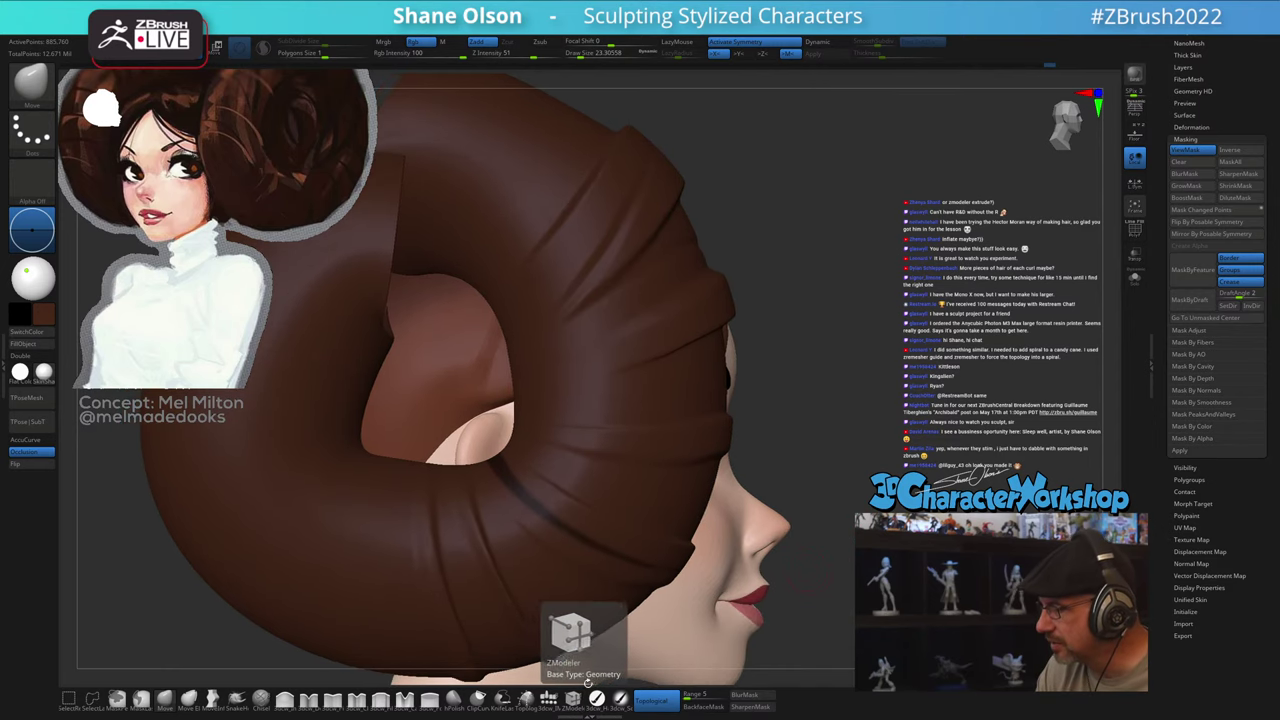
ctrl+click(845, 592)
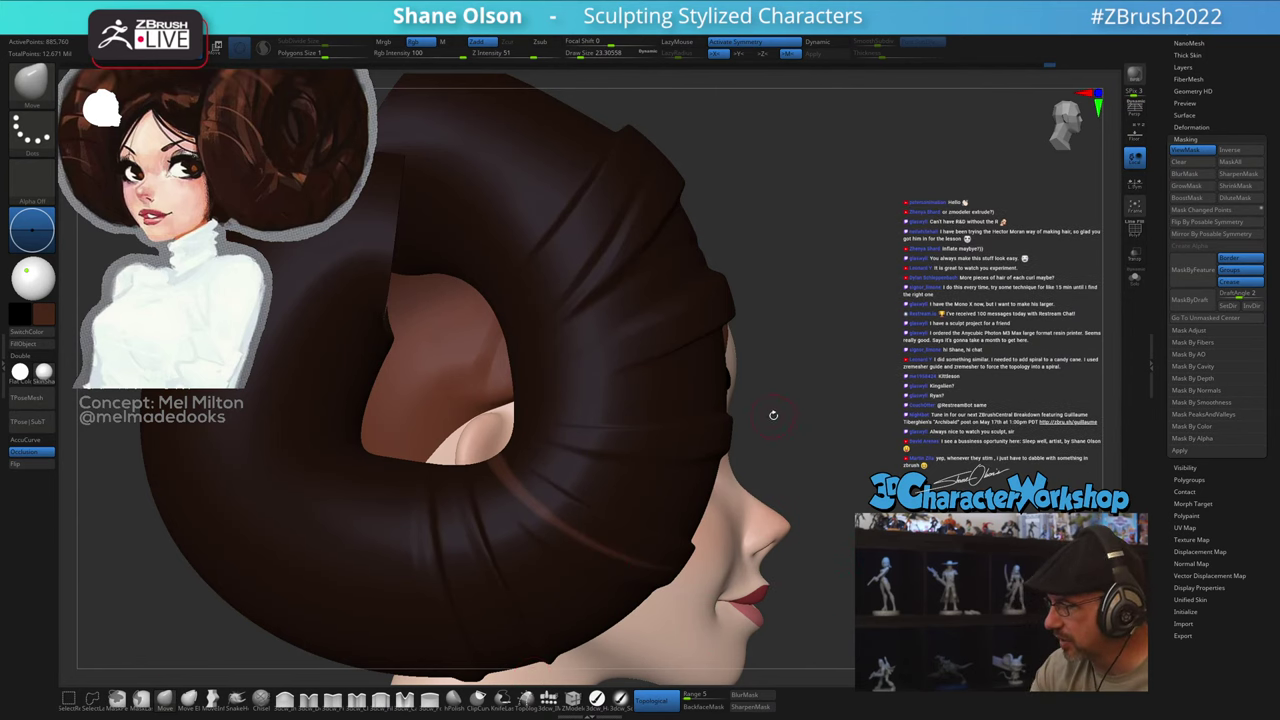
Step: Raise the thin unmasked band below the ear into a fold with the Move brush at draw size about 97, and clear the mask
key(s)
mouse_move(774, 416)
mouse_down()
mouse_move(788, 416)
mouse_move(777, 409)
mouse_up()
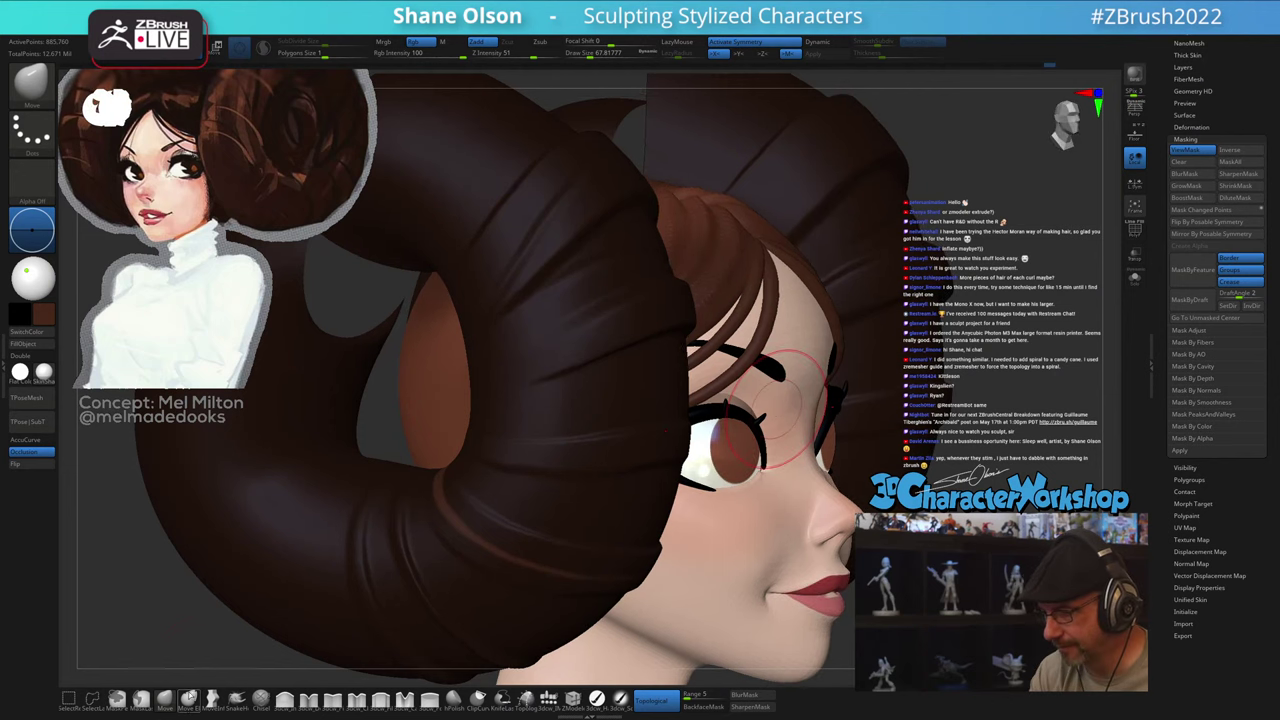
key(s)
drag(458, 474, 440, 472)
key(s)
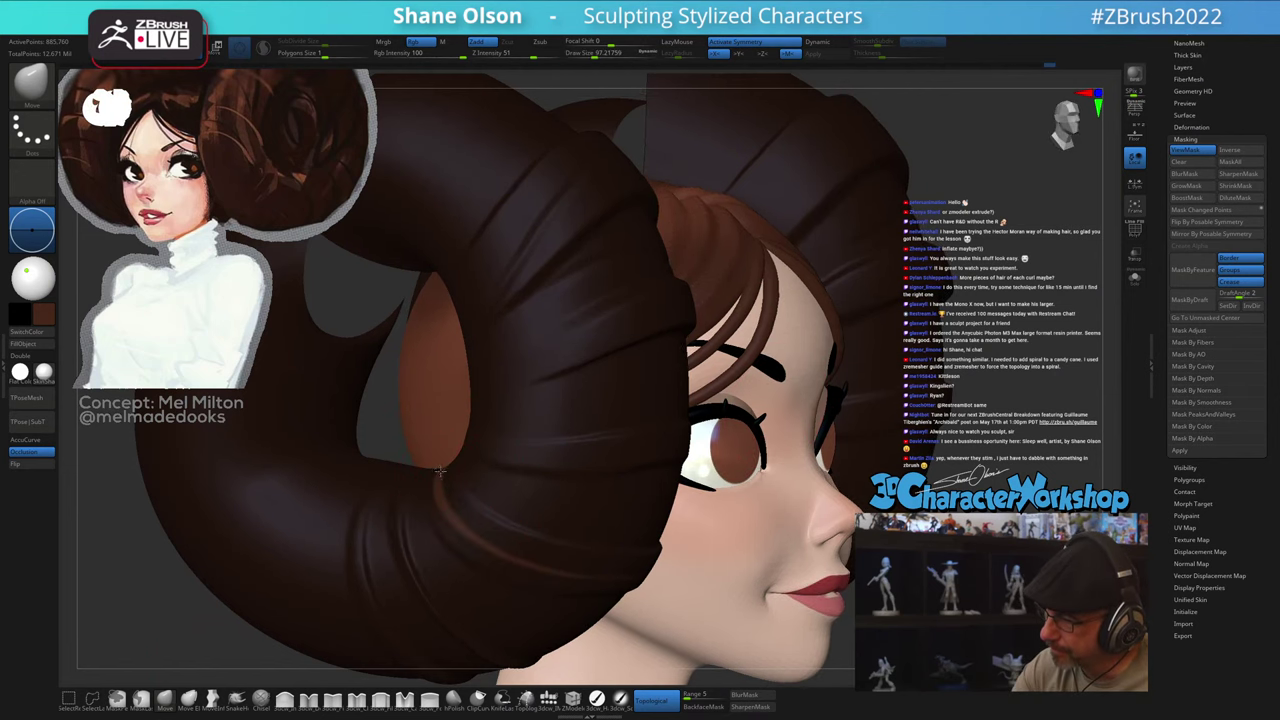
right_drag(437, 465, 396, 490)
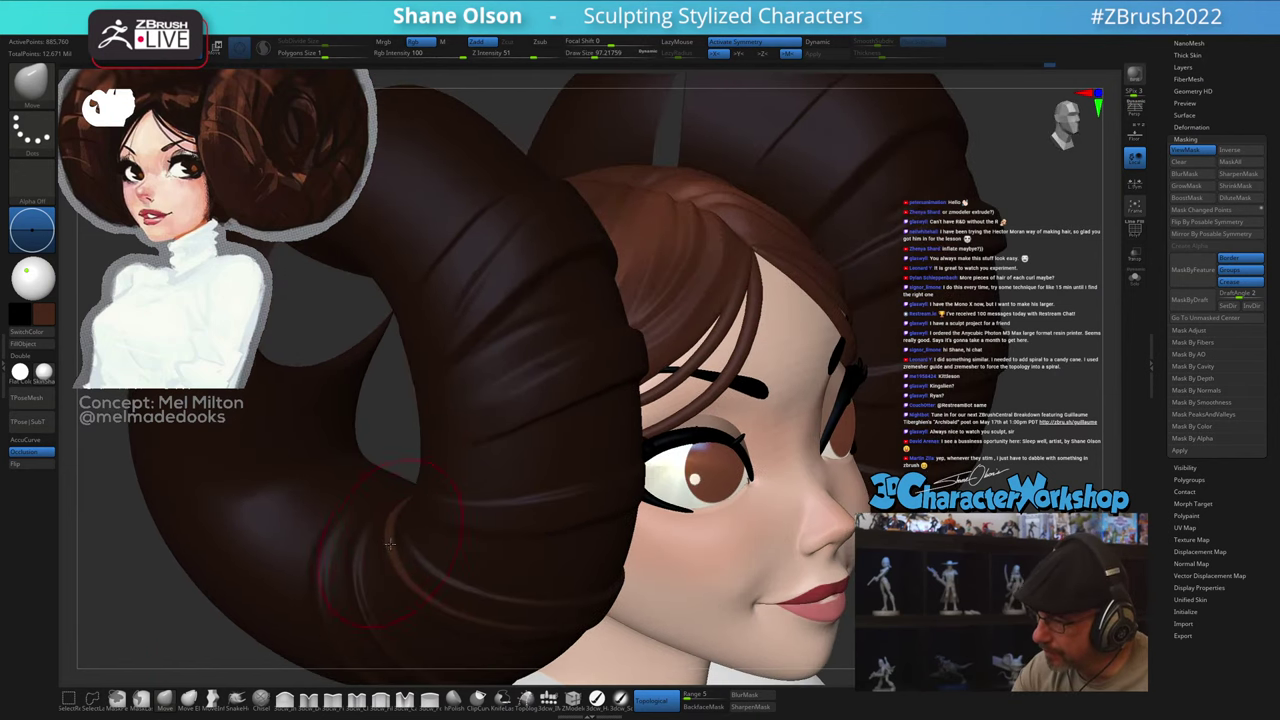
right_drag(457, 547, 456, 595)
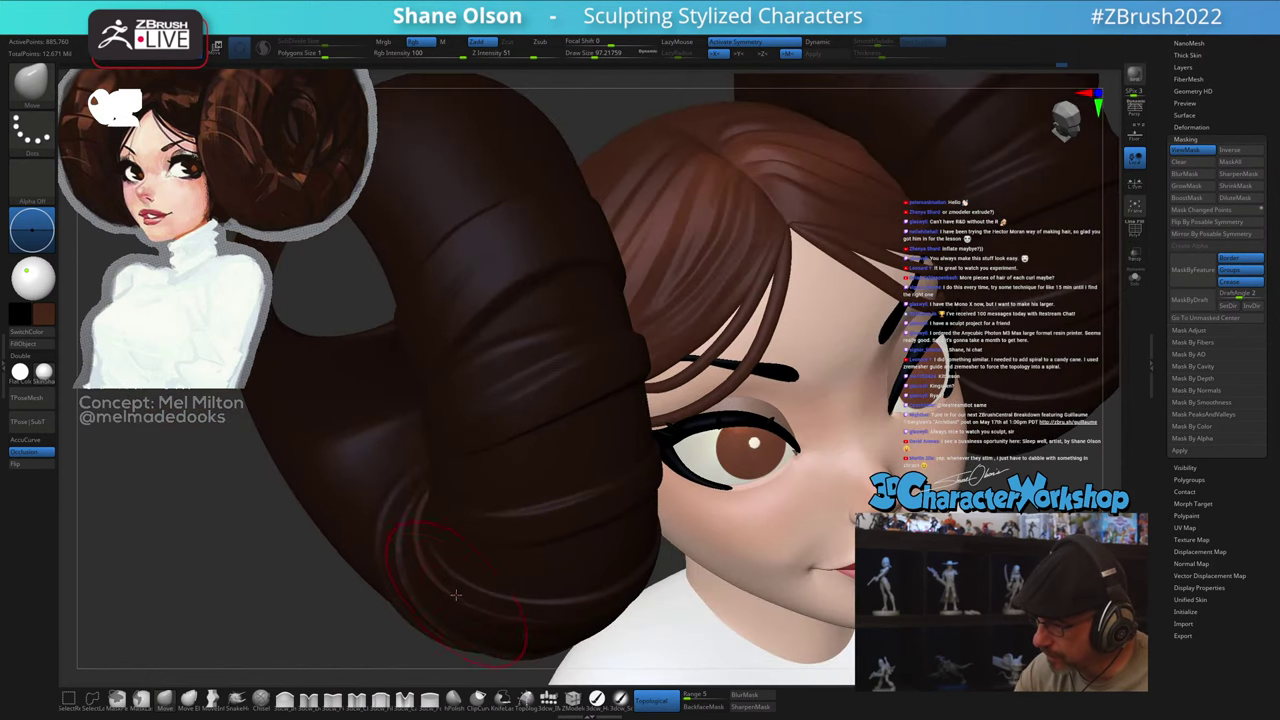
right_drag(462, 534, 568, 542)
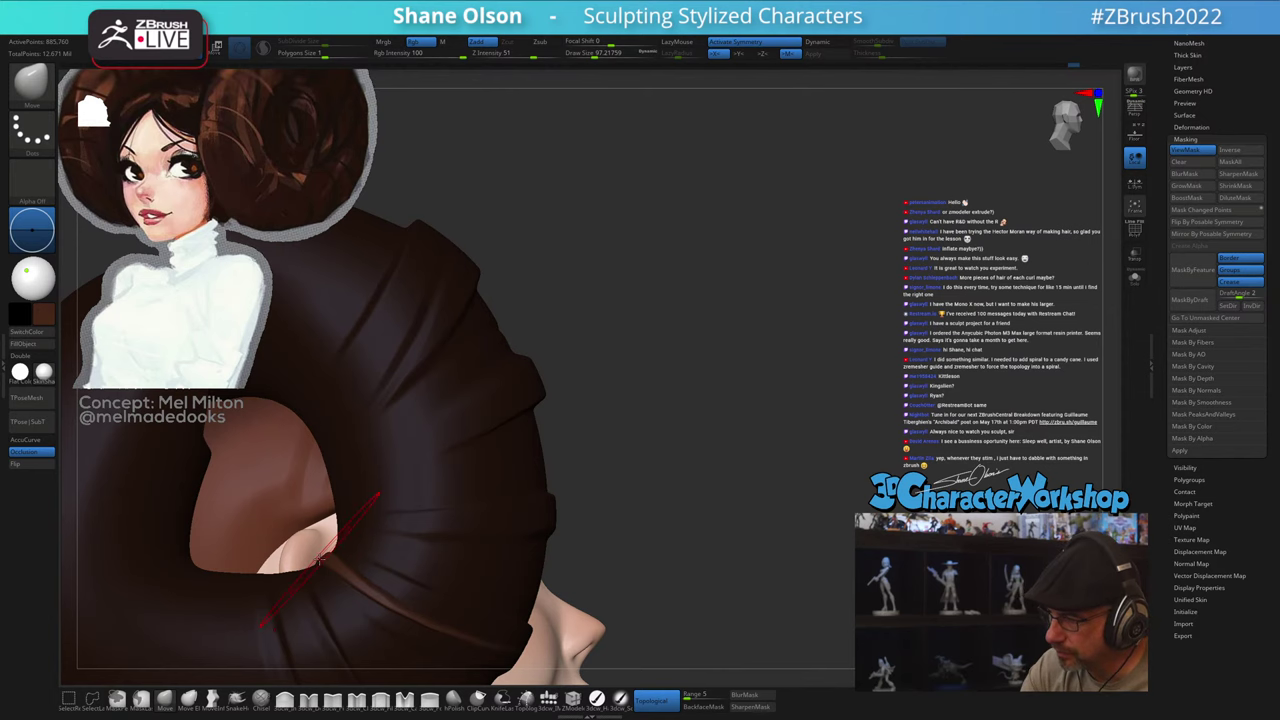
right_drag(320, 558, 440, 505)
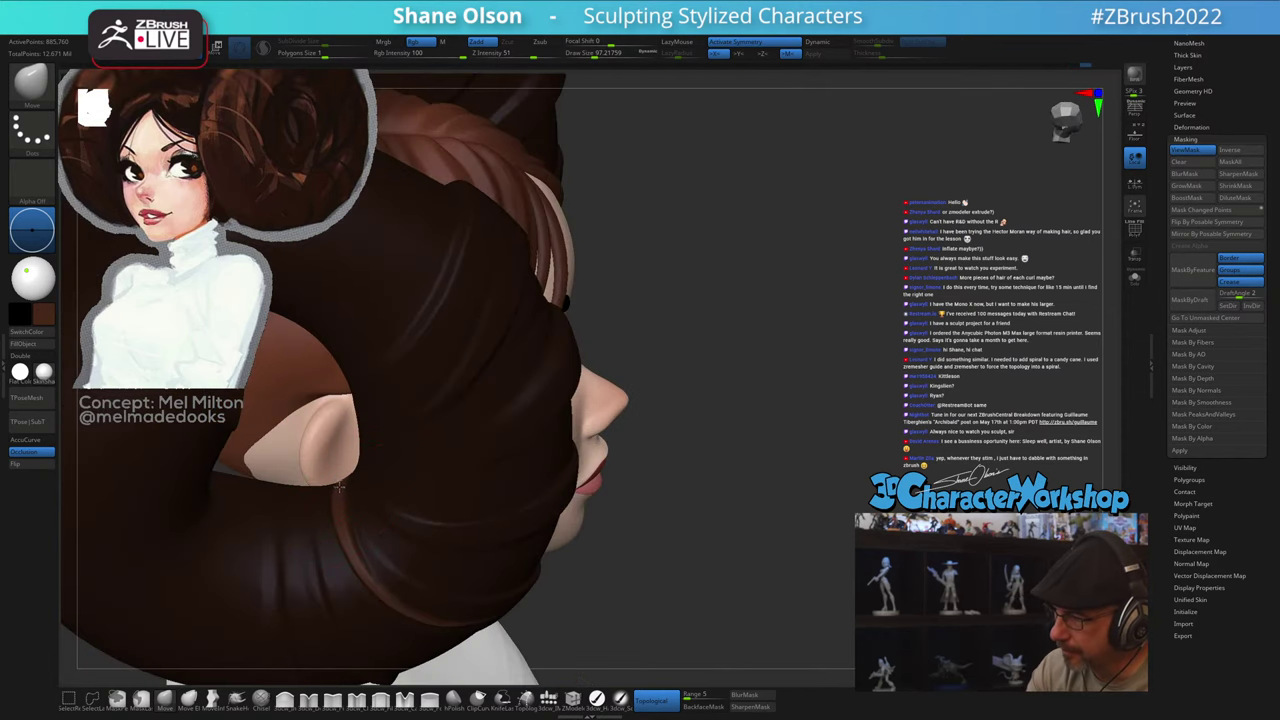
mouse_move(449, 556)
right_down()
mouse_move(492, 548)
mouse_move(436, 556)
mouse_move(462, 562)
right_up()
ctrl+drag(690, 560, 699, 547)
ctrl+right_drag(699, 547, 683, 457)
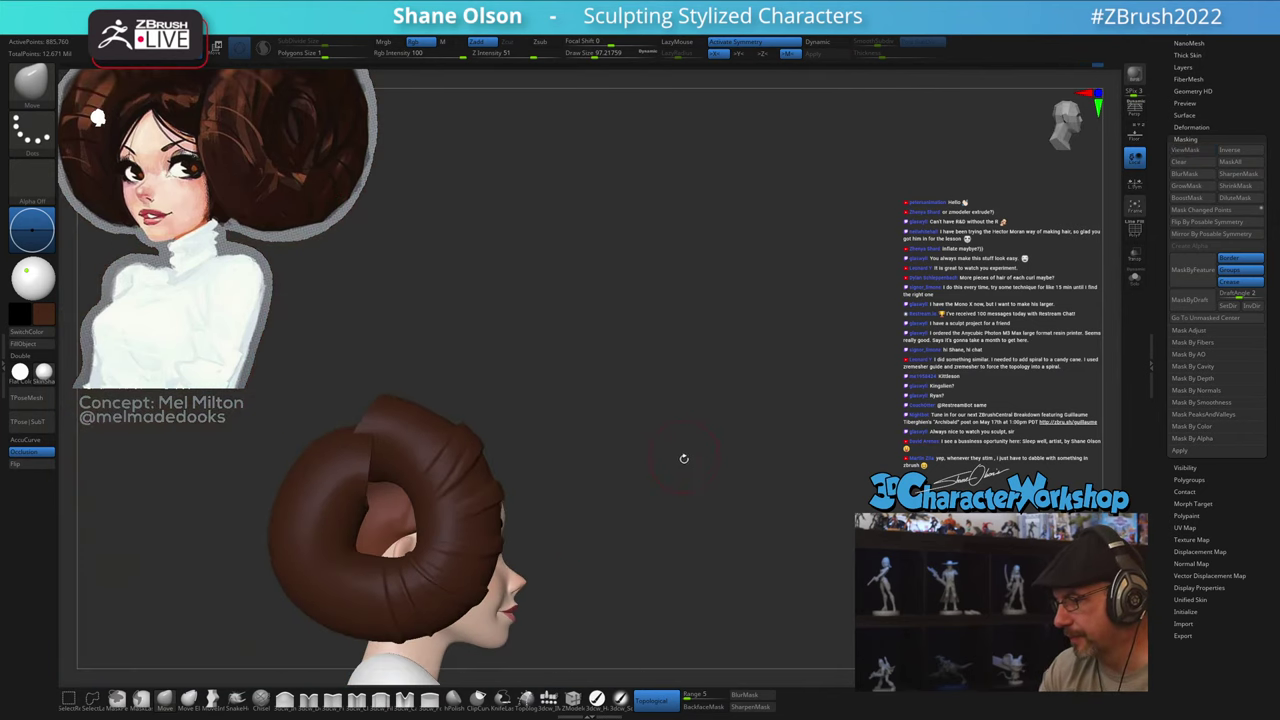
Step: Examine the folds of the side buns from three-quarter and side views and compare them with the concept art
alt+right_drag(692, 520, 716, 499)
mouse_move(716, 499)
mouse_down()
mouse_move(740, 491)
mouse_move(691, 531)
mouse_up()
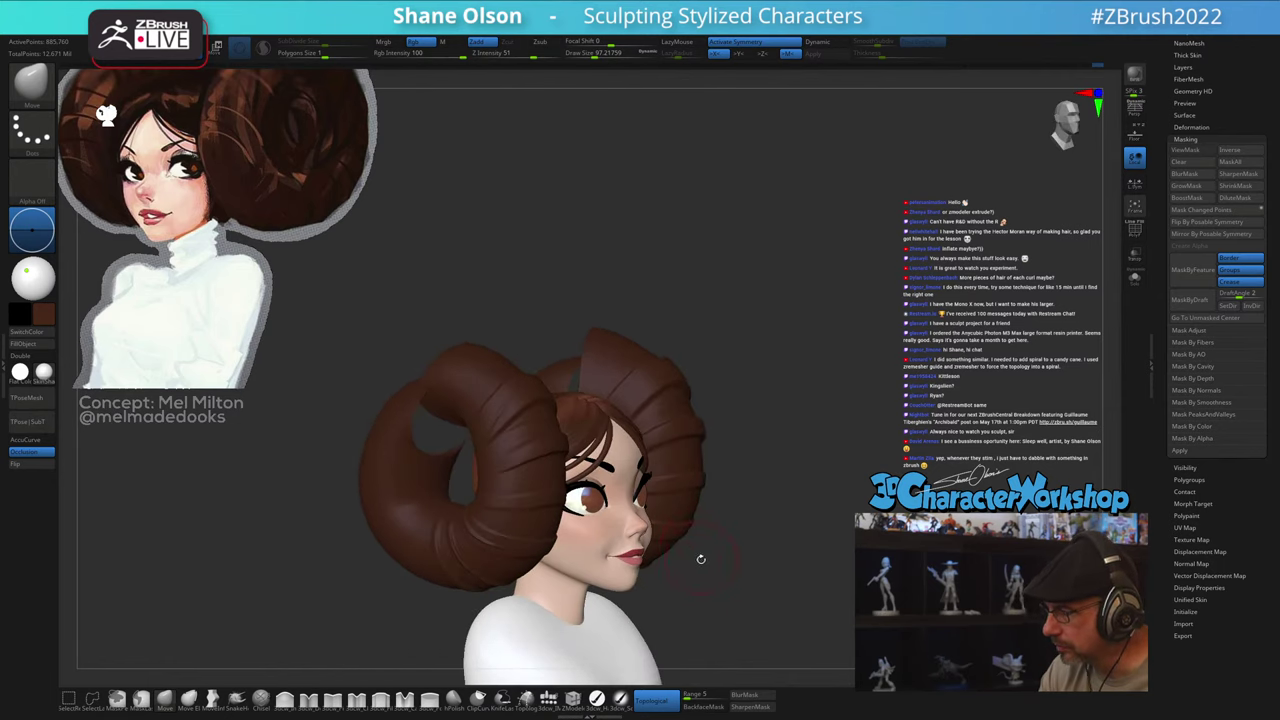
key(s)
drag(717, 577, 709, 577)
drag(764, 522, 742, 519)
right_drag(742, 519, 737, 575)
mouse_move(740, 545)
alt+right_down()
mouse_move(774, 494)
mouse_move(757, 542)
alt+right_up()
alt+right_drag(751, 460, 780, 433)
mouse_move(779, 432)
mouse_down()
mouse_move(774, 460)
mouse_move(755, 455)
mouse_up()
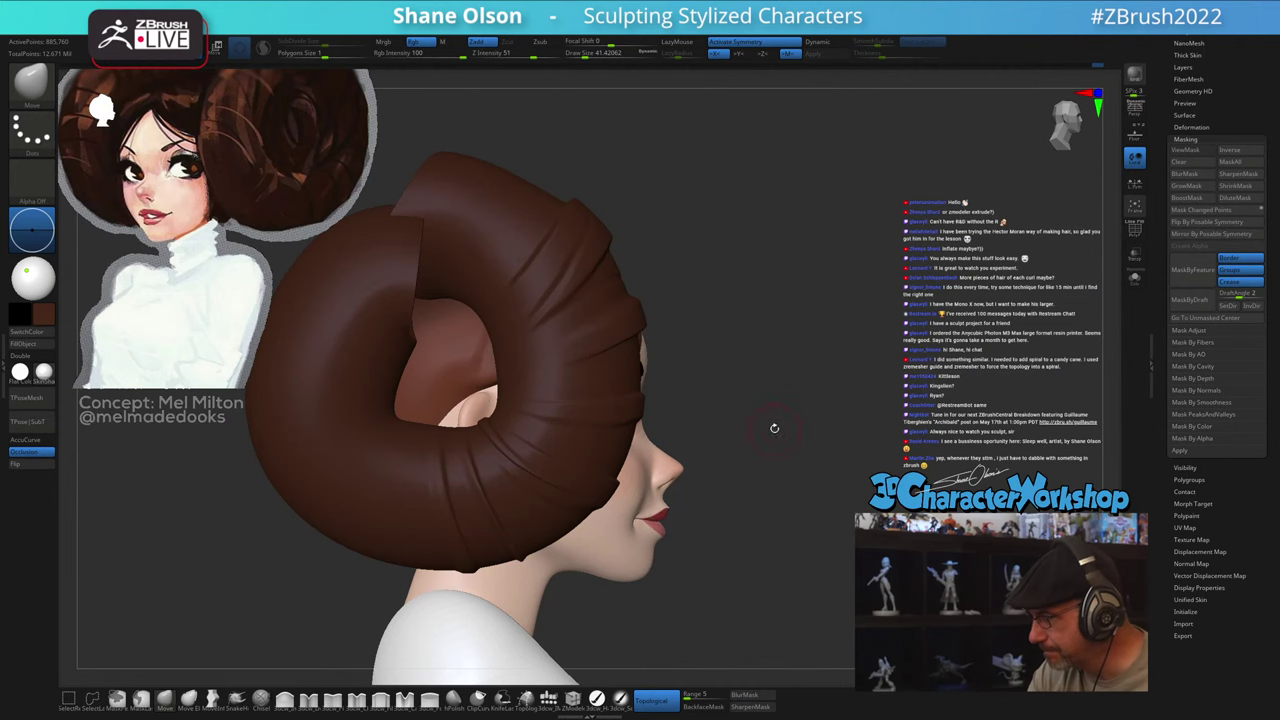
alt+drag(774, 428, 758, 480)
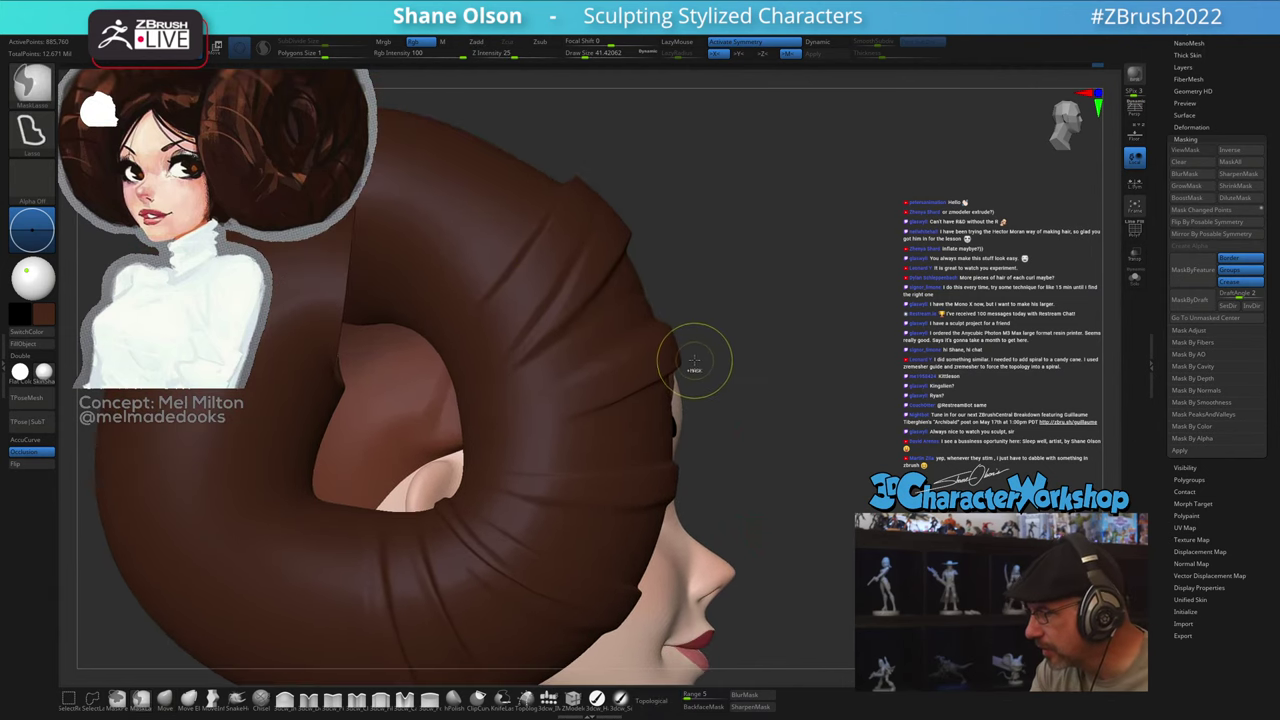
mouse_move(760, 386)
mouse_down()
mouse_move(697, 482)
mouse_move(640, 507)
mouse_up()
Step: Lasso-mask a thin band running from the coil's inner edge below the ear across to its outer underside, at draw size about 14
mouse_move(373, 477)
mouse_down()
mouse_move(409, 591)
mouse_move(491, 550)
mouse_move(687, 578)
mouse_move(617, 483)
mouse_up()
key(s)
drag(562, 379, 532, 366)
key(ctrl+shift)
key(ctrl+z)
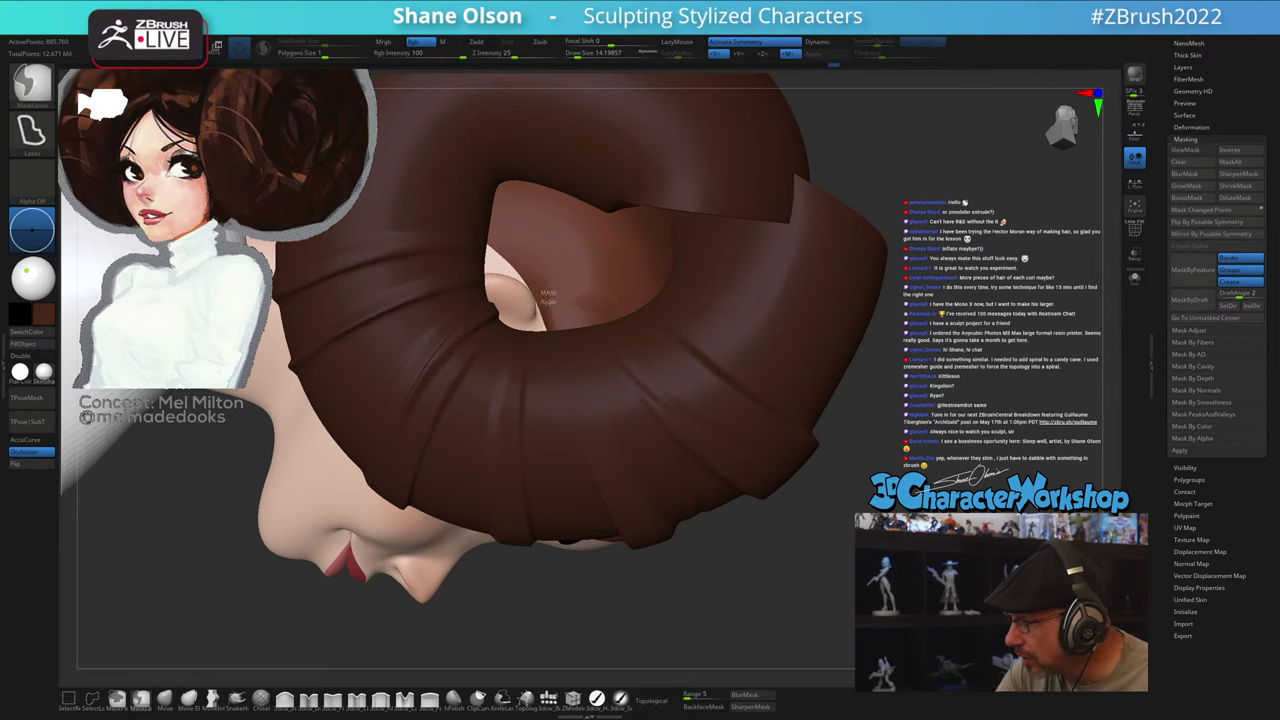
mouse_move(531, 420)
ctrl+mouse_down()
mouse_move(551, 538)
mouse_move(575, 574)
ctrl+mouse_up()
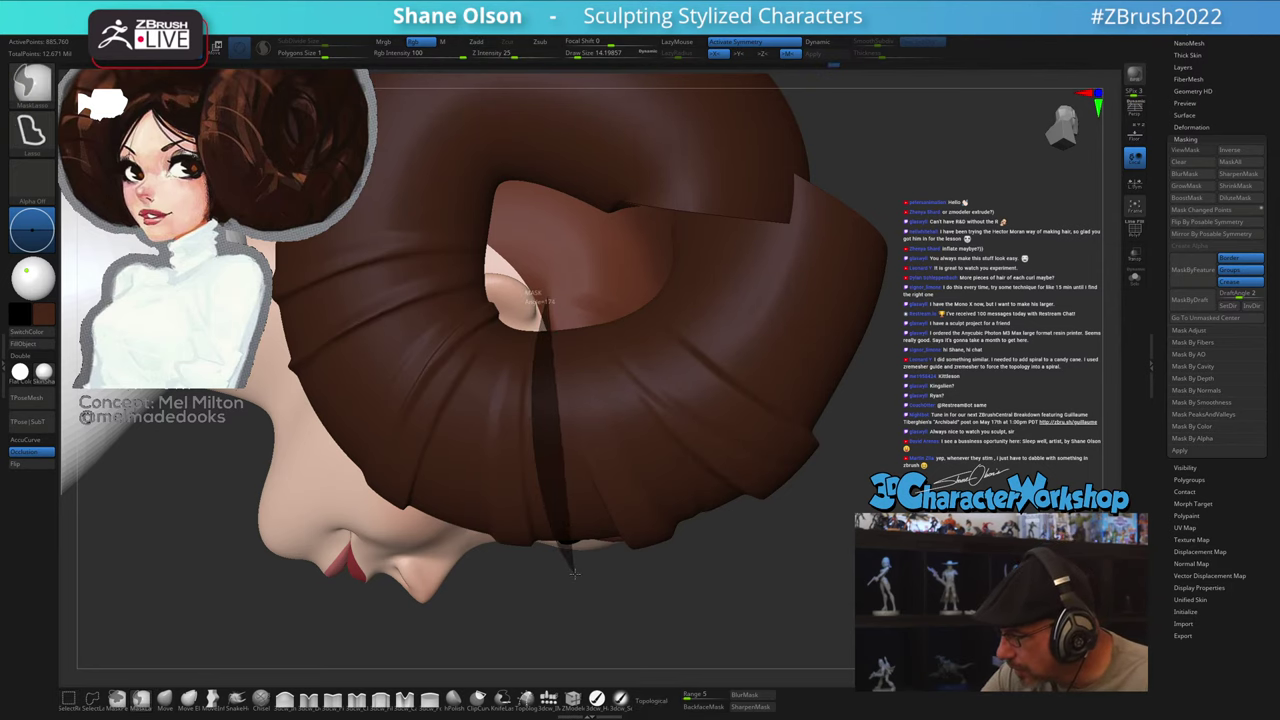
ctrl+drag(559, 528, 547, 485)
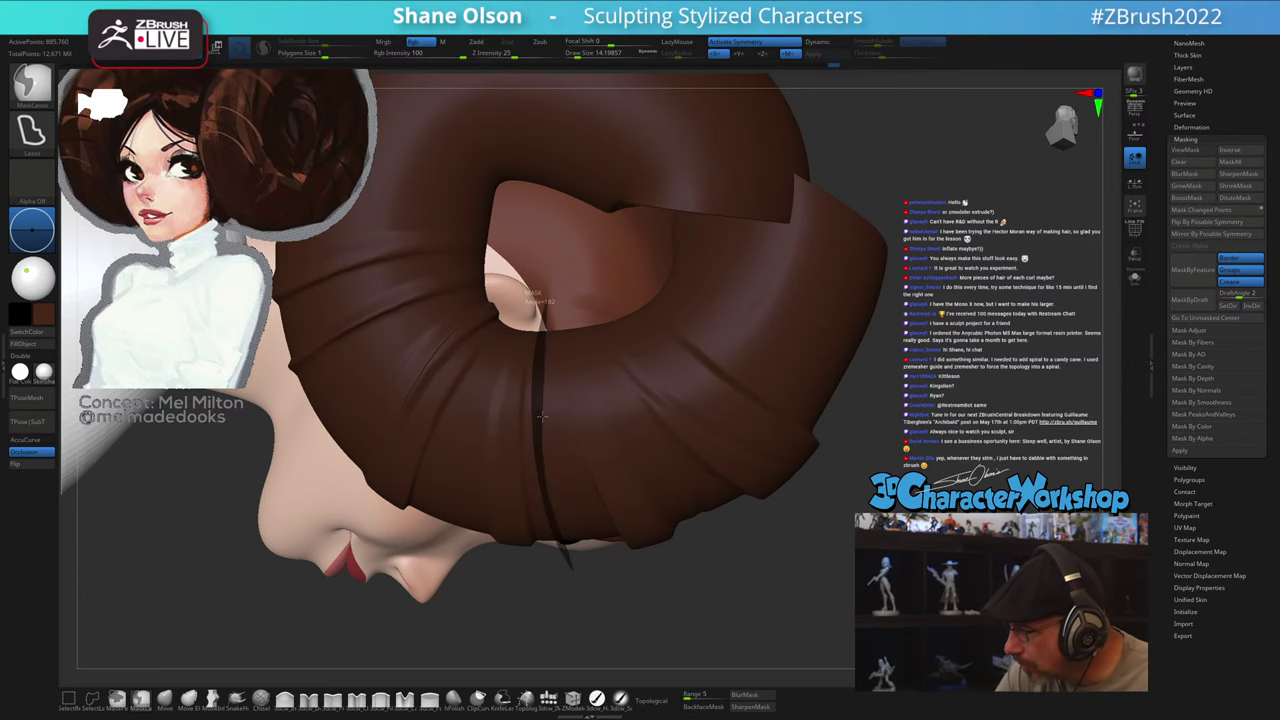
ctrl+drag(555, 331, 556, 302)
mouse_move(775, 586)
mouse_down()
mouse_move(796, 584)
mouse_move(768, 592)
mouse_up()
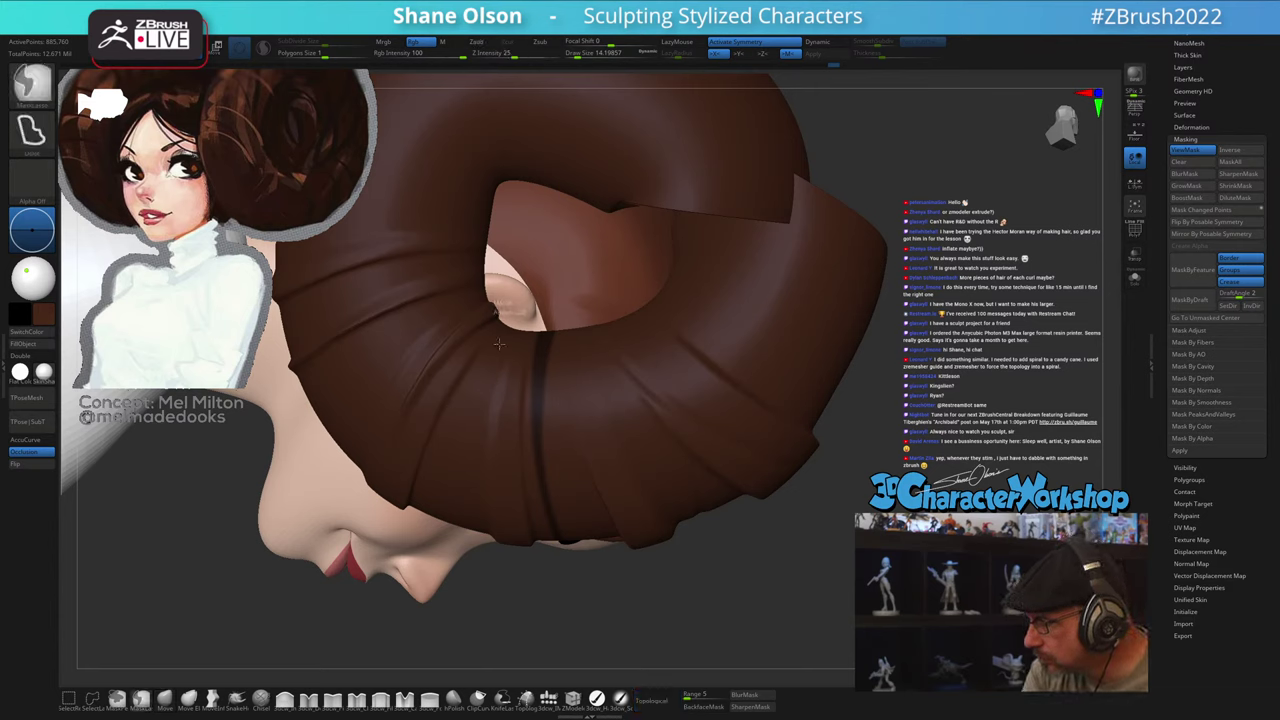
Step: Lasso-mask a second thin curved band from the inner edge below the ear toward the jaw, and invert the mask
mouse_move(499, 344)
ctrl+mouse_down()
mouse_move(457, 405)
mouse_move(420, 537)
ctrl+mouse_up()
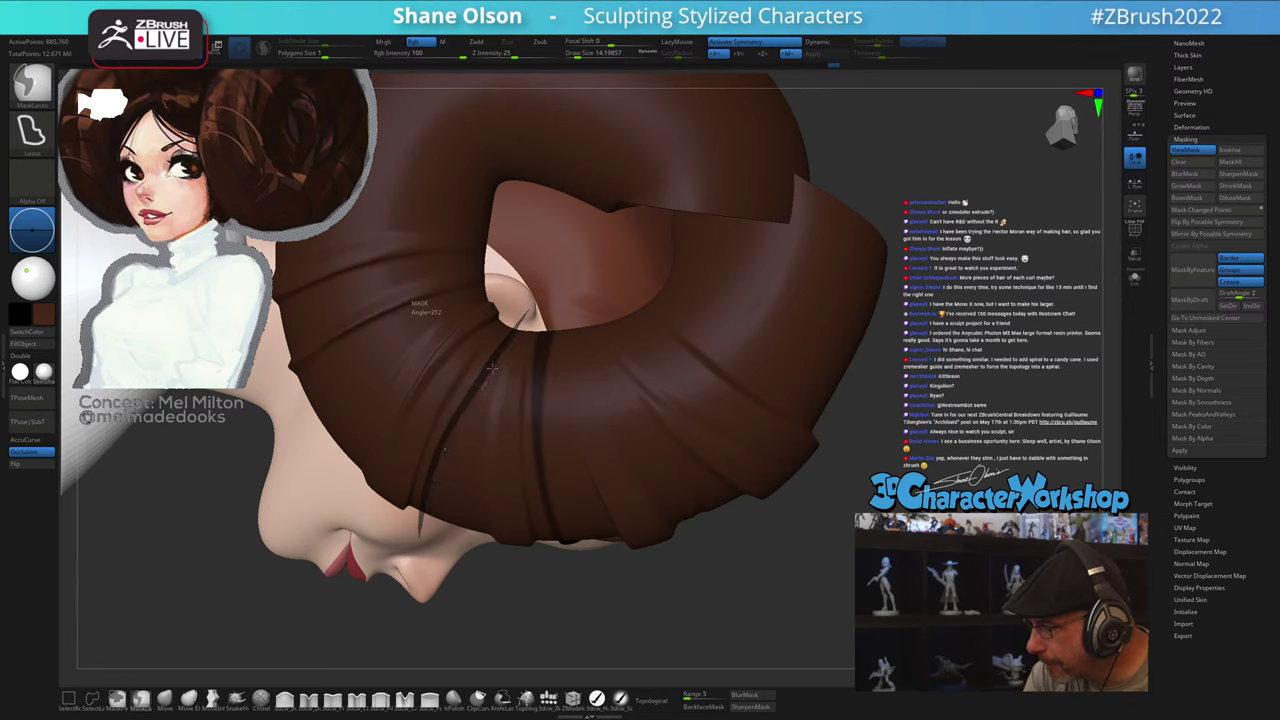
ctrl+drag(530, 317, 538, 312)
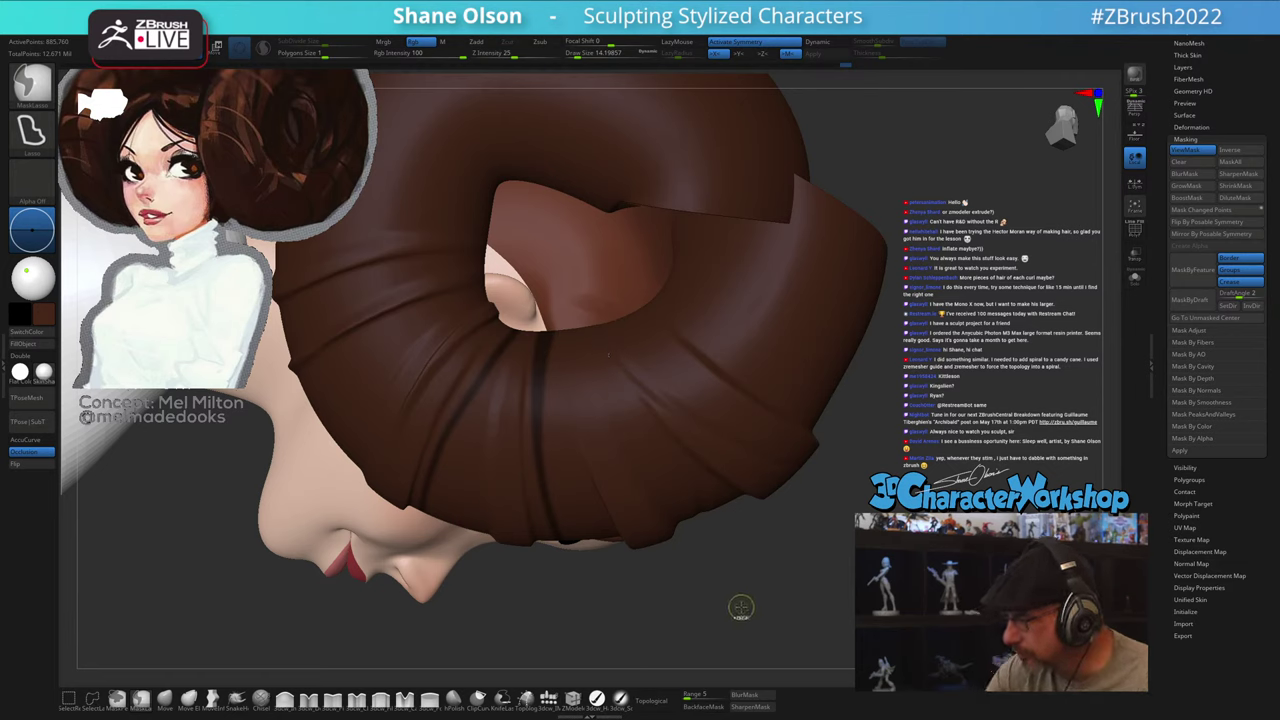
ctrl+click(741, 607)
key(w)
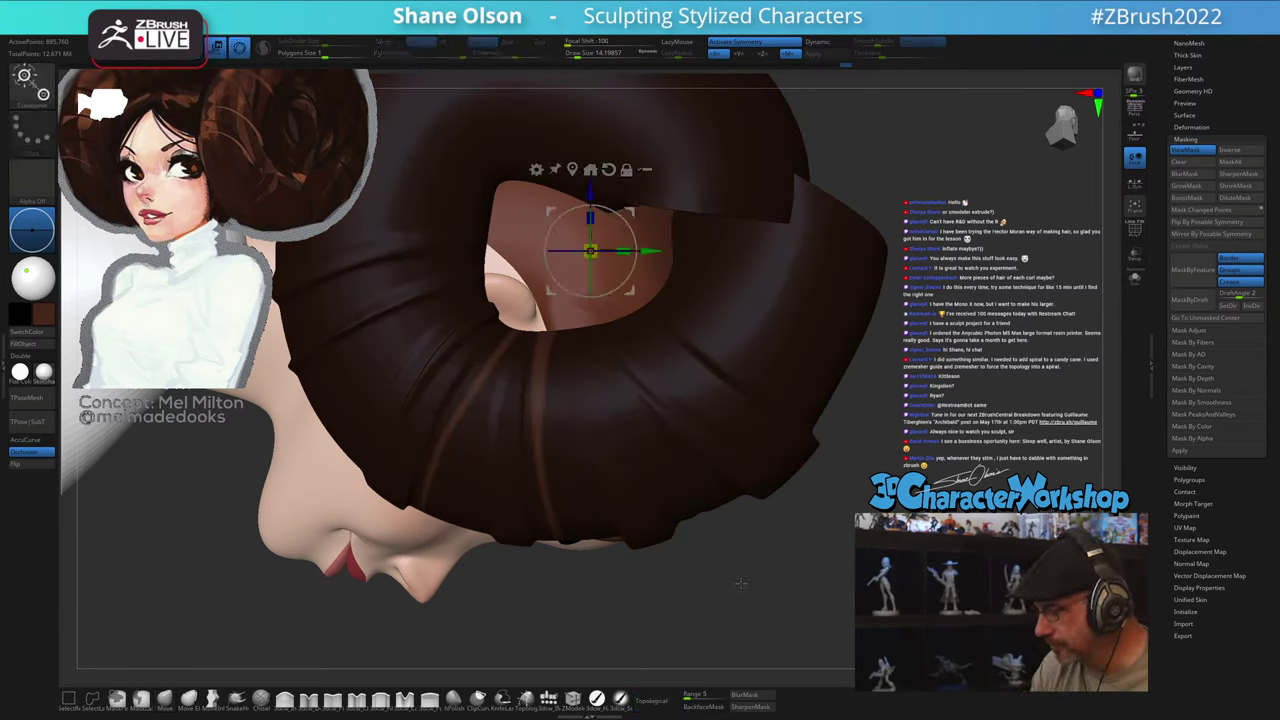
Step: Pull the two thin unmasked bands into folds with the Move brush at draw size 112, and clear the mask
key(q)
key(s)
drag(732, 604, 727, 603)
key(s)
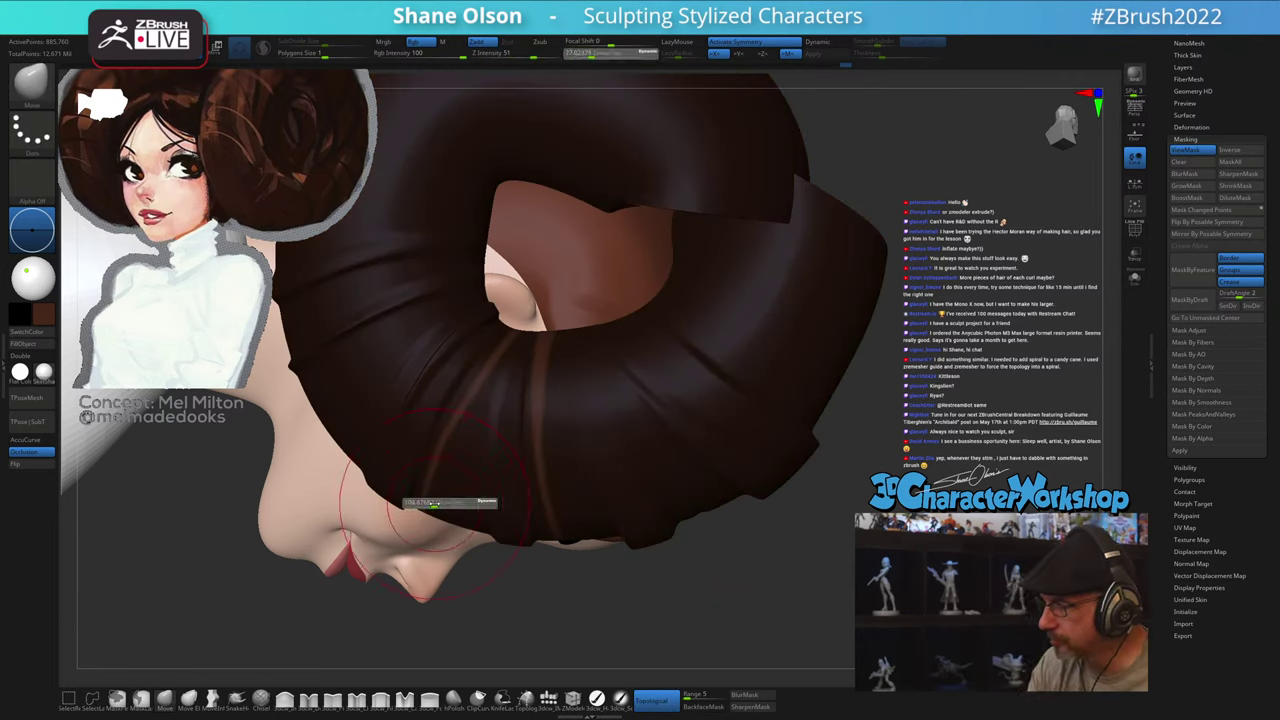
drag(430, 504, 437, 504)
right_drag(446, 465, 600, 480)
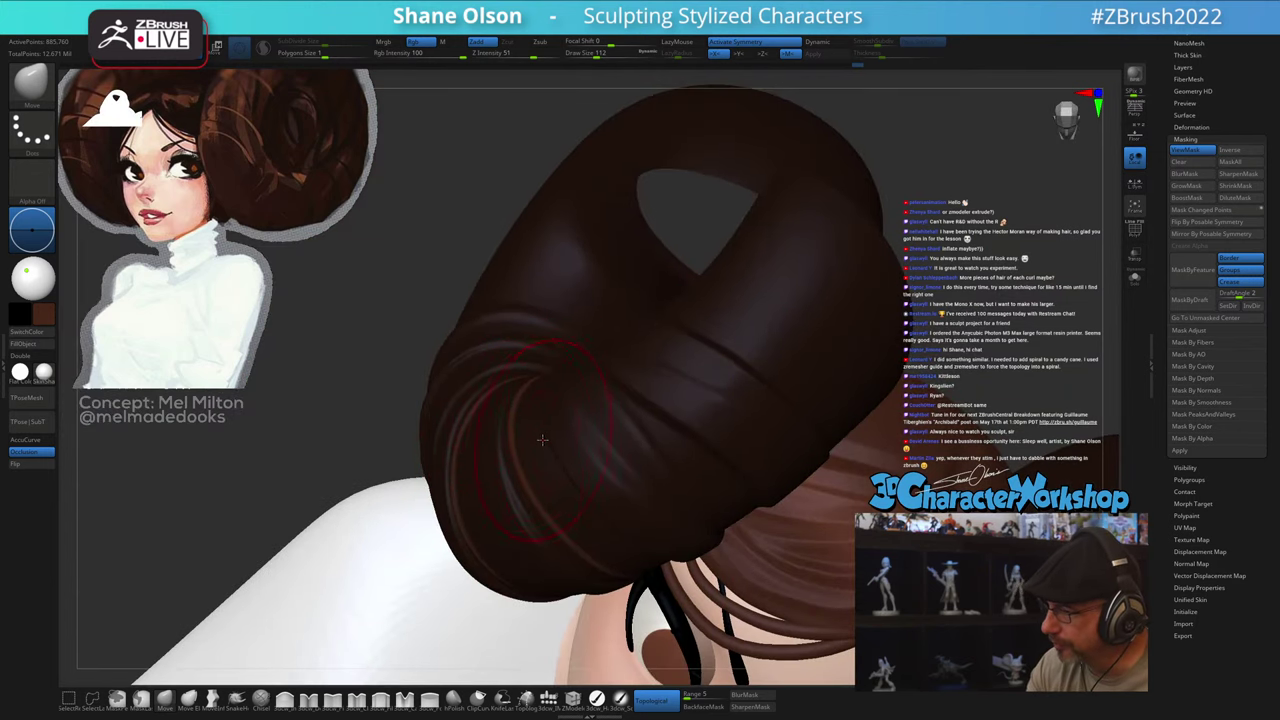
right_drag(556, 455, 520, 580)
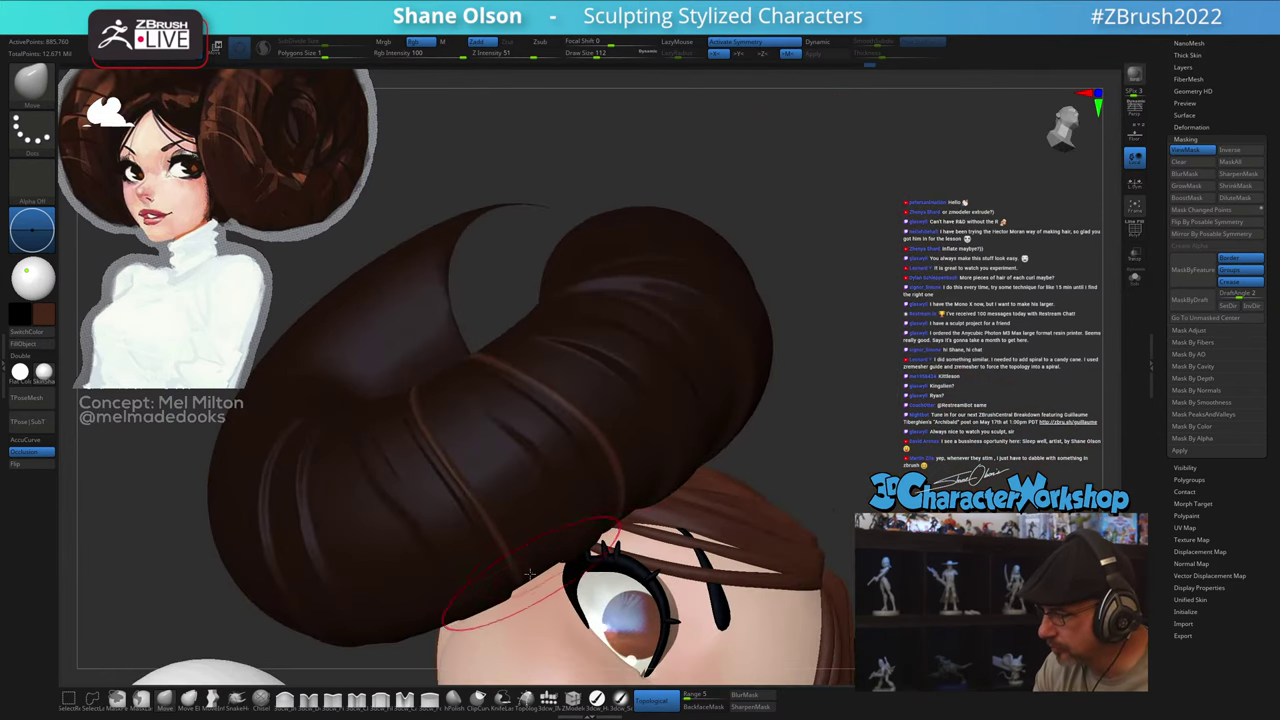
drag(512, 598, 520, 564)
right_drag(520, 564, 511, 558)
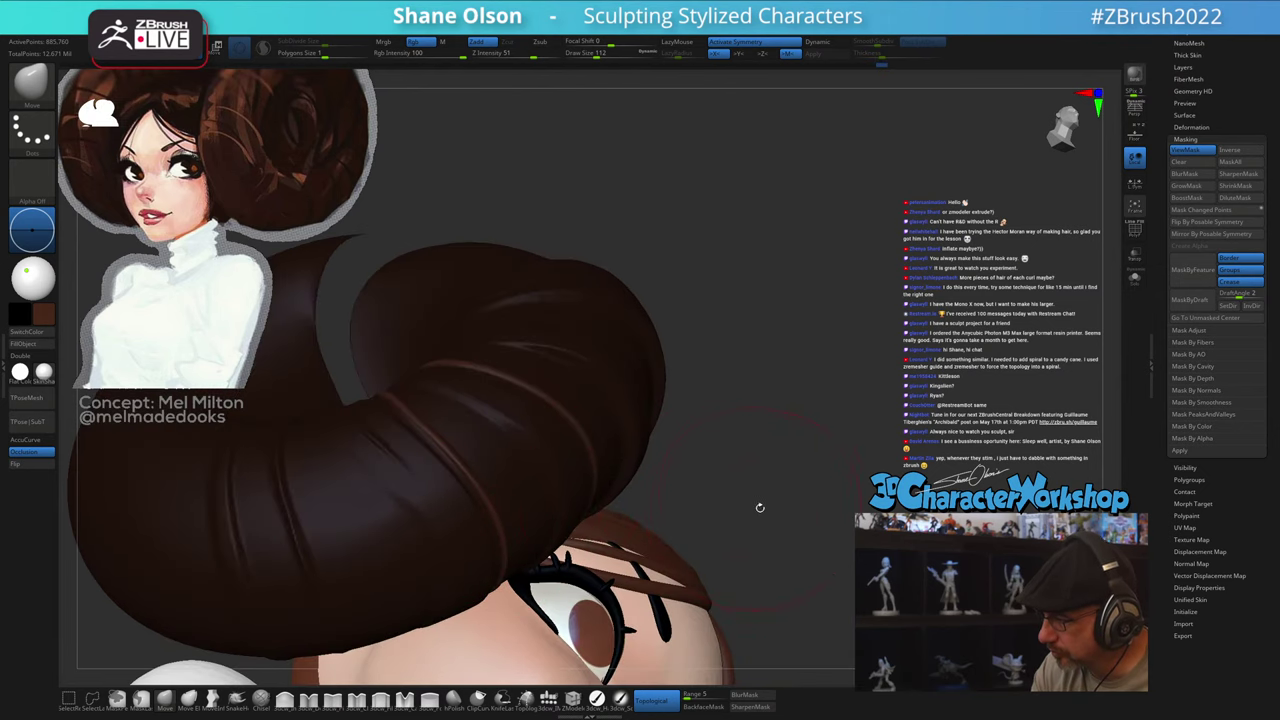
ctrl+drag(764, 486, 777, 482)
Step: Soften the fold ends along the coil's inner edge near the ear with the Smooth brush at draw size about 62
mouse_move(777, 482)
ctrl+right_down()
mouse_move(749, 443)
mouse_move(690, 475)
mouse_move(761, 539)
mouse_move(743, 518)
mouse_move(693, 527)
mouse_move(774, 500)
ctrl+right_up()
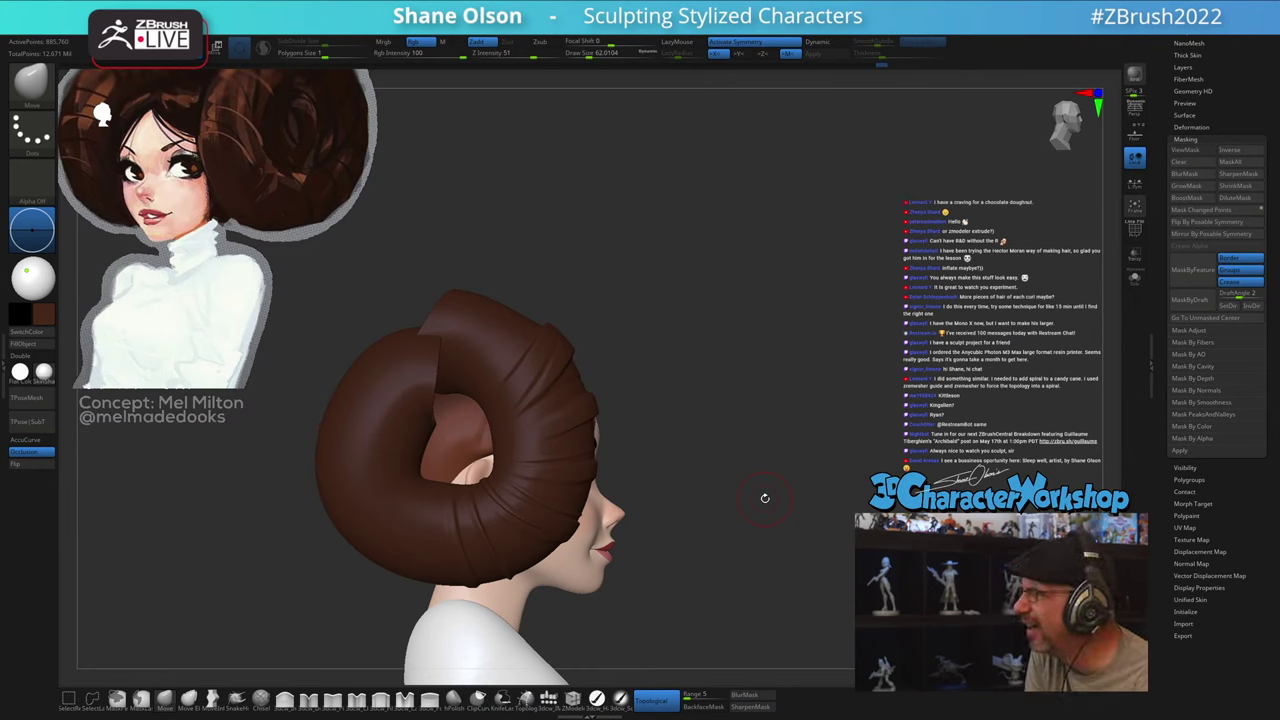
ctrl+right_drag(775, 519, 764, 568)
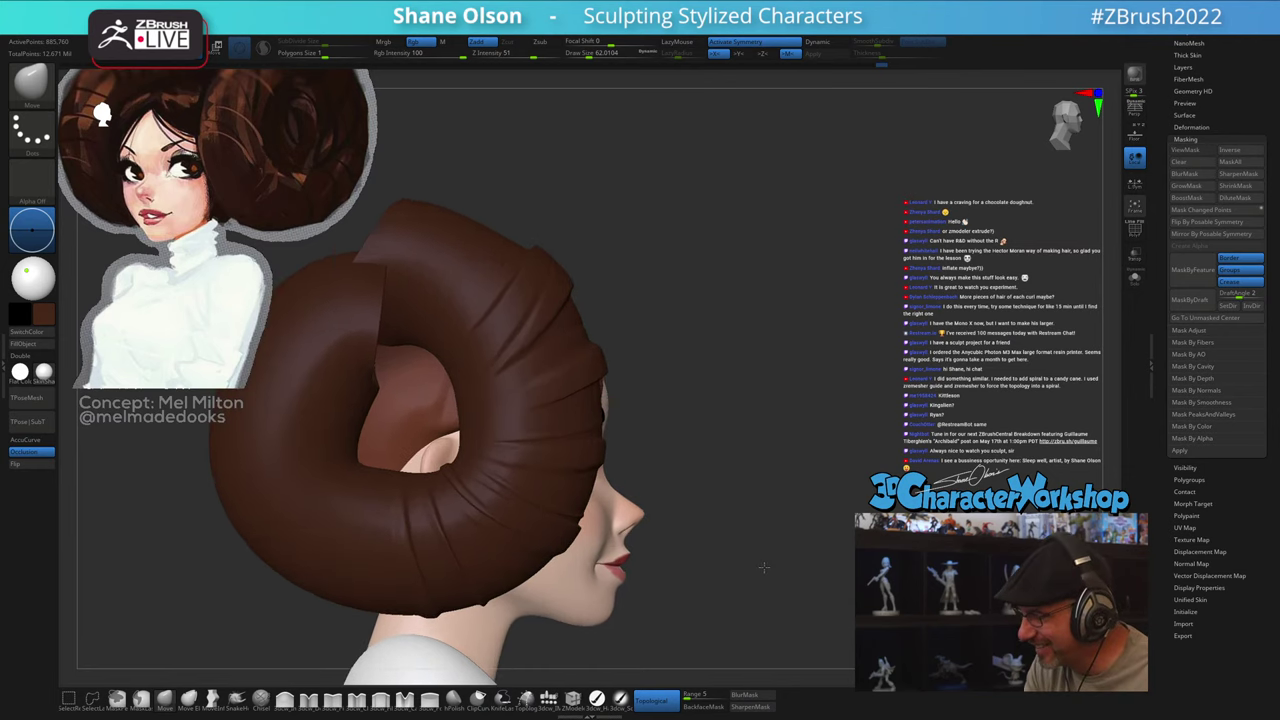
key(shift)
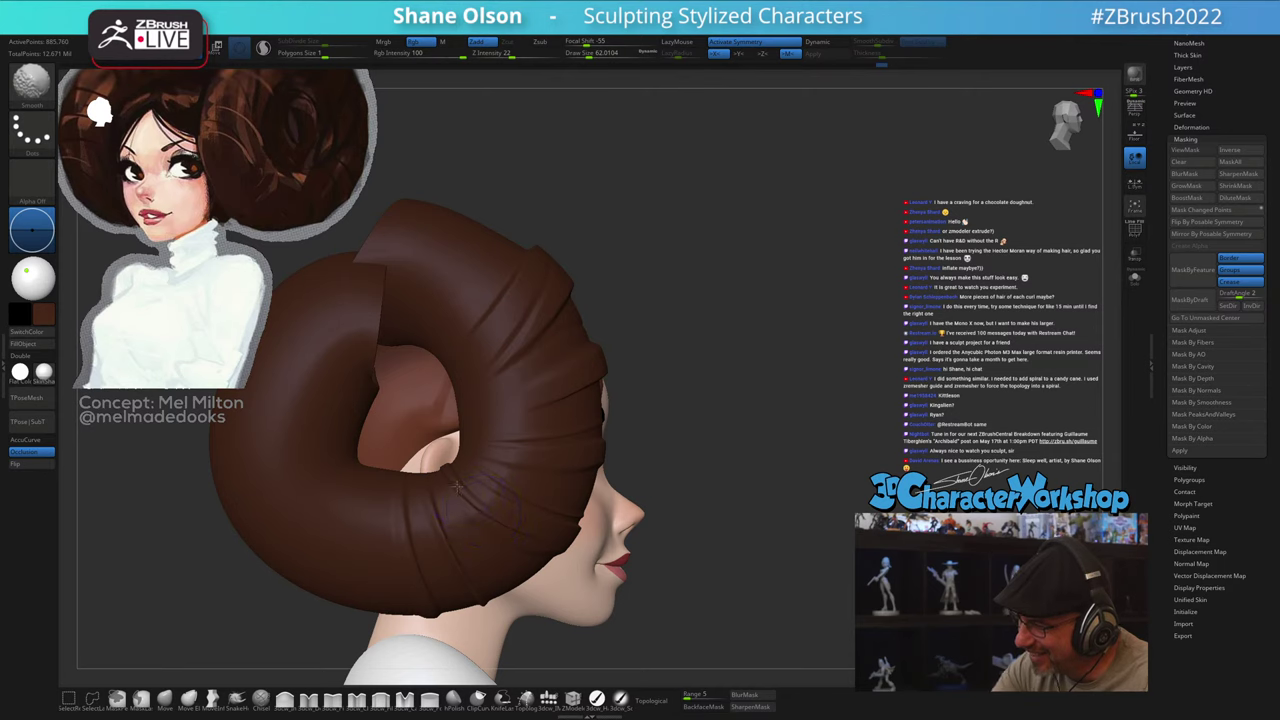
right_drag(448, 452, 496, 501)
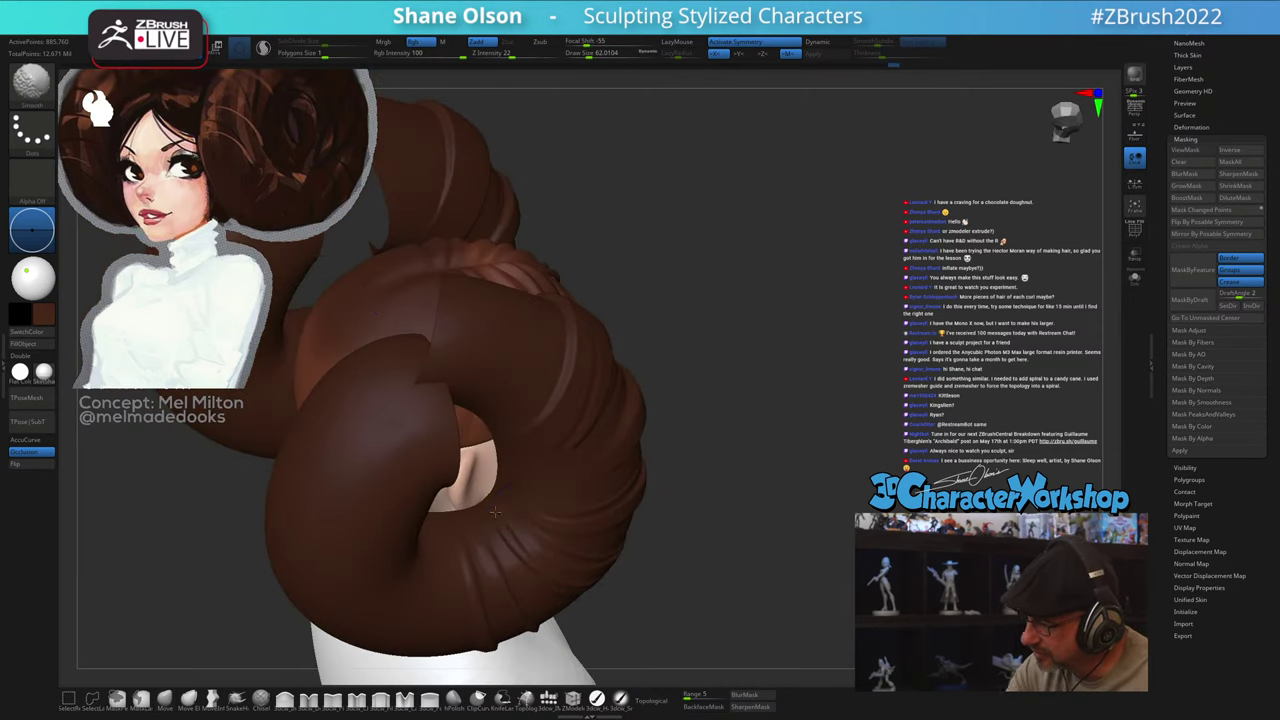
mouse_move(734, 574)
mouse_down()
mouse_move(771, 580)
mouse_move(799, 606)
mouse_up()
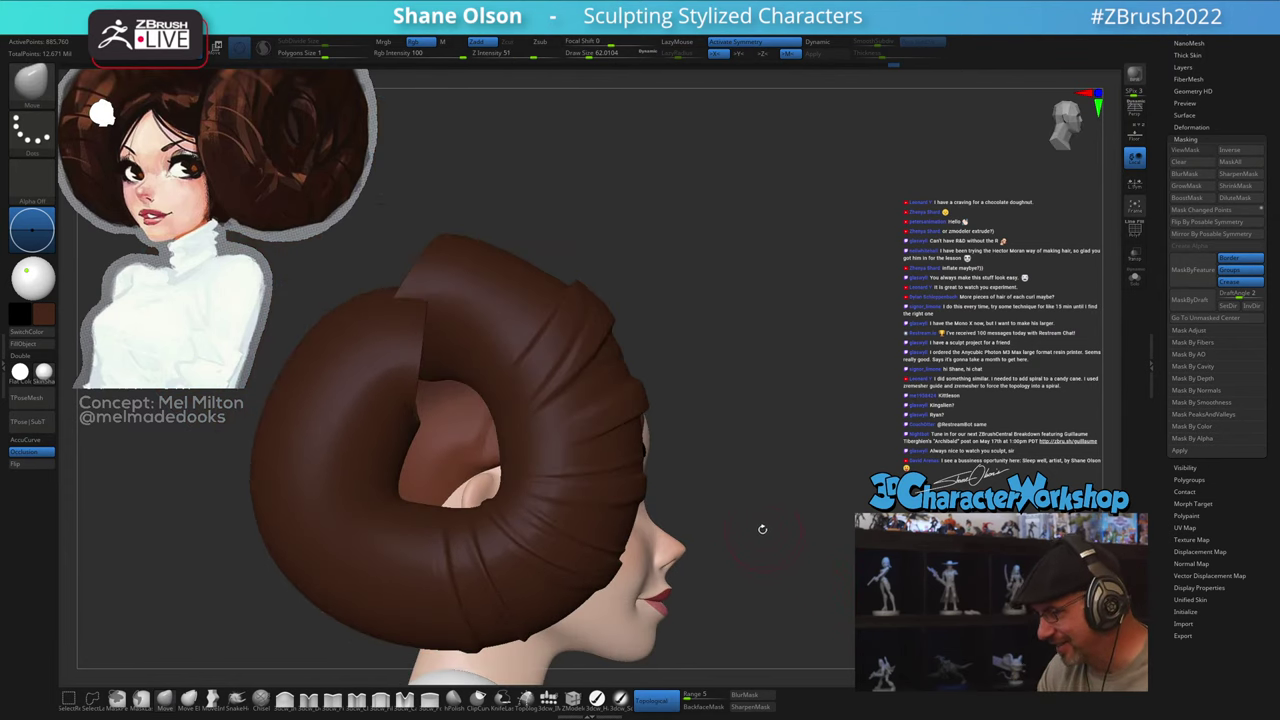
mouse_move(754, 476)
mouse_down()
mouse_move(784, 520)
mouse_move(826, 540)
mouse_move(842, 598)
mouse_move(846, 562)
mouse_move(829, 528)
mouse_move(891, 578)
mouse_up()
Step: Lasso-mask one wide and one thin band across the smooth part of the coil behind the ear, at draw size about 33
key(s)
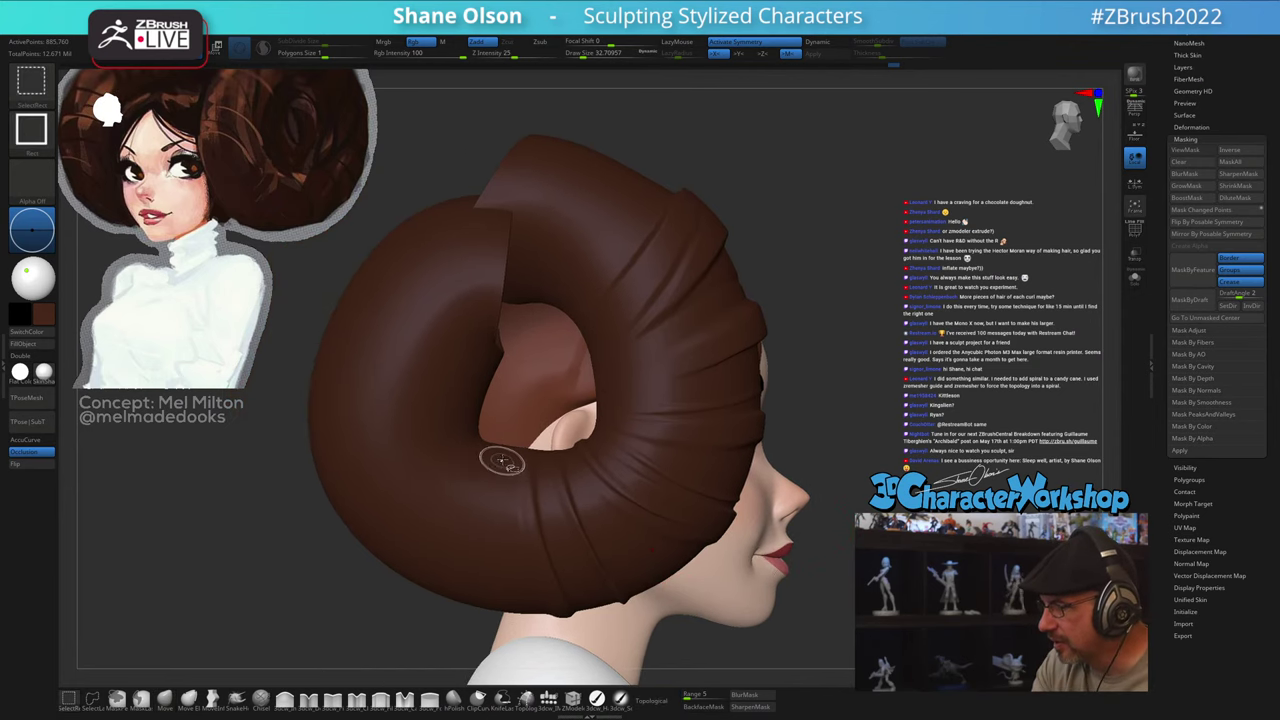
mouse_move(499, 470)
ctrl+shift+mouse_down()
mouse_move(474, 547)
mouse_move(473, 629)
mouse_move(418, 602)
mouse_move(474, 459)
ctrl+shift+mouse_up()
key(ctrl+z)
mouse_move(523, 422)
ctrl+mouse_down()
mouse_move(358, 453)
mouse_move(299, 510)
mouse_move(291, 489)
mouse_move(311, 464)
mouse_move(412, 420)
mouse_move(516, 407)
ctrl+mouse_up()
key(ctrl)
mouse_move(474, 377)
alt+right_down()
mouse_move(705, 415)
mouse_move(735, 520)
mouse_move(847, 552)
mouse_move(620, 581)
mouse_move(682, 555)
alt+right_up()
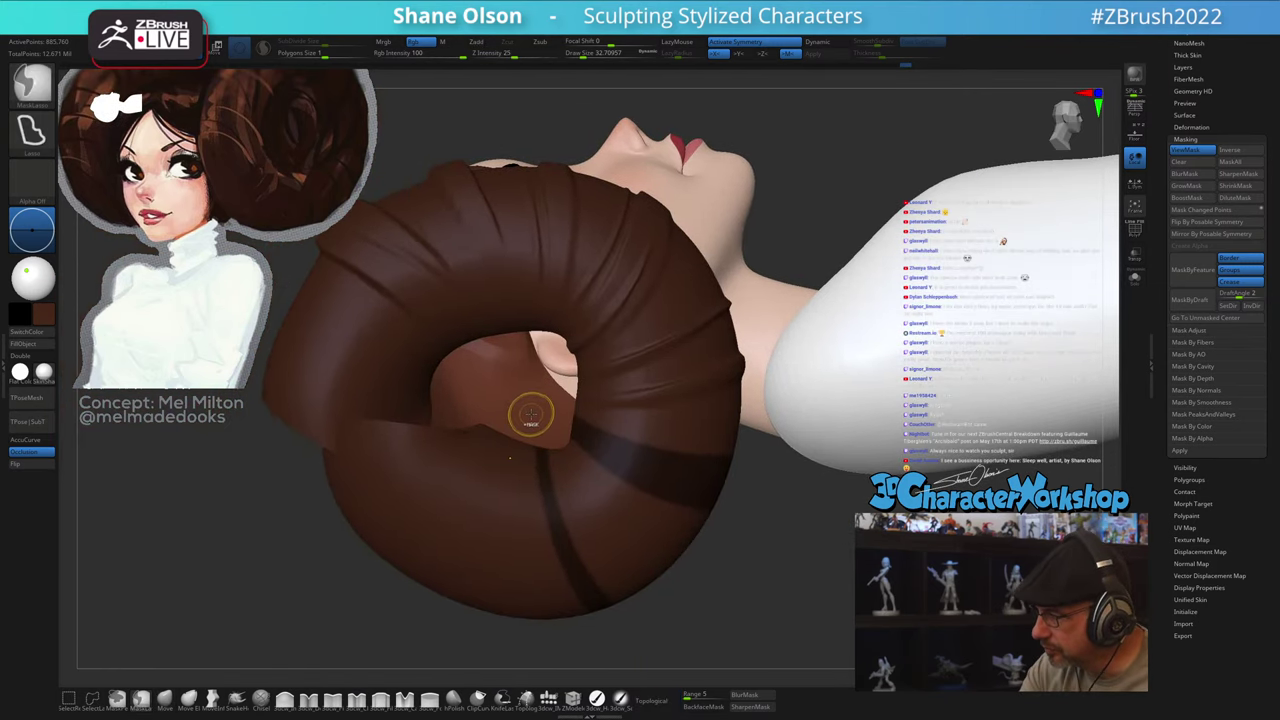
Step: Lasso-mask another wide band and a narrow curved band beside it, continuing around the coil toward the overlapping end
ctrl+drag(510, 535, 451, 488)
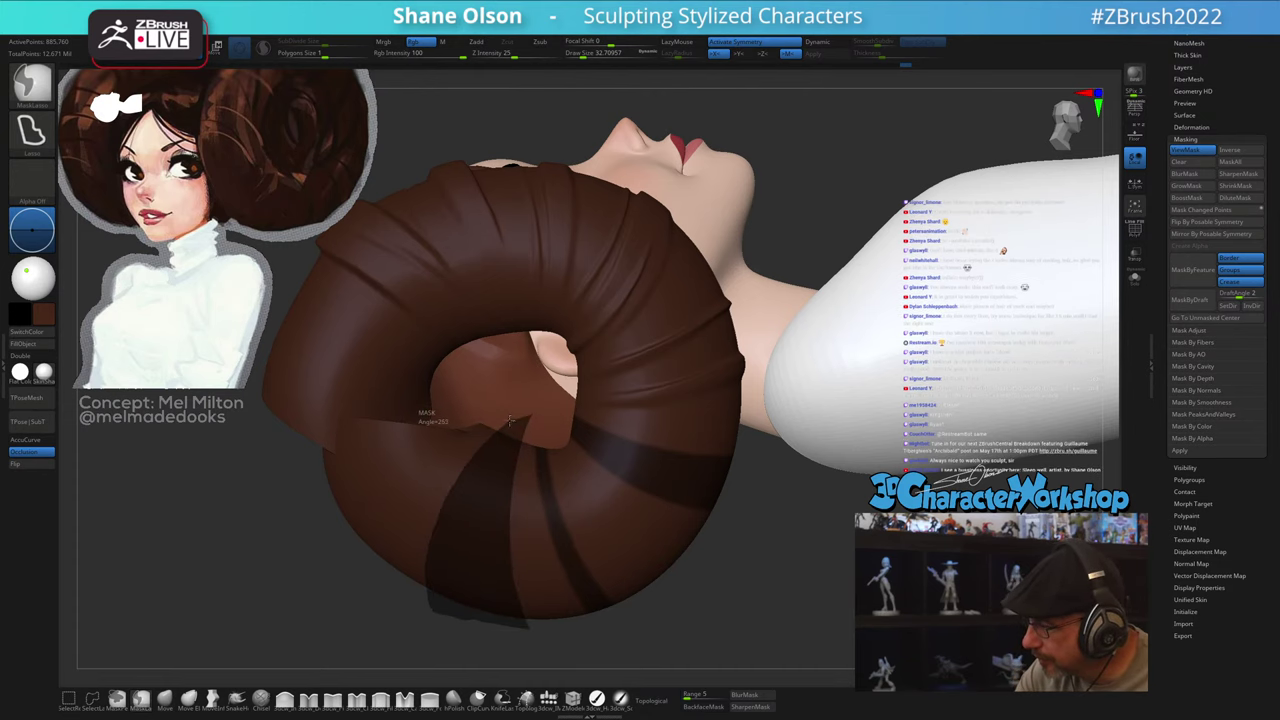
ctrl+drag(510, 420, 516, 409)
mouse_move(763, 577)
alt+right_down()
mouse_move(809, 564)
mouse_move(832, 575)
alt+right_up()
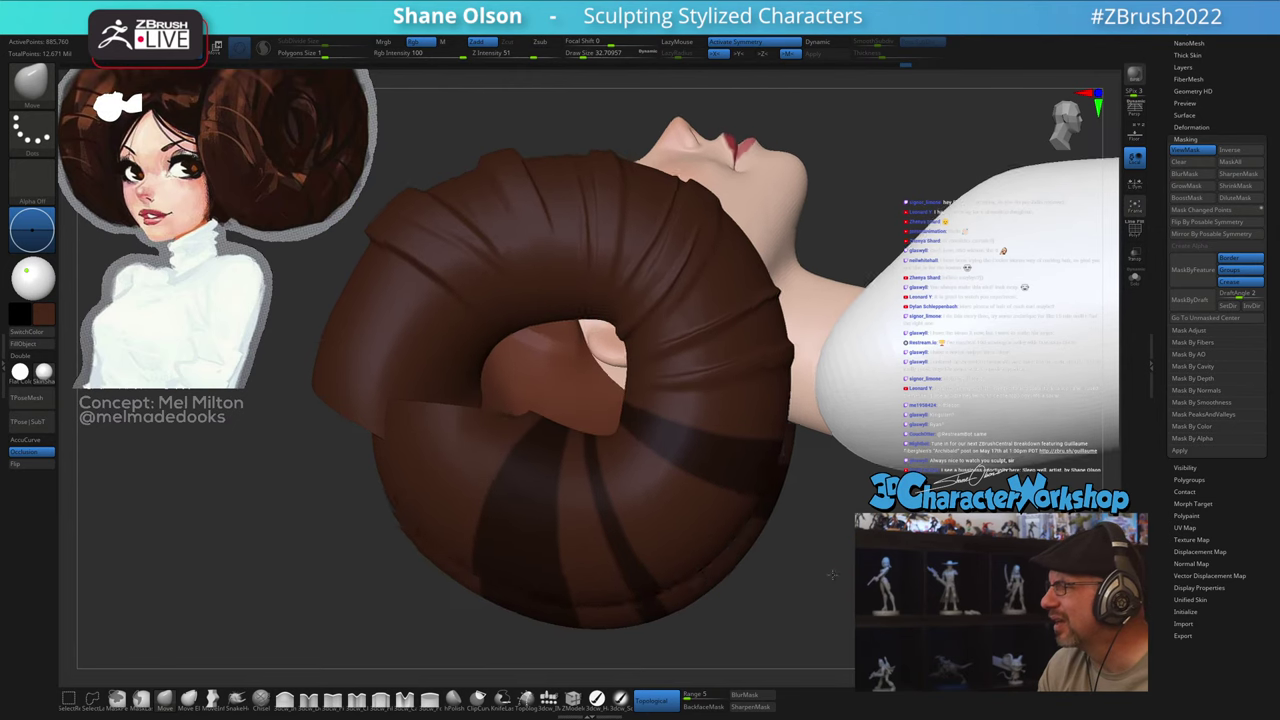
mouse_move(832, 575)
mouse_down()
mouse_move(815, 600)
mouse_move(826, 606)
mouse_move(840, 583)
mouse_move(808, 615)
mouse_move(816, 606)
mouse_move(831, 633)
mouse_move(828, 597)
mouse_up()
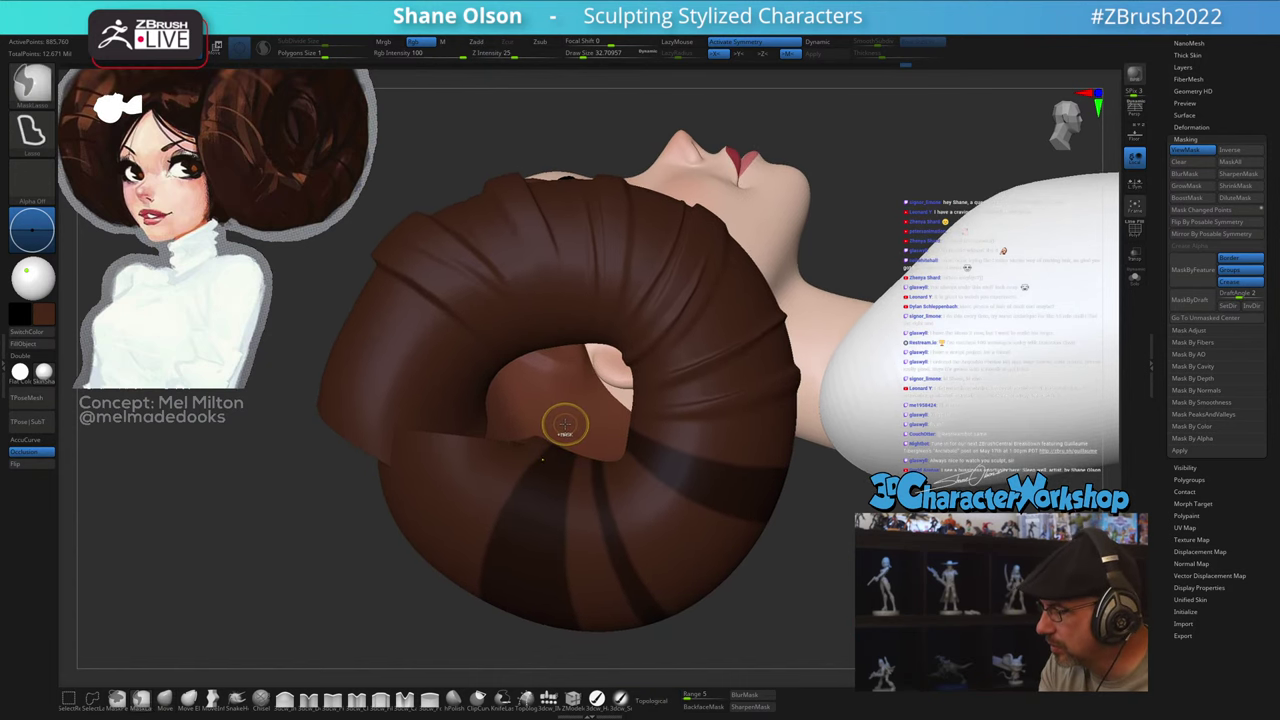
ctrl+drag(560, 425, 556, 428)
mouse_move(504, 461)
ctrl+mouse_down()
mouse_move(452, 543)
mouse_move(444, 602)
mouse_move(457, 604)
mouse_move(460, 543)
ctrl+mouse_up()
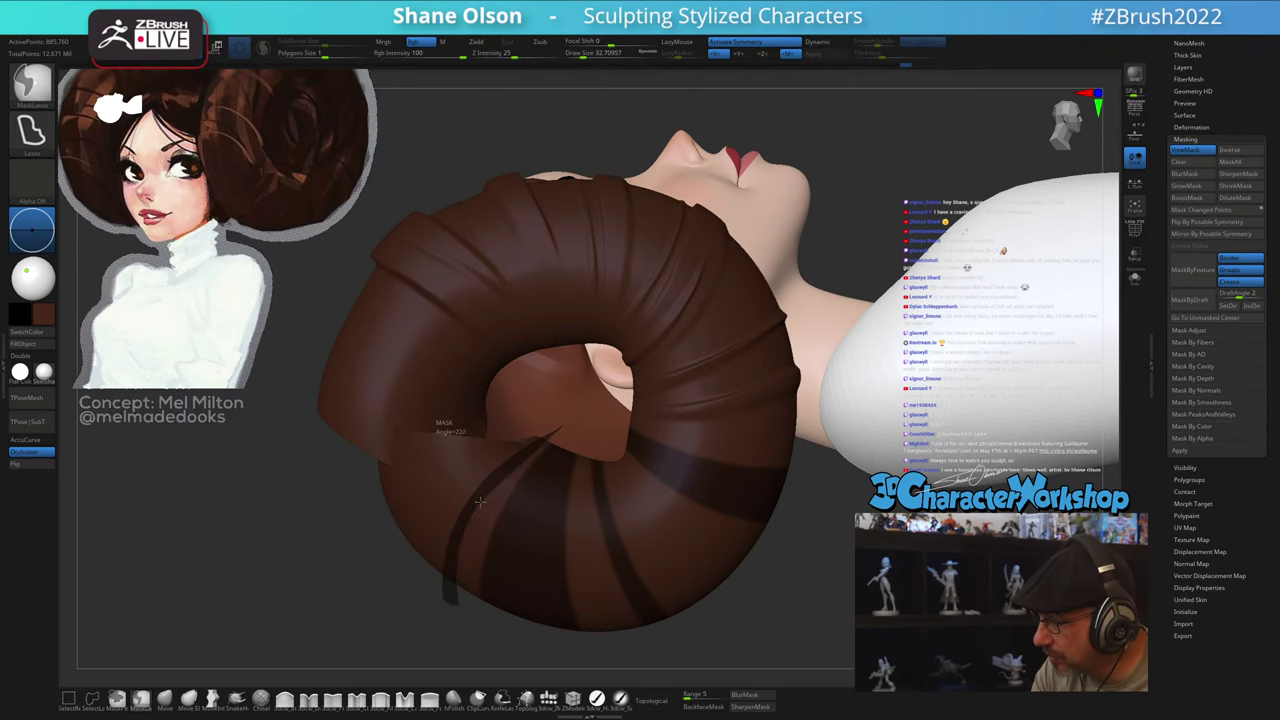
ctrl+drag(549, 436, 558, 431)
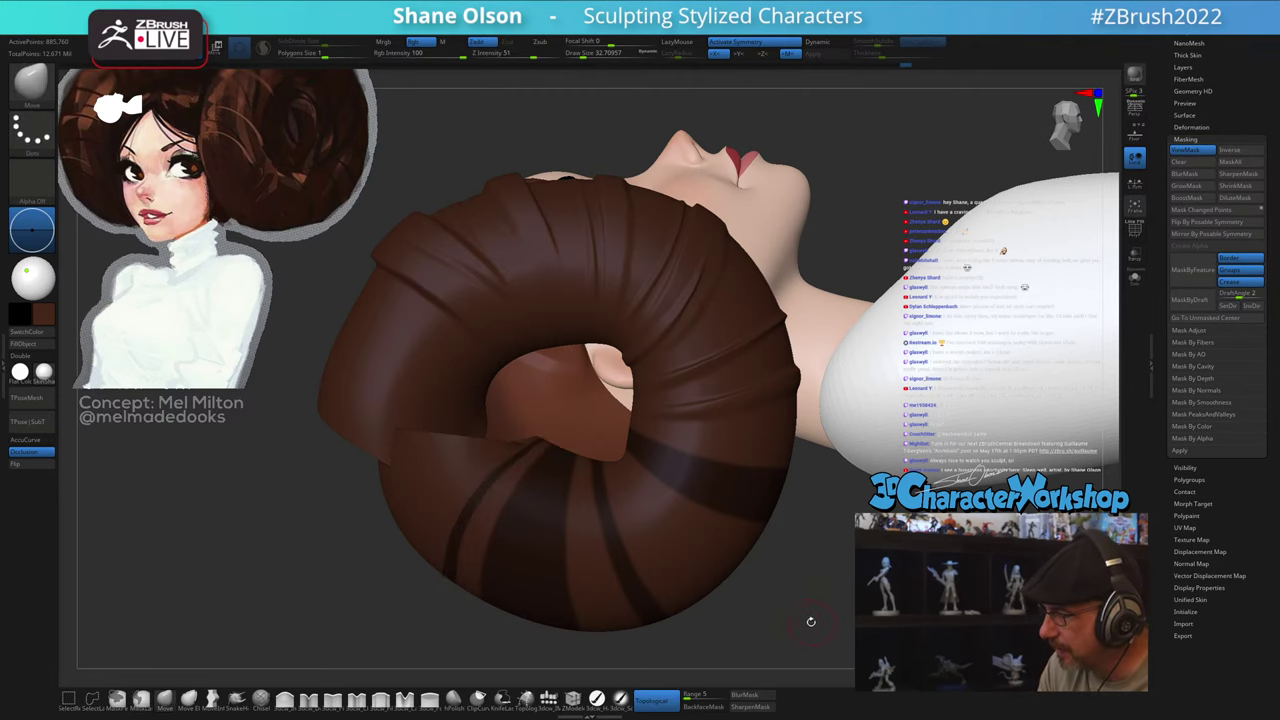
mouse_move(811, 621)
mouse_down()
mouse_move(745, 575)
mouse_move(812, 623)
mouse_up()
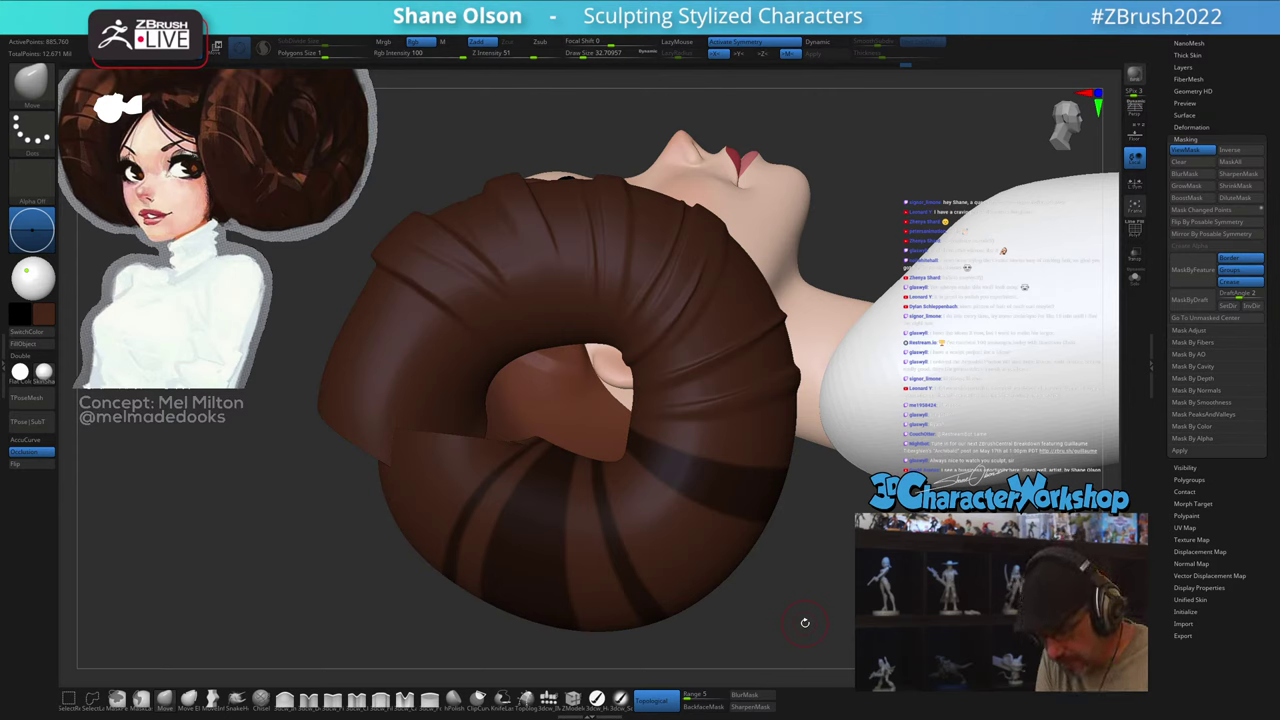
Step: Reveal the next inner section of the coil and hide the already folded outer sections, keeping the masked section visible
mouse_move(780, 546)
mouse_down()
mouse_move(767, 568)
mouse_move(820, 530)
mouse_move(826, 505)
mouse_move(774, 524)
mouse_up()
alt+drag(737, 611, 657, 613)
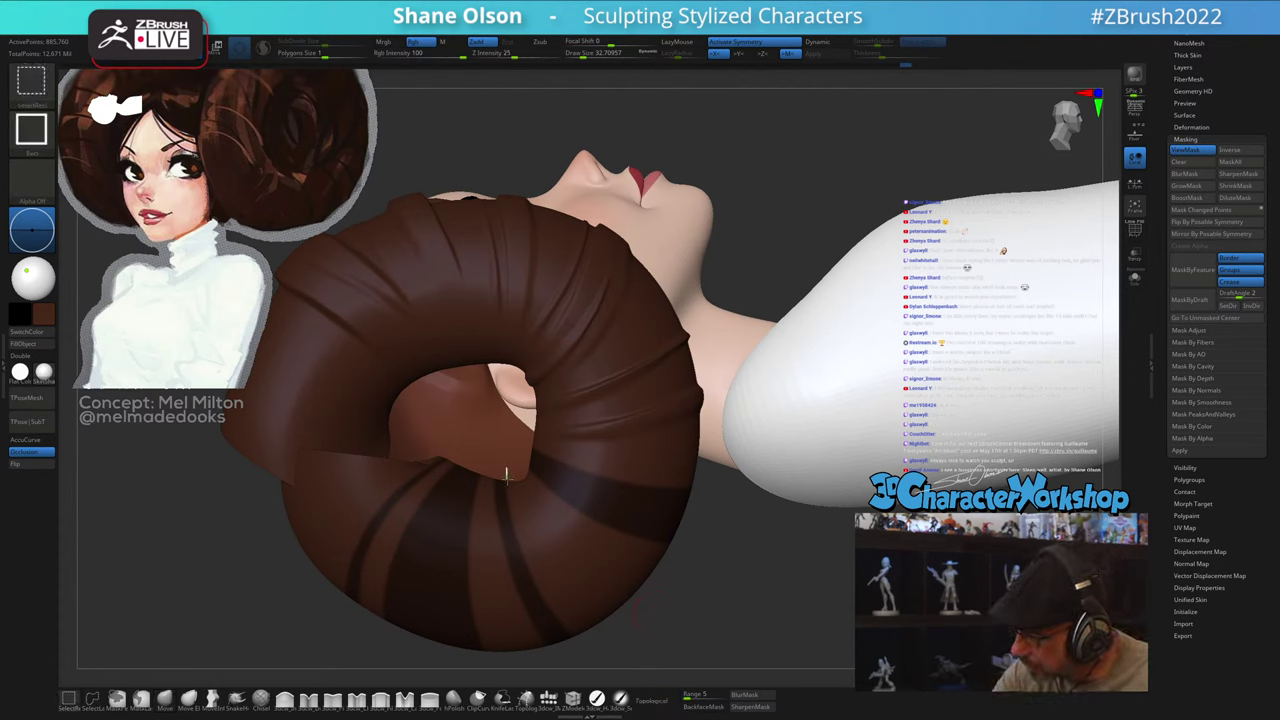
mouse_move(506, 468)
ctrl+shift+mouse_down()
mouse_move(573, 617)
mouse_move(622, 624)
mouse_move(646, 604)
mouse_move(734, 586)
mouse_move(655, 597)
mouse_move(764, 589)
mouse_move(723, 586)
mouse_move(757, 555)
mouse_move(714, 594)
mouse_move(781, 595)
mouse_move(766, 607)
ctrl+shift+mouse_up()
key(ctrl+z)
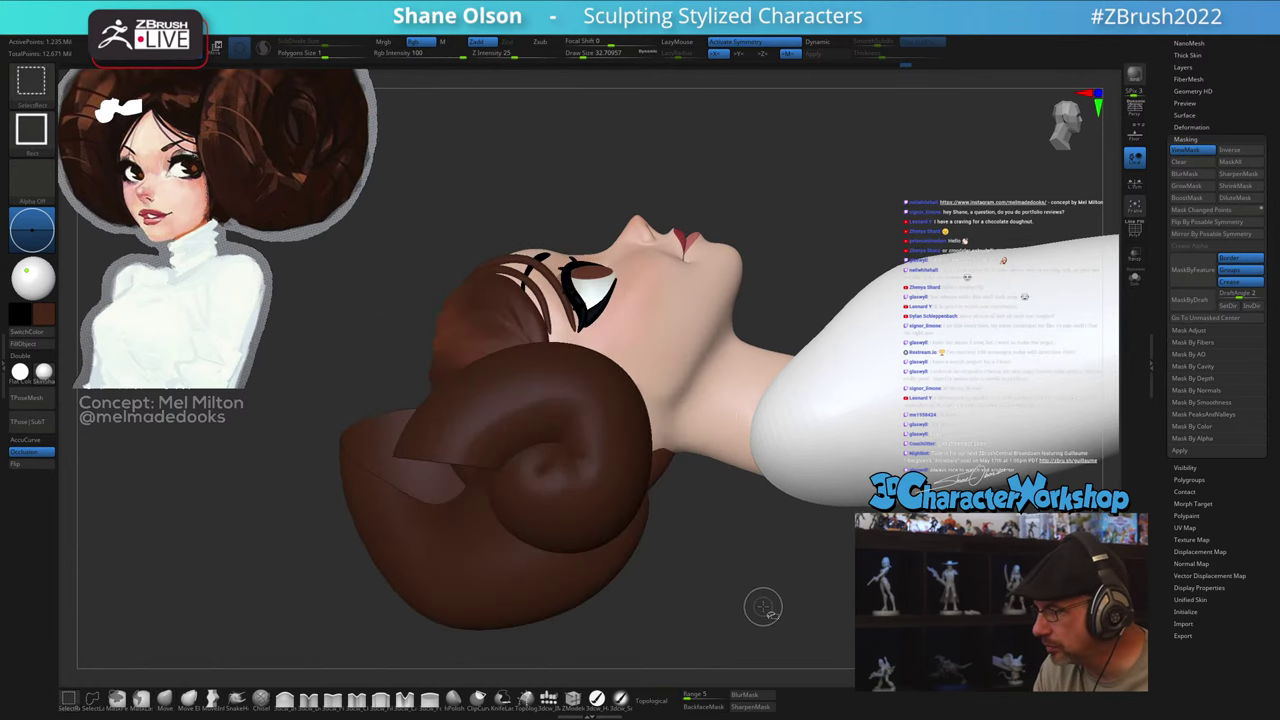
ctrl+shift+click(468, 436)
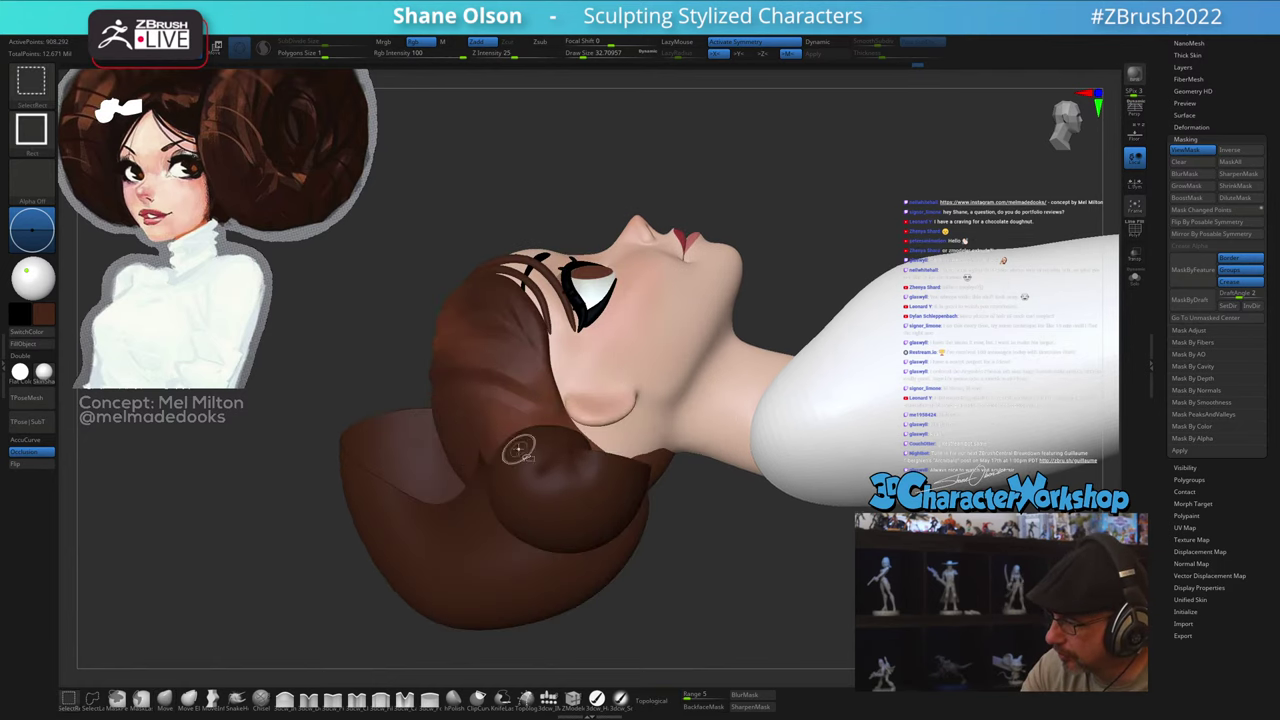
mouse_move(740, 561)
ctrl+shift+mouse_down()
mouse_move(741, 586)
mouse_move(694, 588)
mouse_move(729, 601)
ctrl+shift+mouse_up()
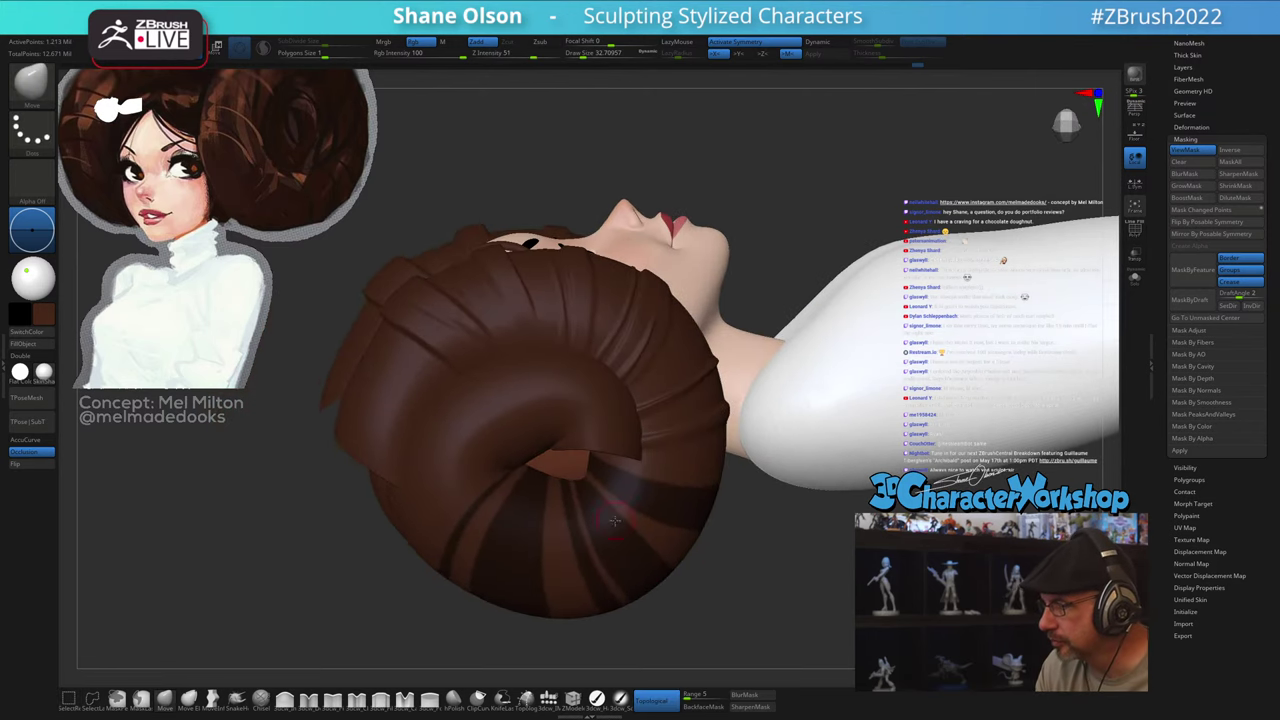
ctrl+shift+click(396, 385)
mouse_move(765, 220)
mouse_down()
mouse_move(718, 224)
mouse_move(745, 235)
mouse_up()
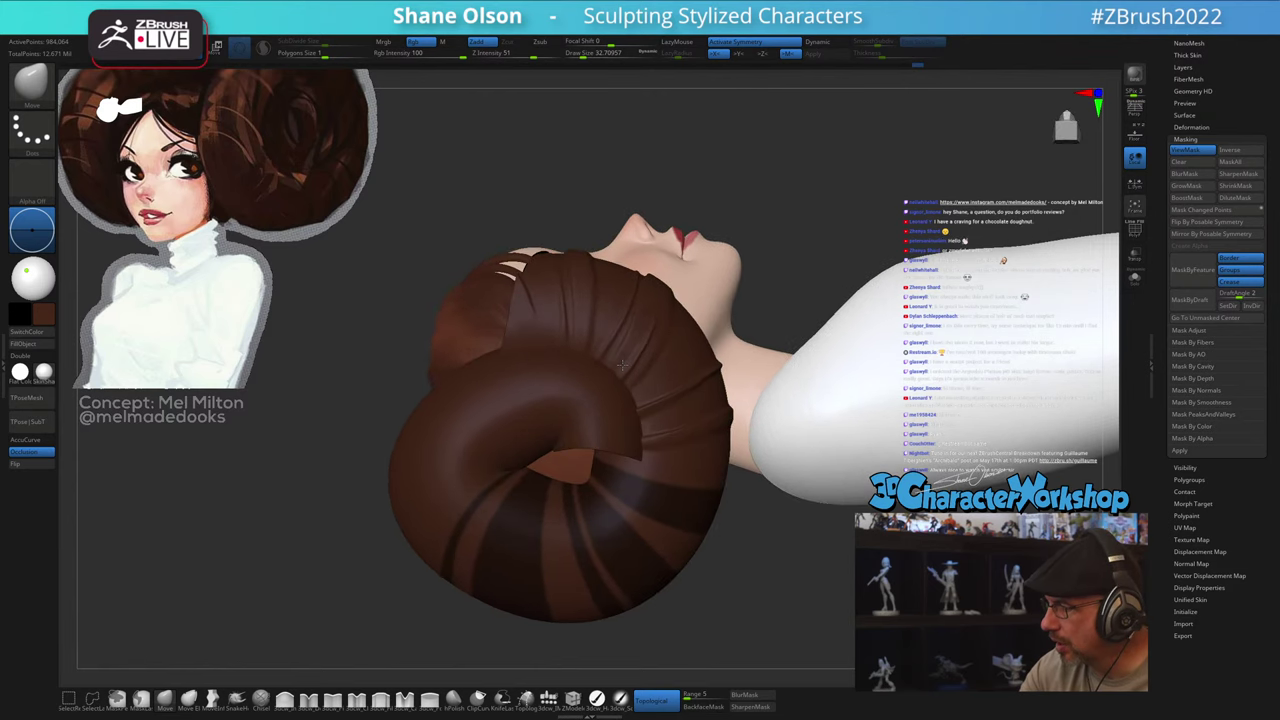
ctrl+shift+click(576, 302)
mouse_move(766, 587)
mouse_down()
mouse_move(752, 588)
mouse_move(803, 538)
mouse_move(771, 595)
mouse_move(785, 525)
mouse_move(811, 526)
mouse_move(722, 579)
mouse_move(714, 614)
mouse_move(843, 591)
mouse_move(738, 592)
mouse_up()
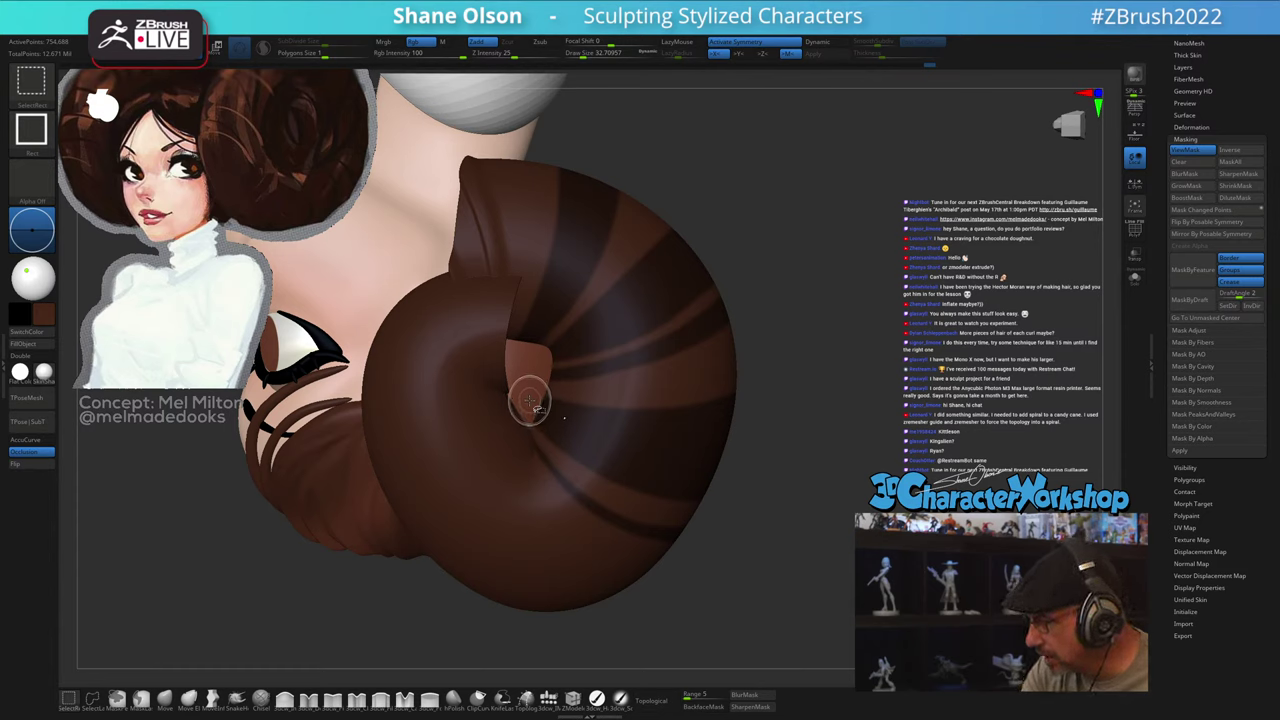
Step: Lasso-mask a tapered wide band and a thin curved band on the newly revealed coil section, fanning out from its central opening
mouse_move(510, 462)
ctrl+shift+mouse_down()
mouse_move(503, 554)
mouse_move(518, 608)
mouse_move(573, 625)
mouse_move(543, 546)
ctrl+shift+mouse_up()
key(ctrl+z)
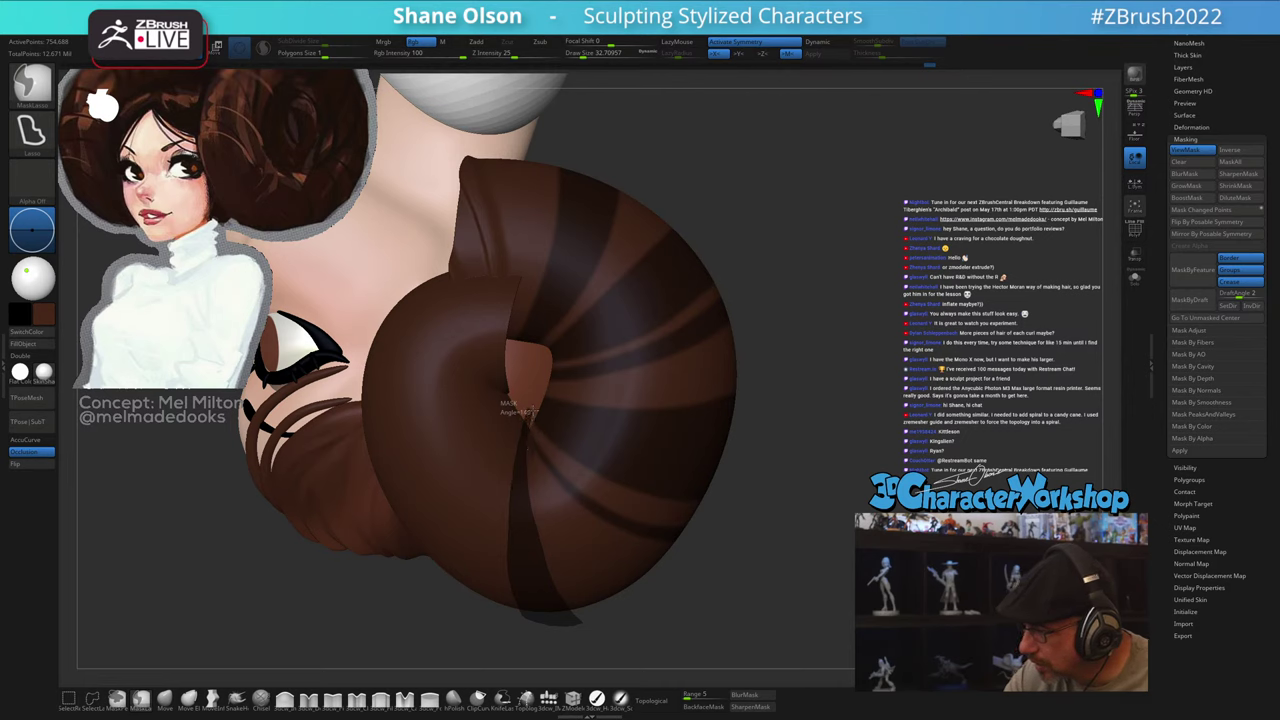
ctrl+drag(533, 411, 540, 411)
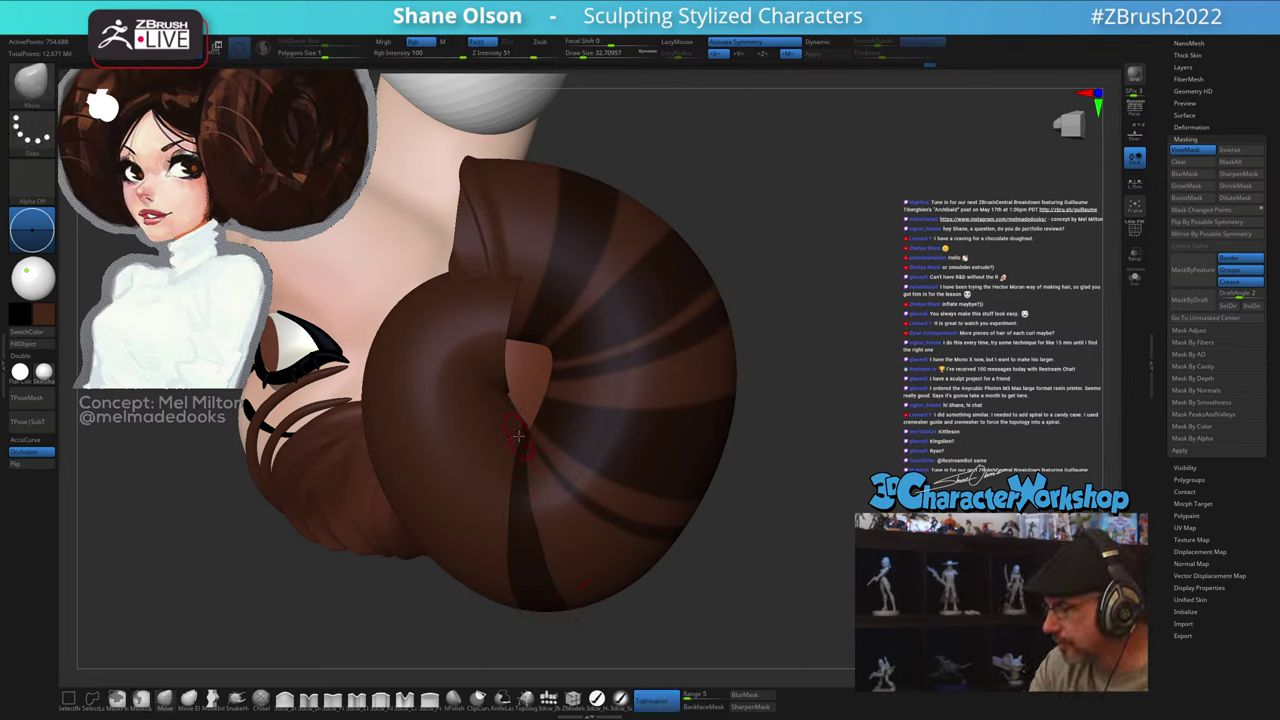
key(ctrl)
mouse_move(522, 419)
ctrl+mouse_down()
mouse_move(472, 508)
mouse_move(461, 611)
mouse_move(474, 608)
mouse_move(471, 517)
ctrl+mouse_up()
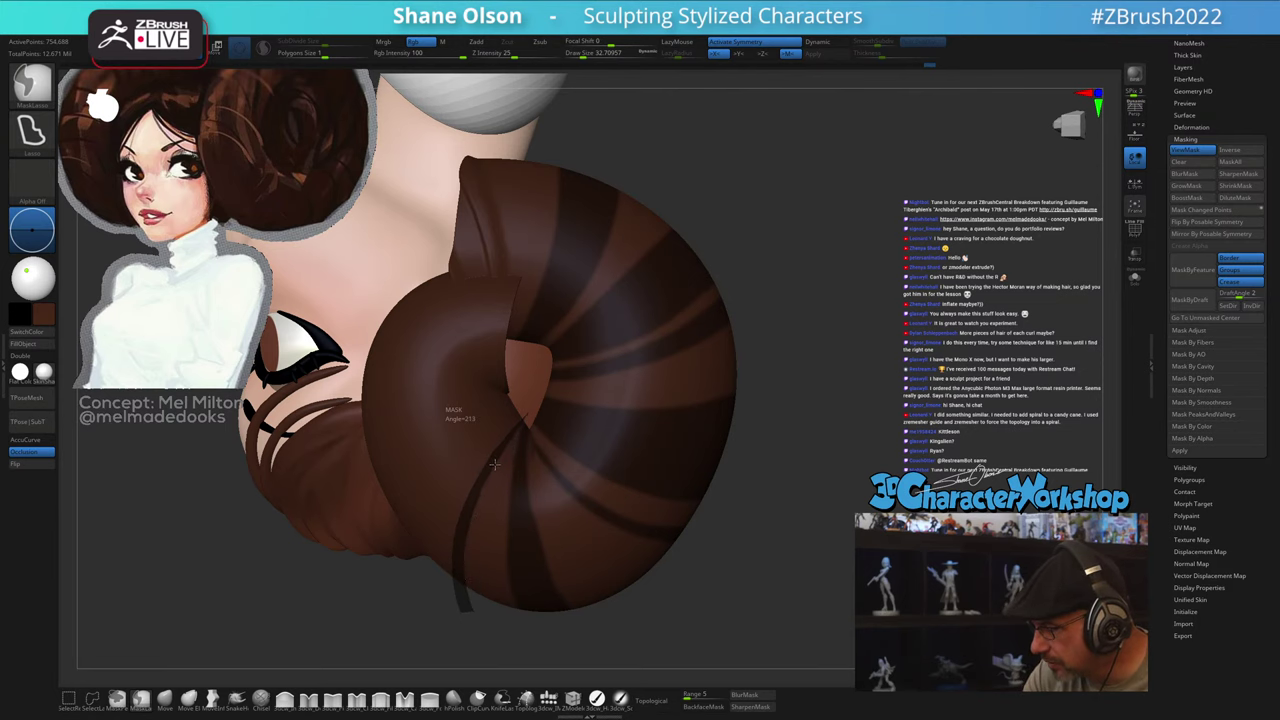
ctrl+drag(522, 424, 524, 424)
Step: Lasso-mask a wide tapered band across the smooth part of the coil, fanning out from the central opening
mouse_move(808, 611)
mouse_down()
mouse_move(814, 578)
mouse_move(842, 588)
mouse_move(812, 625)
mouse_move(830, 595)
mouse_move(822, 547)
mouse_move(806, 580)
mouse_move(841, 548)
mouse_up()
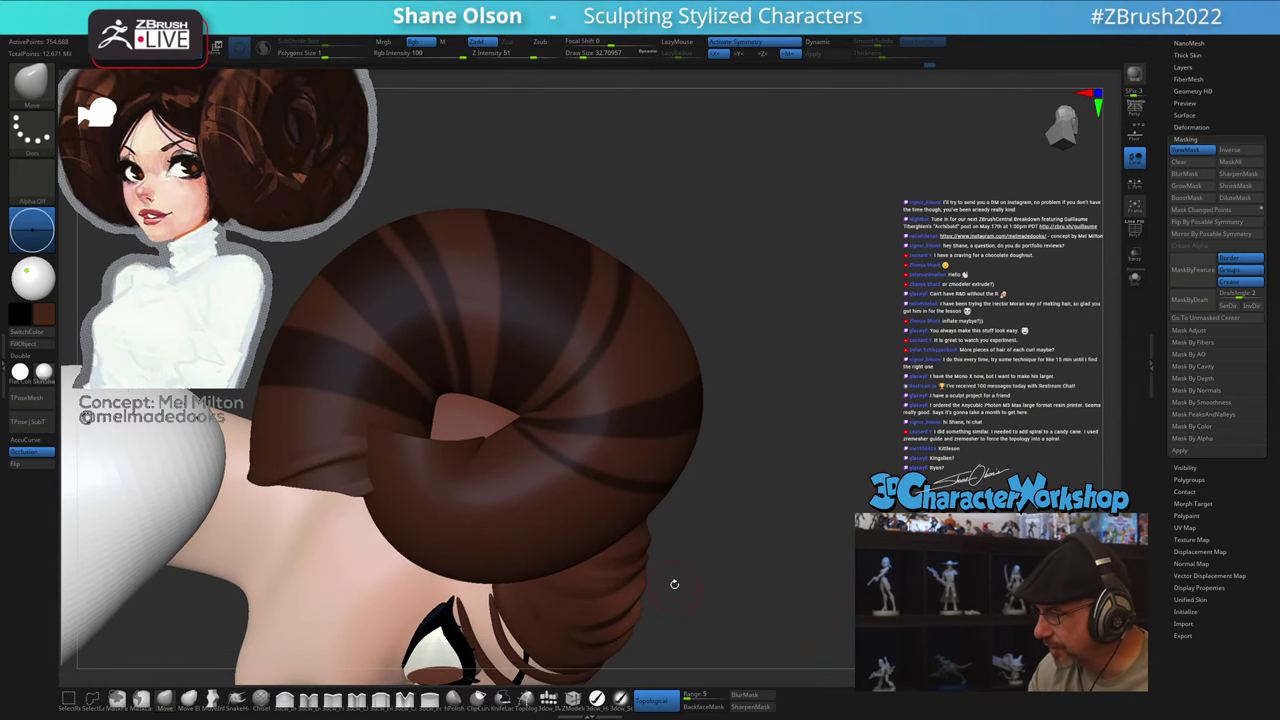
key(ctrl+shift)
ctrl+shift+drag(494, 502, 525, 587)
key(ctrl+z)
ctrl+drag(500, 428, 494, 419)
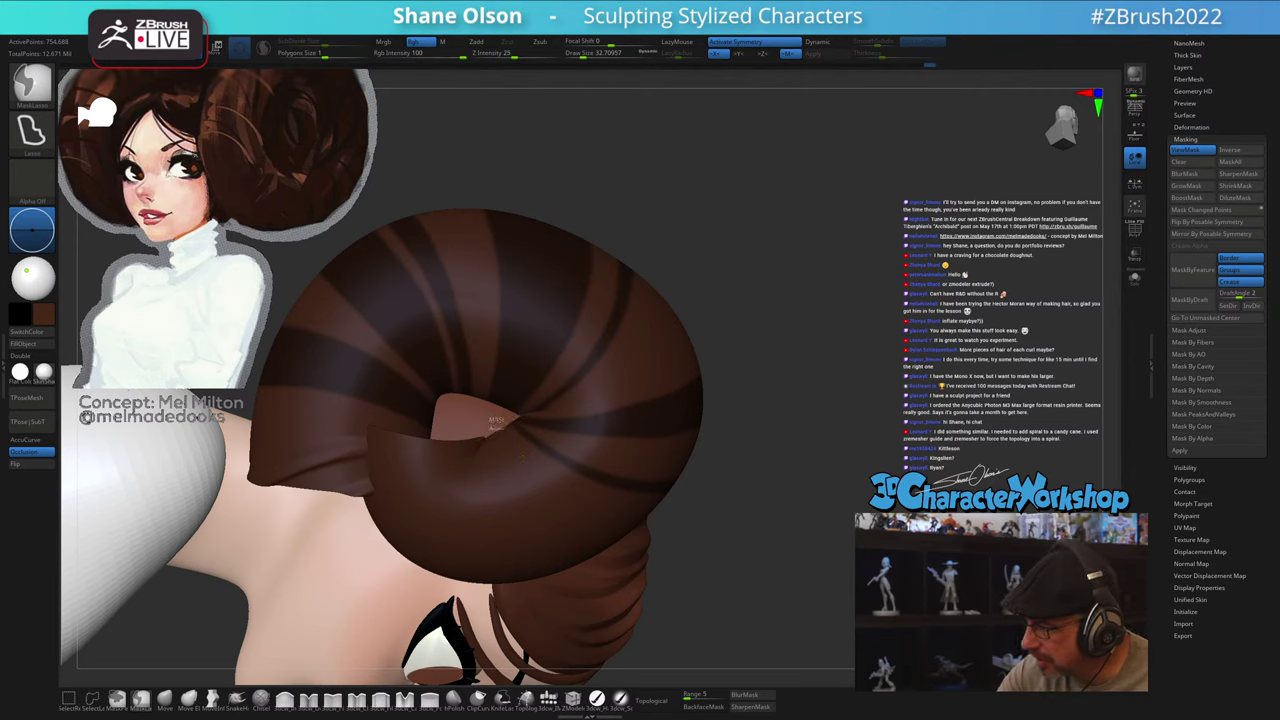
mouse_move(493, 525)
ctrl+mouse_down()
mouse_move(512, 597)
mouse_move(597, 576)
ctrl+mouse_up()
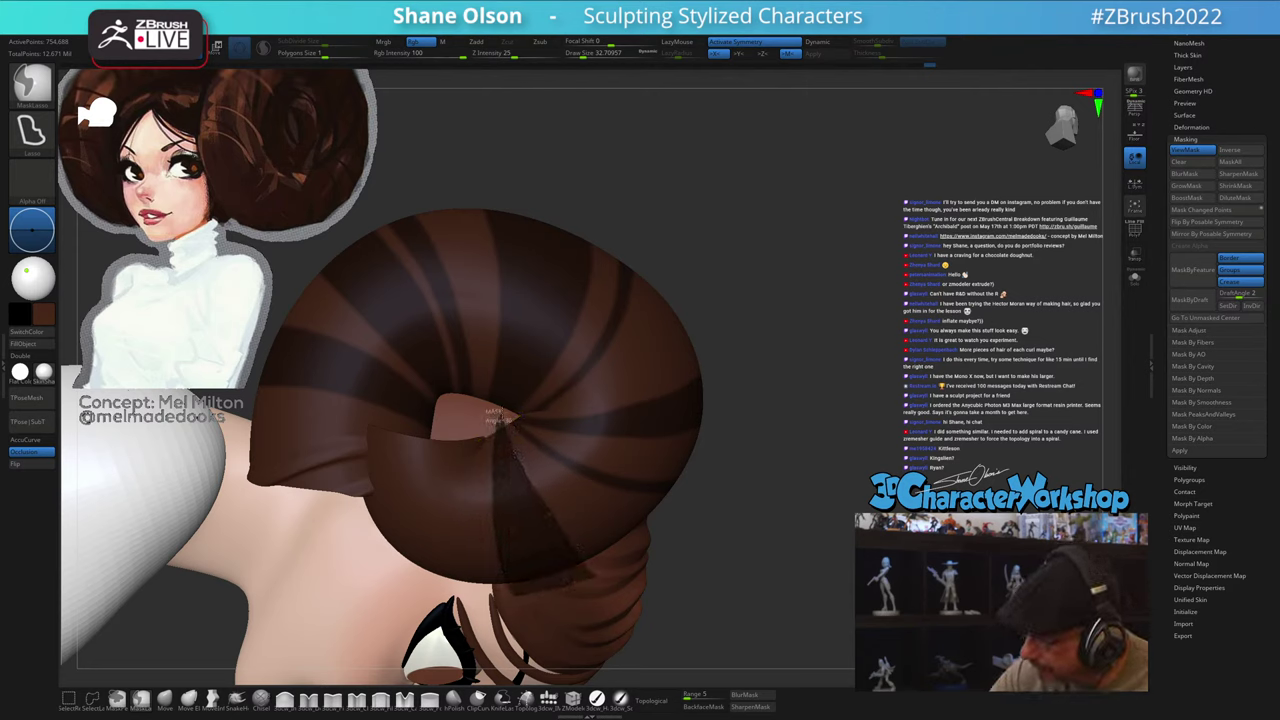
ctrl+drag(500, 419, 500, 420)
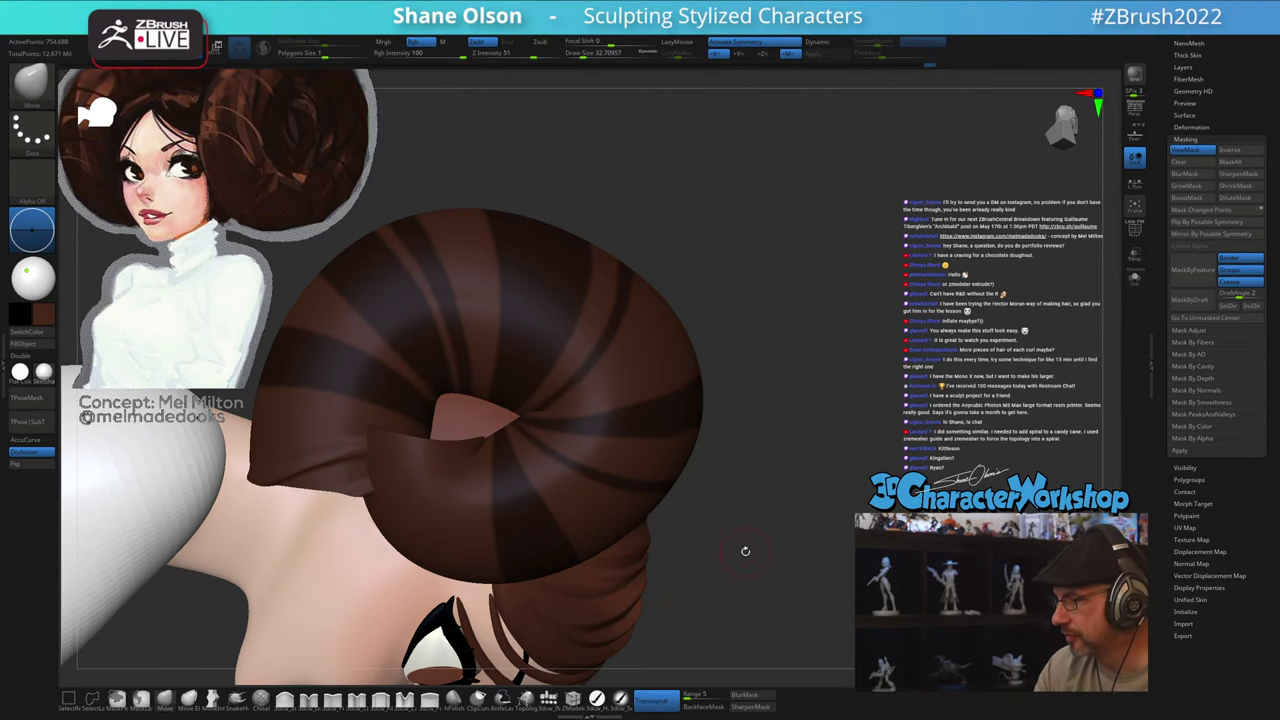
Step: Lasso-mask a narrow curved band beside the new wide band, nearer the coil's overlapping end
mouse_move(746, 552)
alt+mouse_down()
mouse_move(808, 564)
mouse_move(822, 583)
alt+mouse_up()
ctrl+drag(583, 459, 581, 457)
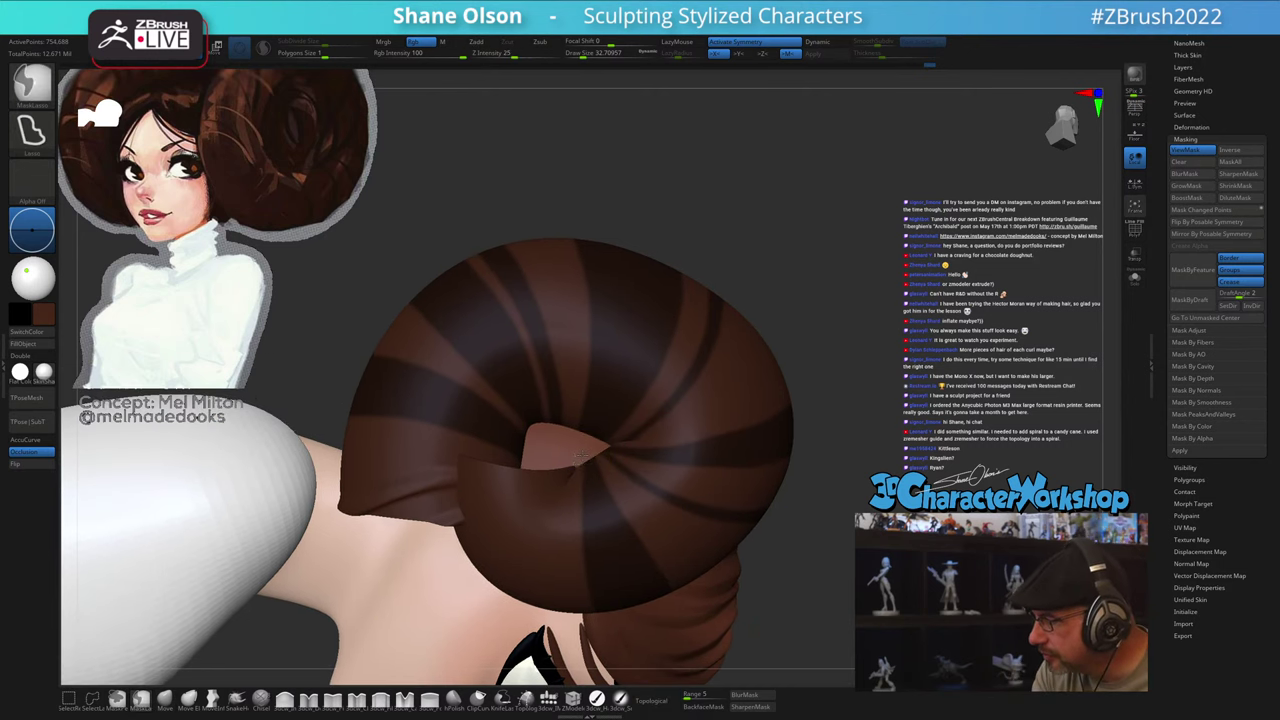
ctrl+drag(545, 528, 541, 612)
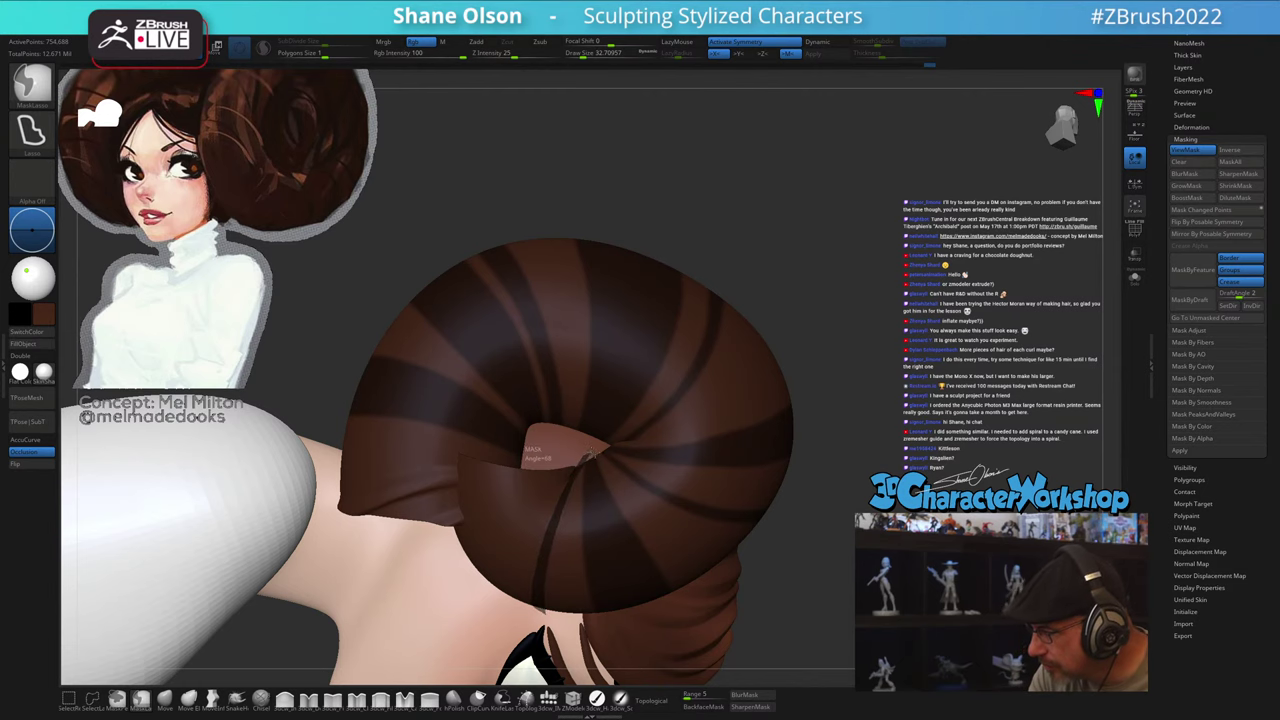
ctrl+drag(590, 454, 591, 454)
Step: Set the Move brush's draw size to about 108 and invert the mask on the coil in side view
mouse_move(842, 605)
alt+mouse_down()
mouse_move(833, 484)
mouse_move(796, 590)
mouse_move(811, 574)
mouse_move(900, 572)
mouse_move(878, 562)
mouse_move(862, 588)
mouse_move(828, 592)
mouse_move(790, 630)
alt+mouse_up()
mouse_move(834, 554)
mouse_down()
mouse_move(1040, 560)
mouse_move(852, 531)
mouse_move(817, 557)
mouse_up()
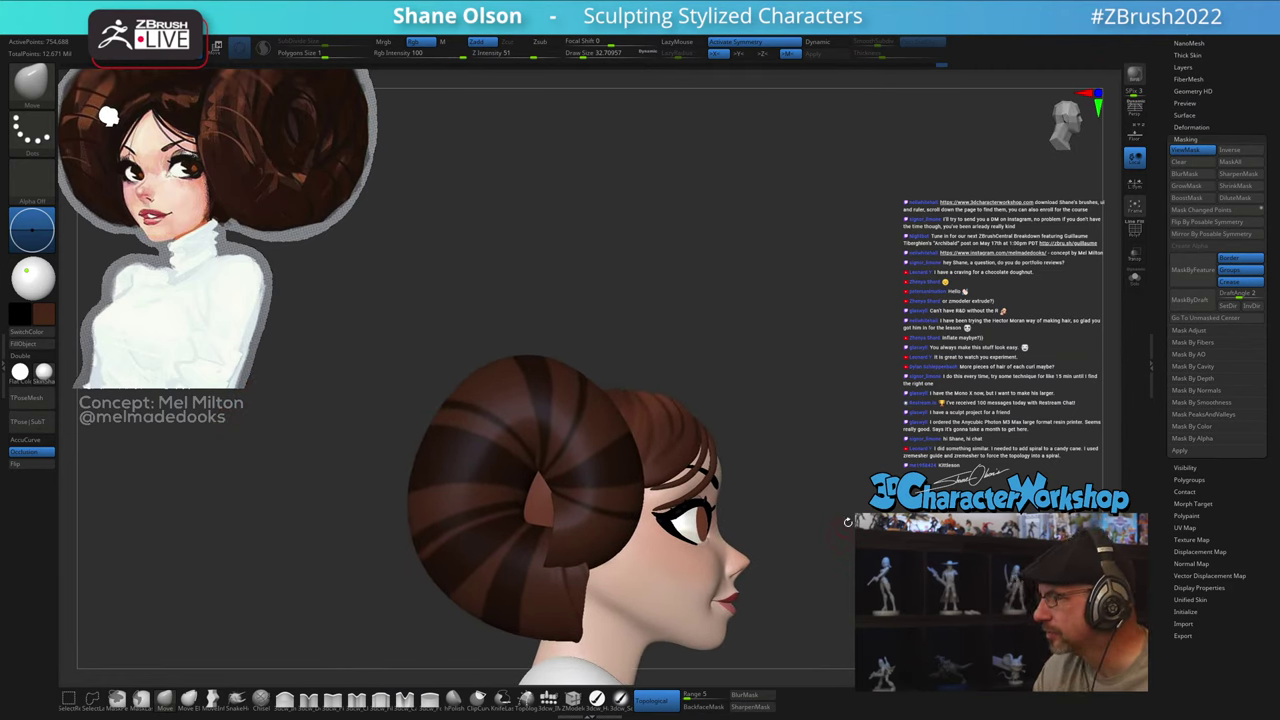
drag(806, 454, 803, 437)
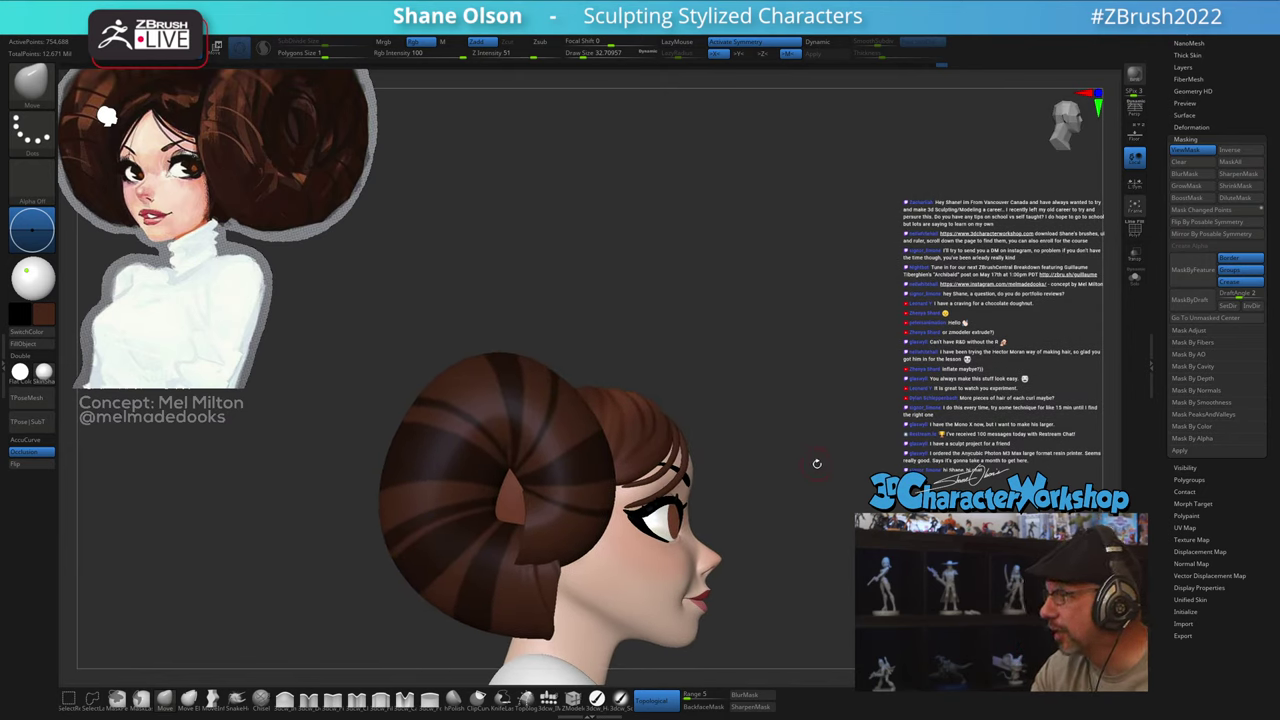
alt+drag(822, 431, 817, 396)
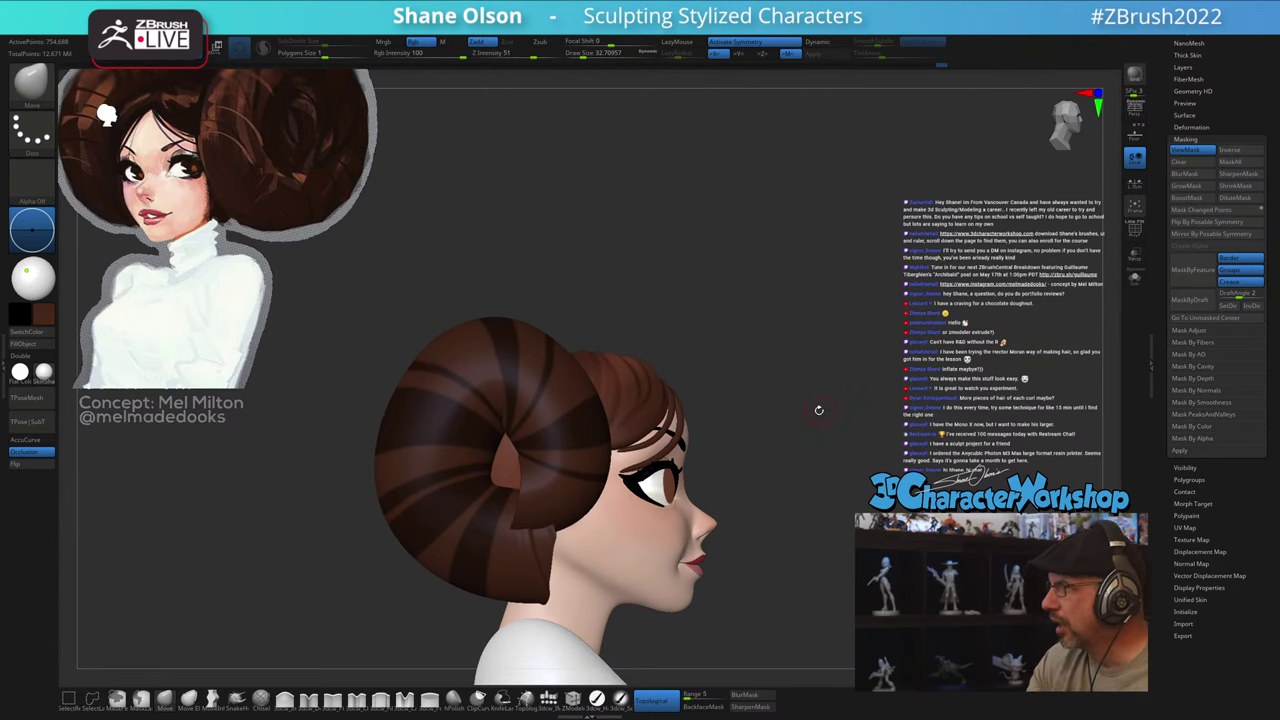
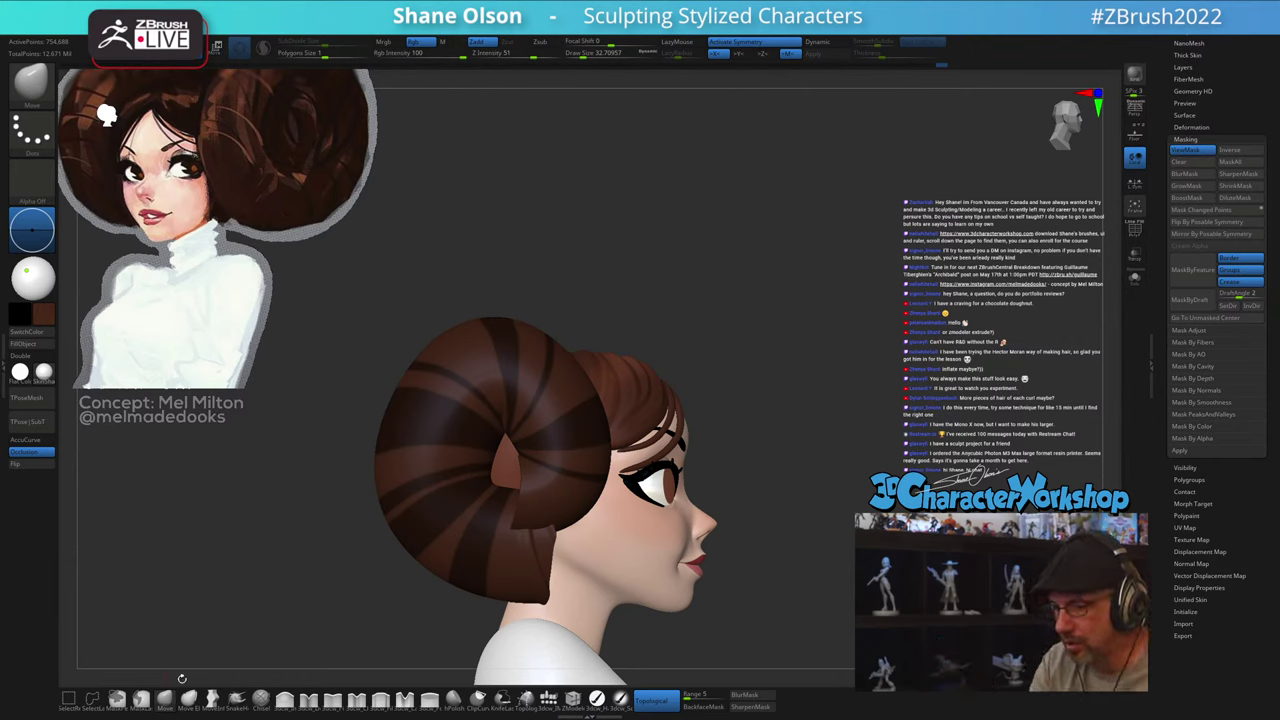
key(s)
mouse_move(766, 431)
alt+mouse_down()
mouse_move(758, 494)
mouse_move(778, 476)
alt+mouse_up()
ctrl+click(786, 493)
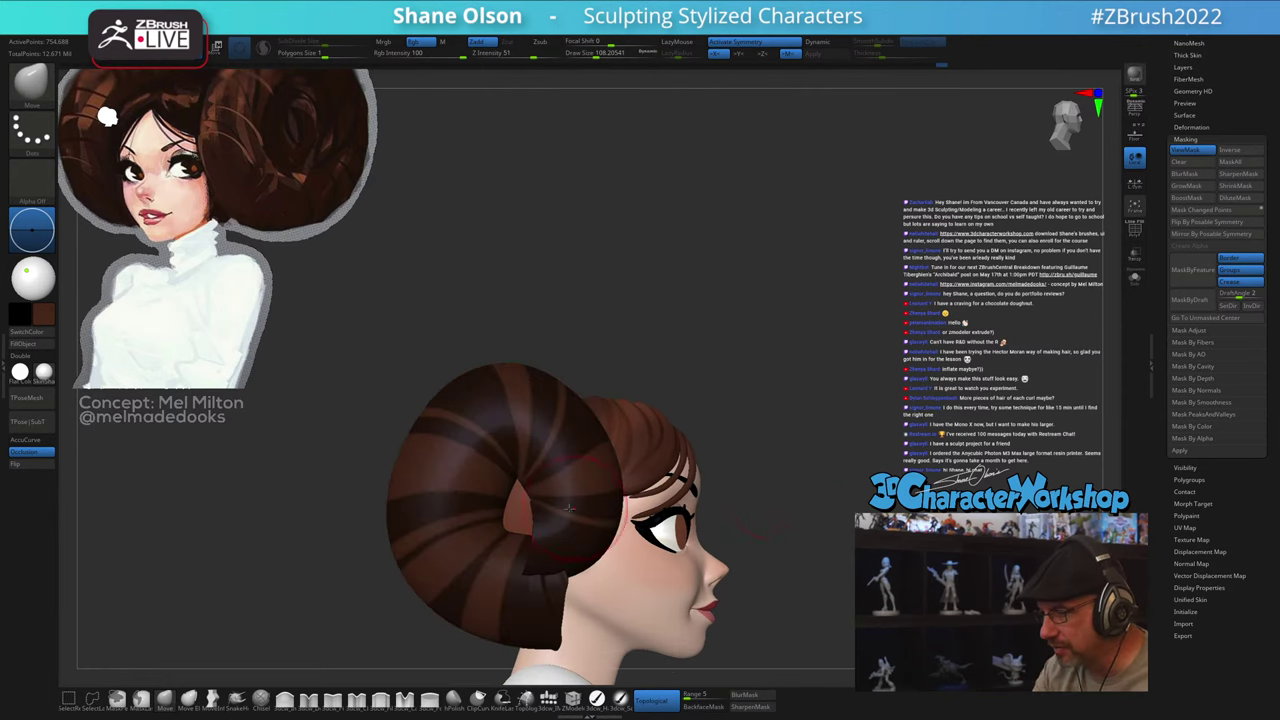
Step: Enlarge the Move brush to a draw size of about 207 and pull the unmasked bands outward along the bun's back edge
key(s)
click(404, 473)
right_drag(407, 470, 432, 618)
key(s)
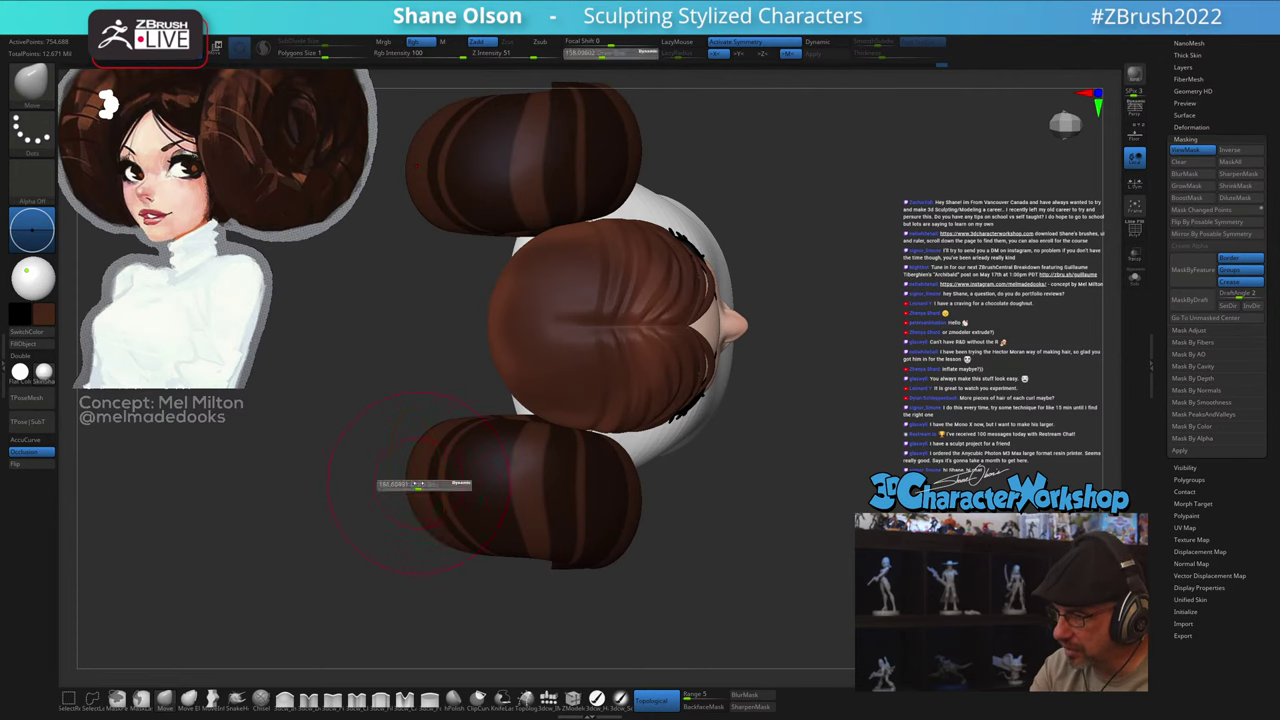
click(421, 488)
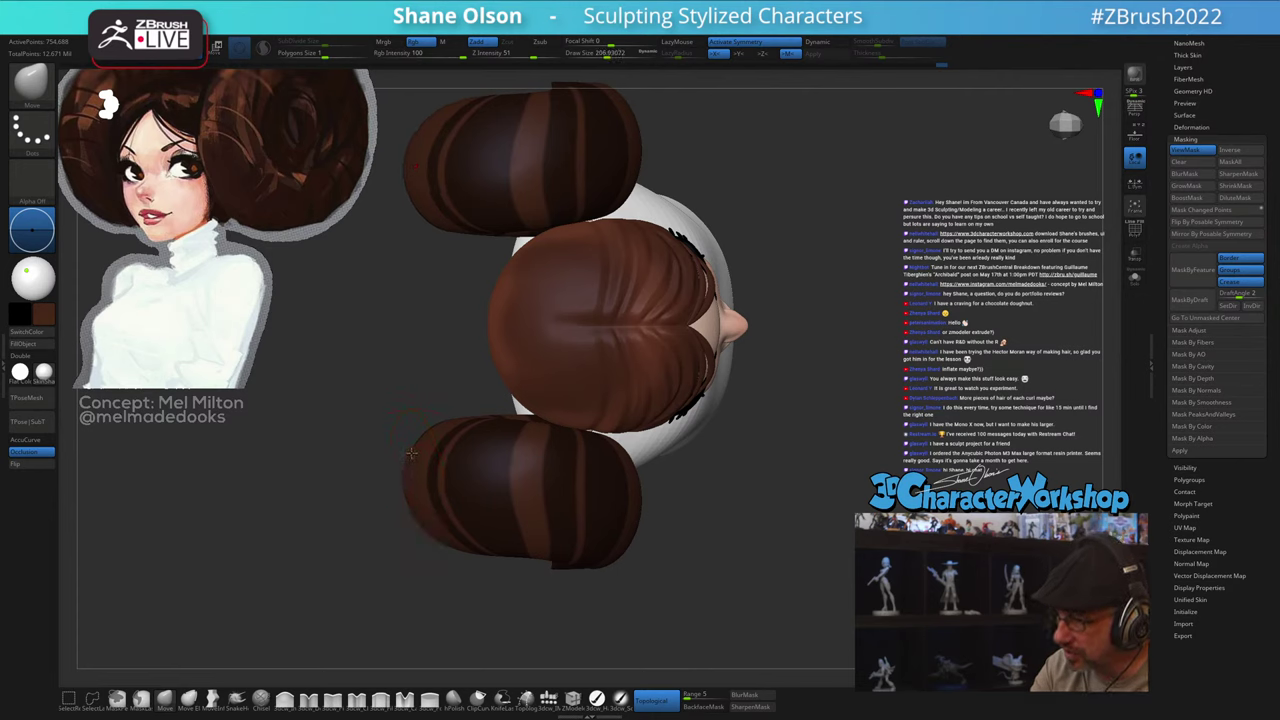
right_drag(458, 456, 446, 463)
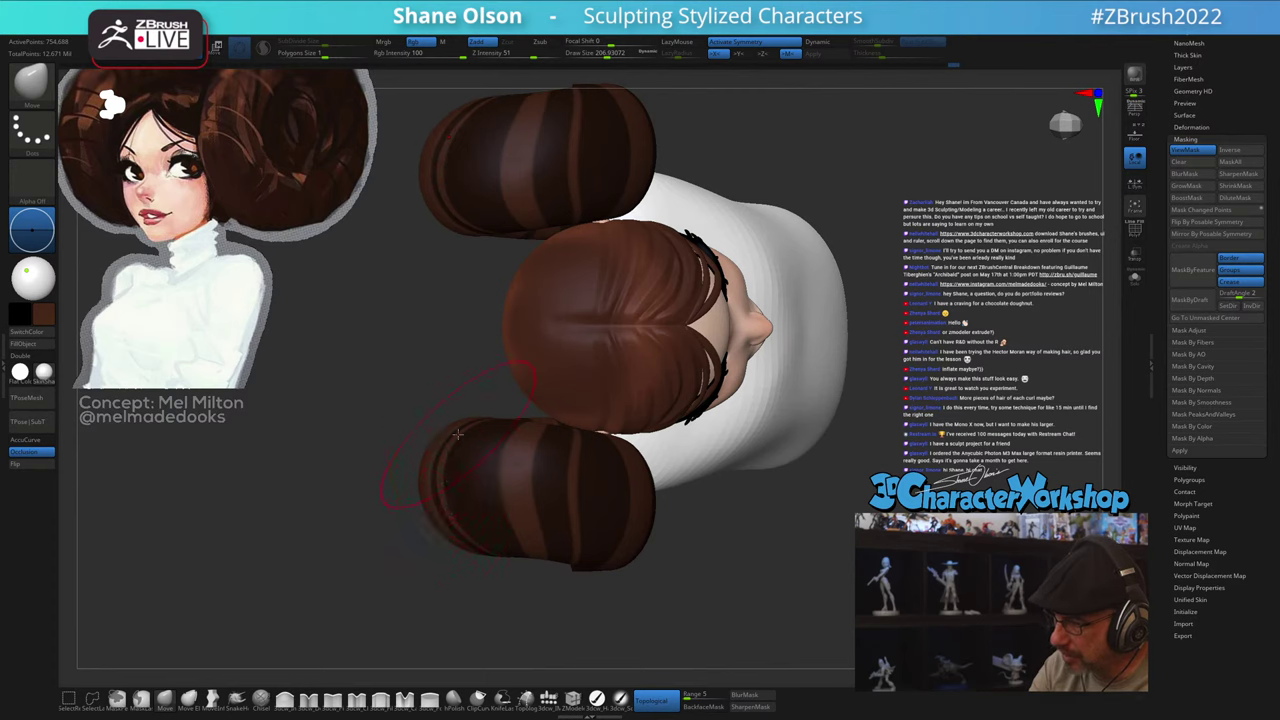
mouse_move(486, 498)
right_down()
mouse_move(540, 508)
mouse_move(474, 520)
mouse_move(469, 535)
mouse_move(430, 513)
mouse_move(422, 524)
mouse_move(430, 533)
mouse_move(478, 496)
right_up()
drag(415, 538, 431, 488)
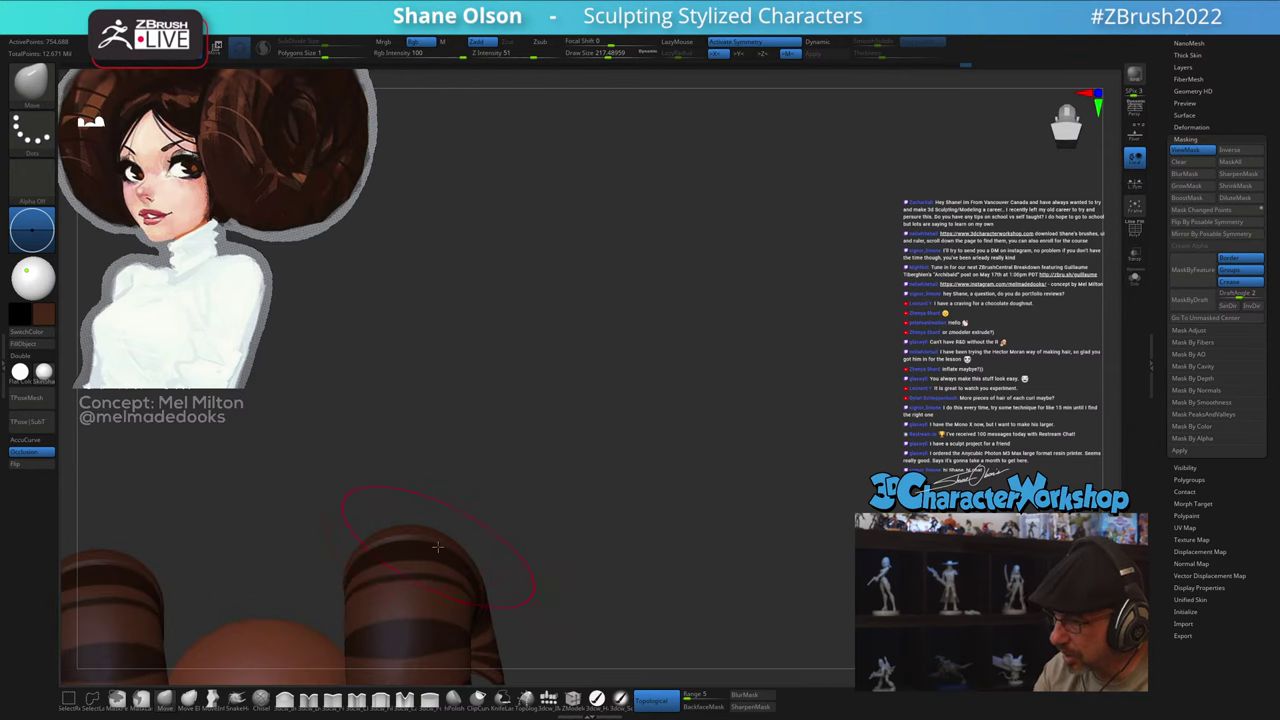
Step: Shape the unmasked bands on the bun's rear curve from behind, reducing the Move brush's draw size to about 136
mouse_move(437, 547)
right_down()
mouse_move(413, 580)
mouse_move(431, 585)
mouse_move(420, 593)
mouse_move(440, 492)
mouse_move(450, 544)
mouse_move(454, 520)
mouse_move(545, 530)
mouse_move(583, 509)
mouse_move(575, 488)
right_up()
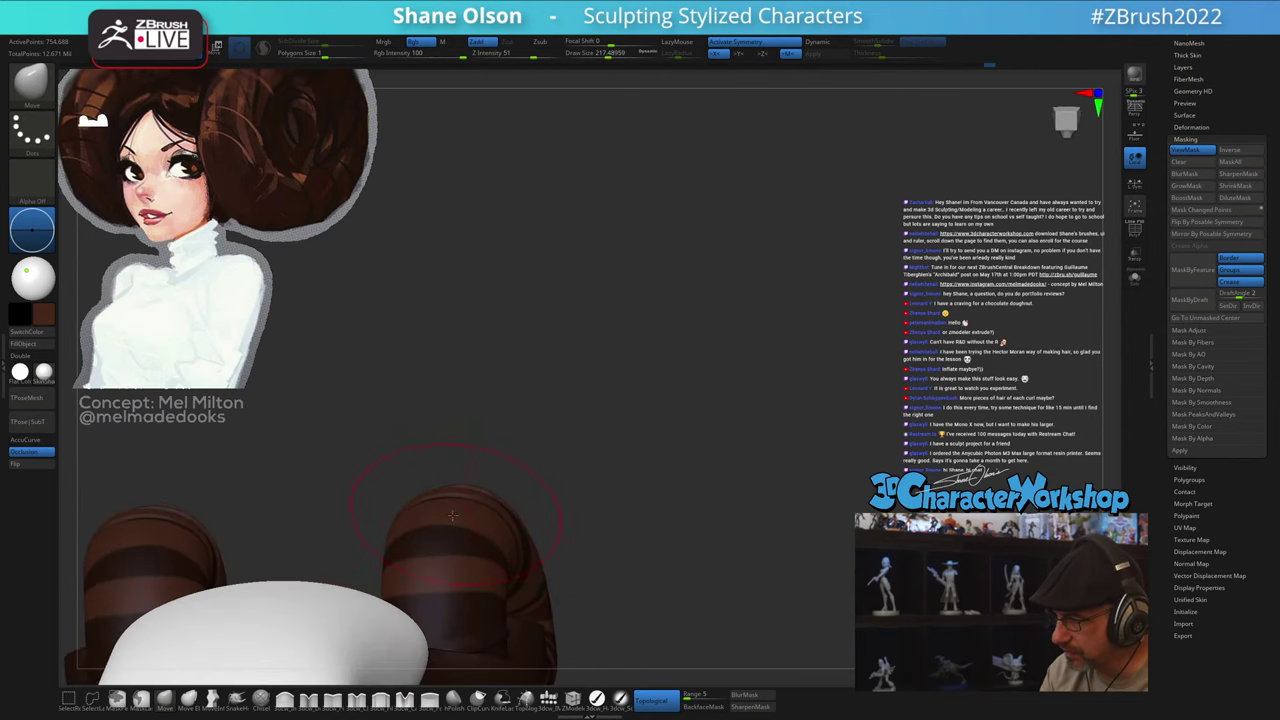
drag(483, 511, 479, 508)
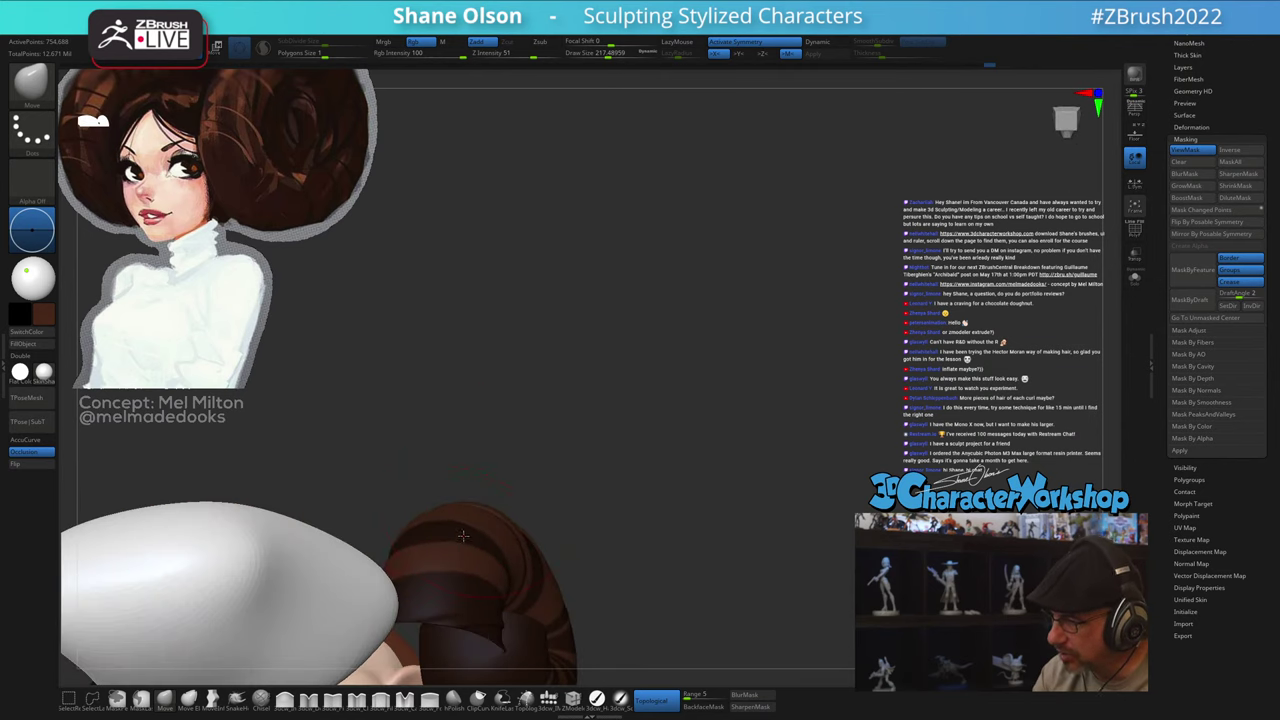
right_drag(473, 522, 440, 553)
key(s)
drag(440, 553, 438, 541)
key(s)
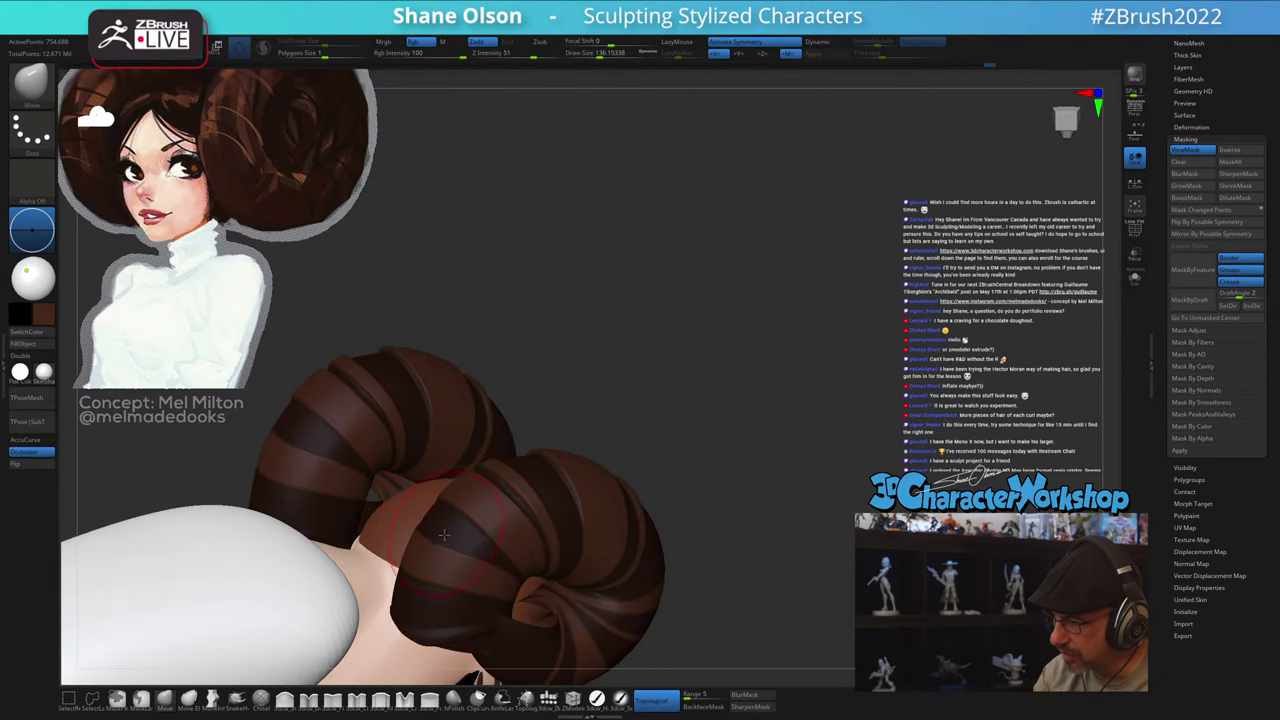
Step: Pull out the unmasked bands on the bun's lower back with the Move brush, raising its draw size to about 182
right_drag(445, 536, 430, 587)
key(s)
drag(437, 544, 439, 542)
right_drag(438, 536, 434, 513)
key(s)
drag(433, 505, 437, 504)
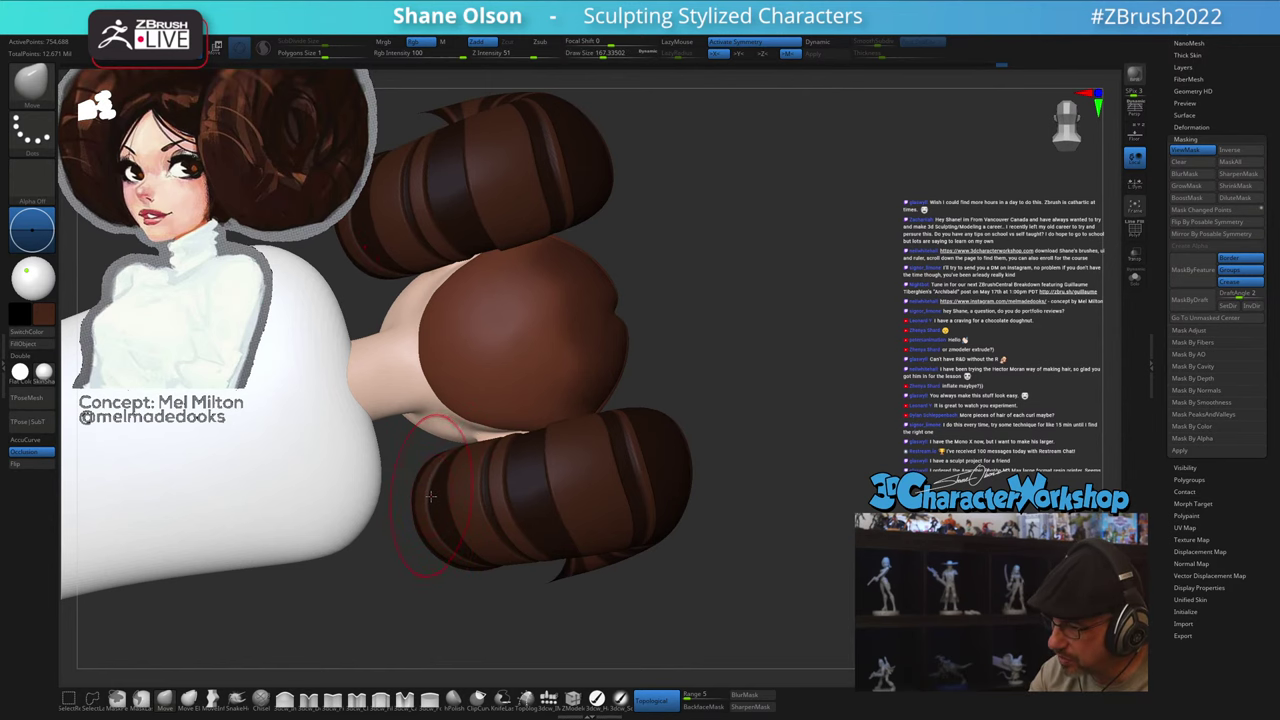
right_drag(437, 493, 438, 485)
key(s)
drag(440, 492, 443, 491)
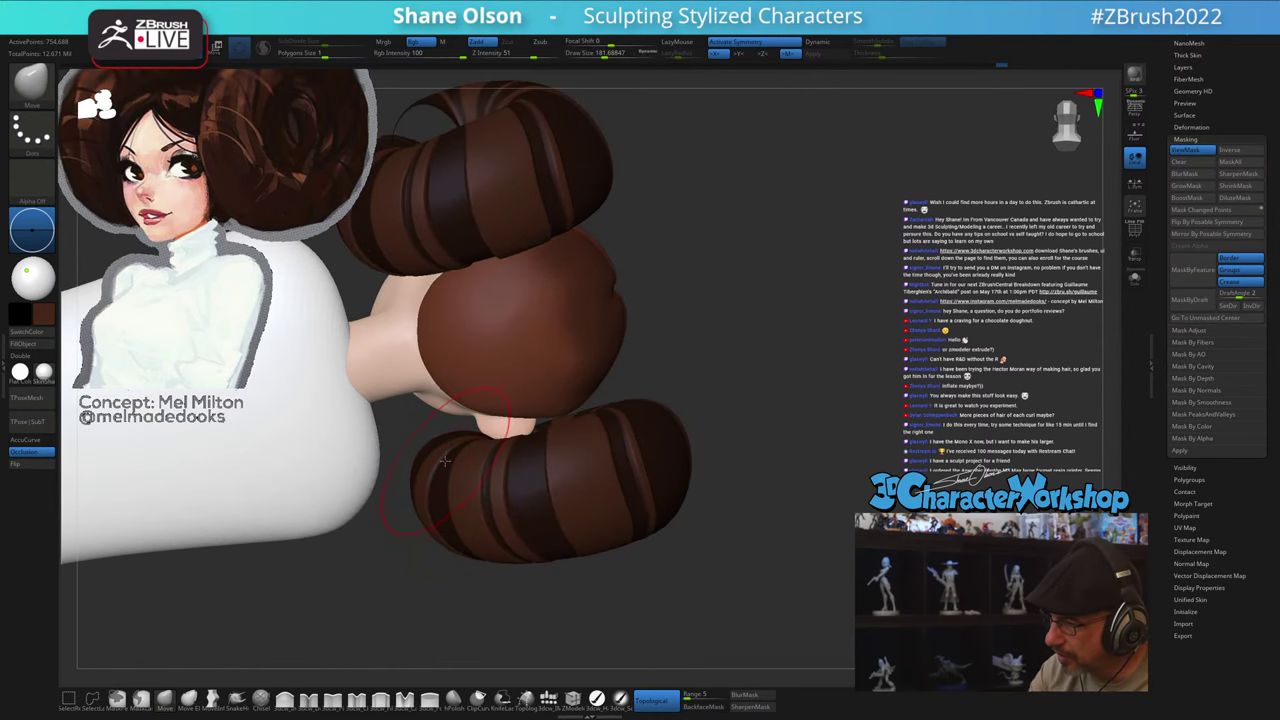
Step: Raise the unmasked bands over the bun's upper back and outer rim with the Move brush at draw size about 207
right_drag(445, 460, 370, 506)
right_drag(675, 450, 625, 379)
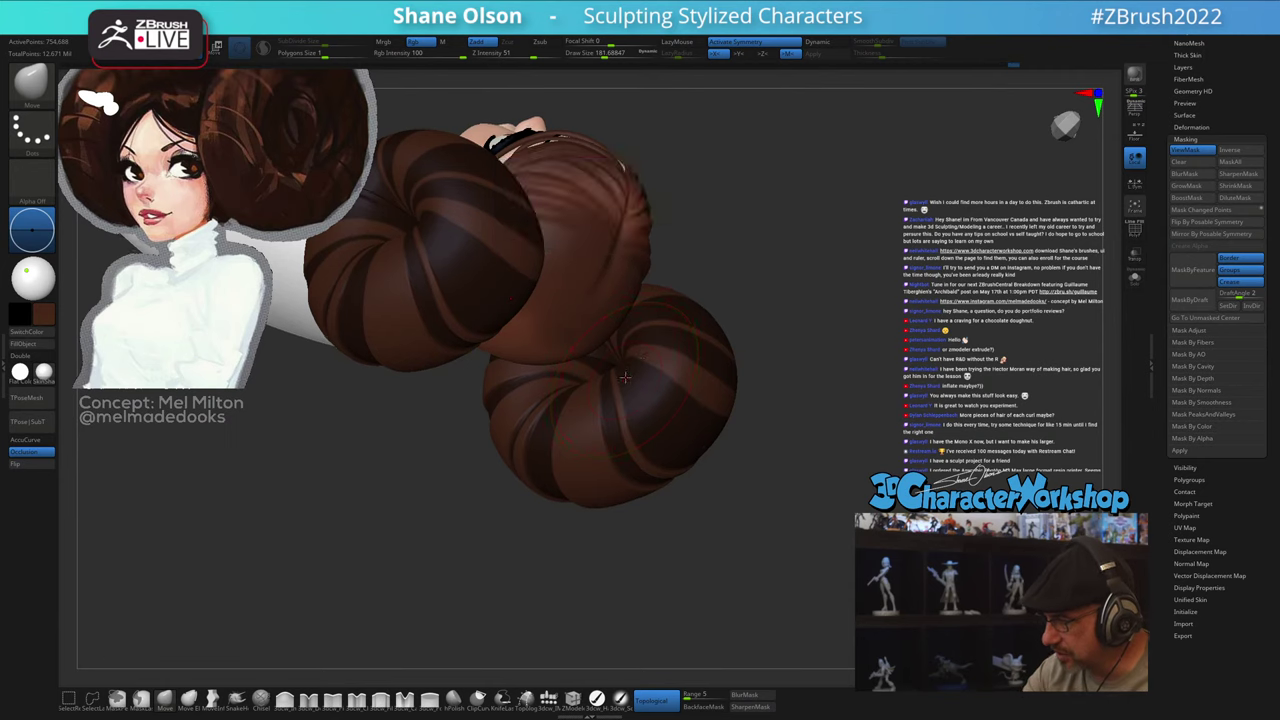
right_drag(606, 393, 606, 336)
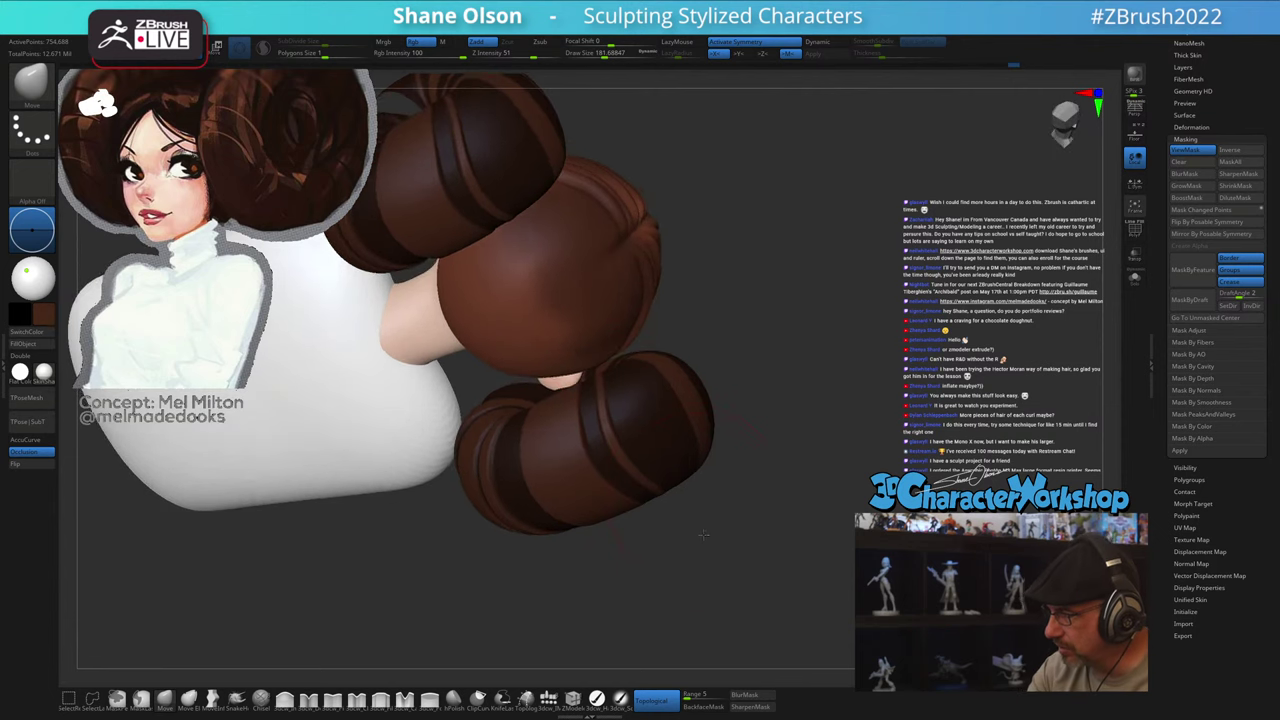
right_drag(700, 534, 765, 421)
key(s)
drag(718, 415, 730, 411)
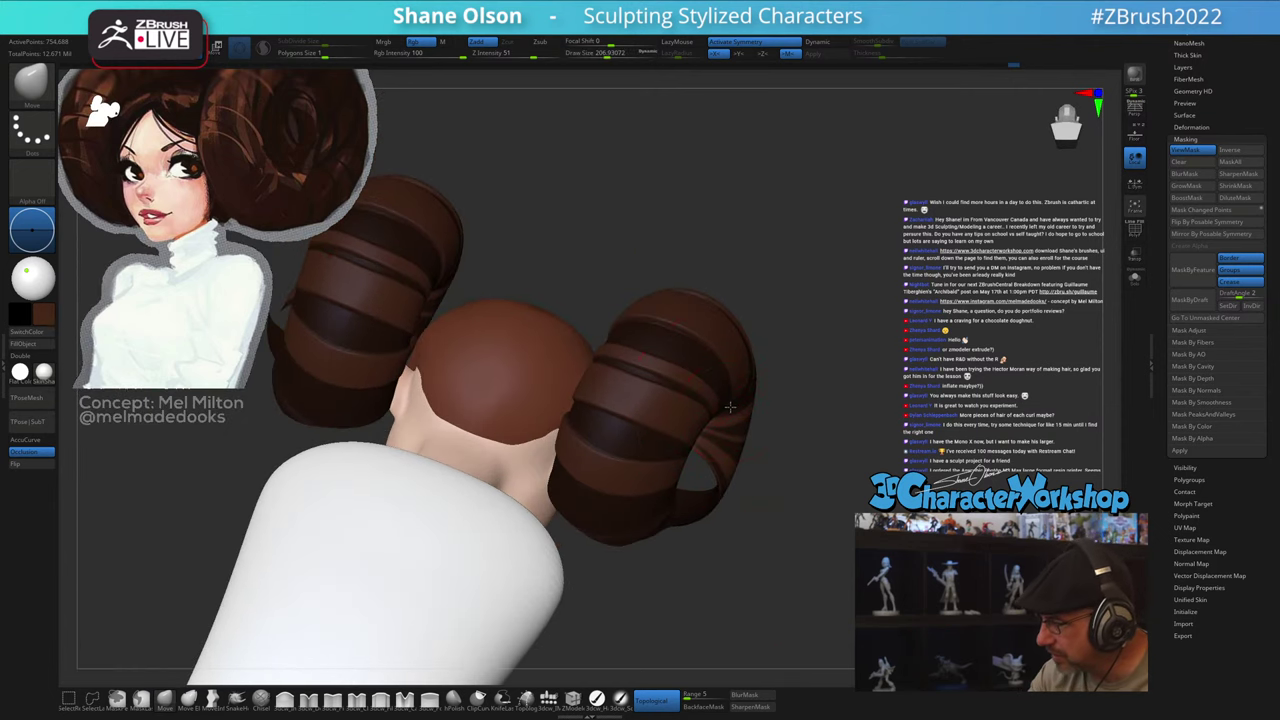
right_drag(773, 501, 654, 436)
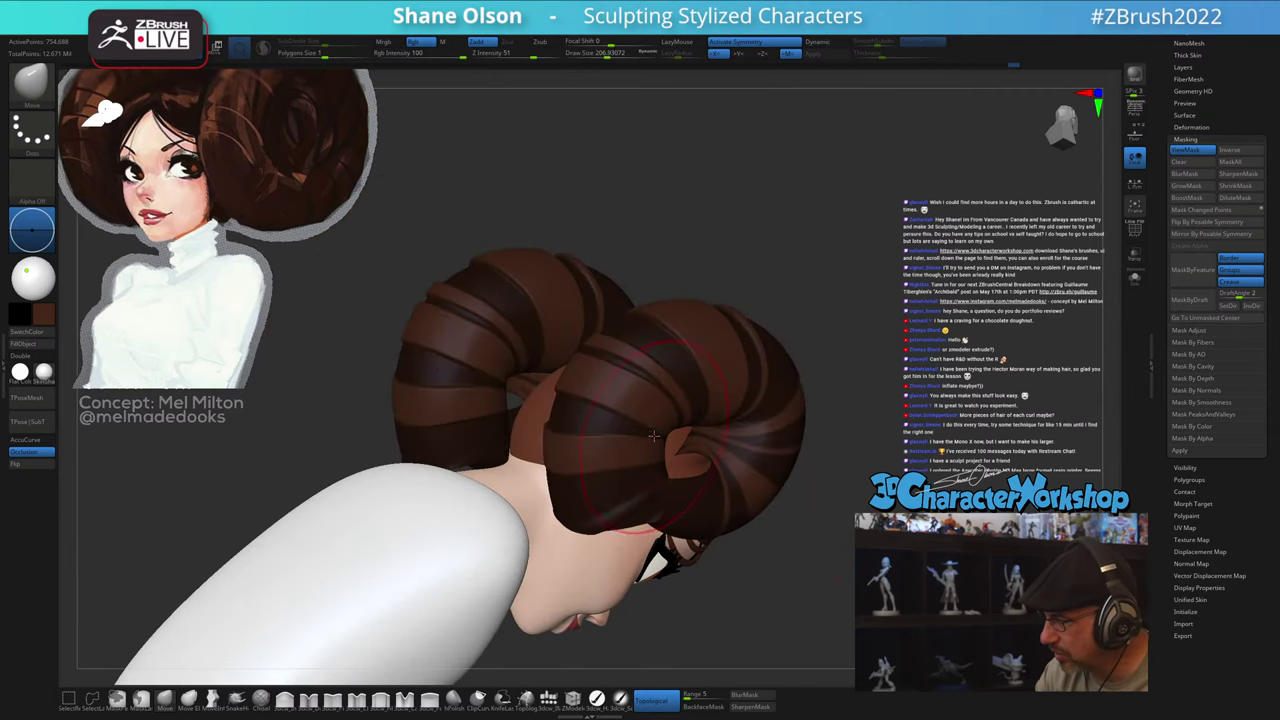
right_drag(794, 460, 745, 404)
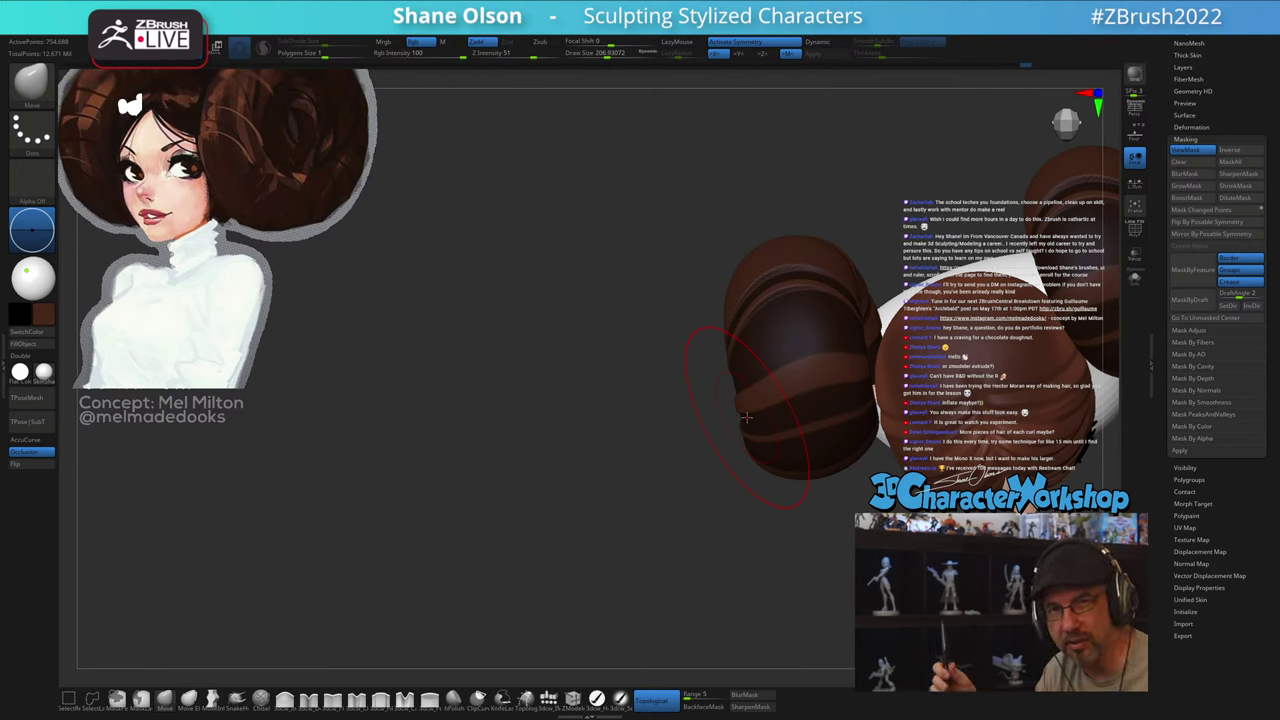
Step: Continue shaping the unmasked bands around the bun's front and outer face with the Move brush at draw size about 207
alt+drag(786, 540, 721, 476)
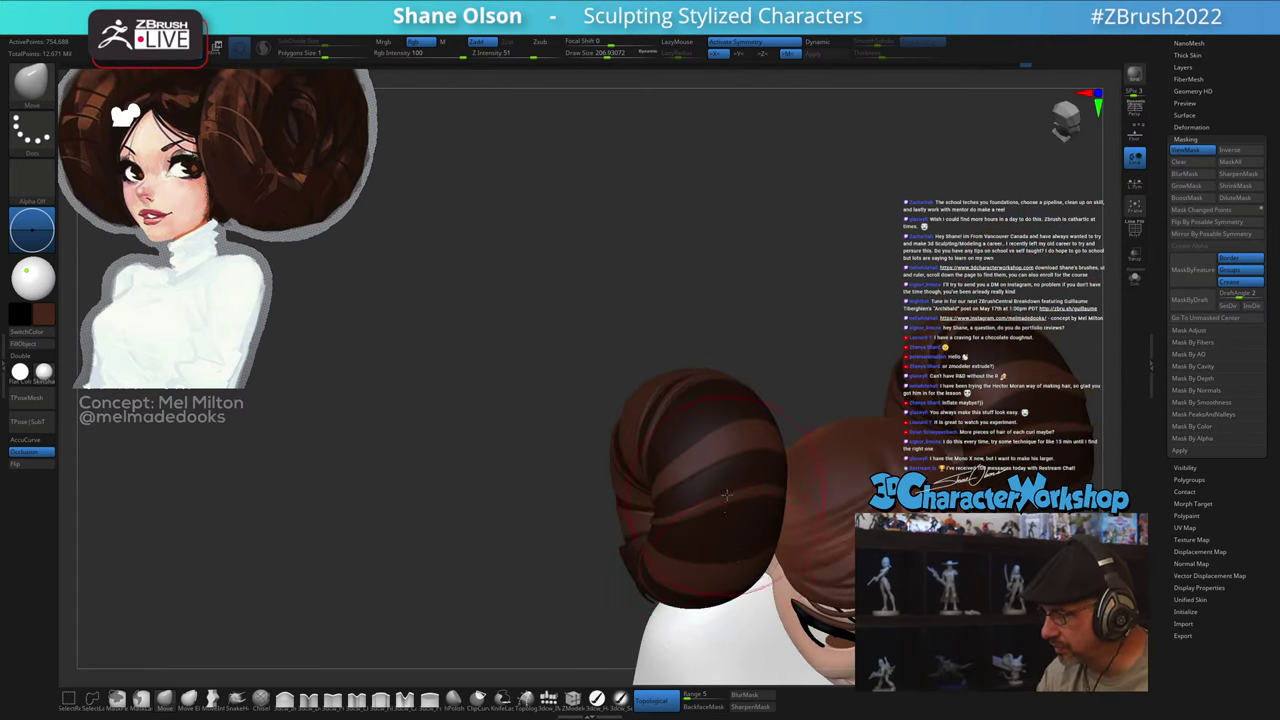
drag(570, 462, 755, 445)
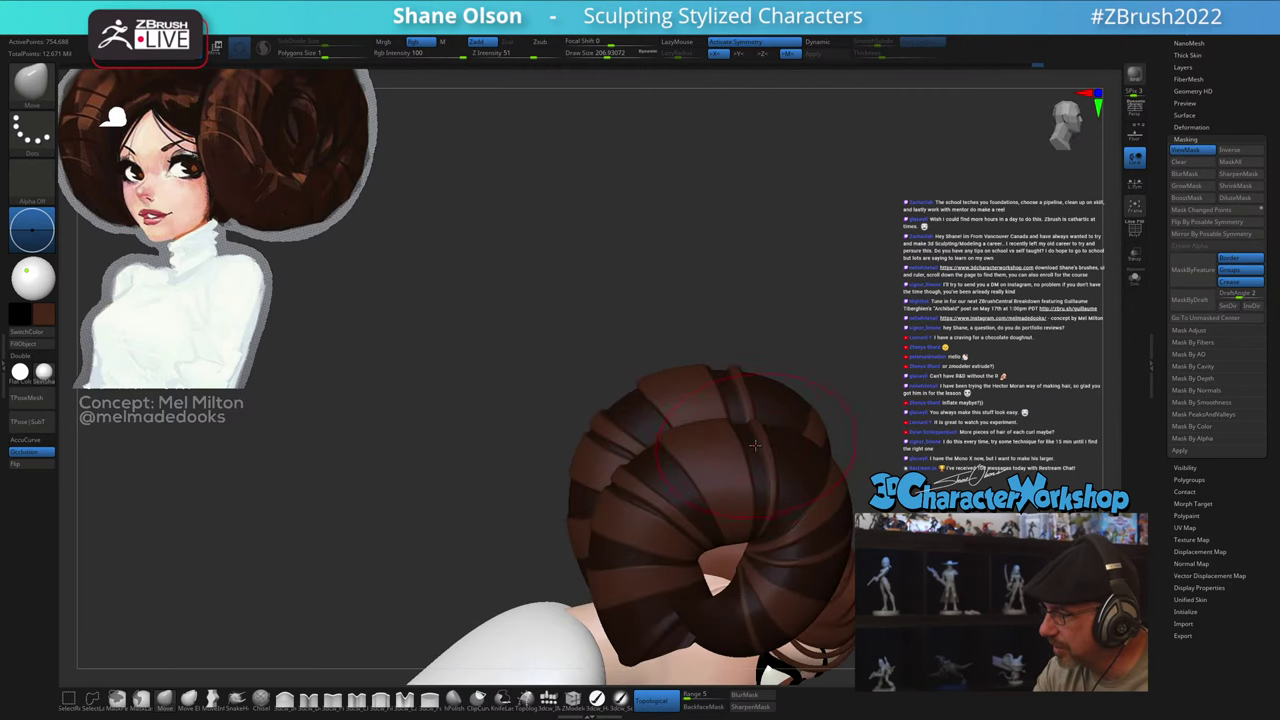
drag(895, 423, 828, 468)
alt+right_drag(841, 515, 670, 404)
drag(669, 404, 585, 424)
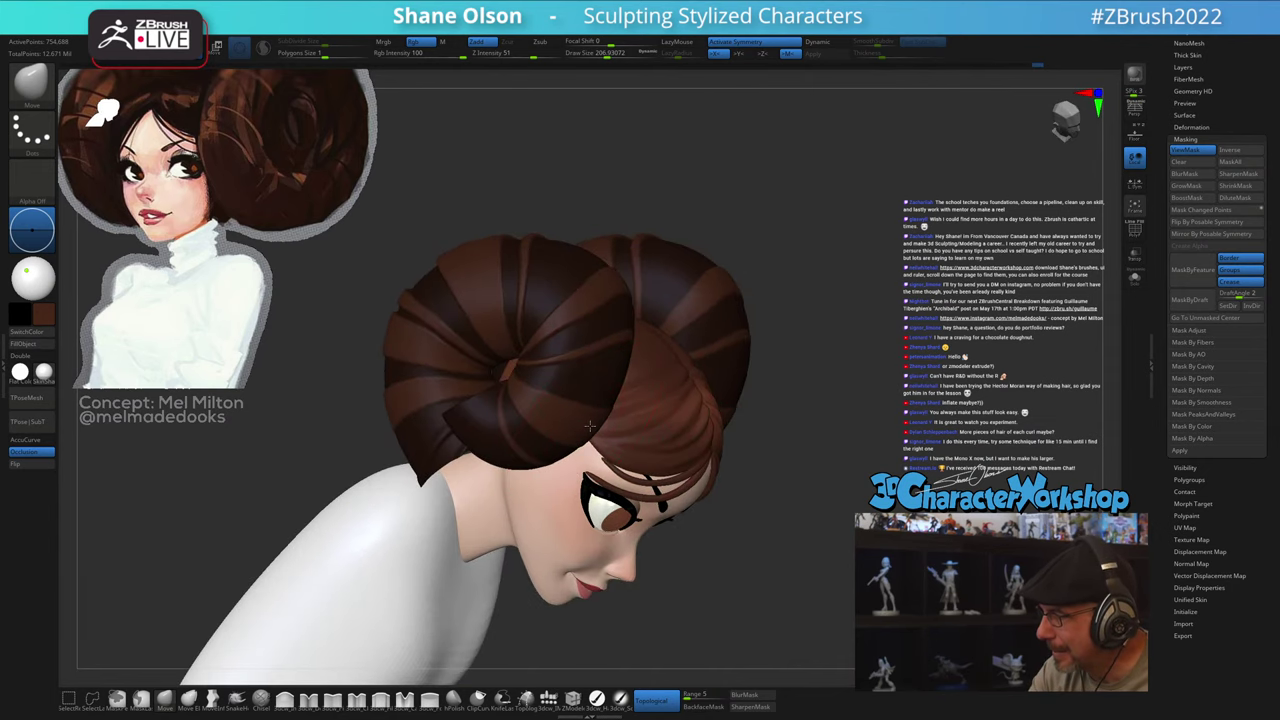
mouse_move(575, 420)
right_down()
mouse_move(572, 455)
mouse_move(566, 436)
mouse_move(623, 394)
mouse_move(636, 420)
mouse_move(602, 404)
mouse_move(604, 384)
mouse_move(631, 368)
right_up()
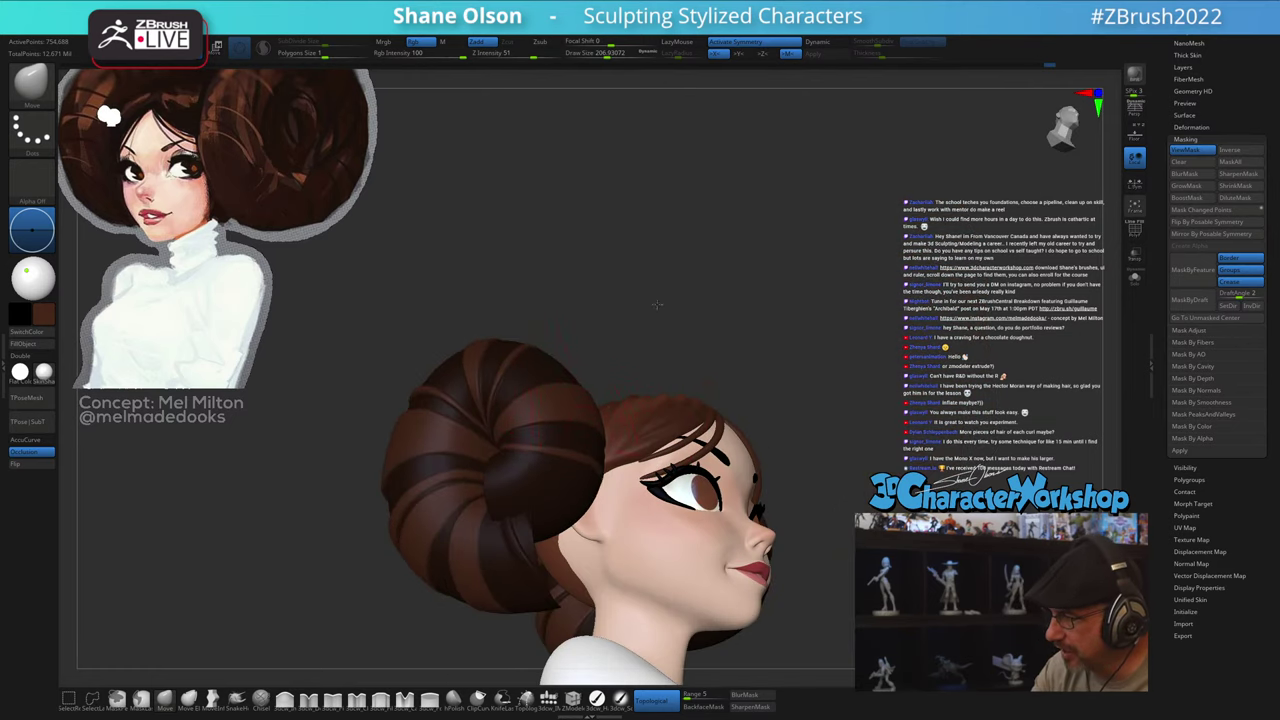
right_drag(657, 305, 657, 333)
alt+right_drag(738, 495, 789, 547)
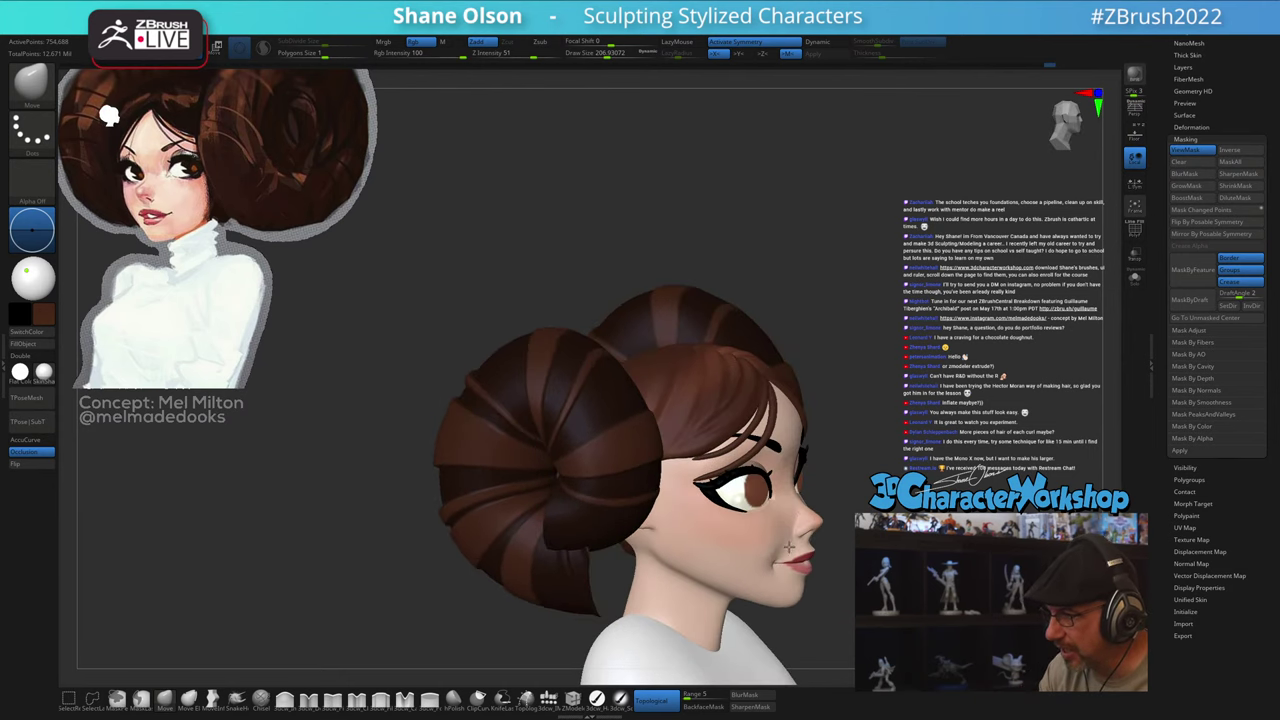
right_drag(469, 364, 591, 416)
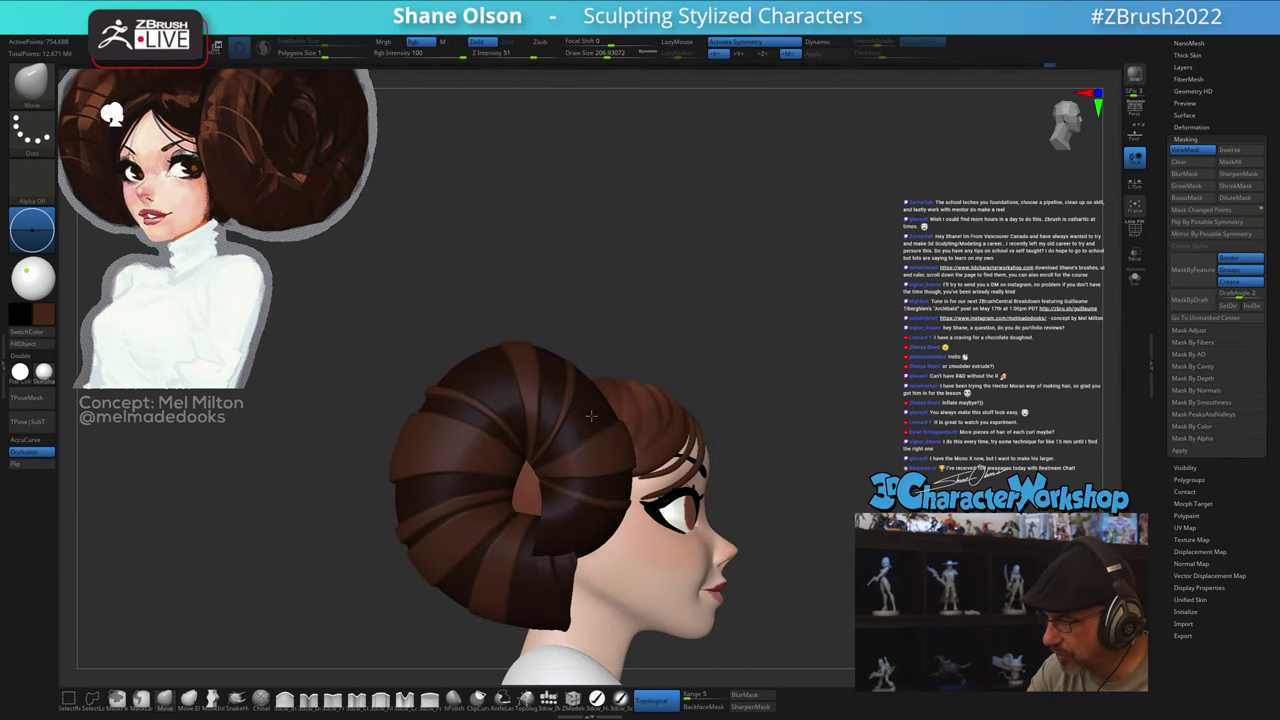
mouse_move(817, 469)
right_down()
mouse_move(813, 494)
mouse_move(854, 497)
mouse_move(835, 501)
right_up()
Step: Refine the unmasked bands around the bun's rear and outer rim with the Move brush at draw sizes of about 262 and 207
key(s)
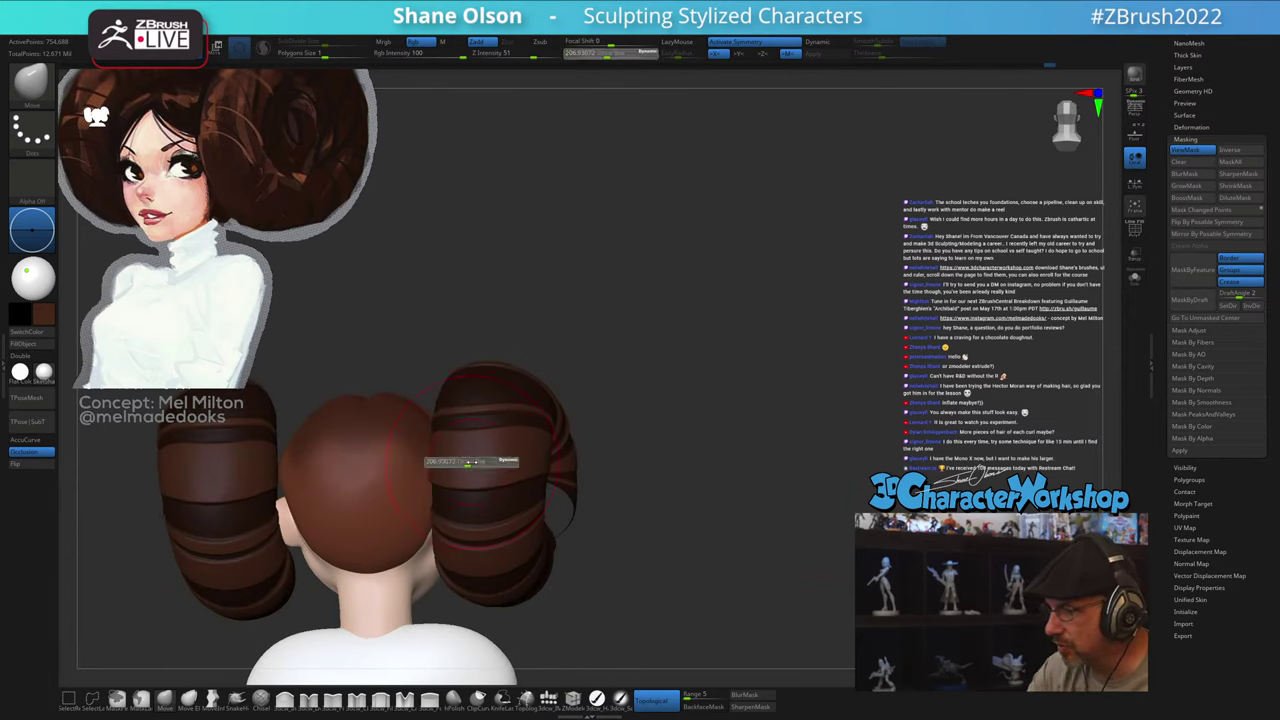
drag(469, 466, 475, 468)
right_drag(679, 486, 548, 492)
key(s)
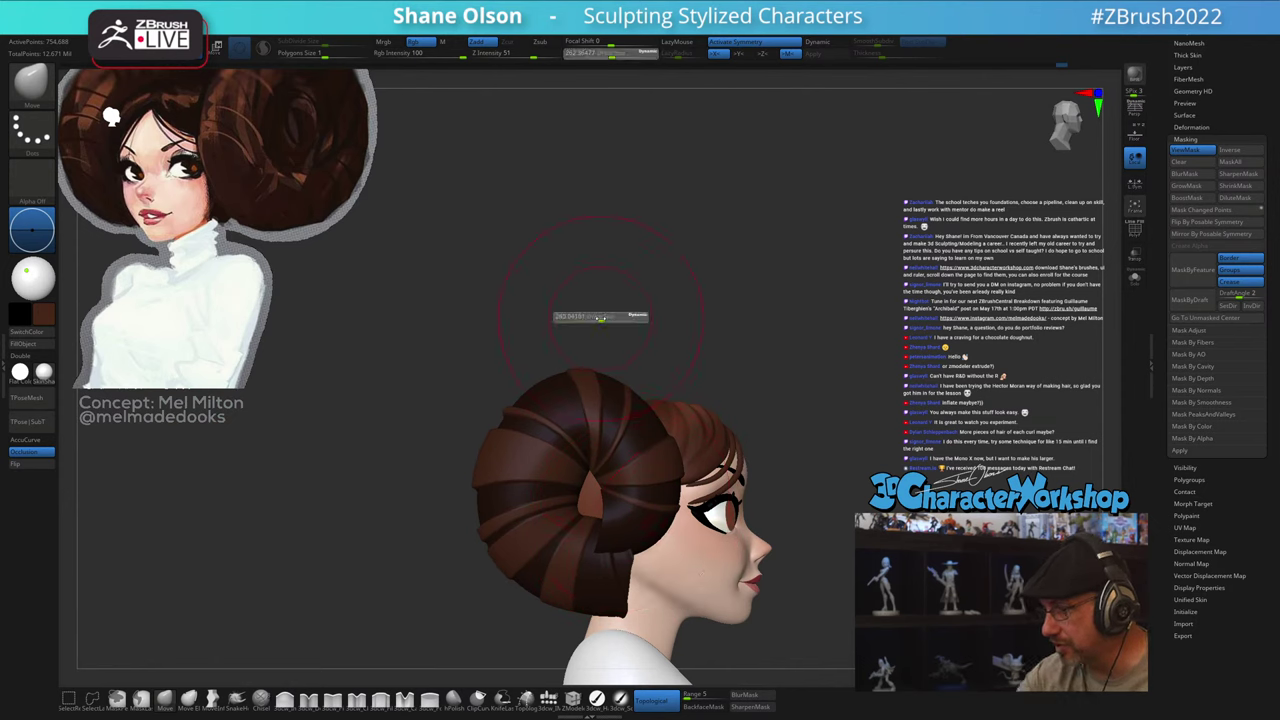
drag(600, 317, 595, 319)
mouse_move(635, 285)
right_down()
mouse_move(649, 266)
mouse_move(613, 293)
right_up()
alt+right_drag(786, 301, 823, 322)
drag(822, 321, 783, 319)
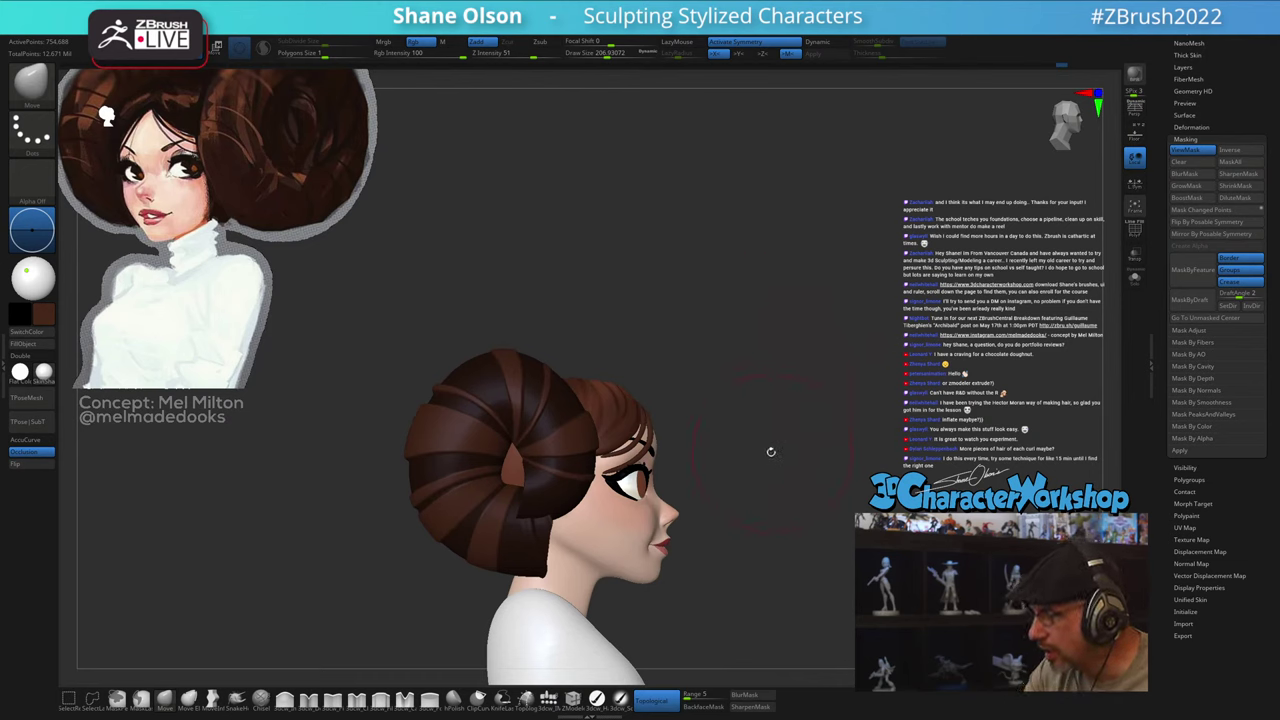
Step: Tidy the unmasked bands on the bun's outer face up close, reducing the Move brush's draw size to about 90
mouse_move(771, 452)
ctrl+right_down()
mouse_move(773, 490)
mouse_move(777, 446)
ctrl+right_up()
key(s)
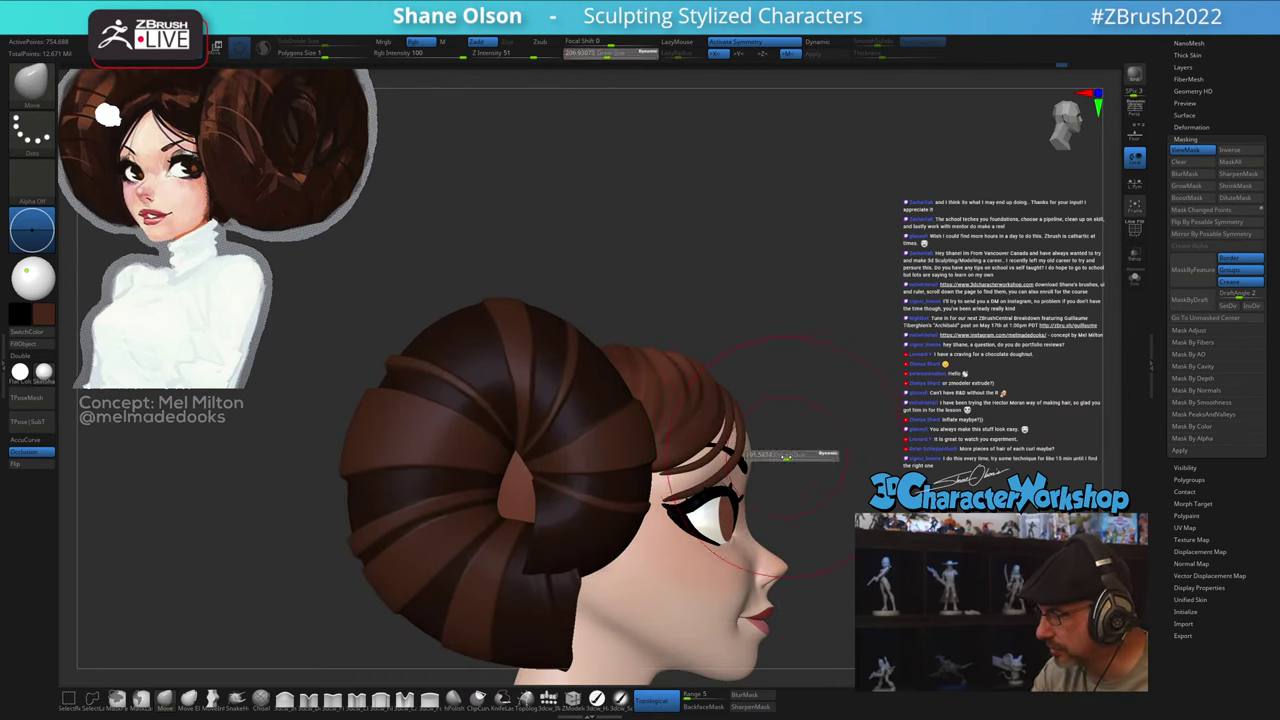
drag(773, 460, 772, 460)
mouse_move(823, 533)
alt+right_down()
mouse_move(815, 486)
mouse_move(797, 469)
alt+right_up()
Step: Hide the mask display, unhide all sections of the hair buns and inspect the whole spiral from the front and side
key(ctrl+h)
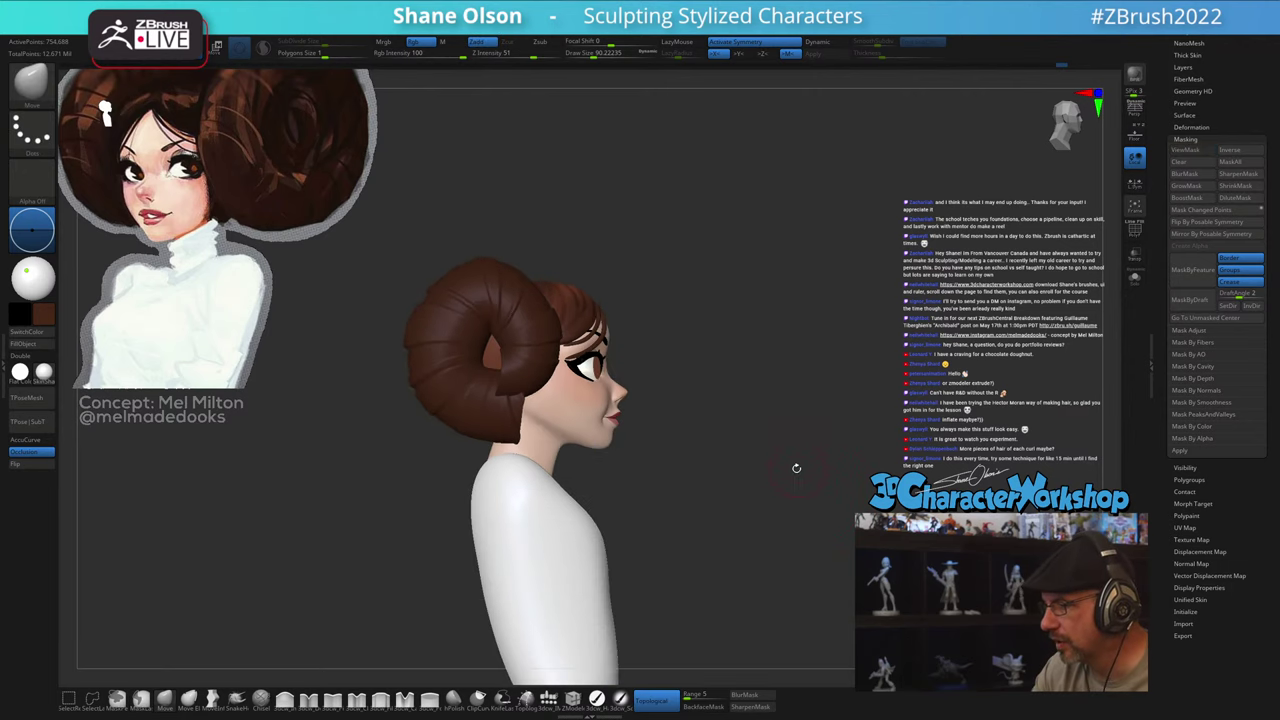
ctrl+shift+click(780, 507)
right_drag(761, 523, 781, 543)
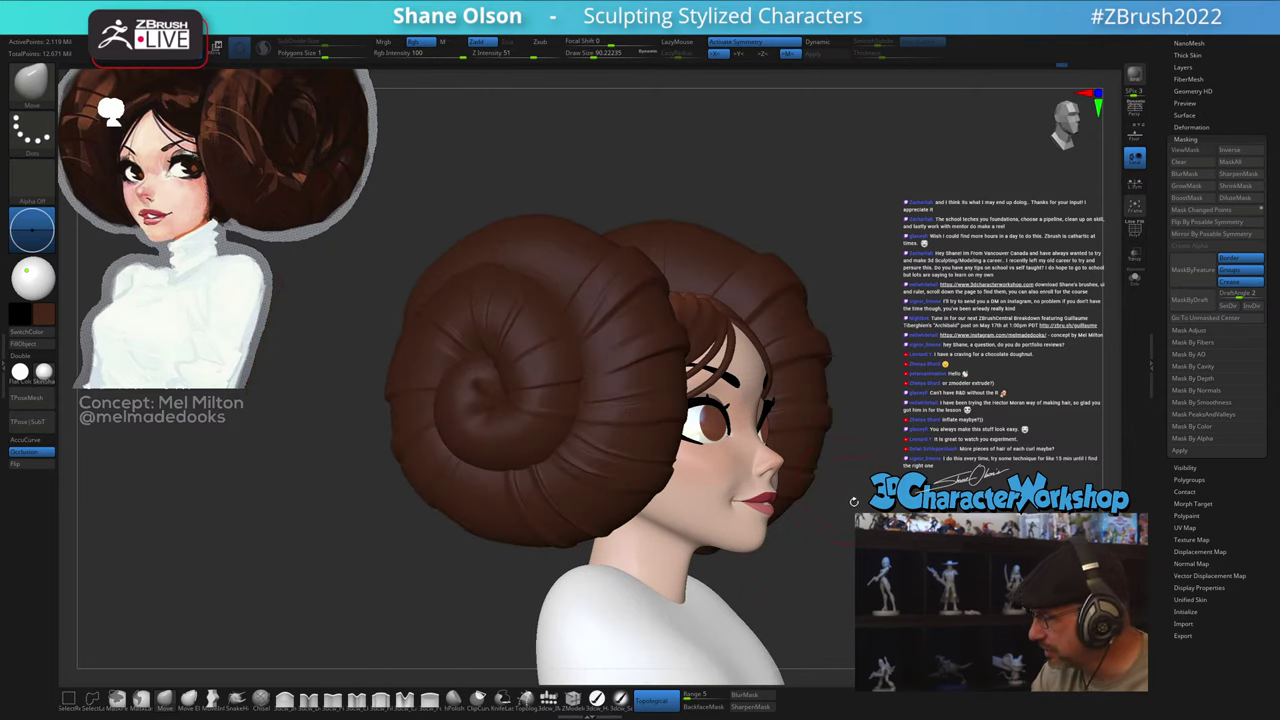
right_drag(854, 502, 856, 499)
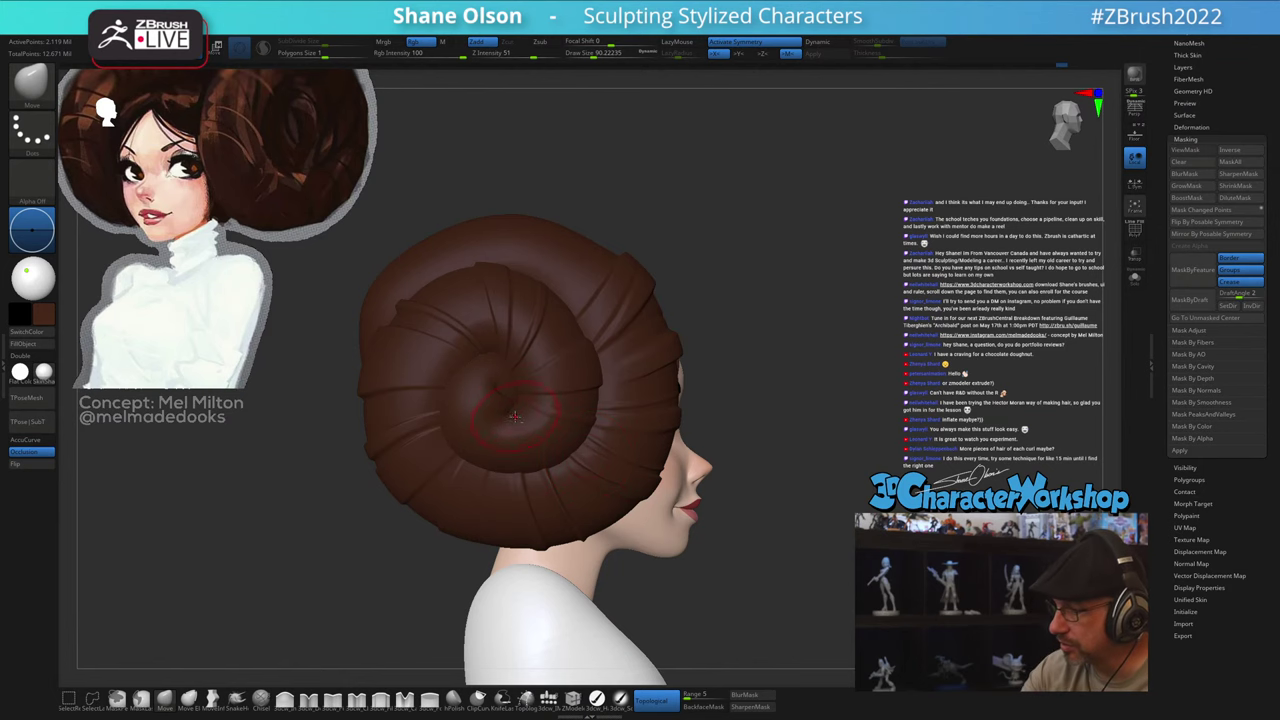
ctrl+right_drag(515, 417, 517, 445)
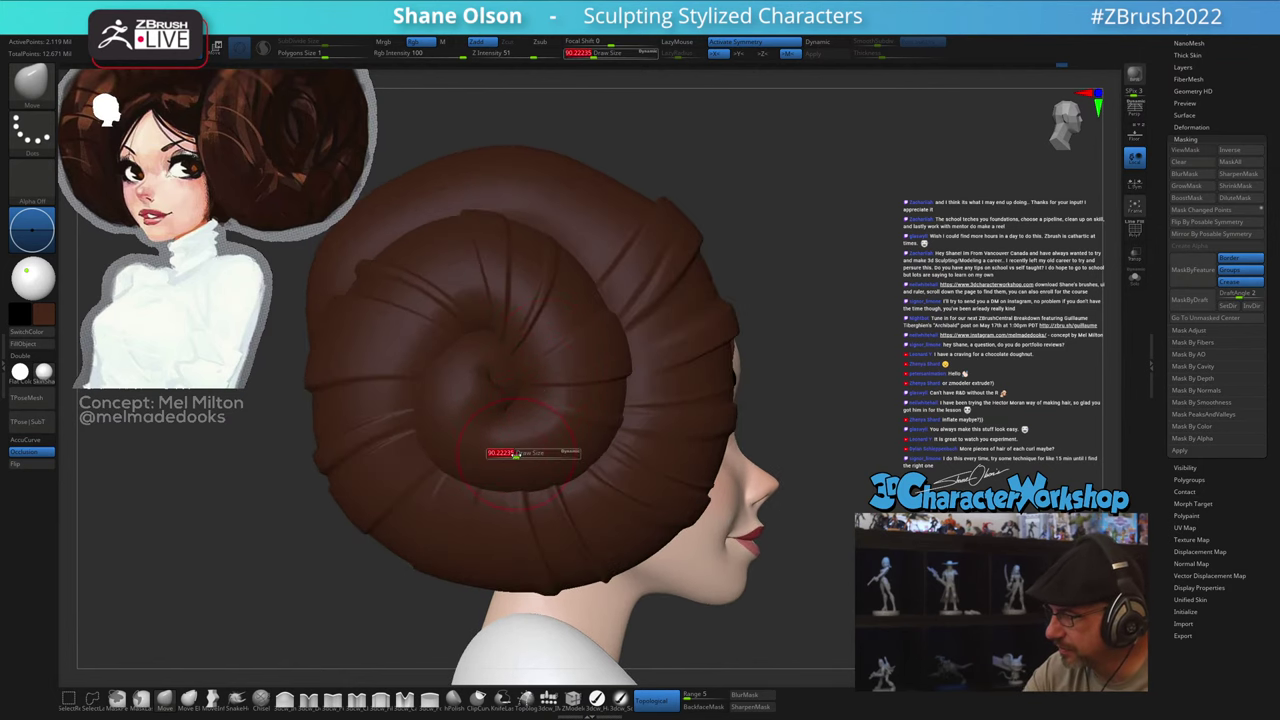
key(ctrl+shift)
ctrl+shift+click(518, 447)
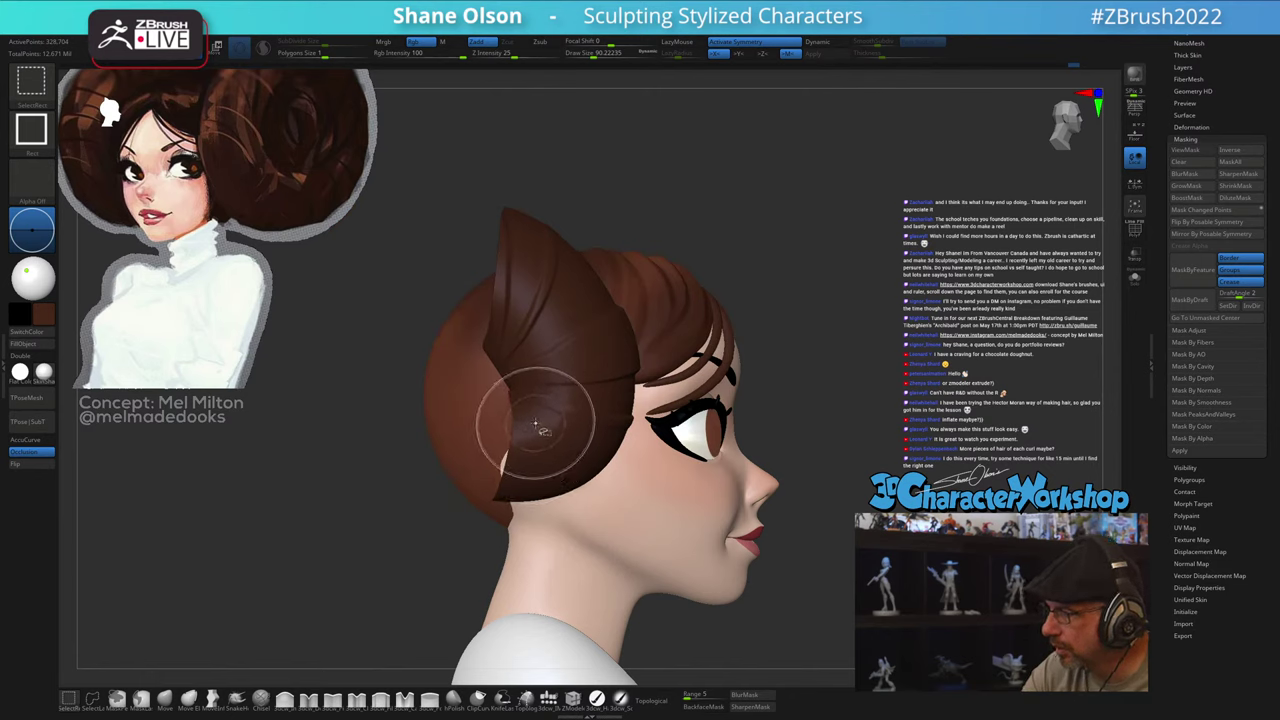
key(ctrl+z)
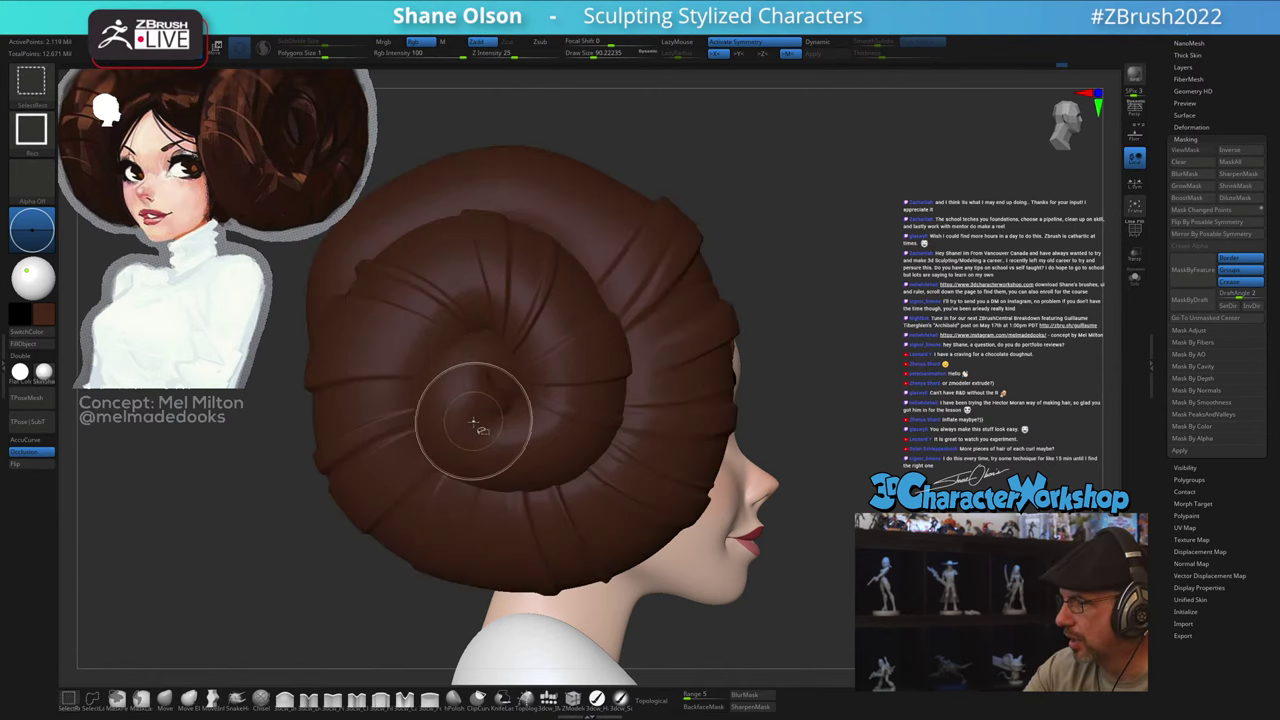
Step: Isolate the innermost curl of the bun, display its polygroups and keep only the dark blue lower section visible
ctrl+shift+click(467, 436)
ctrl+shift+click(473, 398)
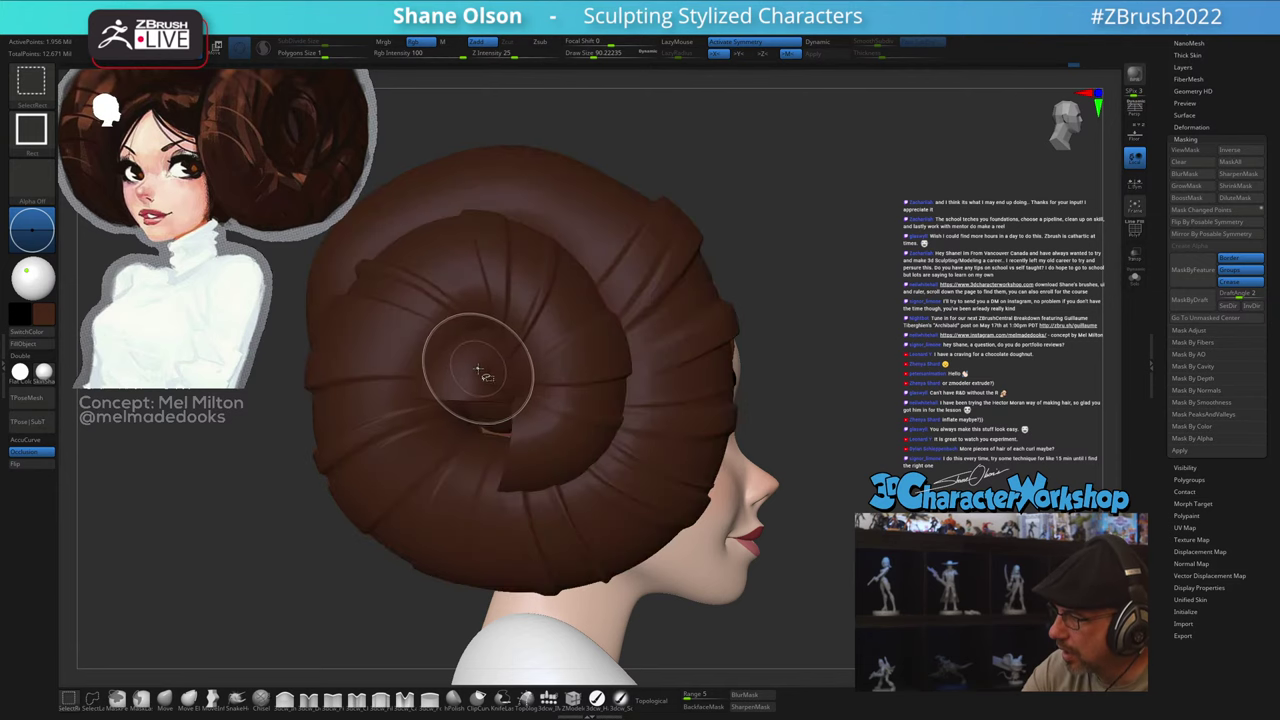
ctrl+shift+click(479, 382)
mouse_move(845, 462)
mouse_down()
mouse_move(955, 464)
mouse_move(848, 461)
mouse_move(861, 446)
mouse_up()
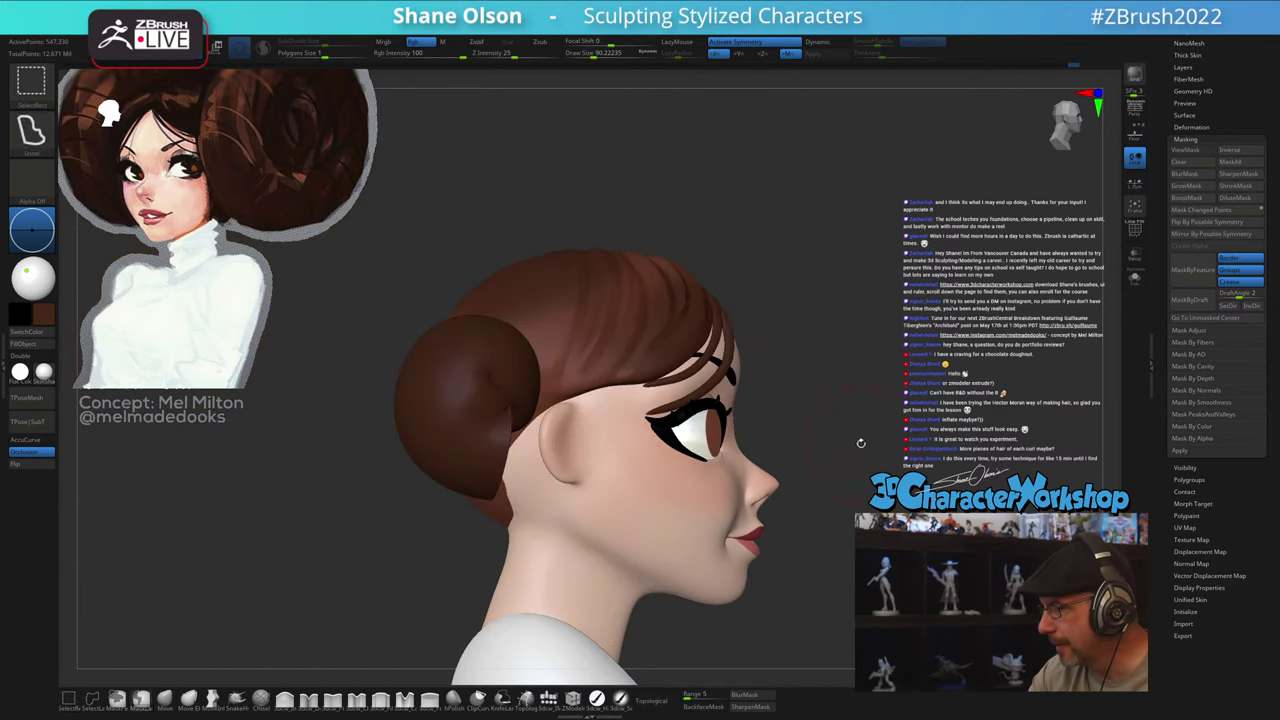
drag(853, 491, 833, 492)
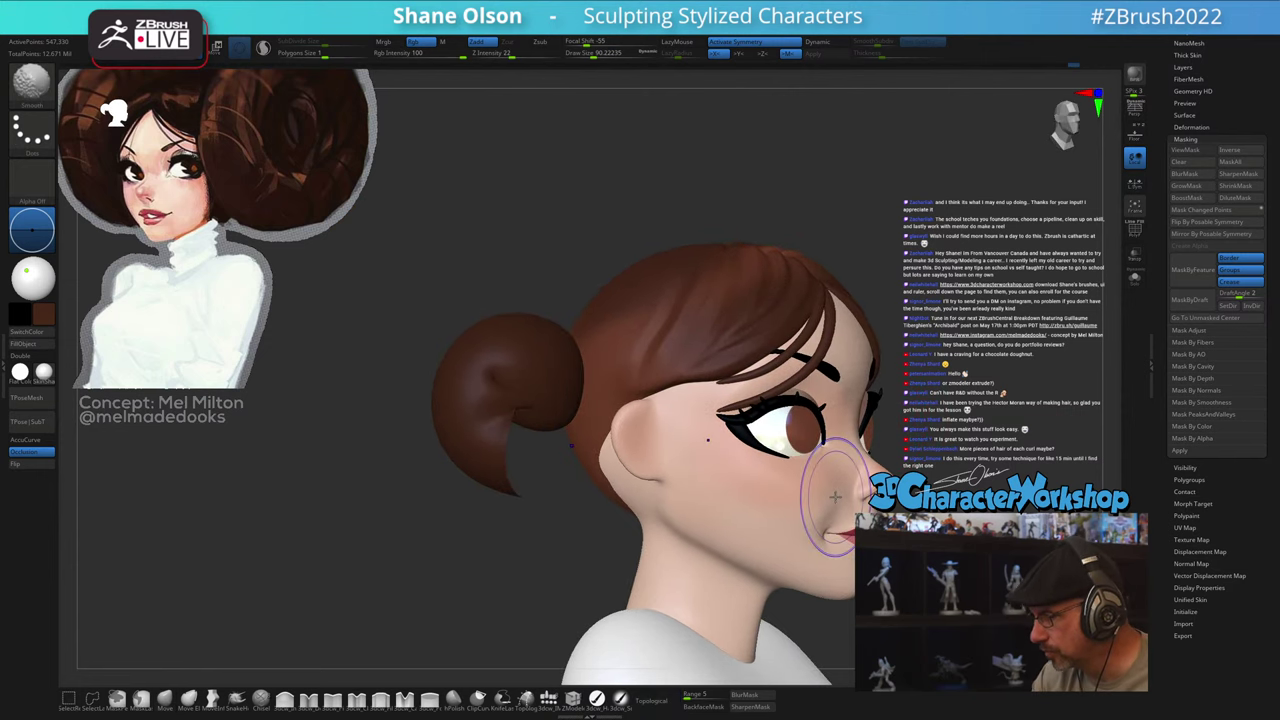
key(shift+f)
drag(916, 453, 953, 453)
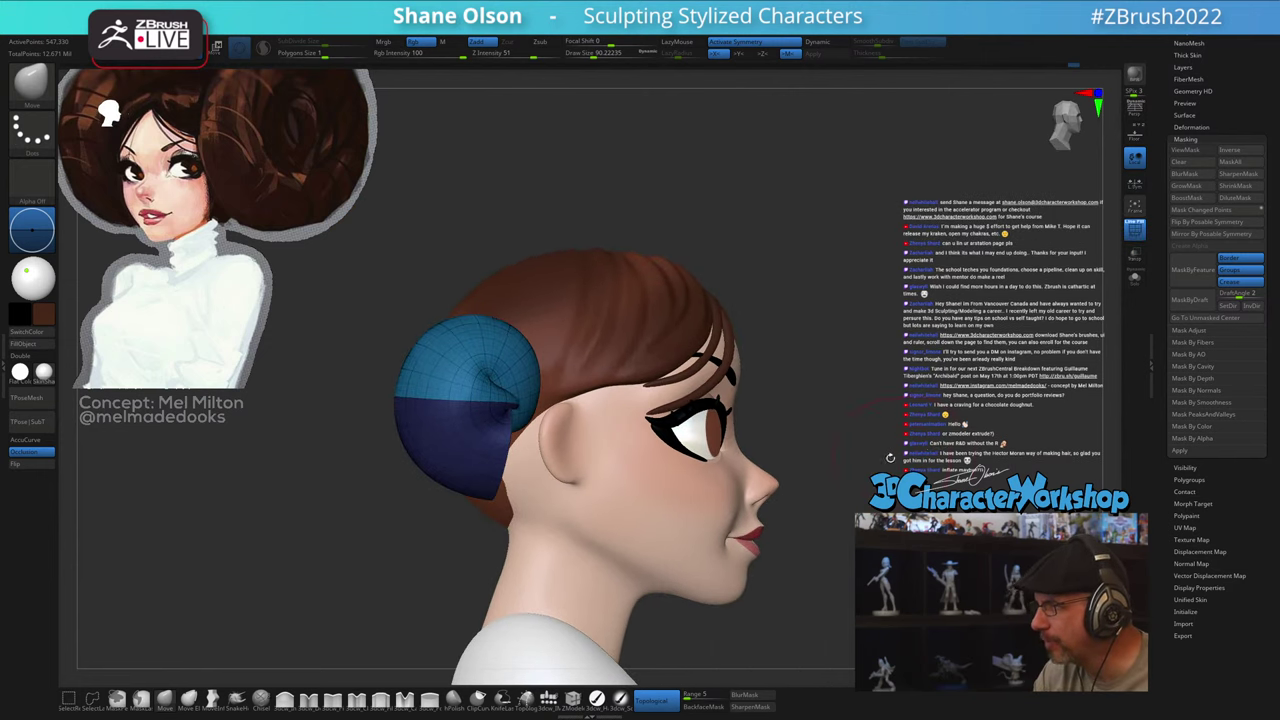
ctrl+shift+click(465, 368)
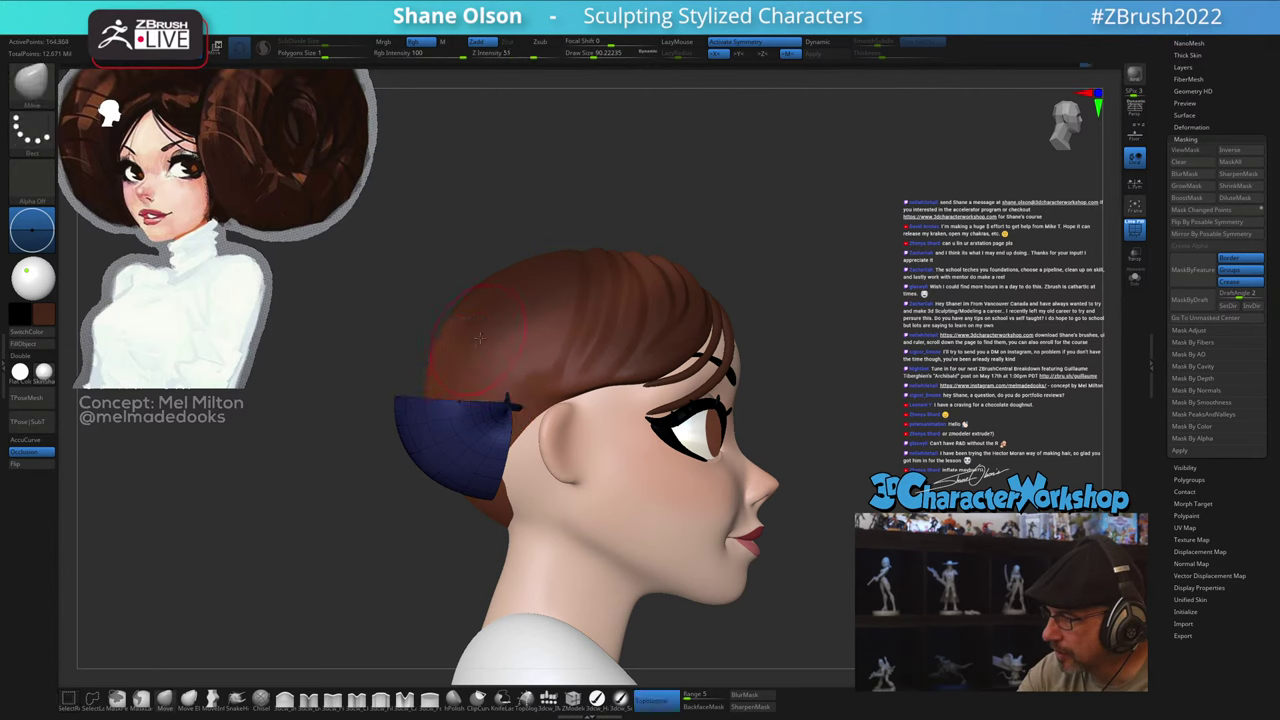
Step: Hide the polygroup wireframe, reduce the draw size to about 11 and lasso-mask a wedge fanning out from the curl's center
mouse_move(818, 451)
mouse_down()
mouse_move(843, 429)
mouse_move(795, 468)
mouse_move(825, 453)
mouse_move(837, 426)
mouse_up()
key(s)
key(shift+f)
mouse_move(874, 355)
alt+mouse_down()
mouse_move(844, 383)
mouse_move(848, 400)
alt+mouse_up()
key(s)
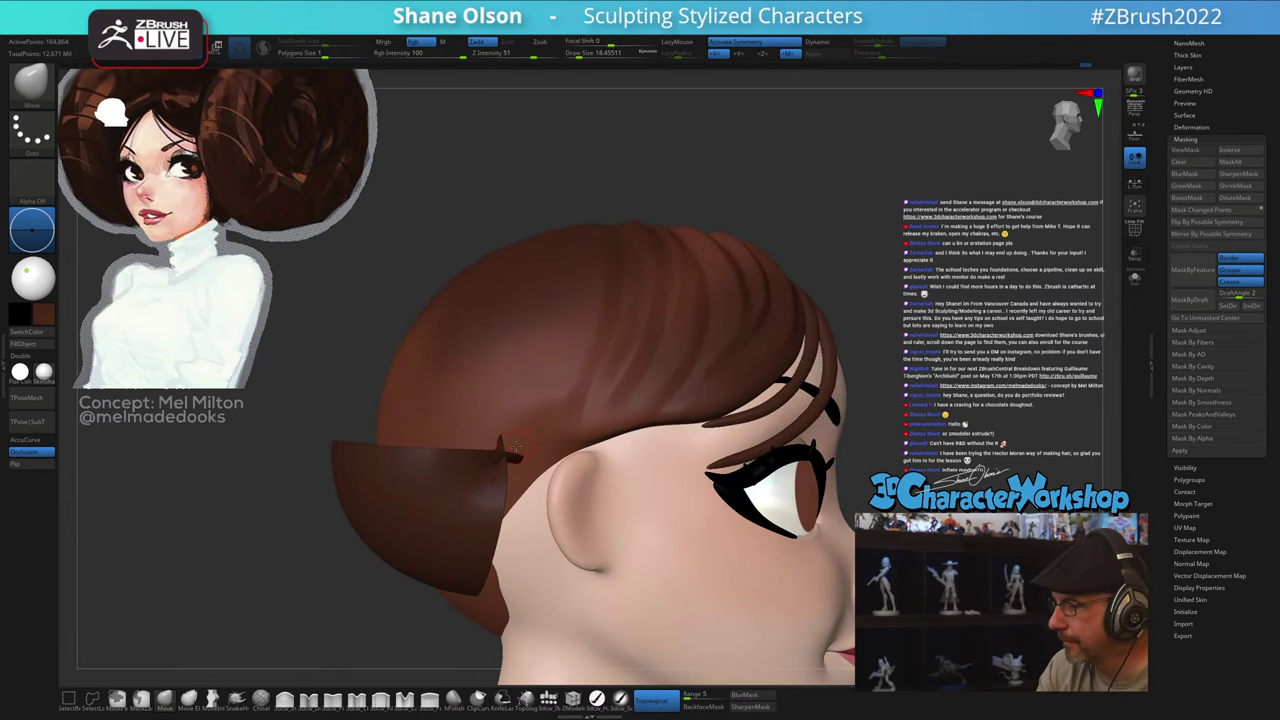
key(s)
drag(516, 440, 474, 520)
key(ctrl+z)
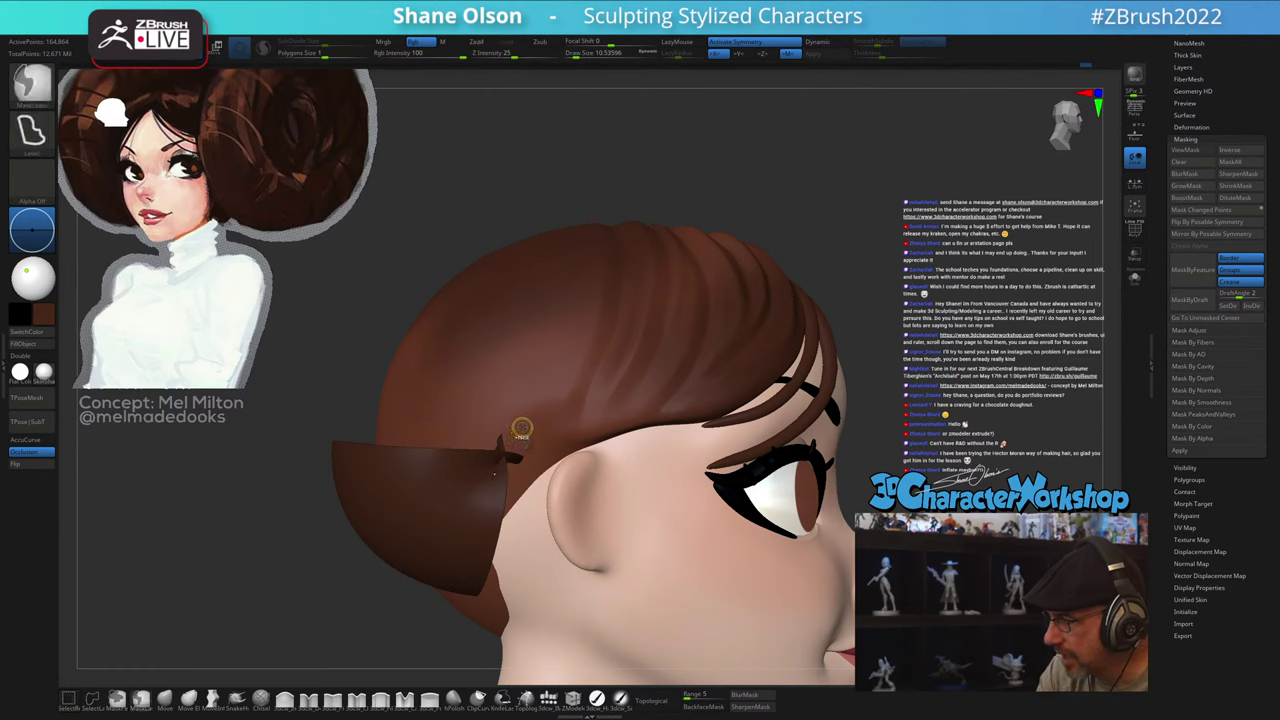
mouse_move(428, 605)
ctrl+mouse_down()
mouse_move(370, 547)
mouse_move(419, 502)
ctrl+mouse_up()
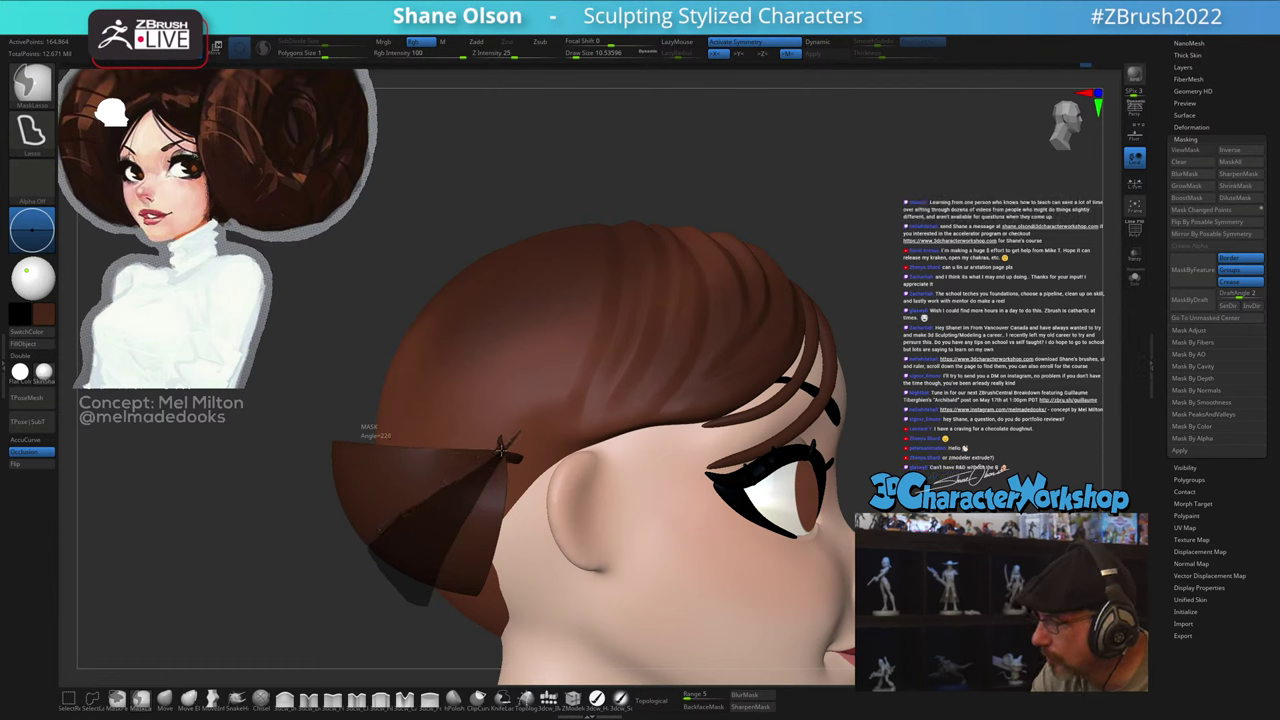
ctrl+drag(510, 441, 515, 437)
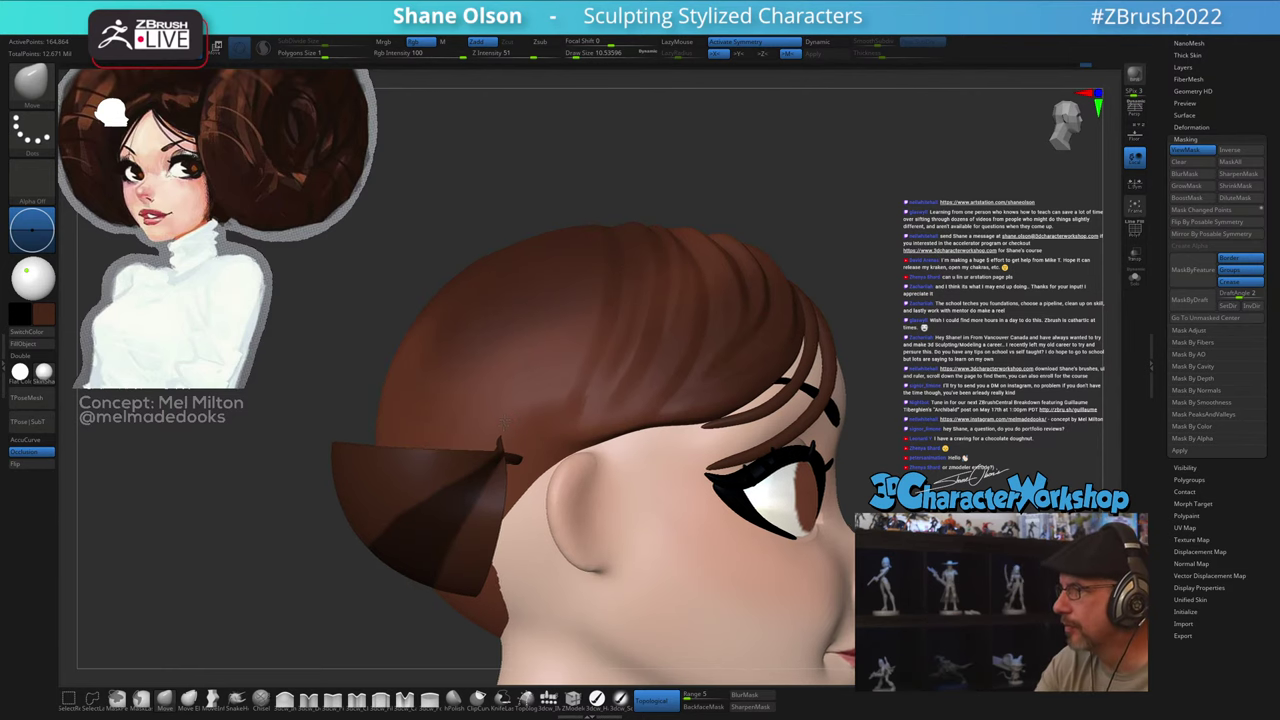
Step: Widen the masked wedge toward the rear edge of the isolated curl section with another lasso mask
ctrl+right_drag(508, 416, 521, 401)
key(ctrl)
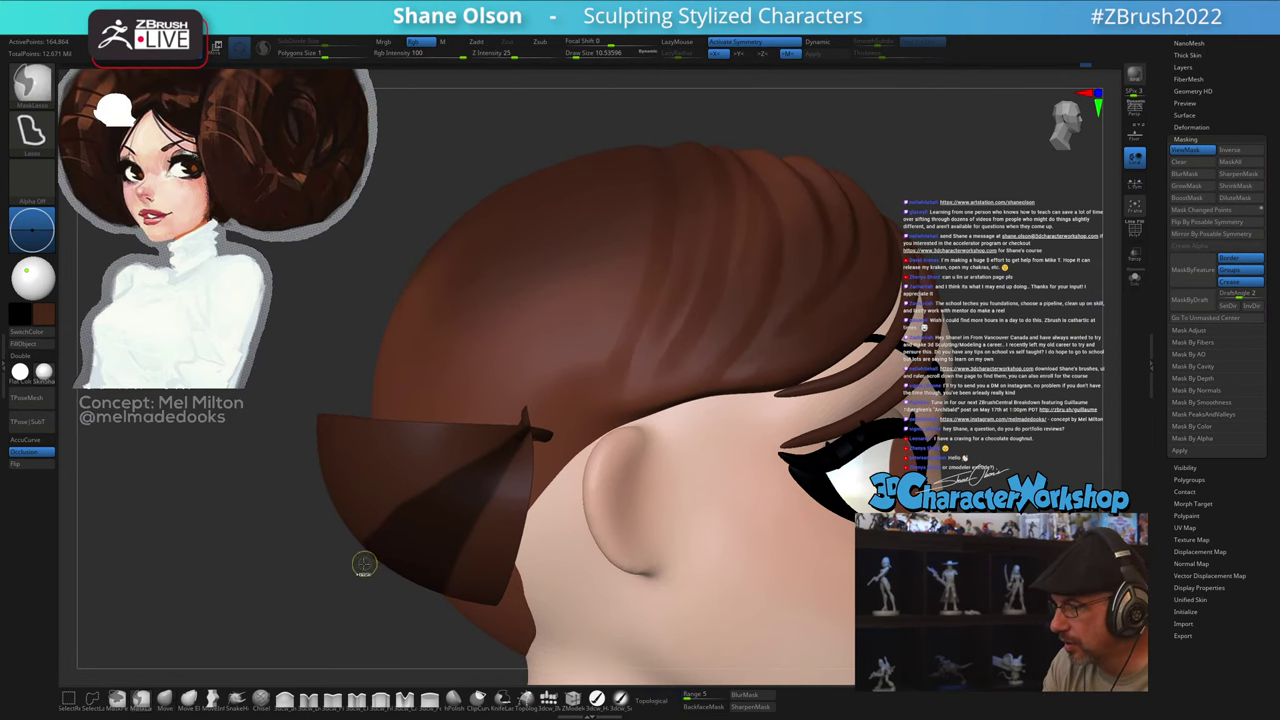
ctrl+drag(346, 549, 515, 438)
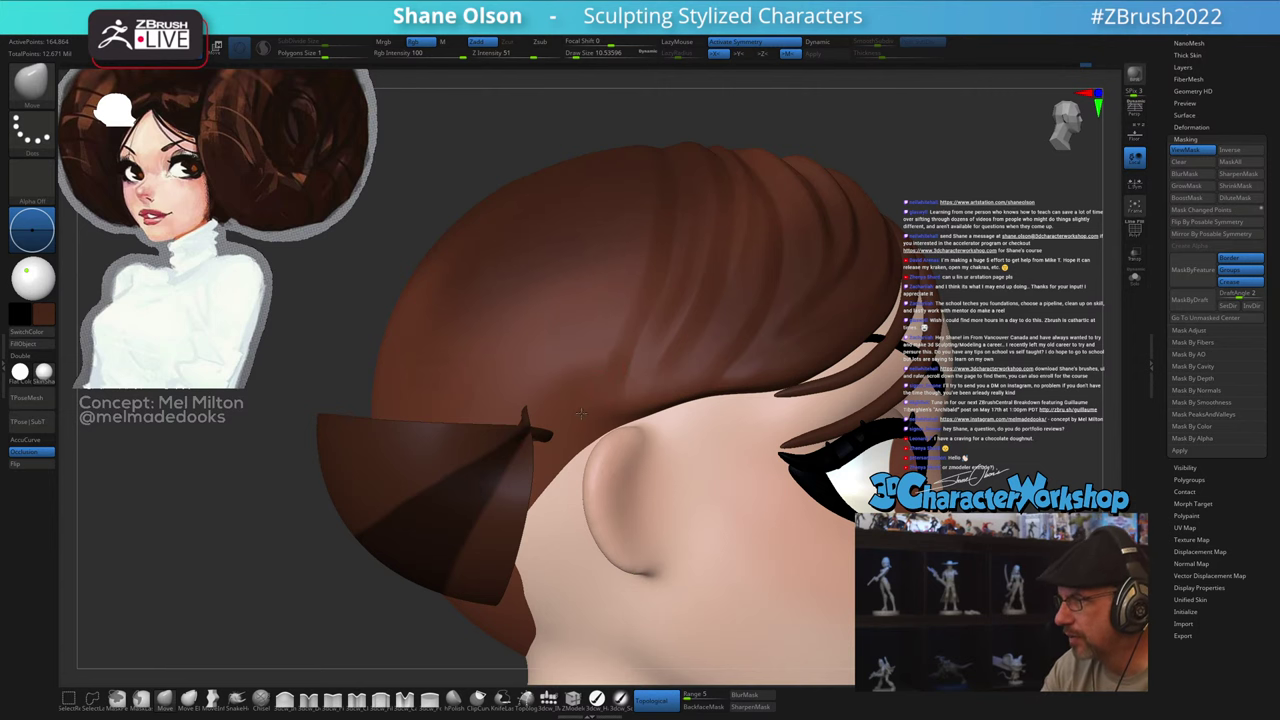
ctrl+right_drag(581, 413, 617, 401)
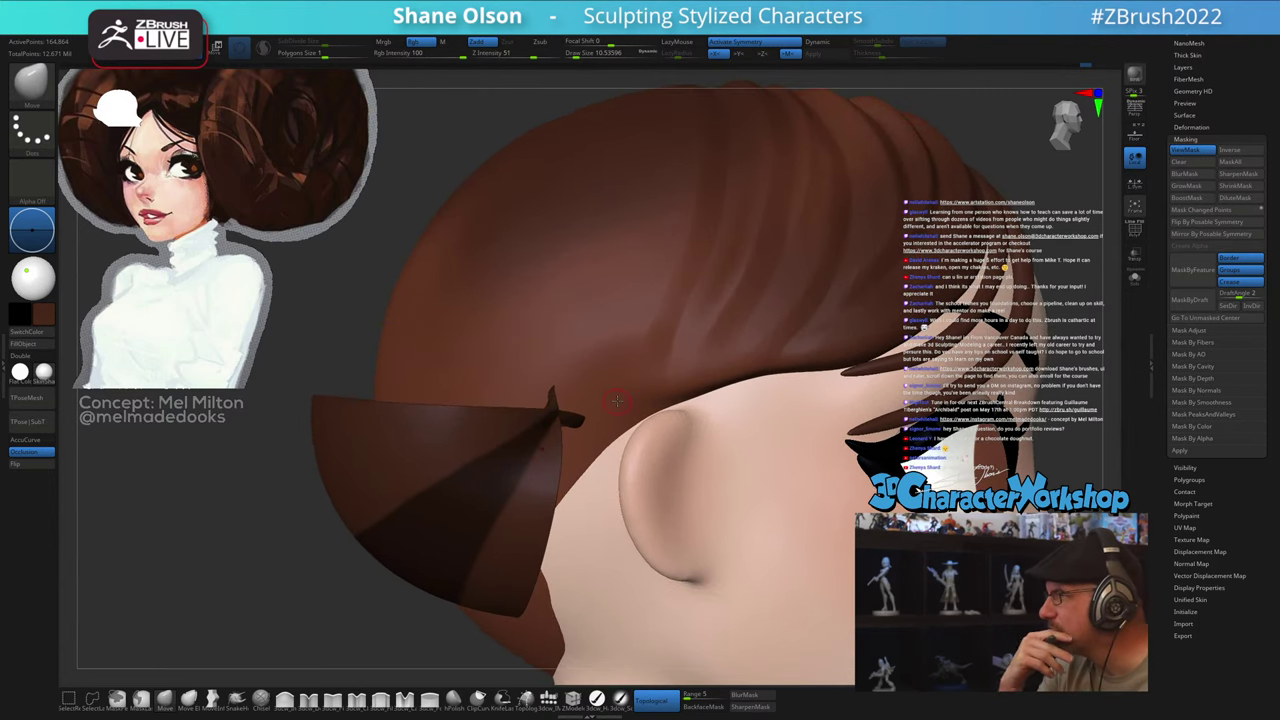
alt+right_drag(513, 415, 559, 456)
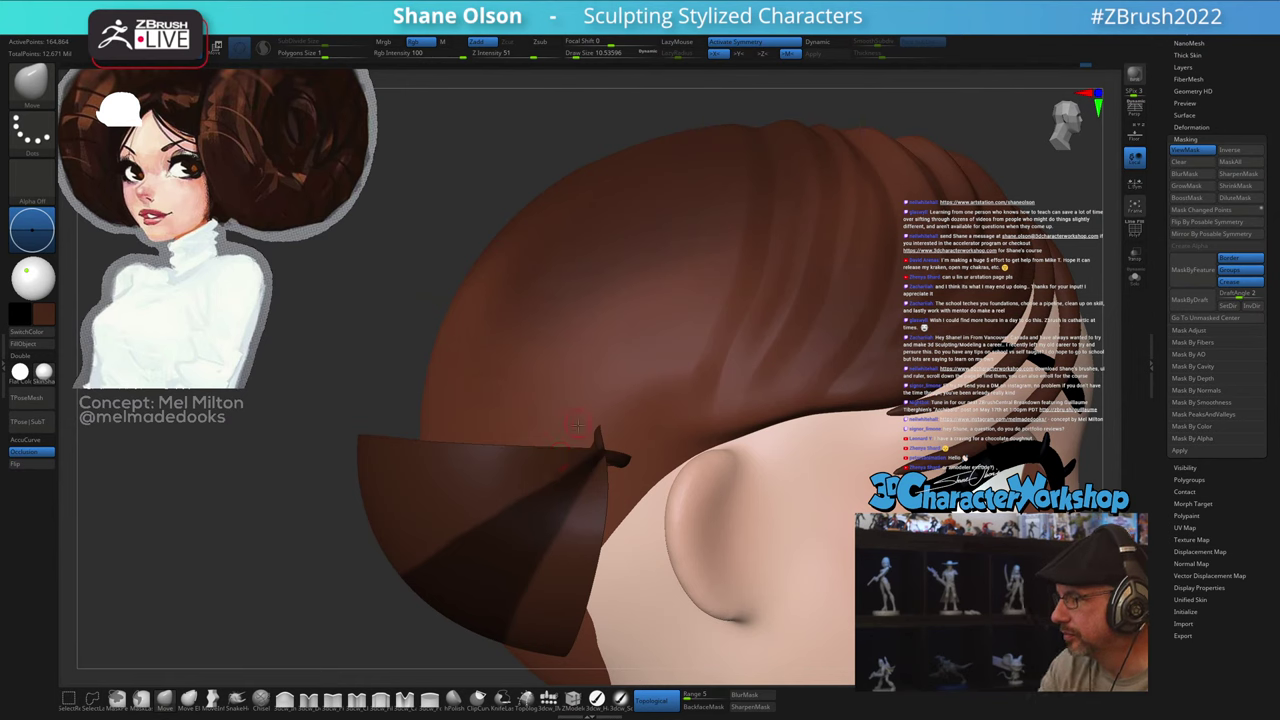
Step: Lasso-mask a thin band above the wedge, running from the curl's center to its rear edge
ctrl+drag(598, 450, 614, 455)
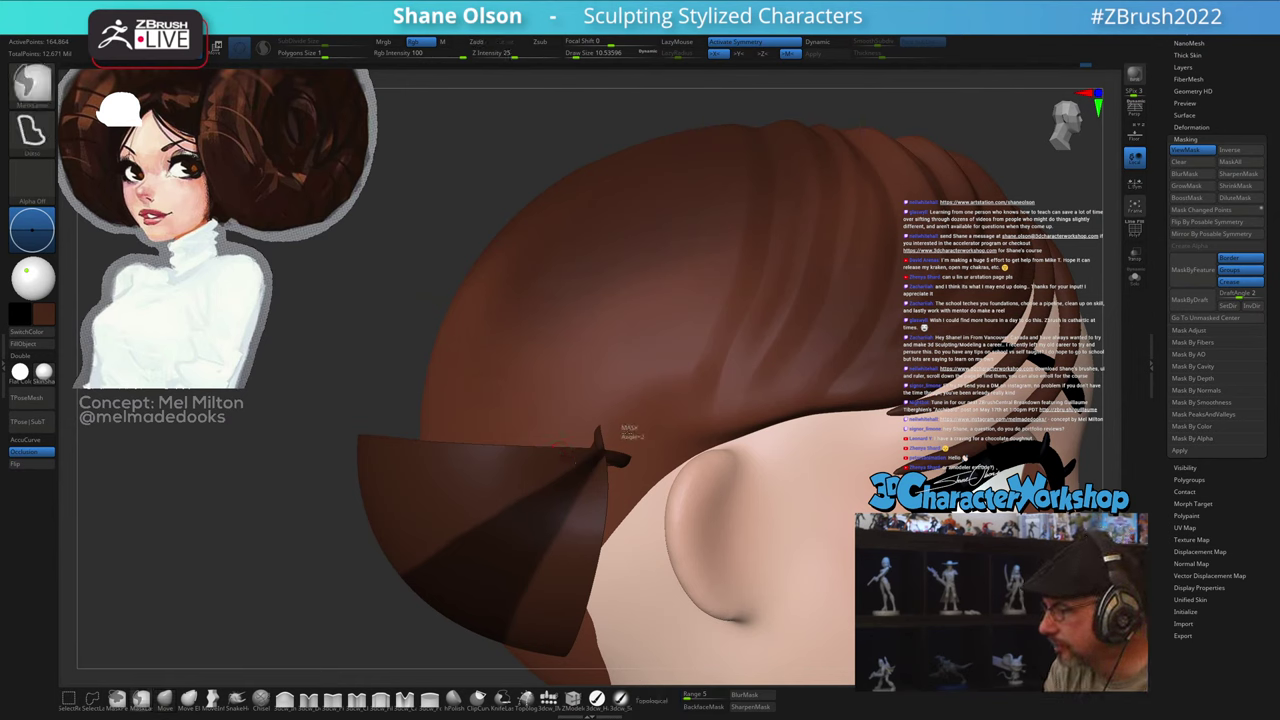
mouse_move(540, 470)
ctrl+mouse_down()
mouse_move(342, 538)
mouse_move(441, 492)
ctrl+mouse_up()
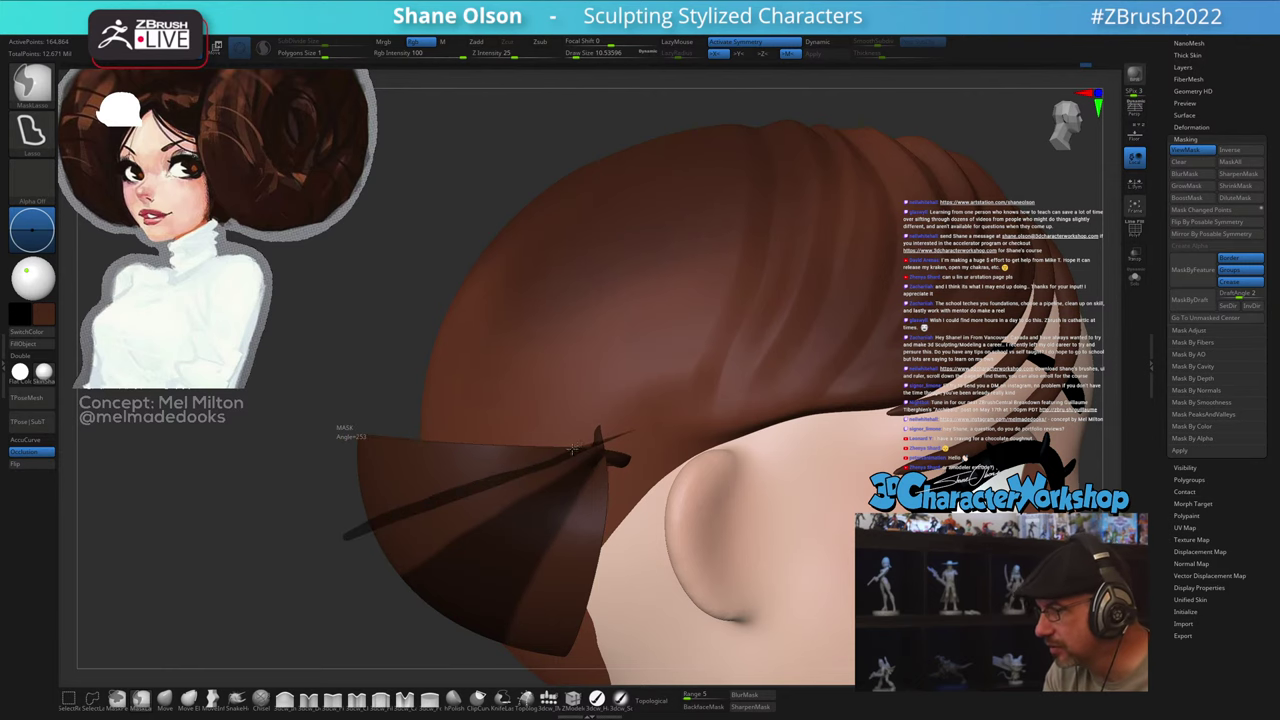
ctrl+drag(572, 450, 608, 441)
alt+right_drag(642, 507, 628, 465)
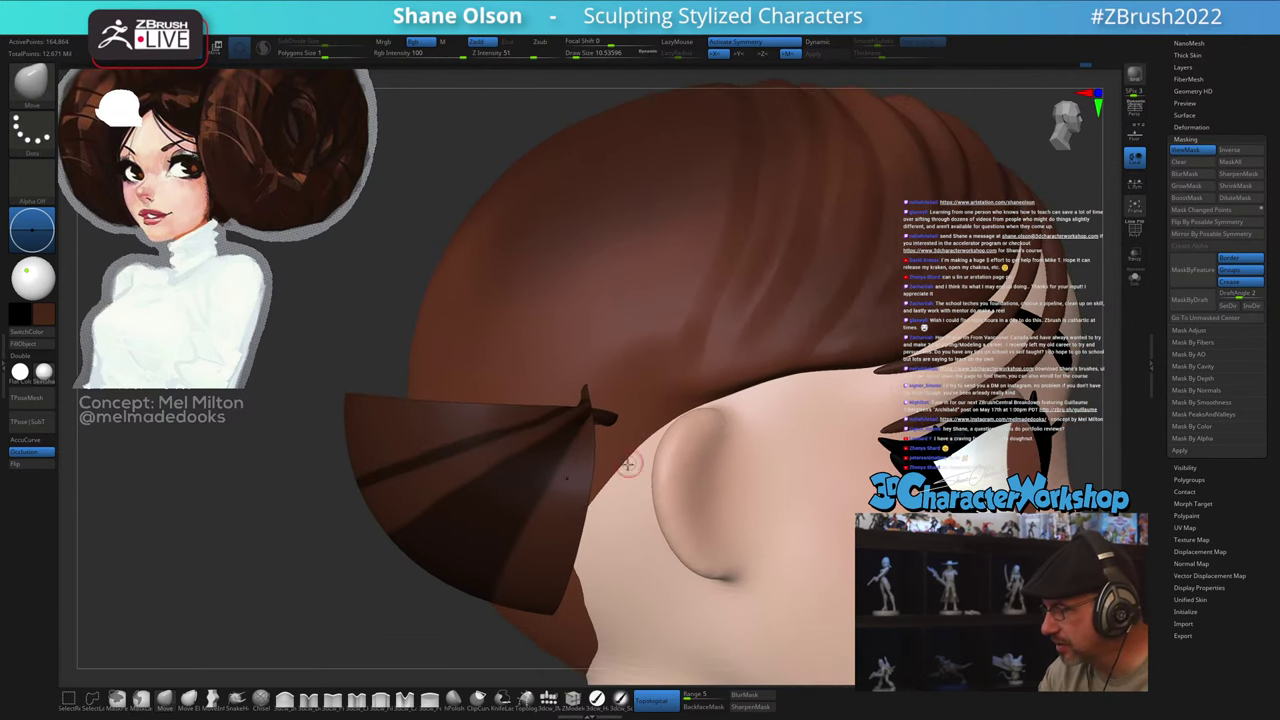
Step: Lasso-mask a thin band along the front side of the curl section and invert the mask
key(ctrl)
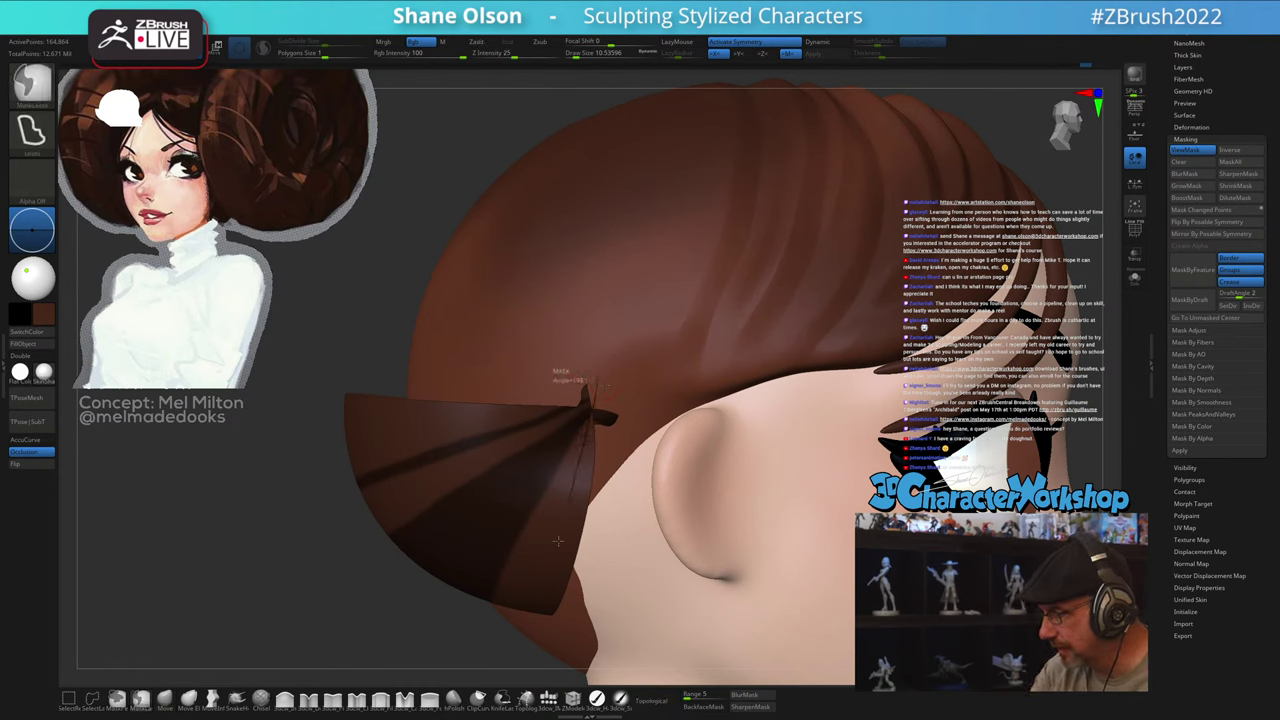
ctrl+drag(558, 541, 519, 634)
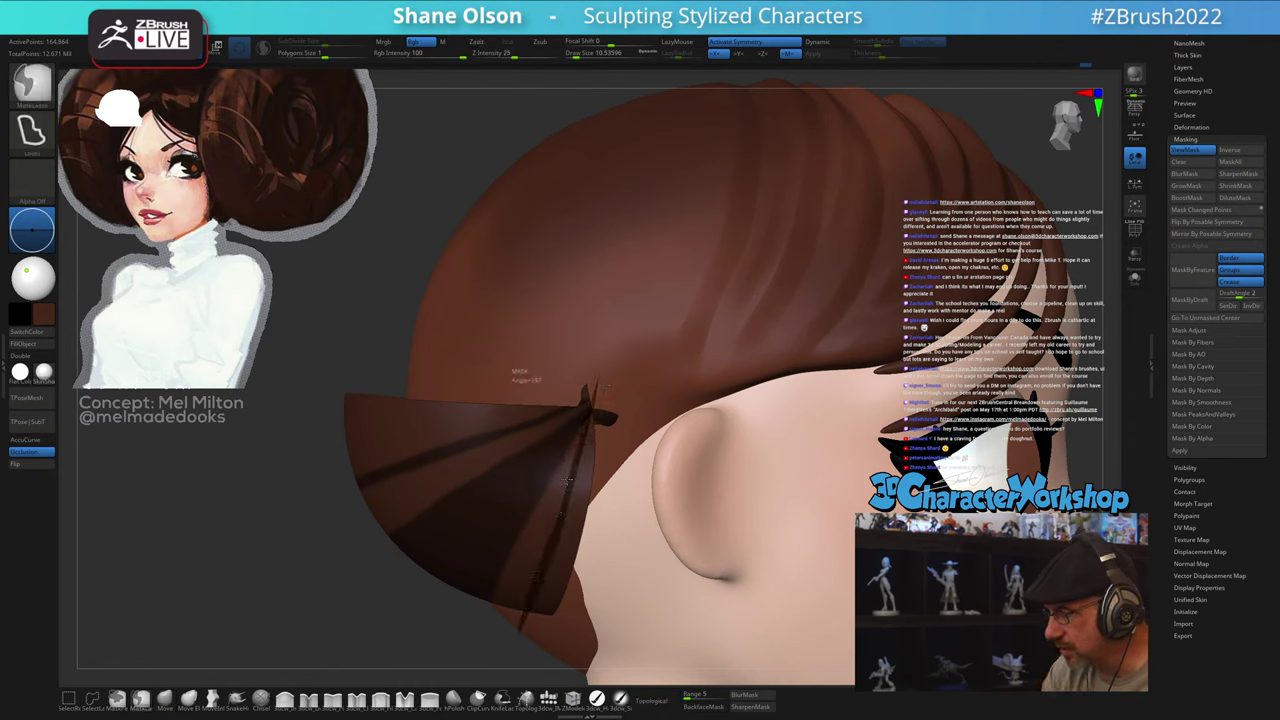
ctrl+drag(588, 378, 594, 404)
alt+right_drag(628, 554, 618, 515)
key(ctrl)
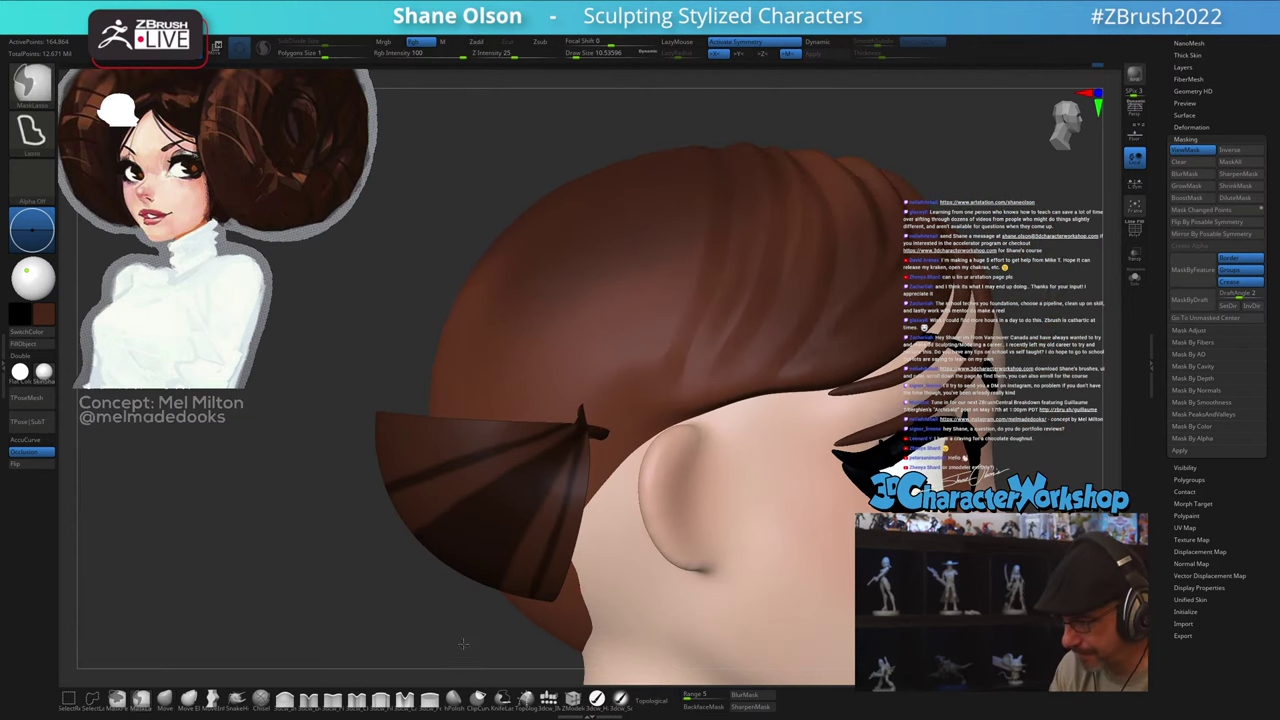
ctrl+click(463, 644)
Step: Pull out the unmasked bands on the isolated curl section with the Move brush at draw size about 101, working from behind and below
key(s)
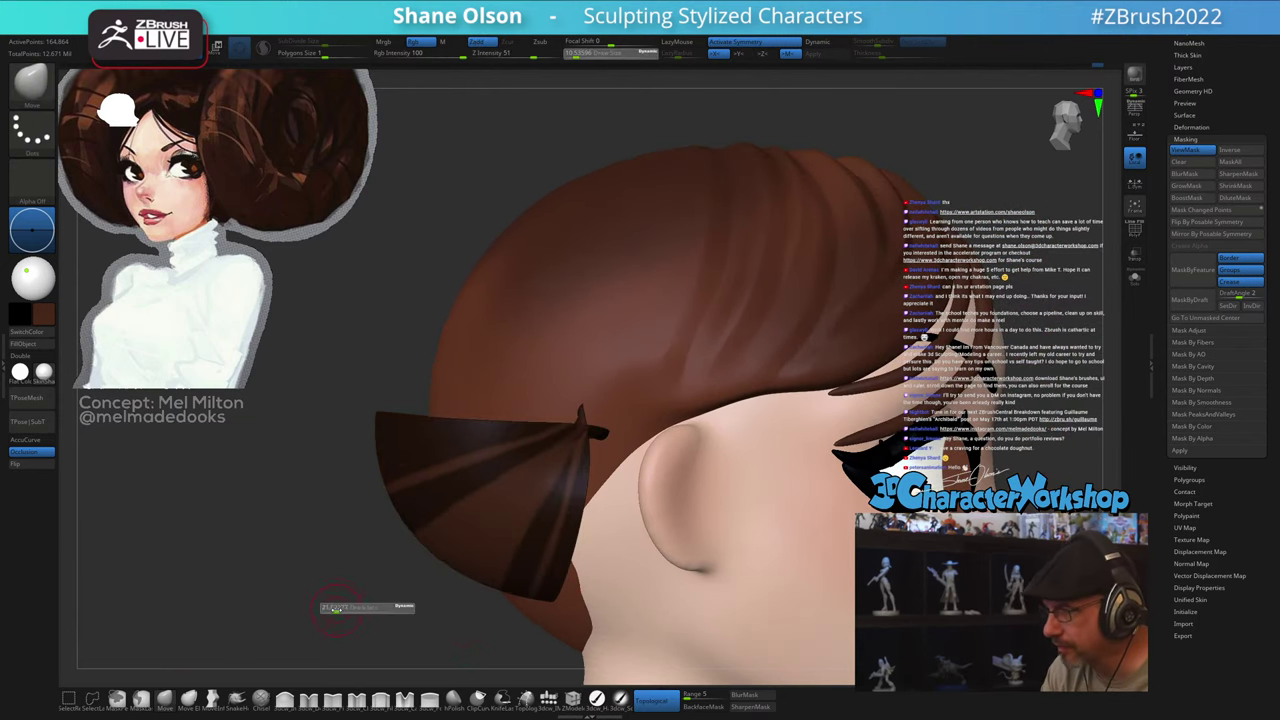
drag(346, 611, 349, 611)
key(s)
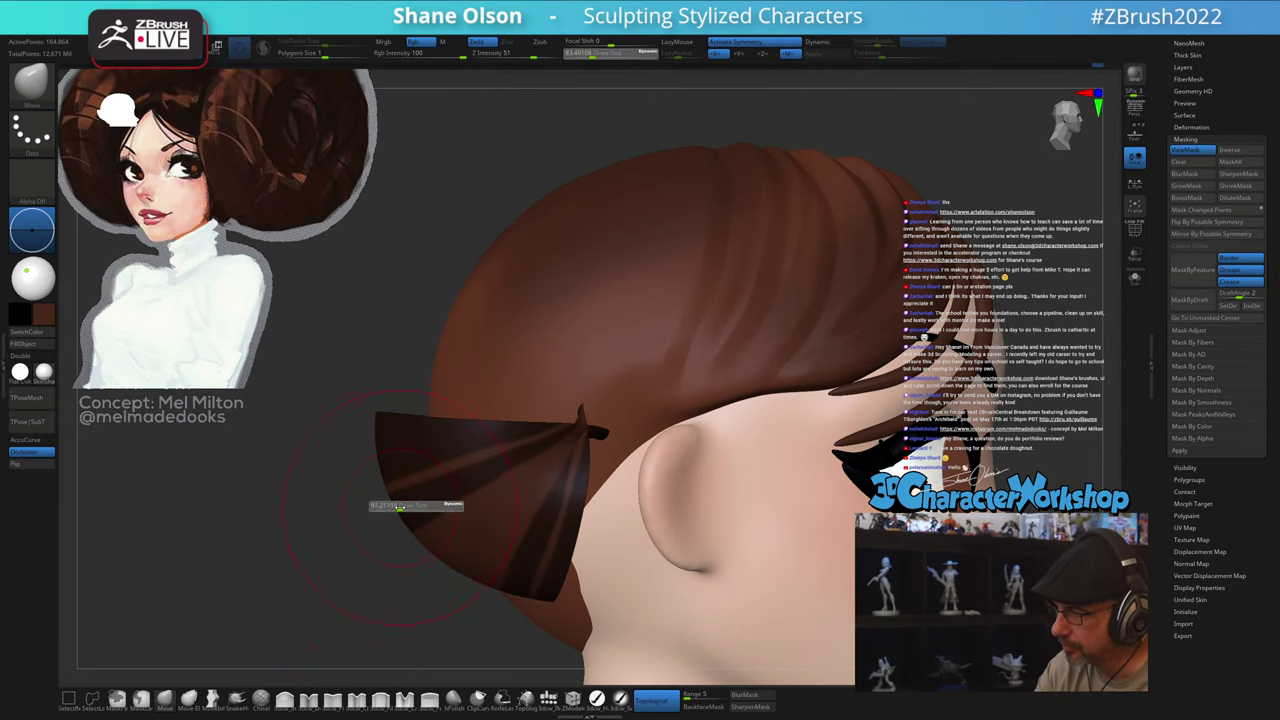
drag(399, 512, 402, 513)
right_drag(403, 524, 441, 528)
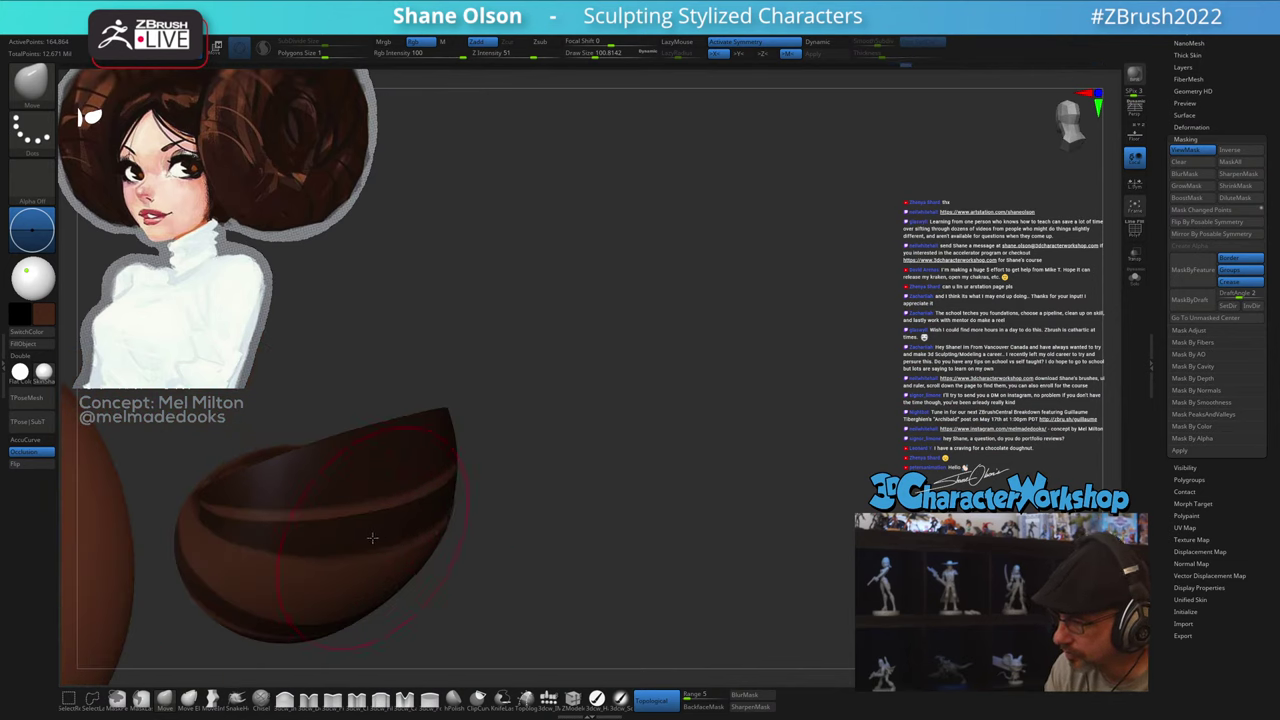
right_drag(531, 559, 524, 519)
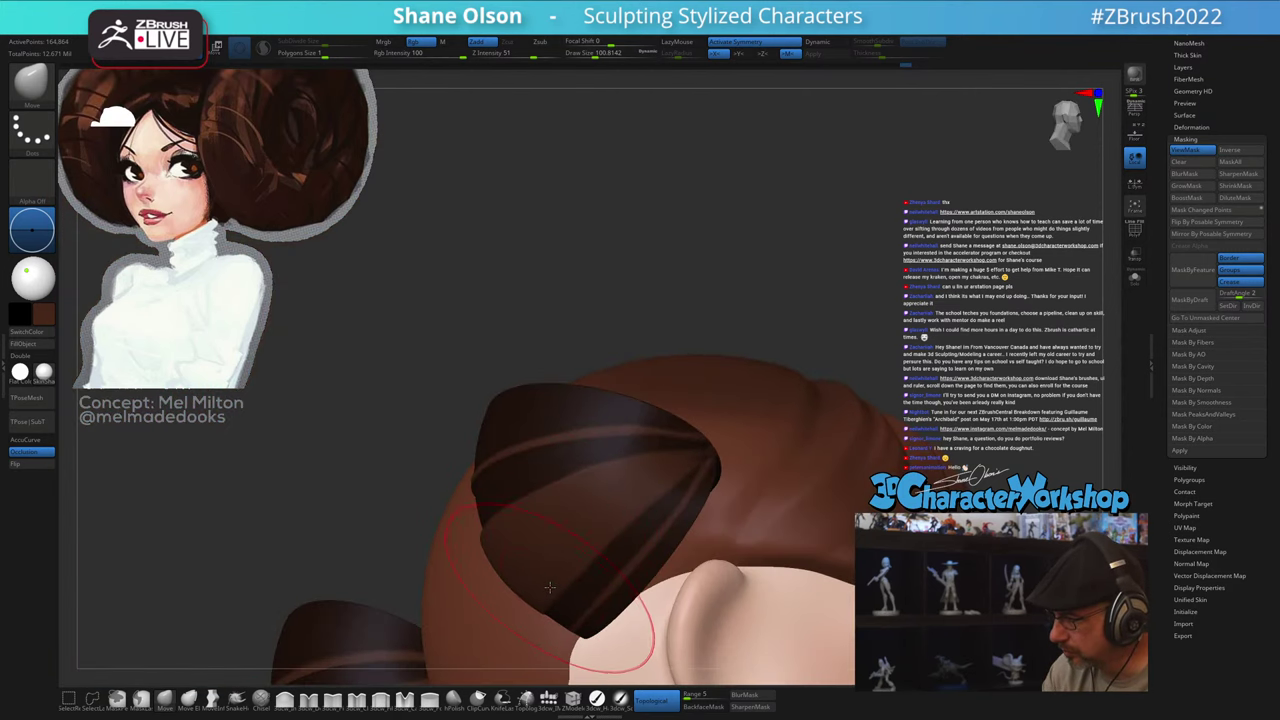
right_drag(612, 584, 552, 617)
Step: Compare the raised curl bands with the whole bun from several sides, alternating between full and isolated views, and finish on the isolated section
ctrl+shift+click(452, 324)
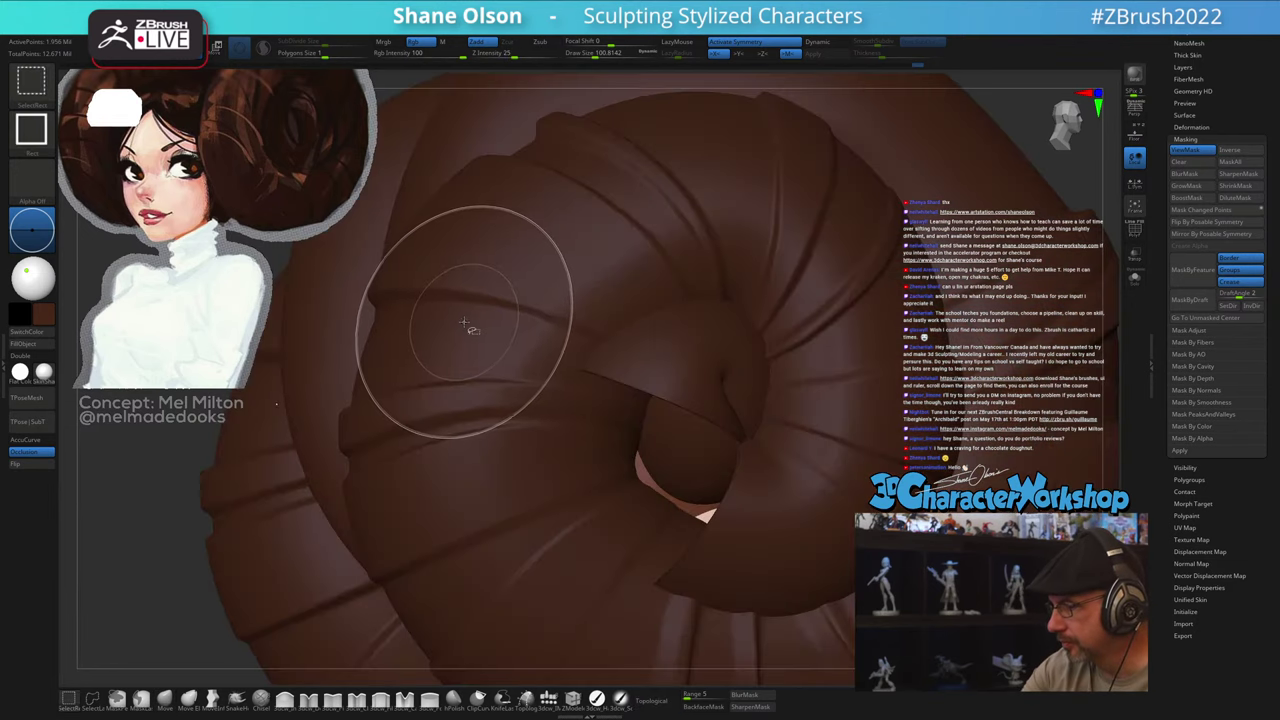
ctrl+right_drag(595, 612, 597, 530)
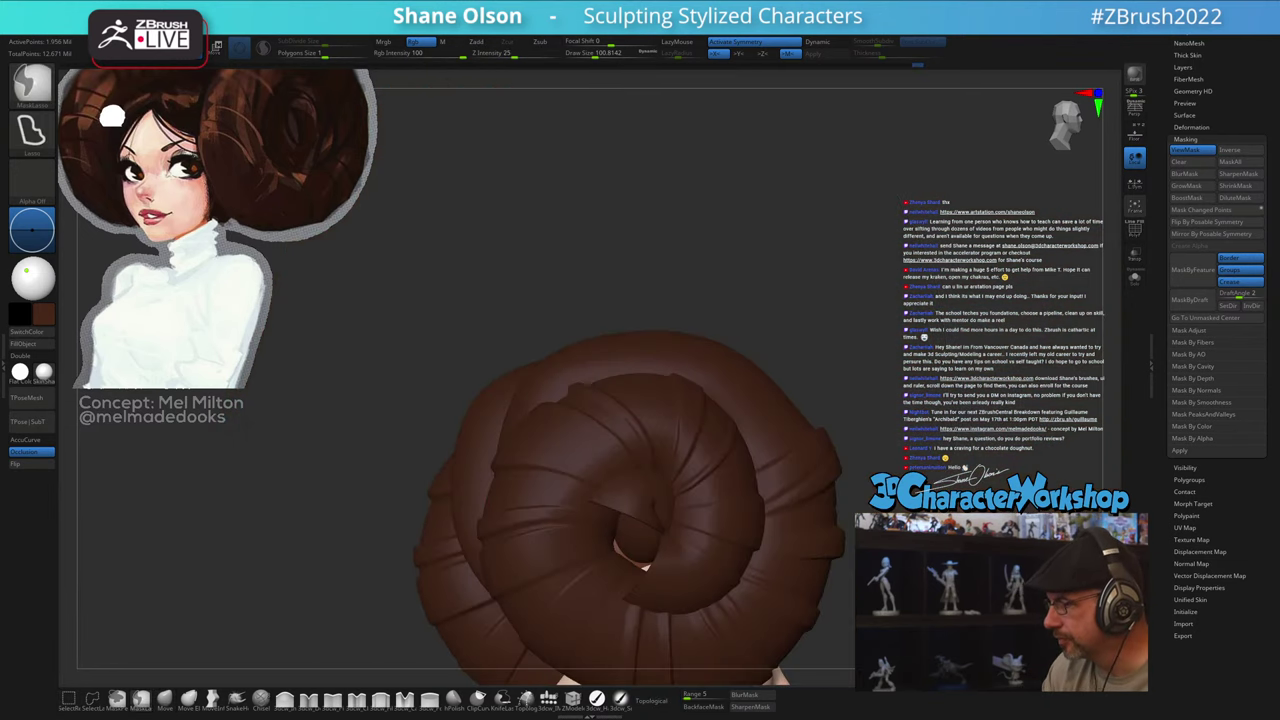
ctrl+shift+click(638, 543)
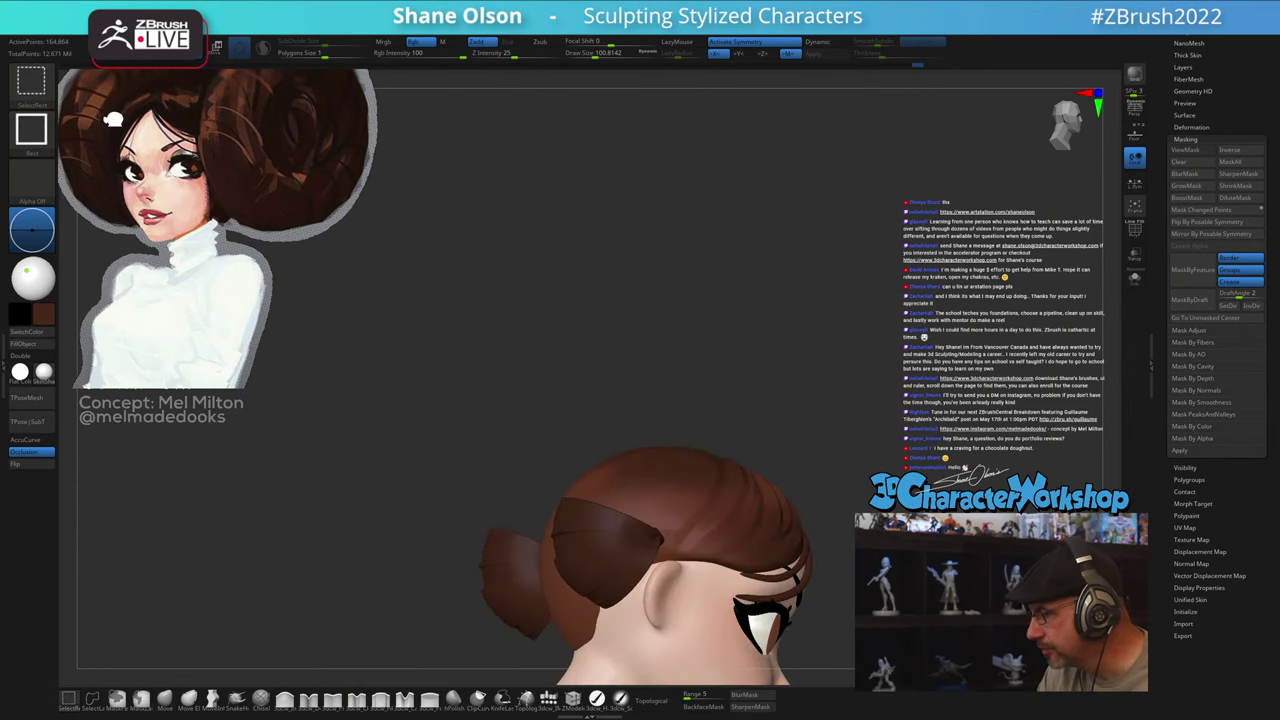
ctrl+shift+click(452, 324)
right_drag(640, 500, 690, 500)
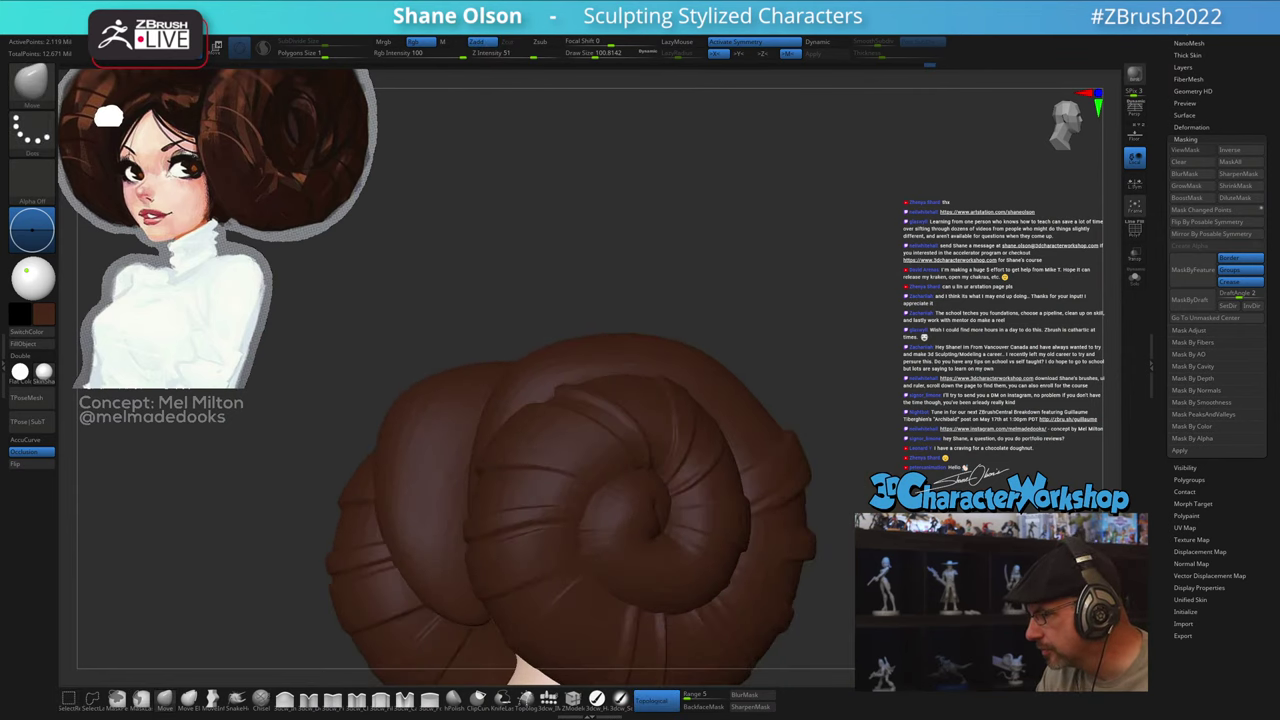
ctrl+shift+click(620, 535)
mouse_move(620, 535)
right_down()
mouse_move(715, 575)
mouse_move(765, 570)
mouse_move(705, 572)
right_up()
ctrl+shift+click(94, 120)
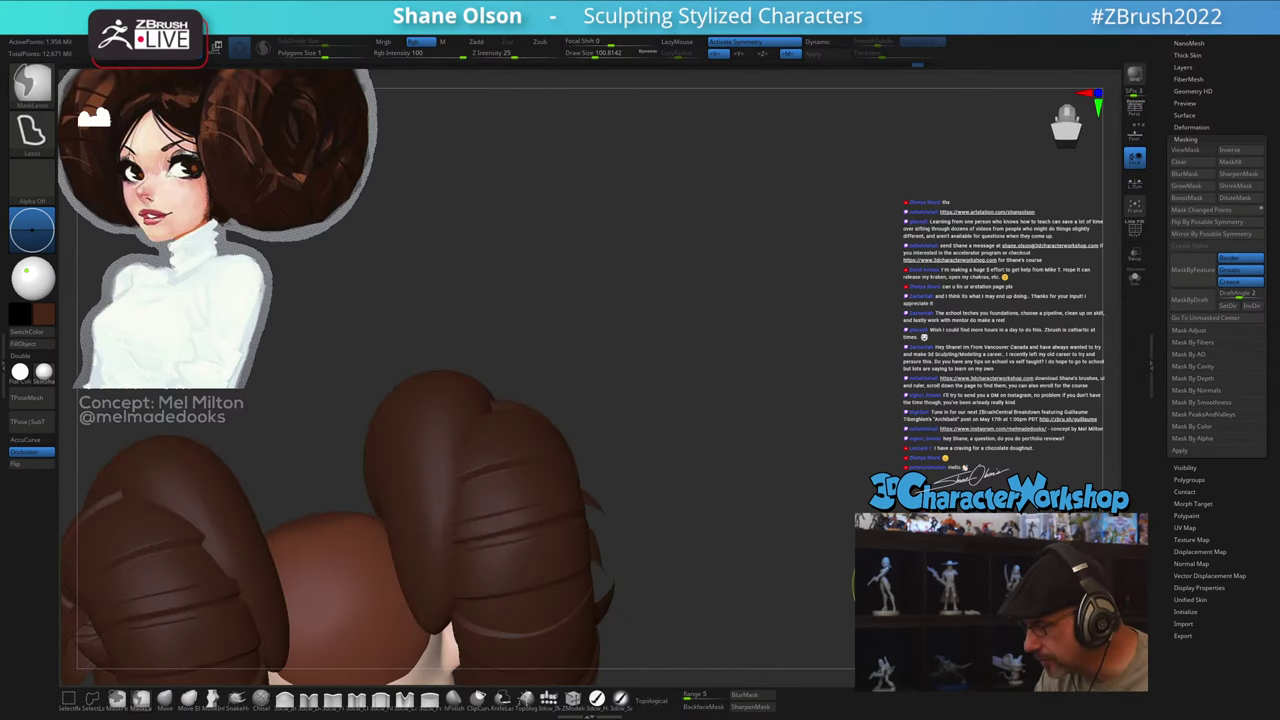
right_drag(900, 594, 845, 592)
ctrl+shift+drag(880, 590, 892, 600)
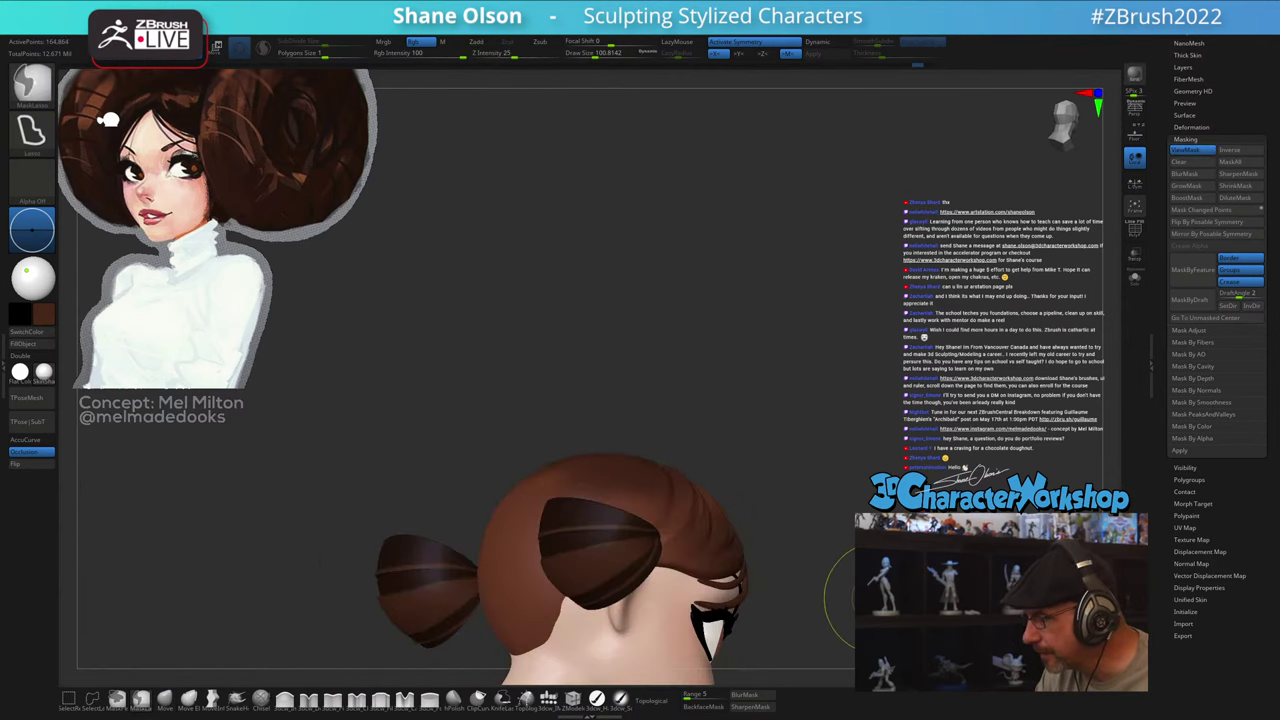
right_drag(878, 612, 817, 610)
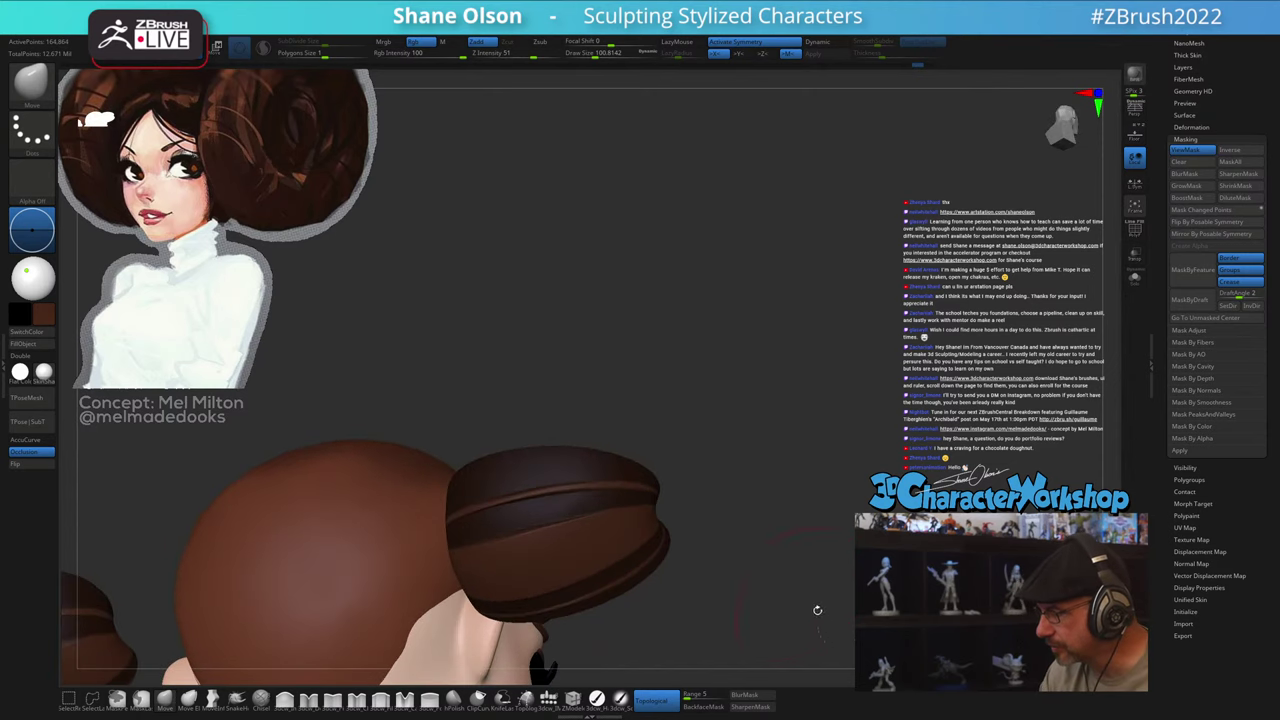
Step: Pull out the unmasked bands on the isolated curl section with the Move brush at draw sizes between about 90 and 120
shift+right_drag(639, 536, 651, 546)
key(s)
click(631, 543)
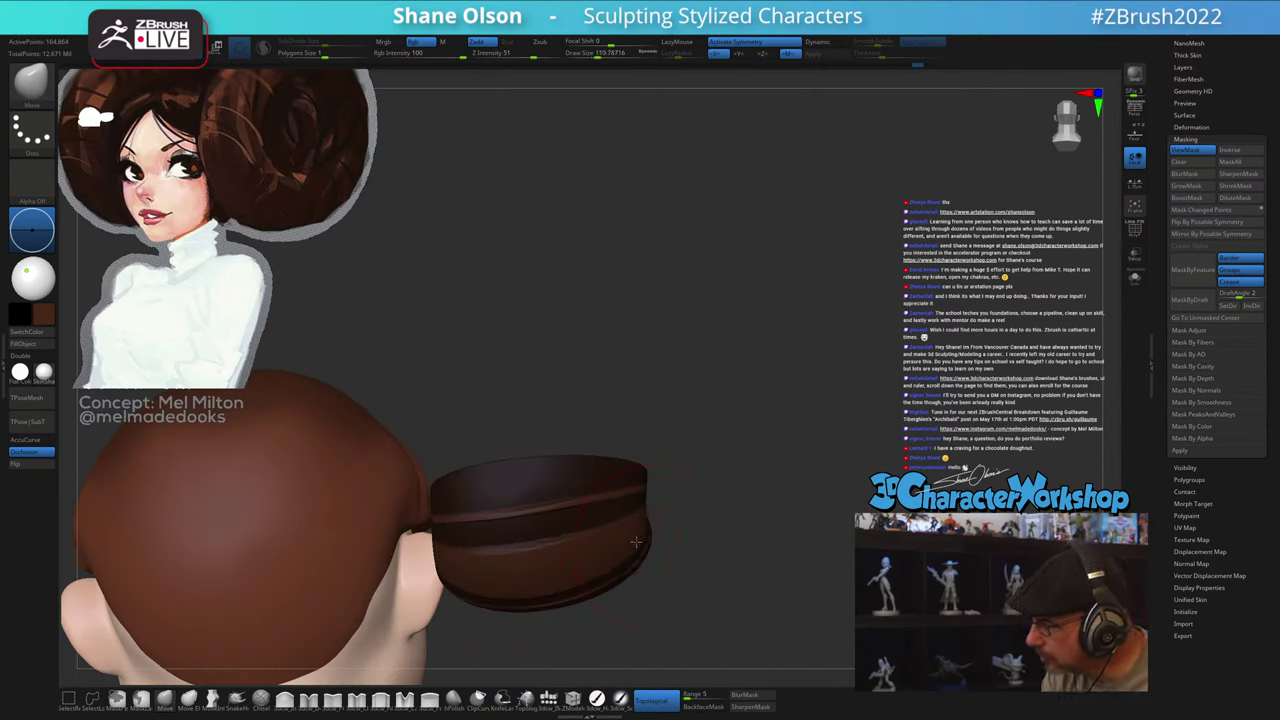
drag(702, 498, 659, 533)
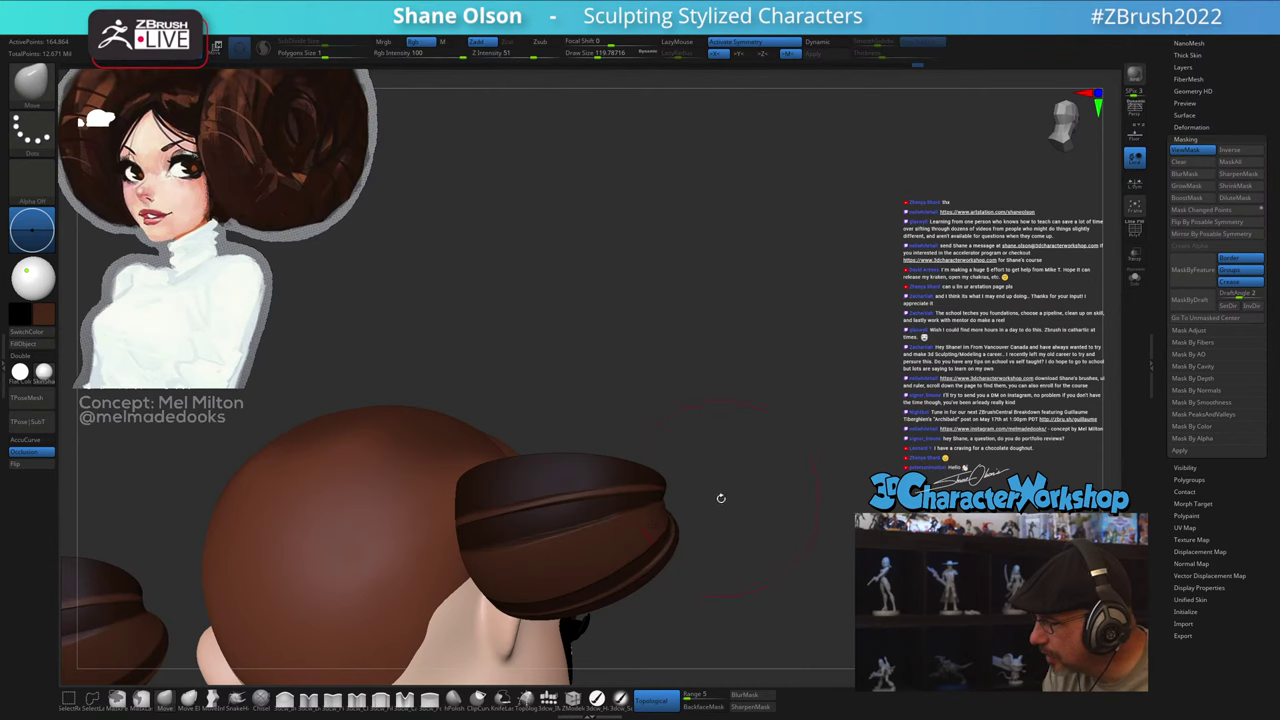
drag(720, 497, 771, 474)
key(s)
click(660, 533)
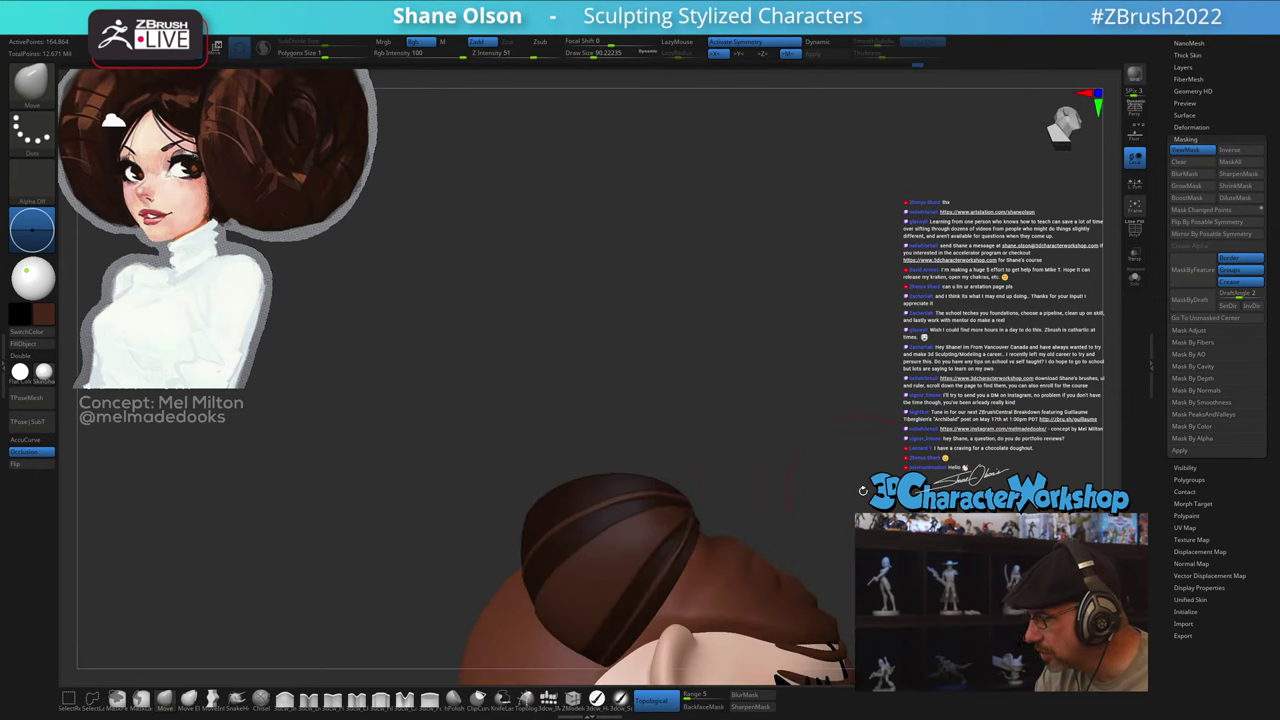
drag(863, 490, 876, 491)
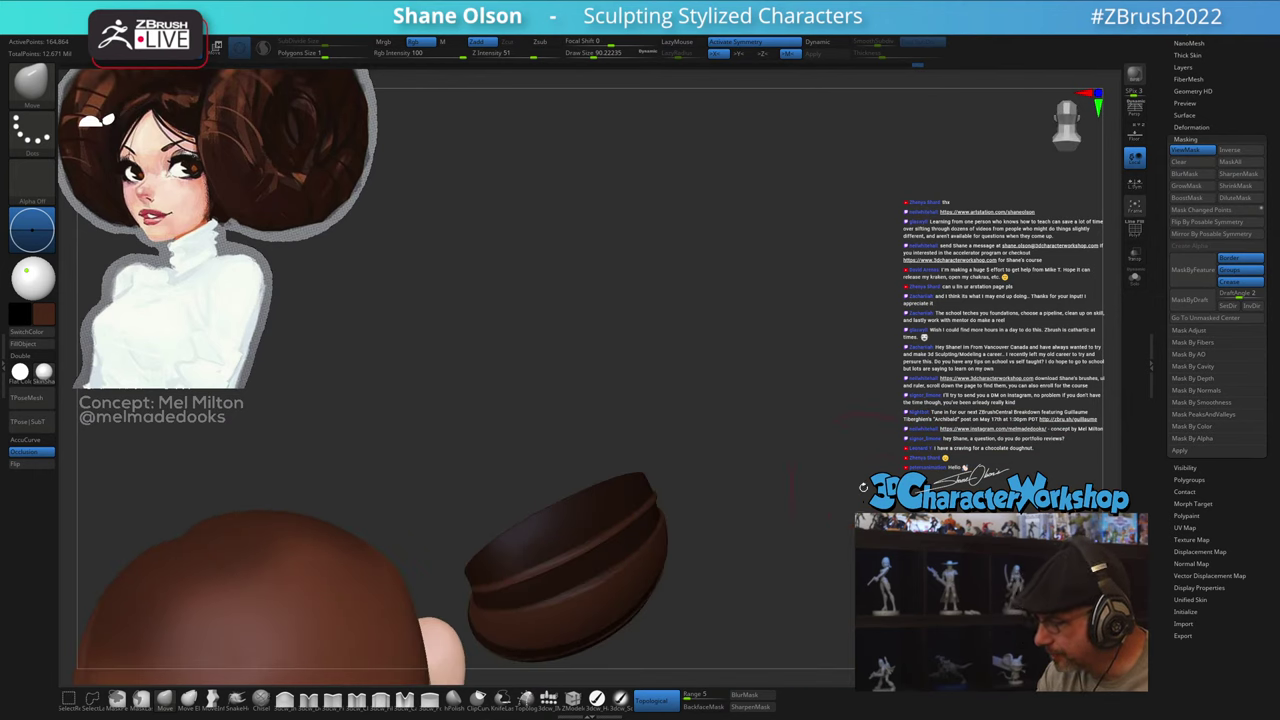
key(s)
drag(491, 614, 495, 614)
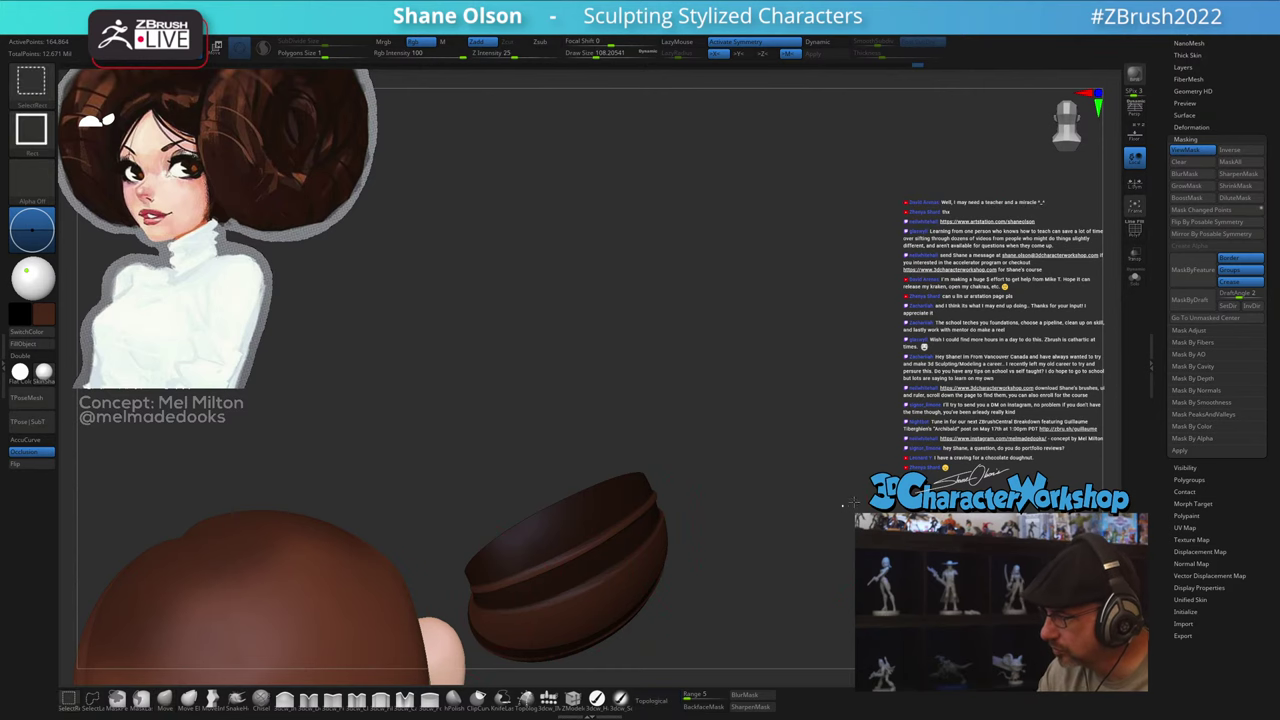
Step: Show the full bun again, clear the mask, and check the raised folds of the innermost curl
ctrl+shift+click(853, 502)
drag(872, 497, 750, 510)
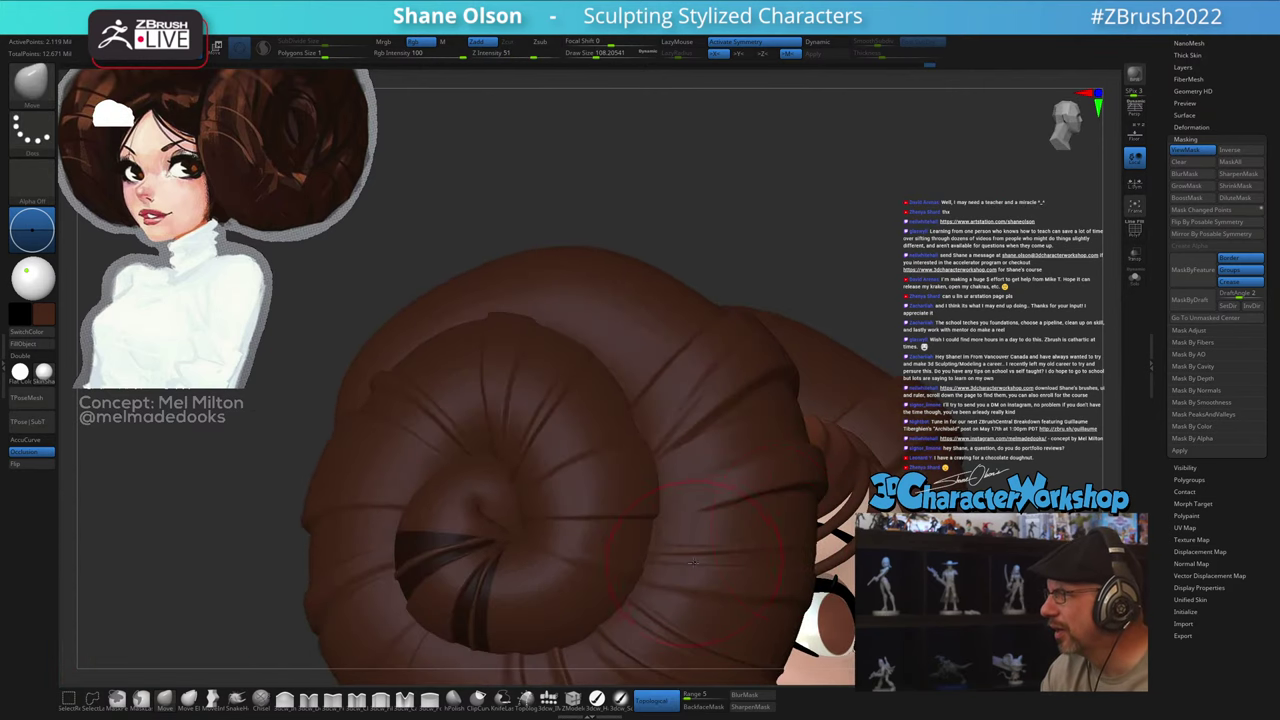
ctrl+right_drag(692, 562, 692, 505)
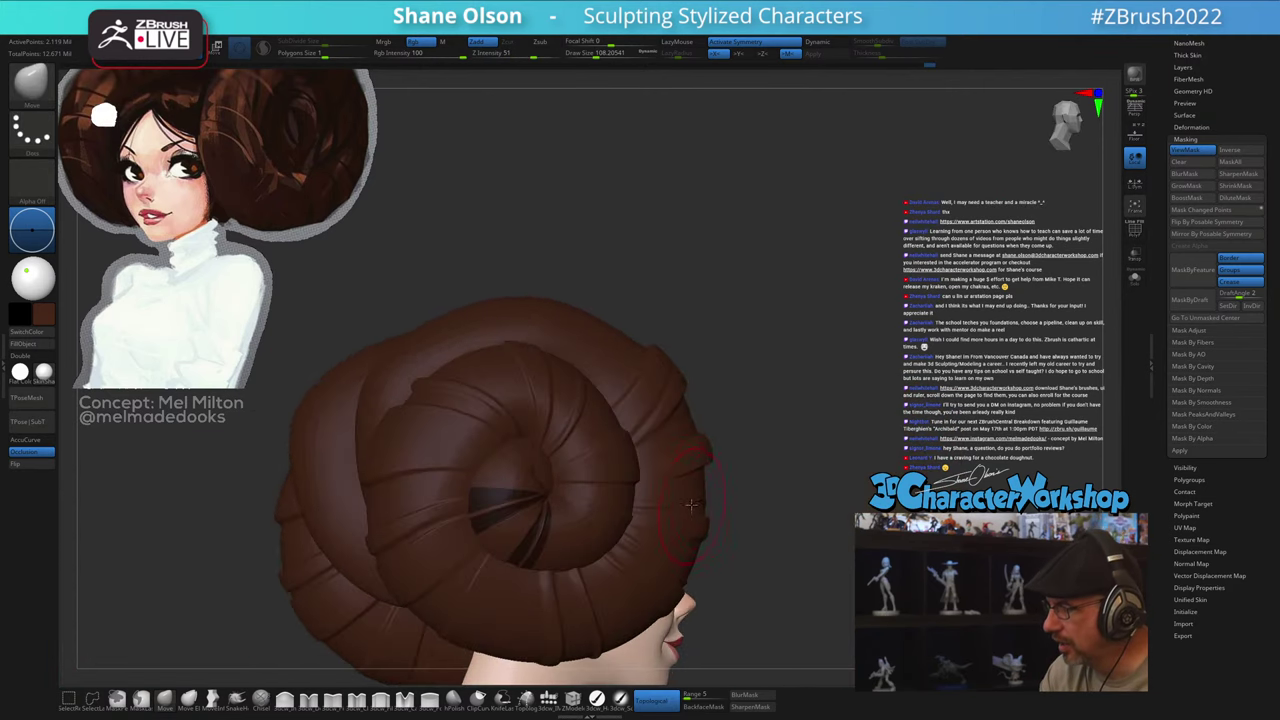
ctrl+drag(786, 462, 808, 480)
right_drag(808, 449, 786, 460)
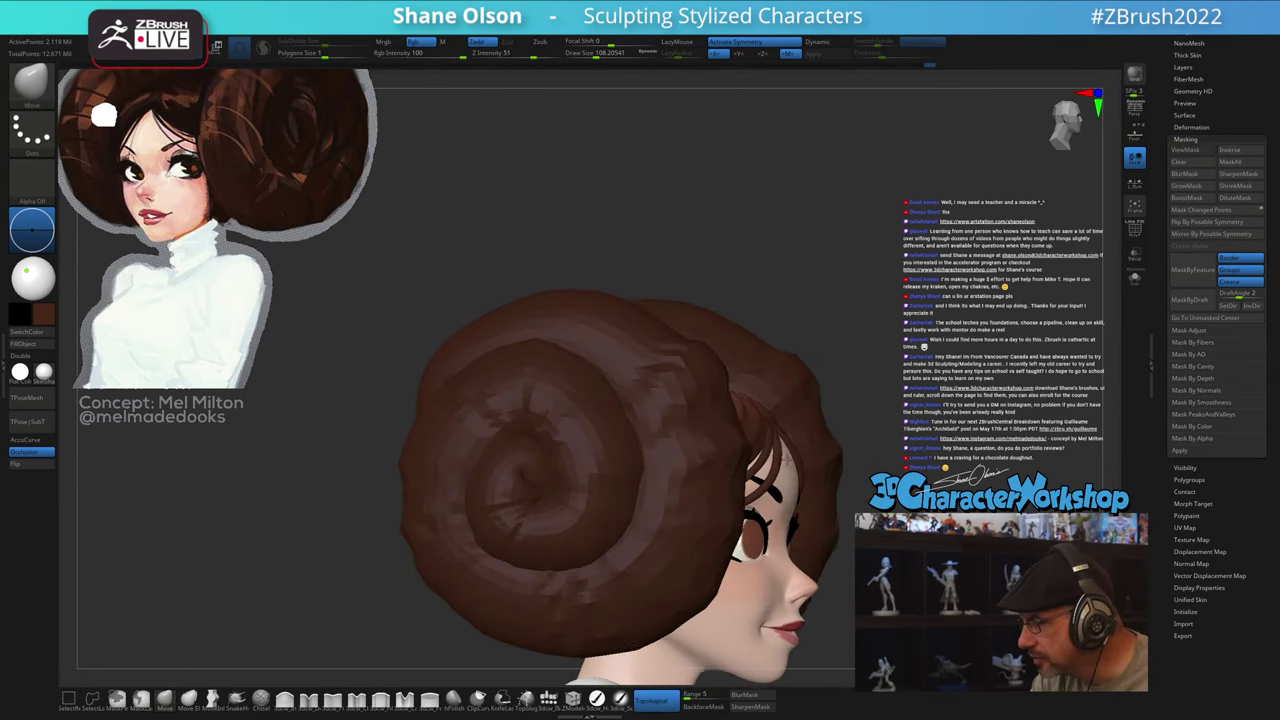
drag(846, 417, 859, 425)
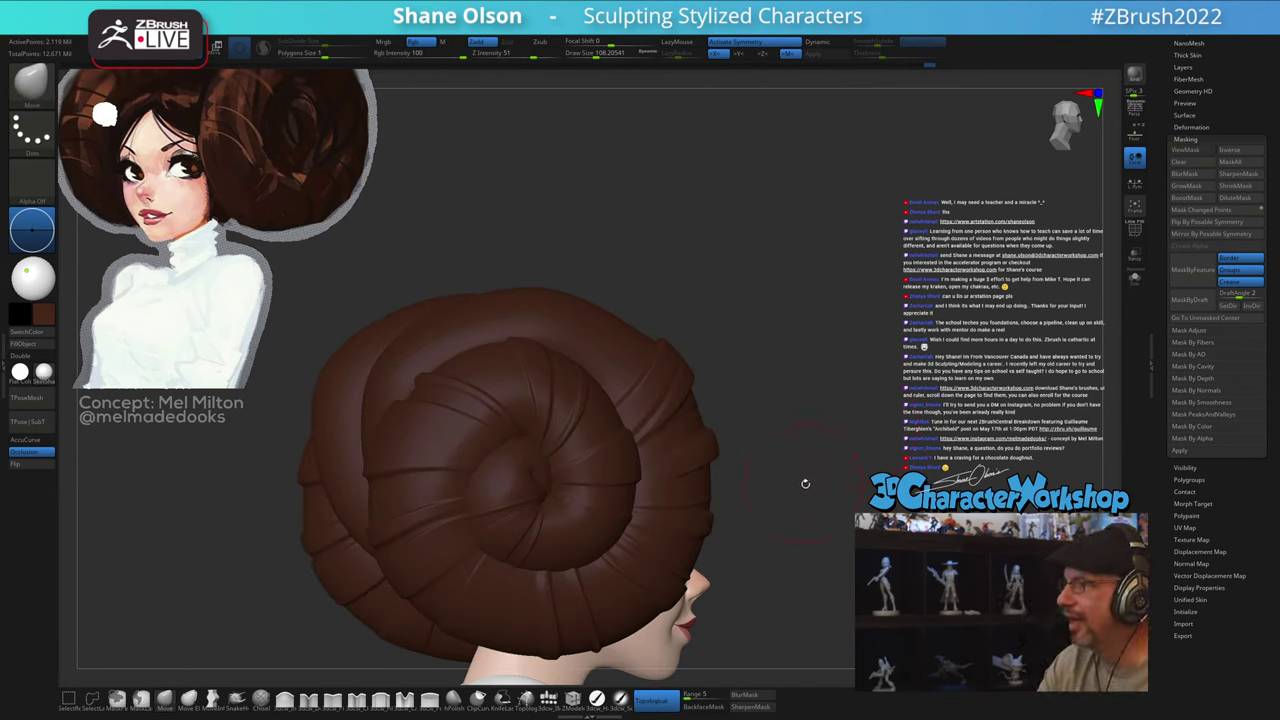
Step: Isolate the front section of the bun's spiral and frame it from below
ctrl+shift+click(578, 533)
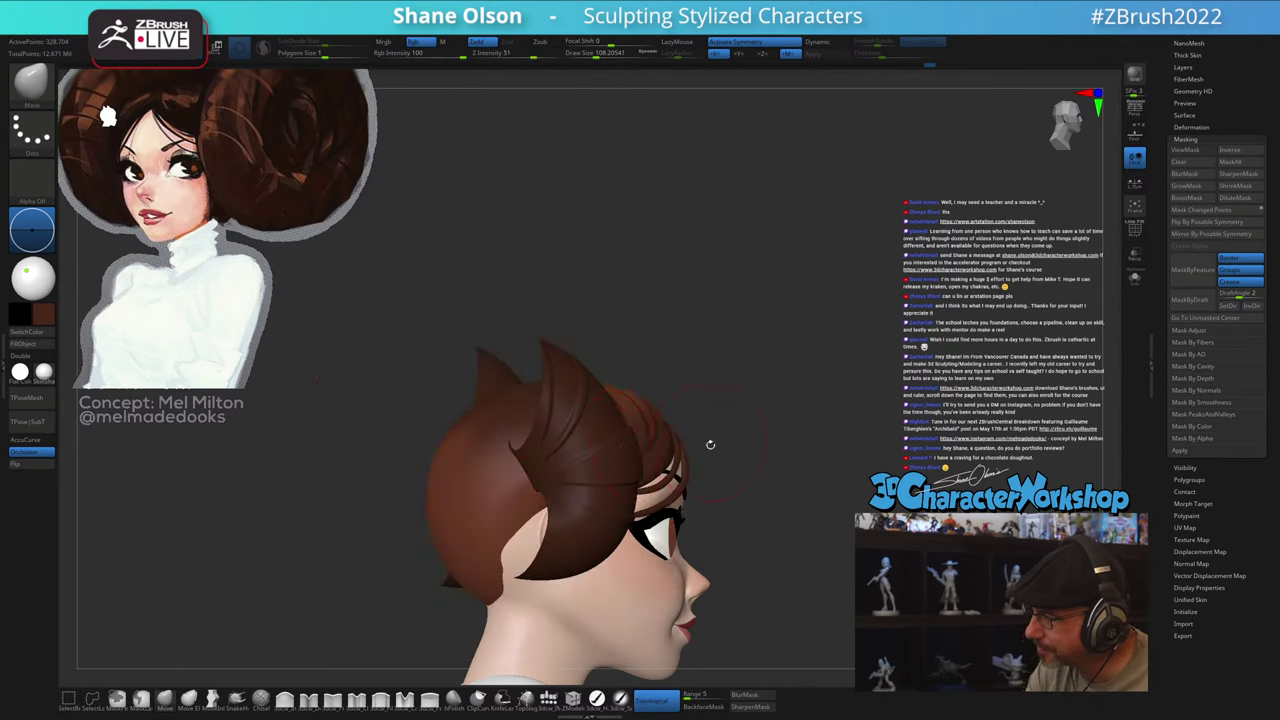
mouse_move(758, 476)
mouse_down()
mouse_move(752, 494)
mouse_move(816, 501)
mouse_move(849, 452)
mouse_move(822, 438)
mouse_move(852, 448)
mouse_move(848, 504)
mouse_move(788, 598)
mouse_move(810, 590)
mouse_move(878, 478)
mouse_move(888, 434)
mouse_move(880, 453)
mouse_move(916, 457)
mouse_up()
key(f)
key(shift+f)
key(shift+f)
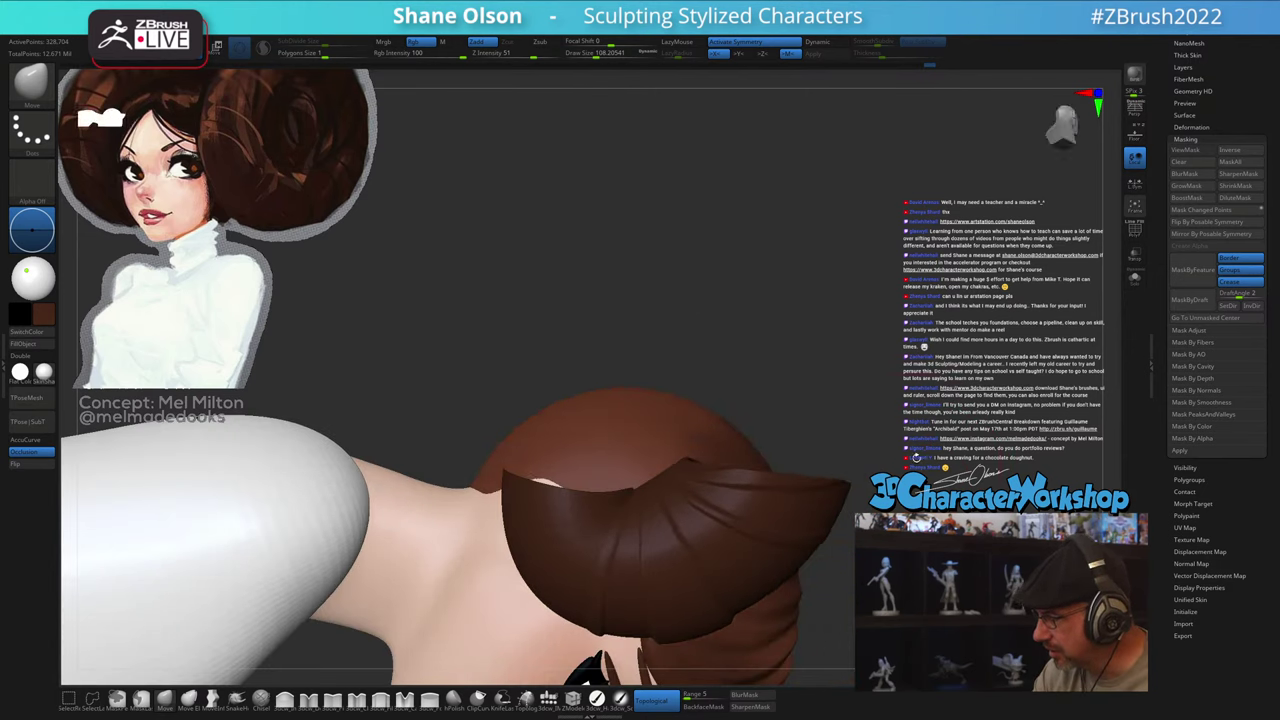
Step: Lasso-mask narrow wedge bands near the lower end of the isolated front section at draw size about 17, and invert the mask
key(s)
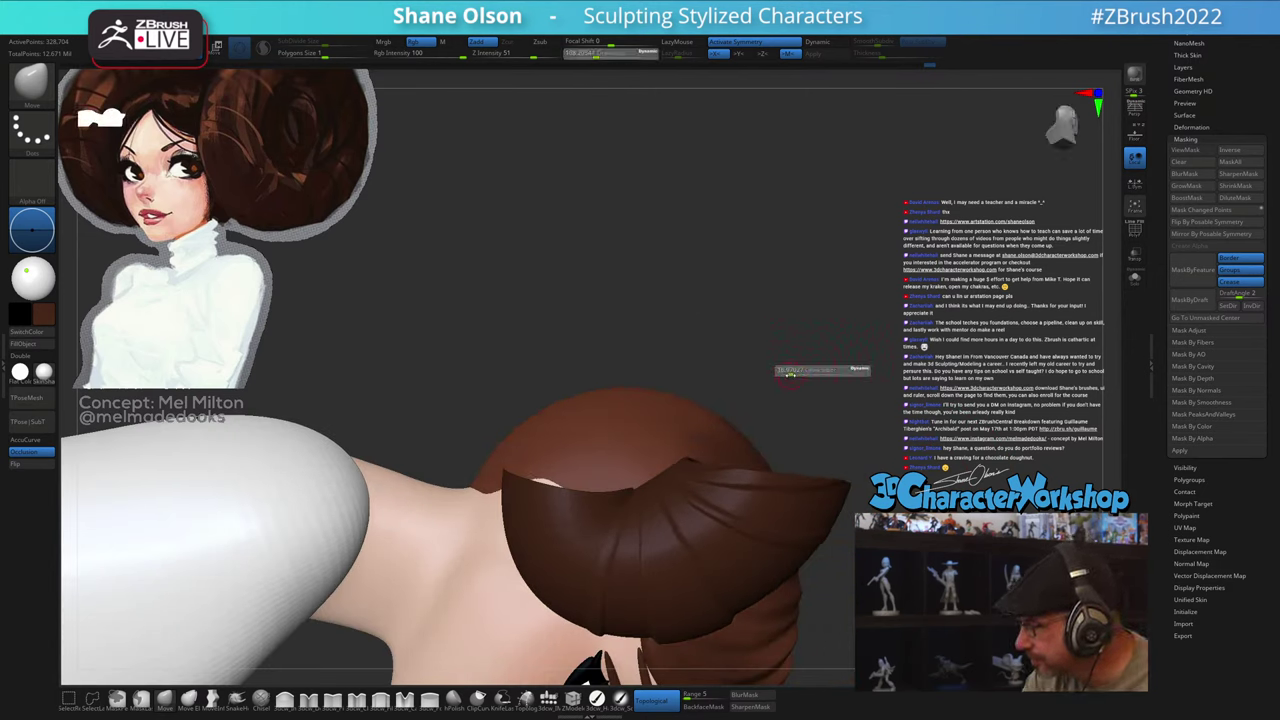
alt+drag(743, 384, 772, 320)
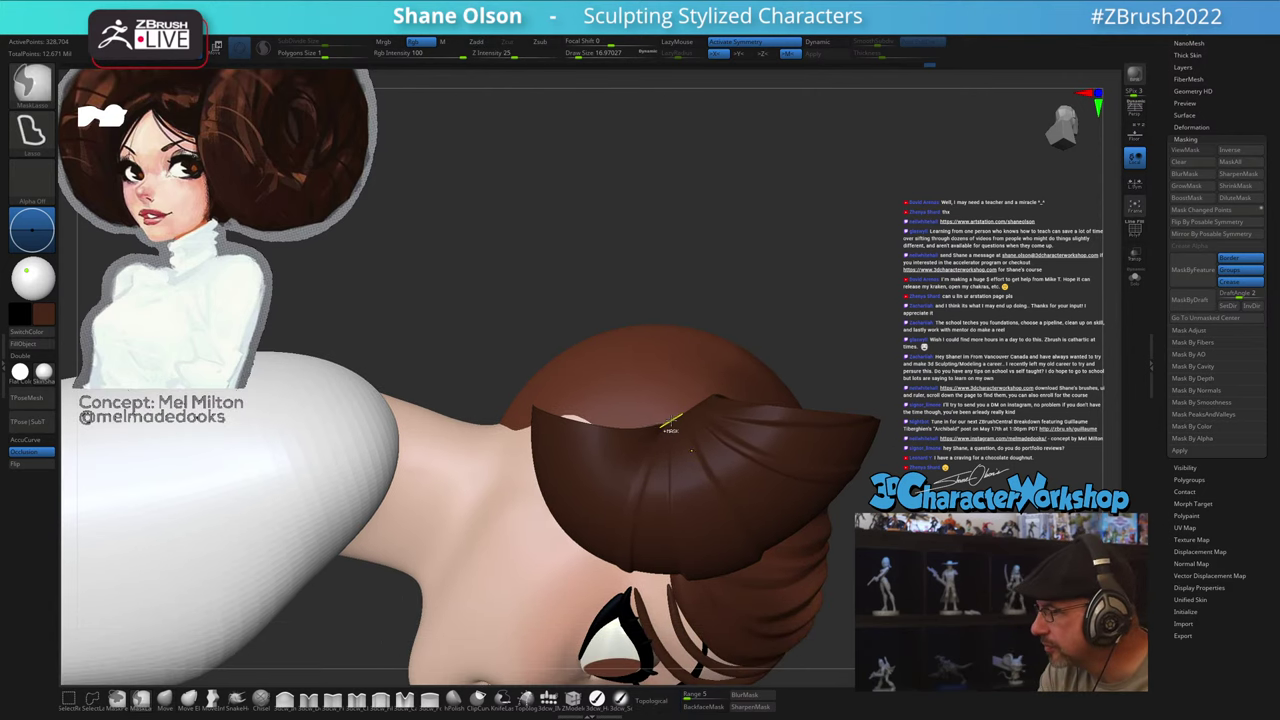
mouse_move(597, 477)
ctrl+mouse_down()
mouse_move(555, 529)
mouse_move(590, 577)
mouse_move(597, 537)
ctrl+mouse_up()
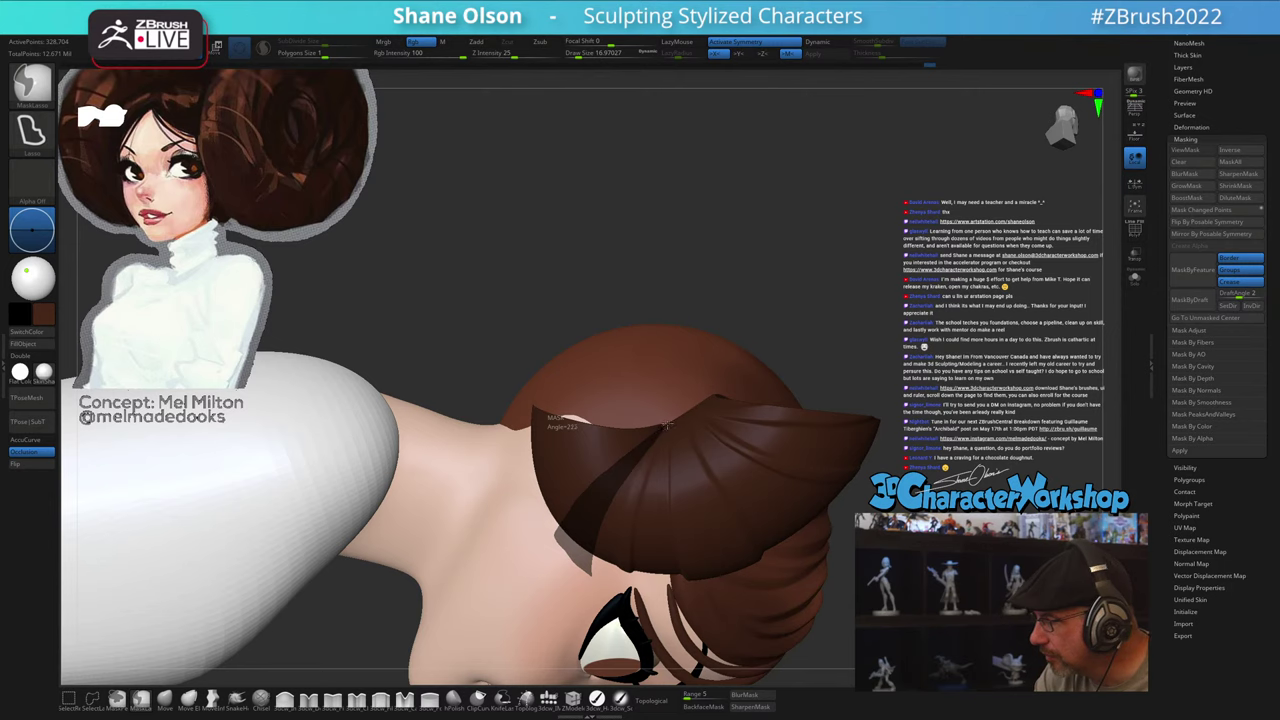
ctrl+drag(672, 418, 673, 420)
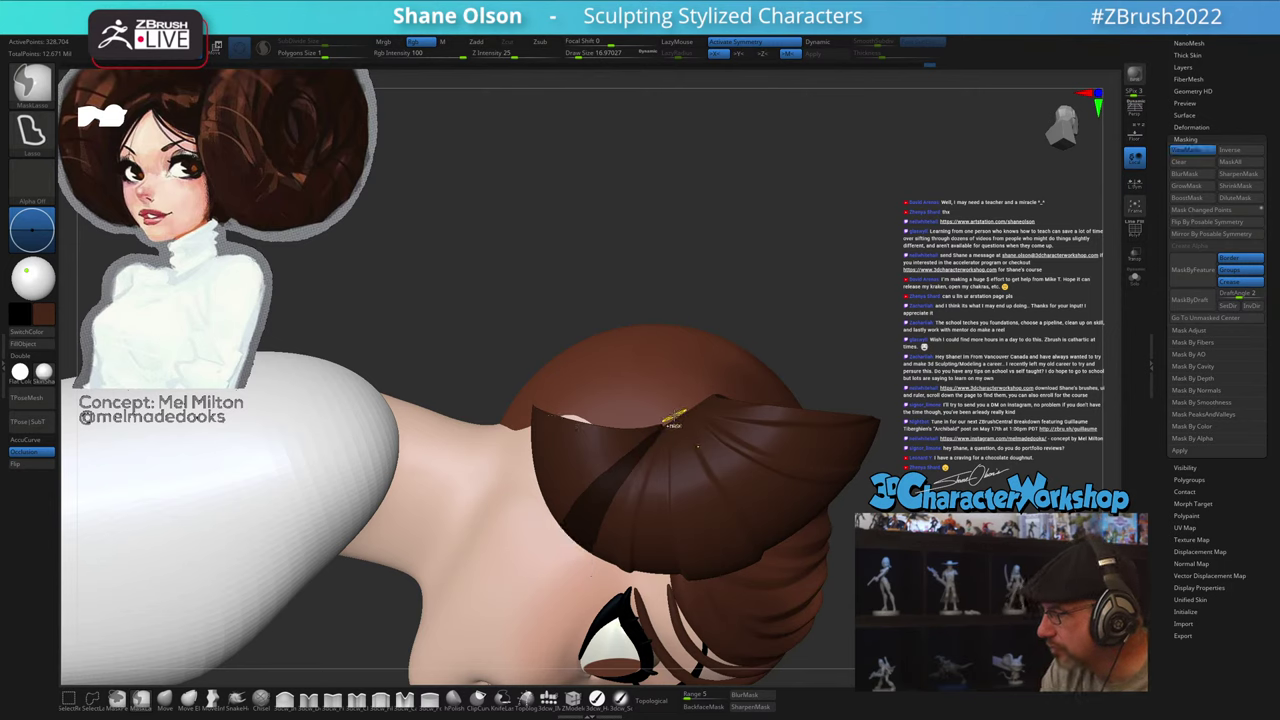
ctrl+drag(534, 500, 552, 496)
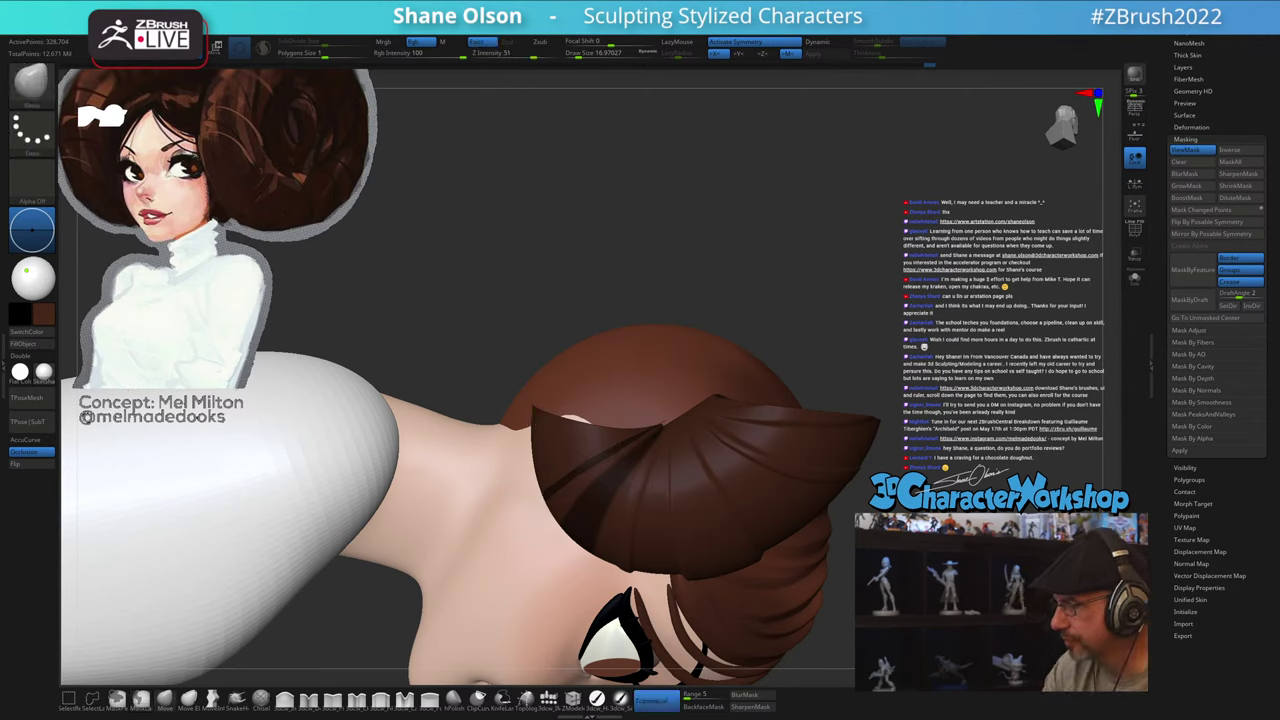
key(ctrl+i)
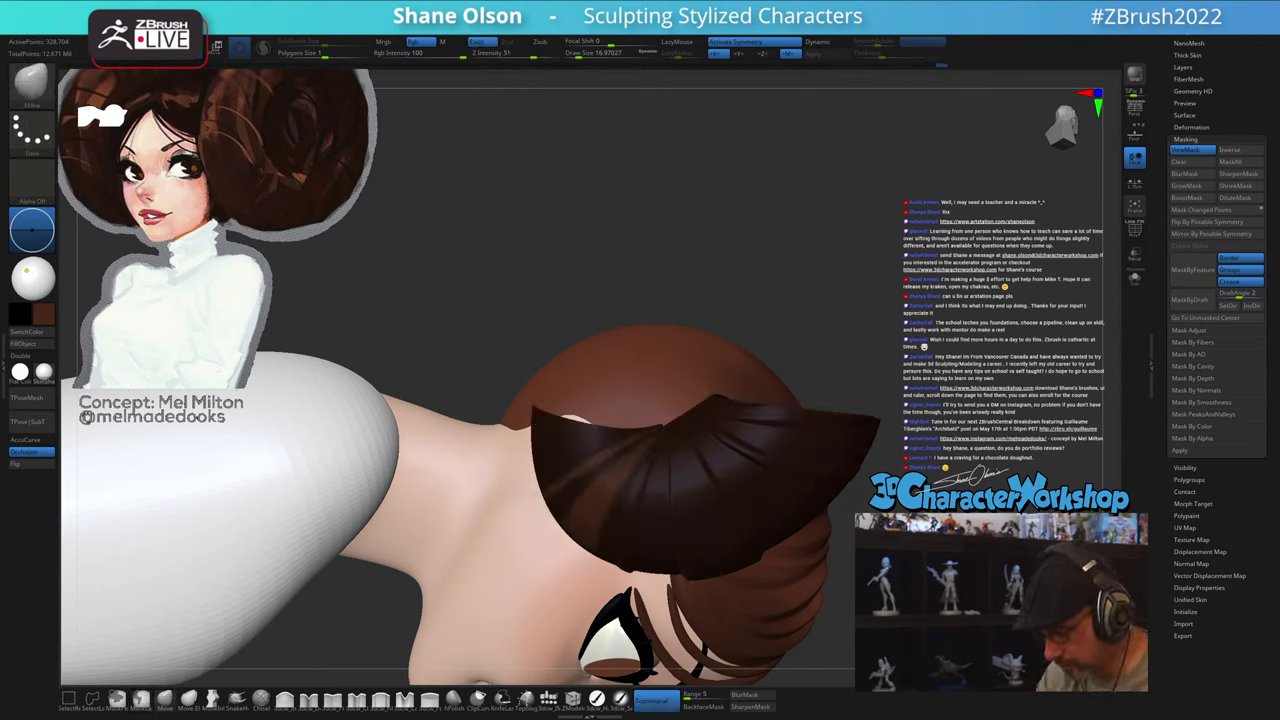
Step: Raise the unmasked bands on the front section with the Move brush at draw size about 128, working around their outer edges
key(s)
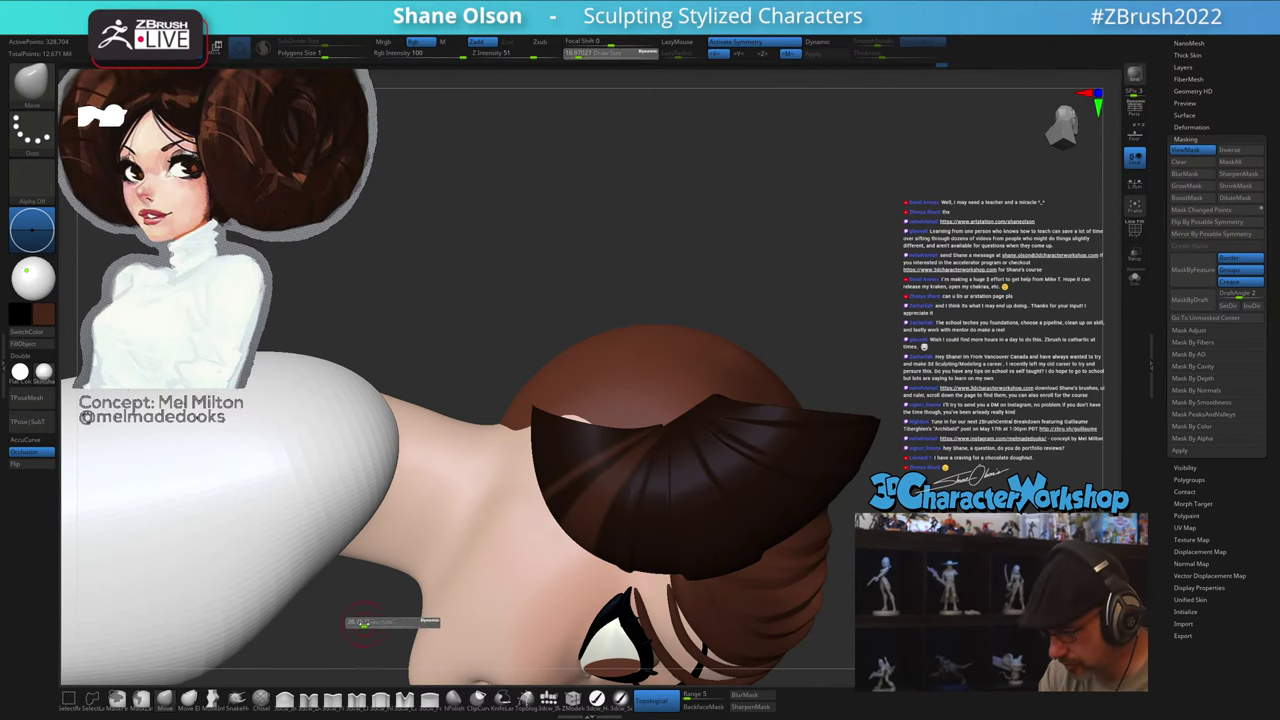
drag(368, 623, 370, 623)
key(s)
drag(546, 516, 554, 513)
right_drag(577, 514, 603, 507)
drag(602, 507, 605, 512)
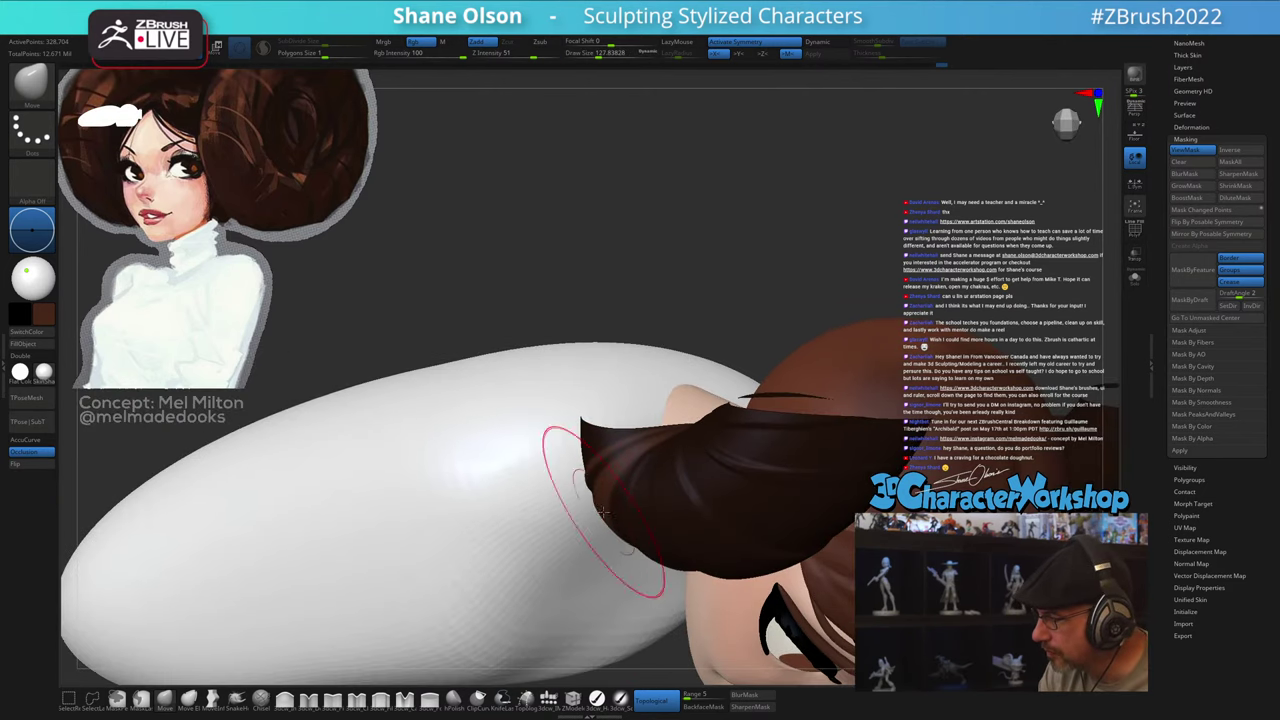
right_drag(604, 512, 612, 491)
drag(607, 511, 613, 506)
right_drag(626, 536, 645, 430)
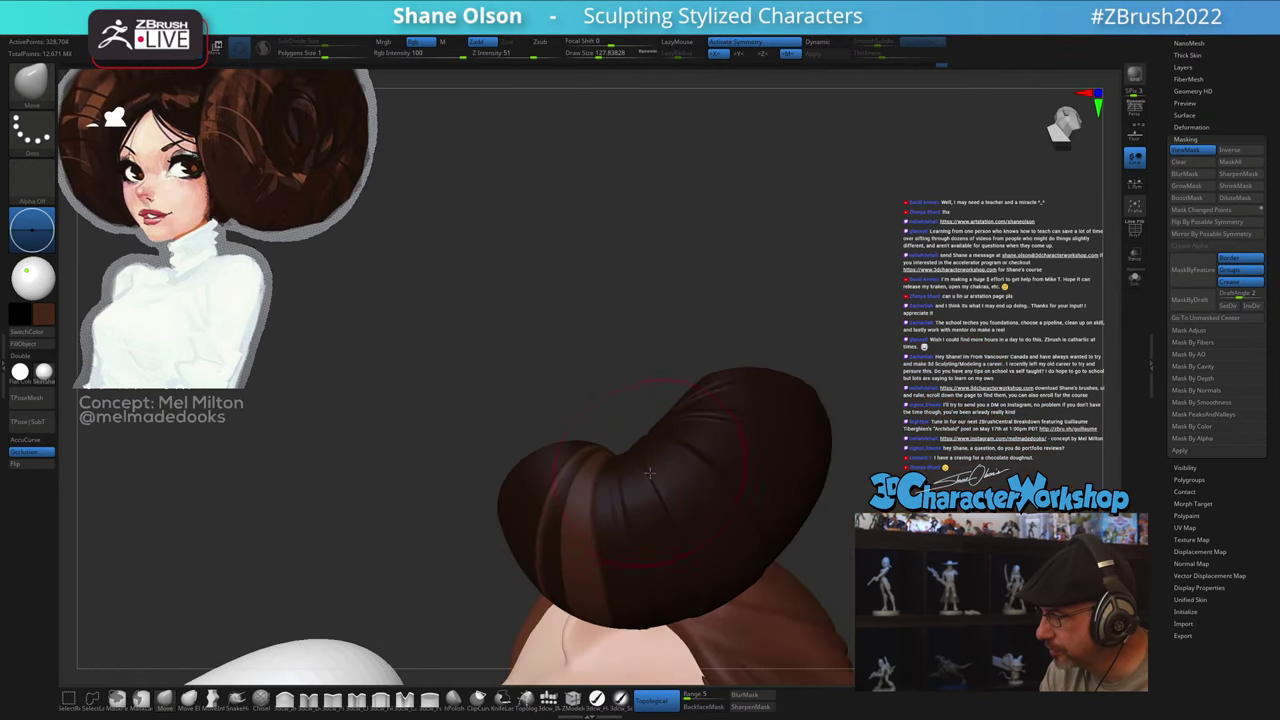
mouse_move(622, 504)
right_down()
mouse_move(646, 452)
mouse_move(640, 480)
right_up()
right_drag(580, 618, 605, 632)
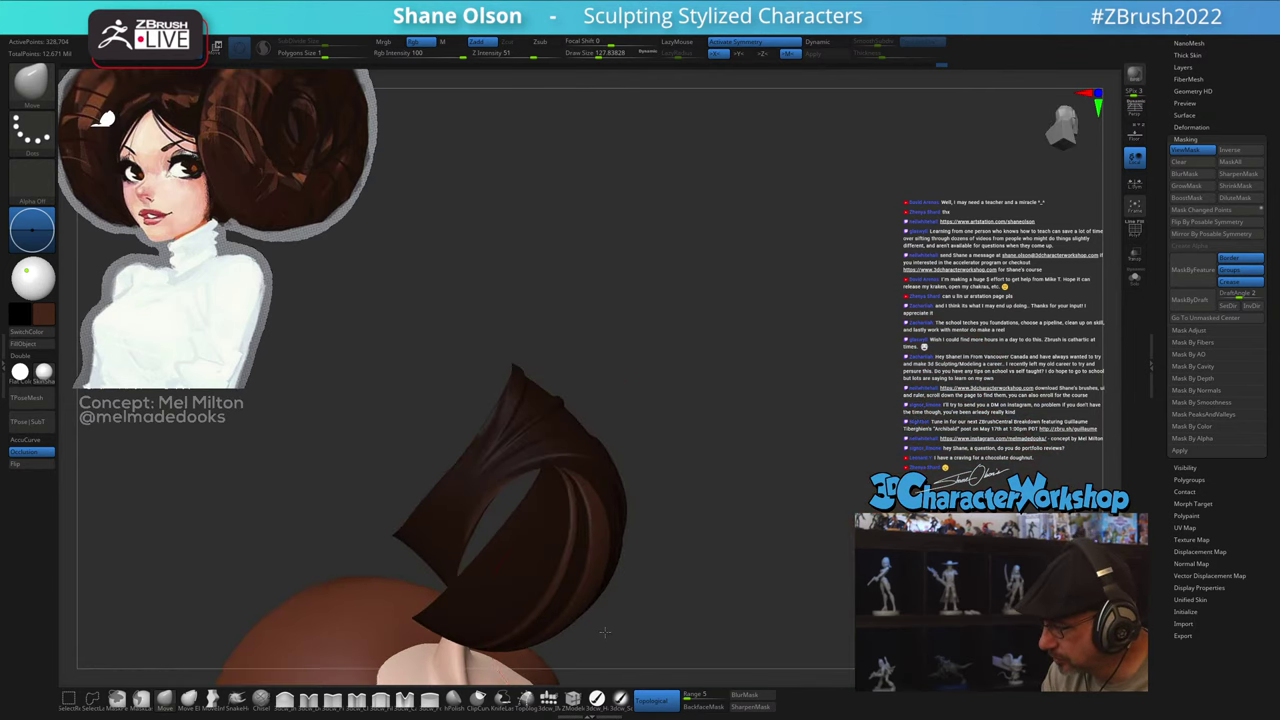
mouse_move(525, 625)
right_down()
mouse_move(650, 592)
mouse_move(573, 578)
right_up()
shift+right_drag(631, 513, 659, 520)
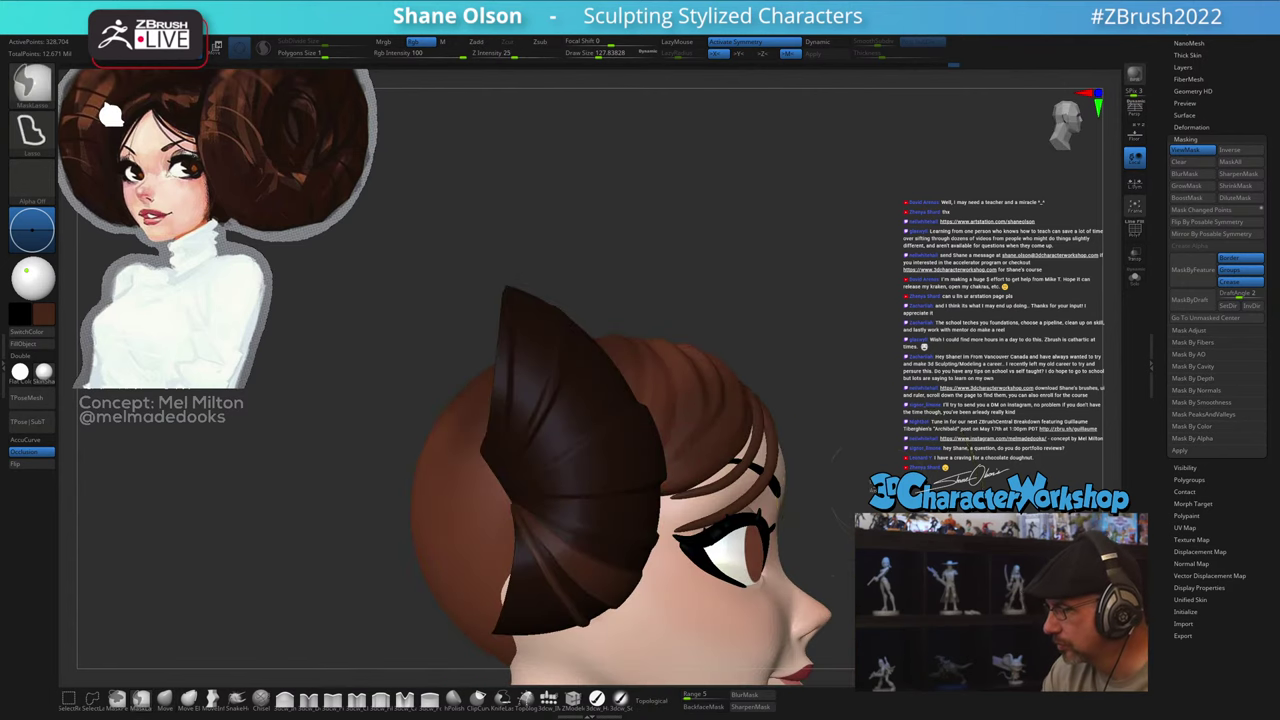
Step: Clear the mask, show the full bun, and review the new front folds from the side
ctrl+drag(815, 425, 860, 465)
ctrl+shift+click(835, 560)
ctrl+right_drag(835, 620, 848, 540)
key(s)
drag(850, 540, 848, 540)
right_drag(835, 537, 683, 603)
mouse_move(822, 566)
right_down()
mouse_move(895, 568)
mouse_move(834, 560)
mouse_move(806, 603)
mouse_move(793, 515)
right_up()
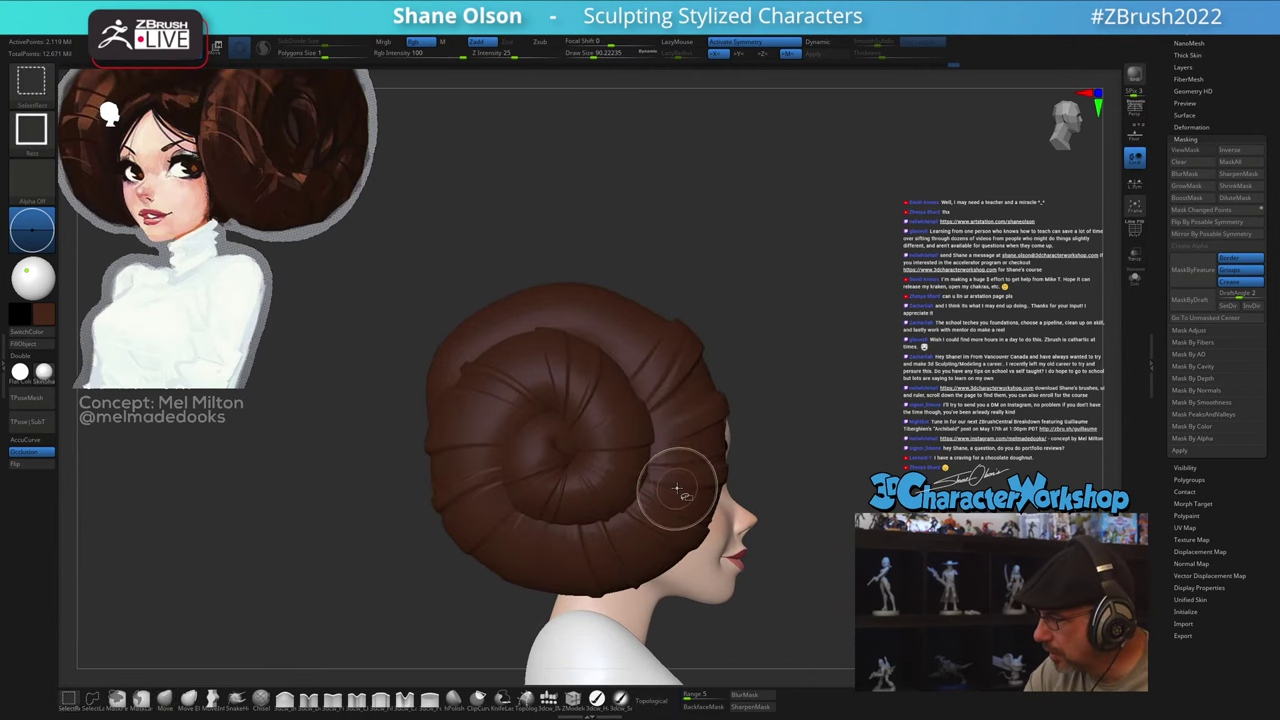
Step: Isolate the lower section of the bun below the ear and reduce the draw size to about 23
ctrl+shift+click(557, 572)
mouse_move(569, 543)
ctrl+right_down()
mouse_move(571, 554)
mouse_move(570, 523)
ctrl+right_up()
key(s)
drag(558, 524, 557, 523)
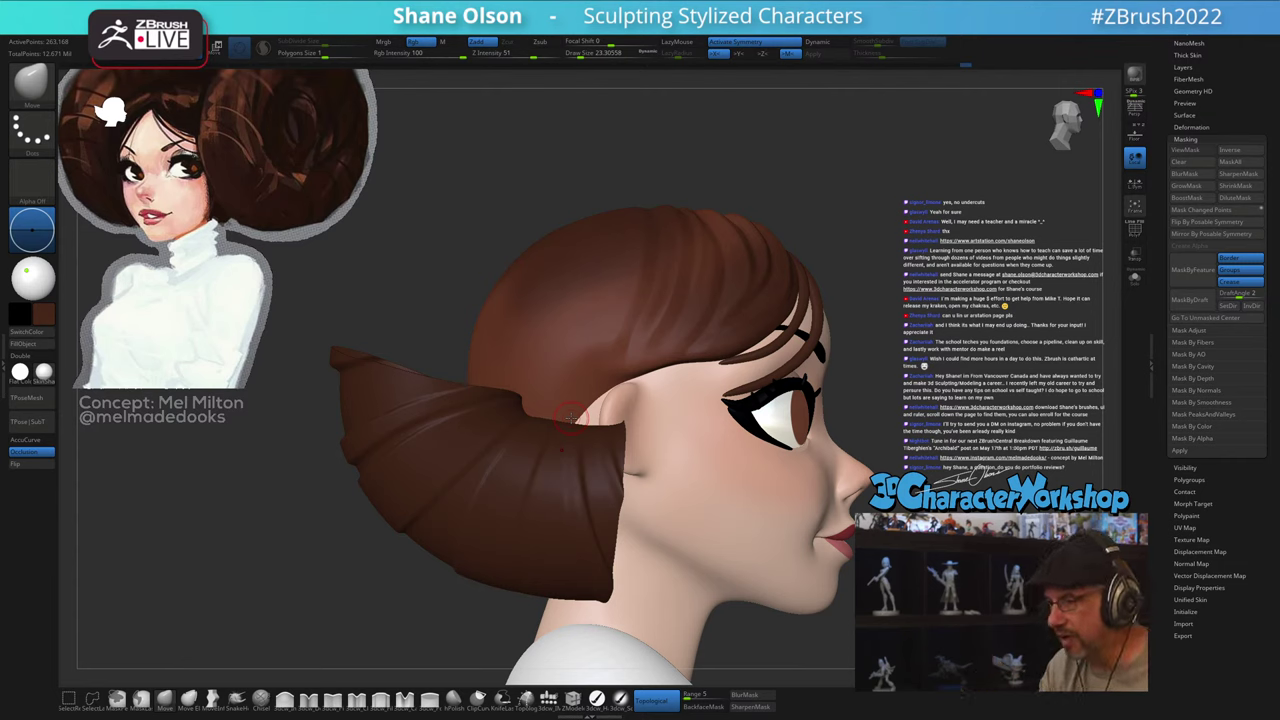
key(s)
drag(599, 397, 543, 484)
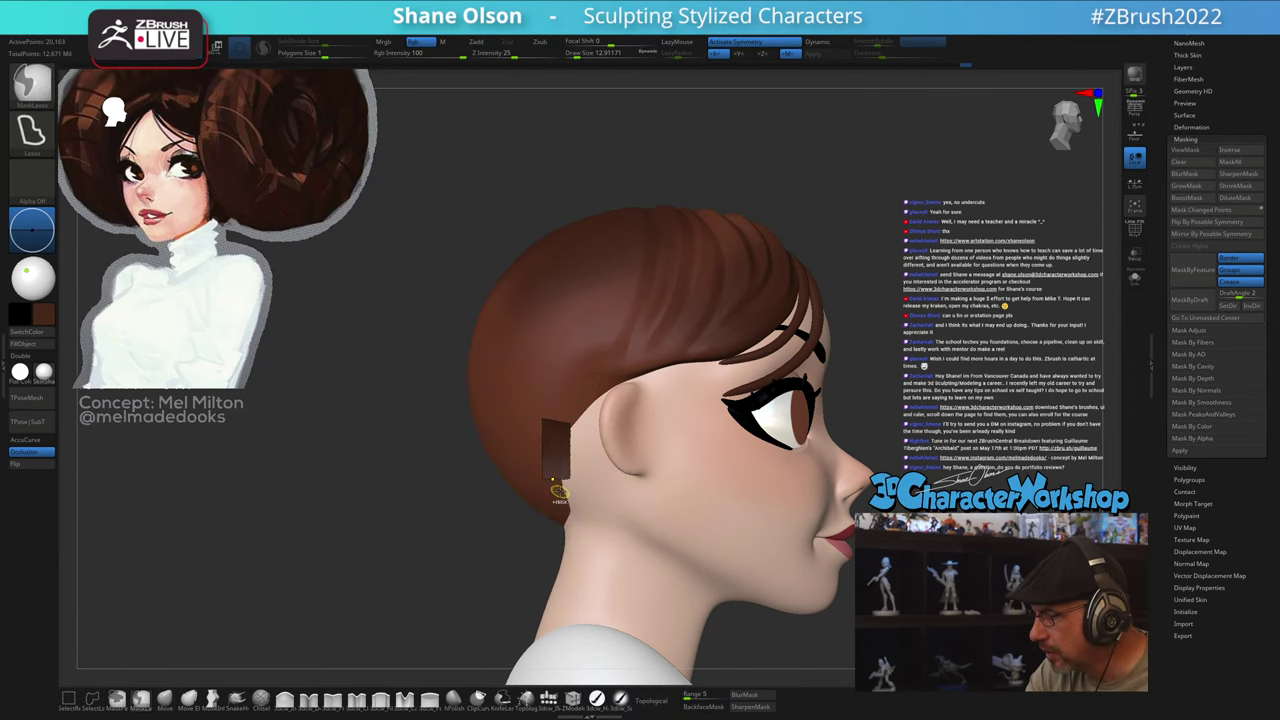
key(ctrl+z)
mouse_move(540, 485)
ctrl+mouse_down()
mouse_move(529, 600)
mouse_move(535, 542)
ctrl+mouse_up()
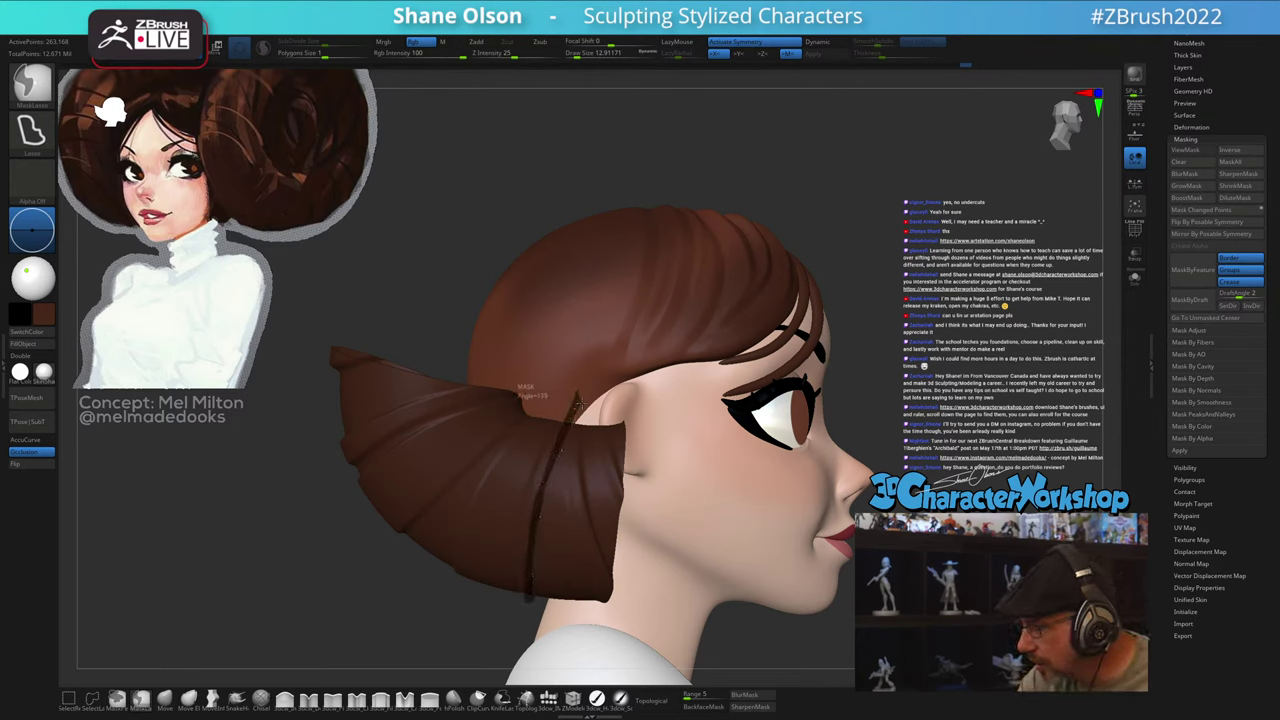
ctrl+drag(578, 404, 579, 402)
key(ctrl+z)
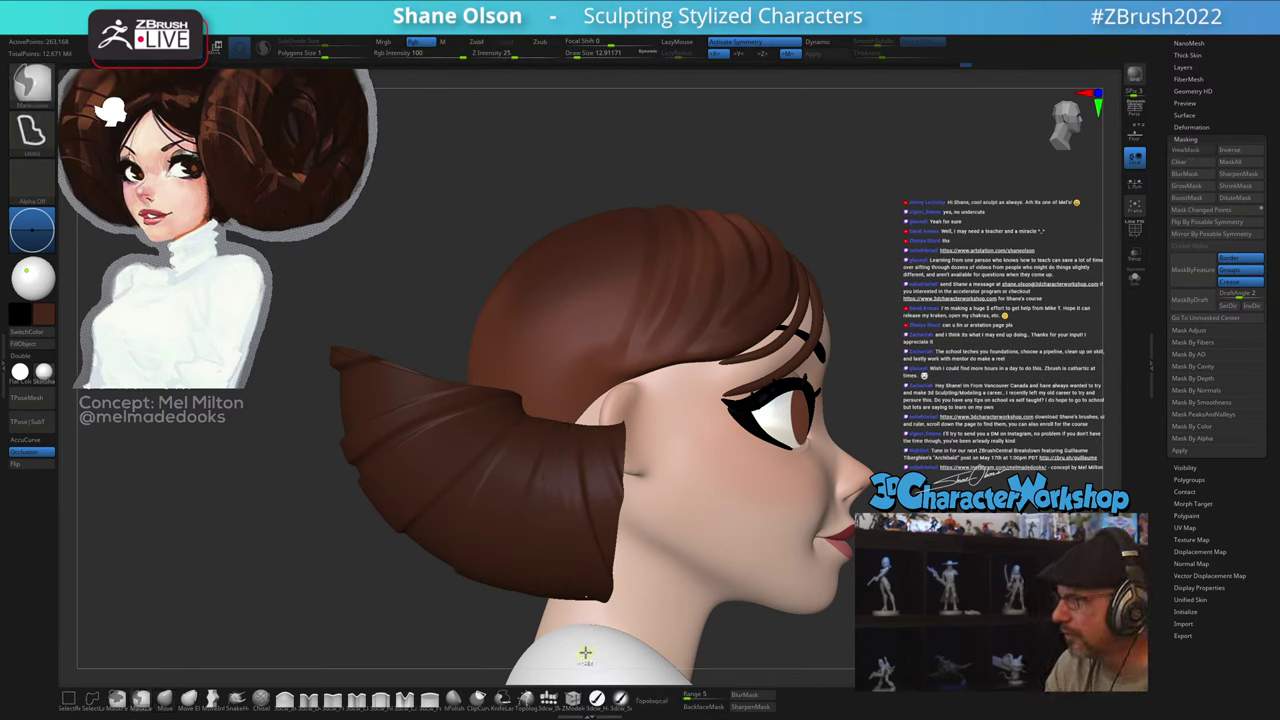
Step: Lasso-mask two narrow curved bands across the isolated lower bun section, just behind the ear
alt+right_drag(571, 423, 541, 410)
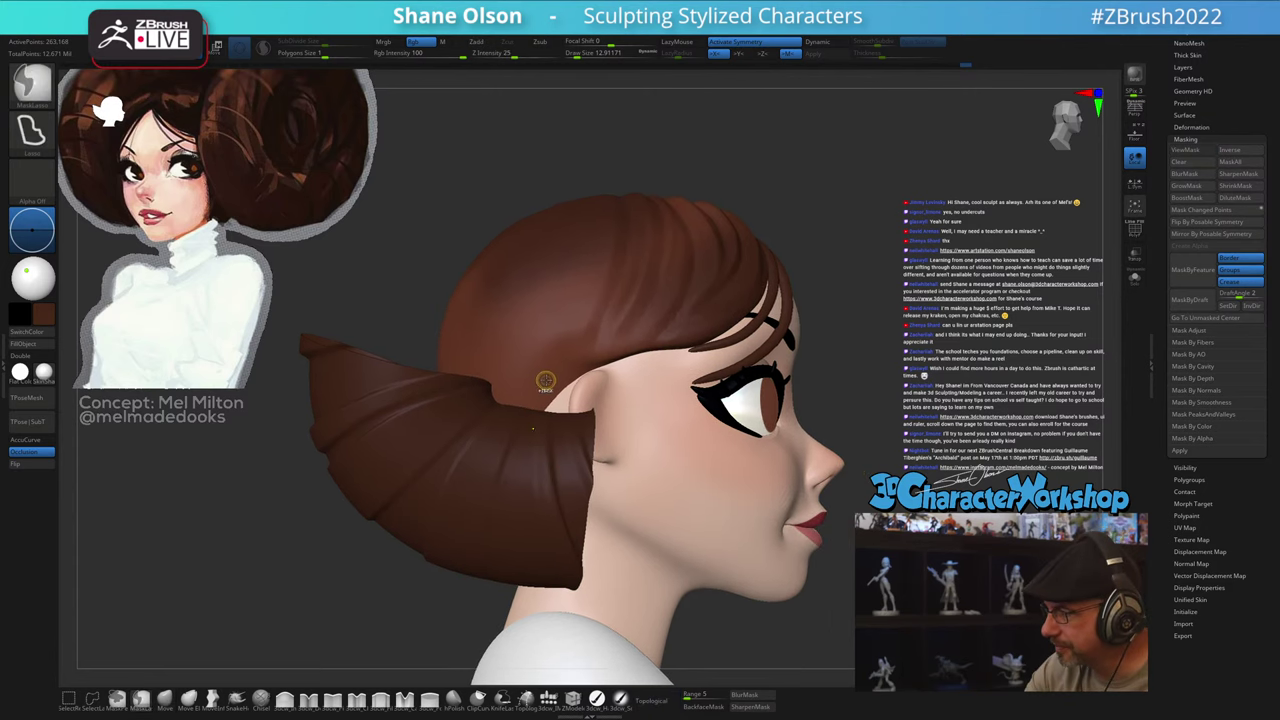
mouse_move(522, 386)
mouse_down()
mouse_move(510, 592)
mouse_move(509, 520)
mouse_up()
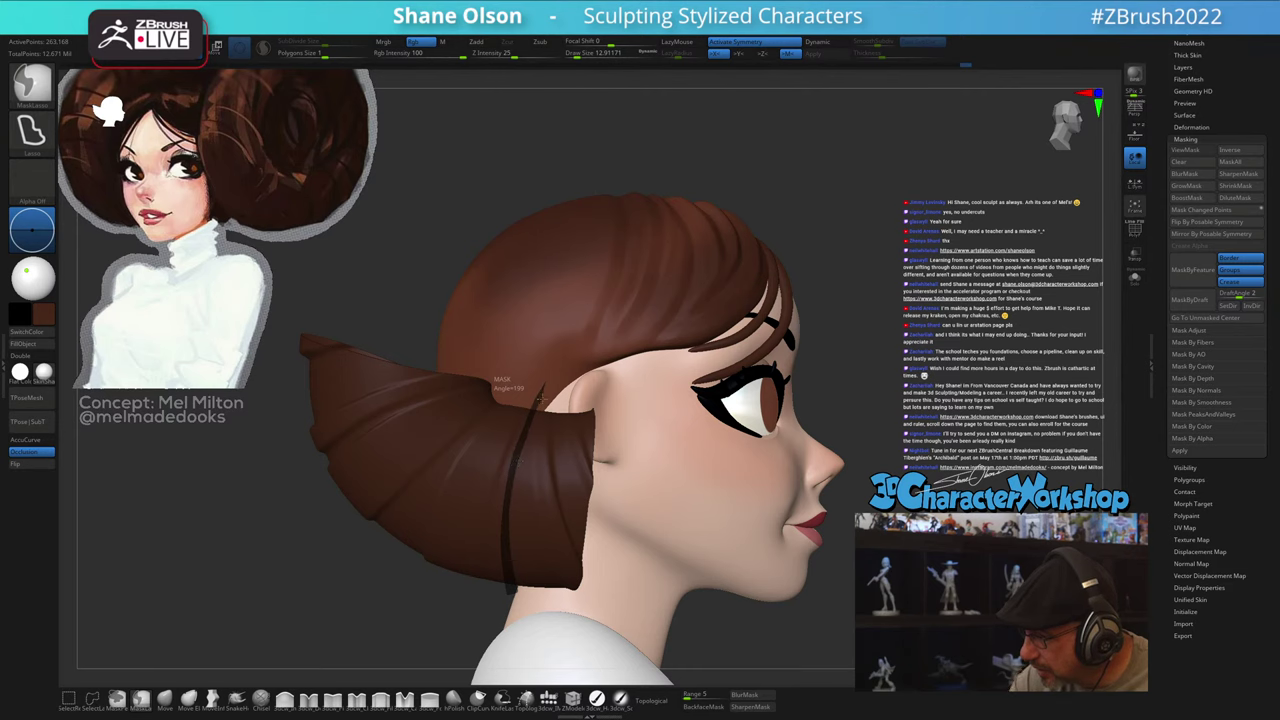
ctrl+drag(541, 398, 546, 387)
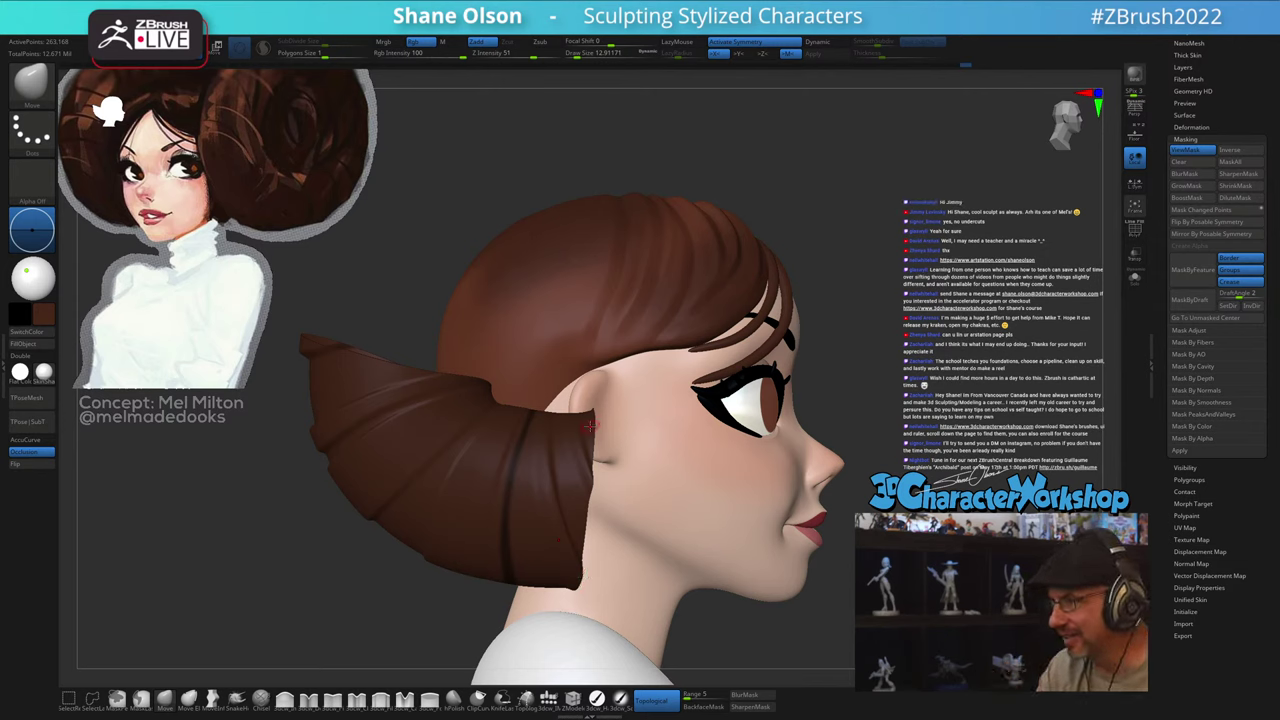
key(ctrl)
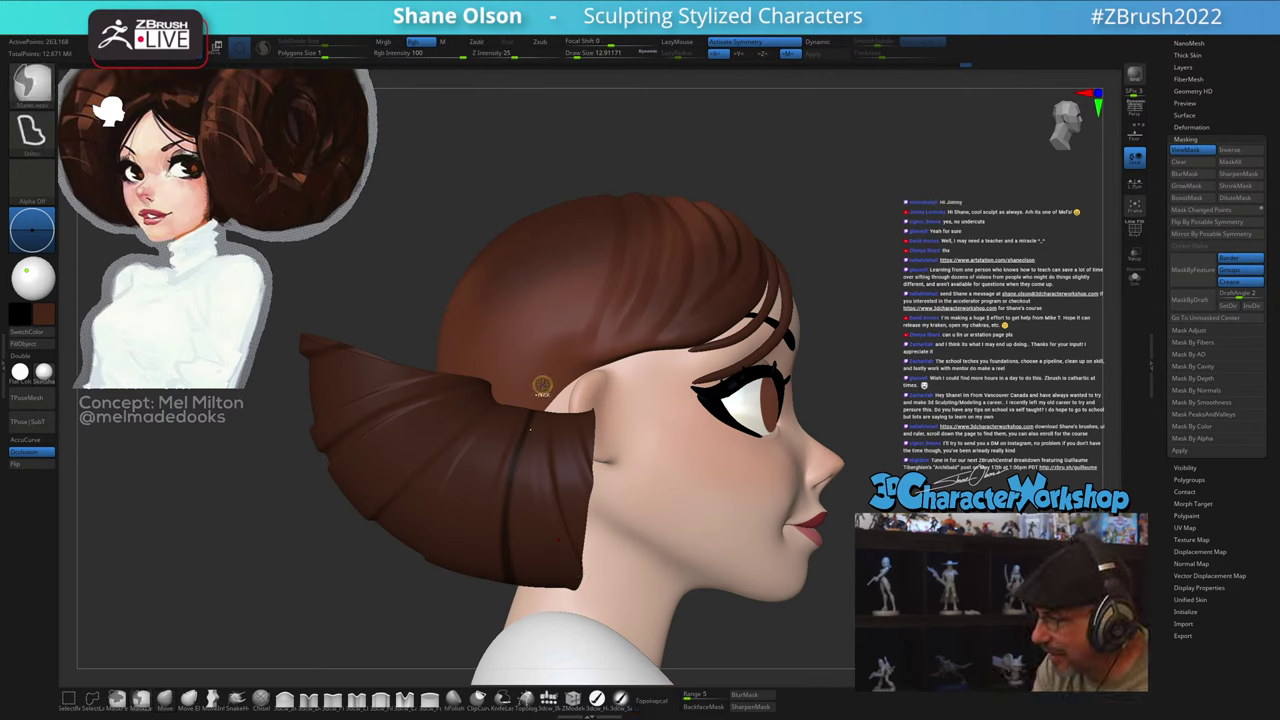
mouse_move(510, 411)
ctrl+mouse_down()
mouse_move(463, 490)
mouse_move(448, 582)
mouse_move(480, 464)
ctrl+mouse_up()
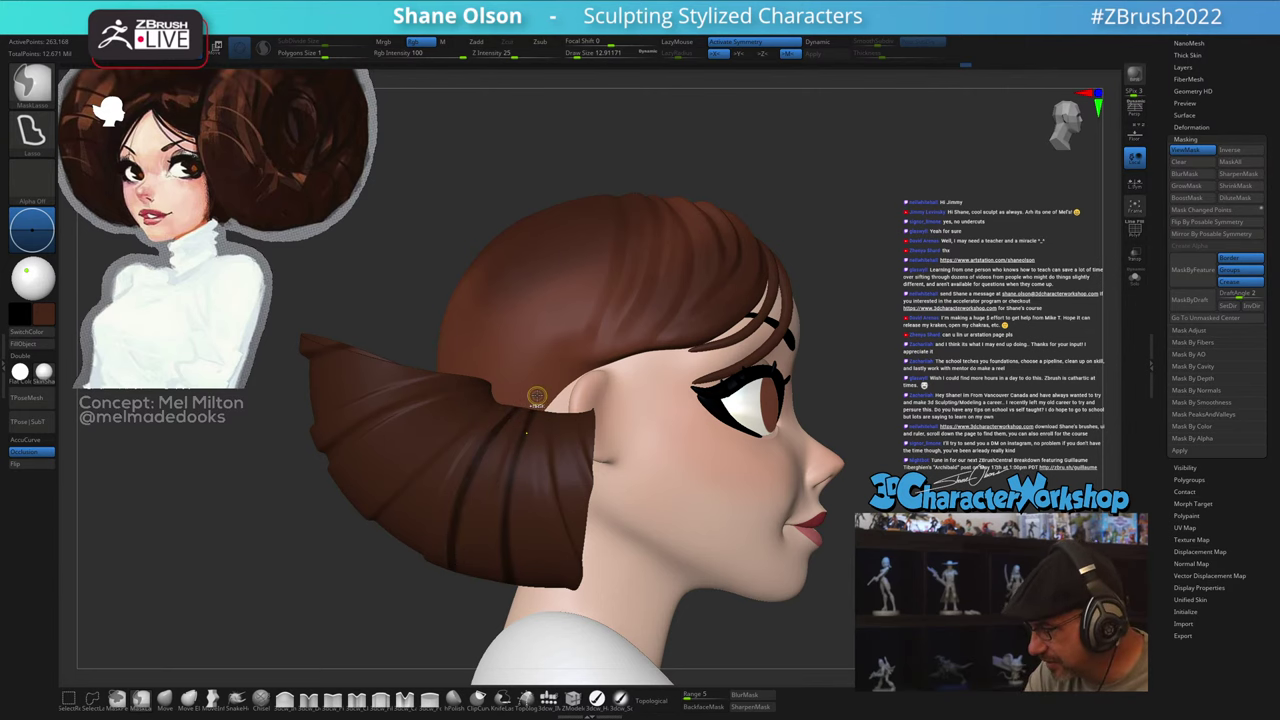
Step: Lasso-mask further narrow bands toward the rear end of the lower bun section and invert the mask
alt+right_drag(500, 436, 557, 526)
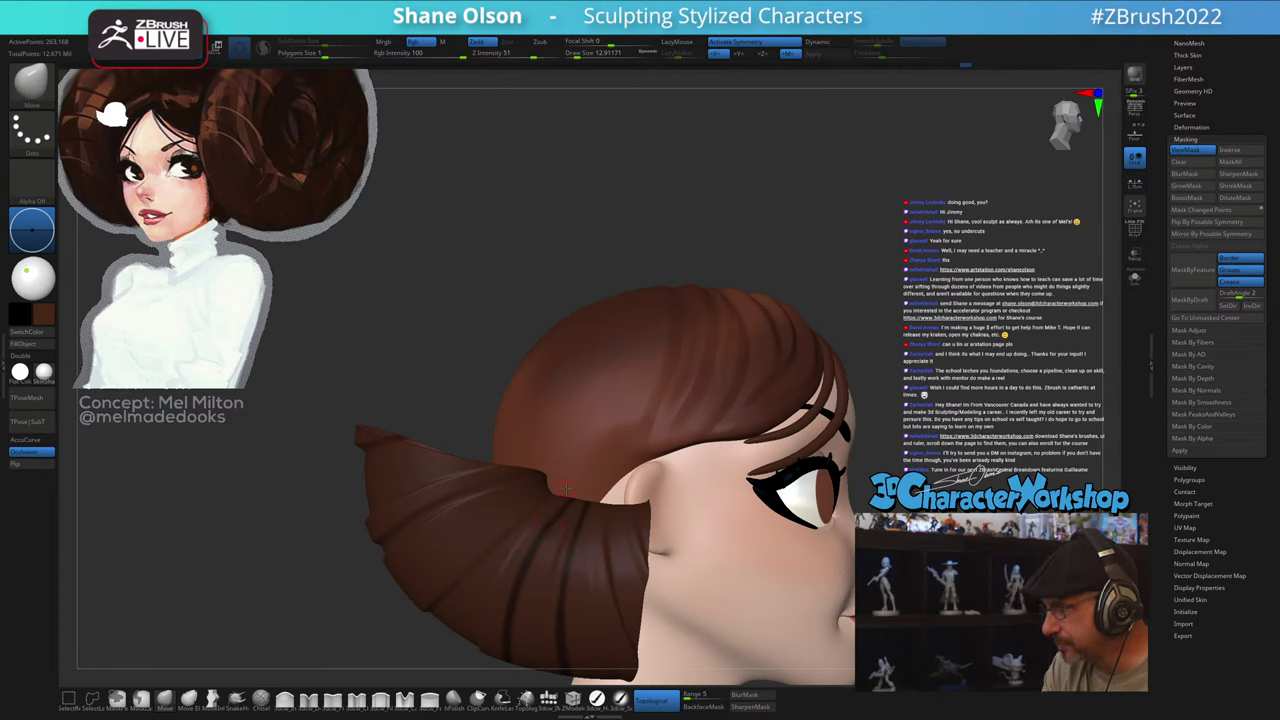
mouse_move(590, 484)
right_down()
mouse_move(545, 488)
mouse_move(607, 480)
right_up()
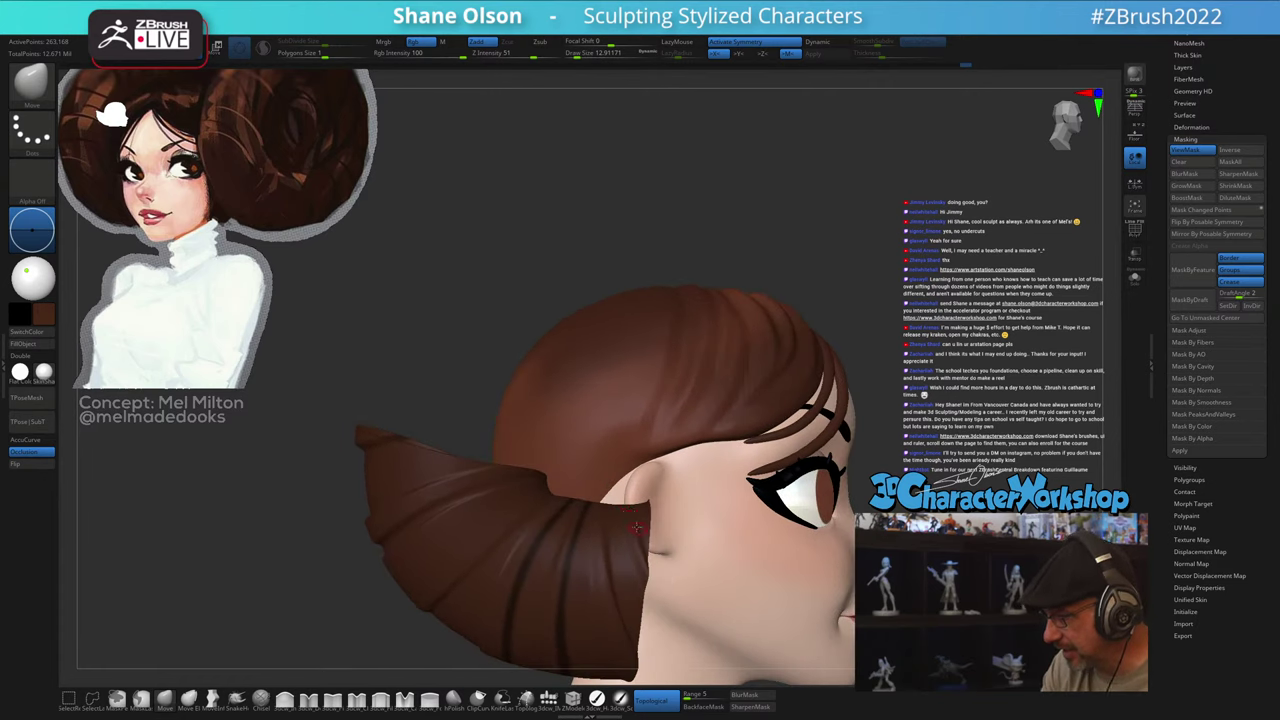
key(ctrl)
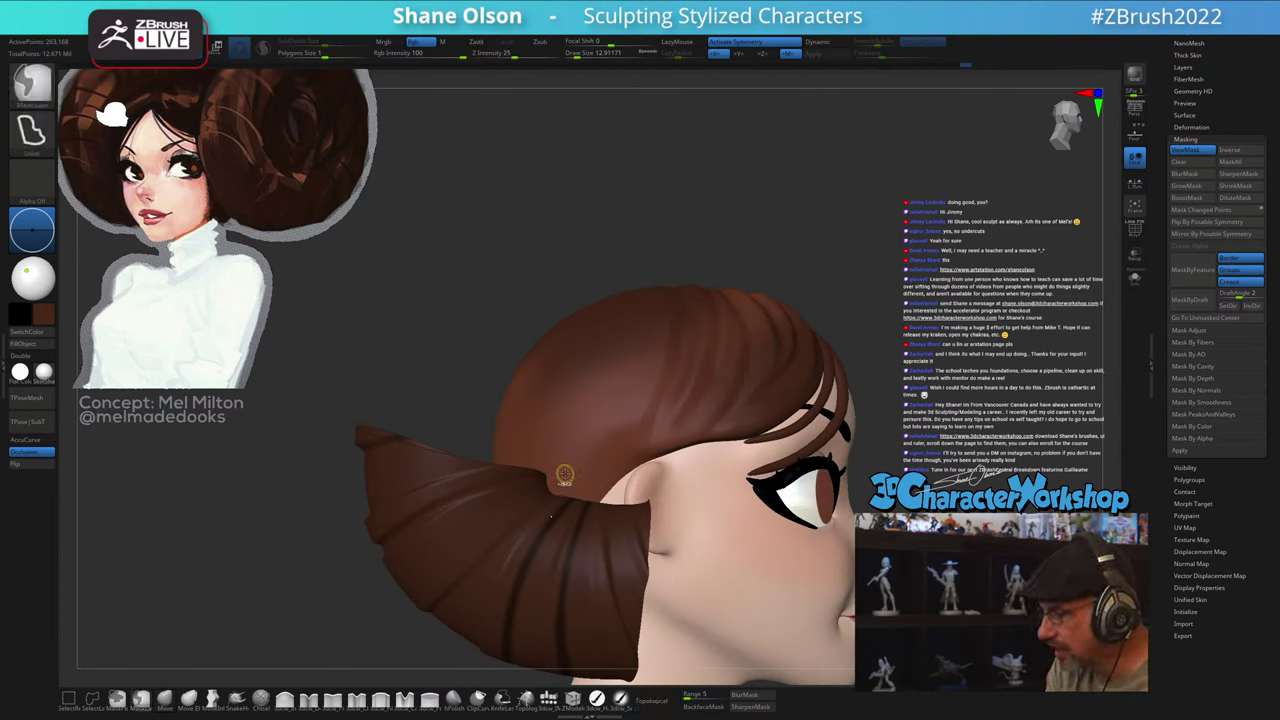
mouse_move(520, 494)
ctrl+mouse_down()
mouse_move(450, 547)
mouse_move(420, 614)
mouse_move(454, 560)
ctrl+mouse_up()
ctrl+drag(590, 484, 604, 482)
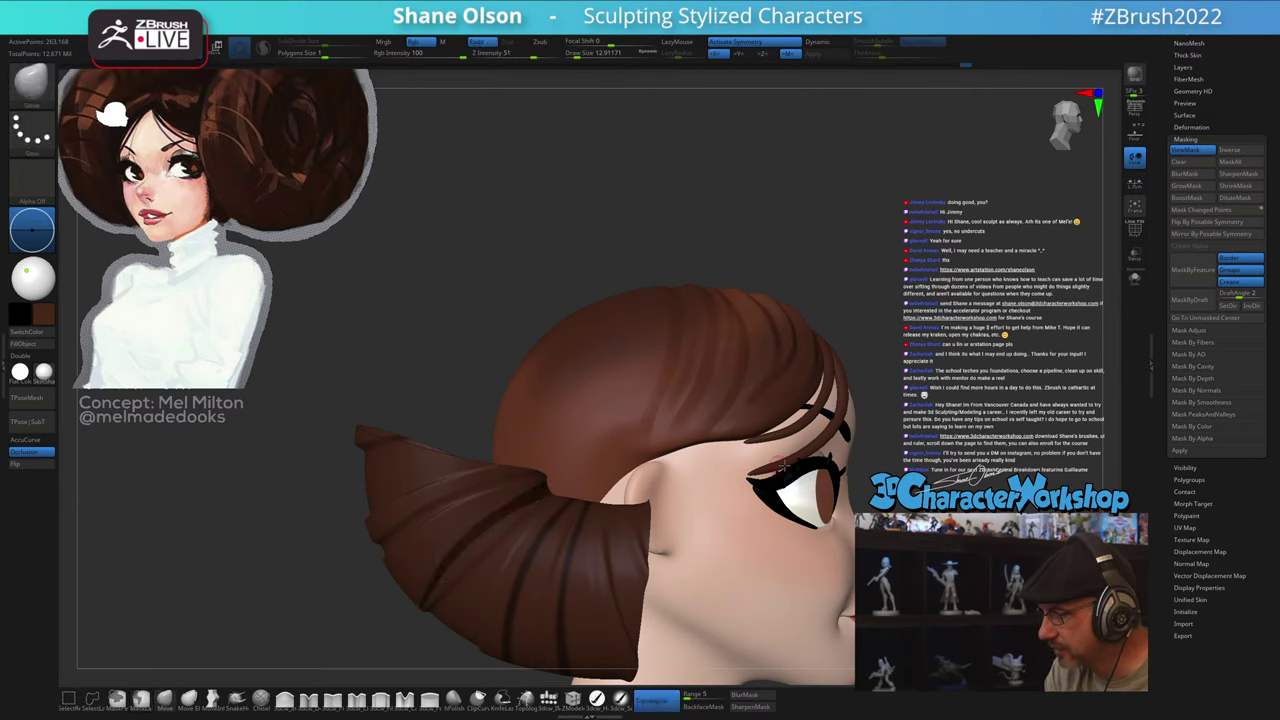
mouse_move(604, 482)
ctrl+right_down()
mouse_move(604, 450)
mouse_move(730, 455)
mouse_move(596, 460)
mouse_move(571, 441)
ctrl+right_up()
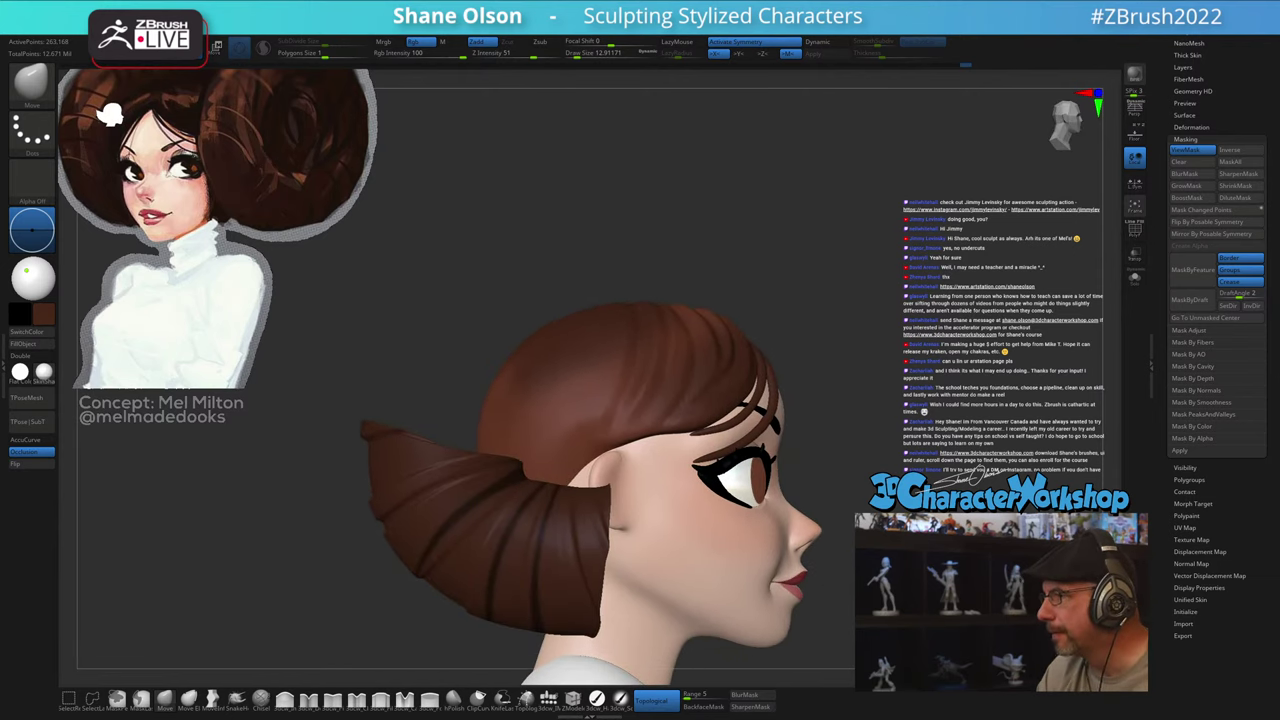
key(ctrl+i)
key(w)
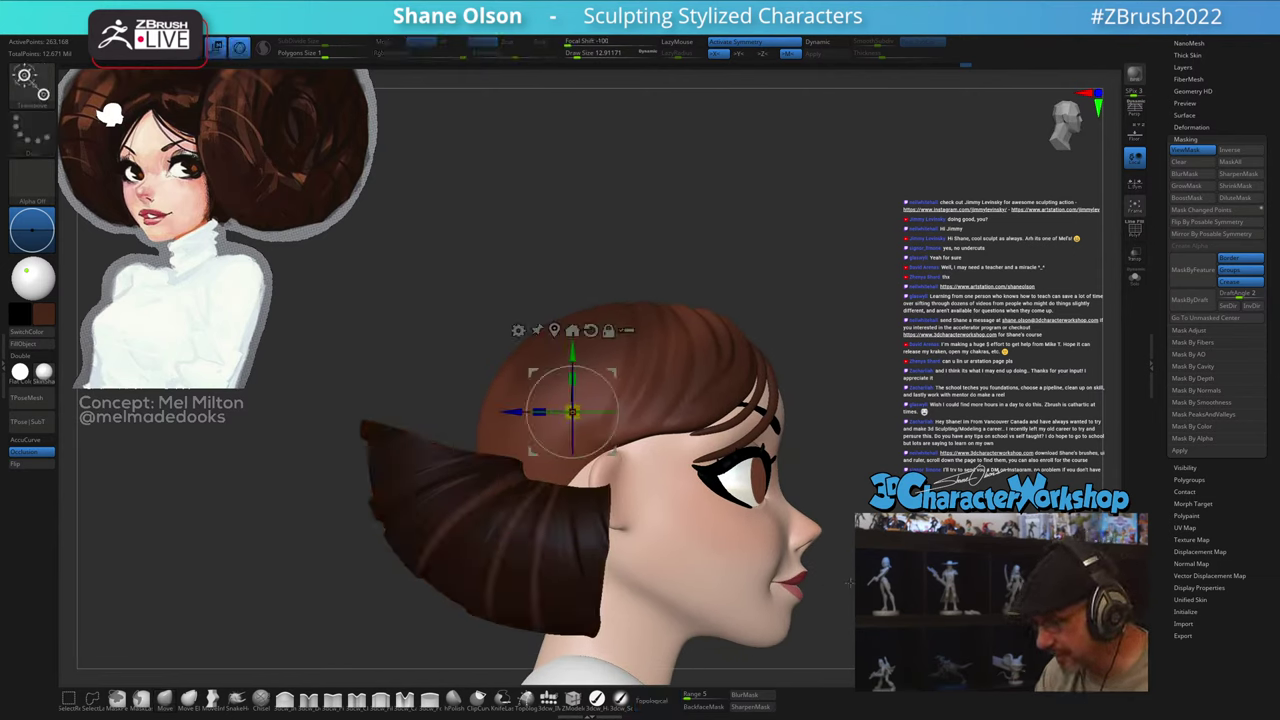
key(q)
Step: Raise the unmasked bands of the lower section with the Move brush at draw size about 128, working along their outer edges
key(s)
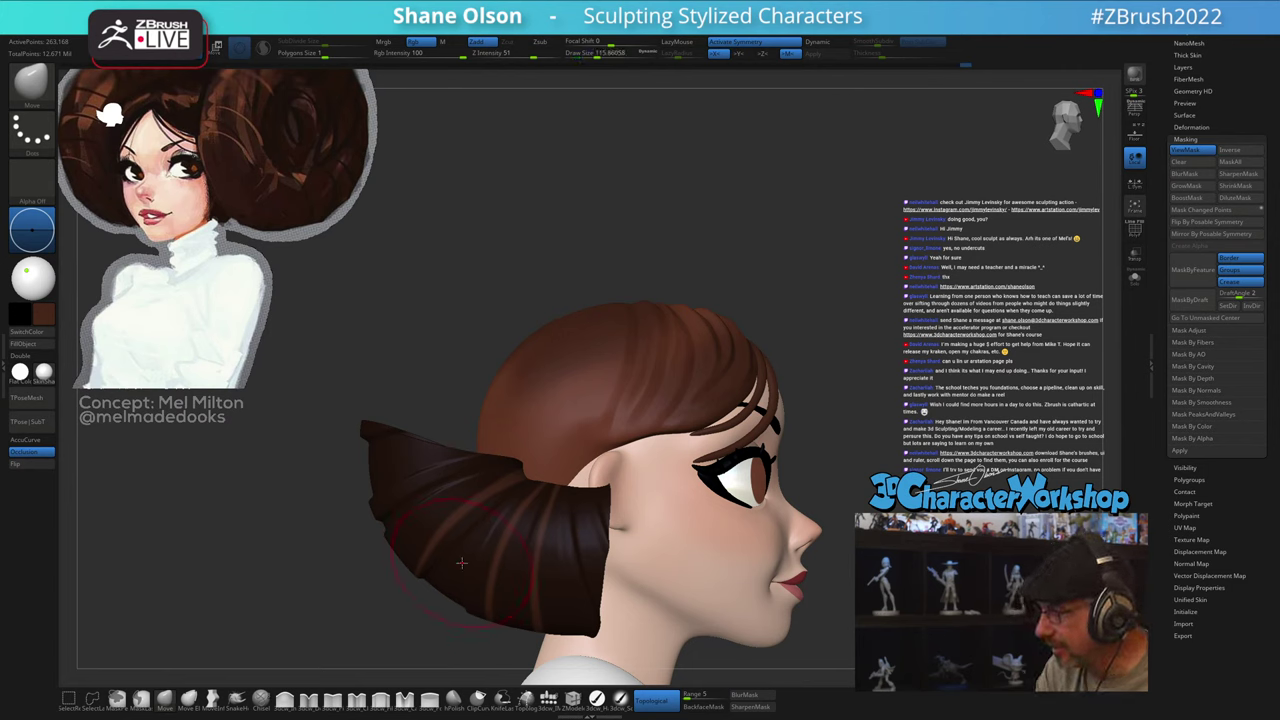
key(s)
click(450, 567)
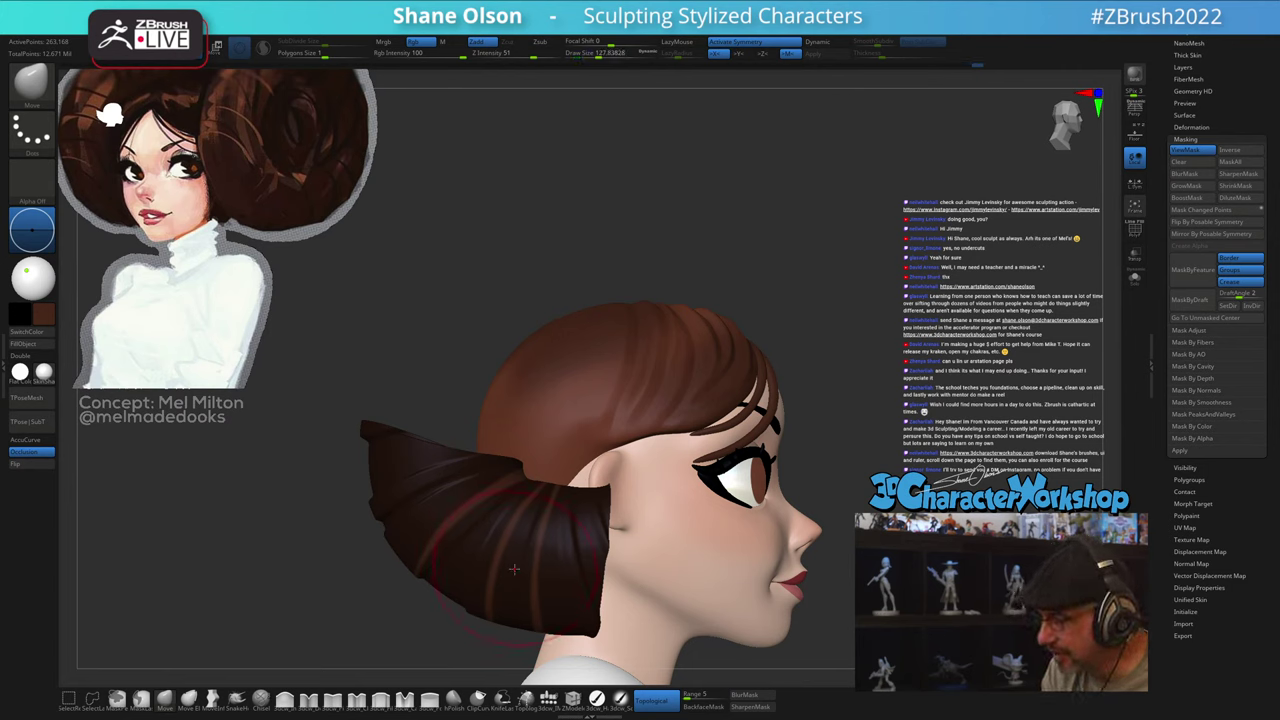
right_drag(510, 582, 539, 545)
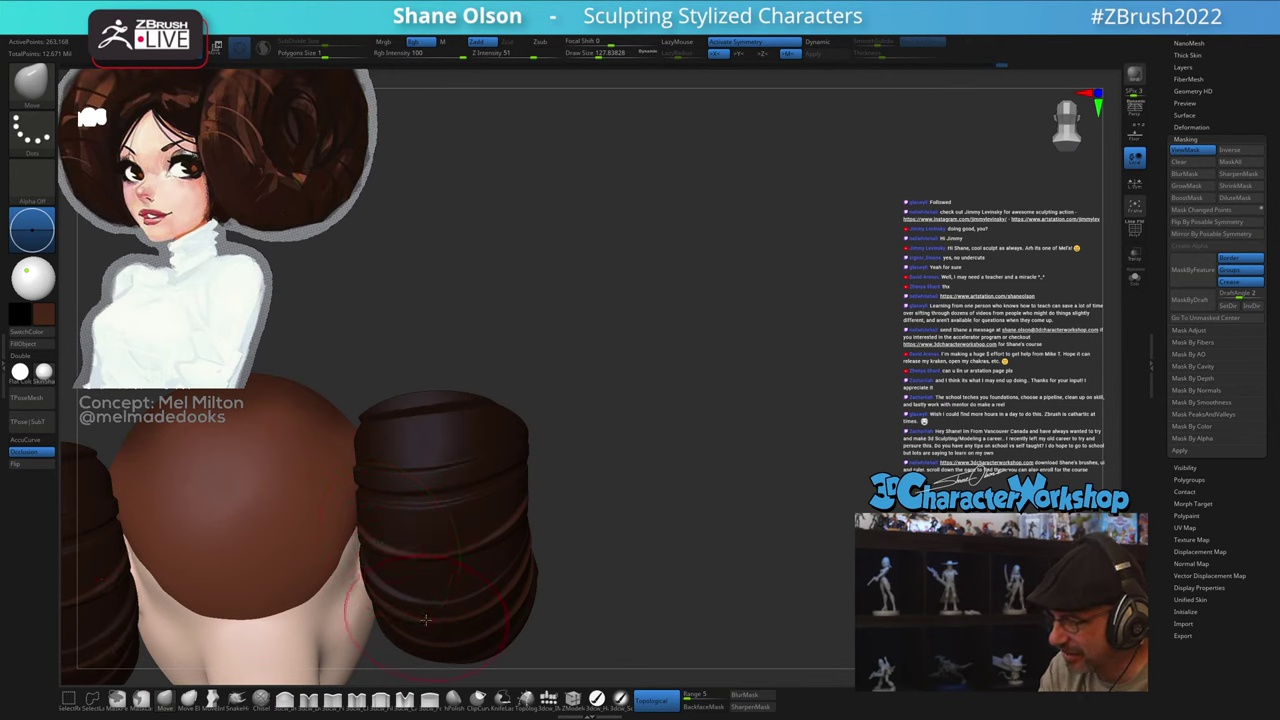
right_drag(624, 557, 566, 591)
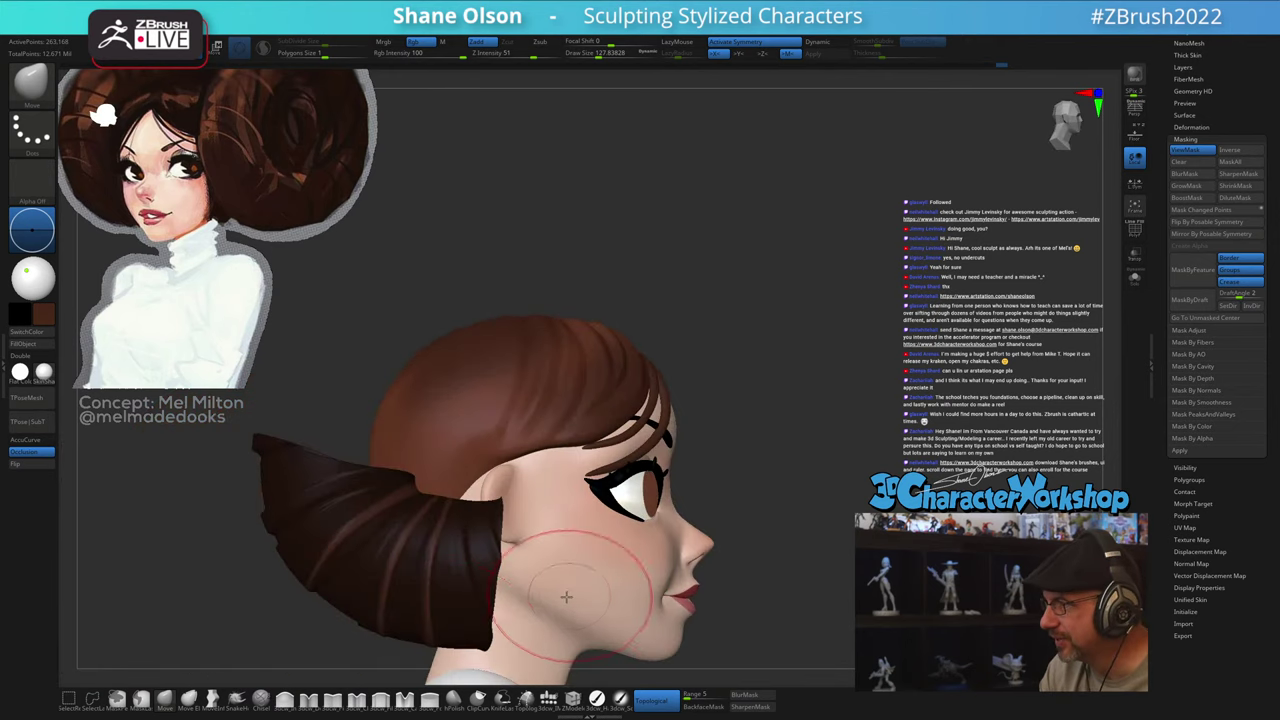
alt+right_drag(412, 612, 467, 571)
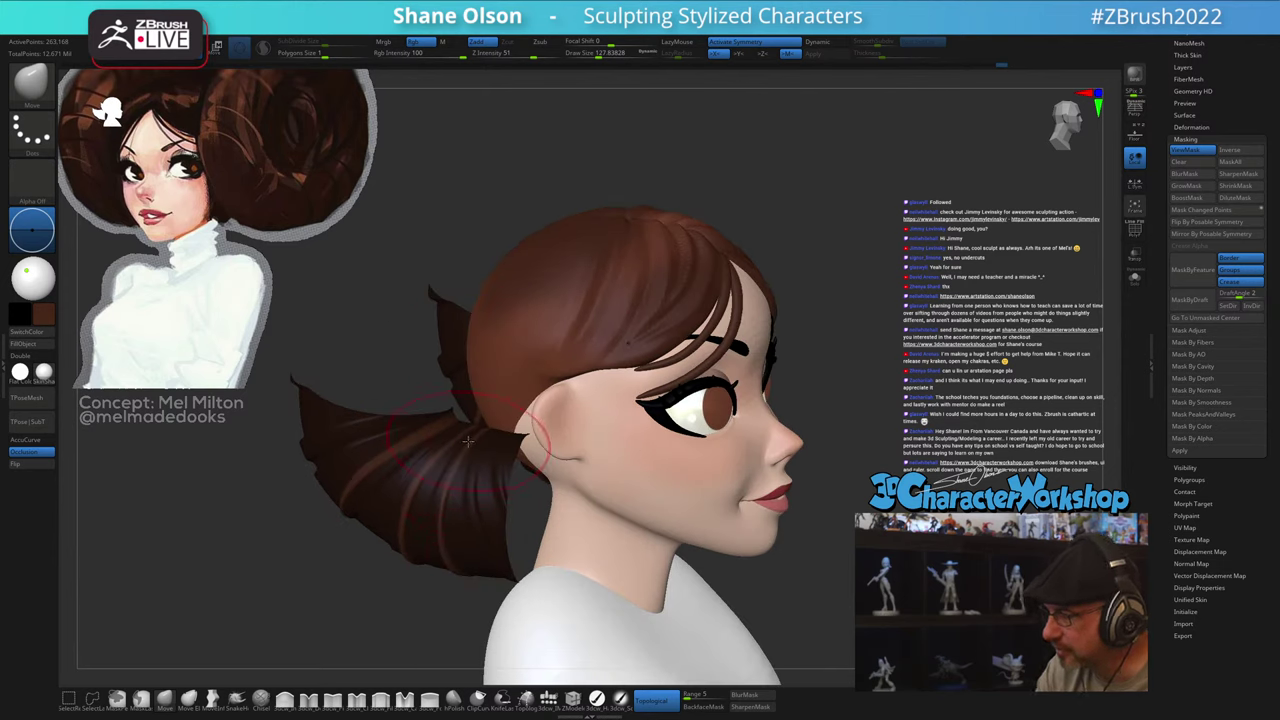
right_drag(479, 426, 439, 466)
right_drag(550, 461, 455, 468)
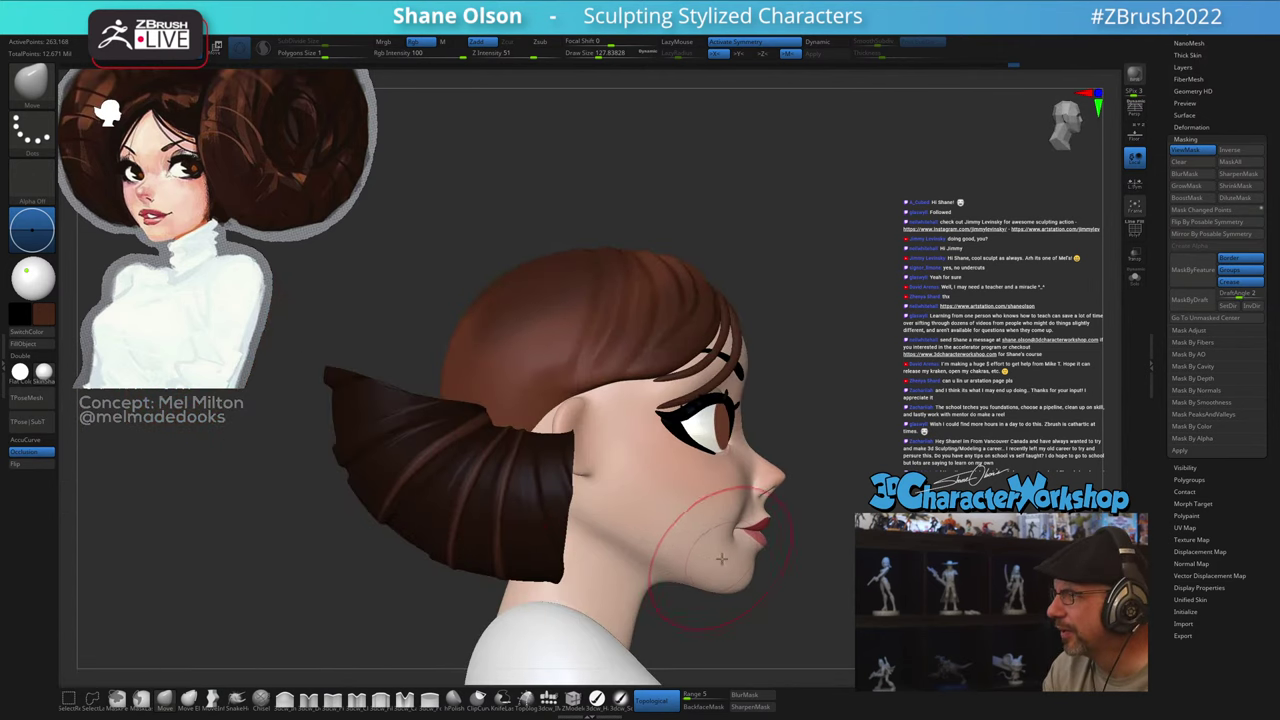
ctrl+right_drag(680, 536, 690, 505)
mouse_move(790, 565)
right_down()
mouse_move(773, 568)
mouse_move(808, 558)
right_up()
Step: Clear the mask, show the full buns, and review the new lower folds from both sides
ctrl+drag(806, 562, 797, 599)
ctrl+shift+click(803, 583)
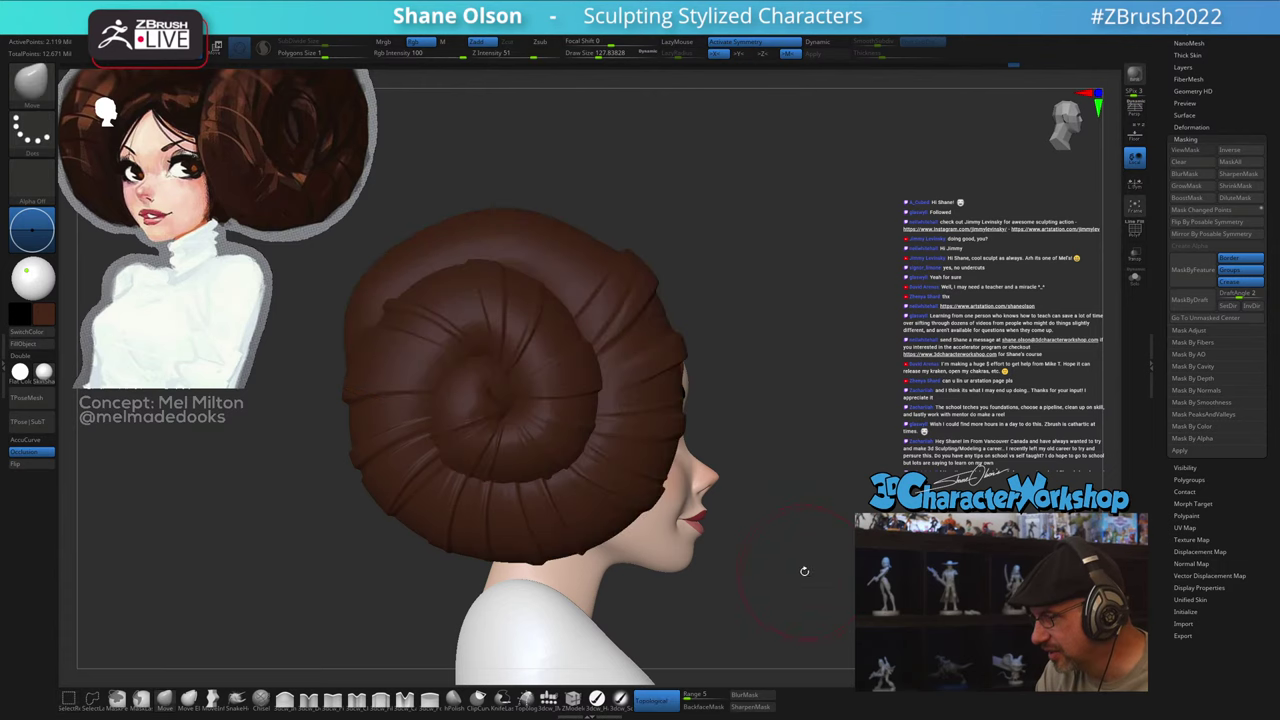
mouse_move(803, 572)
ctrl+right_down()
mouse_move(801, 545)
mouse_move(799, 583)
mouse_move(758, 592)
ctrl+right_up()
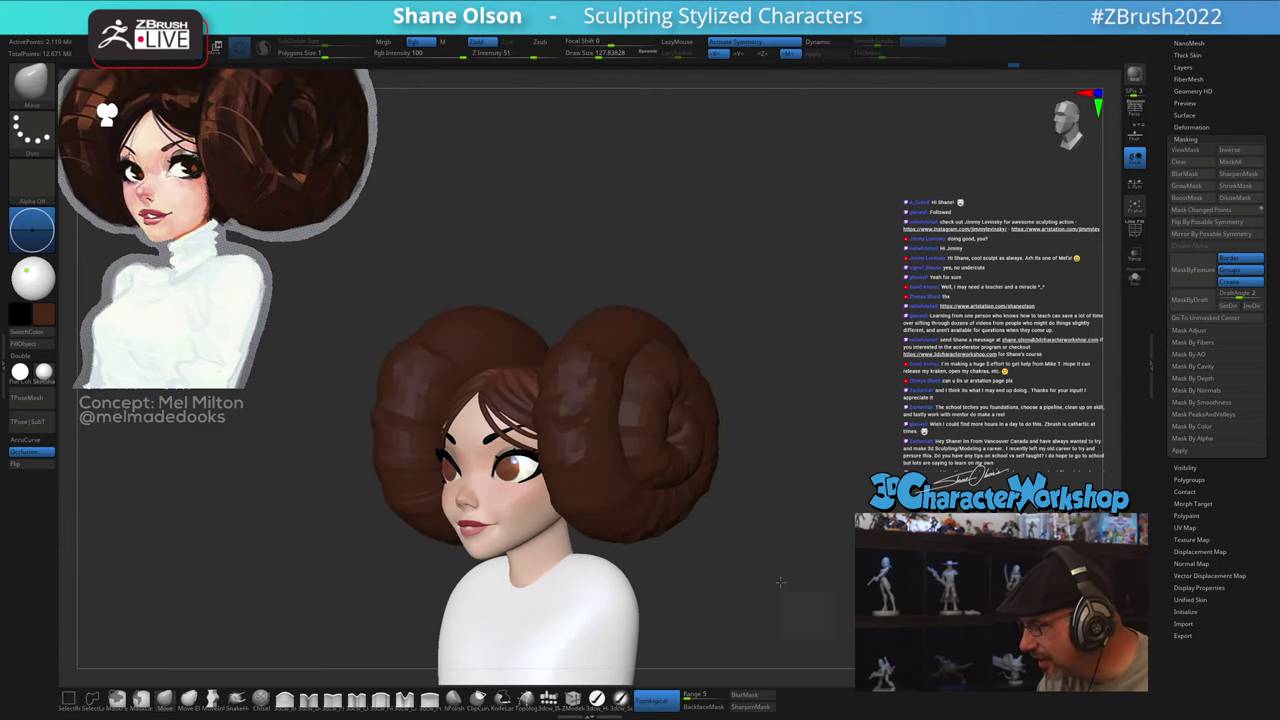
right_drag(800, 503, 789, 510)
right_drag(766, 595, 820, 578)
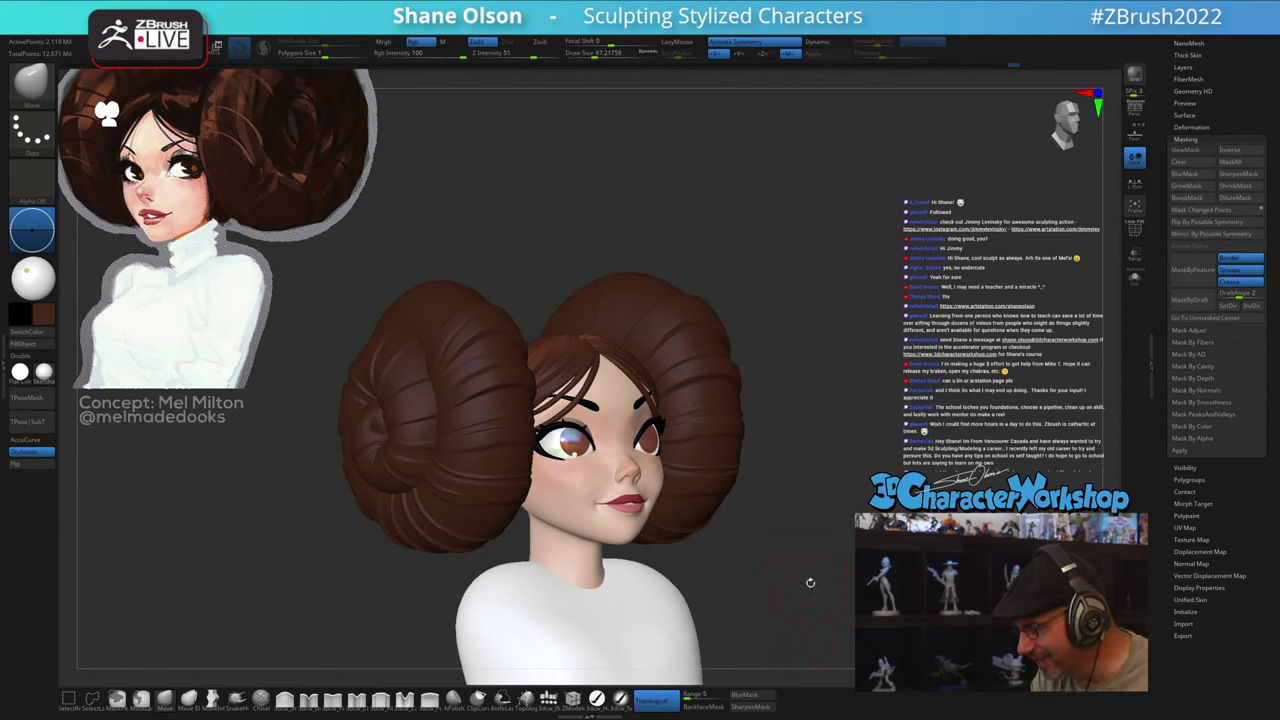
right_drag(809, 580, 812, 588)
Step: Isolate the innermost section of the bun's spiral and reduce the draw size to about 13
key(s)
drag(811, 588, 803, 585)
mouse_move(811, 566)
ctrl+right_down()
mouse_move(806, 580)
mouse_move(828, 598)
ctrl+right_up()
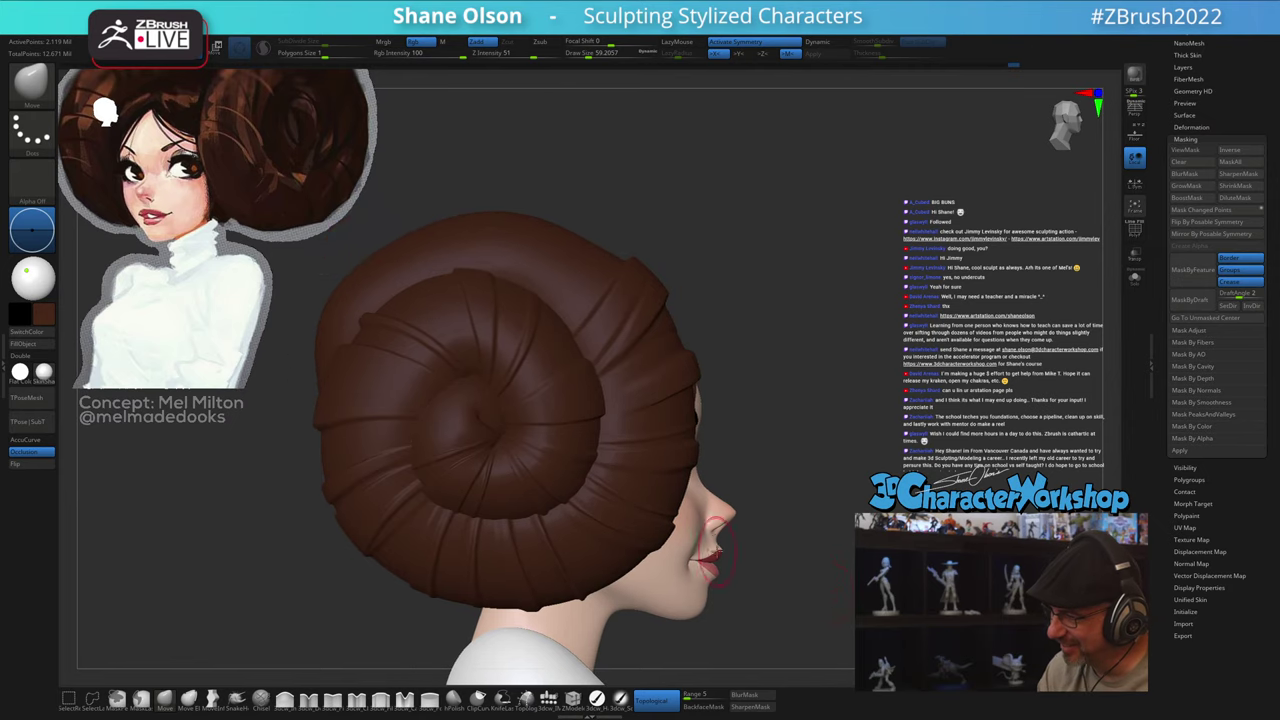
ctrl+shift+click(482, 414)
mouse_move(848, 474)
mouse_down()
mouse_move(810, 476)
mouse_move(854, 473)
mouse_up()
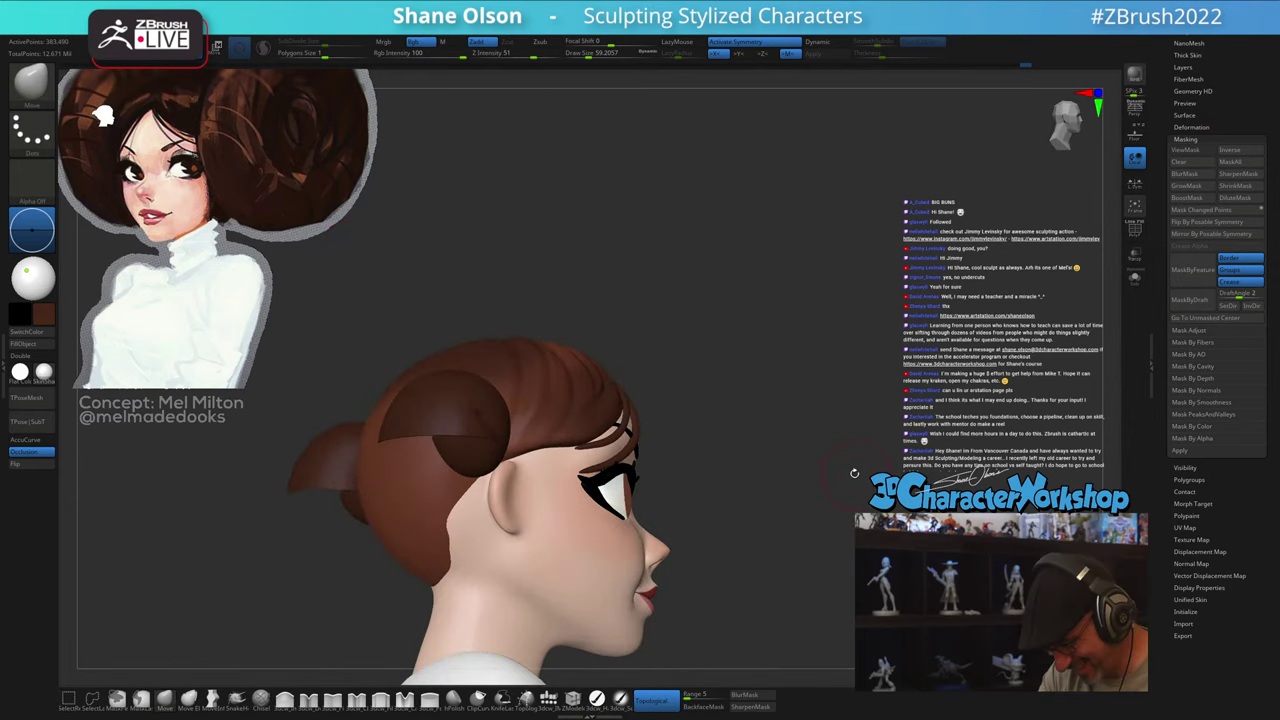
drag(690, 515, 680, 566)
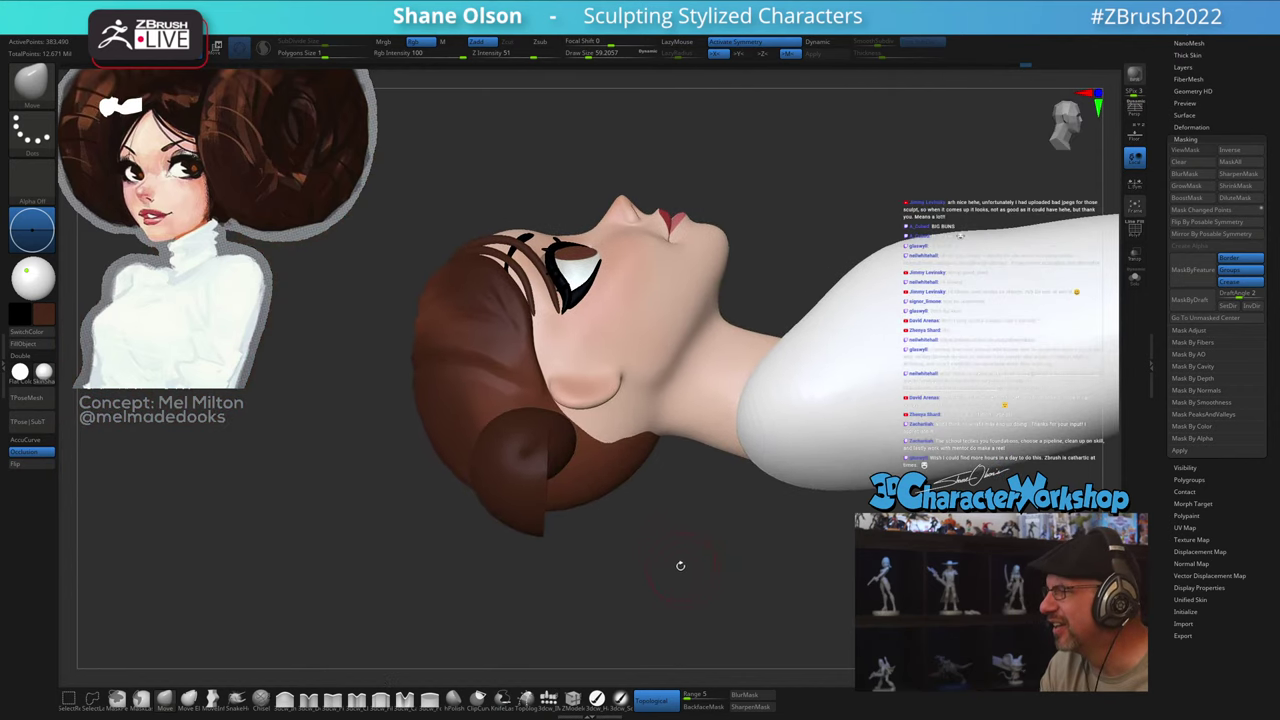
right_drag(657, 545, 666, 574)
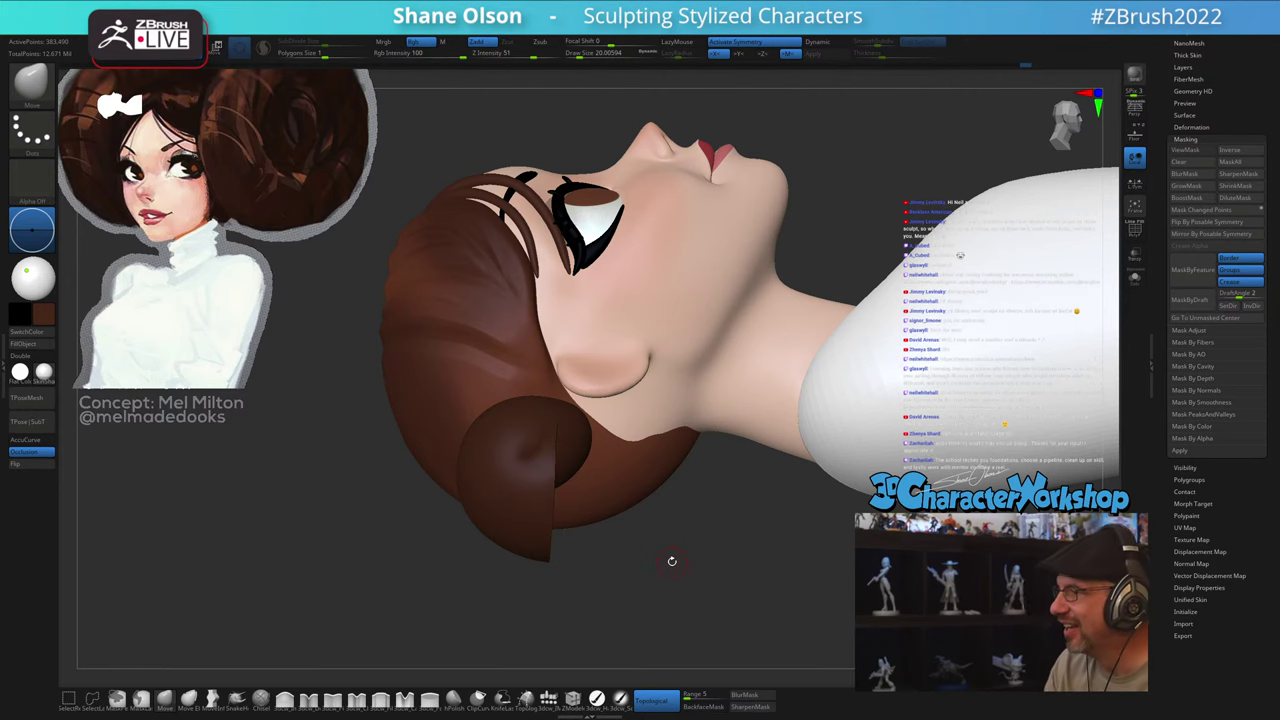
mouse_move(672, 561)
mouse_down()
mouse_move(703, 537)
mouse_move(689, 580)
mouse_move(677, 561)
mouse_move(714, 537)
mouse_move(669, 580)
mouse_move(675, 540)
mouse_up()
key(s)
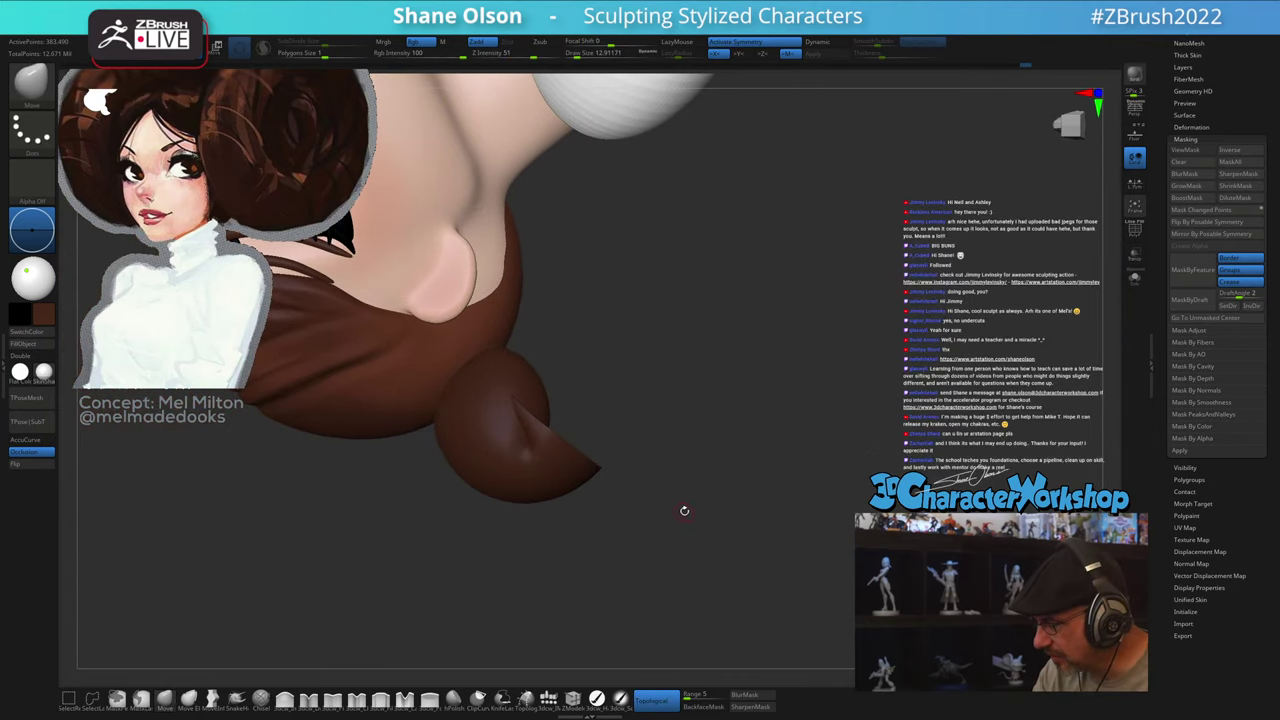
right_drag(684, 510, 677, 551)
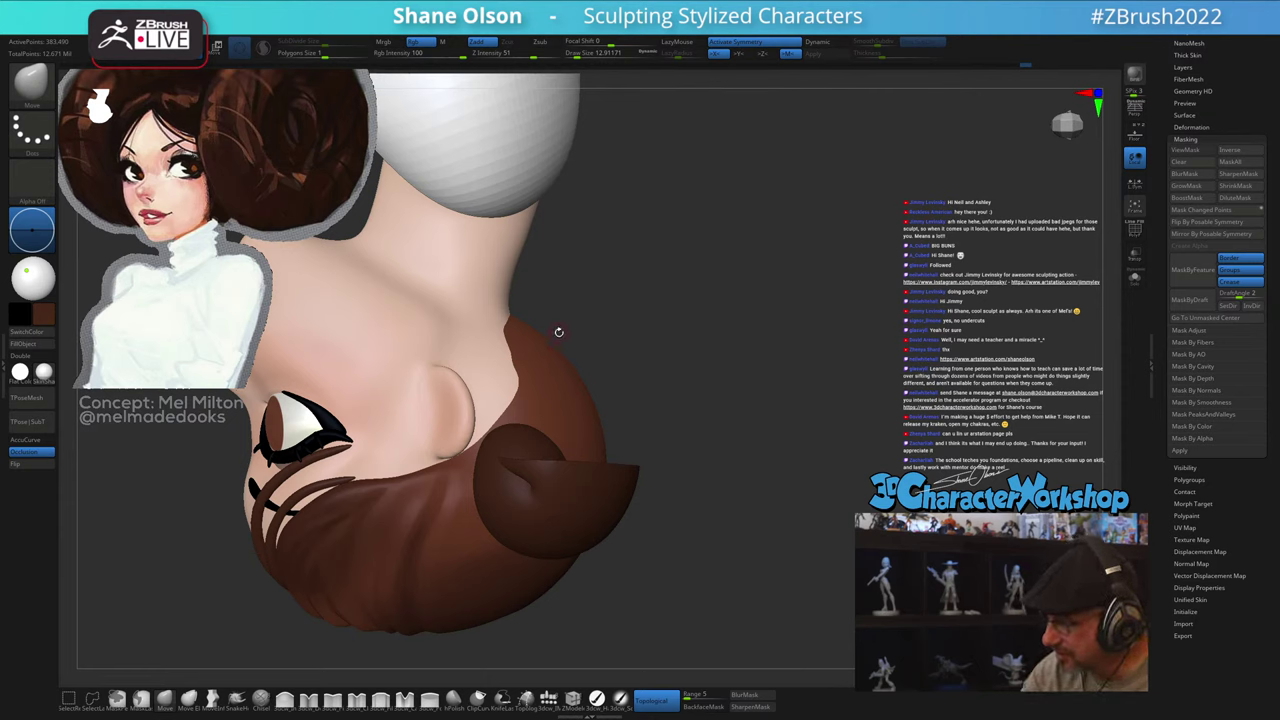
Step: Lasso-mask narrow wedge bands radiating from the spiral's centre across the isolated innermost section
key(ctrl+shift)
key(ctrl)
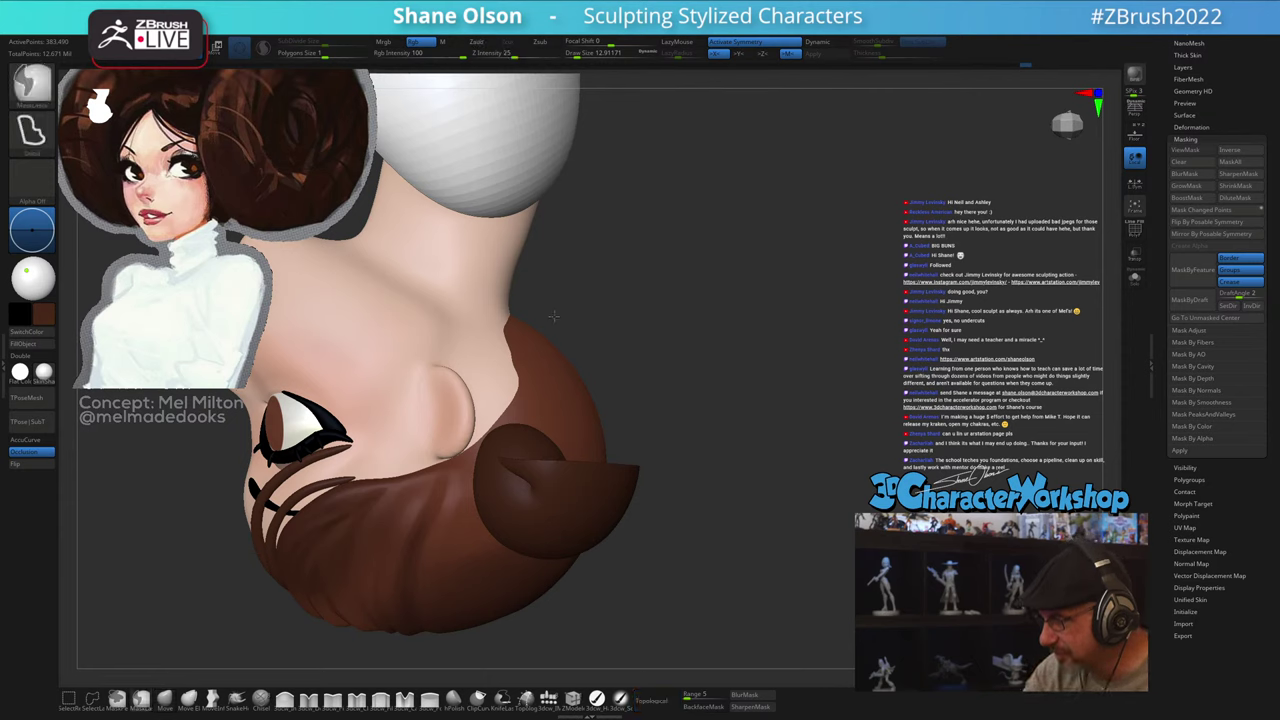
mouse_move(523, 472)
ctrl+mouse_down()
mouse_move(541, 529)
mouse_move(577, 572)
mouse_move(595, 567)
mouse_move(530, 486)
mouse_move(589, 334)
ctrl+mouse_up()
mouse_move(683, 574)
mouse_down()
mouse_move(646, 591)
mouse_move(694, 566)
mouse_move(650, 555)
mouse_move(694, 586)
mouse_move(758, 543)
mouse_up()
key(ctrl)
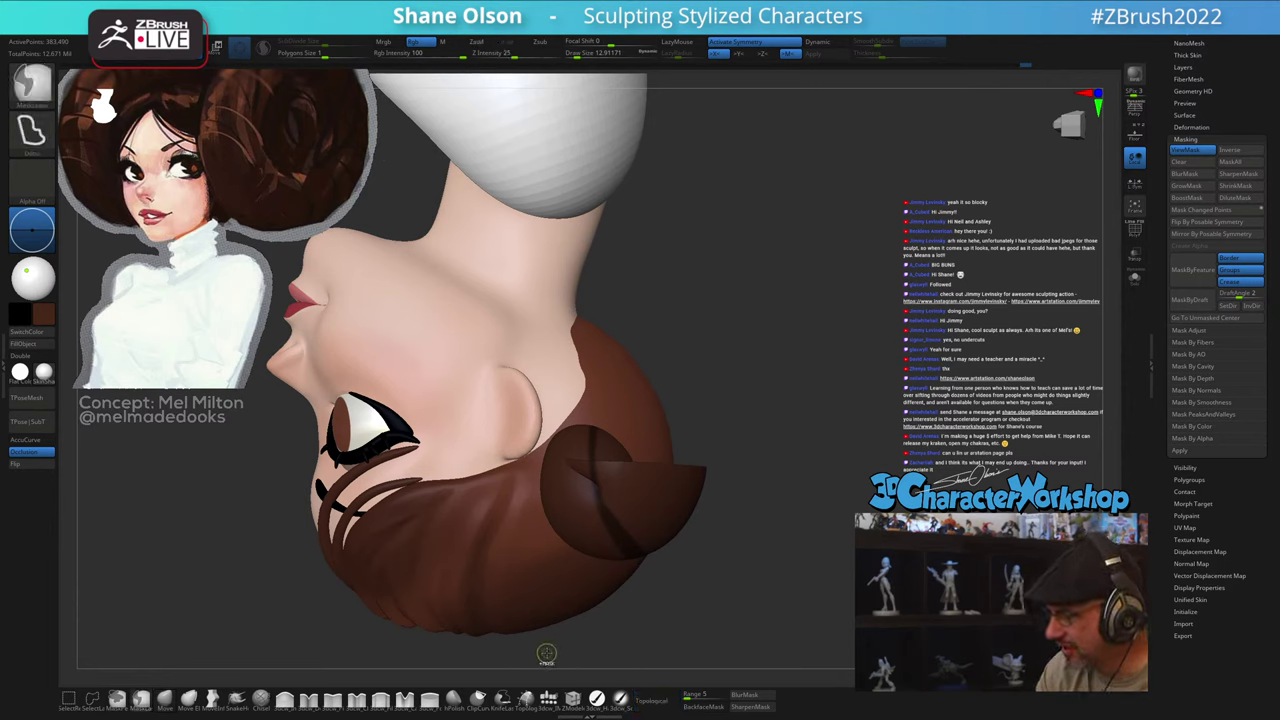
mouse_move(538, 578)
ctrl+mouse_down()
mouse_move(597, 480)
mouse_move(524, 569)
mouse_move(544, 644)
ctrl+mouse_up()
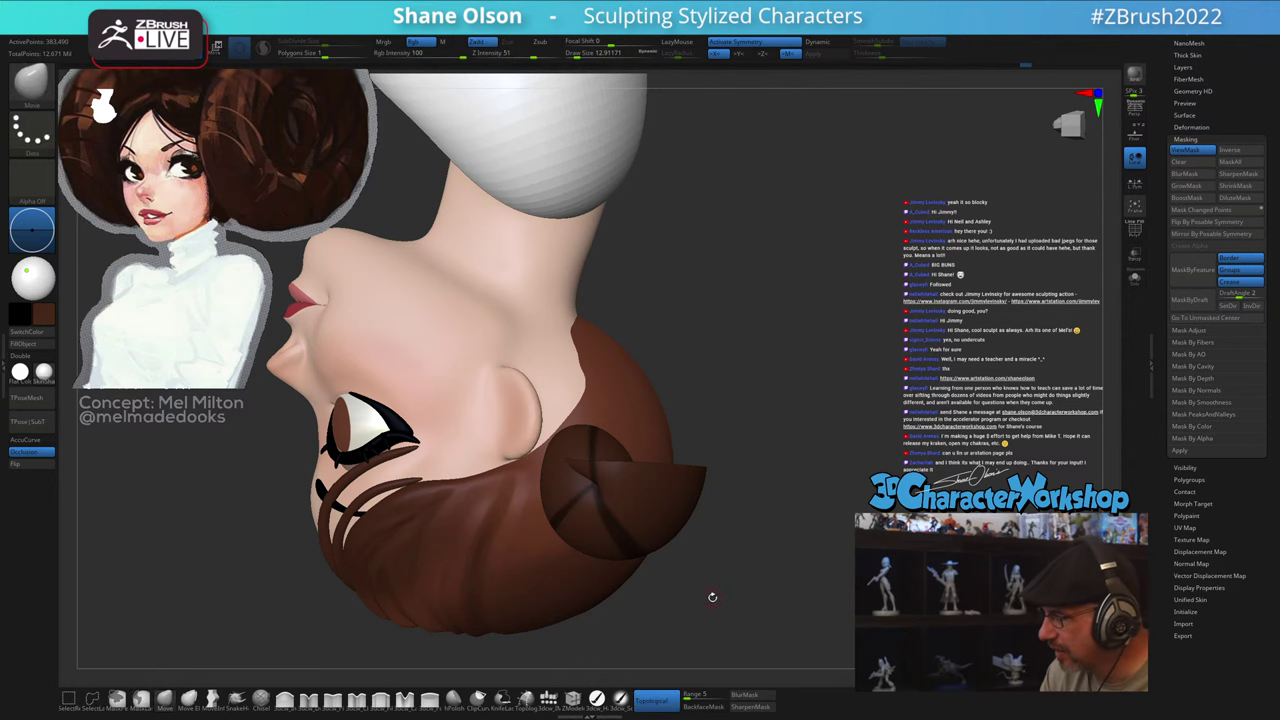
Step: Lasso-mask another wedge band across the isolated innermost section of the bun, then invert the mask
alt+drag(717, 564, 696, 610)
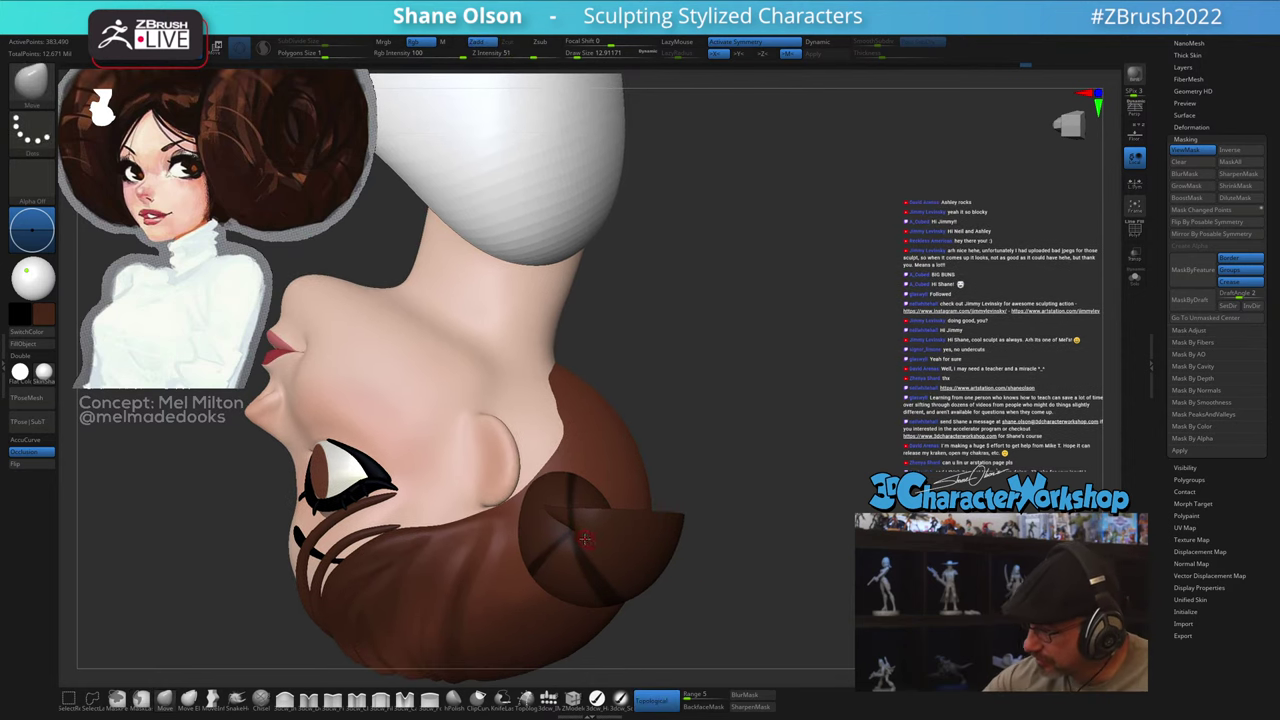
key(ctrl)
mouse_move(601, 549)
ctrl+mouse_down()
mouse_move(682, 568)
mouse_move(697, 527)
ctrl+mouse_up()
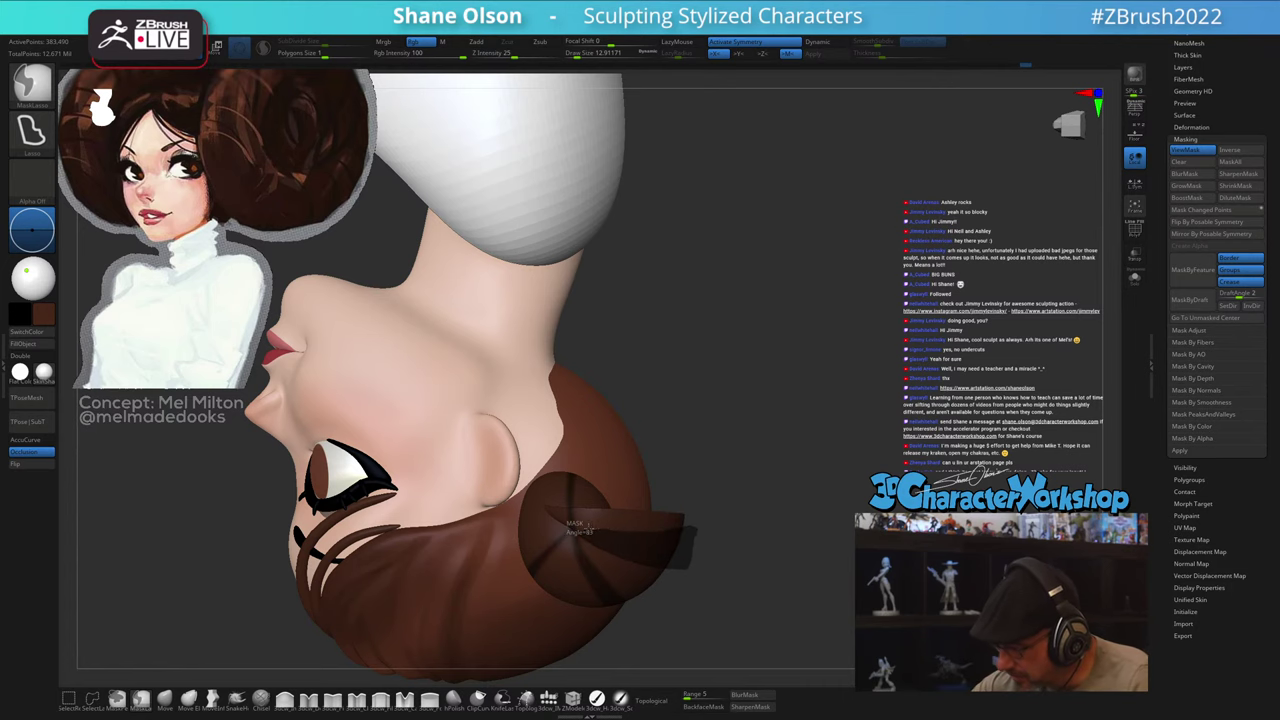
ctrl+drag(588, 527, 587, 505)
mouse_move(764, 564)
mouse_down()
mouse_move(774, 551)
mouse_move(815, 566)
mouse_move(753, 579)
mouse_move(781, 551)
mouse_up()
key(ctrl)
key(ctrl+shift)
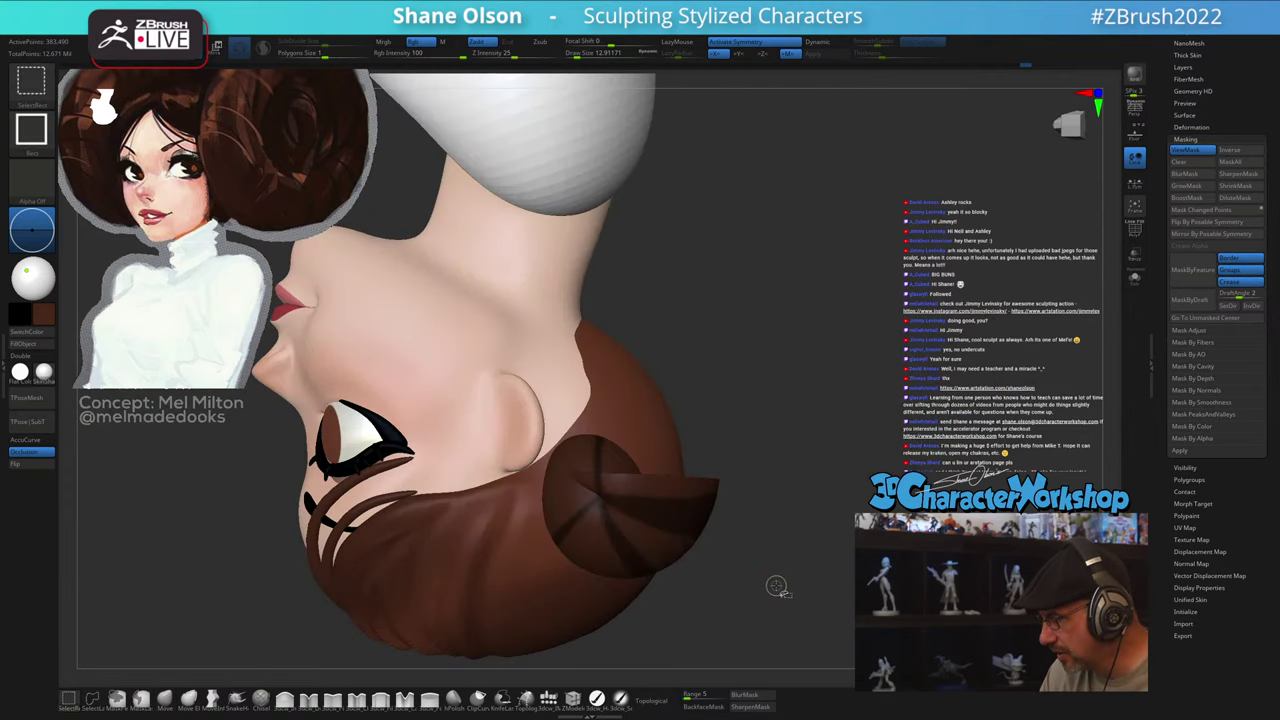
ctrl+click(791, 555)
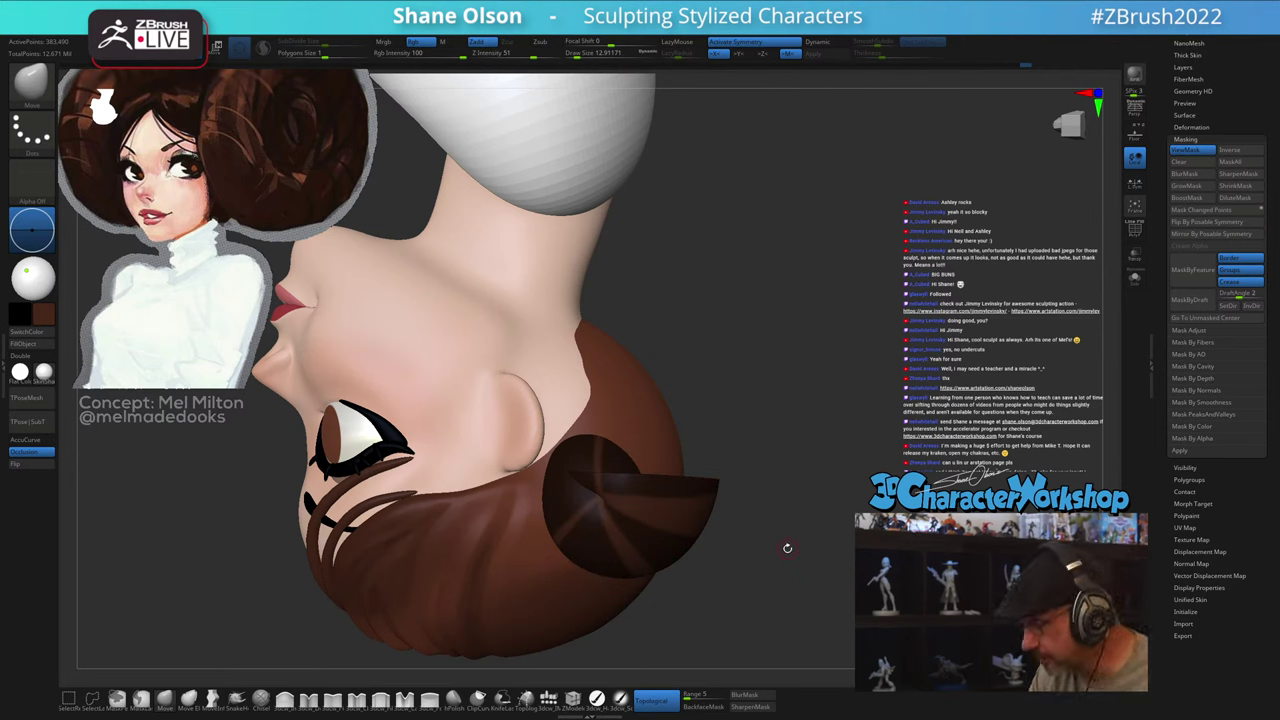
Step: Raise the unmasked wedge bands of the innermost section with the Move brush, increasing the draw size from about 101 to 136
key(w)
key(q)
key(s)
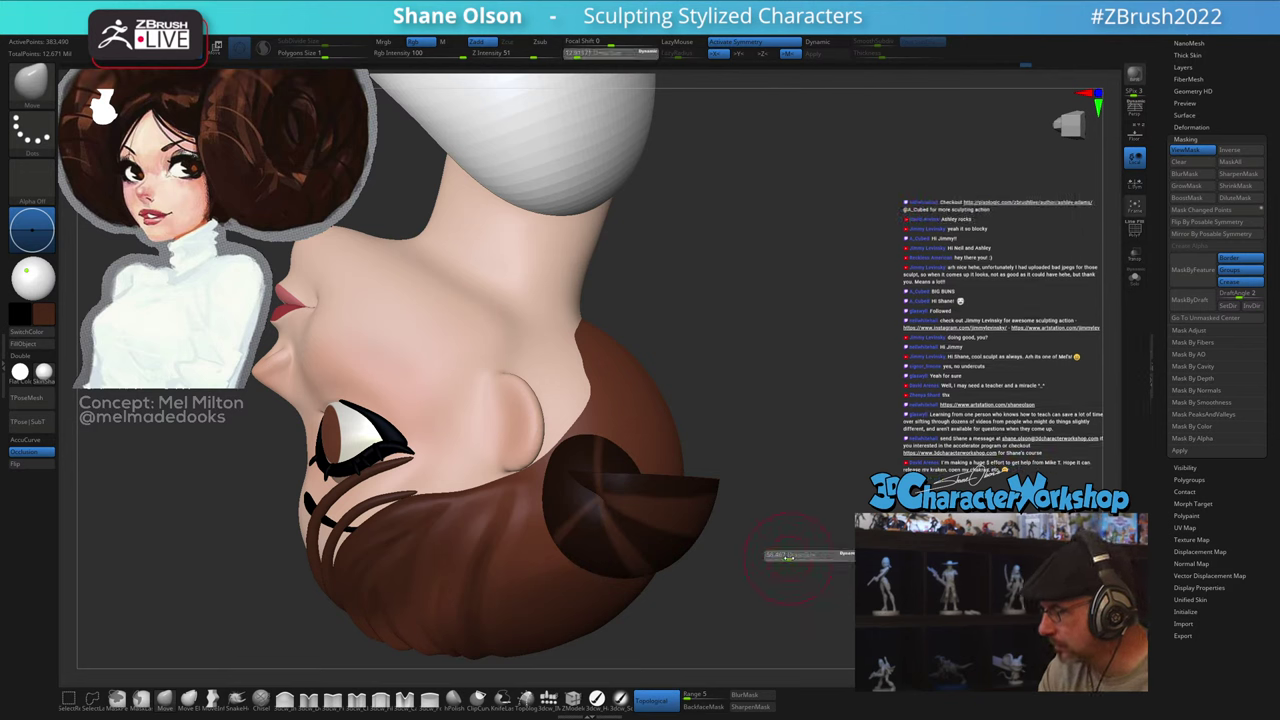
mouse_move(788, 557)
mouse_down()
mouse_move(797, 564)
mouse_move(794, 540)
mouse_move(797, 557)
mouse_move(744, 537)
mouse_move(699, 546)
mouse_up()
key(s)
key(s)
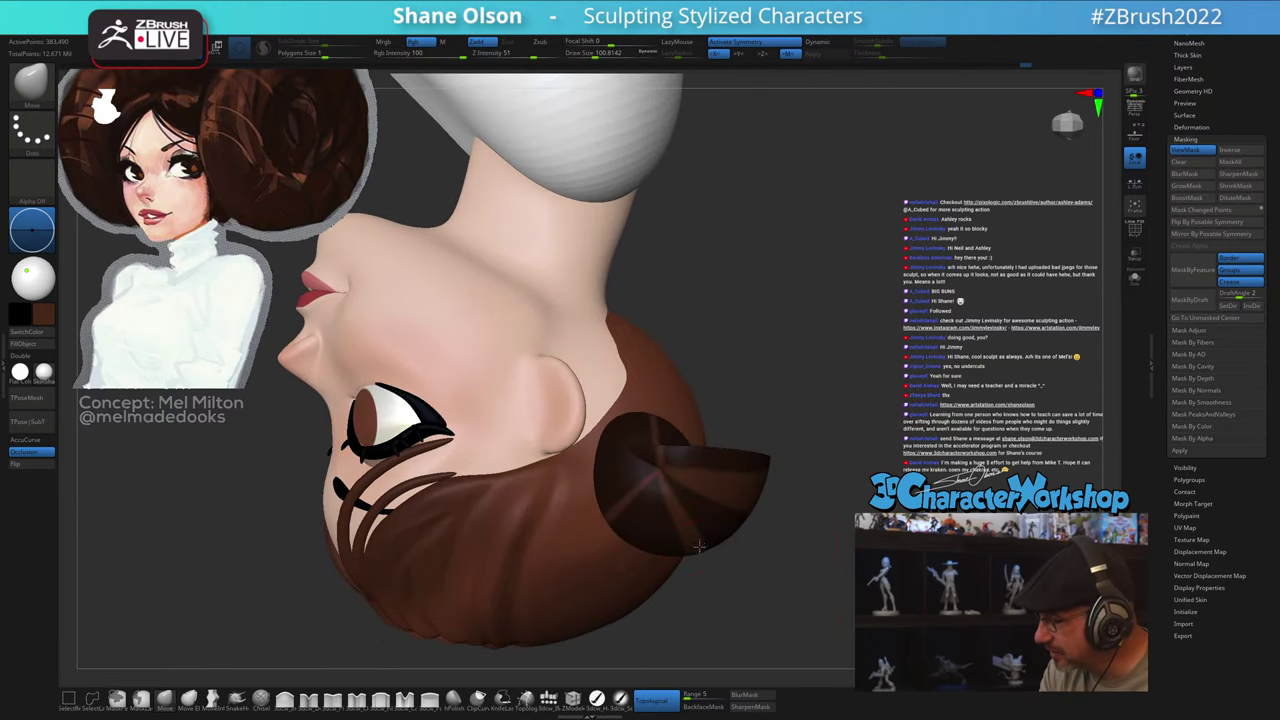
mouse_move(643, 512)
right_down()
mouse_move(637, 443)
mouse_move(640, 540)
right_up()
key(s)
drag(640, 539, 642, 538)
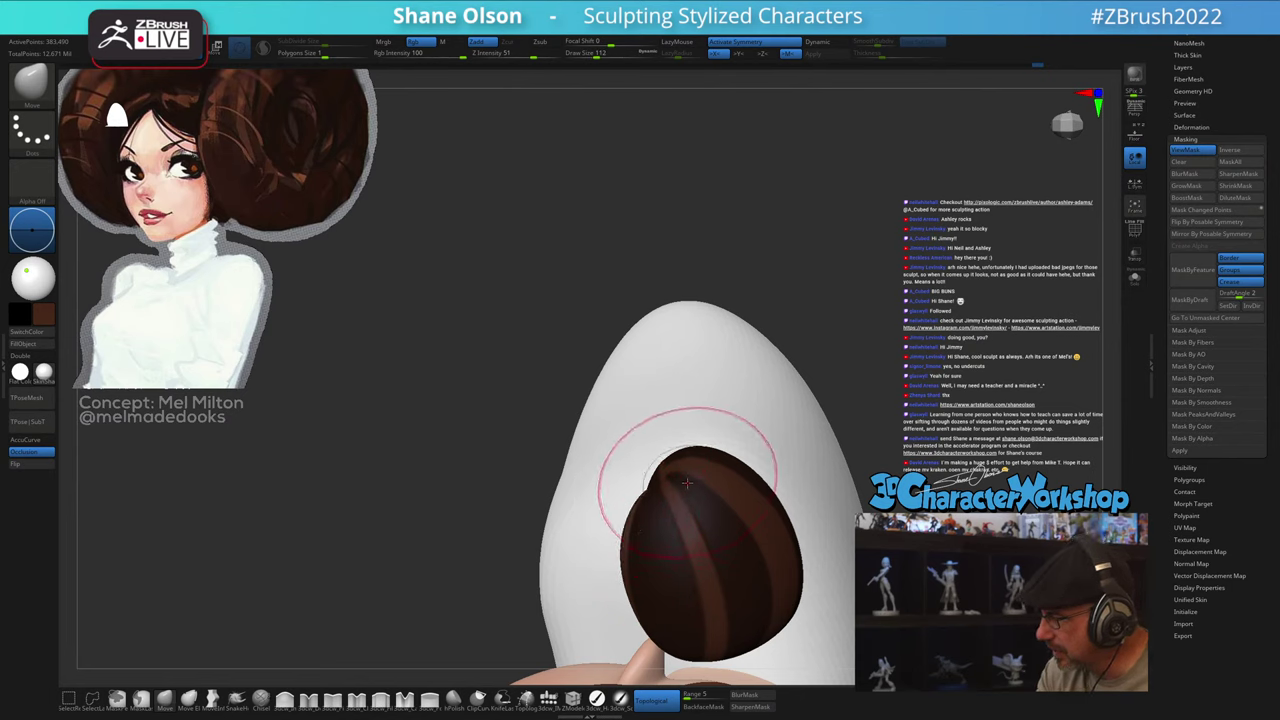
mouse_move(690, 485)
right_down()
mouse_move(712, 467)
mouse_move(658, 518)
mouse_move(745, 552)
mouse_move(701, 610)
right_up()
key(s)
click(699, 544)
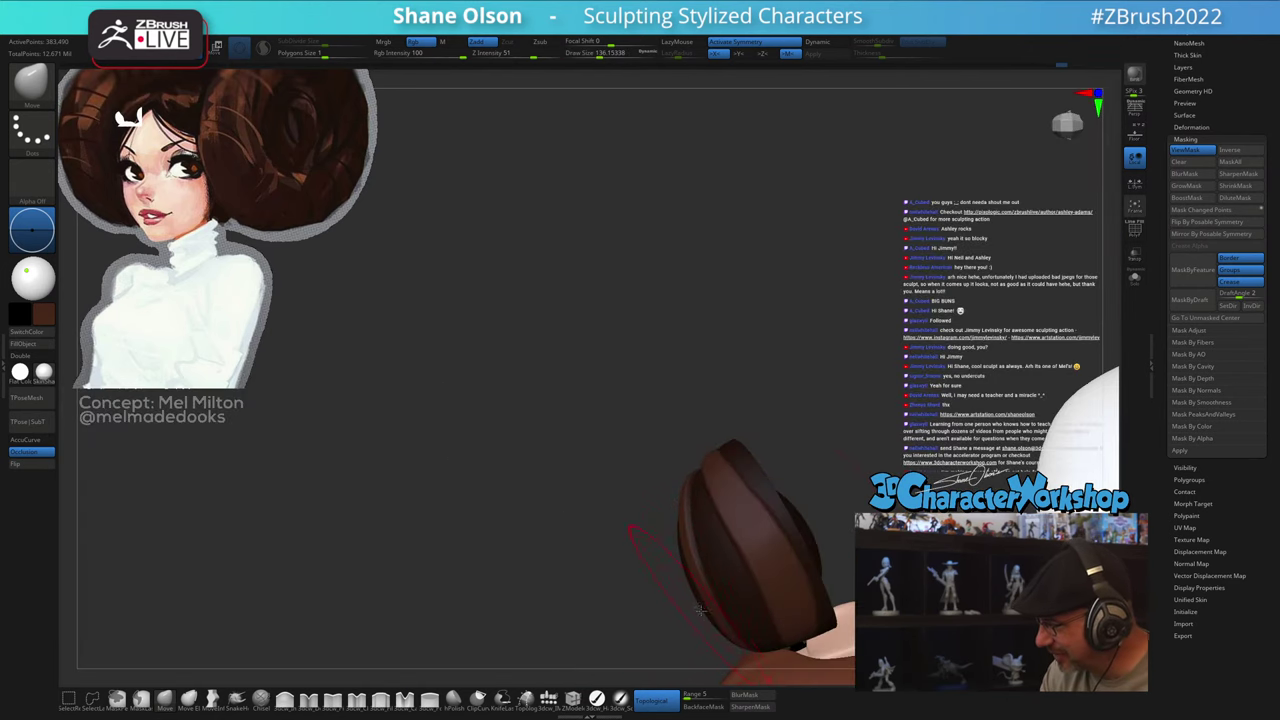
Step: Pull out the innermost section's unmasked bands from further angles with the Move brush, enlarging the draw size from about 172 to 217
right_drag(718, 556, 784, 497)
right_drag(776, 543, 754, 517)
right_drag(719, 462, 681, 400)
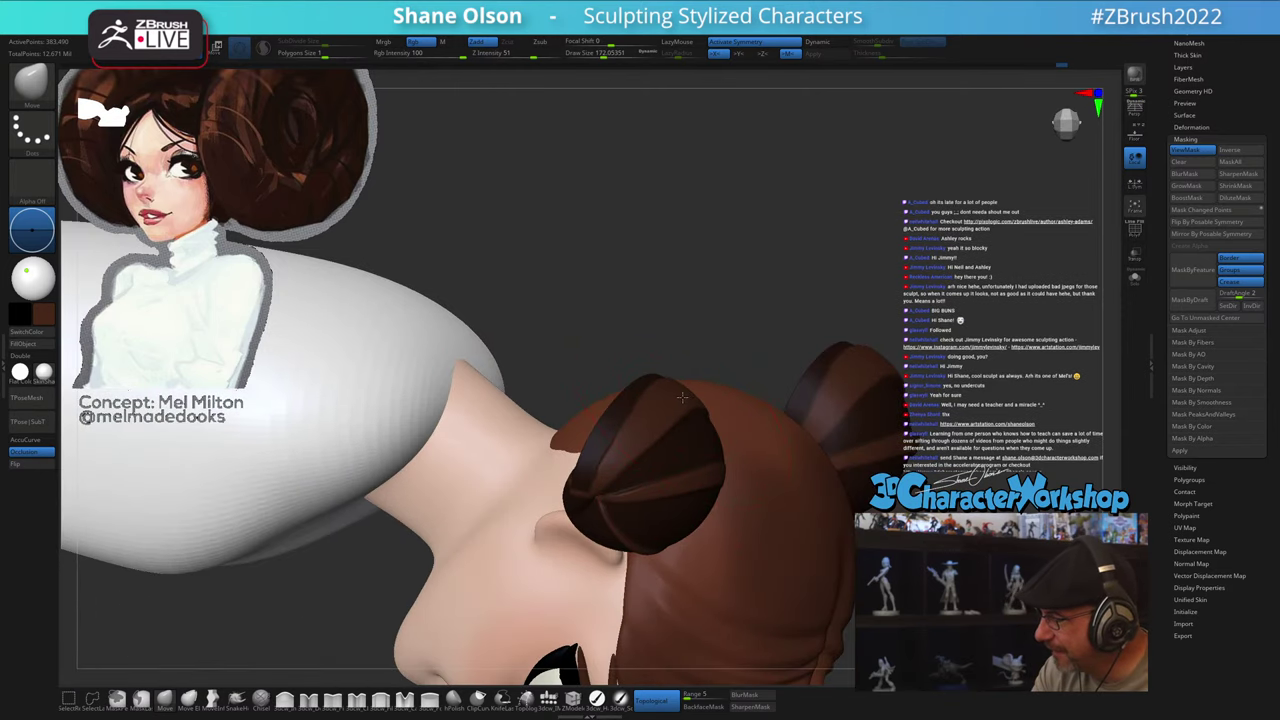
right_drag(801, 416, 881, 436)
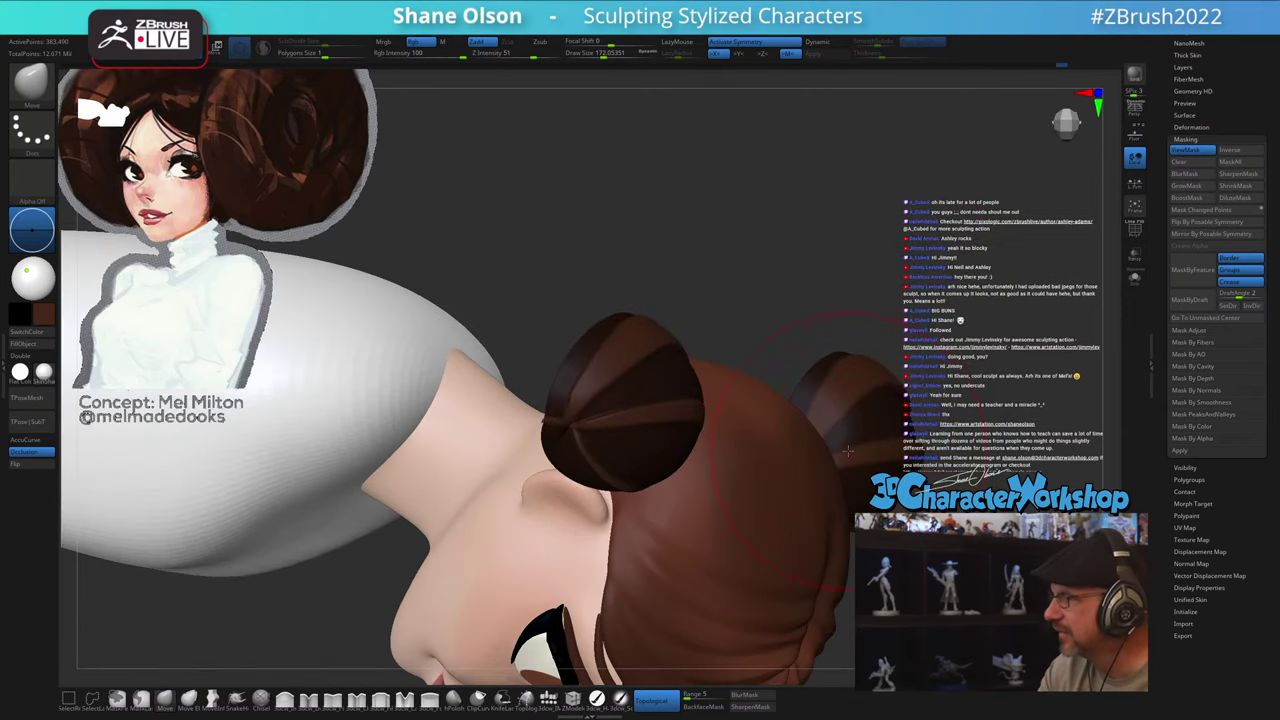
shift+drag(658, 403, 662, 372)
mouse_move(661, 368)
right_down()
mouse_move(659, 346)
mouse_move(688, 356)
right_up()
mouse_move(645, 502)
right_down()
mouse_move(664, 471)
mouse_move(674, 481)
right_up()
key(s)
drag(674, 481, 671, 481)
Step: Clear the mask and show the full buns again to check the folds at the spiral's centre
mouse_move(712, 454)
right_down()
mouse_move(745, 447)
mouse_move(857, 481)
mouse_move(827, 514)
mouse_move(826, 583)
right_up()
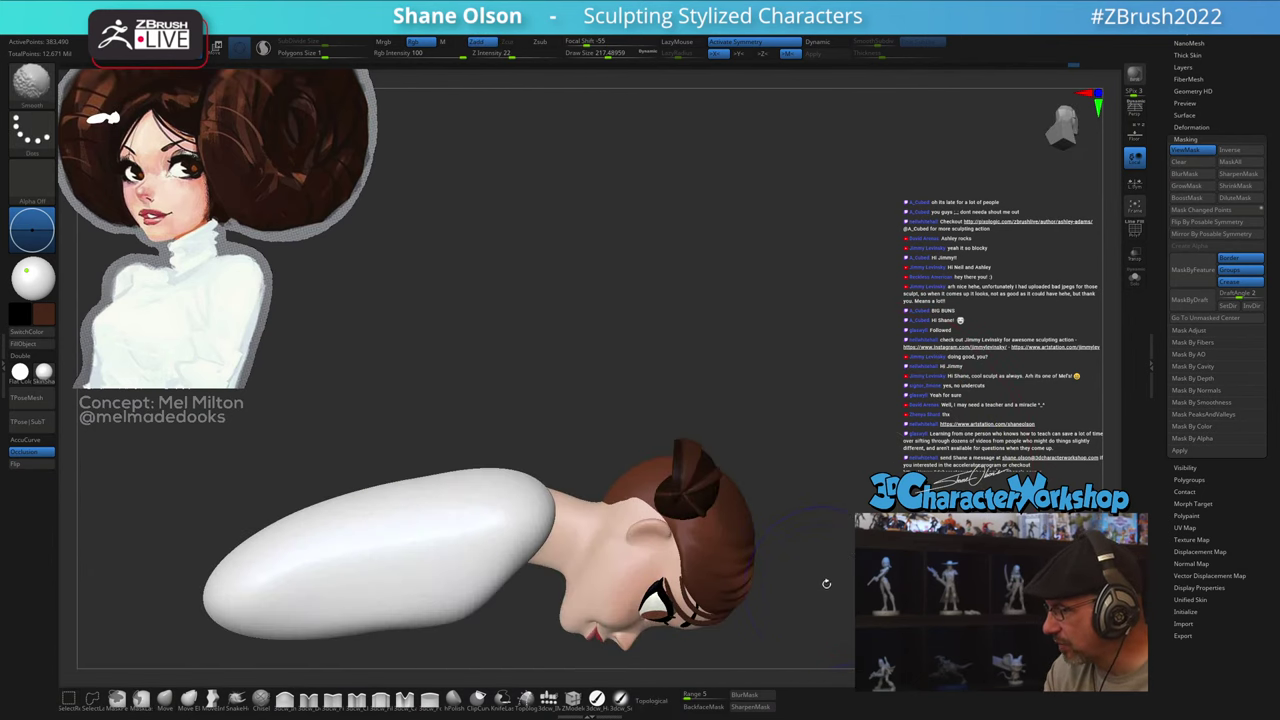
ctrl+shift+click(886, 535)
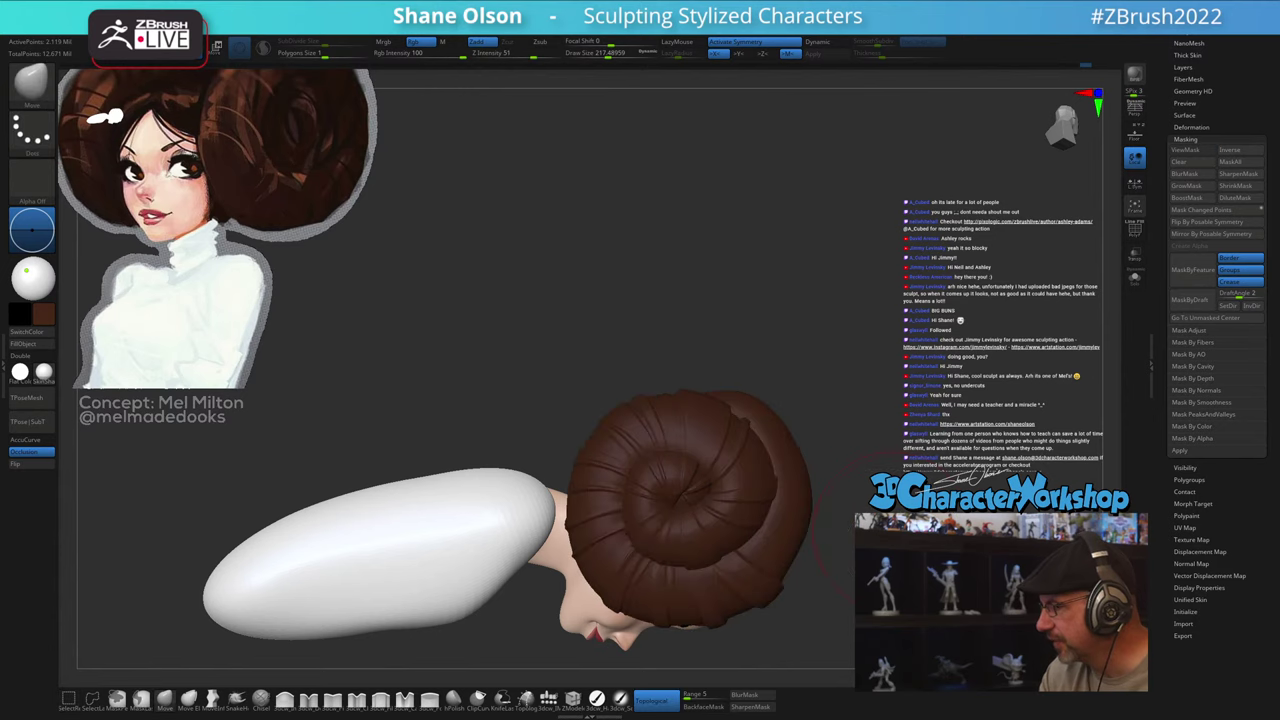
right_drag(886, 535, 905, 460)
alt+right_drag(934, 556, 779, 711)
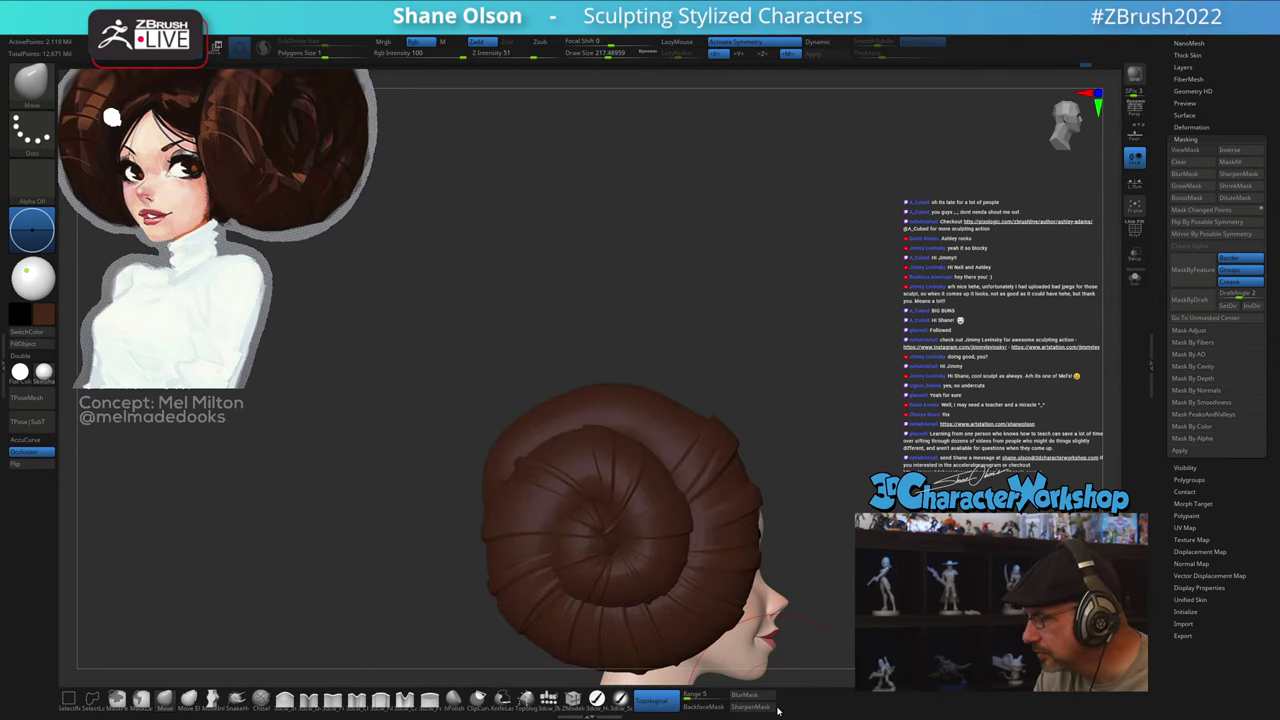
Step: Review the folds on both buns from the side, front and top, reducing the draw size to about 71
key(s)
click(812, 576)
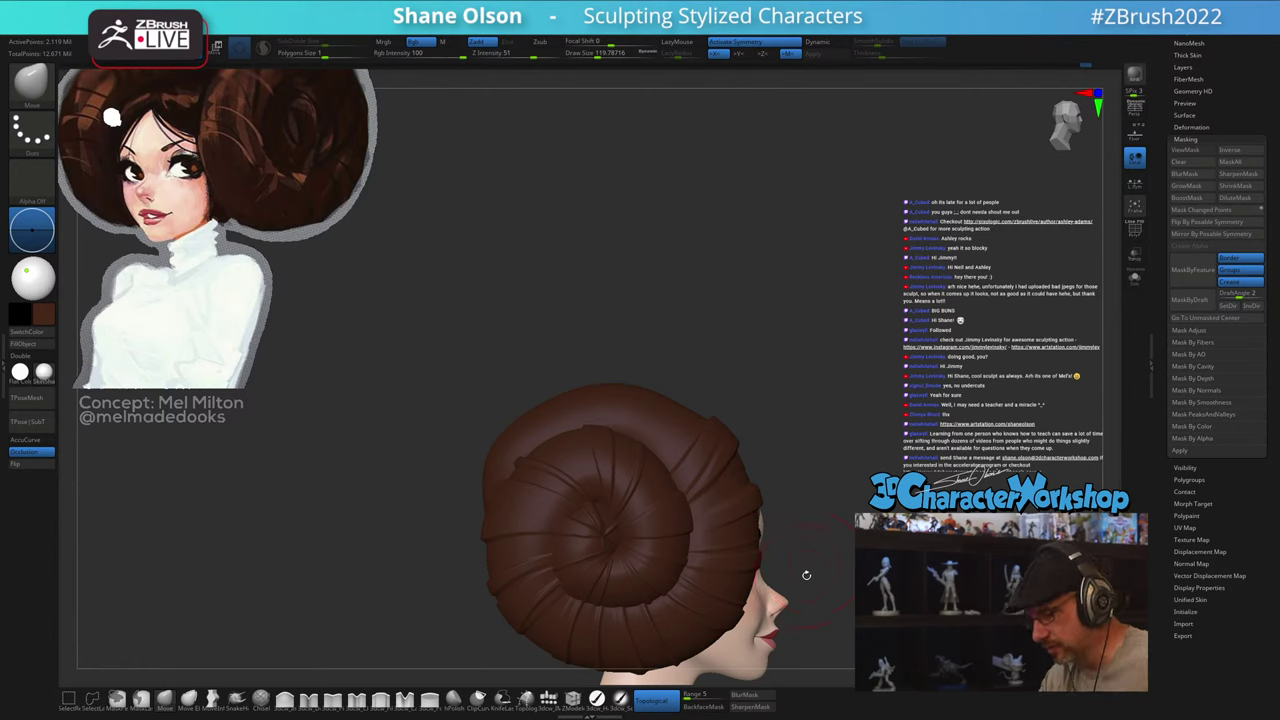
mouse_move(824, 505)
mouse_down()
mouse_move(840, 513)
mouse_move(769, 458)
mouse_up()
key(shift+d)
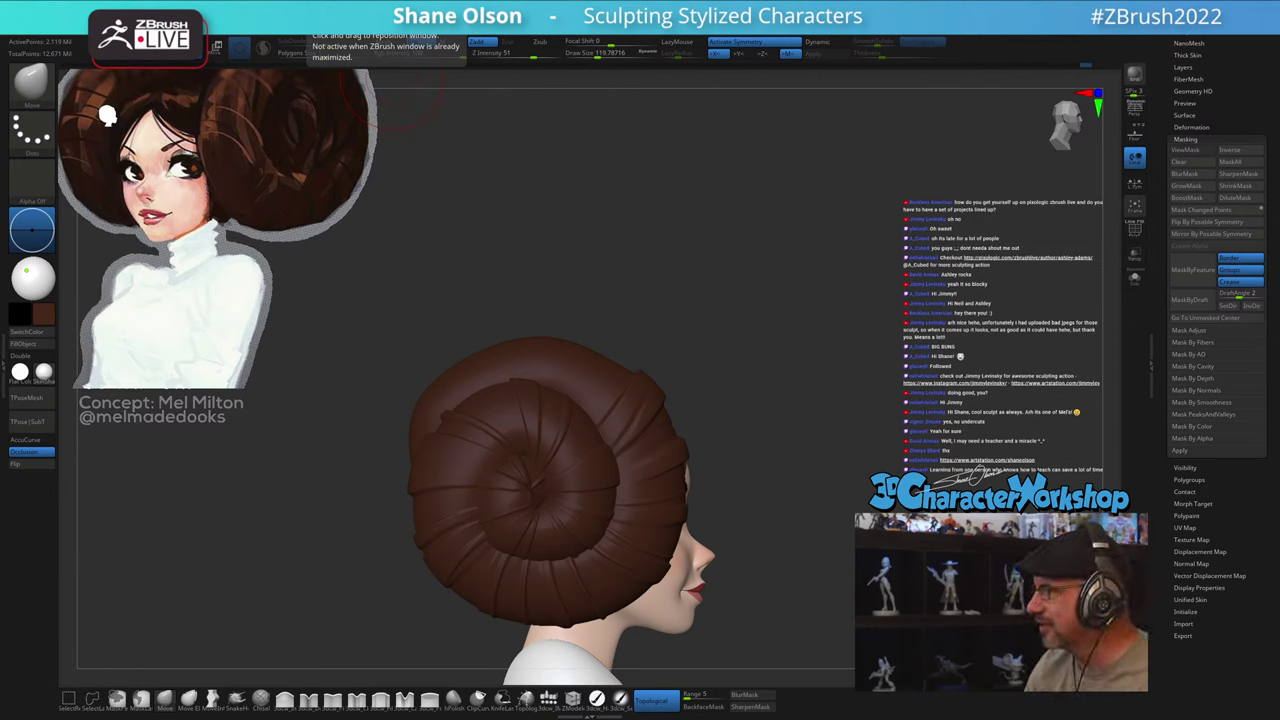
mouse_move(790, 444)
mouse_down()
mouse_move(757, 444)
mouse_move(775, 444)
mouse_up()
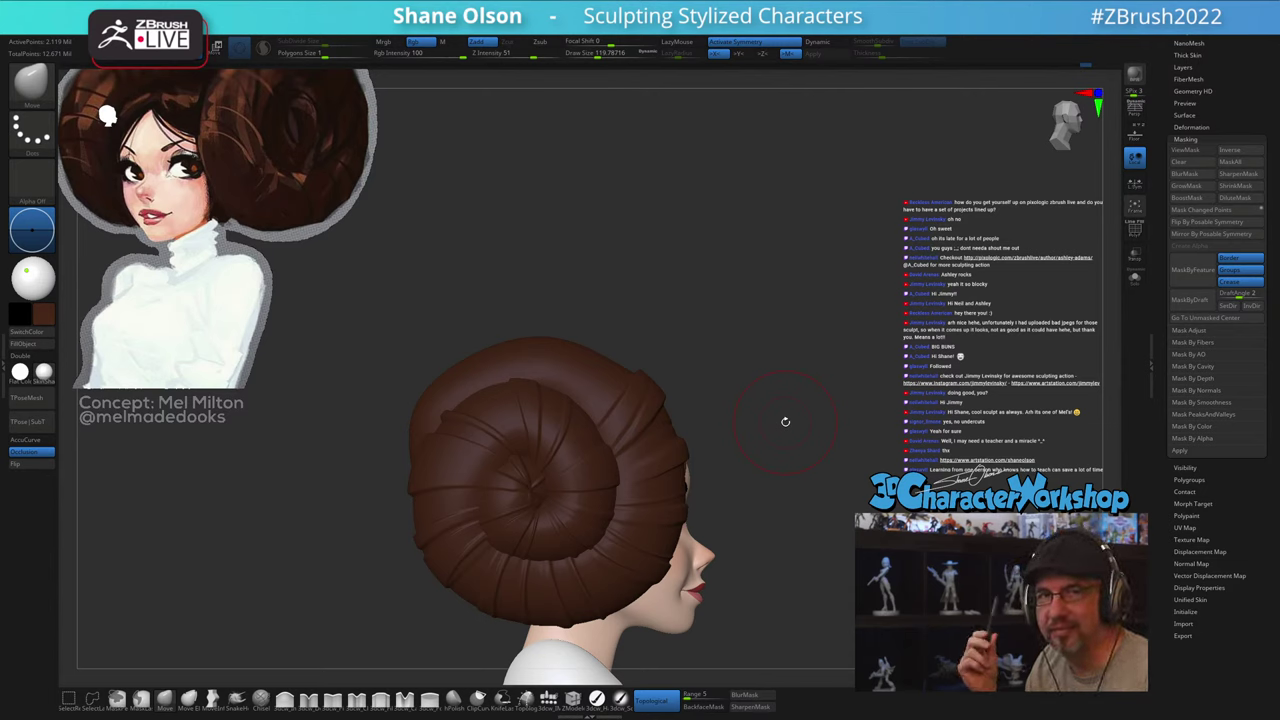
drag(833, 538, 740, 545)
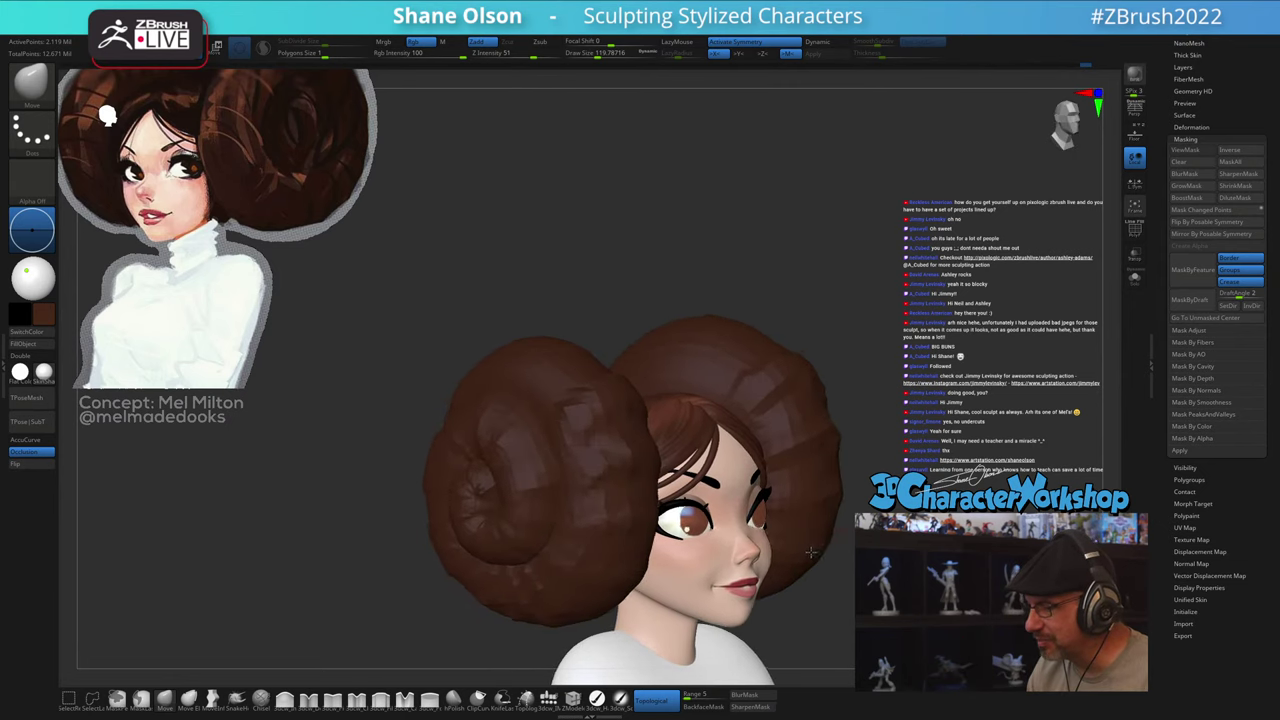
alt+drag(872, 610, 870, 574)
key(s)
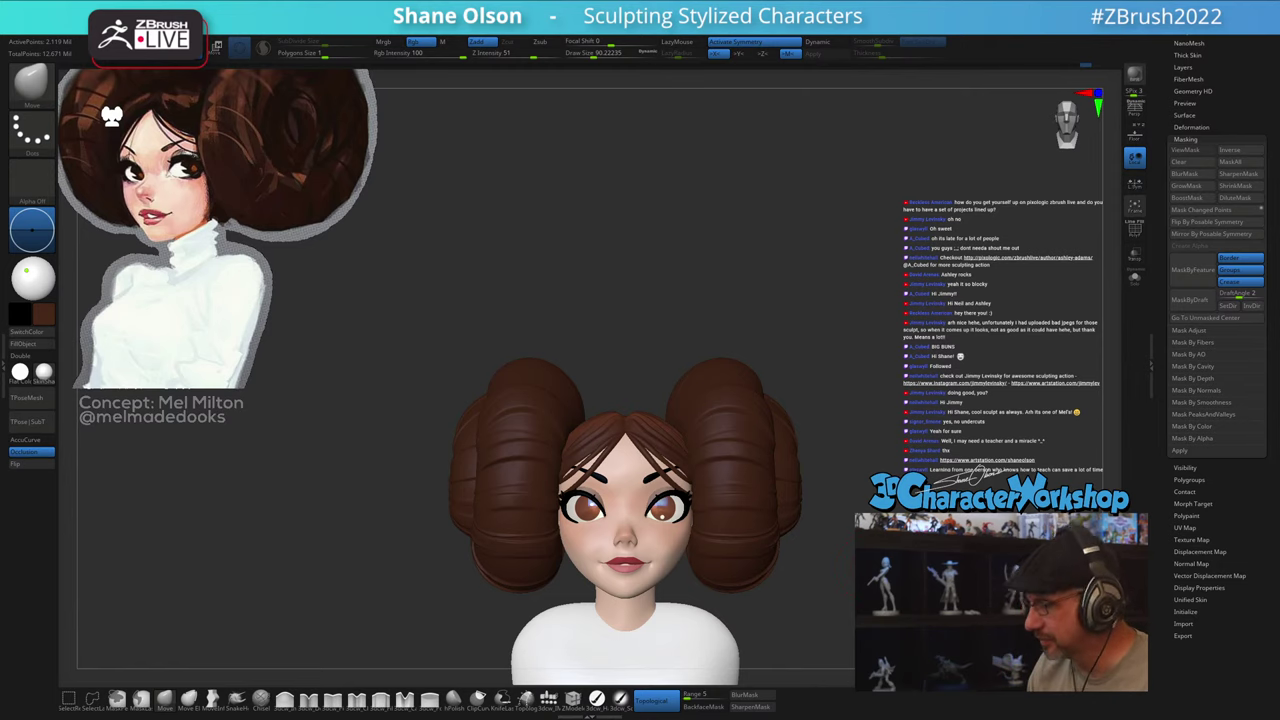
drag(340, 500, 520, 500)
drag(827, 542, 820, 557)
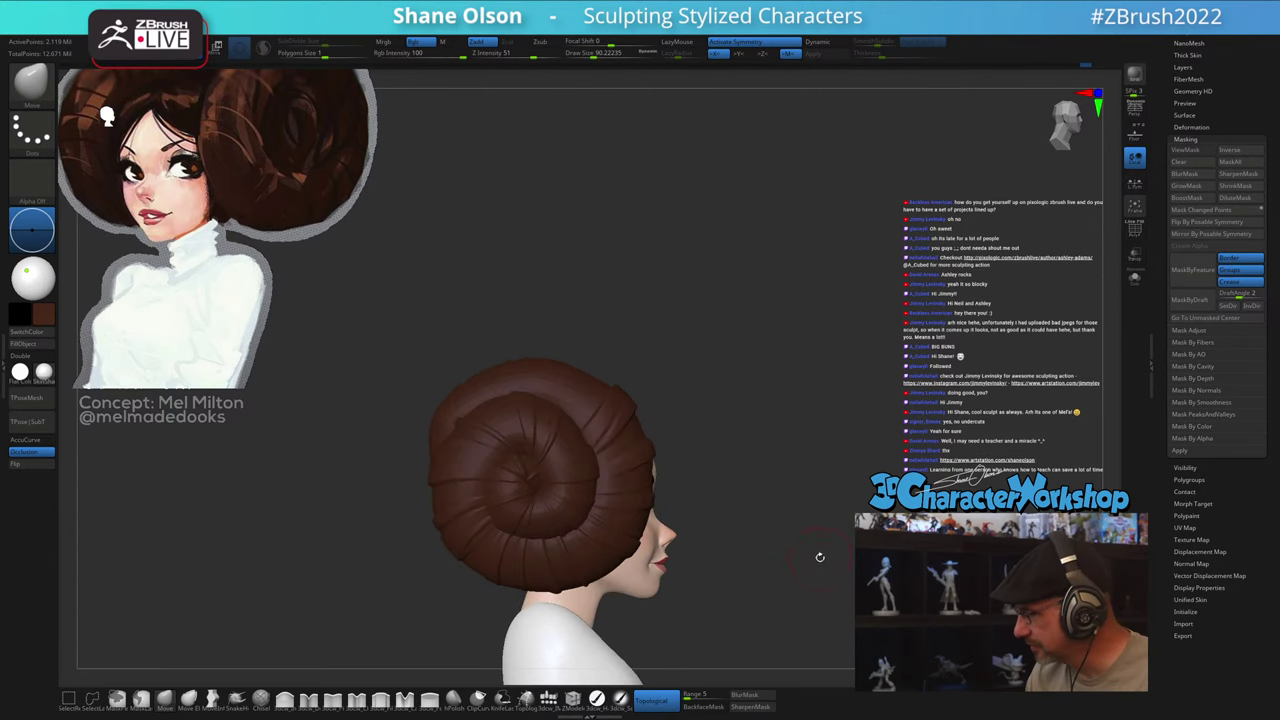
key(s)
mouse_move(790, 466)
mouse_down()
mouse_move(748, 489)
mouse_move(757, 566)
mouse_up()
drag(788, 442, 785, 412)
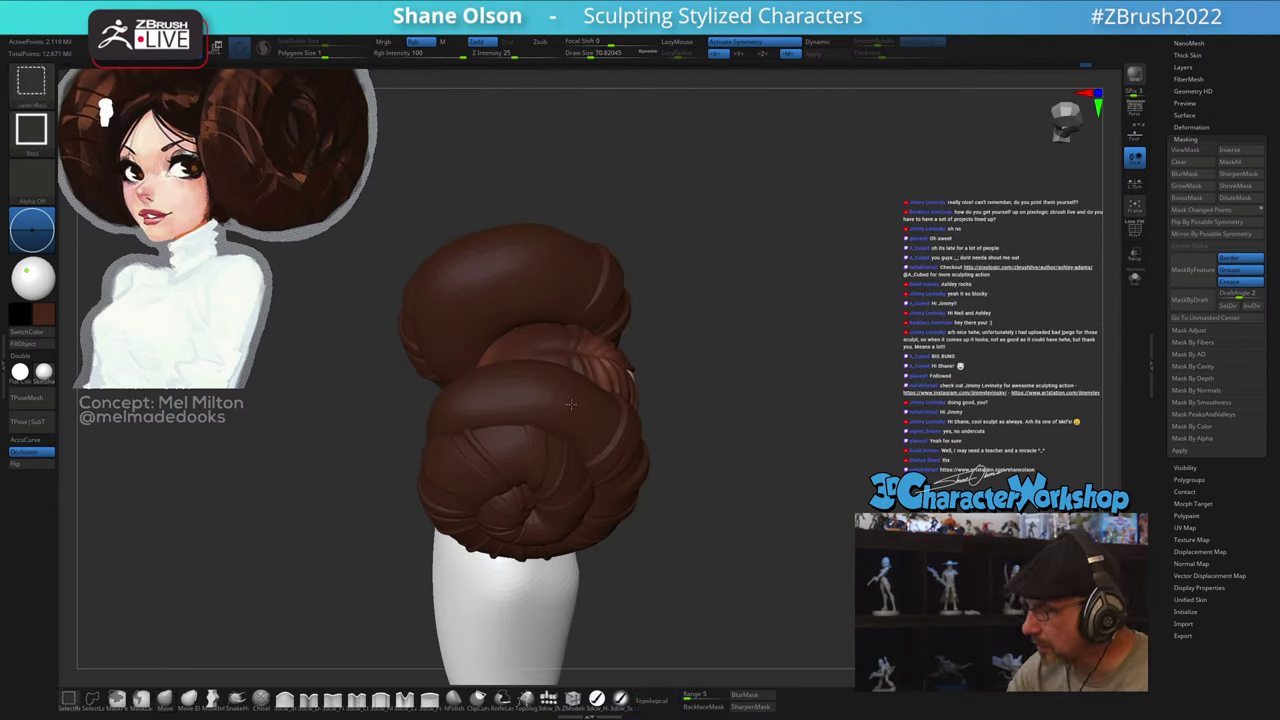
Step: Isolate the bun's upper front section above the forehead and reduce the draw size to about 54
ctrl+shift+click(572, 402)
drag(695, 368, 838, 469)
mouse_move(838, 469)
right_down()
mouse_move(810, 462)
mouse_move(860, 415)
right_up()
key(bracketleft)
alt+drag(790, 524, 828, 426)
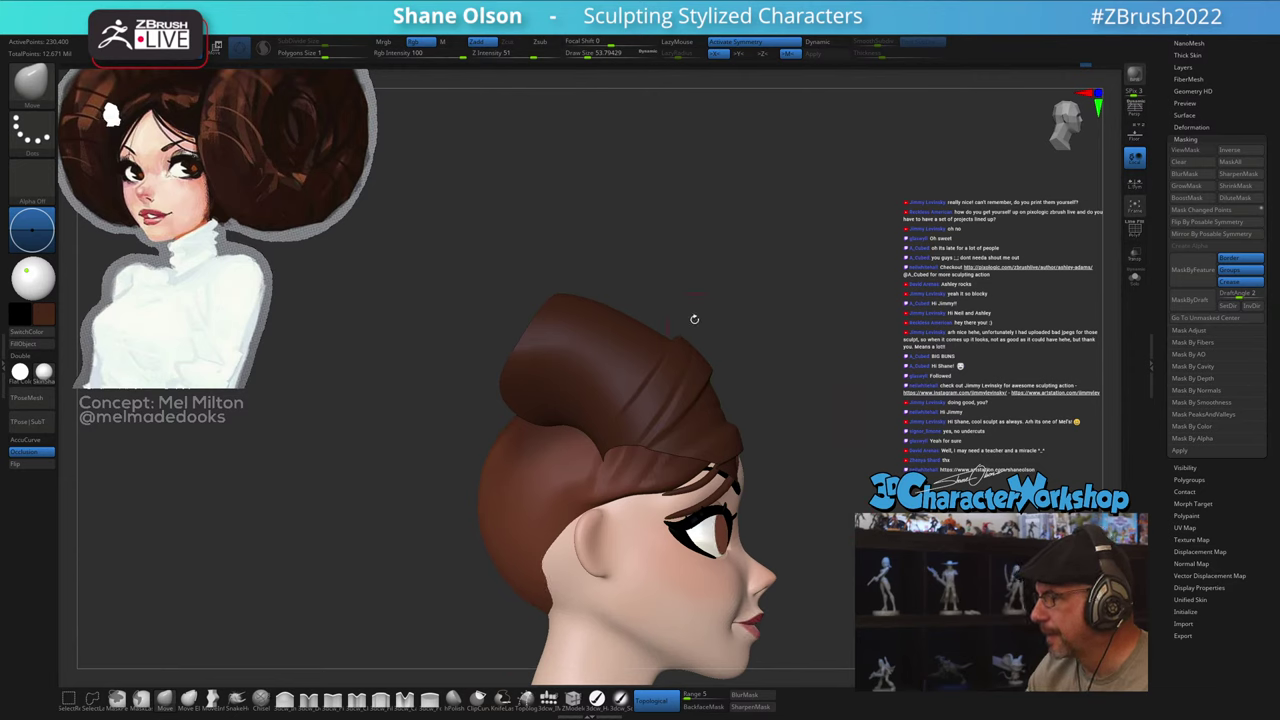
Step: Lasso-mask two narrow bands across the smooth rear part of the isolated upper front section
mouse_move(631, 262)
ctrl+mouse_down()
mouse_move(597, 386)
mouse_move(565, 441)
mouse_move(622, 375)
mouse_move(671, 271)
ctrl+mouse_up()
alt+drag(750, 272, 776, 269)
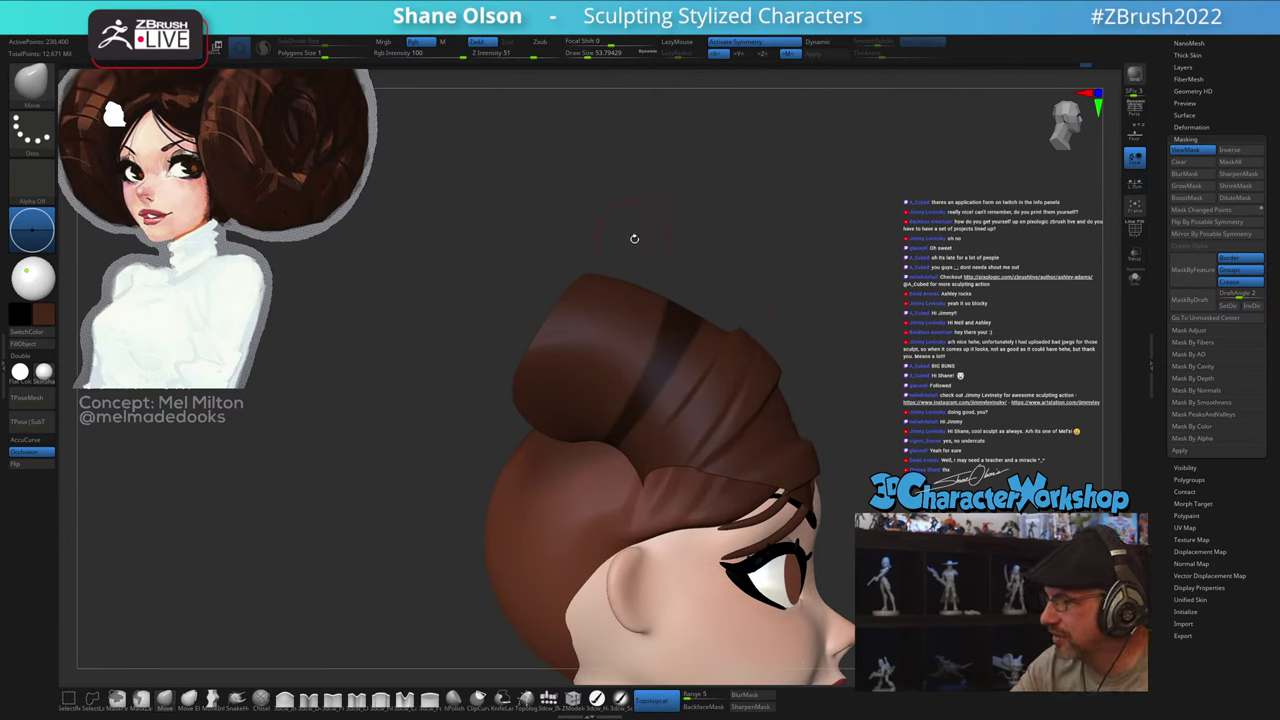
key(ctrl)
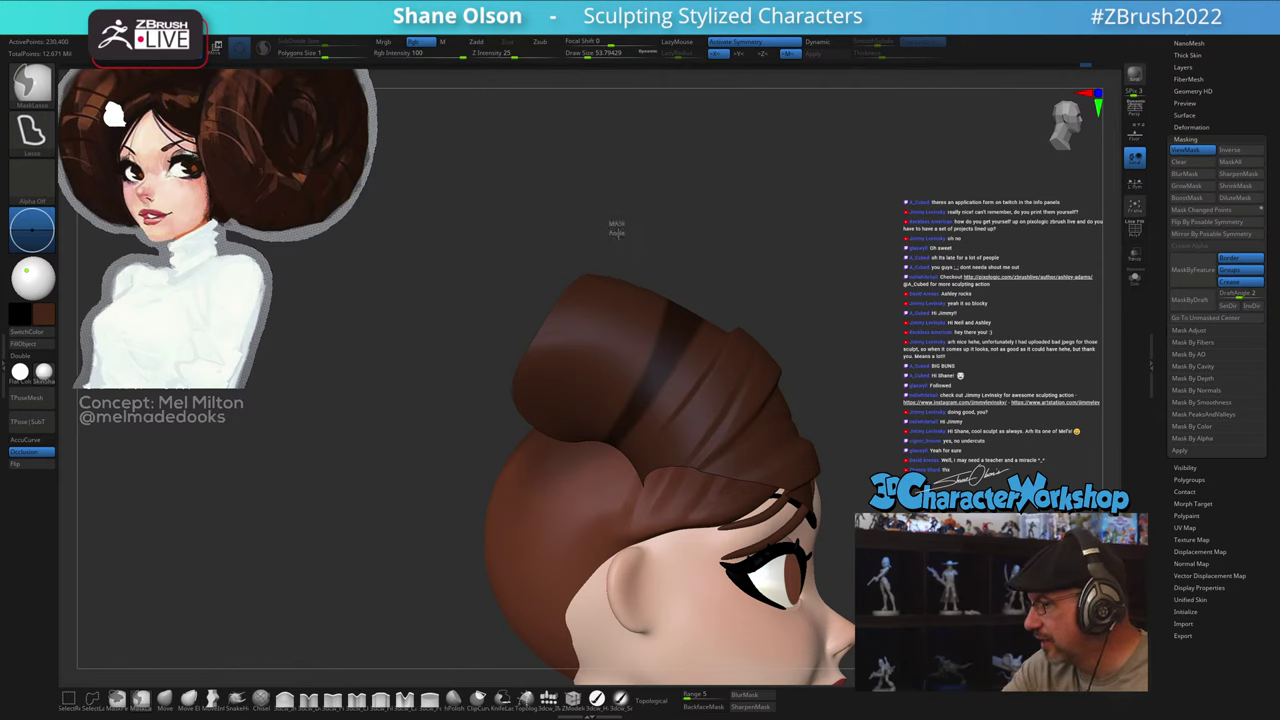
mouse_move(619, 308)
ctrl+mouse_down()
mouse_move(583, 444)
mouse_move(655, 232)
ctrl+mouse_up()
mouse_move(814, 289)
mouse_down()
mouse_move(791, 303)
mouse_move(816, 296)
mouse_up()
mouse_move(803, 400)
mouse_down()
mouse_move(878, 396)
mouse_move(822, 394)
mouse_up()
Step: Add the adjoining upper rear section of the bun to the visible geometry, keeping everything else hidden
ctrl+shift+drag(870, 321, 872, 388)
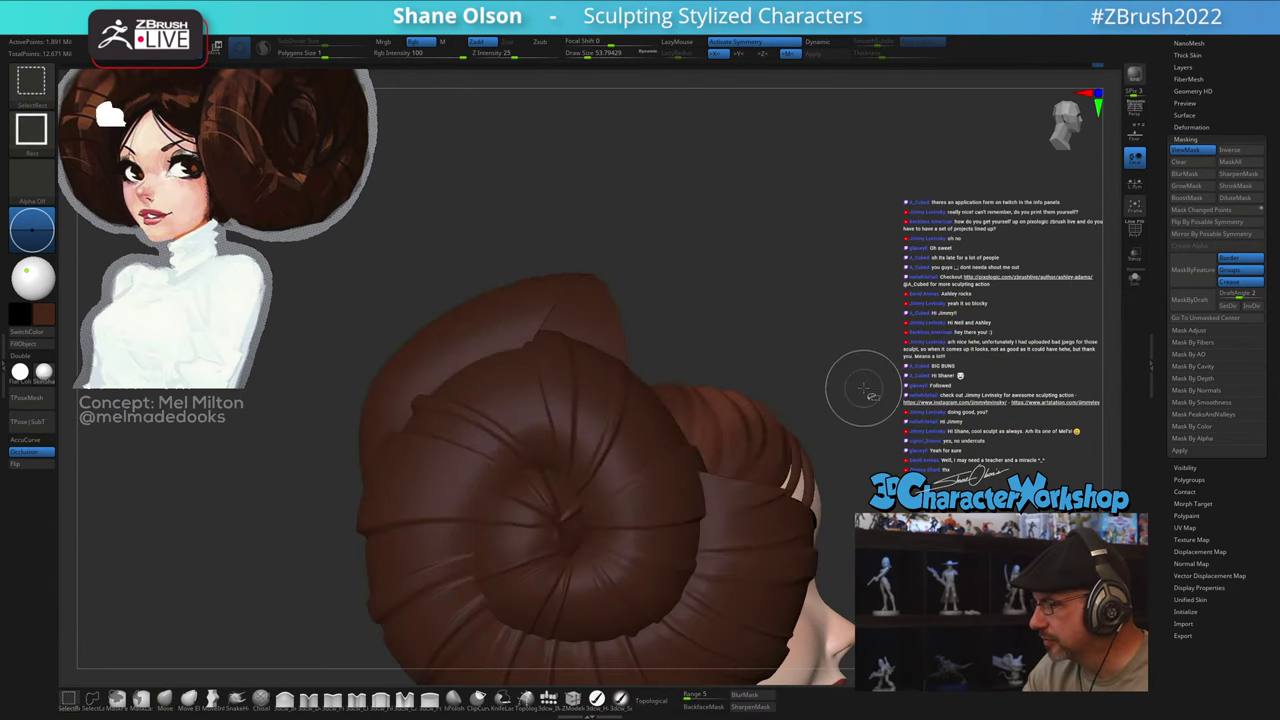
ctrl+shift+click(514, 317)
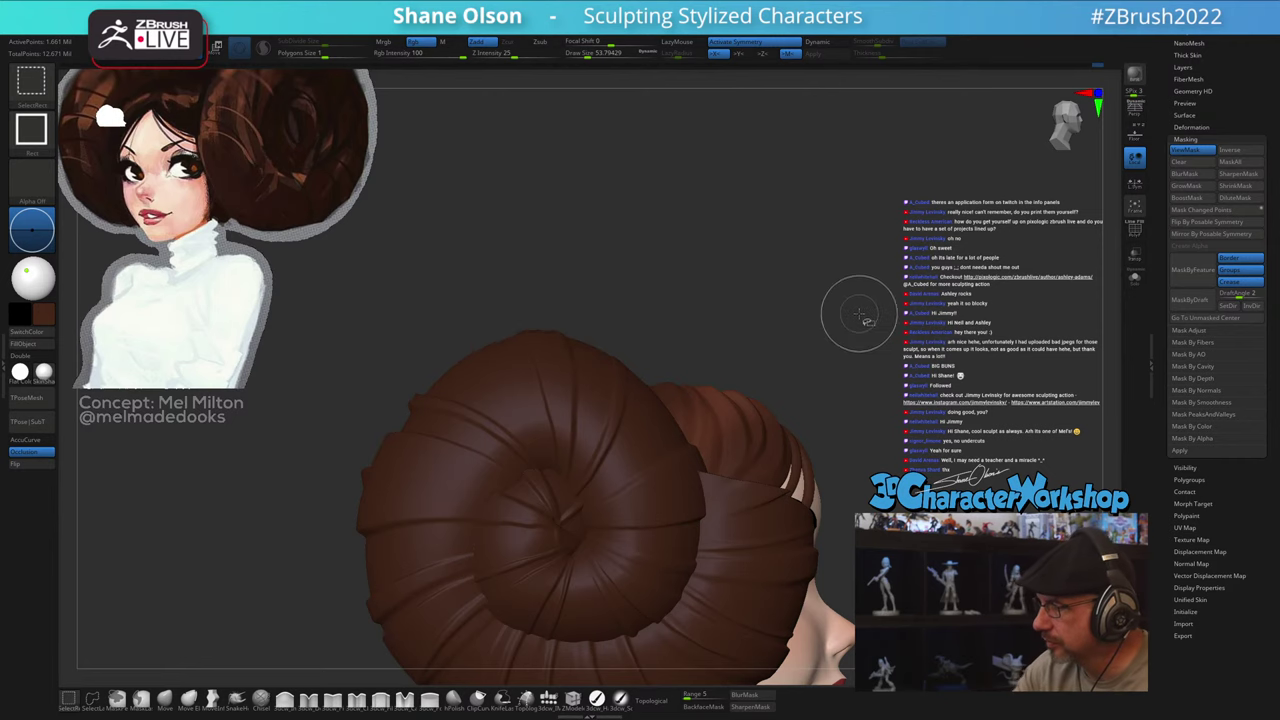
mouse_move(862, 418)
mouse_down()
mouse_move(914, 418)
mouse_move(871, 397)
mouse_up()
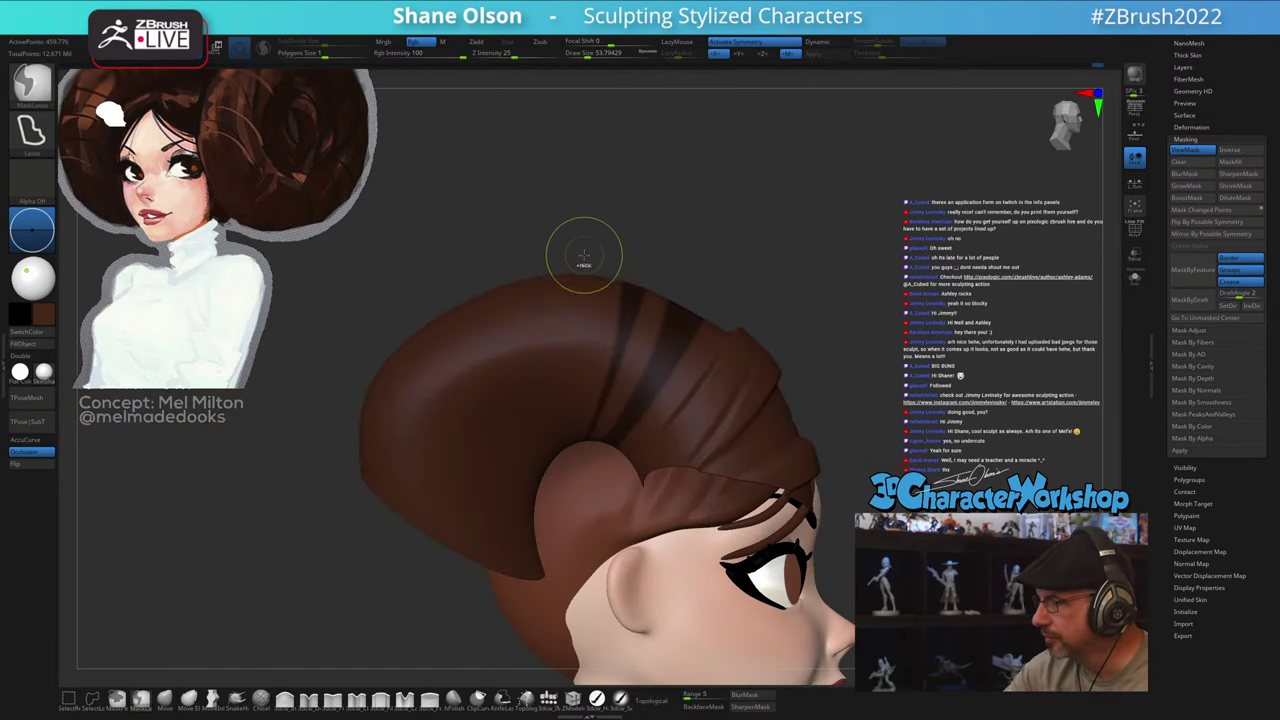
mouse_move(584, 257)
ctrl+mouse_down()
mouse_move(574, 237)
mouse_move(503, 237)
mouse_move(490, 262)
mouse_move(568, 447)
mouse_move(597, 300)
mouse_move(594, 202)
ctrl+mouse_up()
key(ctrl+z)
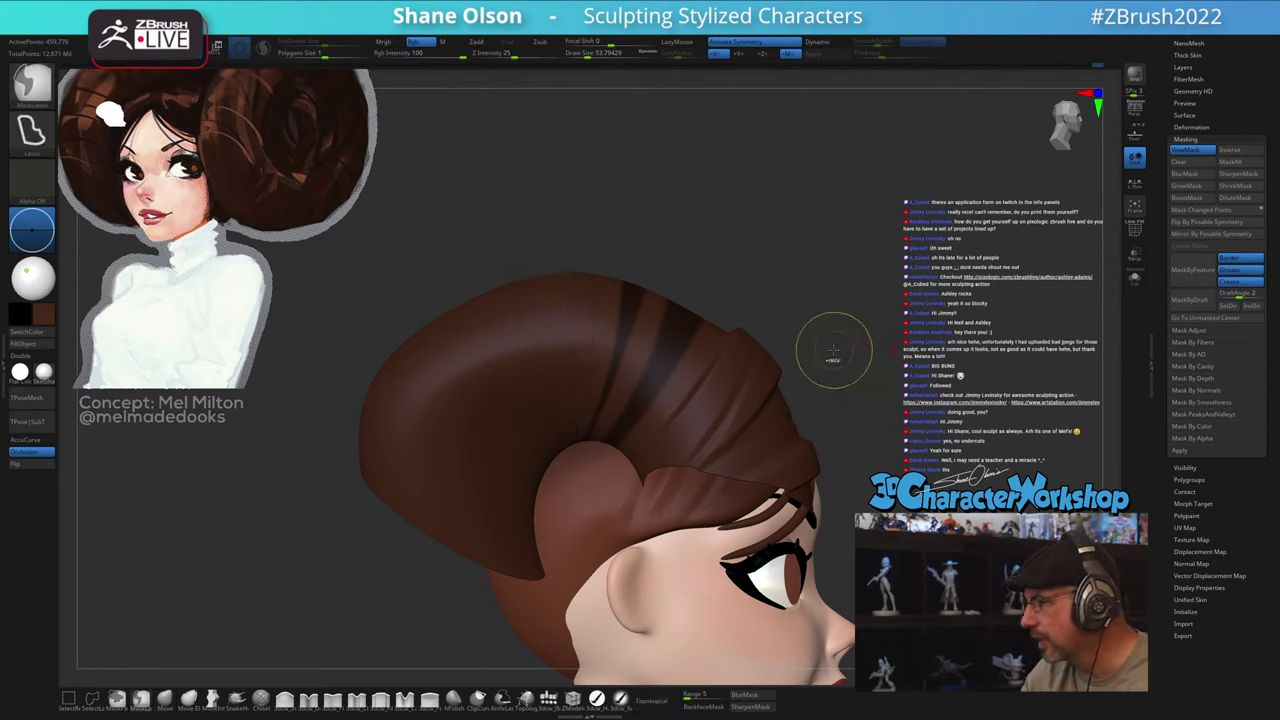
ctrl+drag(511, 261, 516, 261)
mouse_move(540, 313)
ctrl+mouse_down()
mouse_move(568, 455)
mouse_move(580, 240)
ctrl+mouse_up()
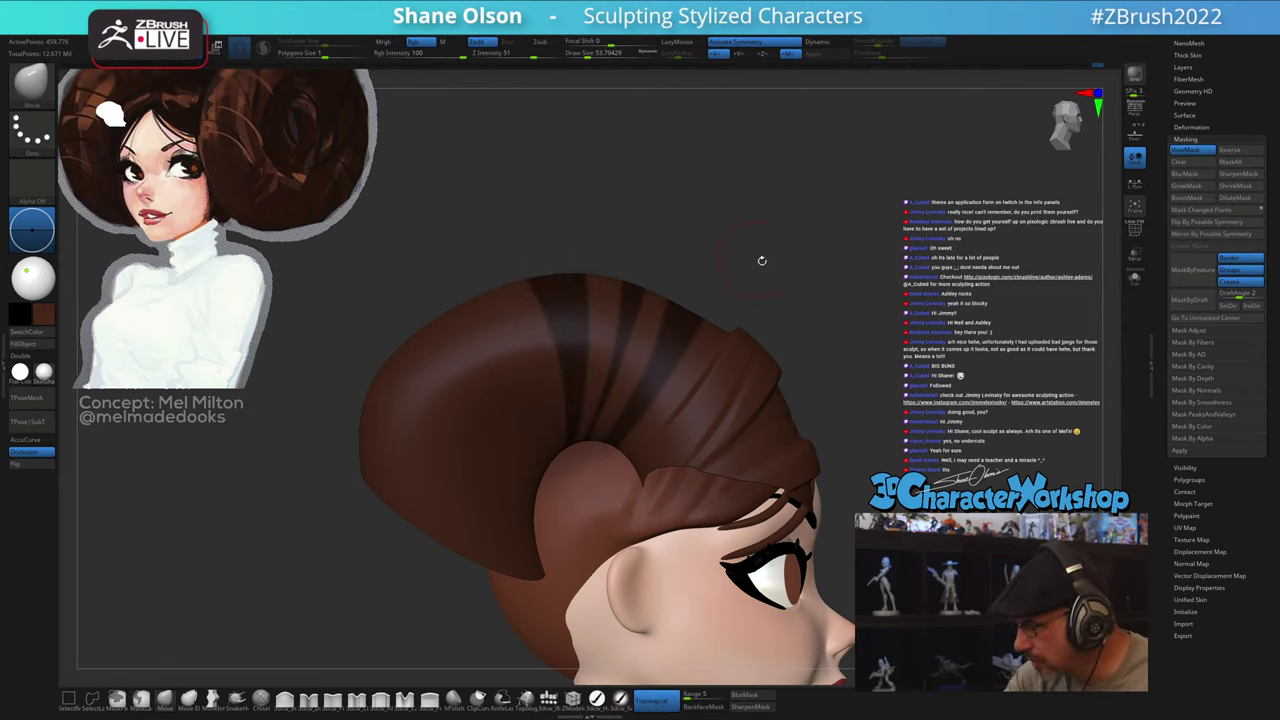
key(ctrl+z)
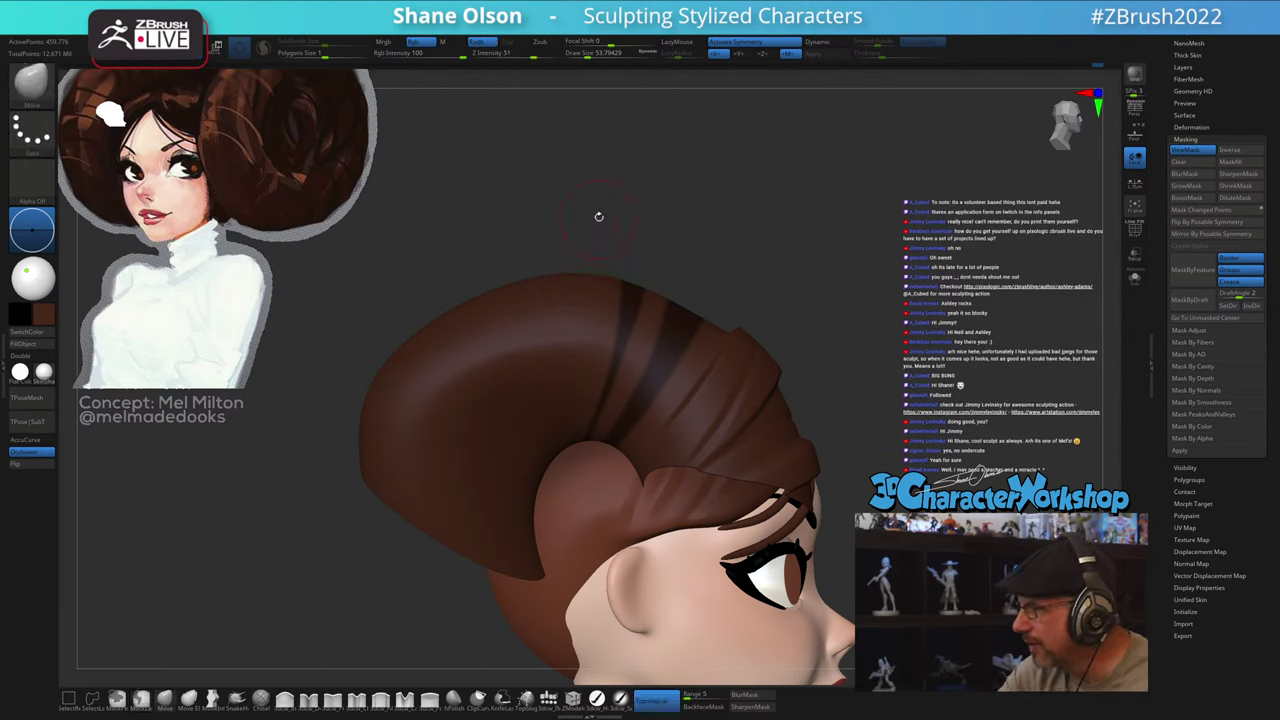
Step: Lasso-mask a wide band and a thin band beside it across the smooth upper part of the isolated bun sections
mouse_move(614, 207)
mouse_down()
mouse_move(609, 221)
mouse_move(615, 212)
mouse_up()
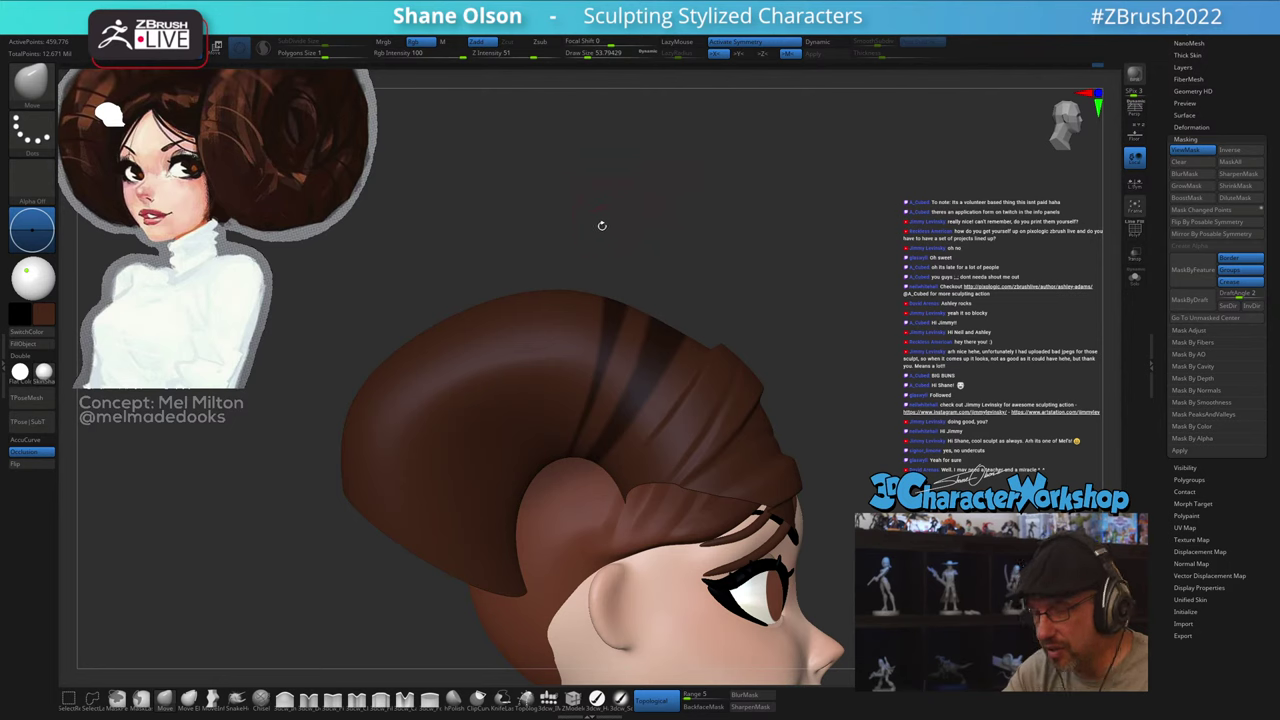
mouse_move(550, 239)
ctrl+mouse_down()
mouse_move(568, 330)
mouse_move(554, 466)
mouse_move(468, 246)
ctrl+mouse_up()
mouse_move(837, 306)
mouse_down()
mouse_move(742, 378)
mouse_move(890, 393)
mouse_move(877, 401)
mouse_up()
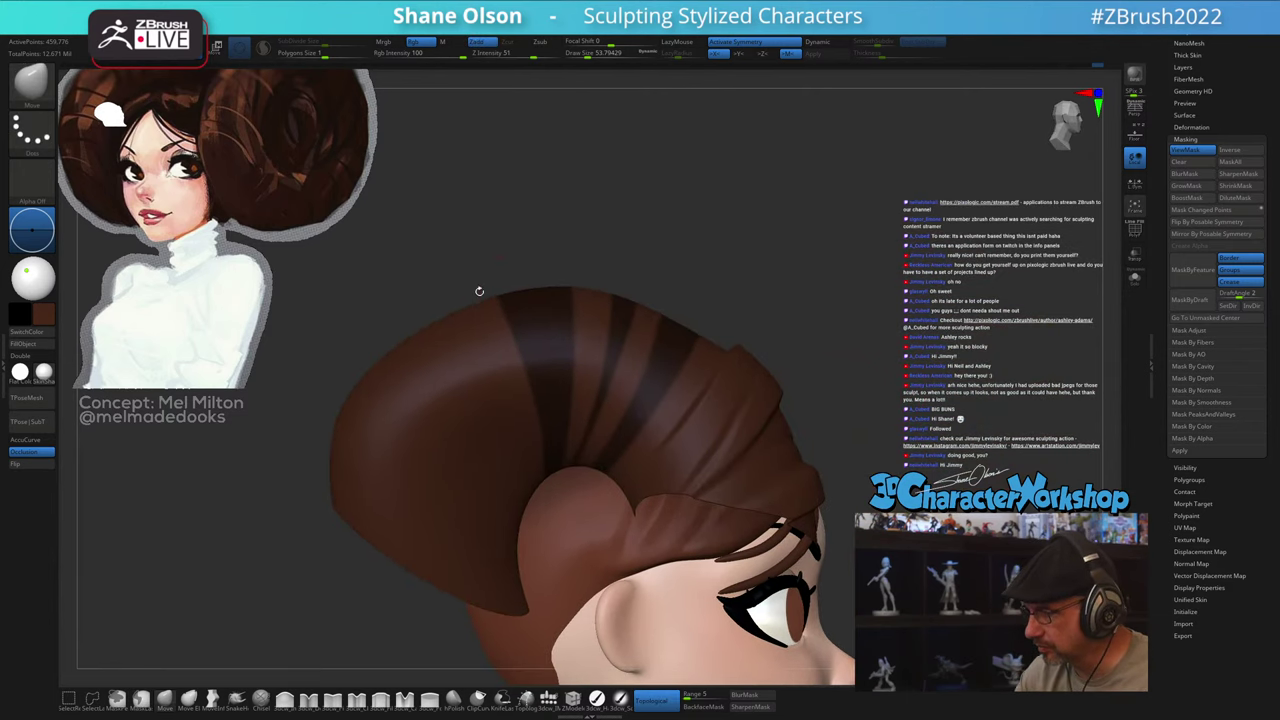
key(ctrl)
key(ctrl)
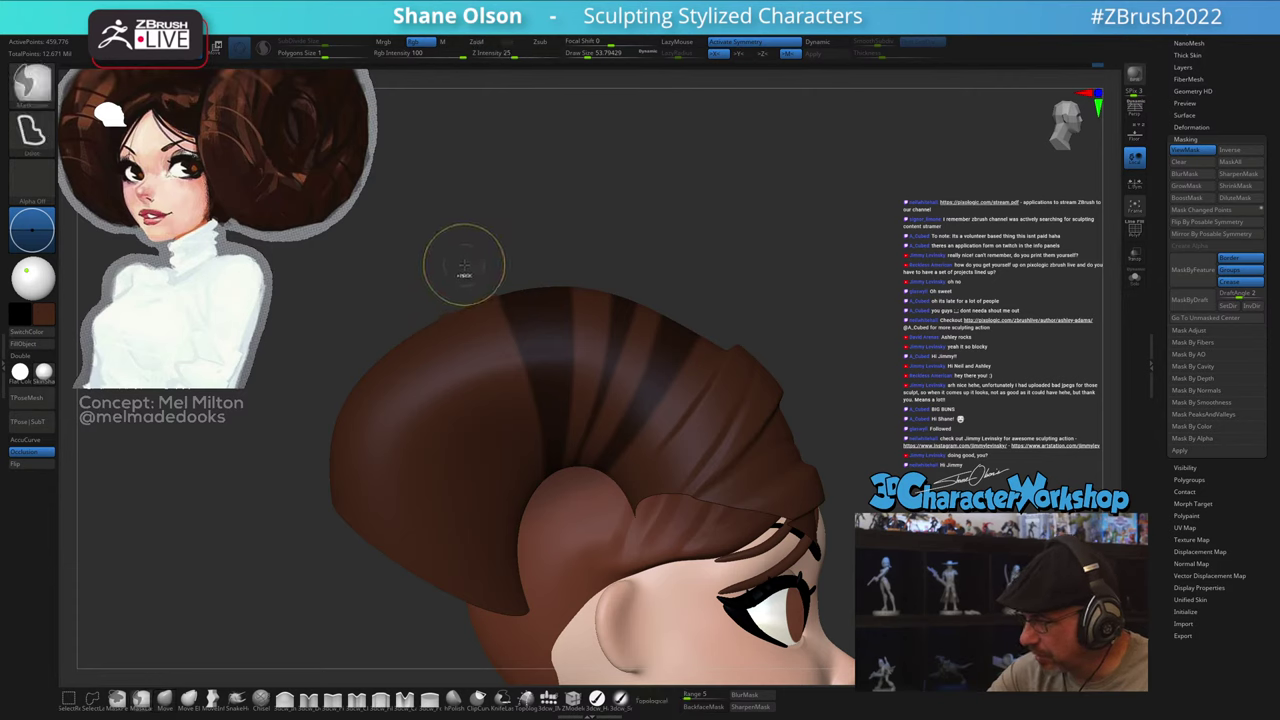
ctrl+drag(459, 261, 461, 264)
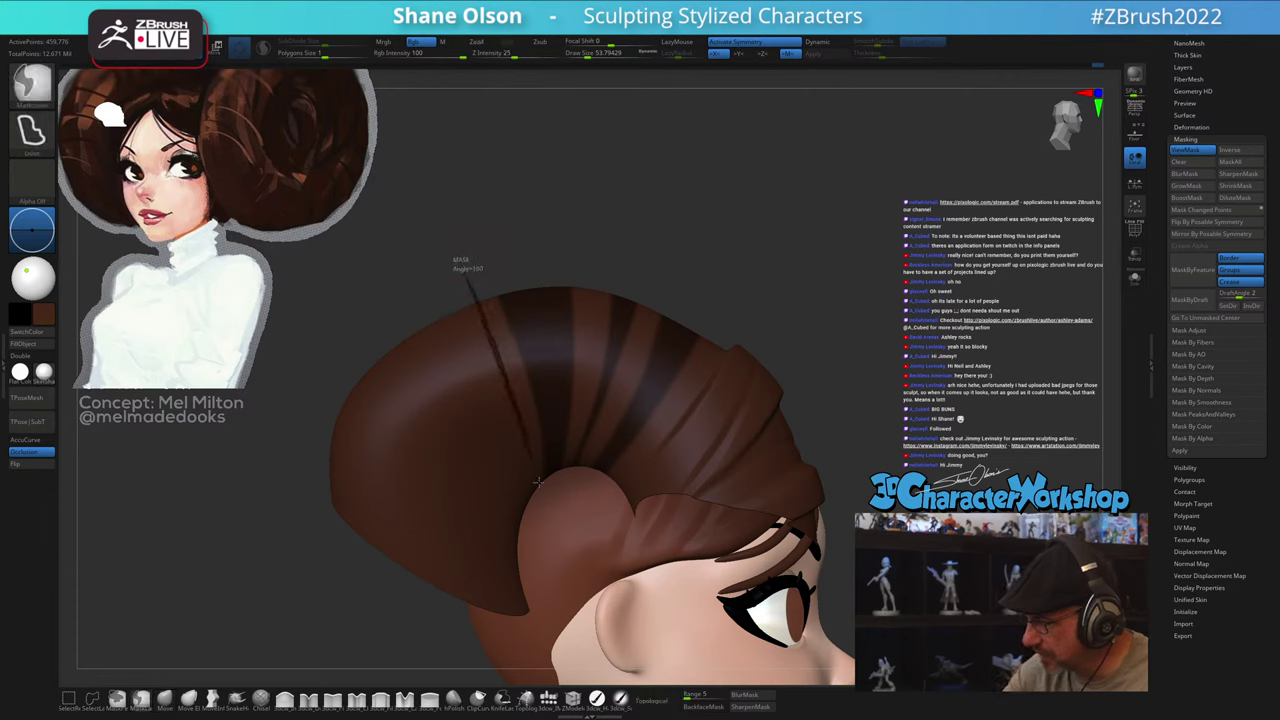
ctrl+drag(498, 377, 433, 260)
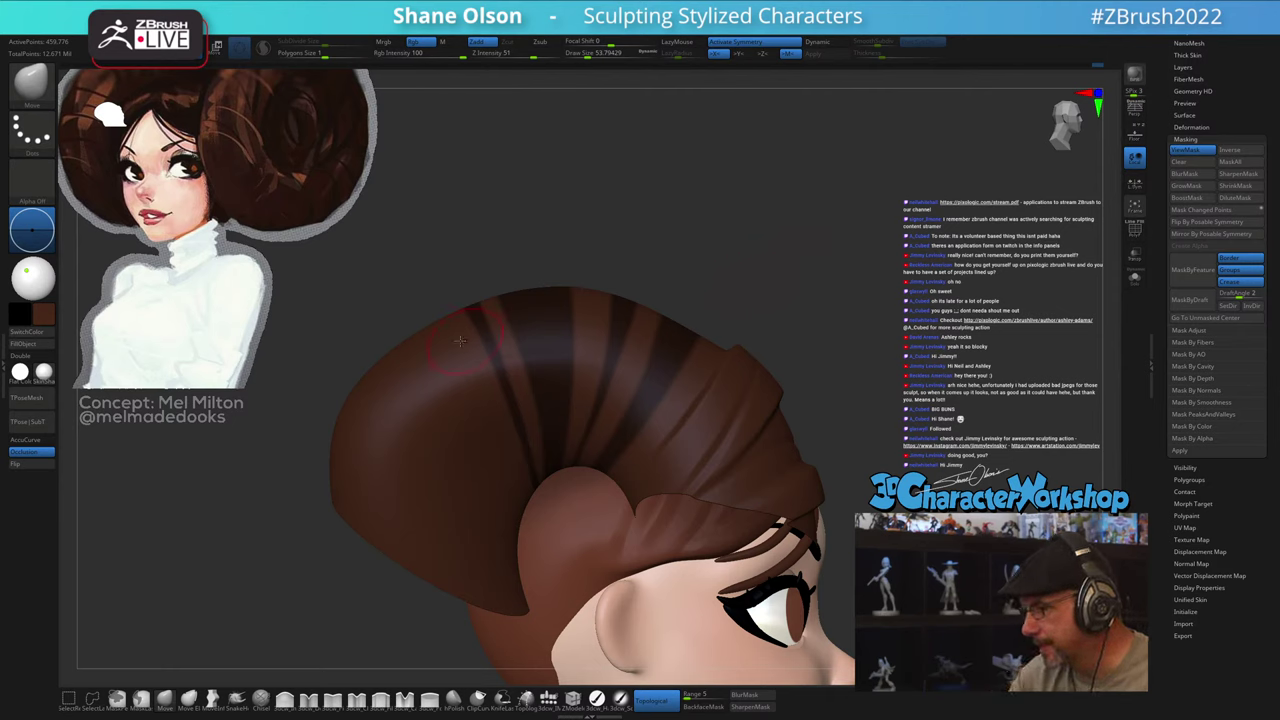
Step: Lasso-mask two more wide bands across the rear end of the upper rear section, leaving gaps between them
key(ctrl)
mouse_move(442, 357)
ctrl+mouse_down()
mouse_move(500, 440)
mouse_move(526, 518)
mouse_move(354, 338)
mouse_move(315, 316)
ctrl+mouse_up()
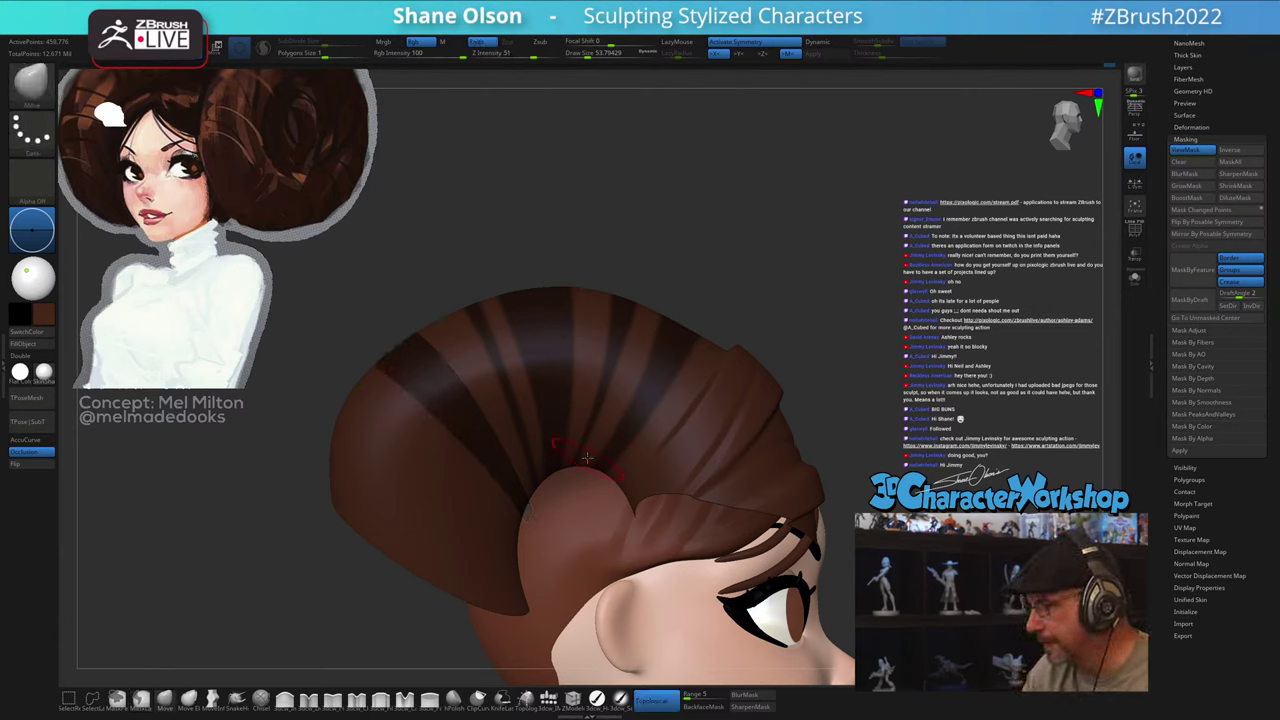
key(ctrl)
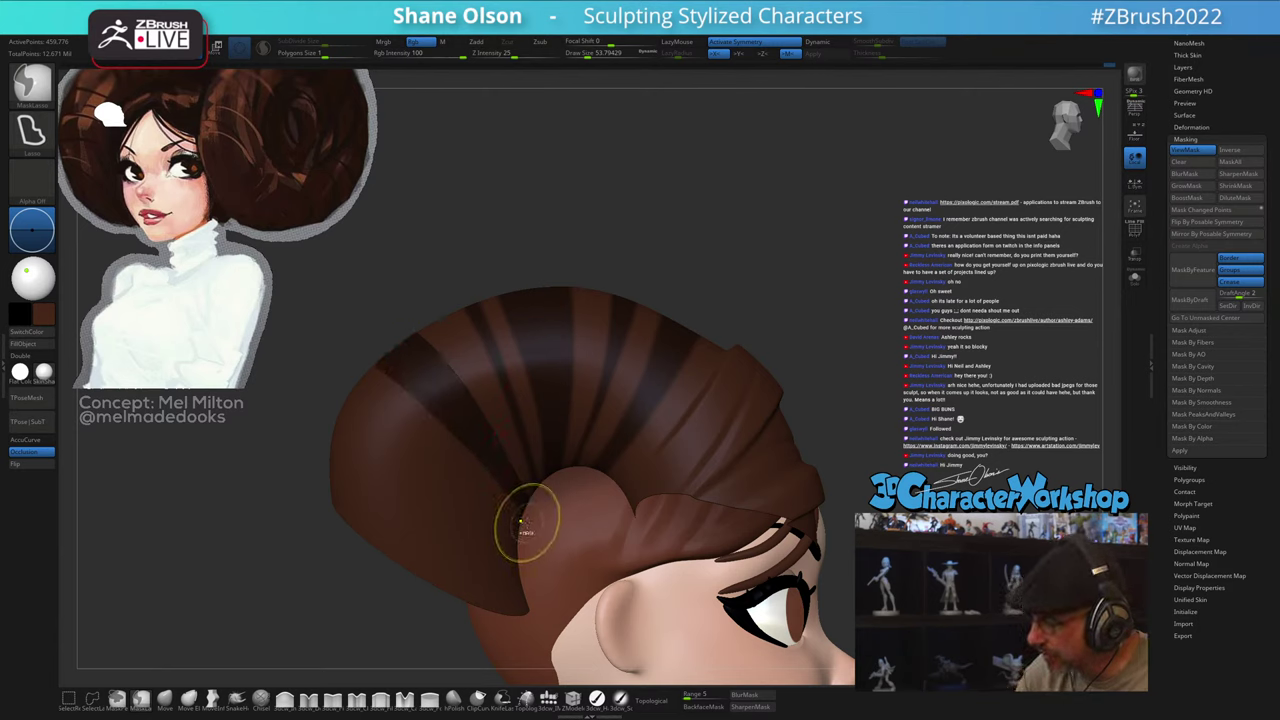
mouse_move(521, 531)
ctrl+mouse_down()
mouse_move(412, 456)
mouse_move(295, 417)
mouse_move(310, 486)
mouse_move(540, 555)
ctrl+mouse_up()
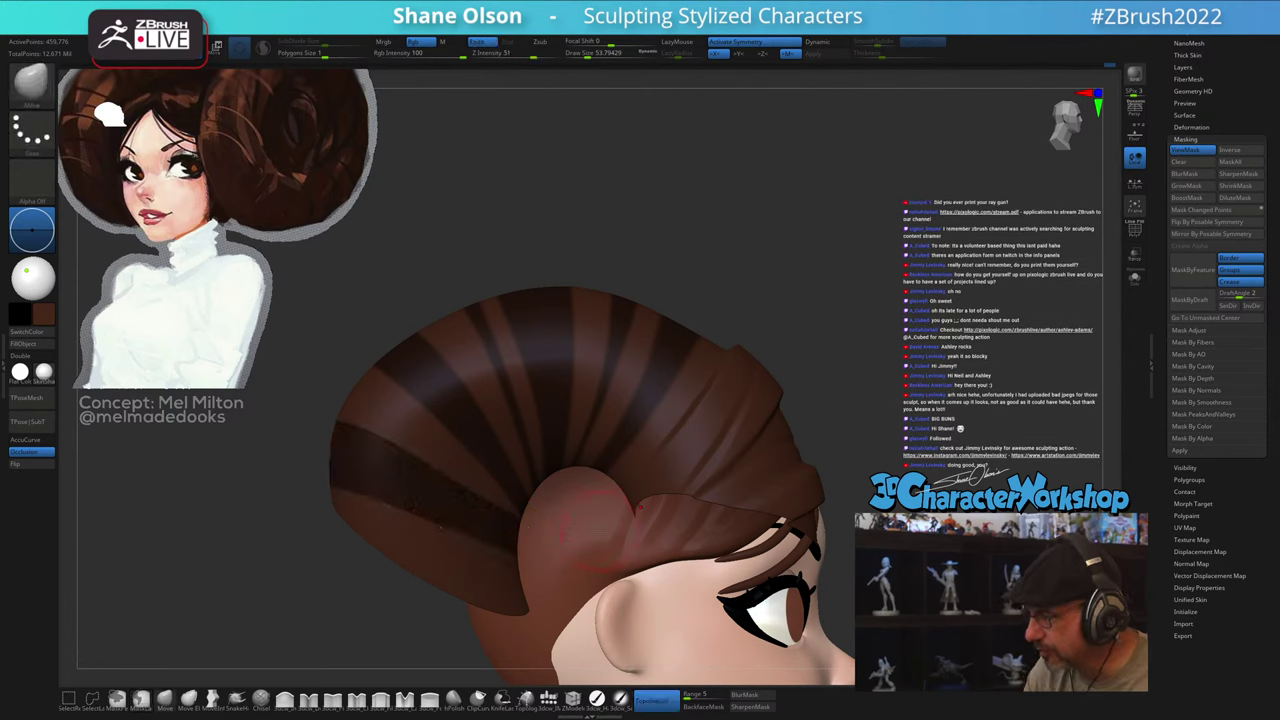
Step: Invert the mask and start pulling the exposed bands outward with the Move brush, raising the draw size from about 138 to 167
alt+drag(850, 560, 845, 480)
mouse_move(750, 480)
mouse_down()
mouse_move(948, 490)
mouse_move(815, 495)
mouse_up()
ctrl+click(850, 446)
alt+drag(860, 430, 842, 465)
key(s)
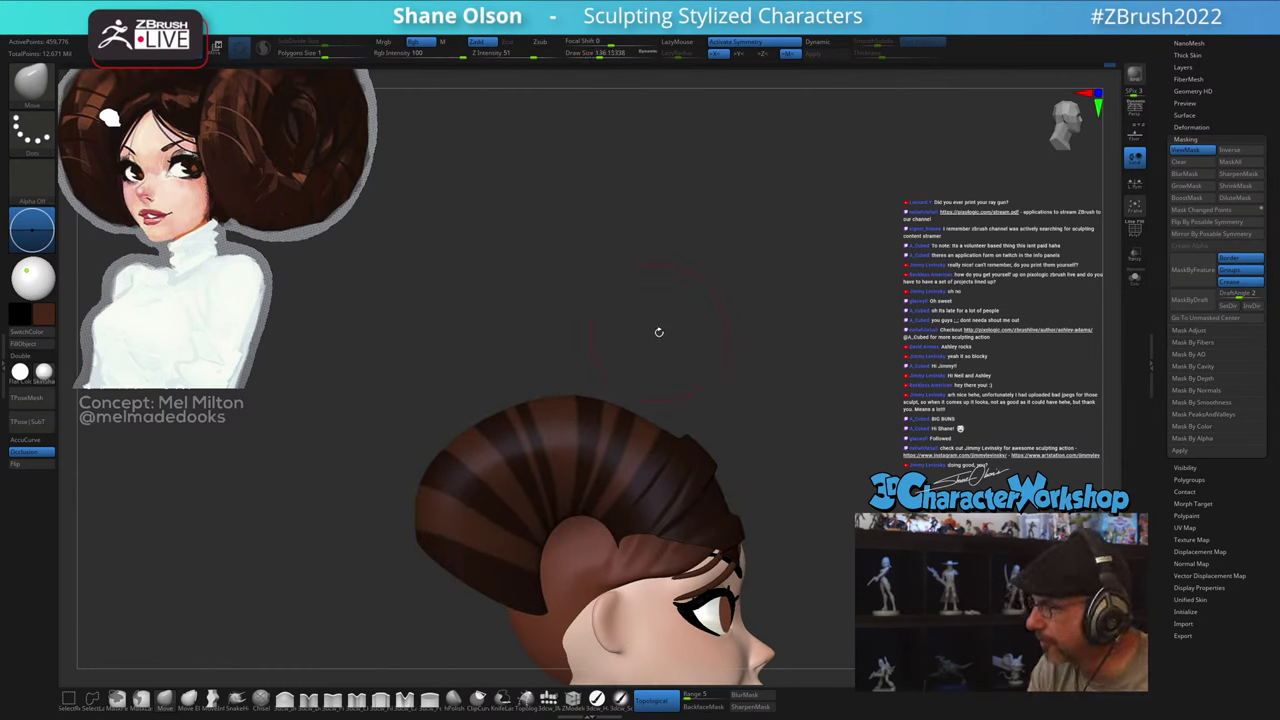
mouse_move(657, 331)
mouse_down()
mouse_move(651, 373)
mouse_move(613, 377)
mouse_move(615, 400)
mouse_up()
key(s)
mouse_move(631, 472)
right_down()
mouse_move(634, 526)
mouse_move(617, 504)
right_up()
key(s)
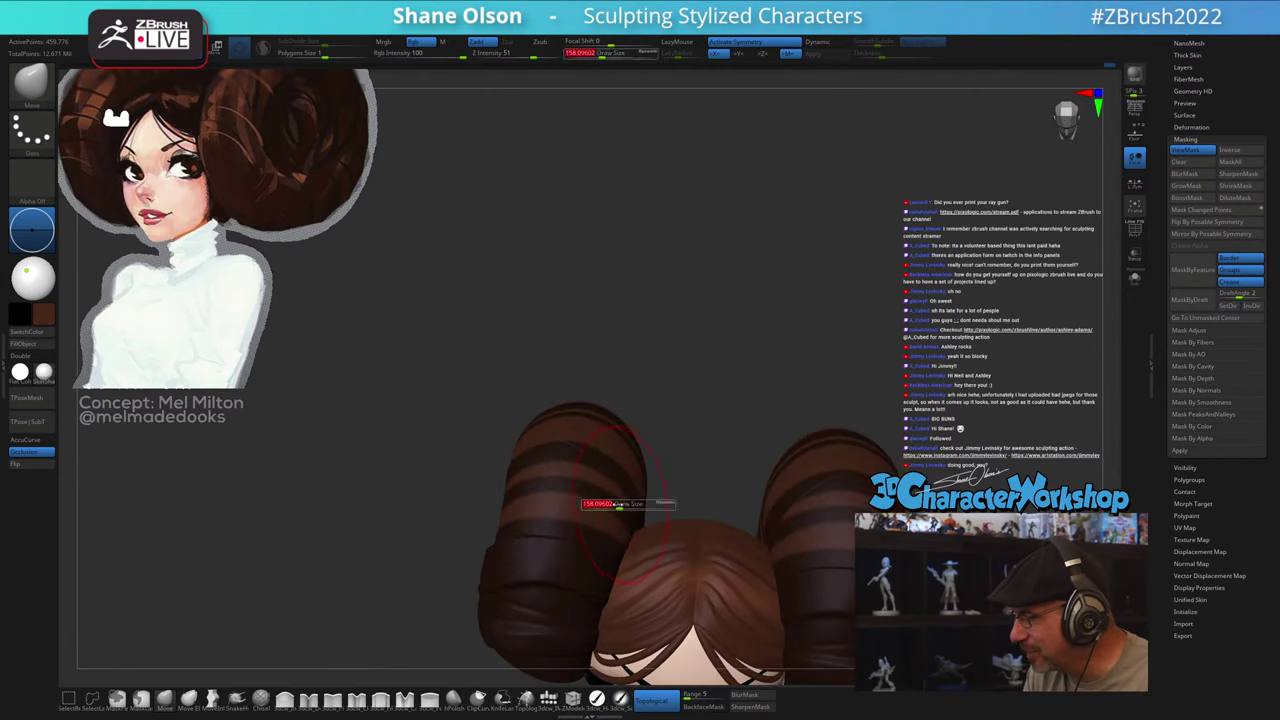
drag(617, 505, 620, 504)
Step: Raise the exposed bands further around the top of the bun, increasing the draw size to about 217 and 251
right_drag(615, 490, 585, 472)
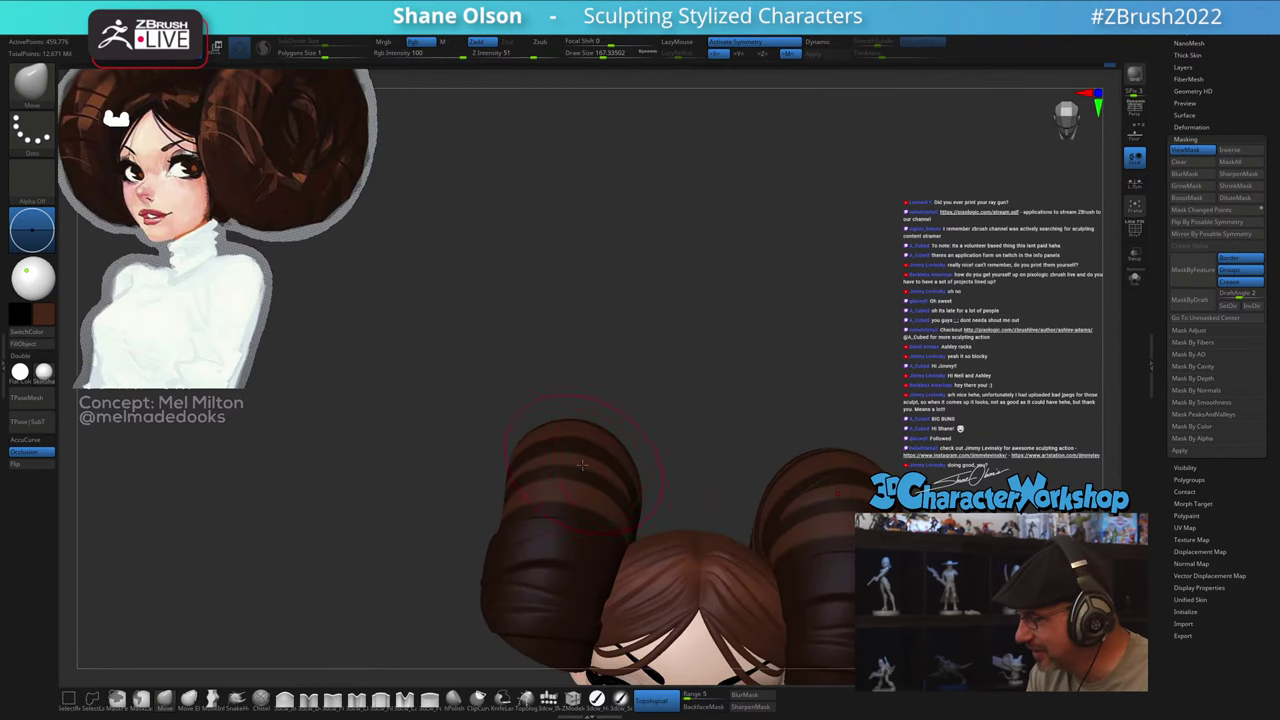
key(s)
drag(573, 471, 582, 471)
right_drag(567, 489, 578, 474)
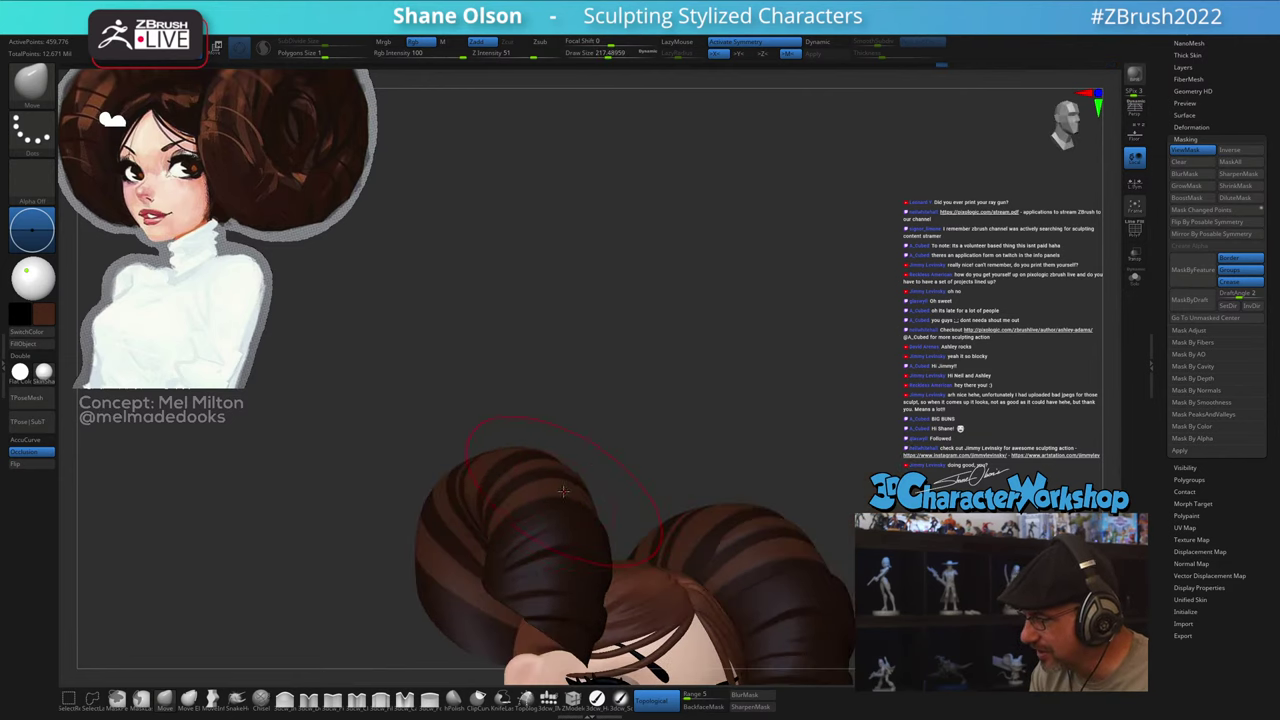
drag(549, 487, 508, 493)
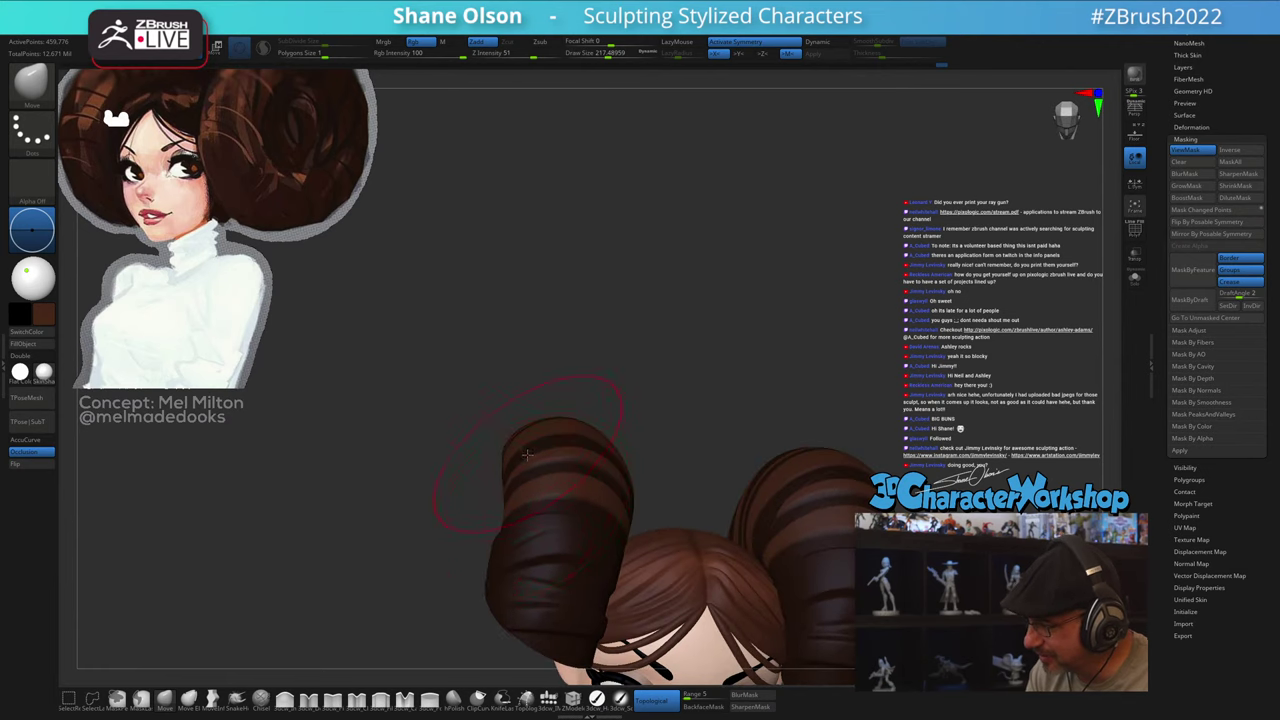
right_drag(527, 455, 519, 512)
key(s)
drag(523, 472, 527, 472)
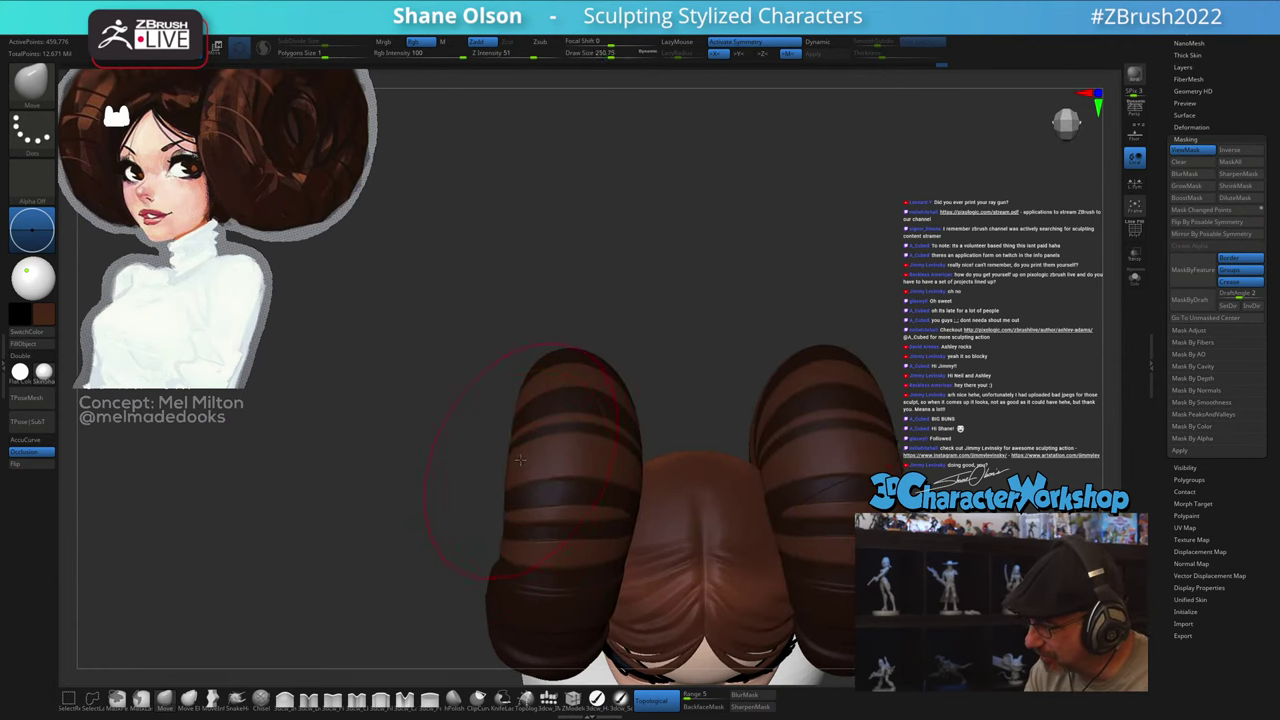
right_drag(520, 460, 565, 440)
drag(581, 414, 584, 401)
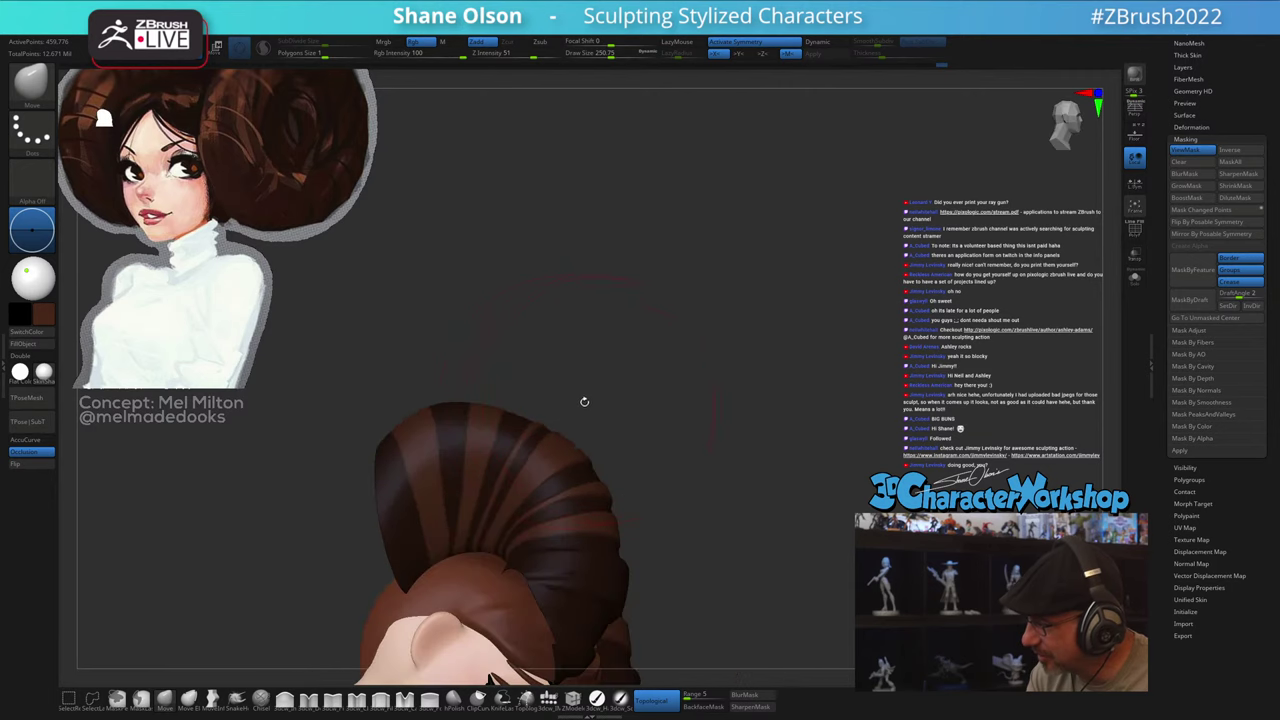
Step: Pull the exposed bands outward around the rear of the bun at a draw size of about 251, working from behind
drag(506, 405, 528, 378)
mouse_move(525, 446)
mouse_down()
mouse_move(510, 511)
mouse_move(541, 481)
mouse_up()
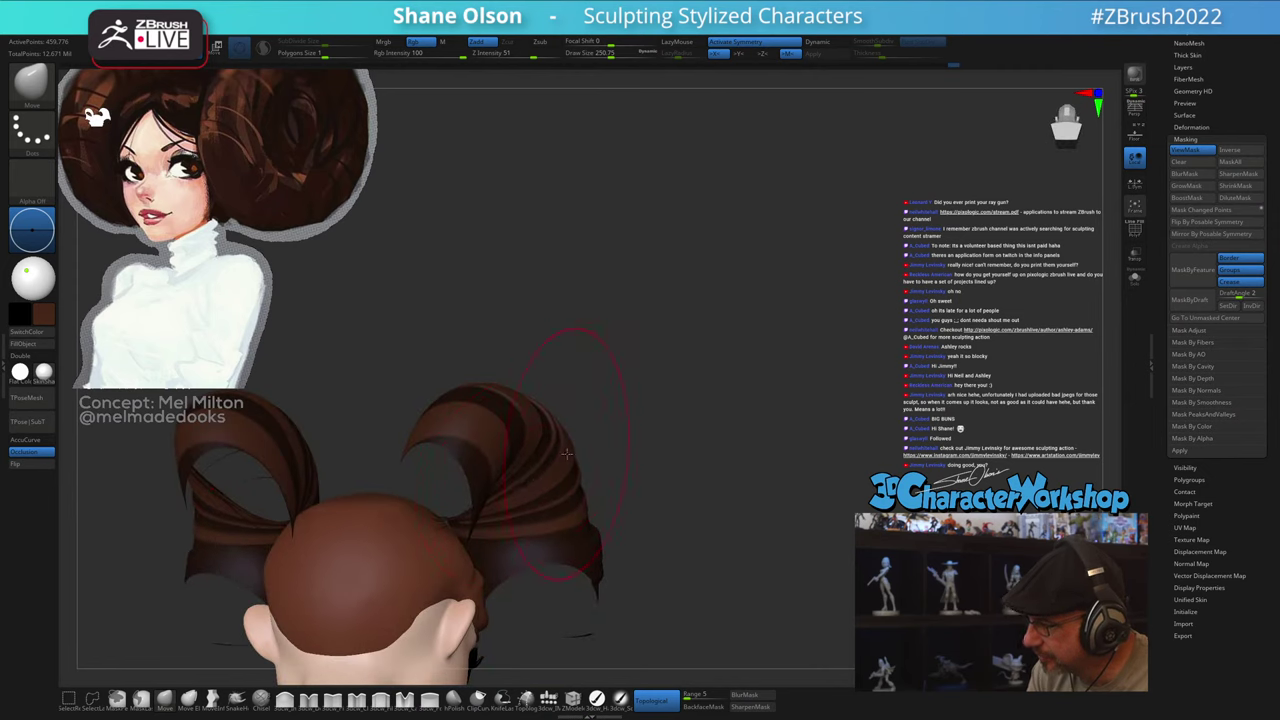
right_drag(567, 454, 467, 488)
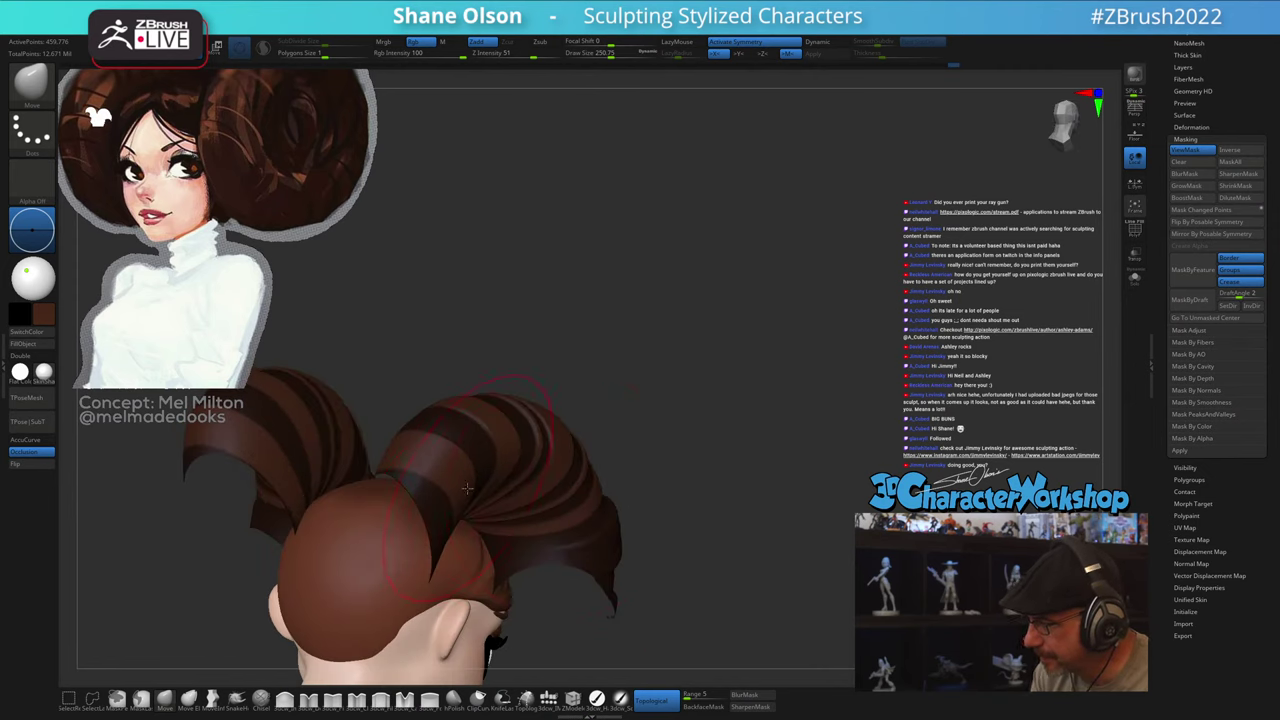
drag(497, 453, 509, 444)
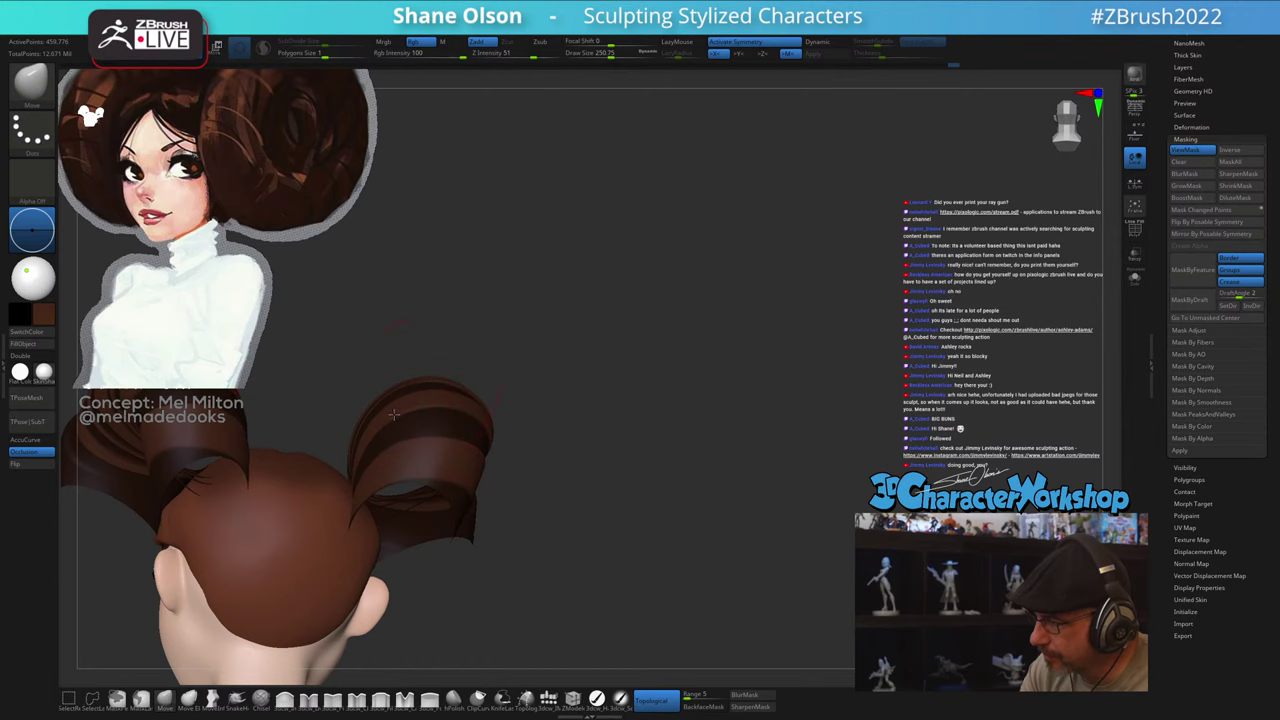
right_drag(394, 414, 367, 391)
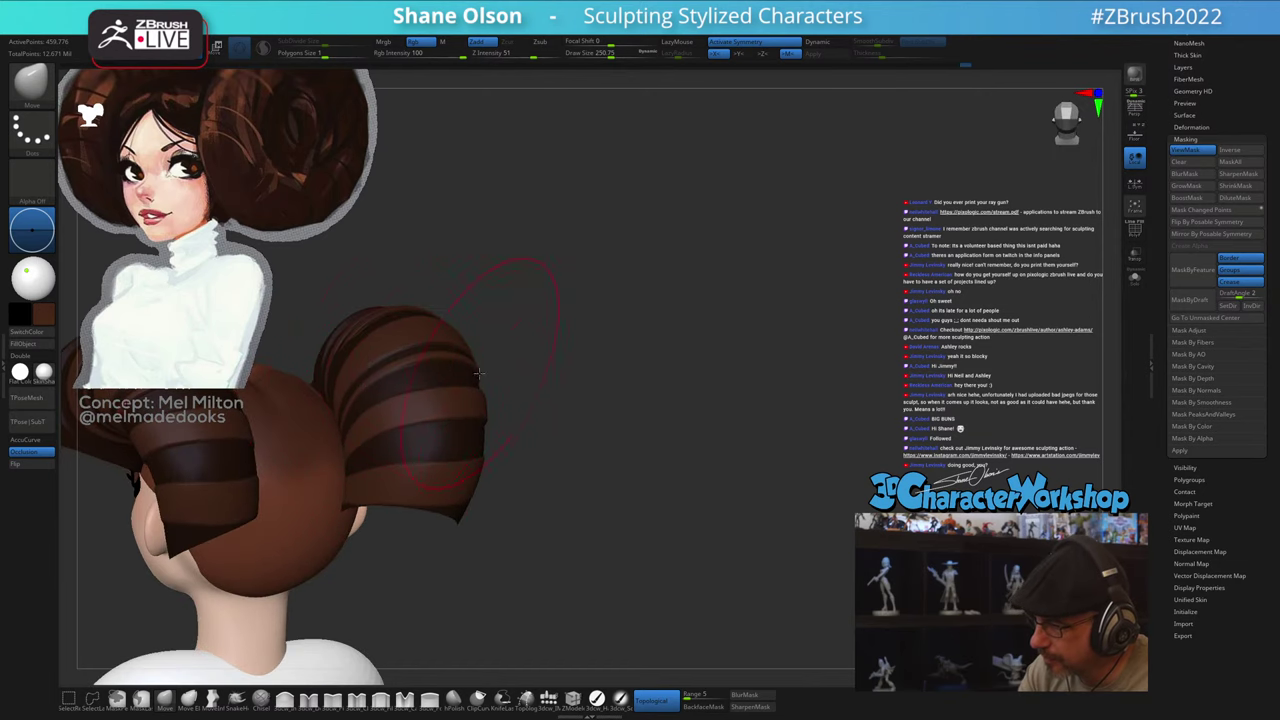
right_drag(479, 374, 445, 363)
right_drag(765, 388, 674, 410)
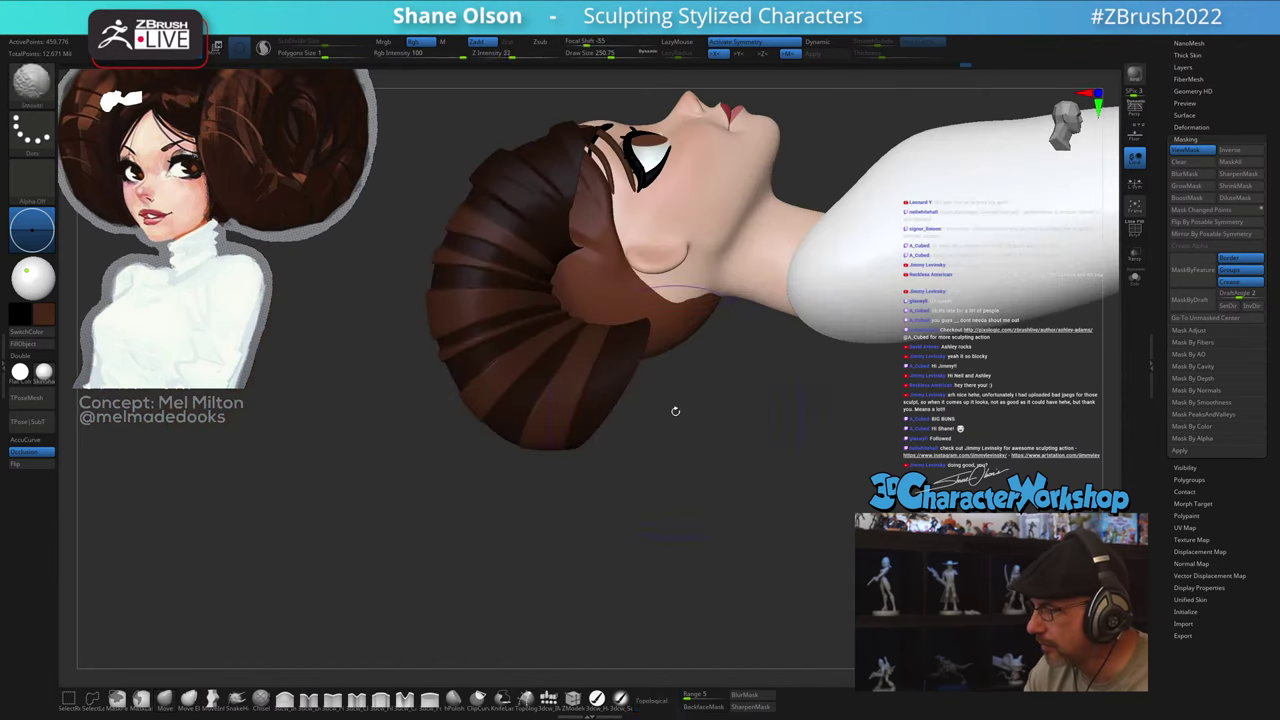
Step: Turn off the mask display, unhide the full hair model and set the draw size to 112
key(ctrl+h)
mouse_move(690, 457)
alt+right_down()
mouse_move(632, 537)
mouse_move(717, 420)
mouse_move(727, 468)
mouse_move(697, 380)
mouse_move(632, 526)
alt+right_up()
ctrl+shift+click(684, 473)
mouse_move(614, 484)
right_down()
mouse_move(680, 492)
mouse_move(681, 481)
mouse_move(645, 492)
mouse_move(632, 576)
mouse_move(685, 504)
mouse_move(711, 517)
mouse_move(690, 540)
mouse_move(727, 513)
mouse_move(684, 531)
mouse_move(718, 486)
mouse_move(713, 531)
mouse_move(725, 539)
mouse_move(670, 552)
mouse_move(683, 564)
right_up()
key(s)
drag(746, 549, 737, 546)
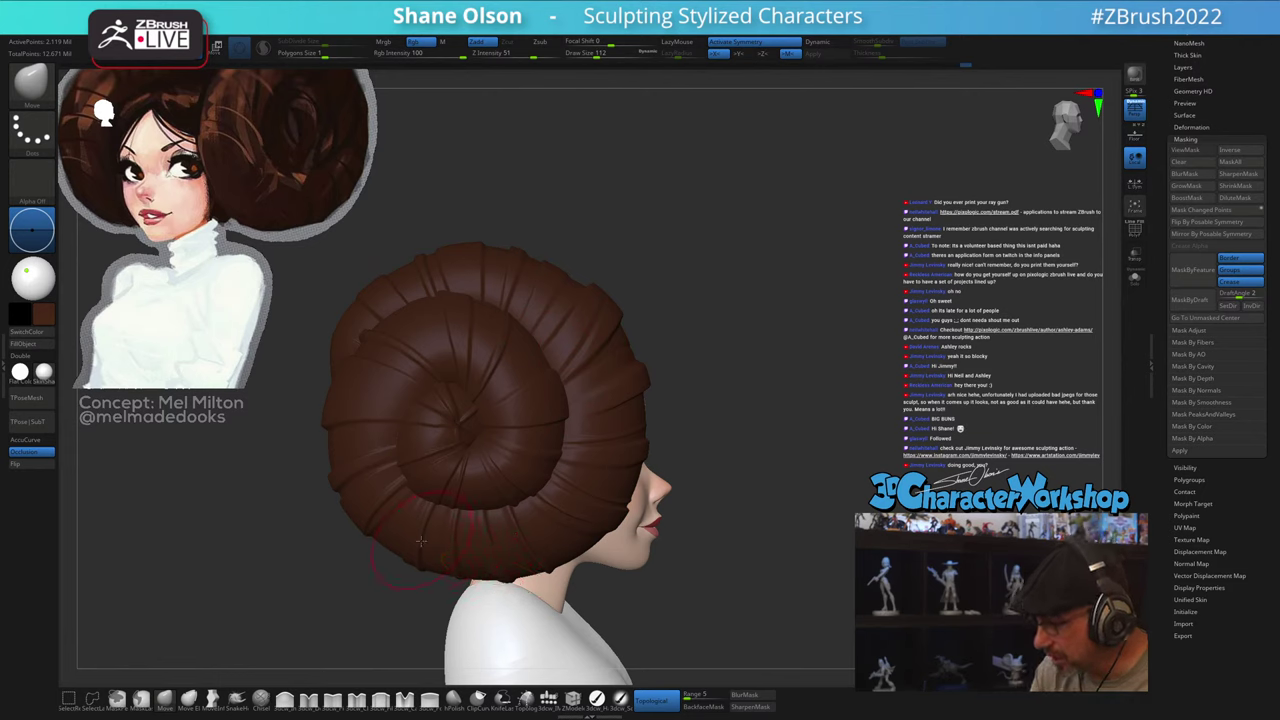
Step: Isolate the lower rear sections of the bun that still need folds, hiding the other bun sections
mouse_move(736, 585)
mouse_down()
mouse_move(746, 552)
mouse_move(716, 553)
mouse_move(806, 529)
mouse_move(797, 479)
mouse_move(831, 487)
mouse_move(810, 484)
mouse_up()
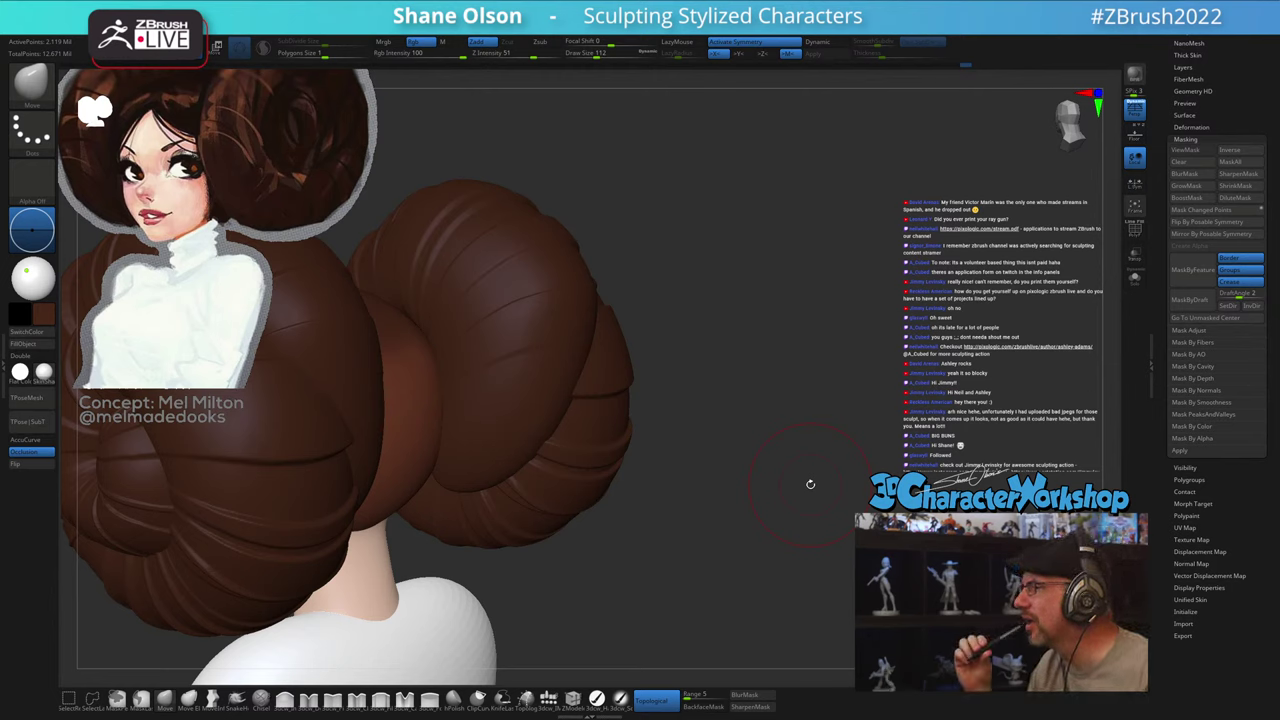
mouse_move(810, 484)
mouse_down()
mouse_move(686, 503)
mouse_move(672, 491)
mouse_up()
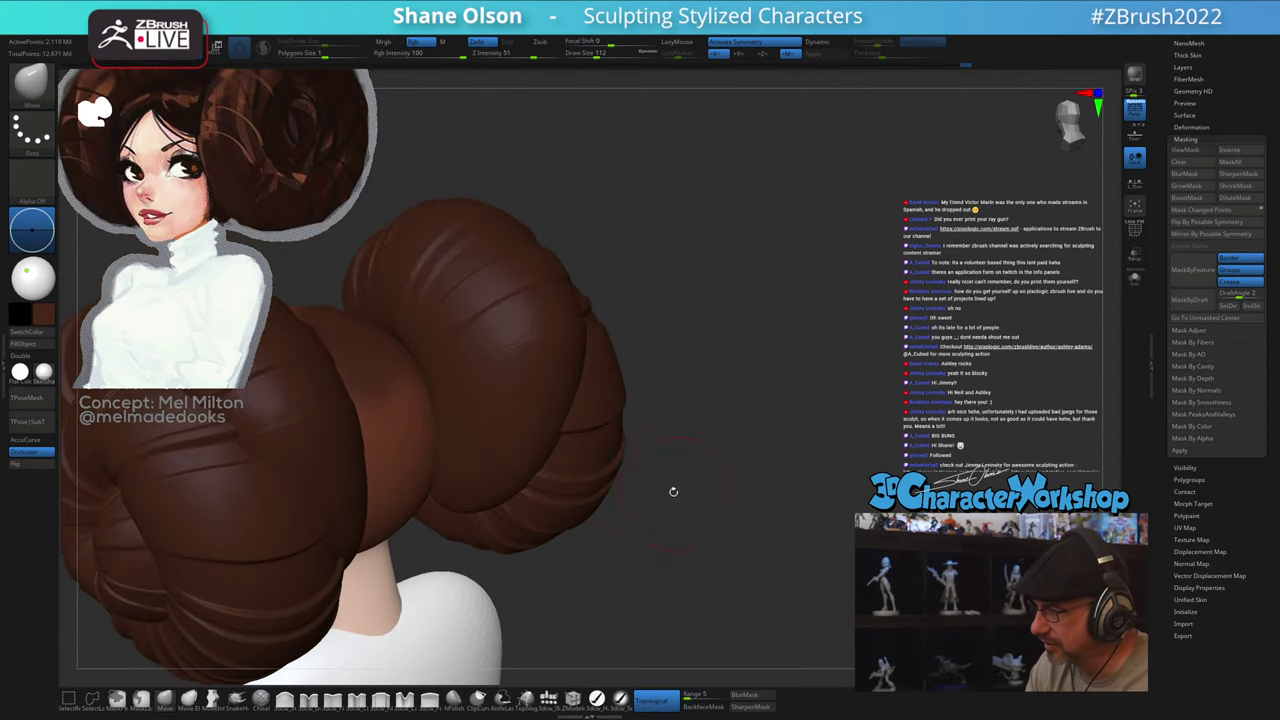
ctrl+shift+click(529, 404)
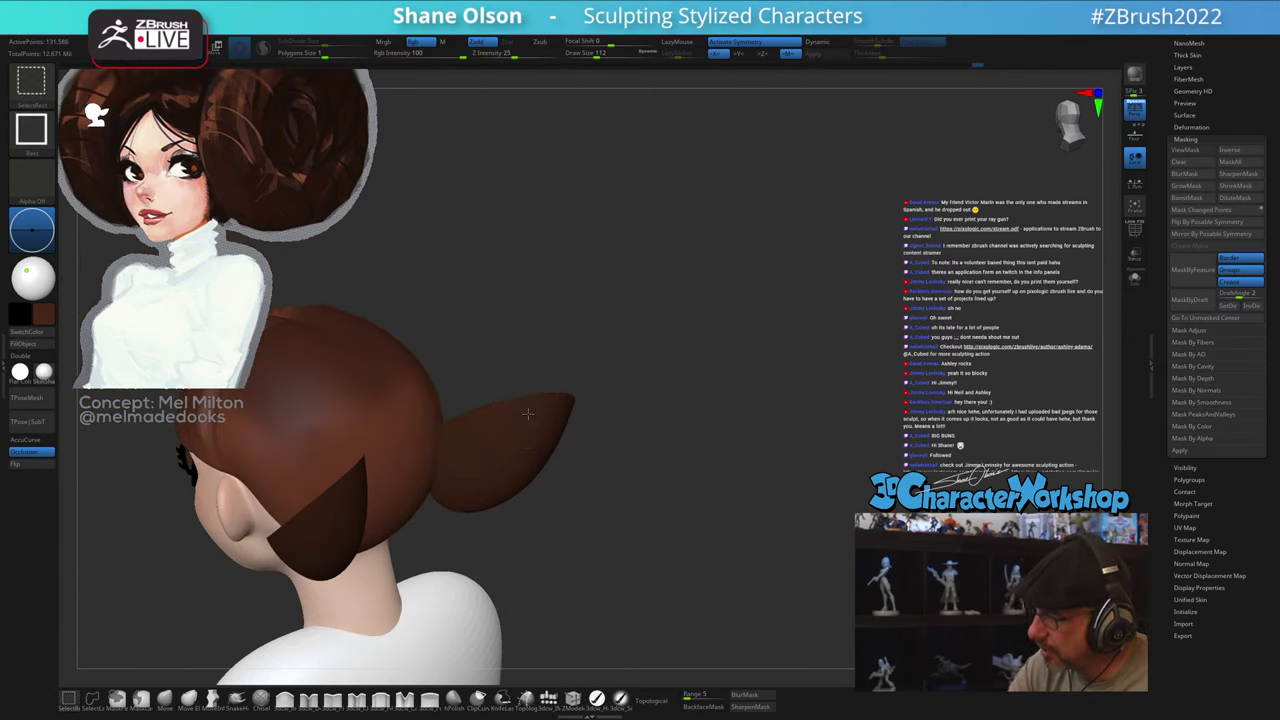
ctrl+shift+click(528, 410)
ctrl+shift+click(531, 386)
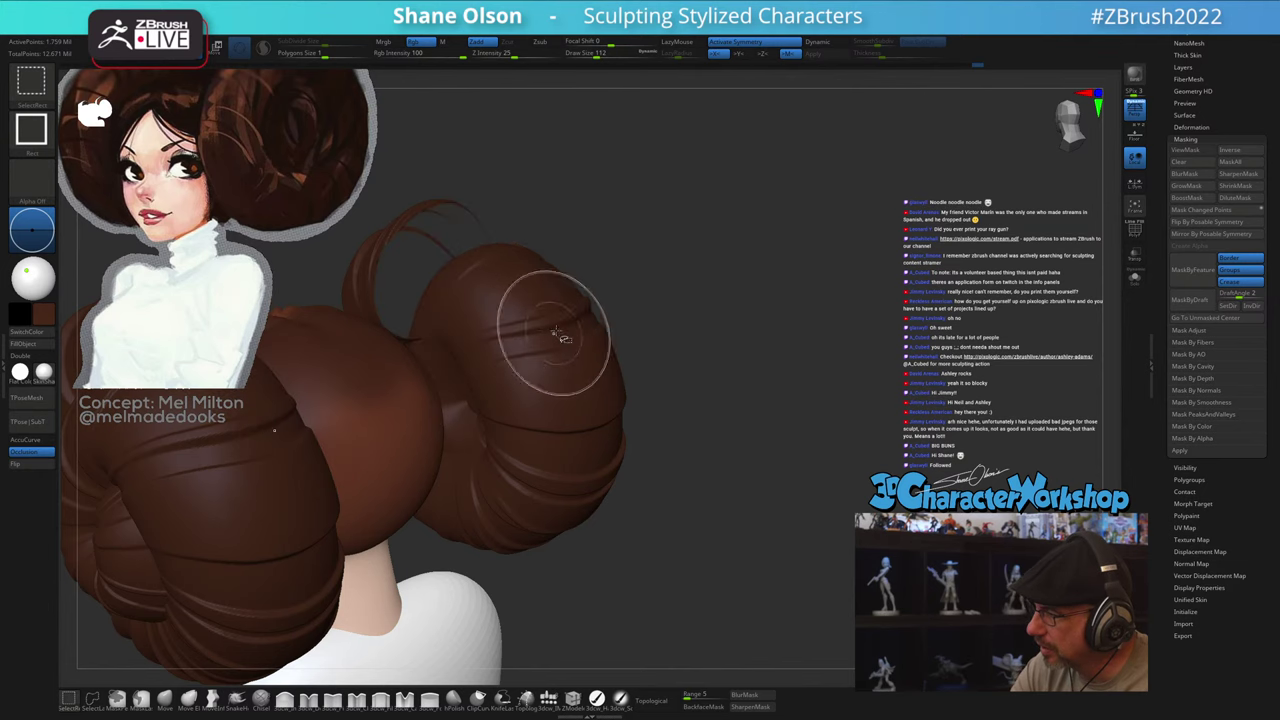
mouse_move(766, 450)
ctrl+shift+mouse_down()
mouse_move(794, 543)
mouse_move(758, 425)
mouse_move(732, 534)
mouse_move(754, 536)
mouse_move(754, 557)
mouse_move(757, 500)
mouse_move(706, 520)
mouse_move(789, 551)
mouse_move(809, 545)
ctrl+shift+mouse_up()
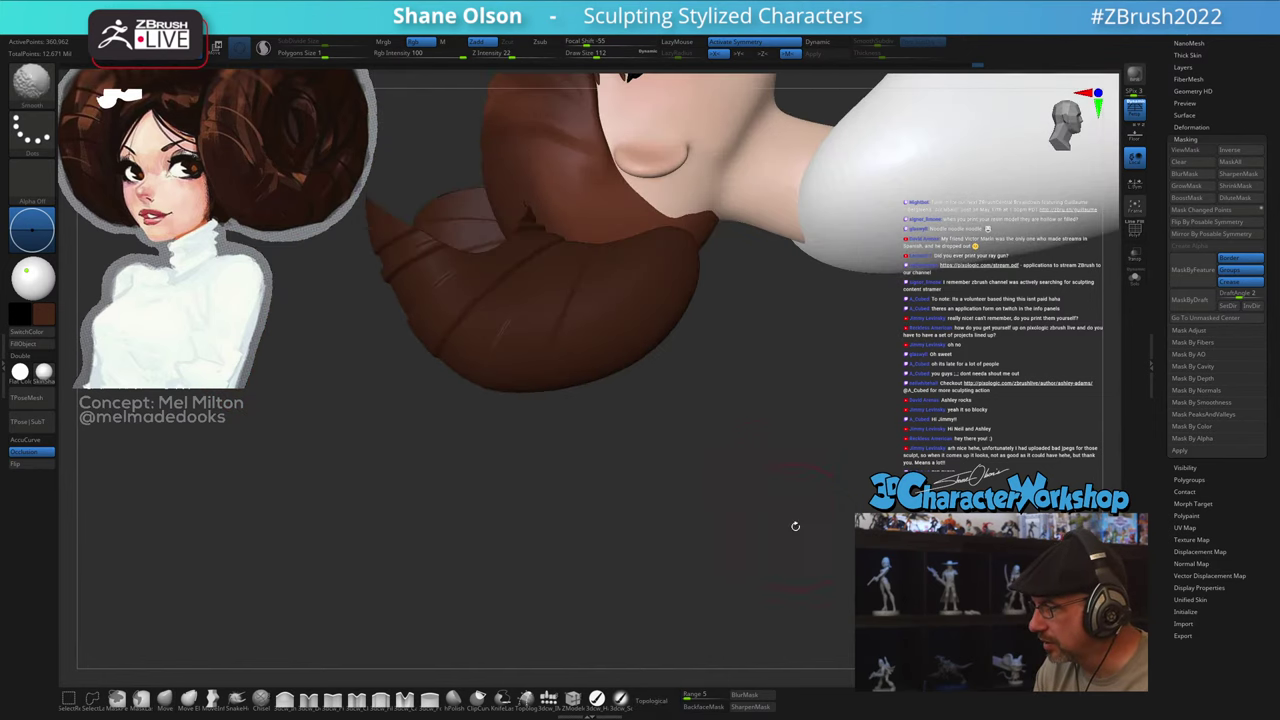
mouse_move(735, 462)
alt+mouse_down()
mouse_move(690, 610)
mouse_move(697, 560)
mouse_move(692, 592)
alt+mouse_up()
Step: Reduce the draw size to about 31 and lasso-mask a wide band and a thin band across the smooth lower rear section
key(s)
key(s)
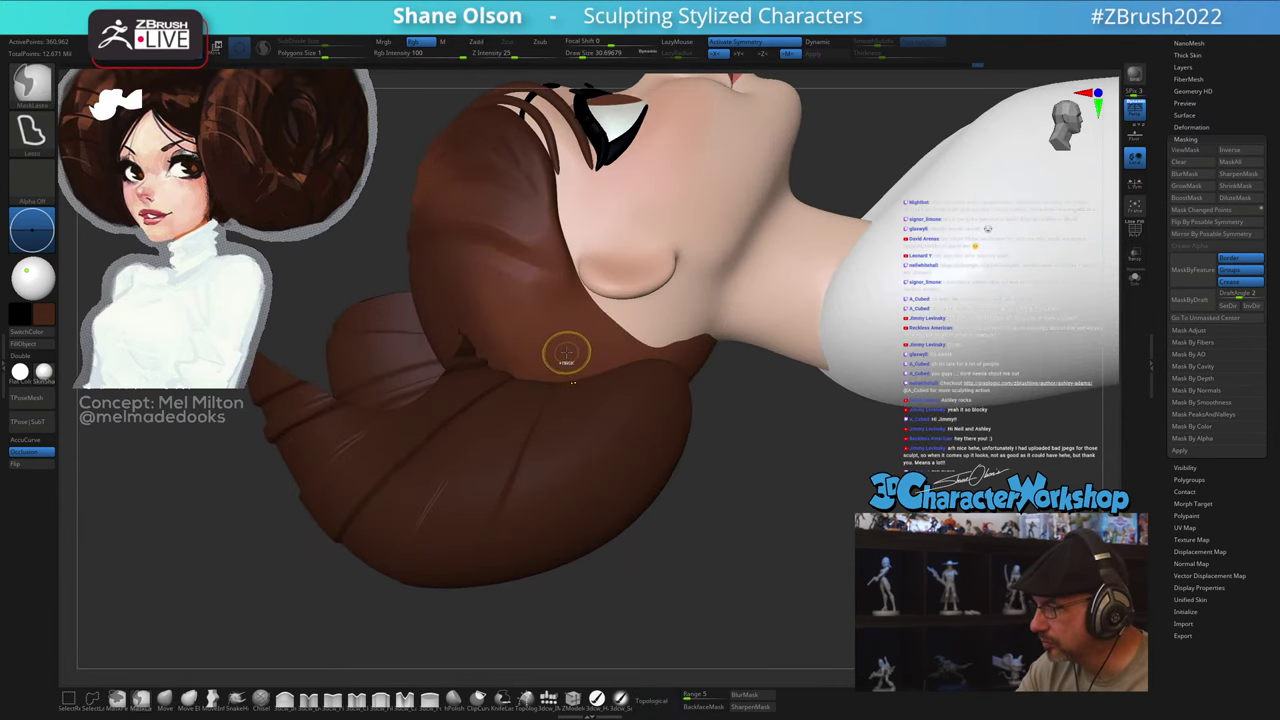
mouse_move(558, 352)
ctrl+mouse_down()
mouse_move(530, 466)
mouse_move(532, 584)
mouse_move(580, 568)
mouse_move(563, 362)
ctrl+mouse_up()
mouse_move(748, 560)
mouse_down()
mouse_move(711, 594)
mouse_move(722, 550)
mouse_up()
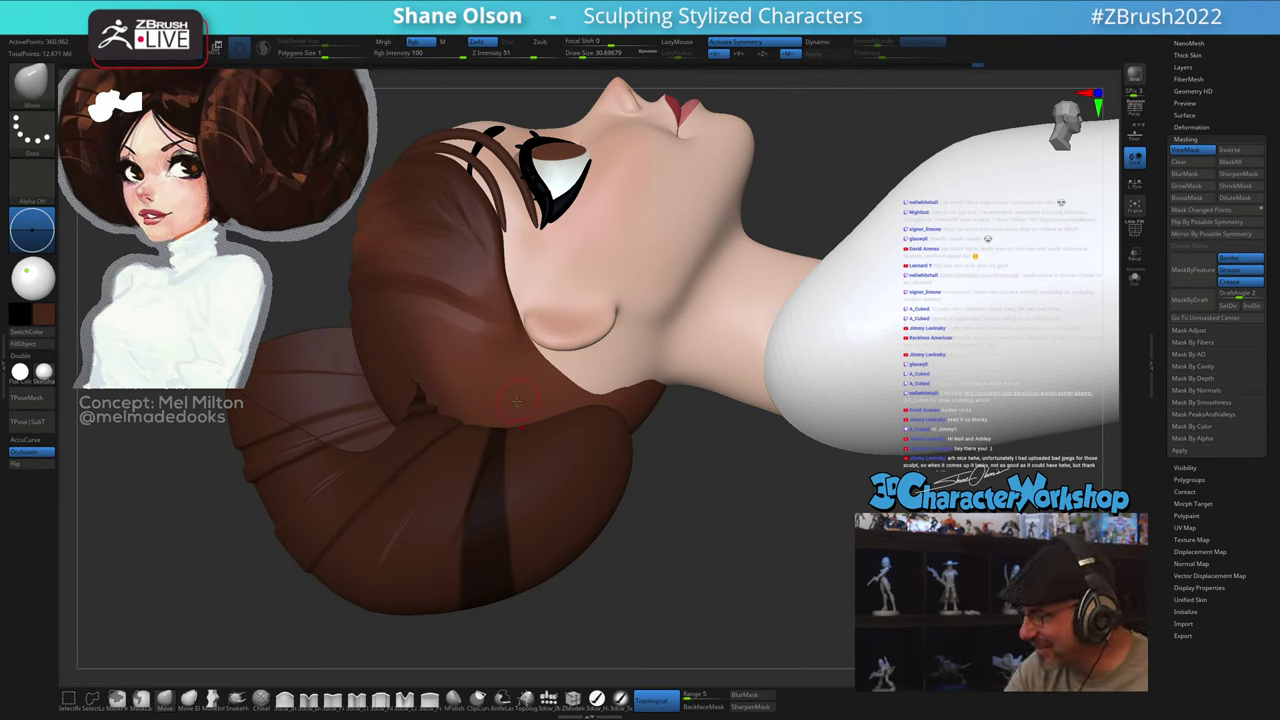
mouse_move(516, 401)
ctrl+mouse_down()
mouse_move(538, 523)
mouse_move(580, 586)
mouse_move(547, 516)
ctrl+mouse_up()
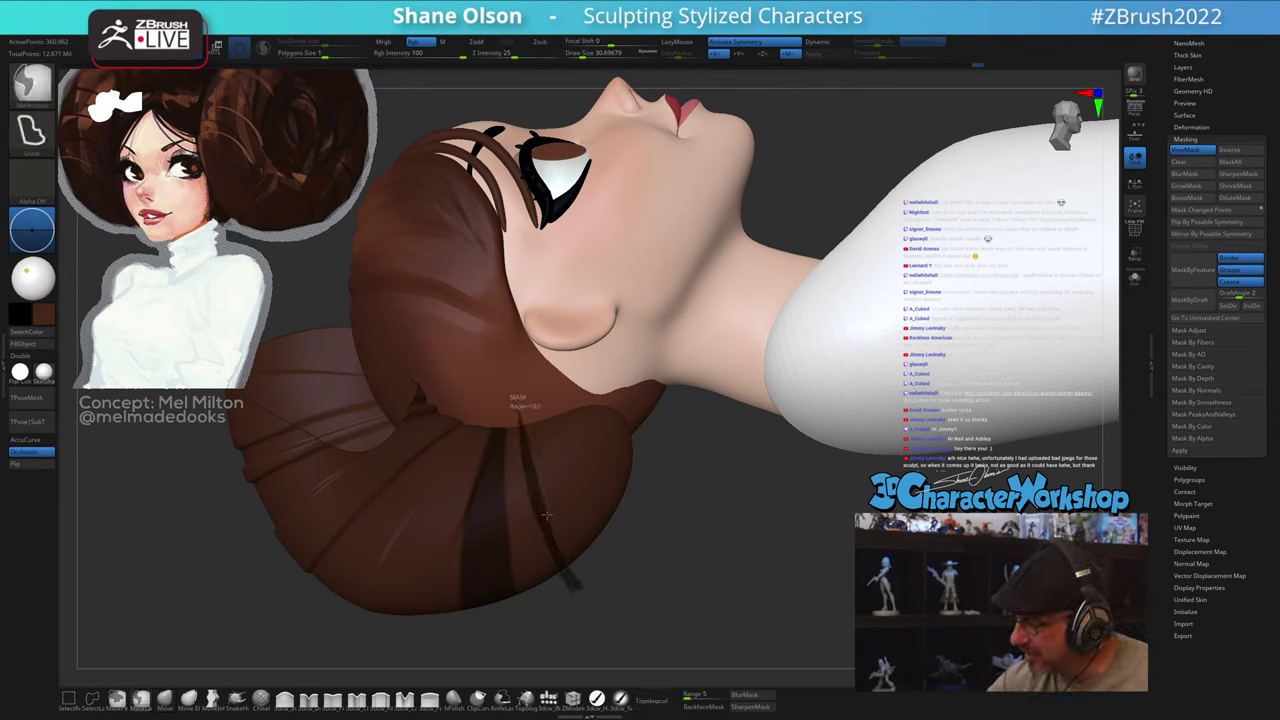
ctrl+drag(526, 401, 527, 400)
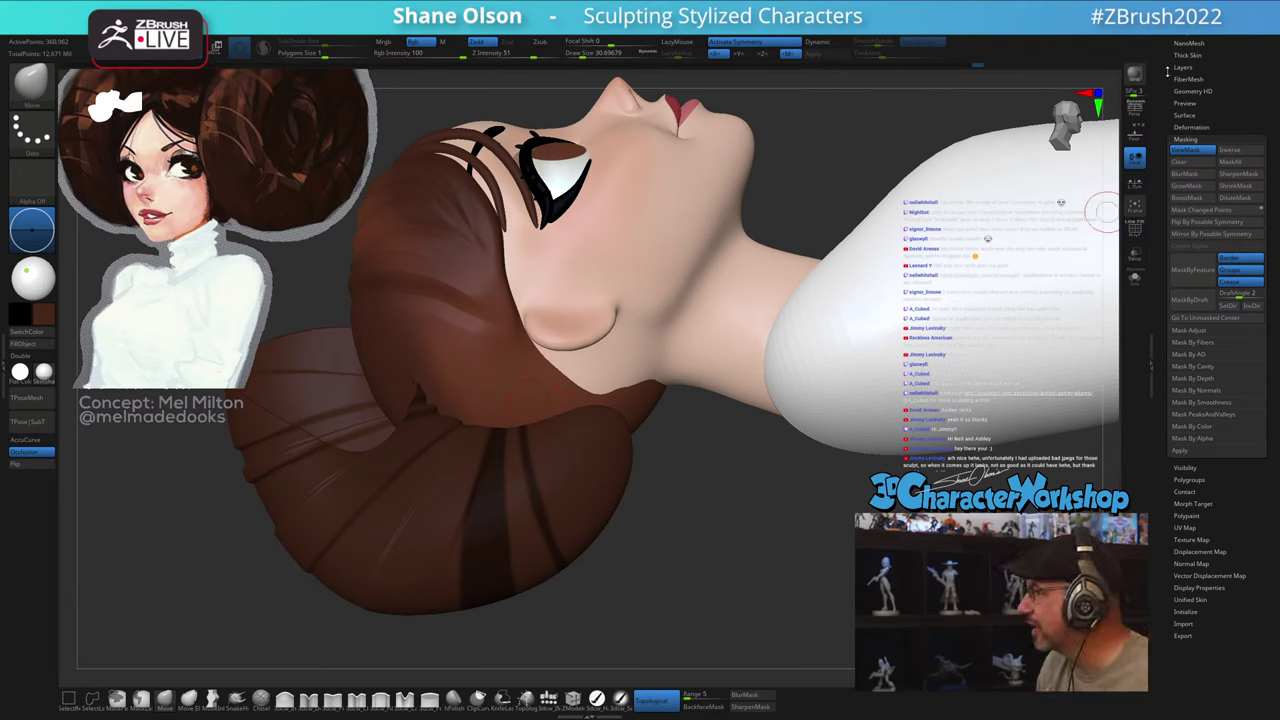
Step: Bring up the leprechaun model and frame the whole figure from the front in perspective view
drag(1167, 71, 1168, 272)
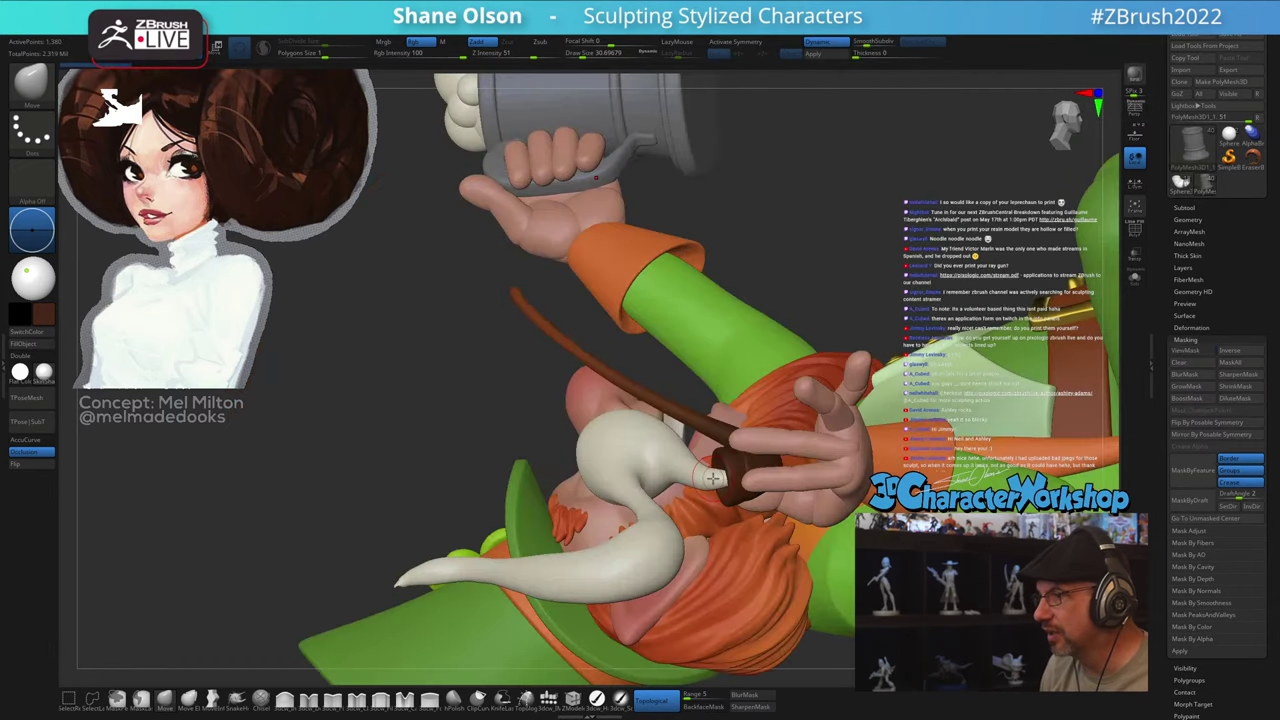
drag(893, 182, 834, 266)
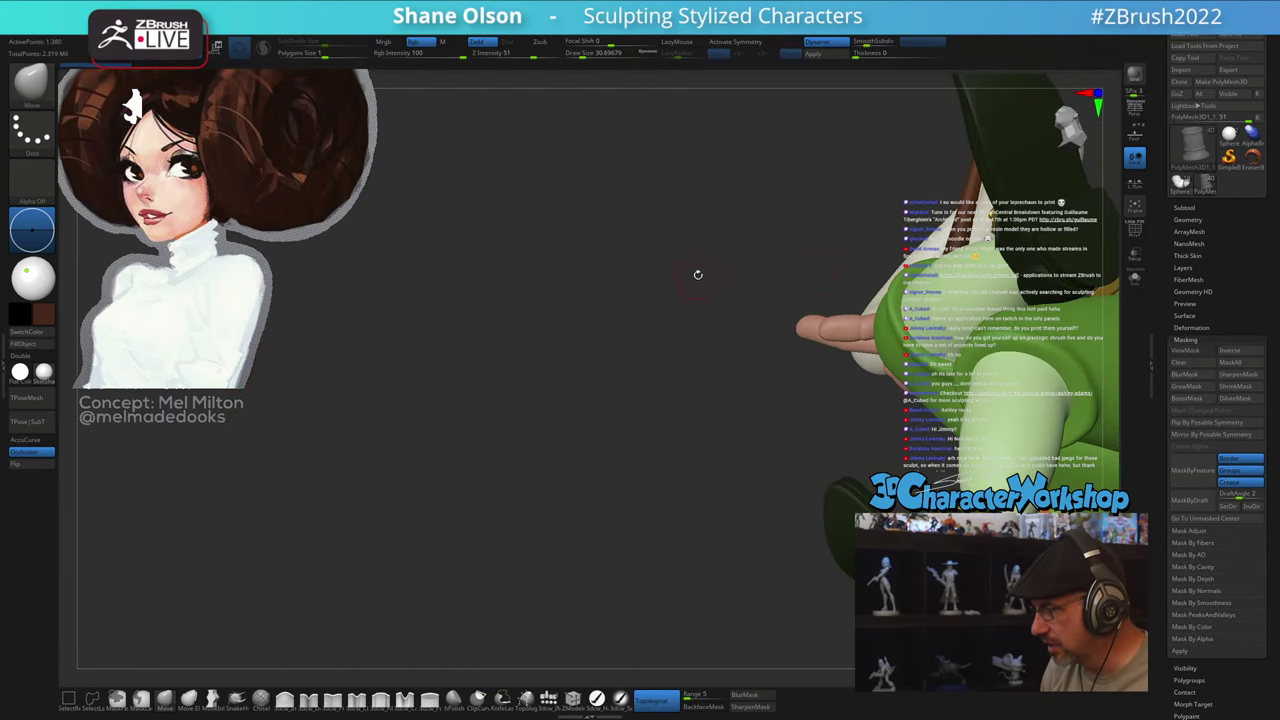
drag(697, 274, 697, 354)
alt+drag(746, 406, 252, 498)
drag(704, 400, 763, 372)
key(p)
drag(839, 390, 839, 346)
drag(845, 503, 852, 480)
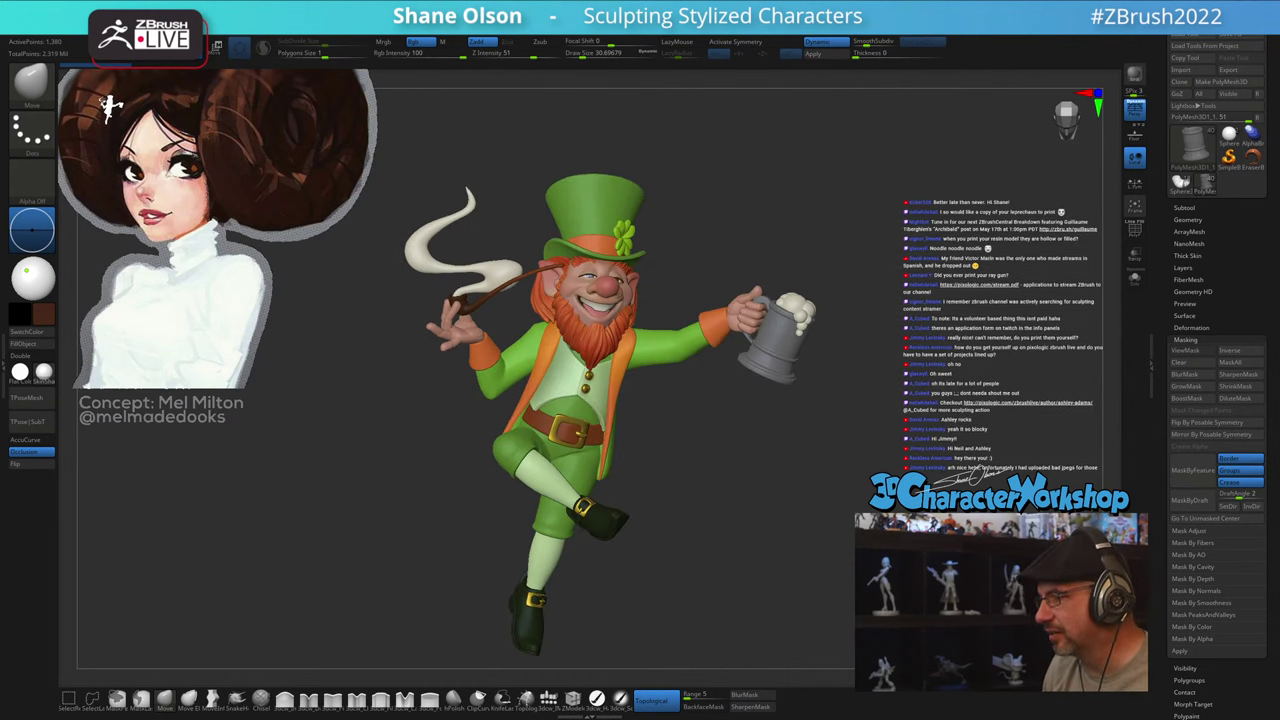
drag(888, 538, 859, 480)
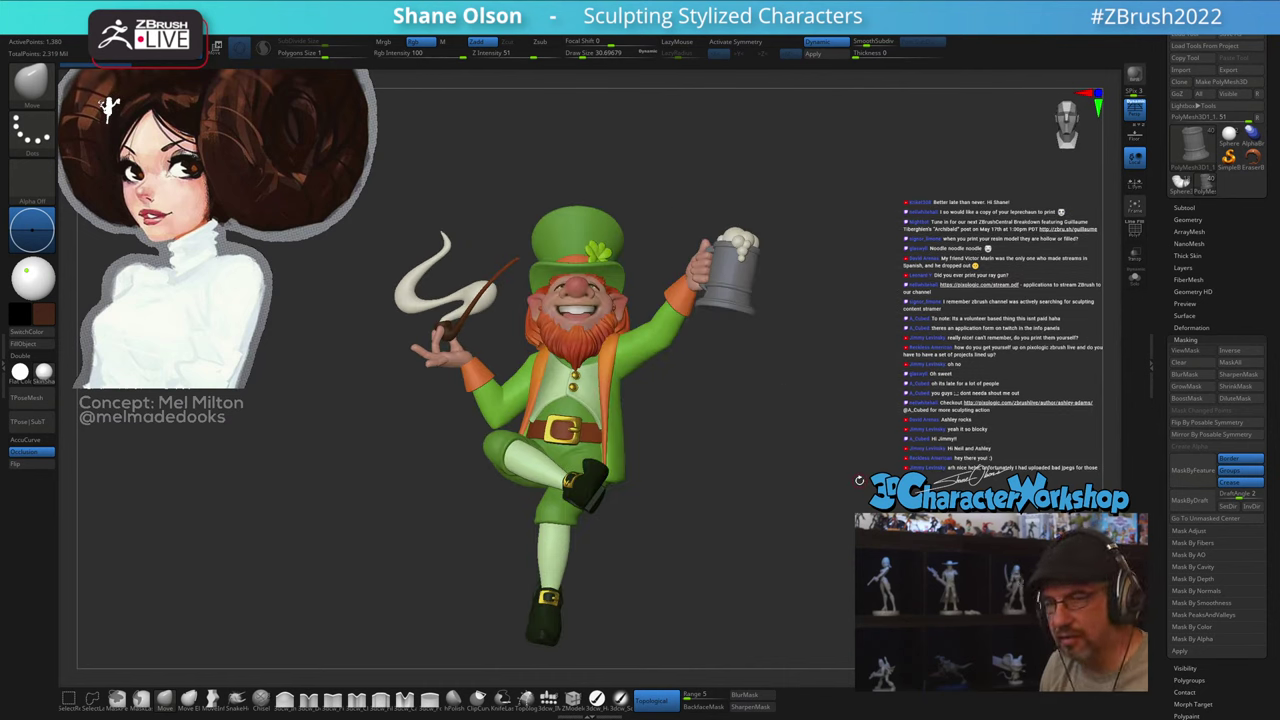
Step: Examine the leprechaun from the side and front, including a close-up of the face and beard, with the draw size at about 104
key(s)
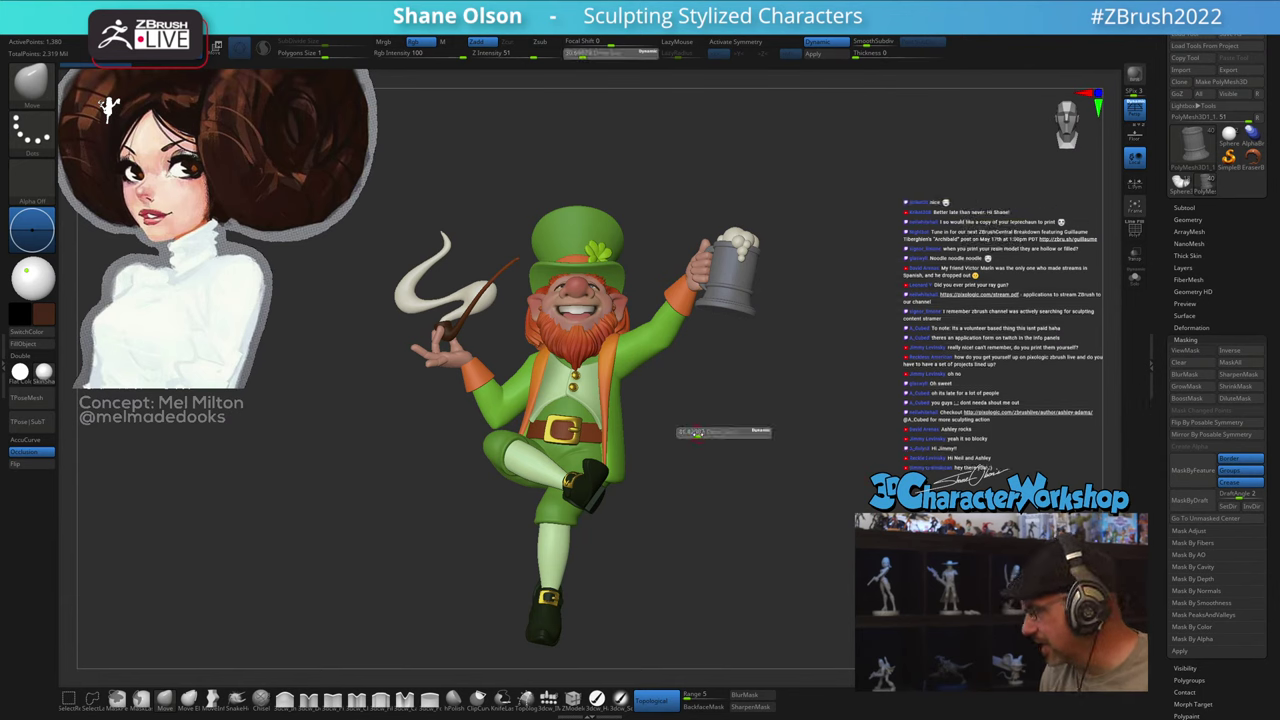
click(706, 434)
mouse_move(826, 409)
mouse_down()
mouse_move(770, 416)
mouse_move(789, 424)
mouse_move(725, 507)
mouse_up()
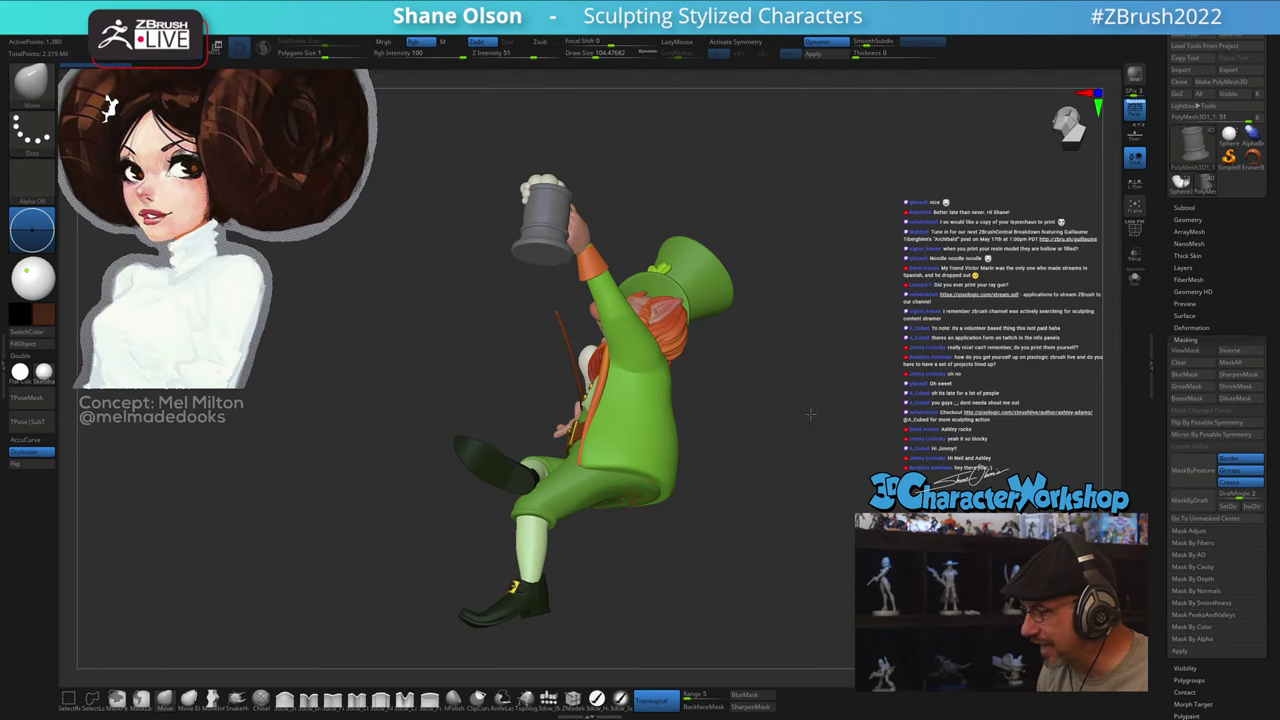
drag(810, 414, 834, 452)
drag(824, 396, 804, 550)
alt+drag(790, 350, 784, 577)
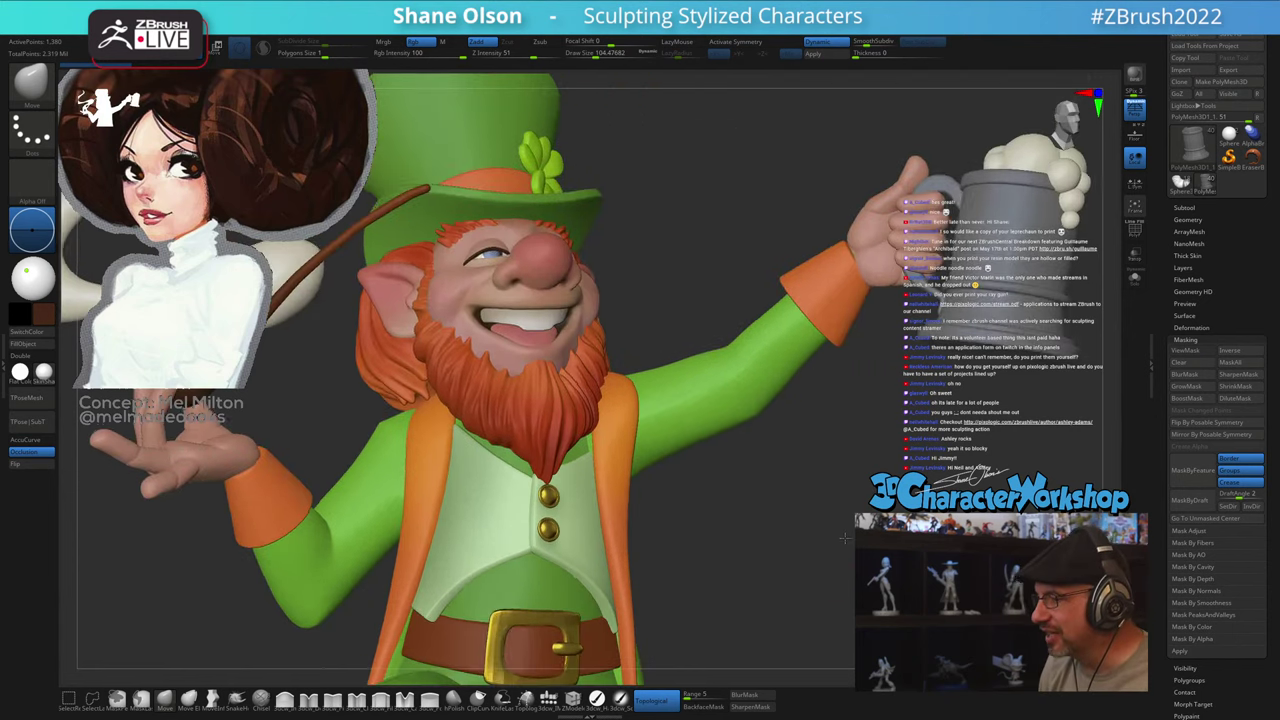
drag(784, 520, 750, 515)
key(s)
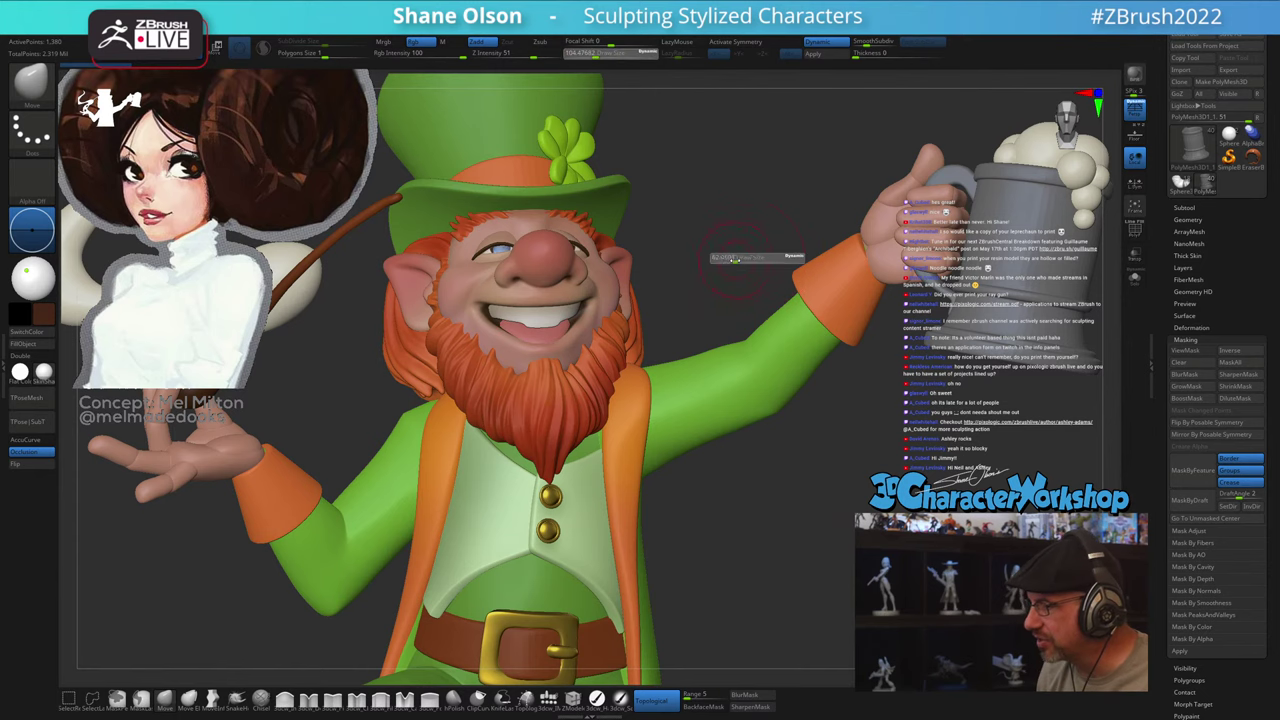
Step: Look over the leprechaun model, expand the subtool list, and switch to the female bust with the coiled hair buns
mouse_move(750, 258)
mouse_down()
mouse_move(670, 260)
mouse_move(591, 310)
mouse_up()
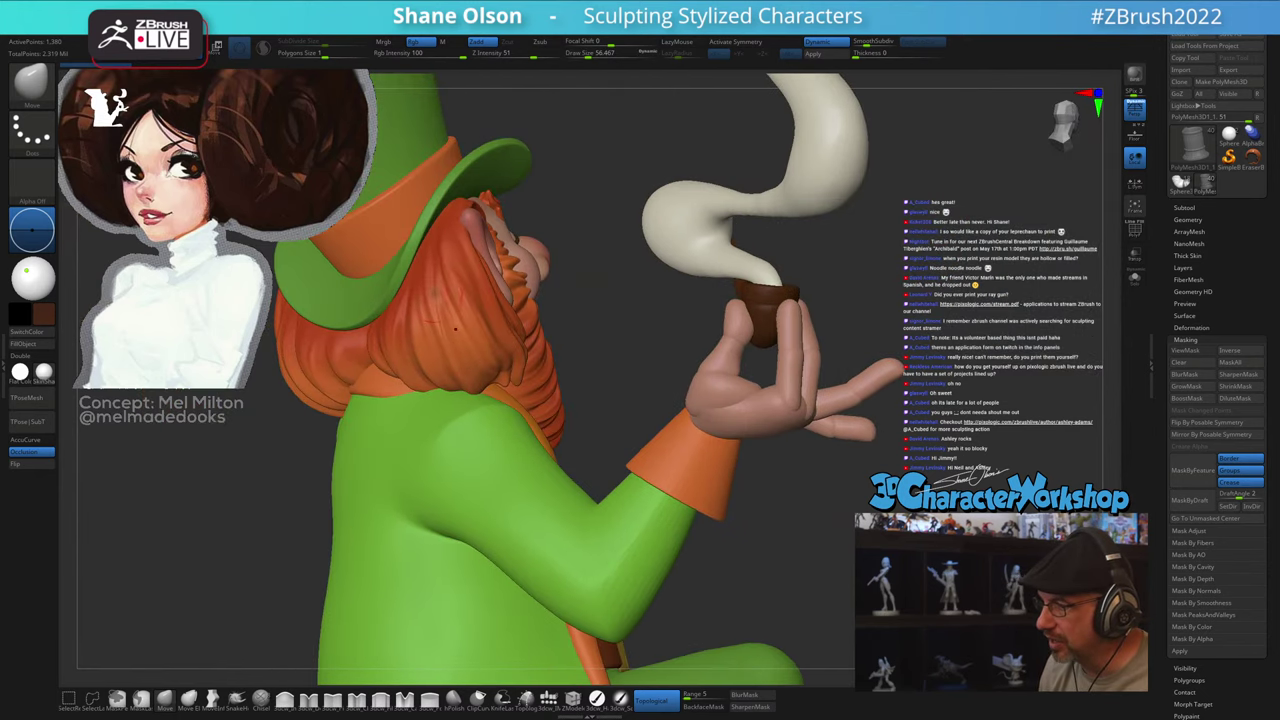
drag(597, 171, 375, 186)
mouse_move(605, 490)
mouse_down()
mouse_move(460, 495)
mouse_move(588, 505)
mouse_move(569, 497)
mouse_up()
mouse_move(785, 480)
alt+mouse_down()
mouse_move(799, 595)
mouse_move(780, 503)
alt+mouse_up()
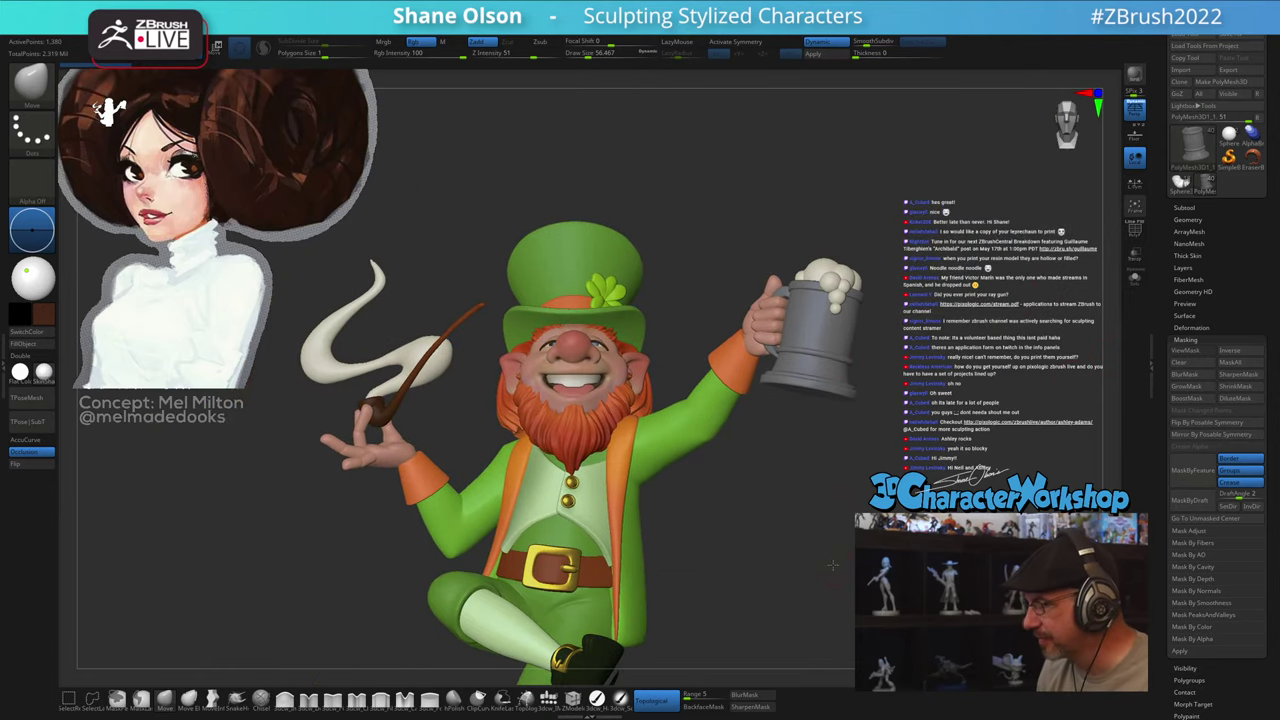
alt+drag(833, 565, 830, 540)
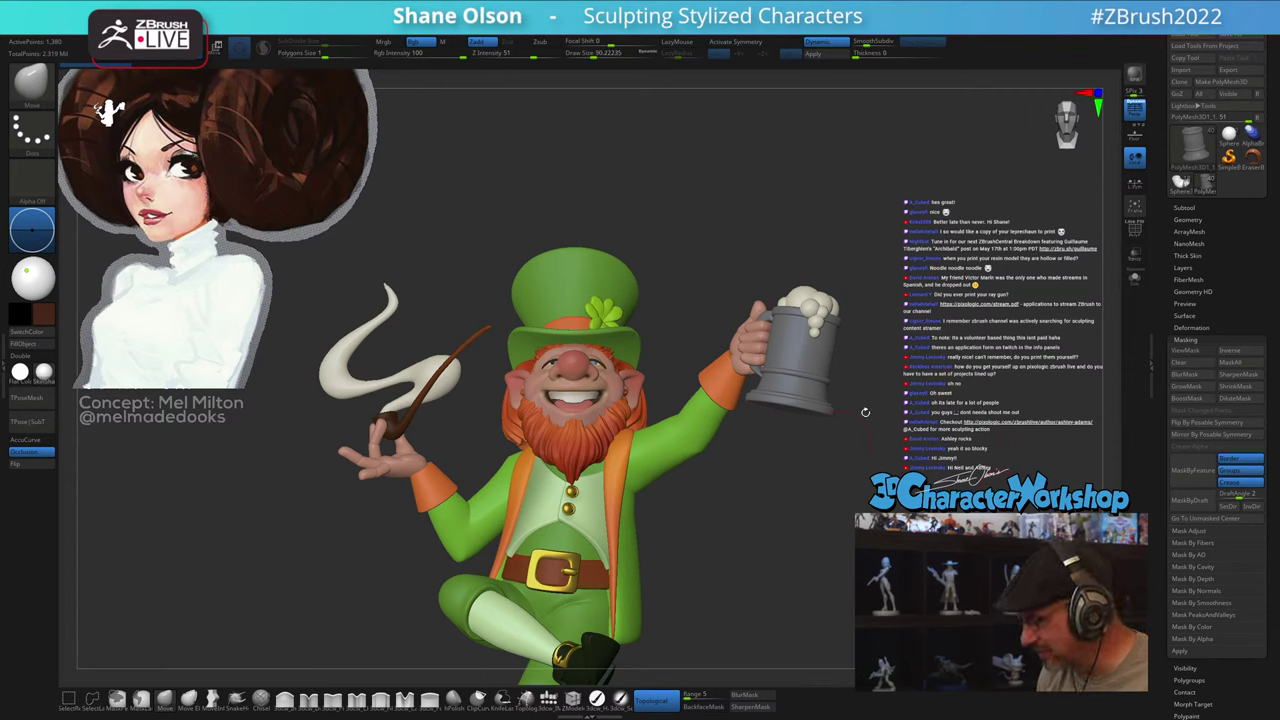
click(1184, 207)
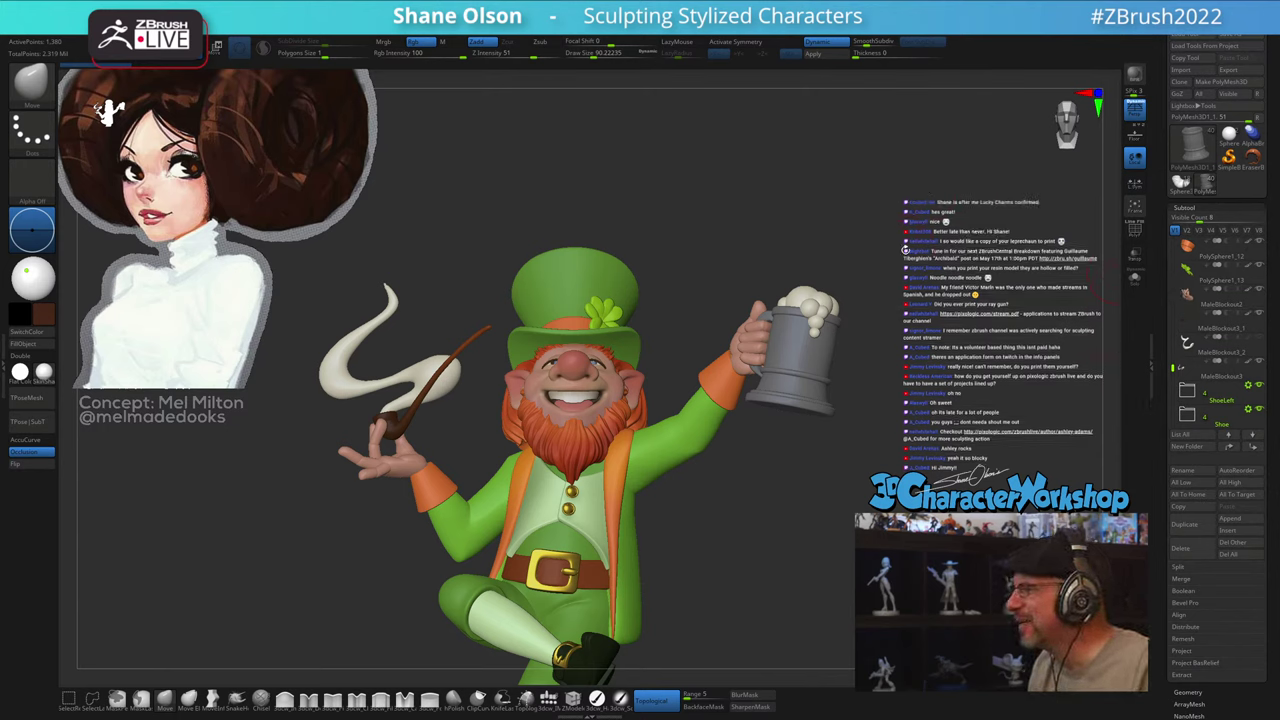
drag(906, 250, 927, 259)
click(1180, 184)
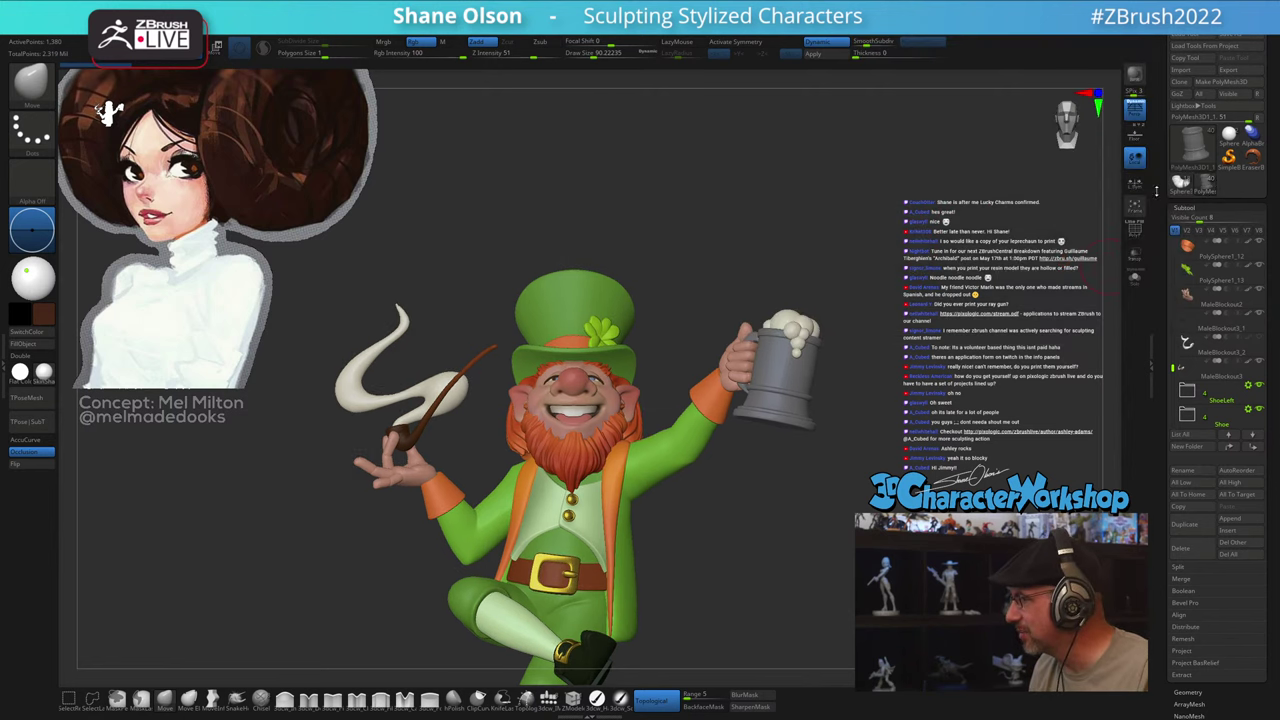
click(1180, 186)
drag(826, 374, 854, 387)
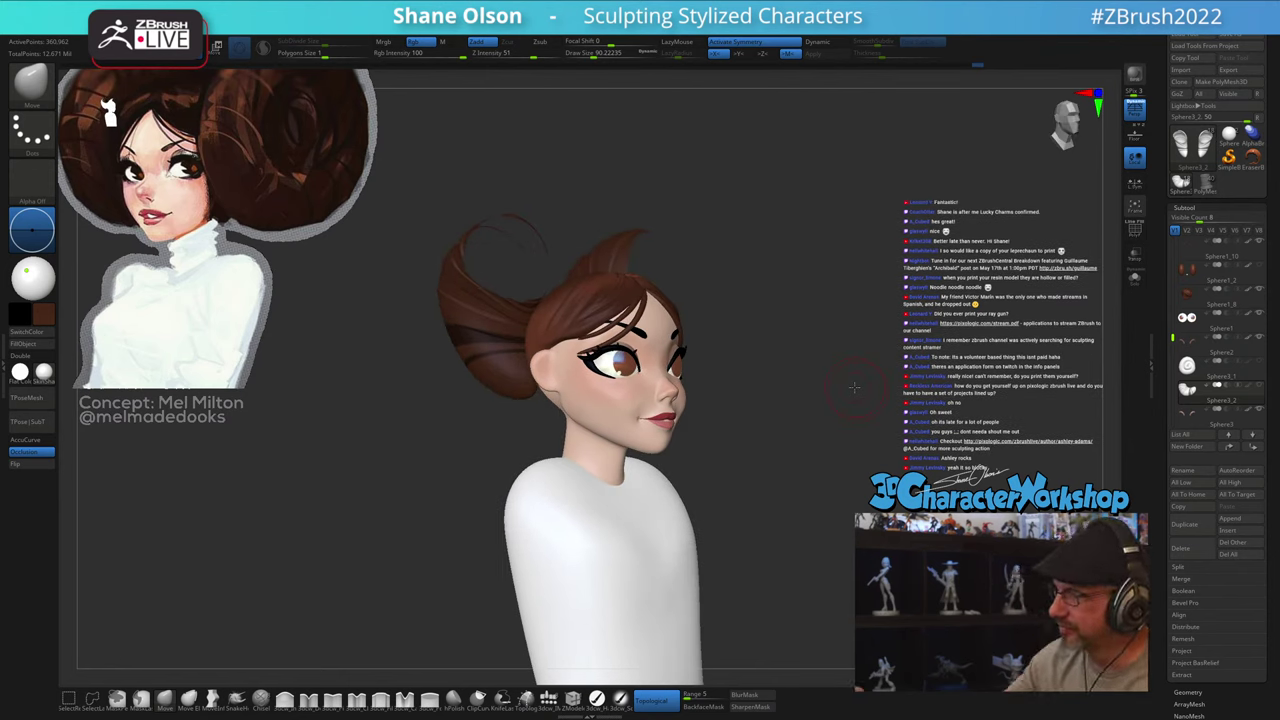
Step: Lasso-mask a strip near the end of the isolated hair bun section, redraw it with perspective off, and invert the mask
mouse_move(753, 484)
mouse_down()
mouse_move(785, 474)
mouse_move(766, 500)
mouse_move(752, 488)
mouse_move(808, 478)
mouse_move(800, 466)
mouse_move(818, 489)
mouse_move(779, 505)
mouse_up()
ctrl+shift+click(769, 486)
ctrl+click(782, 503)
mouse_move(712, 527)
alt+mouse_down()
mouse_move(709, 591)
mouse_move(720, 554)
mouse_move(714, 564)
alt+mouse_up()
key(s)
key(s)
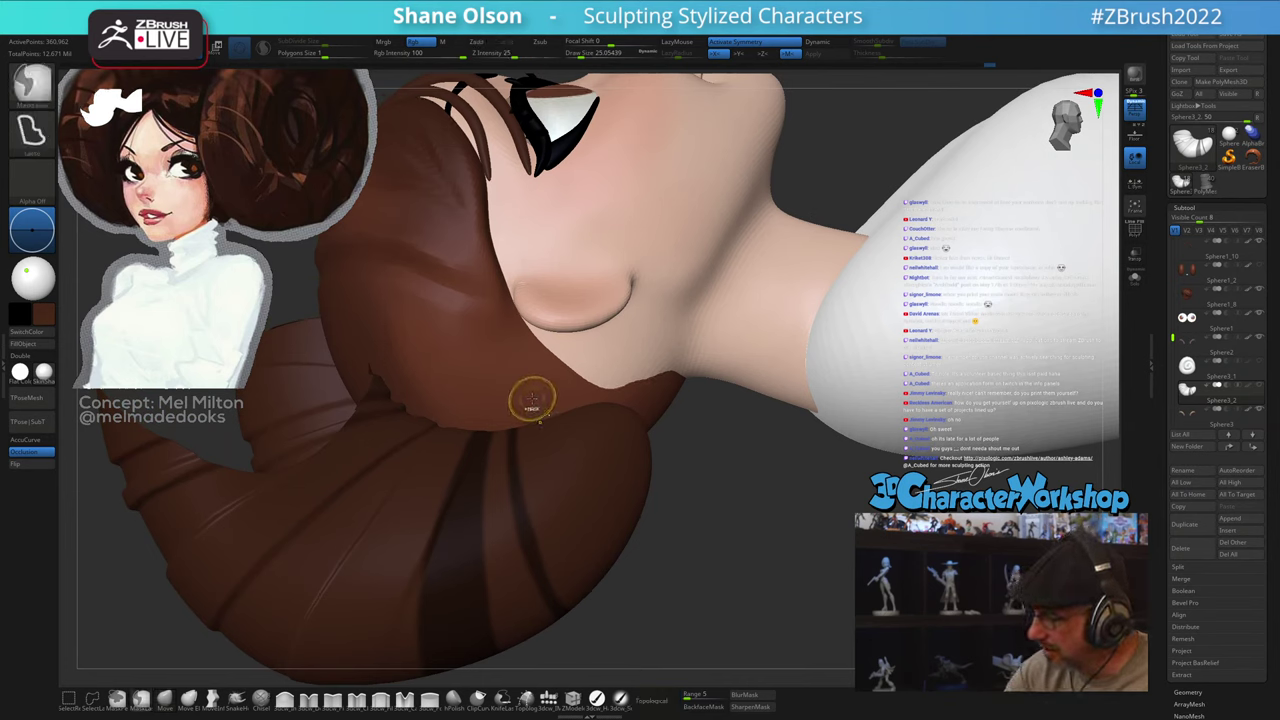
mouse_move(531, 402)
ctrl+mouse_down()
mouse_move(628, 567)
mouse_move(661, 534)
mouse_move(540, 401)
ctrl+mouse_up()
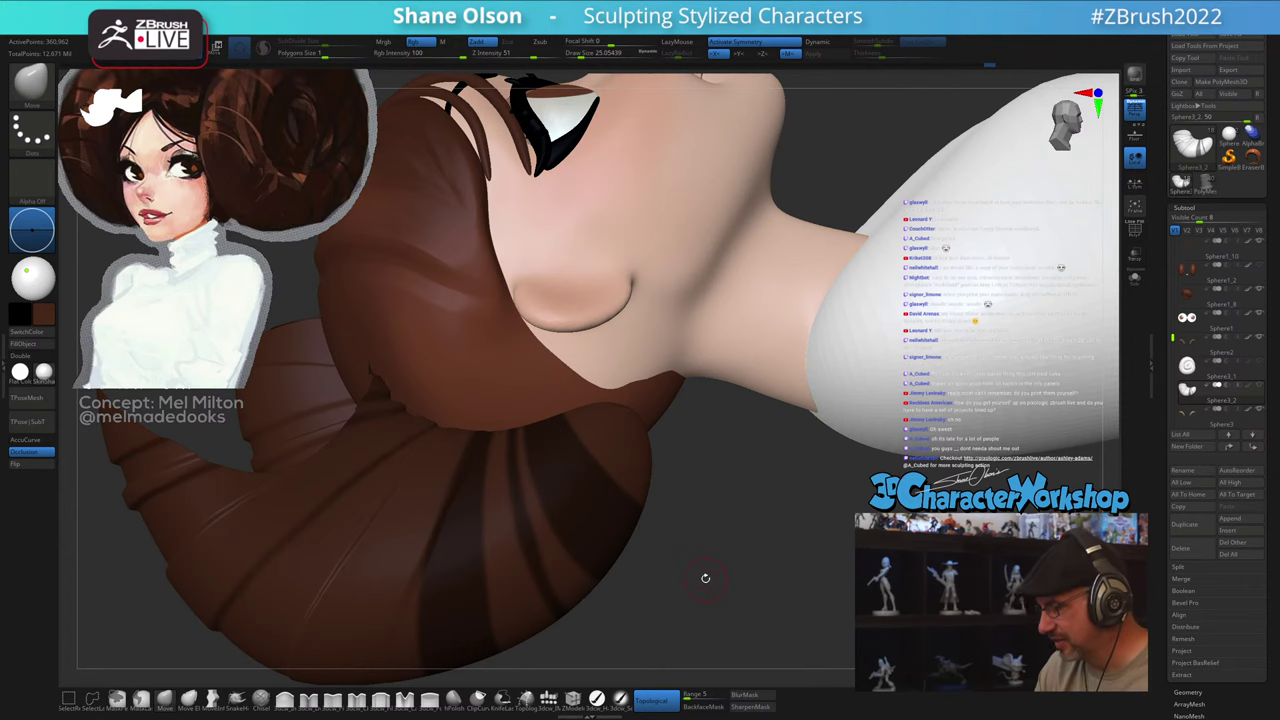
key(p)
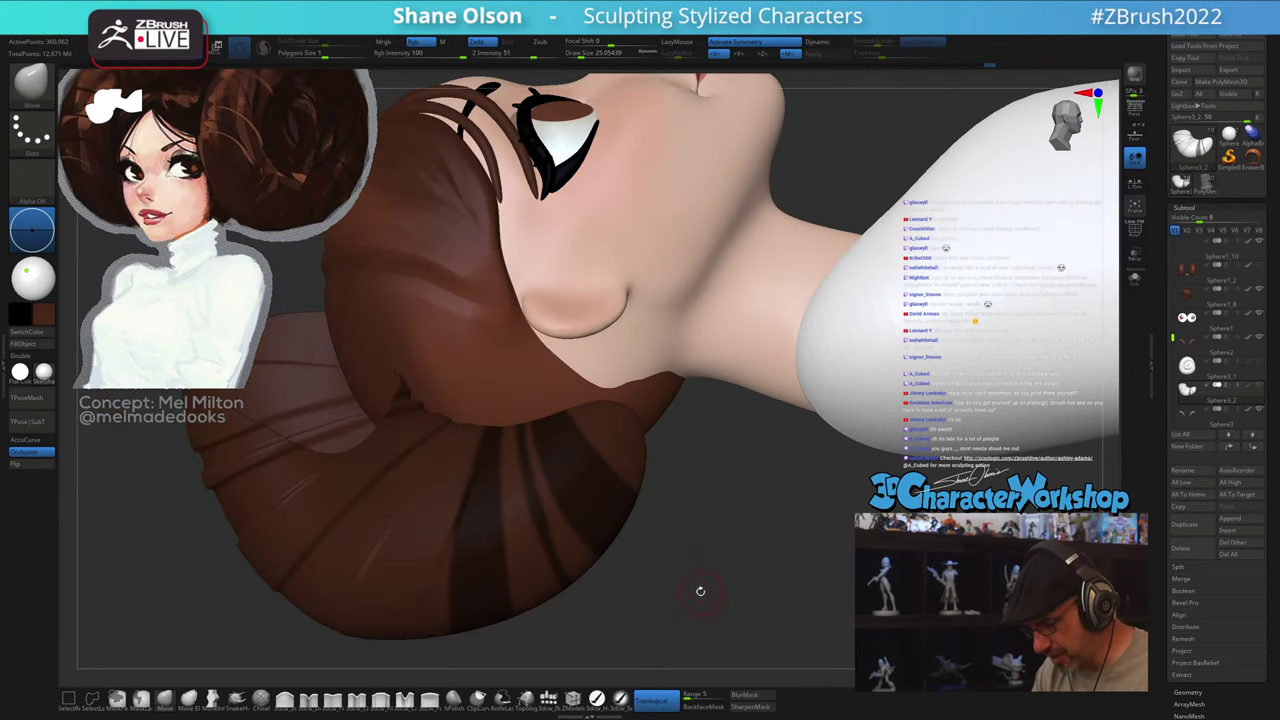
key(ctrl)
key(ctrl+z)
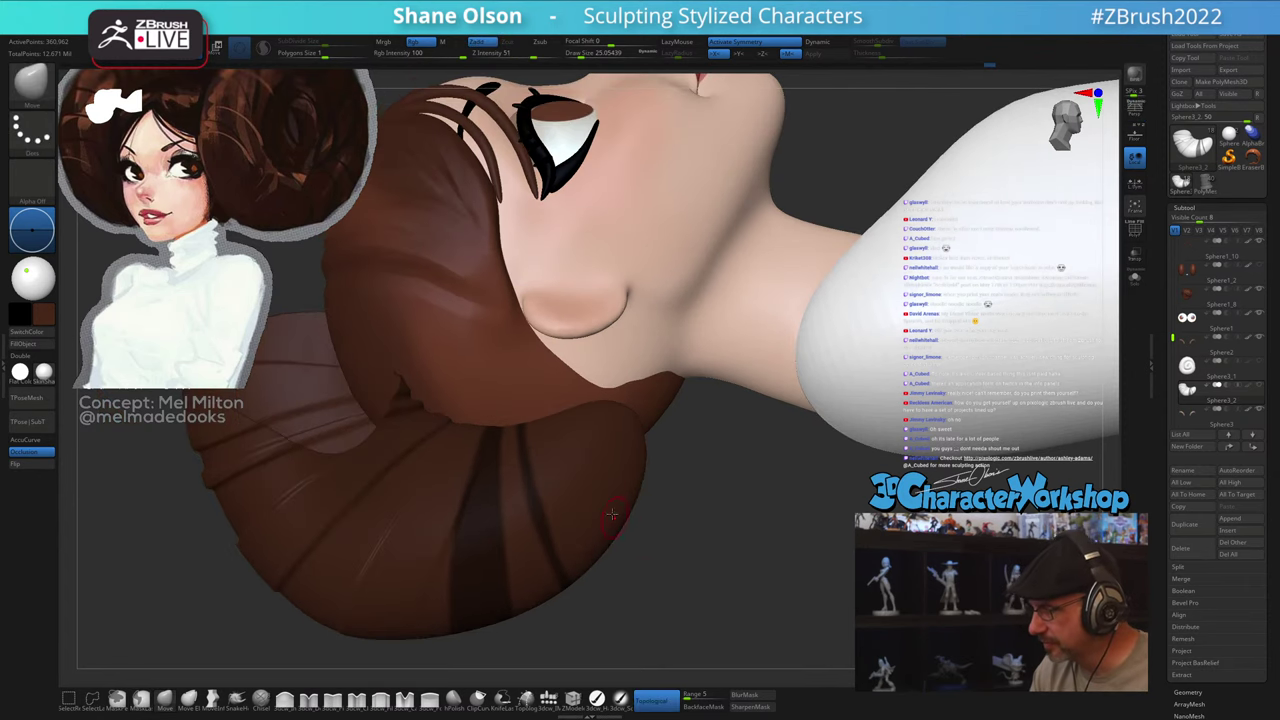
mouse_move(540, 390)
ctrl+mouse_down()
mouse_move(602, 526)
mouse_move(660, 522)
mouse_move(611, 451)
mouse_move(556, 407)
ctrl+mouse_up()
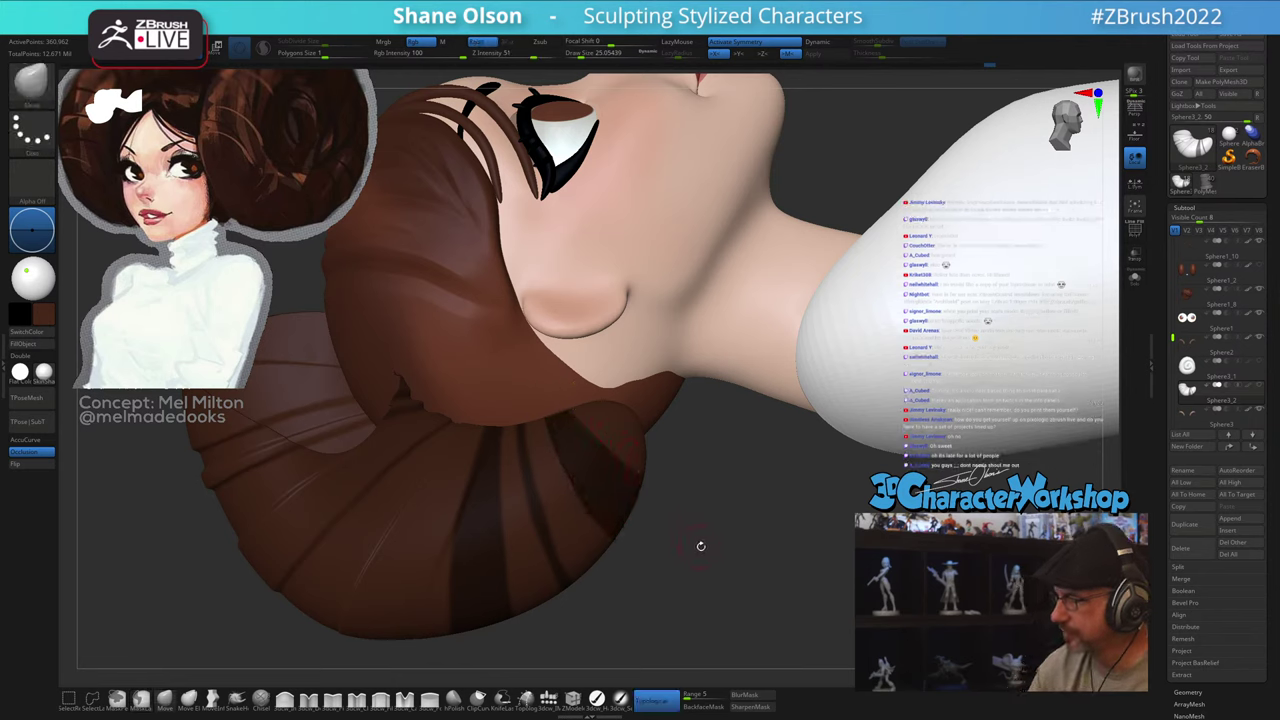
ctrl+click(704, 559)
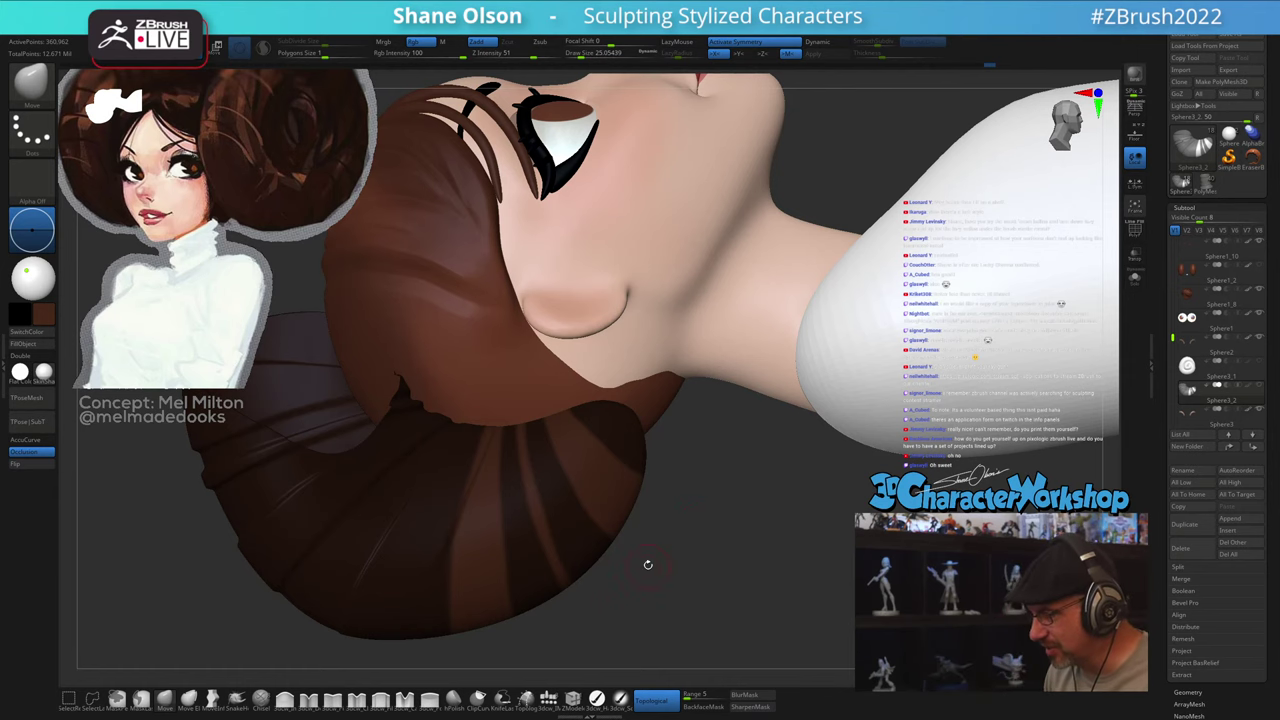
Step: Reshape the unmasked strips around the end of the hair bun with the Move brush at a draw size of about 158
drag(648, 565, 545, 647)
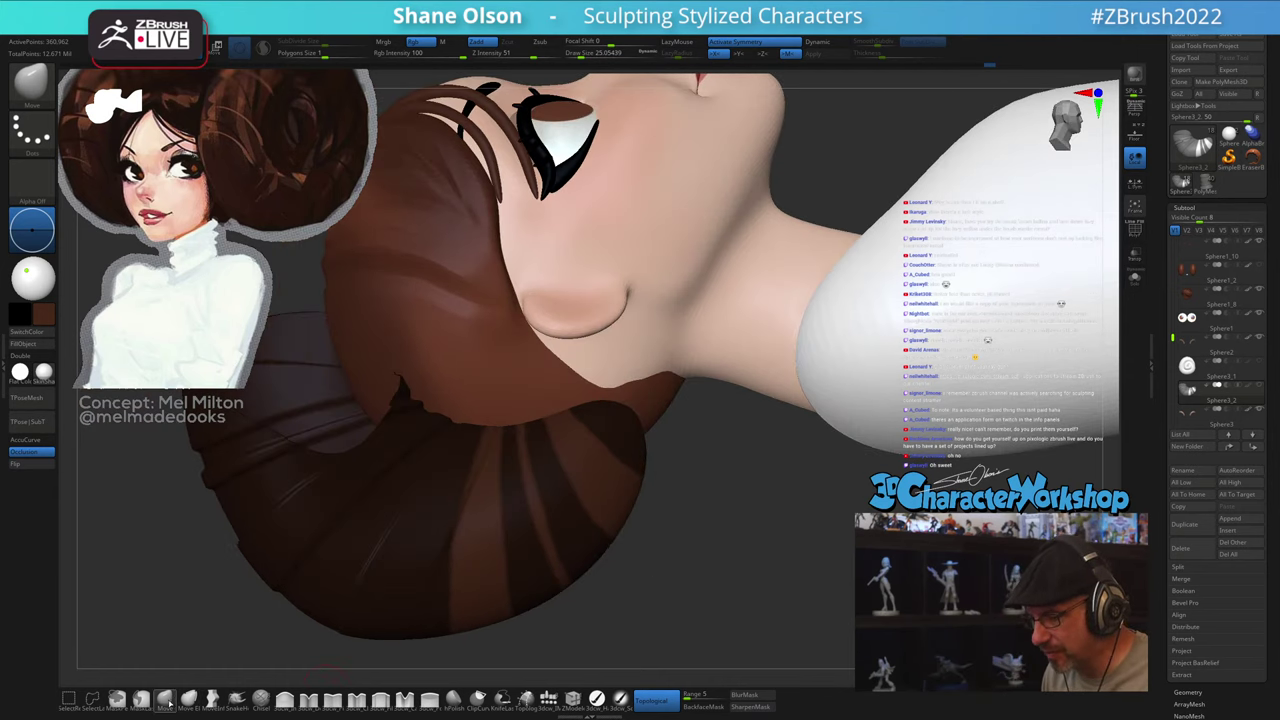
key(bracketright)
key(bracketright)
key(bracketright)
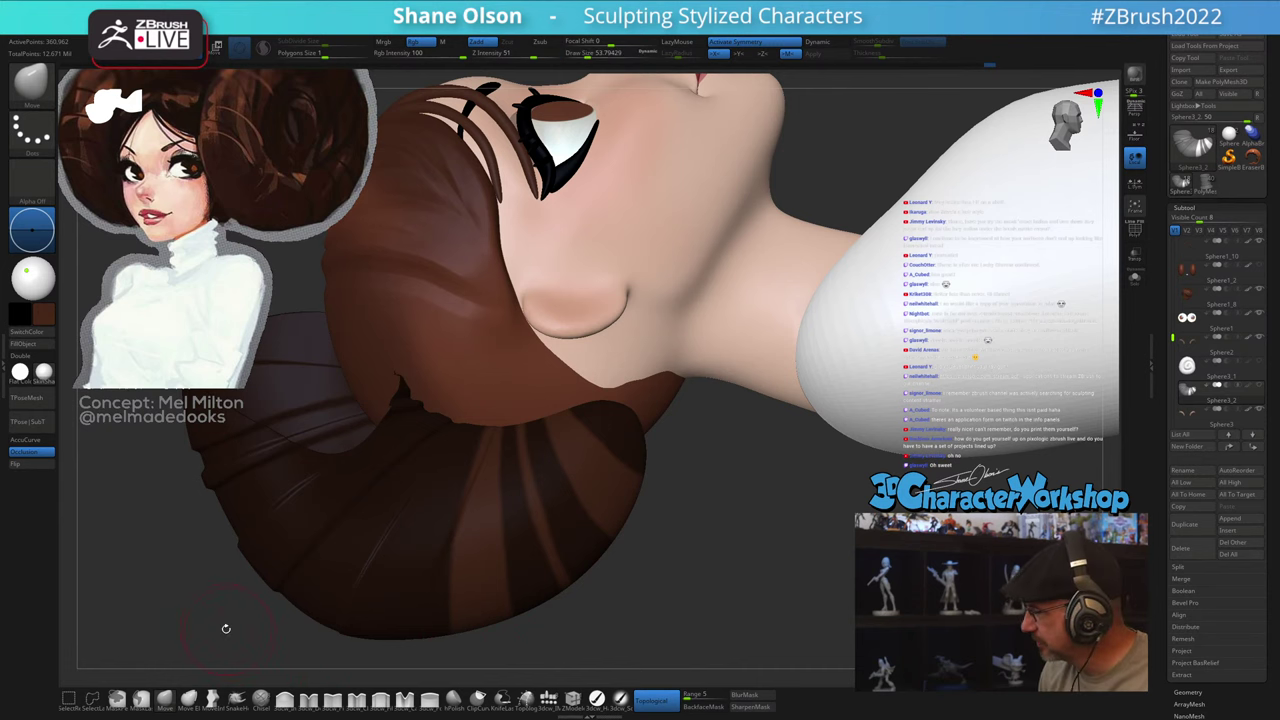
mouse_move(705, 529)
alt+mouse_down()
mouse_move(711, 503)
mouse_move(720, 510)
mouse_move(740, 486)
mouse_move(724, 502)
mouse_move(712, 487)
alt+mouse_up()
key(s)
mouse_move(637, 543)
mouse_down()
mouse_move(680, 526)
mouse_move(637, 551)
mouse_move(600, 507)
mouse_up()
key(s)
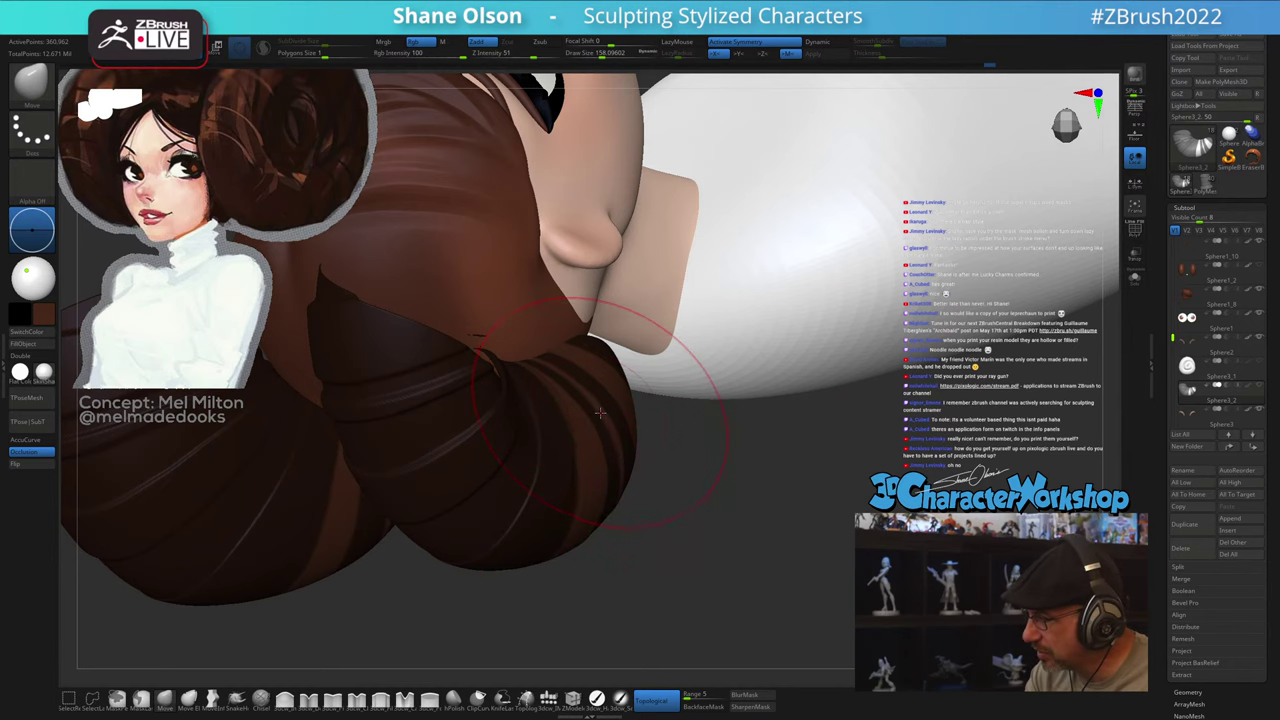
drag(693, 430, 628, 456)
mouse_move(705, 428)
right_down()
mouse_move(655, 445)
mouse_move(661, 466)
mouse_move(657, 408)
mouse_move(644, 486)
right_up()
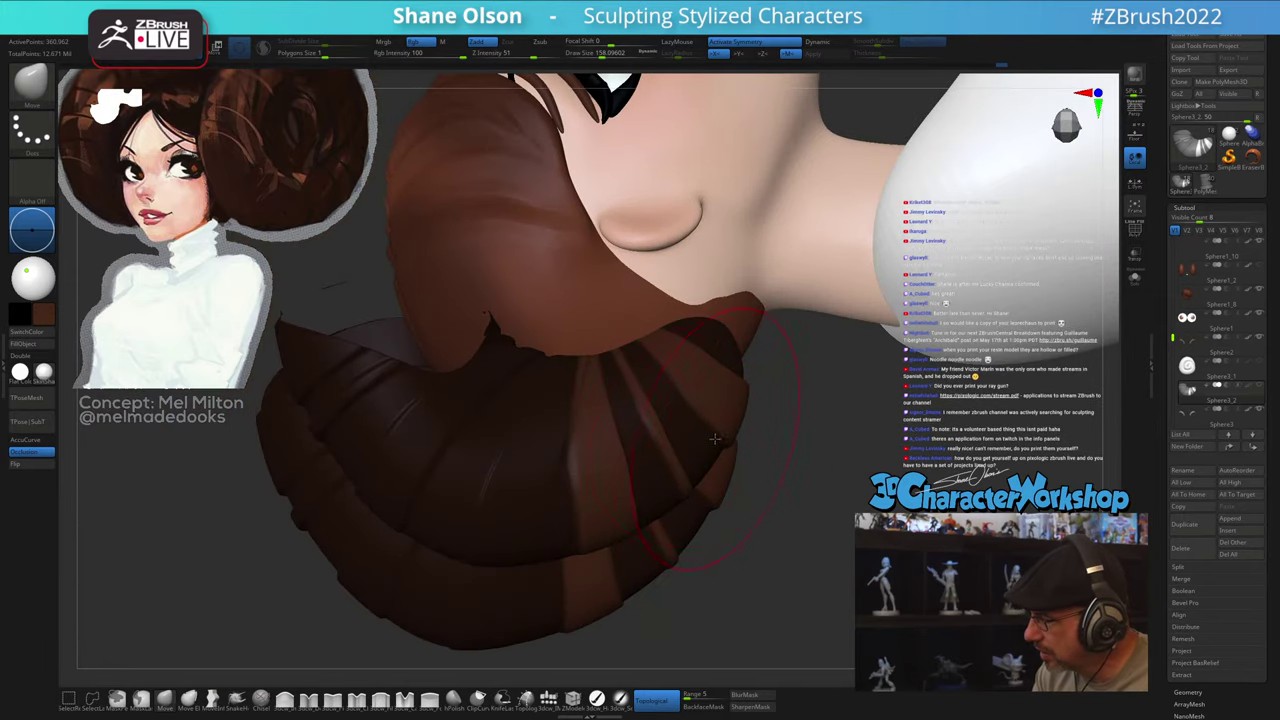
mouse_move(715, 439)
right_down()
mouse_move(708, 392)
mouse_move(697, 450)
right_up()
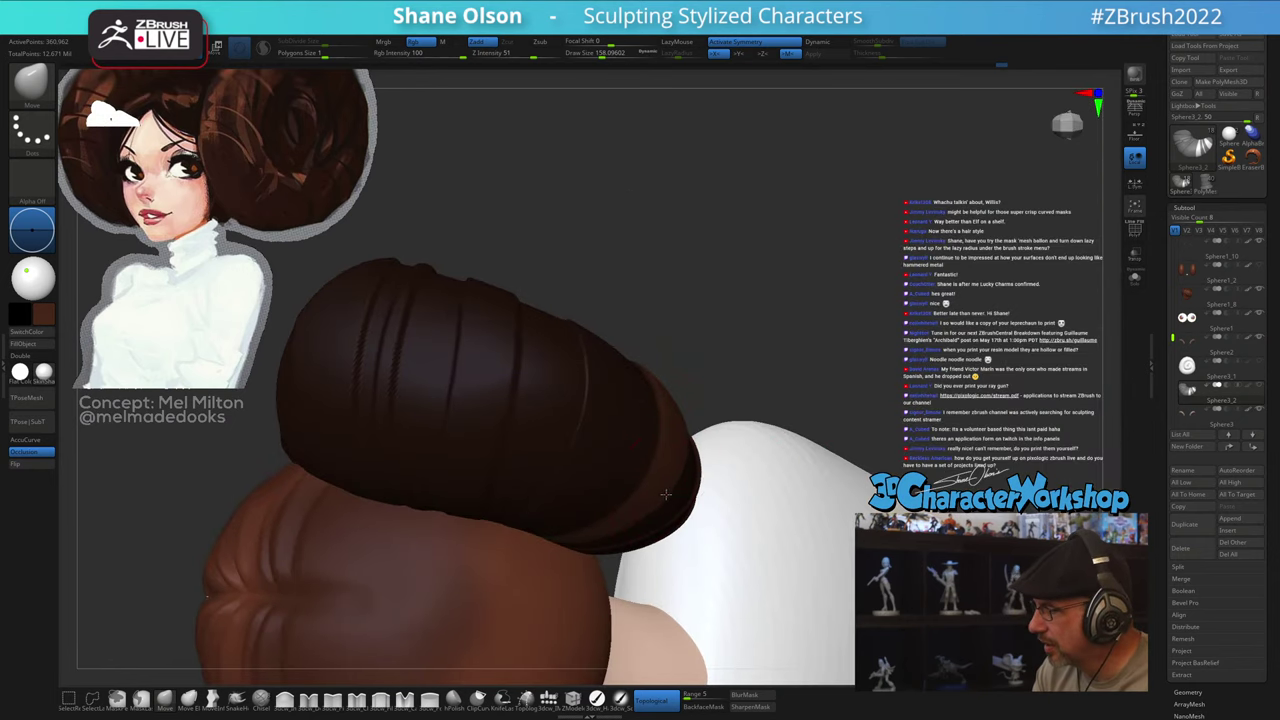
right_drag(688, 510, 636, 523)
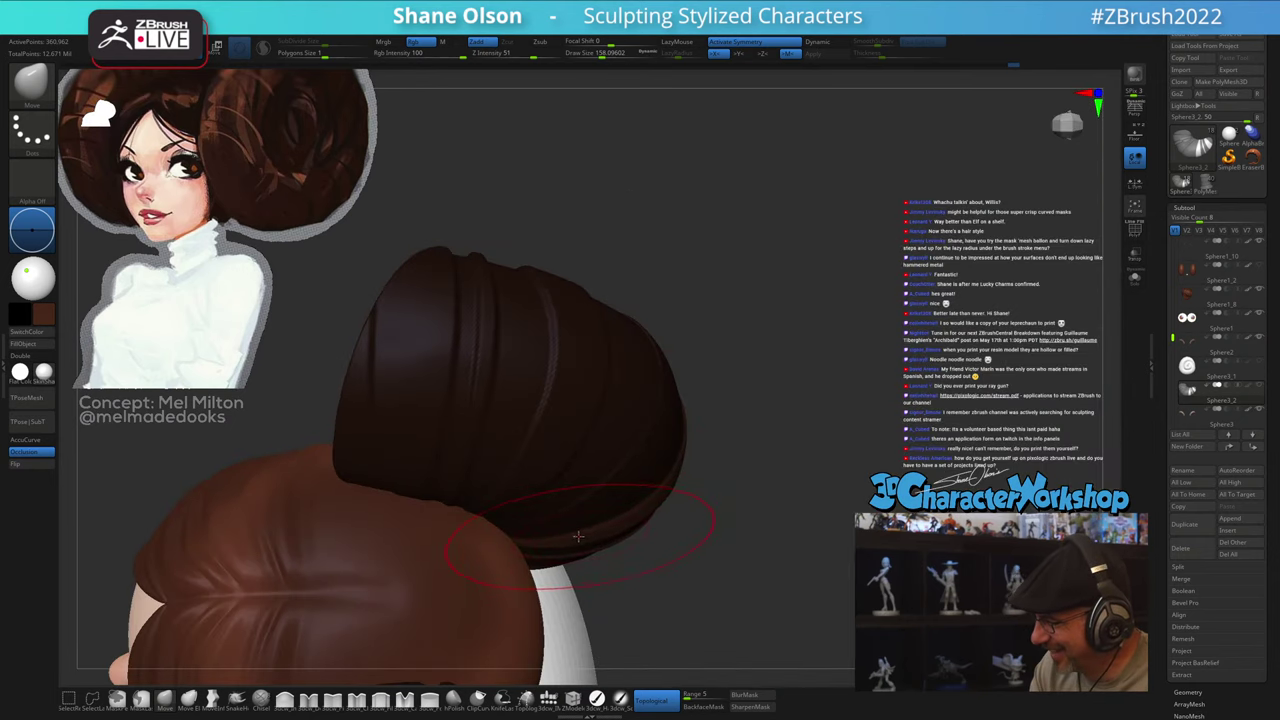
mouse_move(592, 560)
right_down()
mouse_move(668, 505)
mouse_move(722, 614)
mouse_move(769, 582)
right_up()
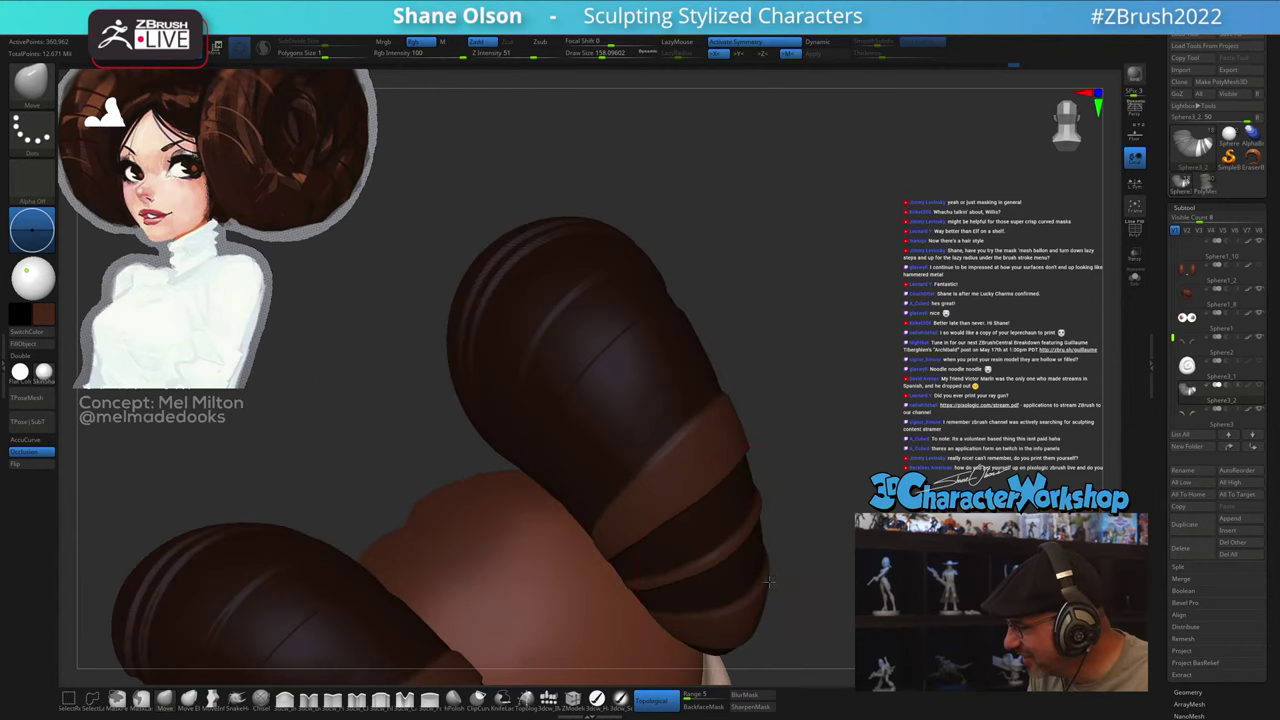
Step: Clear the mask and unhide the rest of the hair buns
ctrl+drag(858, 522, 890, 560)
mouse_move(890, 560)
ctrl+right_down()
mouse_move(930, 575)
mouse_move(848, 522)
mouse_move(800, 530)
mouse_move(590, 490)
ctrl+right_up()
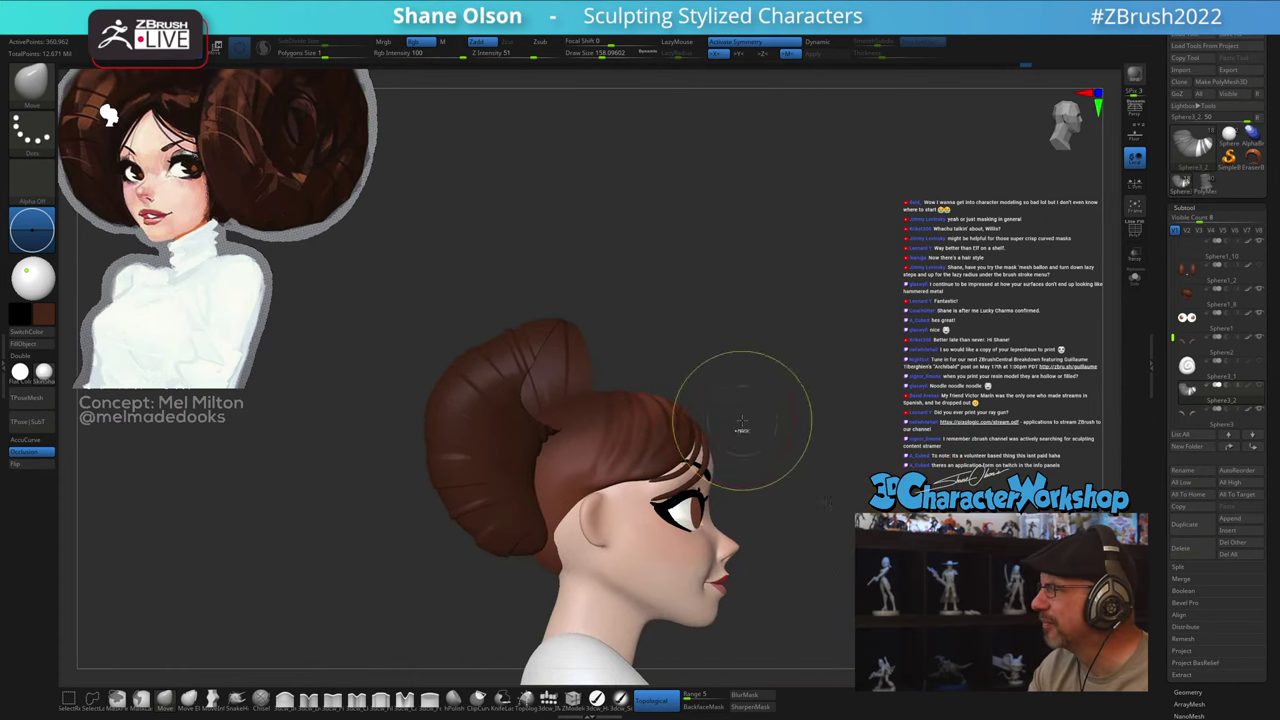
ctrl+shift+click(778, 450)
Step: Examine the shape and folds of both hair buns from the side and front
drag(803, 404, 765, 392)
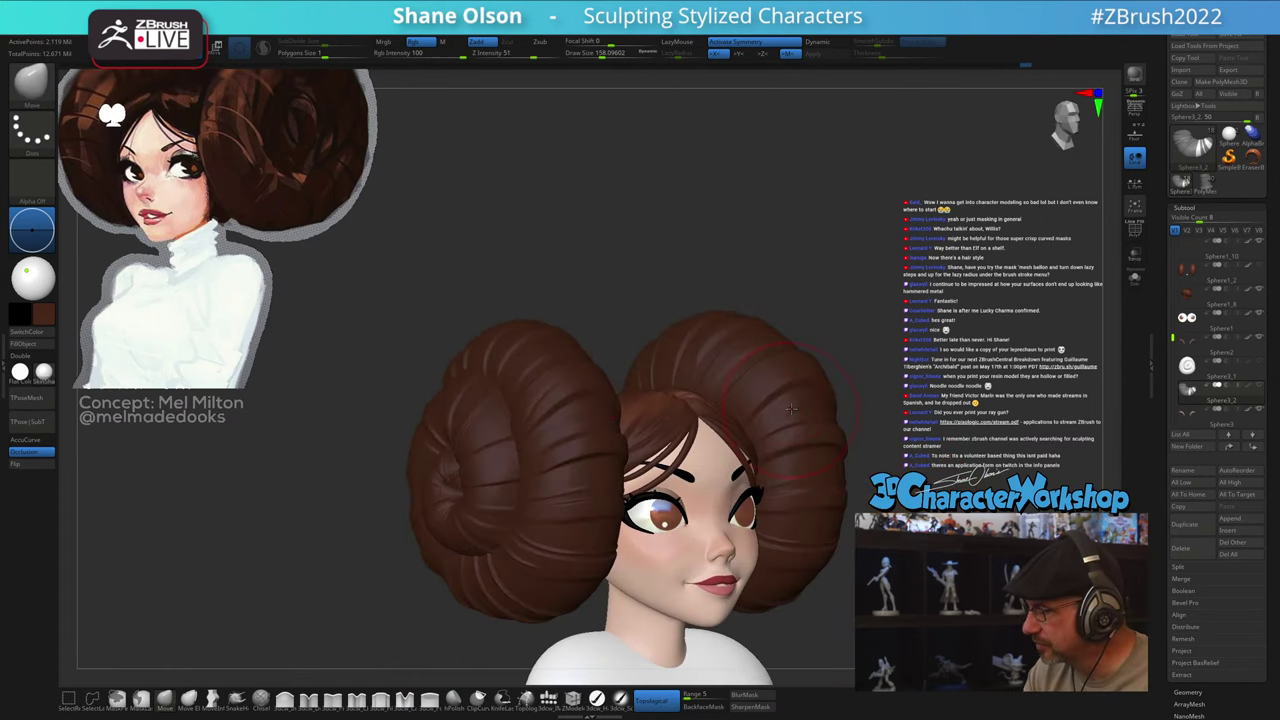
mouse_move(853, 380)
mouse_down()
mouse_move(912, 418)
mouse_move(806, 446)
mouse_move(813, 468)
mouse_up()
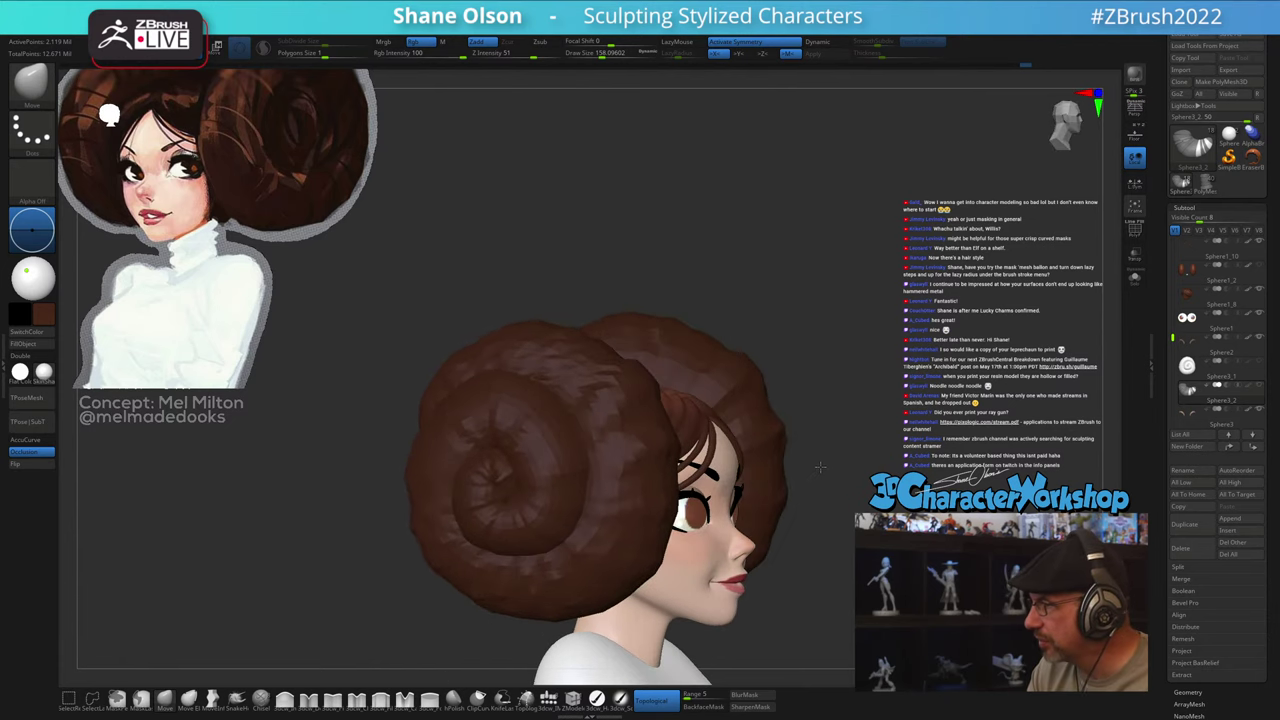
key(s)
mouse_move(832, 513)
mouse_down()
mouse_move(766, 511)
mouse_move(825, 509)
mouse_up()
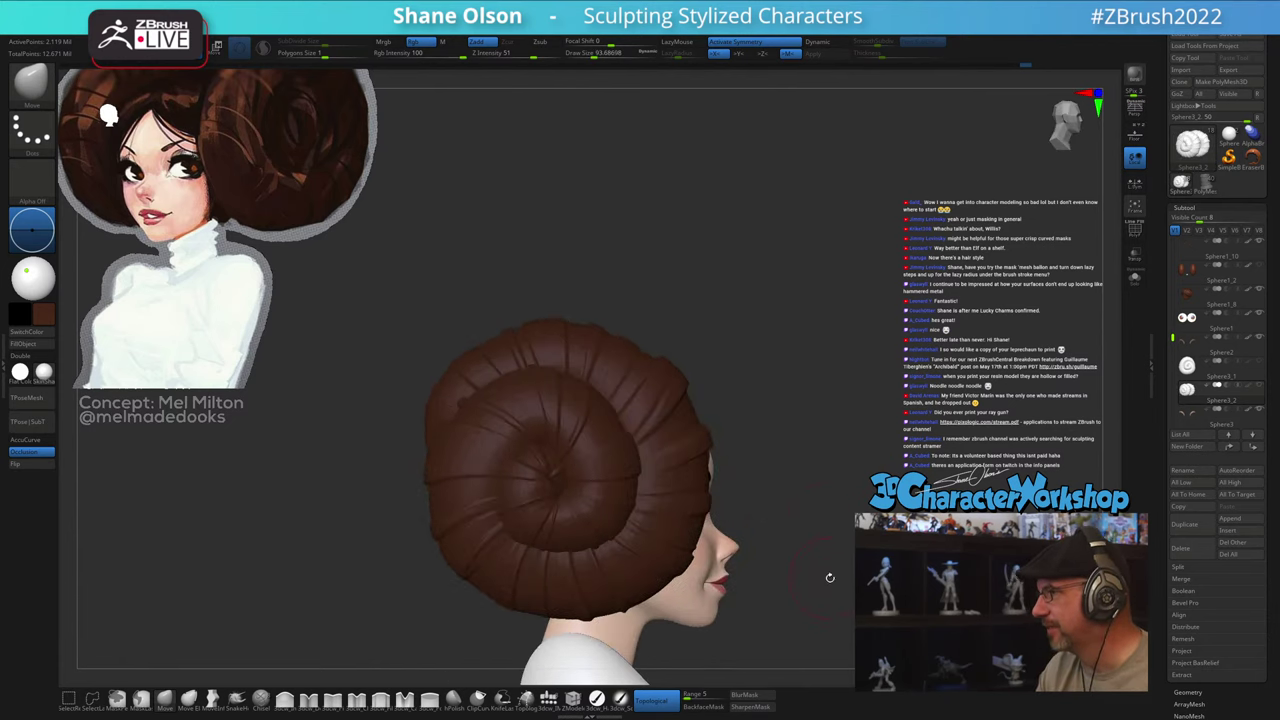
alt+drag(830, 577, 794, 369)
drag(832, 508, 820, 570)
mouse_move(856, 569)
mouse_down()
mouse_move(814, 569)
mouse_move(821, 550)
mouse_up()
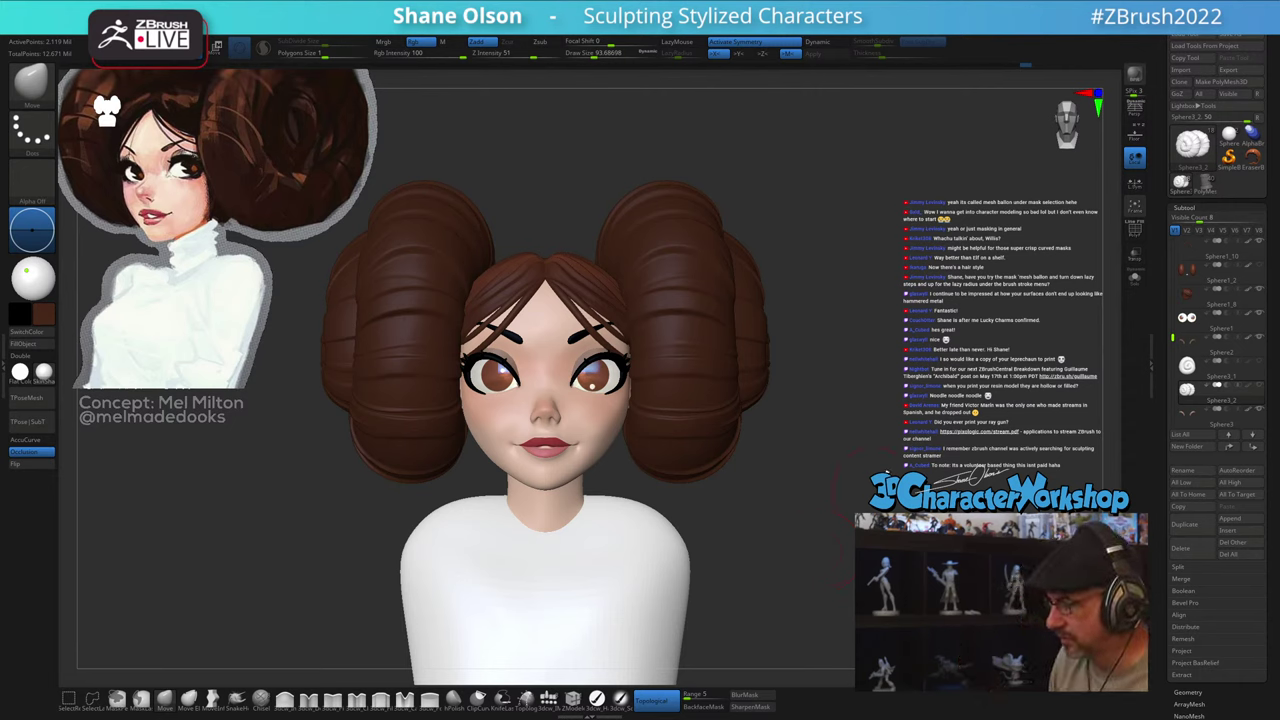
key(s)
drag(887, 447, 879, 450)
ctrl+right_drag(848, 462, 843, 458)
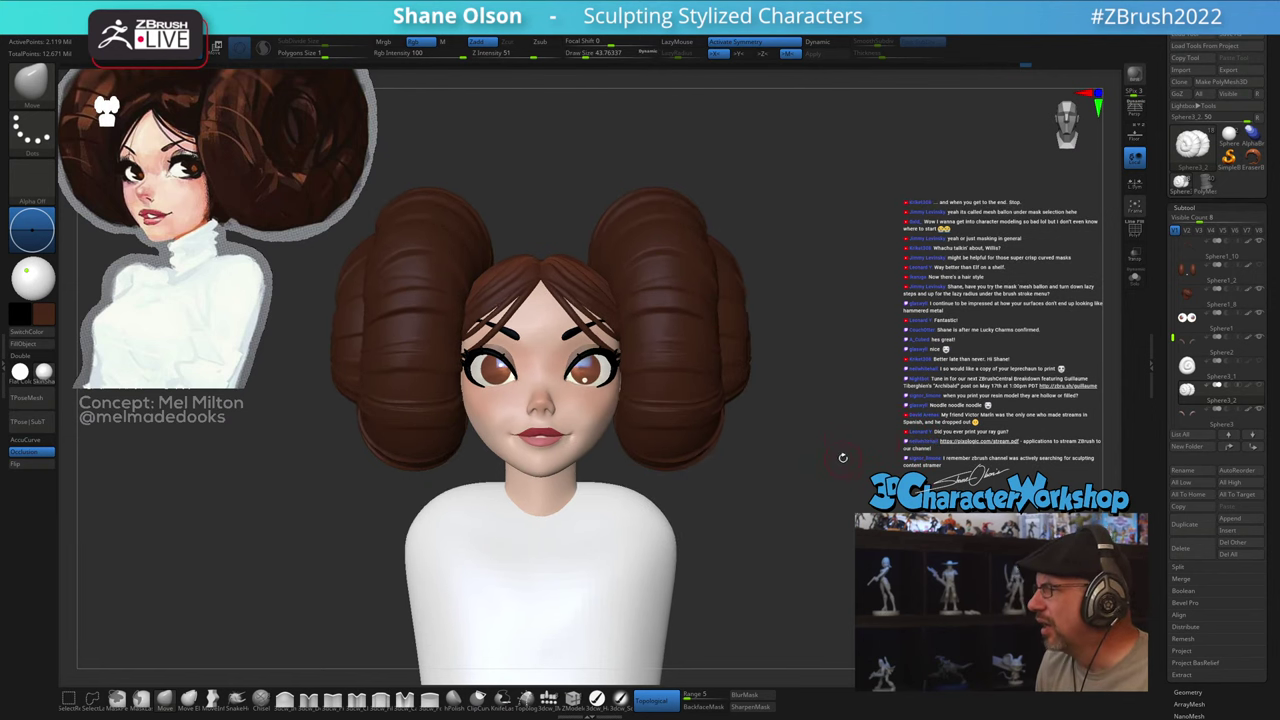
drag(843, 457, 870, 326)
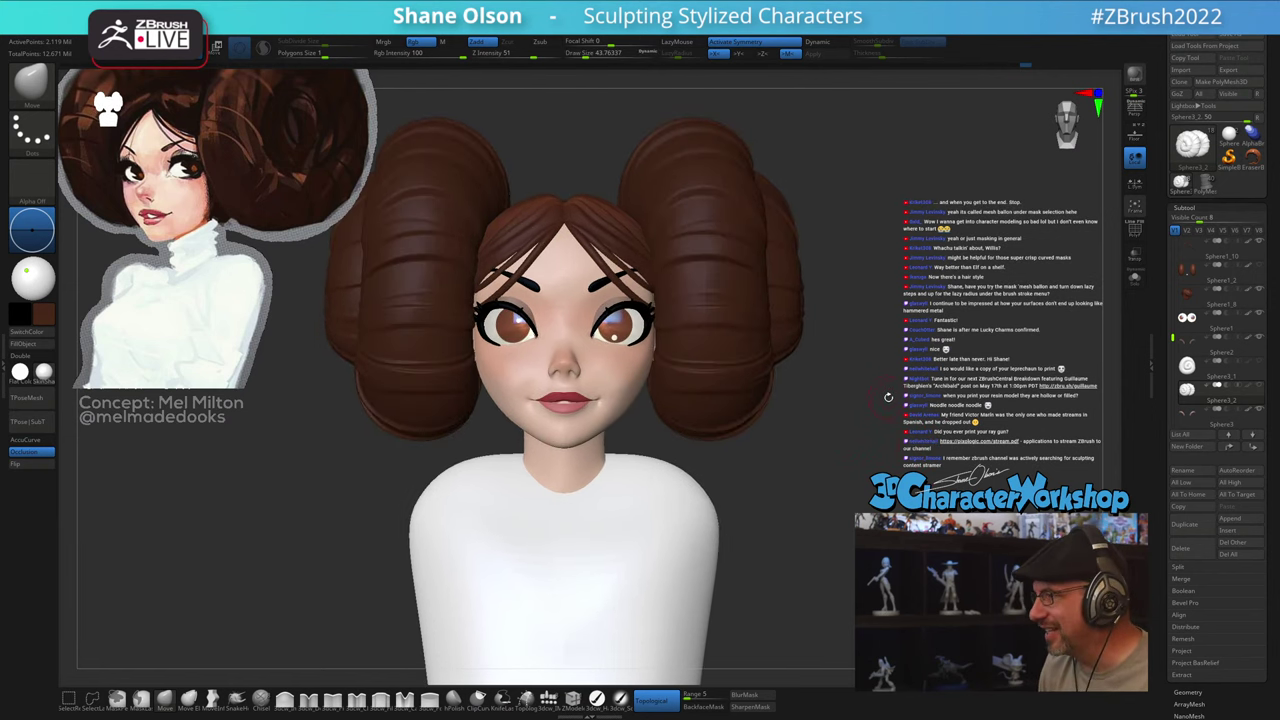
key(s)
drag(888, 397, 891, 396)
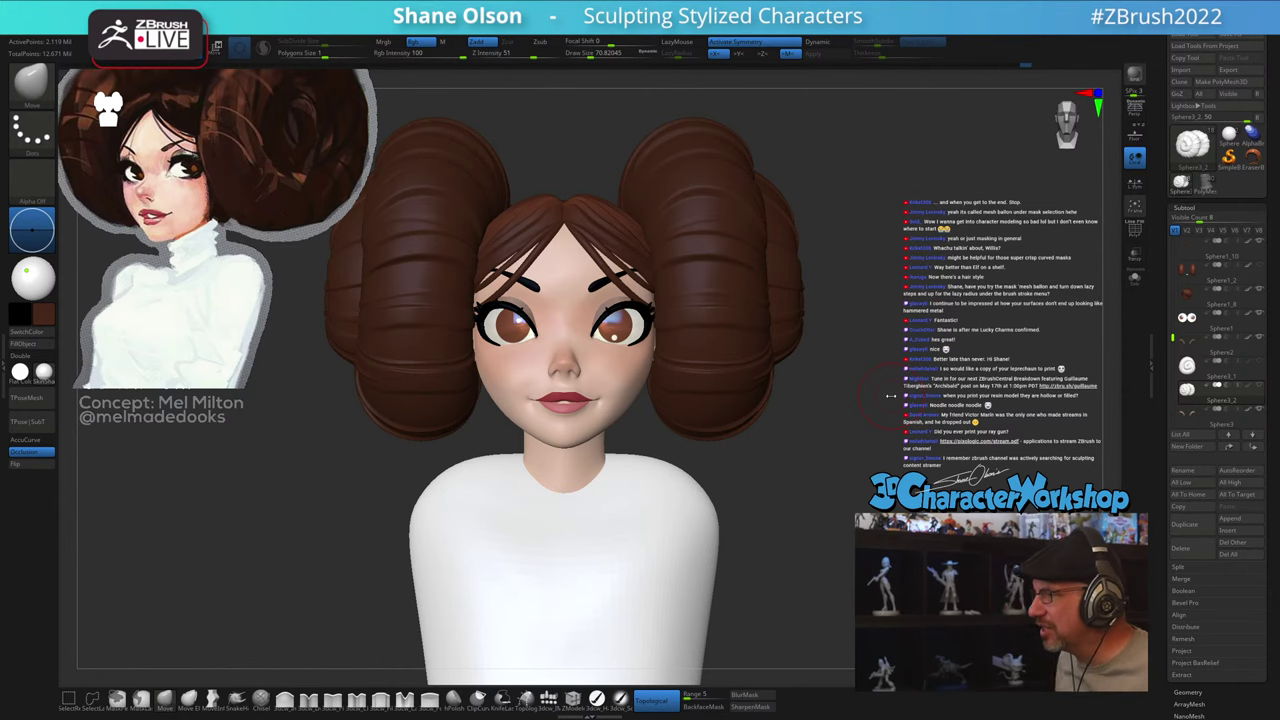
alt+drag(897, 370, 897, 380)
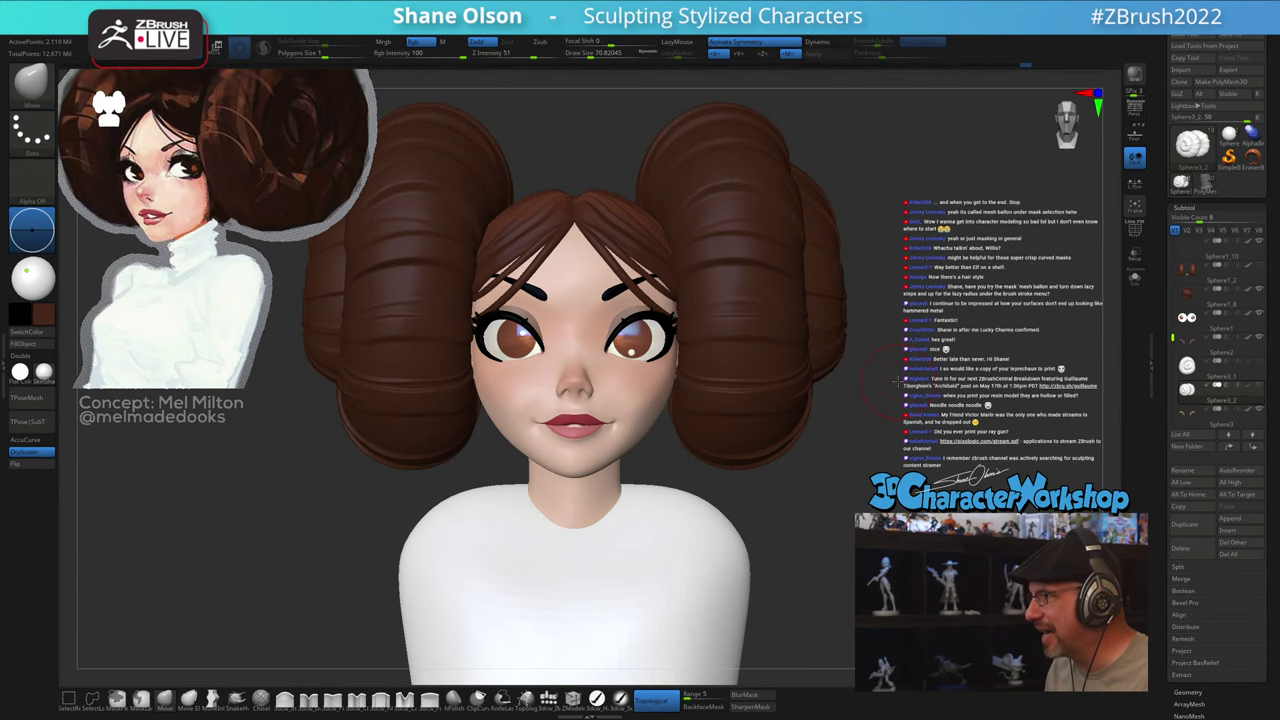
Step: Choose MeshBalloon as the masking brush
key(b)
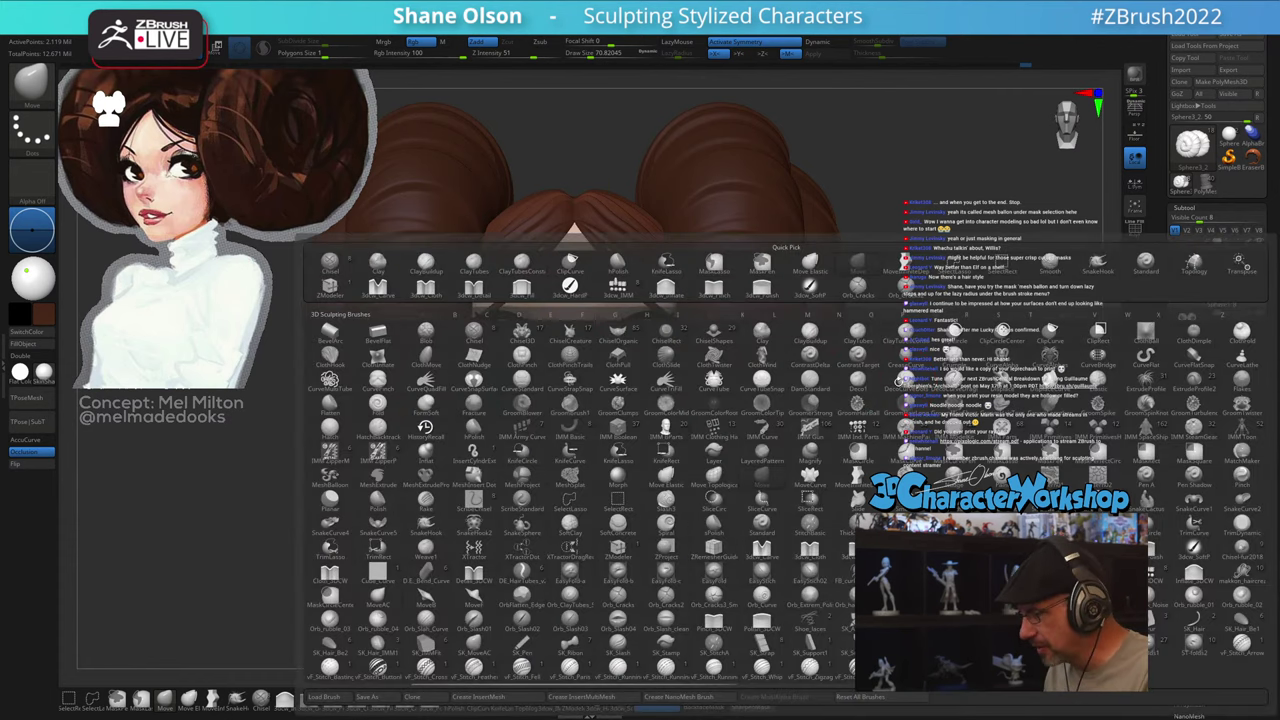
key(m)
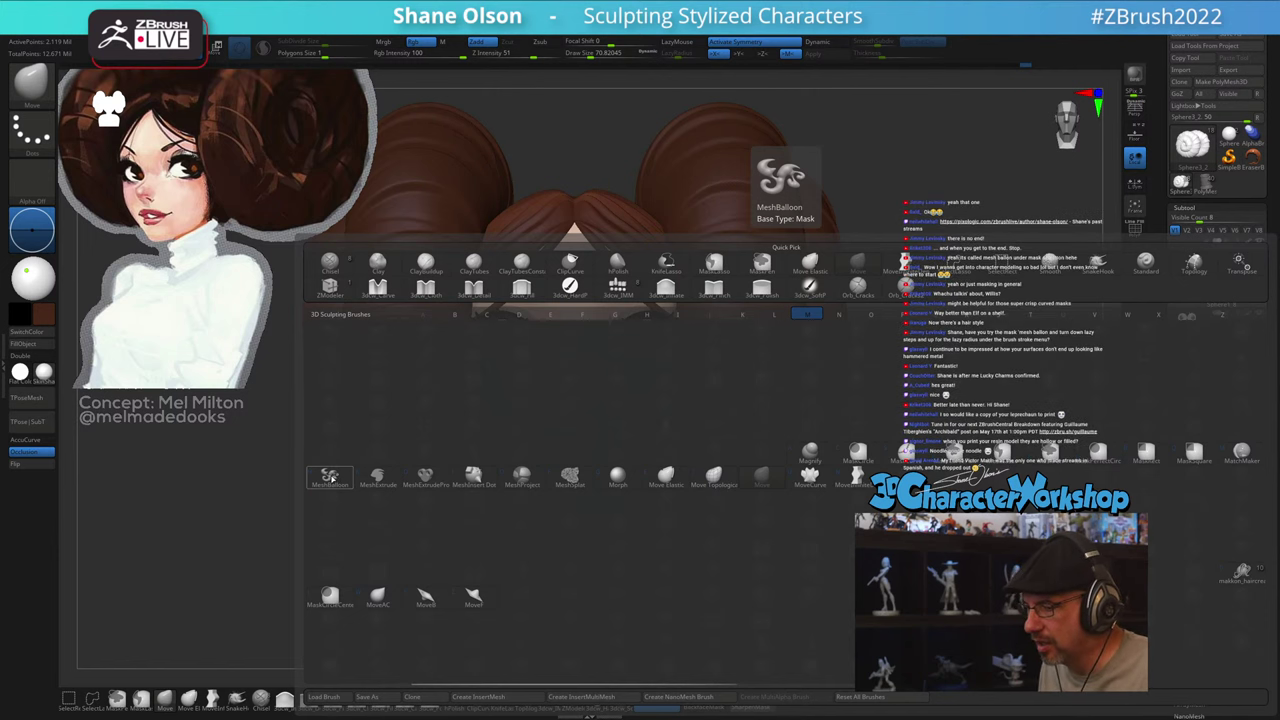
click(331, 478)
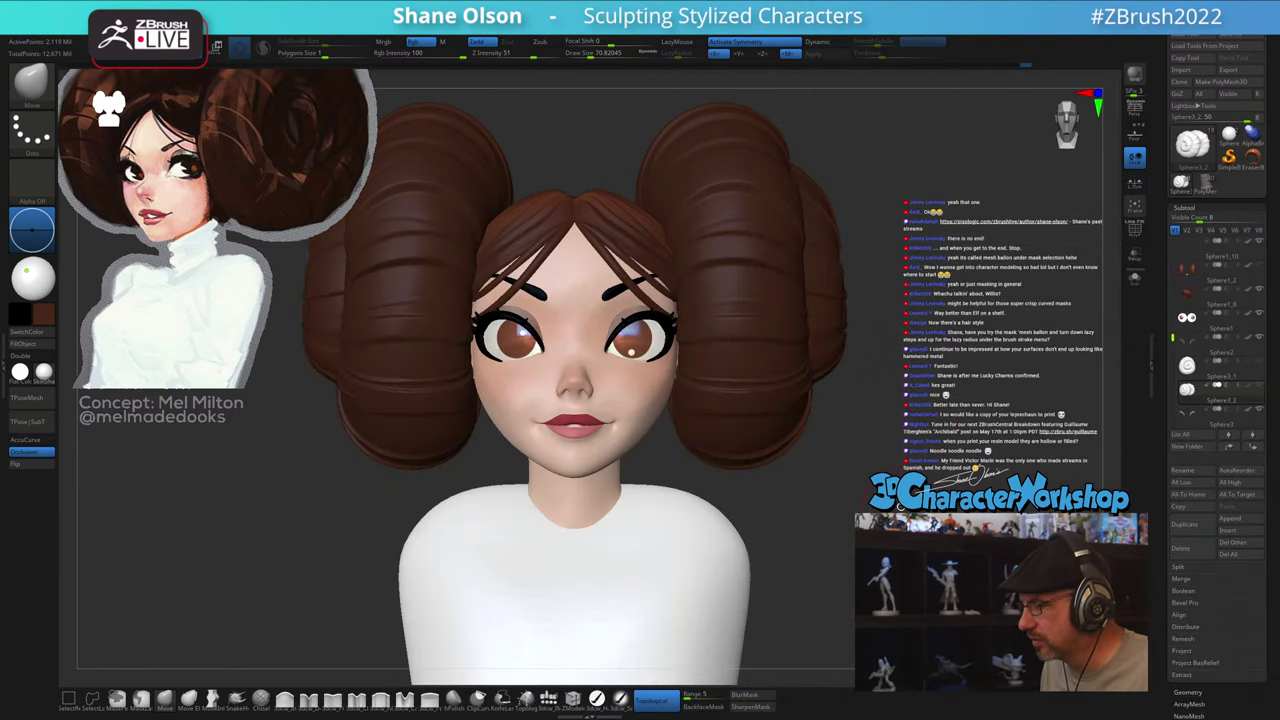
Step: Try masking a strip across the outer coil of the hair bun in side view and undo it
drag(900, 460, 854, 469)
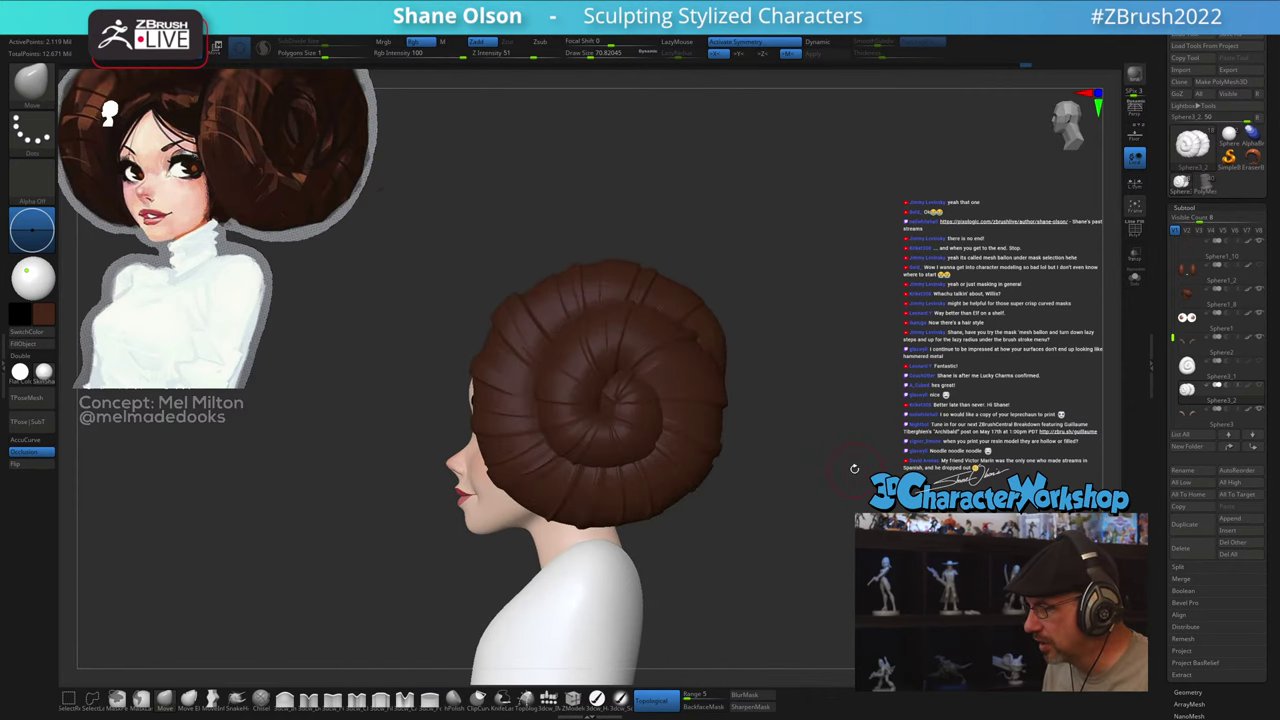
mouse_move(742, 467)
alt+mouse_down()
mouse_move(735, 603)
mouse_move(692, 560)
mouse_move(666, 586)
mouse_move(716, 644)
alt+mouse_up()
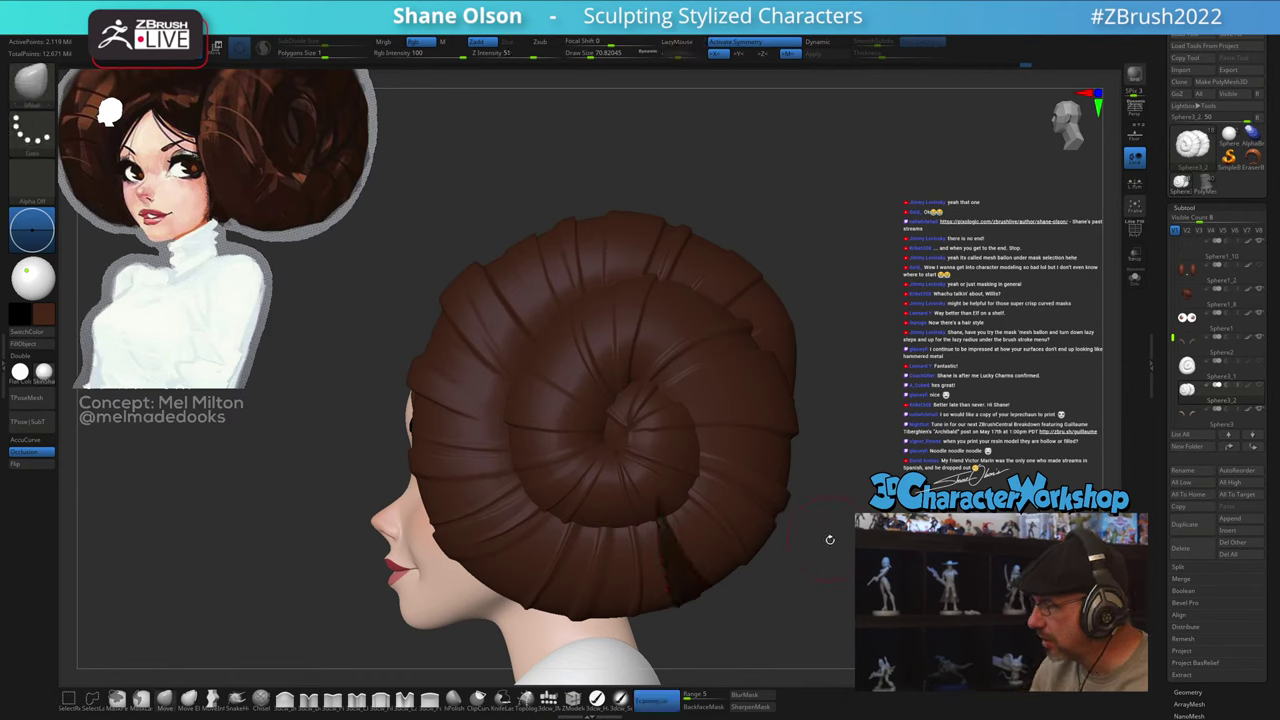
key(ctrl+z)
alt+drag(818, 545, 811, 530)
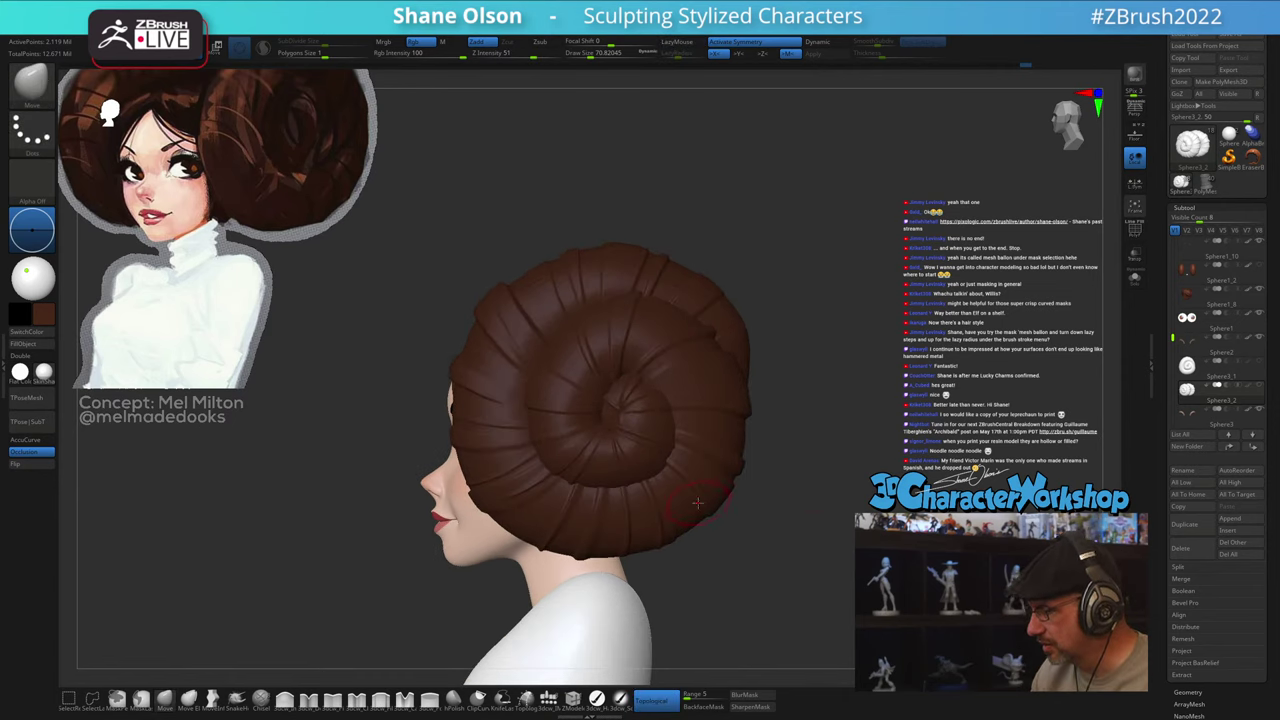
key(ctrl+z)
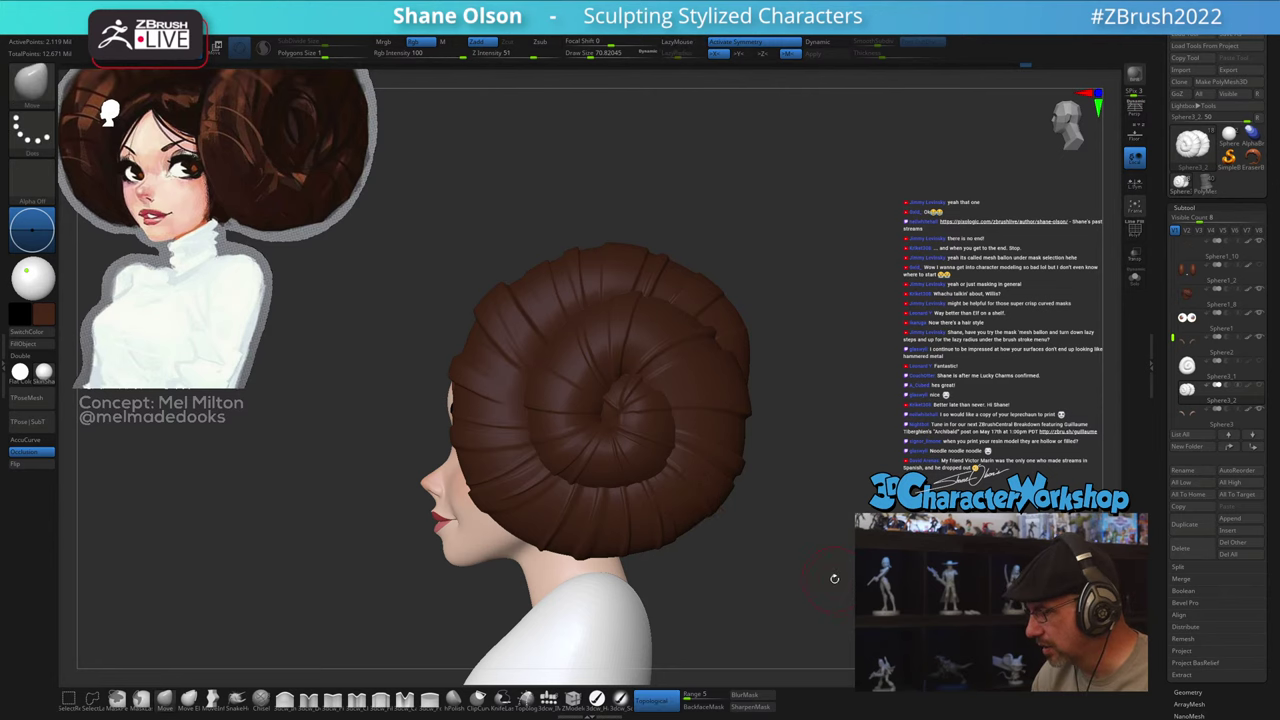
Step: Reselect MeshBalloon as the masking brush, try a mask stroke at the hair bun's upper edge, and undo it
key(b)
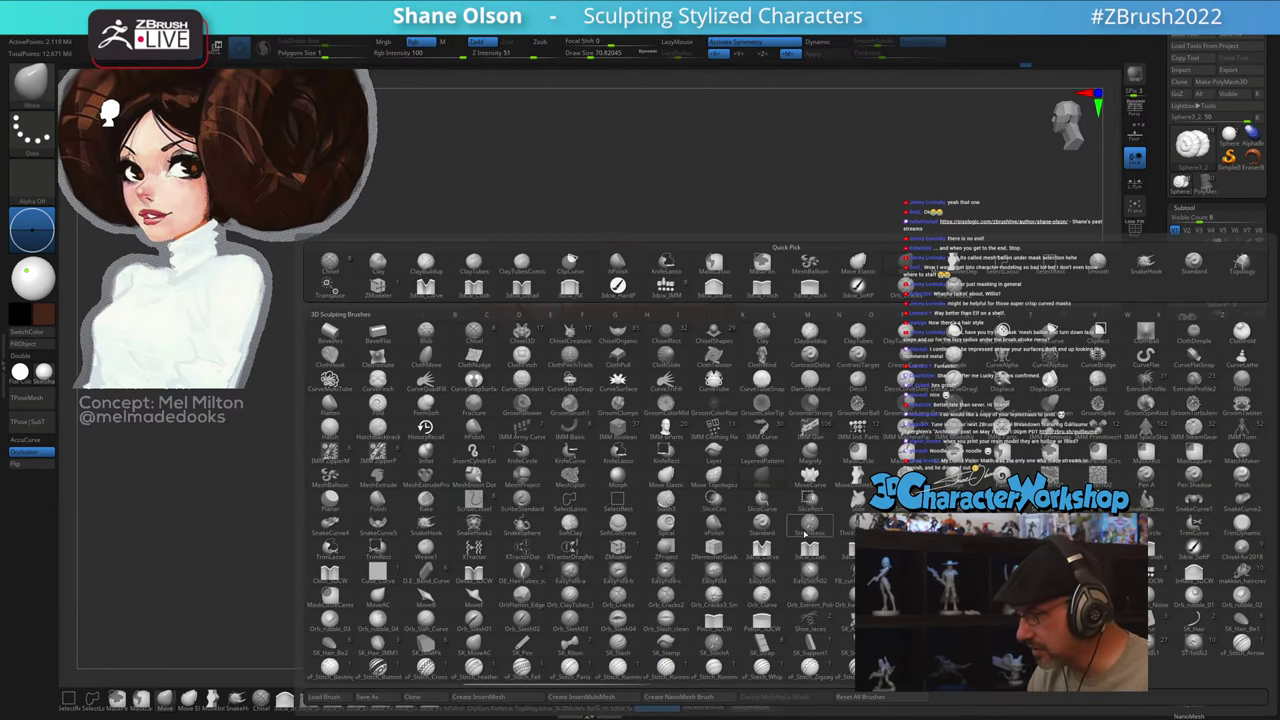
click(338, 476)
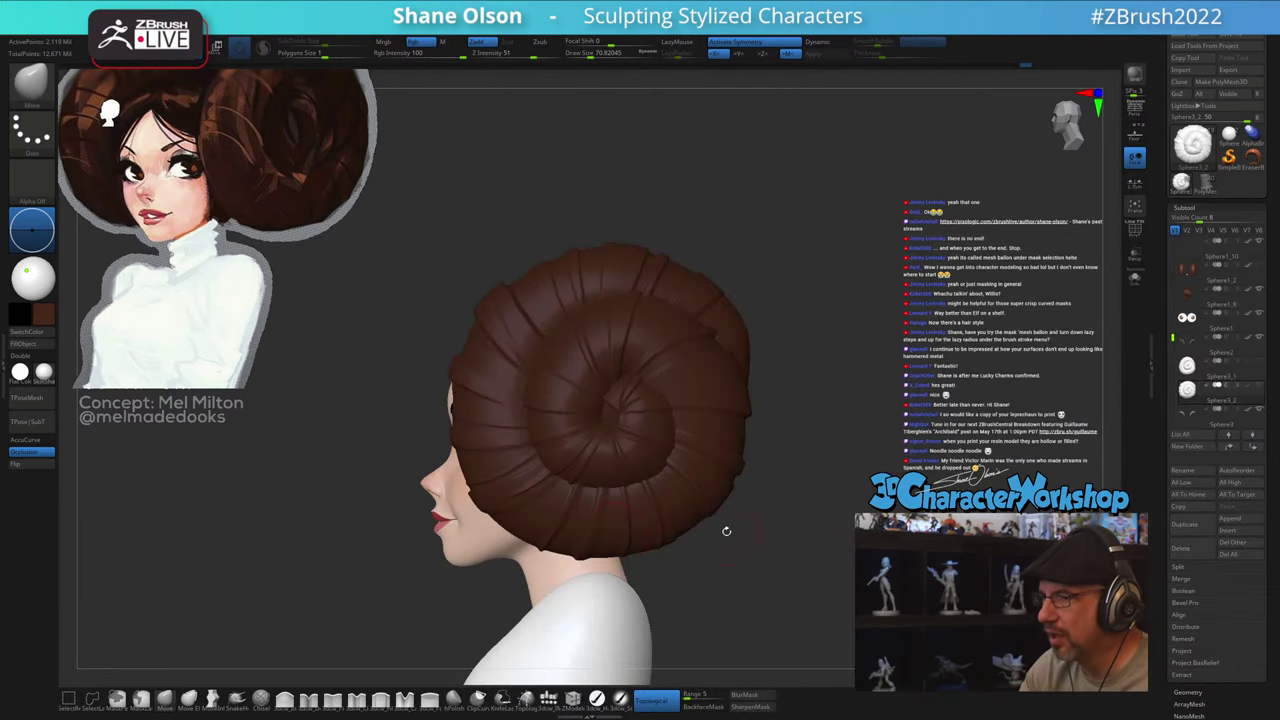
mouse_move(765, 509)
alt+mouse_down()
mouse_move(776, 480)
mouse_move(744, 594)
mouse_move(796, 478)
mouse_move(822, 462)
mouse_move(798, 439)
mouse_move(852, 374)
mouse_move(836, 367)
mouse_move(835, 437)
mouse_move(951, 448)
mouse_move(986, 498)
mouse_move(985, 470)
alt+mouse_up()
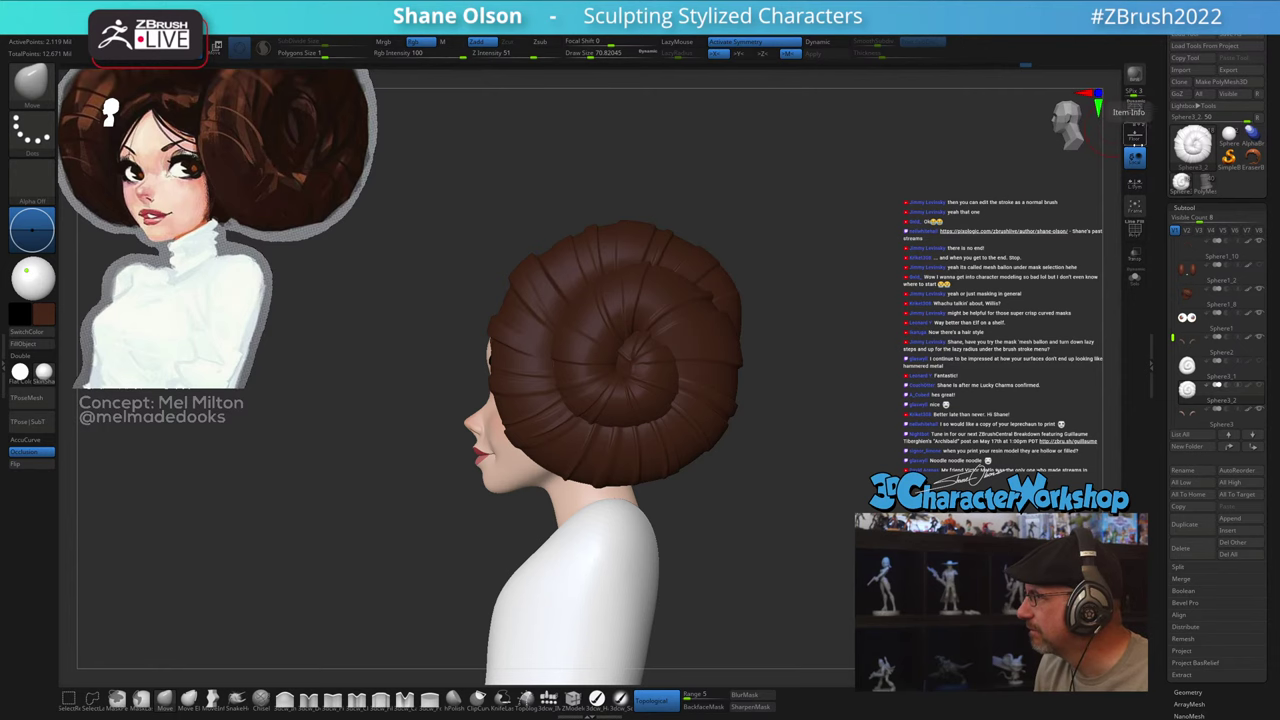
mouse_move(1035, 202)
alt+mouse_down()
mouse_move(997, 243)
mouse_move(910, 293)
mouse_move(959, 246)
alt+mouse_up()
ctrl+shift+drag(754, 260, 905, 501)
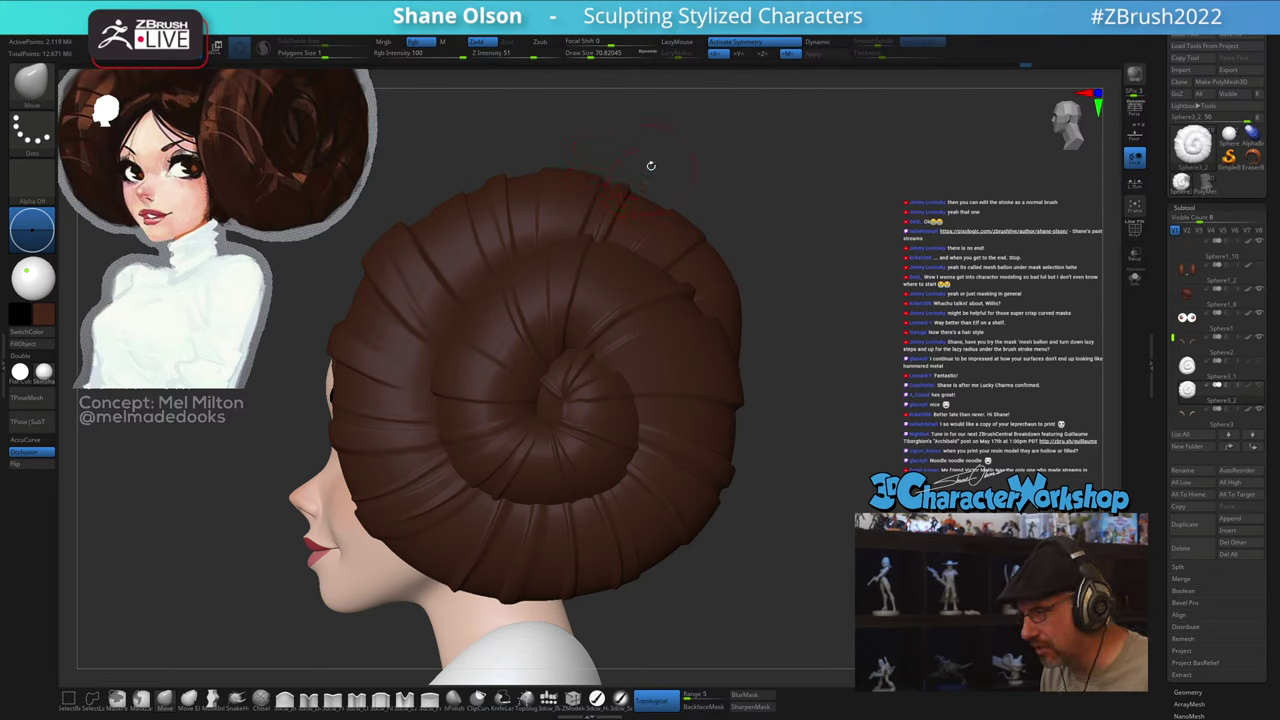
mouse_move(659, 147)
ctrl+mouse_down()
mouse_move(613, 350)
mouse_move(736, 133)
mouse_move(743, 164)
mouse_move(714, 298)
mouse_move(721, 105)
mouse_move(664, 135)
ctrl+mouse_up()
key(ctrl+z)
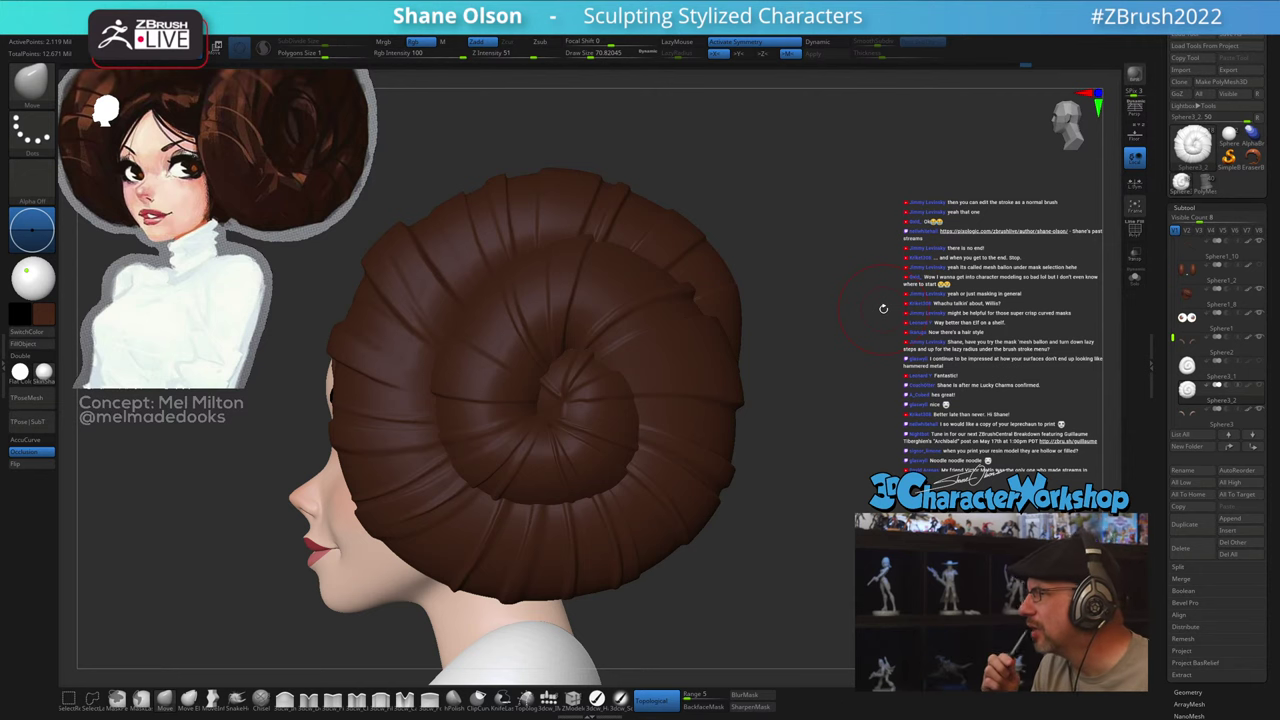
Step: Set the masking brush to MeshBalloon once more and frame the hair bun in side view
drag(786, 493, 786, 505)
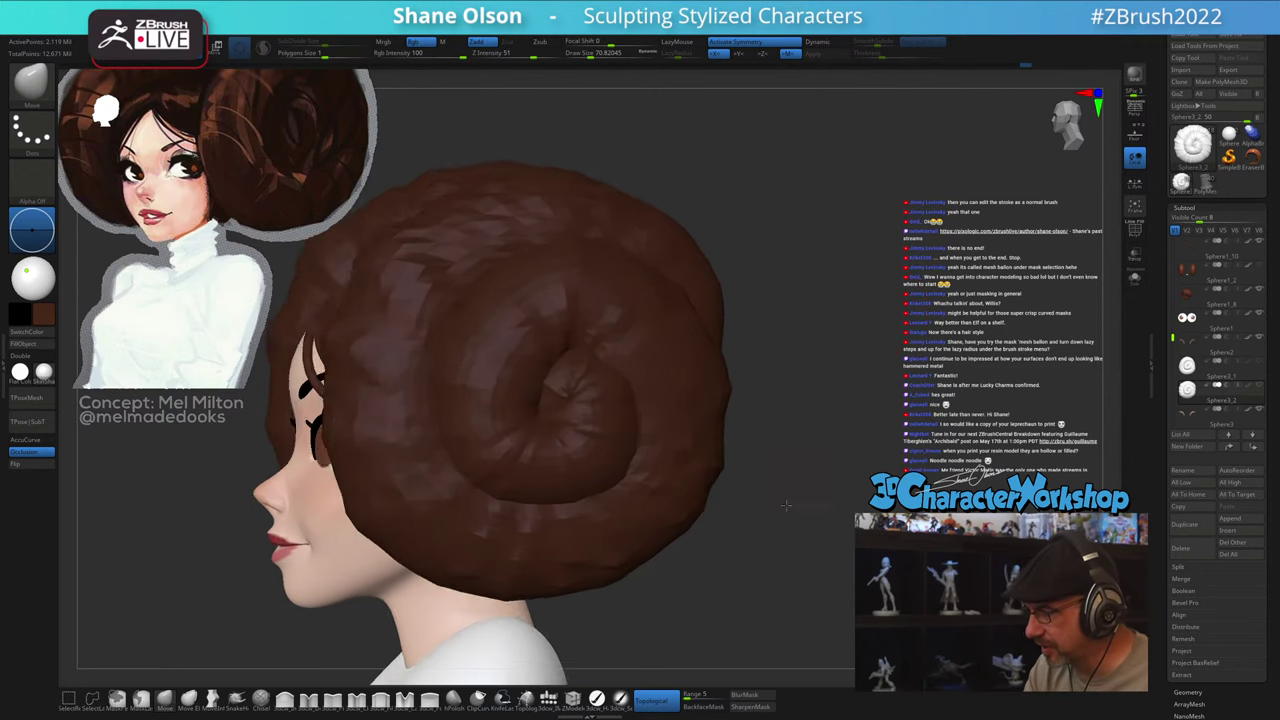
key(b)
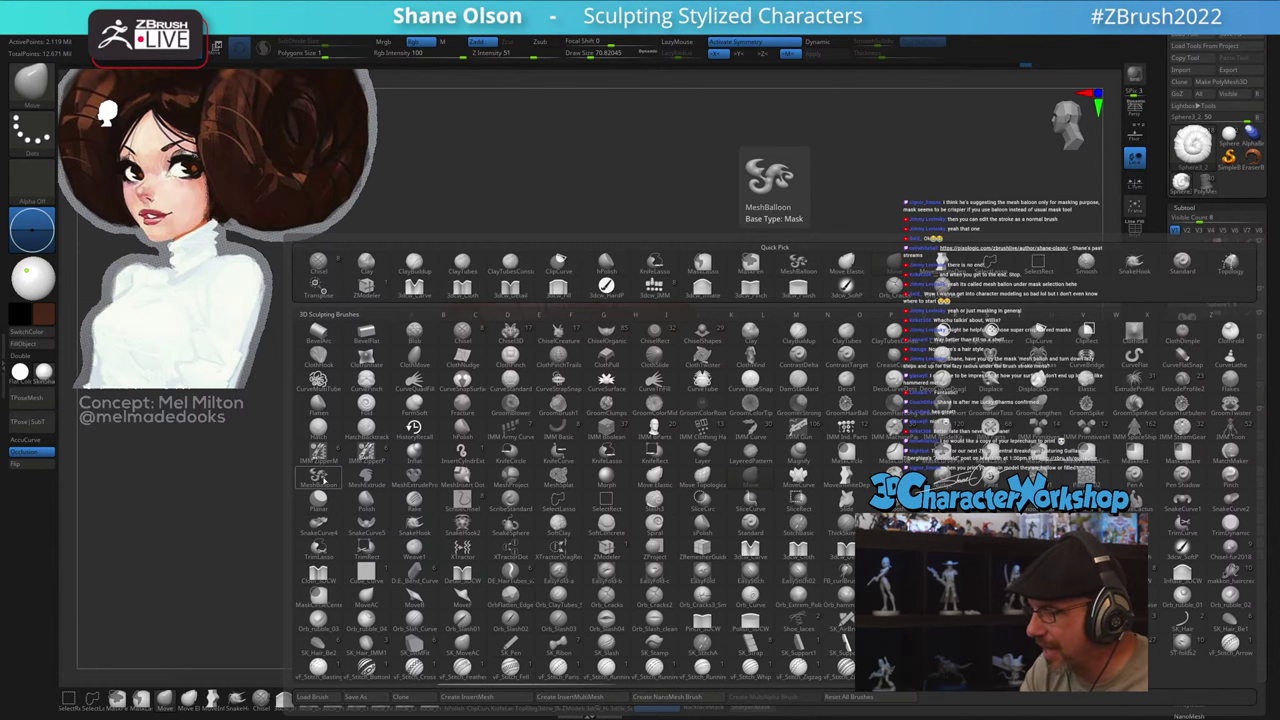
click(798, 263)
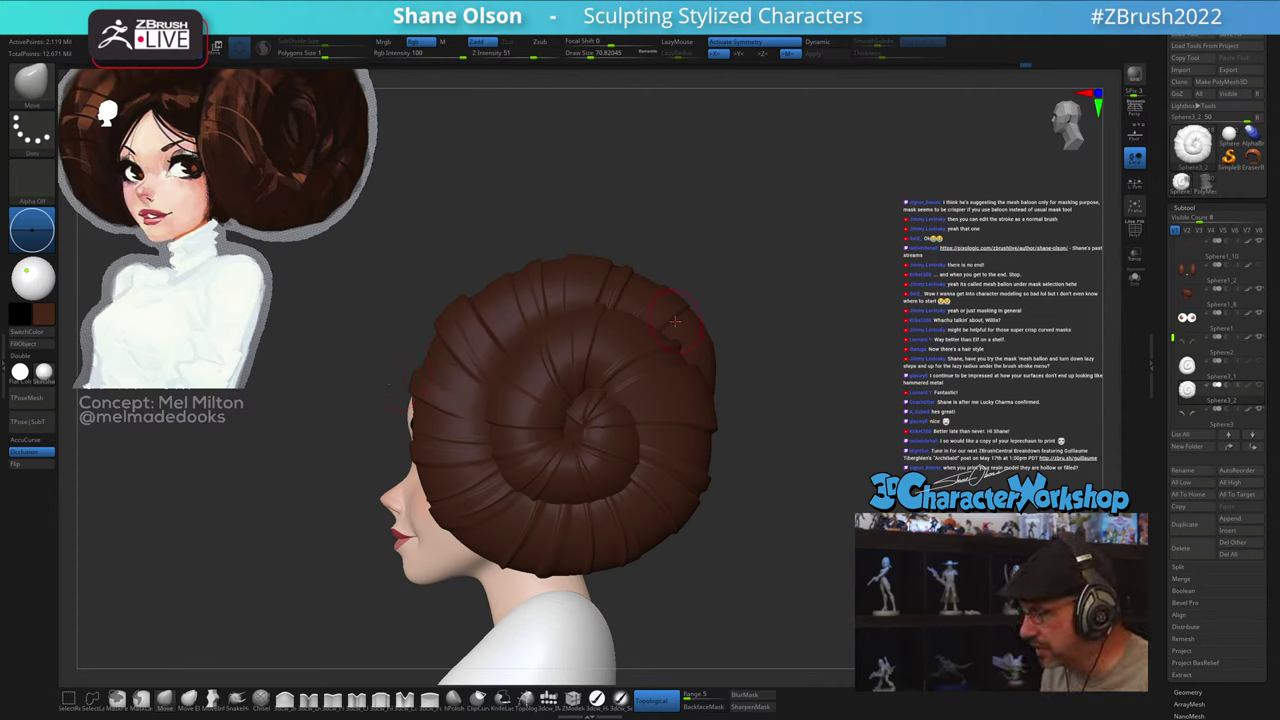
alt+drag(805, 388, 958, 299)
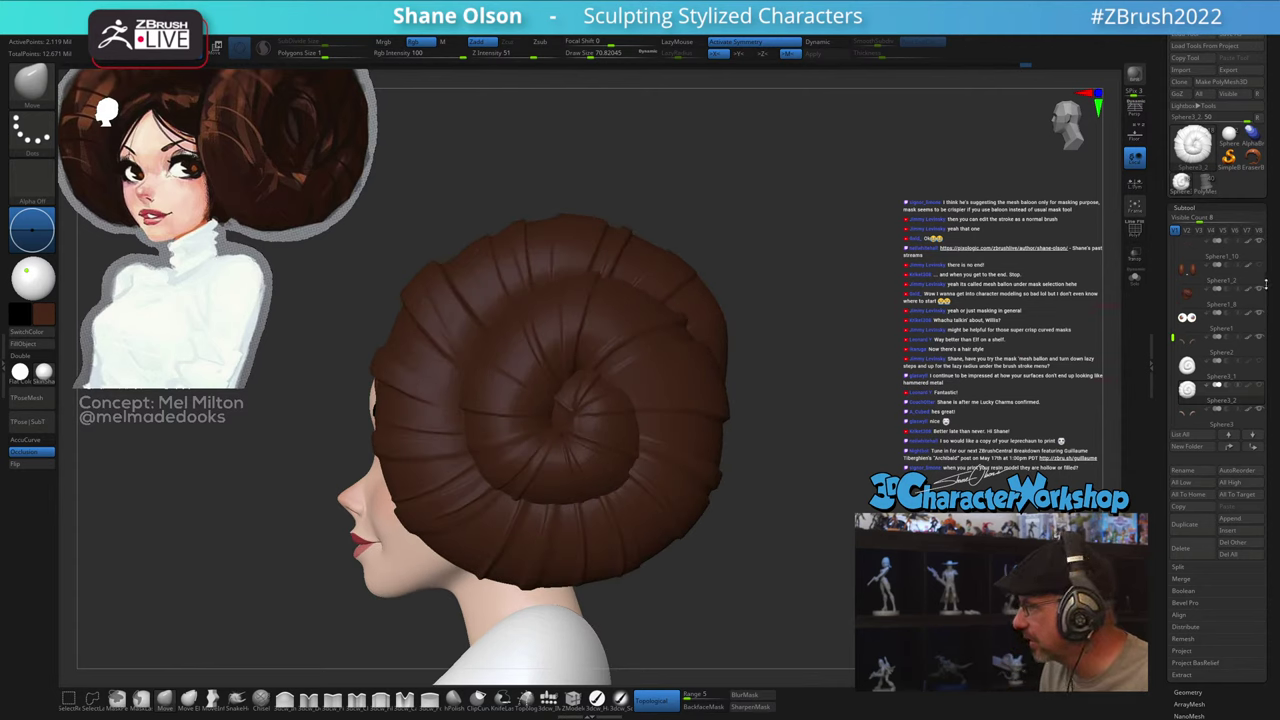
Step: Select the low-resolution bun subtool Sphere3_1, try a MeshBalloon stroke from the bun's back edge, and undo the added shape
mouse_move(1183, 338)
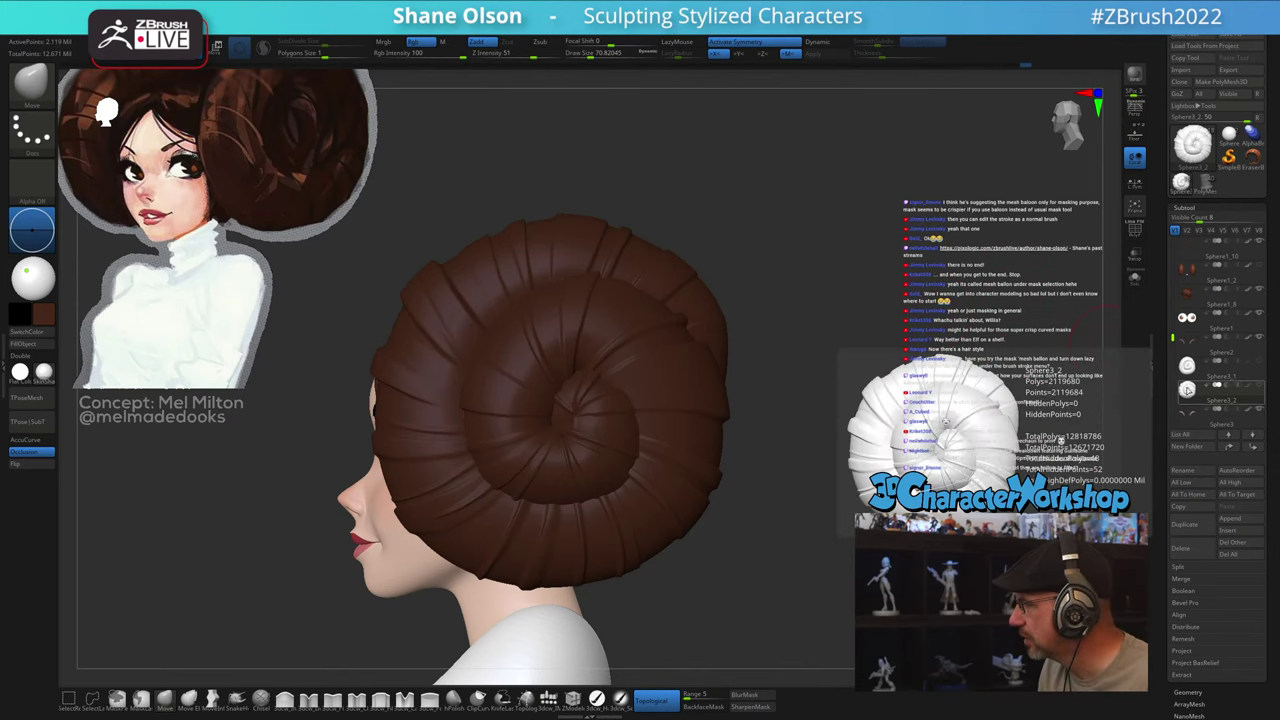
click(1187, 368)
key(2)
drag(682, 452, 922, 308)
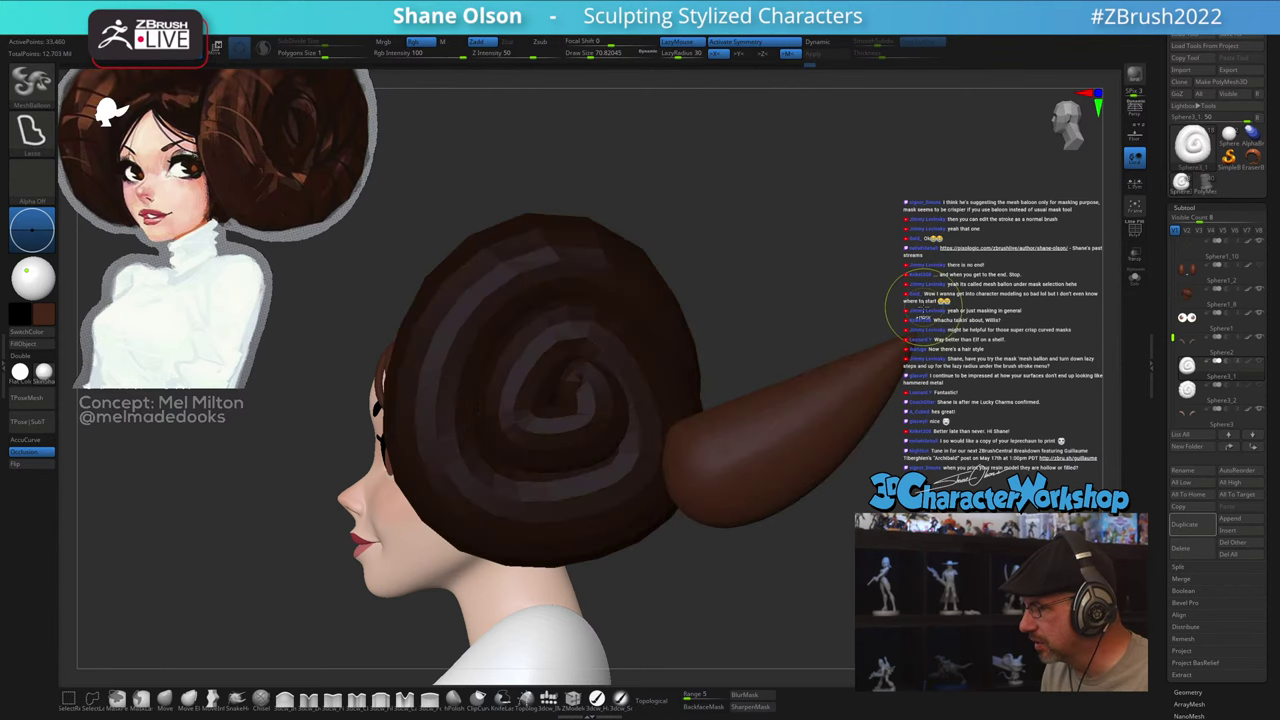
key(1)
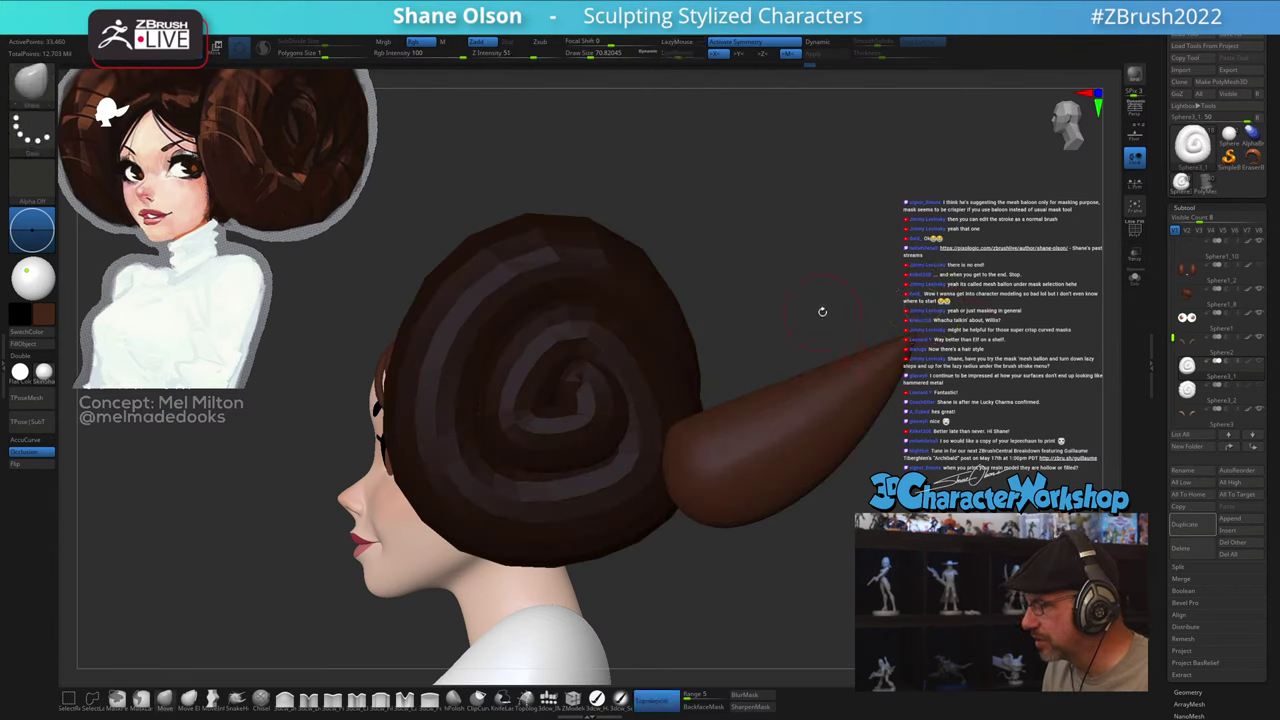
key(ctrl+z)
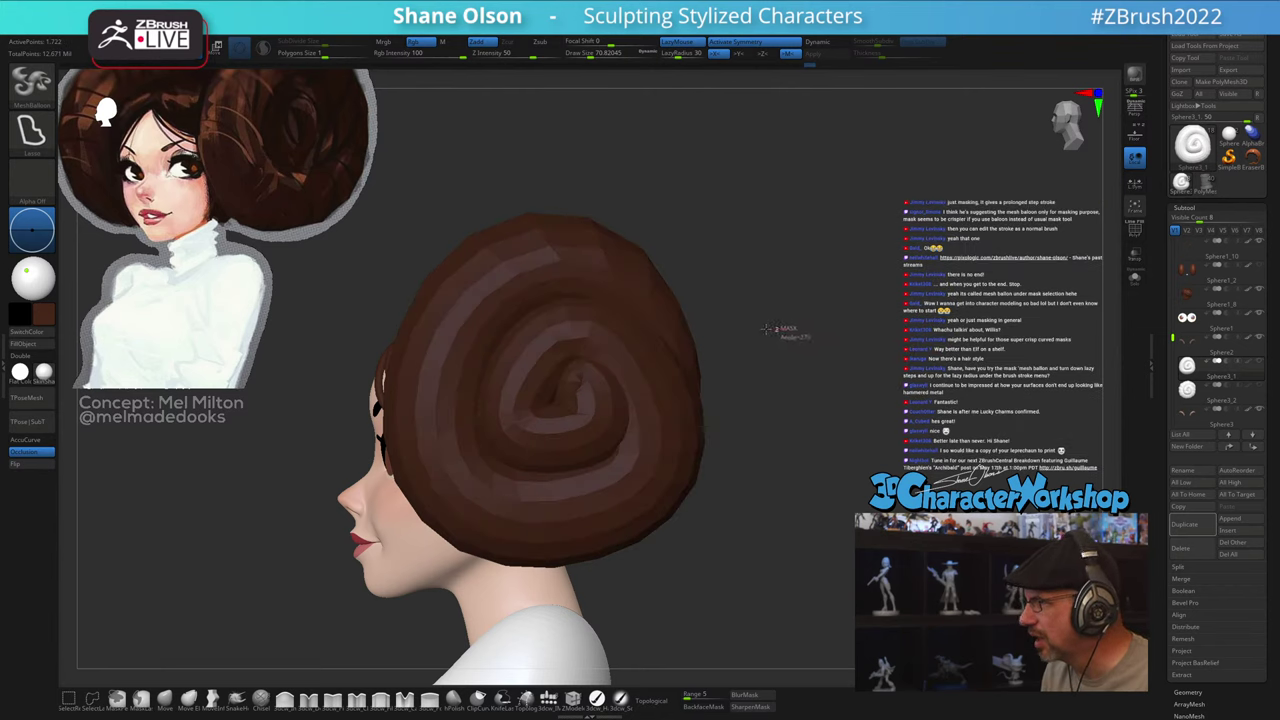
Step: Try freehand MeshBalloon mask outlines with lazy mouse across the back edge of the low-resolution bun, undoing the first attempt
mouse_move(766, 329)
ctrl+mouse_down()
mouse_move(685, 349)
mouse_move(638, 390)
mouse_move(655, 442)
mouse_move(725, 449)
mouse_move(861, 355)
ctrl+mouse_up()
mouse_move(867, 371)
mouse_down()
mouse_move(851, 388)
mouse_move(858, 406)
mouse_move(914, 300)
mouse_move(893, 260)
mouse_move(838, 290)
mouse_move(776, 283)
mouse_move(749, 308)
mouse_up()
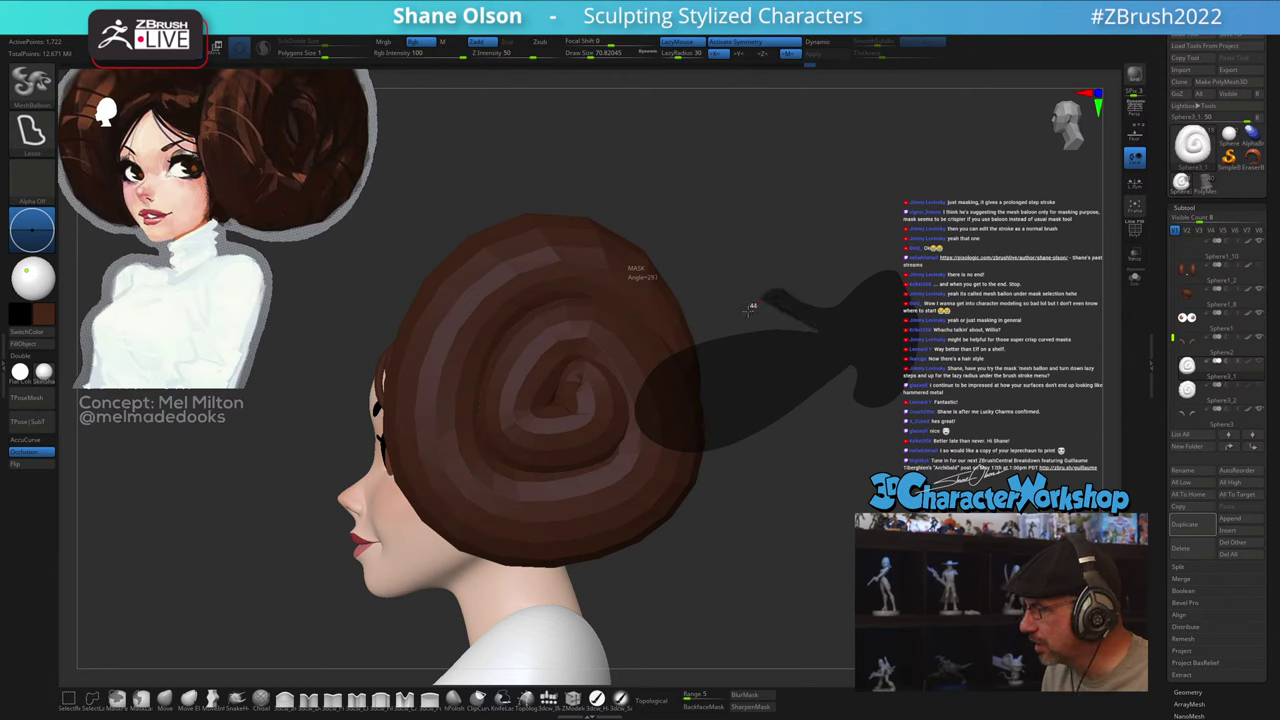
mouse_move(748, 311)
mouse_down()
mouse_move(746, 274)
mouse_move(760, 262)
mouse_up()
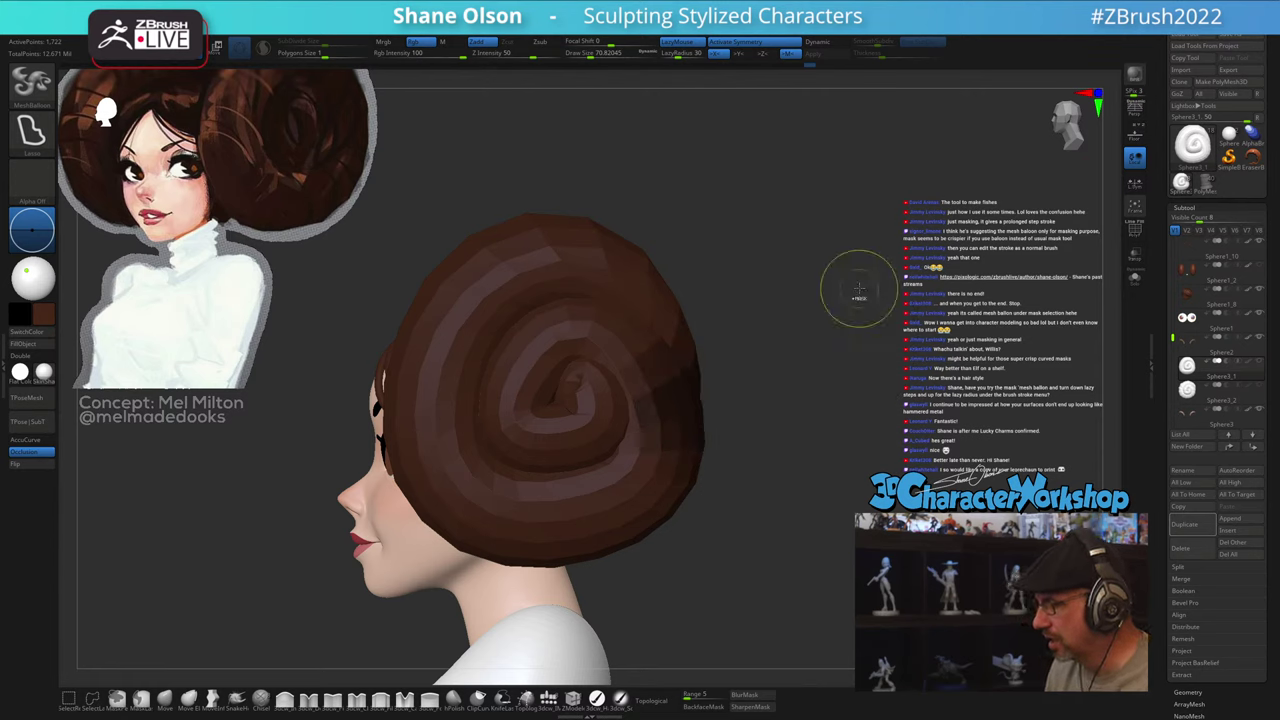
key(ctrl+z)
mouse_move(869, 307)
ctrl+mouse_down()
mouse_move(706, 329)
mouse_move(629, 391)
mouse_move(640, 440)
mouse_move(829, 422)
ctrl+mouse_up()
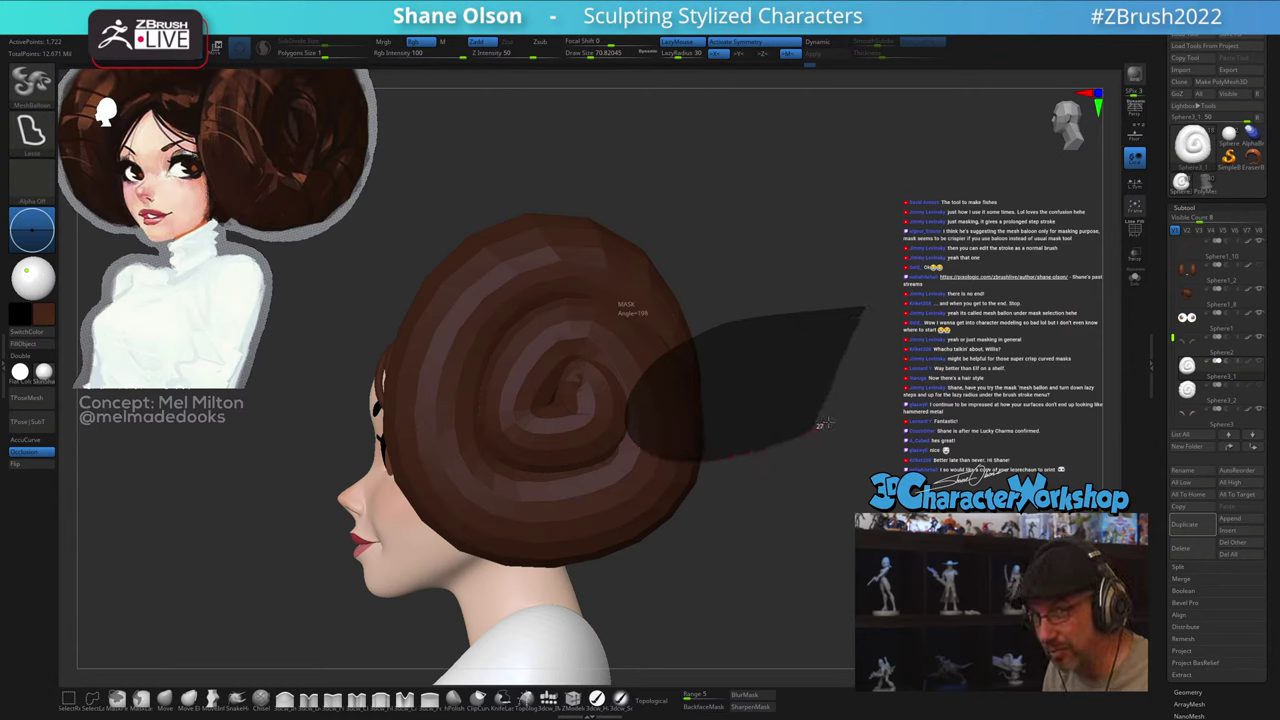
drag(827, 422, 823, 423)
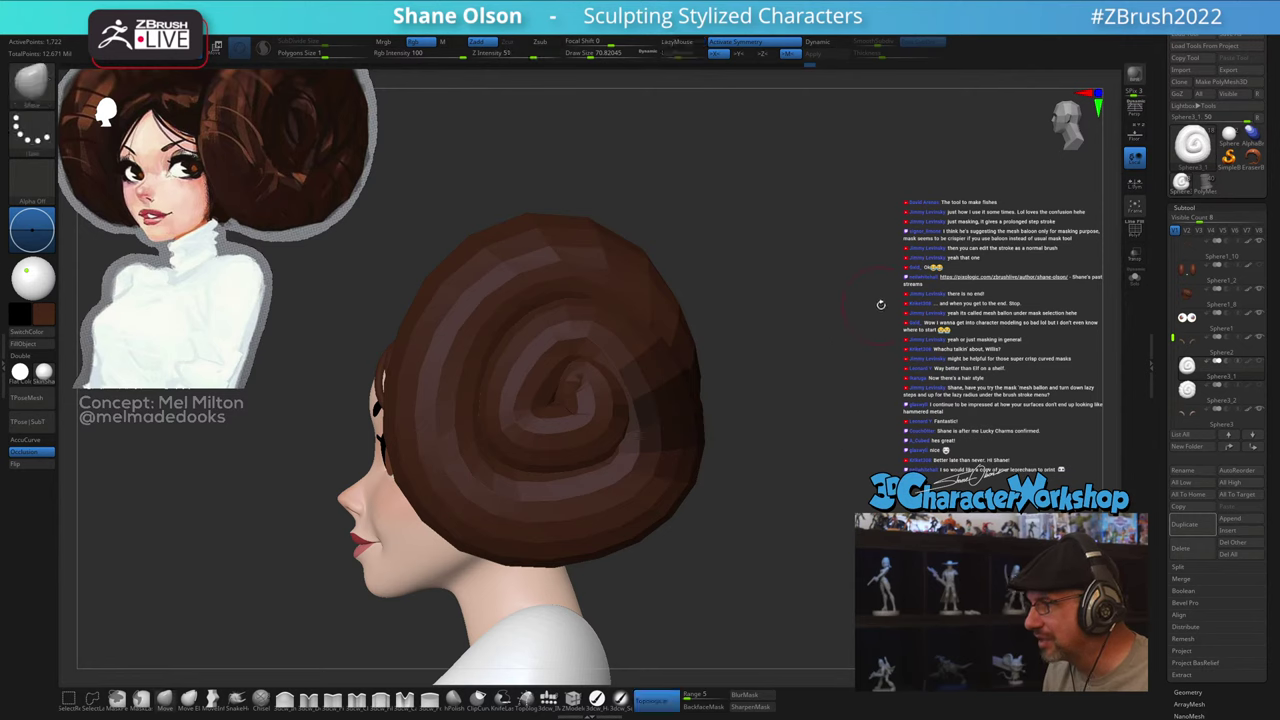
Step: Switch back to the detailed bun subtool Sphere3_2, try a mask stroke behind the bun, and undo it
click(1187, 389)
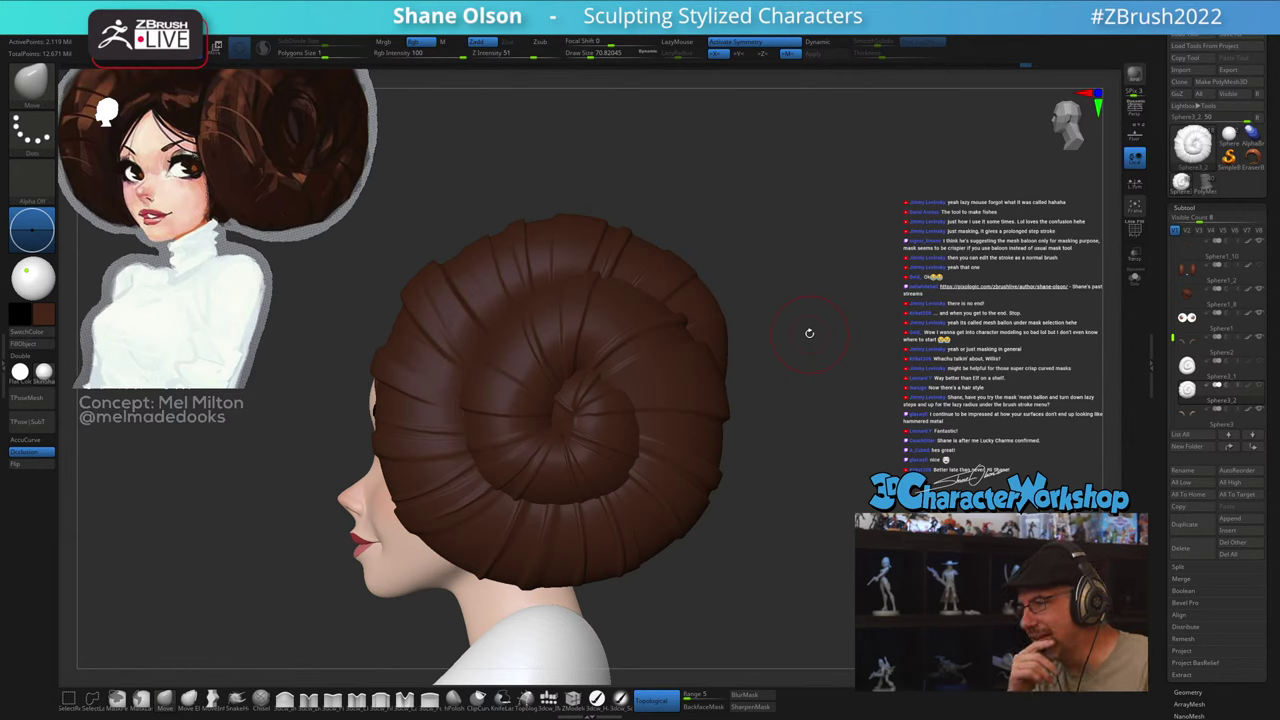
mouse_move(824, 320)
ctrl+mouse_down()
mouse_move(652, 381)
mouse_move(685, 410)
mouse_move(744, 394)
mouse_move(780, 412)
mouse_move(874, 396)
ctrl+mouse_up()
key(ctrl+z)
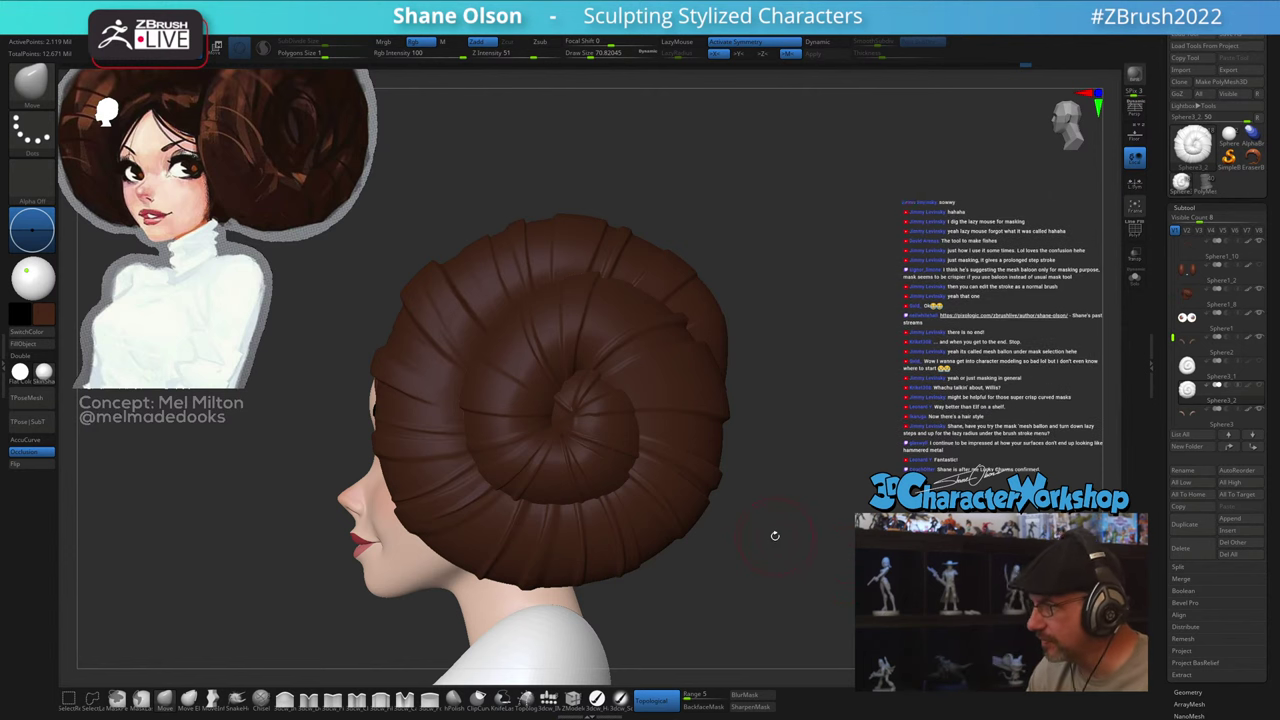
Step: Choose the 3dcw_HardP paint brush and sample a reddish brown from the front hair as the paint color
mouse_move(771, 531)
mouse_down()
mouse_move(791, 541)
mouse_move(778, 539)
mouse_move(779, 553)
mouse_move(823, 540)
mouse_move(812, 557)
mouse_move(814, 535)
mouse_move(838, 548)
mouse_move(834, 515)
mouse_up()
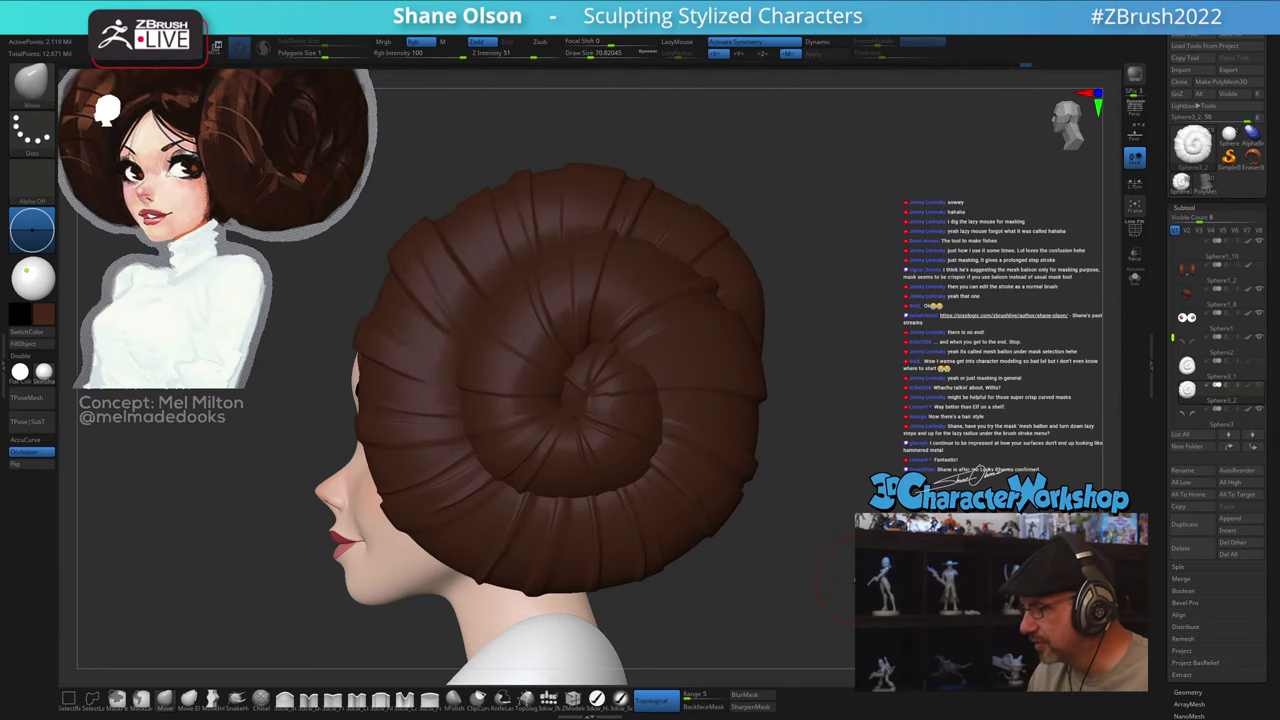
mouse_move(853, 560)
alt+mouse_down()
mouse_move(853, 535)
mouse_move(915, 545)
mouse_move(915, 525)
mouse_move(1000, 530)
alt+mouse_up()
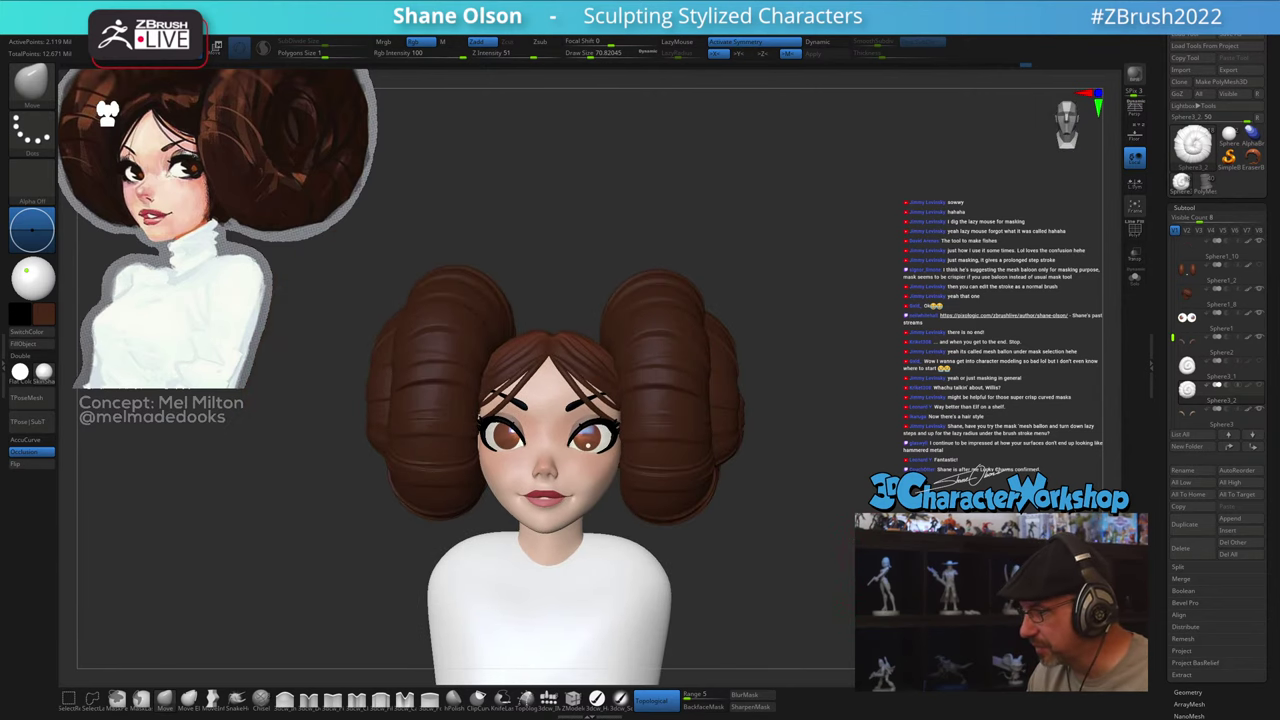
drag(797, 530, 801, 597)
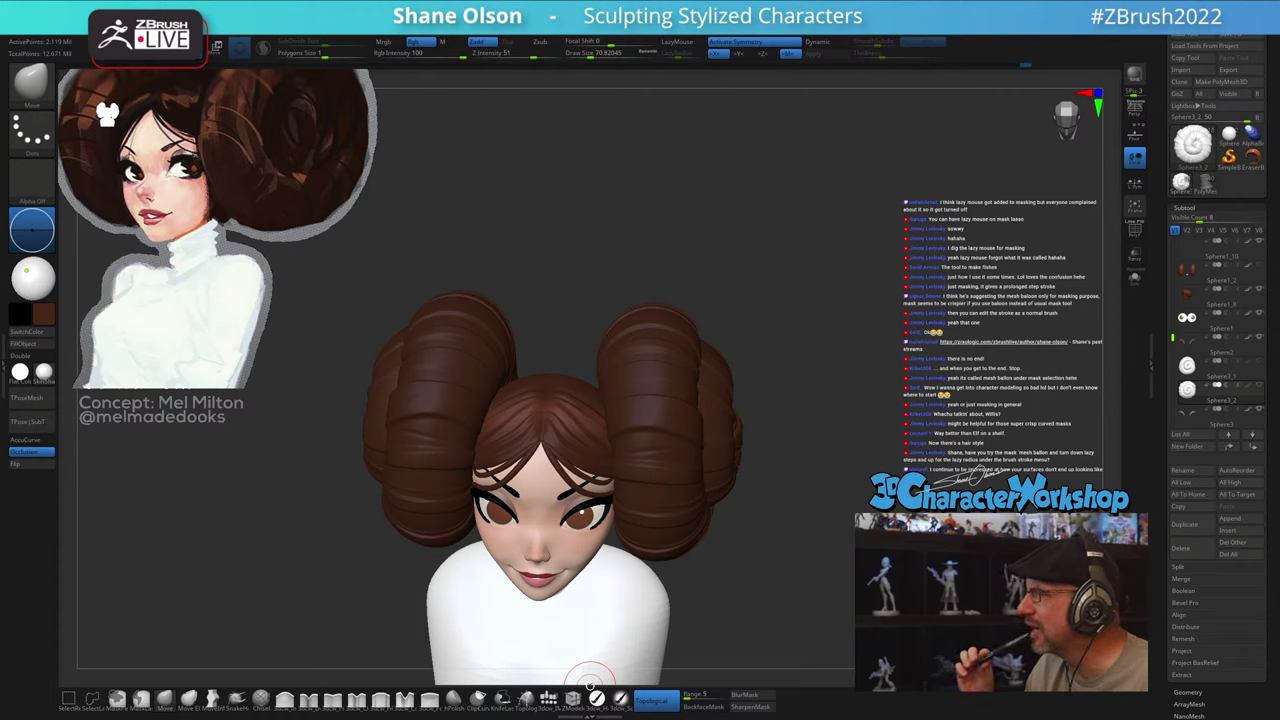
alt+drag(749, 562, 786, 535)
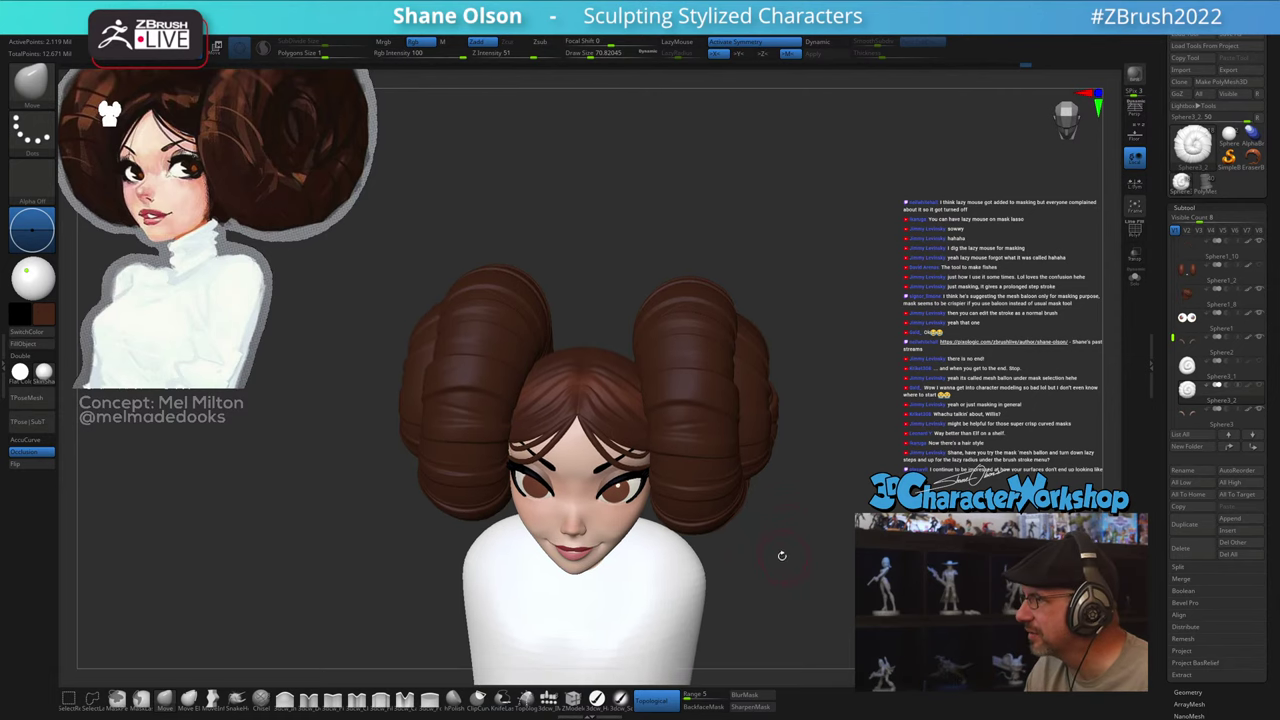
click(597, 698)
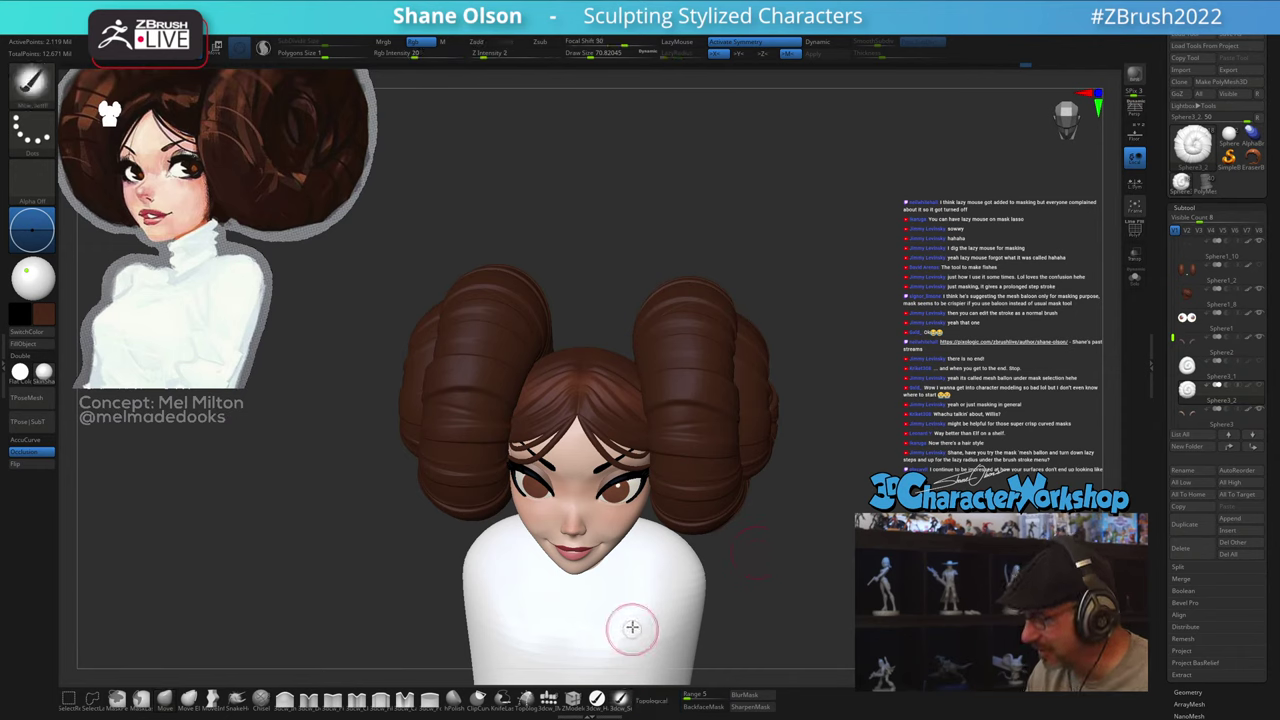
key(c)
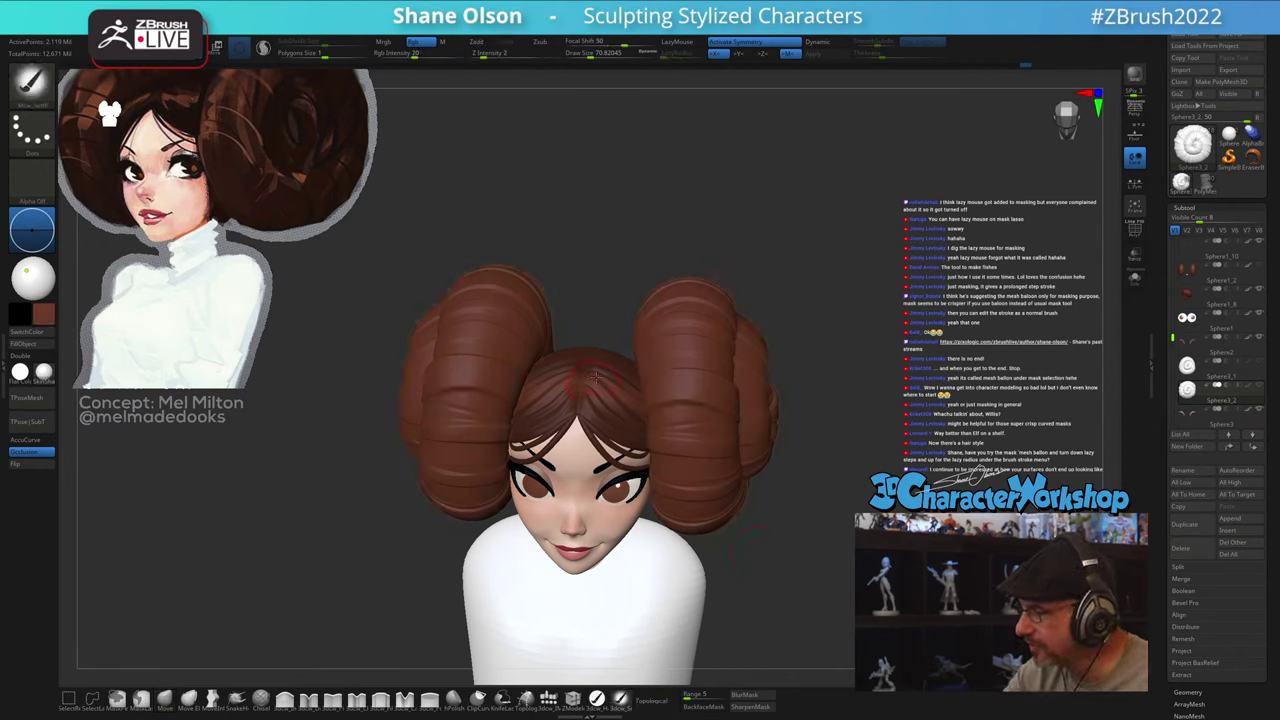
key(c)
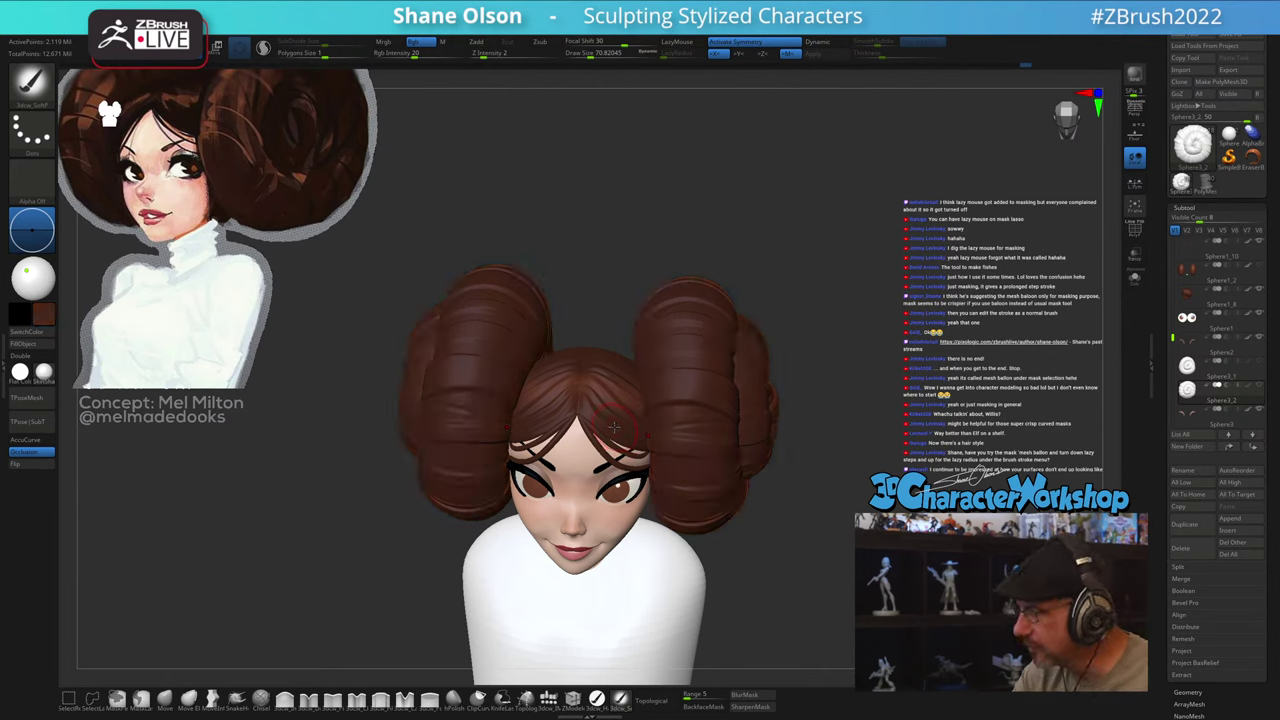
click(600, 700)
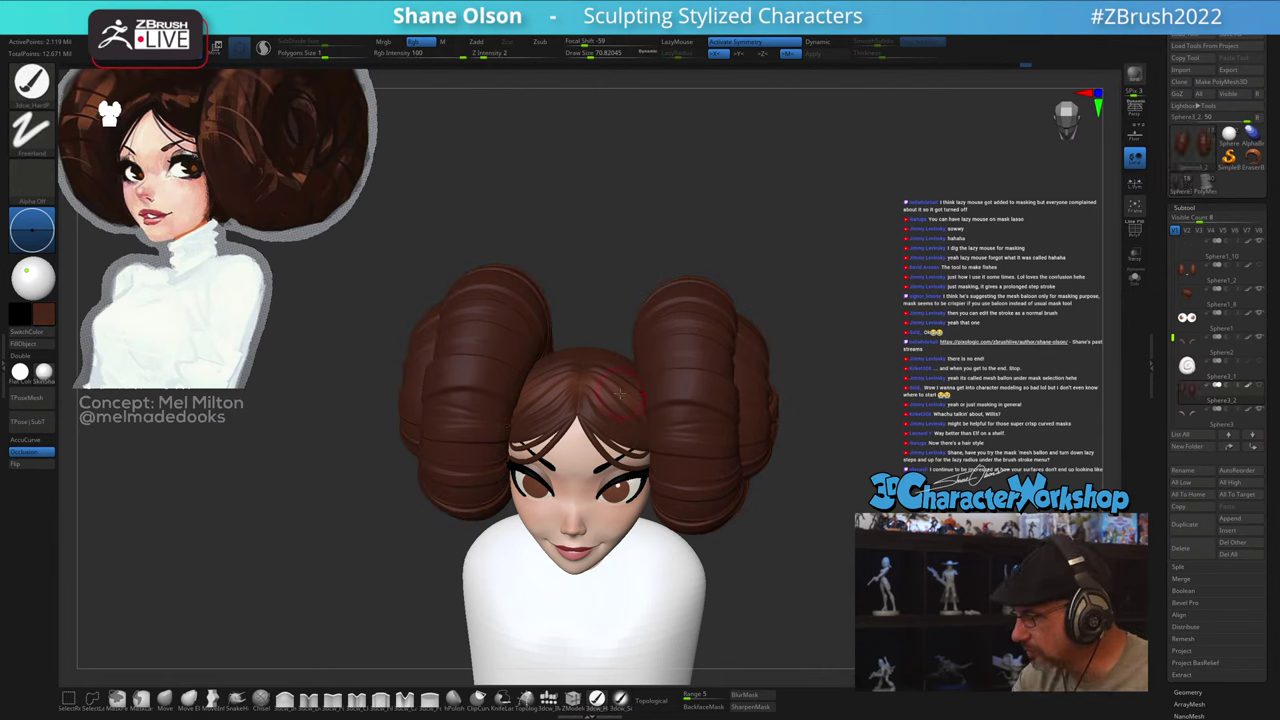
key(c)
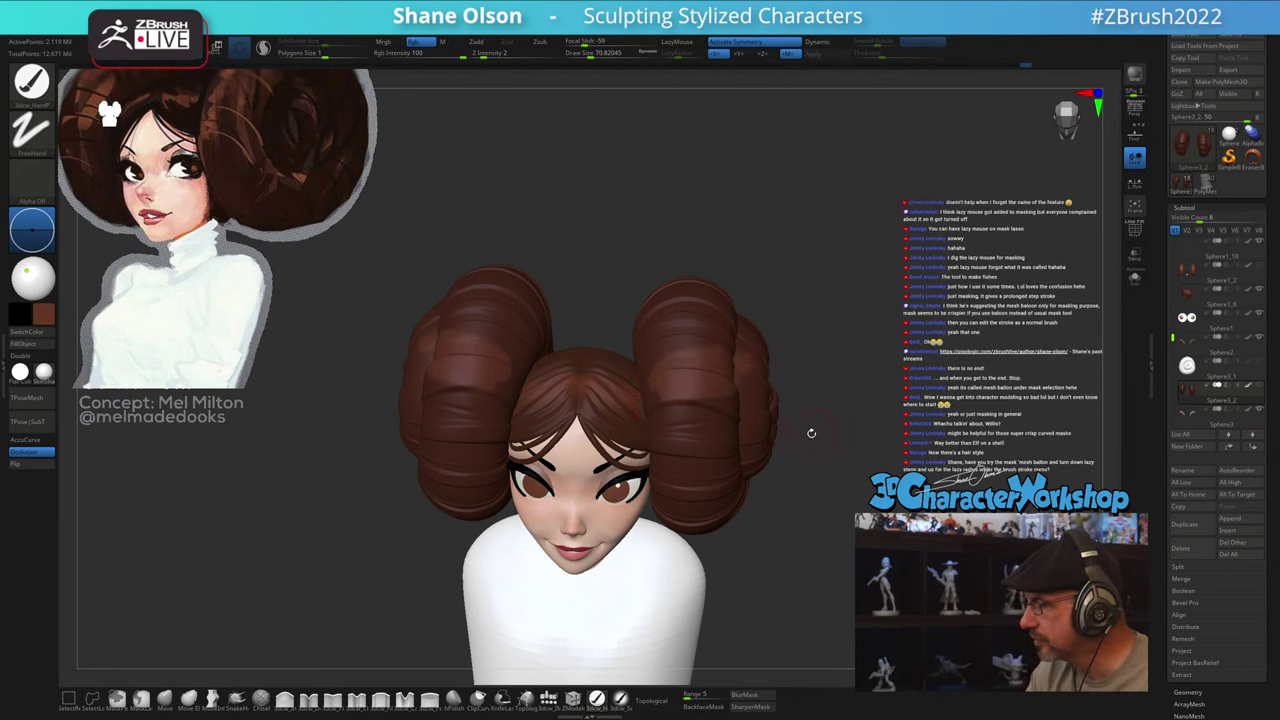
Step: Reduce the draw size to 28.75 and paint lighter reddish-brown streaks along the strands of the hair buns
mouse_move(832, 533)
mouse_down()
mouse_move(846, 523)
mouse_move(828, 536)
mouse_up()
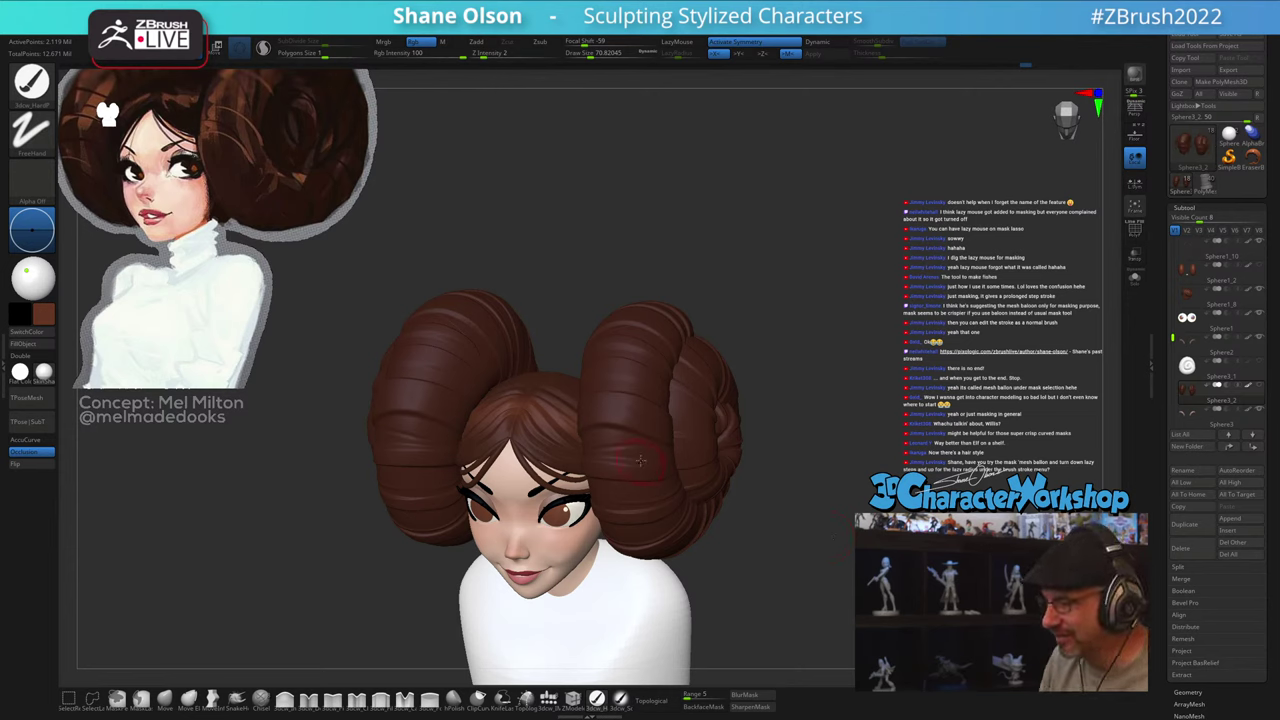
key(s)
mouse_move(751, 518)
mouse_down()
mouse_move(749, 480)
mouse_move(772, 508)
mouse_move(752, 488)
mouse_up()
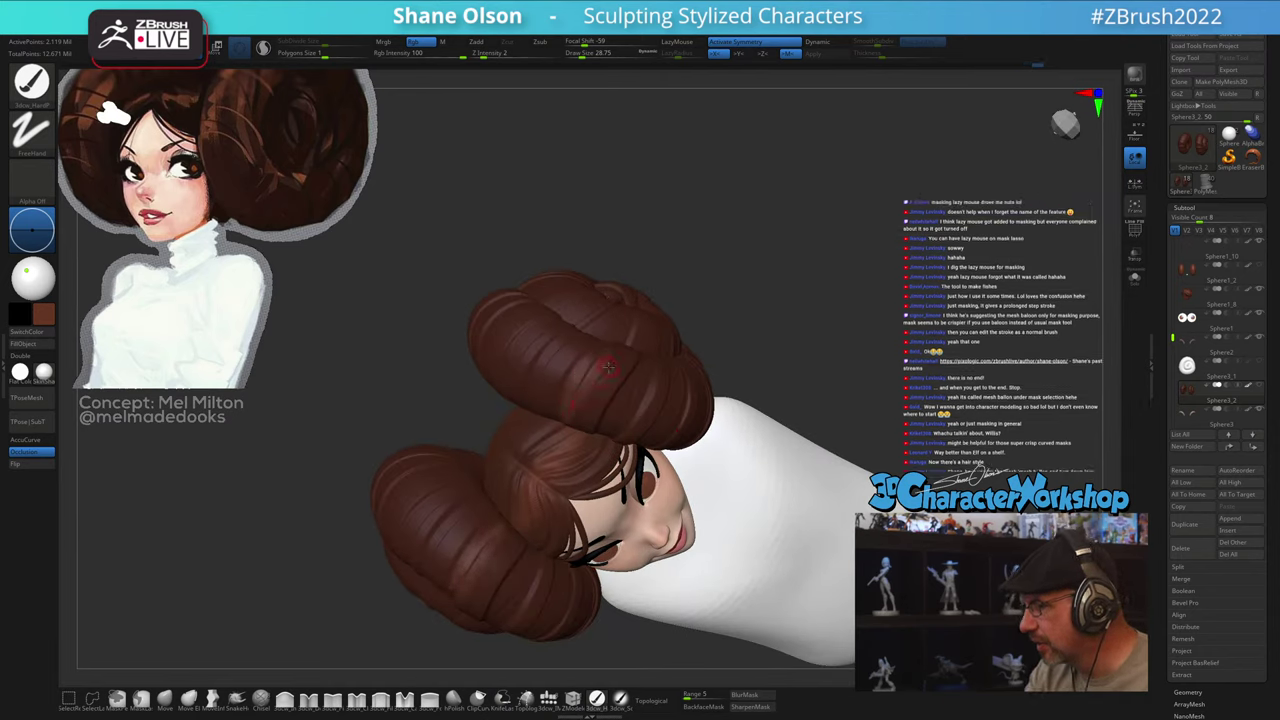
ctrl+right_drag(633, 369, 618, 388)
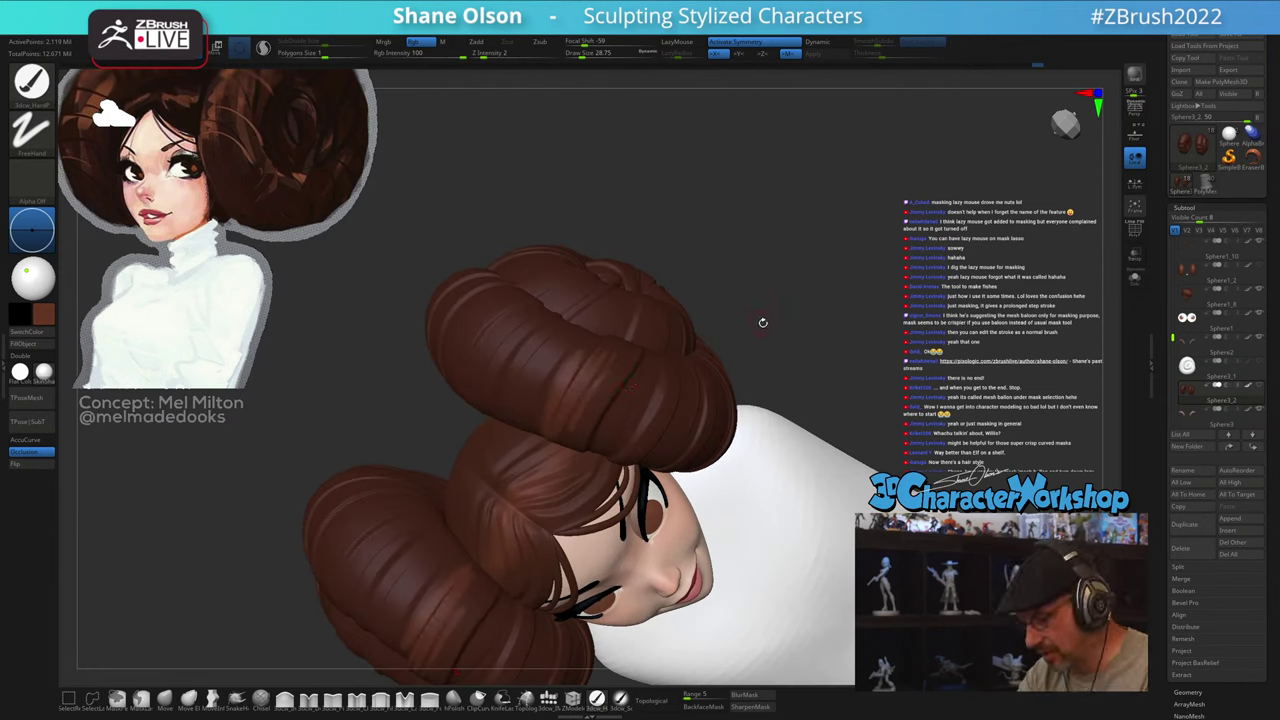
mouse_move(776, 316)
right_down()
mouse_move(779, 302)
mouse_move(773, 312)
right_up()
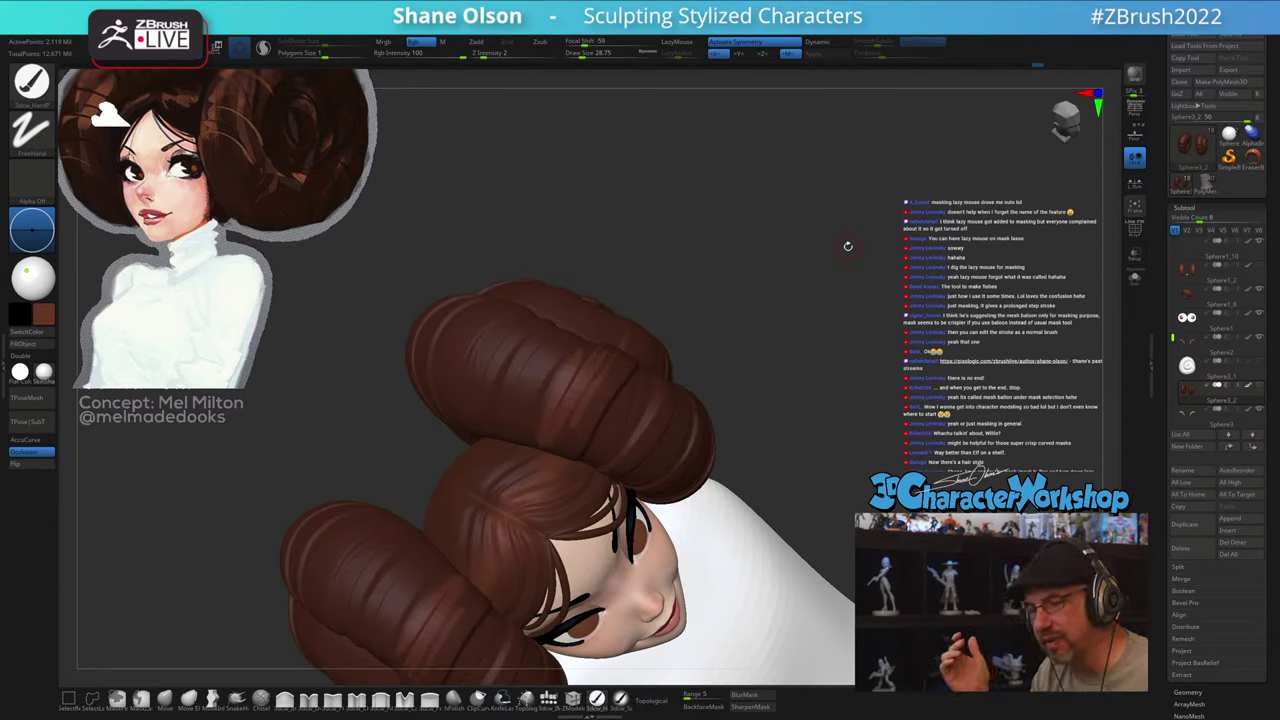
key(ctrl)
key(ctrl)
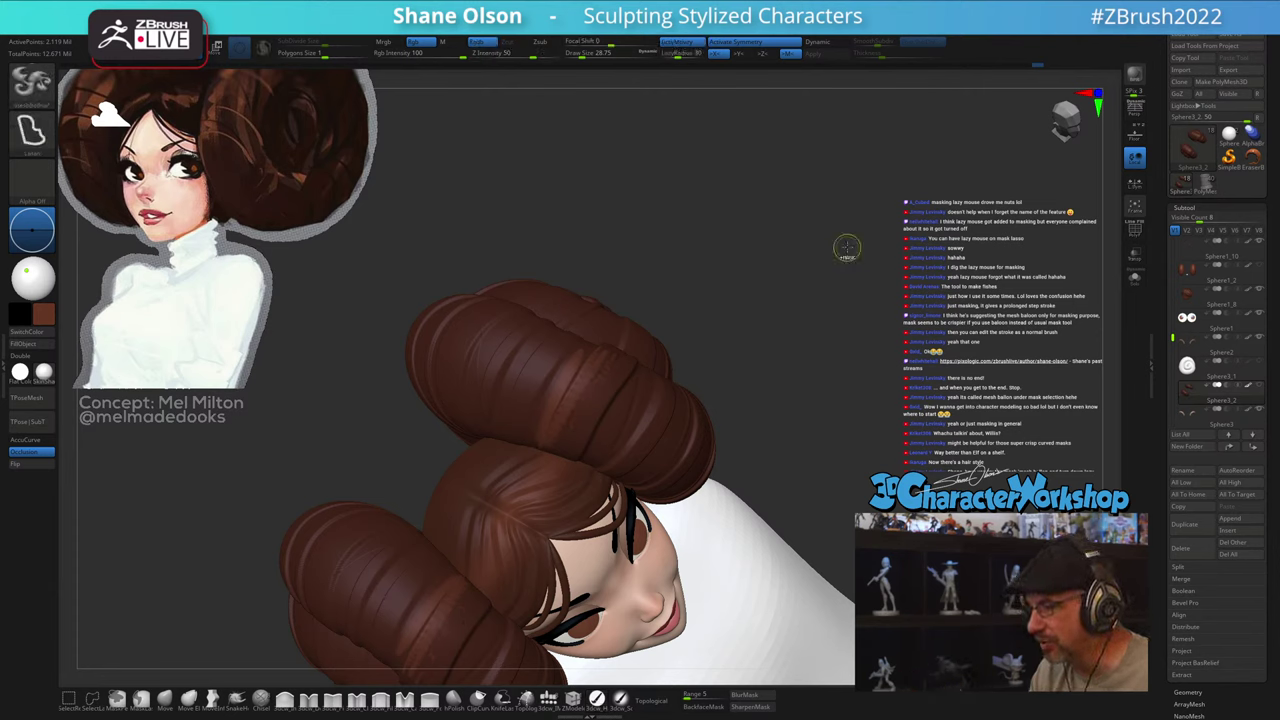
key(ctrl)
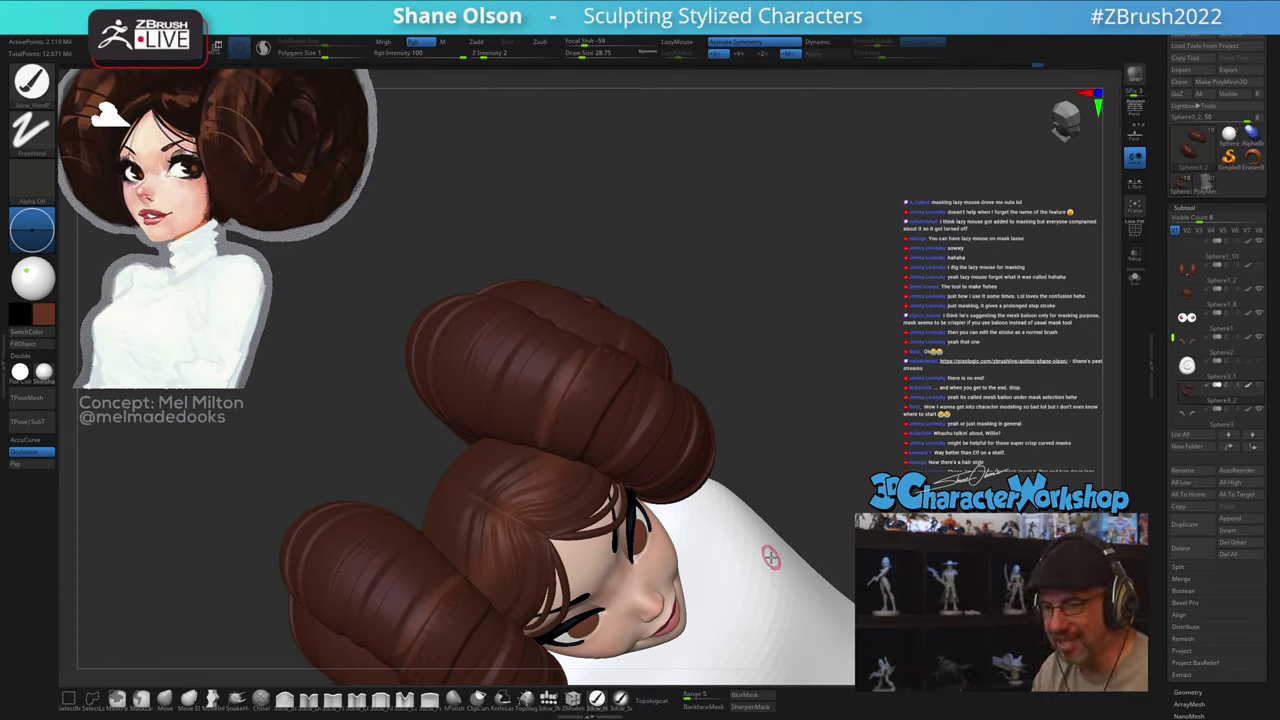
Step: Increase the draw size to about 43.76 and paint broader reddish-brown streaks across the upper strands of the buns
key(s)
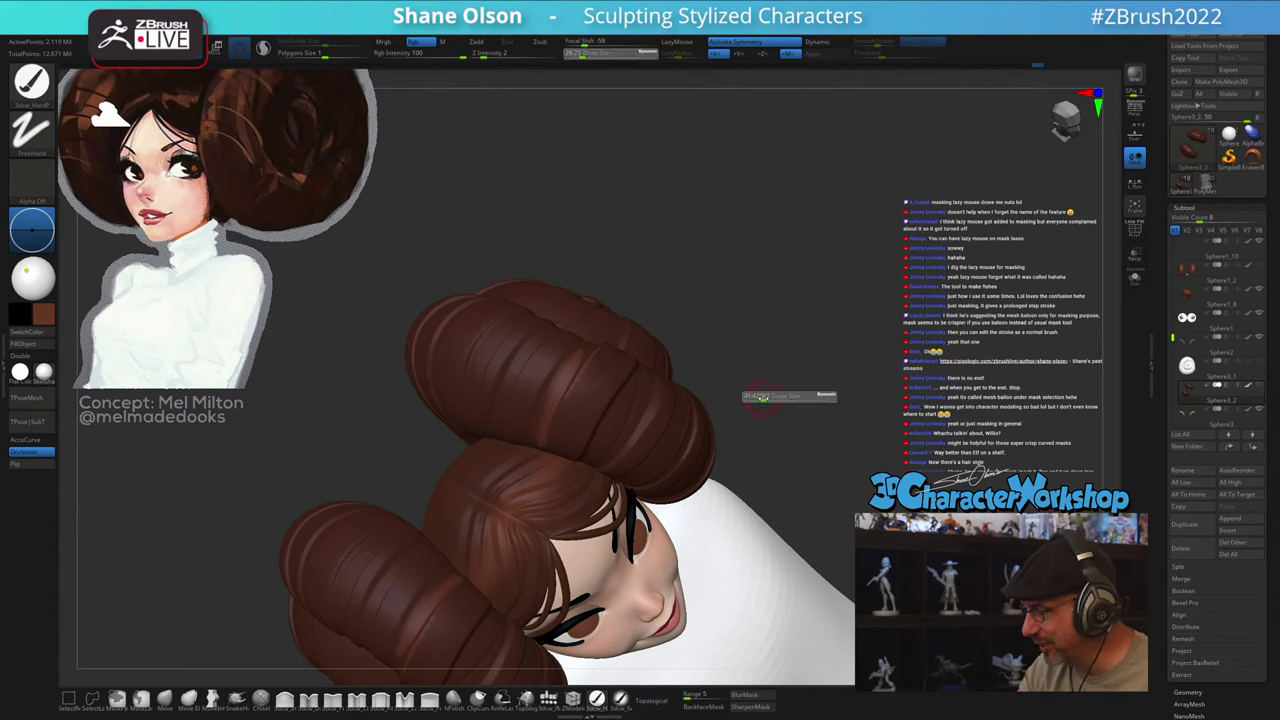
ctrl+drag(595, 367, 588, 376)
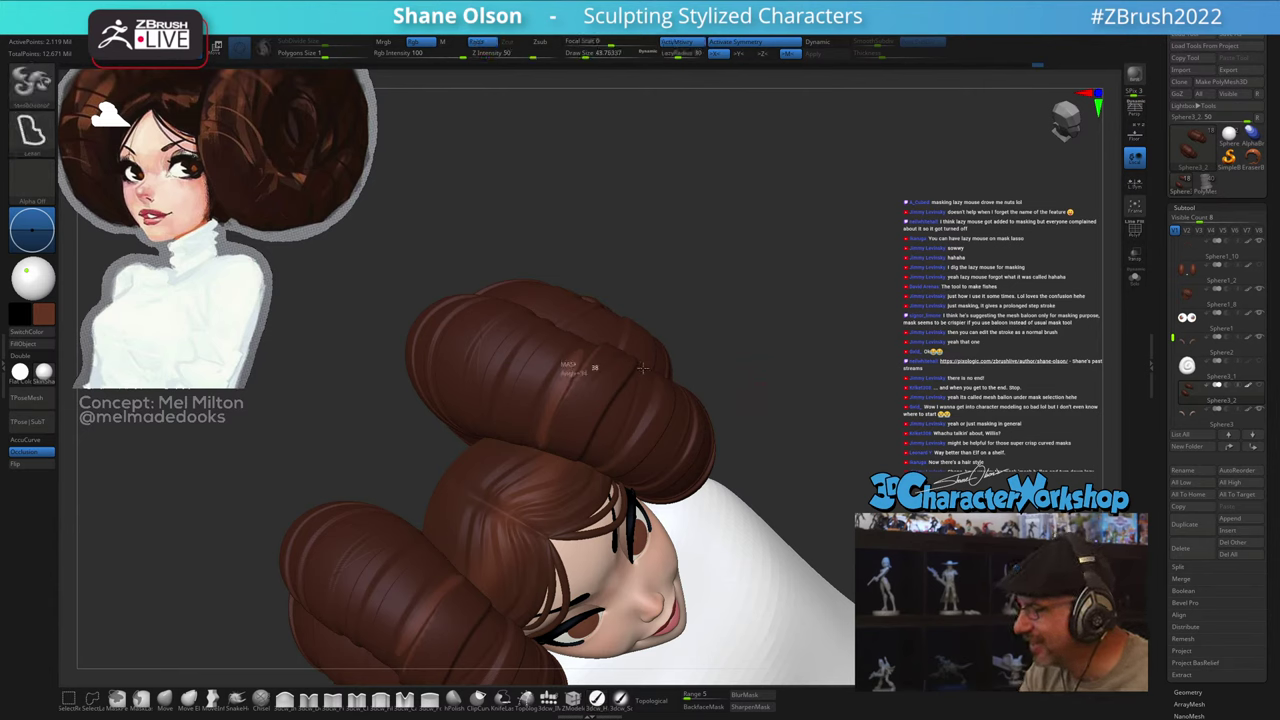
key(ctrl)
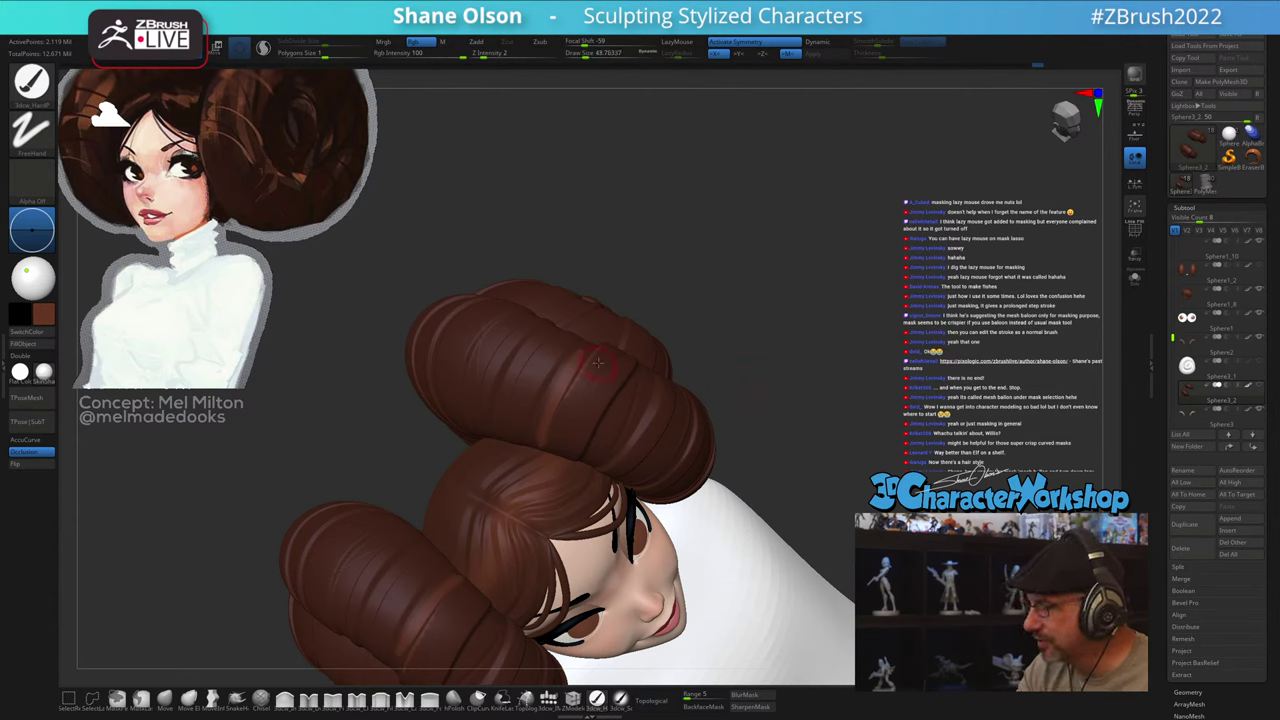
mouse_move(573, 420)
mouse_down()
mouse_move(613, 364)
mouse_move(618, 374)
mouse_up()
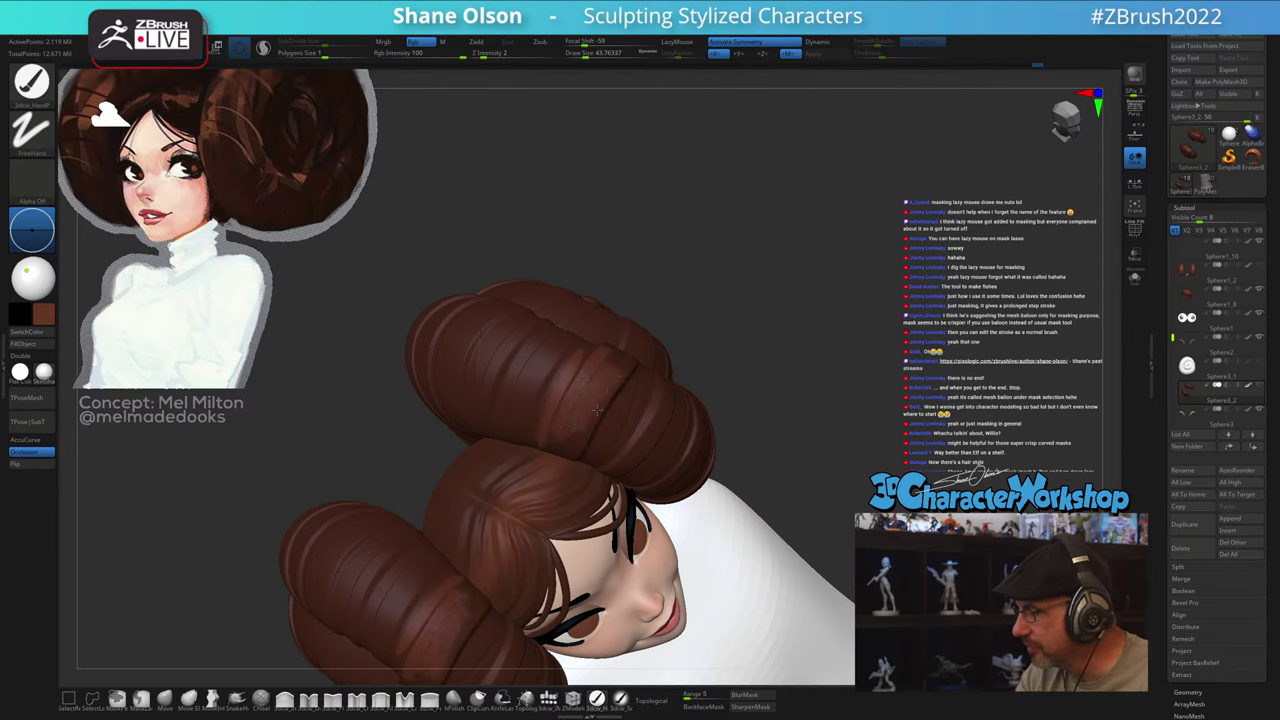
drag(582, 444, 592, 419)
drag(837, 398, 808, 406)
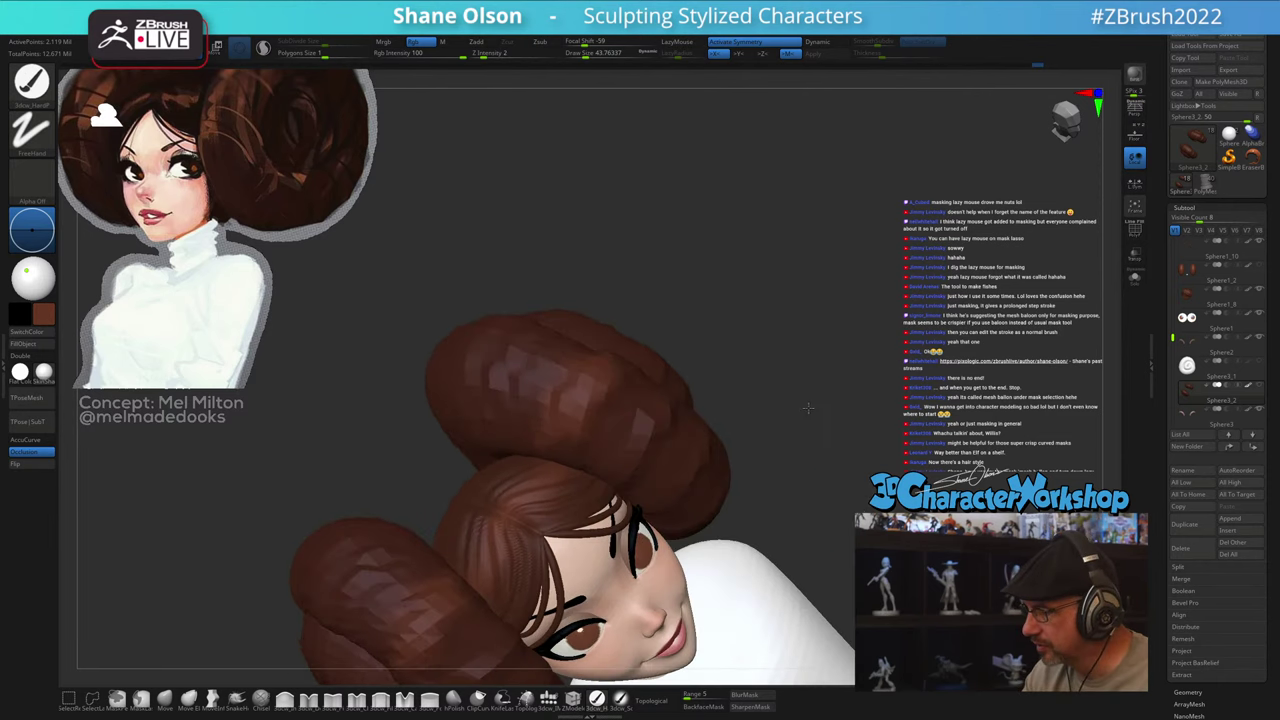
mouse_move(619, 384)
mouse_down()
mouse_move(588, 440)
mouse_move(603, 442)
mouse_up()
drag(643, 391, 625, 437)
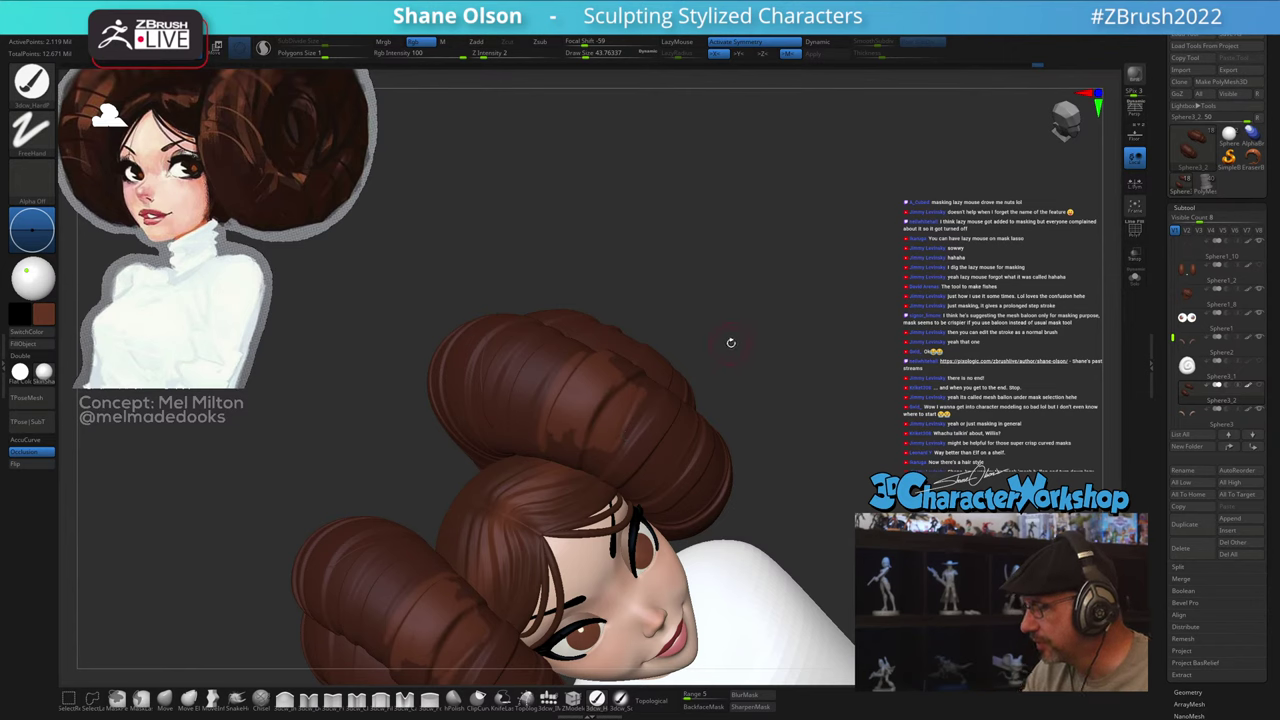
Step: Extend the reddish-brown streaks over the front and outer strands of the coiled buns
drag(790, 395, 832, 402)
mouse_move(584, 366)
mouse_down()
mouse_move(572, 418)
mouse_move(550, 412)
mouse_up()
drag(550, 328, 527, 392)
mouse_move(510, 330)
mouse_down()
mouse_move(490, 386)
mouse_move(487, 361)
mouse_up()
right_drag(632, 425, 607, 427)
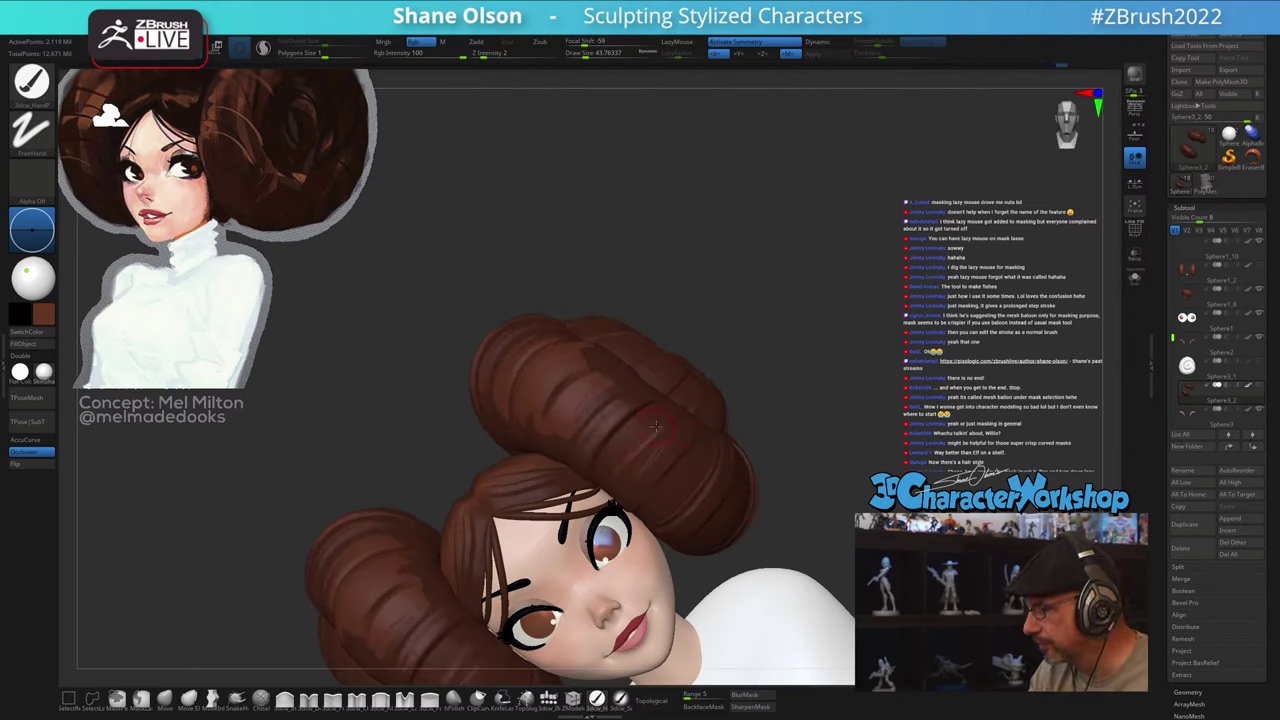
drag(795, 414, 789, 392)
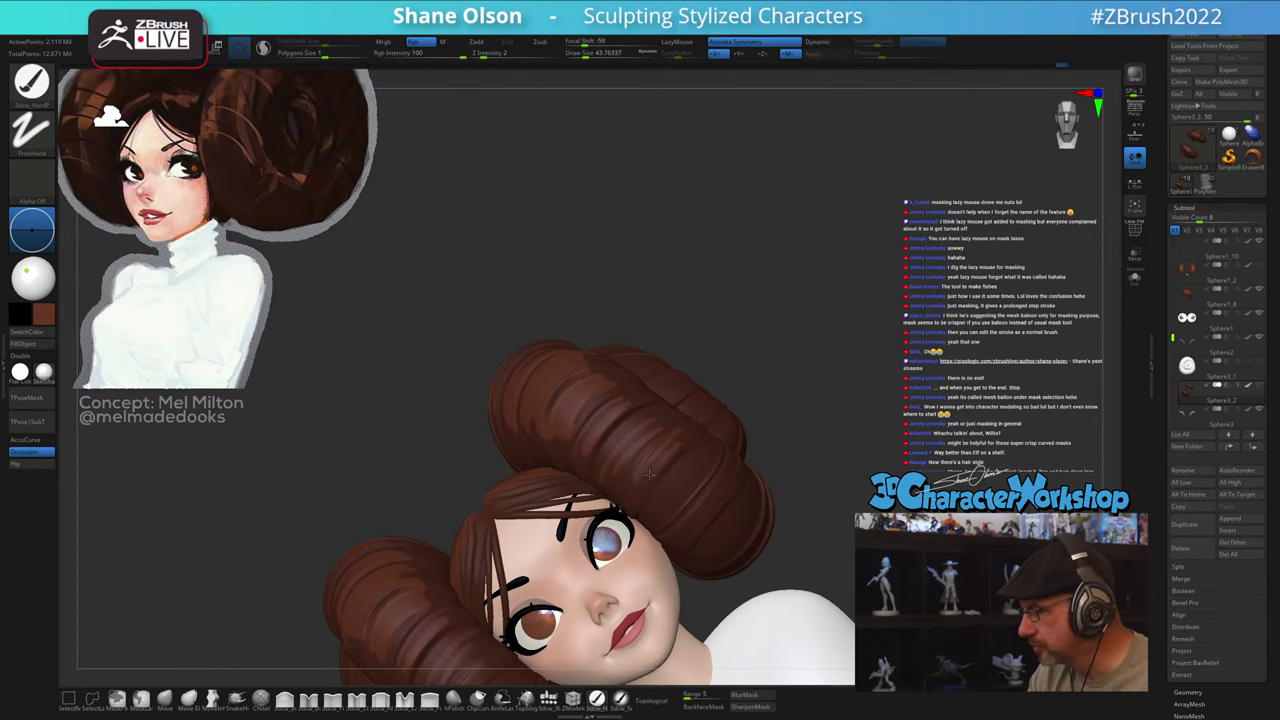
mouse_move(865, 420)
alt+mouse_down()
mouse_move(838, 449)
mouse_move(806, 554)
mouse_move(871, 443)
alt+mouse_up()
mouse_move(822, 396)
alt+mouse_down()
mouse_move(800, 534)
mouse_move(808, 508)
alt+mouse_up()
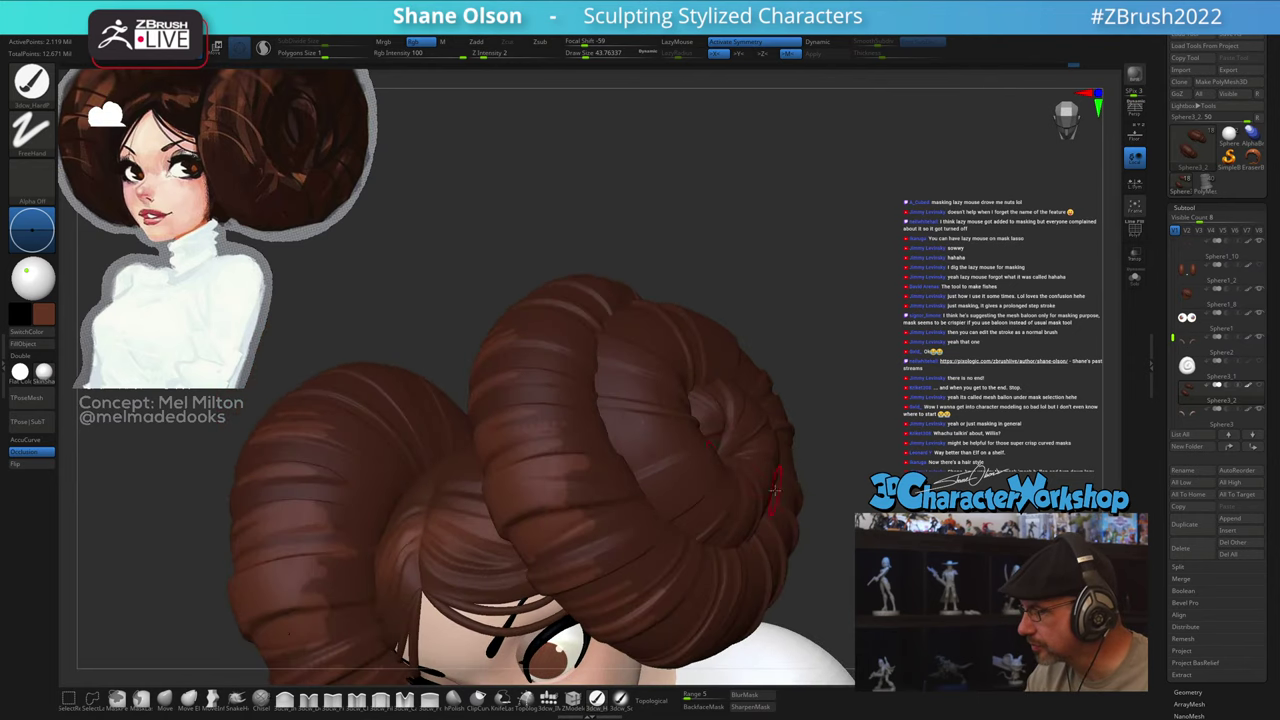
Step: Isolate a single coil section of the hair buns, hiding the rest of the buns' geometry
ctrl+shift+click(650, 420)
mouse_move(687, 357)
mouse_down()
mouse_move(754, 326)
mouse_move(767, 427)
mouse_up()
mouse_move(824, 394)
mouse_down()
mouse_move(776, 394)
mouse_move(778, 381)
mouse_move(795, 390)
mouse_move(752, 396)
mouse_move(748, 350)
mouse_up()
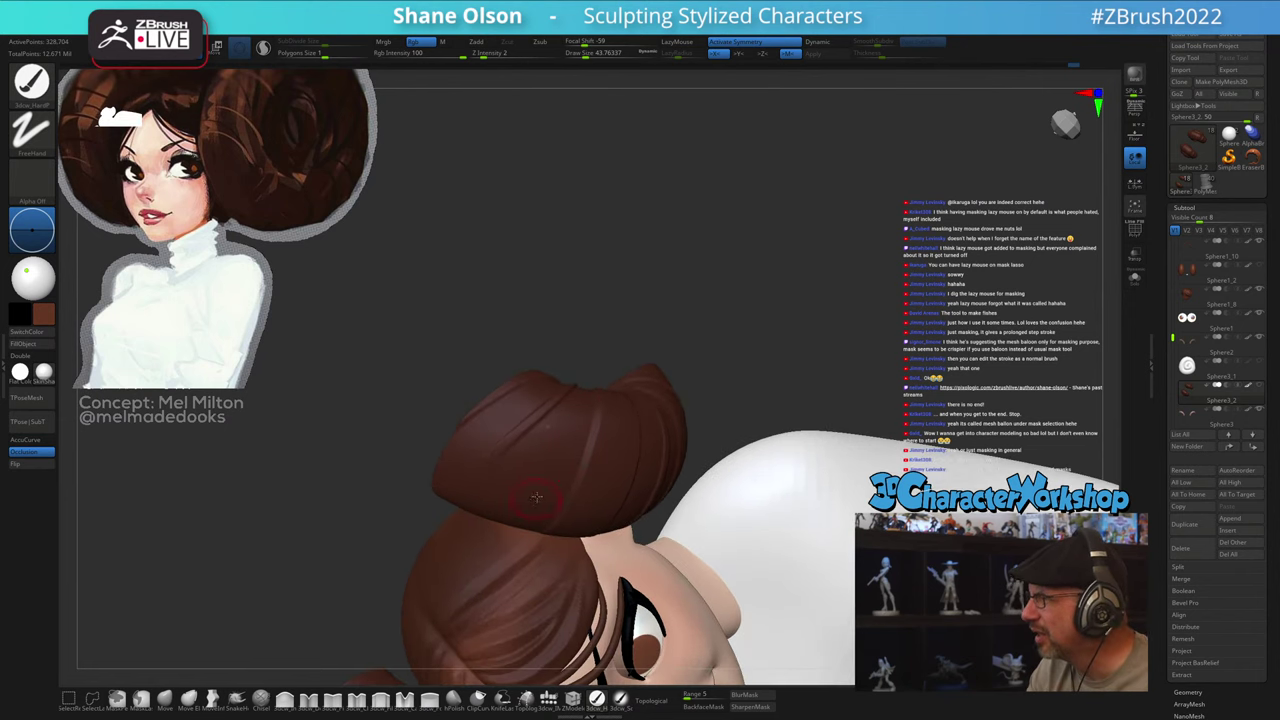
right_drag(573, 443, 545, 440)
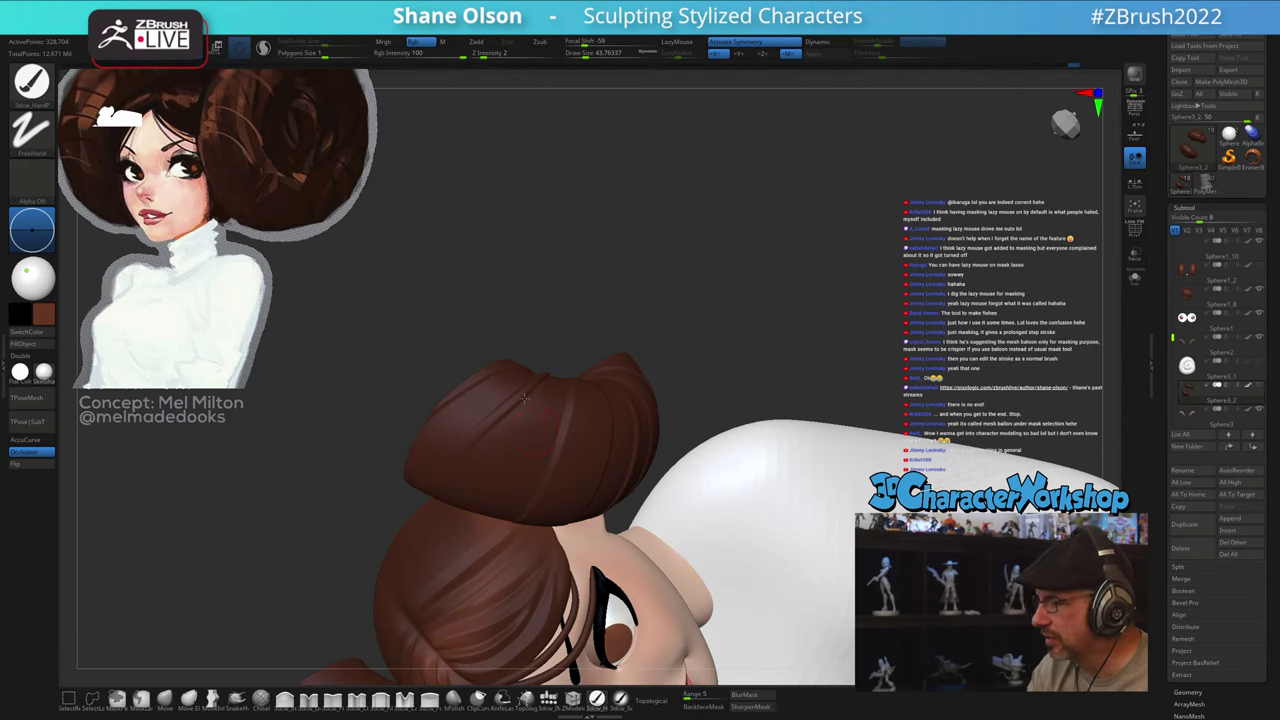
Step: Paint reddish-brown streaks along the strands of the isolated coil section and reveal the complete buns again
mouse_move(524, 398)
mouse_down()
mouse_move(480, 464)
mouse_move(493, 465)
mouse_up()
drag(530, 420, 496, 510)
right_drag(525, 436, 591, 427)
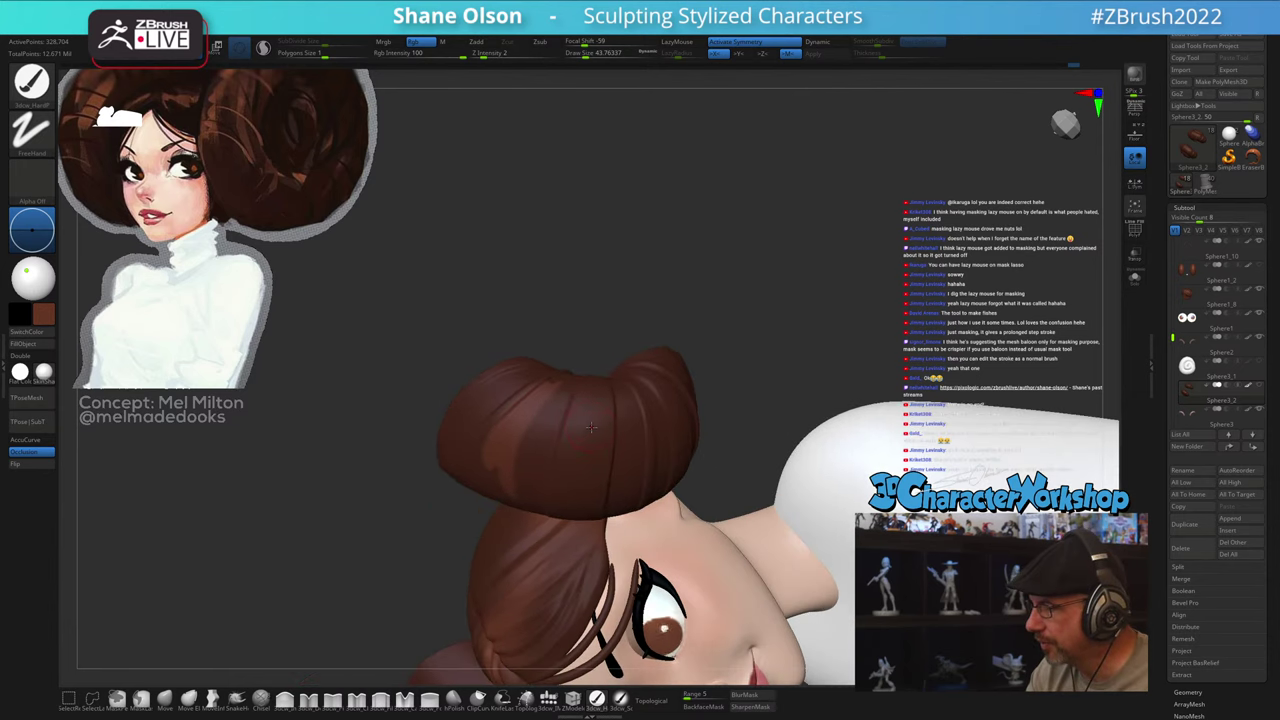
mouse_move(568, 393)
mouse_down()
mouse_move(533, 474)
mouse_move(547, 474)
mouse_up()
right_drag(616, 377, 641, 384)
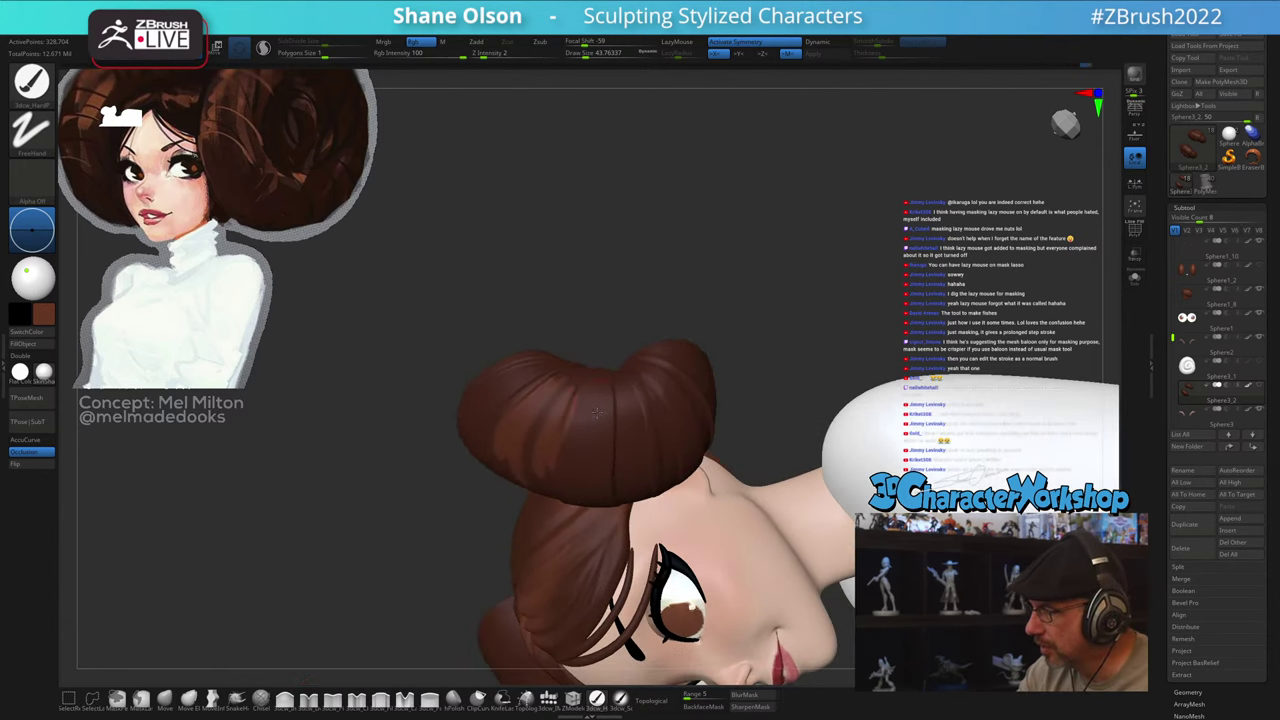
drag(590, 398, 573, 476)
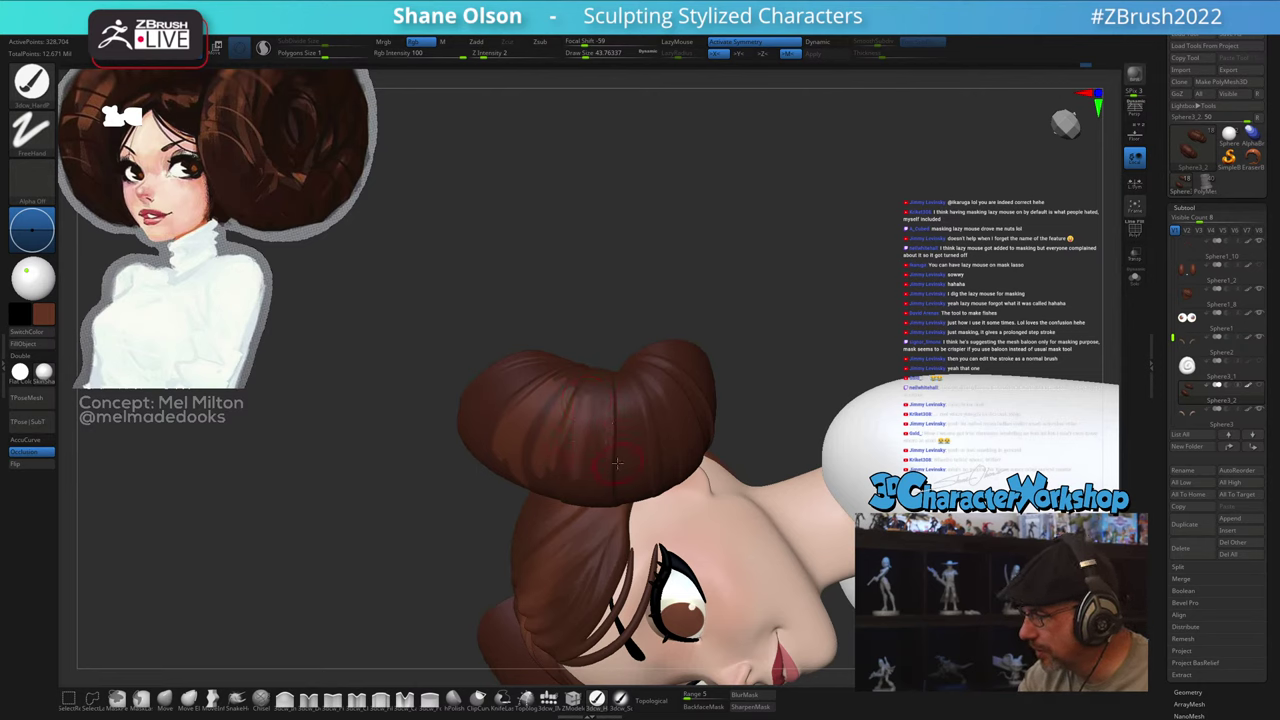
drag(635, 391, 652, 461)
ctrl+right_drag(741, 326, 776, 322)
ctrl+shift+click(776, 322)
right_drag(806, 281, 768, 392)
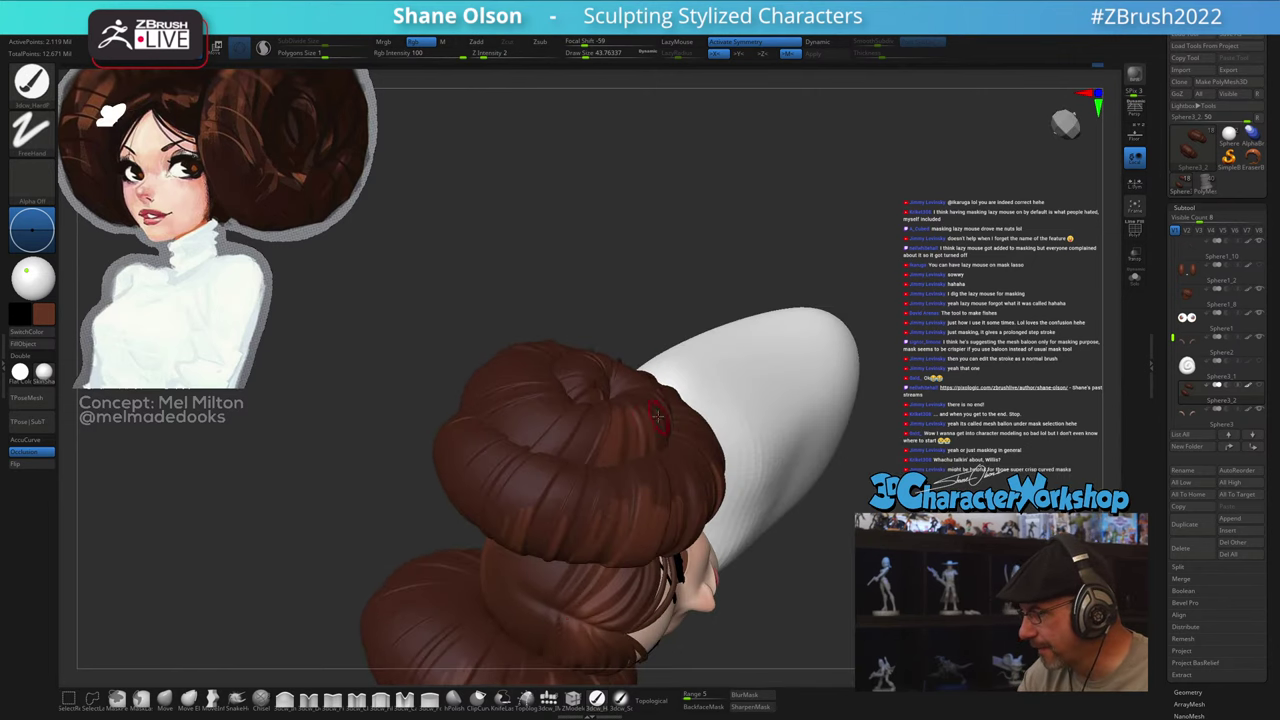
Step: Check the isolated coil section again, restore the full buns, and paint lighter streaks on the inner and outer coils
ctrl+shift+click(584, 435)
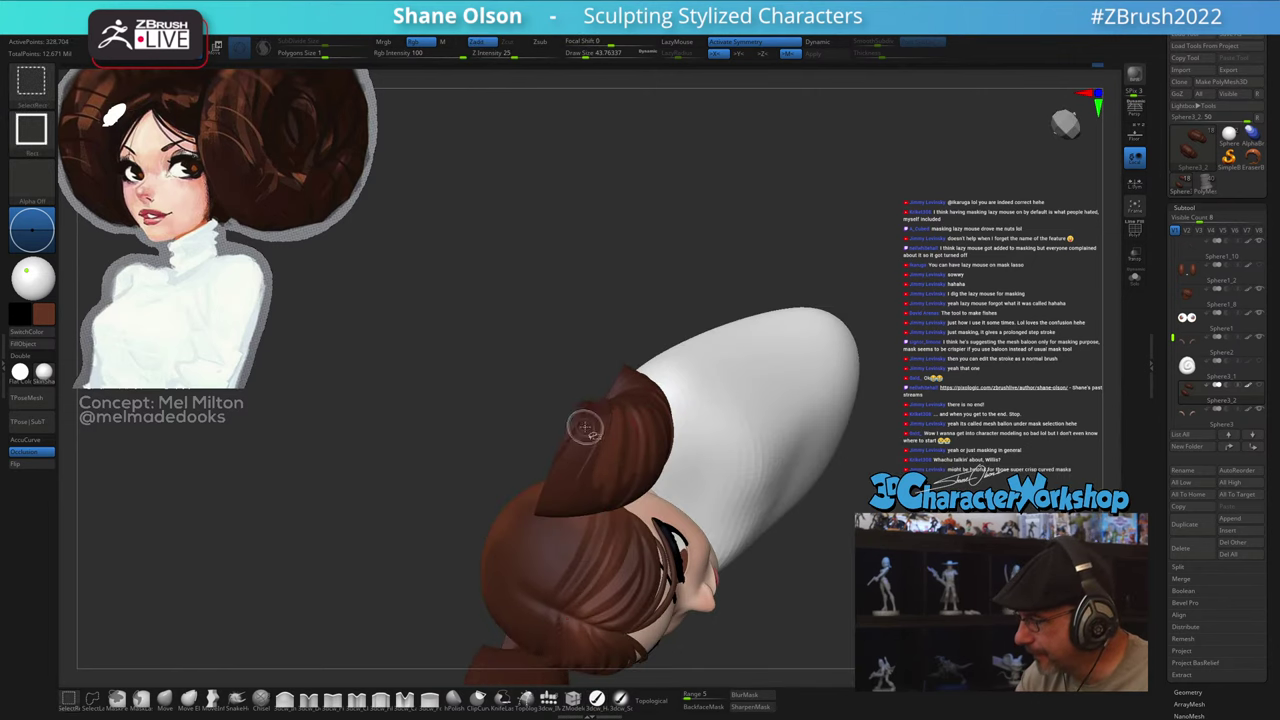
ctrl+shift+click(584, 331)
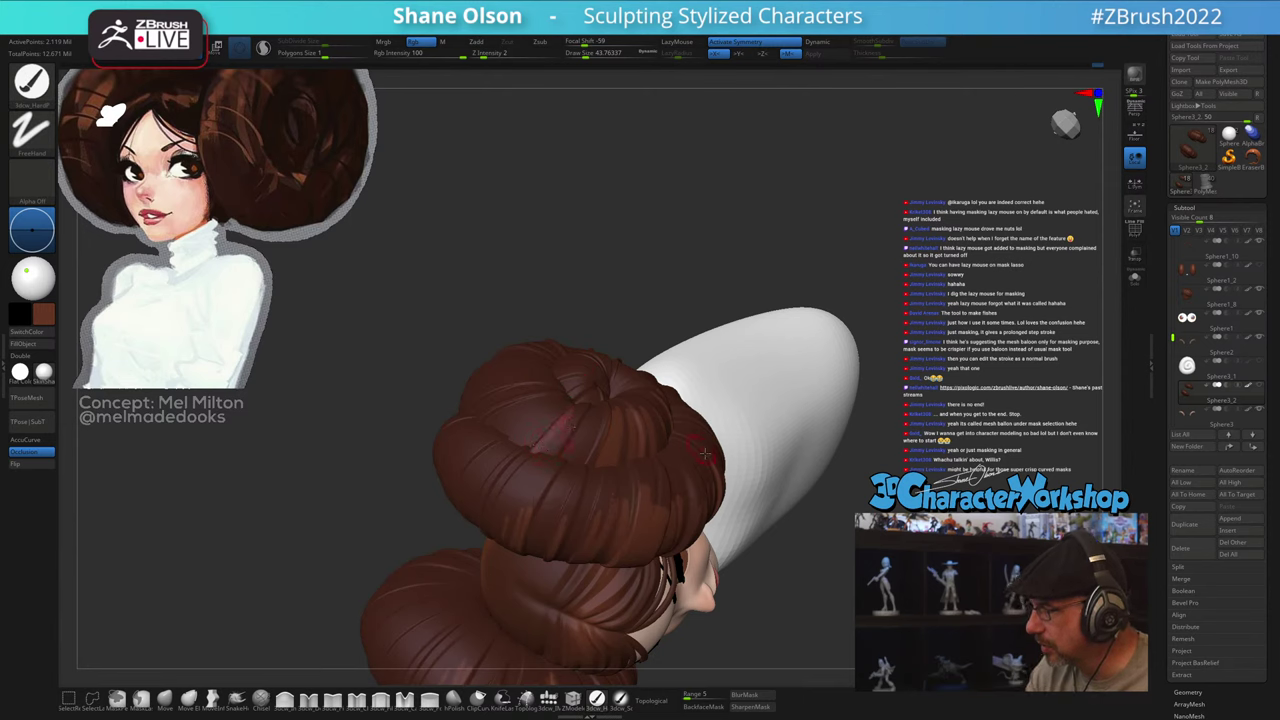
mouse_move(845, 597)
mouse_down()
mouse_move(826, 618)
mouse_move(825, 594)
mouse_up()
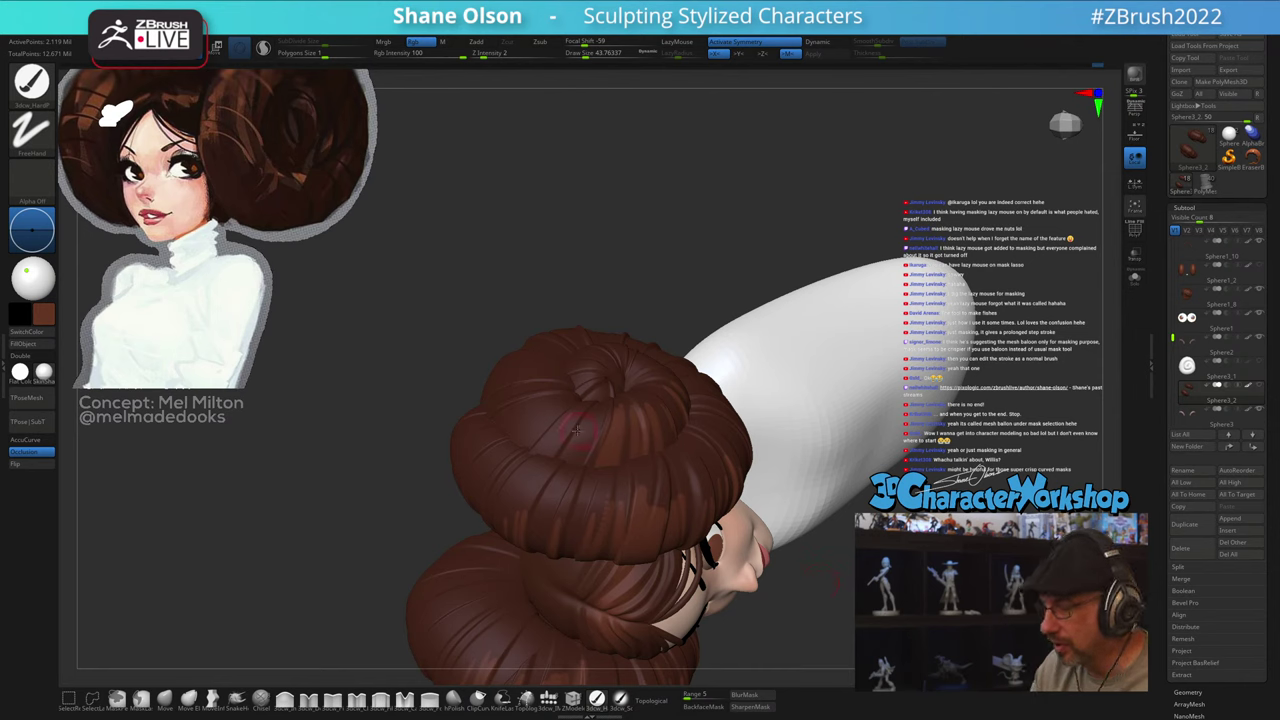
right_drag(577, 431, 570, 418)
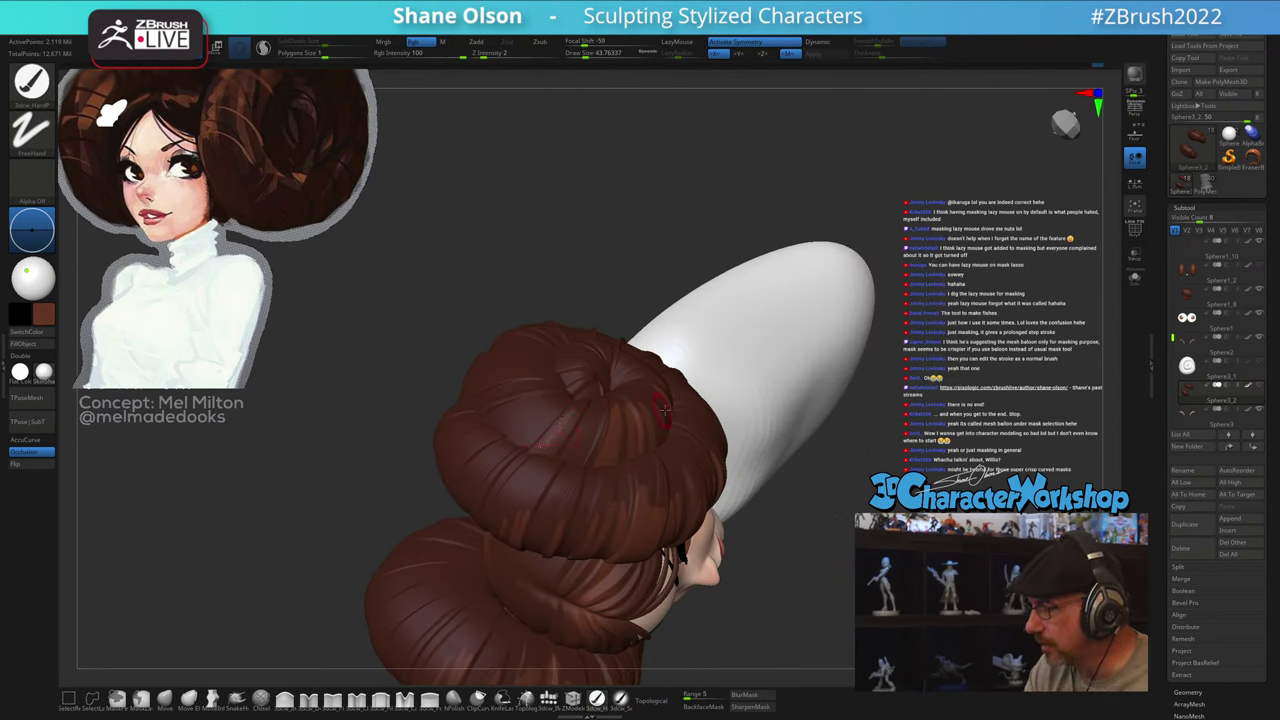
drag(845, 558, 847, 546)
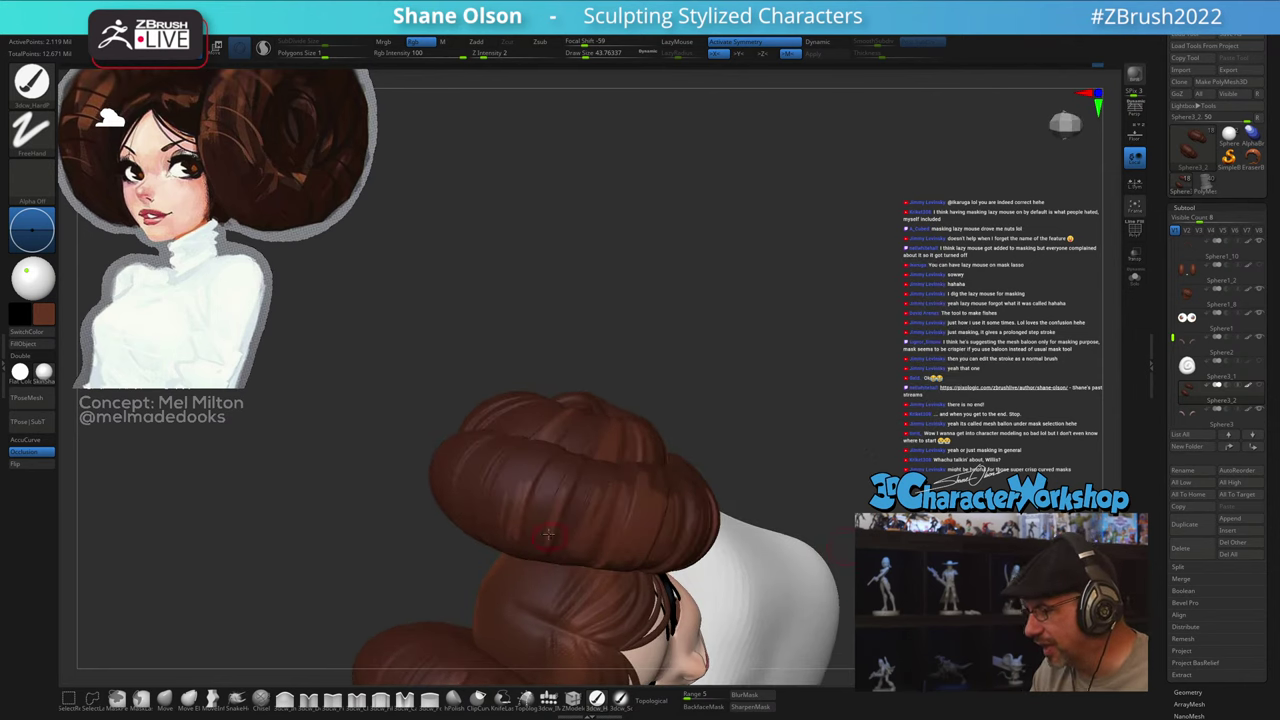
right_drag(533, 480, 526, 495)
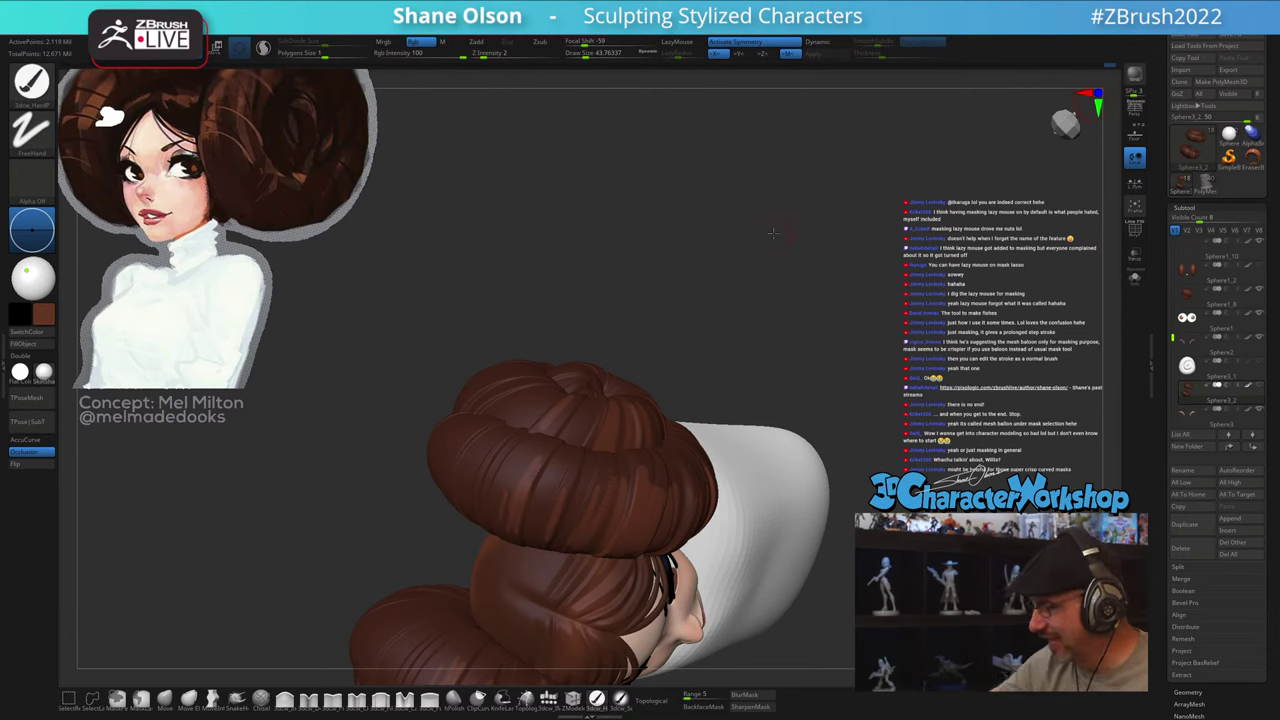
Step: Paint lighter streaks on the back strands of the buns, undoing the unwanted strokes and repainting them
drag(773, 233, 797, 567)
drag(796, 526, 721, 559)
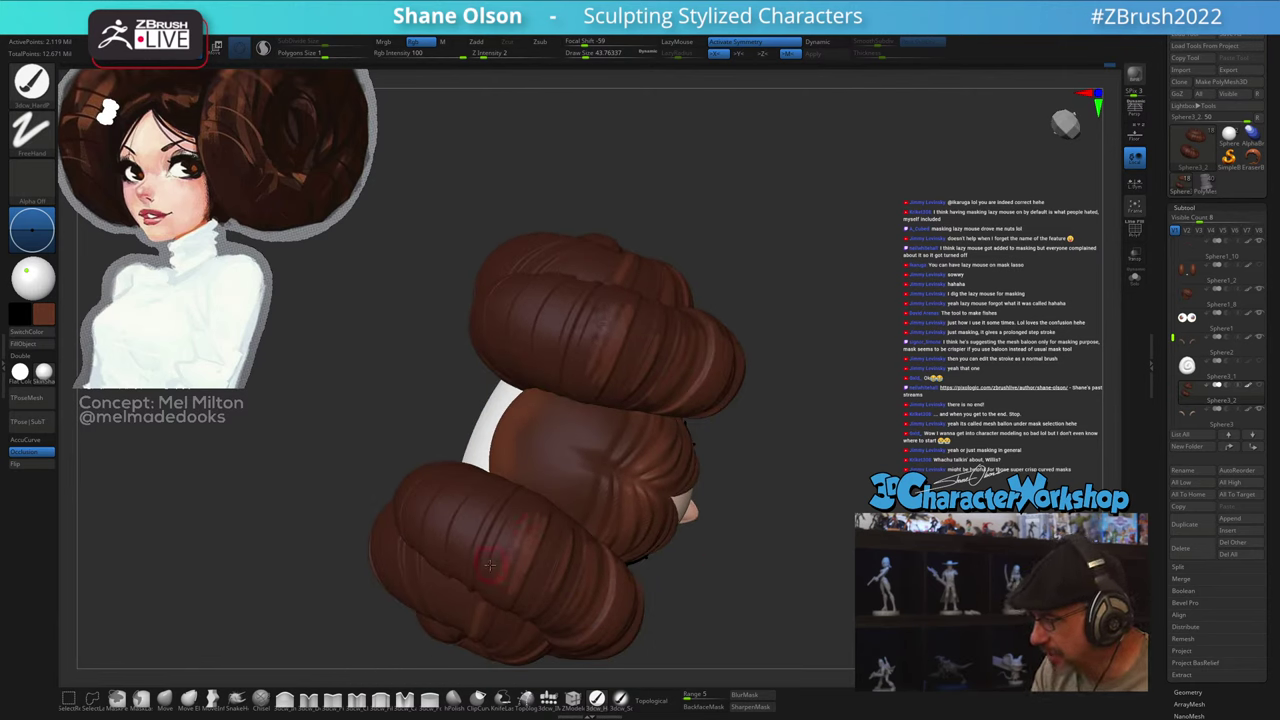
mouse_move(512, 504)
mouse_down()
mouse_move(488, 560)
mouse_move(483, 540)
mouse_up()
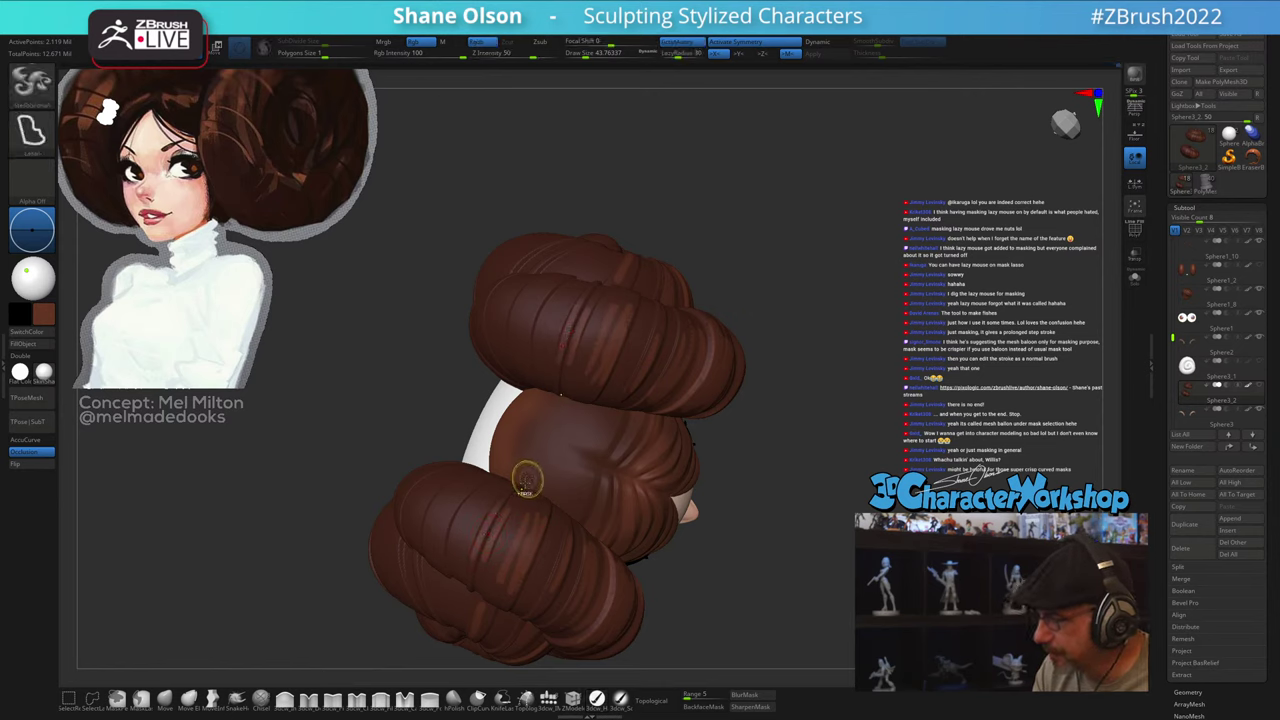
key(ctrl+z)
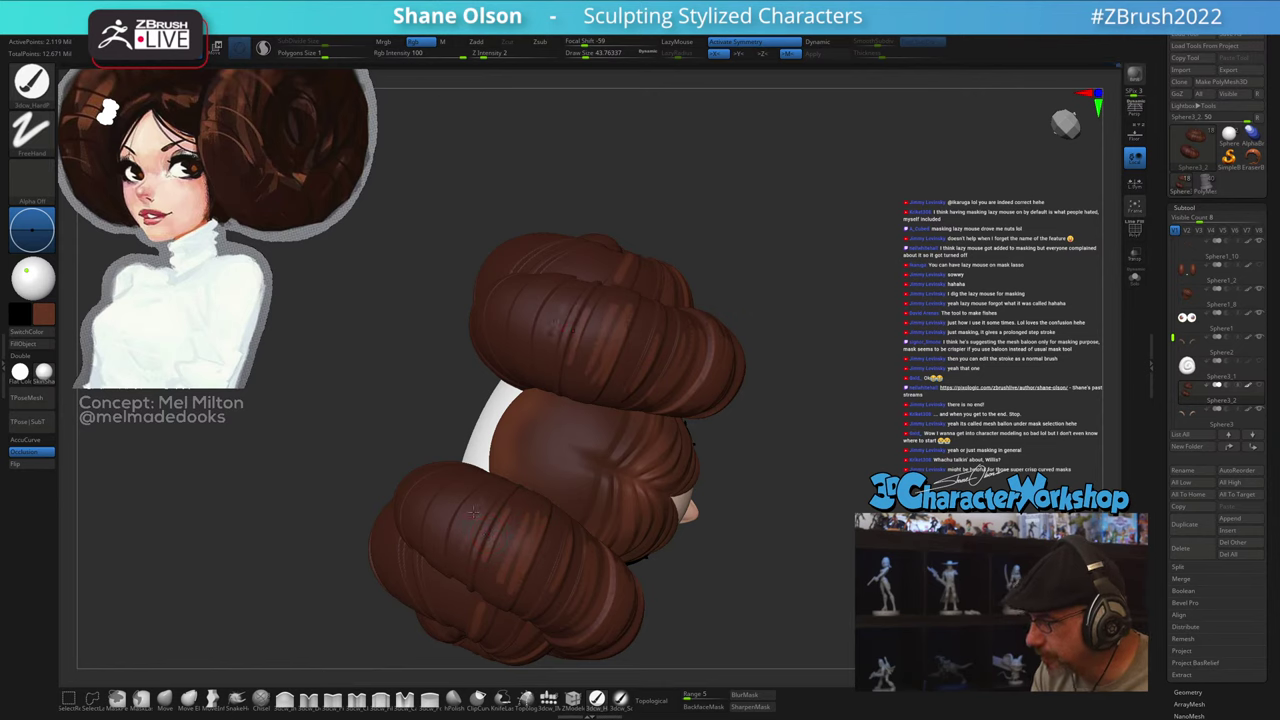
key(ctrl+z)
mouse_move(486, 502)
mouse_down()
mouse_move(461, 547)
mouse_move(448, 546)
mouse_up()
mouse_move(735, 655)
mouse_down()
mouse_move(726, 562)
mouse_move(783, 578)
mouse_move(754, 514)
mouse_move(746, 586)
mouse_move(783, 585)
mouse_move(771, 655)
mouse_up()
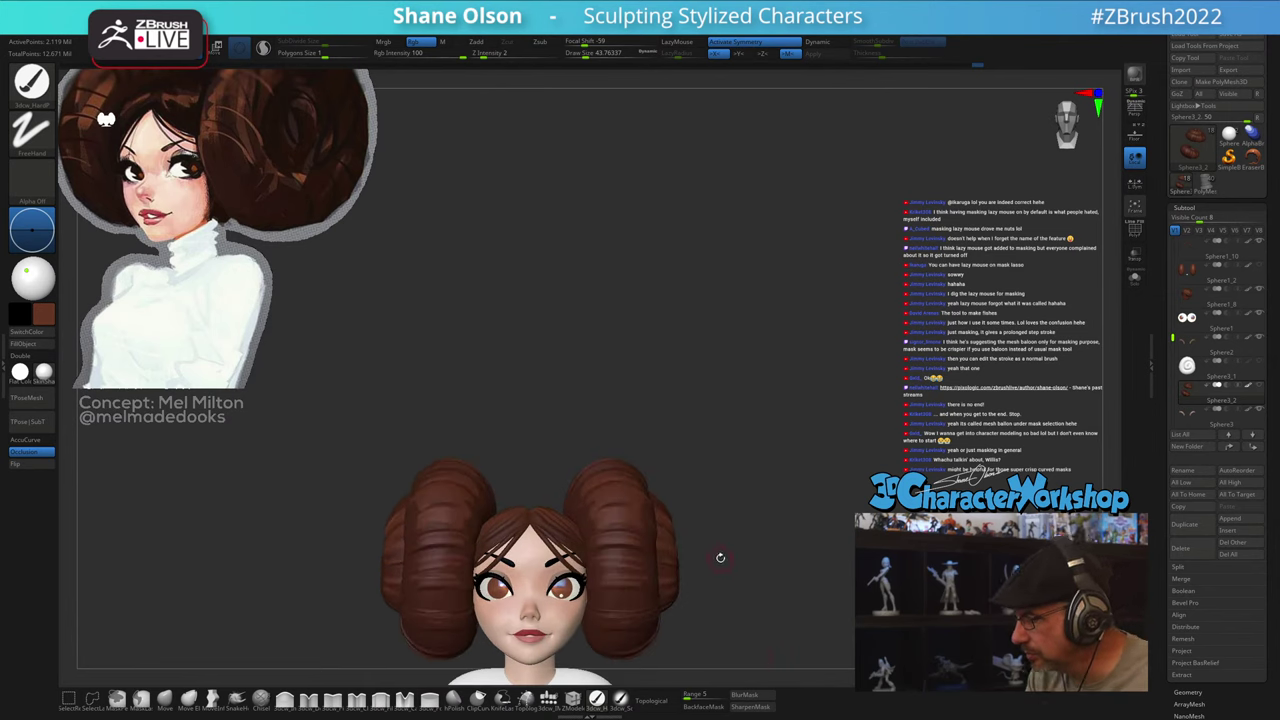
Step: Switch to the 3dcw_SoftP paint brush with a darker brown, RGB intensity 41 and draw size about 83.49
mouse_move(720, 558)
mouse_down()
mouse_move(732, 562)
mouse_move(735, 610)
mouse_move(736, 547)
mouse_up()
click(621, 697)
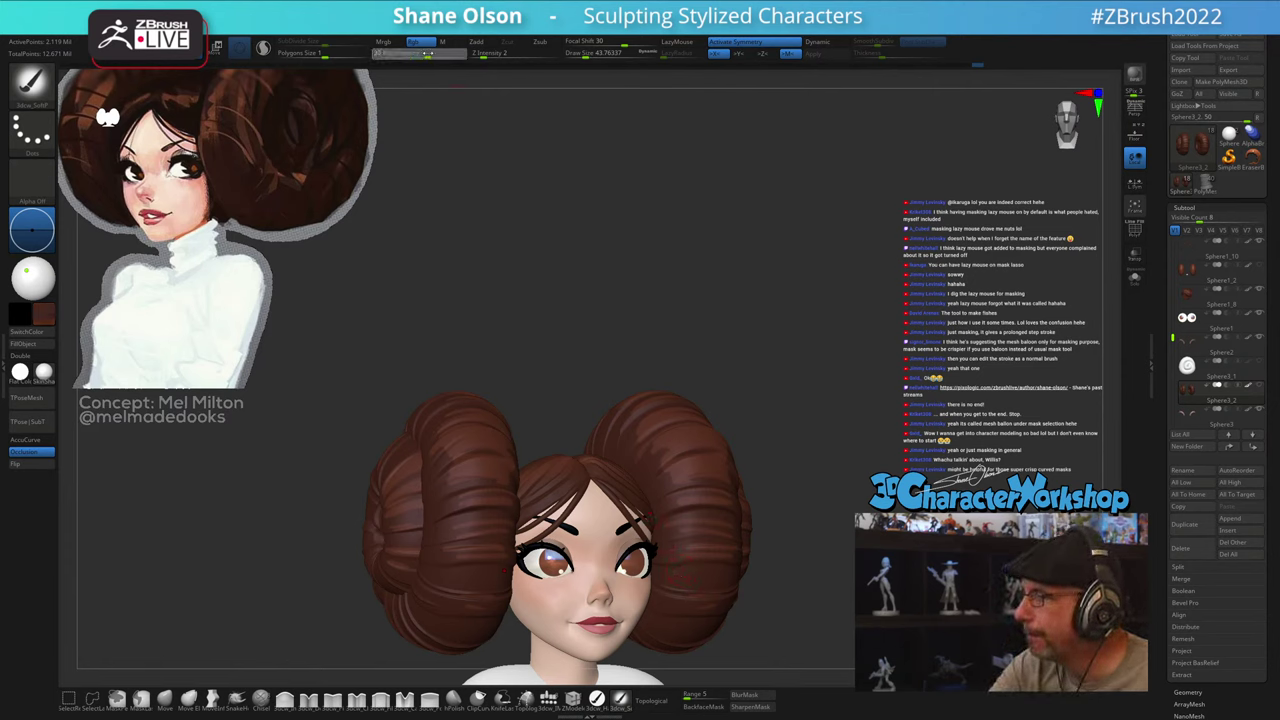
key(s)
drag(732, 337, 737, 337)
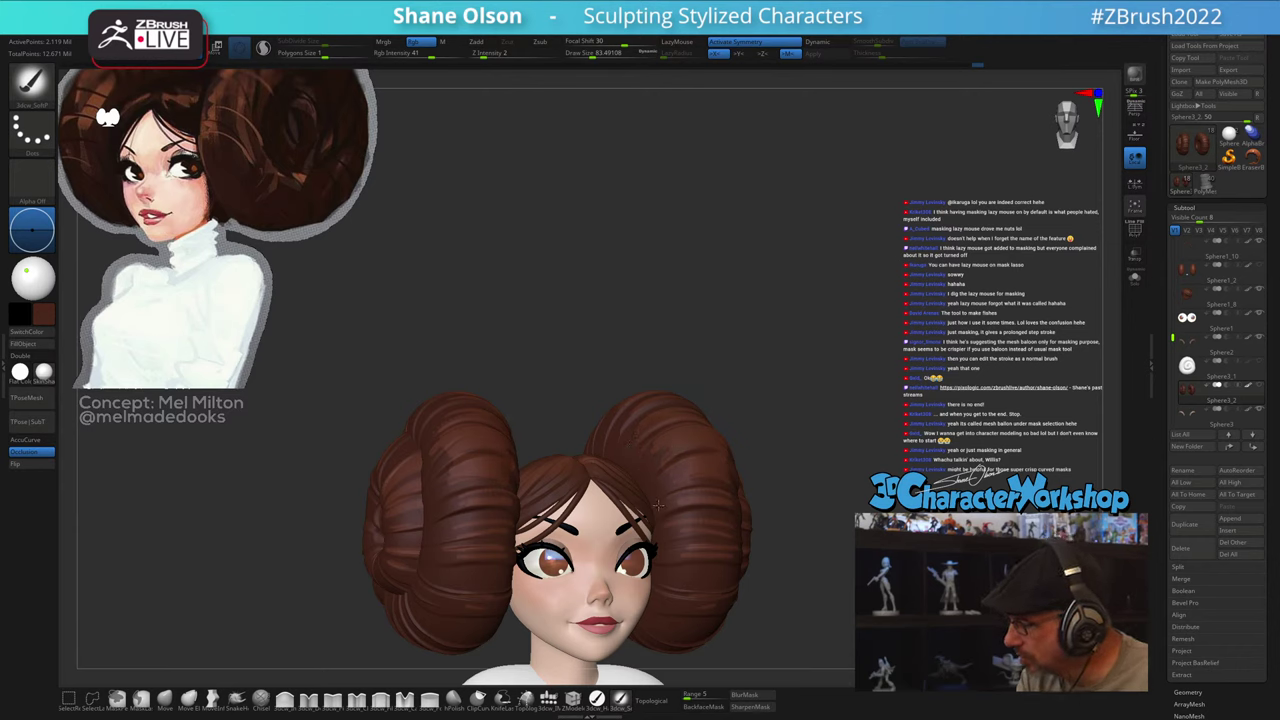
Step: Softly paint the darker brown over both buns to blend the streaks into the base hair color
drag(801, 530, 678, 482)
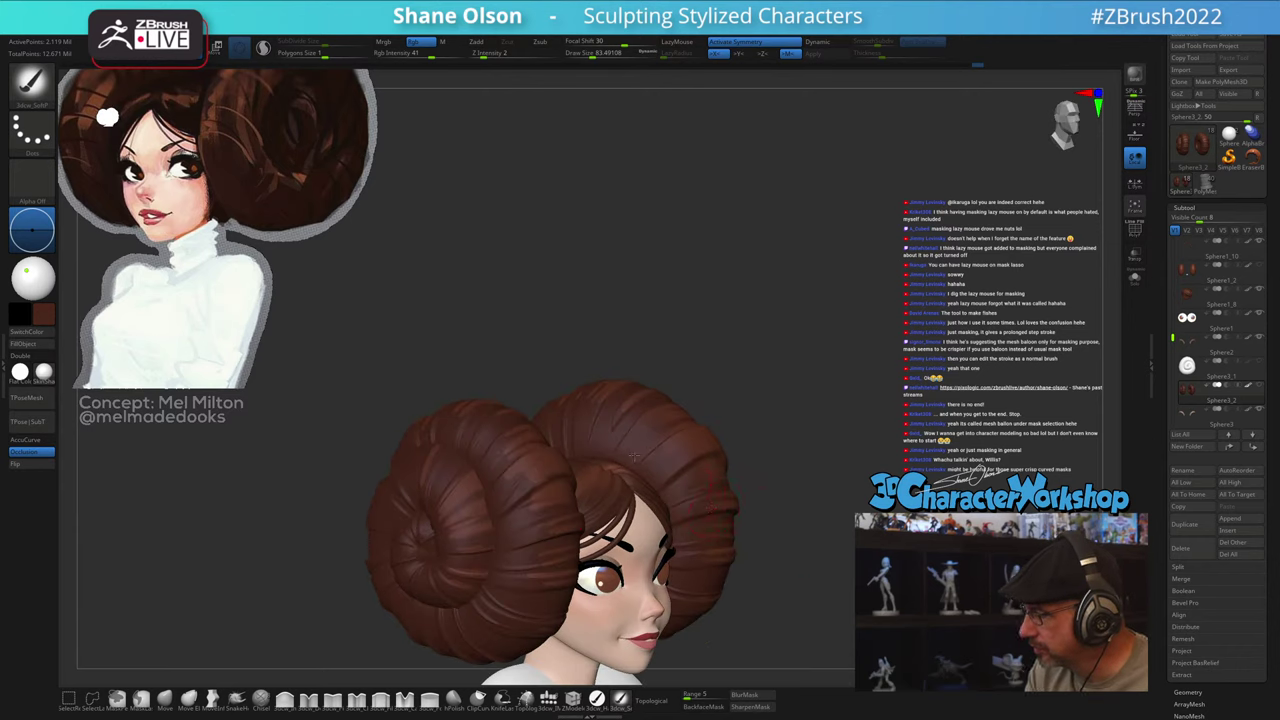
drag(898, 556, 774, 578)
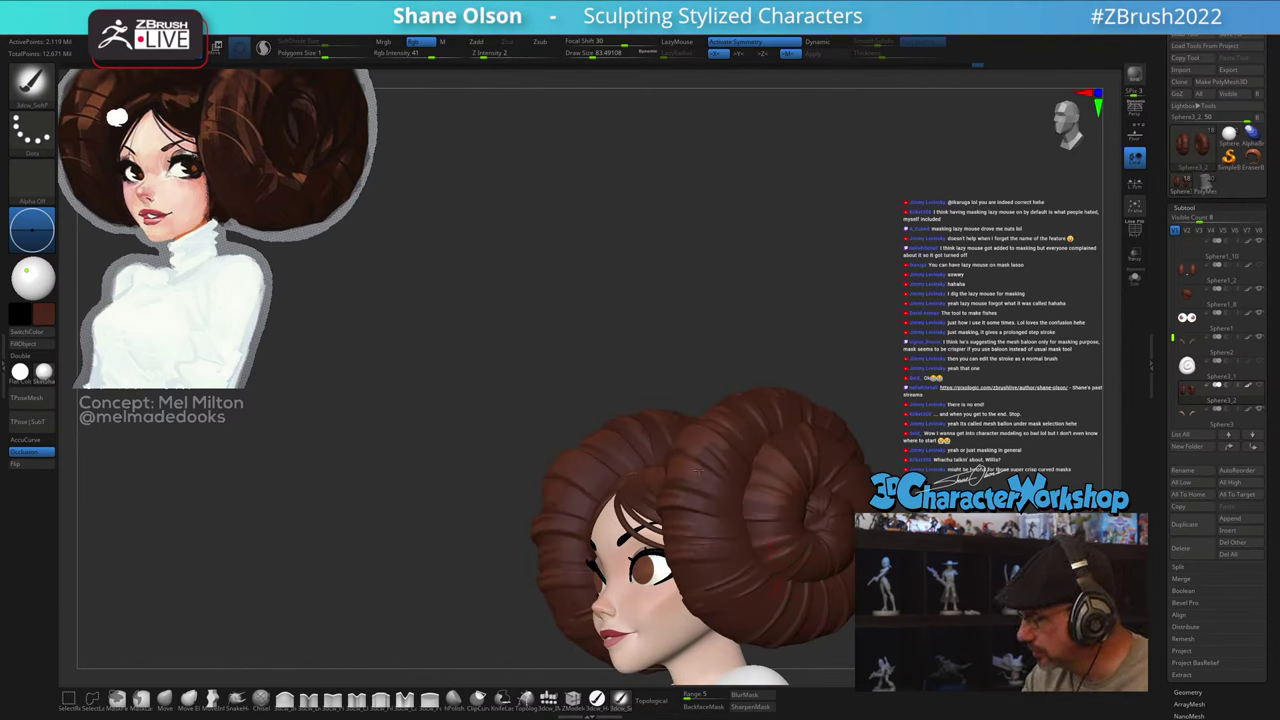
right_drag(836, 538, 782, 542)
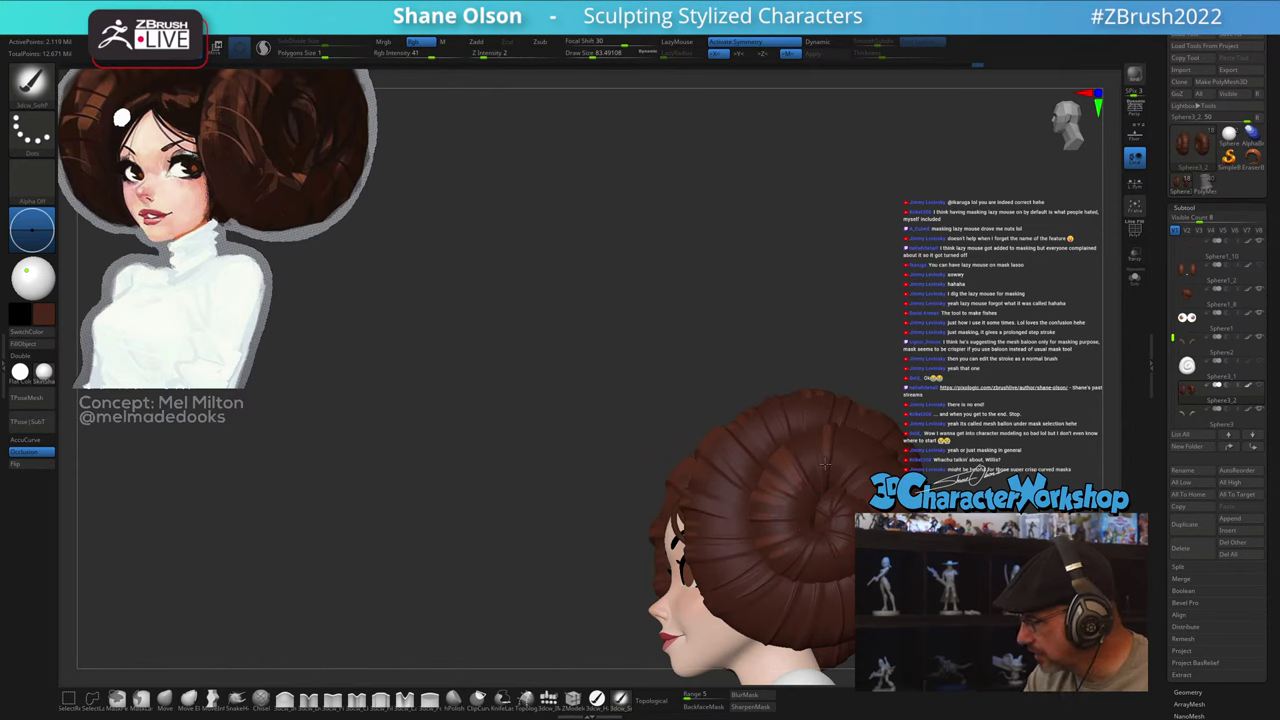
mouse_move(779, 517)
right_down()
mouse_move(853, 532)
mouse_move(832, 598)
mouse_move(845, 566)
mouse_move(841, 578)
mouse_move(750, 571)
right_up()
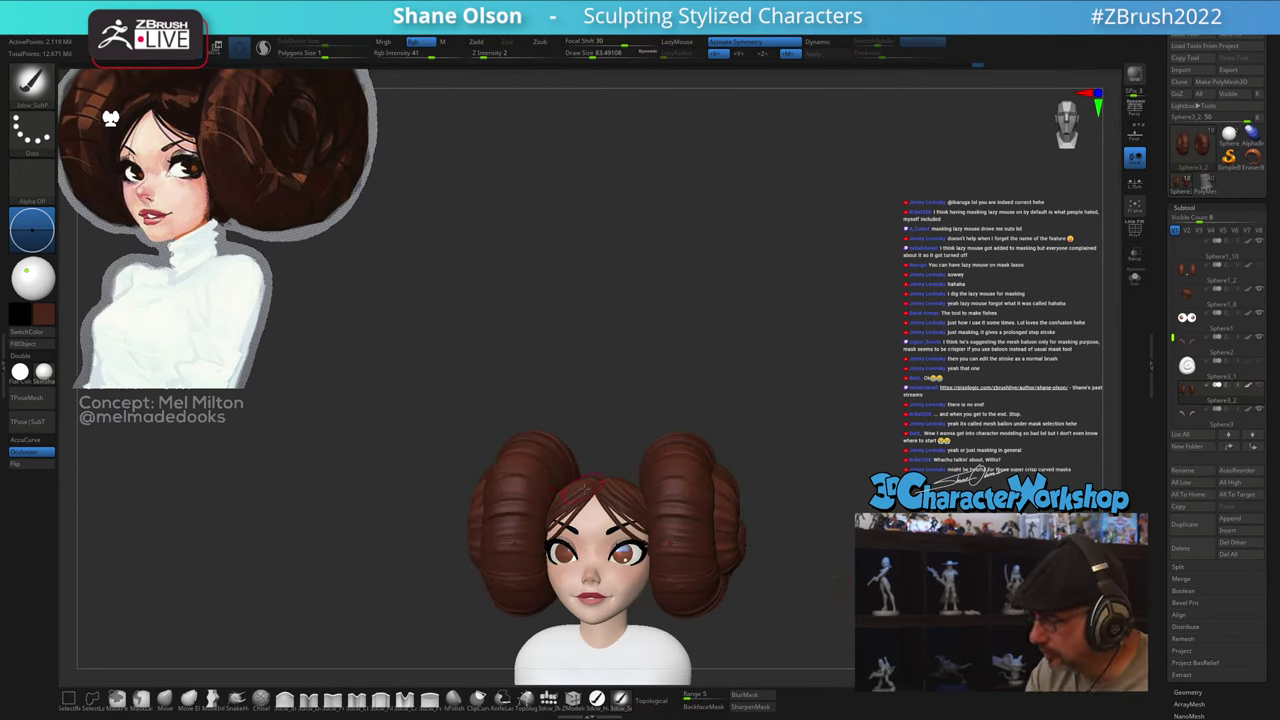
mouse_move(812, 525)
right_down()
mouse_move(794, 531)
mouse_move(811, 523)
mouse_move(755, 460)
right_up()
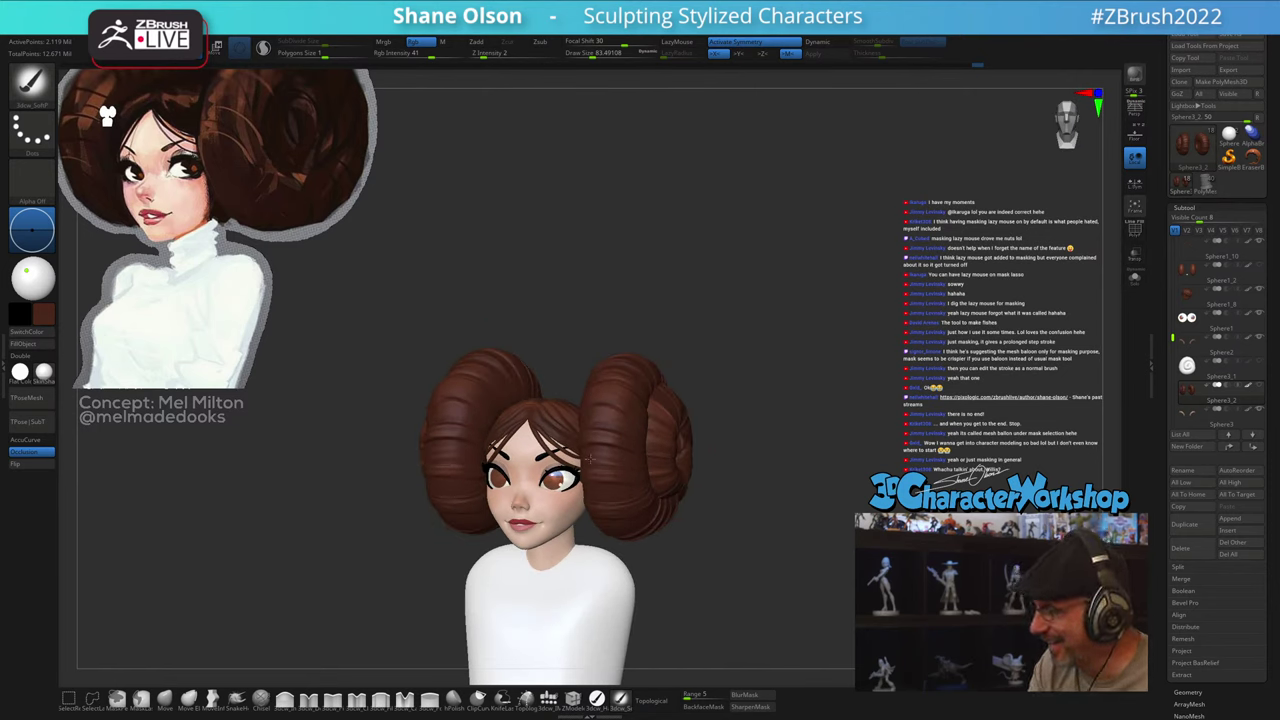
right_drag(787, 504, 749, 501)
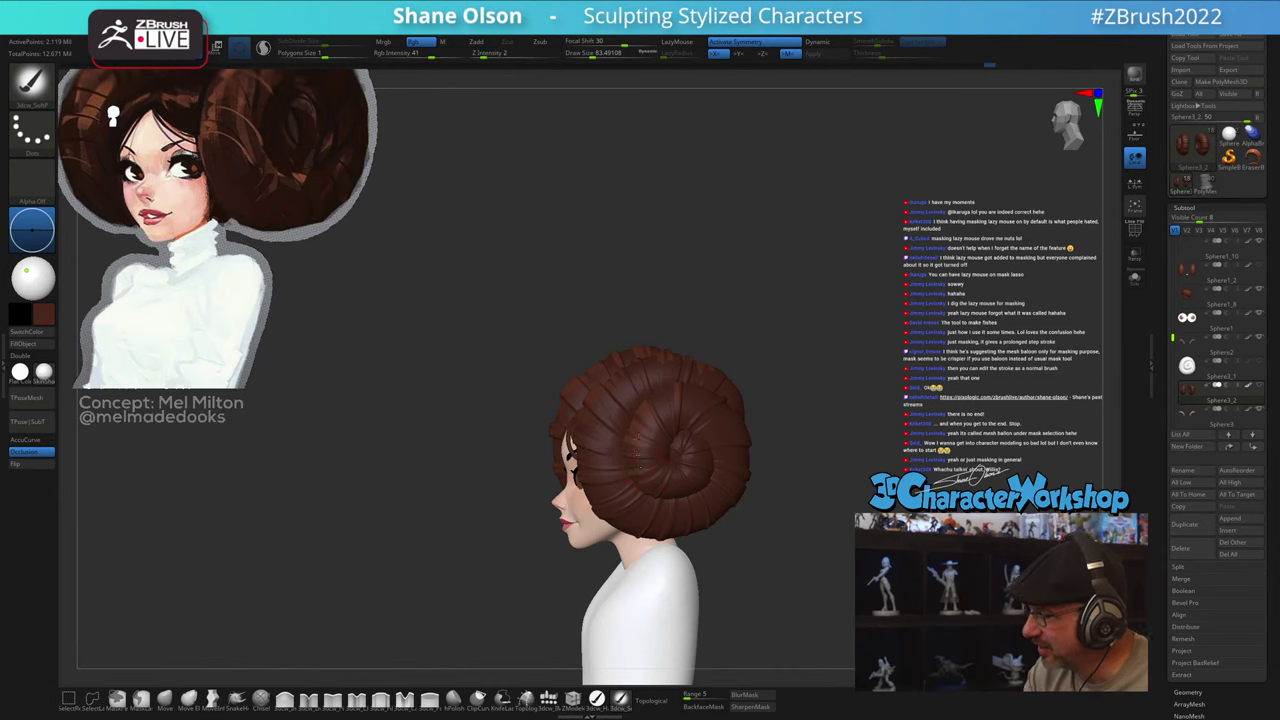
Step: Set the paint brush's draw size to about 115.86 with the bust facing front
mouse_move(804, 516)
mouse_down()
mouse_move(718, 512)
mouse_move(803, 514)
mouse_move(777, 556)
mouse_move(808, 491)
mouse_move(786, 514)
mouse_move(793, 502)
mouse_up()
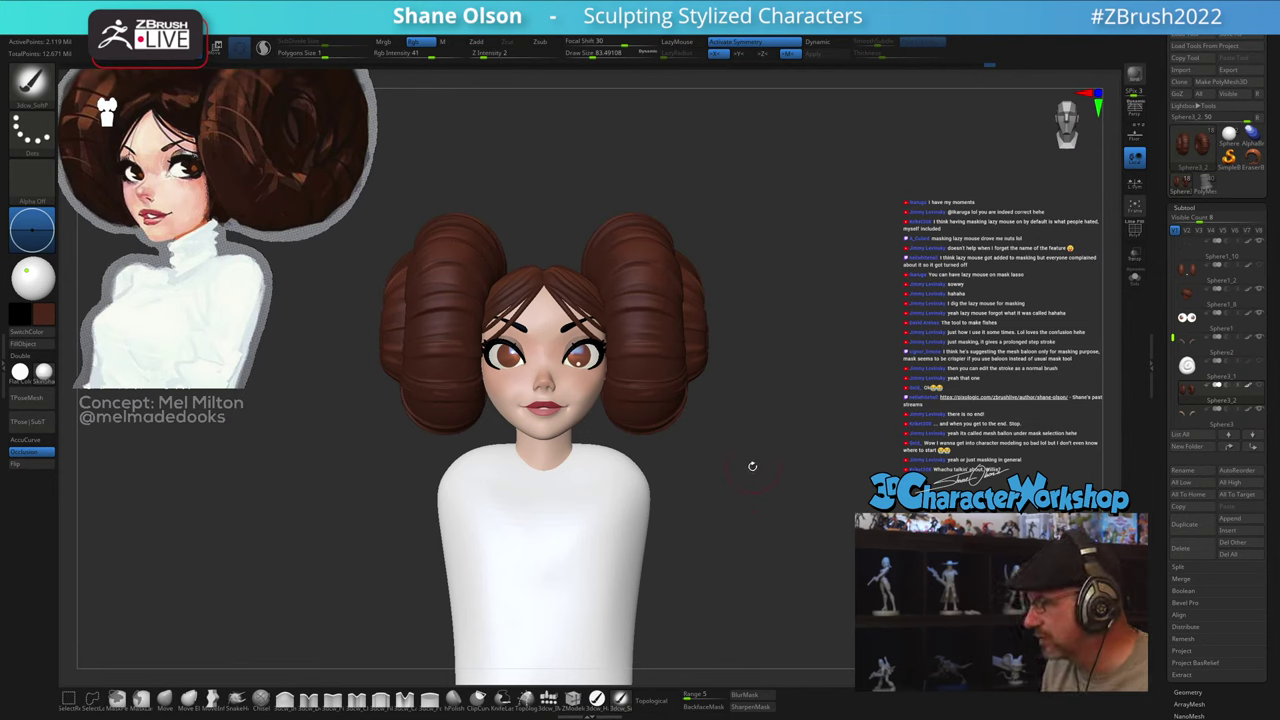
key(s)
click(718, 488)
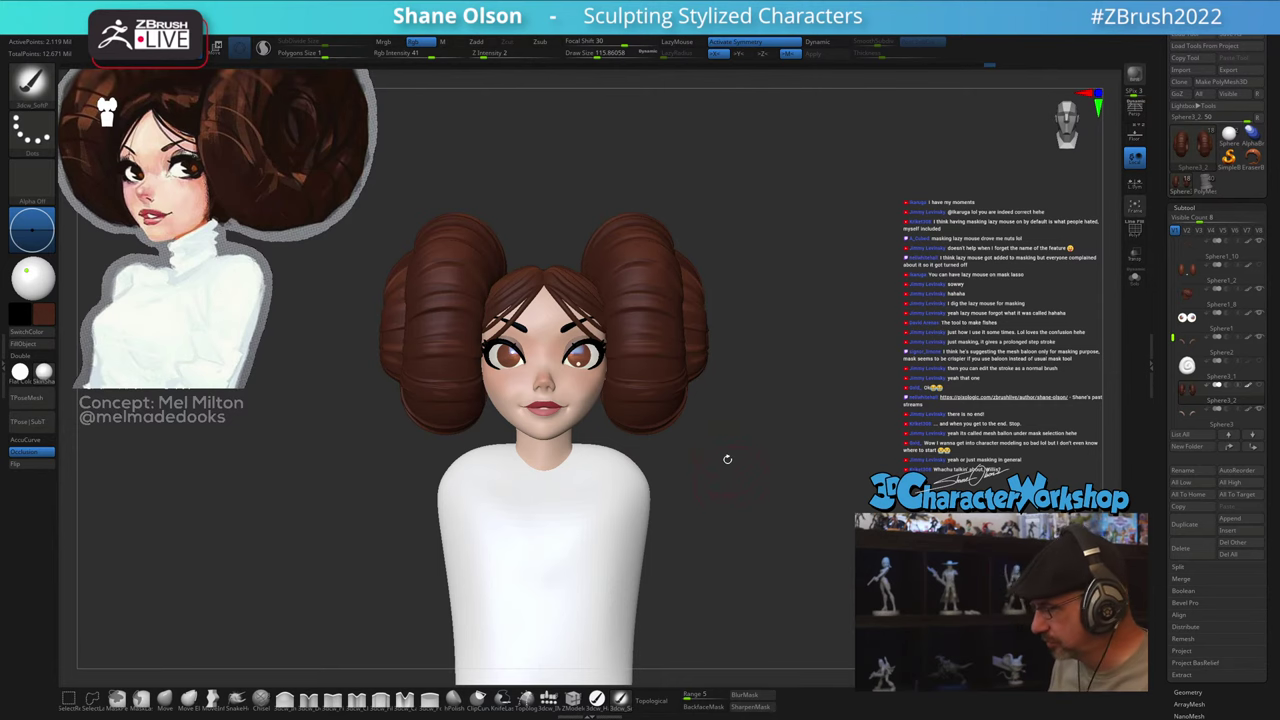
mouse_move(749, 502)
mouse_down()
mouse_move(860, 500)
mouse_move(755, 498)
mouse_up()
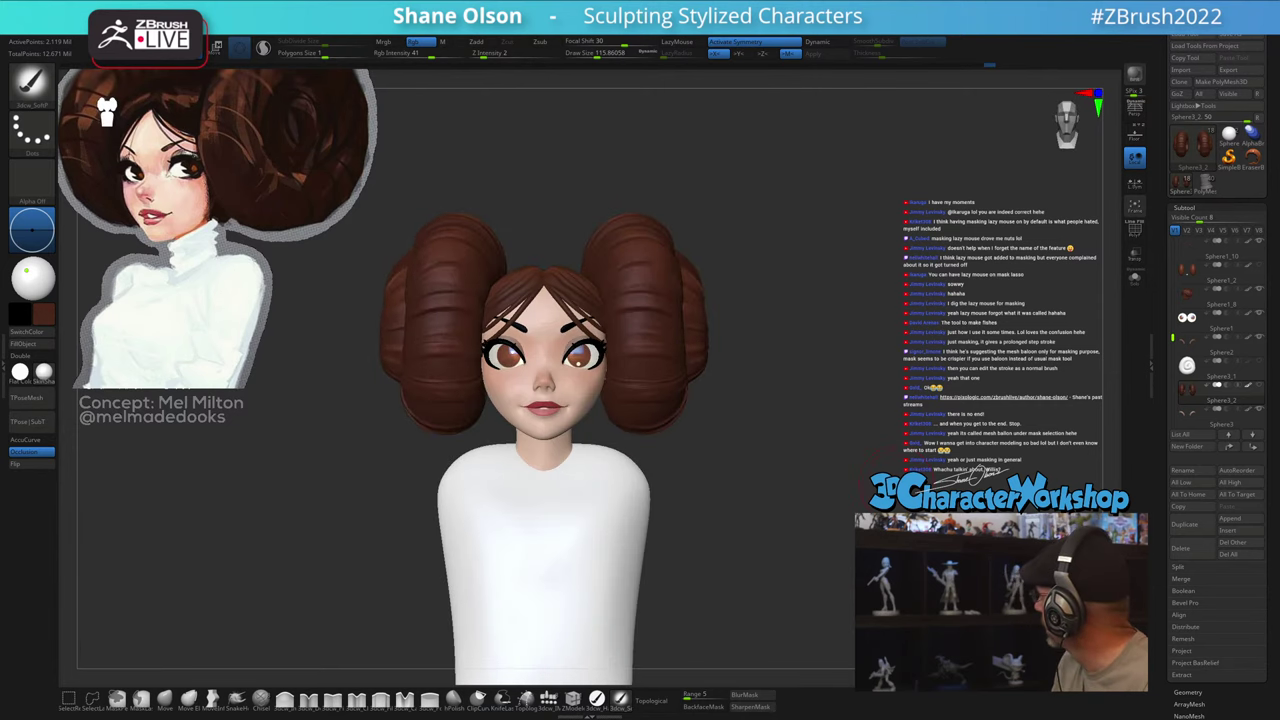
mouse_move(835, 480)
alt+mouse_down()
mouse_move(815, 525)
mouse_move(858, 482)
alt+mouse_up()
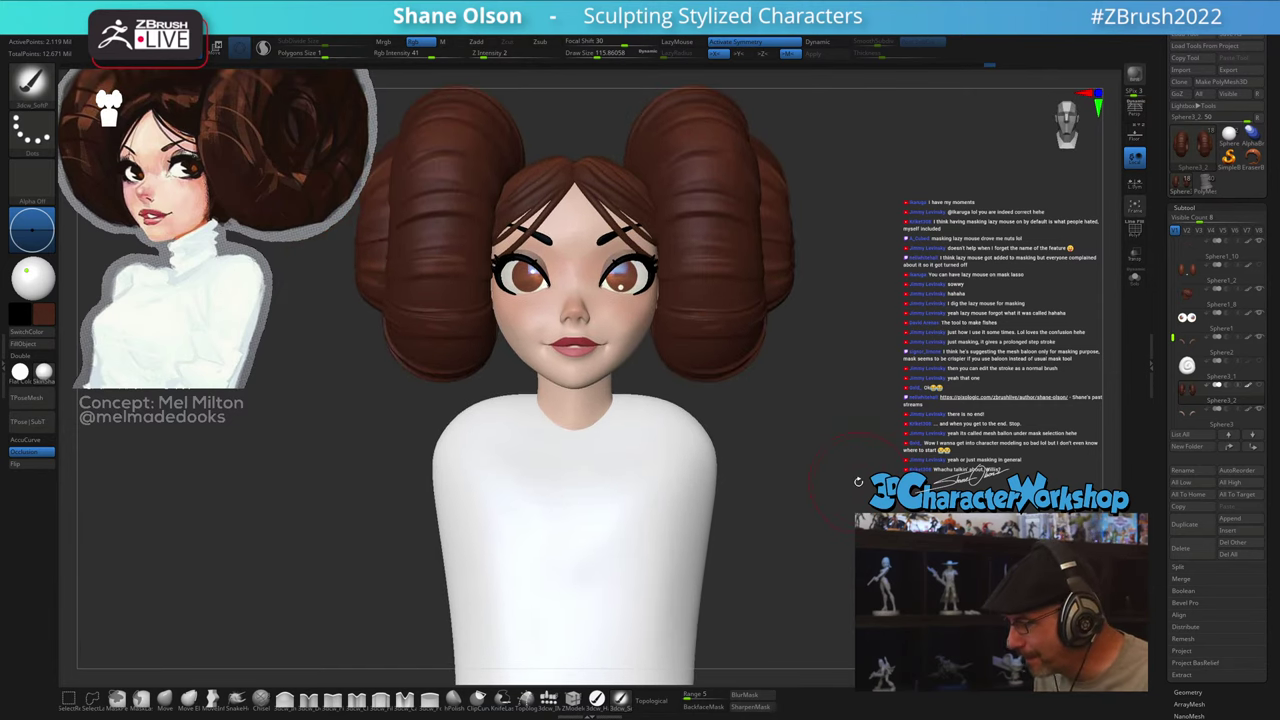
drag(1173, 338, 1173, 375)
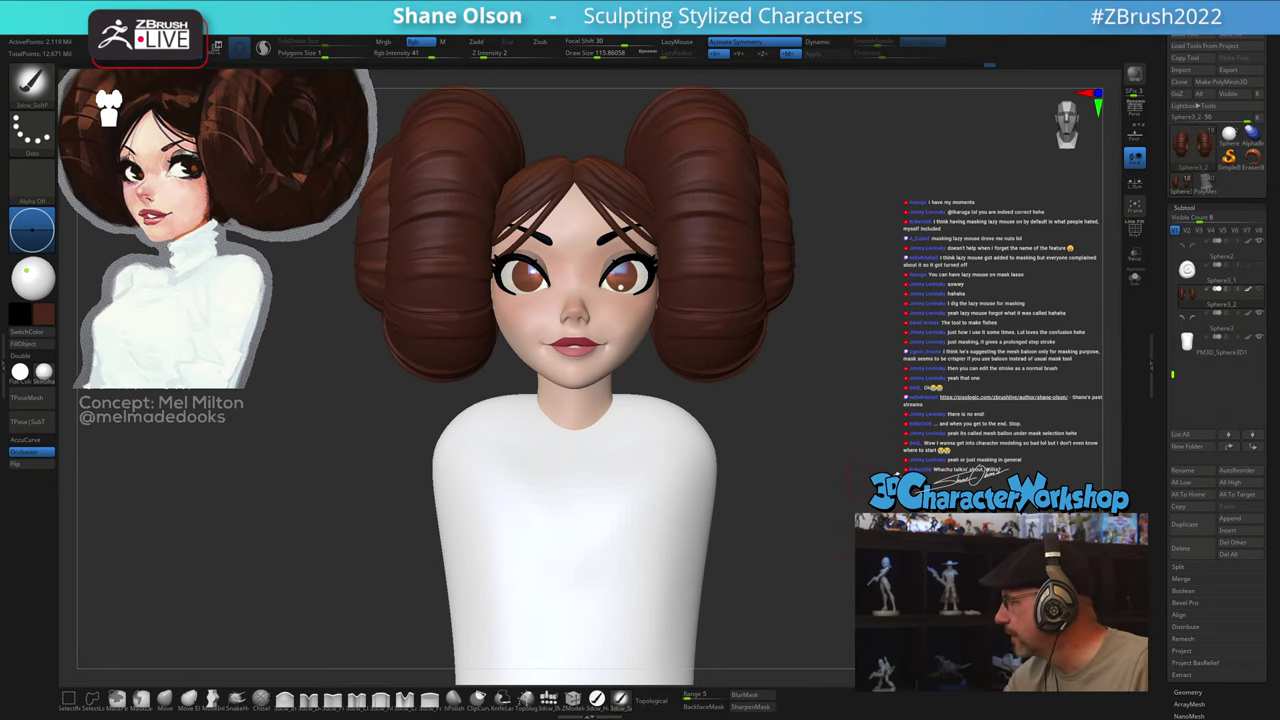
drag(833, 505, 800, 503)
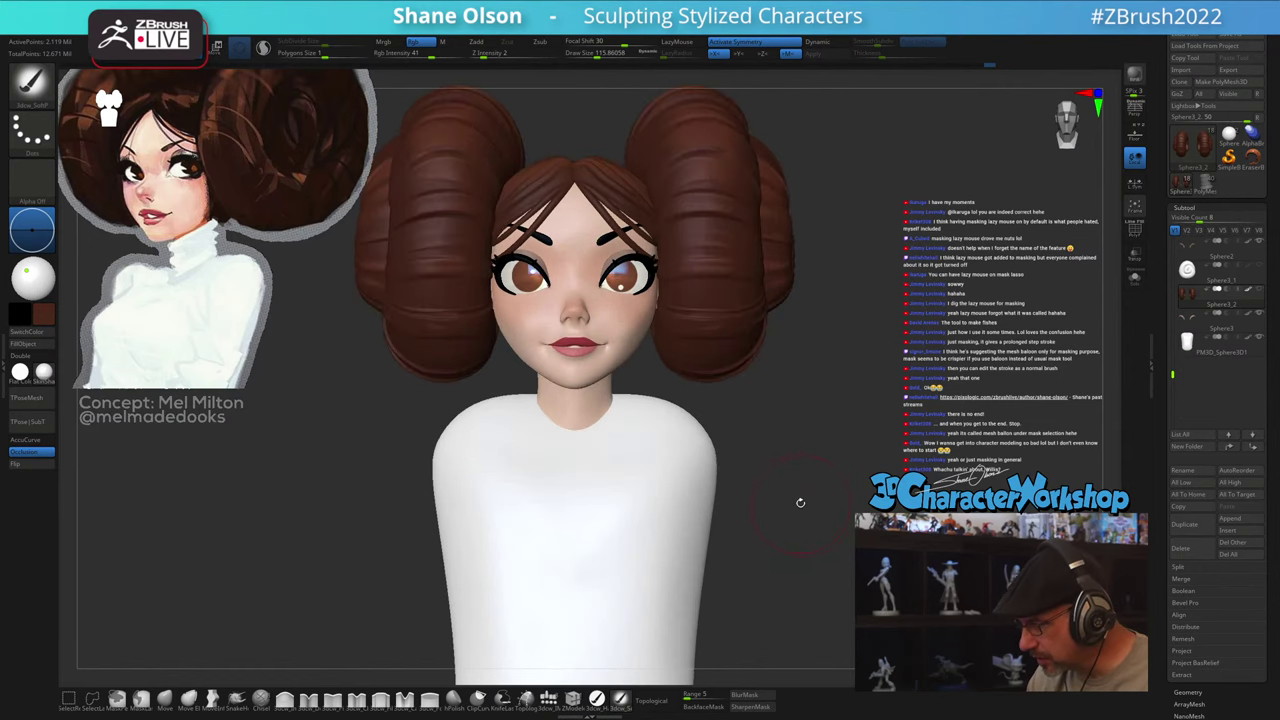
Step: Turn on the hair buns' visibility while the white torso is the active subtool, and reselect the buns
alt+click(612, 534)
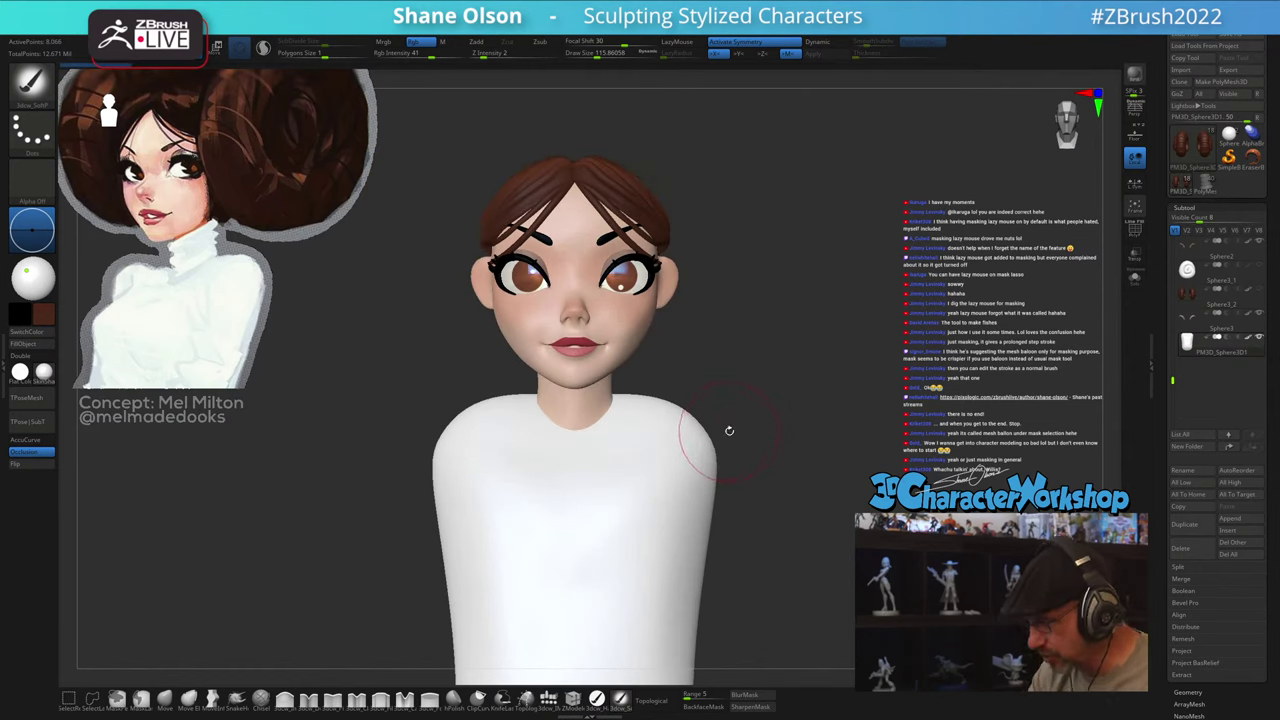
click(1261, 291)
alt+drag(1036, 362, 1046, 307)
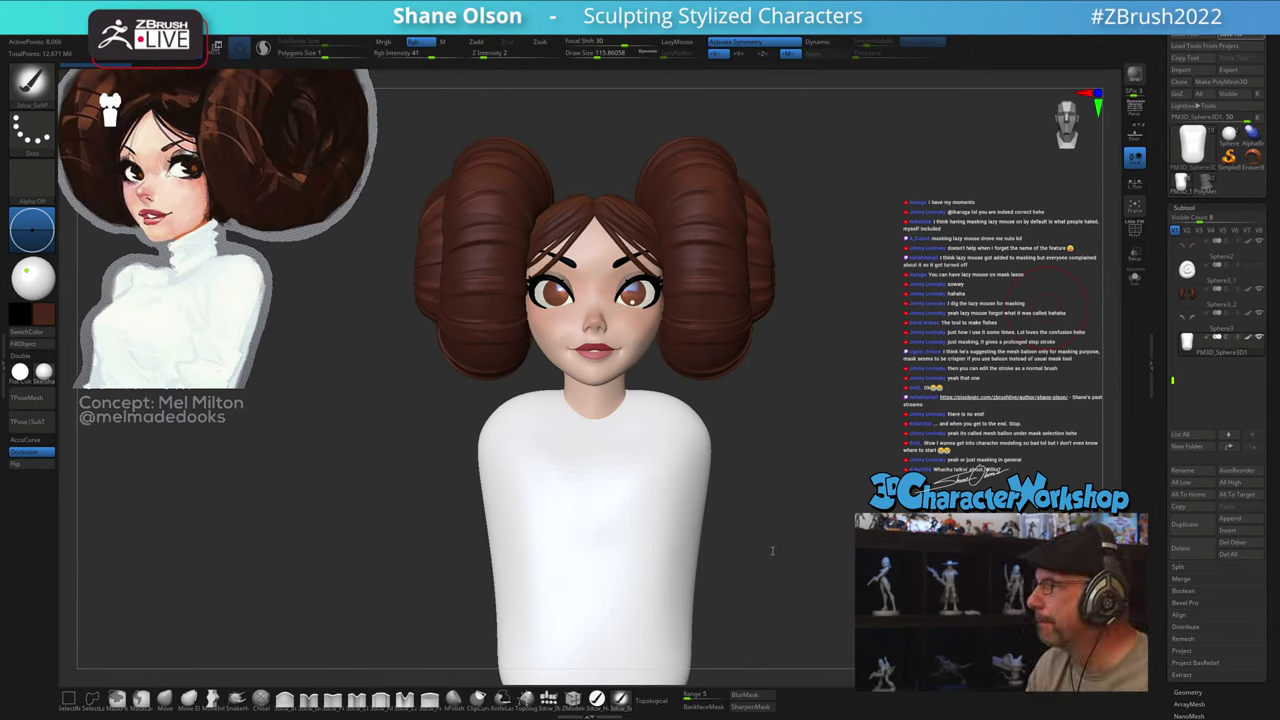
mouse_move(772, 551)
mouse_down()
mouse_move(823, 541)
mouse_move(822, 526)
mouse_up()
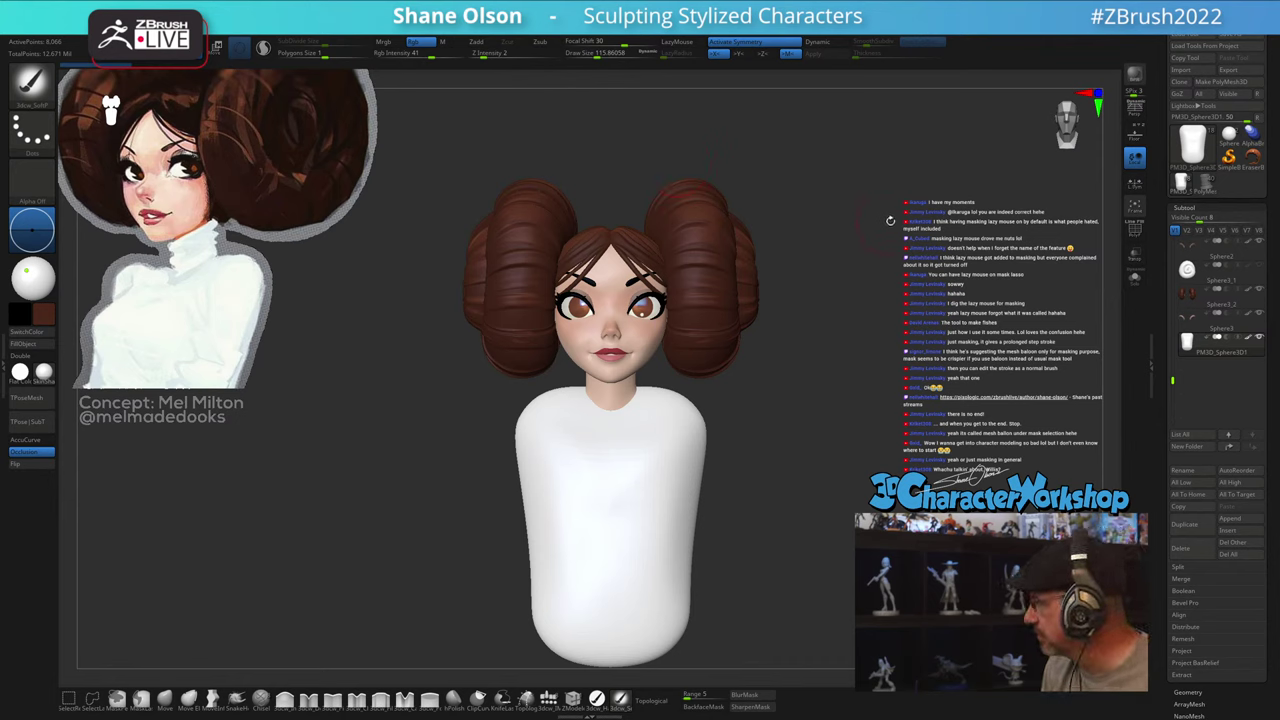
key(shift)
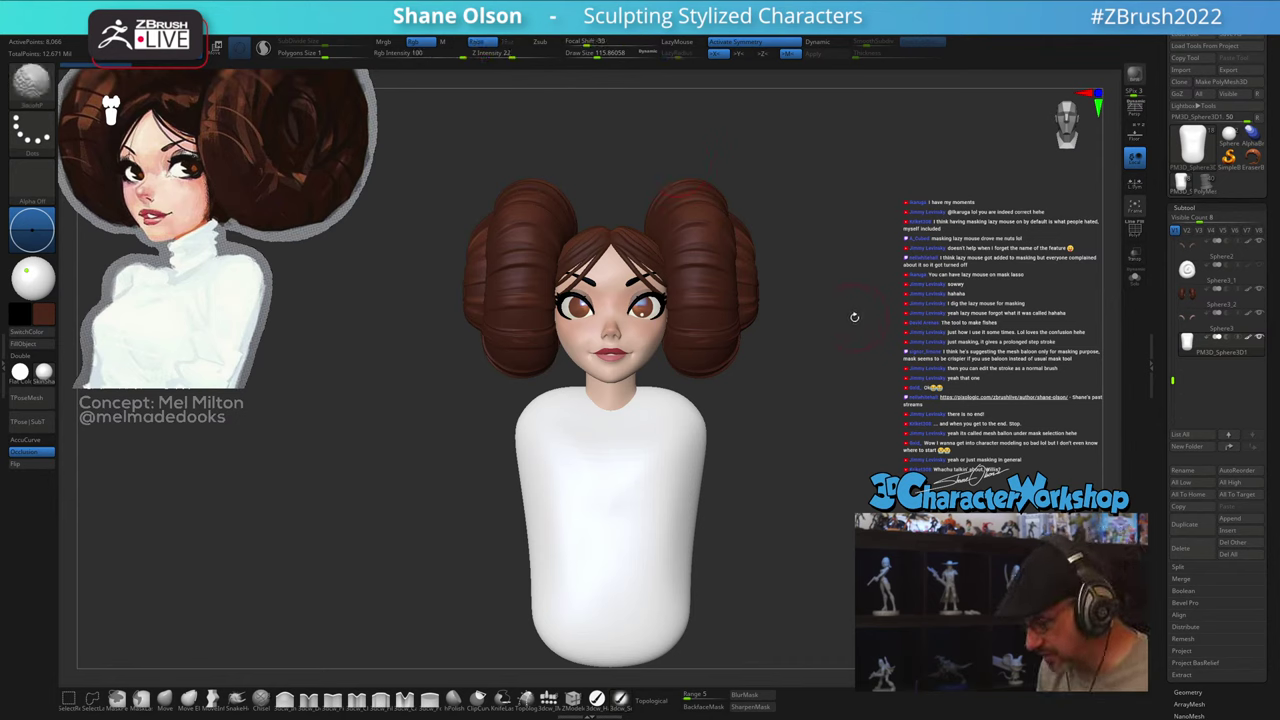
alt+click(729, 296)
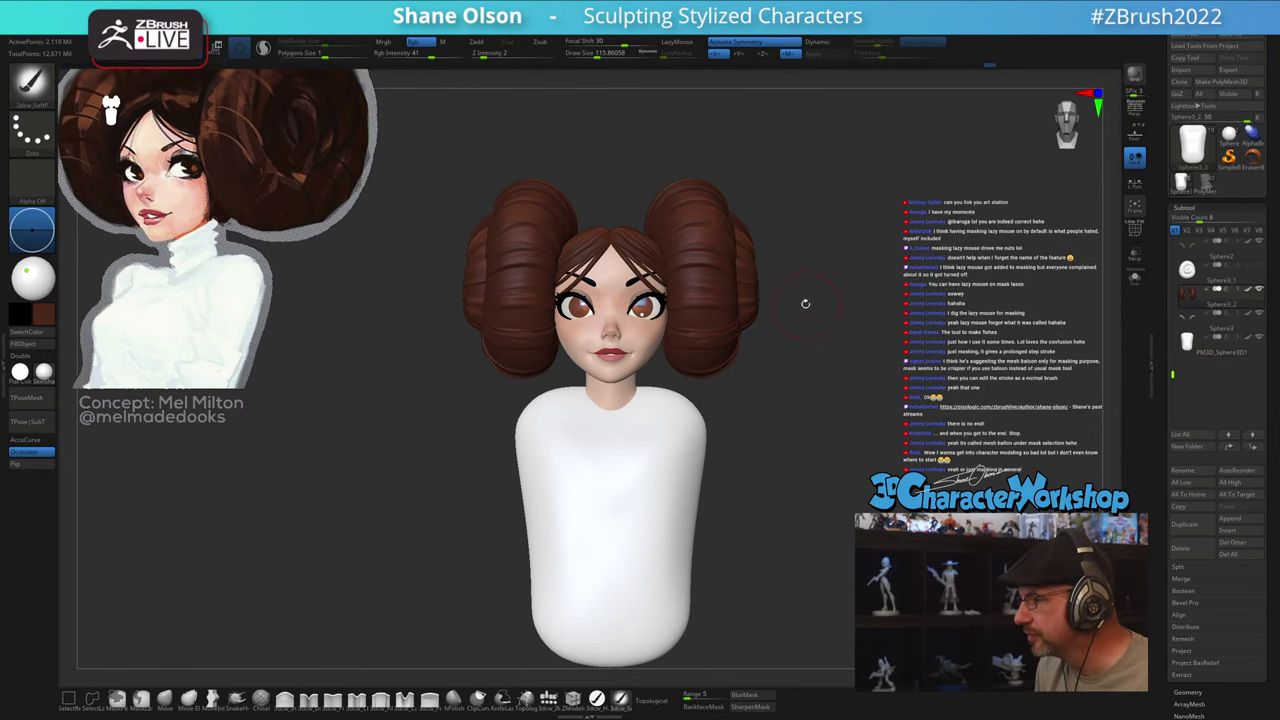
alt+drag(853, 305, 837, 348)
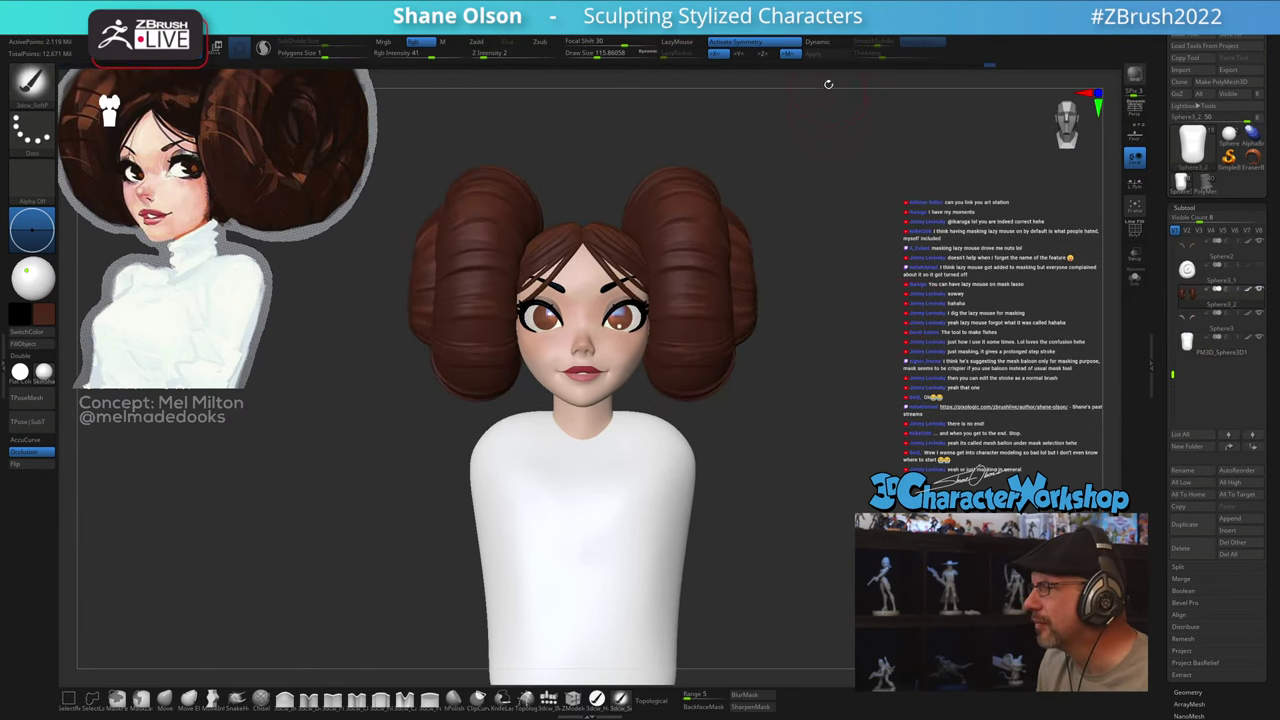
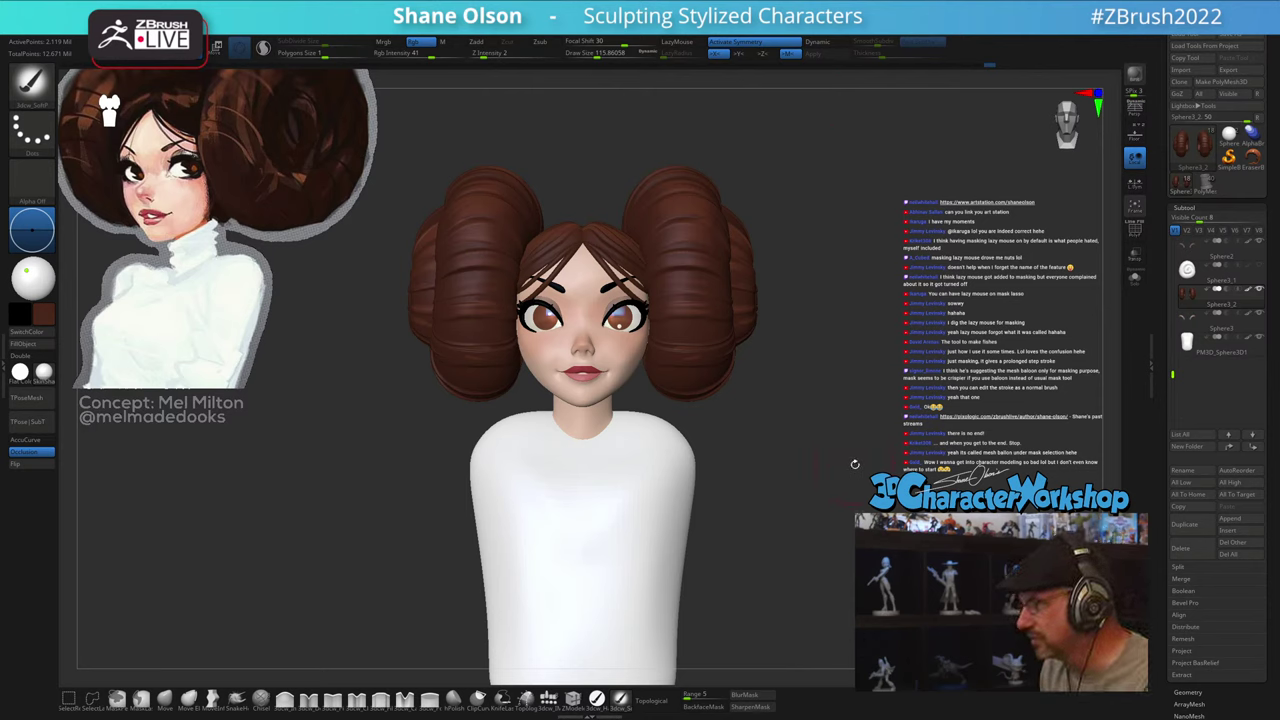
alt+drag(863, 444, 839, 404)
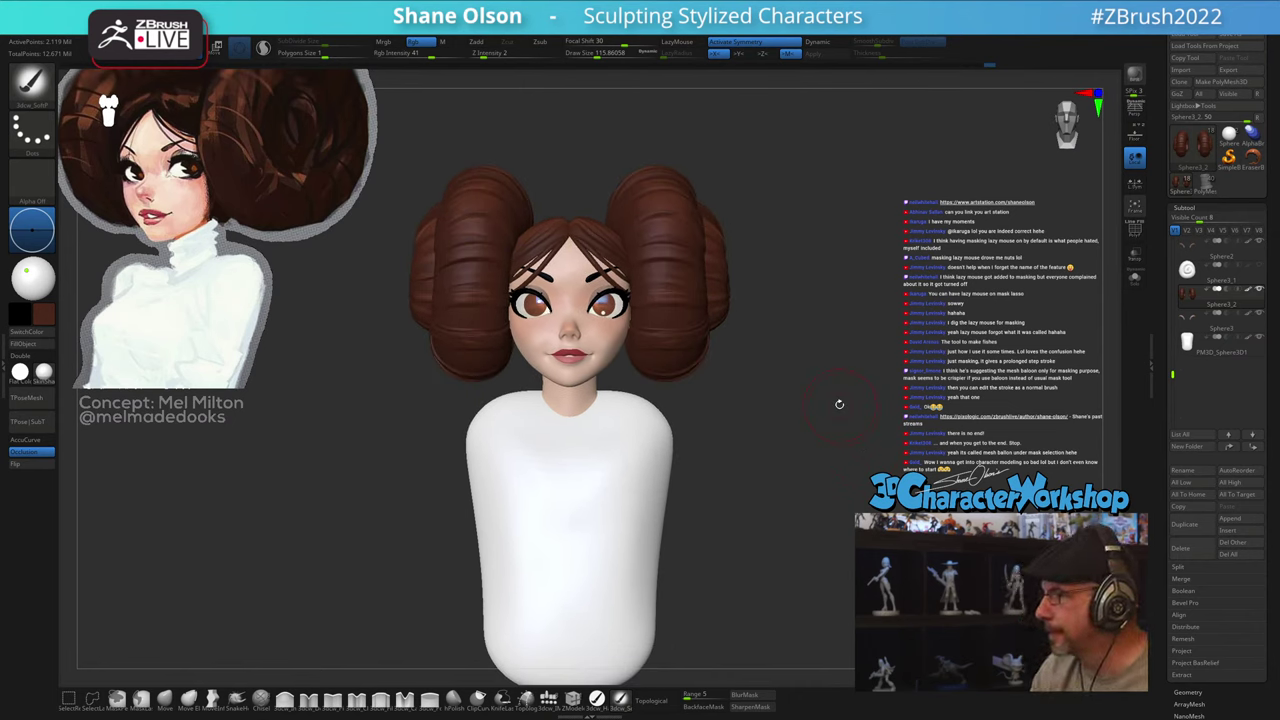
mouse_move(744, 528)
mouse_down()
mouse_move(766, 528)
mouse_move(754, 526)
mouse_up()
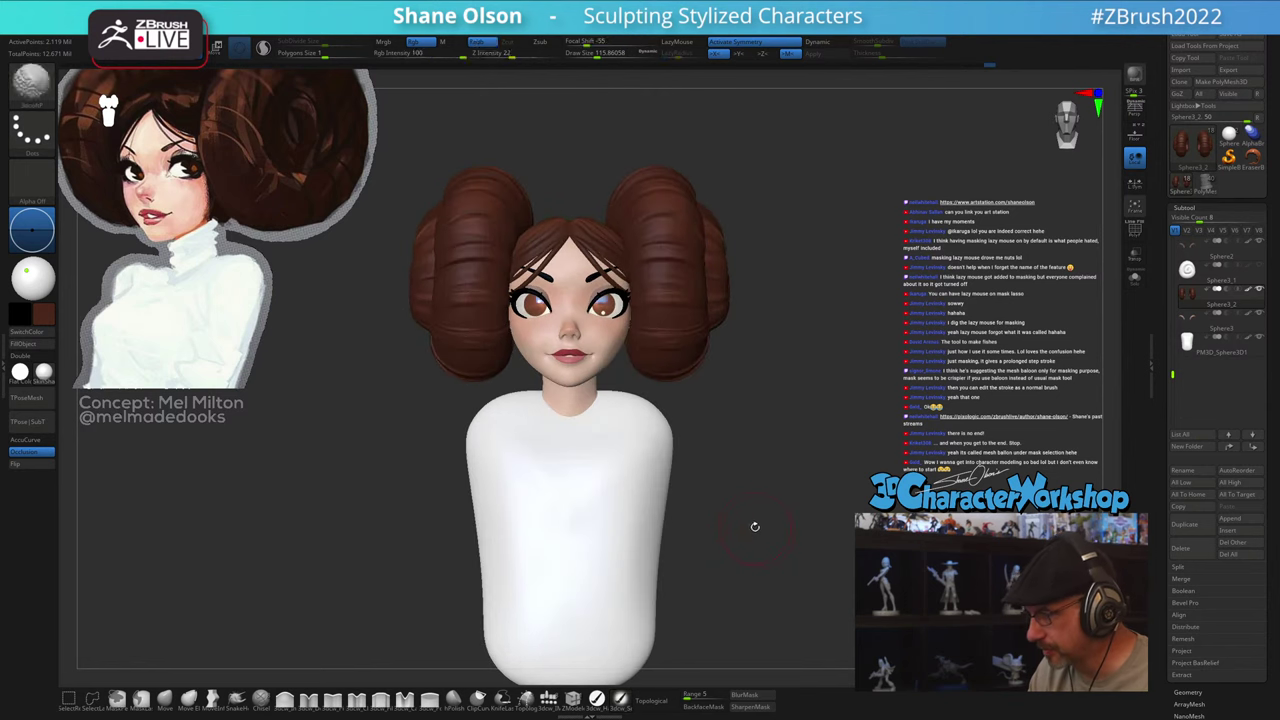
Step: Center the transform gizmo on the hair bun and reset its orientation to the world axes
key(w)
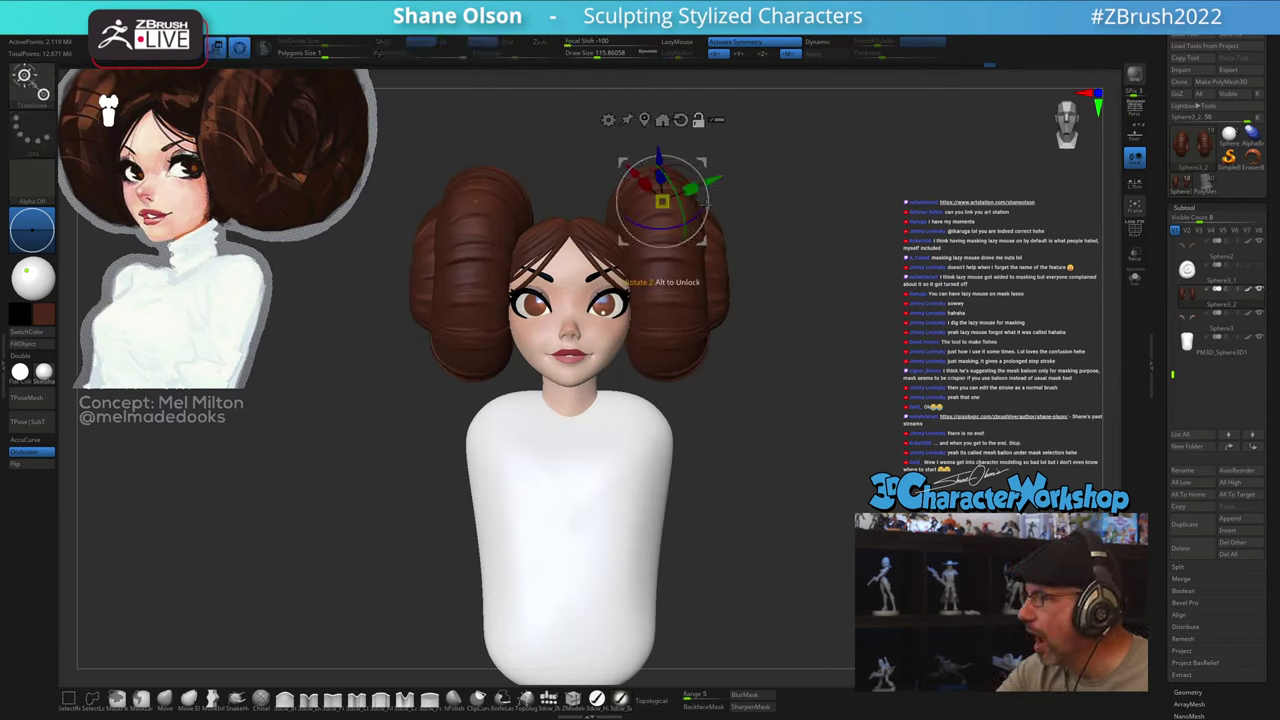
drag(784, 154, 733, 166)
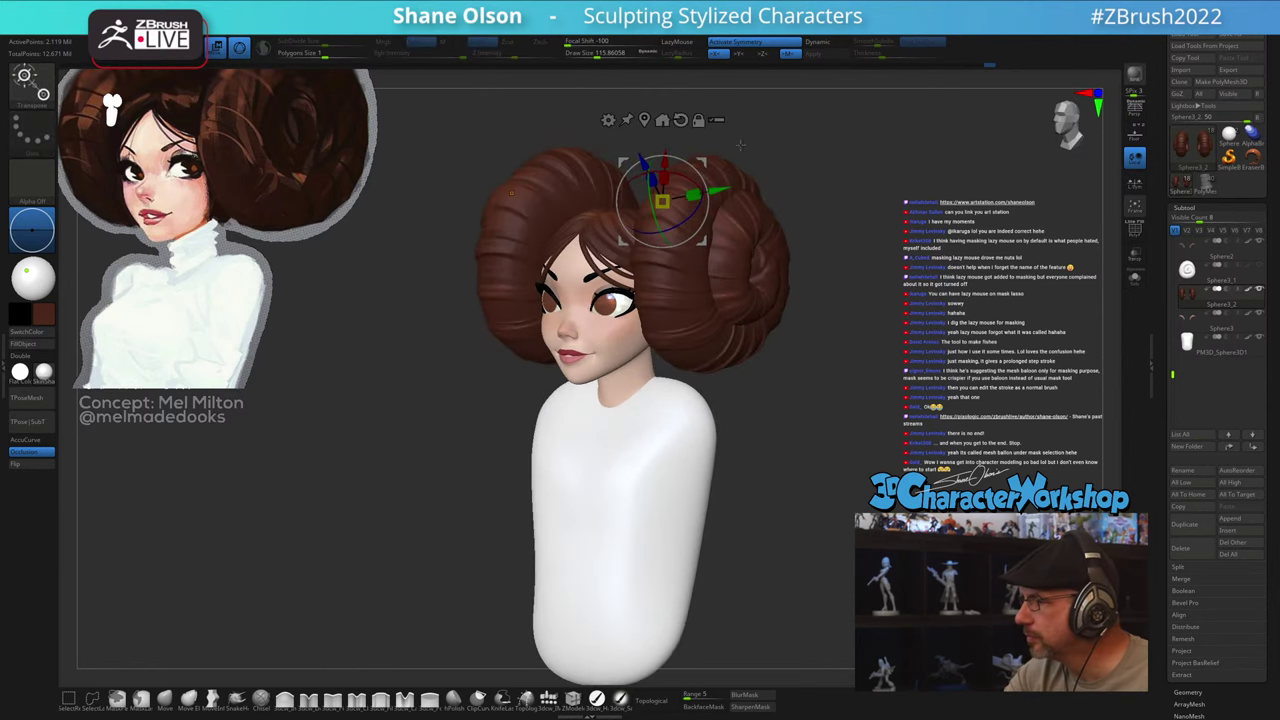
click(645, 120)
shift+drag(822, 372, 843, 378)
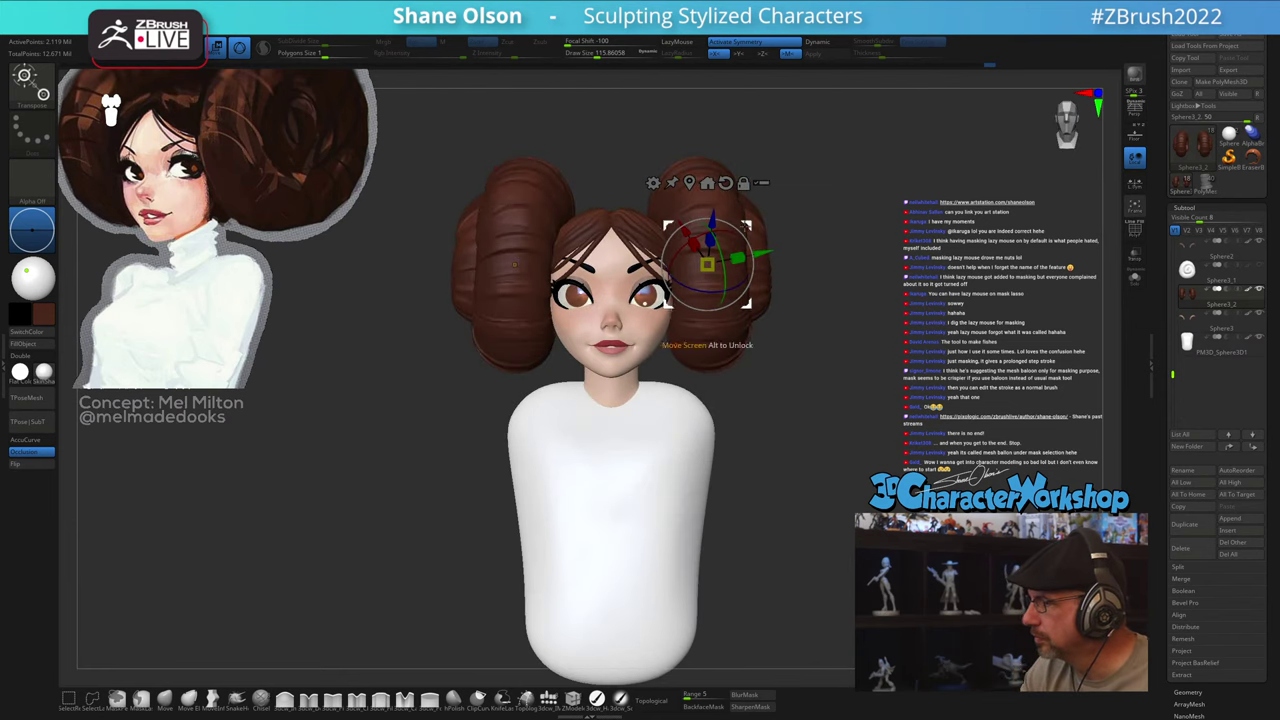
alt+click(726, 183)
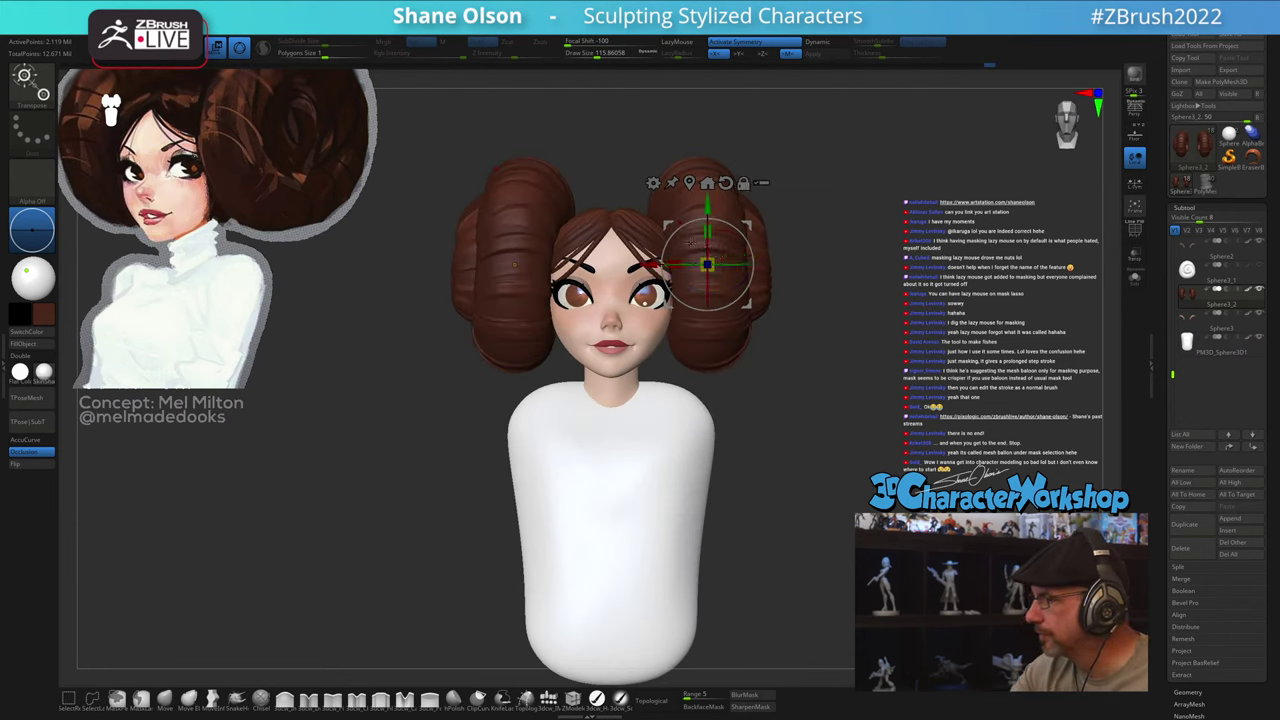
Step: Enable Local Symmetry and scale both hair buns narrower from side to side, undoing the first attempt made without it
drag(677, 262, 692, 258)
key(ctrl+z)
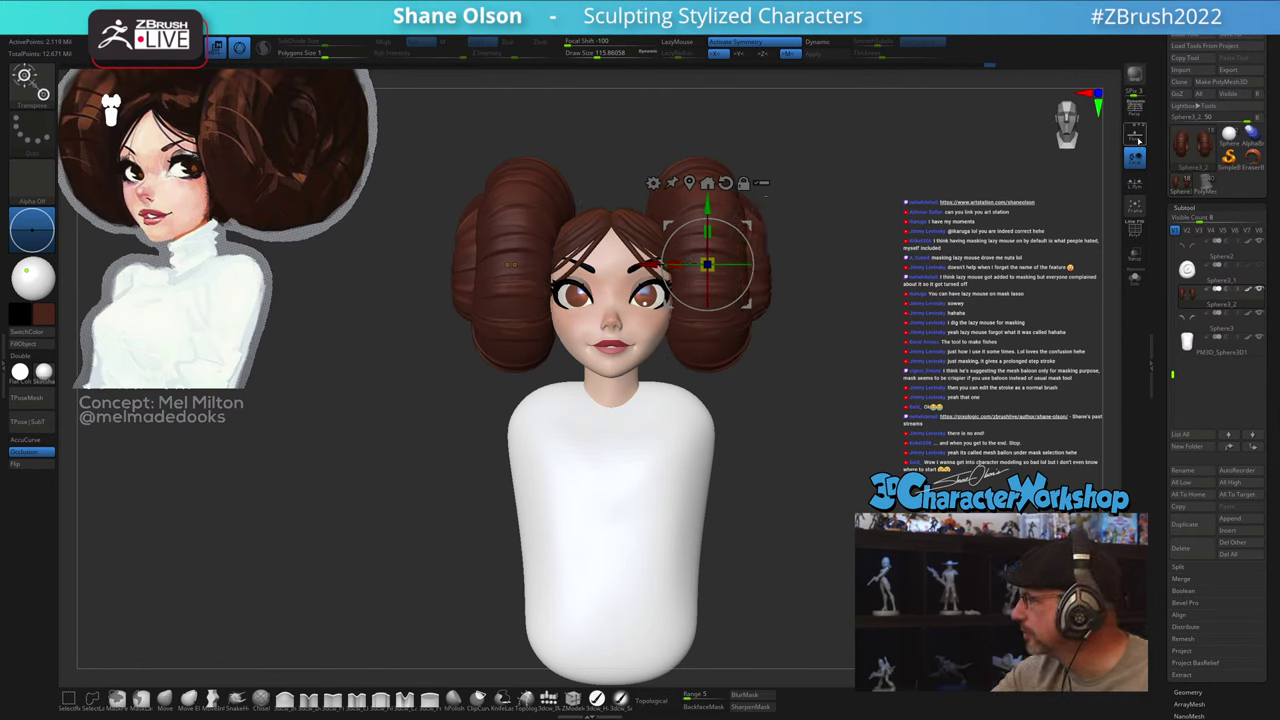
click(1136, 184)
alt+drag(746, 224, 708, 230)
drag(637, 269, 671, 269)
drag(810, 471, 795, 444)
key(q)
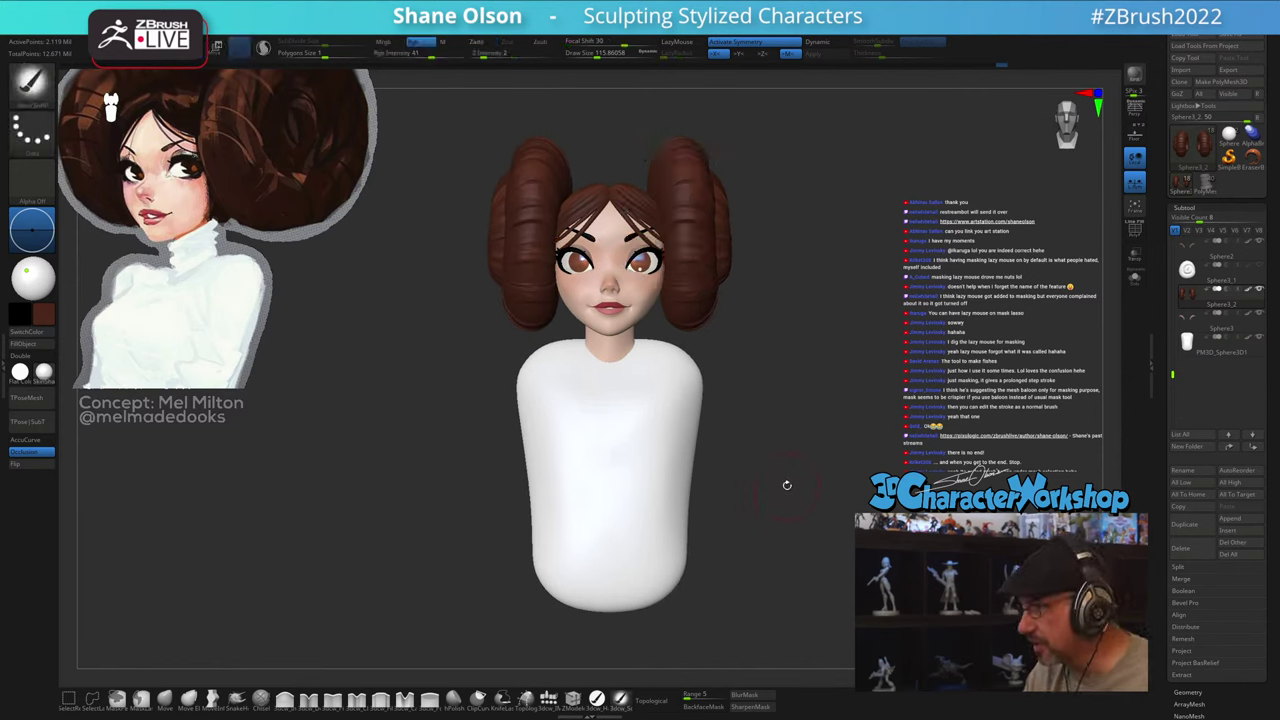
Step: Review the slimmer buns and the subtool list, and set the brush's draw size to about 59.21
mouse_move(788, 490)
mouse_down()
mouse_move(763, 494)
mouse_move(785, 507)
mouse_move(777, 485)
mouse_move(806, 494)
mouse_move(756, 490)
mouse_move(800, 489)
mouse_move(787, 519)
mouse_move(771, 526)
mouse_move(767, 508)
mouse_move(758, 524)
mouse_up()
key(s)
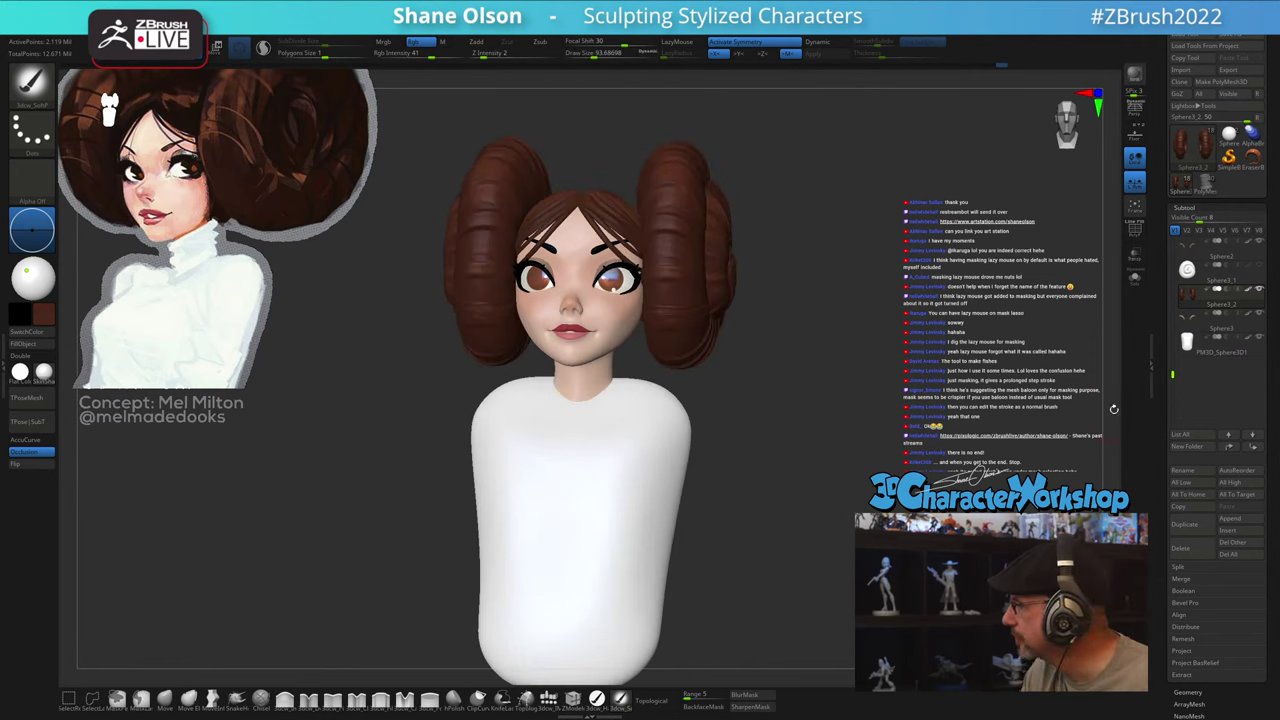
drag(1174, 374, 1178, 253)
scroll(1178, 252, up, 3)
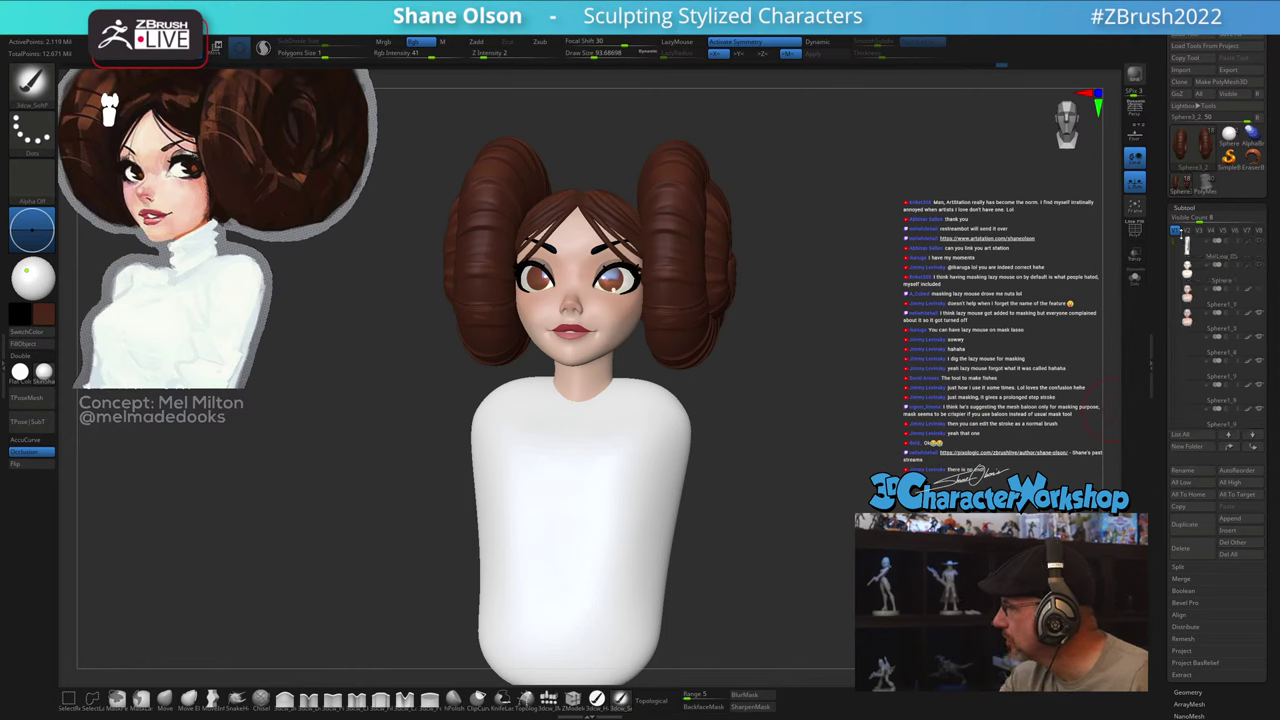
mouse_move(831, 514)
mouse_down()
mouse_move(858, 512)
mouse_move(836, 510)
mouse_up()
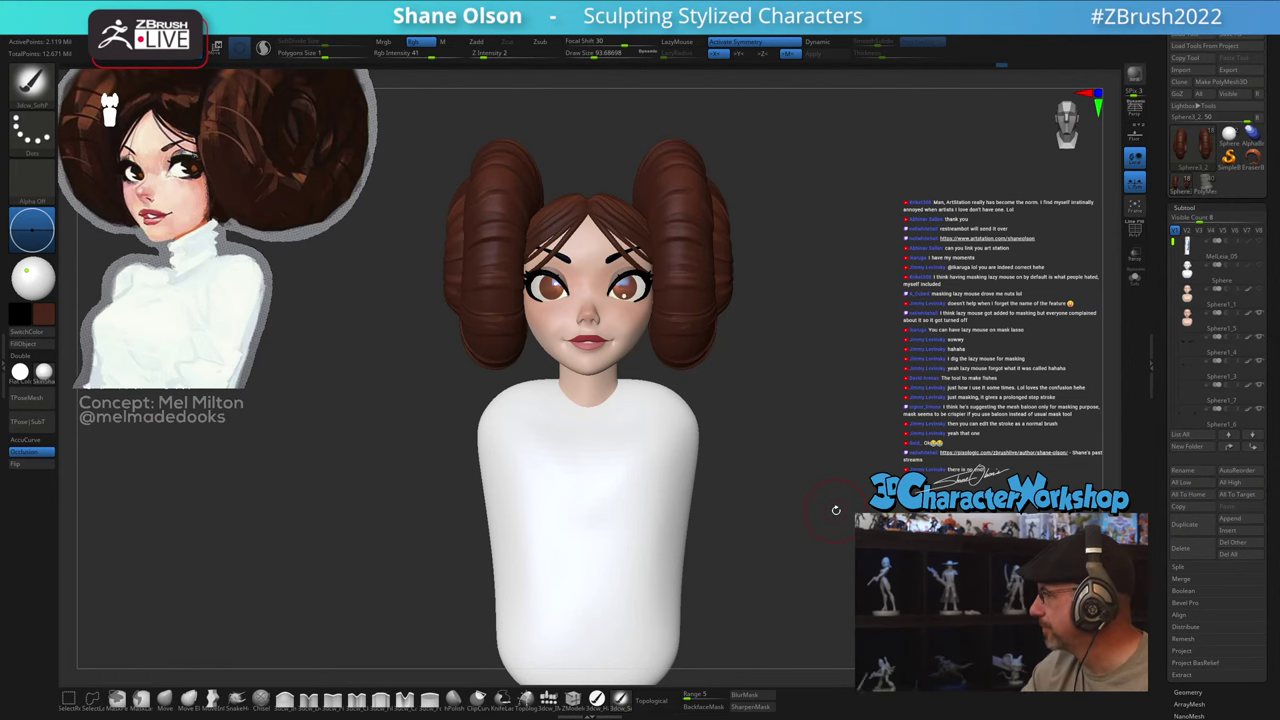
alt+drag(838, 343, 817, 388)
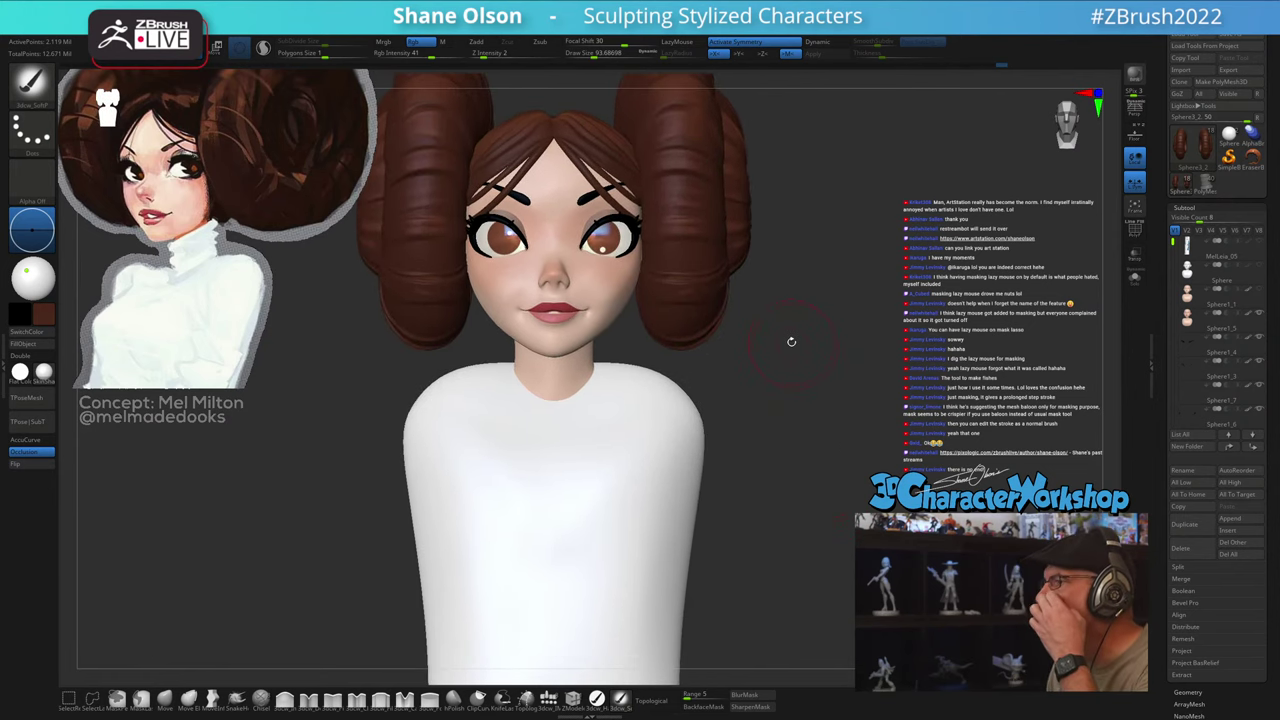
key(s)
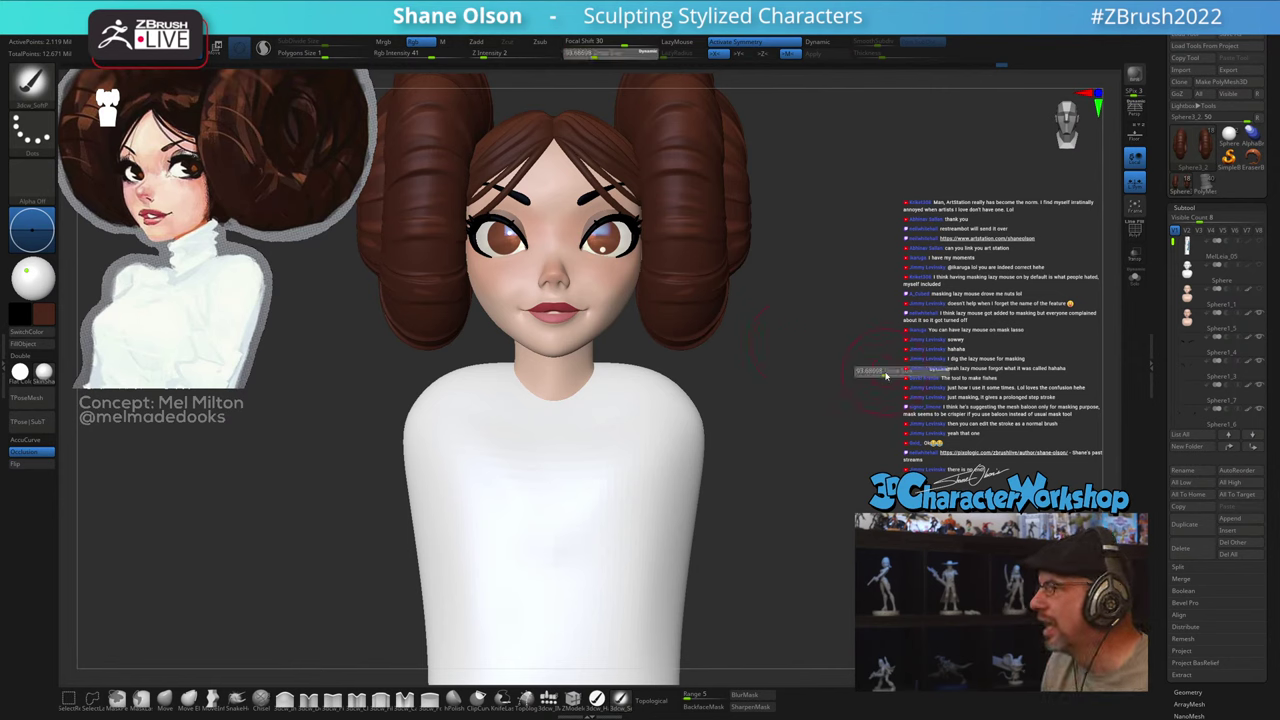
drag(885, 373, 879, 372)
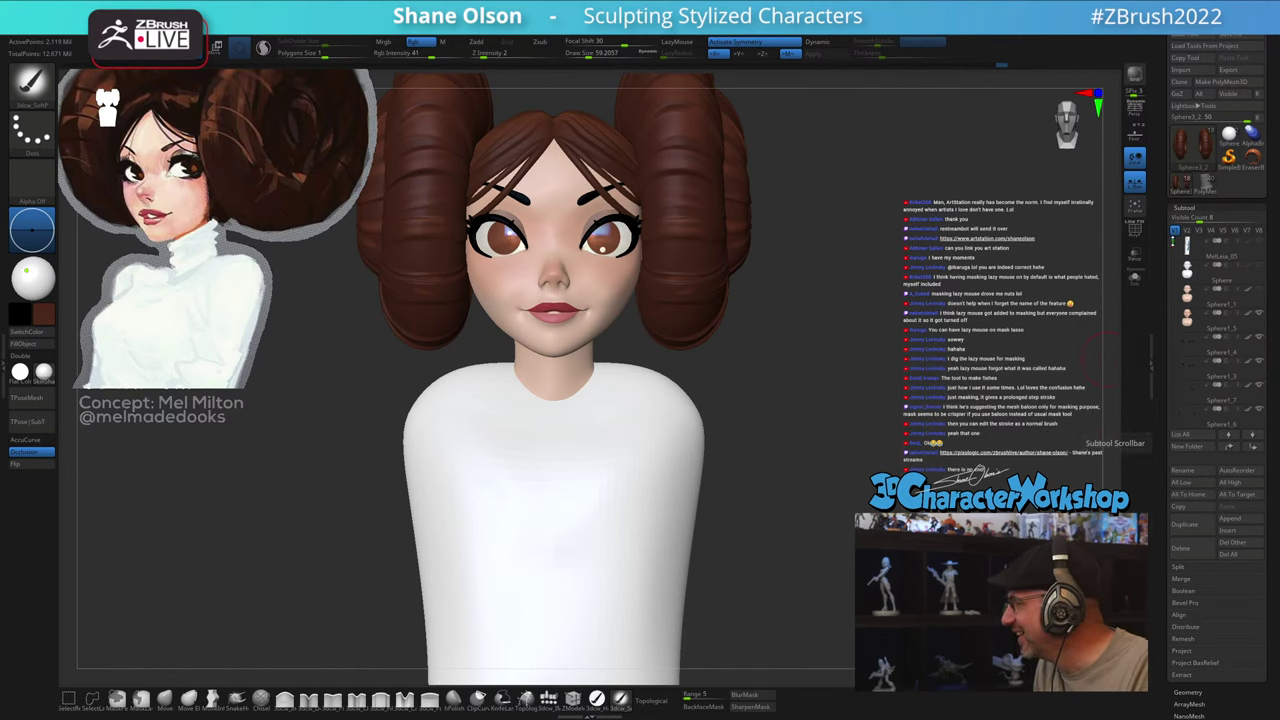
Step: Select the Sphere3 subtool with the thin curved strips at the eyes and unhide all its hidden geometry
drag(1174, 241, 1174, 285)
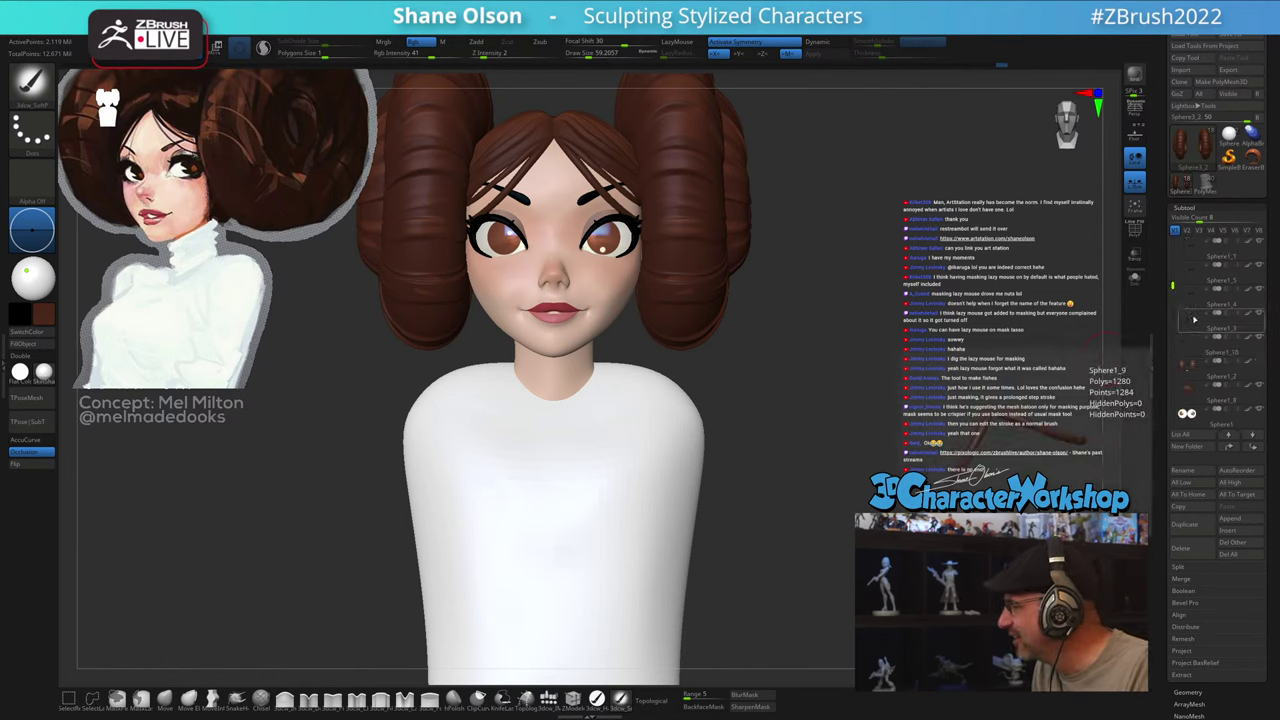
drag(1173, 285, 1173, 342)
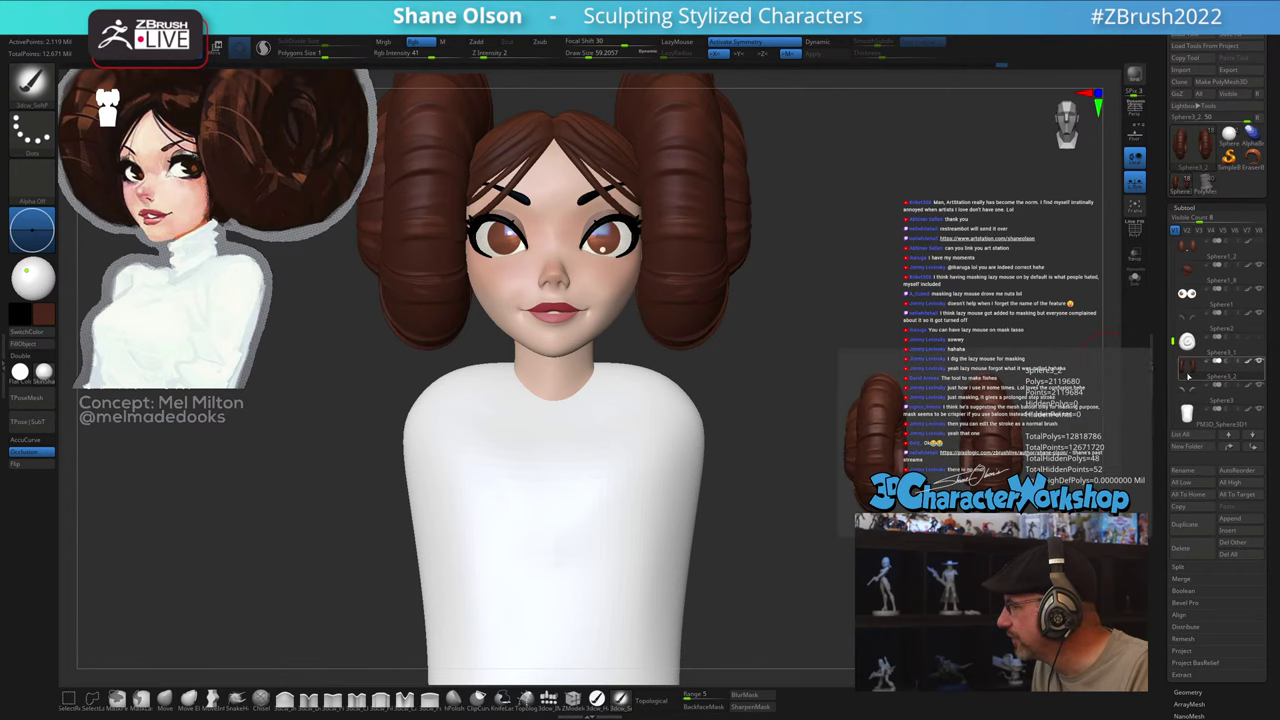
drag(1173, 341, 1173, 368)
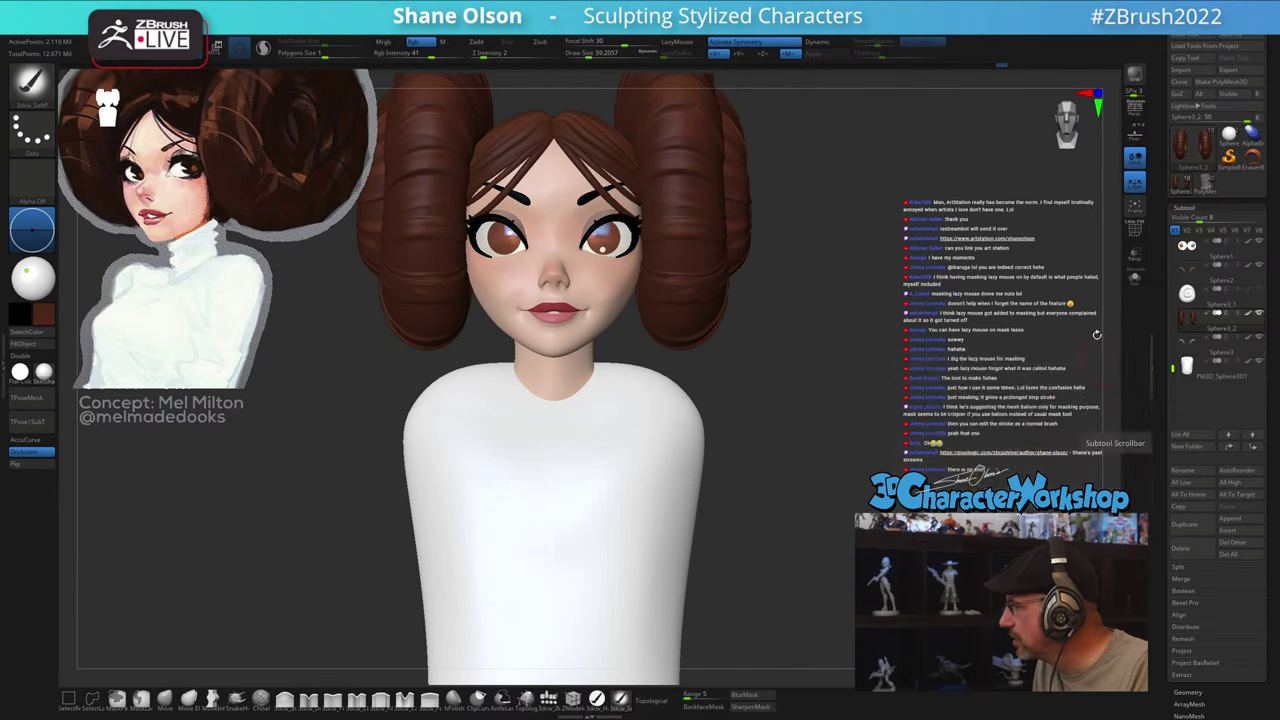
click(1188, 350)
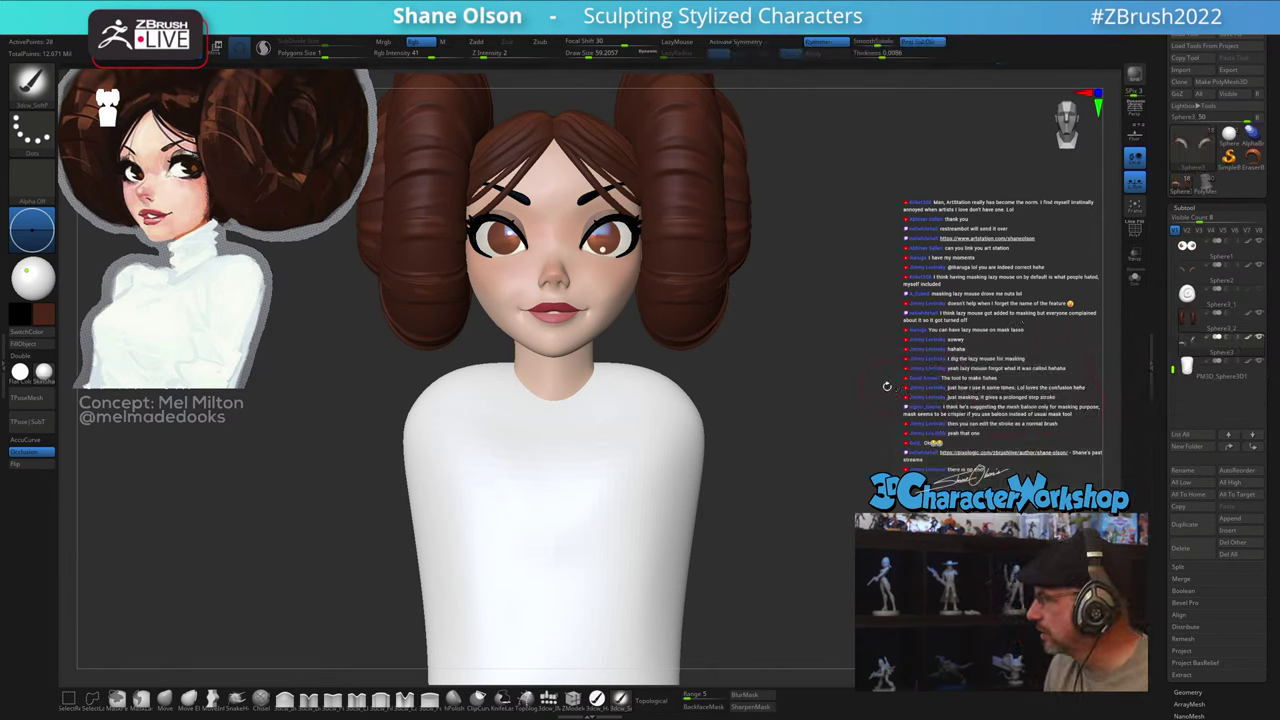
ctrl+shift+click(888, 387)
mouse_move(875, 371)
mouse_down()
mouse_move(838, 345)
mouse_move(872, 350)
mouse_up()
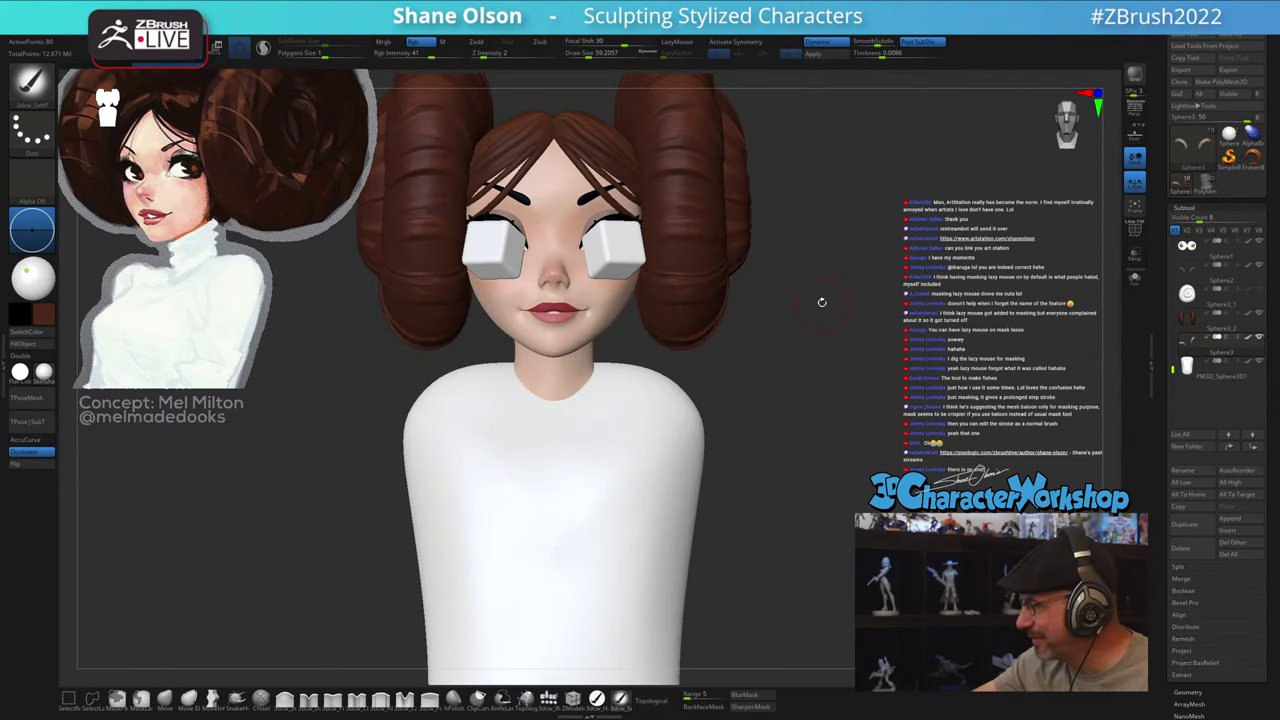
Step: Solo the Sphere3 subtool, display its polyframe, and isolate the cube polygroup from the curved strips
click(1134, 277)
drag(842, 477, 806, 560)
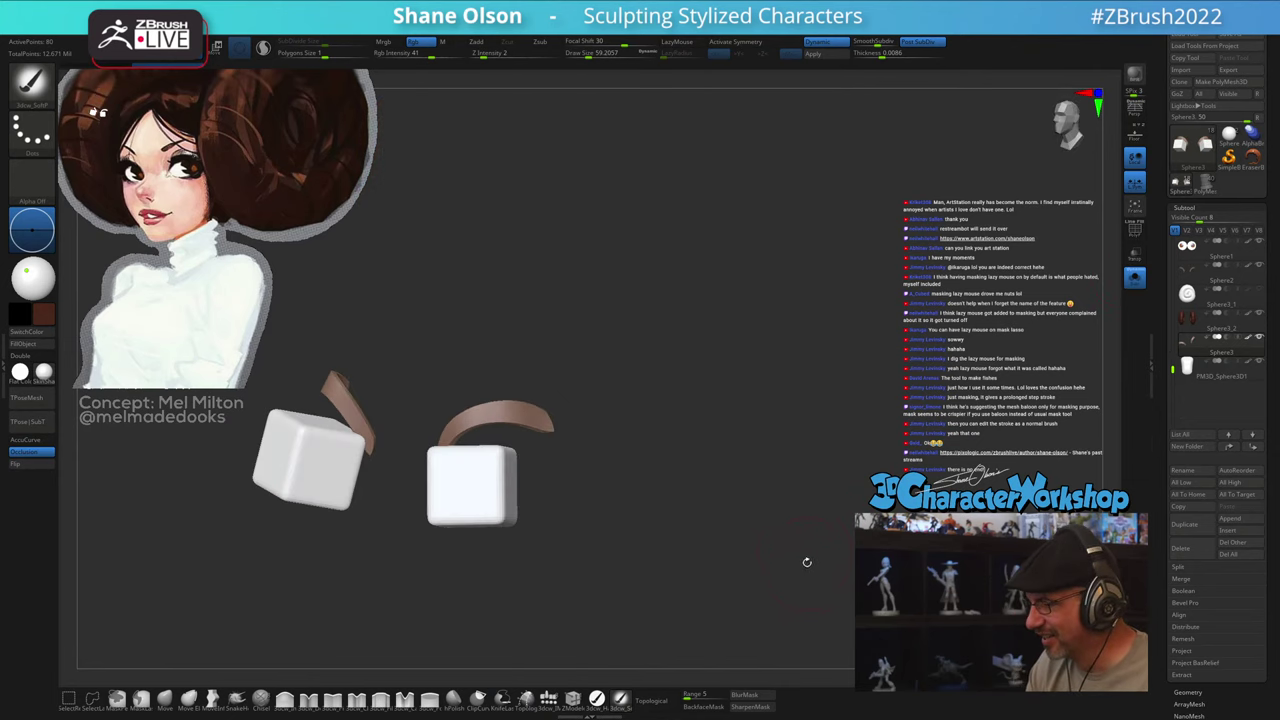
drag(715, 515, 748, 532)
shift+drag(631, 515, 624, 510)
key(shift+f)
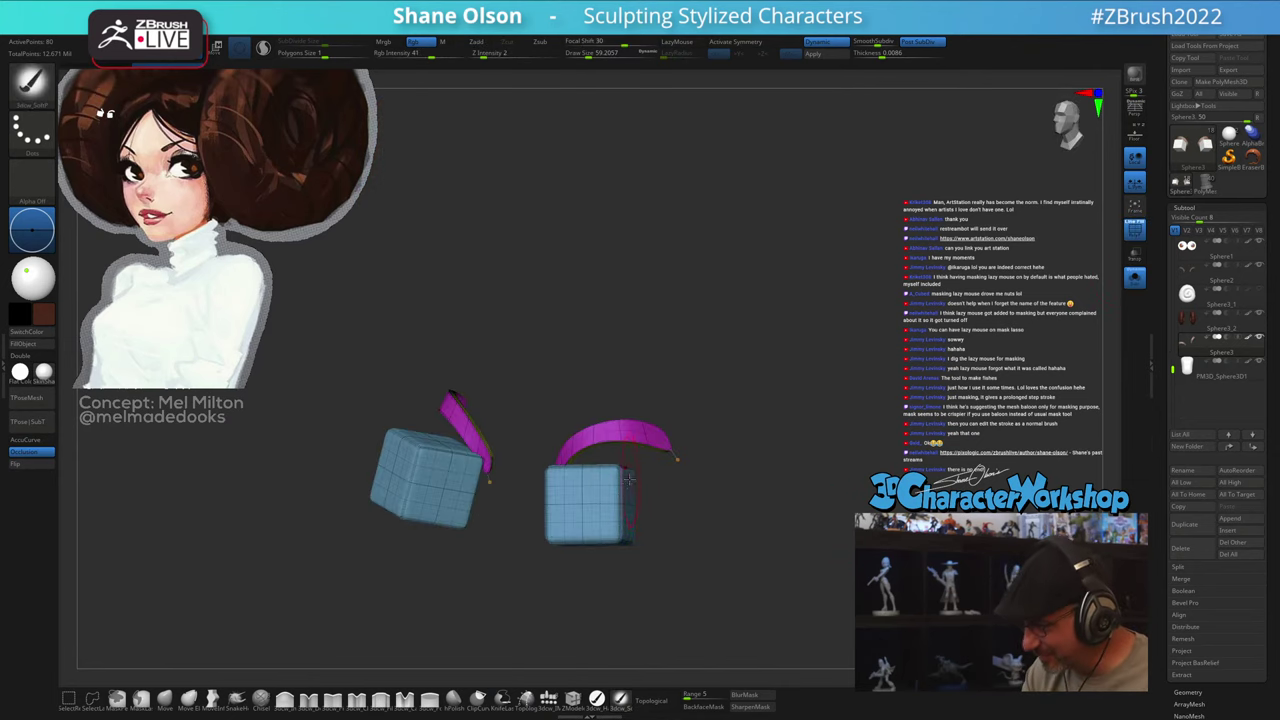
ctrl+shift+click(618, 476)
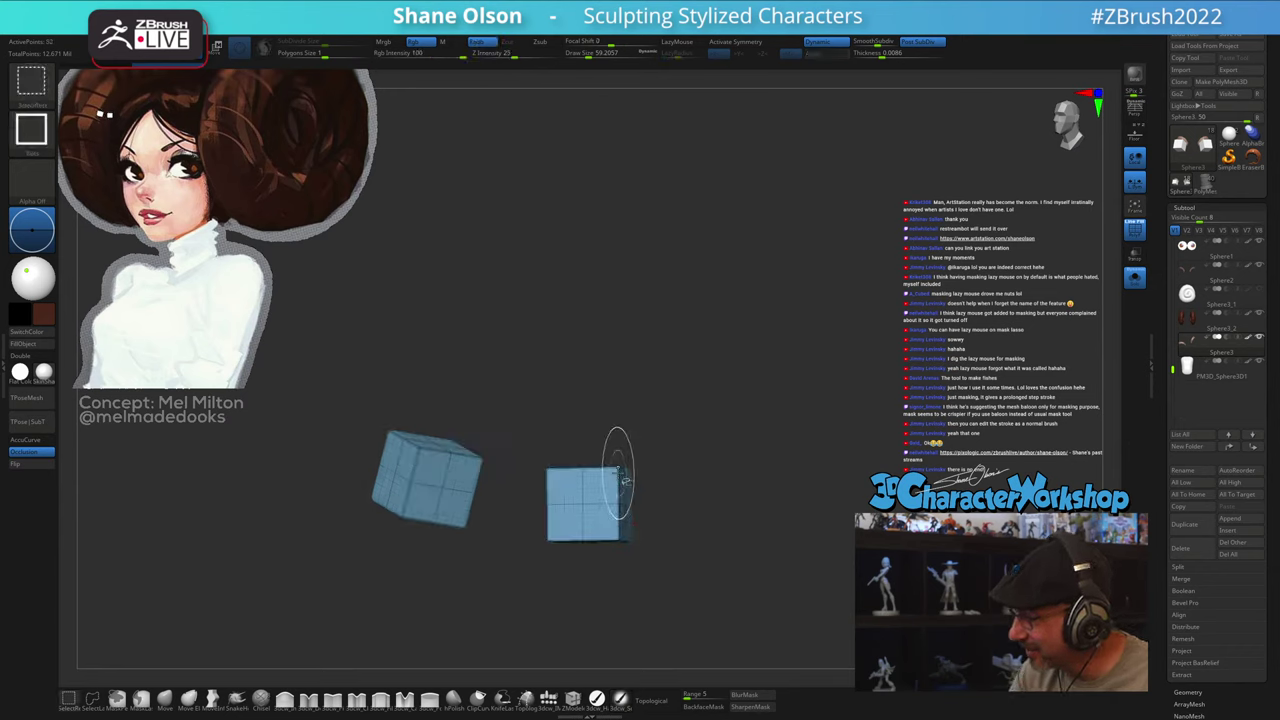
Step: Isolate the curved strips of the Sphere3 subtool and delete the hidden cubes
ctrl+shift+click(619, 472)
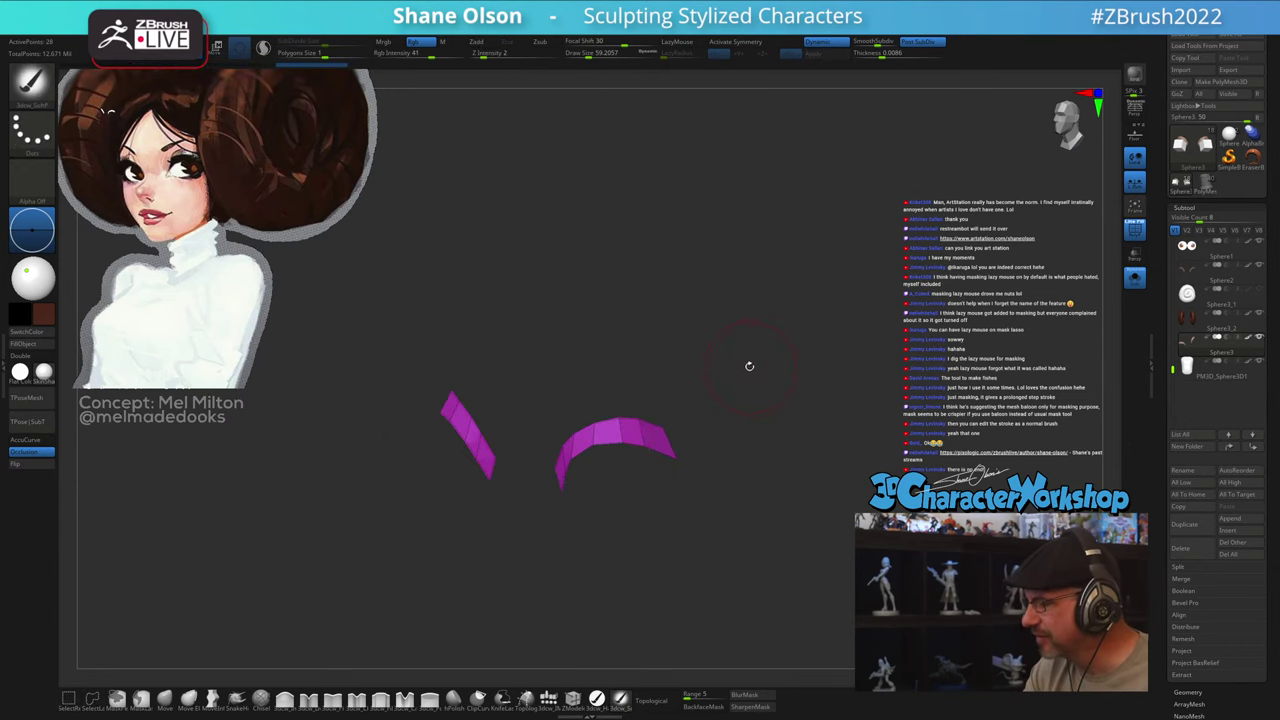
key(g)
click(728, 253)
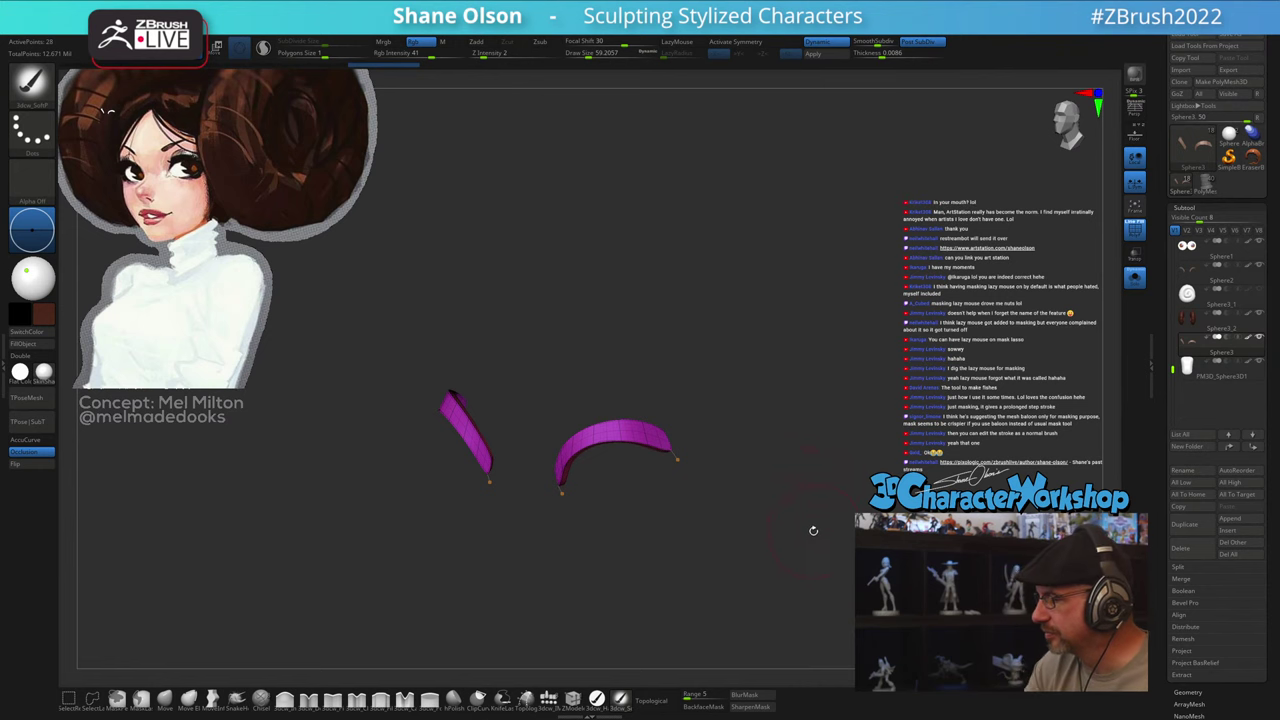
drag(813, 530, 832, 517)
Step: Select the Sphere3_1 subtool with the low-poly bun shapes and delete it
click(1209, 312)
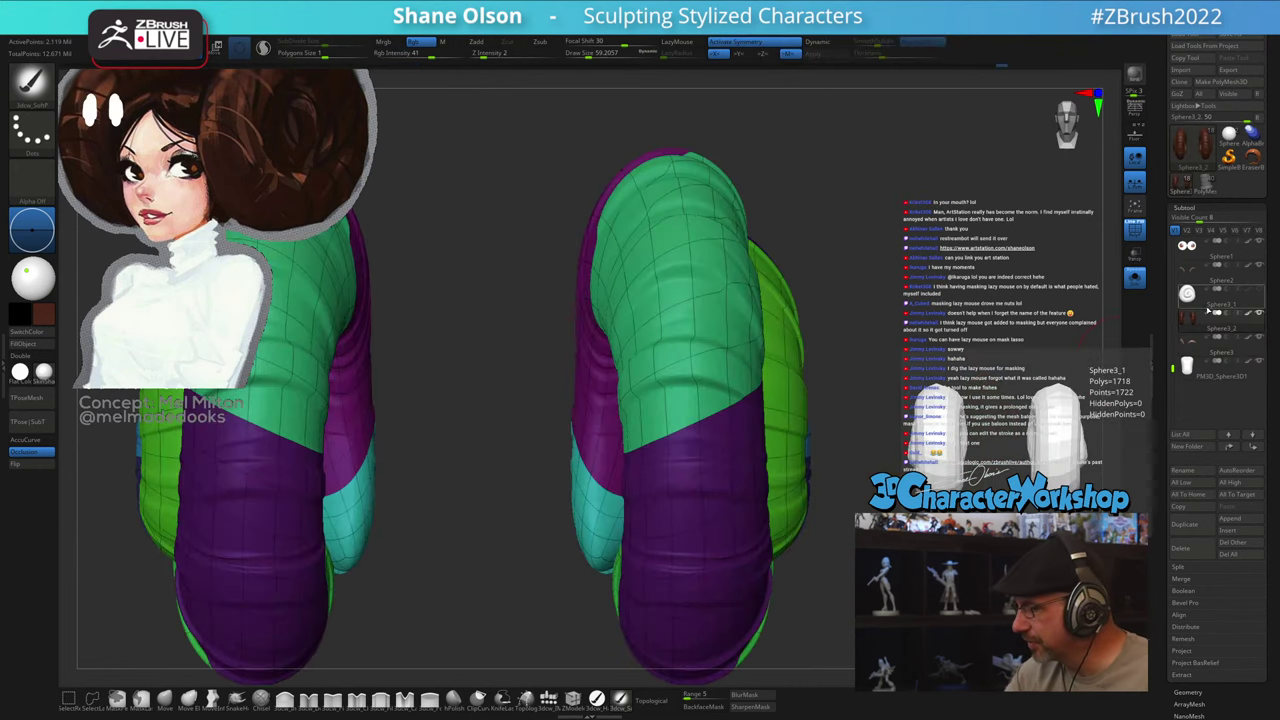
click(1226, 295)
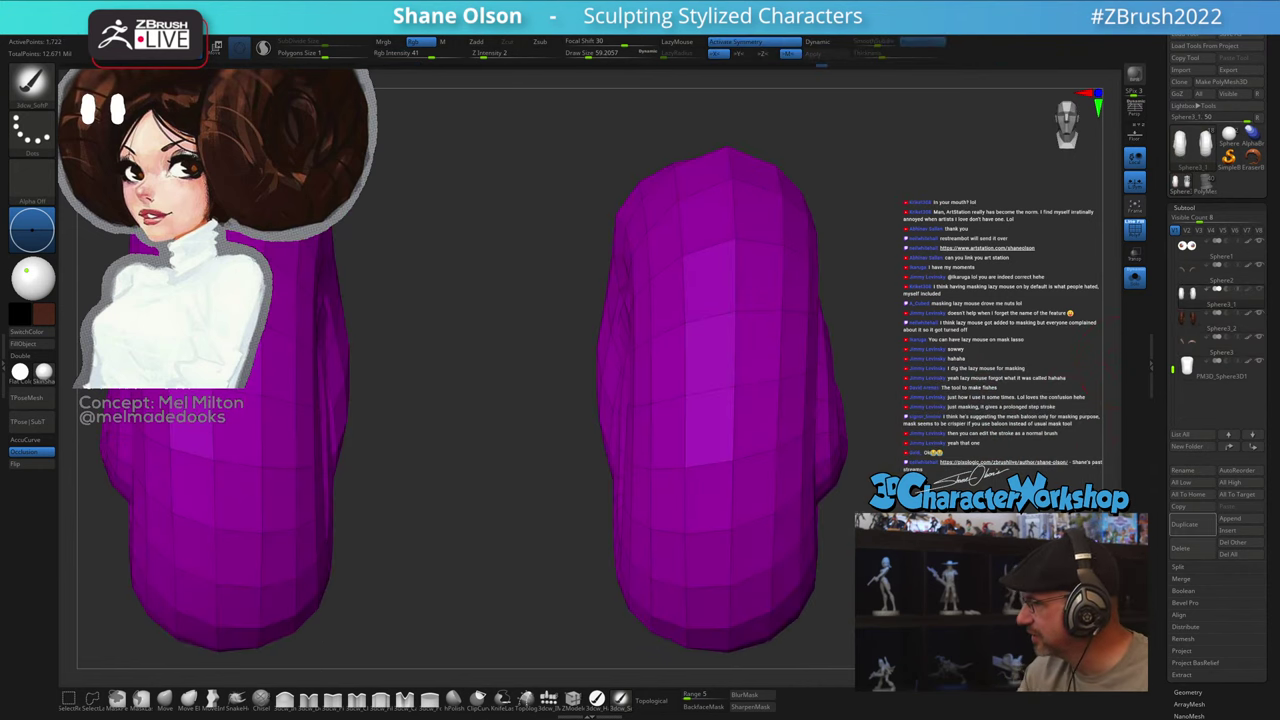
click(1183, 548)
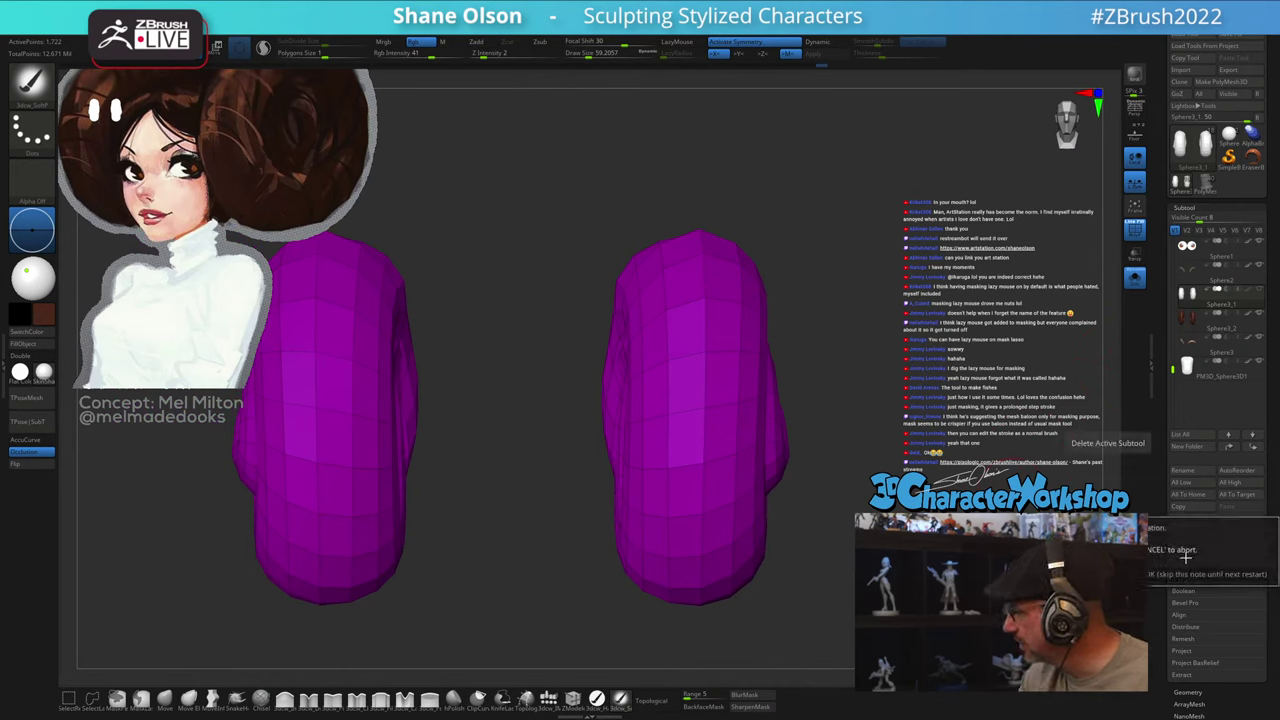
click(1070, 574)
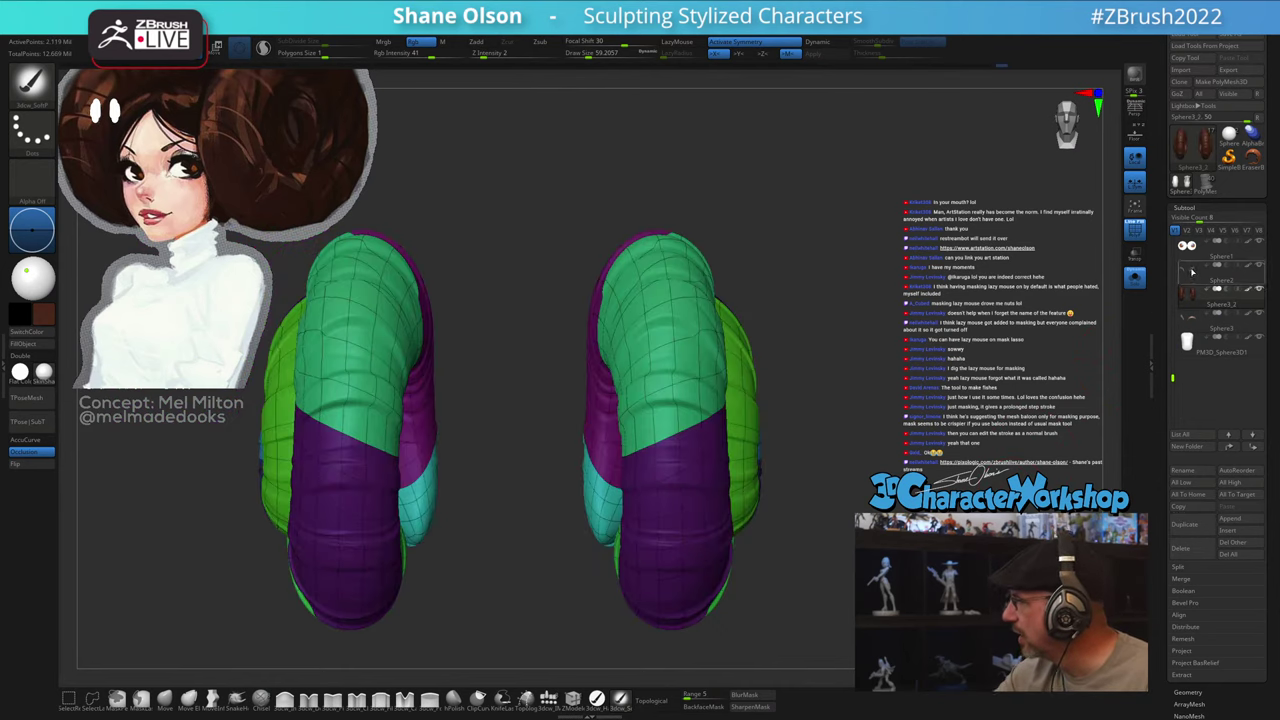
Step: Compare the Sphere2 and Sphere3 strips with the polyframe hidden, delete the duplicate Sphere3 subtool, and show the whole bust again
click(1192, 272)
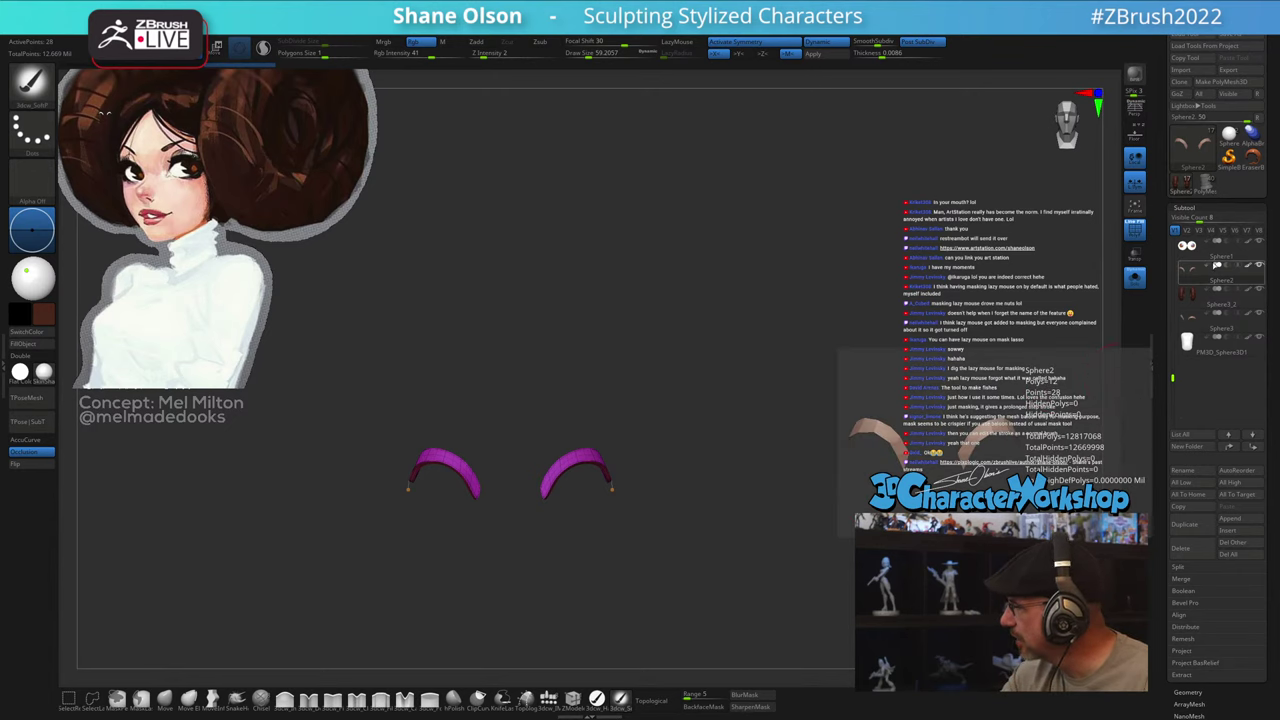
click(1190, 321)
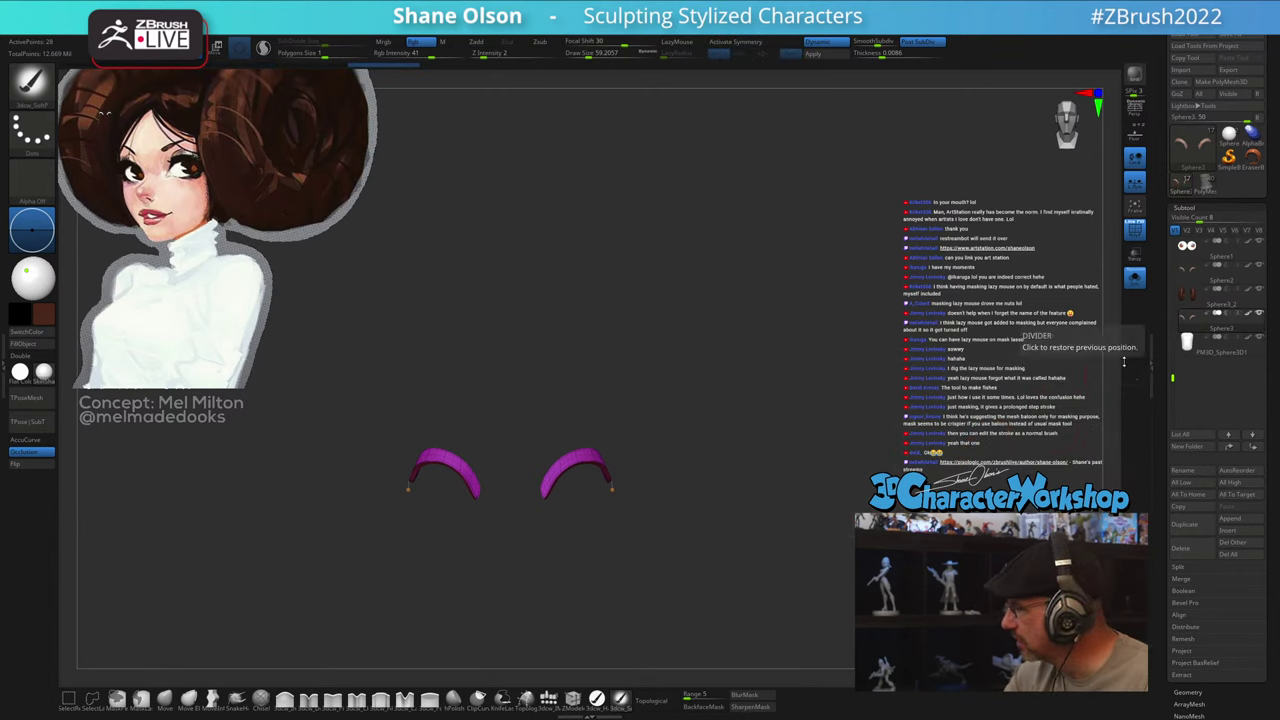
key(shift+f)
drag(895, 476, 986, 482)
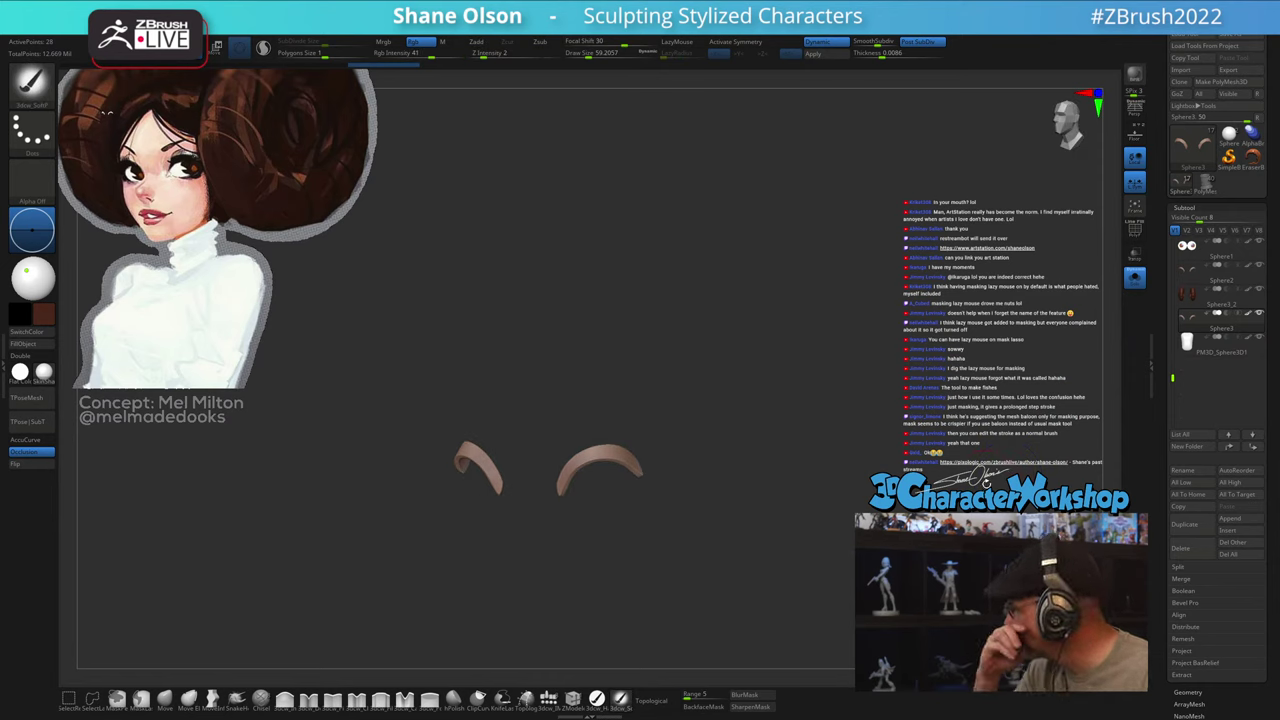
key(x)
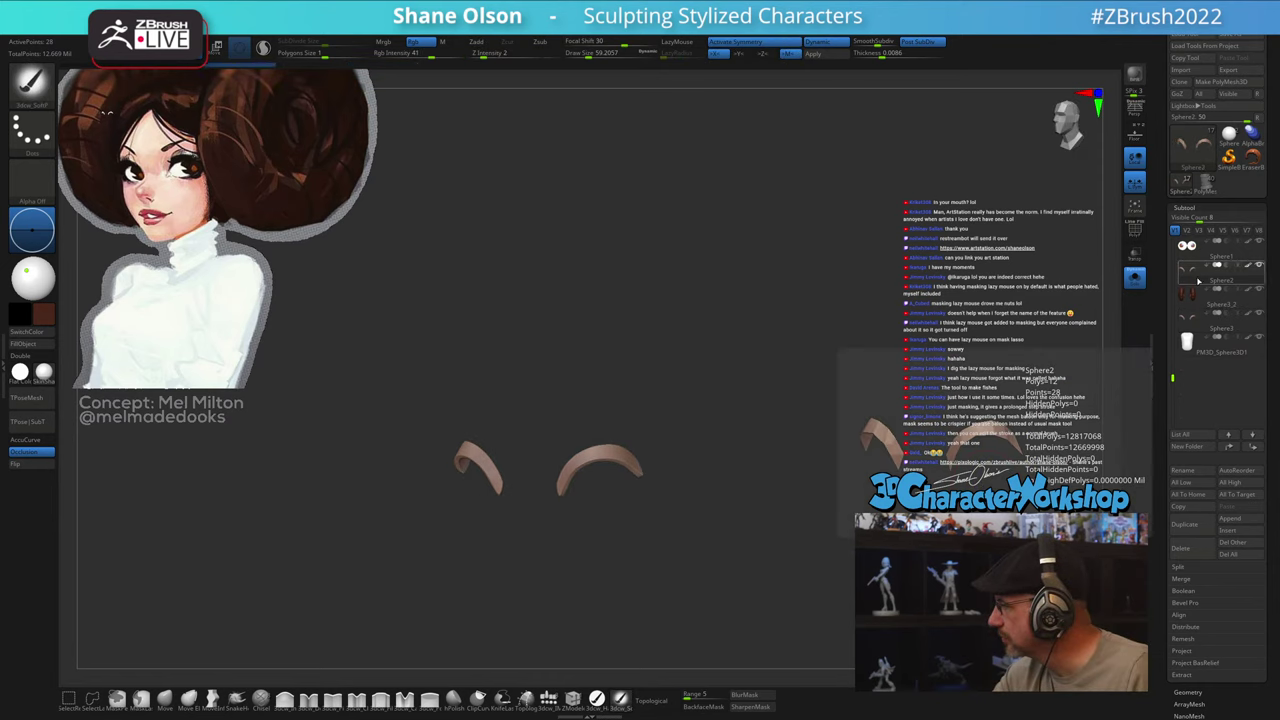
click(1193, 320)
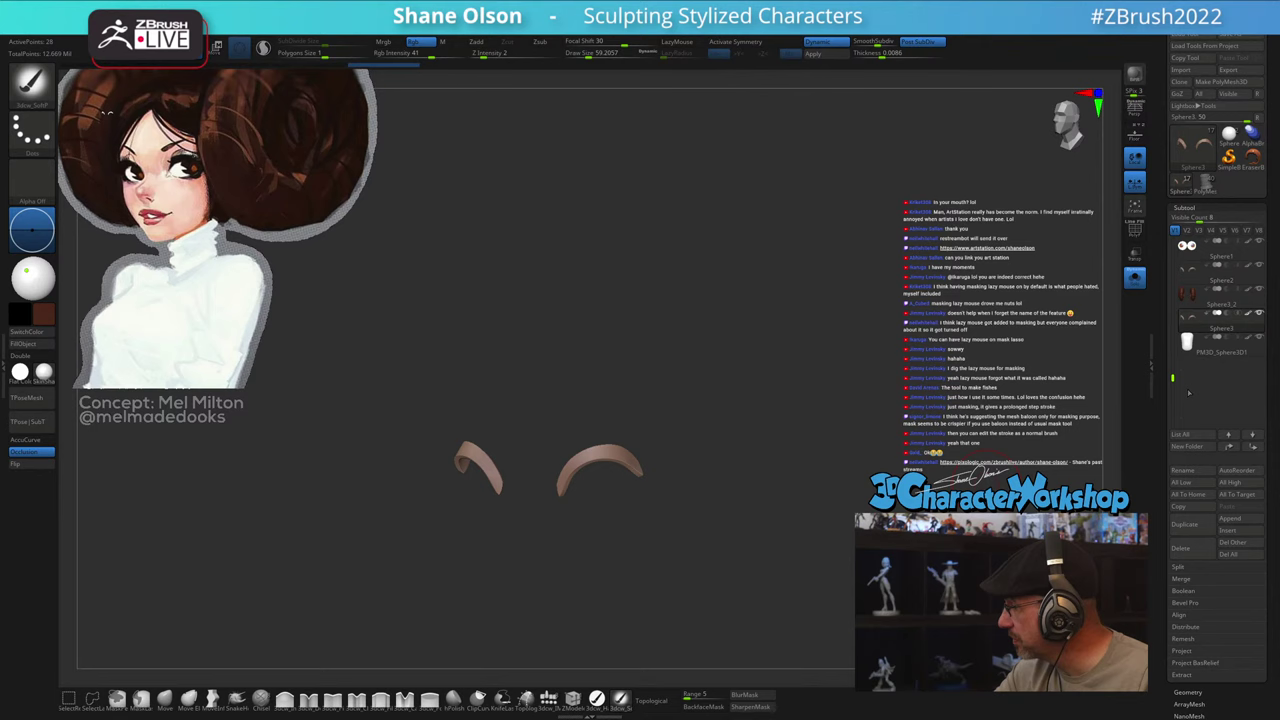
click(1186, 550)
click(1064, 573)
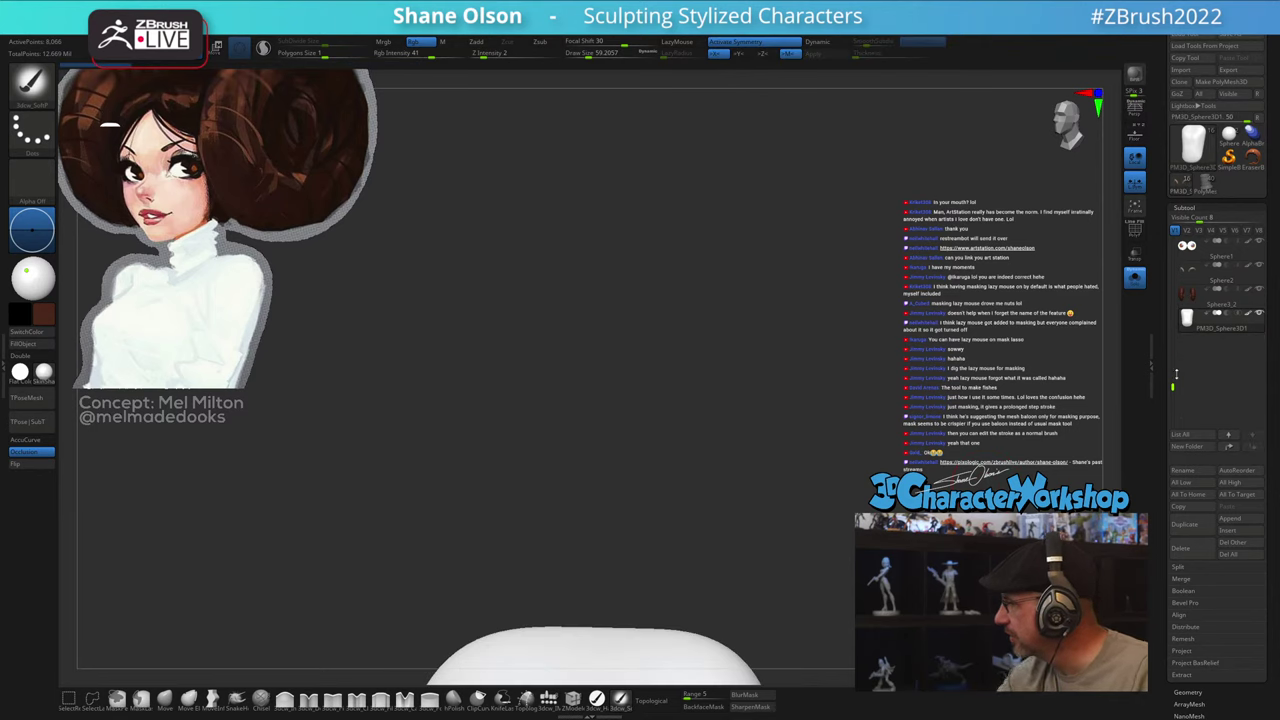
click(1135, 280)
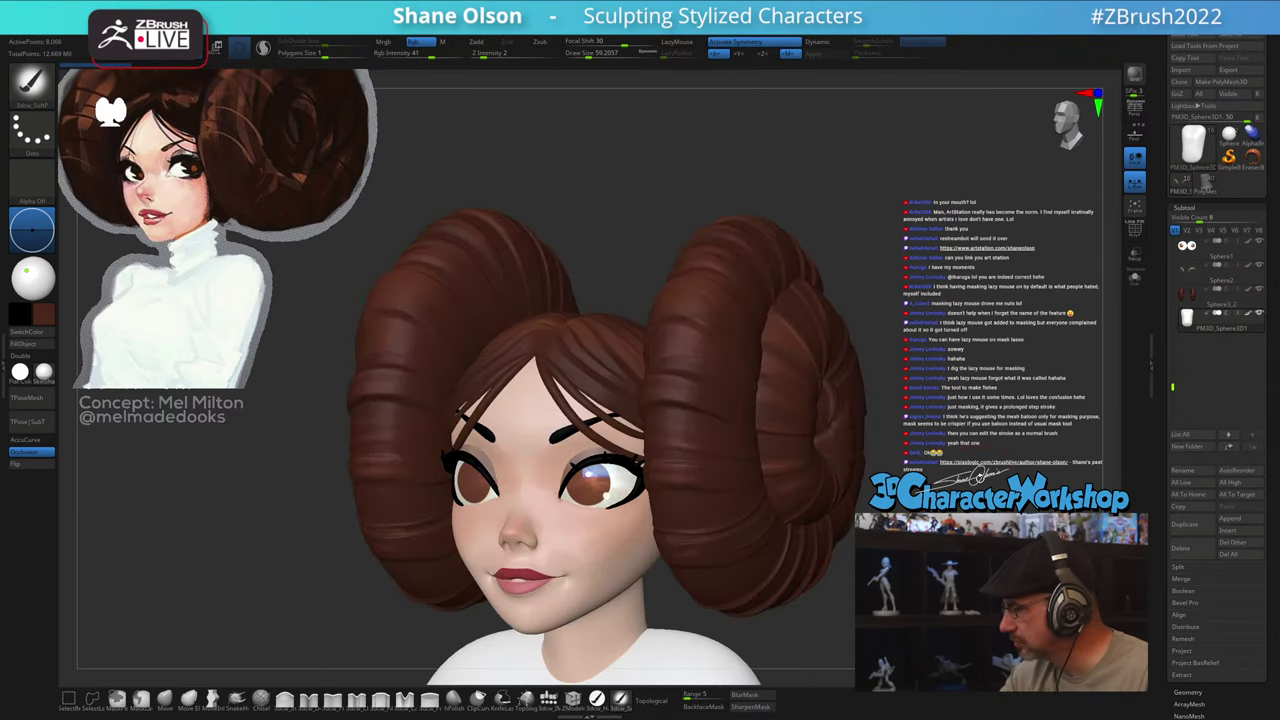
Step: Select the Sphere2 subtool and insert a white Cylinder mesh over the character's mouth
drag(820, 150, 728, 174)
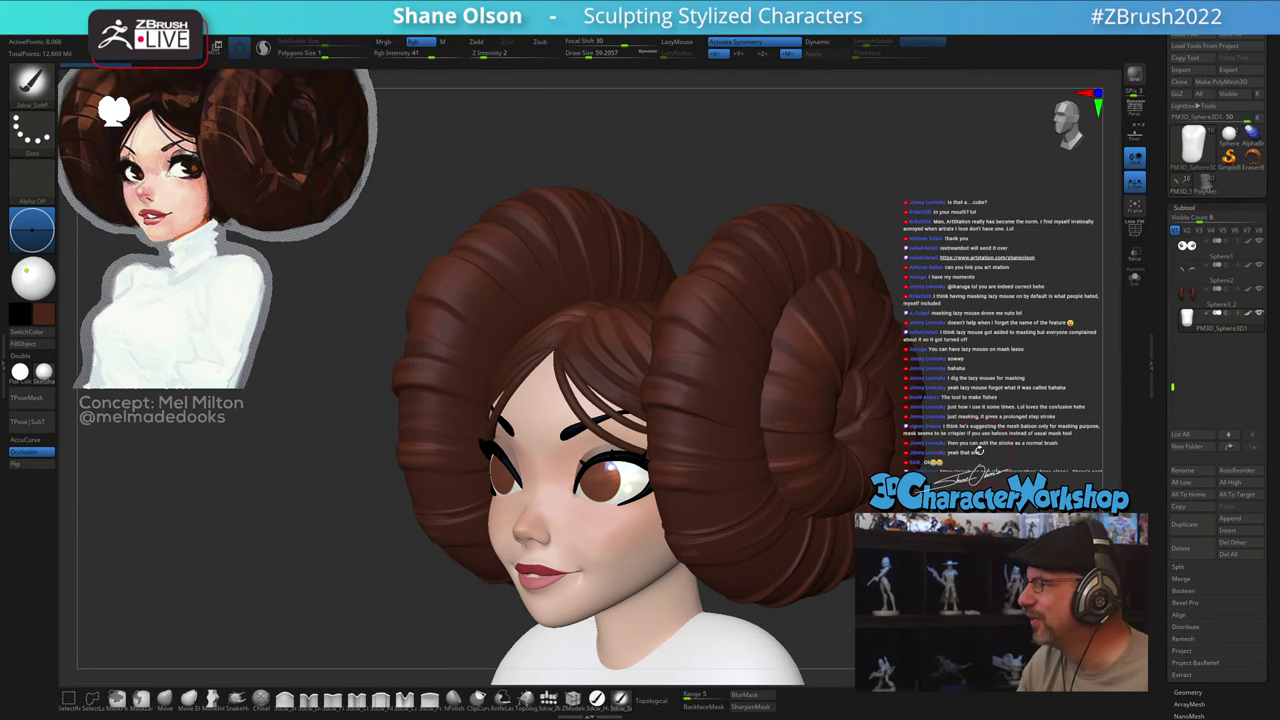
drag(980, 450, 979, 459)
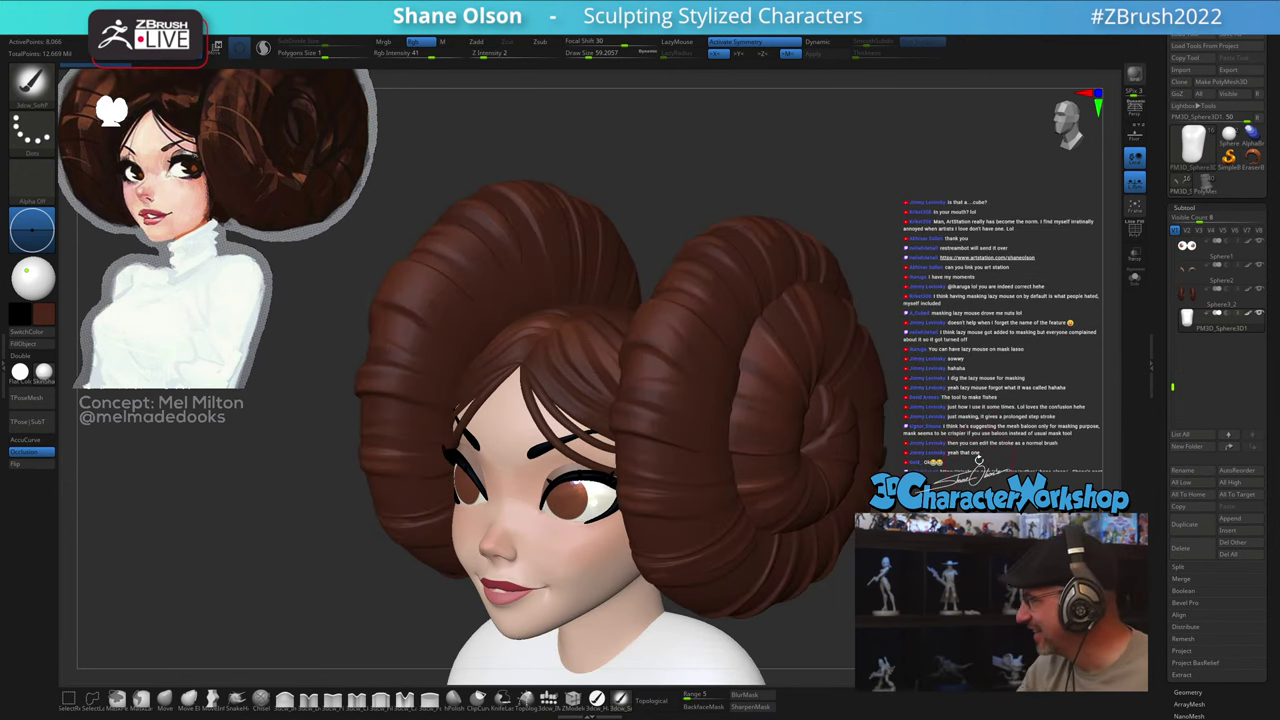
drag(1173, 386, 1171, 317)
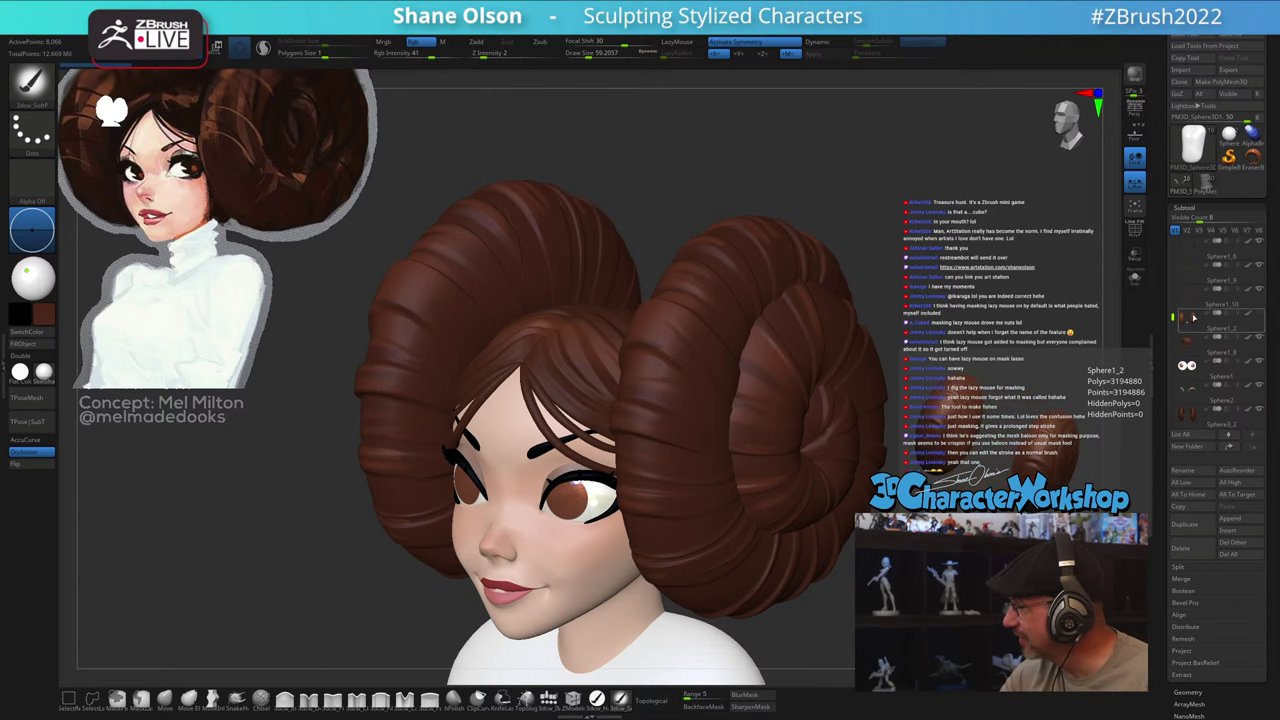
drag(899, 509, 1025, 445)
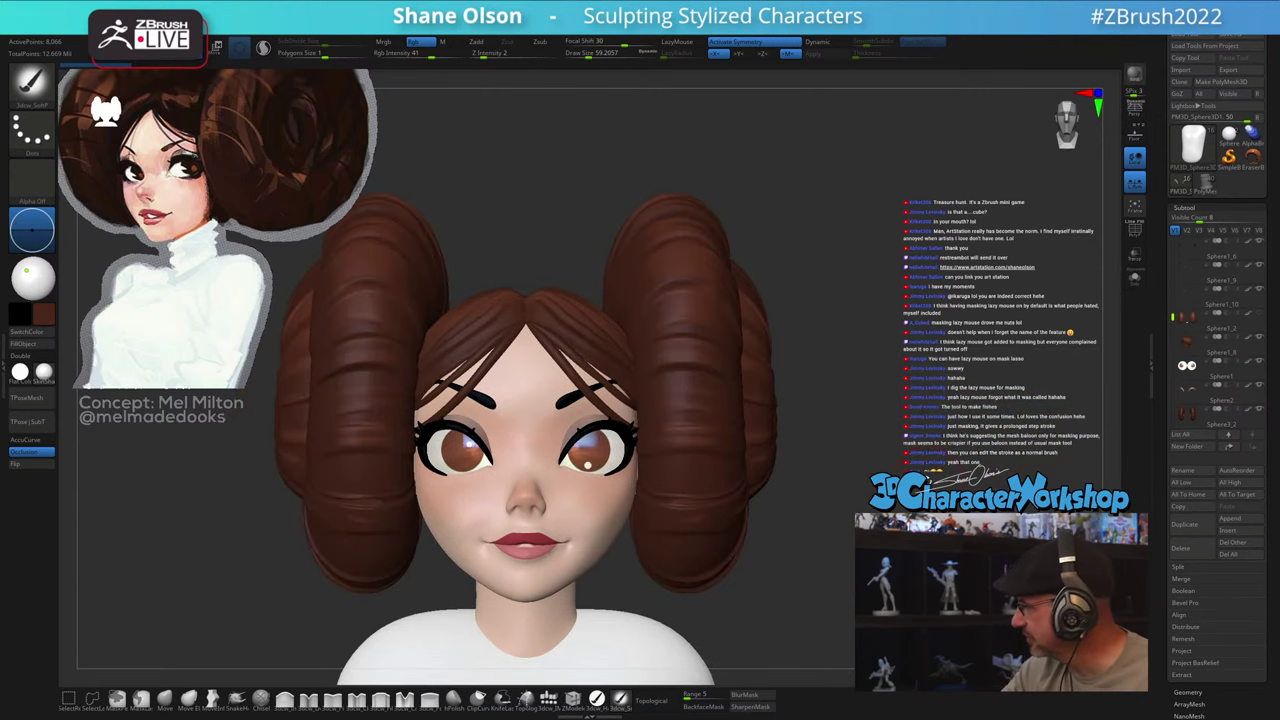
click(1190, 394)
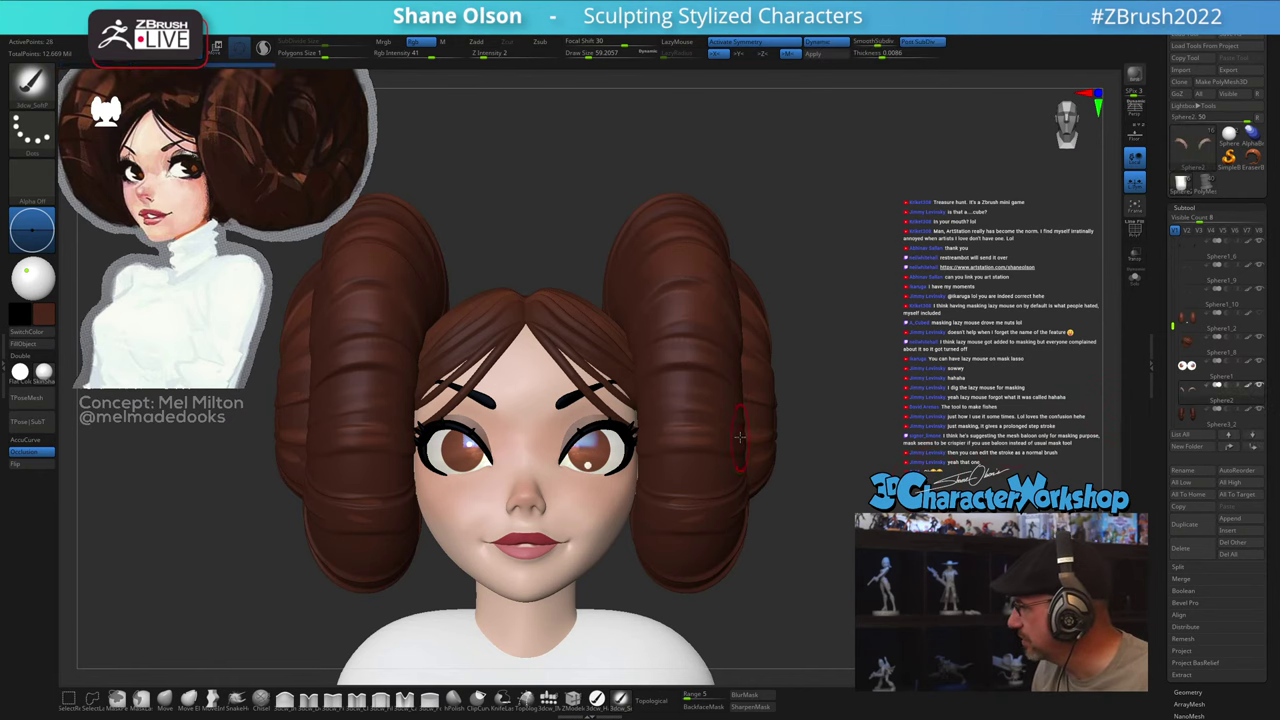
alt+drag(846, 426, 888, 352)
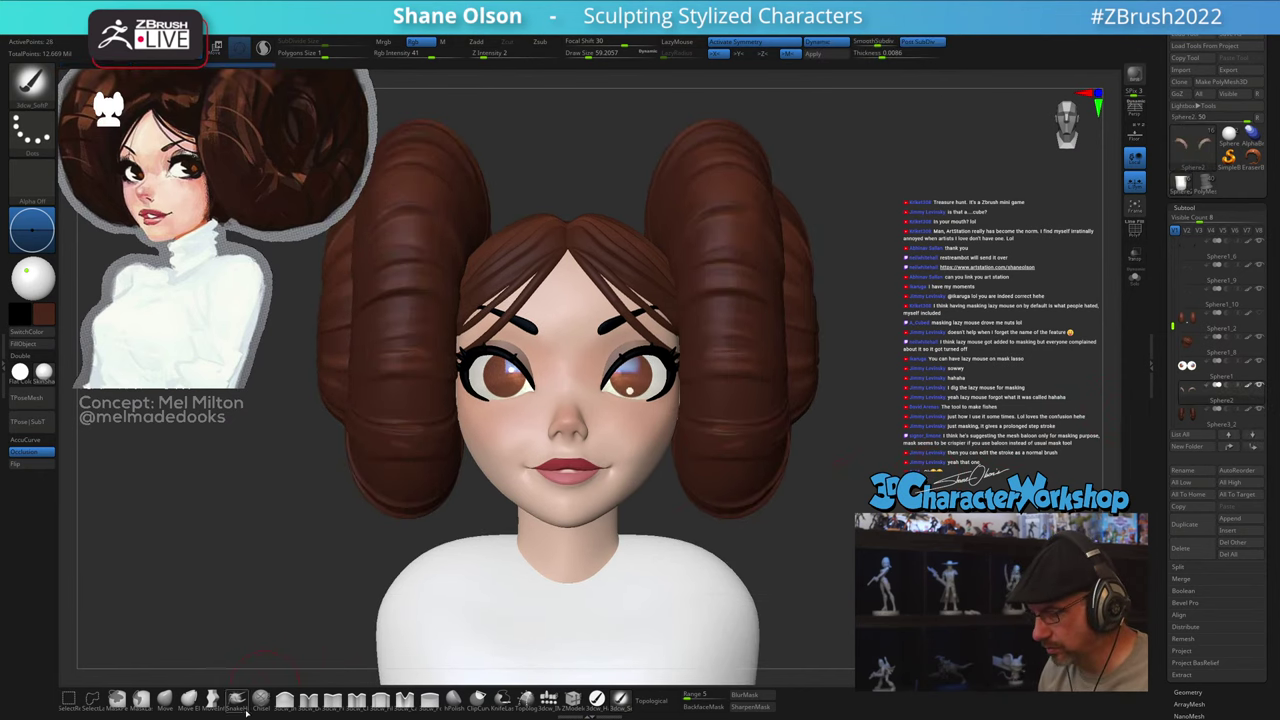
click(549, 700)
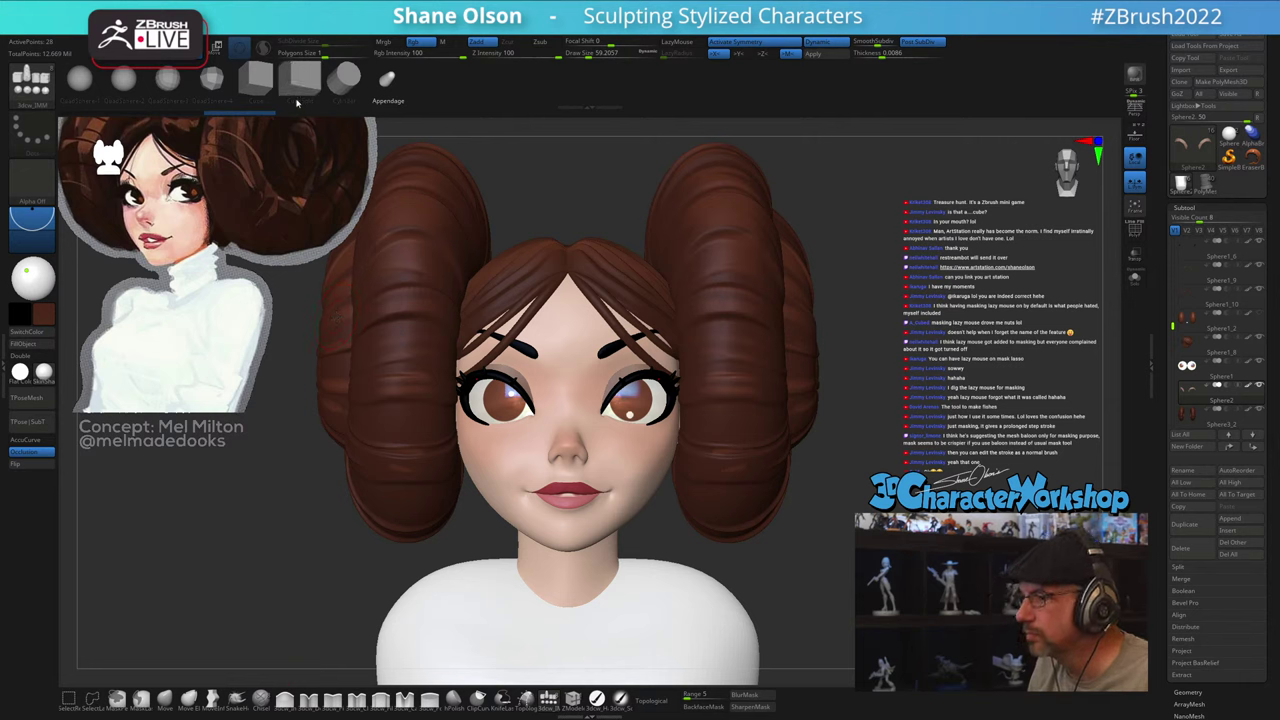
click(344, 82)
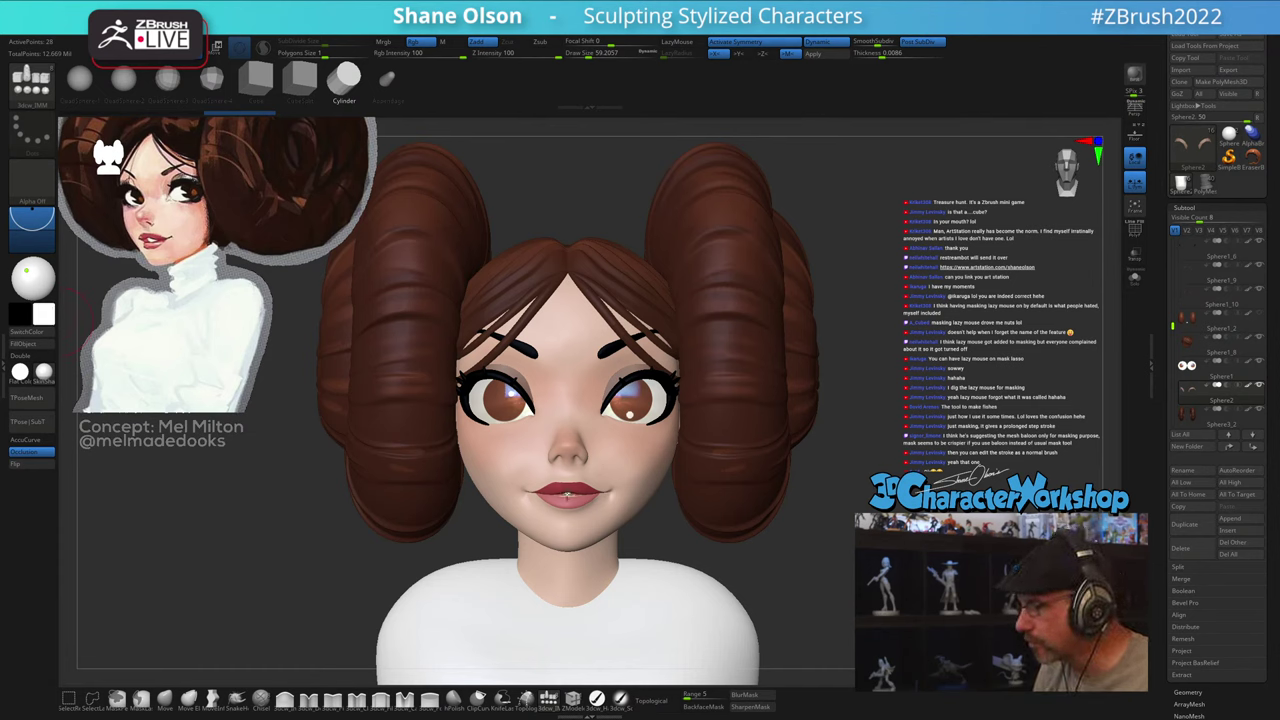
drag(567, 494, 569, 520)
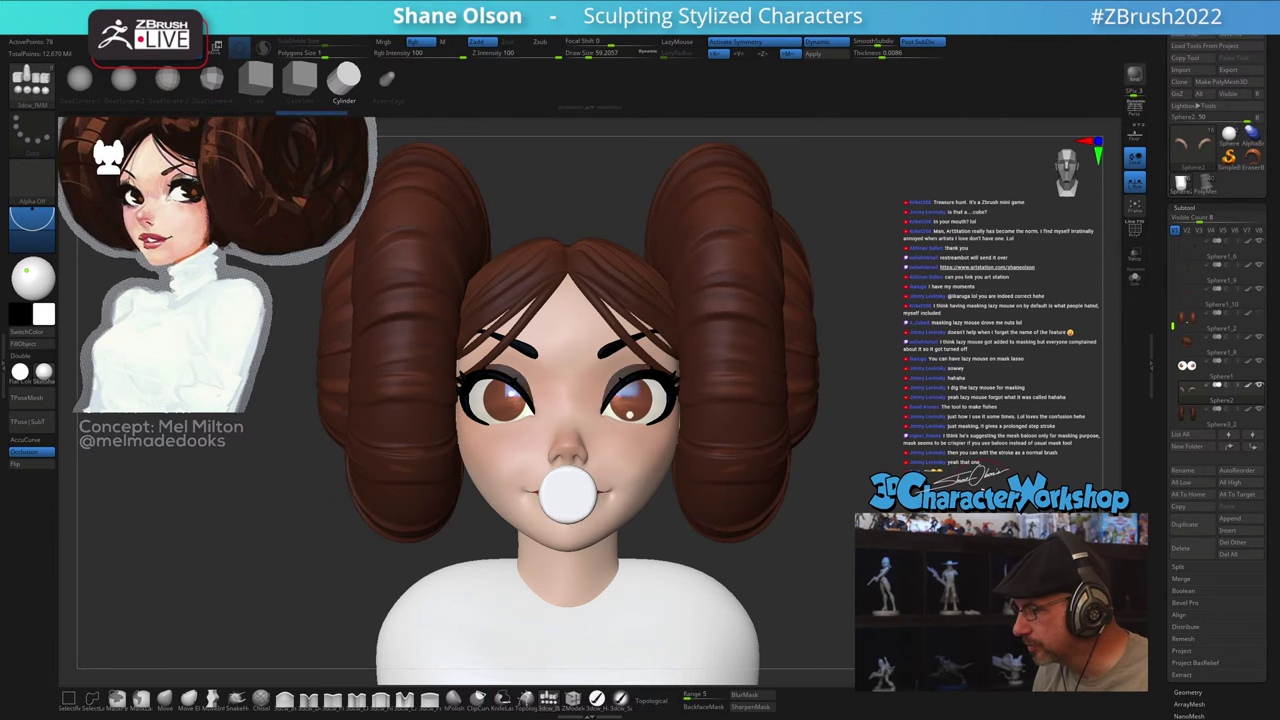
Step: Split the unmasked cylinder off into its own subtool and set its dynamic thickness to 0
key(w)
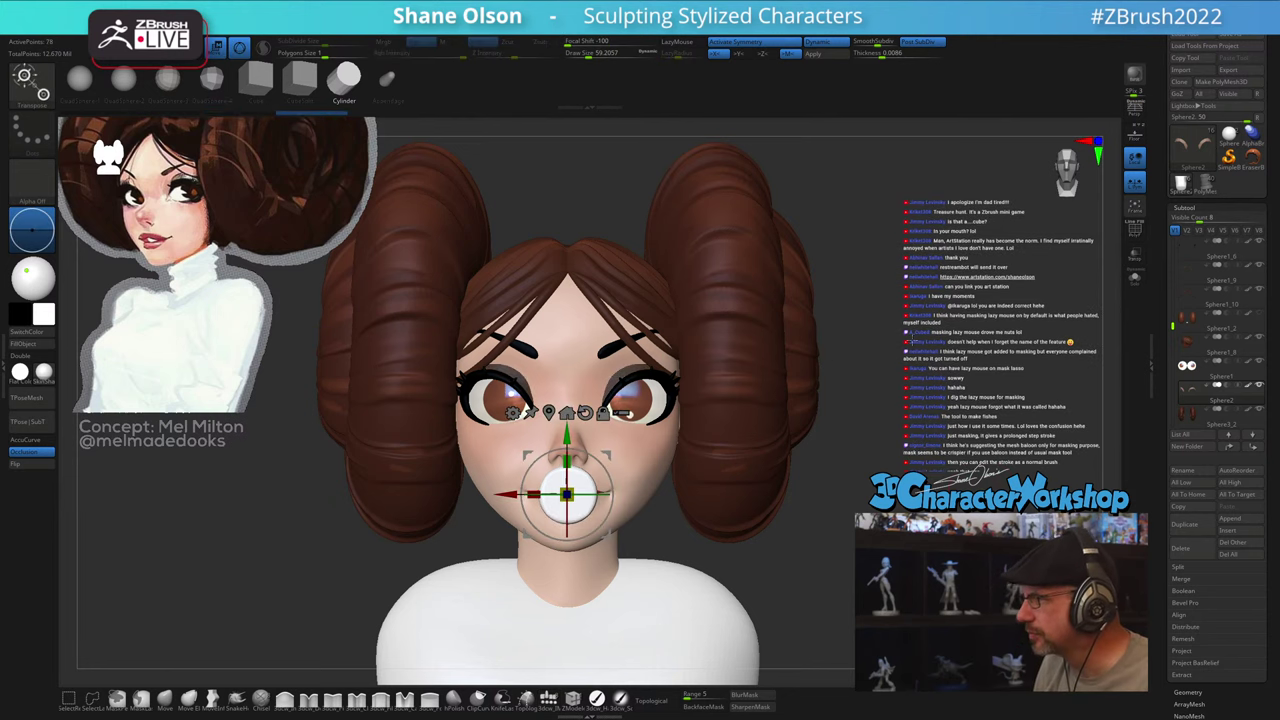
alt+drag(836, 487, 728, 506)
mouse_move(815, 536)
mouse_down()
mouse_move(955, 545)
mouse_move(810, 554)
mouse_up()
key(space)
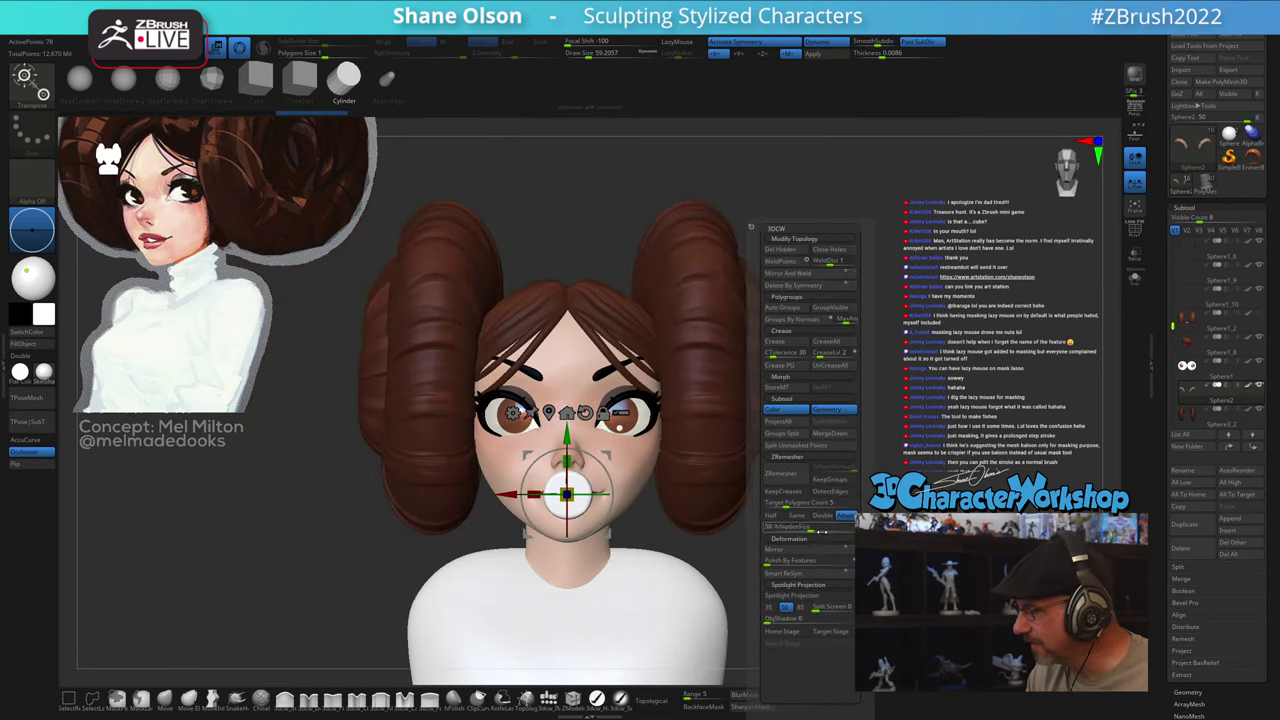
click(796, 447)
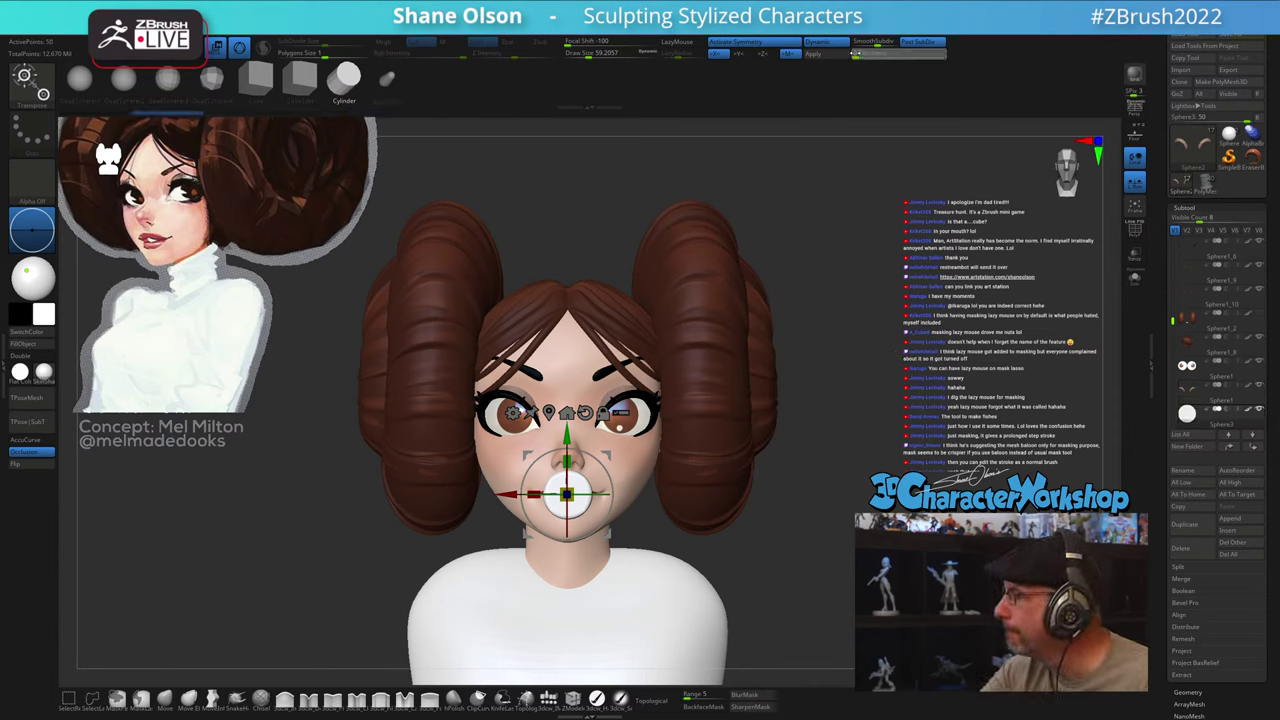
Step: Solo the new cylinder and rotate it 90 degrees so that it stands upright
drag(827, 478, 940, 480)
click(1134, 280)
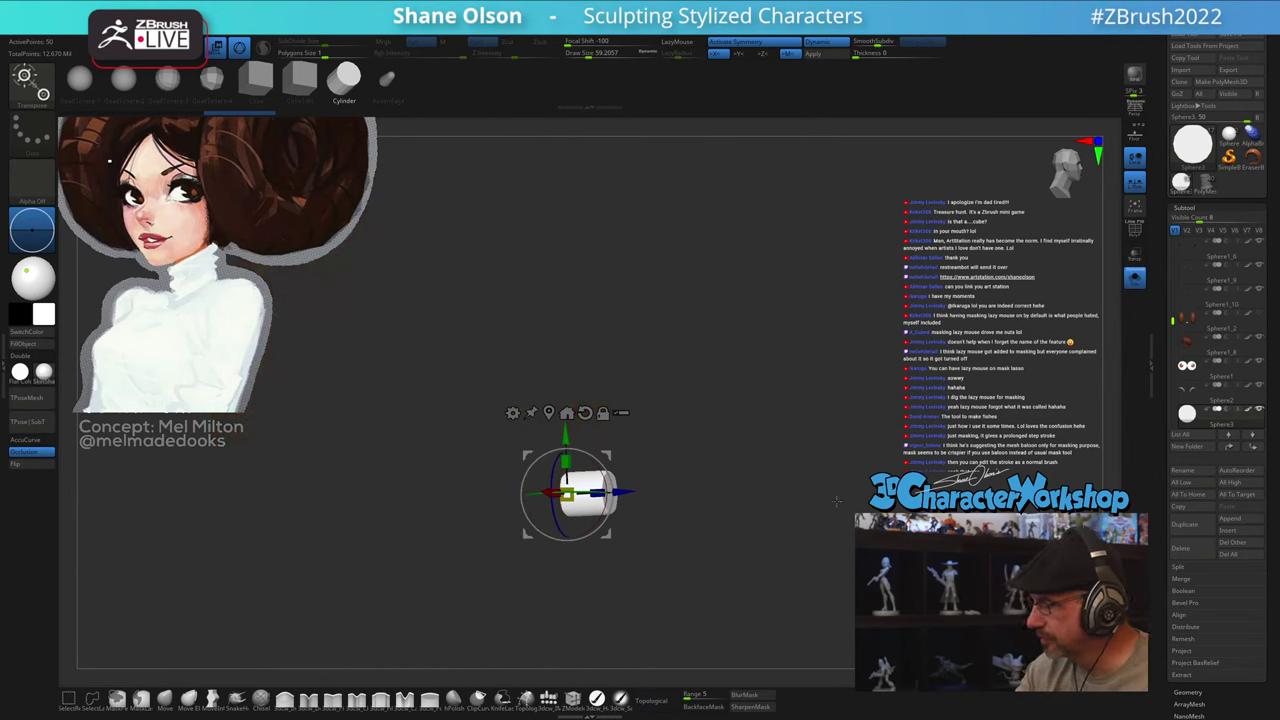
shift+drag(757, 543, 781, 545)
shift+drag(609, 477, 547, 442)
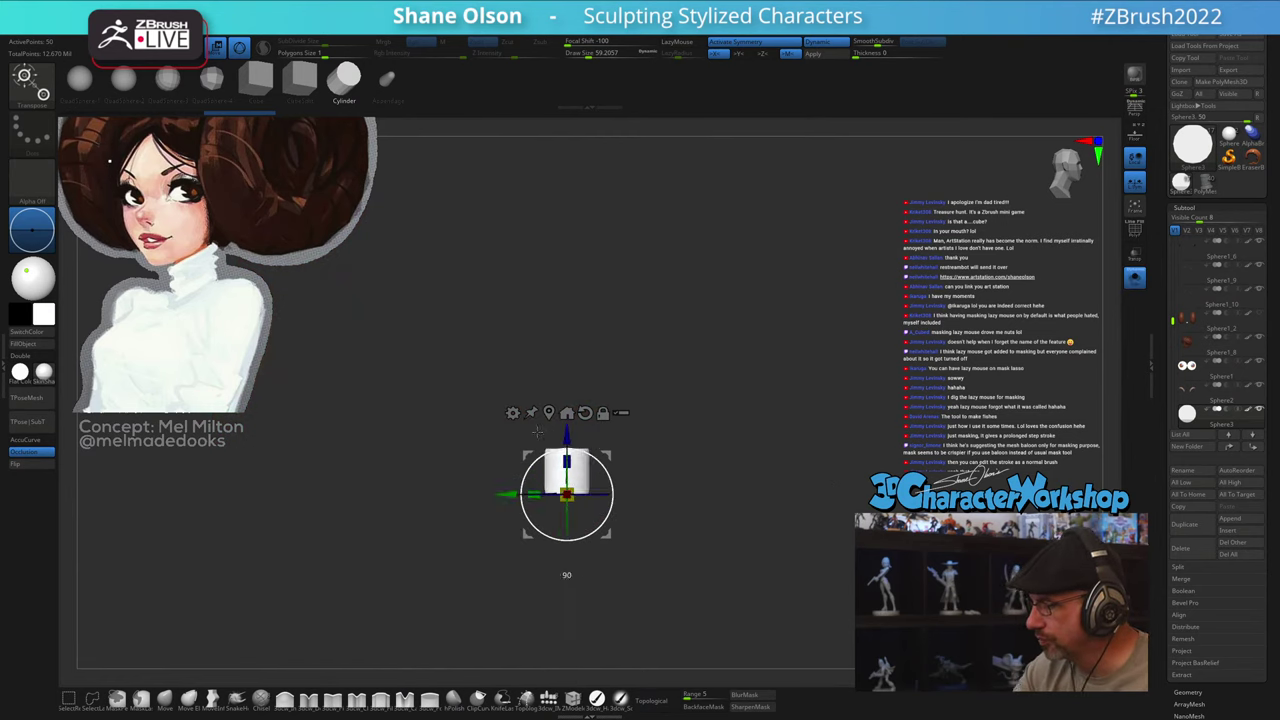
alt+drag(694, 418, 707, 577)
Step: Display the cylinder's polyframe, flatten it into a thin horizontal disc, and bring back the rest of the bust
key(shift+f)
drag(774, 515, 741, 608)
mouse_move(758, 538)
alt+mouse_down()
mouse_move(776, 532)
mouse_move(740, 528)
alt+mouse_up()
drag(584, 456, 588, 542)
click(1137, 283)
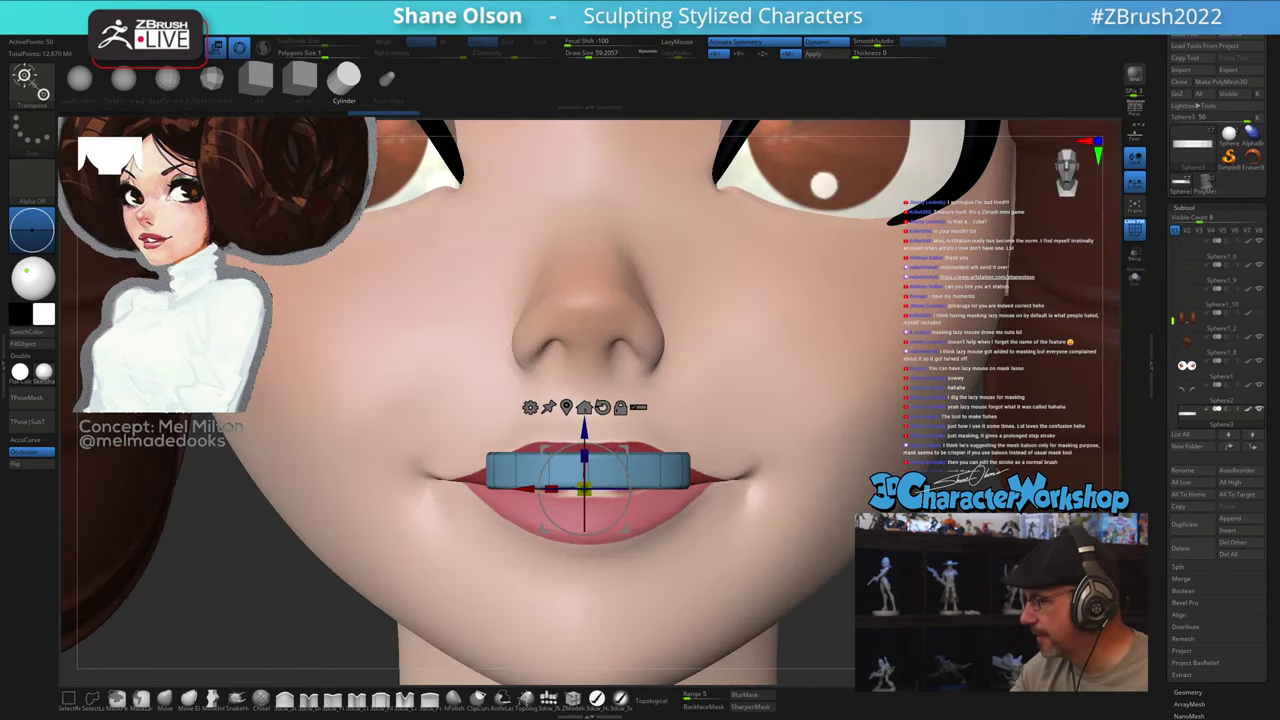
Step: Move the flat disc back into the mouth behind the lips, working from the side view
drag(905, 578, 794, 569)
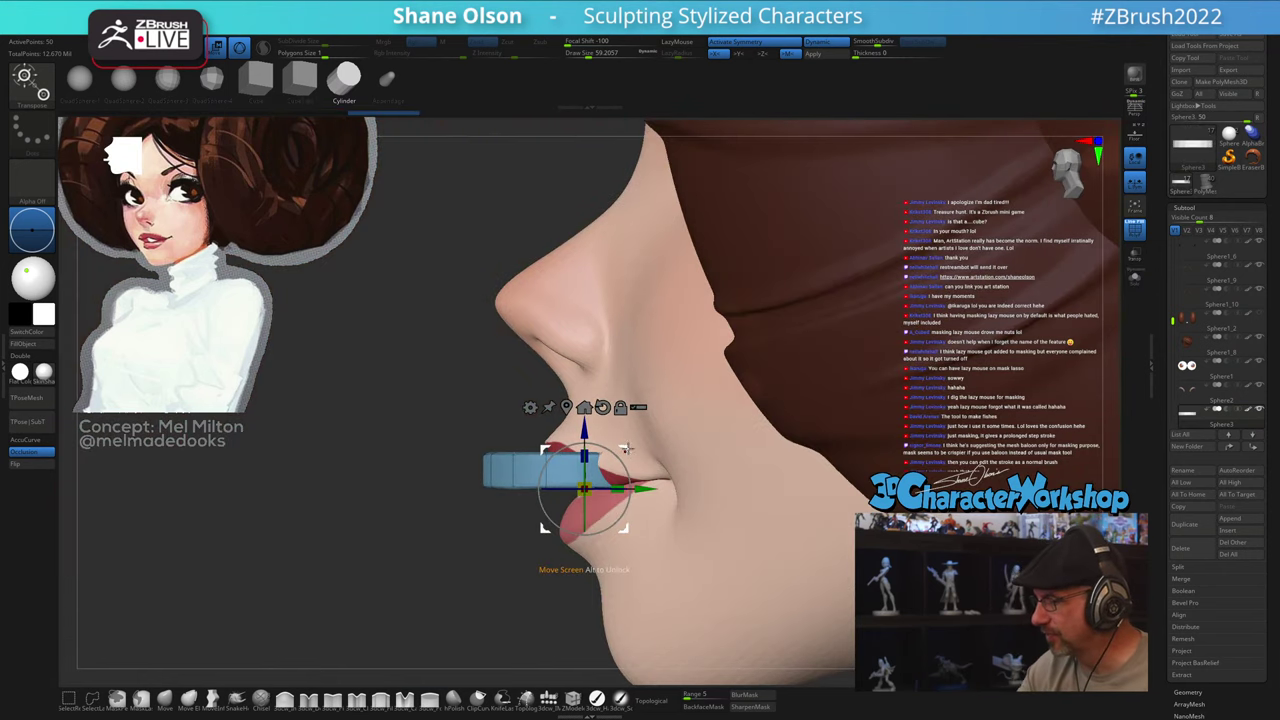
mouse_move(627, 448)
mouse_down()
mouse_move(715, 456)
mouse_move(644, 496)
mouse_move(616, 462)
mouse_up()
mouse_move(663, 446)
right_down()
mouse_move(725, 415)
mouse_move(655, 438)
right_up()
drag(616, 461, 614, 462)
mouse_move(692, 525)
right_down()
mouse_move(739, 517)
mouse_move(698, 458)
mouse_move(694, 425)
right_up()
key(q)
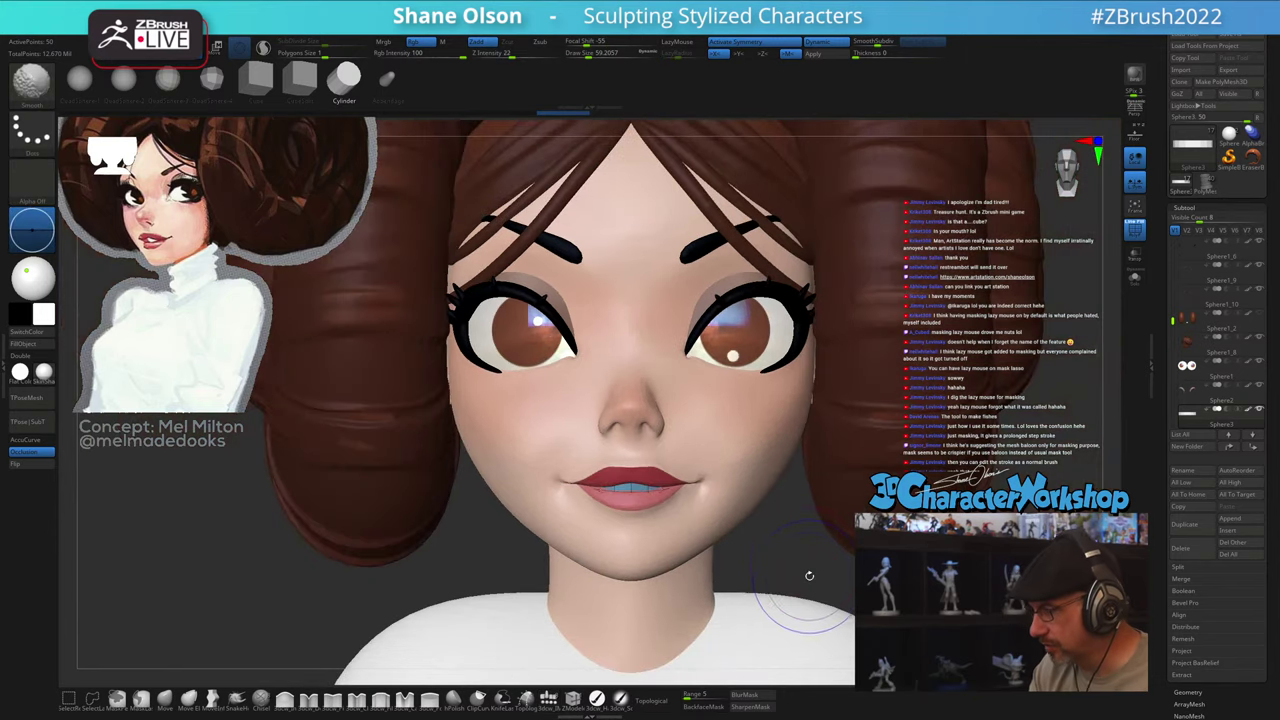
Step: Adjust the tilt and height of the teeth disc behind the lips, checking it from the side and front
mouse_move(800, 577)
ctrl+right_down()
mouse_move(795, 505)
mouse_move(730, 500)
mouse_move(796, 508)
ctrl+right_up()
ctrl+right_drag(815, 655, 799, 603)
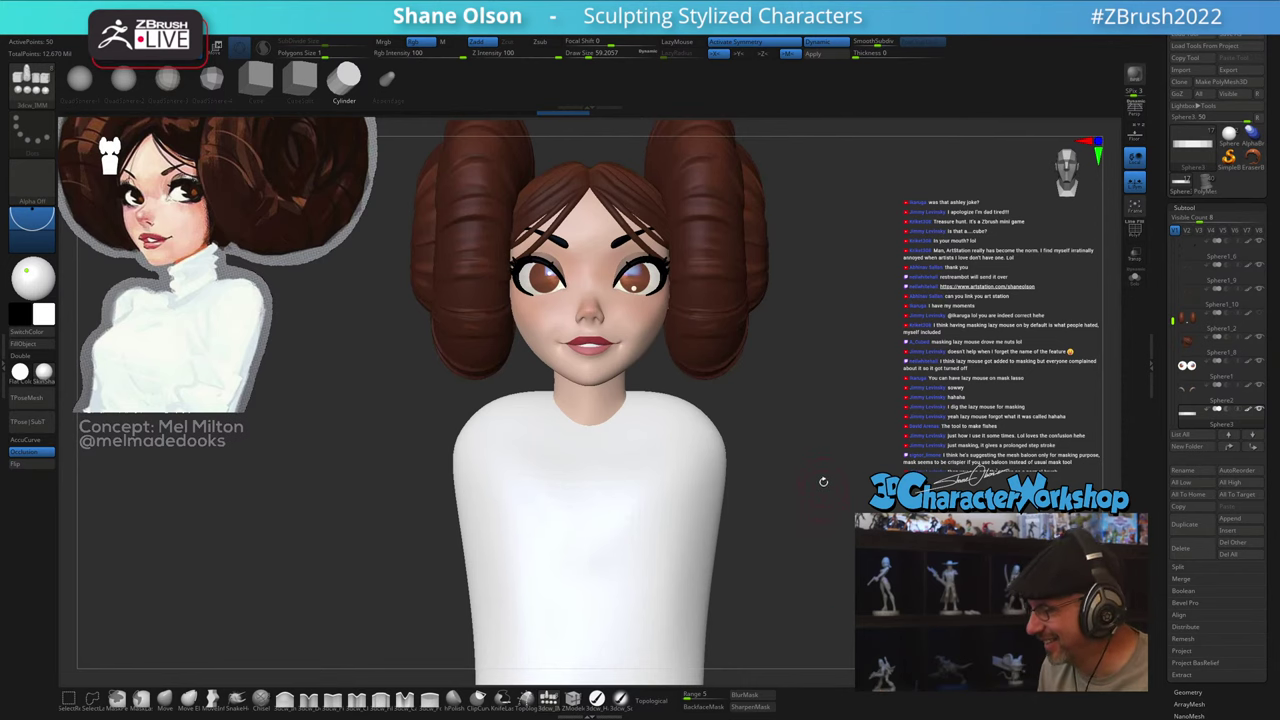
ctrl+right_drag(789, 383, 1001, 383)
right_drag(867, 408, 770, 428)
key(w)
ctrl+right_drag(466, 457, 588, 454)
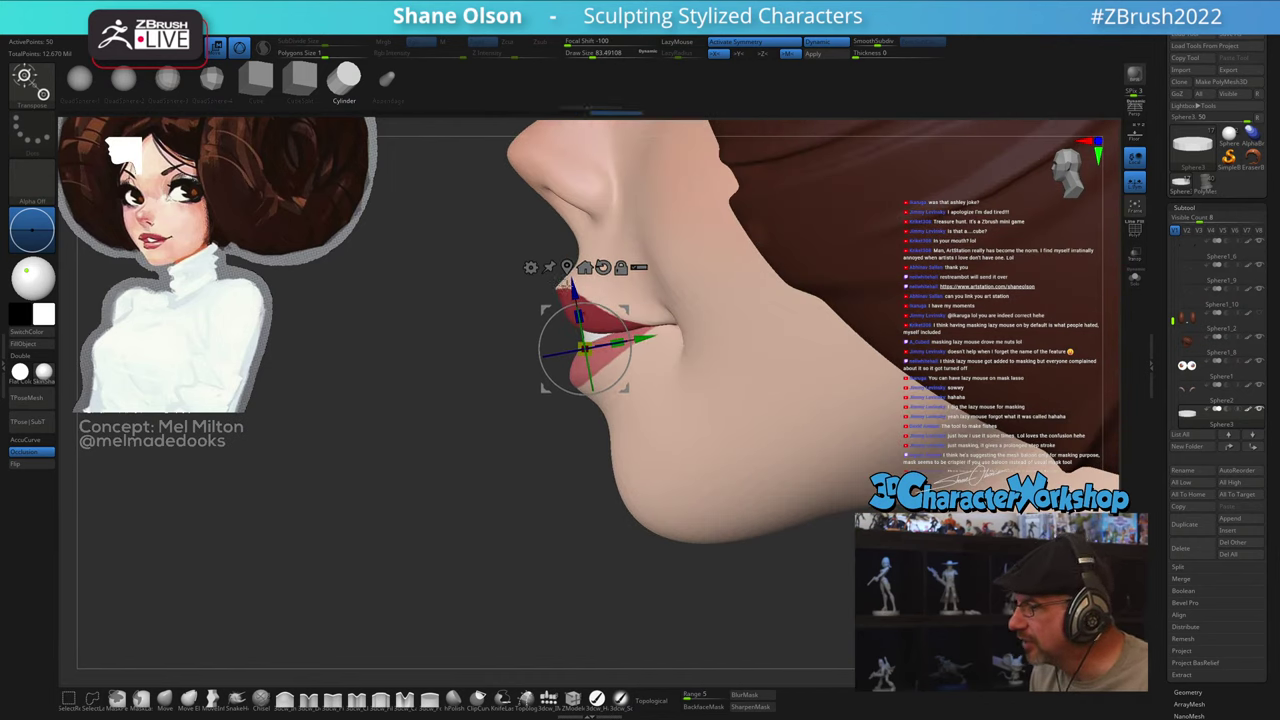
mouse_move(462, 401)
right_down()
mouse_move(501, 396)
mouse_move(490, 335)
mouse_move(567, 411)
mouse_move(403, 408)
right_up()
key(q)
mouse_move(603, 546)
ctrl+right_down()
mouse_move(494, 501)
mouse_move(531, 497)
ctrl+right_up()
ctrl+right_drag(839, 459, 864, 465)
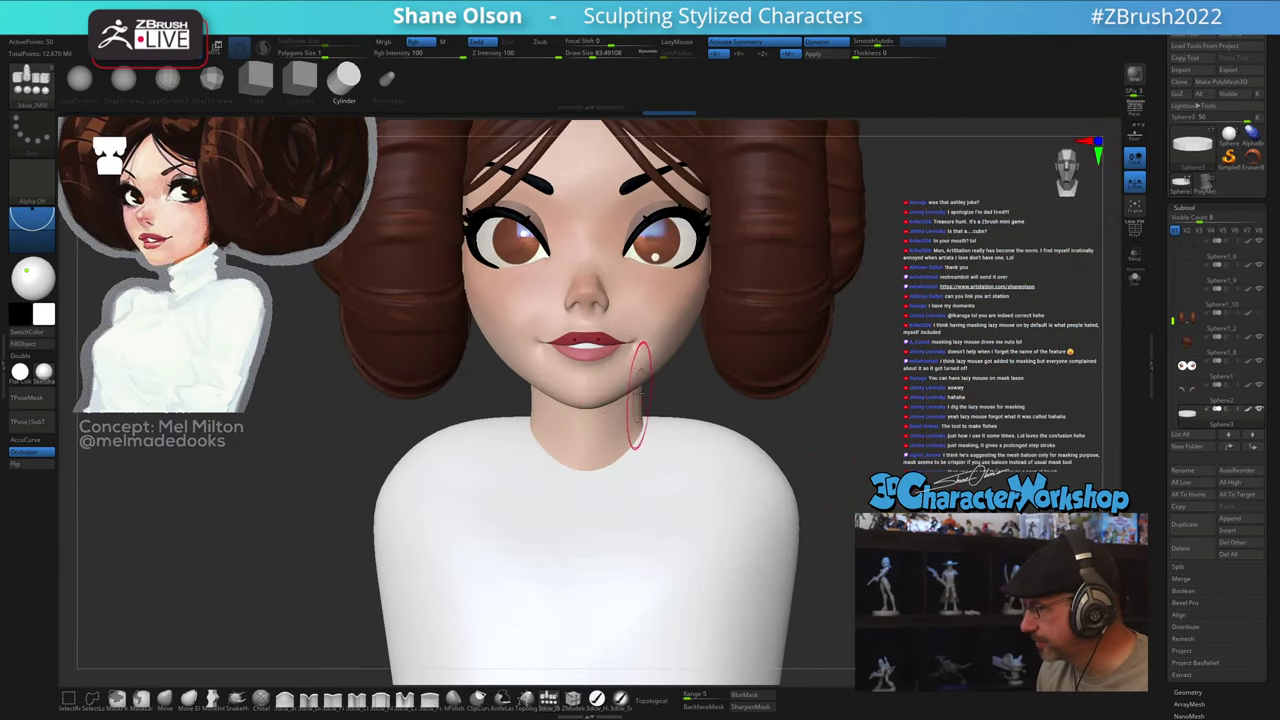
Step: Insert a cylinder at the base of the neck for the turtleneck collar and split it into its own subtool
key(b)
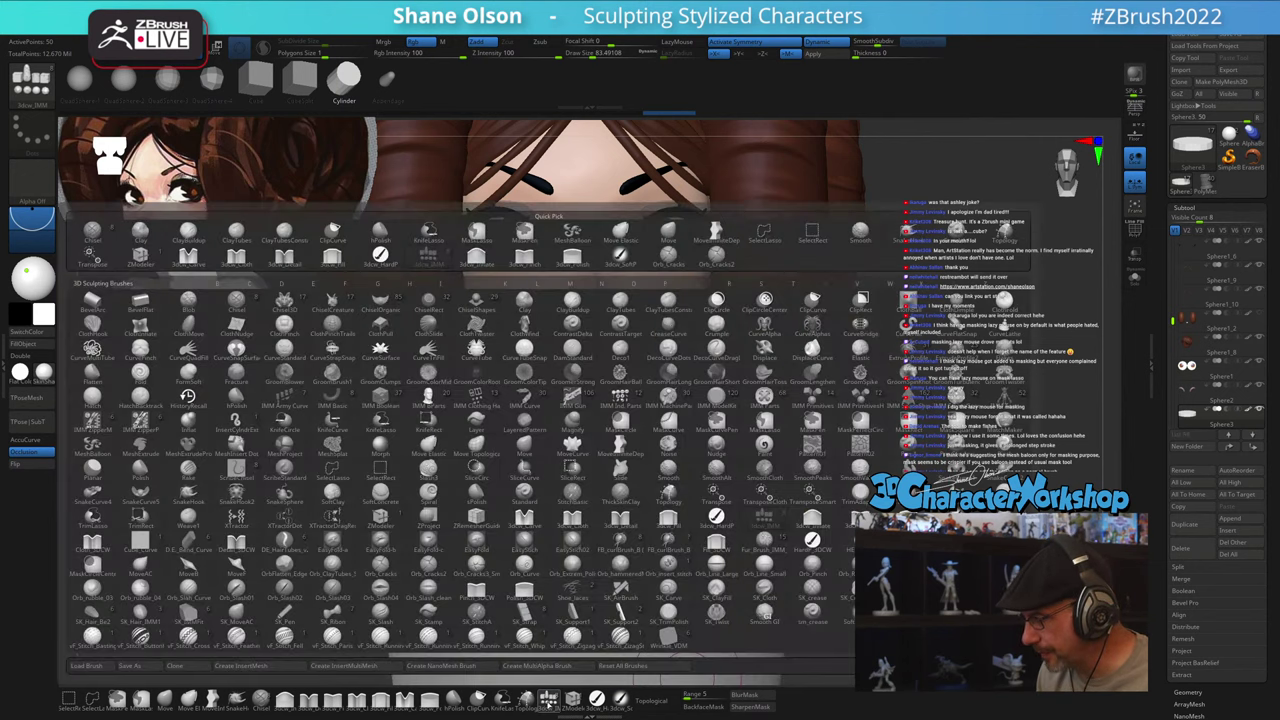
click(554, 345)
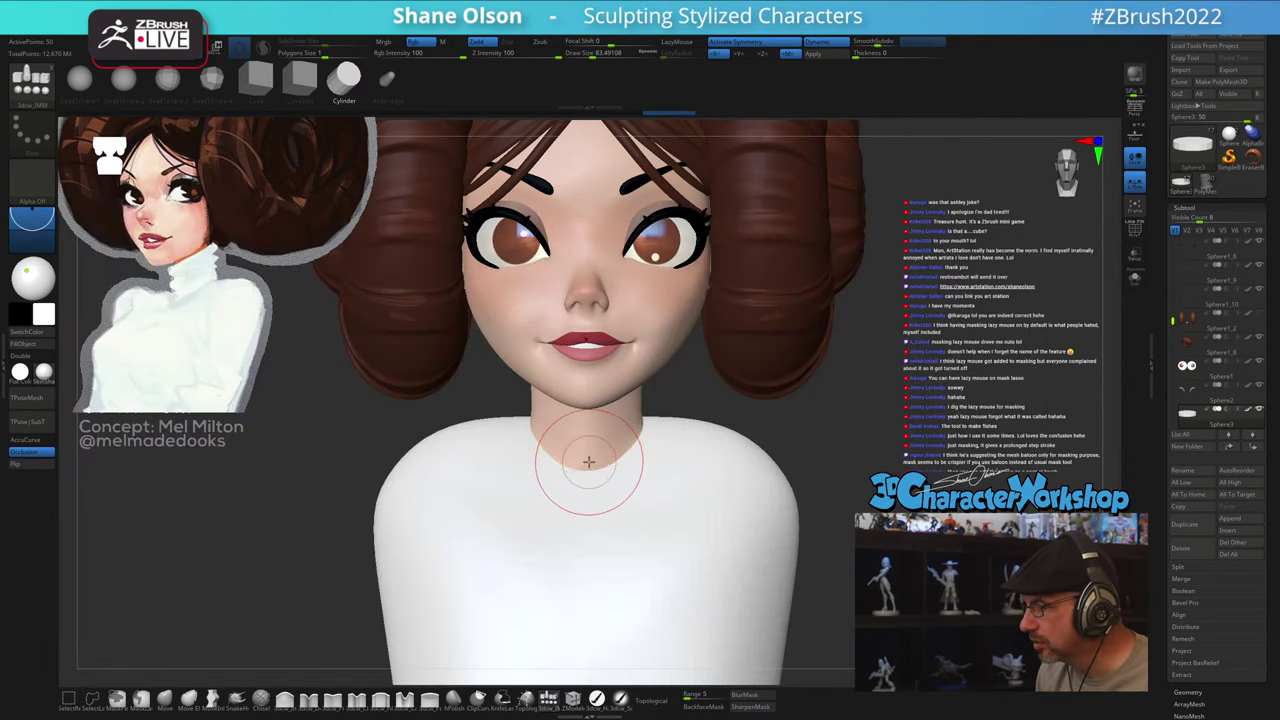
drag(586, 470, 580, 547)
drag(820, 457, 416, 558)
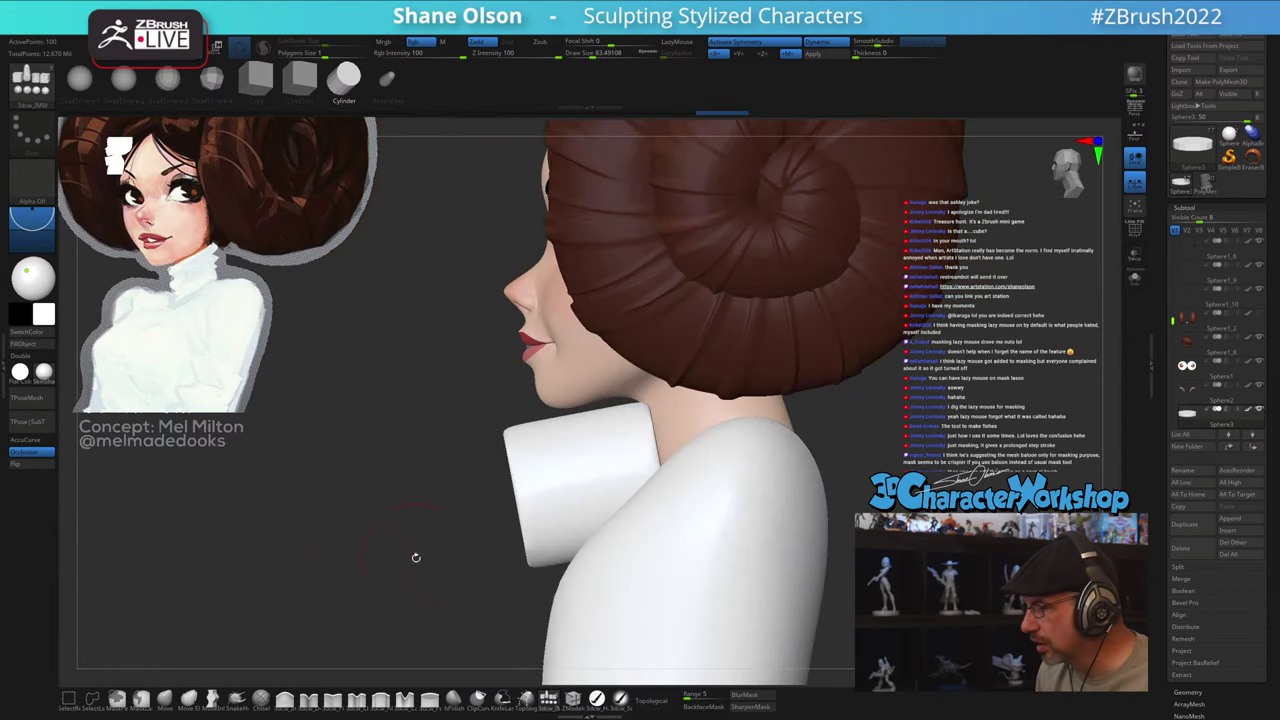
key(space)
click(340, 455)
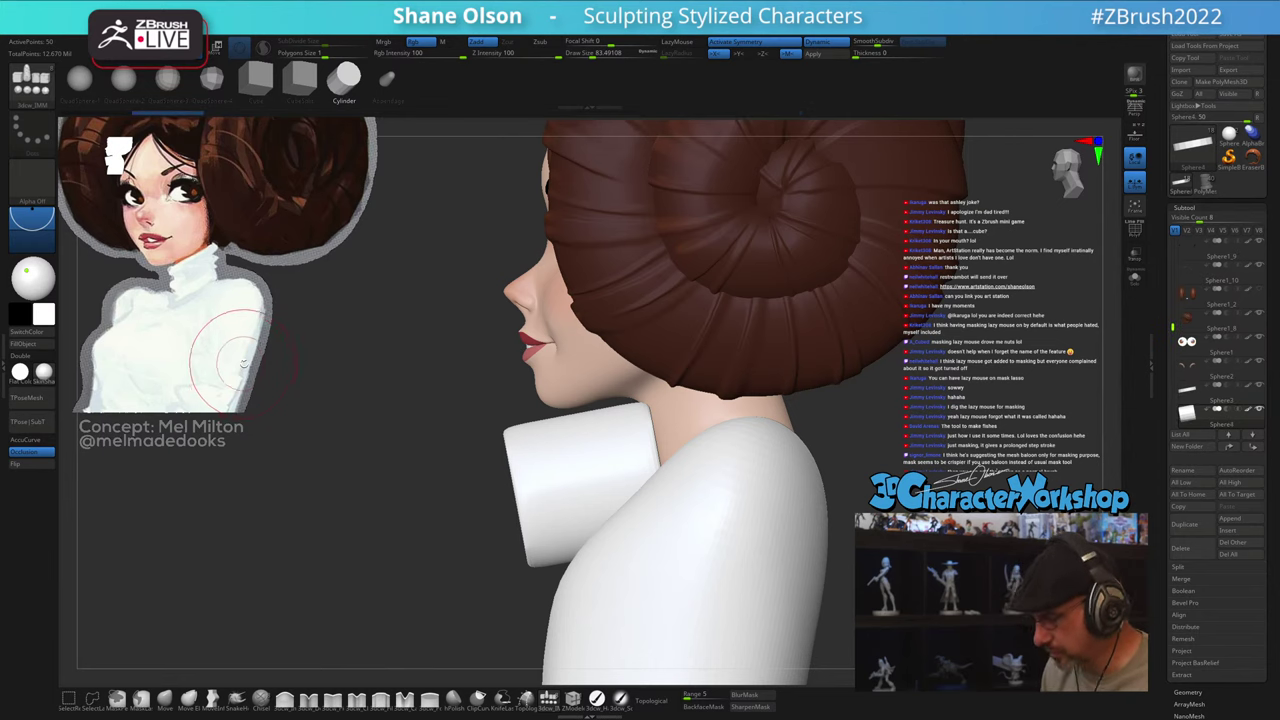
Step: Move the collar cylinder back around the neck so it sits between the chin and shoulders
key(w)
drag(696, 437, 783, 461)
drag(906, 392, 770, 478)
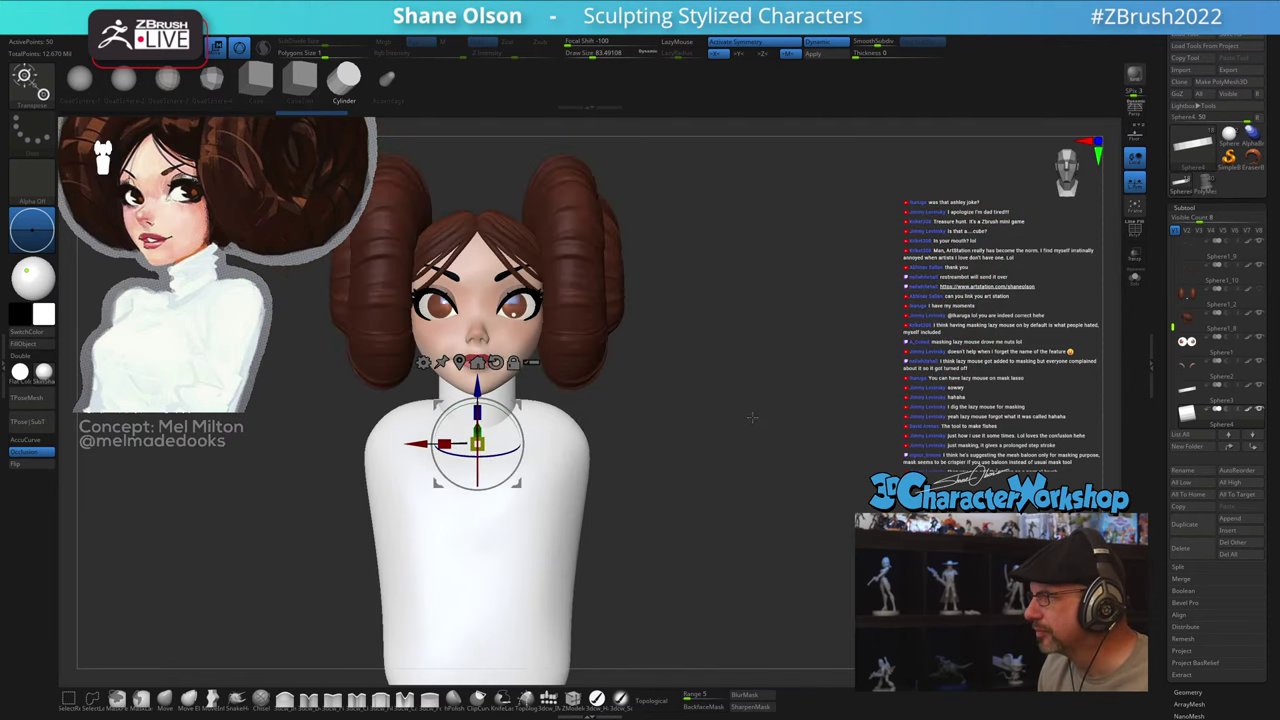
alt+drag(752, 418, 775, 440)
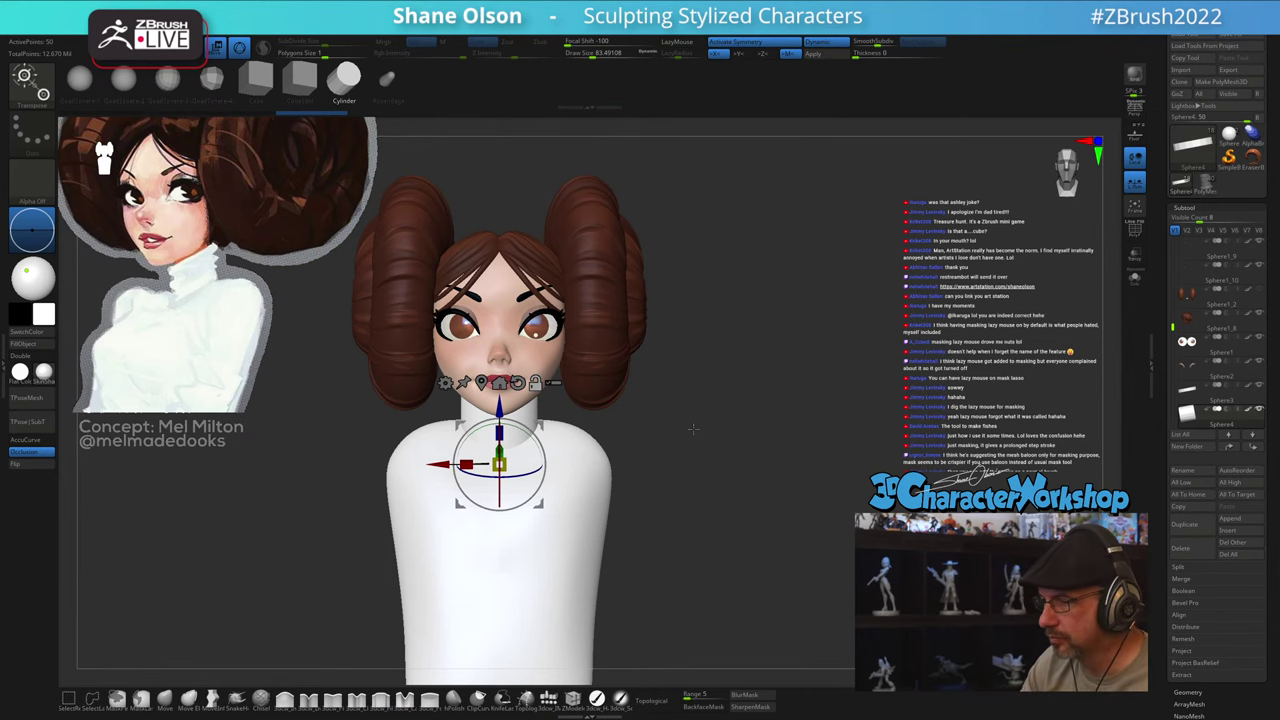
mouse_move(706, 462)
mouse_down()
mouse_move(752, 472)
mouse_move(714, 485)
mouse_move(745, 468)
mouse_move(730, 484)
mouse_move(726, 467)
mouse_move(703, 482)
mouse_move(704, 499)
mouse_up()
key(q)
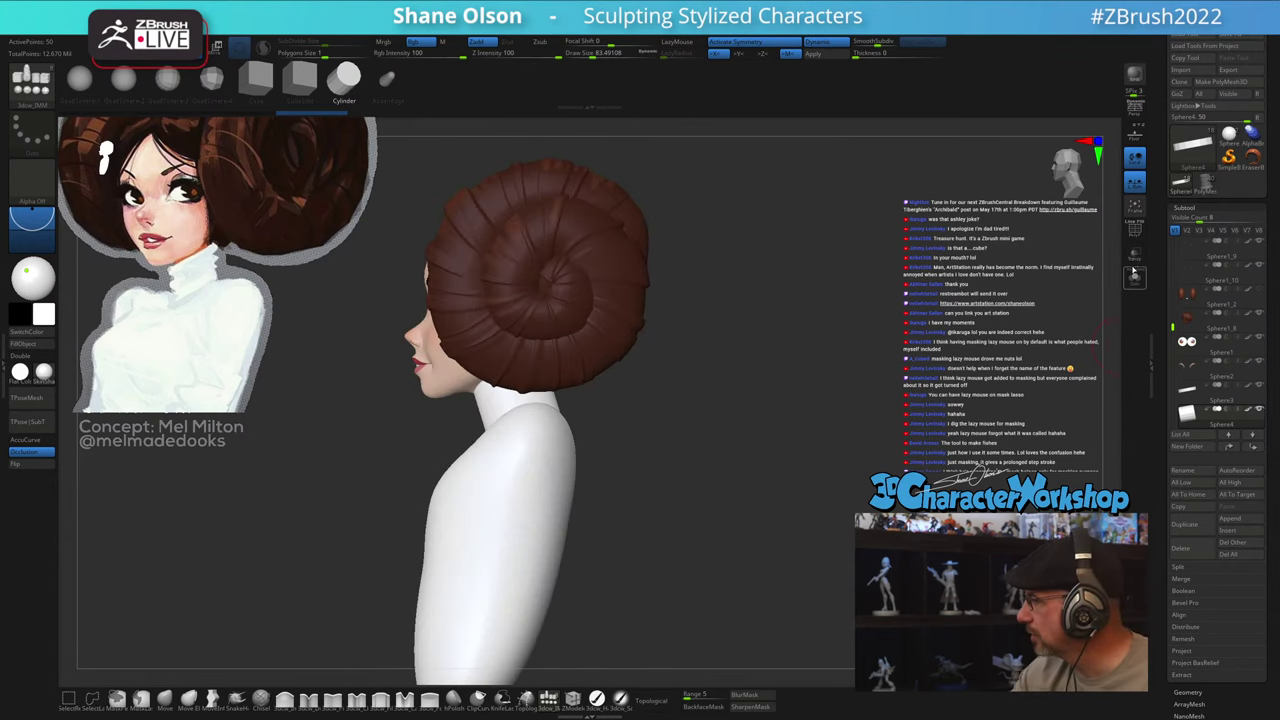
Step: Solo the collar cylinder, adjust its lower edge with the Move brush, and bring back the rest of the bust
click(1134, 276)
click(165, 700)
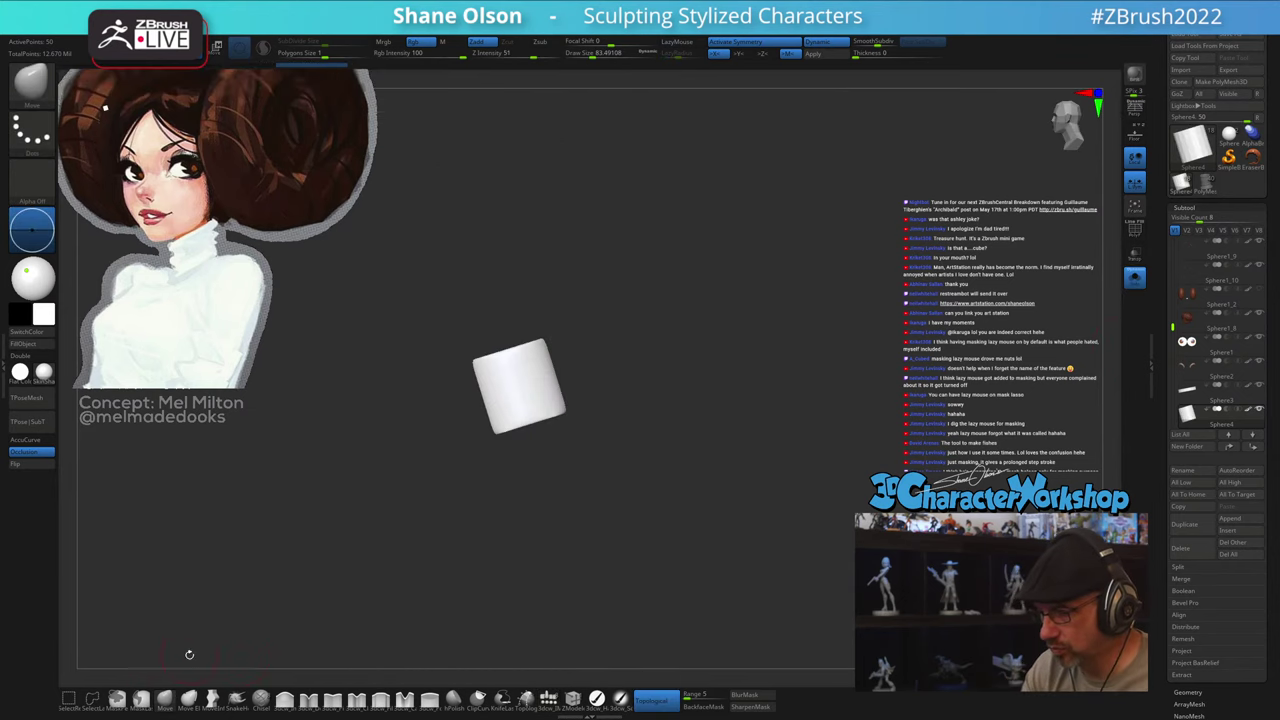
key(s)
click(508, 492)
mouse_move(514, 486)
alt+mouse_down()
mouse_move(511, 537)
mouse_move(561, 571)
alt+mouse_up()
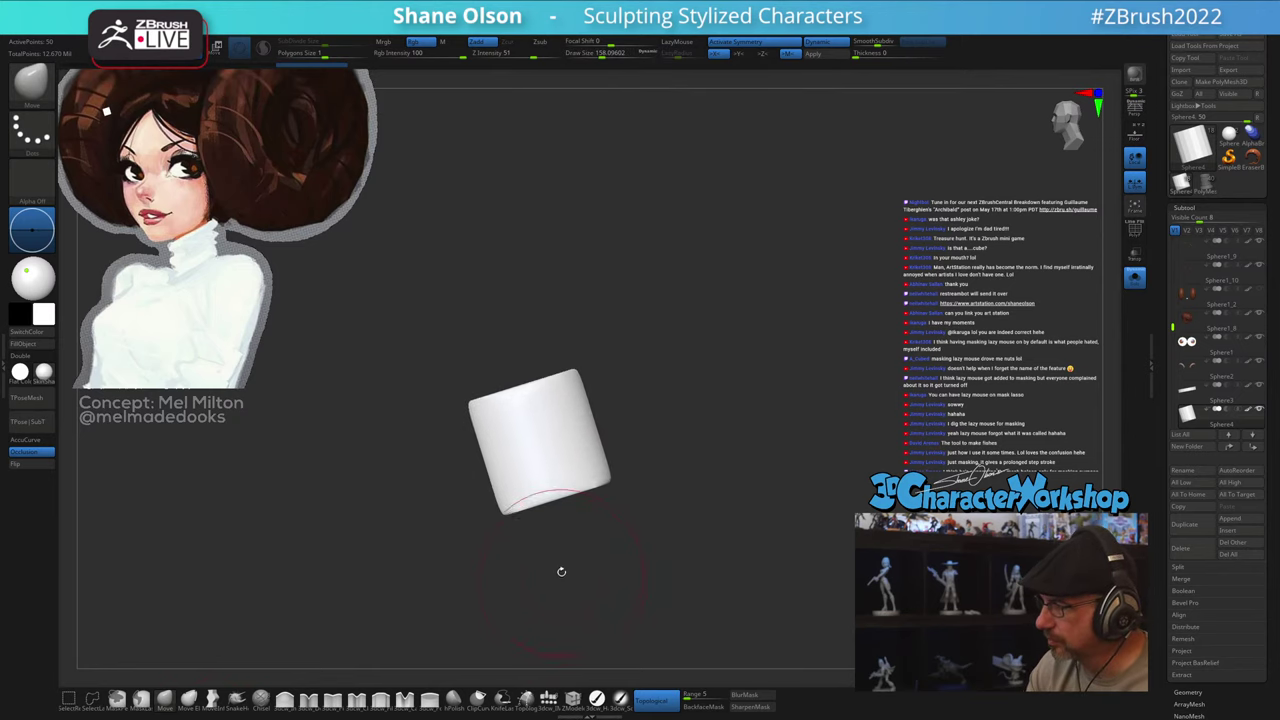
right_drag(499, 412, 543, 446)
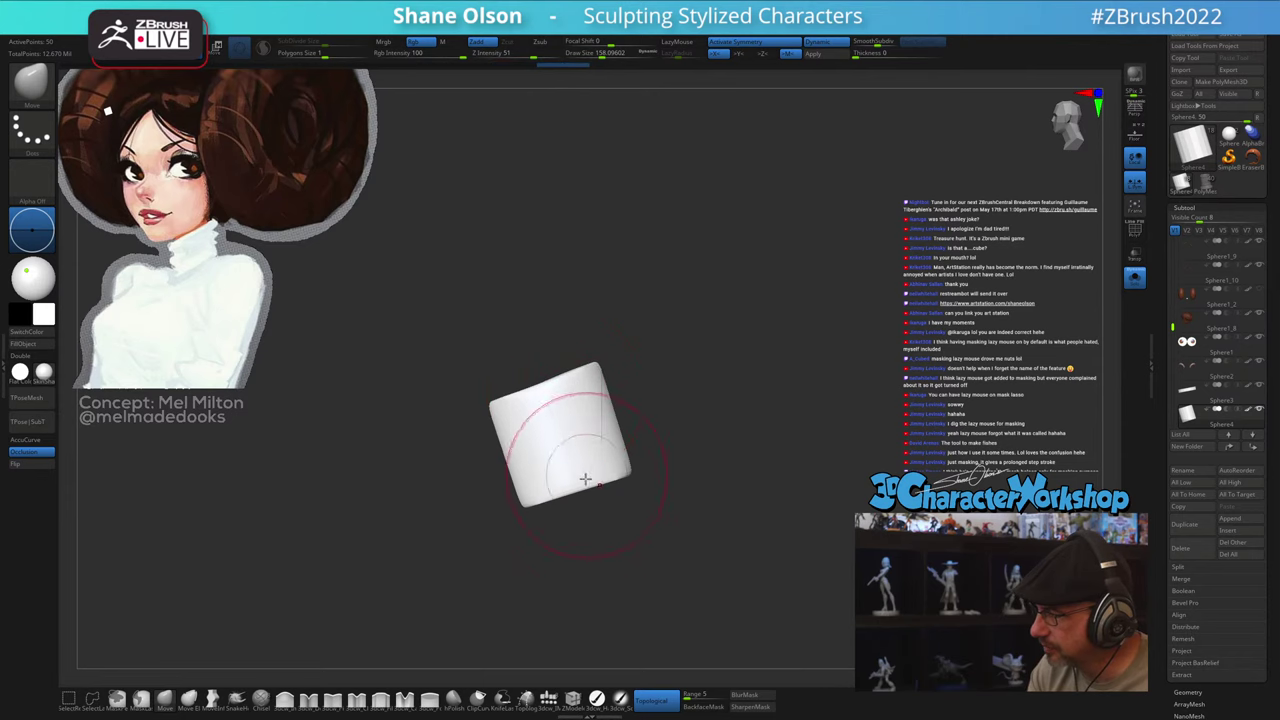
drag(588, 500, 611, 495)
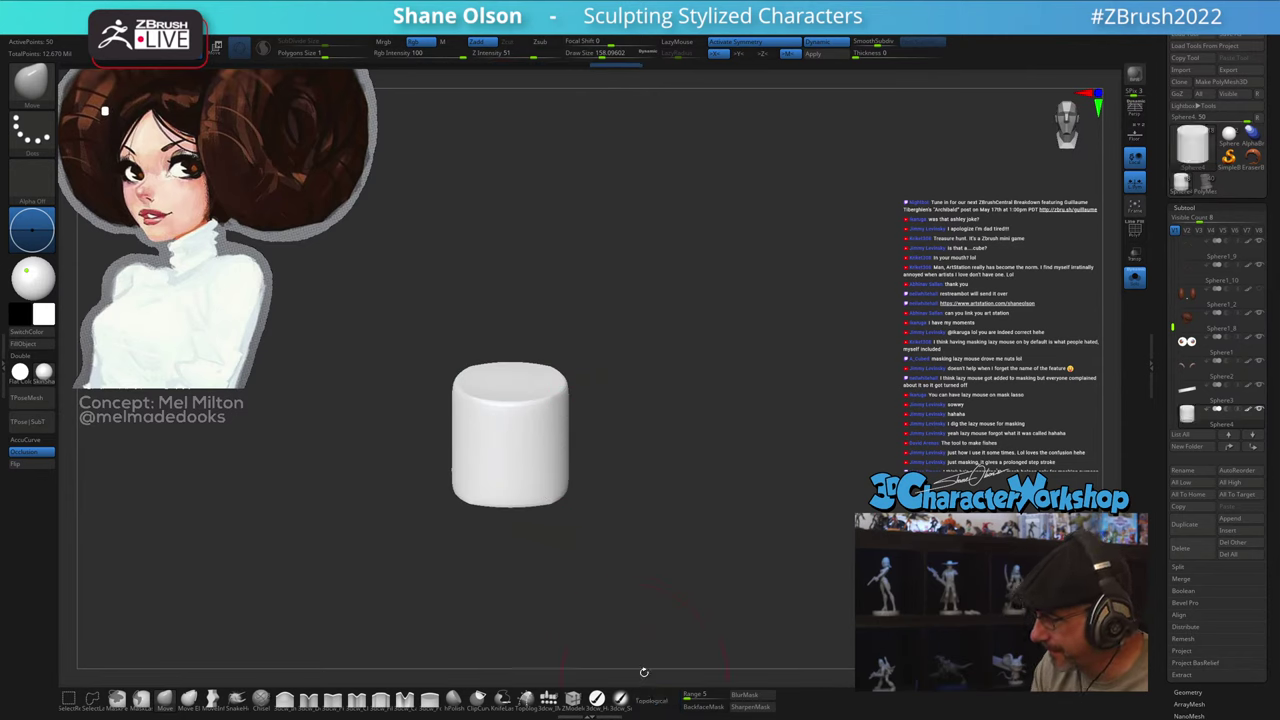
click(1133, 282)
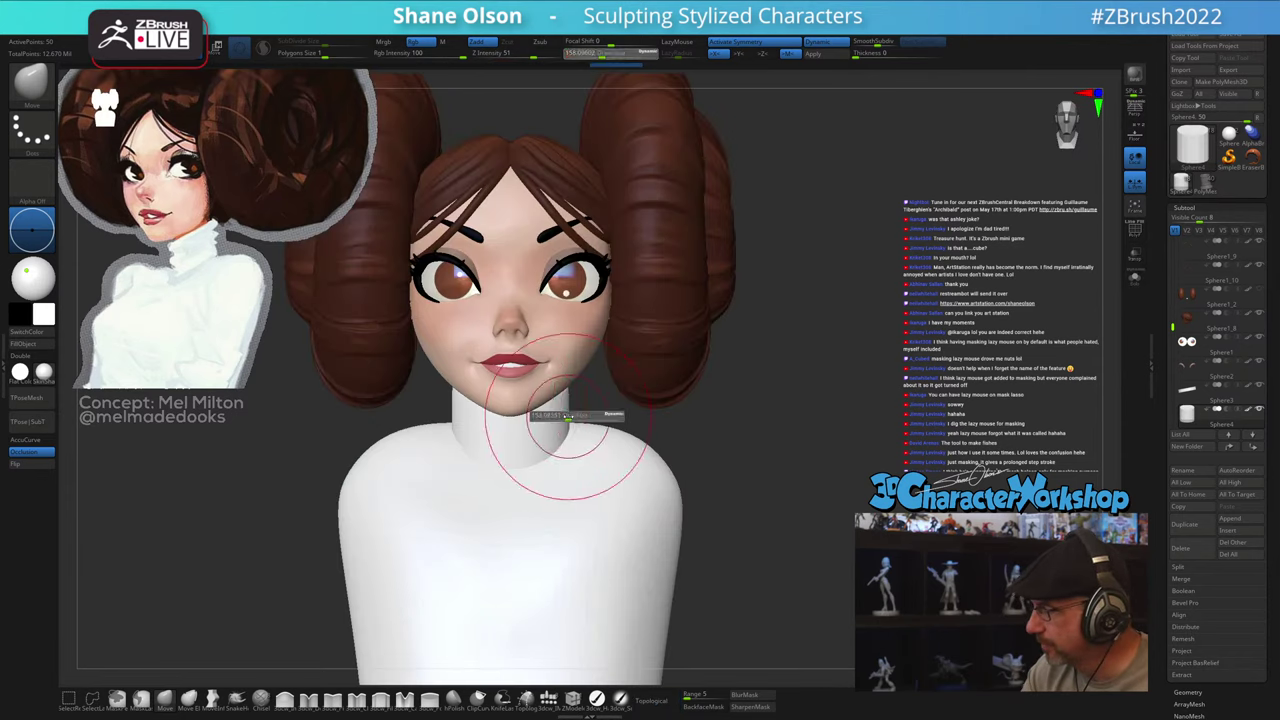
Step: Narrow the upper part of the collar around the neck with a larger Move brush, checking front and side
drag(553, 418, 554, 420)
drag(563, 424, 548, 433)
mouse_move(598, 392)
mouse_down()
mouse_move(512, 414)
mouse_move(561, 417)
mouse_up()
shift+right_drag(561, 417, 591, 396)
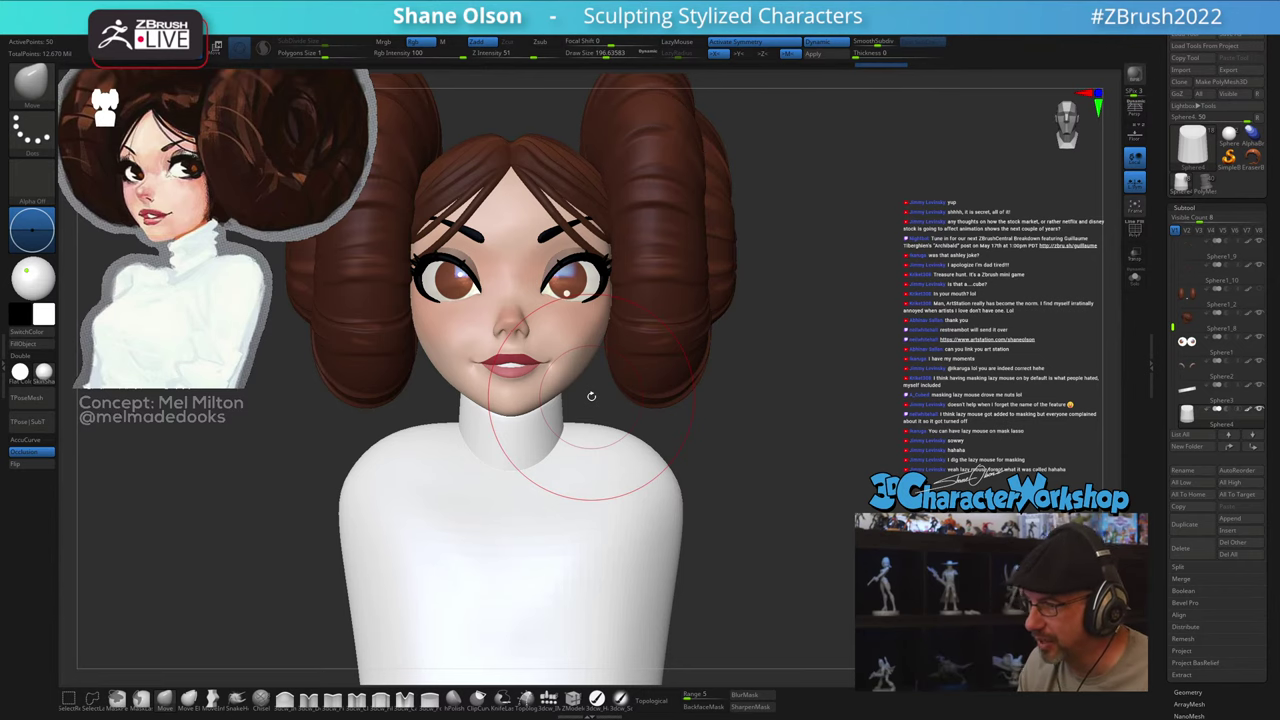
drag(960, 545, 792, 553)
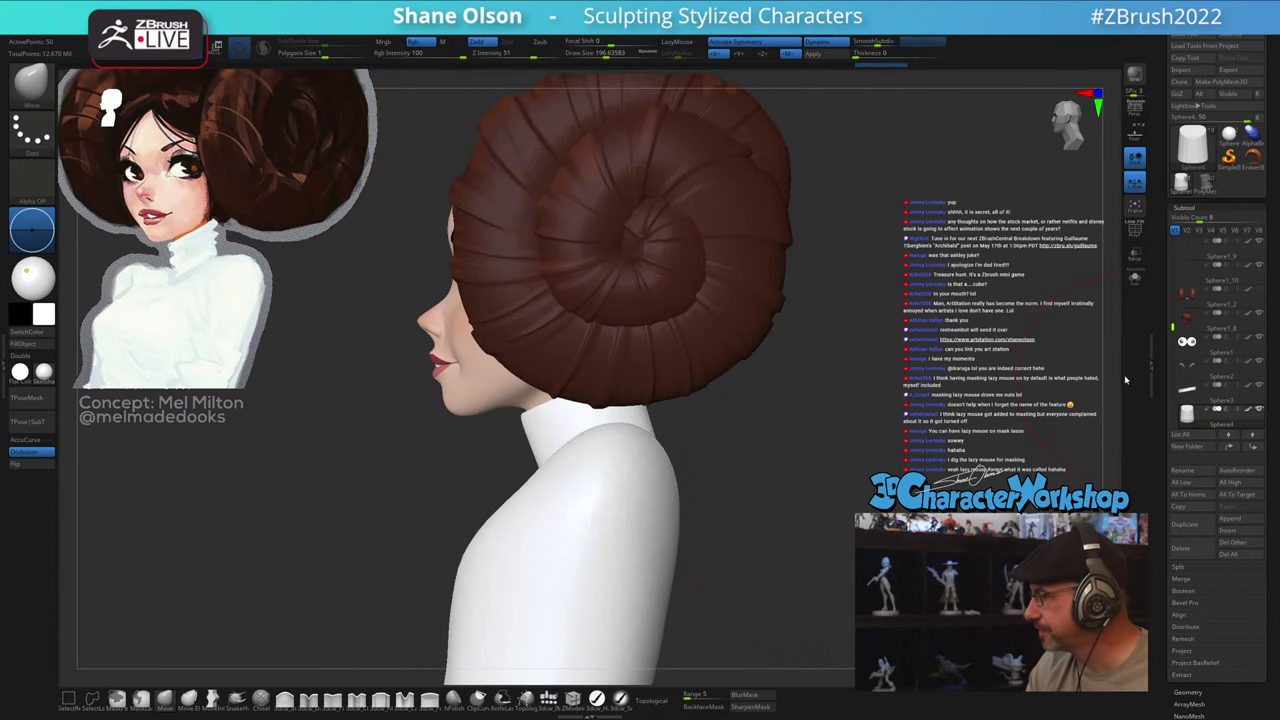
Step: Delete the old smooth bun subtool Sphere1_2 that lies beneath the spiral buns
click(1259, 289)
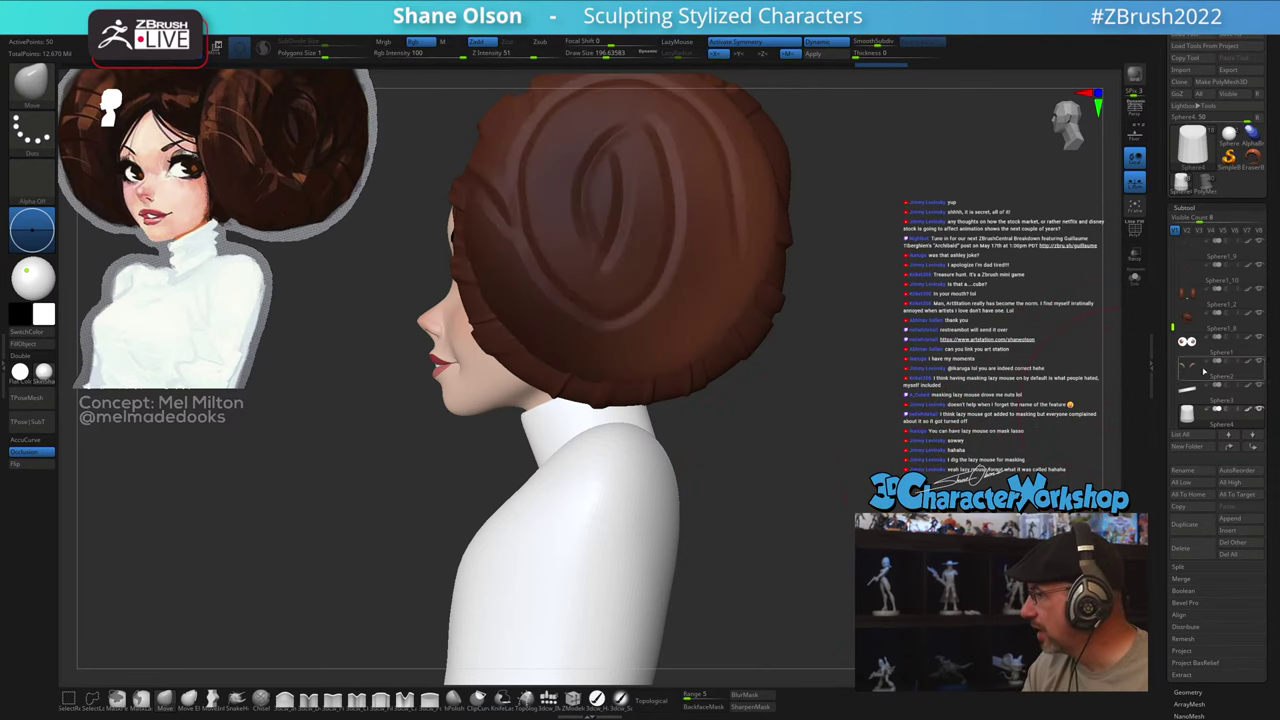
click(1220, 303)
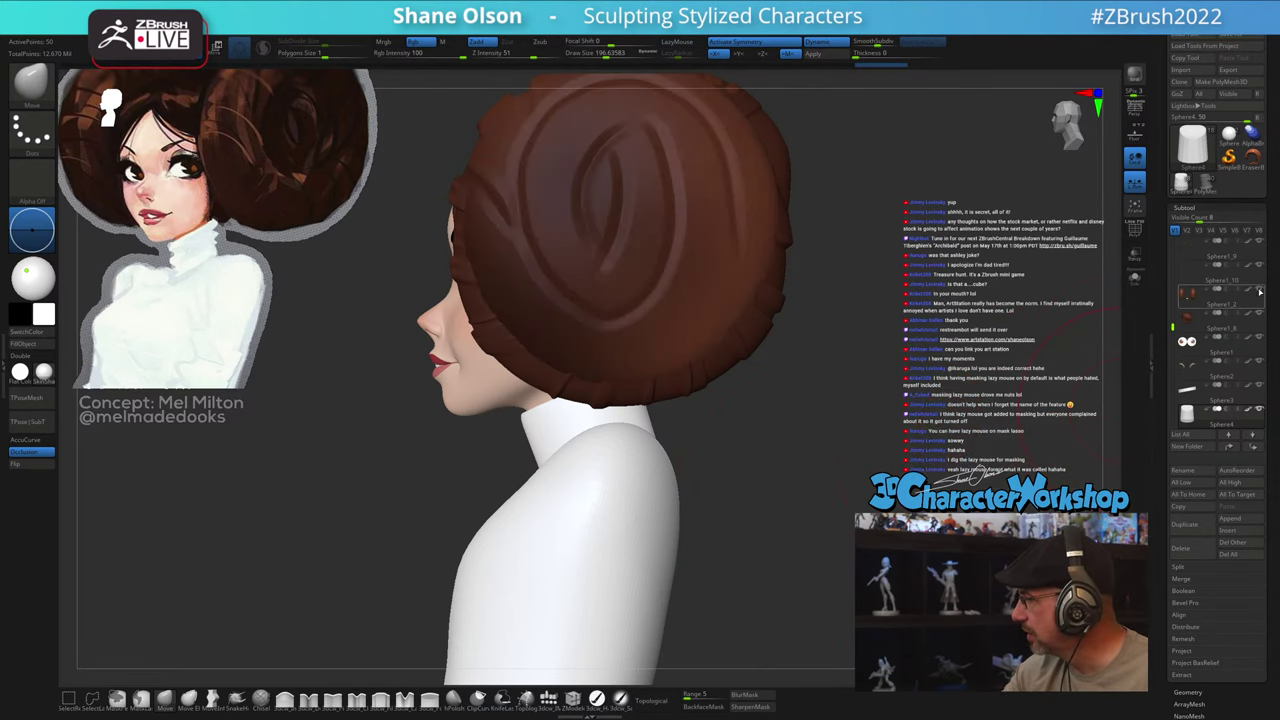
click(1259, 289)
drag(872, 487, 866, 491)
key(d)
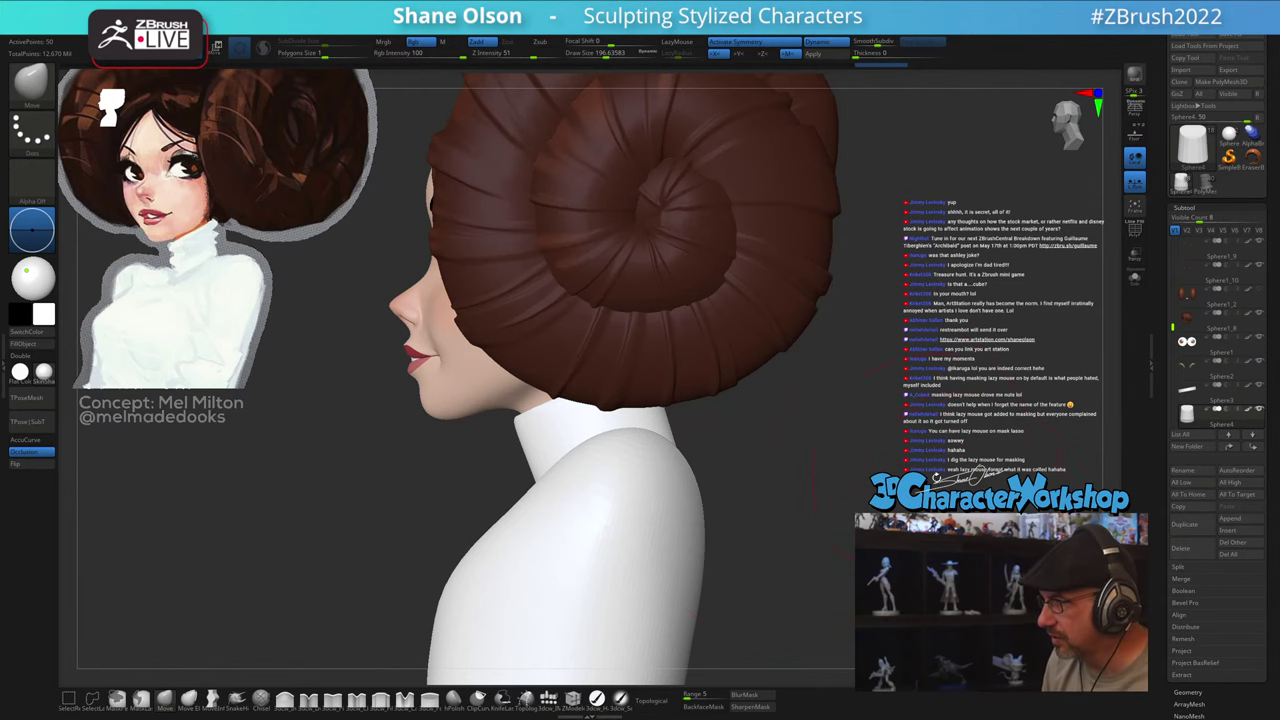
key(s)
drag(809, 490, 740, 456)
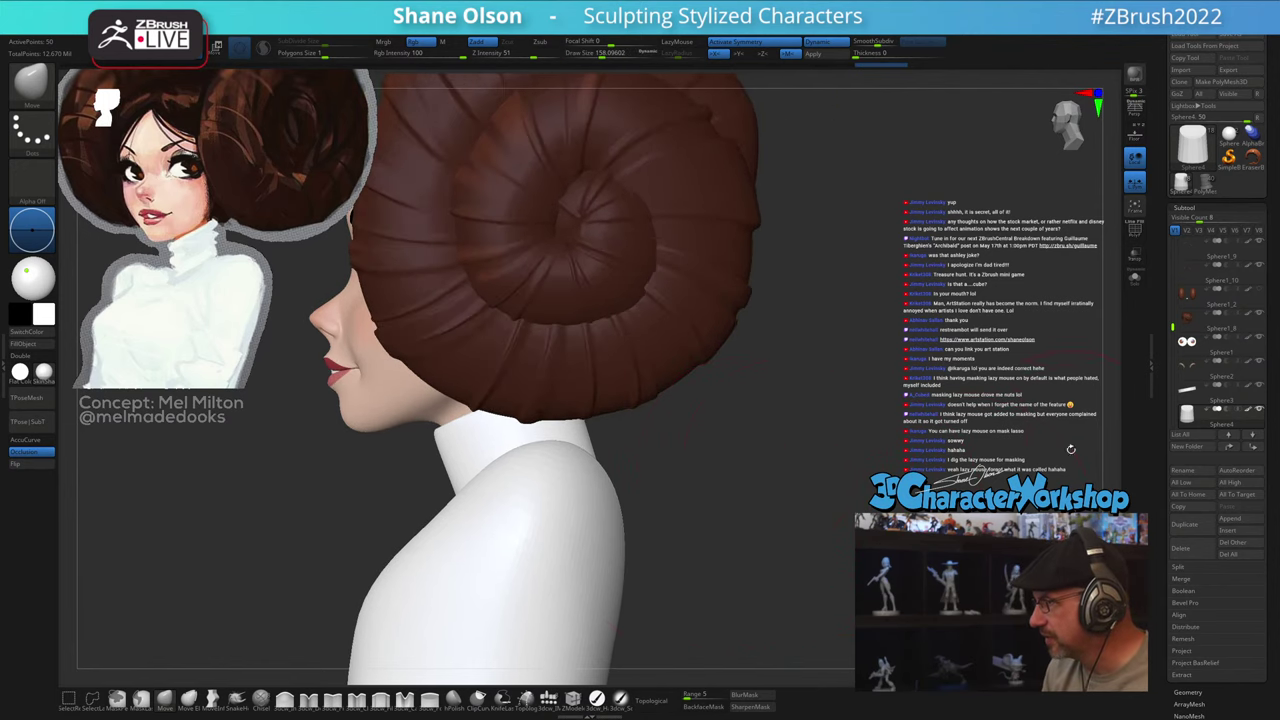
mouse_move(1187, 298)
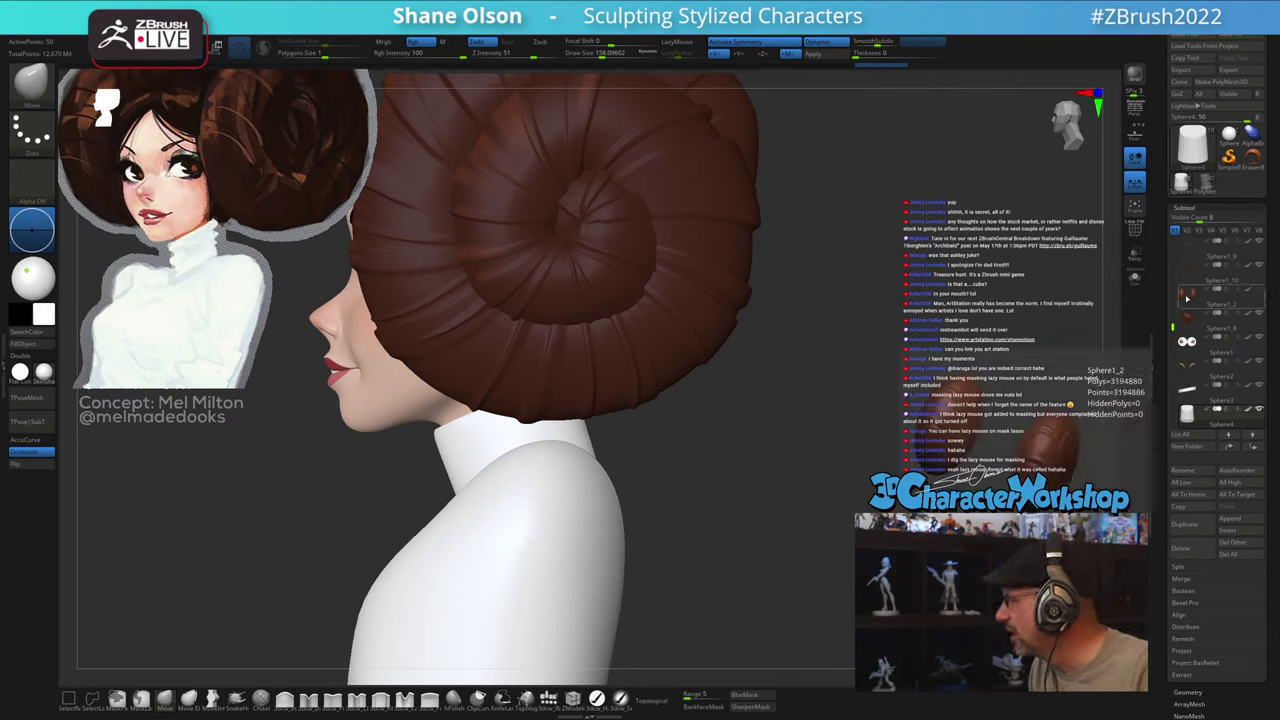
click(1187, 296)
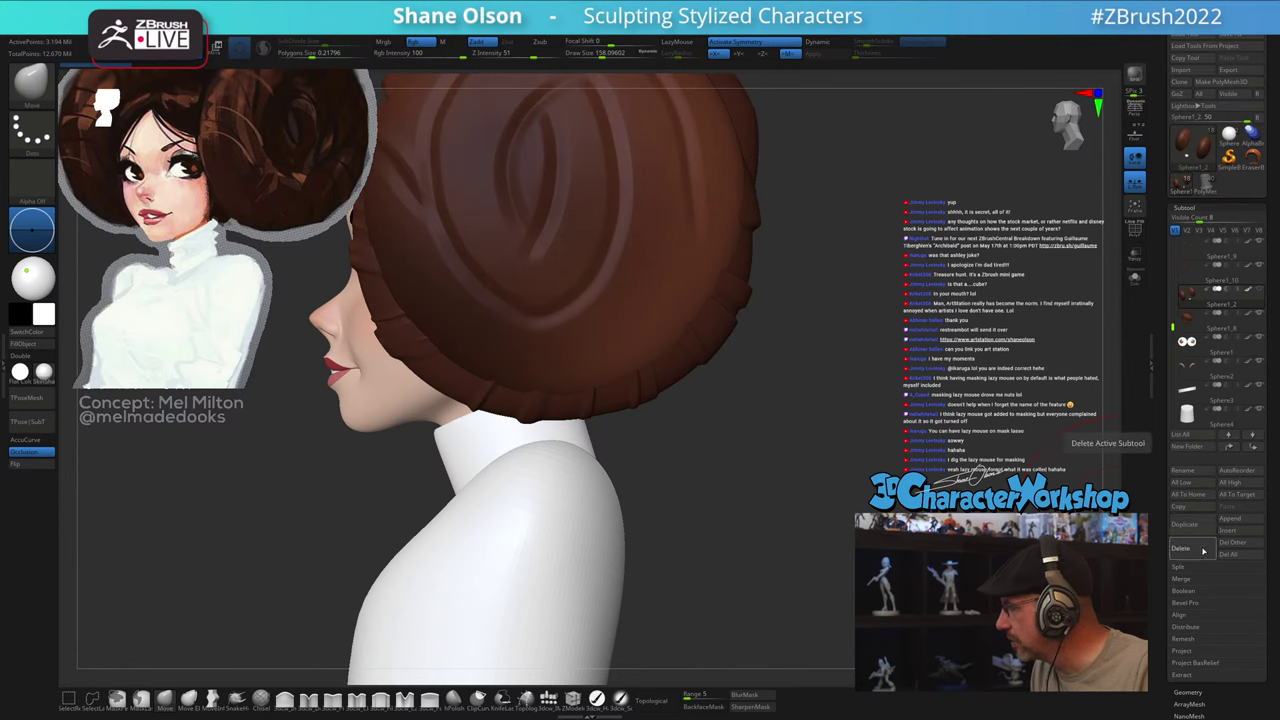
click(1203, 552)
click(1052, 570)
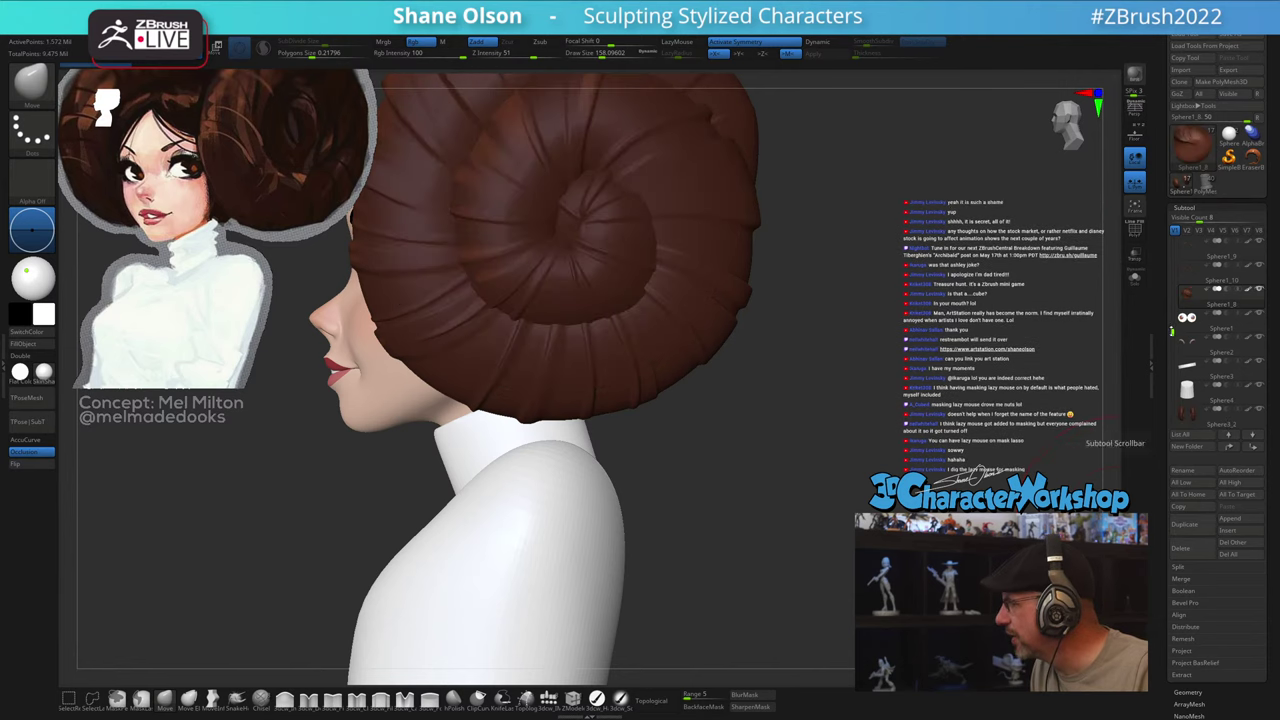
Step: Hide the spiral bun subtool Sphere3_2 and reselect the collar cylinder
drag(1173, 330, 1173, 280)
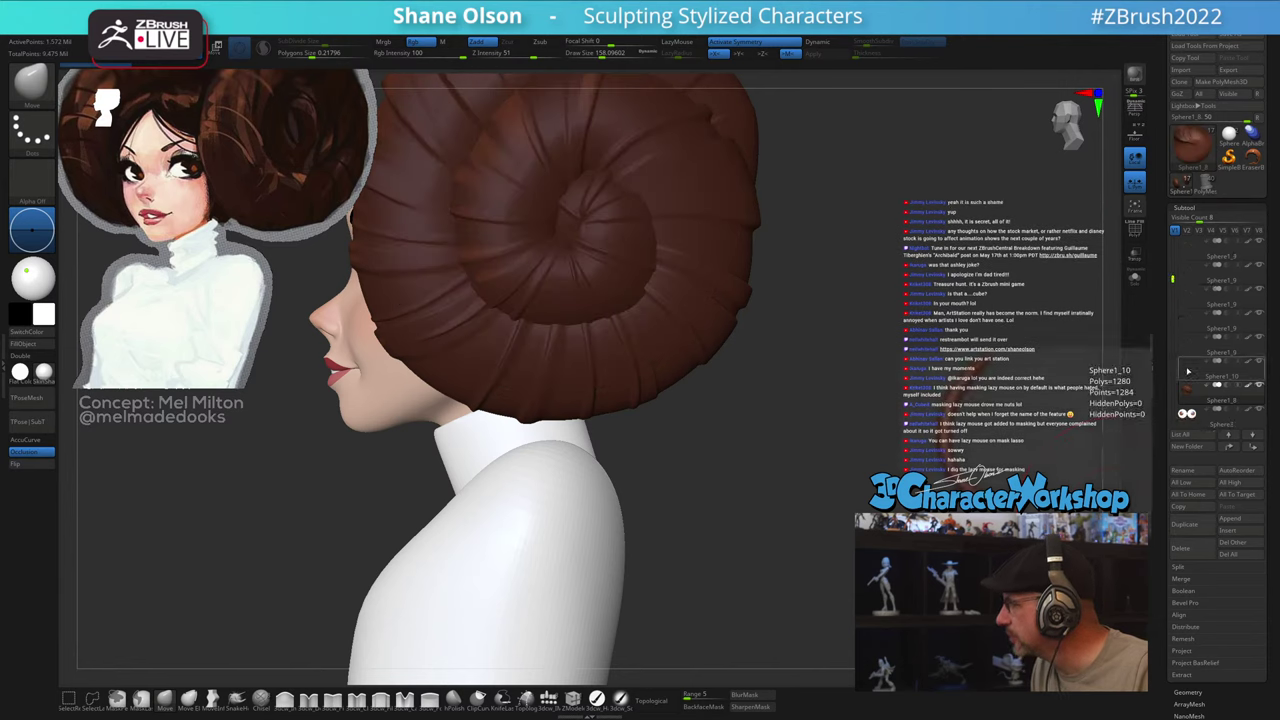
drag(864, 393, 931, 478)
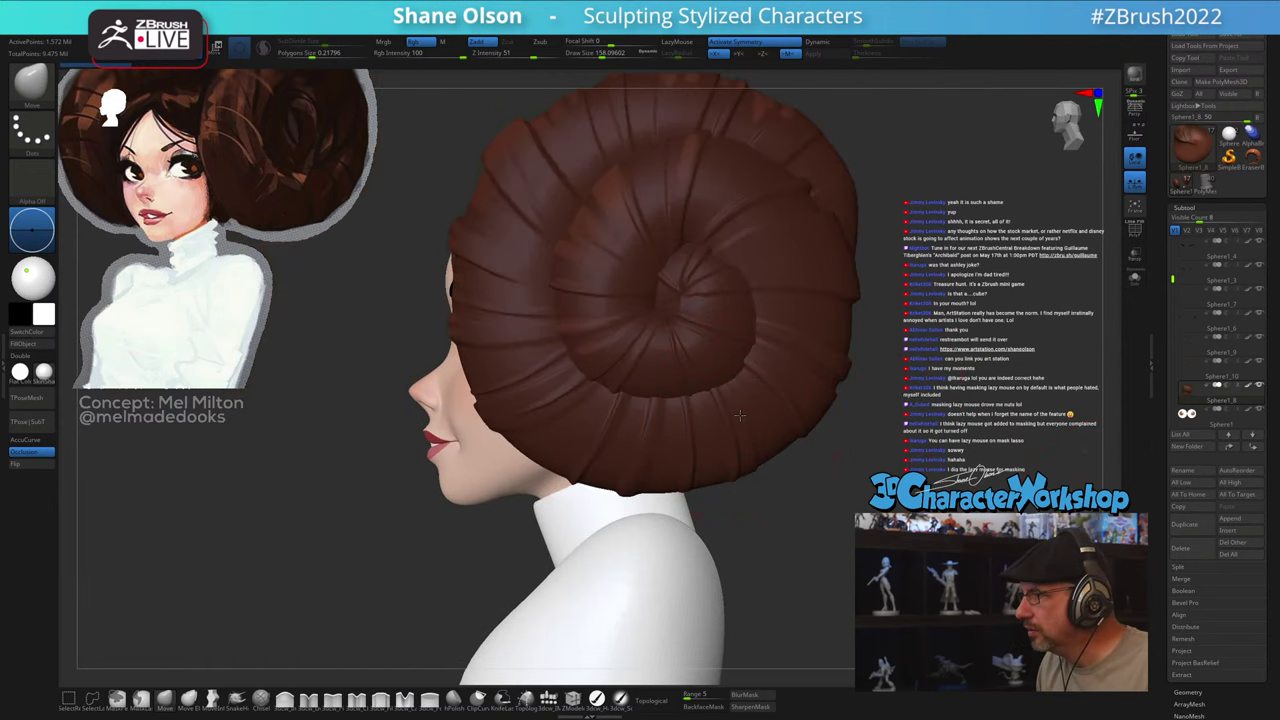
alt+click(740, 415)
click(1260, 409)
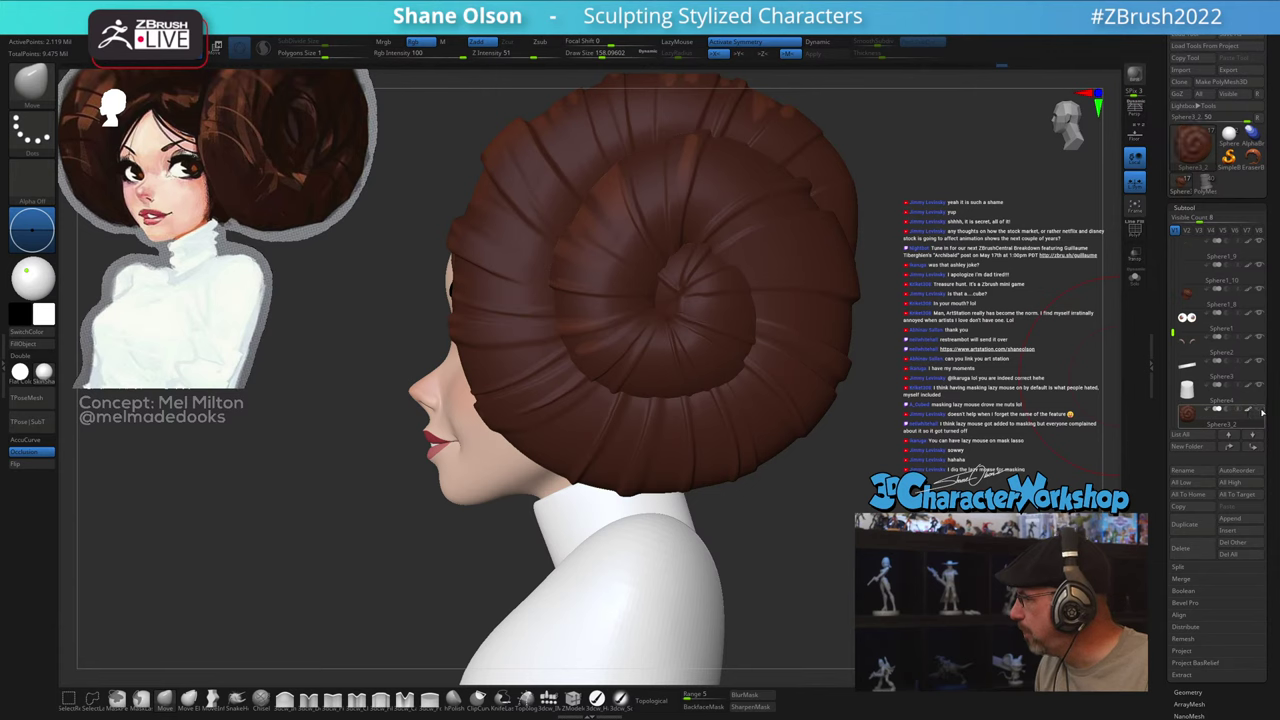
click(1190, 391)
Step: Examine the collar's fit at the nape from behind, with the brush reduced to about 128 and polyframe displayed
mouse_move(856, 457)
mouse_down()
mouse_move(935, 458)
mouse_move(788, 456)
mouse_up()
key(s)
drag(702, 384, 690, 385)
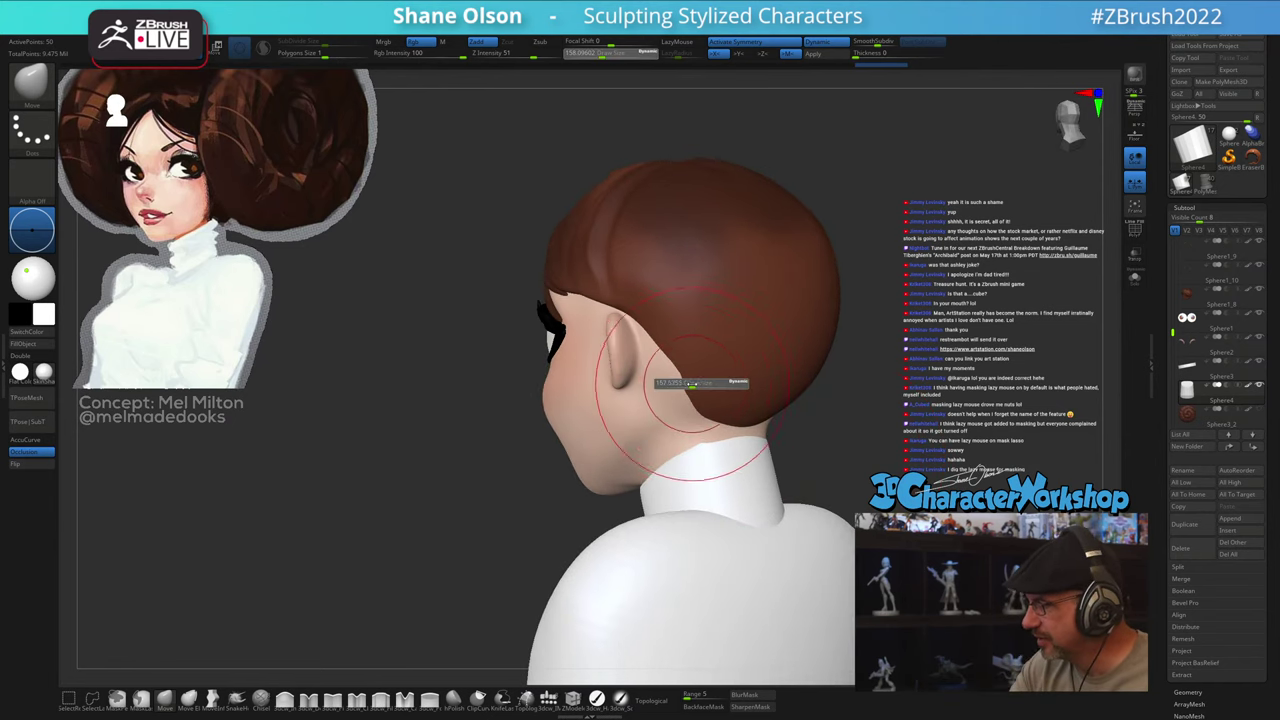
mouse_move(703, 360)
right_down()
mouse_move(678, 359)
mouse_move(673, 373)
right_up()
drag(673, 373, 683, 352)
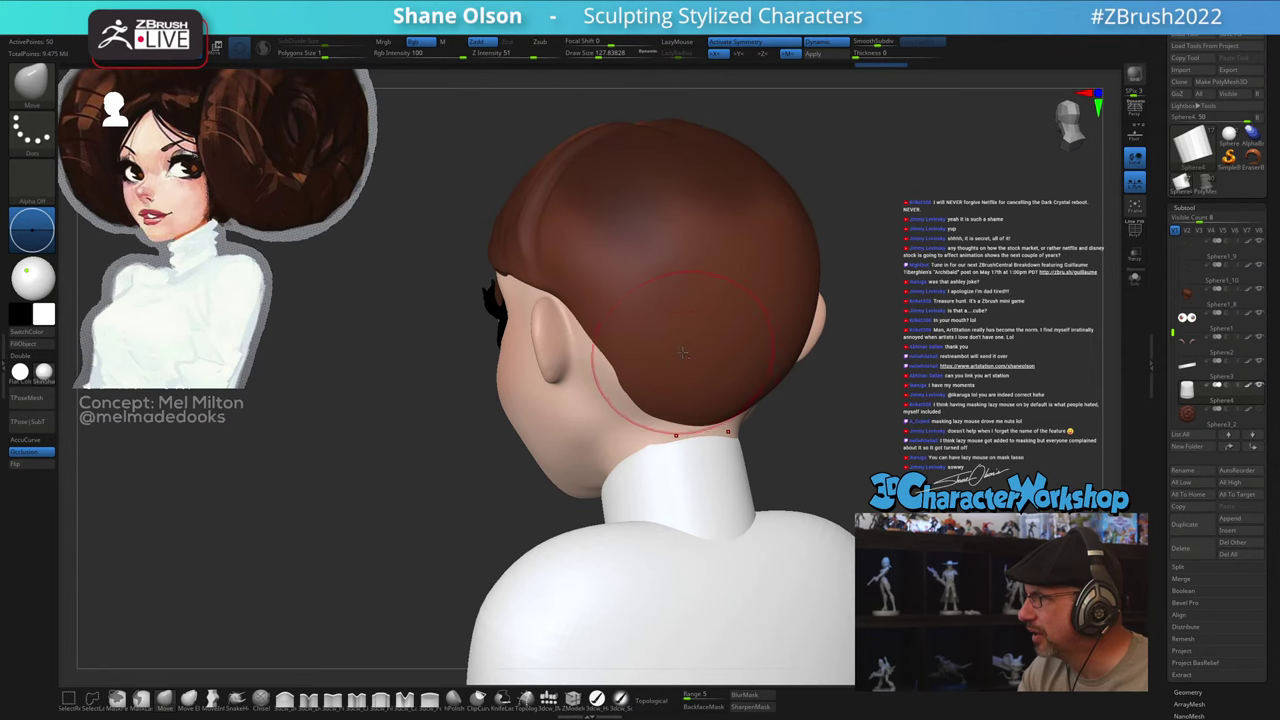
right_drag(687, 350, 688, 393)
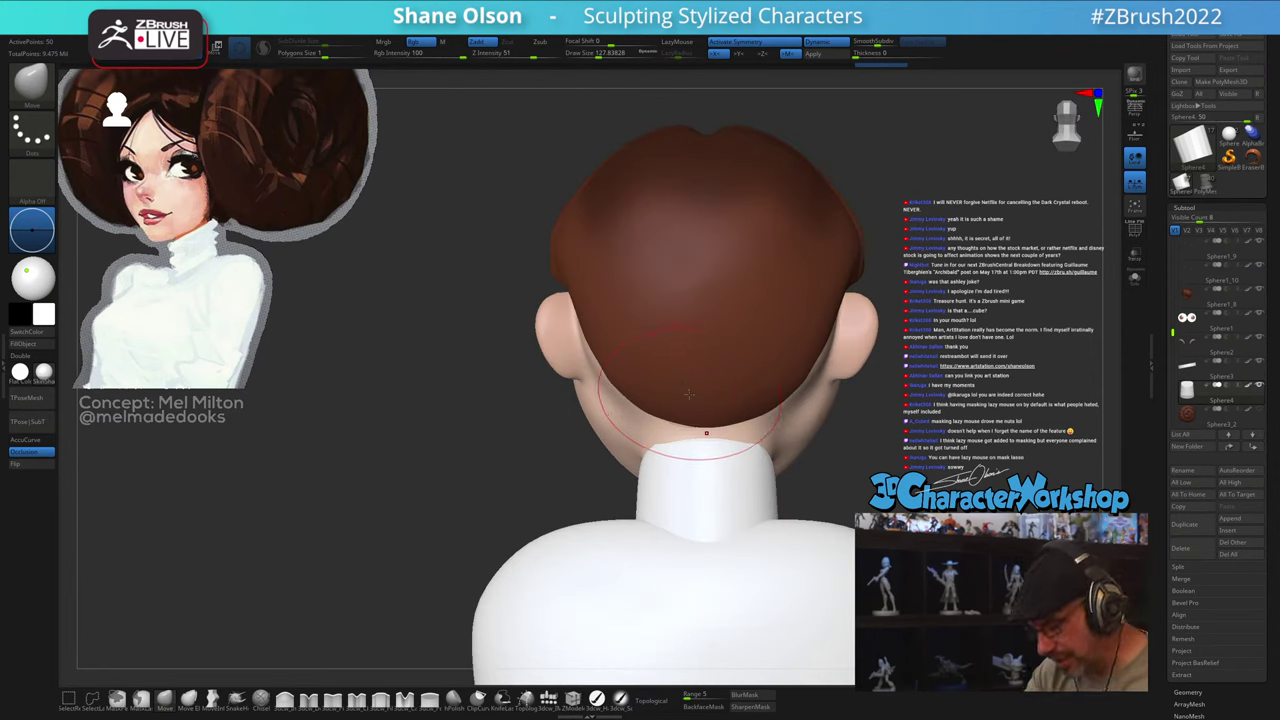
key(shift+f)
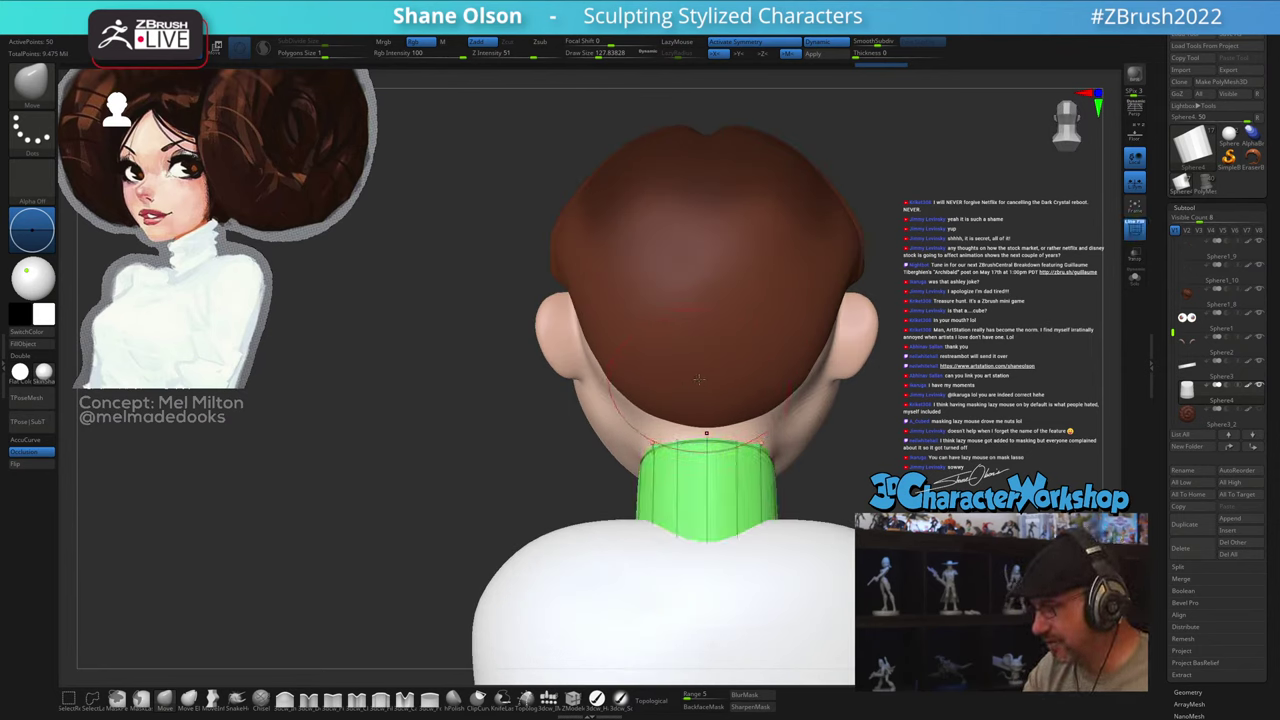
Step: Select the hair cap and pull its edge closer behind the ear and nape using the Move brush at size 112
alt+click(621, 408)
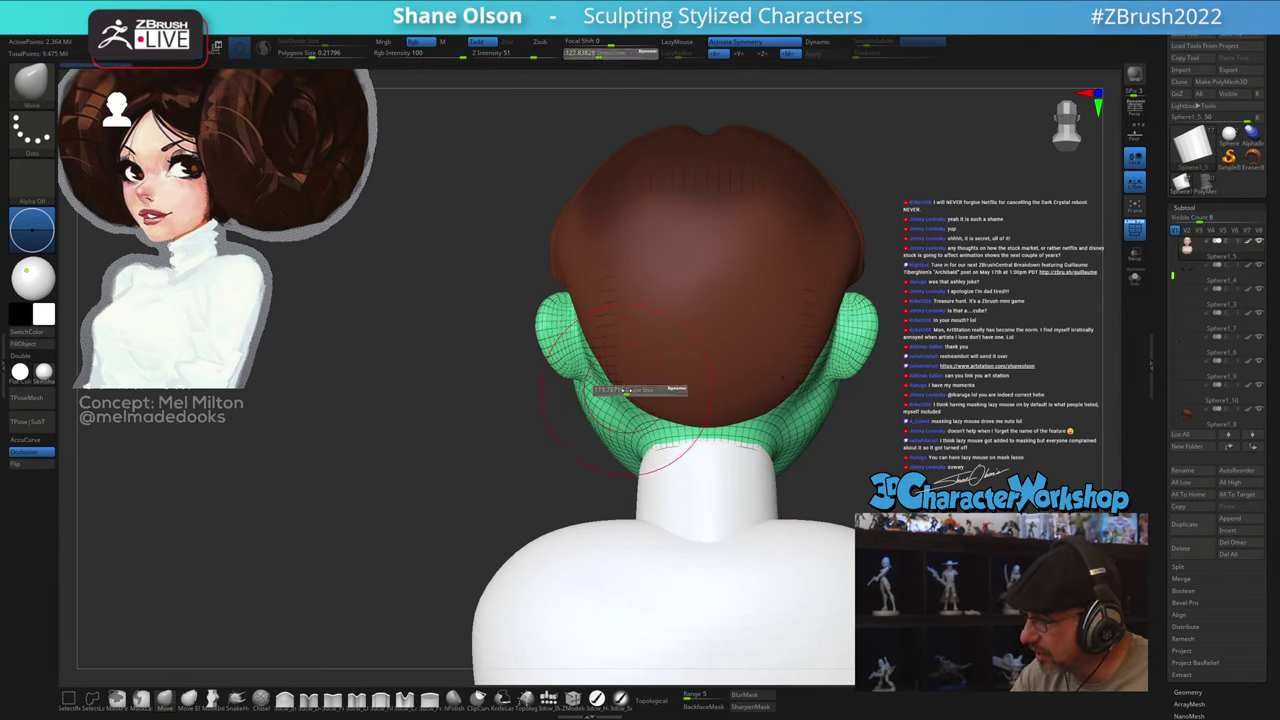
mouse_move(622, 380)
right_down()
mouse_move(641, 362)
mouse_move(621, 364)
right_up()
alt+click(619, 367)
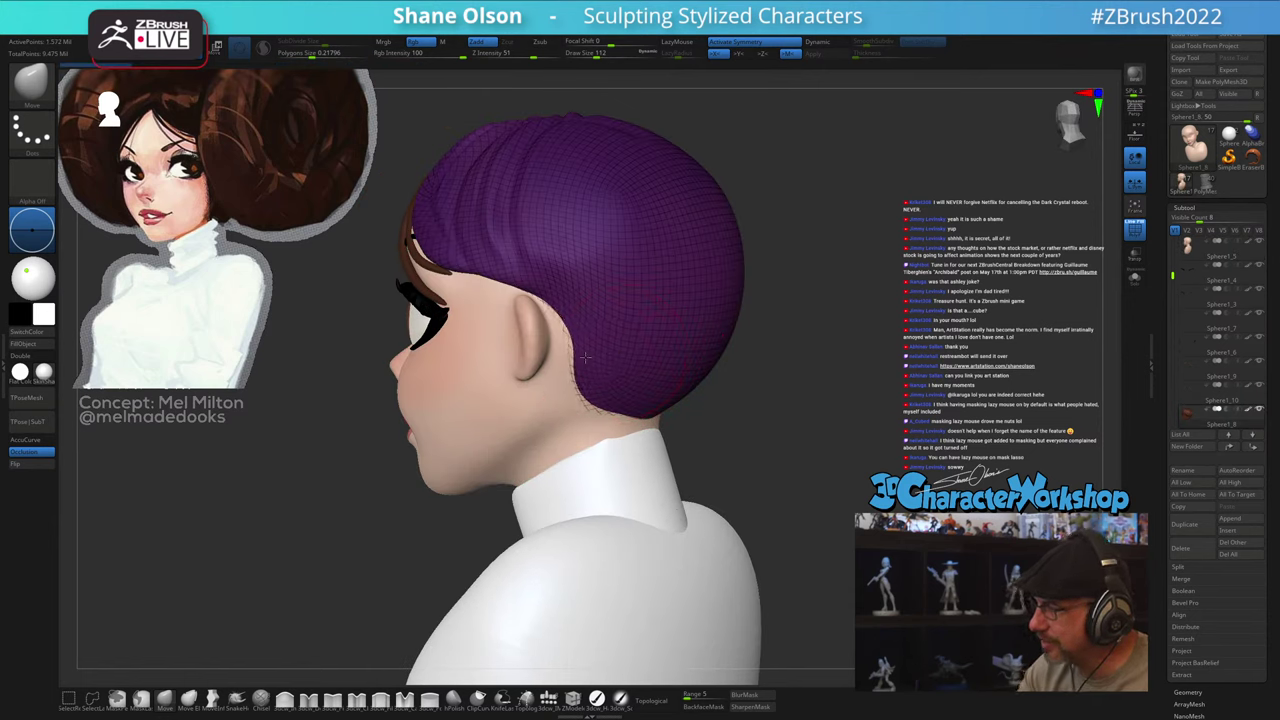
right_drag(585, 357, 600, 371)
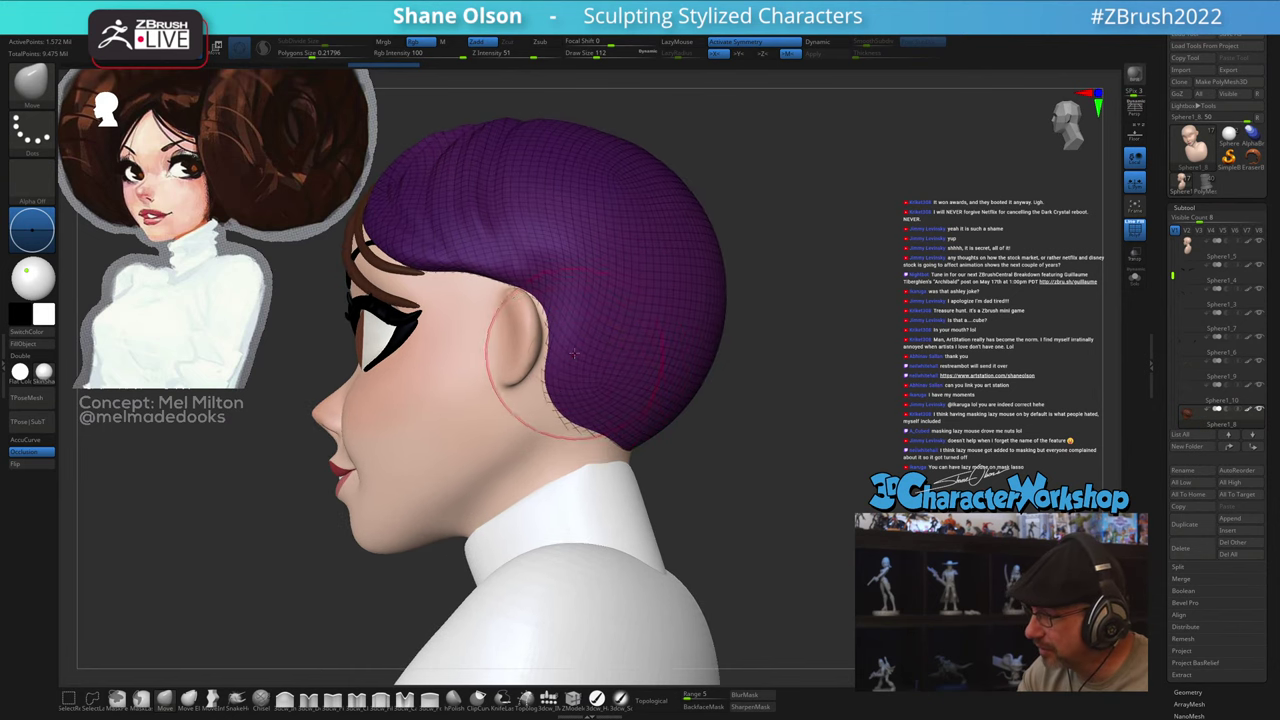
drag(575, 353, 562, 346)
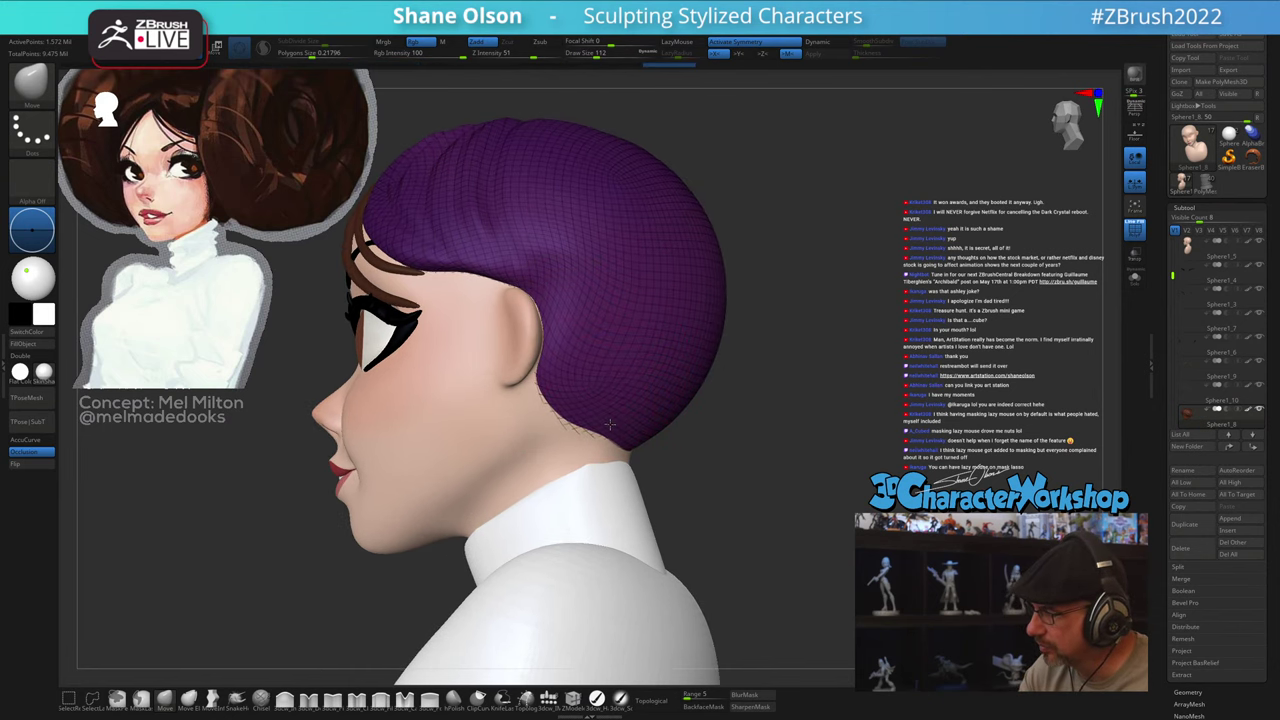
right_drag(610, 424, 615, 424)
mouse_move(717, 452)
right_down()
mouse_move(754, 494)
mouse_move(702, 496)
mouse_move(725, 509)
right_up()
Step: Select the collar cylinder and adjust its upper edge at the nape with the Move brush at size about 163
key(shift+f)
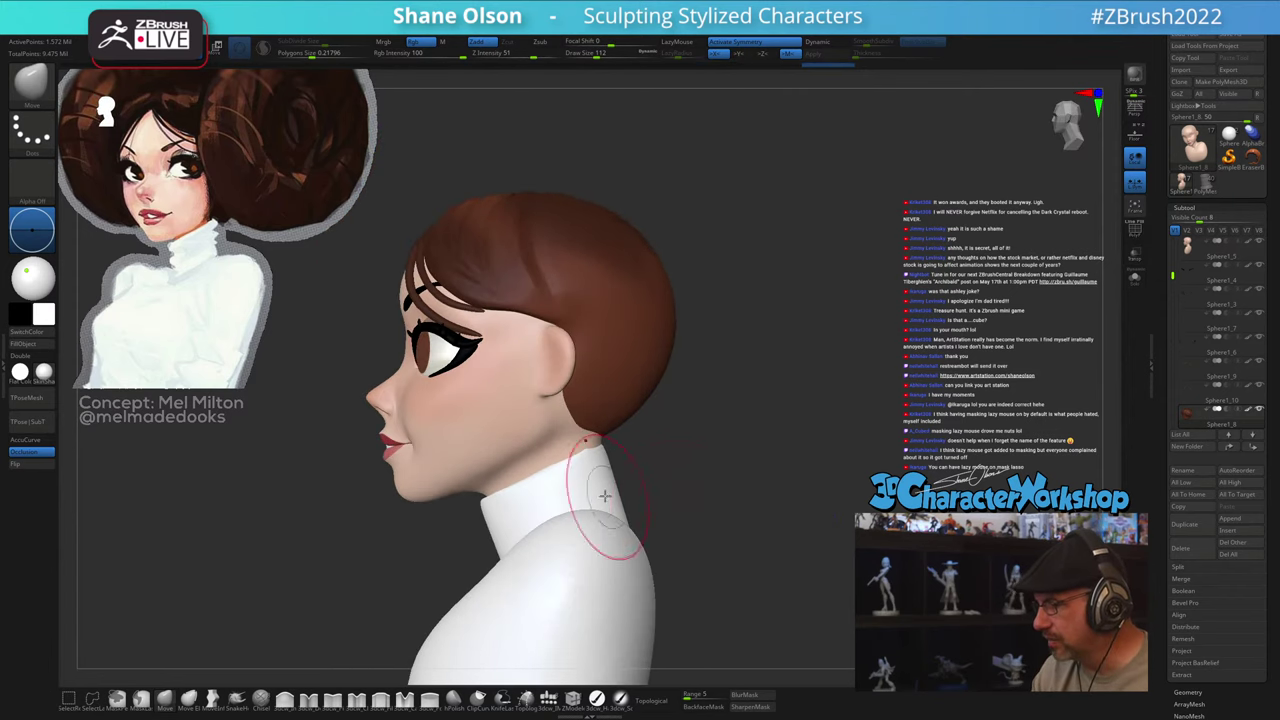
key(shift+f)
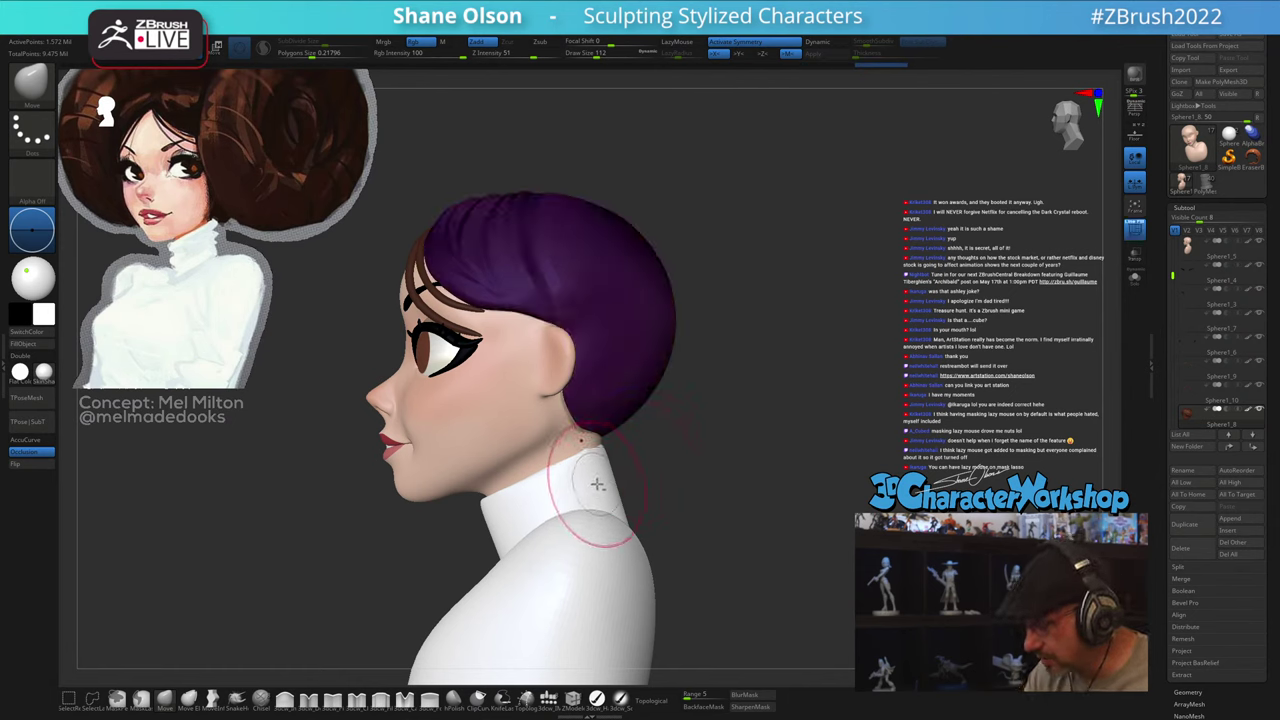
alt+click(598, 485)
mouse_move(616, 446)
right_down()
mouse_move(687, 427)
mouse_move(625, 447)
right_up()
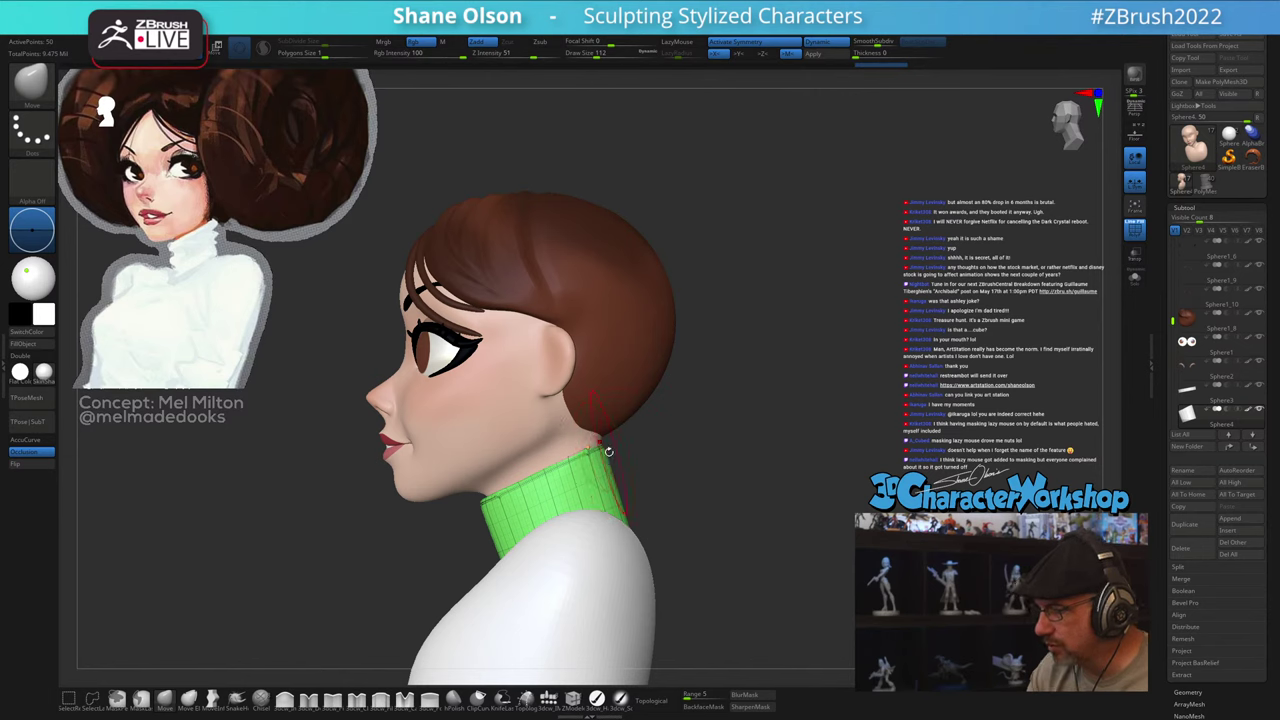
drag(572, 460, 578, 459)
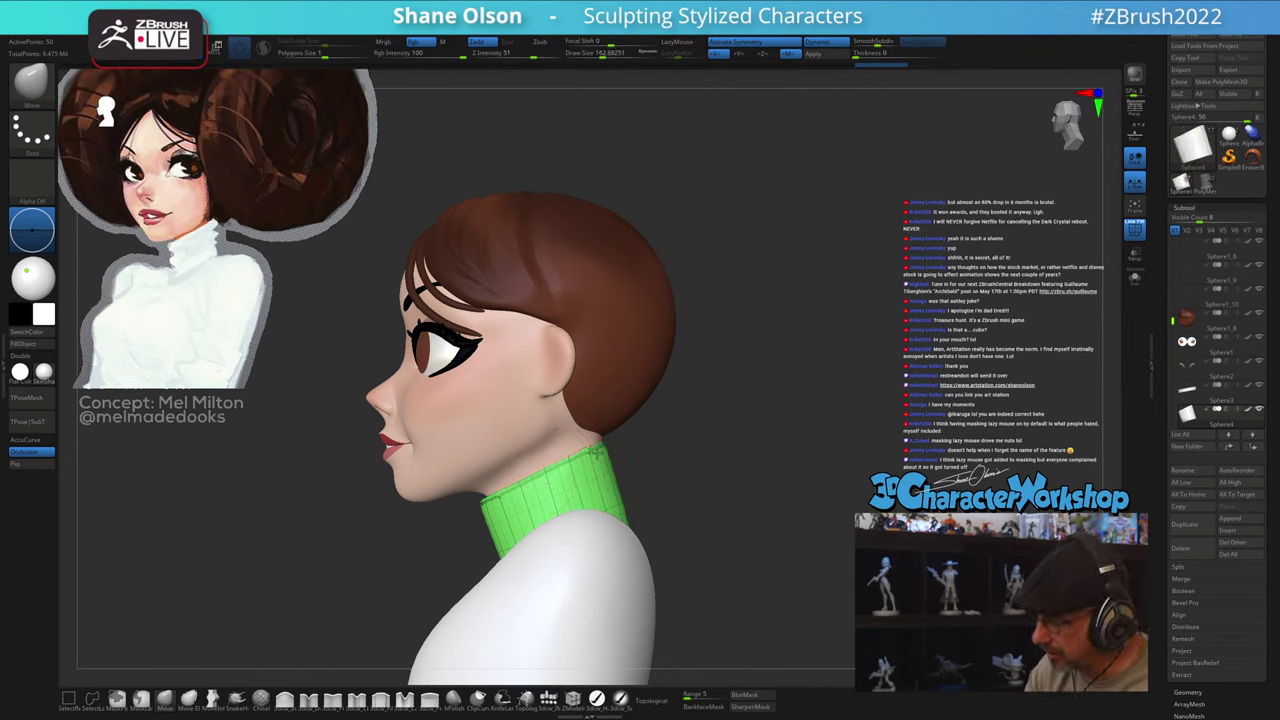
Step: Select the head and reshape its neck inside the collar using the Move brush, from both side and front views
alt+click(573, 435)
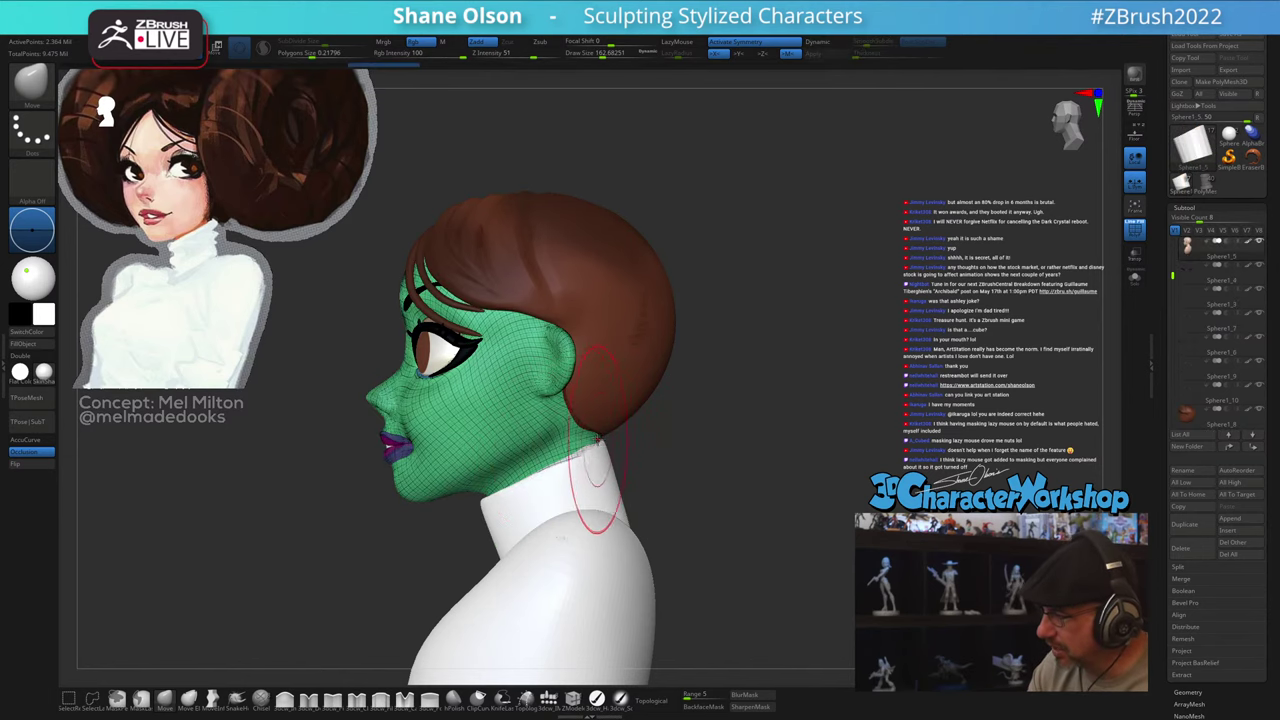
mouse_move(569, 469)
right_down()
mouse_move(640, 468)
mouse_move(562, 480)
right_up()
drag(508, 507, 526, 492)
right_drag(526, 491, 576, 450)
drag(552, 489, 560, 485)
mouse_move(575, 483)
right_down()
mouse_move(537, 497)
mouse_move(600, 480)
right_up()
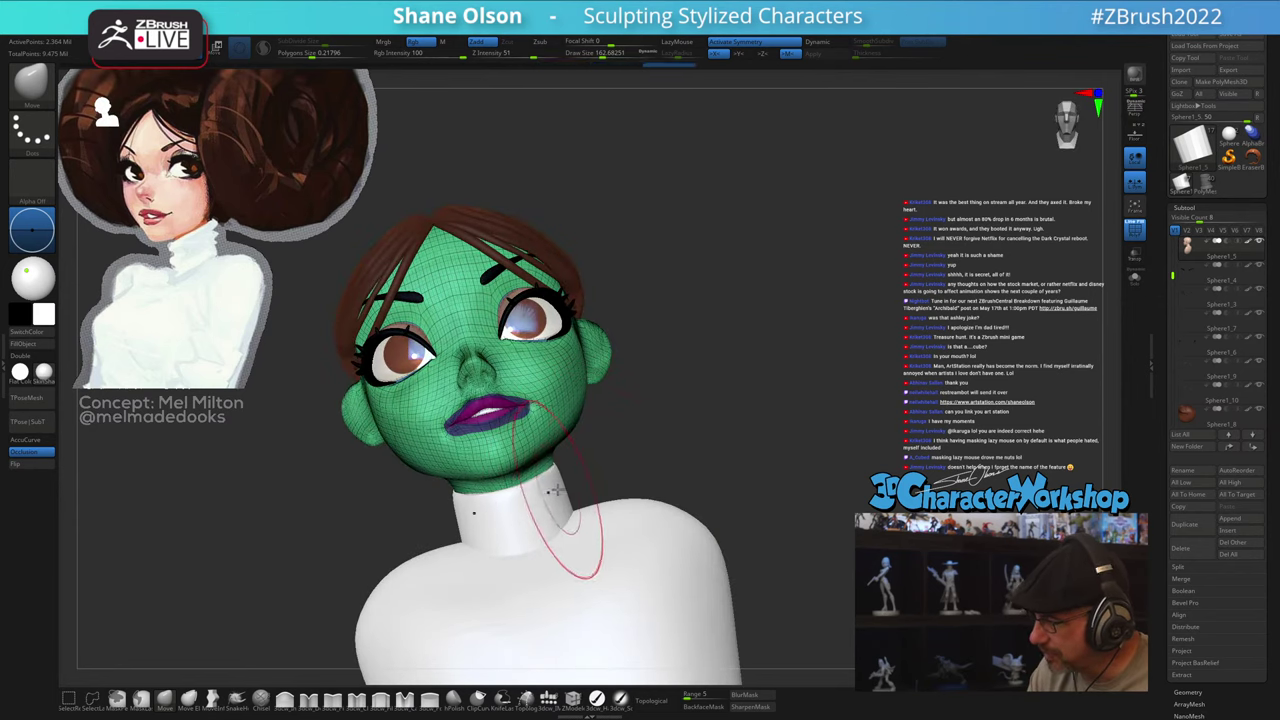
mouse_move(562, 521)
mouse_down()
mouse_move(558, 496)
mouse_move(540, 497)
mouse_move(598, 500)
mouse_up()
right_drag(590, 497, 615, 491)
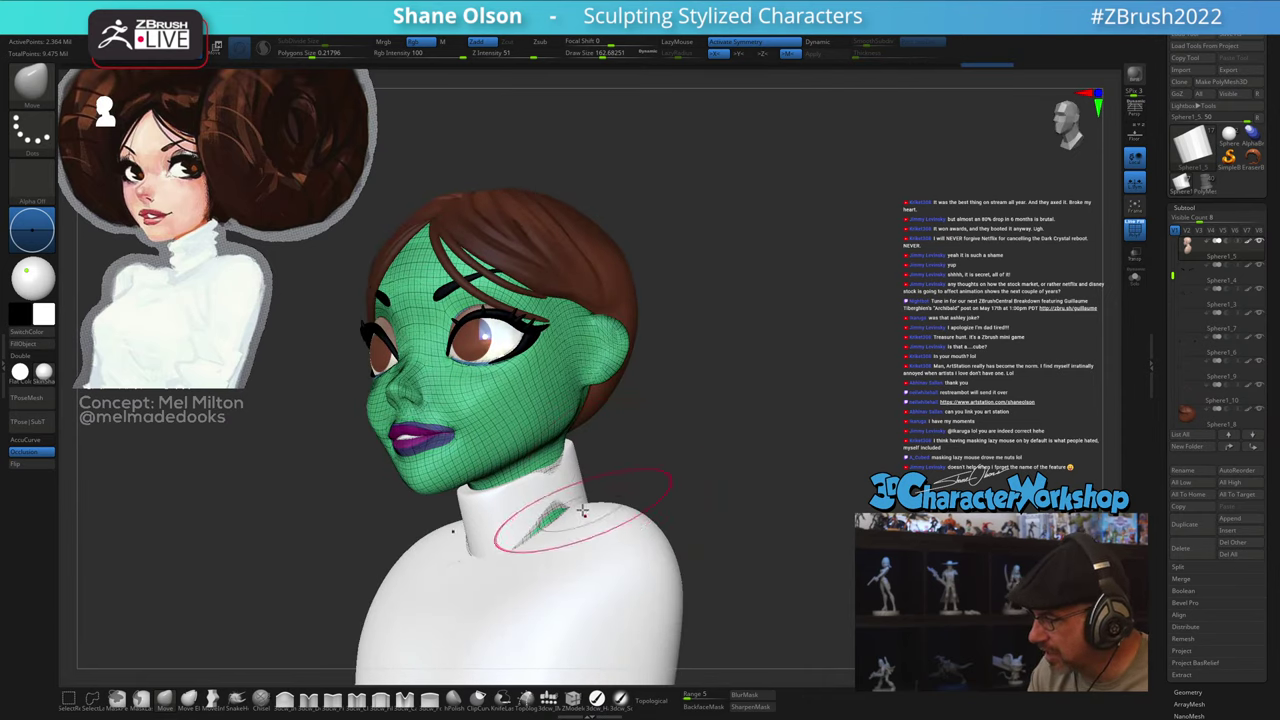
drag(601, 484, 599, 441)
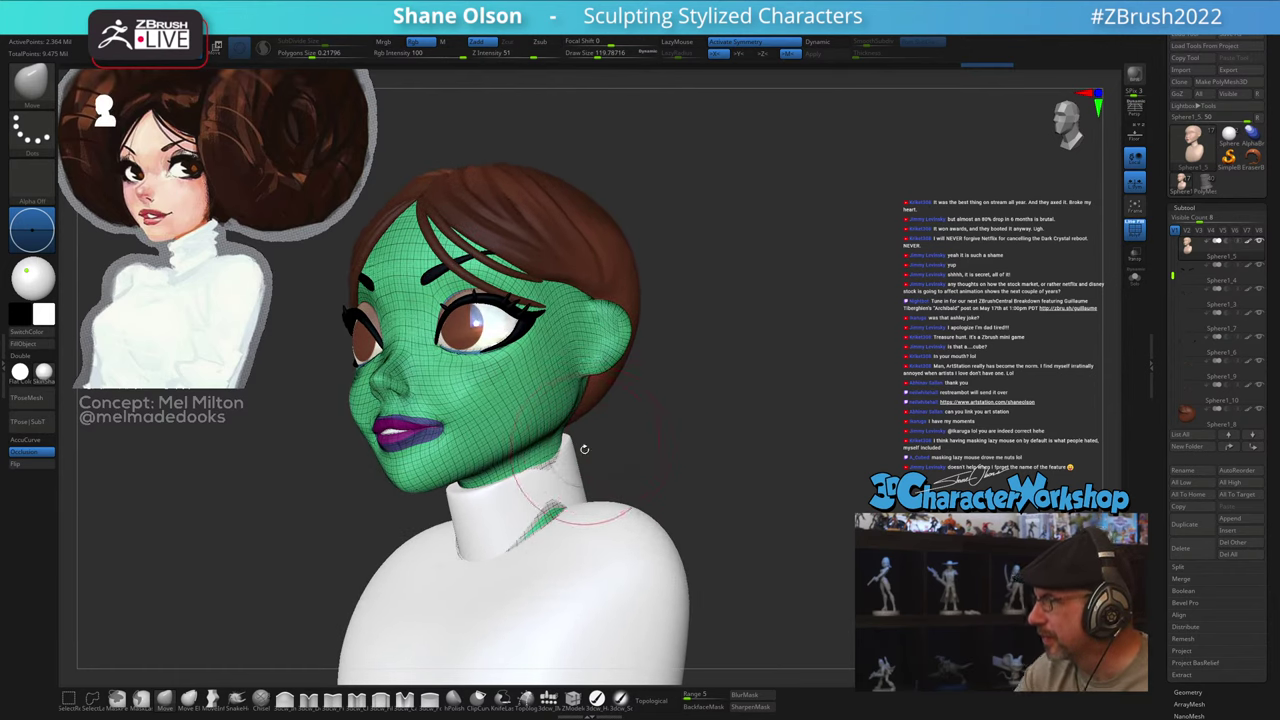
Step: Reselect the collar and fit its lower edge to the shoulders with the Move brush at sizes between about 120 and 145
alt+click(569, 469)
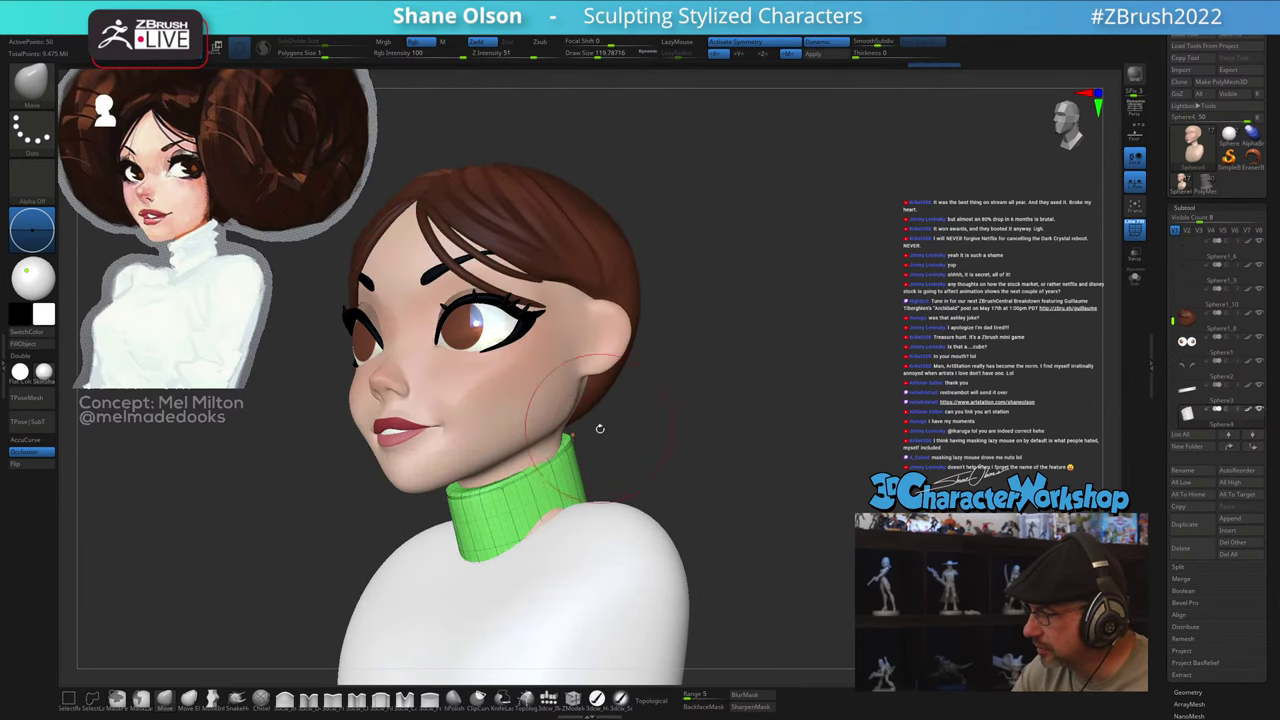
drag(598, 429, 632, 405)
drag(568, 471, 577, 469)
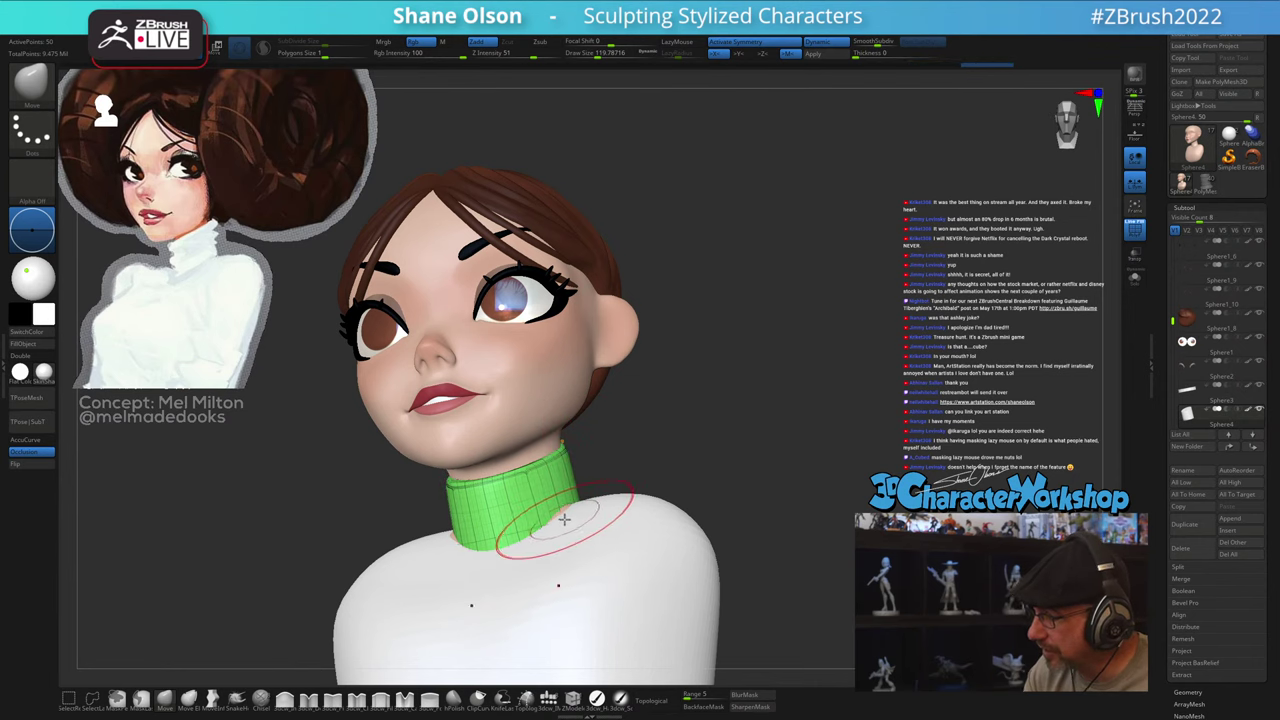
drag(564, 519, 569, 517)
mouse_move(638, 440)
mouse_down()
mouse_move(606, 470)
mouse_move(623, 432)
mouse_up()
key(s)
drag(571, 514, 597, 528)
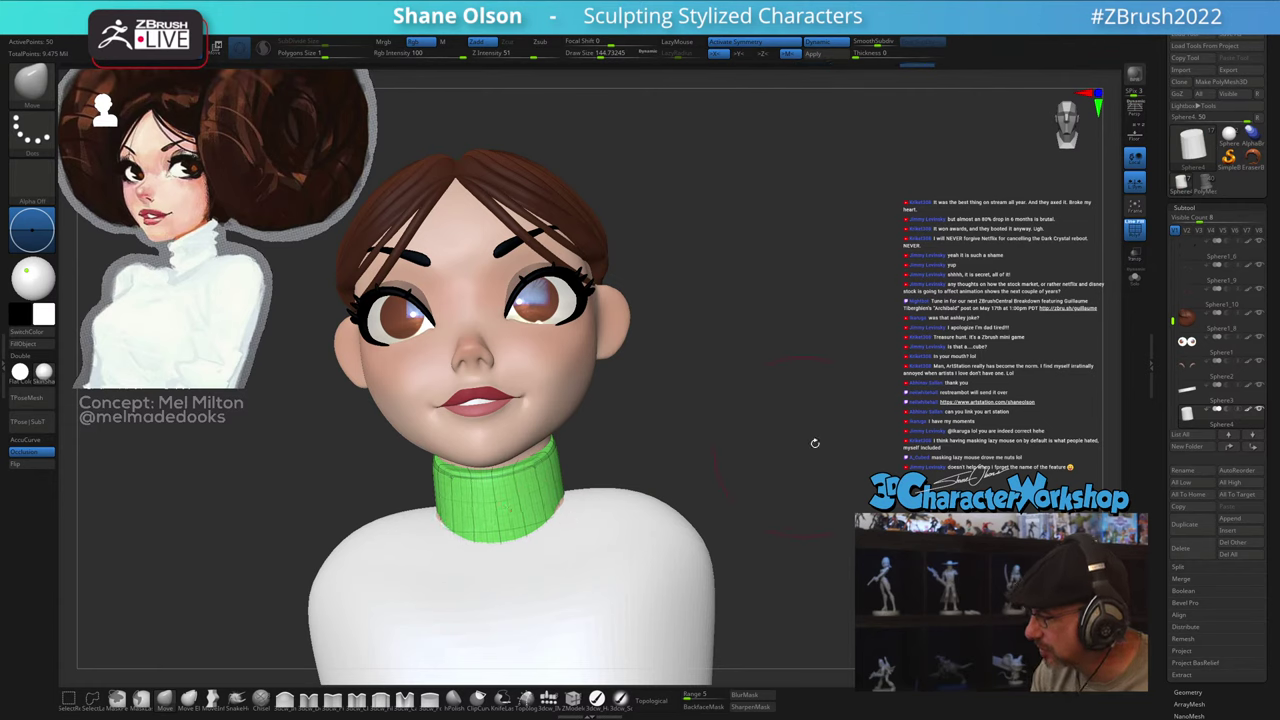
Step: Check the collar in isolation, then show all parts and adjust its front upper edge with the Move brush at size about 154
click(1134, 280)
mouse_move(703, 507)
mouse_down()
mouse_move(655, 533)
mouse_move(598, 538)
mouse_up()
click(1134, 279)
drag(1030, 395, 843, 564)
key(s)
drag(528, 471, 522, 479)
drag(652, 449, 642, 452)
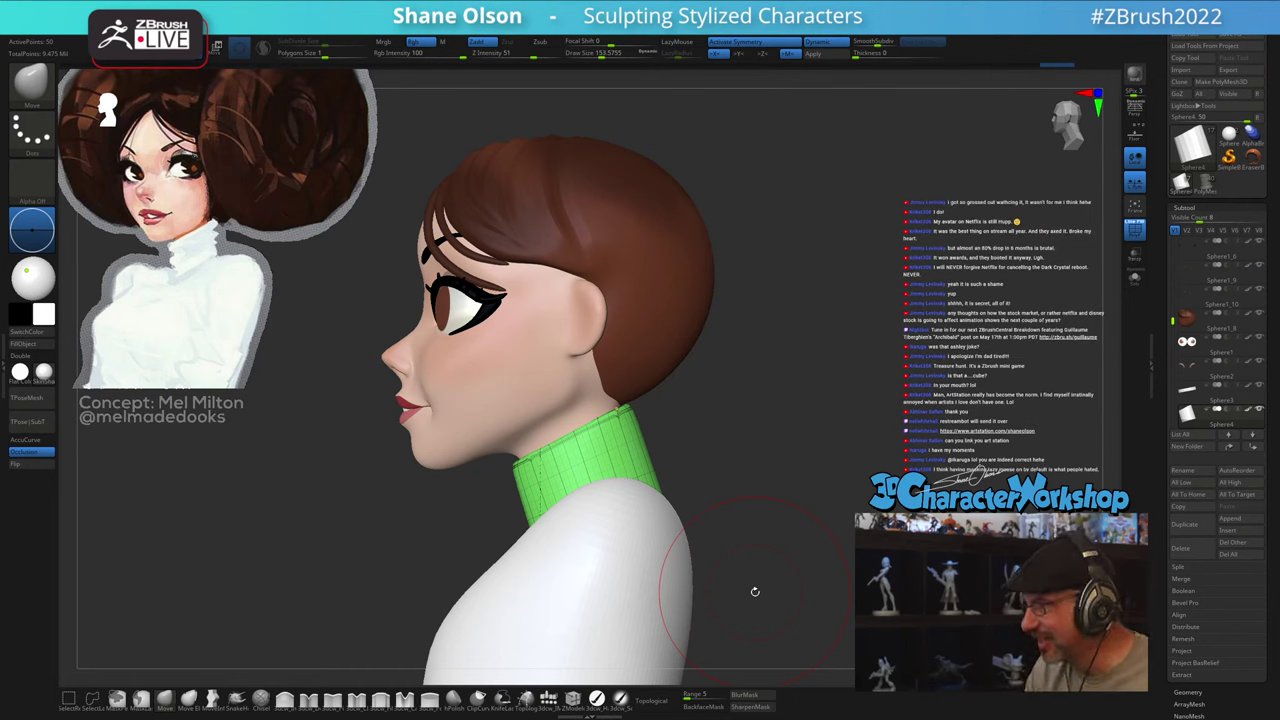
Step: Examine the collar's profile from the side with polyframe hidden and the brush reduced to about 62
drag(745, 556, 745, 609)
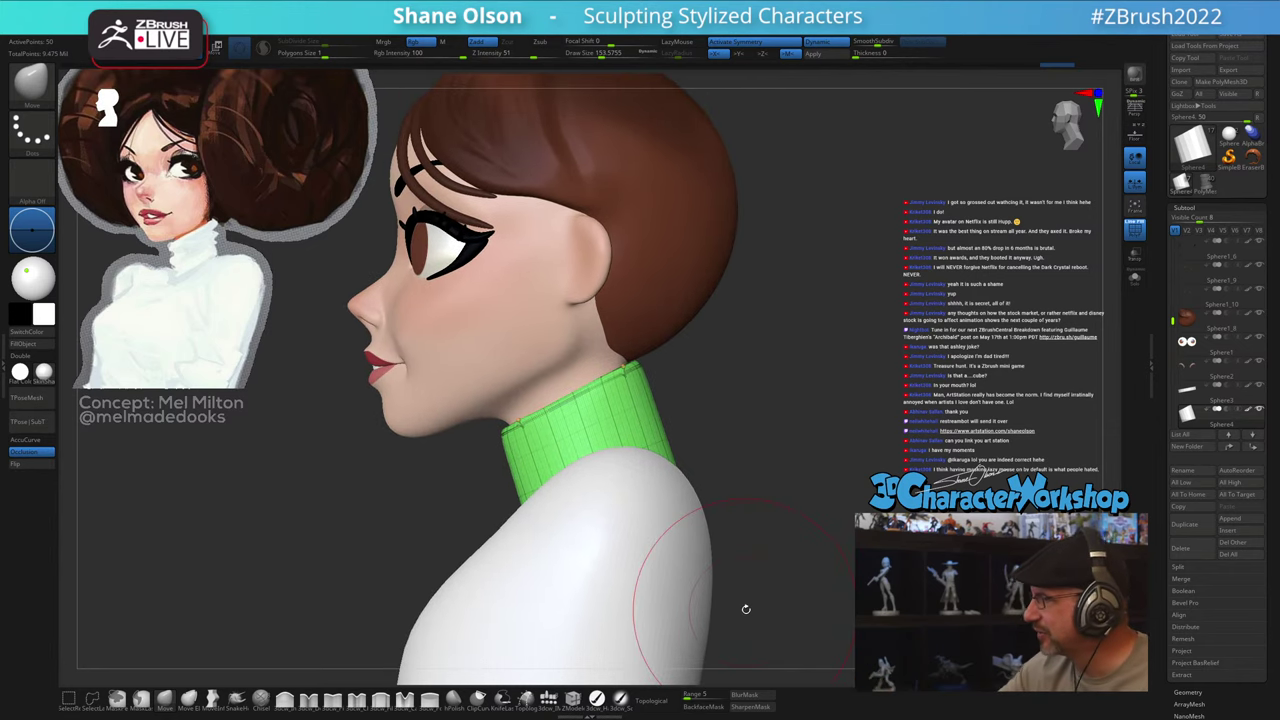
key(s)
mouse_move(850, 420)
mouse_down()
mouse_move(795, 408)
mouse_move(958, 406)
mouse_move(803, 406)
mouse_move(779, 380)
mouse_move(811, 417)
mouse_move(830, 412)
mouse_up()
key(shift+f)
key(s)
drag(786, 469, 790, 471)
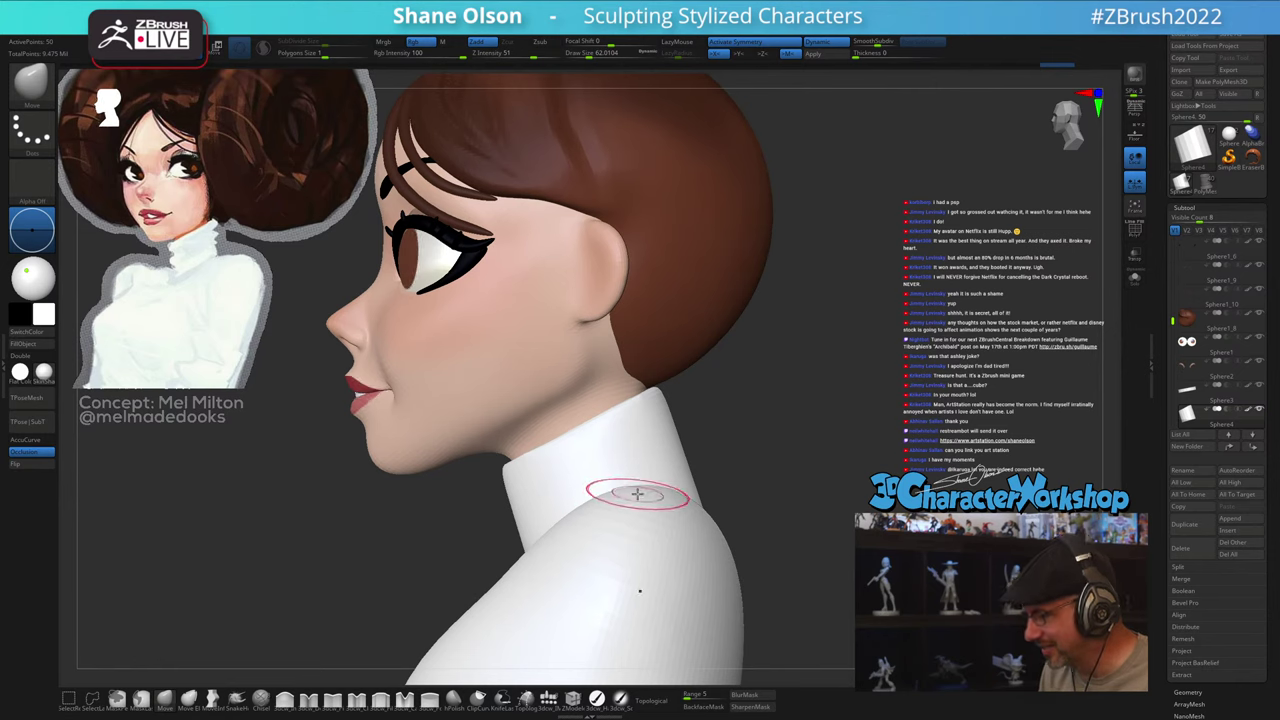
key(shift)
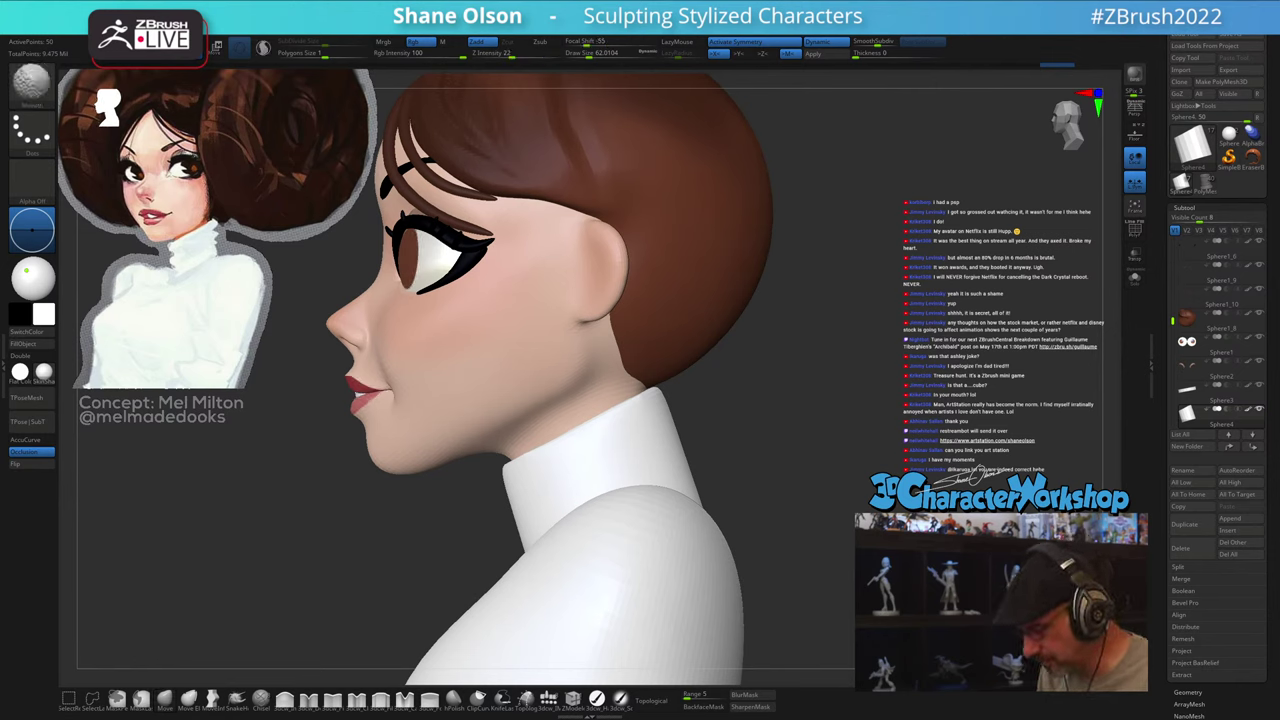
key(space)
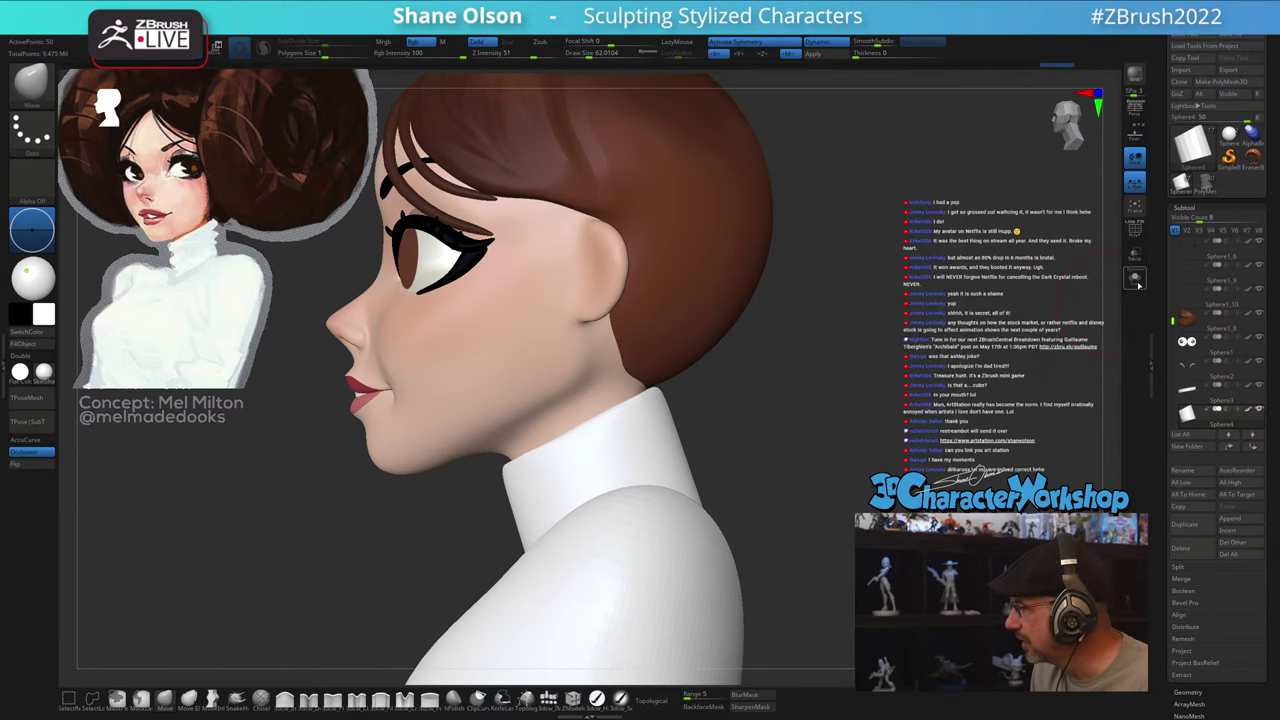
Step: Isolate the collar with polyframe displayed and turn off its dynamic subdivision preview to expose the low-poly mesh
click(1138, 286)
key(shift+f)
alt+drag(797, 494, 811, 447)
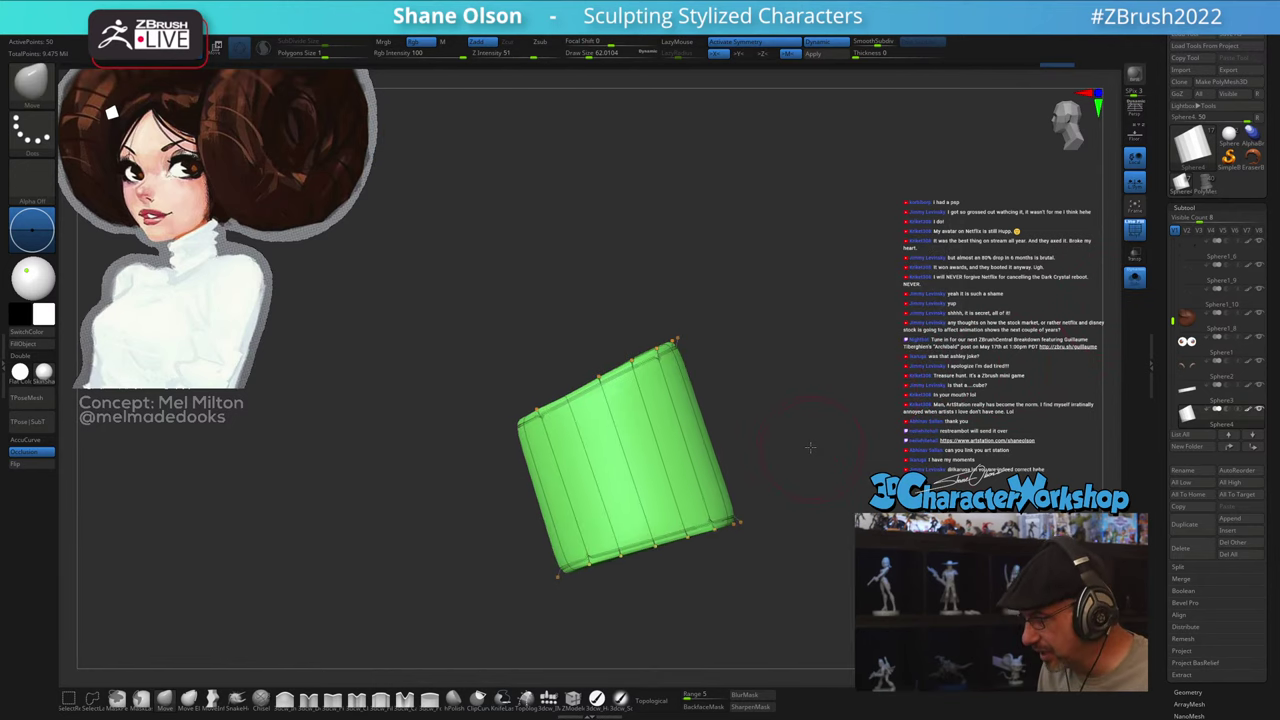
key(shift+d)
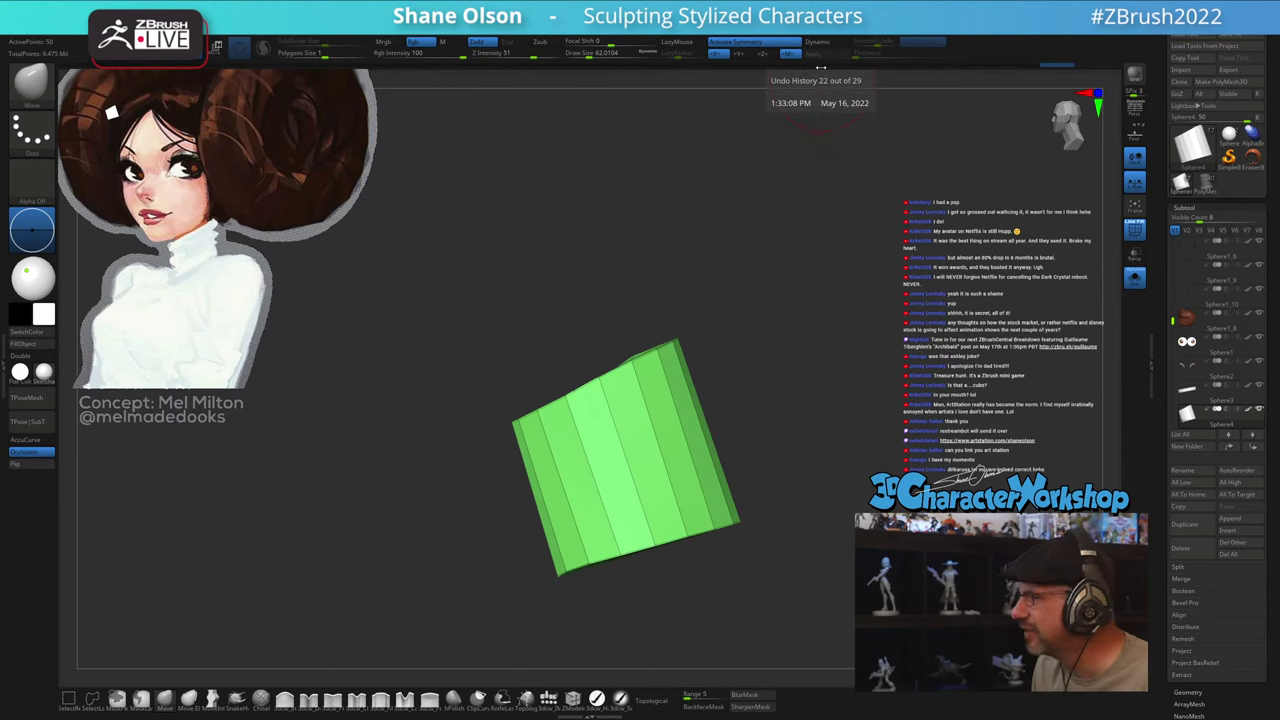
key(shift+d)
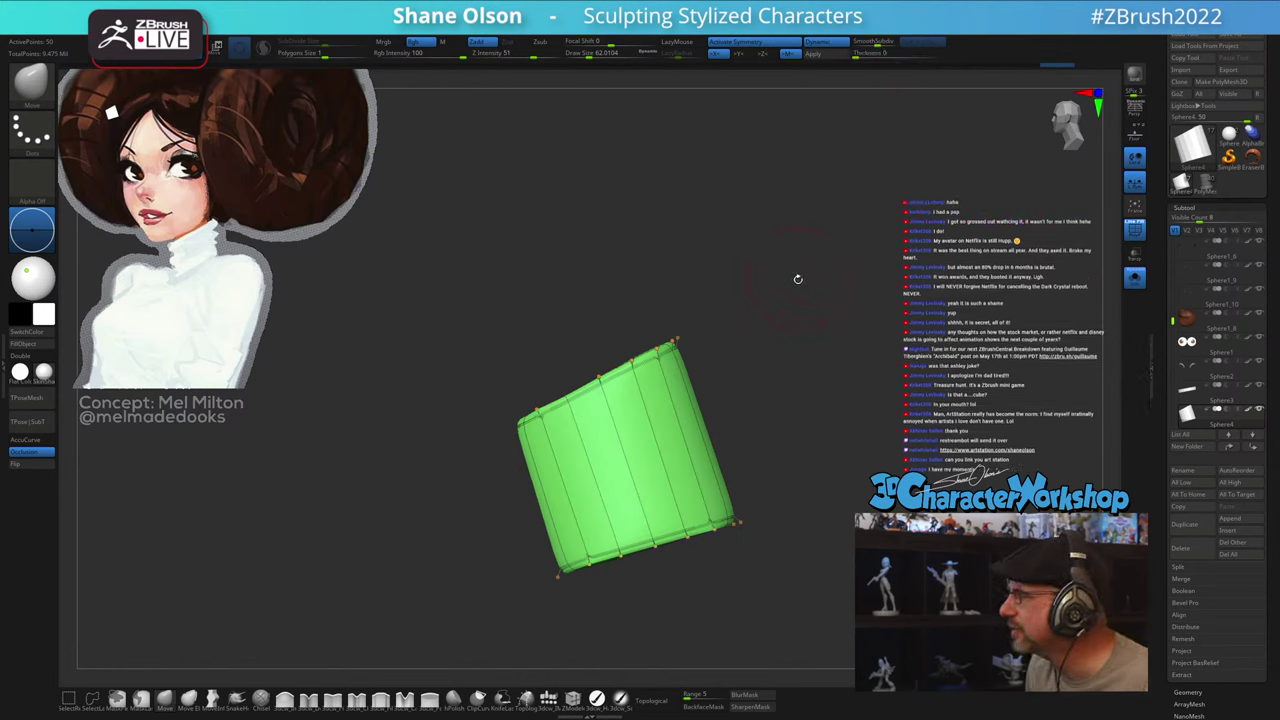
drag(769, 298, 811, 275)
key(shift+d)
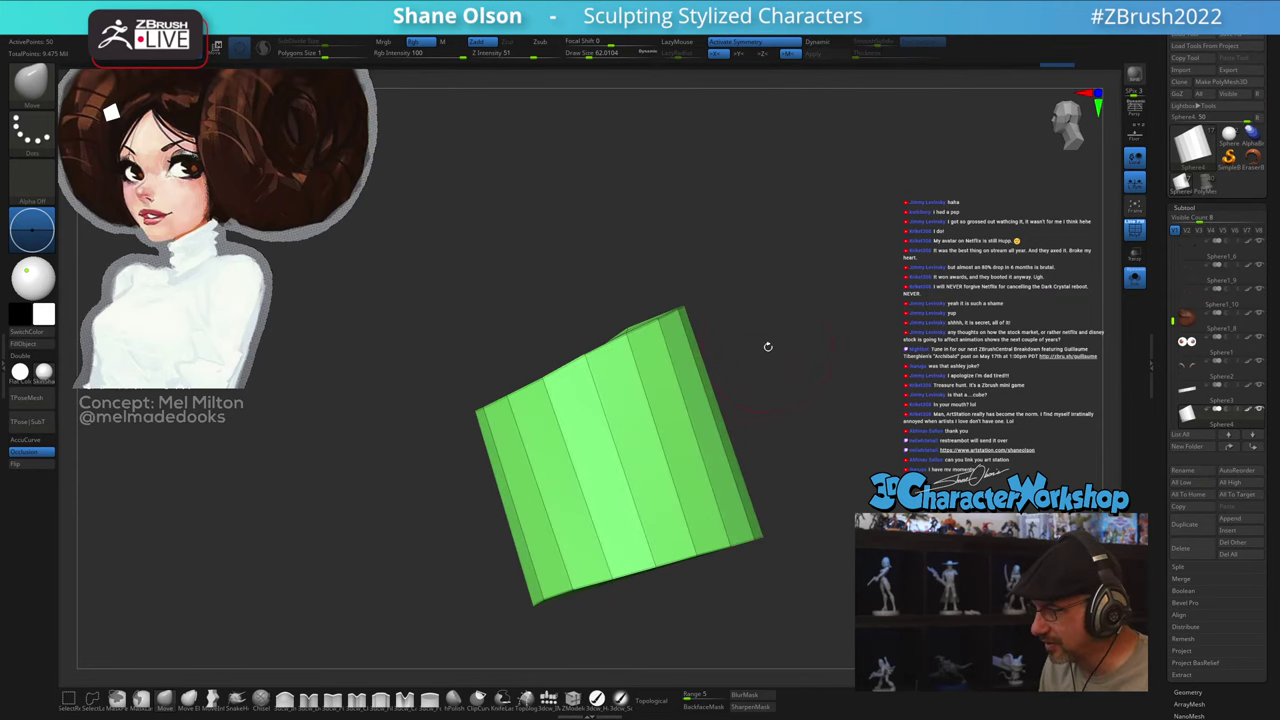
drag(768, 347, 777, 329)
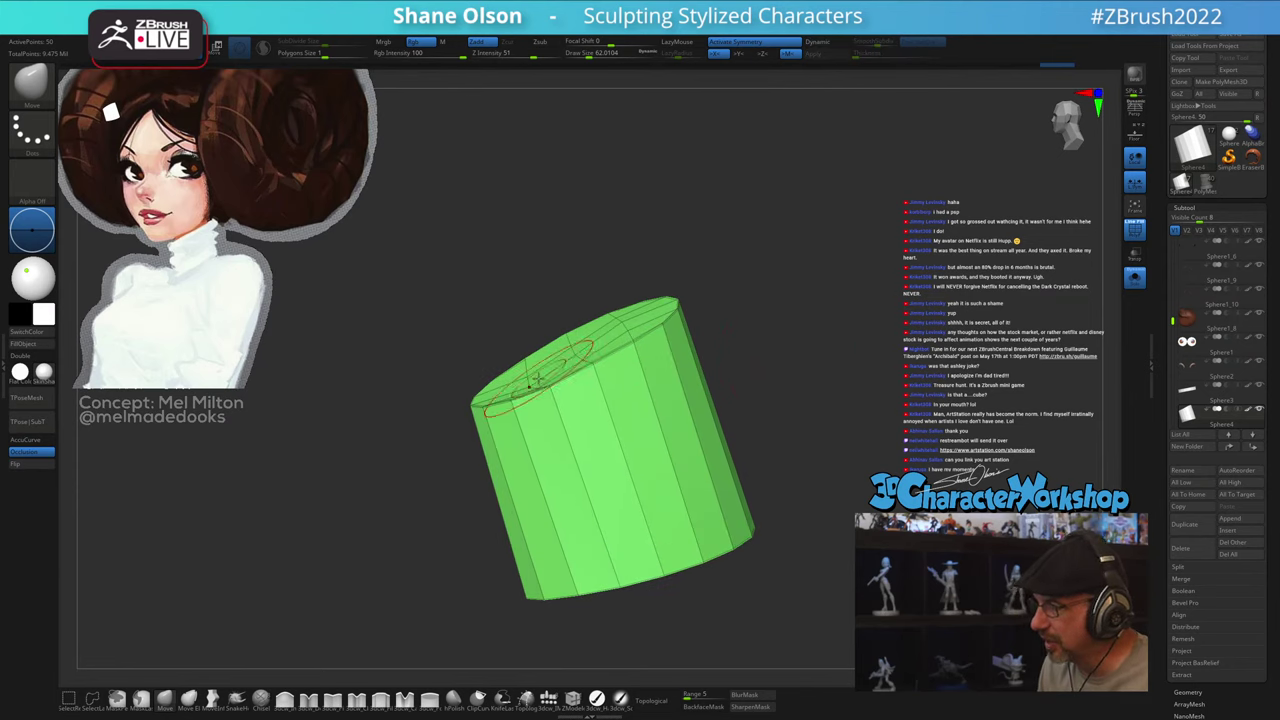
Step: Try to reshape the collar's top cap with the Move brush at size about 77, and undo the strokes
key(s)
drag(508, 390, 580, 346)
key(s)
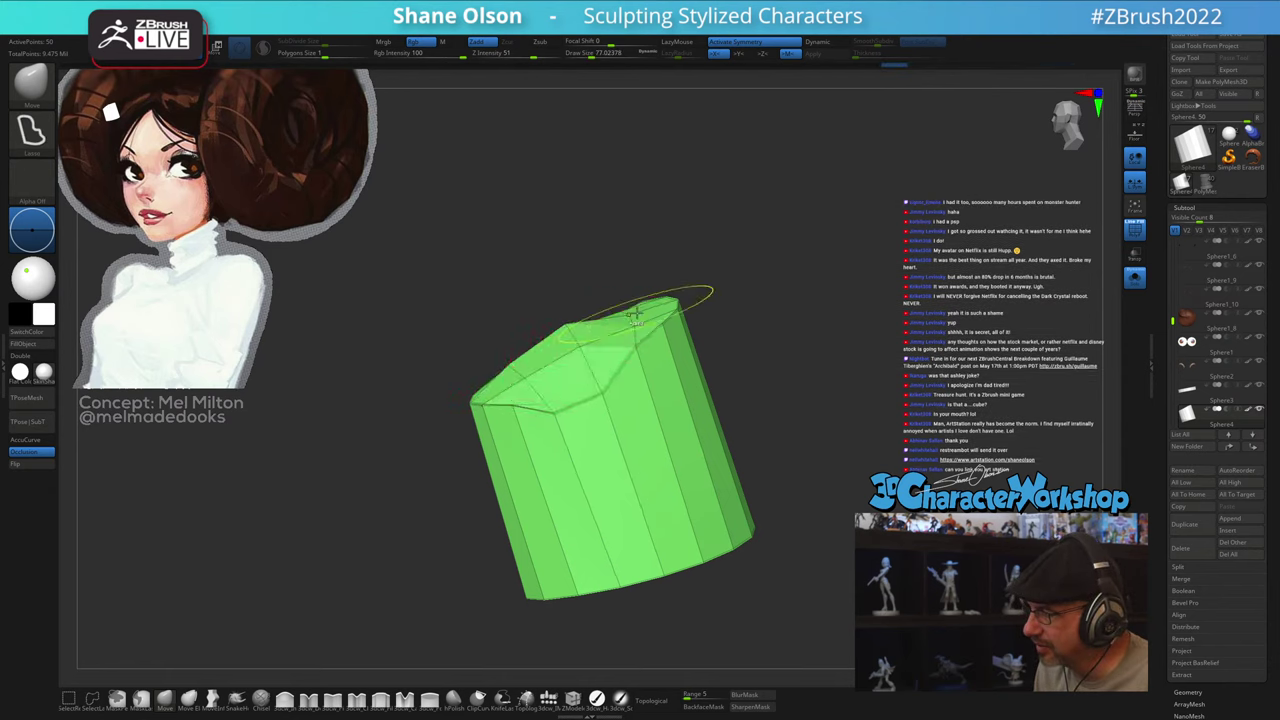
key(ctrl+z)
key(ctrl+z)
key(ctrl+z)
mouse_move(755, 317)
mouse_down()
mouse_move(811, 309)
mouse_move(814, 373)
mouse_move(833, 350)
mouse_up()
key(ctrl+z)
key(s)
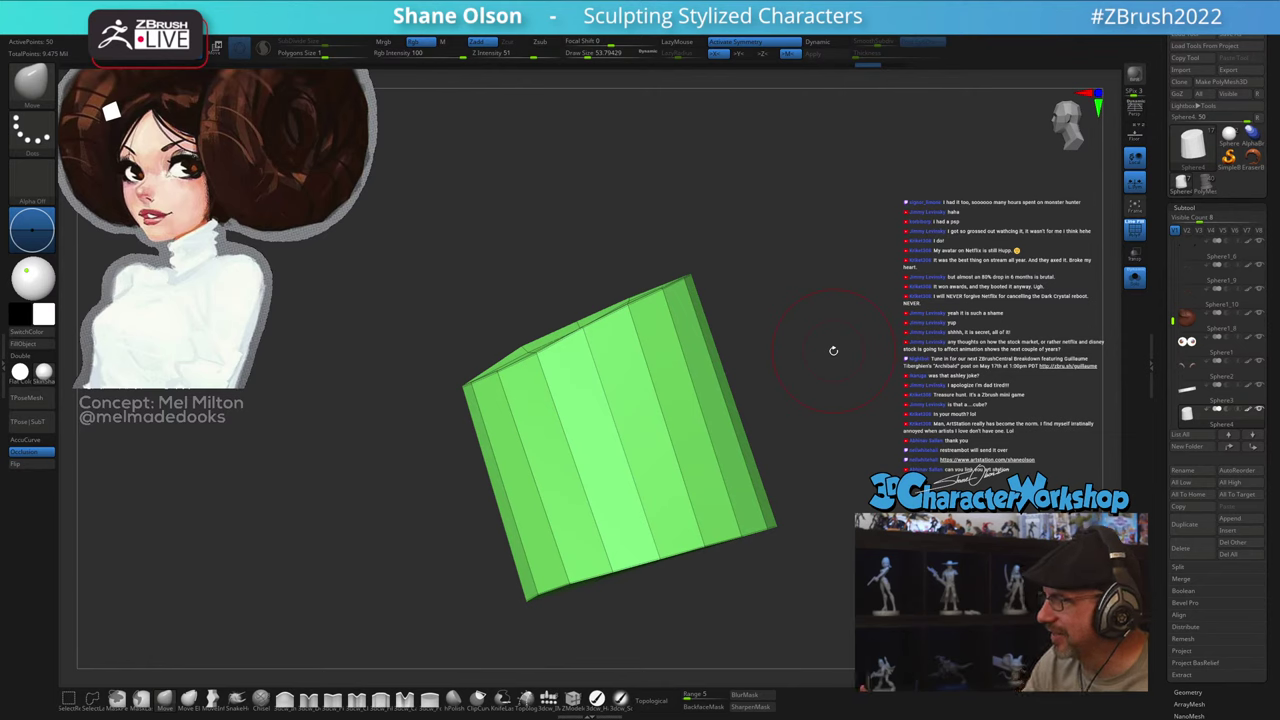
Step: Insert five horizontal edge loops around the collar with ZModeler, one near each end and three between them
mouse_move(792, 541)
mouse_down()
mouse_move(804, 482)
mouse_move(752, 545)
mouse_move(801, 535)
mouse_move(794, 550)
mouse_up()
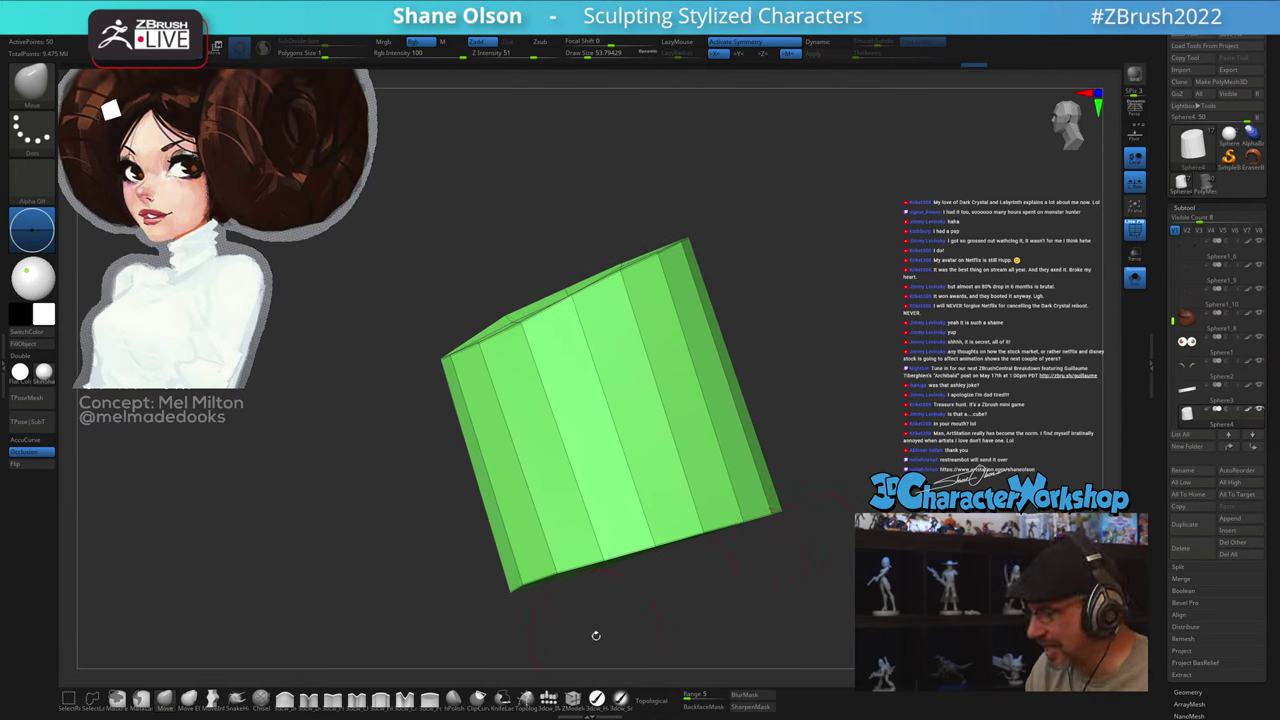
click(573, 699)
drag(625, 455, 643, 513)
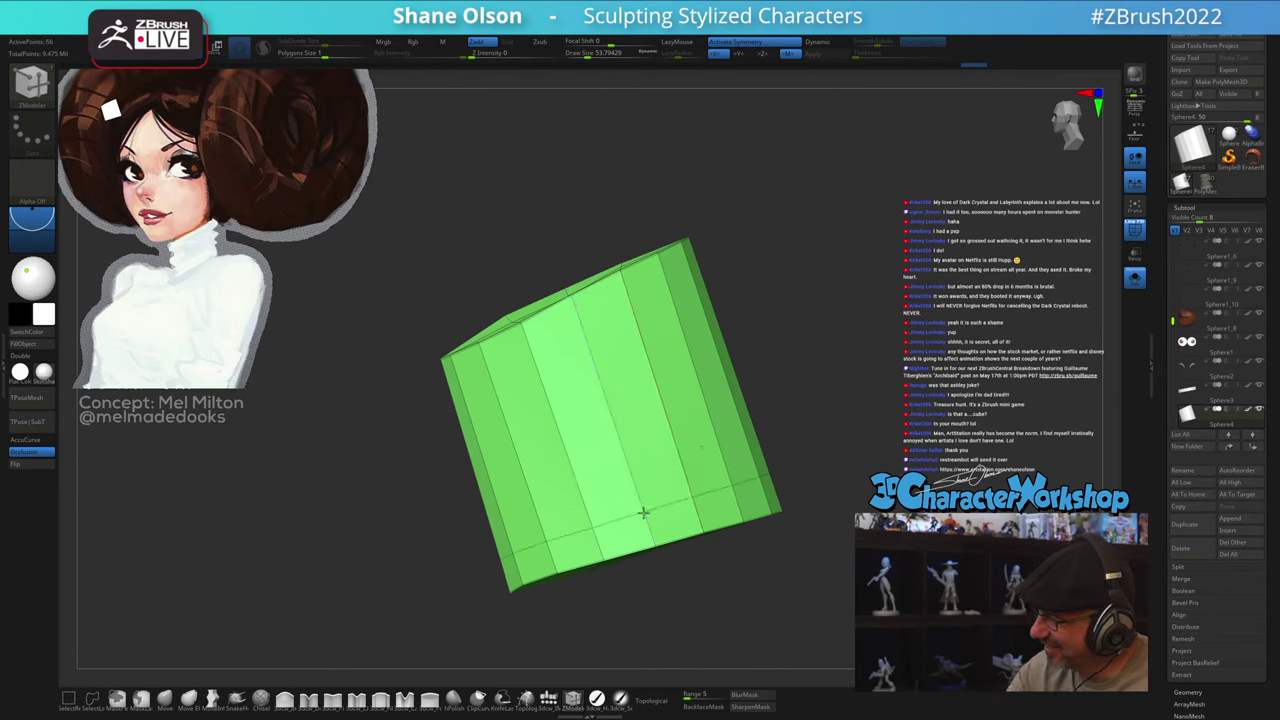
drag(594, 355, 584, 326)
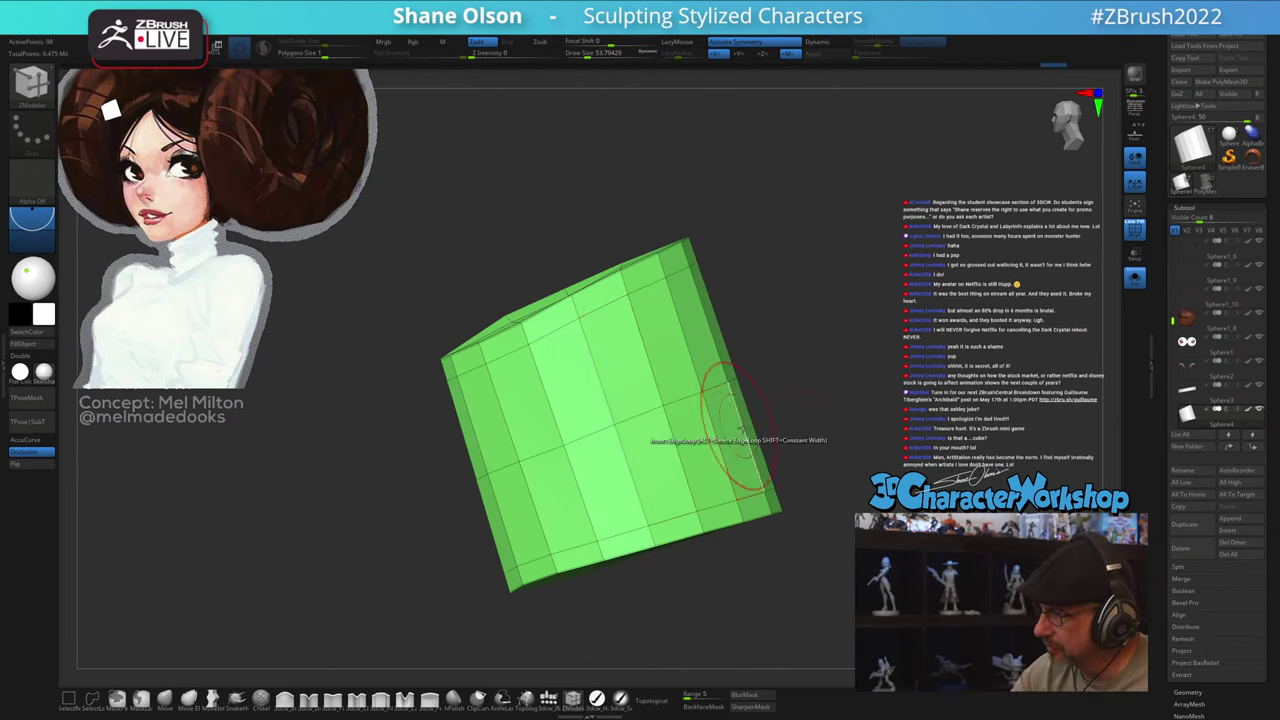
alt+drag(825, 490, 808, 503)
click(603, 380)
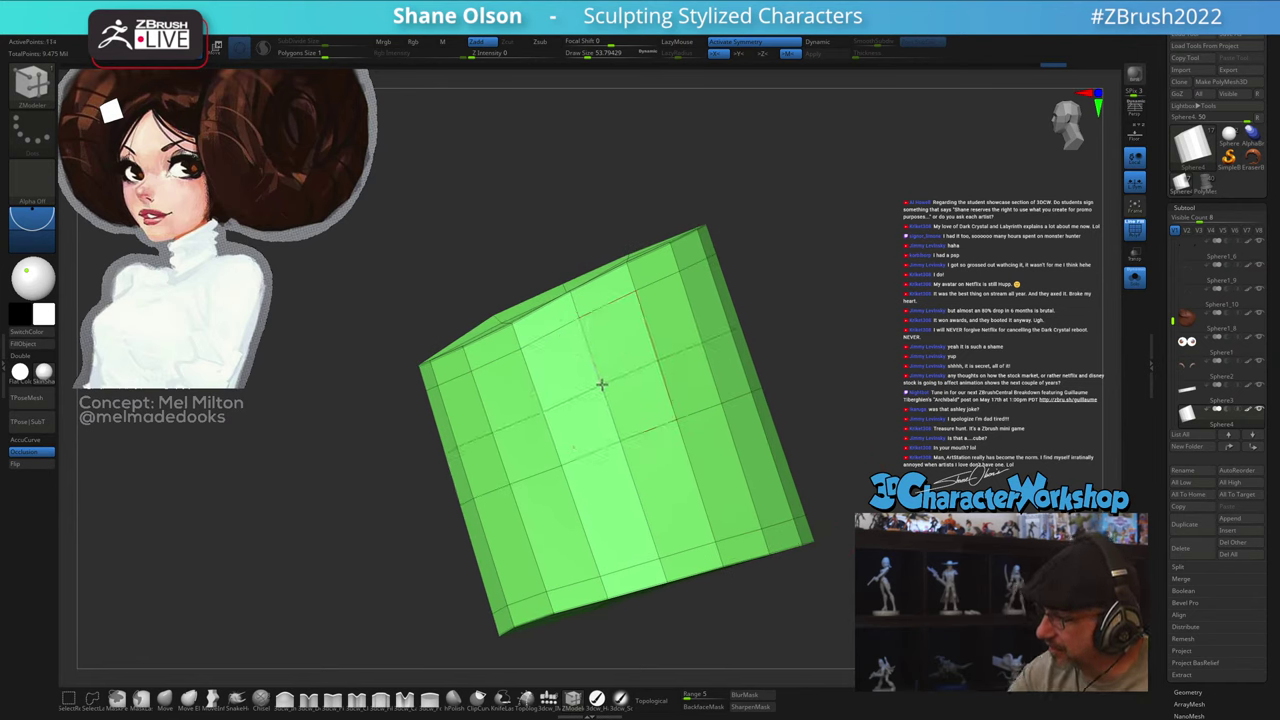
drag(631, 478, 638, 500)
alt+drag(852, 558, 774, 435)
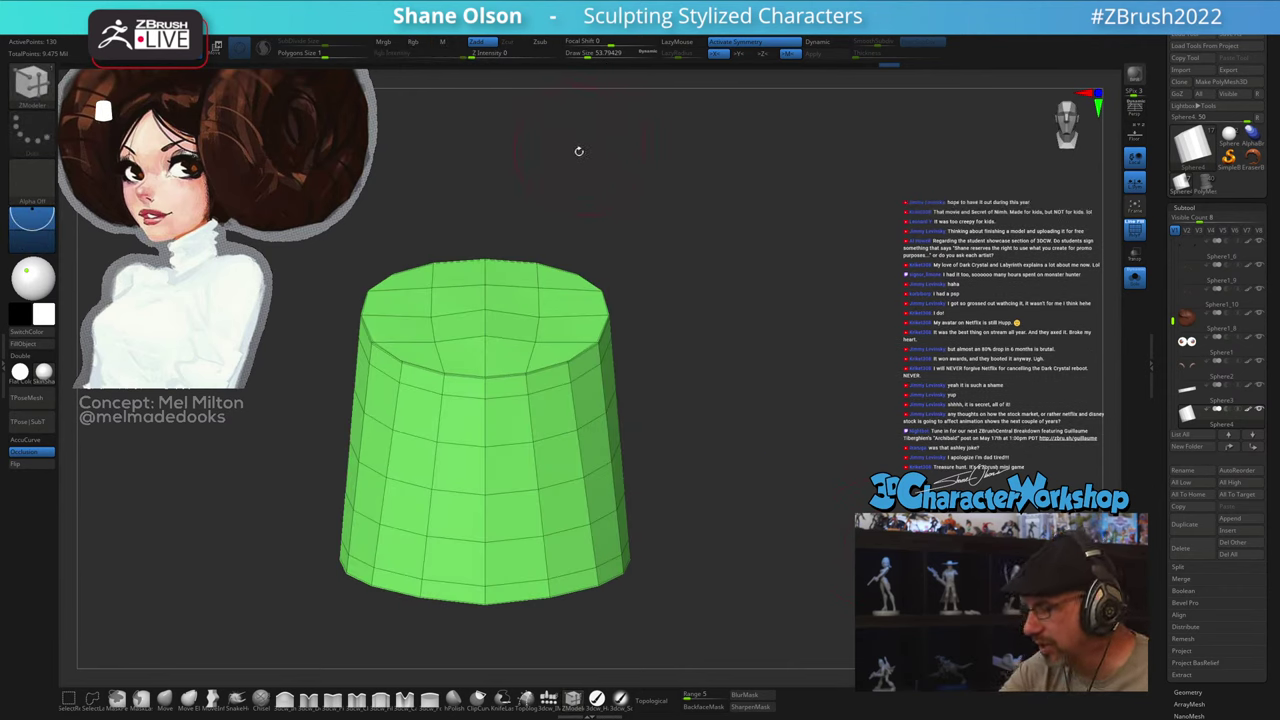
Step: Reduce the Smooth brush's draw size to 20 and inspect the collar's new topology from the front, underside and side
alt+drag(579, 151, 628, 148)
key(s)
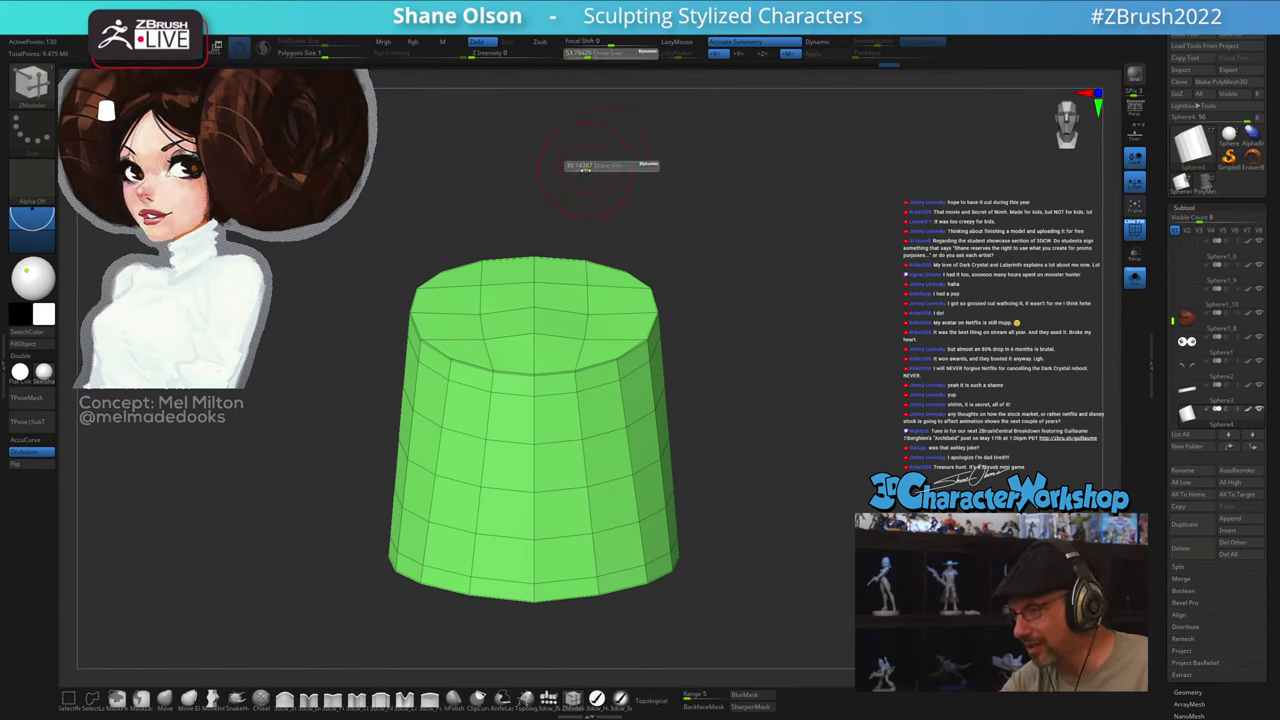
click(585, 170)
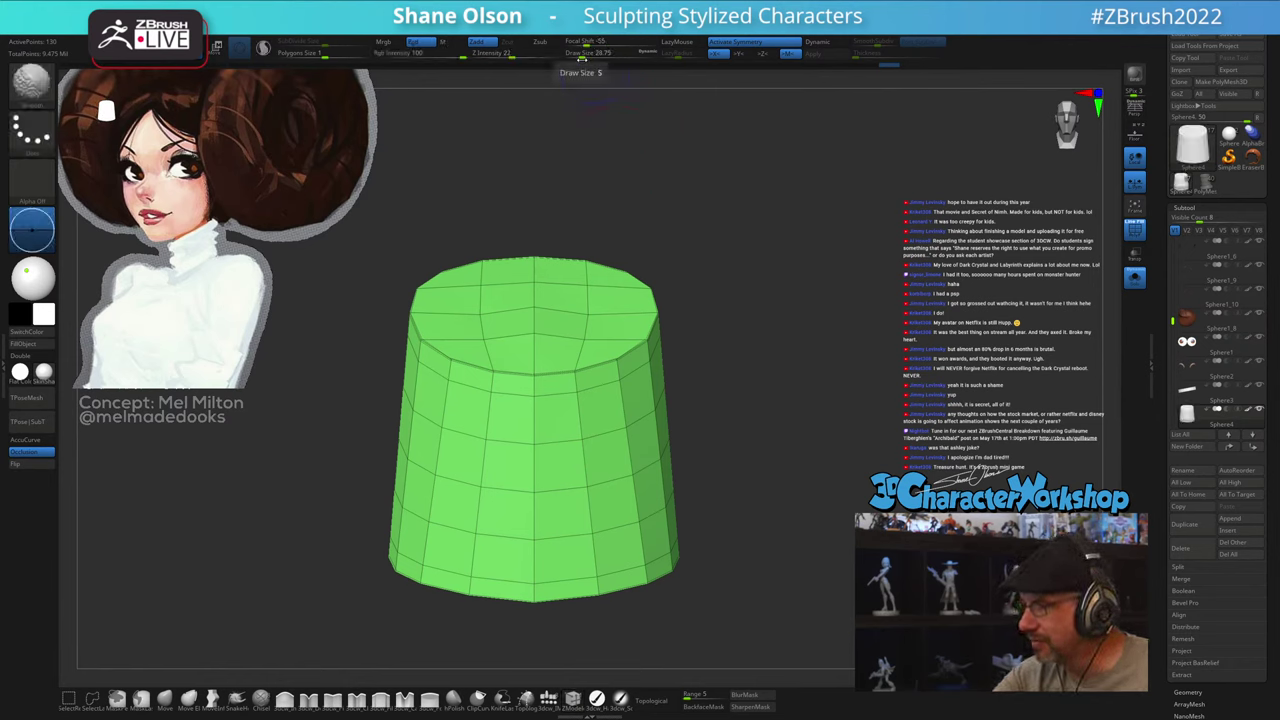
key(shift)
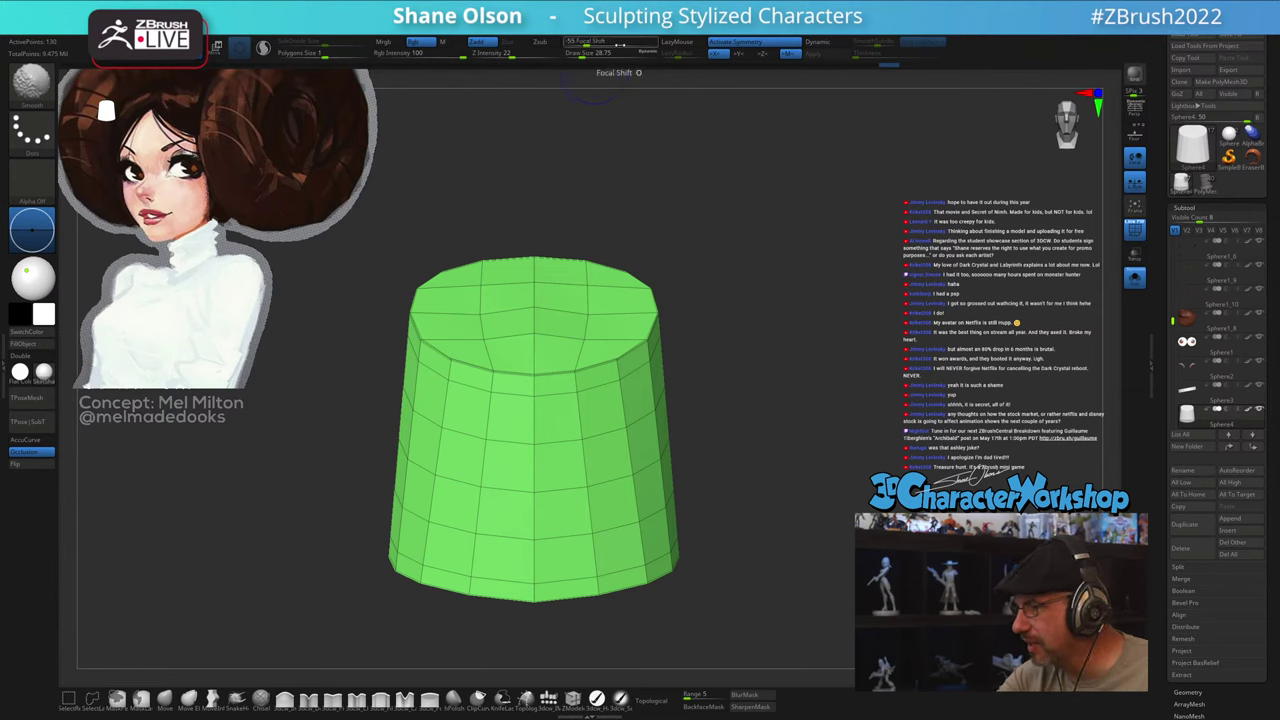
click(579, 54)
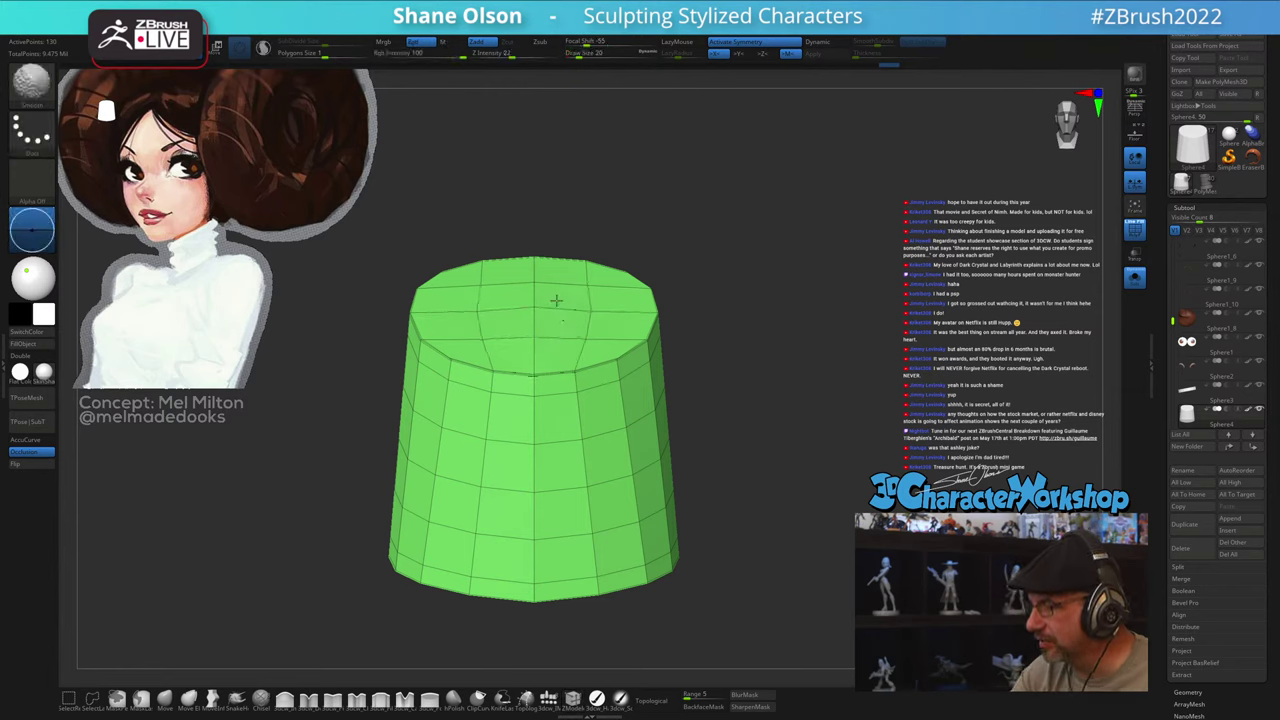
drag(706, 400, 797, 544)
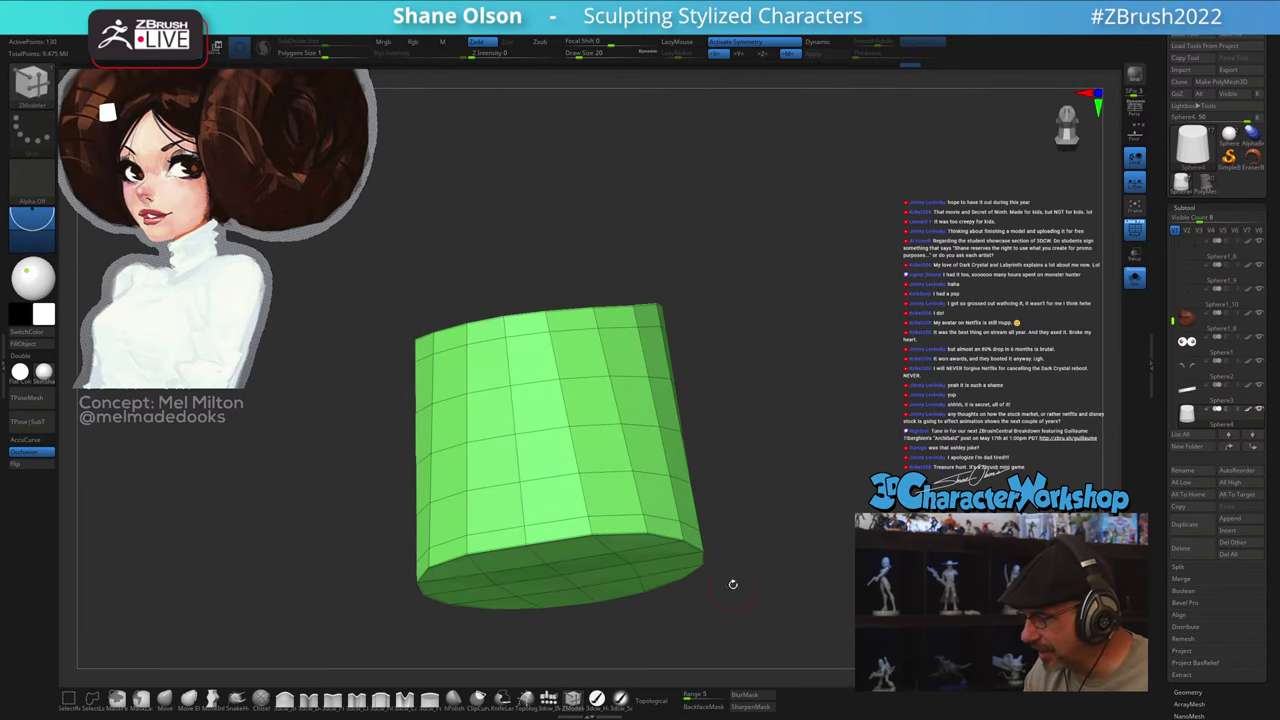
drag(732, 584, 806, 566)
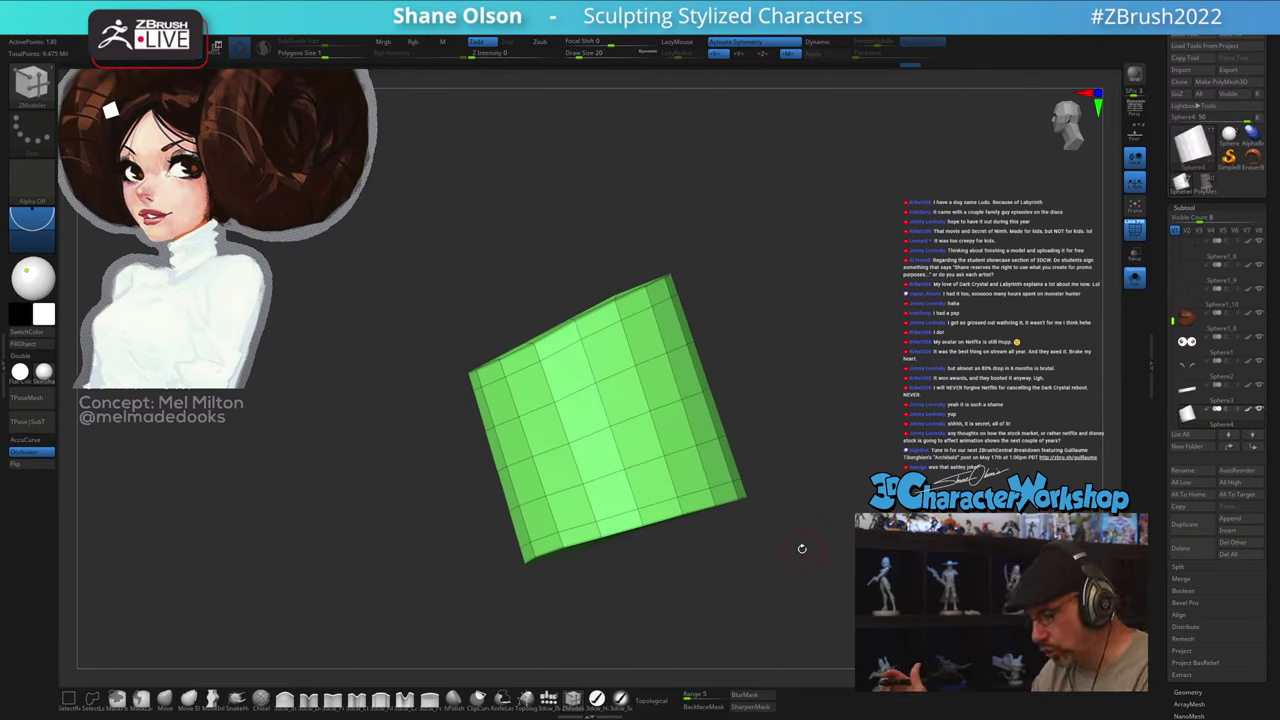
mouse_move(790, 537)
mouse_down()
mouse_move(794, 551)
mouse_move(790, 537)
mouse_up()
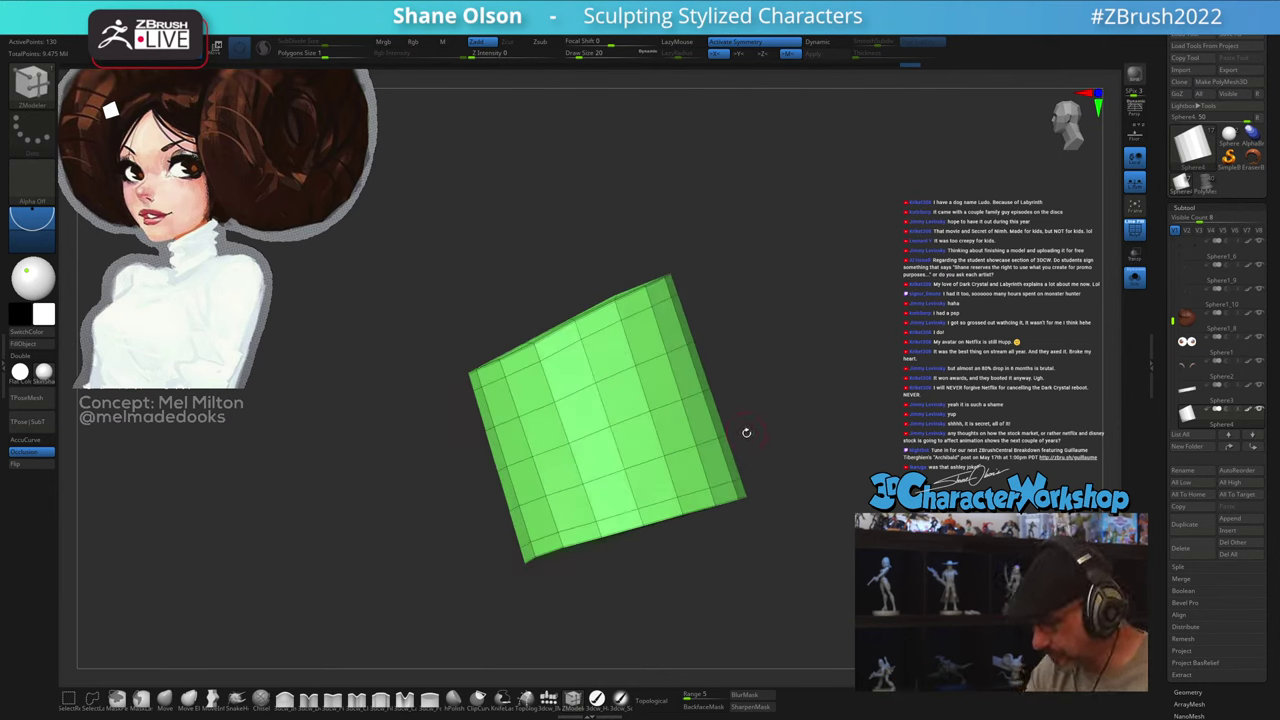
Step: Turn on the collar's dynamic subdivision preview and check the smoothed form from the side
key(d)
mouse_move(742, 521)
mouse_down()
mouse_move(749, 534)
mouse_move(747, 503)
mouse_up()
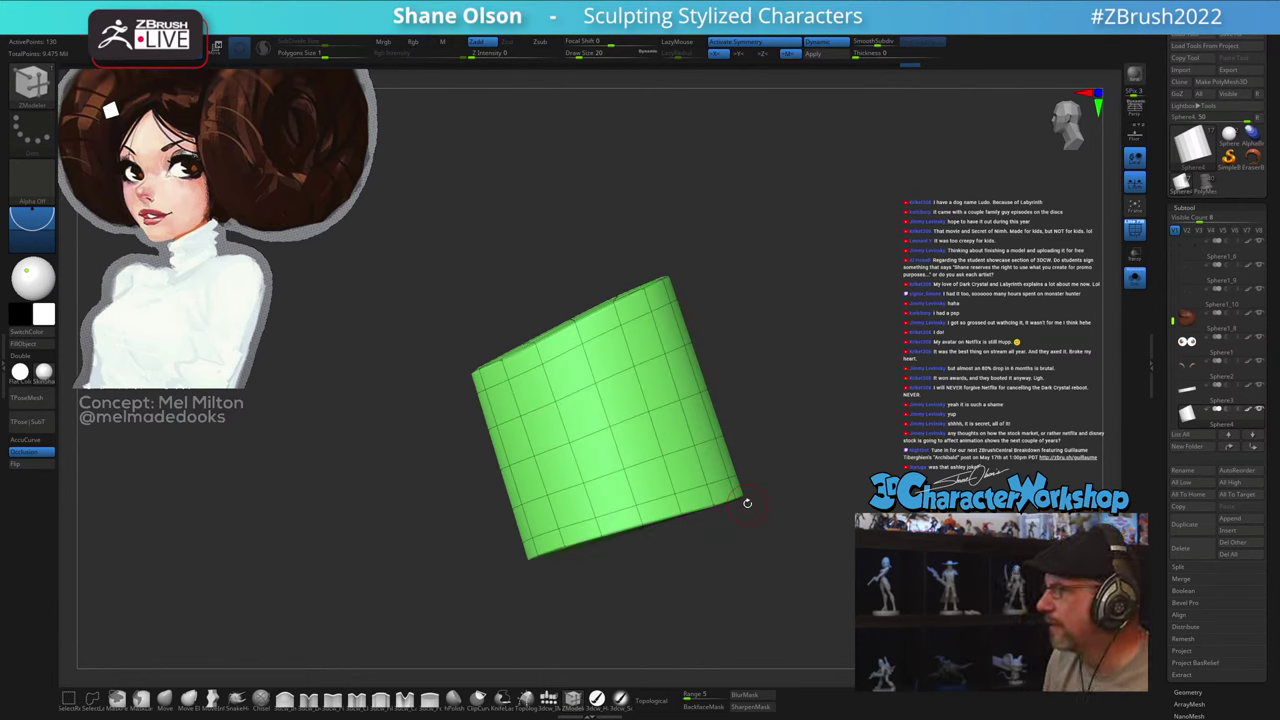
mouse_move(812, 370)
alt+mouse_down()
mouse_move(837, 366)
mouse_move(823, 364)
mouse_move(842, 328)
alt+mouse_up()
key(s)
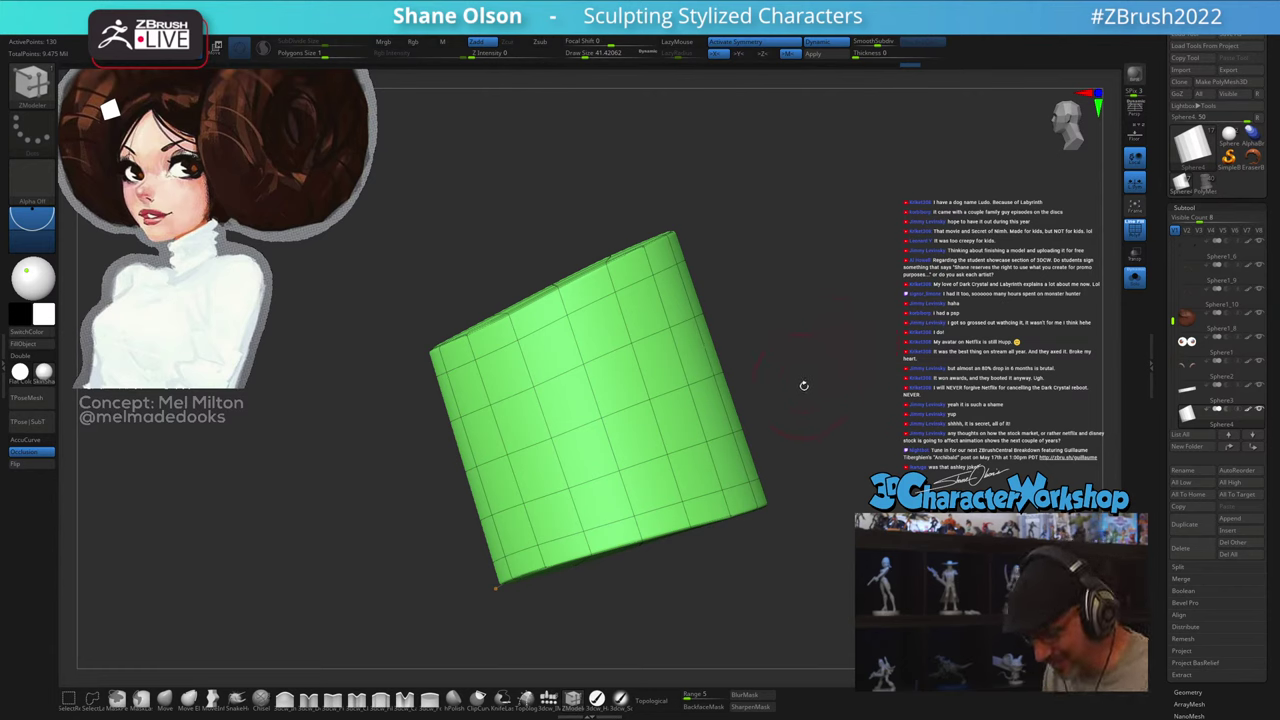
drag(803, 385, 868, 364)
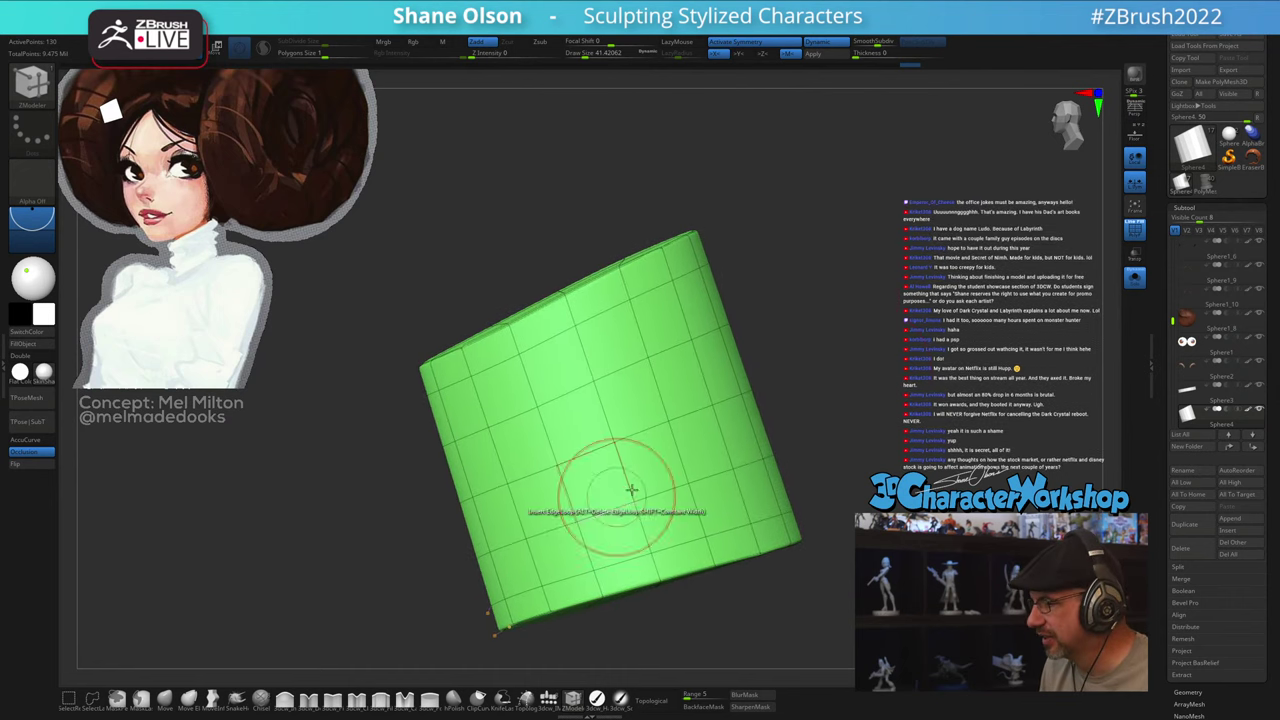
Step: Switch to the Move brush and reduce its draw size to about 37 while checking the collar's upper edge
click(166, 699)
key(s)
drag(536, 218, 542, 218)
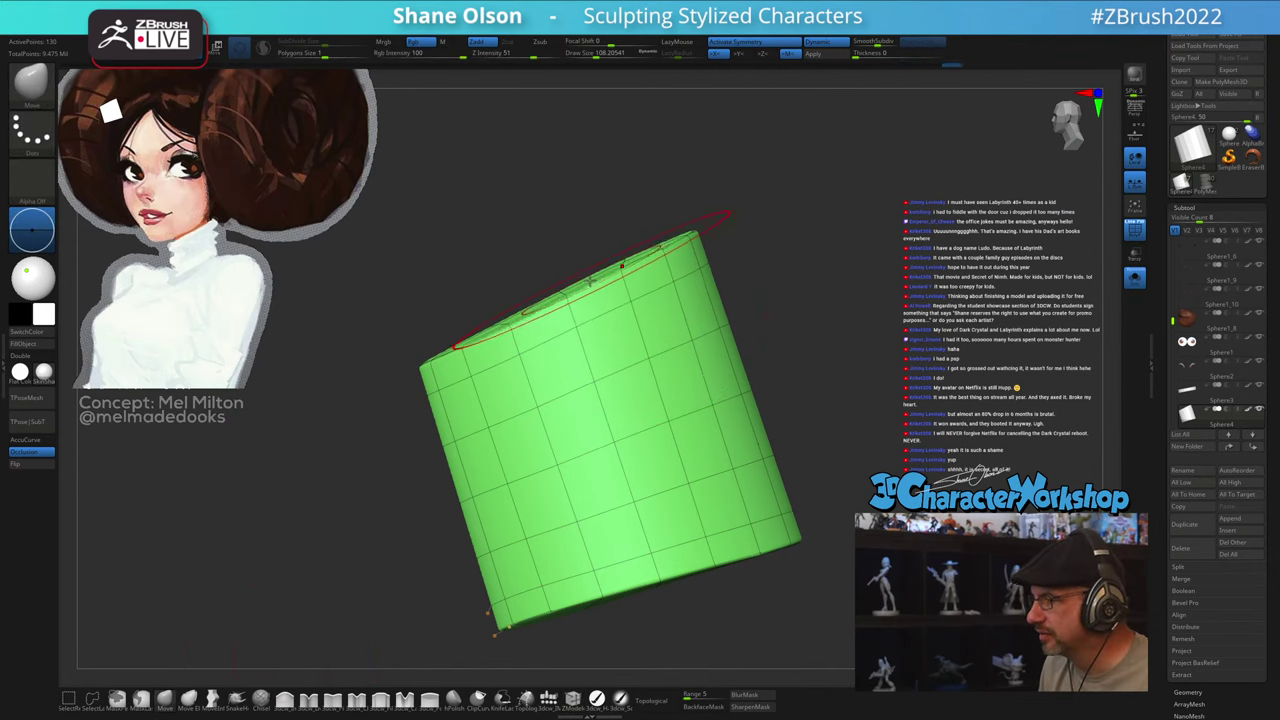
mouse_move(778, 208)
mouse_down()
mouse_move(829, 245)
mouse_move(803, 266)
mouse_up()
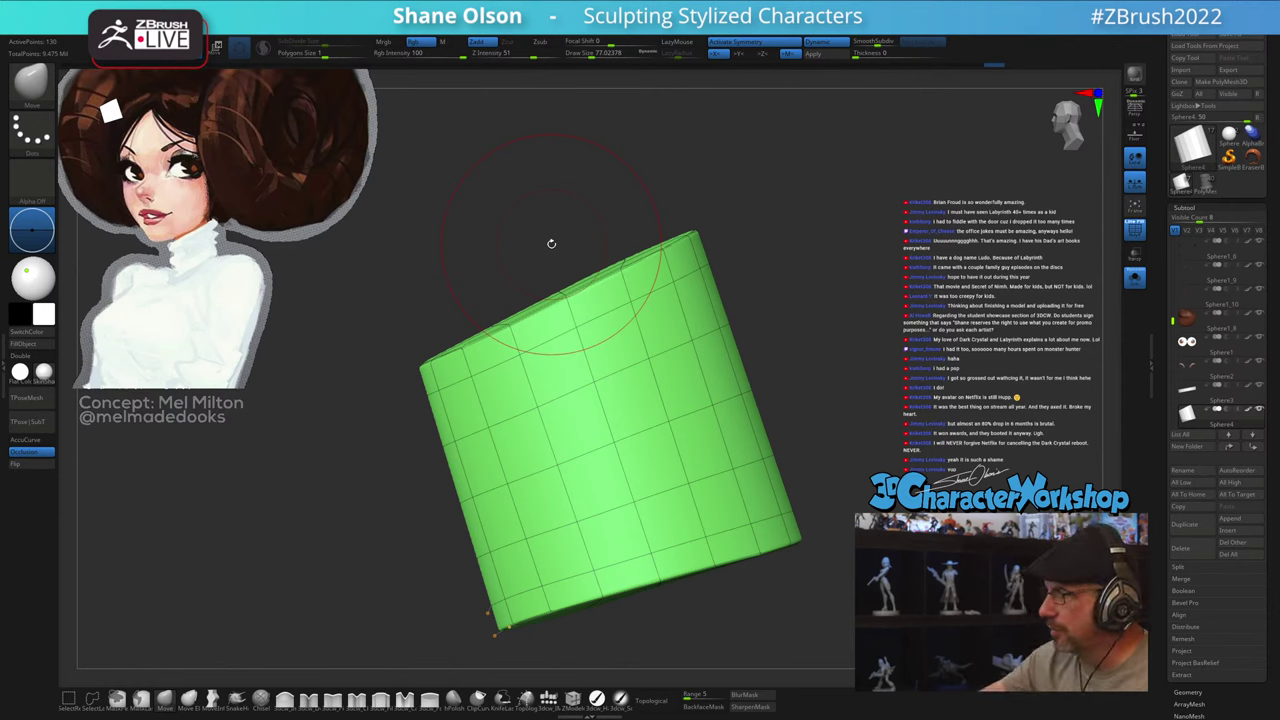
key(bracketleft)
key(bracketleft)
key(bracketleft)
key(bracketleft)
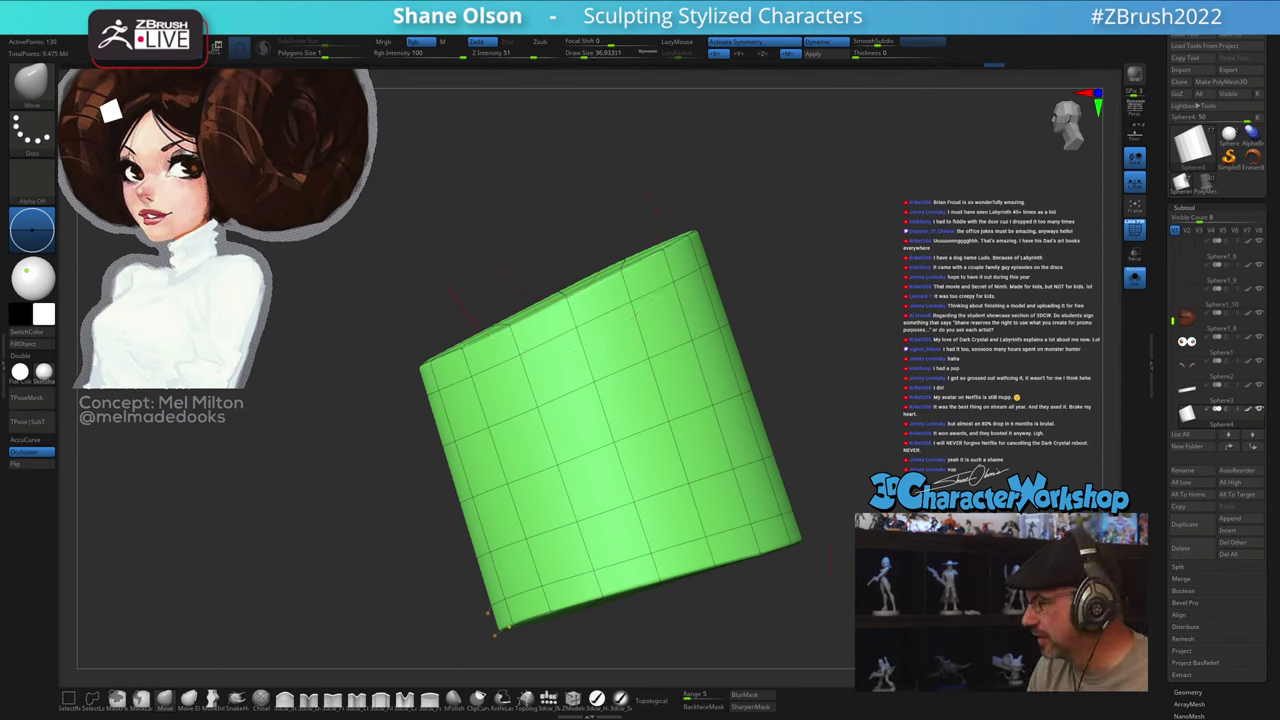
alt+drag(850, 562, 868, 572)
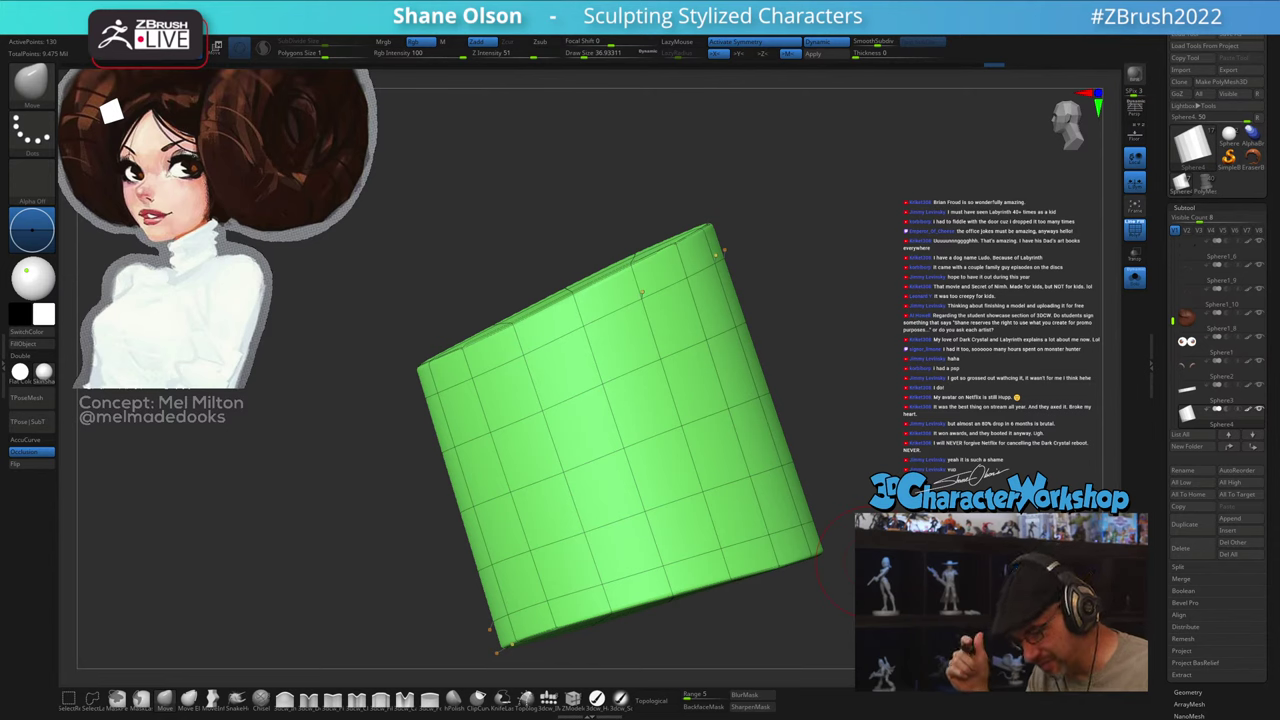
mouse_move(868, 562)
mouse_down()
mouse_move(866, 585)
mouse_move(884, 530)
mouse_move(866, 568)
mouse_up()
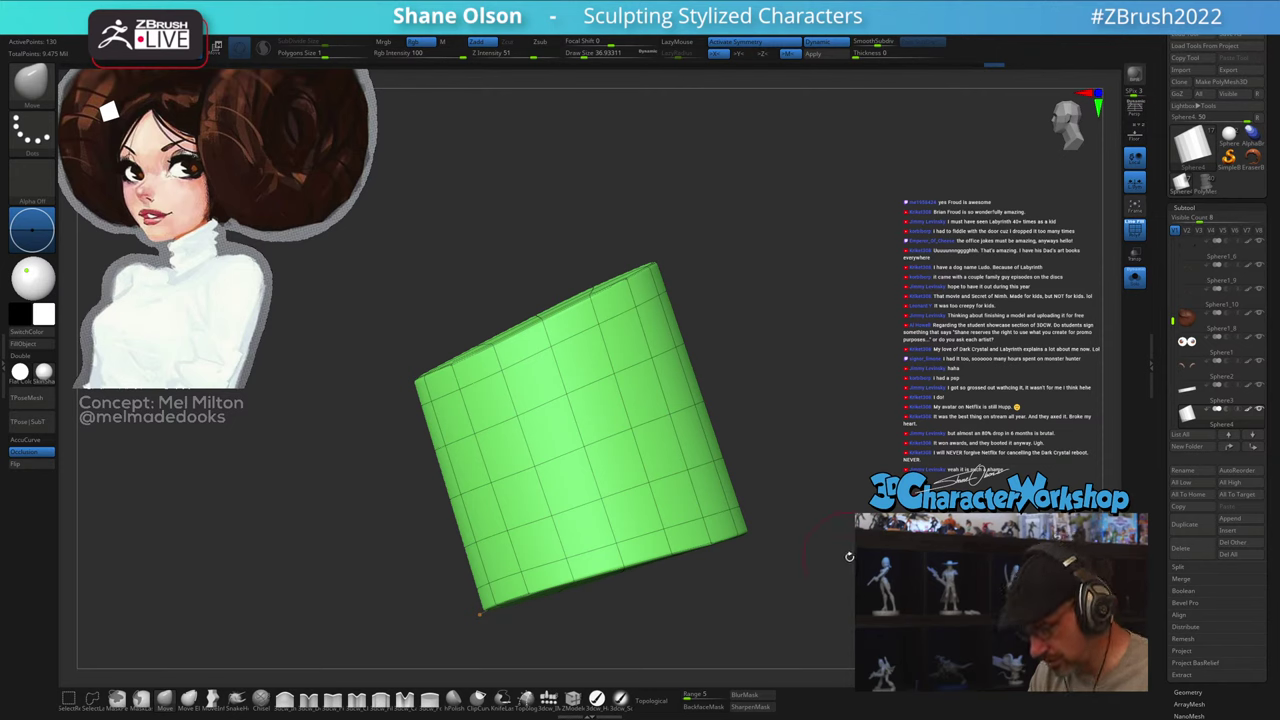
Step: Apply the dynamic subdivision to the collar as real geometry and subdivide the mesh two more times
click(823, 54)
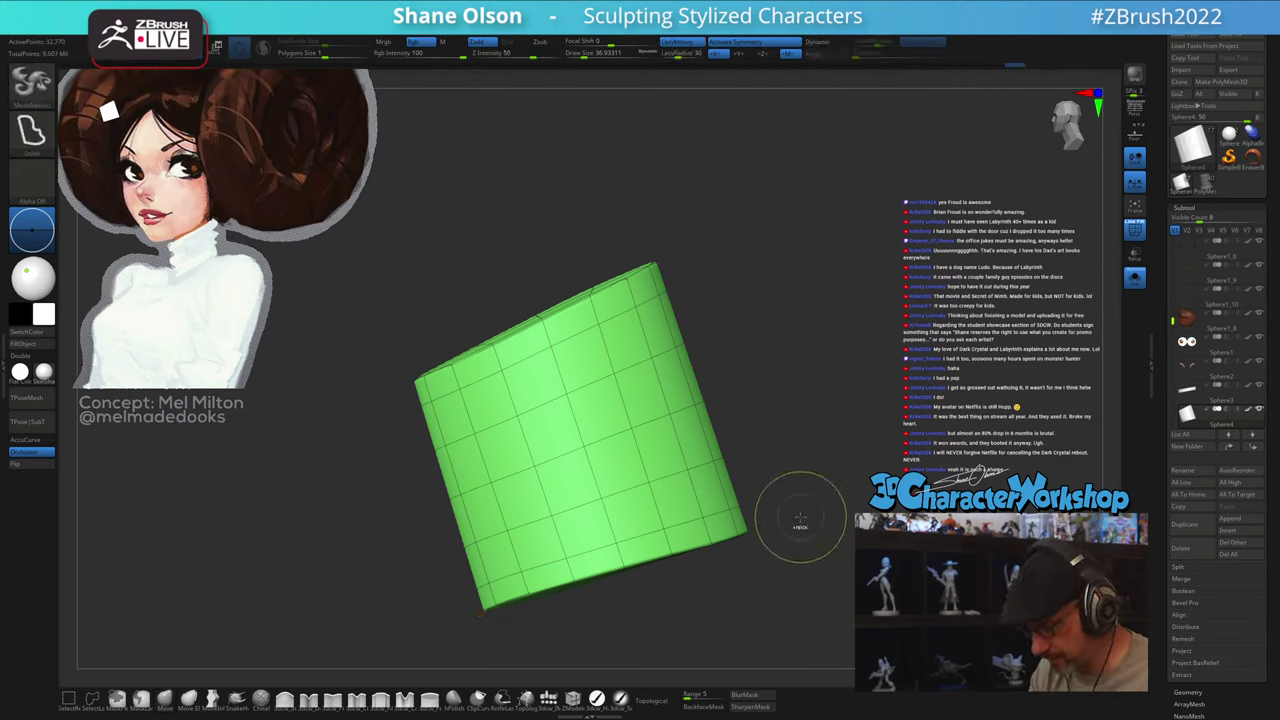
key(b)
key(m)
key(v)
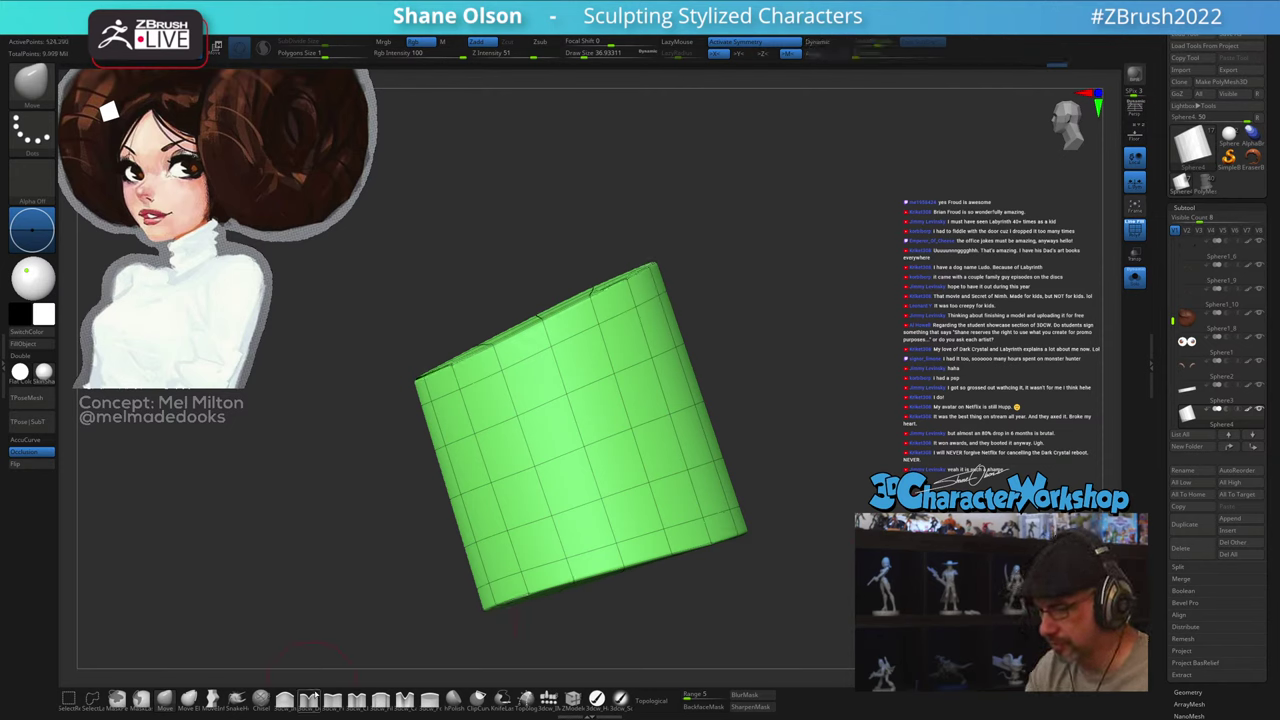
Step: Choose the 3dcw_Cloth brush, hide the polyframe and set the draw size to about 65
click(357, 702)
key(s)
mouse_move(384, 582)
mouse_down()
mouse_move(384, 538)
mouse_move(391, 554)
mouse_move(400, 532)
mouse_up()
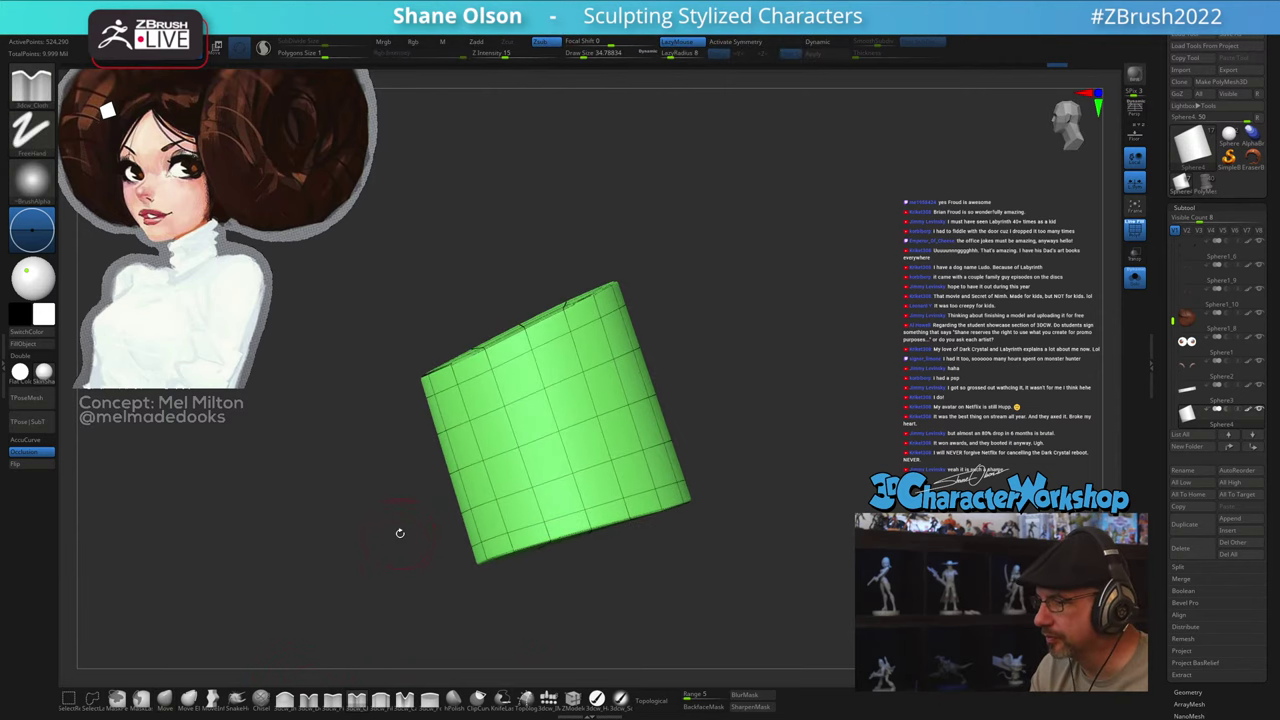
key(shift+f)
key(s)
drag(484, 437, 495, 435)
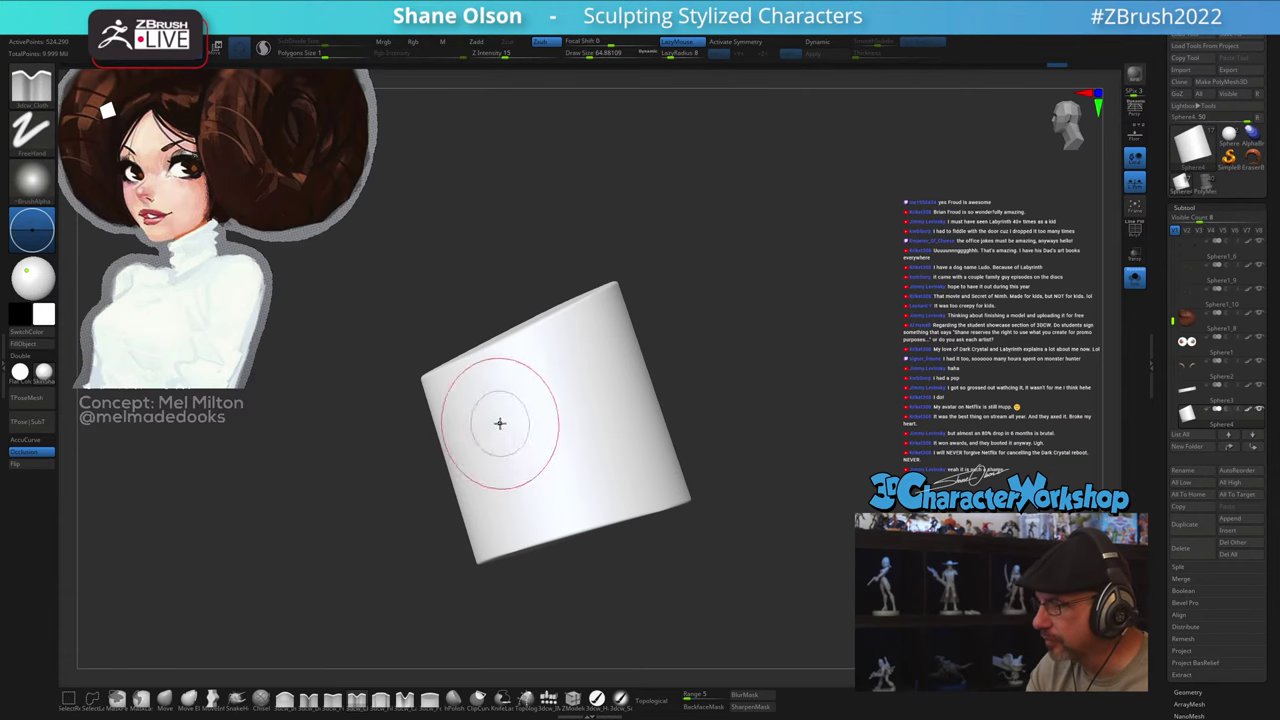
Step: Sculpt a deep diagonal crease below the collar's top rim with the cloth brush at draw size about 44
mouse_move(683, 409)
mouse_down()
mouse_move(708, 403)
mouse_move(666, 423)
mouse_move(686, 418)
mouse_up()
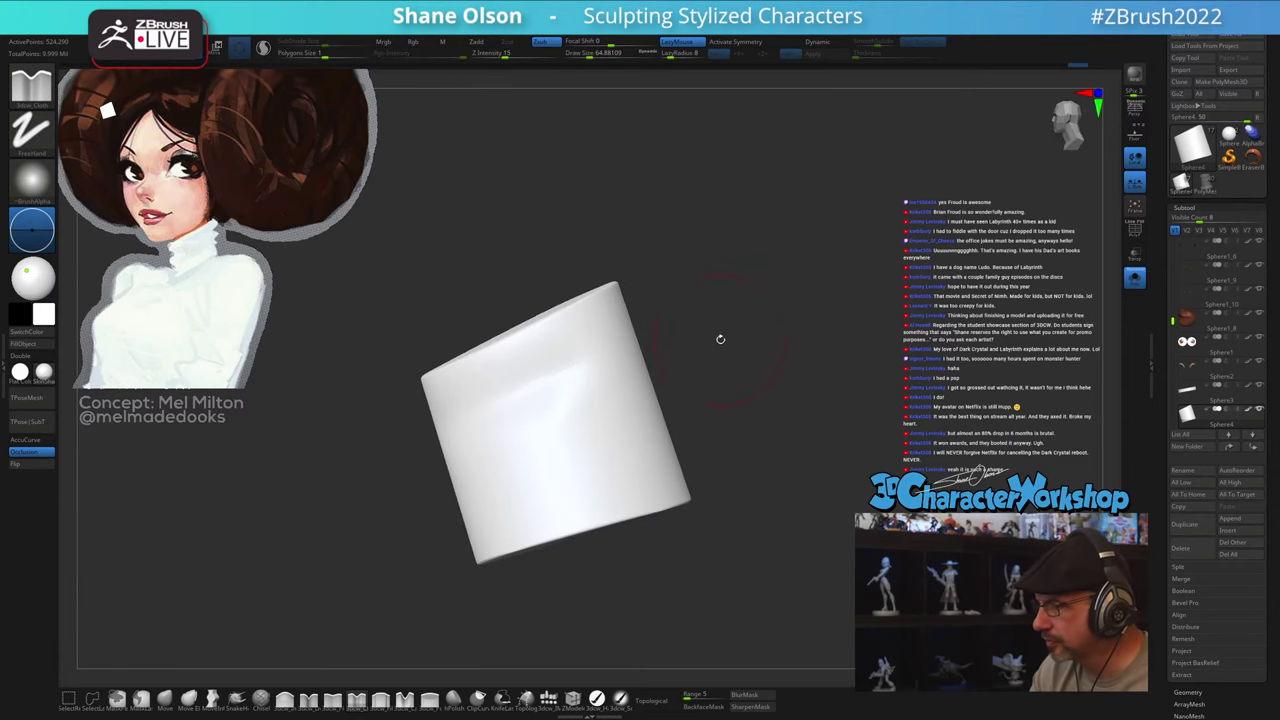
mouse_move(720, 340)
alt+mouse_down()
mouse_move(723, 438)
mouse_move(748, 438)
mouse_move(714, 440)
alt+mouse_up()
key(s)
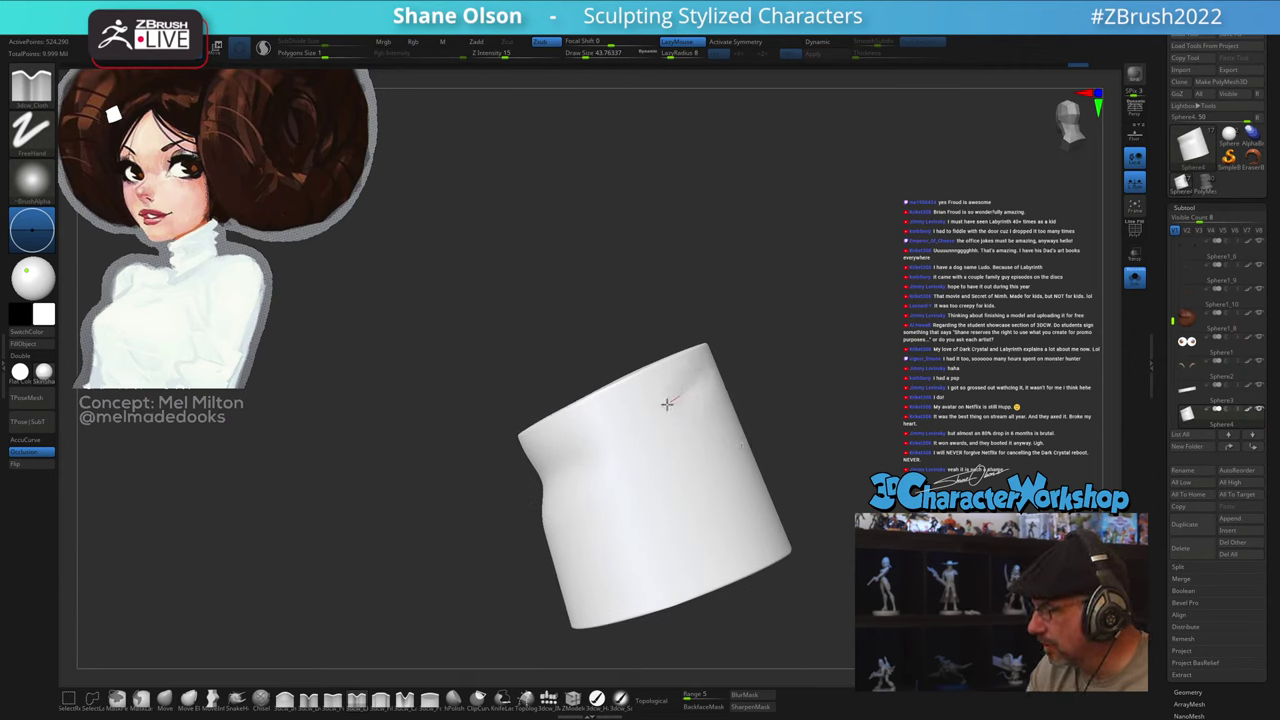
drag(667, 404, 560, 464)
mouse_move(758, 428)
mouse_down()
mouse_move(806, 406)
mouse_move(771, 429)
mouse_up()
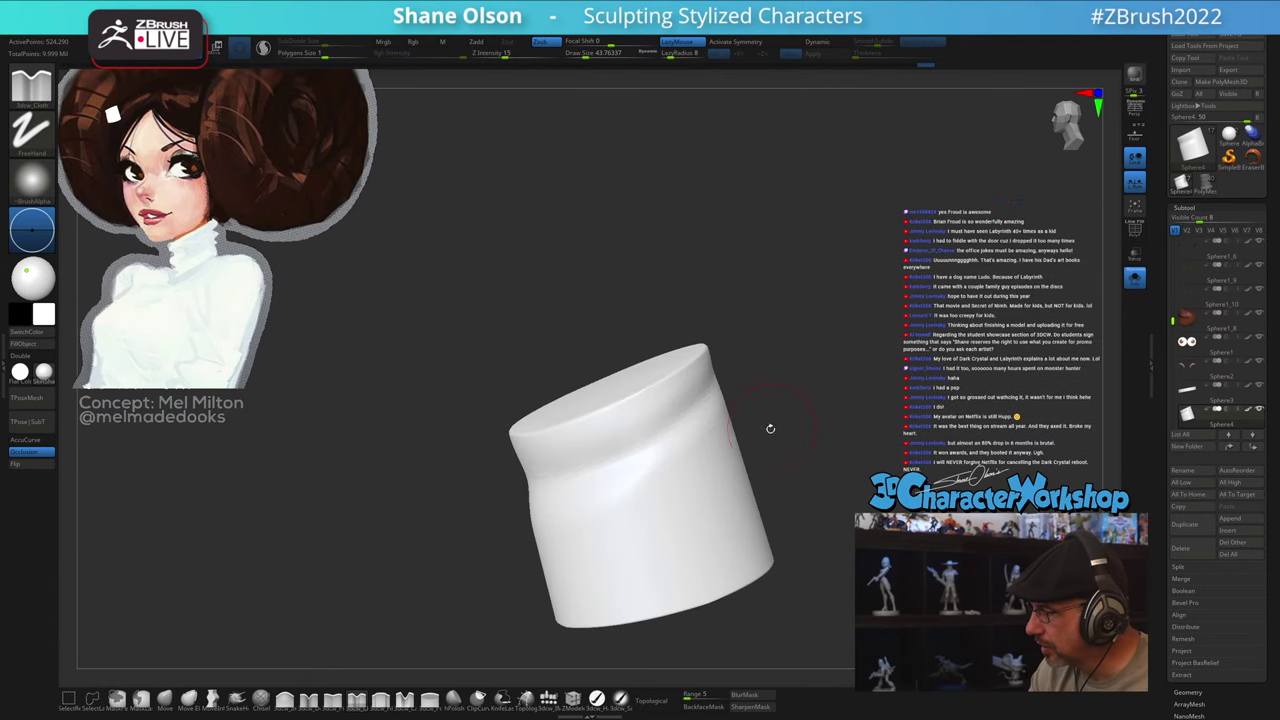
drag(643, 442, 582, 466)
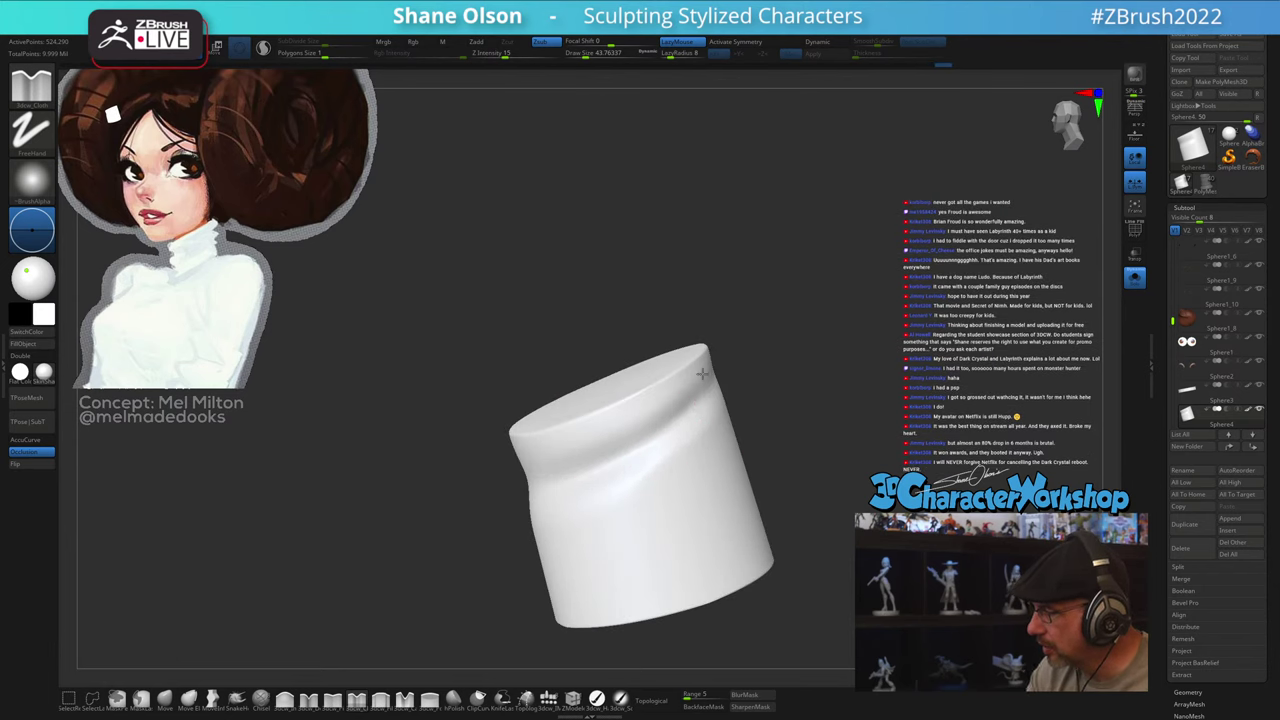
drag(702, 373, 449, 490)
mouse_move(818, 453)
mouse_down()
mouse_move(836, 461)
mouse_move(811, 489)
mouse_move(842, 477)
mouse_up()
drag(744, 433, 588, 478)
mouse_move(837, 500)
mouse_down()
mouse_move(803, 503)
mouse_move(841, 501)
mouse_move(838, 520)
mouse_up()
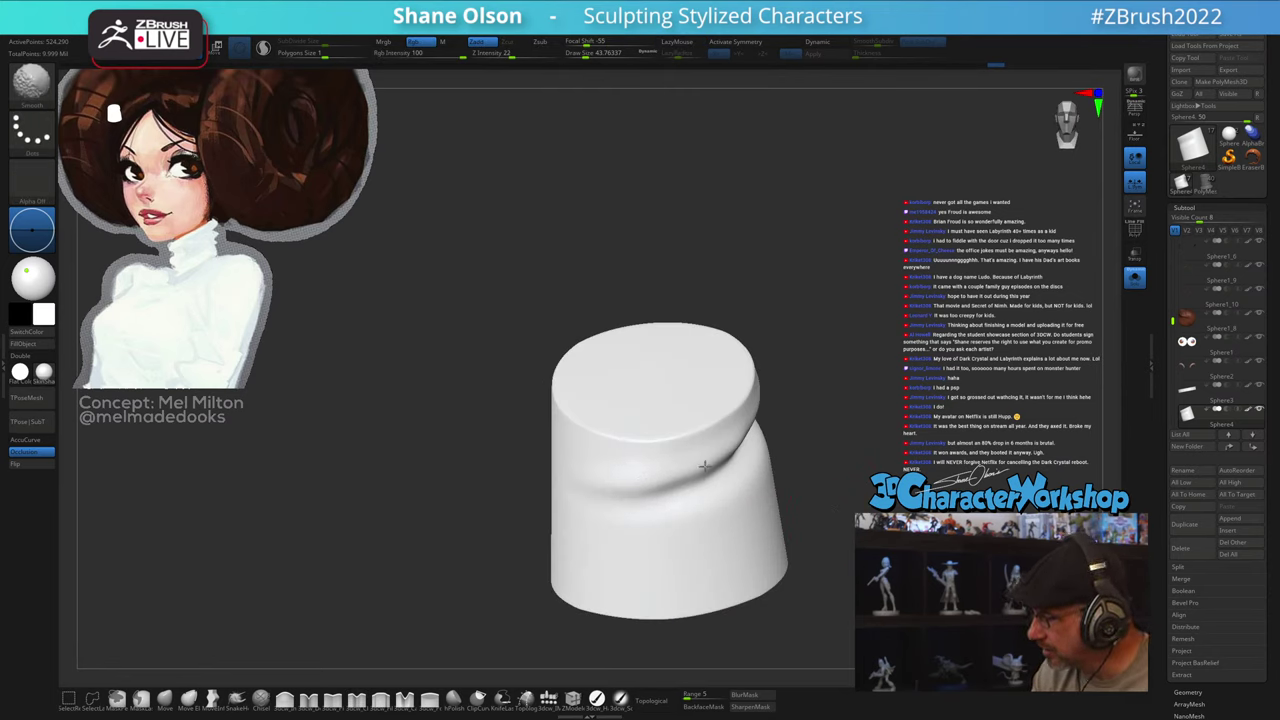
Step: Sculpt a second fold line beneath the rim crease, wrapping it across the front of the collar
mouse_move(794, 500)
mouse_down()
mouse_move(820, 501)
mouse_move(798, 482)
mouse_move(818, 492)
mouse_up()
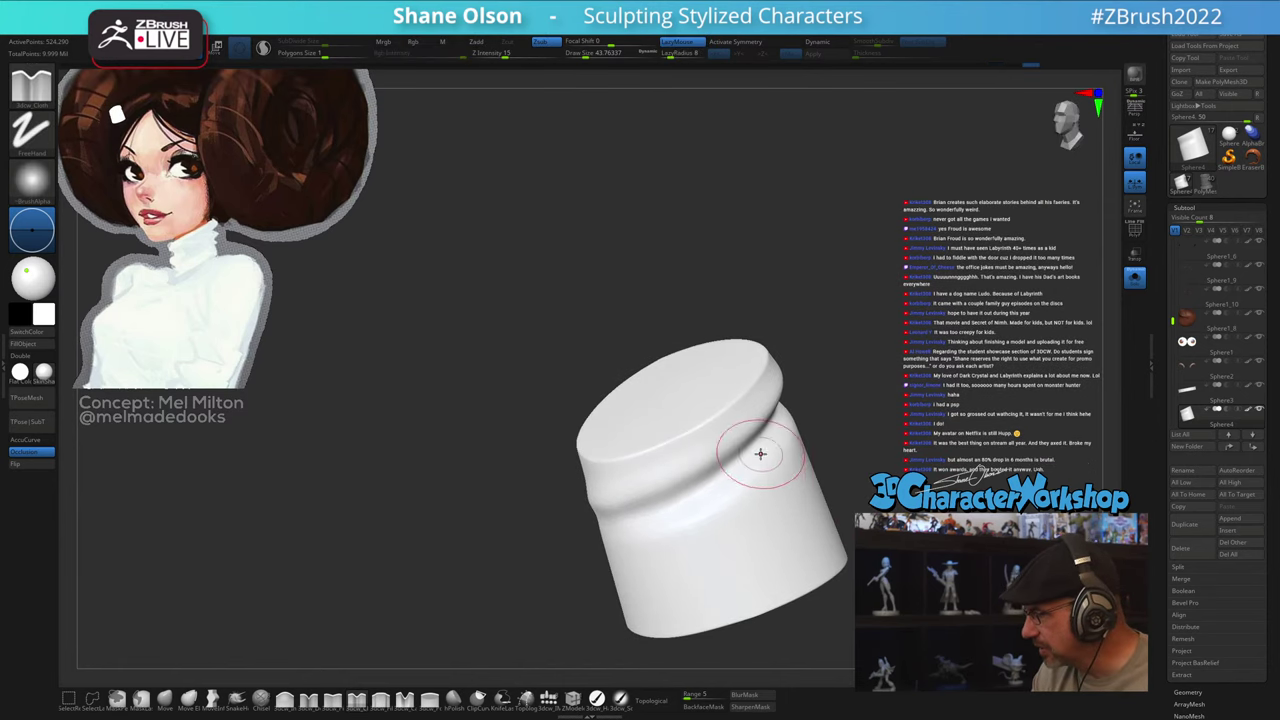
mouse_move(808, 416)
mouse_down()
mouse_move(812, 388)
mouse_move(658, 493)
mouse_up()
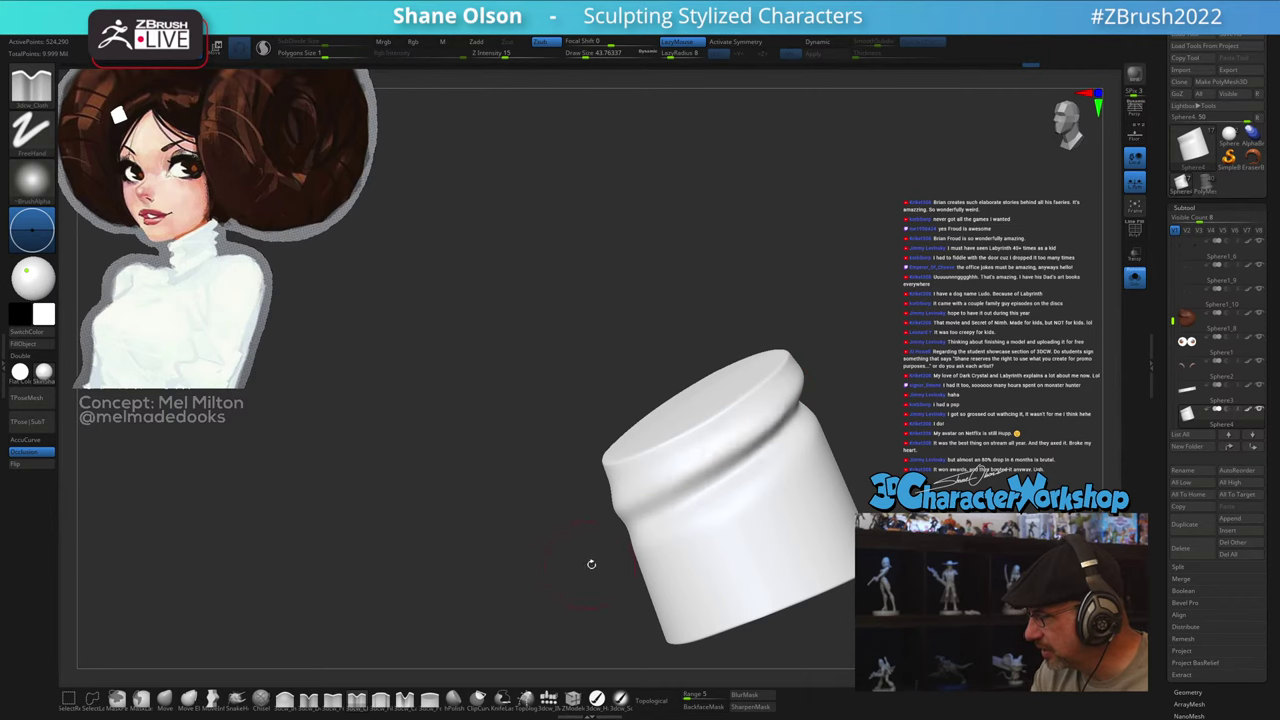
right_drag(731, 533, 738, 531)
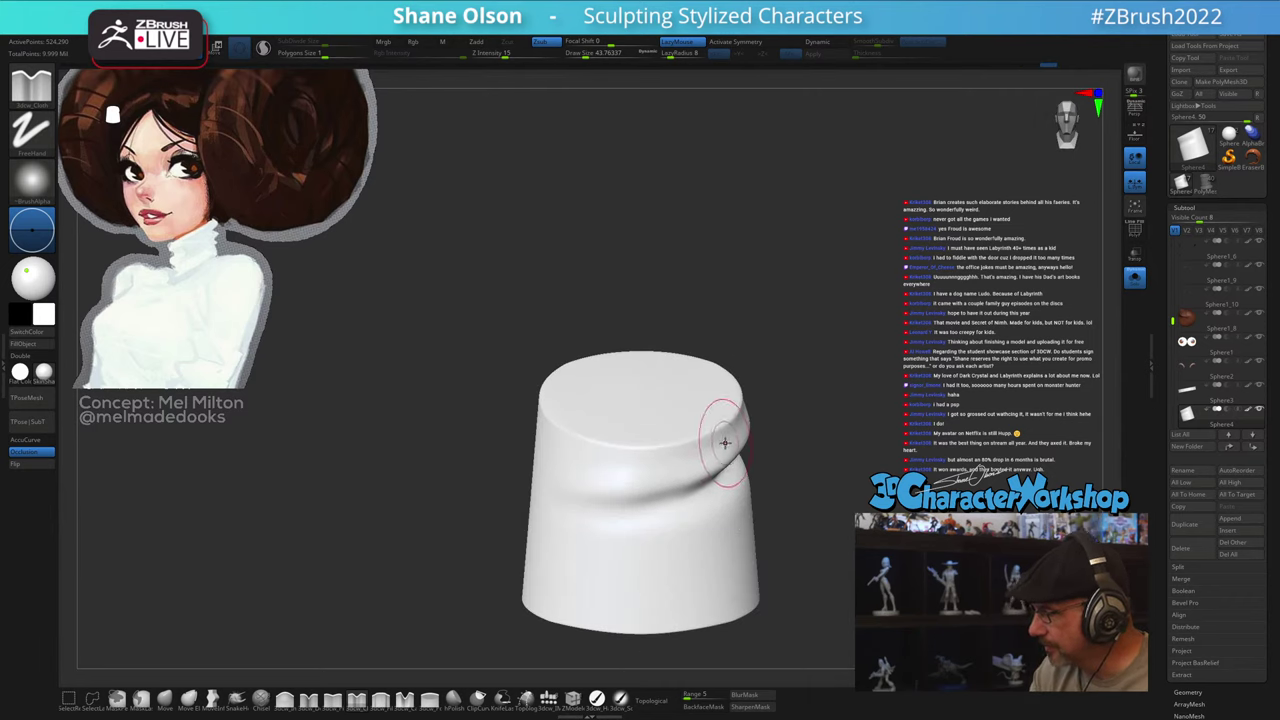
drag(725, 442, 517, 474)
mouse_move(802, 543)
mouse_down()
mouse_move(838, 535)
mouse_move(814, 549)
mouse_move(826, 543)
mouse_move(808, 531)
mouse_move(783, 551)
mouse_move(805, 546)
mouse_up()
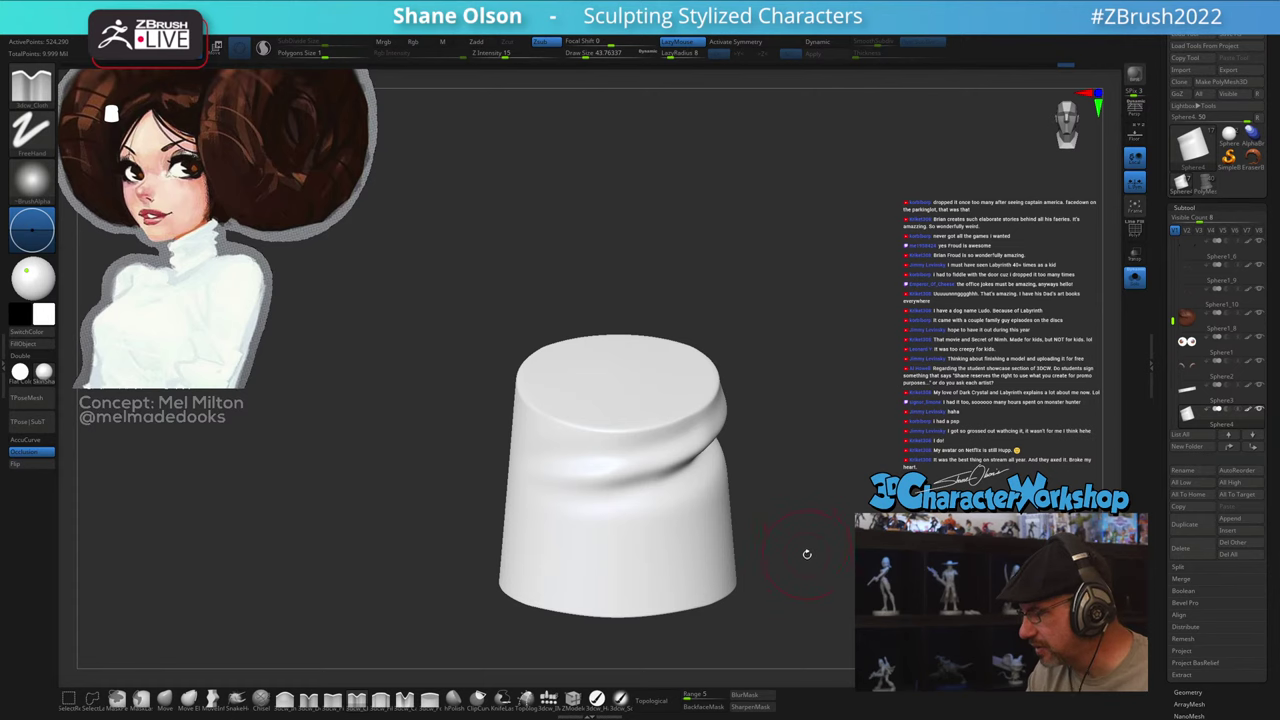
drag(737, 516, 749, 466)
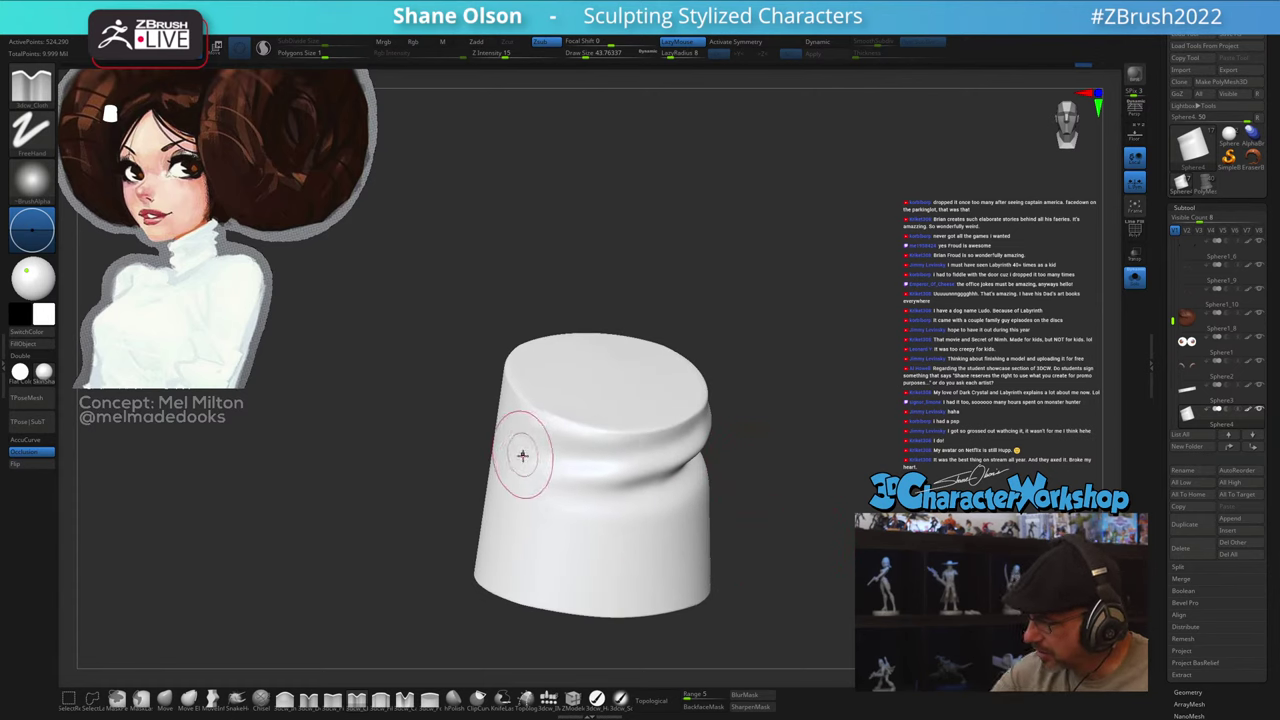
Step: Add a lower fold running from the side across the collar's front, and smooth the ends of the creases
right_drag(523, 454, 536, 472)
mouse_move(500, 462)
mouse_down()
mouse_move(611, 526)
mouse_move(714, 540)
mouse_up()
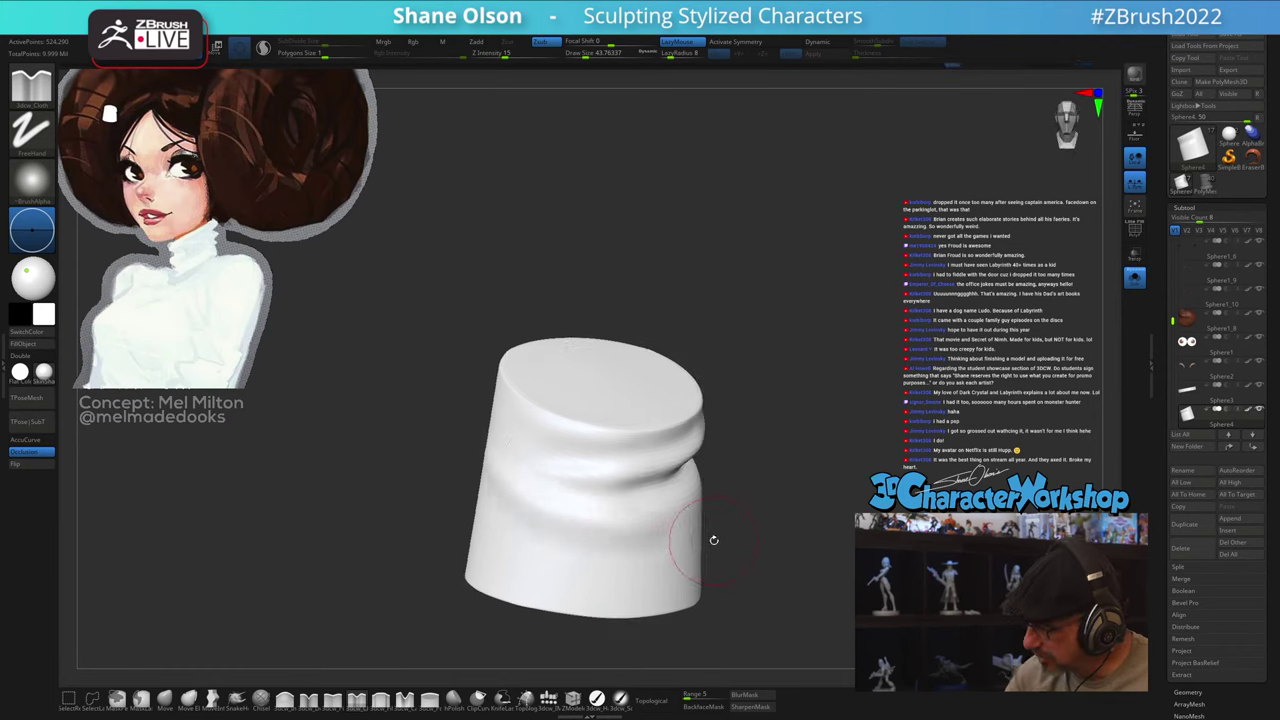
mouse_move(772, 585)
mouse_down()
mouse_move(741, 583)
mouse_move(760, 544)
mouse_up()
mouse_move(565, 480)
shift+mouse_down()
mouse_move(537, 470)
mouse_move(532, 526)
mouse_move(541, 517)
shift+mouse_up()
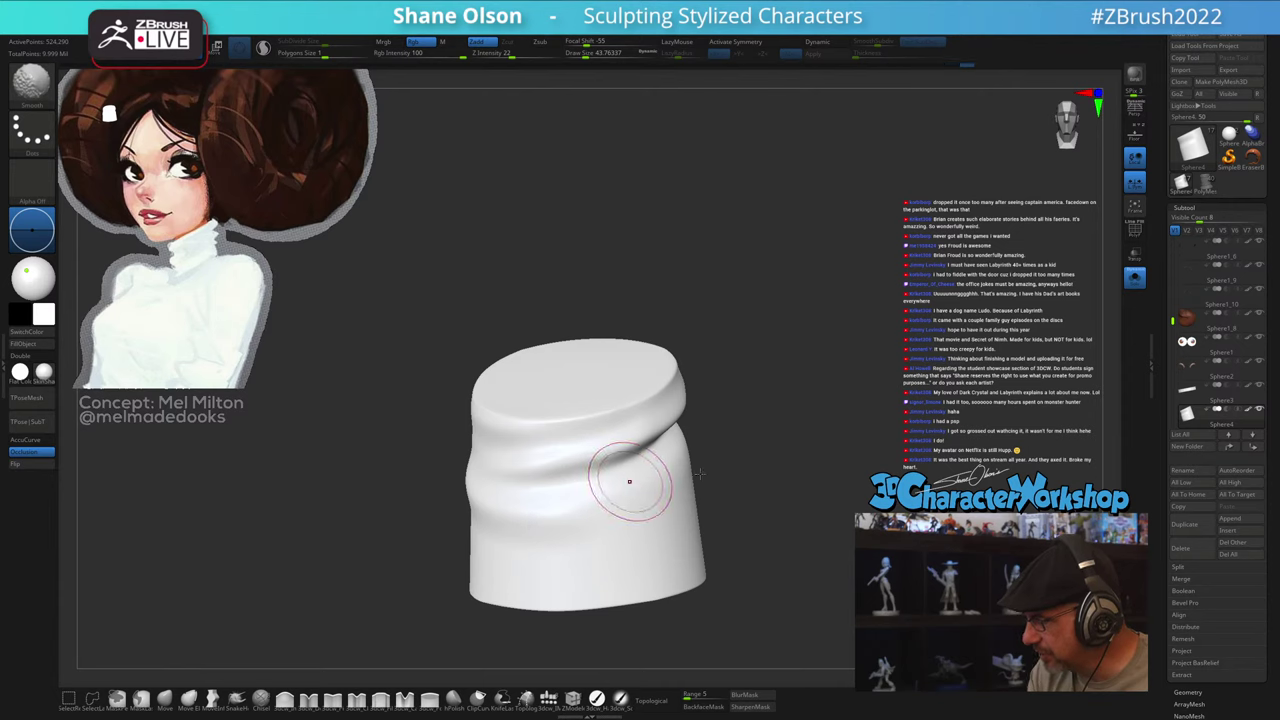
right_drag(630, 483, 711, 474)
mouse_move(643, 461)
shift+mouse_down()
mouse_move(669, 437)
mouse_move(657, 458)
shift+mouse_up()
mouse_move(659, 464)
right_down()
mouse_move(666, 489)
mouse_move(600, 508)
right_up()
mouse_move(600, 508)
shift+mouse_down()
mouse_move(577, 517)
mouse_move(606, 511)
shift+mouse_up()
mouse_move(650, 535)
right_down()
mouse_move(684, 550)
mouse_move(667, 559)
mouse_move(720, 470)
right_up()
Step: Sculpt diagonal folds across the collar's lower middle from the side to the front, and soften them with the Smooth brush
drag(724, 440, 532, 556)
mouse_move(748, 528)
right_down()
mouse_move(770, 535)
mouse_move(740, 510)
right_up()
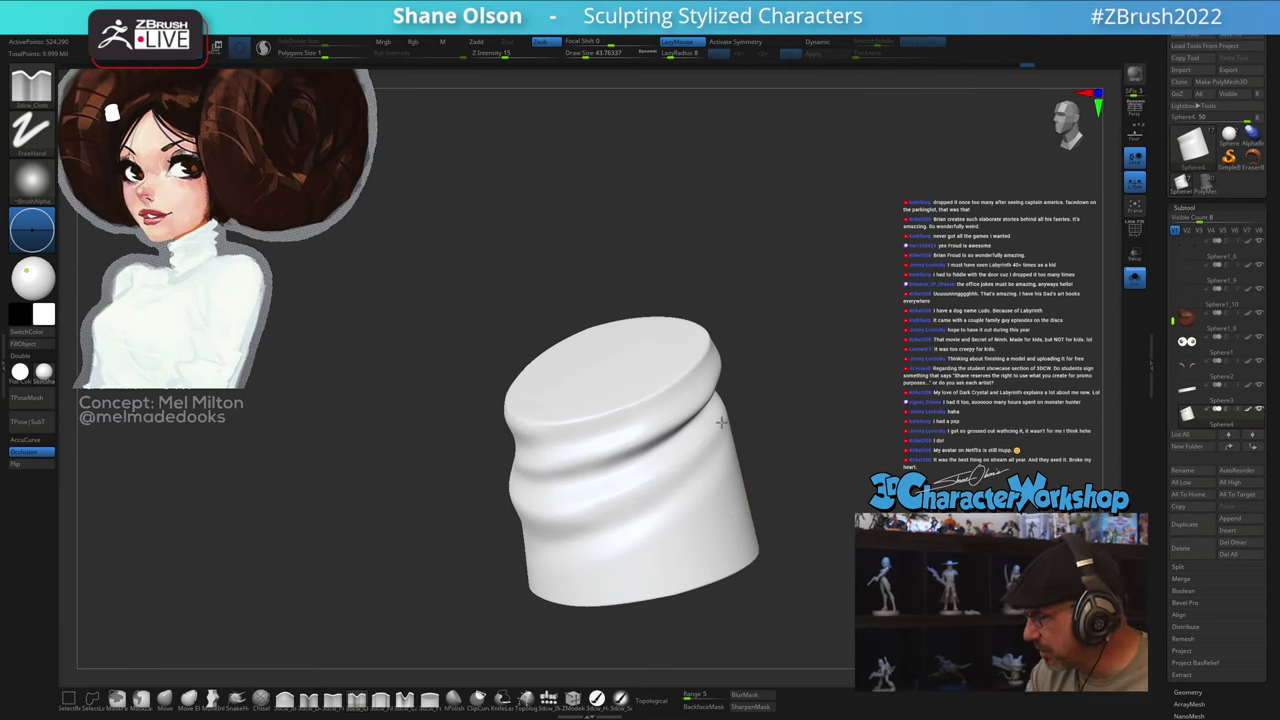
alt+drag(721, 422, 585, 522)
mouse_move(645, 570)
right_down()
mouse_move(728, 571)
mouse_move(803, 540)
mouse_move(775, 515)
right_up()
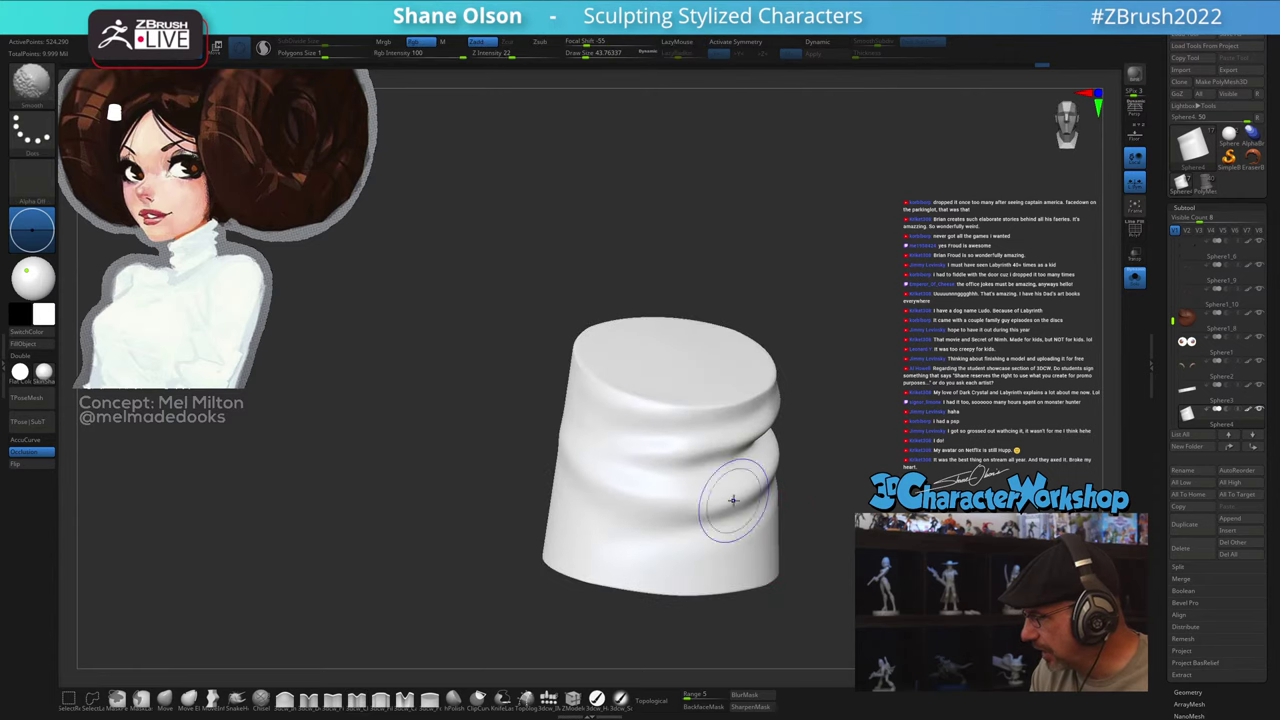
shift+drag(673, 527, 680, 524)
shift+drag(698, 450, 701, 448)
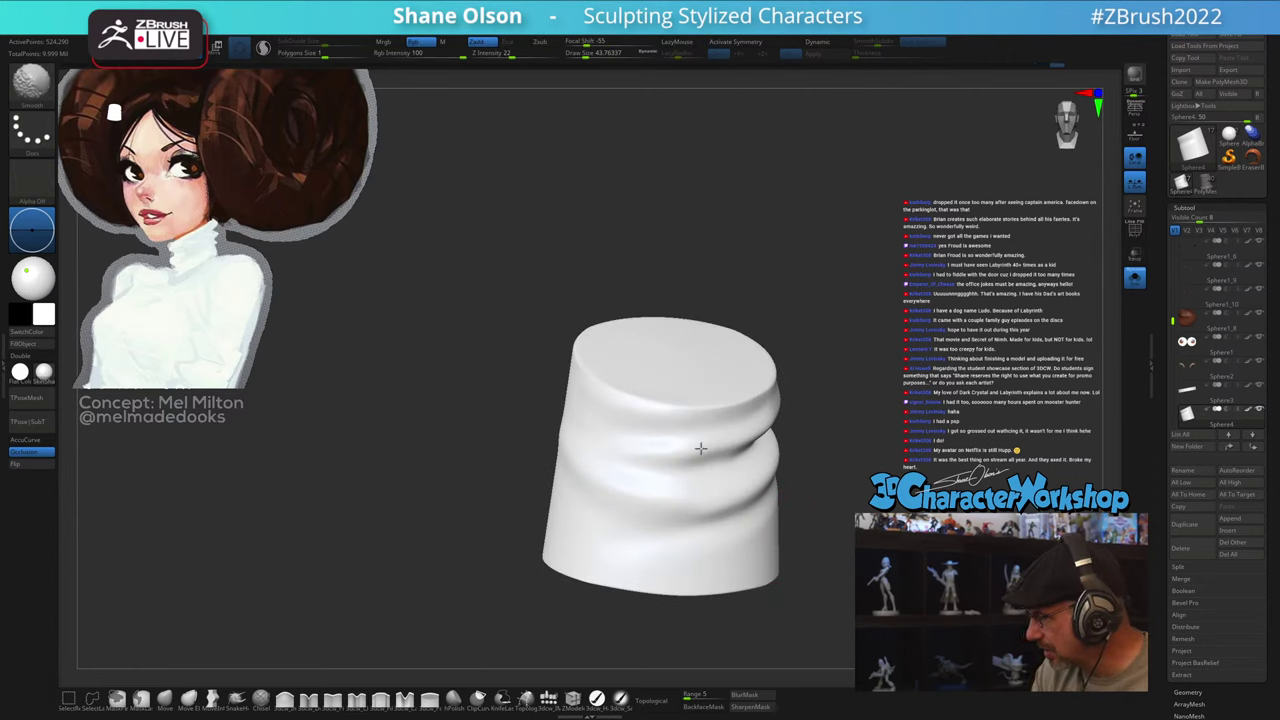
mouse_move(785, 505)
right_down()
mouse_move(829, 537)
mouse_move(845, 526)
right_up()
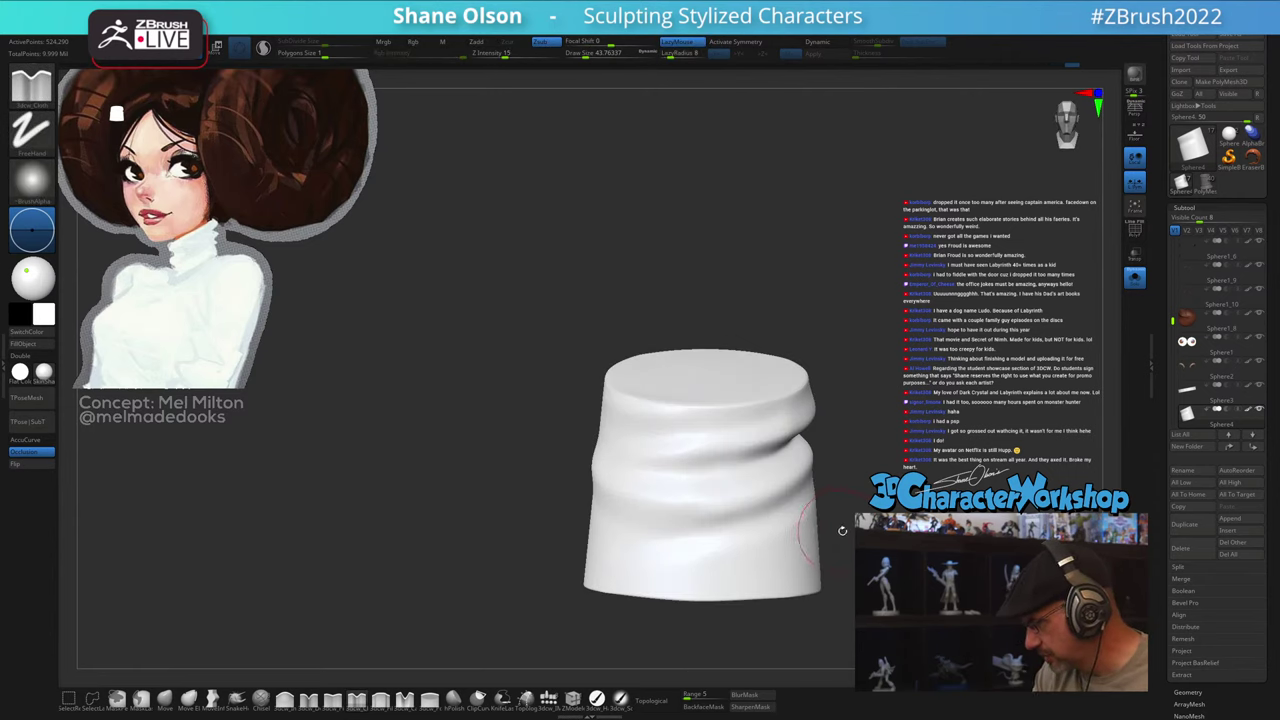
Step: Try a further diagonal crease across the lower part of the collar, and undo the stroke
drag(797, 483, 602, 538)
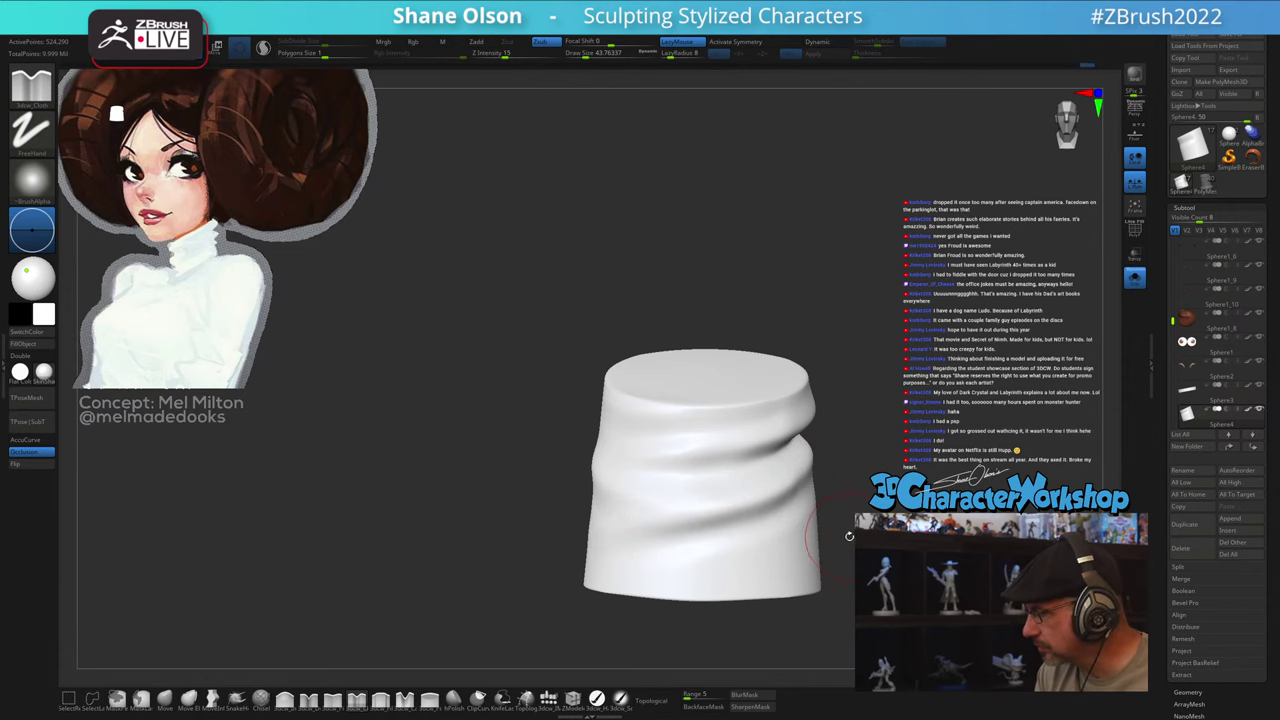
mouse_move(849, 536)
mouse_down()
mouse_move(882, 545)
mouse_move(841, 536)
mouse_up()
key(ctrl+z)
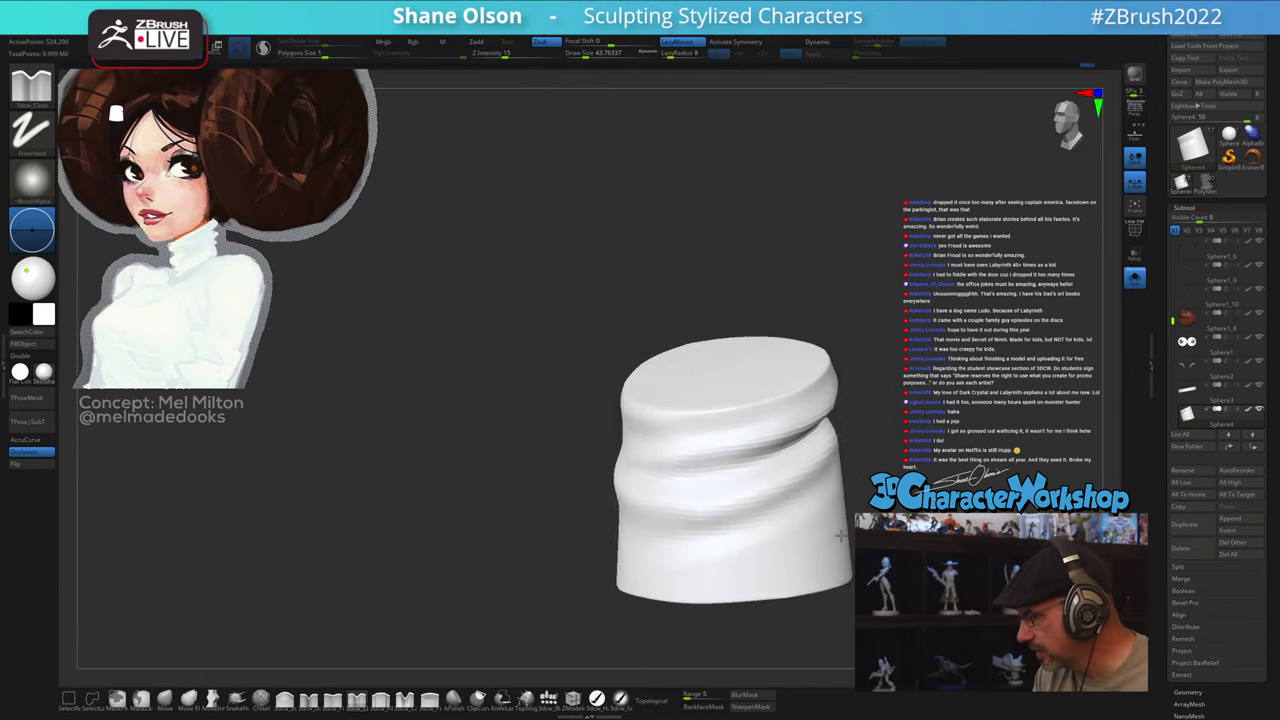
Step: Deepen the collar's middle and lower creases, carrying them around the side and across the front
mouse_move(841, 536)
right_down()
mouse_move(790, 523)
mouse_move(806, 516)
mouse_move(782, 515)
mouse_move(738, 480)
mouse_move(660, 503)
right_up()
alt+right_drag(735, 485, 709, 523)
drag(720, 514, 595, 538)
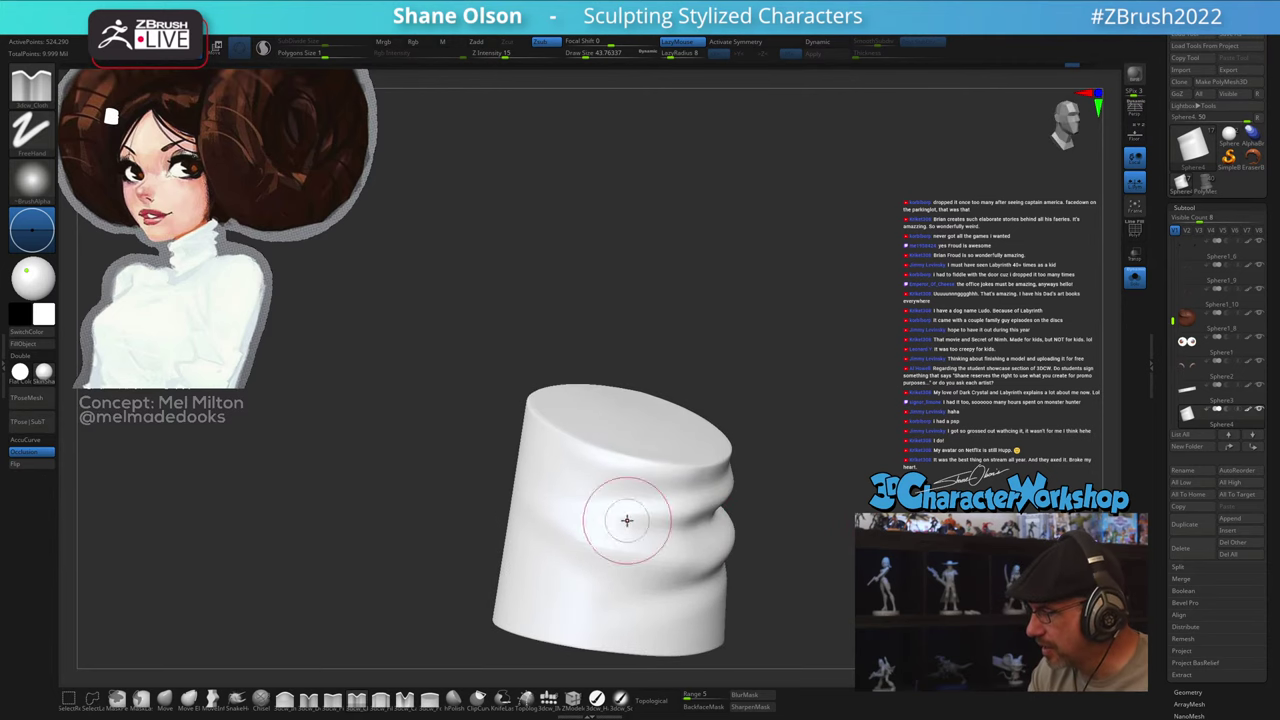
drag(530, 470, 689, 487)
right_drag(851, 546, 796, 546)
drag(703, 488, 500, 517)
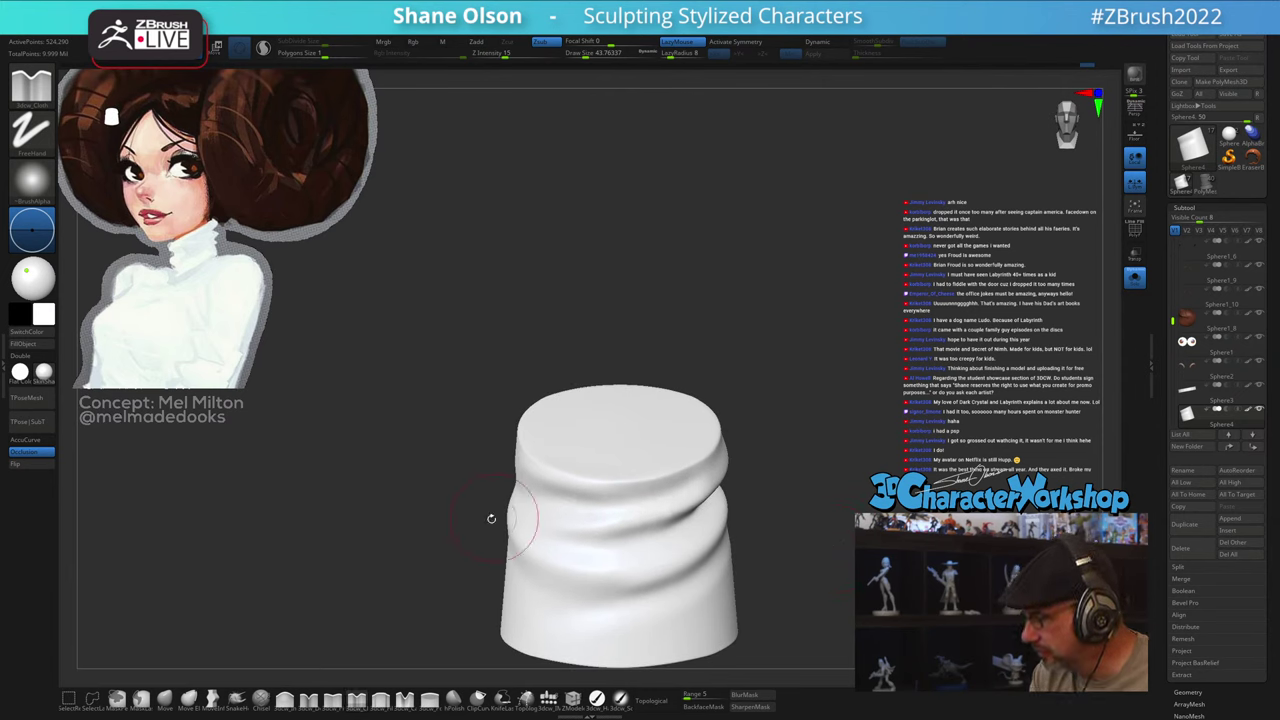
Step: Drop the collar one subdivision level, smooth the upper crease and reduce the draw size to about 31
drag(813, 550, 852, 546)
key(shift+d)
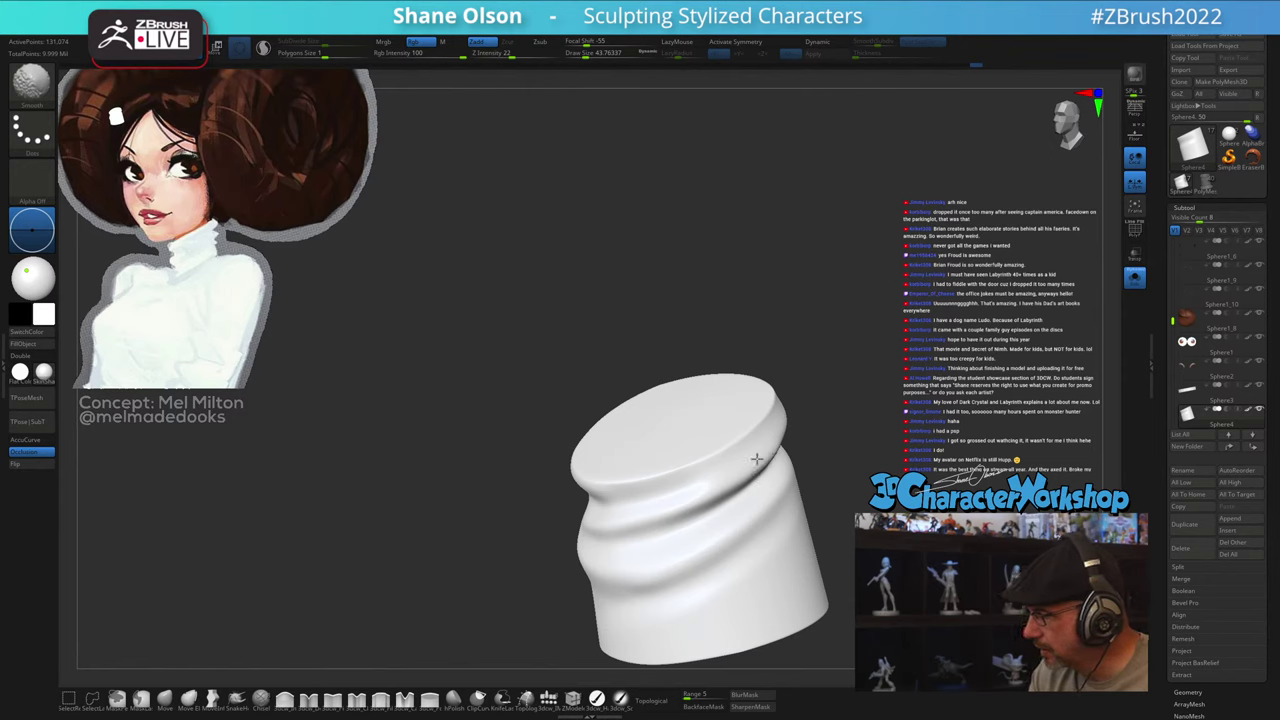
mouse_move(757, 459)
shift+mouse_down()
mouse_move(744, 474)
mouse_move(658, 490)
shift+mouse_up()
key(bracketleft)
mouse_move(822, 556)
mouse_down()
mouse_move(848, 548)
mouse_move(800, 537)
mouse_move(817, 531)
mouse_move(806, 537)
mouse_move(791, 510)
mouse_up()
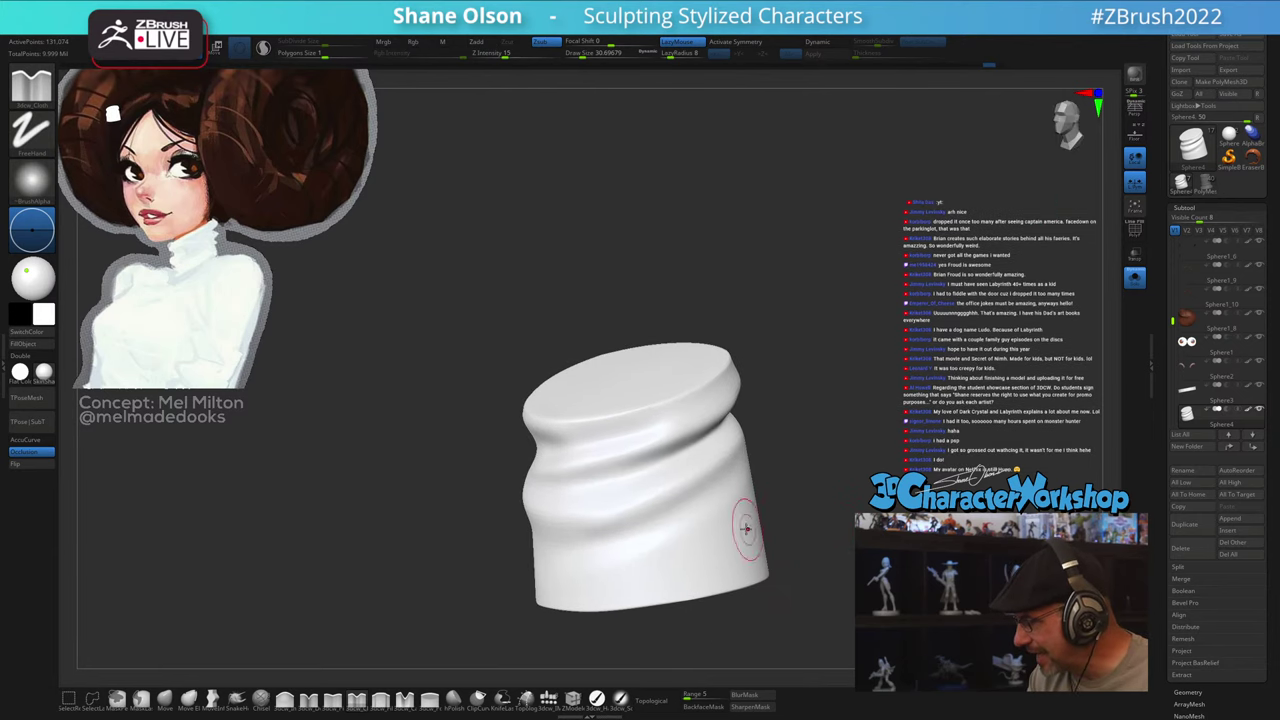
Step: Try a thin diagonal crease low on the collar with the smaller cloth brush, and undo it
drag(706, 519, 602, 562)
key(ctrl+z)
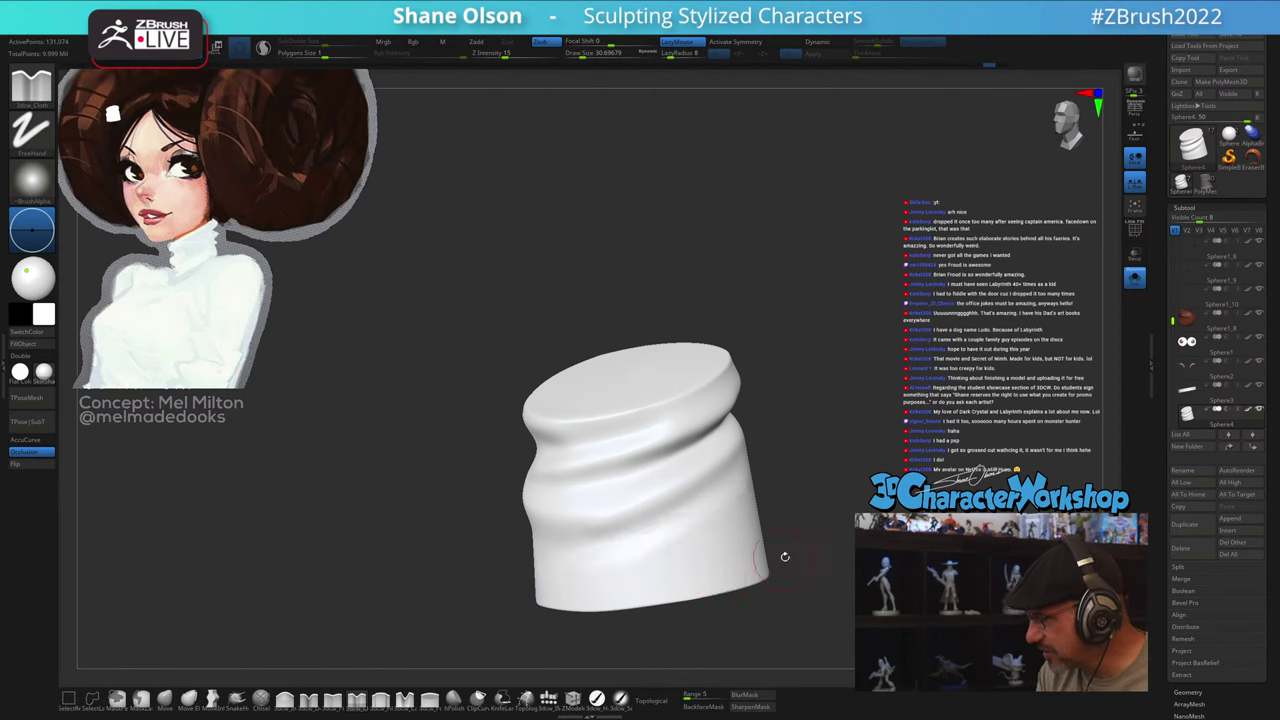
Step: Sculpt diagonal folds across the lower side of the collar with the cloth brush, reducing the draw size to about 37
drag(786, 557, 826, 544)
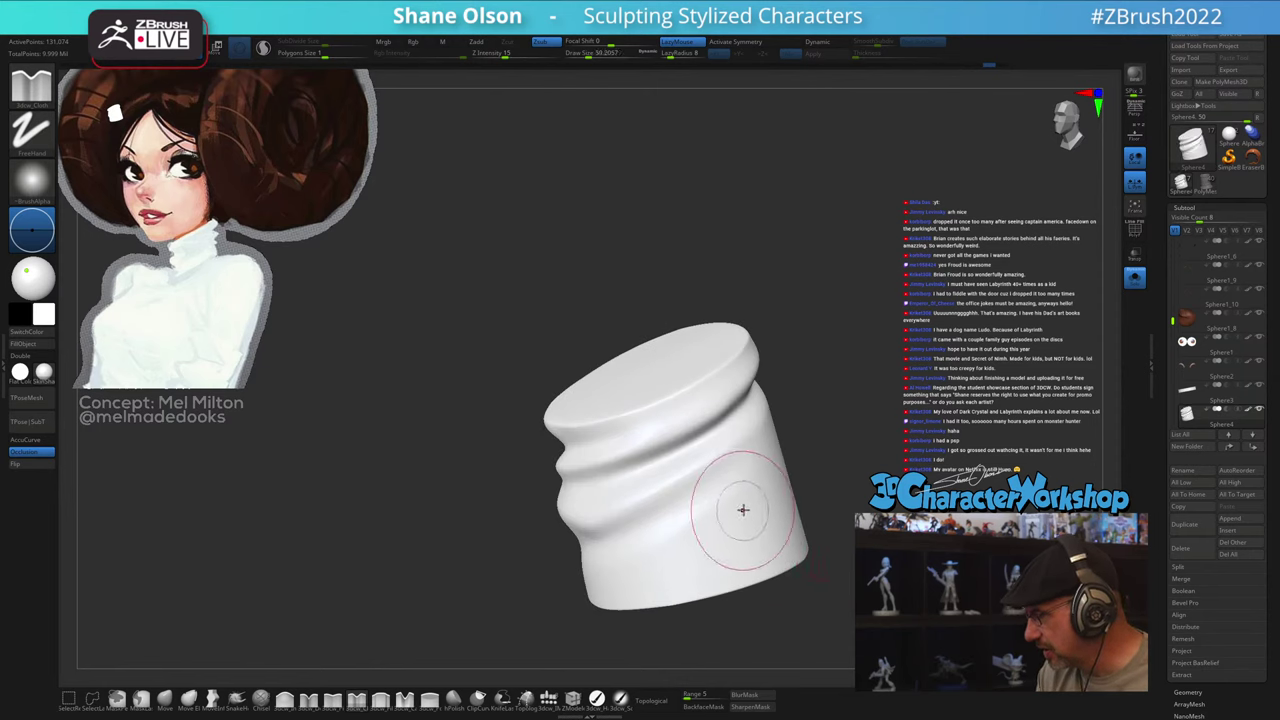
drag(766, 480, 650, 545)
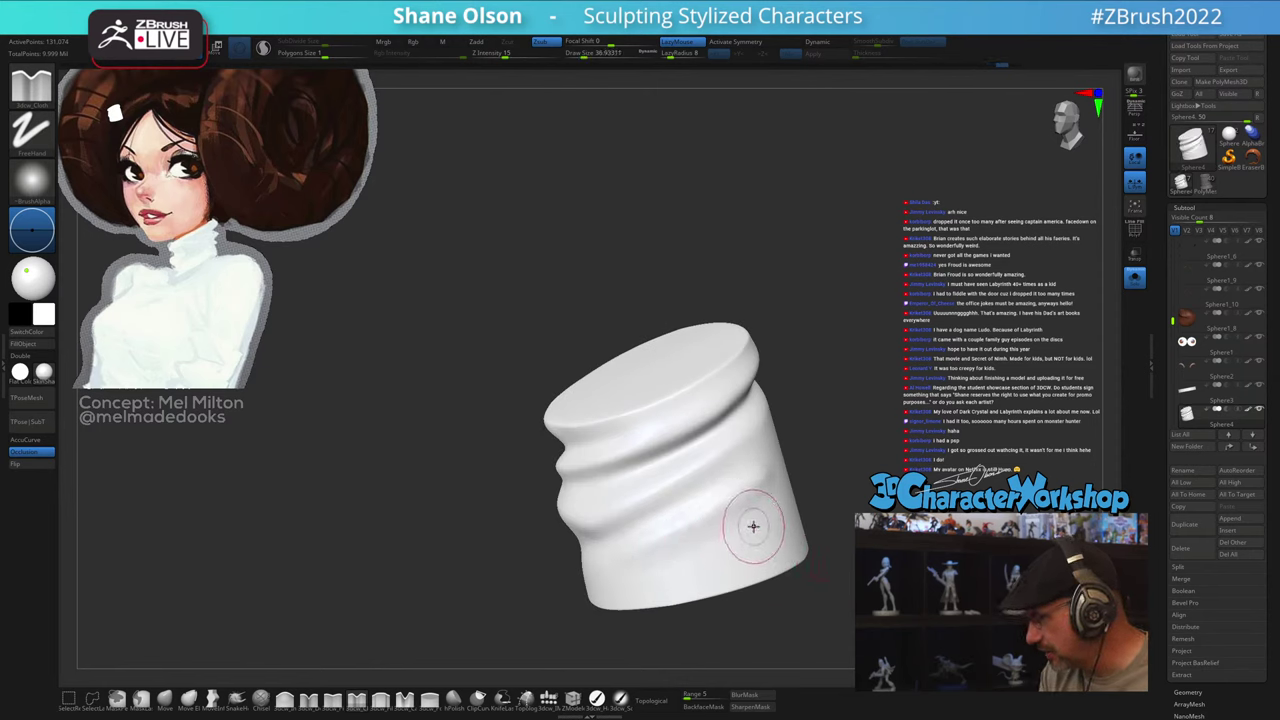
drag(769, 508, 600, 575)
mouse_move(814, 550)
mouse_down()
mouse_move(842, 537)
mouse_move(776, 543)
mouse_up()
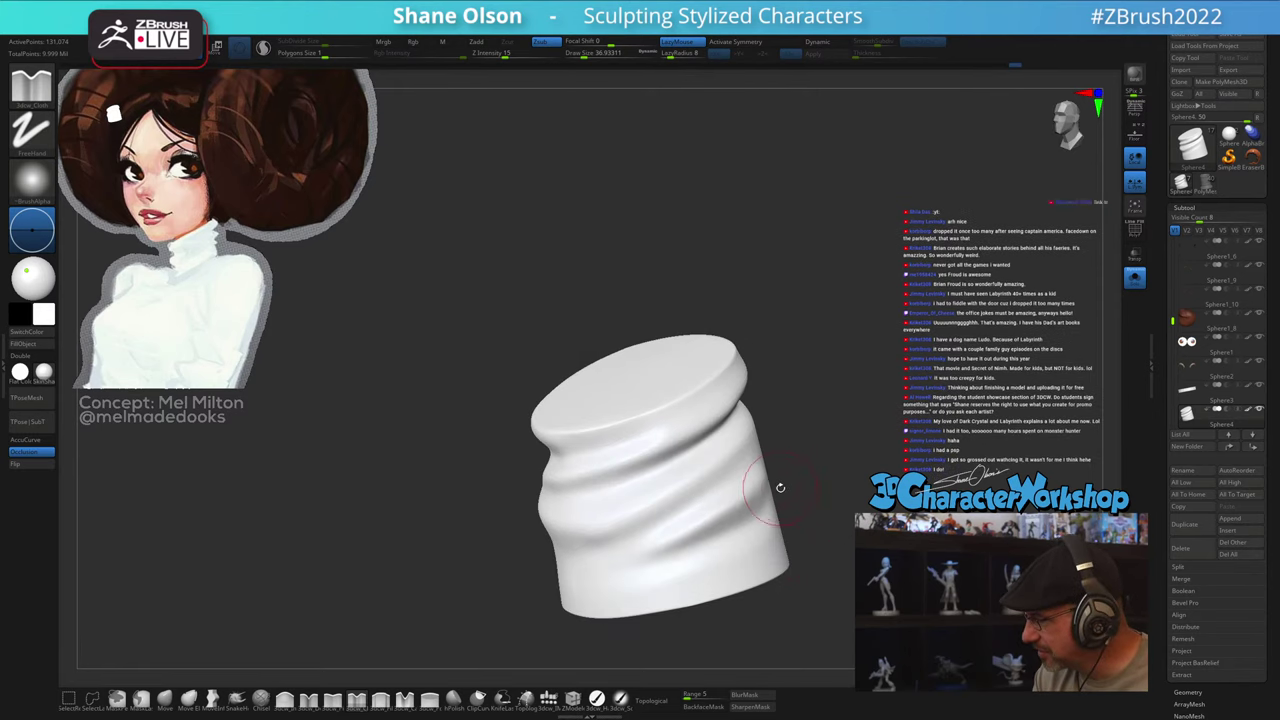
Step: Carry the lower folds around the collar and add a diagonal crease to its middle with a draw size of about 33
right_drag(679, 548, 742, 537)
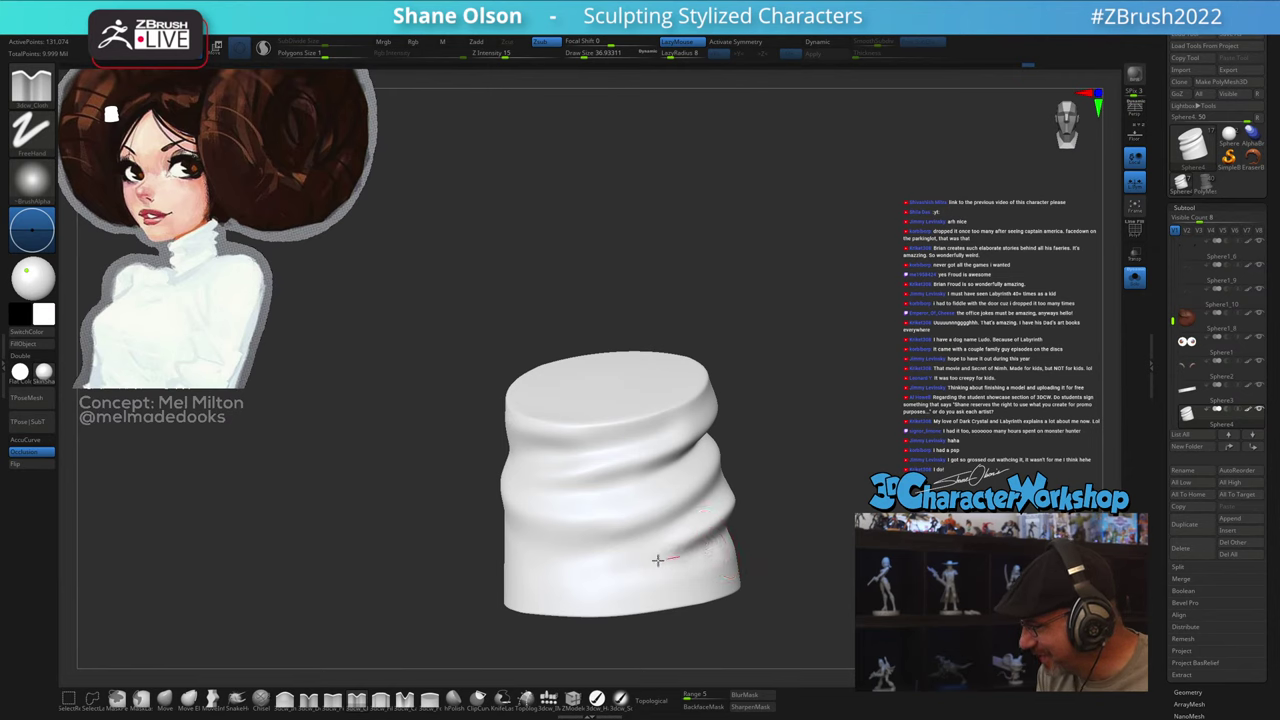
drag(658, 560, 546, 568)
mouse_move(793, 562)
mouse_down()
mouse_move(815, 559)
mouse_move(778, 559)
mouse_up()
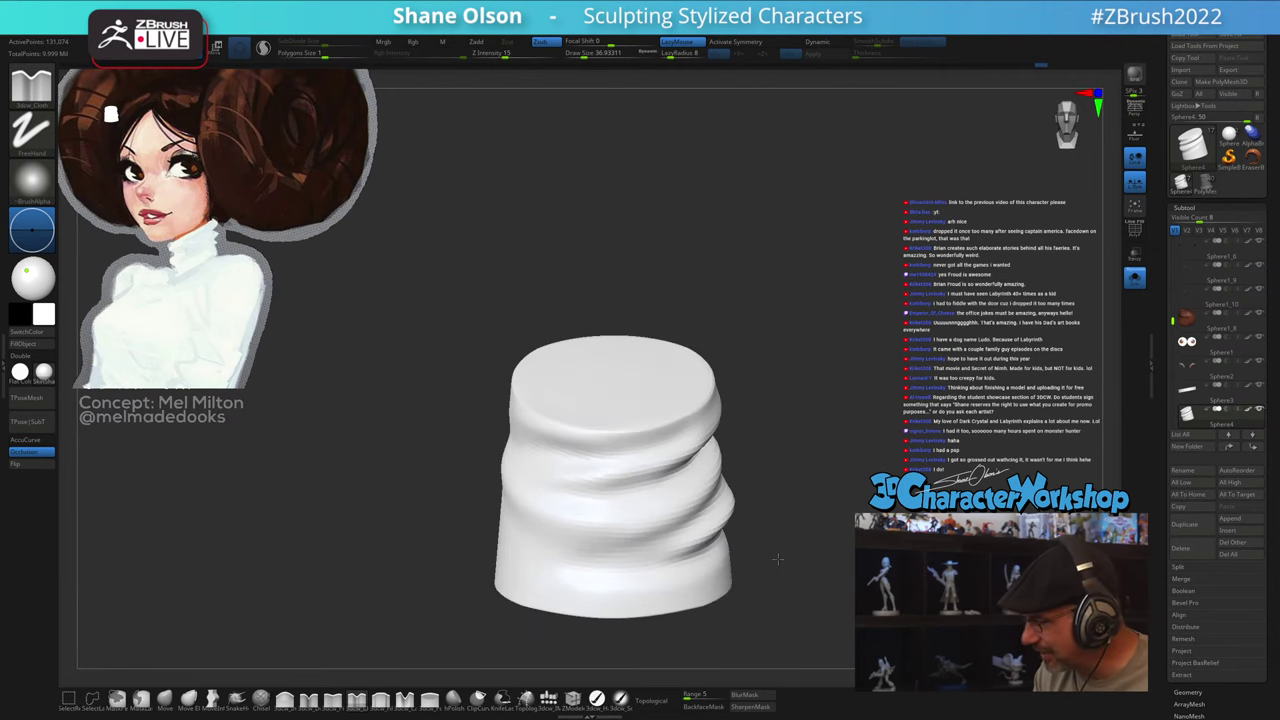
right_drag(788, 560, 766, 554)
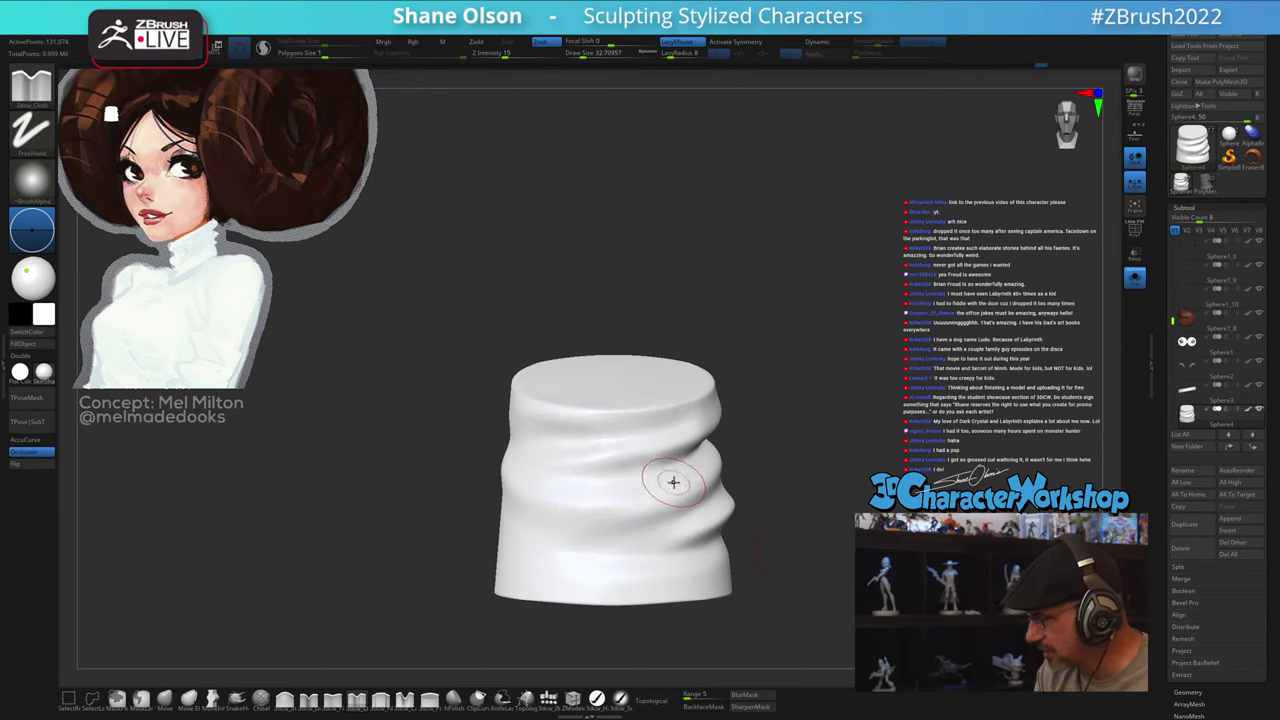
drag(606, 517, 513, 543)
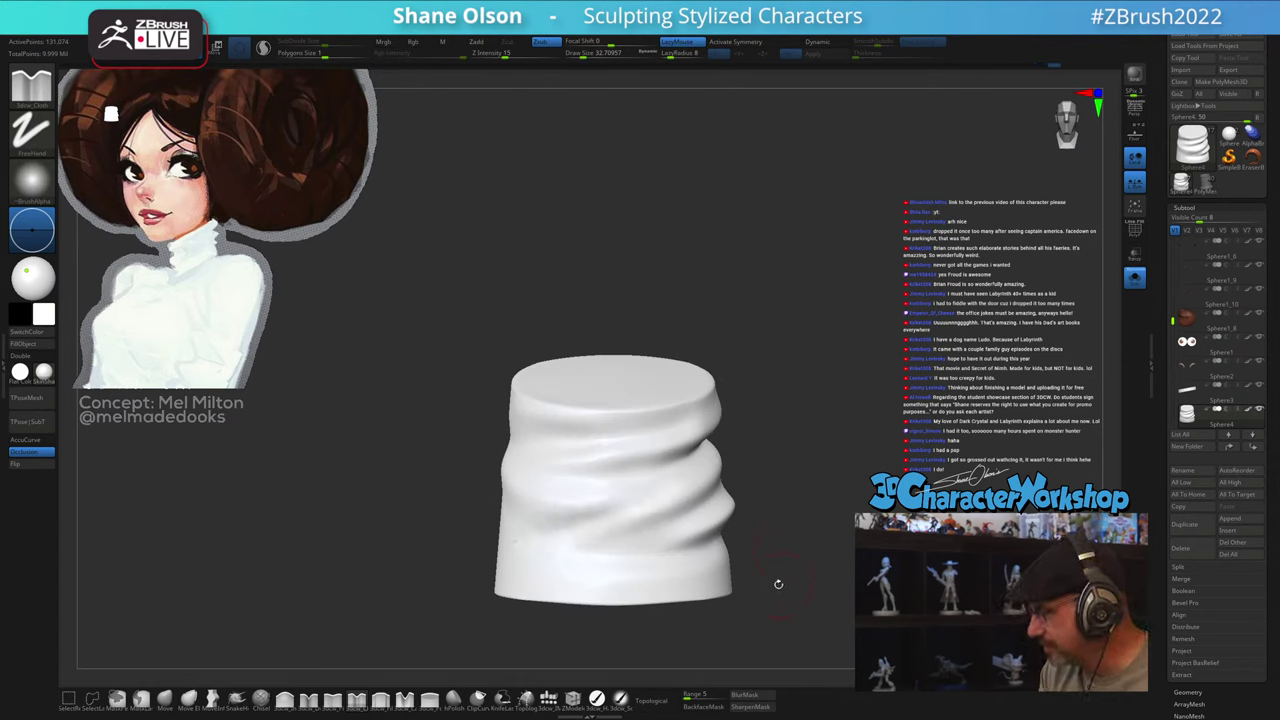
mouse_move(780, 583)
mouse_down()
mouse_move(752, 580)
mouse_move(803, 576)
mouse_up()
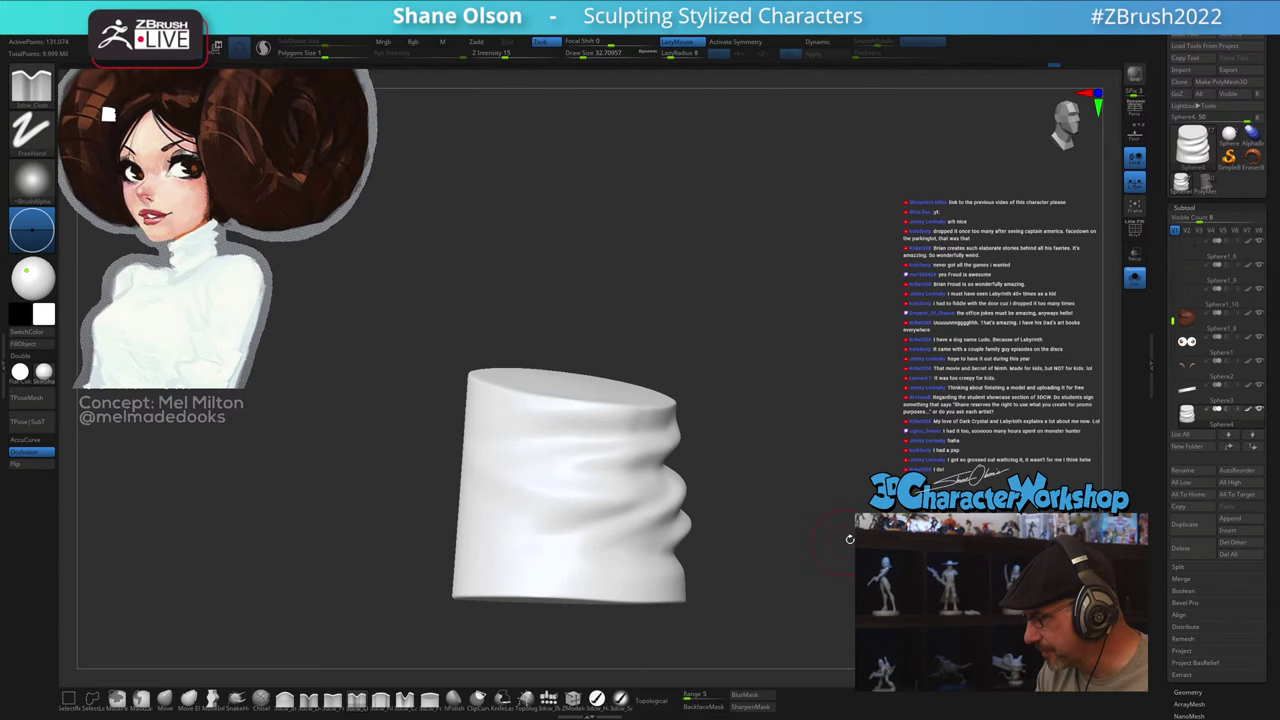
Step: Show the whole bust again and run a cloth crease along the side of the collar below the ear
click(1133, 289)
shift+drag(1064, 358, 985, 366)
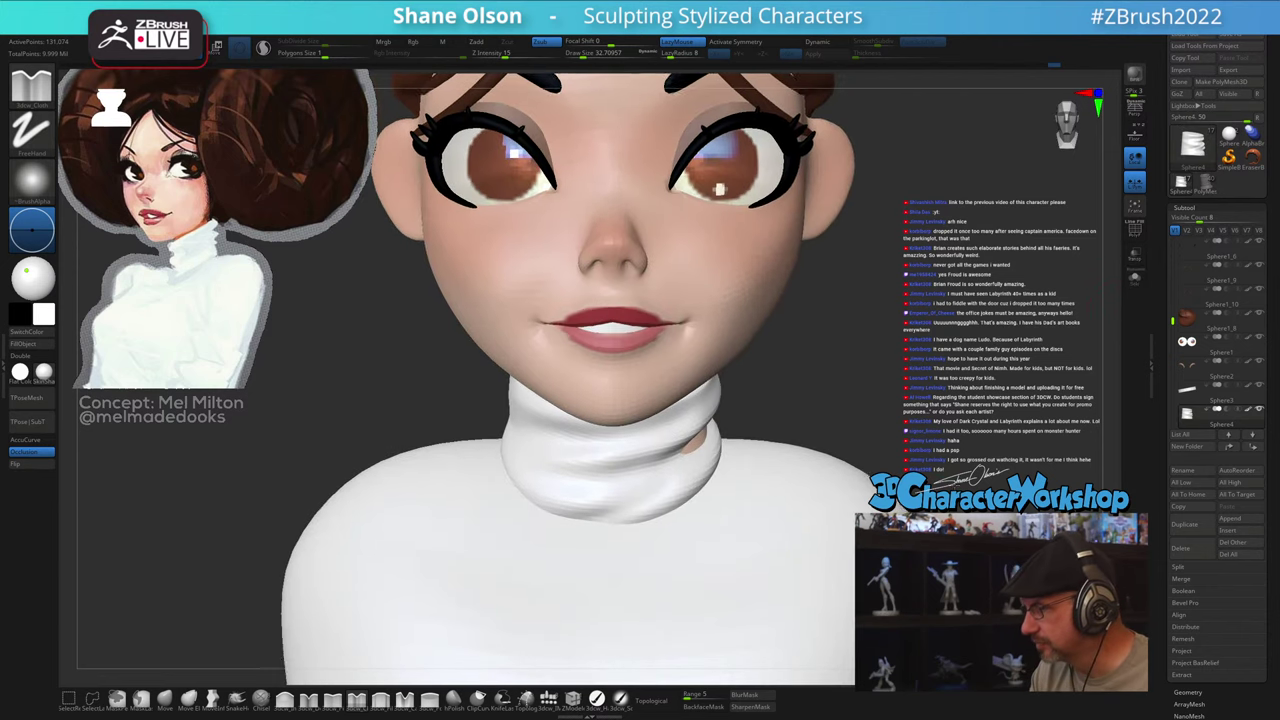
alt+drag(868, 440, 945, 610)
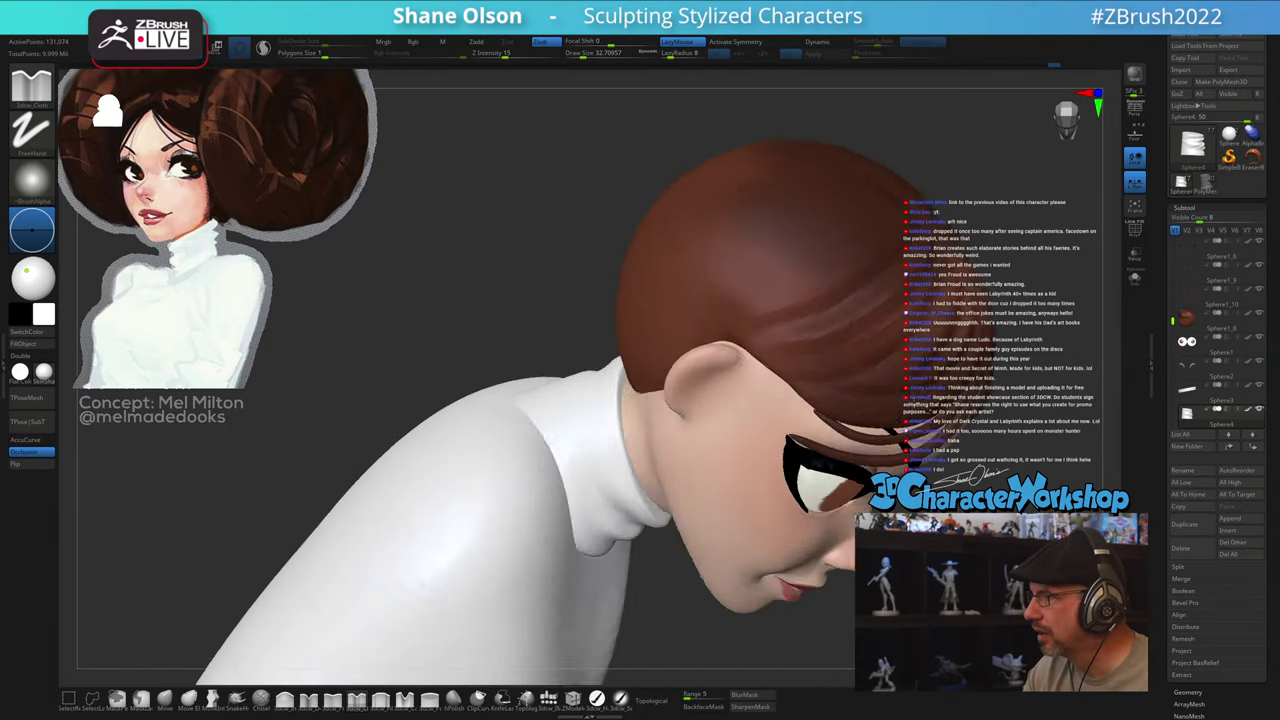
drag(825, 545, 880, 516)
right_drag(699, 637, 670, 529)
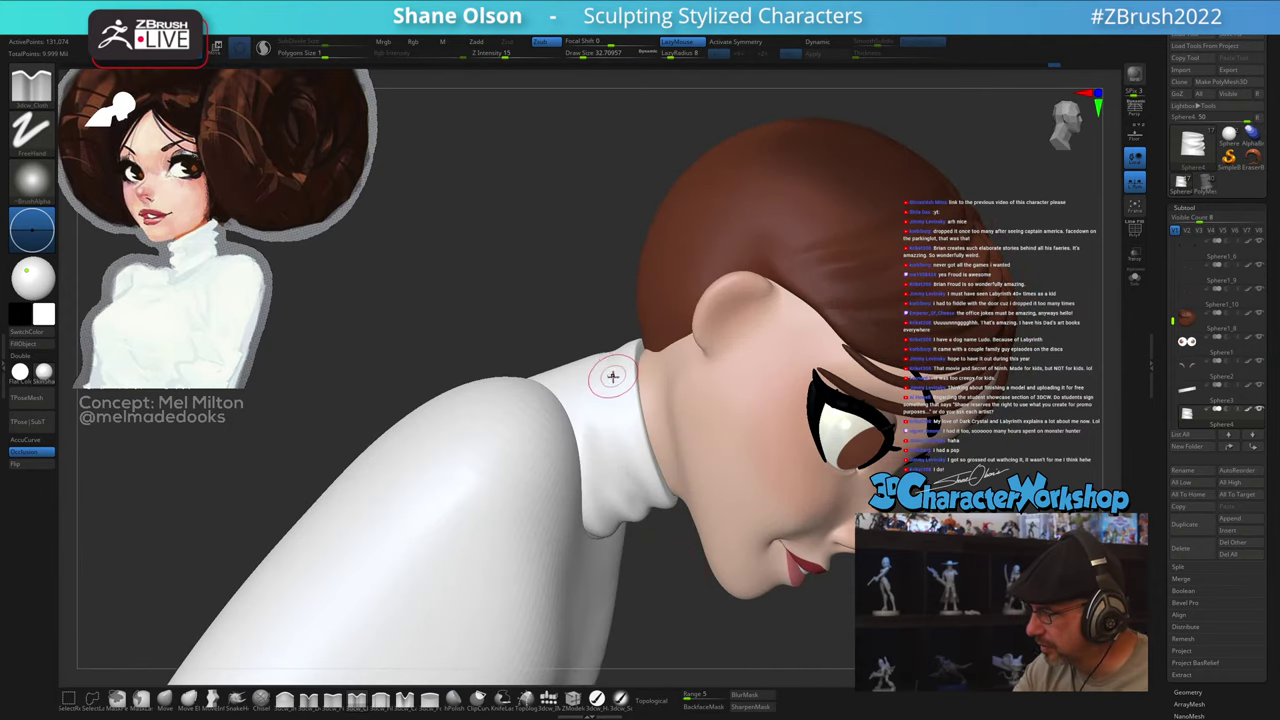
drag(700, 607, 716, 620)
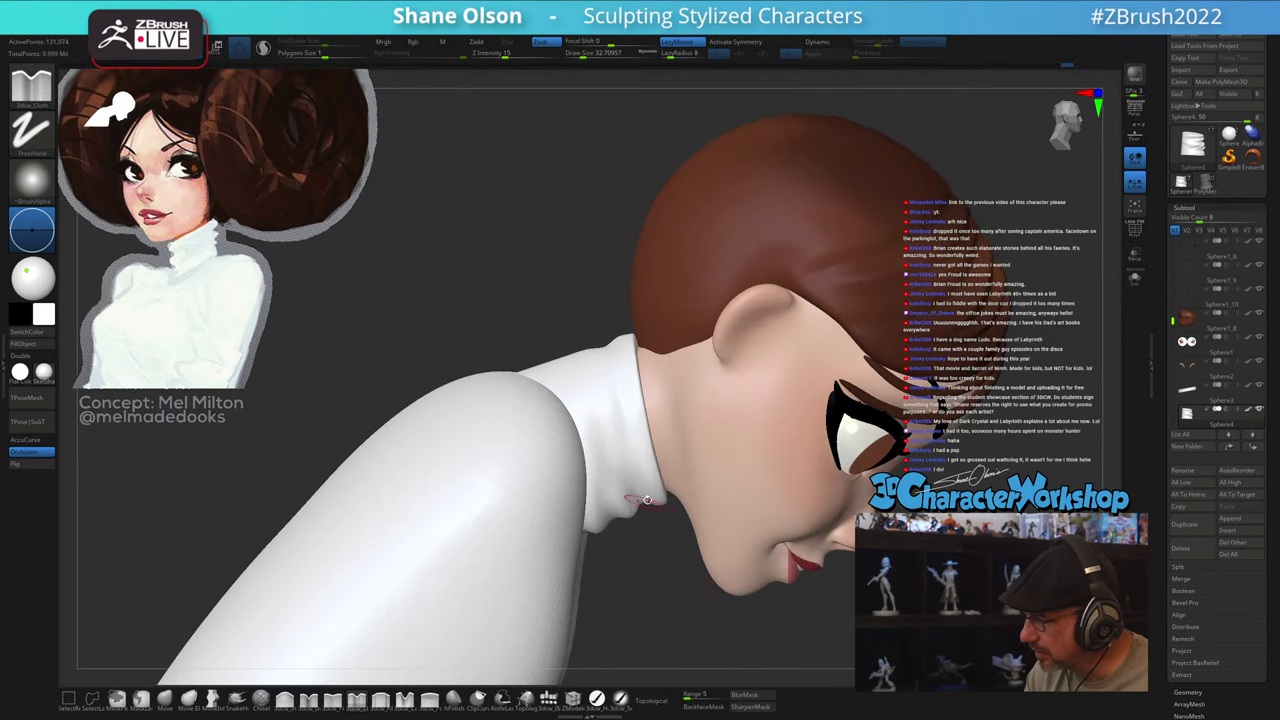
mouse_move(618, 417)
right_down()
mouse_move(606, 360)
mouse_move(612, 413)
right_up()
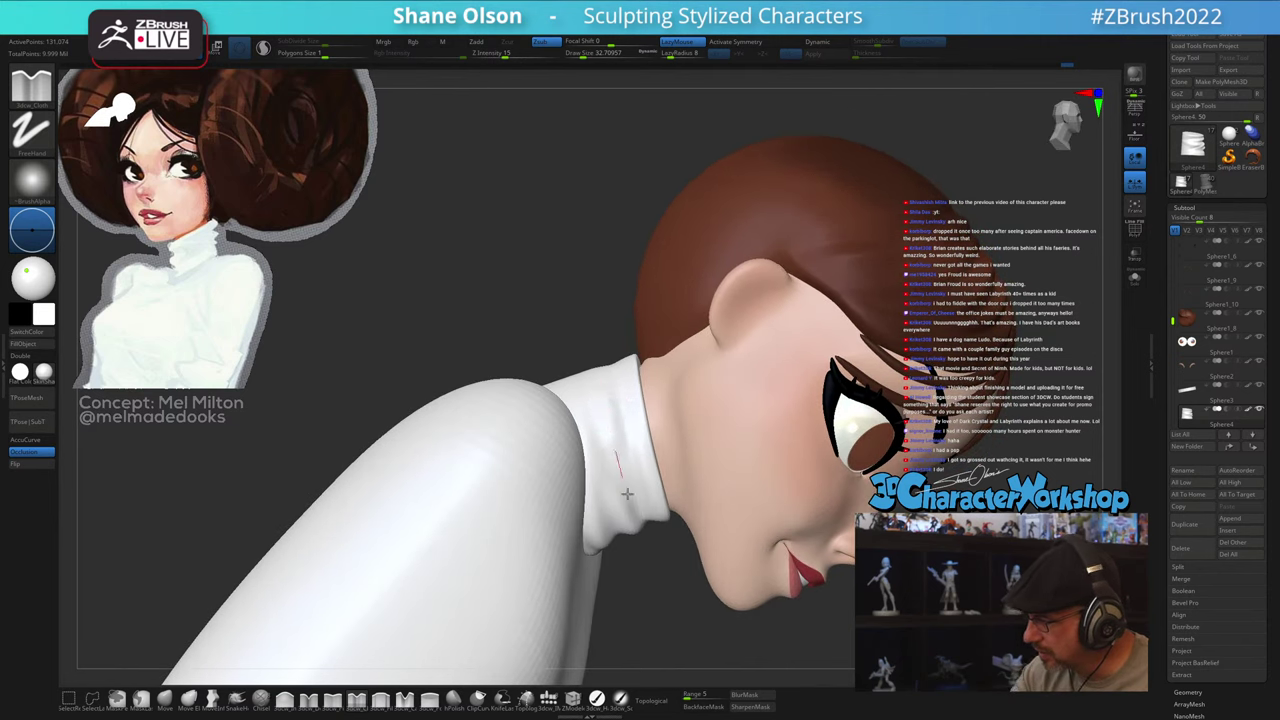
mouse_move(638, 459)
right_down()
mouse_move(626, 423)
mouse_move(628, 460)
right_up()
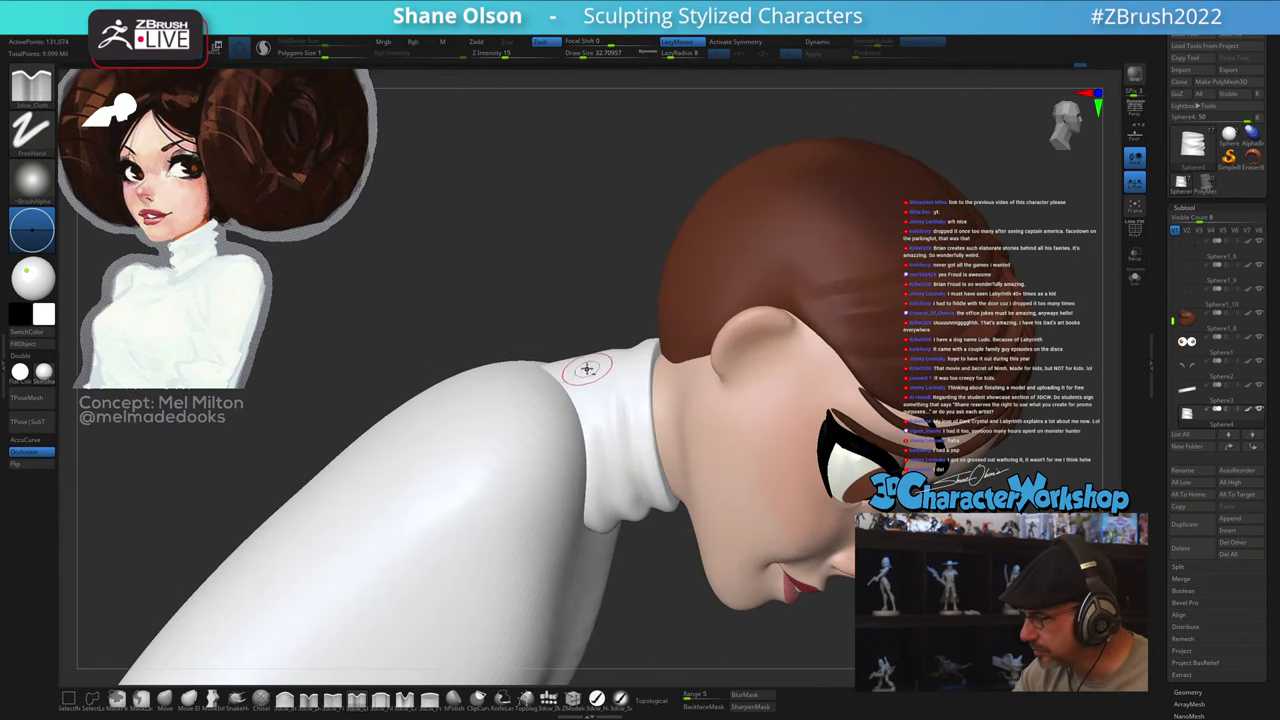
Step: Pull the lower collar outward over the exposed neck with the Move brush at a draw size of about 108
mouse_move(713, 616)
mouse_down()
mouse_move(690, 592)
mouse_move(590, 575)
mouse_move(470, 575)
mouse_move(486, 623)
mouse_up()
key(b)
key(m)
key(v)
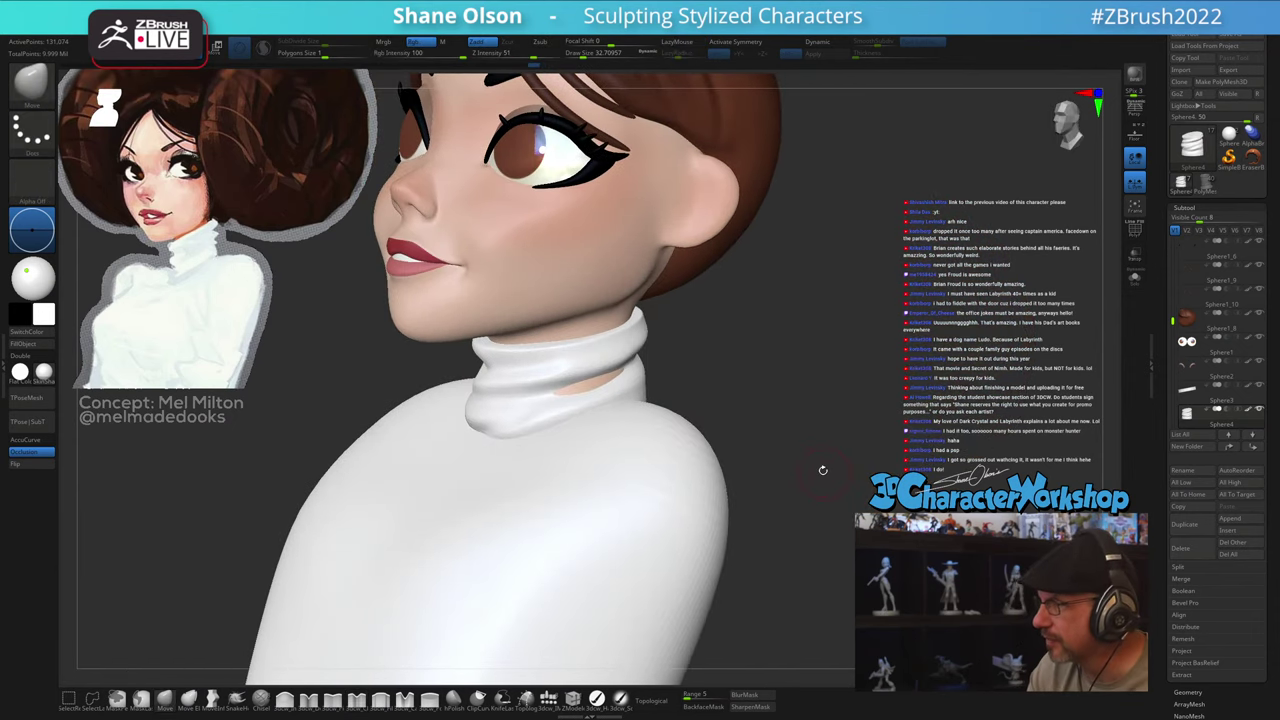
shift+drag(823, 469, 819, 495)
key(s)
click(845, 371)
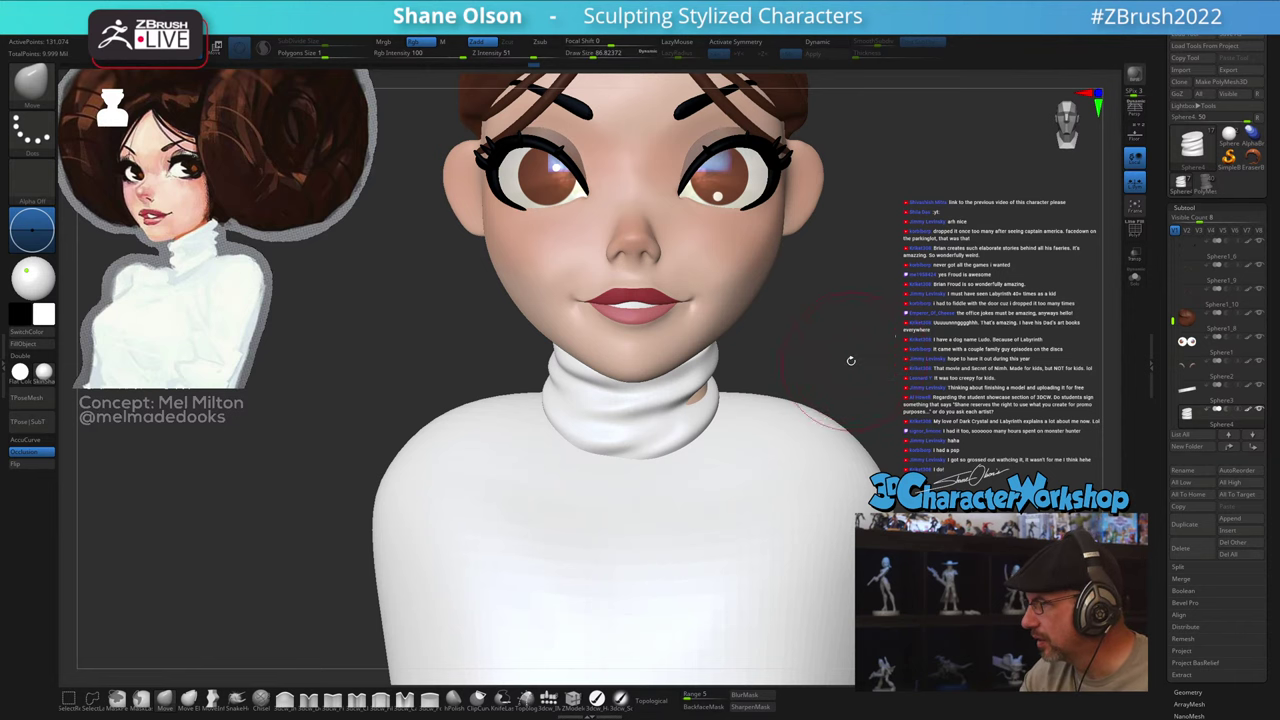
mouse_move(851, 360)
alt+mouse_down()
mouse_move(826, 388)
mouse_move(831, 346)
alt+mouse_up()
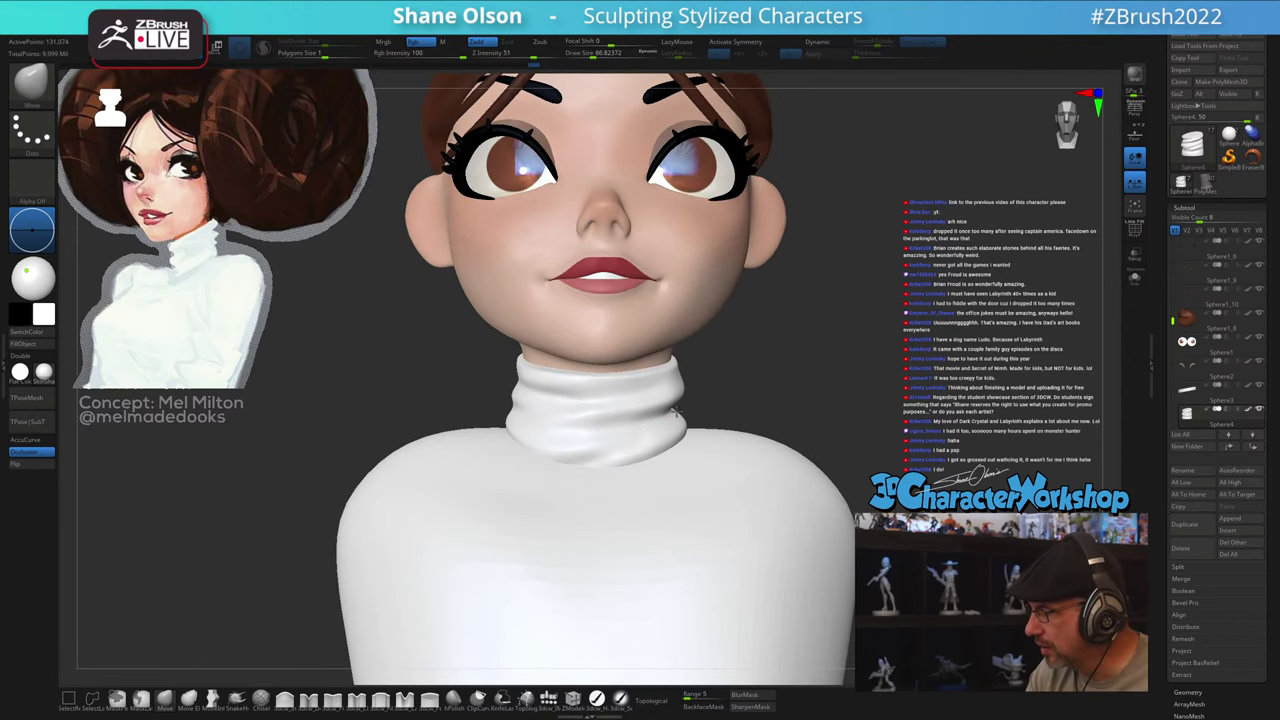
key(s)
drag(511, 430, 515, 430)
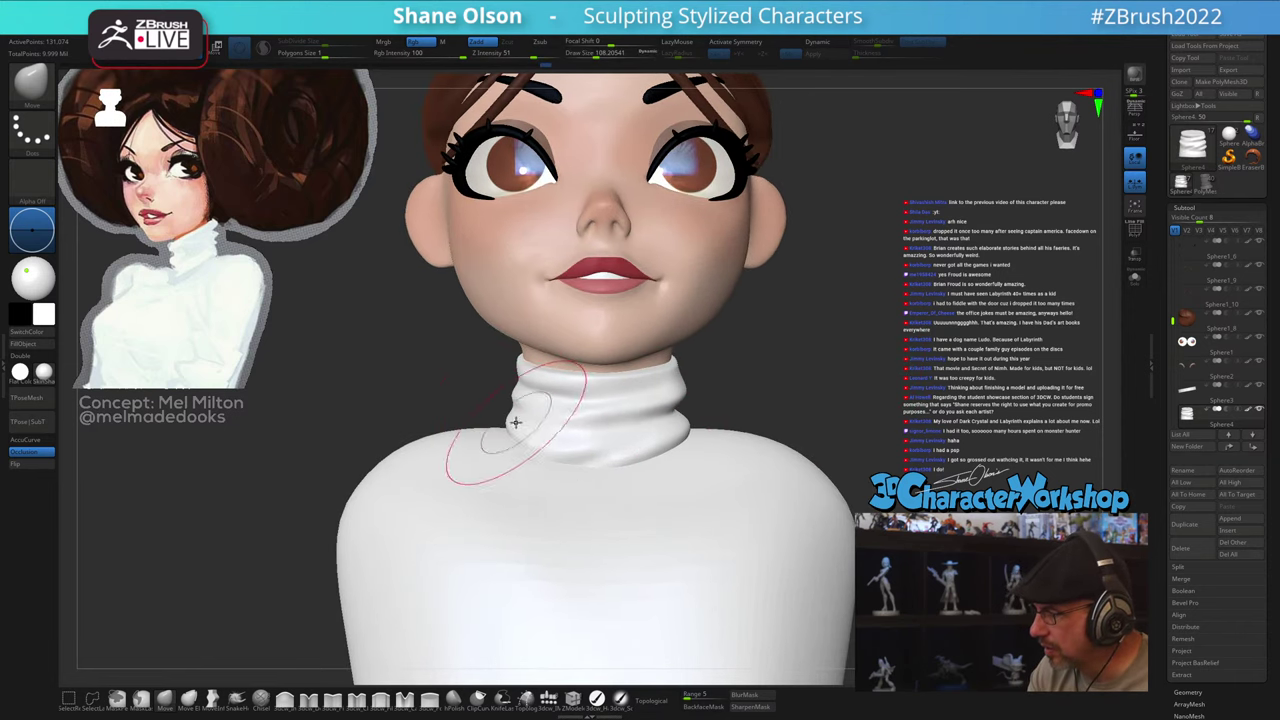
Step: Adjust the collar's side profile around the neck and smooth the folds there
drag(840, 435, 622, 437)
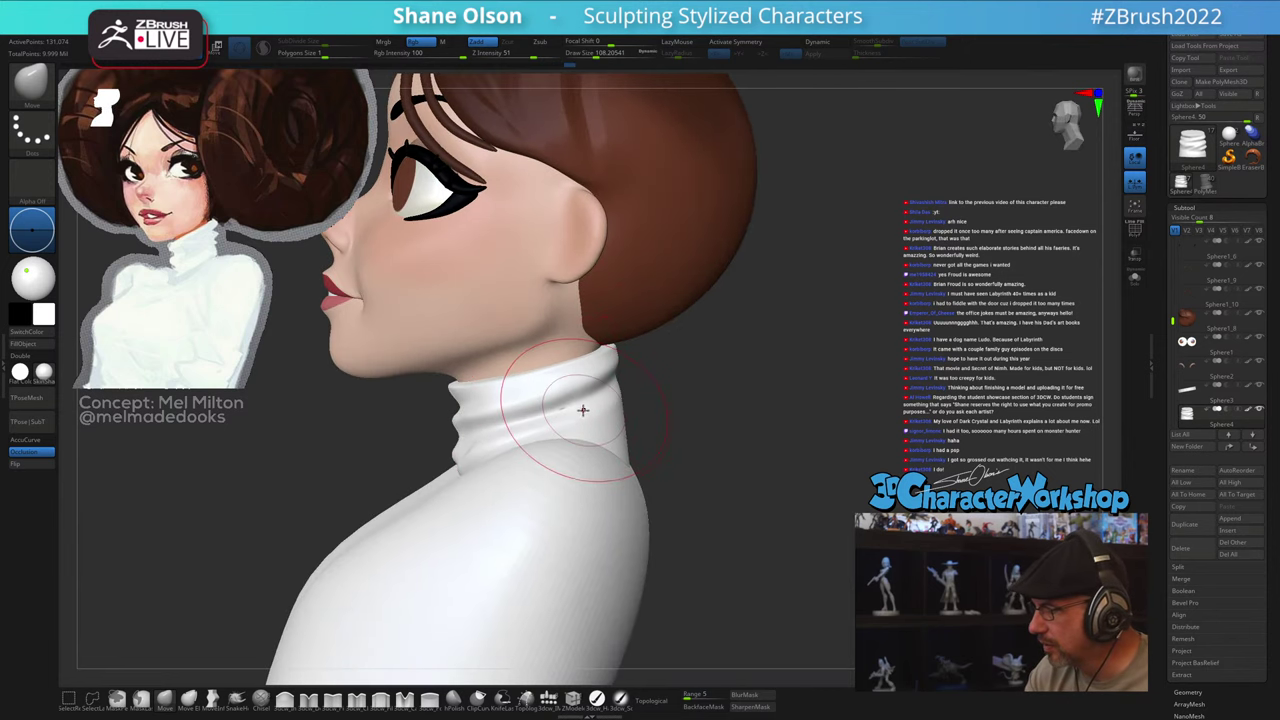
mouse_move(580, 409)
right_down()
mouse_move(604, 400)
mouse_move(502, 394)
right_up()
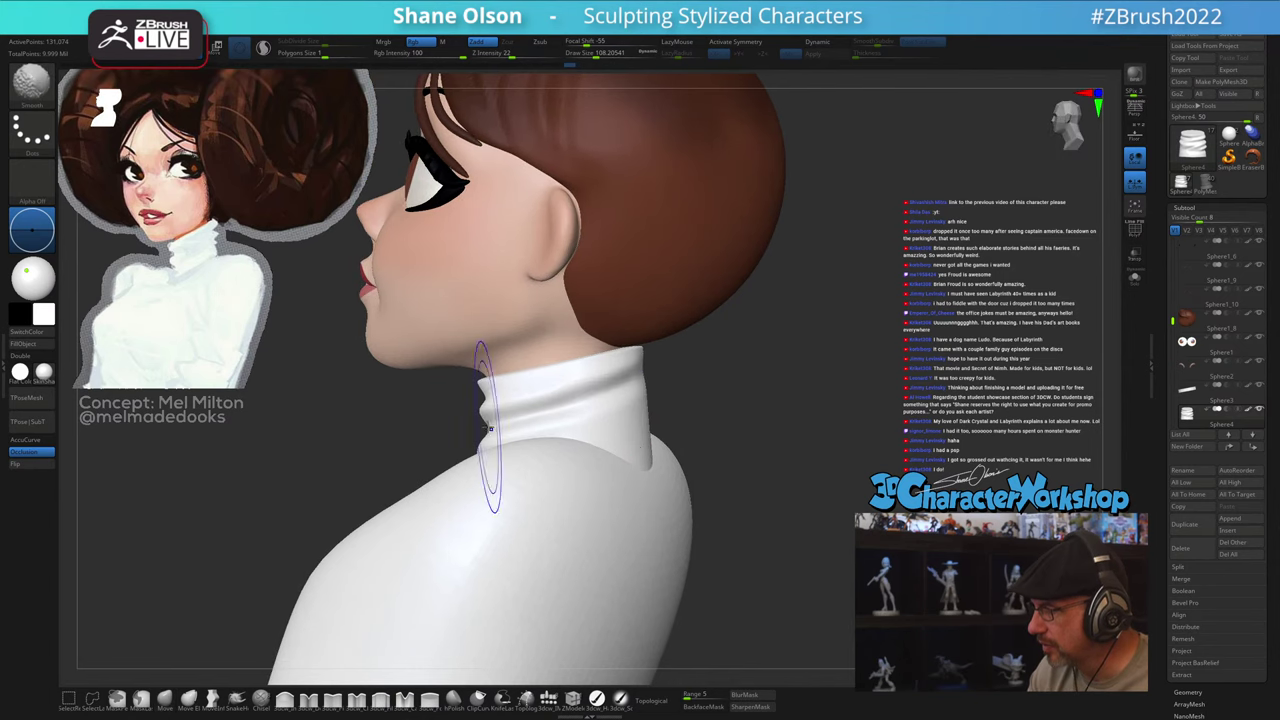
shift+drag(545, 414, 525, 433)
mouse_move(728, 421)
mouse_down()
mouse_move(520, 425)
mouse_move(630, 430)
mouse_up()
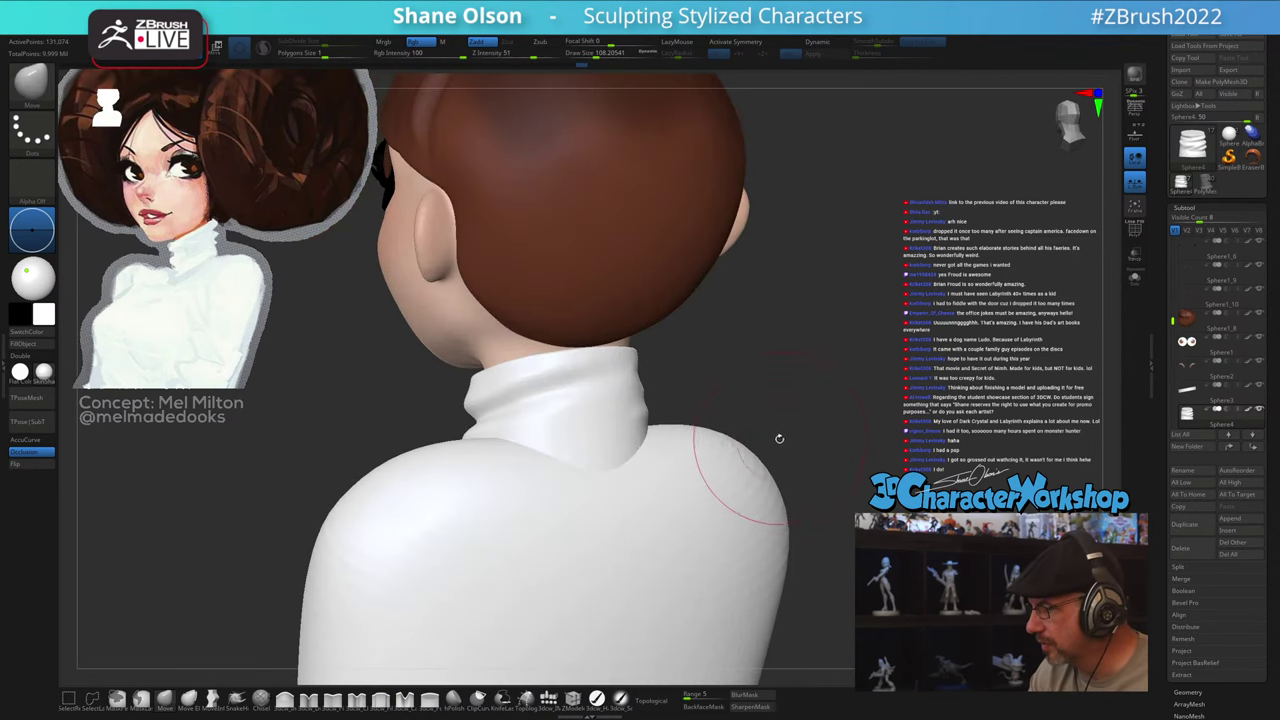
Step: Sculpt diagonal folds around the back of the collar with the cloth brush at a draw size of about 44
key(s)
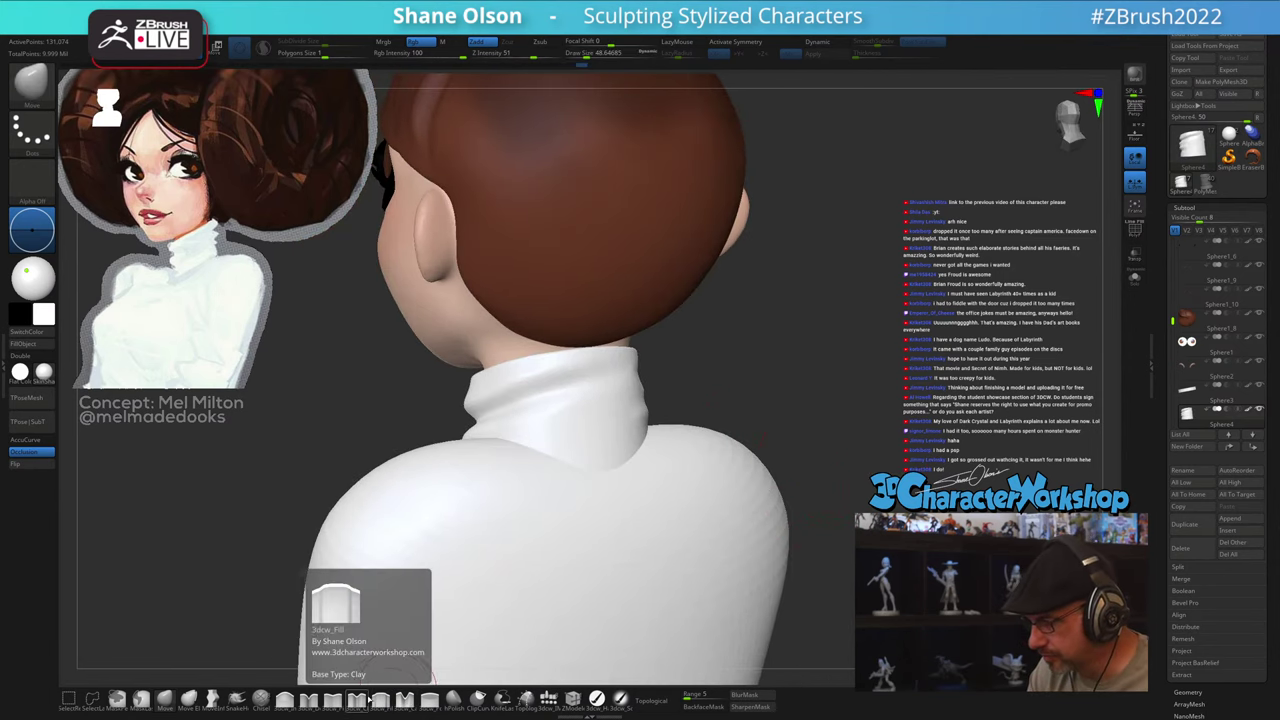
click(405, 700)
right_drag(665, 422, 590, 423)
key(s)
drag(640, 421, 636, 421)
drag(669, 399, 655, 401)
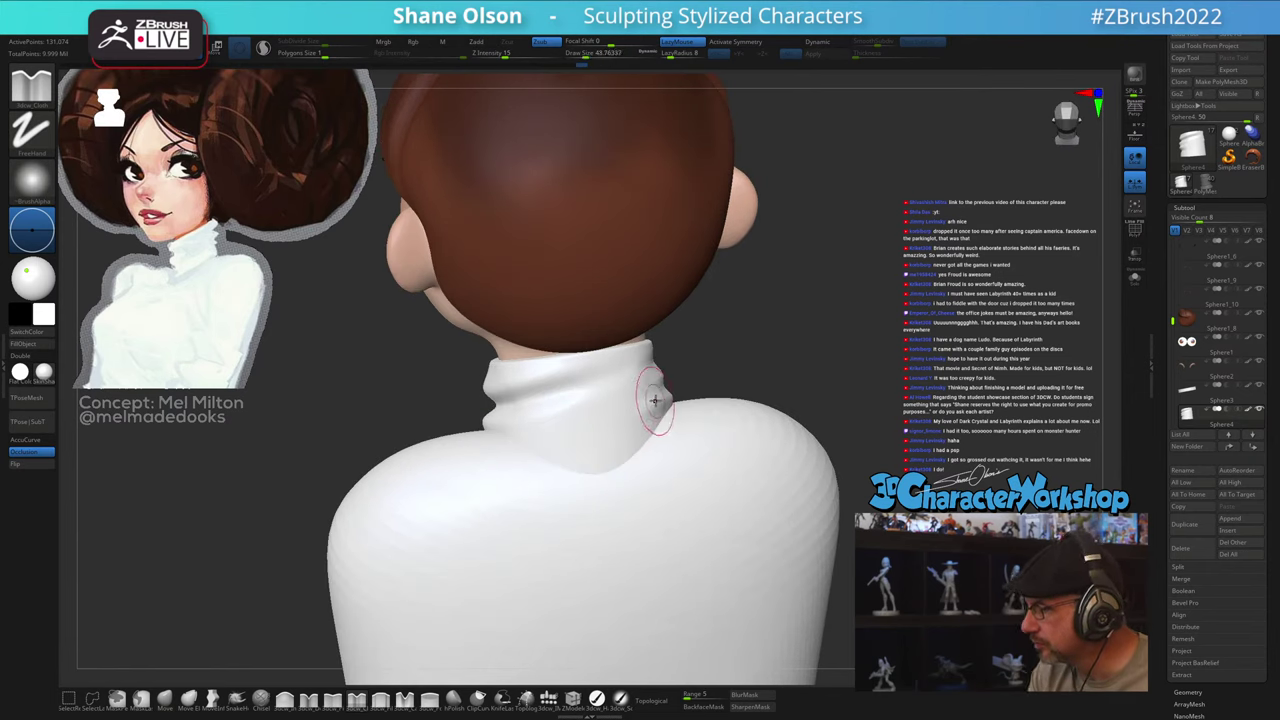
drag(836, 432, 754, 406)
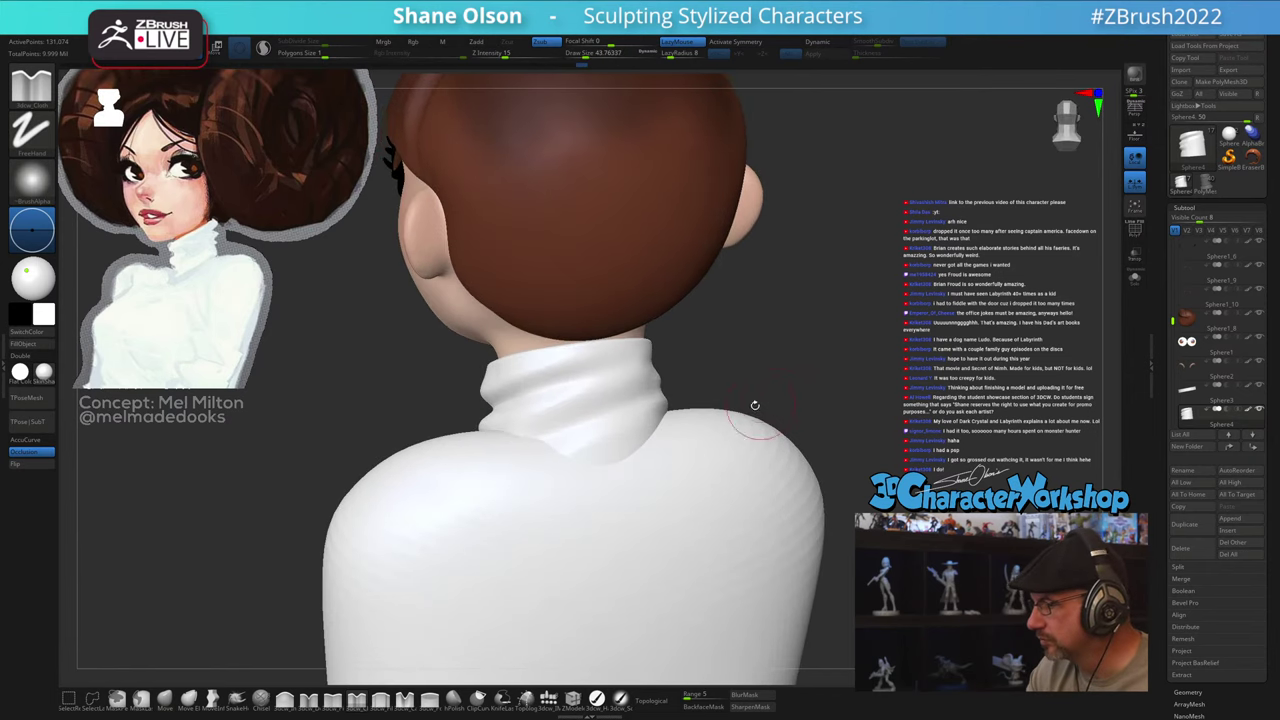
drag(525, 424, 634, 378)
drag(756, 381, 688, 378)
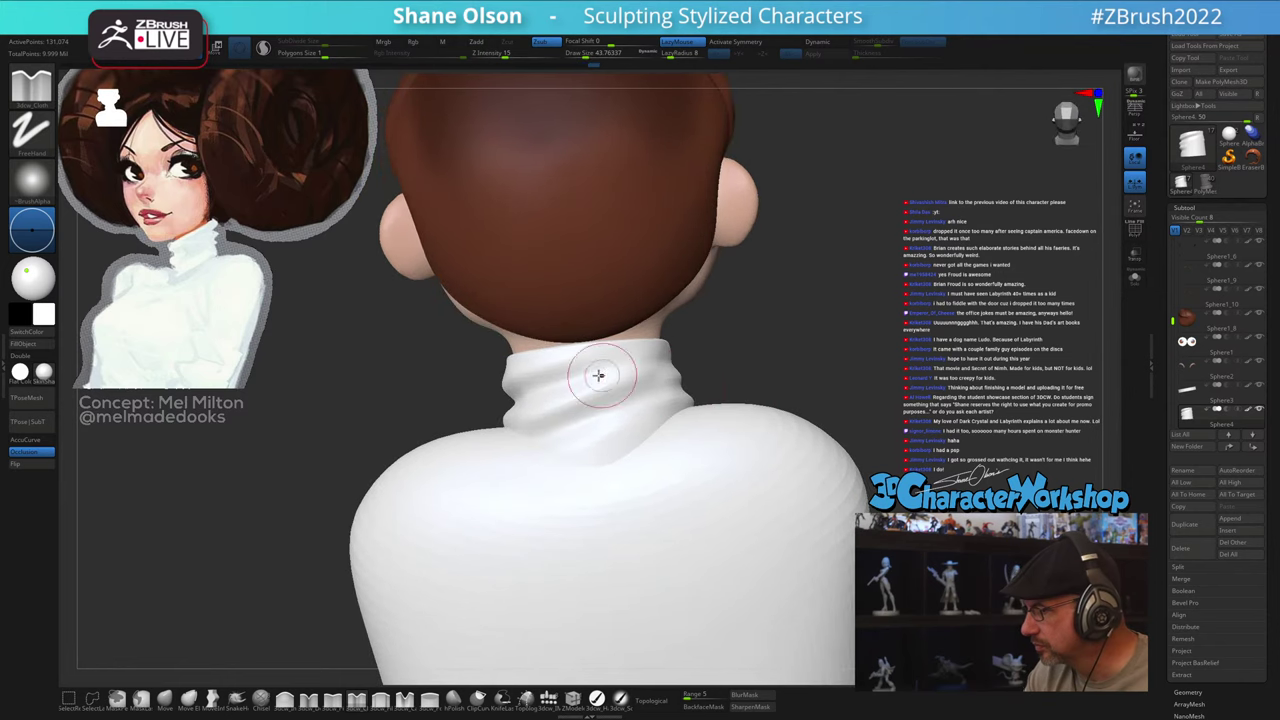
mouse_move(541, 371)
mouse_down()
mouse_move(600, 356)
mouse_move(664, 363)
mouse_up()
key(shift)
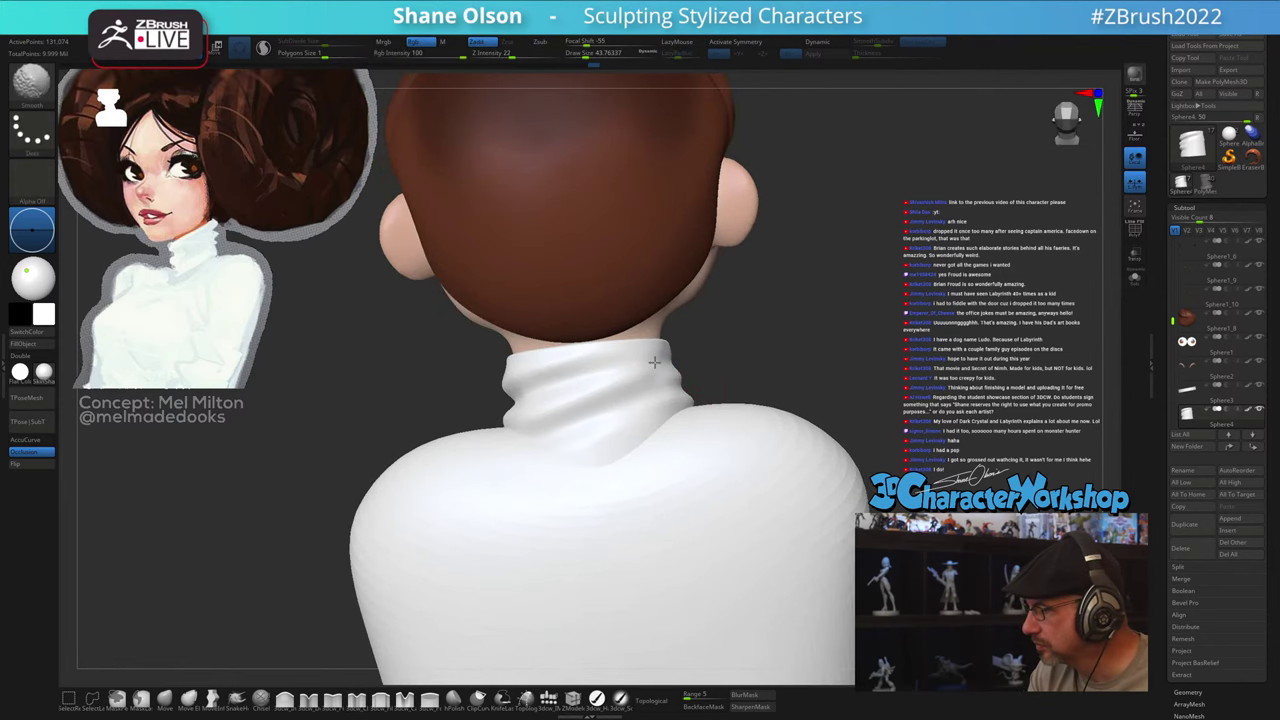
Step: Reshape the collar's front silhouette with the Move brush at a draw size of about 65, and smooth its side
drag(820, 366, 1070, 405)
alt+right_drag(848, 534, 774, 548)
mouse_move(774, 548)
right_down()
mouse_move(725, 552)
mouse_move(755, 552)
right_up()
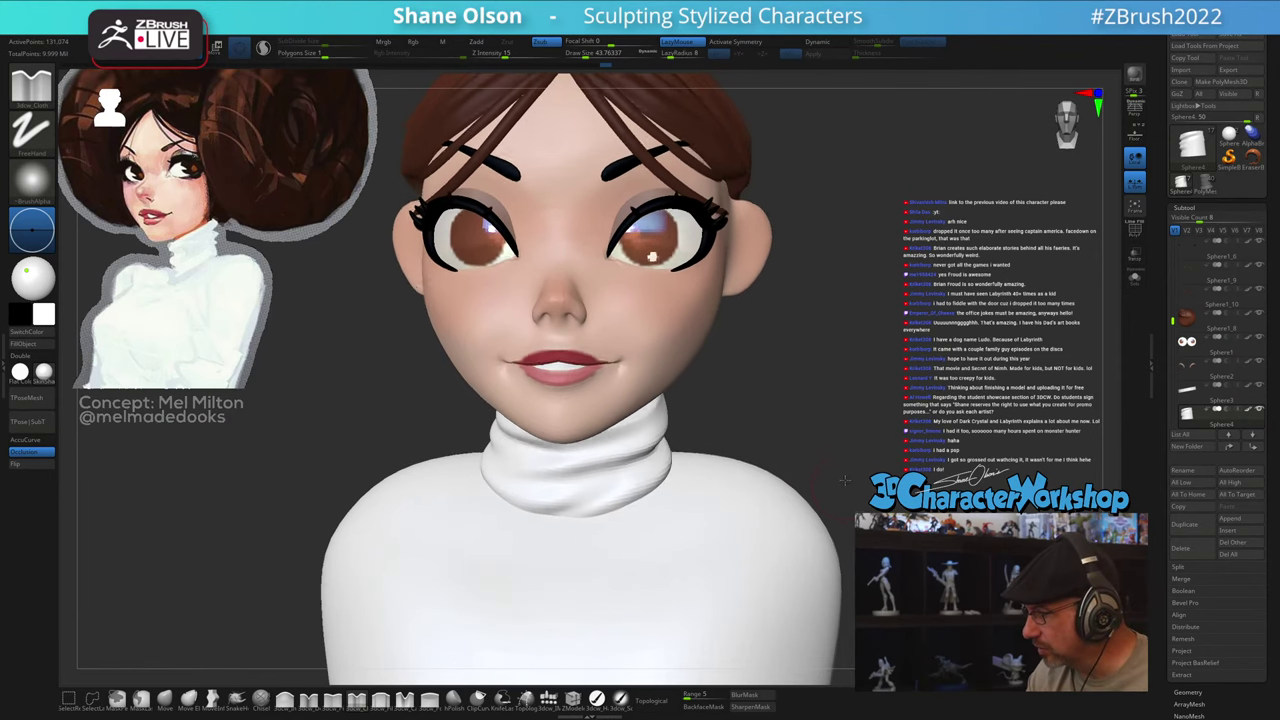
click(166, 703)
right_drag(614, 470, 627, 464)
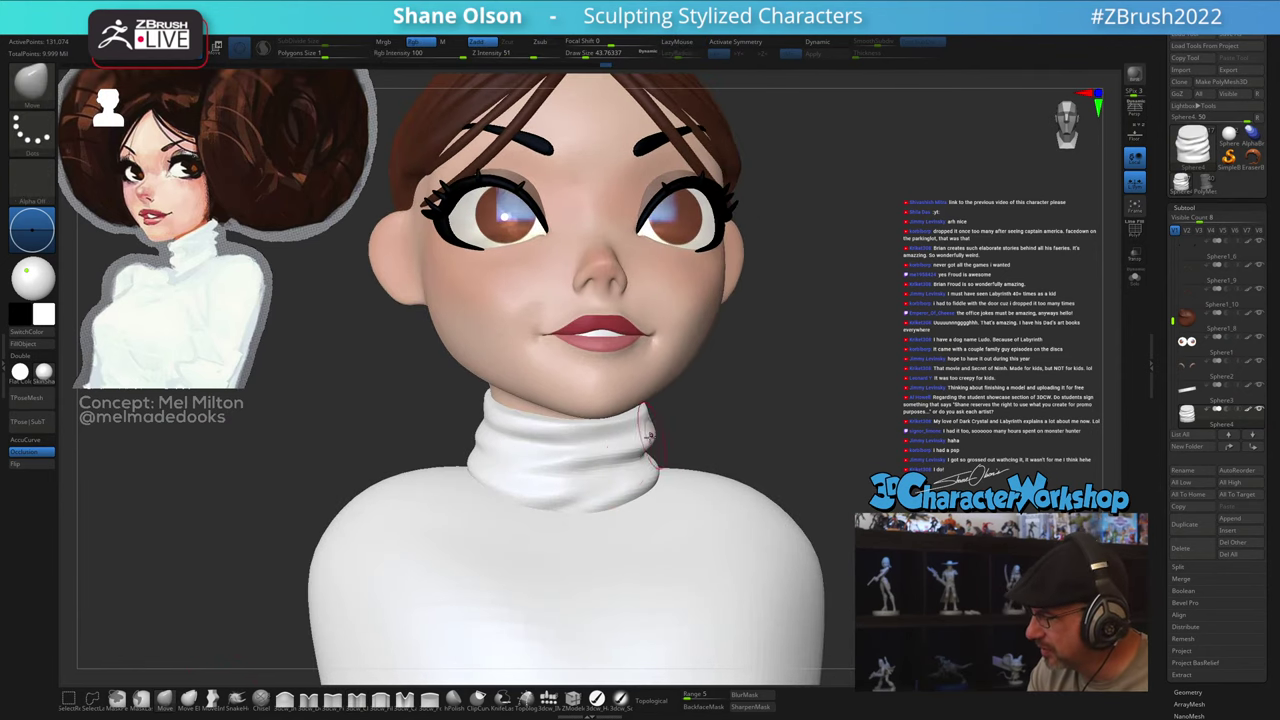
key(s)
drag(618, 467, 626, 467)
mouse_move(616, 468)
right_down()
mouse_move(641, 456)
mouse_move(616, 455)
mouse_move(626, 460)
right_up()
shift+drag(632, 455, 609, 446)
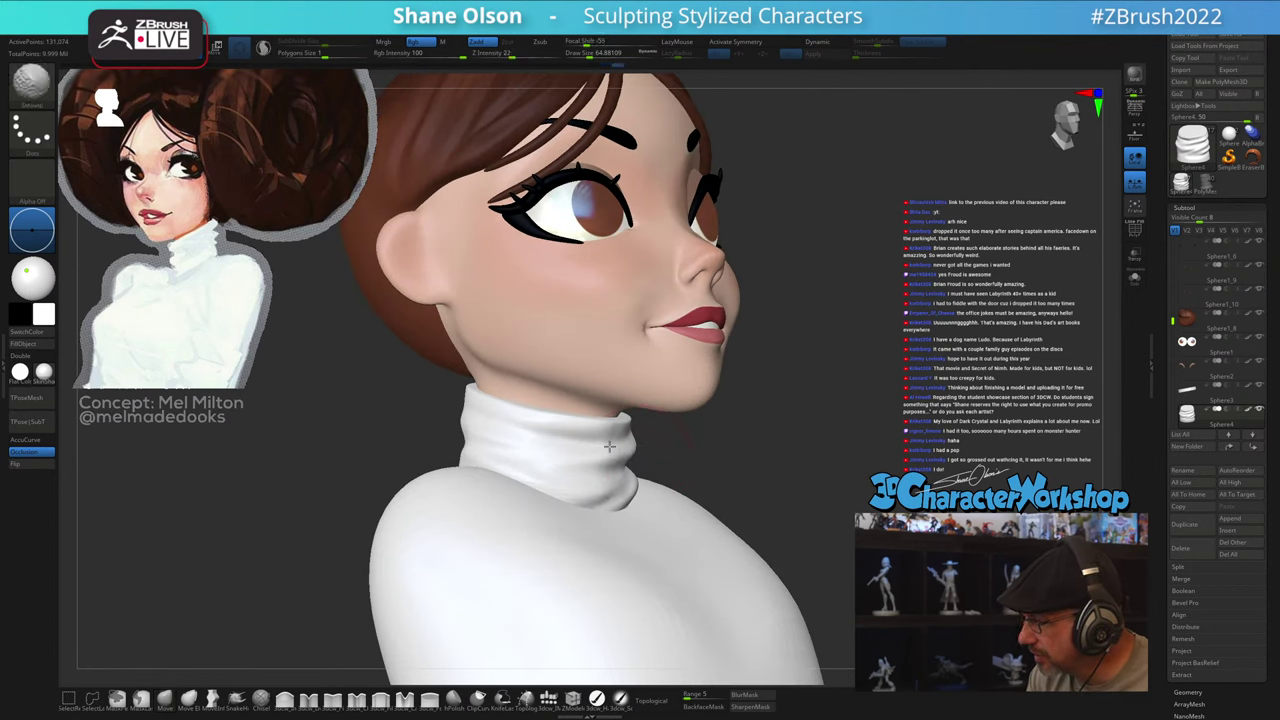
Step: Lower the collar's subdivision level and soften the folds across its front
key(shift+d)
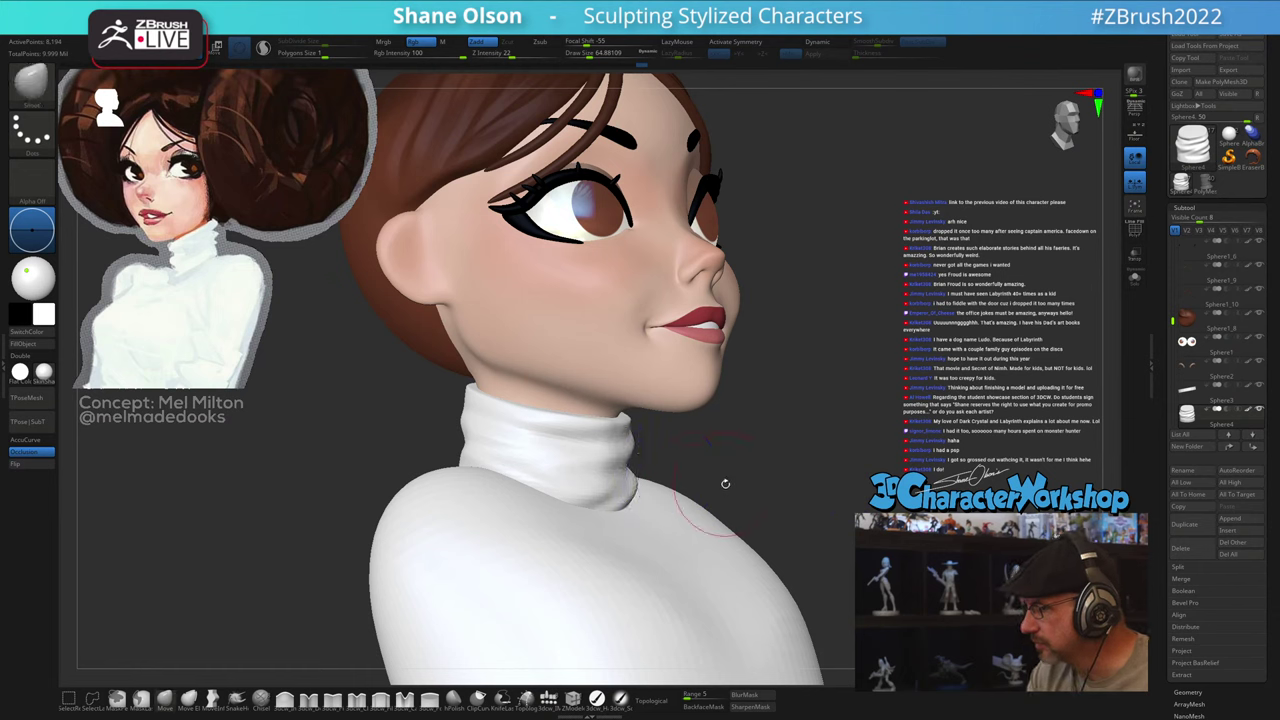
right_drag(868, 488, 831, 494)
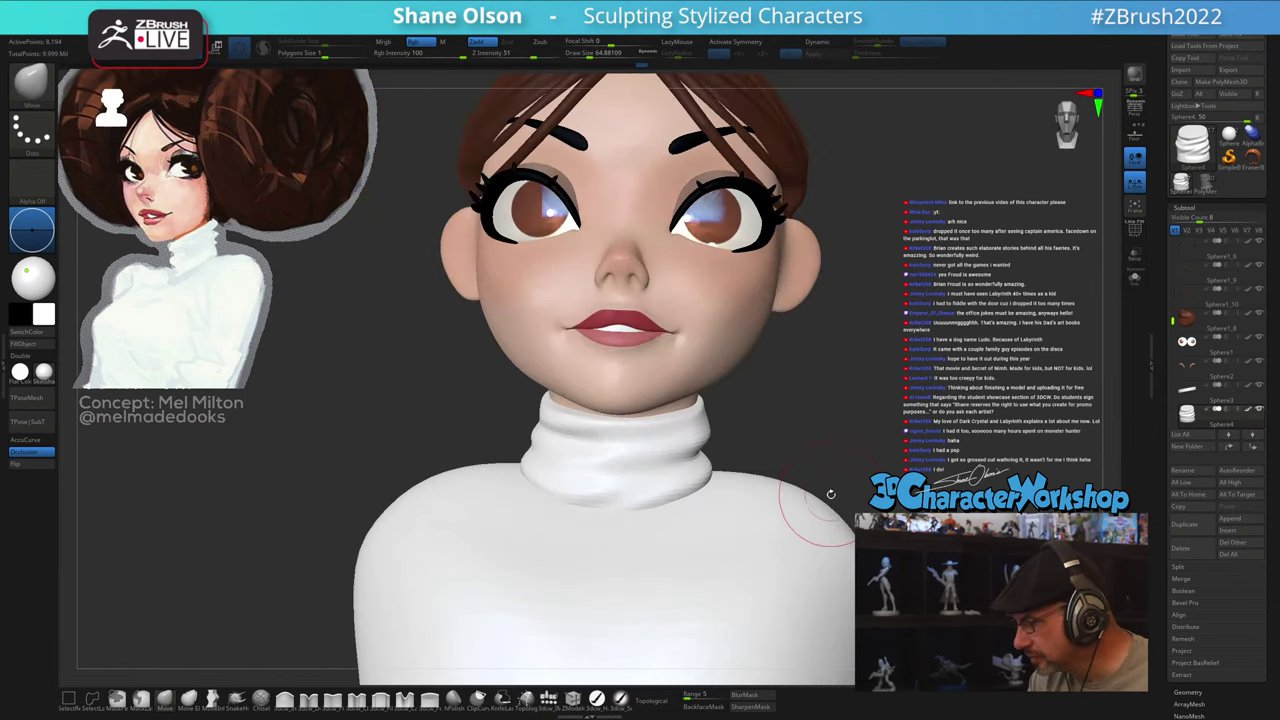
key(shift)
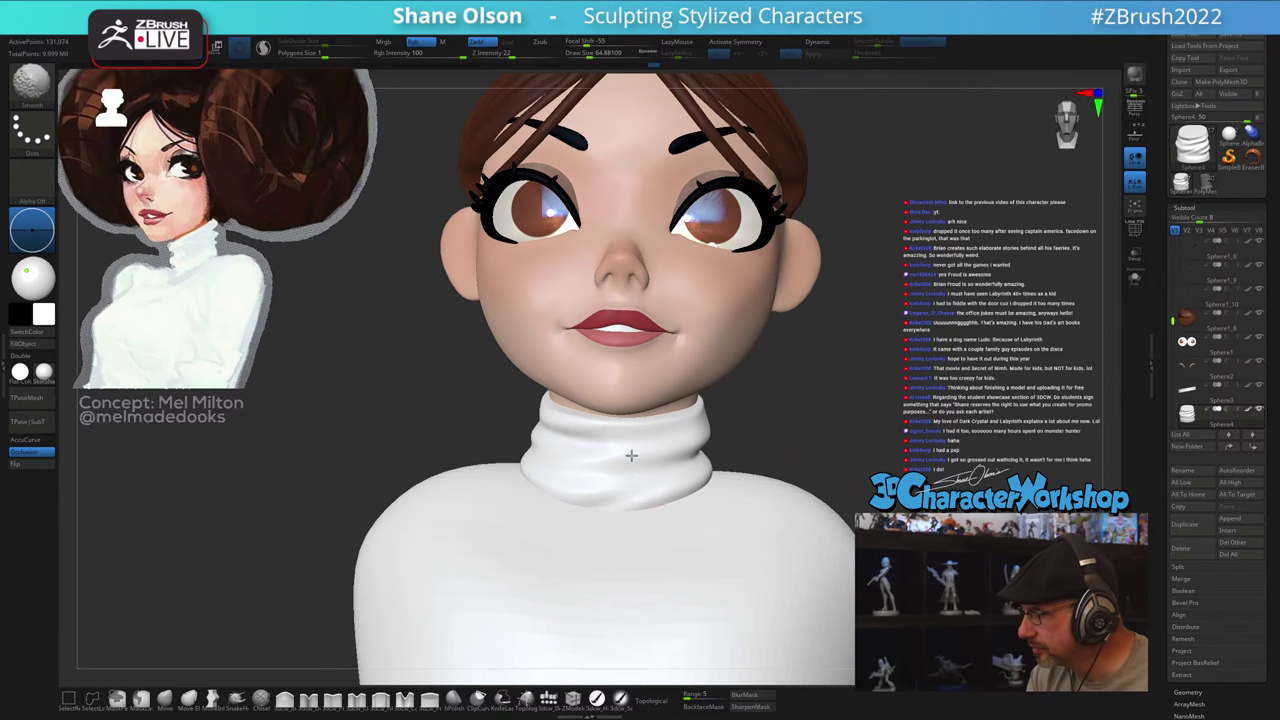
mouse_move(857, 489)
right_down()
mouse_move(806, 490)
mouse_move(882, 496)
mouse_move(866, 503)
mouse_move(920, 440)
right_up()
mouse_move(938, 505)
right_down()
mouse_move(866, 515)
mouse_move(849, 490)
mouse_move(814, 606)
right_up()
Step: Smooth the collar's upper edge on both sides of the neck at the lower subdivision level
key(shift)
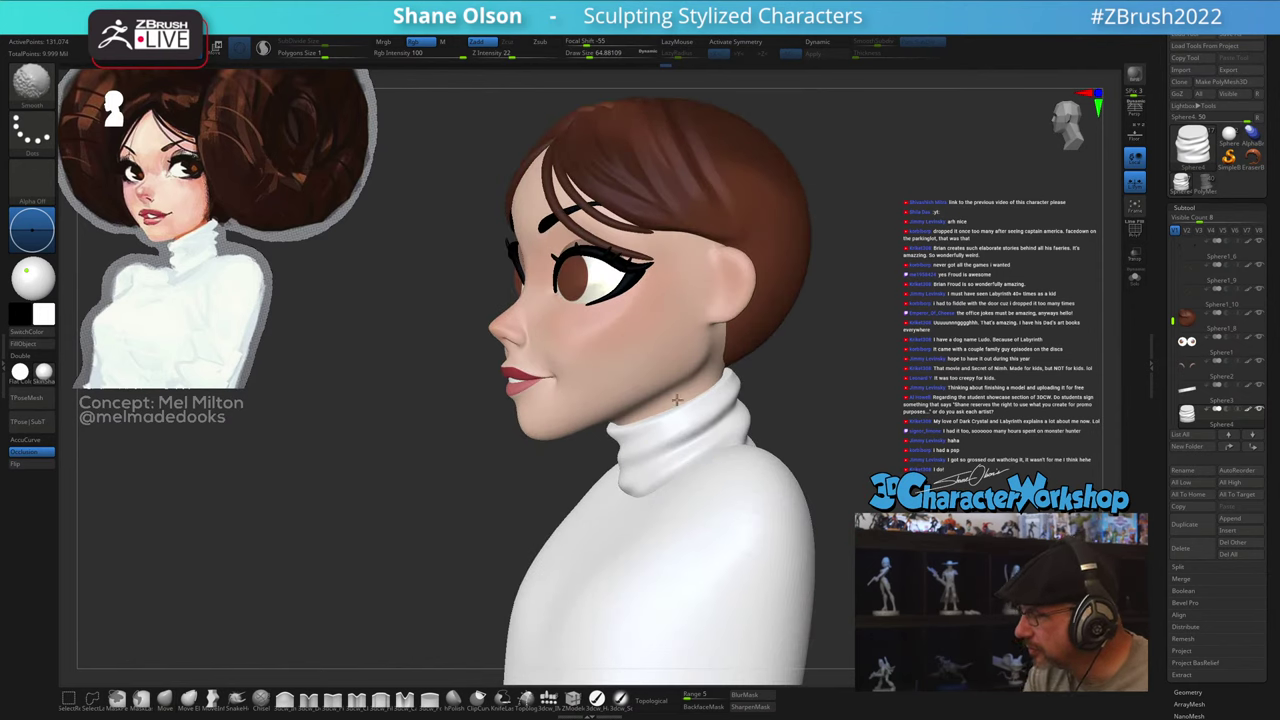
right_drag(828, 460, 940, 466)
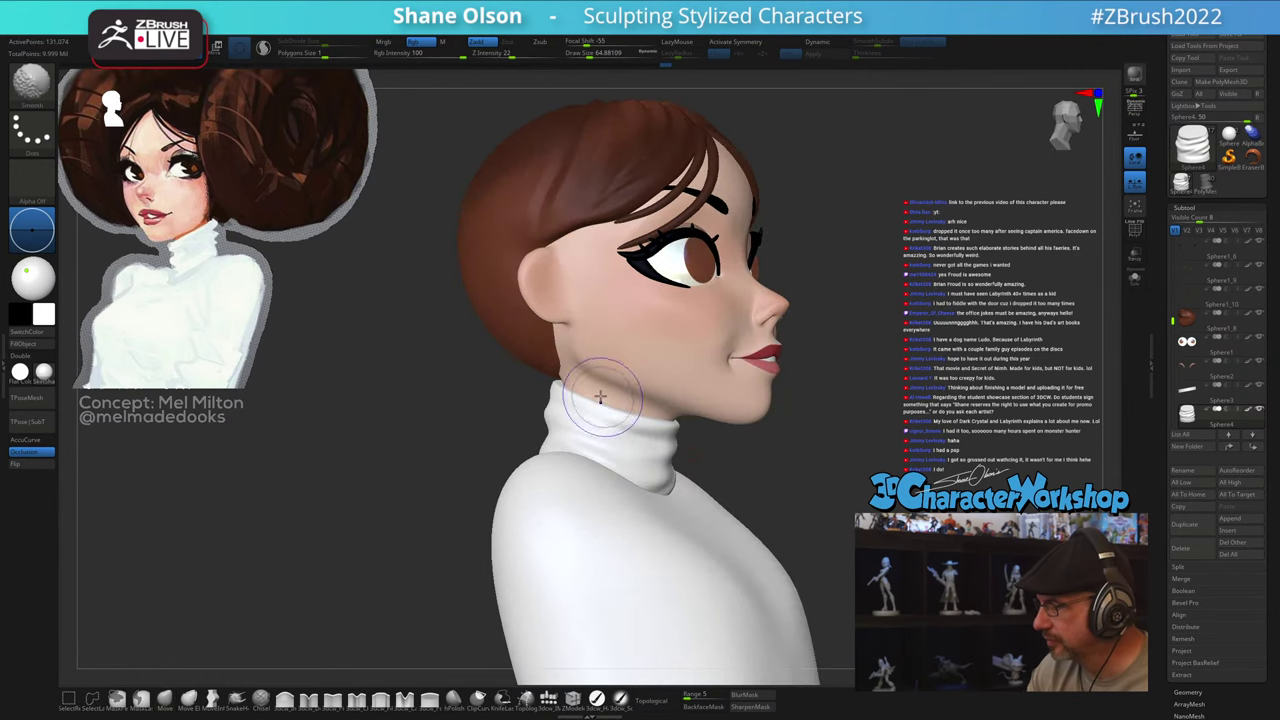
key(shift+d)
mouse_move(586, 389)
shift+mouse_down()
mouse_move(596, 401)
mouse_move(584, 398)
shift+mouse_up()
drag(890, 472, 781, 476)
shift+drag(540, 422, 525, 427)
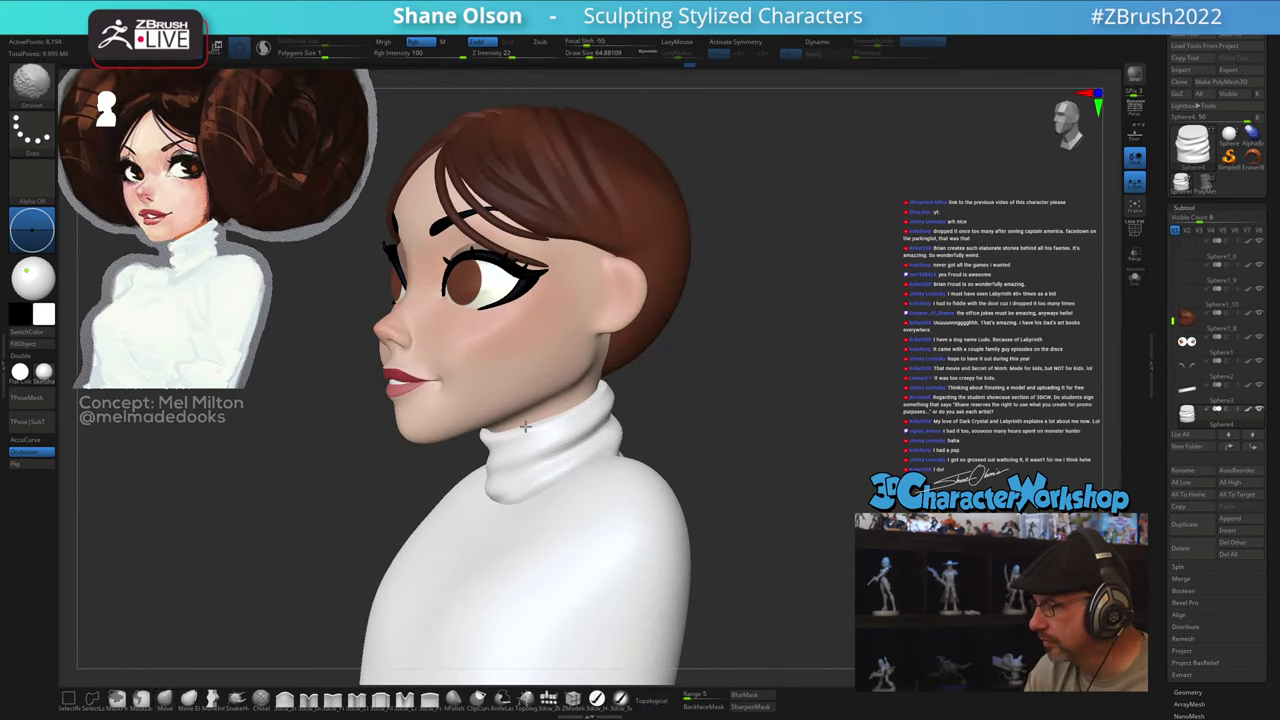
Step: Smooth the turtleneck collar's folds along its upper edge and on both sides of the neck
shift+drag(600, 389, 603, 404)
mouse_move(717, 403)
mouse_down()
mouse_move(676, 410)
mouse_move(722, 414)
mouse_up()
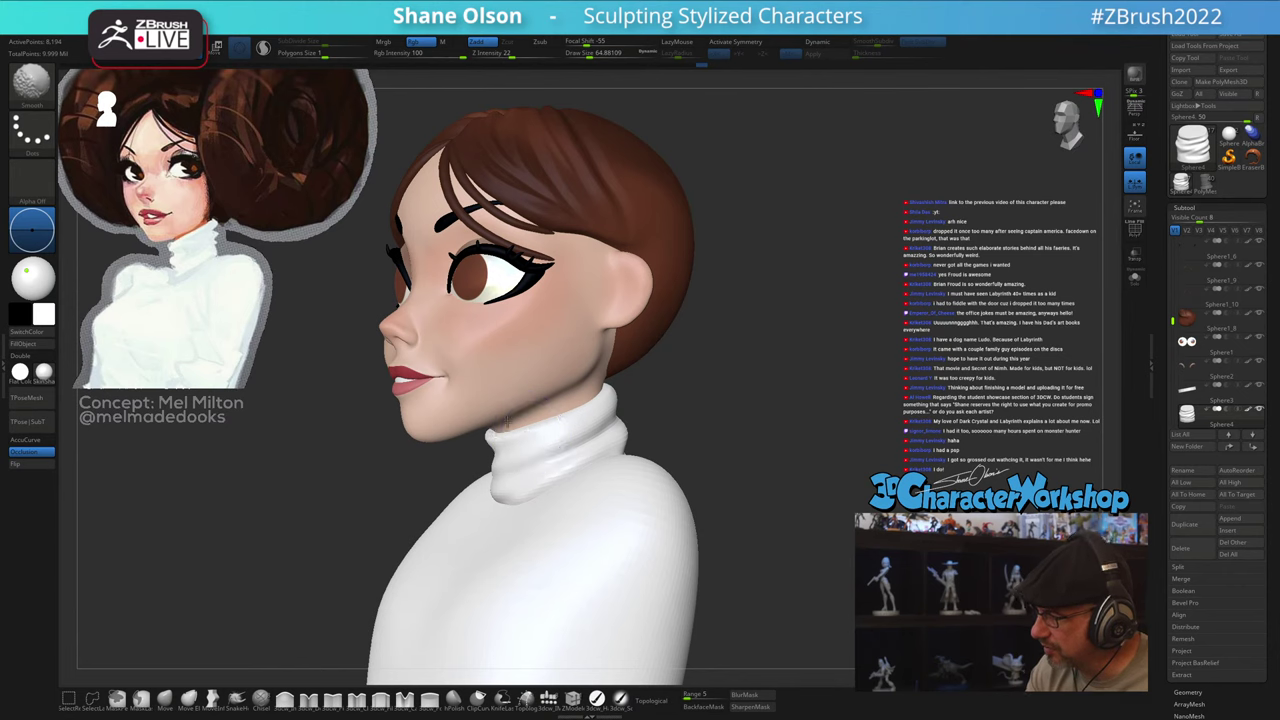
mouse_move(508, 421)
shift+mouse_down()
mouse_move(596, 408)
mouse_move(735, 430)
shift+mouse_up()
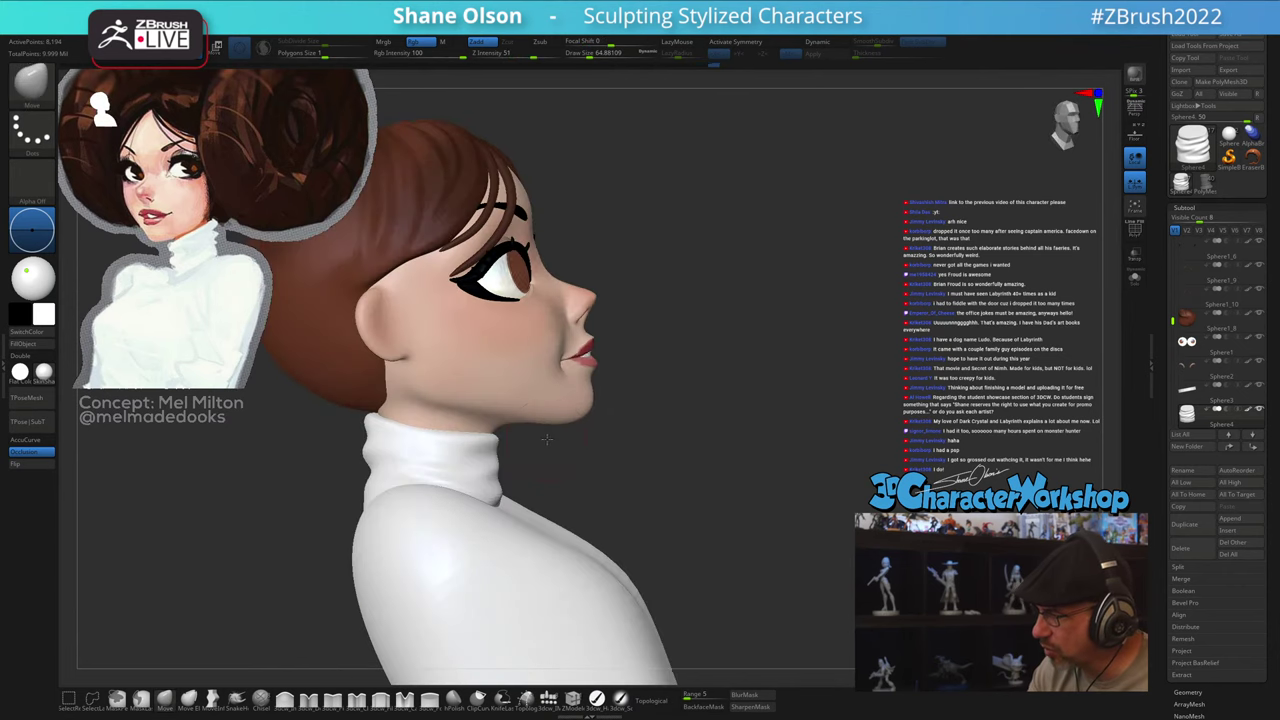
shift+drag(461, 446, 467, 432)
shift+drag(378, 410, 440, 425)
mouse_move(684, 516)
mouse_down()
mouse_move(640, 517)
mouse_move(725, 497)
mouse_move(717, 488)
mouse_up()
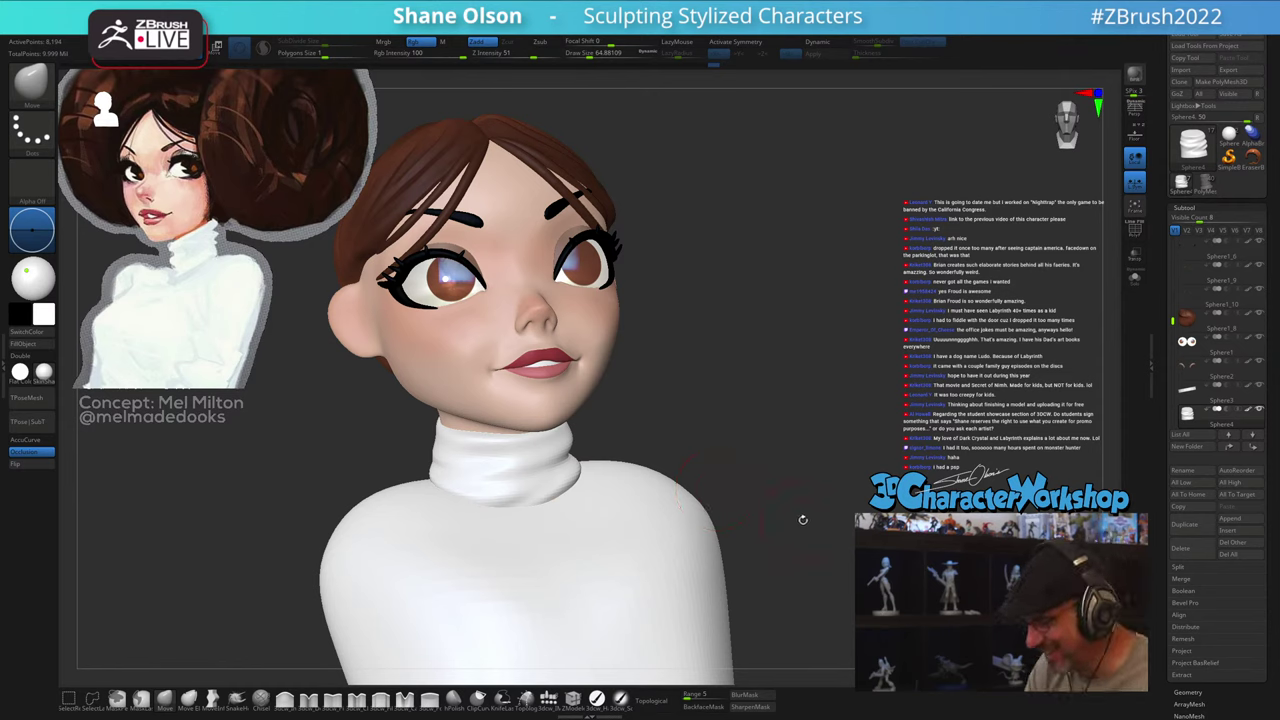
Step: Soften the remaining folds across the collar's front and the side nearest the shoulder with the Smooth brush
mouse_move(803, 520)
shift+mouse_down()
mouse_move(794, 541)
mouse_move(756, 558)
mouse_move(771, 552)
shift+mouse_up()
shift+drag(573, 458, 590, 459)
mouse_move(697, 454)
mouse_down()
mouse_move(648, 478)
mouse_move(645, 460)
mouse_move(659, 491)
mouse_up()
drag(820, 480, 737, 509)
mouse_move(632, 472)
shift+mouse_down()
mouse_move(657, 437)
mouse_move(645, 425)
shift+mouse_up()
mouse_move(890, 440)
mouse_down()
mouse_move(754, 487)
mouse_move(796, 476)
mouse_up()
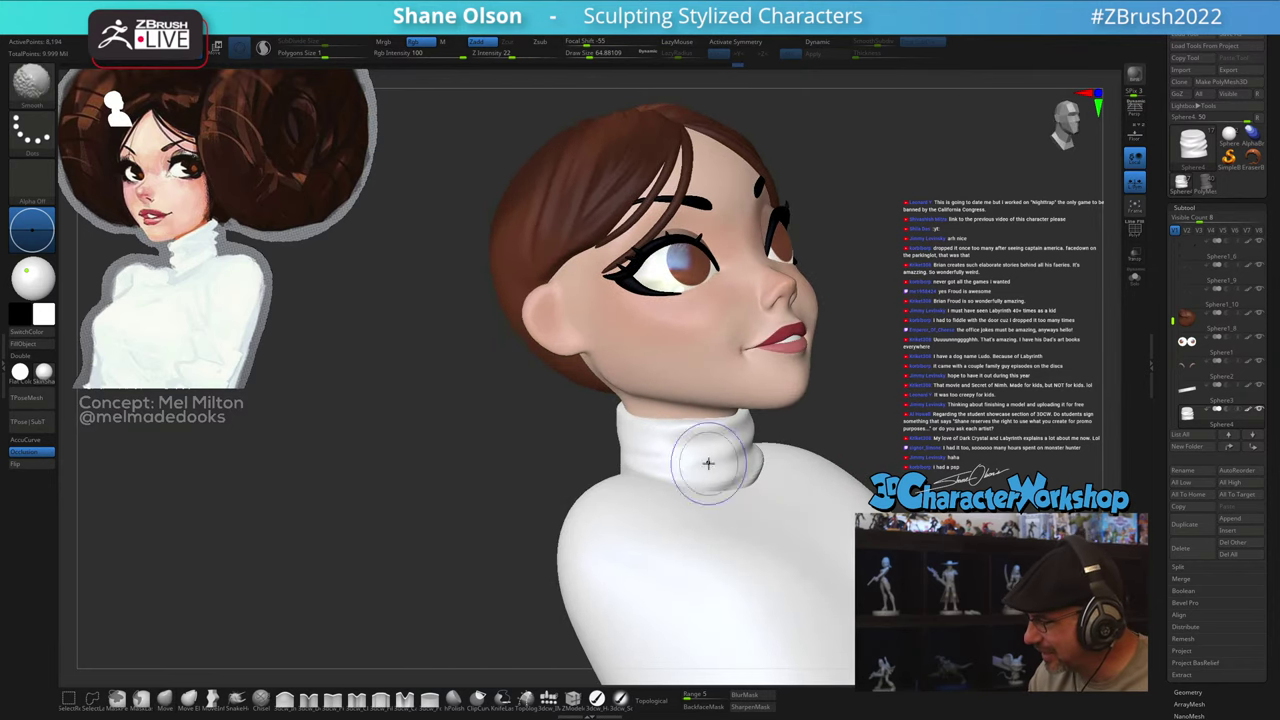
drag(930, 434, 841, 486)
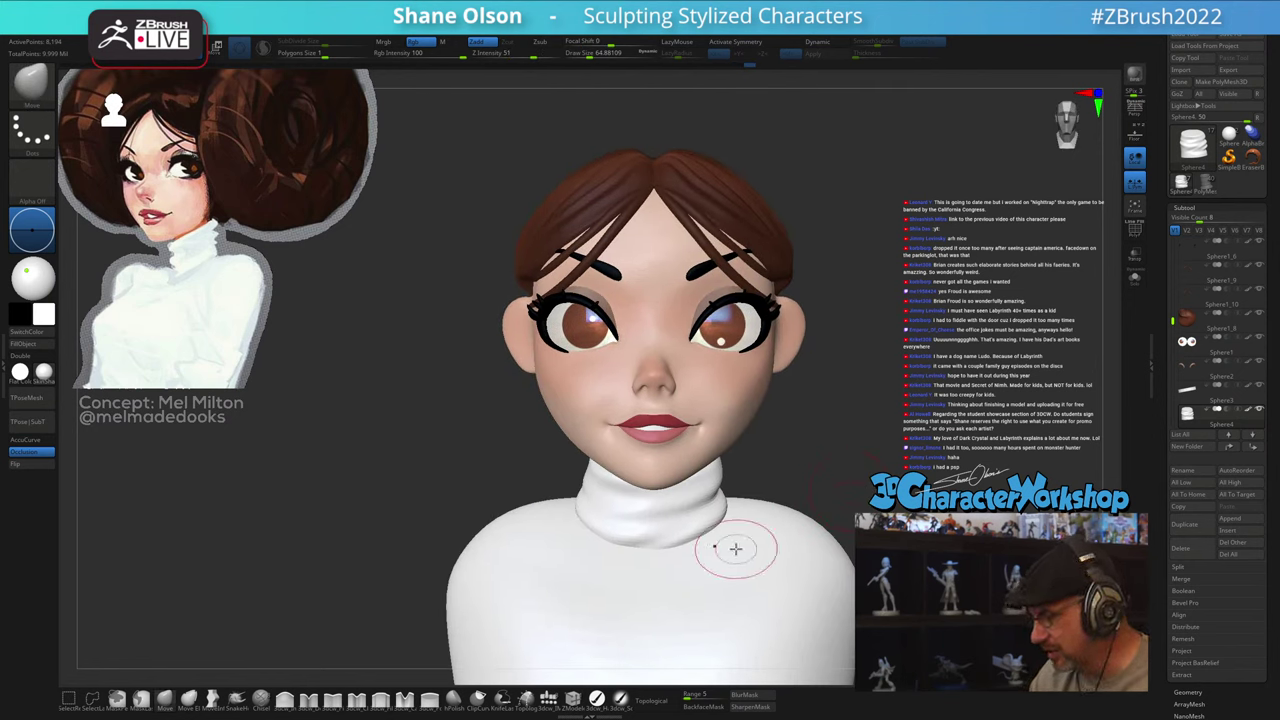
Step: Sculpt new folds across the collar's front and side with the cloth brush at a draw size of about 41
click(357, 701)
key(s)
drag(807, 513, 797, 513)
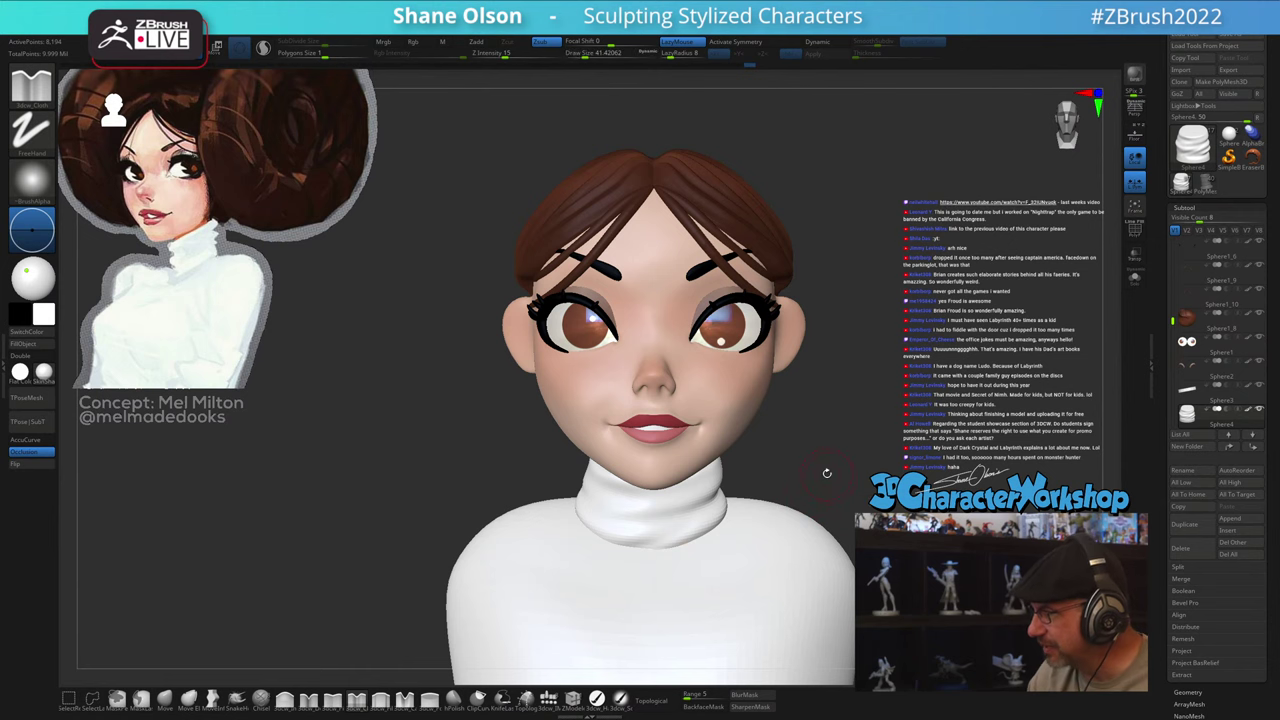
mouse_move(827, 473)
alt+mouse_down()
mouse_move(858, 472)
mouse_move(831, 491)
mouse_move(885, 486)
mouse_move(844, 482)
alt+mouse_up()
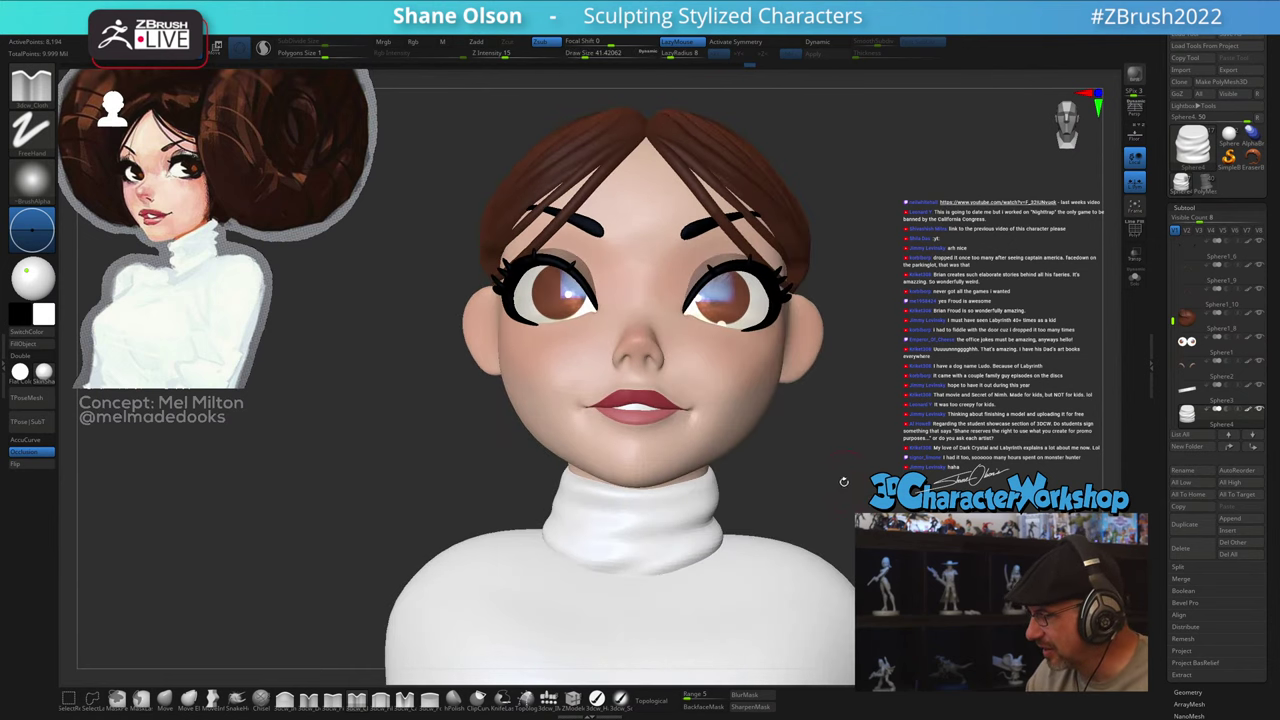
drag(705, 499, 580, 514)
mouse_move(809, 509)
mouse_down()
mouse_move(849, 514)
mouse_move(819, 525)
mouse_move(859, 531)
mouse_move(846, 545)
mouse_move(858, 536)
mouse_move(813, 527)
mouse_up()
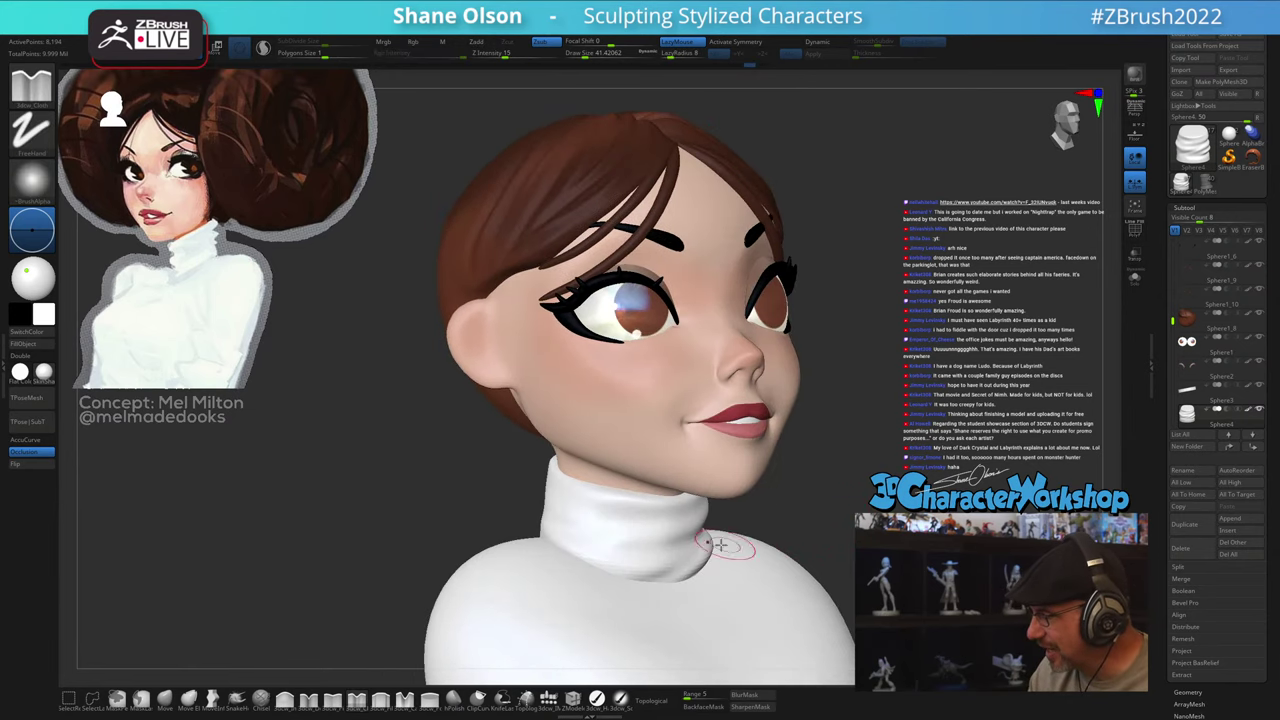
mouse_move(876, 555)
mouse_down()
mouse_move(1000, 560)
mouse_move(853, 565)
mouse_up()
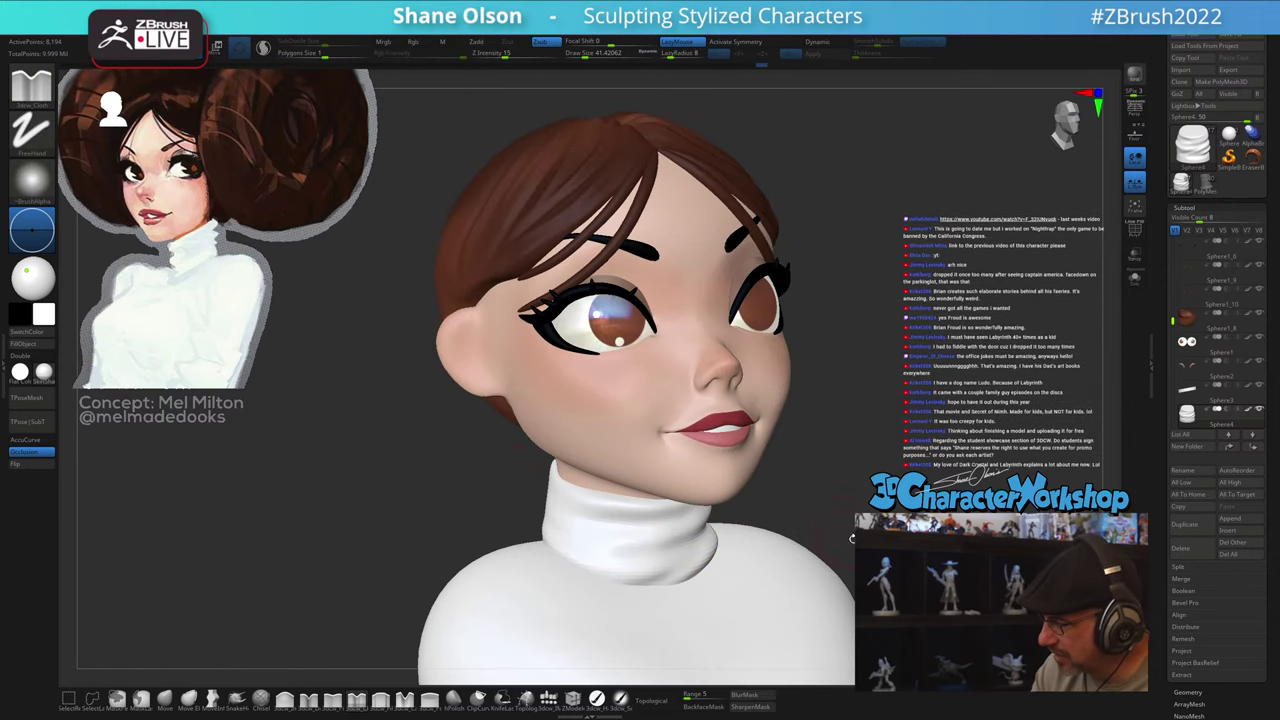
drag(512, 476, 602, 482)
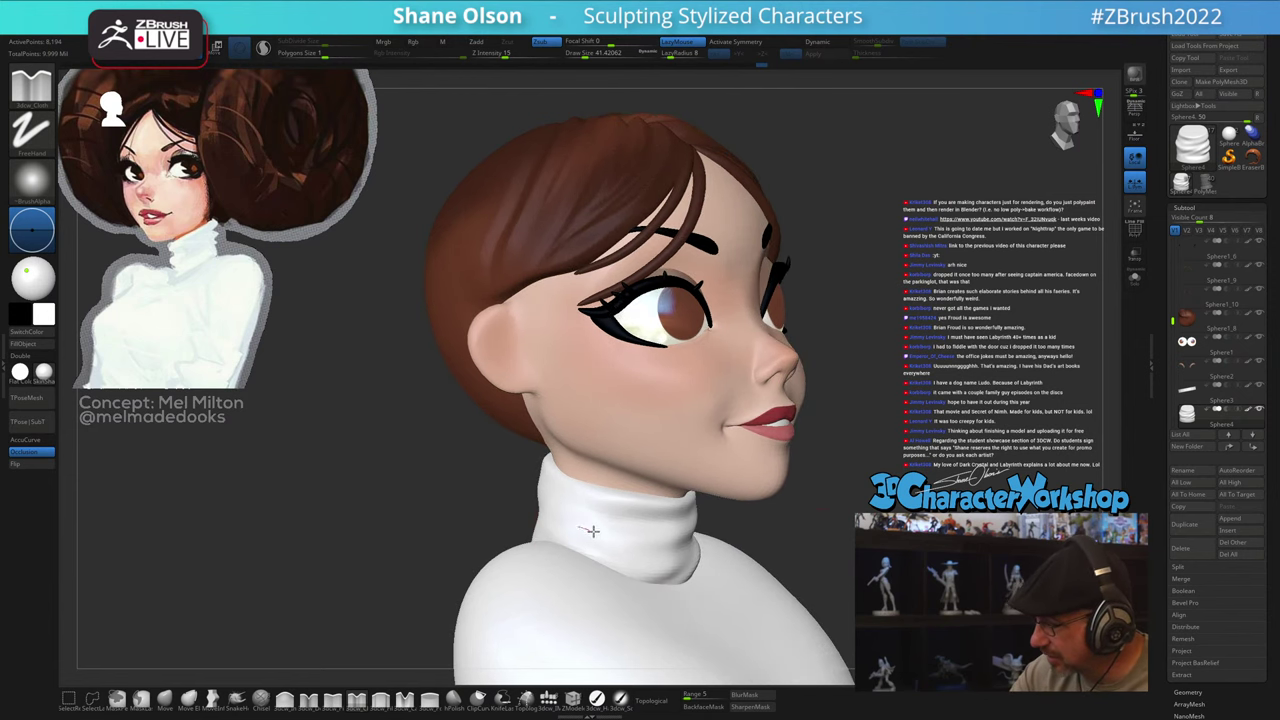
Step: Continue the cloth folds around the opposite side of the collar and smooth the strokes between them
drag(823, 560, 690, 553)
drag(870, 532, 837, 530)
drag(744, 498, 551, 536)
mouse_move(792, 507)
mouse_down()
mouse_move(712, 510)
mouse_move(753, 508)
mouse_up()
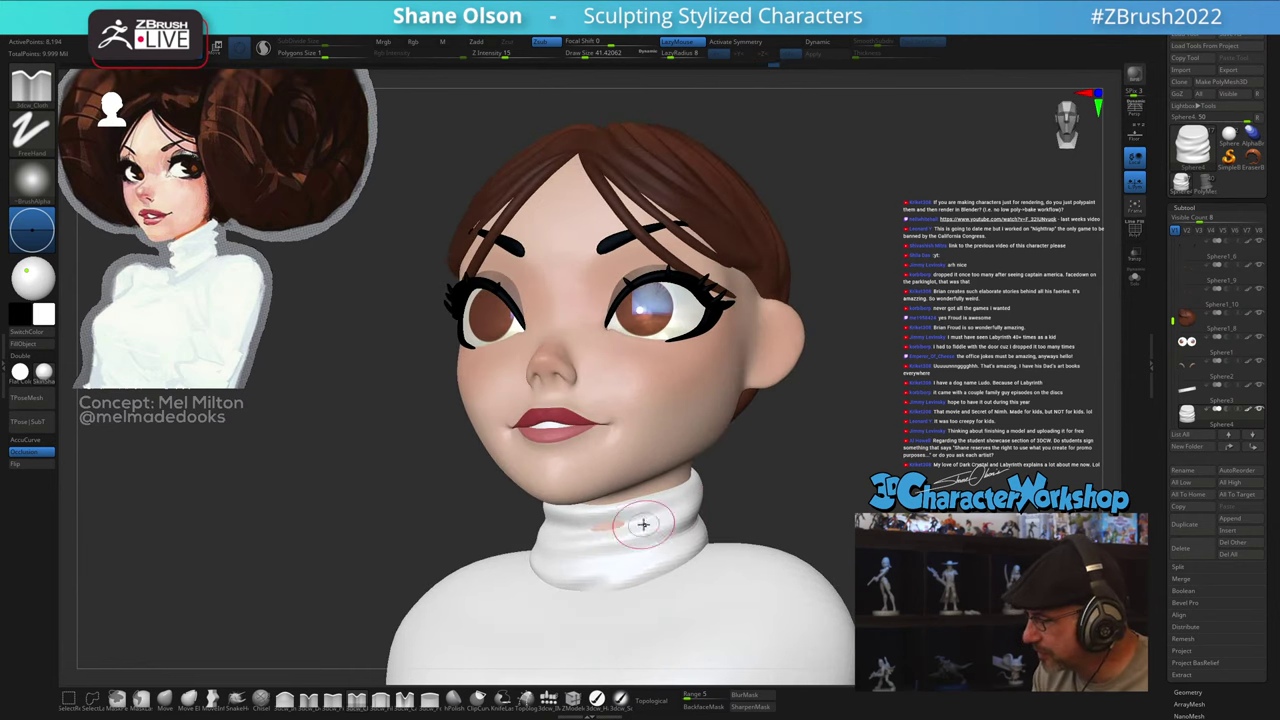
mouse_move(643, 524)
shift+mouse_down()
mouse_move(634, 529)
mouse_move(672, 515)
shift+mouse_up()
drag(753, 470, 743, 474)
mouse_move(585, 526)
shift+mouse_down()
mouse_move(684, 493)
mouse_move(657, 519)
shift+mouse_up()
mouse_move(774, 495)
mouse_down()
mouse_move(850, 513)
mouse_move(803, 497)
mouse_move(812, 511)
mouse_move(843, 466)
mouse_up()
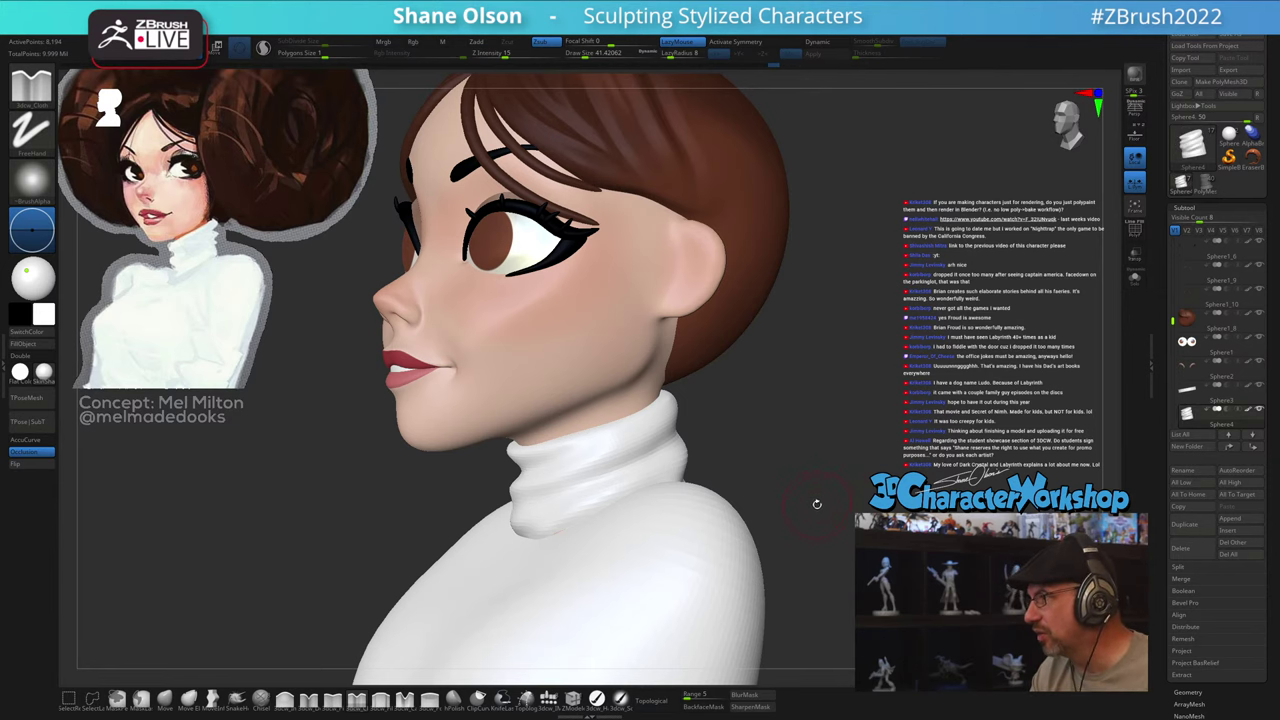
Step: Add diagonal cloth folds wrapping from the back of the collar around both sides toward the chin
drag(807, 507, 832, 501)
mouse_move(668, 497)
mouse_down()
mouse_move(771, 505)
mouse_move(788, 526)
mouse_up()
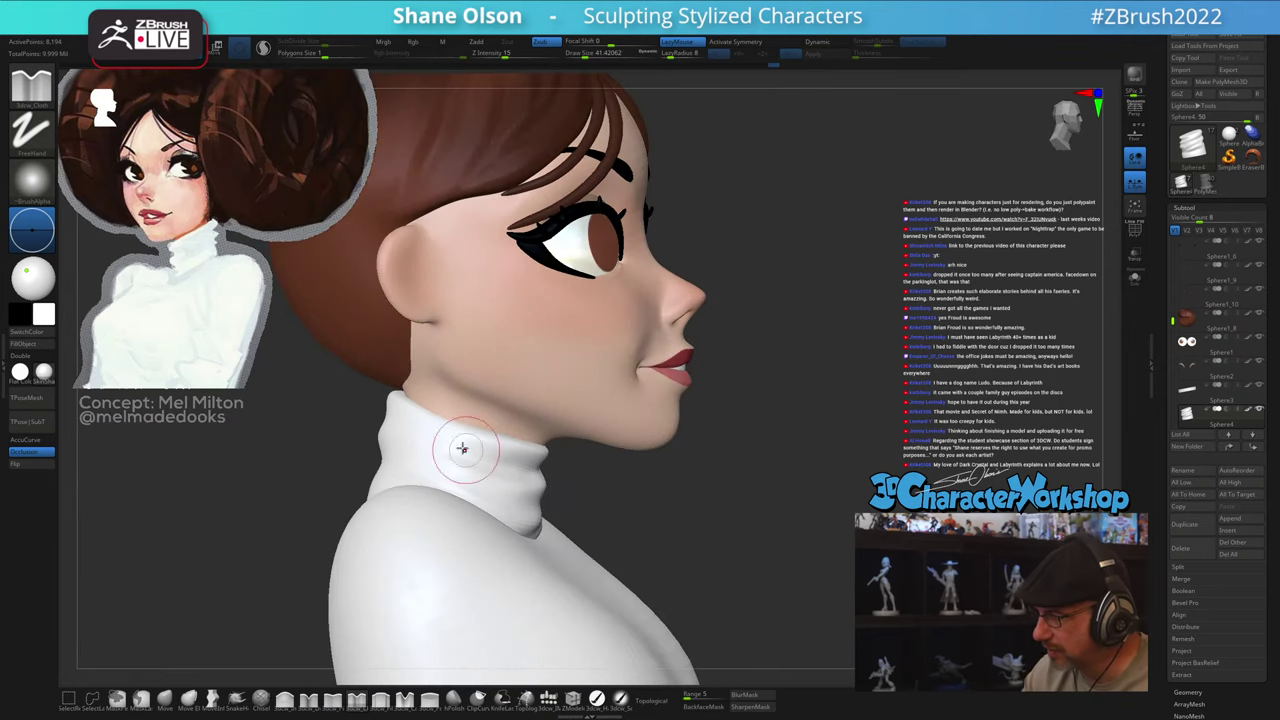
mouse_move(714, 584)
mouse_down()
mouse_move(755, 561)
mouse_move(719, 577)
mouse_up()
drag(402, 438, 462, 466)
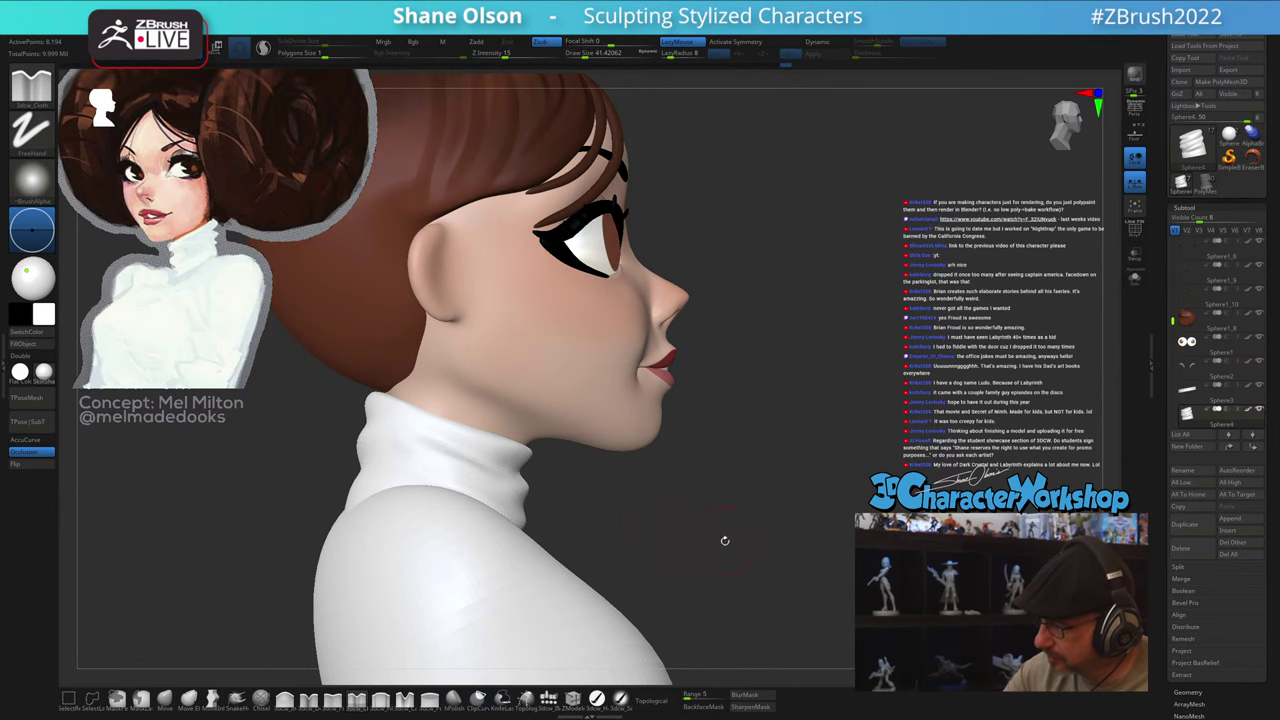
drag(725, 541, 662, 552)
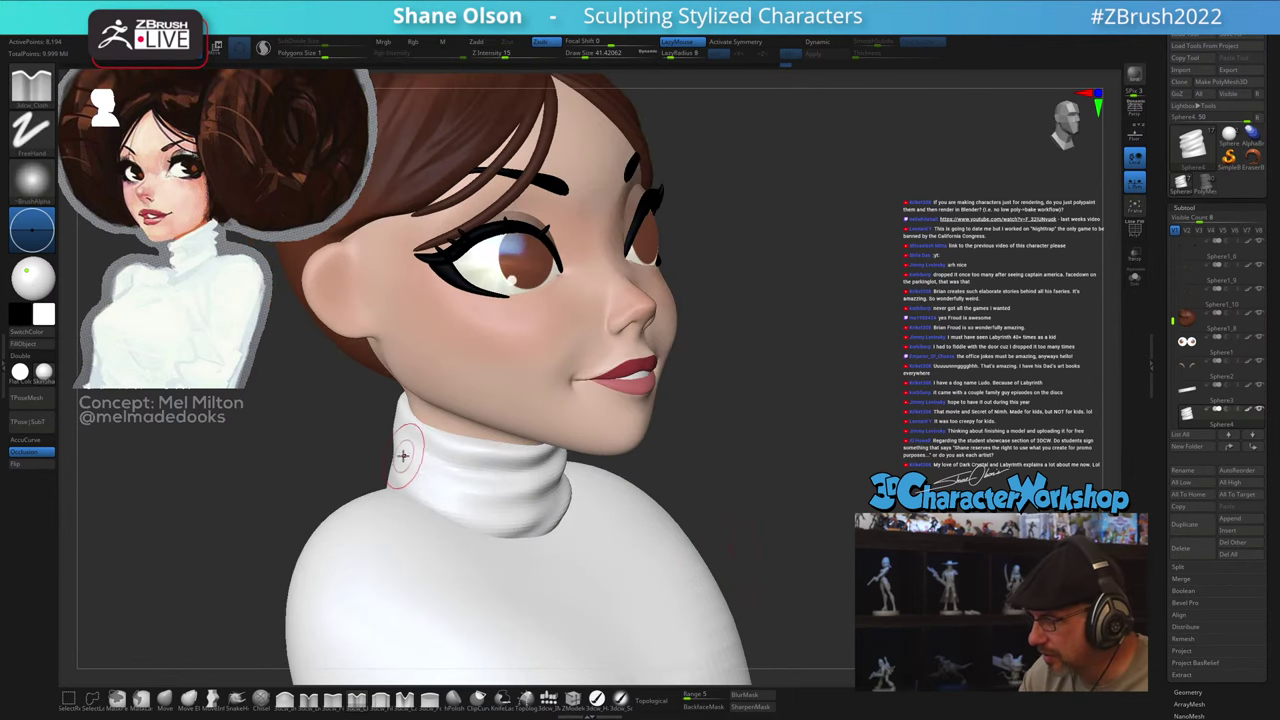
mouse_move(712, 510)
mouse_down()
mouse_move(689, 512)
mouse_move(709, 521)
mouse_up()
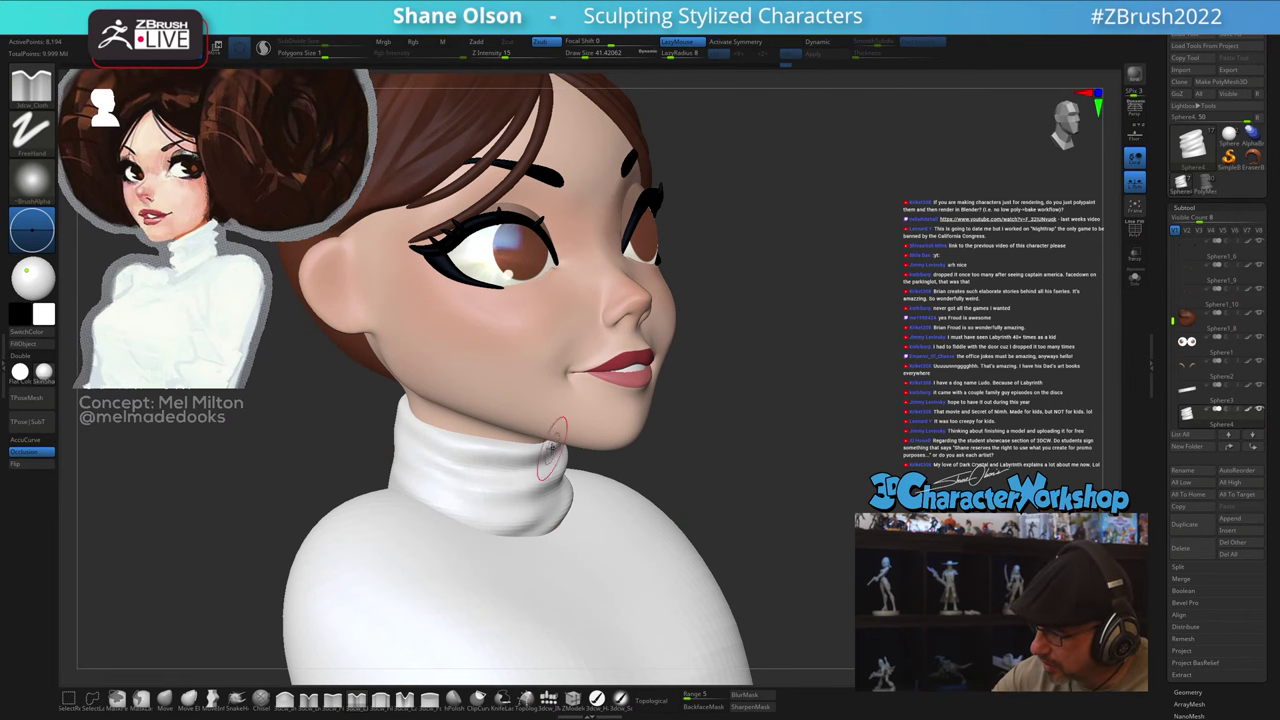
drag(812, 494, 632, 475)
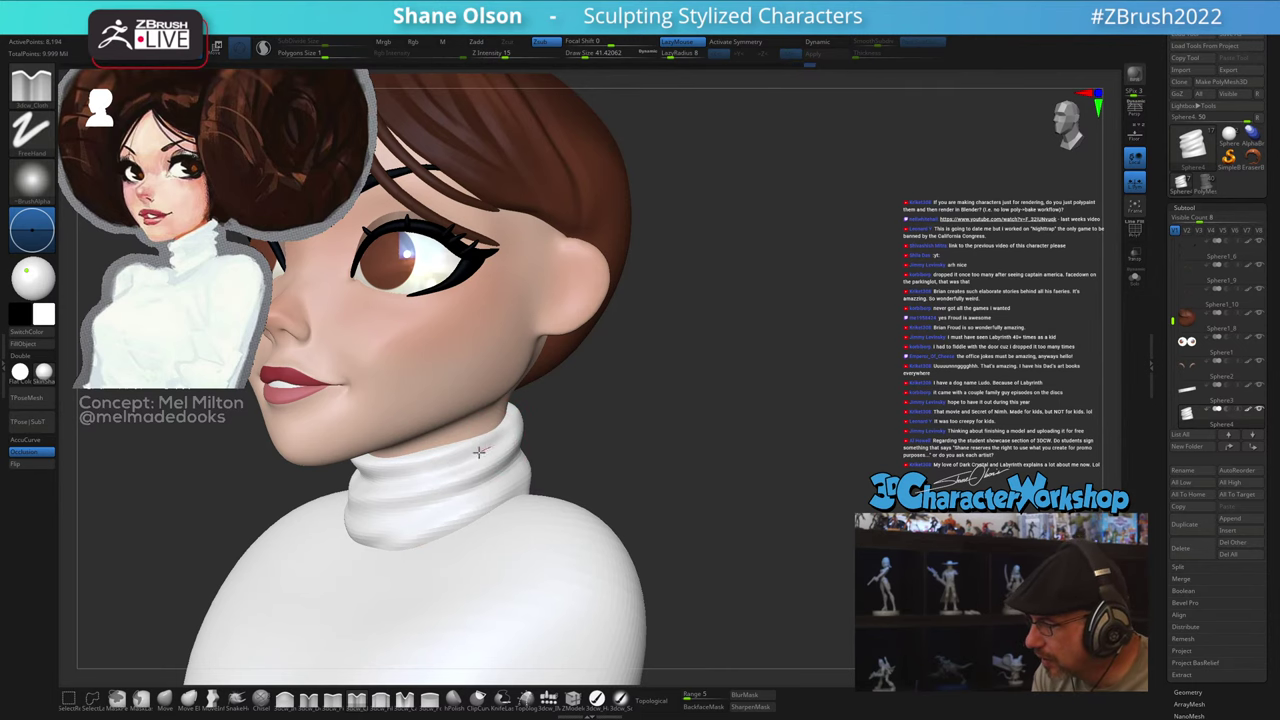
mouse_move(611, 466)
mouse_down()
mouse_move(708, 497)
mouse_move(738, 476)
mouse_move(697, 491)
mouse_up()
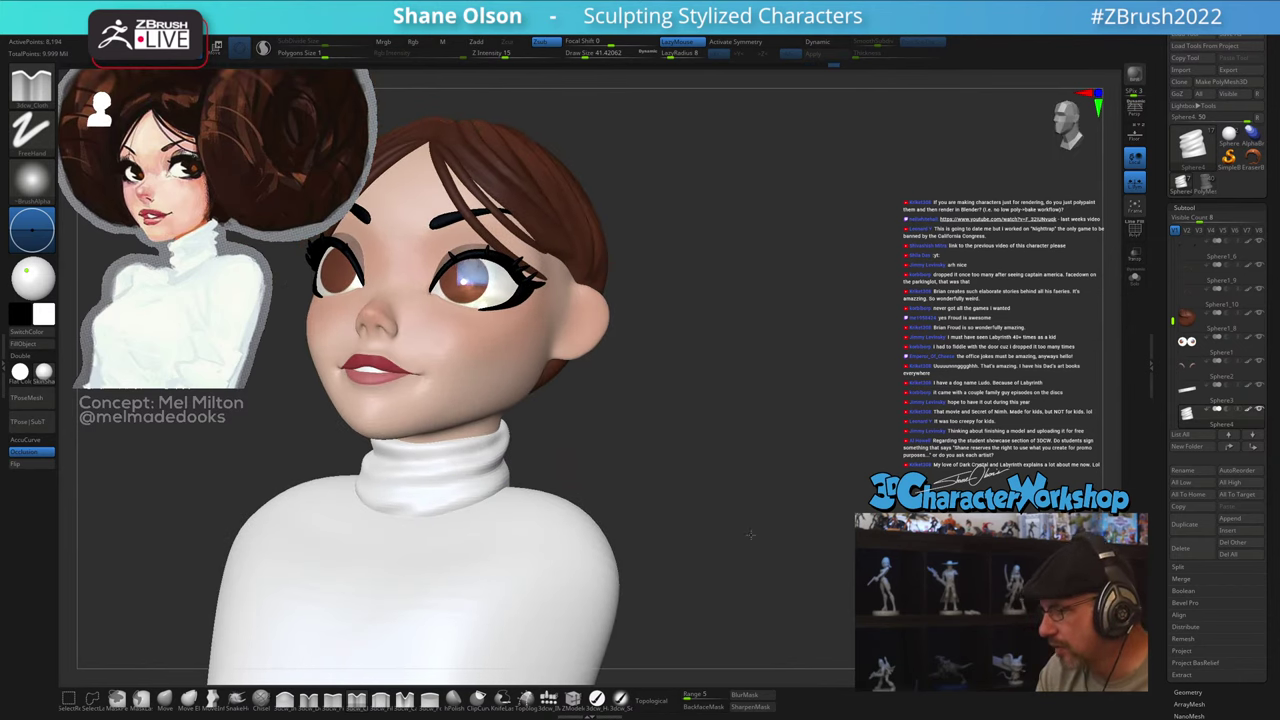
Step: Make the hair buns visible again and view the whole bust
mouse_move(750, 534)
shift+mouse_down()
mouse_move(763, 536)
mouse_move(754, 560)
mouse_move(712, 544)
mouse_move(895, 536)
mouse_move(765, 531)
mouse_move(825, 529)
shift+mouse_up()
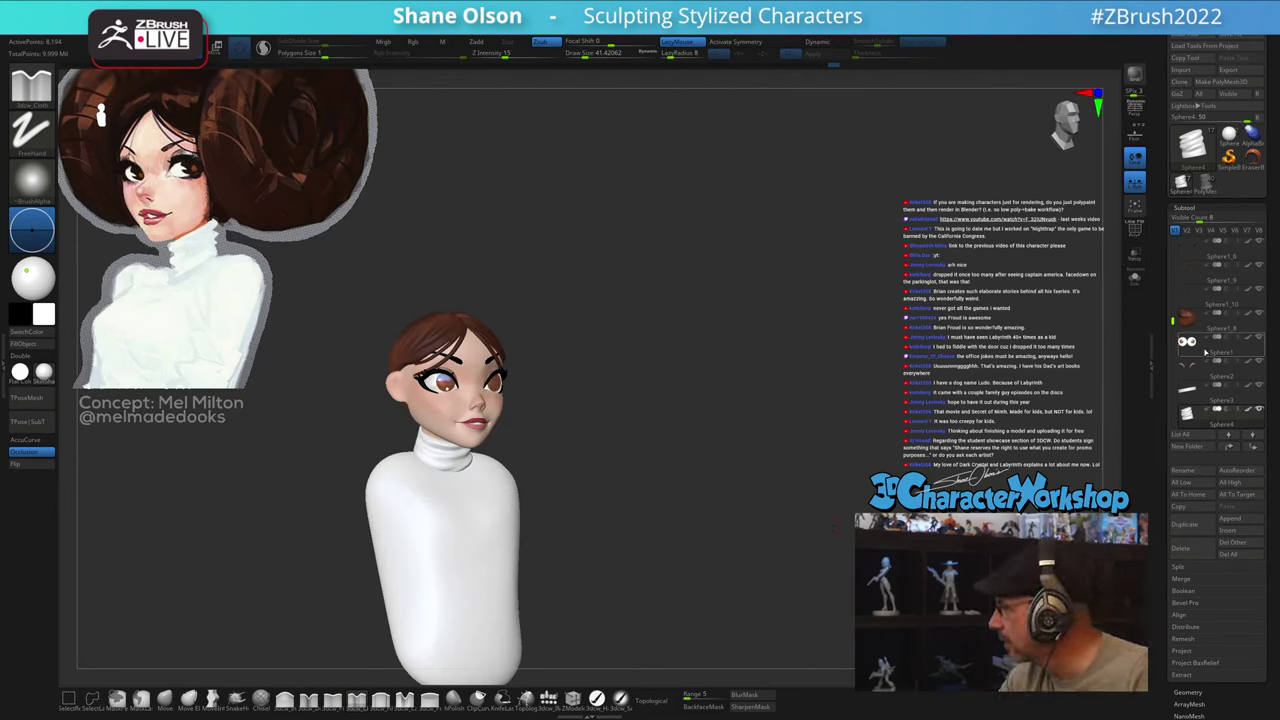
drag(1173, 321, 1173, 358)
click(1260, 338)
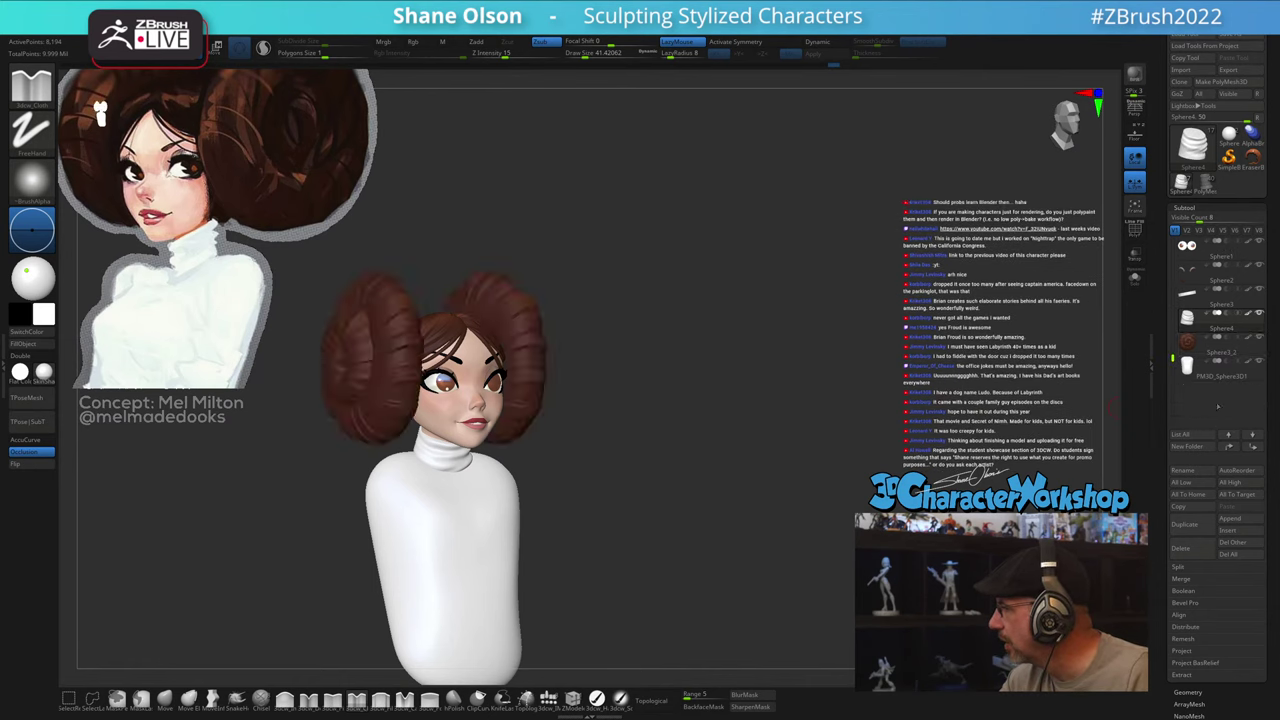
Step: Reshape the sides of the turtleneck collar with the Move brush, enabling X symmetry and enlarging the brush as needed
mouse_move(758, 579)
mouse_down()
mouse_move(813, 527)
mouse_move(776, 543)
mouse_move(804, 521)
mouse_move(795, 533)
mouse_up()
click(169, 699)
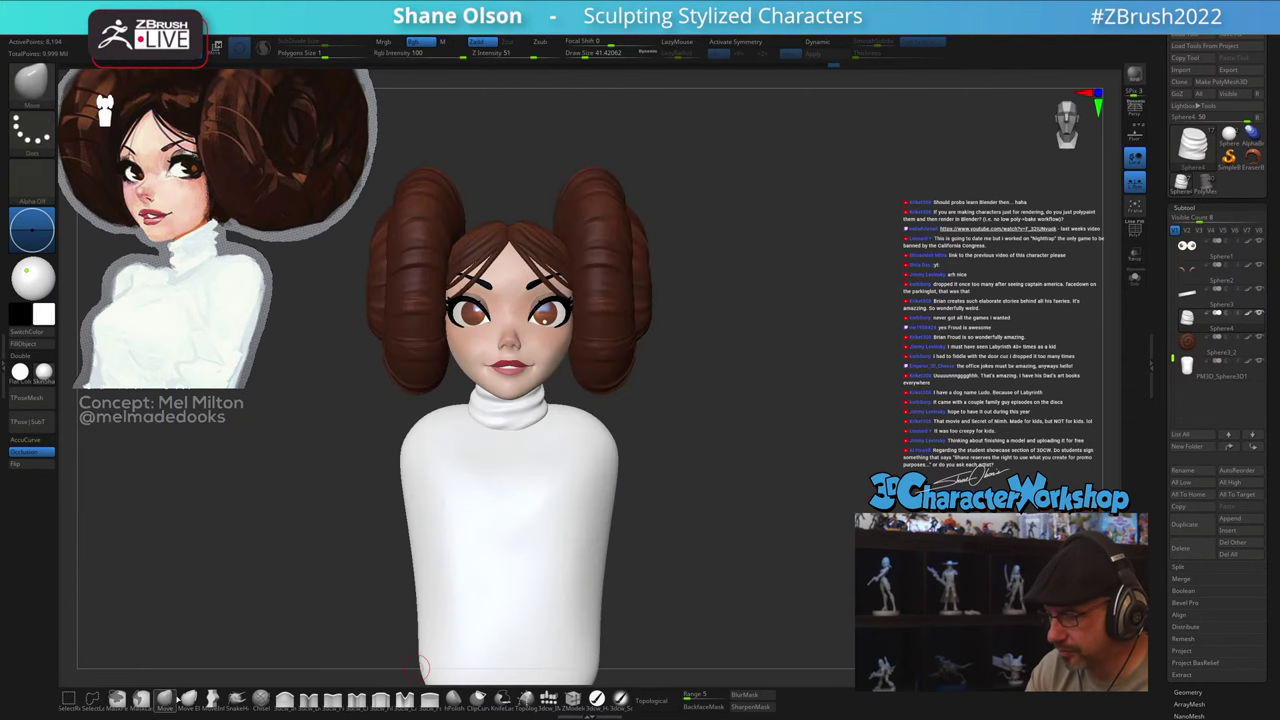
key(s)
mouse_move(727, 502)
mouse_down()
mouse_move(744, 520)
mouse_move(726, 520)
mouse_move(740, 490)
mouse_up()
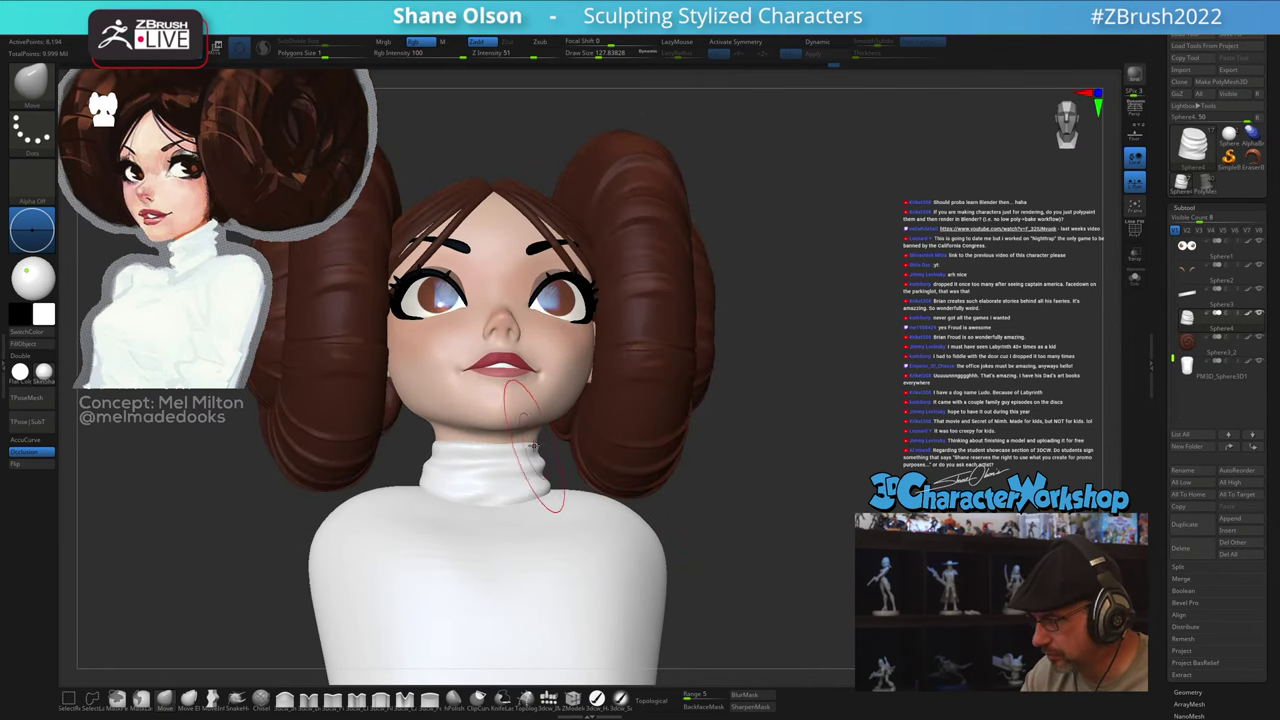
key(x)
mouse_move(562, 450)
mouse_down()
mouse_move(532, 456)
mouse_move(523, 444)
mouse_up()
key(s)
right_drag(497, 452, 472, 450)
mouse_move(731, 546)
mouse_down()
mouse_move(621, 500)
mouse_move(663, 500)
mouse_up()
mouse_move(822, 536)
mouse_down()
mouse_move(787, 537)
mouse_move(827, 529)
mouse_move(822, 509)
mouse_move(811, 523)
mouse_move(771, 494)
mouse_move(738, 410)
mouse_up()
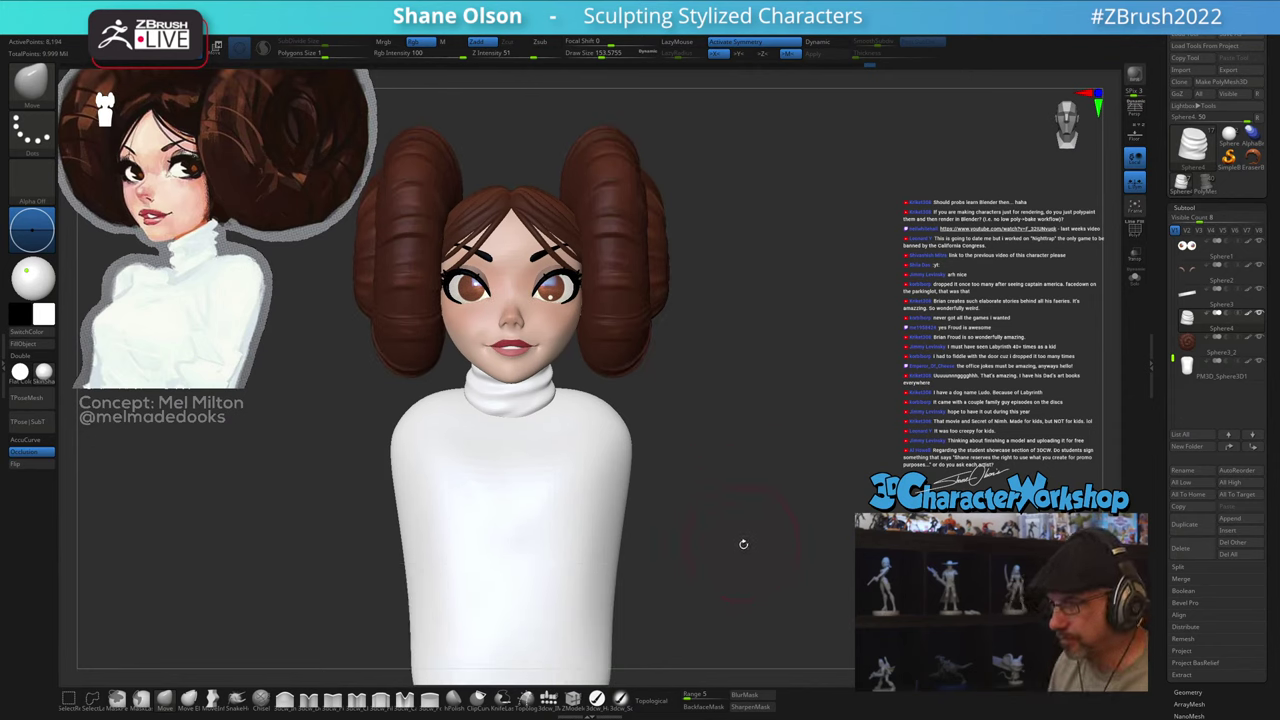
Step: Choose the insert-mesh brush, show the polyframe, and select the torso subtool with its Geometry settings open
alt+drag(746, 501, 755, 460)
alt+right_drag(755, 460, 803, 466)
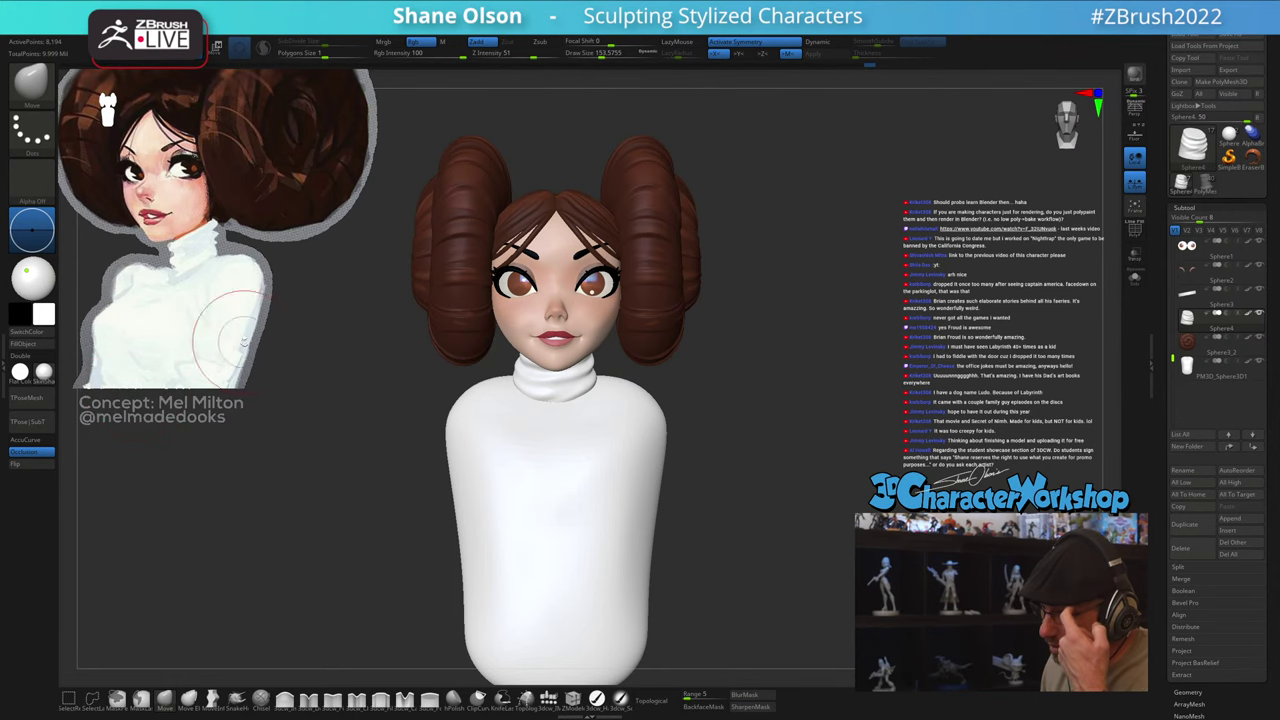
drag(898, 461, 818, 482)
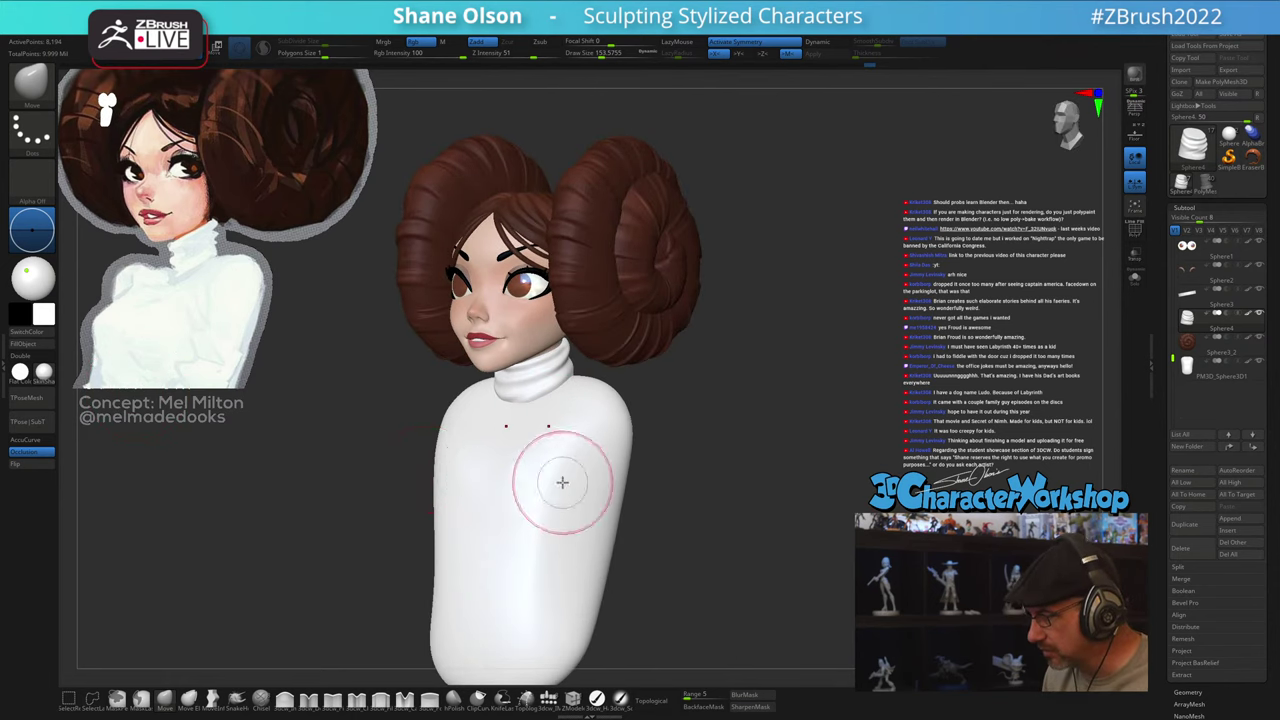
drag(930, 560, 779, 568)
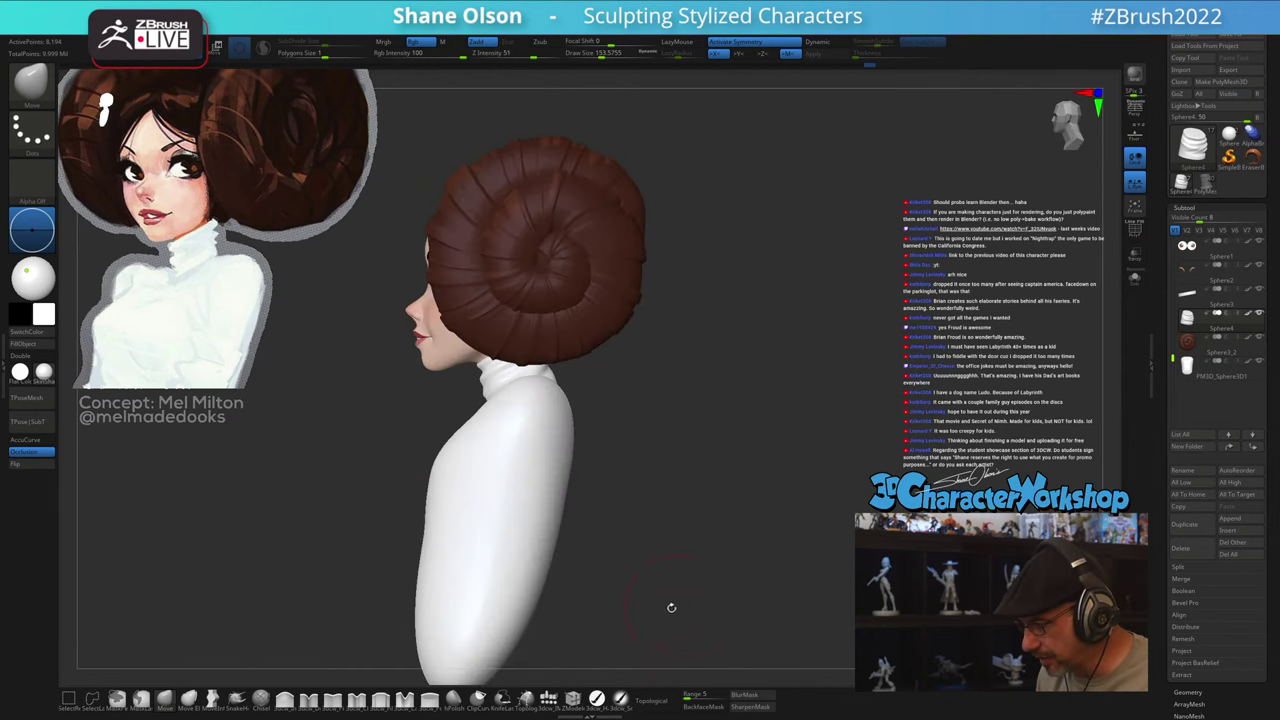
click(549, 701)
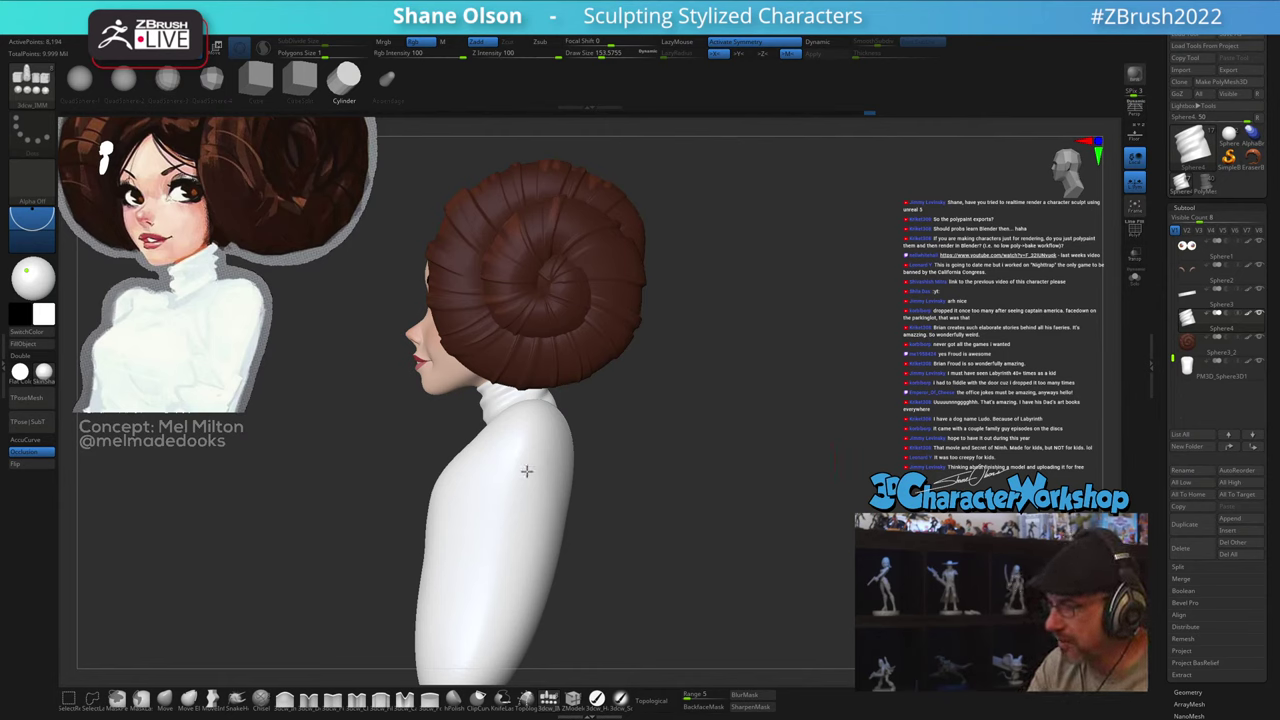
key(shift+f)
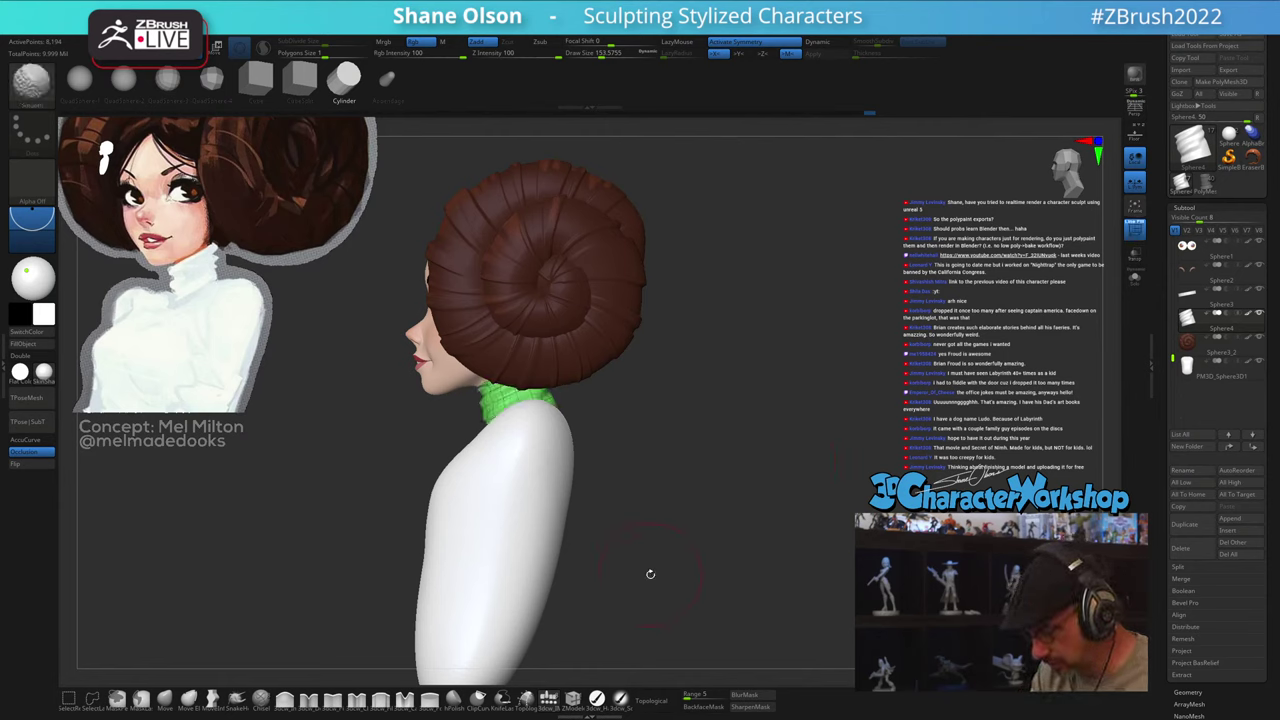
drag(652, 574, 678, 574)
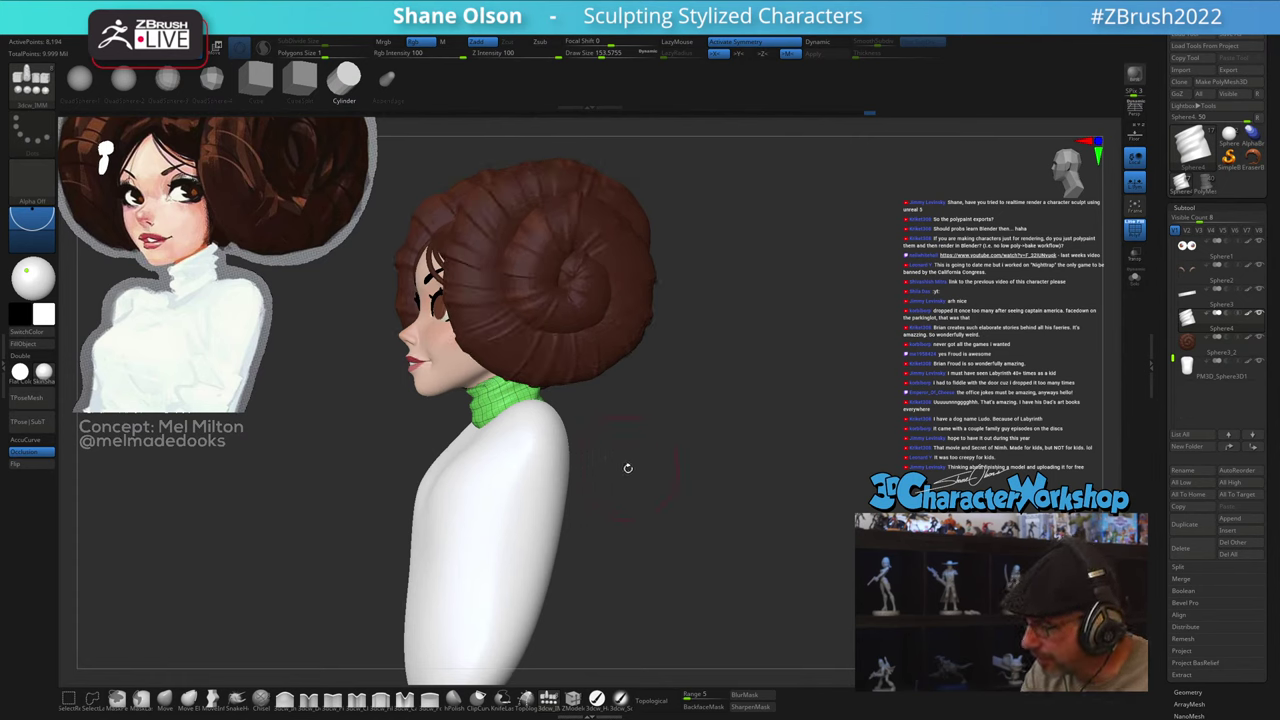
click(1188, 374)
drag(733, 592, 681, 579)
click(1190, 691)
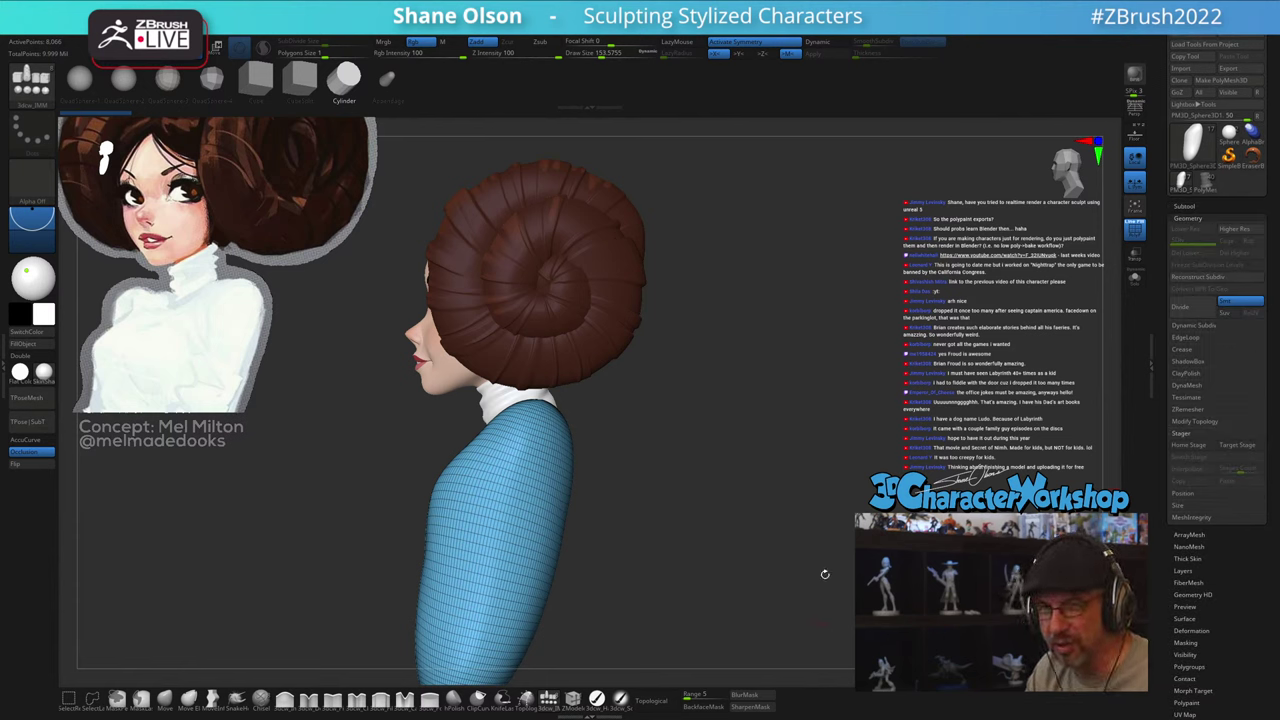
Step: Insert a mirrored pair of Appendage meshes at the torso's shoulders to serve as arms
drag(527, 442, 522, 500)
key(ctrl+z)
click(387, 82)
drag(522, 435, 517, 591)
key(ctrl+z)
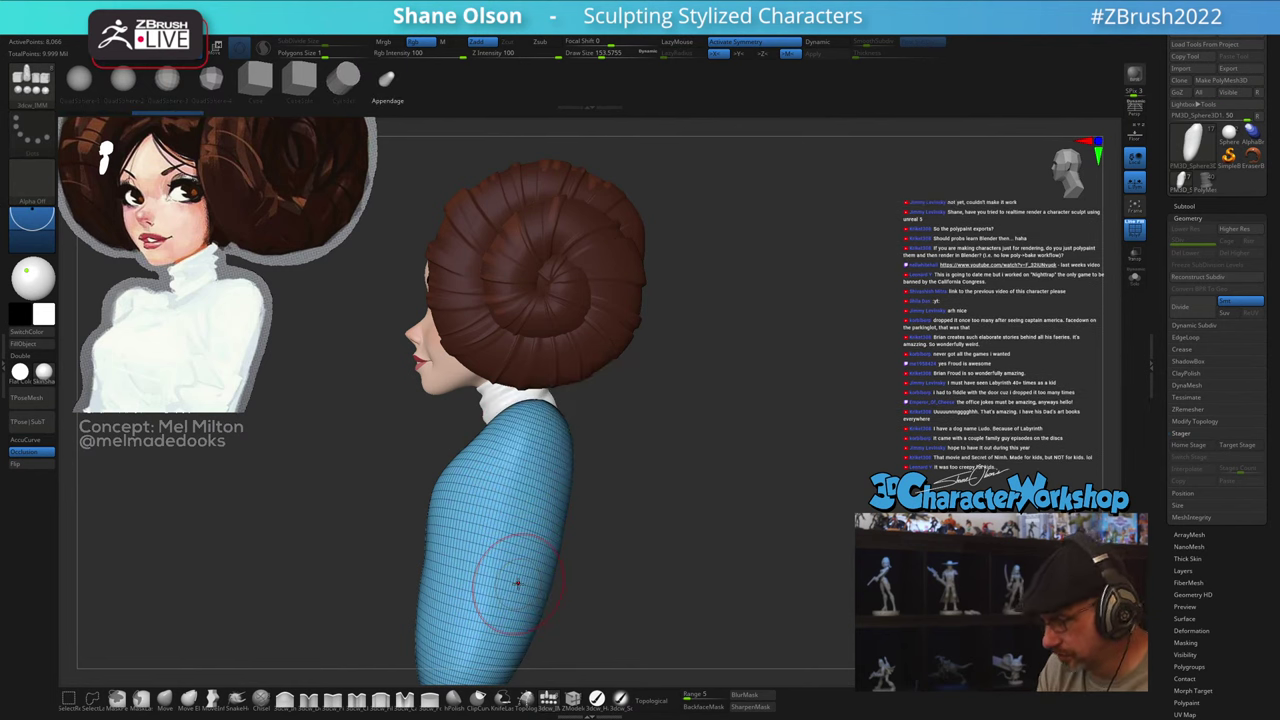
key(w)
key(q)
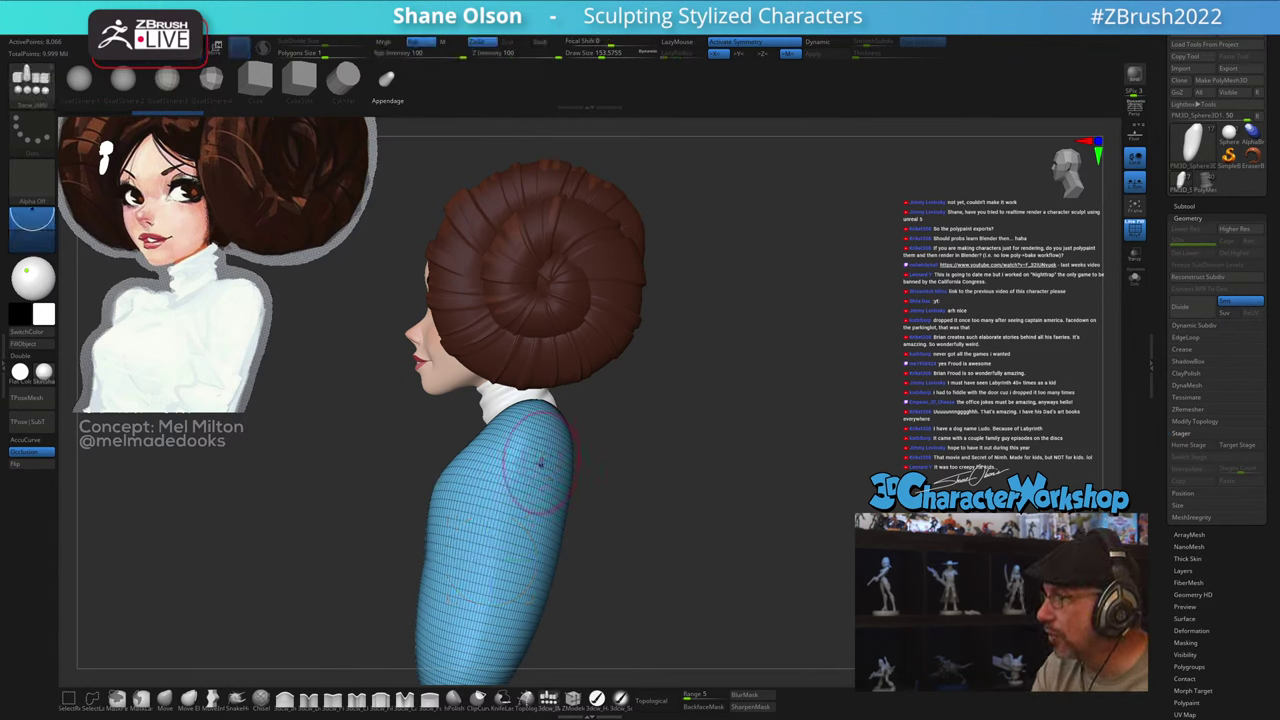
drag(533, 441, 528, 500)
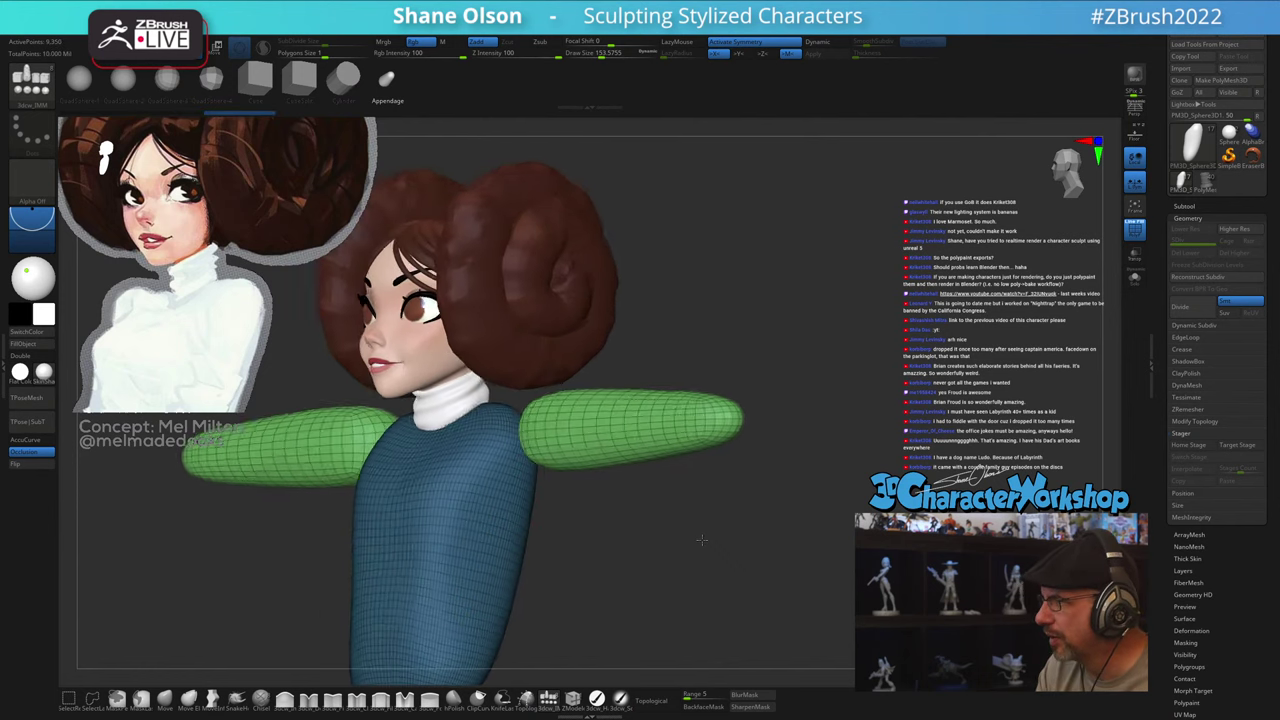
Step: Rotate and position the inserted arms with the gizmo so they hang down along the sides of the torso
shift+drag(702, 540, 803, 560)
key(w)
drag(666, 391, 662, 454)
drag(673, 380, 652, 371)
drag(668, 566, 721, 563)
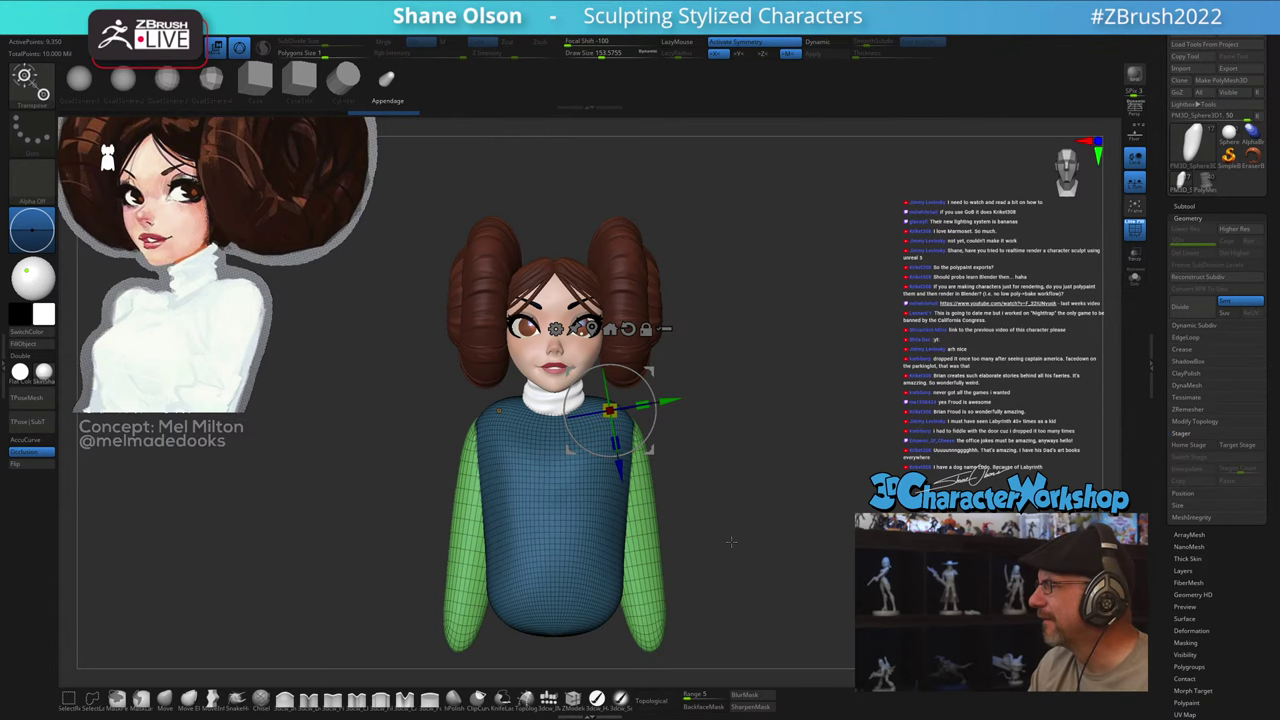
Step: Invert the mask to protect the arms and pull the torso's sides inward with a larger Move brush
key(q)
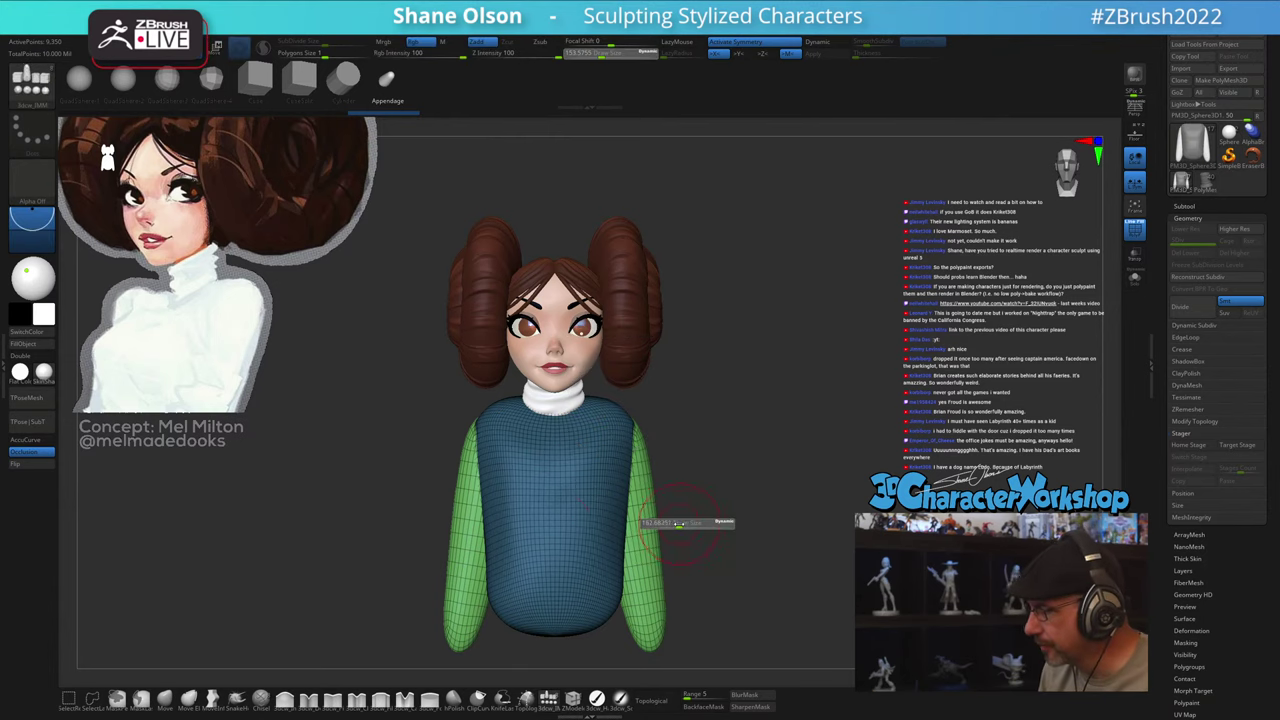
click(192, 706)
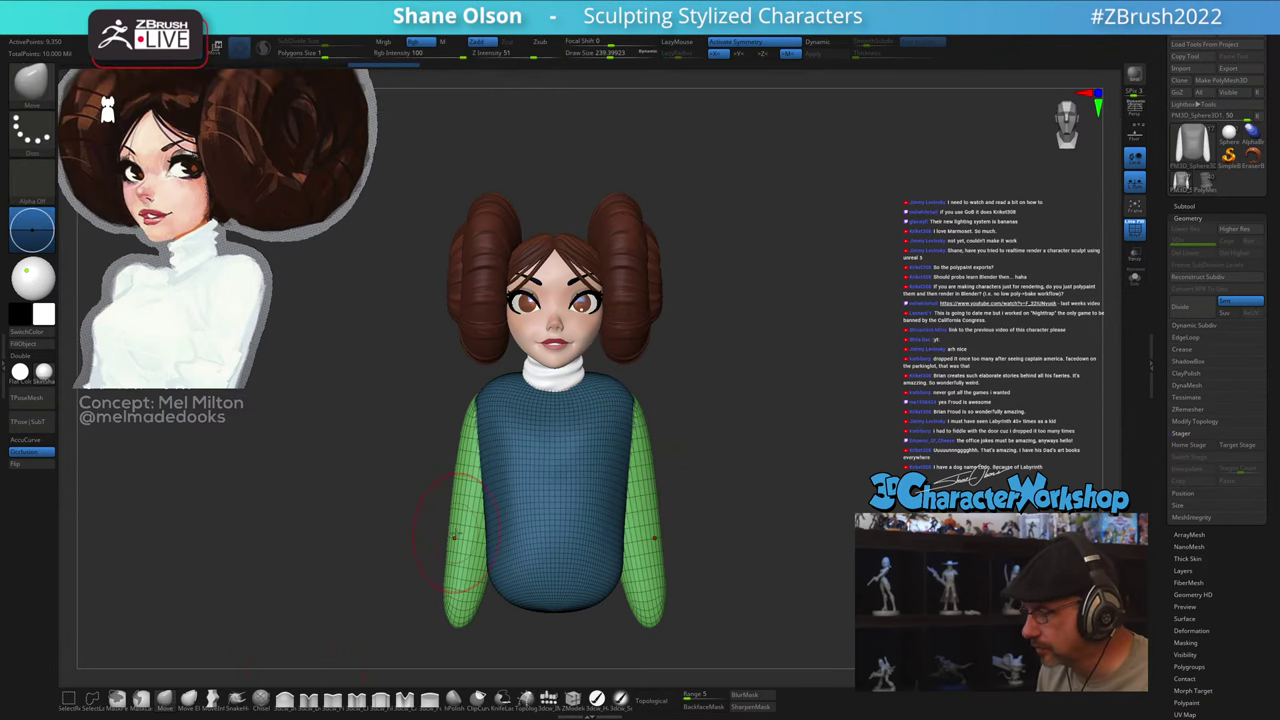
key(ctrl)
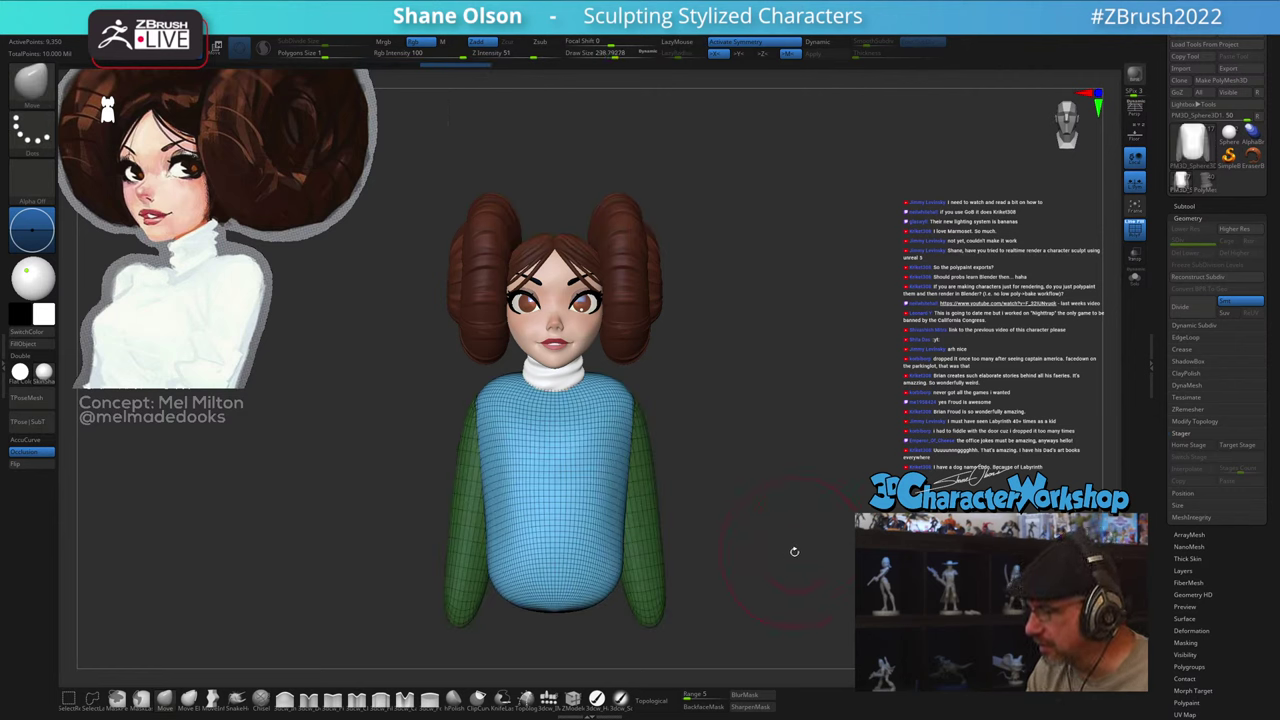
key(s)
drag(482, 464, 500, 465)
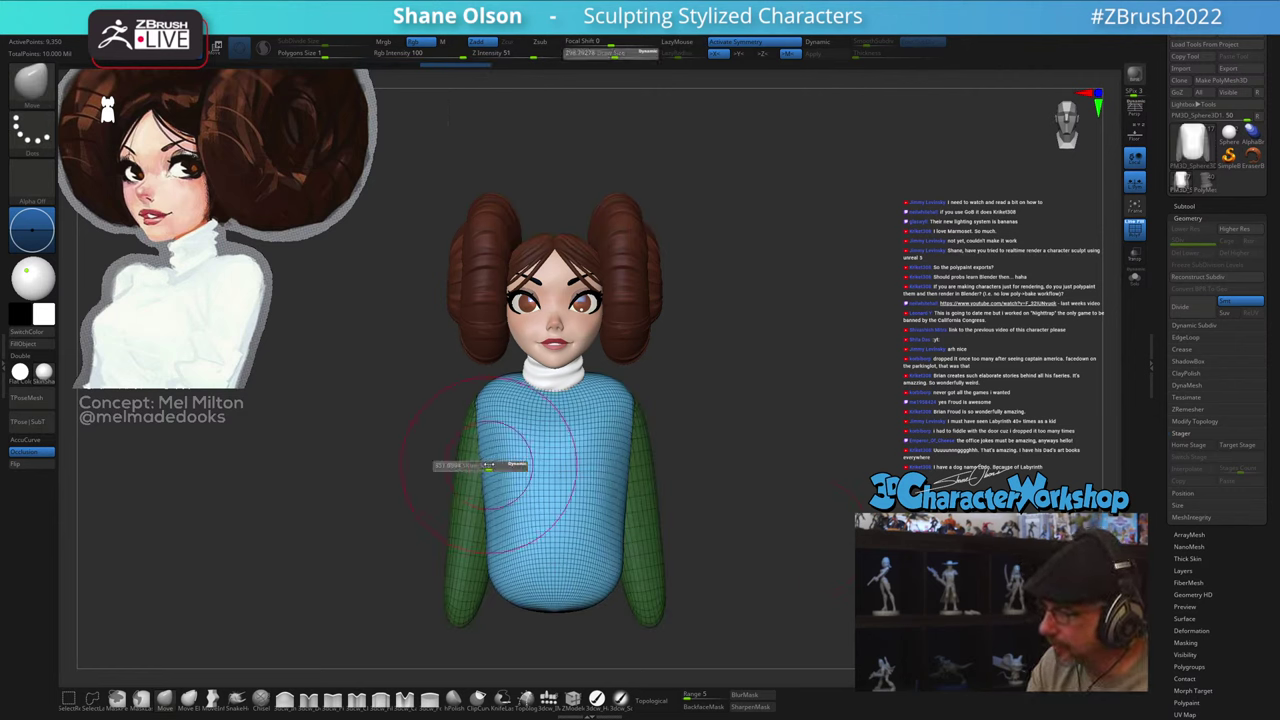
drag(420, 470, 355, 472)
drag(501, 468, 530, 471)
mouse_move(522, 480)
right_down()
mouse_move(548, 485)
mouse_move(527, 499)
right_up()
drag(499, 508, 510, 507)
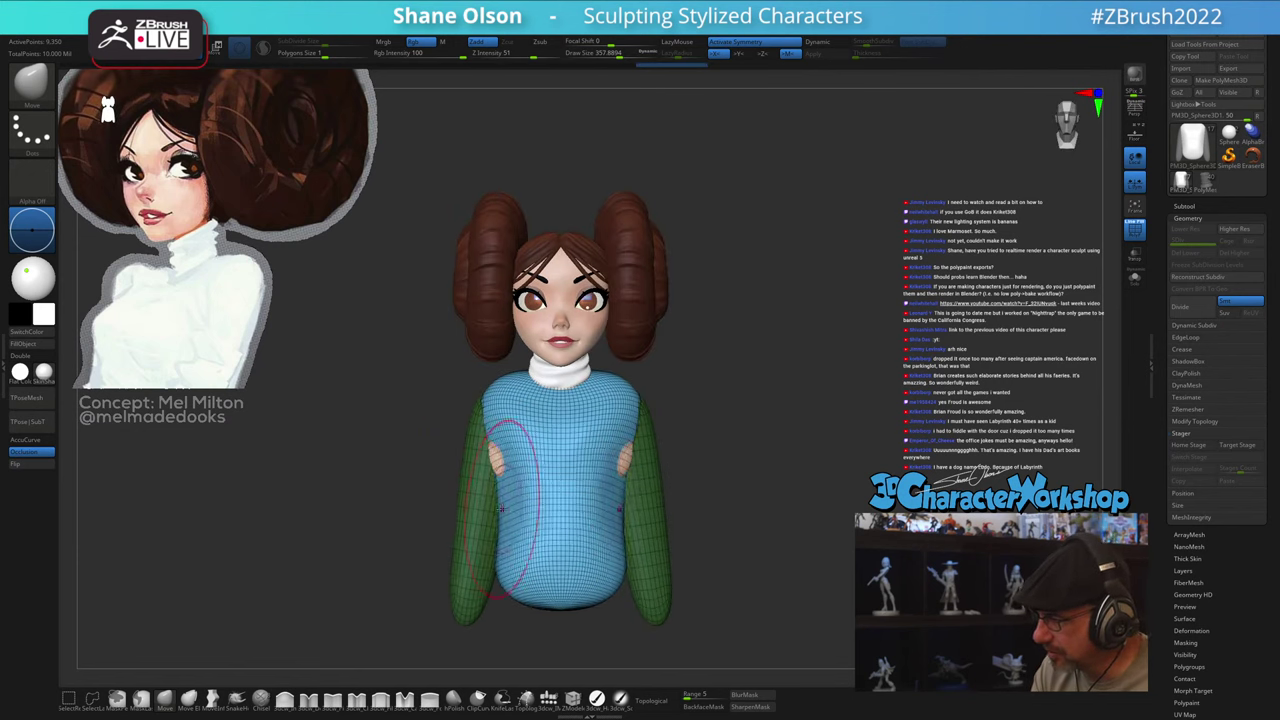
Step: Reshape the torso's upper back and the shoulder line around the collar with the Move brush
right_drag(622, 524, 652, 498)
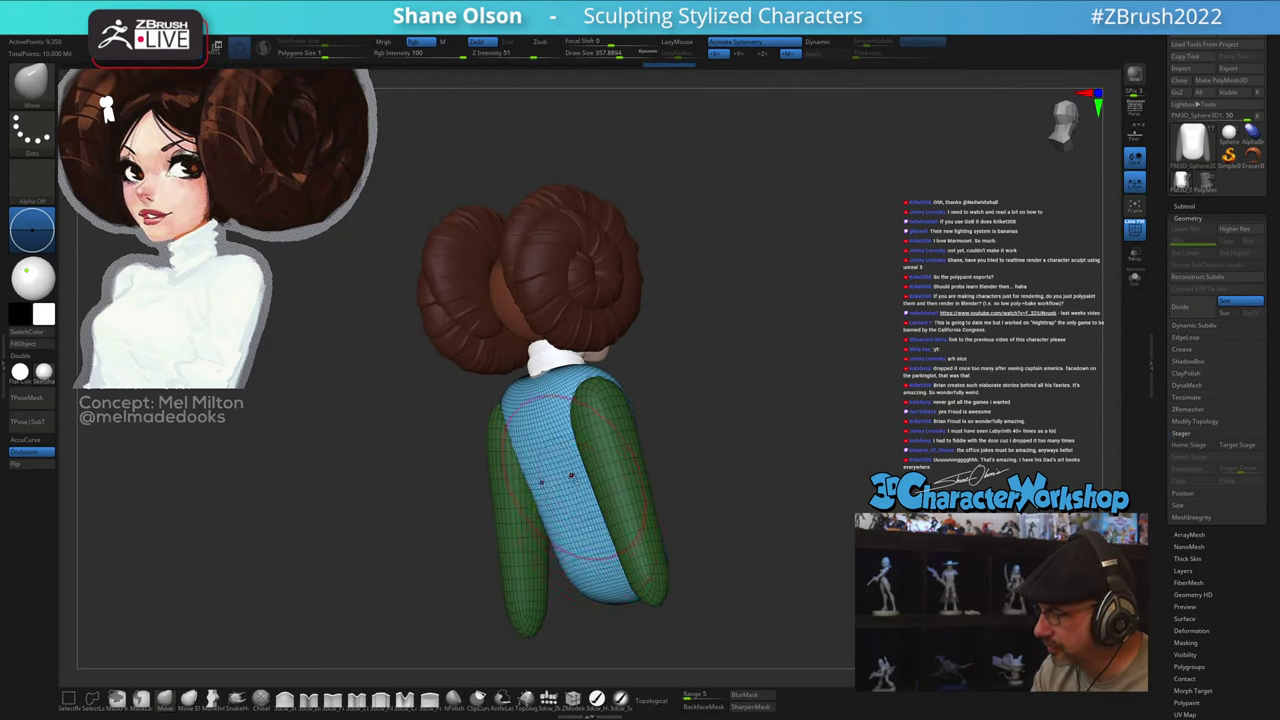
mouse_move(543, 453)
right_down()
mouse_move(578, 437)
mouse_move(580, 411)
mouse_move(610, 396)
mouse_move(614, 412)
right_up()
key(s)
drag(626, 377, 616, 377)
drag(601, 378, 610, 373)
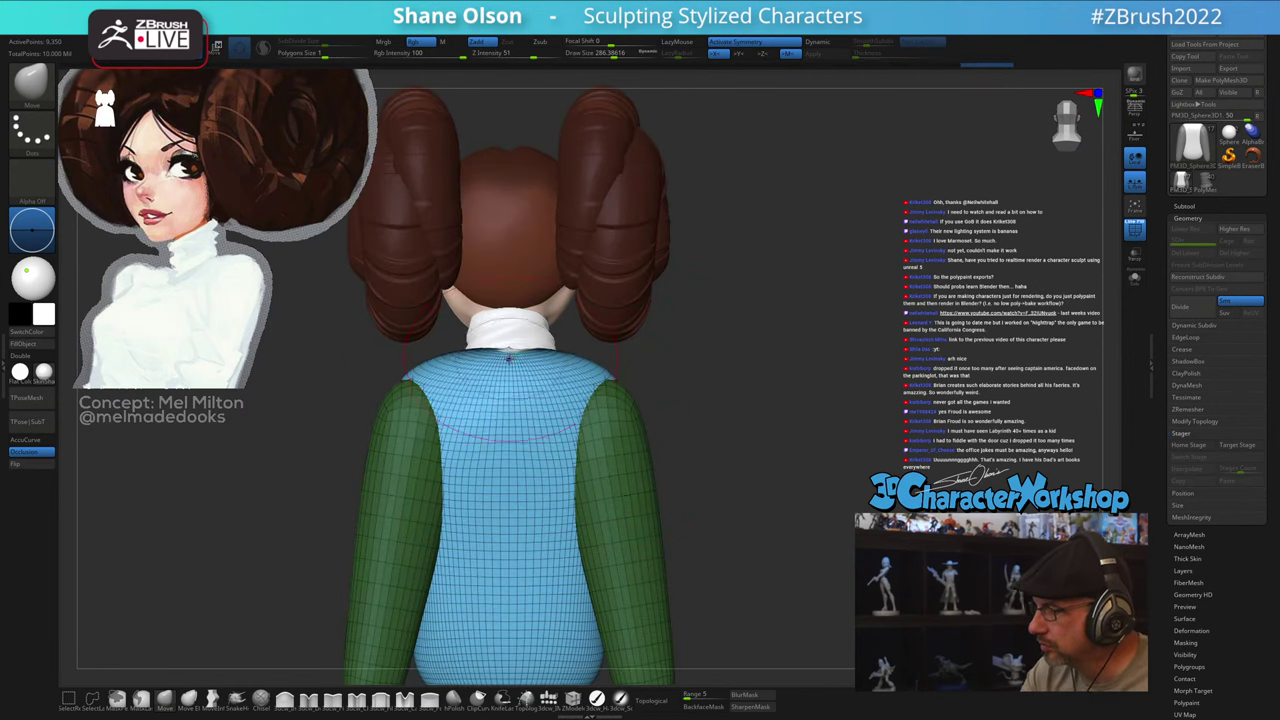
drag(505, 366, 500, 362)
right_drag(502, 368, 415, 376)
drag(591, 374, 571, 374)
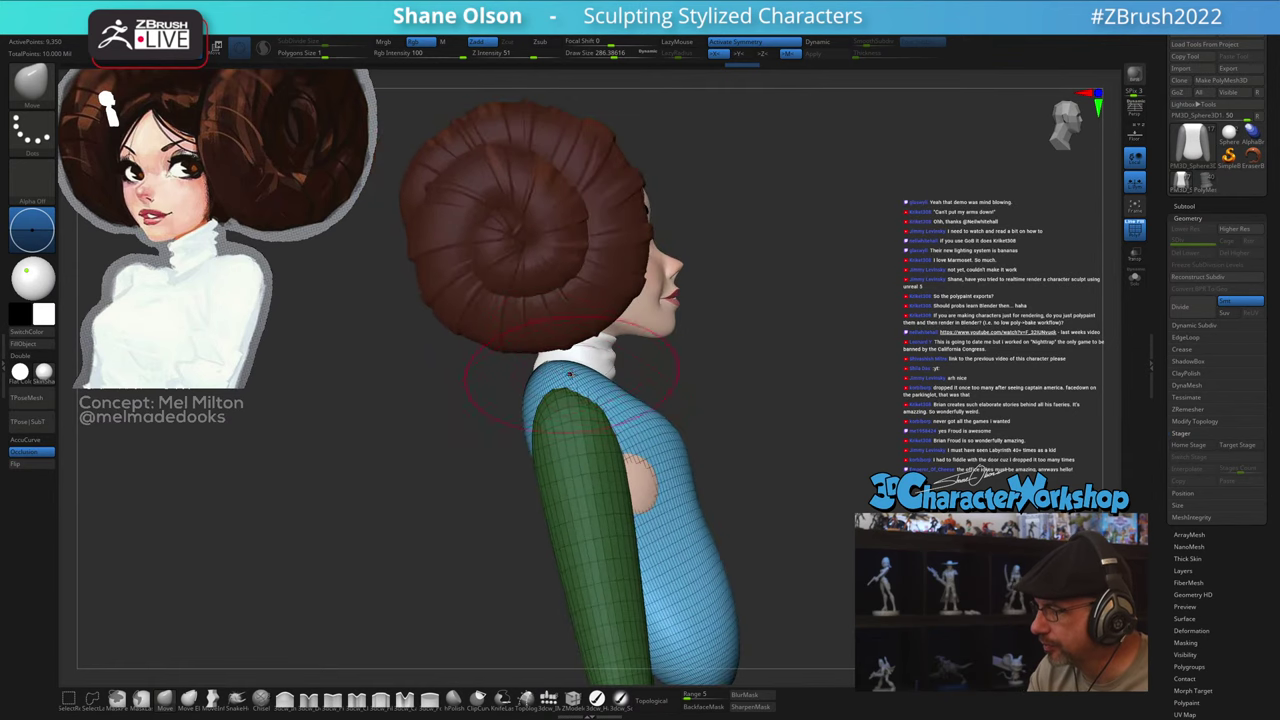
Step: Select the head-and-body mesh and push its protruding sides and shoulders inward beneath the sweater
drag(742, 485, 615, 490)
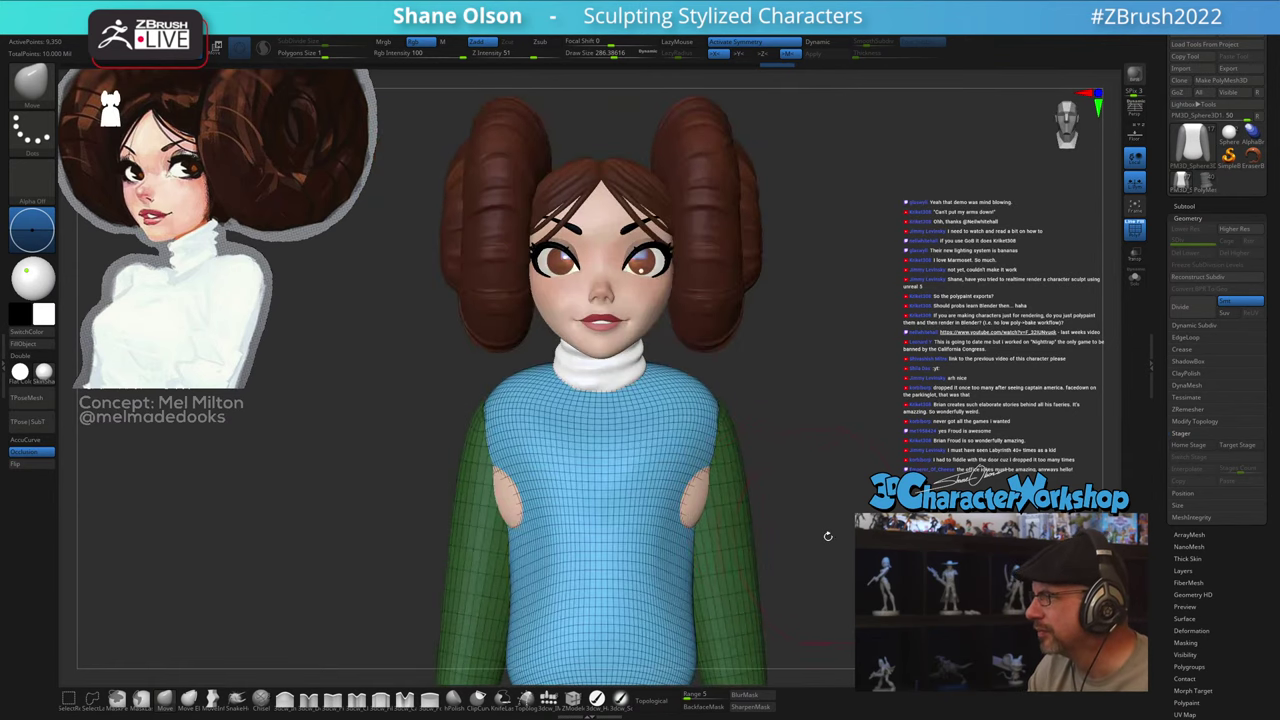
alt+drag(829, 534, 801, 518)
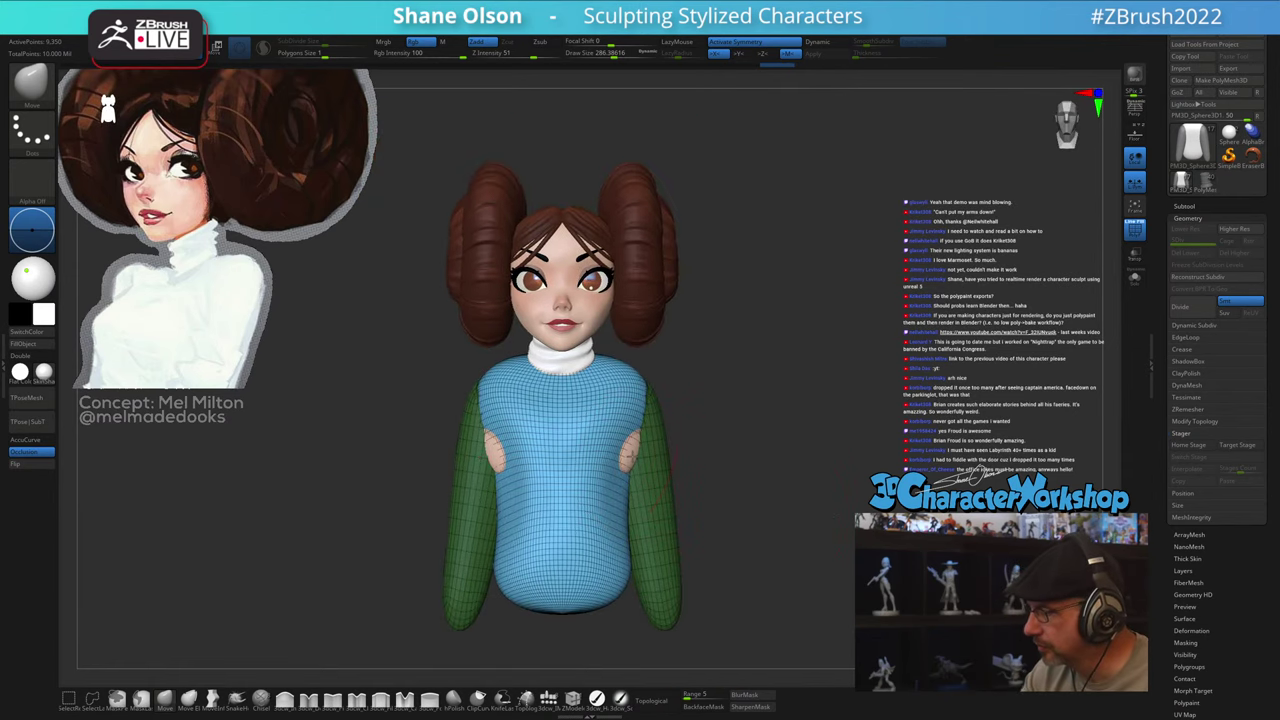
alt+click(628, 456)
drag(631, 456, 611, 453)
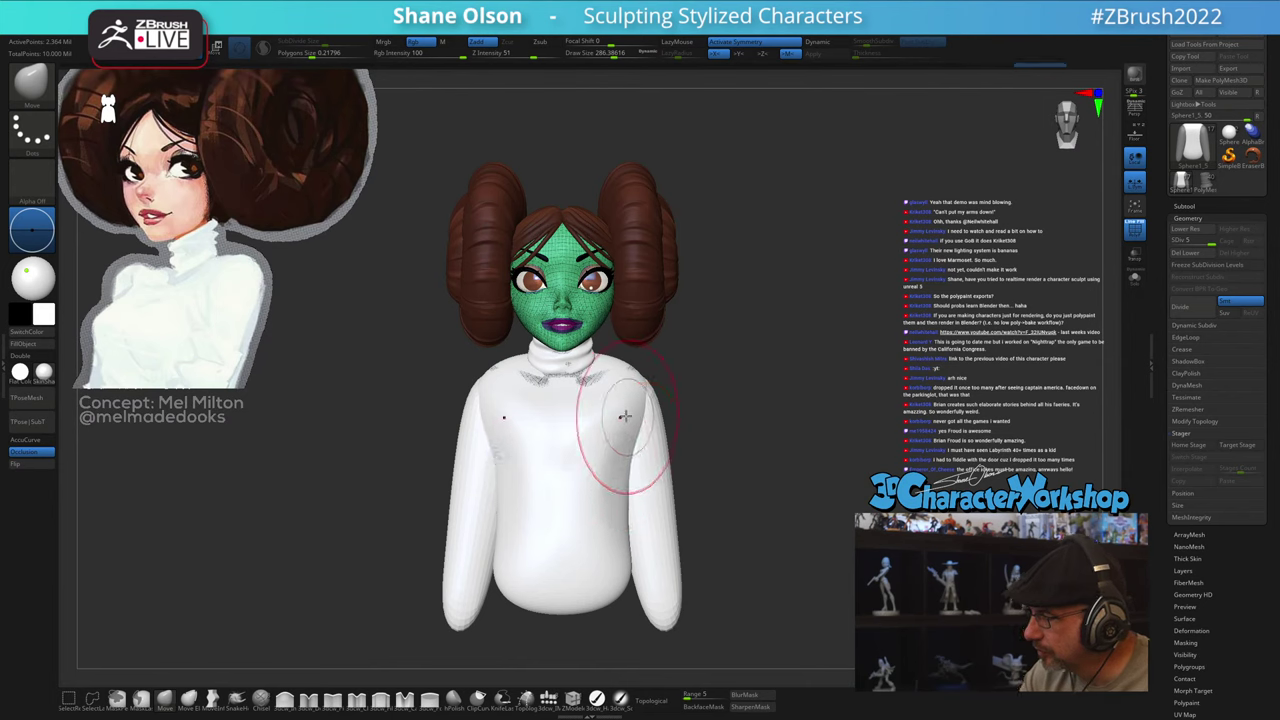
mouse_move(630, 419)
right_down()
mouse_move(574, 431)
mouse_move(677, 384)
right_up()
key(s)
drag(664, 391, 659, 391)
drag(684, 357, 649, 381)
Step: Tuck the body mesh's upper chest and neck base beneath the sweater, and hide the polyframe
mouse_move(633, 404)
right_down()
mouse_move(650, 403)
mouse_move(626, 395)
right_up()
key(s)
drag(616, 395, 611, 396)
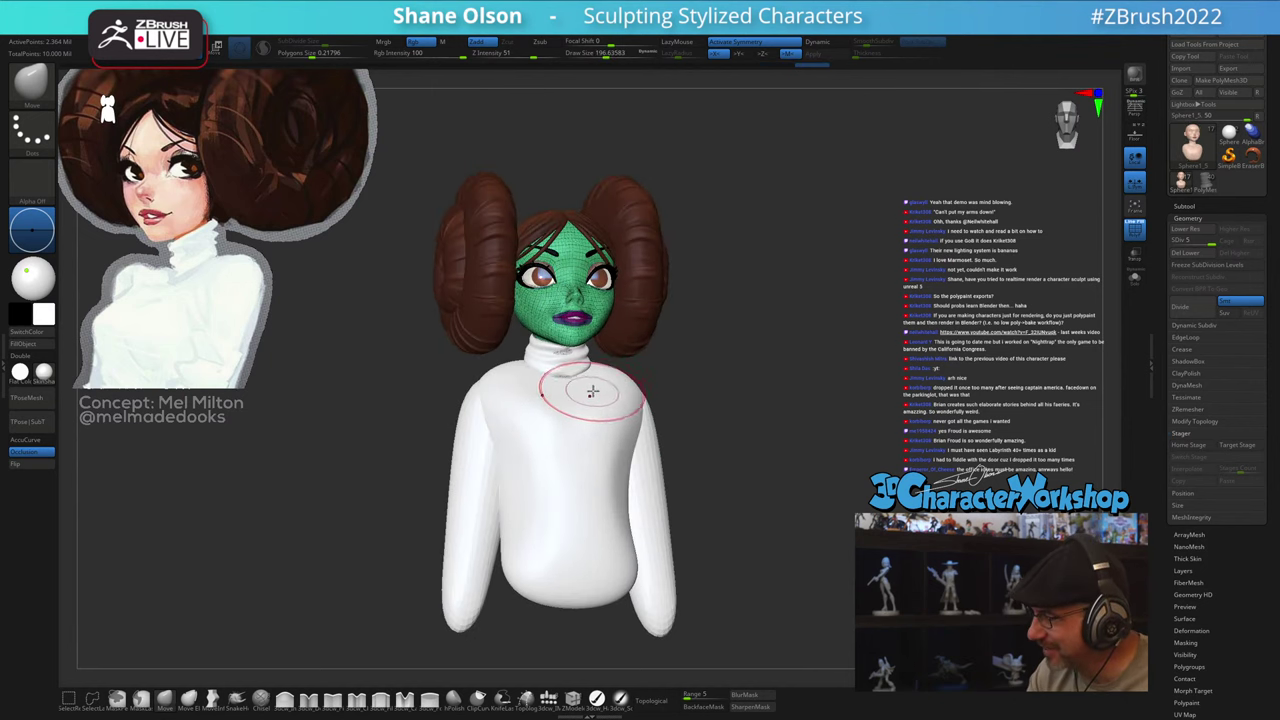
right_drag(593, 391, 573, 379)
drag(574, 378, 588, 371)
right_drag(604, 371, 588, 372)
drag(591, 367, 592, 360)
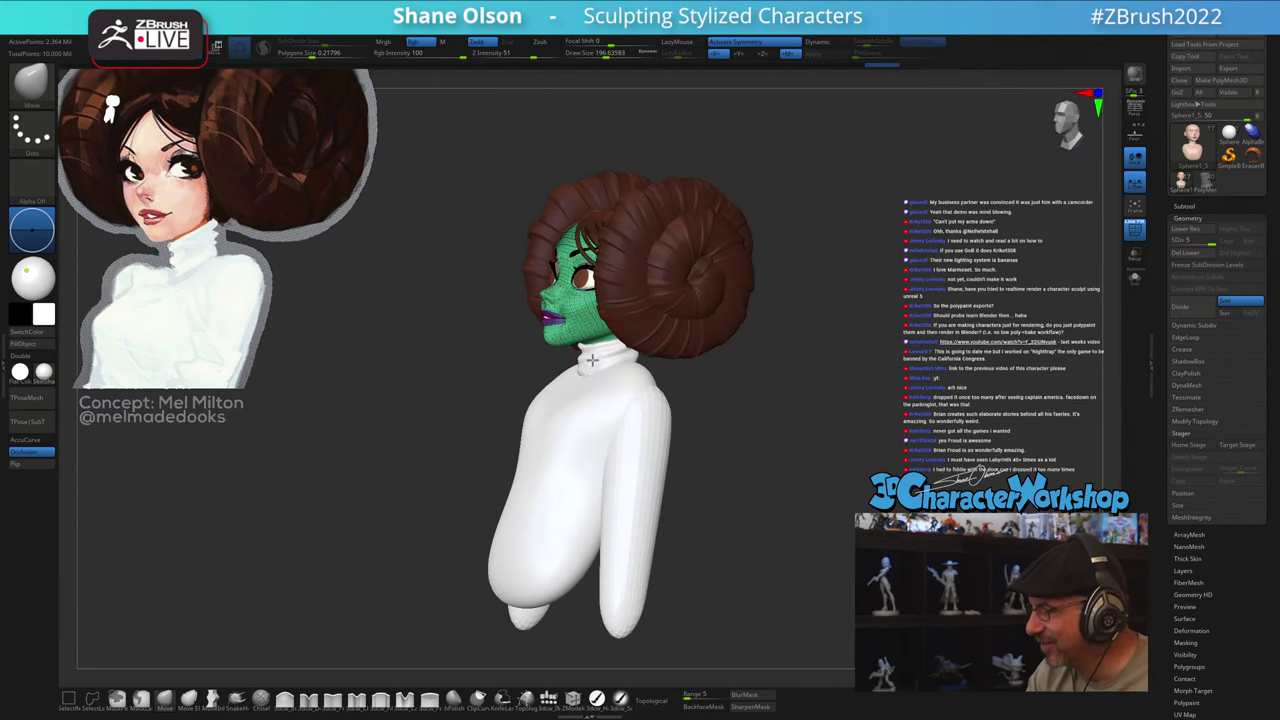
shift+right_drag(612, 400, 641, 412)
key(shift+f)
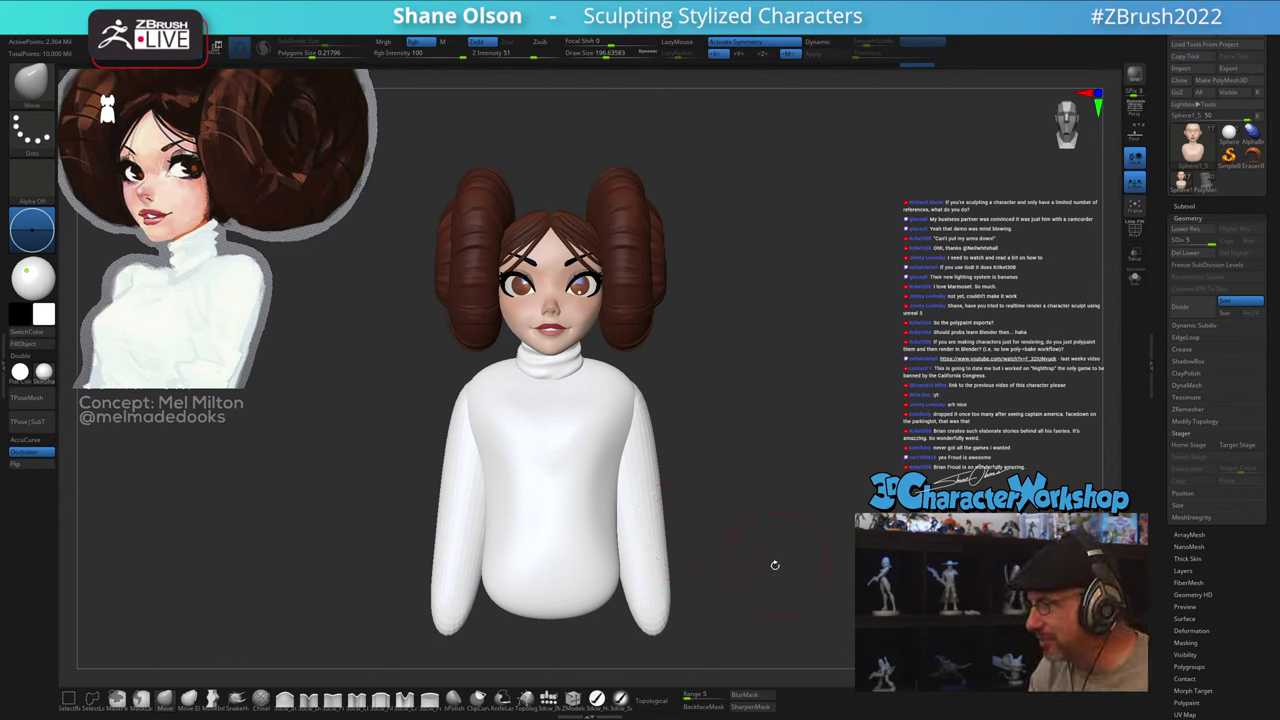
Step: Select the sweater torso and adjust its upper side contours near the armpits with the Move brush
alt+click(577, 448)
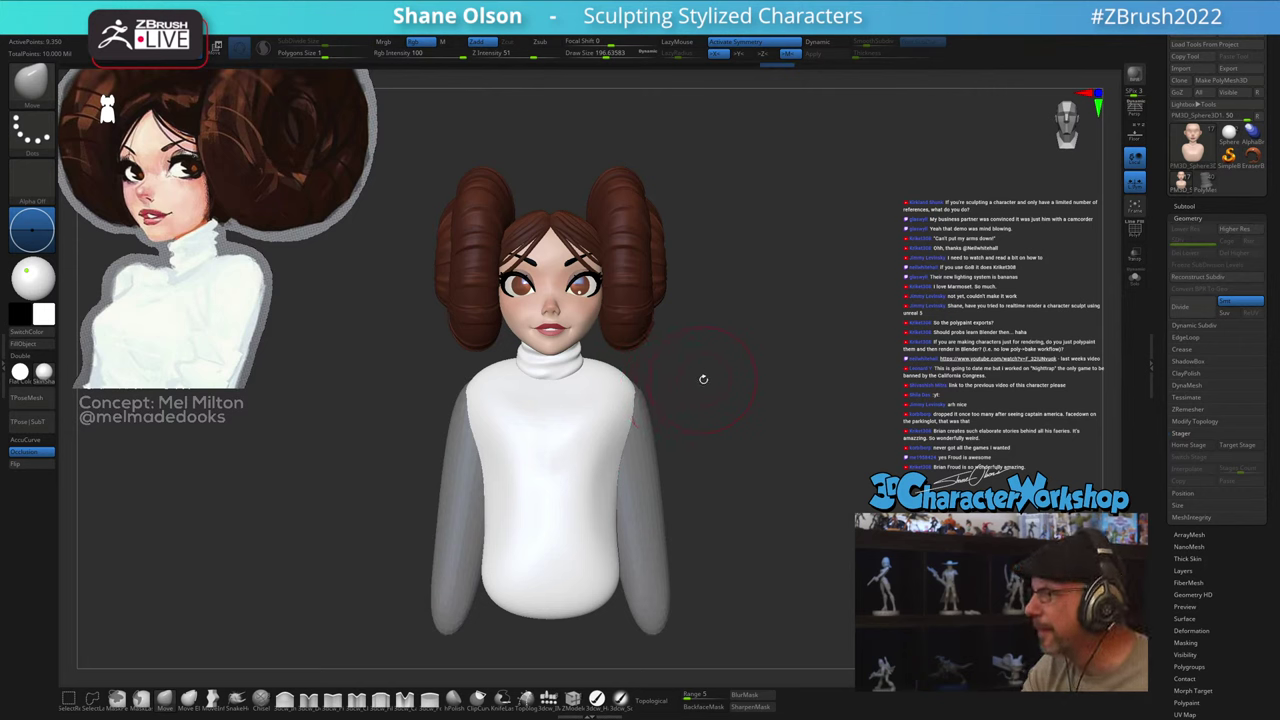
mouse_move(703, 379)
alt+mouse_down()
mouse_move(715, 396)
mouse_move(719, 386)
alt+mouse_up()
key(s)
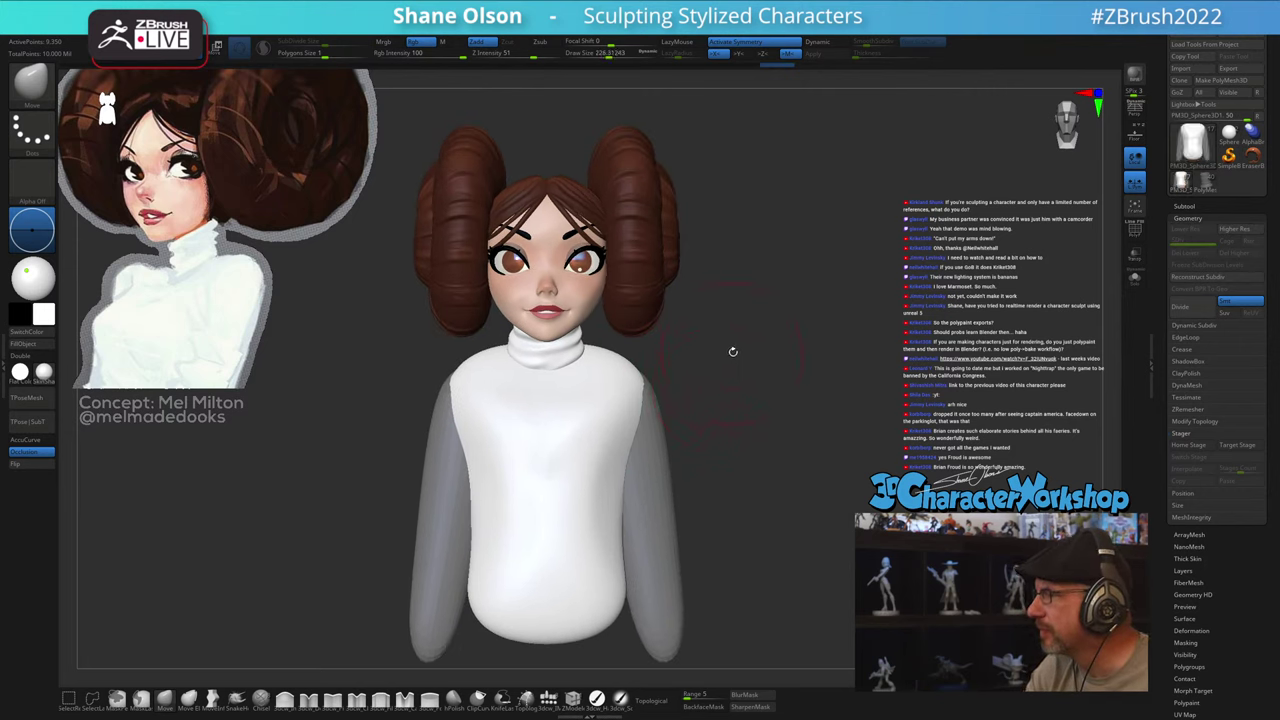
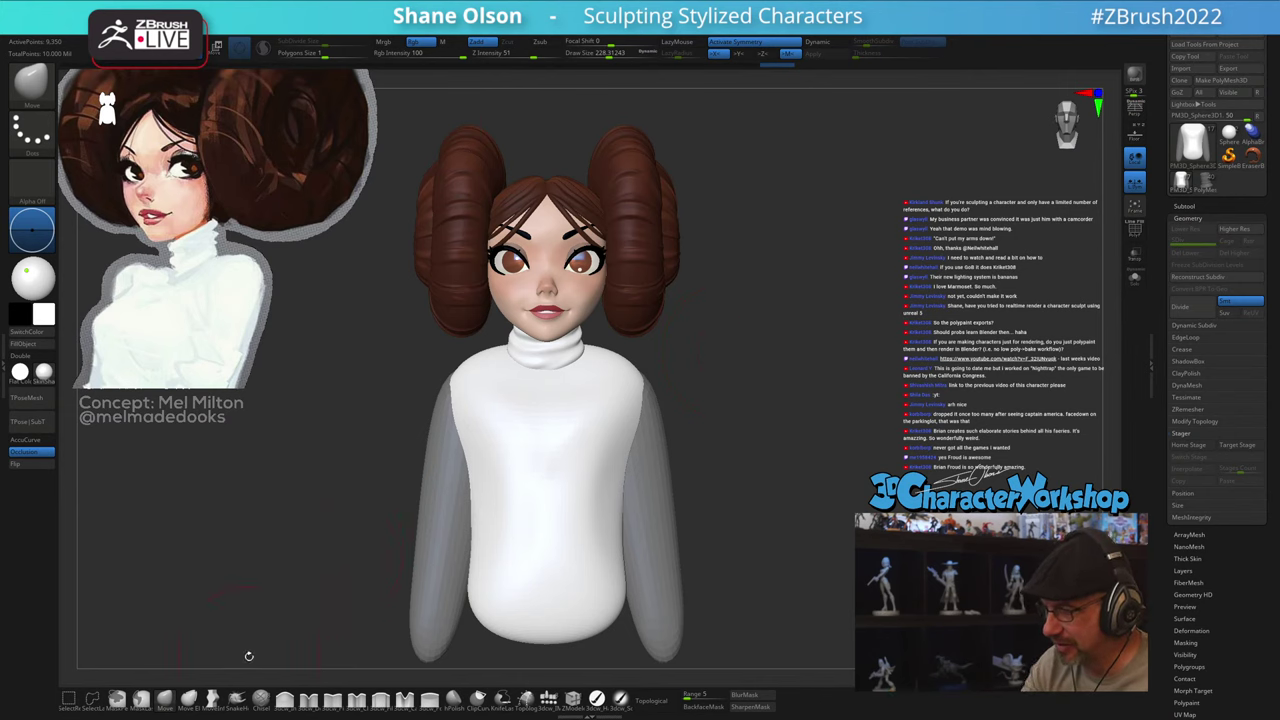
drag(253, 609, 200, 606)
key(s)
click(492, 422)
drag(471, 418, 480, 415)
right_drag(535, 446, 509, 443)
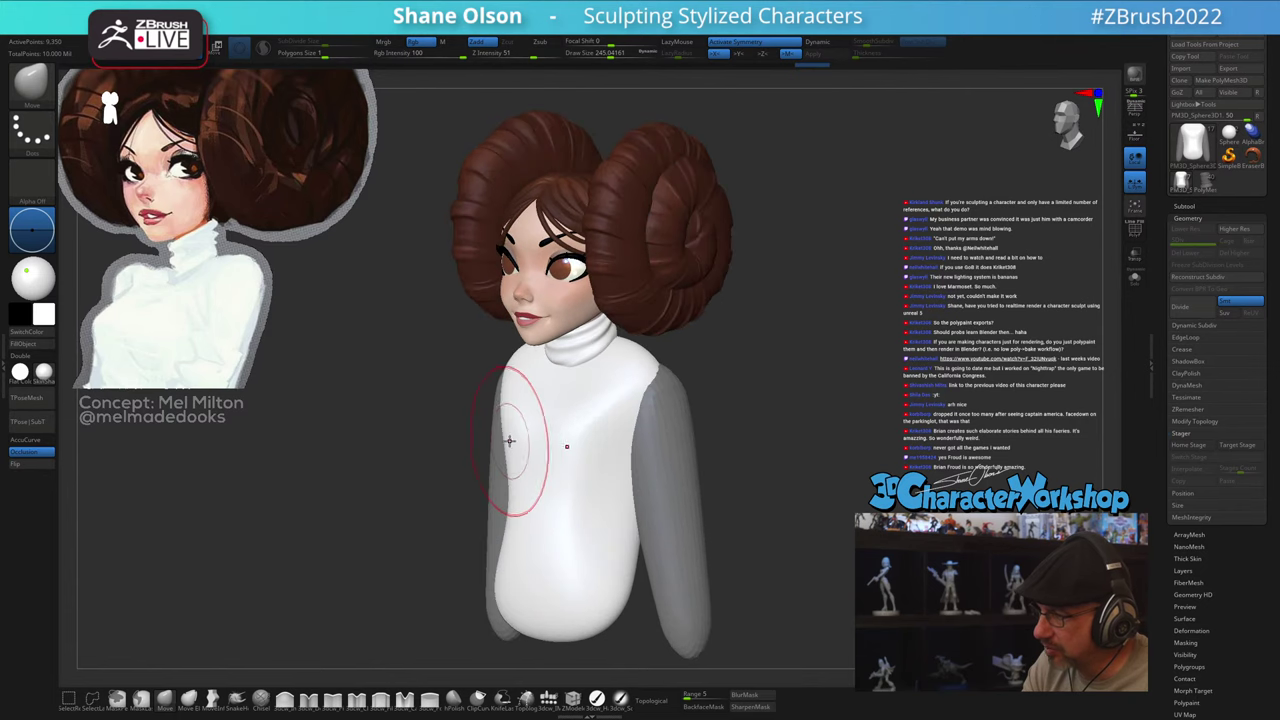
Step: Refine the front contour of the torso's chest from a three-quarter view with the Move brush
key(s)
click(520, 437)
drag(505, 431, 516, 428)
right_drag(569, 386, 551, 448)
drag(545, 427, 538, 422)
Step: Shape the torso's waist and hip contours with an enlarged Move brush
mouse_move(572, 428)
right_down()
mouse_move(594, 423)
mouse_move(569, 466)
mouse_move(590, 470)
mouse_move(586, 490)
right_up()
key(s)
drag(586, 519, 597, 520)
right_drag(606, 509, 603, 523)
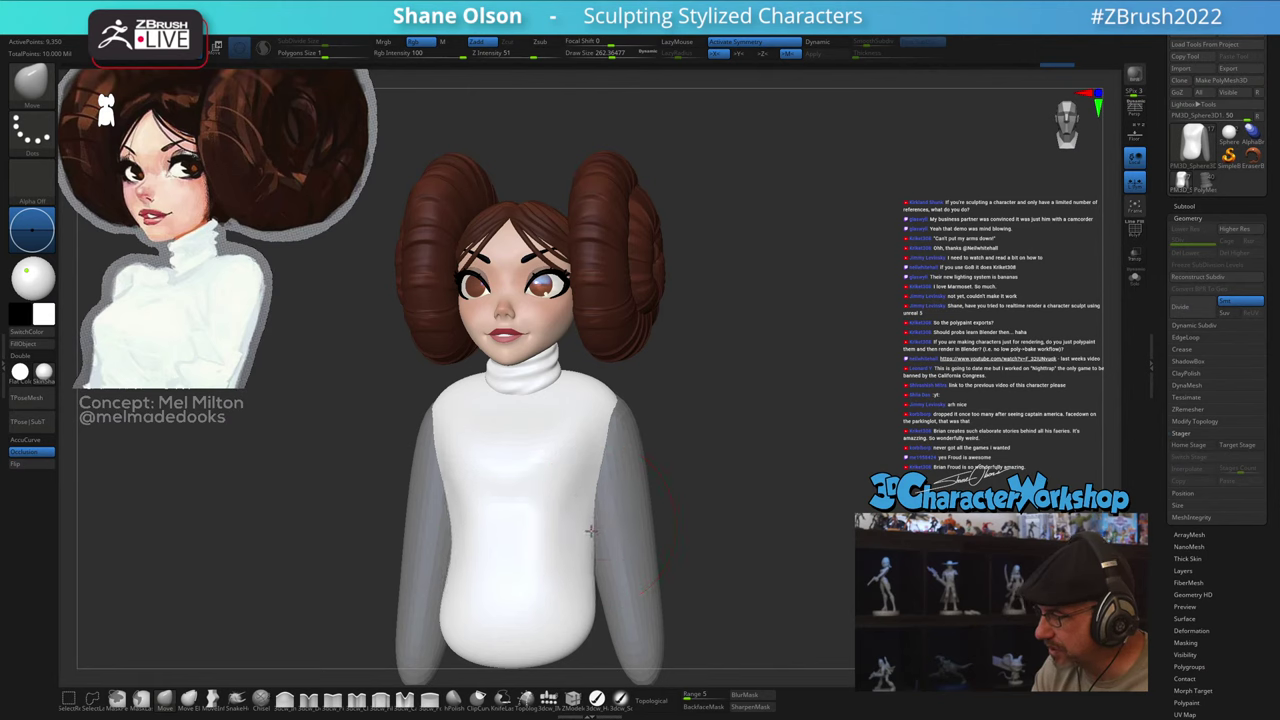
drag(594, 543, 590, 578)
Step: Invert the mask to protect the torso and free the arms, with a larger Move brush size
key(s)
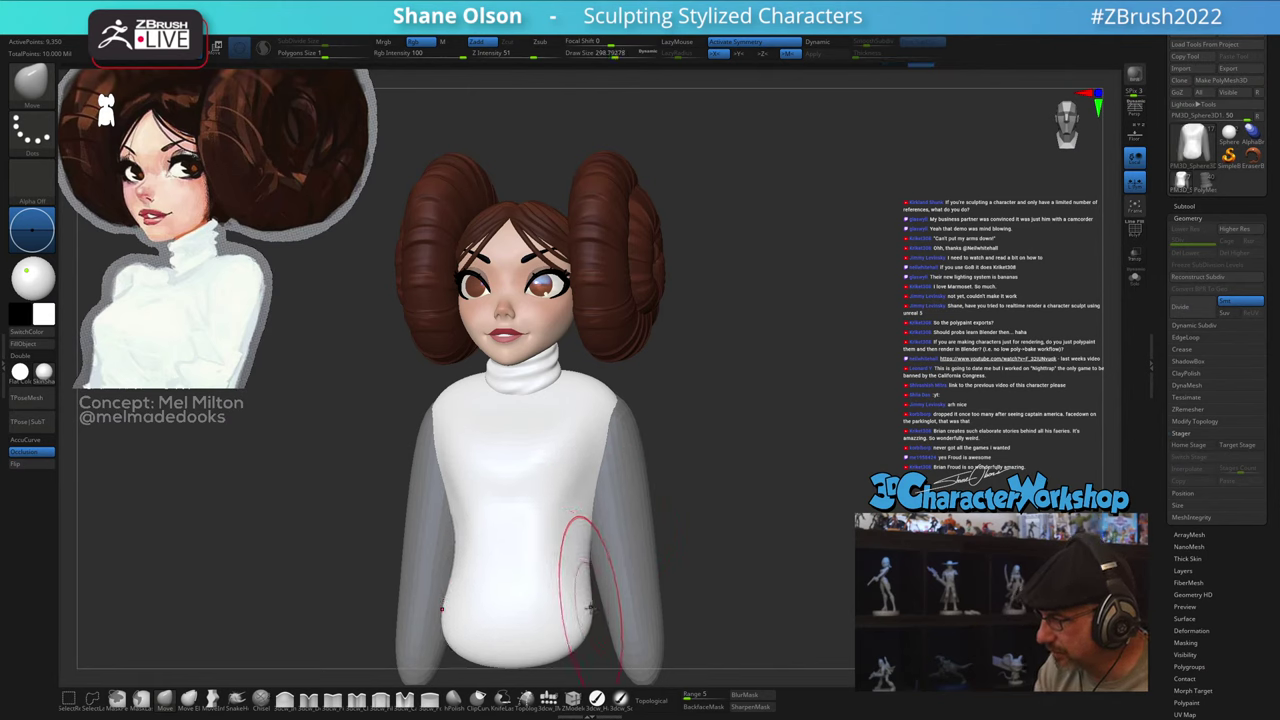
mouse_move(697, 525)
right_down()
mouse_move(676, 530)
mouse_move(685, 540)
mouse_move(685, 528)
mouse_move(632, 535)
mouse_move(824, 491)
right_up()
drag(762, 518, 792, 520)
ctrl+click(765, 536)
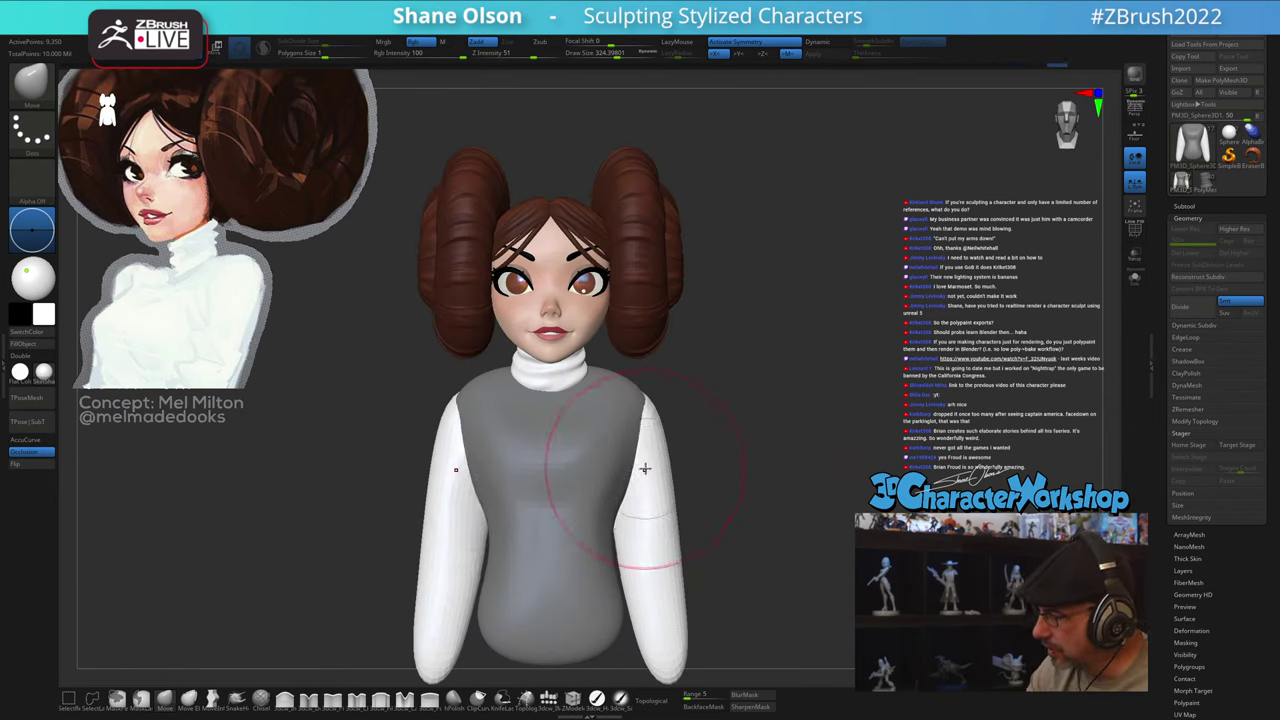
Step: Smooth the unmasked arms and reposition them slightly at the shoulders with the transform gizmo, clearing the torso mask
mouse_move(645, 466)
shift+mouse_down()
mouse_move(632, 567)
mouse_move(638, 478)
shift+mouse_up()
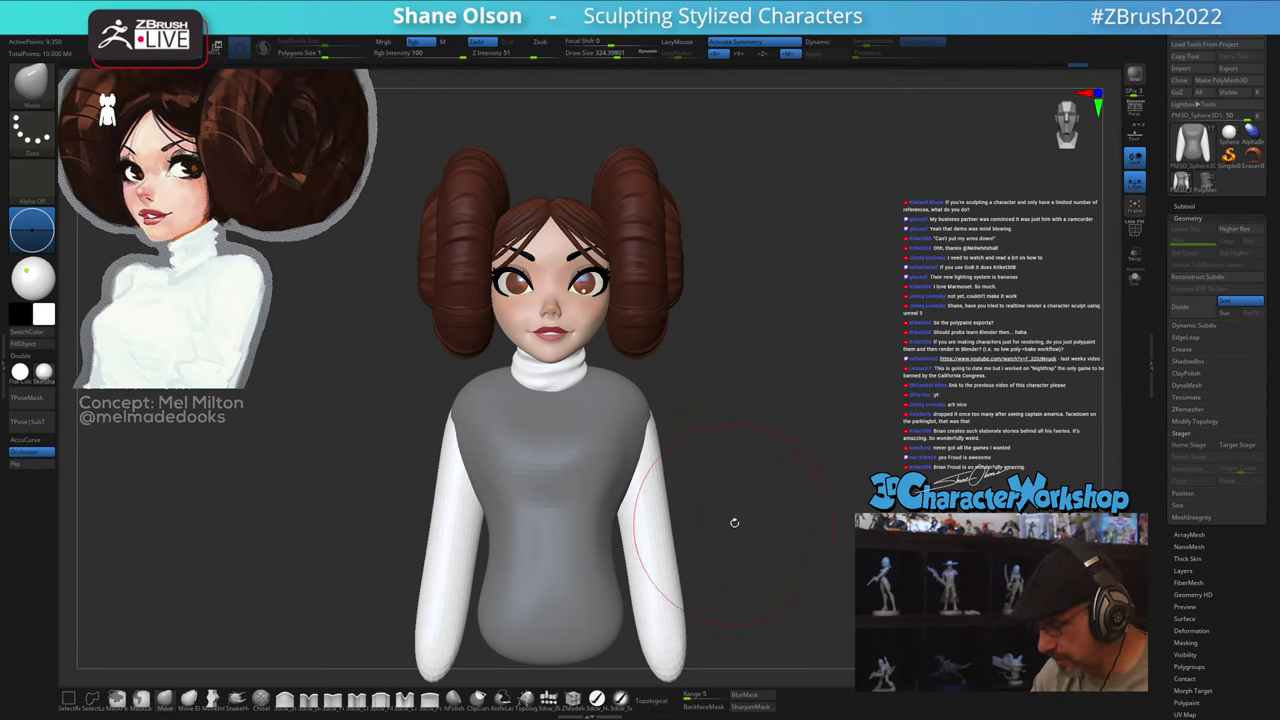
key(w)
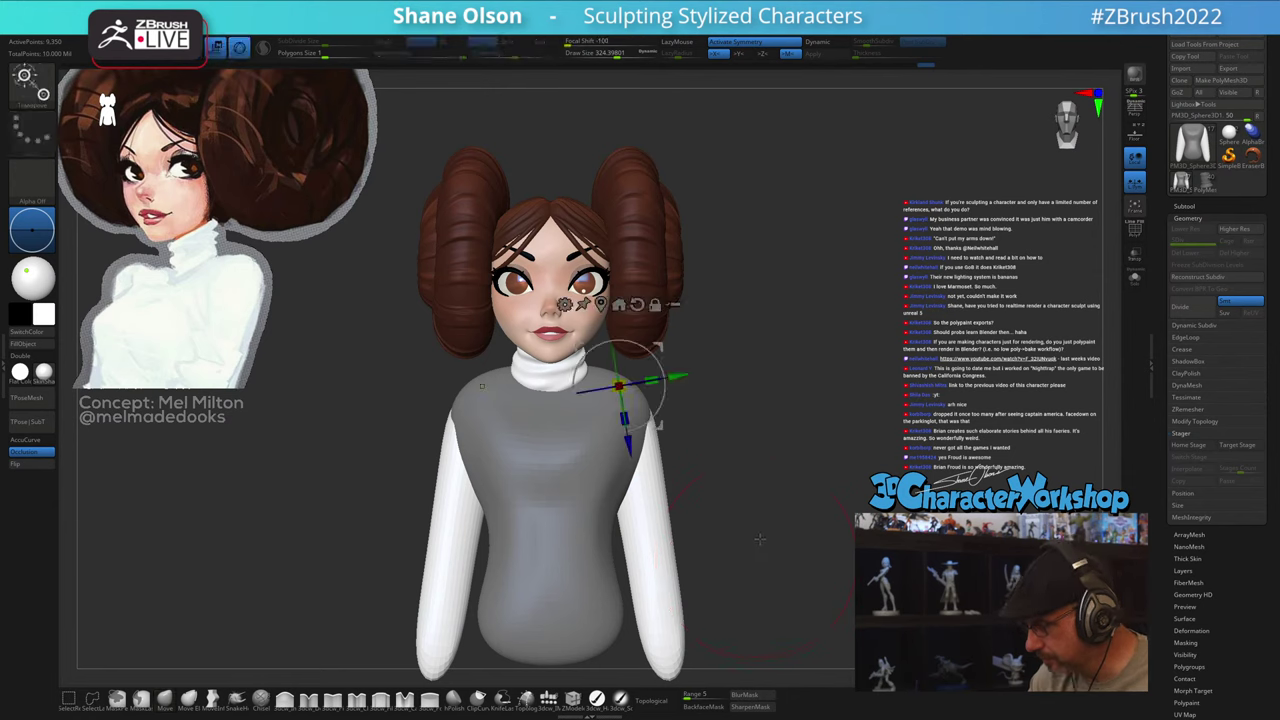
drag(660, 425, 662, 415)
drag(790, 540, 705, 538)
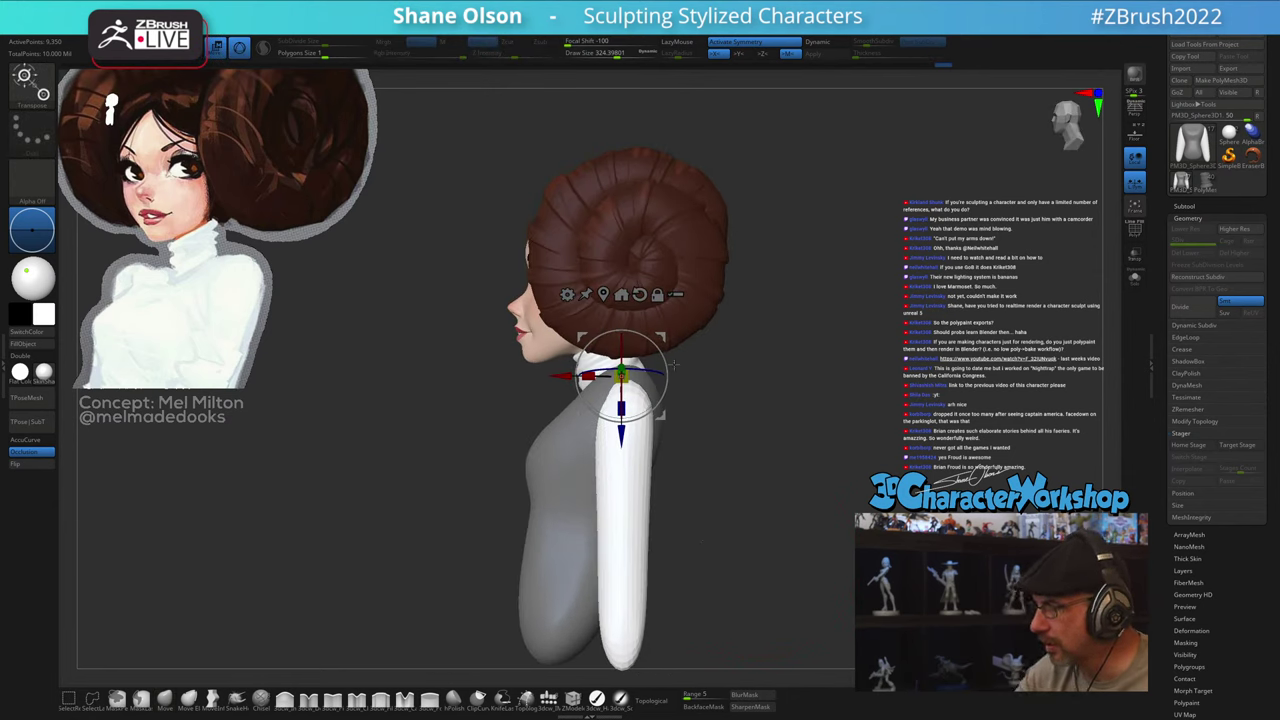
mouse_move(674, 519)
ctrl+mouse_down()
mouse_move(508, 256)
mouse_move(430, 490)
ctrl+mouse_up()
Step: Refine the sweater around the base of the turtleneck with a smaller Move brush from a three-quarter view
mouse_move(662, 339)
alt+mouse_down()
mouse_move(663, 506)
mouse_move(784, 539)
mouse_move(782, 521)
mouse_move(792, 527)
mouse_move(774, 535)
mouse_move(770, 560)
alt+mouse_up()
key(q)
alt+drag(724, 375, 727, 421)
key(s)
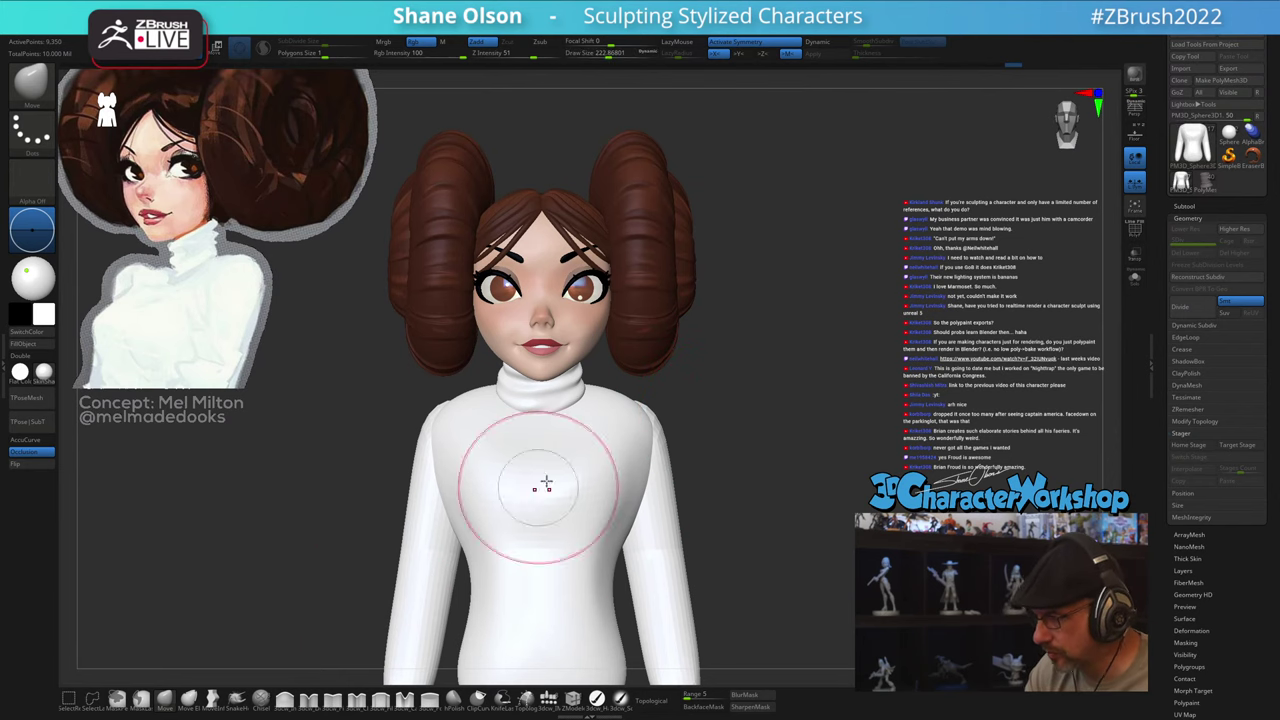
mouse_move(722, 364)
mouse_down()
mouse_move(656, 366)
mouse_move(638, 395)
mouse_up()
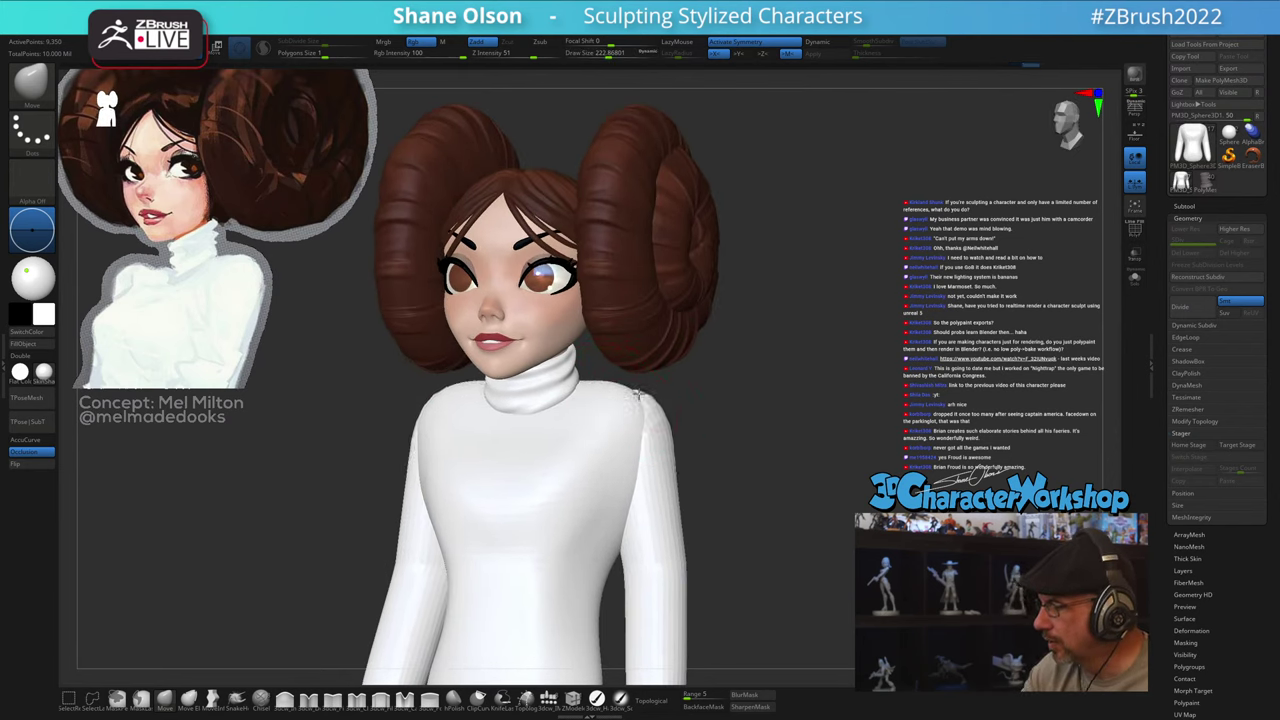
right_drag(630, 392, 582, 400)
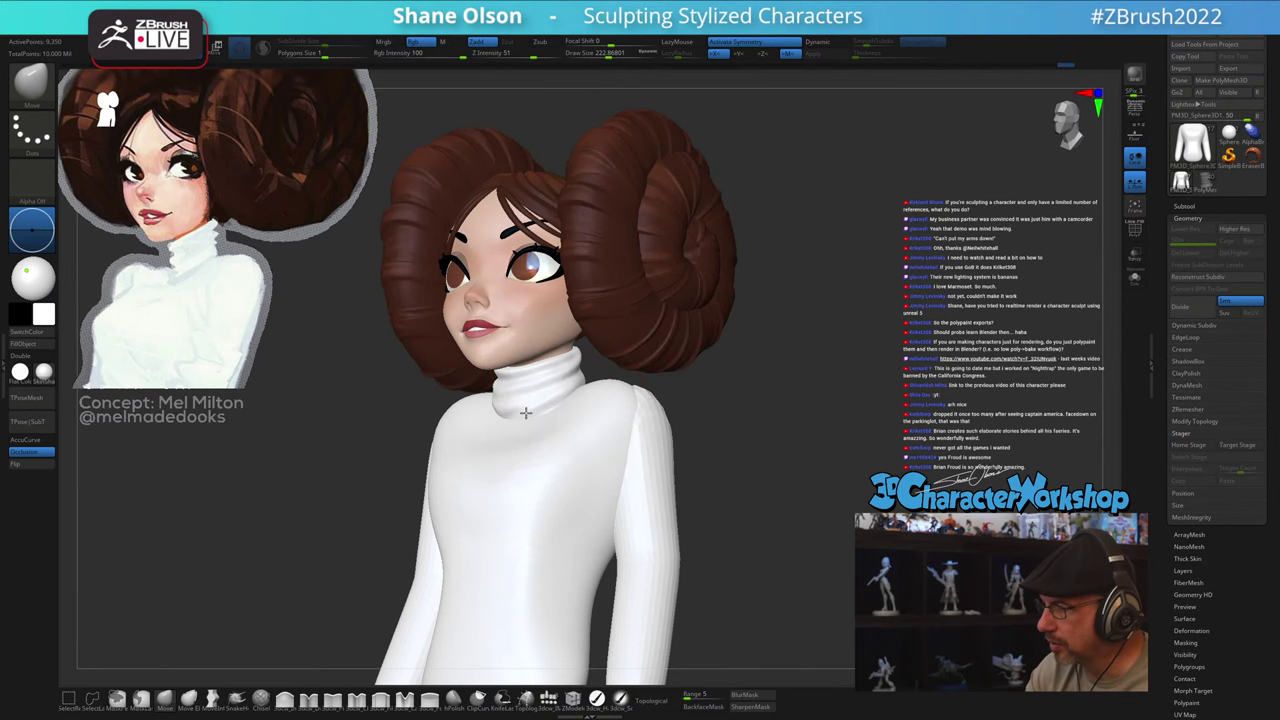
drag(528, 414, 535, 405)
mouse_move(554, 414)
right_down()
mouse_move(598, 396)
mouse_move(546, 416)
mouse_move(574, 409)
mouse_move(563, 426)
mouse_move(582, 403)
right_up()
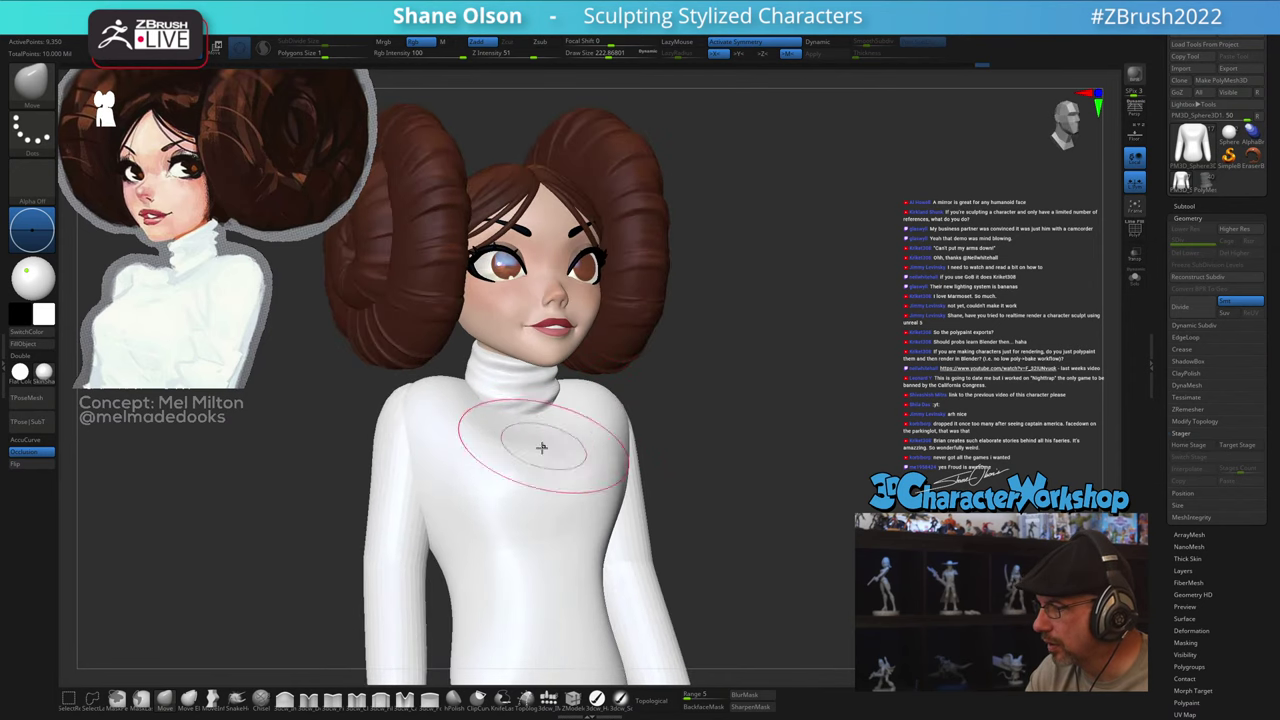
Step: Smooth the sweater's upper chest and adjust the tops of the shoulders with the Move brush
key(shift)
shift+drag(535, 442, 512, 424)
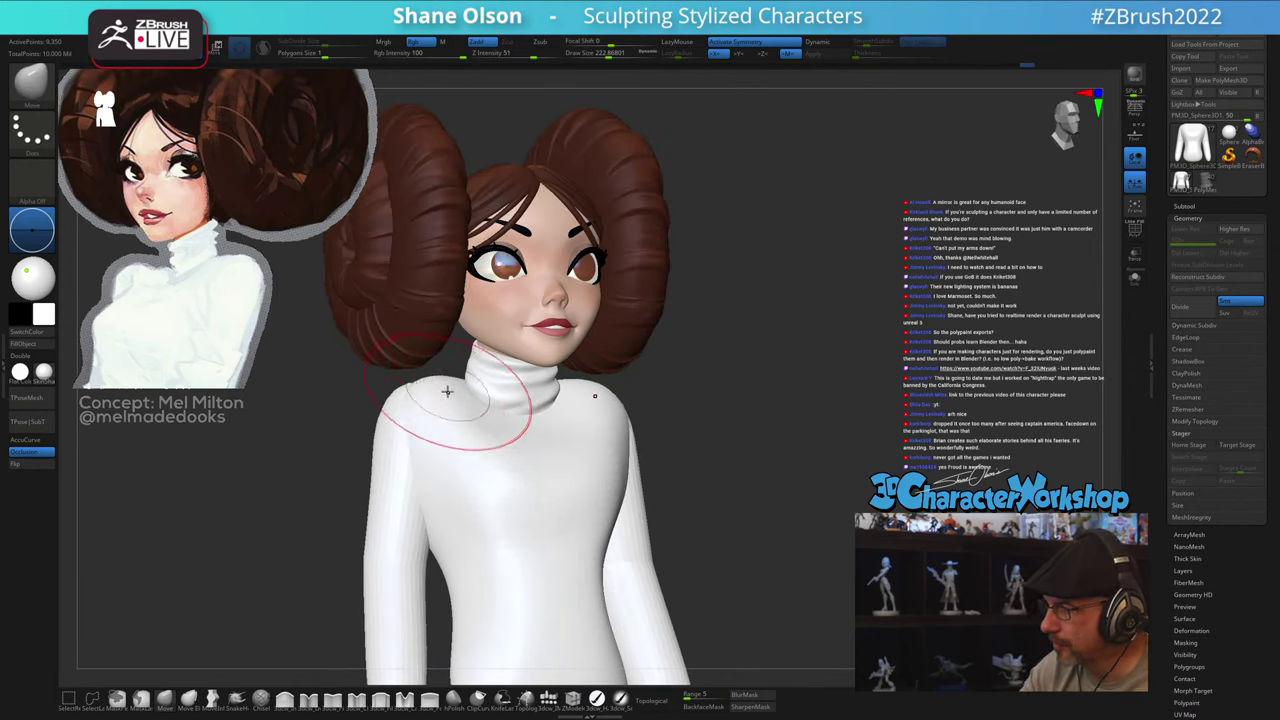
drag(415, 387, 417, 396)
shift+right_drag(414, 426, 417, 434)
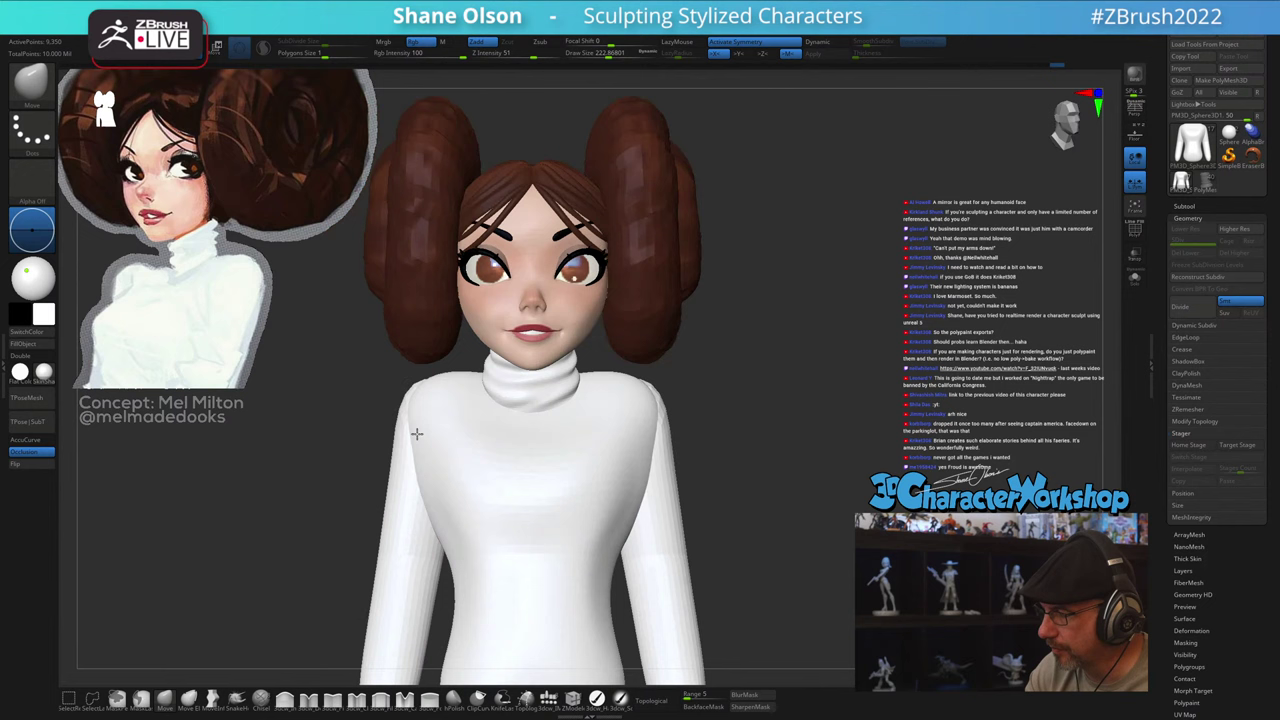
Step: Turn on the Move brush's Topological option and adjust the outer contour of the shoulders where the arms attach
click(655, 701)
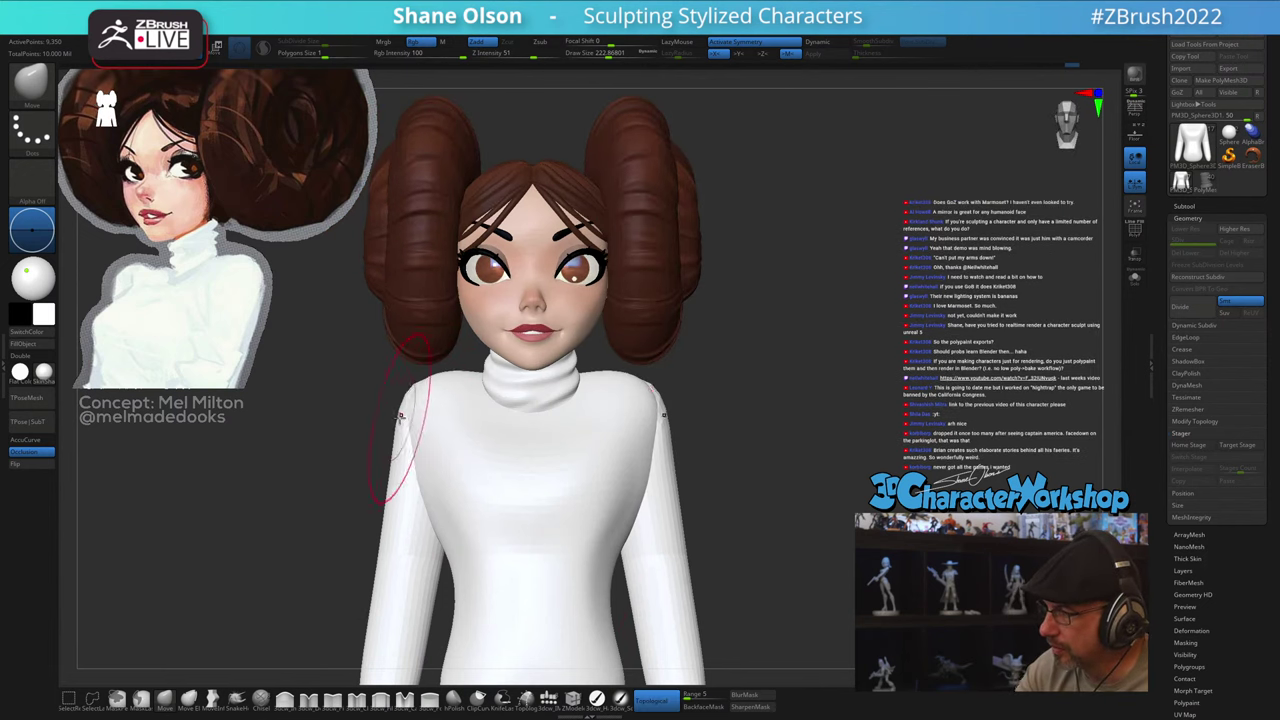
drag(405, 418, 411, 413)
mouse_move(418, 412)
right_down()
mouse_move(471, 417)
mouse_move(522, 381)
right_up()
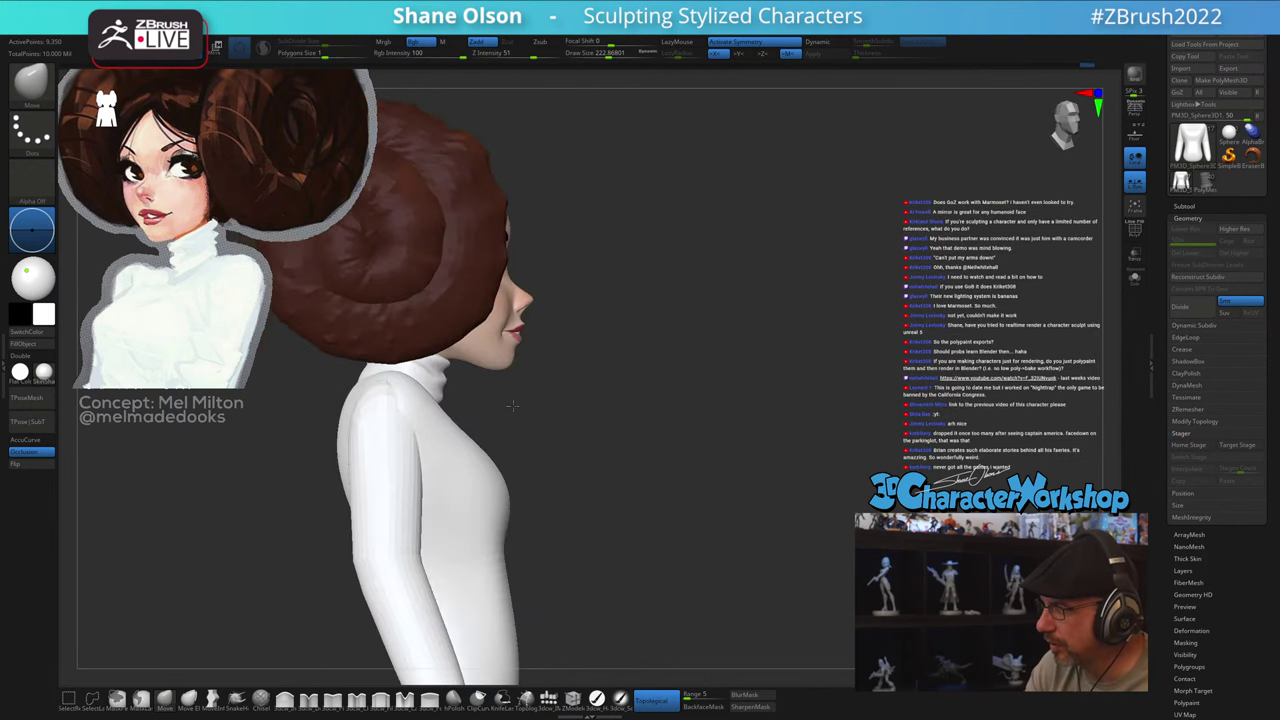
alt+right_drag(607, 445, 753, 472)
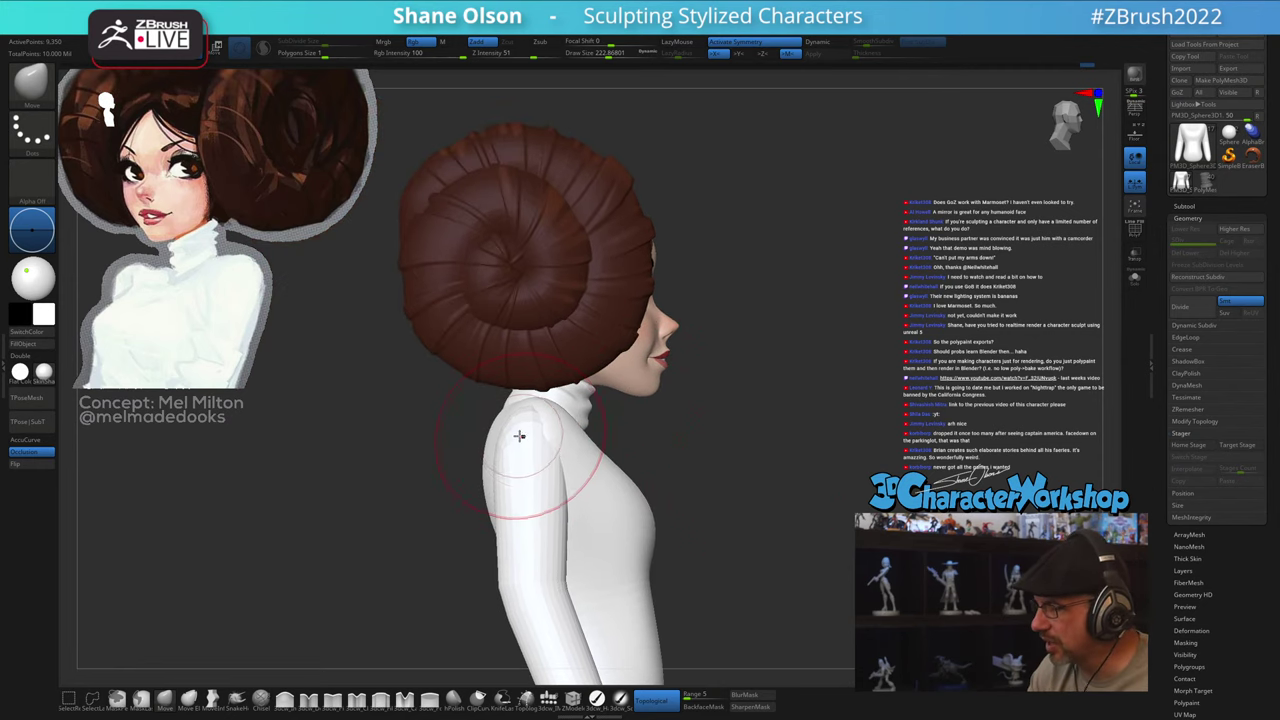
mouse_move(618, 452)
right_down()
mouse_move(566, 475)
mouse_move(662, 460)
mouse_move(649, 463)
right_up()
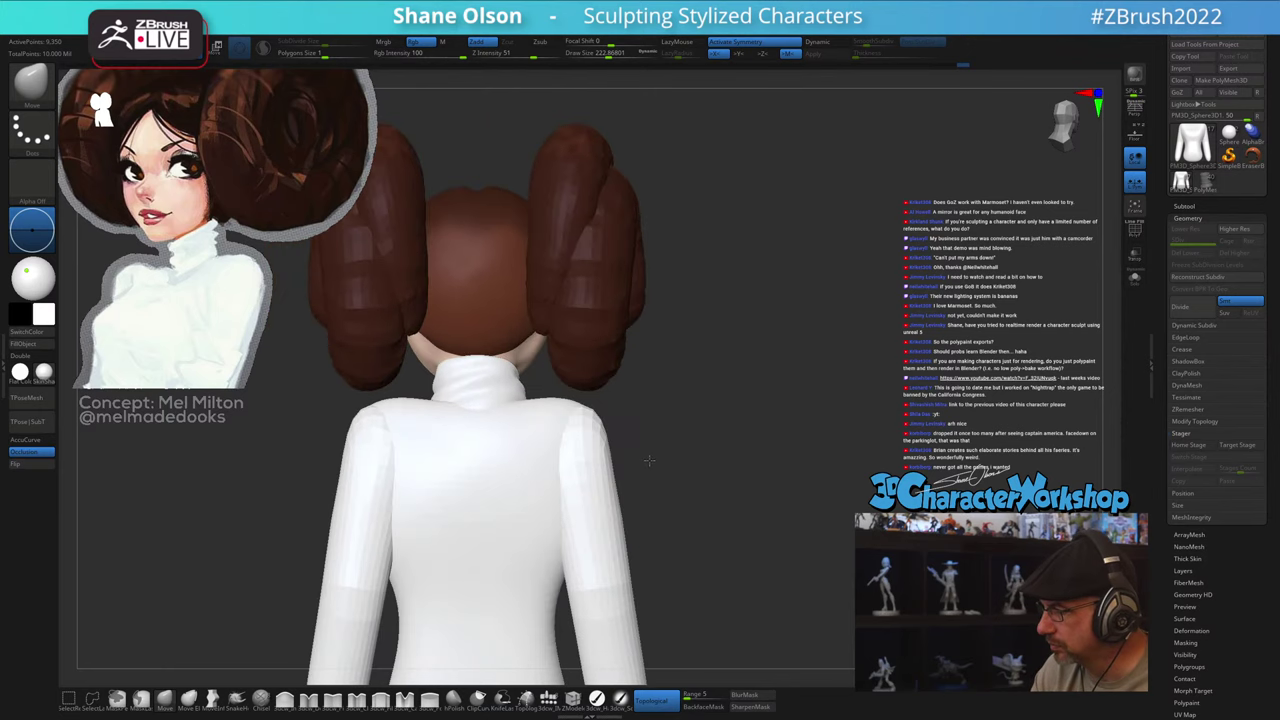
right_drag(700, 508, 606, 520)
ctrl+right_drag(900, 560, 865, 533)
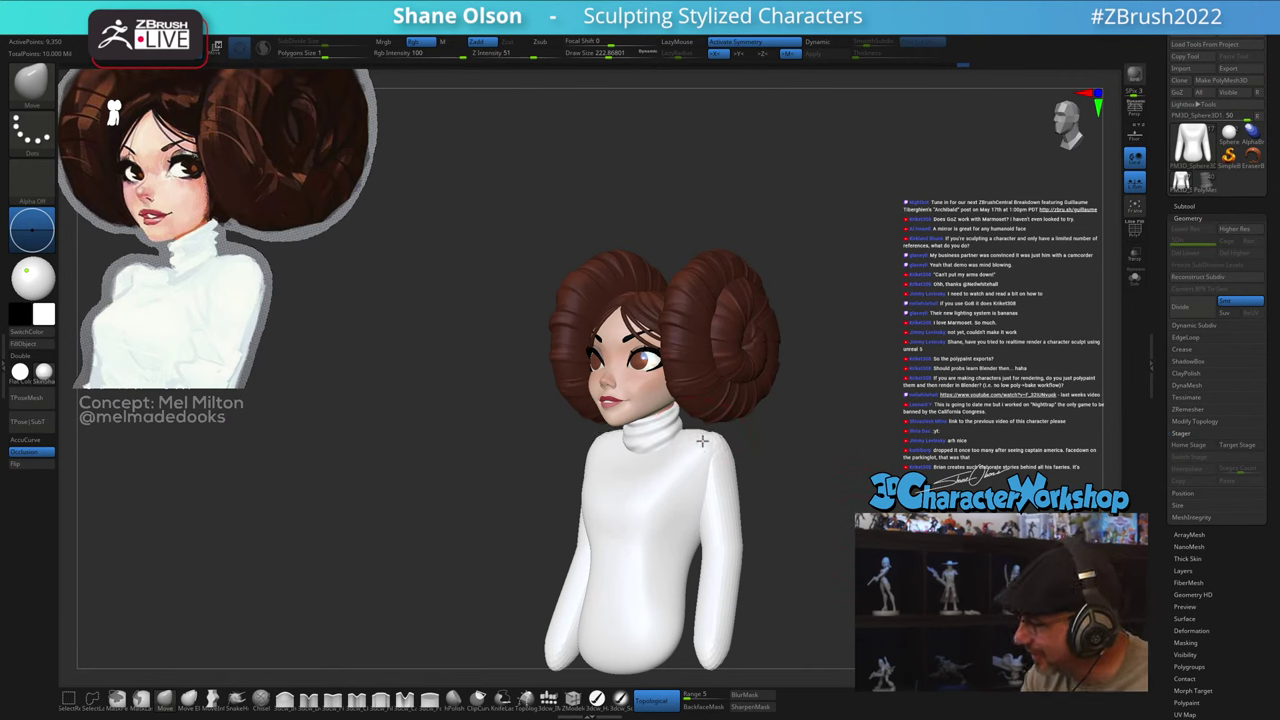
Step: Shape the shoulder and upper chest contours from both three-quarter sides, varying the Move brush size
mouse_move(753, 428)
ctrl+right_down()
mouse_move(727, 447)
mouse_move(823, 491)
mouse_move(795, 497)
mouse_move(828, 486)
ctrl+right_up()
key(s)
drag(700, 415, 706, 418)
right_drag(721, 418, 713, 420)
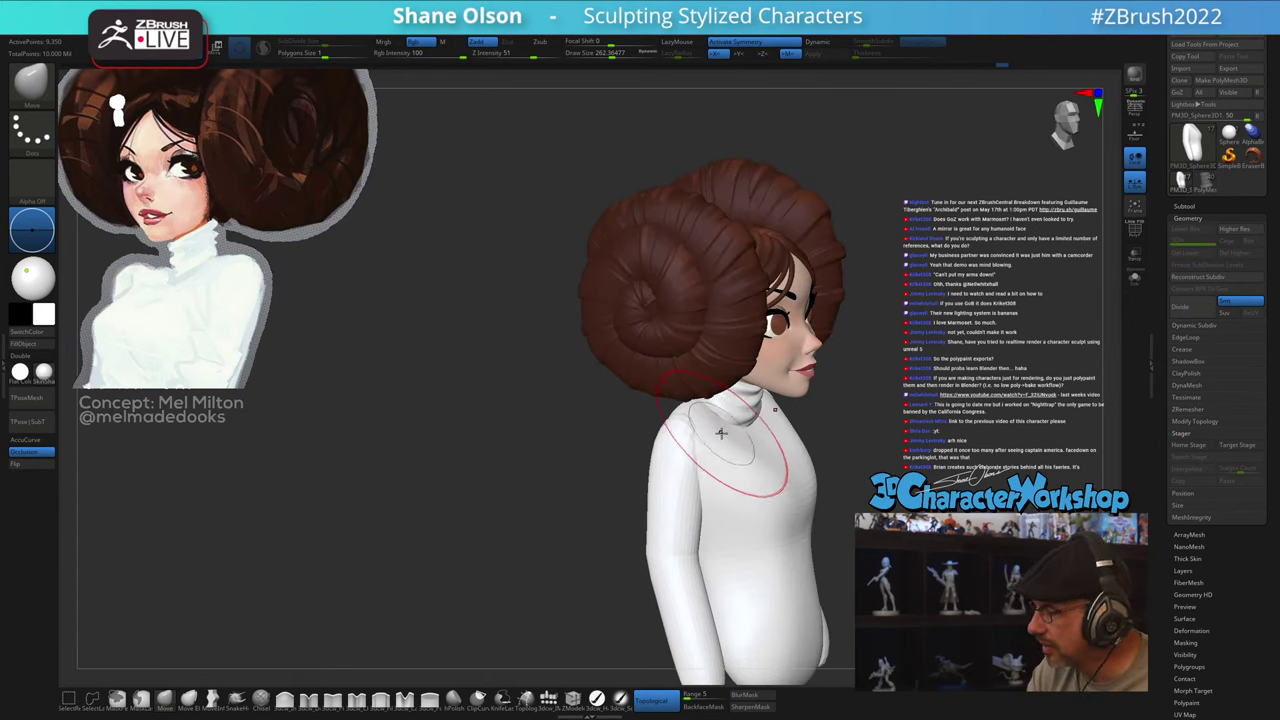
key(s)
drag(721, 433, 714, 433)
drag(803, 438, 796, 439)
right_drag(852, 445, 616, 422)
mouse_move(742, 464)
right_down()
mouse_move(711, 466)
mouse_move(725, 456)
right_up()
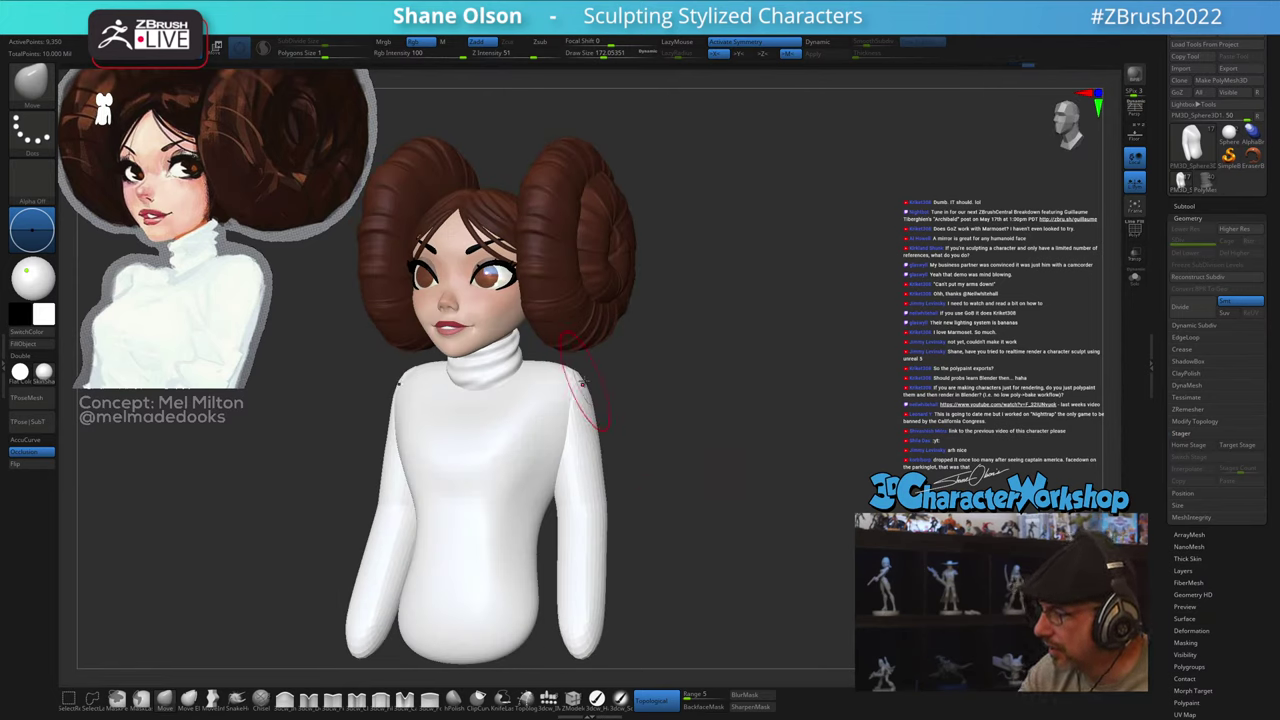
Step: Smooth the shoulder area where the sleeve meets the torso
drag(702, 507, 740, 486)
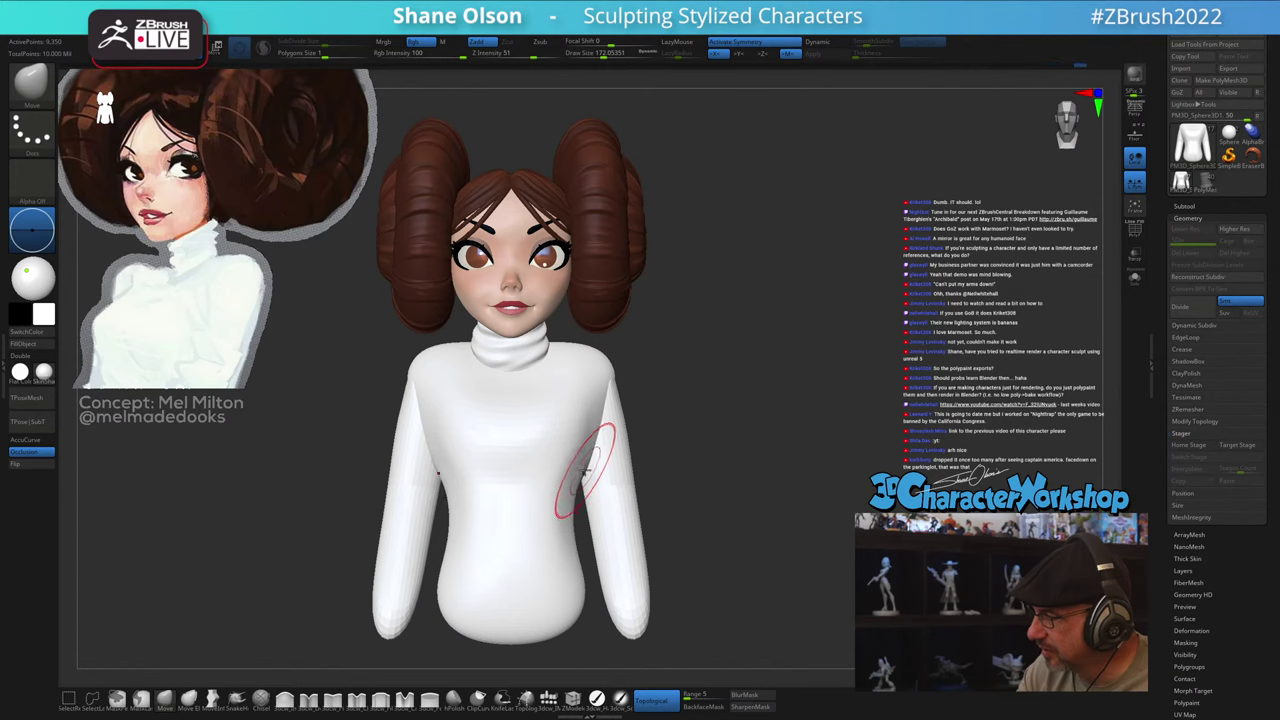
key(shift)
mouse_move(601, 396)
shift+mouse_down()
mouse_move(607, 359)
mouse_move(671, 352)
mouse_move(651, 371)
shift+mouse_up()
mouse_move(678, 455)
mouse_down()
mouse_move(781, 464)
mouse_move(743, 461)
mouse_move(755, 450)
mouse_up()
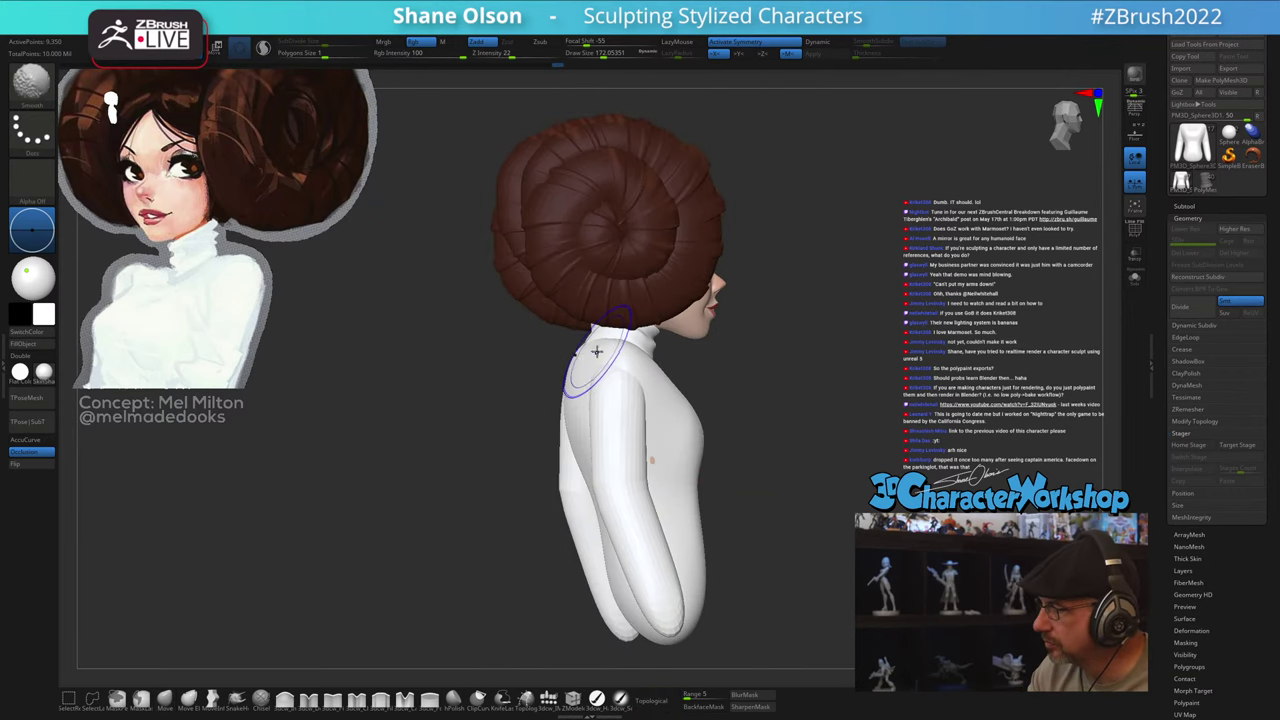
Step: Pull the back of the shoulders into shape from the side and rear with the Move brush
key(s)
alt+click(602, 398)
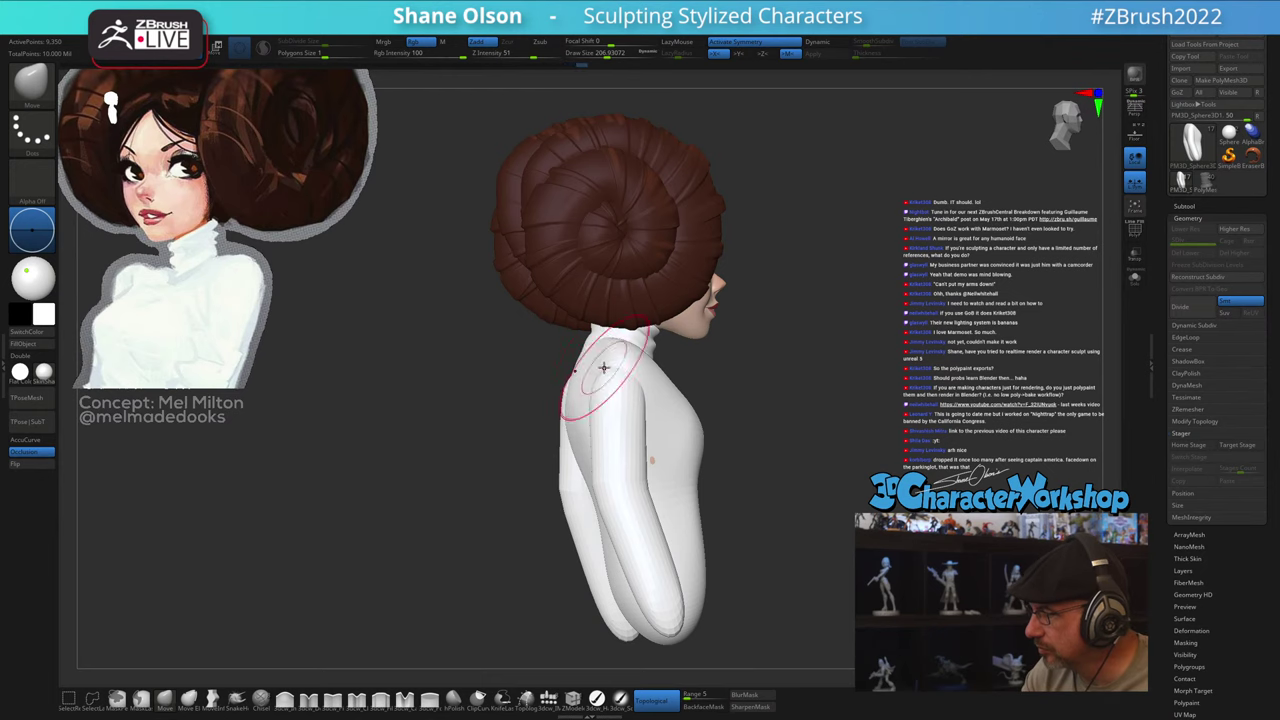
drag(604, 368, 615, 354)
mouse_move(621, 347)
right_down()
mouse_move(663, 344)
mouse_move(624, 345)
mouse_move(654, 351)
right_up()
key(s)
drag(569, 343, 564, 350)
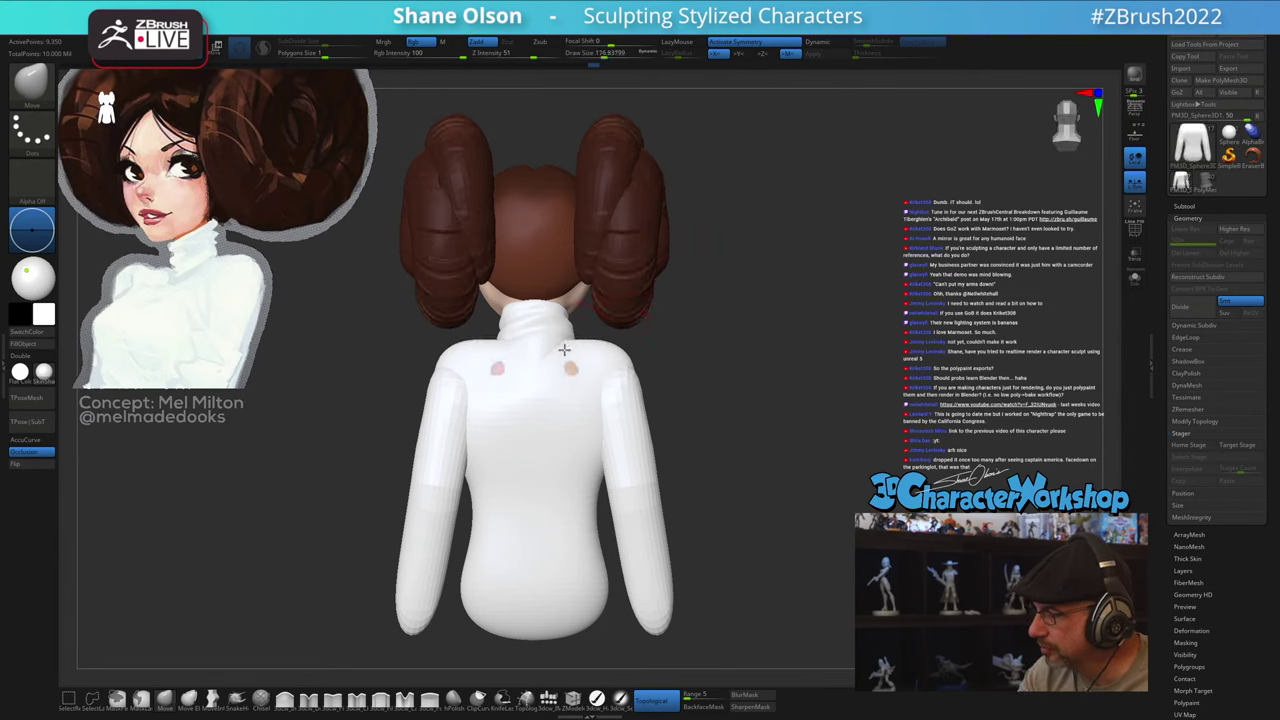
Step: Adjust the slope between the turtleneck's base and the shoulders from behind
mouse_move(606, 362)
right_down()
mouse_move(630, 363)
mouse_move(522, 354)
right_up()
drag(493, 349, 506, 357)
right_drag(508, 359, 589, 378)
ctrl+right_drag(725, 499, 711, 479)
alt+right_drag(731, 528, 731, 500)
ctrl+right_drag(675, 329, 671, 343)
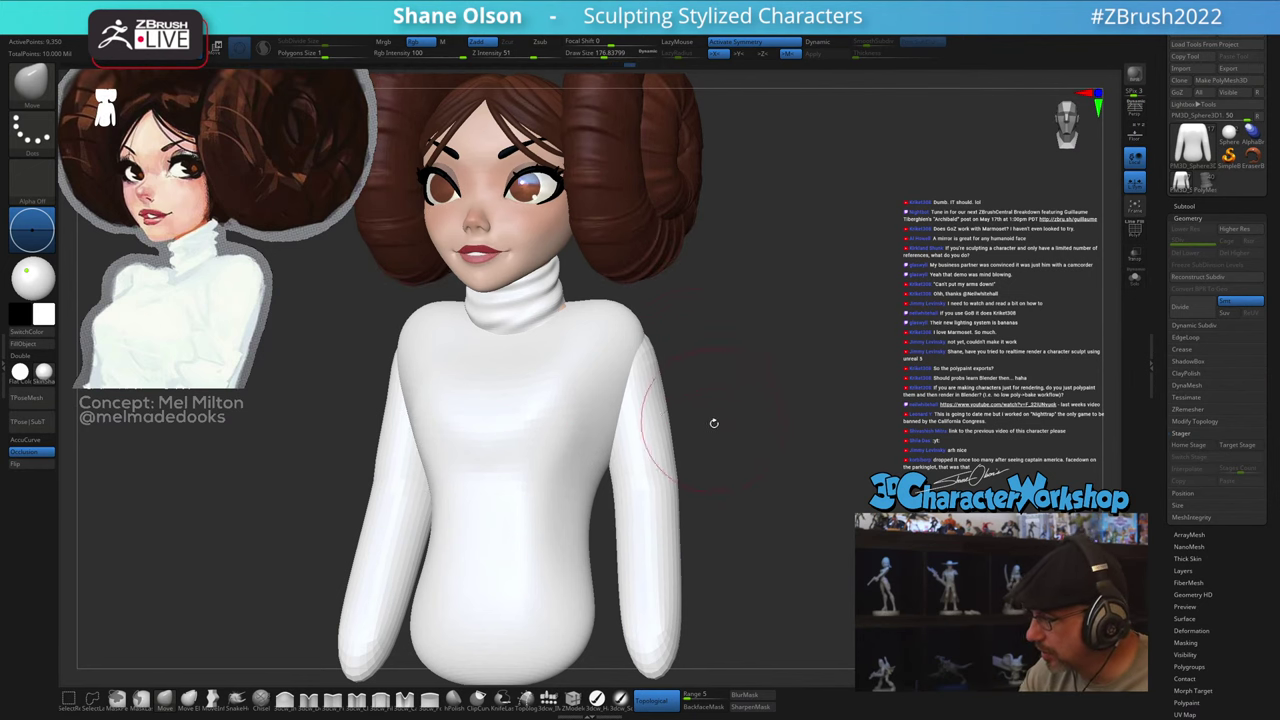
Step: Select the head and examine its polygon wireframe from the front
drag(714, 423, 722, 476)
alt+click(546, 229)
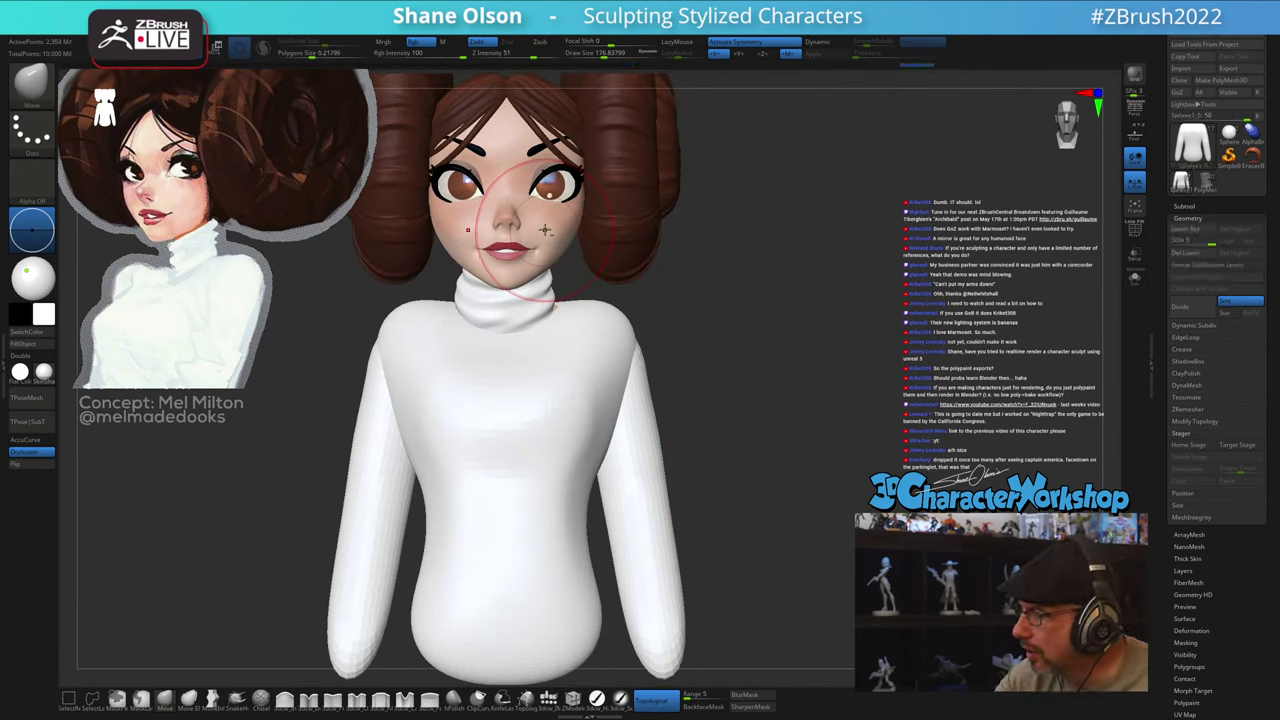
key(shift+f)
alt+drag(723, 467, 716, 484)
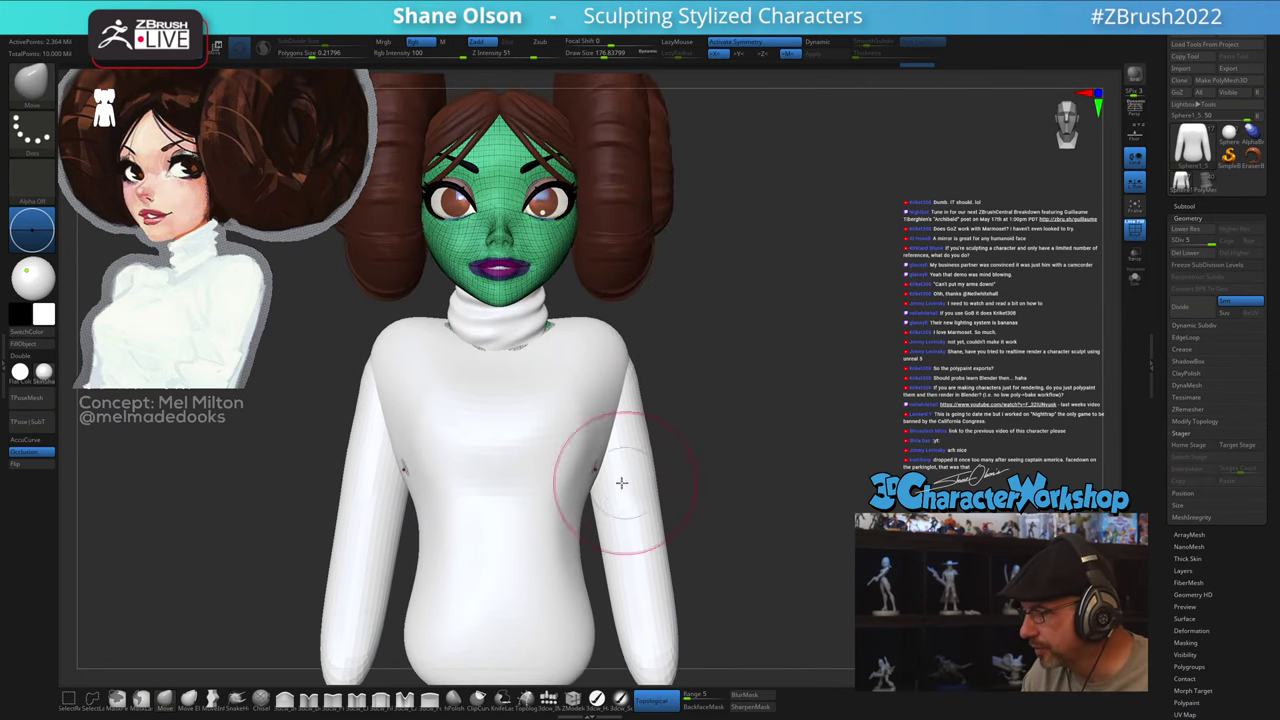
key(s)
drag(600, 474, 606, 474)
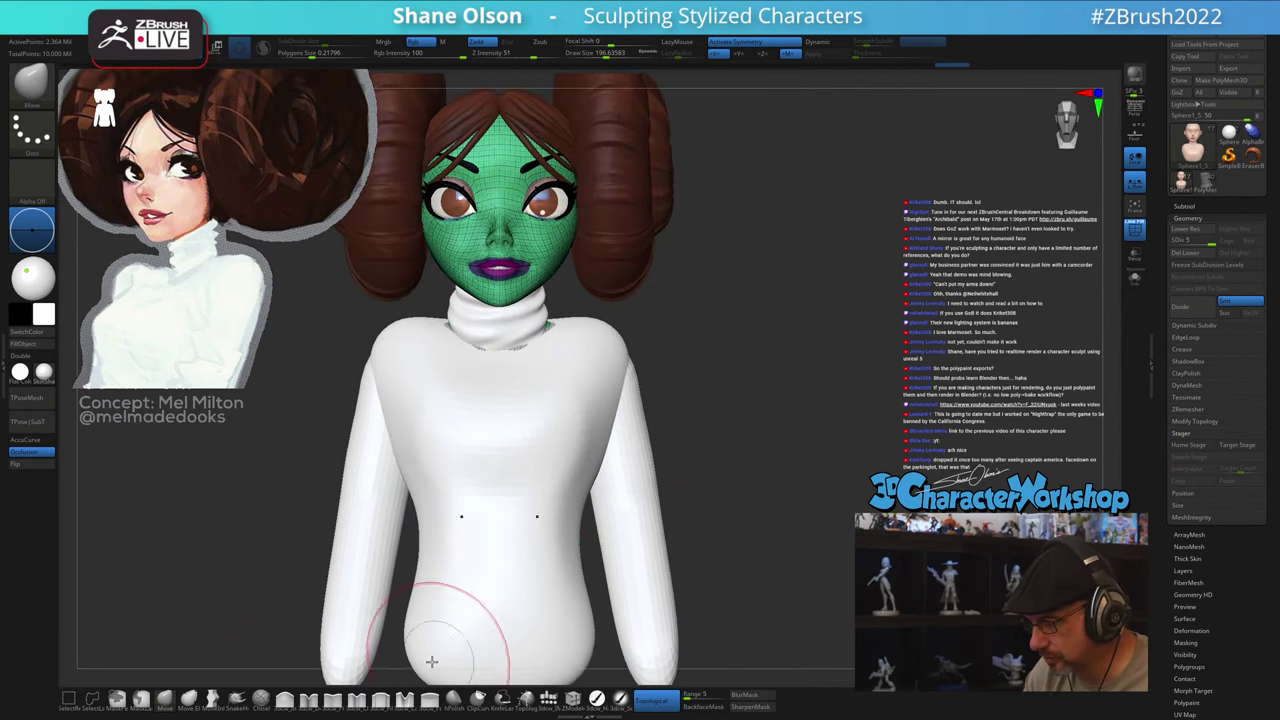
Step: Turn off the brush's Topological option, hide the wireframe, and reduce the Move brush size
click(655, 701)
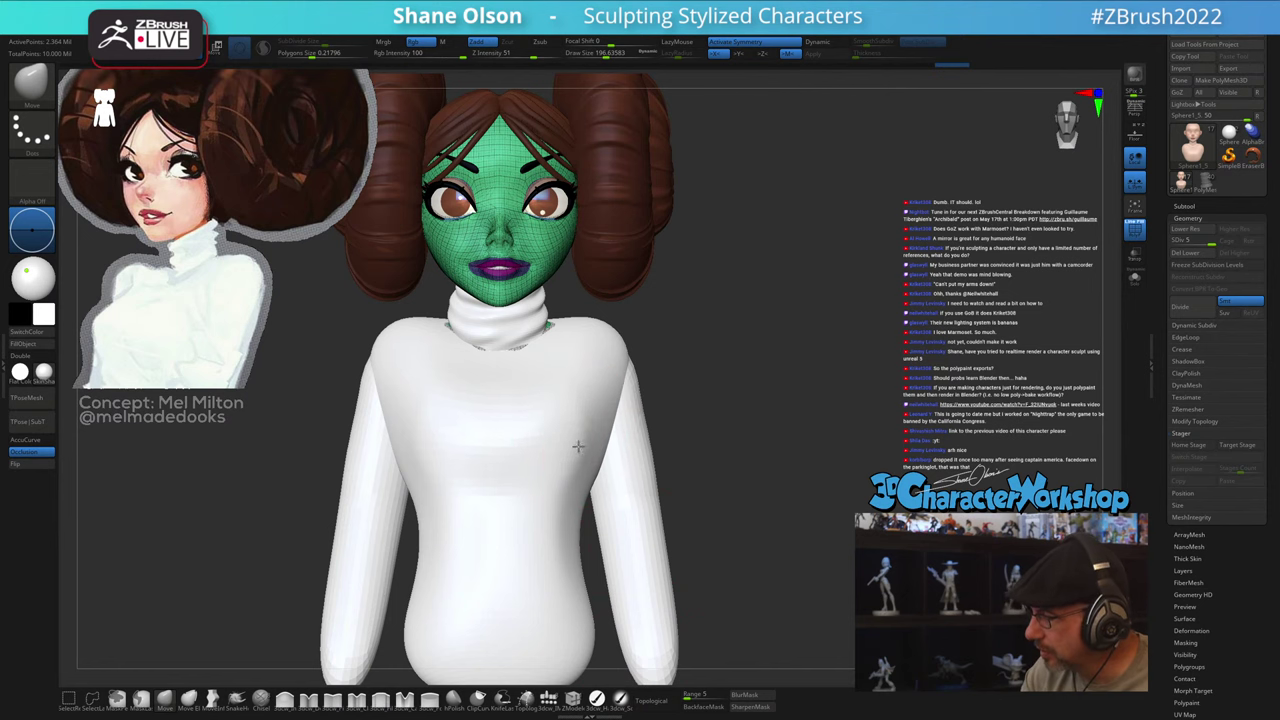
drag(733, 469, 650, 485)
key(shift+f)
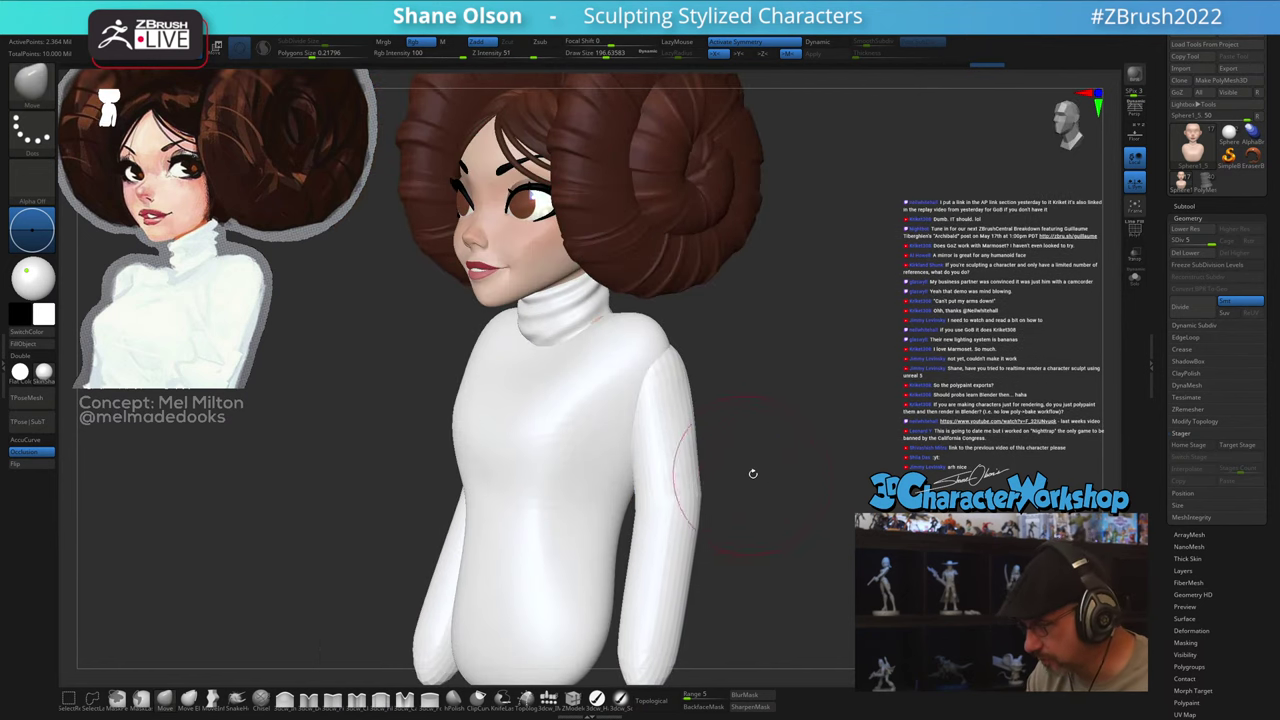
mouse_move(752, 474)
alt+mouse_down()
mouse_move(788, 476)
mouse_move(689, 505)
alt+mouse_up()
key(bracketleft)
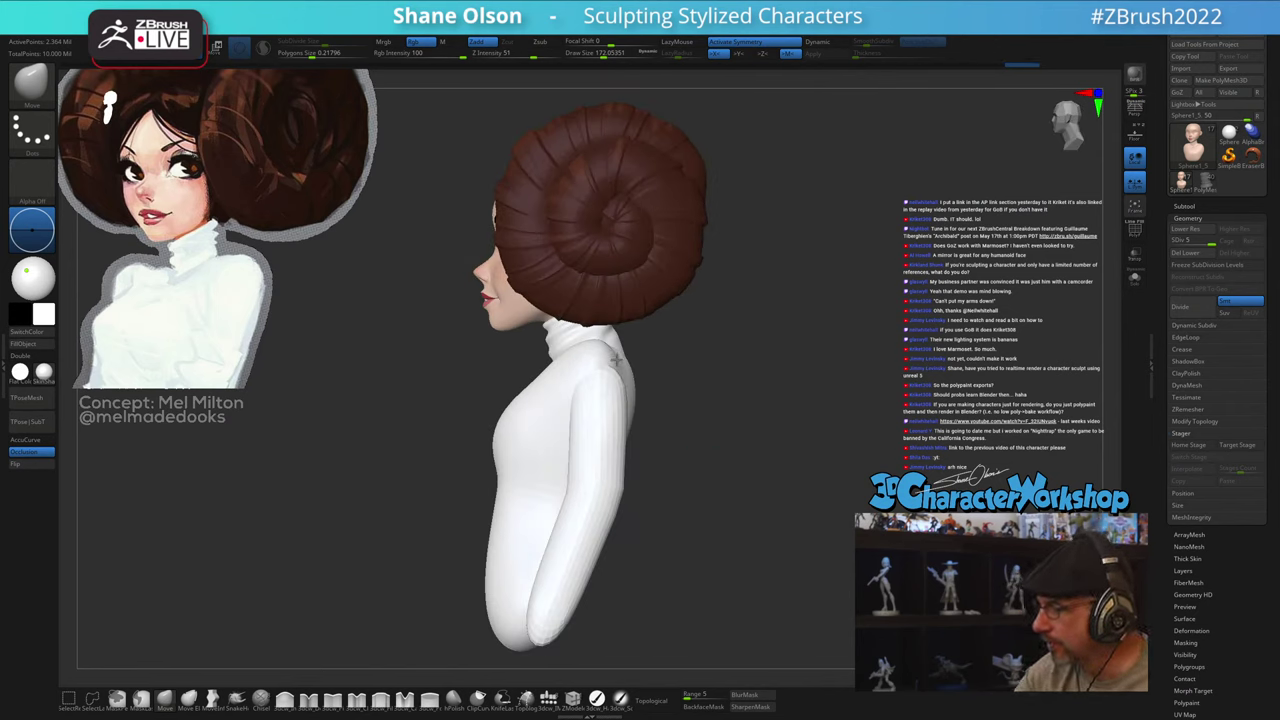
Step: Select the sweater body, mask the torso so only the arms stay free, and reset the transform gizmo's orientation
alt+click(617, 361)
key(w)
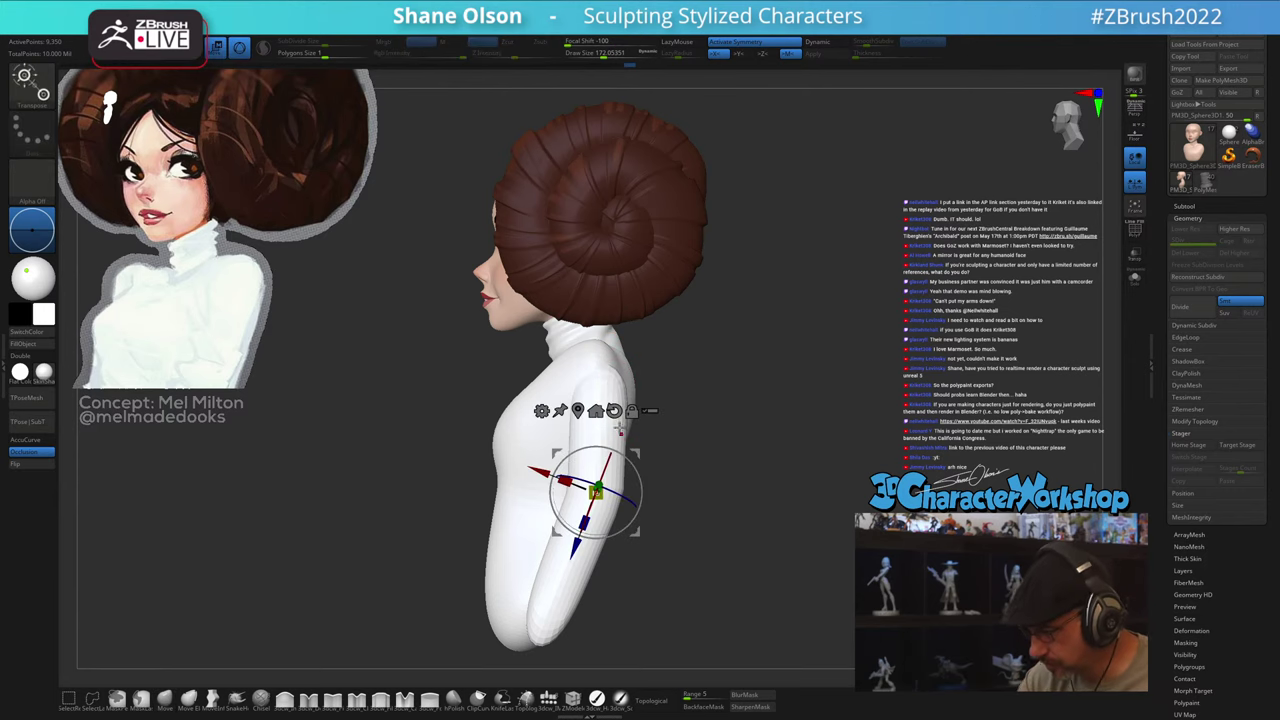
ctrl+click(615, 423)
alt+click(632, 343)
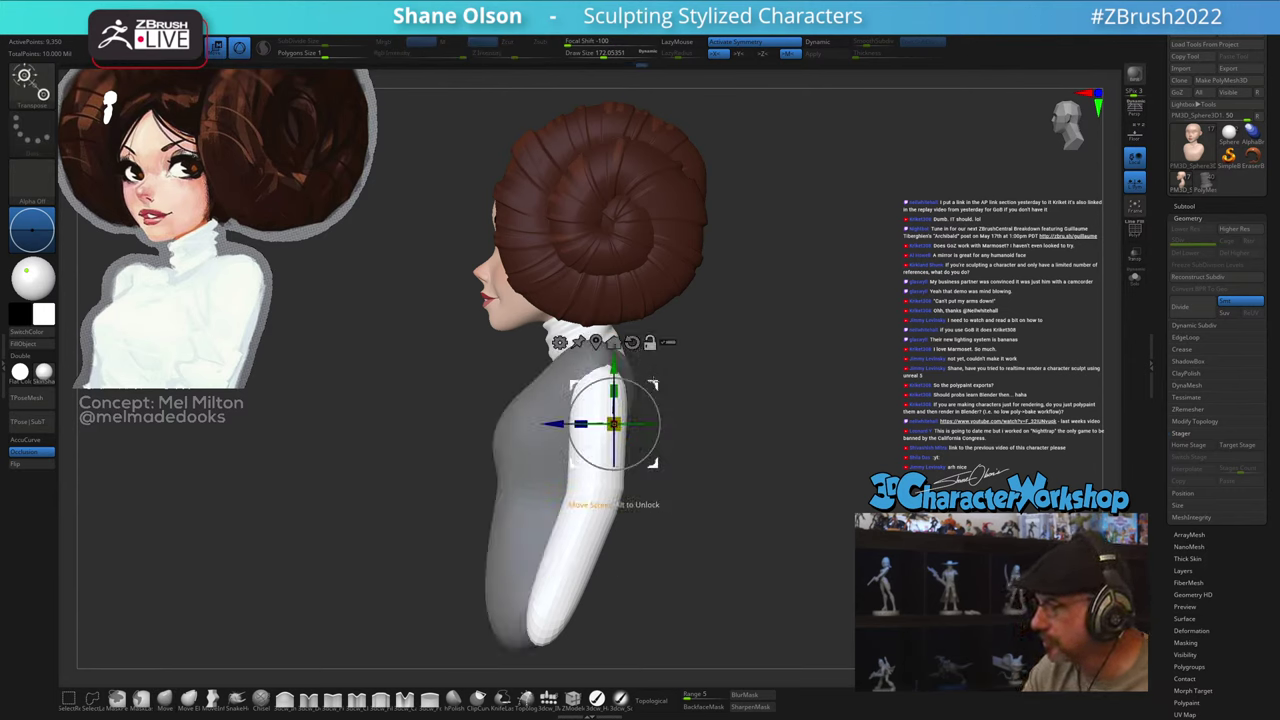
Step: Shift the arms slightly forward in the side view and slightly down in the front view with the gizmo
drag(655, 384, 648, 383)
shift+drag(688, 478, 748, 520)
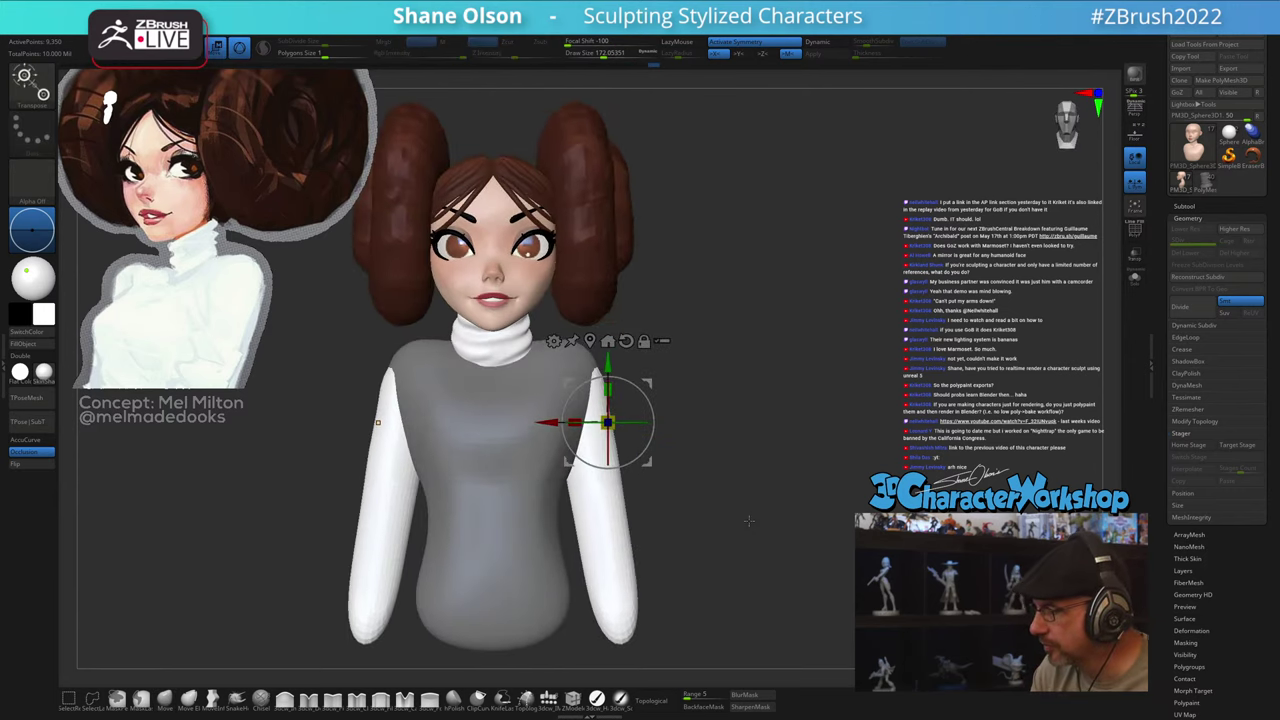
drag(656, 382, 653, 390)
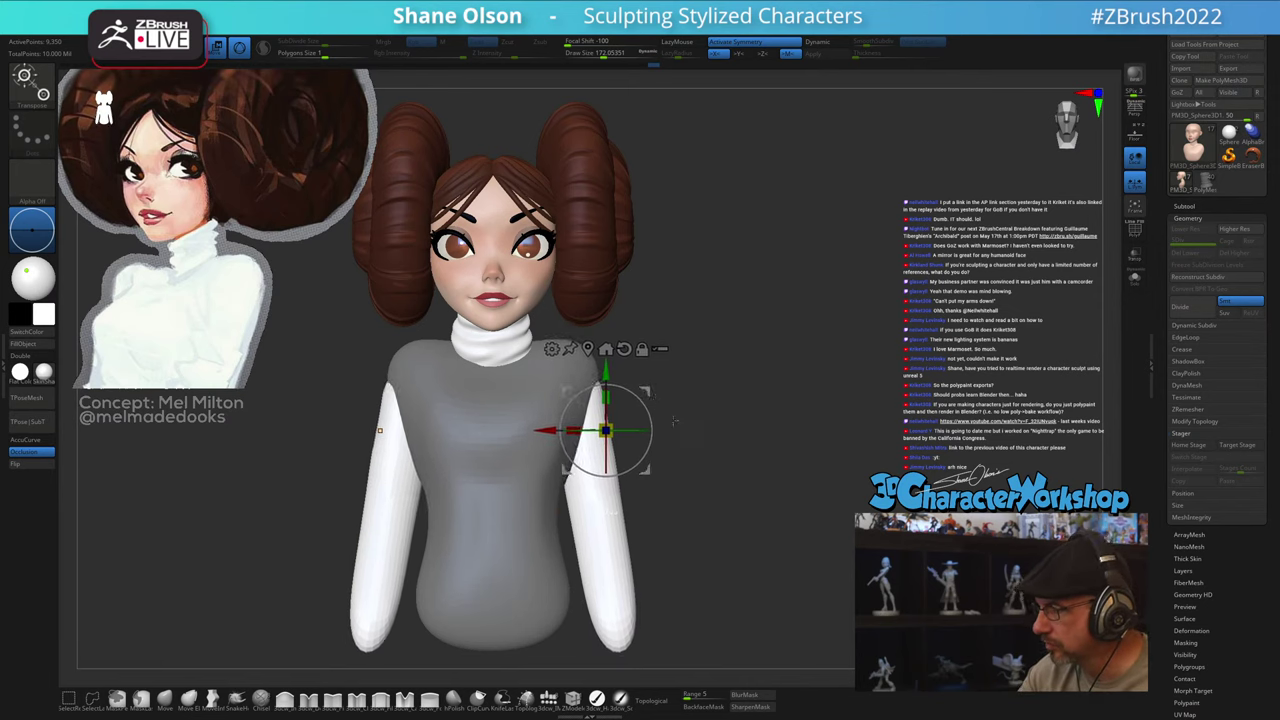
mouse_move(729, 531)
mouse_down()
mouse_move(694, 543)
mouse_move(712, 540)
mouse_up()
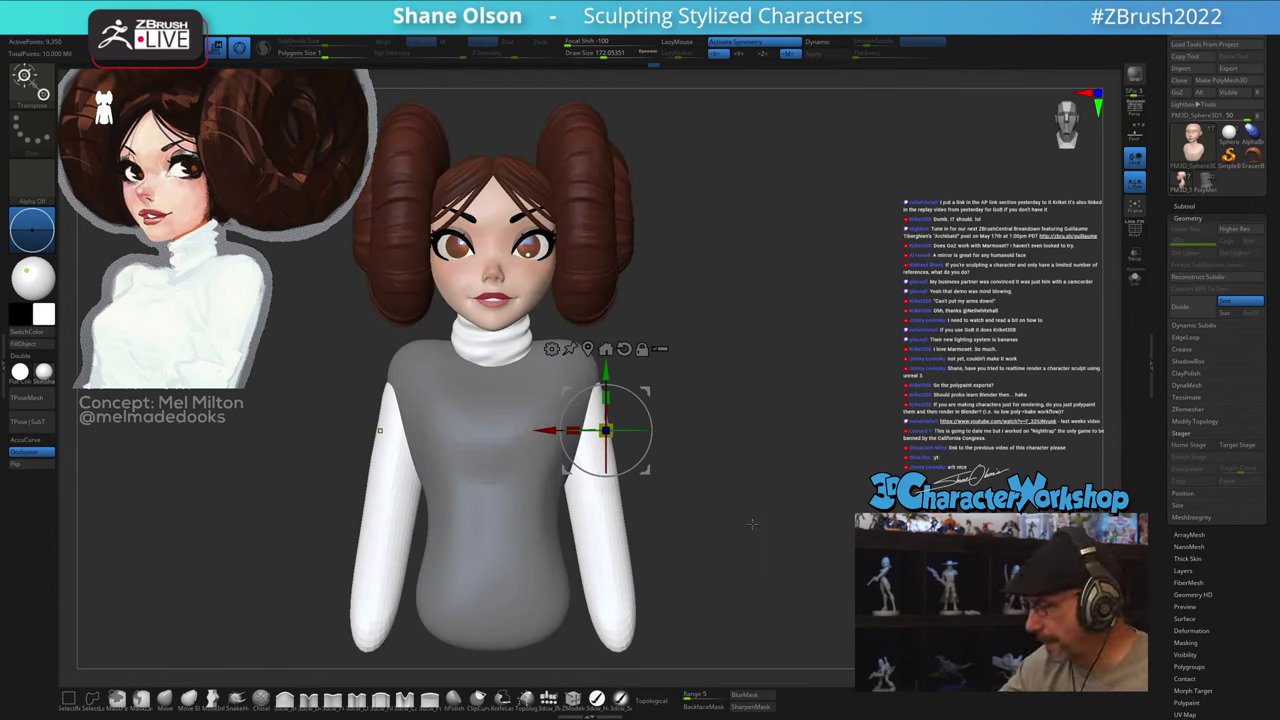
Step: Split the unmasked points into a separate subtool and turn on dynamic subdivision for the torso
key(space)
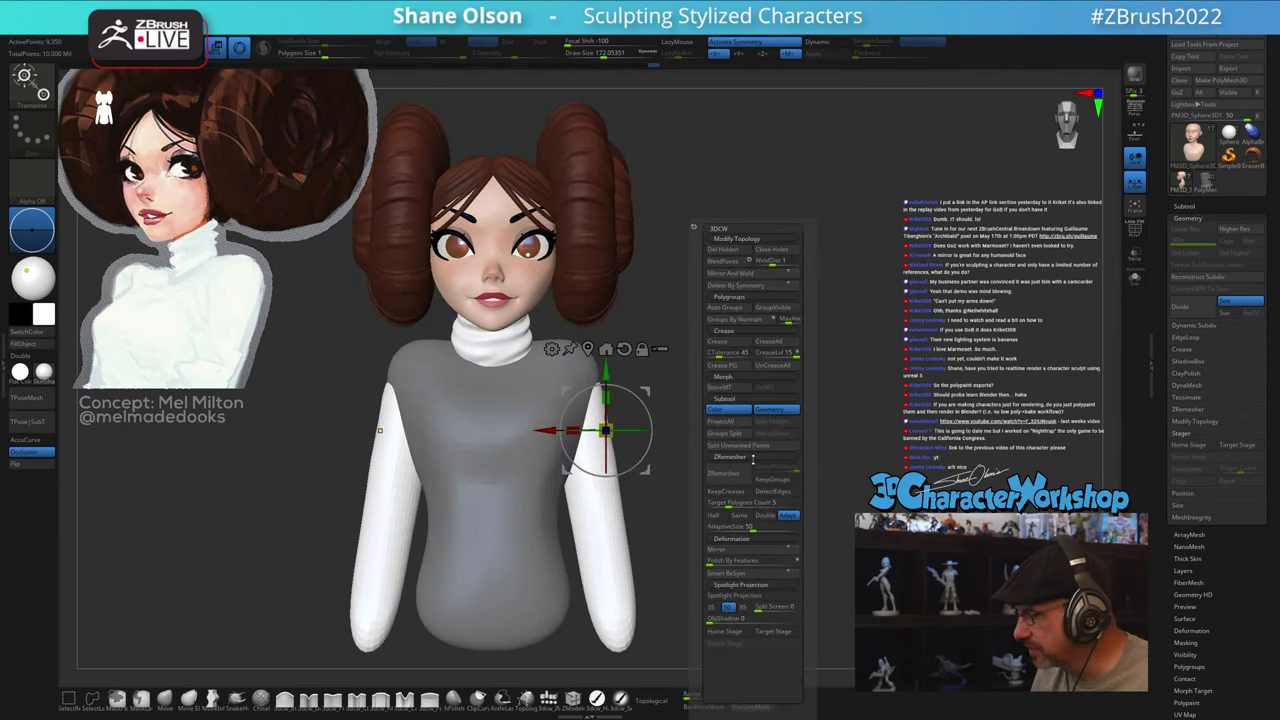
click(744, 446)
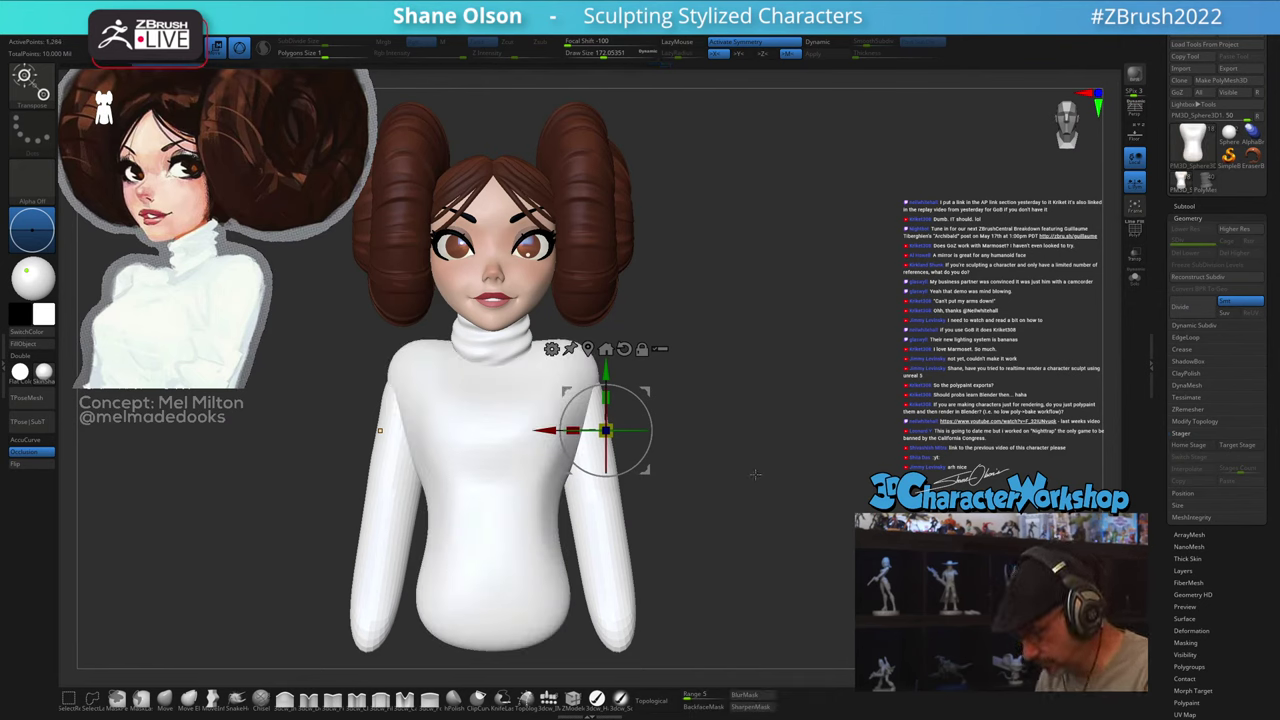
key(d)
key(q)
drag(730, 447, 640, 450)
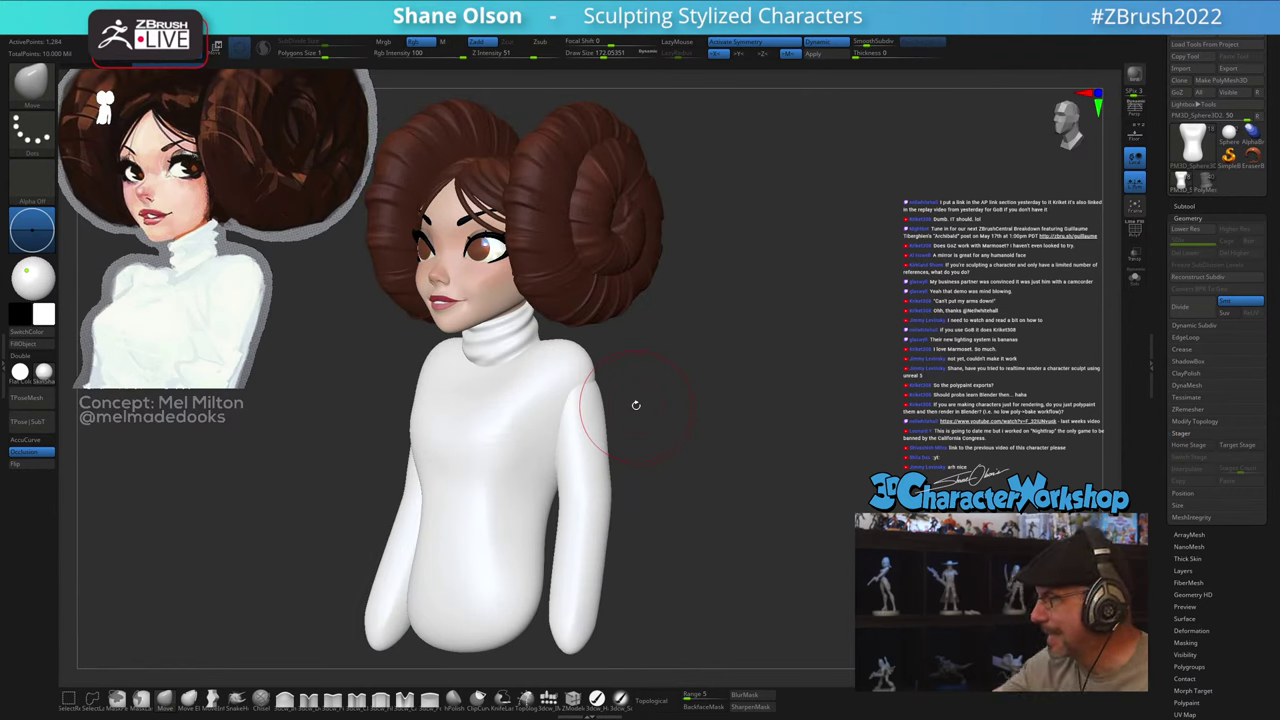
Step: Select the torso, show its wireframe, and pull its sides inward at the armpits with a larger Move brush
drag(636, 405, 690, 423)
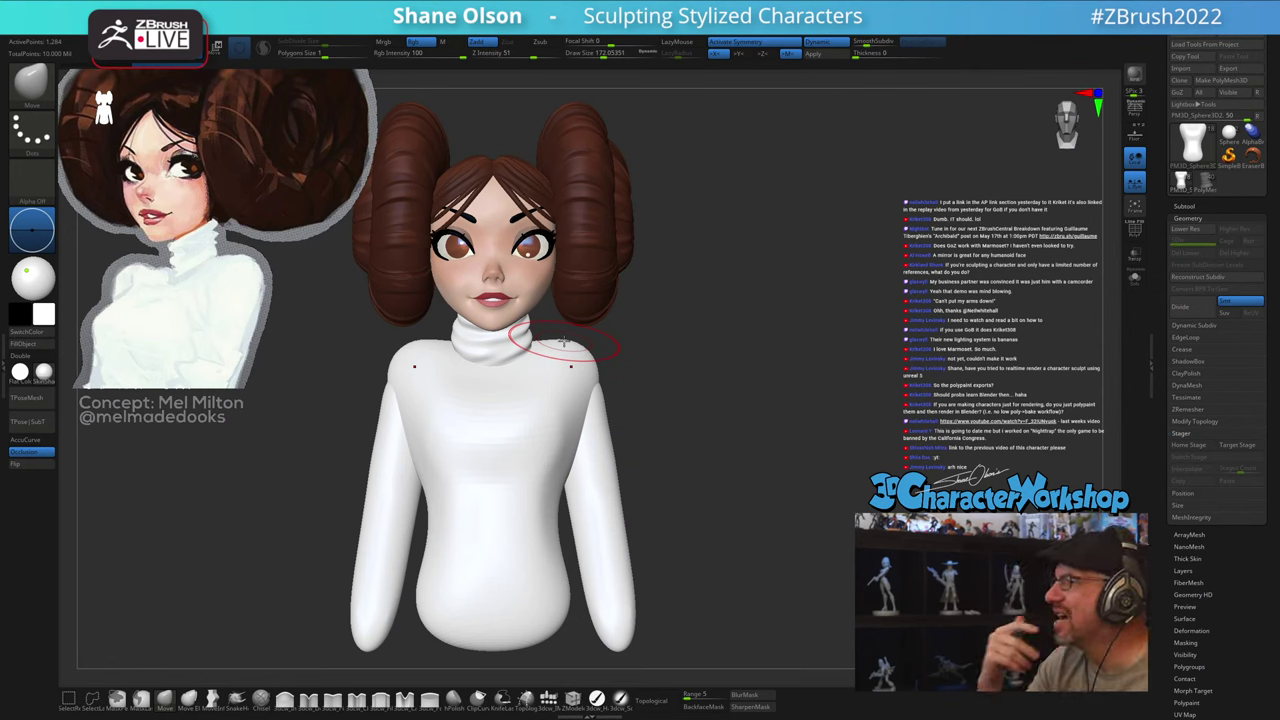
ctrl+right_drag(590, 358, 580, 373)
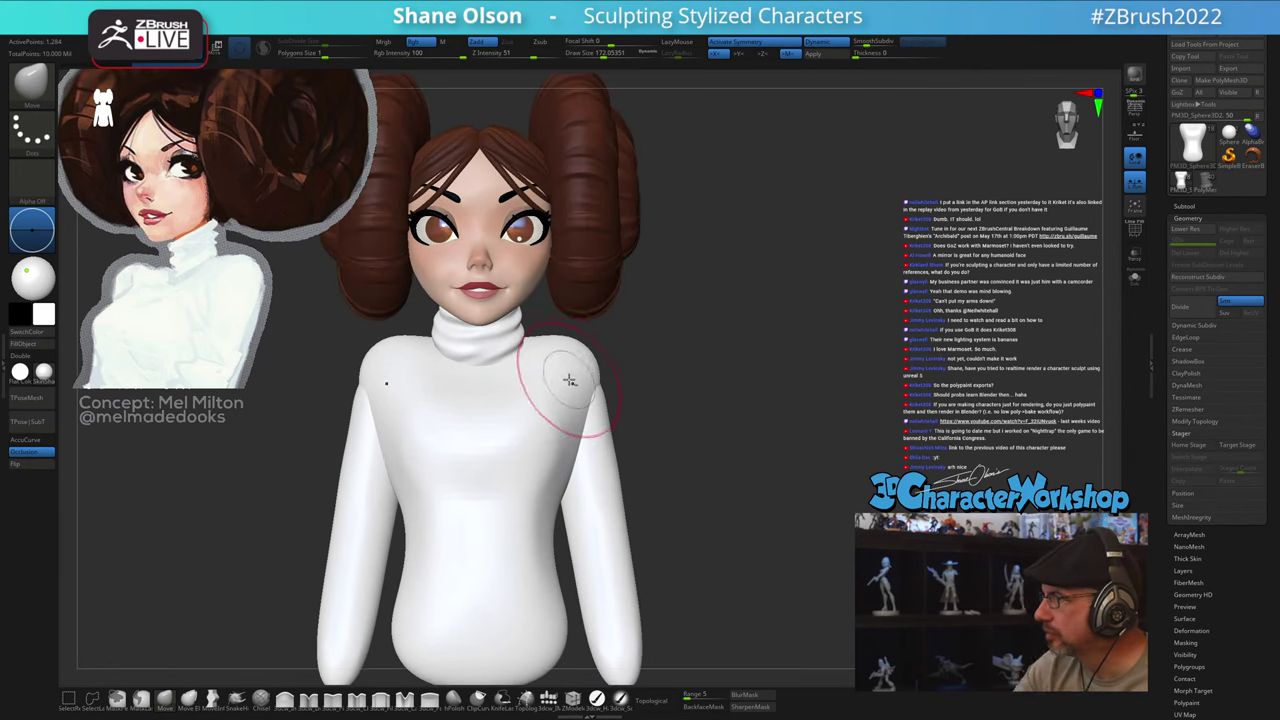
alt+click(570, 376)
key(shift+f)
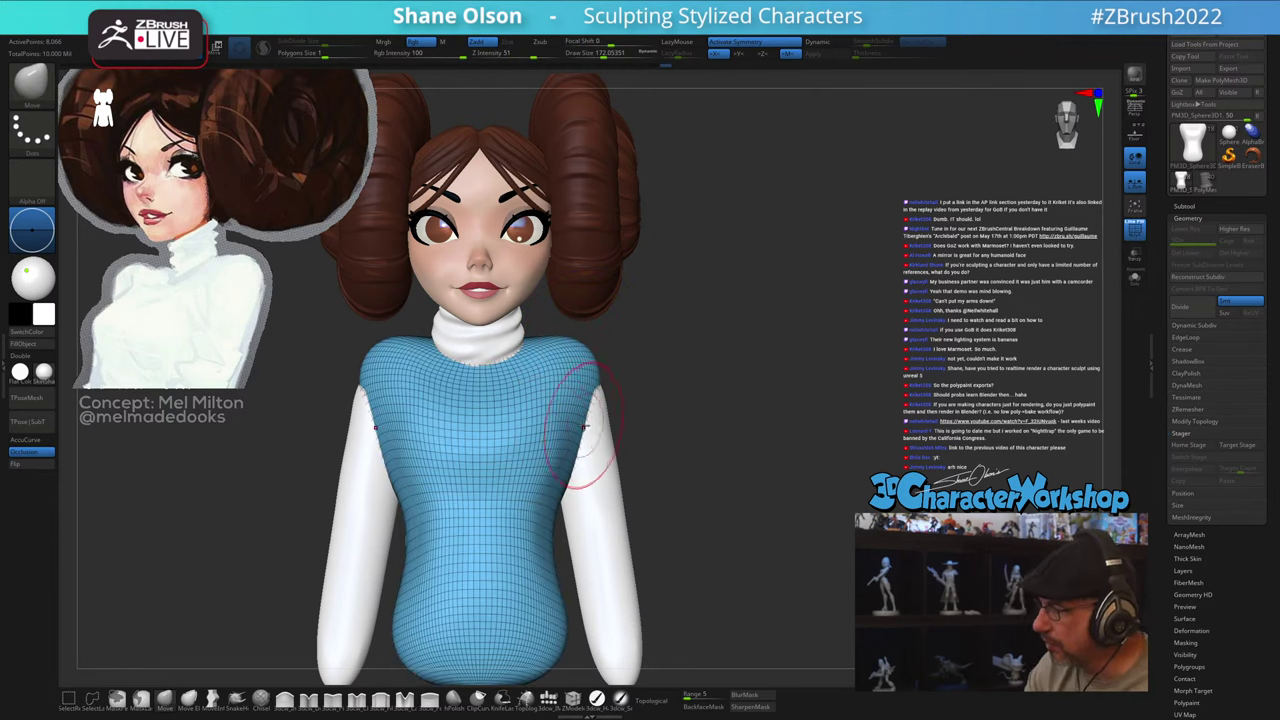
key(bracketright)
drag(581, 441, 573, 438)
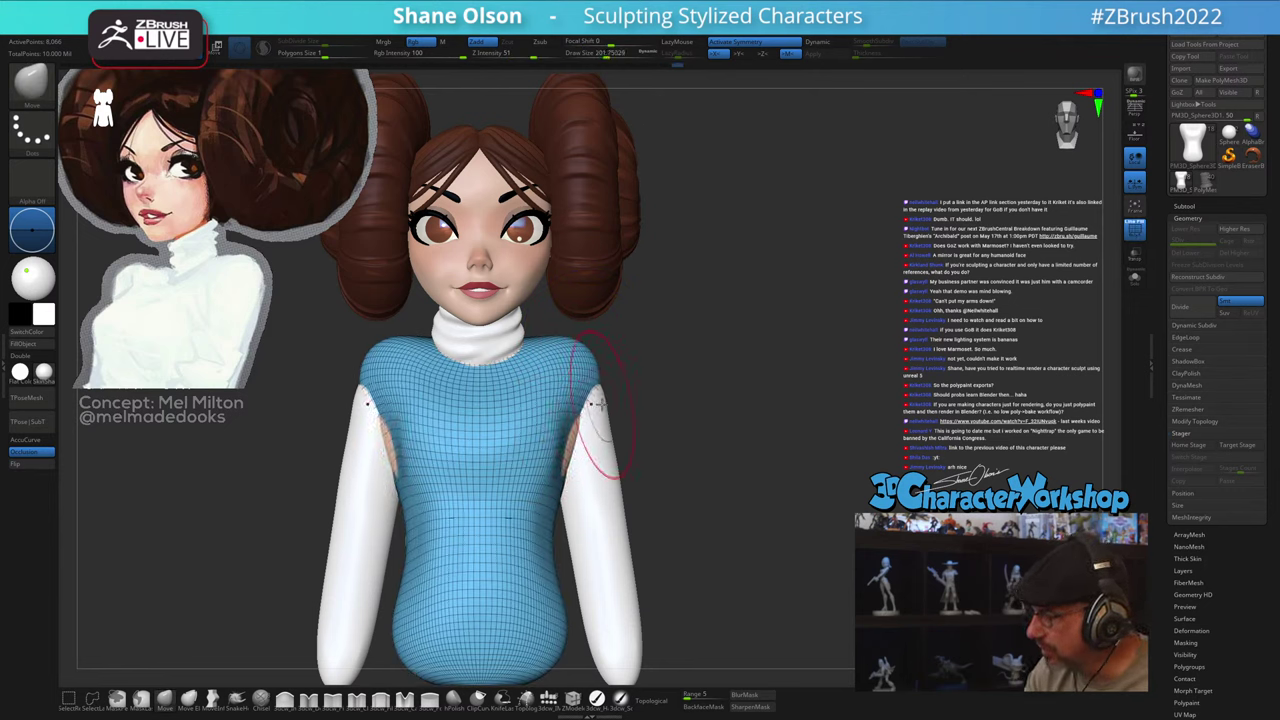
right_drag(601, 404, 576, 424)
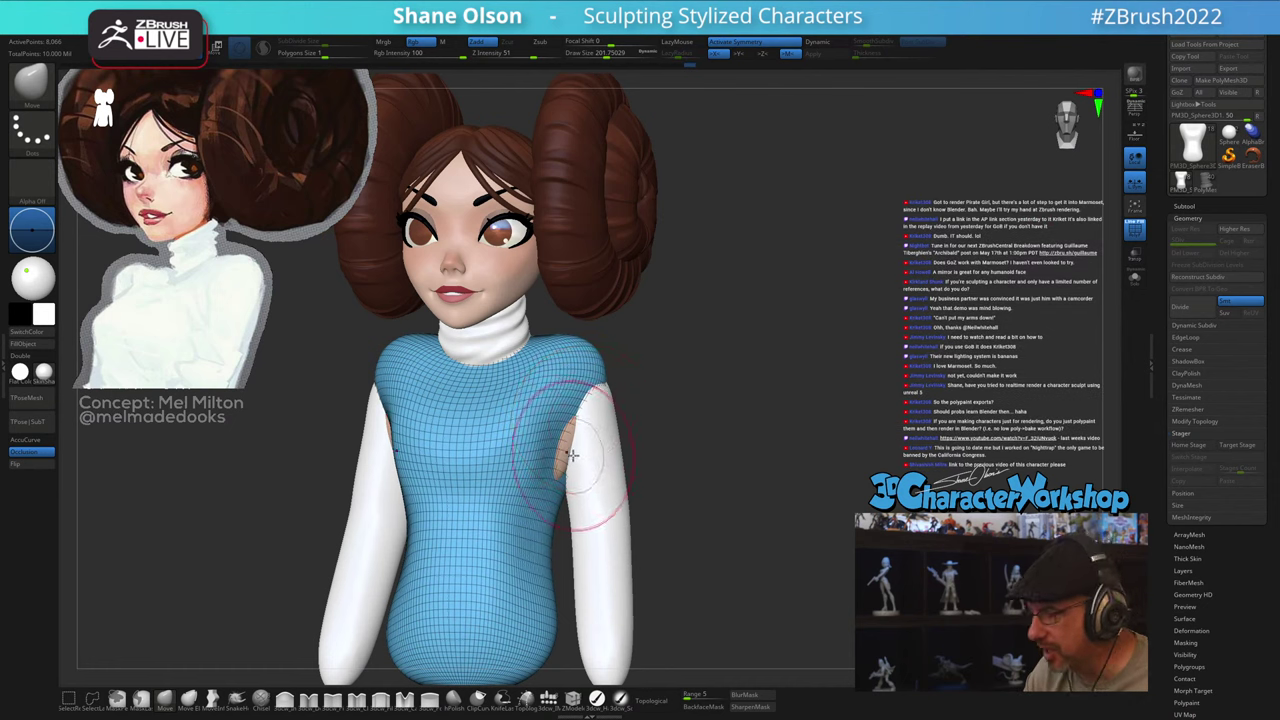
Step: Select the underlying head-and-body mesh and push its exposed skin inside the sweater at the armpits and upper chest
alt+click(566, 442)
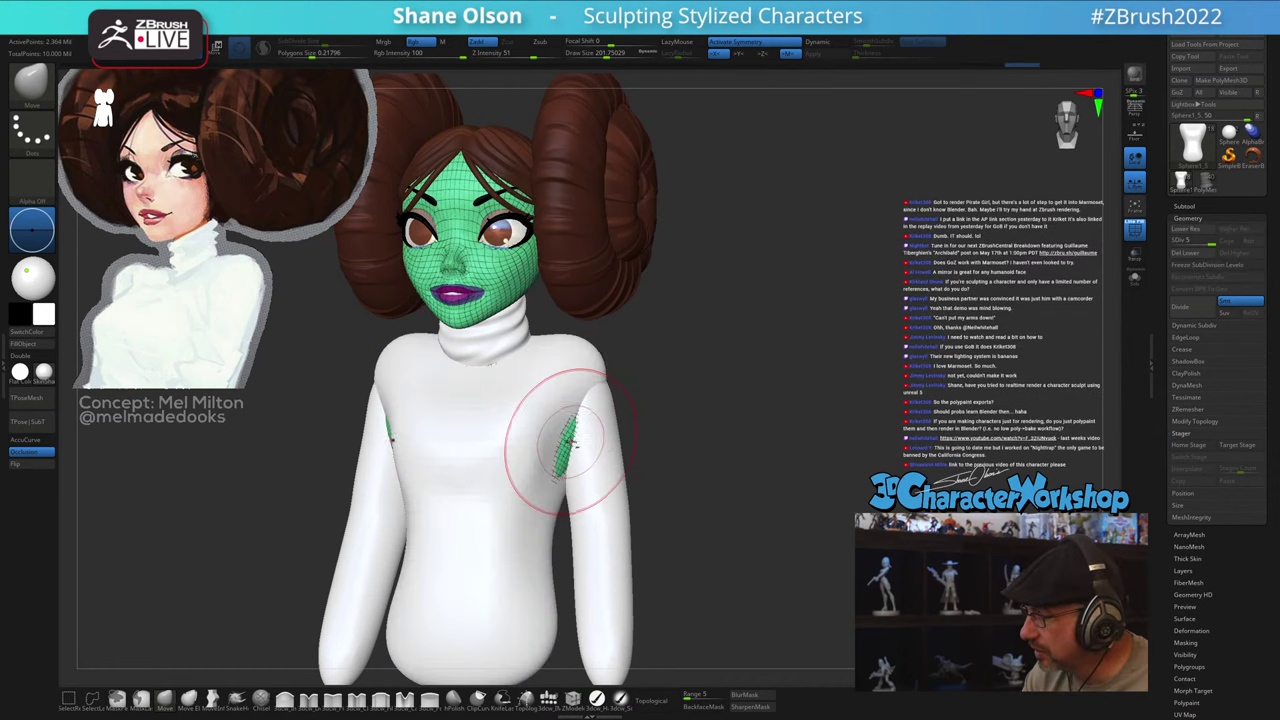
drag(570, 450, 593, 404)
key(s)
mouse_move(675, 385)
right_down()
mouse_move(606, 421)
mouse_move(661, 366)
mouse_move(729, 400)
mouse_move(718, 374)
right_up()
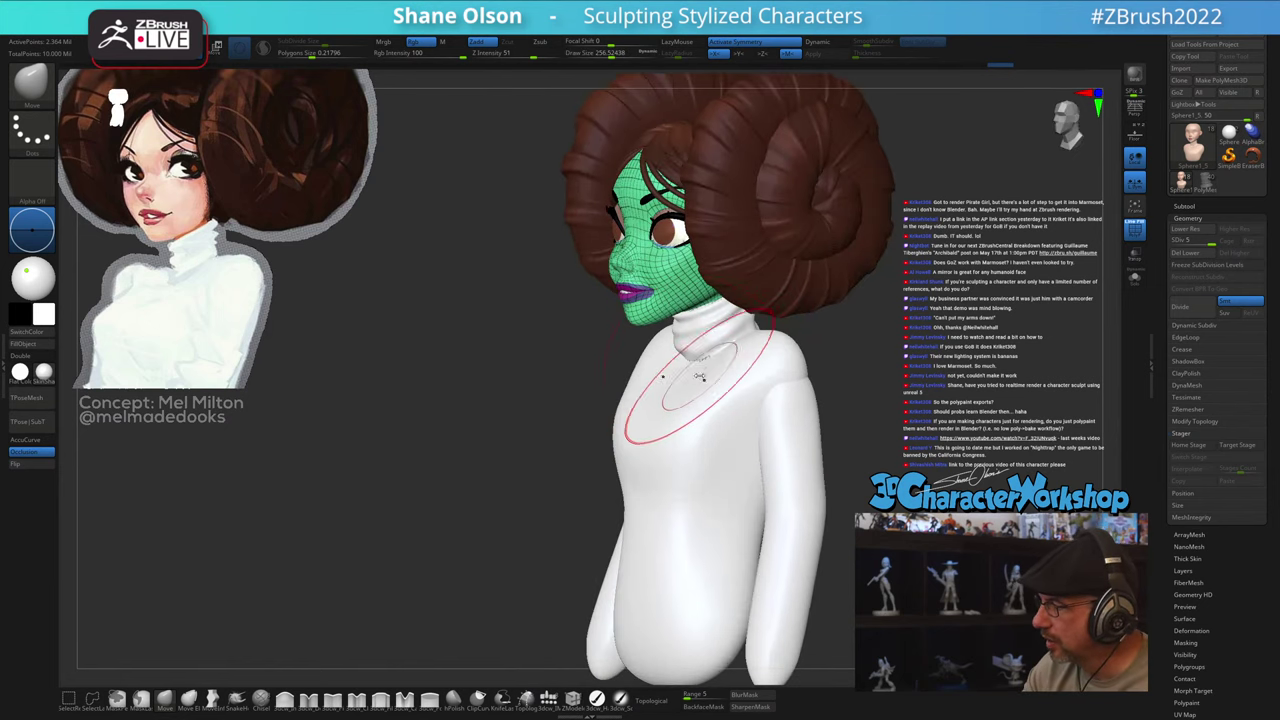
drag(697, 374, 703, 363)
mouse_move(744, 416)
right_down()
mouse_move(773, 414)
mouse_move(735, 451)
right_up()
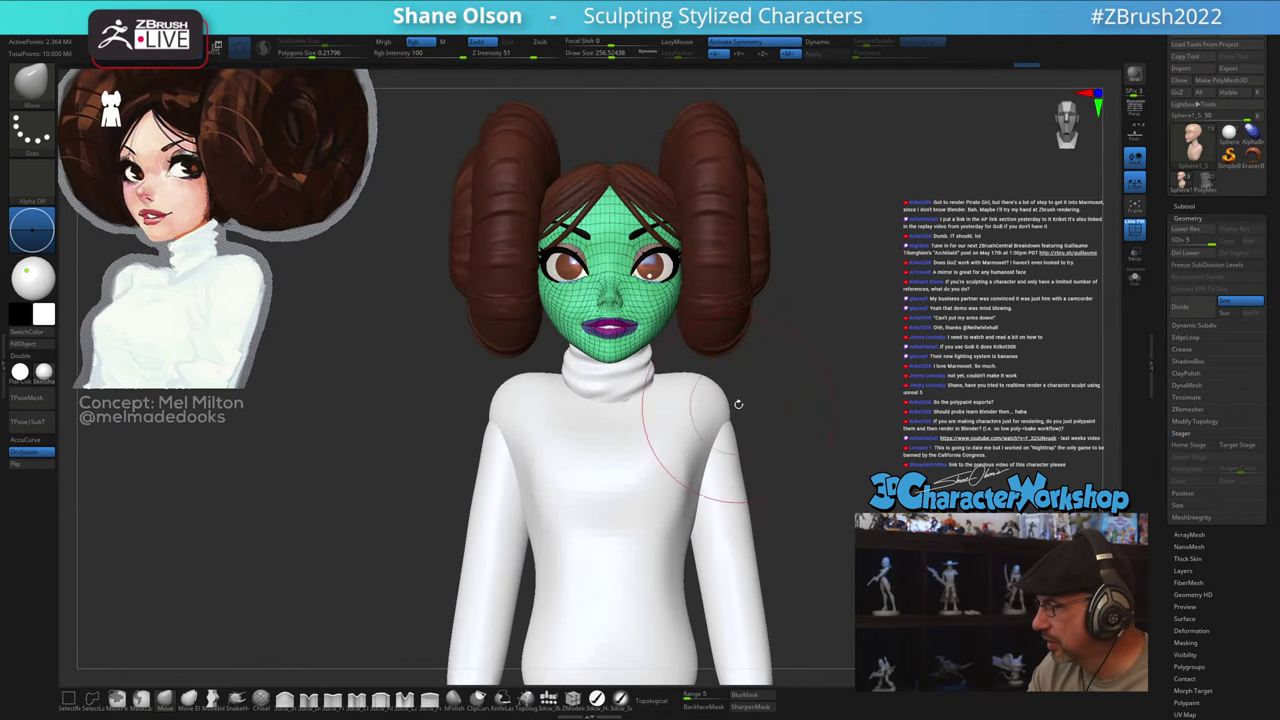
Step: Select the torso again and push its shoulders slightly outward with a smaller Move brush
alt+click(712, 418)
key(s)
drag(735, 421, 726, 422)
drag(720, 412, 737, 405)
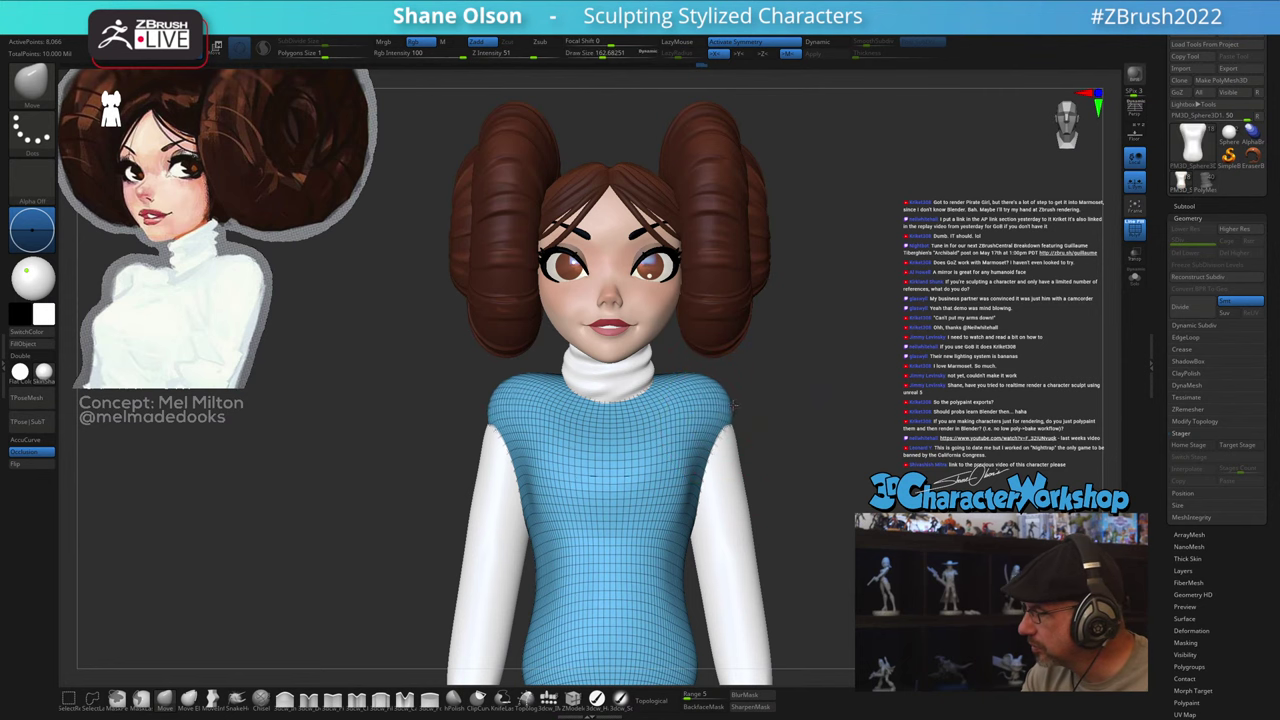
alt+right_drag(873, 420, 818, 434)
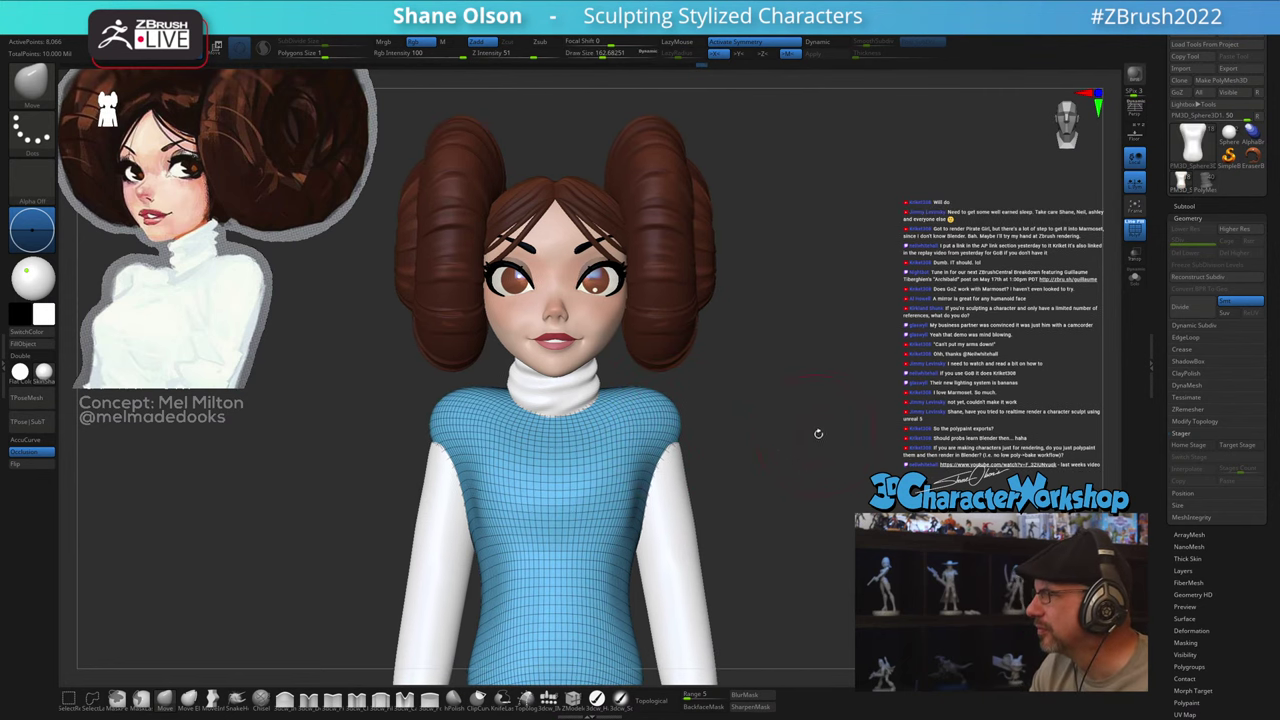
Step: Isolate the torso and shape the hollows beneath its shoulder caps with the Move brush
click(1138, 286)
right_drag(711, 480, 815, 482)
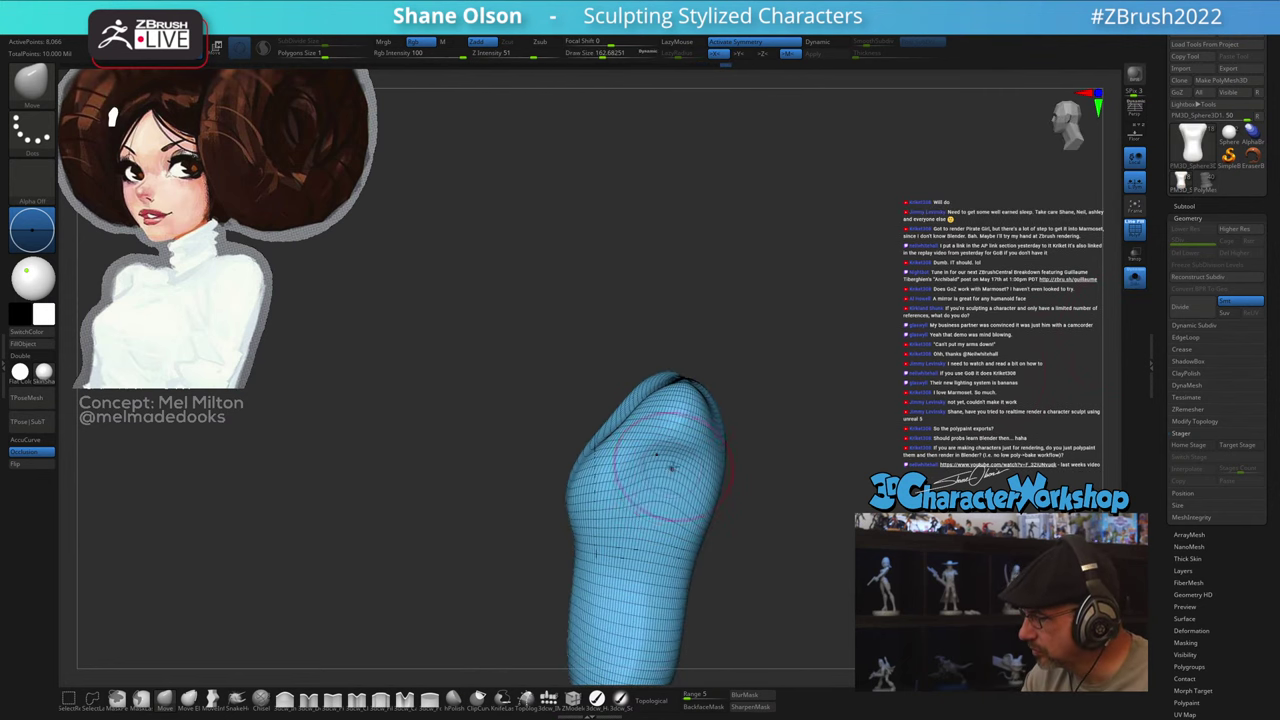
drag(685, 480, 688, 478)
mouse_move(615, 484)
right_down()
mouse_move(671, 487)
mouse_move(669, 468)
right_up()
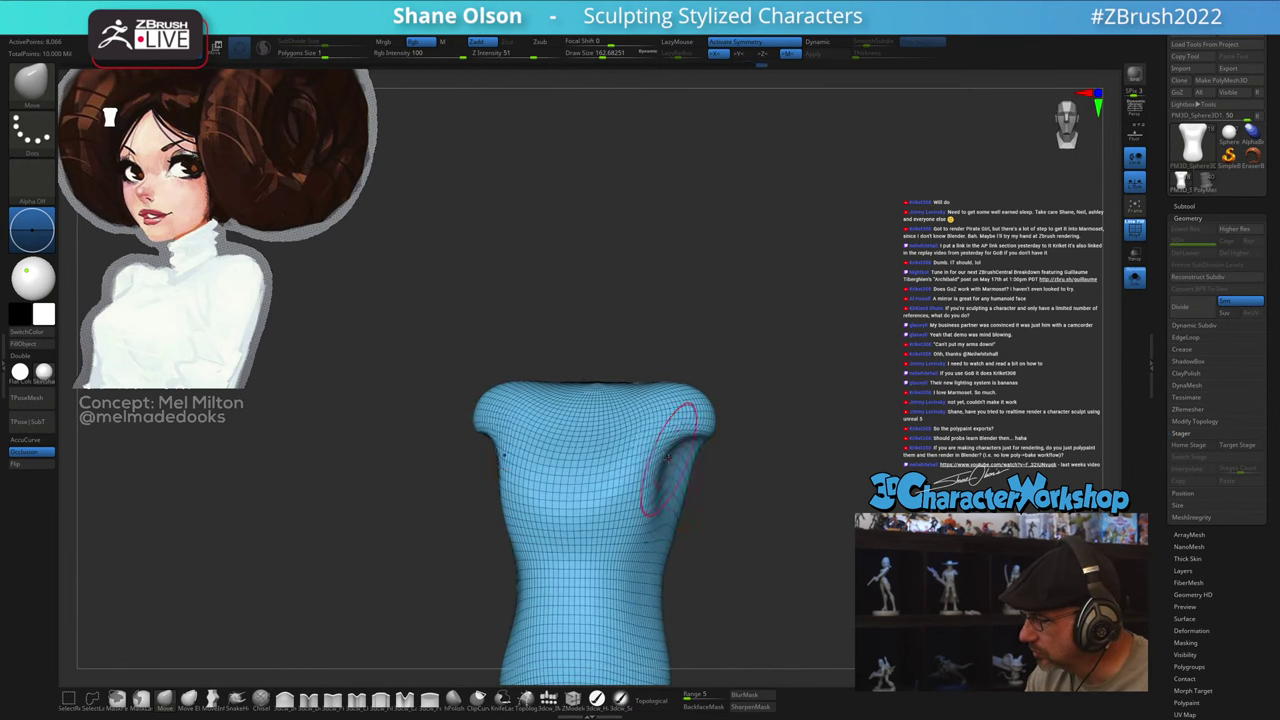
right_drag(729, 433, 739, 434)
drag(731, 434, 686, 436)
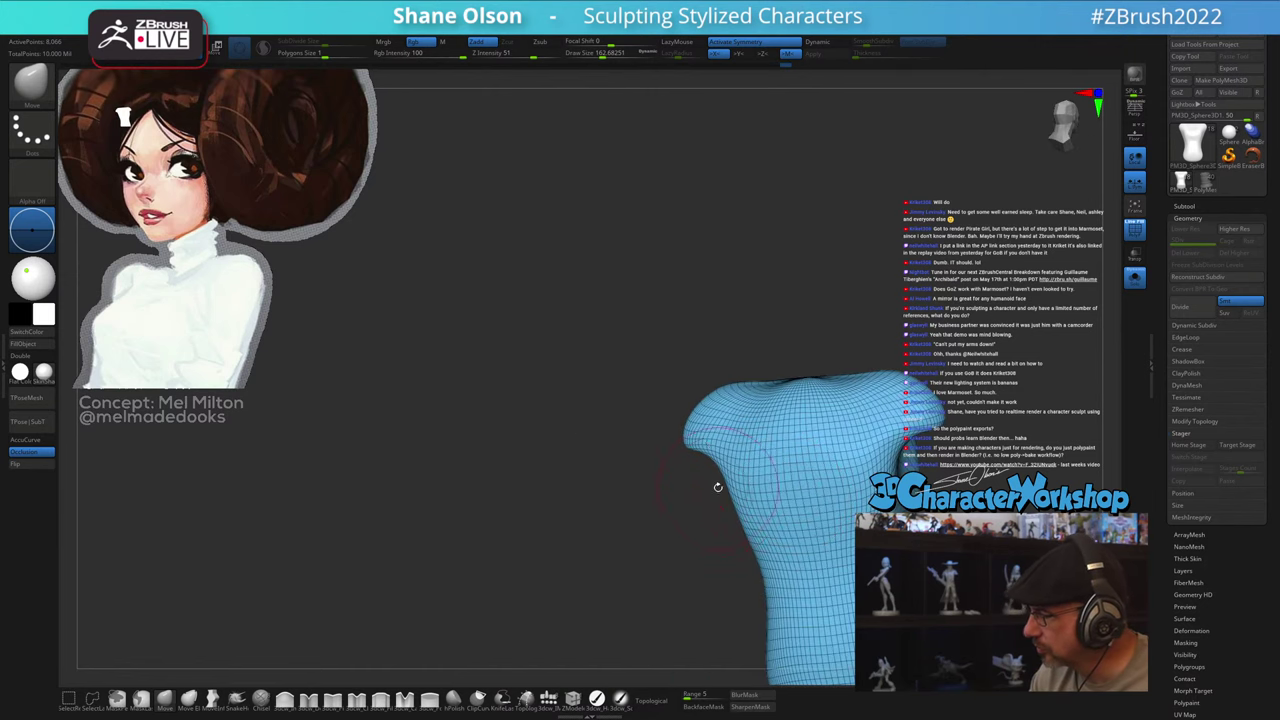
Step: Enlarge the Move brush, extend the torso's shoulder caps outward, and refine the sides below them
mouse_move(717, 486)
mouse_down()
mouse_move(698, 488)
mouse_move(736, 496)
mouse_up()
key(bracketright)
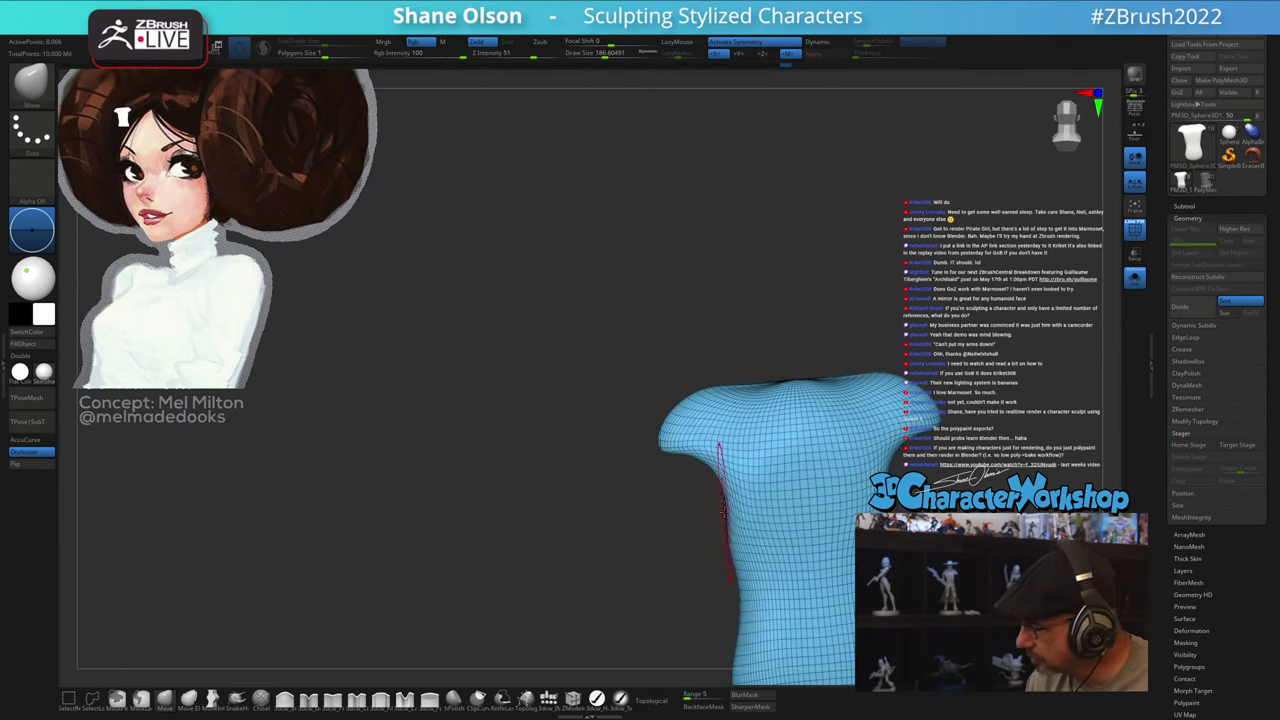
mouse_move(737, 547)
mouse_down()
mouse_move(733, 512)
mouse_move(732, 538)
mouse_move(785, 530)
mouse_up()
alt+drag(810, 519, 763, 477)
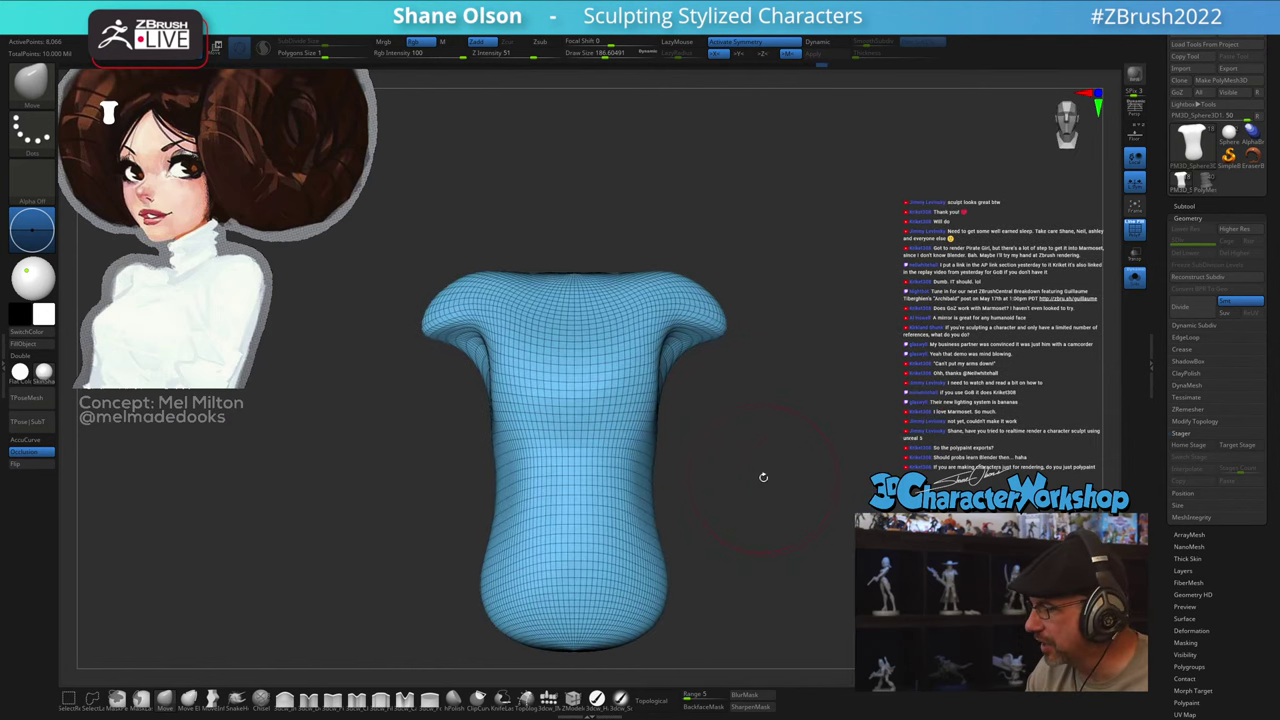
drag(842, 481, 808, 484)
drag(675, 363, 664, 360)
mouse_move(718, 484)
mouse_down()
mouse_move(774, 507)
mouse_move(751, 513)
mouse_move(813, 495)
mouse_up()
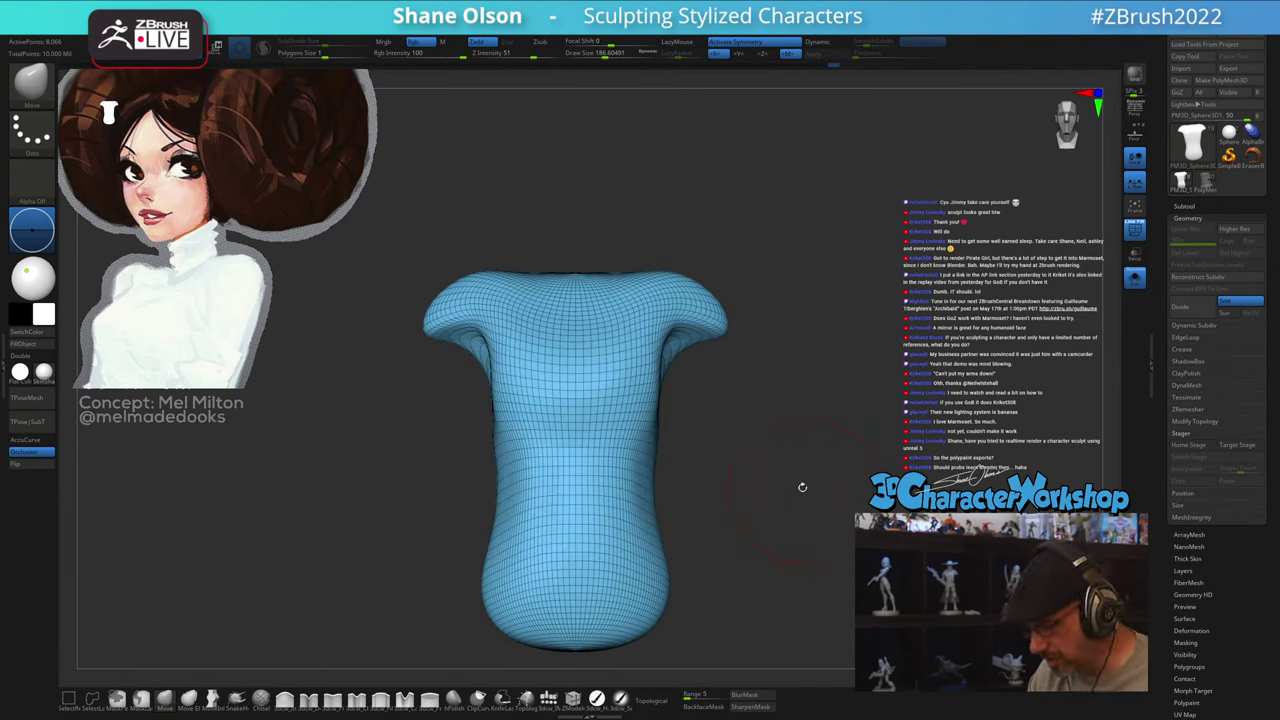
Step: Remesh the torso into a low-polygon mesh and bring the other subtools back into view
key(space)
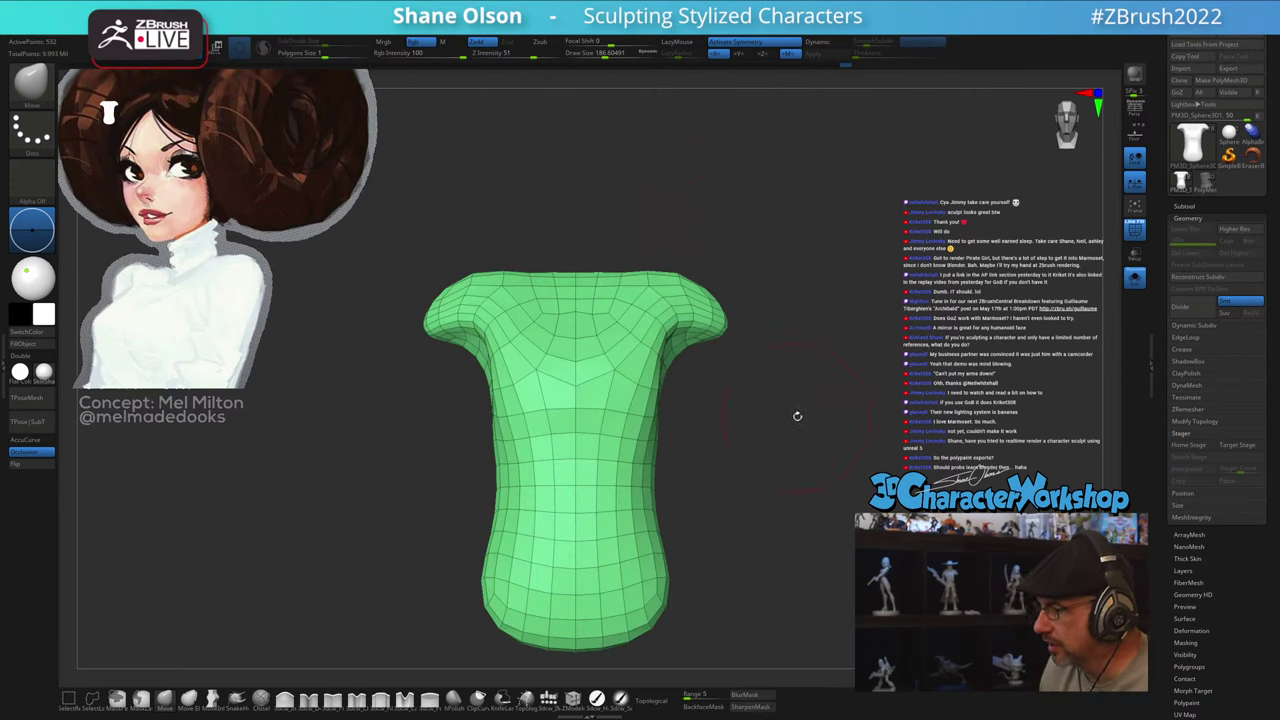
drag(797, 416, 850, 420)
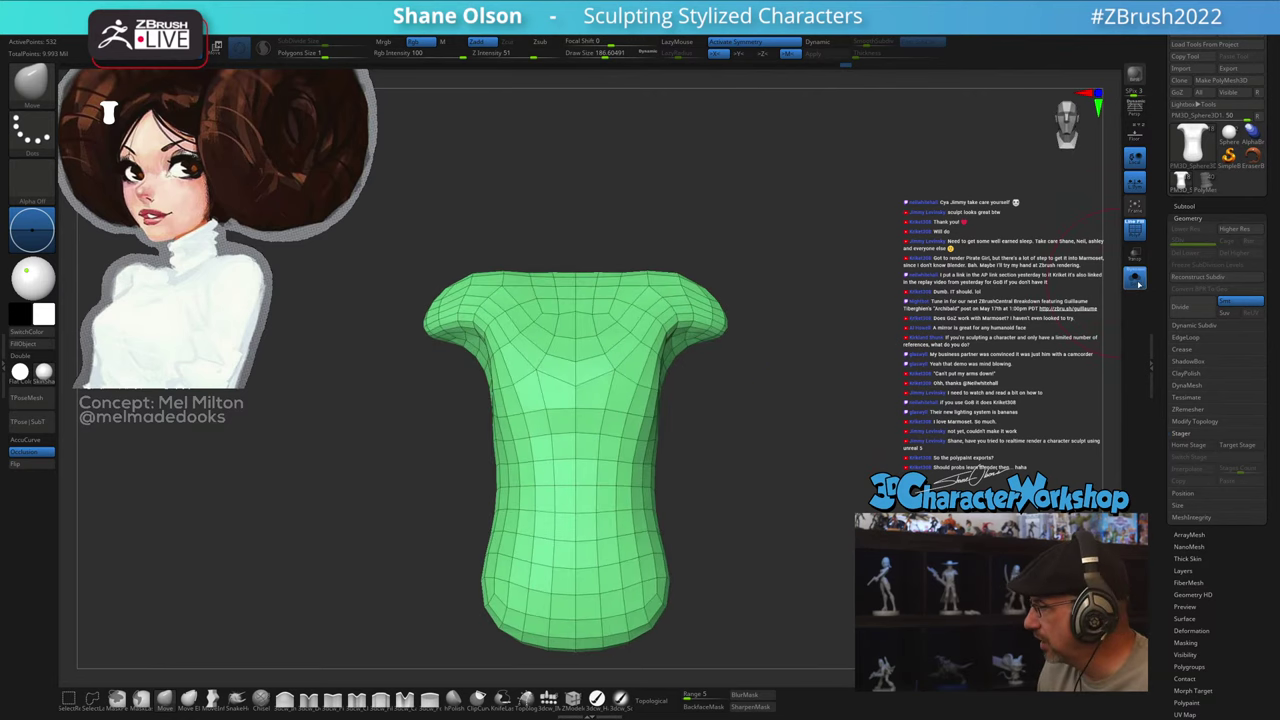
click(1136, 282)
mouse_move(931, 354)
mouse_down()
mouse_move(962, 354)
mouse_move(880, 352)
mouse_up()
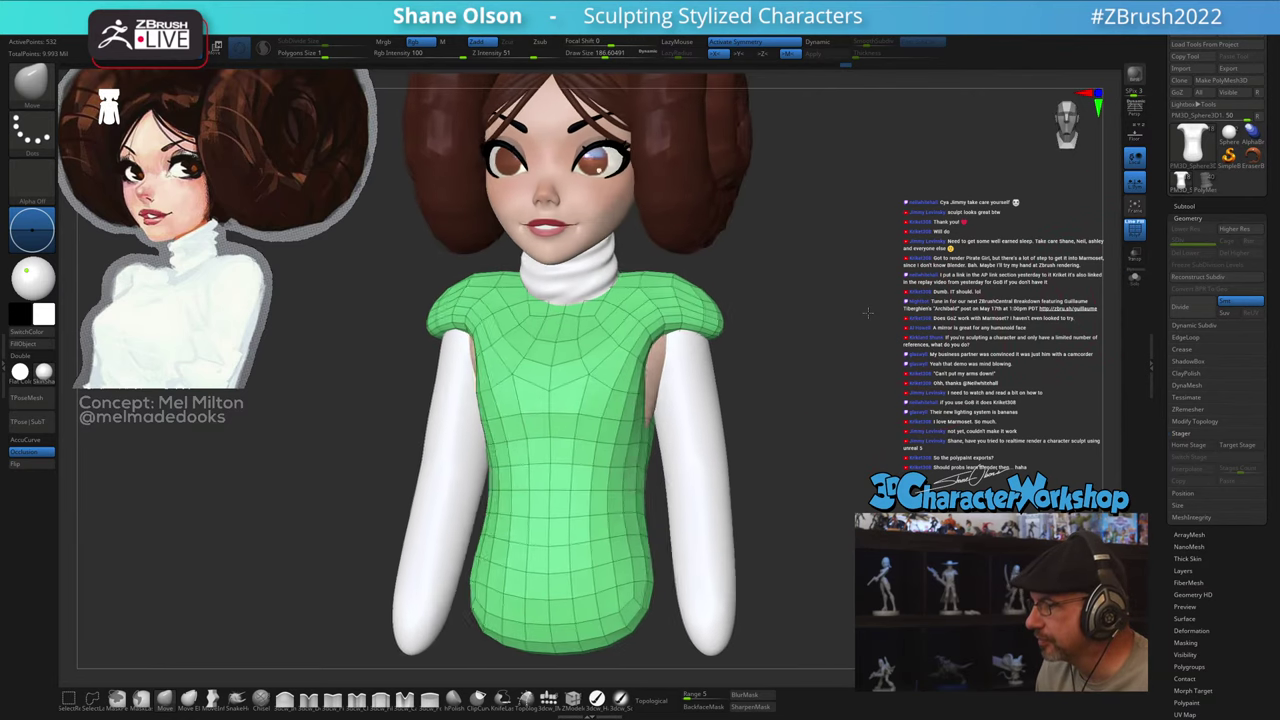
Step: Select the head-and-body mesh and push its skin inward at the armpits with a much larger Move brush
alt+click(648, 374)
drag(655, 371, 663, 371)
drag(656, 376, 660, 355)
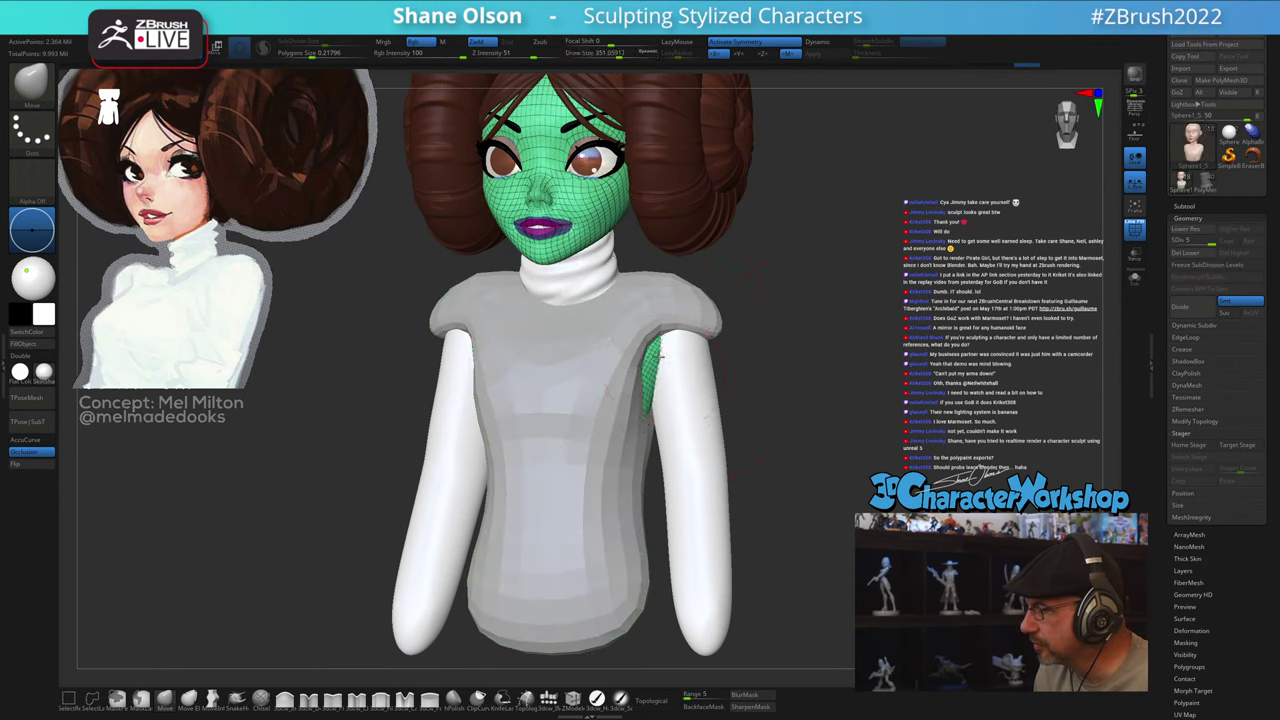
Step: Select the torso, draw its shoulders inward with a smaller Move brush, turn on dynamic subdivision, and hide the wireframe
alt+click(688, 320)
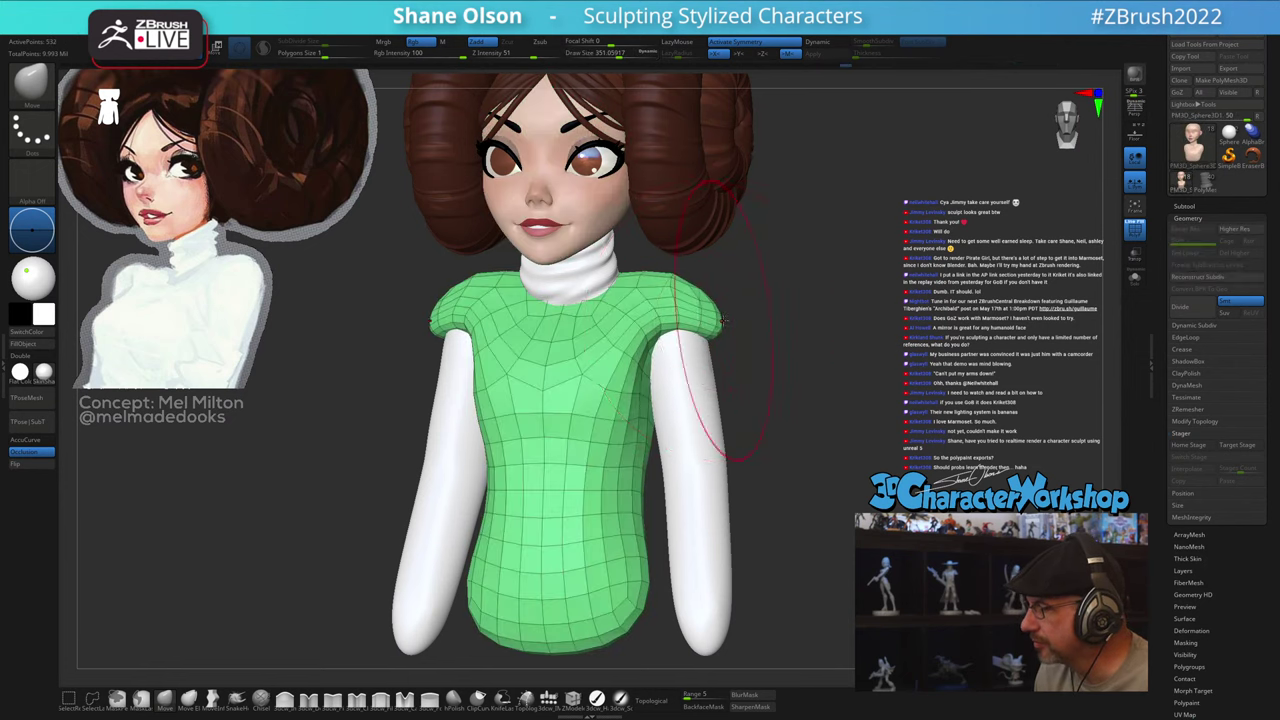
mouse_move(775, 333)
mouse_down()
mouse_move(706, 340)
mouse_move(815, 327)
mouse_up()
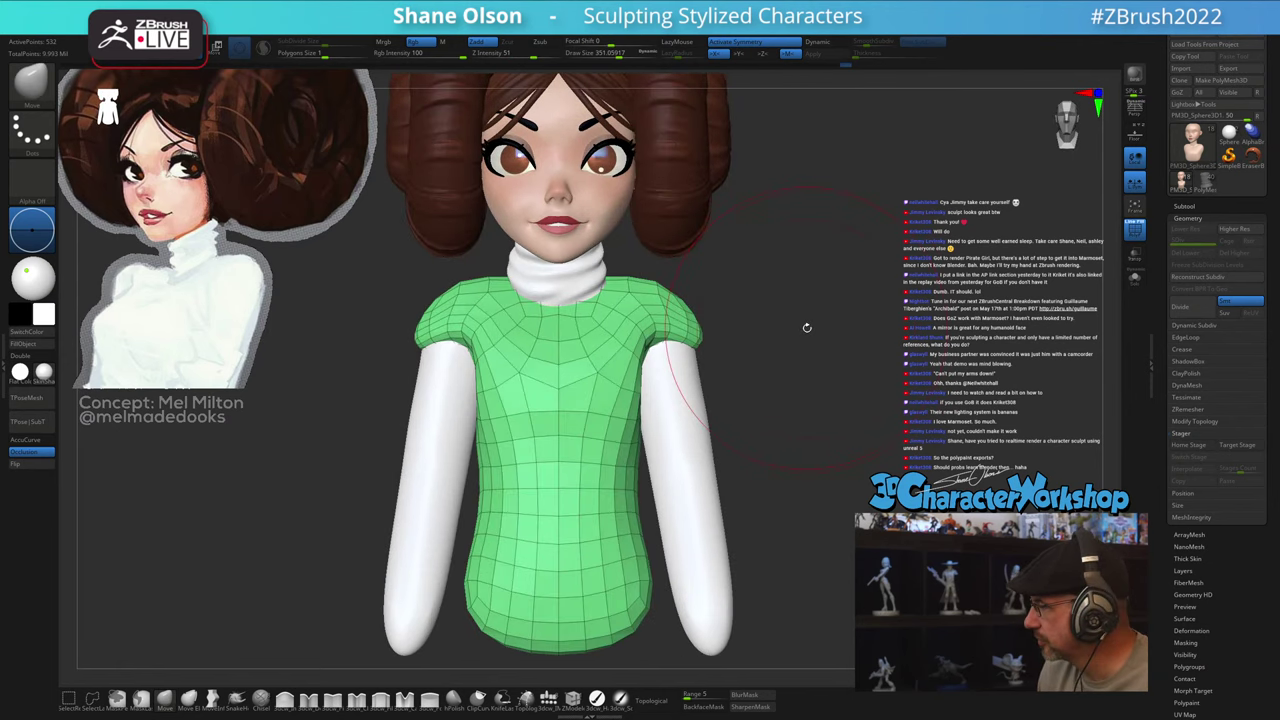
key(s)
mouse_move(731, 360)
mouse_down()
mouse_move(690, 334)
mouse_move(690, 357)
mouse_move(641, 344)
mouse_move(664, 321)
mouse_up()
key(d)
key(shift+f)
key(s)
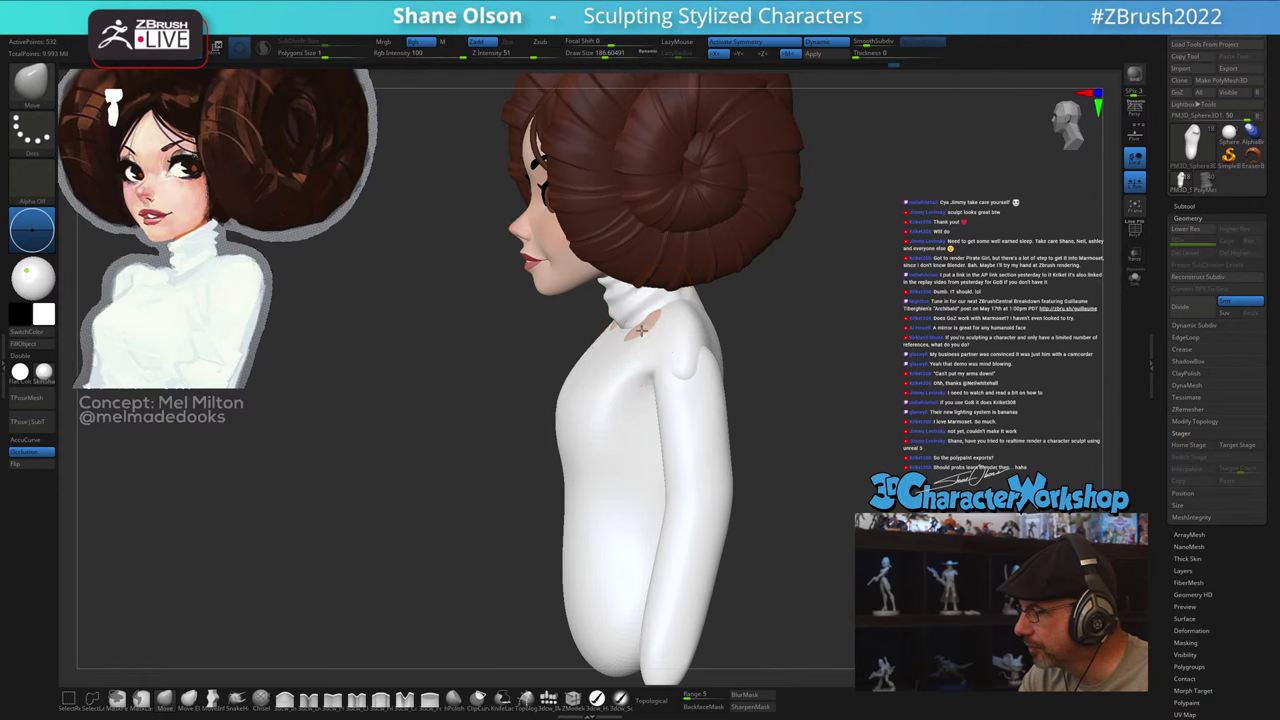
Step: Pull the torso's shoulder caps over the tops of the arms with the Move brush at a draw size of about 149
alt+click(641, 330)
mouse_move(673, 323)
right_down()
mouse_move(712, 322)
mouse_move(690, 318)
mouse_move(680, 354)
right_up()
alt+click(687, 344)
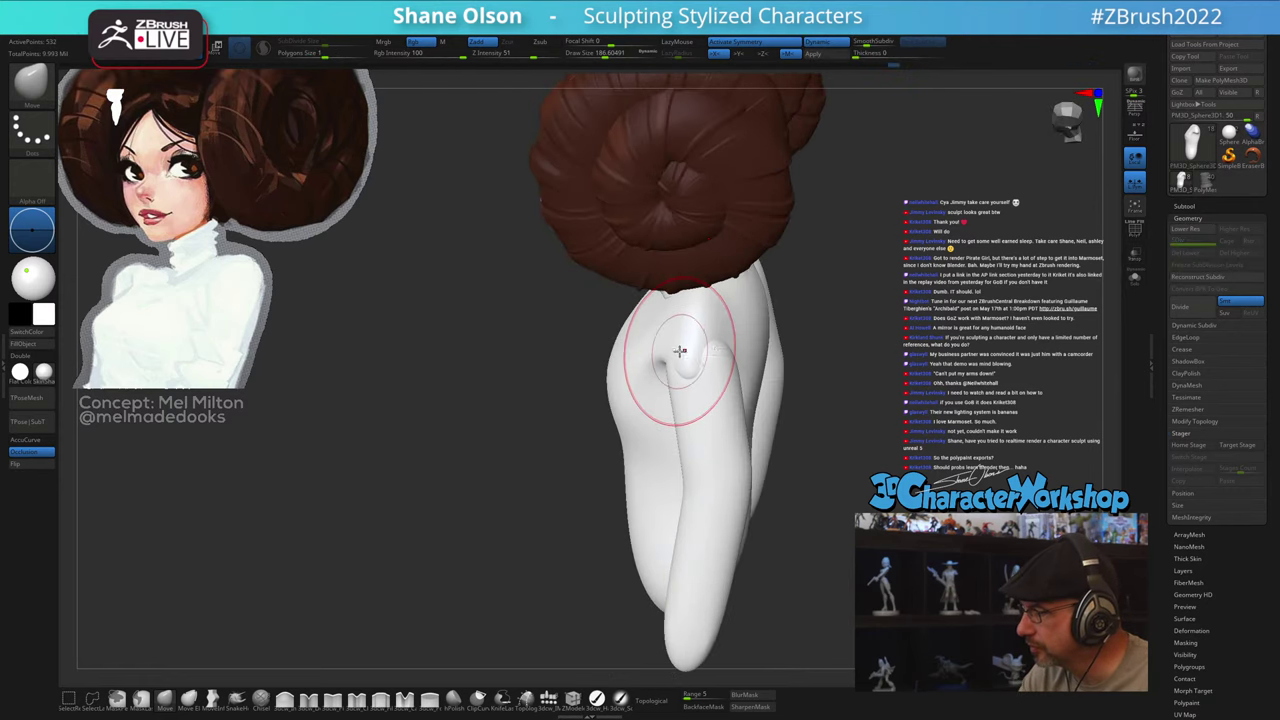
key(s)
mouse_move(681, 346)
mouse_down()
mouse_move(665, 344)
mouse_move(725, 351)
mouse_up()
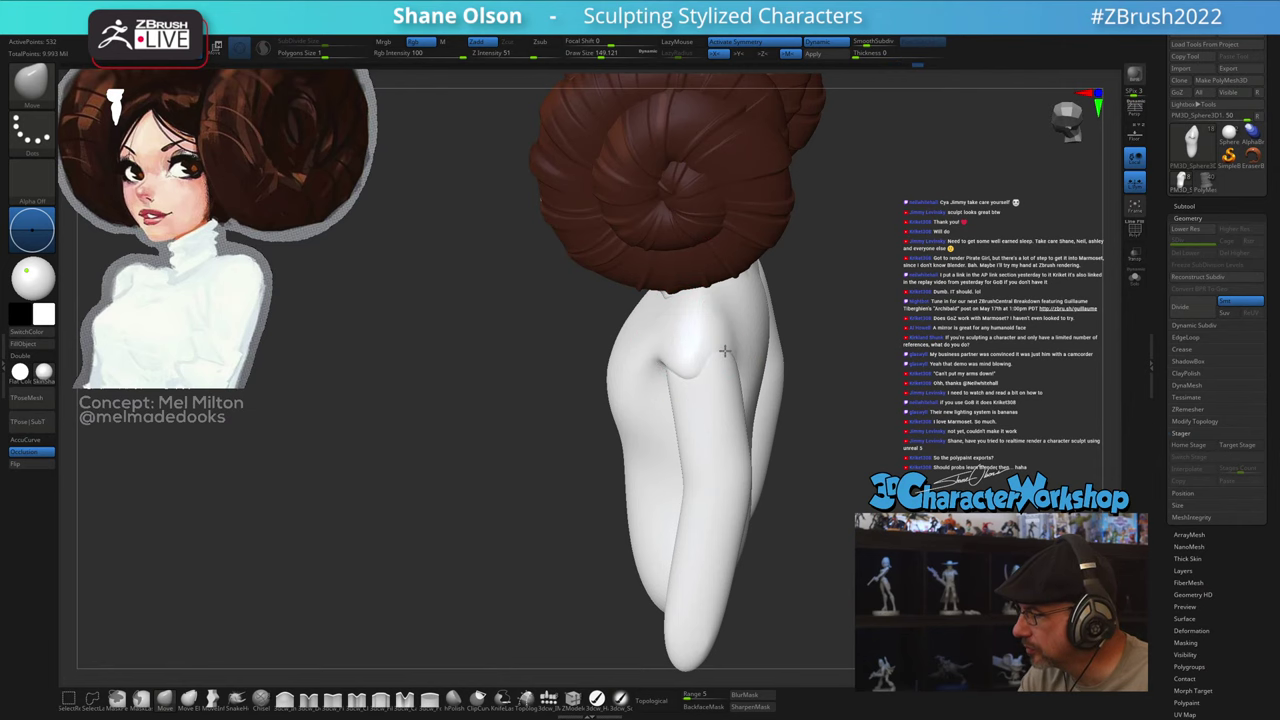
Step: Widen the torso's shoulder caps slightly in the front view with the Move brush at a draw size of about 145
right_drag(727, 370, 798, 358)
shift+drag(726, 315, 784, 313)
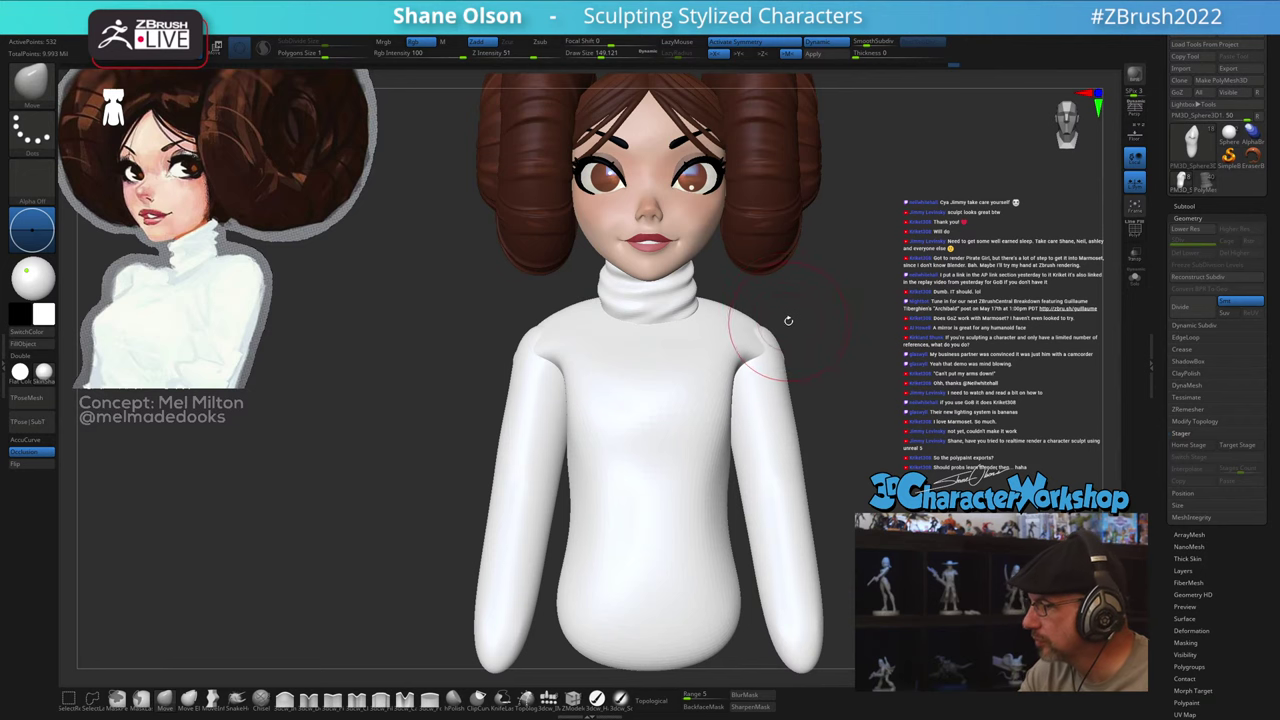
alt+right_drag(788, 321, 781, 313)
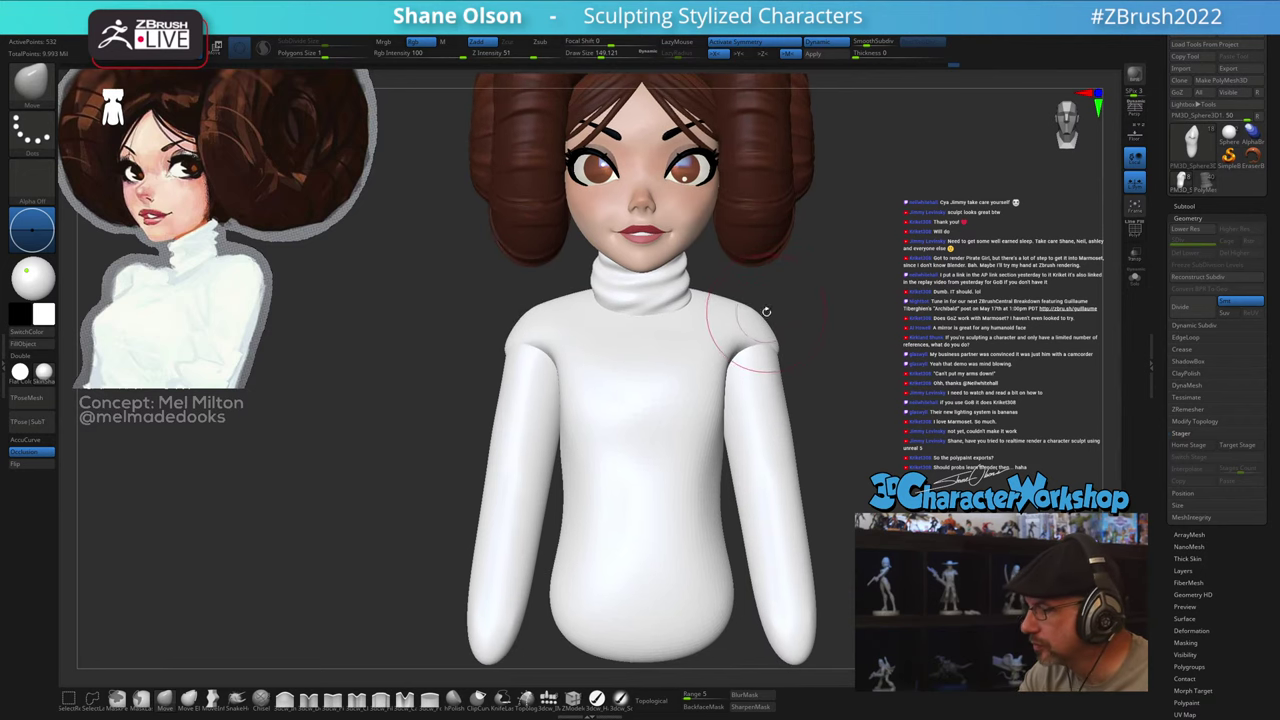
key(s)
drag(766, 312, 764, 312)
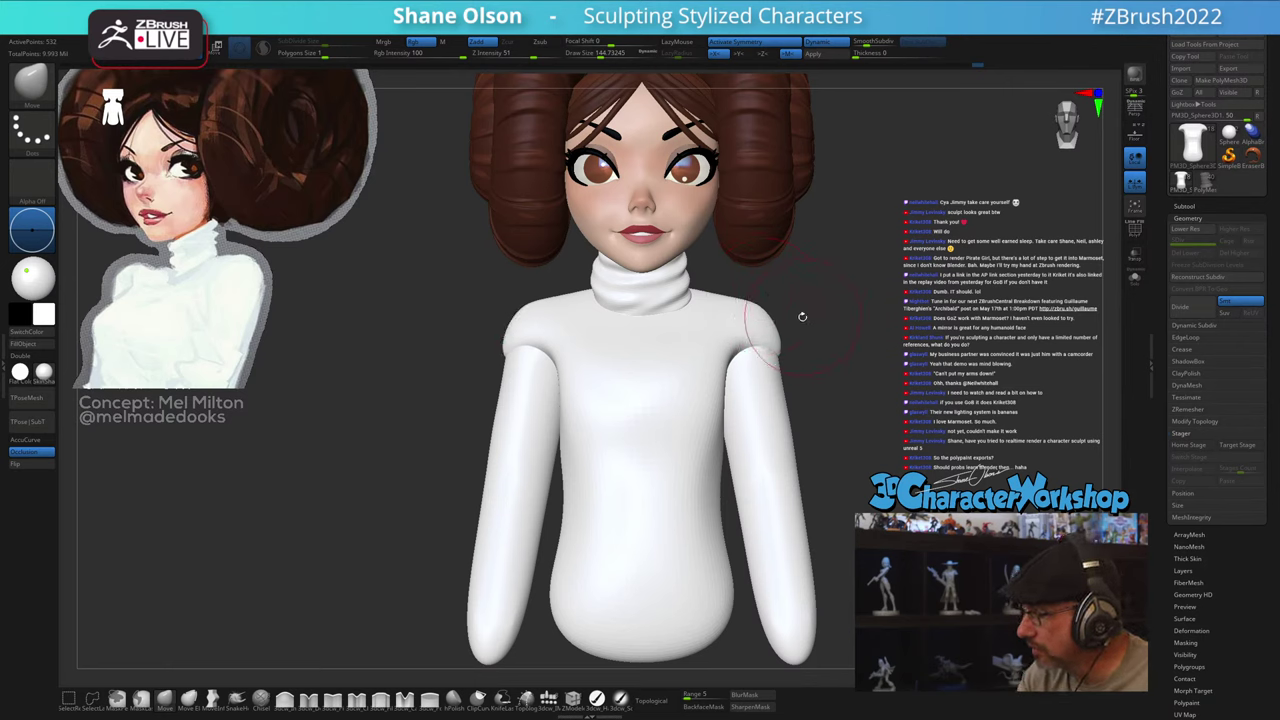
Step: Select the arms and use the gizmo to raise them over the shoulders and angle them inward
alt+click(749, 435)
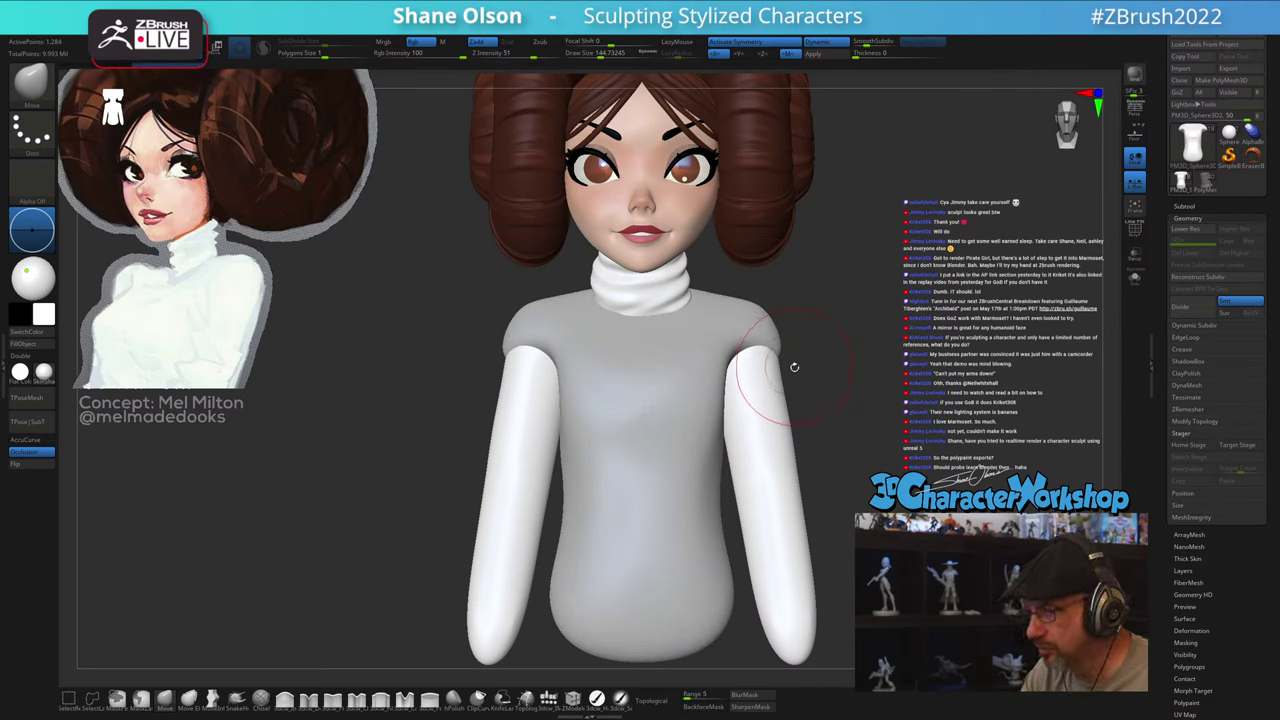
key(w)
mouse_move(822, 355)
mouse_down()
mouse_move(856, 360)
mouse_move(858, 405)
mouse_move(833, 359)
mouse_up()
drag(838, 394, 788, 388)
drag(829, 349, 824, 347)
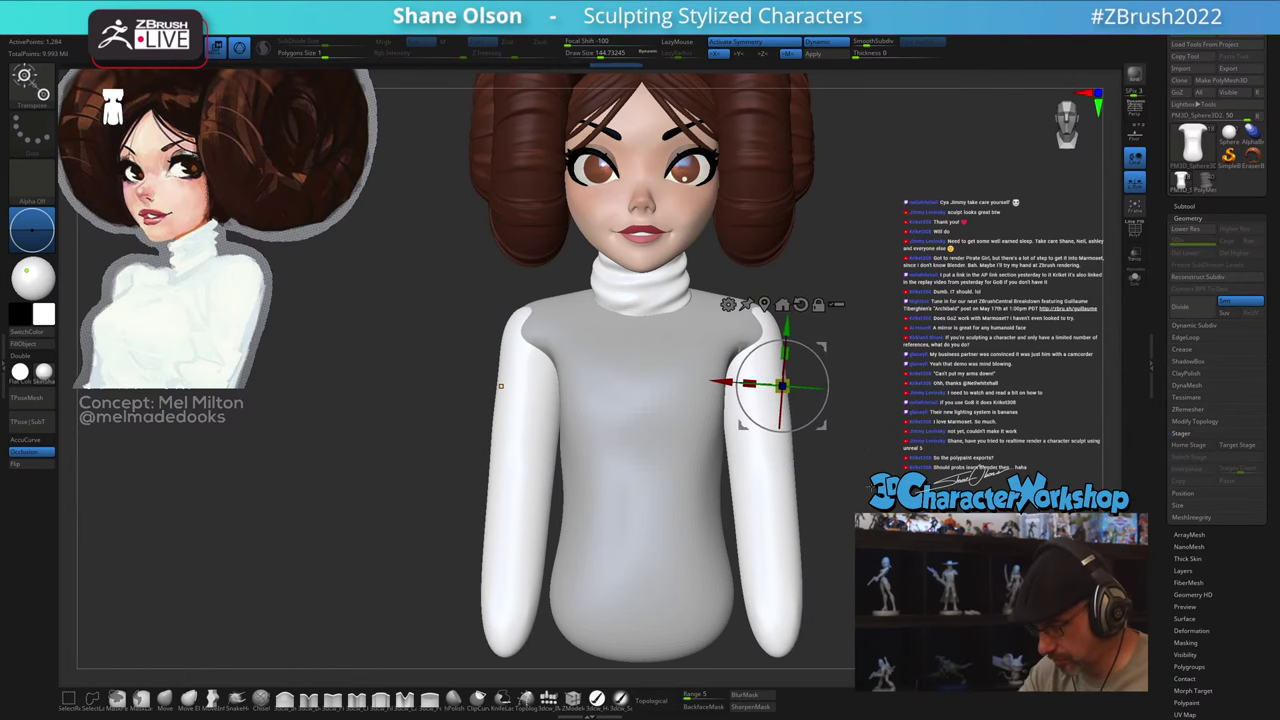
key(q)
mouse_move(852, 470)
mouse_down()
mouse_move(690, 485)
mouse_move(855, 508)
mouse_move(855, 461)
mouse_up()
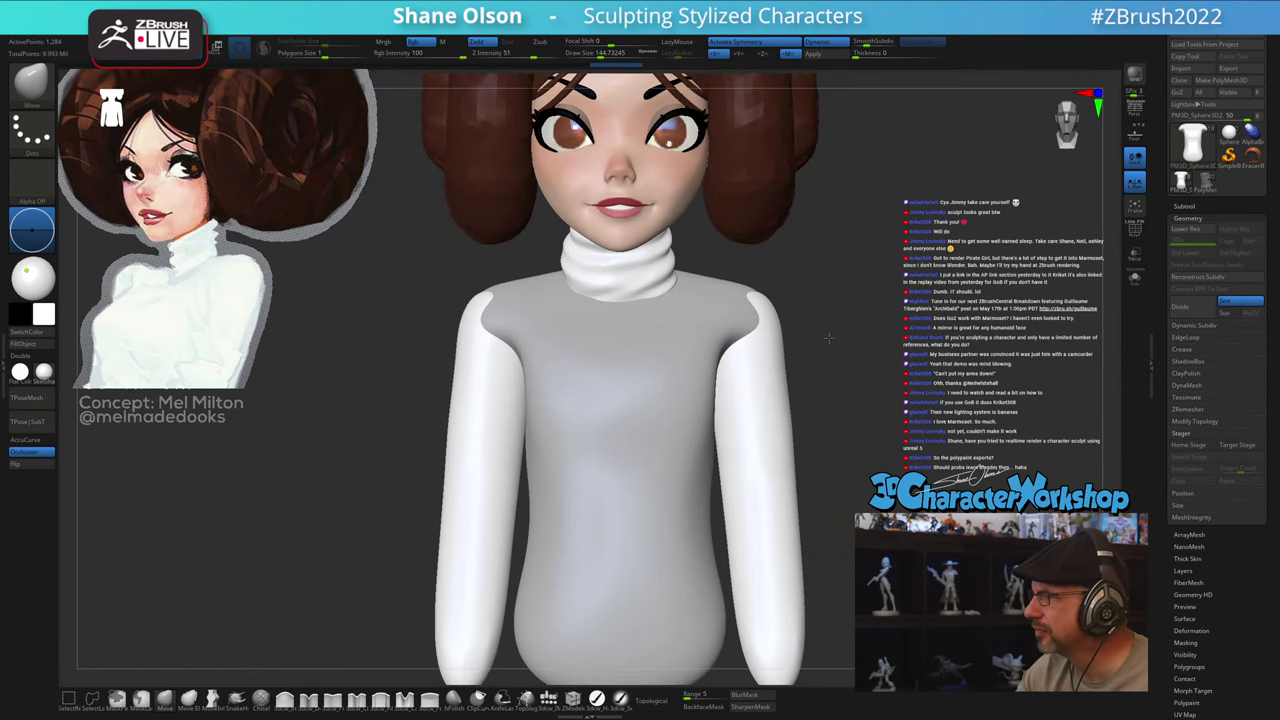
alt+drag(829, 338, 839, 314)
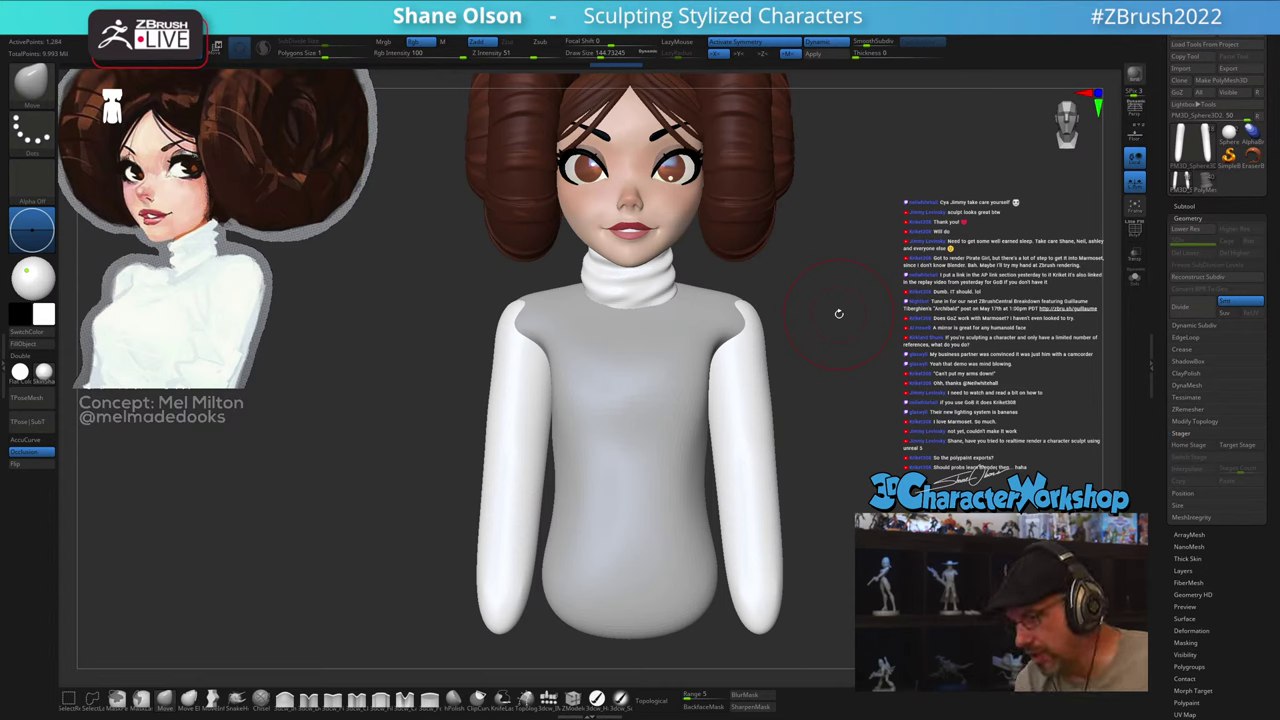
Step: Select the torso and reshape its shoulder caps around the raised arms with the Move brush from front and side angles
alt+click(712, 334)
drag(789, 327, 761, 418)
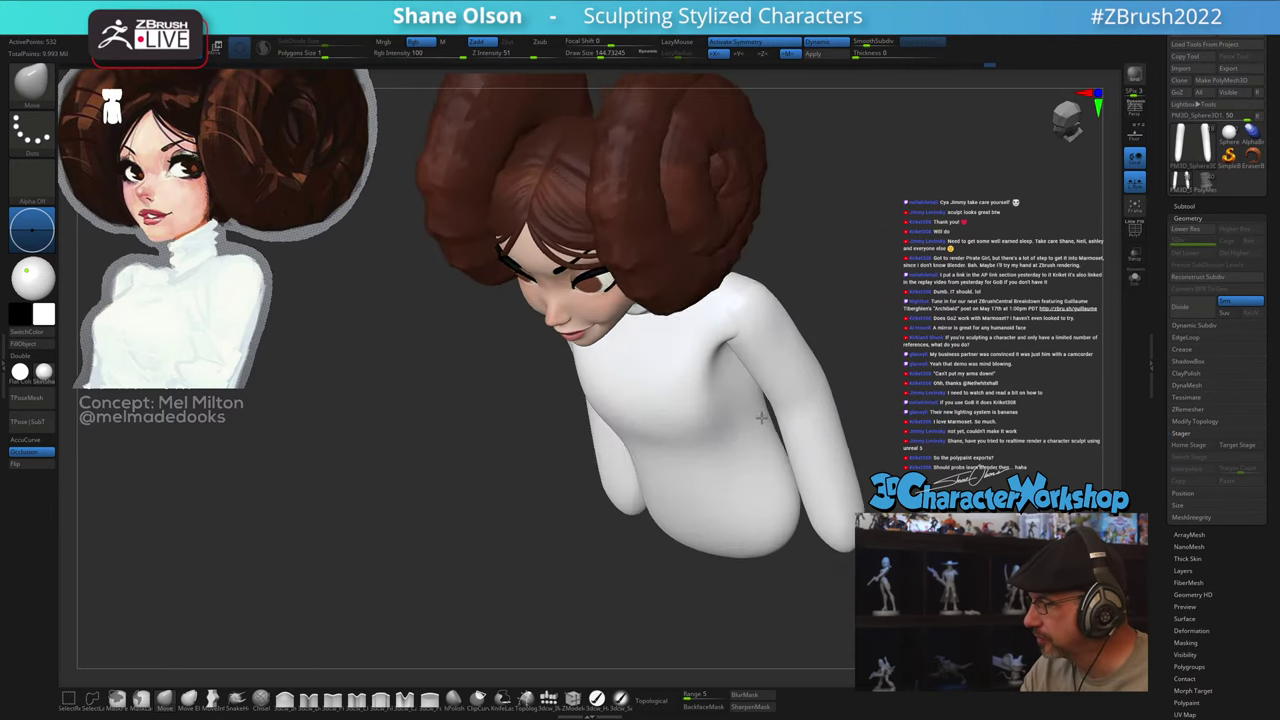
mouse_move(761, 418)
right_down()
mouse_move(715, 366)
mouse_move(790, 392)
mouse_move(775, 363)
mouse_move(762, 380)
mouse_move(776, 334)
right_up()
alt+click(773, 366)
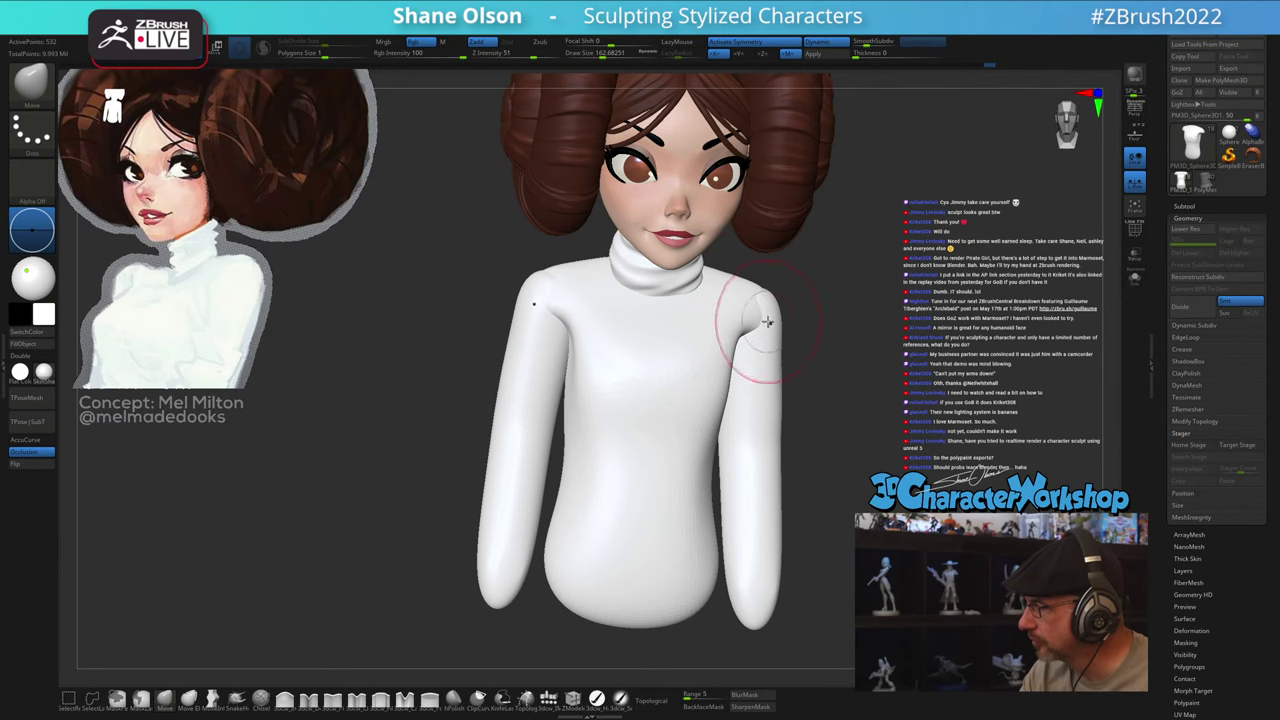
drag(767, 321, 757, 326)
right_drag(840, 291, 780, 306)
drag(781, 325, 774, 323)
mouse_move(812, 305)
right_down()
mouse_move(804, 340)
mouse_move(796, 281)
mouse_move(826, 294)
right_up()
drag(820, 298, 813, 309)
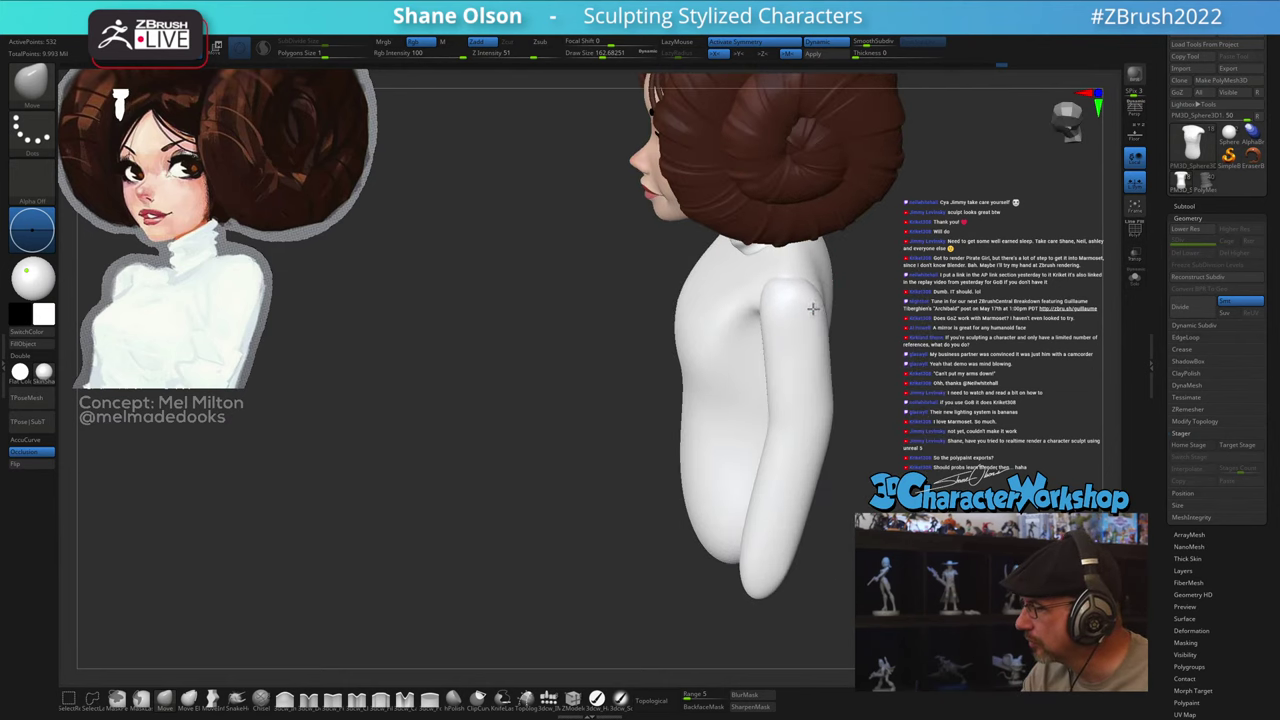
Step: Select the arms and reshape their rounded tops from the side and back with the Move brush at a draw size of about 163
alt+click(797, 305)
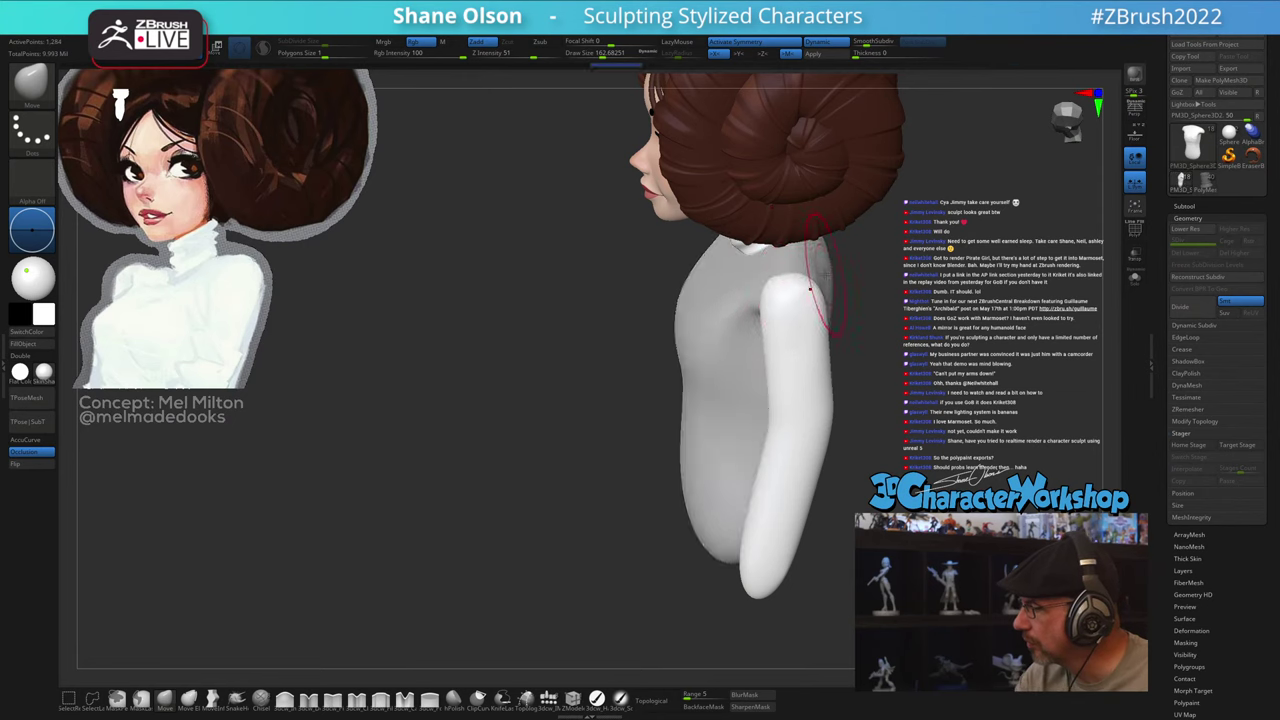
right_drag(826, 275, 838, 271)
drag(823, 267, 794, 261)
mouse_move(846, 276)
right_down()
mouse_move(815, 281)
mouse_move(850, 277)
right_up()
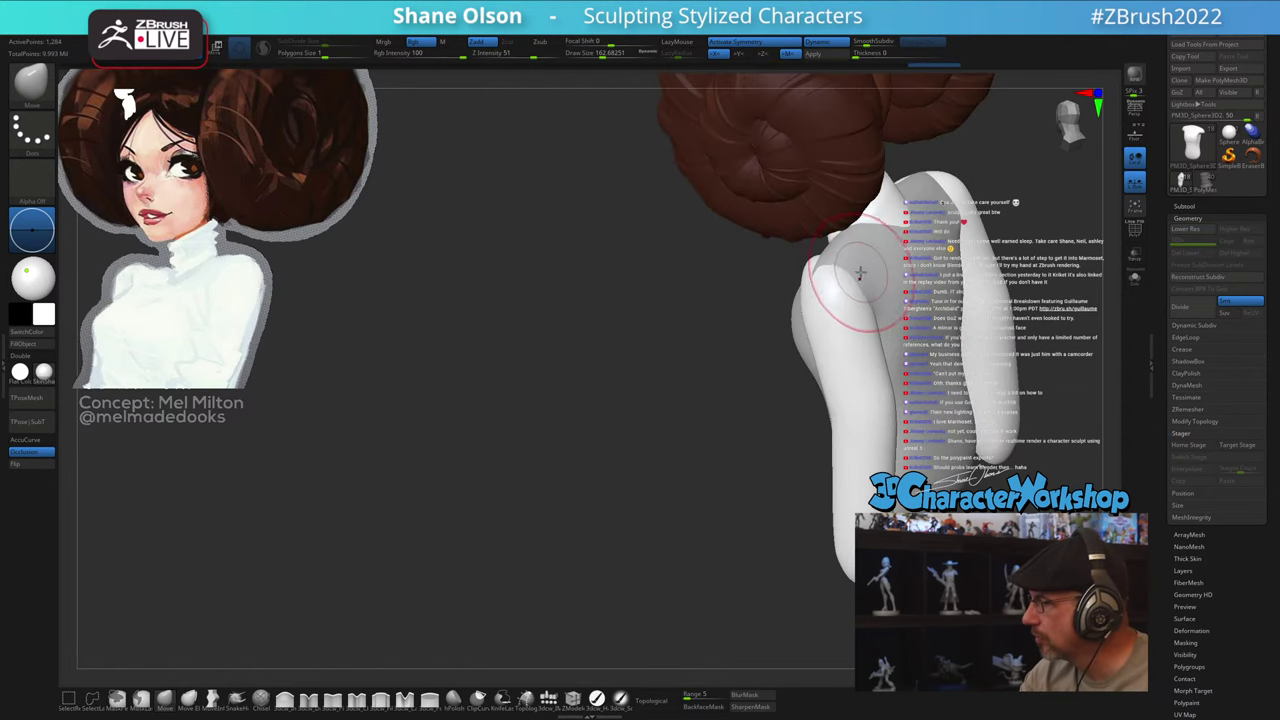
drag(861, 274, 892, 254)
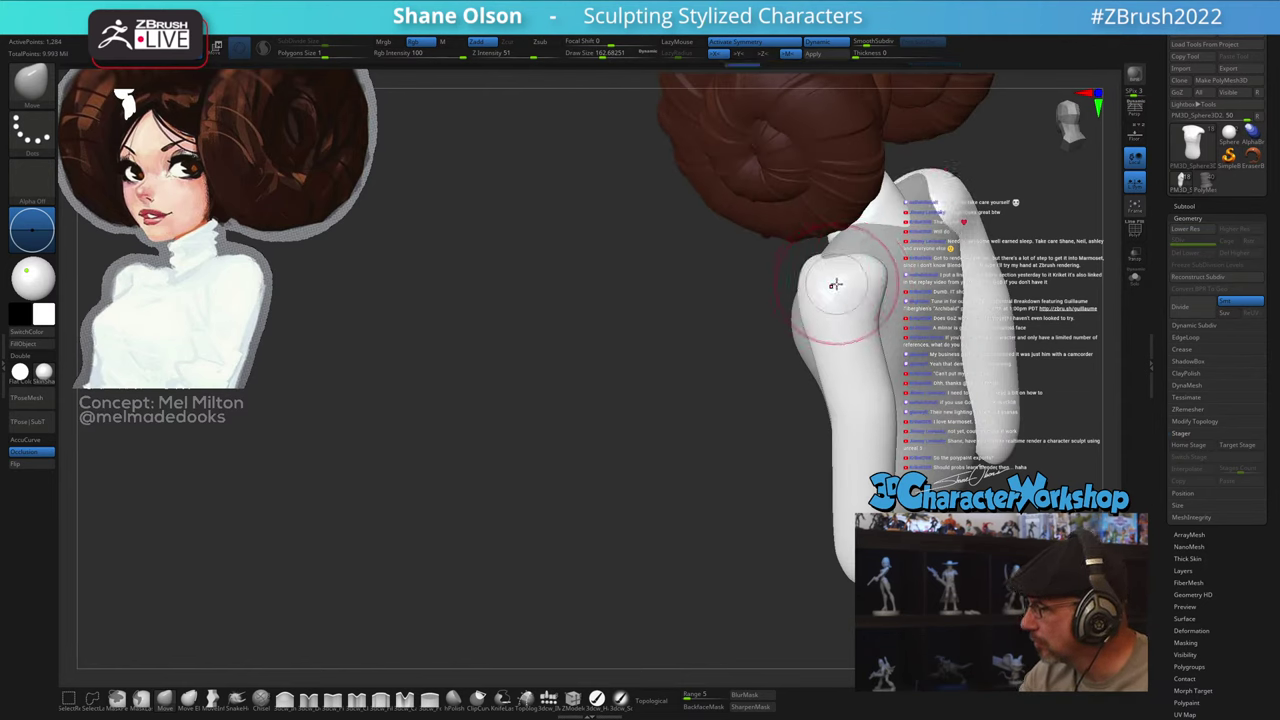
Step: Pull the backs of the arm tops inward toward the neck with the Move brush at a draw size of about 116
right_drag(835, 285, 864, 275)
key(bracketleft)
drag(899, 274, 942, 243)
right_drag(948, 243, 974, 245)
drag(914, 258, 926, 253)
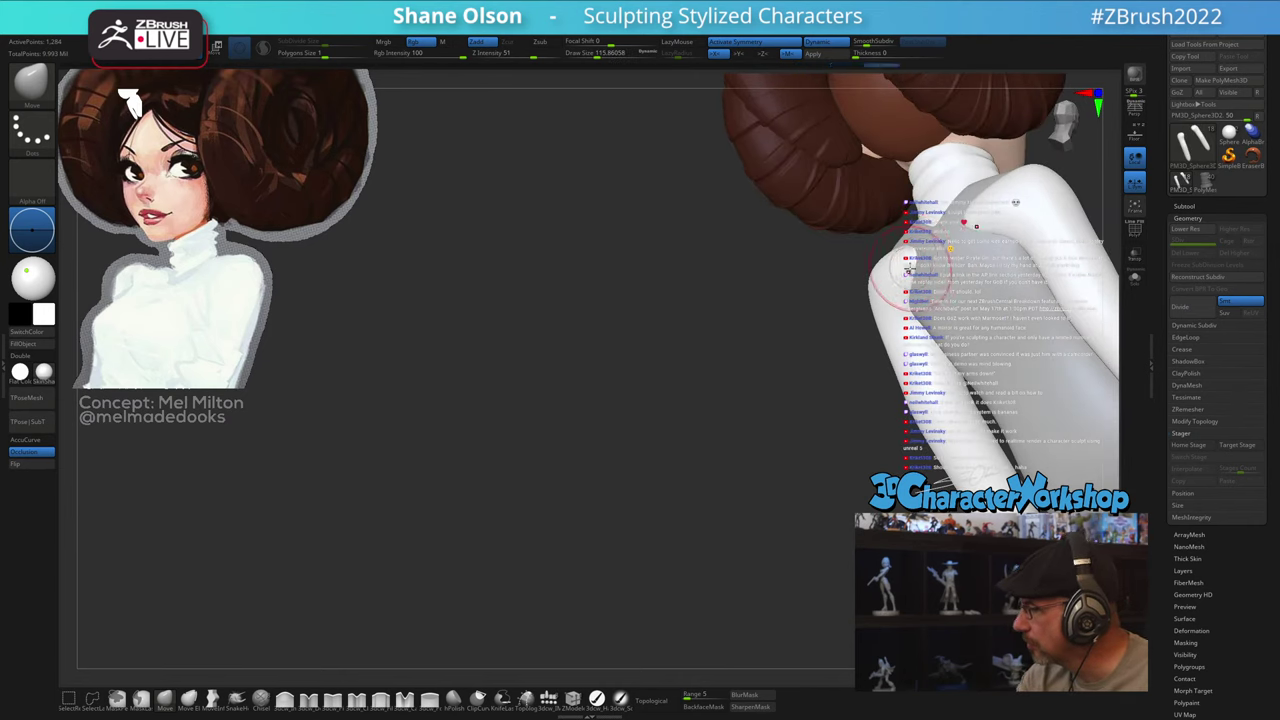
Step: Pull the fronts of the arm tops inward over the torso's shoulders with the Move brush
key(shift)
right_drag(922, 268, 815, 286)
drag(913, 295, 849, 290)
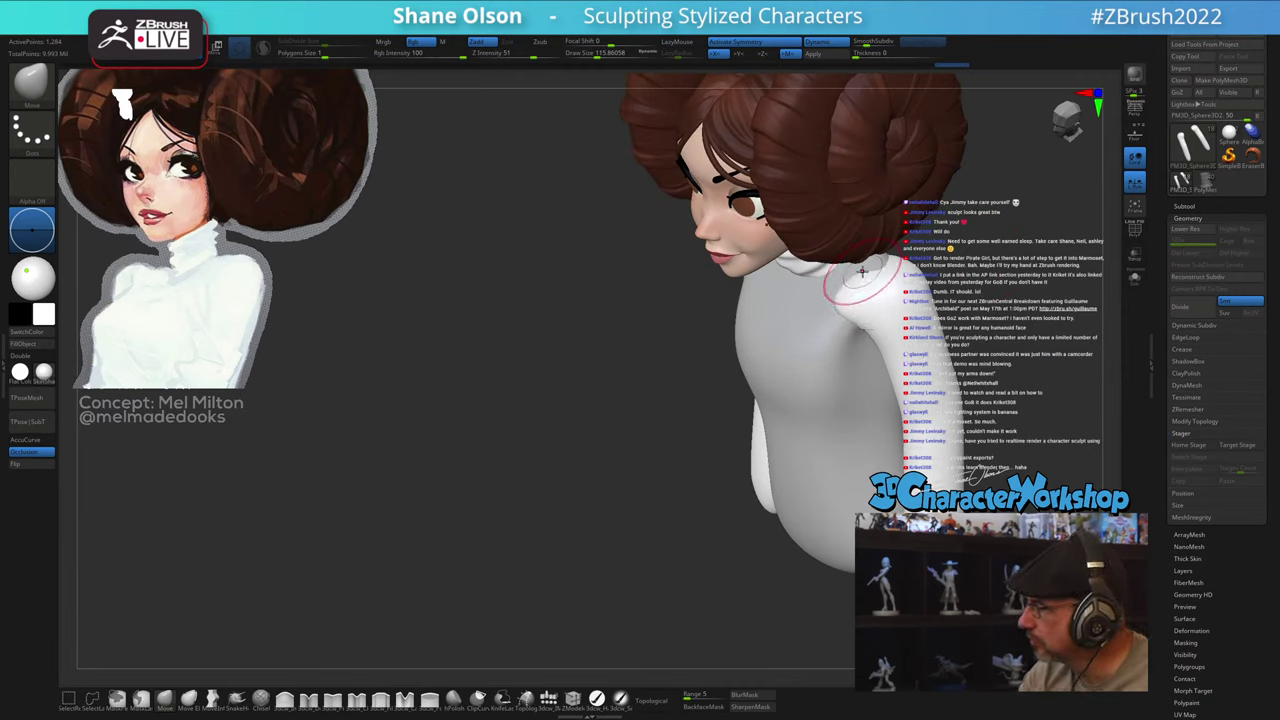
right_drag(847, 288, 888, 298)
drag(868, 306, 854, 306)
mouse_move(854, 306)
right_down()
mouse_move(882, 297)
mouse_move(850, 330)
right_up()
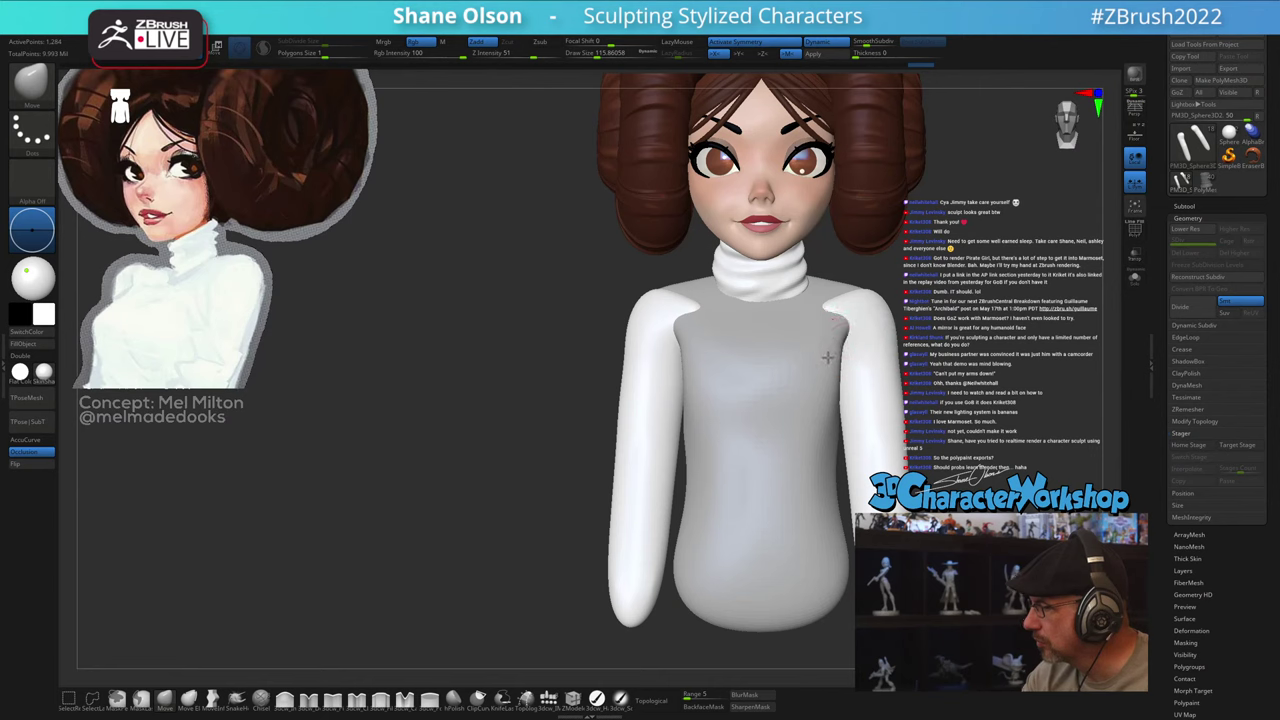
Step: Select the torso, set the Move brush's draw size to about 120 for the shoulder area, and undo the last edit
alt+click(831, 357)
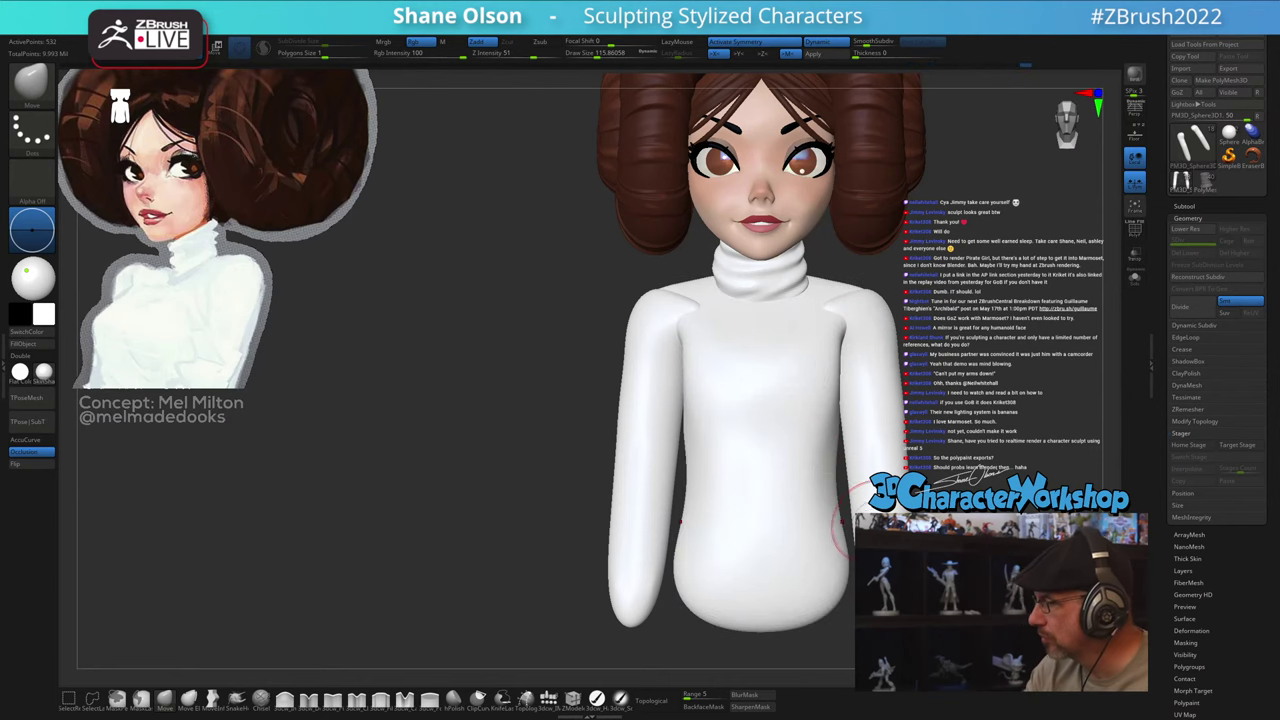
ctrl+right_drag(859, 372, 830, 354)
right_drag(950, 395, 842, 400)
alt+right_drag(849, 341, 831, 396)
key(s)
drag(830, 395, 834, 394)
right_drag(834, 383, 790, 395)
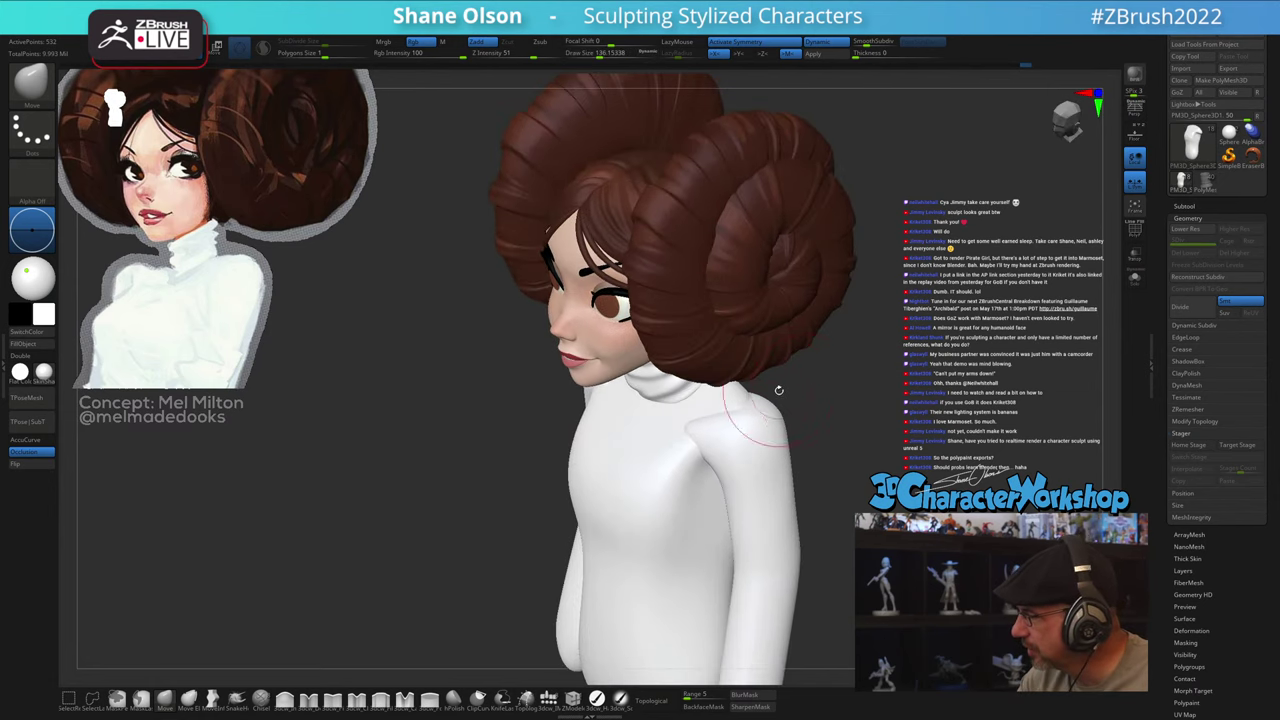
key(s)
click(747, 407)
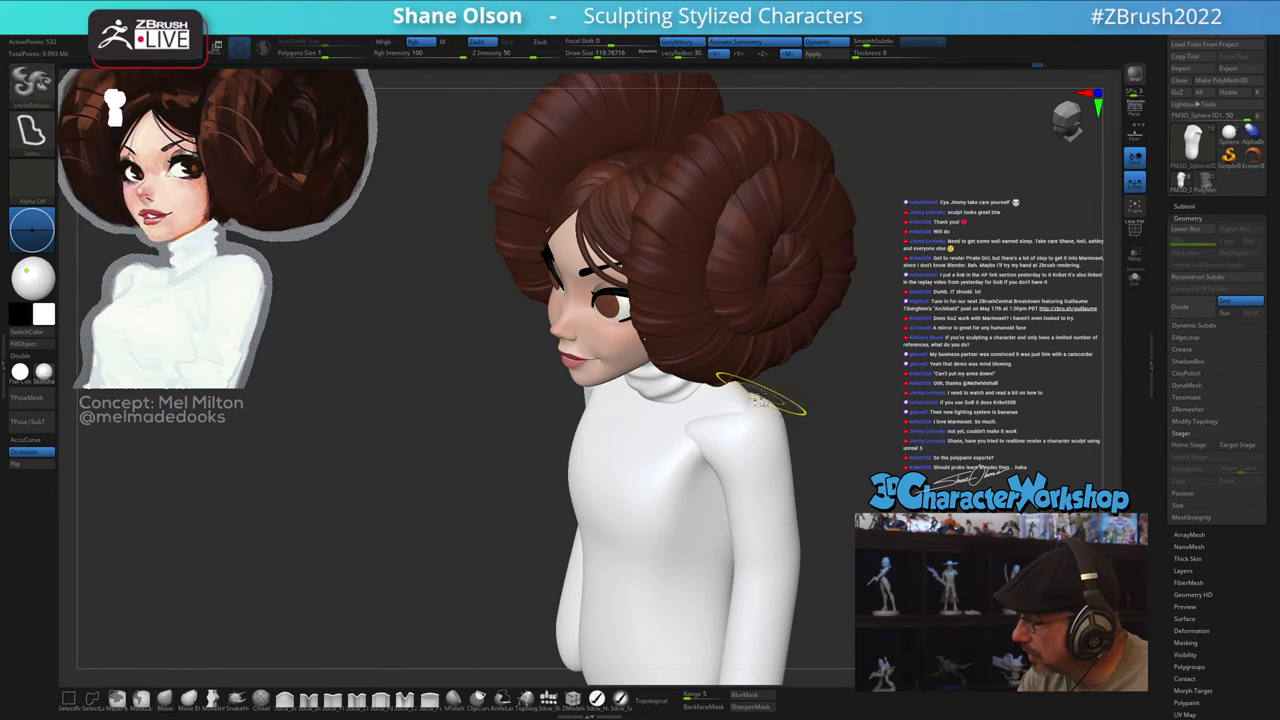
key(ctrl+z)
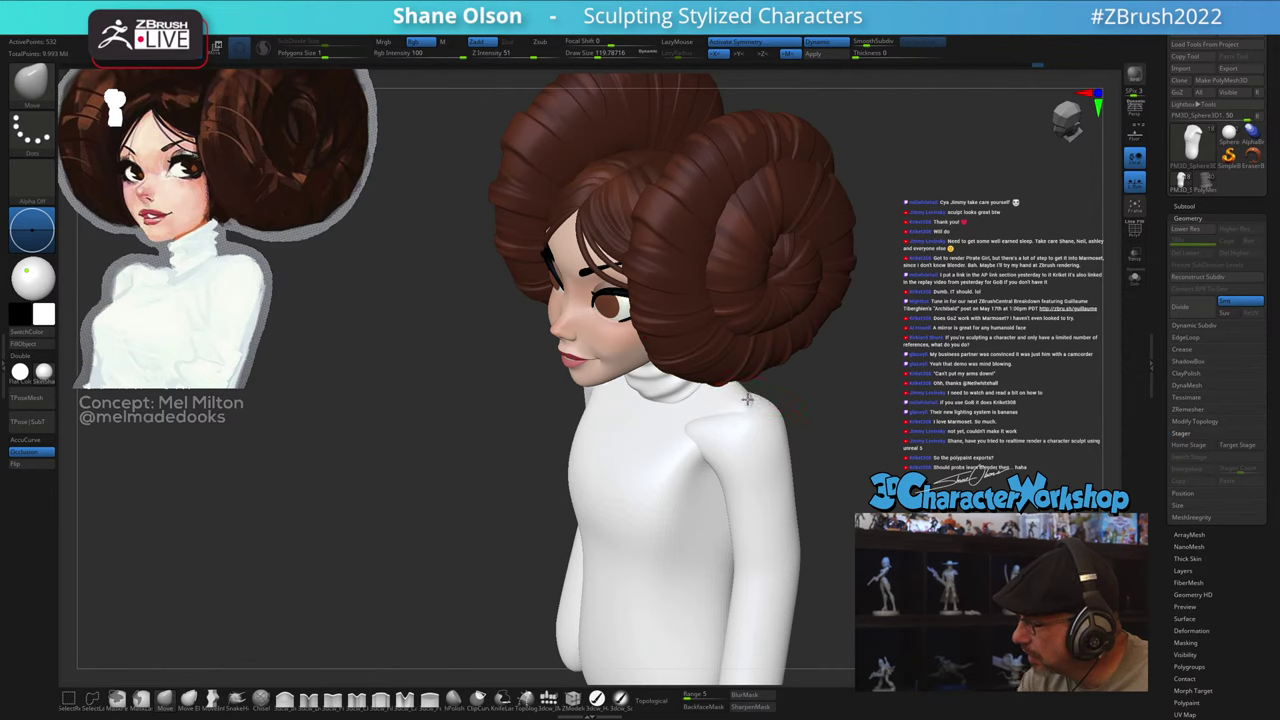
key(ctrl)
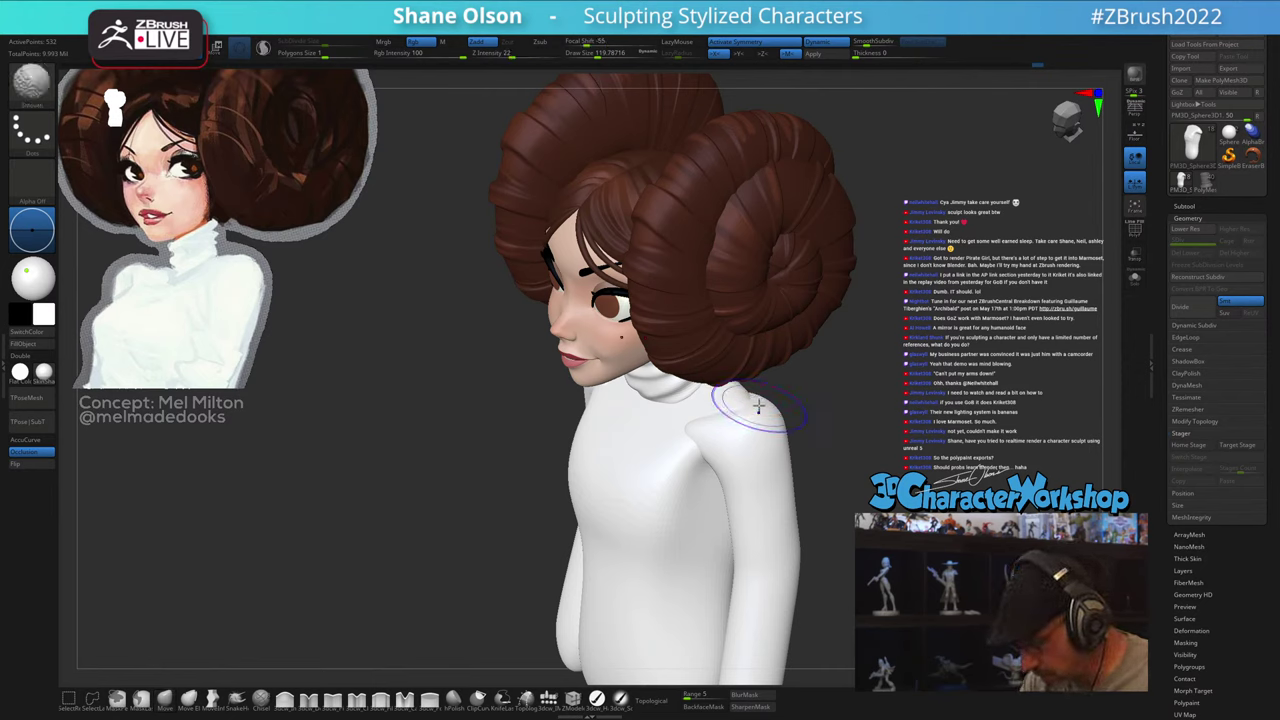
Step: Turn on the polyframe, select the arms, and set the Move brush's draw size to about 149 to check their shoulders from the front
key(shift+f)
alt+click(760, 437)
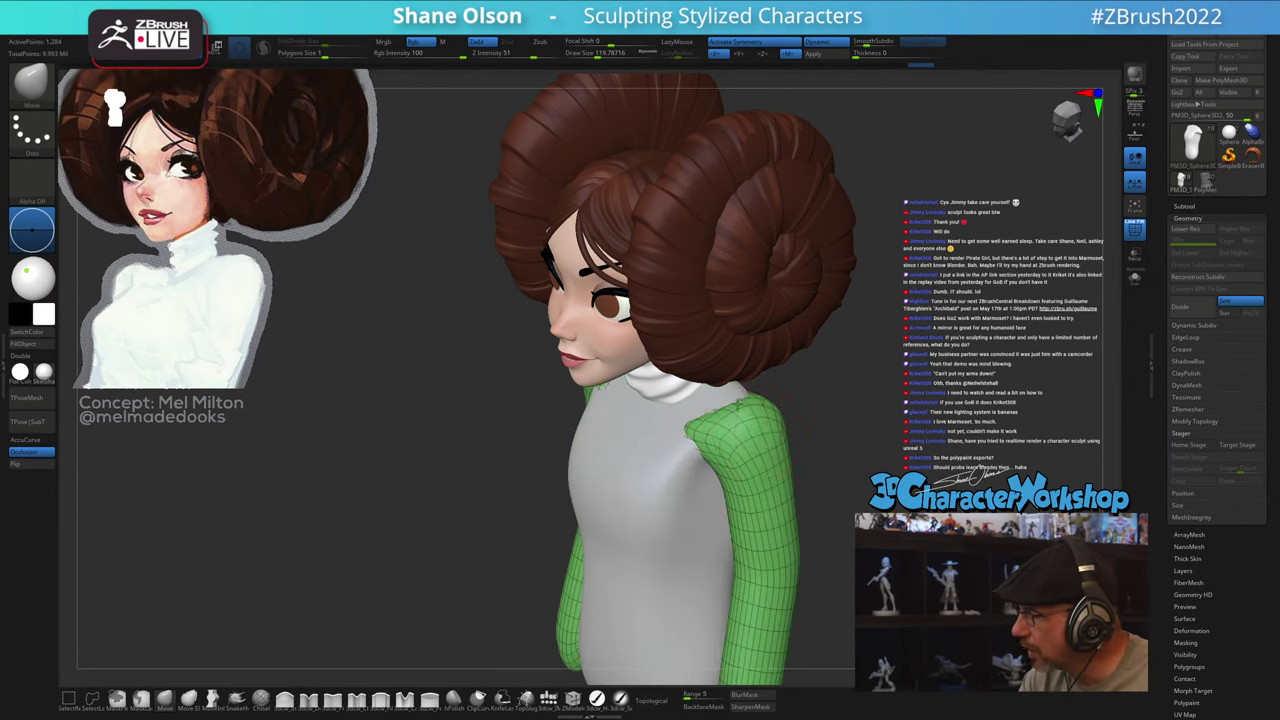
right_drag(774, 376, 737, 411)
key(bracketright)
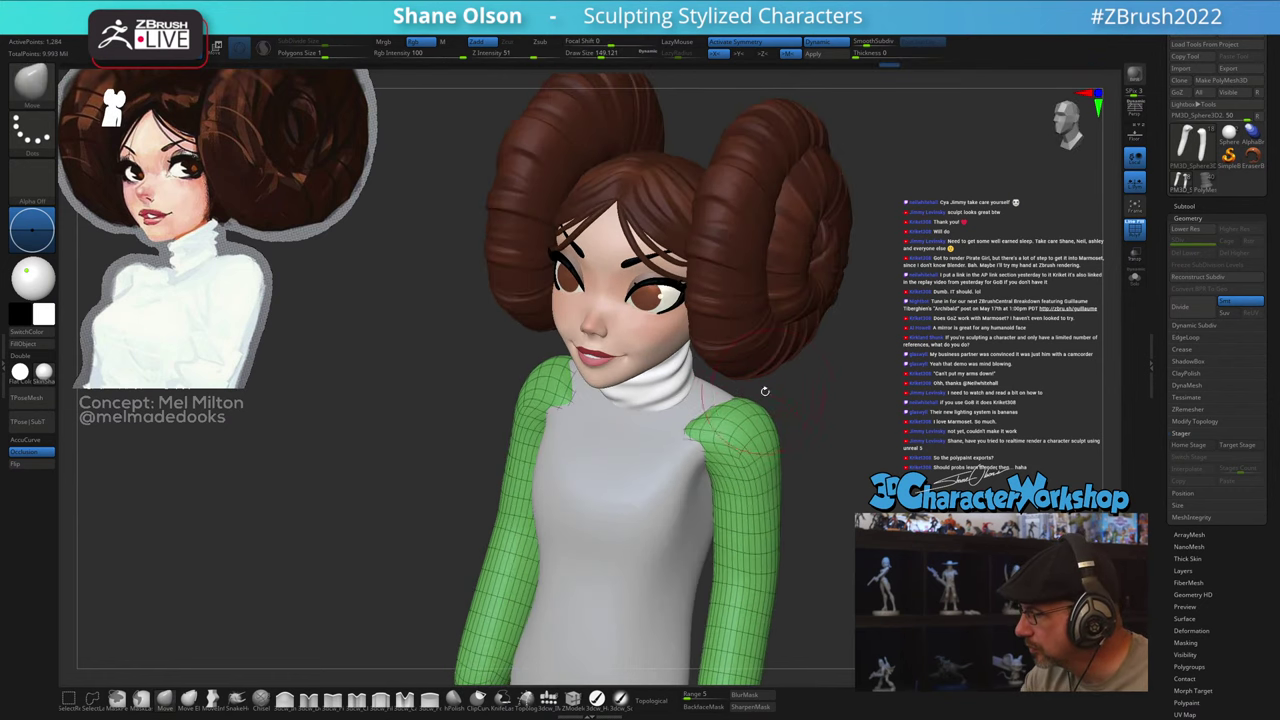
mouse_move(764, 391)
mouse_down()
mouse_move(771, 421)
mouse_move(771, 406)
mouse_up()
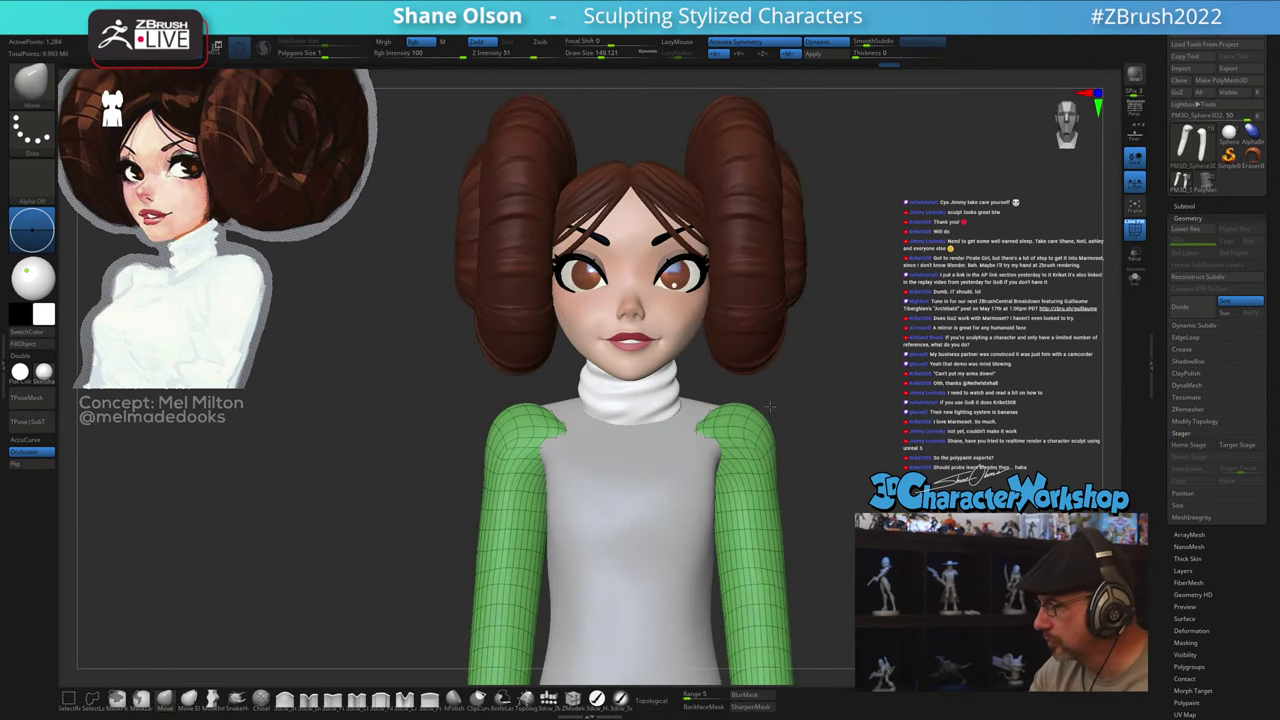
alt+drag(831, 479, 822, 458)
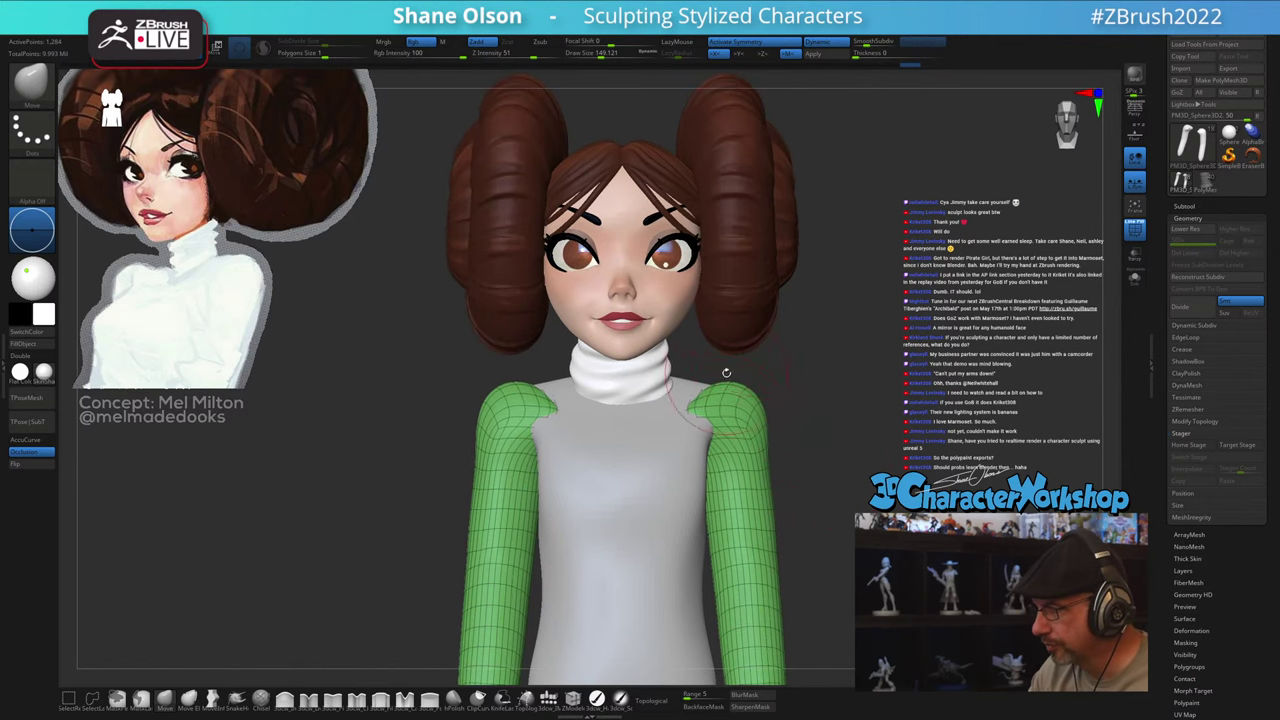
Step: Select the torso, adjust its chest and sides at a draw size of about 187, and turn off the polyframe
alt+click(700, 386)
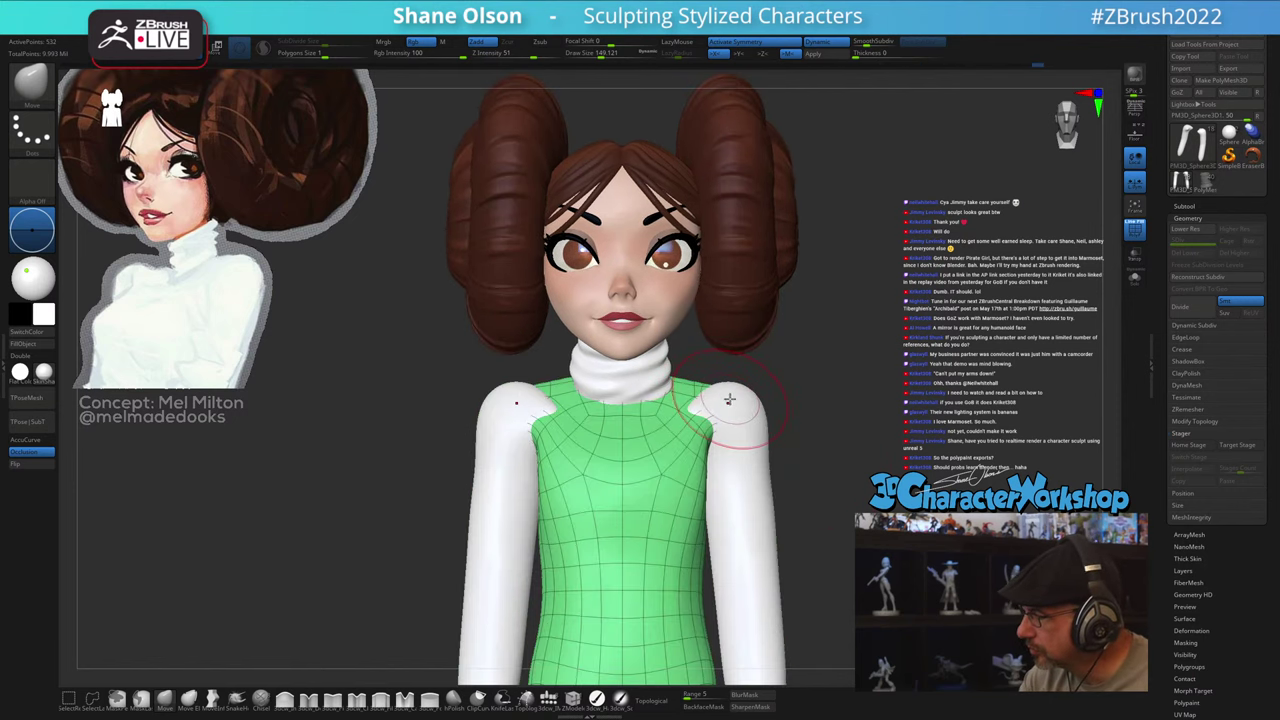
key(])
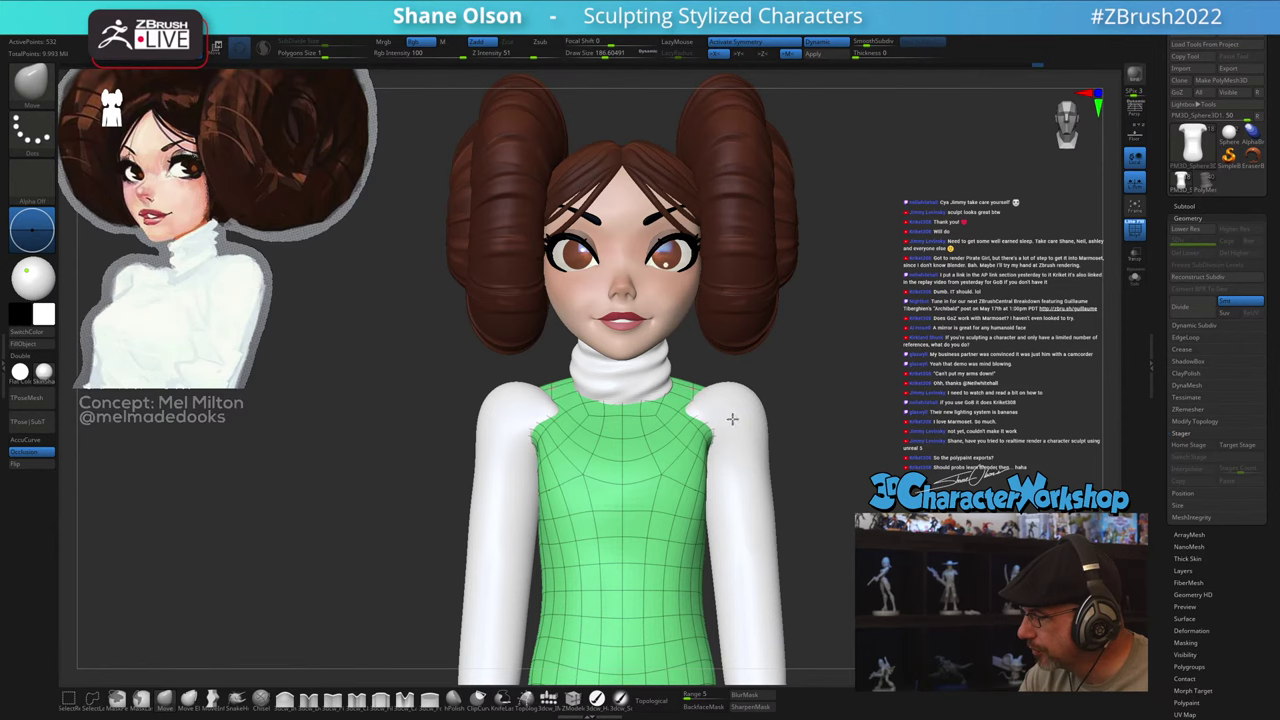
alt+drag(801, 407, 824, 516)
key(shift+f)
mouse_move(824, 516)
mouse_down()
mouse_move(797, 520)
mouse_move(876, 522)
mouse_move(808, 512)
mouse_up()
mouse_move(808, 512)
alt+mouse_down()
mouse_move(793, 545)
mouse_move(811, 523)
mouse_move(806, 568)
alt+mouse_up()
drag(667, 516, 662, 535)
key(shift+f)
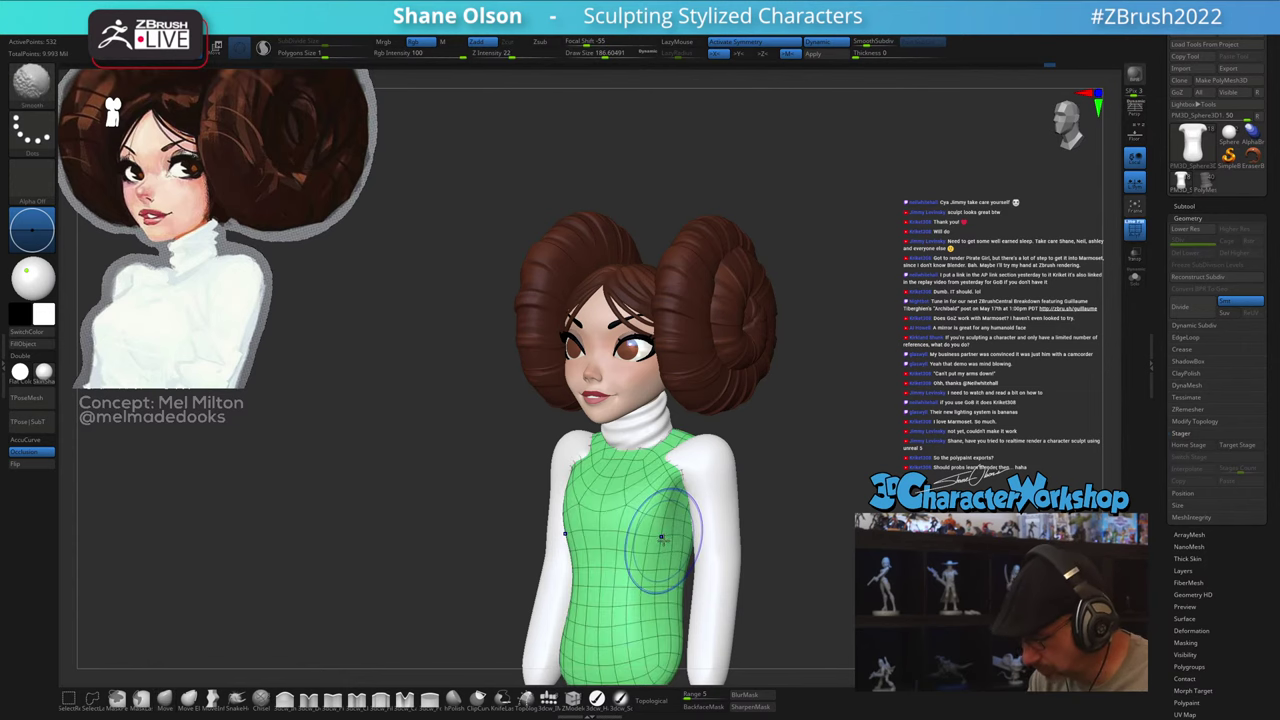
key(shift+f)
shift+right_drag(660, 541, 667, 536)
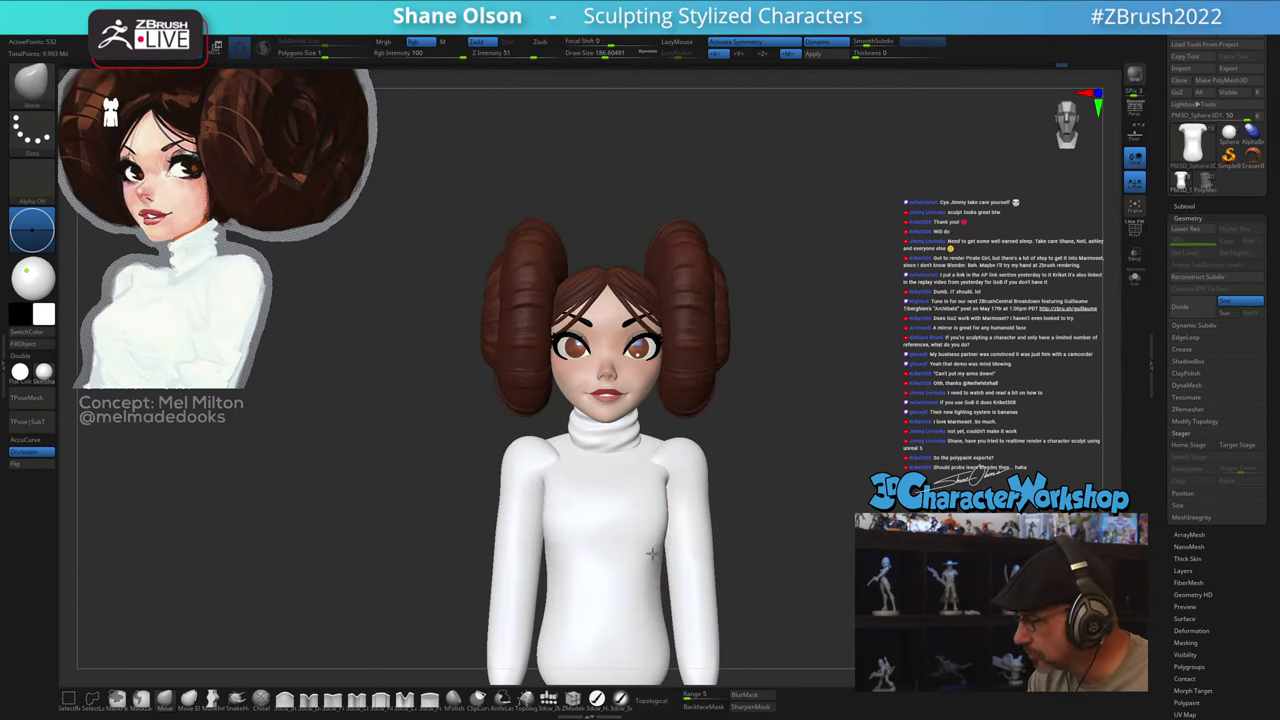
right_drag(651, 546, 677, 594)
right_drag(774, 543, 735, 582)
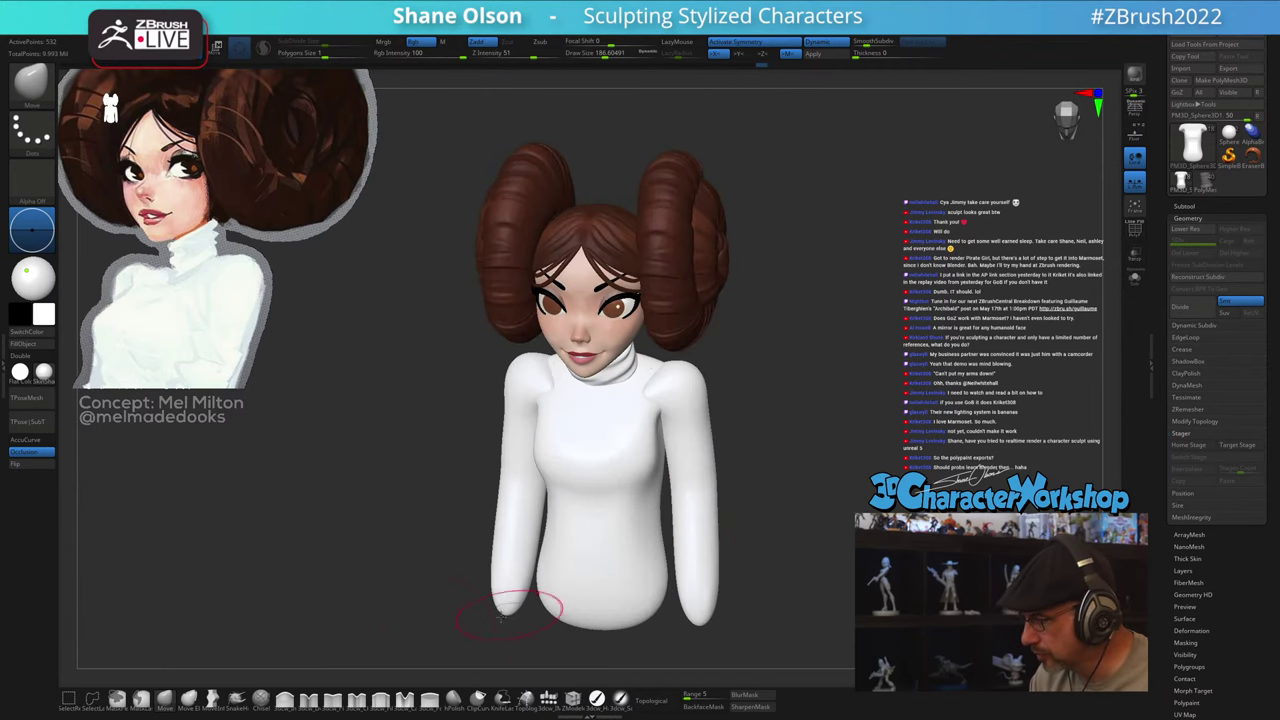
Step: Refine the crease under the torso's bust with the 3dcw_Pinch brush at a draw size of about 132 and Z Intensity 9
click(310, 699)
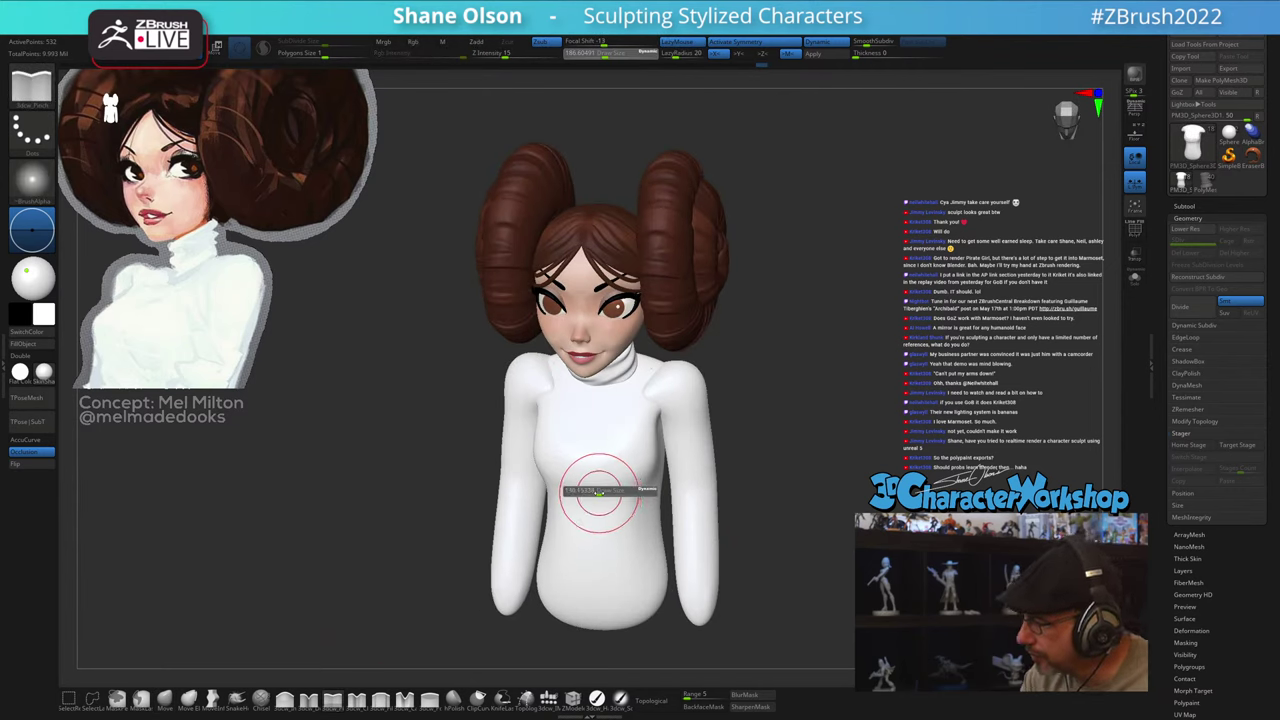
drag(599, 492, 598, 492)
click(497, 55)
right_drag(729, 401, 702, 469)
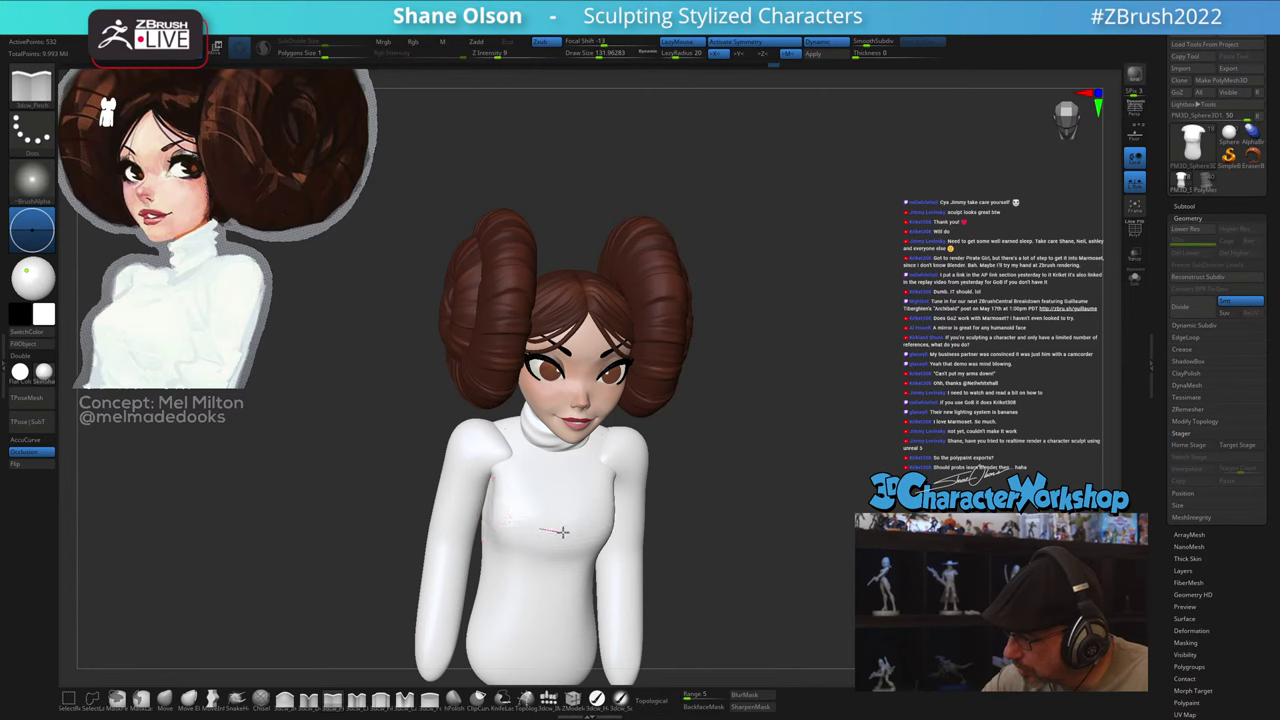
mouse_move(697, 518)
mouse_down()
mouse_move(729, 552)
mouse_move(790, 545)
mouse_move(735, 532)
mouse_up()
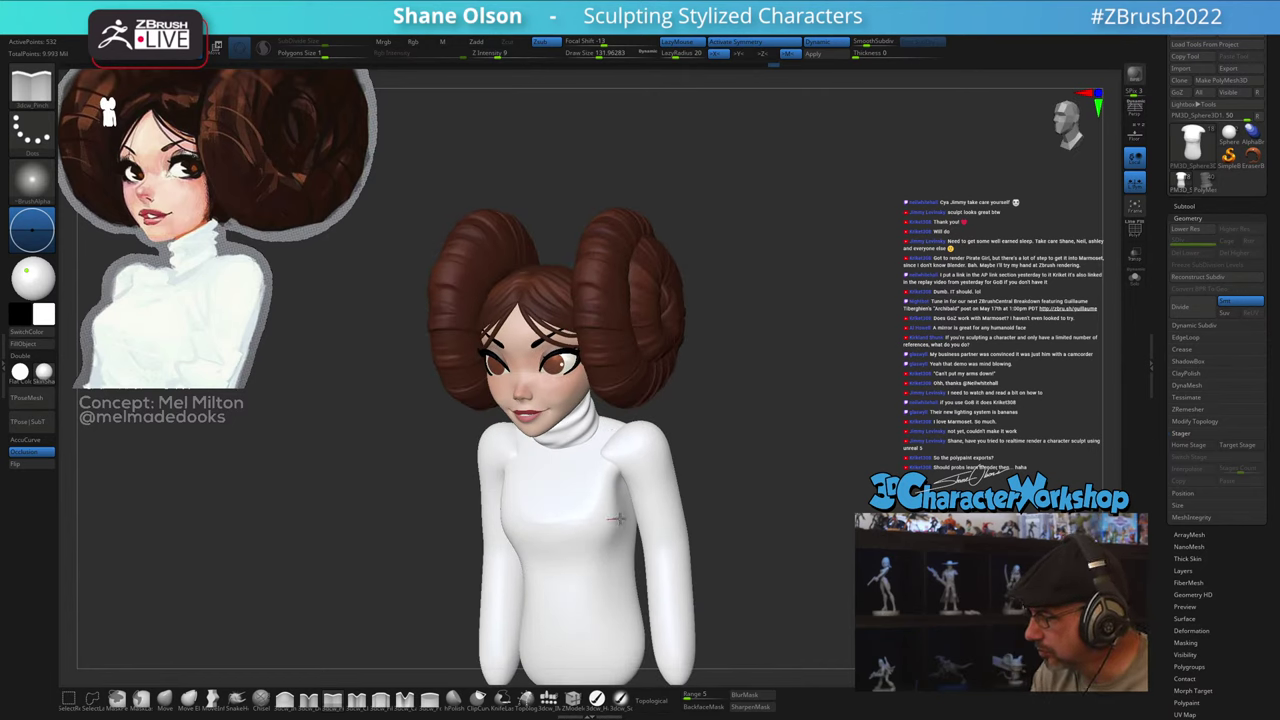
drag(627, 513, 612, 511)
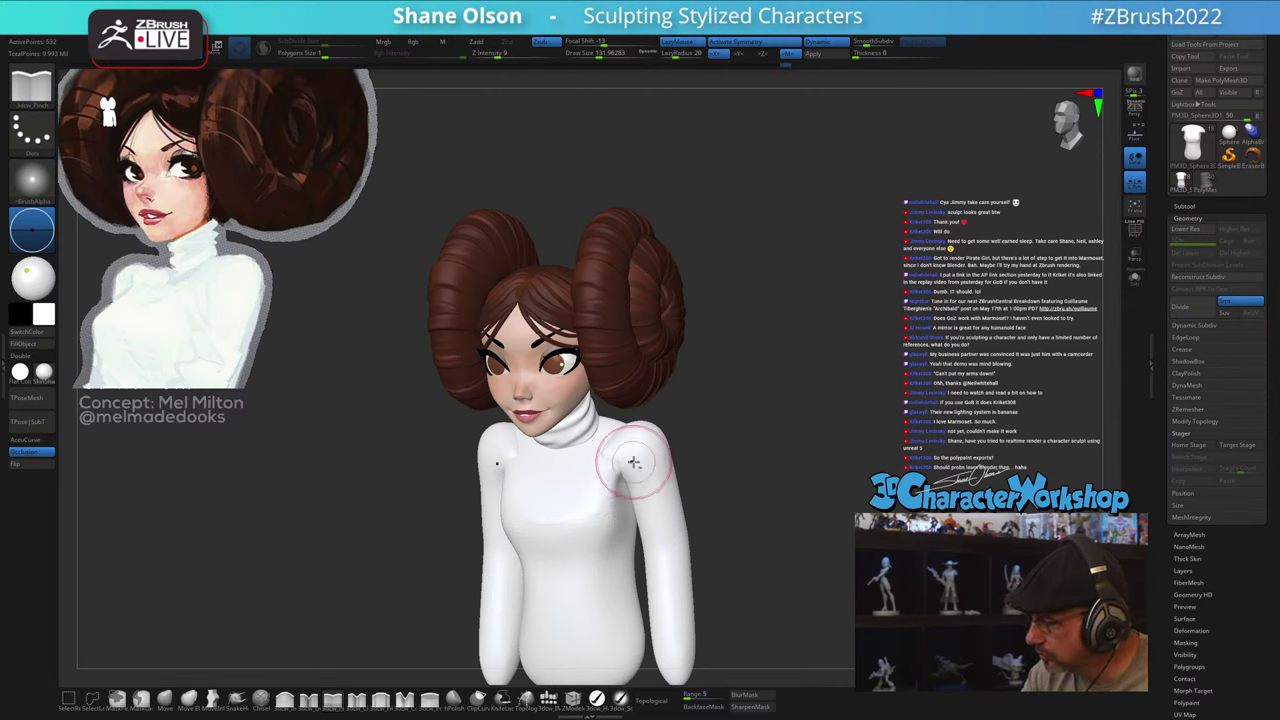
drag(740, 522, 769, 513)
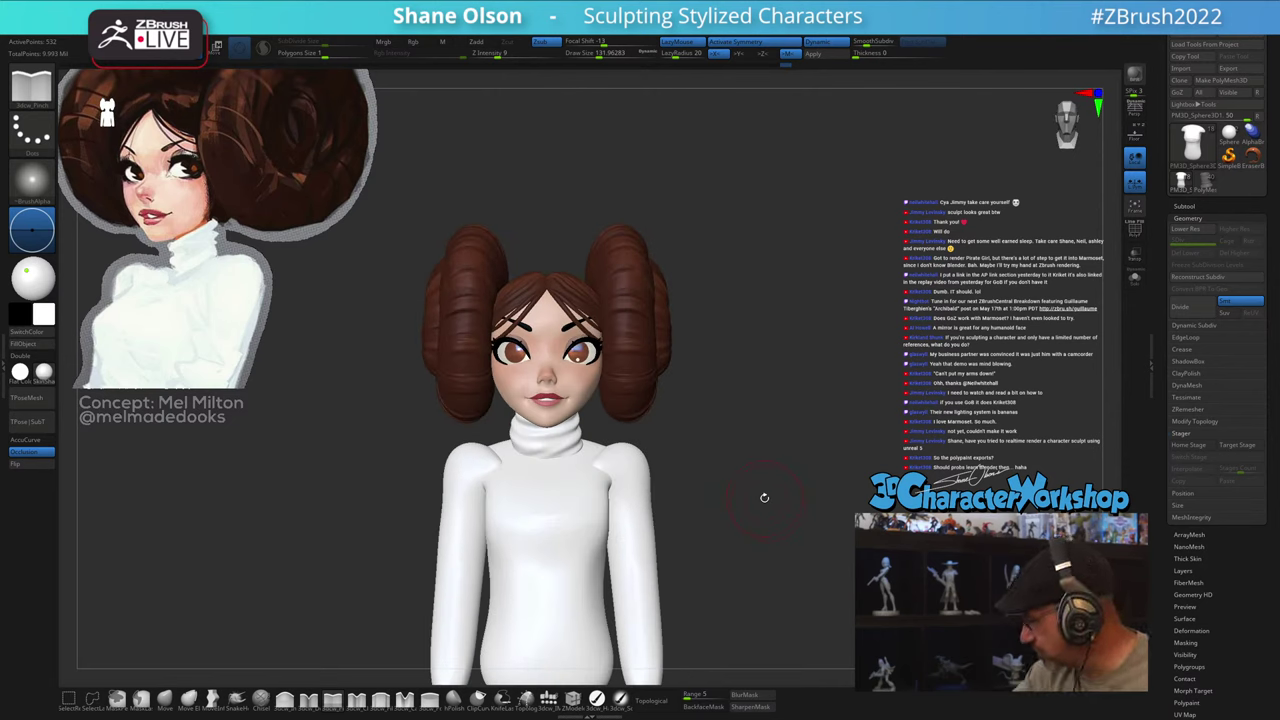
Step: Apply the torso's dynamic subdivision, delete its lower subdivision levels, and check the denser mesh with the polyframe
key(shift+f)
alt+drag(775, 500, 778, 349)
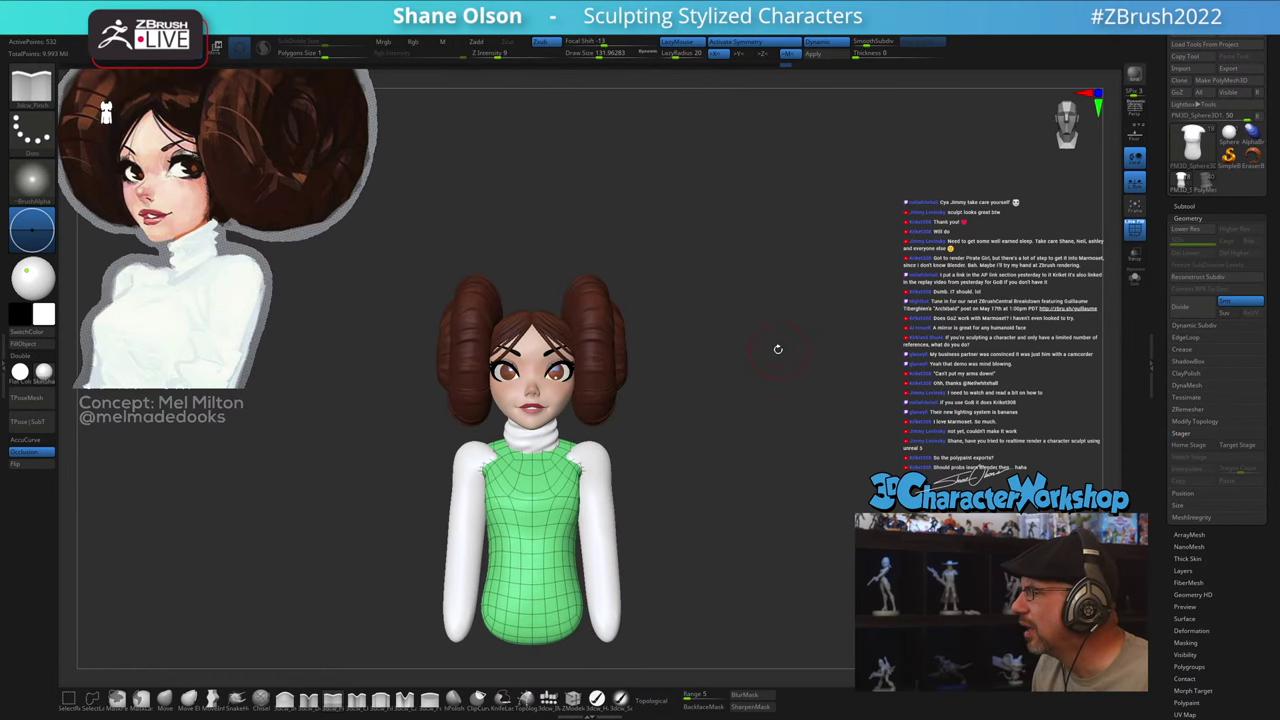
click(822, 56)
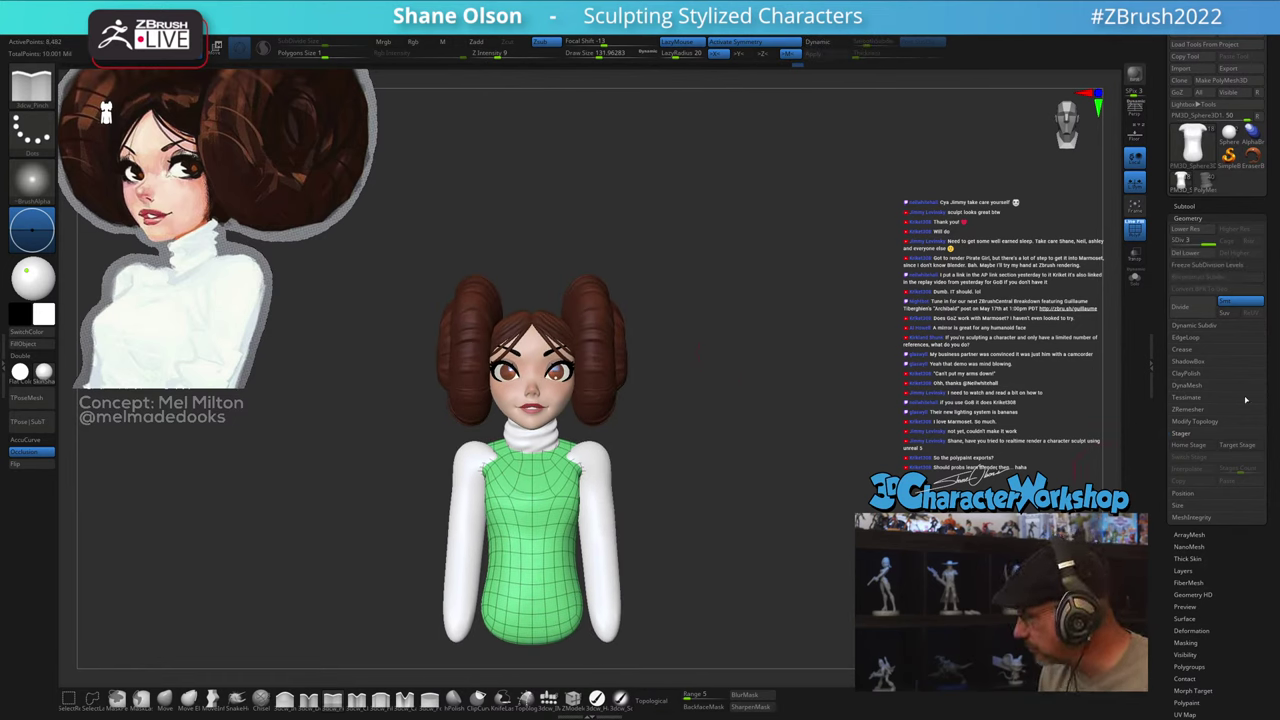
click(1186, 255)
drag(804, 478, 788, 486)
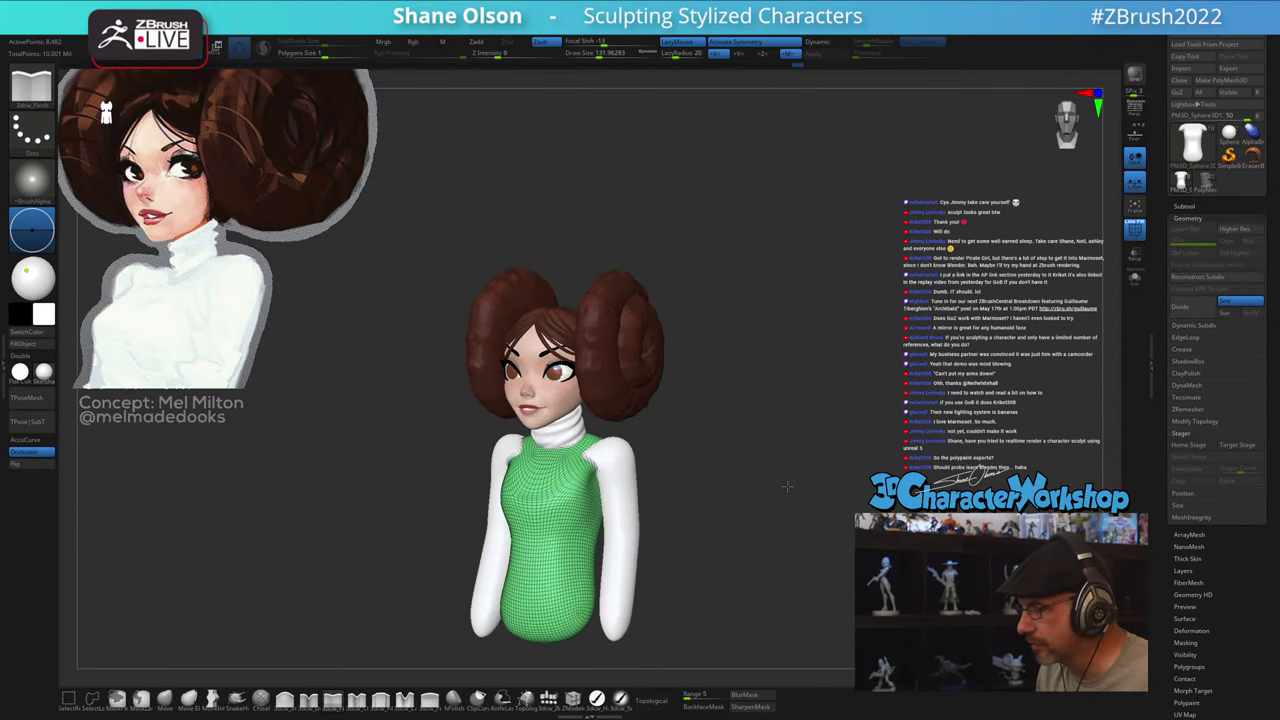
key(shift+f)
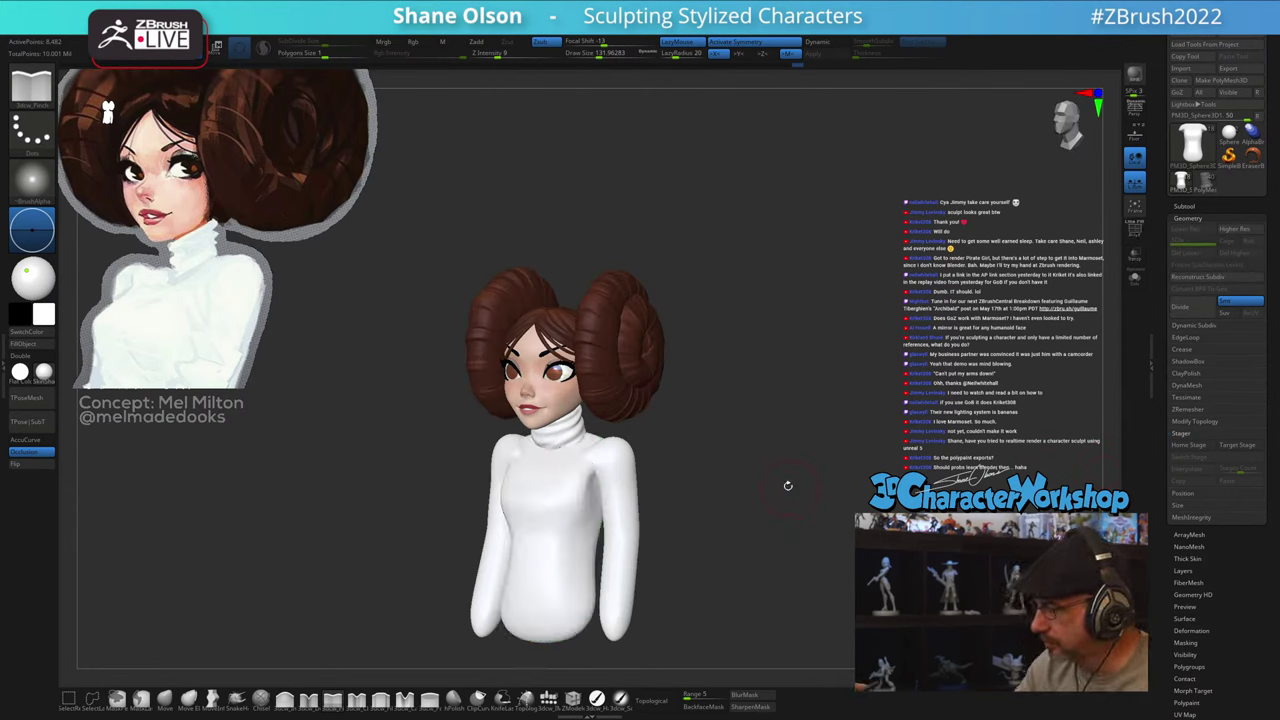
Step: Smooth the torso's chest and refine the underside of the bust on the denser mesh
shift+drag(552, 469, 566, 520)
right_drag(562, 555, 568, 504)
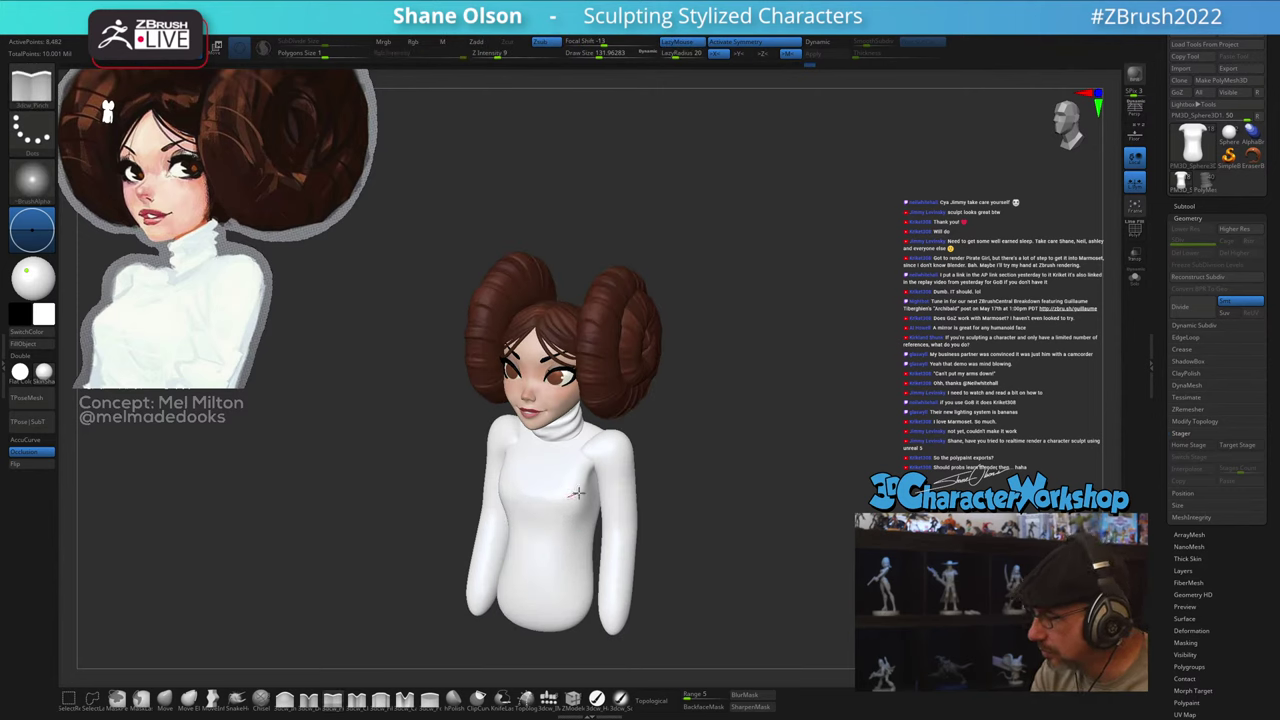
drag(659, 457, 633, 514)
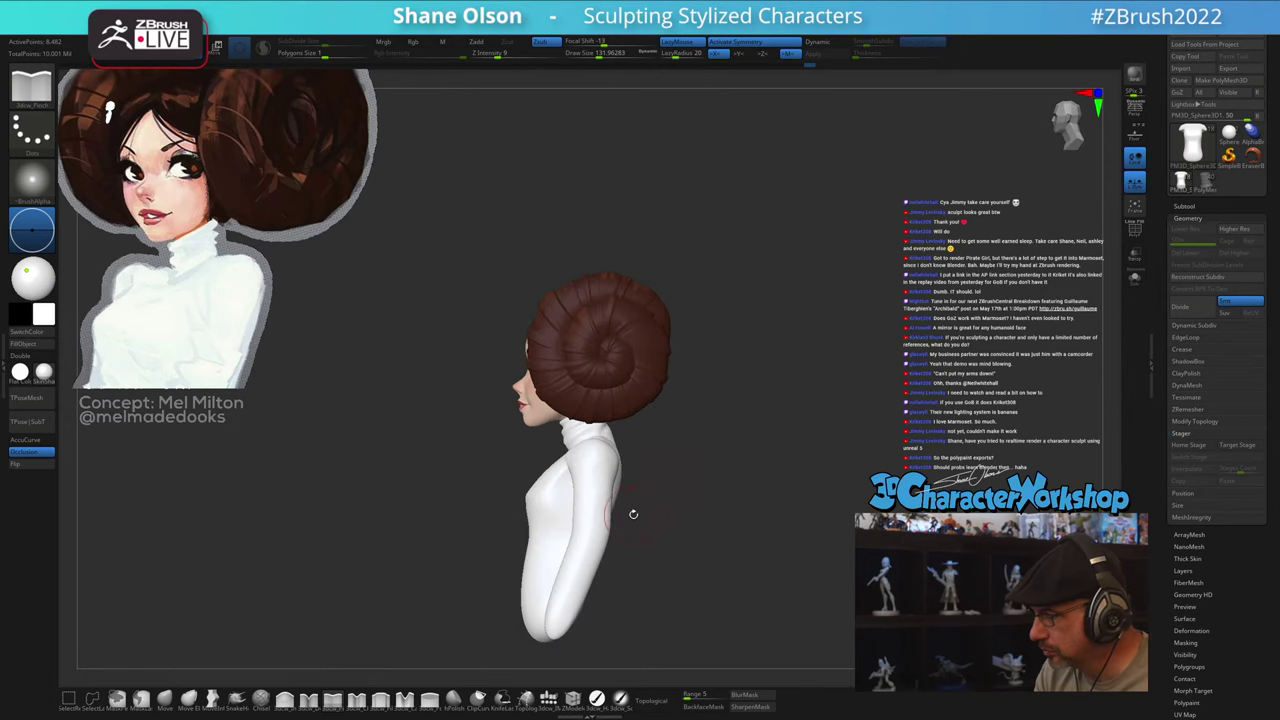
Step: Reshape the profile of the torso's upper chest with the Move brush at a draw size of about 197
click(168, 703)
ctrl+right_drag(409, 517, 440, 560)
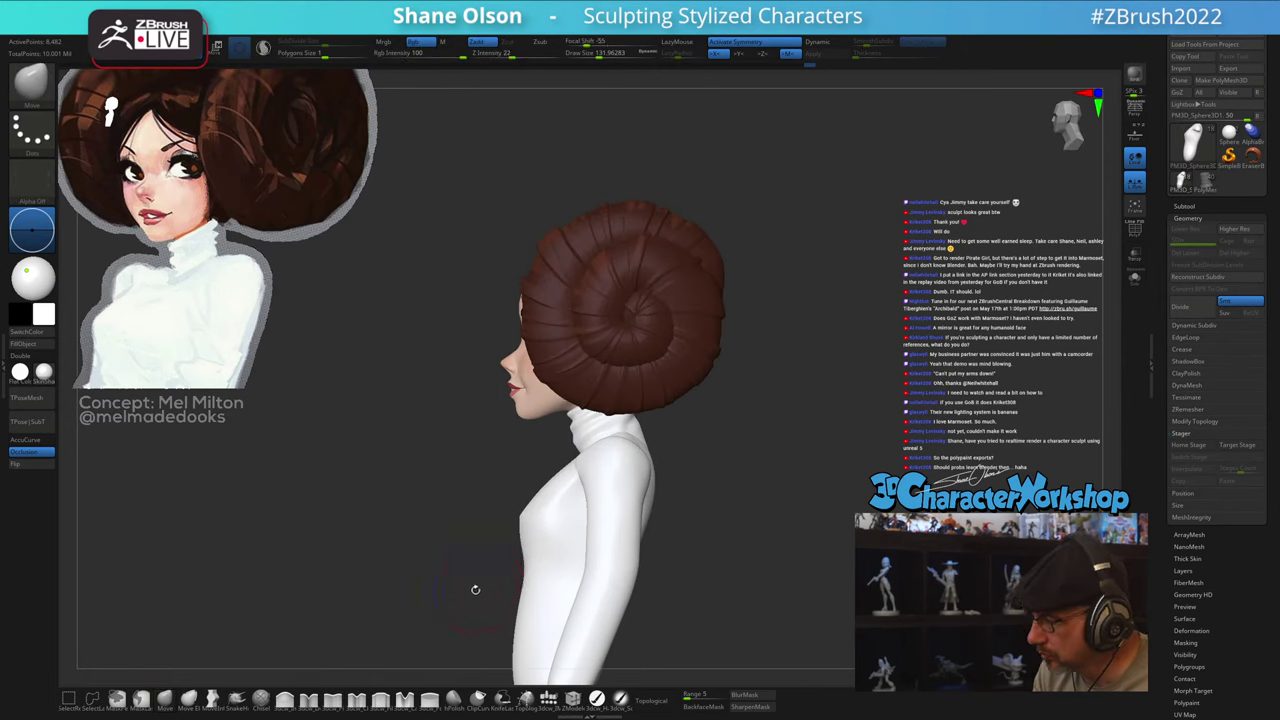
mouse_move(465, 574)
mouse_down()
mouse_move(480, 566)
mouse_move(474, 582)
mouse_up()
key(s)
key(s)
drag(545, 485, 550, 485)
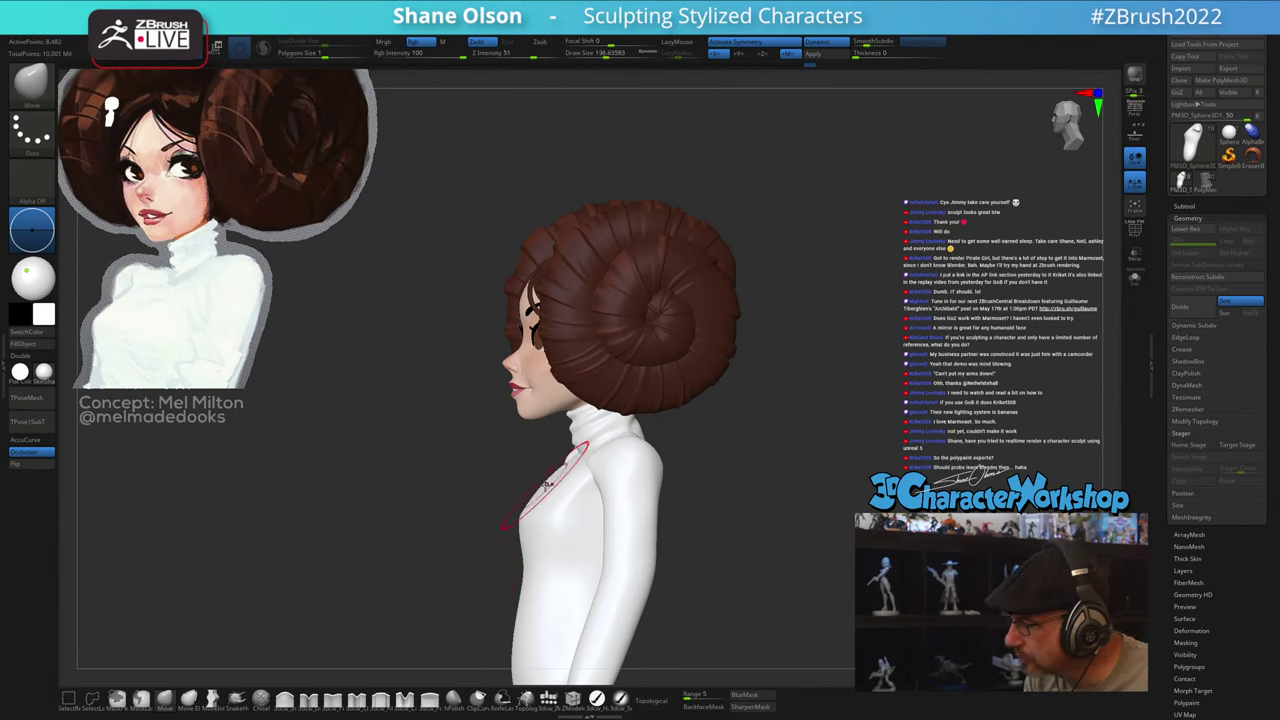
right_drag(562, 473, 496, 508)
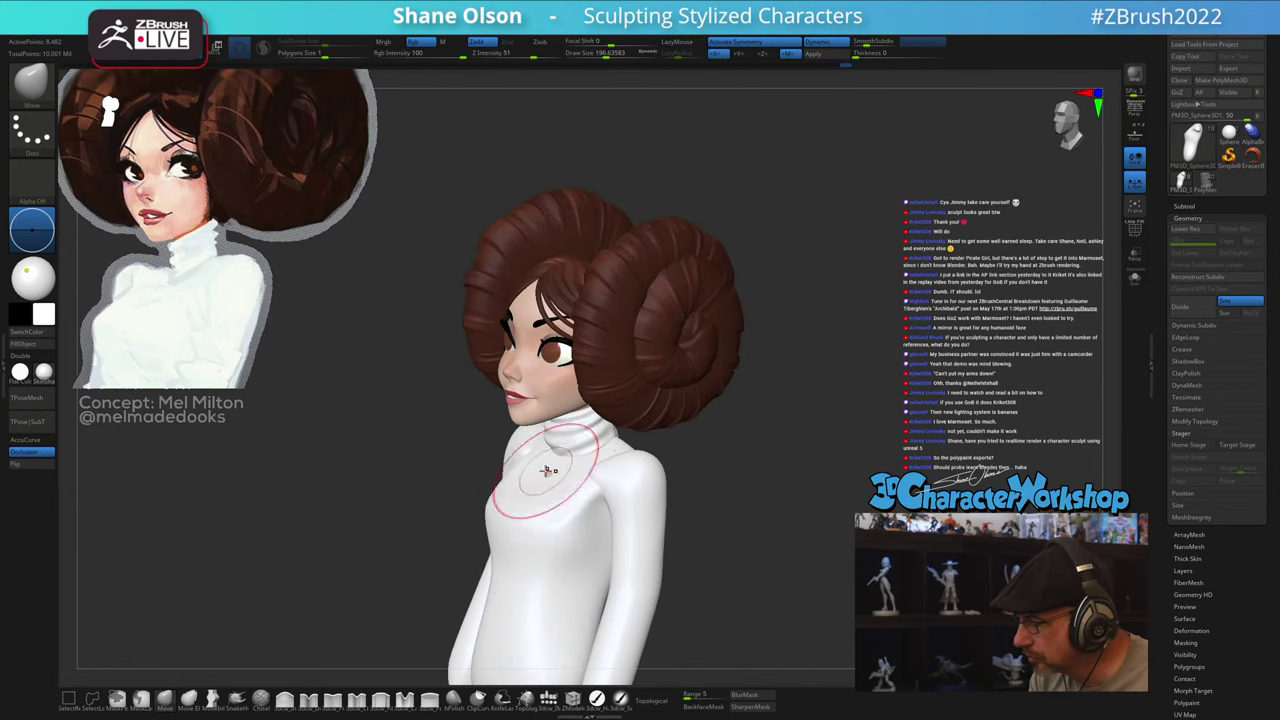
mouse_move(553, 468)
right_down()
mouse_move(692, 527)
mouse_move(661, 521)
right_up()
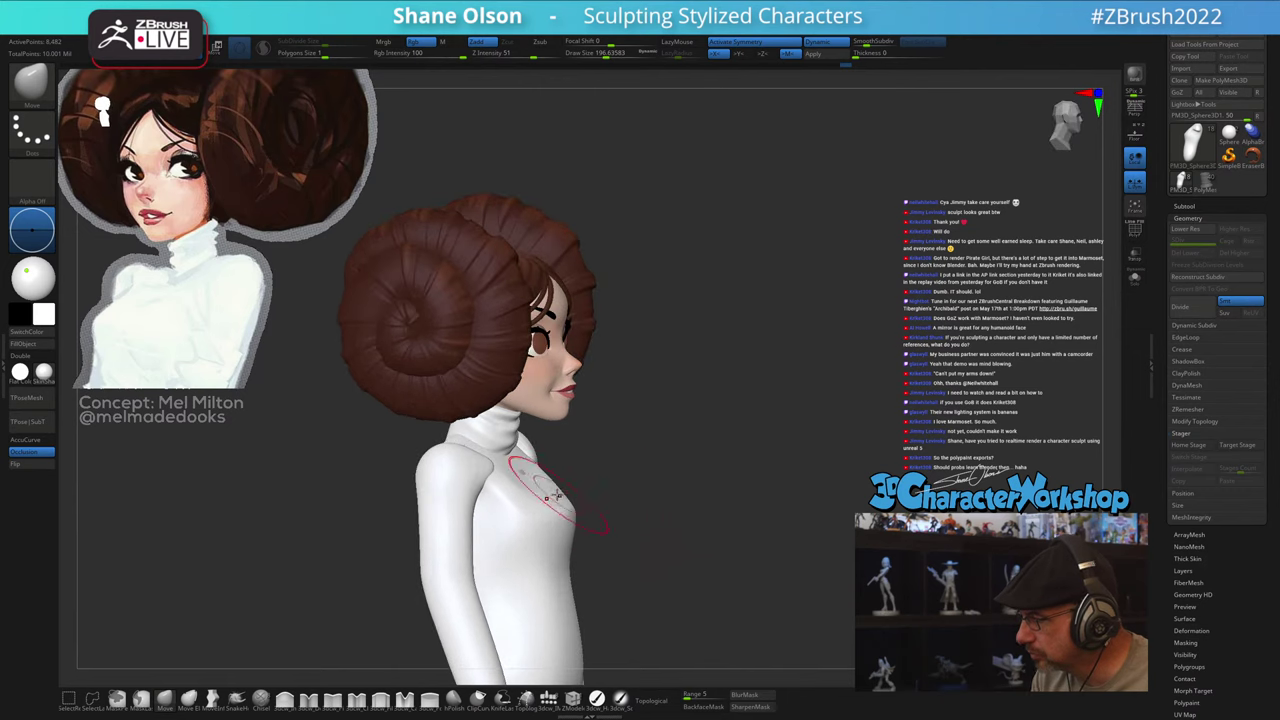
Step: Reselect the torso, then adjust and smooth the chest and bust at a draw size of about 149
alt+click(526, 476)
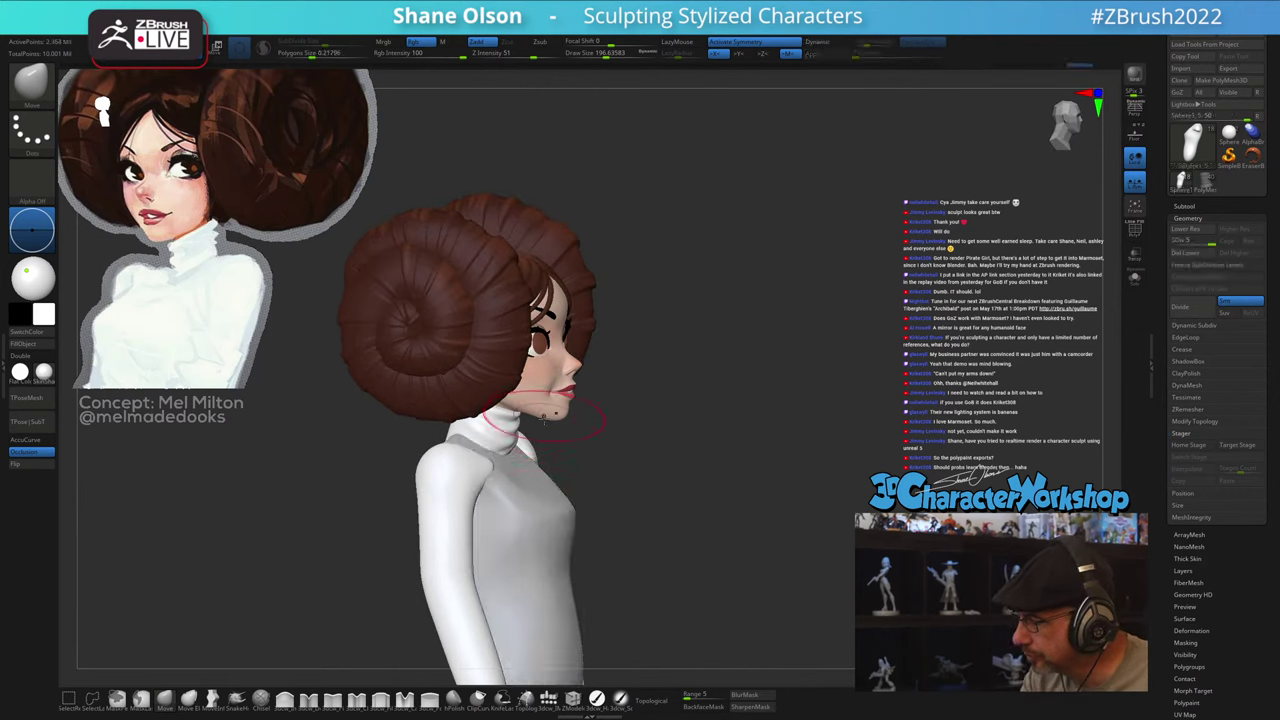
right_drag(632, 496, 582, 503)
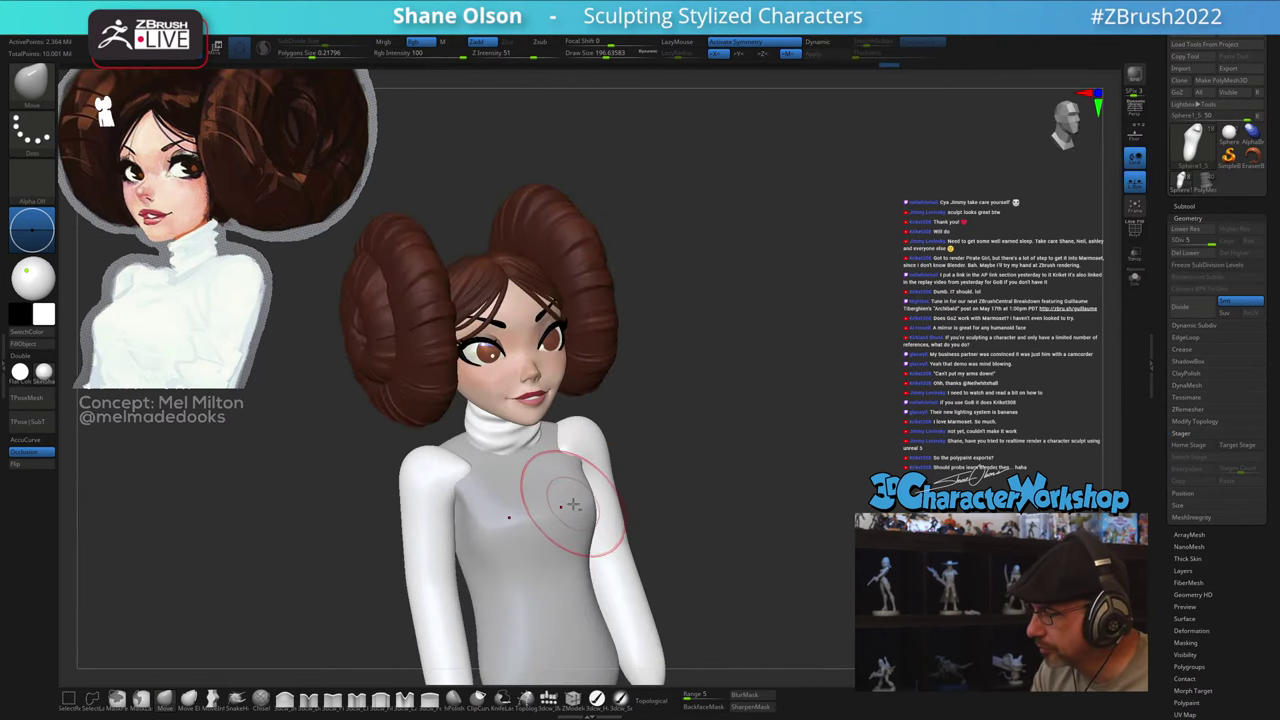
alt+click(571, 505)
key(s)
drag(563, 493, 558, 493)
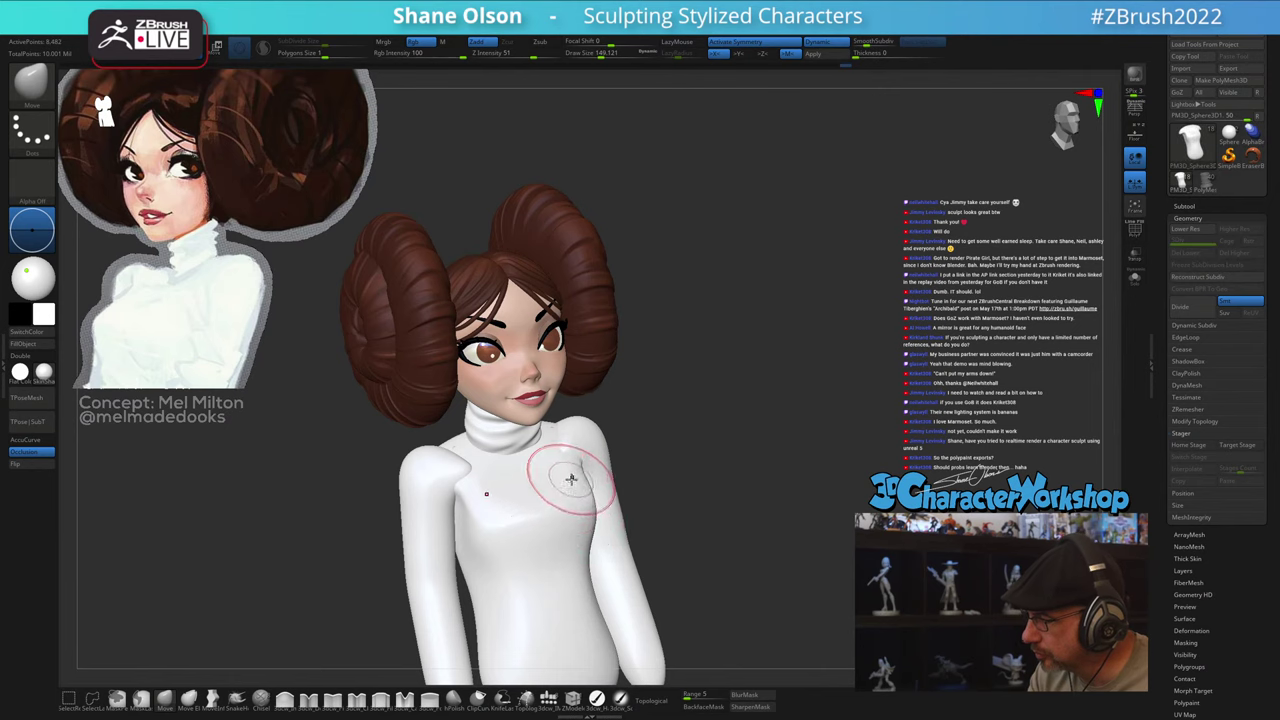
mouse_move(571, 477)
right_down()
mouse_move(551, 494)
mouse_move(507, 477)
right_up()
key(shift)
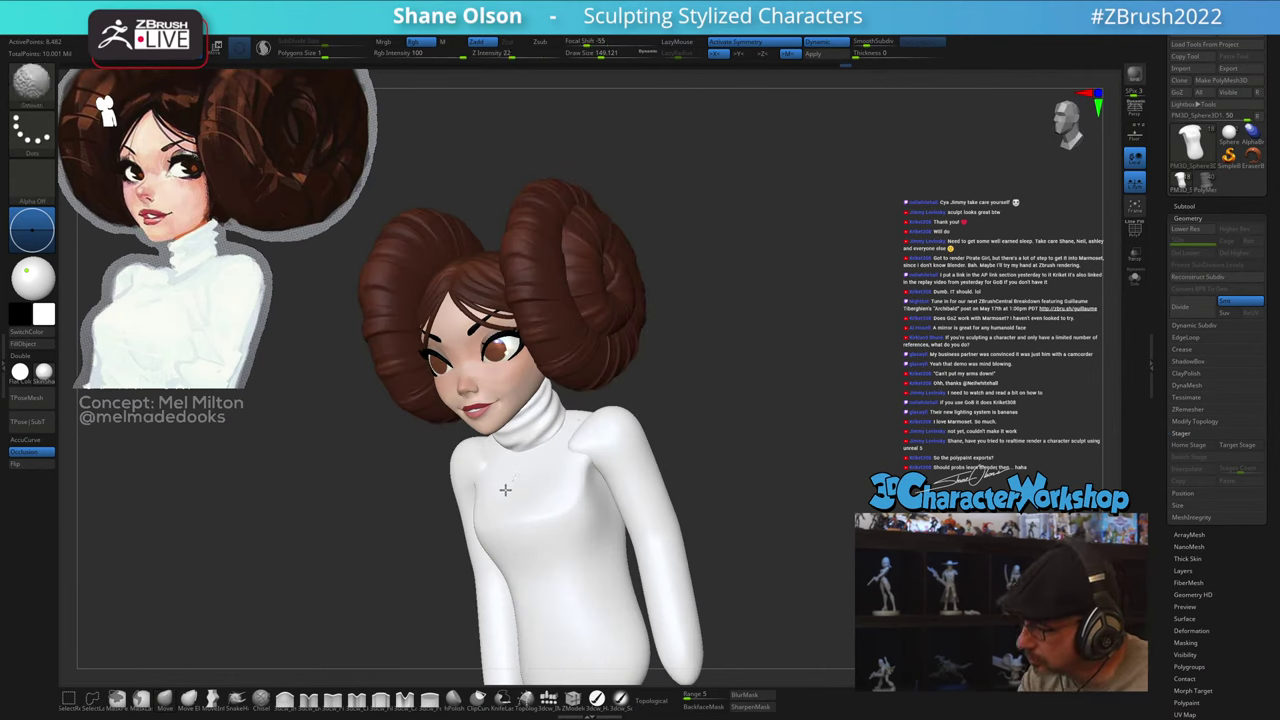
right_drag(549, 571, 513, 567)
drag(522, 571, 533, 568)
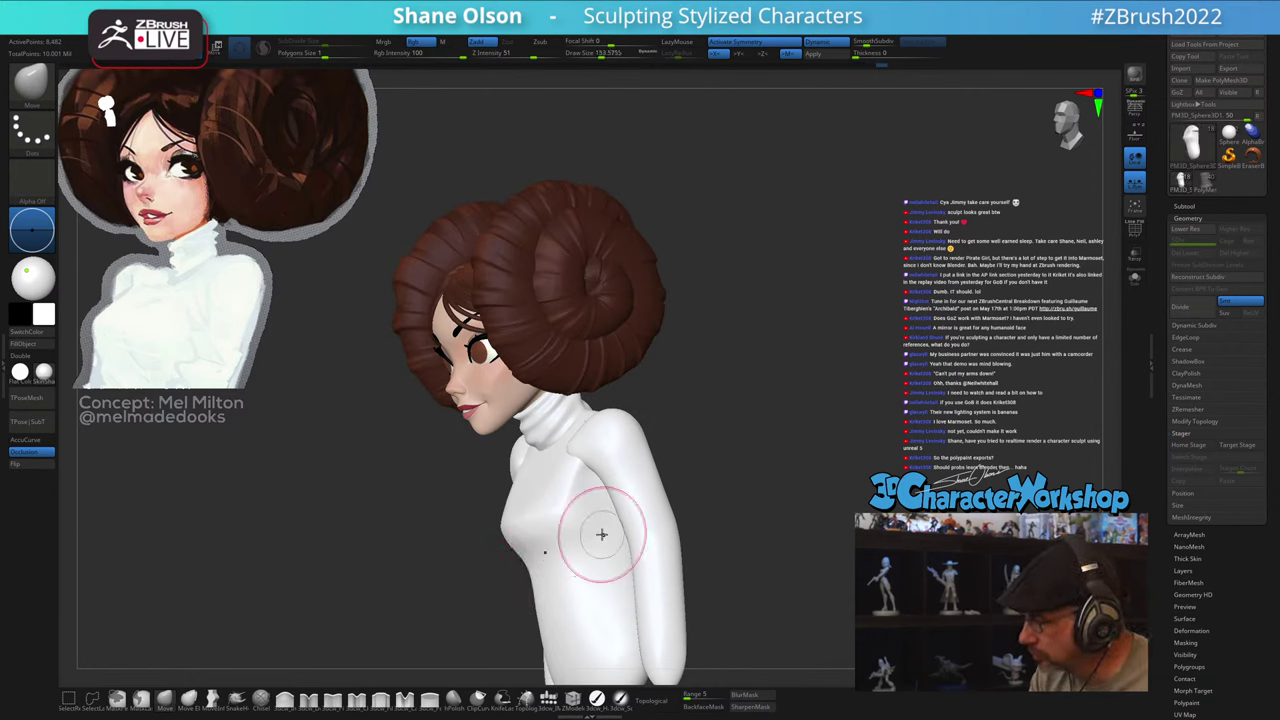
Step: Shape the sides of the torso's waist from the front at a draw size of about 182
mouse_move(601, 534)
right_down()
mouse_move(648, 548)
mouse_move(750, 488)
mouse_move(717, 527)
mouse_move(704, 504)
mouse_move(728, 514)
mouse_move(736, 544)
mouse_move(739, 512)
right_up()
key(s)
drag(616, 559, 609, 553)
key(s)
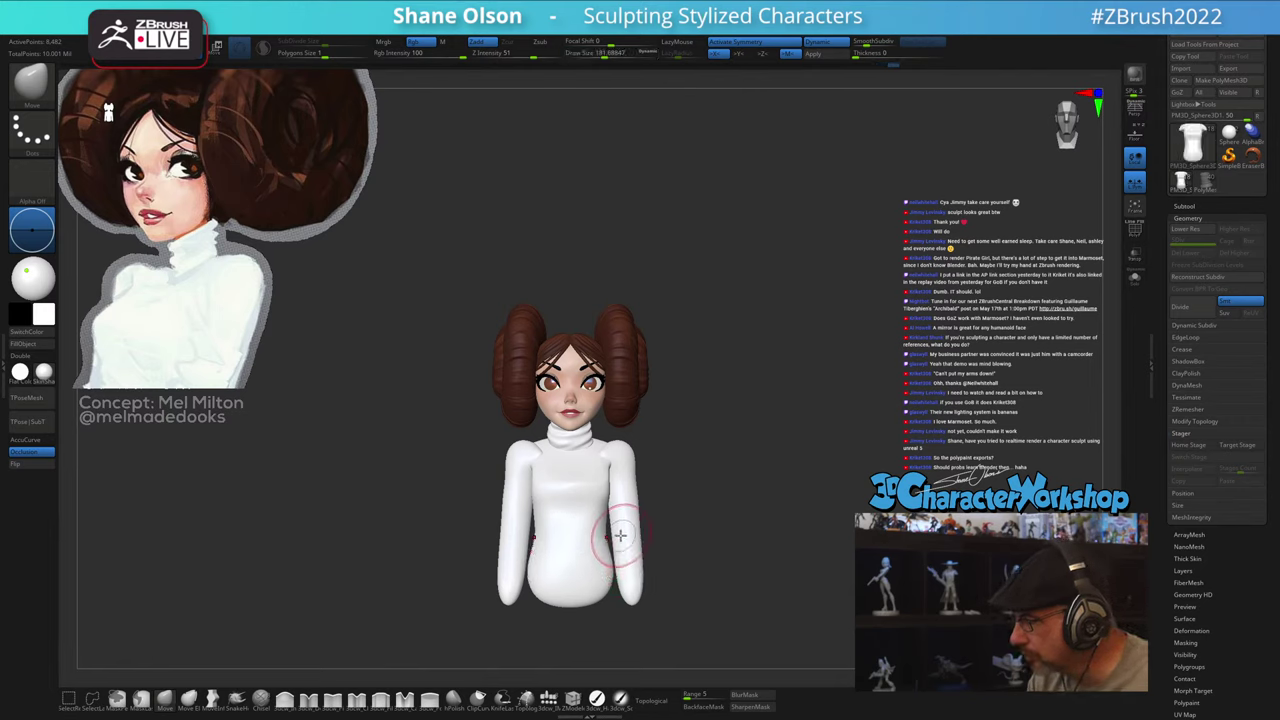
Step: Adjust the curve of the torso's back in profile at a draw size of about 268
mouse_move(697, 482)
right_down()
mouse_move(617, 500)
mouse_move(586, 534)
mouse_move(705, 503)
mouse_move(642, 521)
right_up()
key(s)
drag(540, 530, 547, 530)
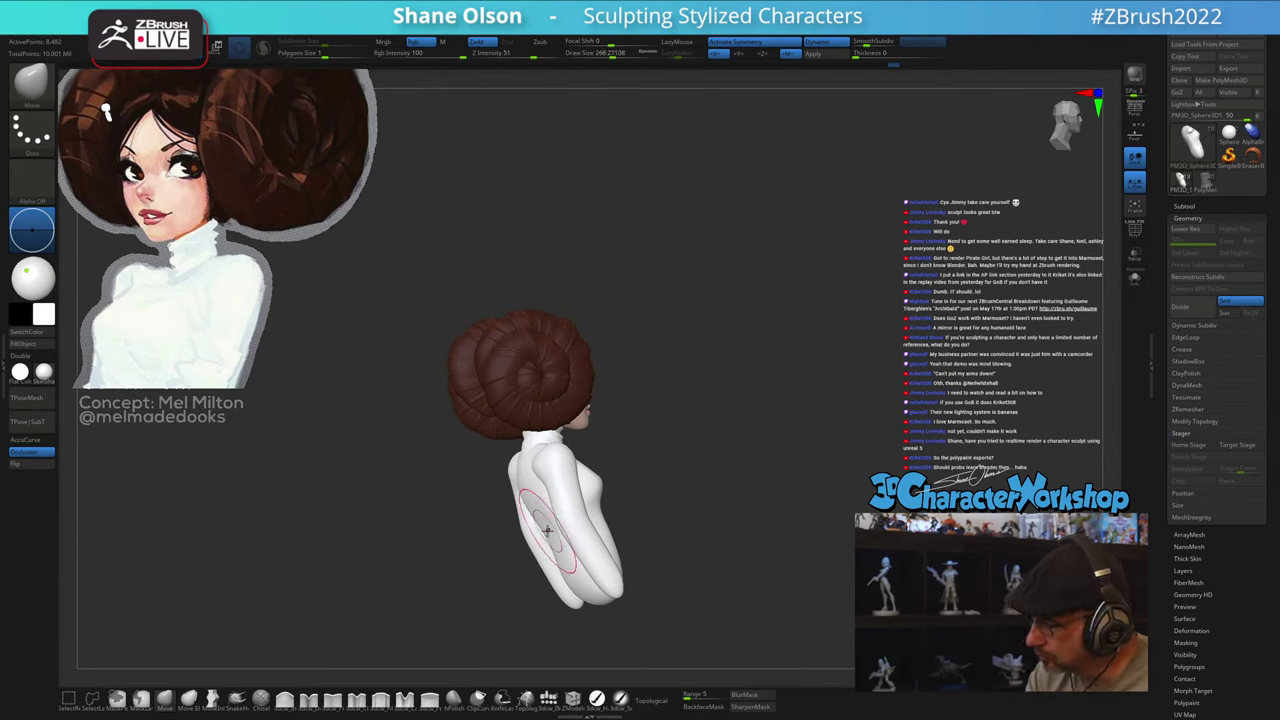
mouse_move(630, 511)
right_down()
mouse_move(682, 508)
mouse_move(629, 523)
right_up()
right_drag(582, 476, 620, 470)
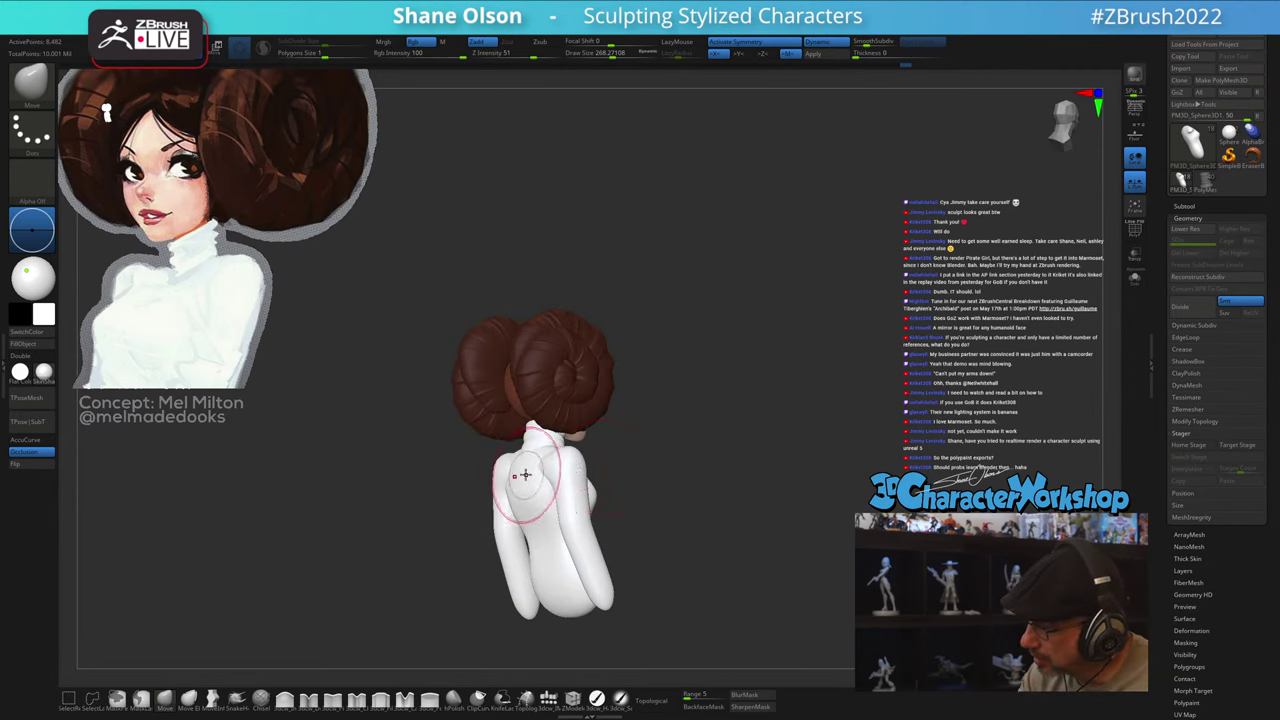
Step: Reshape the torso's upper back at a draw size of about 223 and smooth the surface between the arms
key(s)
drag(525, 475, 521, 474)
ctrl+right_drag(520, 463, 516, 490)
drag(516, 472, 509, 522)
right_drag(529, 532, 552, 542)
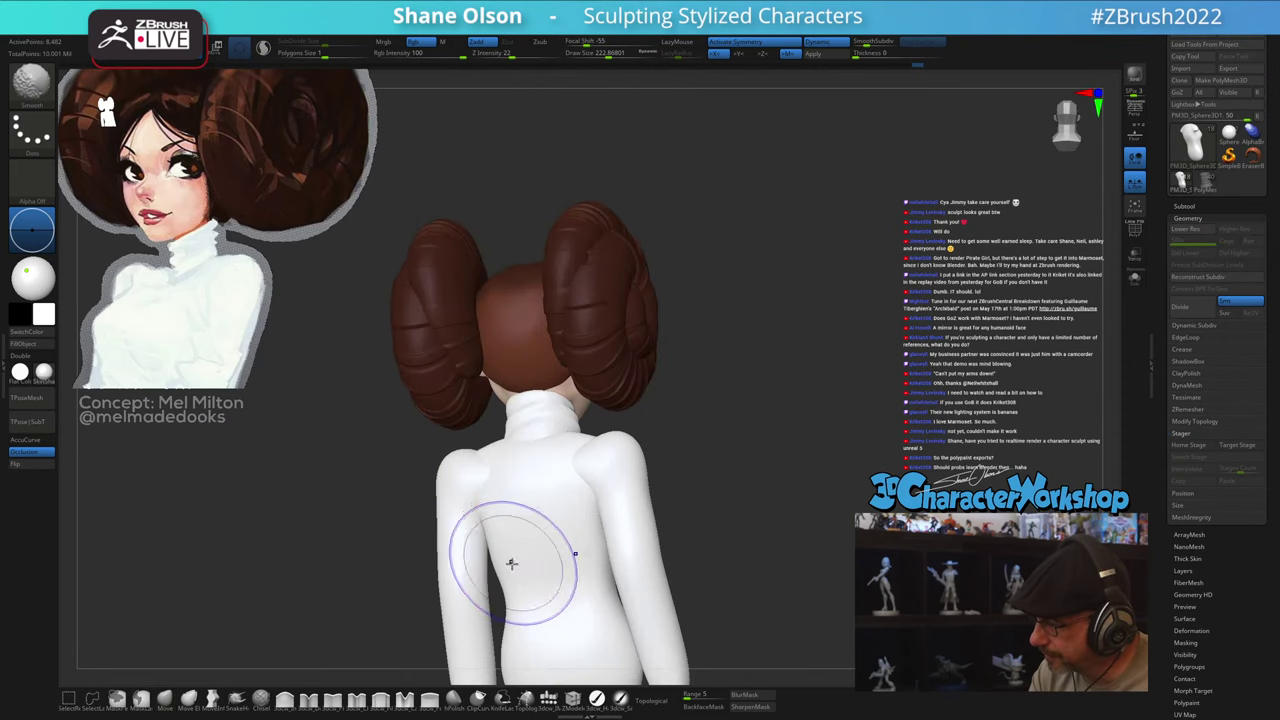
shift+drag(512, 564, 543, 545)
mouse_move(569, 554)
right_down()
mouse_move(616, 556)
mouse_move(696, 501)
mouse_move(806, 523)
mouse_move(780, 529)
mouse_move(760, 467)
right_up()
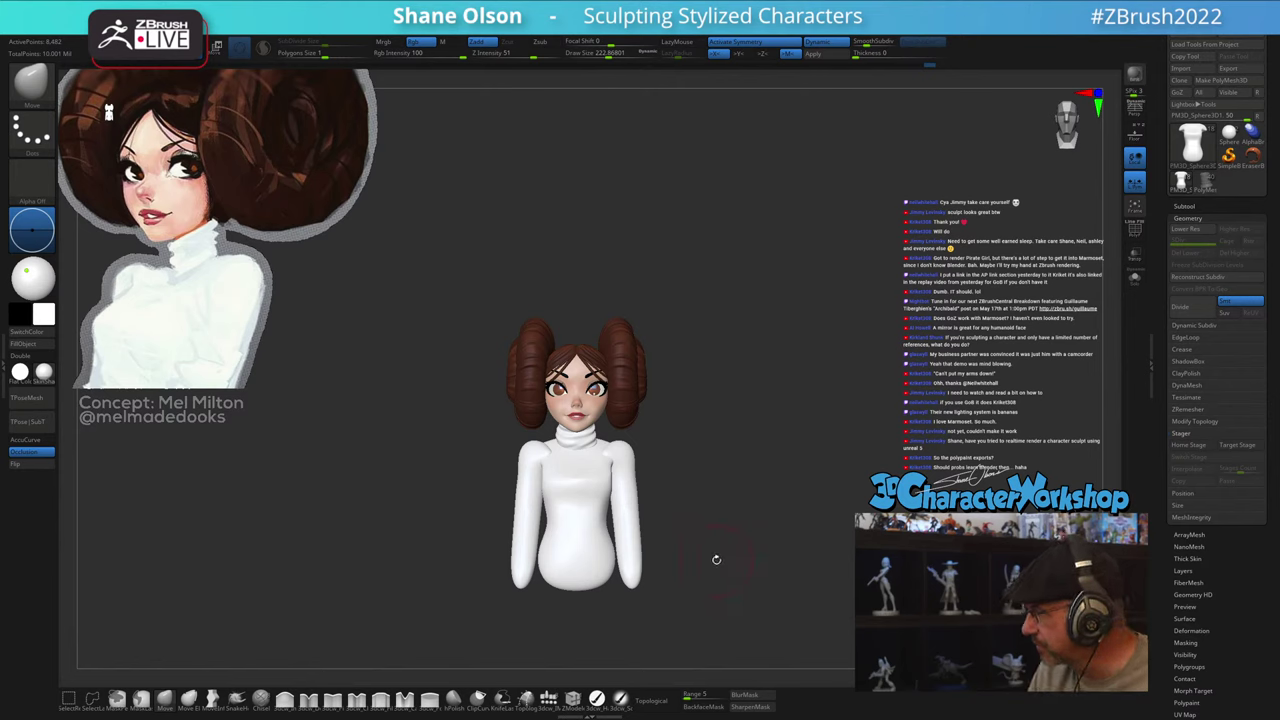
ctrl+right_drag(716, 560, 710, 579)
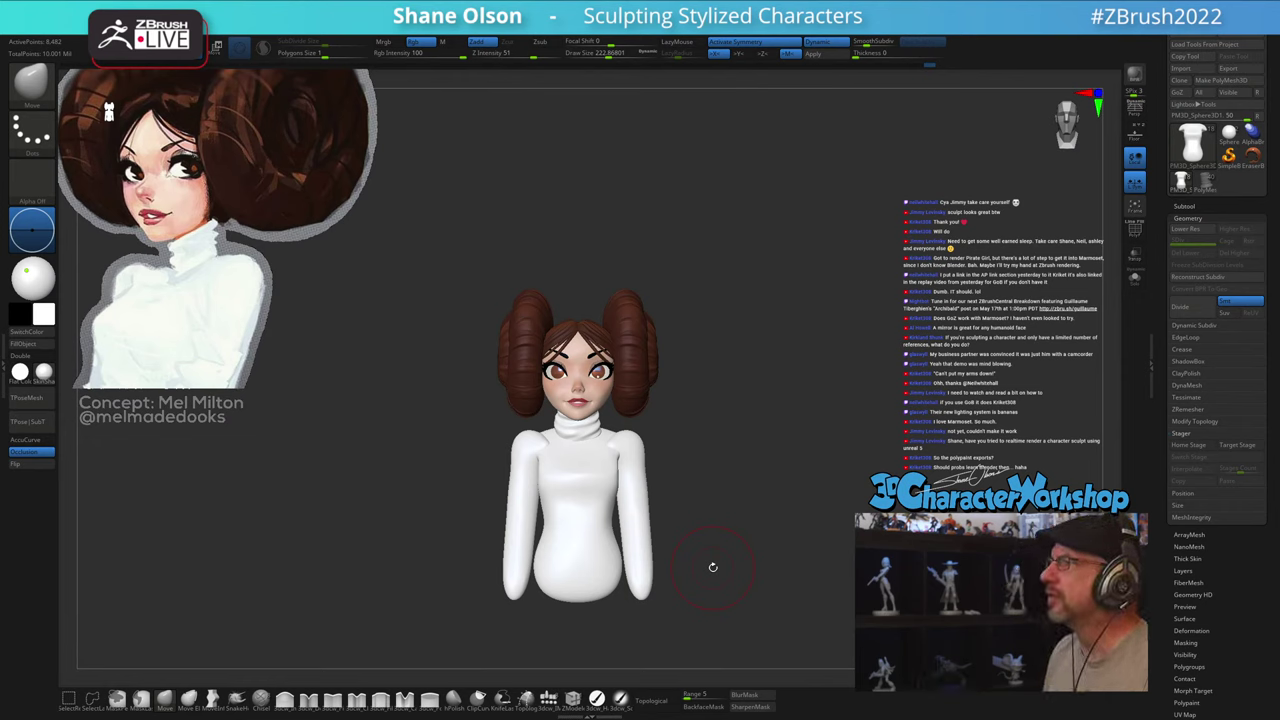
Step: Select the arms, show their polyframe, and ZRemesh them with a target polygon count of about 0.94
mouse_move(786, 467)
mouse_down()
mouse_move(771, 526)
mouse_move(760, 472)
mouse_move(745, 518)
mouse_up()
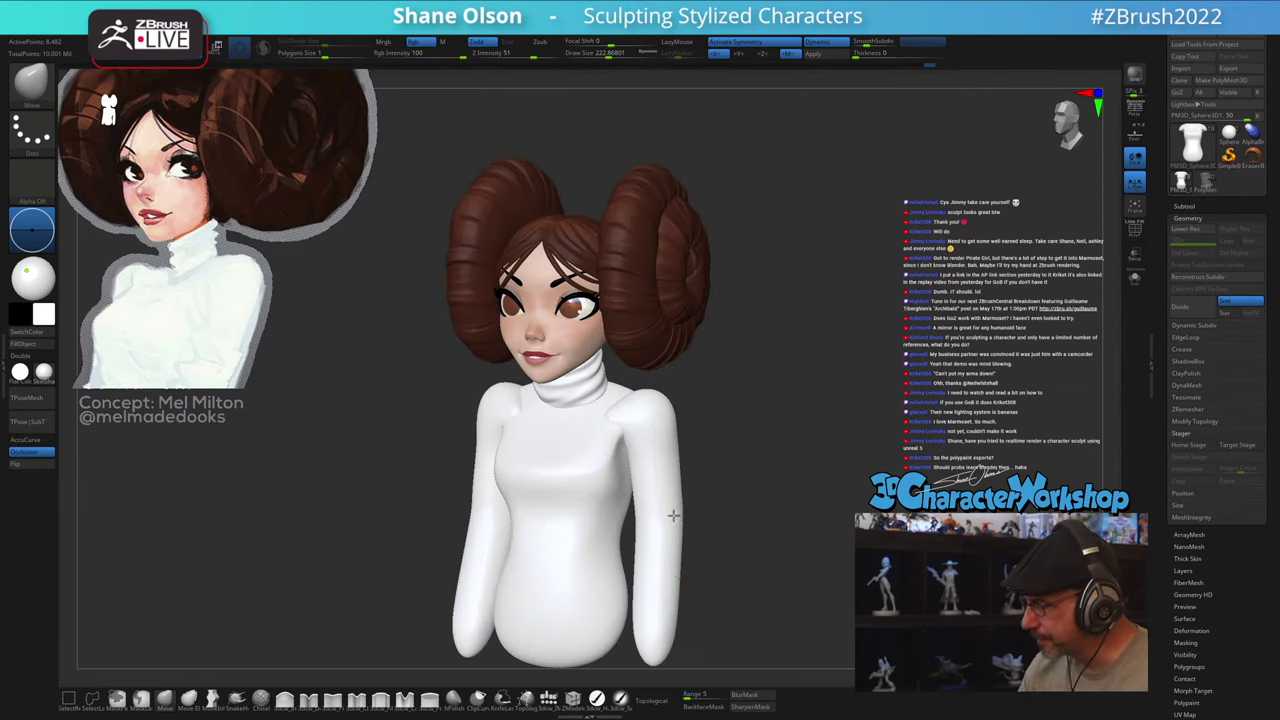
alt+click(670, 516)
mouse_move(717, 461)
shift+mouse_down()
mouse_move(708, 489)
mouse_move(712, 477)
shift+mouse_up()
key(s)
key(shift+f)
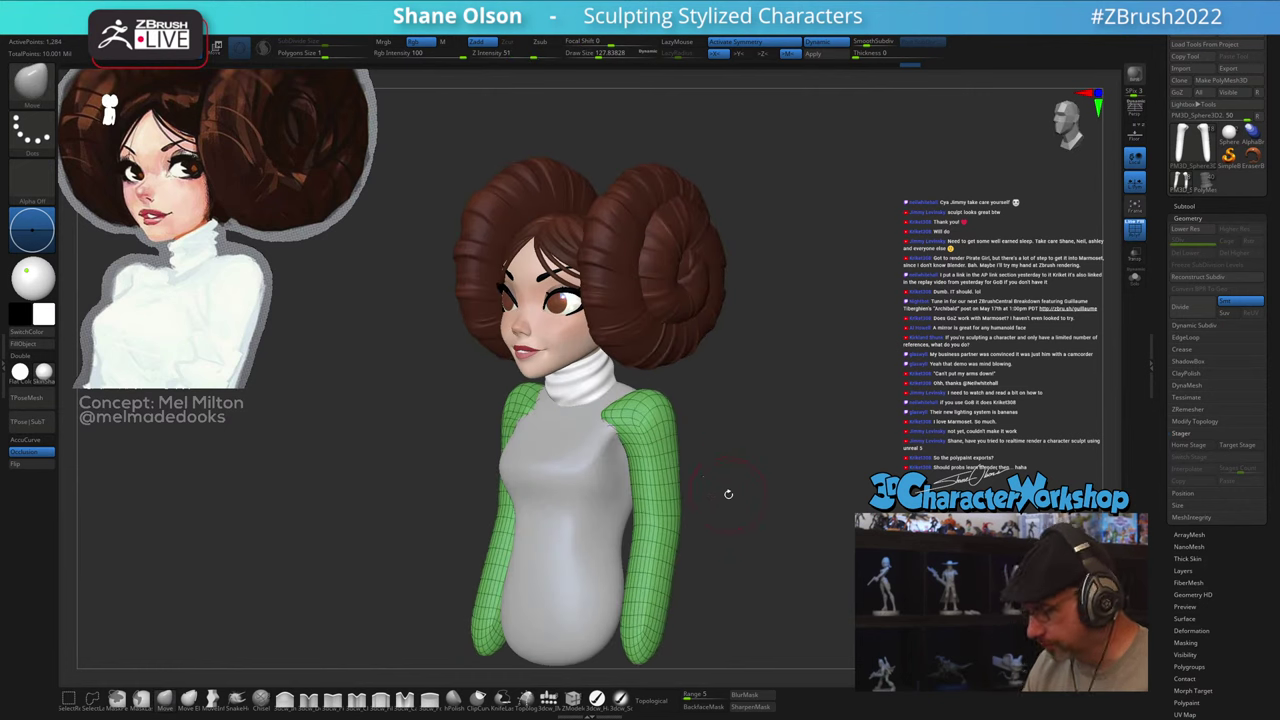
key(space)
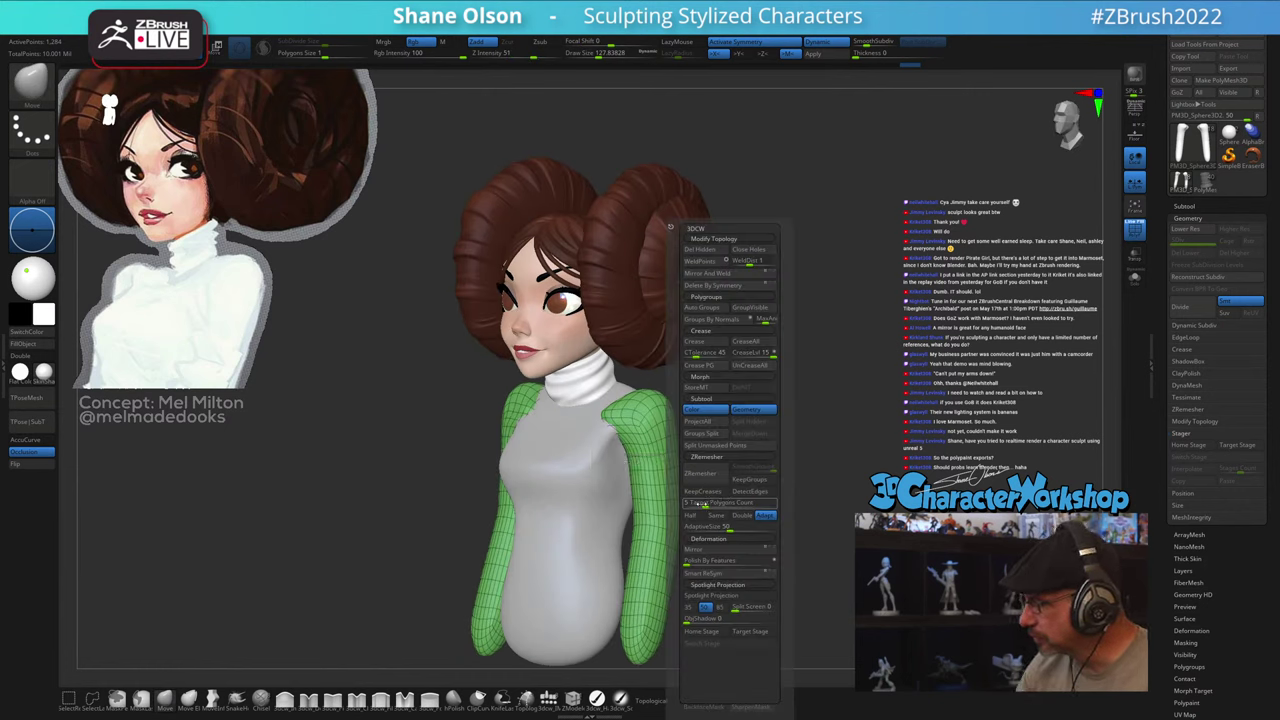
drag(705, 504, 694, 503)
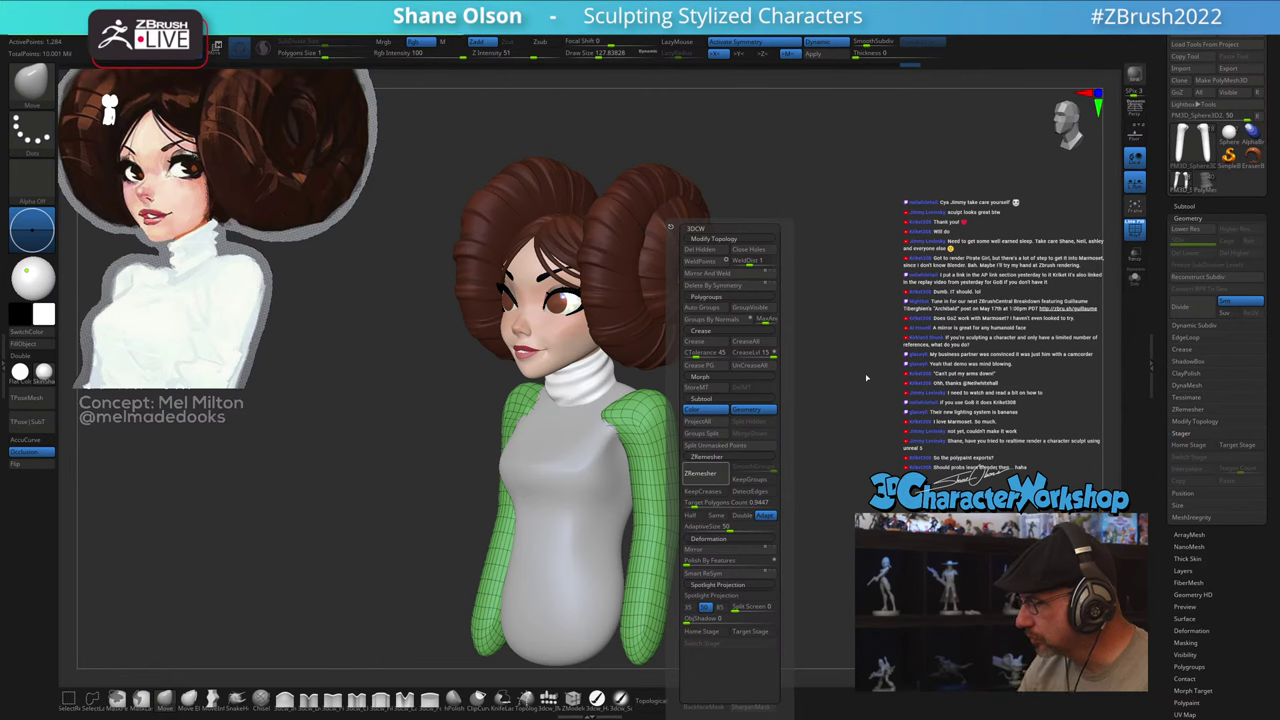
drag(777, 442, 450, 515)
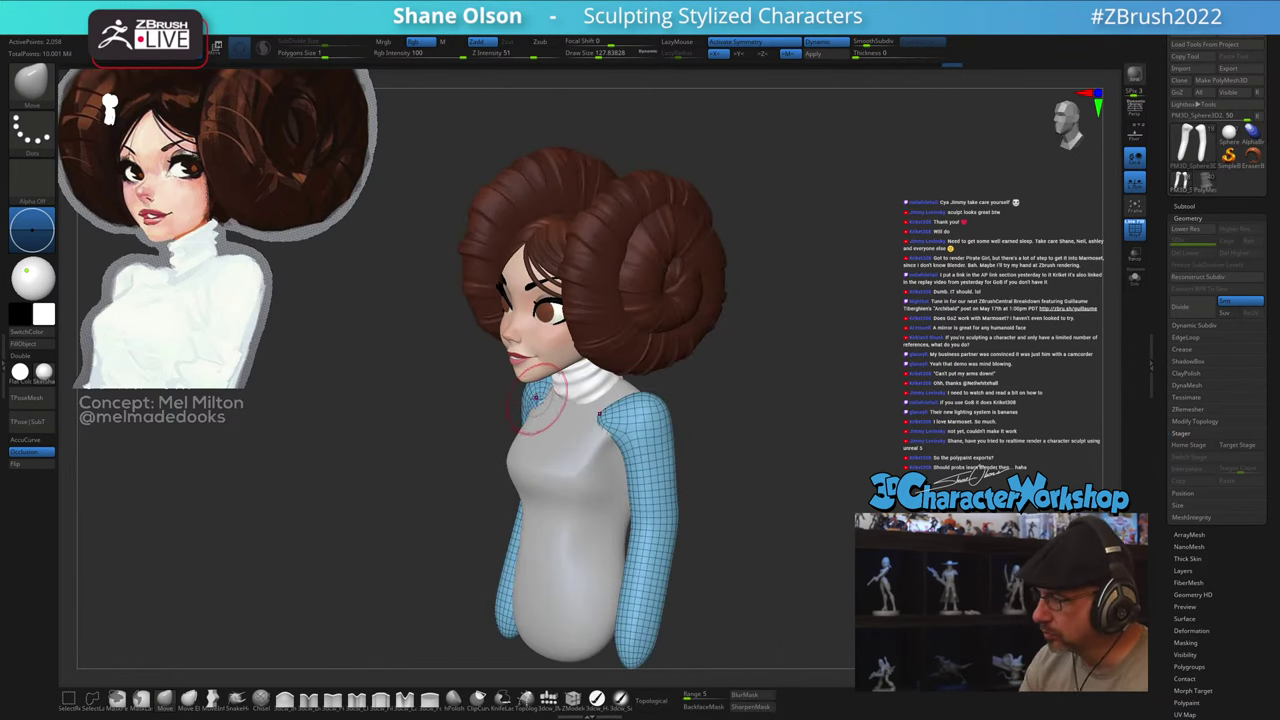
Step: Fit the remeshed arms' shoulder tops to the torso at a draw size of about 128, and turn off the polyframe
drag(492, 402, 572, 401)
right_drag(560, 405, 508, 404)
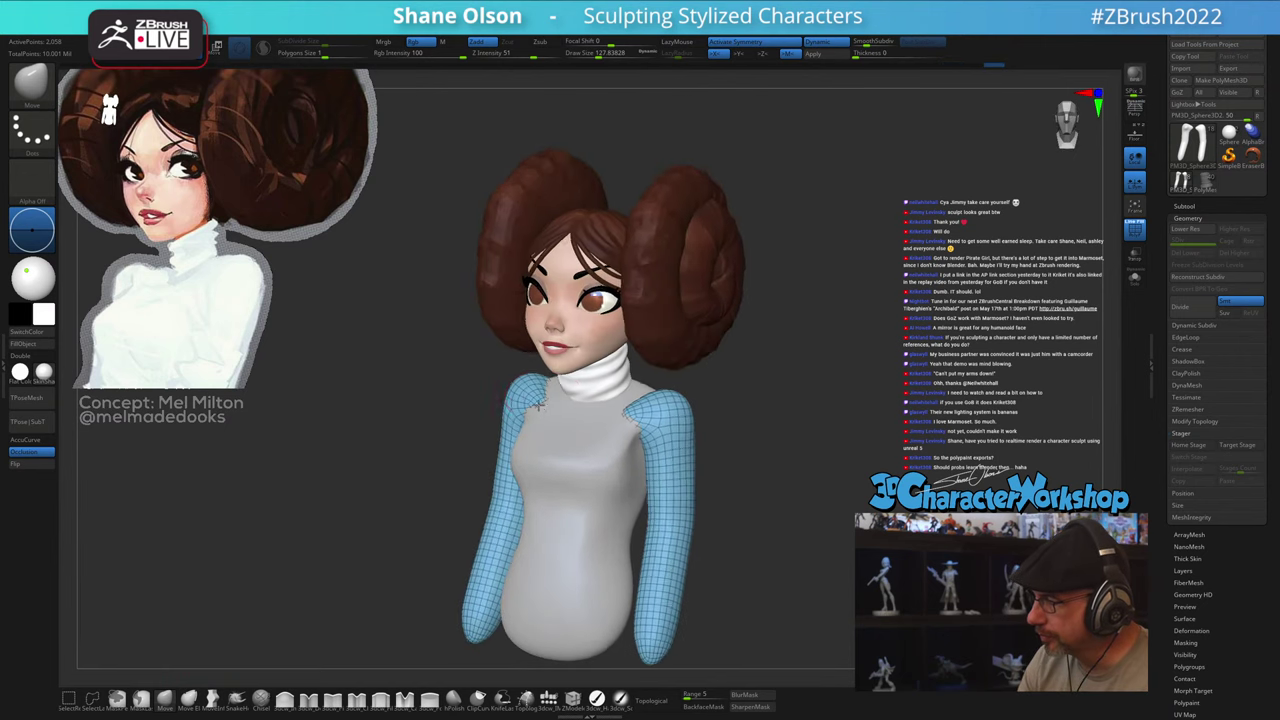
drag(541, 397, 543, 390)
shift+drag(700, 470, 772, 530)
key(shift+f)
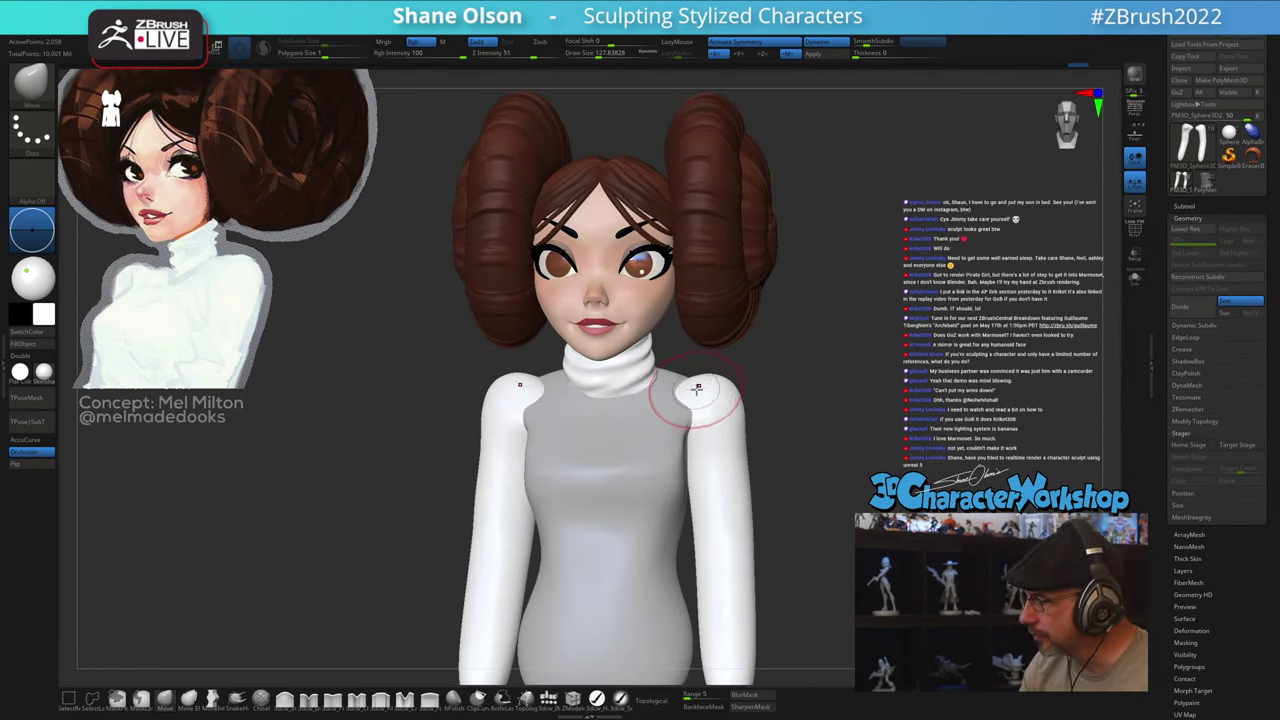
right_drag(698, 389, 648, 394)
drag(689, 397, 691, 373)
alt+click(631, 320)
right_drag(791, 441, 787, 495)
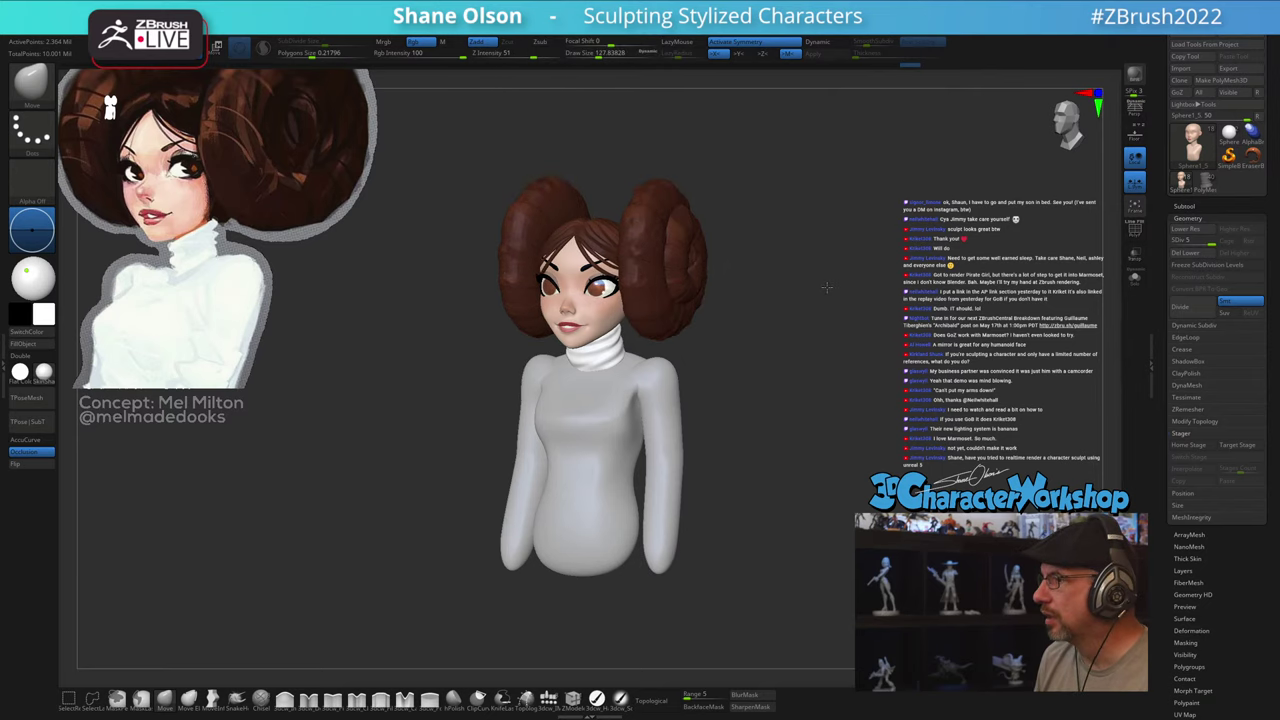
mouse_move(829, 288)
mouse_down()
mouse_move(812, 366)
mouse_move(834, 326)
mouse_move(838, 349)
mouse_up()
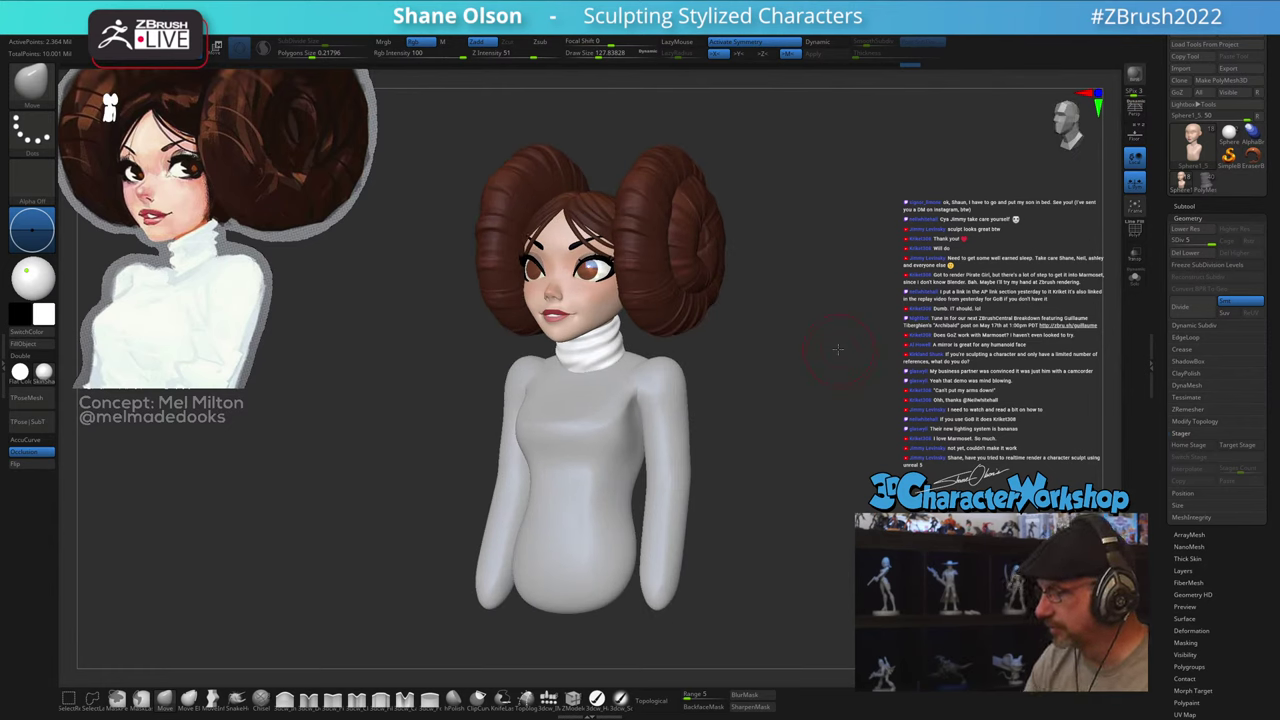
Step: Fill the arms and the torso with white using the hard paint brush's colour setting
alt+click(660, 399)
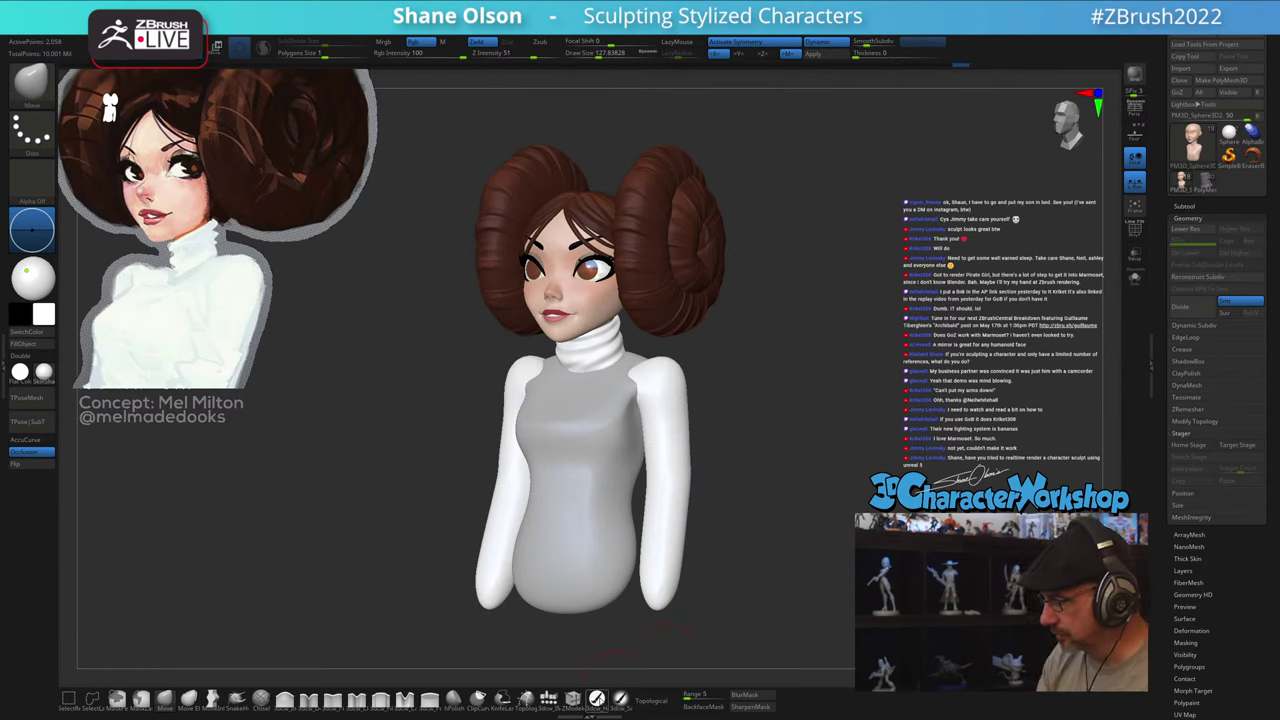
click(597, 699)
click(32, 344)
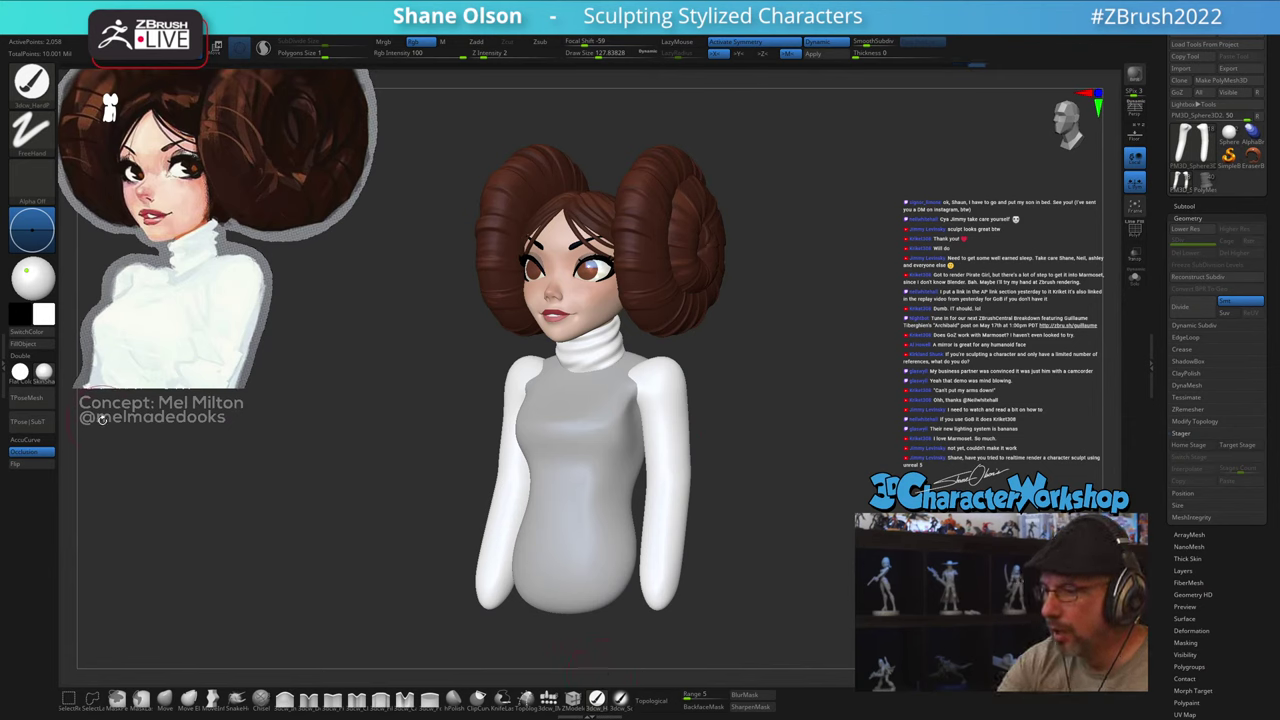
alt+click(560, 450)
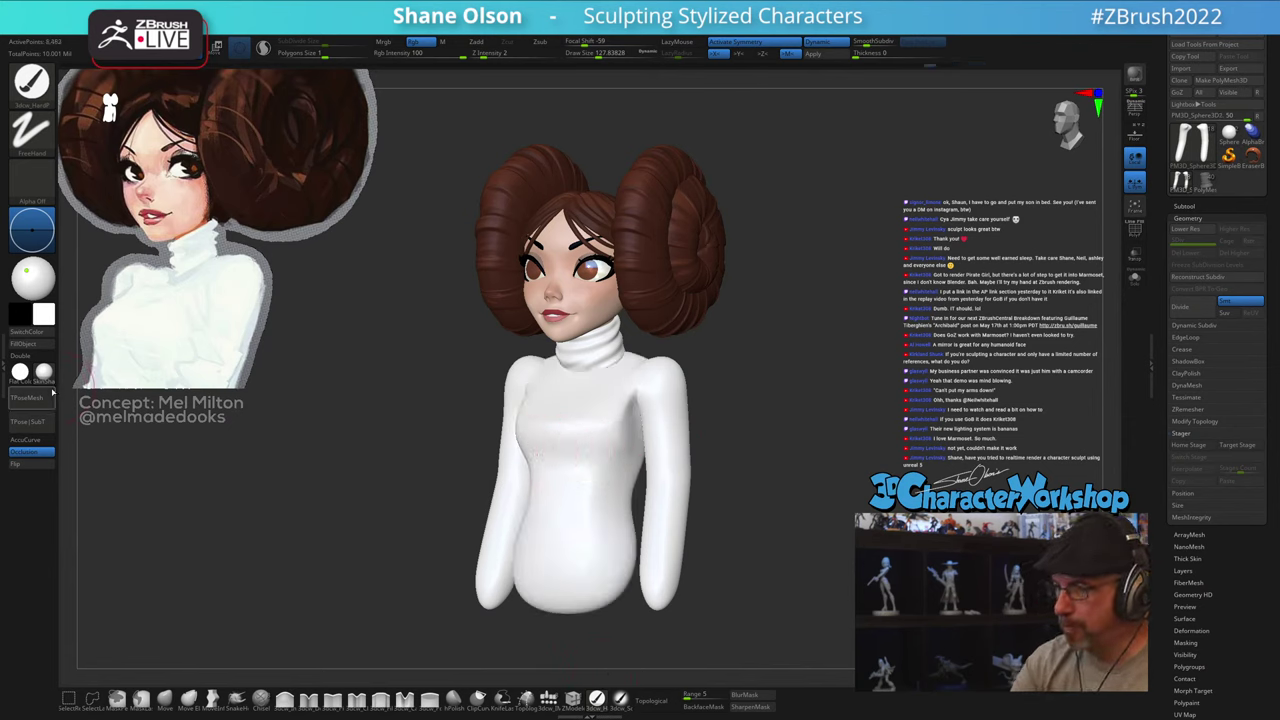
click(40, 347)
Step: Smooth the torso's chest beside the armpits at a draw size of about 74
shift+drag(743, 512, 702, 514)
mouse_move(776, 430)
mouse_down()
mouse_move(774, 409)
mouse_move(726, 474)
mouse_up()
key(s)
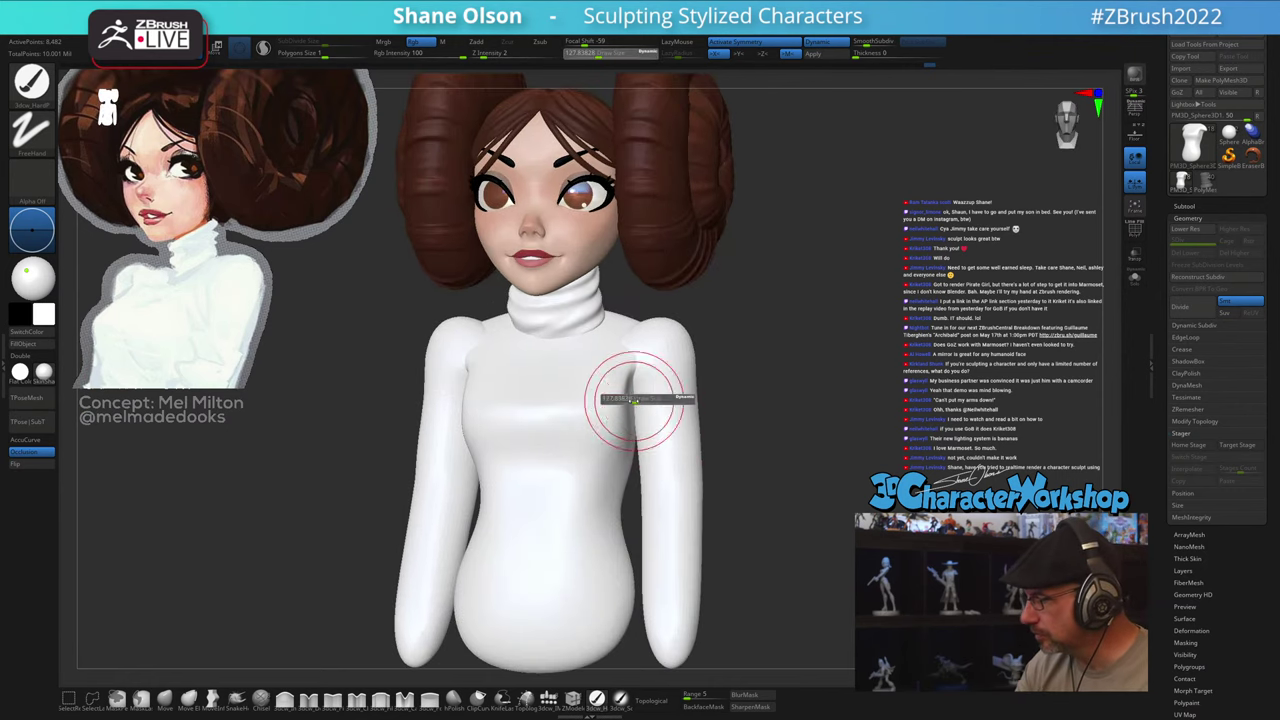
drag(638, 400, 626, 400)
right_drag(648, 382, 627, 394)
key(s)
drag(626, 399, 622, 386)
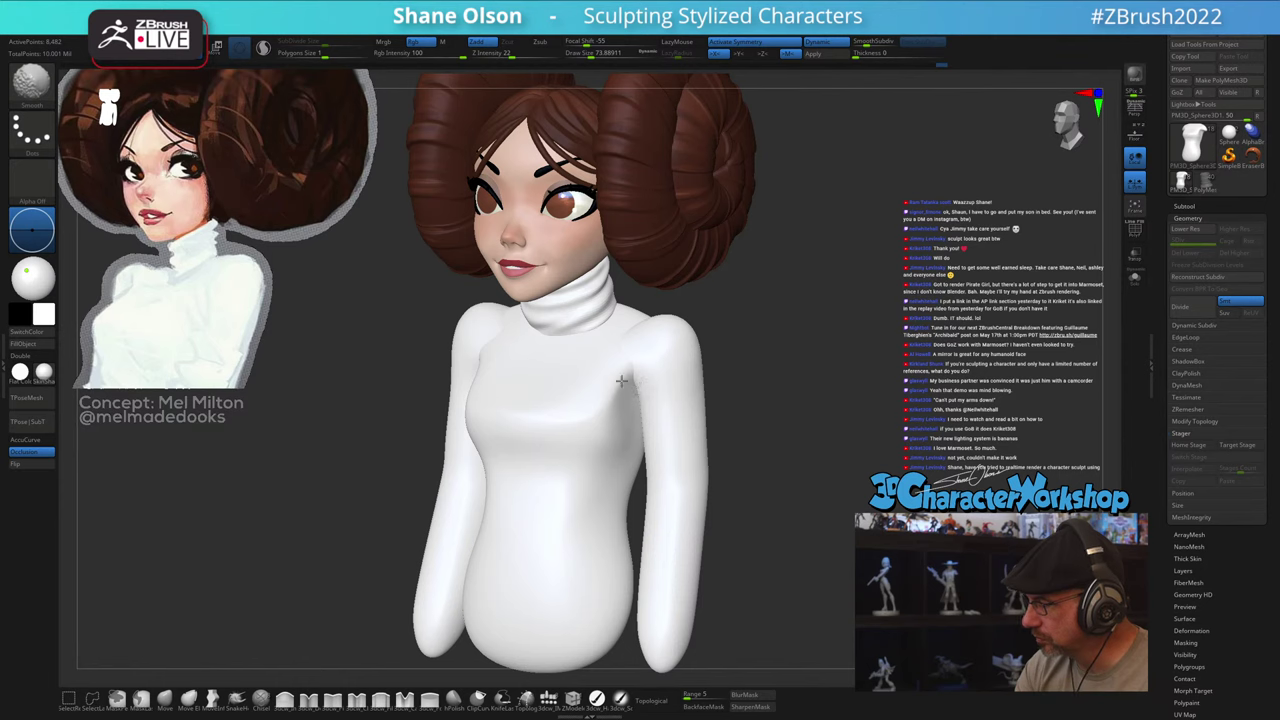
Step: Check the torso's mesh with the polyframe, and smooth the side of the bust at a draw size of about 94
mouse_move(773, 510)
mouse_down()
mouse_move(811, 501)
mouse_move(765, 516)
mouse_up()
right_drag(764, 516, 777, 499)
key(shift+f)
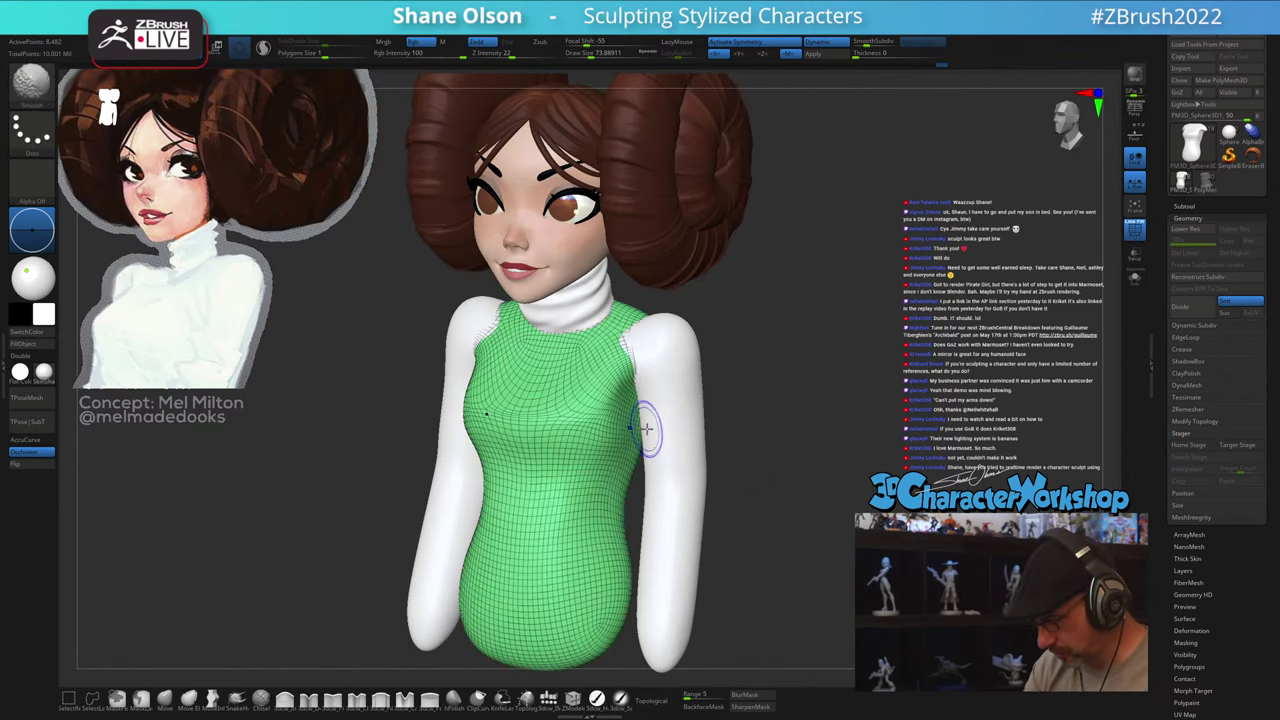
key(shift+f)
key(bracketright)
key(bracketright)
mouse_move(628, 413)
shift+mouse_down()
mouse_move(630, 391)
mouse_move(640, 420)
shift+mouse_up()
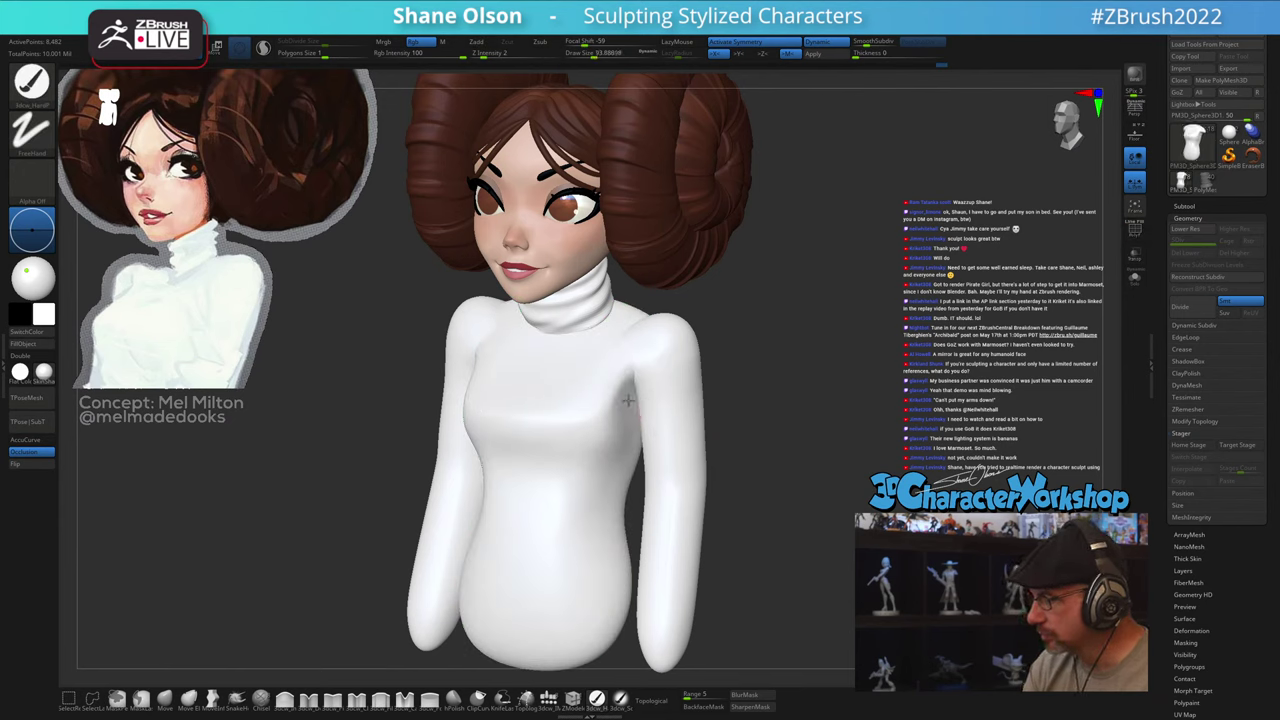
mouse_move(766, 469)
alt+mouse_down()
mouse_move(742, 460)
mouse_move(760, 471)
mouse_move(745, 486)
mouse_move(741, 474)
alt+mouse_up()
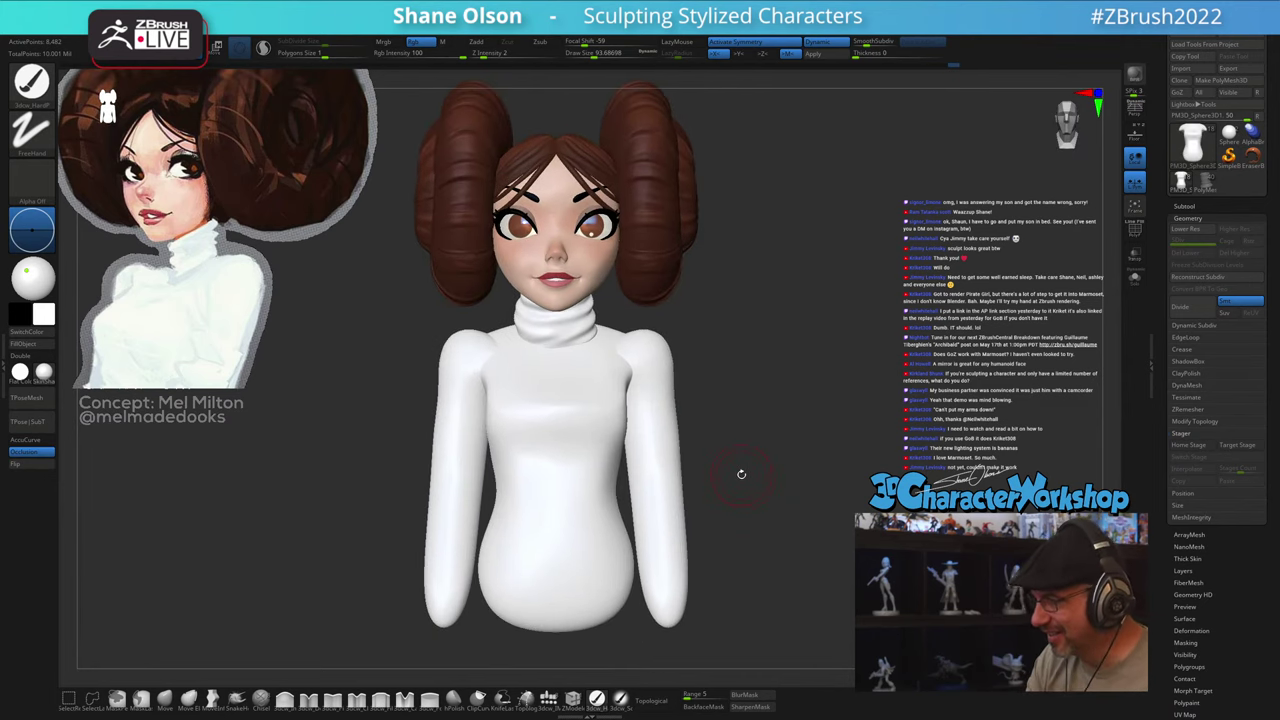
Step: Adjust the torso's sides around the armpits with the Move brush, starting at a draw size of about 90
click(170, 698)
key(s)
drag(716, 390, 720, 390)
drag(724, 391, 623, 395)
key(s)
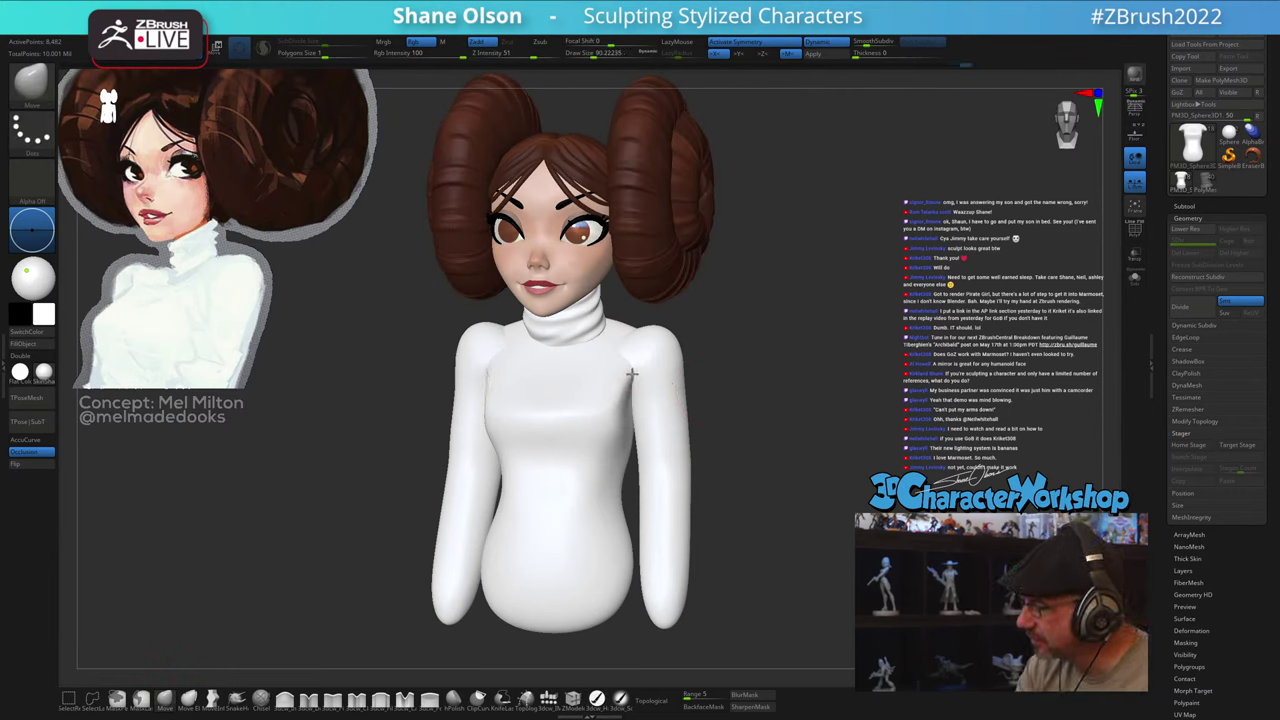
mouse_move(690, 355)
right_down()
mouse_move(670, 350)
mouse_move(649, 400)
mouse_move(661, 401)
mouse_move(632, 418)
right_up()
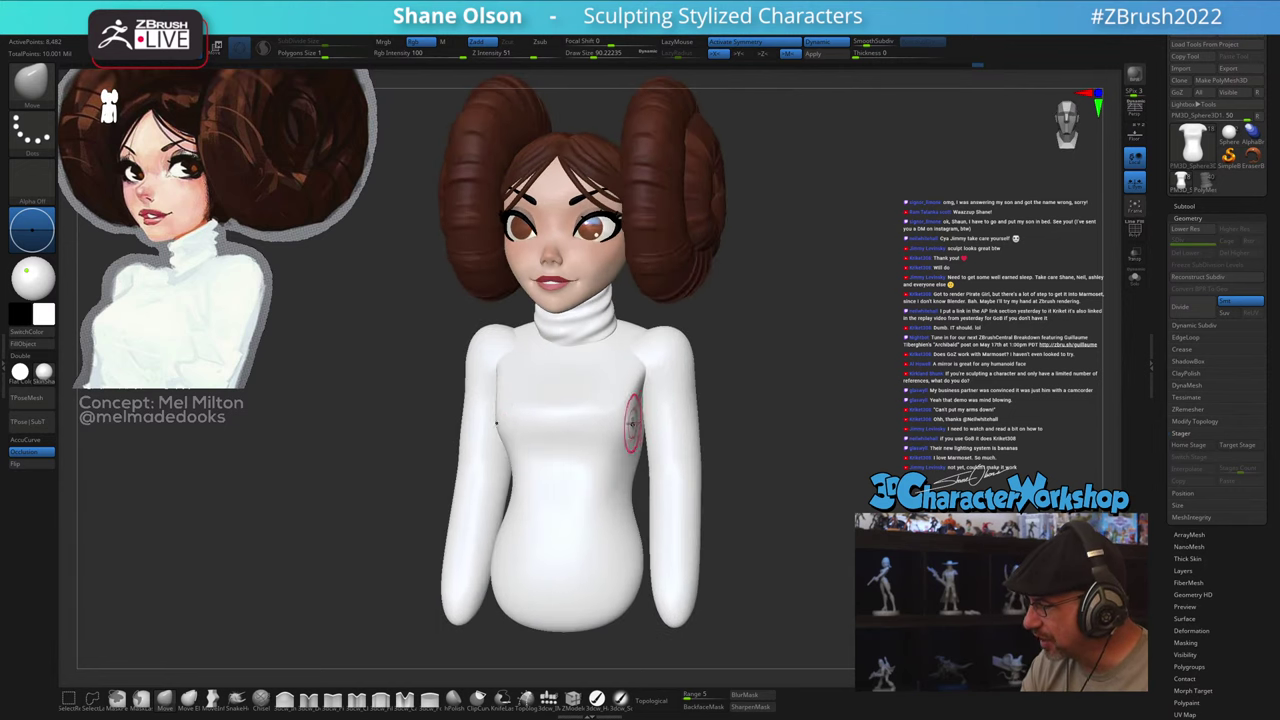
key(s)
drag(632, 416, 636, 415)
Step: Adjust the torso's upper back behind the shoulder with the Move brush at a draw size of about 167
mouse_move(758, 514)
right_down()
mouse_move(843, 504)
mouse_move(774, 497)
right_up()
key(s)
drag(519, 358, 528, 362)
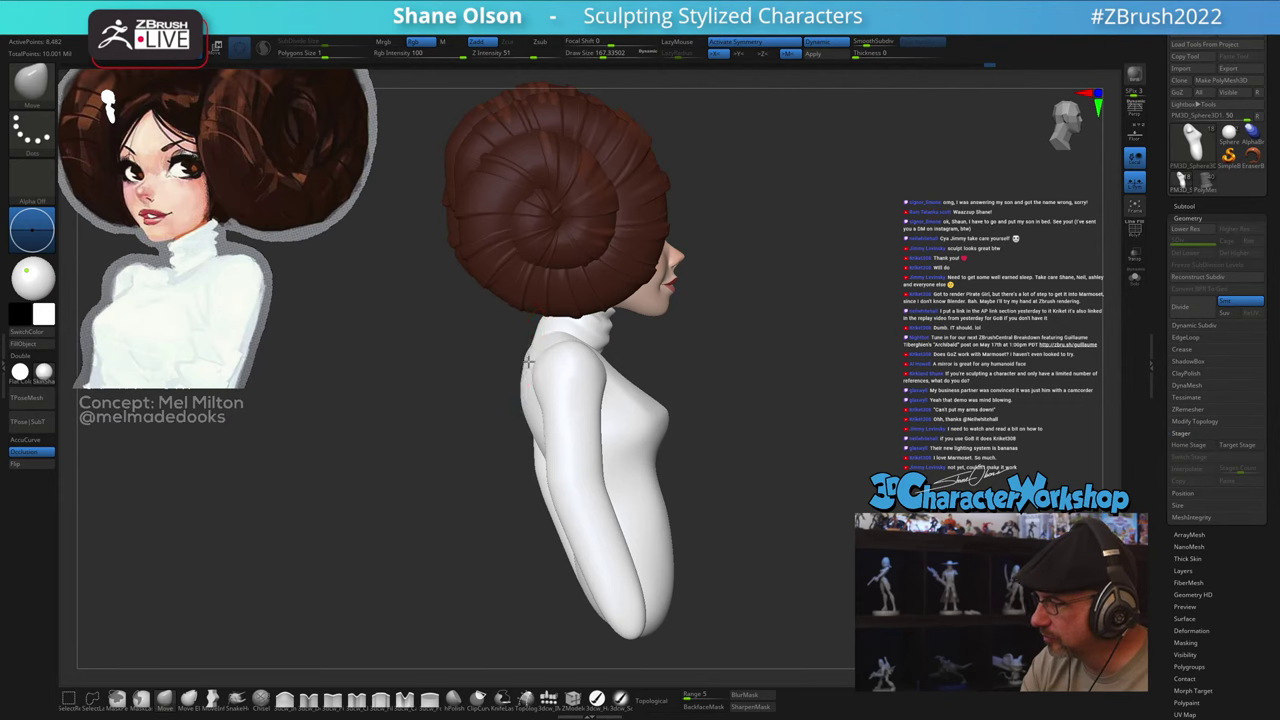
right_drag(526, 398, 551, 377)
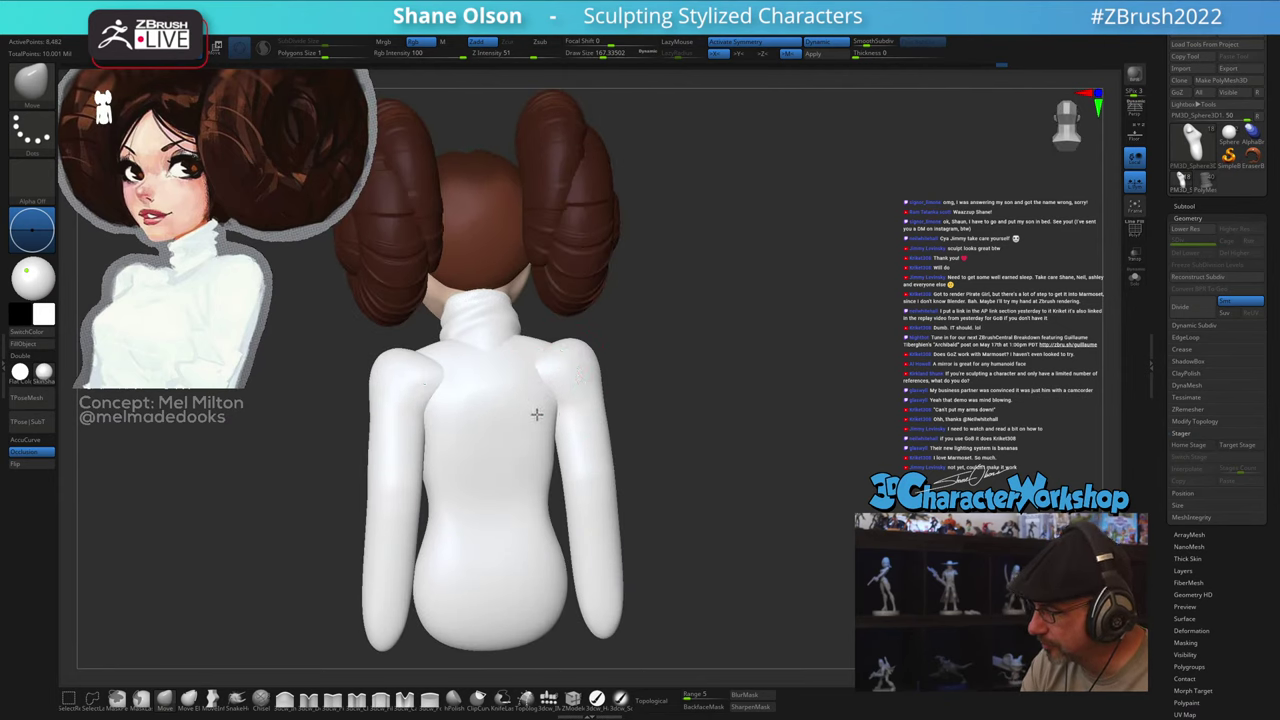
mouse_move(718, 486)
right_down()
mouse_move(674, 511)
mouse_move(735, 487)
mouse_move(680, 514)
right_up()
Step: Select the arms and smooth their elbows and forearms at a draw size of about 212
key(bracketright)
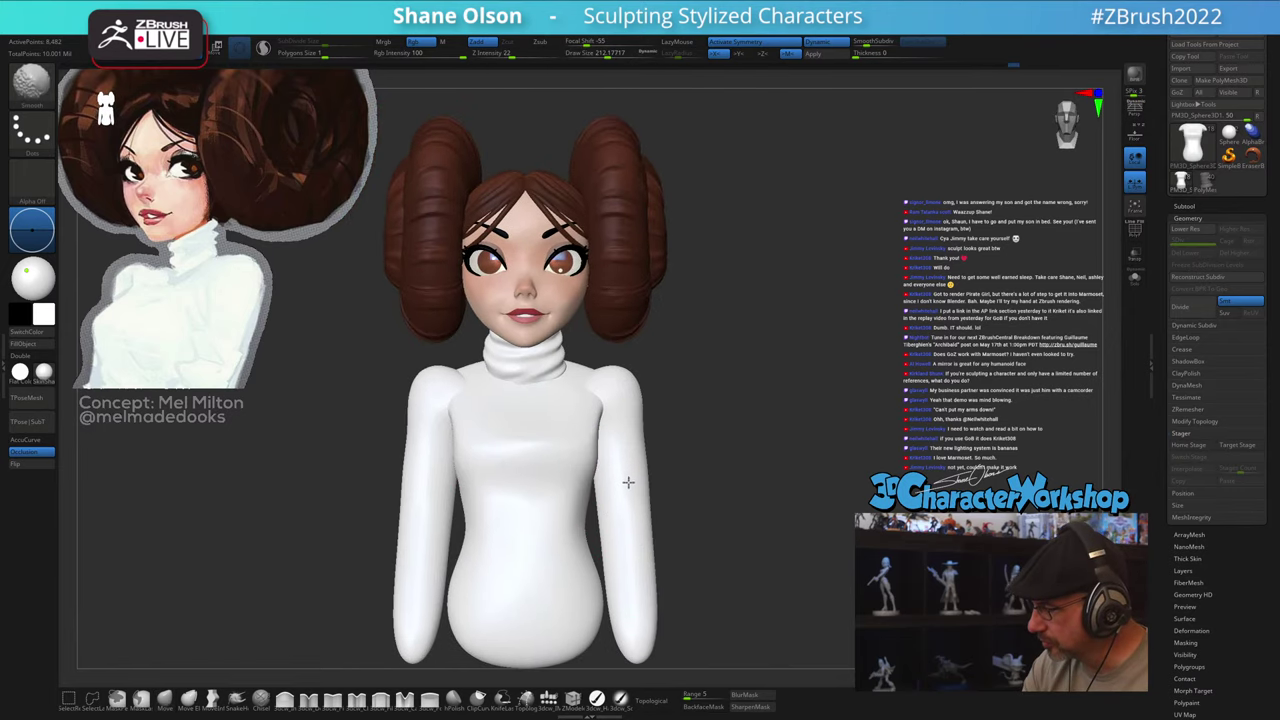
key(shift+f)
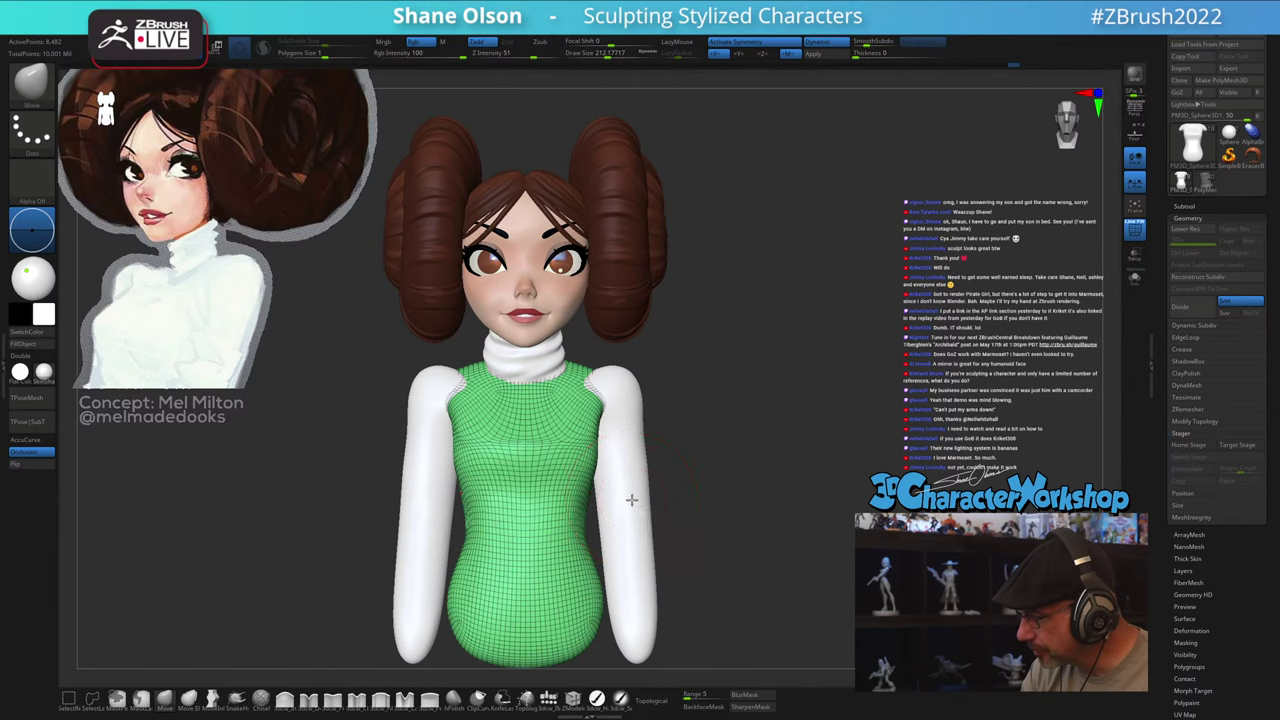
alt+click(632, 500)
key(shift+f)
mouse_move(628, 484)
shift+mouse_down()
mouse_move(619, 437)
mouse_move(625, 500)
shift+mouse_up()
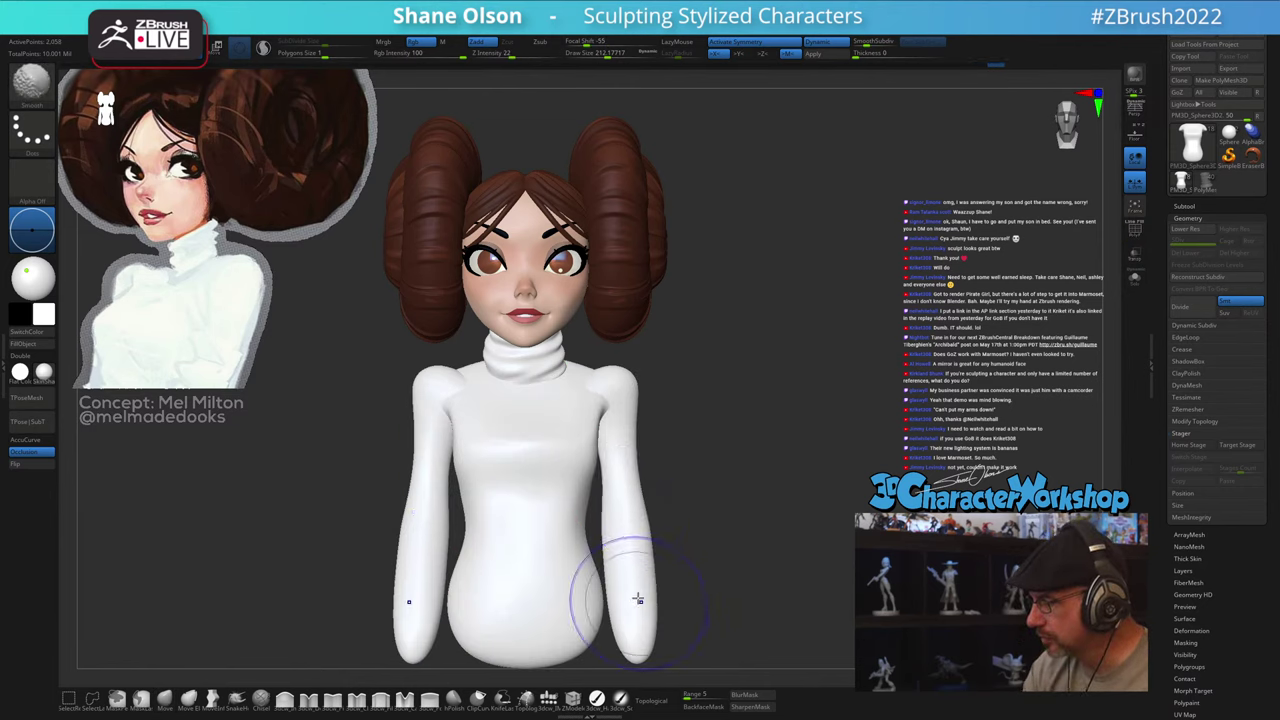
mouse_move(632, 562)
shift+mouse_down()
mouse_move(637, 594)
mouse_move(631, 577)
shift+mouse_up()
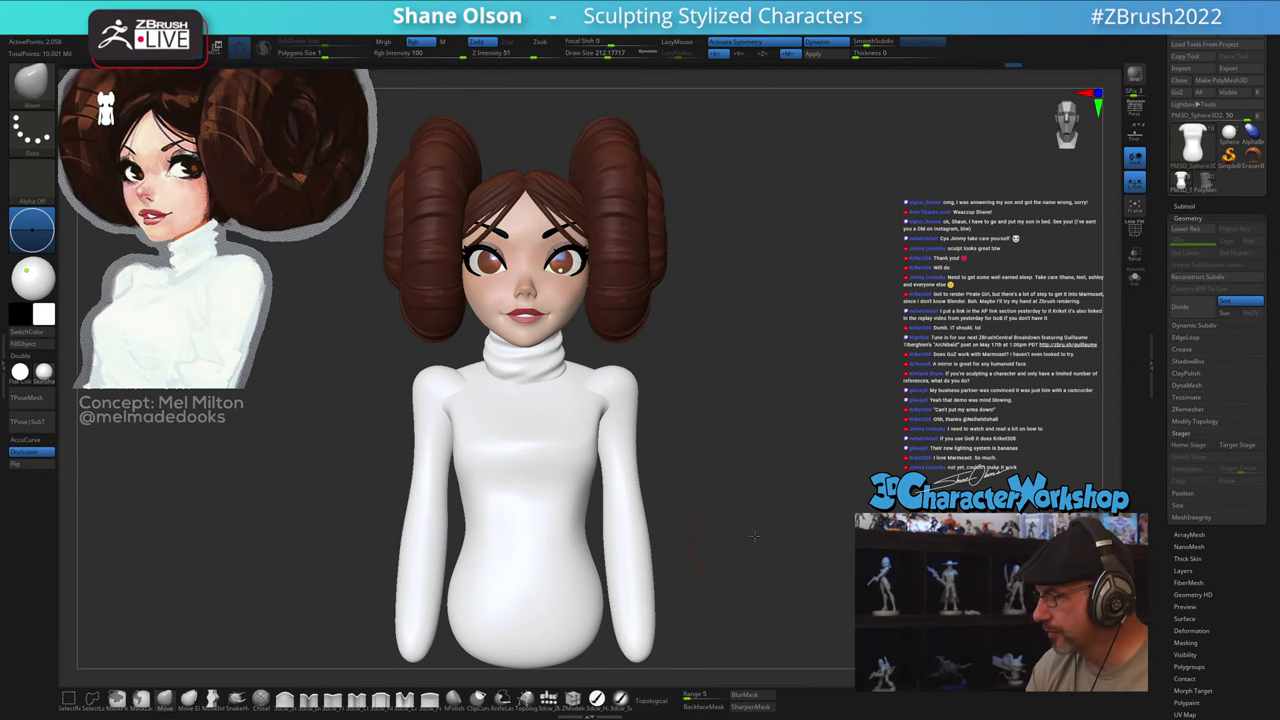
mouse_move(840, 530)
mouse_down()
mouse_move(738, 541)
mouse_move(796, 492)
mouse_up()
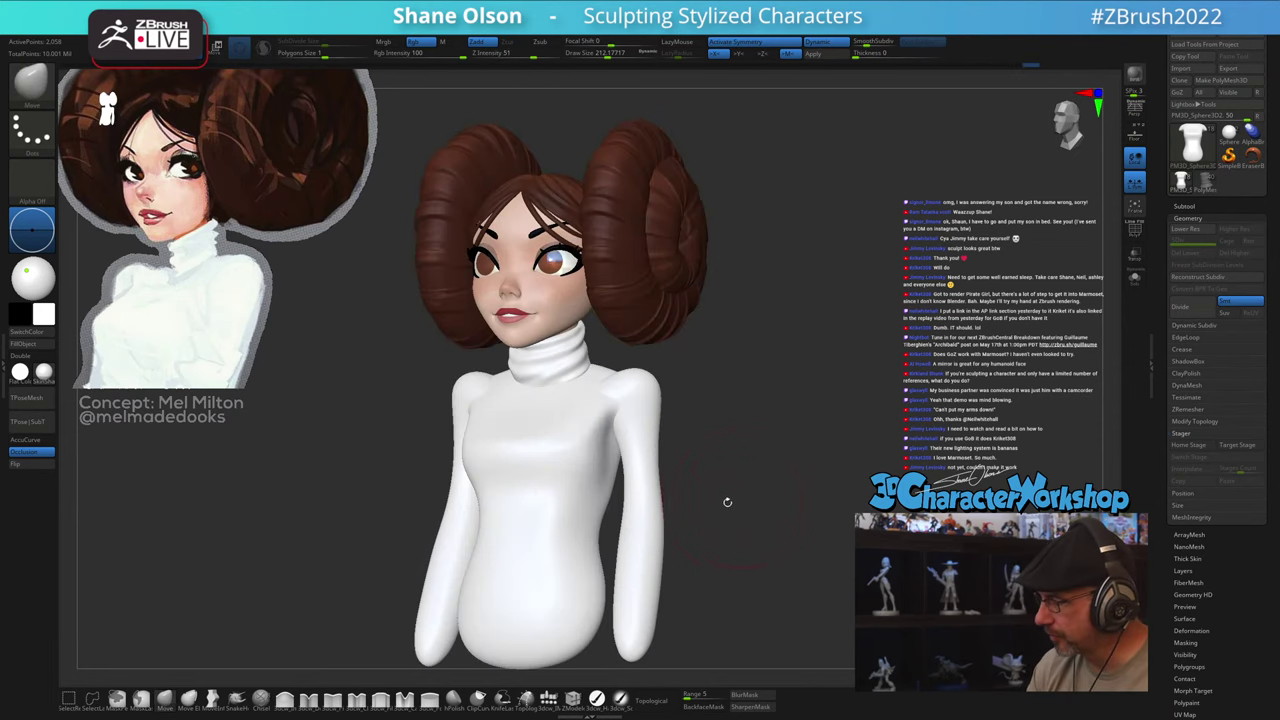
shift+drag(646, 548, 641, 577)
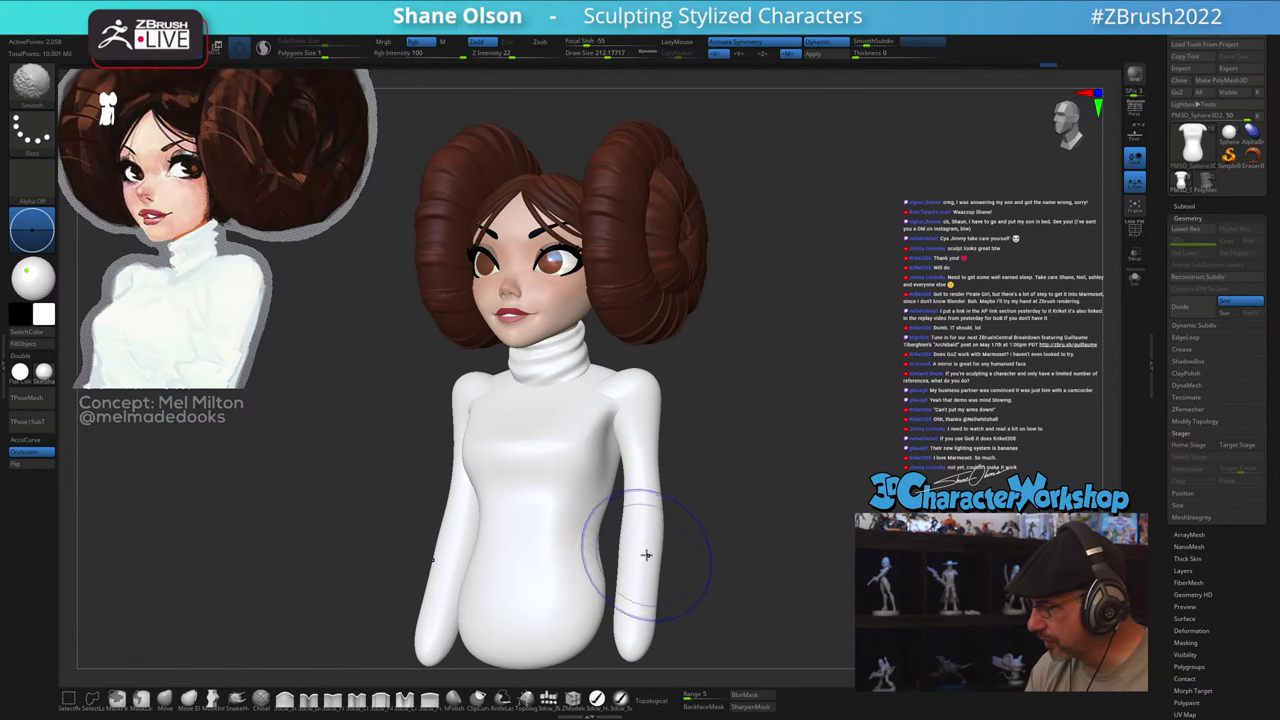
drag(709, 546, 684, 559)
Step: Inflate the arms around the elbow with the inflate brush at a Z intensity of 5
click(284, 697)
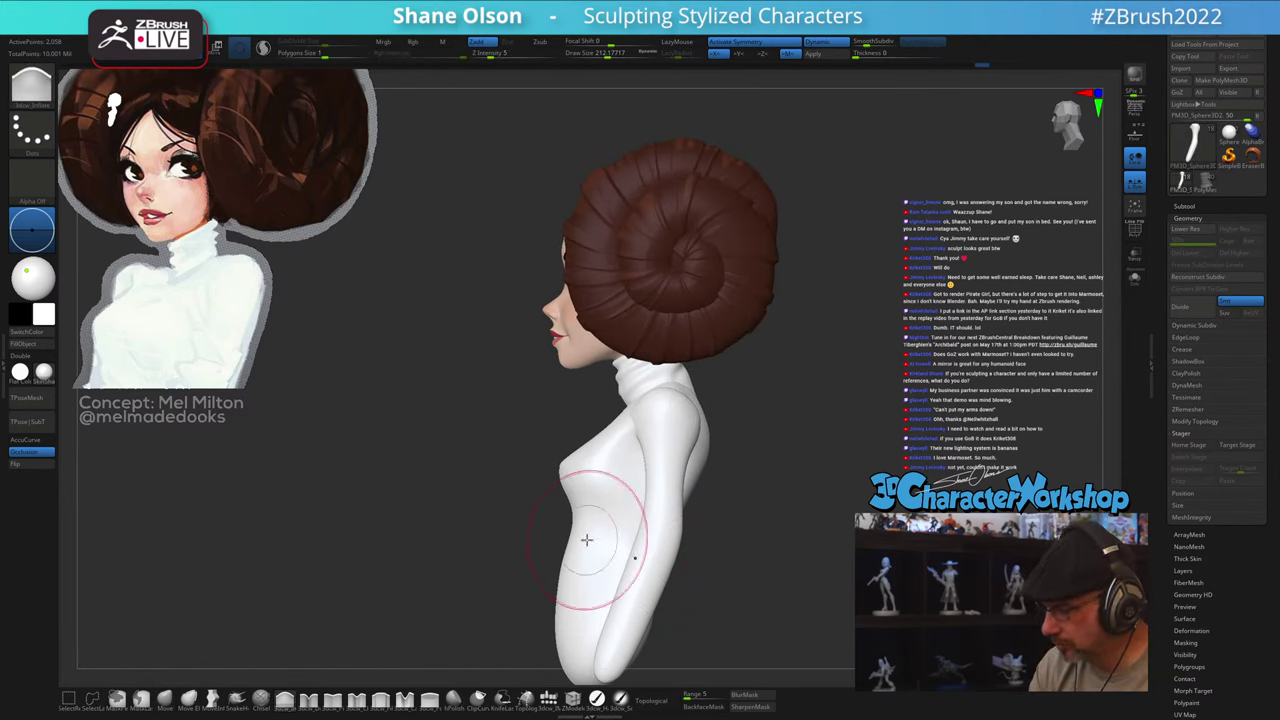
drag(673, 474, 650, 508)
mouse_move(745, 545)
mouse_down()
mouse_move(800, 542)
mouse_move(779, 530)
mouse_up()
alt+drag(739, 468, 742, 430)
mouse_move(742, 460)
mouse_down()
mouse_move(709, 465)
mouse_move(740, 466)
mouse_move(714, 518)
mouse_move(752, 590)
mouse_up()
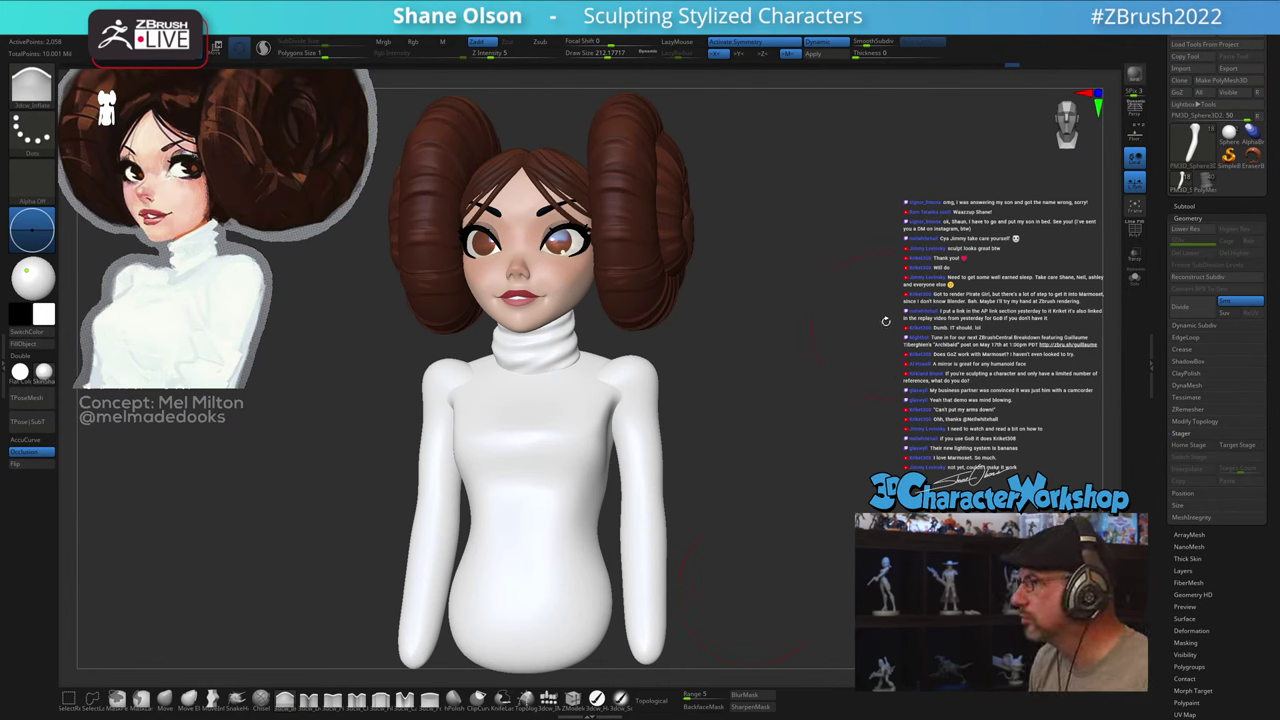
Step: Apply the arms' dynamic subdivision and mirrored half as real geometry, and divide the mesh up to subdivision level 5
click(814, 55)
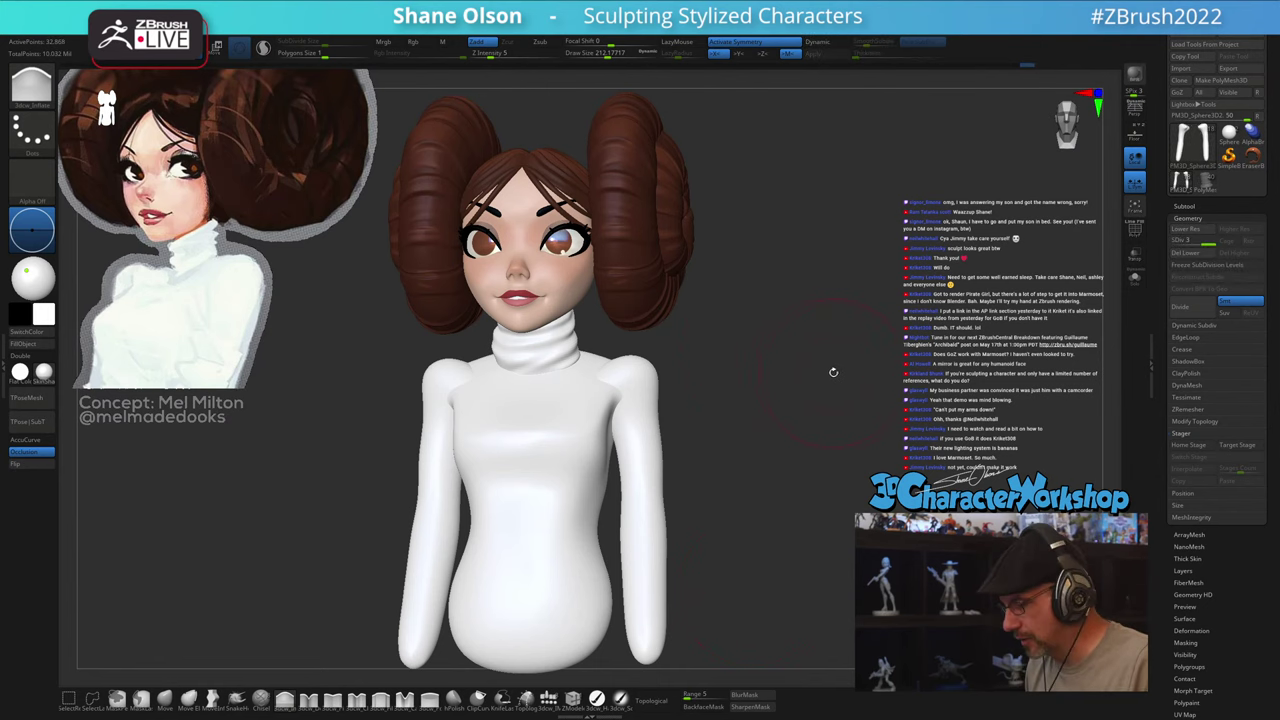
drag(833, 372, 846, 371)
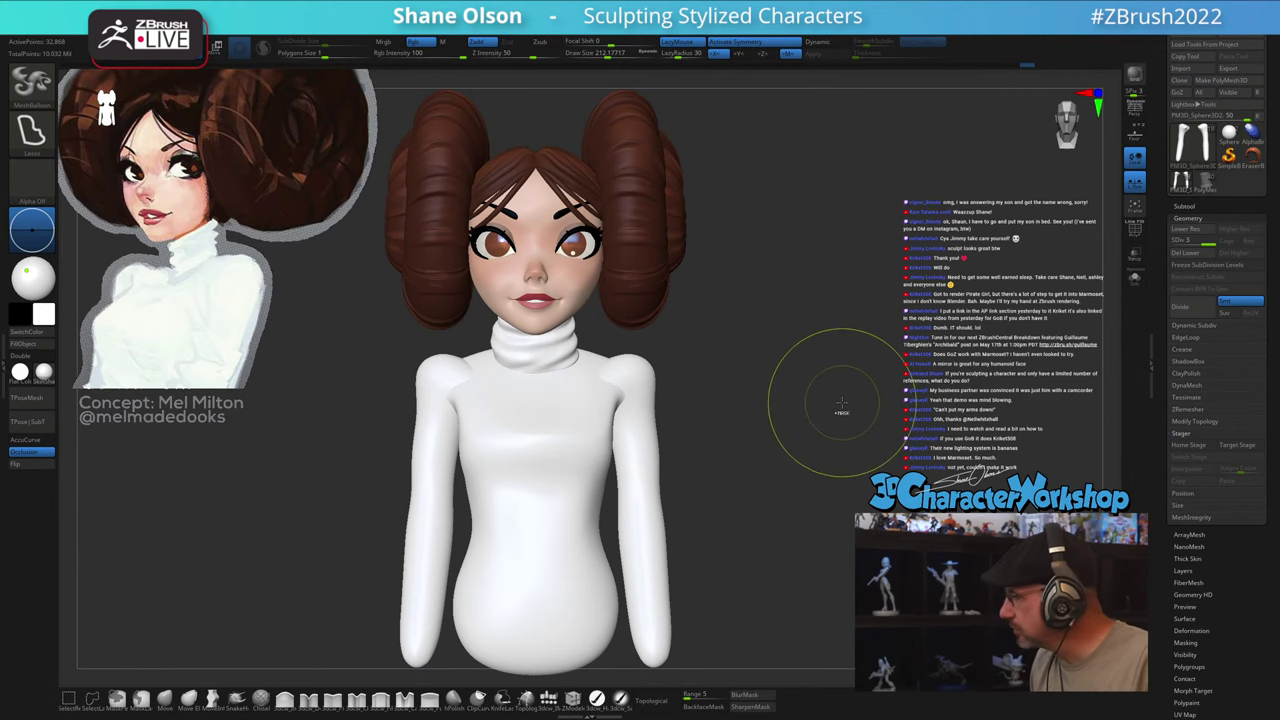
key(ctrl+d)
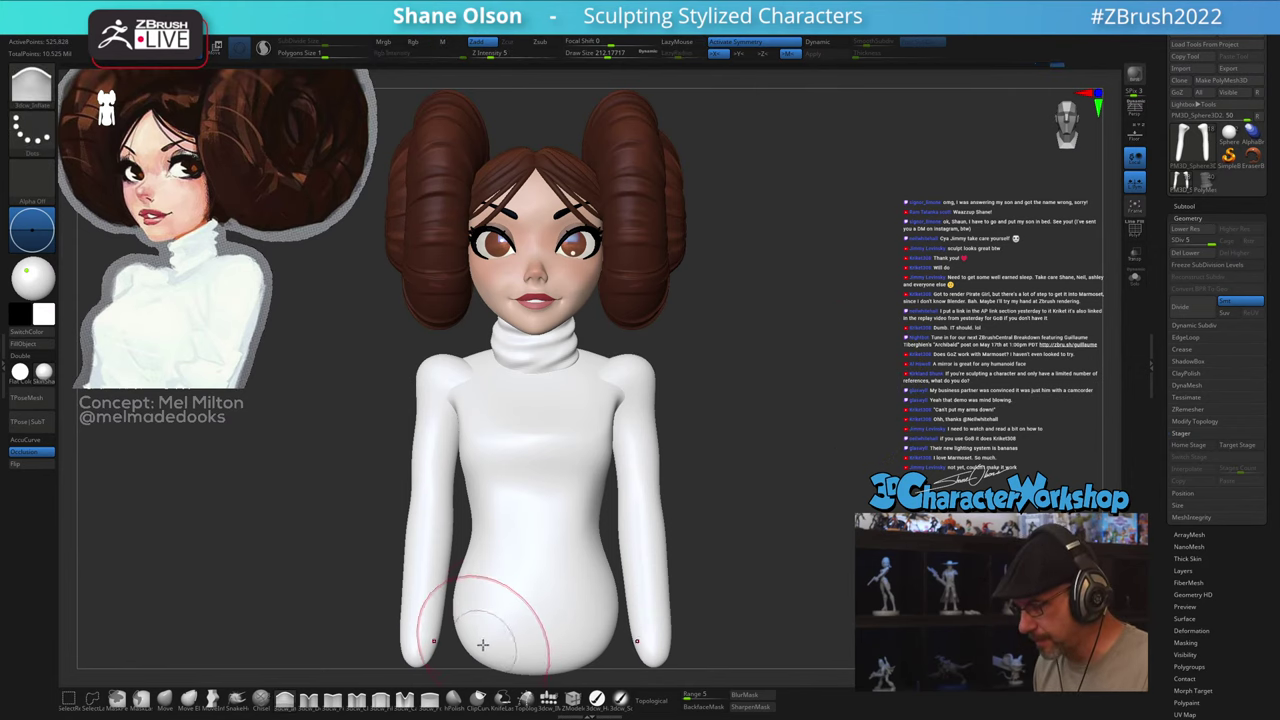
Step: Carve the first cloth folds across the sleeves' elbows with the carving brush at a draw size of about 35
click(405, 699)
key(s)
drag(699, 505, 689, 506)
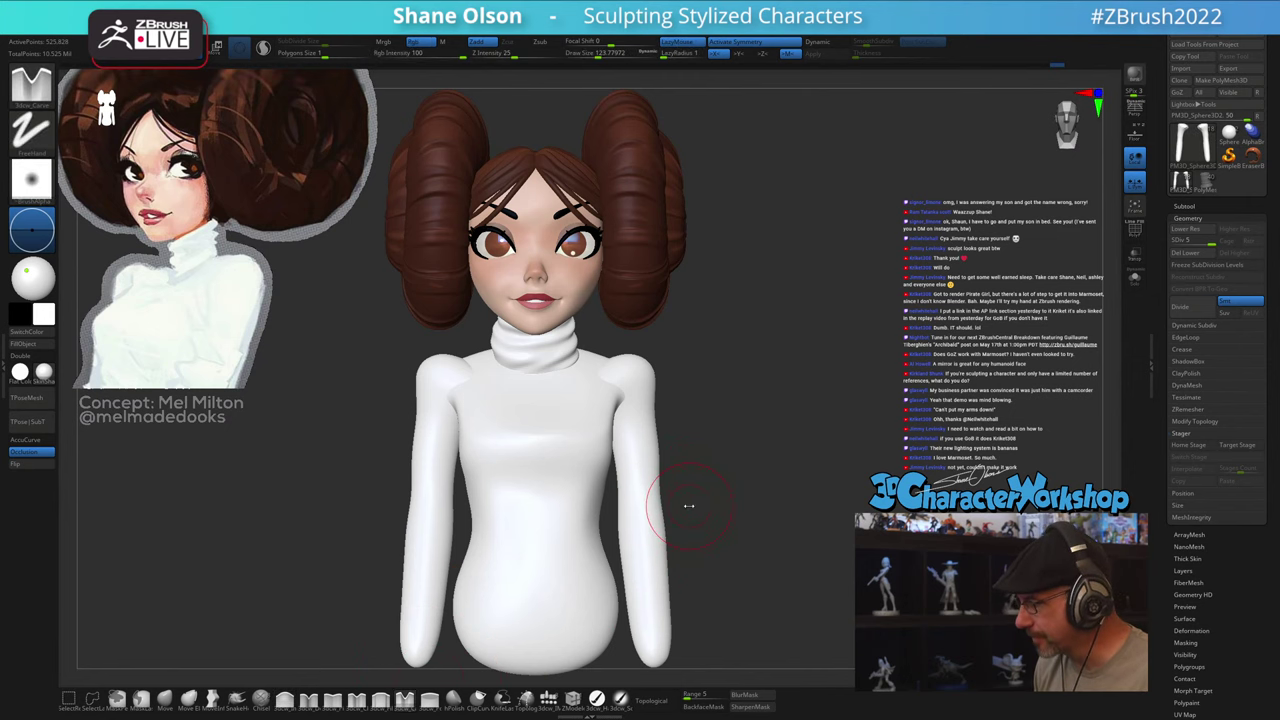
alt+drag(704, 450, 701, 525)
key(s)
mouse_move(613, 549)
mouse_down()
mouse_move(666, 534)
mouse_move(689, 566)
mouse_move(668, 577)
mouse_move(680, 556)
mouse_move(643, 574)
mouse_move(684, 568)
mouse_up()
key(ctrl+z)
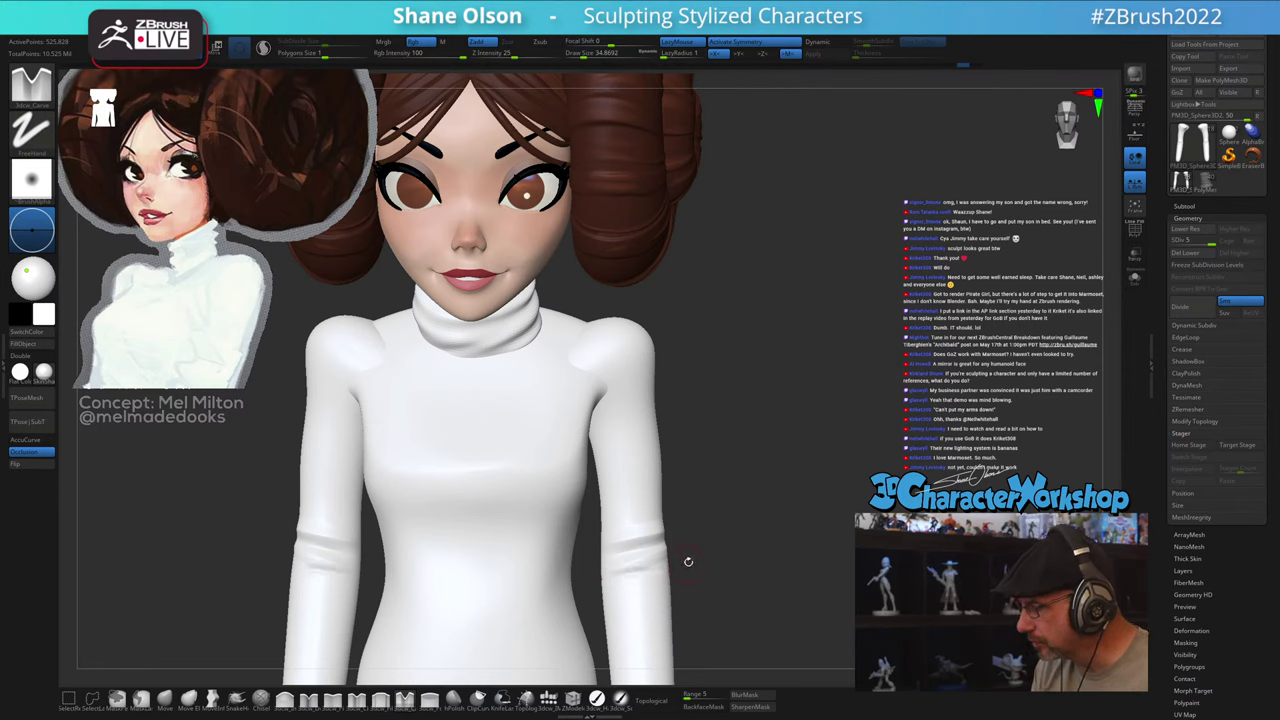
Step: Carve additional folds just above the elbow crease and along the side of the sleeve
mouse_move(714, 556)
mouse_down()
mouse_move(650, 552)
mouse_move(695, 538)
mouse_up()
drag(620, 524, 652, 516)
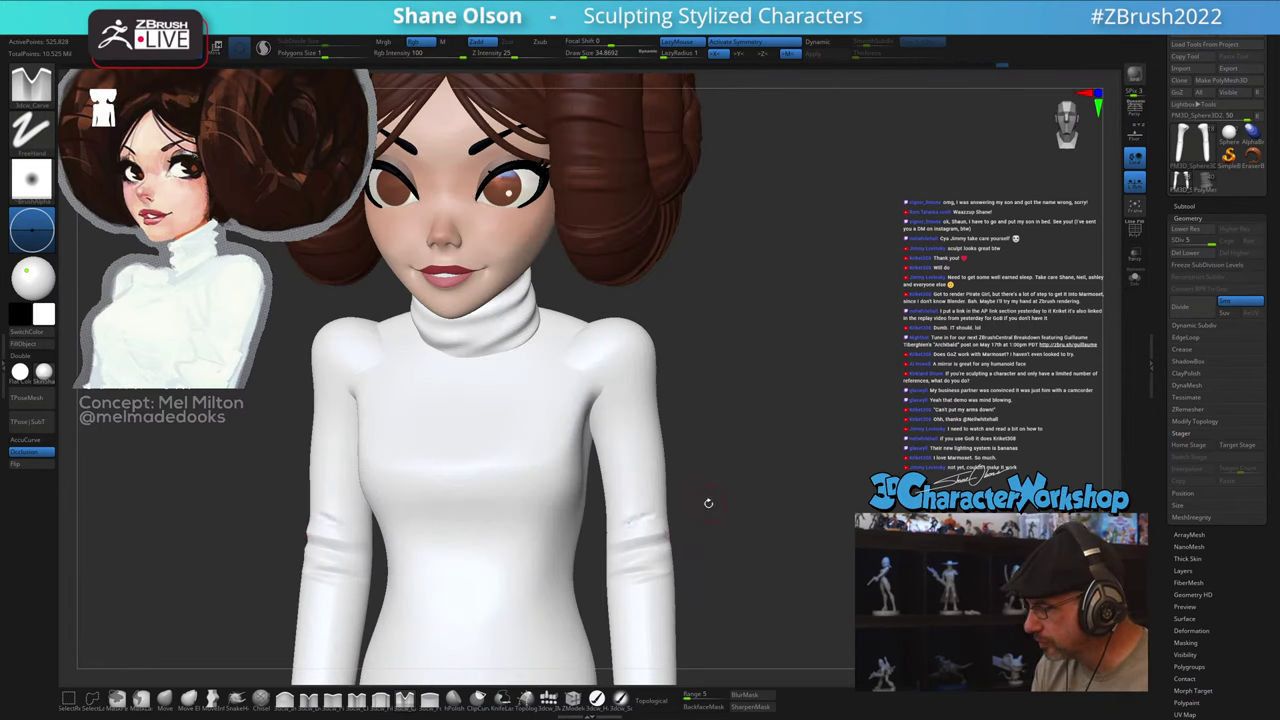
drag(737, 517, 755, 547)
drag(714, 490, 726, 543)
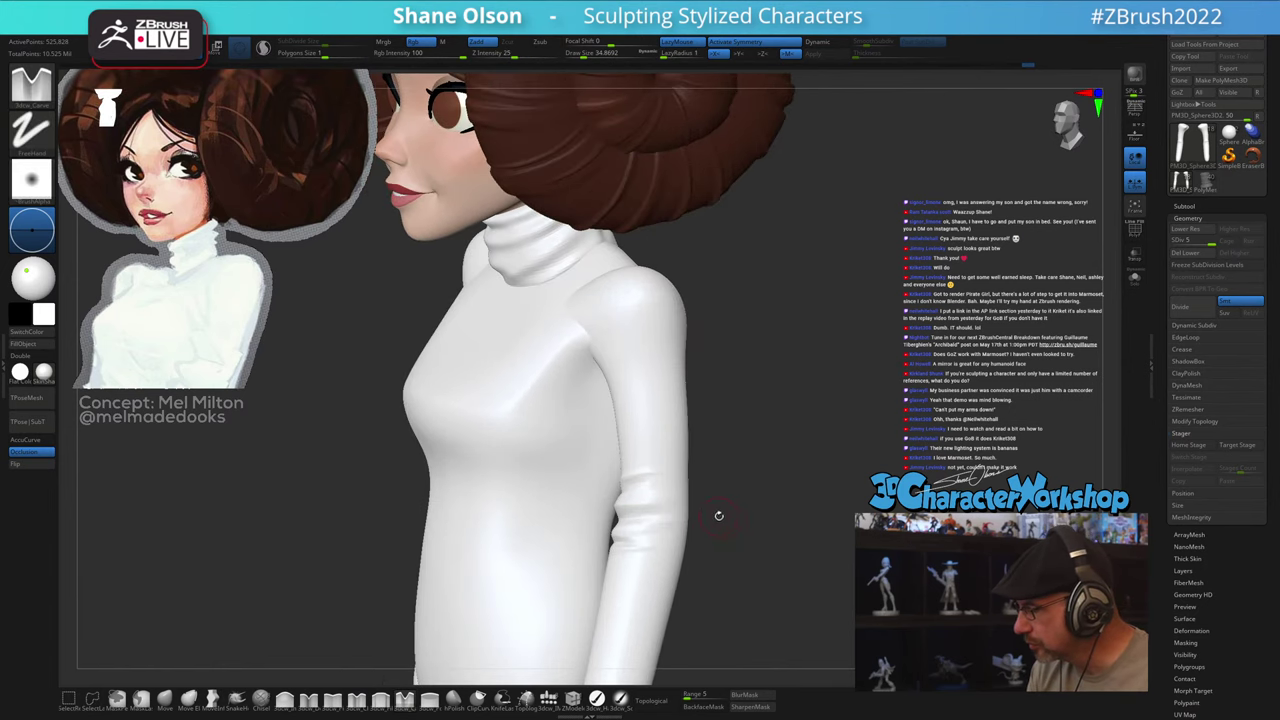
drag(725, 518, 705, 510)
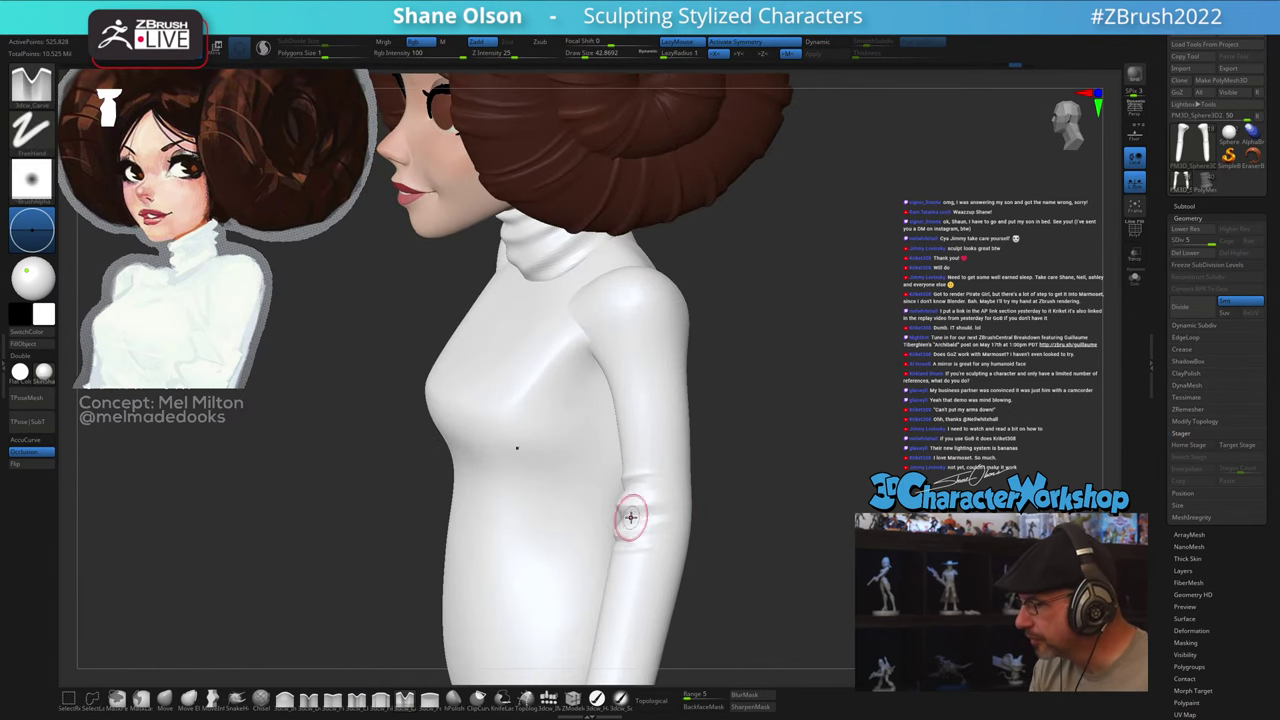
Step: Try a fold stroke toward the outer side of the elbow, undoing the unwanted strokes
key(ctrl+z)
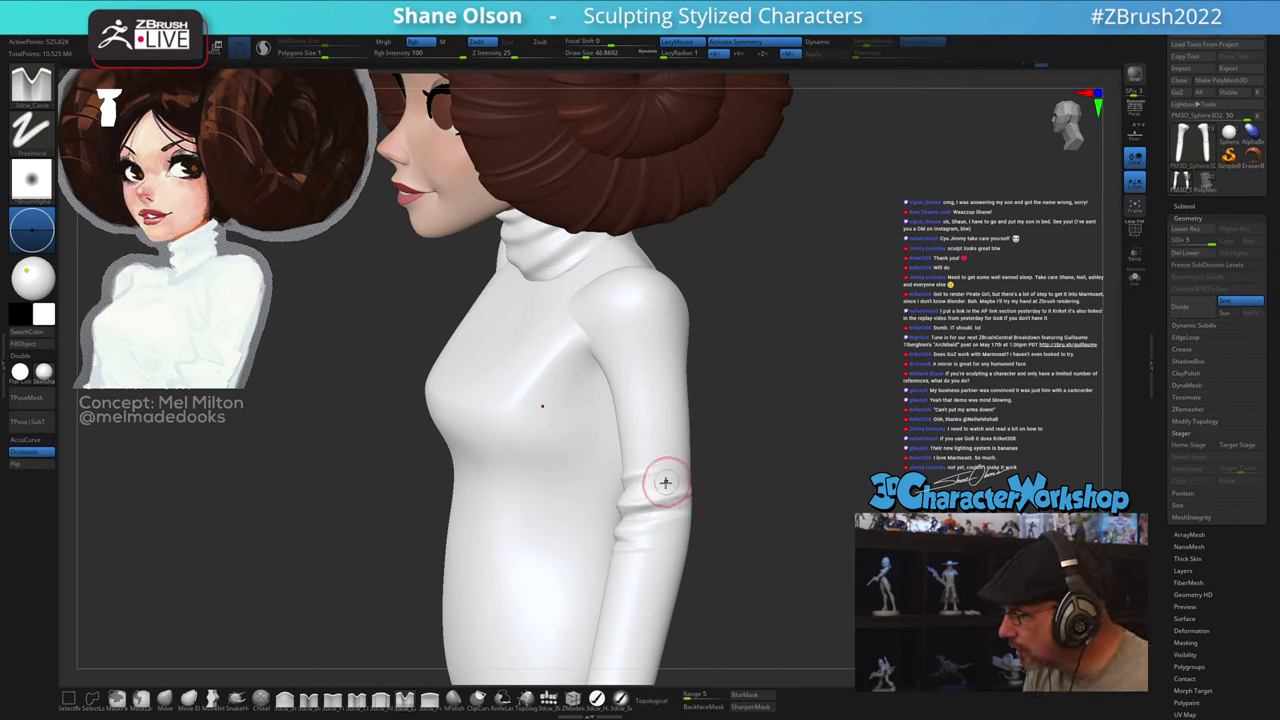
drag(666, 483, 714, 455)
key(ctrl+z)
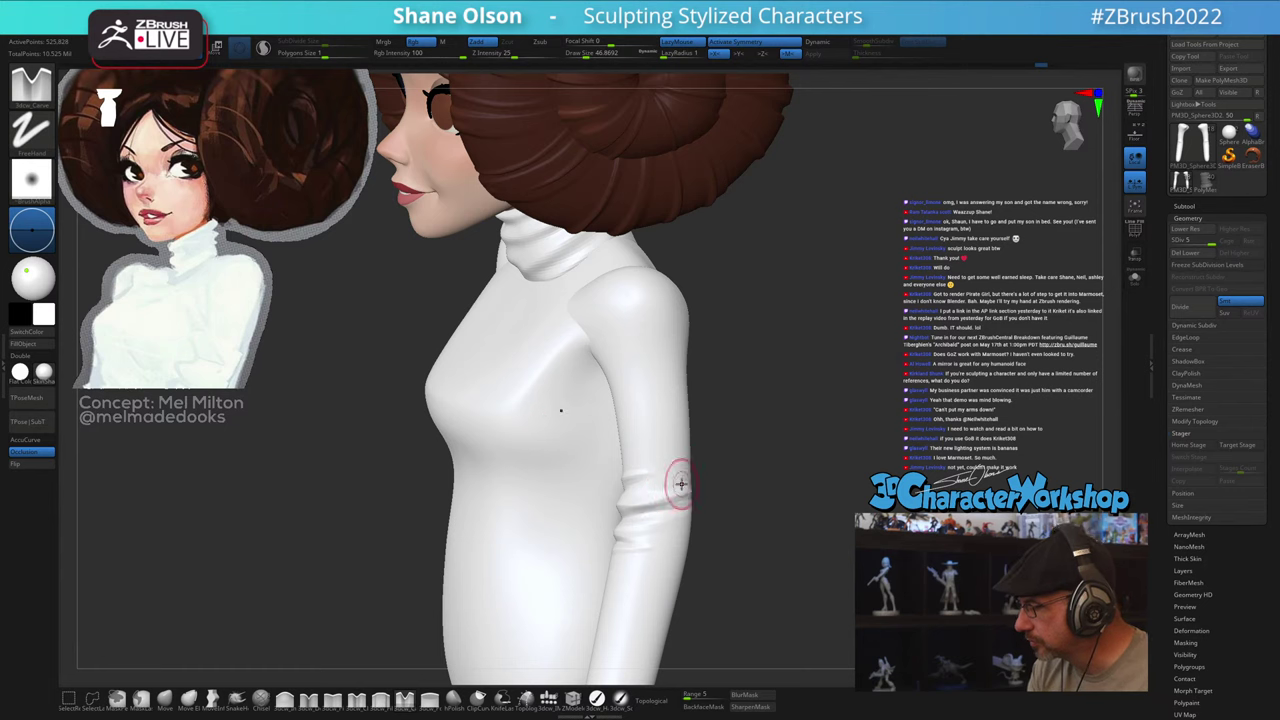
Step: Smooth the sleeve folds at the inner elbow at a draw size of about 47
drag(720, 487, 770, 483)
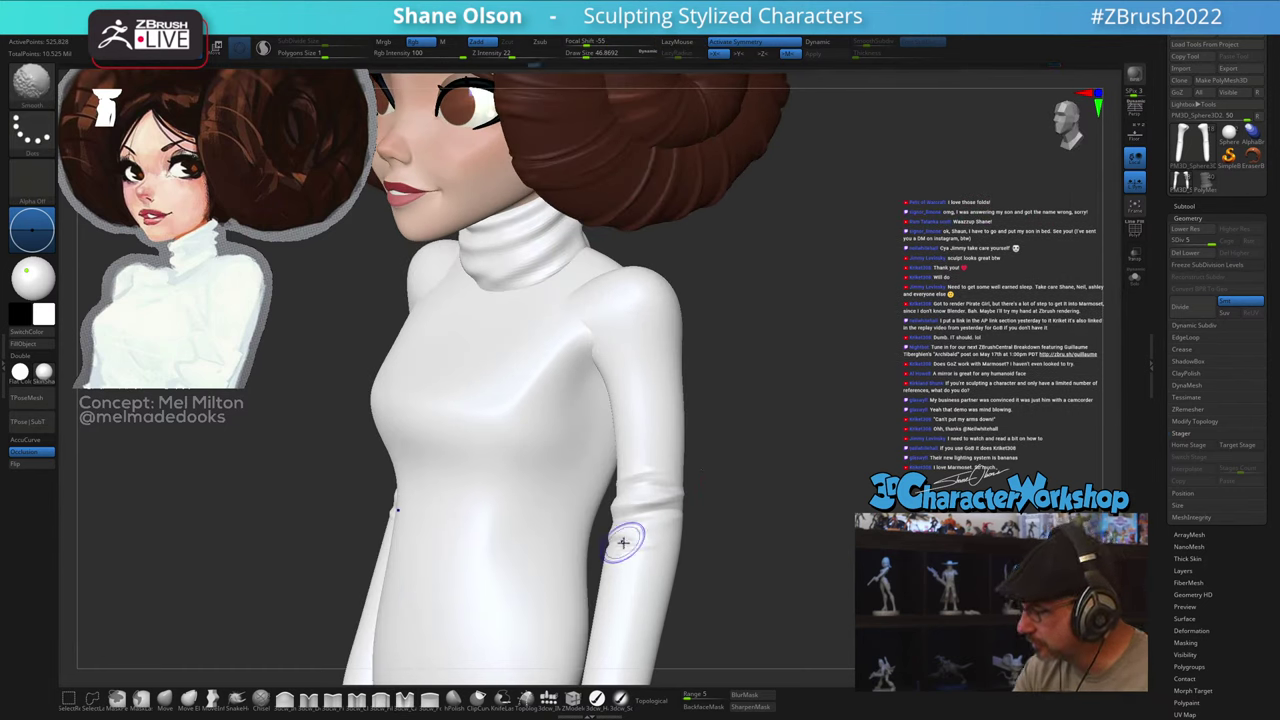
shift+drag(623, 543, 684, 524)
mouse_move(737, 577)
shift+mouse_down()
mouse_move(755, 576)
mouse_move(778, 521)
mouse_move(761, 495)
mouse_move(750, 503)
mouse_move(788, 496)
mouse_move(684, 508)
mouse_move(723, 535)
mouse_move(768, 532)
mouse_move(744, 543)
mouse_move(755, 542)
shift+mouse_up()
Step: Carve broader folds around the side of the elbow at a draw size of about 49
key(s)
key(s)
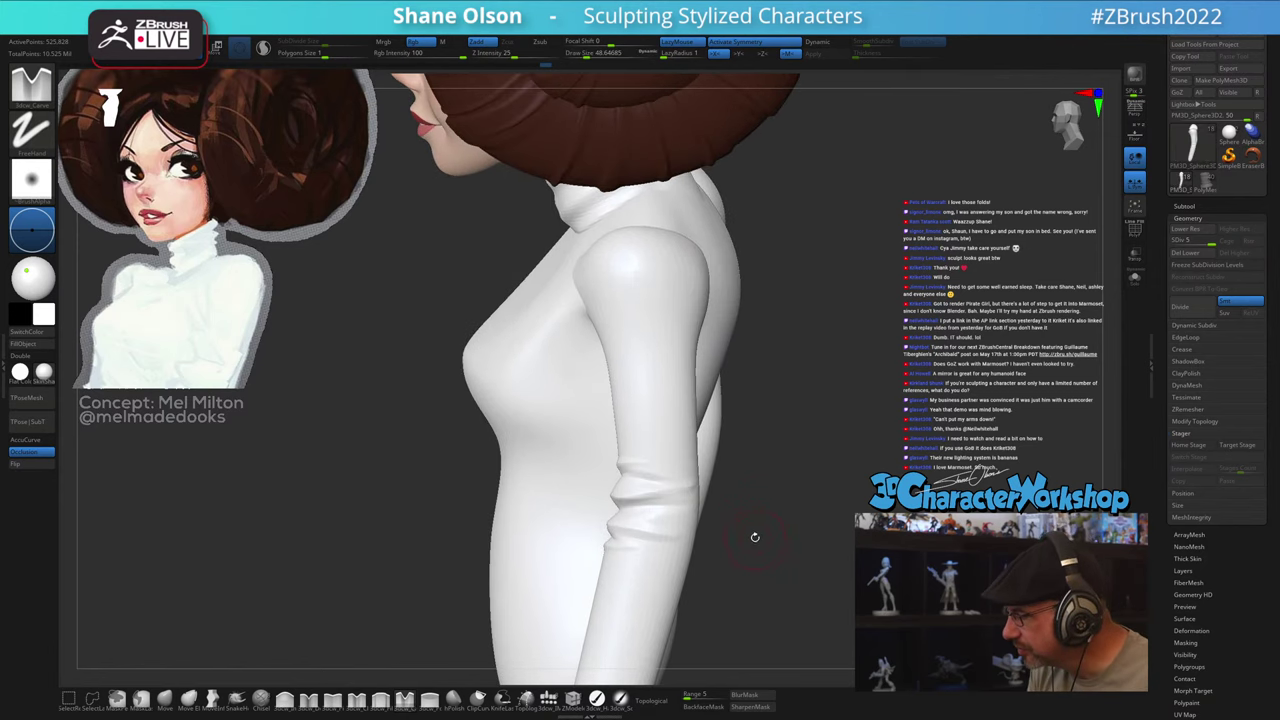
mouse_move(725, 491)
mouse_down()
mouse_move(688, 518)
mouse_move(722, 540)
mouse_move(709, 564)
mouse_move(701, 556)
mouse_move(757, 535)
mouse_move(724, 538)
mouse_up()
mouse_move(589, 606)
mouse_down()
mouse_move(657, 597)
mouse_move(694, 560)
mouse_move(694, 574)
mouse_move(680, 569)
mouse_move(726, 563)
mouse_move(740, 526)
mouse_move(723, 557)
mouse_move(747, 550)
mouse_move(668, 565)
mouse_up()
Step: Isolate the arms and carve diagonal folds around the hidden inner side of the elbow
click(1134, 279)
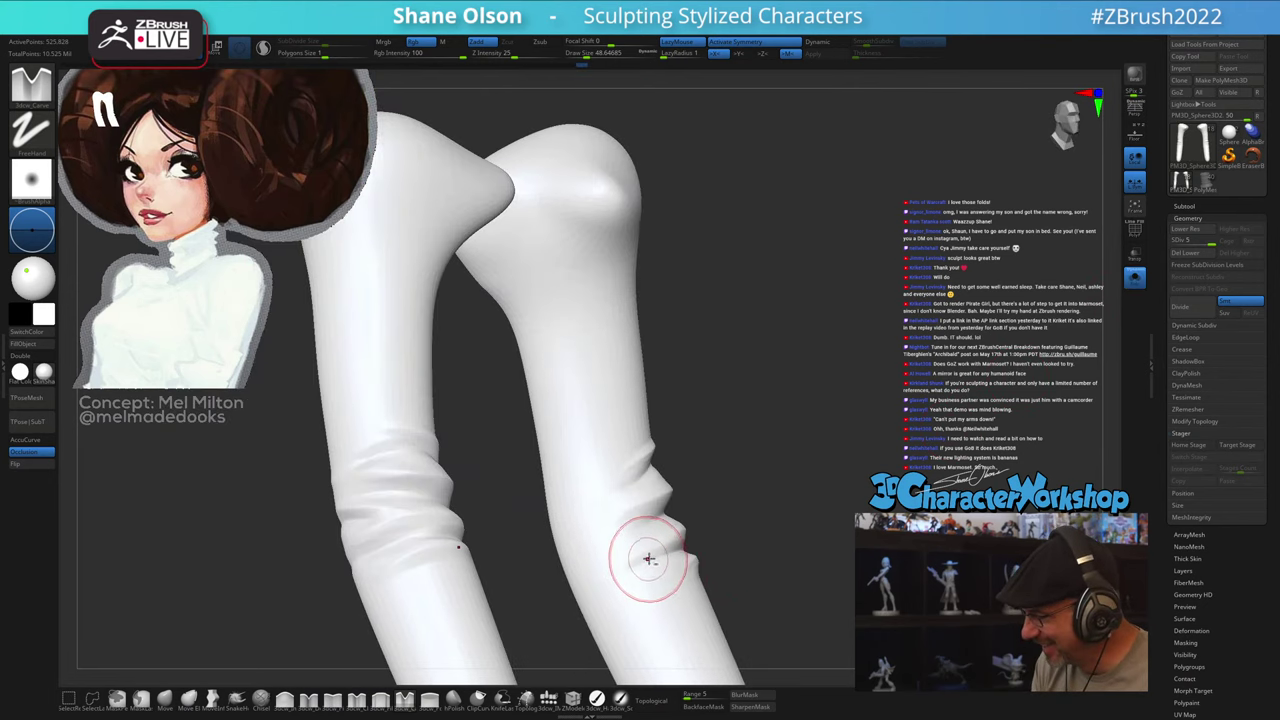
mouse_move(761, 502)
mouse_down()
mouse_move(690, 518)
mouse_move(733, 529)
mouse_move(586, 567)
mouse_up()
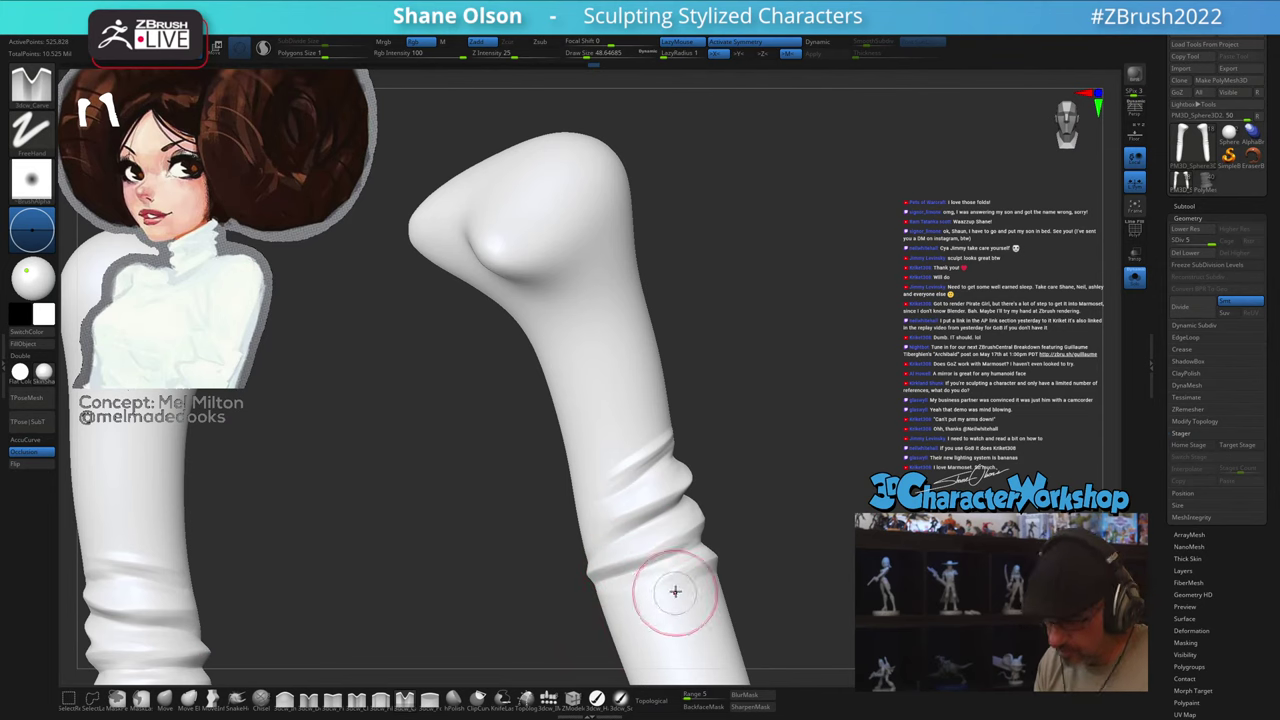
drag(755, 570, 820, 556)
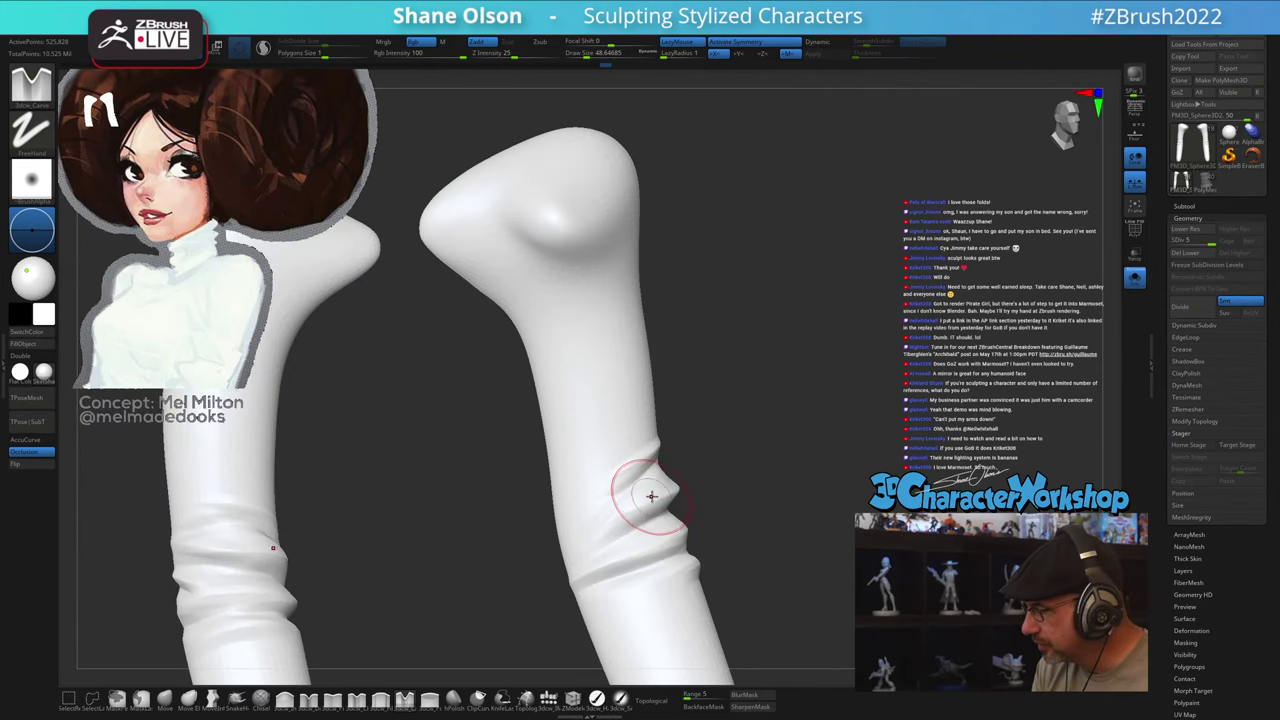
drag(704, 476, 701, 522)
Step: Smooth and taper the ends of the elbow folds all around the isolated sleeves
key(shift)
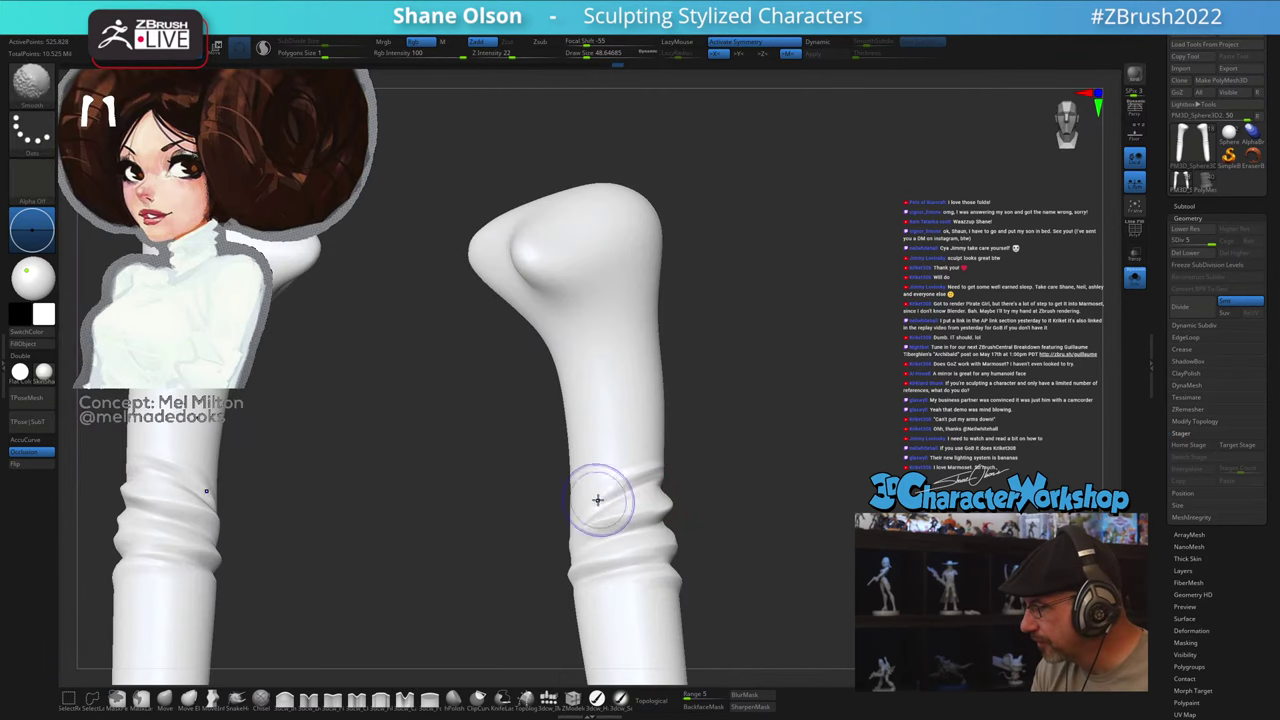
shift+drag(613, 491, 636, 480)
mouse_move(772, 560)
mouse_down()
mouse_move(718, 548)
mouse_move(710, 526)
mouse_up()
shift+drag(655, 570, 590, 590)
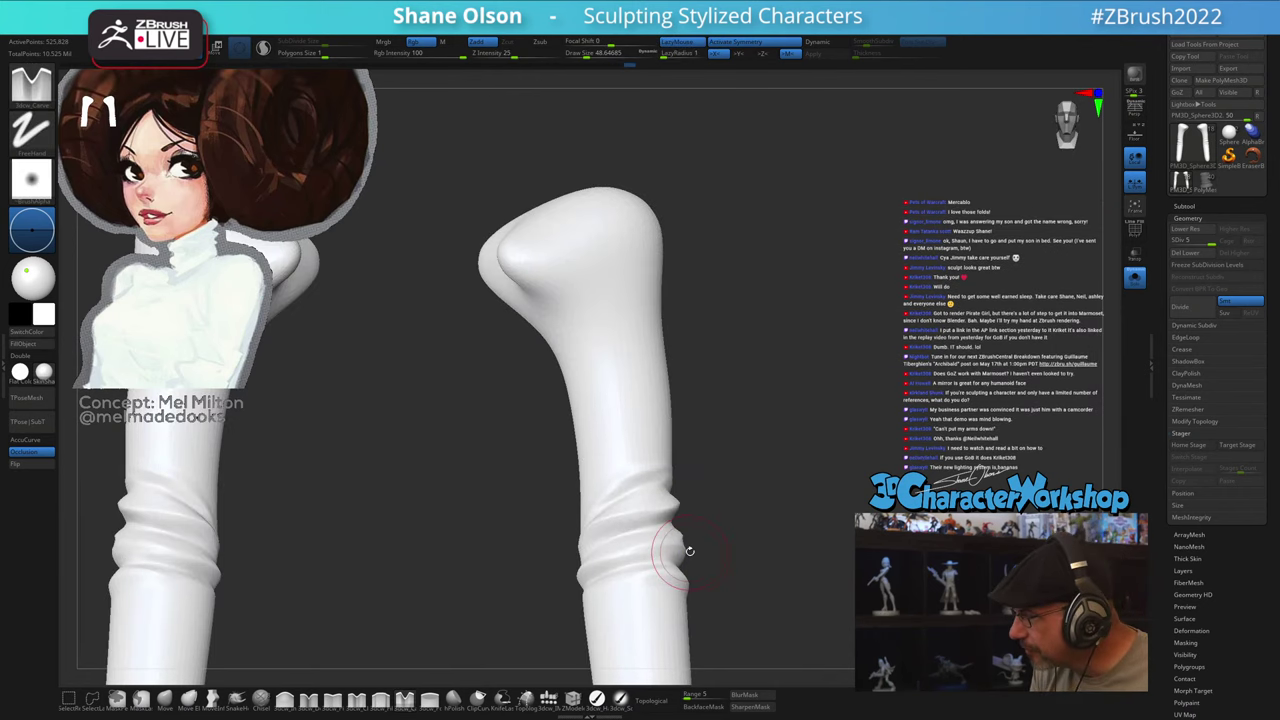
mouse_move(779, 567)
mouse_down()
mouse_move(763, 517)
mouse_move(729, 544)
mouse_up()
shift+drag(654, 515, 690, 473)
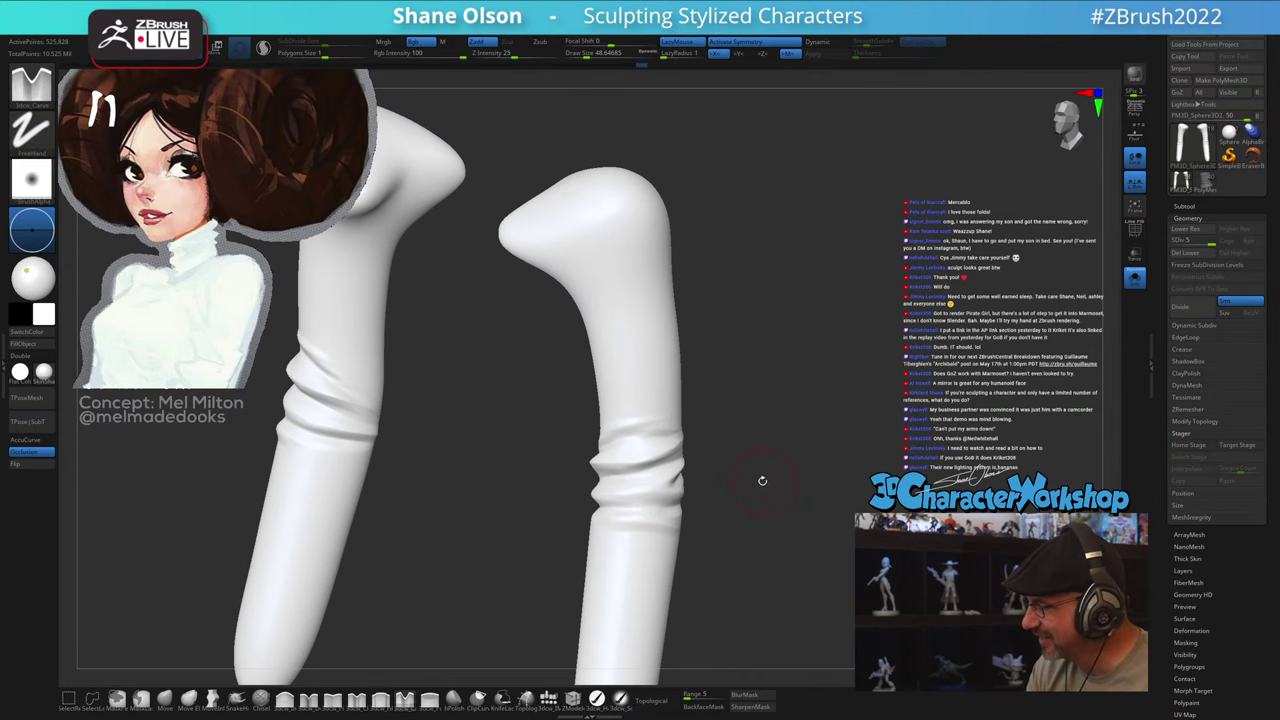
mouse_move(763, 481)
mouse_down()
mouse_move(783, 488)
mouse_move(782, 522)
mouse_move(757, 531)
mouse_up()
shift+drag(626, 470, 618, 478)
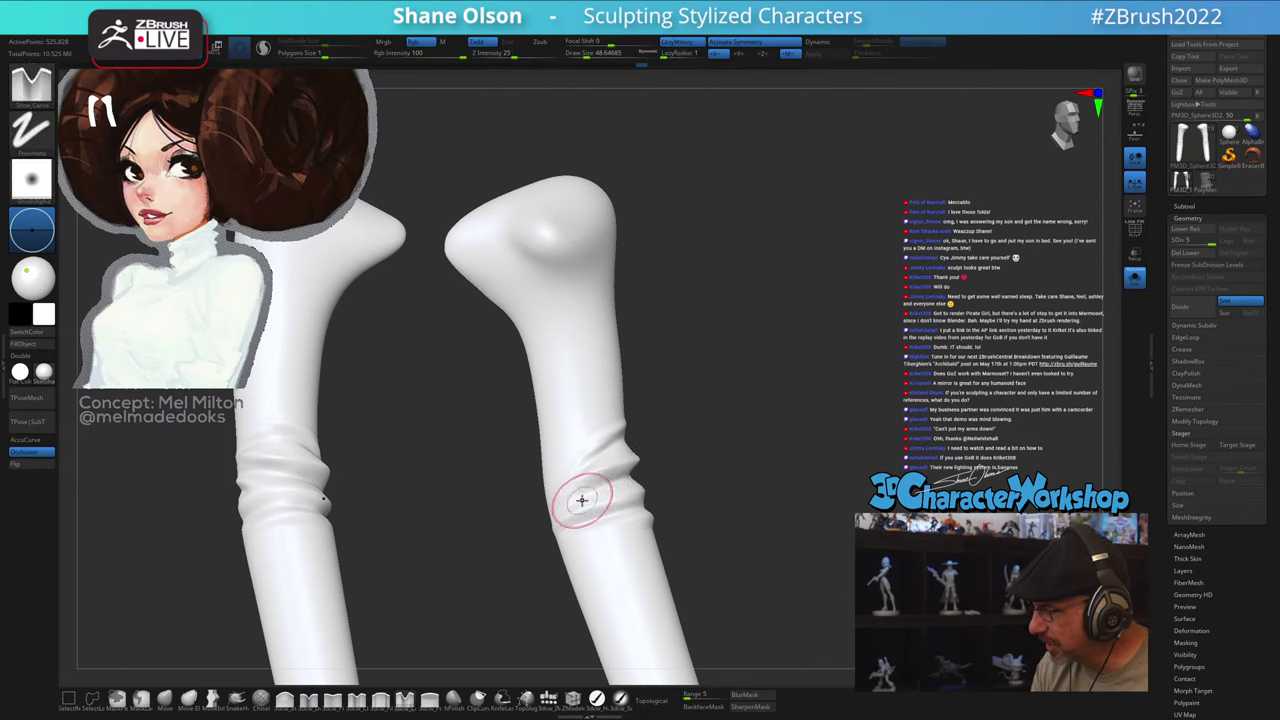
Step: Carve one more fold across the elbow and bring the whole character back into view
drag(526, 516, 589, 500)
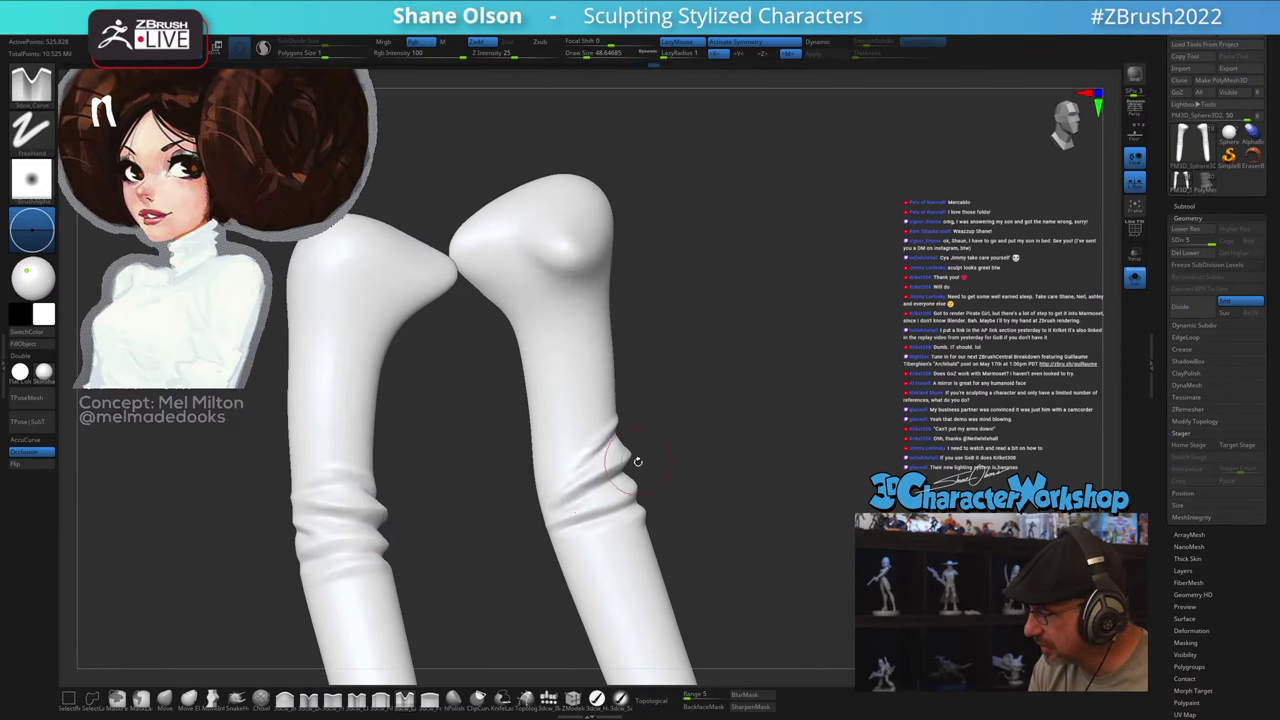
drag(683, 451, 756, 557)
click(1135, 278)
drag(935, 500, 758, 601)
alt+drag(761, 547, 768, 603)
drag(772, 577, 757, 572)
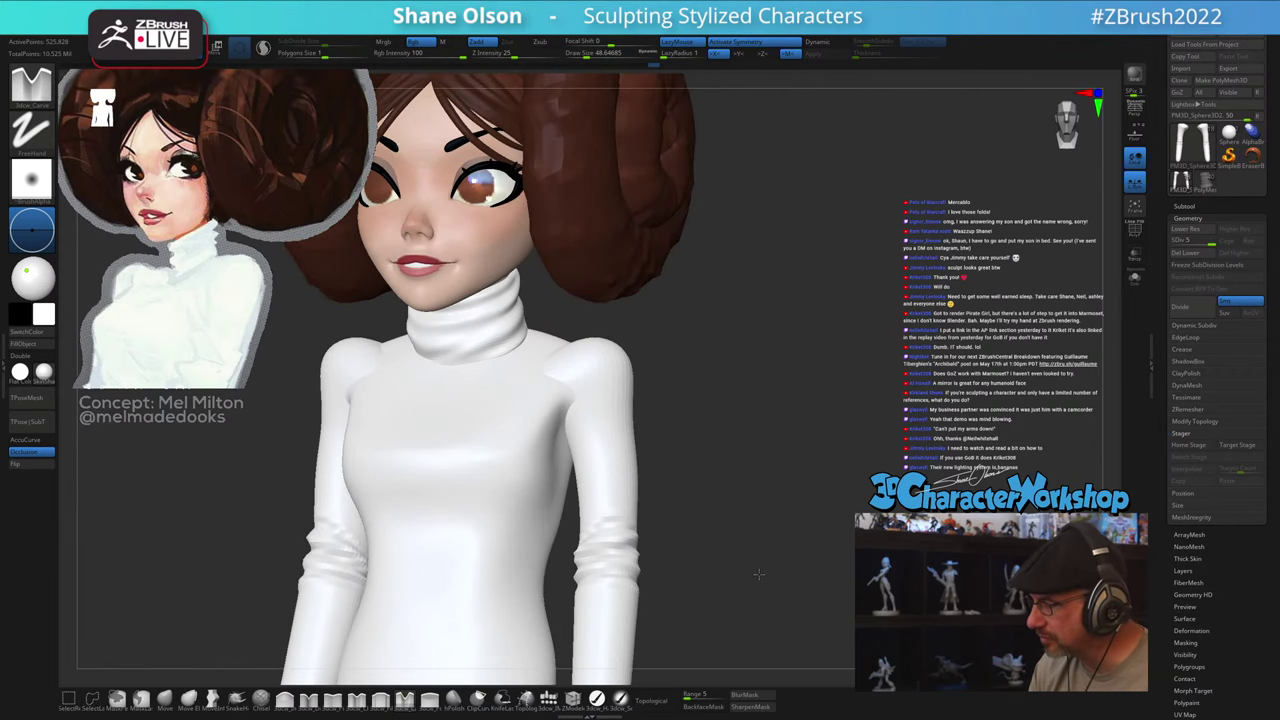
Step: Try to carve a fold on the upper sleeve beside the armpit, and undo the strokes
right_drag(584, 436, 587, 431)
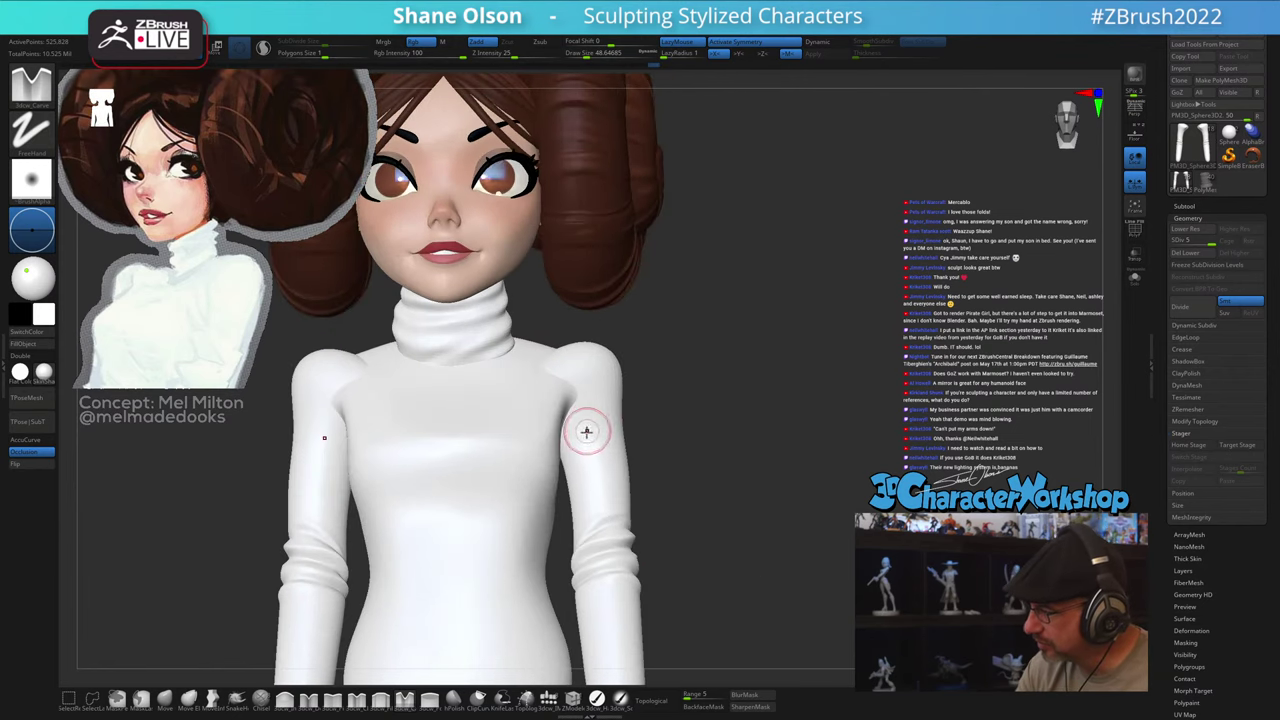
drag(574, 430, 614, 392)
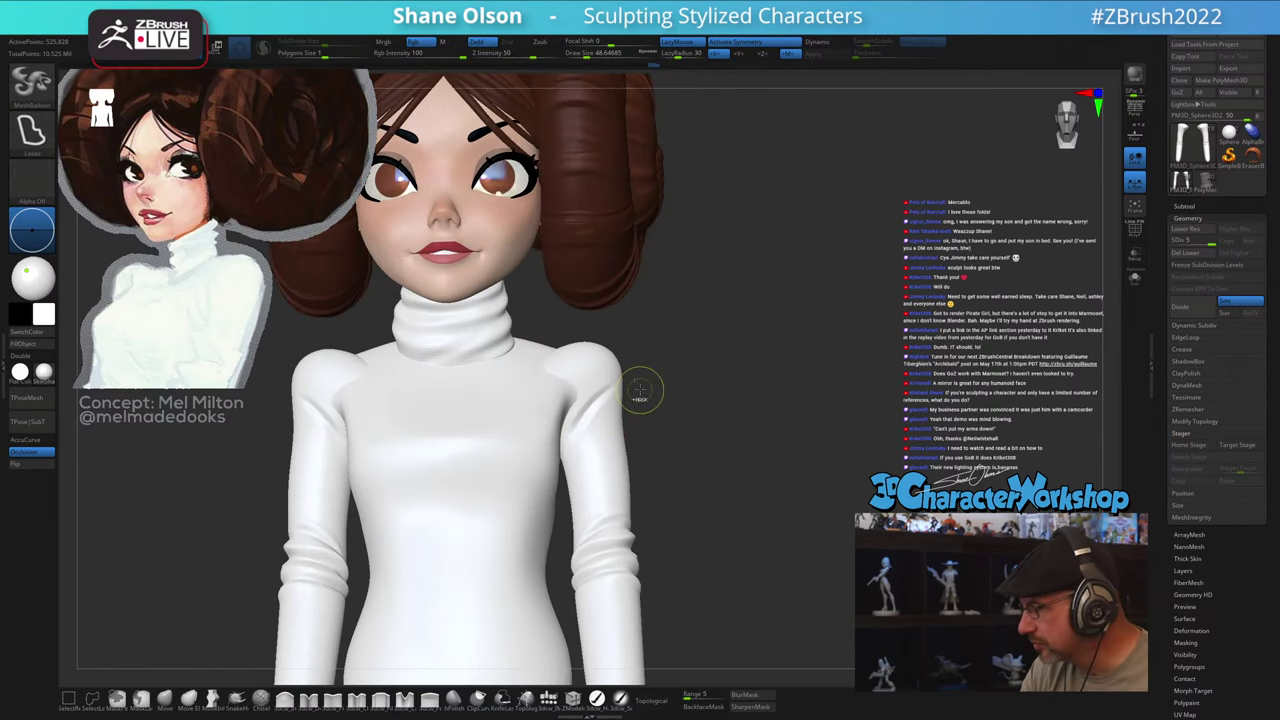
key(ctrl+z)
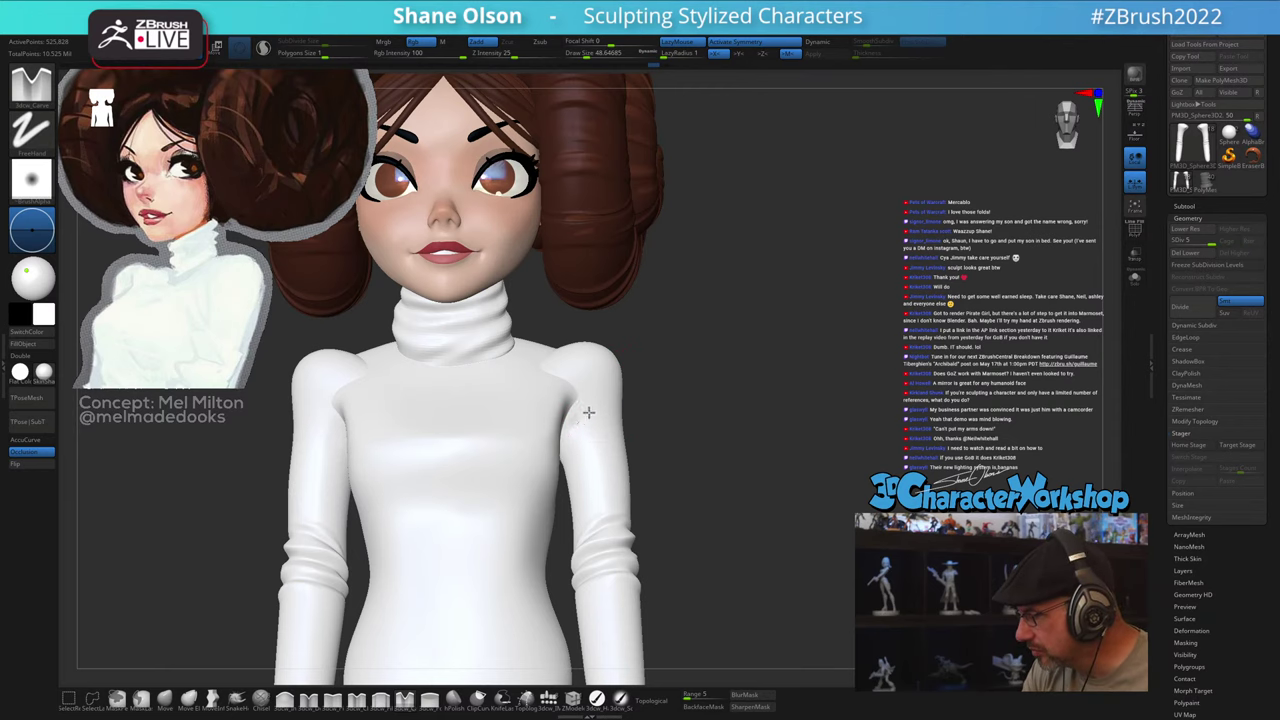
drag(589, 412, 603, 408)
key(ctrl+z)
Step: Isolate the arms, carve diagonal folds on the inner upper sleeve below the armpit, and bring the whole character back into view
click(1135, 278)
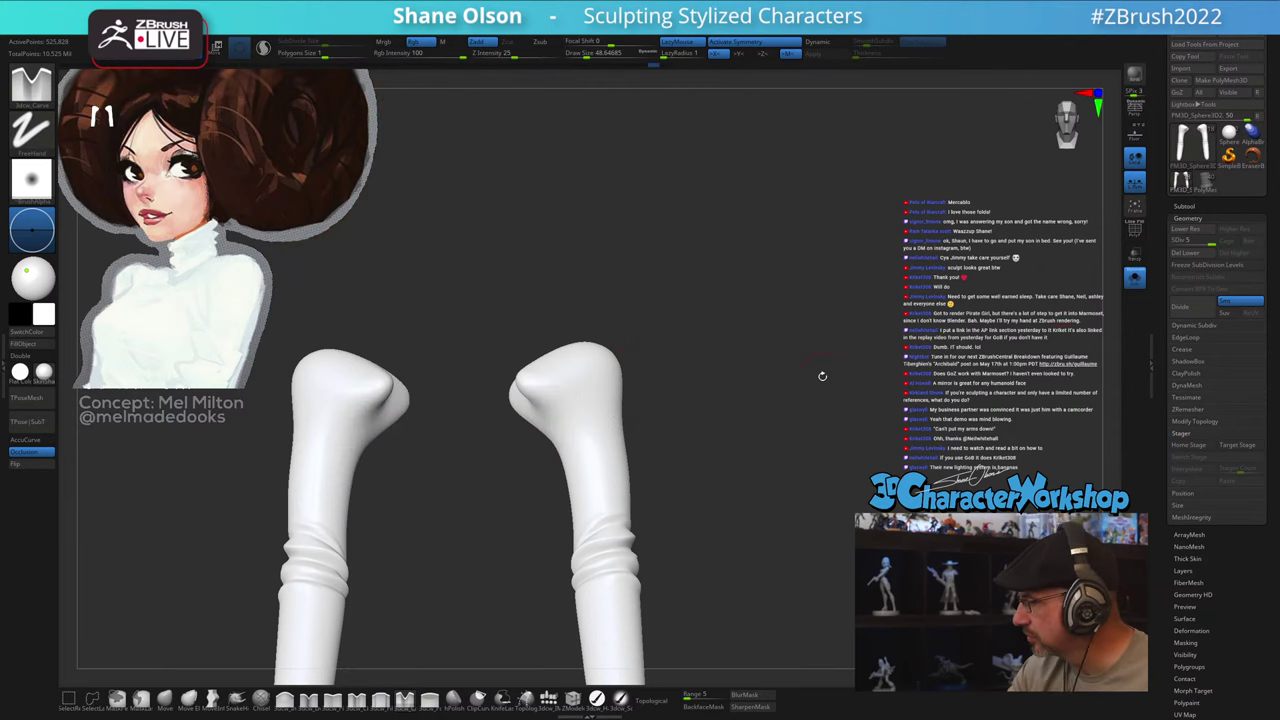
right_drag(712, 400, 646, 410)
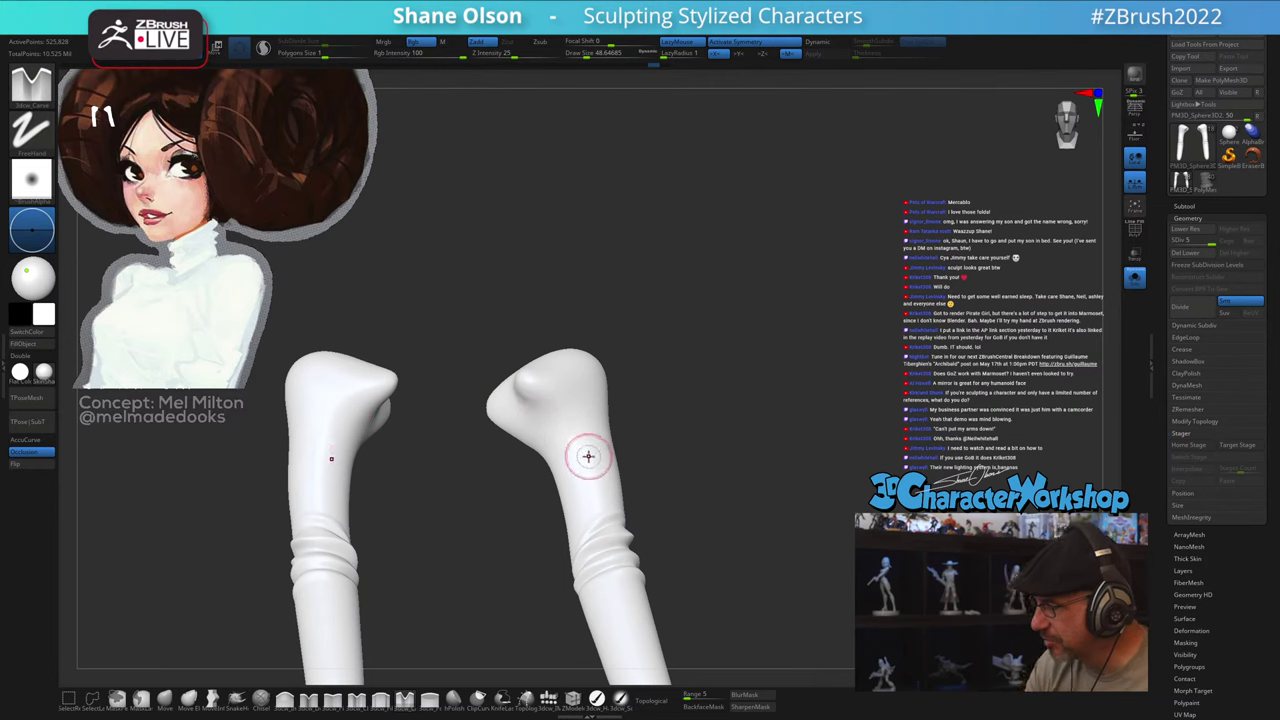
drag(551, 450, 605, 417)
right_drag(605, 417, 577, 443)
drag(577, 443, 547, 487)
mouse_move(575, 469)
right_down()
mouse_move(563, 503)
mouse_move(593, 434)
right_up()
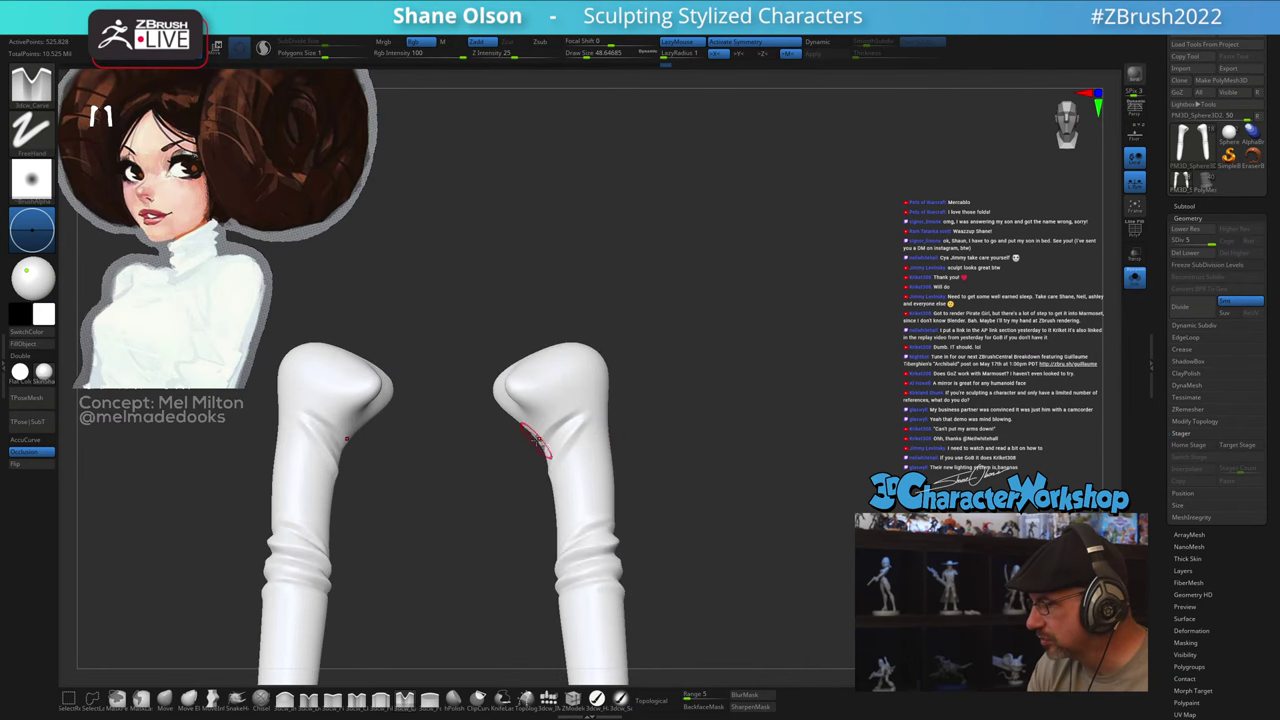
click(1135, 284)
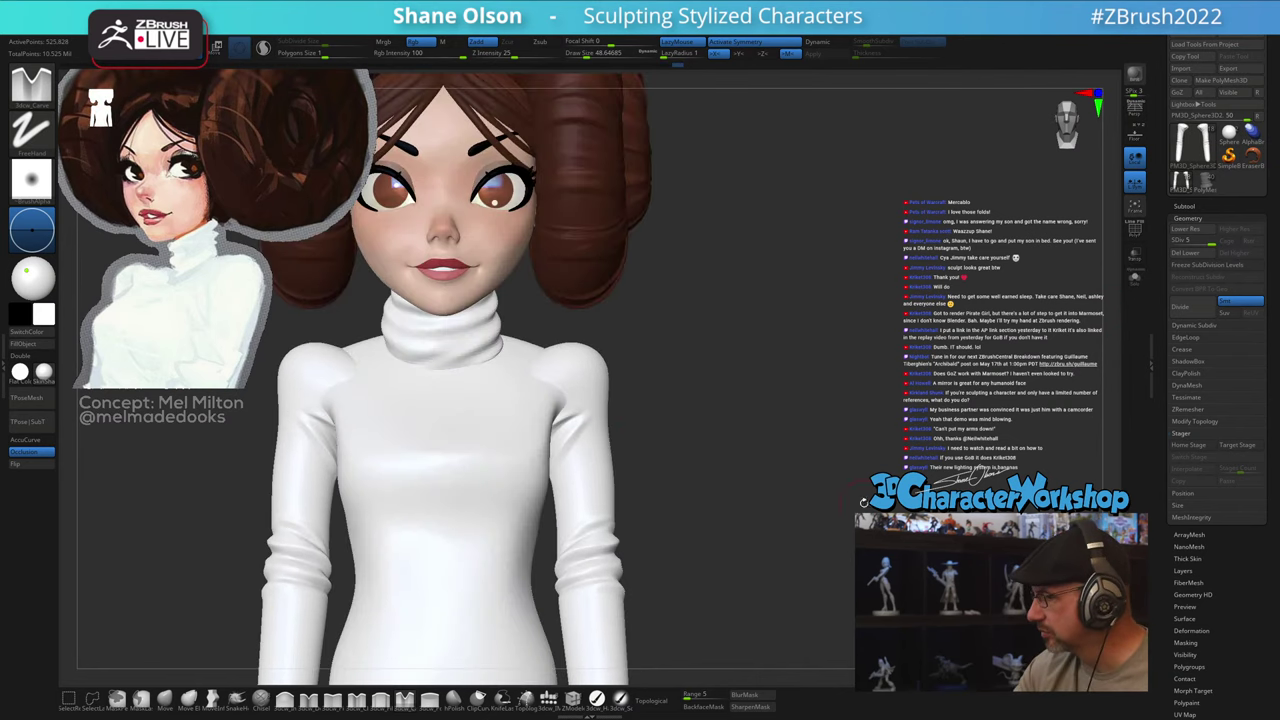
Step: Enlarge the brush to about 97 and carve broad, soft folds along the forearms and upper sleeves
ctrl+right_drag(812, 540, 693, 537)
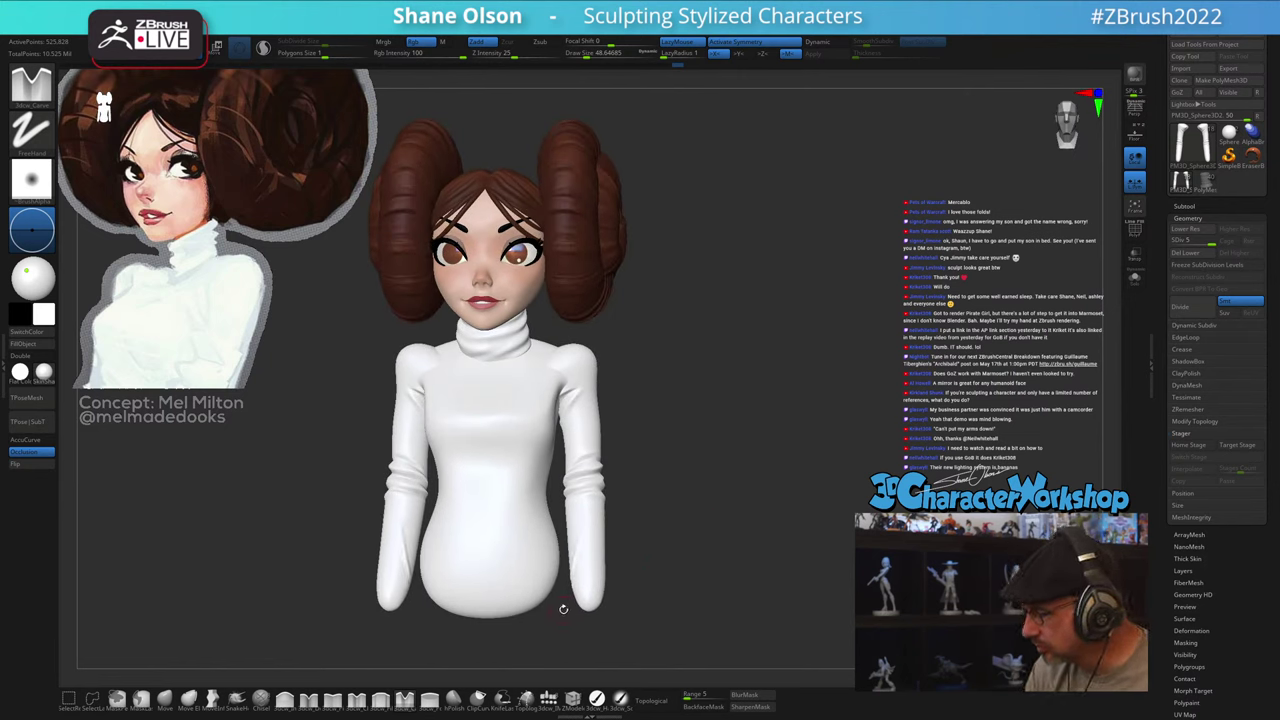
key(s)
drag(618, 525, 570, 575)
mouse_move(646, 582)
mouse_down()
mouse_move(700, 543)
mouse_move(686, 551)
mouse_move(726, 550)
mouse_move(718, 541)
mouse_move(646, 583)
mouse_move(633, 552)
mouse_move(694, 575)
mouse_move(708, 564)
mouse_move(683, 623)
mouse_move(689, 582)
mouse_up()
key(d)
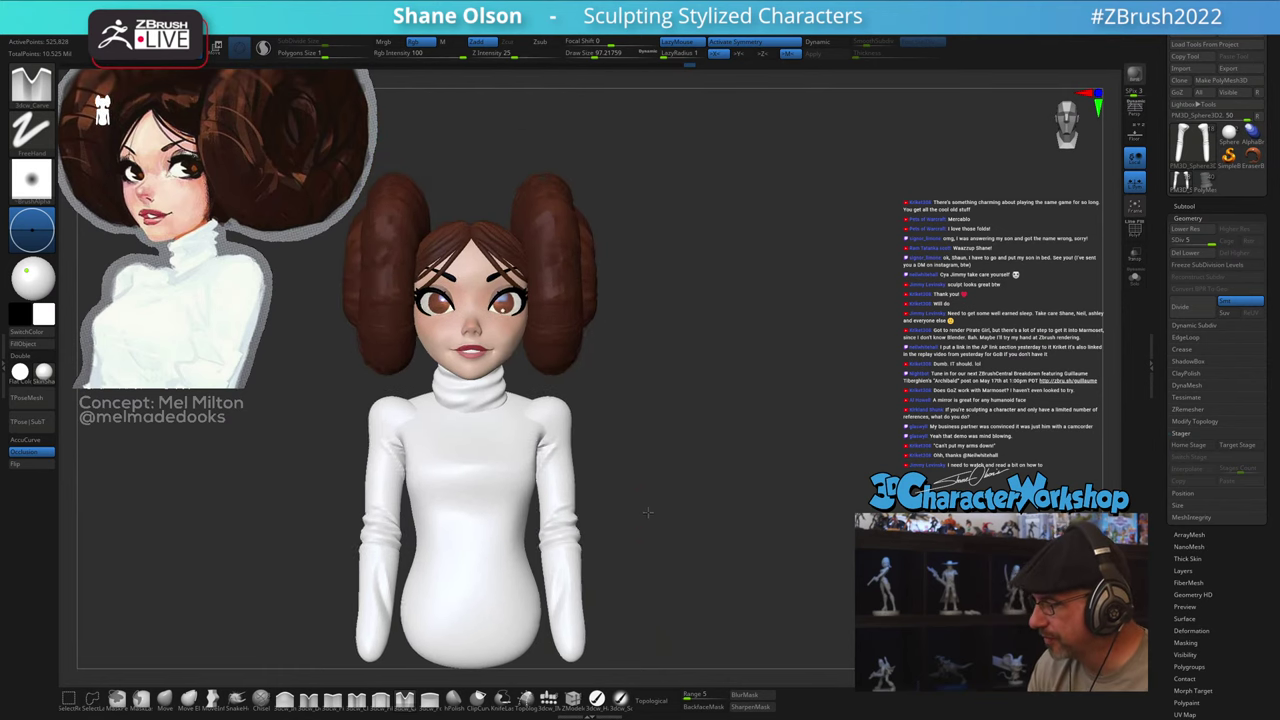
drag(577, 460, 559, 478)
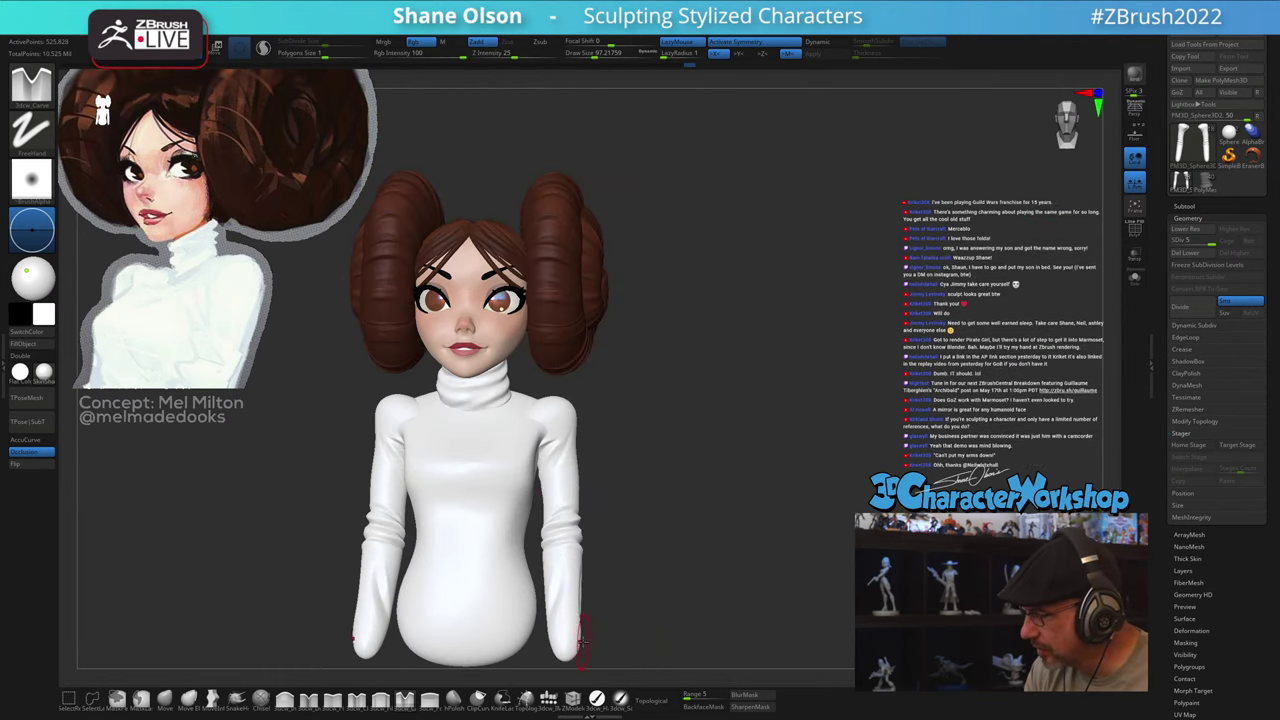
alt+drag(658, 557, 690, 530)
mouse_move(690, 545)
mouse_down()
mouse_move(660, 560)
mouse_move(688, 555)
mouse_move(677, 587)
mouse_move(651, 495)
mouse_move(632, 494)
mouse_up()
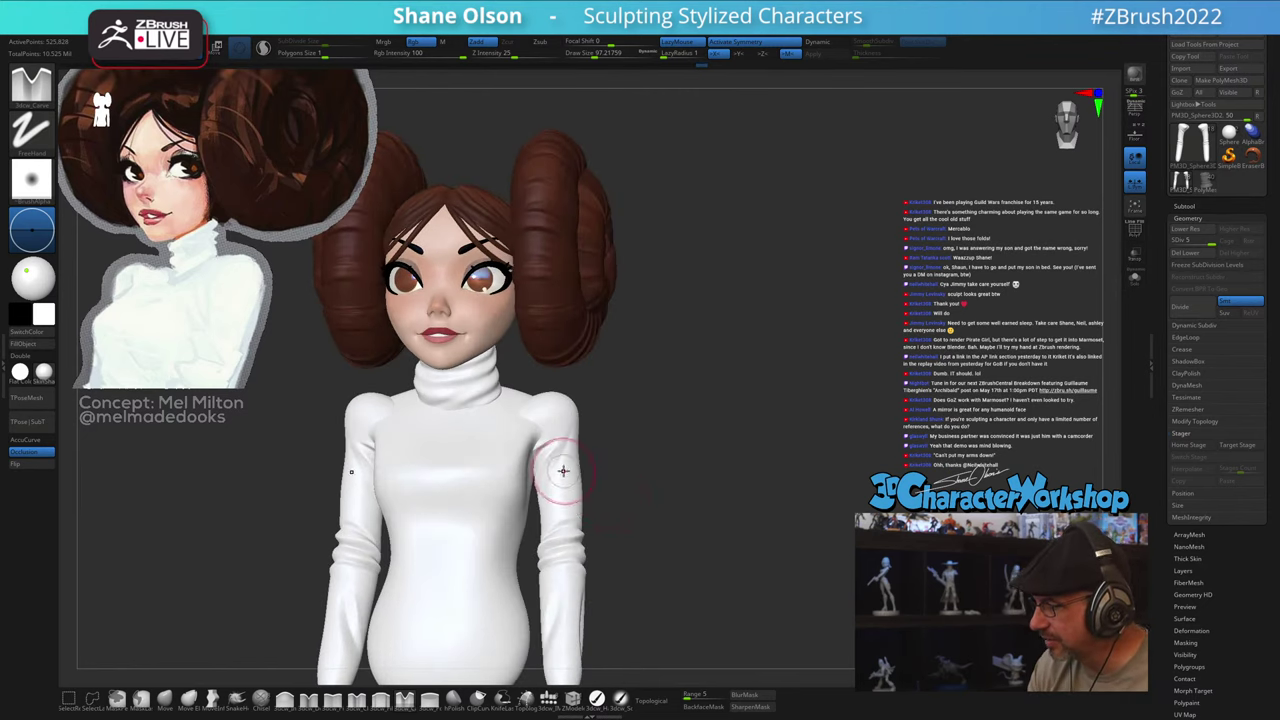
Step: Set the brush size to about 83 and carve a lengthwise fold on the back of the upper sleeve beside the armpit, redoing the first stroke
key(s)
click(658, 580)
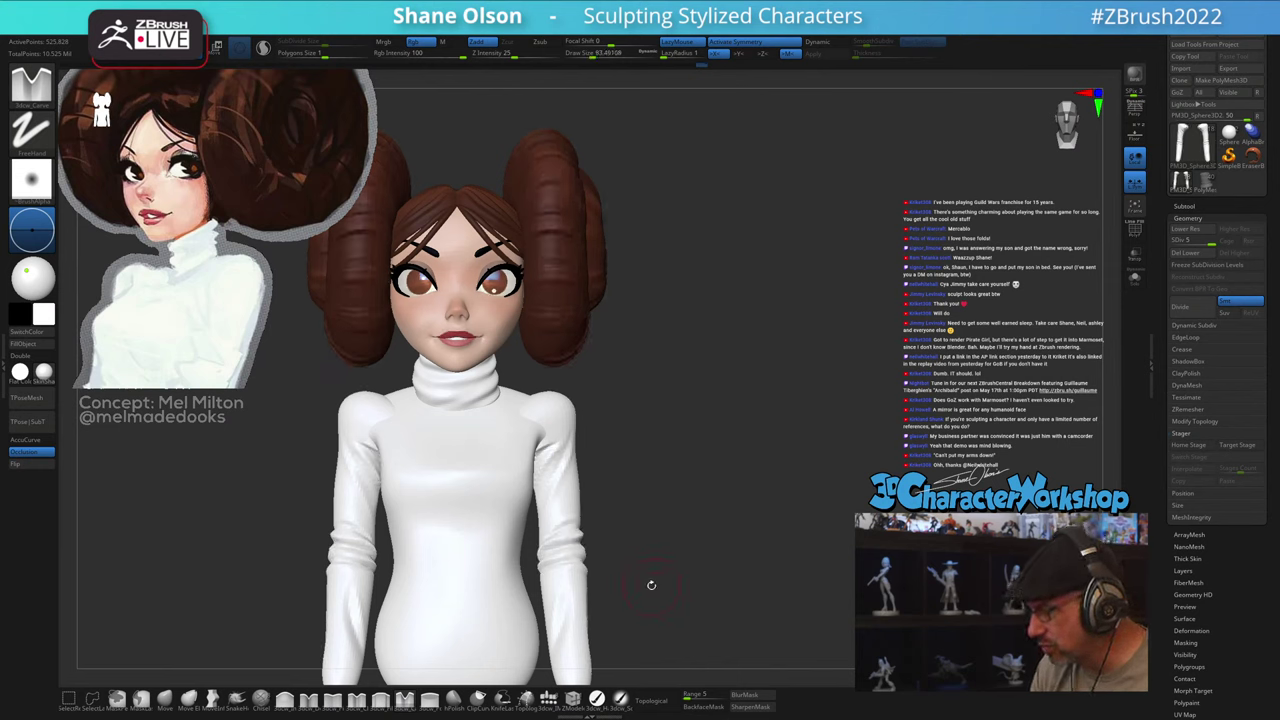
drag(651, 585, 645, 546)
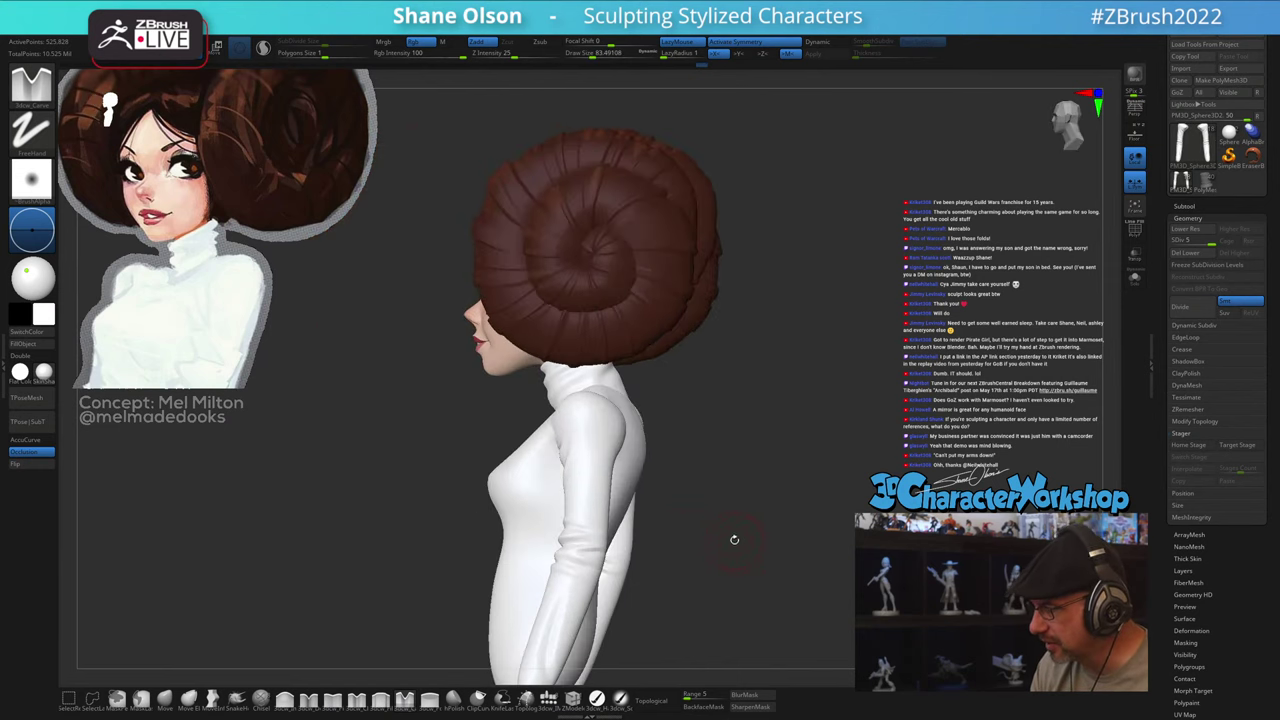
drag(734, 540, 692, 555)
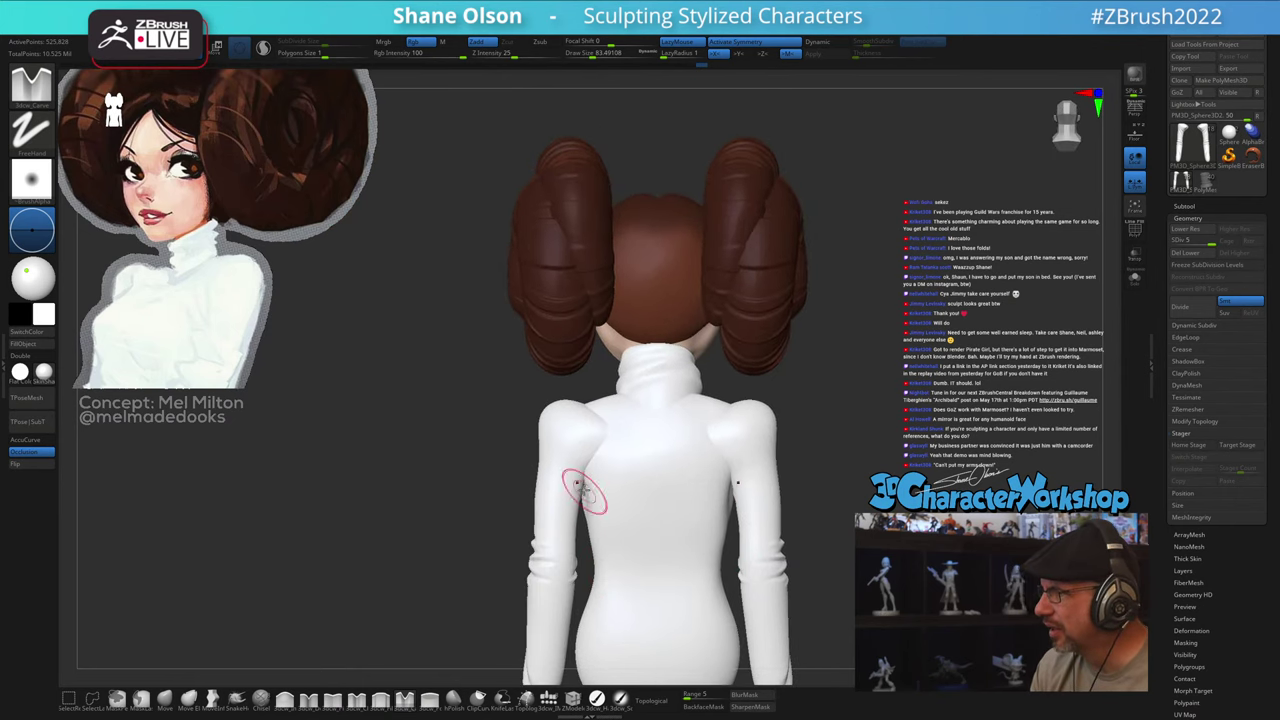
drag(568, 435, 577, 510)
key(ctrl+z)
drag(567, 435, 580, 518)
right_drag(597, 466, 557, 429)
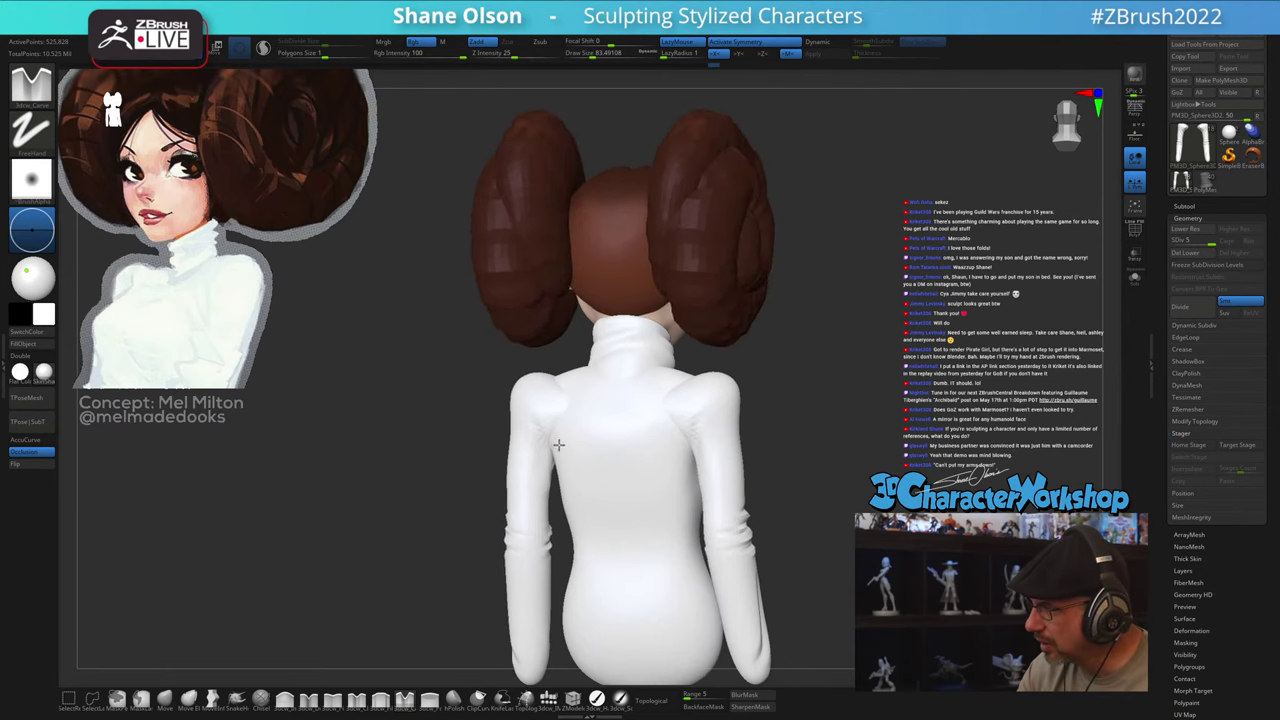
Step: Carve another lengthwise fold down the back of the upper sleeve toward the elbow, replacing the first attempt
right_drag(573, 492, 551, 449)
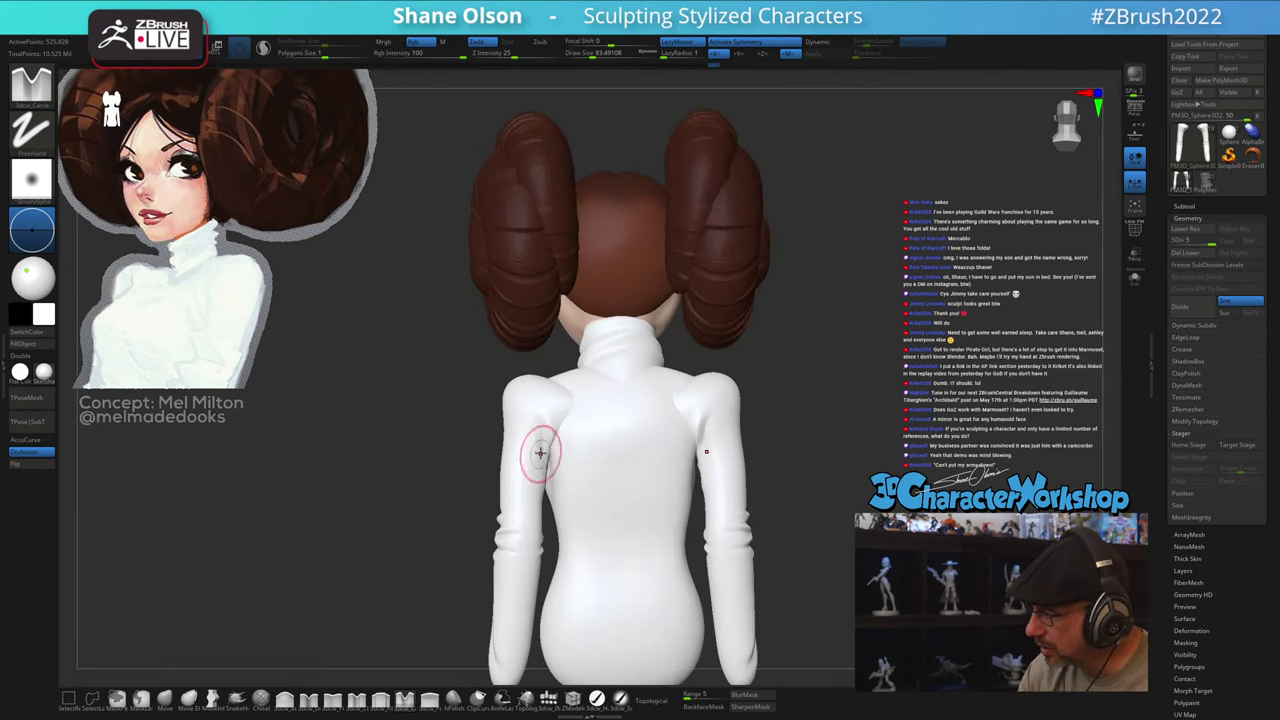
drag(540, 430, 558, 524)
key(ctrl+z)
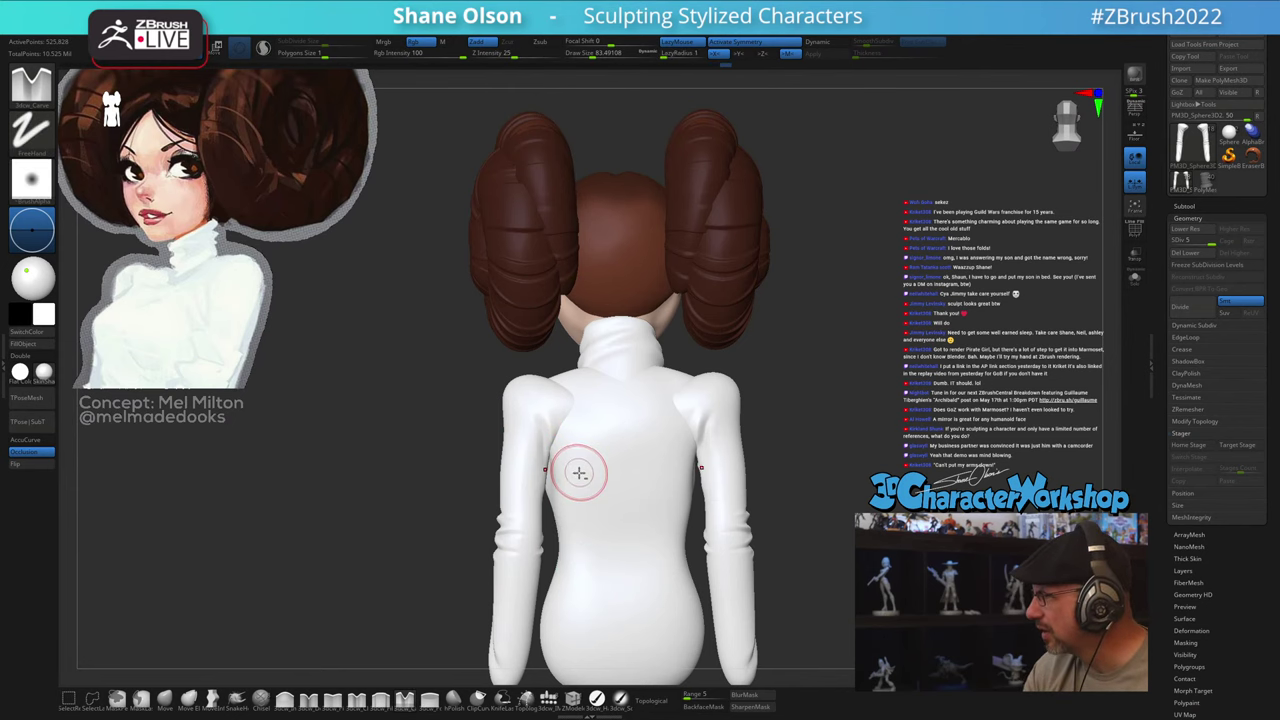
alt+right_drag(579, 474, 557, 468)
drag(504, 424, 515, 492)
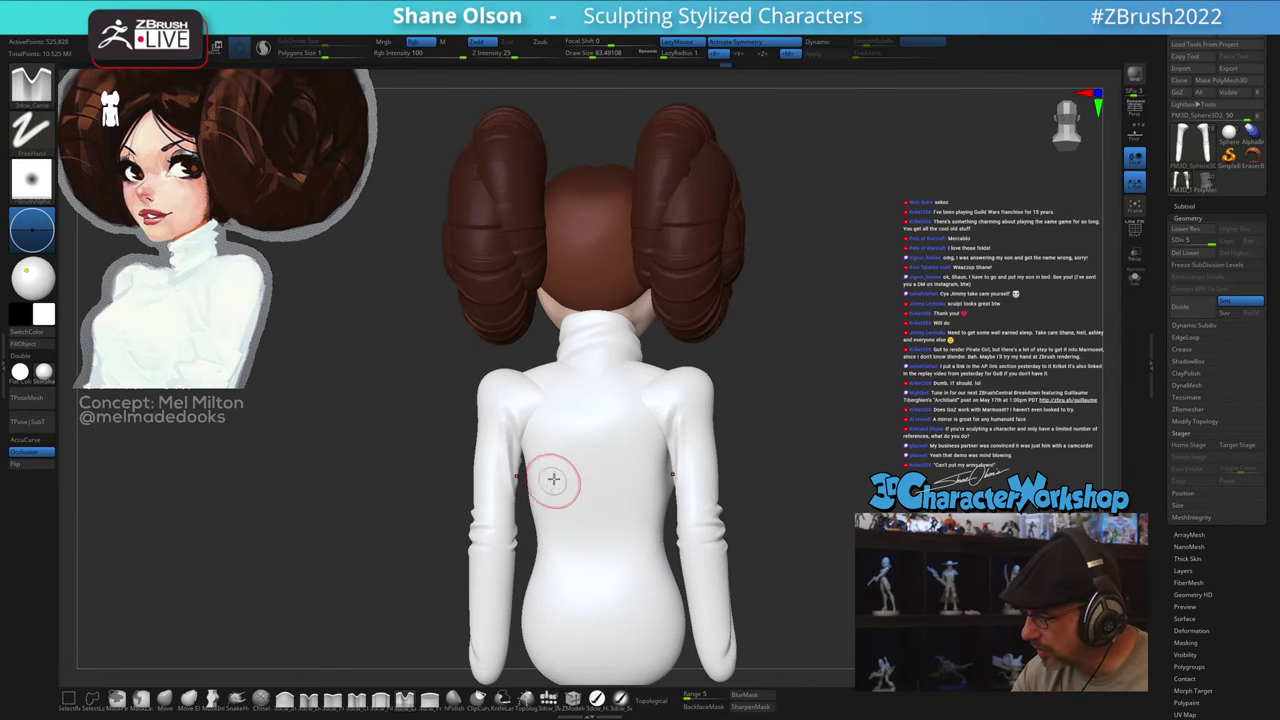
Step: Try further strokes on the back of the upper sleeve below the shoulder, and undo them
mouse_move(785, 518)
mouse_down()
mouse_move(803, 519)
mouse_move(770, 532)
mouse_up()
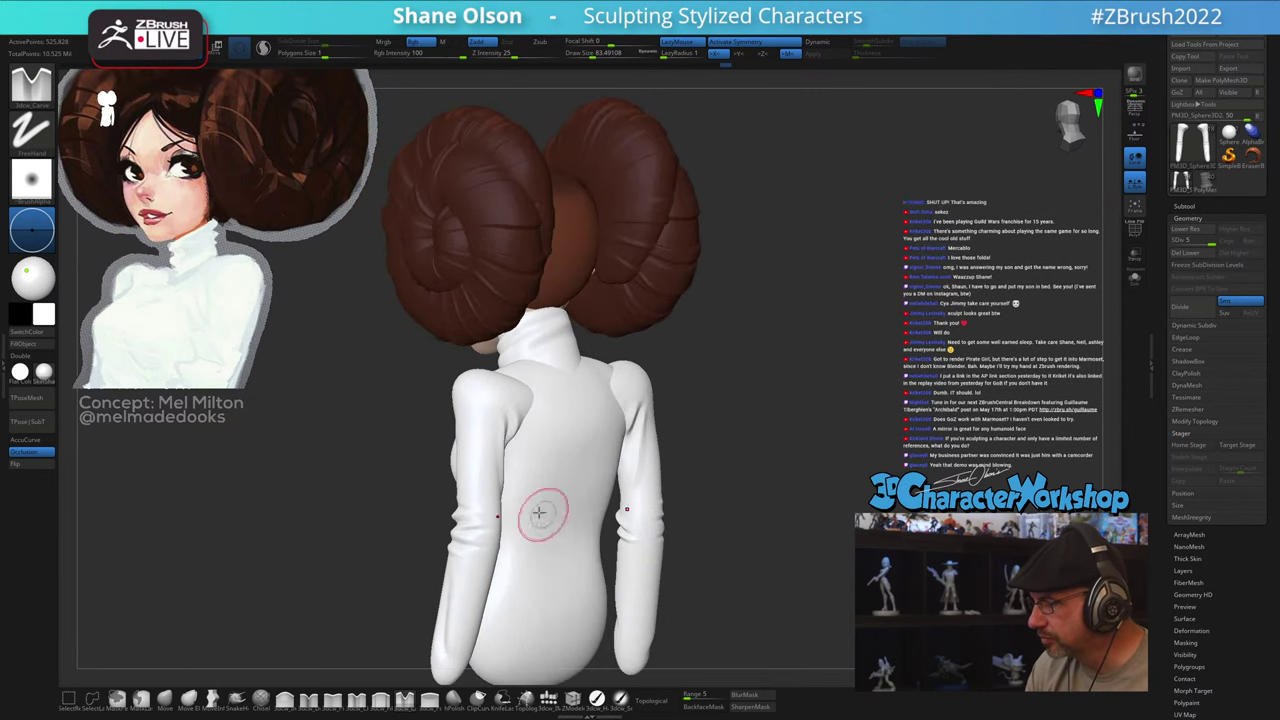
drag(496, 411, 497, 421)
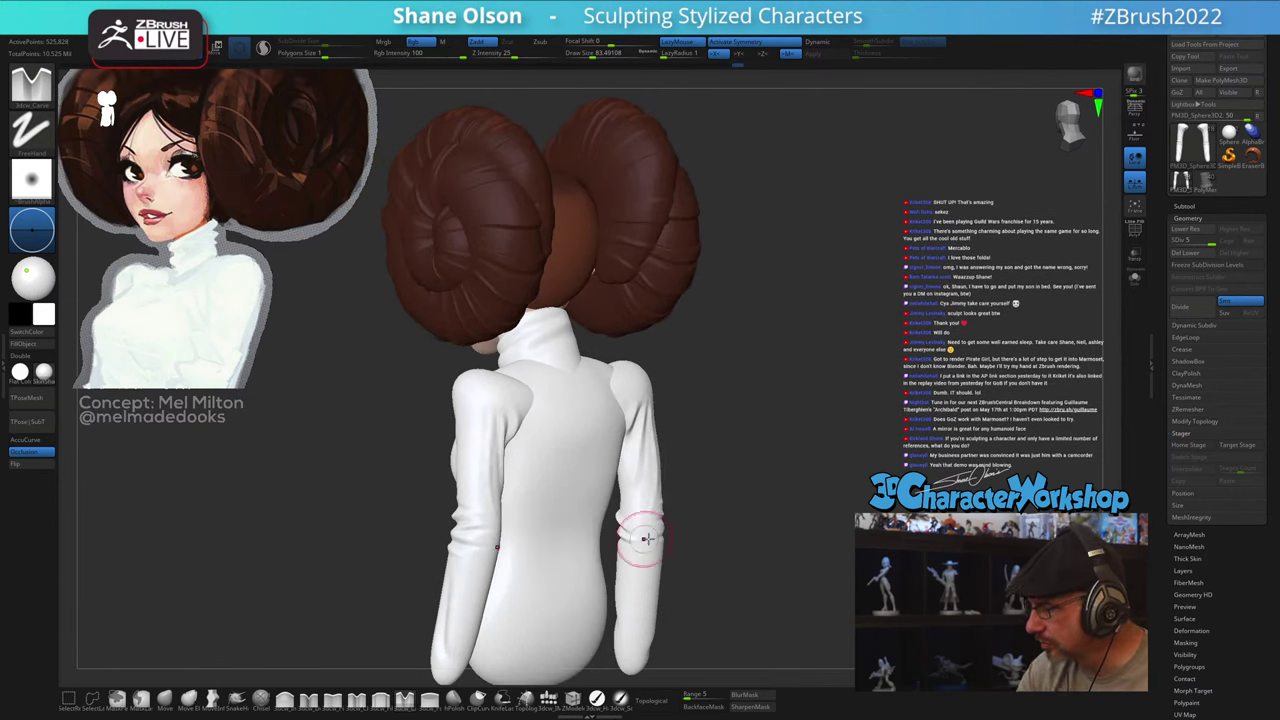
shift+drag(770, 532, 758, 532)
key(ctrl+z)
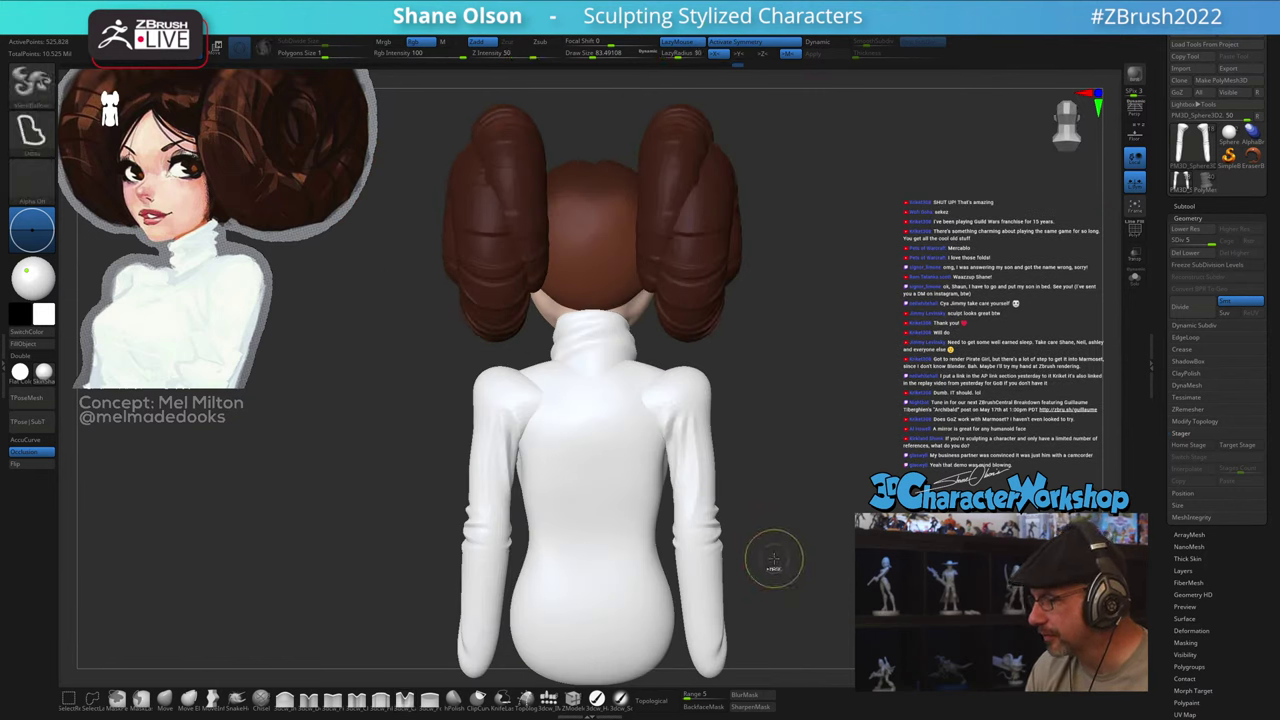
drag(494, 412, 488, 484)
drag(790, 561, 845, 556)
key(ctrl+z)
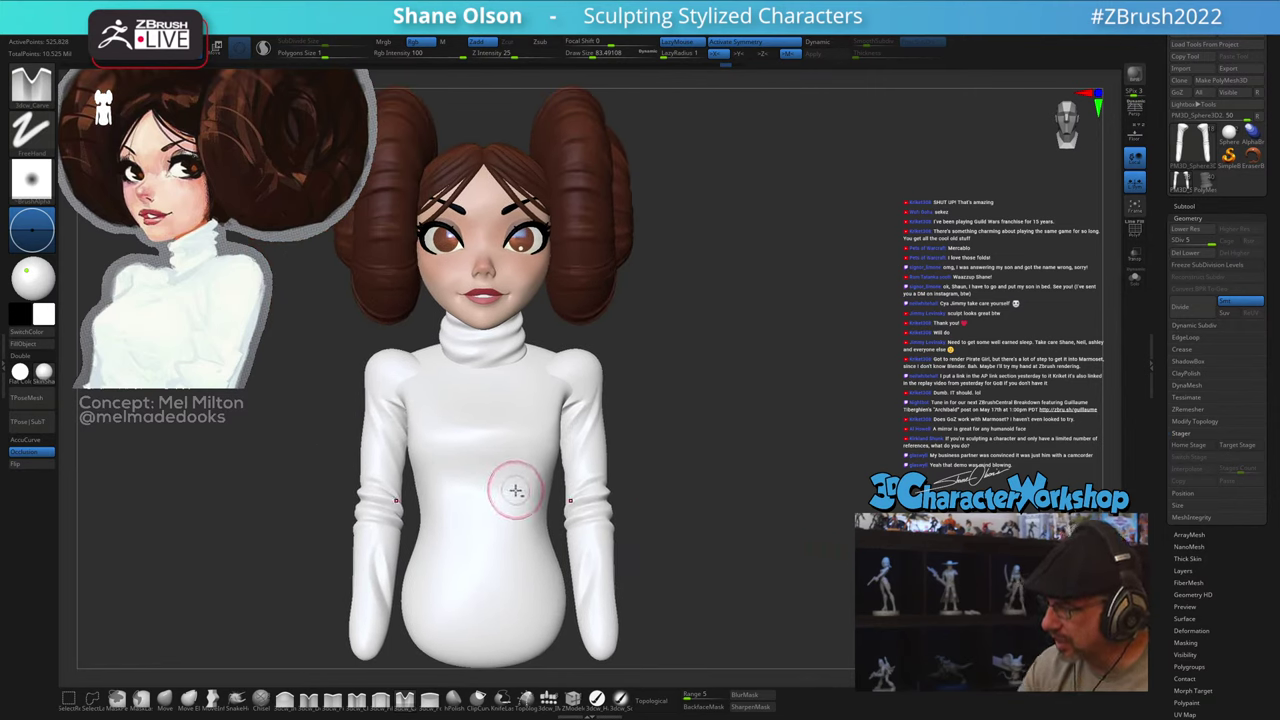
Step: Select the torso, apply its dynamic subdivision as real subdivision levels, and check the resulting mesh wireframe
alt+click(525, 485)
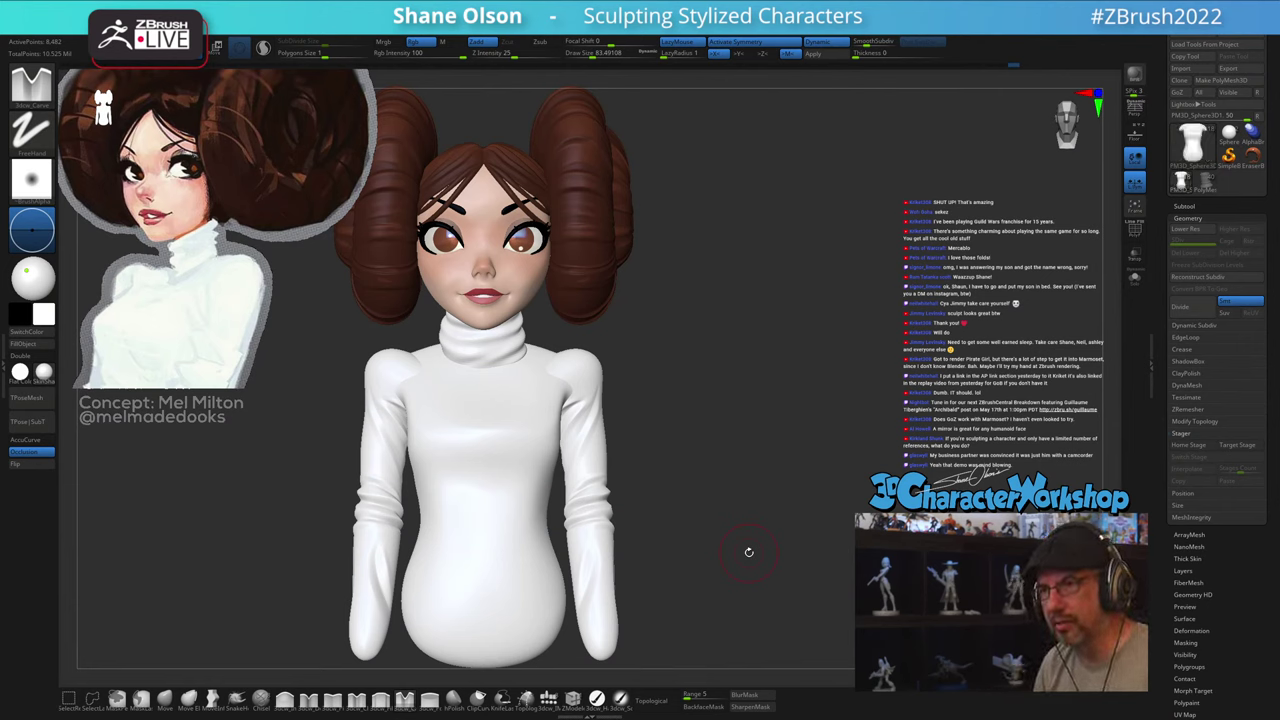
alt+drag(779, 464, 799, 447)
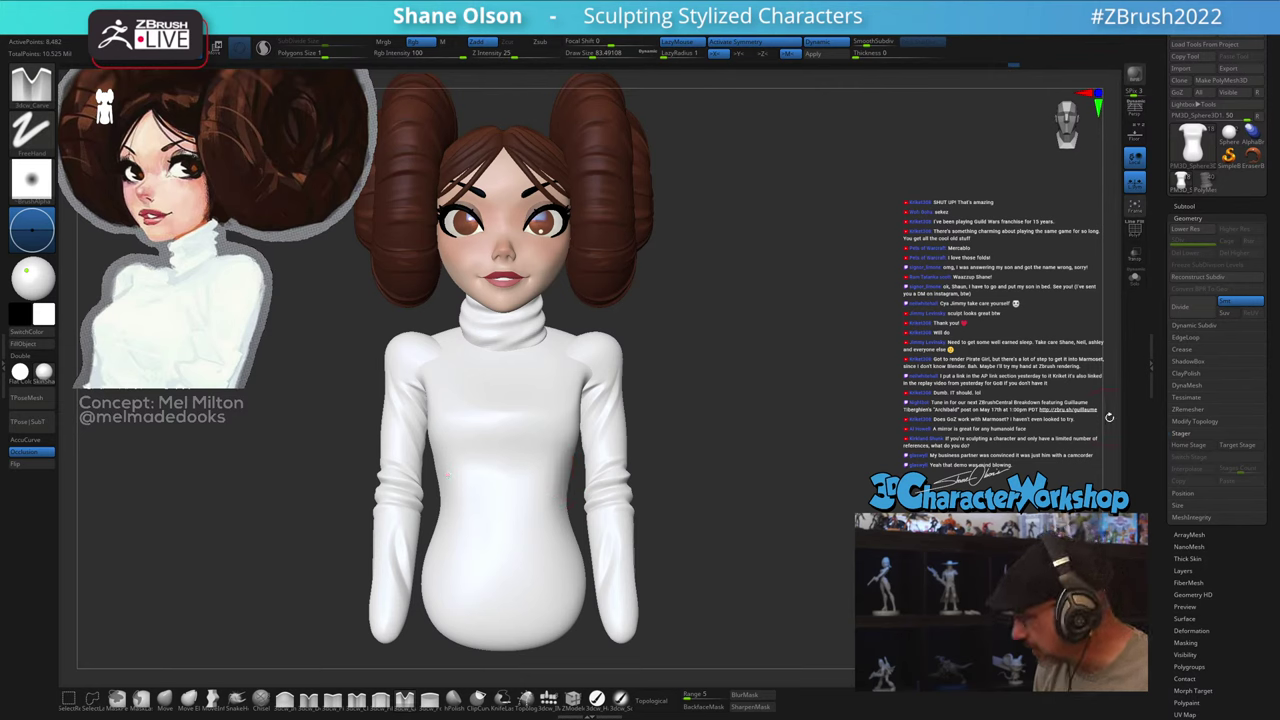
click(820, 55)
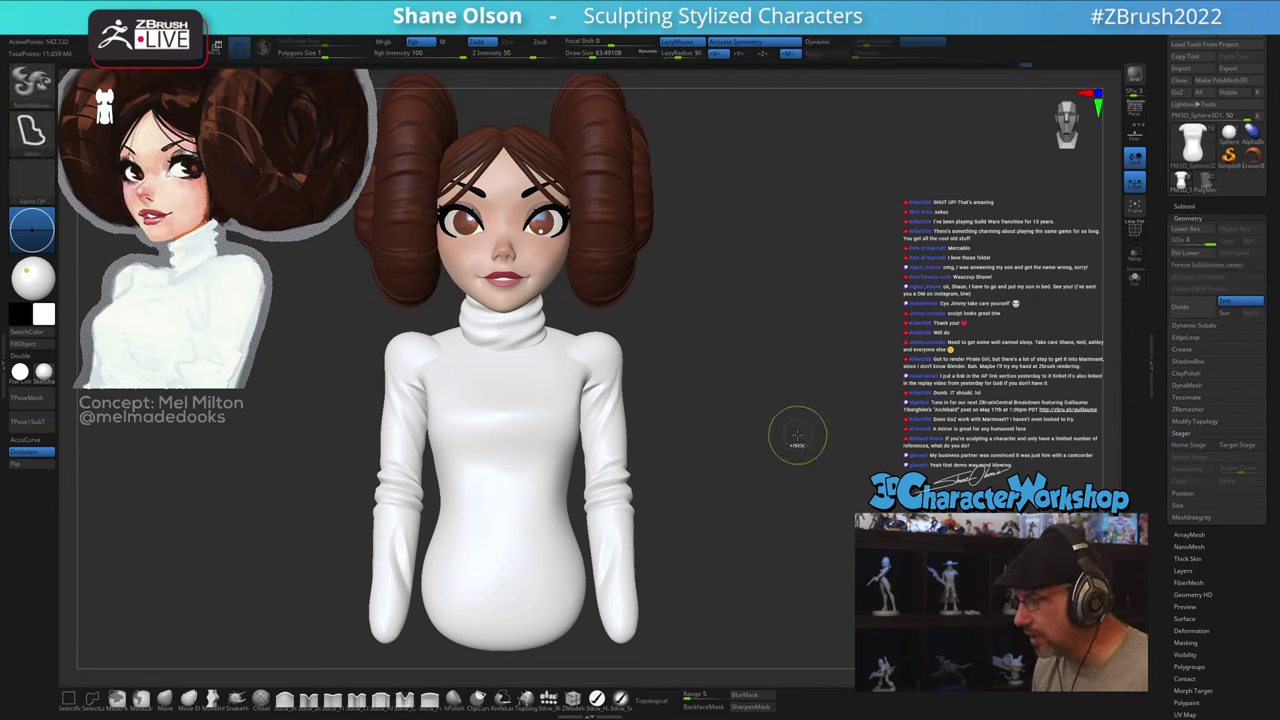
key(shift+f)
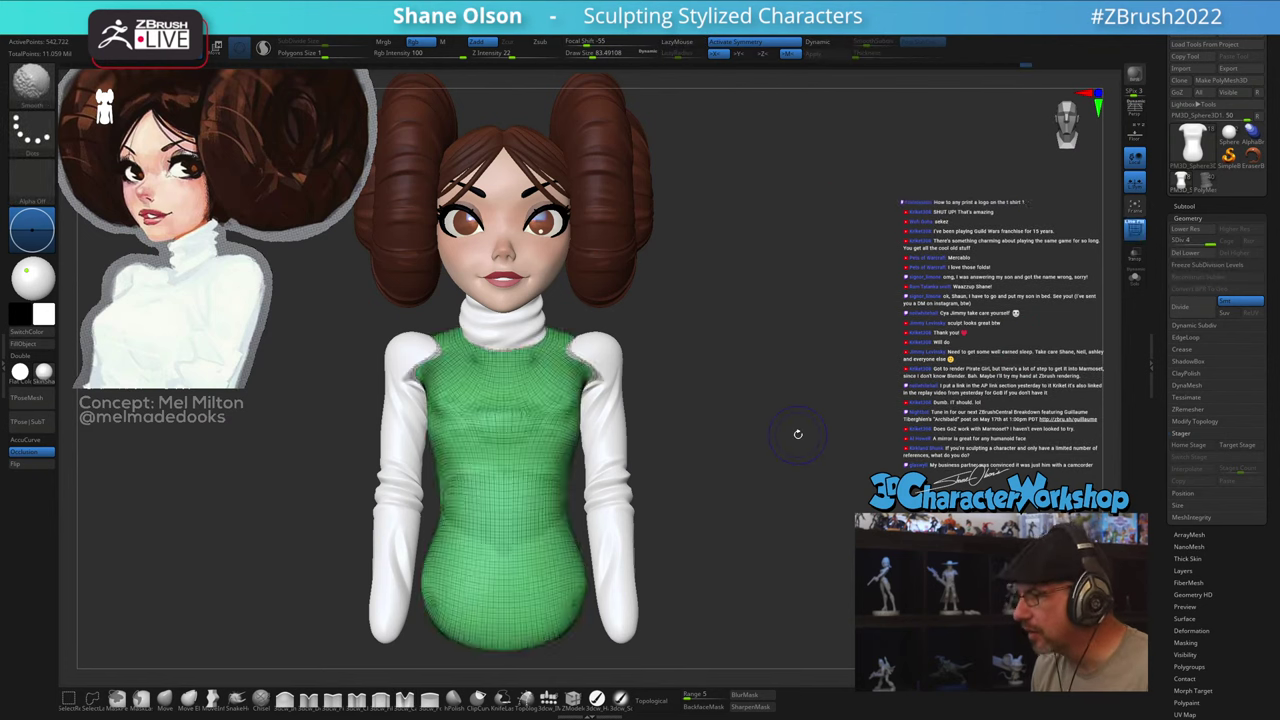
key(shift+f)
alt+drag(780, 449, 783, 453)
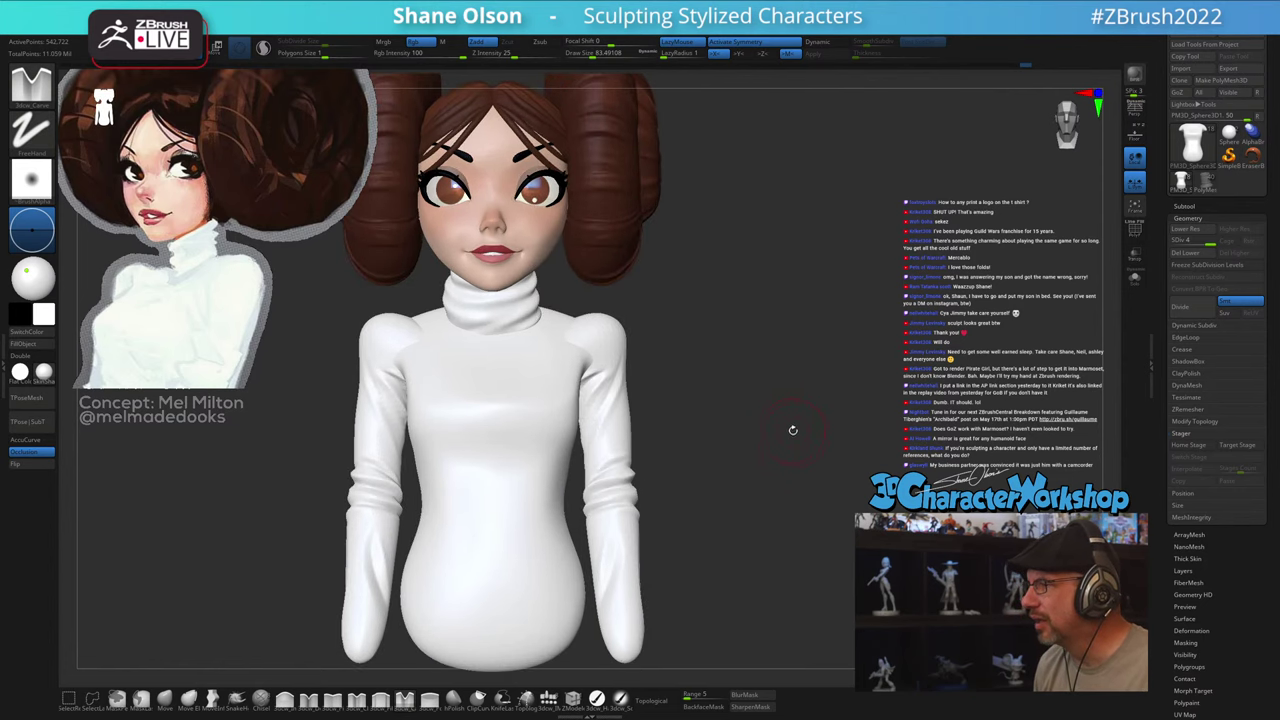
alt+drag(785, 478, 801, 450)
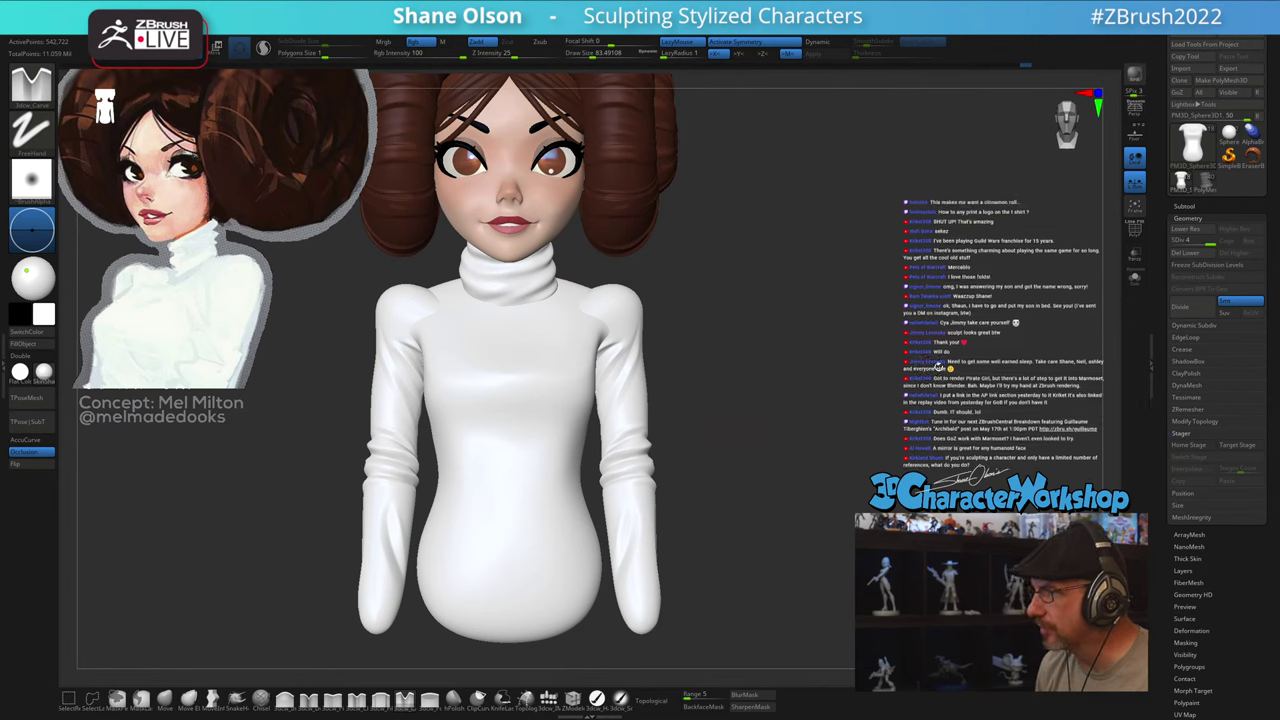
alt+drag(881, 401, 798, 370)
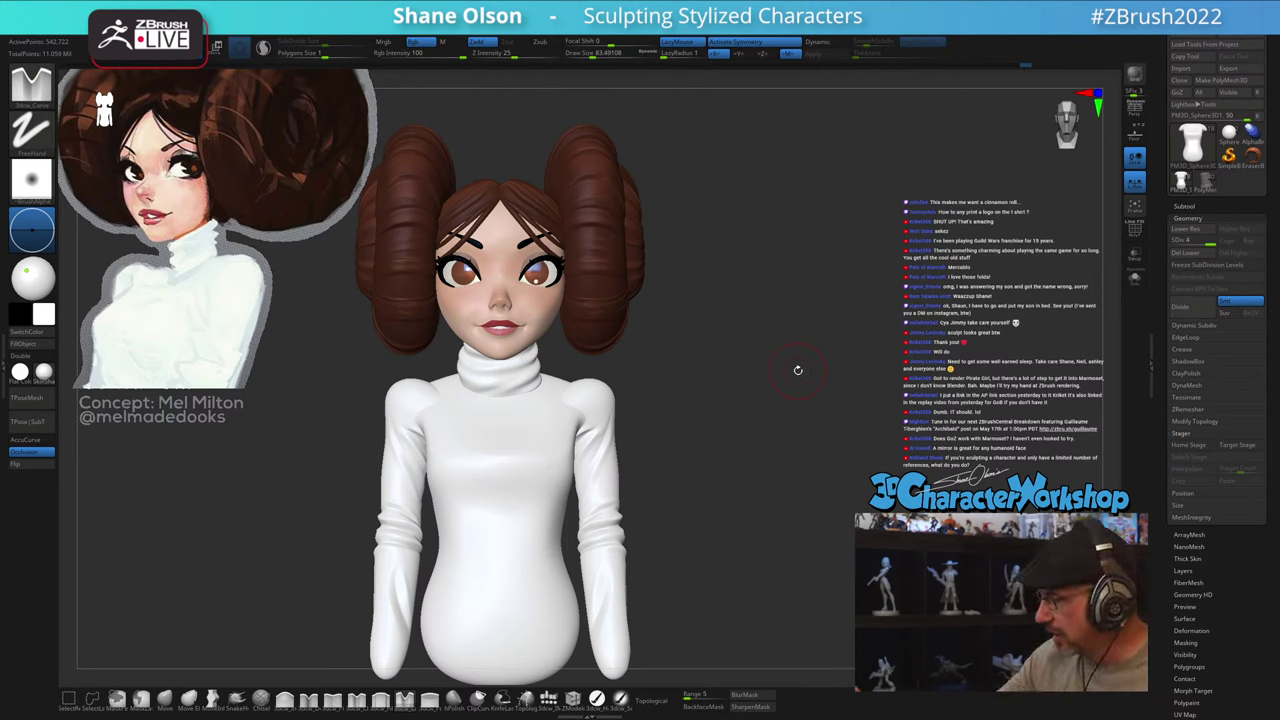
Step: Turn off symmetry and carve asymmetrical diagonal folds across the torso from below the chest toward the waist
mouse_move(800, 575)
mouse_down()
mouse_move(733, 582)
mouse_move(747, 593)
mouse_move(768, 566)
mouse_move(751, 563)
mouse_move(740, 579)
mouse_up()
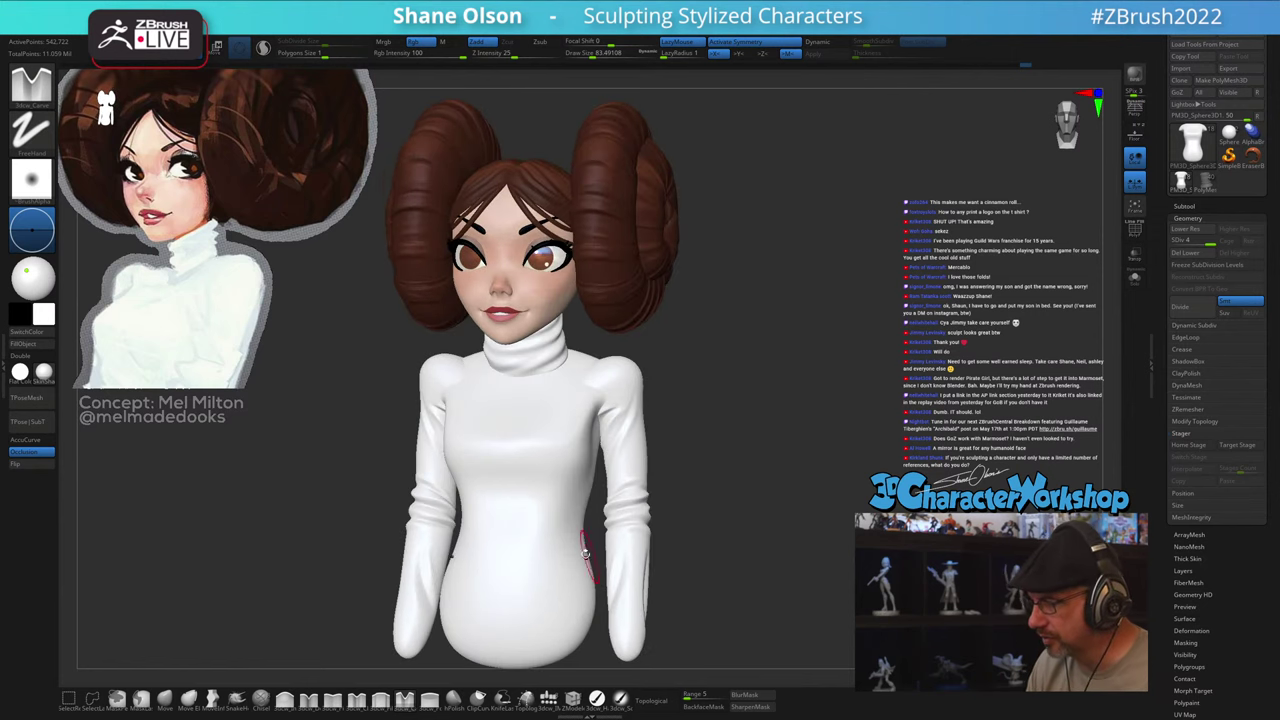
key(x)
drag(474, 460, 585, 543)
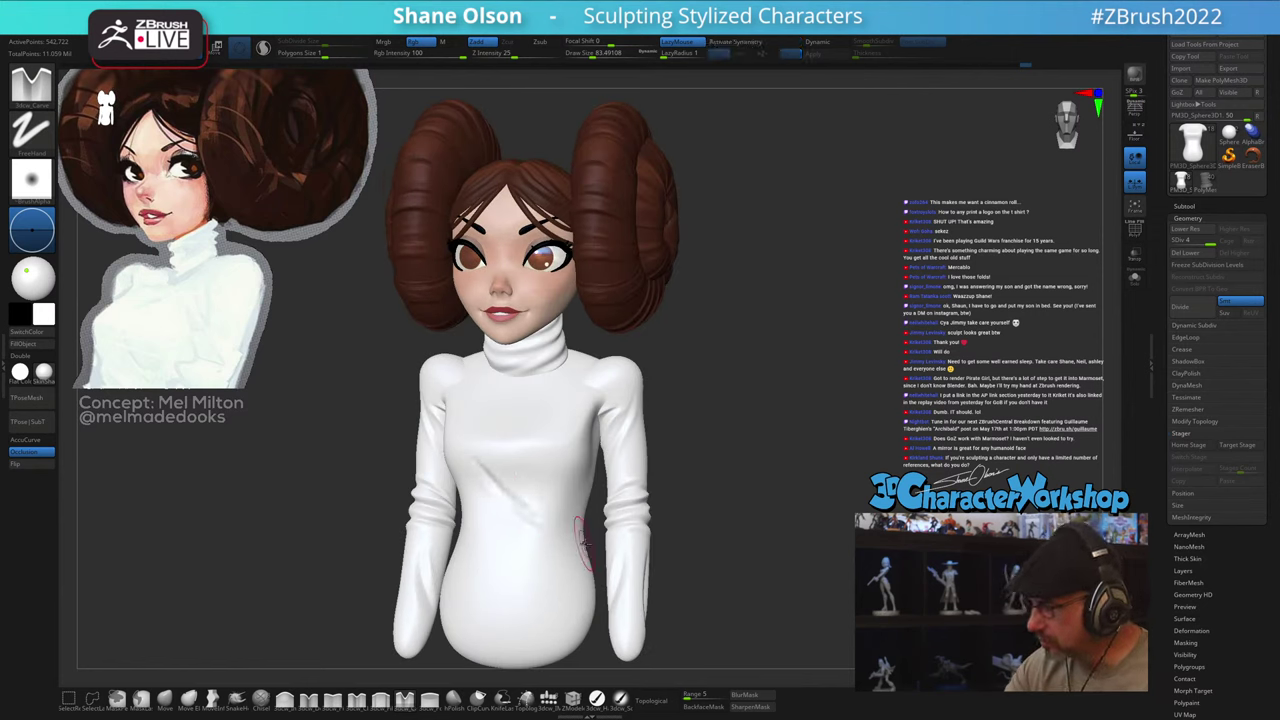
mouse_move(754, 571)
mouse_down()
mouse_move(710, 574)
mouse_move(750, 571)
mouse_move(750, 542)
mouse_up()
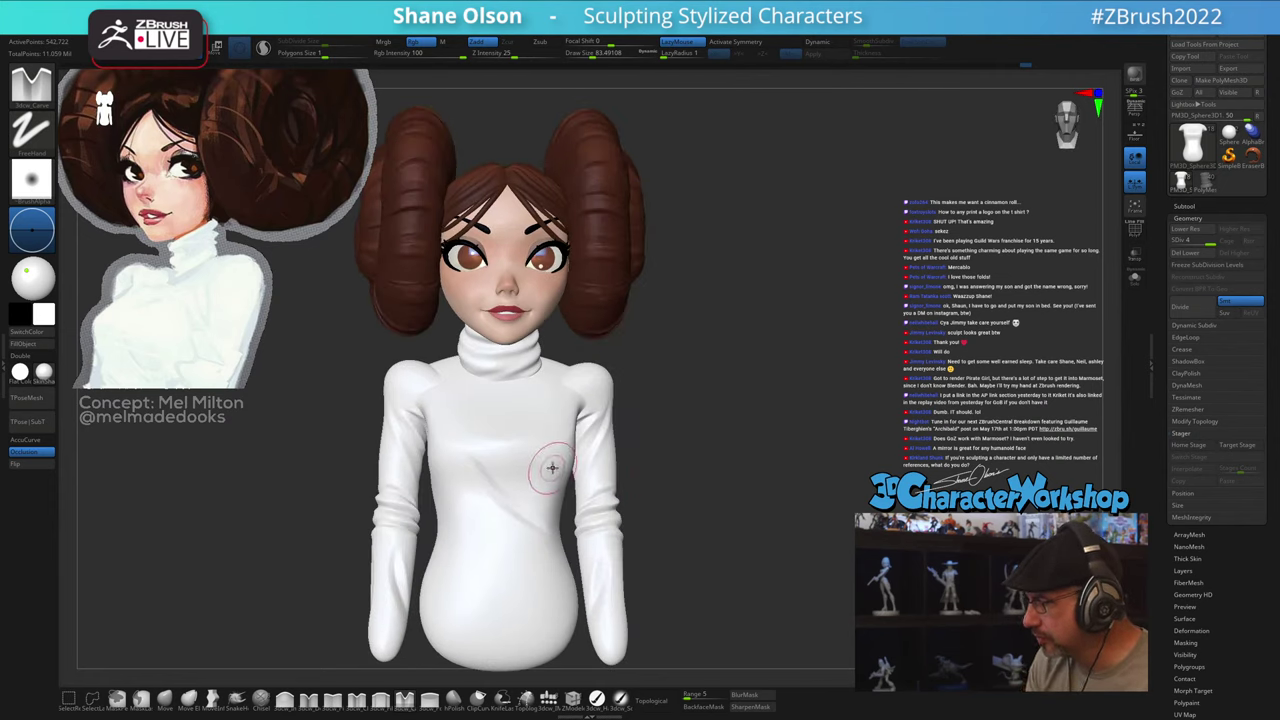
drag(527, 483, 515, 489)
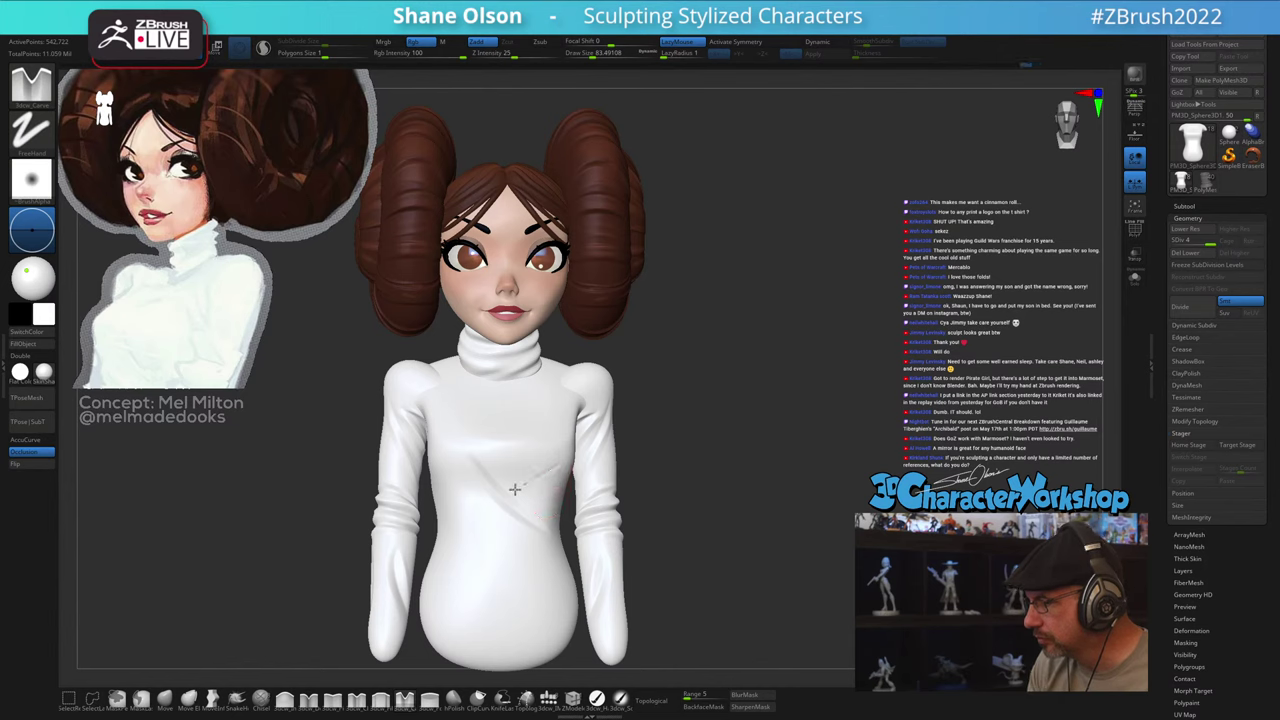
mouse_move(734, 546)
mouse_down()
mouse_move(700, 557)
mouse_move(714, 564)
mouse_up()
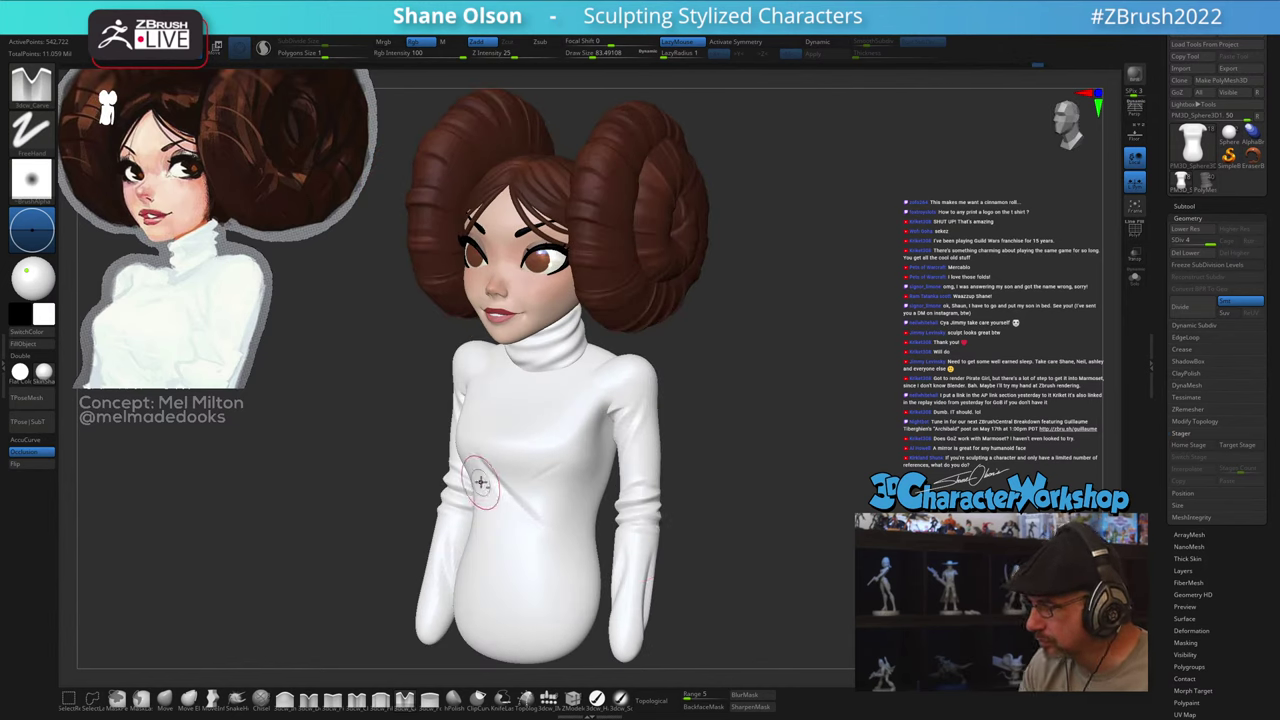
drag(474, 465, 512, 510)
mouse_move(712, 570)
mouse_down()
mouse_move(811, 567)
mouse_move(755, 603)
mouse_move(777, 600)
mouse_move(770, 570)
mouse_move(671, 539)
mouse_move(734, 543)
mouse_move(719, 552)
mouse_move(783, 567)
mouse_move(768, 572)
mouse_up()
alt+drag(745, 522, 791, 513)
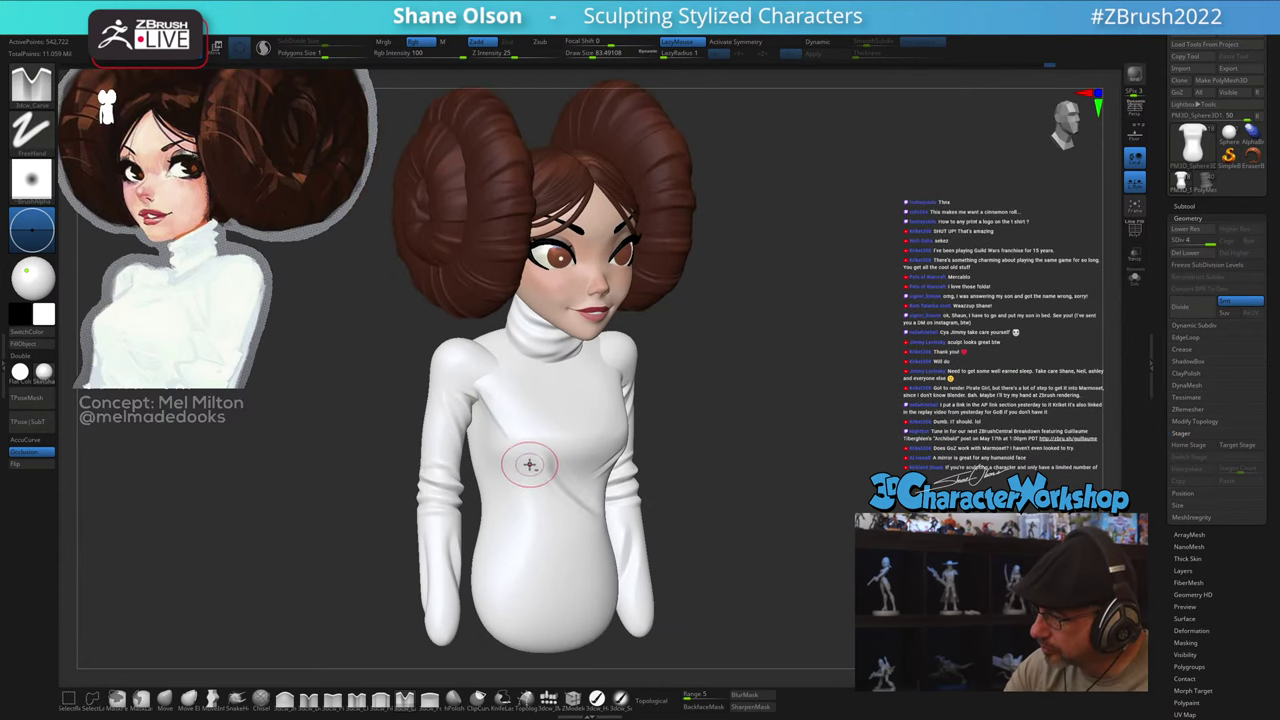
Step: Turn symmetry back on and isolate the torso, viewed from the side of the chest and armpit
mouse_move(768, 517)
mouse_down()
mouse_move(719, 514)
mouse_move(785, 486)
mouse_move(680, 477)
mouse_up()
key(x)
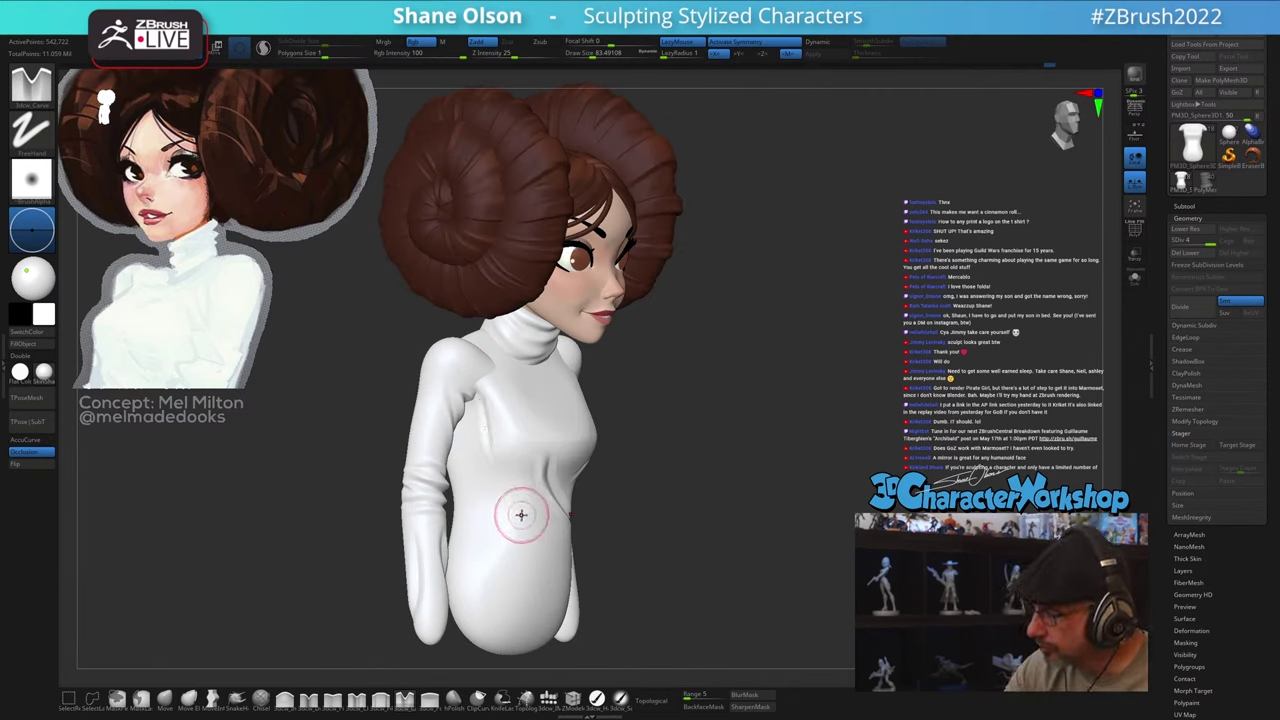
mouse_move(818, 535)
mouse_down()
mouse_move(751, 540)
mouse_move(757, 527)
mouse_move(792, 530)
mouse_move(727, 519)
mouse_up()
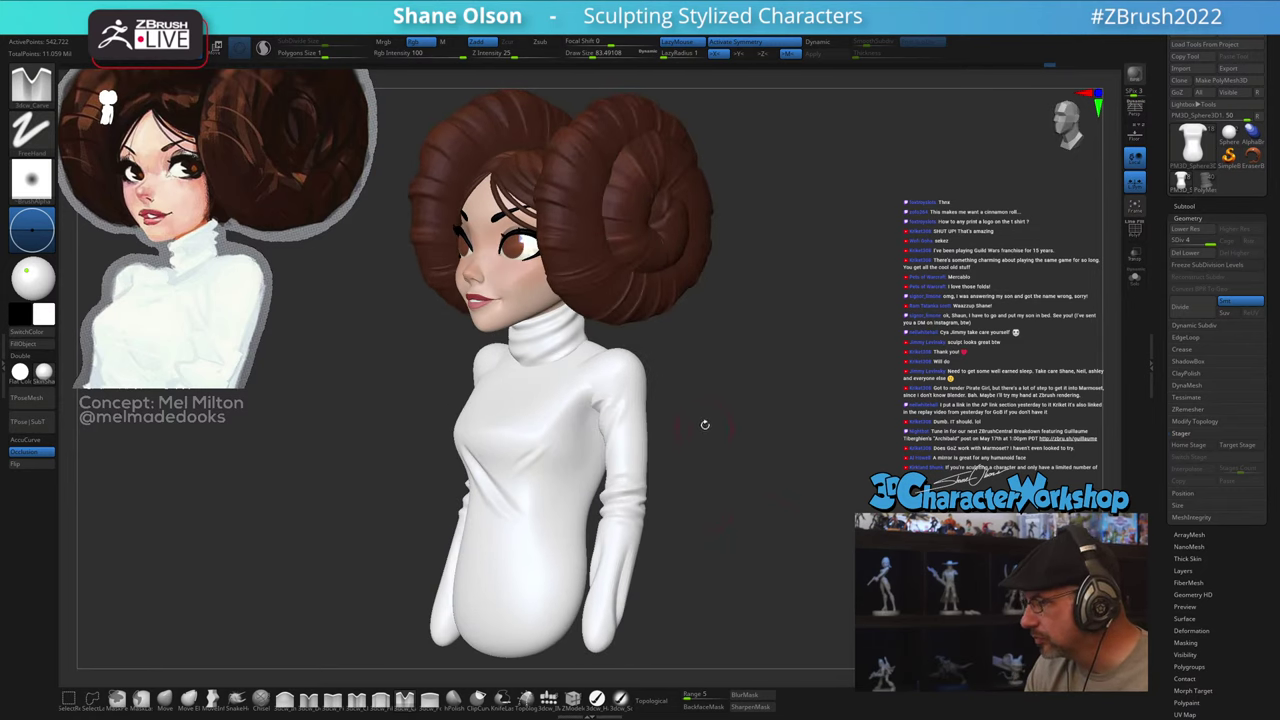
alt+drag(706, 424, 684, 451)
drag(684, 451, 717, 453)
key(s)
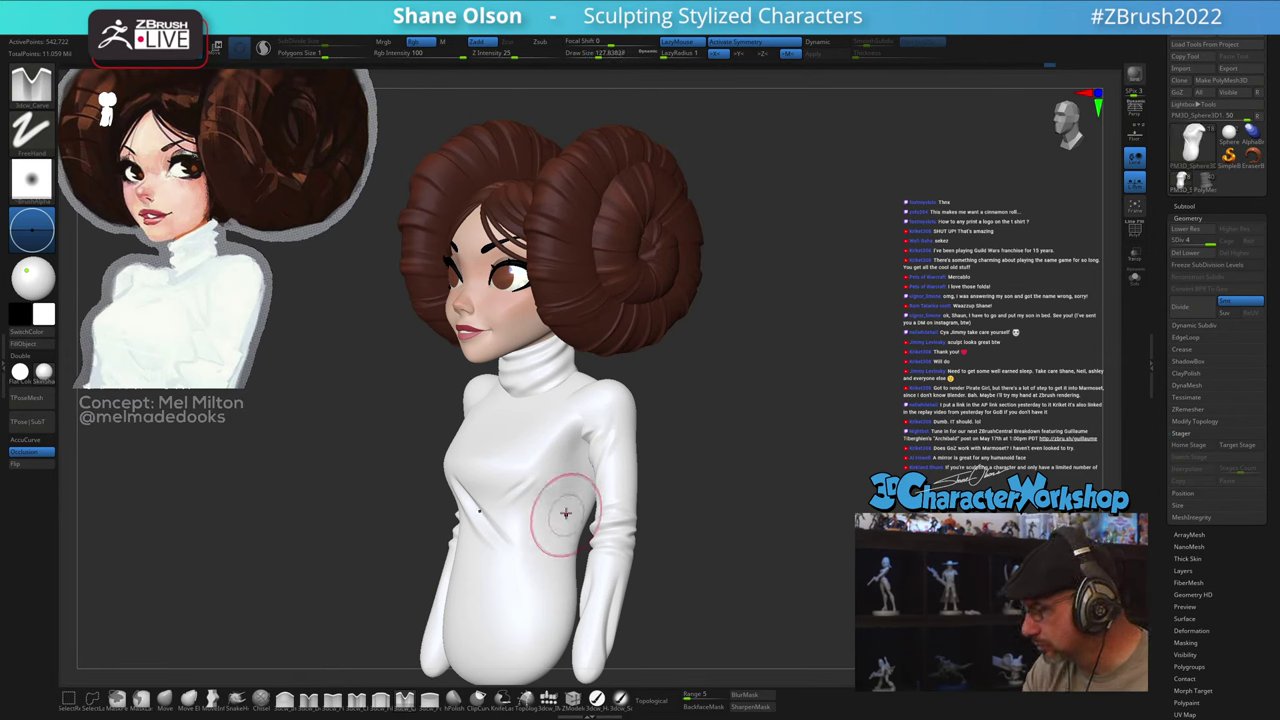
key(s)
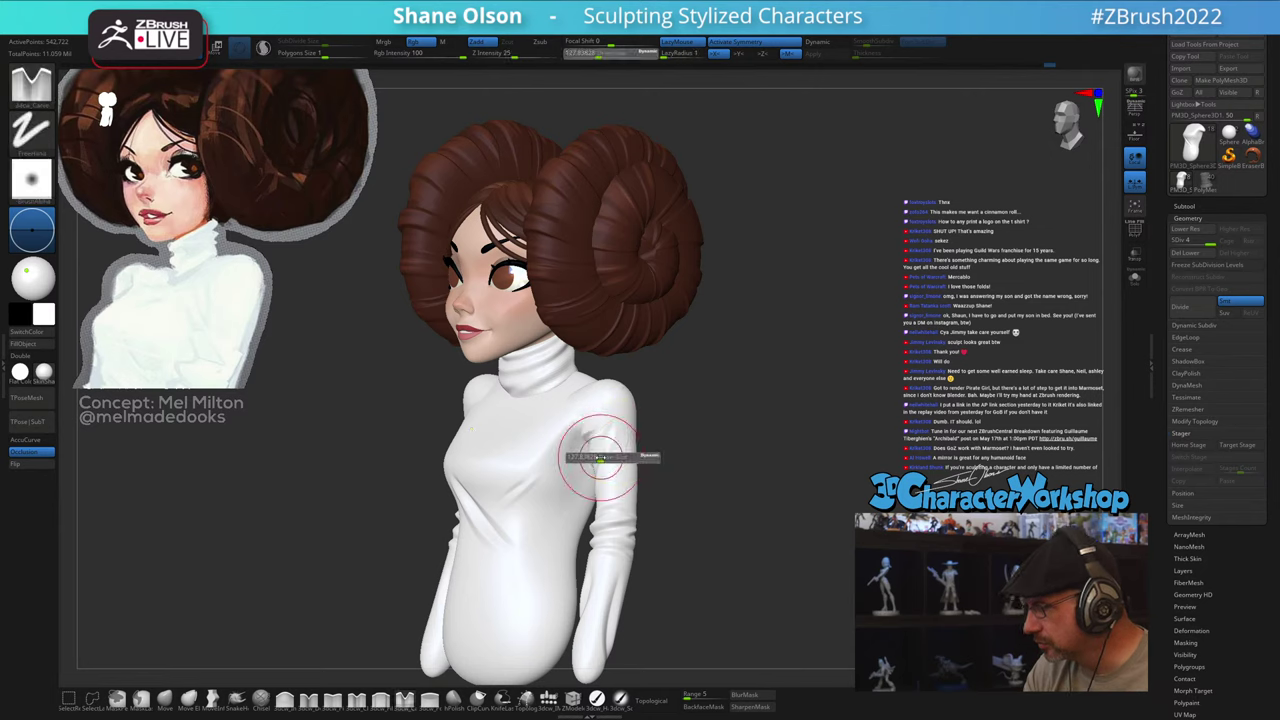
drag(609, 457, 606, 457)
click(1135, 280)
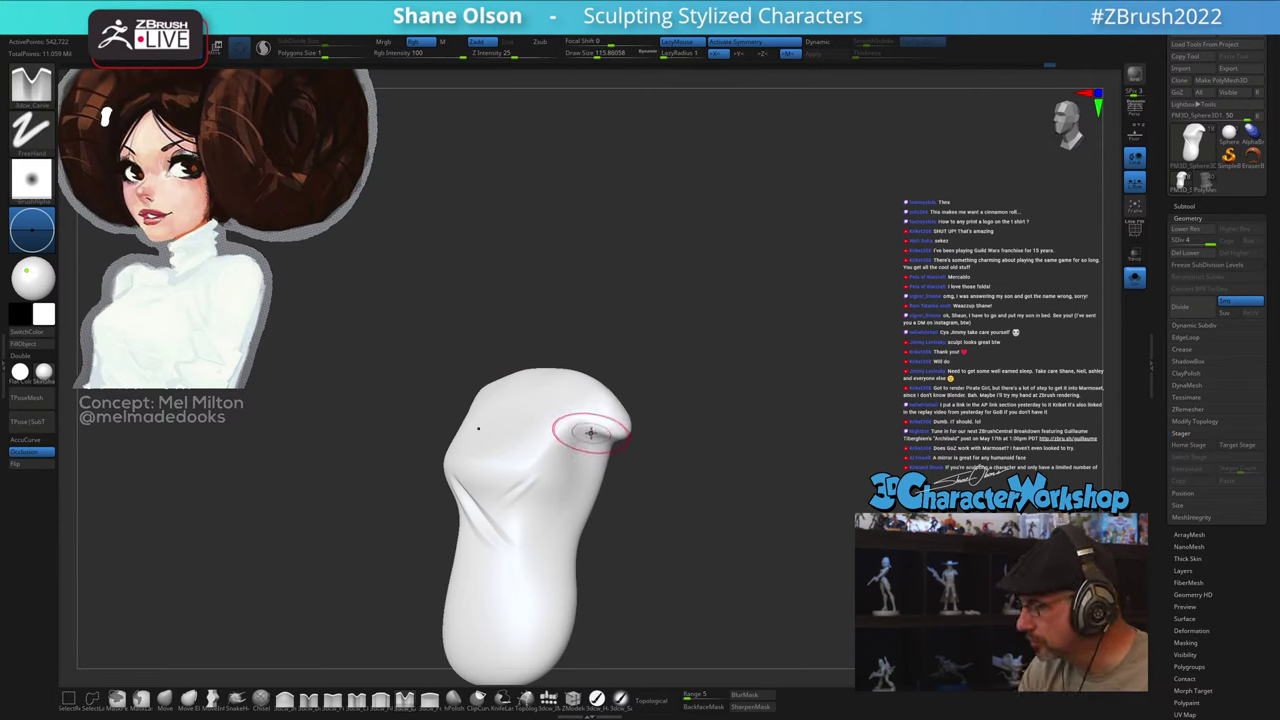
Step: Try to carve and smooth folds running from the armpit down the side of the chest on the isolated torso
mouse_move(630, 445)
mouse_down()
mouse_move(655, 490)
mouse_move(646, 498)
mouse_up()
key(s)
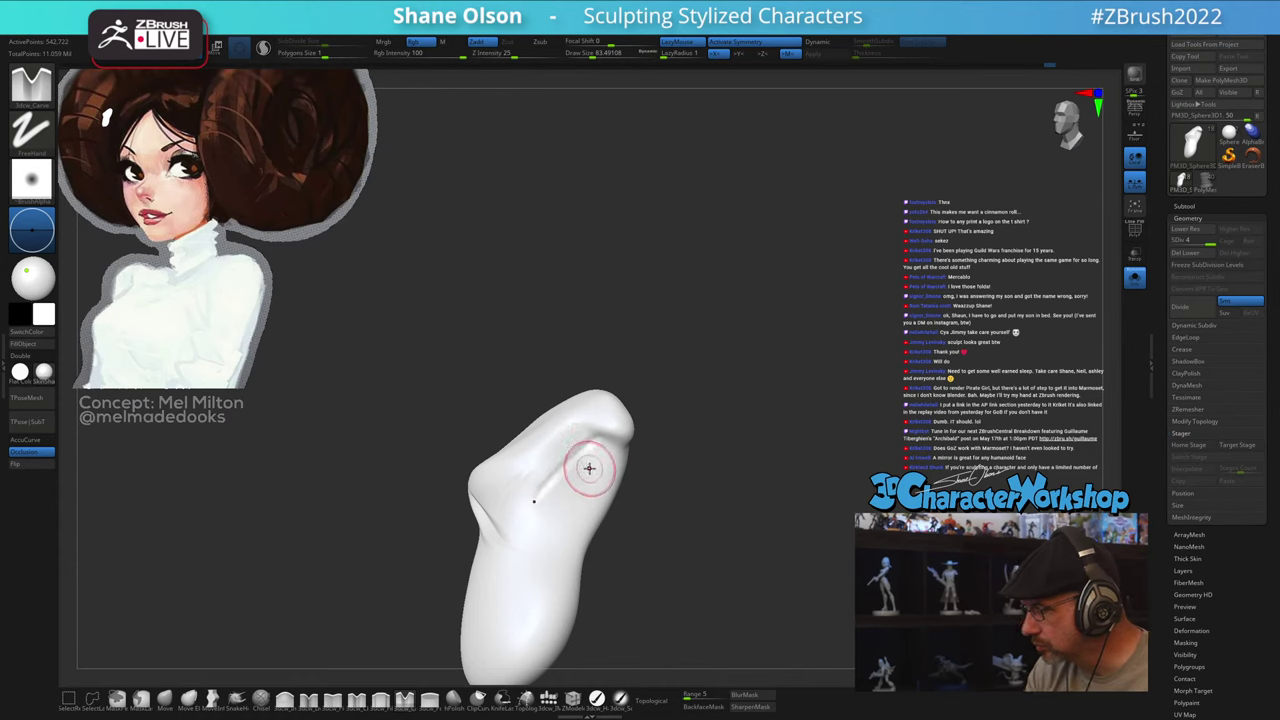
mouse_move(586, 455)
shift+mouse_down()
mouse_move(552, 490)
mouse_move(594, 457)
mouse_move(580, 466)
shift+mouse_up()
right_drag(580, 444, 608, 441)
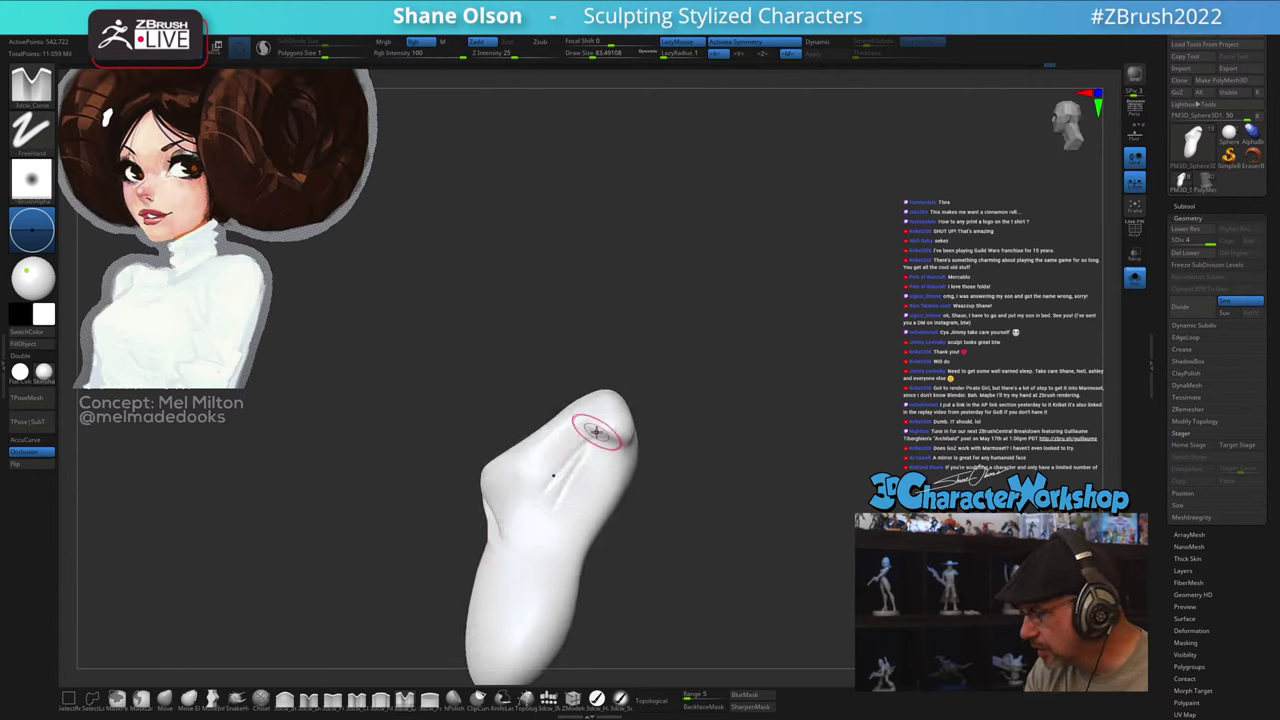
mouse_move(637, 536)
right_down()
mouse_move(689, 563)
mouse_move(792, 560)
mouse_move(737, 568)
mouse_move(664, 495)
right_up()
key(ctrl+z)
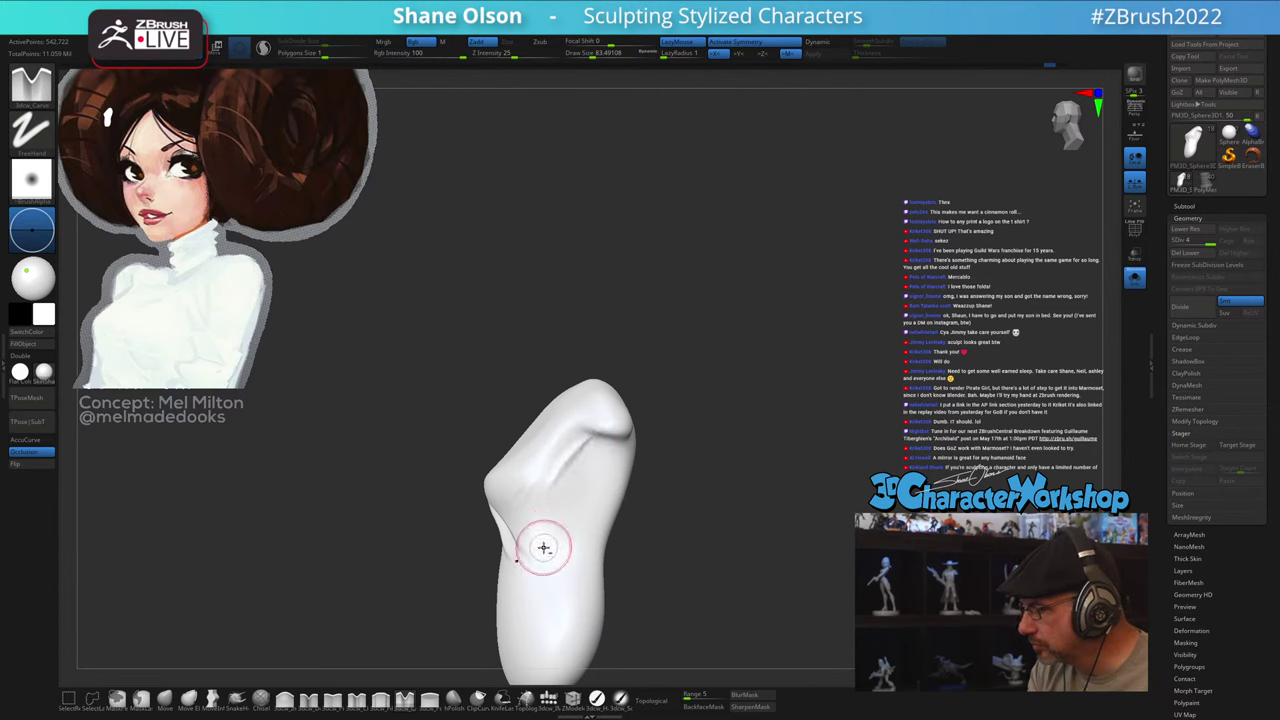
mouse_move(659, 548)
mouse_down()
mouse_move(691, 554)
mouse_move(662, 546)
mouse_up()
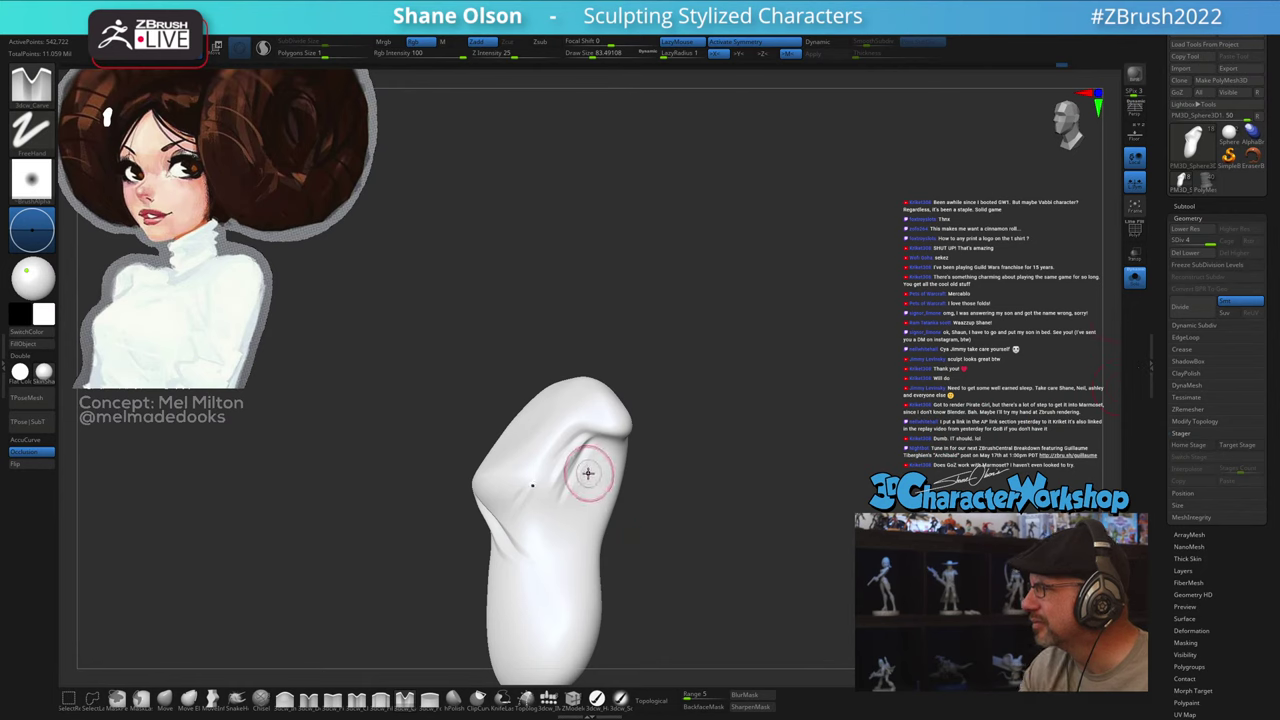
shift+drag(588, 473, 580, 443)
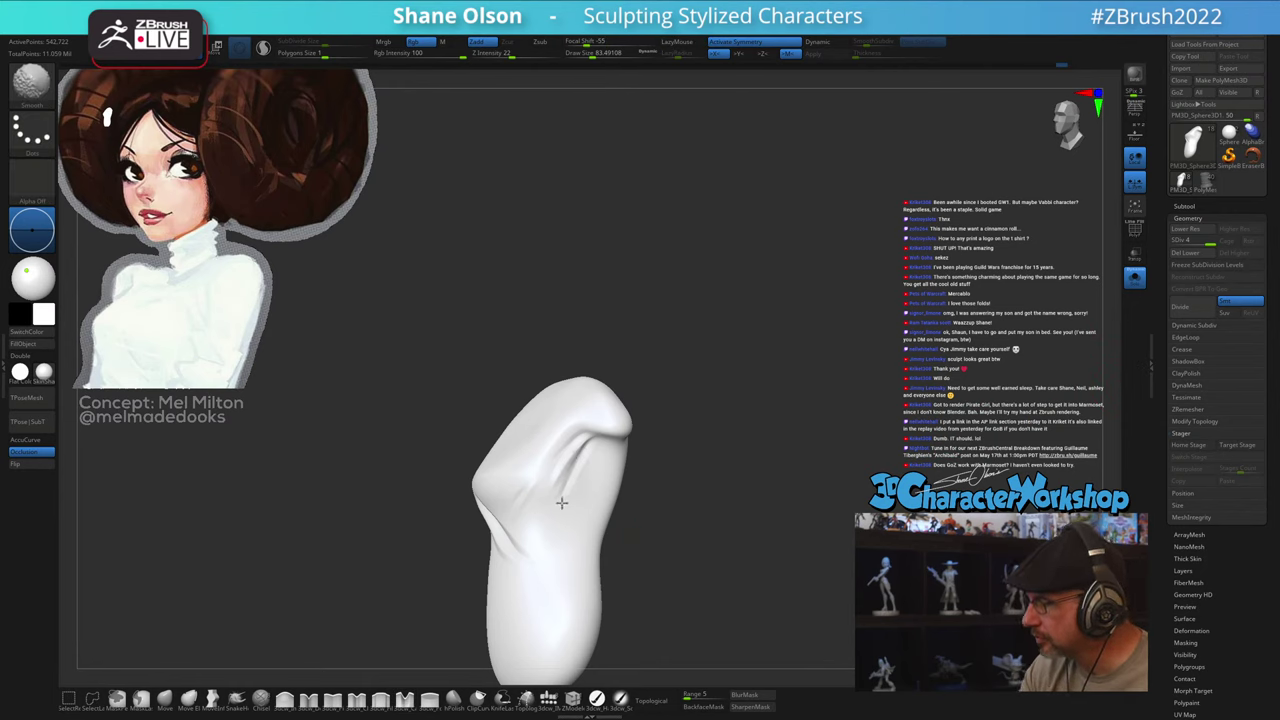
shift+drag(562, 503, 569, 523)
mouse_move(668, 529)
mouse_down()
mouse_move(693, 532)
mouse_move(700, 505)
mouse_move(694, 517)
mouse_move(722, 519)
mouse_up()
click(1137, 283)
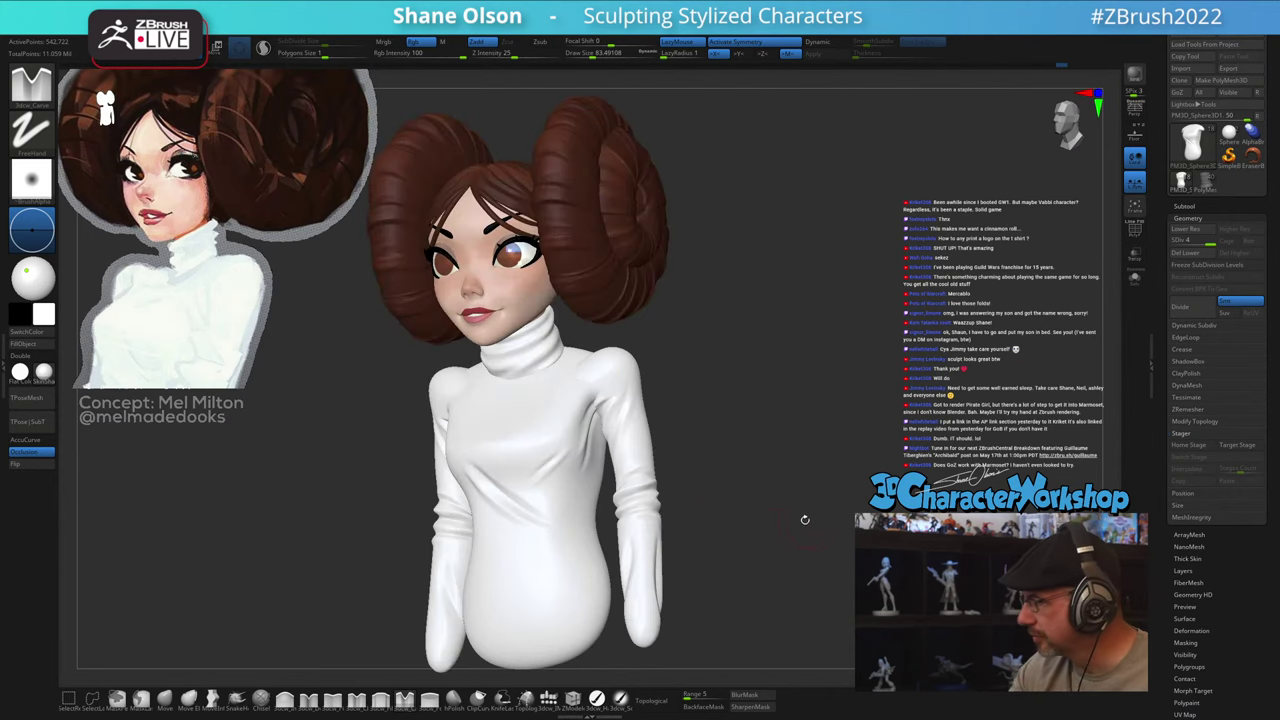
Step: Isolate the torso again and carve a narrow fold from the armpit down the chest's side with a draw size of about 49
mouse_move(804, 520)
mouse_down()
mouse_move(828, 529)
mouse_move(769, 554)
mouse_move(751, 529)
mouse_up()
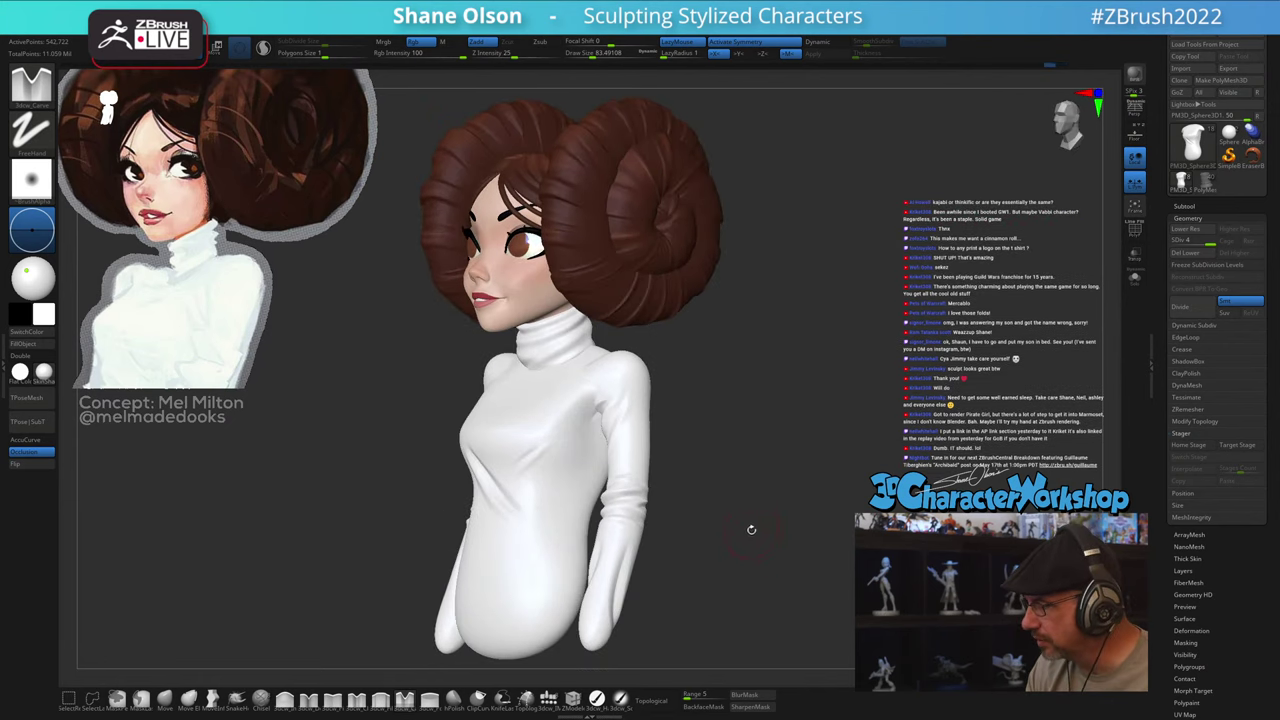
right_drag(589, 412, 602, 430)
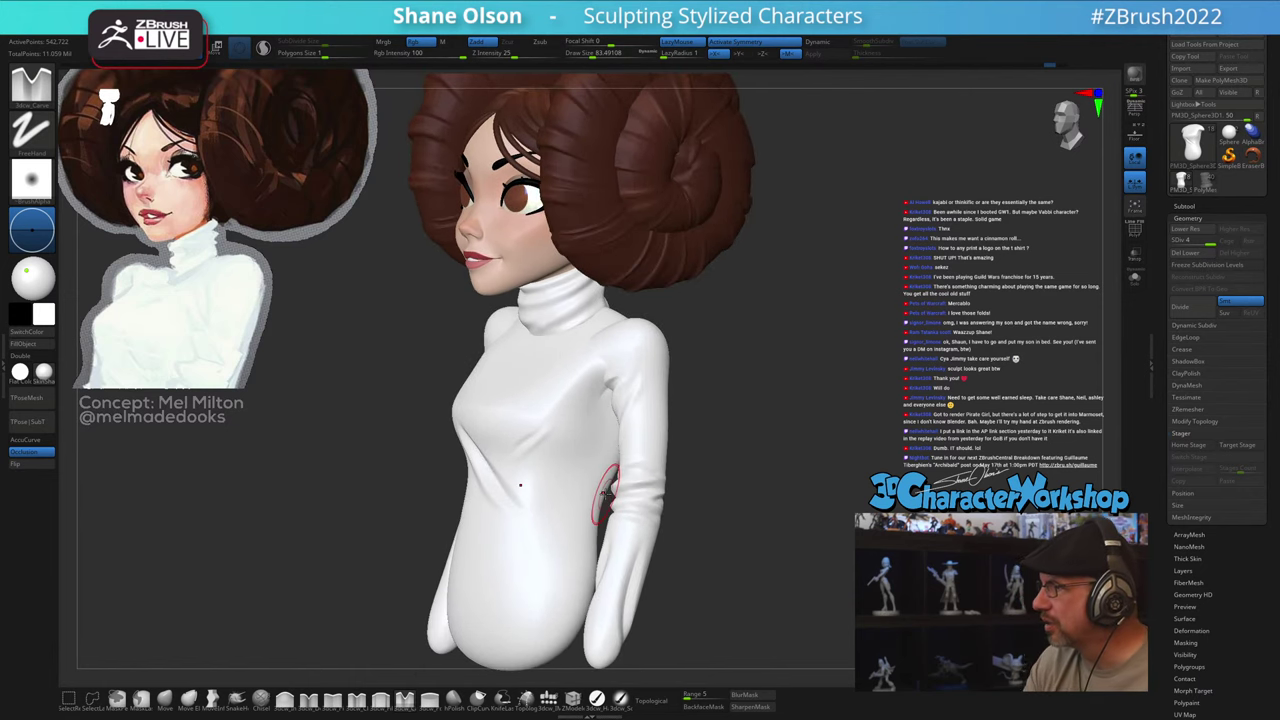
click(1135, 279)
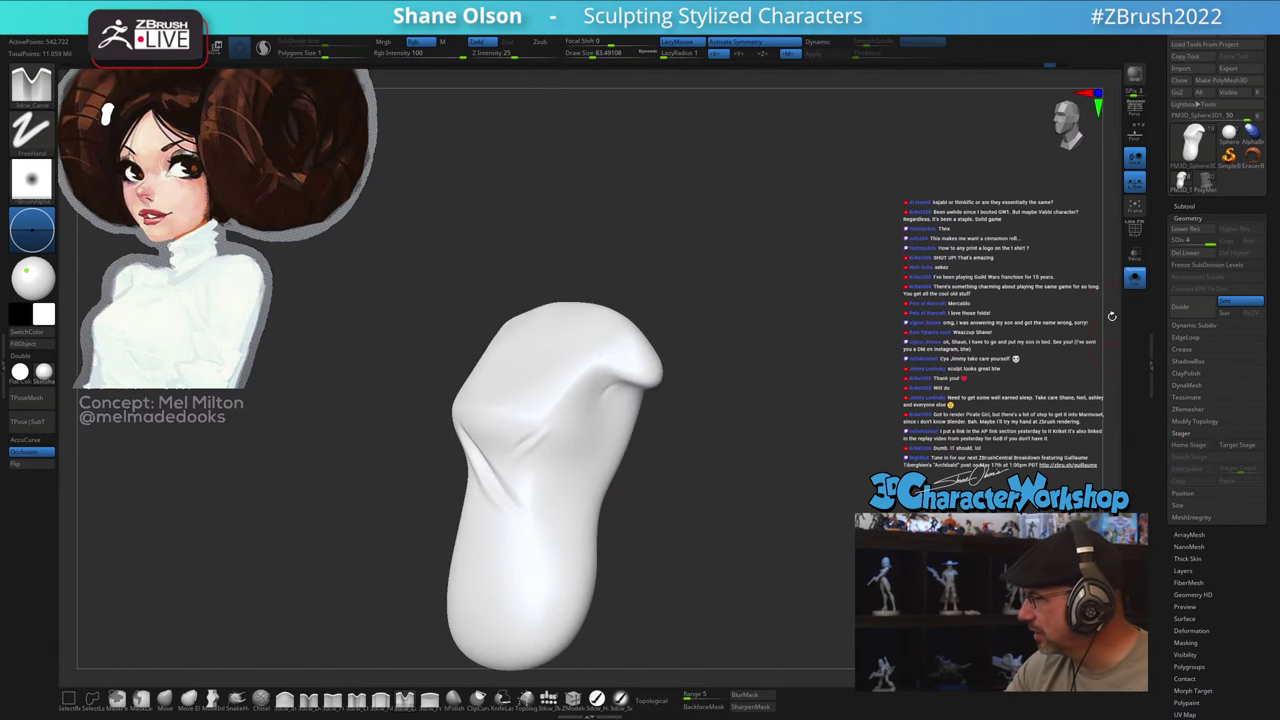
drag(676, 446, 635, 422)
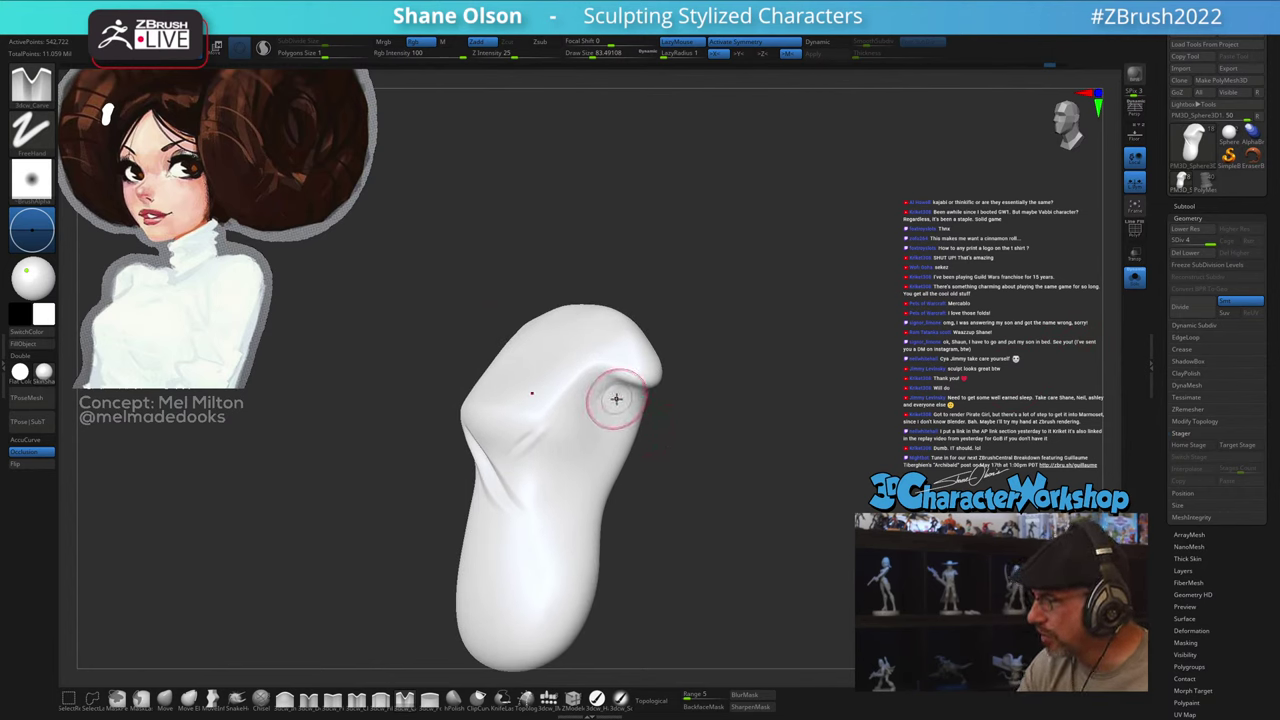
key(ctrl+z)
right_drag(615, 400, 614, 412)
key(s)
drag(616, 409, 609, 408)
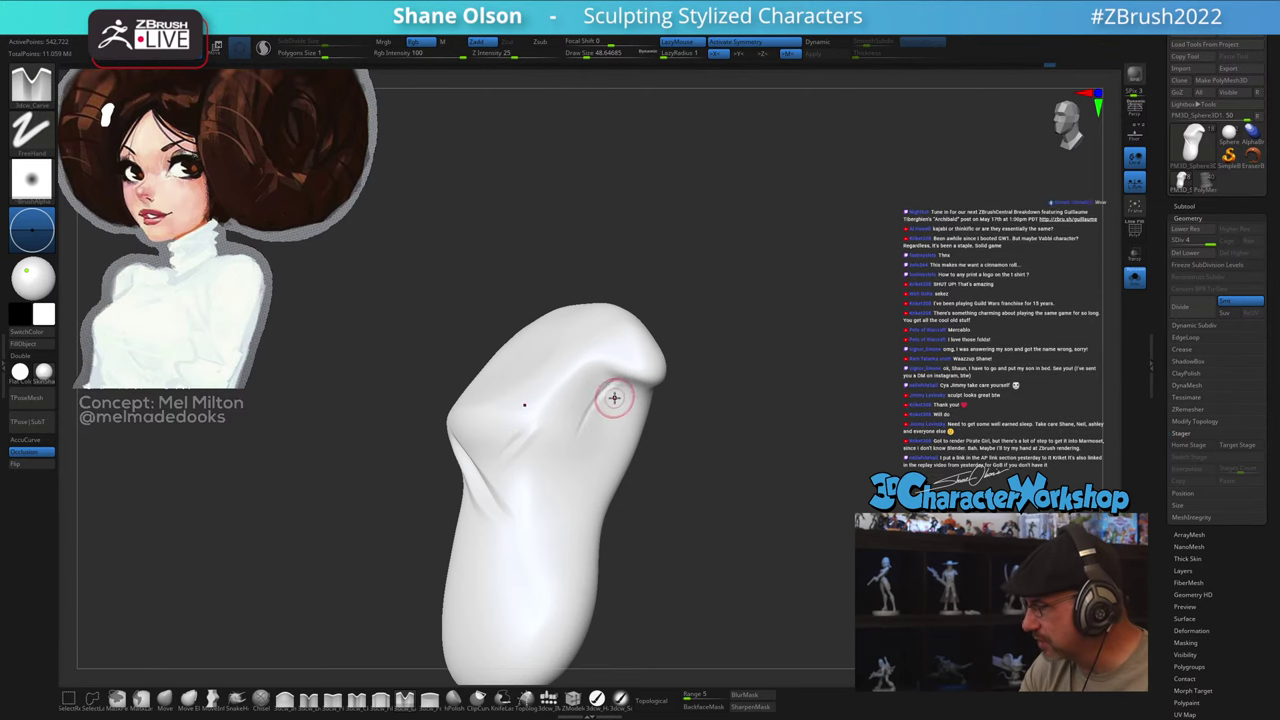
right_drag(609, 408, 623, 393)
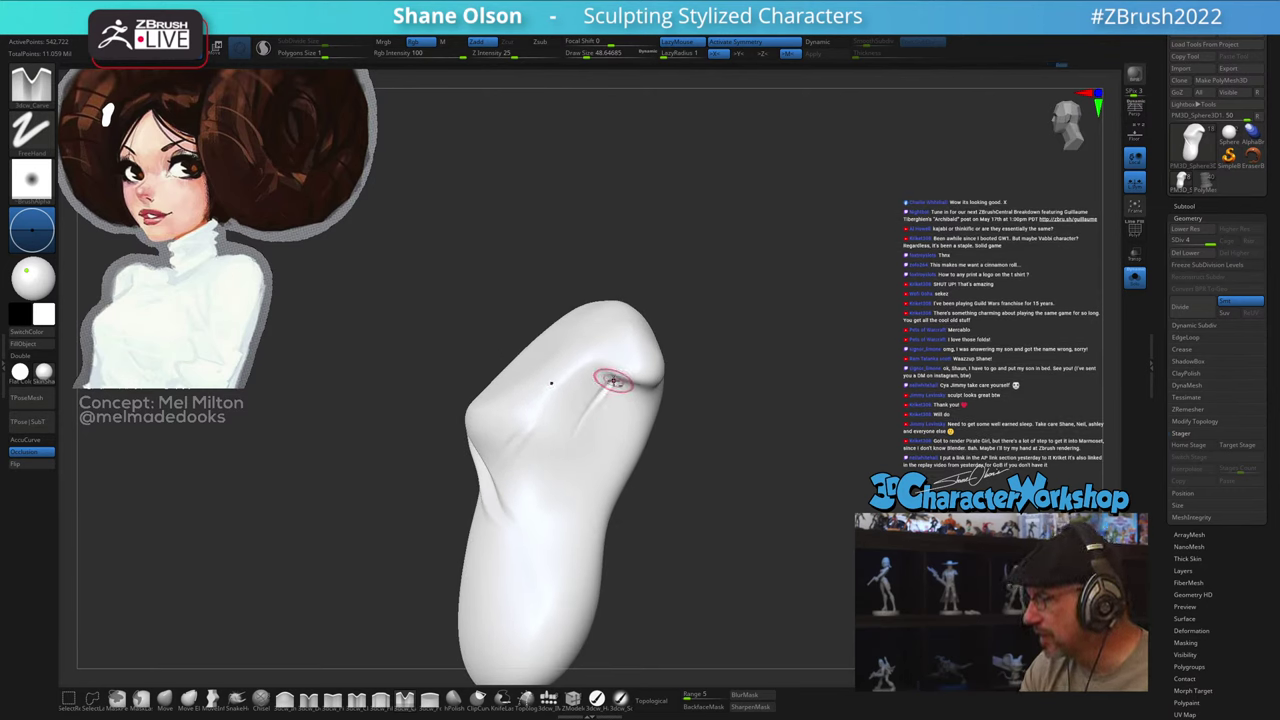
drag(613, 381, 588, 410)
click(1135, 287)
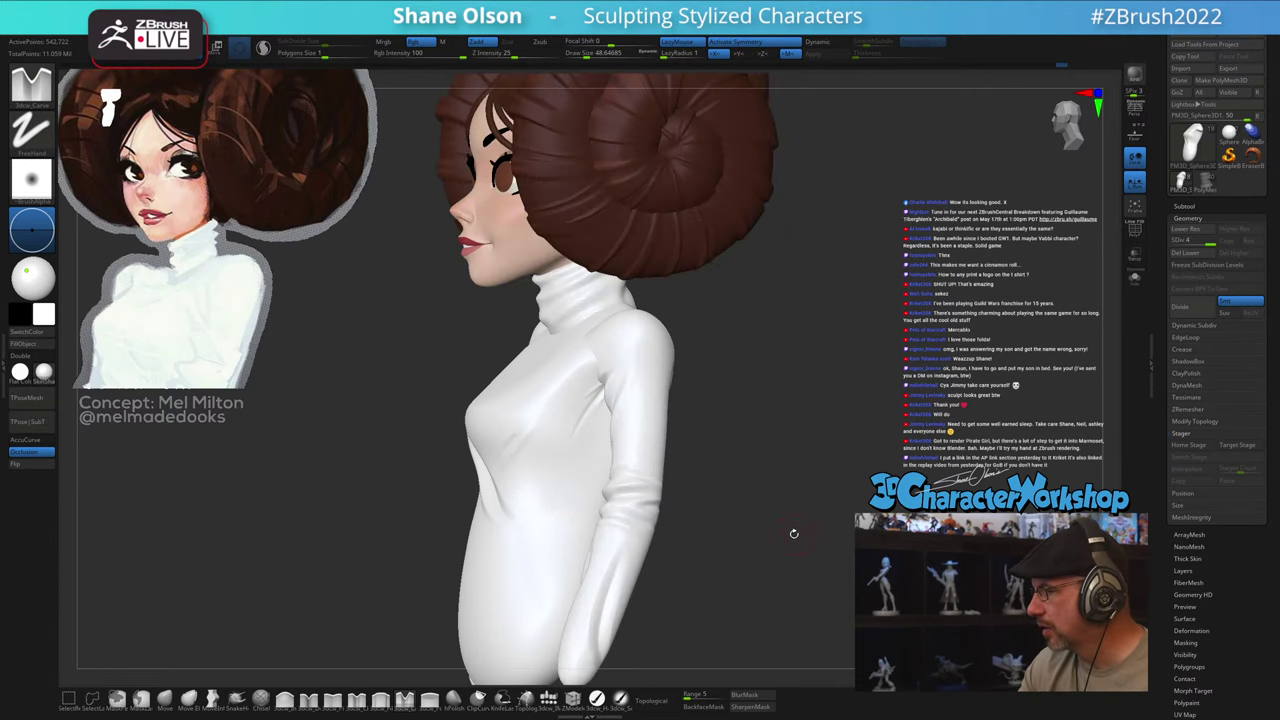
Step: Smooth the side of the torso below the armpit fold with a draw size of about 62 and review the whole character
mouse_move(783, 538)
right_down()
mouse_move(811, 530)
mouse_move(760, 530)
right_up()
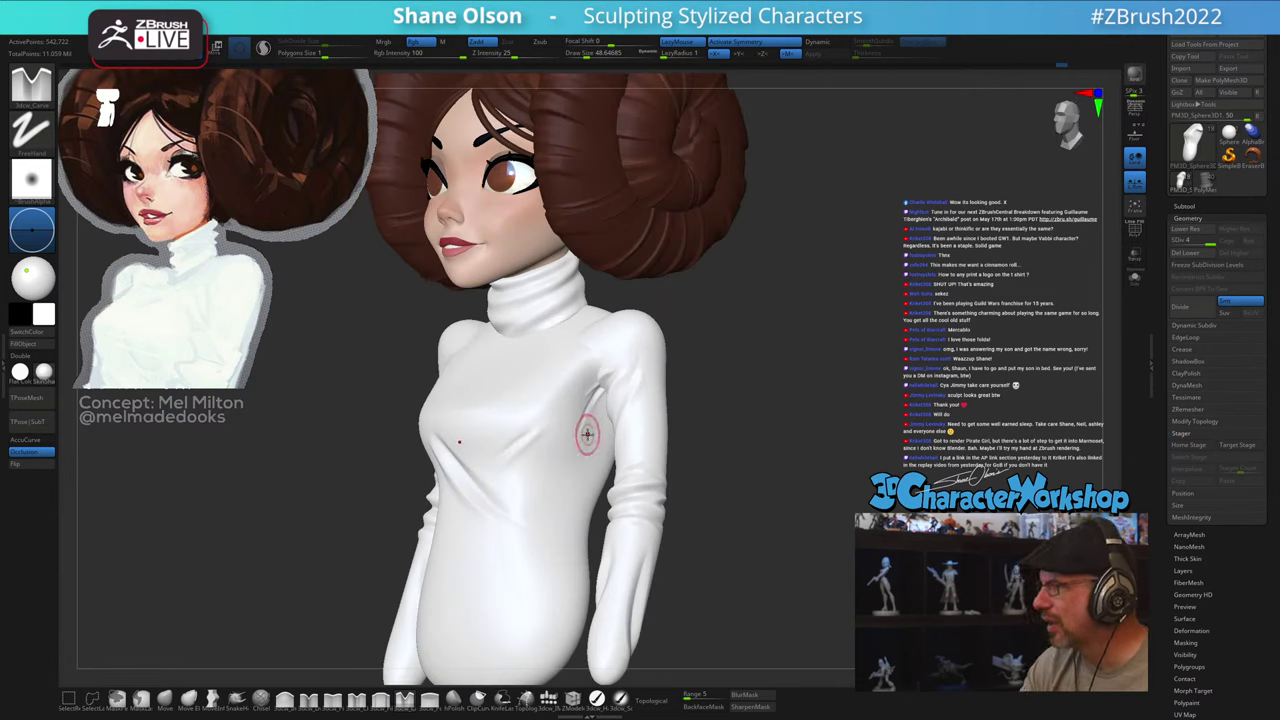
key(s)
drag(587, 434, 589, 436)
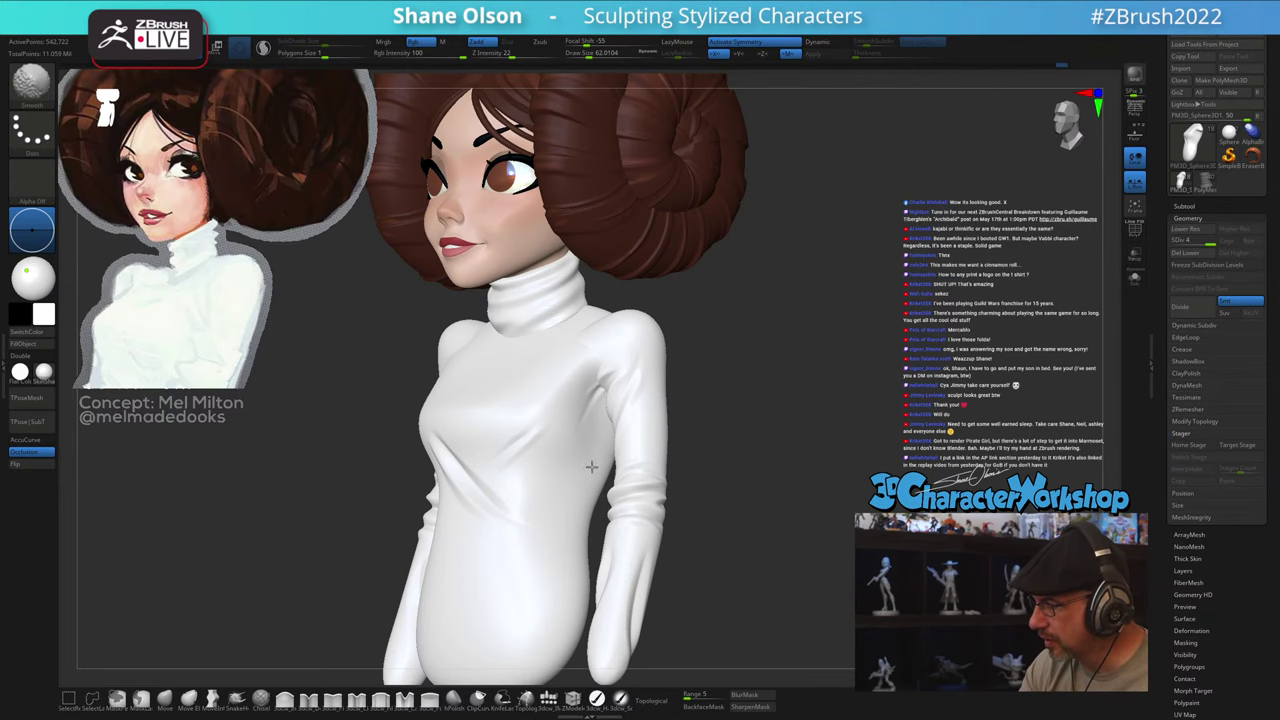
ctrl+right_drag(748, 550, 748, 528)
mouse_move(748, 528)
right_down()
mouse_move(765, 531)
mouse_move(715, 540)
mouse_move(762, 534)
right_up()
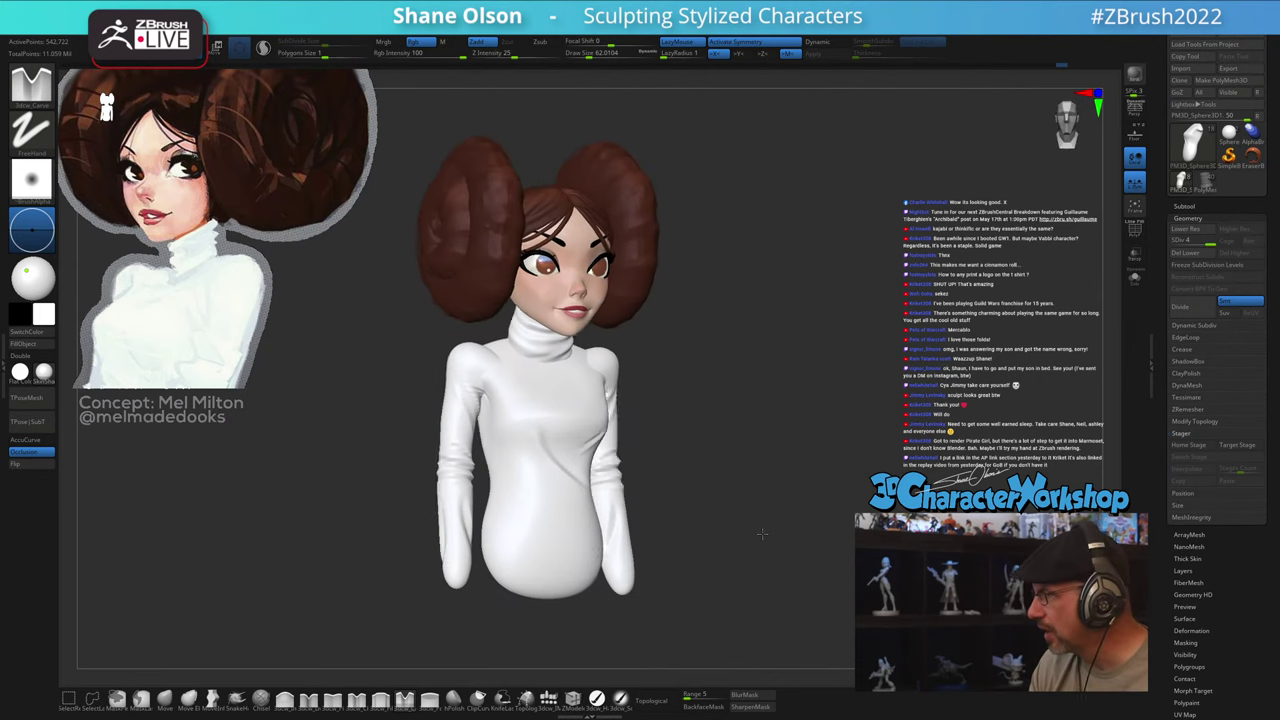
drag(762, 534, 690, 558)
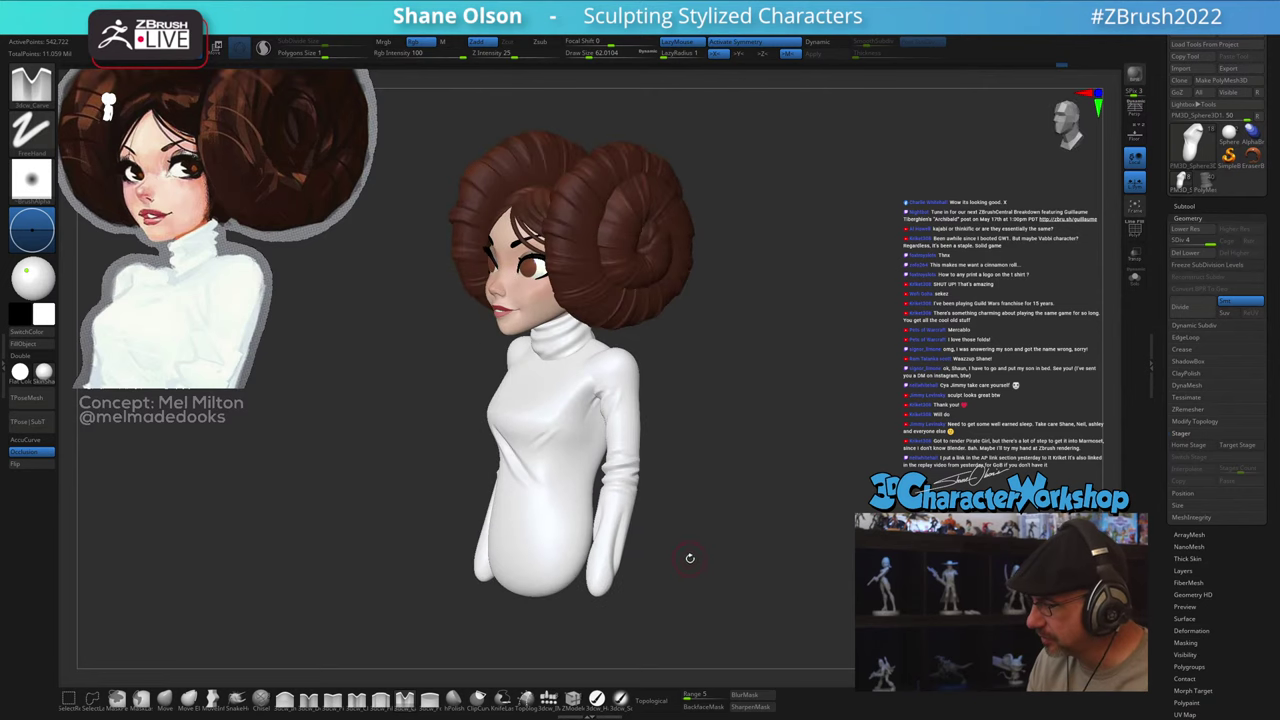
Step: Nudge the diagonal fold below the chest with the Move brush at a draw size of about 128
click(165, 700)
alt+drag(700, 463, 682, 514)
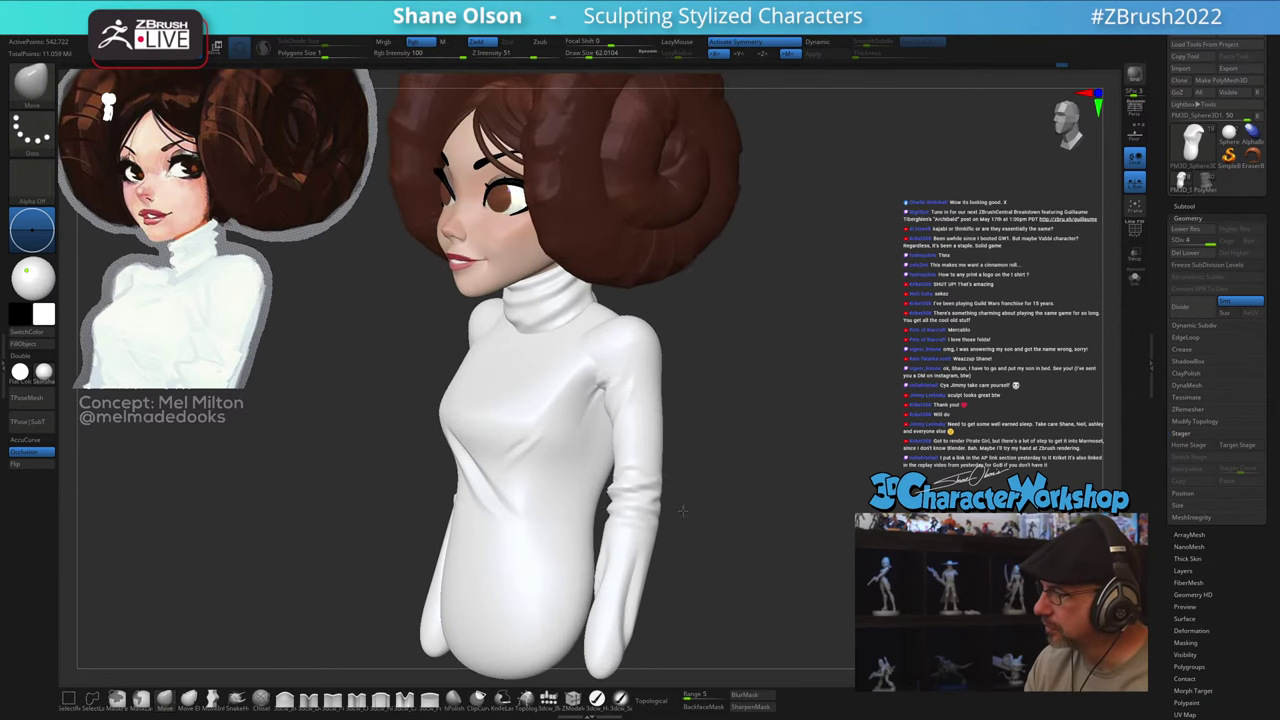
key(s)
drag(719, 434, 727, 543)
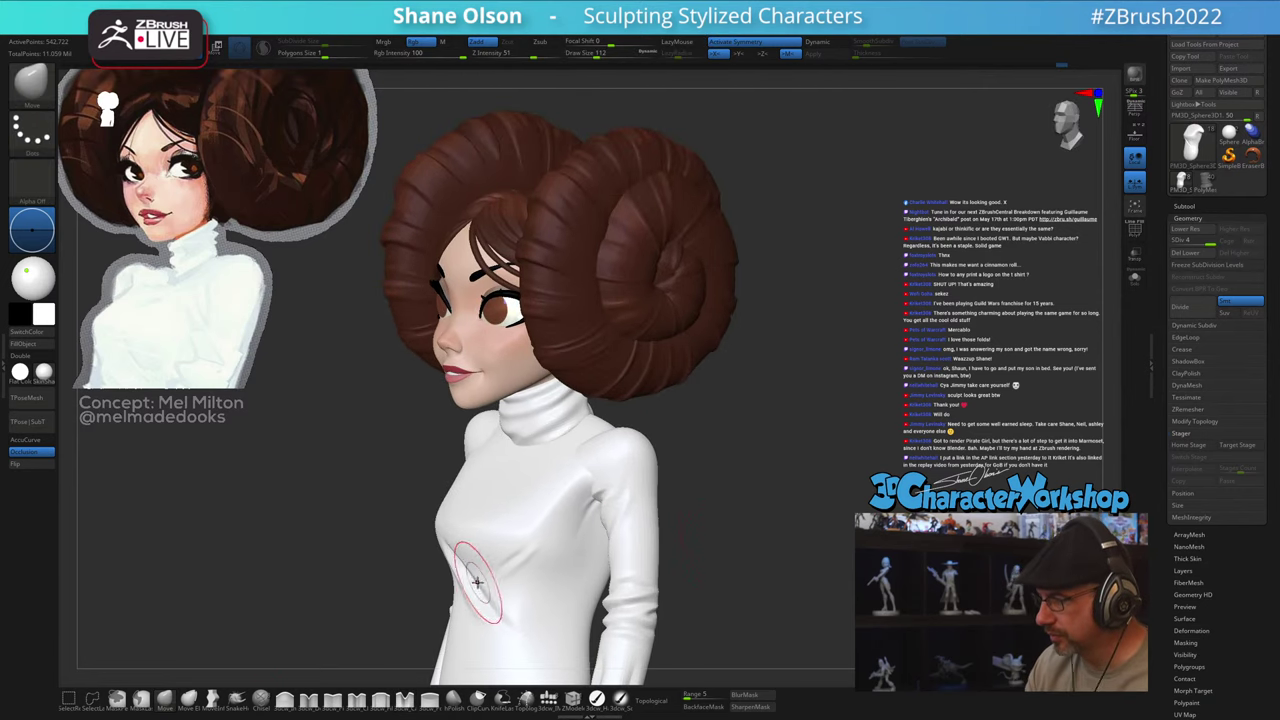
drag(467, 575, 465, 571)
mouse_move(737, 544)
mouse_down()
mouse_move(785, 563)
mouse_move(770, 564)
mouse_move(797, 561)
mouse_move(807, 538)
mouse_up()
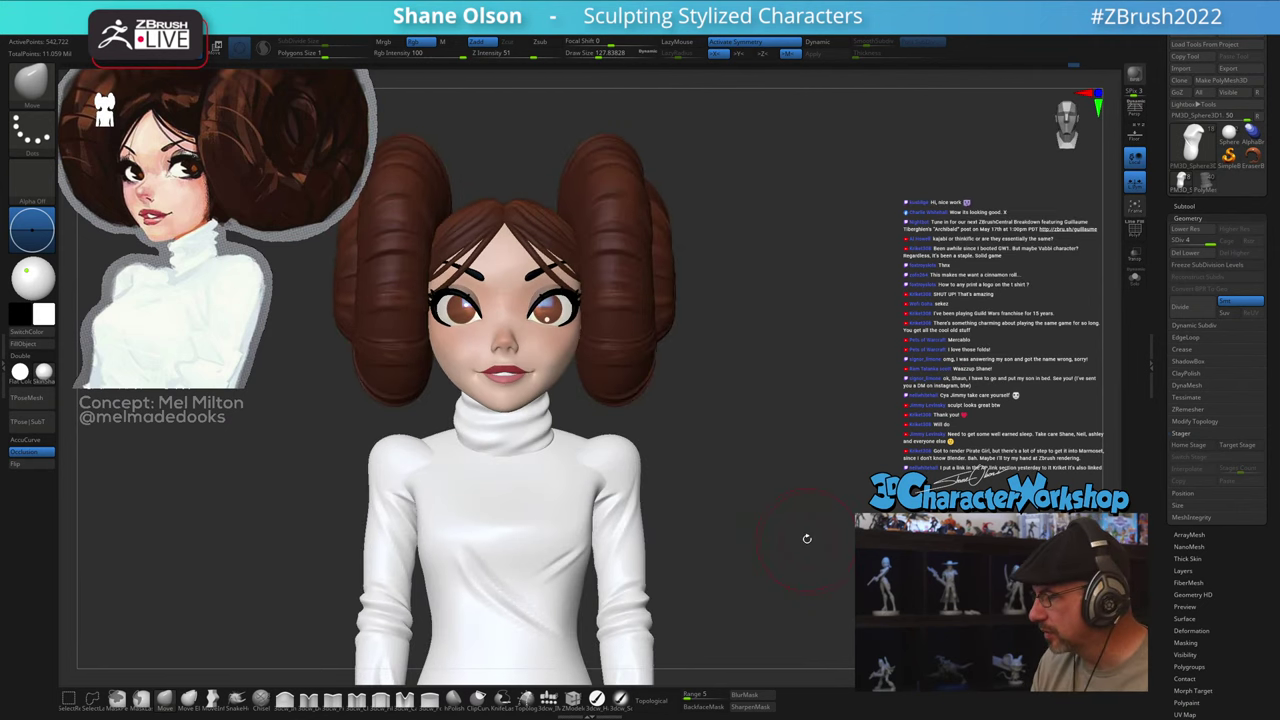
Step: Select the eyes, display their polygroup colours, and assign them a new polygroup
mouse_move(815, 407)
alt+mouse_down()
mouse_move(791, 406)
mouse_move(788, 450)
alt+mouse_up()
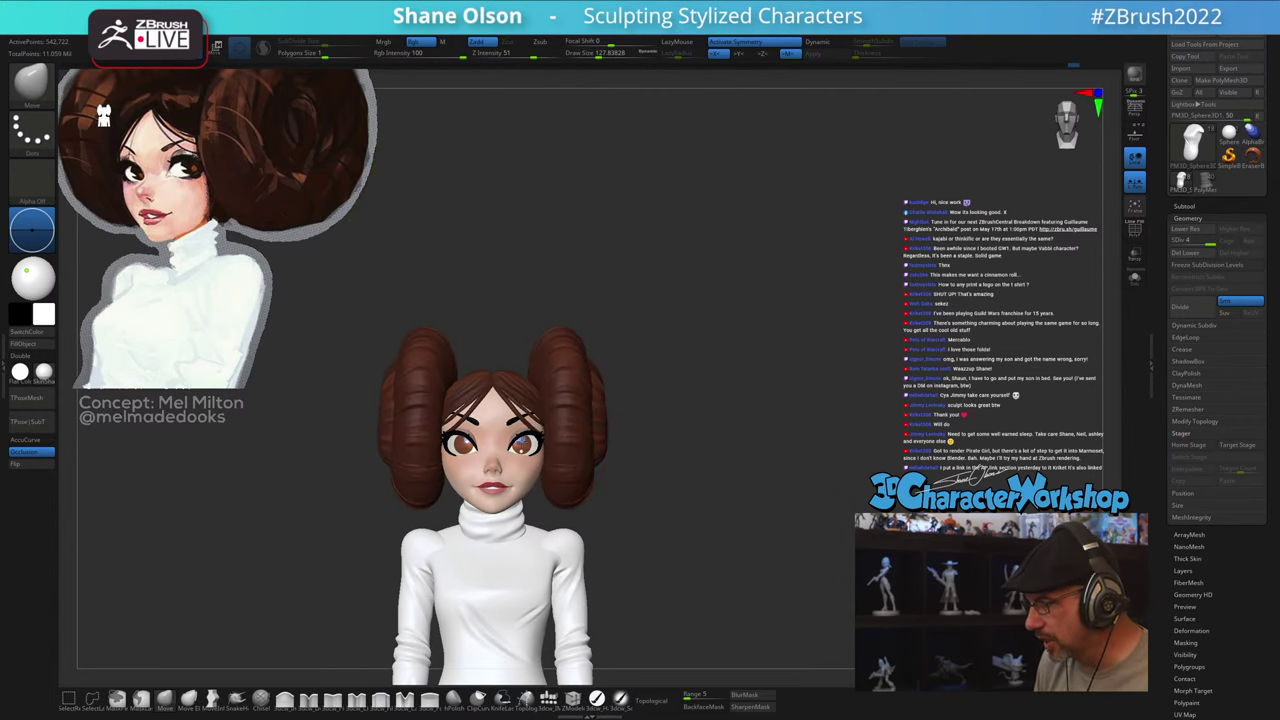
alt+click(521, 444)
key(shift+f)
key(space)
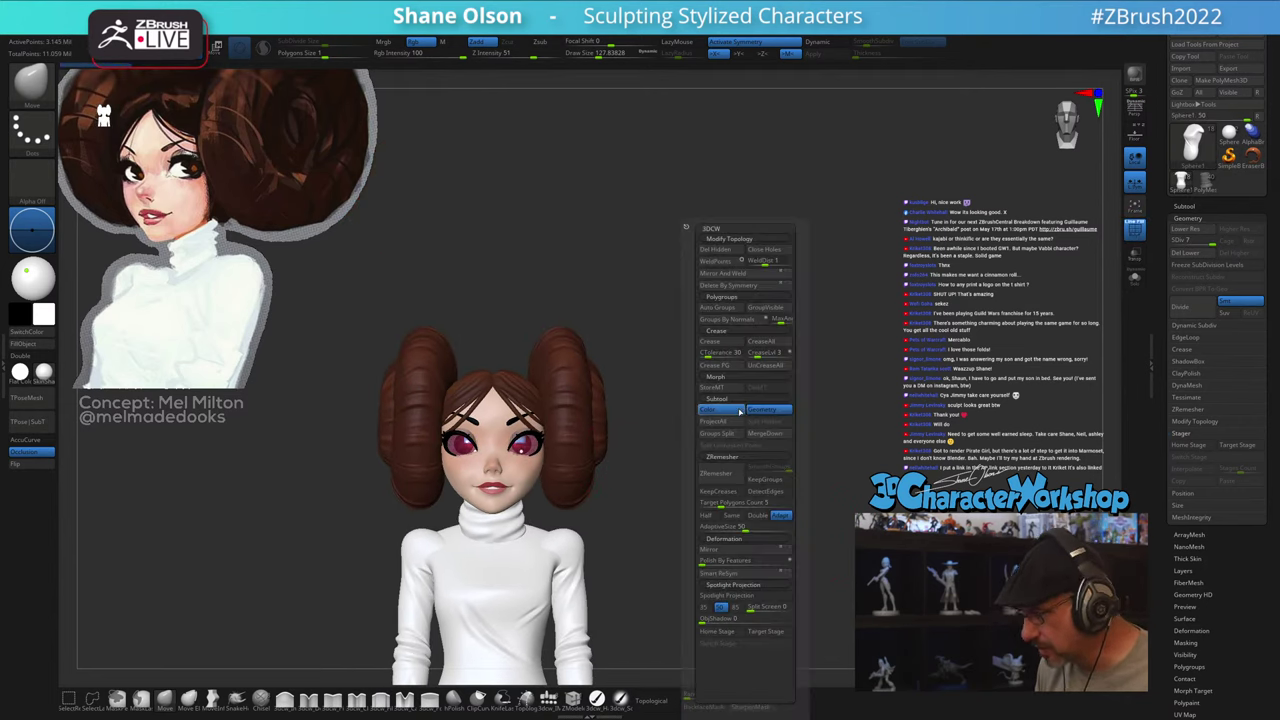
key(ctrl+w)
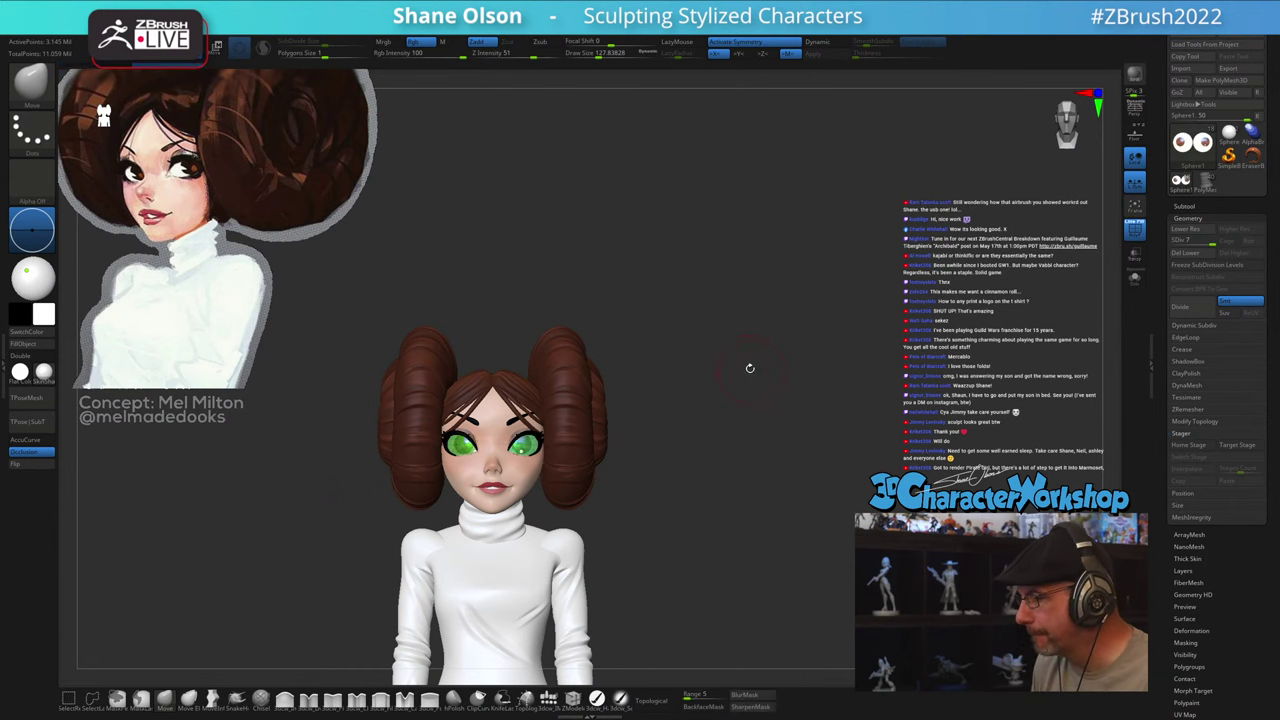
Step: With symmetry off, mask the character's right eye, centre the transform gizmo on her left eye, and rotate that eye sideways
alt+drag(750, 367, 872, 379)
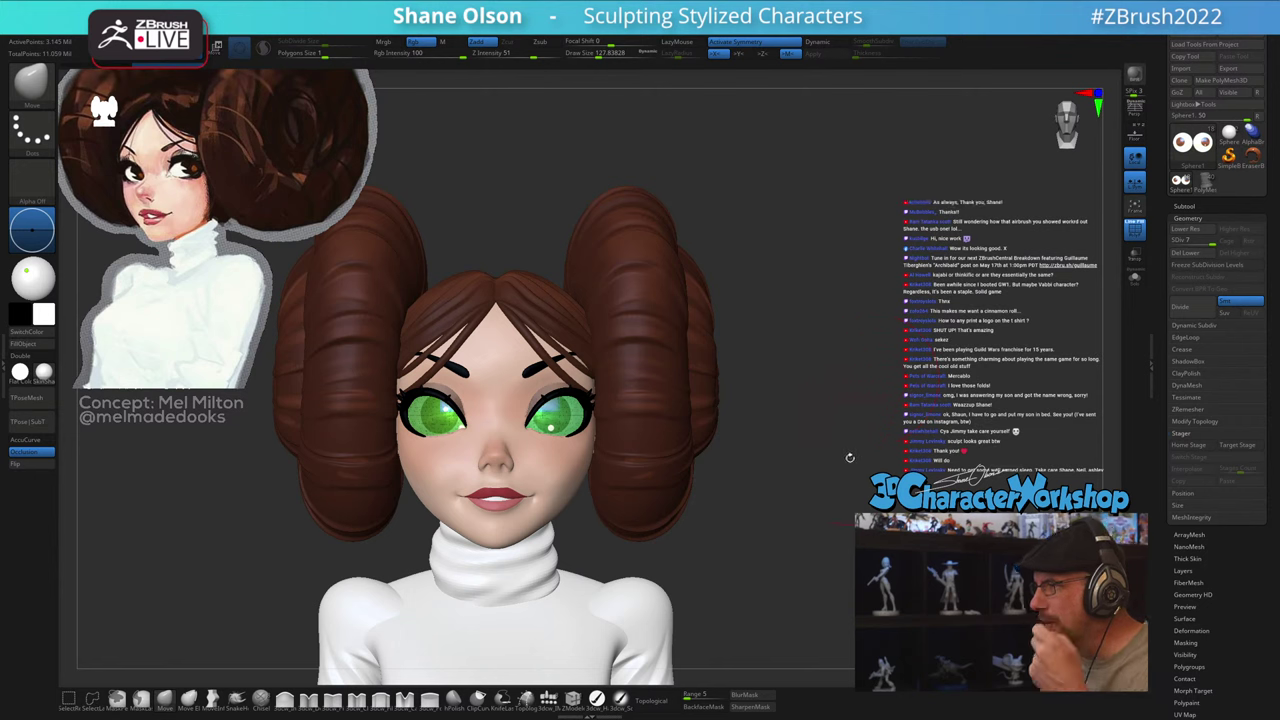
alt+drag(849, 446, 821, 453)
key(s)
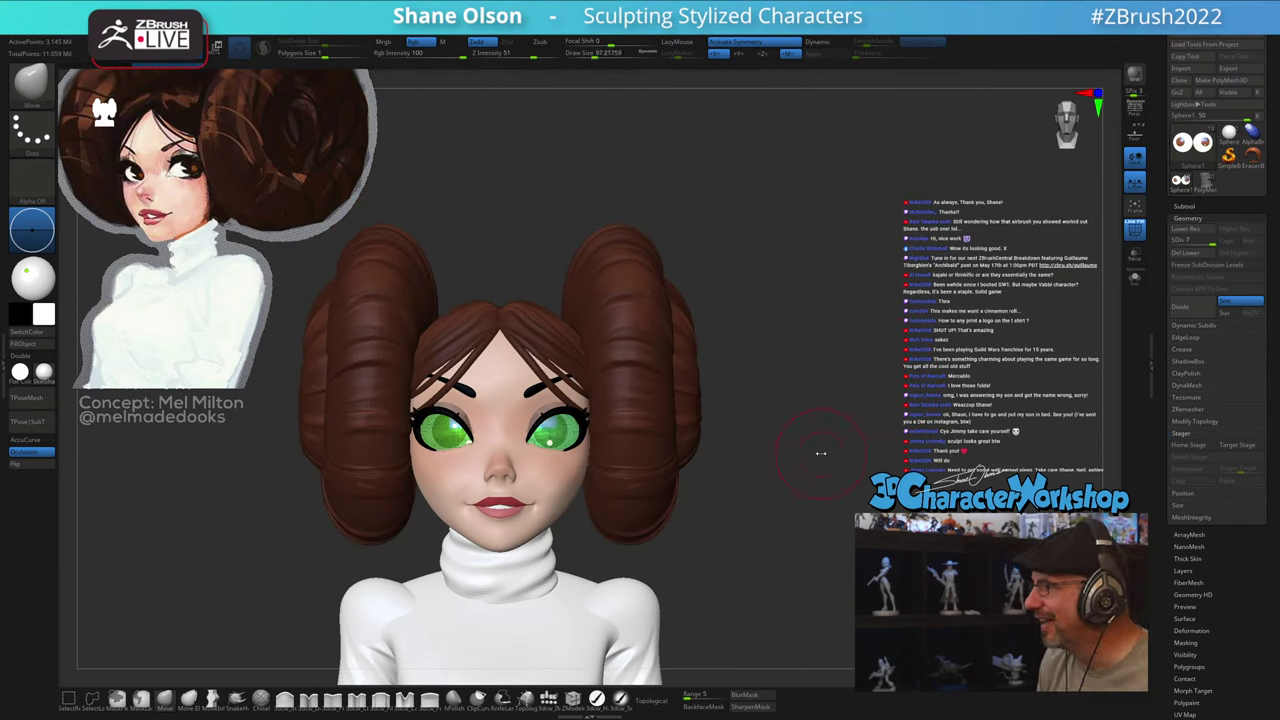
key(w)
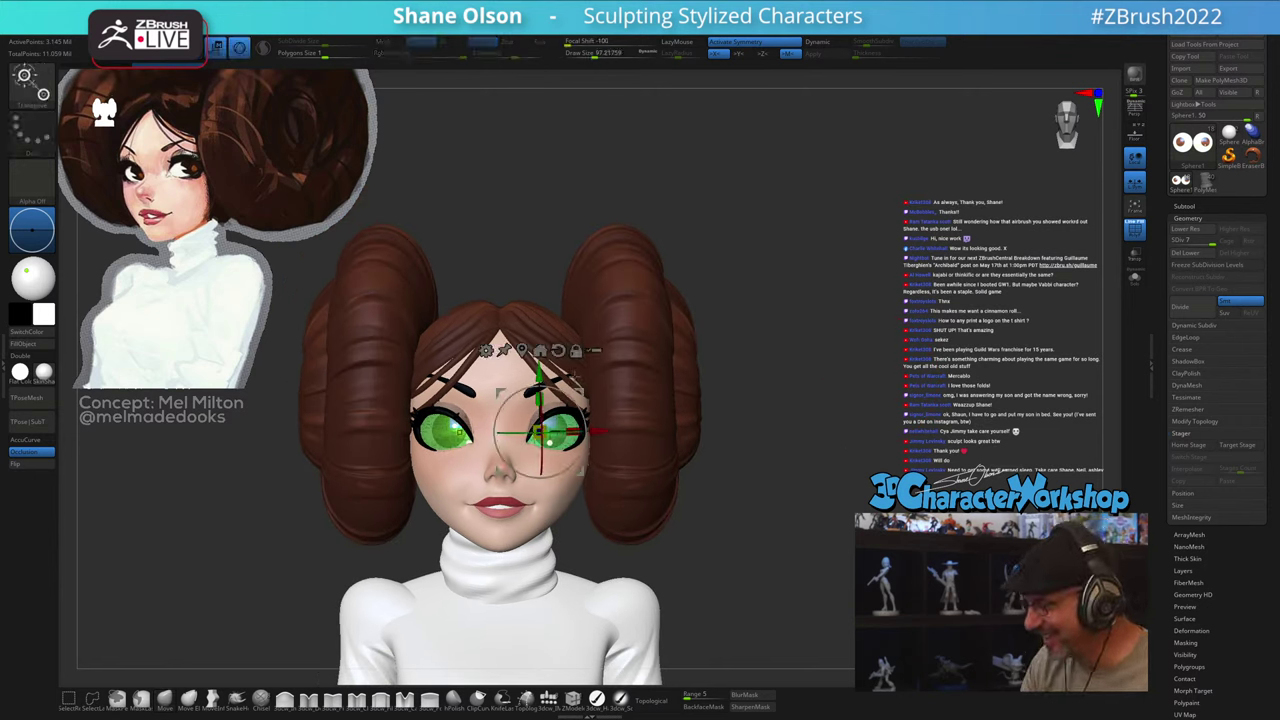
key(x)
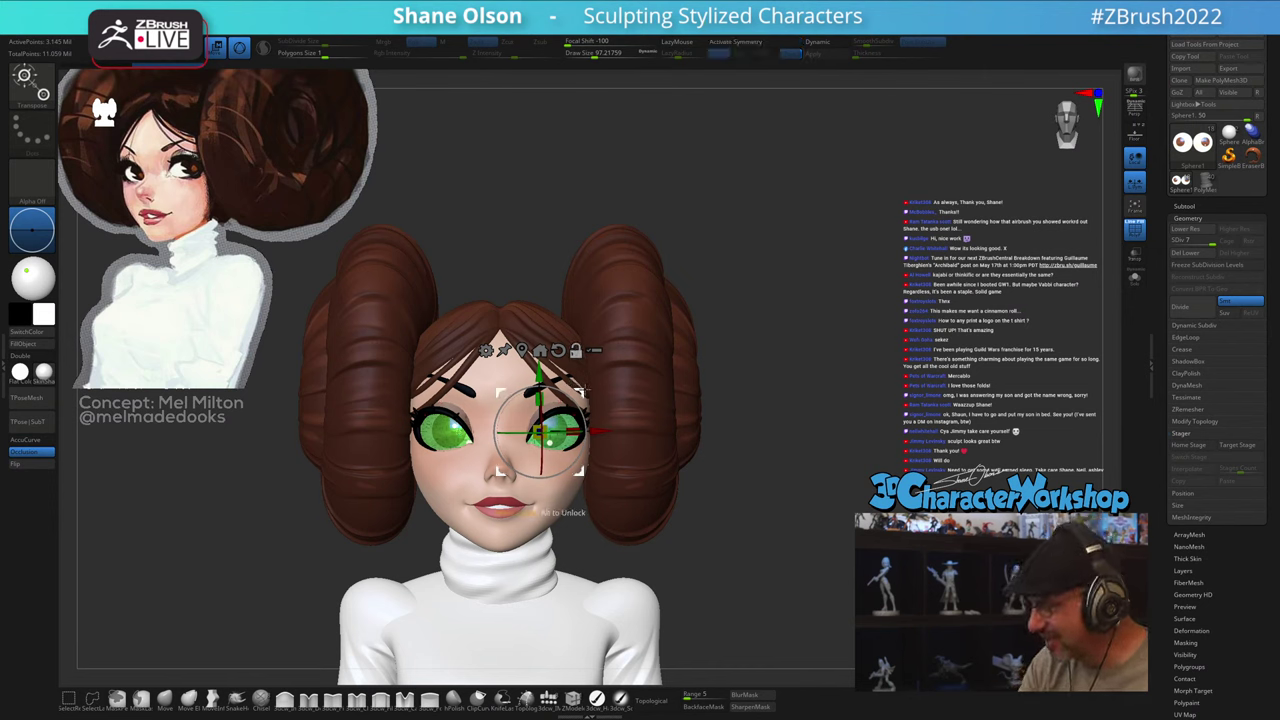
alt+drag(583, 395, 590, 457)
ctrl+click(553, 431)
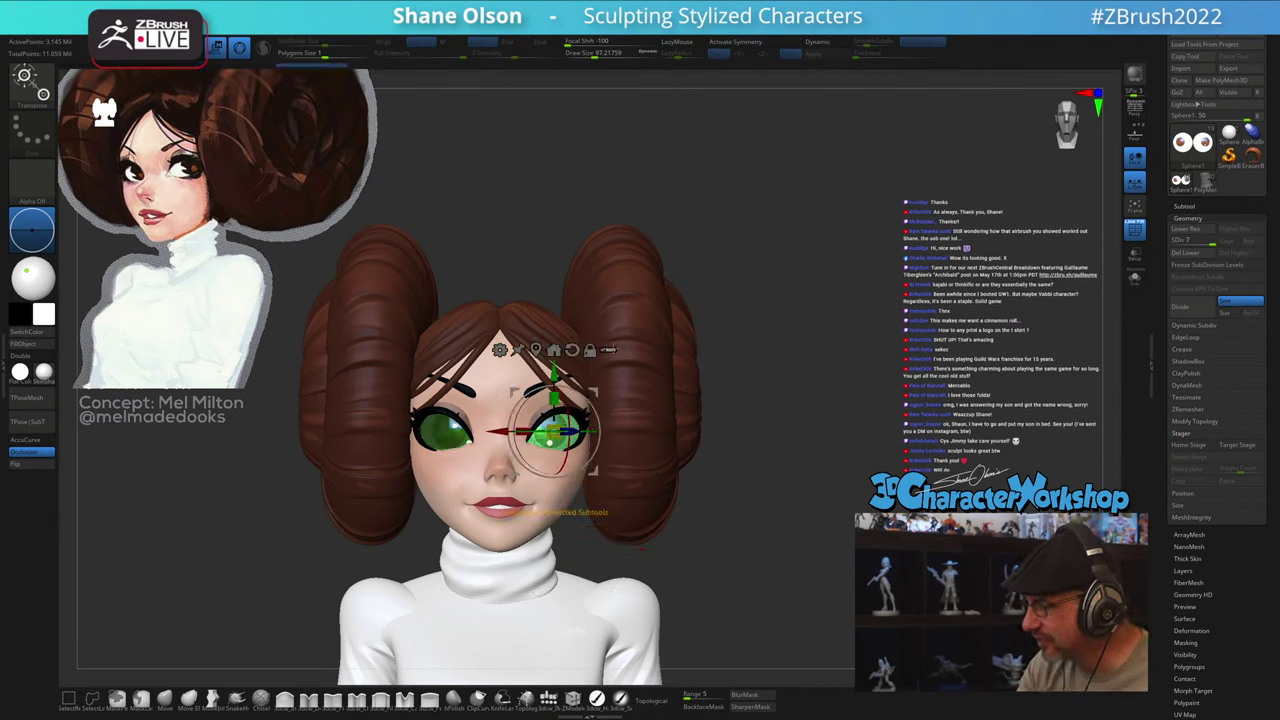
click(537, 349)
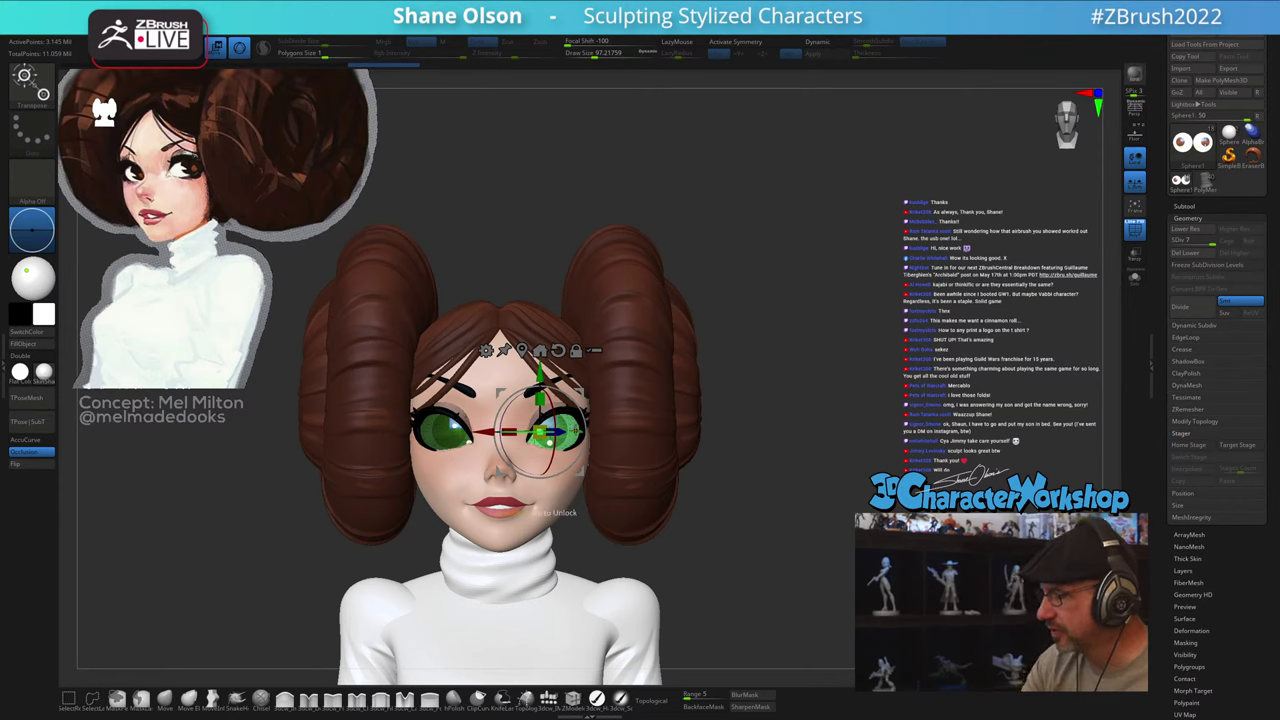
drag(576, 430, 602, 428)
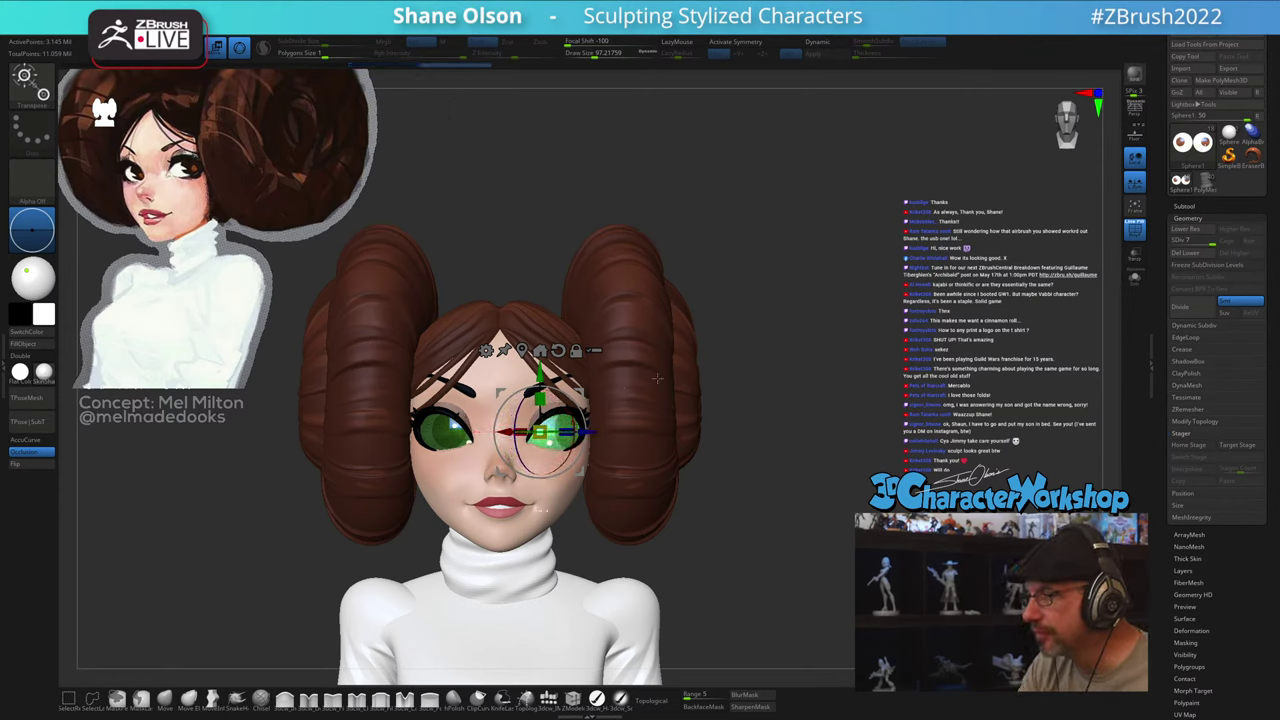
Step: Fine-tune the sideways rotation of her left eye while checking the gaze from a three-quarter view
drag(735, 310, 619, 315)
drag(557, 430, 557, 430)
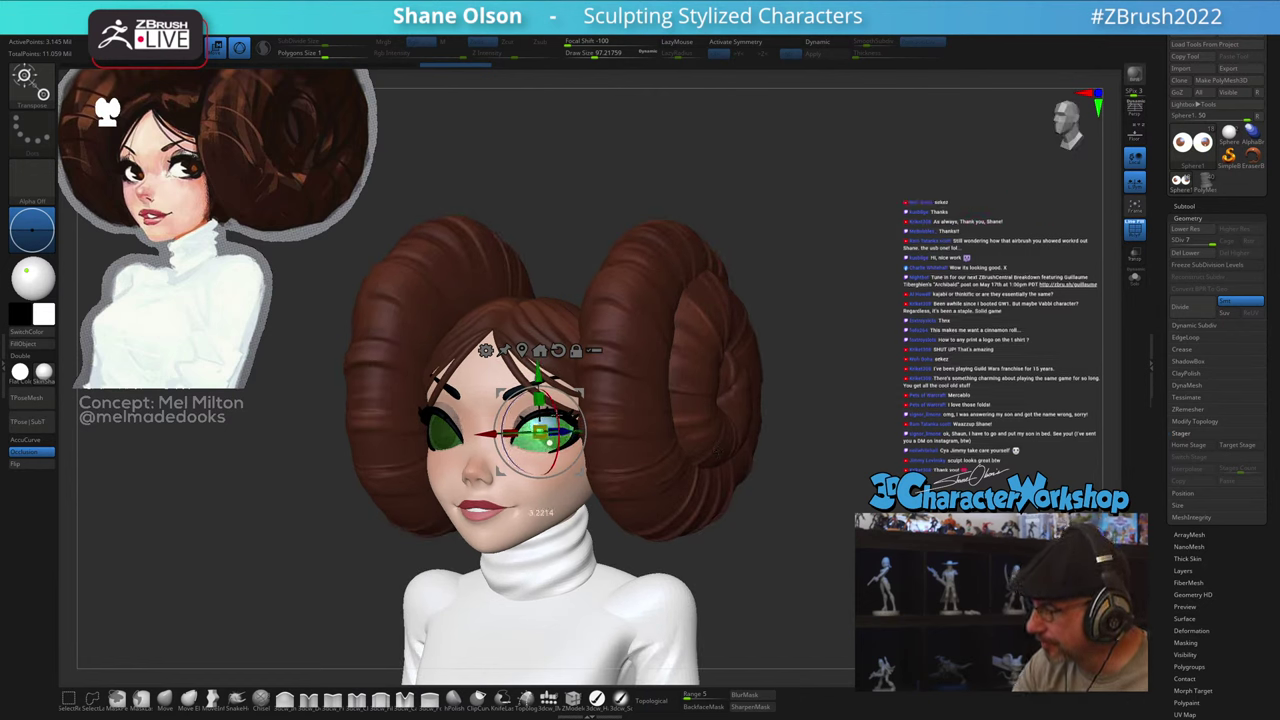
drag(692, 533, 763, 517)
Step: Invert the mask, centre the transform gizmo on her right eye, and rotate it sideways to match the left eye's gaze
ctrl+click(765, 502)
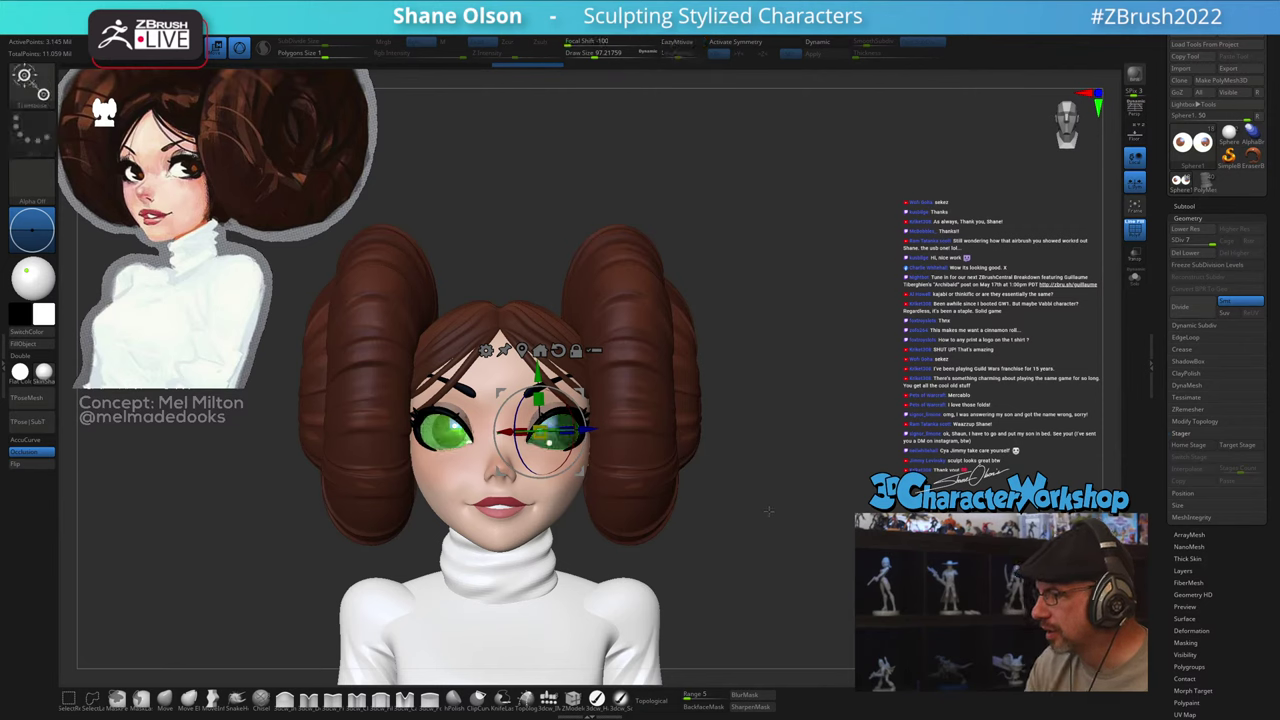
click(521, 351)
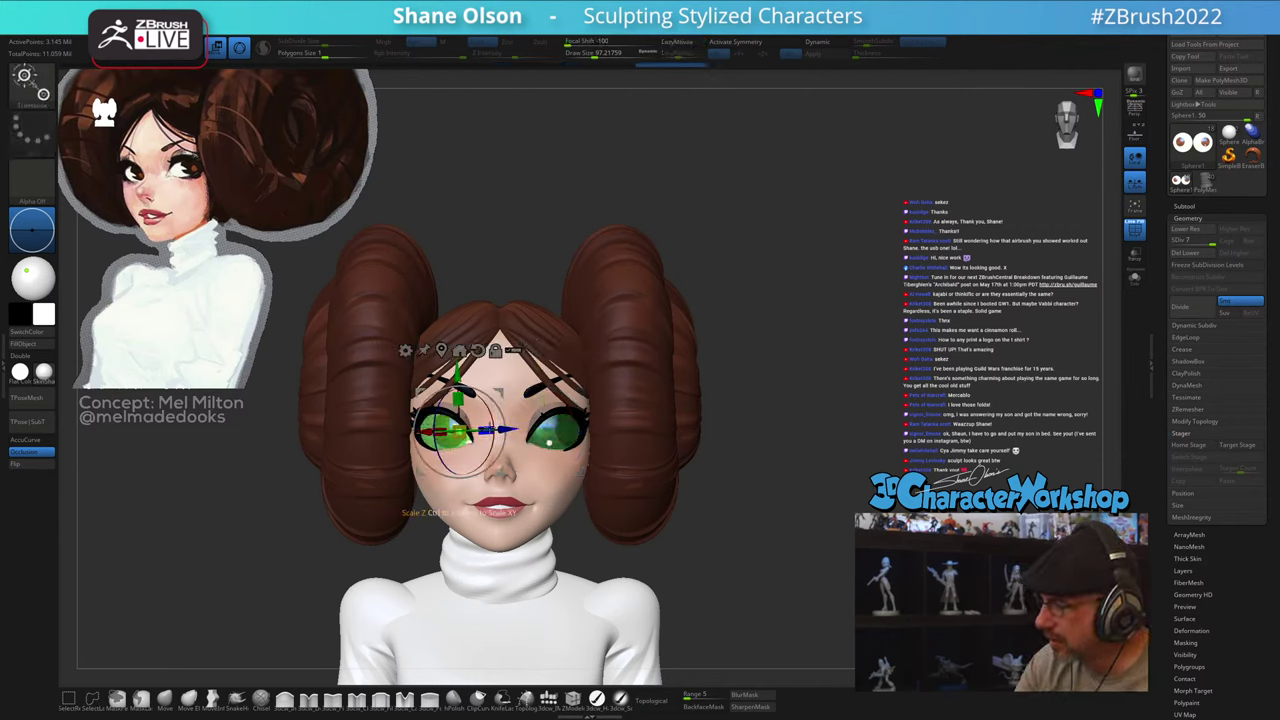
right_drag(480, 408, 478, 436)
mouse_move(476, 435)
mouse_down()
mouse_move(486, 416)
mouse_move(475, 433)
mouse_up()
key(shift+f)
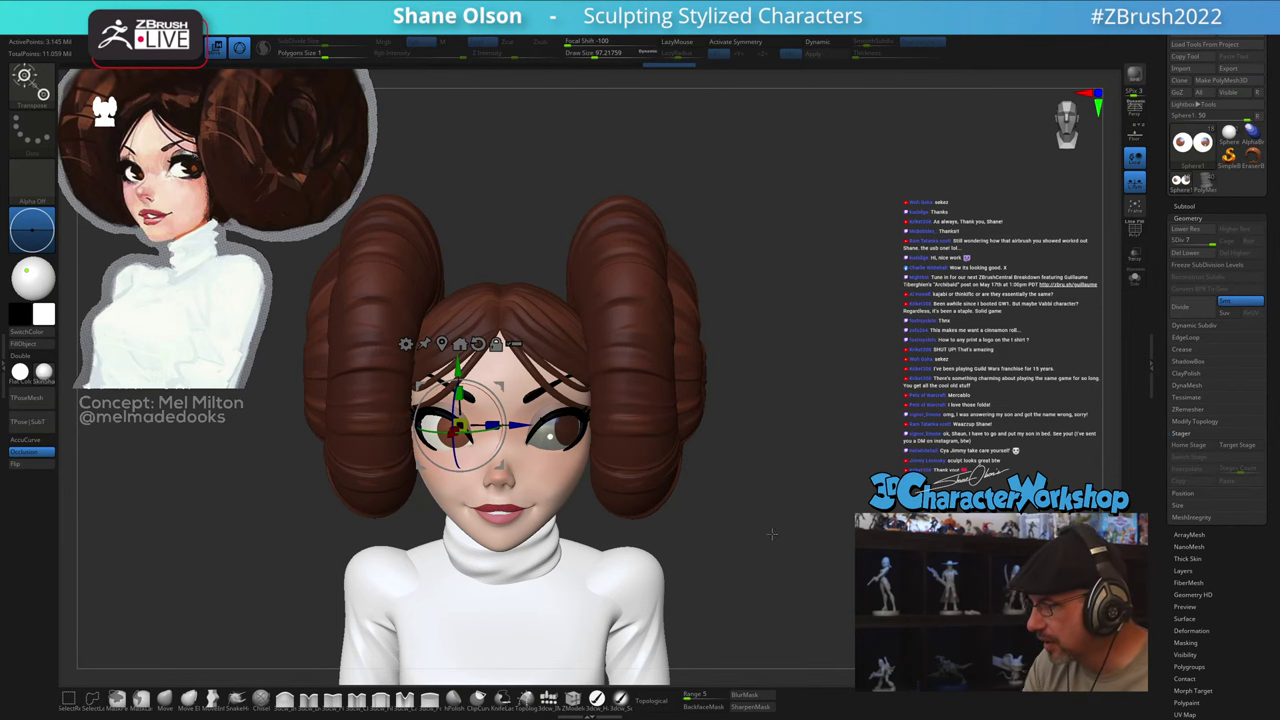
Step: Clear the eye mask, return to Draw mode, and check the new gaze on the whole character
mouse_move(772, 534)
mouse_down()
mouse_move(740, 554)
mouse_move(757, 554)
mouse_move(778, 514)
mouse_up()
ctrl+shift+click(772, 528)
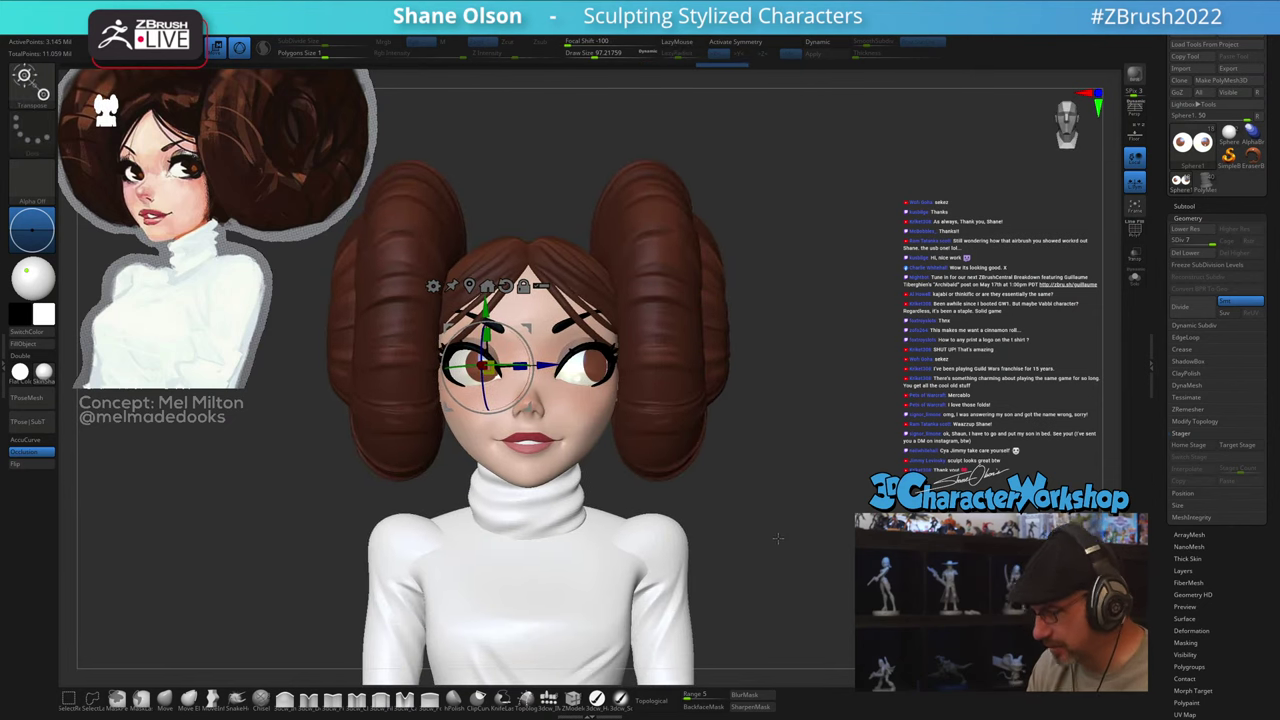
key(q)
drag(763, 542, 763, 508)
mouse_move(760, 532)
mouse_down()
mouse_move(743, 540)
mouse_move(817, 532)
mouse_move(758, 540)
mouse_move(736, 555)
mouse_move(741, 572)
mouse_move(768, 556)
mouse_move(749, 560)
mouse_move(754, 543)
mouse_up()
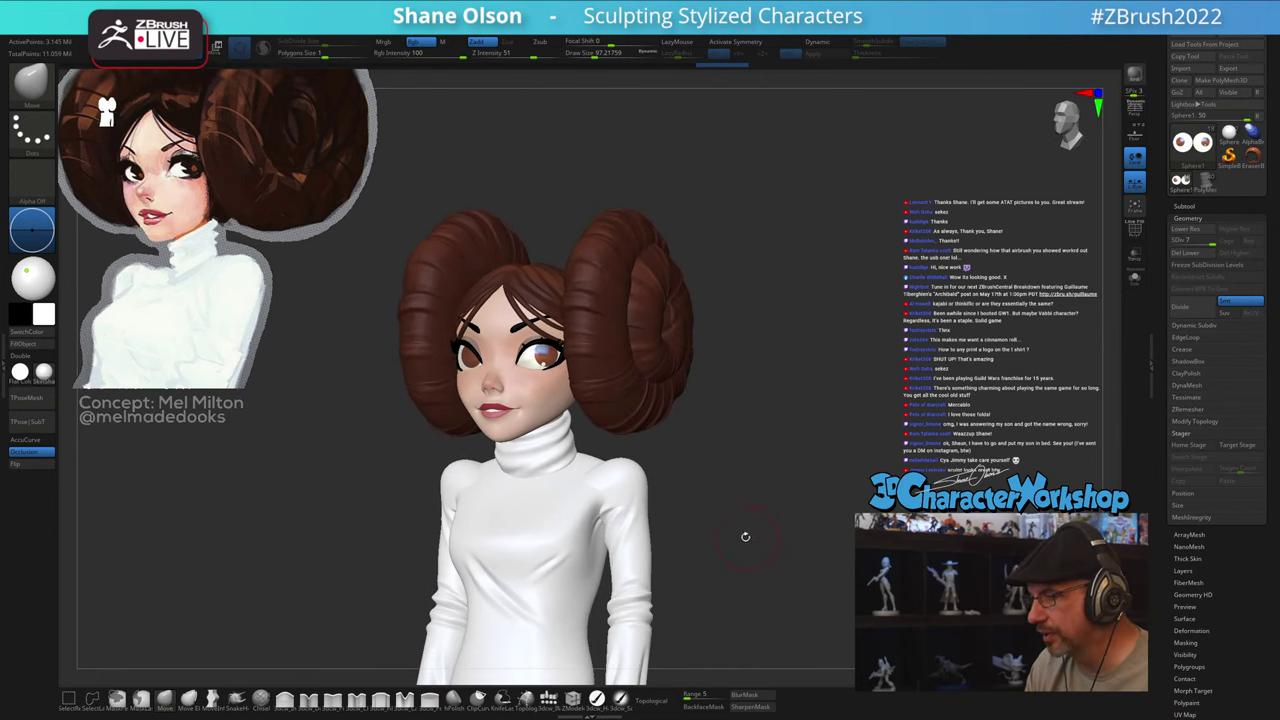
Step: Select the head and adjust the jaw and neck area with the Move brush at draw sizes of about 257 and 197
alt+click(528, 410)
key(s)
drag(530, 405, 538, 405)
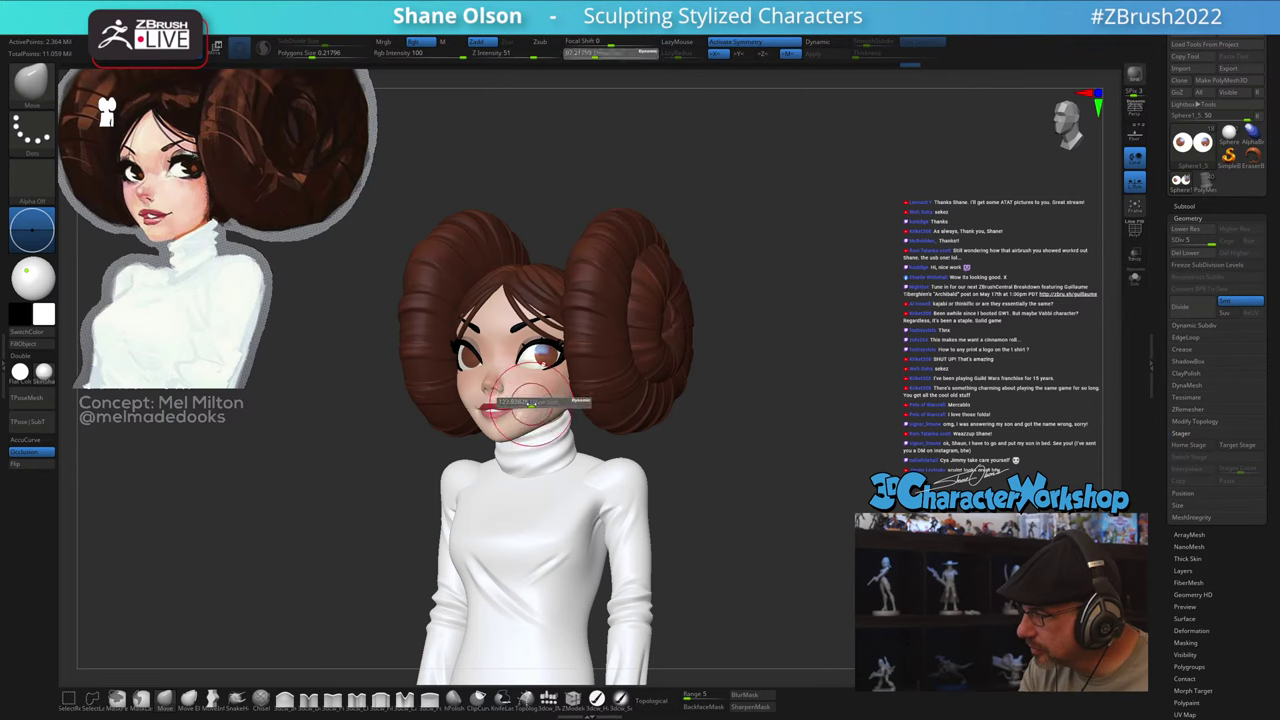
key(s)
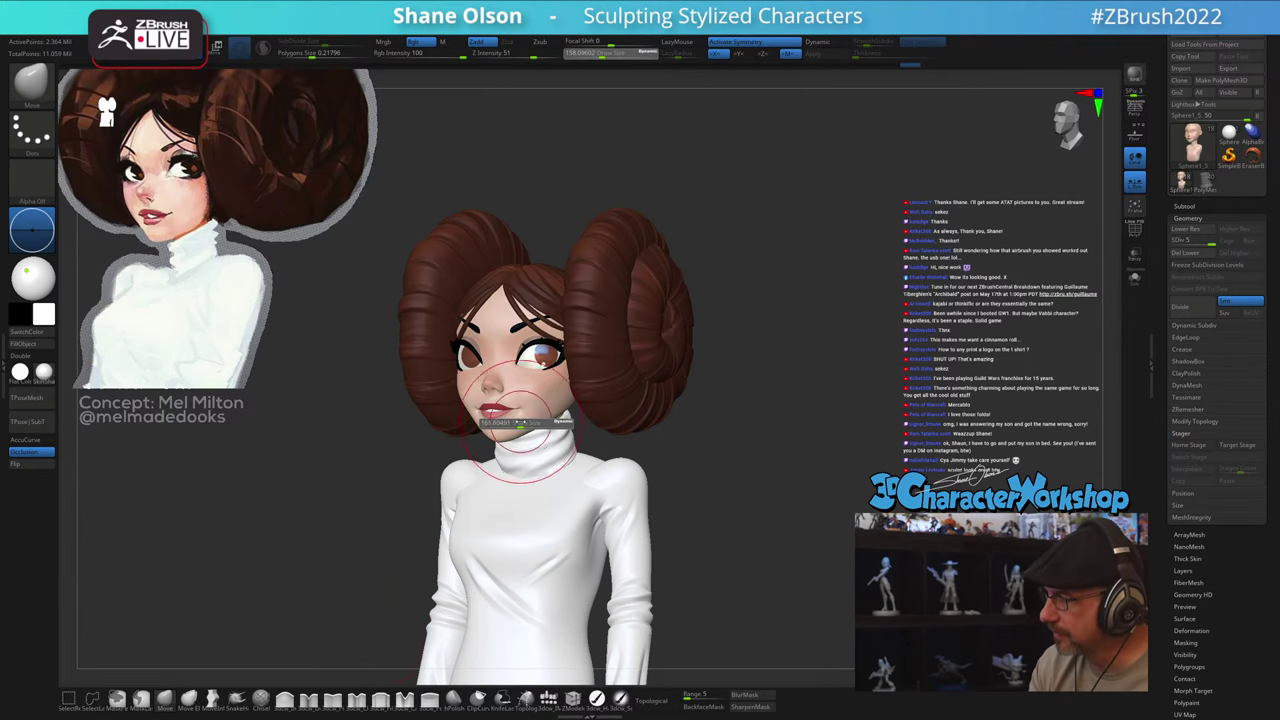
drag(527, 423, 528, 423)
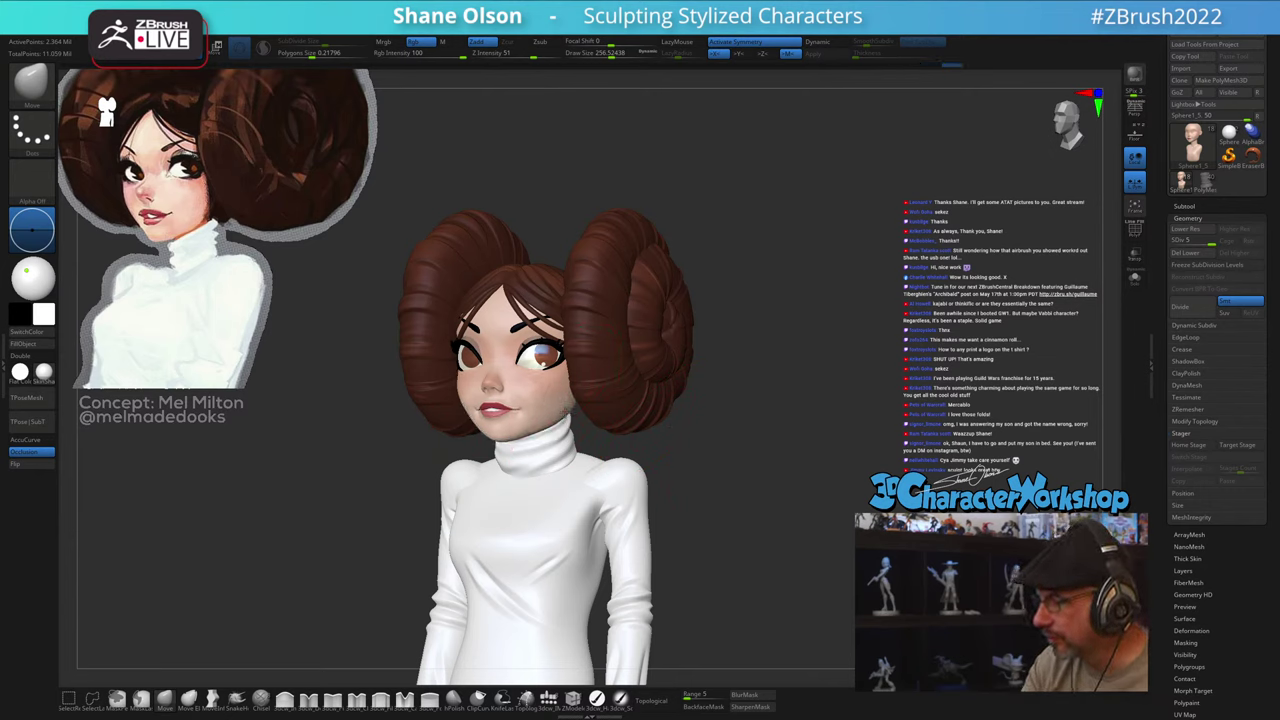
mouse_move(744, 545)
mouse_down()
mouse_move(786, 543)
mouse_move(740, 551)
mouse_move(748, 544)
mouse_up()
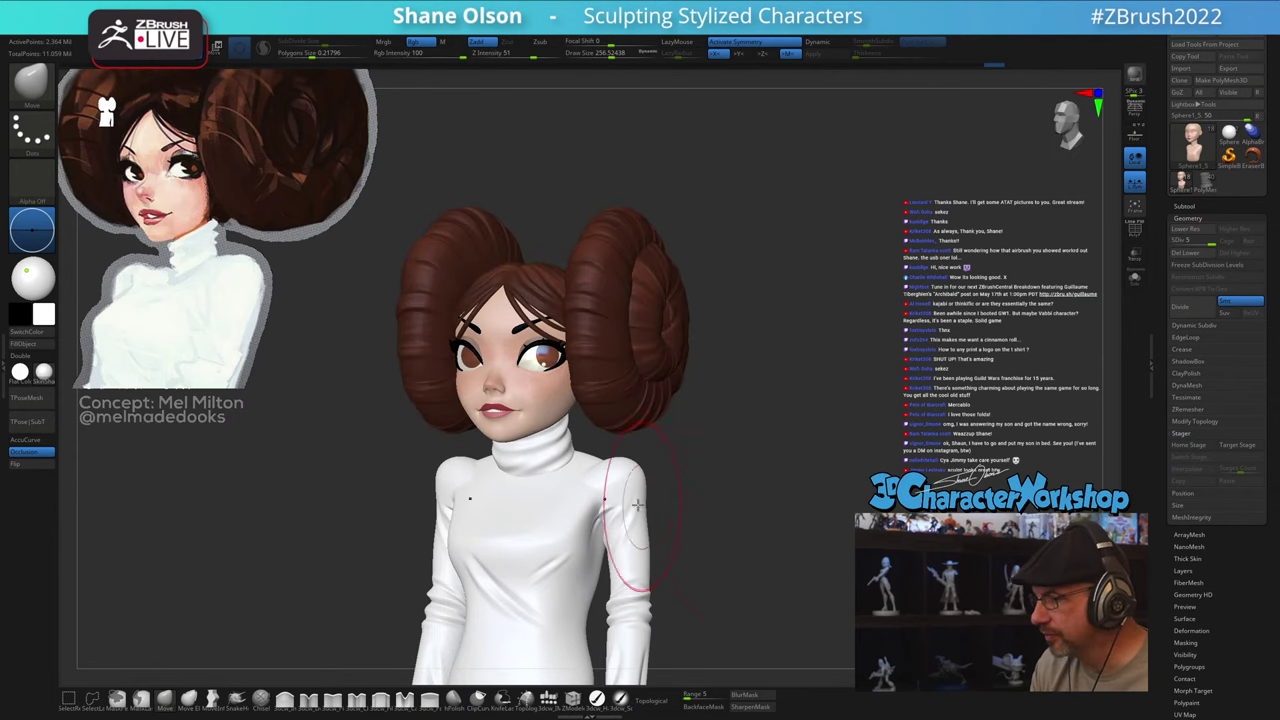
key(s)
drag(576, 442, 557, 418)
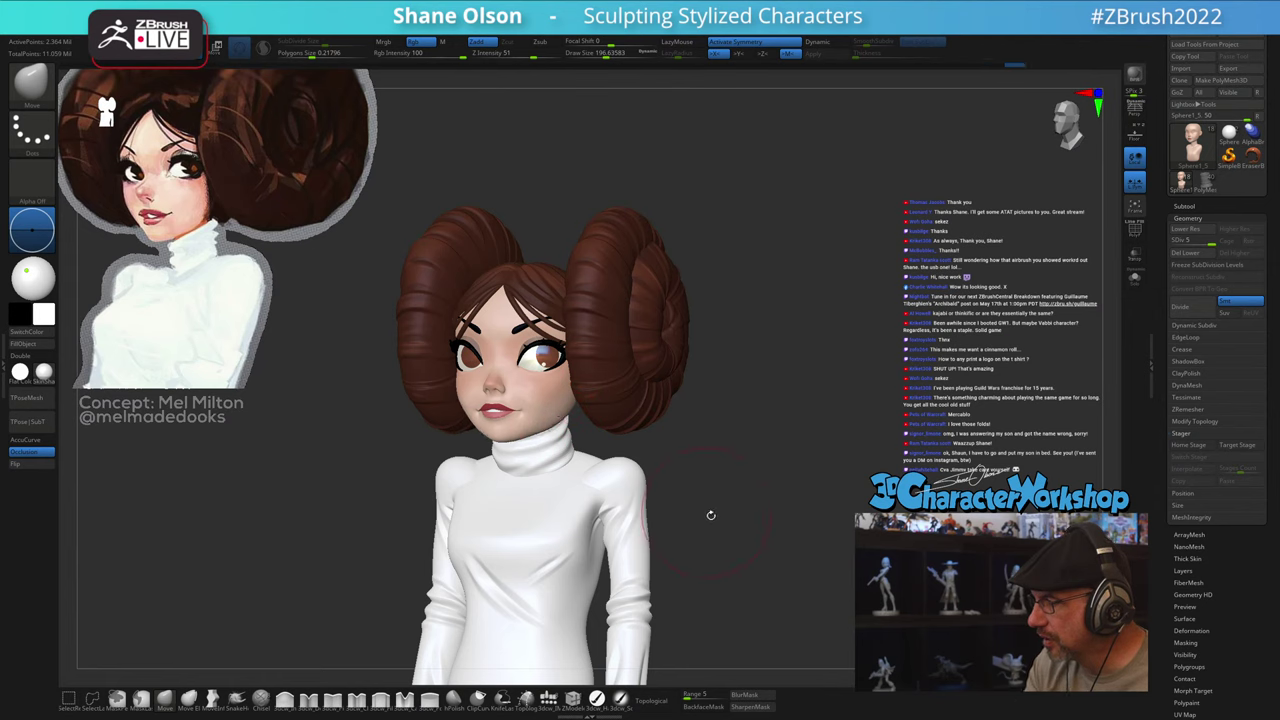
Step: Select the hair buns, lower them slightly with the transform gizmo, and scale them up uniformly by about 1.06
drag(745, 525, 757, 555)
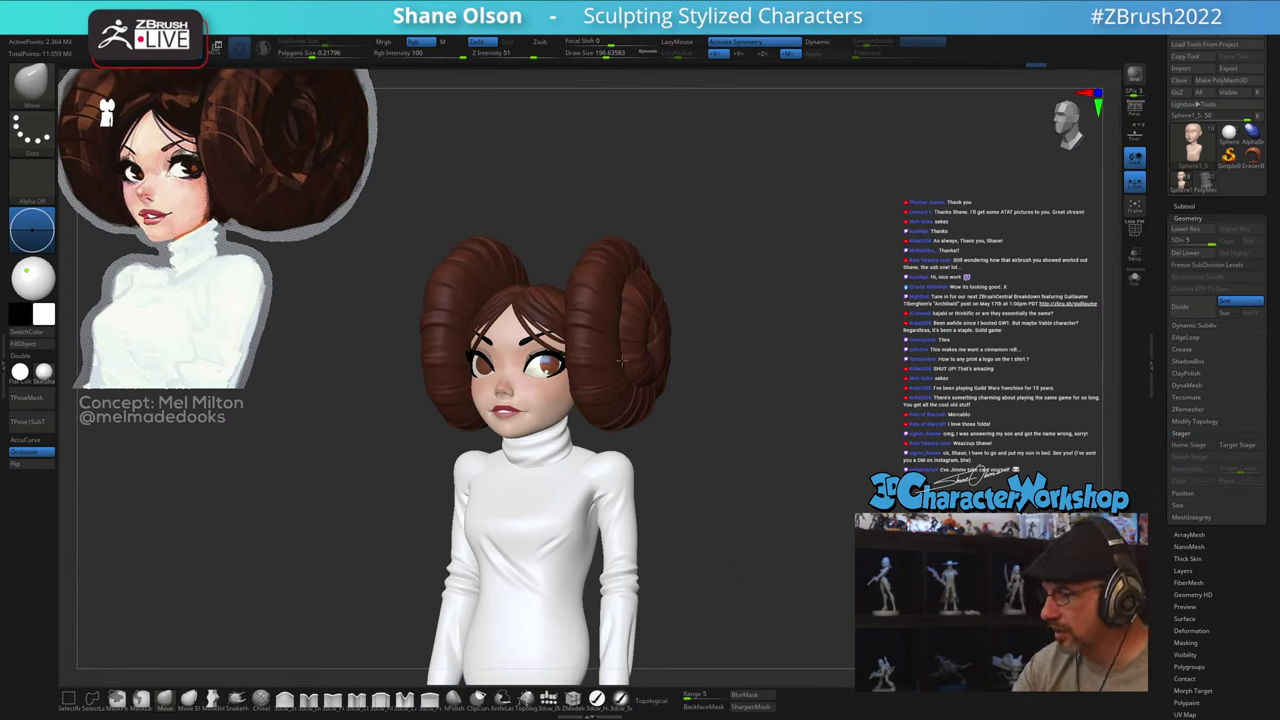
key(w)
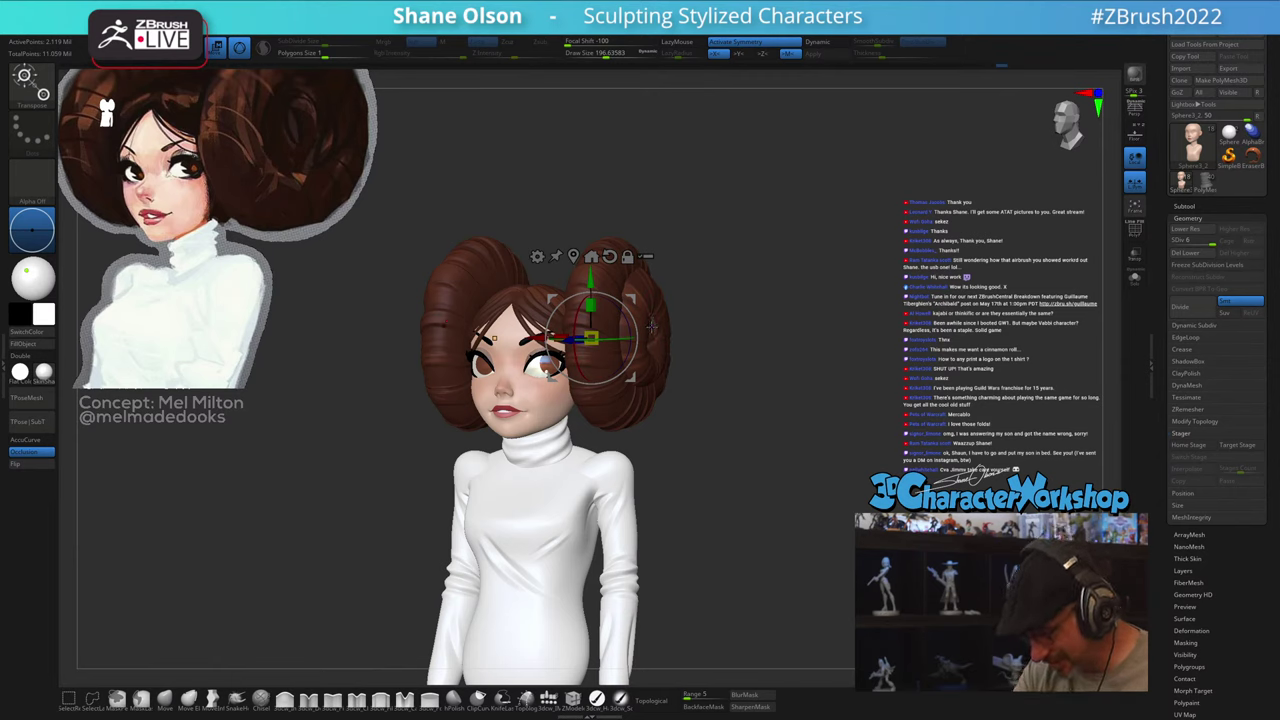
alt+click(652, 327)
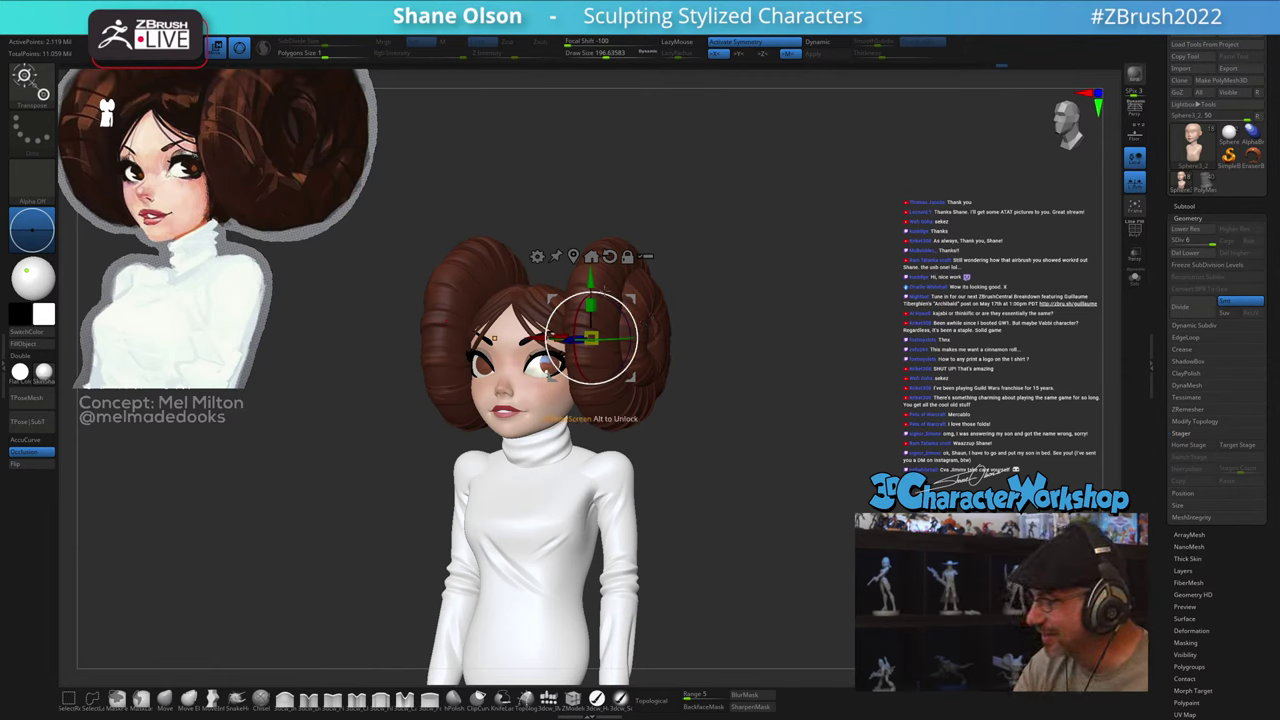
drag(592, 281, 592, 296)
drag(593, 351, 601, 337)
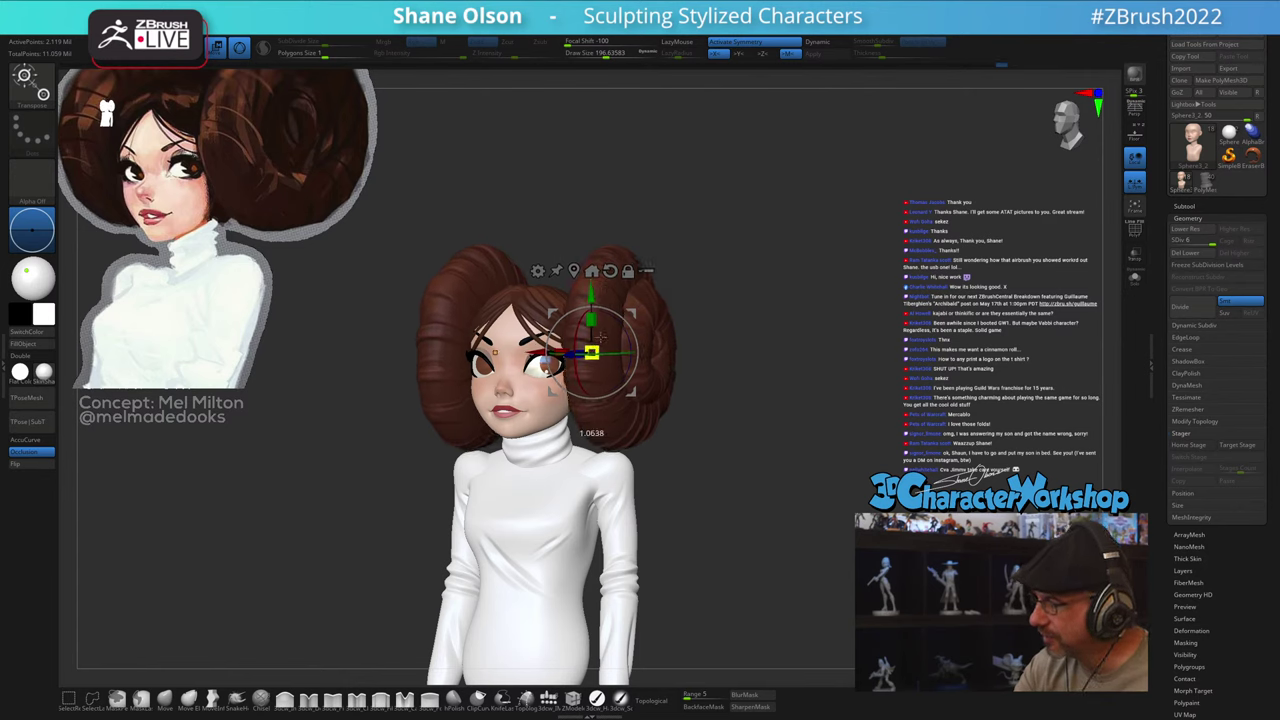
Step: Move the hair buns slightly outward along the X axis with symmetry on, and return to Draw mode
right_drag(608, 312, 668, 303)
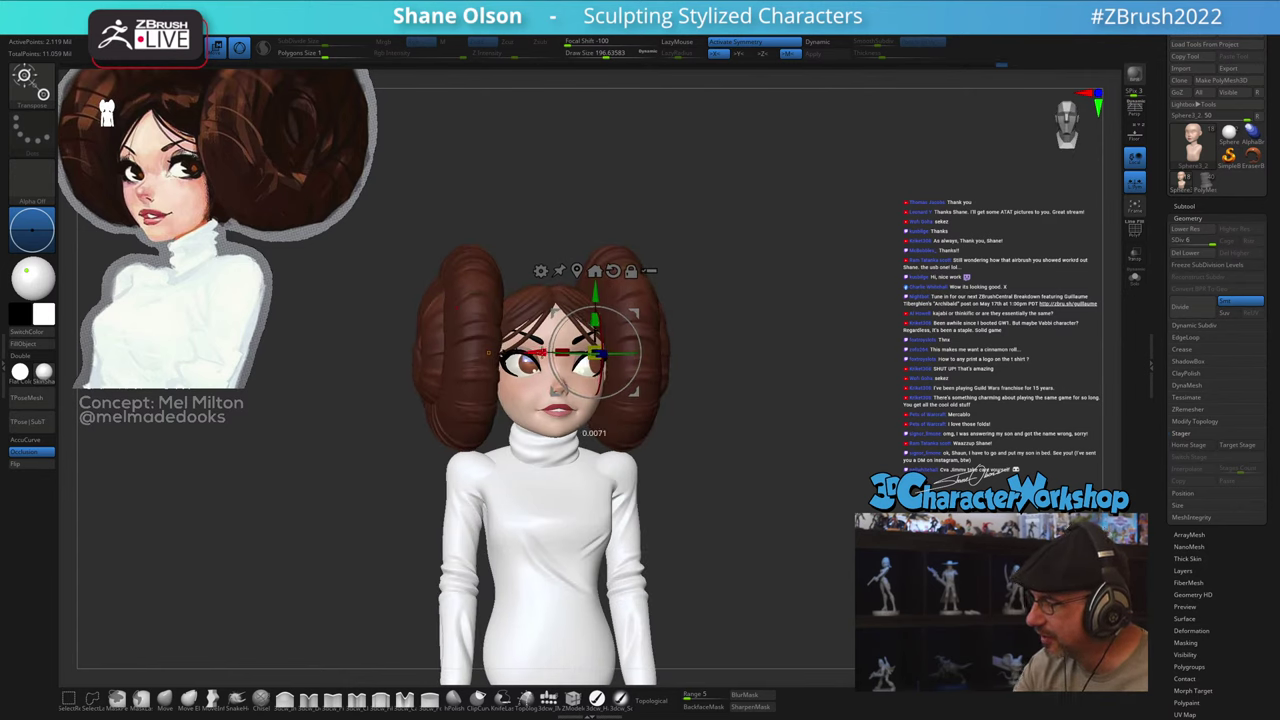
drag(537, 352, 542, 352)
right_drag(702, 336, 640, 342)
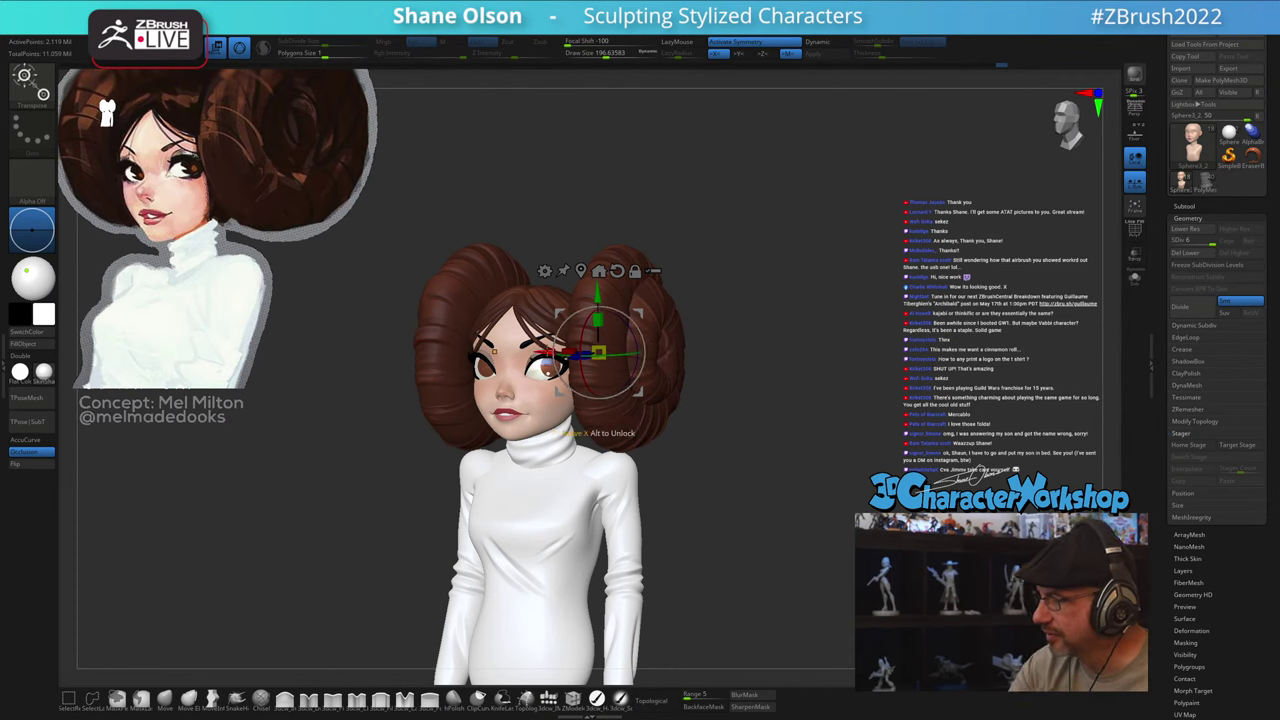
key(q)
mouse_move(726, 514)
ctrl+right_down()
mouse_move(720, 482)
mouse_move(716, 525)
ctrl+right_up()
drag(715, 524, 716, 510)
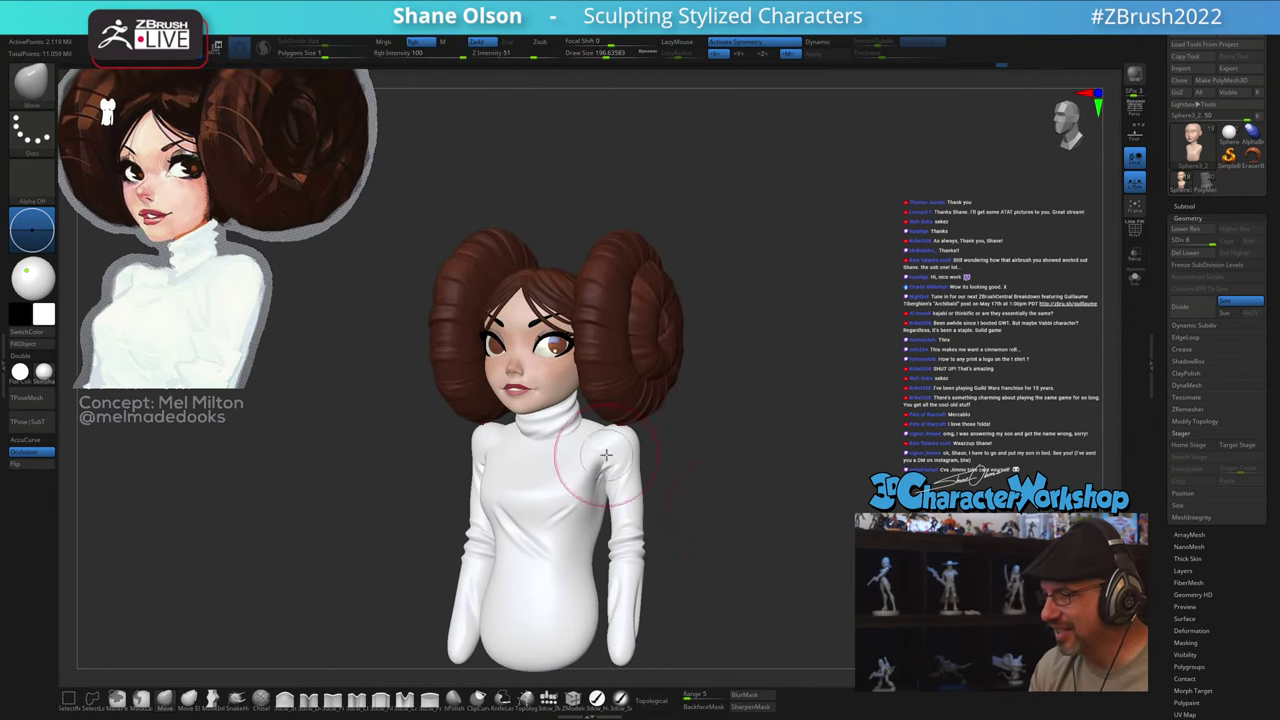
Step: Select the turtleneck collar, show its polygroup wireframe, and adjust its placement around the neck with the transform gizmo
right_drag(576, 415, 604, 402)
alt+click(572, 440)
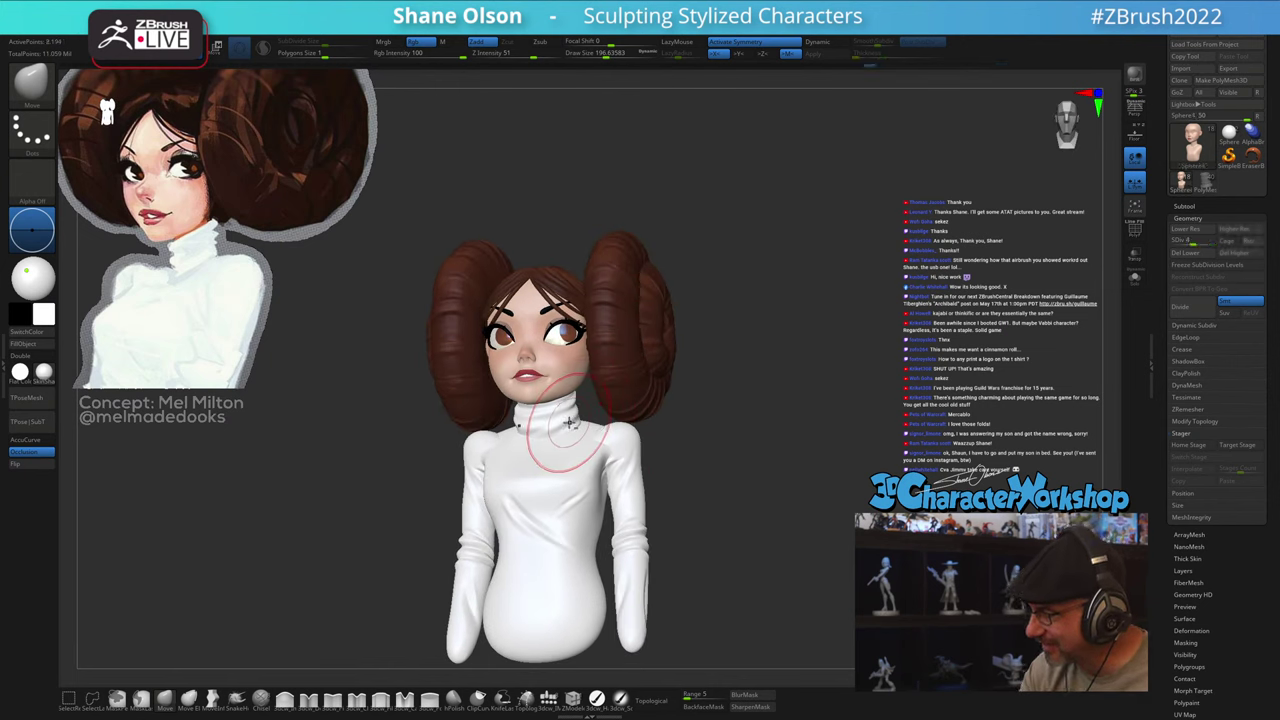
key(shift+f)
key(w)
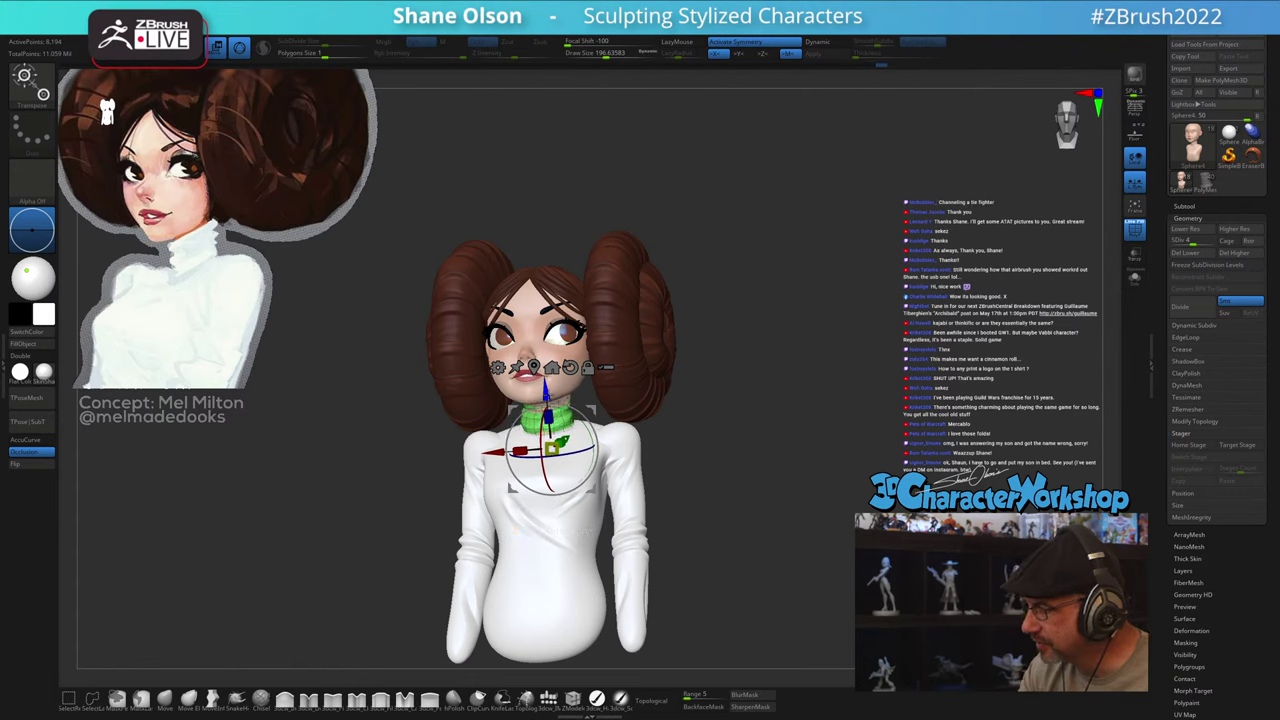
right_drag(616, 361, 545, 370)
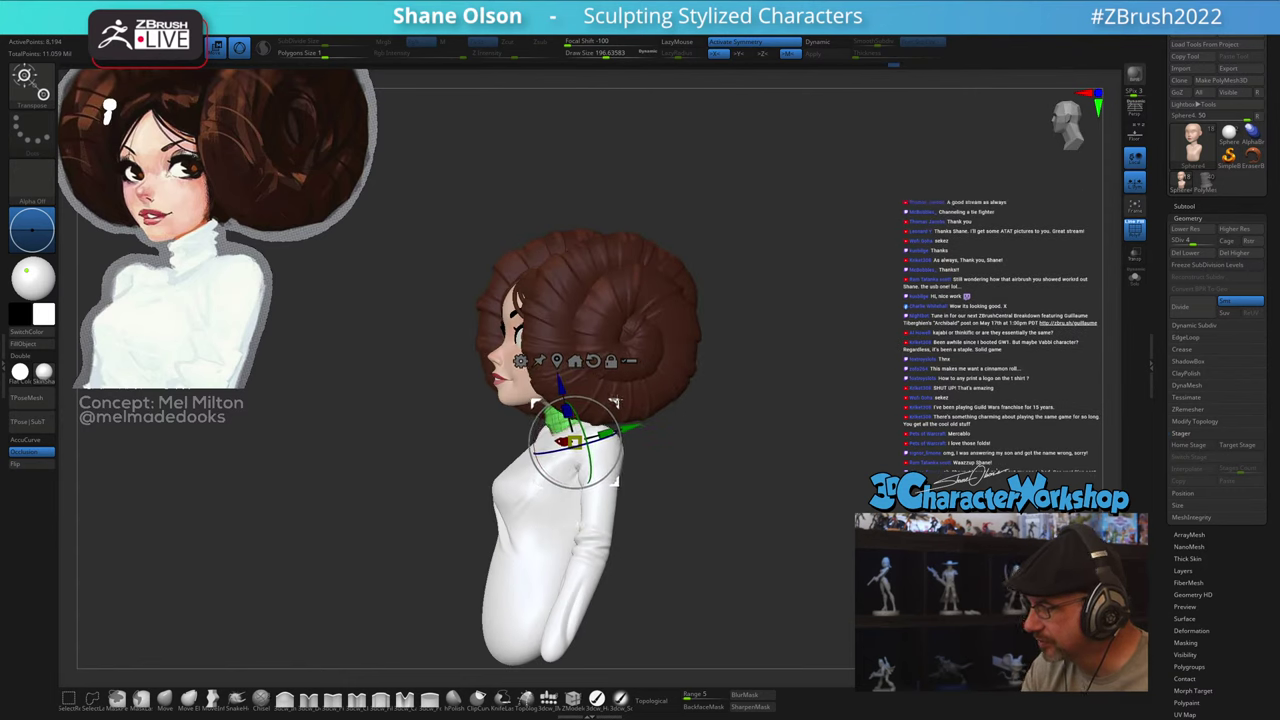
right_drag(647, 442, 712, 506)
key(q)
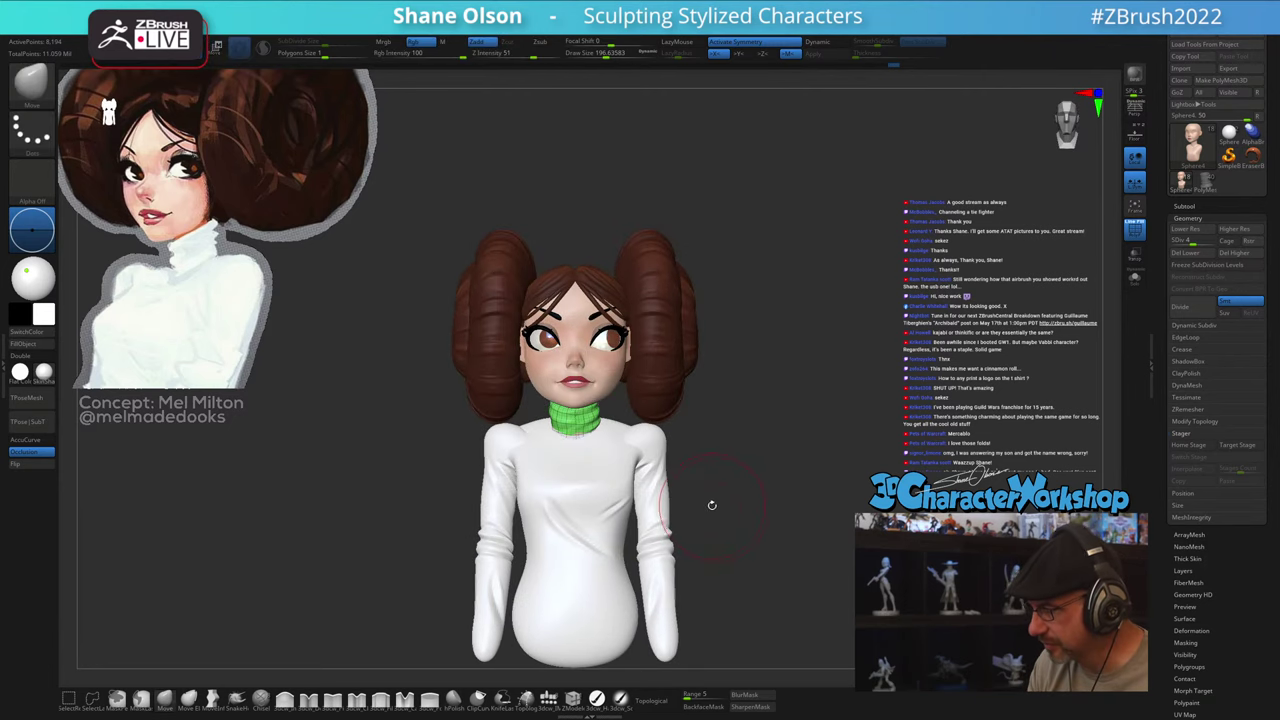
key(shift+f)
drag(705, 501, 730, 514)
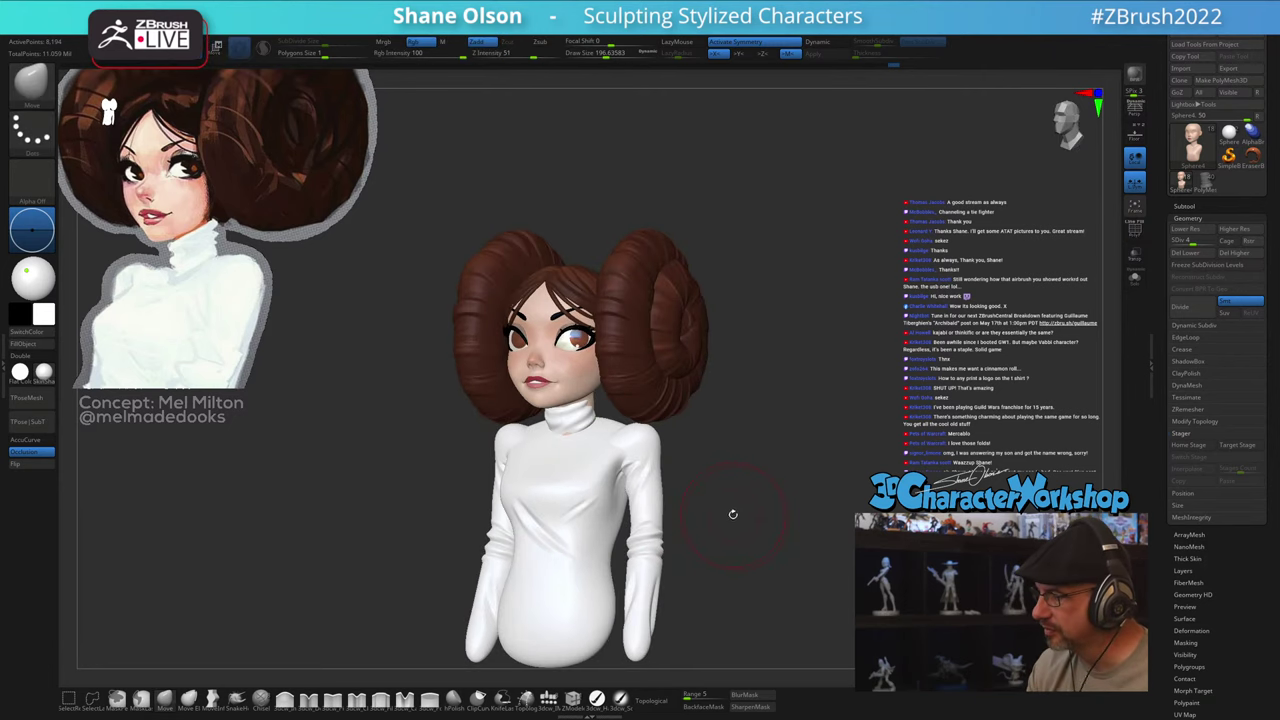
Step: Select the head and try to push the neck skin back inside the turtleneck collar with the Move brush
ctrl+right_drag(733, 514, 723, 540)
alt+click(594, 360)
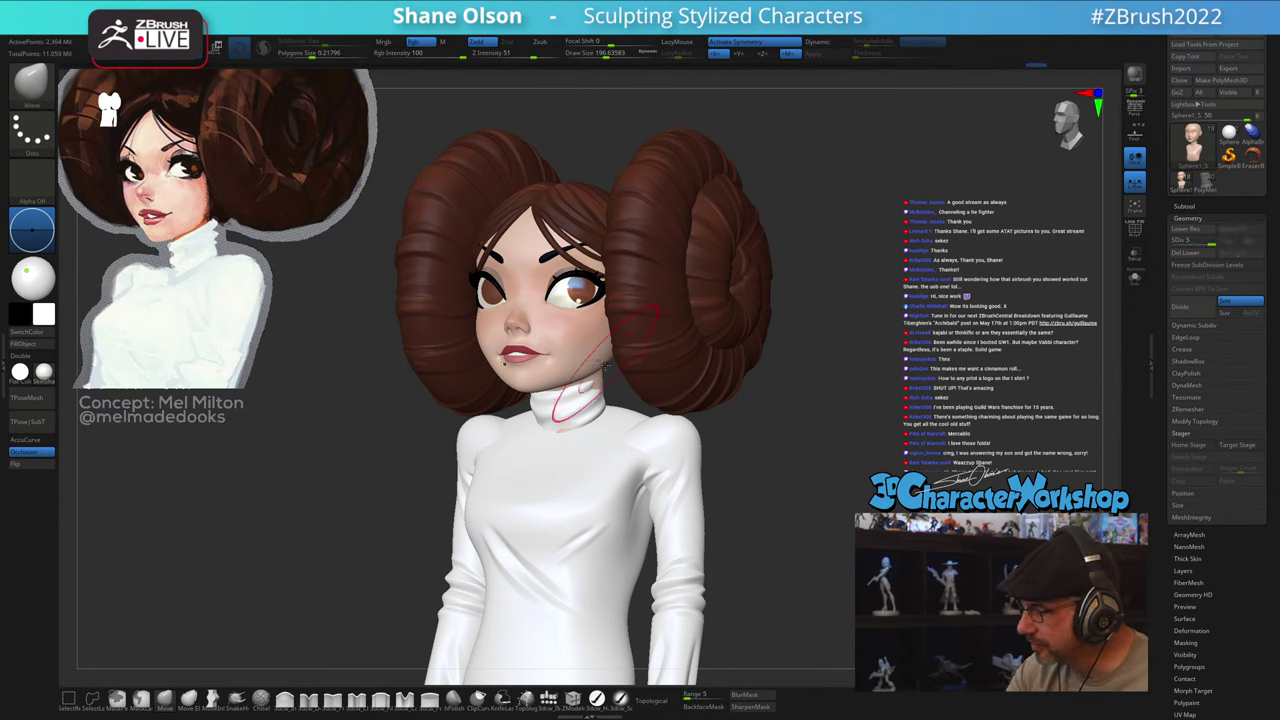
key(shift+f)
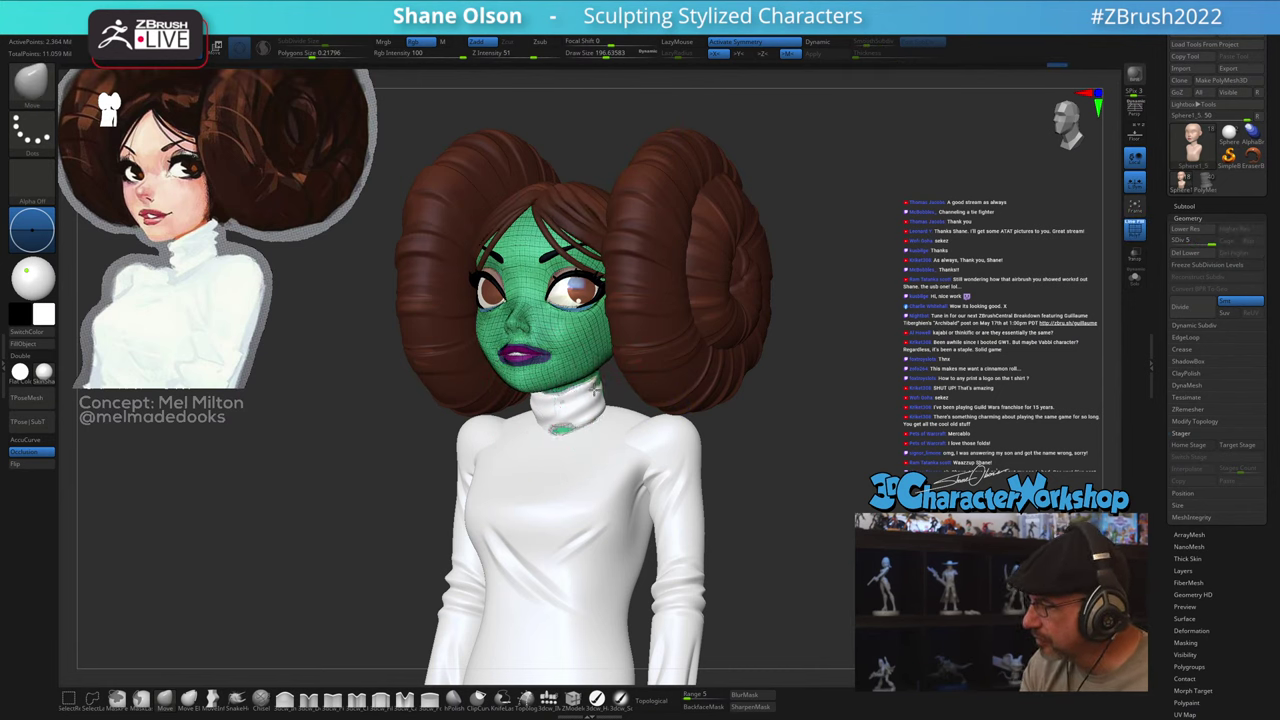
mouse_move(637, 438)
right_down()
mouse_move(603, 449)
mouse_move(629, 449)
right_up()
drag(581, 446, 577, 446)
key(shift+f)
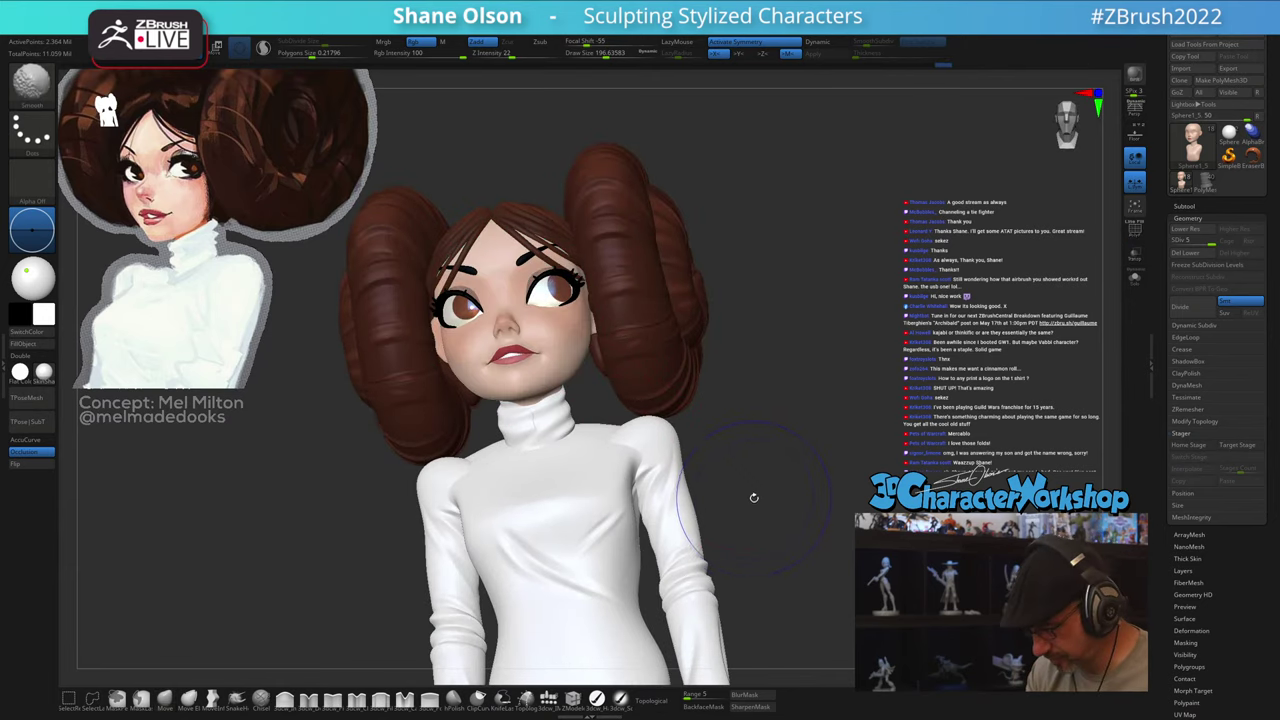
mouse_move(754, 497)
right_down()
mouse_move(751, 519)
mouse_move(738, 505)
right_up()
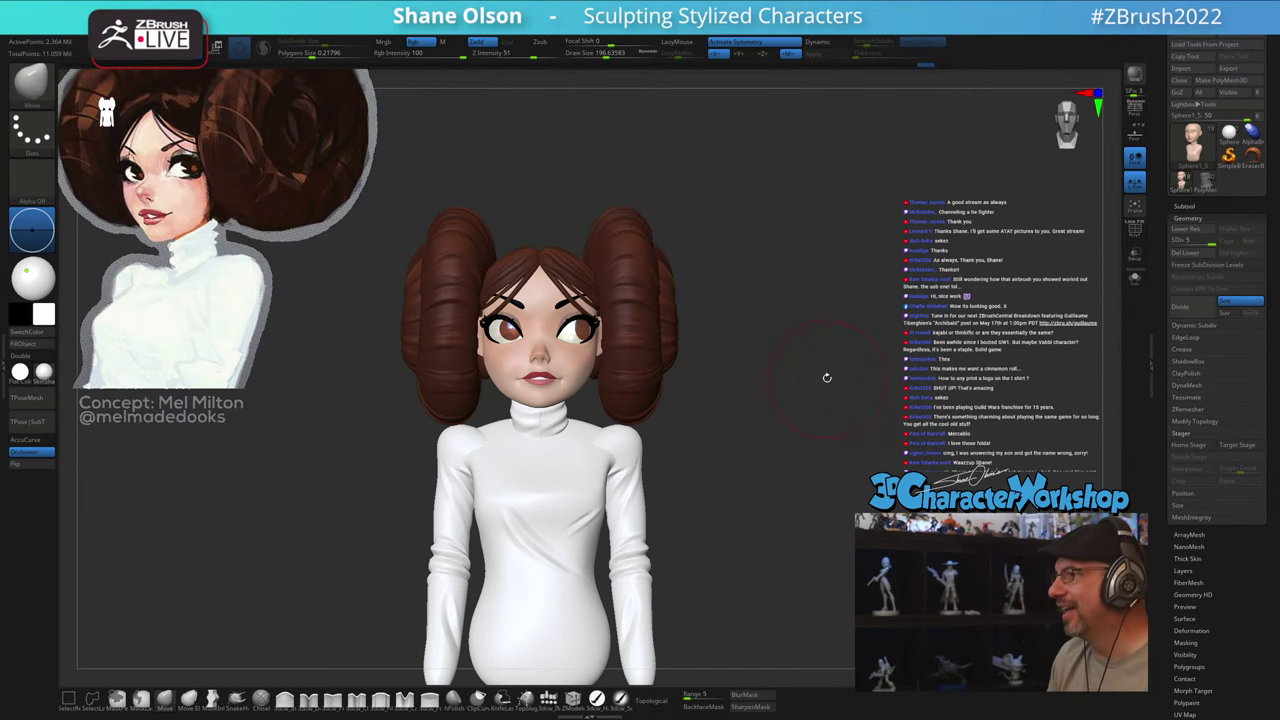
Step: Zoom in on the face and collar and step the head back through its undo history
ctrl+right_drag(781, 413, 800, 535)
key(ctrl+z)
key(ctrl+z)
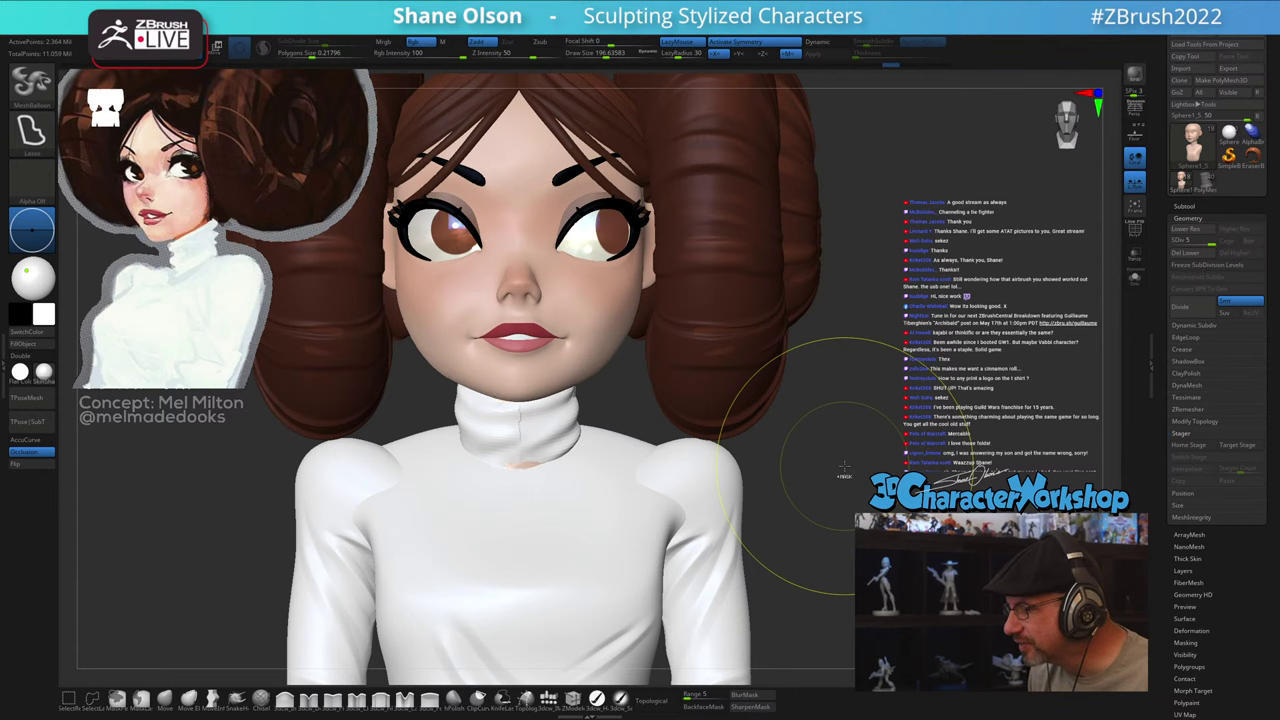
key(ctrl+z)
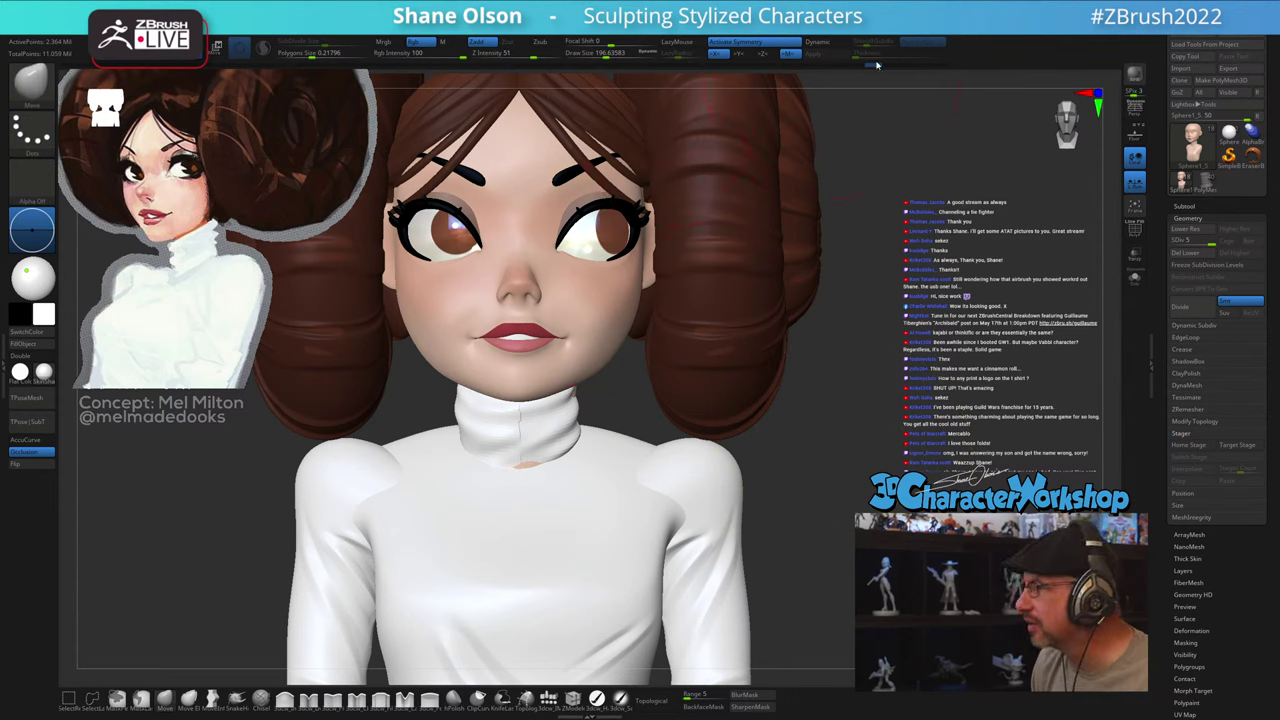
click(924, 66)
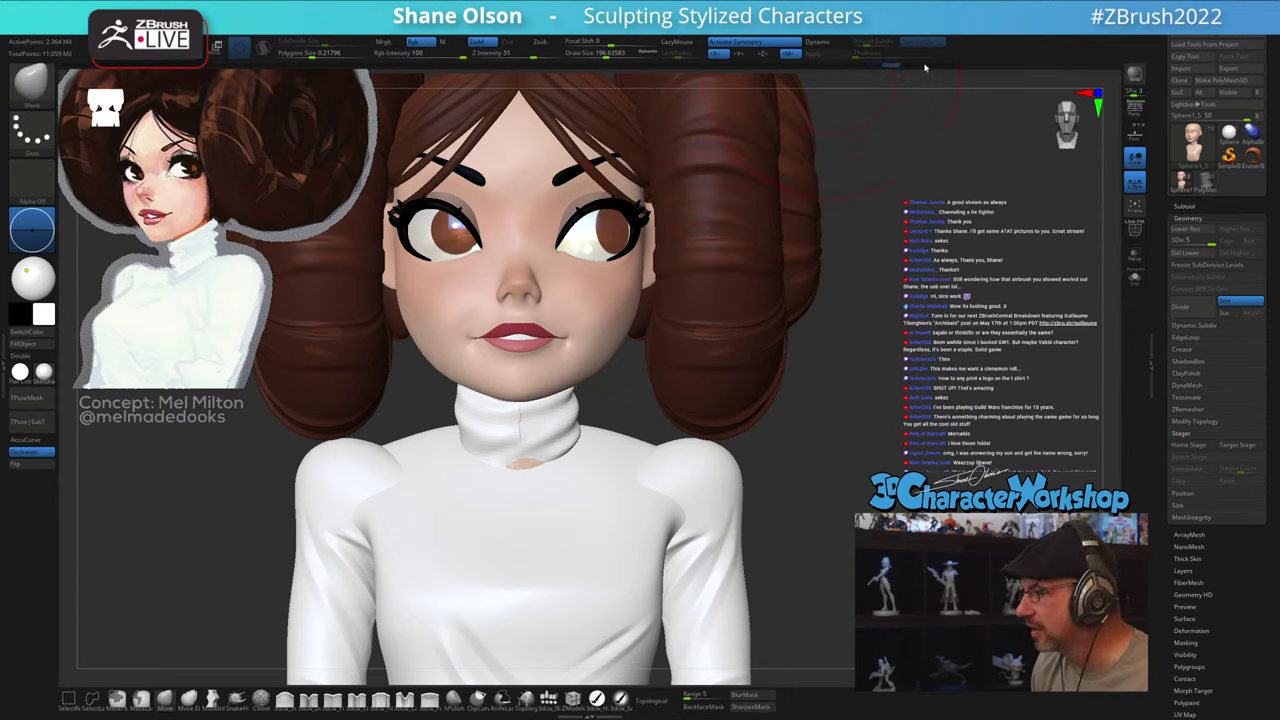
Step: Select the turtleneck collar, show its polygroup wireframe, and revert it to an earlier state in its undo history
alt+click(564, 424)
key(shift+f)
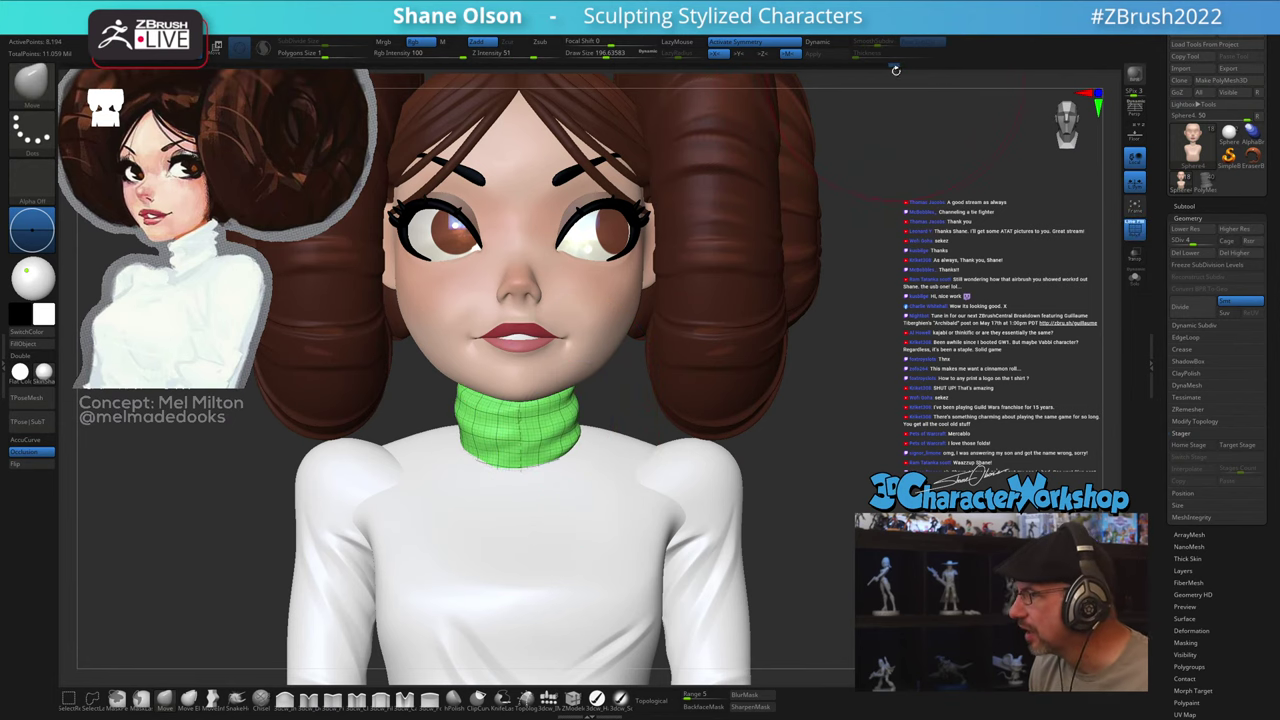
drag(893, 68, 880, 68)
click(881, 67)
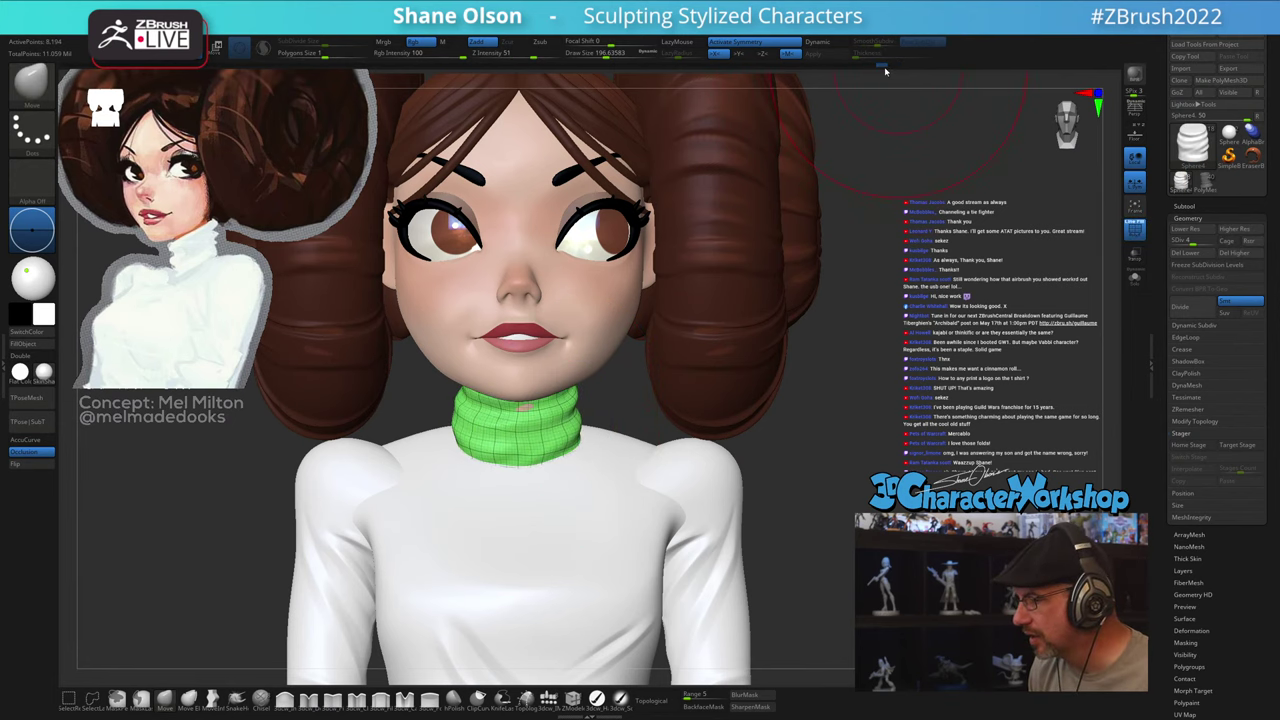
Step: Isolate the turtleneck collar in side view and pull its upper front edge outward with the Move brush at a draw size of about 163
drag(961, 397, 700, 410)
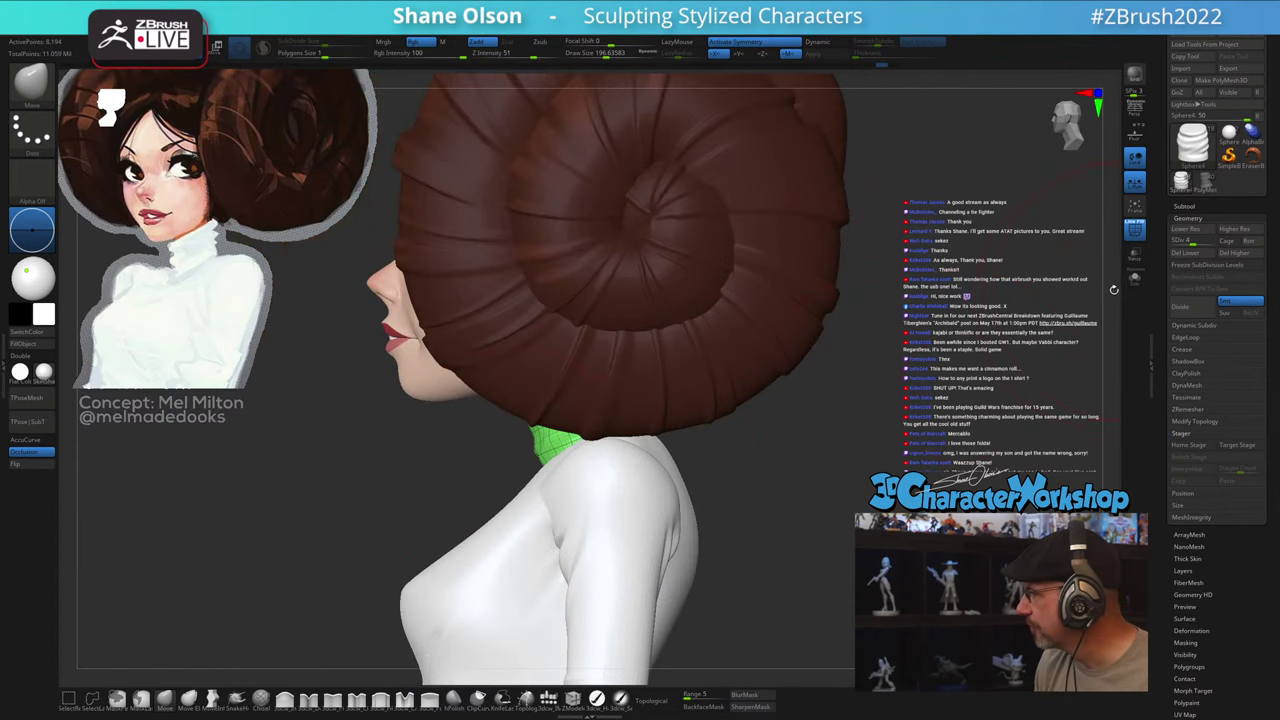
click(1134, 282)
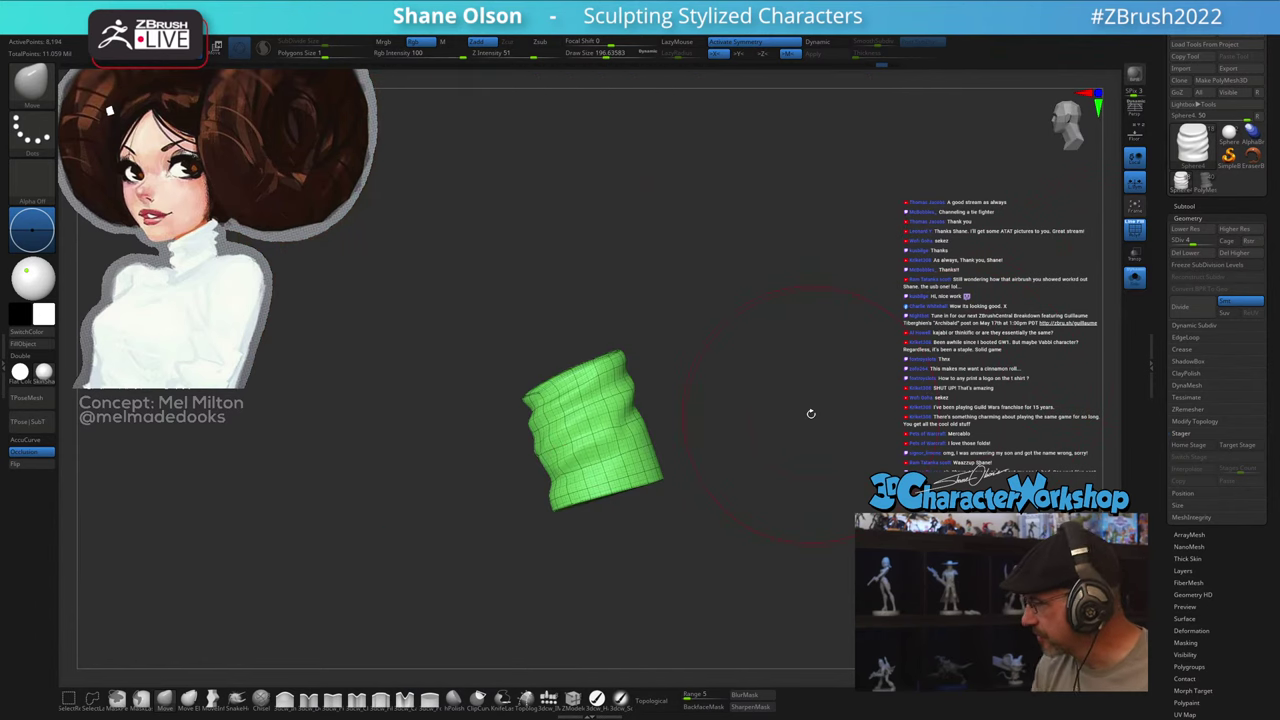
key(s)
drag(548, 403, 521, 394)
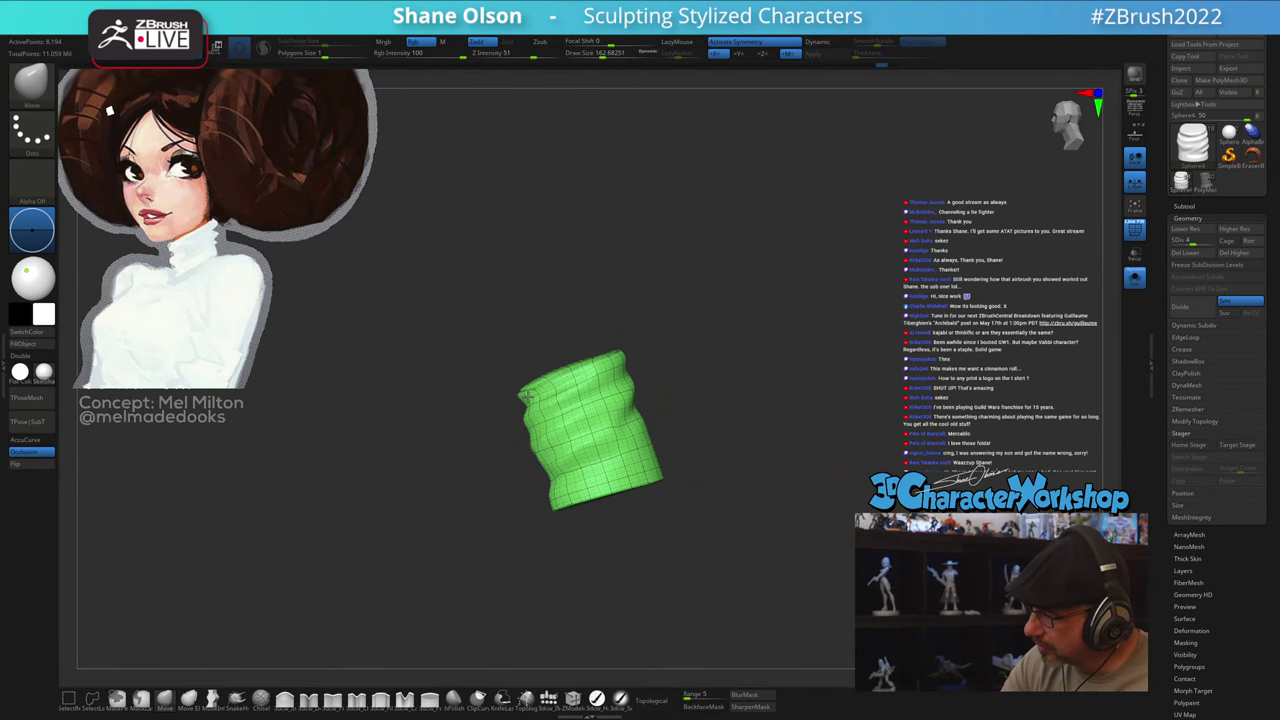
Step: Show the whole character, narrow the turtleneck collar's sides with the Move brush at a draw size of about 108, and hide its wireframe
click(1133, 281)
drag(769, 480, 831, 482)
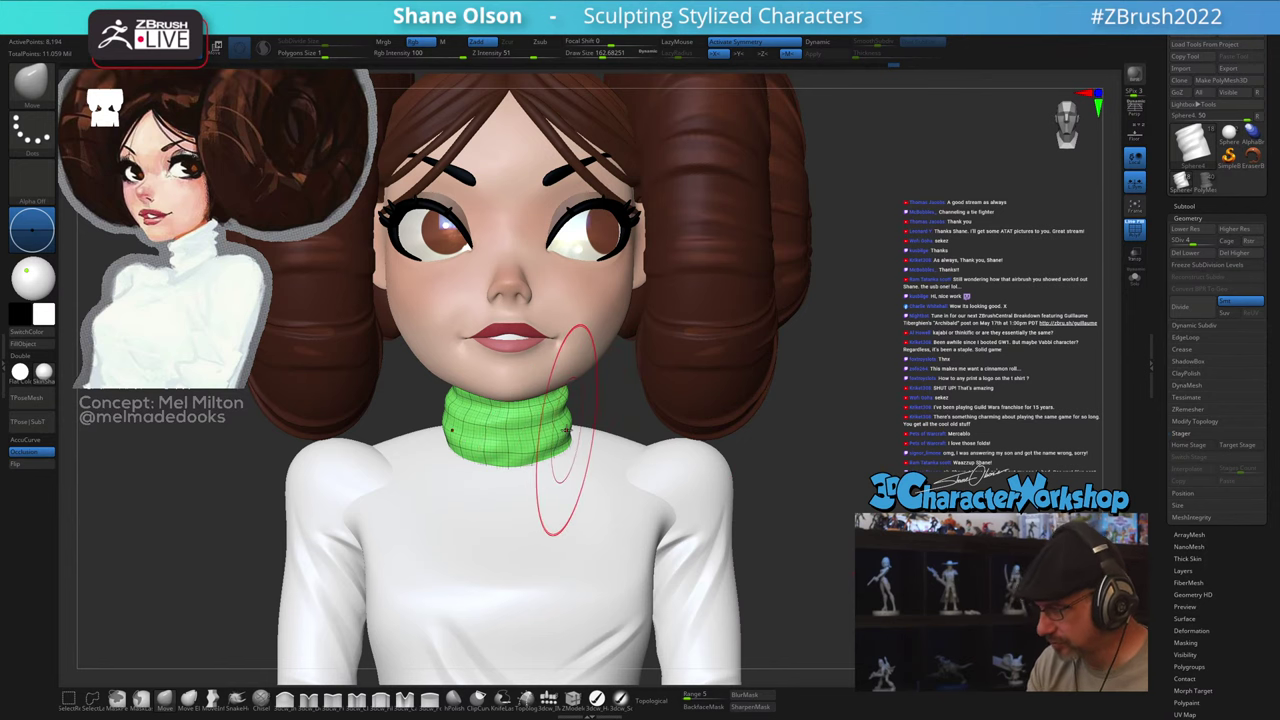
key(s)
drag(563, 429, 561, 427)
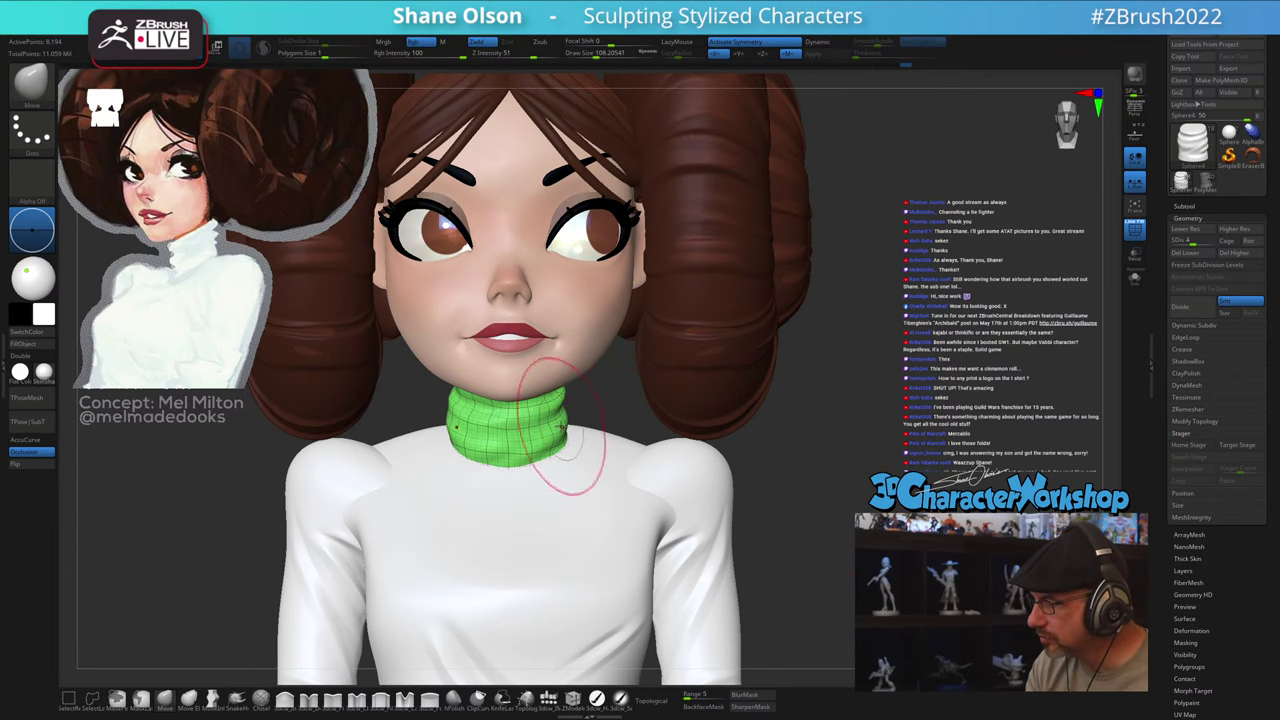
mouse_move(800, 483)
alt+mouse_down()
mouse_move(771, 428)
mouse_move(739, 451)
mouse_move(778, 408)
alt+mouse_up()
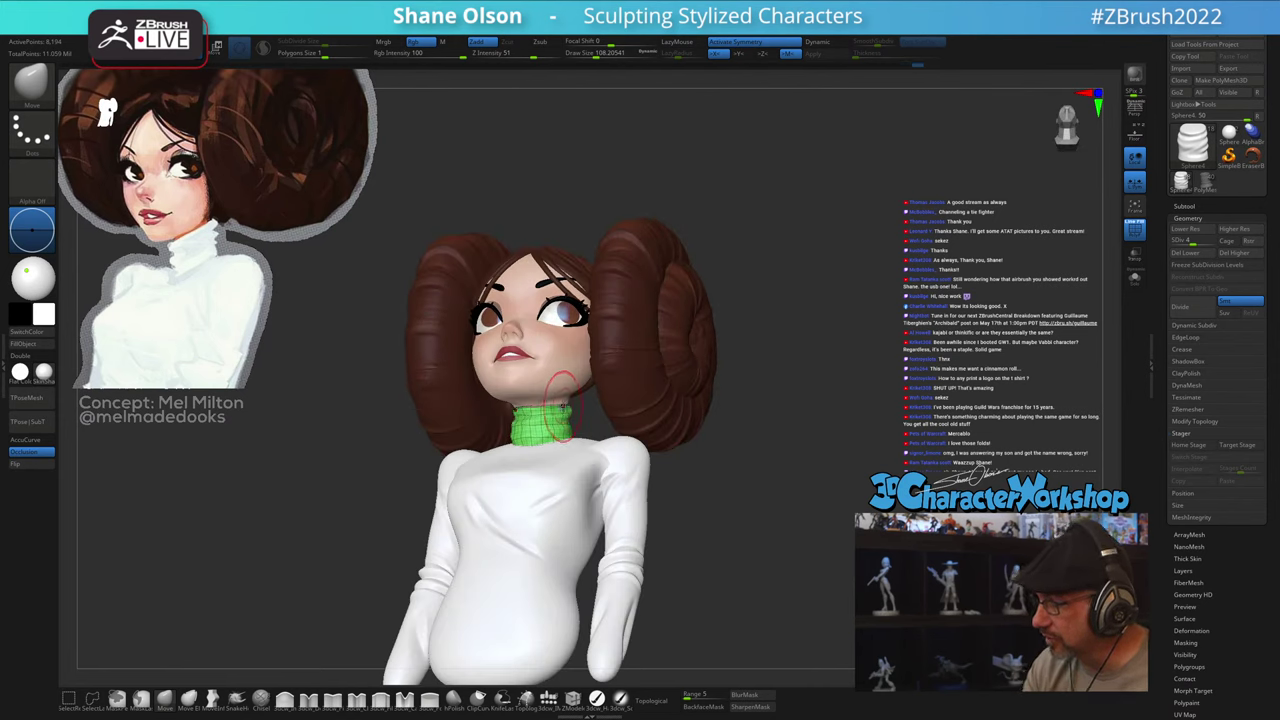
key(shift+f)
drag(708, 497, 692, 550)
drag(743, 480, 691, 450)
alt+drag(730, 399, 700, 415)
Step: Select the head and reduce the Move brush's draw size to about 101
key(s)
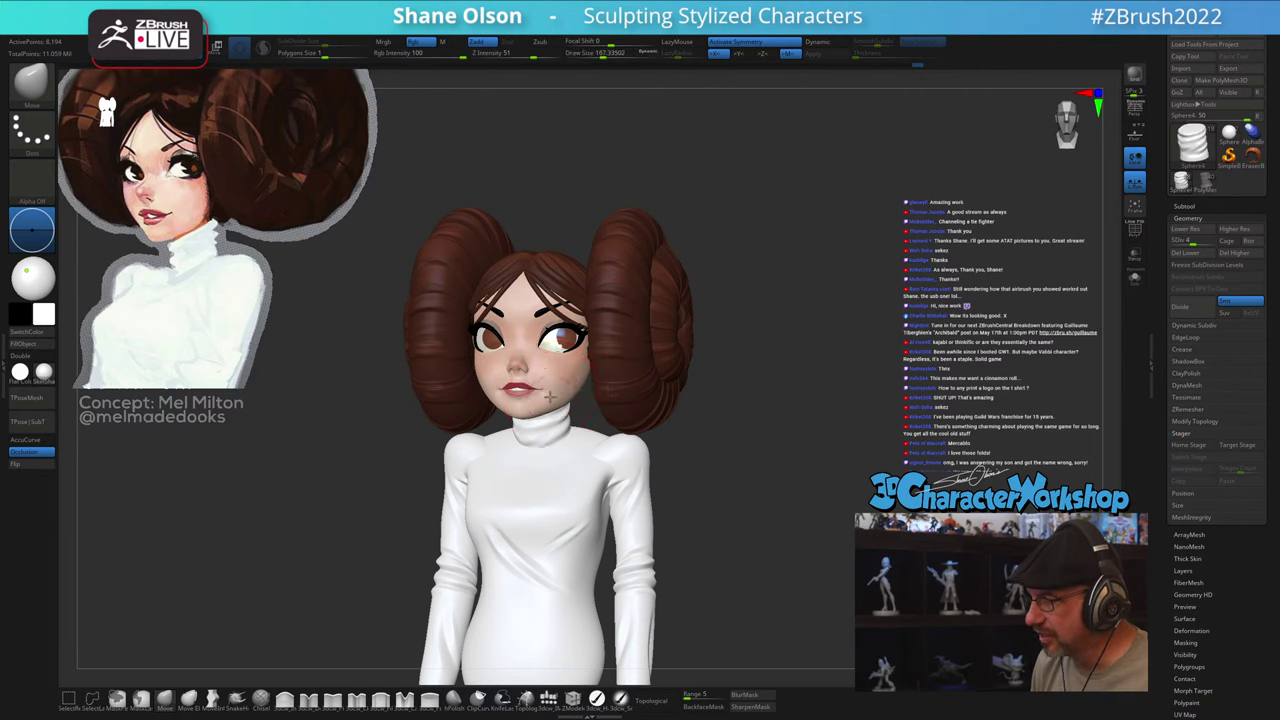
key(d)
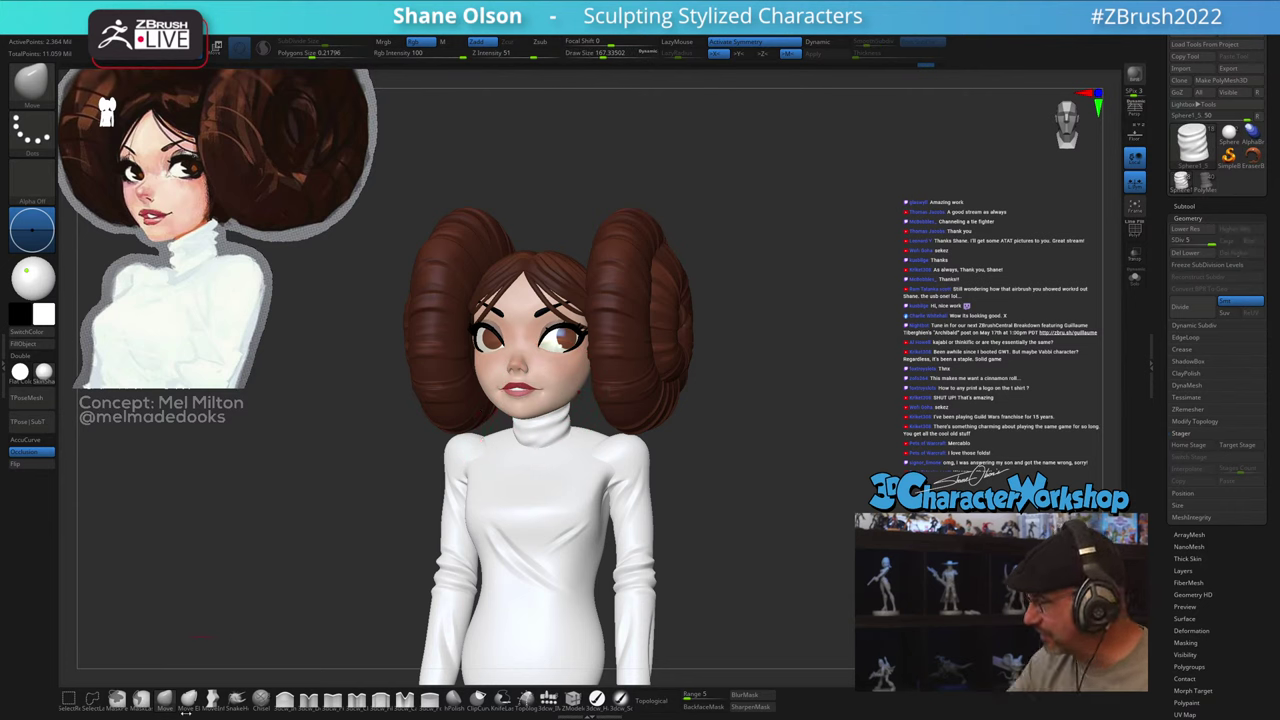
mouse_move(712, 445)
alt+mouse_down()
mouse_move(720, 428)
mouse_move(703, 446)
alt+mouse_up()
key(s)
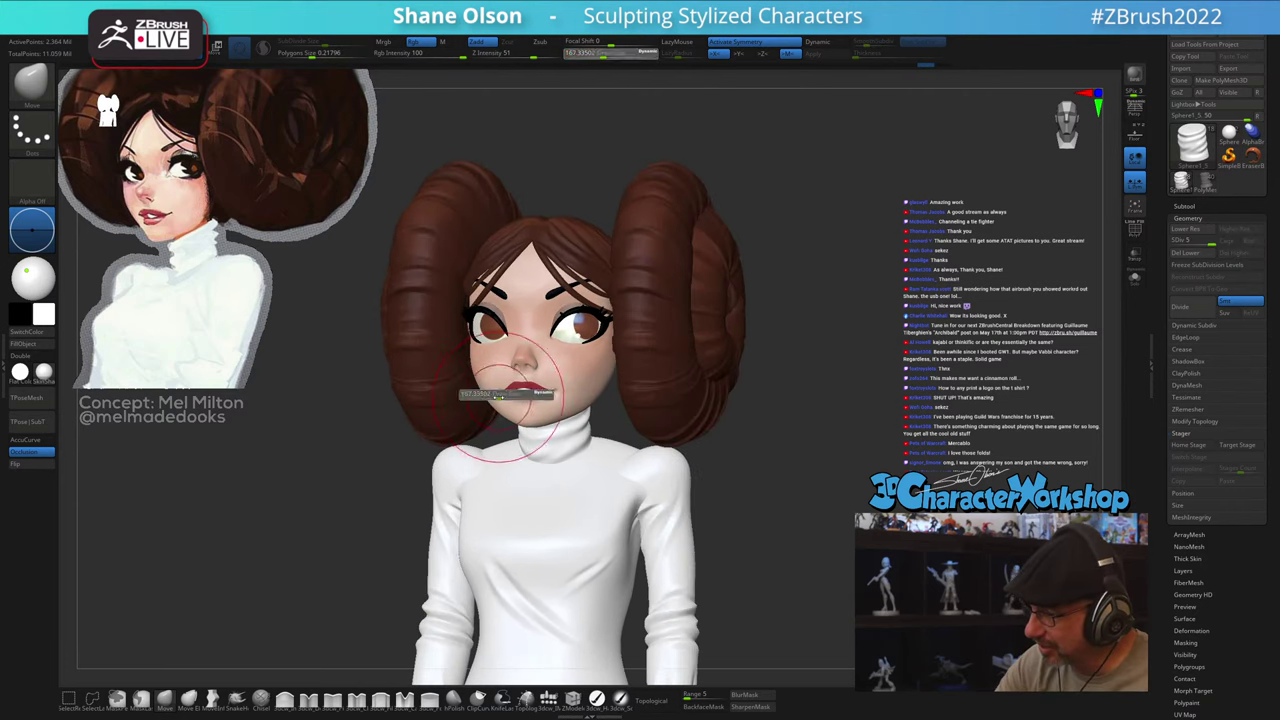
drag(503, 392, 496, 392)
alt+click(492, 408)
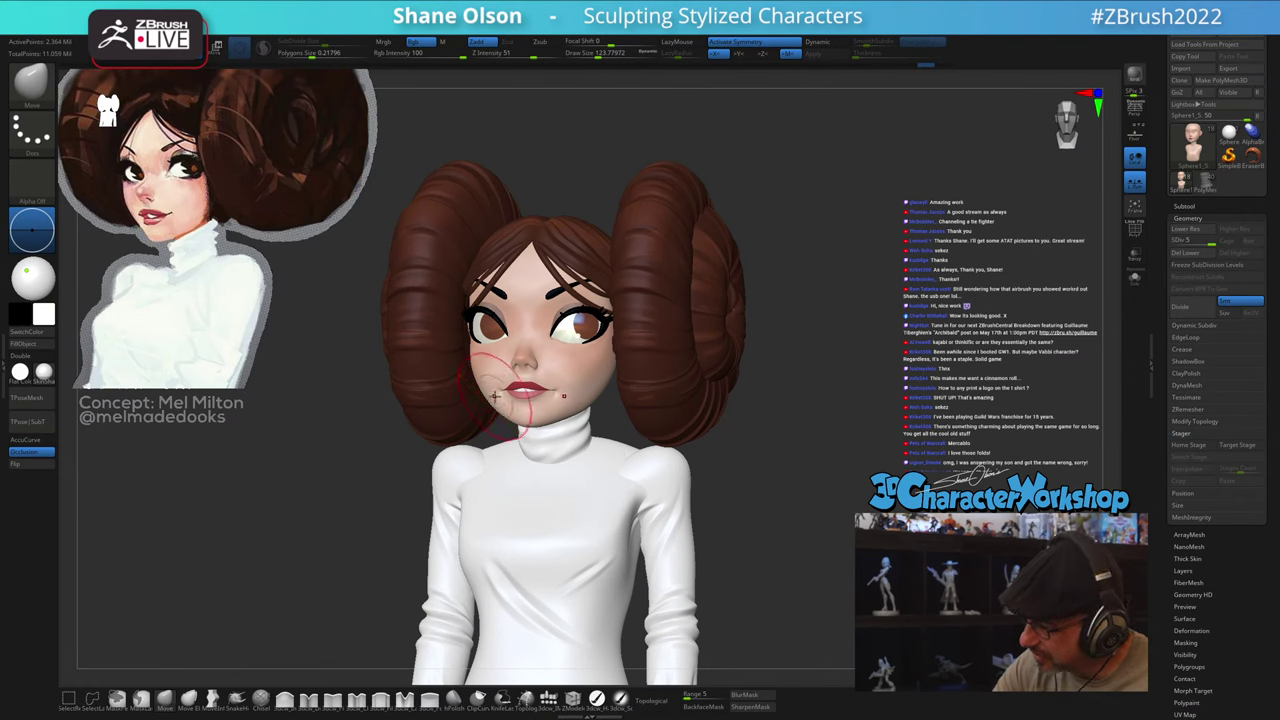
key(shift+f)
key(shift+f)
drag(708, 445, 738, 446)
key(s)
drag(493, 400, 492, 400)
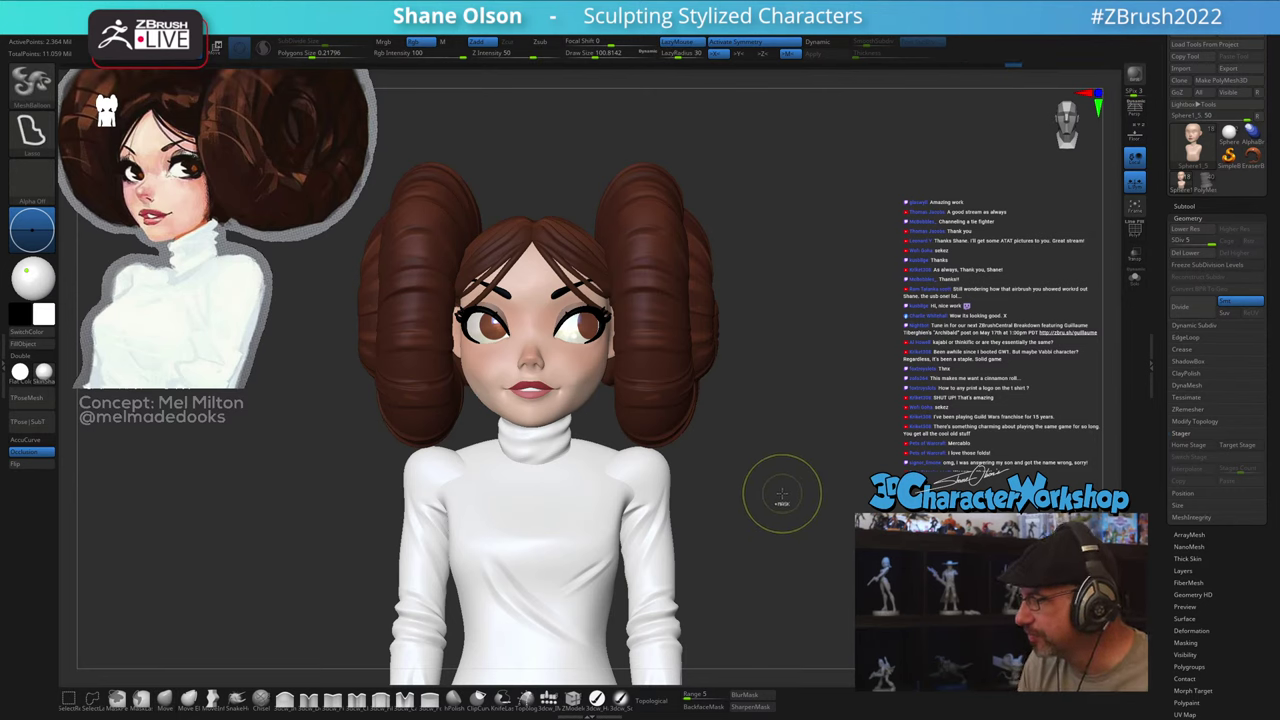
Step: Lower the head mesh to subdivision level 2 for broad shape changes
key(ctrl+z)
drag(771, 497, 760, 503)
key(shift+d)
key(shift+d)
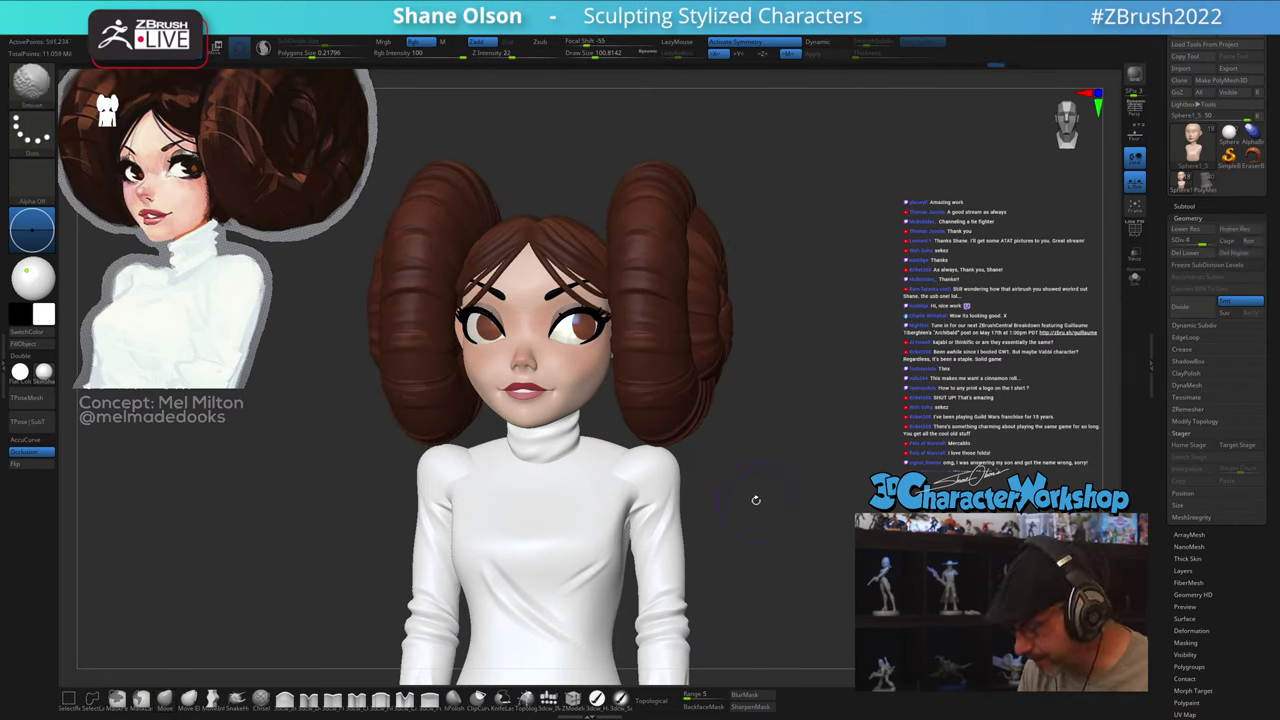
key(shift+d)
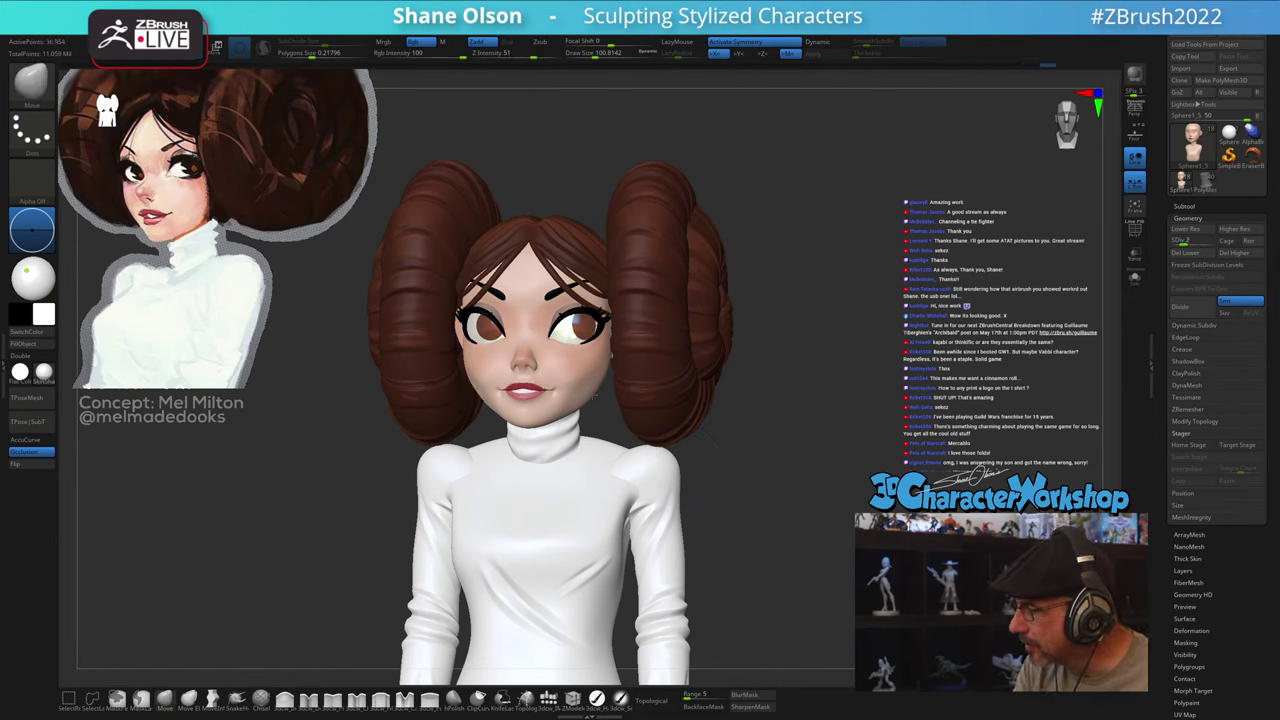
key(ctrl+z)
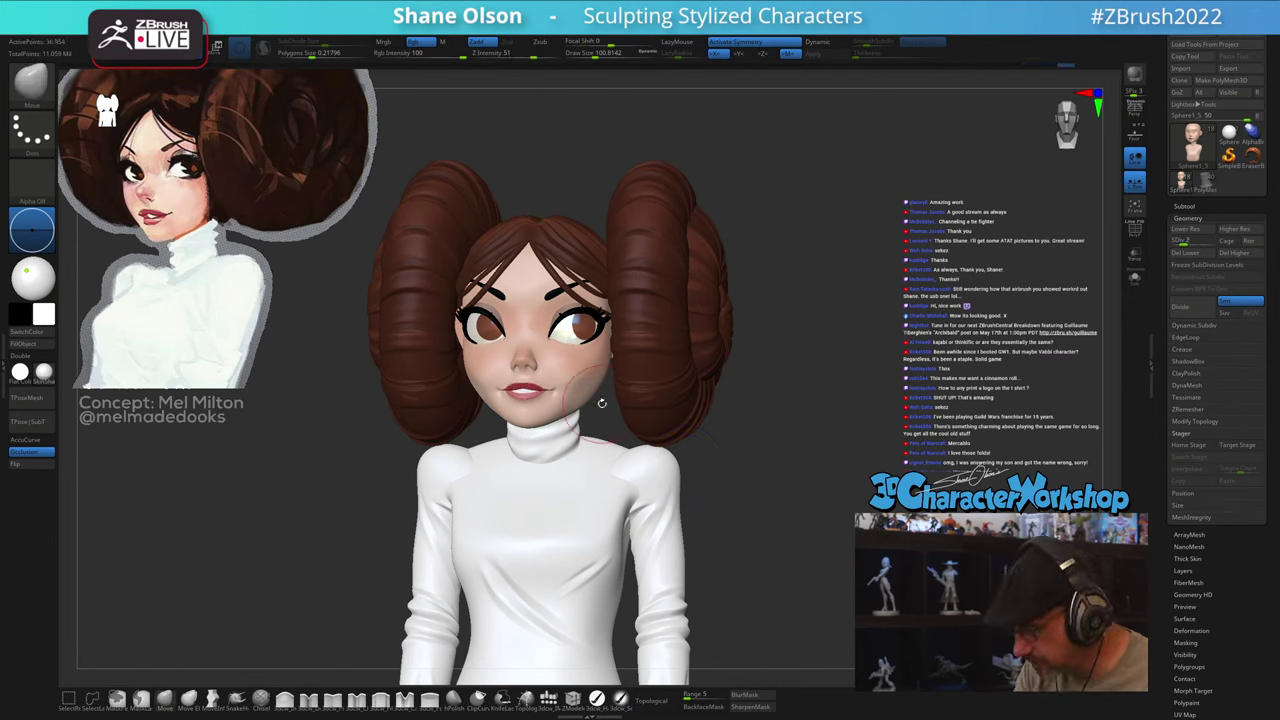
Step: Adjust the outer cheek contour with the Move brush at a draw size of about 116
key(s)
drag(594, 394, 599, 394)
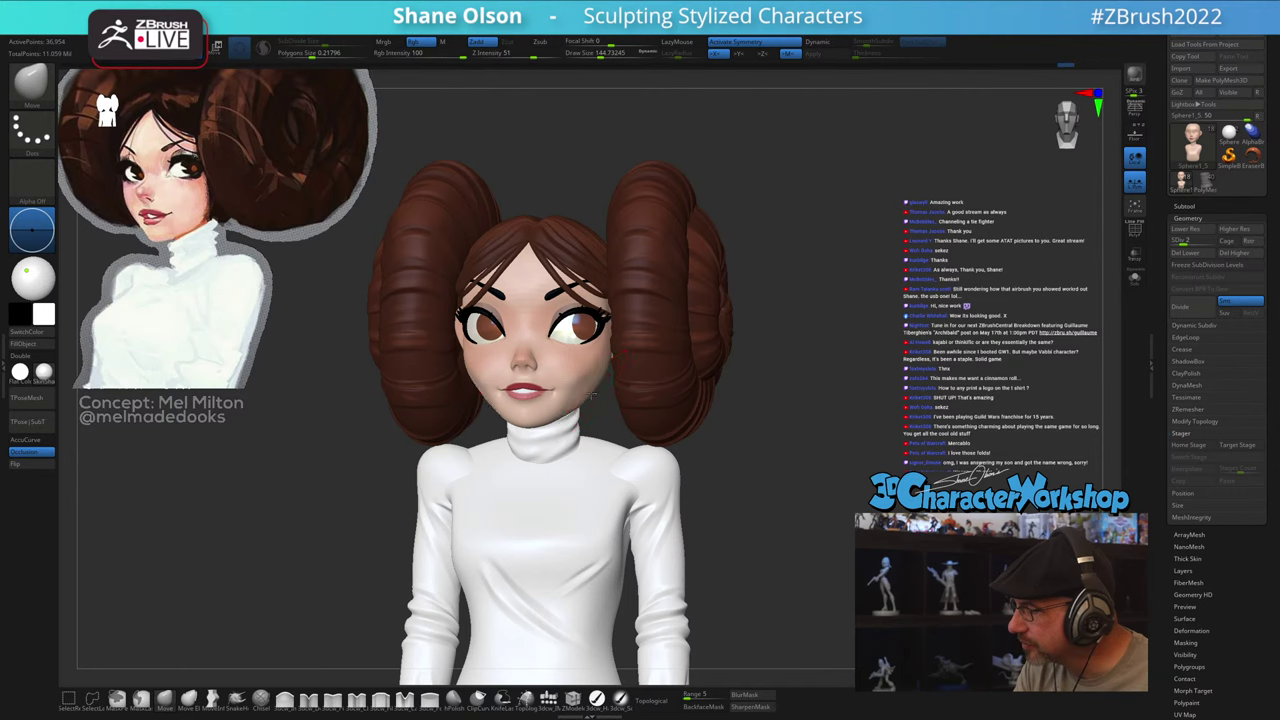
mouse_move(755, 470)
mouse_down()
mouse_move(730, 470)
mouse_move(748, 470)
mouse_up()
key(s)
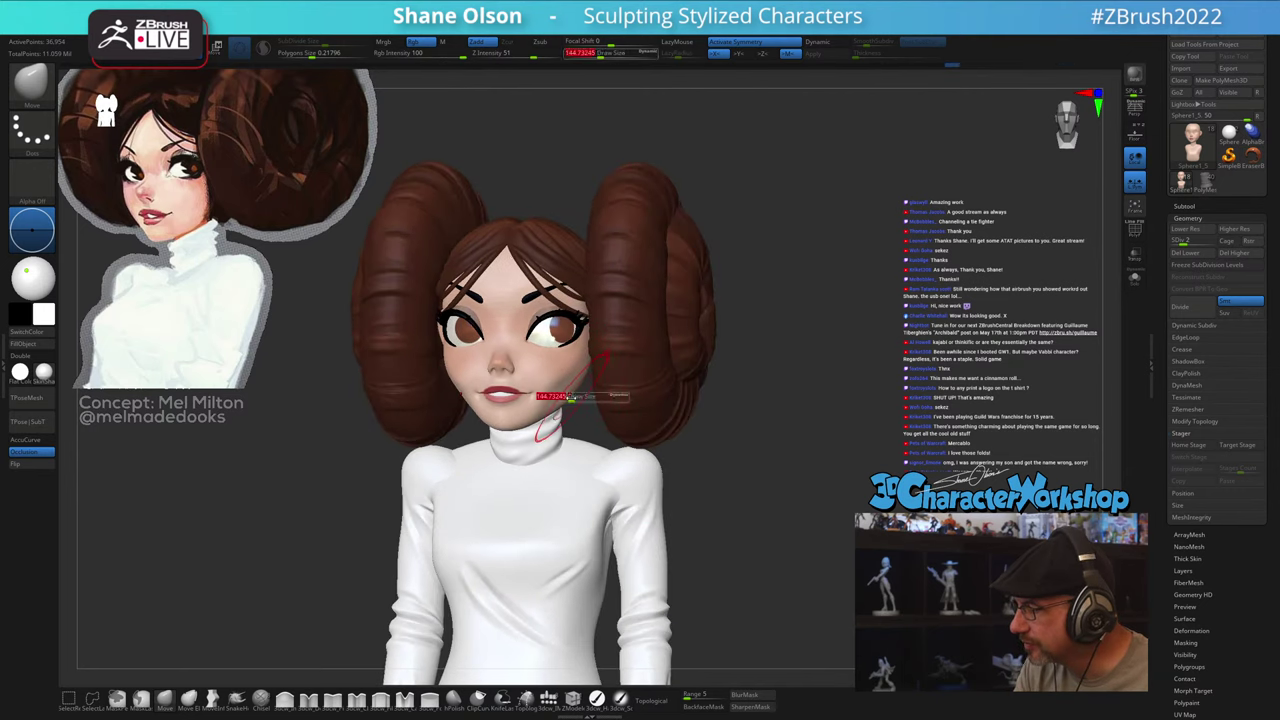
drag(573, 394, 569, 394)
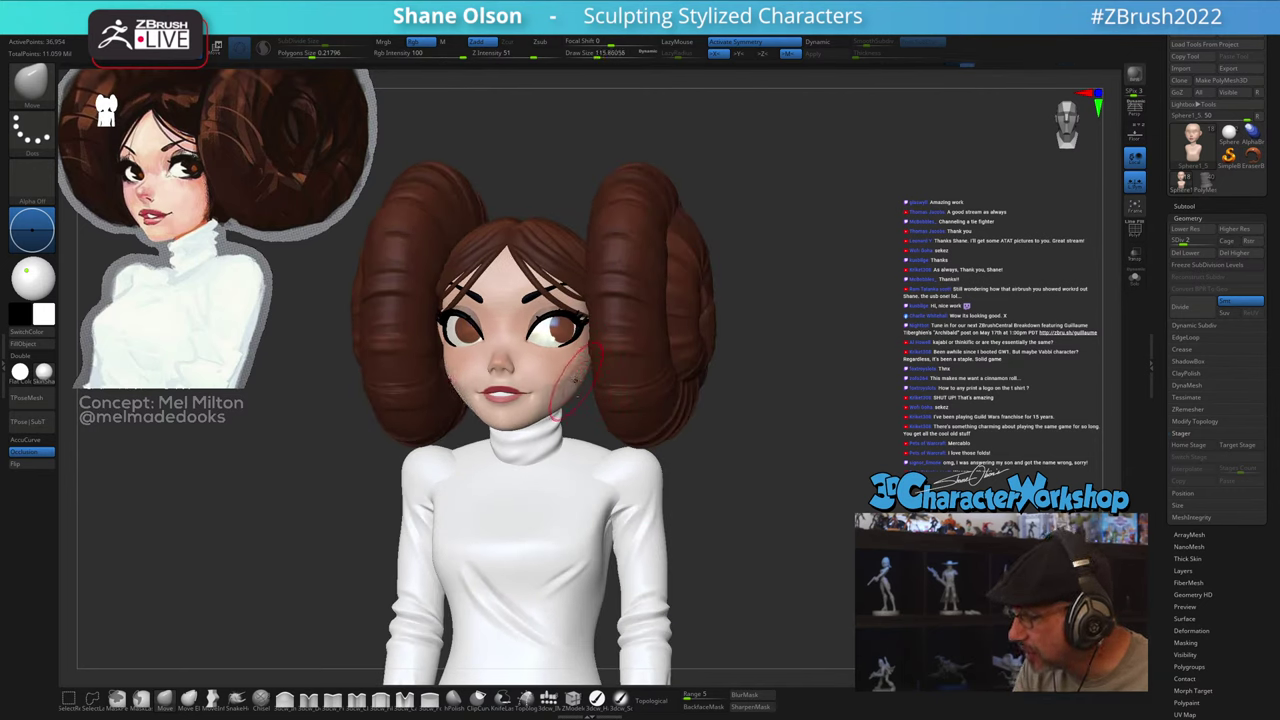
mouse_move(587, 380)
right_down()
mouse_move(616, 380)
mouse_move(569, 381)
mouse_move(588, 381)
right_up()
Step: Reshape the jawline from the chin to the lower cheeks with the Move brush at a draw size of about 87
ctrl+right_drag(503, 405, 506, 430)
key(s)
drag(505, 454, 511, 427)
right_drag(541, 400, 535, 421)
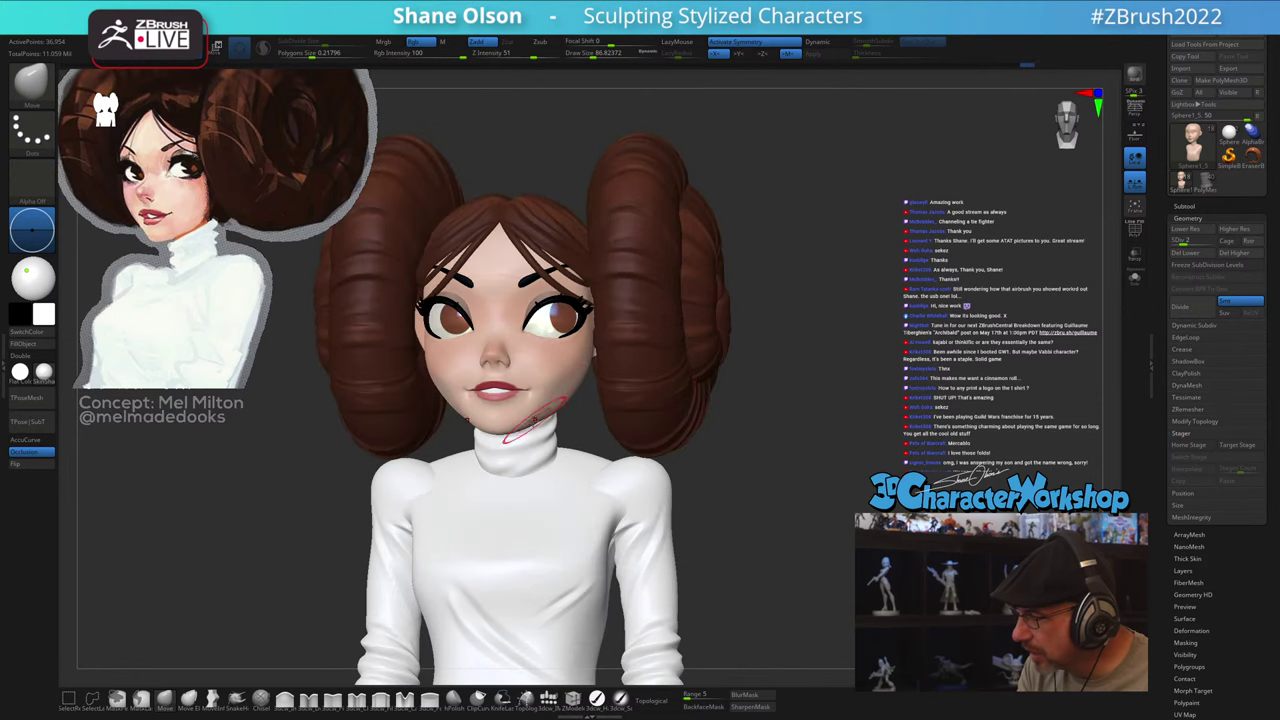
drag(533, 414, 533, 413)
mouse_move(562, 388)
right_down()
mouse_move(545, 394)
mouse_move(556, 398)
mouse_move(567, 374)
mouse_move(563, 392)
right_up()
drag(563, 388, 560, 383)
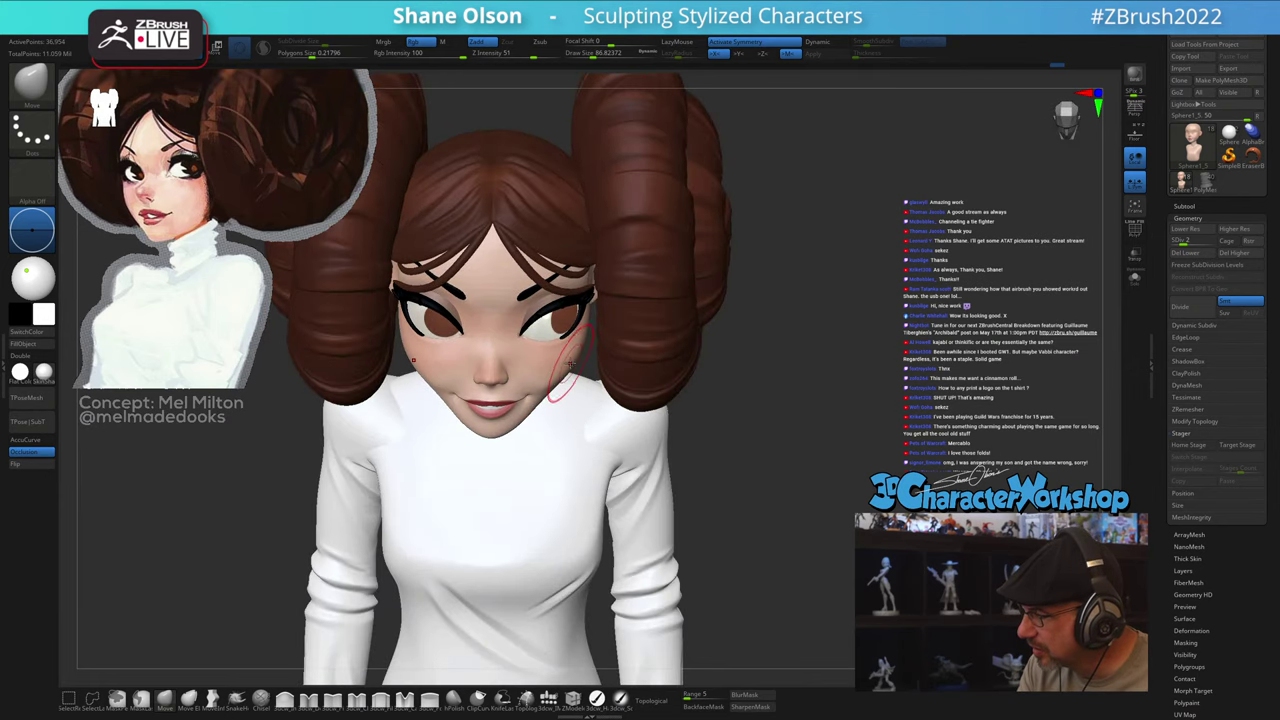
Step: Refine the cheek contour in a raised view with the Move brush at a draw size of about 59
right_drag(582, 388, 563, 371)
key(s)
drag(563, 372, 575, 379)
shift+click(425, 43)
mouse_move(566, 418)
right_down()
mouse_move(706, 434)
mouse_move(662, 445)
mouse_move(777, 491)
mouse_move(746, 517)
right_up()
Step: Return the head to subdivision level 5, turn on perspective, and check the whole character against the concept art
key(d)
key(d)
key(d)
key(p)
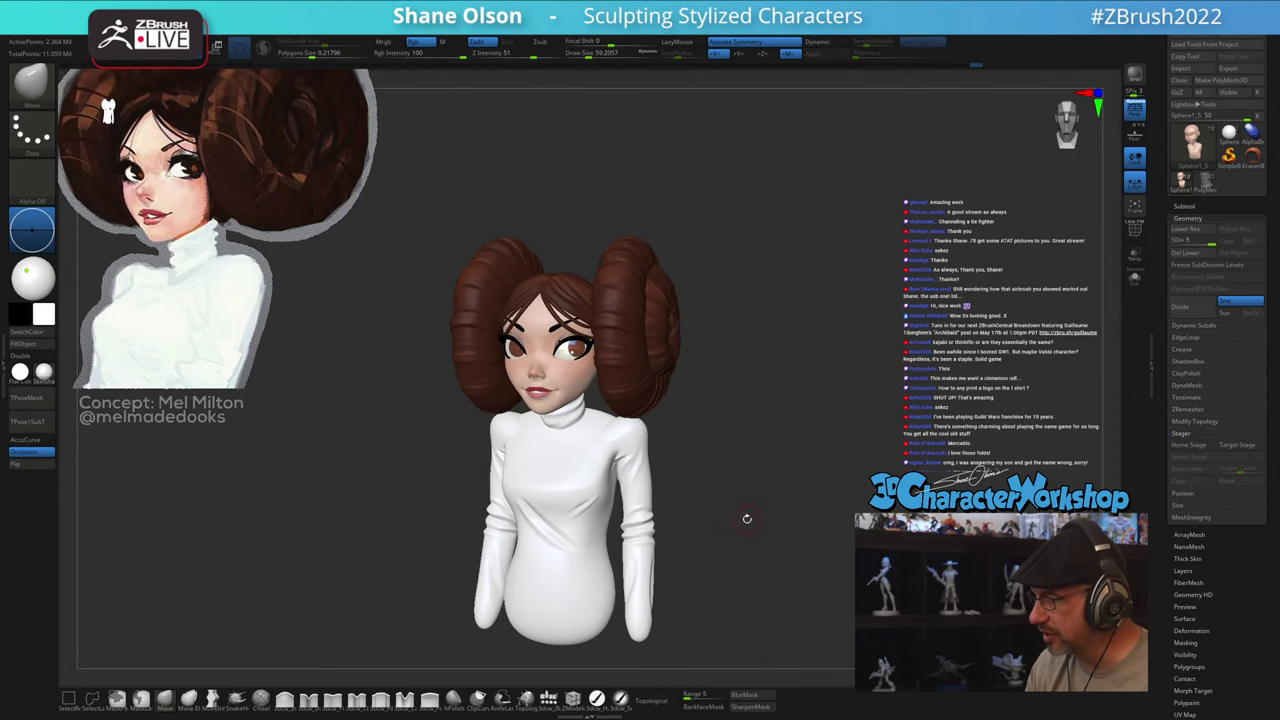
drag(749, 507, 755, 498)
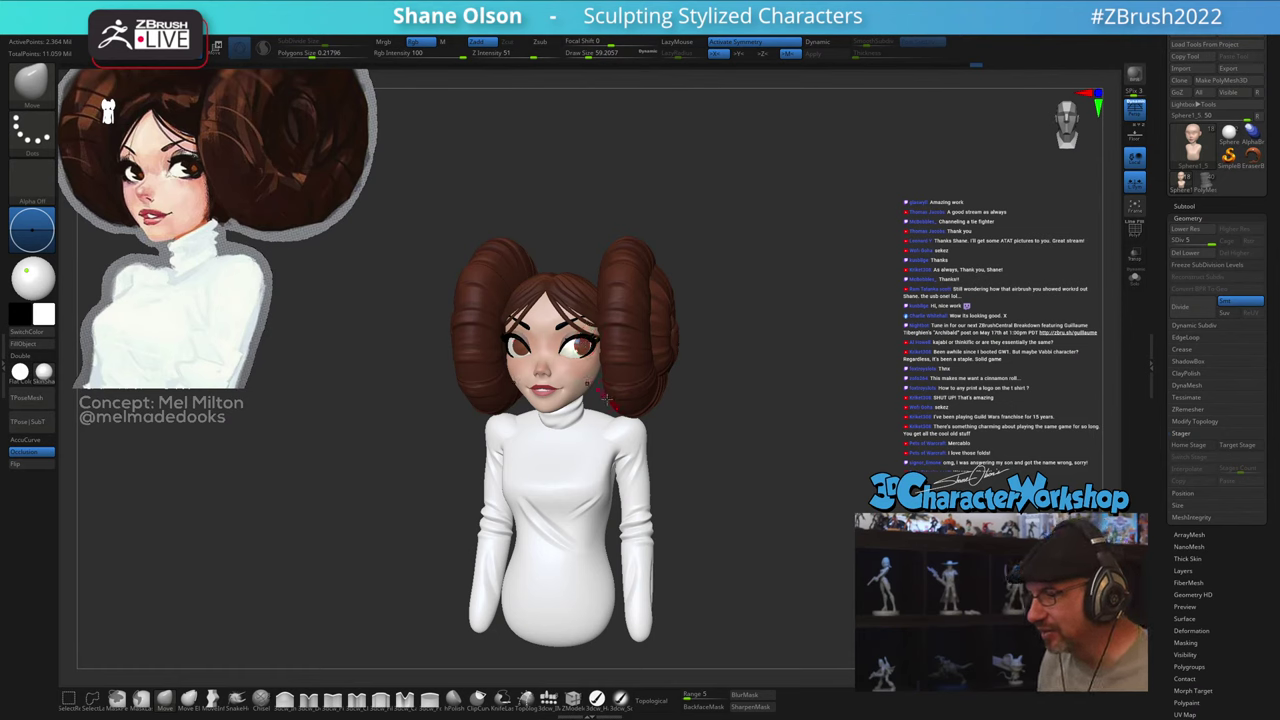
alt+drag(737, 380, 738, 370)
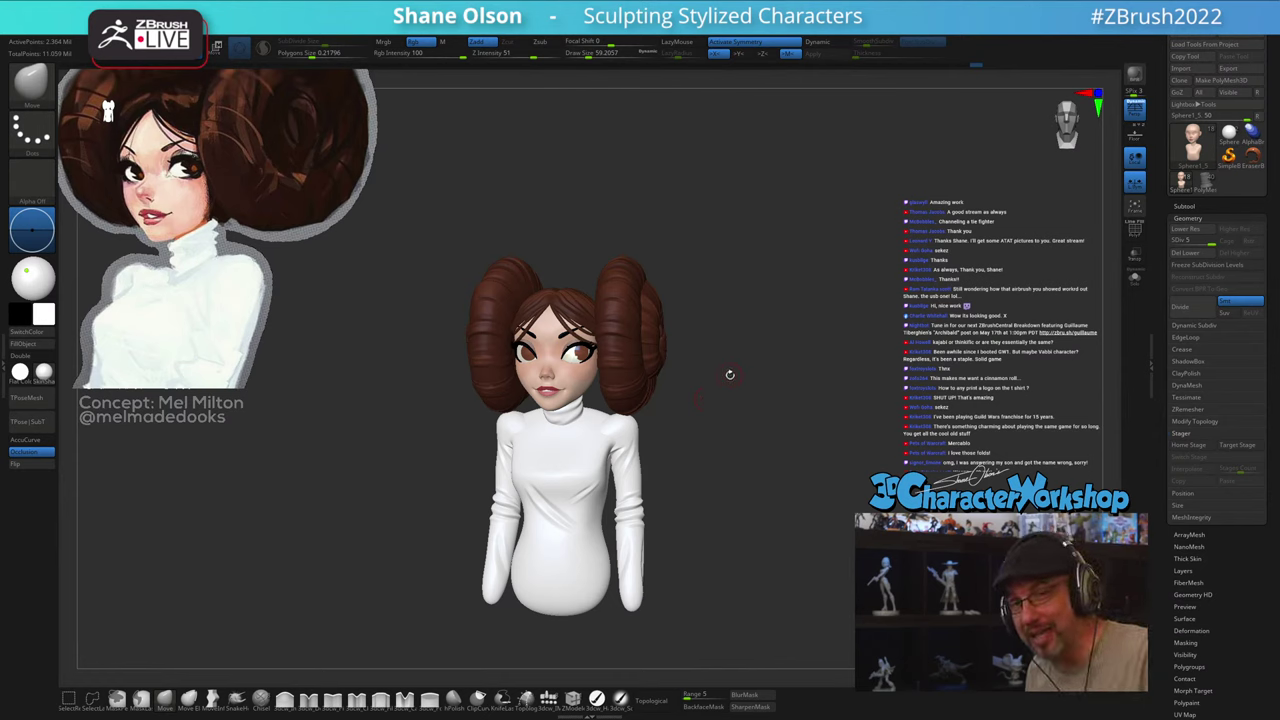
alt+drag(730, 357, 741, 377)
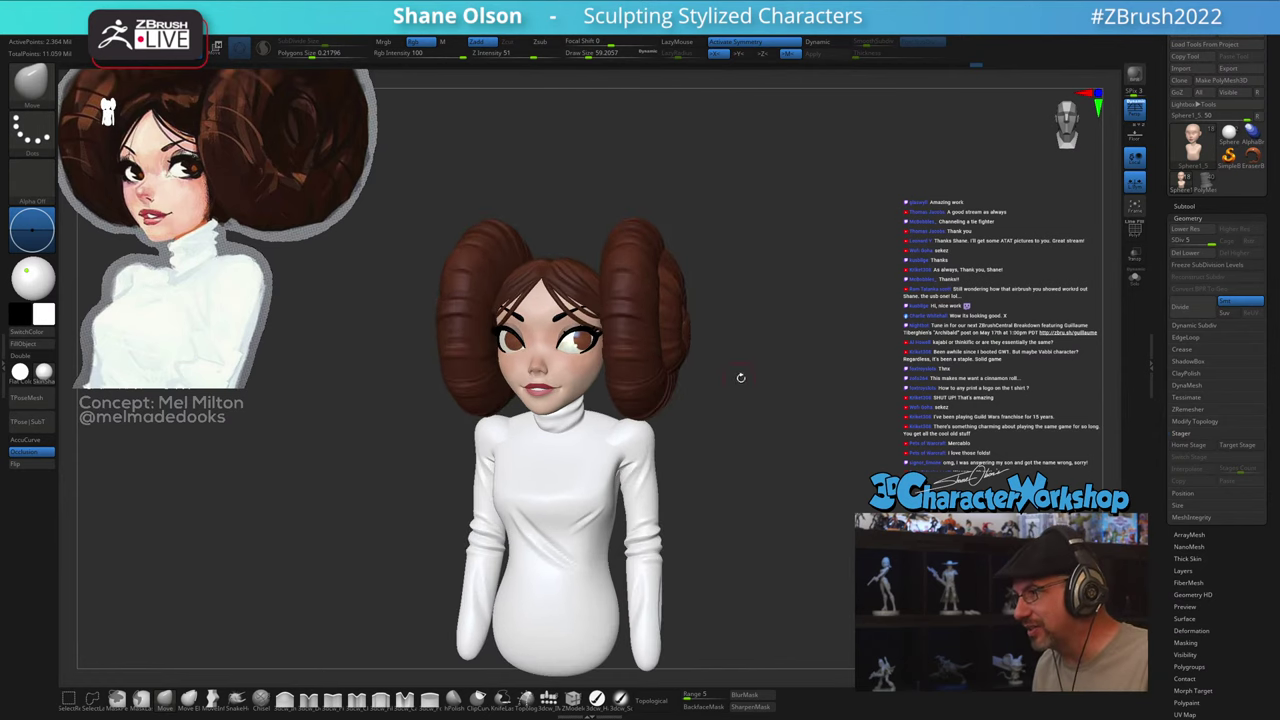
alt+drag(871, 390, 845, 368)
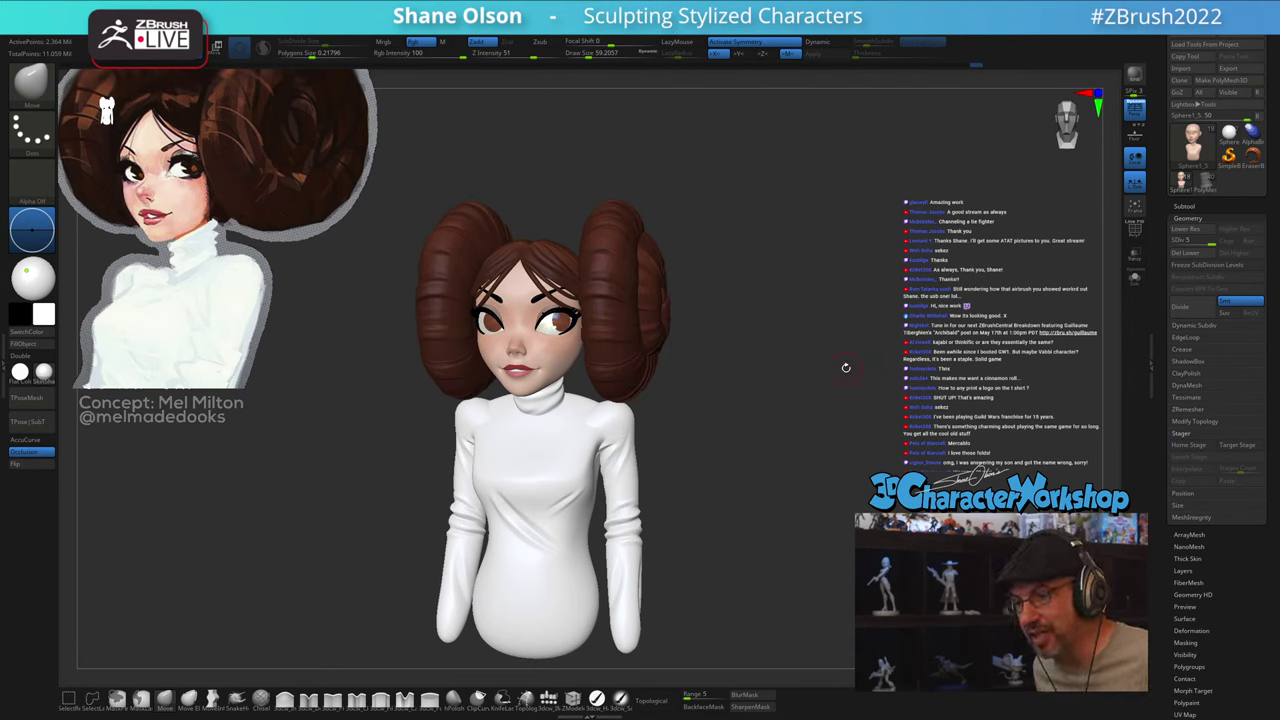